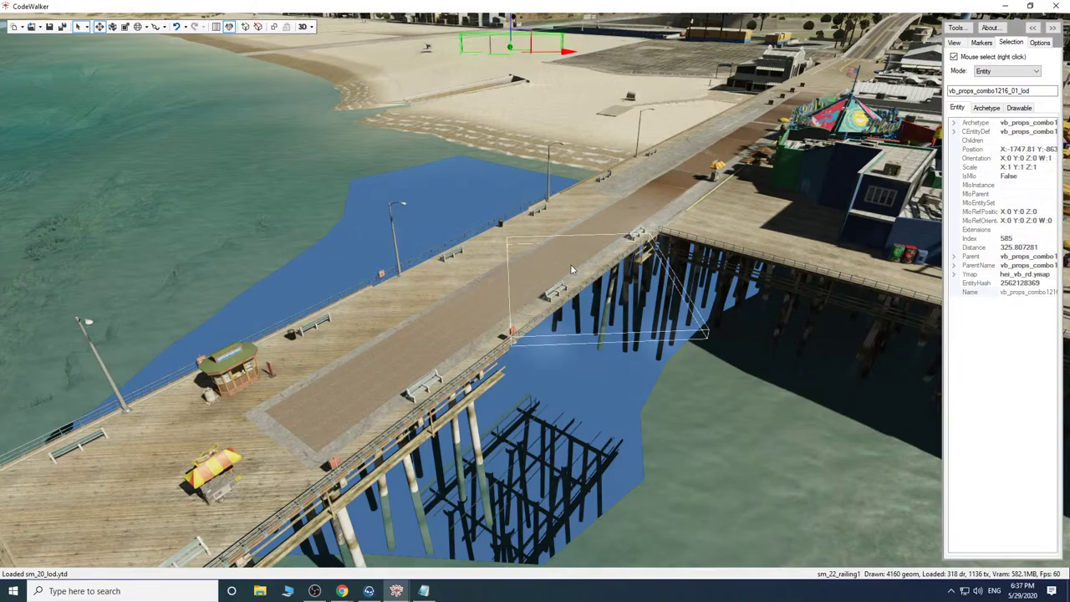
Raise the sm_22_railing1 and sm_22_pier_railing07 railings and the sm_22_irefmaster_06 segment above the pier walkway.
{"action": "right_click", "coordinate": [615, 210]}
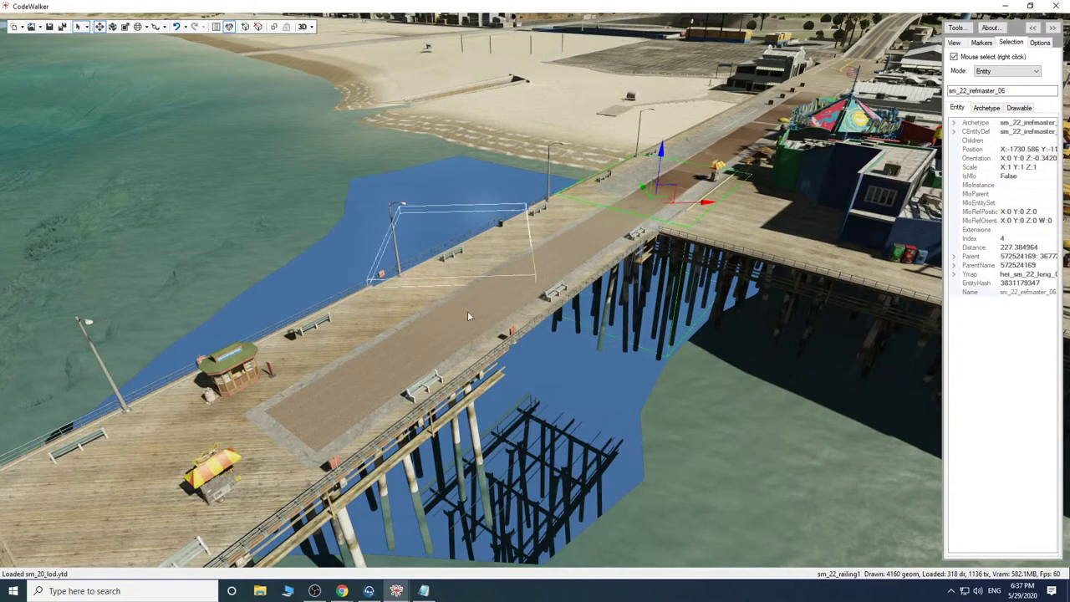
{"action": "right_click", "coordinate": [526, 290]}
{"action": "right_click", "coordinate": [602, 116]}
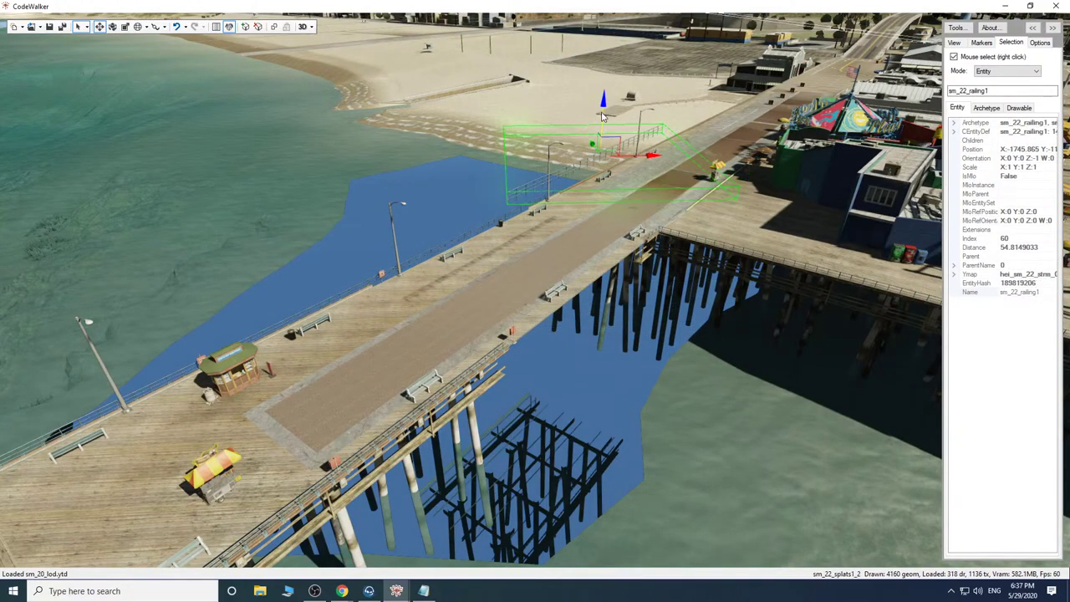
{"action": "right_click", "coordinate": [545, 269]}
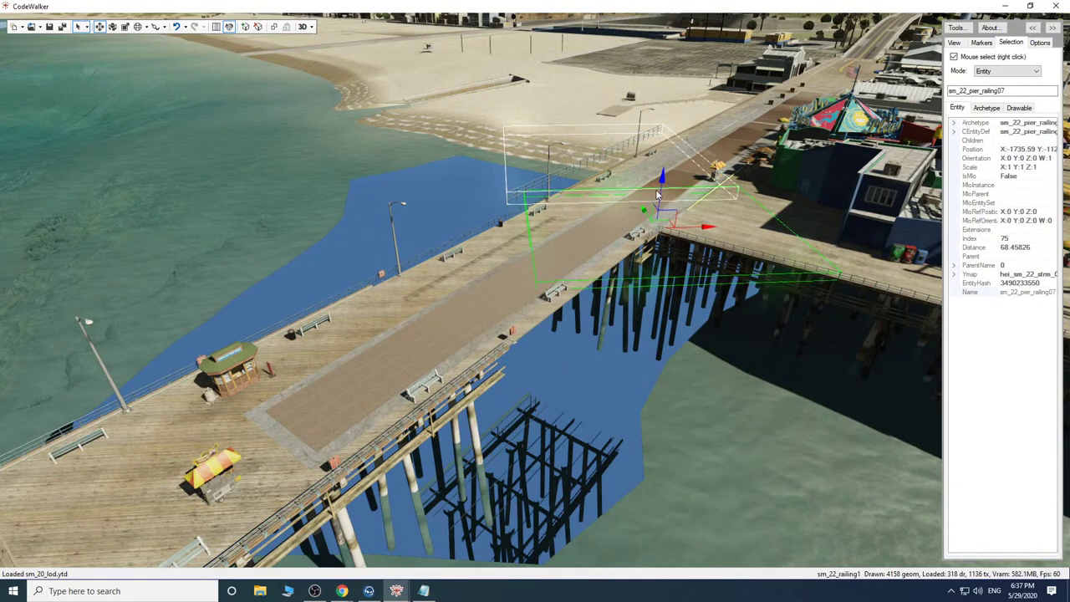
{"action": "left_click_drag", "start_coordinate": [660, 198], "coordinate": [675, 120]}
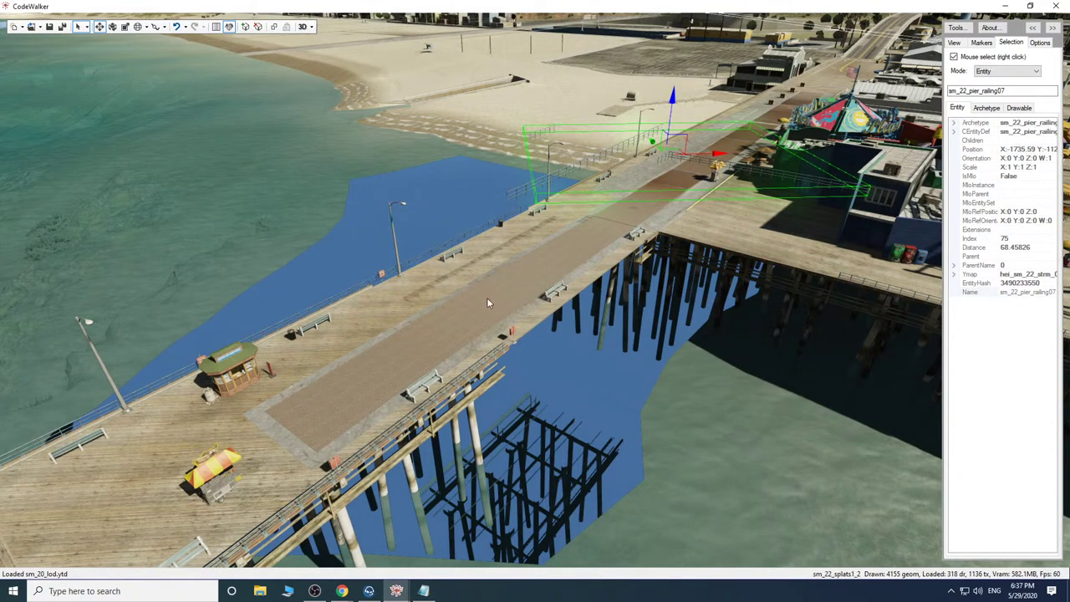
{"action": "right_click", "coordinate": [534, 276]}
{"action": "left_click_drag", "start_coordinate": [457, 206], "coordinate": [447, 115]}
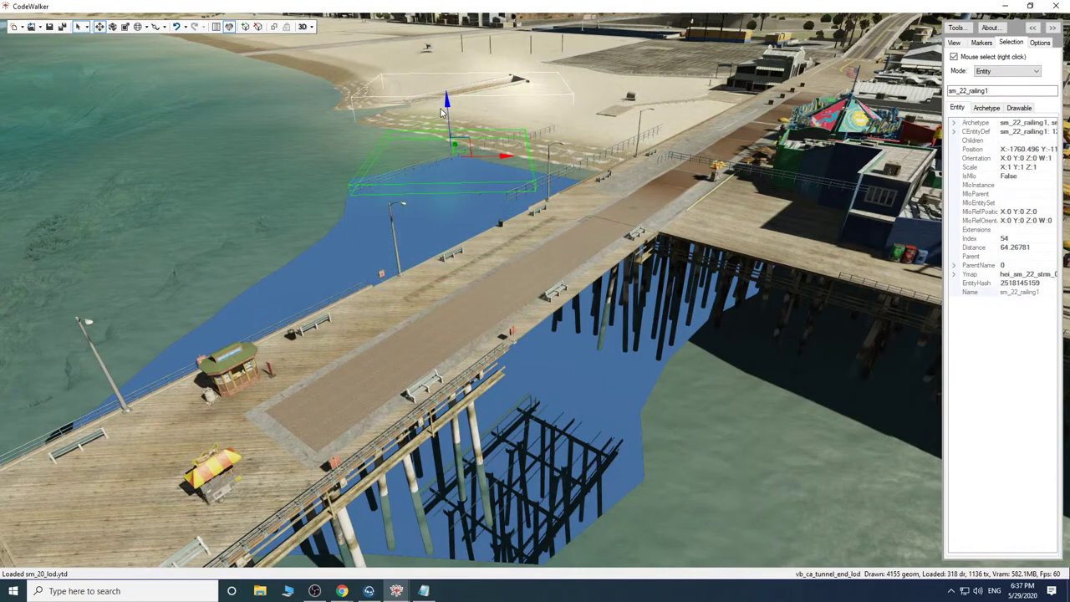
{"action": "right_click", "coordinate": [588, 308]}
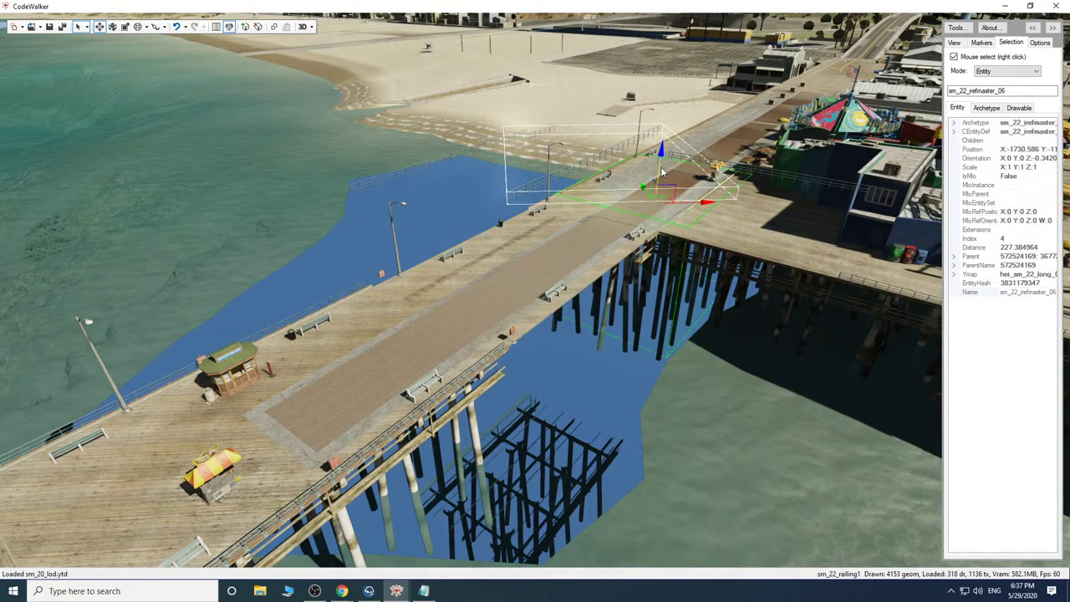
{"action": "left_click_drag", "start_coordinate": [661, 168], "coordinate": [672, 68]}
Examine the pier area from several viewpoints, including the selected TRACK.ymap wooden structure standing in the water beside it.
{"action": "key", "text": "s"}
{"action": "left_click_drag", "start_coordinate": [590, 370], "coordinate": [647, 349]}
{"action": "key", "text": "d"}
{"action": "key", "text": "w"}
{"action": "key", "text": "s"}
{"action": "key", "text": "d"}
{"action": "key", "text": "a"}
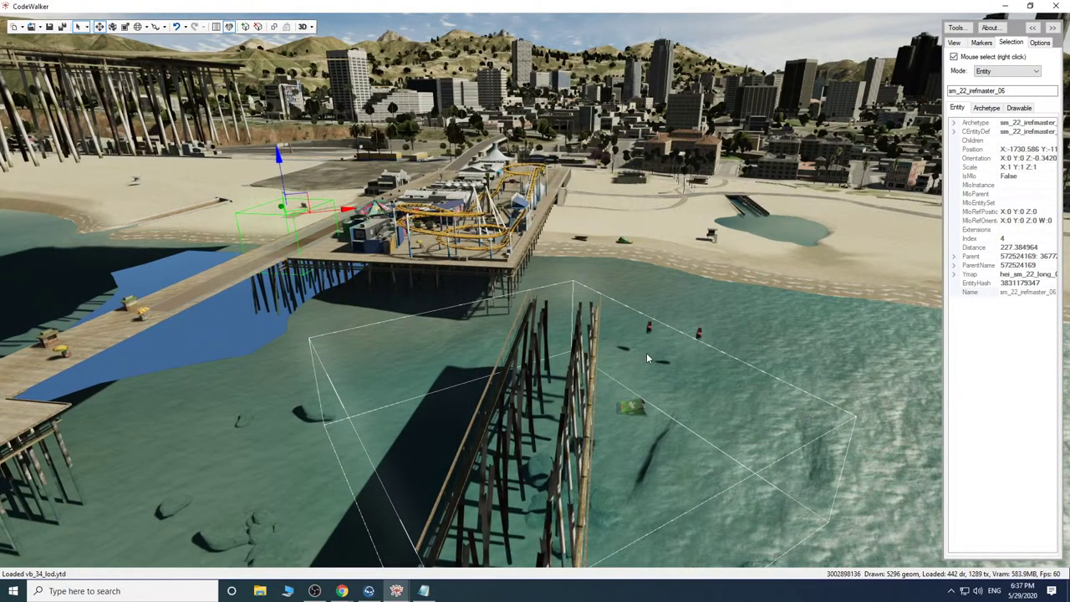
{"action": "left_click_drag", "start_coordinate": [683, 391], "coordinate": [655, 389]}
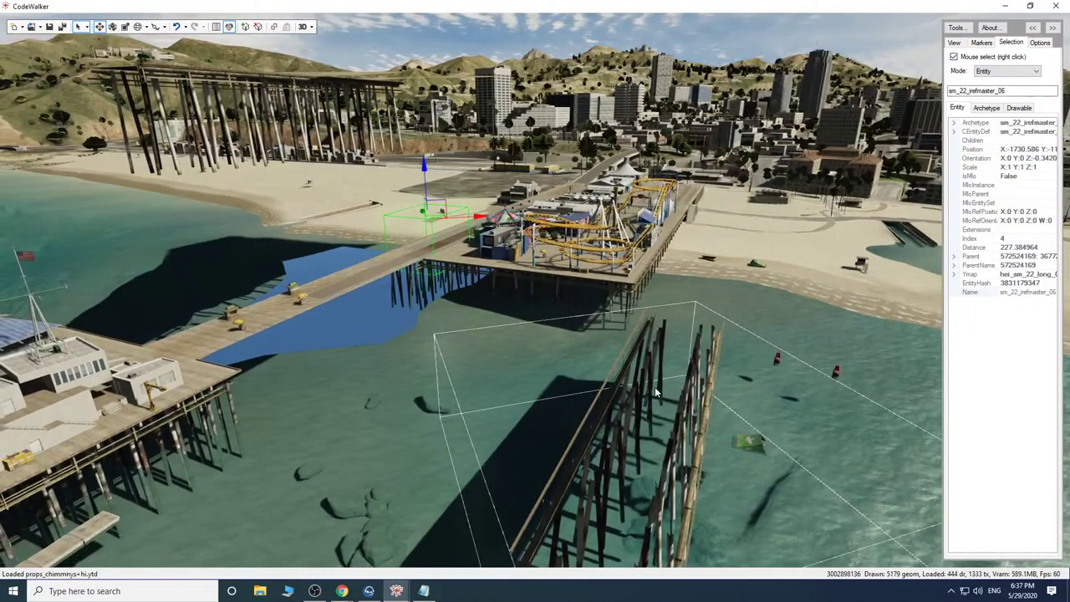
{"action": "right_click", "coordinate": [654, 387]}
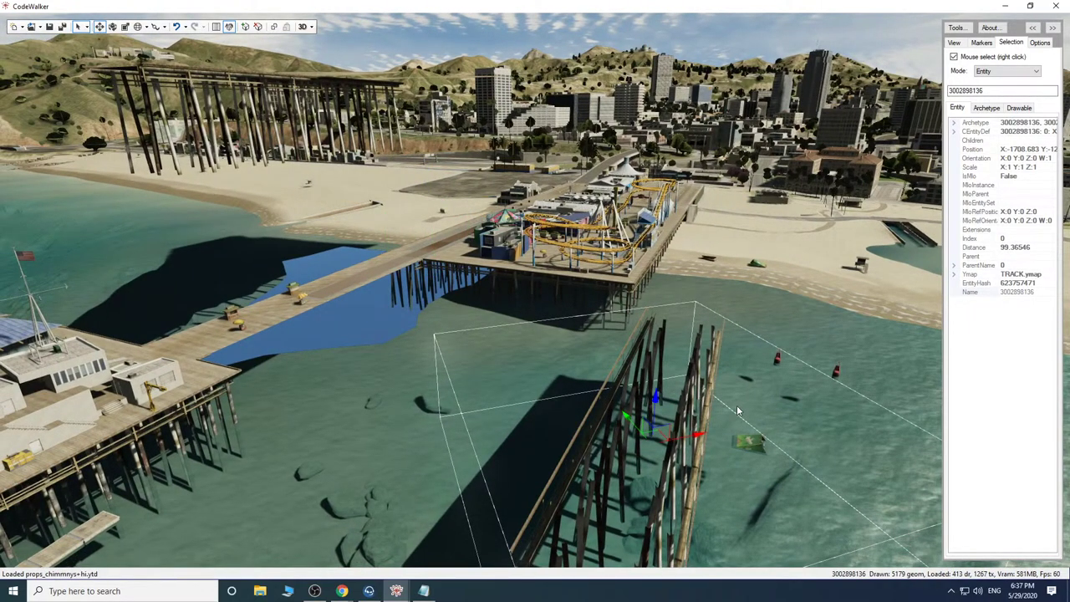
{"action": "right_click_drag", "start_coordinate": [776, 382], "coordinate": [812, 385]}
{"action": "key", "text": "d"}
{"action": "left_click_drag", "start_coordinate": [800, 396], "coordinate": [697, 443]}
{"action": "key", "text": "s"}
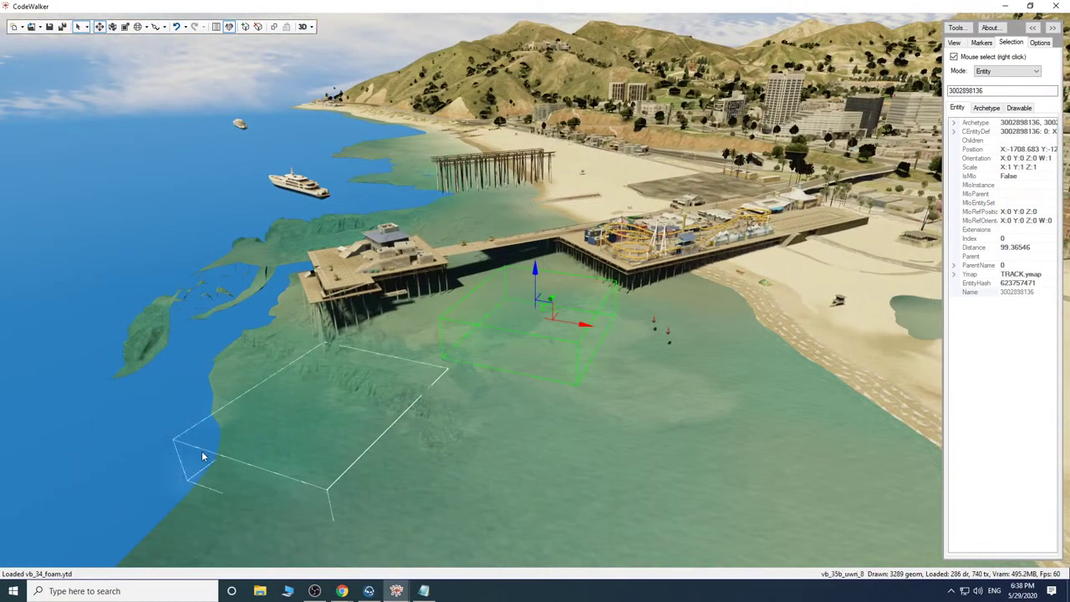
{"action": "left_click_drag", "start_coordinate": [552, 356], "coordinate": [616, 349]}
{"action": "key", "text": "w"}
{"action": "key", "text": "s"}
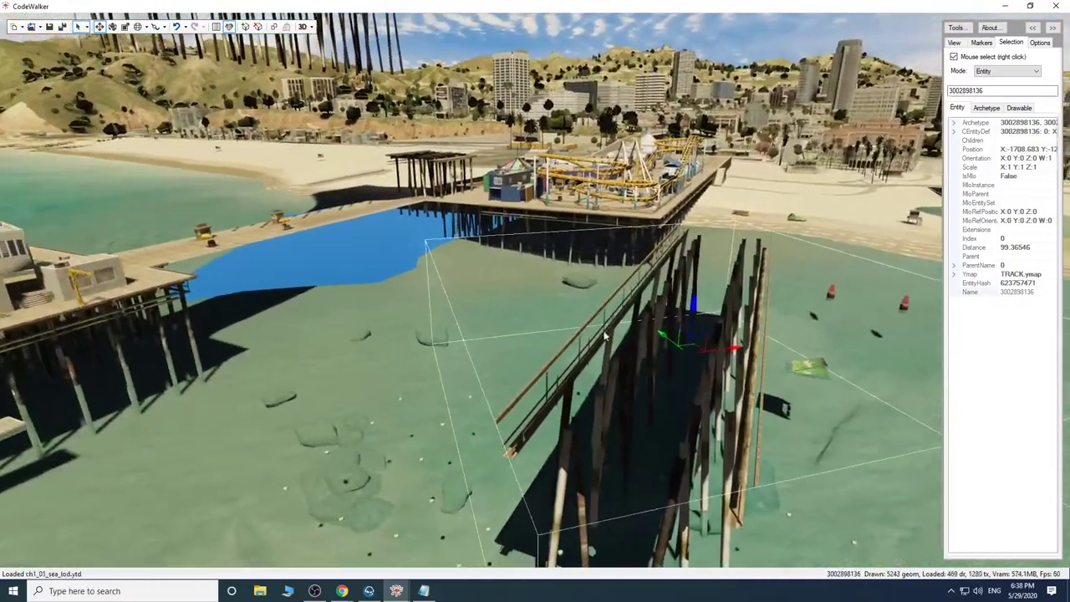
Quit CodeWalker and discard the unsaved ymap changes, including those in hei_sm_22_strm_0.ymap.
{"action": "left_click", "coordinate": [1049, 10]}
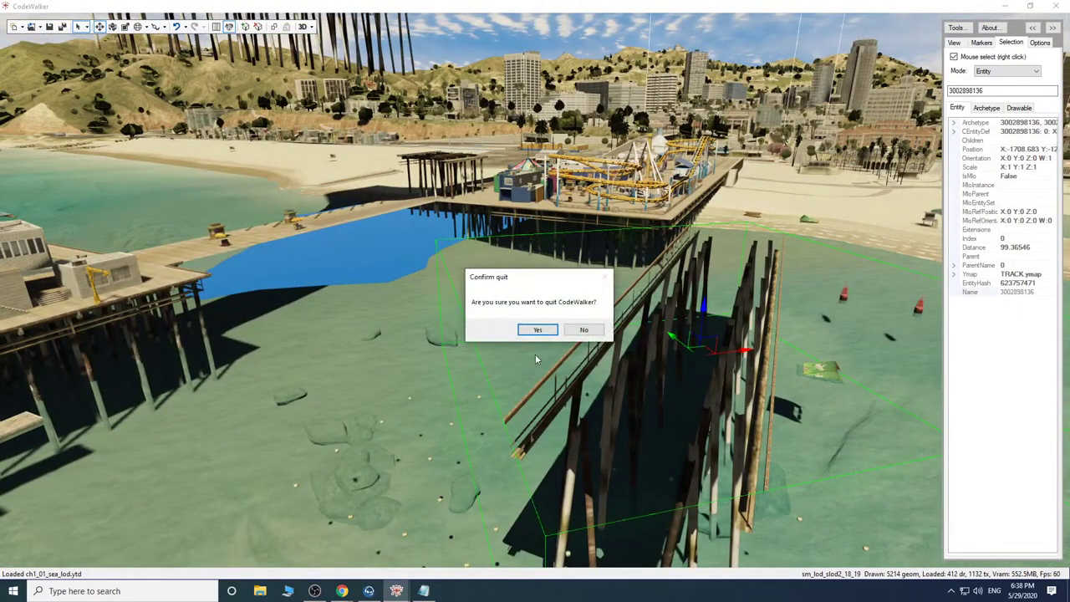
{"action": "left_click", "coordinate": [537, 330]}
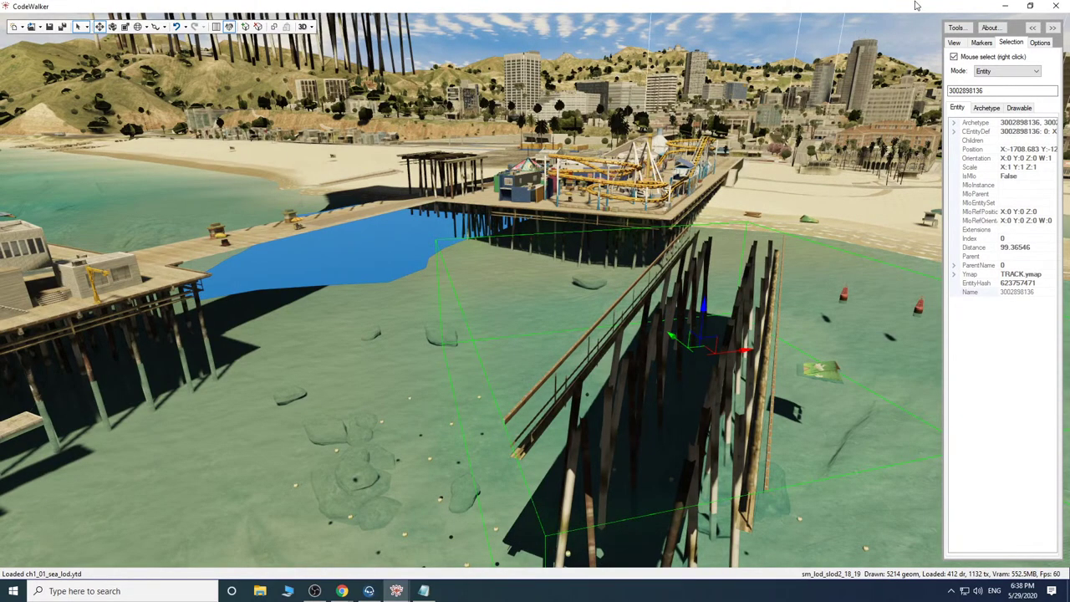
{"action": "left_click", "coordinate": [1061, 6]}
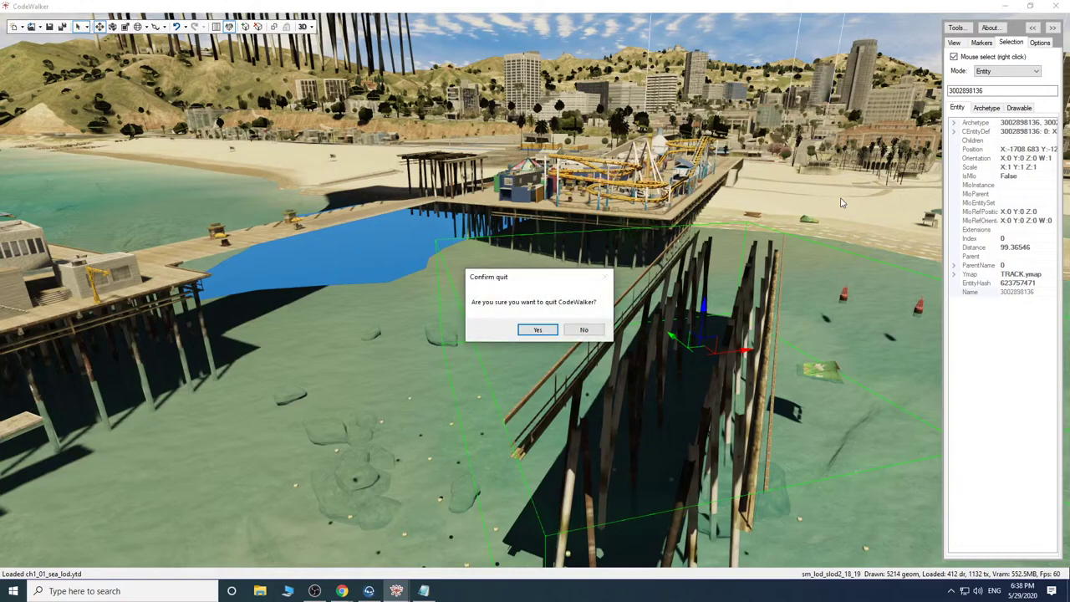
{"action": "left_click", "coordinate": [527, 329]}
{"action": "left_click", "coordinate": [590, 330]}
{"action": "left_click", "coordinate": [596, 329]}
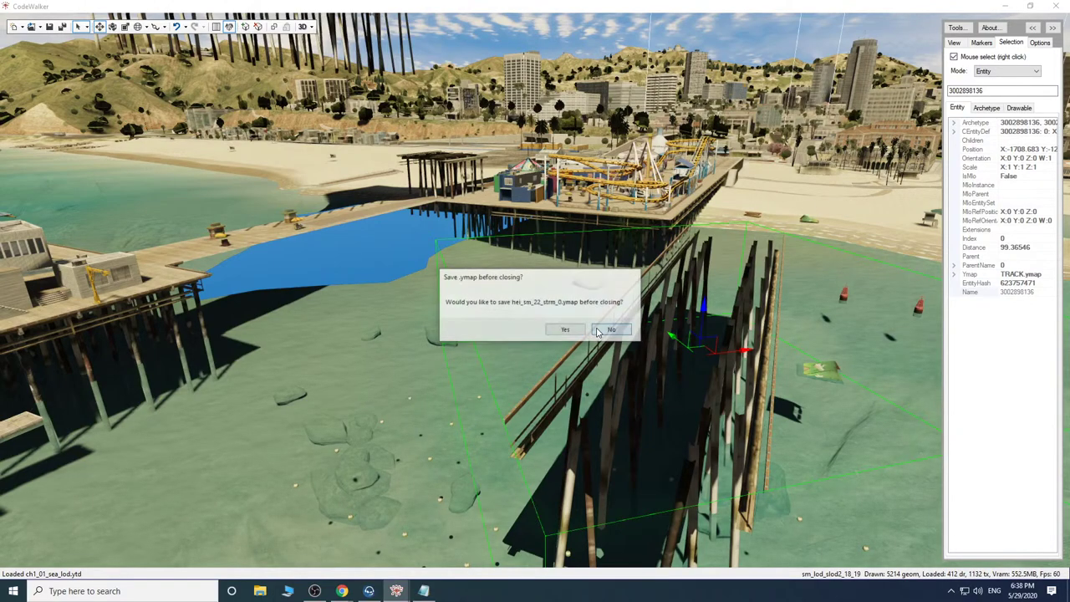
{"action": "left_click", "coordinate": [610, 329]}
{"action": "left_click", "coordinate": [609, 329]}
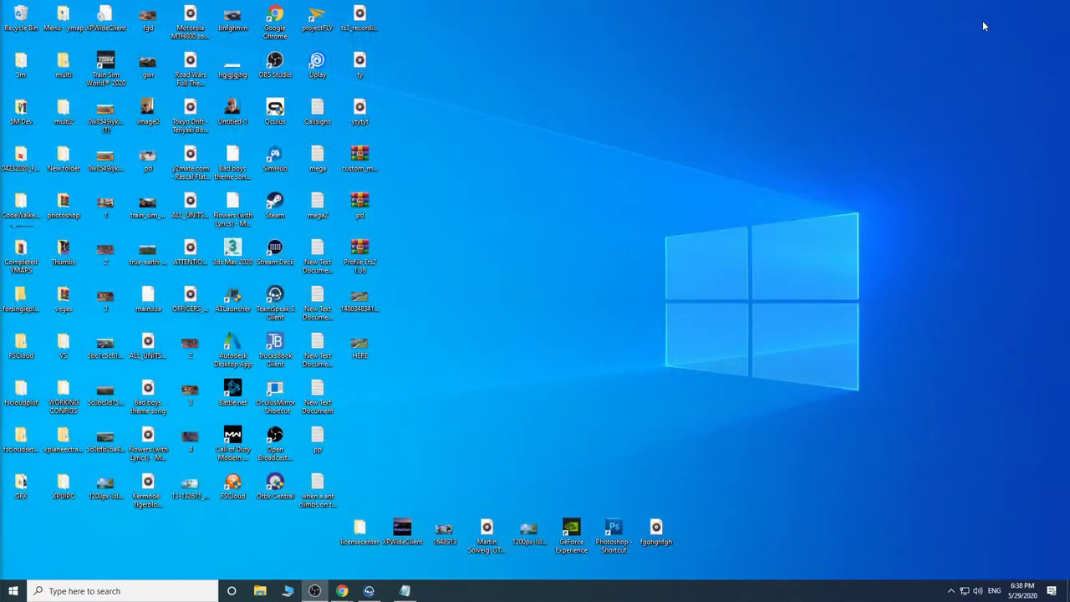
Launch CodeWalker from the CodeWalker30_dev29 folder and maximize its window.
{"action": "double_click", "coordinate": [15, 221]}
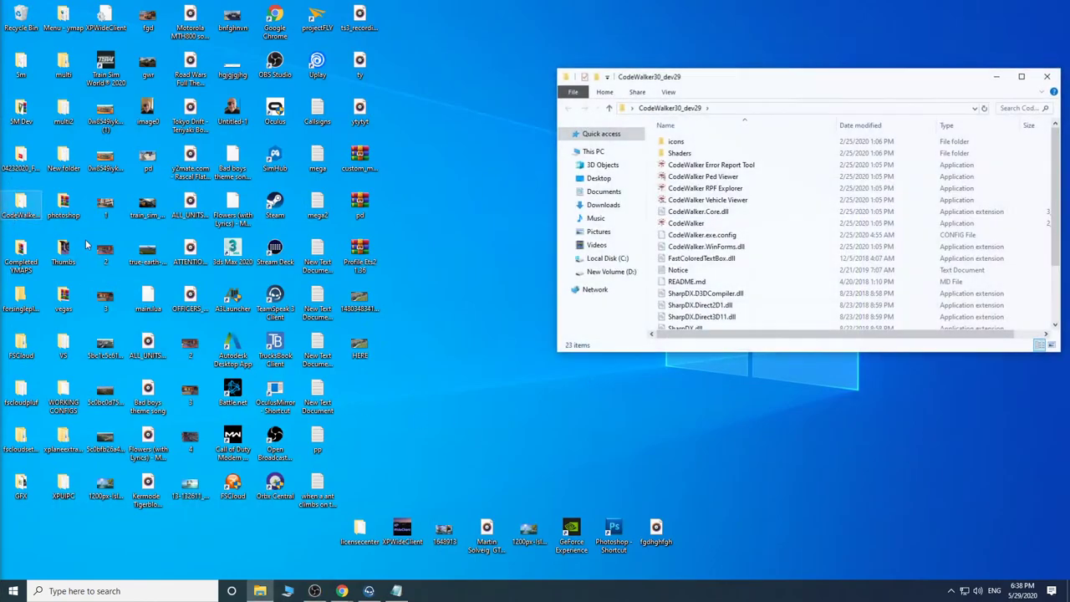
{"action": "double_click", "coordinate": [698, 223]}
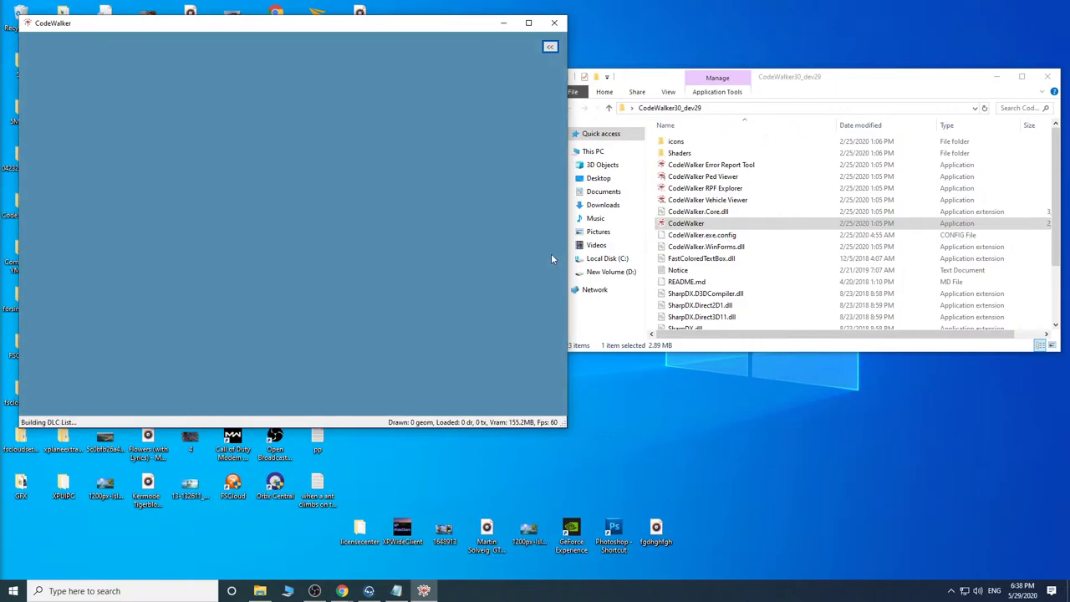
{"action": "double_click", "coordinate": [195, 27]}
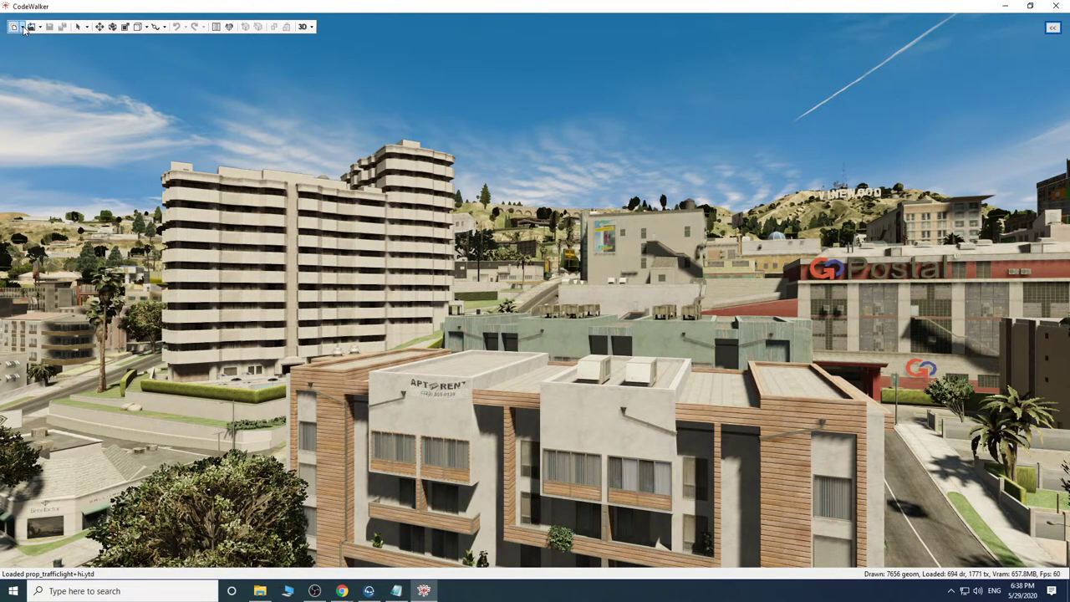
Expand the collapsed side tools and display the World view settings.
{"action": "left_click", "coordinate": [23, 29]}
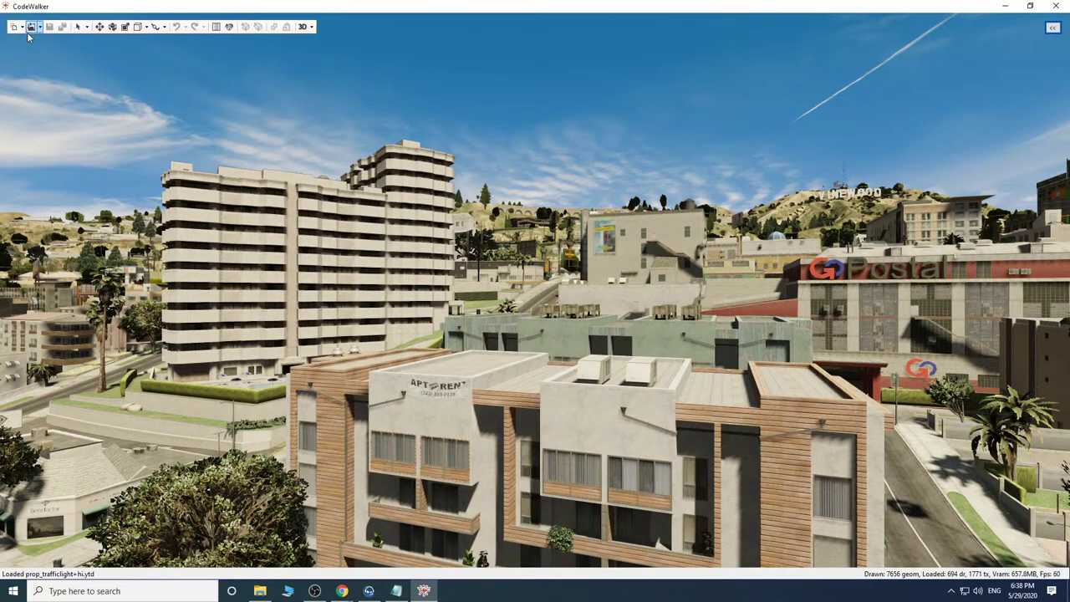
{"action": "left_click", "coordinate": [1052, 30]}
{"action": "left_click", "coordinate": [1011, 43]}
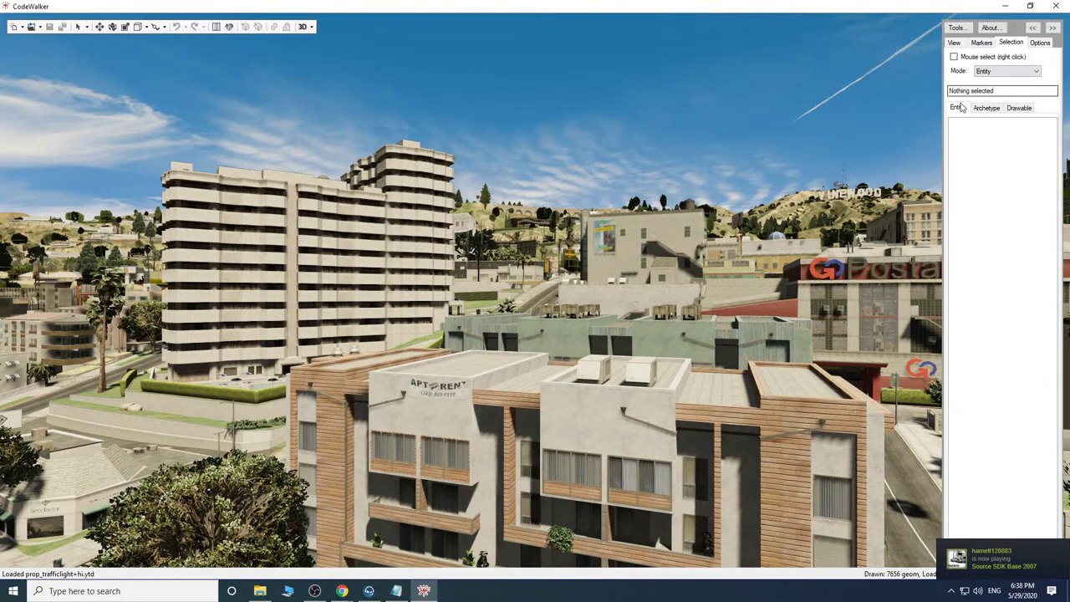
{"action": "left_click", "coordinate": [953, 41]}
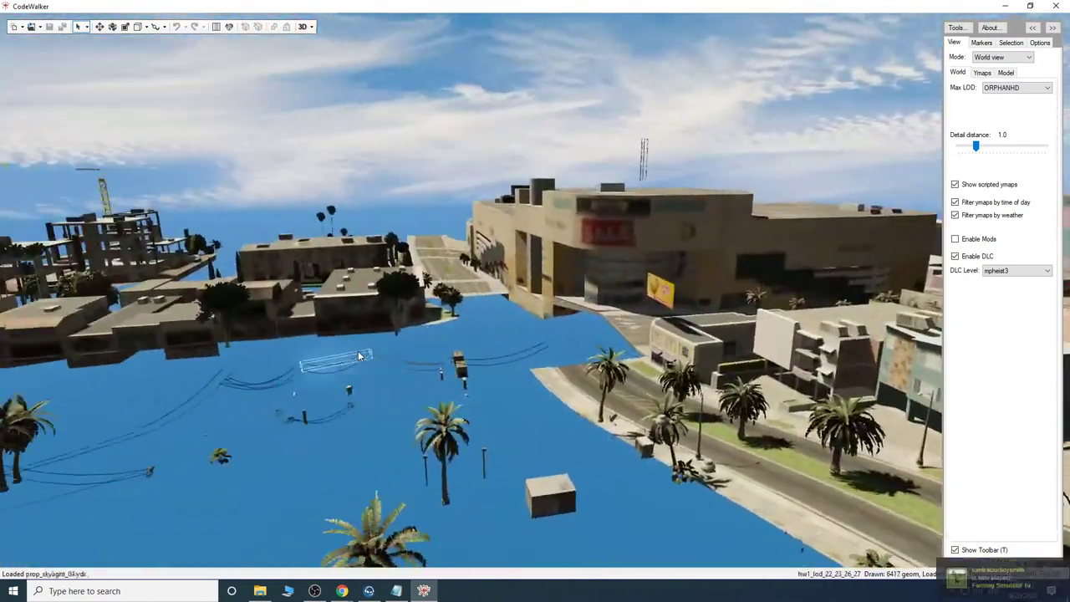
Travel across the map to the pier and select the red life ring prop at its near railing.
{"action": "key", "text": "w"}
{"action": "left_click_drag", "start_coordinate": [360, 356], "coordinate": [560, 359]}
{"action": "key", "text": "s"}
{"action": "key", "text": "d"}
{"action": "key", "text": "w"}
{"action": "key", "text": "a"}
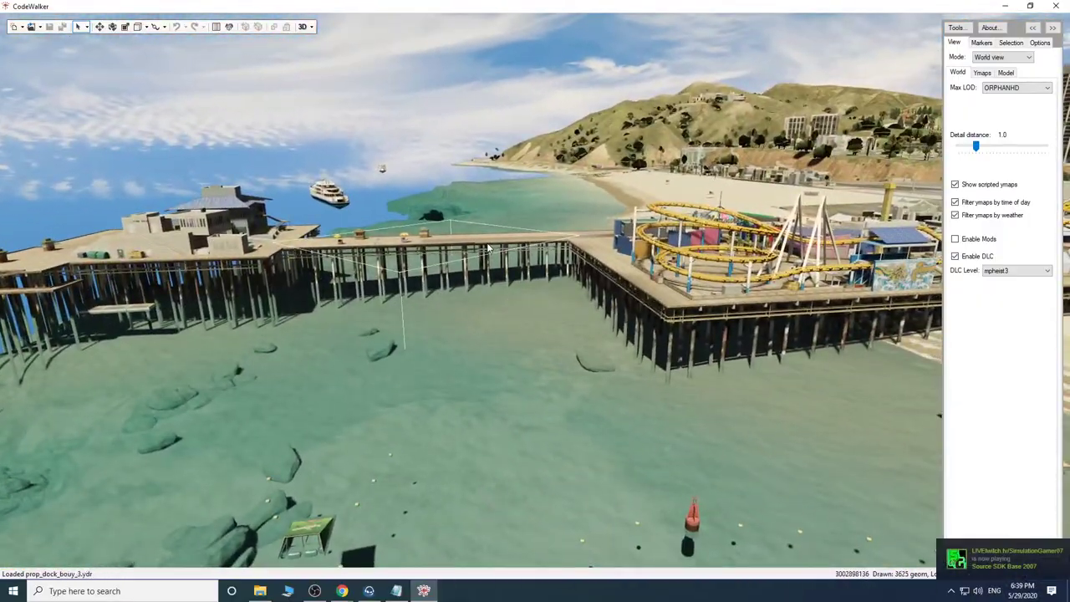
{"action": "mouse_move", "coordinate": [655, 465]}
{"action": "left_mouse_down"}
{"action": "mouse_move", "coordinate": [634, 453]}
{"action": "mouse_move", "coordinate": [652, 437]}
{"action": "mouse_move", "coordinate": [643, 455]}
{"action": "left_mouse_up"}
{"action": "key", "text": "w"}
{"action": "key", "text": "d"}
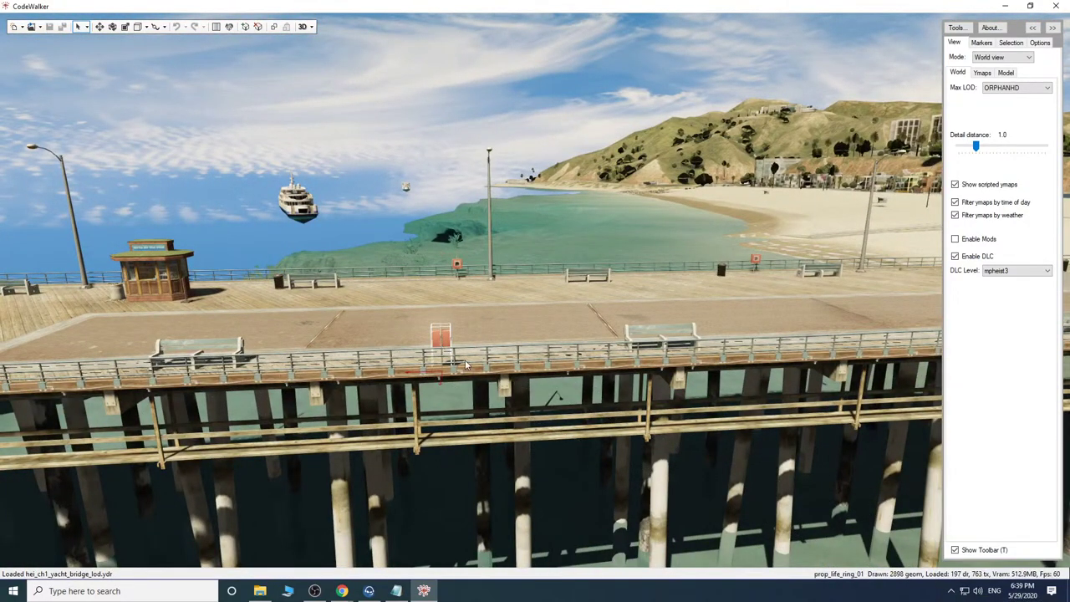
{"action": "right_click", "coordinate": [442, 339]}
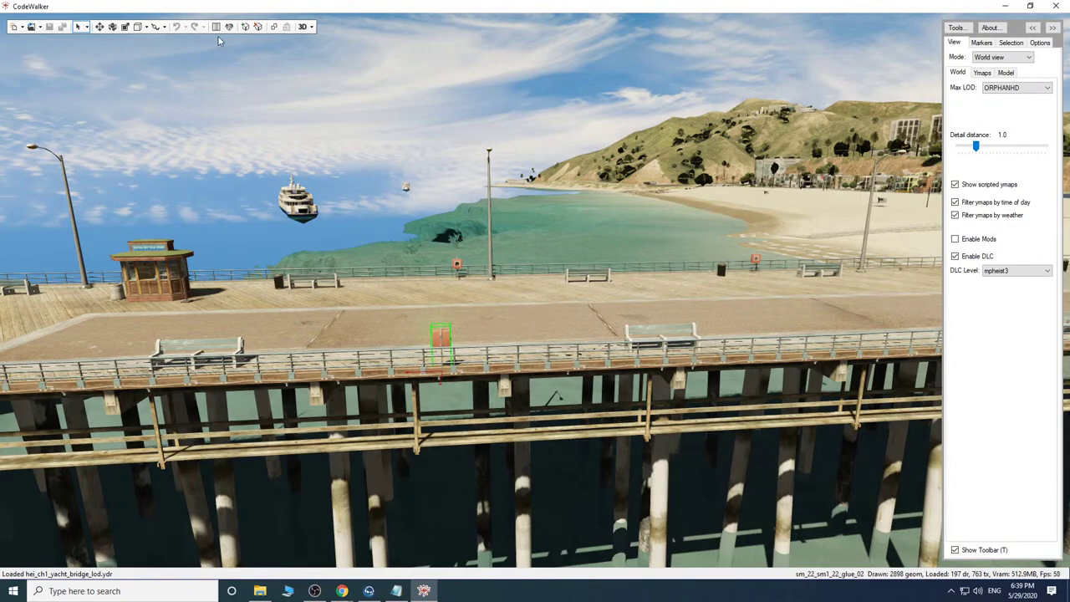
Create a new ymap in a new project and rename it TRACK1.
{"action": "left_click", "coordinate": [20, 27]}
{"action": "left_click", "coordinate": [42, 50]}
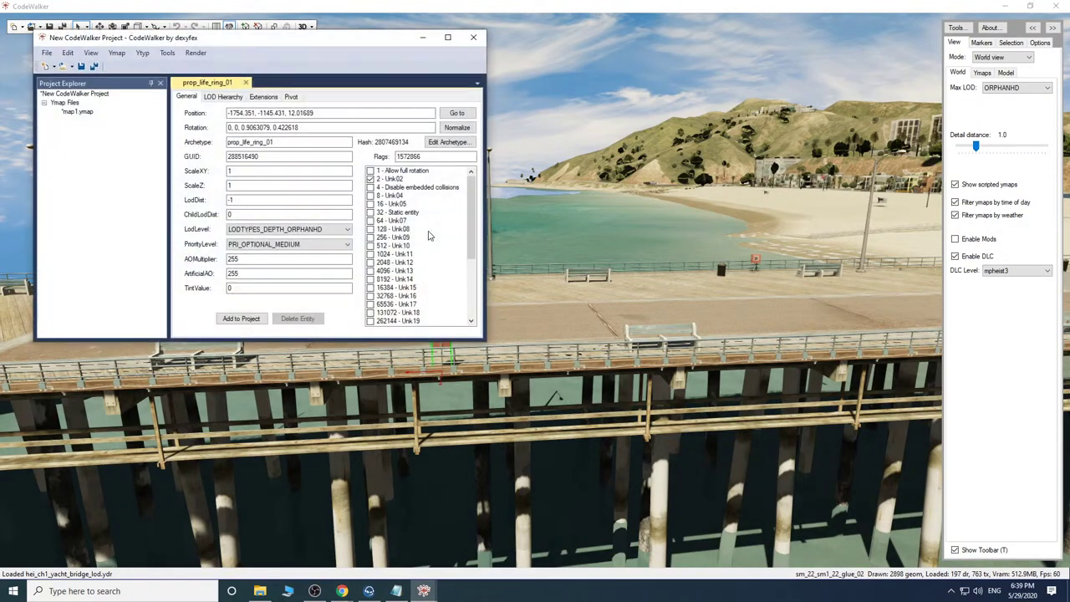
{"action": "left_click", "coordinate": [79, 112]}
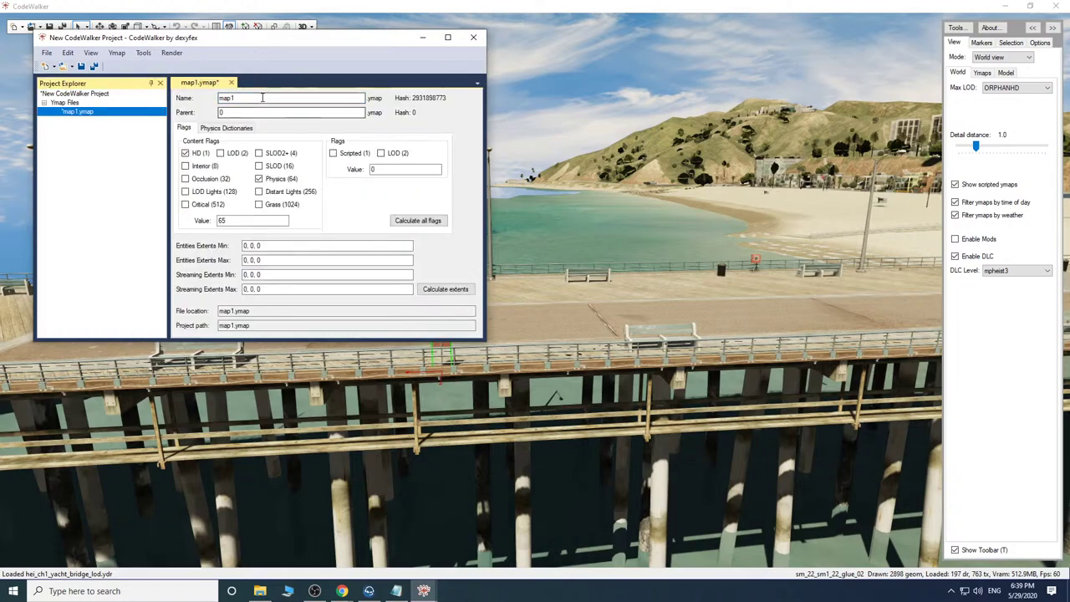
{"action": "left_click_drag", "start_coordinate": [263, 97], "coordinate": [117, 105]}
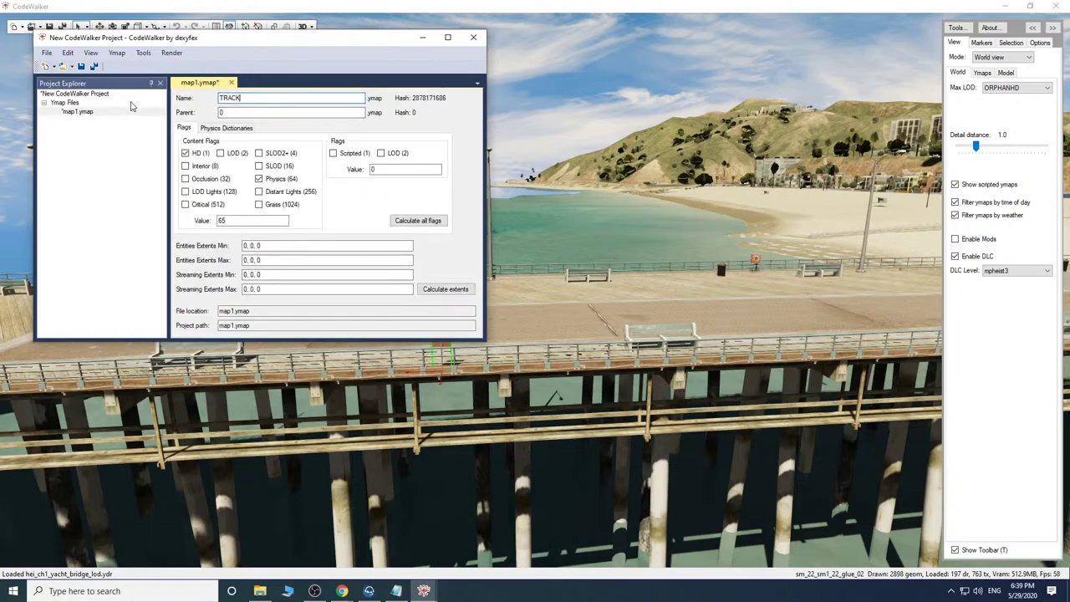
{"action": "left_click", "coordinate": [102, 135]}
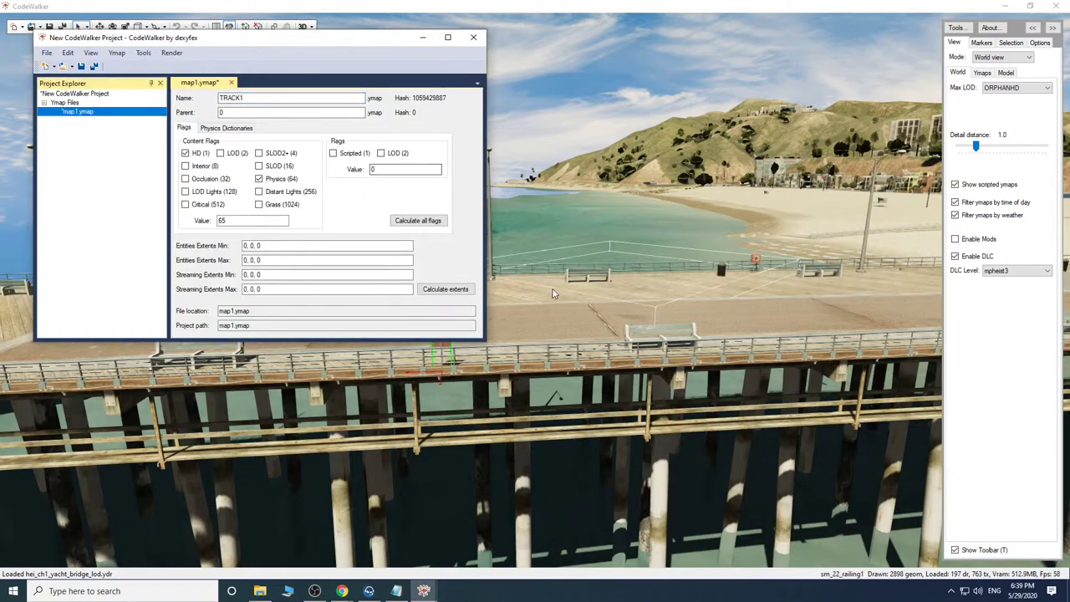
Reselect the life ring prop, clear the project window from the toolbar area, and activate the Move tool.
{"action": "left_click", "coordinate": [606, 286]}
{"action": "left_click_drag", "start_coordinate": [609, 288], "coordinate": [625, 330]}
{"action": "right_click", "coordinate": [623, 329]}
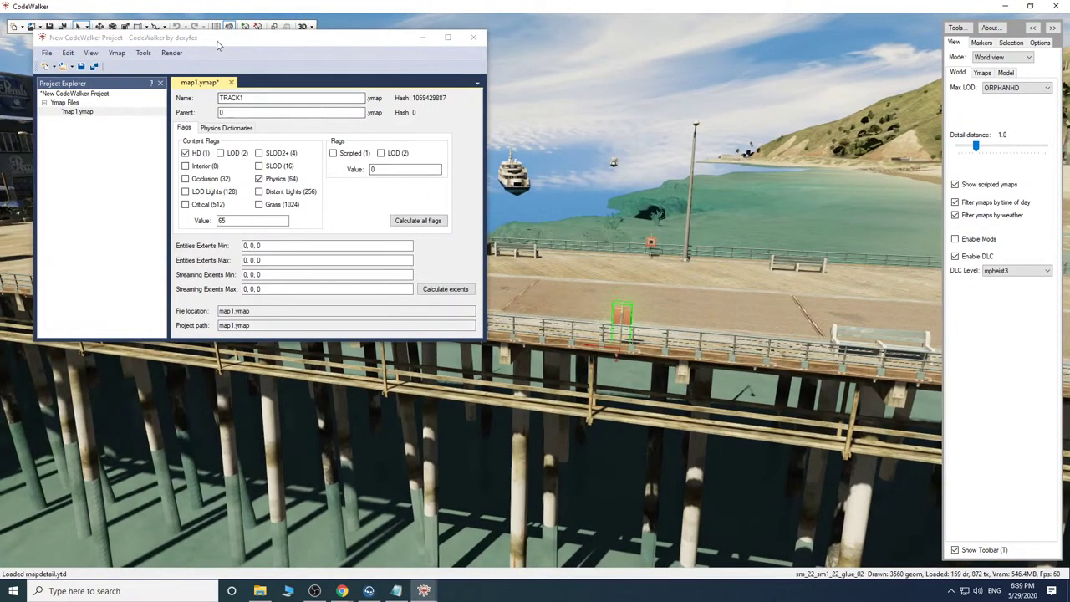
{"action": "left_click_drag", "start_coordinate": [217, 41], "coordinate": [188, 151]}
{"action": "left_click", "coordinate": [99, 27]}
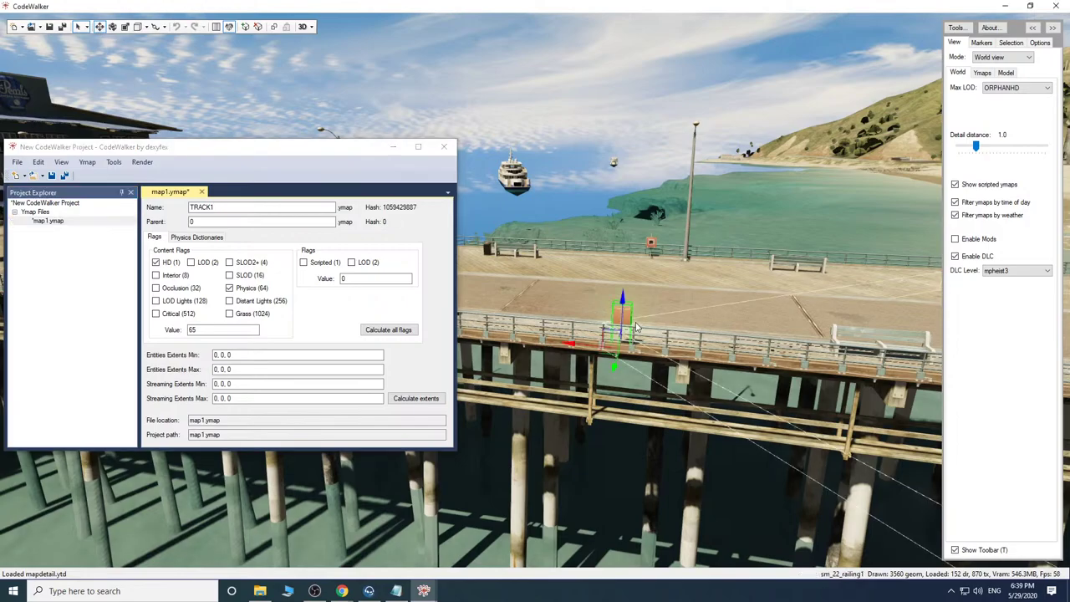
Place a copy of the life ring prop above the original and delete that copy from the new ymap.
{"action": "left_click_drag", "start_coordinate": [624, 316], "coordinate": [624, 232], "text": "shift"}
{"action": "right_click", "coordinate": [625, 326]}
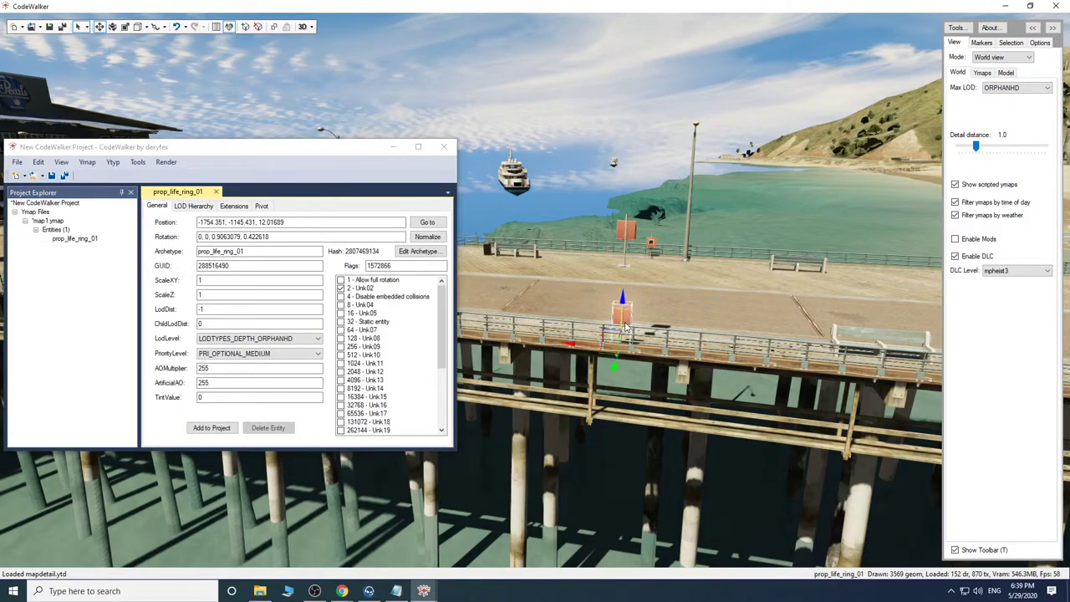
{"action": "left_click_drag", "start_coordinate": [625, 327], "coordinate": [626, 241]}
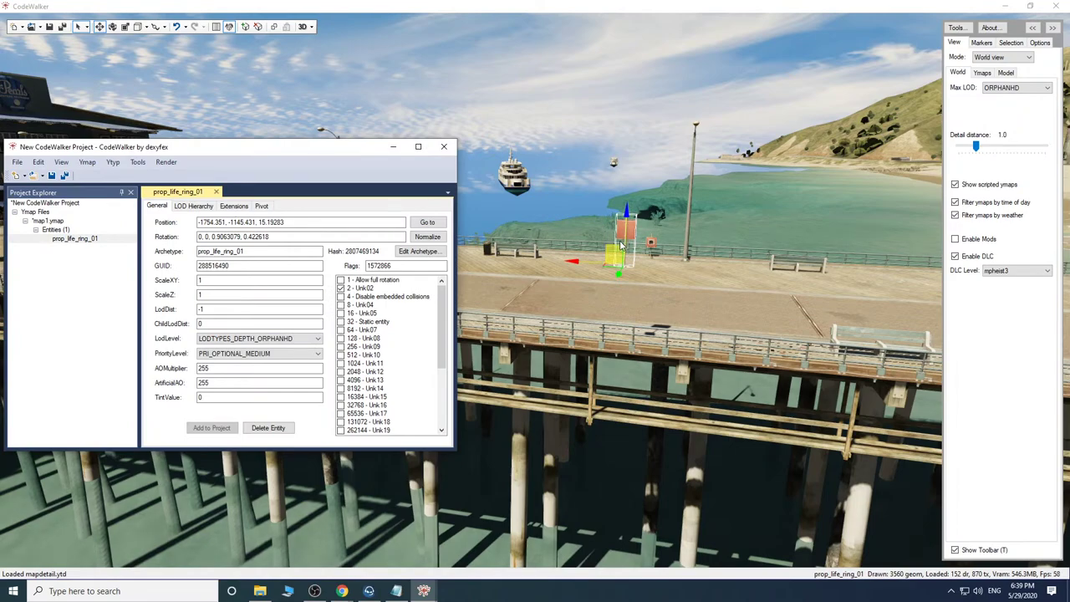
{"action": "left_click_drag", "start_coordinate": [625, 238], "coordinate": [631, 201]}
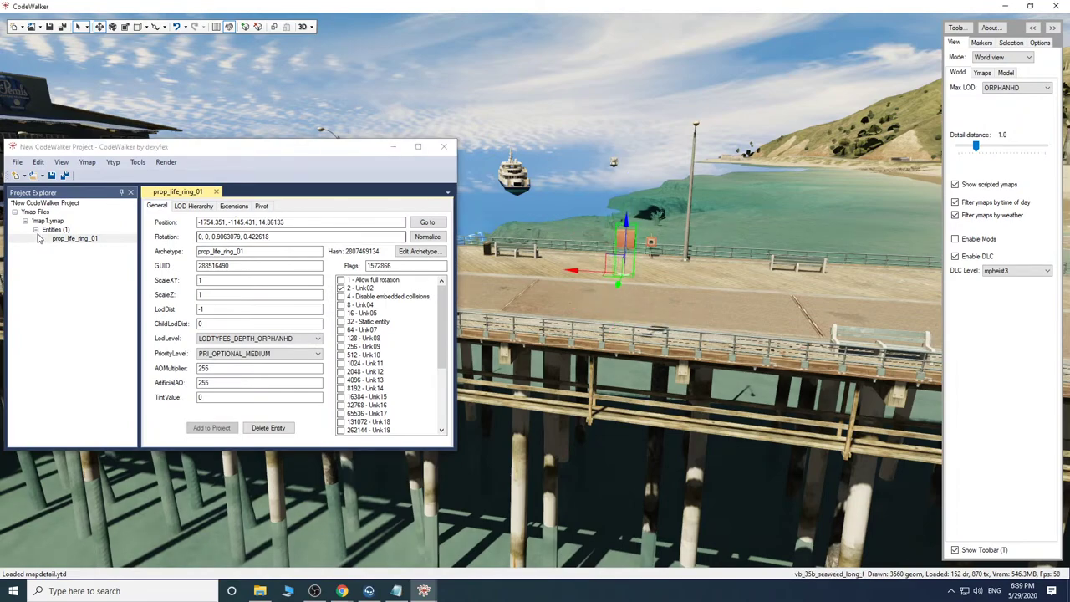
{"action": "key", "text": "Delete"}
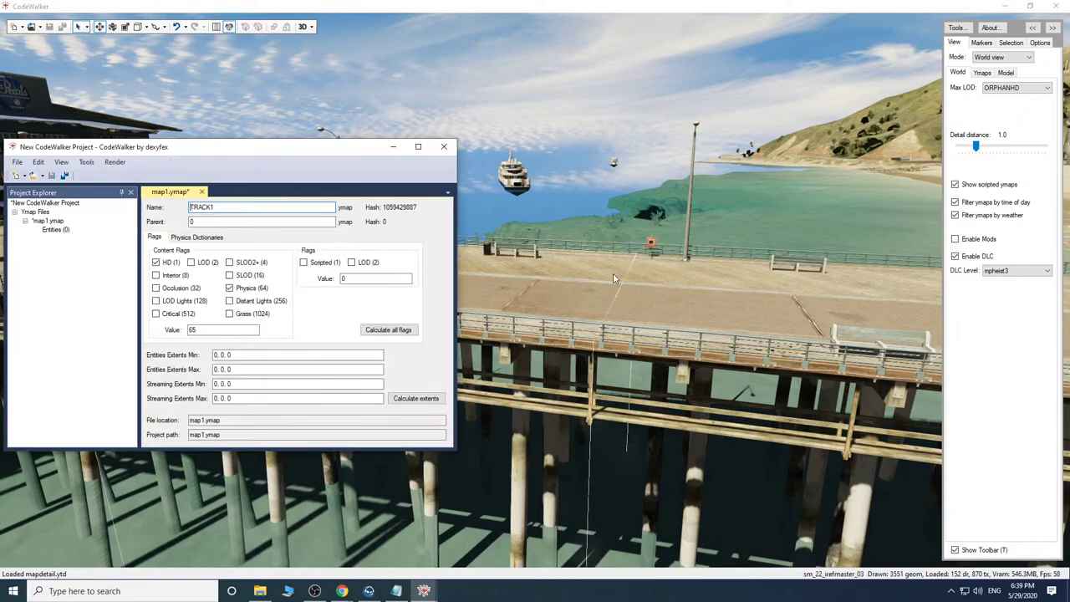
Place a copy of the white bench beside the original at the pier's near railing and delete both benches.
{"action": "left_click_drag", "start_coordinate": [638, 299], "coordinate": [678, 313]}
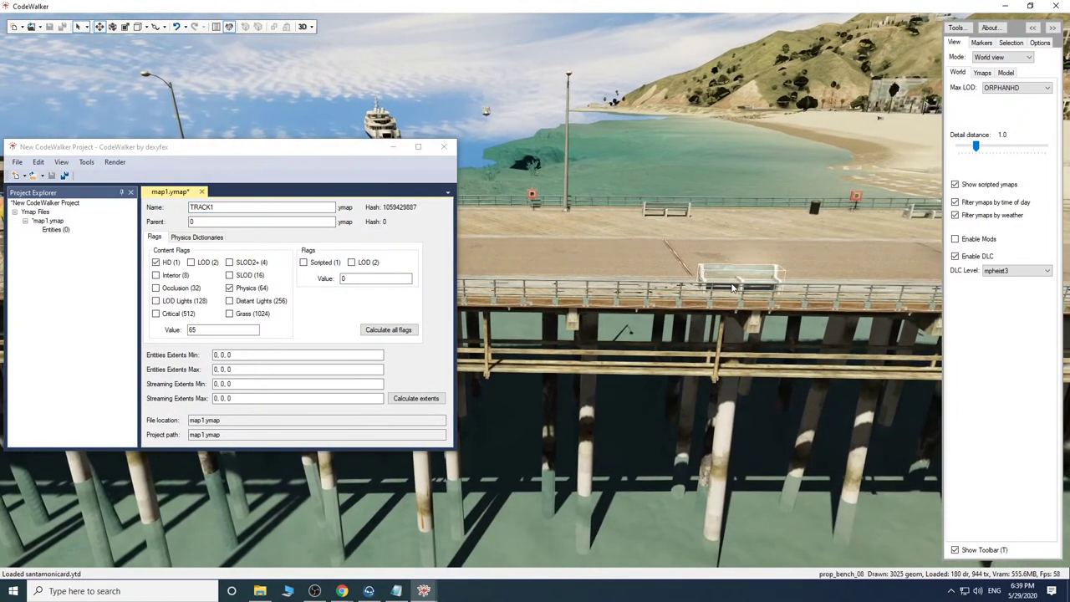
{"action": "right_click", "coordinate": [737, 287]}
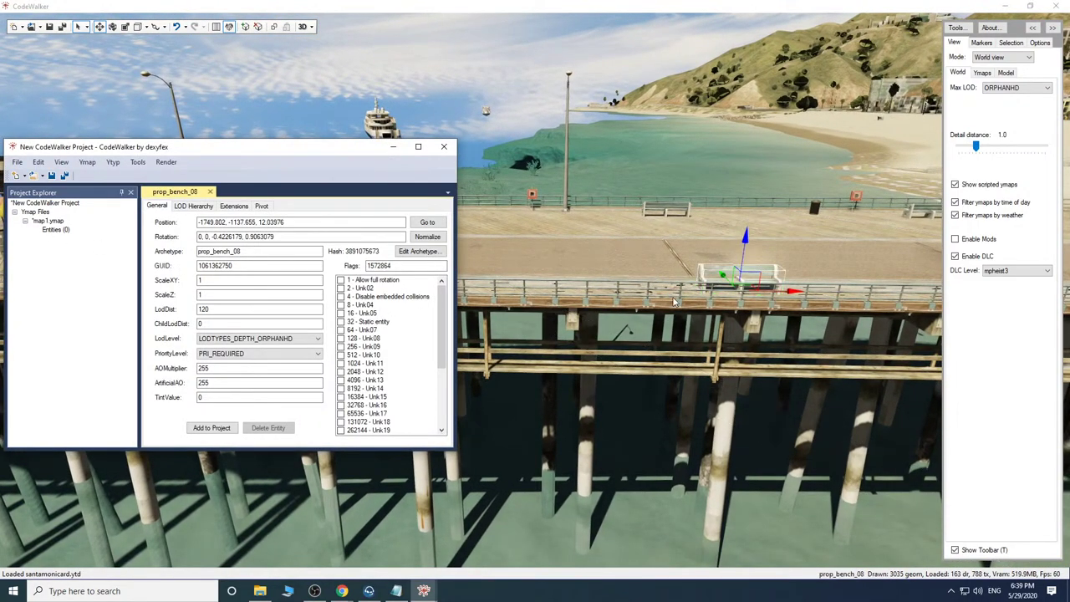
{"action": "key", "text": "a"}
{"action": "left_click_drag", "start_coordinate": [634, 331], "coordinate": [668, 328]}
{"action": "key", "text": "d"}
{"action": "left_click_drag", "start_coordinate": [600, 276], "coordinate": [792, 285]}
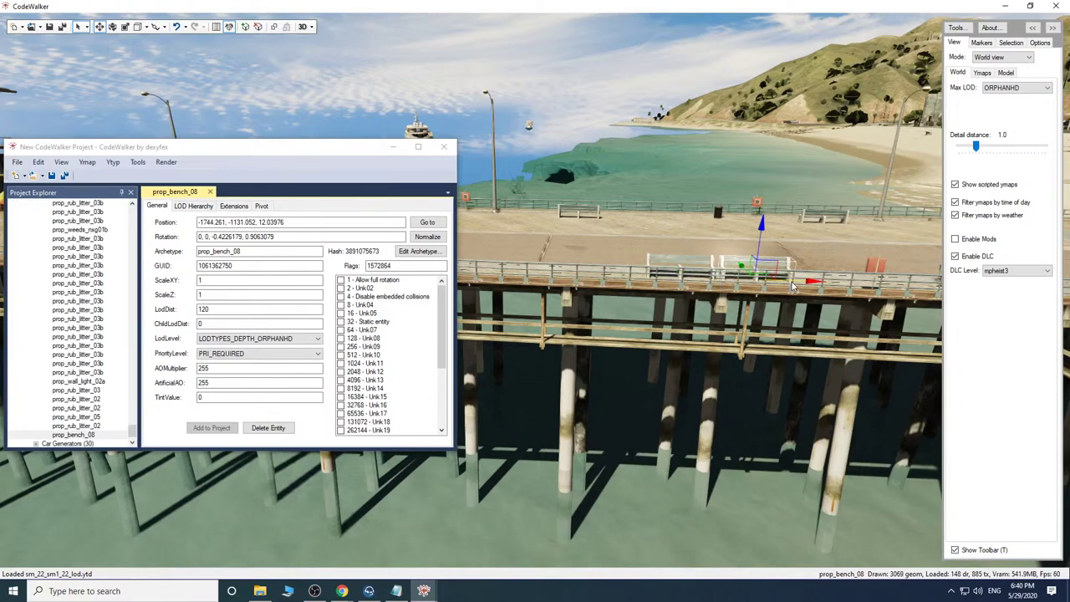
{"action": "key", "text": "Delete"}
{"action": "right_click", "coordinate": [693, 273]}
{"action": "key", "text": "Delete"}
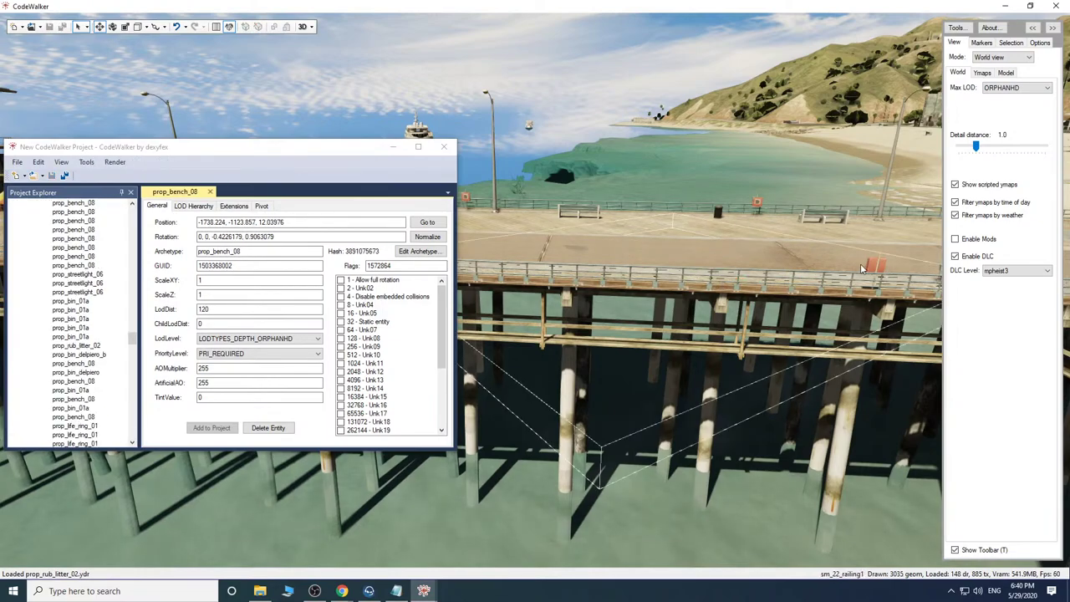
Delete the near-side railing and the red life ring prop from the pier.
{"action": "left_click", "coordinate": [708, 285]}
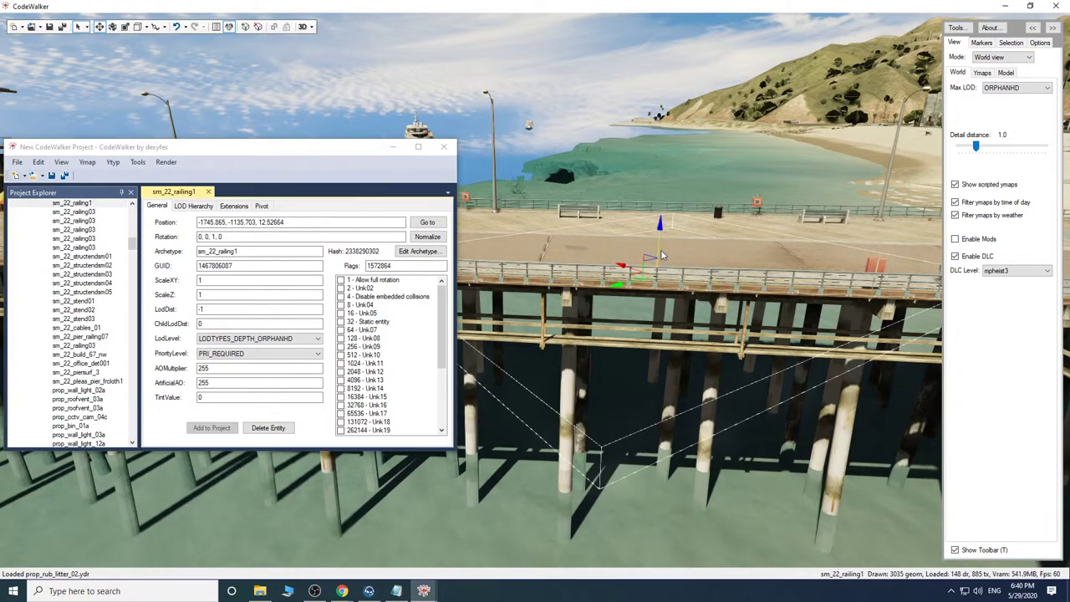
{"action": "key", "text": "Delete"}
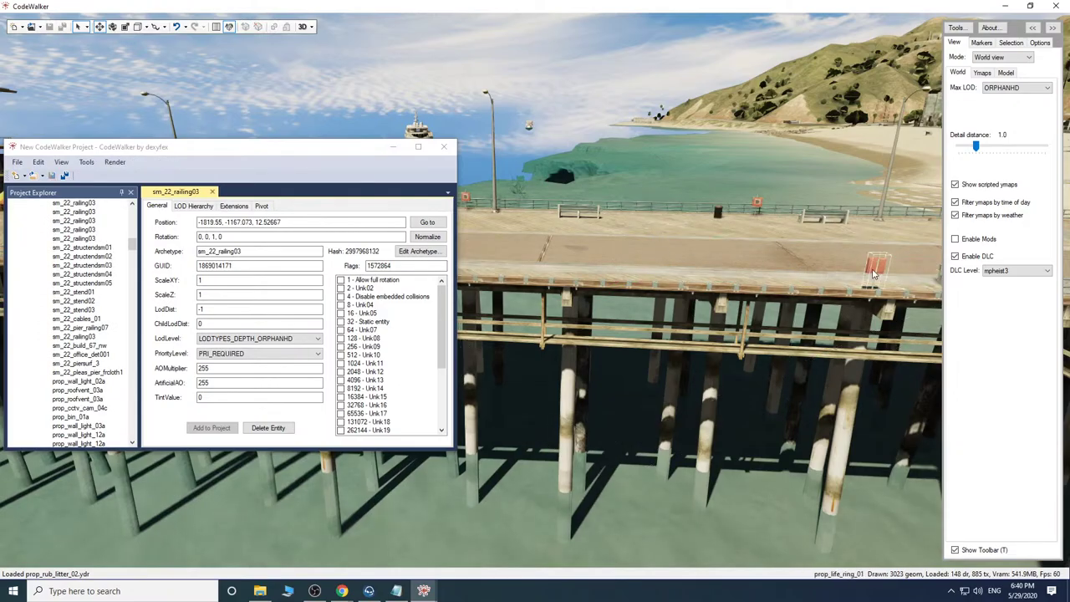
{"action": "right_click", "coordinate": [874, 266]}
{"action": "key", "text": "Delete"}
Collapse the hei_sm_22_strm_0 ymap and add a new entity to map1.ymap over the open water beside the pier.
{"action": "key", "text": "w"}
{"action": "left_click_drag", "start_coordinate": [710, 352], "coordinate": [941, 335]}
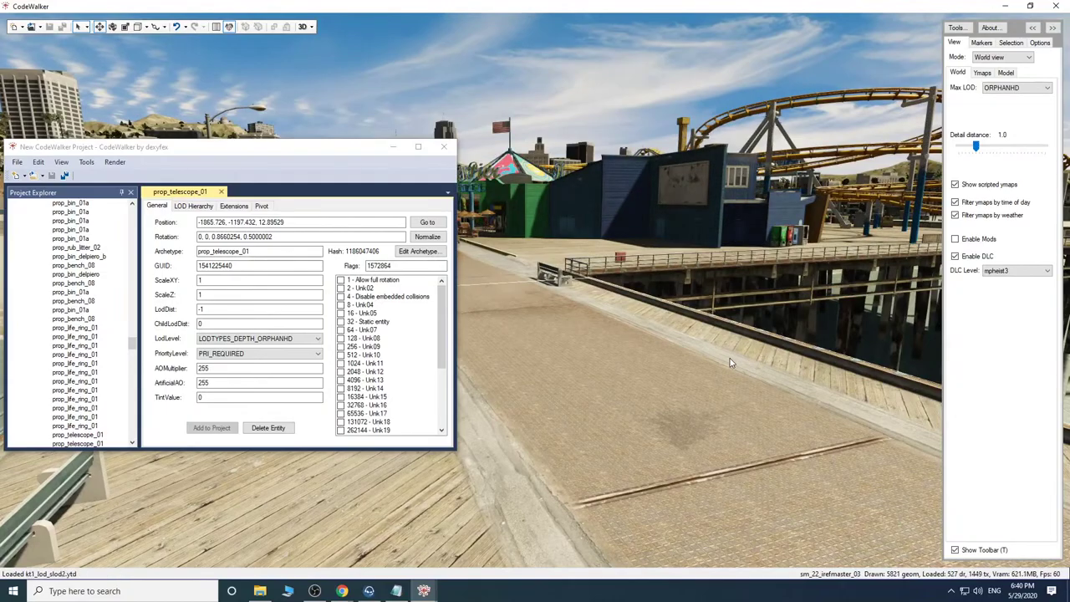
{"action": "left_click_drag", "start_coordinate": [731, 364], "coordinate": [523, 362]}
{"action": "key", "text": "w"}
{"action": "key", "text": "w"}
{"action": "key", "text": "s"}
{"action": "key", "text": "w"}
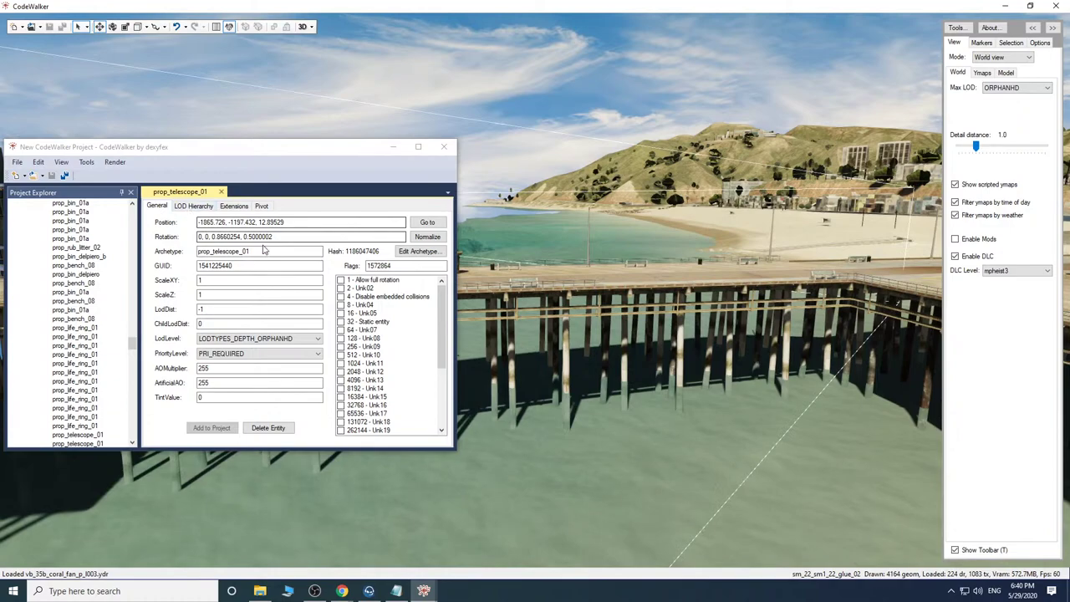
{"action": "right_click", "coordinate": [239, 255]}
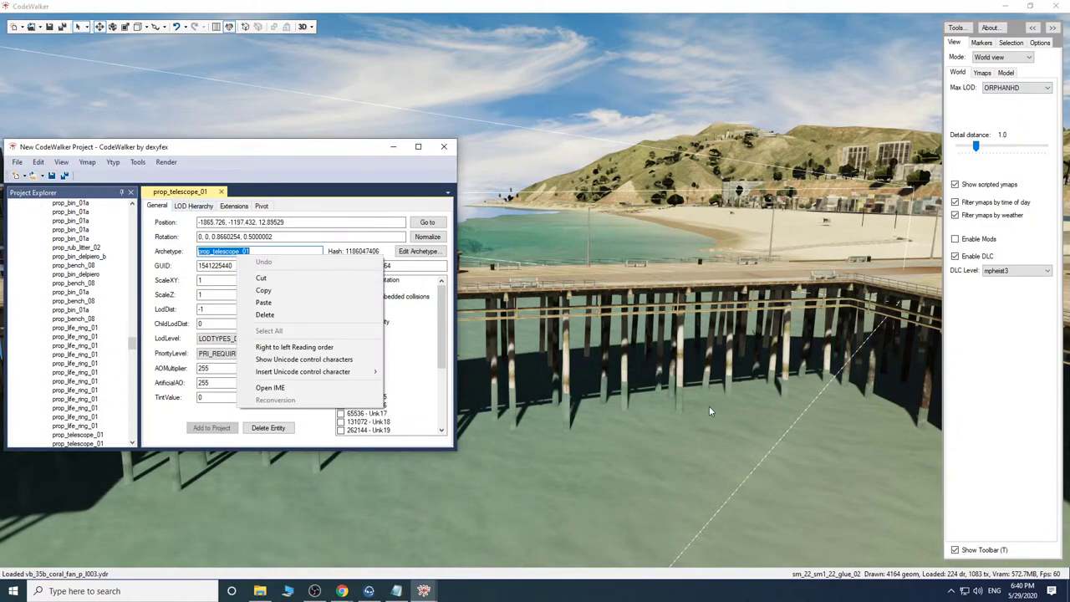
{"action": "left_click_drag", "start_coordinate": [132, 346], "coordinate": [142, 199]}
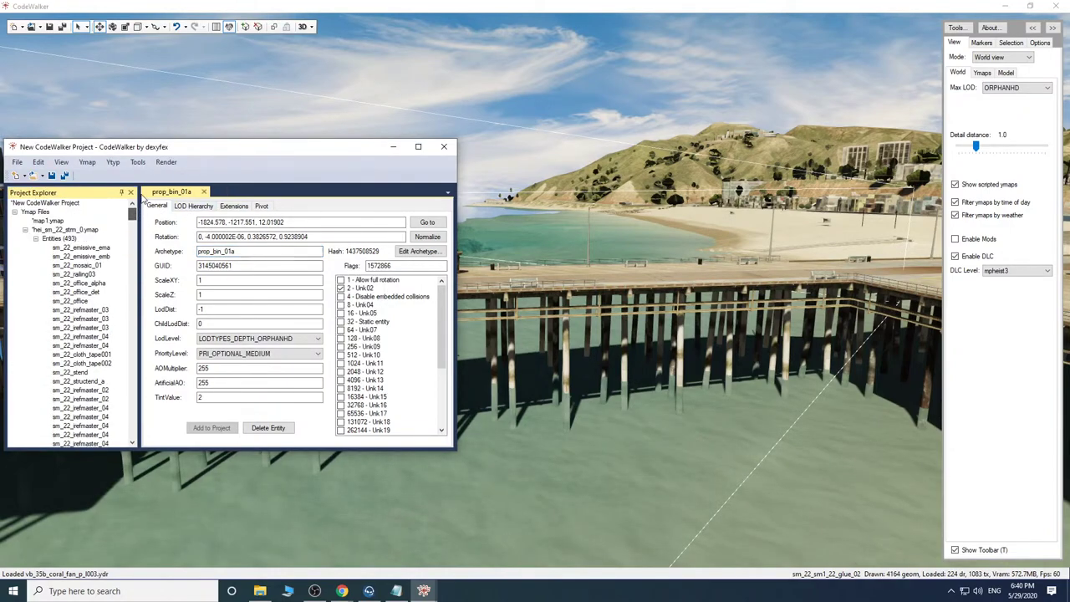
{"action": "left_click", "coordinate": [24, 230]}
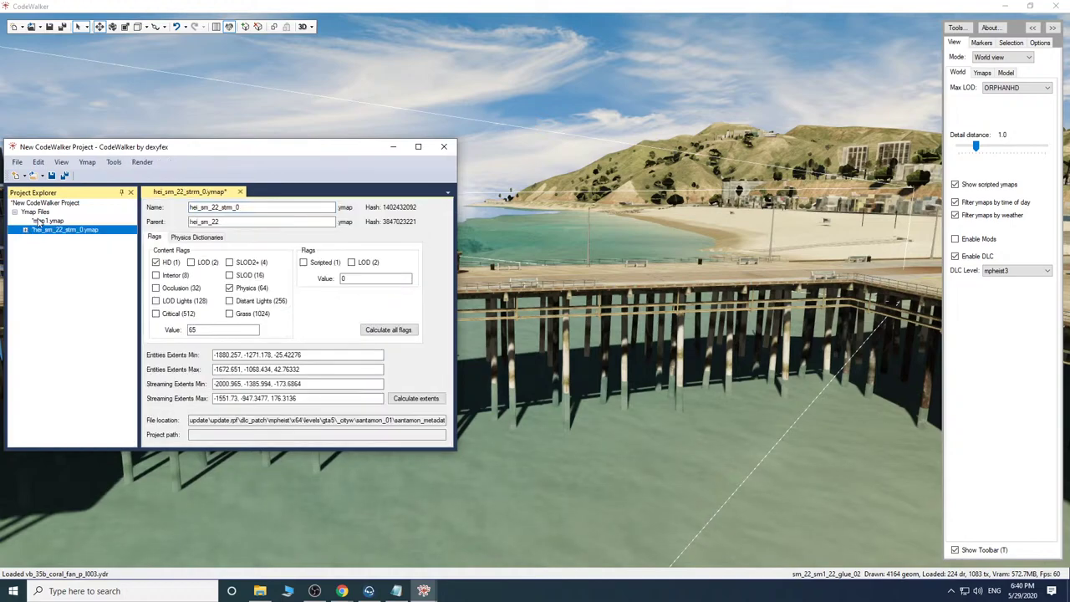
{"action": "left_click", "coordinate": [43, 221]}
{"action": "left_click", "coordinate": [88, 163]}
{"action": "left_click", "coordinate": [102, 191]}
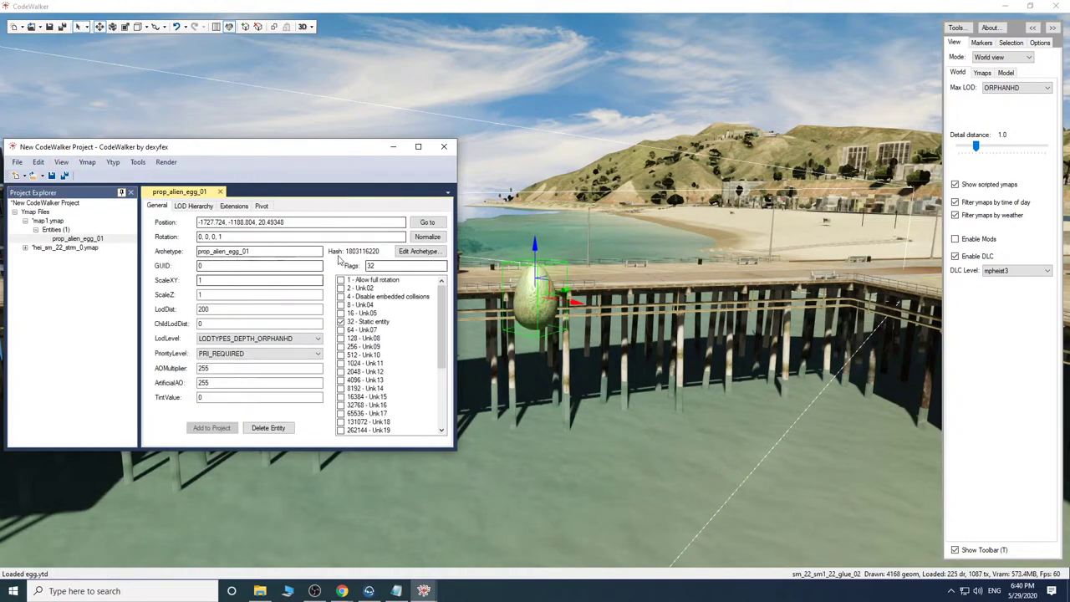
{"action": "double_click", "coordinate": [234, 251]}
{"action": "right_click", "coordinate": [233, 255]}
{"action": "left_click", "coordinate": [264, 301]}
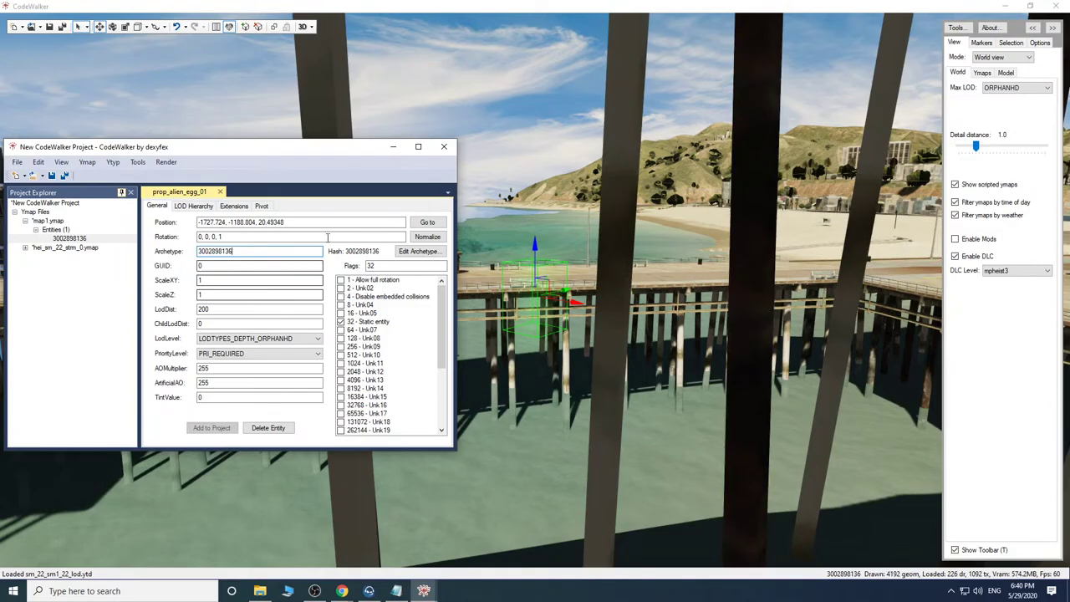
Minimize the project window and lower the new pier support structure down into the water, below deck height.
{"action": "left_click", "coordinate": [393, 148]}
{"action": "scroll", "coordinate": [504, 382], "scroll_direction": "down", "scroll_amount": 8}
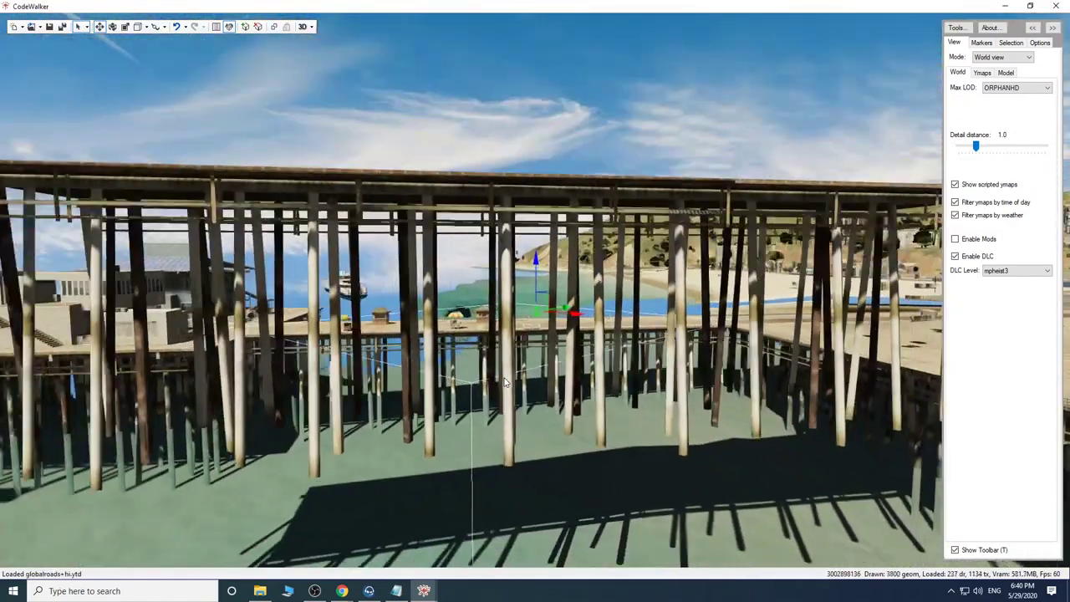
{"action": "scroll", "coordinate": [505, 383], "scroll_direction": "down", "scroll_amount": 3}
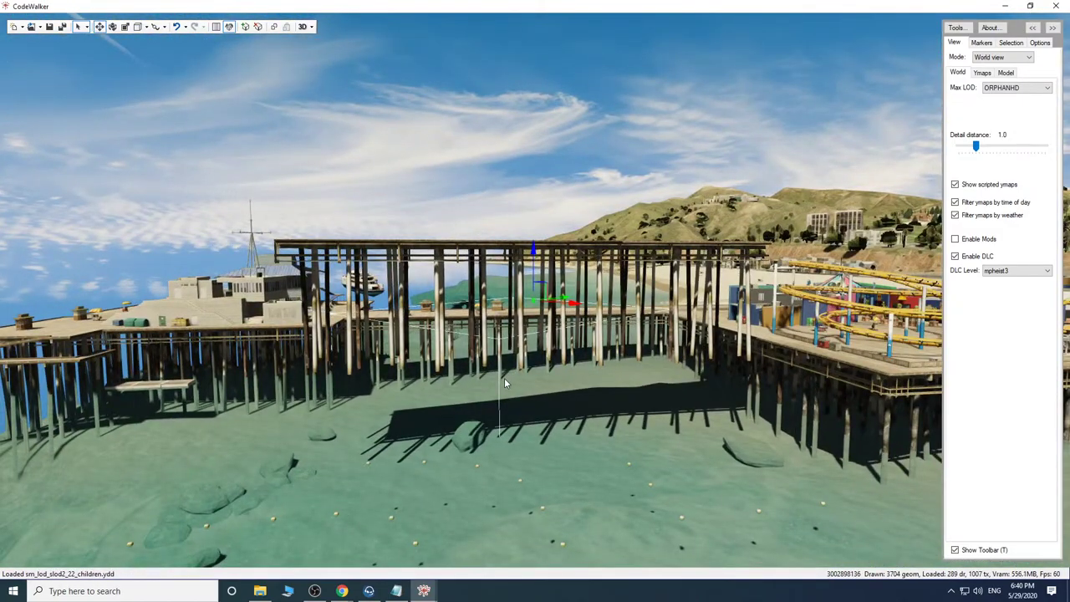
{"action": "key", "text": "w"}
{"action": "key", "text": "a"}
{"action": "left_click_drag", "start_coordinate": [508, 376], "coordinate": [529, 390]}
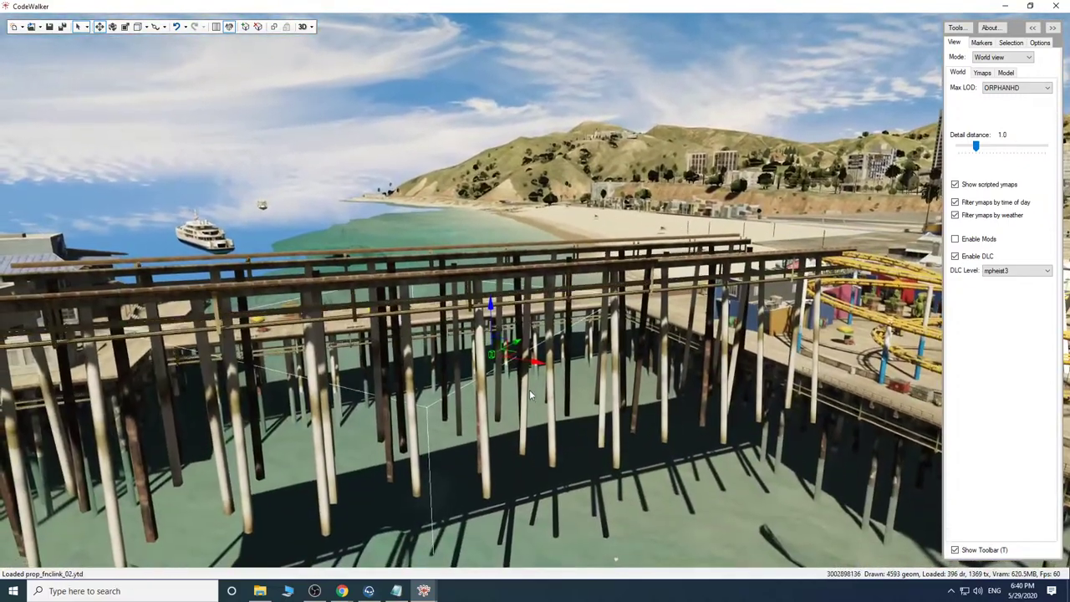
{"action": "left_click_drag", "start_coordinate": [491, 305], "coordinate": [494, 506]}
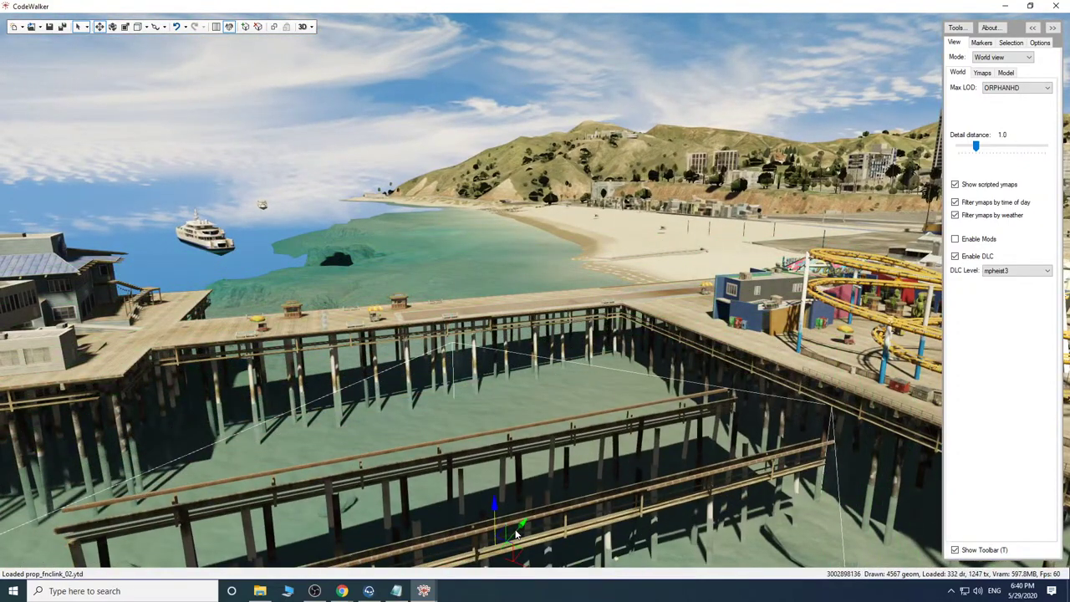
{"action": "key", "text": "s"}
{"action": "key", "text": "a"}
{"action": "left_click_drag", "start_coordinate": [608, 407], "coordinate": [614, 415]}
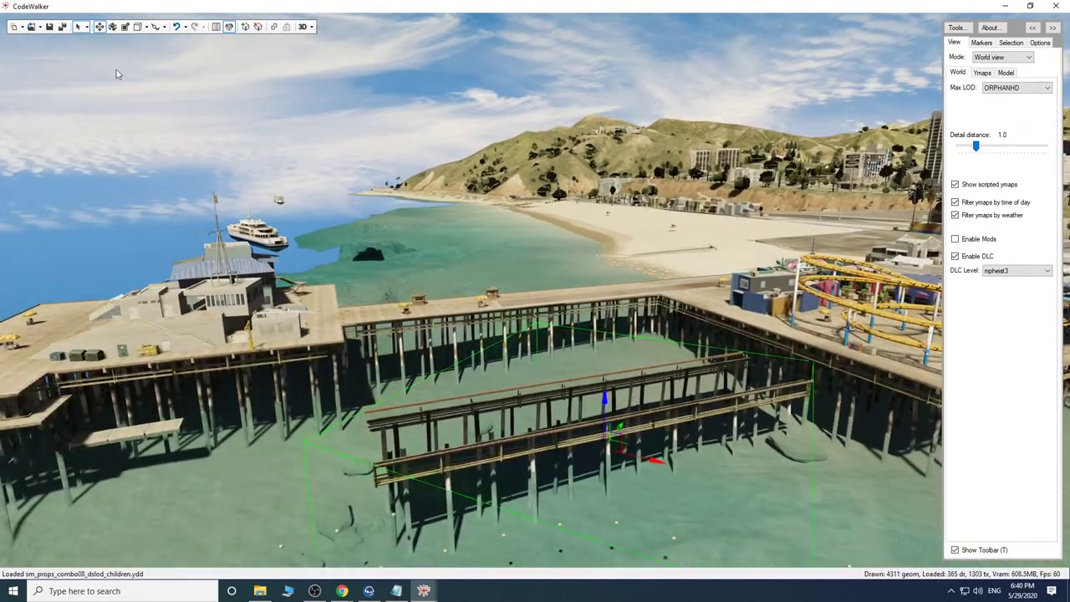
Rotate the support structure about its vertical axis so it runs outward from the pier, and switch its transform space.
{"action": "left_click_drag", "start_coordinate": [654, 370], "coordinate": [684, 362]}
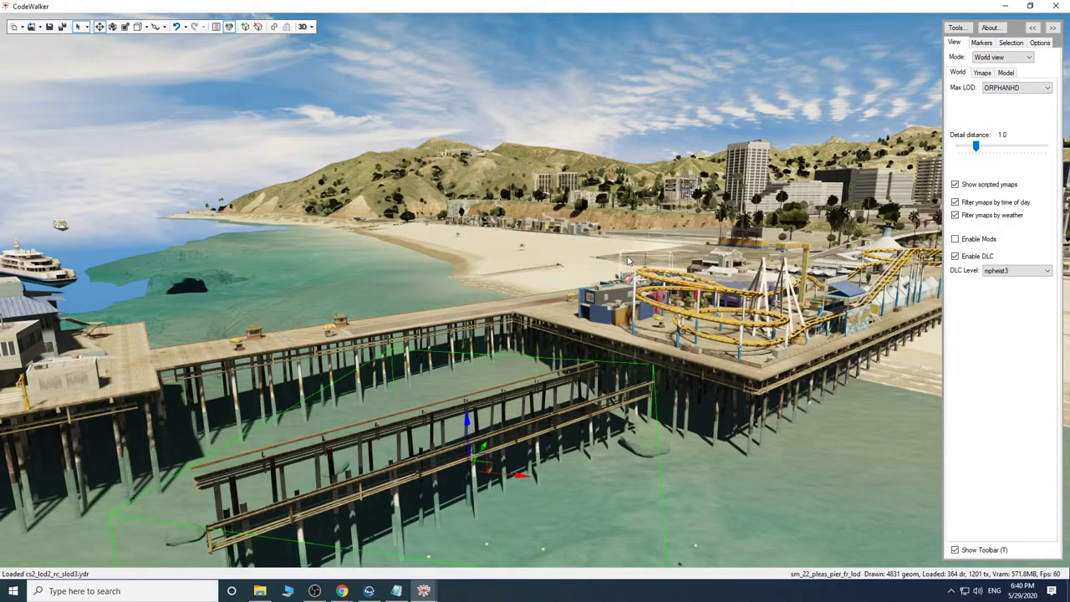
{"action": "left_click_drag", "start_coordinate": [742, 389], "coordinate": [790, 385]}
{"action": "key", "text": "s"}
{"action": "key", "text": "d"}
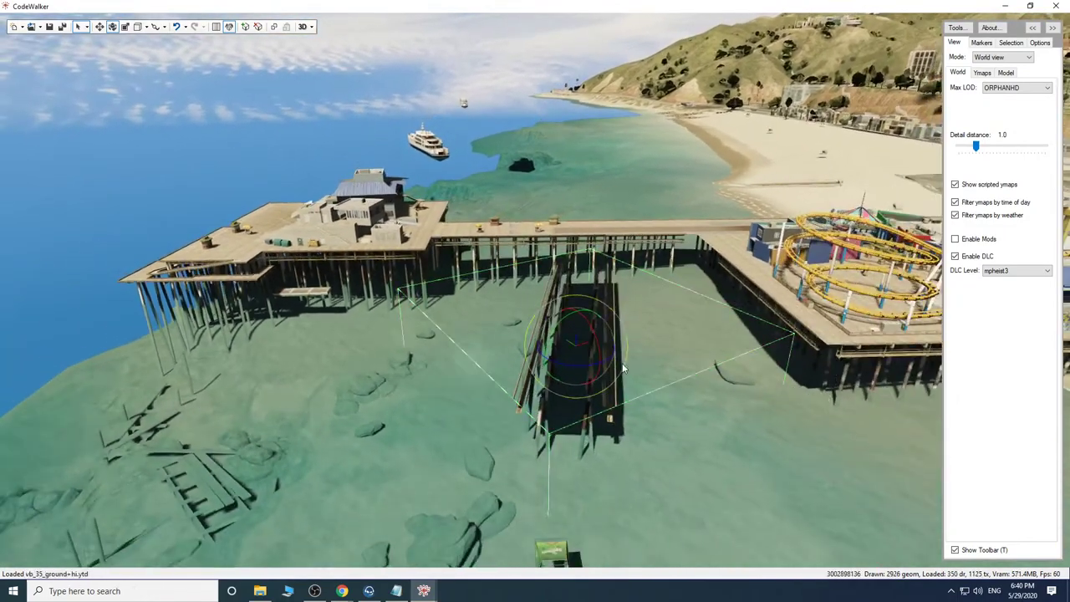
{"action": "left_click_drag", "start_coordinate": [612, 358], "coordinate": [617, 357]}
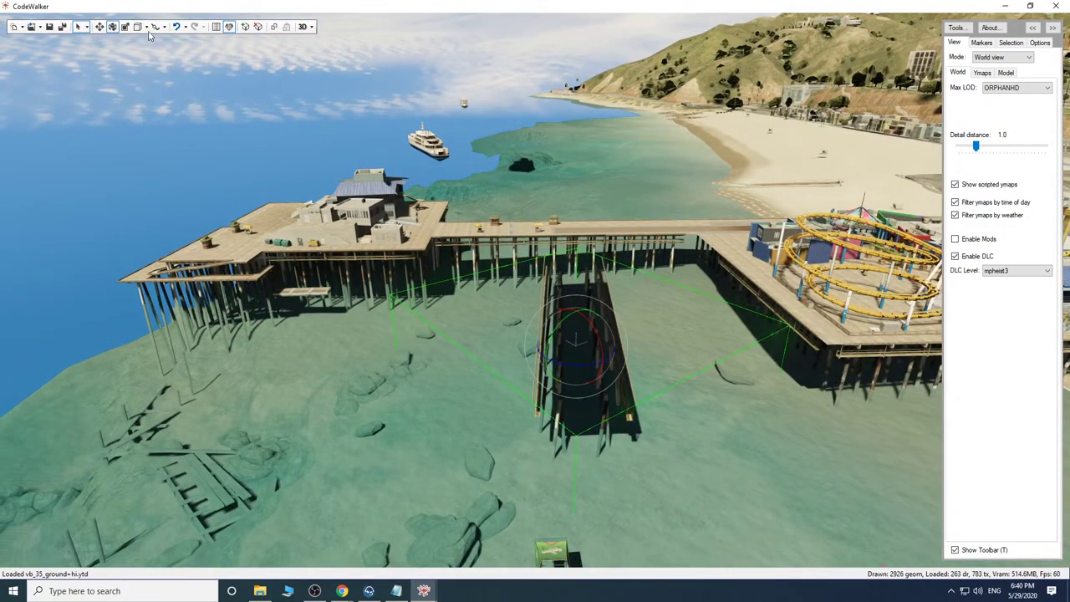
{"action": "key", "text": "q"}
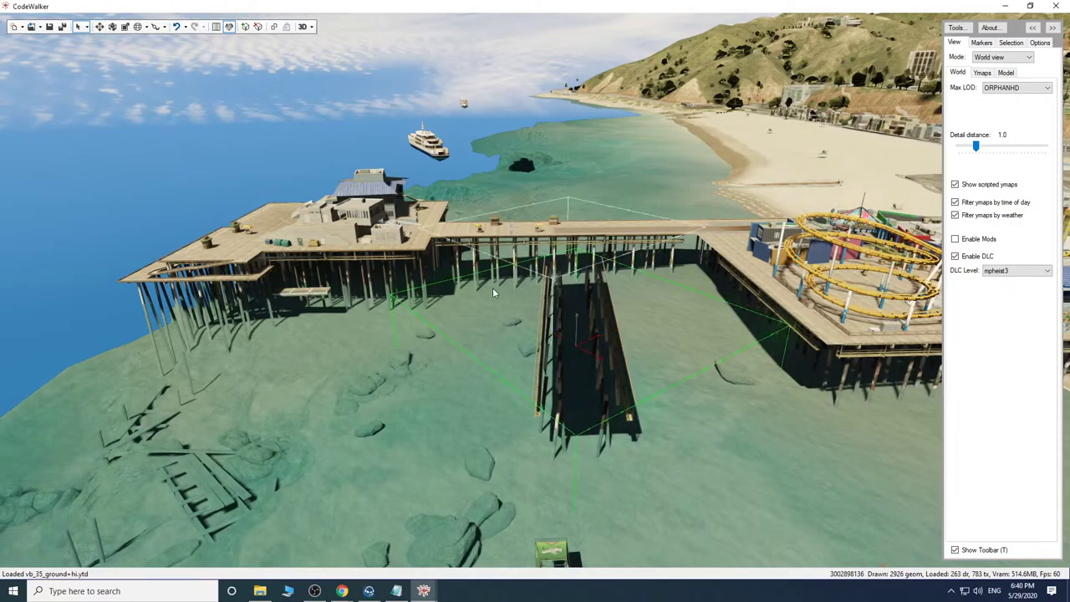
Reactivate the Move tool and set rotation snapping to 1 degree.
{"action": "left_click", "coordinate": [101, 28]}
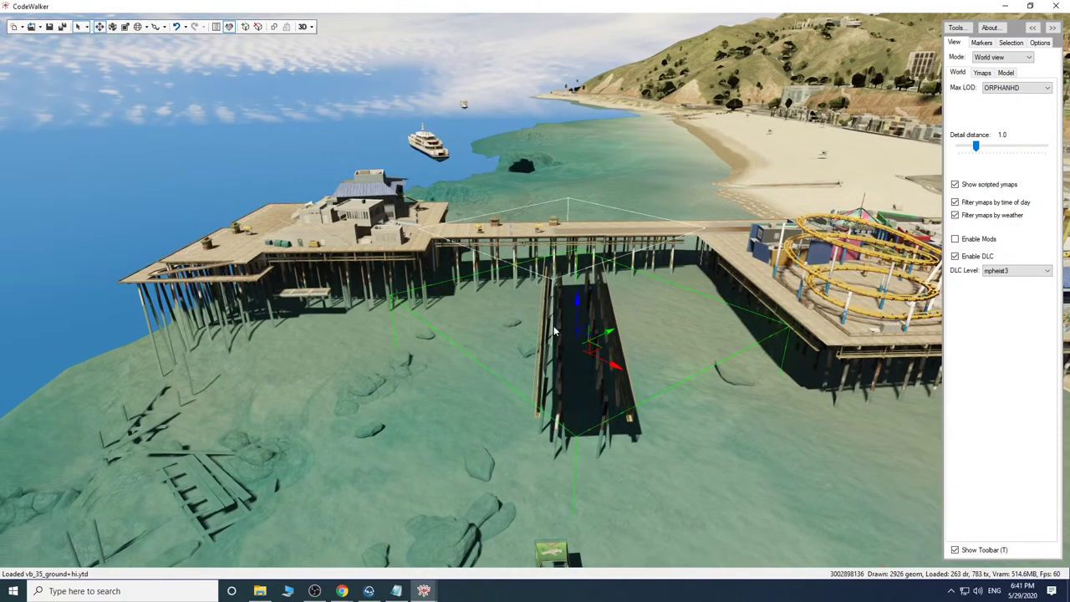
{"action": "key", "text": "w"}
{"action": "left_click_drag", "start_coordinate": [553, 325], "coordinate": [369, 328]}
{"action": "key", "text": "s"}
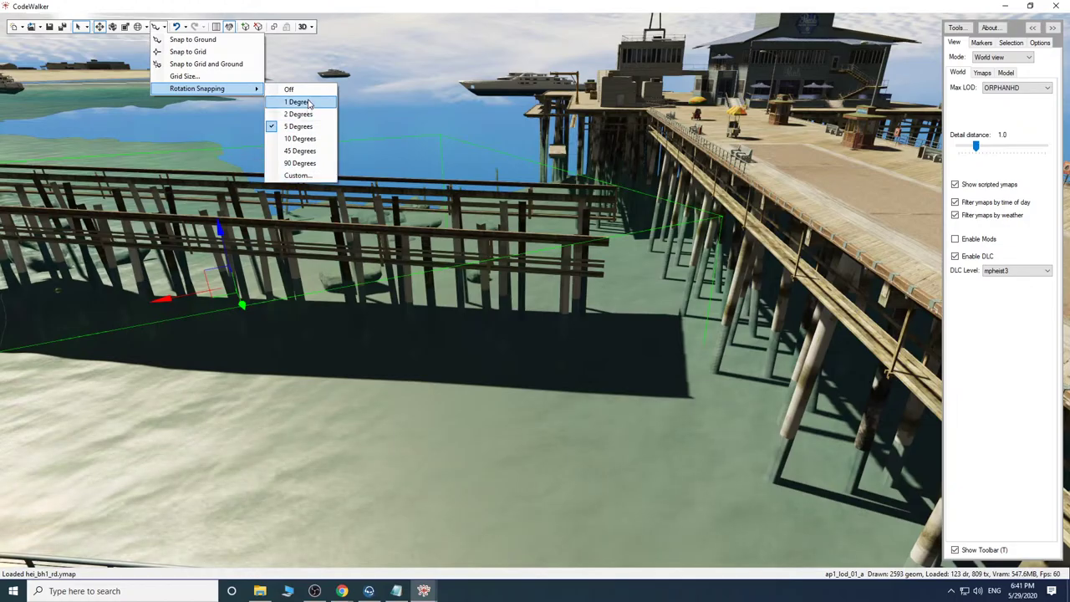
{"action": "left_click_drag", "start_coordinate": [555, 383], "coordinate": [769, 388]}
{"action": "key", "text": "w"}
{"action": "key", "text": "s"}
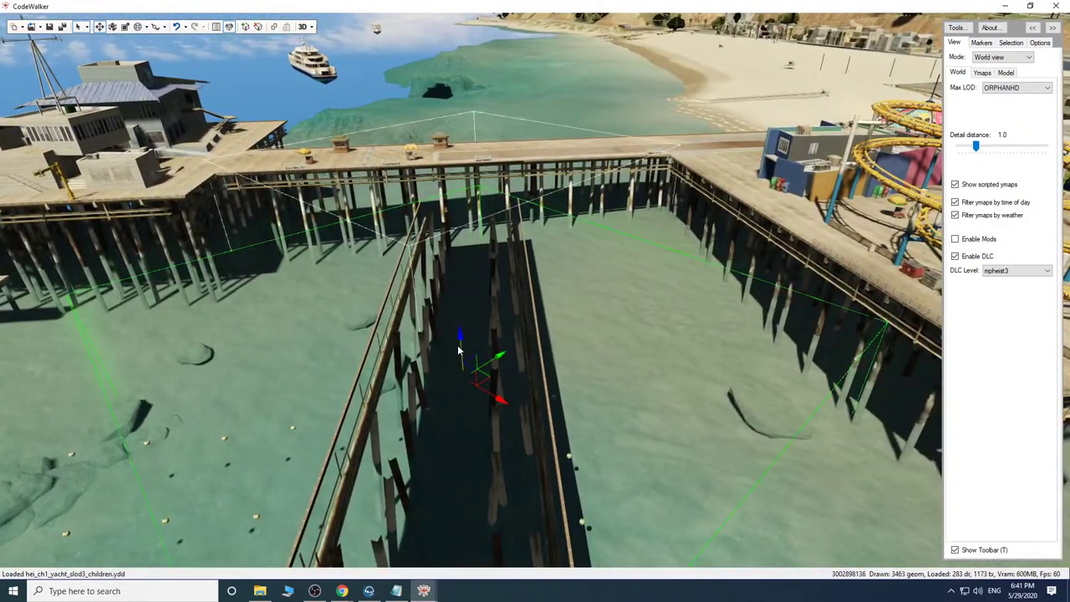
Fine-rotate the support structure about its vertical axis, viewed from above, until it sits at right angles to the pier.
{"action": "left_click_drag", "start_coordinate": [492, 344], "coordinate": [595, 301]}
{"action": "key", "text": "w"}
{"action": "key", "text": "d"}
{"action": "left_click_drag", "start_coordinate": [787, 344], "coordinate": [608, 468]}
{"action": "key", "text": "s"}
{"action": "key", "text": "a"}
{"action": "key", "text": "s"}
{"action": "key", "text": "w"}
{"action": "key", "text": "s"}
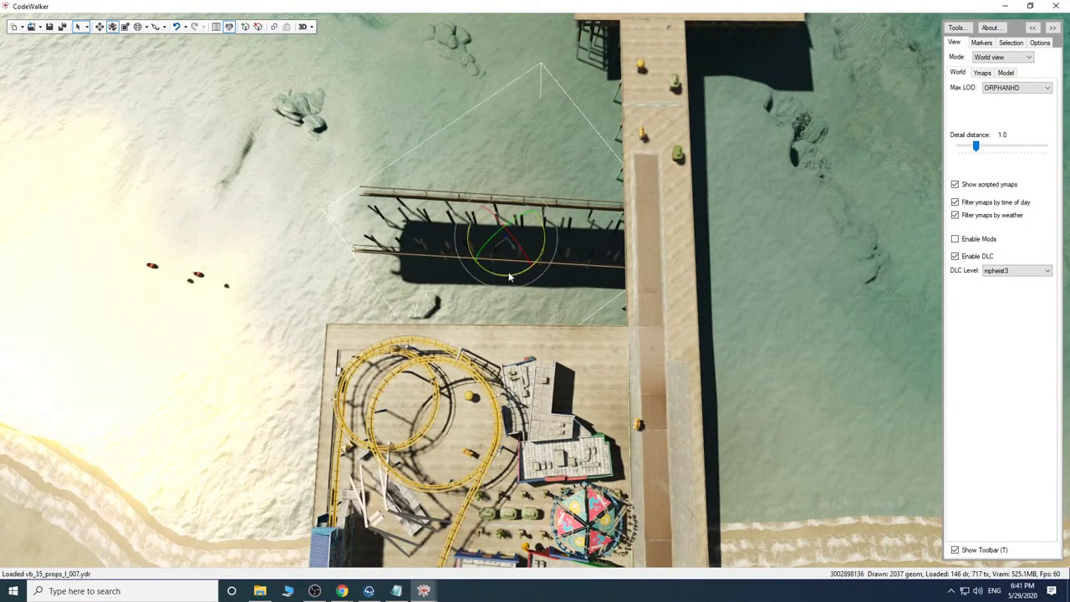
{"action": "left_click_drag", "start_coordinate": [508, 272], "coordinate": [511, 273]}
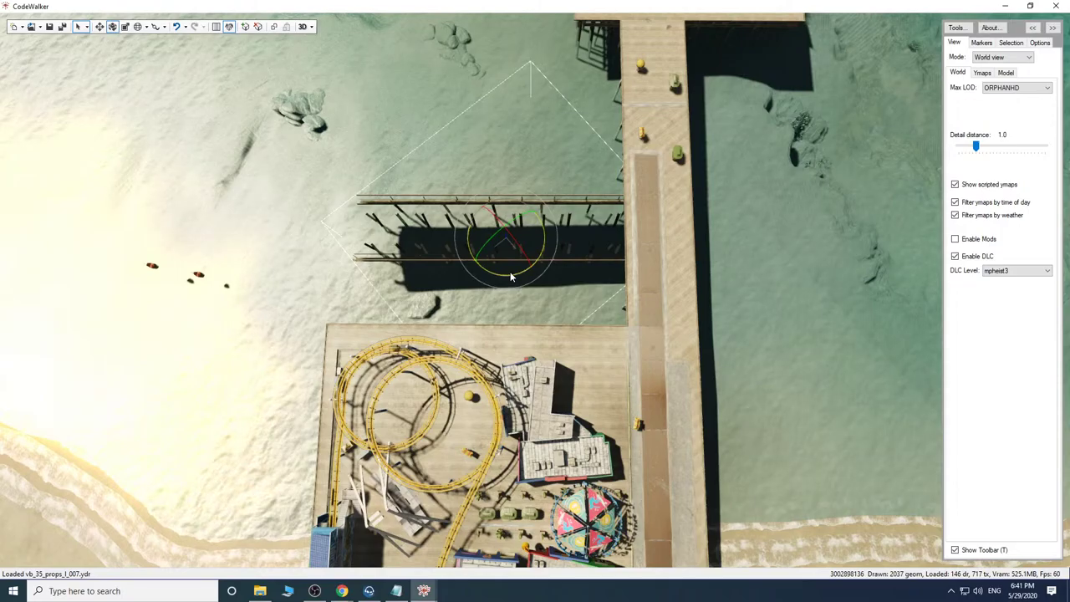
Raise the support structure slightly with the Move tool to match the beams under the existing pier.
{"action": "key", "text": "w"}
{"action": "left_click_drag", "start_coordinate": [723, 339], "coordinate": [735, 224]}
{"action": "key", "text": "s"}
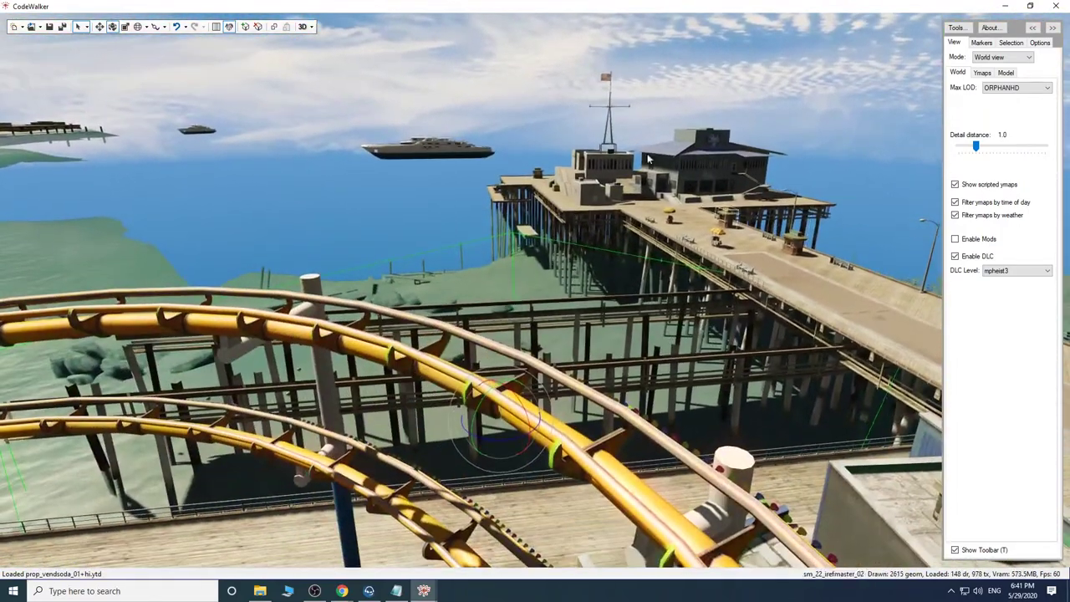
{"action": "key", "text": "w"}
{"action": "left_click_drag", "start_coordinate": [441, 316], "coordinate": [458, 309]}
{"action": "left_click", "coordinate": [98, 27]}
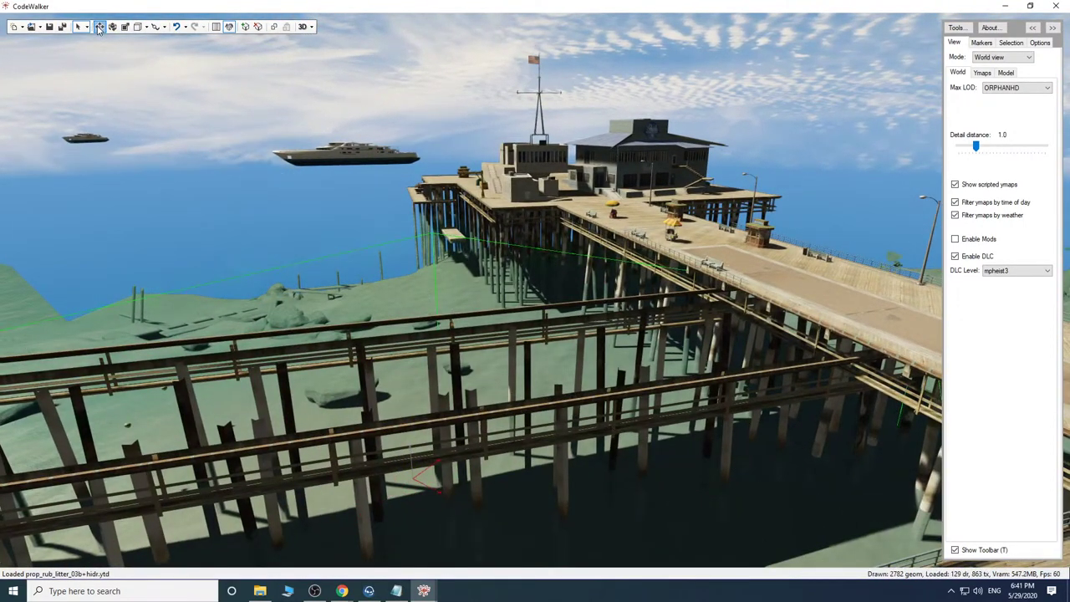
{"action": "left_click_drag", "start_coordinate": [408, 441], "coordinate": [411, 420]}
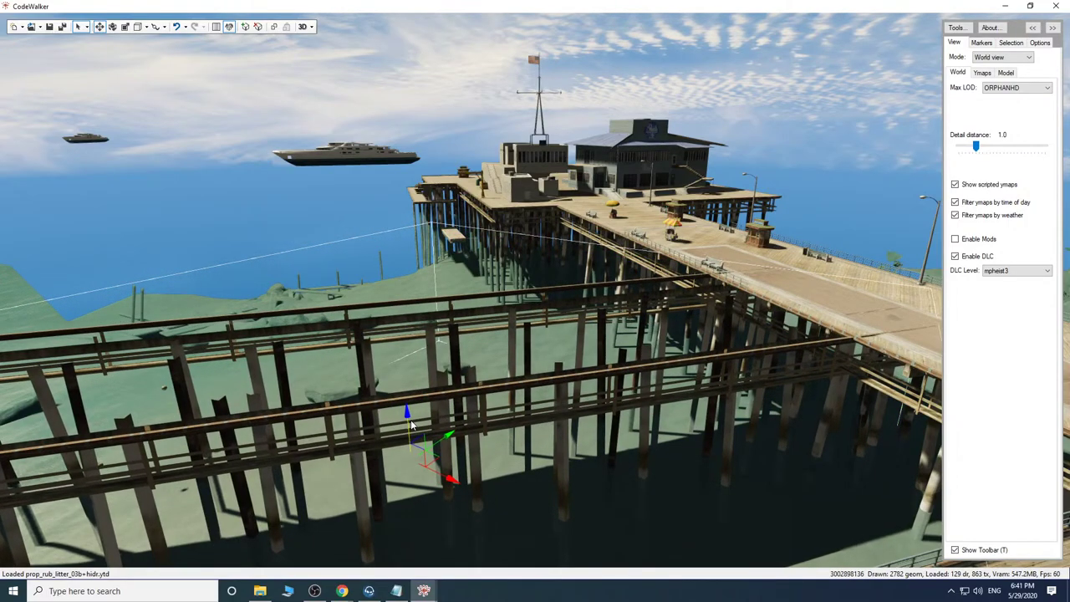
Place a copy of the support structure at its outer end to extend it away from the pier.
{"action": "key", "text": "a"}
{"action": "left_click_drag", "start_coordinate": [565, 425], "coordinate": [699, 399]}
{"action": "key", "text": "d"}
{"action": "key", "text": "s"}
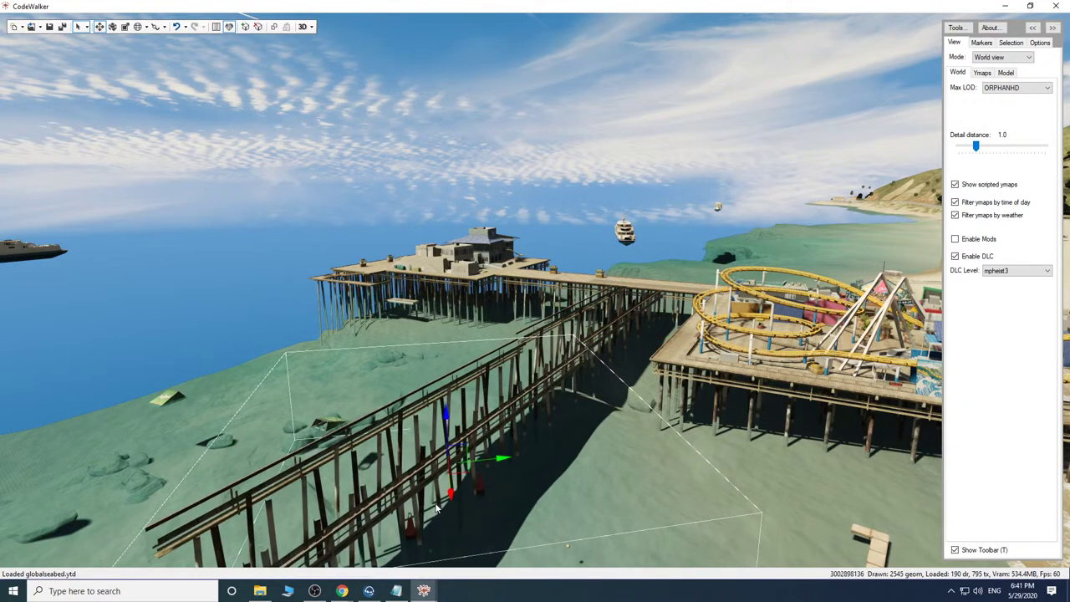
Slide the copied section toward the first one until the gap between their rails closes.
{"action": "key", "text": "a"}
{"action": "left_click_drag", "start_coordinate": [711, 469], "coordinate": [594, 461]}
{"action": "key", "text": "d"}
{"action": "key", "text": "a"}
{"action": "key", "text": "s"}
{"action": "key", "text": "a"}
{"action": "key", "text": "w"}
{"action": "key", "text": "s"}
{"action": "key", "text": "w"}
{"action": "key", "text": "s"}
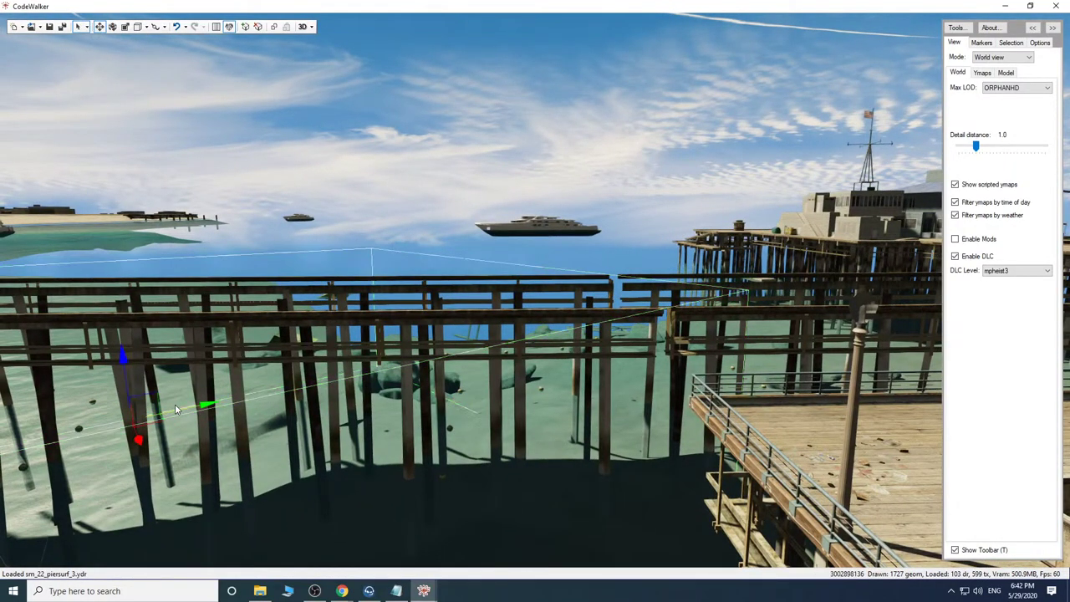
{"action": "left_click_drag", "start_coordinate": [184, 408], "coordinate": [214, 407]}
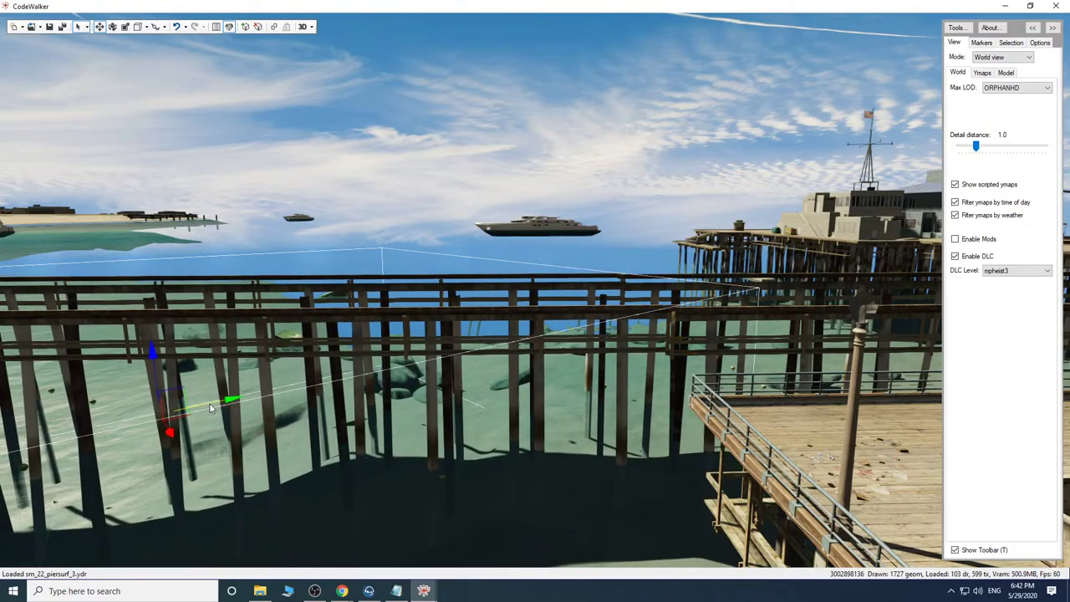
Shift the copied section slightly sideways to line its rails up with the first section, and check the joined run.
{"action": "key", "text": "w"}
{"action": "left_click_drag", "start_coordinate": [435, 419], "coordinate": [516, 474]}
{"action": "key", "text": "s"}
{"action": "key", "text": "s"}
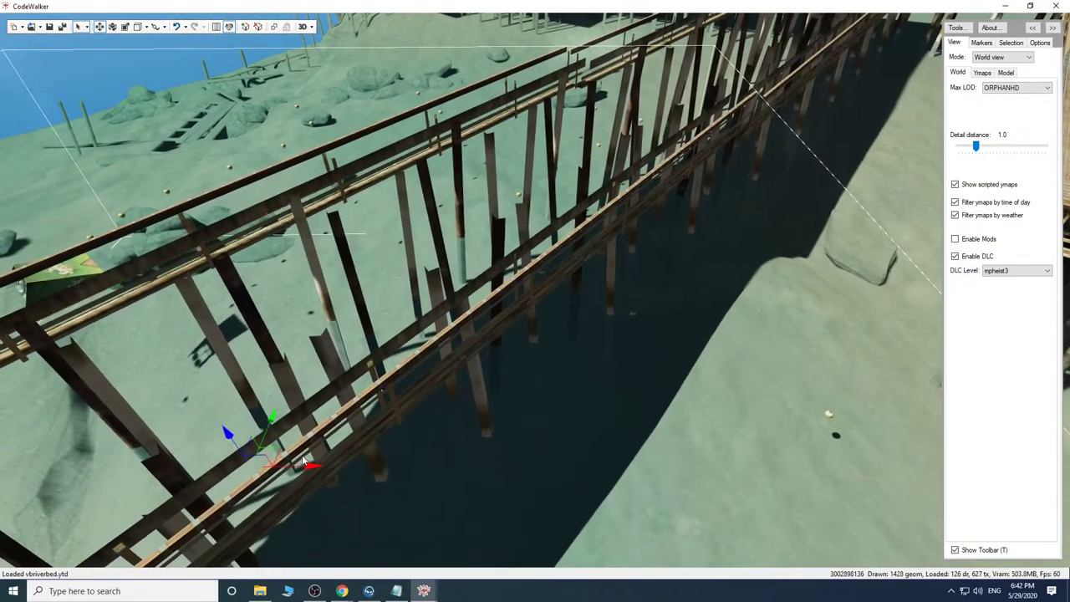
{"action": "left_click_drag", "start_coordinate": [300, 467], "coordinate": [317, 477]}
{"action": "left_click_drag", "start_coordinate": [681, 415], "coordinate": [762, 375]}
{"action": "key", "text": "s"}
{"action": "key", "text": "a"}
{"action": "key", "text": "d"}
{"action": "key", "text": "a"}
{"action": "key", "text": "w"}
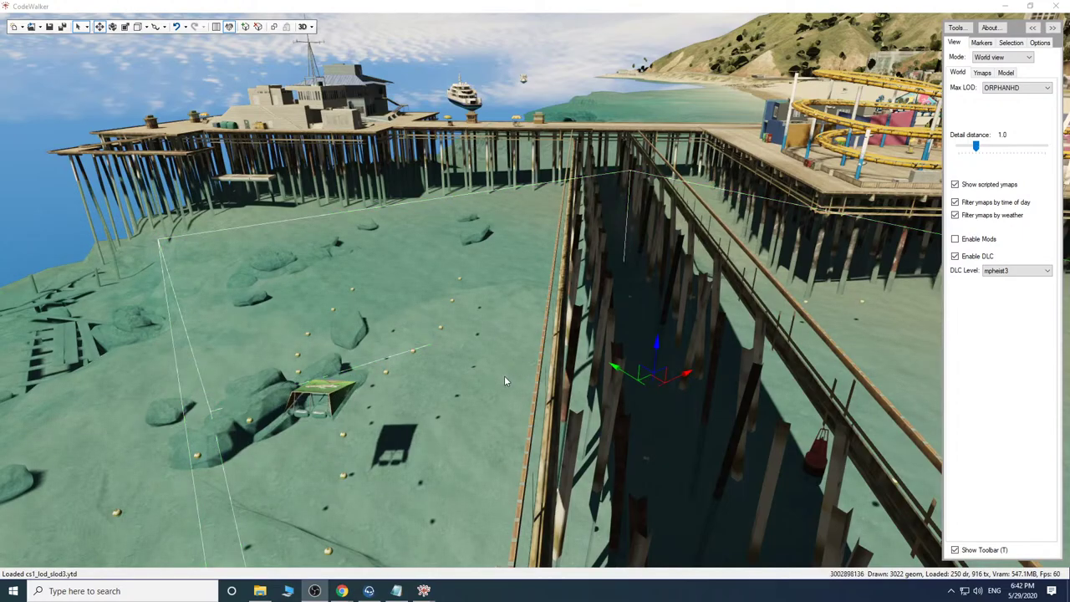
Place another copy of the support section off the outer end of the joined run.
{"action": "left_click_drag", "start_coordinate": [504, 381], "coordinate": [336, 400]}
{"action": "key", "text": "w"}
{"action": "key", "text": "s"}
{"action": "left_click_drag", "start_coordinate": [654, 291], "coordinate": [422, 407]}
{"action": "mouse_move", "coordinate": [681, 378]}
{"action": "left_mouse_down"}
{"action": "mouse_move", "coordinate": [647, 372]}
{"action": "mouse_move", "coordinate": [689, 378]}
{"action": "left_mouse_up"}
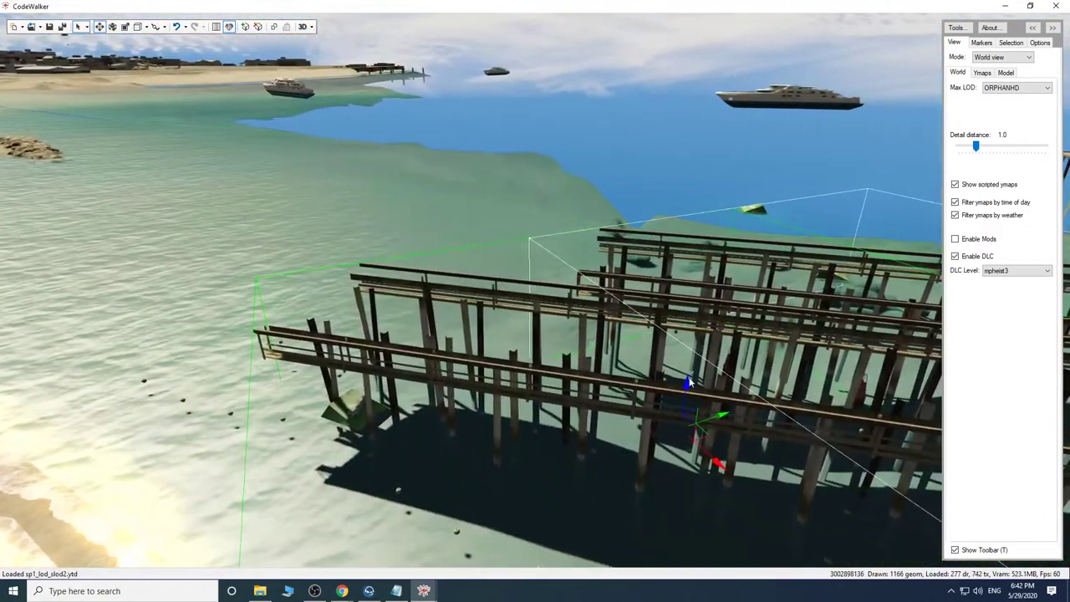
Slide the new copy sideways onto the run's outer end so its rails continue the existing ones, and check the joint.
{"action": "left_click_drag", "start_coordinate": [711, 460], "coordinate": [518, 305]}
{"action": "key", "text": "a"}
{"action": "left_click_drag", "start_coordinate": [563, 390], "coordinate": [411, 477]}
{"action": "key", "text": "w"}
{"action": "key", "text": "d"}
{"action": "key", "text": "a"}
{"action": "key", "text": "w"}
{"action": "key", "text": "s"}
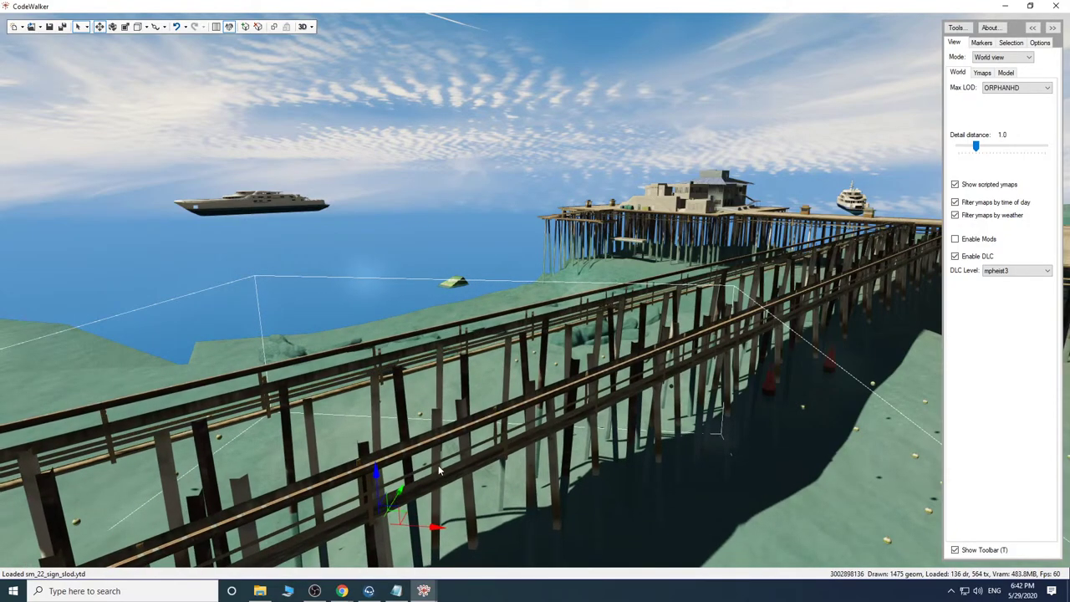
{"action": "left_click_drag", "start_coordinate": [628, 459], "coordinate": [680, 409]}
{"action": "key", "text": "s"}
{"action": "key", "text": "a"}
Place one more copy of the support section parallel to the run's outer end, on the seaward side.
{"action": "left_click_drag", "start_coordinate": [646, 370], "coordinate": [371, 461]}
{"action": "key", "text": "a"}
{"action": "left_click_drag", "start_coordinate": [575, 449], "coordinate": [14, 439]}
{"action": "key", "text": "s"}
{"action": "key", "text": "a"}
{"action": "key", "text": "w"}
{"action": "key", "text": "s"}
{"action": "key", "text": "d"}
{"action": "key", "text": "a"}
{"action": "key", "text": "w"}
{"action": "key", "text": "w"}
{"action": "key", "text": "w"}
{"action": "key", "text": "s"}
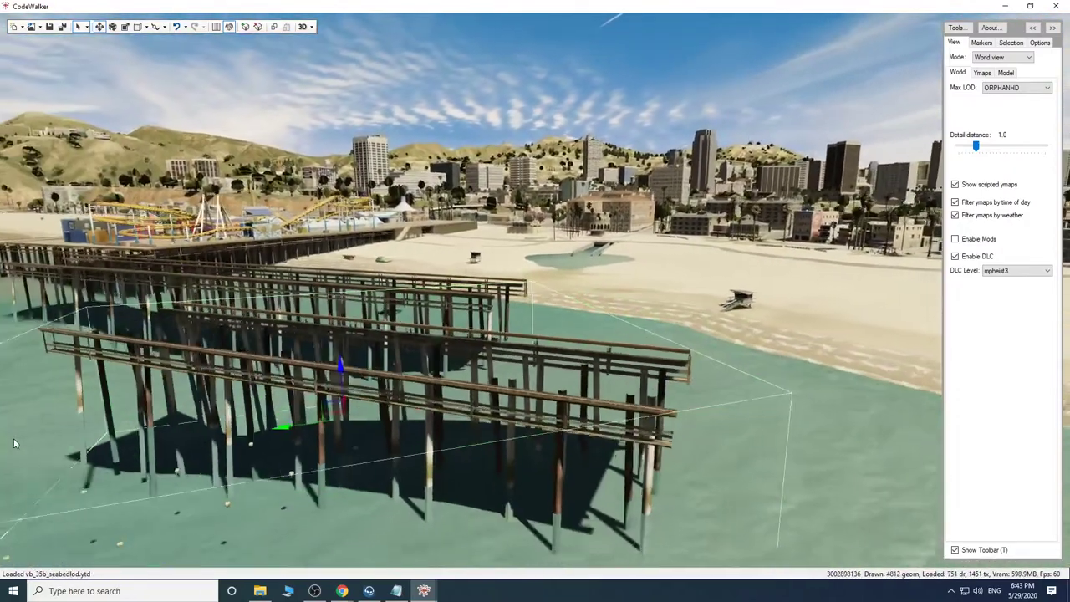
{"action": "key", "text": "w"}
Rotate the seaward copy about its vertical axis until it stands crosswise to the long run.
{"action": "left_click_drag", "start_coordinate": [430, 366], "coordinate": [272, 107]}
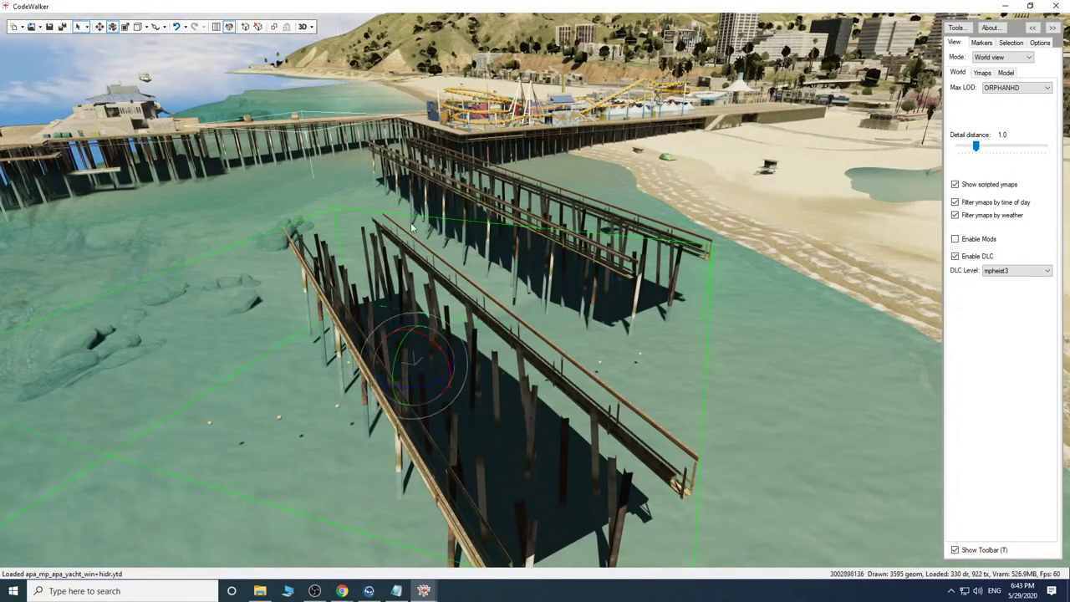
{"action": "left_click_drag", "start_coordinate": [431, 380], "coordinate": [476, 344]}
{"action": "key", "text": "a"}
{"action": "left_click_drag", "start_coordinate": [579, 438], "coordinate": [392, 436]}
{"action": "key", "text": "d"}
{"action": "key", "text": "w"}
{"action": "key", "text": "d"}
{"action": "key", "text": "s"}
{"action": "key", "text": "w"}
{"action": "key", "text": "a"}
{"action": "key", "text": "s"}
{"action": "key", "text": "w"}
{"action": "key", "text": "d"}
{"action": "key", "text": "w"}
{"action": "key", "text": "s"}
{"action": "key", "text": "d"}
{"action": "key", "text": "w"}
{"action": "key", "text": "s"}
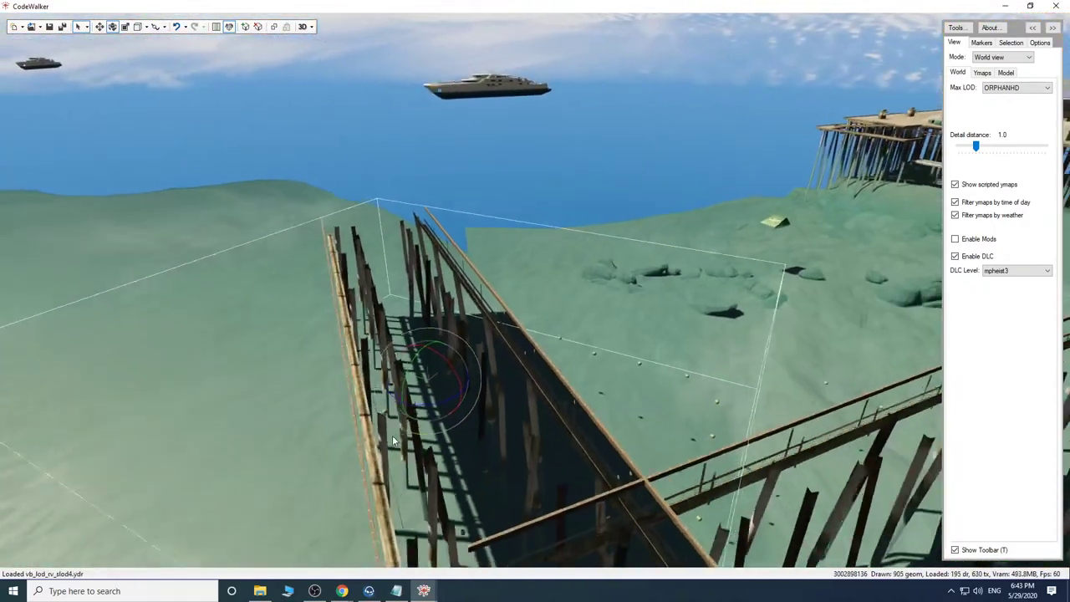
Switch to world transform space and move the crosswise section from the run's outer end to beside the main pier's walkway.
{"action": "left_click_drag", "start_coordinate": [585, 371], "coordinate": [551, 416]}
{"action": "key", "text": "w"}
{"action": "key", "text": "s"}
{"action": "key", "text": "a"}
{"action": "key", "text": "w"}
{"action": "key", "text": "s"}
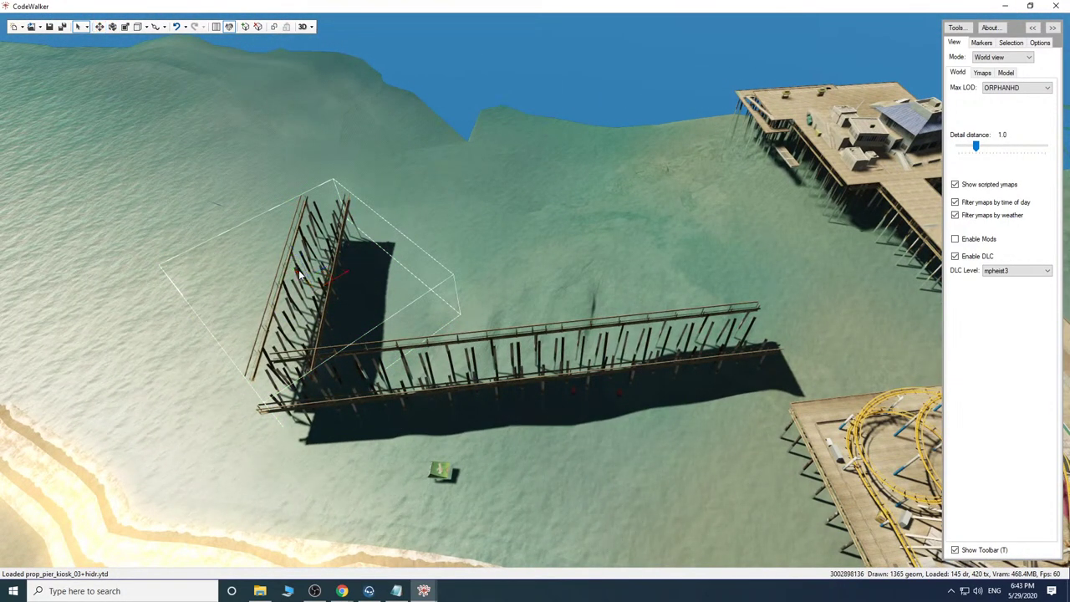
{"action": "left_click", "coordinate": [298, 269]}
{"action": "right_click", "coordinate": [511, 264]}
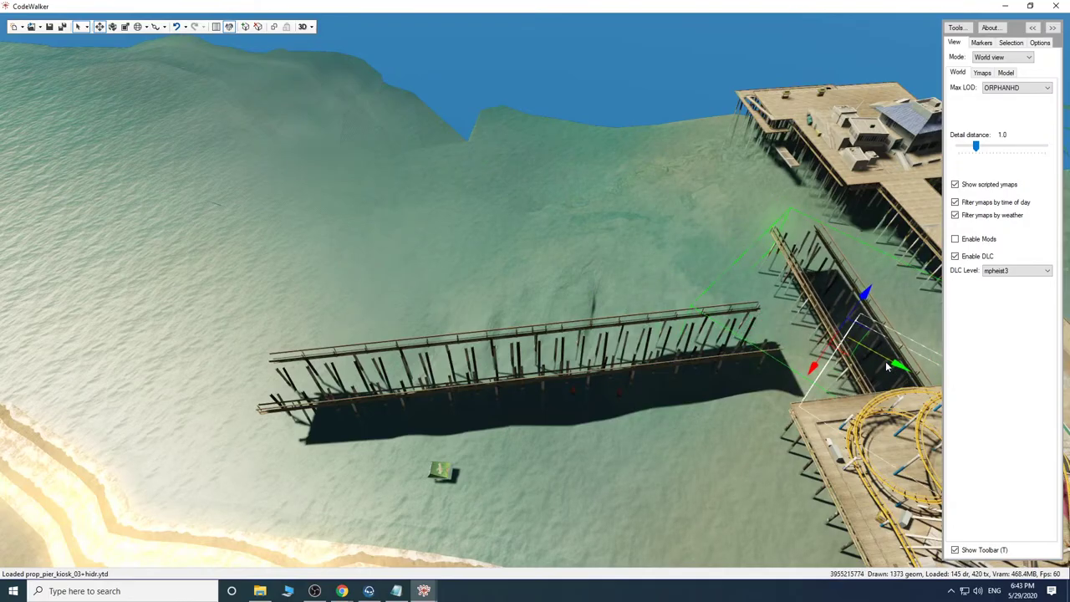
{"action": "left_click_drag", "start_coordinate": [886, 362], "coordinate": [871, 354]}
Slide the crosswise section away from the main pier's walkway and along the run to its outer end.
{"action": "mouse_move", "coordinate": [492, 327]}
{"action": "left_mouse_down"}
{"action": "mouse_move", "coordinate": [604, 326]}
{"action": "mouse_move", "coordinate": [564, 297]}
{"action": "mouse_move", "coordinate": [520, 290]}
{"action": "mouse_move", "coordinate": [480, 291]}
{"action": "mouse_move", "coordinate": [478, 314]}
{"action": "left_mouse_up"}
{"action": "key", "text": "w"}
{"action": "key", "text": "s"}
{"action": "left_click_drag", "start_coordinate": [416, 373], "coordinate": [665, 289]}
{"action": "key", "text": "w"}
{"action": "mouse_move", "coordinate": [506, 334]}
{"action": "left_mouse_down"}
{"action": "mouse_move", "coordinate": [585, 298]}
{"action": "mouse_move", "coordinate": [506, 324]}
{"action": "mouse_move", "coordinate": [528, 289]}
{"action": "mouse_move", "coordinate": [525, 326]}
{"action": "left_mouse_up"}
{"action": "key", "text": "s"}
{"action": "key", "text": "w"}
{"action": "key", "text": "s"}
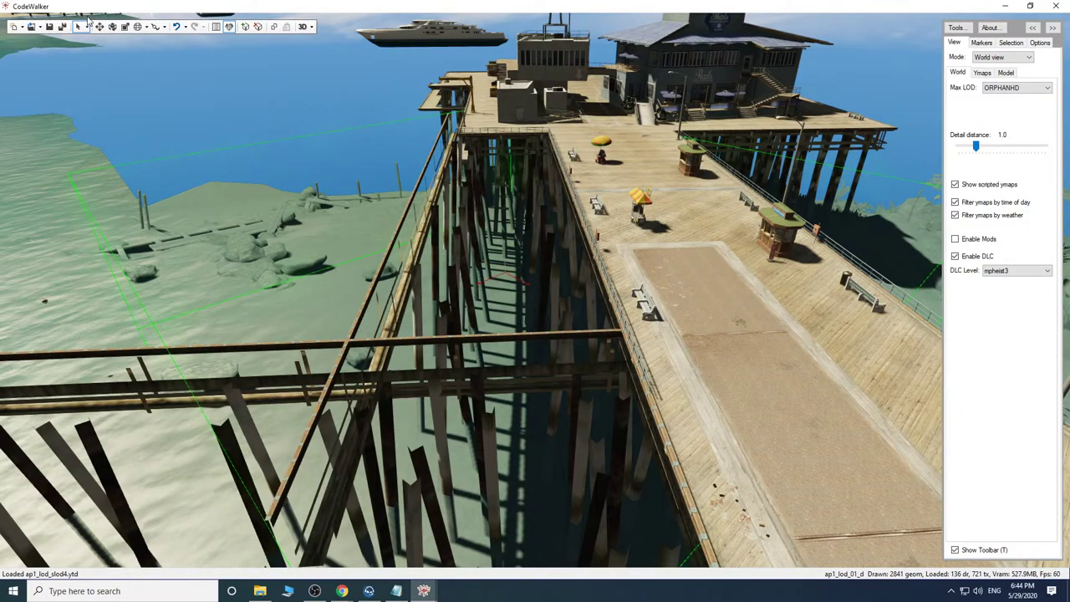
{"action": "left_click_drag", "start_coordinate": [481, 286], "coordinate": [213, 408]}
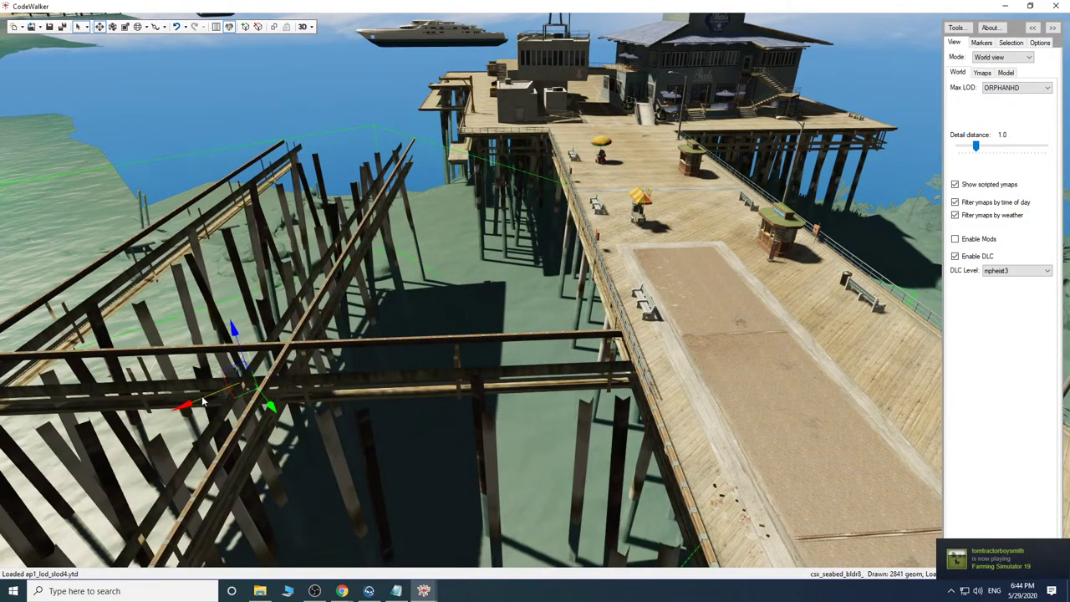
{"action": "left_click_drag", "start_coordinate": [276, 359], "coordinate": [600, 335]}
{"action": "key", "text": "s"}
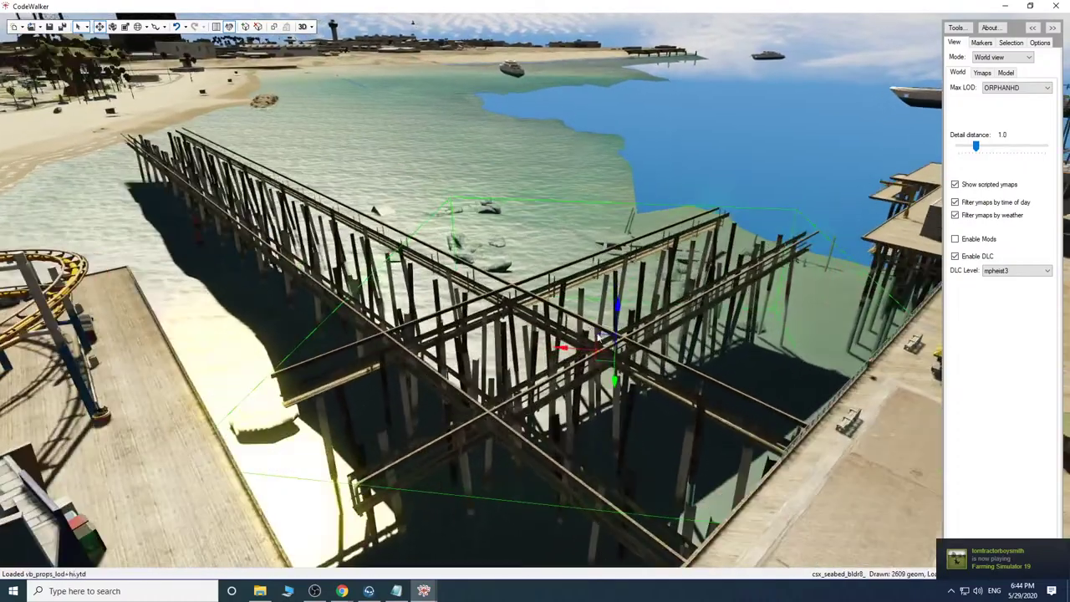
{"action": "left_click_drag", "start_coordinate": [618, 376], "coordinate": [334, 169]}
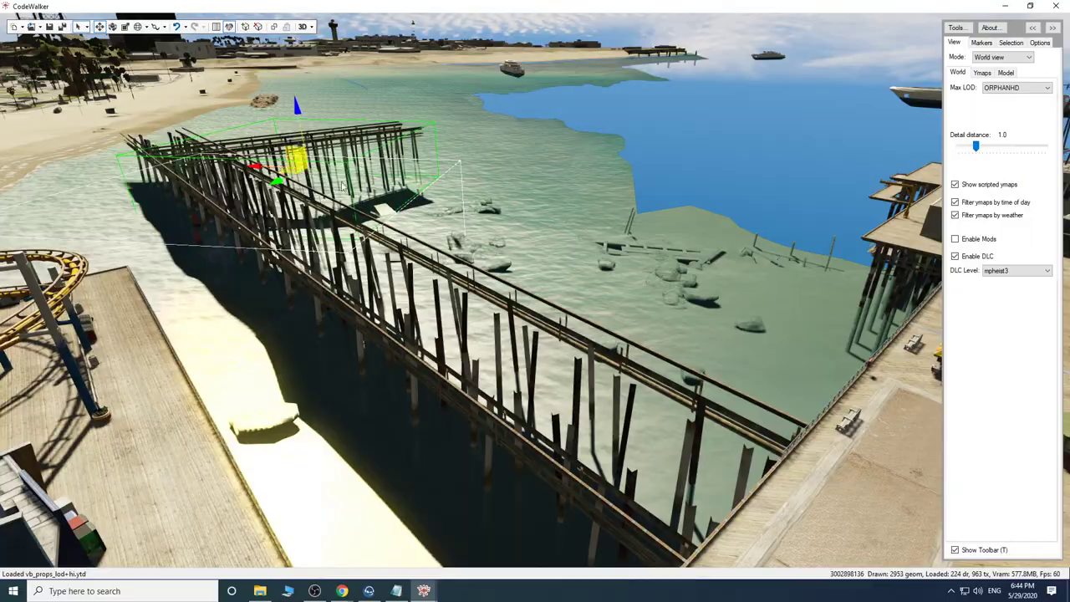
{"action": "left_click_drag", "start_coordinate": [558, 259], "coordinate": [756, 243]}
{"action": "key", "text": "w"}
{"action": "key", "text": "s"}
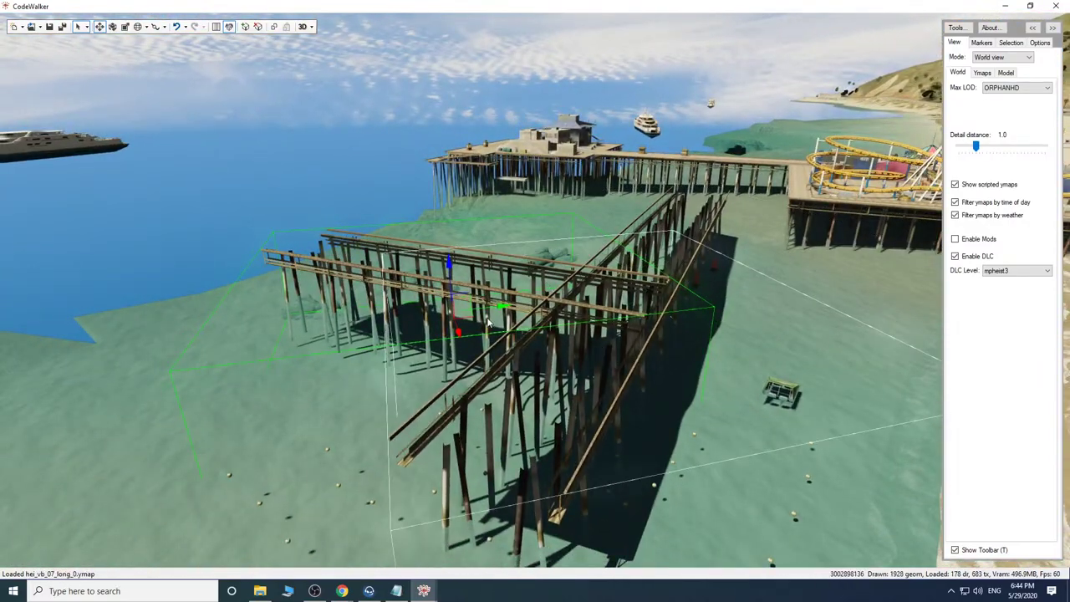
Shift the crosswise section outward and toward the sea, and bring it back against the run's outer end to form a corner.
{"action": "left_click_drag", "start_coordinate": [456, 325], "coordinate": [506, 537]}
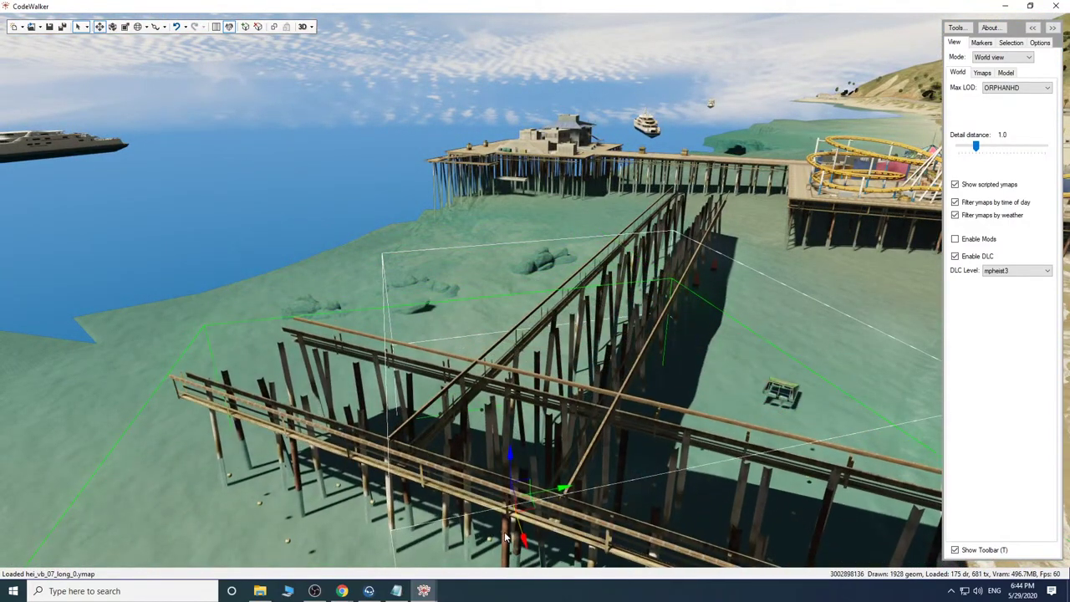
{"action": "left_click_drag", "start_coordinate": [610, 435], "coordinate": [647, 468]}
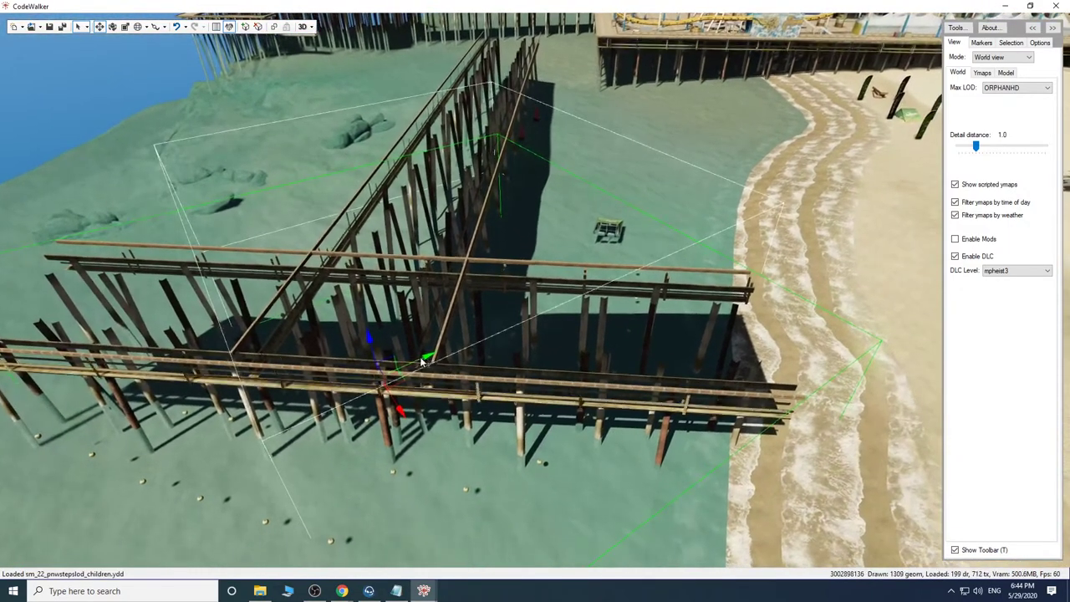
{"action": "left_click_drag", "start_coordinate": [427, 360], "coordinate": [44, 470]}
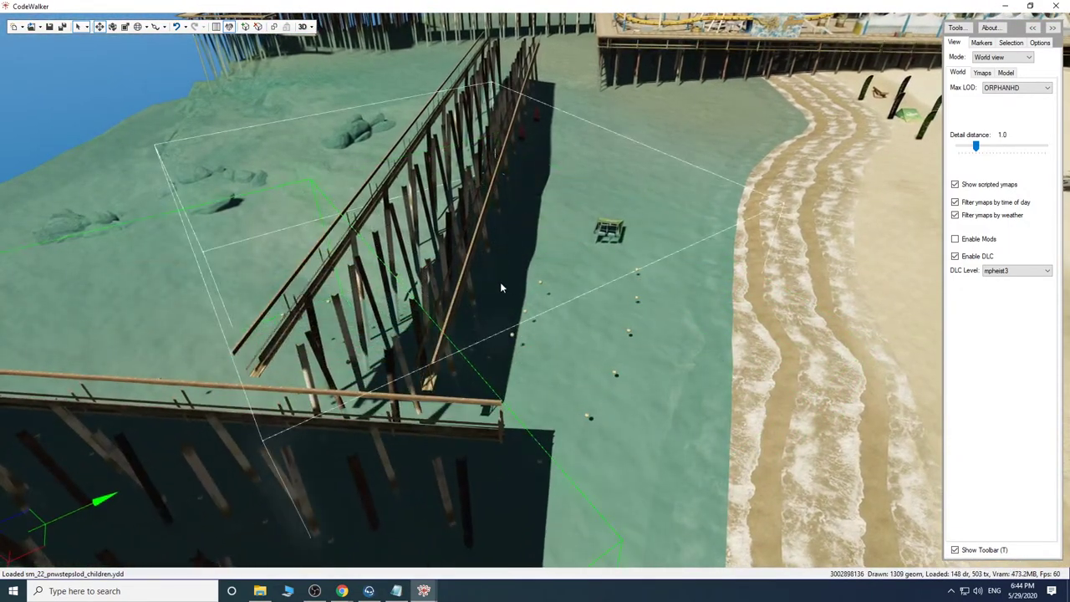
{"action": "left_click_drag", "start_coordinate": [499, 282], "coordinate": [353, 286]}
{"action": "key", "text": "s"}
{"action": "key", "text": "w"}
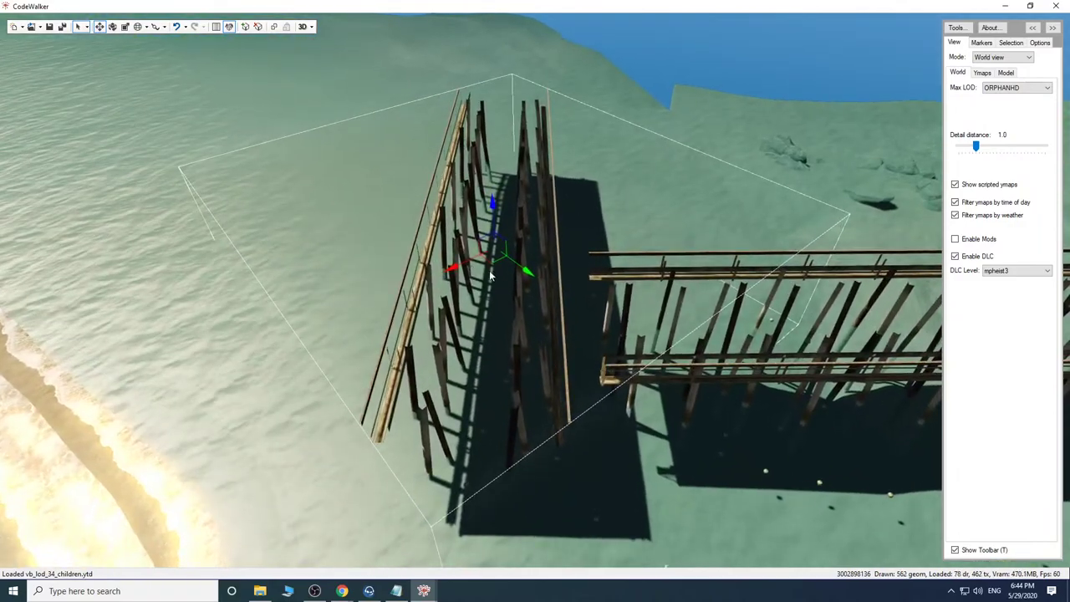
{"action": "left_click_drag", "start_coordinate": [465, 266], "coordinate": [501, 248]}
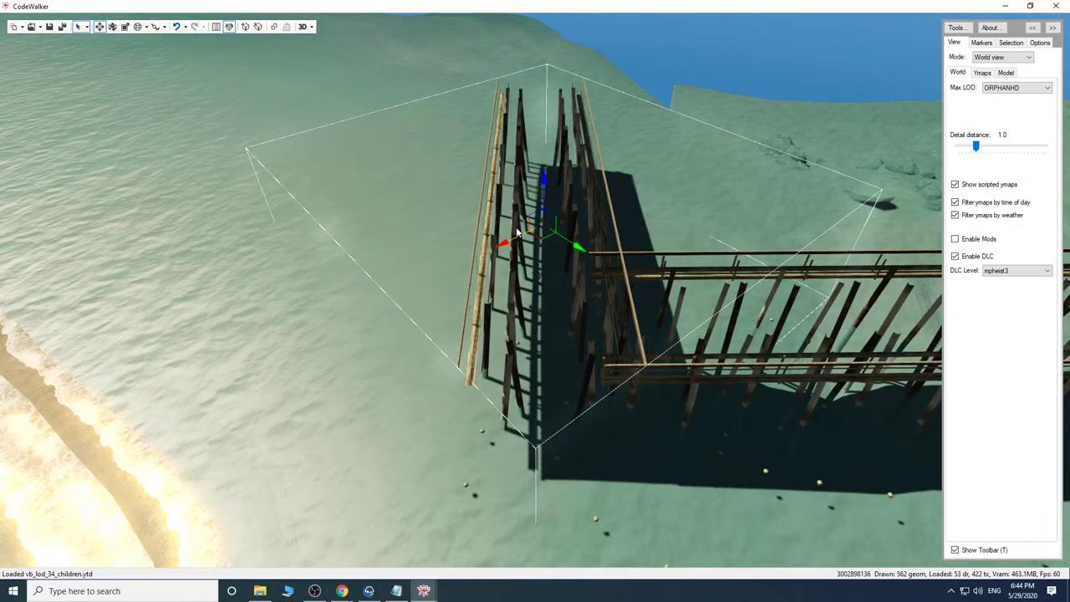
Examine from several angles how the crosswise section meets the outer end of the long run.
{"action": "left_click_drag", "start_coordinate": [665, 309], "coordinate": [852, 282]}
{"action": "key", "text": "a"}
{"action": "key", "text": "w"}
{"action": "key", "text": "d"}
{"action": "key", "text": "s"}
{"action": "key", "text": "w"}
{"action": "key", "text": "s"}
{"action": "key", "text": "s"}
{"action": "key", "text": "w"}
{"action": "key", "text": "d"}
{"action": "key", "text": "w"}
{"action": "key", "text": "w"}
{"action": "key", "text": "s"}
{"action": "key", "text": "d"}
{"action": "key", "text": "w"}
{"action": "key", "text": "s"}
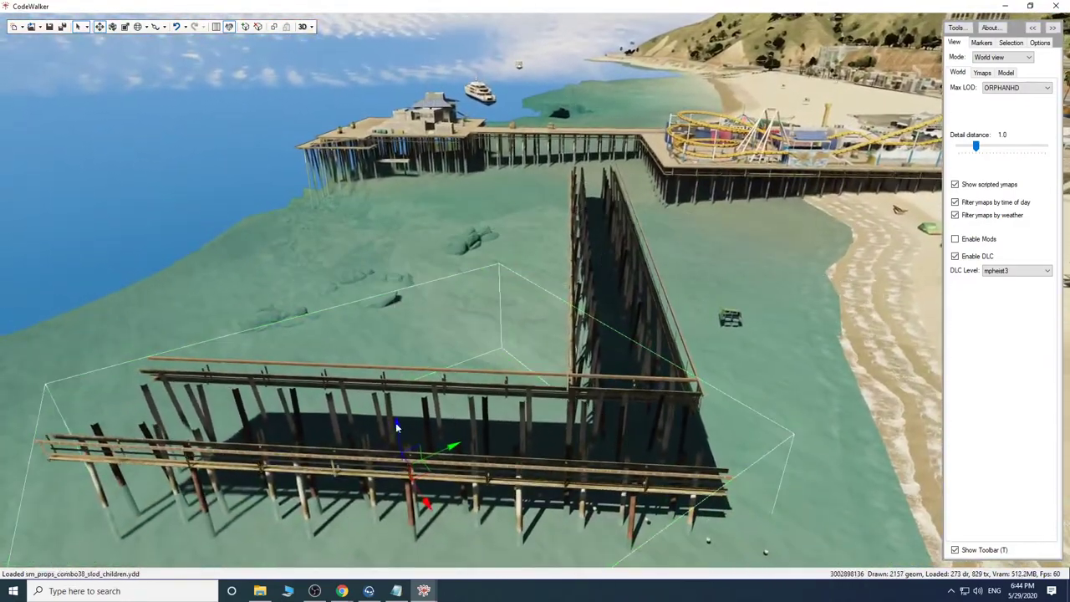
{"action": "left_click_drag", "start_coordinate": [602, 242], "coordinate": [575, 319]}
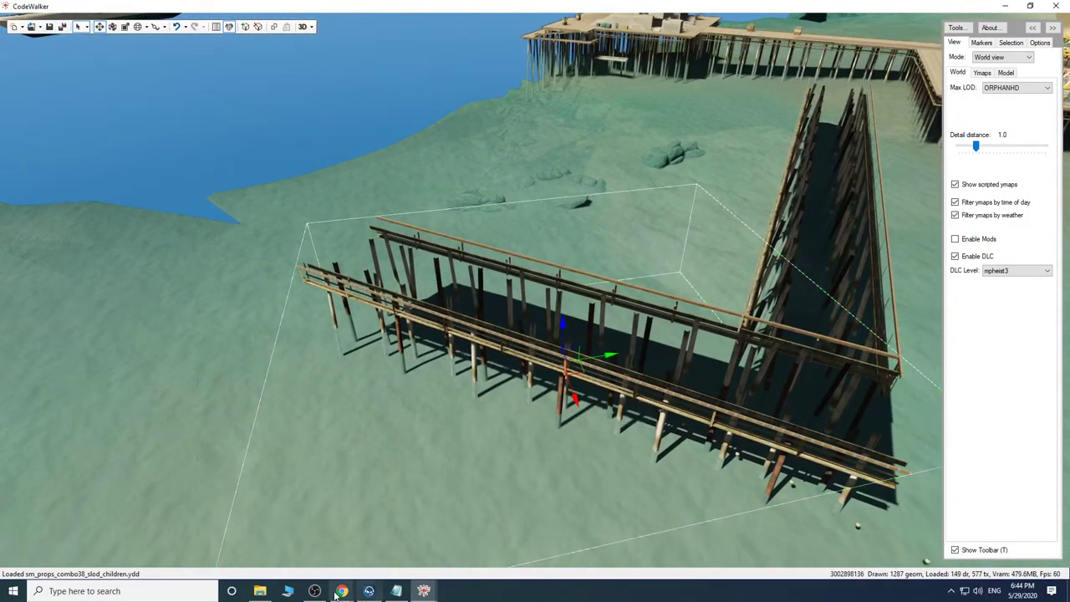
Bring up the project window and save map1.ymap to the Desktop as TRACK.
{"action": "left_click", "coordinate": [447, 561]}
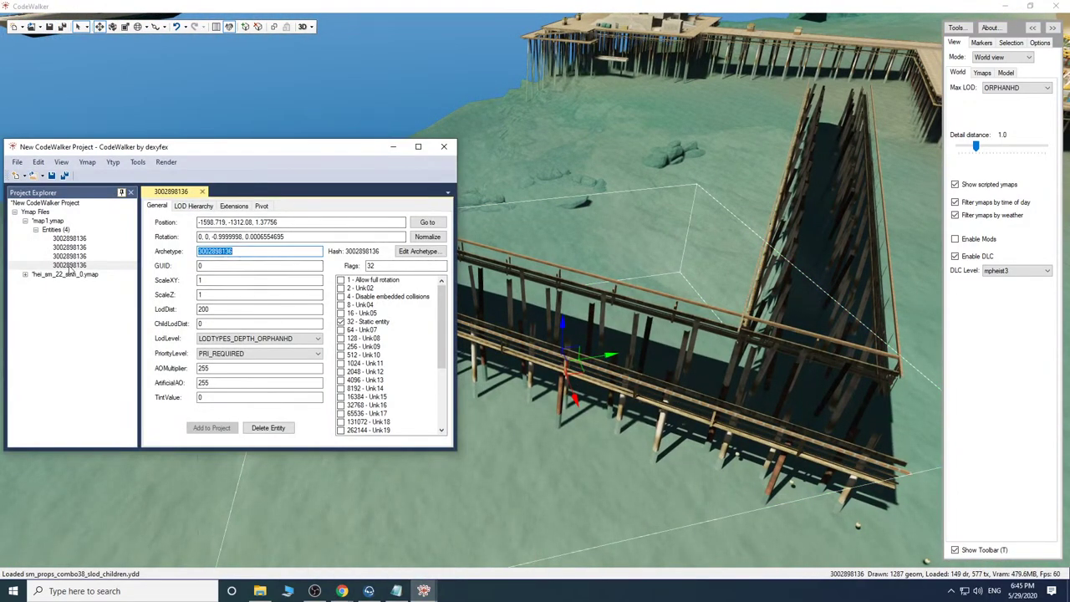
{"action": "left_click", "coordinate": [55, 230]}
{"action": "left_click", "coordinate": [51, 176]}
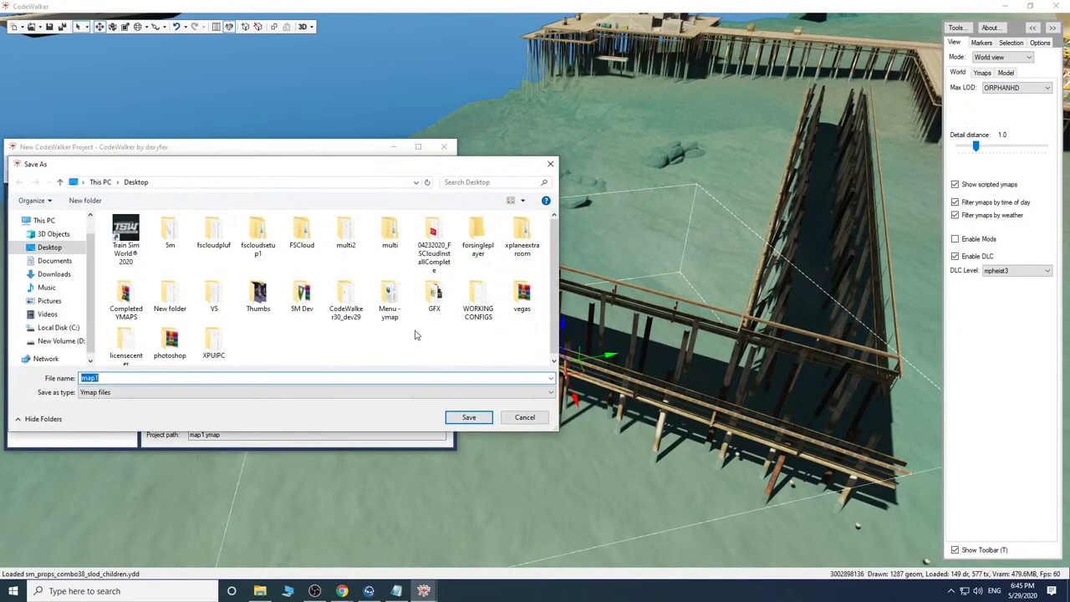
{"action": "left_click", "coordinate": [513, 419]}
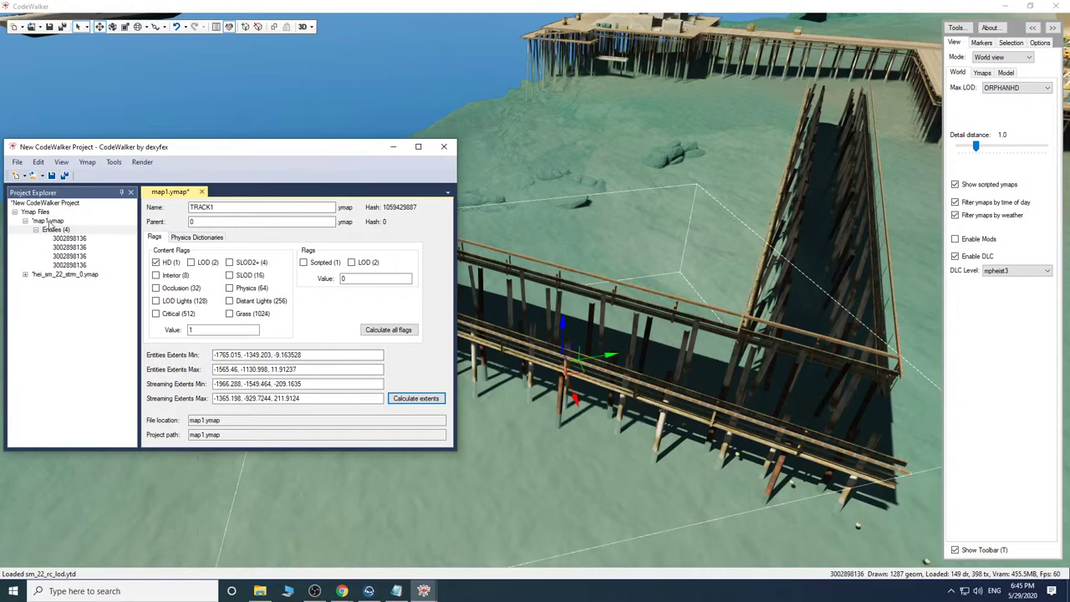
{"action": "left_click", "coordinate": [52, 176]}
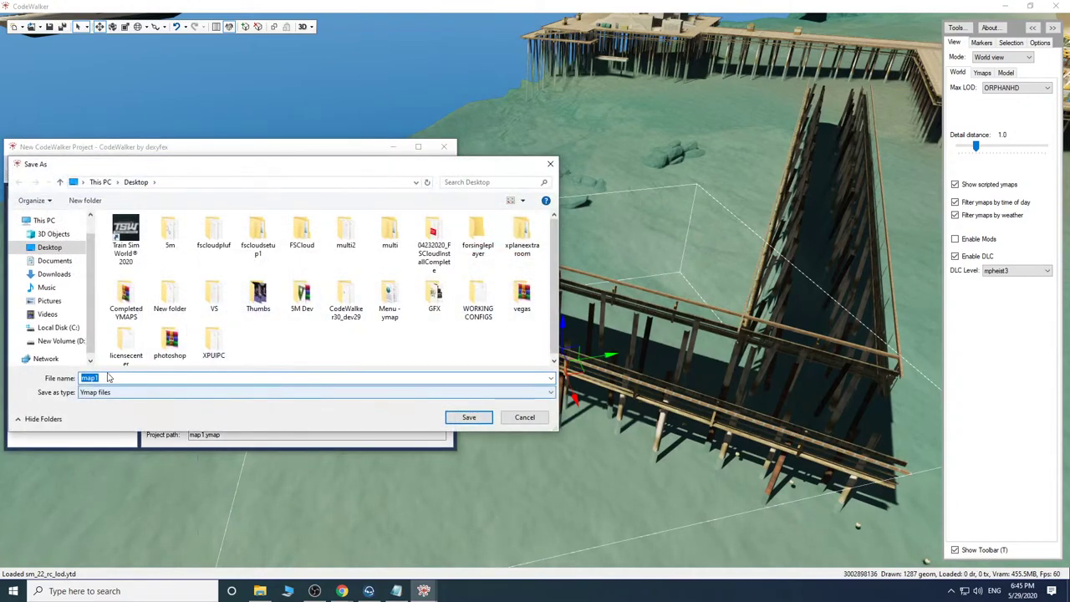
{"action": "type", "text": "TRACK"}
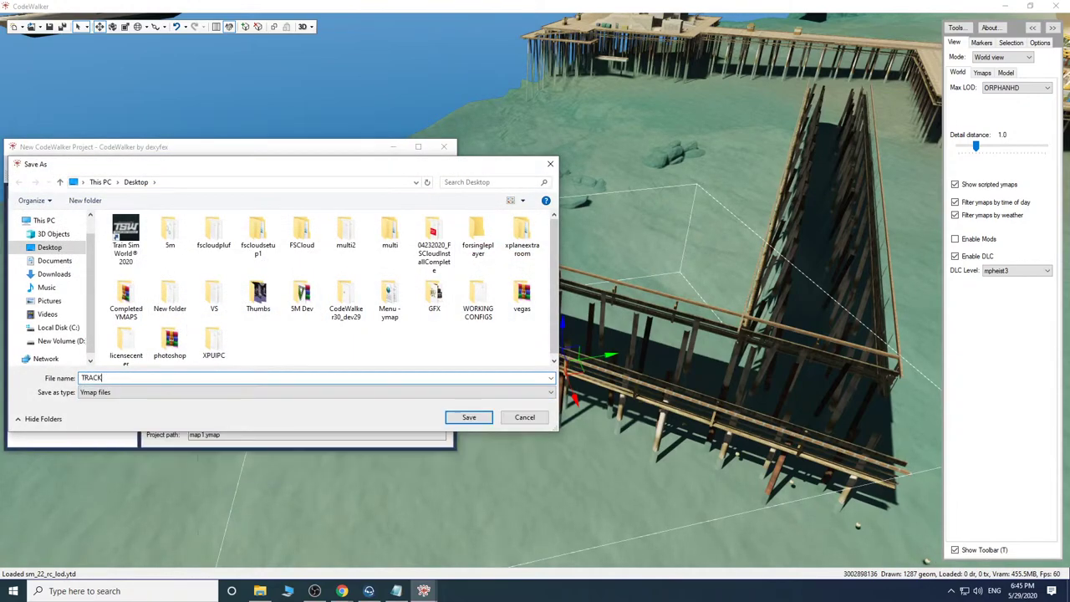
{"action": "left_click", "coordinate": [469, 417]}
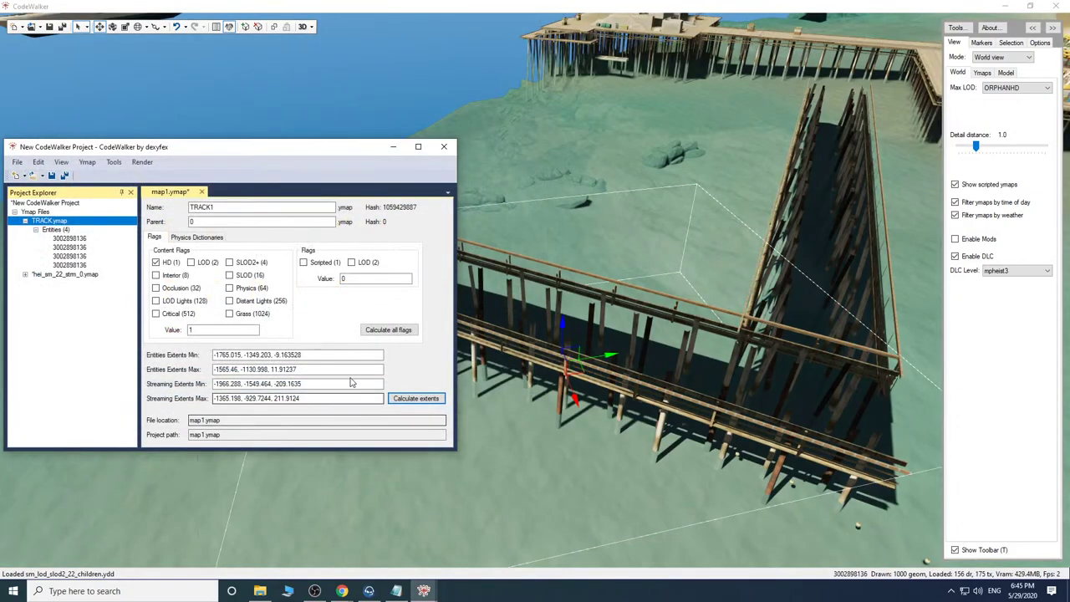
Save hei_sm_22_strm_0.ymap to the Desktop under its existing name, and close the project without saving the project file.
{"action": "left_click", "coordinate": [51, 176]}
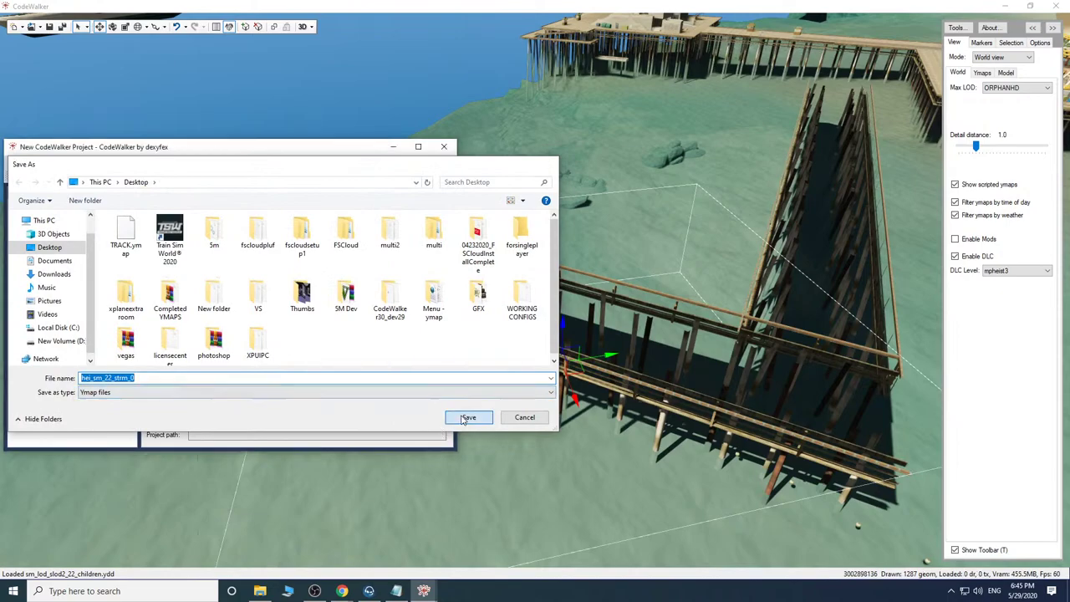
{"action": "left_click", "coordinate": [466, 418]}
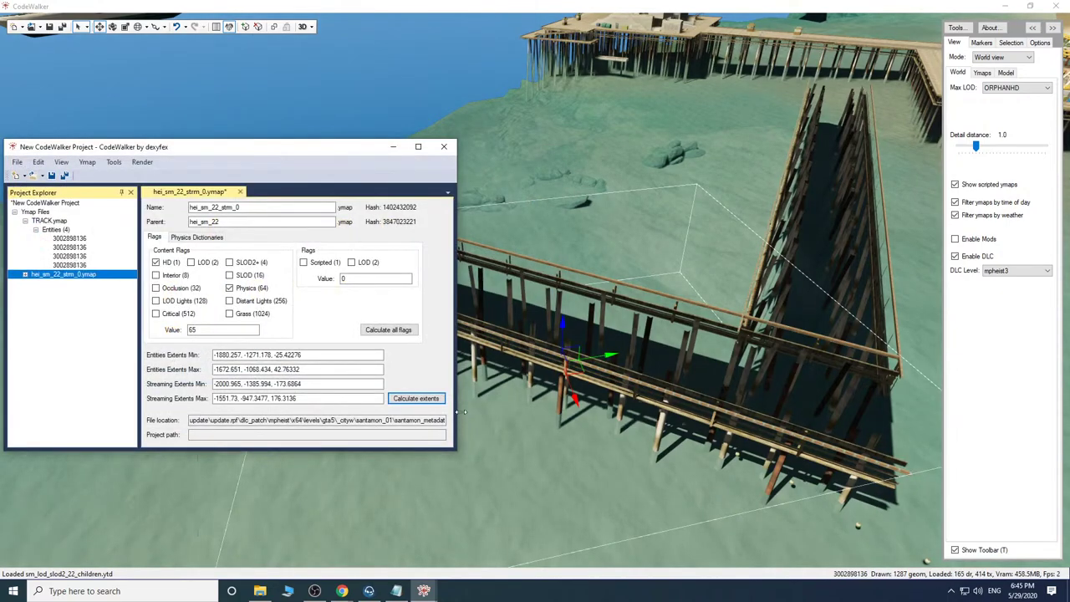
{"action": "left_click", "coordinate": [444, 147]}
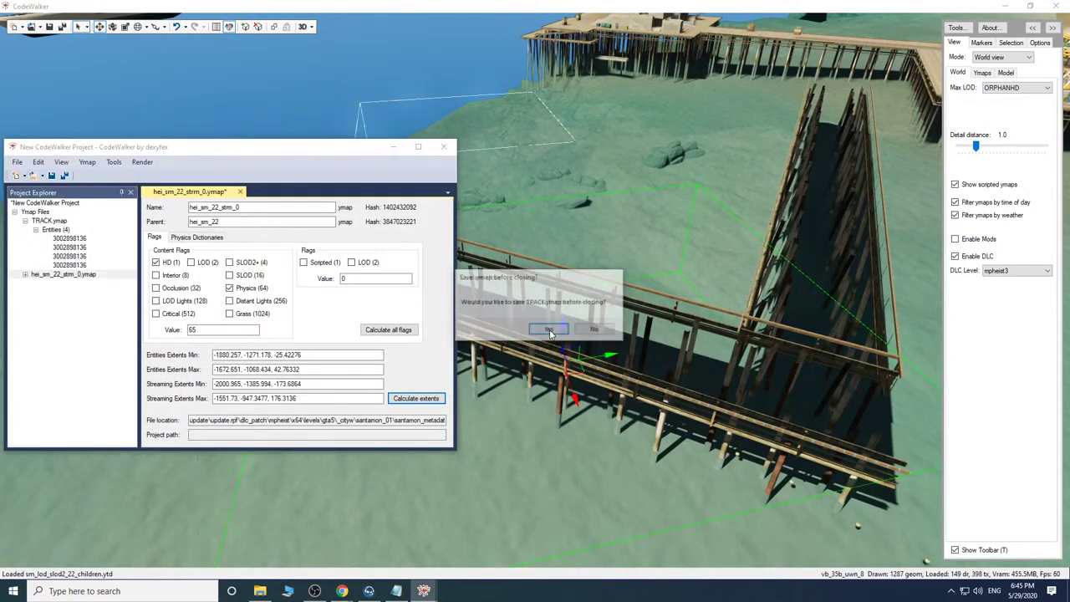
{"action": "left_click", "coordinate": [605, 332]}
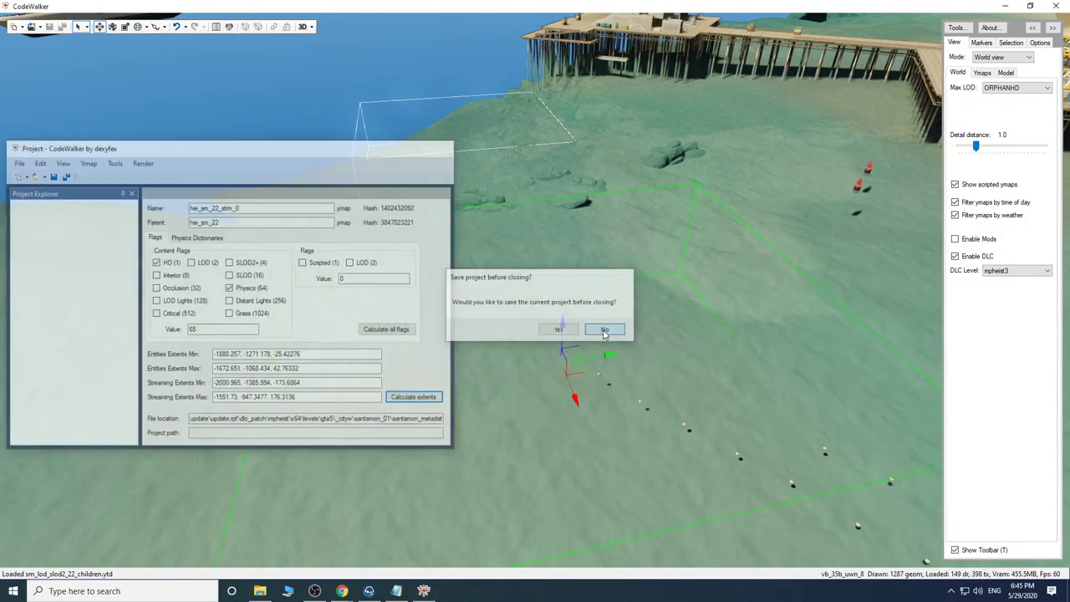
Load TRACK.ymap and hei_sm_22_strm_0.ymap from the Desktop into a new project and check the pier extension.
{"action": "left_click_drag", "start_coordinate": [562, 288], "coordinate": [508, 314]}
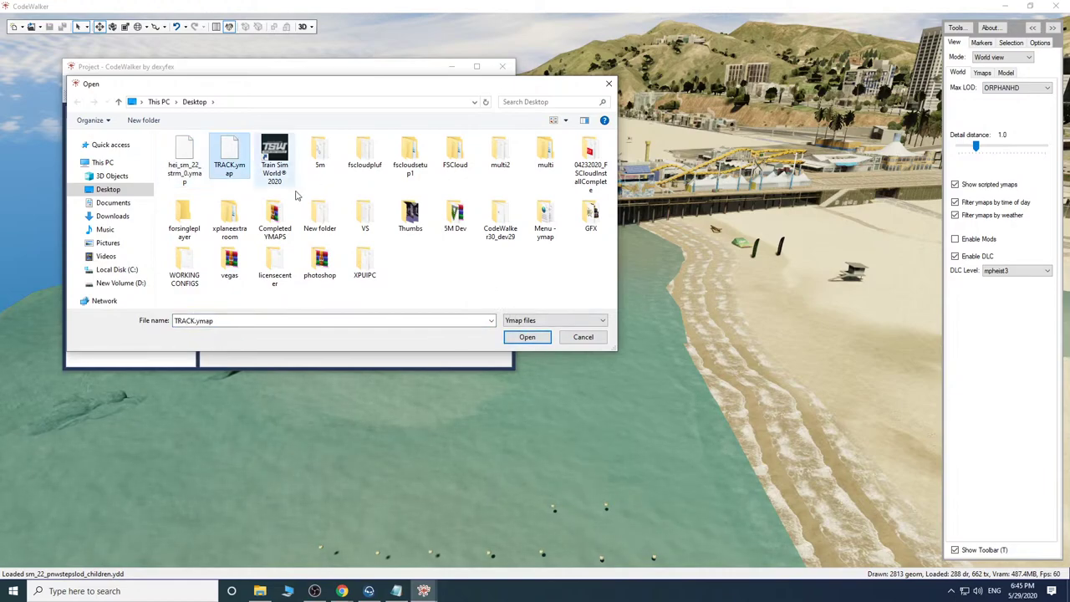
{"action": "left_click", "coordinate": [529, 339]}
{"action": "left_click_drag", "start_coordinate": [549, 314], "coordinate": [620, 322]}
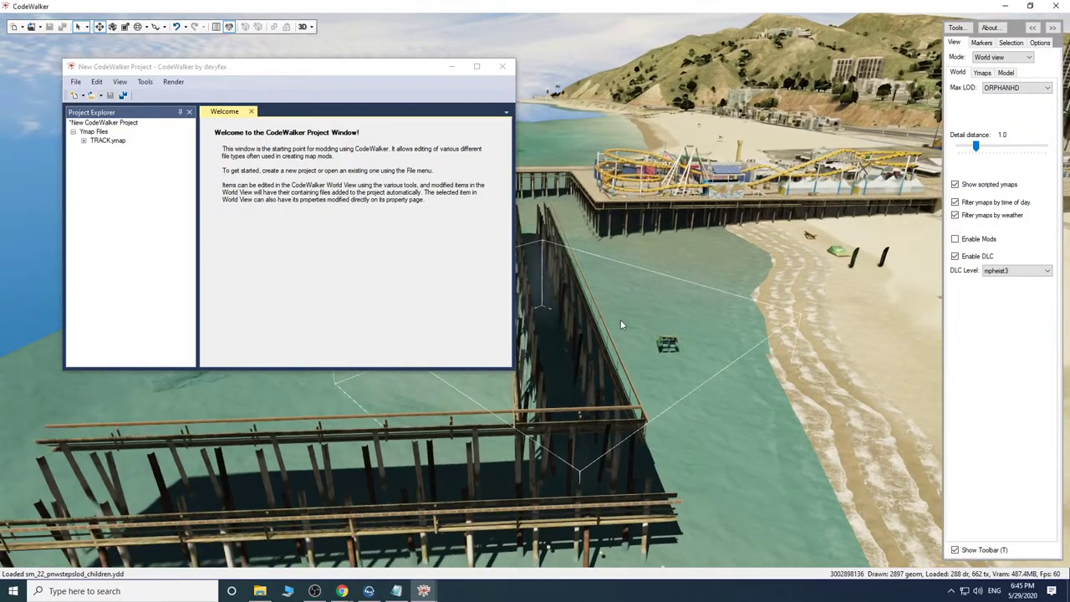
{"action": "key", "text": "d"}
{"action": "key", "text": "w"}
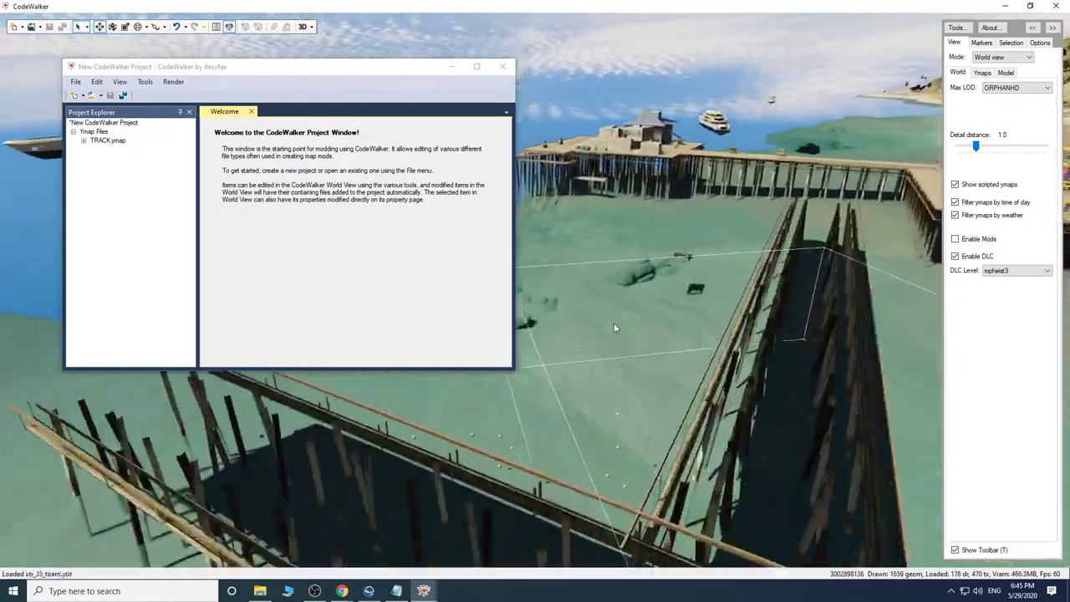
{"action": "key", "text": "s"}
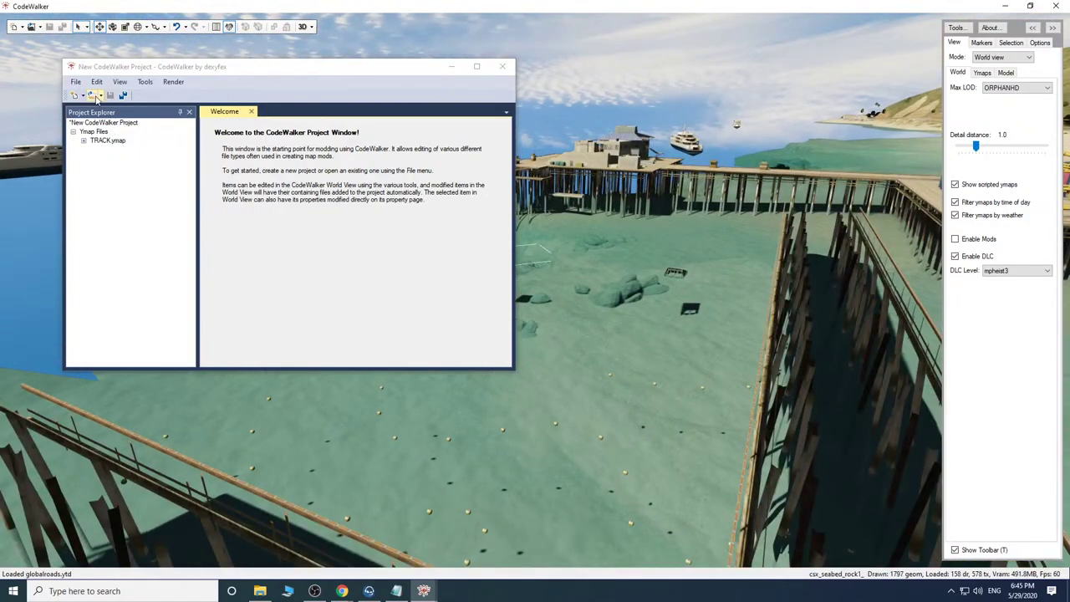
{"action": "left_click", "coordinate": [91, 96]}
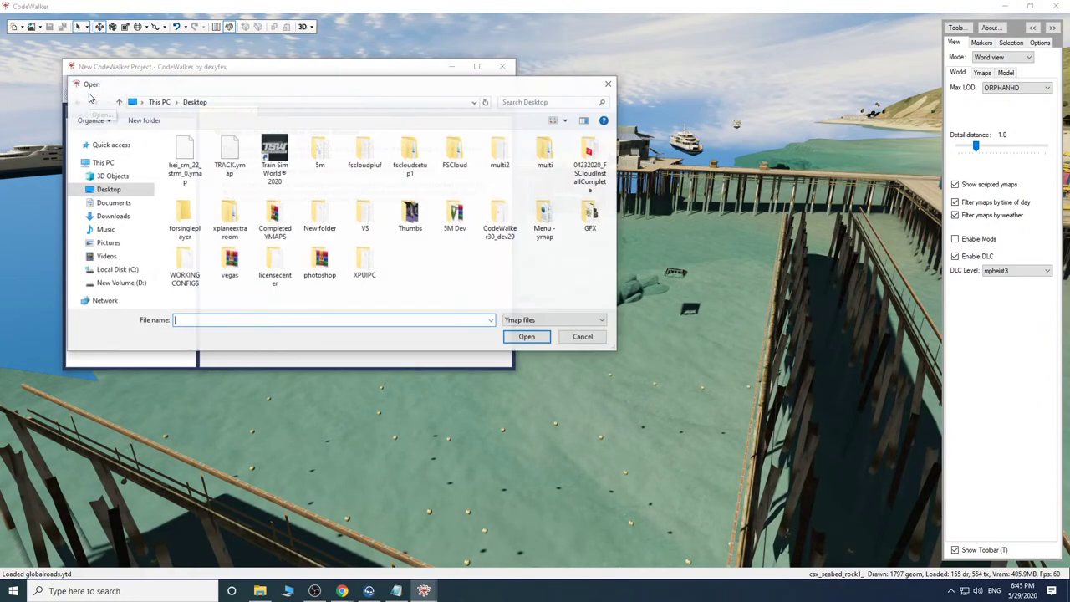
{"action": "left_click", "coordinate": [518, 337]}
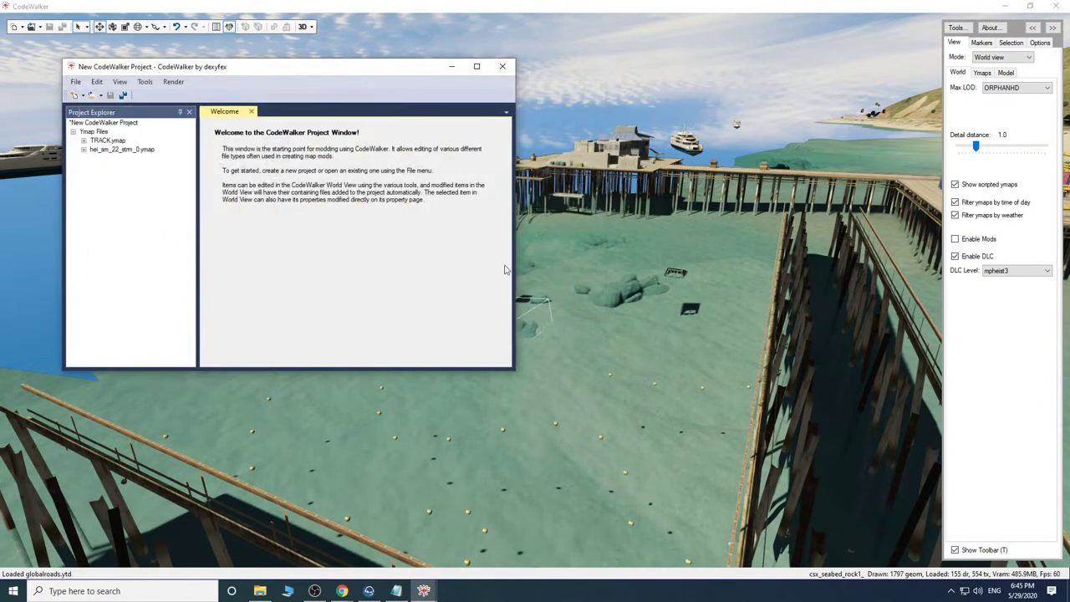
Select TRACK.ymap in the project, minimize the project window, and place a copy of the crosswise pier section farther out to sea.
{"action": "left_click", "coordinate": [109, 140]}
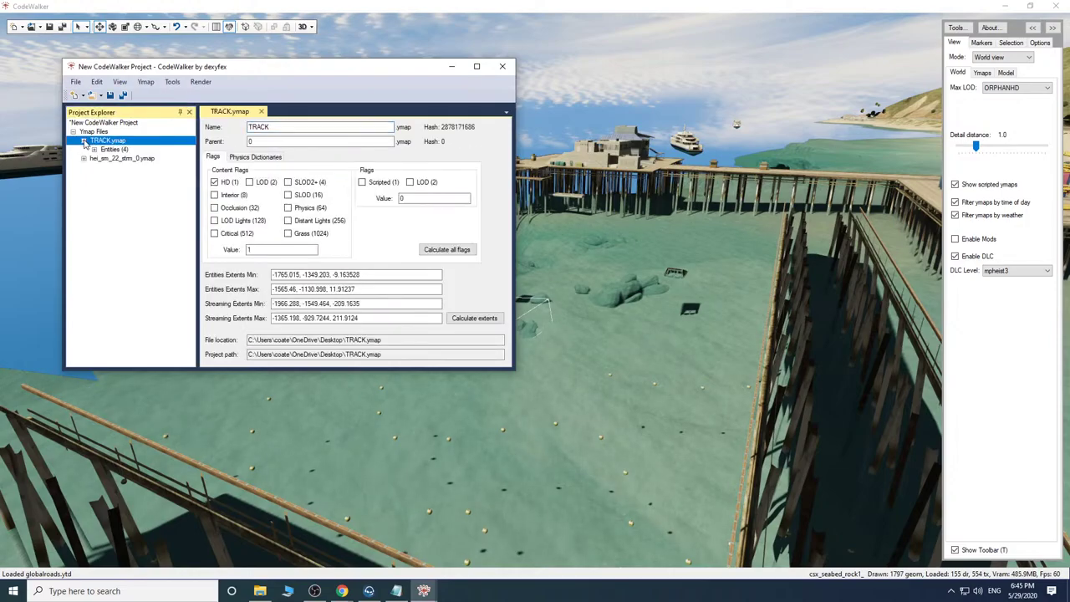
{"action": "left_click", "coordinate": [451, 69]}
{"action": "left_click_drag", "start_coordinate": [543, 336], "coordinate": [466, 371]}
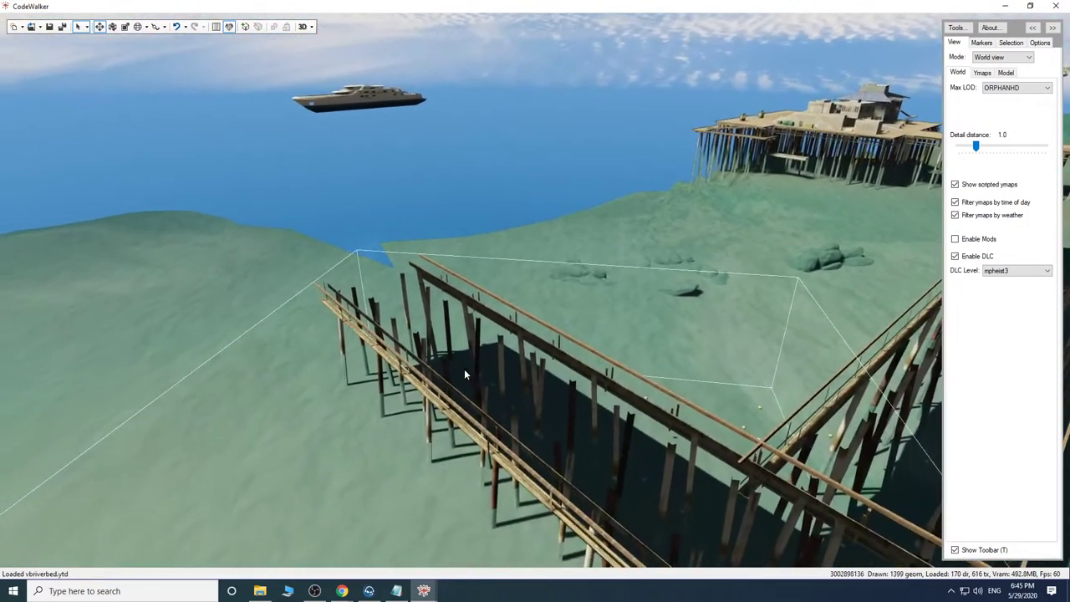
{"action": "right_click", "coordinate": [473, 396]}
{"action": "key", "text": "q"}
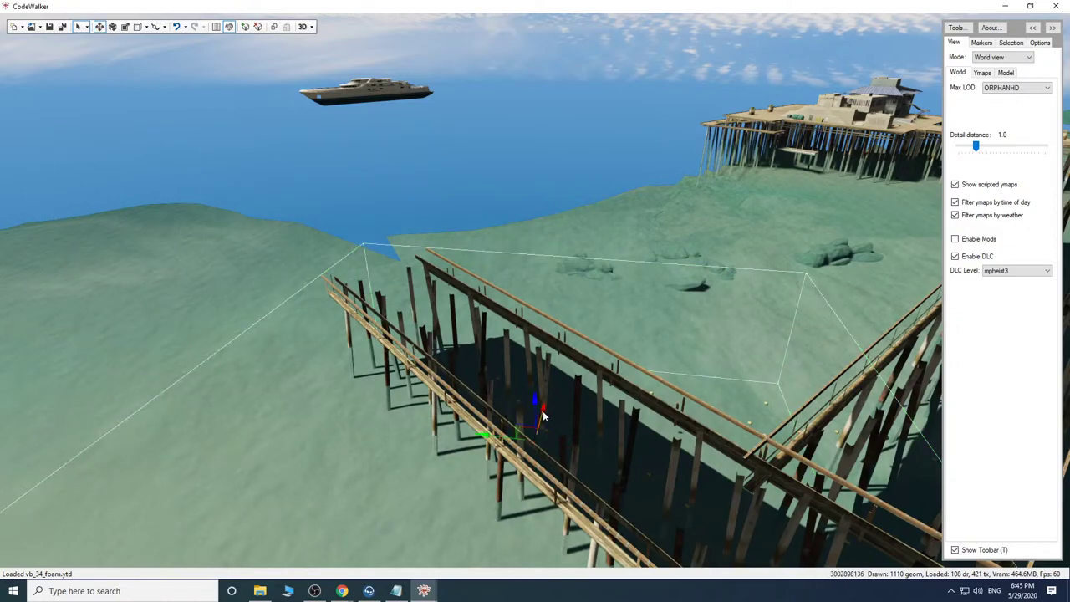
{"action": "left_click_drag", "start_coordinate": [544, 416], "coordinate": [304, 262]}
Line up the copied section with the outer end of the crosswise run so the rails and beams continue without a gap.
{"action": "key", "text": "a"}
{"action": "left_click_drag", "start_coordinate": [616, 408], "coordinate": [820, 415]}
{"action": "key", "text": "s"}
{"action": "key", "text": "w"}
{"action": "key", "text": "d"}
{"action": "key", "text": "s"}
{"action": "key", "text": "w"}
{"action": "key", "text": "a"}
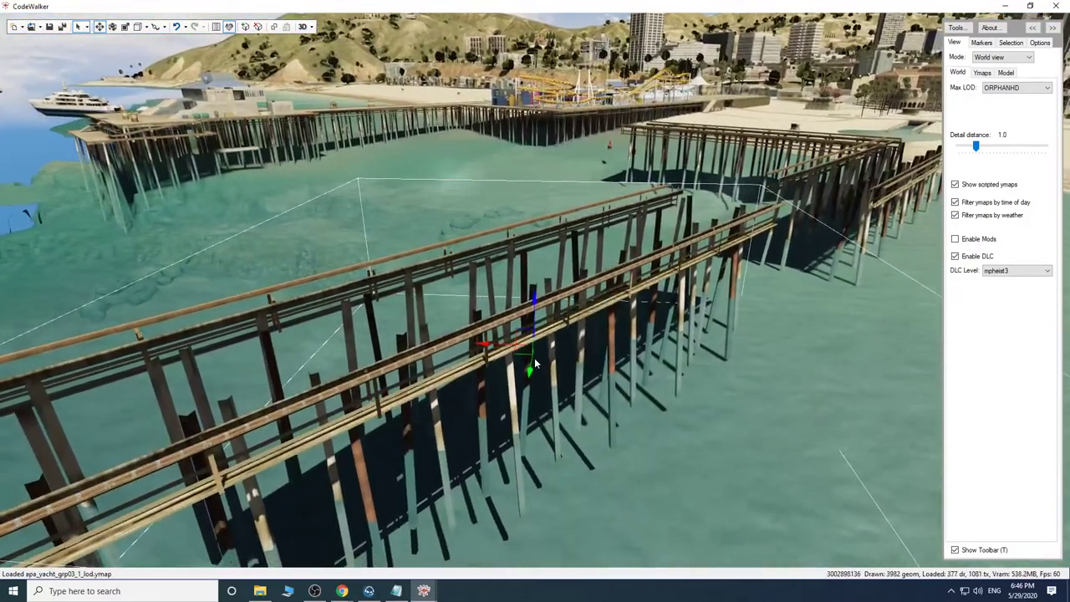
{"action": "left_click_drag", "start_coordinate": [533, 359], "coordinate": [658, 302]}
{"action": "left_click_drag", "start_coordinate": [658, 394], "coordinate": [492, 396]}
{"action": "key", "text": "s"}
{"action": "key", "text": "d"}
{"action": "key", "text": "w"}
{"action": "left_click_drag", "start_coordinate": [343, 242], "coordinate": [338, 249]}
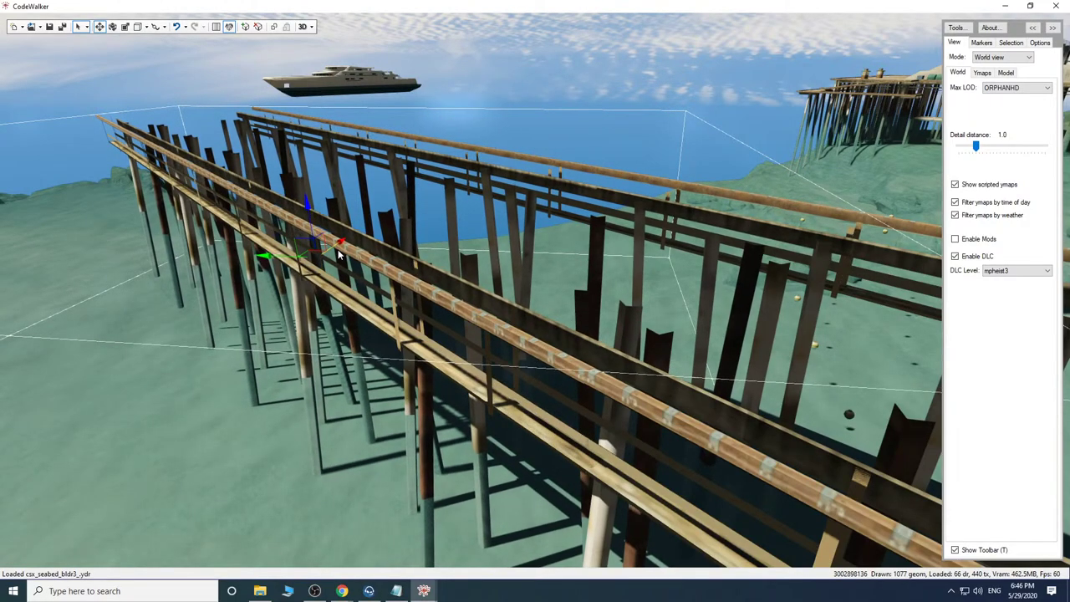
Examine the seam between the crosswise section and its aligned copy from several sides and distances.
{"action": "key", "text": "s"}
{"action": "left_click_drag", "start_coordinate": [483, 375], "coordinate": [568, 380]}
{"action": "key", "text": "a"}
{"action": "key", "text": "w"}
{"action": "key", "text": "d"}
{"action": "key", "text": "s"}
{"action": "key", "text": "a"}
{"action": "key", "text": "w"}
{"action": "key", "text": "s"}
{"action": "key", "text": "w"}
{"action": "key", "text": "s"}
{"action": "key", "text": "s"}
{"action": "key", "text": "w"}
{"action": "key", "text": "s"}
{"action": "key", "text": "w"}
{"action": "key", "text": "s"}
{"action": "key", "text": "s"}
{"action": "key", "text": "w"}
{"action": "key", "text": "a"}
{"action": "key", "text": "d"}
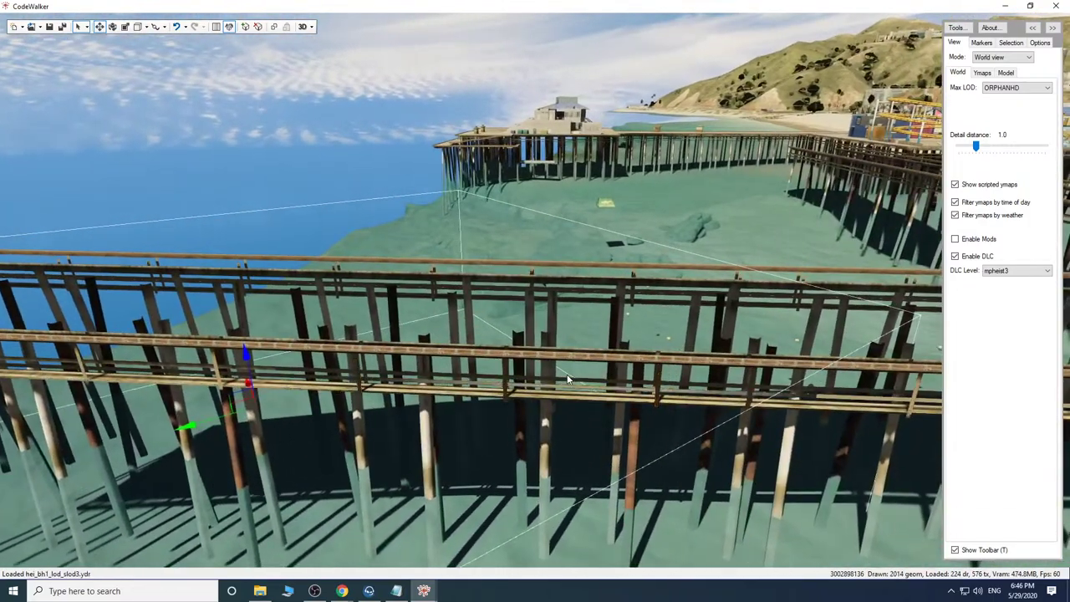
Examine the original pier's deck edge, building and supports for comparison with the extension.
{"action": "key", "text": "s"}
{"action": "left_click_drag", "start_coordinate": [592, 454], "coordinate": [681, 460]}
{"action": "key", "text": "d"}
{"action": "key", "text": "w"}
{"action": "key", "text": "w"}
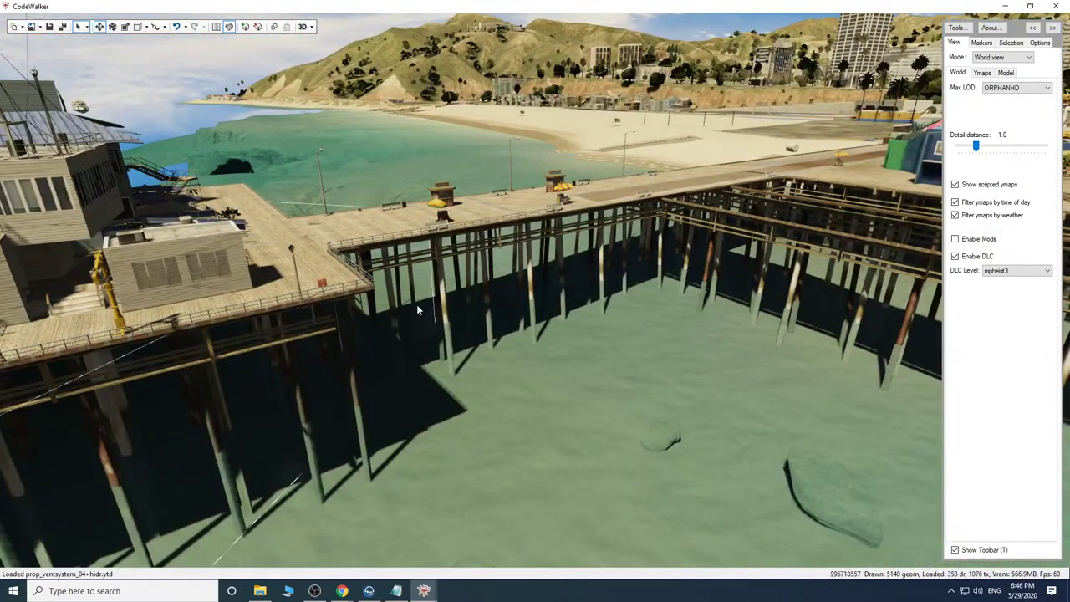
{"action": "left_click_drag", "start_coordinate": [589, 368], "coordinate": [539, 361]}
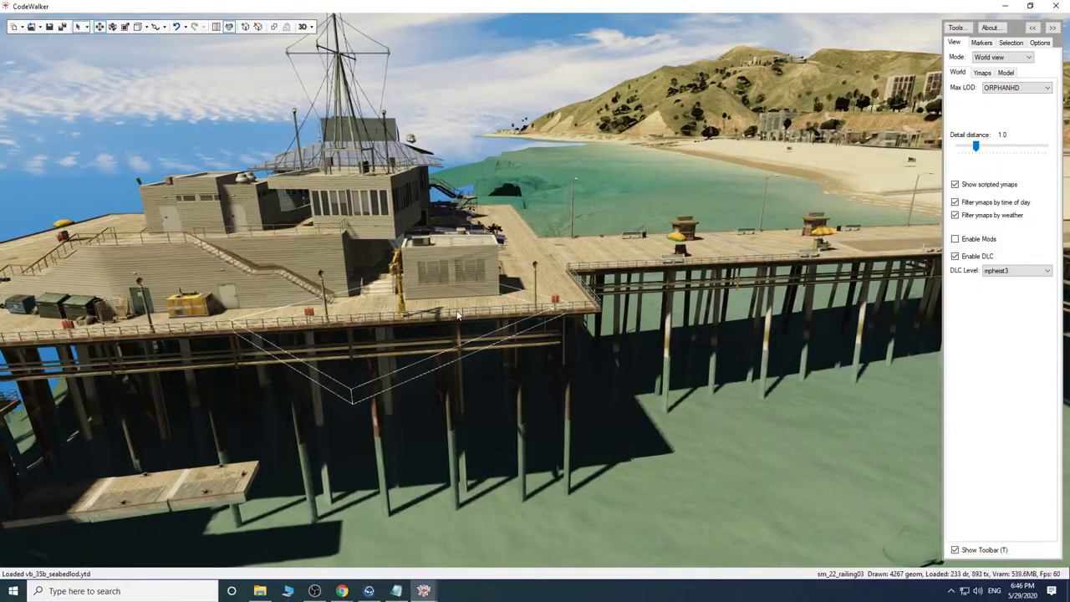
{"action": "key", "text": "w"}
{"action": "left_click_drag", "start_coordinate": [284, 426], "coordinate": [757, 404]}
{"action": "left_click_drag", "start_coordinate": [522, 395], "coordinate": [636, 423]}
Copy the outermost crosswise section and join the copy end to end beyond it.
{"action": "key", "text": "w"}
{"action": "key", "text": "s"}
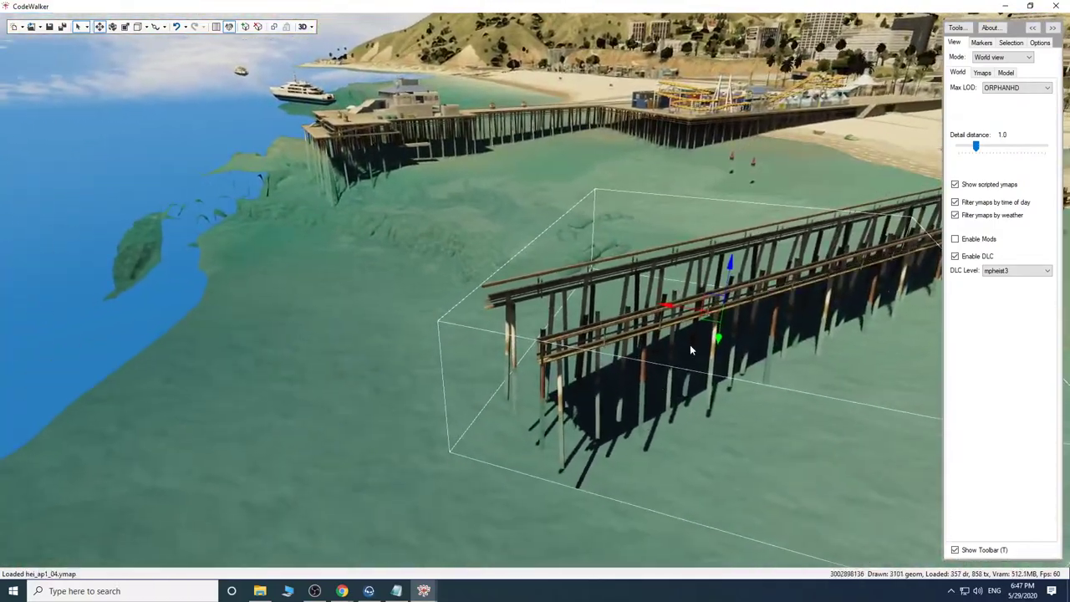
{"action": "left_click_drag", "start_coordinate": [716, 332], "coordinate": [656, 557], "text": "shift"}
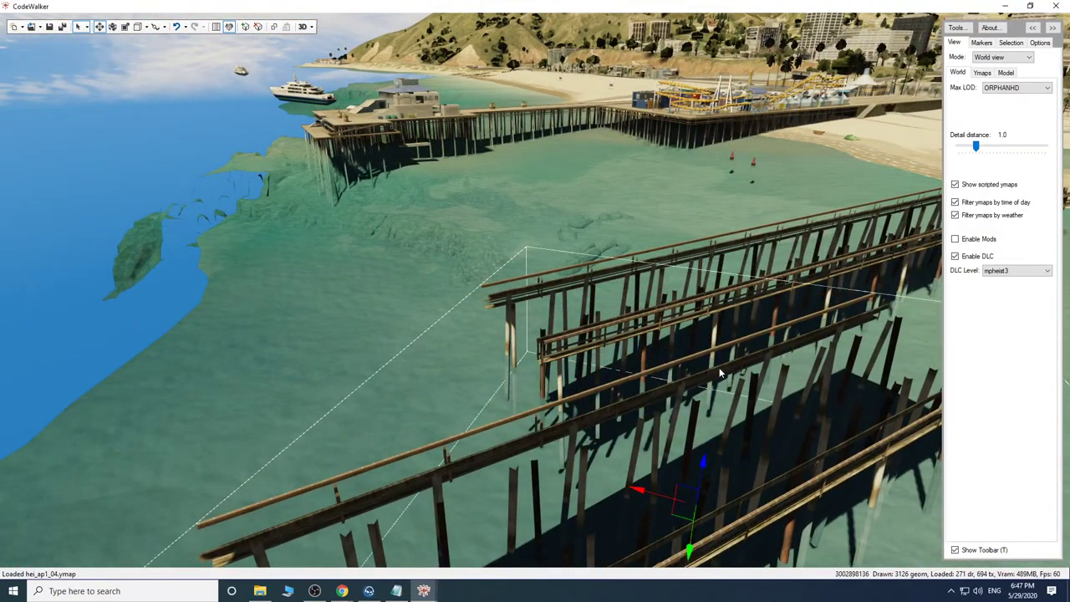
{"action": "key", "text": "s"}
{"action": "mouse_move", "coordinate": [719, 372]}
{"action": "left_mouse_down"}
{"action": "mouse_move", "coordinate": [715, 364]}
{"action": "mouse_move", "coordinate": [711, 382]}
{"action": "left_mouse_up"}
{"action": "left_click_drag", "start_coordinate": [614, 354], "coordinate": [338, 347]}
{"action": "left_click_drag", "start_coordinate": [358, 391], "coordinate": [392, 367]}
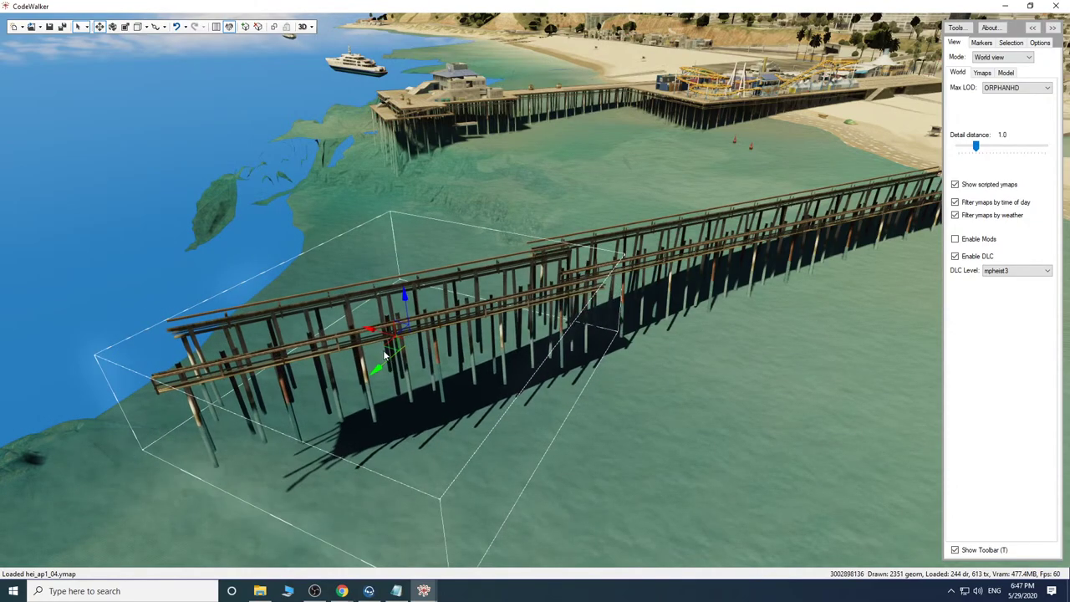
{"action": "left_click_drag", "start_coordinate": [373, 328], "coordinate": [350, 317]}
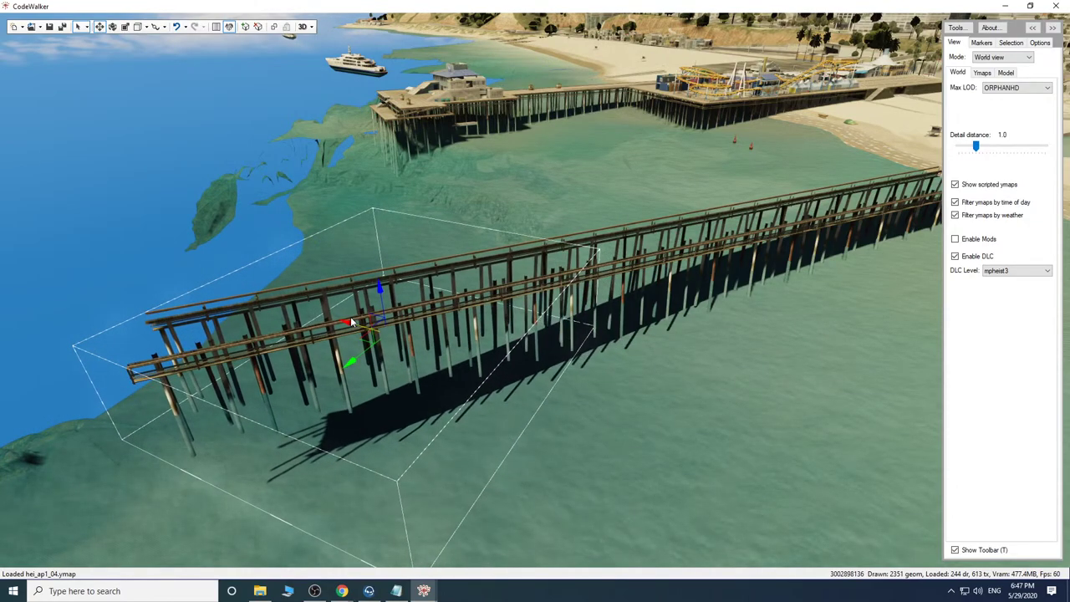
Examine the joint and rails of the newly joined section up close.
{"action": "key", "text": "w"}
{"action": "left_click_drag", "start_coordinate": [452, 439], "coordinate": [430, 440]}
{"action": "key", "text": "s"}
{"action": "key", "text": "a"}
{"action": "key", "text": "d"}
{"action": "key", "text": "d"}
{"action": "key", "text": "w"}
{"action": "key", "text": "s"}
{"action": "key", "text": "w"}
{"action": "key", "text": "s"}
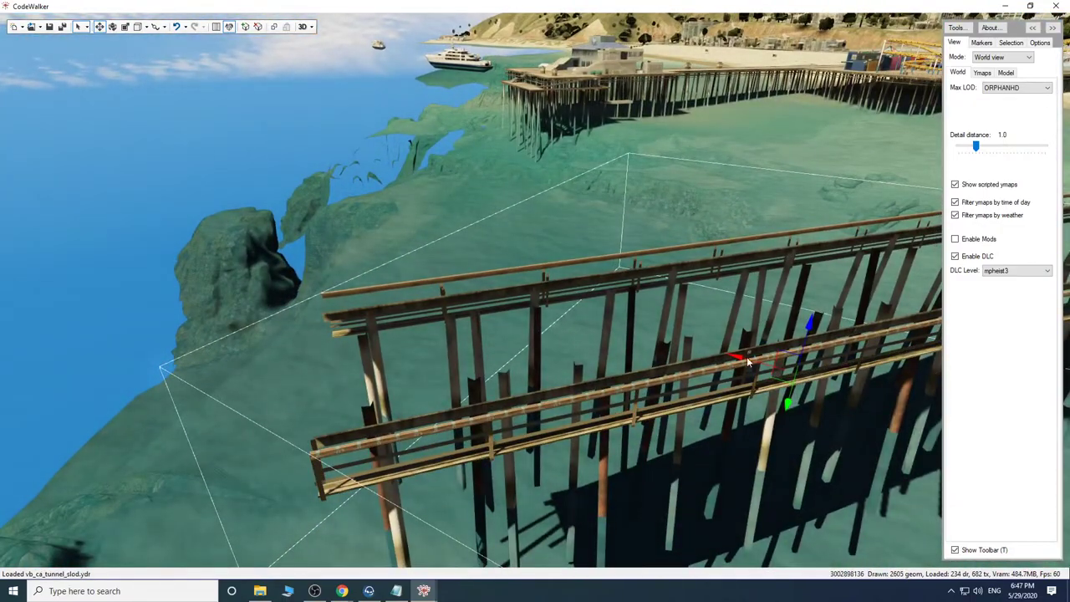
Copy the new end section, move the duplicate seaward, and close the gap so the run gains another length.
{"action": "left_click_drag", "start_coordinate": [693, 364], "coordinate": [690, 397]}
{"action": "scroll", "coordinate": [690, 397], "scroll_direction": "down", "scroll_amount": 5}
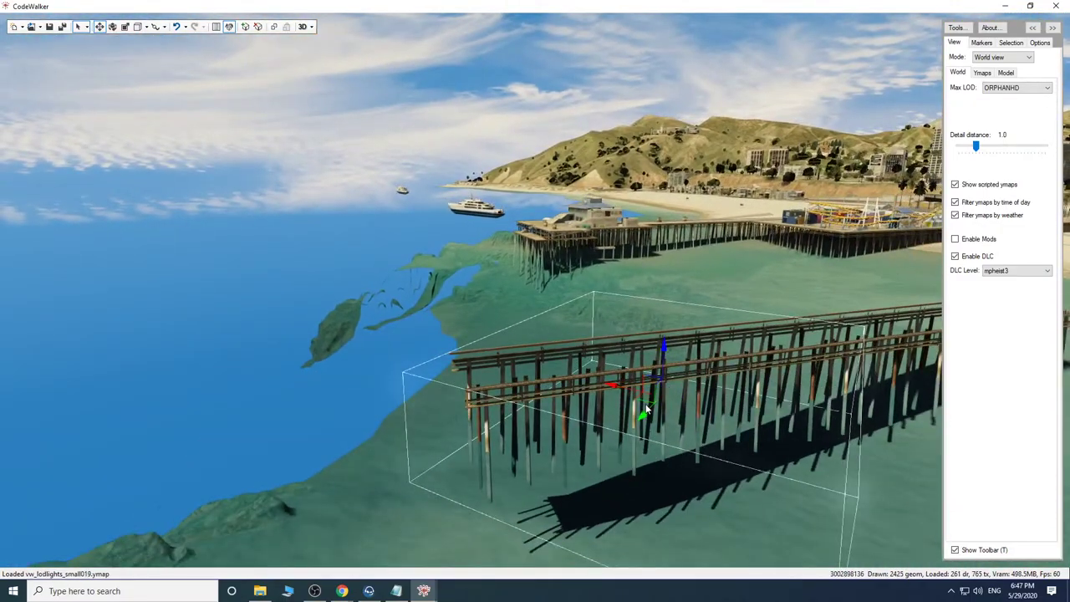
{"action": "left_click_drag", "start_coordinate": [601, 464], "coordinate": [506, 572]}
{"action": "left_click_drag", "start_coordinate": [553, 451], "coordinate": [672, 419]}
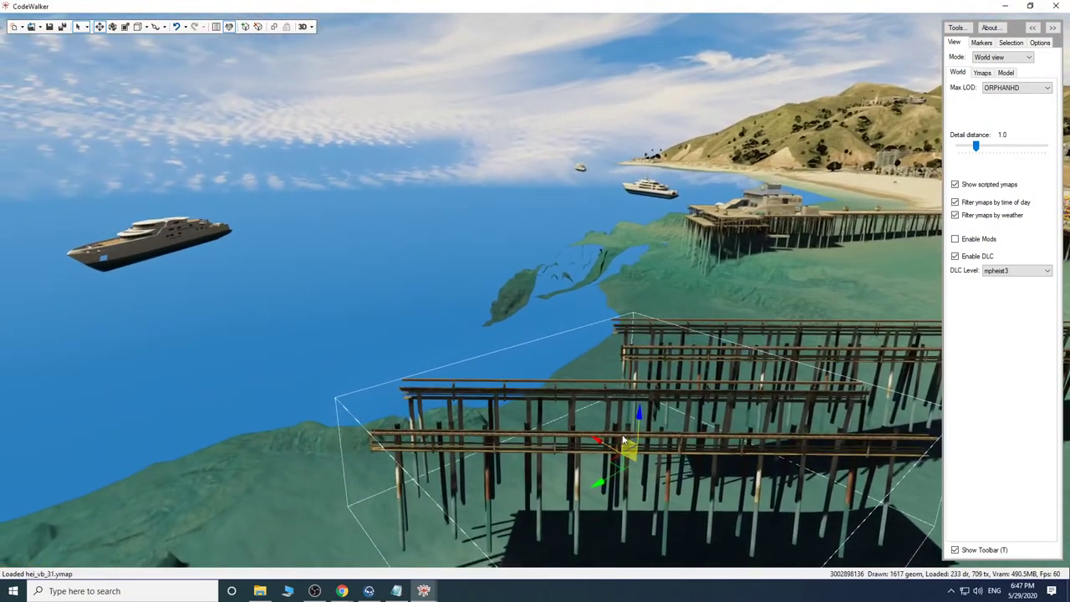
{"action": "left_click_drag", "start_coordinate": [607, 447], "coordinate": [427, 341]}
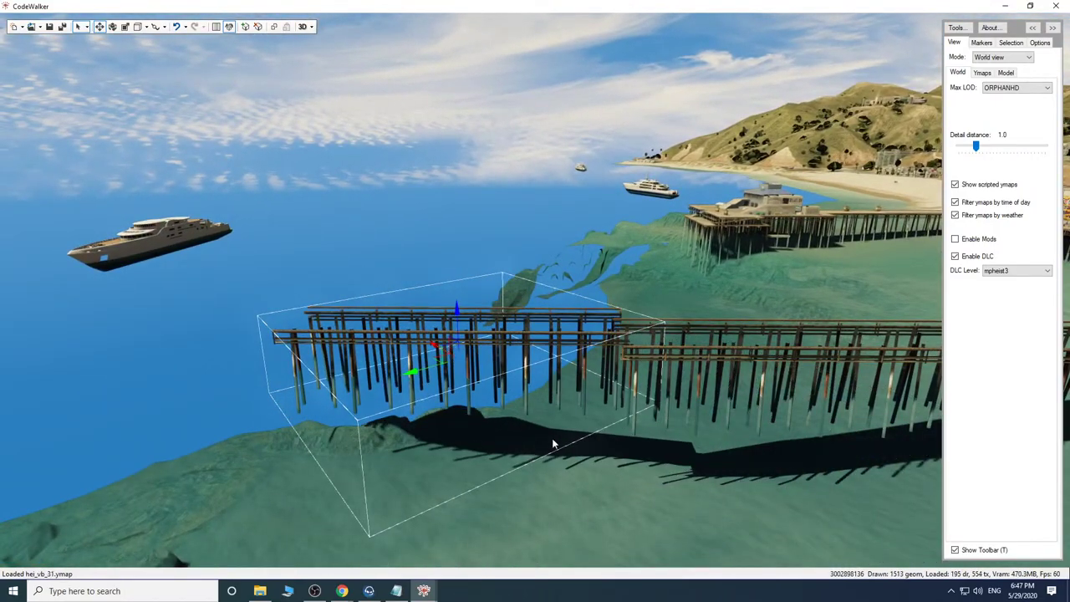
{"action": "scroll", "coordinate": [565, 432], "scroll_direction": "up", "scroll_amount": 5}
{"action": "left_click_drag", "start_coordinate": [551, 439], "coordinate": [611, 457]}
{"action": "key", "text": "w"}
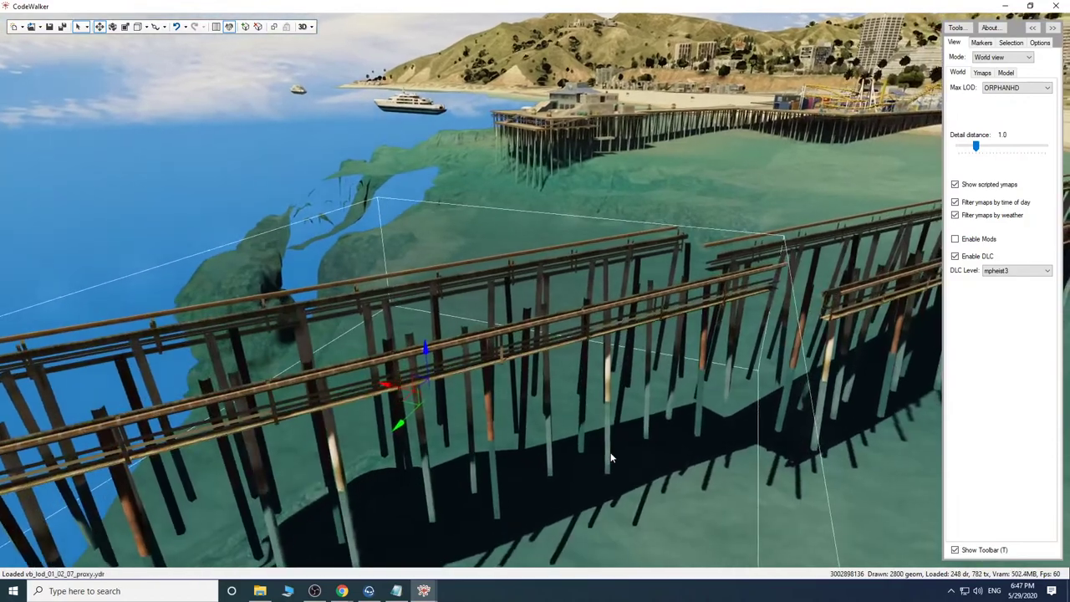
{"action": "left_click_drag", "start_coordinate": [401, 391], "coordinate": [495, 429]}
{"action": "key", "text": "s"}
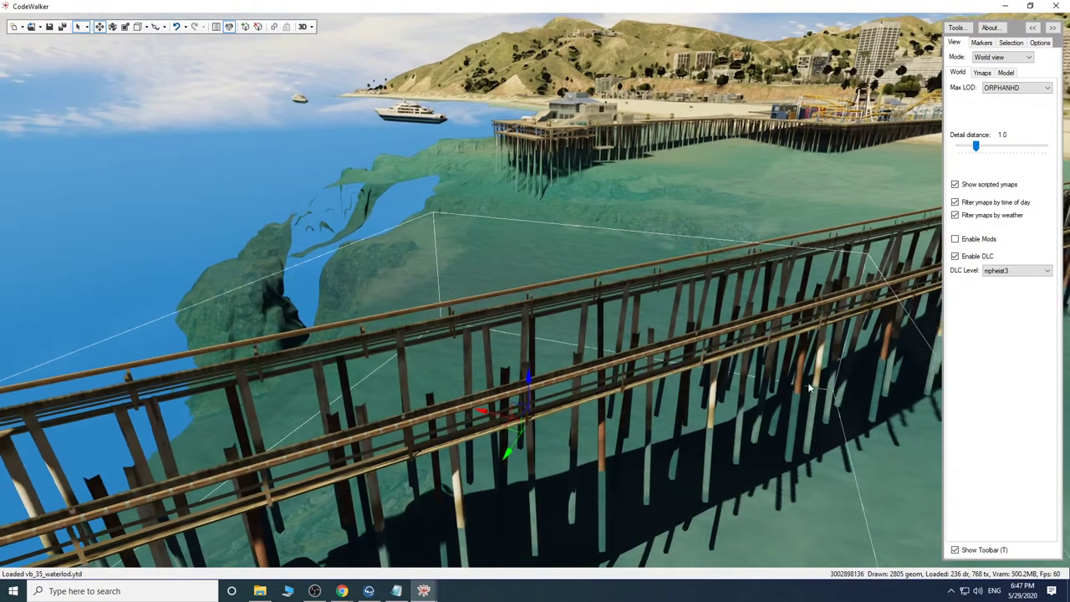
Review the full length of the extended crosswise run from the shoreward corner to its outer end.
{"action": "left_click_drag", "start_coordinate": [810, 391], "coordinate": [927, 355]}
{"action": "key", "text": "a"}
{"action": "key", "text": "w"}
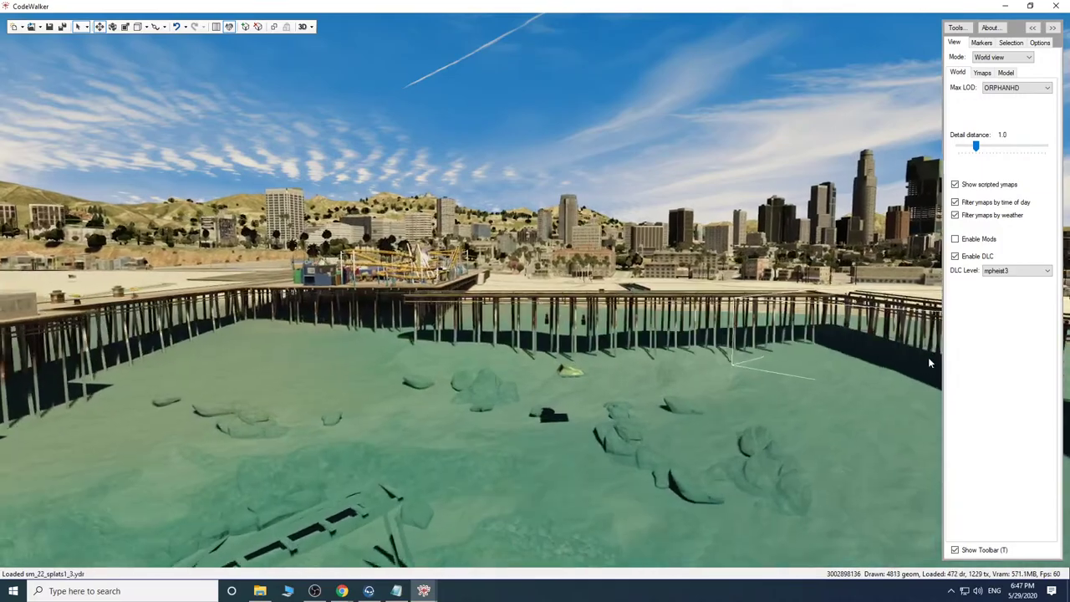
{"action": "key", "text": "d"}
{"action": "left_click_drag", "start_coordinate": [927, 358], "coordinate": [826, 358]}
{"action": "key", "text": "s"}
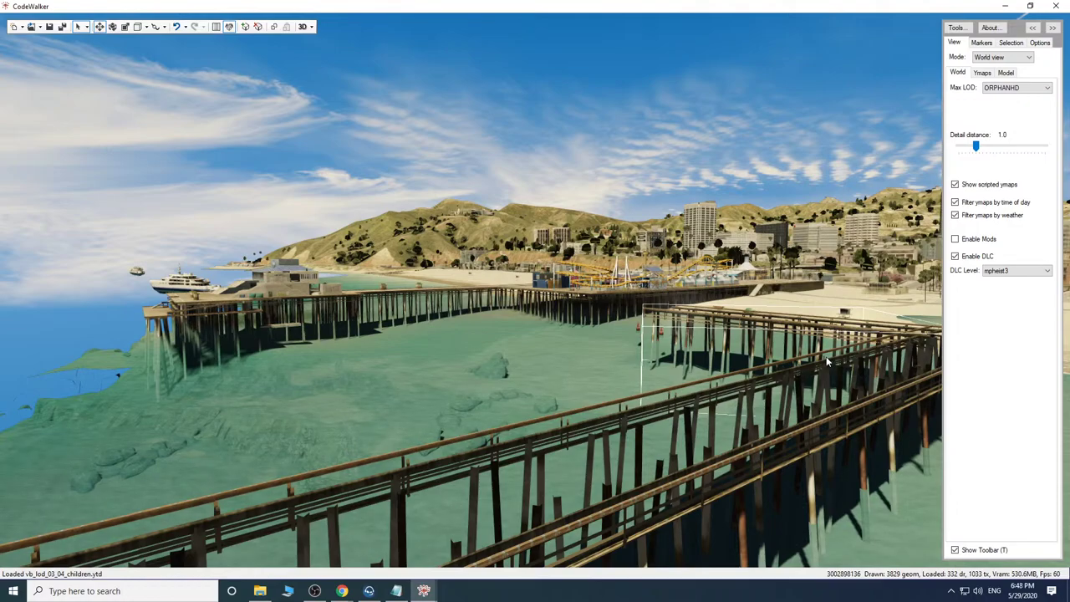
{"action": "key", "text": "s"}
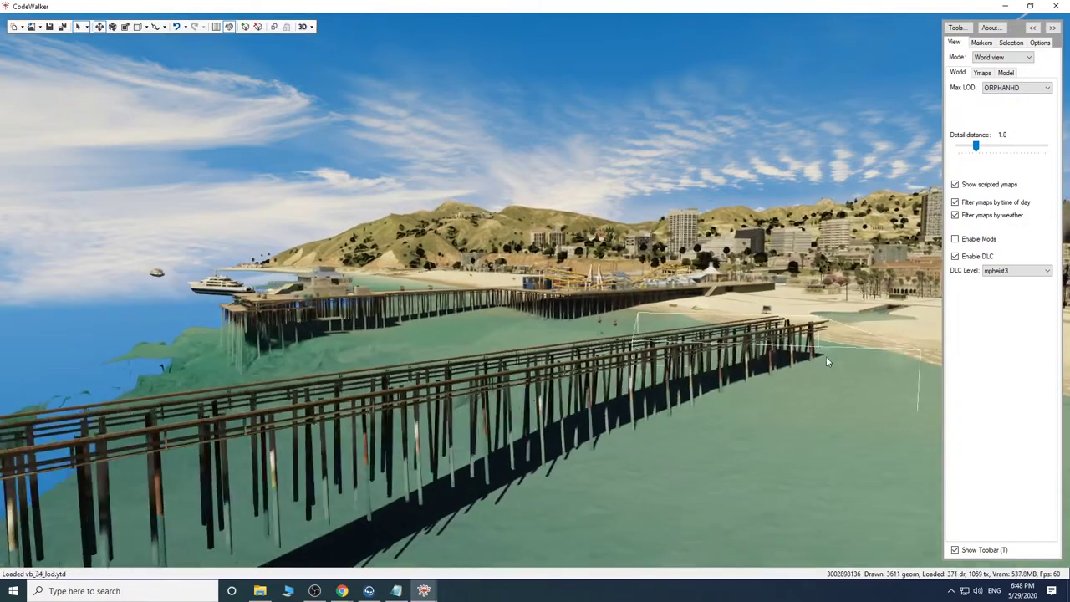
{"action": "key", "text": "a"}
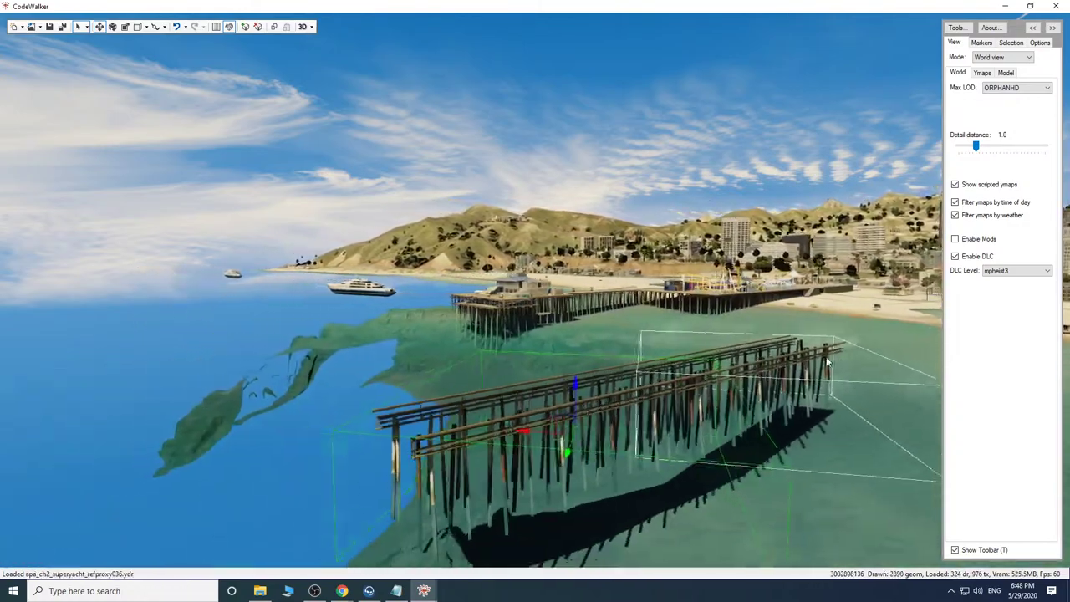
Examine the corner where the extended crosswise run meets the original long run.
{"action": "key", "text": "w"}
{"action": "left_click_drag", "start_coordinate": [827, 357], "coordinate": [798, 410]}
{"action": "key", "text": "w"}
{"action": "key", "text": "d"}
{"action": "key", "text": "s"}
{"action": "key", "text": "a"}
{"action": "key", "text": "a"}
{"action": "key", "text": "a"}
{"action": "key", "text": "a"}
{"action": "key", "text": "w"}
{"action": "key", "text": "w"}
{"action": "left_click_drag", "start_coordinate": [585, 359], "coordinate": [668, 350]}
{"action": "key", "text": "w"}
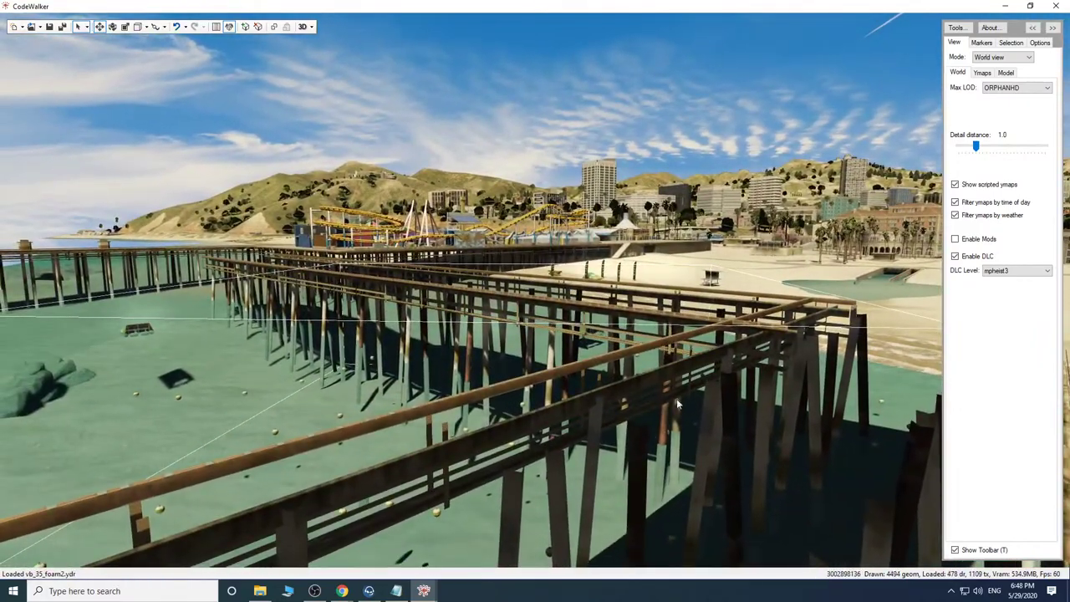
Duplicate the last section at the pier's sea end and fit it onto the end as a further extension.
{"action": "left_click_drag", "start_coordinate": [534, 362], "coordinate": [837, 379]}
{"action": "key", "text": "s"}
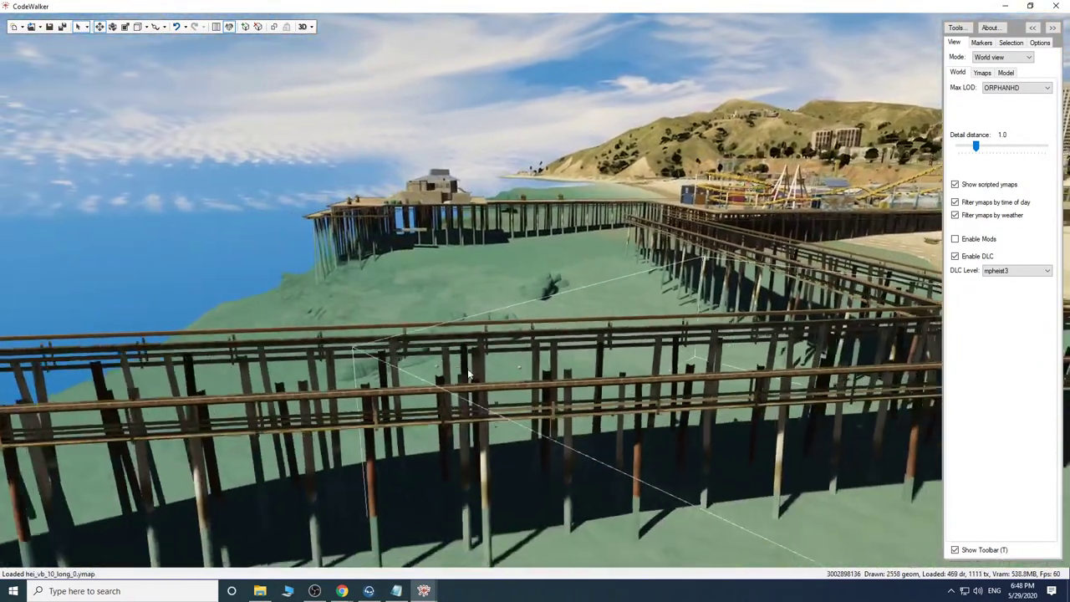
{"action": "left_click_drag", "start_coordinate": [636, 441], "coordinate": [694, 460]}
{"action": "key", "text": "w"}
{"action": "key", "text": "w"}
{"action": "key", "text": "w"}
{"action": "key", "text": "s"}
{"action": "key", "text": "s"}
{"action": "key", "text": "a"}
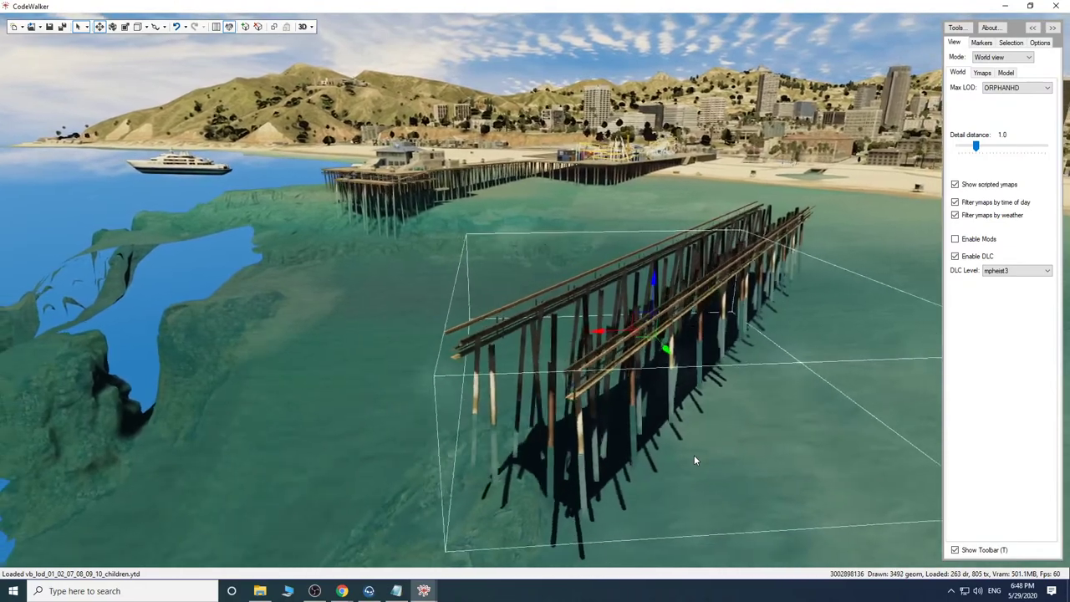
{"action": "left_click_drag", "start_coordinate": [668, 350], "coordinate": [796, 590], "text": "shift"}
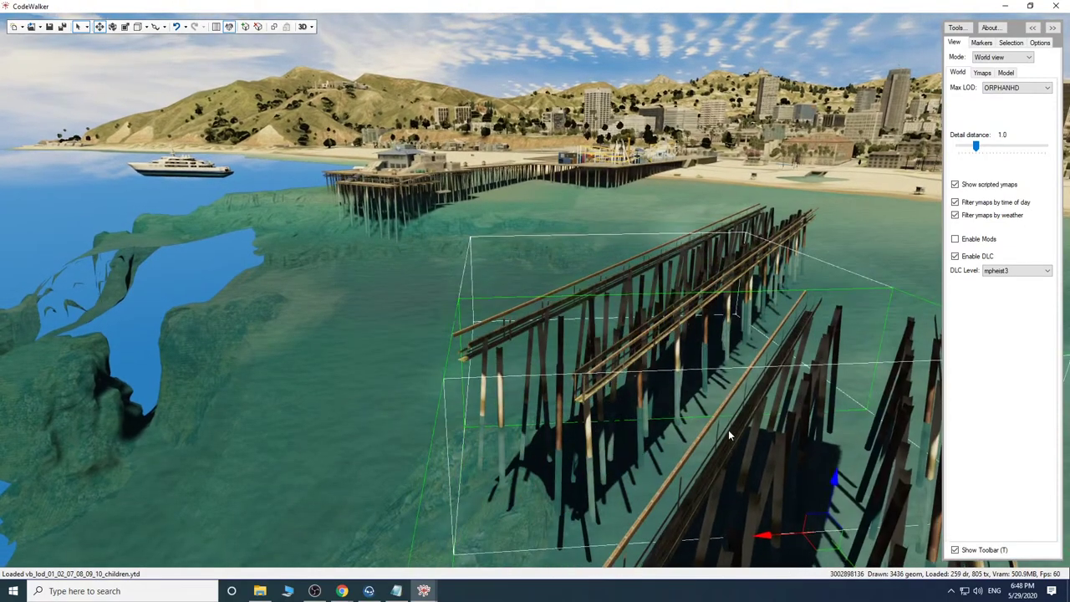
{"action": "key", "text": "s"}
{"action": "left_click_drag", "start_coordinate": [728, 431], "coordinate": [740, 453]}
{"action": "left_click_drag", "start_coordinate": [632, 372], "coordinate": [344, 446]}
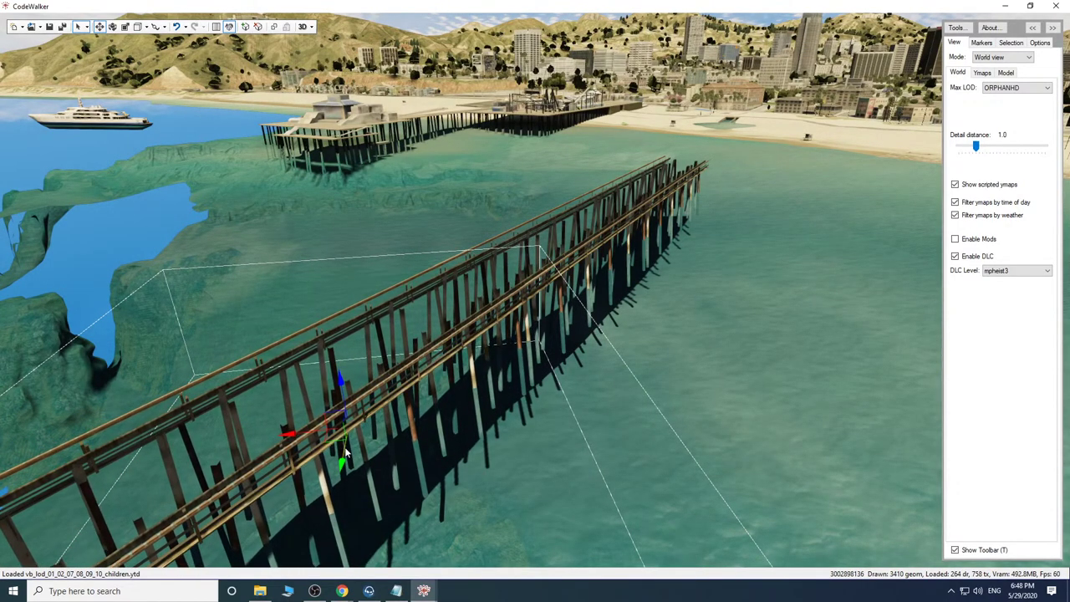
Examine the lengthened pier along its deck line and from its sea end back to the shoreward corner.
{"action": "key", "text": "s"}
{"action": "left_click_drag", "start_coordinate": [571, 456], "coordinate": [996, 410]}
{"action": "key", "text": "a"}
{"action": "key", "text": "w"}
{"action": "key", "text": "w"}
{"action": "key", "text": "w"}
{"action": "key", "text": "w"}
{"action": "key", "text": "w"}
{"action": "key", "text": "w"}
{"action": "key", "text": "w"}
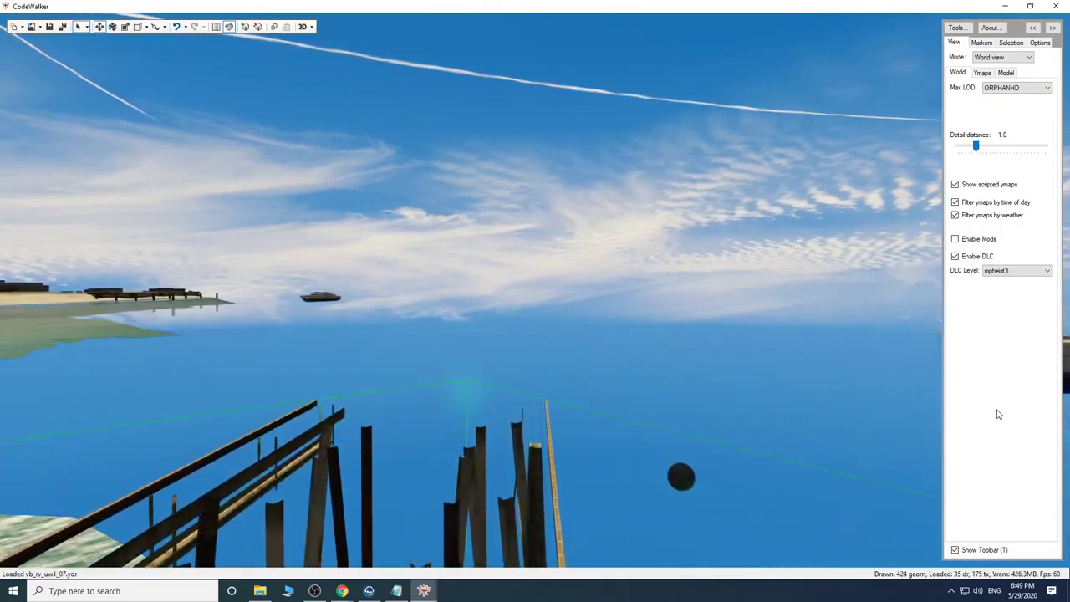
{"action": "left_click_drag", "start_coordinate": [802, 454], "coordinate": [913, 463]}
{"action": "key", "text": "s"}
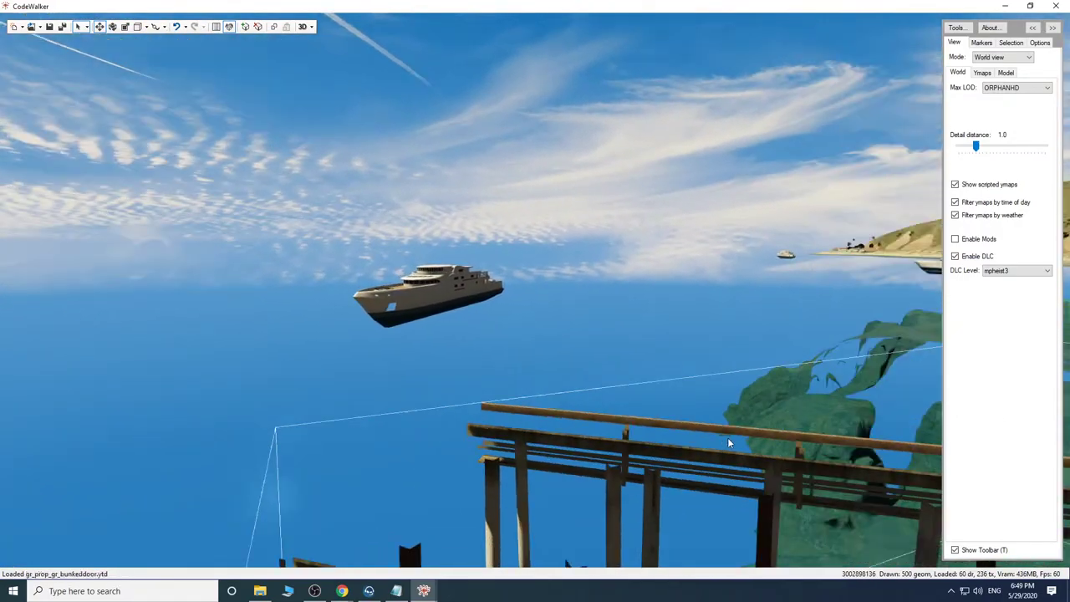
{"action": "left_click_drag", "start_coordinate": [730, 441], "coordinate": [815, 417]}
{"action": "key", "text": "w"}
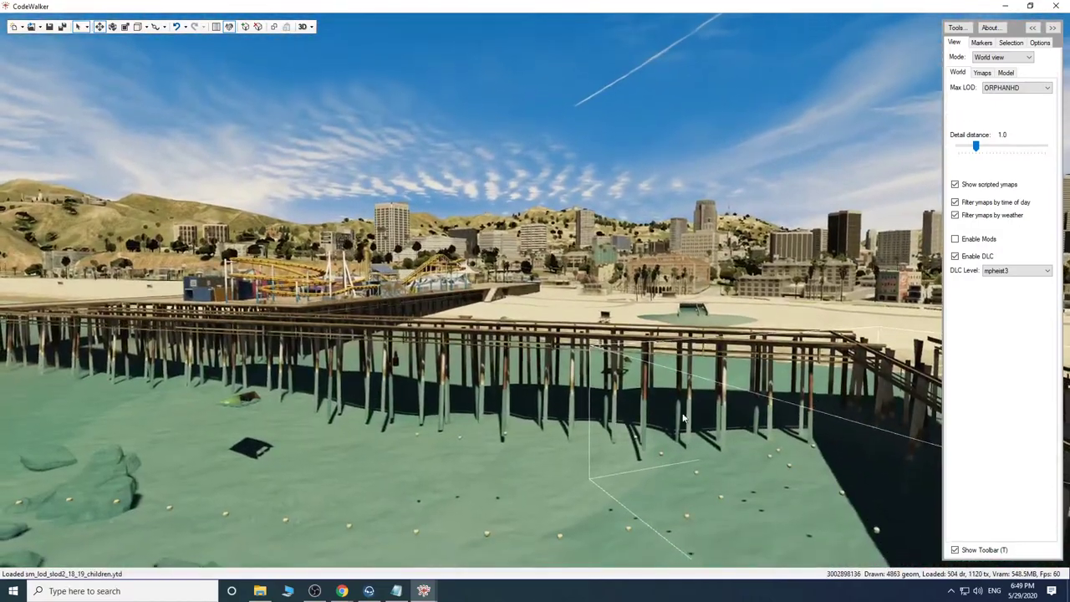
Copy a section of the shoreward long run and bring it out to the sea end of the extended pier.
{"action": "left_click_drag", "start_coordinate": [683, 418], "coordinate": [514, 371]}
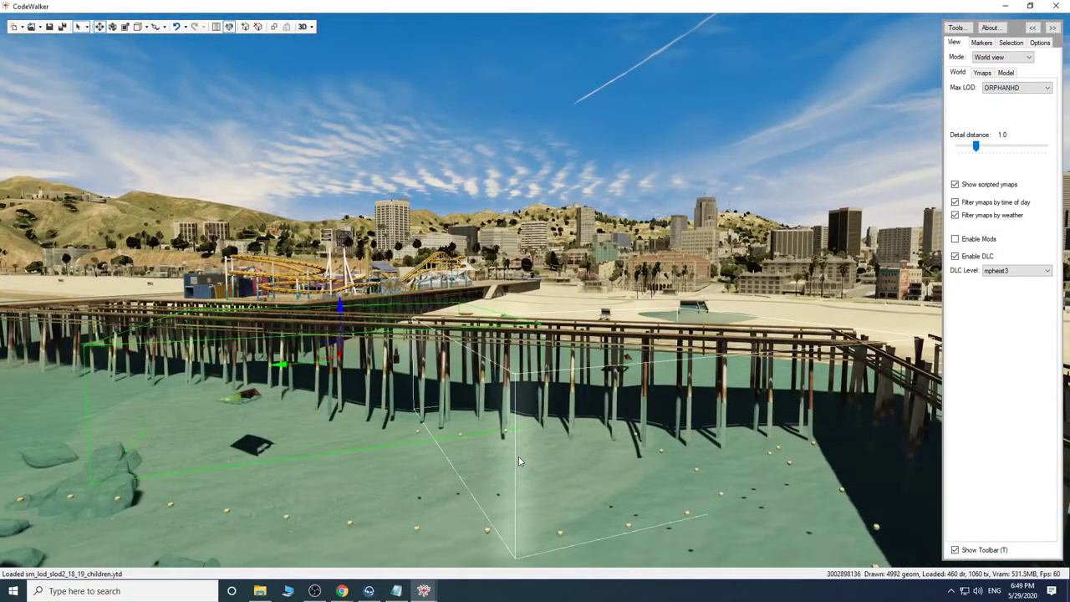
{"action": "key", "text": "s"}
{"action": "left_click_drag", "start_coordinate": [518, 457], "coordinate": [519, 506]}
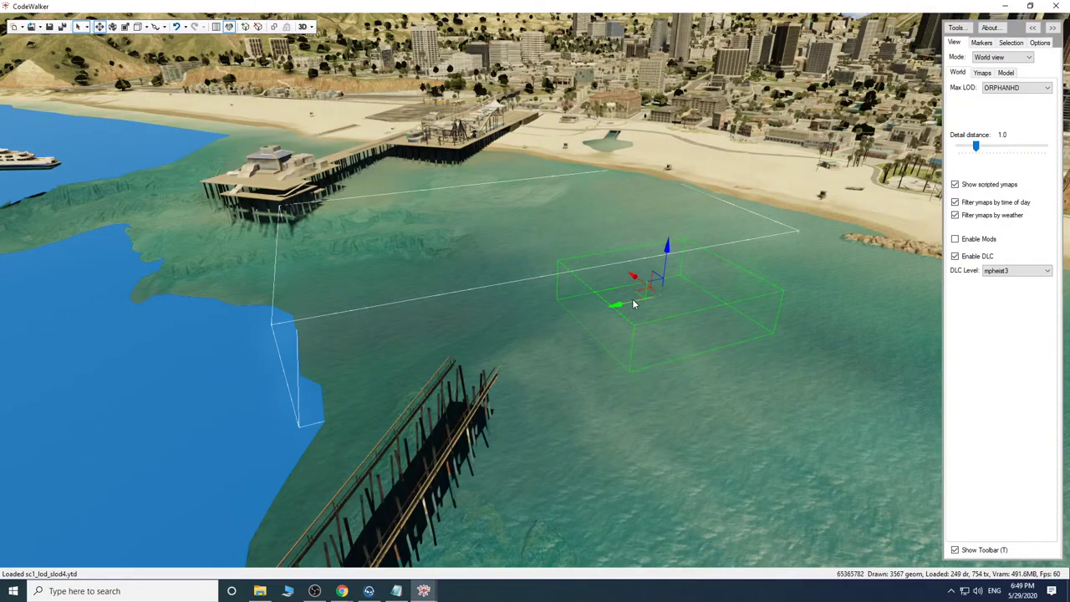
{"action": "key", "text": "w"}
{"action": "left_click_drag", "start_coordinate": [555, 385], "coordinate": [520, 368]}
{"action": "key", "text": "s"}
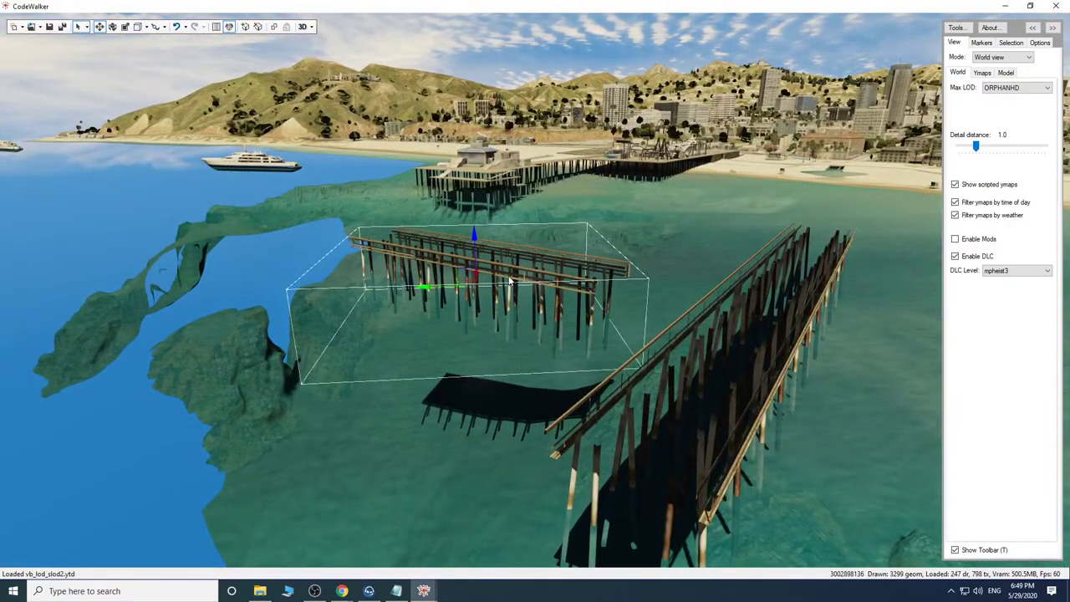
Position the copied section across the pier's outer end so that its rails meet the run in a corner.
{"action": "key", "text": "d"}
{"action": "left_click_drag", "start_coordinate": [509, 279], "coordinate": [493, 344]}
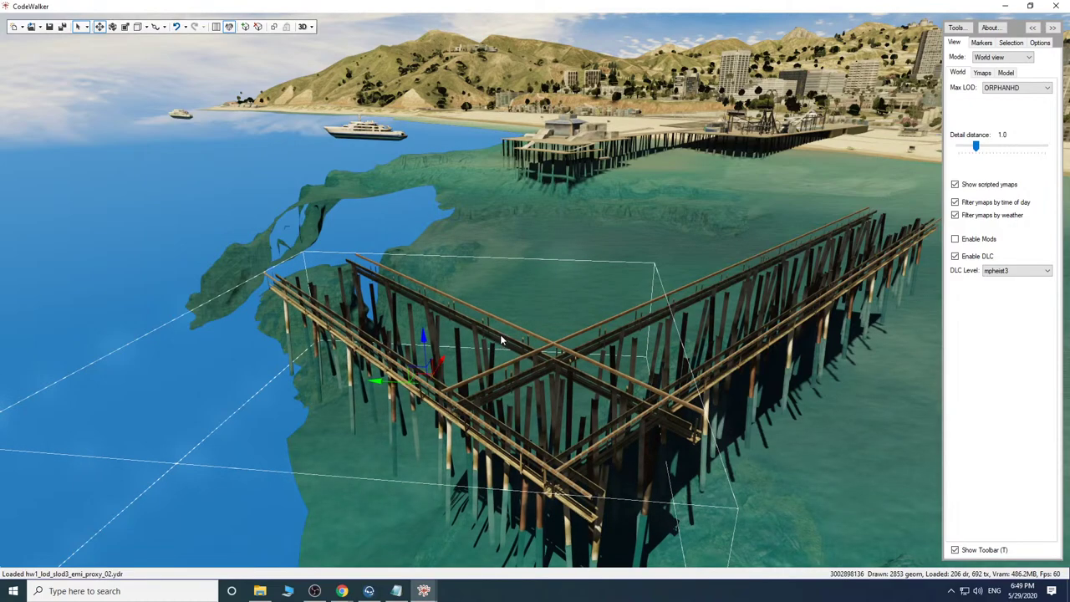
{"action": "left_click_drag", "start_coordinate": [392, 384], "coordinate": [421, 359]}
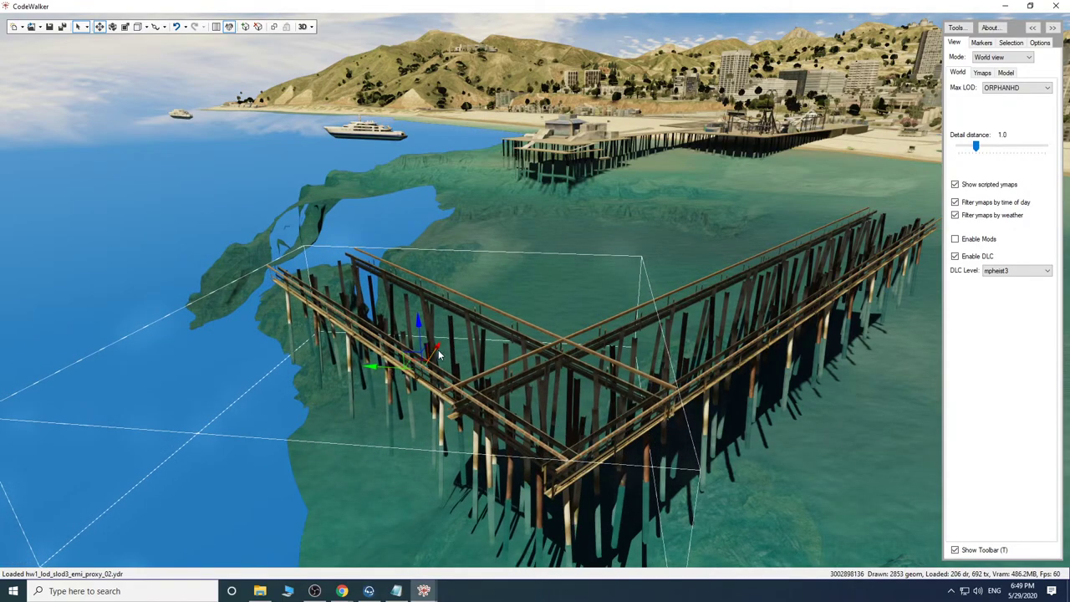
Nudge the crosswise section at the pier's sea end so that its rails sit flush with the corner.
{"action": "left_click_drag", "start_coordinate": [438, 348], "coordinate": [433, 354]}
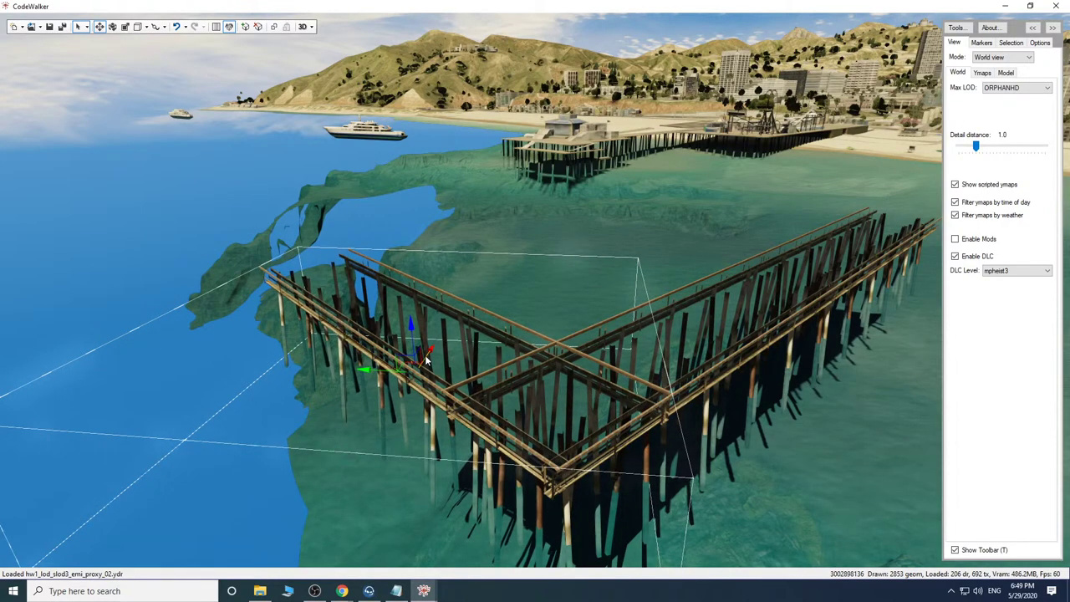
Bring a copy of a pier section from the shoreward end out beyond the free end of the crosswise run.
{"action": "left_click_drag", "start_coordinate": [530, 444], "coordinate": [876, 420]}
{"action": "key", "text": "a"}
{"action": "key", "text": "w"}
{"action": "key", "text": "a"}
{"action": "key", "text": "w"}
{"action": "key", "text": "a"}
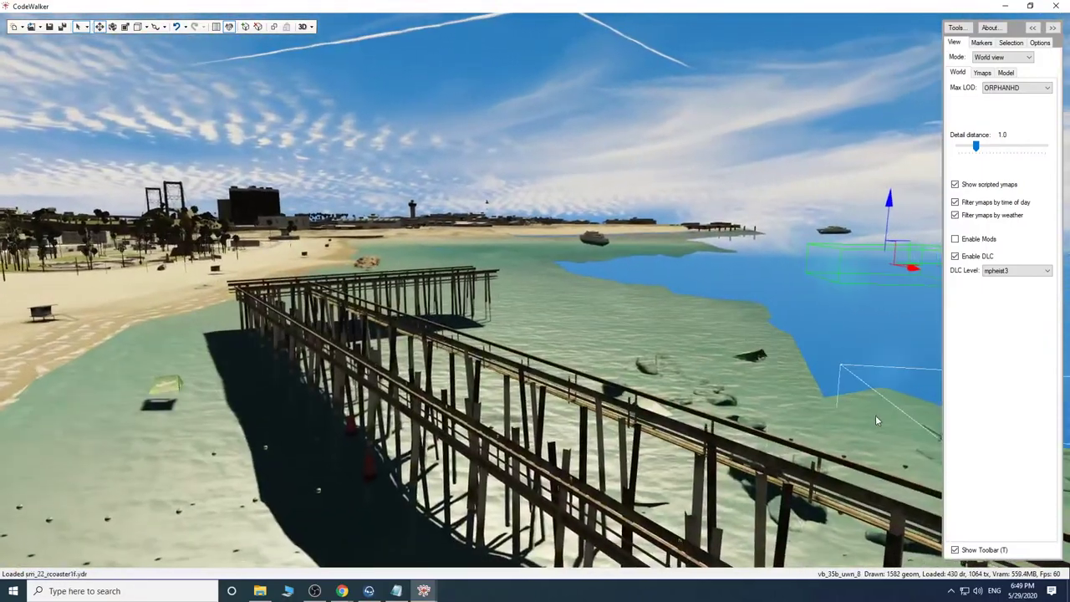
{"action": "key", "text": "w"}
{"action": "left_click_drag", "start_coordinate": [409, 418], "coordinate": [229, 437]}
{"action": "key", "text": "s"}
{"action": "key", "text": "s"}
{"action": "key", "text": "d"}
{"action": "key", "text": "d"}
{"action": "key", "text": "a"}
{"action": "key", "text": "s"}
{"action": "key", "text": "w"}
{"action": "key", "text": "q"}
{"action": "key", "text": "q"}
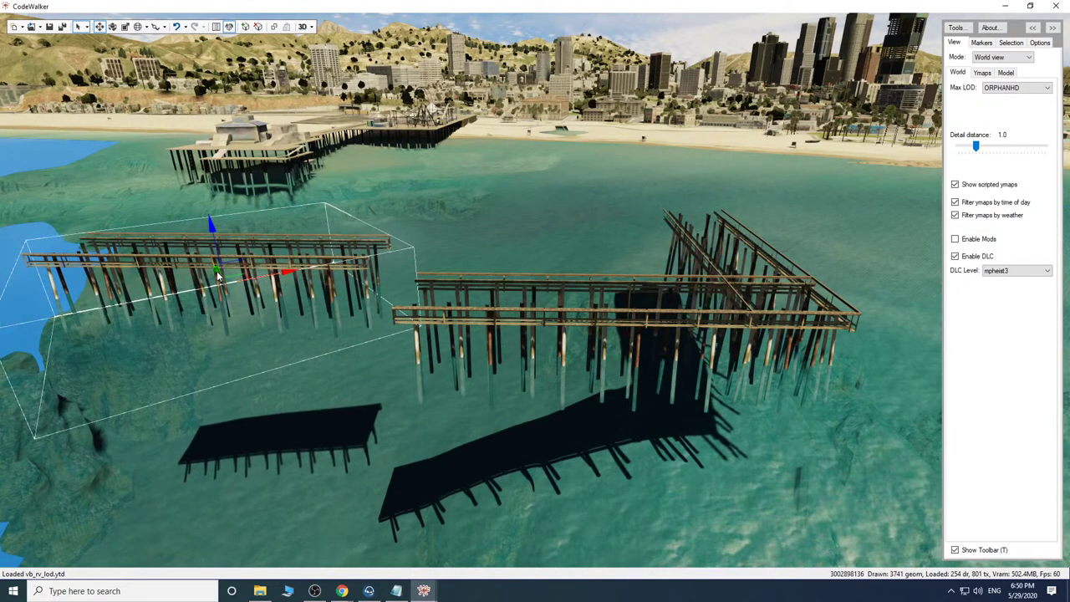
Line up the copied section's rails with the crosswise run and slide it outward along the run to lengthen it.
{"action": "left_click_drag", "start_coordinate": [216, 275], "coordinate": [224, 314]}
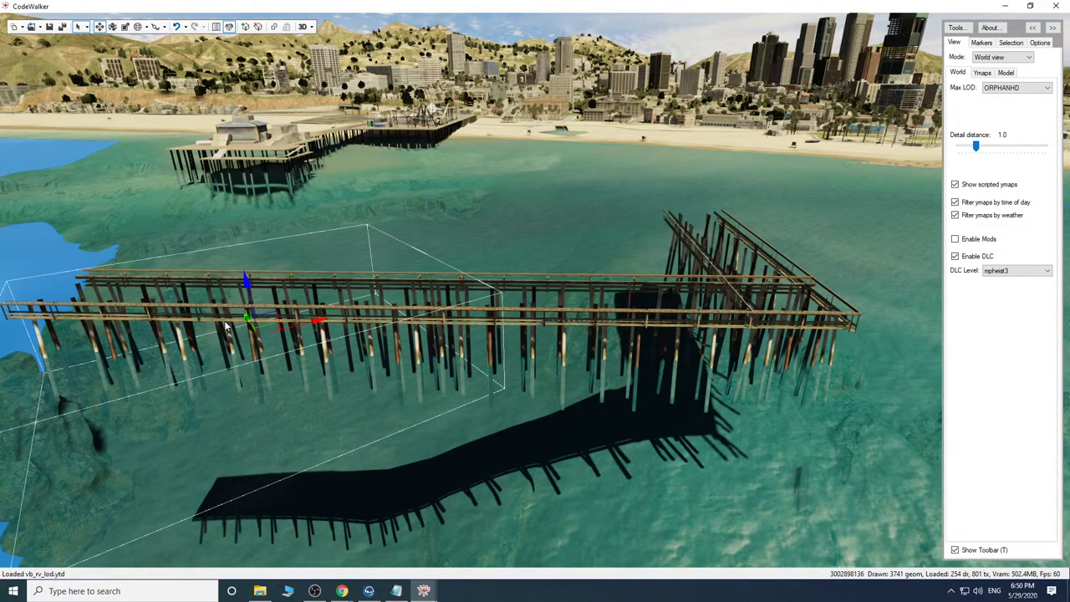
{"action": "left_click_drag", "start_coordinate": [510, 393], "coordinate": [492, 308]}
{"action": "key", "text": "w"}
{"action": "key", "text": "s"}
{"action": "key", "text": "a"}
{"action": "key", "text": "s"}
{"action": "key", "text": "d"}
{"action": "key", "text": "w"}
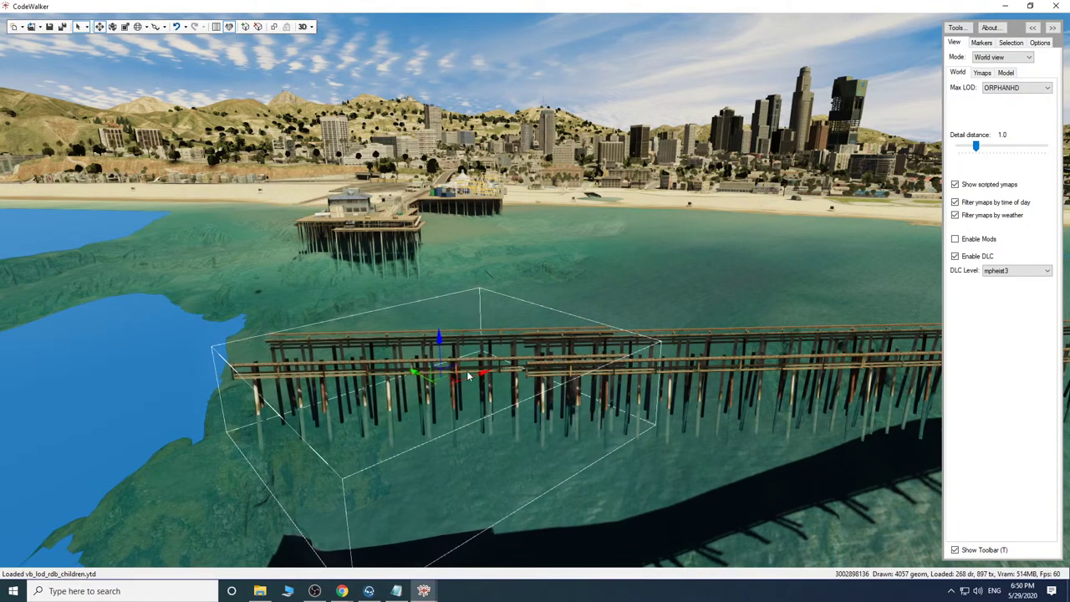
{"action": "left_click_drag", "start_coordinate": [474, 374], "coordinate": [433, 381]}
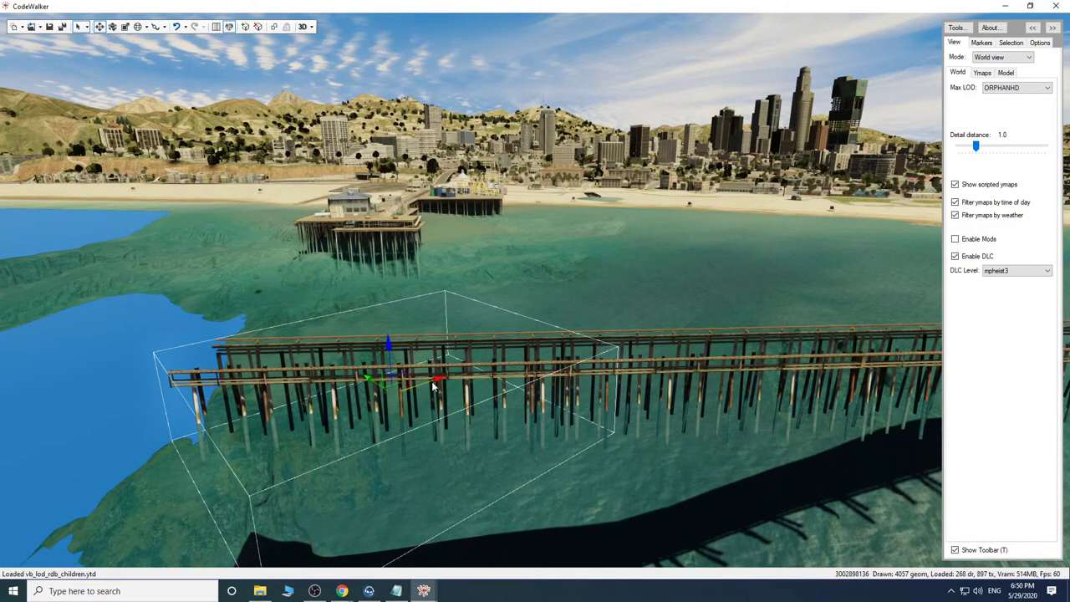
Examine the joint between the two crosswise sections up close and look over the lengthened run from around it.
{"action": "key", "text": "w"}
{"action": "mouse_move", "coordinate": [578, 454]}
{"action": "left_mouse_down"}
{"action": "mouse_move", "coordinate": [589, 473]}
{"action": "mouse_move", "coordinate": [581, 462]}
{"action": "left_mouse_up"}
{"action": "key", "text": "w"}
{"action": "key", "text": "a"}
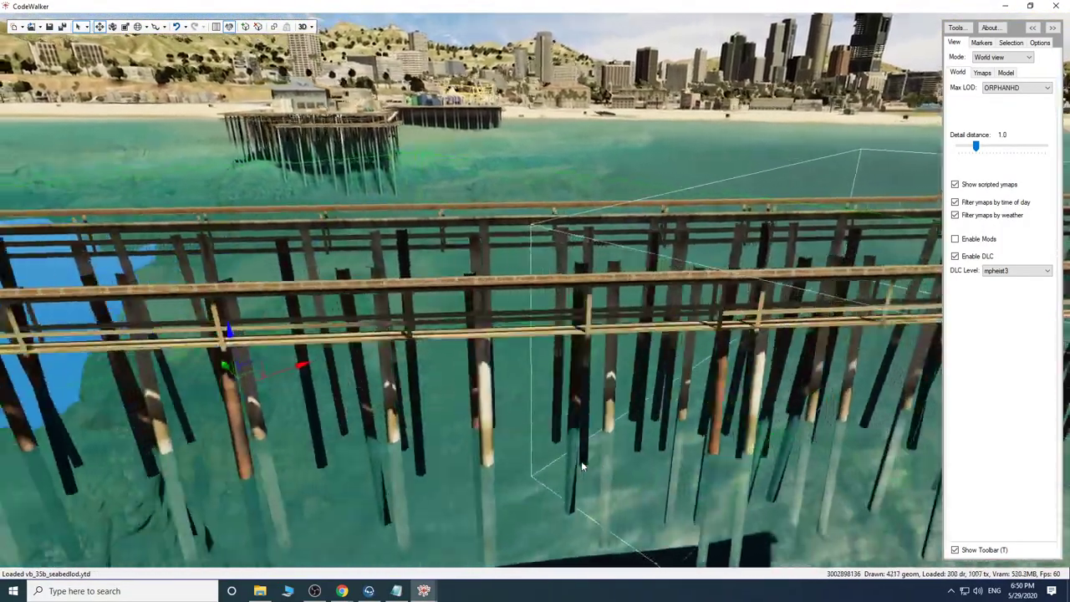
{"action": "scroll", "coordinate": [581, 461], "scroll_direction": "down", "scroll_amount": 6}
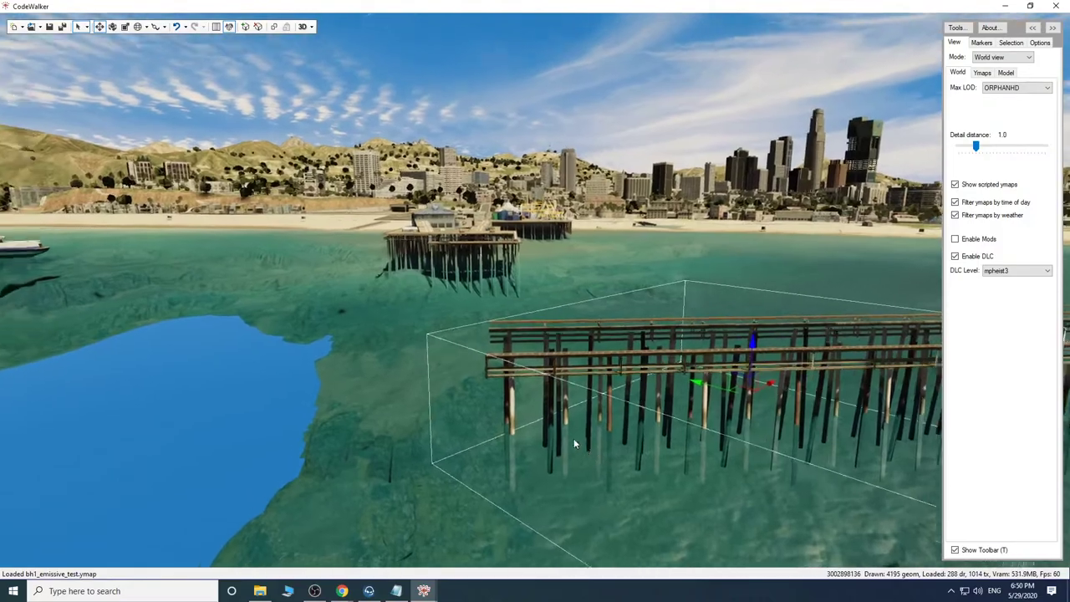
{"action": "left_click_drag", "start_coordinate": [583, 443], "coordinate": [894, 446]}
{"action": "key", "text": "s"}
{"action": "key", "text": "w"}
{"action": "key", "text": "w"}
{"action": "key", "text": "a"}
{"action": "key", "text": "w"}
{"action": "key", "text": "d"}
{"action": "left_click_drag", "start_coordinate": [842, 445], "coordinate": [587, 443]}
{"action": "key", "text": "a"}
{"action": "key", "text": "w"}
{"action": "key", "text": "w"}
{"action": "key", "text": "s"}
{"action": "key", "text": "w"}
{"action": "key", "text": "s"}
{"action": "key", "text": "a"}
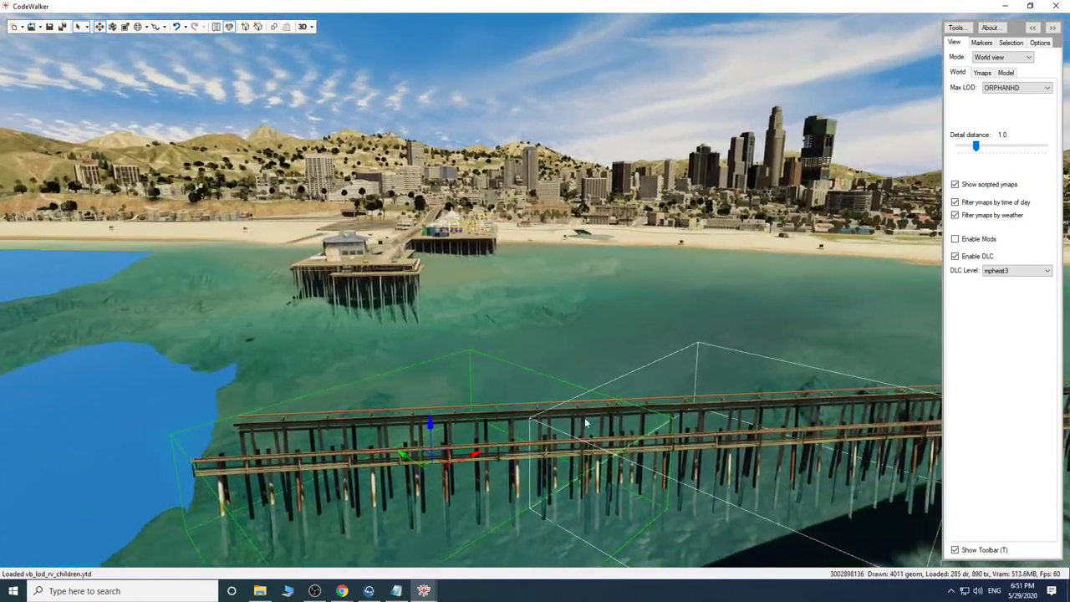
Reposition the outermost crosswise section so that its rails and deck height continue the run in a straight line.
{"action": "left_click_drag", "start_coordinate": [633, 343], "coordinate": [697, 343]}
{"action": "key", "text": "a"}
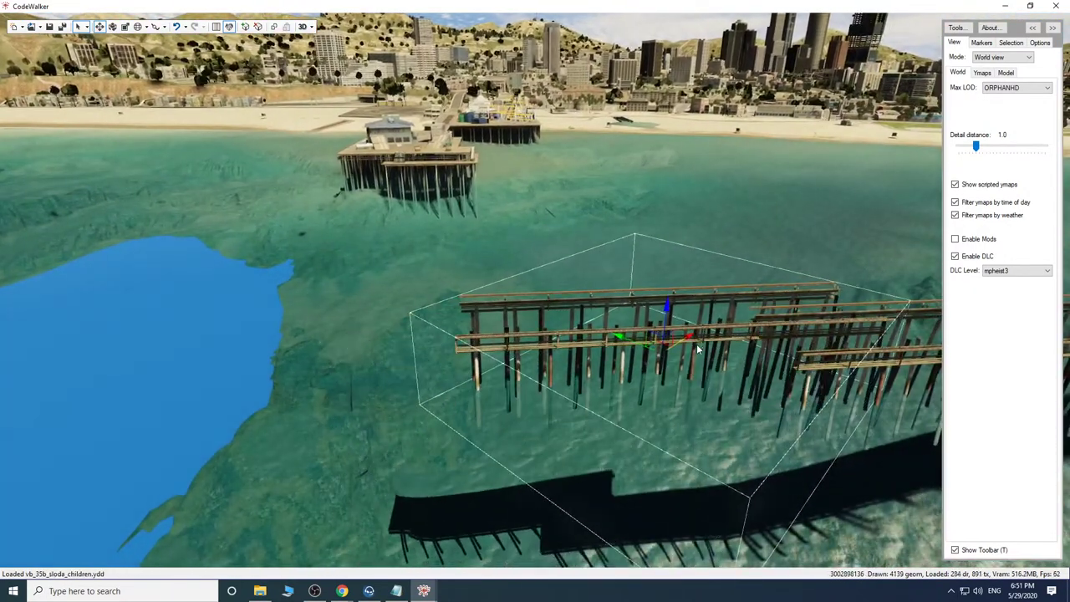
{"action": "left_click_drag", "start_coordinate": [630, 333], "coordinate": [667, 384]}
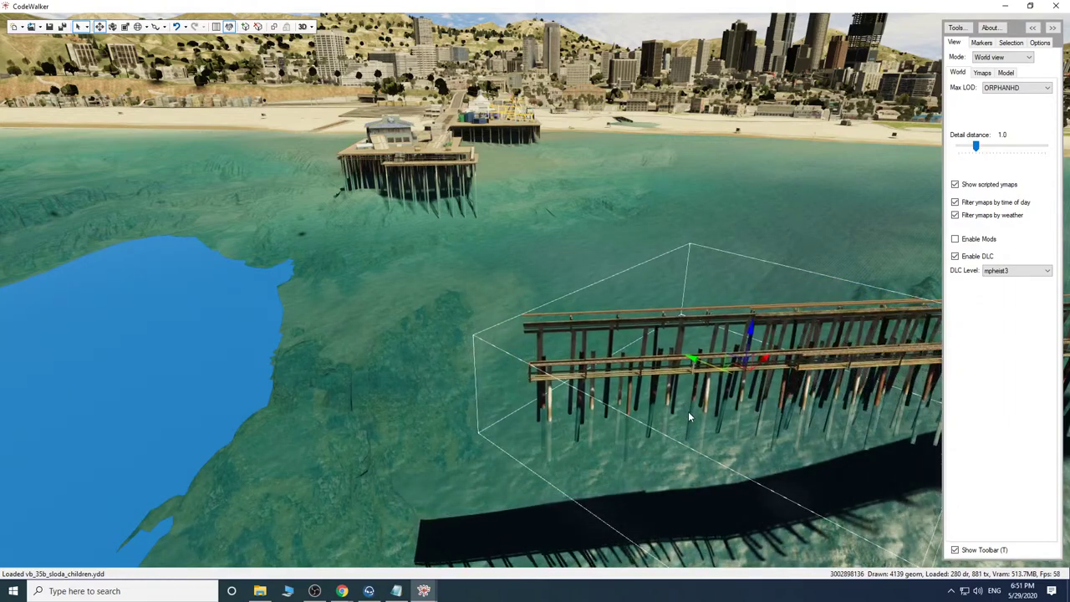
{"action": "left_click_drag", "start_coordinate": [680, 393], "coordinate": [673, 386]}
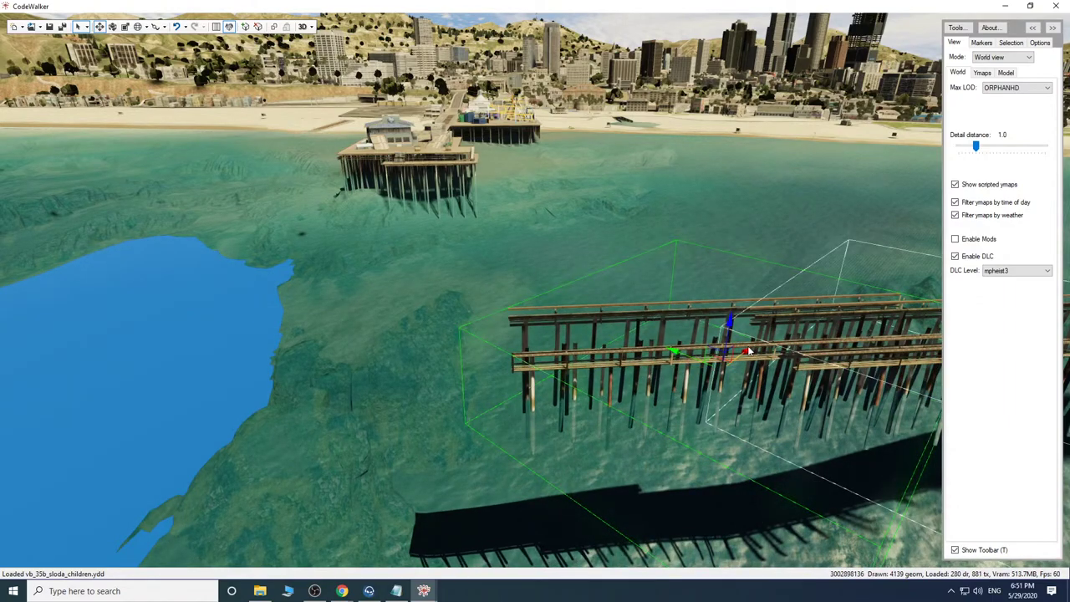
{"action": "left_click_drag", "start_coordinate": [749, 351], "coordinate": [660, 369]}
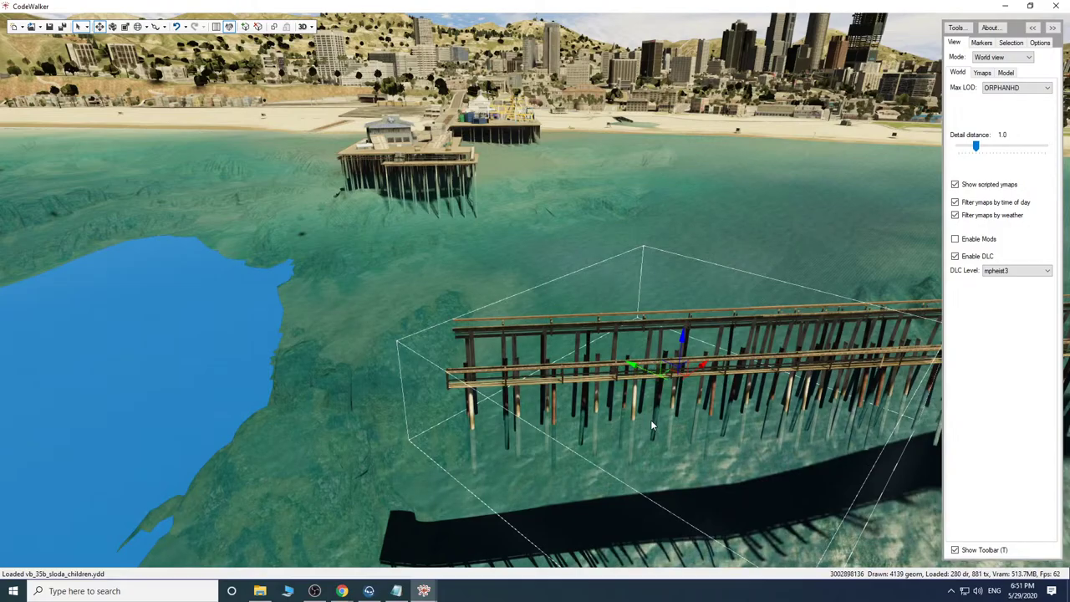
Bring a copied section to the outer end of the crosswise run and set it across that end as a new corner.
{"action": "left_click_drag", "start_coordinate": [651, 421], "coordinate": [587, 422]}
{"action": "key", "text": "s"}
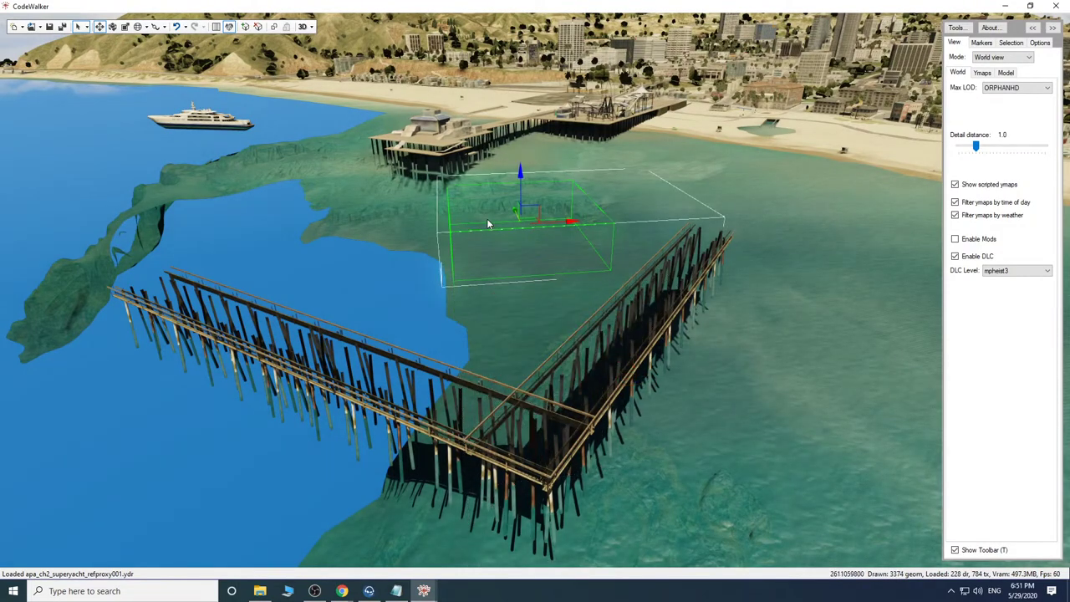
{"action": "key", "text": "w"}
{"action": "left_click_drag", "start_coordinate": [452, 278], "coordinate": [763, 335]}
{"action": "key", "text": "w"}
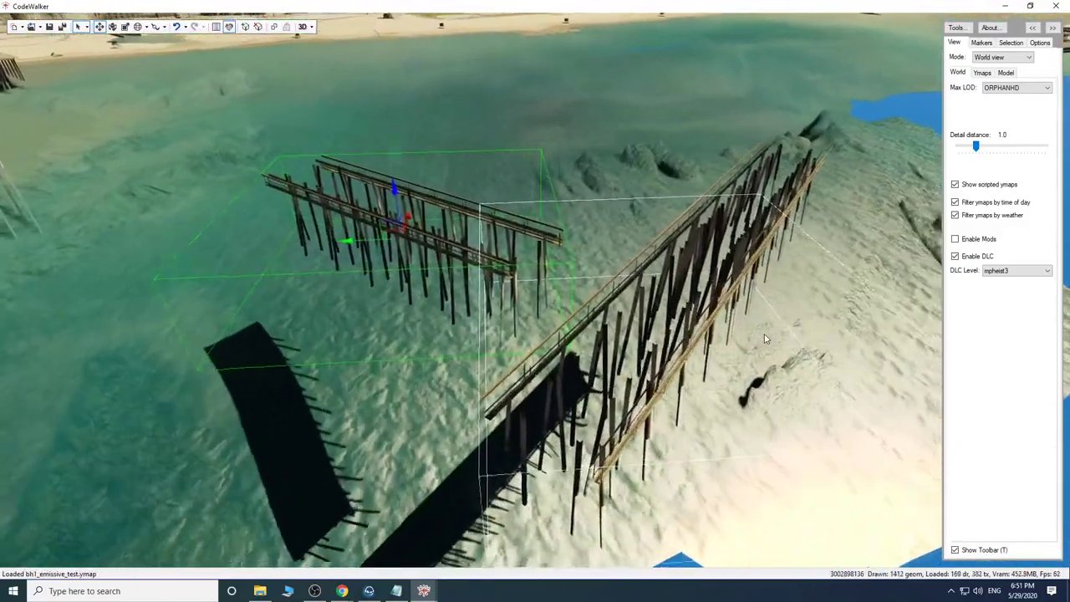
{"action": "left_click_drag", "start_coordinate": [387, 215], "coordinate": [373, 293]}
{"action": "left_click_drag", "start_coordinate": [297, 324], "coordinate": [448, 271]}
{"action": "left_click_drag", "start_coordinate": [412, 301], "coordinate": [391, 319]}
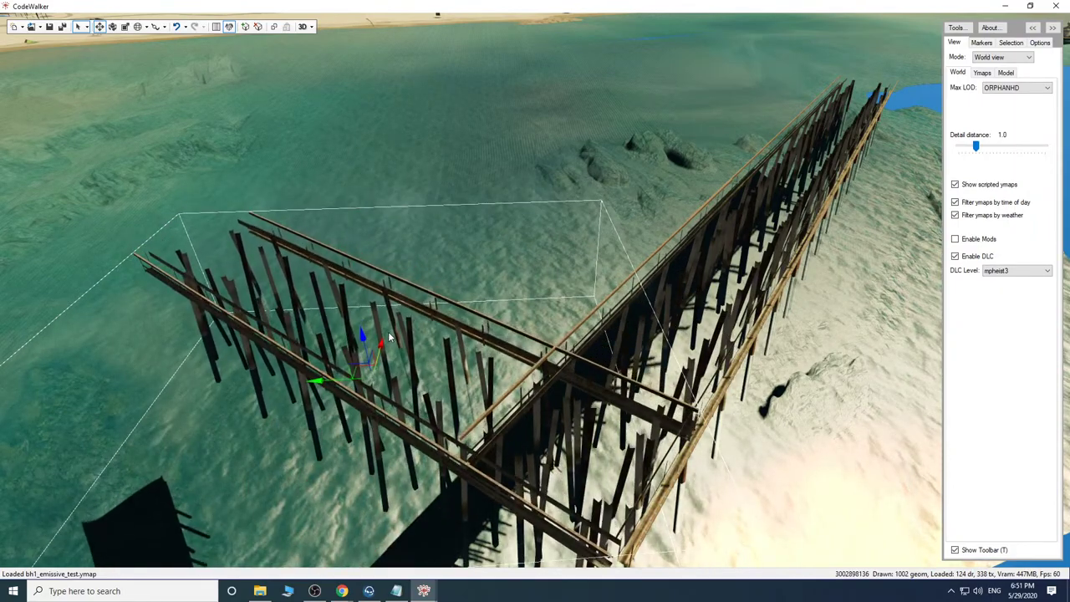
Fine-tune the new corner section until its outer rail meets the end of the crosswise run.
{"action": "left_click_drag", "start_coordinate": [607, 447], "coordinate": [530, 337]}
{"action": "key", "text": "w"}
{"action": "key", "text": "d"}
{"action": "key", "text": "s"}
{"action": "key", "text": "w"}
{"action": "key", "text": "w"}
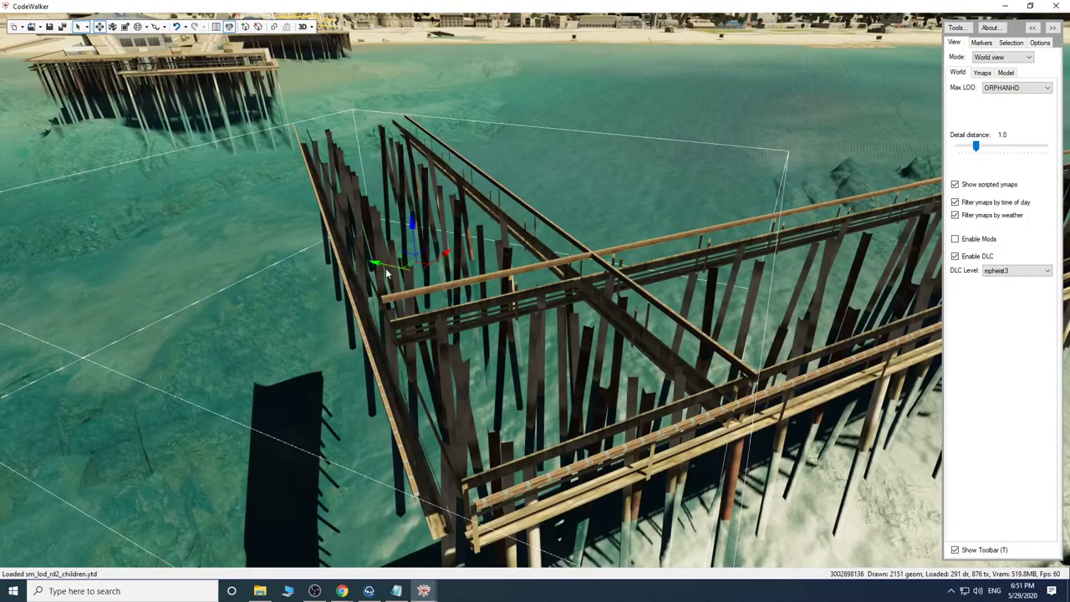
{"action": "left_click_drag", "start_coordinate": [386, 273], "coordinate": [402, 276]}
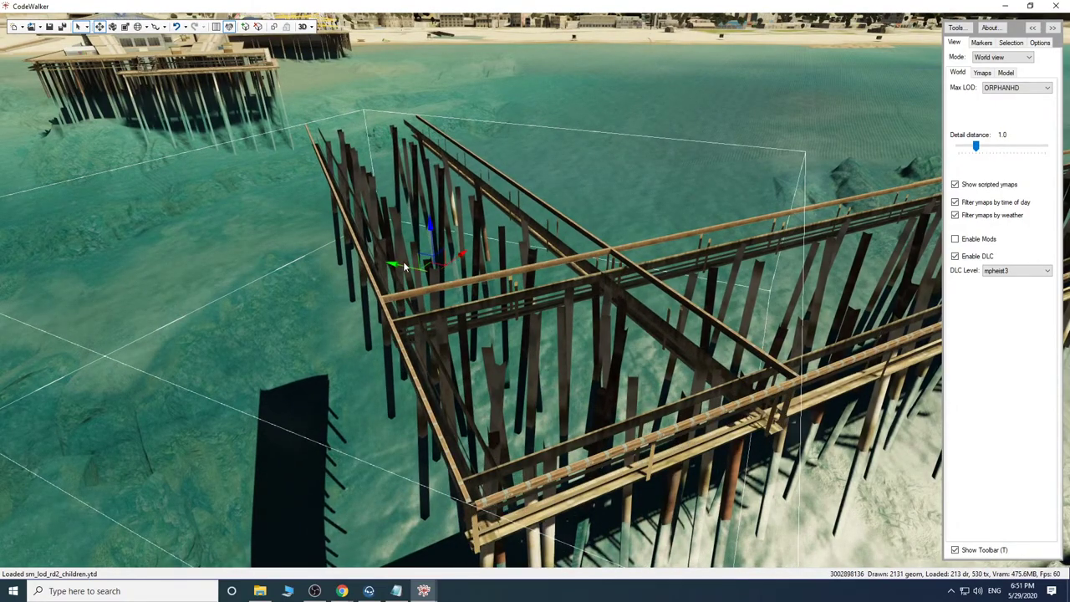
{"action": "left_click_drag", "start_coordinate": [403, 263], "coordinate": [407, 266]}
Duplicate a section of the pier's shoreward arm and pull the copy along the arm across the long run.
{"action": "left_click_drag", "start_coordinate": [573, 386], "coordinate": [226, 339]}
{"action": "key", "text": "s"}
{"action": "key", "text": "w"}
{"action": "key", "text": "s"}
{"action": "key", "text": "s"}
{"action": "key", "text": "a"}
{"action": "key", "text": "w"}
{"action": "key", "text": "a"}
{"action": "key", "text": "w"}
{"action": "key", "text": "d"}
{"action": "key", "text": "a"}
{"action": "key", "text": "d"}
{"action": "key", "text": "d"}
{"action": "key", "text": "a"}
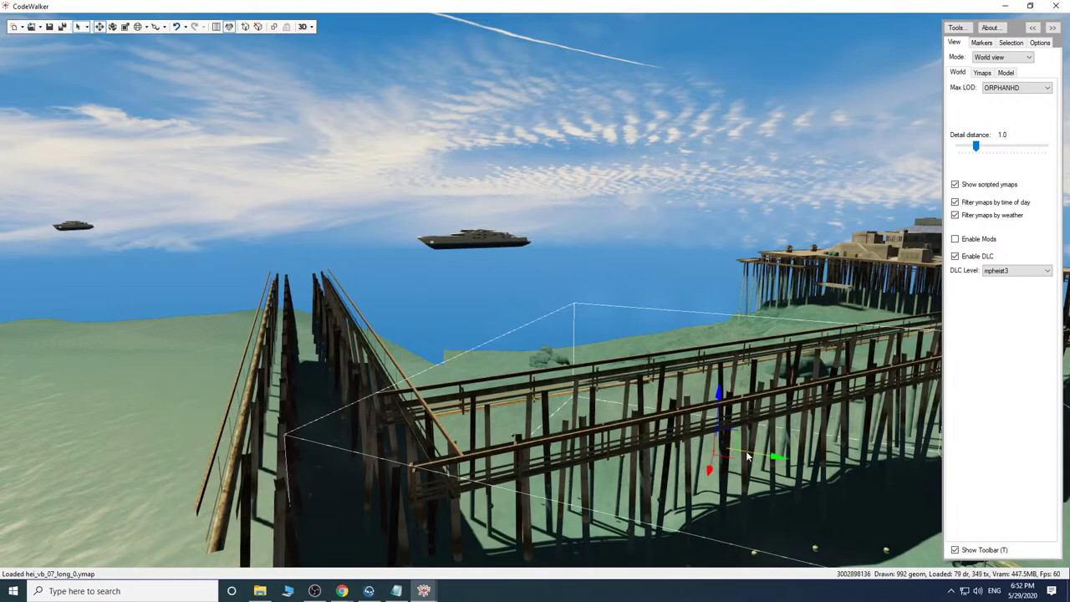
{"action": "left_click_drag", "start_coordinate": [649, 452], "coordinate": [594, 481]}
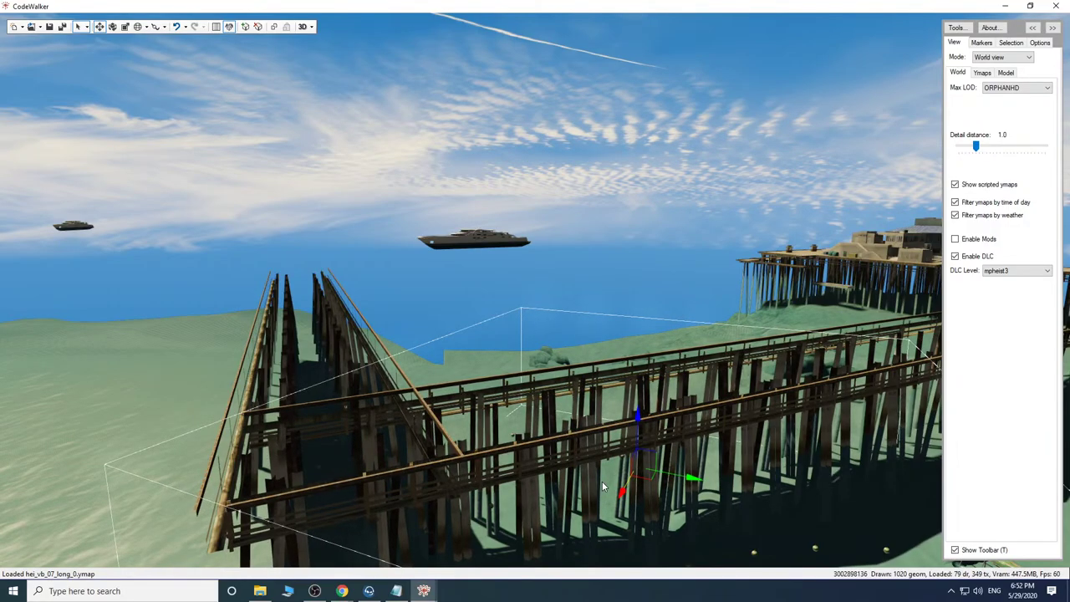
Bring the duplicated section out to the sea end and place it beyond the new corner section, toward the built-up pier.
{"action": "left_click_drag", "start_coordinate": [444, 409], "coordinate": [842, 403]}
{"action": "scroll", "coordinate": [458, 410], "scroll_direction": "down", "scroll_amount": 2}
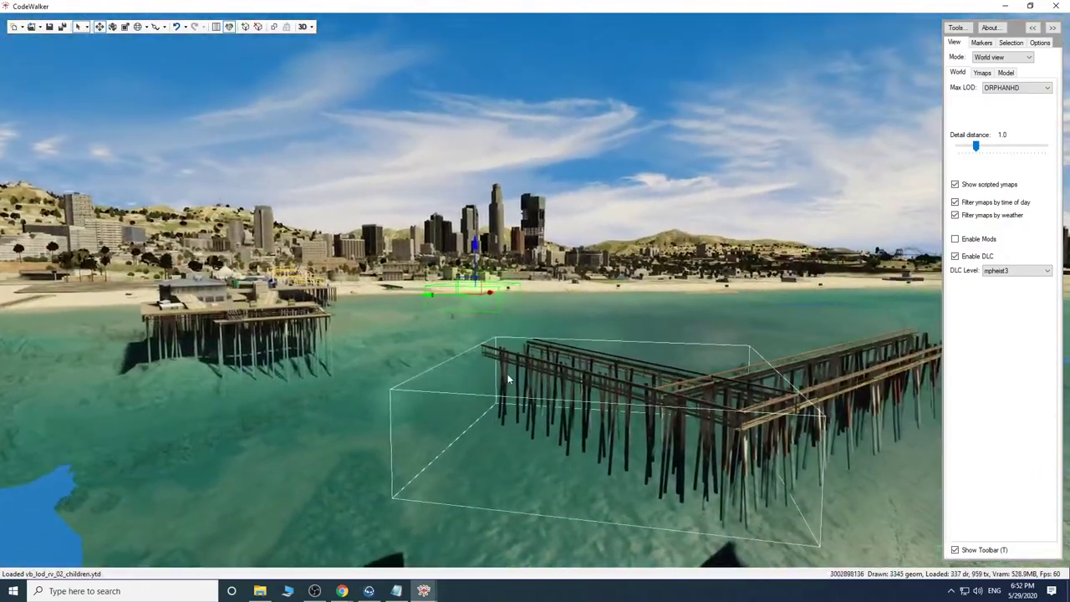
{"action": "key", "text": "w"}
{"action": "left_click_drag", "start_coordinate": [506, 377], "coordinate": [470, 422]}
{"action": "key", "text": "s"}
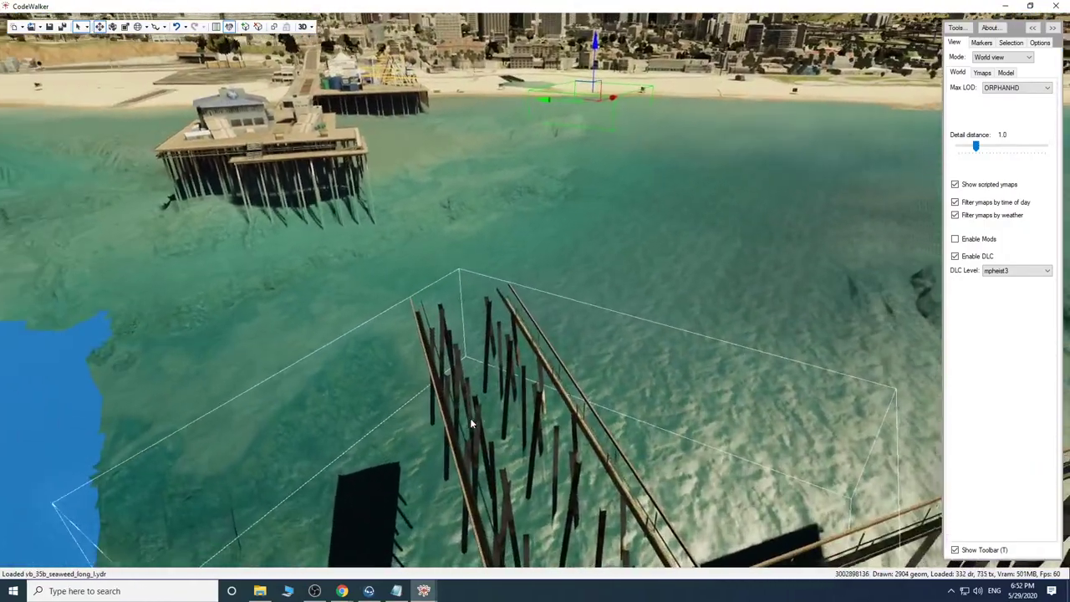
{"action": "right_click", "coordinate": [471, 422]}
{"action": "left_click_drag", "start_coordinate": [573, 380], "coordinate": [493, 286]}
{"action": "key", "text": "s"}
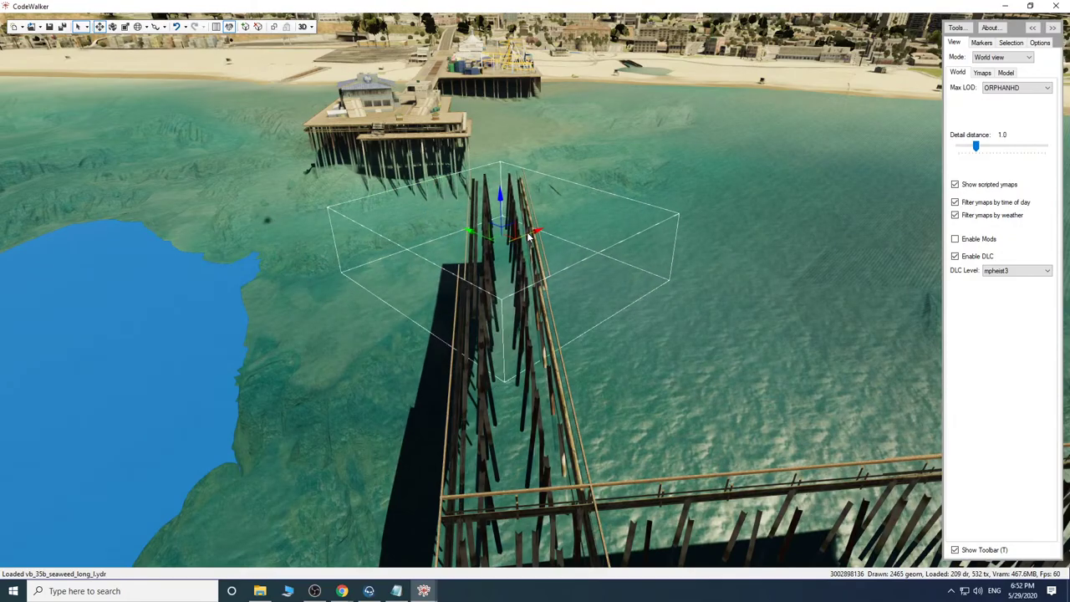
Adjust the added section so that its rails line up with the corner section, and check the joint from both sides.
{"action": "key", "text": "w"}
{"action": "left_click_drag", "start_coordinate": [617, 373], "coordinate": [633, 359]}
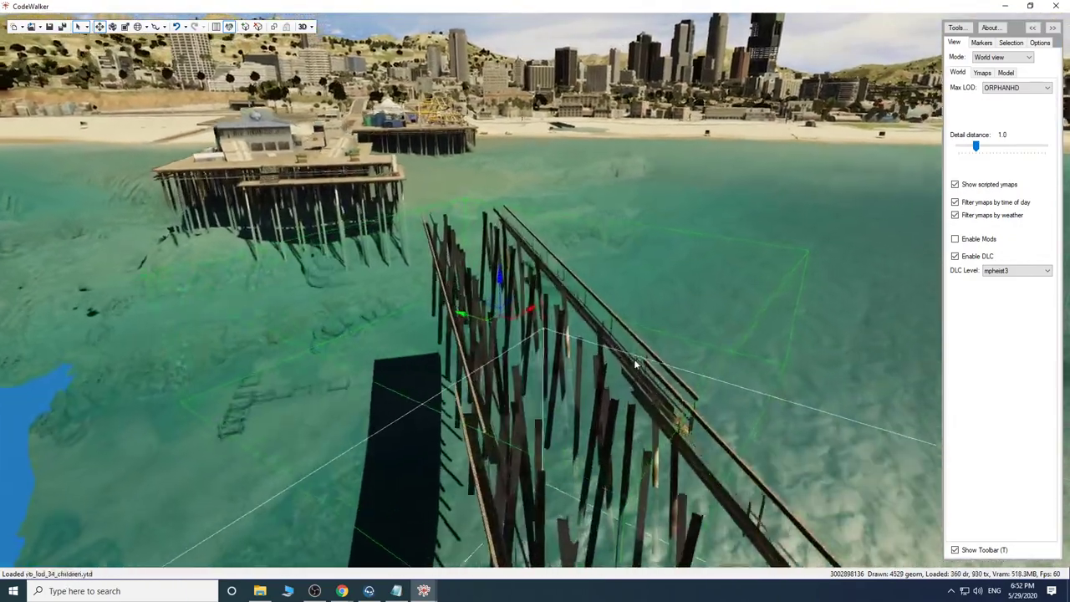
{"action": "left_click_drag", "start_coordinate": [510, 307], "coordinate": [503, 309]}
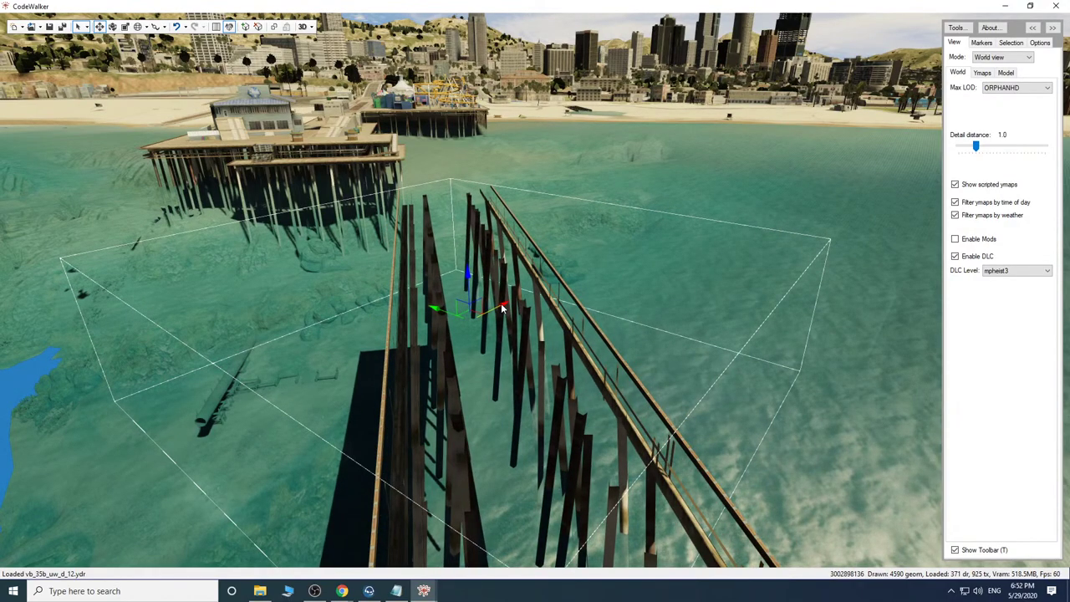
{"action": "key", "text": "a"}
{"action": "key", "text": "a"}
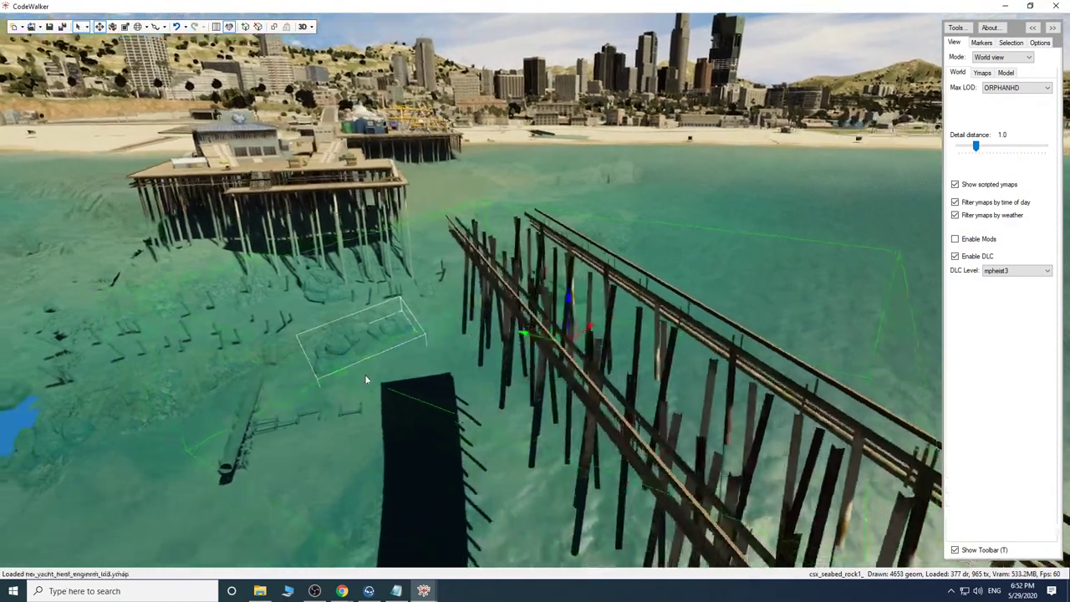
{"action": "left_click_drag", "start_coordinate": [366, 377], "coordinate": [288, 356]}
{"action": "key", "text": "s"}
{"action": "key", "text": "w"}
{"action": "key", "text": "w"}
{"action": "key", "text": "a"}
{"action": "key", "text": "s"}
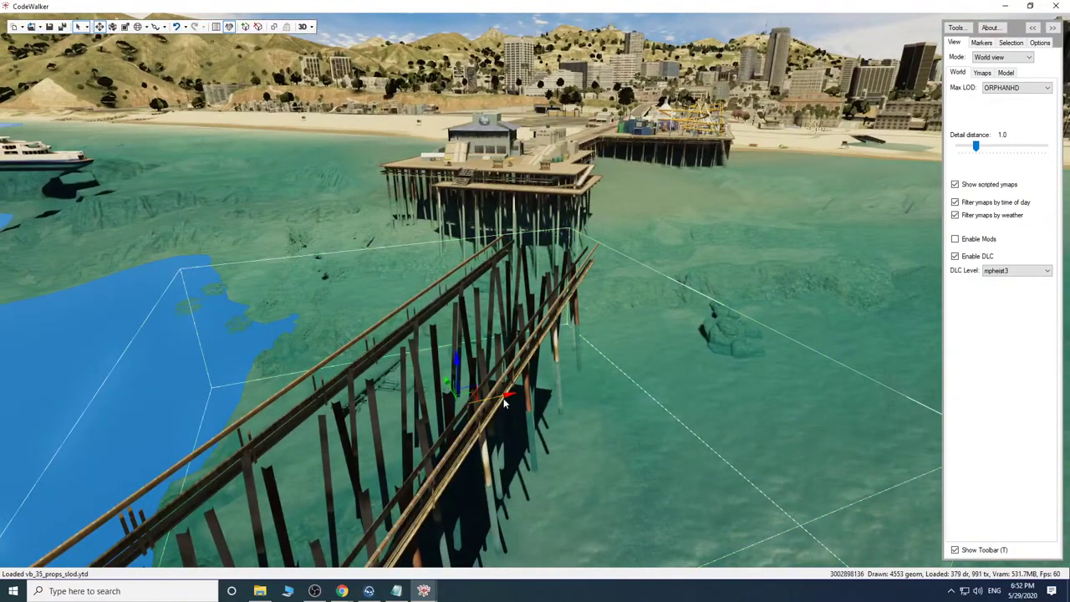
Copy the end section and move the copy farther along the run so that it reaches the built-up pier.
{"action": "left_click_drag", "start_coordinate": [504, 399], "coordinate": [693, 376], "text": "shift"}
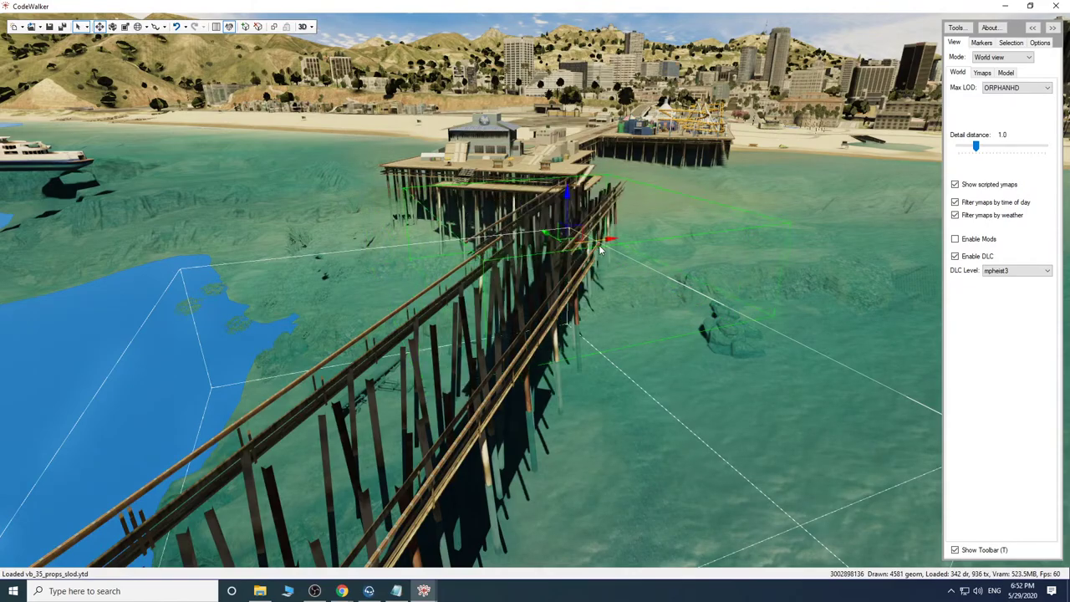
{"action": "left_click_drag", "start_coordinate": [619, 298], "coordinate": [630, 334]}
{"action": "key", "text": "w"}
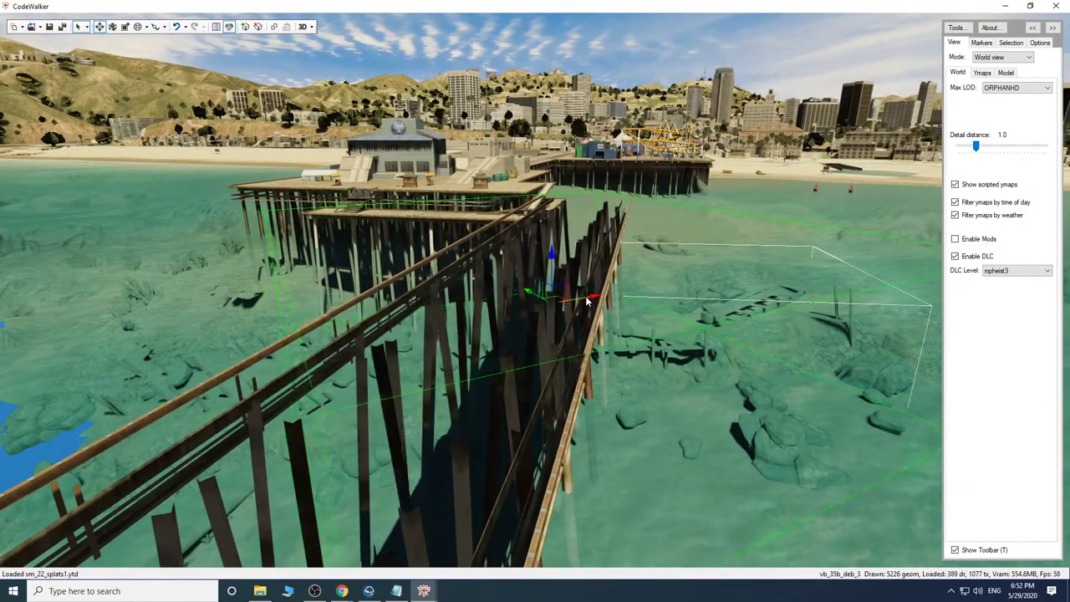
{"action": "key", "text": "a"}
{"action": "left_click_drag", "start_coordinate": [586, 318], "coordinate": [479, 400]}
{"action": "key", "text": "a"}
{"action": "key", "text": "a"}
{"action": "key", "text": "d"}
{"action": "key", "text": "s"}
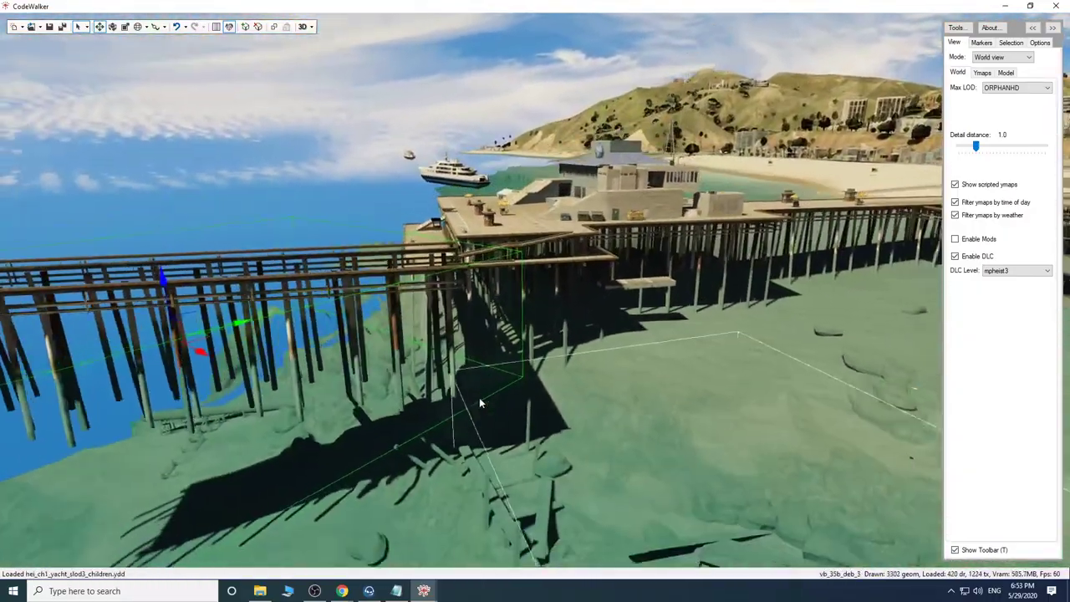
Add another copied section at the end of the run and line it up alongside the built-up pier.
{"action": "right_click", "coordinate": [614, 314]}
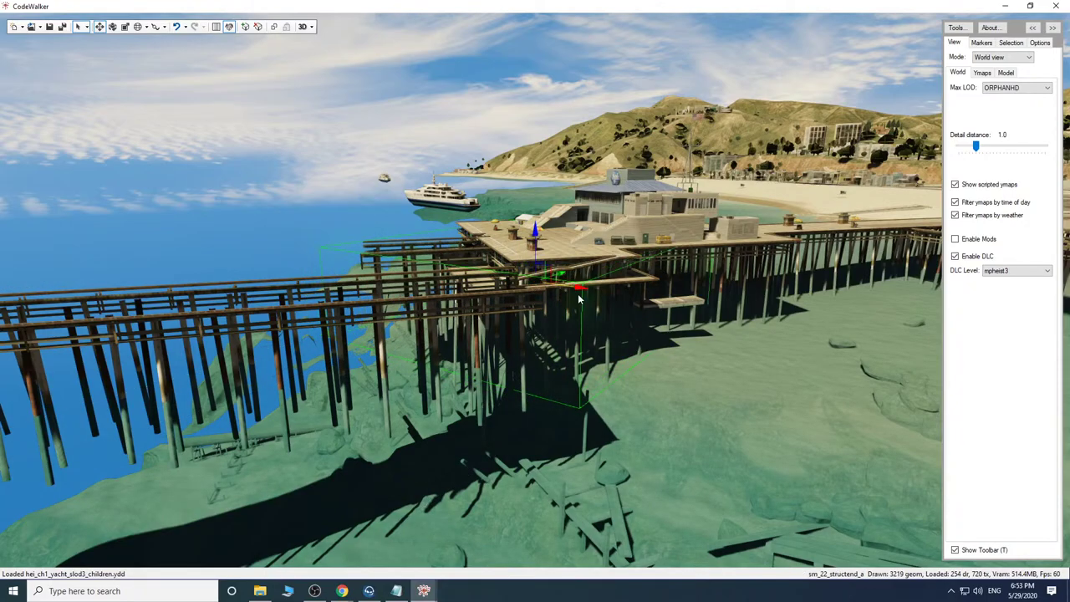
{"action": "key", "text": "w"}
{"action": "left_click_drag", "start_coordinate": [618, 414], "coordinate": [642, 430]}
{"action": "key", "text": "s"}
{"action": "key", "text": "s"}
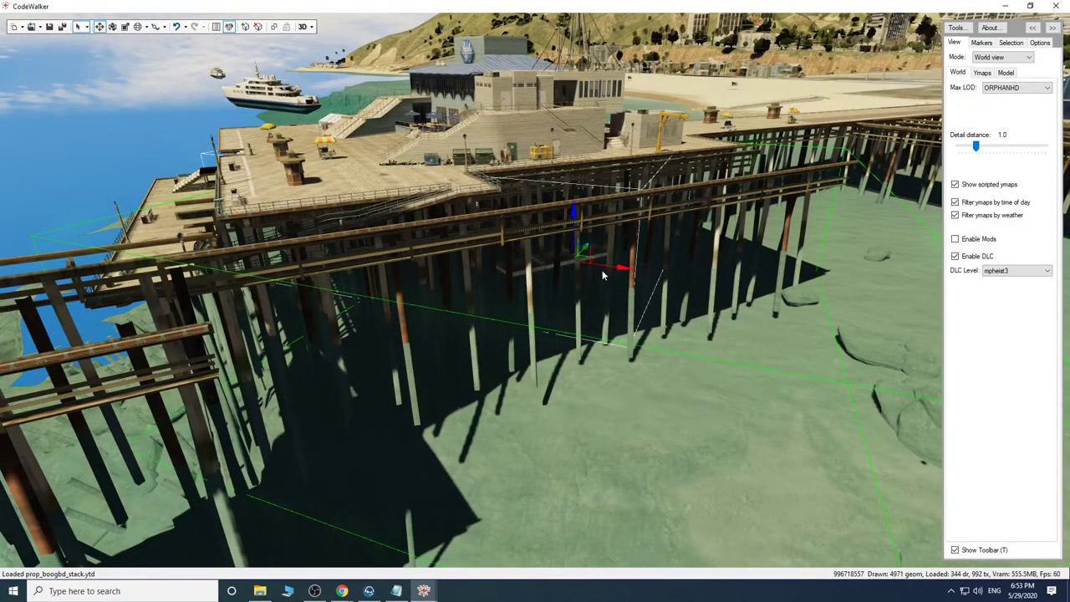
{"action": "left_click_drag", "start_coordinate": [629, 285], "coordinate": [546, 281]}
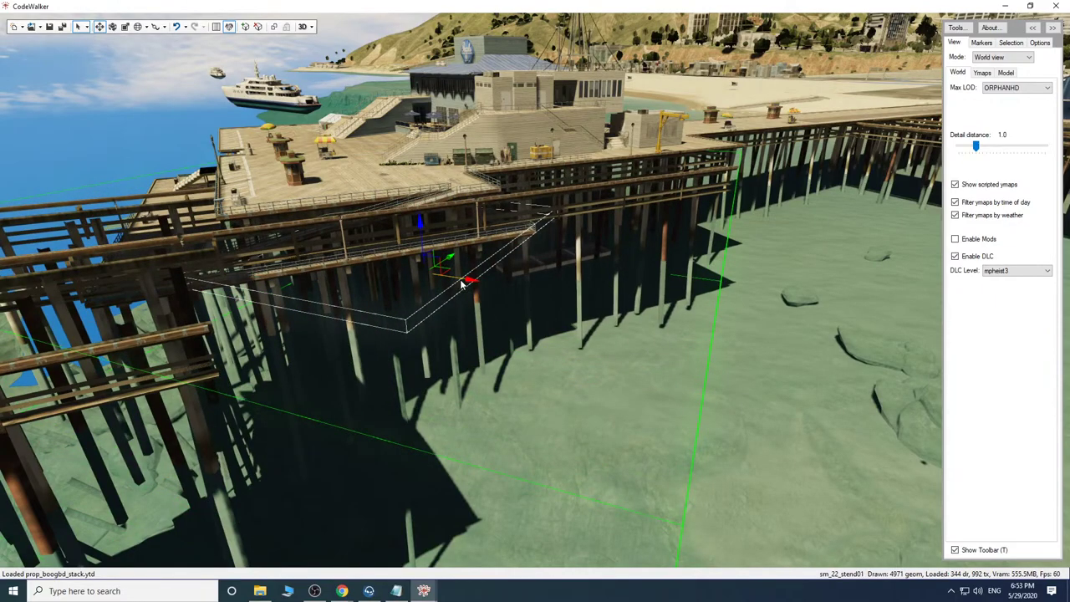
{"action": "left_click_drag", "start_coordinate": [461, 281], "coordinate": [670, 339]}
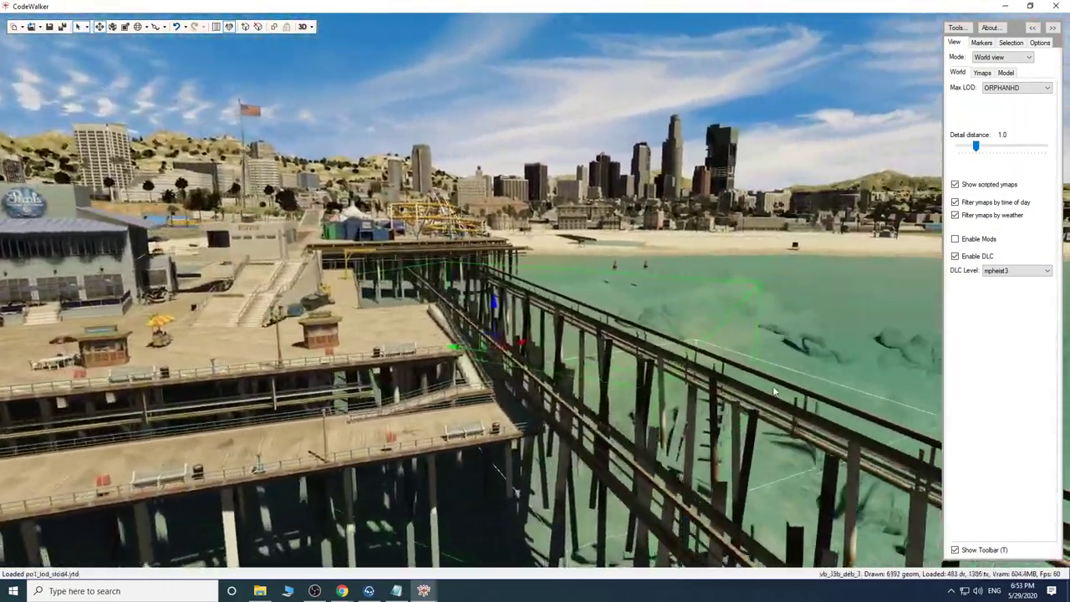
Inspect the new run along its length up to the place where the end section meets the built-up pier.
{"action": "key", "text": "w"}
{"action": "left_click_drag", "start_coordinate": [773, 391], "coordinate": [595, 415]}
{"action": "key", "text": "a"}
{"action": "key", "text": "w"}
{"action": "key", "text": "s"}
{"action": "key", "text": "w"}
{"action": "key", "text": "s"}
{"action": "key", "text": "a"}
{"action": "key", "text": "w"}
{"action": "key", "text": "a"}
{"action": "key", "text": "w"}
{"action": "key", "text": "a"}
{"action": "key", "text": "d"}
{"action": "key", "text": "w"}
{"action": "key", "text": "s"}
{"action": "key", "text": "w"}
{"action": "key", "text": "s"}
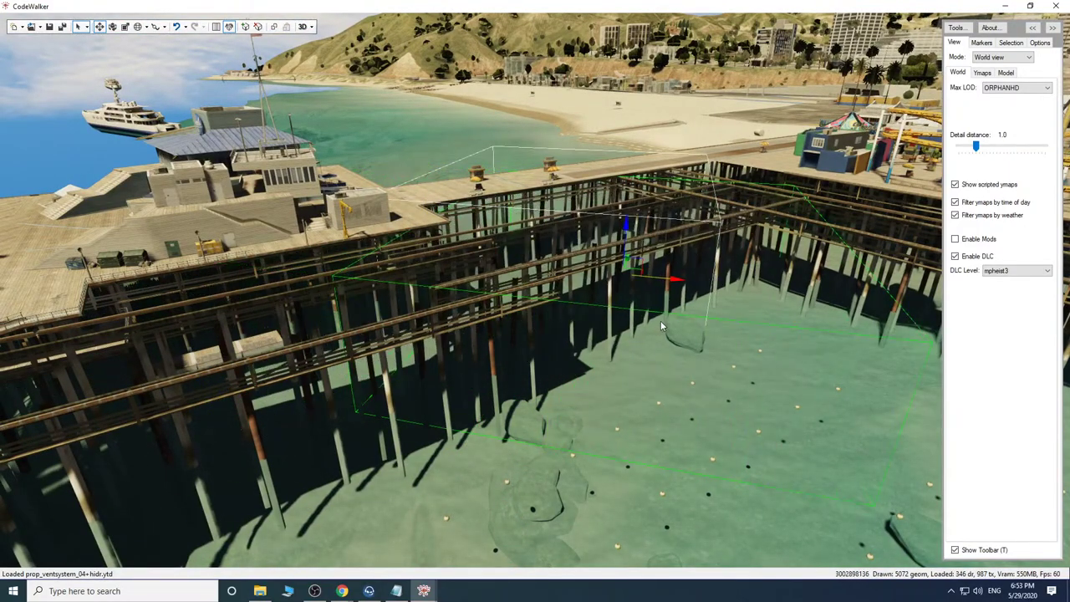
Slide the end section along the run beside the built-up pier and line its rails up with the neighbouring section.
{"action": "key", "text": "d"}
{"action": "left_click_drag", "start_coordinate": [656, 369], "coordinate": [543, 395]}
{"action": "key", "text": "w"}
{"action": "key", "text": "s"}
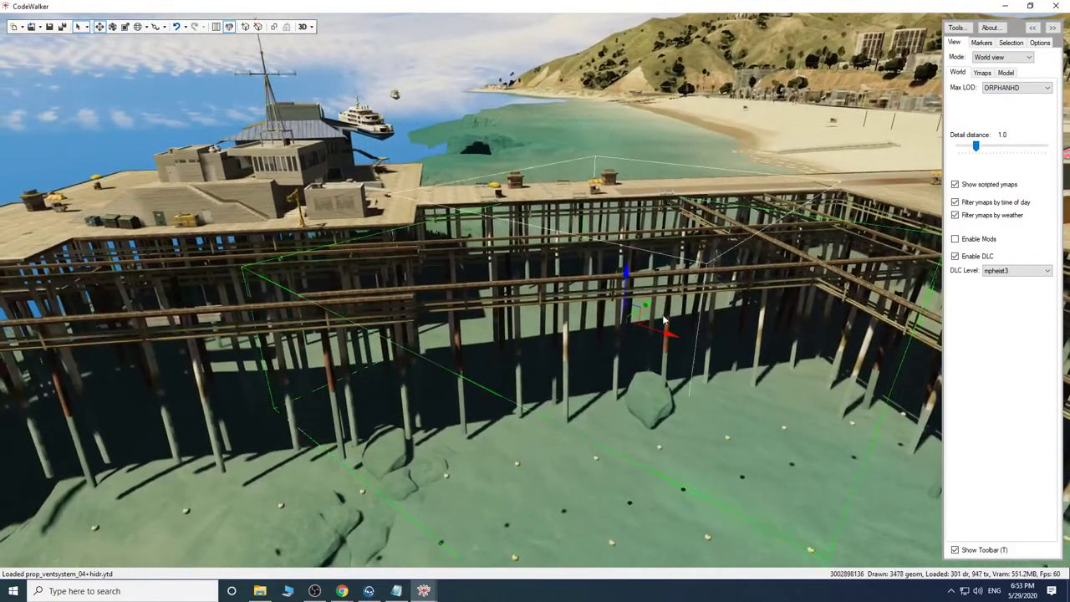
{"action": "left_click_drag", "start_coordinate": [618, 321], "coordinate": [560, 341]}
{"action": "left_click_drag", "start_coordinate": [554, 404], "coordinate": [455, 319]}
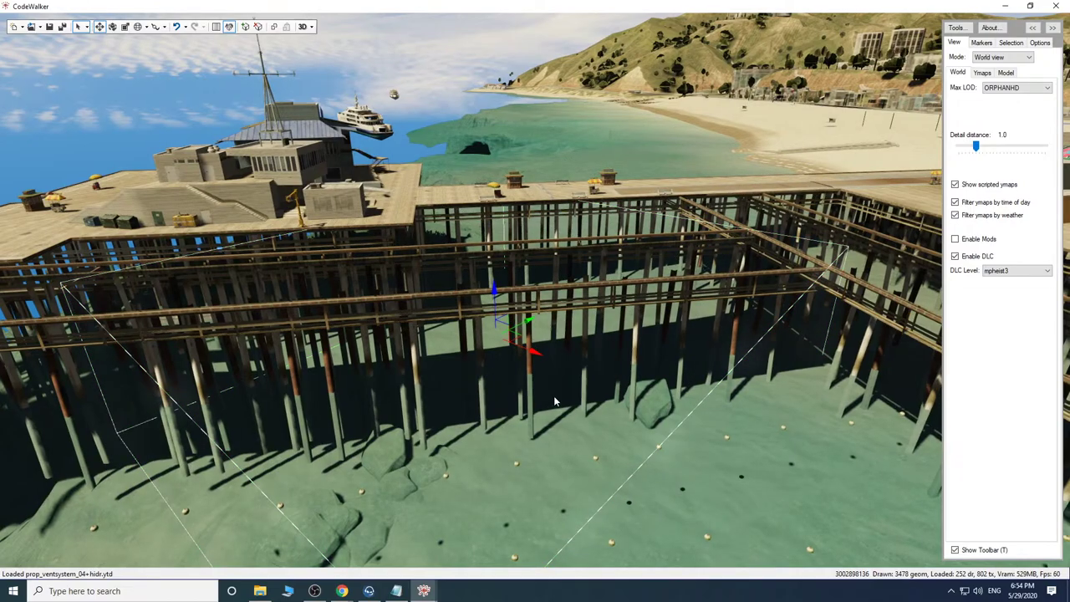
{"action": "left_click_drag", "start_coordinate": [553, 395], "coordinate": [580, 382]}
{"action": "key", "text": "w"}
{"action": "left_click_drag", "start_coordinate": [547, 389], "coordinate": [509, 381]}
{"action": "key", "text": "s"}
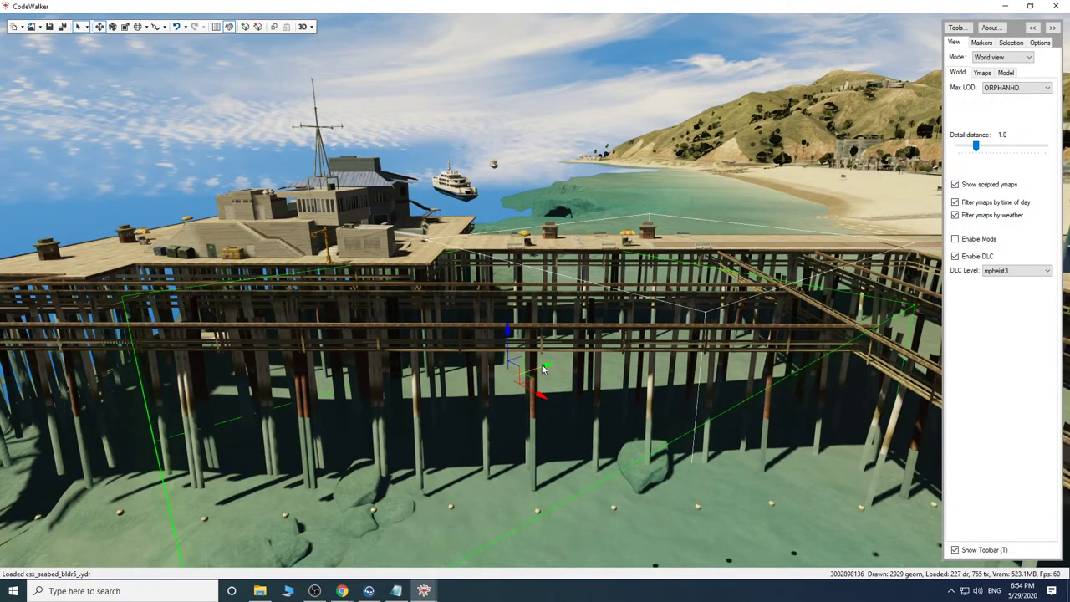
Look over the new pier run from the open water and back to its joint near the roller coaster pier.
{"action": "left_click_drag", "start_coordinate": [566, 439], "coordinate": [808, 447]}
{"action": "key", "text": "s"}
{"action": "key", "text": "a"}
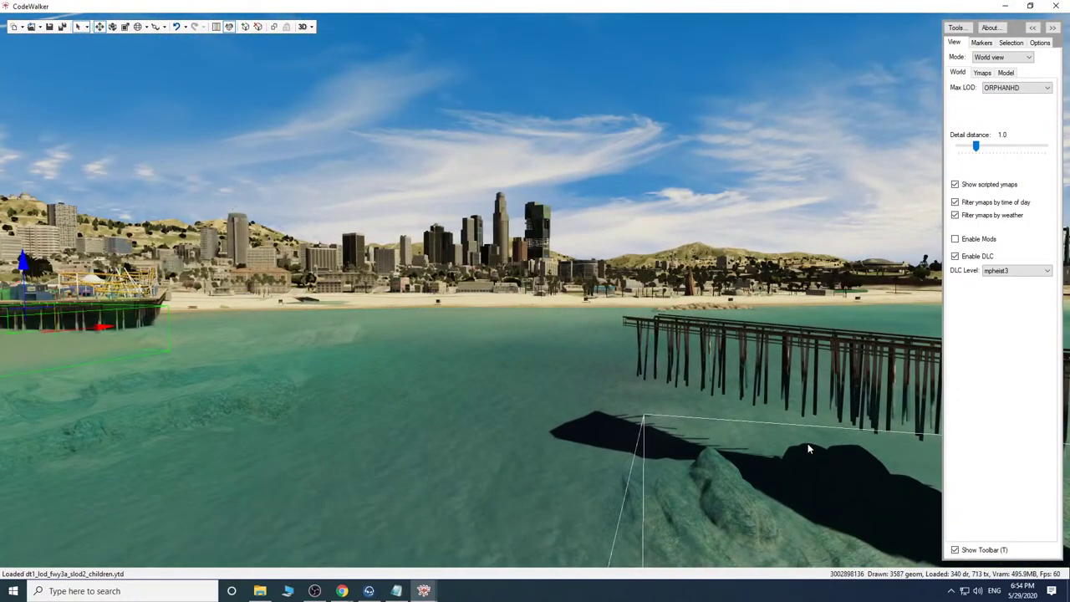
{"action": "left_click_drag", "start_coordinate": [807, 449], "coordinate": [685, 492]}
{"action": "key", "text": "a"}
{"action": "key", "text": "w"}
{"action": "key", "text": "w"}
{"action": "key", "text": "w"}
{"action": "key", "text": "w"}
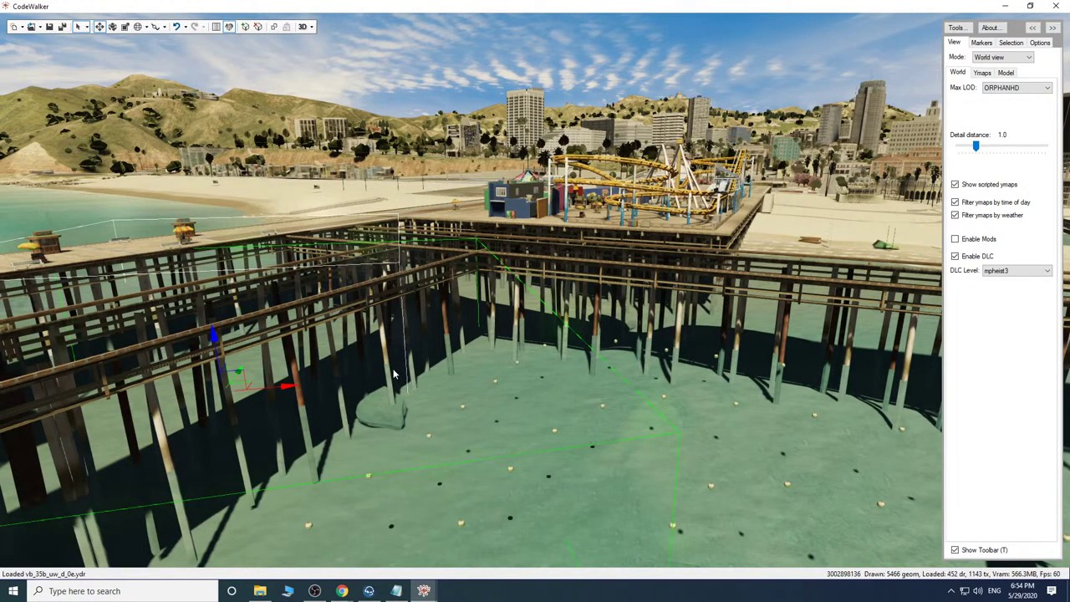
Examine where the new sections meet the existing pier's deck, and view the corner of the completed pier loop.
{"action": "left_click_drag", "start_coordinate": [359, 365], "coordinate": [601, 381]}
{"action": "key", "text": "a"}
{"action": "key", "text": "s"}
{"action": "key", "text": "w"}
{"action": "key", "text": "a"}
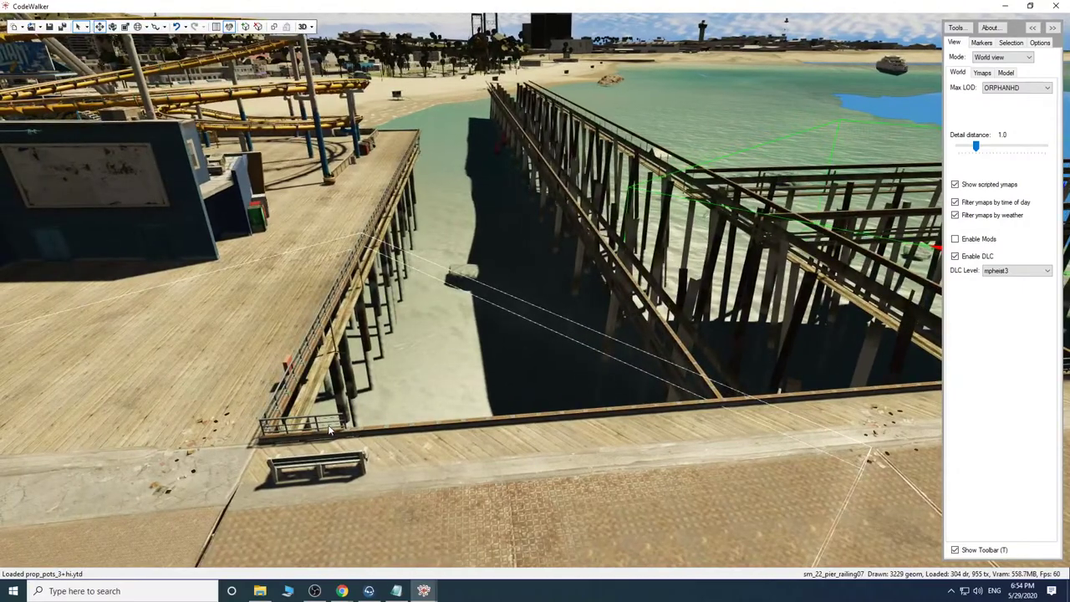
{"action": "left_click_drag", "start_coordinate": [416, 435], "coordinate": [526, 392]}
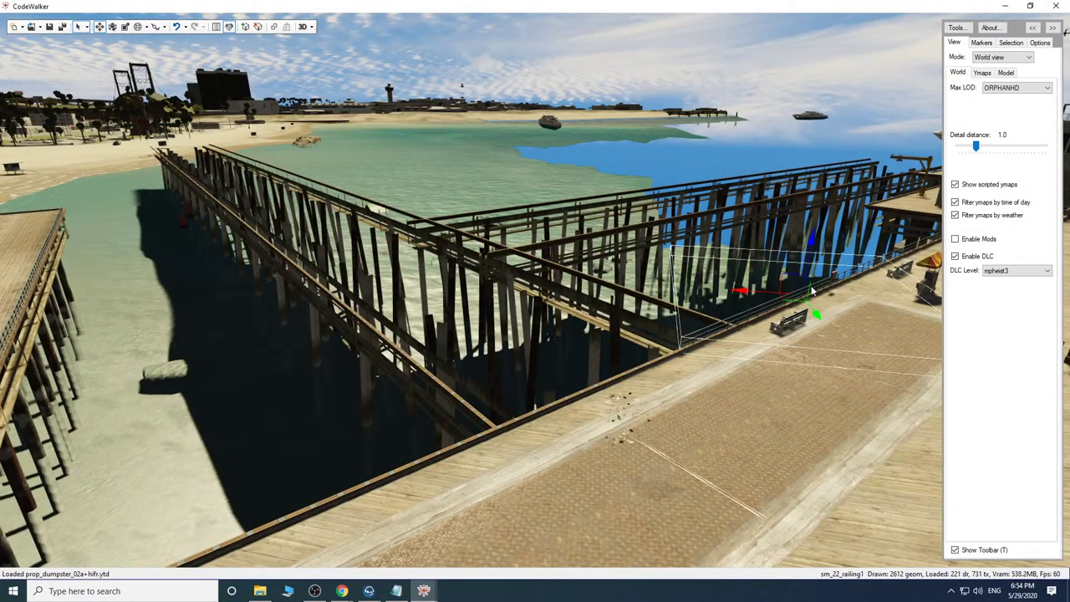
{"action": "key", "text": "s"}
{"action": "left_click_drag", "start_coordinate": [595, 372], "coordinate": [792, 357]}
{"action": "key", "text": "w"}
{"action": "key", "text": "w"}
{"action": "key", "text": "a"}
{"action": "key", "text": "s"}
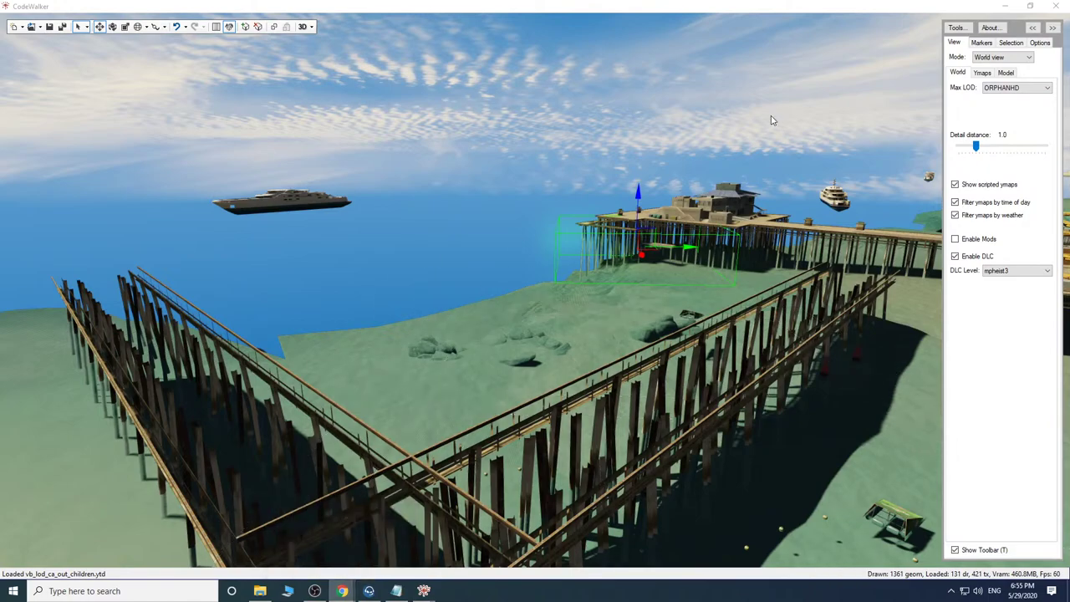
Switch to the PlebMasters GTA Object Gallery, search for "race" and copy the object name stt_prop_race_start_line_01b.
{"action": "left_click_drag", "start_coordinate": [1069, 67], "coordinate": [385, 42]}
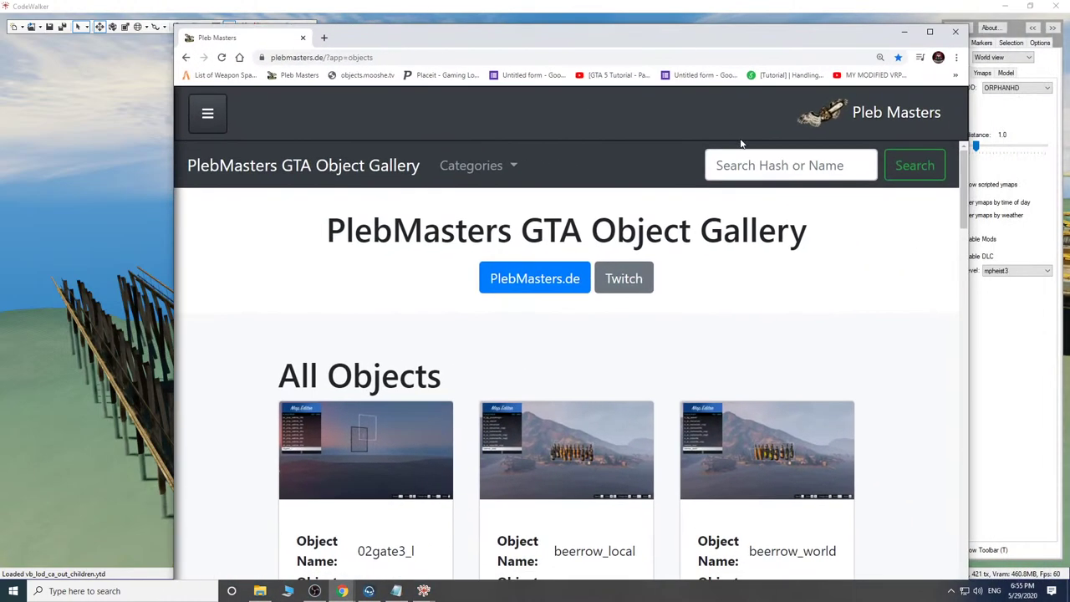
{"action": "left_click", "coordinate": [729, 175]}
{"action": "type", "text": "race"}
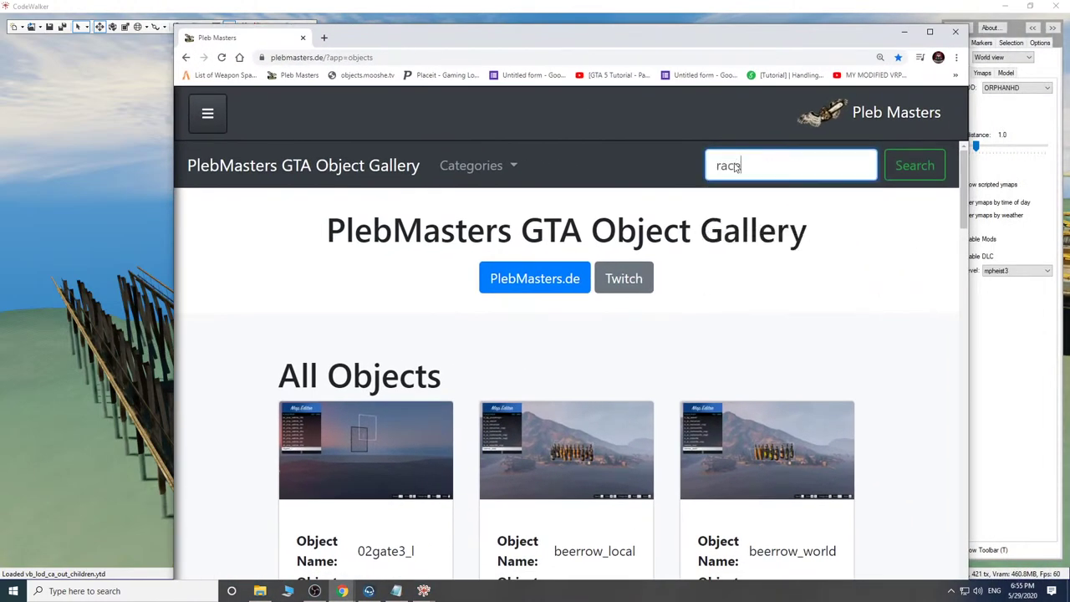
{"action": "key", "text": "Return"}
{"action": "scroll", "coordinate": [733, 277], "scroll_direction": "down", "scroll_amount": 2}
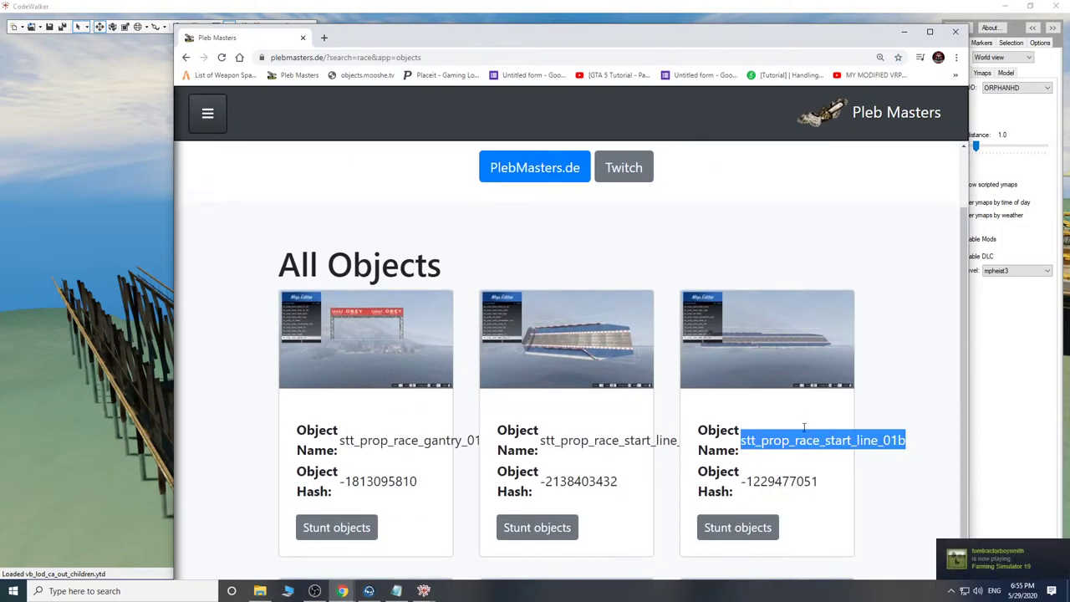
Return to CodeWalker, copy the pier section by the corner and set the copy's archetype to stt_prop_race_start_line_01b.
{"action": "left_click", "coordinate": [896, 34]}
{"action": "left_click_drag", "start_coordinate": [547, 349], "coordinate": [518, 325]}
{"action": "right_click", "coordinate": [553, 397]}
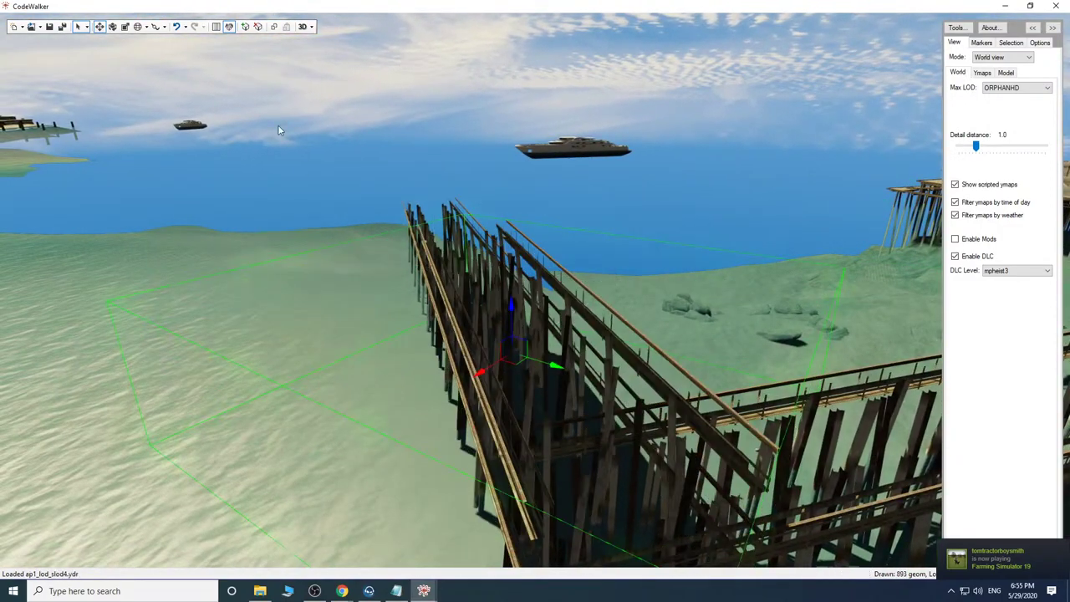
{"action": "left_click", "coordinate": [459, 552]}
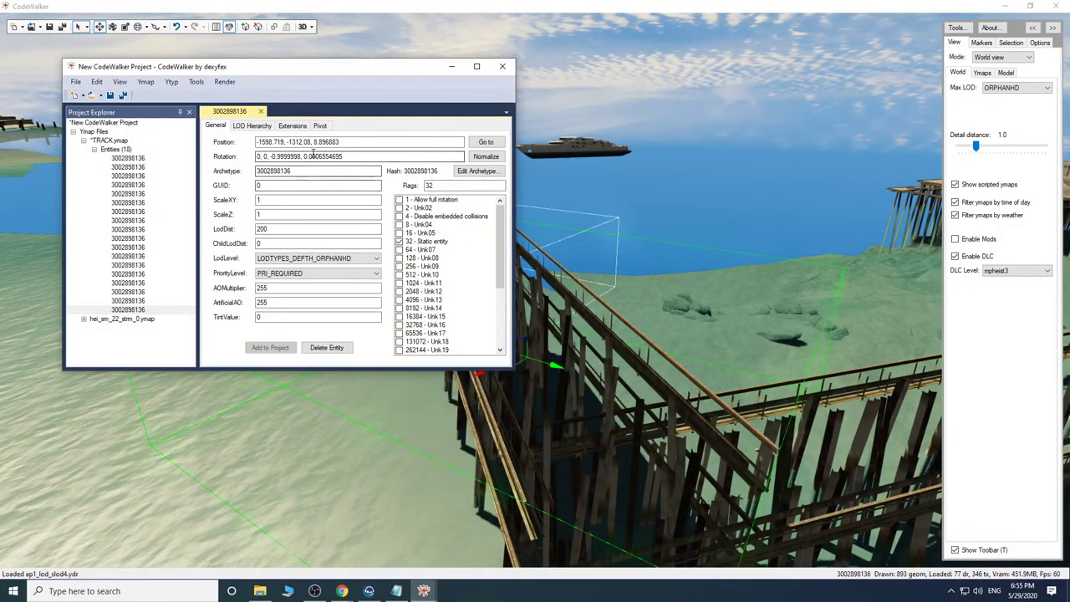
{"action": "double_click", "coordinate": [286, 170]}
{"action": "right_click", "coordinate": [285, 172]}
{"action": "left_click", "coordinate": [310, 217]}
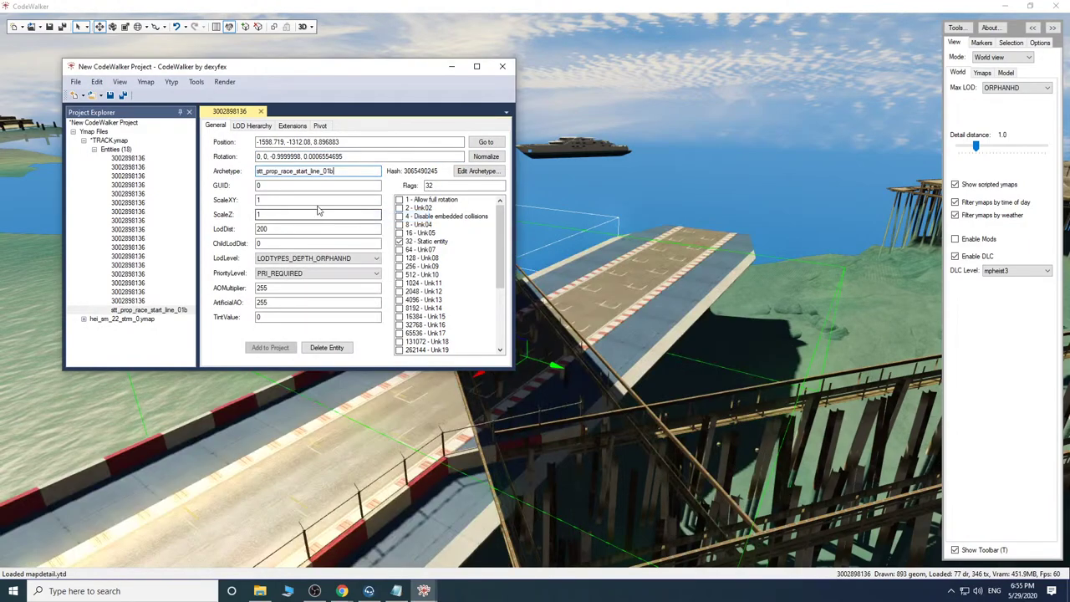
Rotate the start line piece parallel to the pier run and move it over toward the pier.
{"action": "left_click", "coordinate": [452, 67]}
{"action": "key", "text": "s"}
{"action": "left_click_drag", "start_coordinate": [548, 373], "coordinate": [587, 386]}
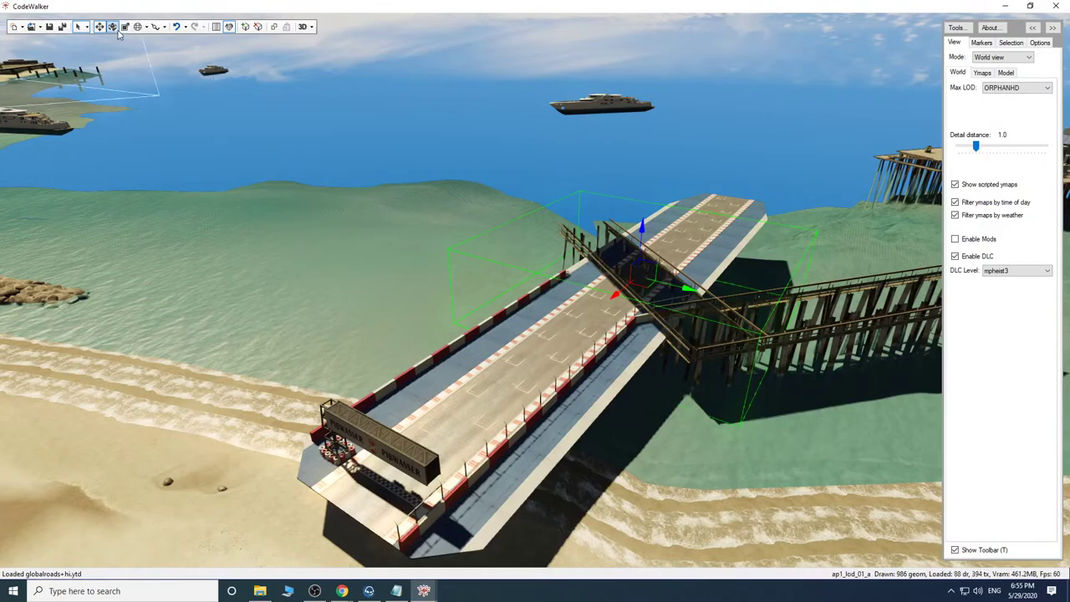
{"action": "left_click_drag", "start_coordinate": [639, 286], "coordinate": [675, 292]}
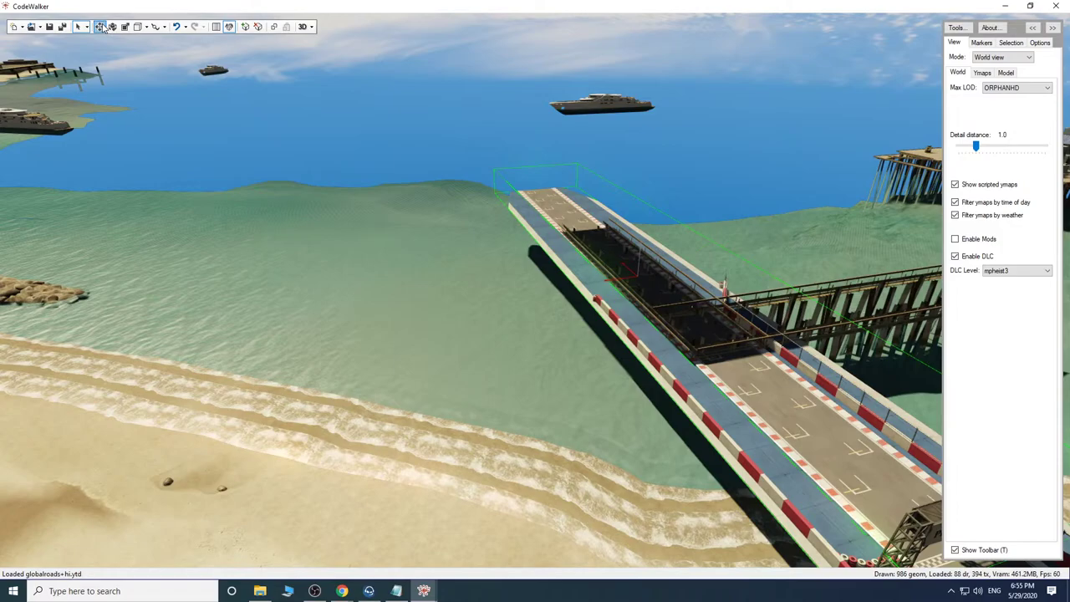
{"action": "left_click_drag", "start_coordinate": [620, 269], "coordinate": [686, 284]}
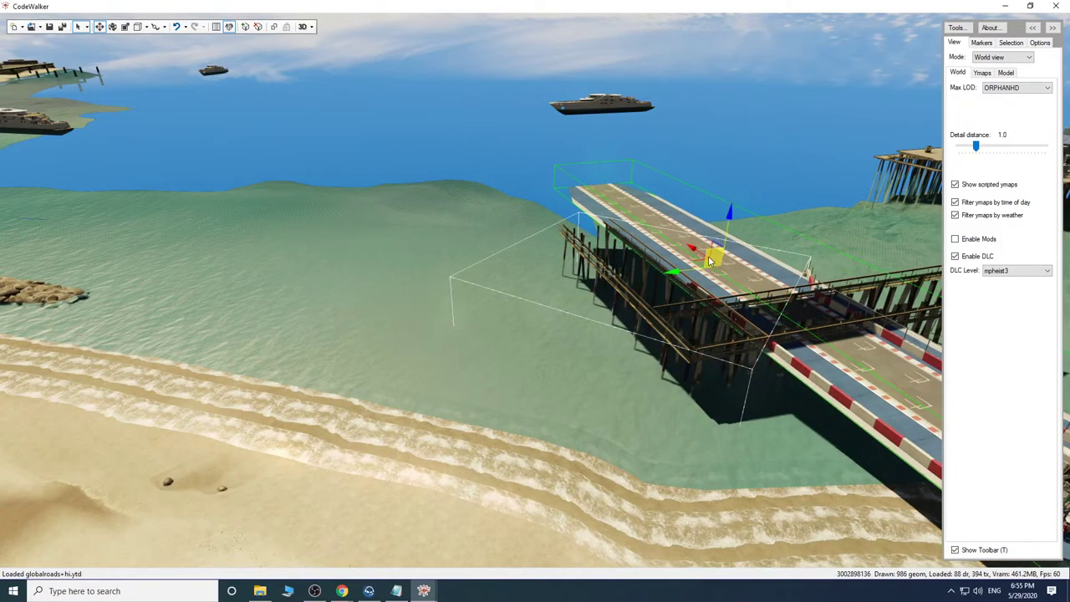
{"action": "left_click_drag", "start_coordinate": [681, 242], "coordinate": [619, 203]}
Check the start line piece against the rails from several sides and shift it alongside the pier run.
{"action": "key", "text": "w"}
{"action": "left_click_drag", "start_coordinate": [723, 388], "coordinate": [616, 376]}
{"action": "key", "text": "s"}
{"action": "key", "text": "d"}
{"action": "key", "text": "w"}
{"action": "key", "text": "w"}
{"action": "key", "text": "s"}
{"action": "key", "text": "s"}
{"action": "key", "text": "s"}
{"action": "key", "text": "w"}
{"action": "key", "text": "s"}
{"action": "key", "text": "w"}
{"action": "key", "text": "s"}
{"action": "key", "text": "d"}
{"action": "key", "text": "s"}
{"action": "key", "text": "a"}
{"action": "key", "text": "w"}
{"action": "key", "text": "a"}
{"action": "mouse_move", "coordinate": [651, 241]}
{"action": "left_mouse_down"}
{"action": "mouse_move", "coordinate": [680, 226]}
{"action": "mouse_move", "coordinate": [663, 238]}
{"action": "left_mouse_up"}
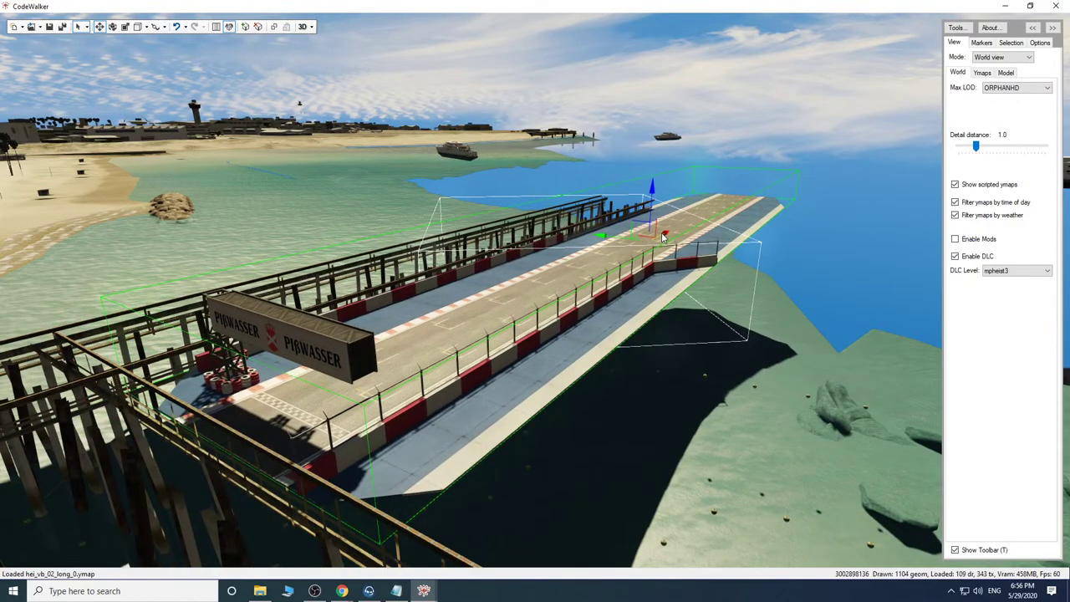
Move the start line piece sideways clear of the pier rails and rotate it to face the opposite way.
{"action": "key", "text": "w"}
{"action": "left_click_drag", "start_coordinate": [464, 347], "coordinate": [529, 353]}
{"action": "key", "text": "s"}
{"action": "key", "text": "s"}
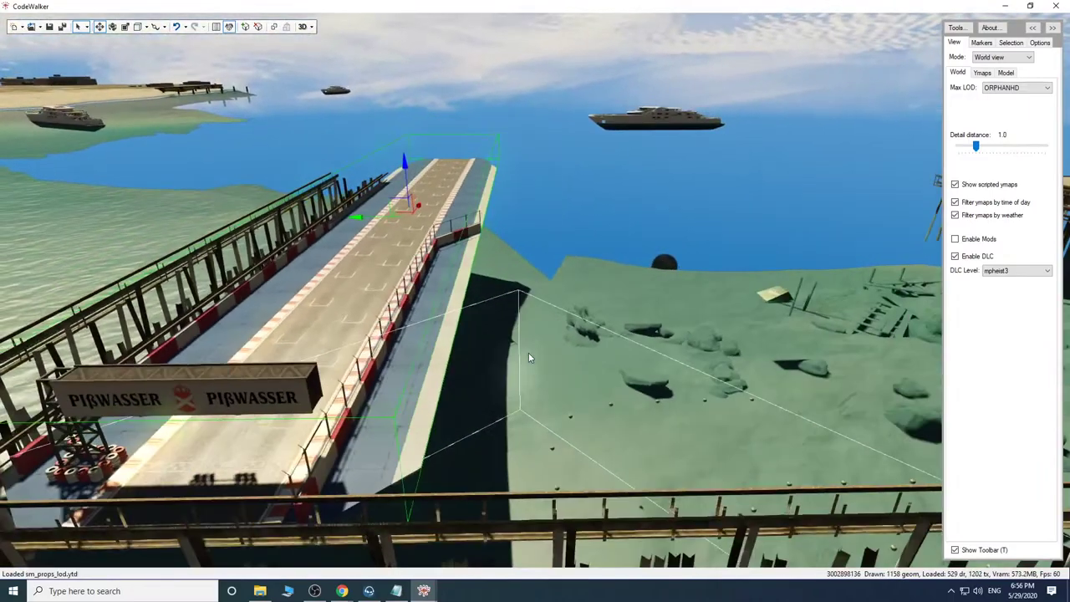
{"action": "left_click_drag", "start_coordinate": [382, 213], "coordinate": [479, 215]}
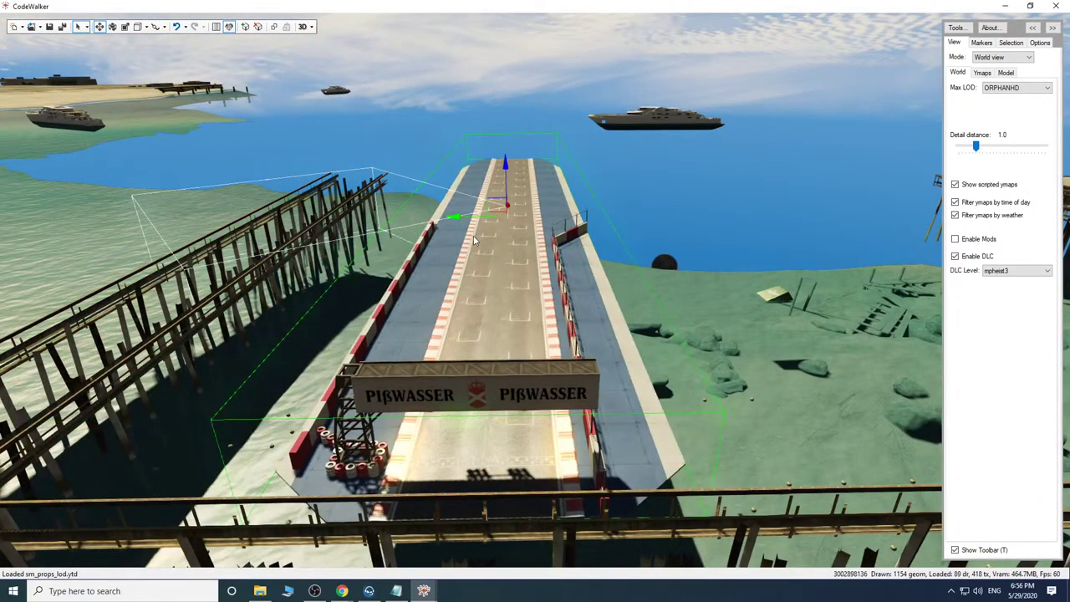
{"action": "left_click_drag", "start_coordinate": [621, 352], "coordinate": [632, 355]}
{"action": "key", "text": "s"}
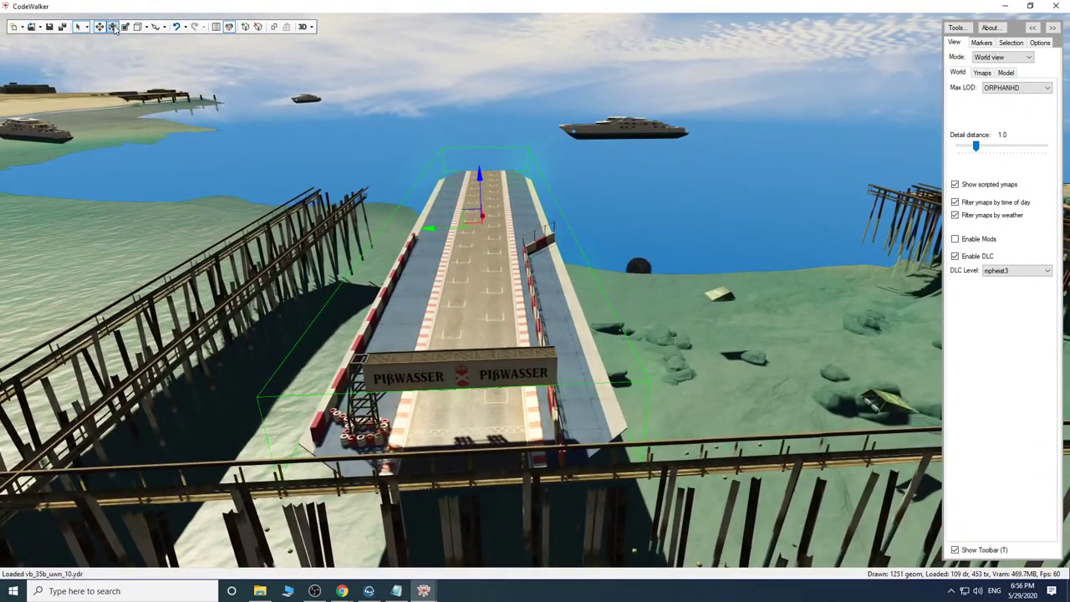
{"action": "left_click_drag", "start_coordinate": [495, 239], "coordinate": [433, 183]}
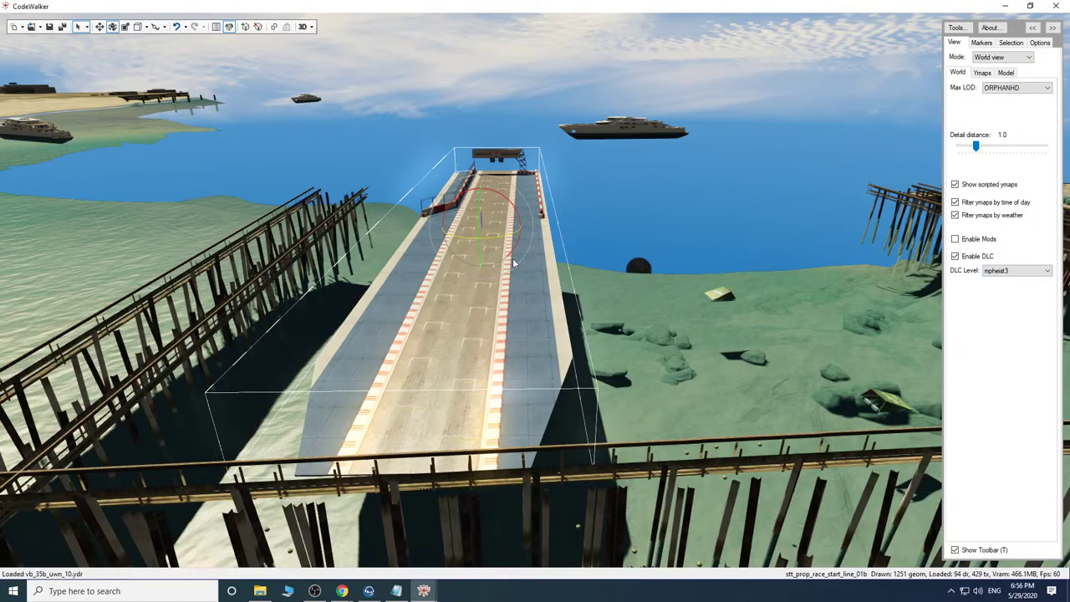
Examine the turned start line piece and its position beside the pier run.
{"action": "key", "text": "a"}
{"action": "left_click_drag", "start_coordinate": [578, 339], "coordinate": [613, 336]}
{"action": "key", "text": "w"}
{"action": "key", "text": "w"}
{"action": "key", "text": "s"}
{"action": "key", "text": "a"}
{"action": "key", "text": "a"}
{"action": "key", "text": "a"}
{"action": "key", "text": "d"}
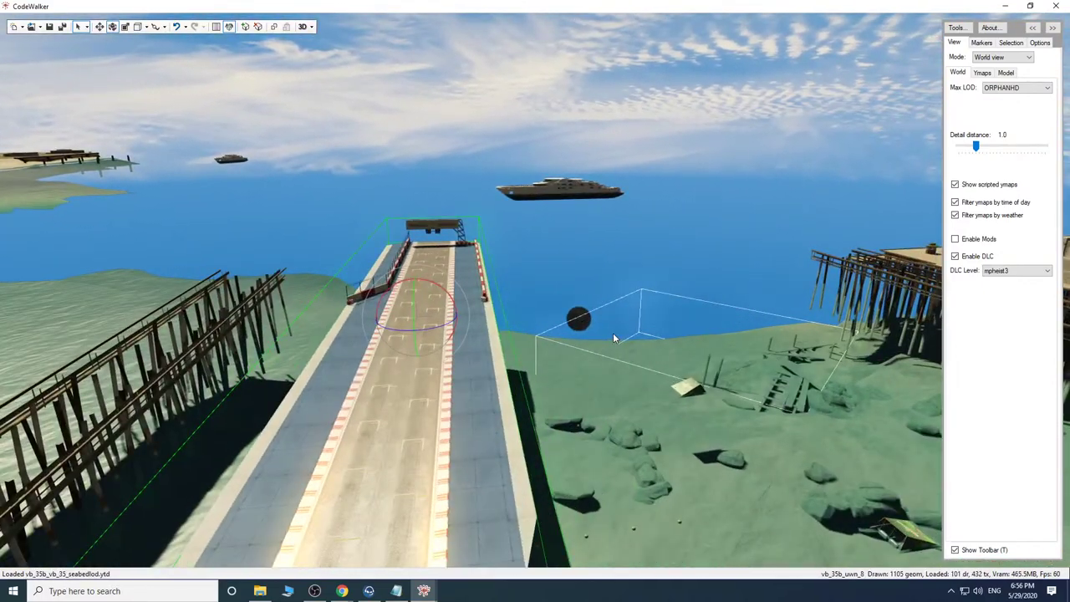
{"action": "left_click_drag", "start_coordinate": [647, 387], "coordinate": [647, 393]}
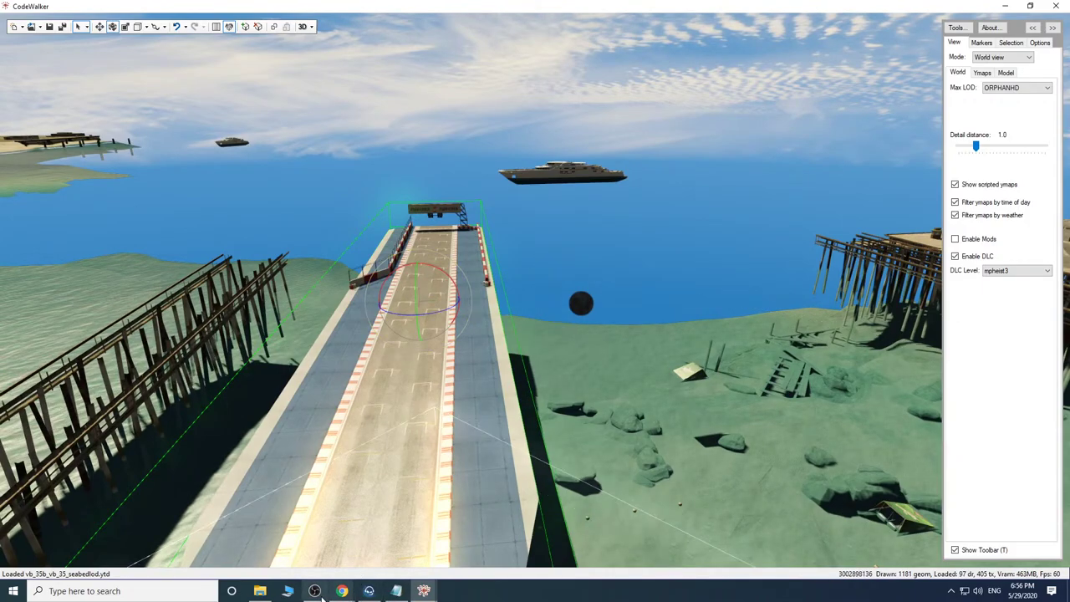
Copy the other start line's name from PlebMasters, duplicate the track piece and set the one beside the pier to stt_prop_race_start_line_01.
{"action": "left_click", "coordinate": [378, 539]}
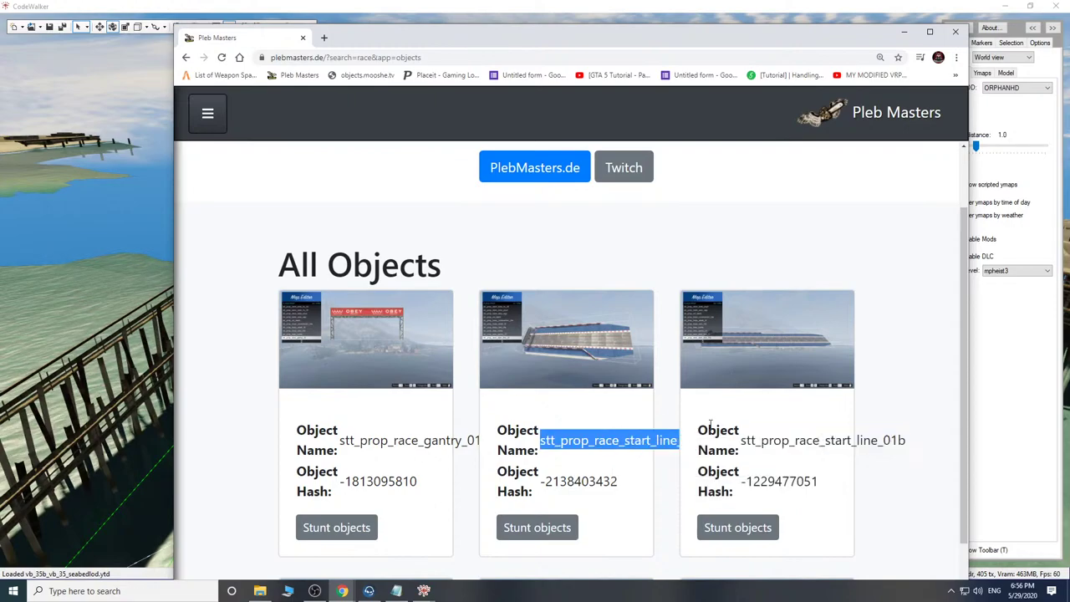
{"action": "left_click", "coordinate": [905, 33]}
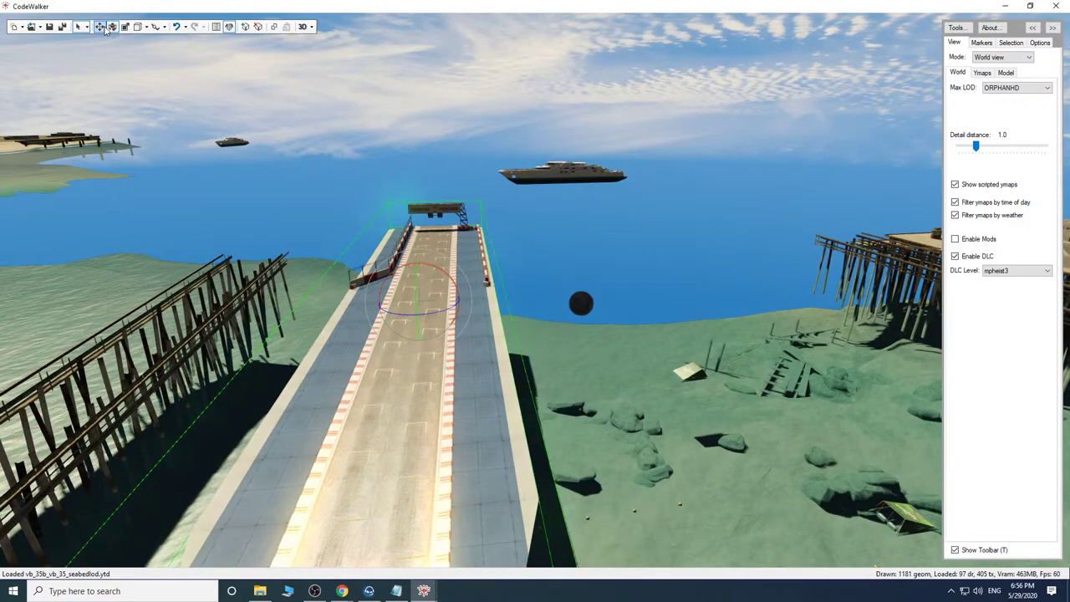
{"action": "left_click_drag", "start_coordinate": [455, 302], "coordinate": [717, 319], "text": "shift"}
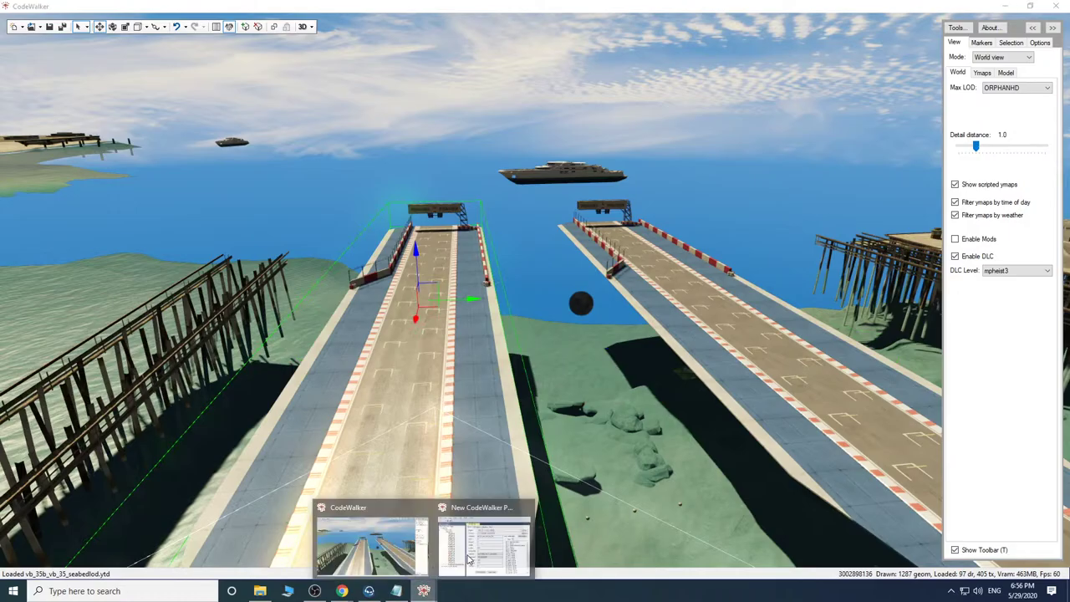
{"action": "left_click", "coordinate": [469, 548]}
{"action": "left_click", "coordinate": [328, 221]}
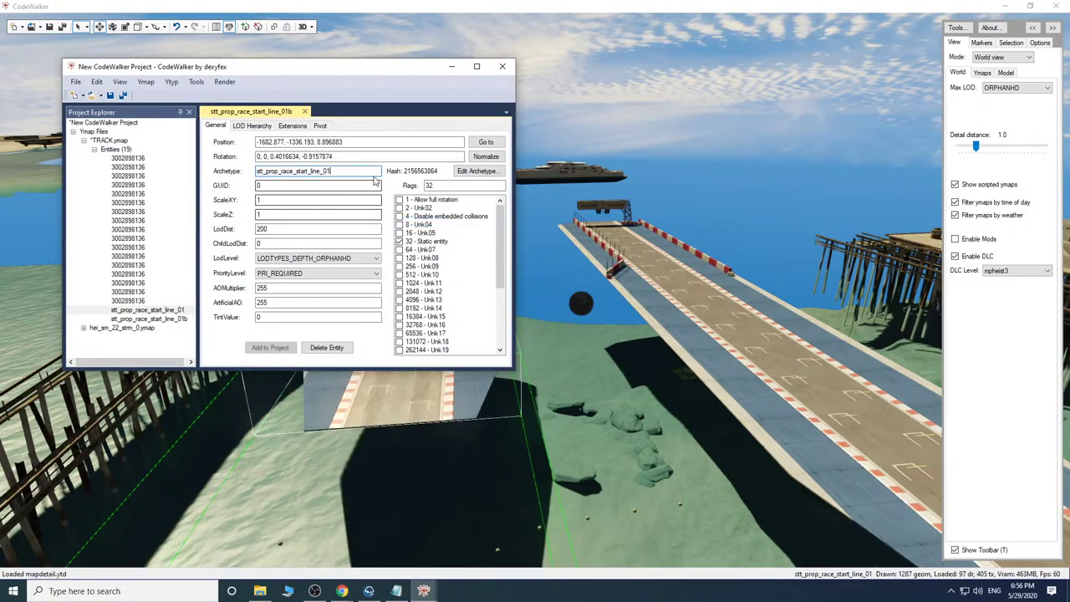
{"action": "left_click", "coordinate": [451, 66]}
Move the stt_prop_race_start_line_01 piece toward the pier corner so that it lies alongside the pier run.
{"action": "key", "text": "w"}
{"action": "left_click_drag", "start_coordinate": [603, 333], "coordinate": [549, 357]}
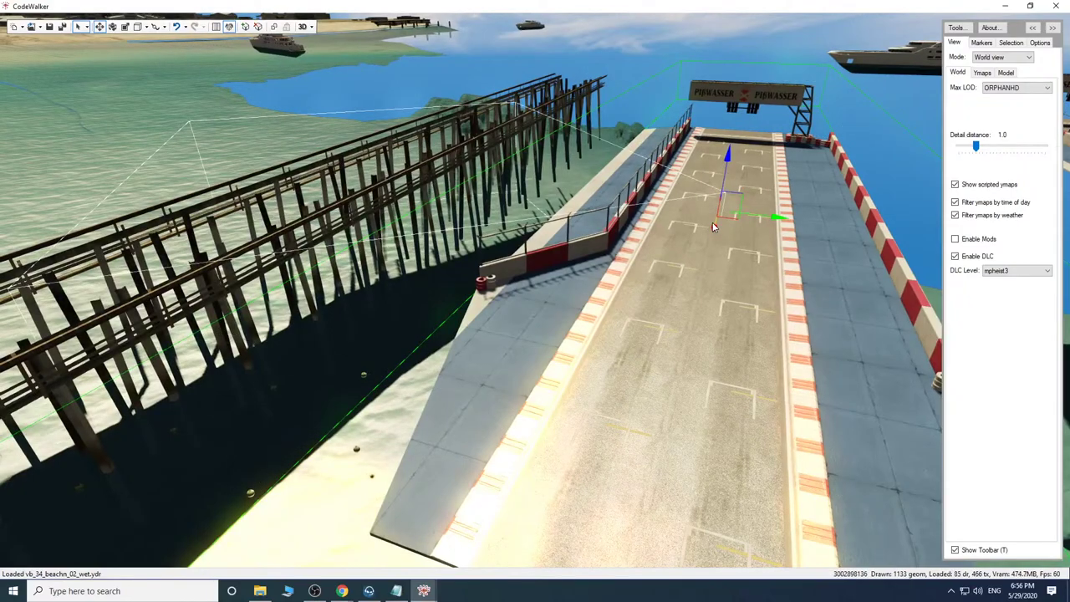
{"action": "left_click_drag", "start_coordinate": [714, 227], "coordinate": [623, 406]}
{"action": "left_click_drag", "start_coordinate": [804, 256], "coordinate": [726, 274]}
{"action": "key", "text": "s"}
{"action": "key", "text": "w"}
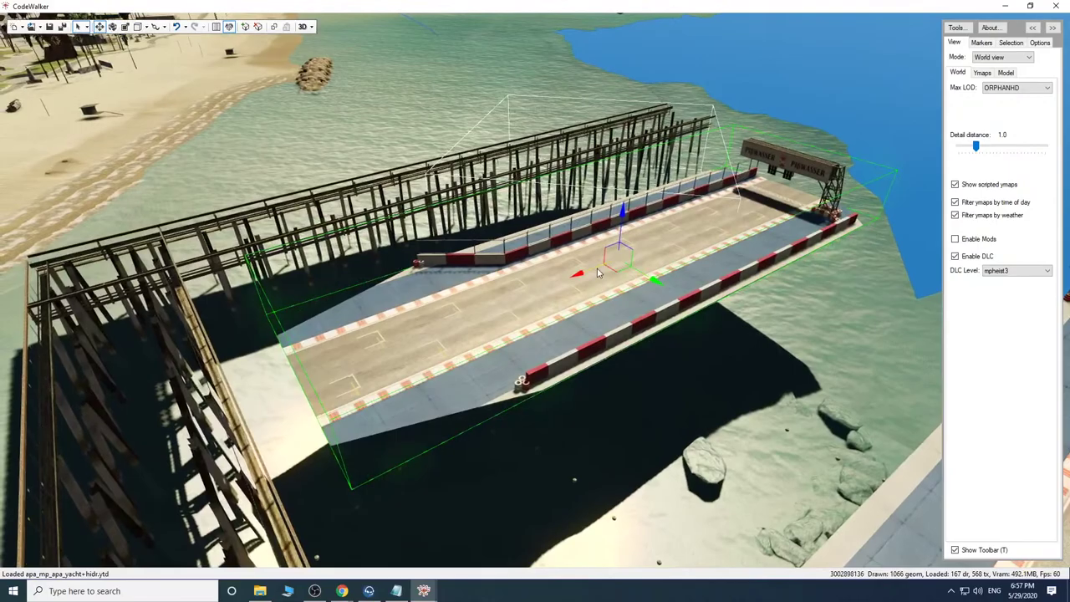
{"action": "left_click_drag", "start_coordinate": [595, 272], "coordinate": [640, 210]}
Raise the start line piece above the pier rails and shift it sideways away from them.
{"action": "key", "text": "a"}
{"action": "left_click_drag", "start_coordinate": [635, 344], "coordinate": [730, 315]}
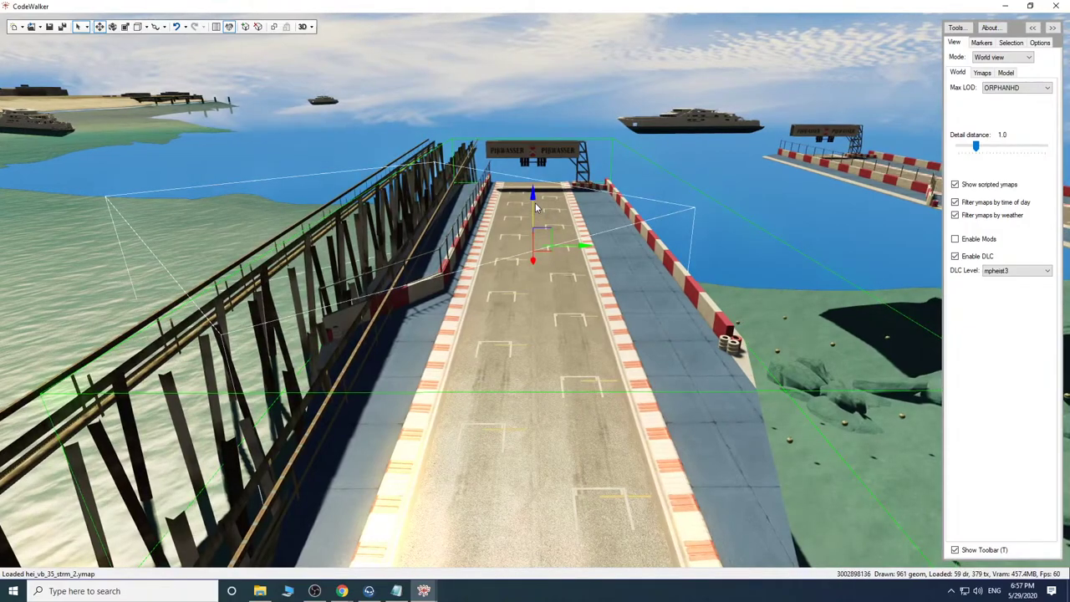
{"action": "left_click_drag", "start_coordinate": [537, 208], "coordinate": [541, 184]}
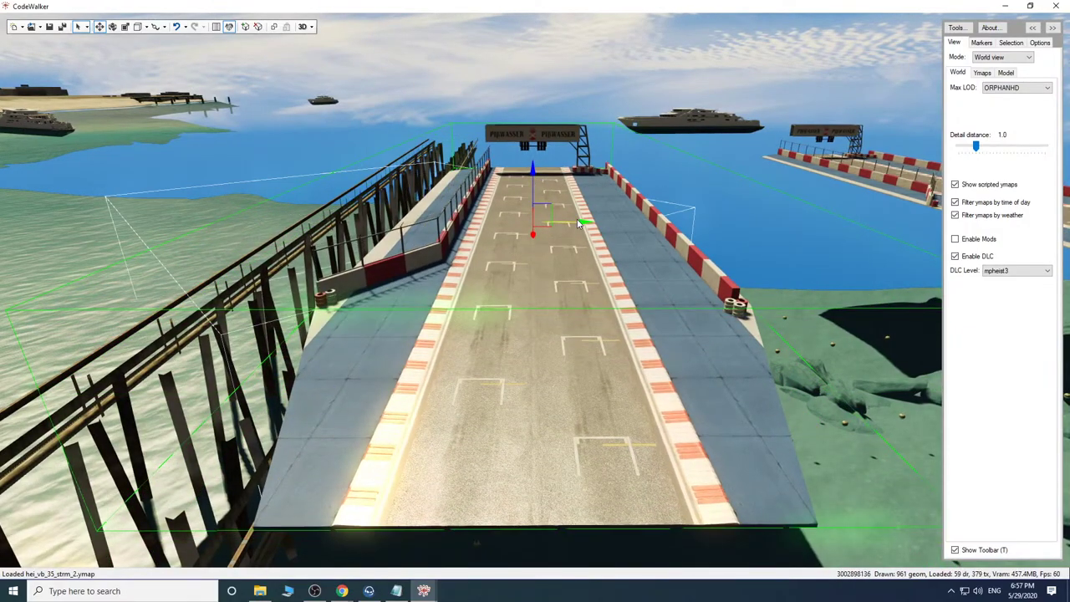
{"action": "left_click_drag", "start_coordinate": [577, 219], "coordinate": [607, 218]}
Rotate the start line piece slightly about its vertical axis to adjust its angle to the pier run.
{"action": "key", "text": "a"}
{"action": "left_click_drag", "start_coordinate": [588, 347], "coordinate": [578, 354]}
{"action": "key", "text": "s"}
{"action": "key", "text": "w"}
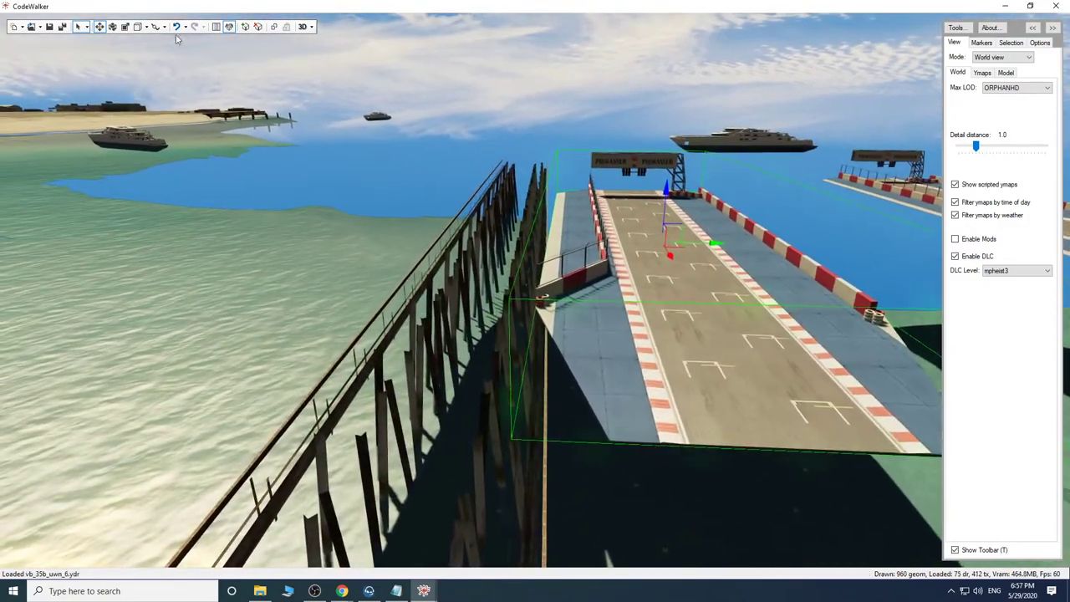
{"action": "left_click_drag", "start_coordinate": [685, 249], "coordinate": [687, 253]}
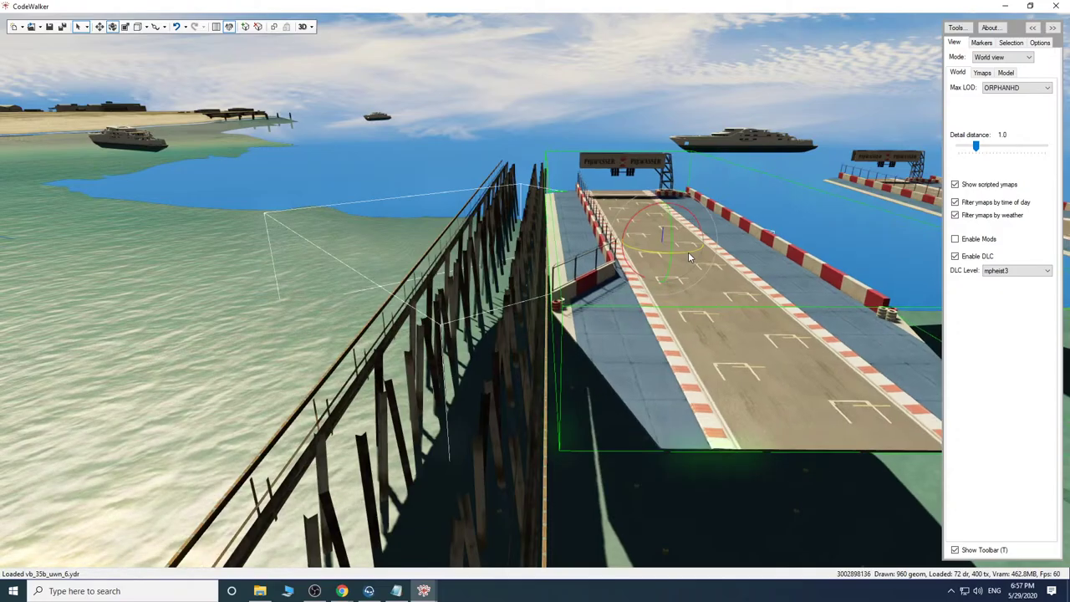
Inspect the start line piece beside the pier and the neighbouring track piece from several angles, with the Move tool active.
{"action": "mouse_move", "coordinate": [709, 381]}
{"action": "left_mouse_down"}
{"action": "mouse_move", "coordinate": [782, 395]}
{"action": "mouse_move", "coordinate": [682, 368]}
{"action": "mouse_move", "coordinate": [667, 379]}
{"action": "mouse_move", "coordinate": [696, 373]}
{"action": "left_mouse_up"}
{"action": "key", "text": "s"}
{"action": "key", "text": "w"}
{"action": "key", "text": "d"}
{"action": "key", "text": "s"}
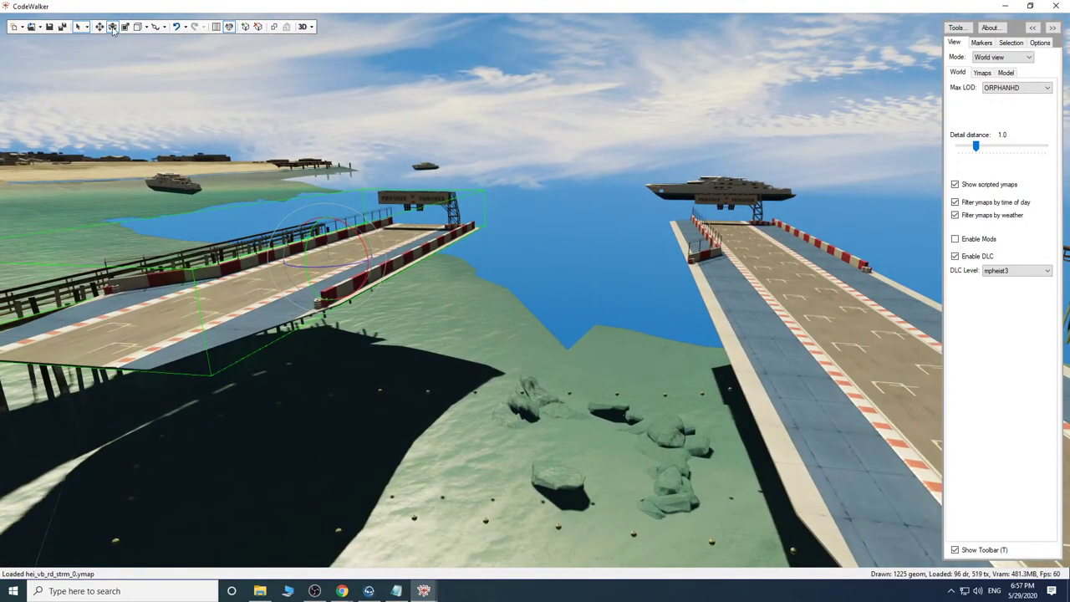
{"action": "left_click", "coordinate": [101, 27]}
{"action": "key", "text": "w"}
{"action": "left_click_drag", "start_coordinate": [568, 393], "coordinate": [610, 437]}
{"action": "key", "text": "s"}
{"action": "key", "text": "s"}
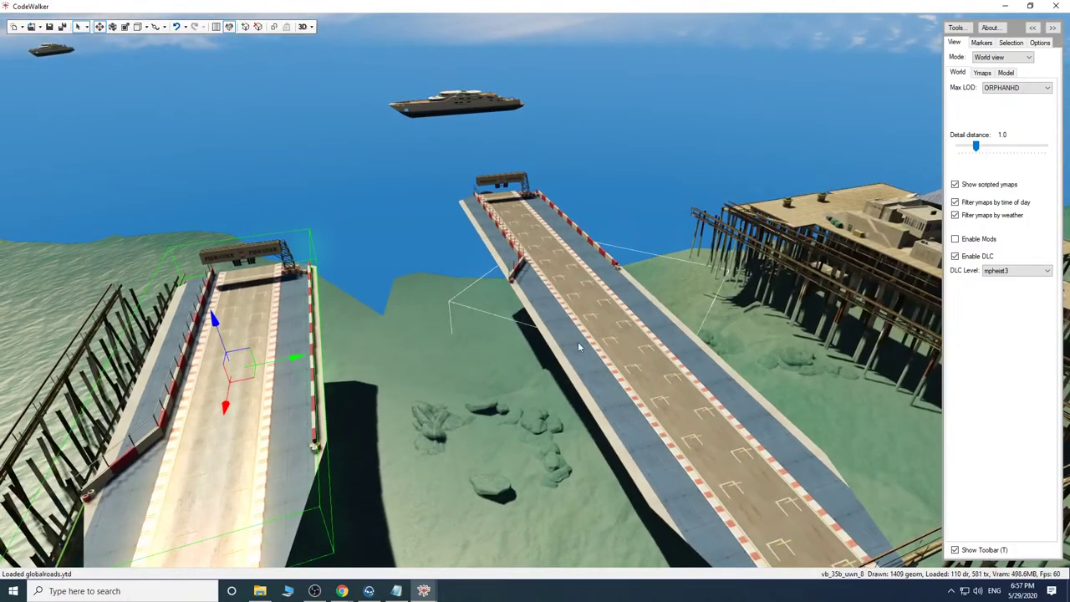
{"action": "left_click_drag", "start_coordinate": [611, 361], "coordinate": [615, 380]}
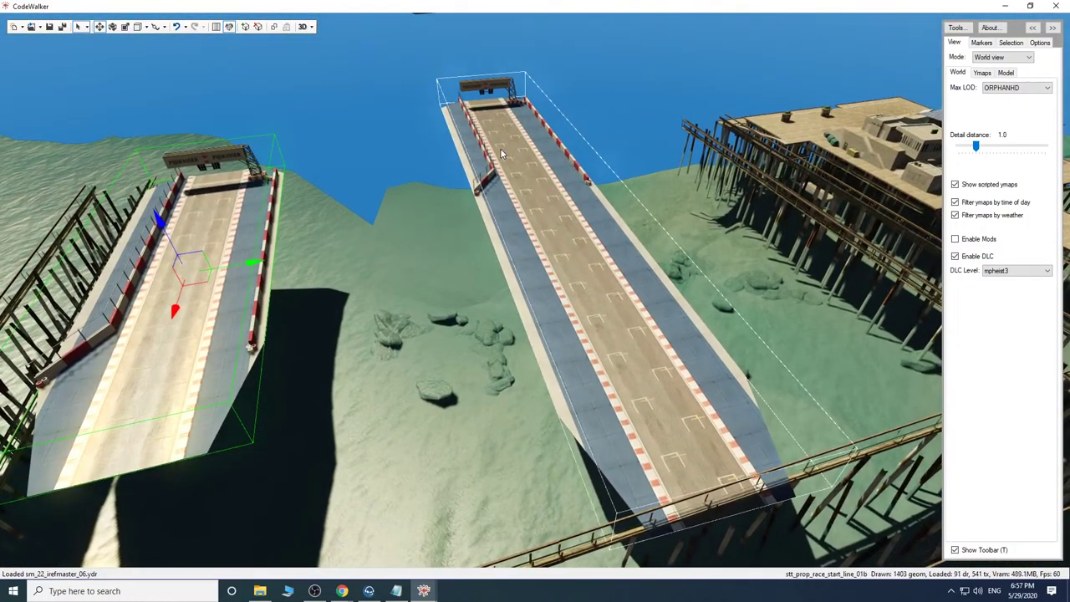
Switch to PlebMasters in the browser and look through the race objects for other track pieces.
{"action": "left_click", "coordinate": [345, 594]}
{"action": "left_click", "coordinate": [385, 552]}
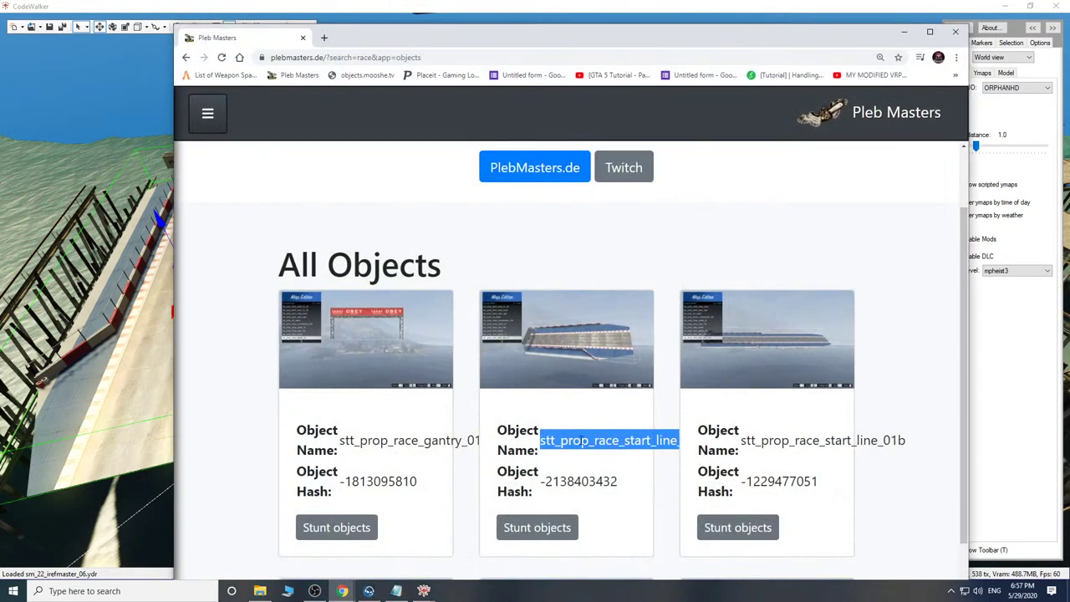
{"action": "scroll", "coordinate": [671, 444], "scroll_direction": "down", "scroll_amount": 3}
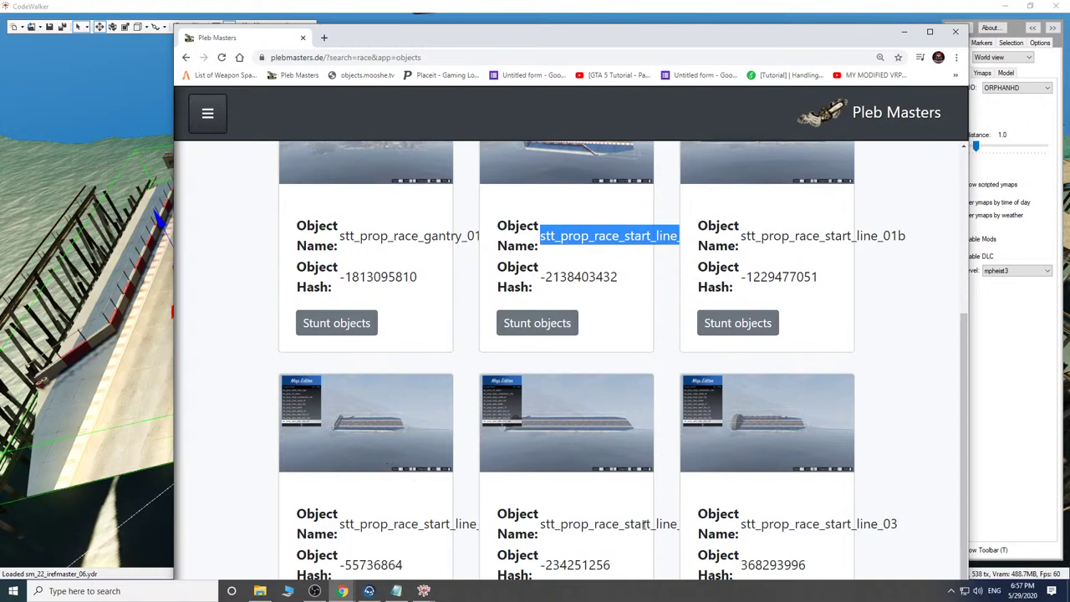
{"action": "scroll", "coordinate": [606, 490], "scroll_direction": "down", "scroll_amount": 3}
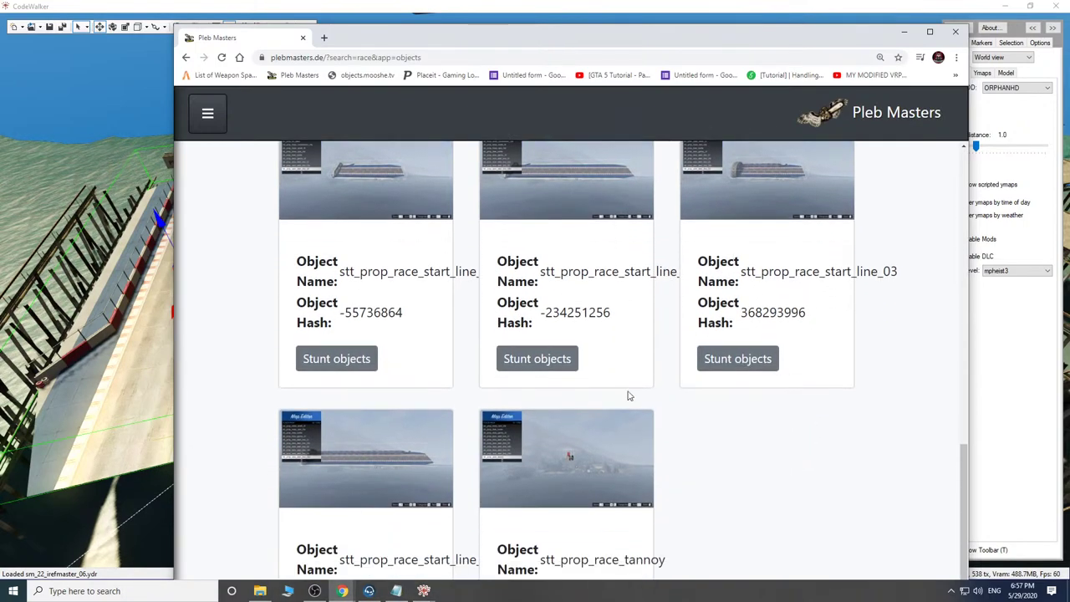
{"action": "scroll", "coordinate": [697, 443], "scroll_direction": "up", "scroll_amount": 5}
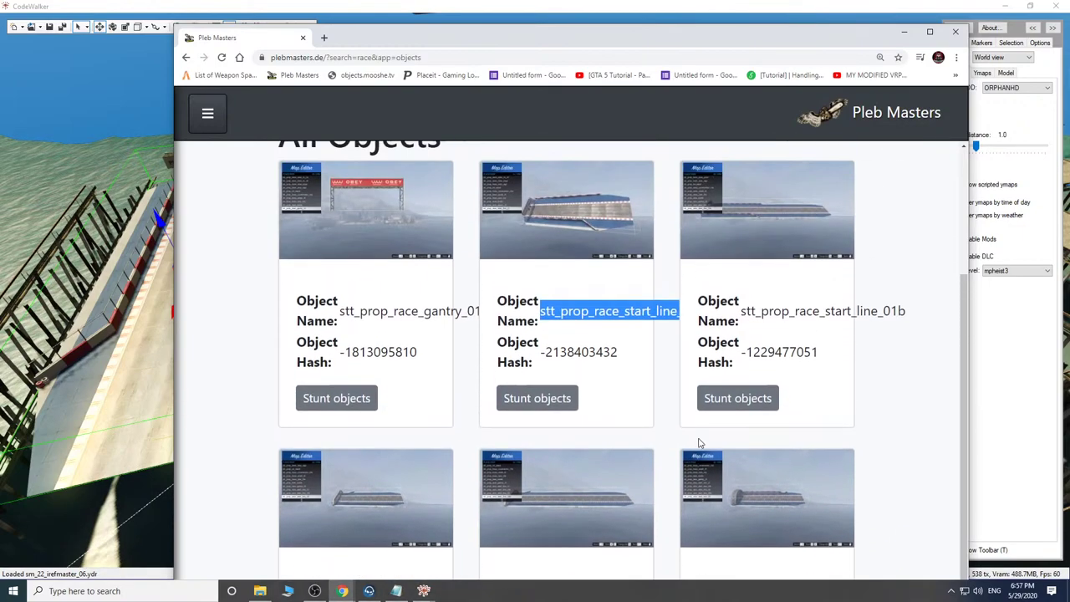
{"action": "scroll", "coordinate": [700, 443], "scroll_direction": "up", "scroll_amount": 3}
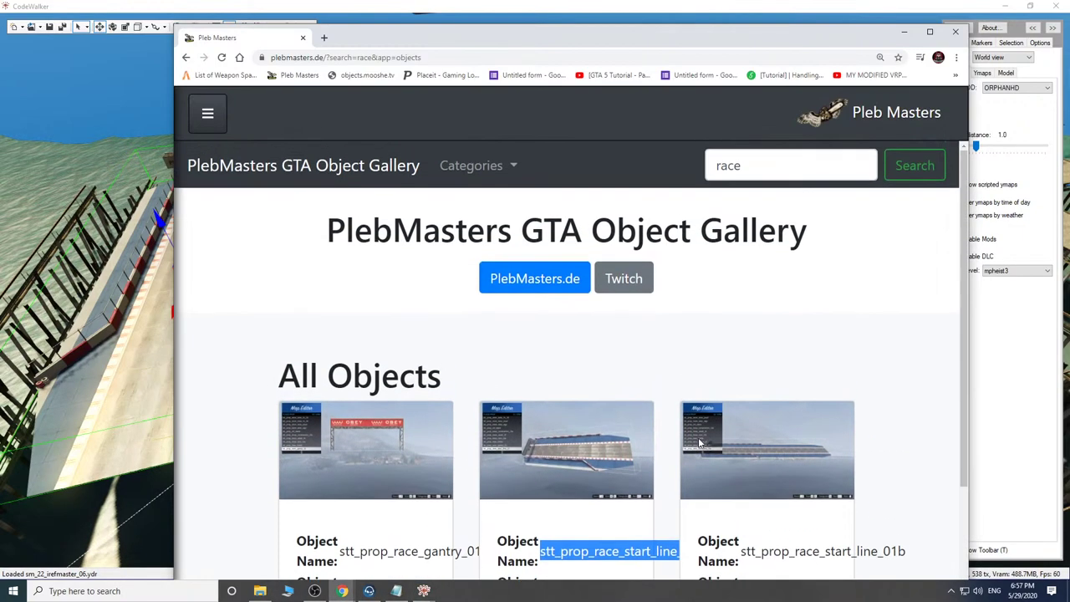
{"action": "scroll", "coordinate": [701, 443], "scroll_direction": "down", "scroll_amount": 2}
{"action": "scroll", "coordinate": [707, 409], "scroll_direction": "up", "scroll_amount": 2}
Search the PlebMasters object gallery for stt and scan the page for track pieces.
{"action": "left_click_drag", "start_coordinate": [746, 165], "coordinate": [650, 162]}
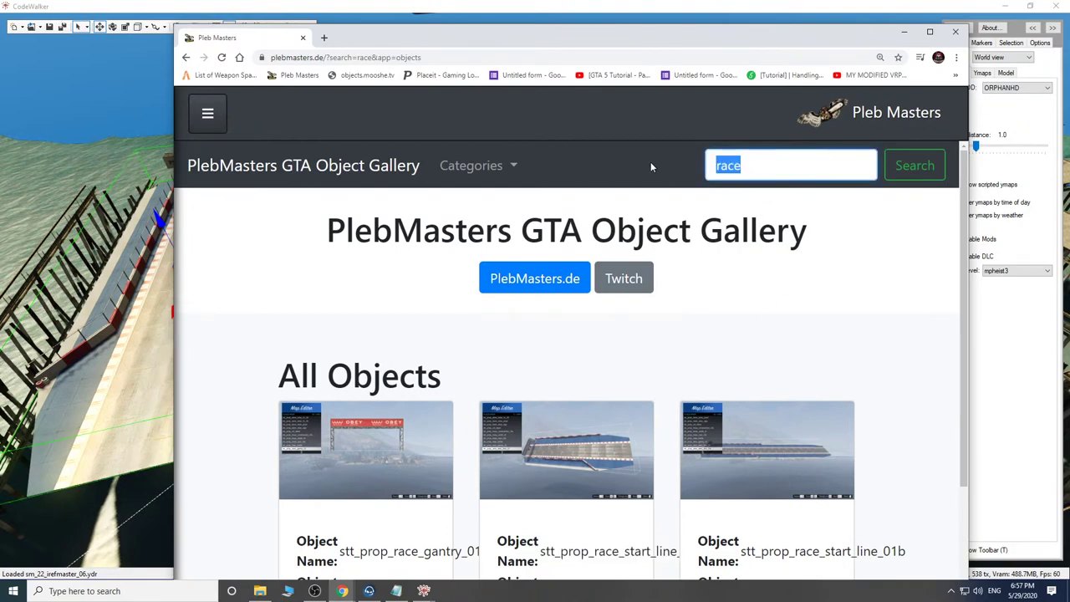
{"action": "type", "text": "stt"}
{"action": "left_click", "coordinate": [931, 175]}
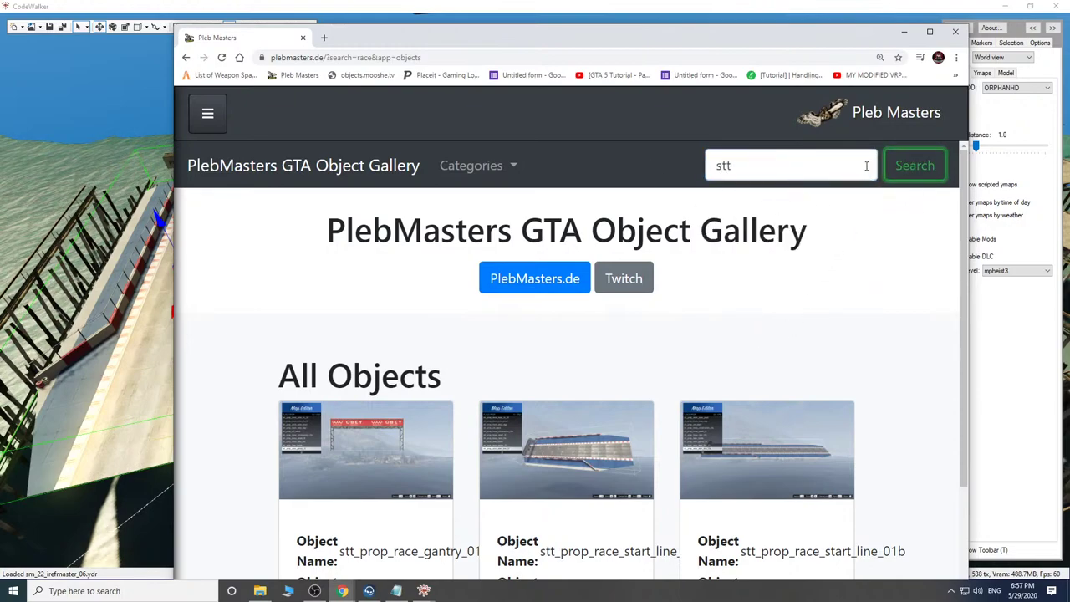
{"action": "scroll", "coordinate": [891, 345], "scroll_direction": "down", "scroll_amount": 5}
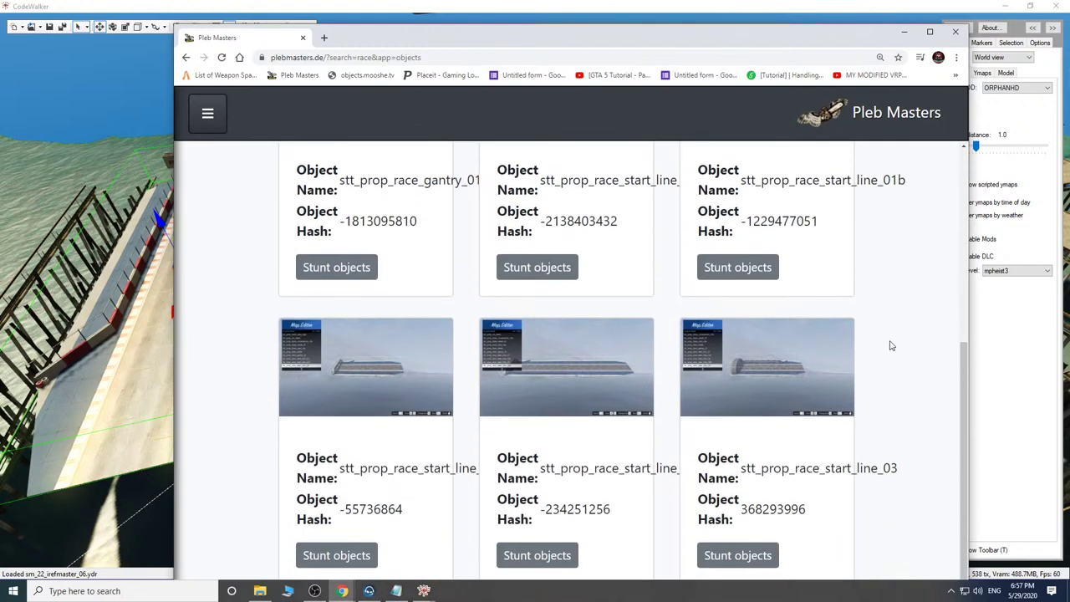
{"action": "scroll", "coordinate": [891, 345], "scroll_direction": "down", "scroll_amount": 2}
{"action": "scroll", "coordinate": [809, 356], "scroll_direction": "down", "scroll_amount": 1}
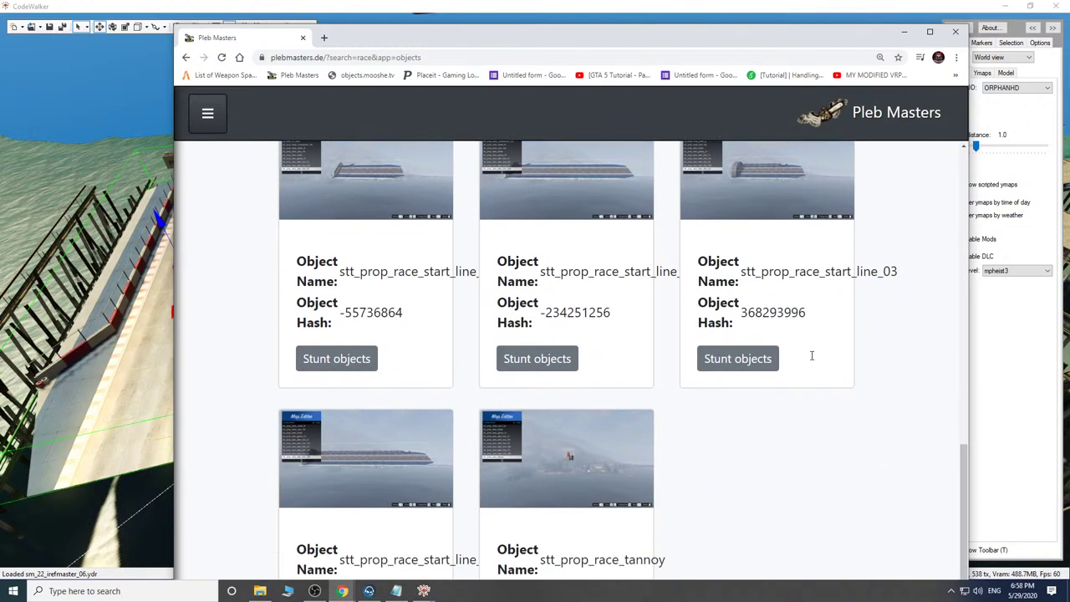
{"action": "scroll", "coordinate": [810, 360], "scroll_direction": "up", "scroll_amount": 7}
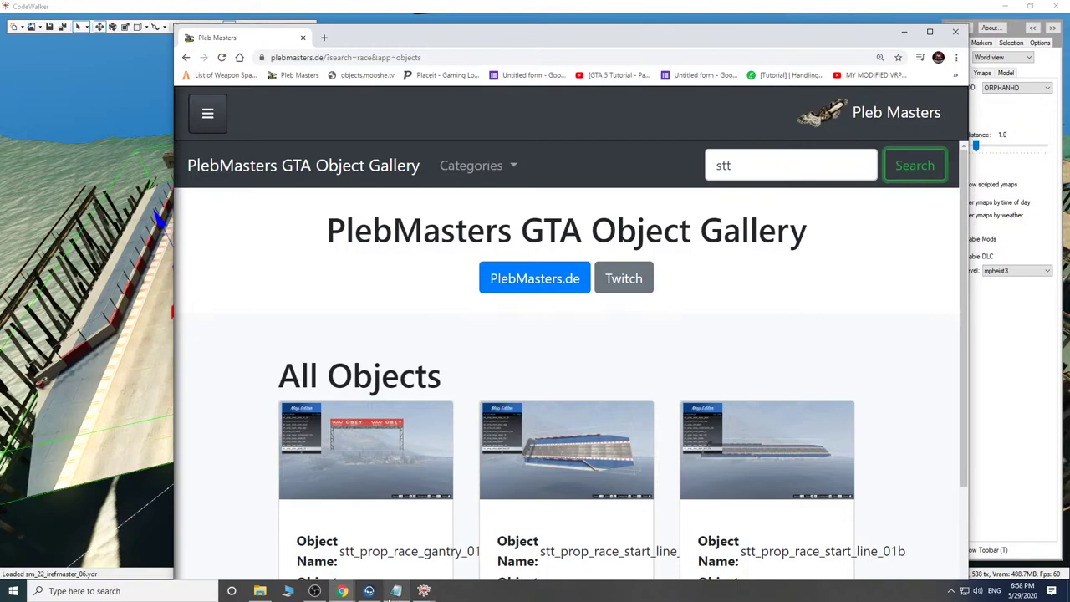
Switch back to CodeWalker and view both start line pieces and the surrounding pier runs from the side.
{"action": "left_click", "coordinate": [423, 591]}
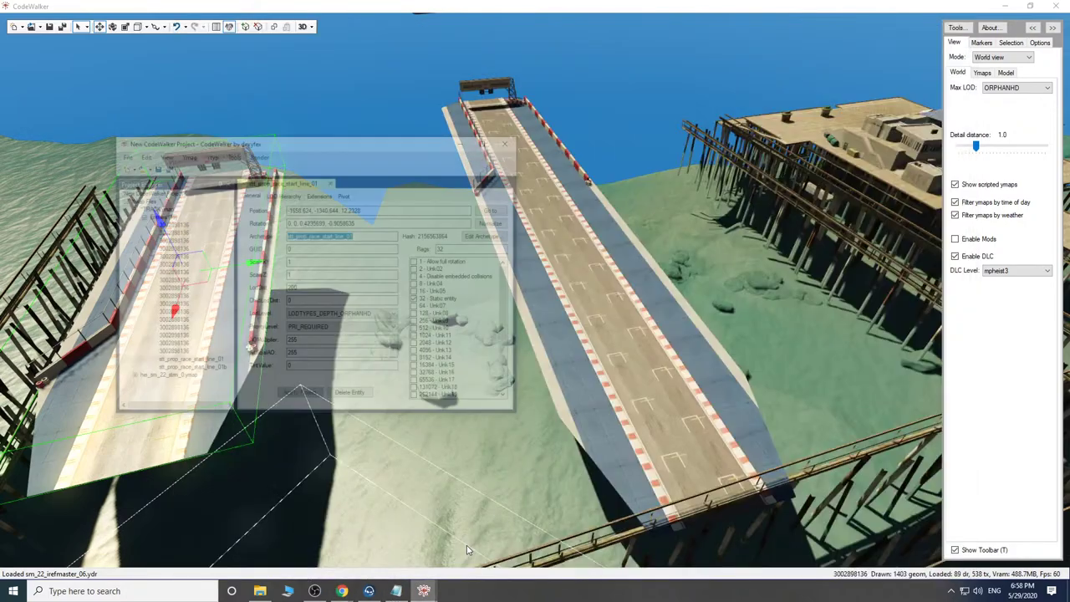
{"action": "left_click", "coordinate": [452, 70]}
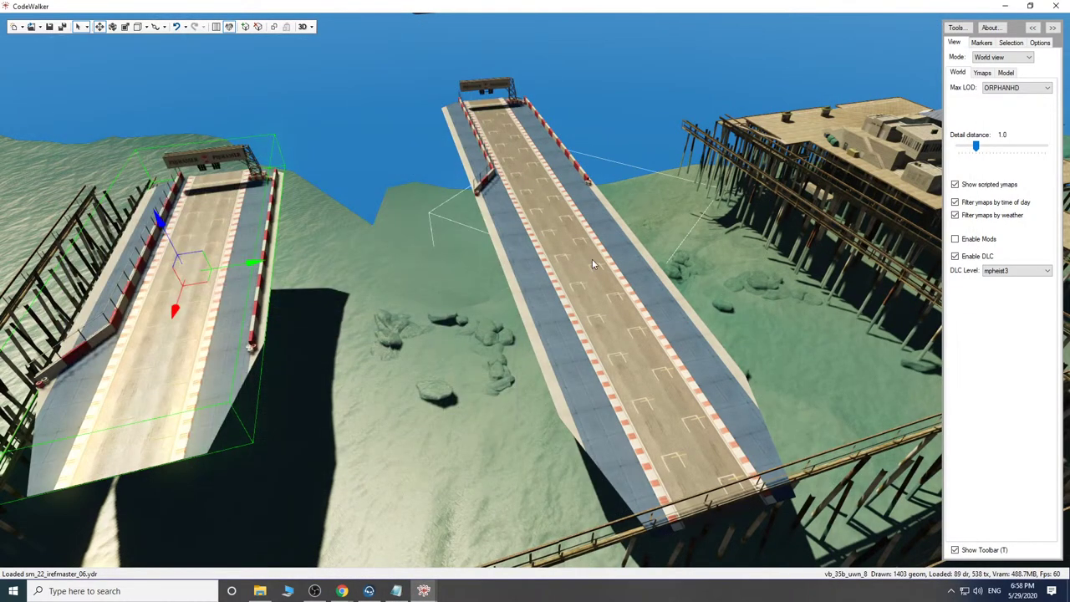
{"action": "key", "text": "w"}
{"action": "left_click_drag", "start_coordinate": [592, 260], "coordinate": [643, 221]}
{"action": "key", "text": "a"}
{"action": "key", "text": "s"}
{"action": "key", "text": "w"}
{"action": "right_click", "coordinate": [643, 221]}
{"action": "left_click", "coordinate": [446, 301]}
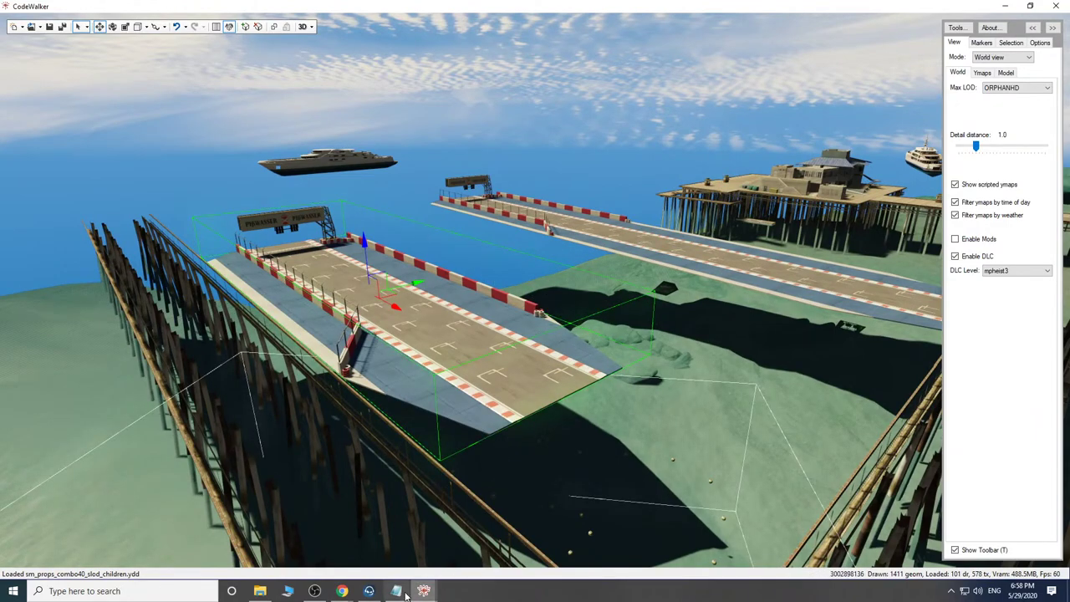
Switch to PlebMasters, run the stt search again and look through the signs, start lines, loops and spiral ramps.
{"action": "mouse_move", "coordinate": [342, 591]}
{"action": "left_click", "coordinate": [382, 538]}
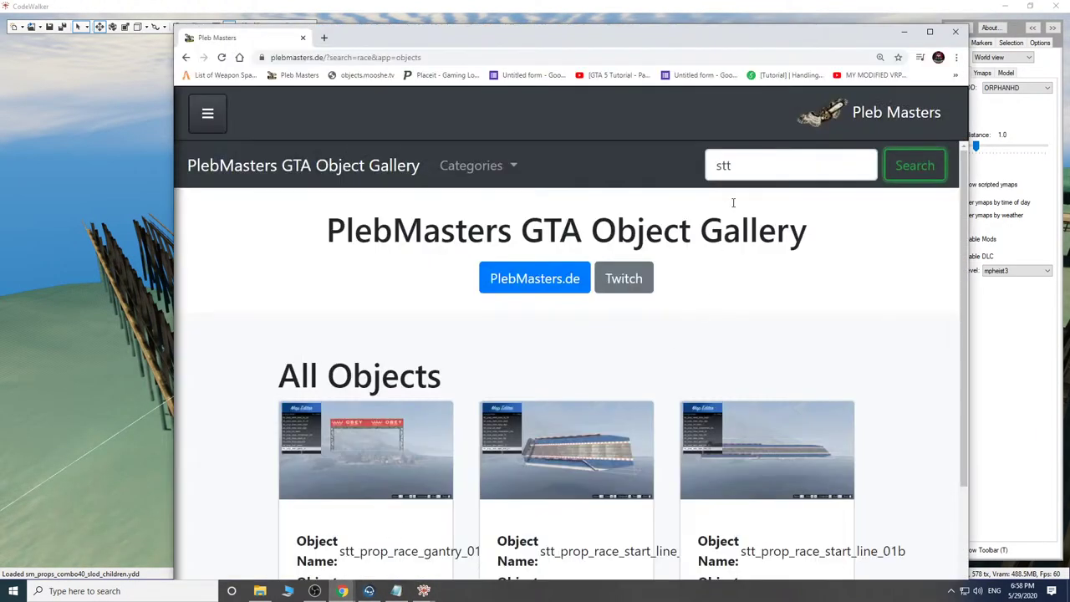
{"action": "double_click", "coordinate": [724, 165]}
{"action": "key", "text": "Return"}
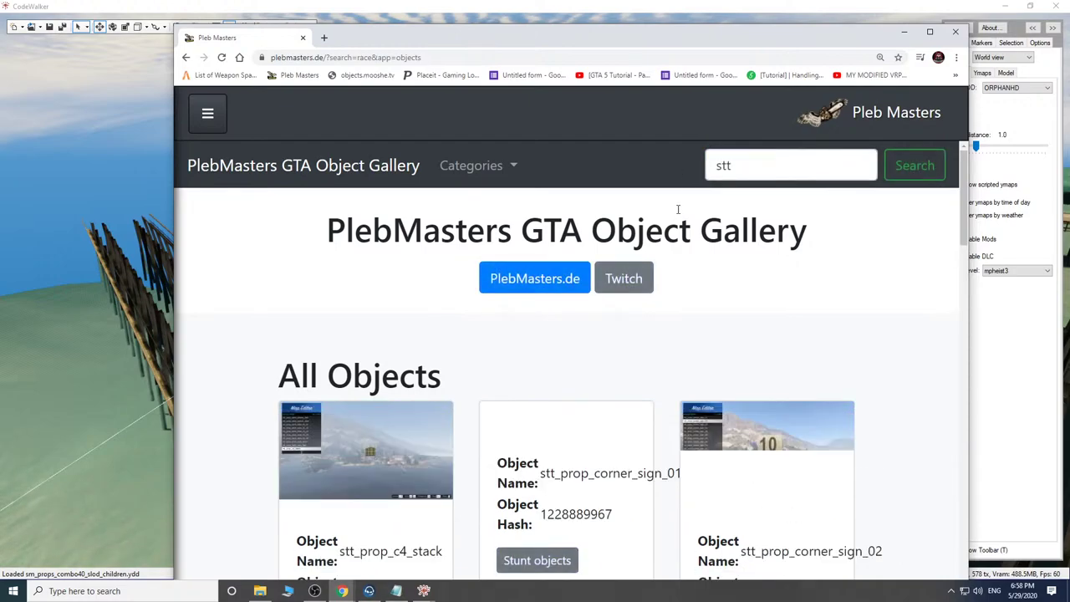
{"action": "scroll", "coordinate": [690, 221], "scroll_direction": "down", "scroll_amount": 10}
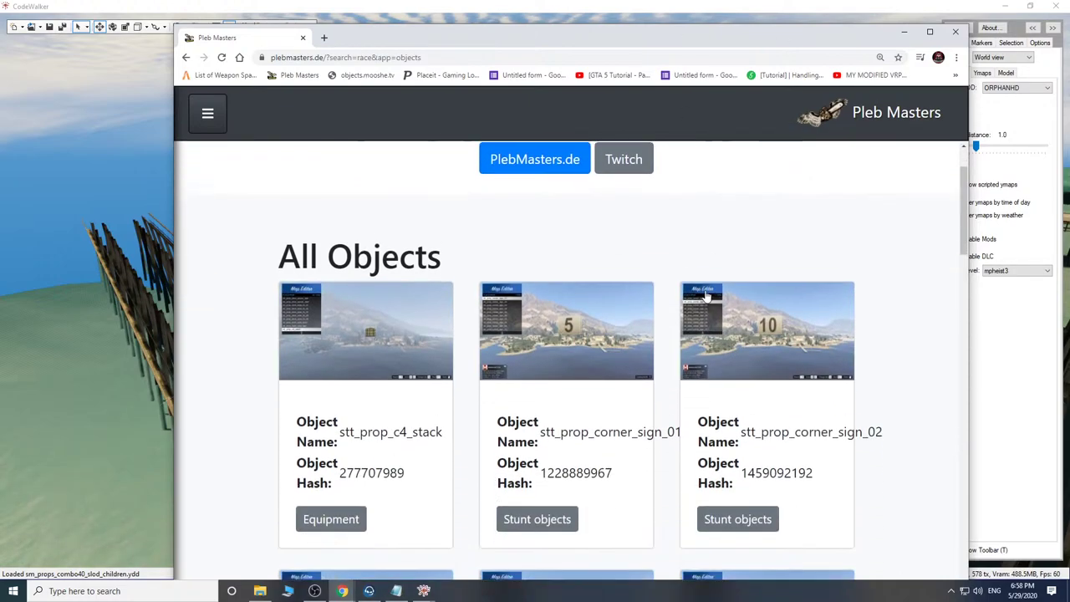
{"action": "scroll", "coordinate": [702, 301], "scroll_direction": "down", "scroll_amount": 10}
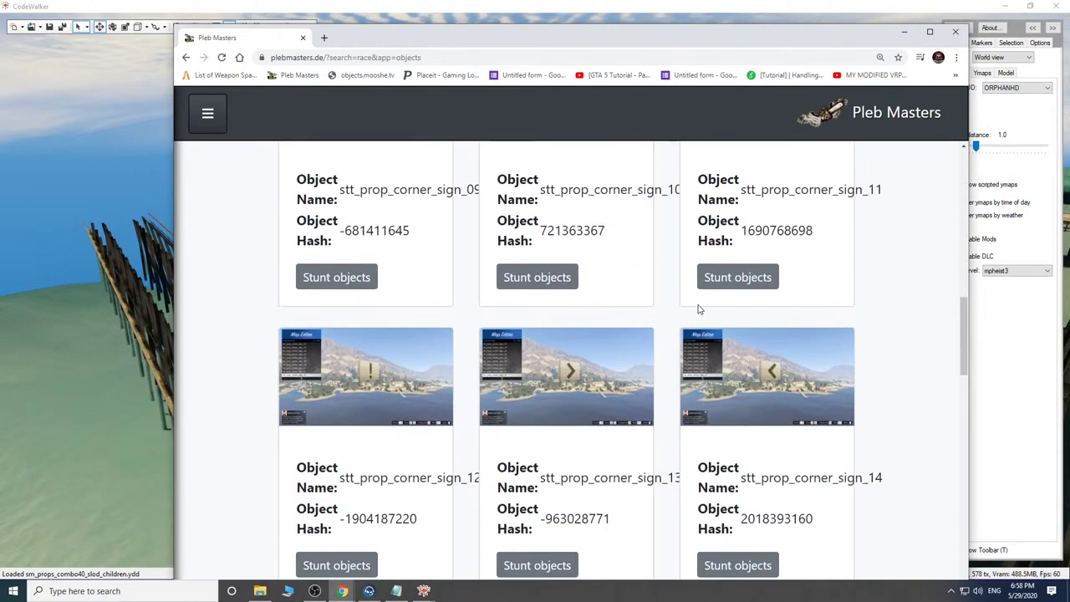
{"action": "scroll", "coordinate": [699, 324], "scroll_direction": "down", "scroll_amount": 8}
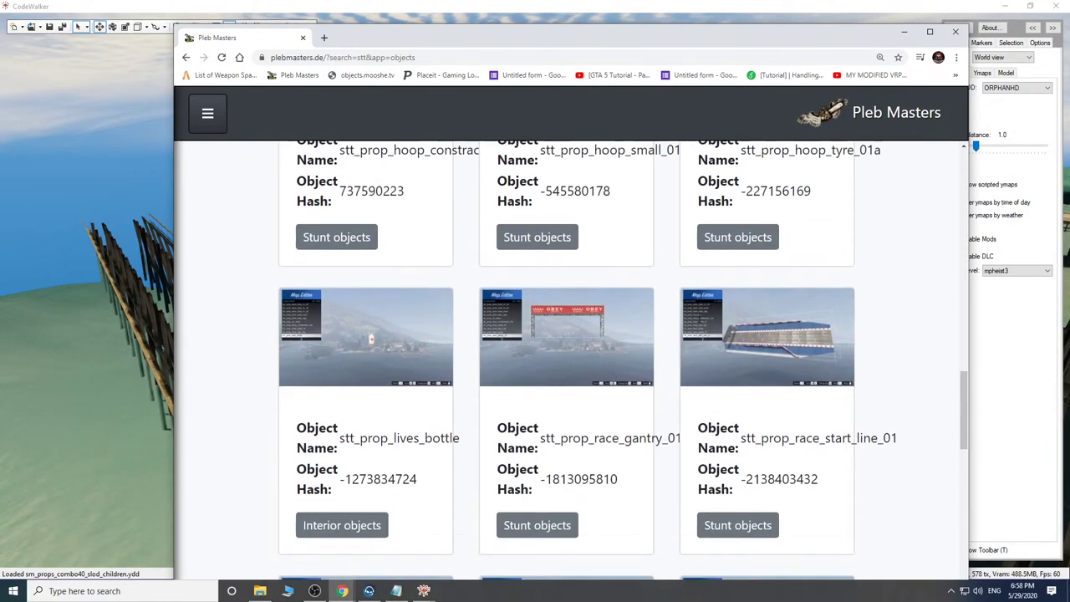
{"action": "scroll", "coordinate": [700, 323], "scroll_direction": "down", "scroll_amount": 8}
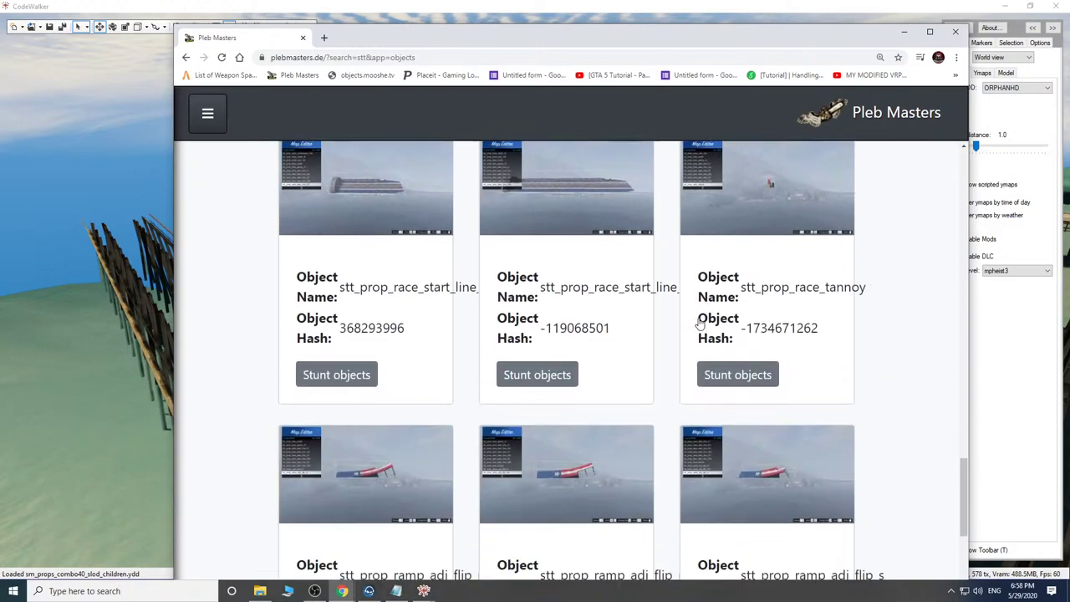
{"action": "scroll", "coordinate": [700, 324], "scroll_direction": "down", "scroll_amount": 8}
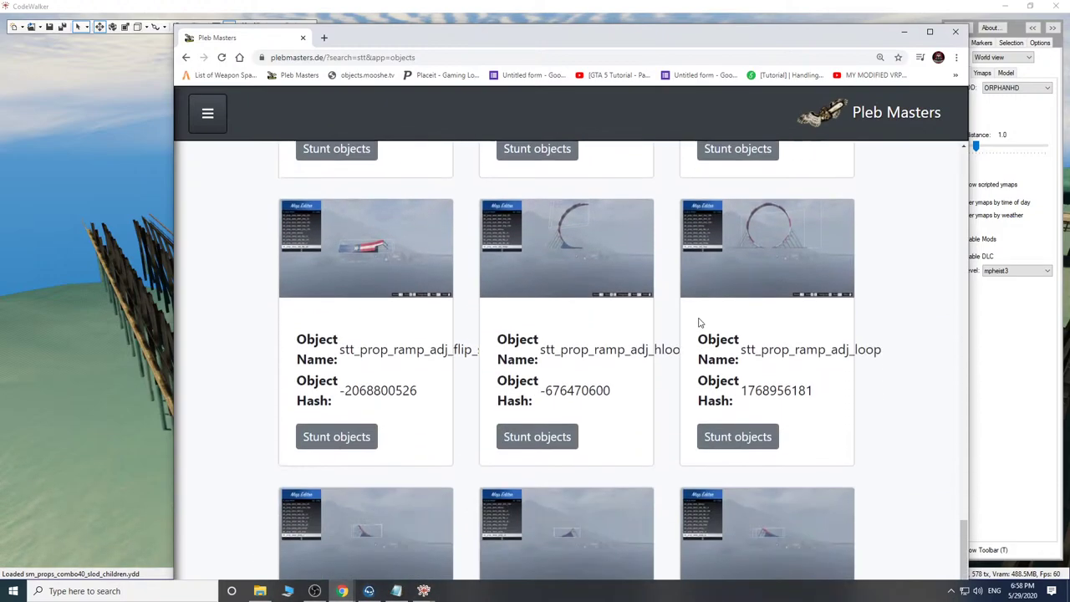
{"action": "scroll", "coordinate": [699, 323], "scroll_direction": "down", "scroll_amount": 8}
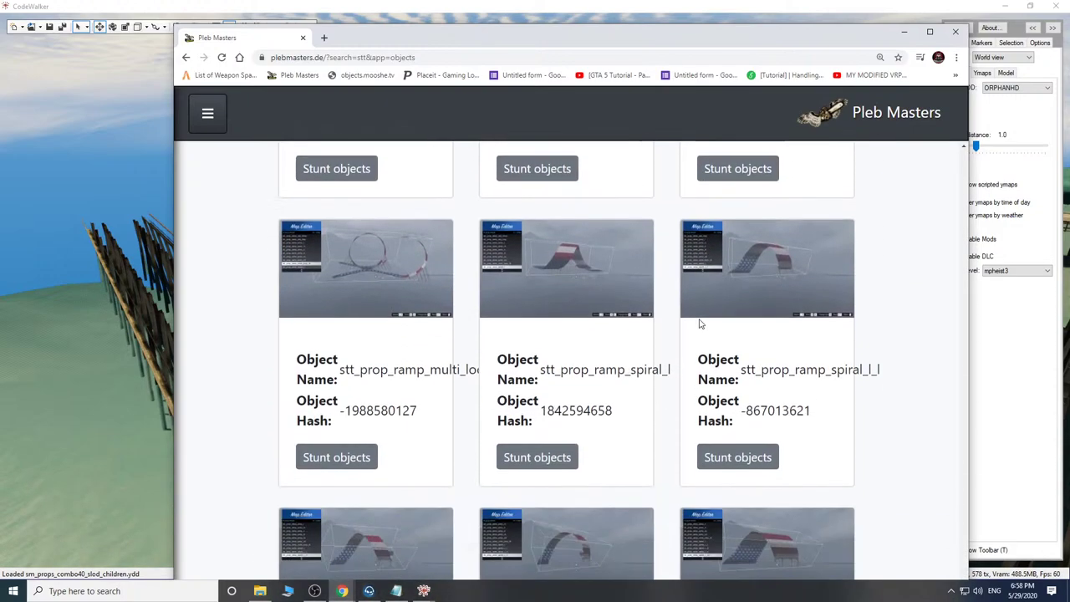
{"action": "scroll", "coordinate": [701, 311], "scroll_direction": "down", "scroll_amount": 3}
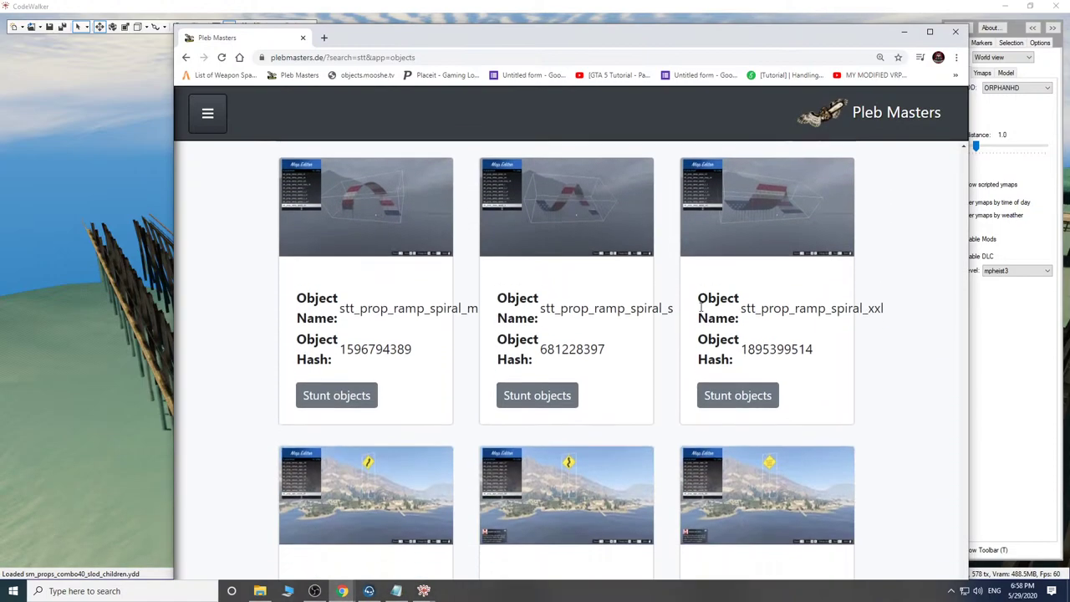
Maximize the browser window and go to the end of the first page of stt results.
{"action": "left_click_drag", "start_coordinate": [833, 27], "coordinate": [837, 3]}
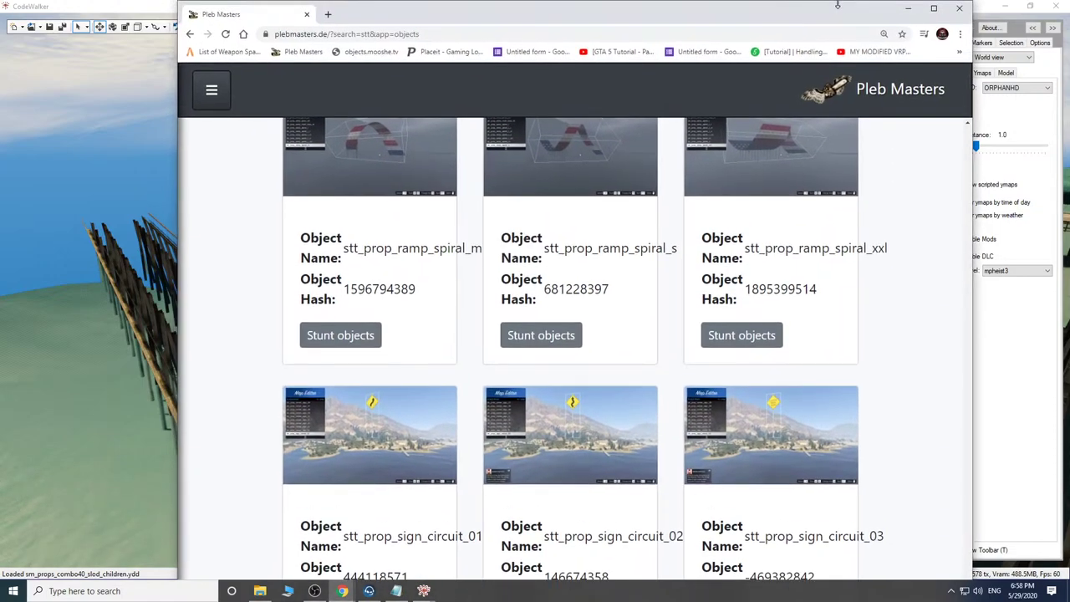
{"action": "double_click", "coordinate": [796, 11]}
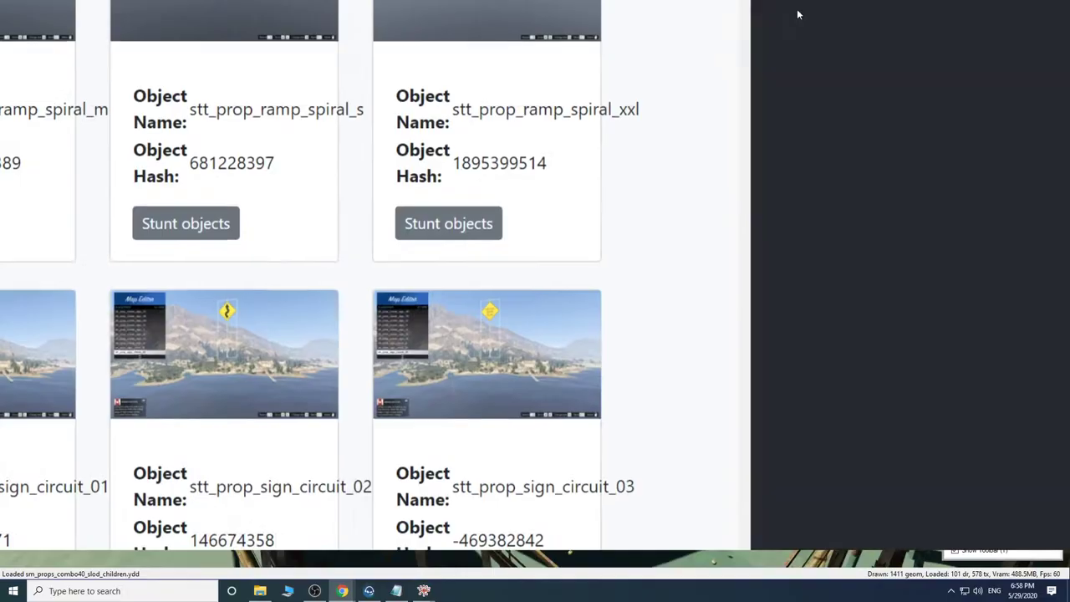
{"action": "scroll", "coordinate": [685, 302], "scroll_direction": "down", "scroll_amount": 3}
{"action": "scroll", "coordinate": [702, 360], "scroll_direction": "down", "scroll_amount": 5}
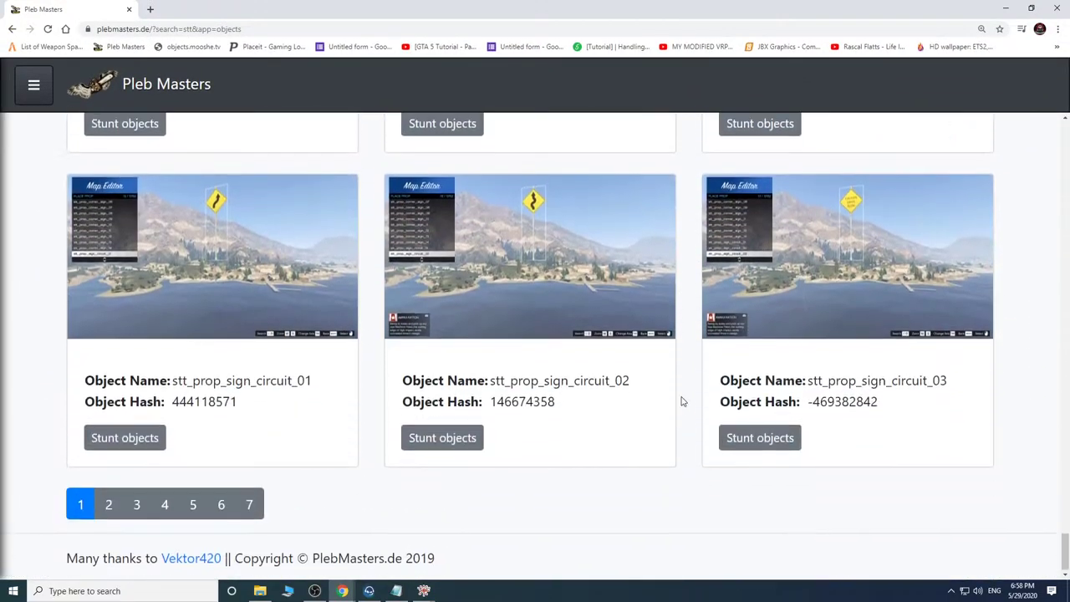
Try to open page 2 of the stt results and reload the gallery page.
{"action": "left_click", "coordinate": [109, 504]}
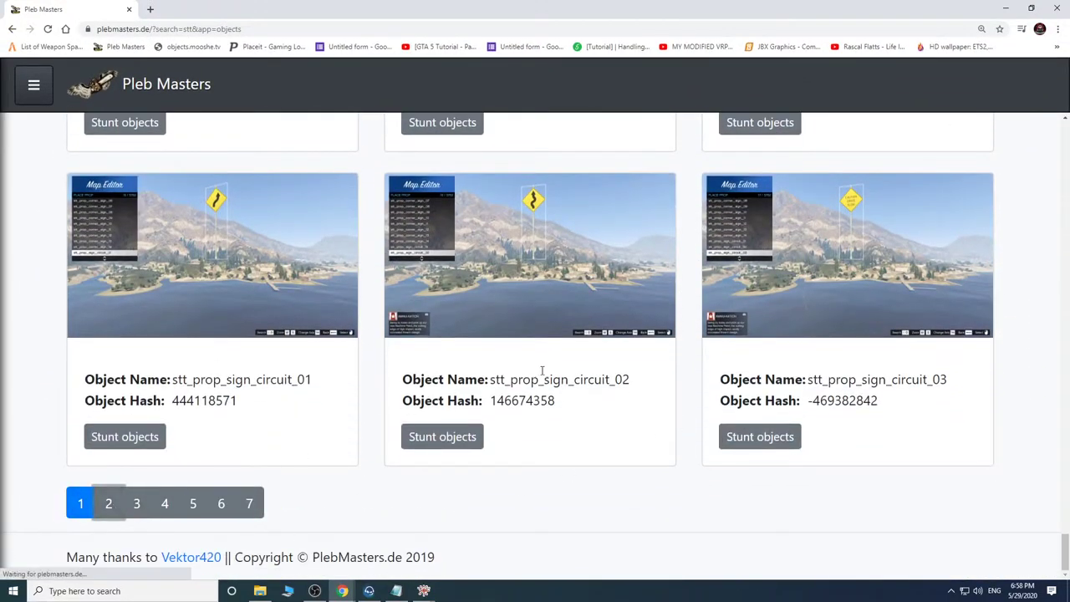
{"action": "left_click", "coordinate": [108, 508]}
{"action": "left_click", "coordinate": [200, 30]}
{"action": "key", "text": "Return"}
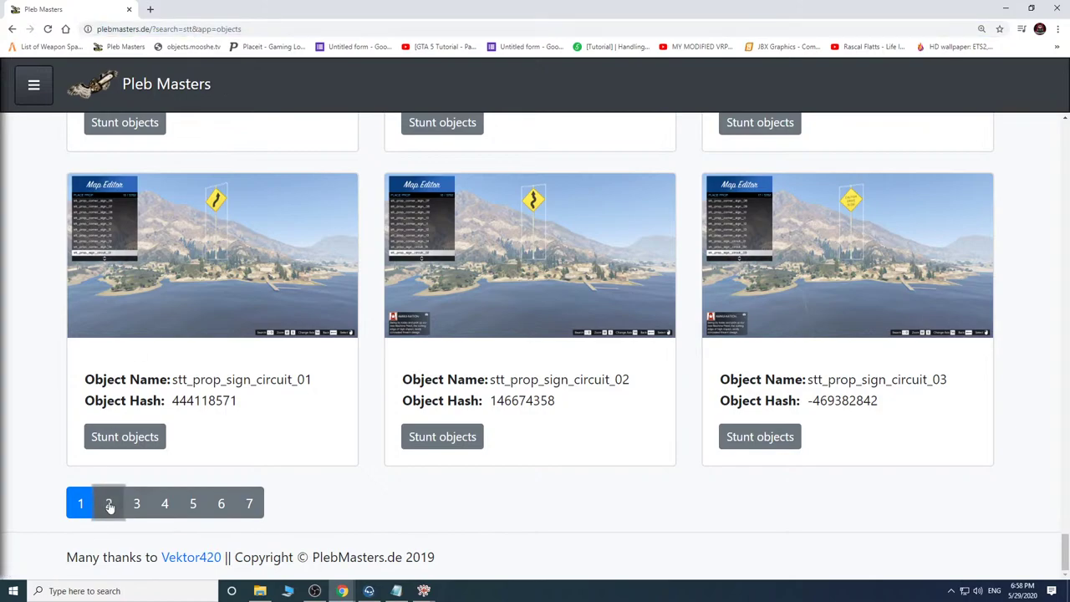
{"action": "left_click", "coordinate": [110, 506]}
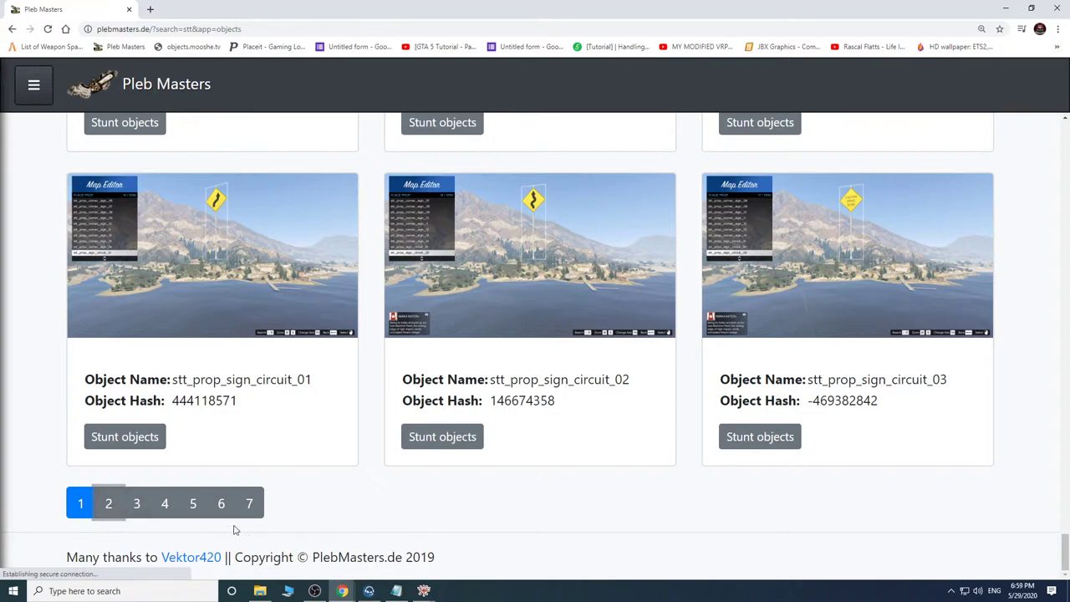
{"action": "left_click", "coordinate": [167, 31]}
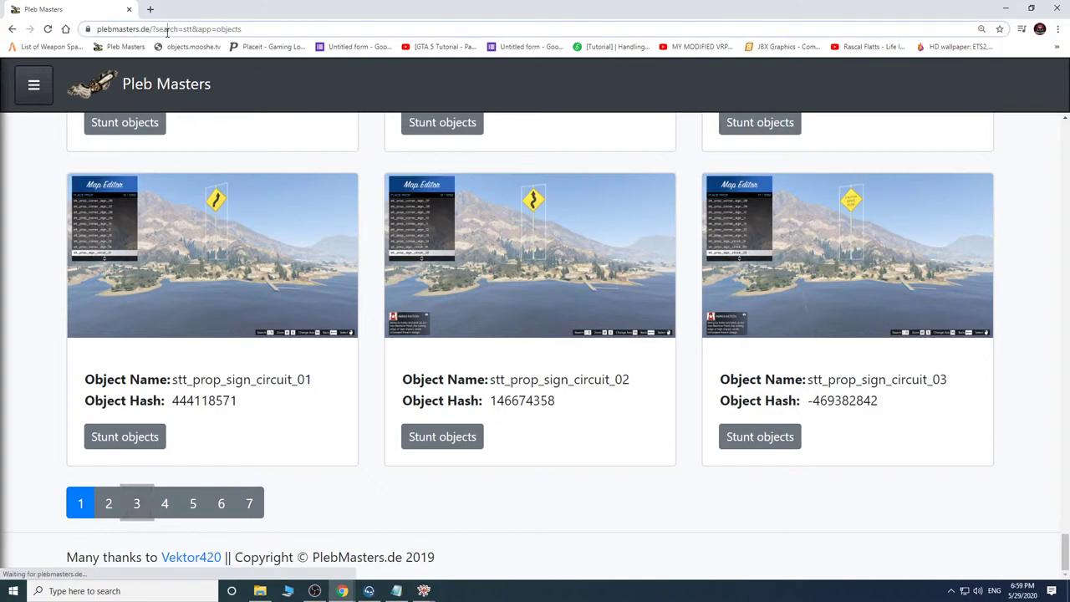
{"action": "key", "text": "Return"}
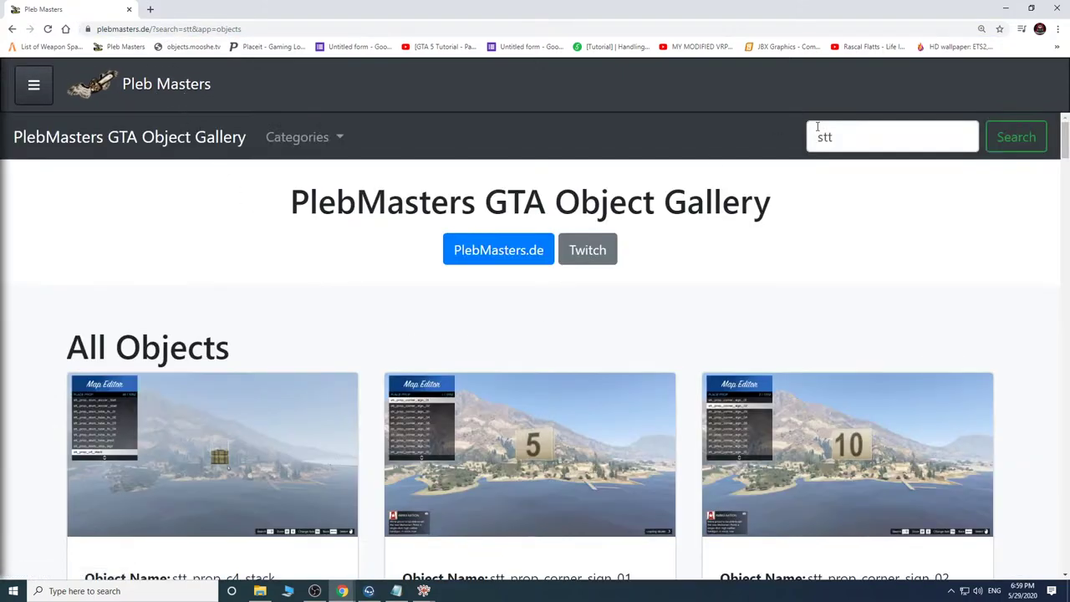
Search the PlebMasters object gallery for ron.
{"action": "left_click", "coordinate": [846, 131]}
{"action": "type", "text": "ron"}
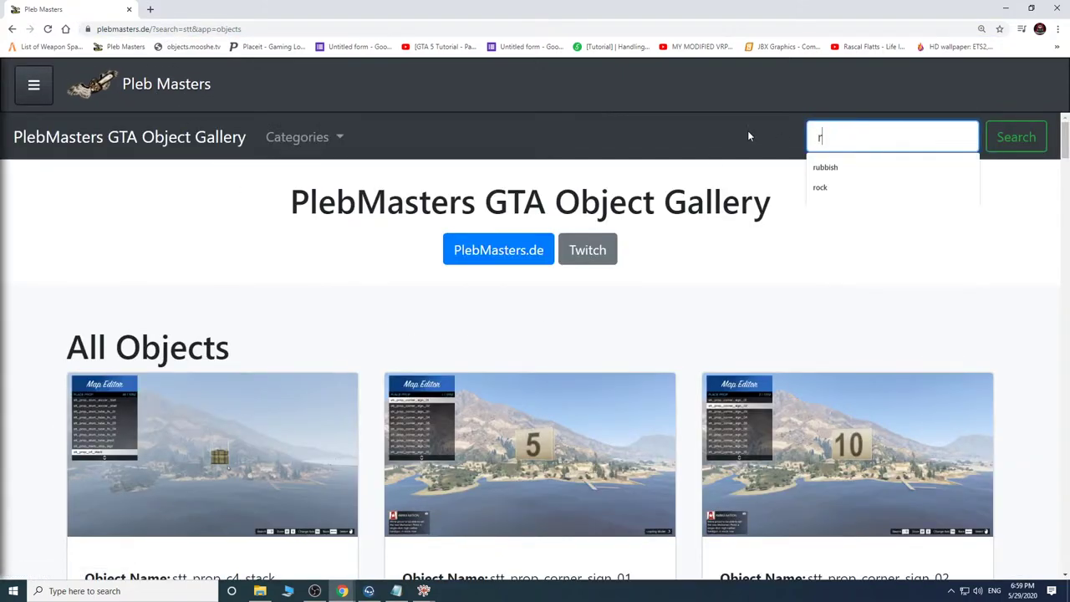
{"action": "left_click", "coordinate": [1013, 147]}
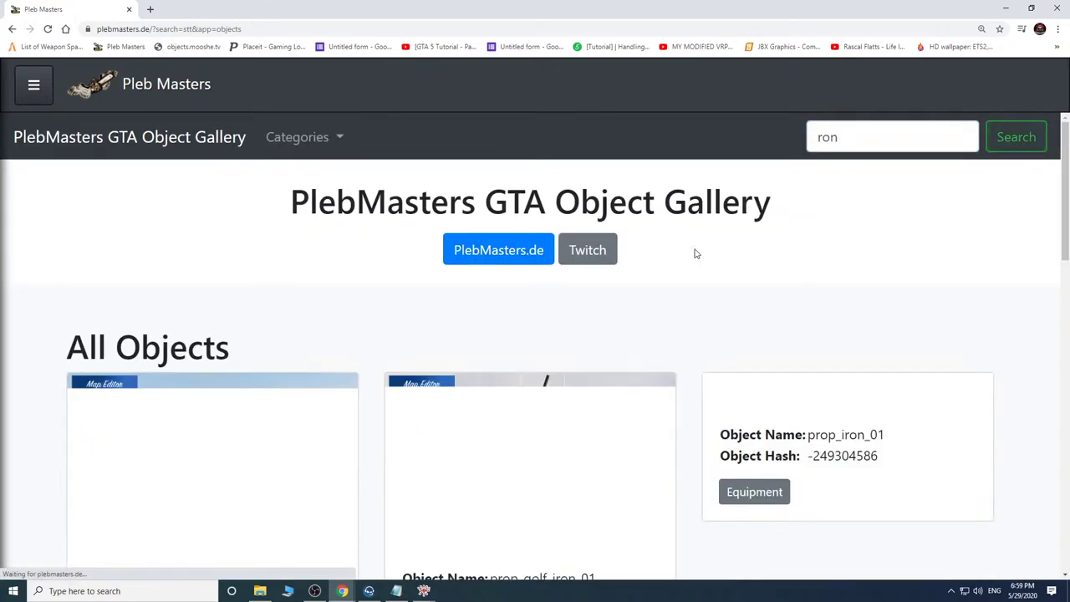
Look through the ron search results in the object gallery for usable props.
{"action": "scroll", "coordinate": [490, 376], "scroll_direction": "down", "scroll_amount": 3}
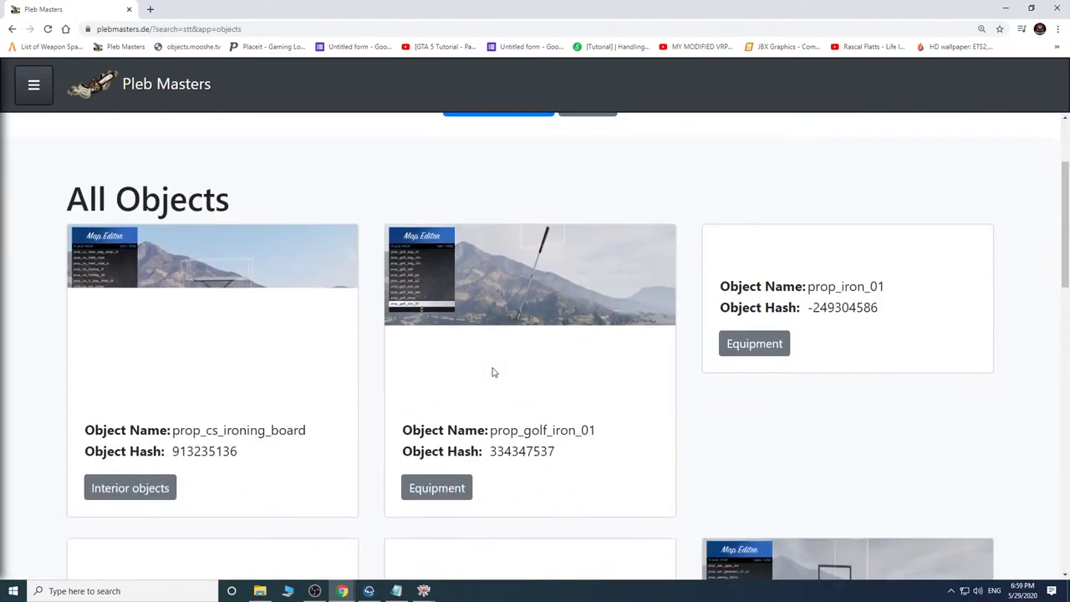
{"action": "scroll", "coordinate": [493, 371], "scroll_direction": "down", "scroll_amount": 5}
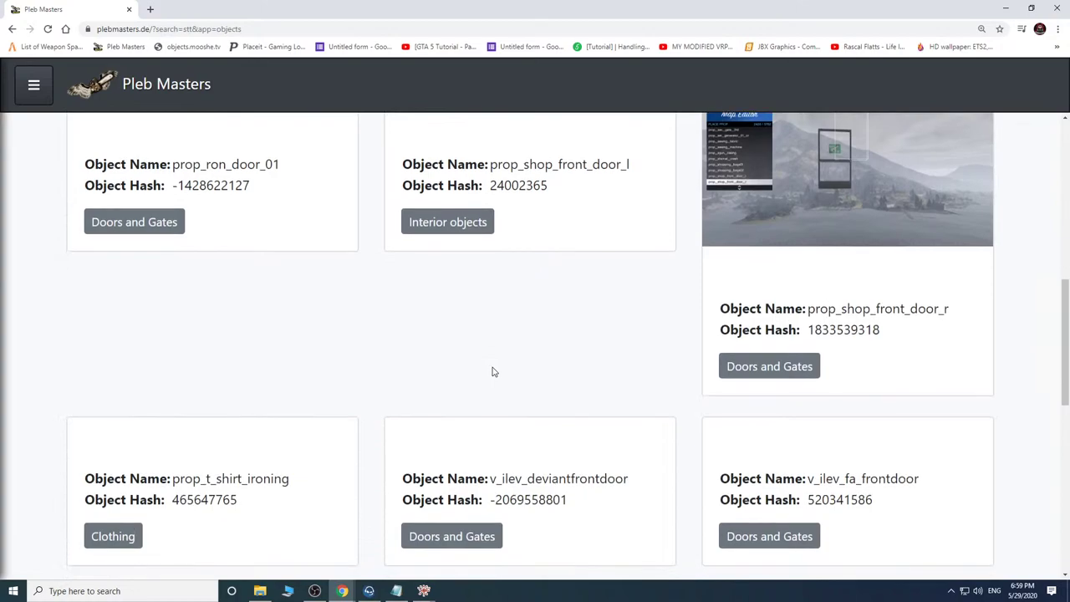
{"action": "scroll", "coordinate": [493, 367], "scroll_direction": "down", "scroll_amount": 4}
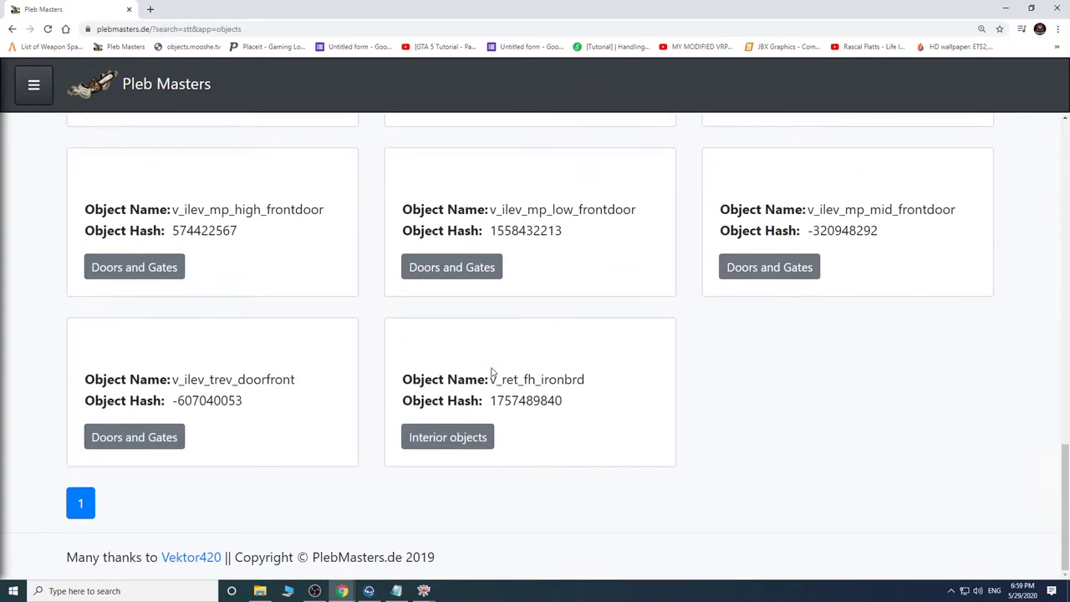
{"action": "scroll", "coordinate": [492, 372], "scroll_direction": "up", "scroll_amount": 7}
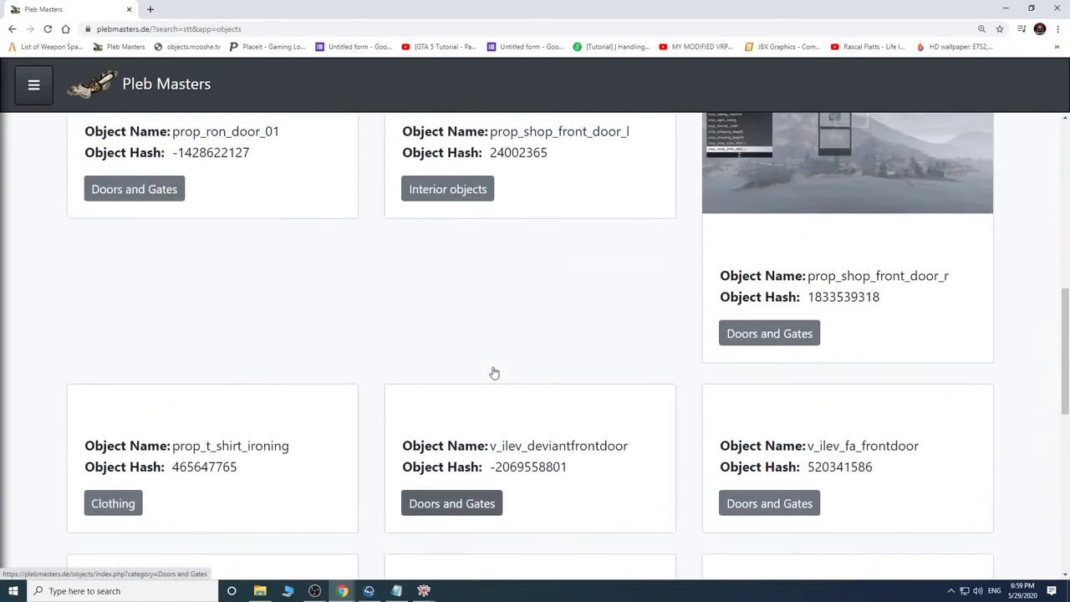
{"action": "scroll", "coordinate": [494, 373], "scroll_direction": "up", "scroll_amount": 2}
{"action": "scroll", "coordinate": [494, 371], "scroll_direction": "up", "scroll_amount": 4}
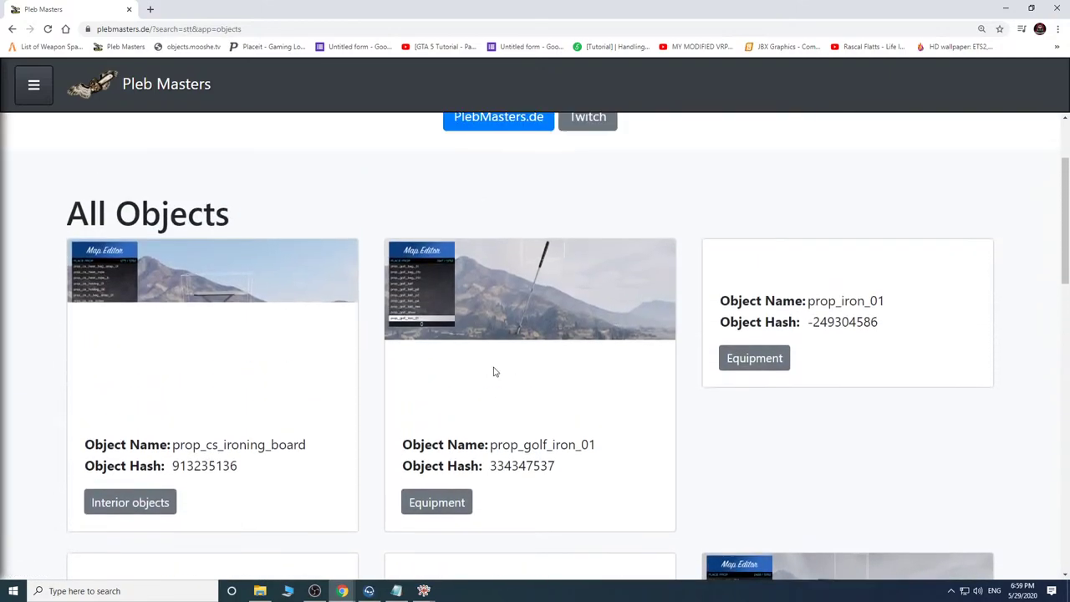
{"action": "scroll", "coordinate": [493, 372], "scroll_direction": "up", "scroll_amount": 2}
{"action": "scroll", "coordinate": [493, 372], "scroll_direction": "down", "scroll_amount": 9}
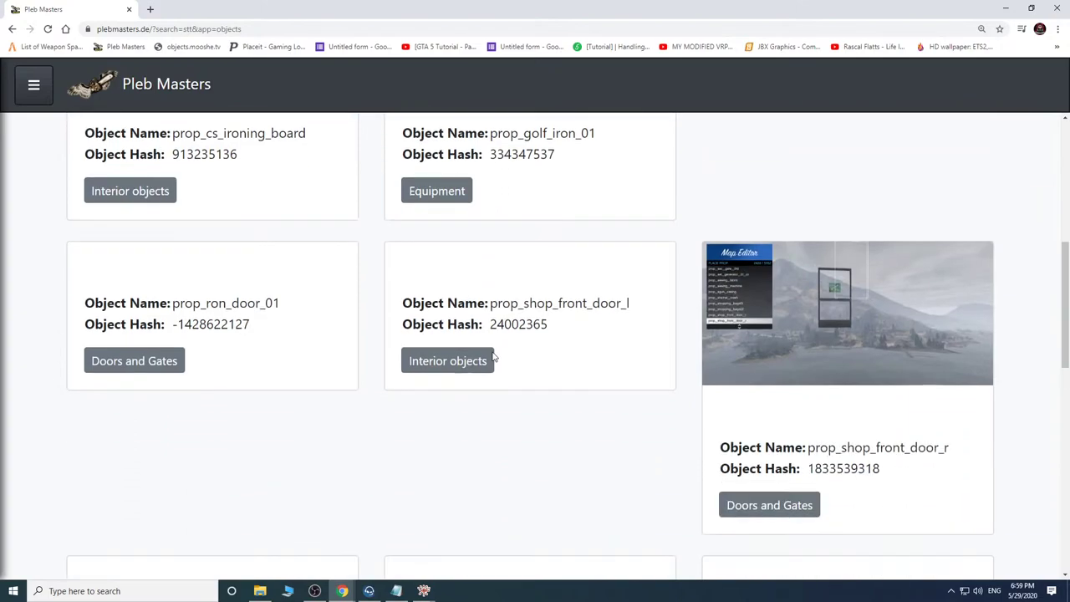
{"action": "scroll", "coordinate": [491, 356], "scroll_direction": "down", "scroll_amount": 2}
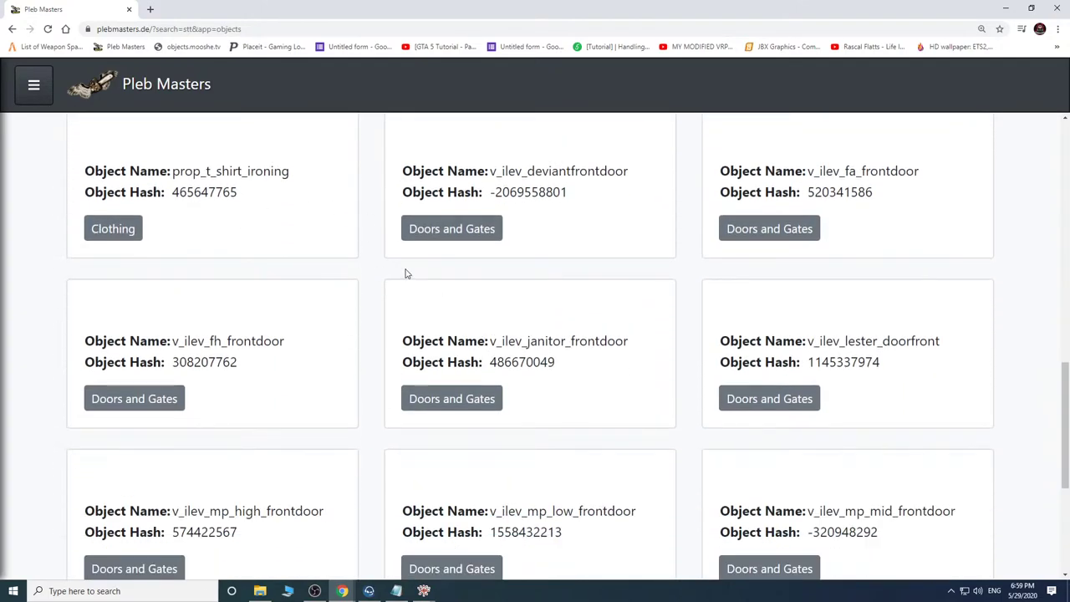
{"action": "scroll", "coordinate": [281, 223], "scroll_direction": "up", "scroll_amount": 5}
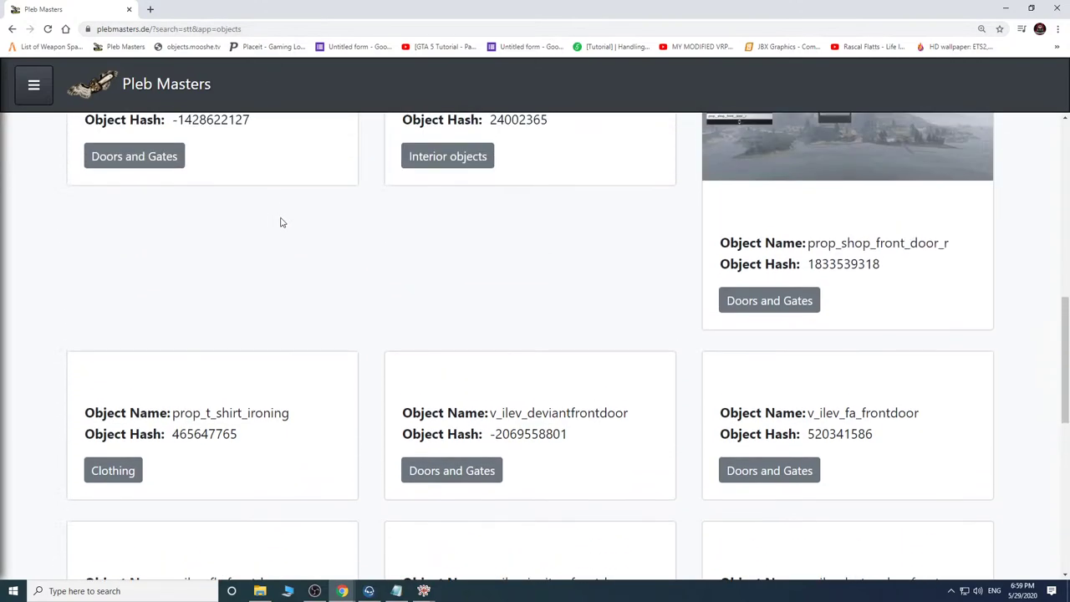
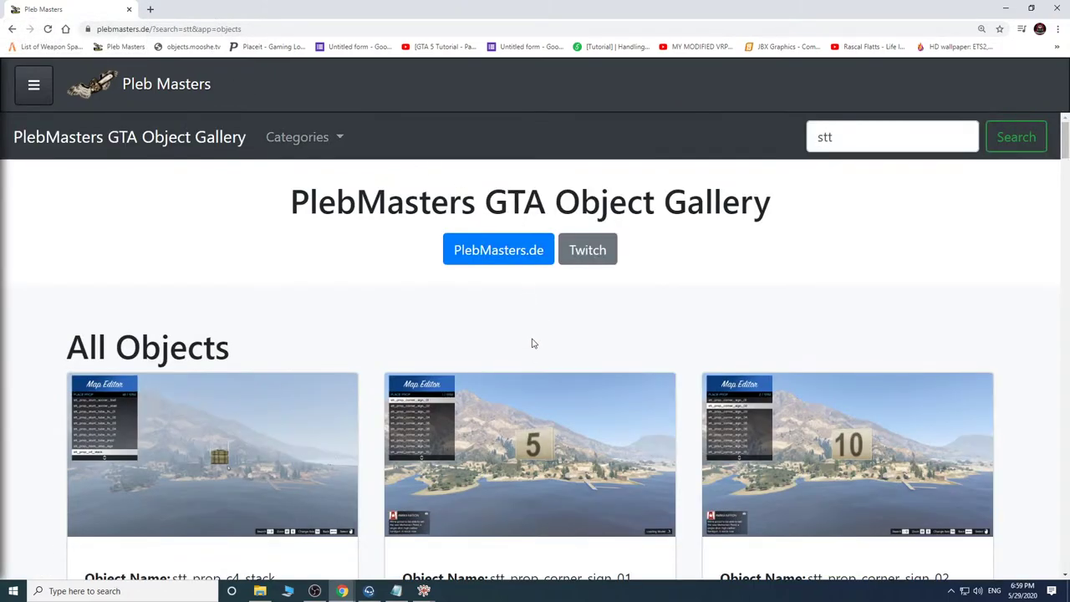
Return to the stt results and go through pages 1 and 2 to the end of each.
{"action": "scroll", "coordinate": [532, 343], "scroll_direction": "down", "scroll_amount": 4}
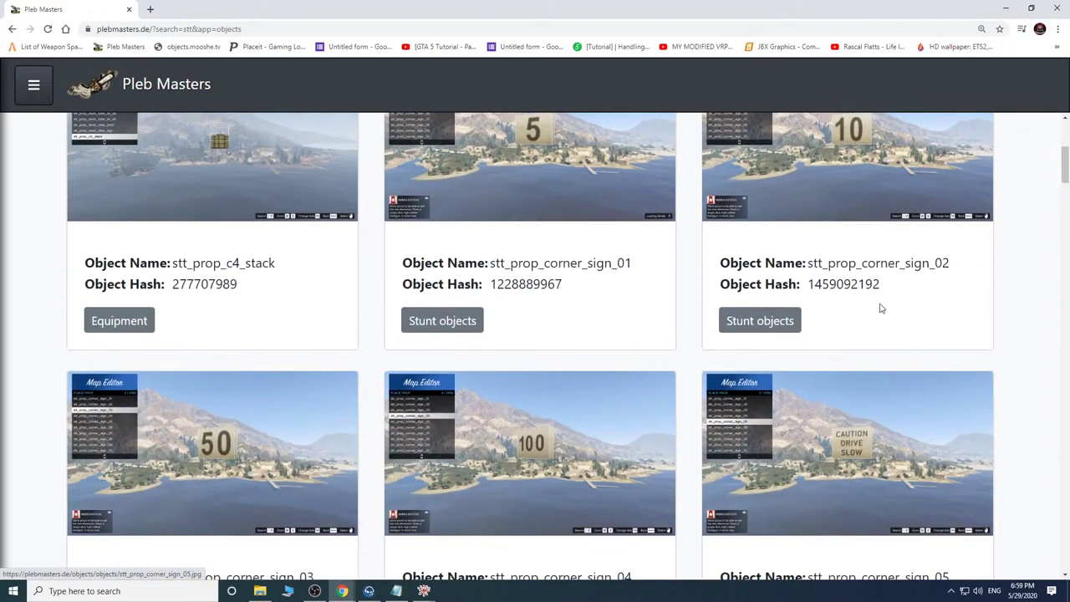
{"action": "scroll", "coordinate": [878, 306], "scroll_direction": "up", "scroll_amount": 4}
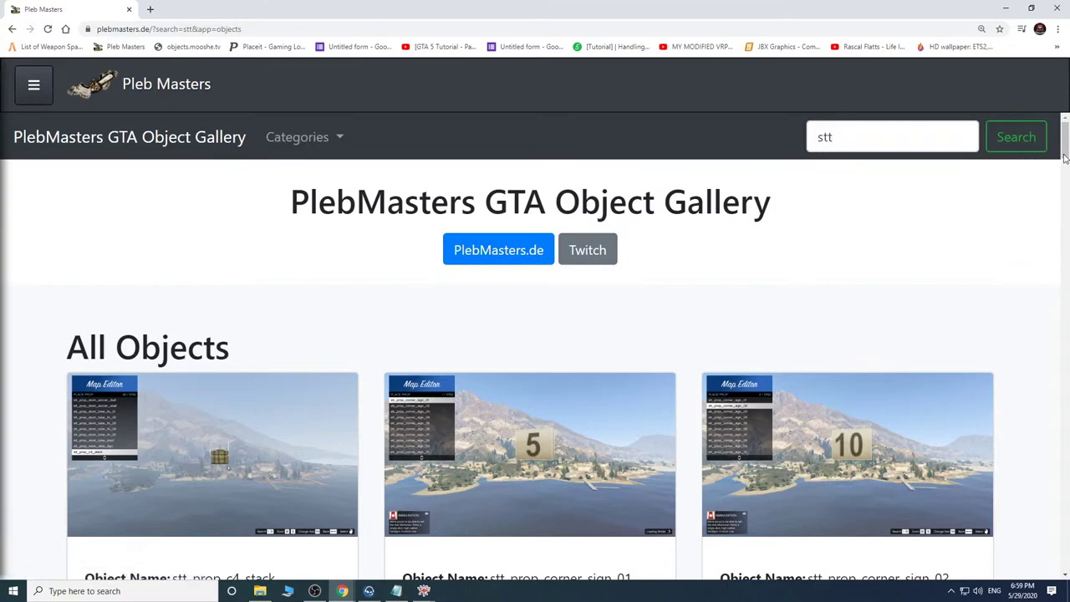
{"action": "left_click_drag", "start_coordinate": [1064, 157], "coordinate": [1017, 573]}
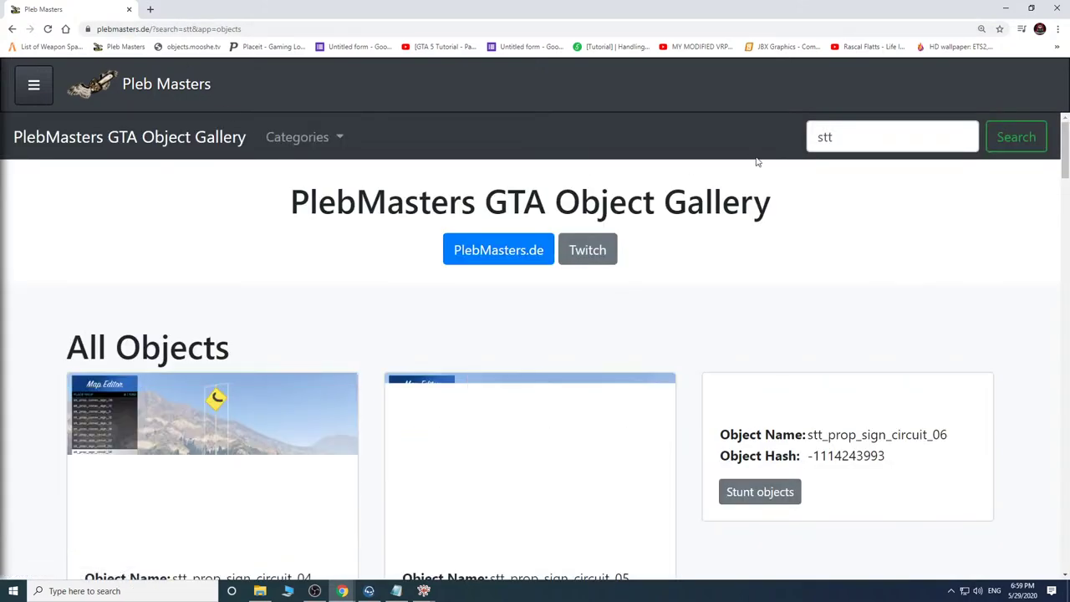
{"action": "left_click_drag", "start_coordinate": [1065, 135], "coordinate": [1018, 594]}
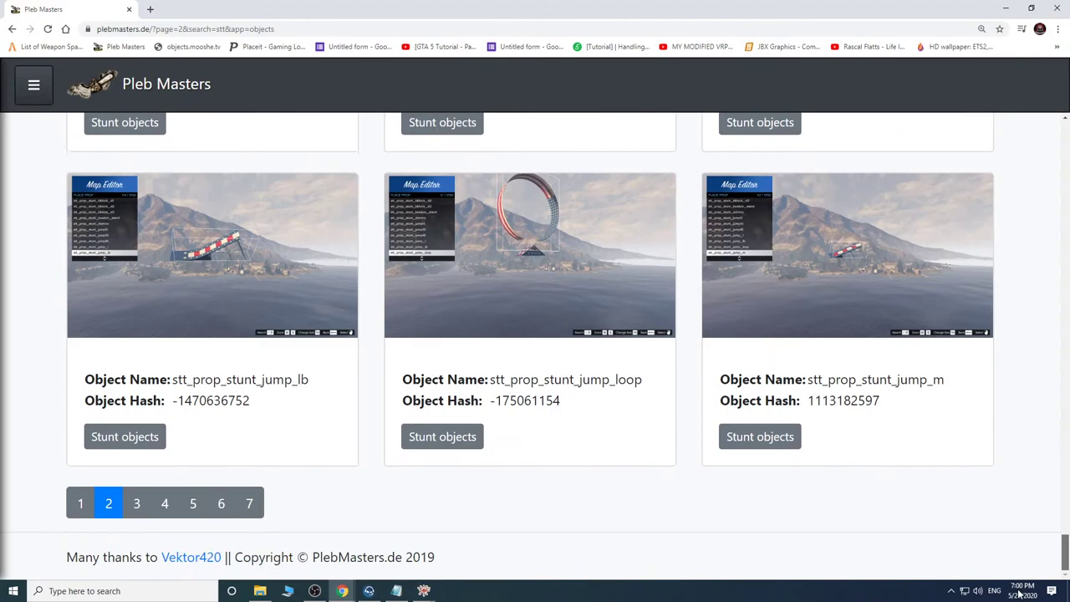
Open page 3 of the stt results and look through the landing zone, ramp, target, stunt track and tube props.
{"action": "left_click", "coordinate": [137, 503]}
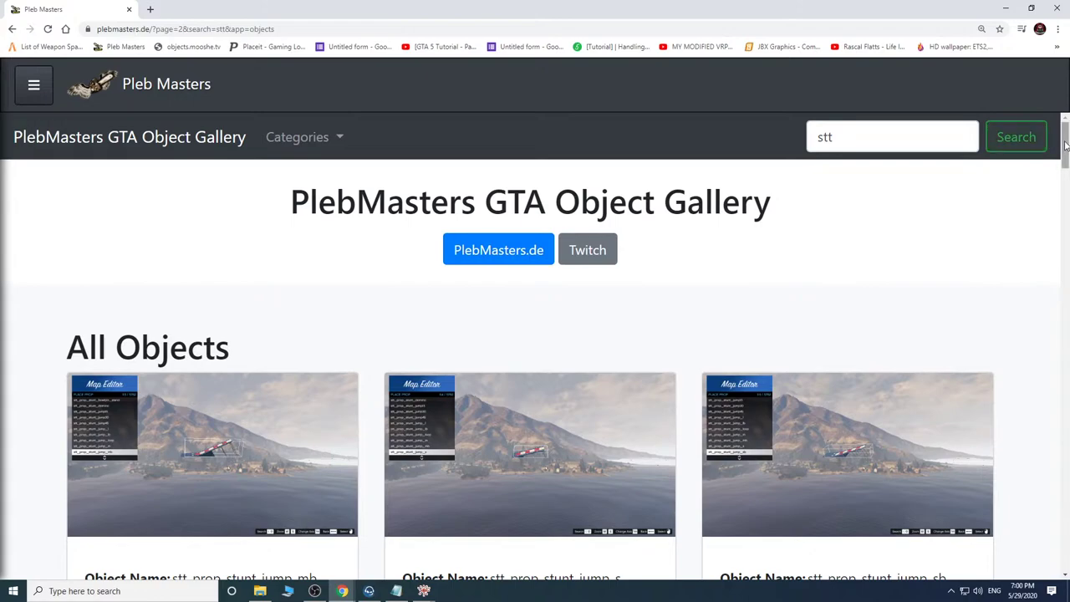
{"action": "left_click_drag", "start_coordinate": [1064, 145], "coordinate": [1066, 186]}
{"action": "scroll", "coordinate": [341, 391], "scroll_direction": "down", "scroll_amount": 6}
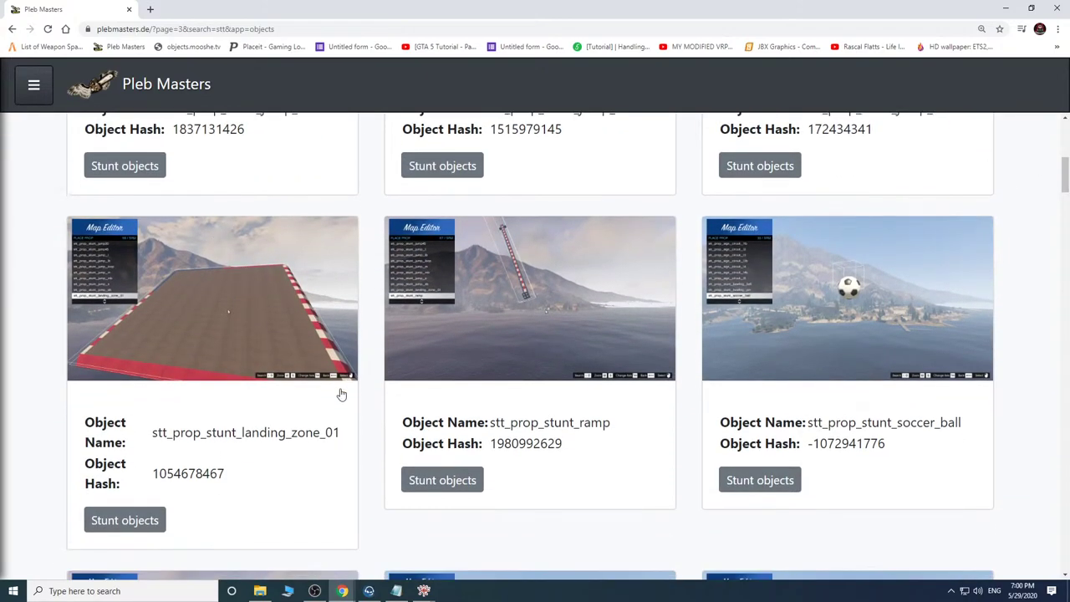
{"action": "scroll", "coordinate": [336, 400], "scroll_direction": "down", "scroll_amount": 2}
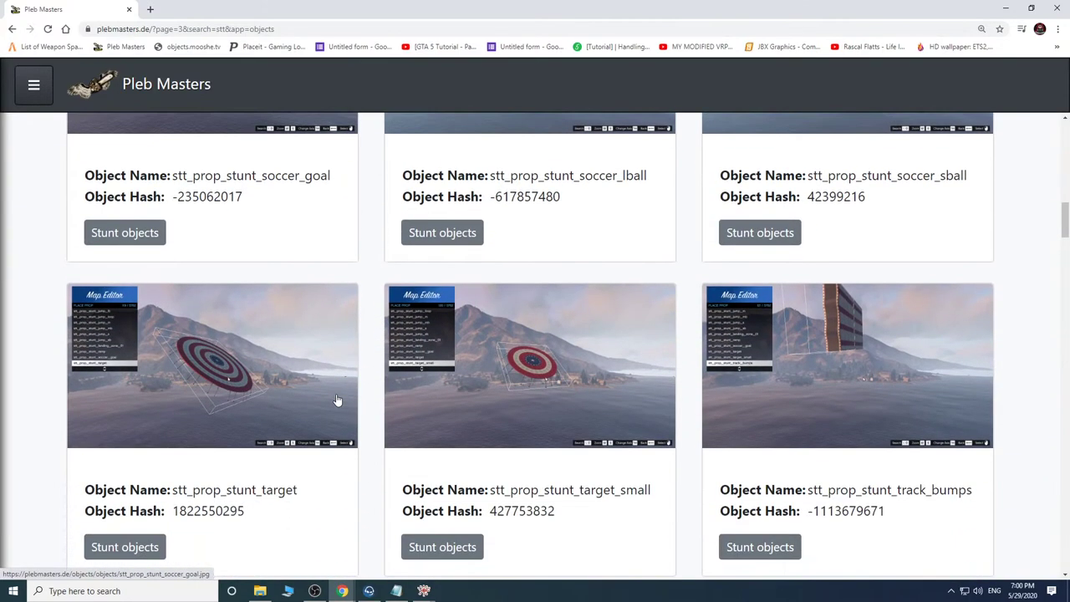
{"action": "scroll", "coordinate": [337, 400], "scroll_direction": "up", "scroll_amount": 6}
{"action": "scroll", "coordinate": [314, 384], "scroll_direction": "up", "scroll_amount": 2}
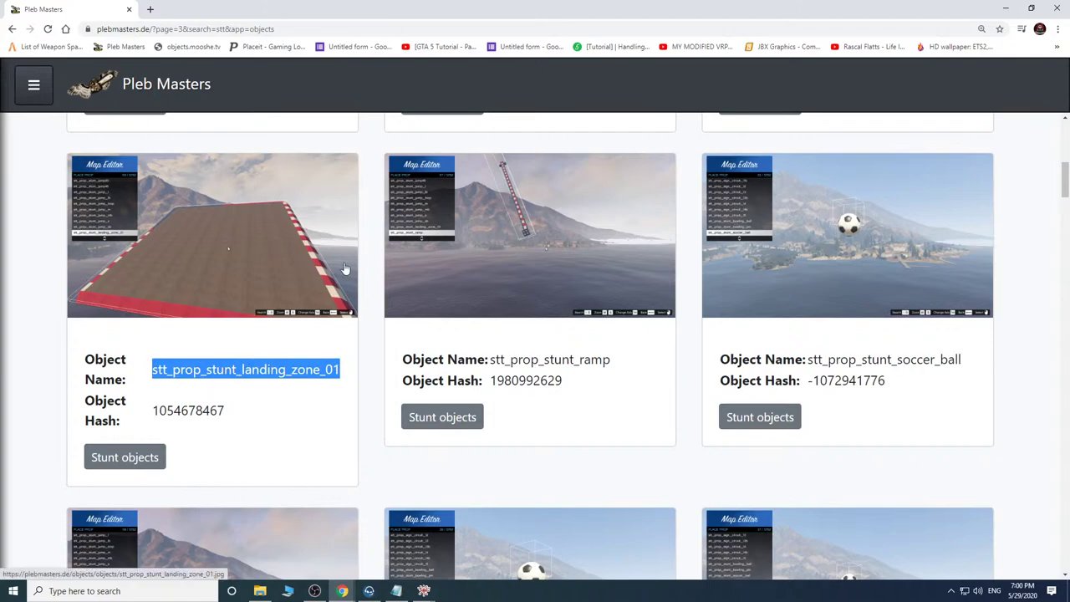
{"action": "scroll", "coordinate": [297, 478], "scroll_direction": "down", "scroll_amount": 8}
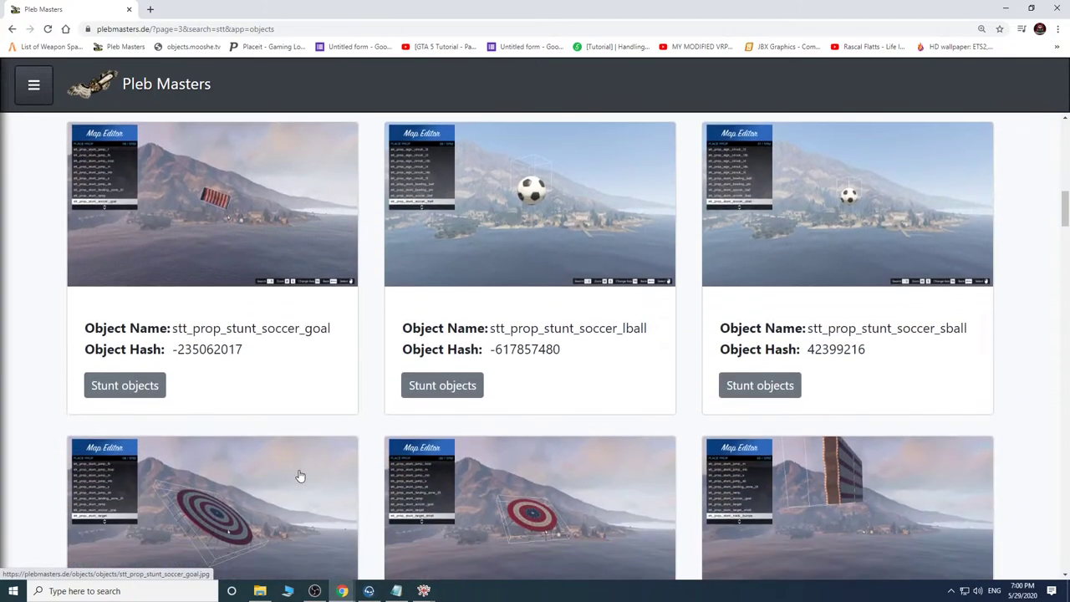
{"action": "scroll", "coordinate": [300, 473], "scroll_direction": "down", "scroll_amount": 7}
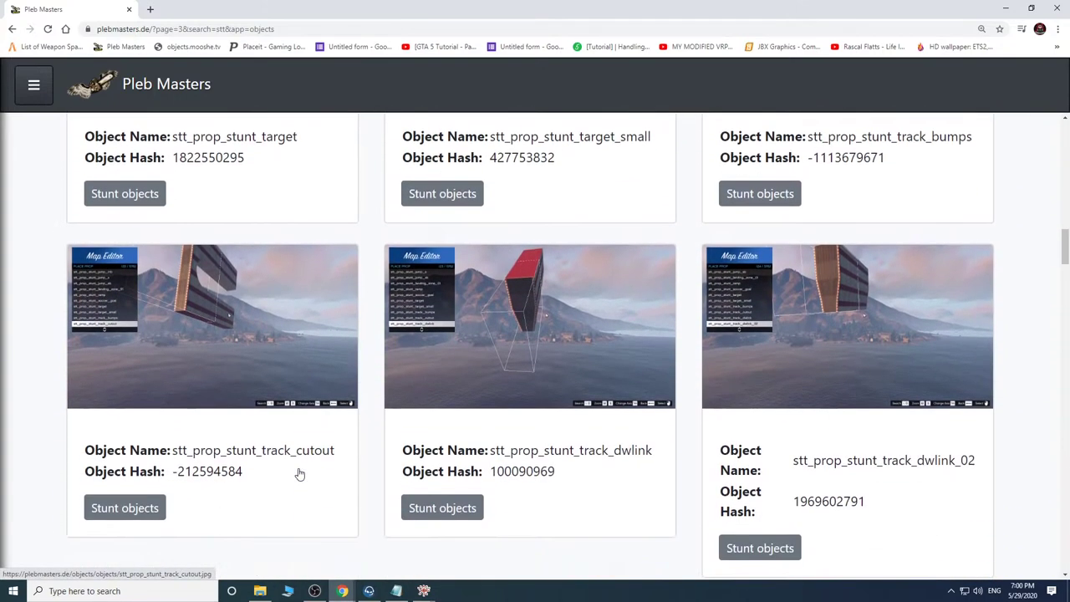
{"action": "scroll", "coordinate": [299, 473], "scroll_direction": "down", "scroll_amount": 10}
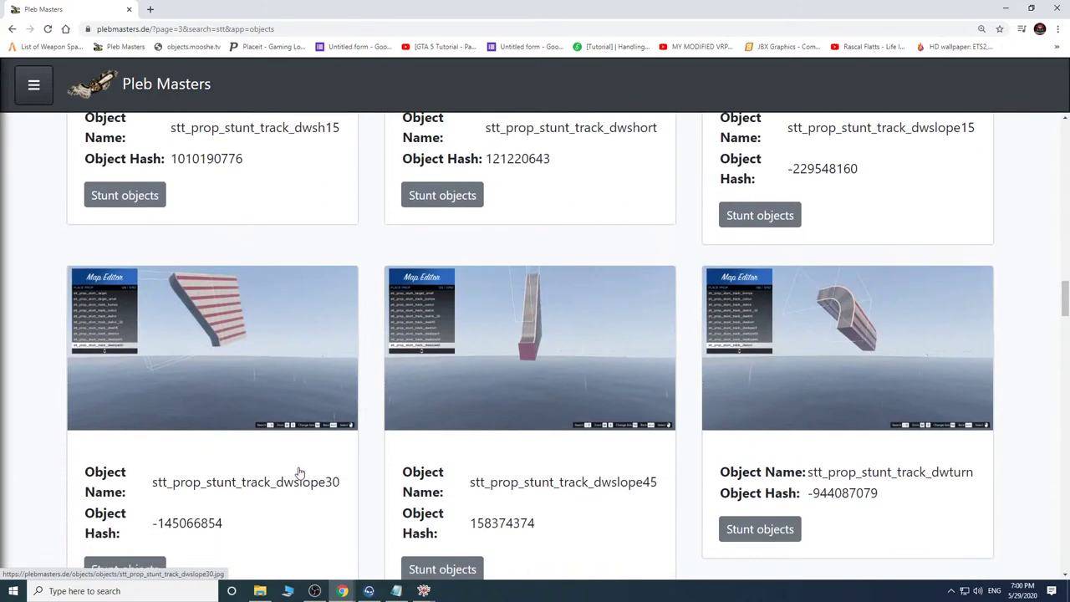
{"action": "scroll", "coordinate": [299, 470], "scroll_direction": "down", "scroll_amount": 12}
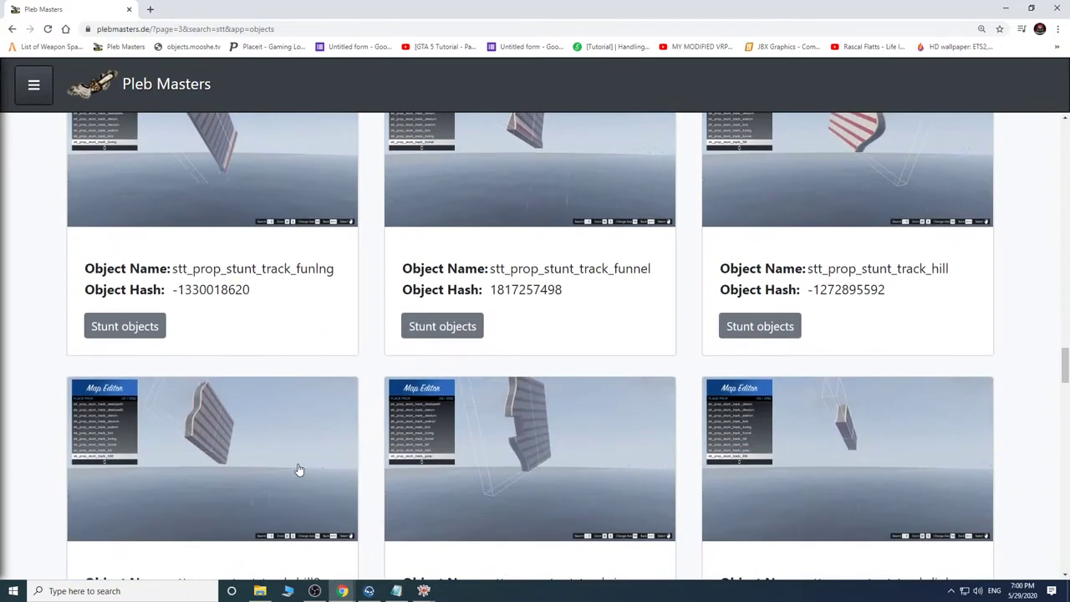
{"action": "scroll", "coordinate": [920, 409], "scroll_direction": "down", "scroll_amount": 2}
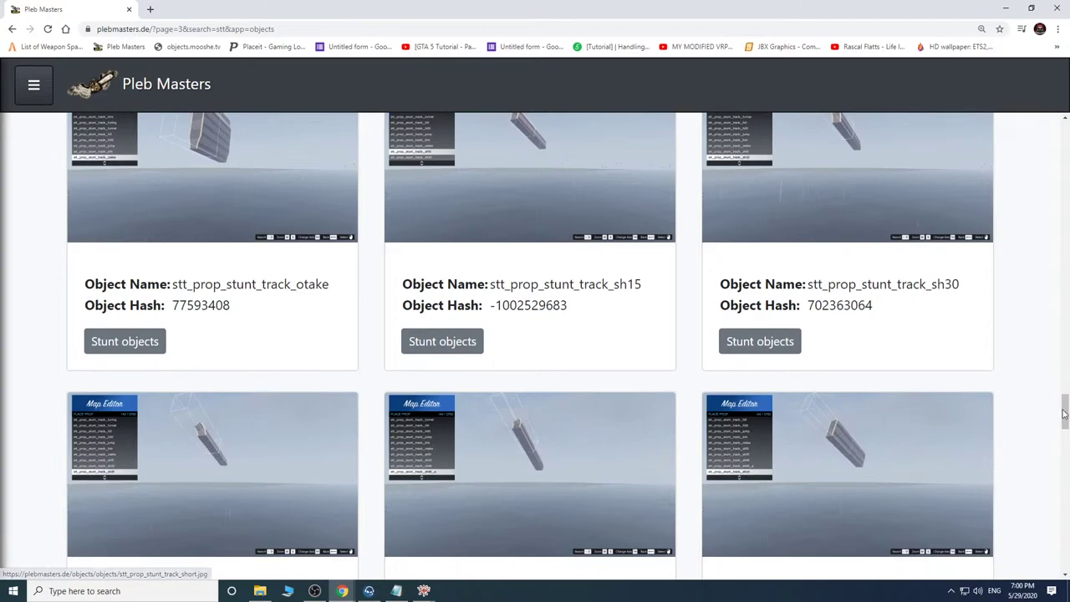
{"action": "left_click_drag", "start_coordinate": [1063, 413], "coordinate": [1038, 558]}
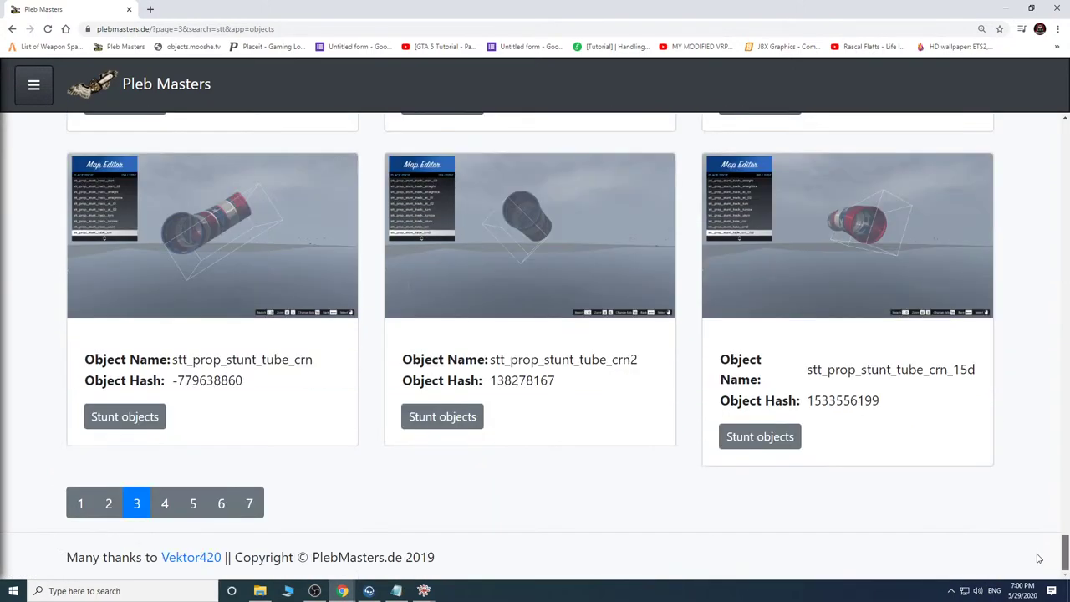
Open page 4 of the stt results and look through the stunt tube props.
{"action": "left_click", "coordinate": [164, 505]}
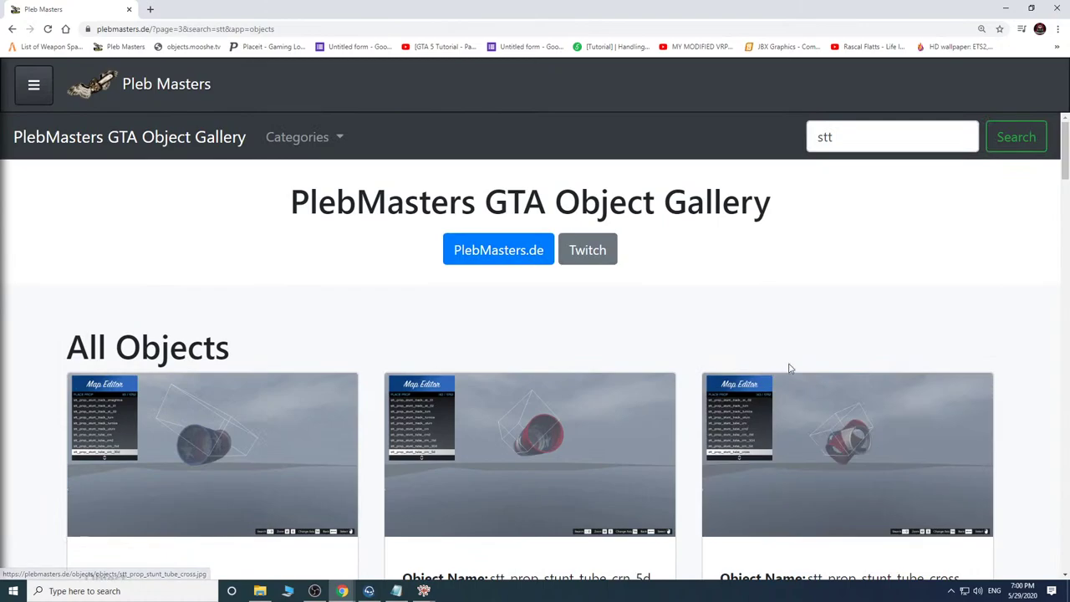
{"action": "left_click_drag", "start_coordinate": [1066, 143], "coordinate": [1065, 323]}
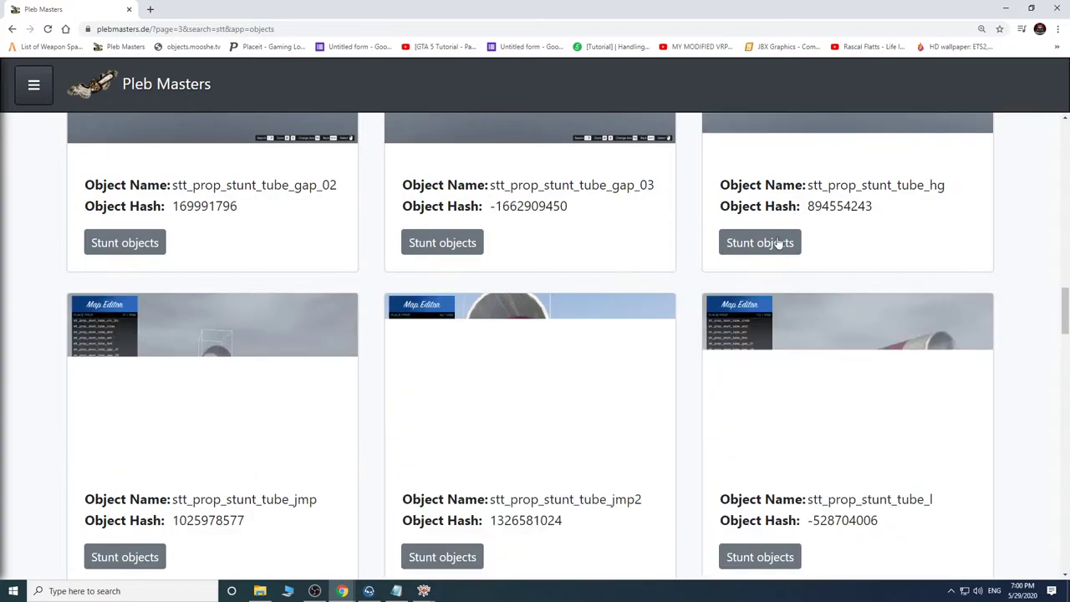
{"action": "scroll", "coordinate": [1002, 268], "scroll_direction": "down", "scroll_amount": 6}
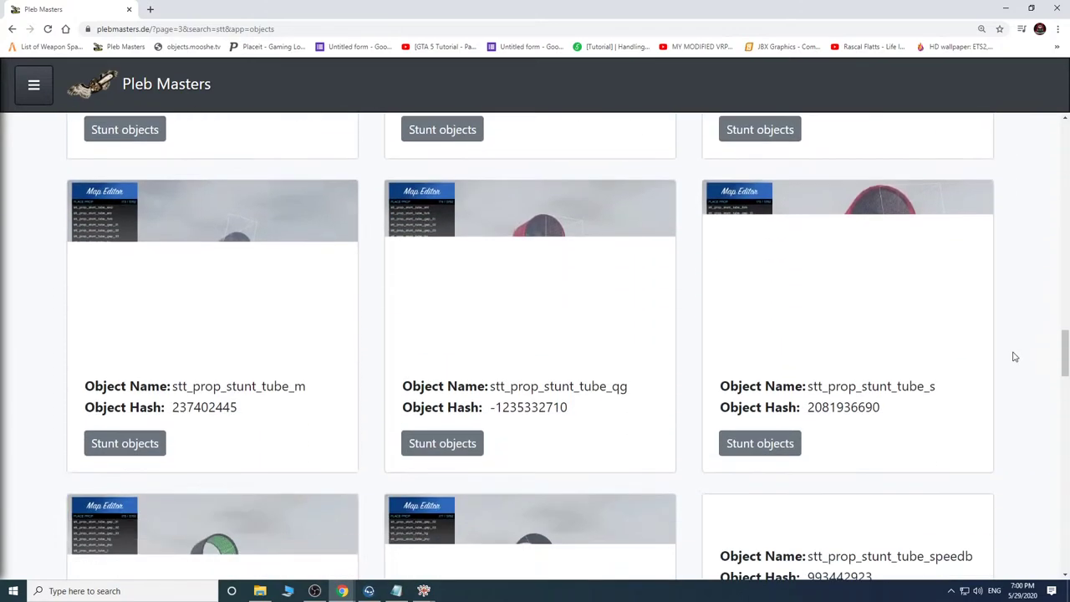
{"action": "scroll", "coordinate": [455, 336], "scroll_direction": "down", "scroll_amount": 2}
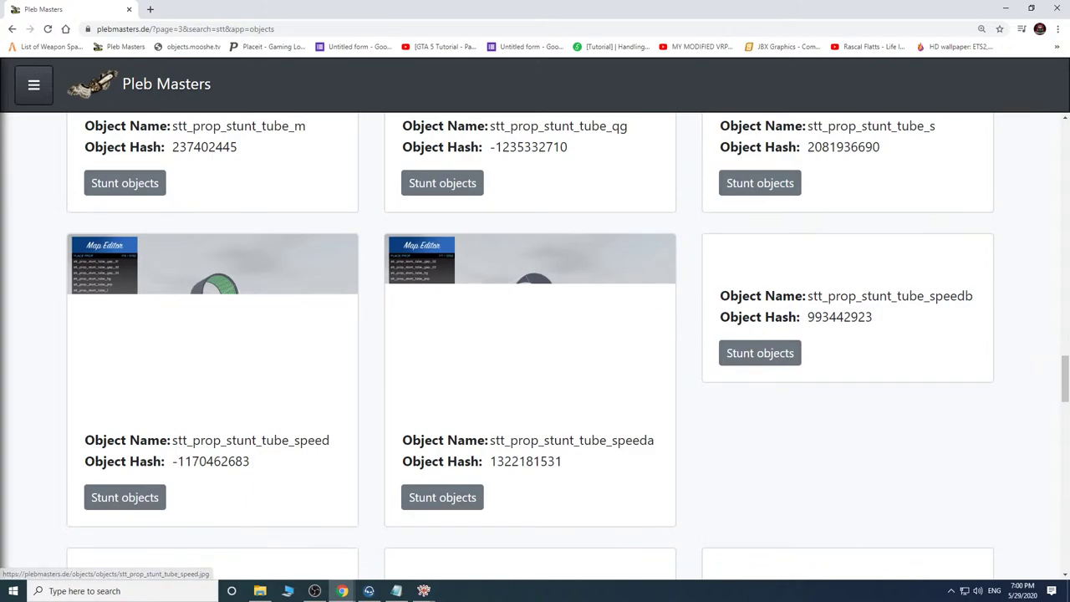
{"action": "left_click_drag", "start_coordinate": [0, 456], "coordinate": [0, 293]}
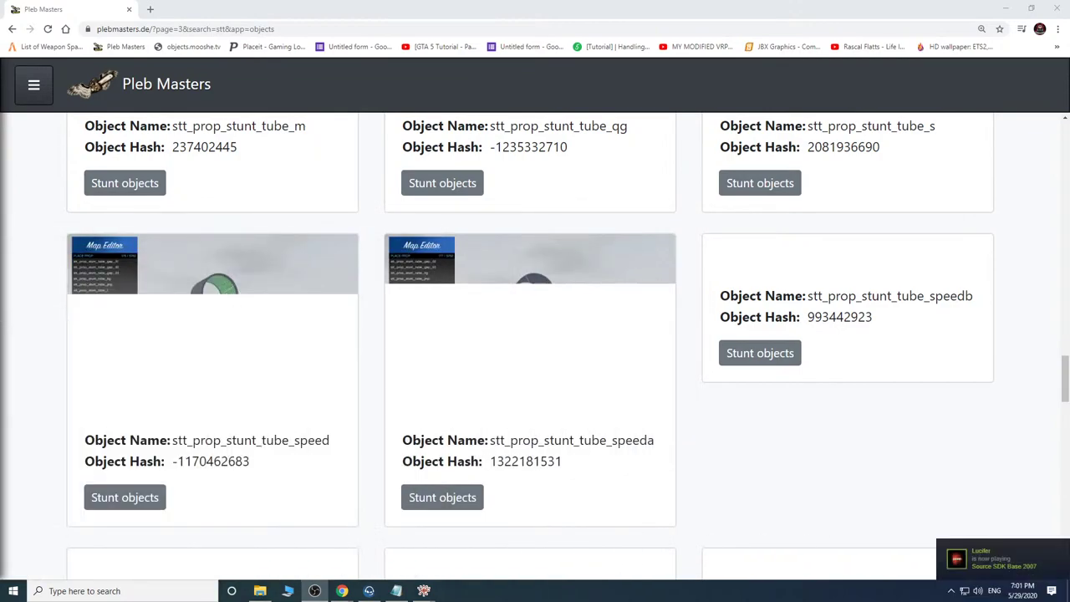
{"action": "left_click_drag", "start_coordinate": [1063, 376], "coordinate": [1049, 549]}
Switch to CodeWalker and move the project window clear of the start line props in the world view.
{"action": "left_click", "coordinate": [424, 591]}
{"action": "left_click", "coordinate": [480, 545]}
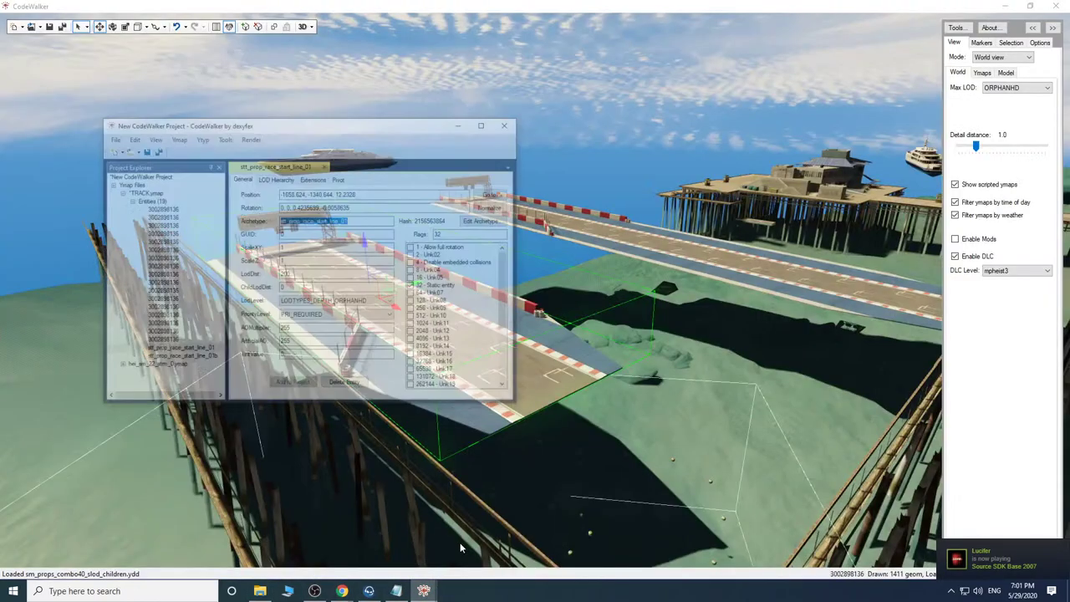
{"action": "left_click_drag", "start_coordinate": [425, 72], "coordinate": [240, 380]}
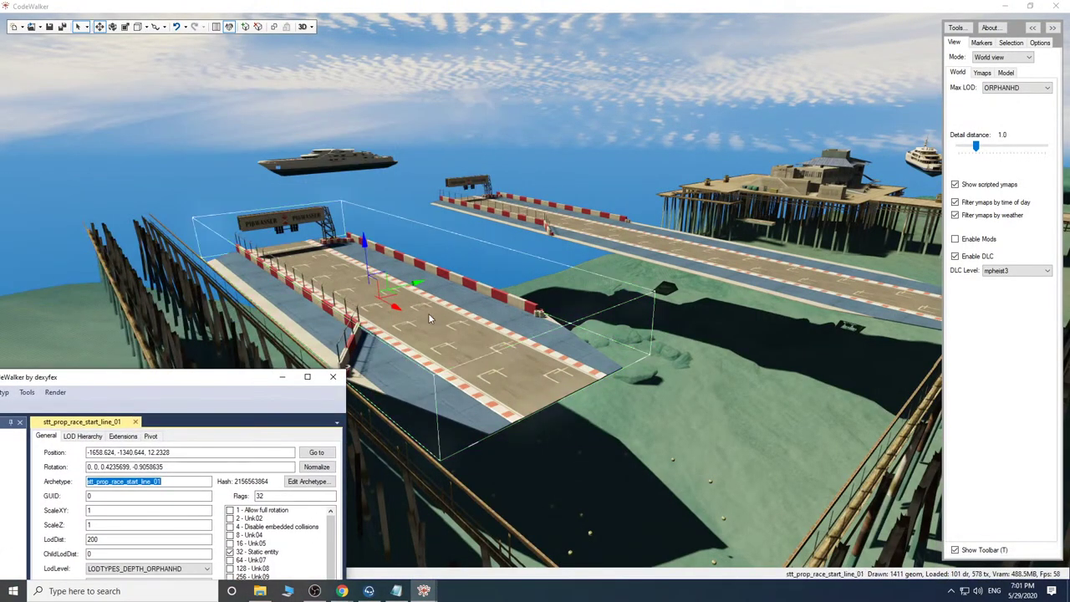
Minimize the project window and delete the nearer stt_prop_race_start_line_01 prop.
{"action": "key", "text": "w"}
{"action": "left_click_drag", "start_coordinate": [562, 407], "coordinate": [516, 394]}
{"action": "key", "text": "w"}
{"action": "left_click", "coordinate": [282, 377]}
{"action": "key", "text": "ctrl+z"}
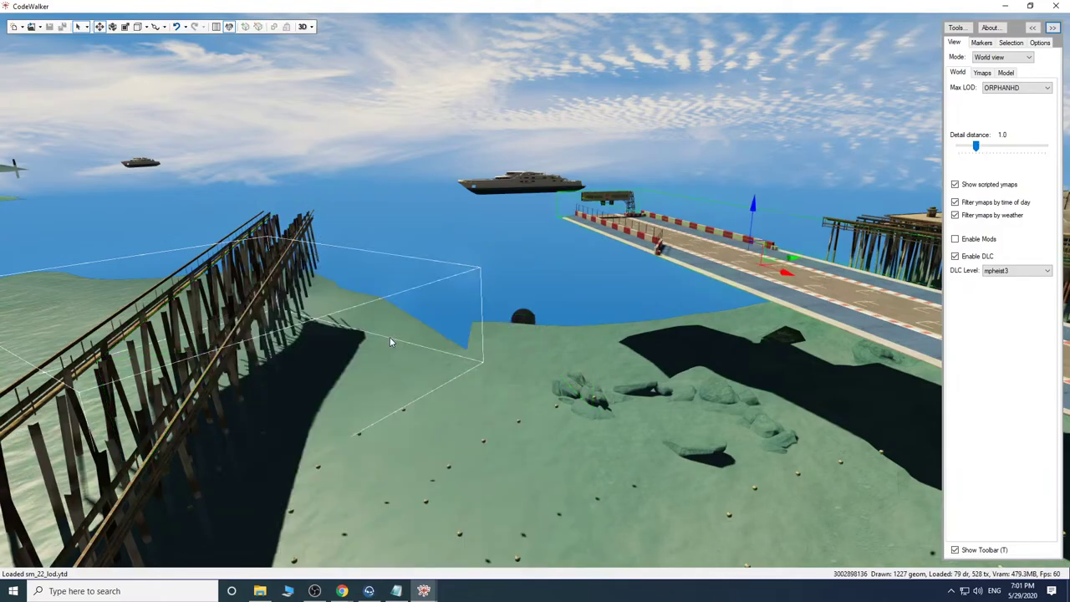
{"action": "key", "text": "Delete"}
Move the stt_prop_race_start_line_01b prop sideways until it sits over the wooden pier.
{"action": "key", "text": "w"}
{"action": "left_click_drag", "start_coordinate": [672, 411], "coordinate": [612, 419]}
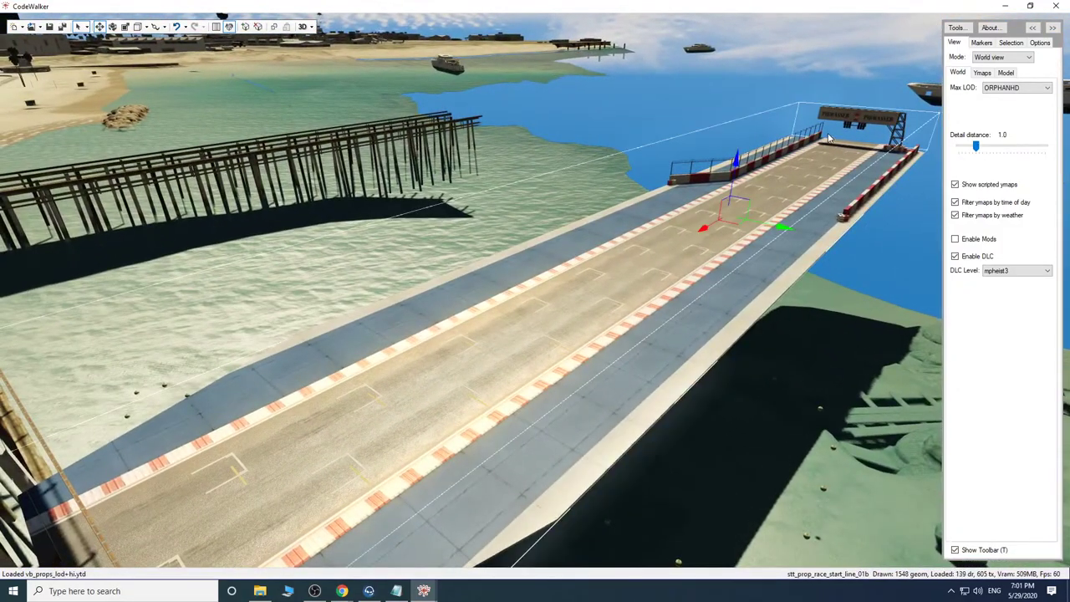
{"action": "left_click_drag", "start_coordinate": [740, 217], "coordinate": [459, 154]}
{"action": "left_click_drag", "start_coordinate": [572, 324], "coordinate": [487, 270]}
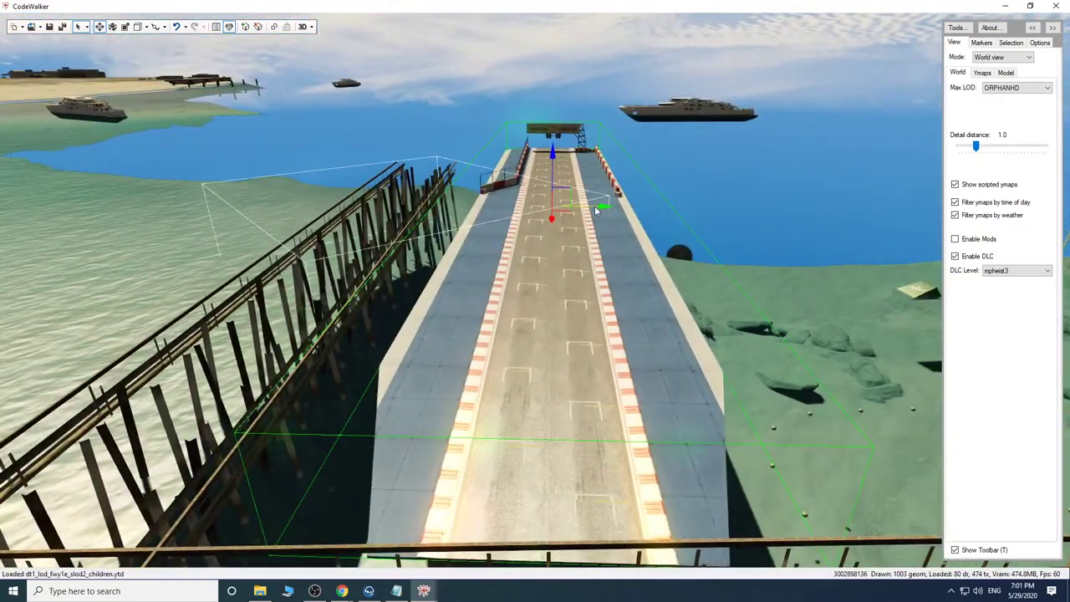
{"action": "left_click_drag", "start_coordinate": [594, 206], "coordinate": [530, 208]}
{"action": "left_click_drag", "start_coordinate": [535, 316], "coordinate": [527, 167]}
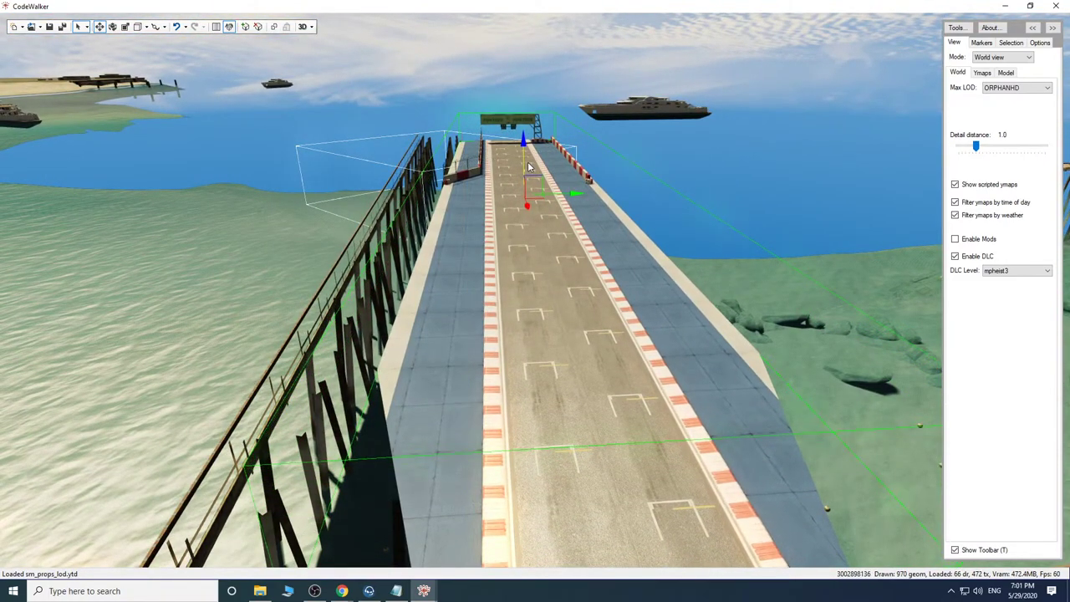
Rotate the start line prop slightly about its vertical axis to align its roadway with the pier.
{"action": "left_click", "coordinate": [114, 30]}
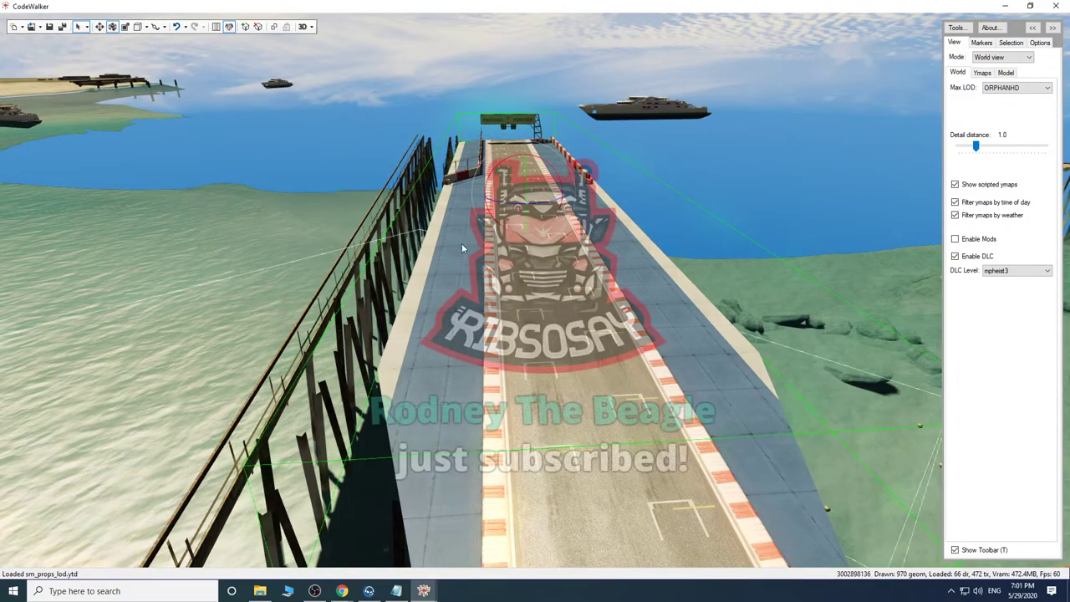
{"action": "left_click_drag", "start_coordinate": [508, 220], "coordinate": [519, 220]}
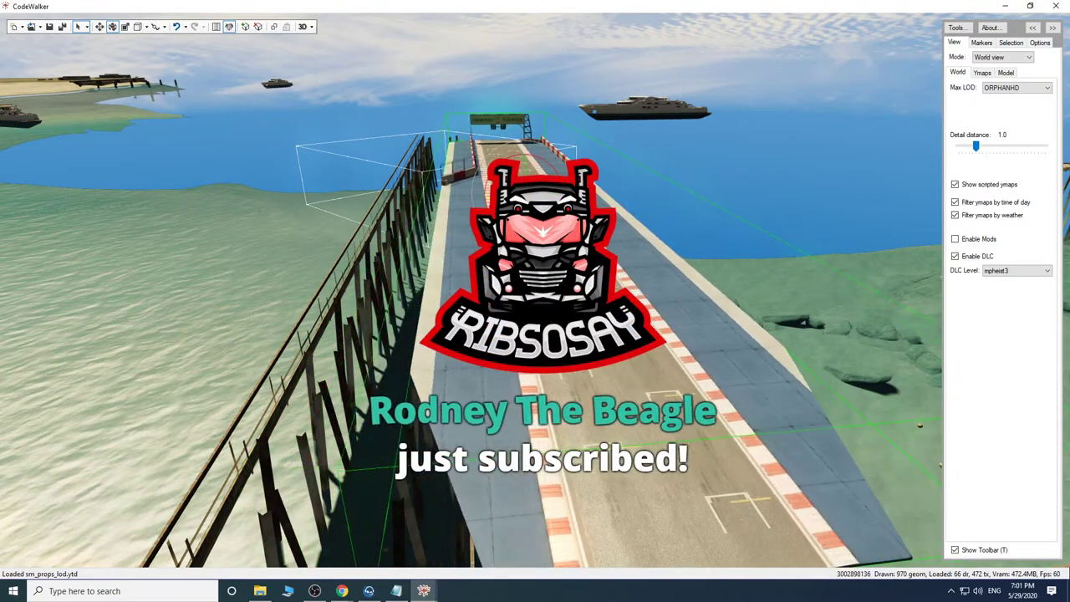
{"action": "key", "text": "s"}
{"action": "left_click_drag", "start_coordinate": [535, 276], "coordinate": [542, 266]}
{"action": "key", "text": "a"}
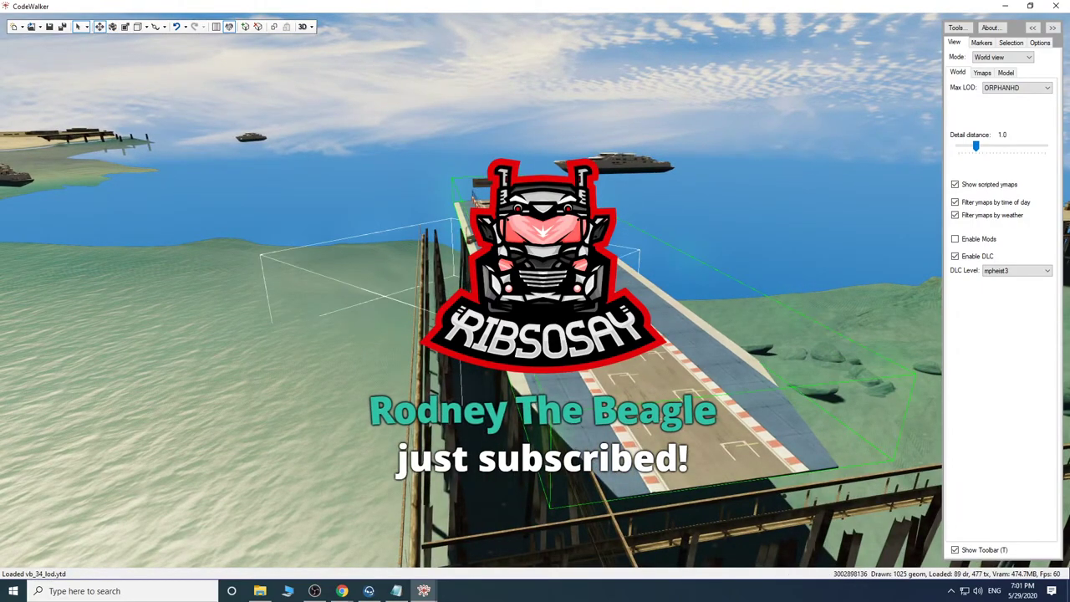
{"action": "left_click_drag", "start_coordinate": [624, 363], "coordinate": [620, 331]}
{"action": "key", "text": "w"}
{"action": "mouse_move", "coordinate": [583, 286]}
{"action": "left_mouse_down"}
{"action": "mouse_move", "coordinate": [594, 287]}
{"action": "mouse_move", "coordinate": [580, 281]}
{"action": "left_mouse_up"}
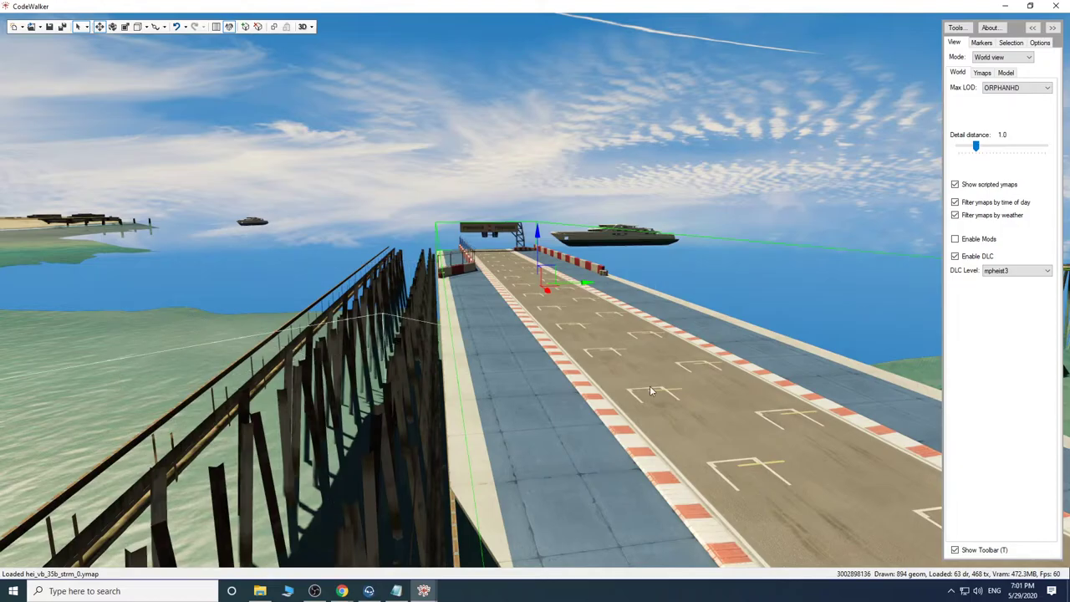
Duplicate the start line prop and slide the copy along the pier to continue the roadway beyond the first gantry.
{"action": "key", "text": "d"}
{"action": "left_click_drag", "start_coordinate": [650, 387], "coordinate": [509, 423]}
{"action": "key", "text": "w"}
{"action": "key", "text": "s"}
{"action": "left_click_drag", "start_coordinate": [304, 360], "coordinate": [274, 376]}
{"action": "left_click_drag", "start_coordinate": [142, 354], "coordinate": [768, 247], "text": "shift"}
{"action": "left_click_drag", "start_coordinate": [609, 362], "coordinate": [653, 339]}
{"action": "left_click_drag", "start_coordinate": [392, 375], "coordinate": [364, 387]}
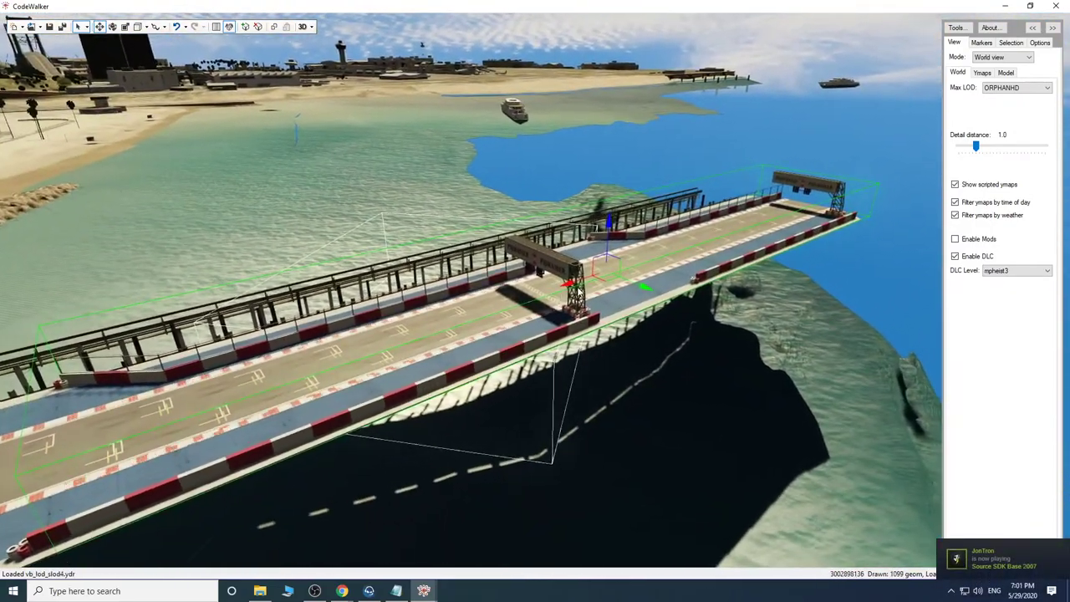
{"action": "left_click_drag", "start_coordinate": [585, 284], "coordinate": [775, 230]}
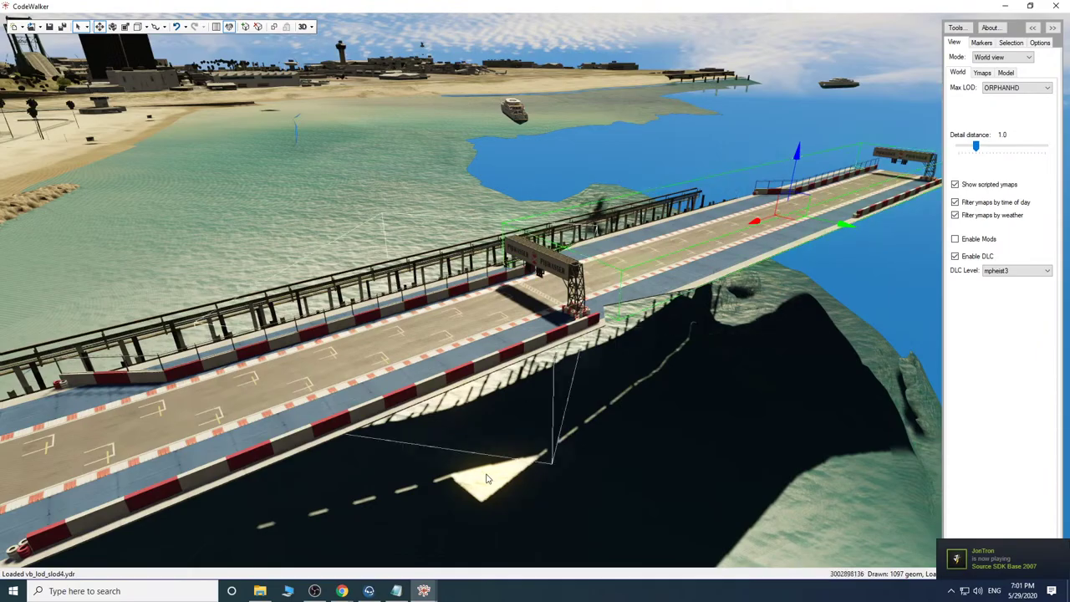
Bring up the project window over the world view, check the copied start line's archetype, and minimize the window.
{"action": "mouse_move", "coordinate": [426, 590]}
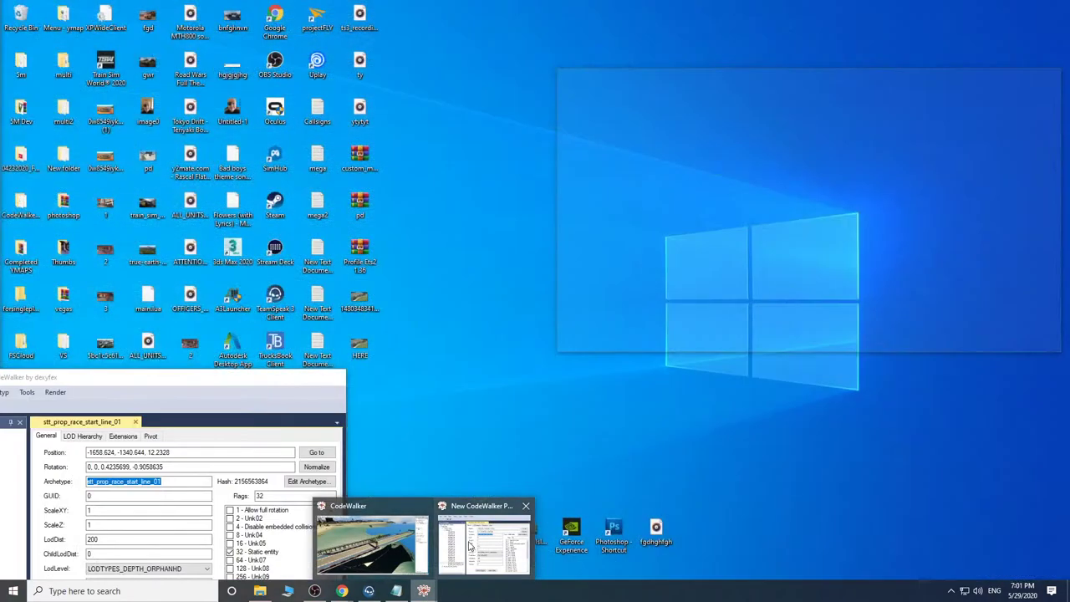
{"action": "left_click", "coordinate": [477, 547]}
{"action": "left_click_drag", "start_coordinate": [262, 378], "coordinate": [448, 257]}
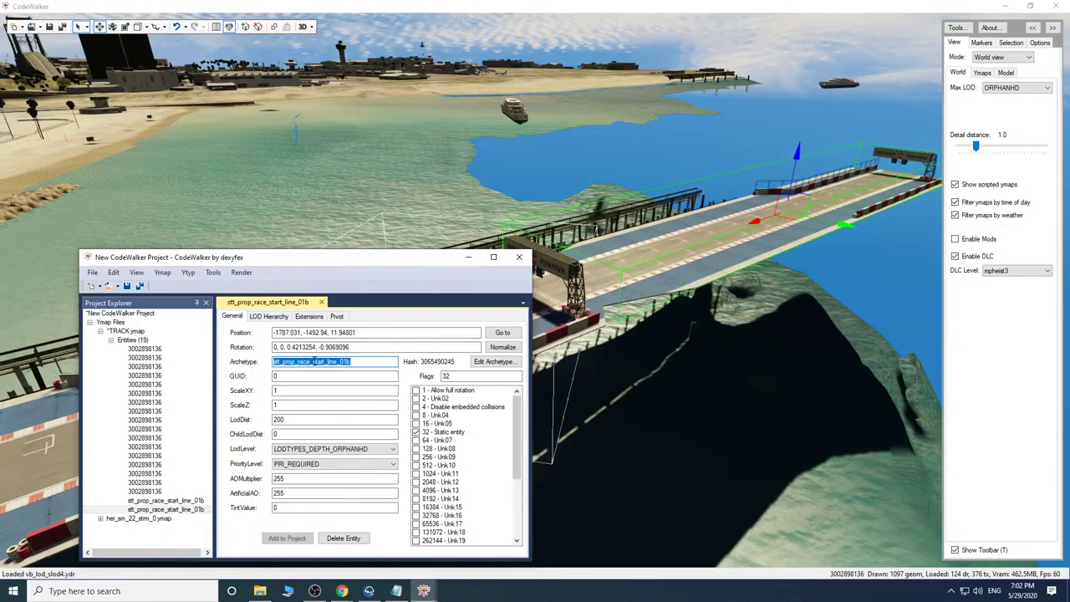
{"action": "left_click", "coordinate": [467, 261]}
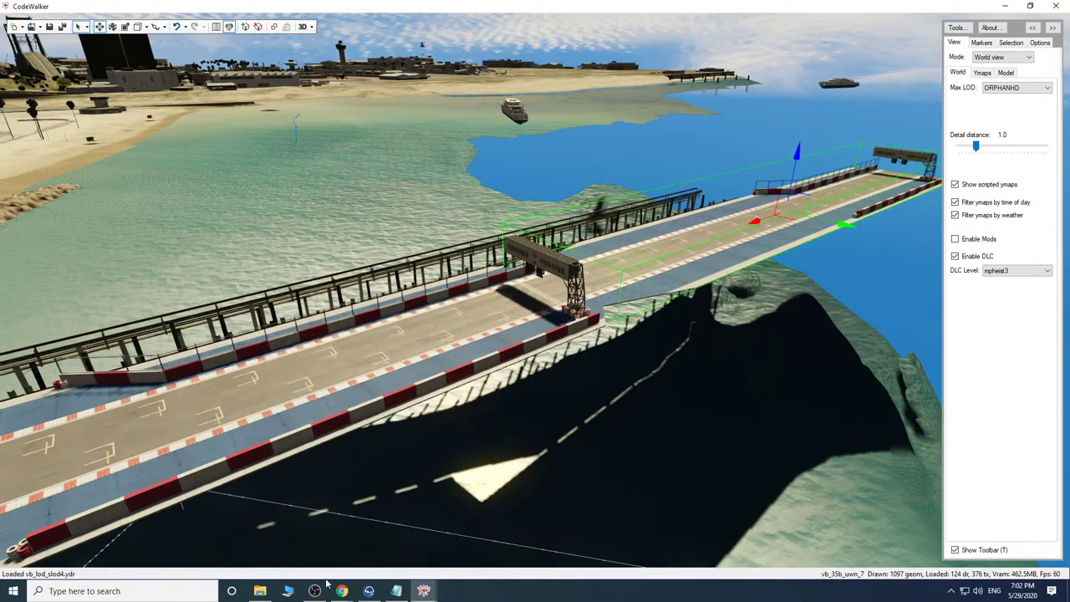
Switch to the Pleb Masters page in Chrome and look through the track chicane, block, bend and stunt tube props.
{"action": "left_click", "coordinate": [344, 591]}
{"action": "left_click", "coordinate": [408, 536]}
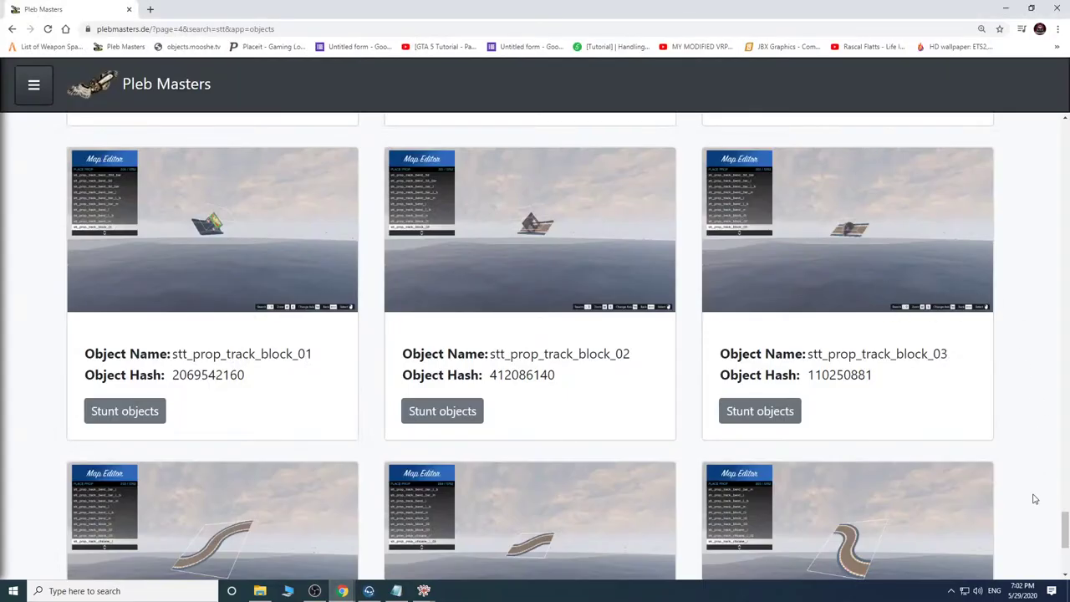
{"action": "left_click_drag", "start_coordinate": [1065, 520], "coordinate": [1067, 535]}
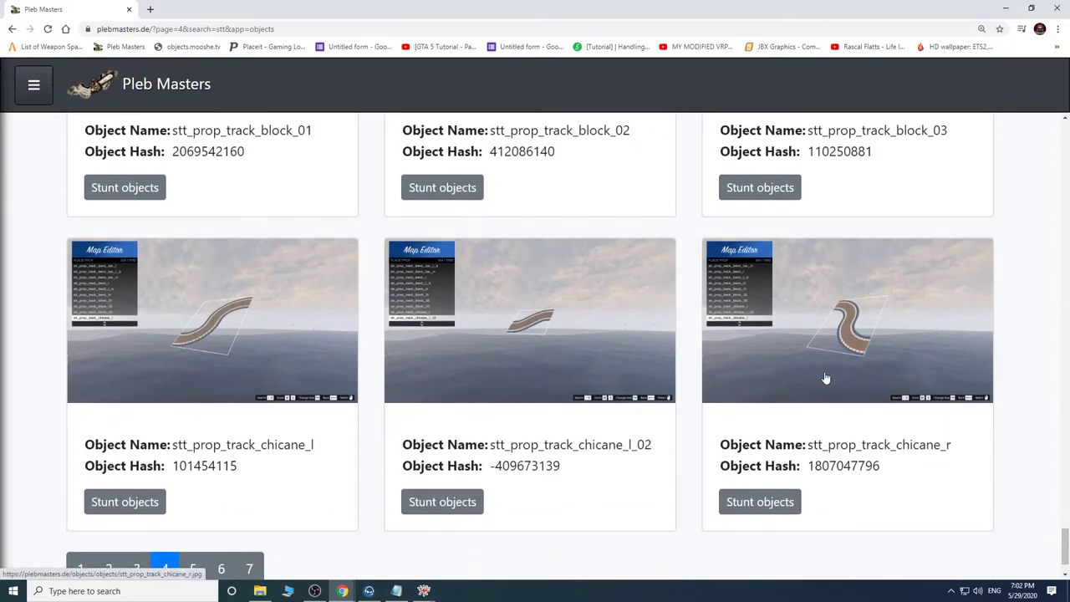
{"action": "scroll", "coordinate": [788, 372], "scroll_direction": "down", "scroll_amount": 1}
{"action": "scroll", "coordinate": [426, 405], "scroll_direction": "up", "scroll_amount": 4}
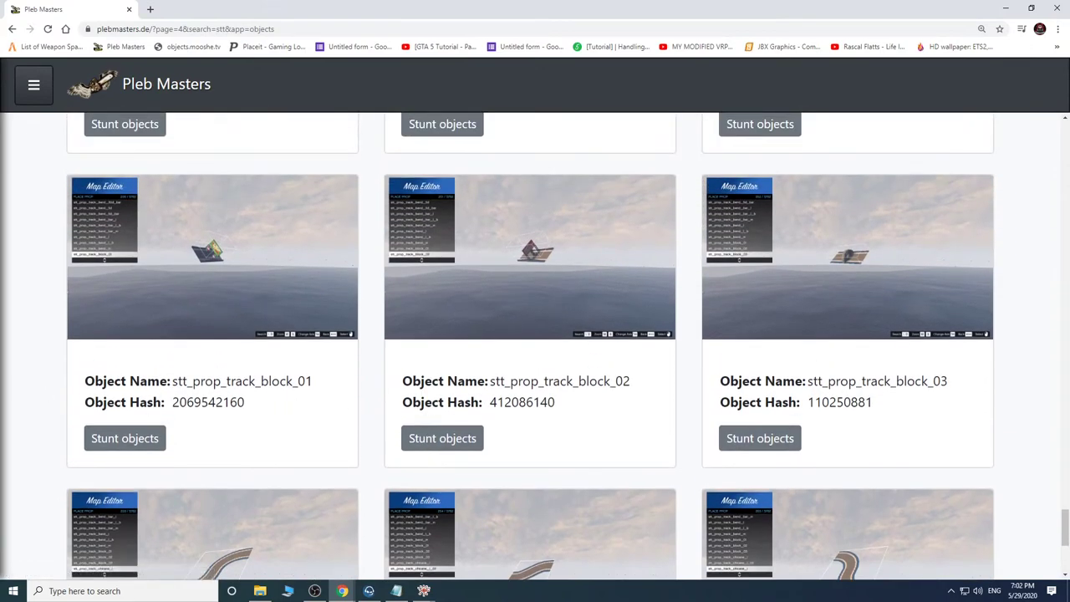
{"action": "scroll", "coordinate": [696, 412], "scroll_direction": "up", "scroll_amount": 4}
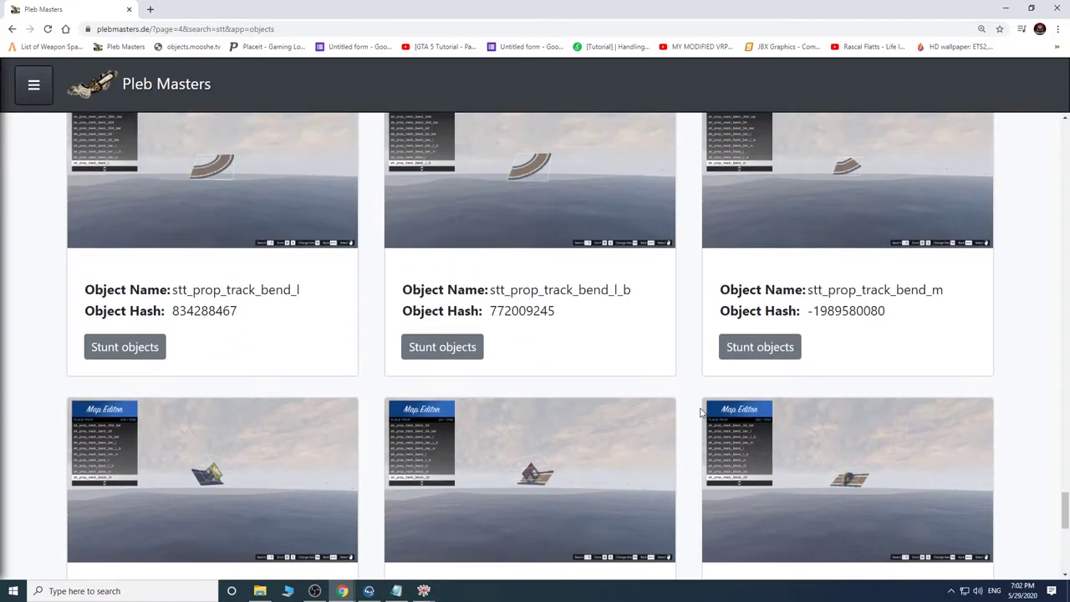
{"action": "scroll", "coordinate": [704, 411], "scroll_direction": "down", "scroll_amount": 2}
{"action": "scroll", "coordinate": [905, 514], "scroll_direction": "up", "scroll_amount": 5}
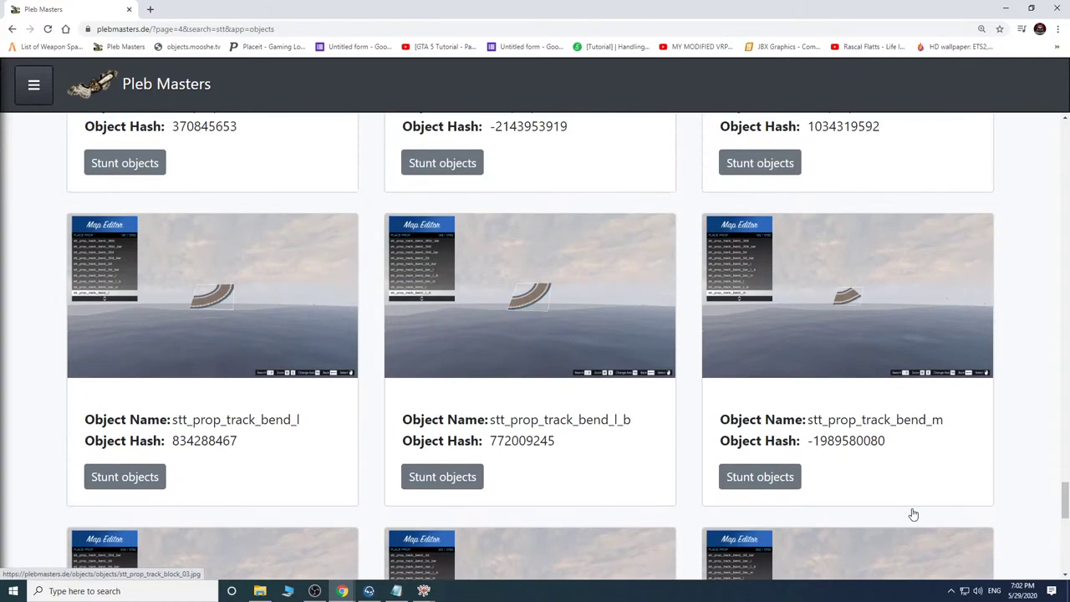
{"action": "scroll", "coordinate": [906, 518], "scroll_direction": "up", "scroll_amount": 6}
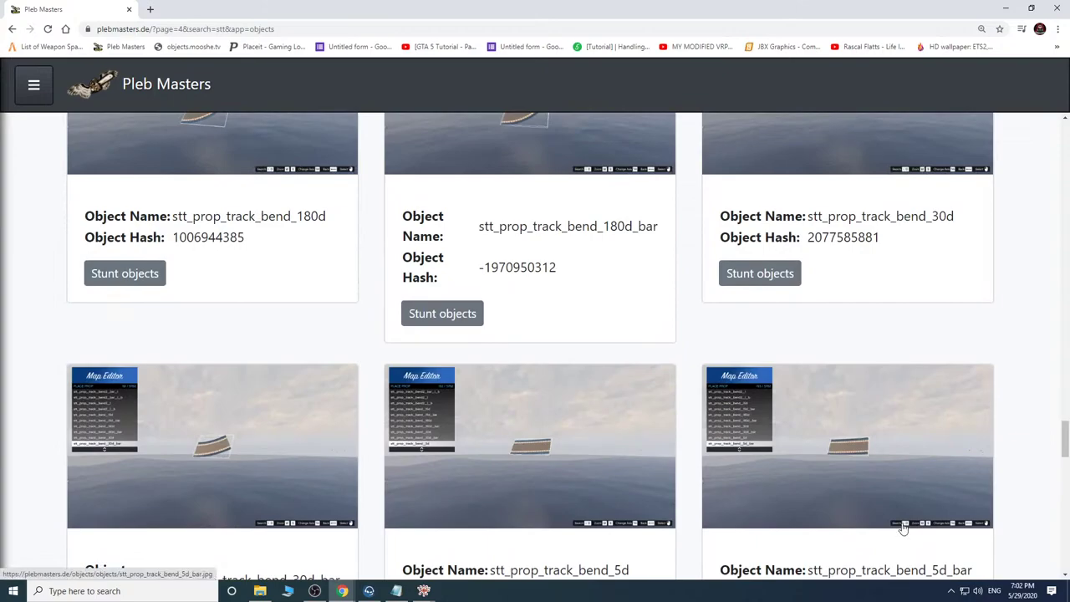
{"action": "scroll", "coordinate": [902, 528], "scroll_direction": "up", "scroll_amount": 10}
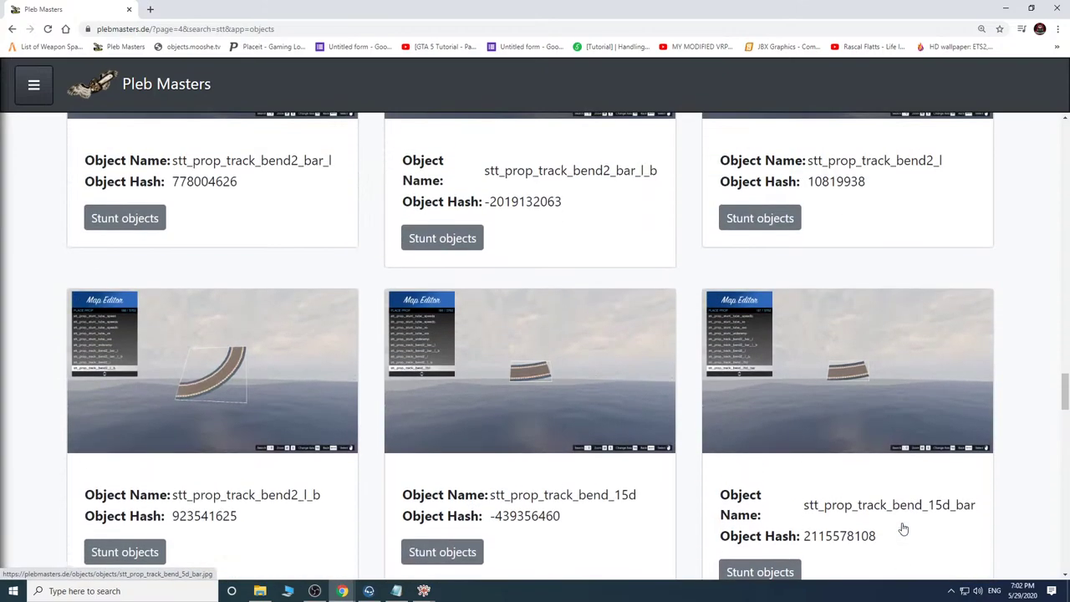
{"action": "scroll", "coordinate": [902, 528], "scroll_direction": "up", "scroll_amount": 9}
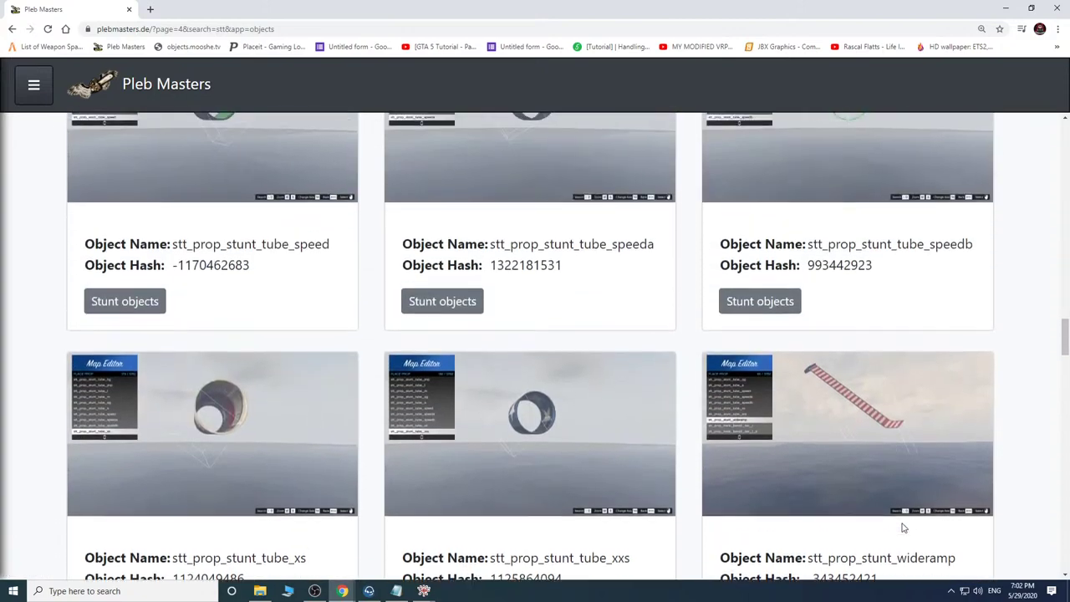
{"action": "scroll", "coordinate": [902, 528], "scroll_direction": "up", "scroll_amount": 9}
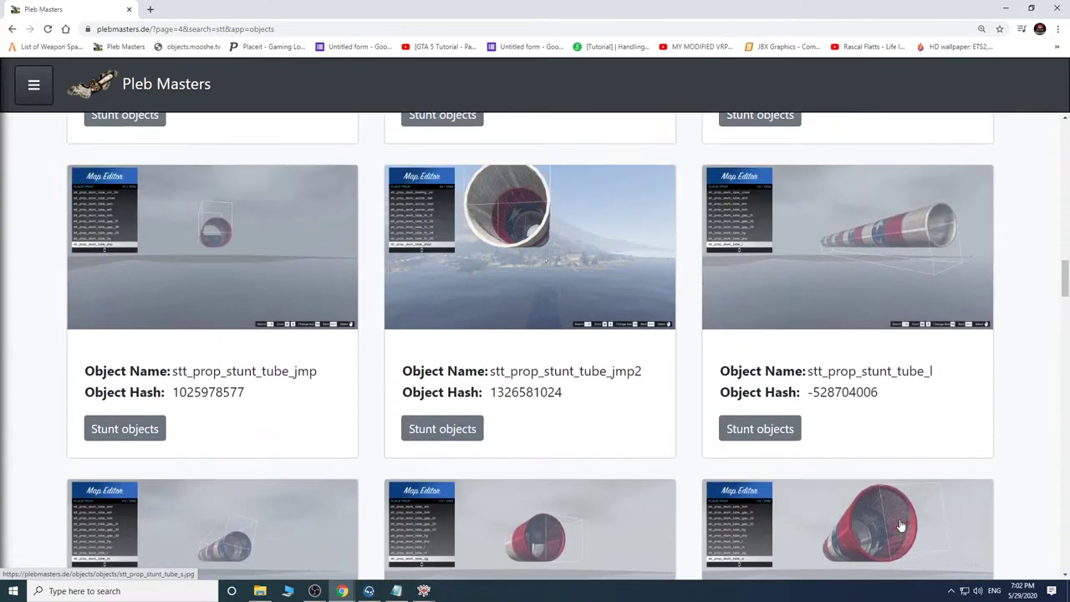
Find the curved track pieces with barriers and copy the object name stt_prop_track_bend2_bar_l_b.
{"action": "scroll", "coordinate": [901, 525], "scroll_direction": "down", "scroll_amount": 8}
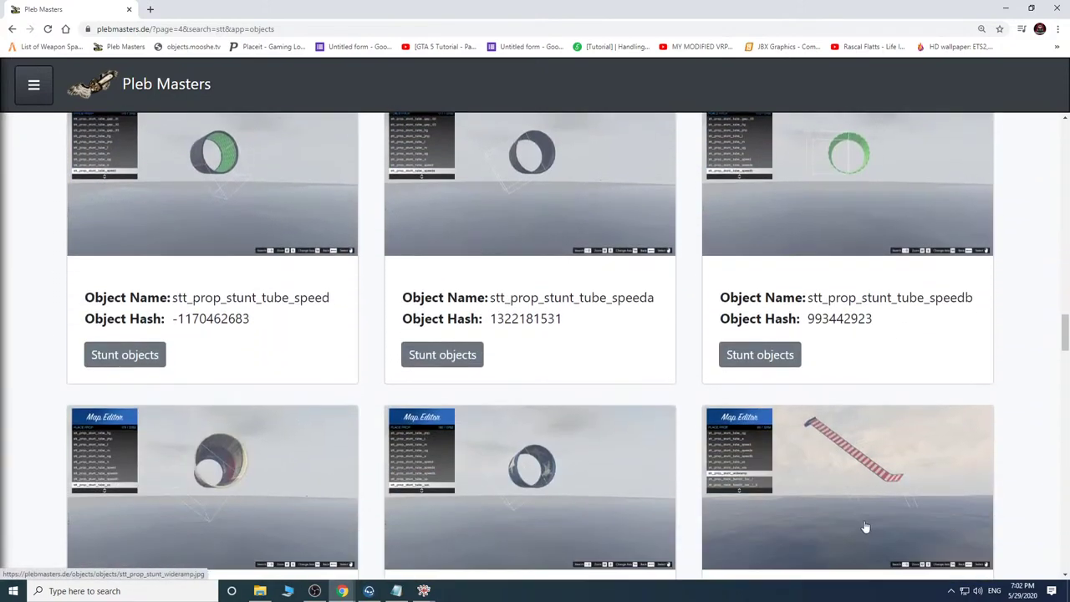
{"action": "scroll", "coordinate": [865, 526], "scroll_direction": "down", "scroll_amount": 5}
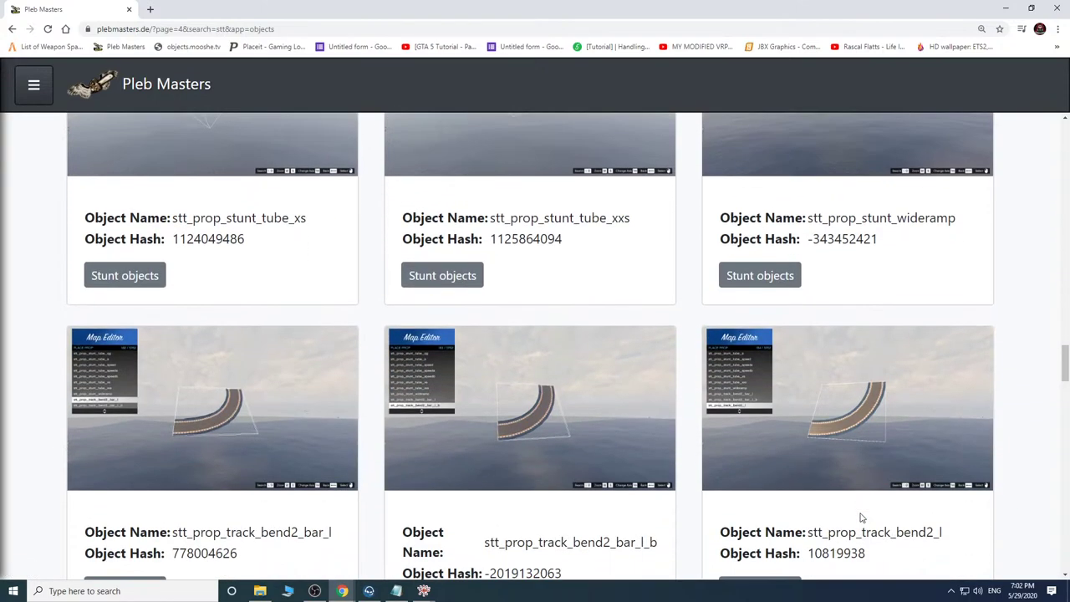
{"action": "scroll", "coordinate": [862, 518], "scroll_direction": "down", "scroll_amount": 1}
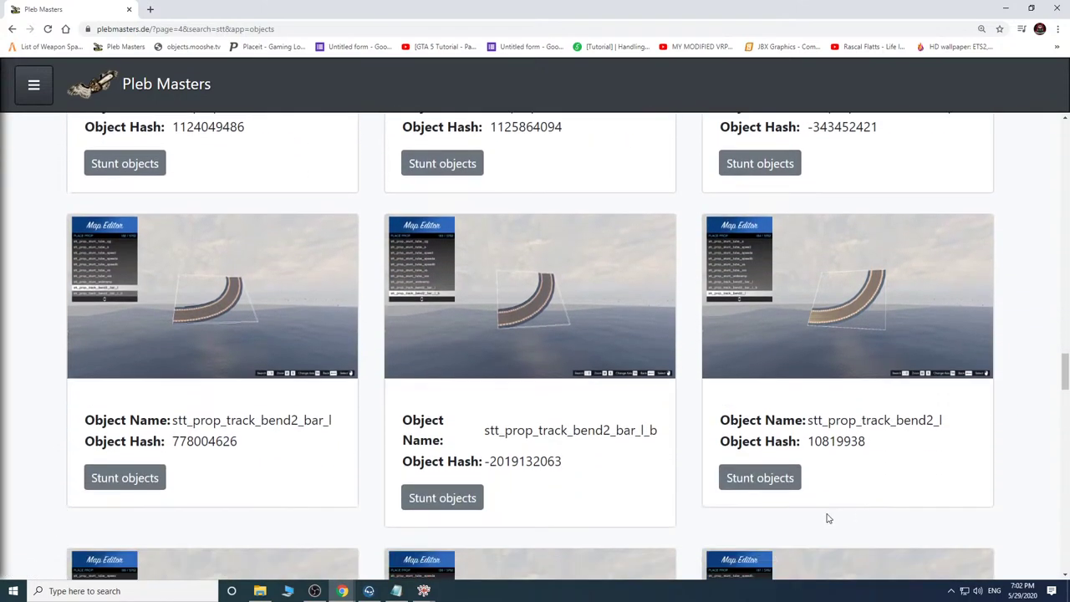
{"action": "double_click", "coordinate": [593, 432]}
{"action": "right_click", "coordinate": [595, 436]}
{"action": "left_click", "coordinate": [655, 444]}
Switch back to CodeWalker, minimize the project window and delete the start line copy farther along the pier.
{"action": "left_click", "coordinate": [425, 591]}
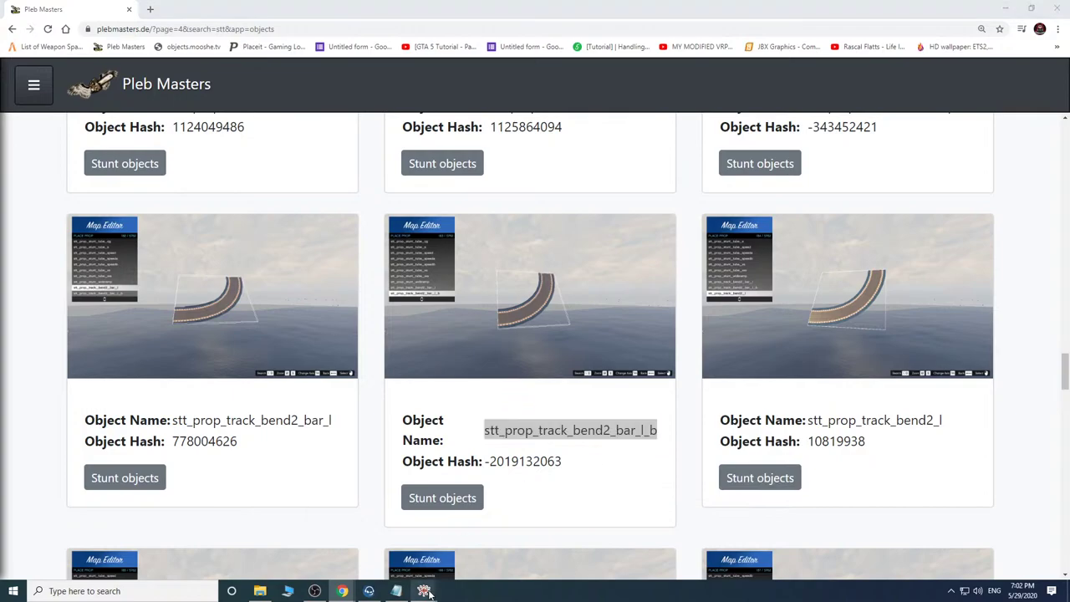
{"action": "left_click", "coordinate": [504, 525]}
{"action": "left_click", "coordinate": [468, 257]}
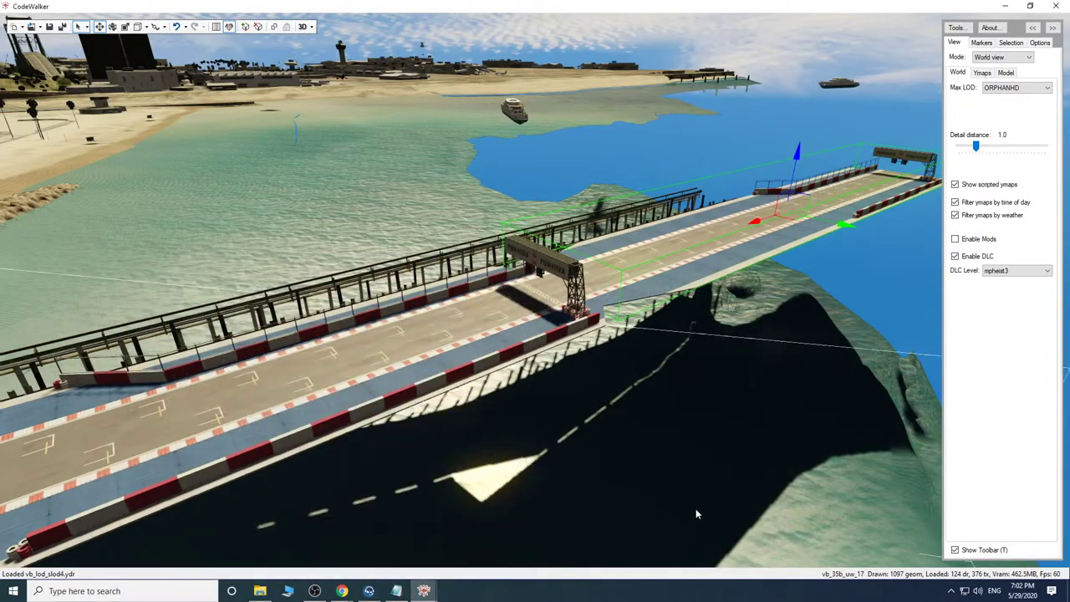
{"action": "left_click_drag", "start_coordinate": [695, 510], "coordinate": [791, 475]}
{"action": "key", "text": "s"}
{"action": "key", "text": "Delete"}
Select the remaining start line prop and duplicate it slightly above the original.
{"action": "key", "text": "e"}
{"action": "key", "text": "s"}
{"action": "key", "text": "w"}
{"action": "key", "text": "s"}
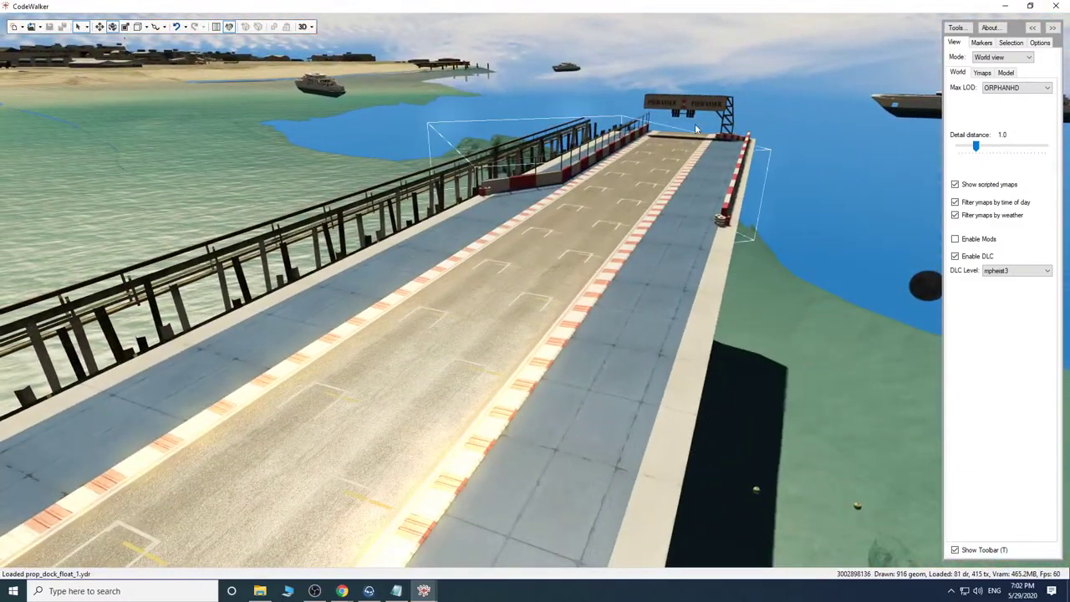
{"action": "right_click", "coordinate": [672, 97]}
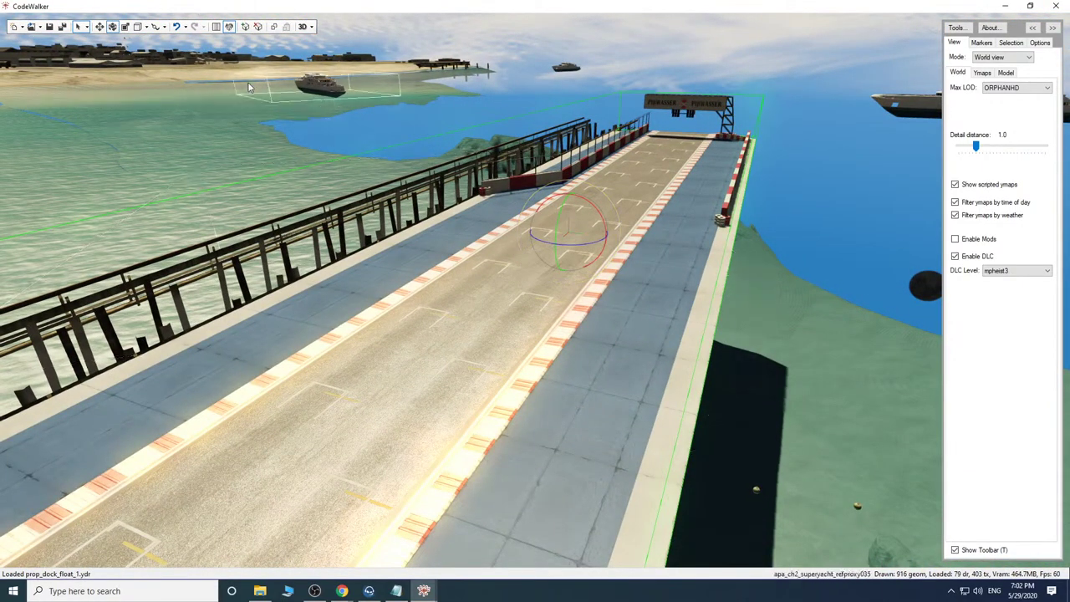
{"action": "left_click_drag", "start_coordinate": [570, 198], "coordinate": [565, 172]}
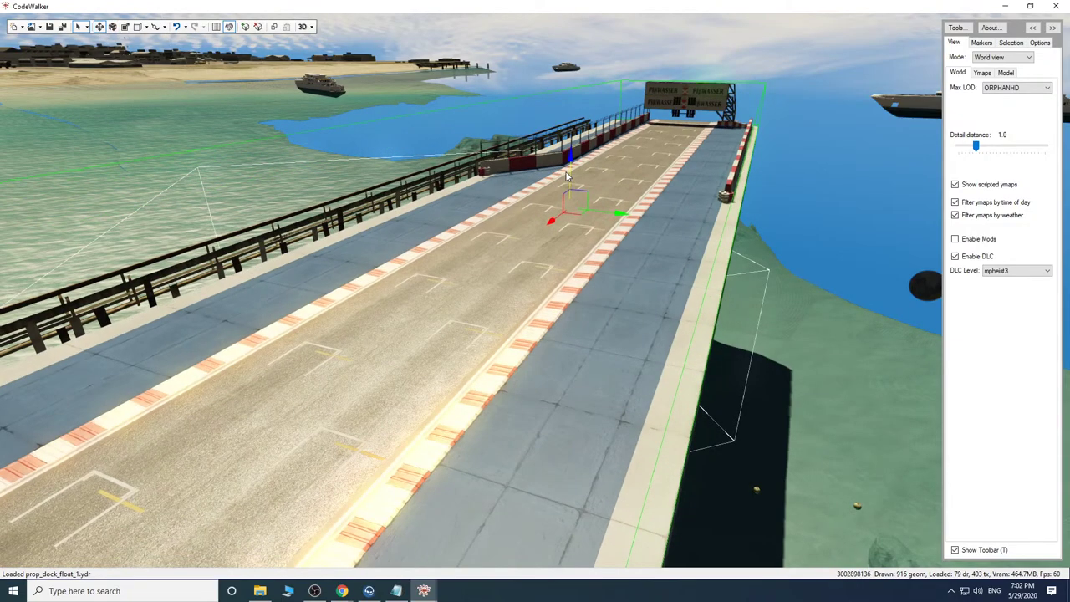
Set the raised duplicate's archetype to stt_prop_track_bend2_bar_l_b in the project window and minimize that window.
{"action": "left_click", "coordinate": [483, 544]}
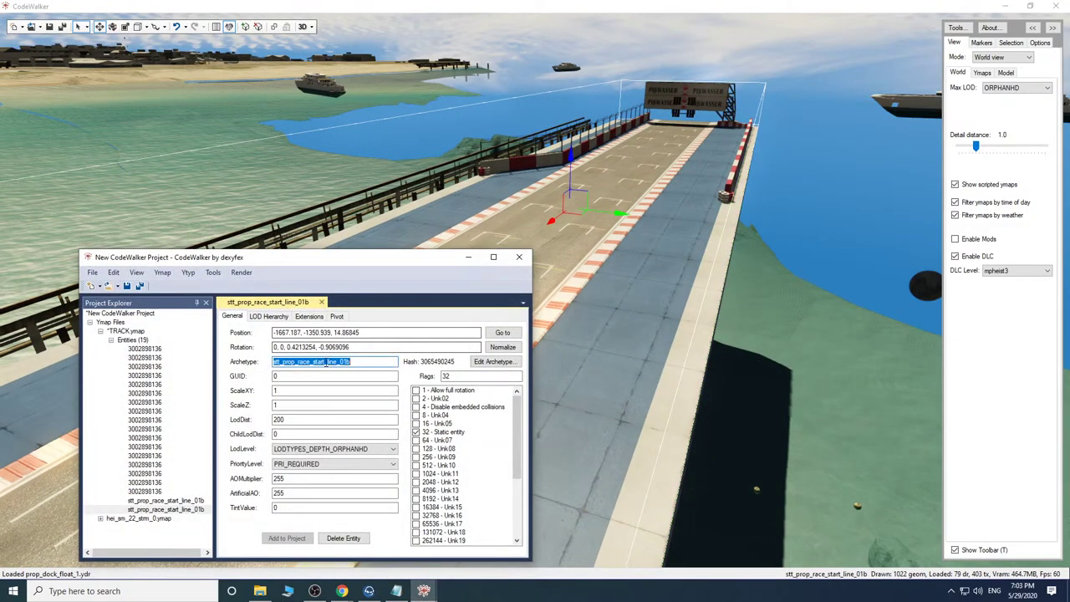
{"action": "right_click", "coordinate": [322, 362]}
{"action": "left_click", "coordinate": [339, 409]}
{"action": "left_click", "coordinate": [473, 257]}
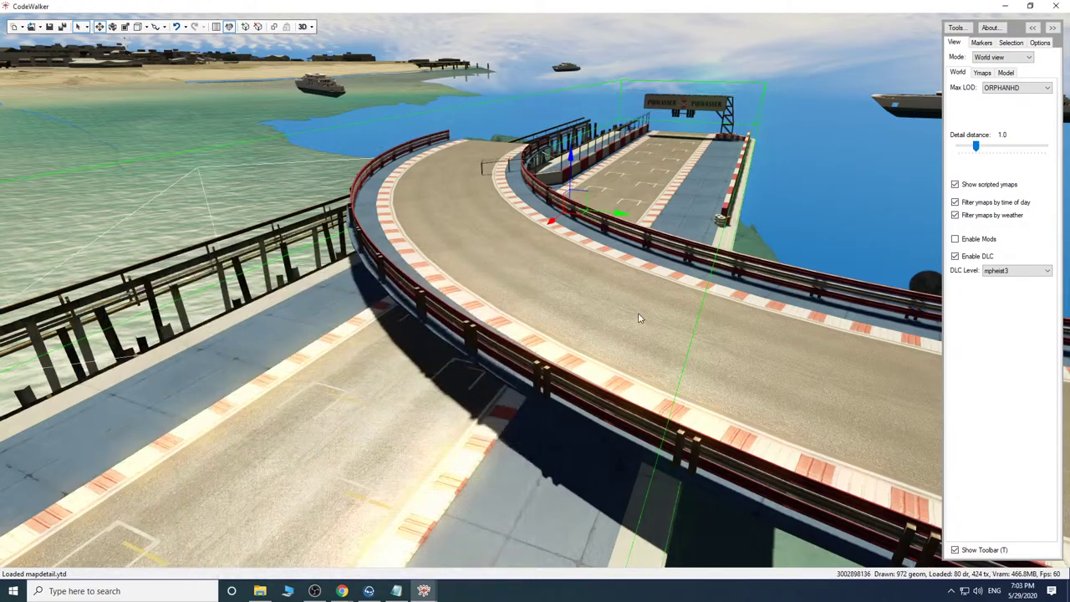
Move the curved track prop along the roadway direction, out past the start line gantry.
{"action": "key", "text": "d"}
{"action": "mouse_move", "coordinate": [640, 317]}
{"action": "left_mouse_down"}
{"action": "mouse_move", "coordinate": [646, 308]}
{"action": "mouse_move", "coordinate": [624, 309]}
{"action": "left_mouse_up"}
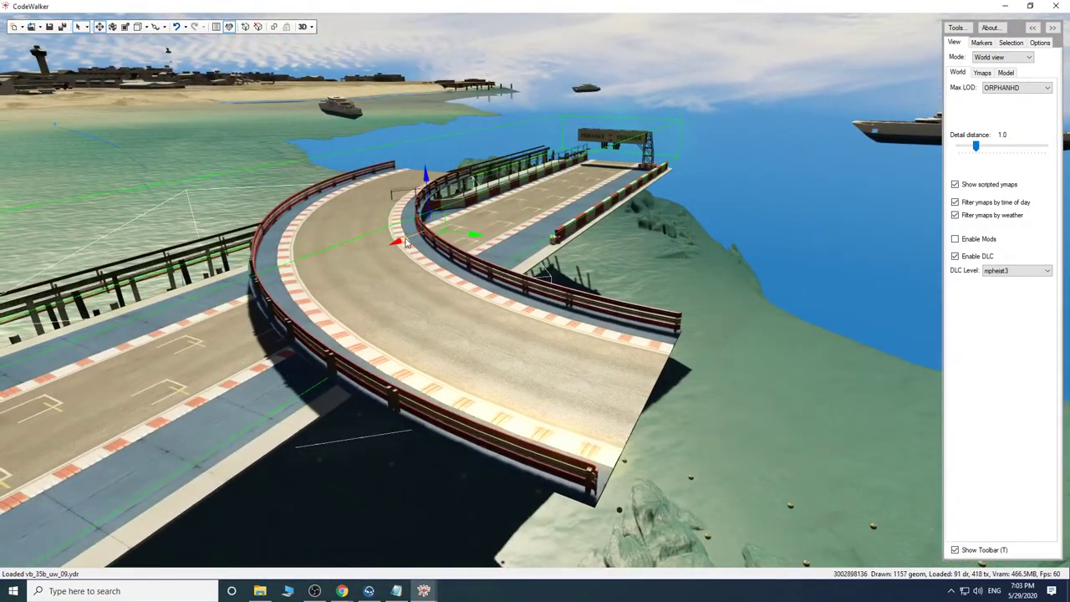
{"action": "left_click_drag", "start_coordinate": [402, 238], "coordinate": [713, 81]}
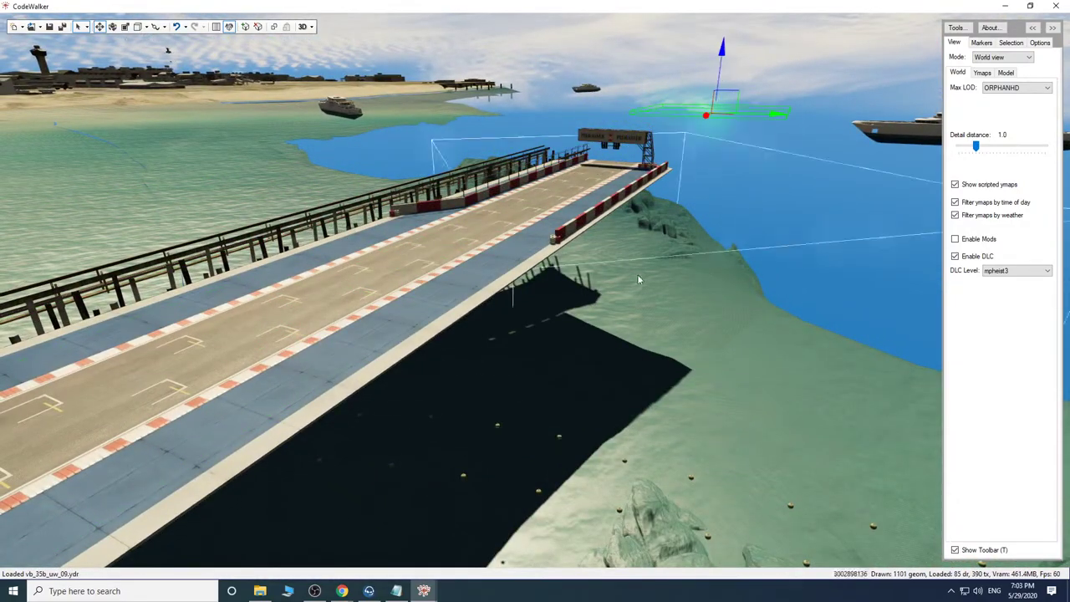
Fly around the pier and past the start line gantry to examine the curved track's position relative to the roadway.
{"action": "key", "text": "w"}
{"action": "mouse_move", "coordinate": [638, 276]}
{"action": "left_mouse_down"}
{"action": "mouse_move", "coordinate": [703, 258]}
{"action": "mouse_move", "coordinate": [609, 336]}
{"action": "mouse_move", "coordinate": [622, 339]}
{"action": "mouse_move", "coordinate": [481, 363]}
{"action": "mouse_move", "coordinate": [375, 355]}
{"action": "mouse_move", "coordinate": [380, 337]}
{"action": "mouse_move", "coordinate": [616, 342]}
{"action": "mouse_move", "coordinate": [619, 333]}
{"action": "mouse_move", "coordinate": [657, 360]}
{"action": "mouse_move", "coordinate": [560, 353]}
{"action": "mouse_move", "coordinate": [570, 368]}
{"action": "mouse_move", "coordinate": [534, 363]}
{"action": "mouse_move", "coordinate": [604, 367]}
{"action": "mouse_move", "coordinate": [663, 300]}
{"action": "mouse_move", "coordinate": [614, 331]}
{"action": "mouse_move", "coordinate": [544, 353]}
{"action": "mouse_move", "coordinate": [585, 350]}
{"action": "mouse_move", "coordinate": [602, 363]}
{"action": "mouse_move", "coordinate": [635, 302]}
{"action": "mouse_move", "coordinate": [534, 308]}
{"action": "mouse_move", "coordinate": [619, 321]}
{"action": "left_mouse_up"}
{"action": "key", "text": "w"}
{"action": "key", "text": "a"}
{"action": "key", "text": "s"}
{"action": "key", "text": "w"}
{"action": "key", "text": "s"}
{"action": "key", "text": "a"}
{"action": "key", "text": "w"}
{"action": "key", "text": "s"}
{"action": "key", "text": "w"}
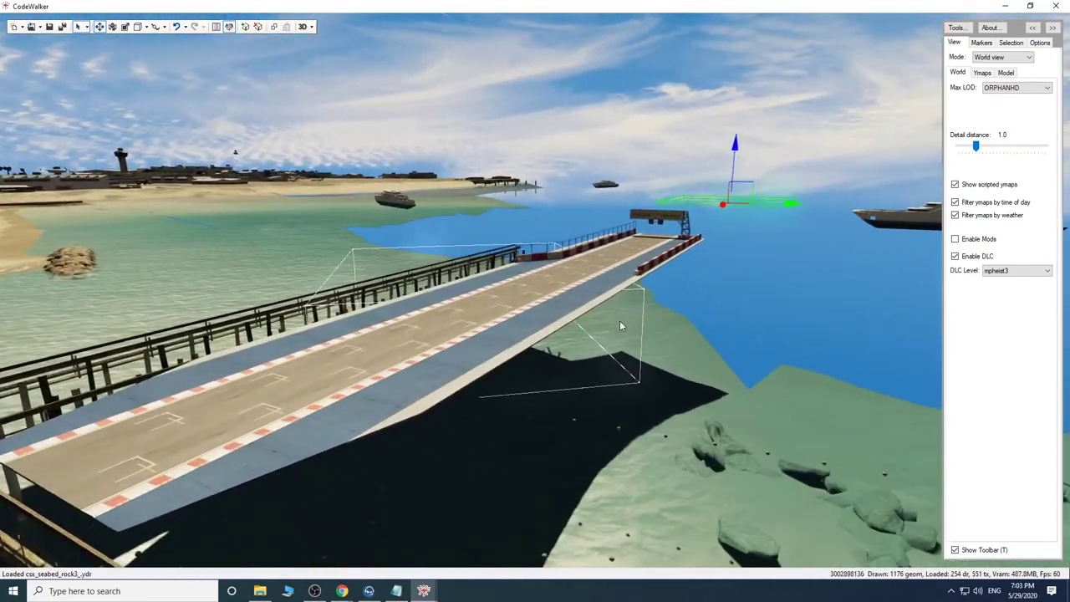
{"action": "left_click_drag", "start_coordinate": [544, 287], "coordinate": [637, 247]}
{"action": "key", "text": "w"}
{"action": "mouse_move", "coordinate": [577, 356]}
{"action": "left_mouse_down"}
{"action": "mouse_move", "coordinate": [602, 317]}
{"action": "mouse_move", "coordinate": [594, 345]}
{"action": "left_mouse_up"}
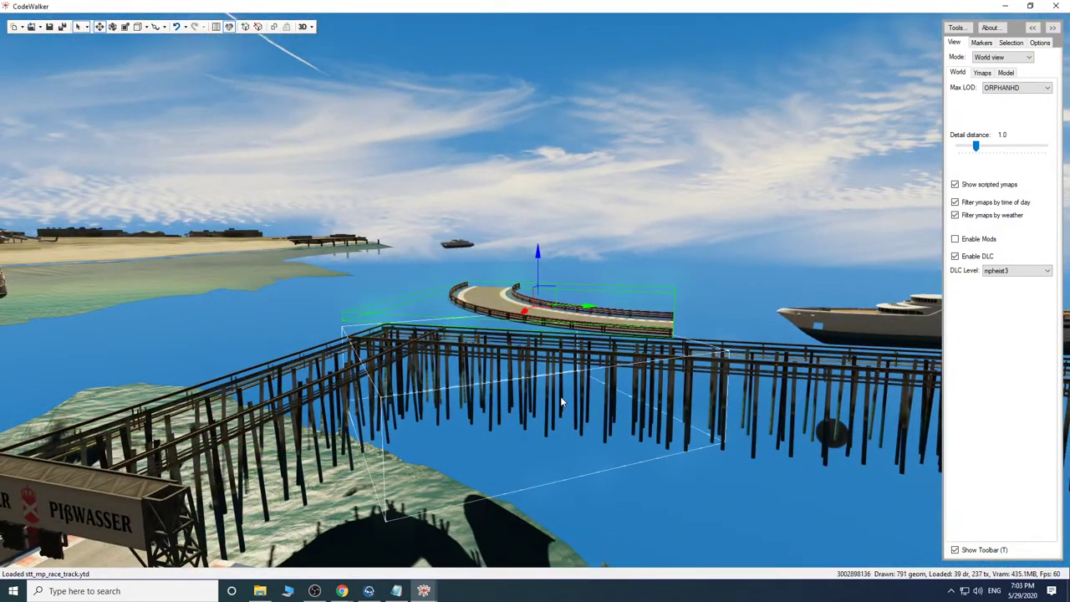
Switch to PlebMasters and browse the fourth page of the stt objects for more bend and track props.
{"action": "left_click_drag", "start_coordinate": [544, 410], "coordinate": [518, 428]}
{"action": "left_click", "coordinate": [424, 590]}
{"action": "left_click", "coordinate": [501, 539]}
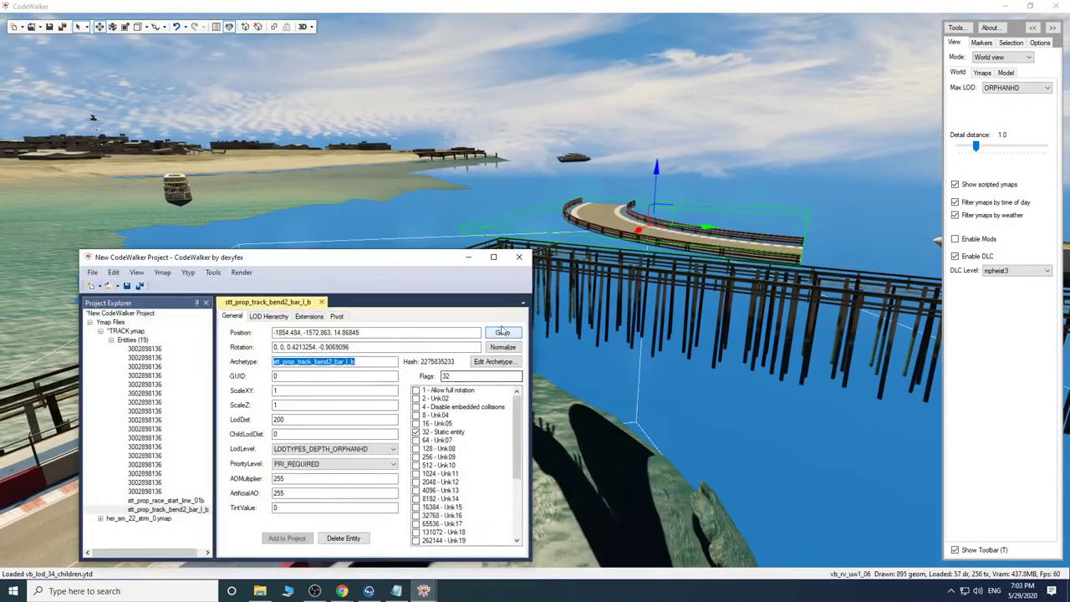
{"action": "left_click", "coordinate": [402, 558]}
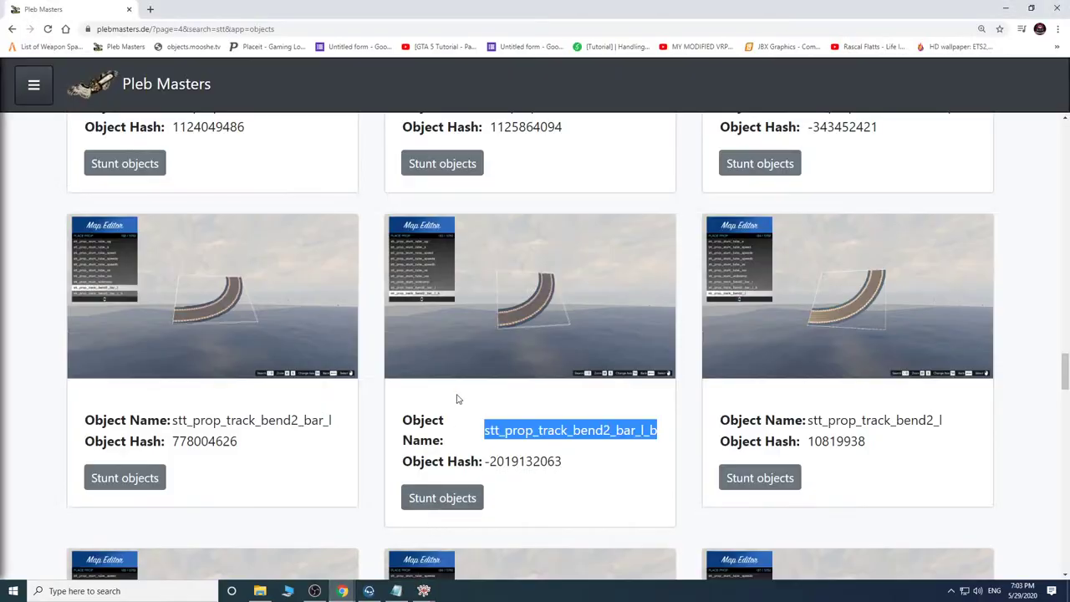
{"action": "scroll", "coordinate": [544, 394], "scroll_direction": "up", "scroll_amount": 2}
{"action": "scroll", "coordinate": [542, 394], "scroll_direction": "down", "scroll_amount": 2}
{"action": "scroll", "coordinate": [539, 391], "scroll_direction": "up", "scroll_amount": 5}
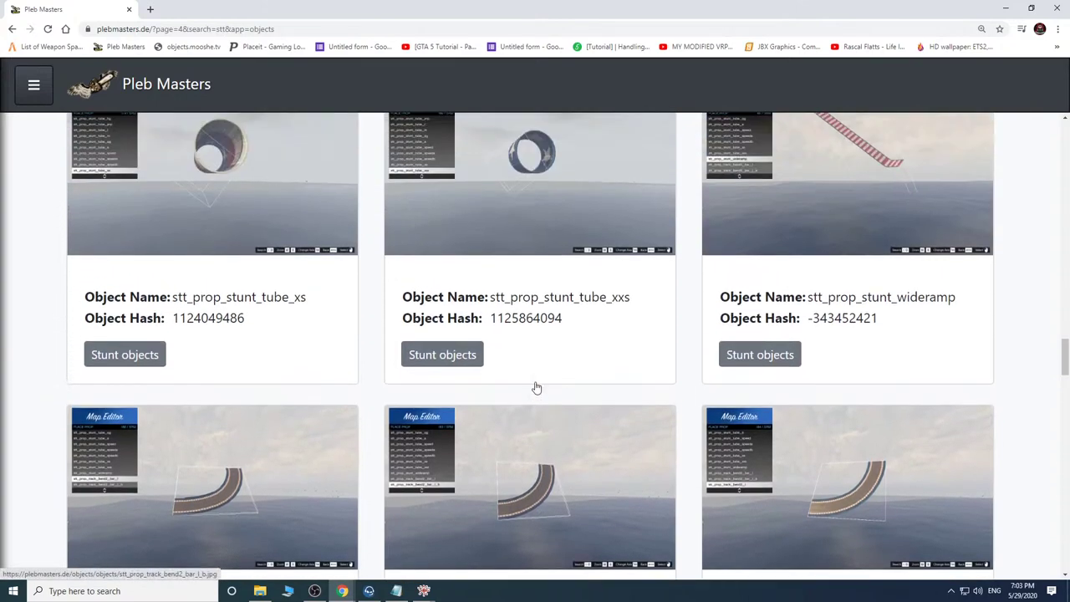
{"action": "scroll", "coordinate": [537, 386], "scroll_direction": "down", "scroll_amount": 6}
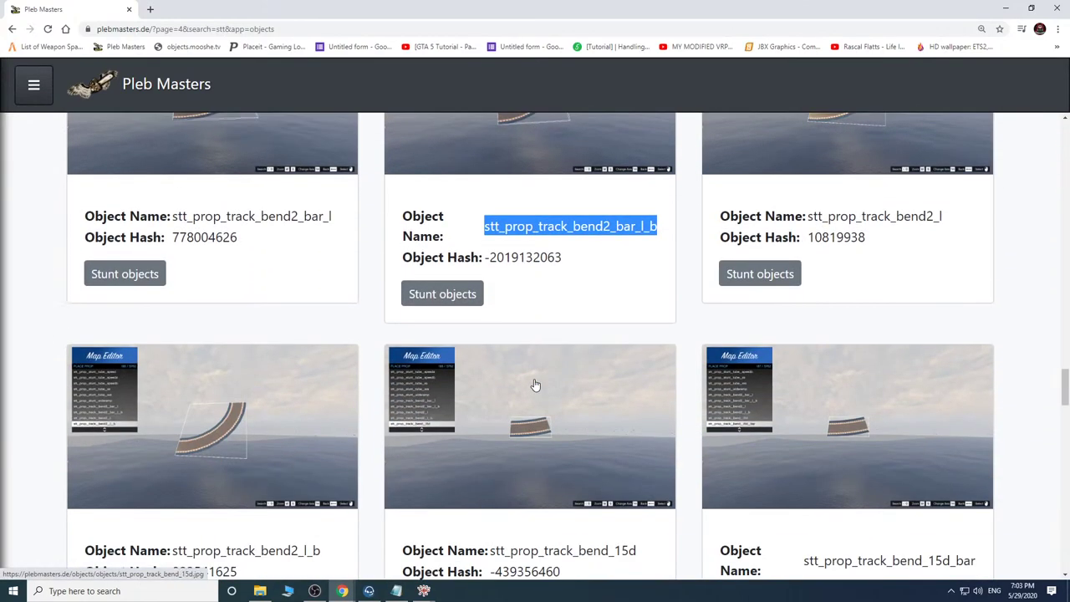
{"action": "scroll", "coordinate": [535, 385], "scroll_direction": "down", "scroll_amount": 6}
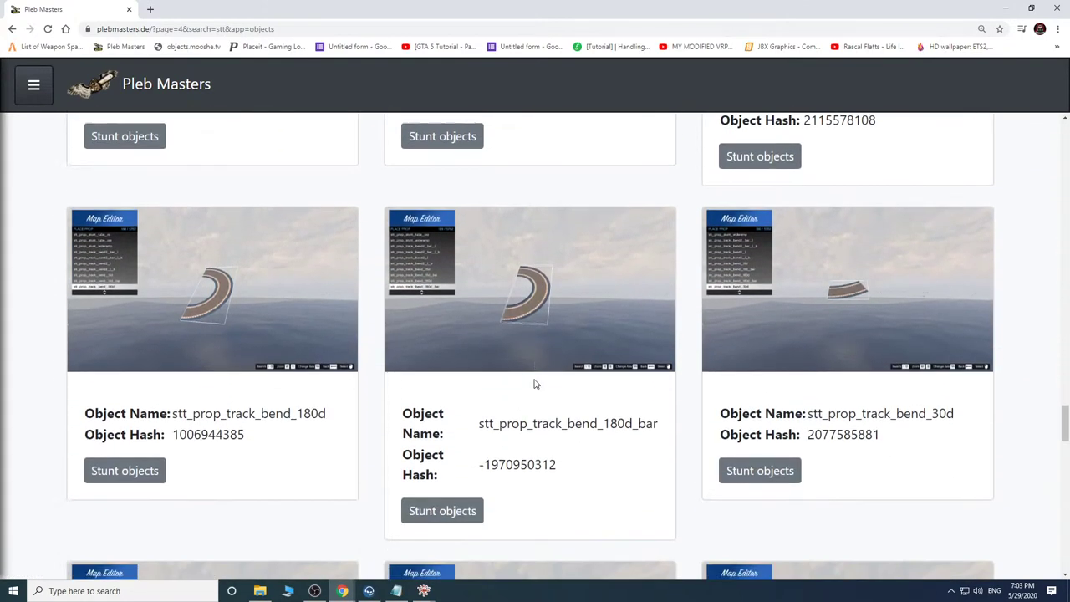
{"action": "scroll", "coordinate": [534, 384], "scroll_direction": "down", "scroll_amount": 5}
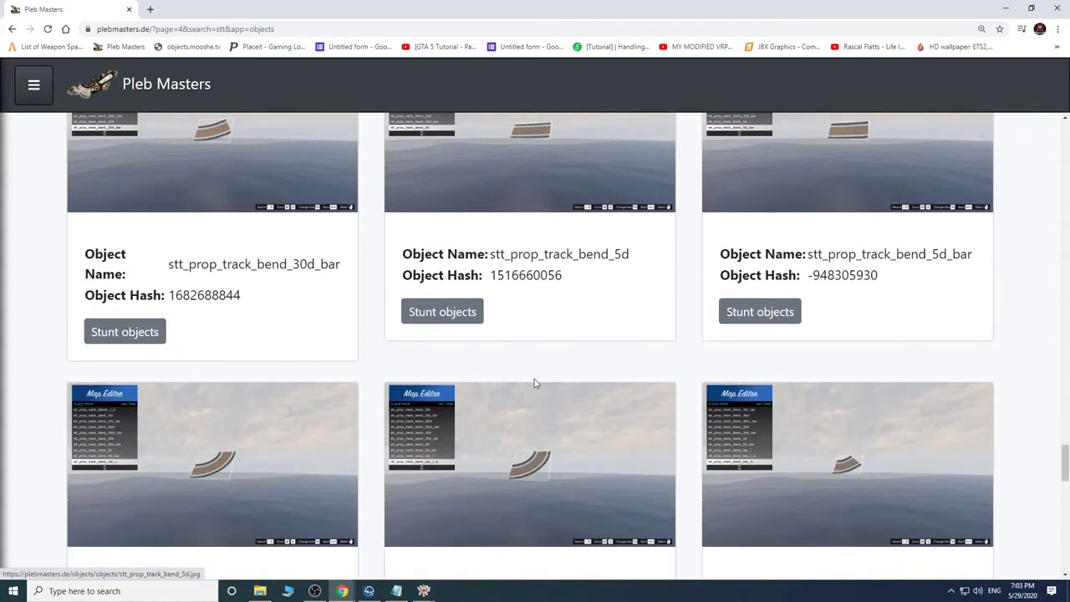
{"action": "scroll", "coordinate": [534, 383], "scroll_direction": "down", "scroll_amount": 10}
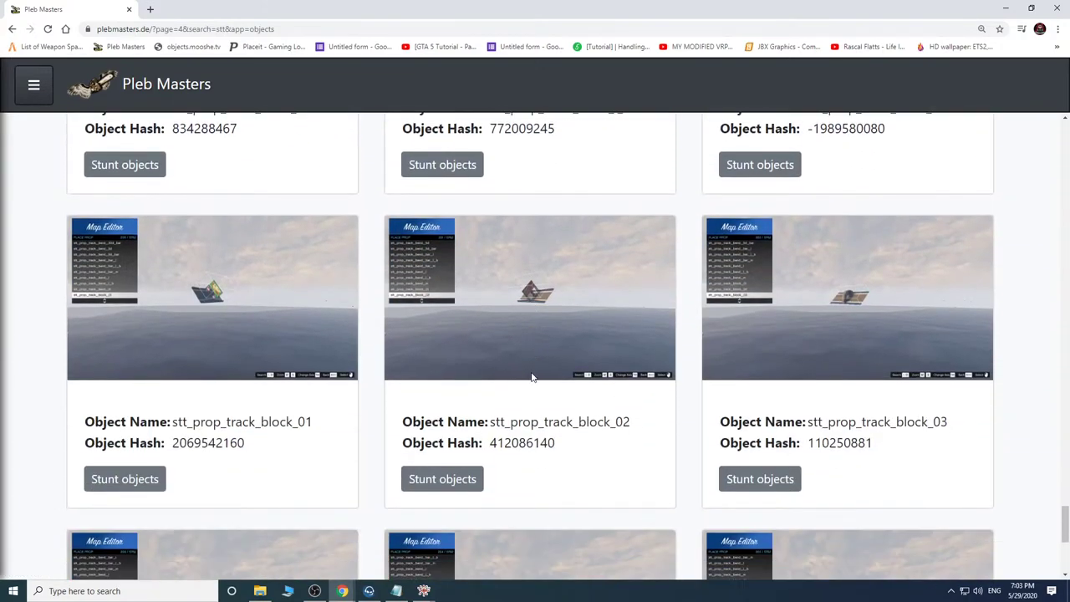
{"action": "scroll", "coordinate": [532, 377], "scroll_direction": "down", "scroll_amount": 2}
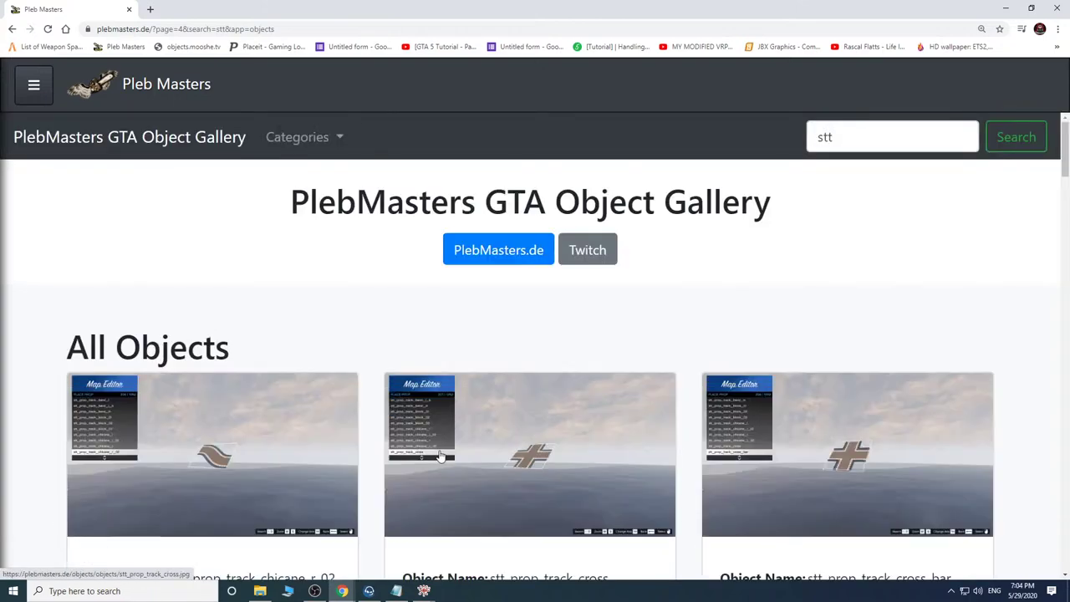
Browse the fifth page of the stt objects for straight track pieces and copy the name stt_prop_track_straight_bar_l.
{"action": "scroll", "coordinate": [440, 456], "scroll_direction": "down", "scroll_amount": 5}
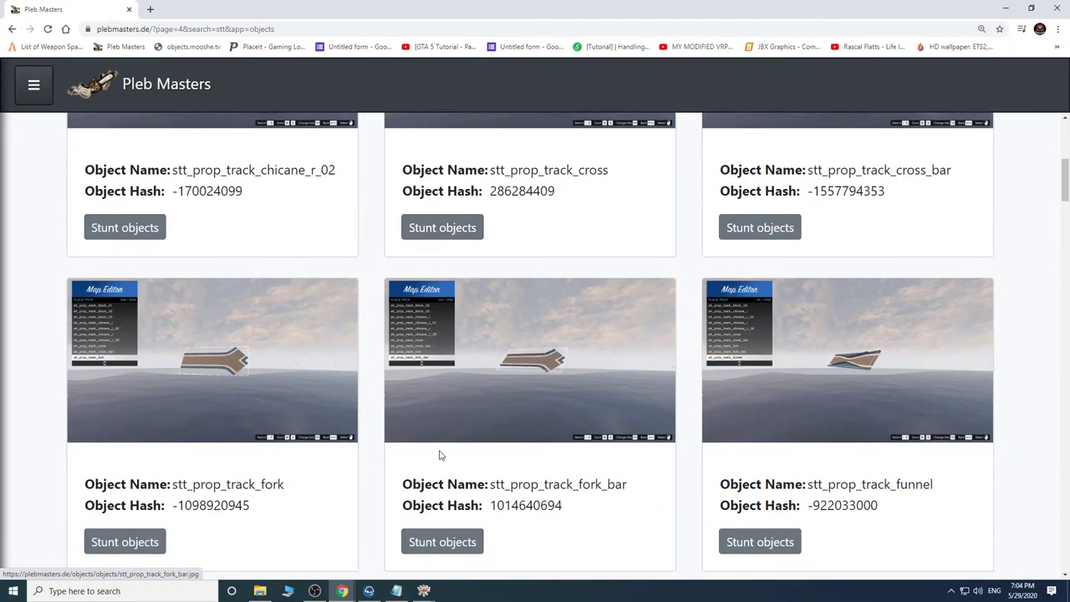
{"action": "scroll", "coordinate": [440, 455], "scroll_direction": "down", "scroll_amount": 7}
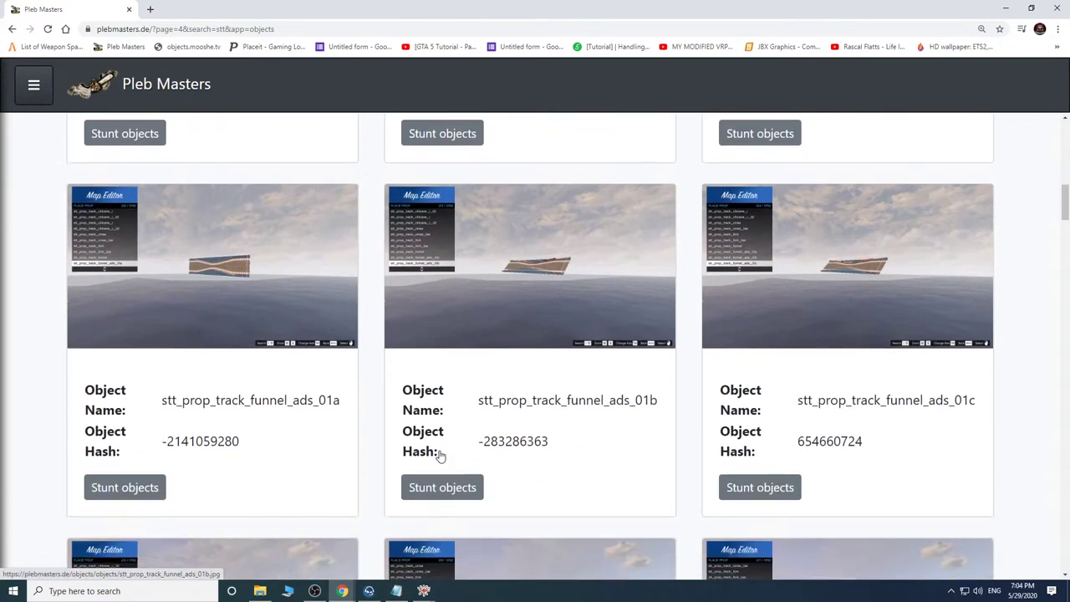
{"action": "scroll", "coordinate": [441, 456], "scroll_direction": "down", "scroll_amount": 10}
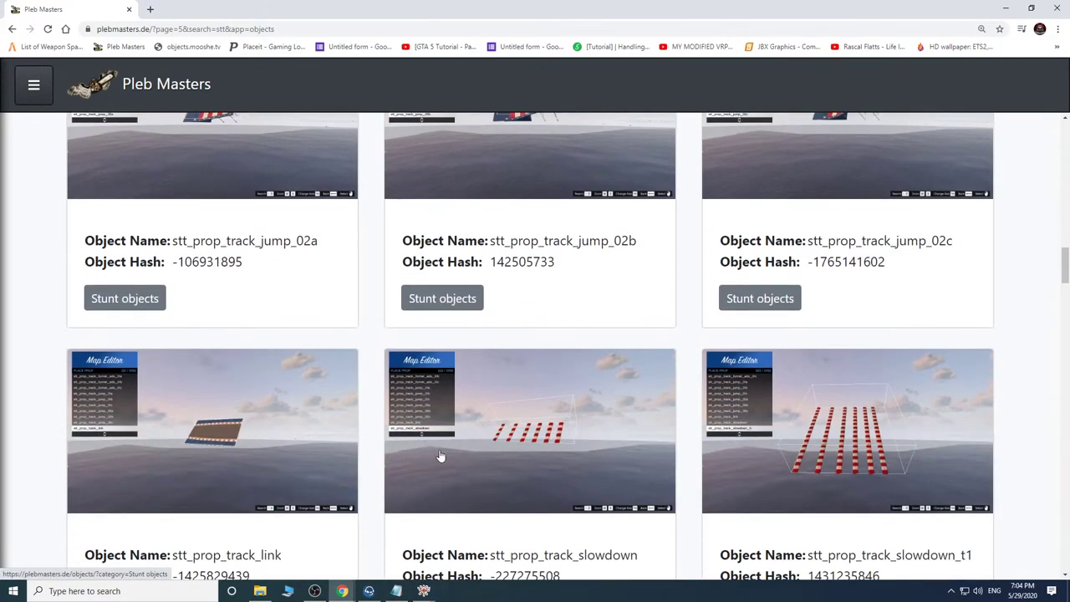
{"action": "scroll", "coordinate": [441, 456], "scroll_direction": "down", "scroll_amount": 2}
{"action": "scroll", "coordinate": [438, 456], "scroll_direction": "up", "scroll_amount": 2}
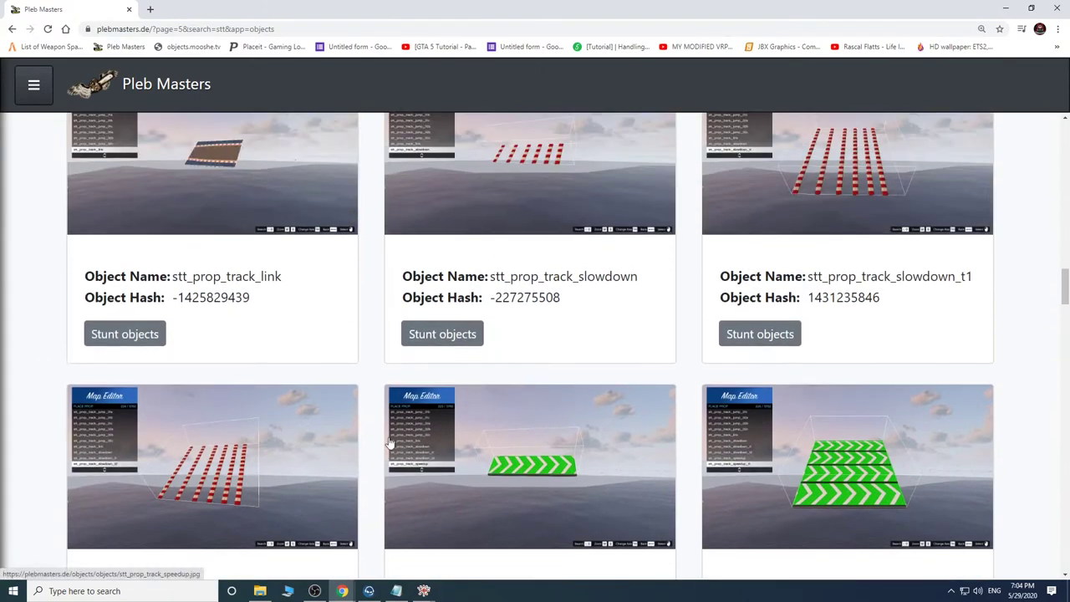
{"action": "scroll", "coordinate": [291, 386], "scroll_direction": "down", "scroll_amount": 5}
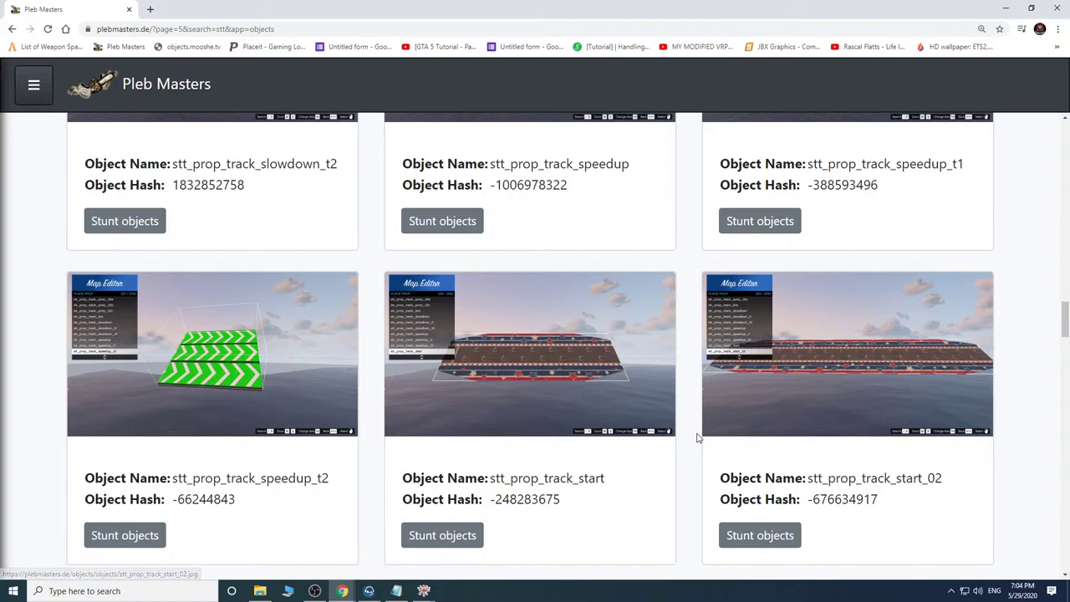
{"action": "scroll", "coordinate": [597, 372], "scroll_direction": "down", "scroll_amount": 3}
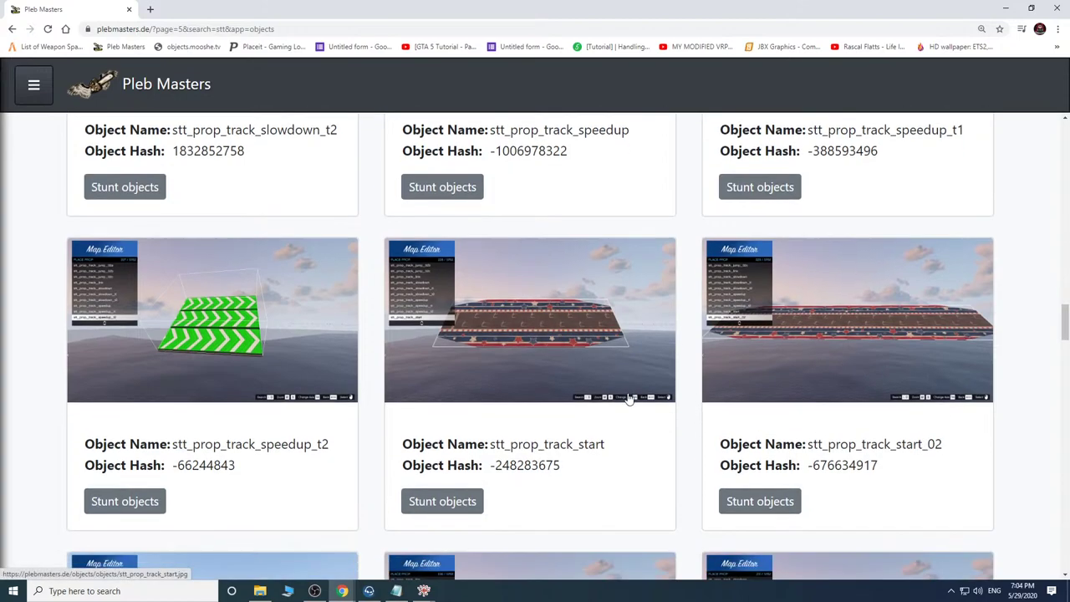
{"action": "scroll", "coordinate": [516, 510], "scroll_direction": "down", "scroll_amount": 1}
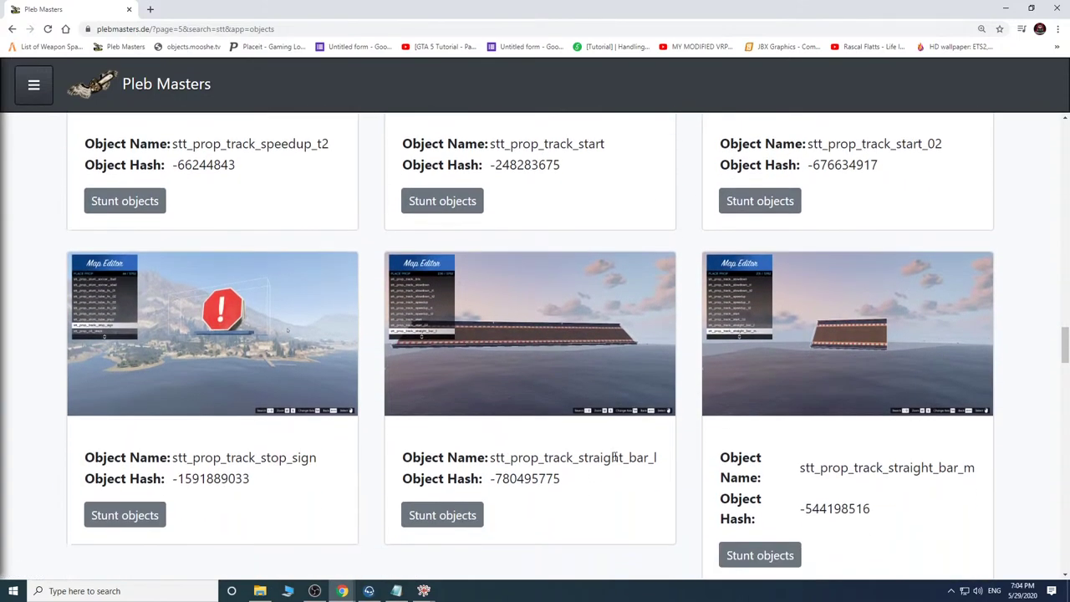
{"action": "scroll", "coordinate": [580, 467], "scroll_direction": "down", "scroll_amount": 3}
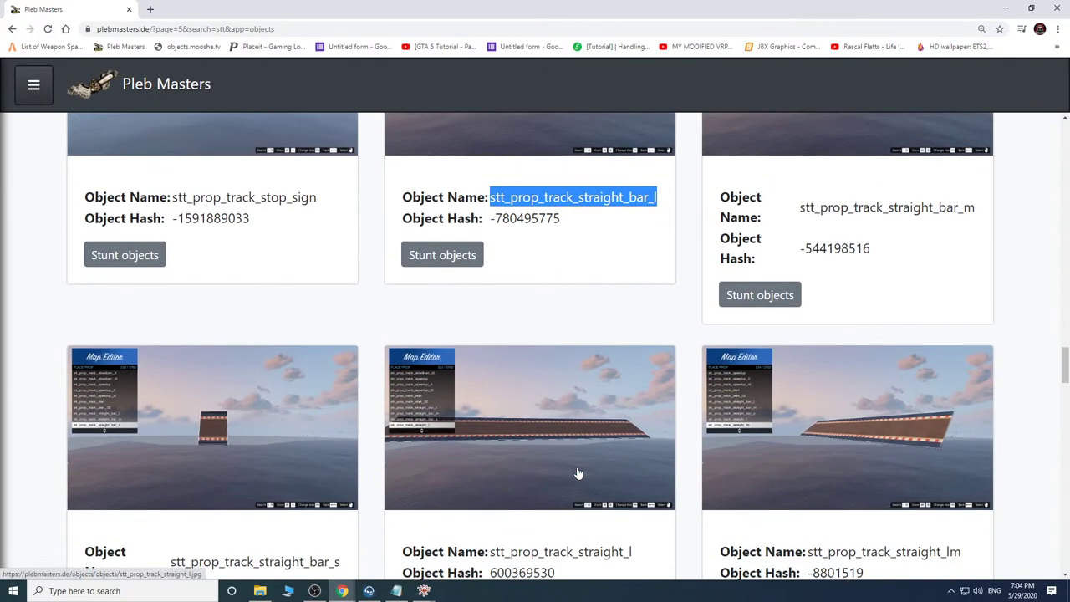
{"action": "scroll", "coordinate": [575, 465], "scroll_direction": "down", "scroll_amount": 1}
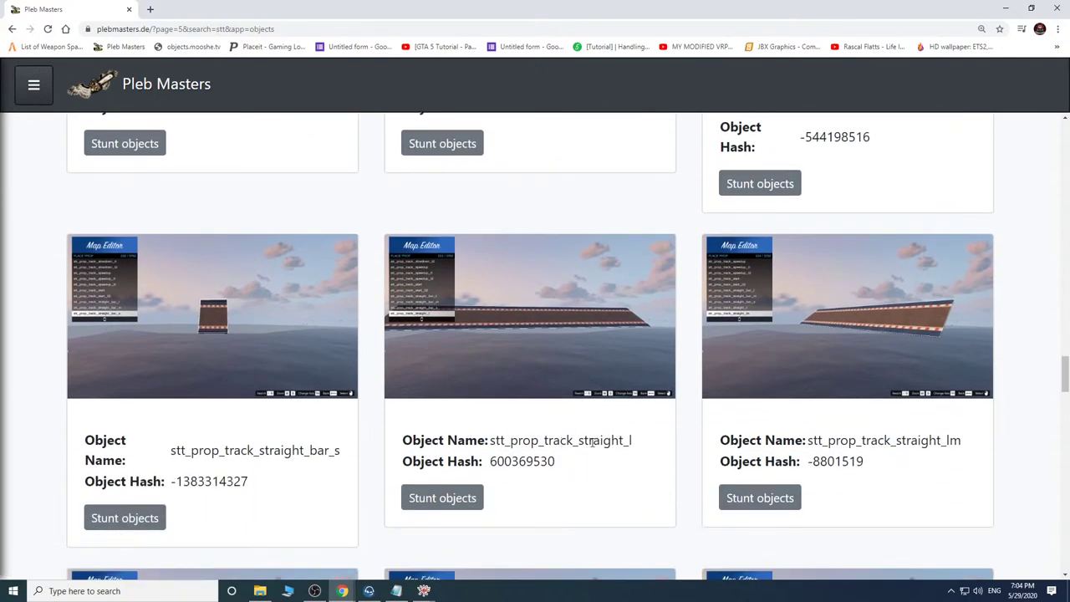
{"action": "scroll", "coordinate": [593, 443], "scroll_direction": "up", "scroll_amount": 3}
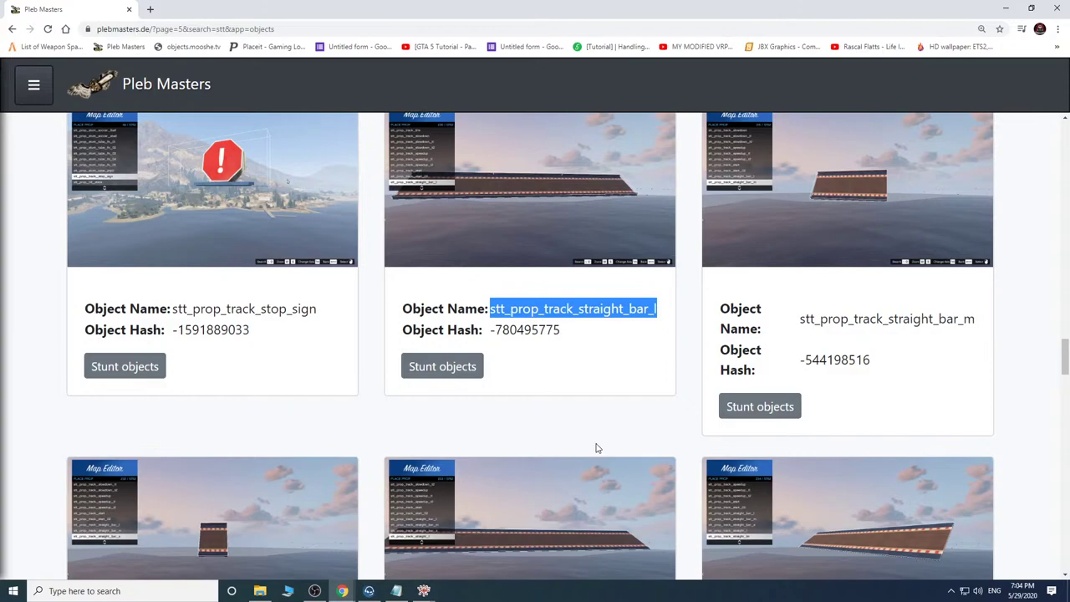
{"action": "scroll", "coordinate": [596, 448], "scroll_direction": "down", "scroll_amount": 3}
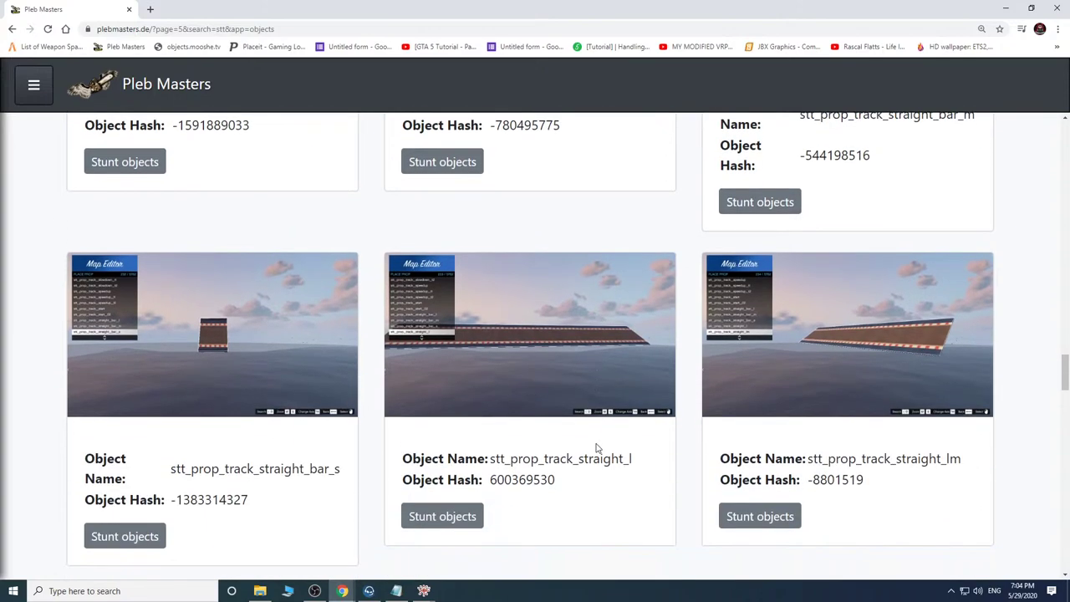
{"action": "scroll", "coordinate": [596, 448], "scroll_direction": "up", "scroll_amount": 3}
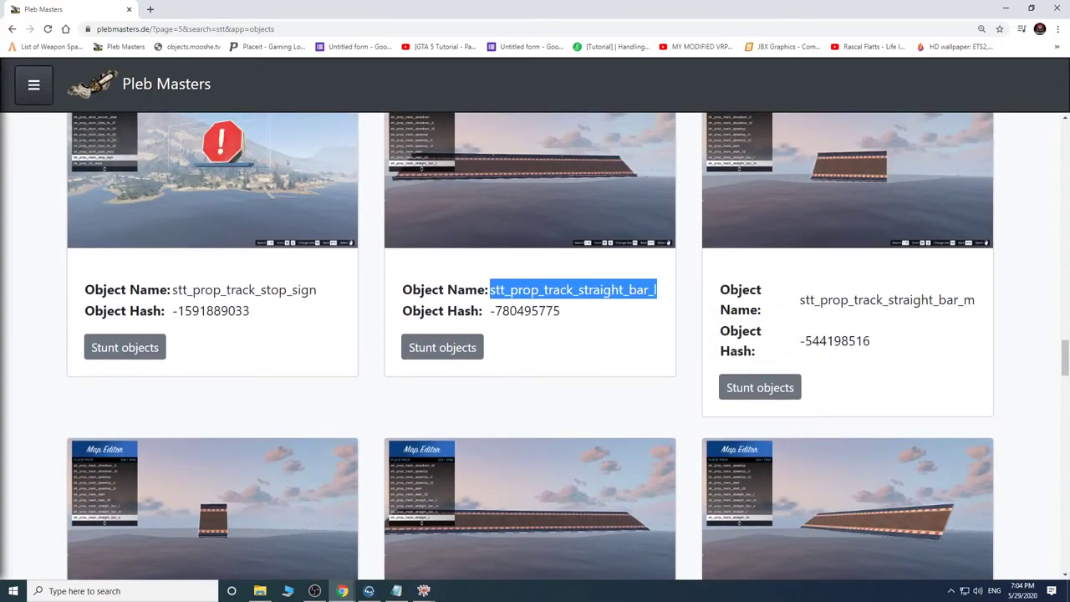
Switch back to CodeWalker, select the start line prop, and place a duplicate of it along the roadway past the original gantry.
{"action": "left_click", "coordinate": [423, 591]}
{"action": "left_click", "coordinate": [499, 542]}
{"action": "left_click", "coordinate": [469, 257]}
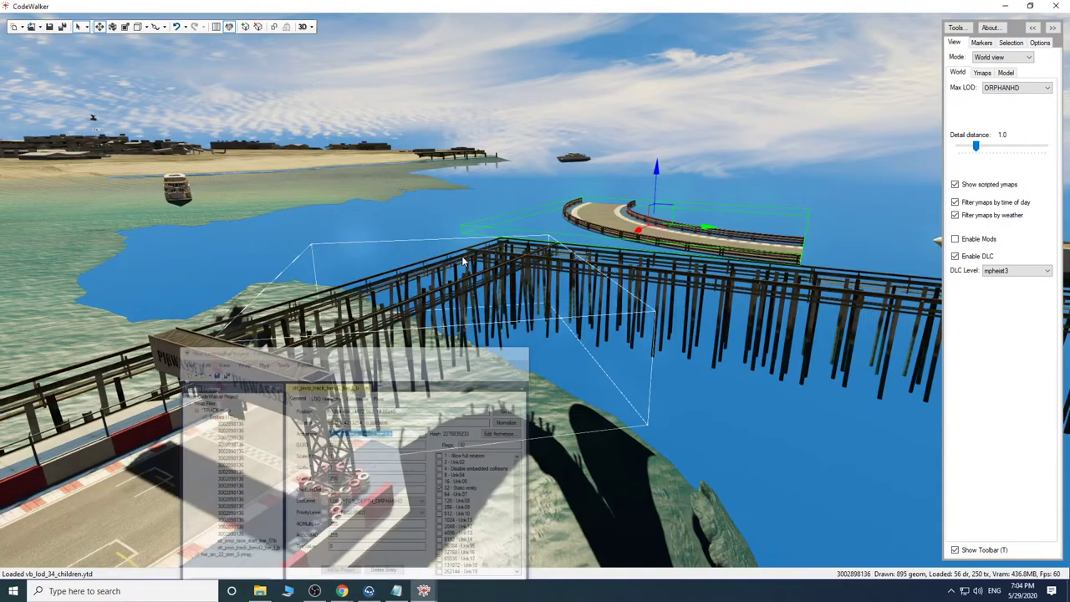
{"action": "left_click_drag", "start_coordinate": [501, 255], "coordinate": [603, 317]}
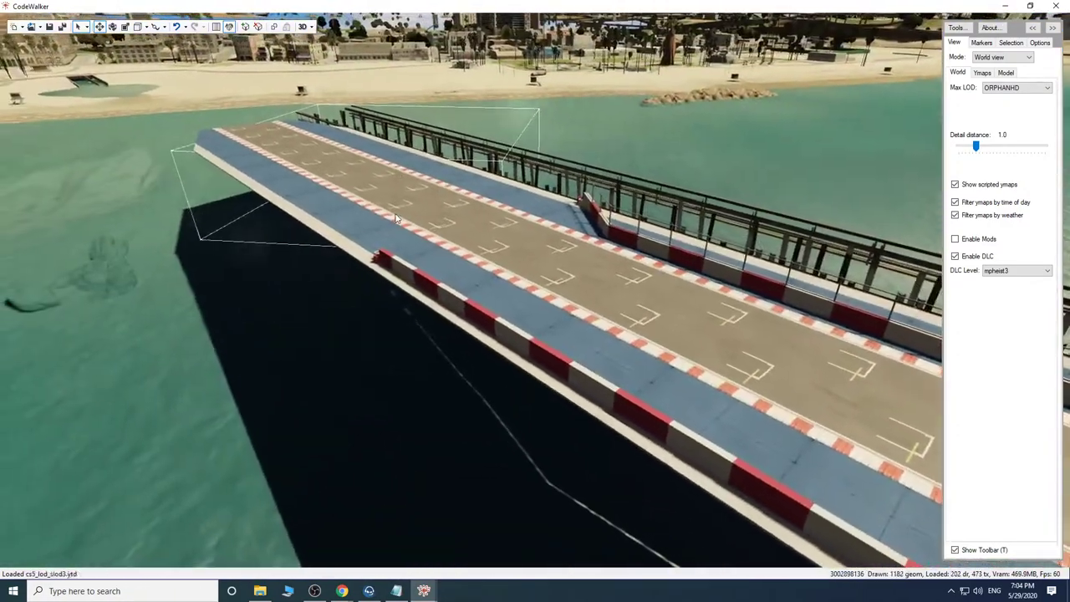
{"action": "mouse_move", "coordinate": [424, 590]}
{"action": "left_click", "coordinate": [493, 534]}
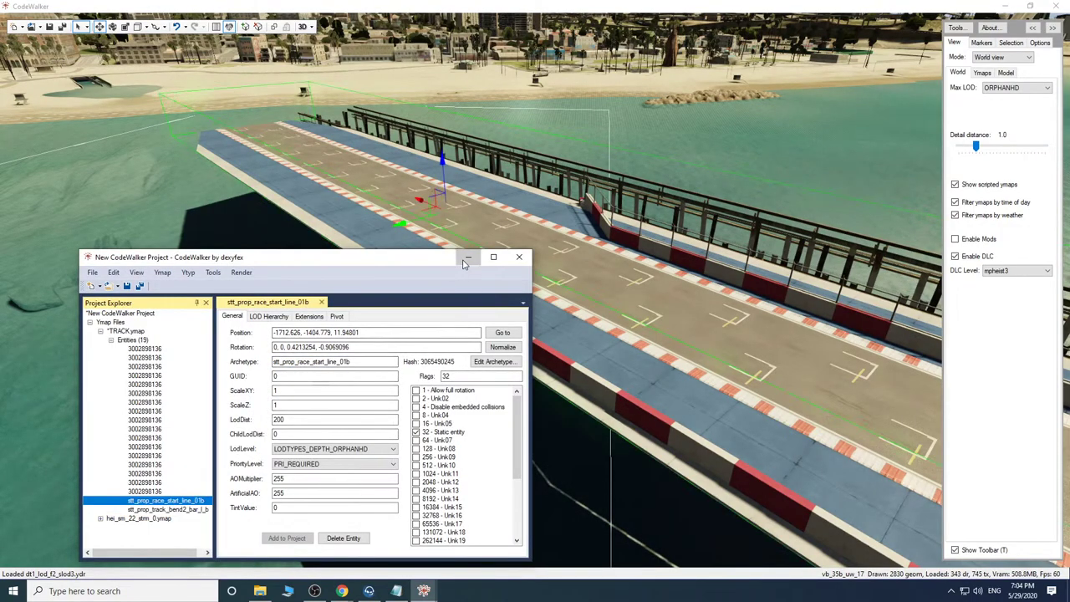
{"action": "left_click", "coordinate": [465, 262]}
{"action": "left_click_drag", "start_coordinate": [602, 311], "coordinate": [697, 375]}
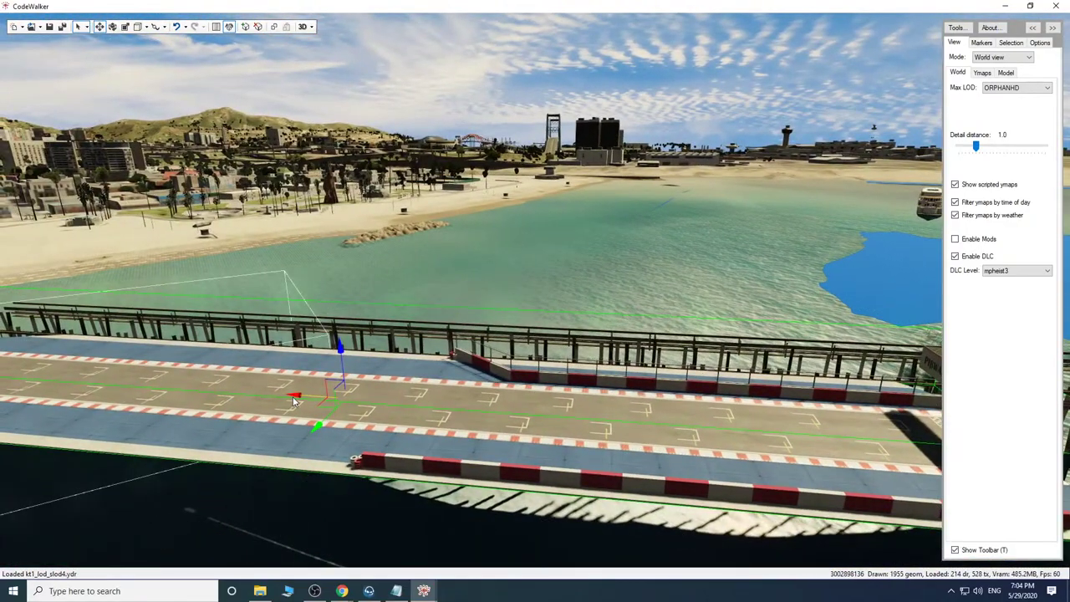
{"action": "left_click_drag", "start_coordinate": [293, 401], "coordinate": [814, 437]}
{"action": "left_click_drag", "start_coordinate": [686, 368], "coordinate": [782, 385]}
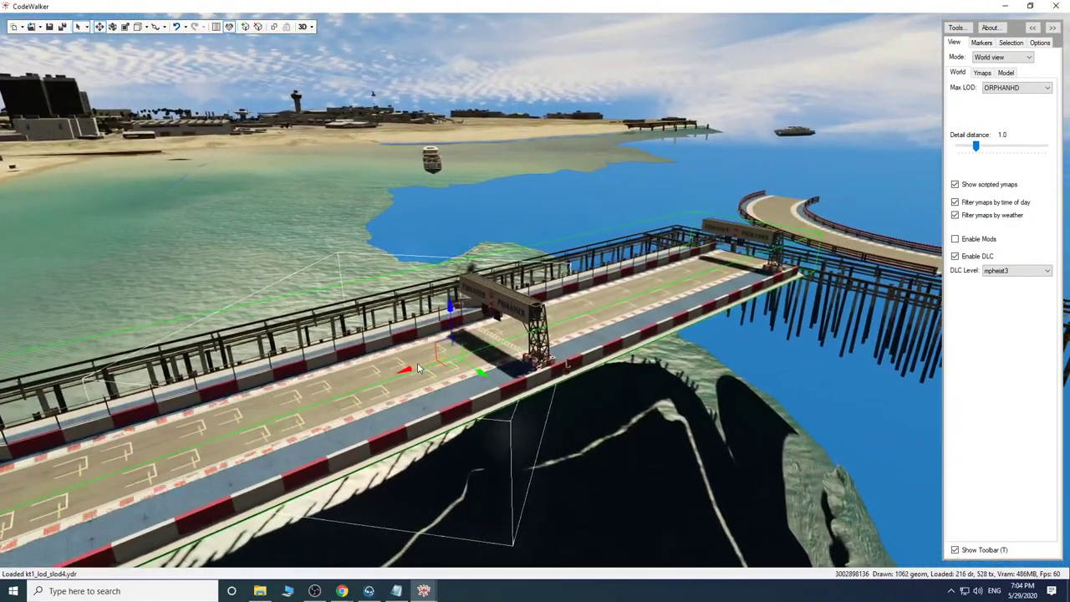
{"action": "left_click_drag", "start_coordinate": [418, 368], "coordinate": [723, 288]}
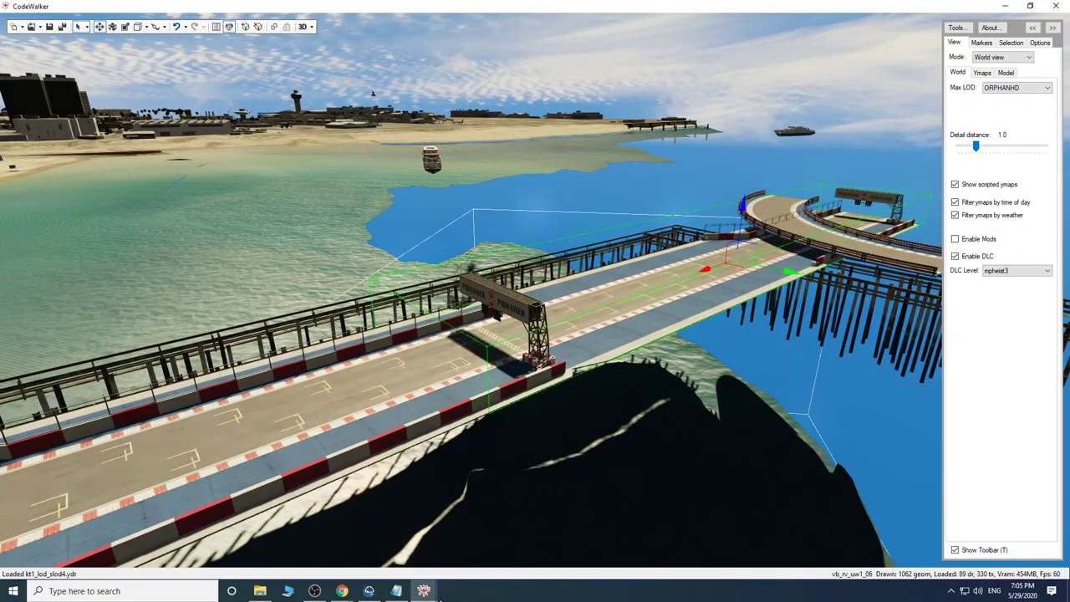
Set the duplicated start line's archetype to stt_prop_track_straight_bar_l in the project window and minimize that window.
{"action": "left_click", "coordinate": [424, 590]}
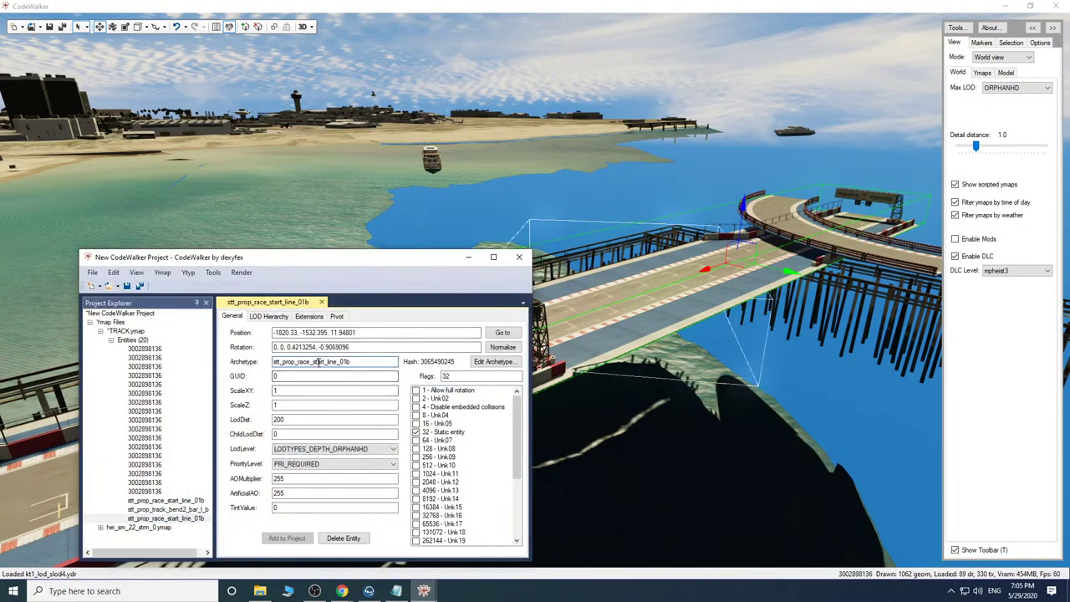
{"action": "left_click", "coordinate": [345, 409]}
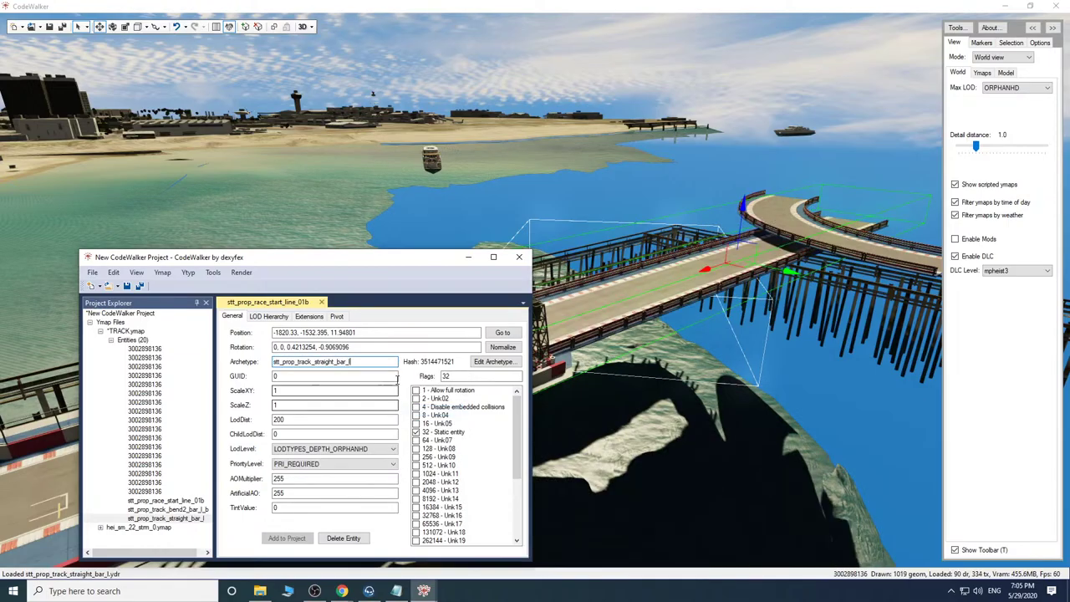
{"action": "left_click", "coordinate": [468, 257]}
Slide the straight track prop along the roadway until its near end meets the start line section just past the gantry.
{"action": "key", "text": "w"}
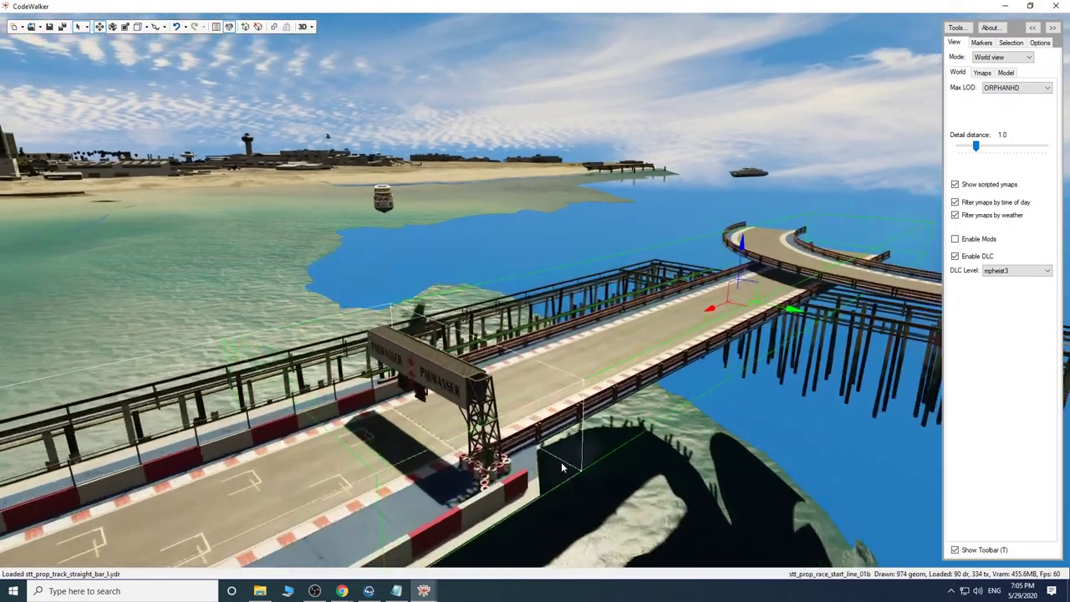
{"action": "left_click_drag", "start_coordinate": [561, 461], "coordinate": [457, 466]}
{"action": "key", "text": "s"}
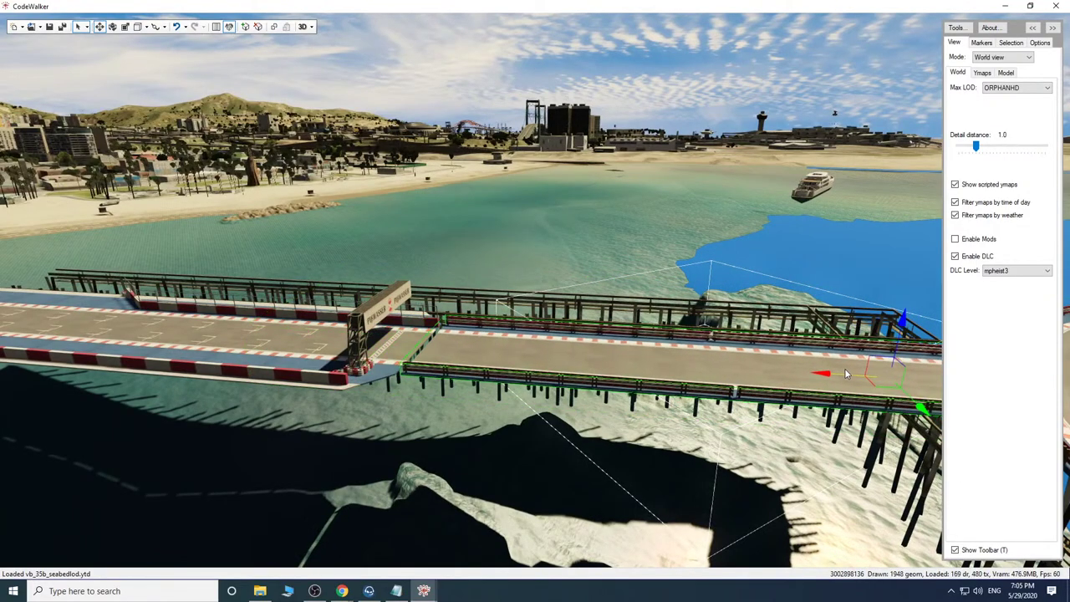
{"action": "left_click_drag", "start_coordinate": [714, 503], "coordinate": [780, 506]}
{"action": "key", "text": "d"}
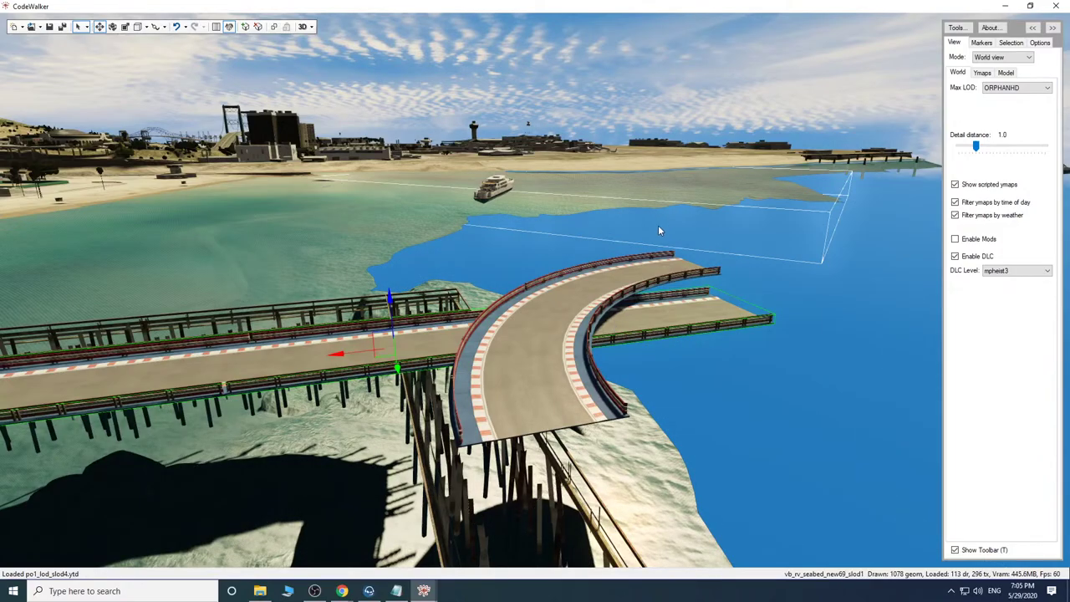
Select the curved track prop and move it along the roadway to the opposite end of the start line section, near the beach.
{"action": "key", "text": "s"}
{"action": "left_click_drag", "start_coordinate": [691, 455], "coordinate": [611, 450]}
{"action": "left_click_drag", "start_coordinate": [764, 366], "coordinate": [208, 336]}
{"action": "left_click_drag", "start_coordinate": [470, 398], "coordinate": [531, 422]}
{"action": "key", "text": "w"}
{"action": "key", "text": "a"}
{"action": "left_click_drag", "start_coordinate": [625, 326], "coordinate": [259, 333]}
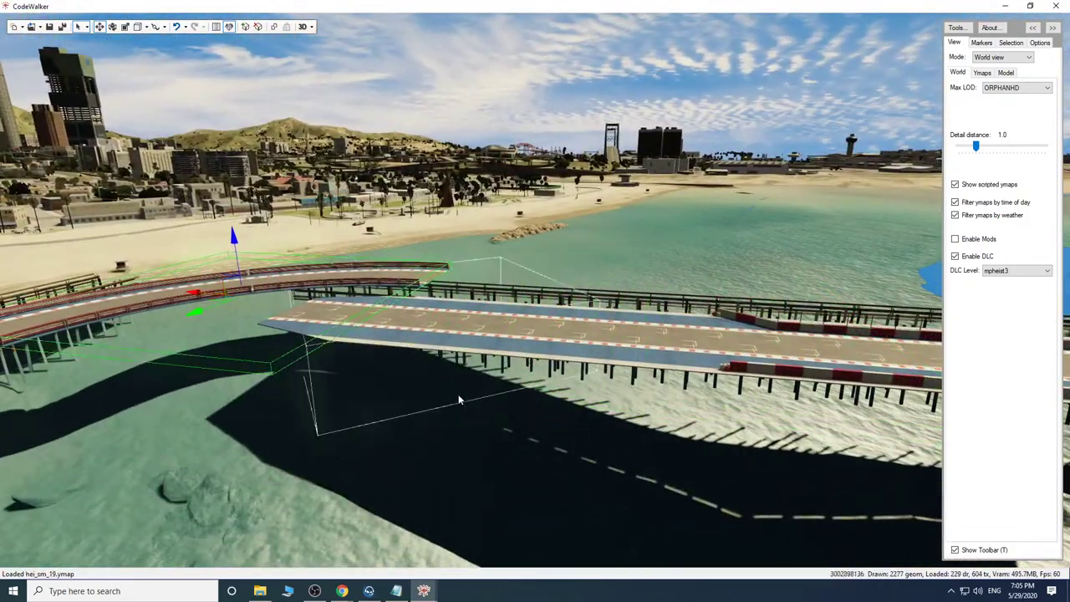
Slide the curved track off the start line section so their ends meet, and shift it sideways toward the roadway's axis.
{"action": "key", "text": "d"}
{"action": "left_click_drag", "start_coordinate": [458, 396], "coordinate": [189, 419]}
{"action": "key", "text": "d"}
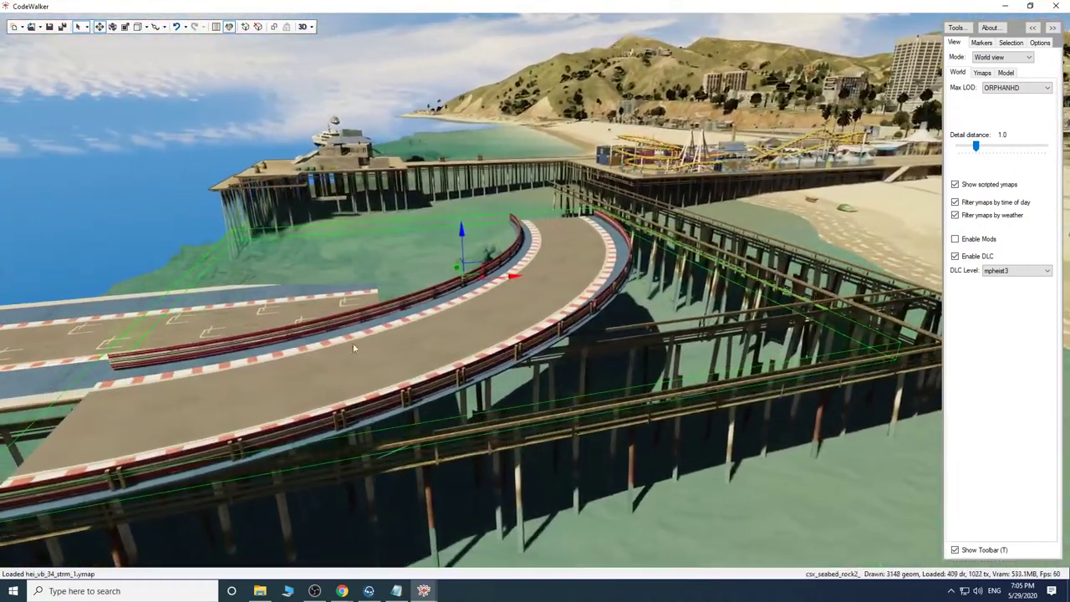
{"action": "left_click_drag", "start_coordinate": [505, 280], "coordinate": [656, 261]}
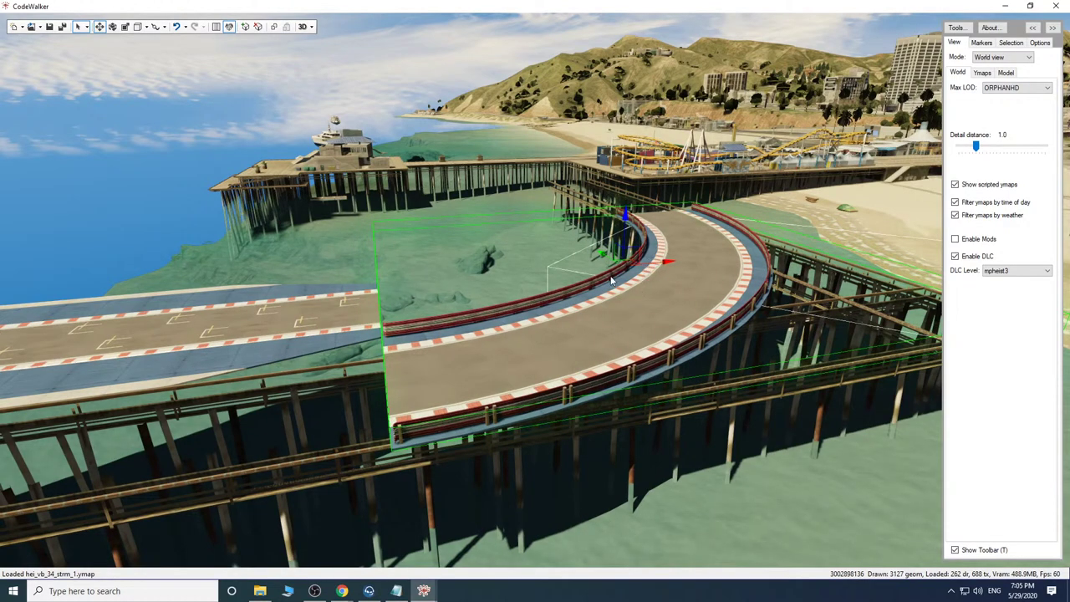
{"action": "left_click_drag", "start_coordinate": [605, 249], "coordinate": [570, 230]}
{"action": "key", "text": "w"}
{"action": "left_click_drag", "start_coordinate": [593, 338], "coordinate": [734, 306]}
{"action": "key", "text": "s"}
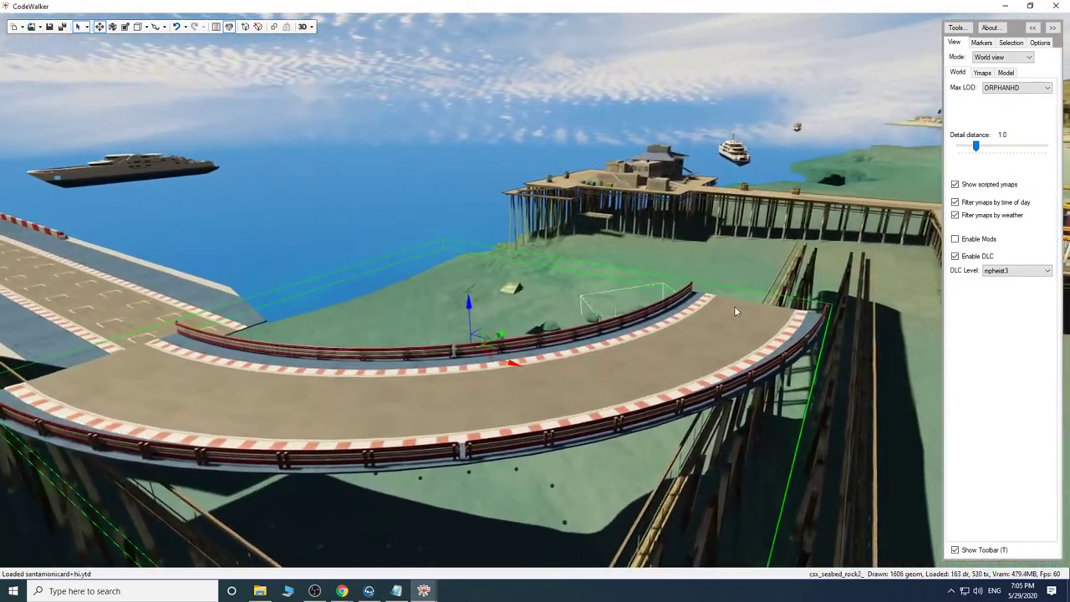
Shift the curved track sideways to line its road surface up with the start line section's lane.
{"action": "left_click_drag", "start_coordinate": [422, 329], "coordinate": [973, 325]}
{"action": "key", "text": "w"}
{"action": "key", "text": "s"}
{"action": "left_click_drag", "start_coordinate": [672, 325], "coordinate": [836, 353]}
{"action": "key", "text": "d"}
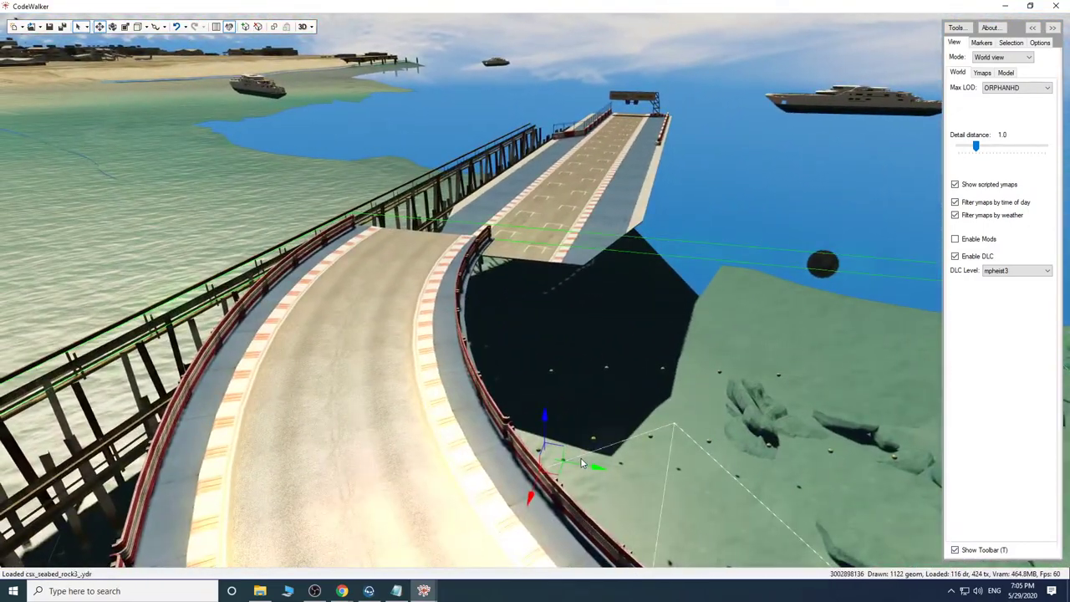
{"action": "left_click_drag", "start_coordinate": [589, 456], "coordinate": [633, 470]}
{"action": "left_click_drag", "start_coordinate": [468, 429], "coordinate": [661, 451]}
{"action": "left_click_drag", "start_coordinate": [724, 344], "coordinate": [404, 350]}
Lower the curved track to the roadway's height and close the gap so its kerbs join the start line section's kerbs.
{"action": "key", "text": "d"}
{"action": "key", "text": "s"}
{"action": "key", "text": "d"}
{"action": "key", "text": "s"}
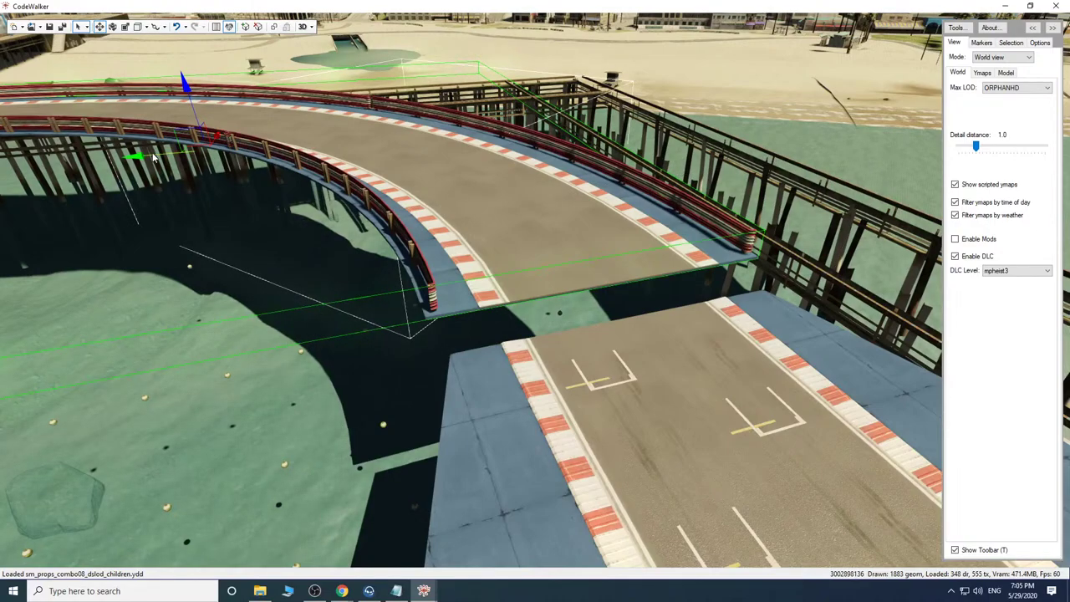
{"action": "left_click_drag", "start_coordinate": [193, 109], "coordinate": [196, 144]}
{"action": "left_click_drag", "start_coordinate": [176, 179], "coordinate": [236, 162]}
{"action": "left_click_drag", "start_coordinate": [212, 126], "coordinate": [212, 129]}
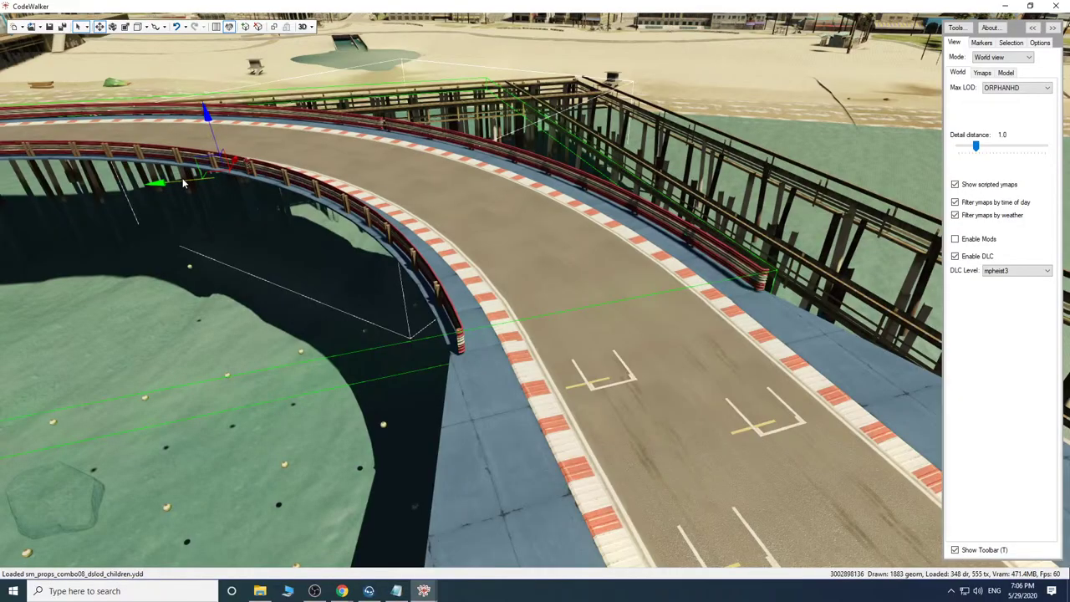
Fly away from the joined curve along the pier structure to examine the rest of the track's route.
{"action": "key", "text": "w"}
{"action": "left_click_drag", "start_coordinate": [391, 265], "coordinate": [995, 200]}
{"action": "key", "text": "w"}
{"action": "key", "text": "w"}
{"action": "key", "text": "w"}
{"action": "key", "text": "w"}
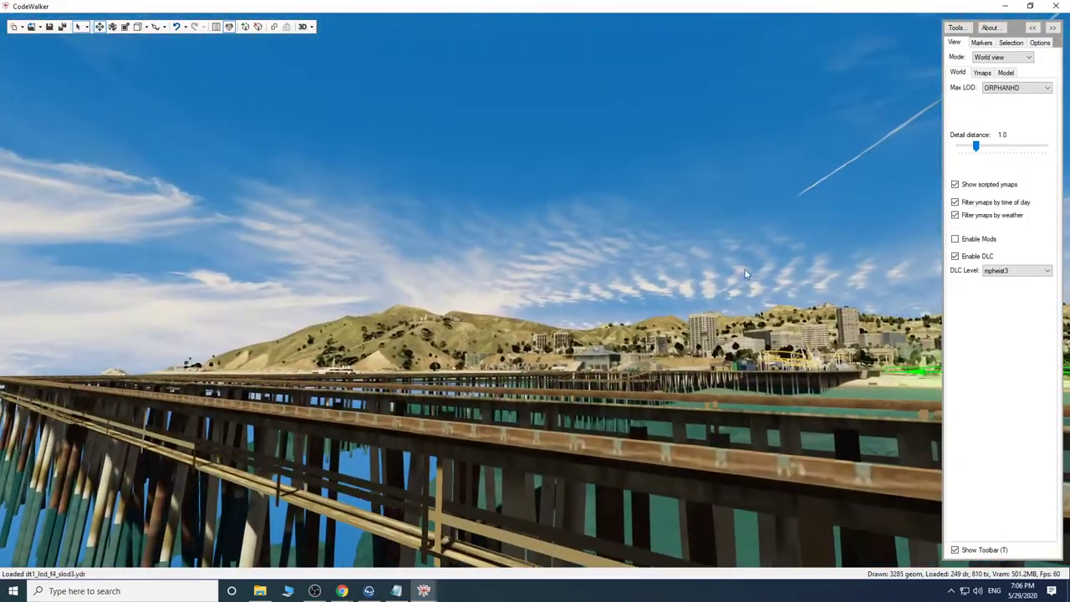
Duplicate the curved barrier track section beside the amusement pier and offset the copy over the water.
{"action": "left_click_drag", "start_coordinate": [742, 282], "coordinate": [670, 361]}
{"action": "key", "text": "w"}
{"action": "key", "text": "w"}
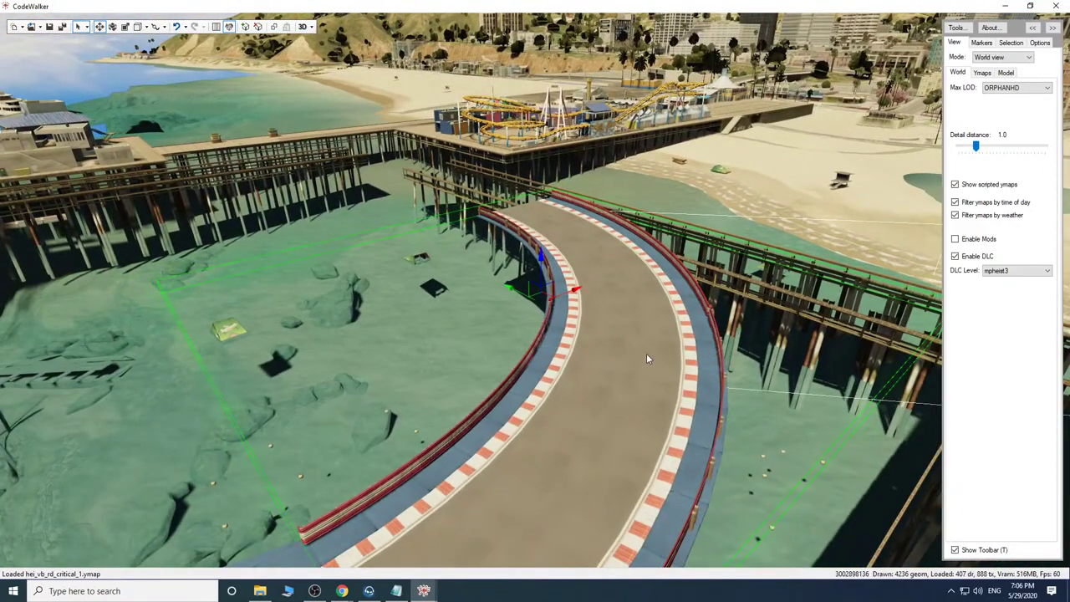
{"action": "left_click_drag", "start_coordinate": [636, 403], "coordinate": [642, 398]}
{"action": "key", "text": "w"}
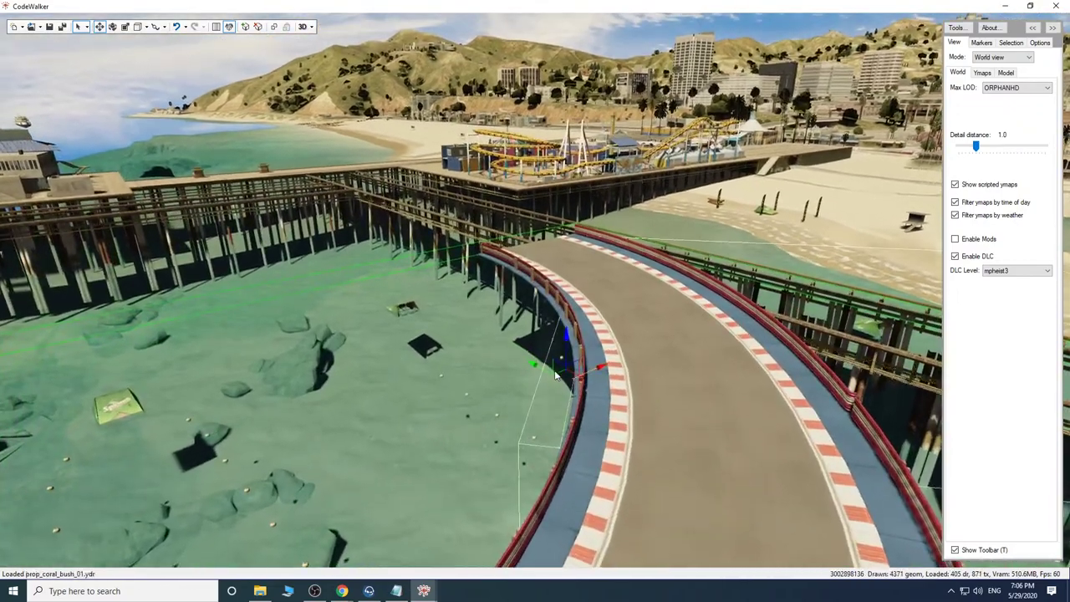
{"action": "left_click_drag", "start_coordinate": [532, 368], "coordinate": [323, 245], "text": "shift"}
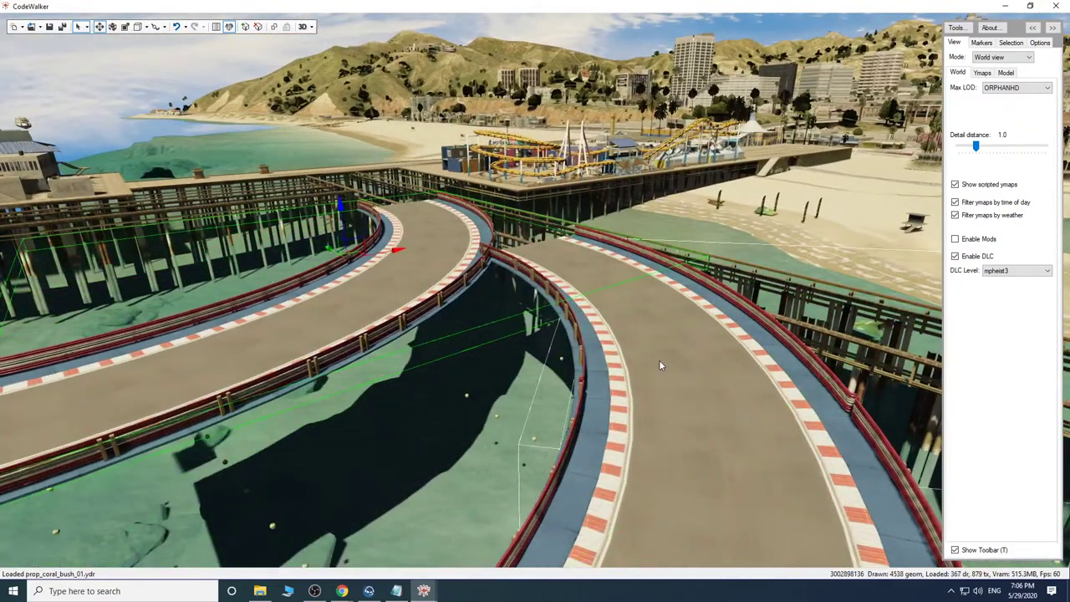
Slide the copied curve outward so it continues from the open end of the existing bend.
{"action": "left_click_drag", "start_coordinate": [659, 361], "coordinate": [624, 352]}
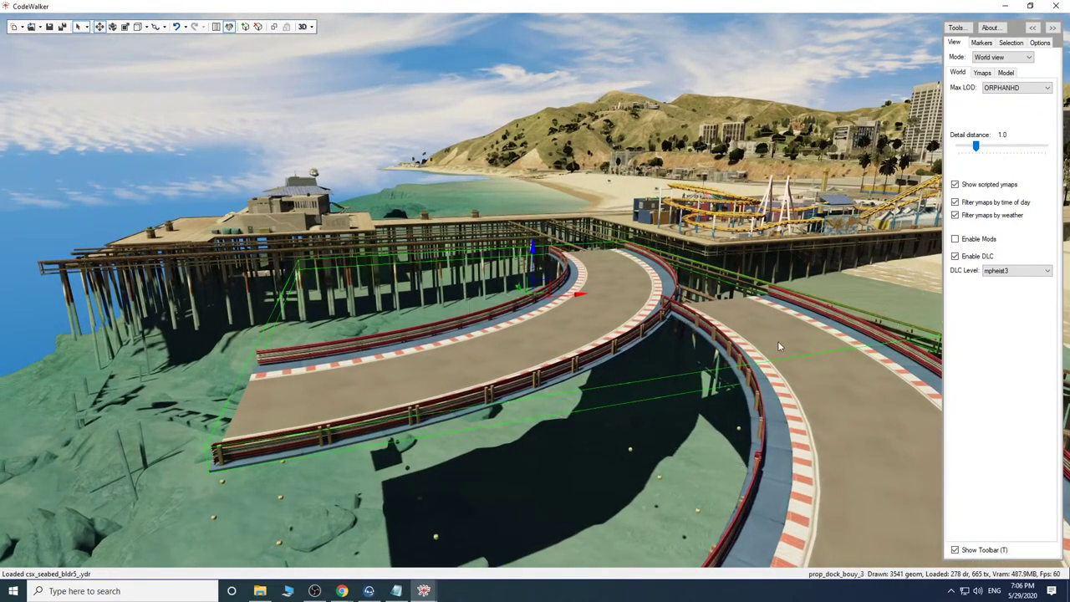
{"action": "left_click_drag", "start_coordinate": [777, 345], "coordinate": [715, 365]}
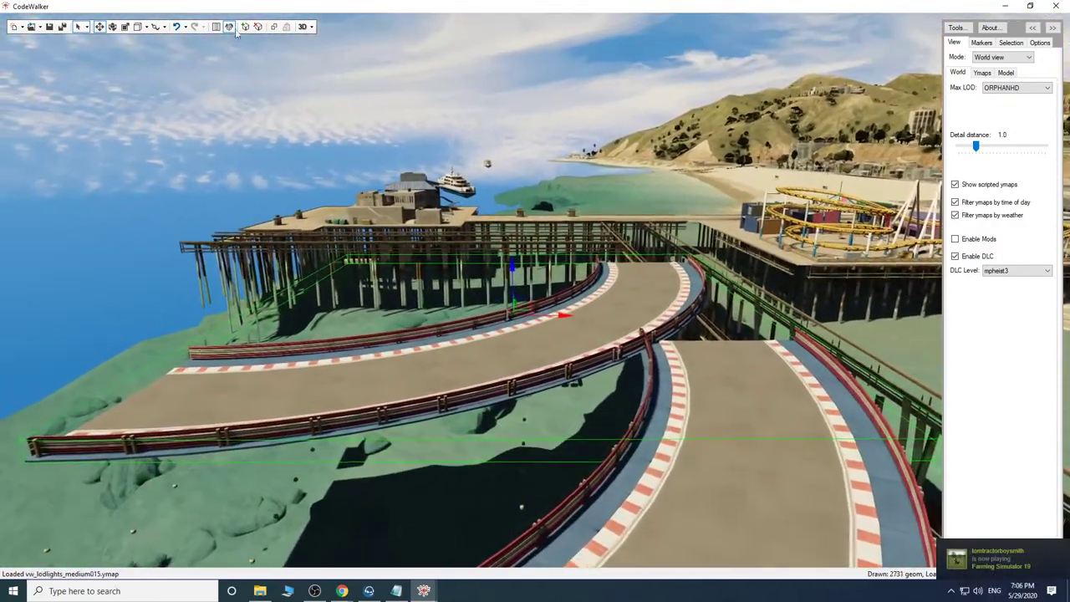
{"action": "left_click_drag", "start_coordinate": [525, 326], "coordinate": [575, 389]}
{"action": "key", "text": "w"}
{"action": "key", "text": "d"}
{"action": "key", "text": "s"}
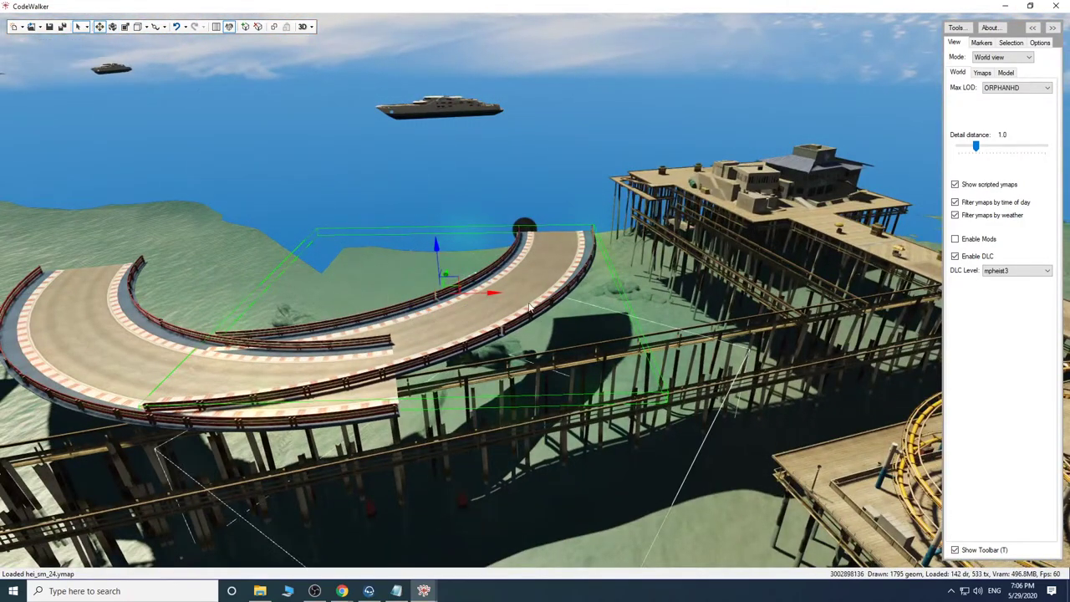
{"action": "left_click_drag", "start_coordinate": [478, 299], "coordinate": [633, 304]}
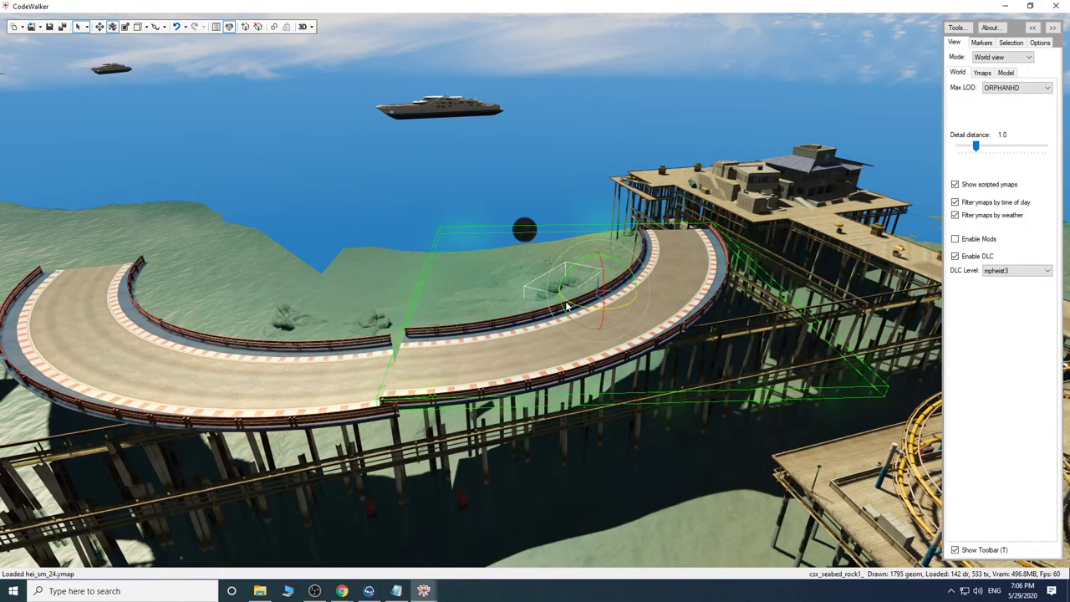
Rotate the copied curve and shift it toward the adjoining bend so their ends line up.
{"action": "left_click_drag", "start_coordinate": [569, 302], "coordinate": [581, 301]}
{"action": "right_click", "coordinate": [581, 301]}
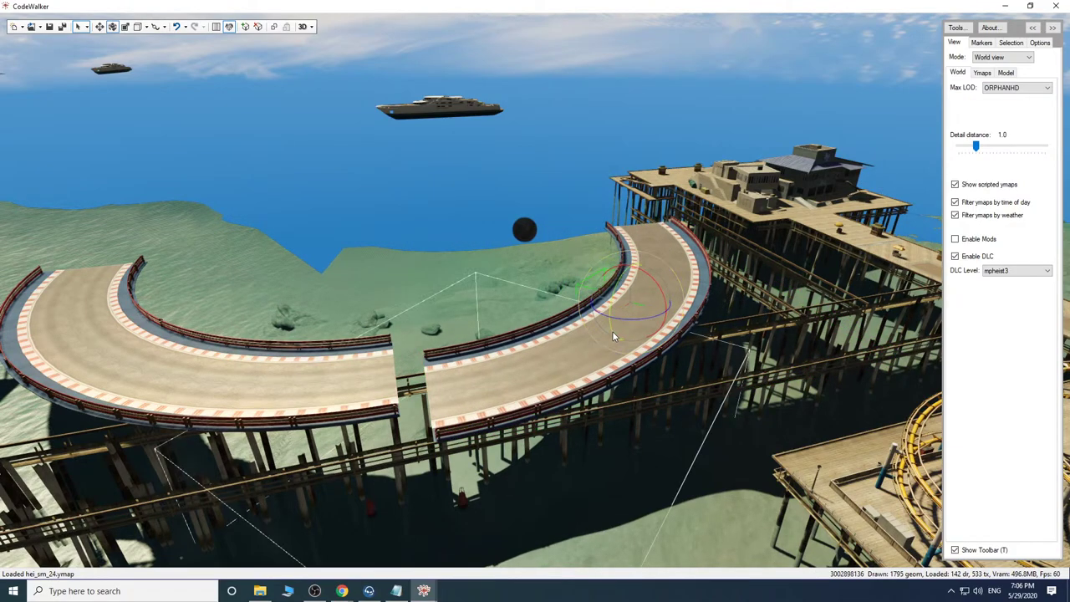
{"action": "mouse_move", "coordinate": [423, 585]}
{"action": "left_click", "coordinate": [485, 535]}
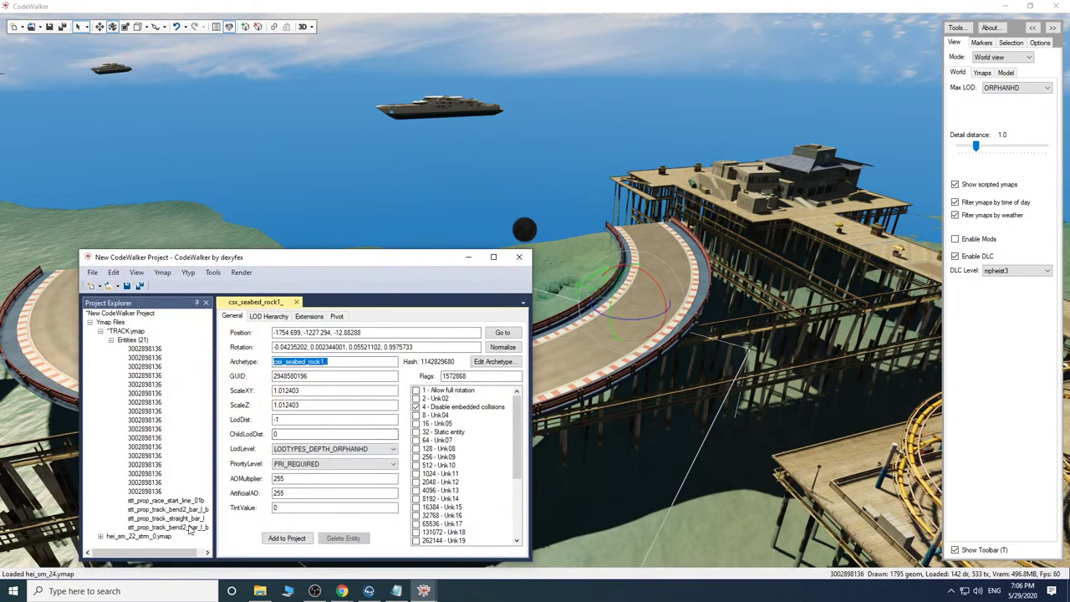
{"action": "left_click", "coordinate": [468, 261]}
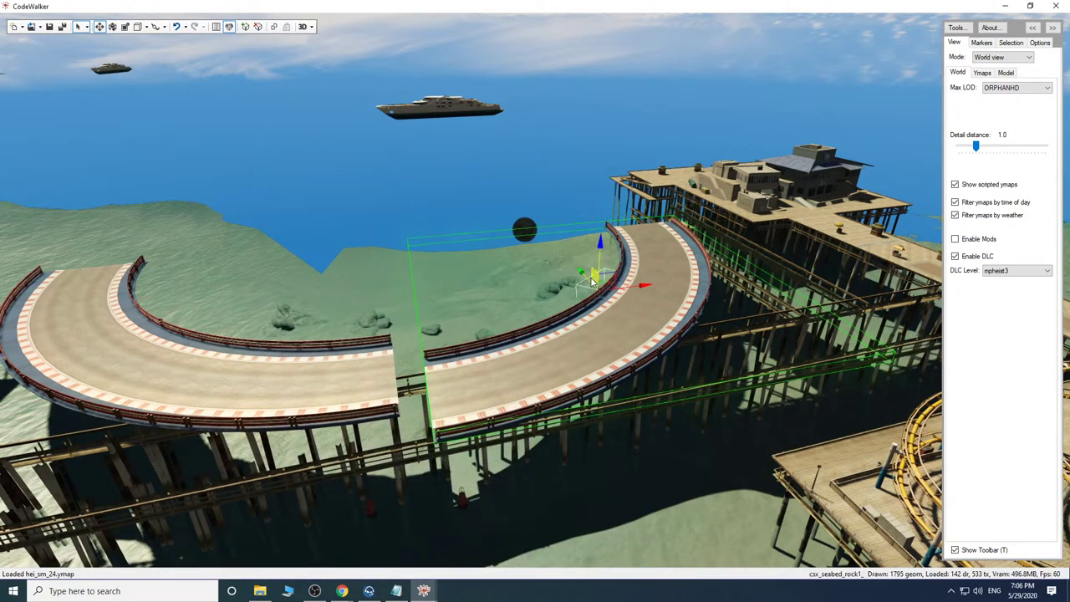
{"action": "left_click_drag", "start_coordinate": [591, 281], "coordinate": [613, 277]}
Fine-tune the copied curve's rotation and position to close the seam with the adjoining bend.
{"action": "left_click_drag", "start_coordinate": [660, 382], "coordinate": [827, 396]}
{"action": "key", "text": "w"}
{"action": "key", "text": "a"}
{"action": "key", "text": "s"}
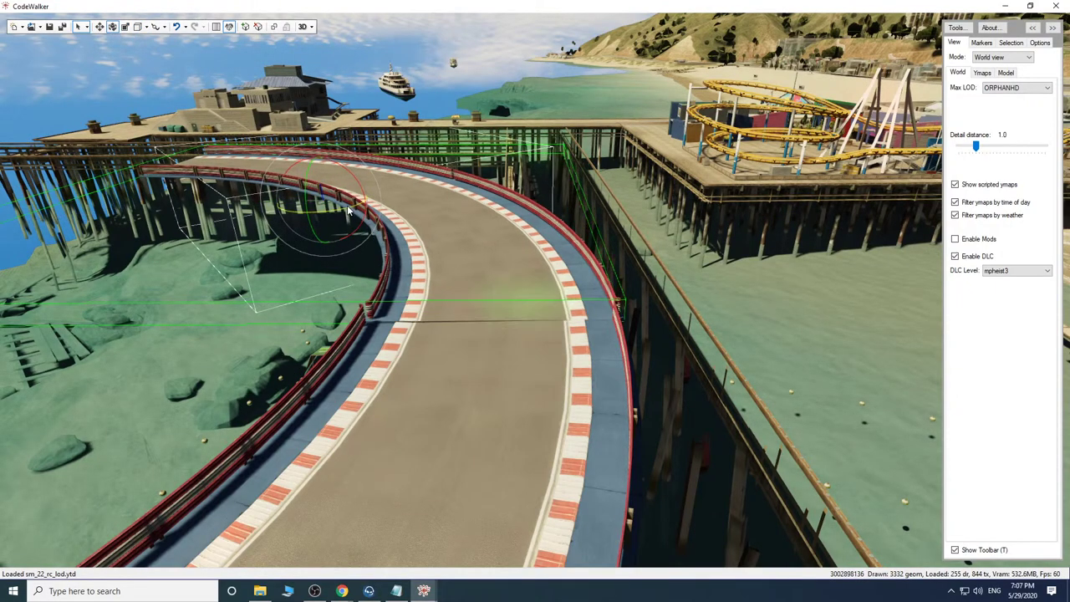
{"action": "key", "text": "w"}
{"action": "left_click_drag", "start_coordinate": [639, 305], "coordinate": [479, 327]}
{"action": "key", "text": "s"}
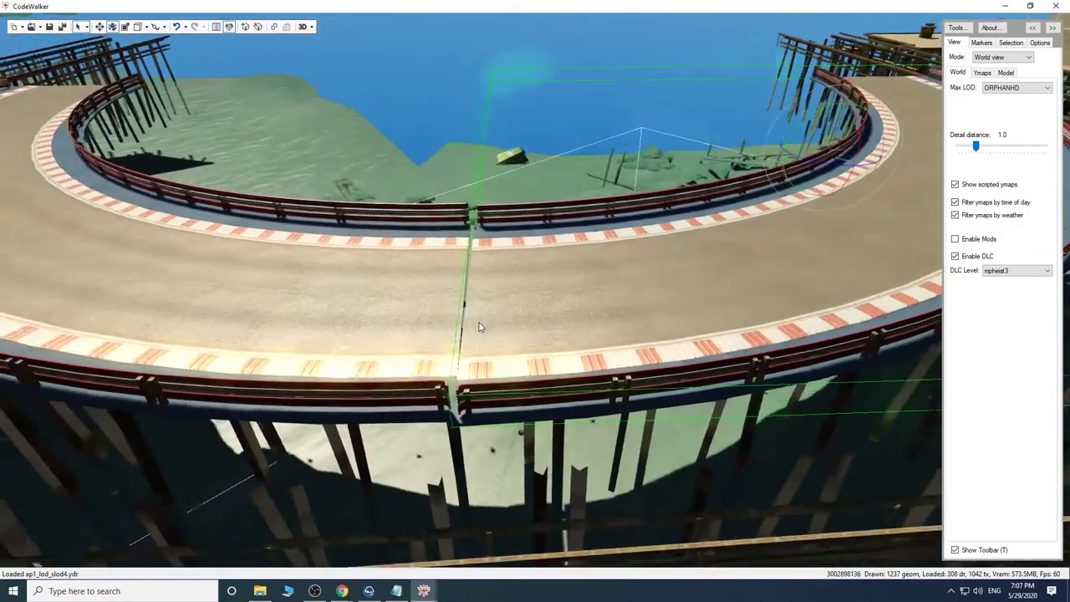
{"action": "key", "text": "s"}
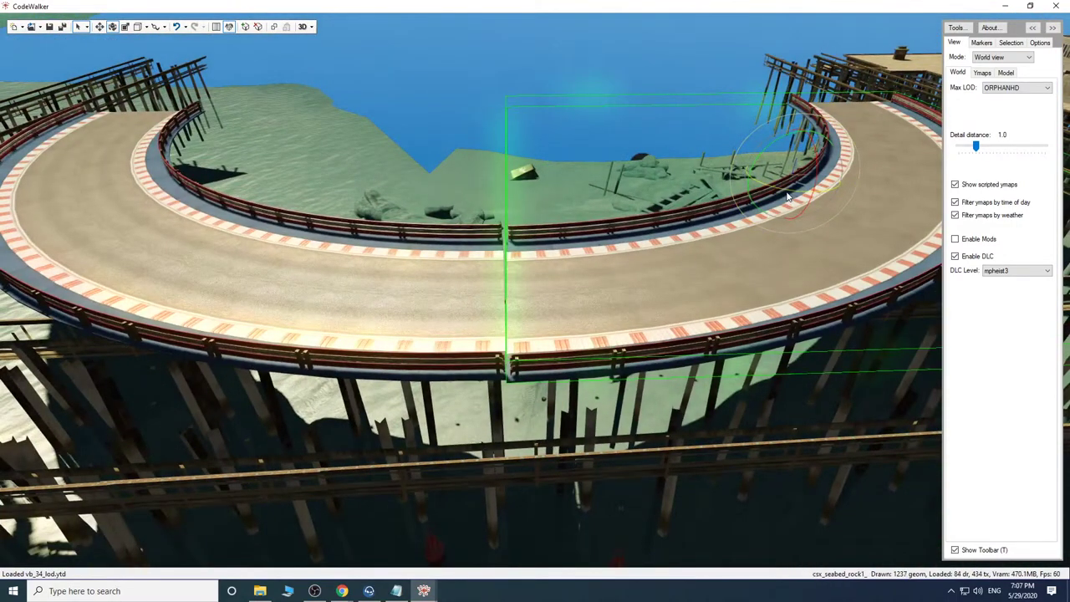
{"action": "left_click_drag", "start_coordinate": [786, 192], "coordinate": [788, 192]}
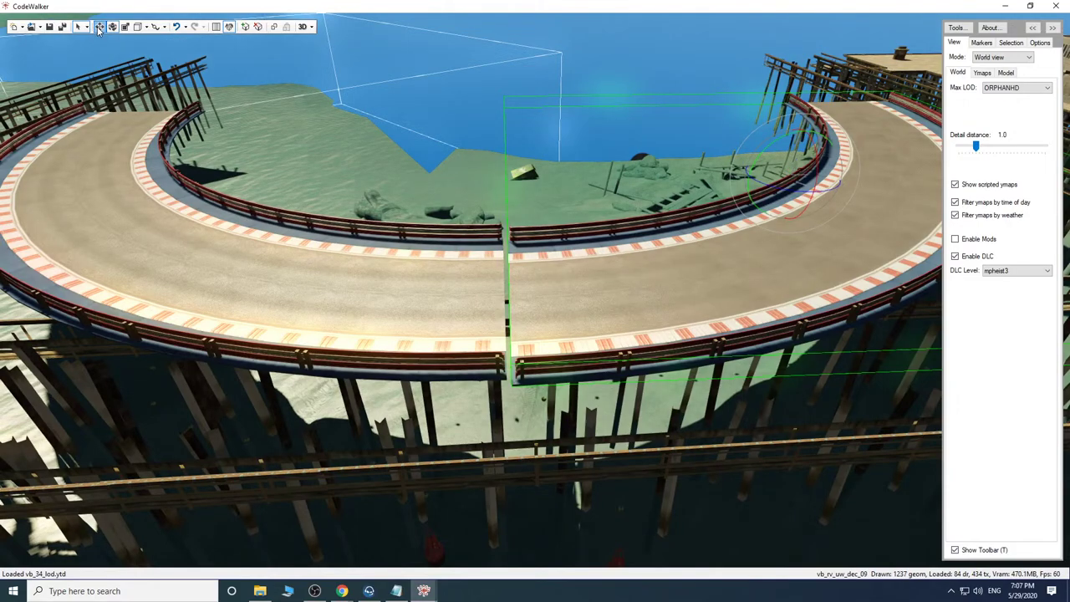
{"action": "left_click_drag", "start_coordinate": [823, 175], "coordinate": [772, 158]}
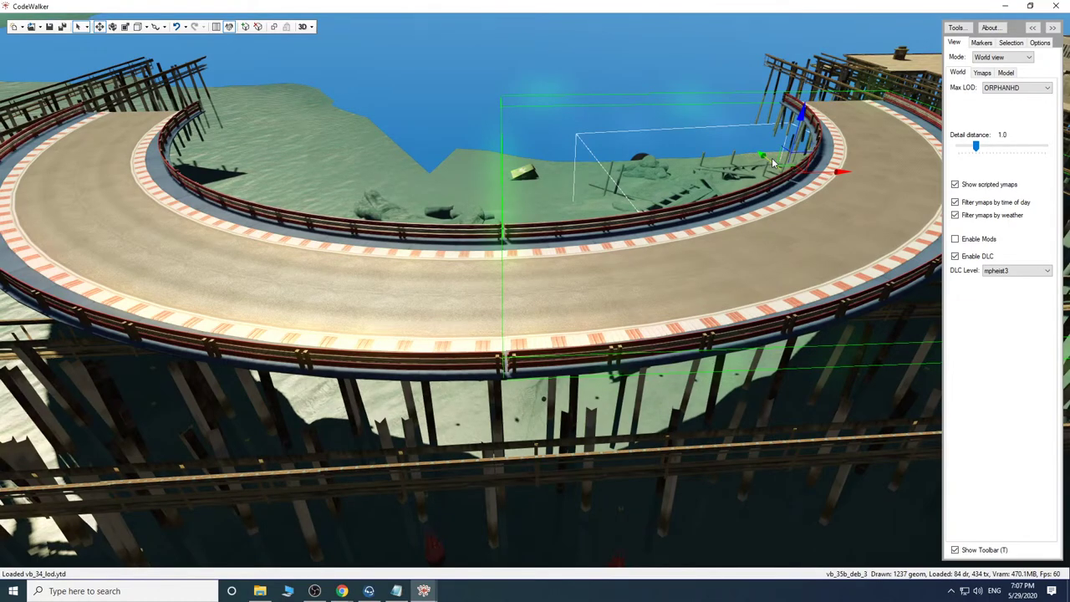
Inspect the joined curves and the open track end beside the wooden pier.
{"action": "left_click_drag", "start_coordinate": [614, 259], "coordinate": [599, 211]}
{"action": "key", "text": "w"}
{"action": "left_click_drag", "start_coordinate": [677, 198], "coordinate": [549, 270]}
{"action": "key", "text": "w"}
{"action": "key", "text": "a"}
{"action": "key", "text": "d"}
{"action": "key", "text": "s"}
{"action": "key", "text": "a"}
{"action": "key", "text": "a"}
{"action": "key", "text": "w"}
{"action": "key", "text": "s"}
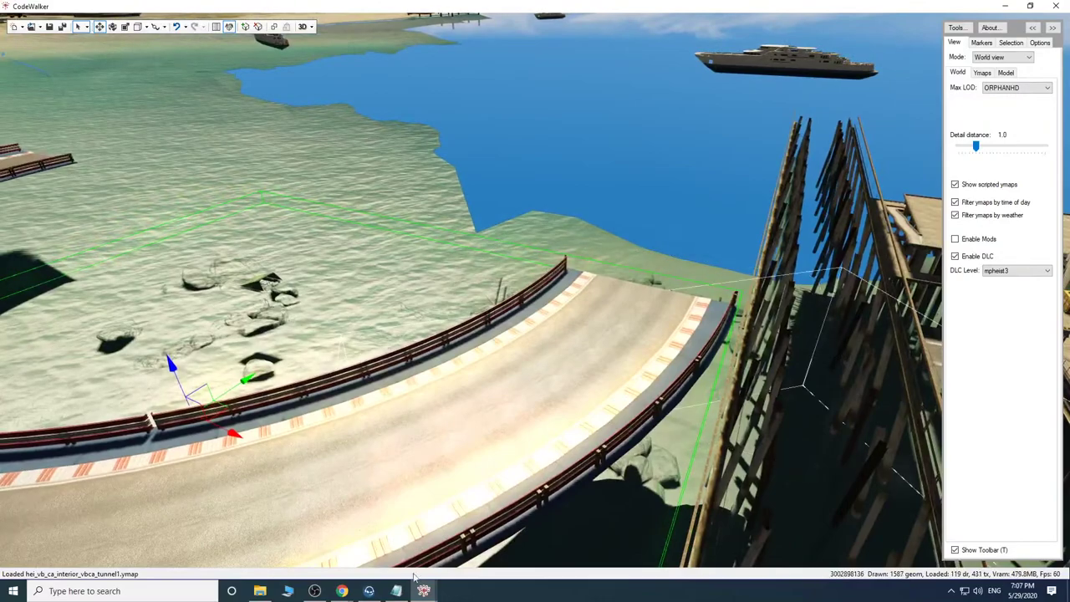
Switch to the Pleb Masters gallery in the browser and look through the stt results for suitable track props.
{"action": "left_click", "coordinate": [417, 519]}
{"action": "scroll", "coordinate": [575, 417], "scroll_direction": "down", "scroll_amount": 5}
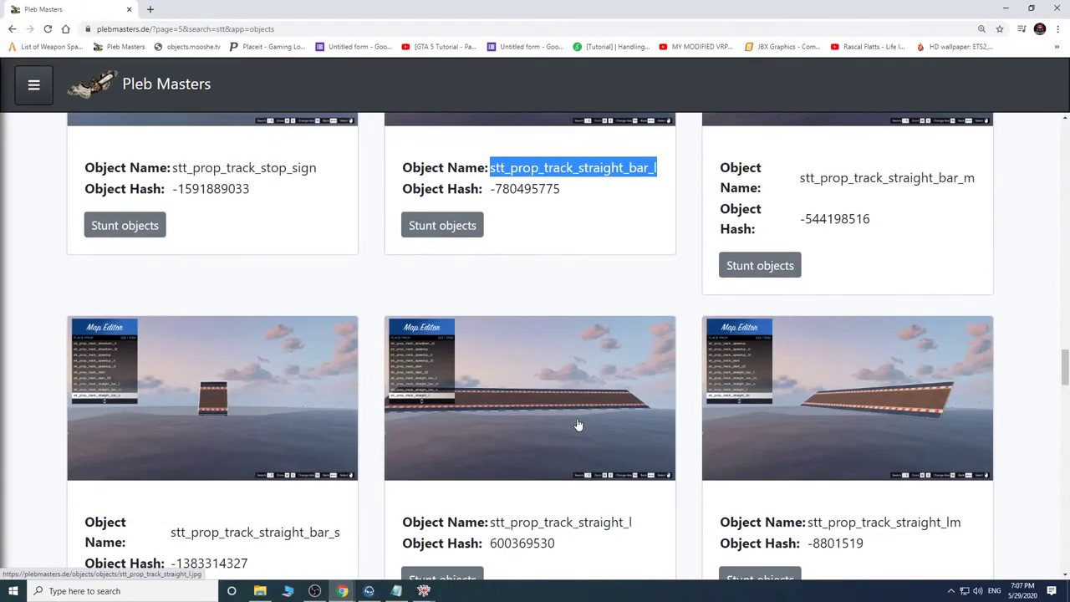
{"action": "scroll", "coordinate": [573, 420], "scroll_direction": "down", "scroll_amount": 8}
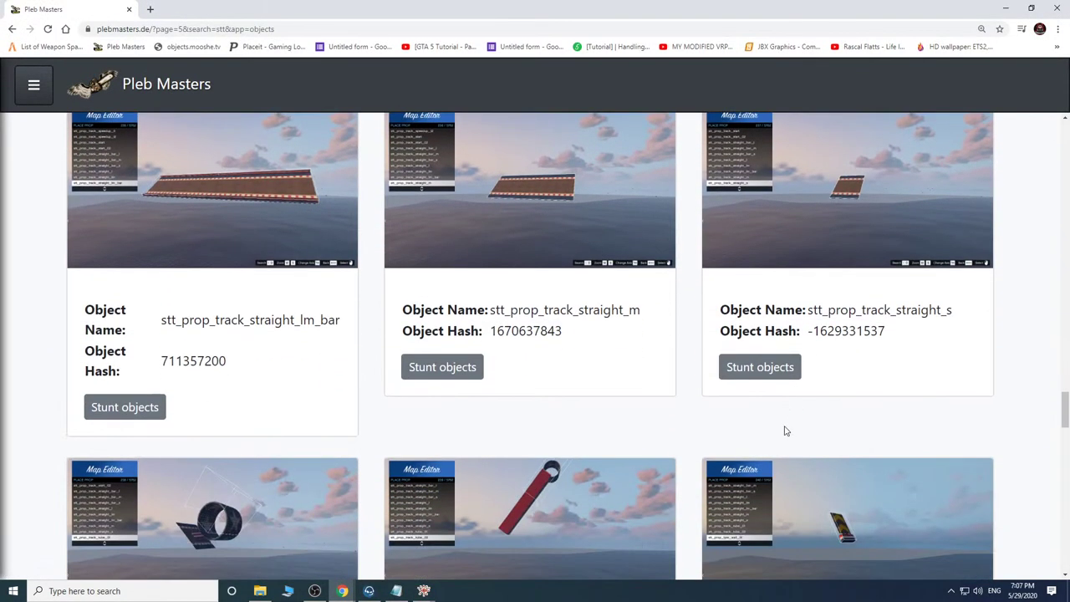
{"action": "scroll", "coordinate": [501, 426], "scroll_direction": "down", "scroll_amount": 6}
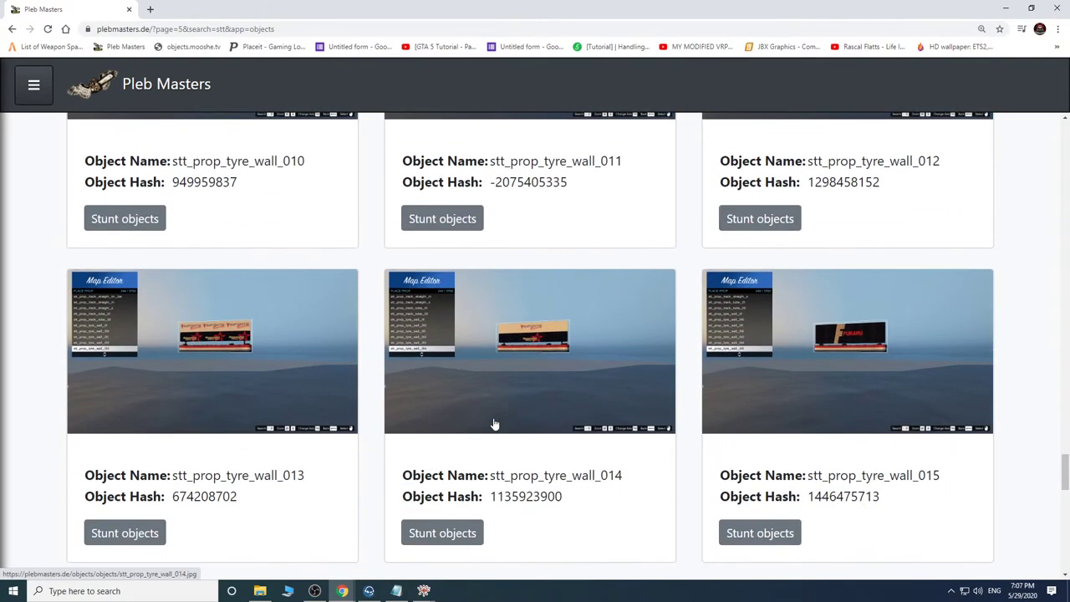
{"action": "scroll", "coordinate": [491, 406], "scroll_direction": "down", "scroll_amount": 9}
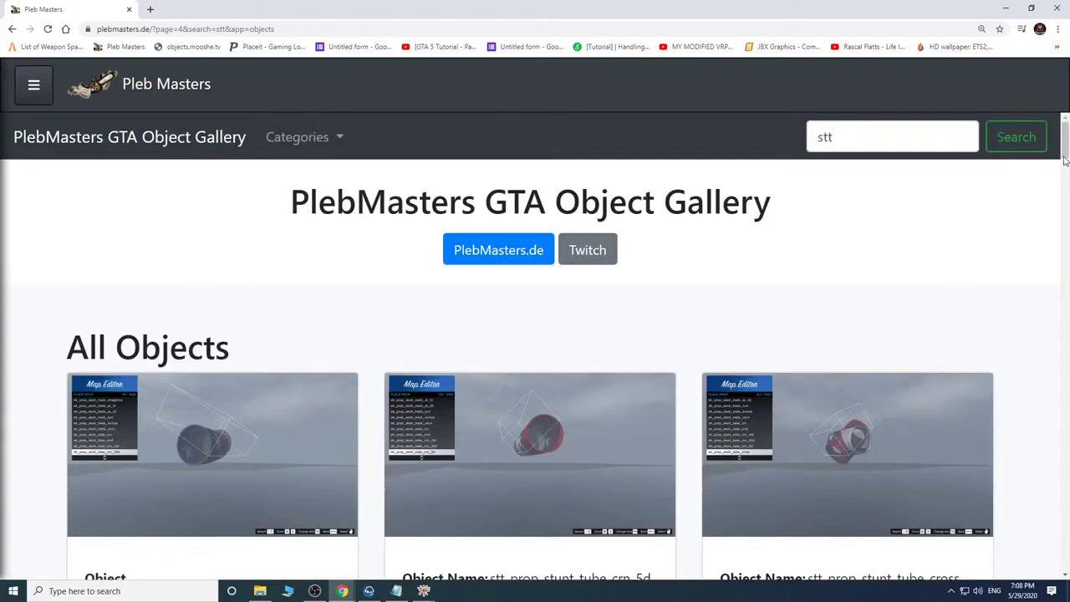
{"action": "left_click_drag", "start_coordinate": [1065, 147], "coordinate": [988, 485]}
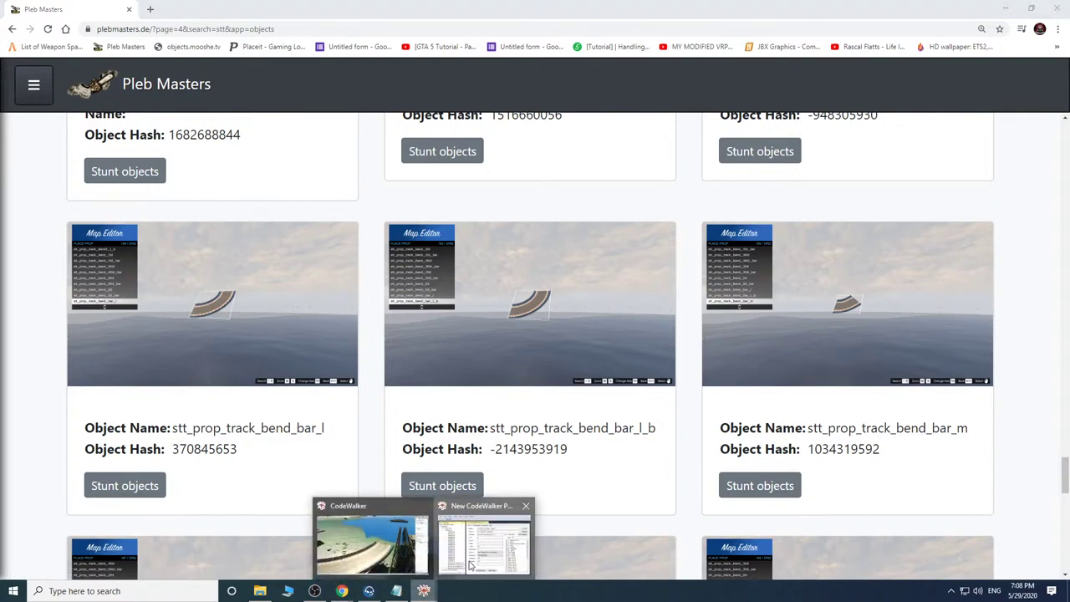
Return to CodeWalker, view the selected curve's entity details and examine the starting grid straight.
{"action": "left_click", "coordinate": [470, 566]}
{"action": "left_click_drag", "start_coordinate": [468, 267], "coordinate": [541, 328]}
{"action": "left_click_drag", "start_coordinate": [586, 523], "coordinate": [1049, 62]}
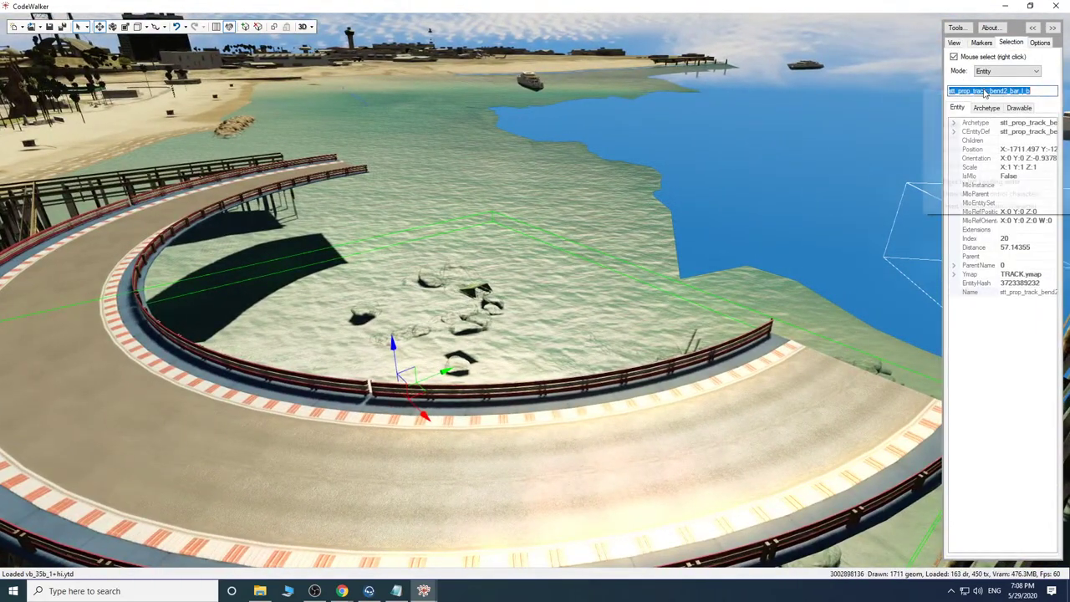
{"action": "key", "text": "w"}
{"action": "left_click_drag", "start_coordinate": [750, 262], "coordinate": [785, 258]}
{"action": "key", "text": "s"}
{"action": "key", "text": "a"}
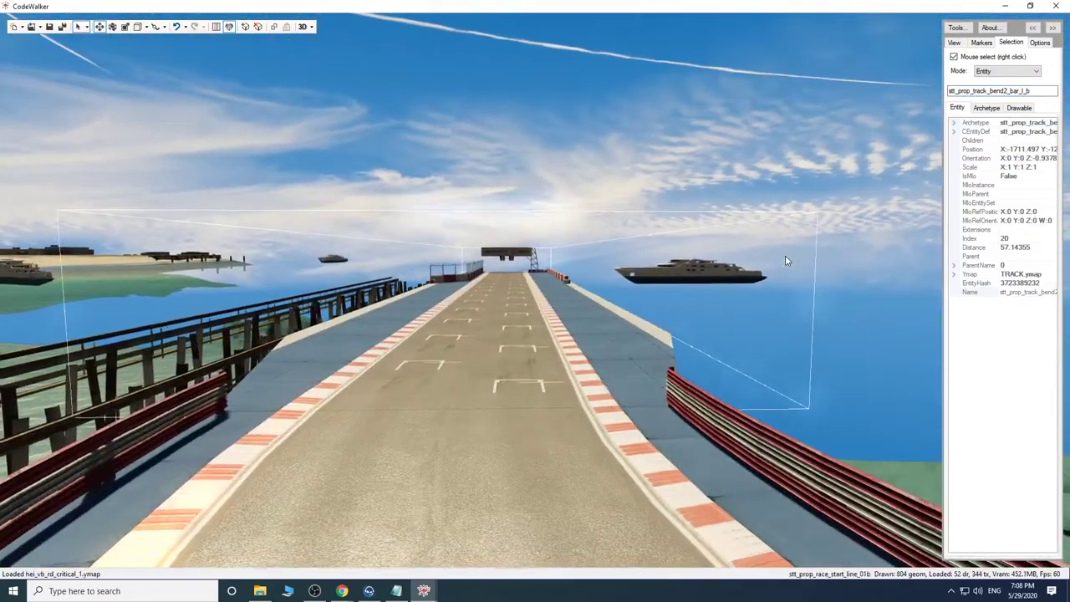
{"action": "key", "text": "d"}
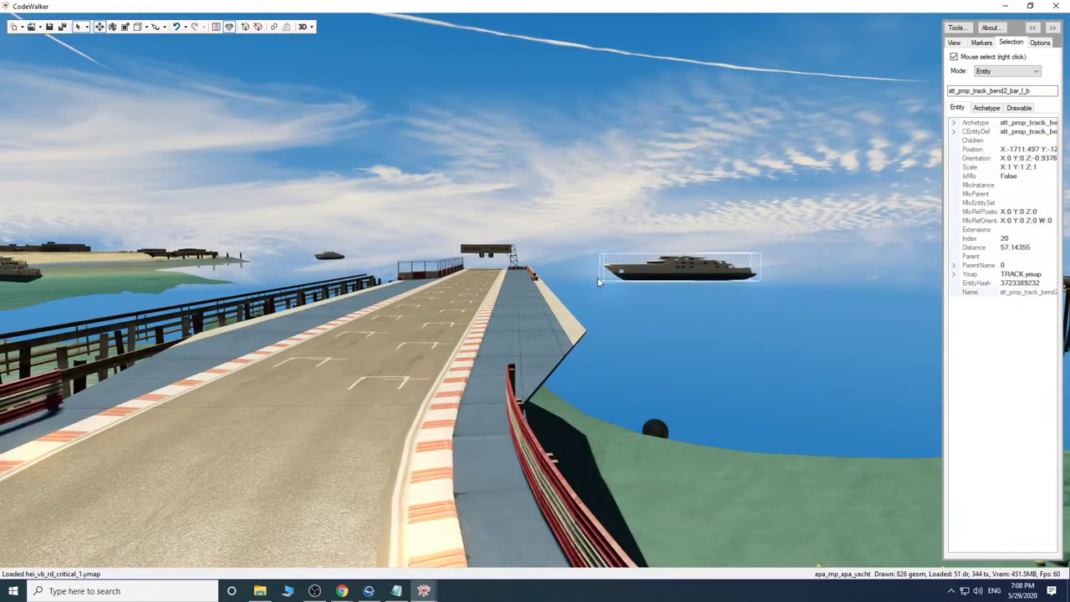
{"action": "left_click_drag", "start_coordinate": [569, 342], "coordinate": [579, 319]}
{"action": "key", "text": "w"}
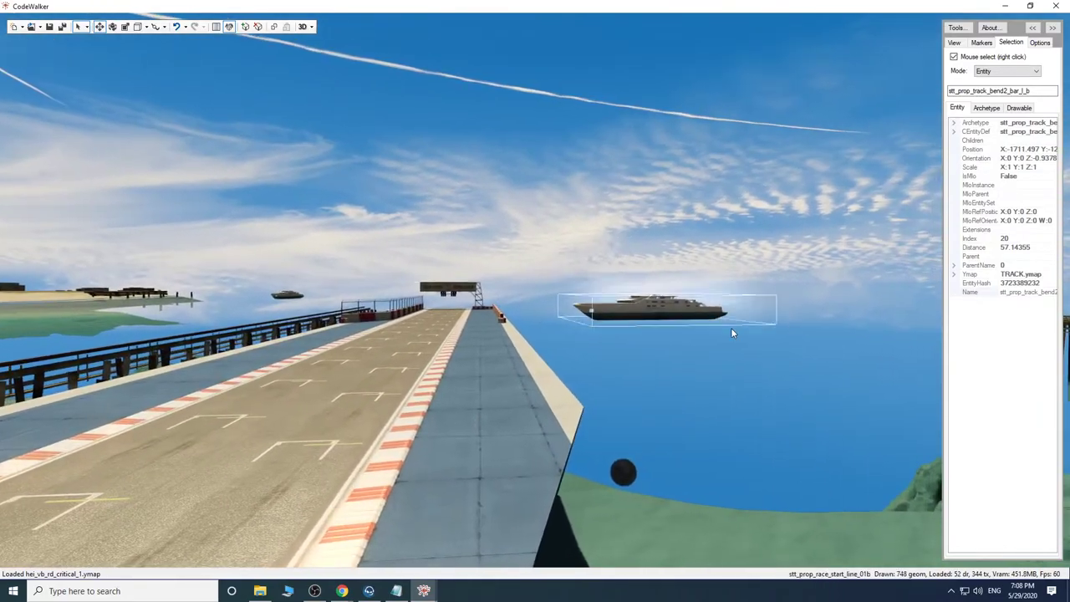
Delete the wooden pier structures in the way beside the straight track.
{"action": "left_click_drag", "start_coordinate": [794, 365], "coordinate": [541, 394]}
{"action": "key", "text": "w"}
{"action": "key", "text": "a"}
{"action": "key", "text": "w"}
{"action": "key", "text": "w"}
{"action": "key", "text": "d"}
{"action": "key", "text": "s"}
{"action": "key", "text": "s"}
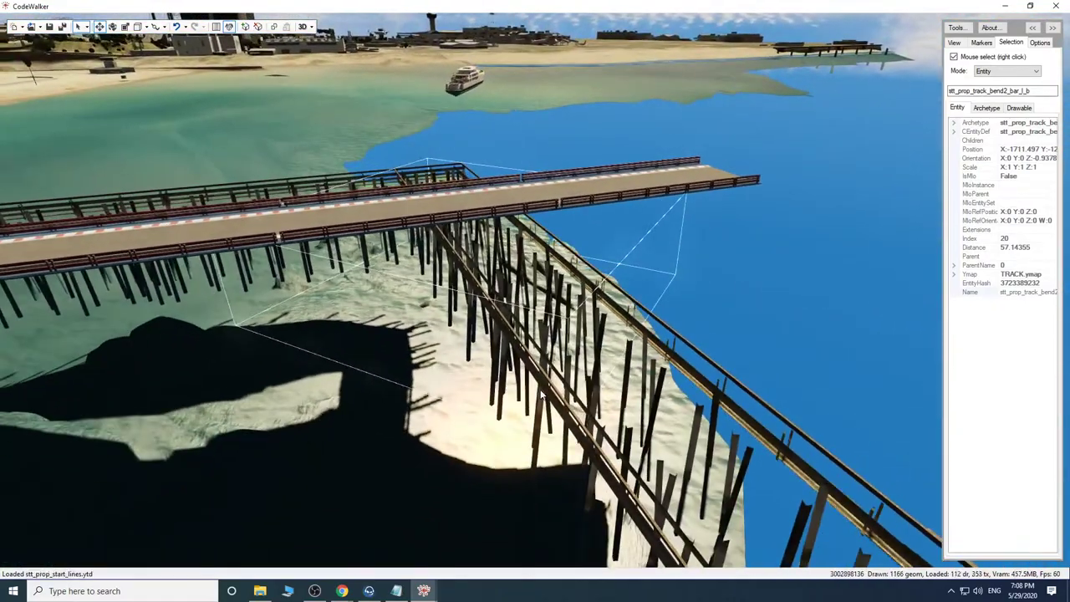
{"action": "key", "text": "Delete"}
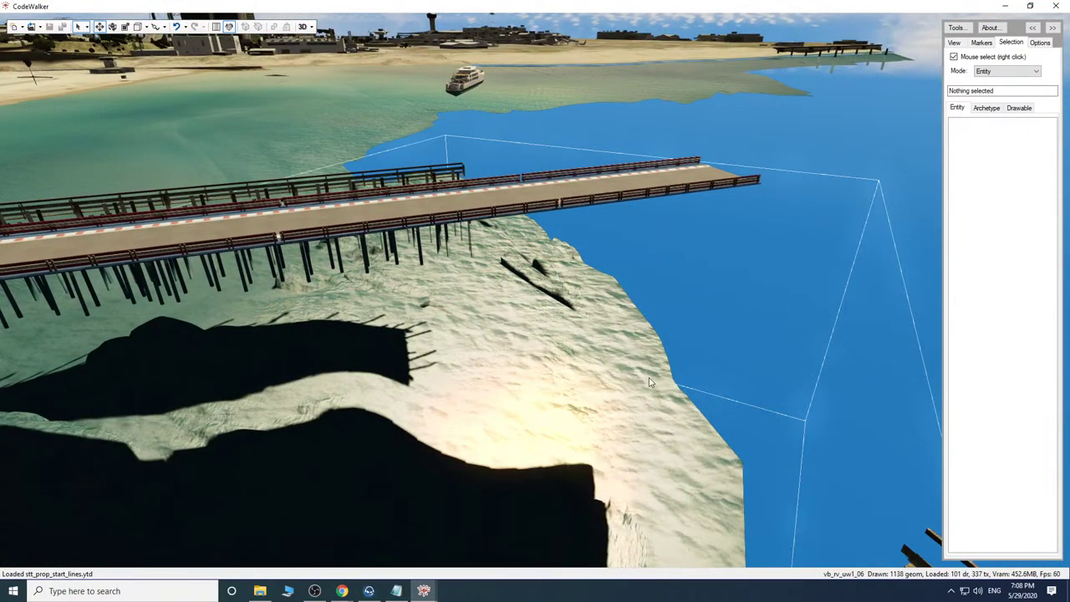
{"action": "left_click_drag", "start_coordinate": [645, 384], "coordinate": [768, 394]}
{"action": "right_click", "coordinate": [770, 392]}
{"action": "key", "text": "Delete"}
Duplicate the straight barrier section at the track's end and place the copy beyond the open end.
{"action": "left_click_drag", "start_coordinate": [678, 374], "coordinate": [721, 321]}
{"action": "key", "text": "a"}
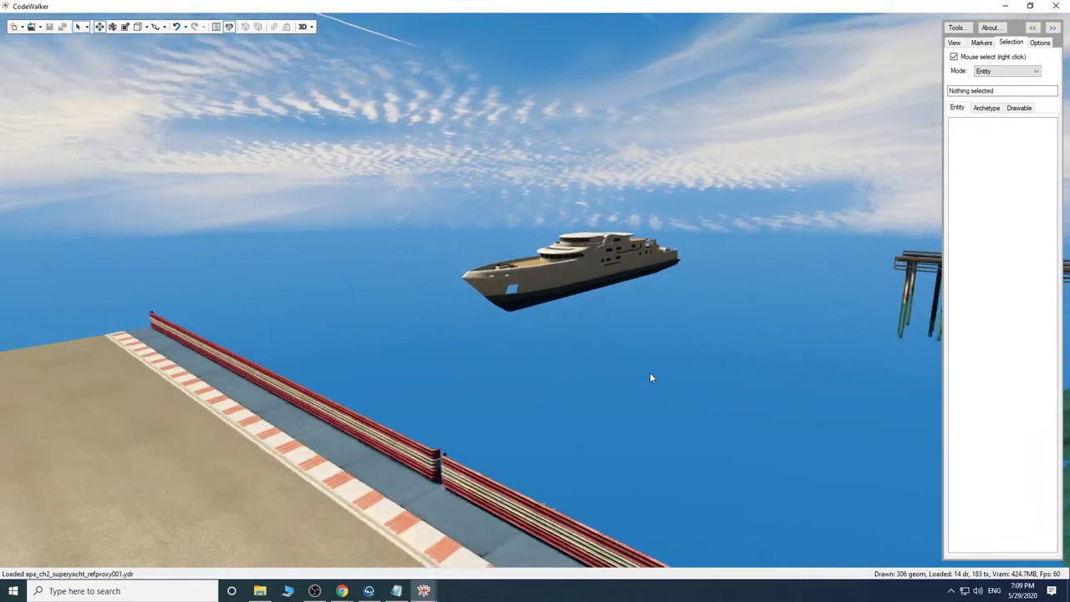
{"action": "key", "text": "a"}
{"action": "left_click_drag", "start_coordinate": [650, 374], "coordinate": [496, 395]}
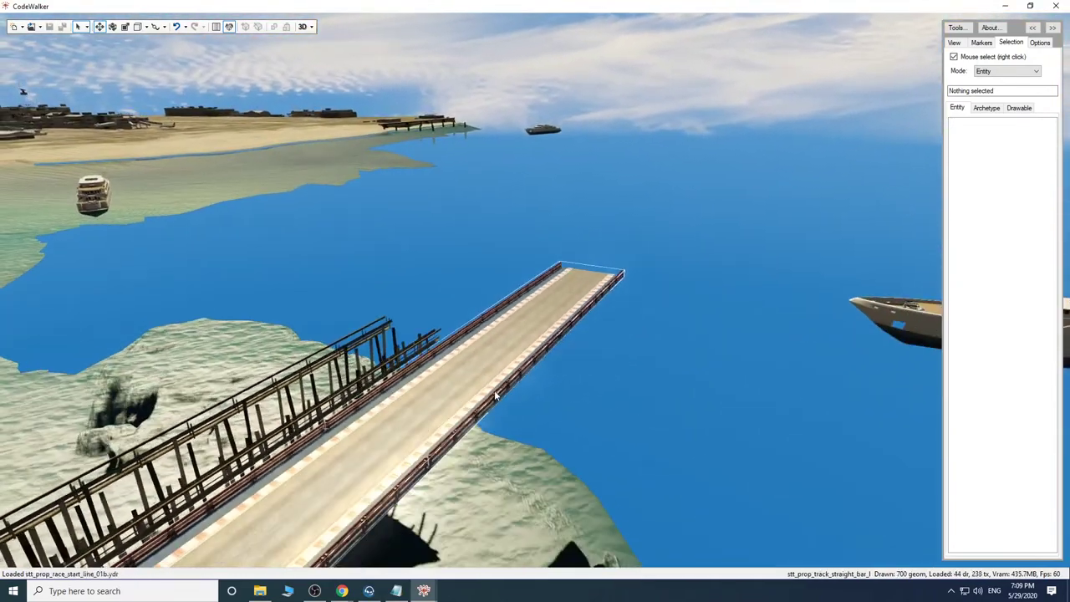
{"action": "right_click", "coordinate": [484, 335]}
{"action": "left_click_drag", "start_coordinate": [568, 339], "coordinate": [551, 351]}
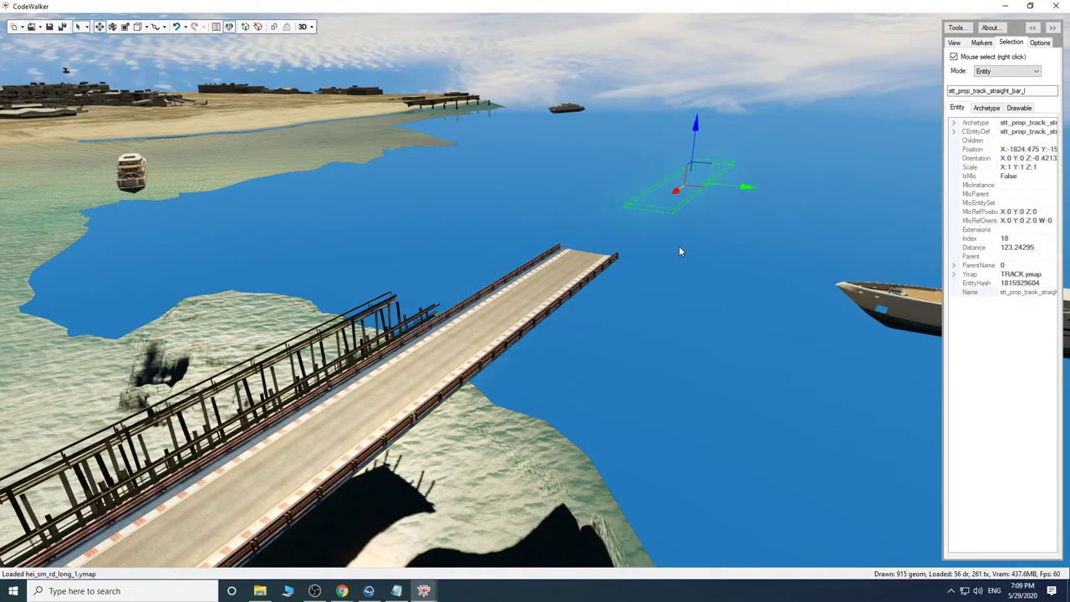
{"action": "left_click_drag", "start_coordinate": [679, 251], "coordinate": [630, 277]}
{"action": "left_click_drag", "start_coordinate": [626, 355], "coordinate": [680, 309]}
Slide the duplicated straight barrier section along the track line until it meets the open end of the straight.
{"action": "key", "text": "w"}
{"action": "key", "text": "w"}
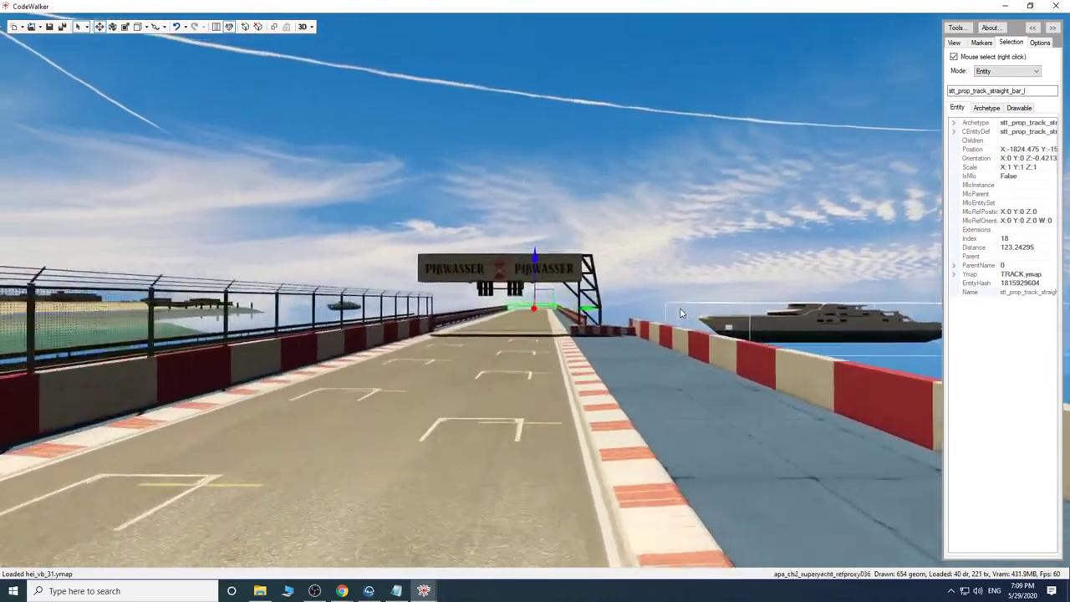
{"action": "key", "text": "w"}
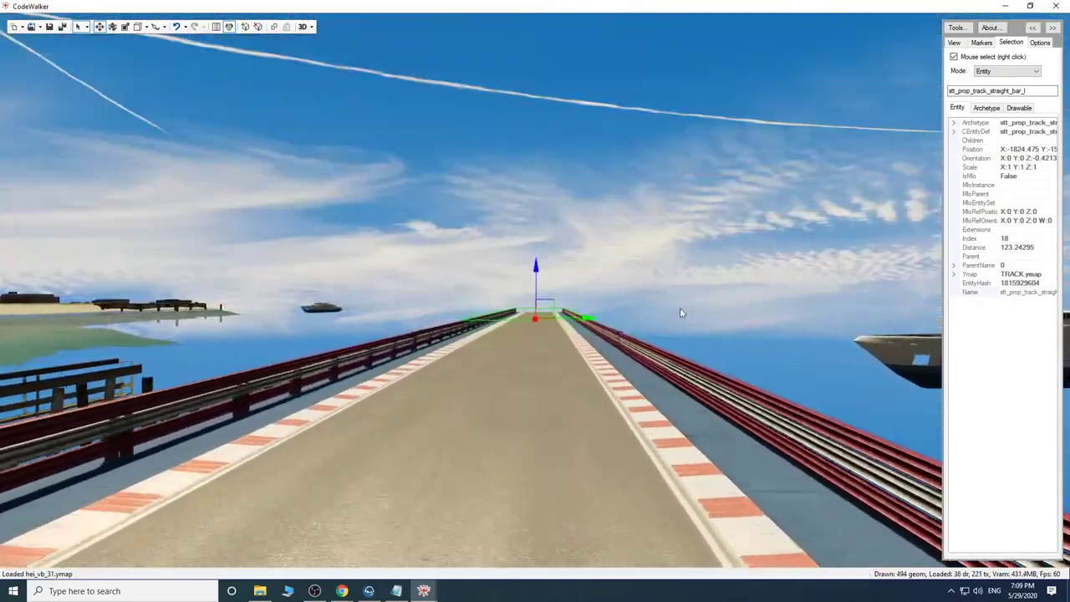
{"action": "key", "text": "w"}
{"action": "left_click_drag", "start_coordinate": [679, 309], "coordinate": [485, 336]}
{"action": "key", "text": "w"}
{"action": "key", "text": "s"}
{"action": "key", "text": "d"}
{"action": "key", "text": "a"}
{"action": "key", "text": "a"}
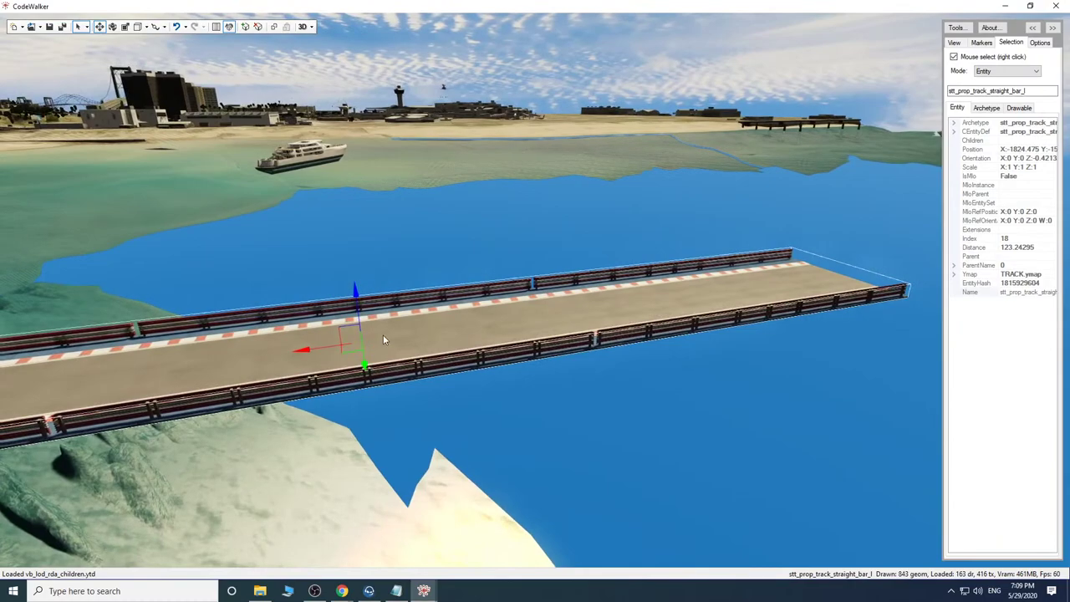
{"action": "left_click_drag", "start_coordinate": [327, 349], "coordinate": [384, 345]}
{"action": "key", "text": "a"}
{"action": "mouse_move", "coordinate": [632, 332]}
{"action": "left_mouse_down"}
{"action": "mouse_move", "coordinate": [599, 336]}
{"action": "mouse_move", "coordinate": [621, 336]}
{"action": "left_mouse_up"}
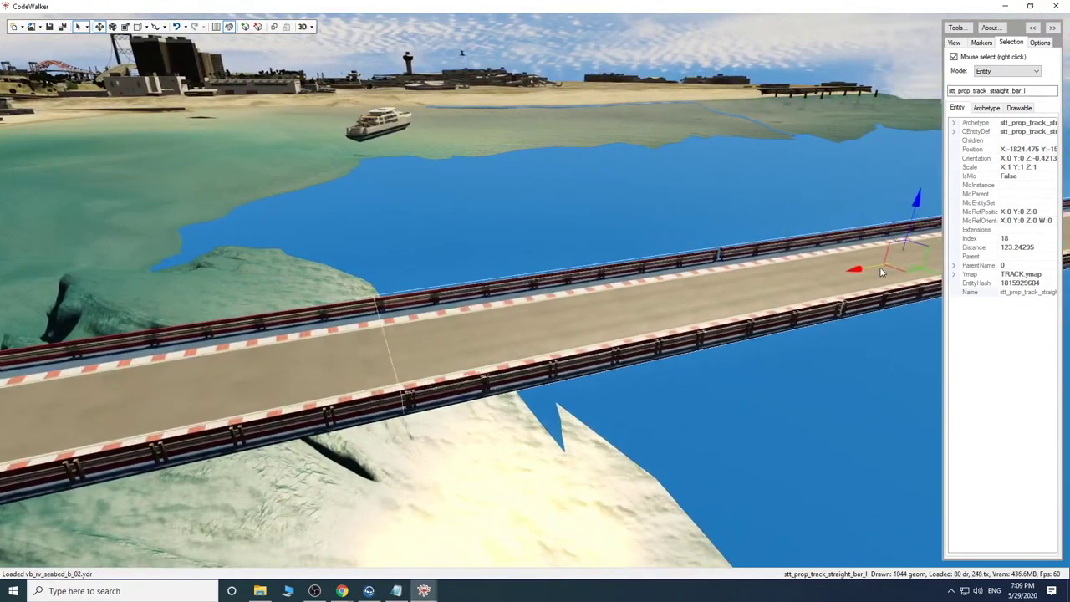
{"action": "left_click_drag", "start_coordinate": [924, 264], "coordinate": [913, 265]}
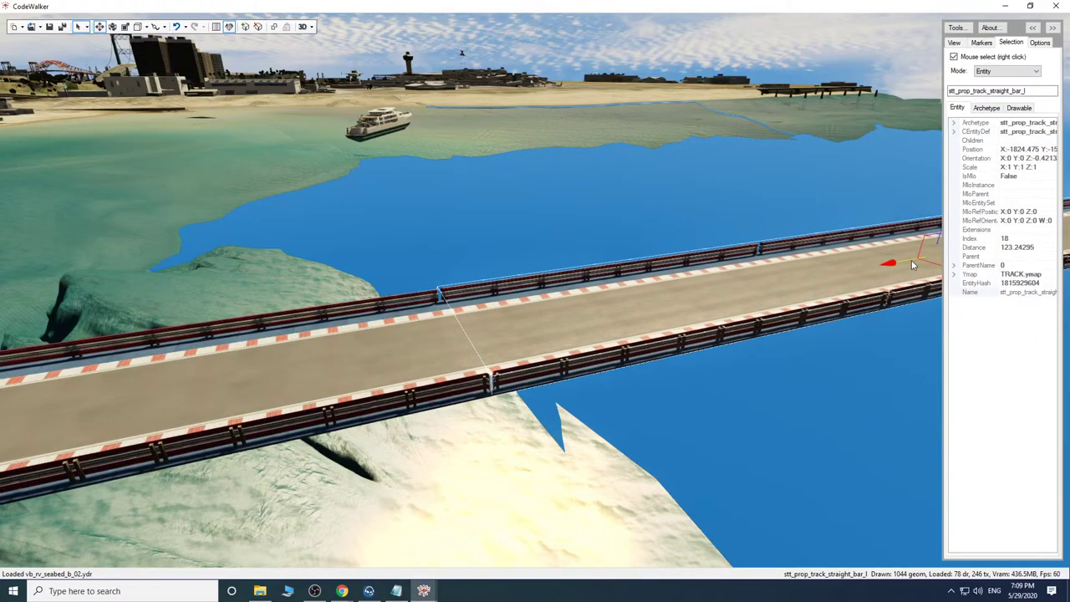
Look along the extended straight from the starting grid and inspect the pier section beside the start line gantry.
{"action": "left_click_drag", "start_coordinate": [694, 351], "coordinate": [840, 303]}
{"action": "key", "text": "a"}
{"action": "key", "text": "w"}
{"action": "key", "text": "s"}
{"action": "key", "text": "w"}
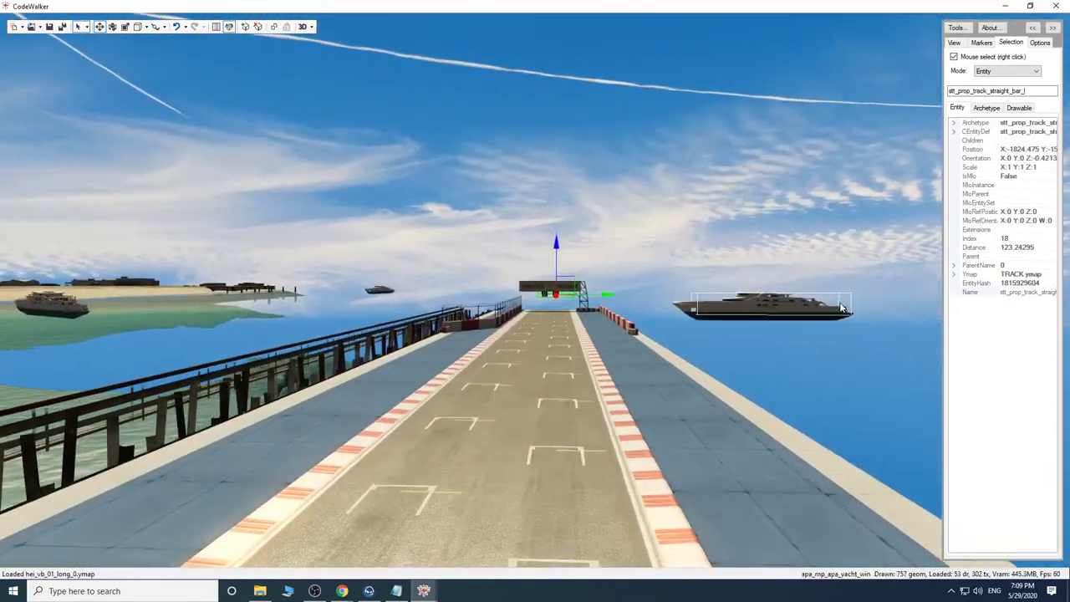
{"action": "key", "text": "w"}
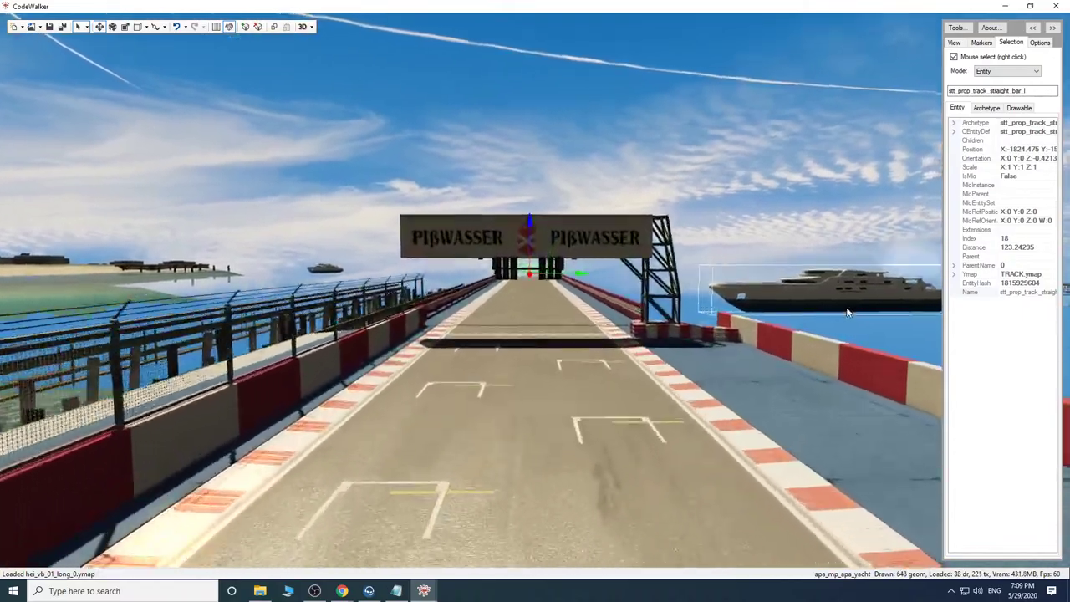
{"action": "key", "text": "w"}
{"action": "left_click_drag", "start_coordinate": [846, 312], "coordinate": [725, 315]}
{"action": "key", "text": "s"}
{"action": "key", "text": "w"}
{"action": "key", "text": "d"}
{"action": "key", "text": "w"}
{"action": "right_click_drag", "start_coordinate": [725, 315], "coordinate": [747, 316]}
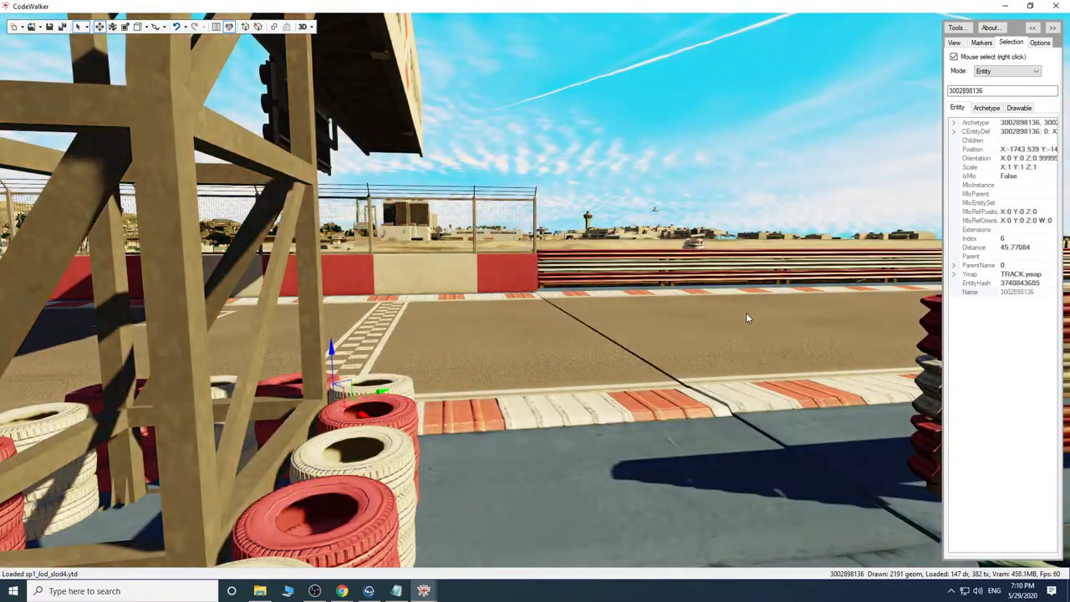
{"action": "left_click_drag", "start_coordinate": [710, 318], "coordinate": [677, 348]}
{"action": "key", "text": "s"}
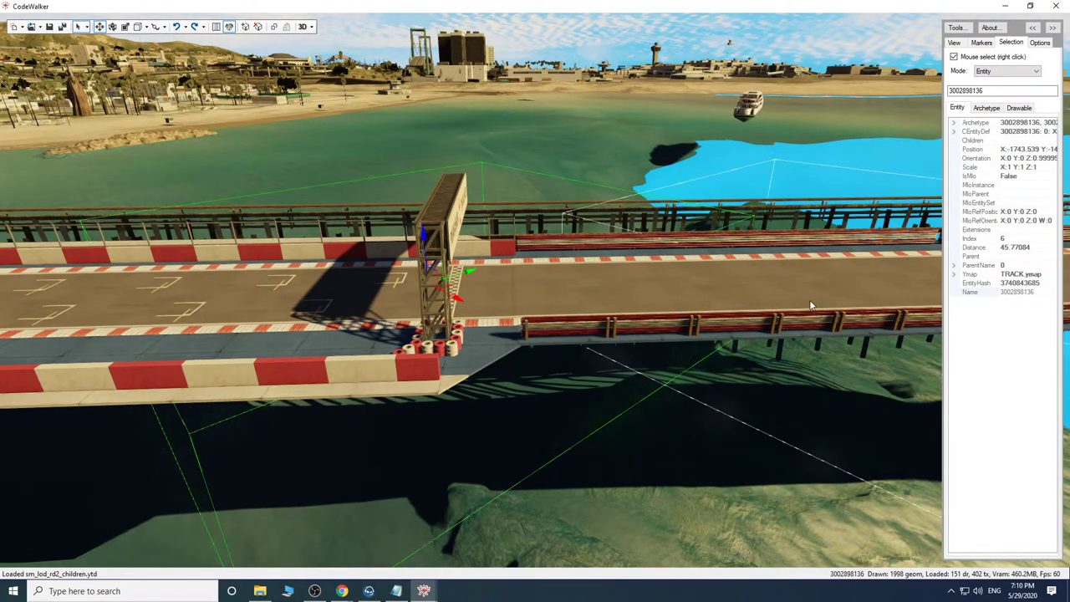
Duplicate the last straight barrier section again and align the copy end to end with the track's open end.
{"action": "mouse_move", "coordinate": [518, 334]}
{"action": "left_mouse_down"}
{"action": "mouse_move", "coordinate": [732, 312]}
{"action": "mouse_move", "coordinate": [680, 295]}
{"action": "mouse_move", "coordinate": [686, 286]}
{"action": "mouse_move", "coordinate": [688, 302]}
{"action": "mouse_move", "coordinate": [693, 283]}
{"action": "mouse_move", "coordinate": [527, 350]}
{"action": "mouse_move", "coordinate": [533, 321]}
{"action": "mouse_move", "coordinate": [448, 326]}
{"action": "mouse_move", "coordinate": [509, 326]}
{"action": "left_mouse_up"}
{"action": "key", "text": "a"}
{"action": "key", "text": "w"}
{"action": "key", "text": "w"}
{"action": "key", "text": "s"}
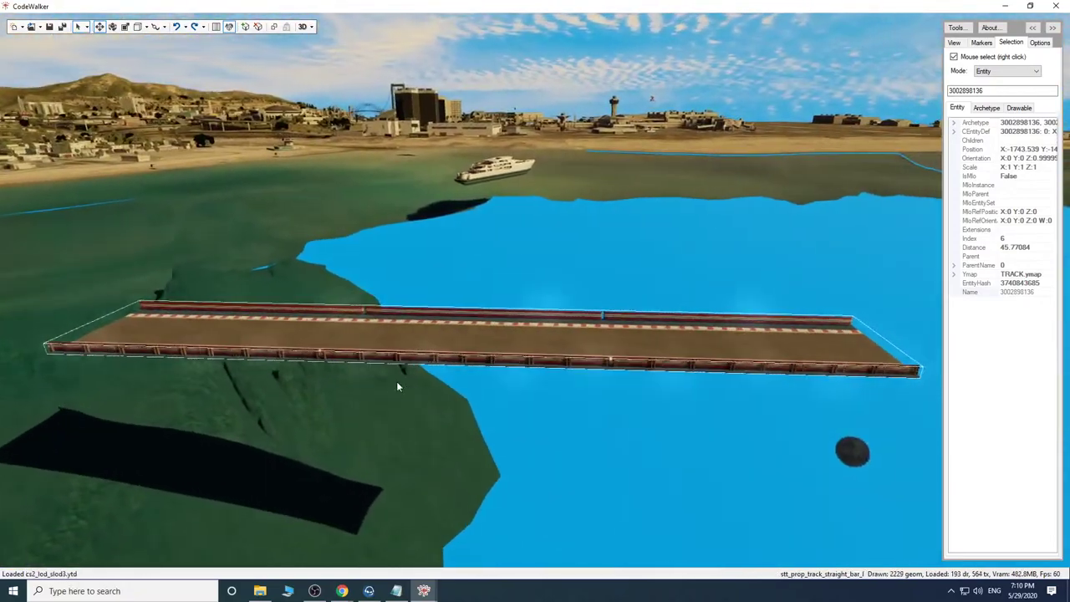
{"action": "right_click_drag", "start_coordinate": [396, 381], "coordinate": [693, 371]}
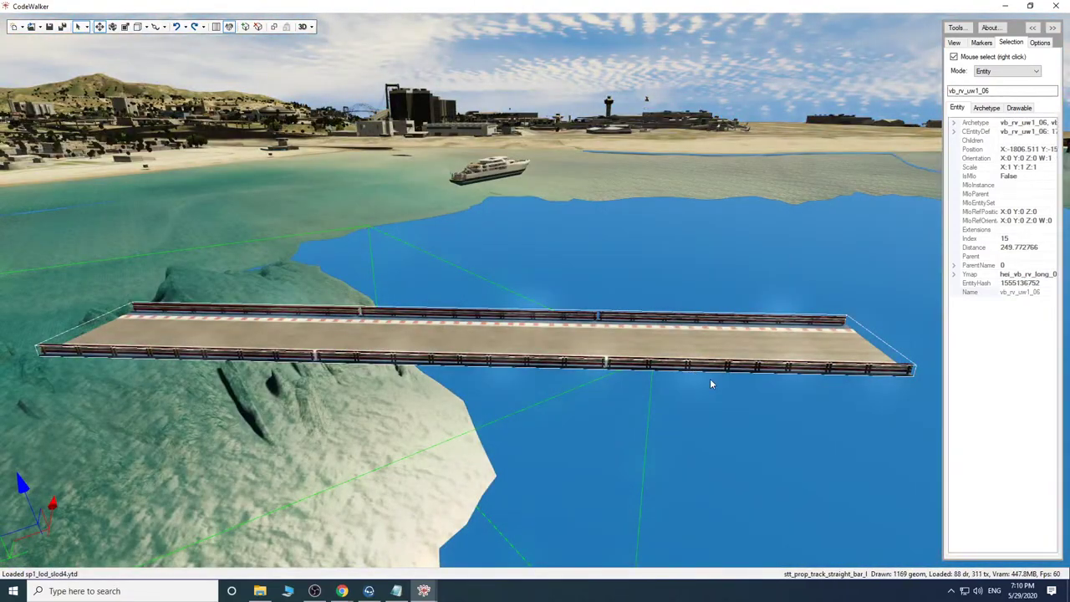
{"action": "left_click_drag", "start_coordinate": [470, 463], "coordinate": [583, 454]}
{"action": "key", "text": "a"}
{"action": "key", "text": "s"}
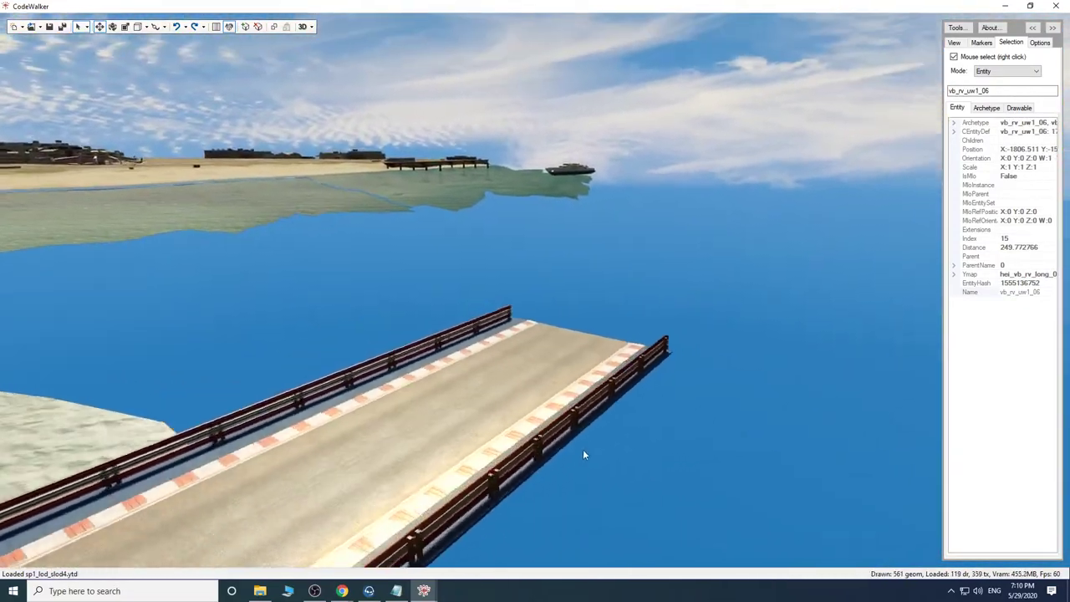
{"action": "left_click_drag", "start_coordinate": [678, 355], "coordinate": [554, 381]}
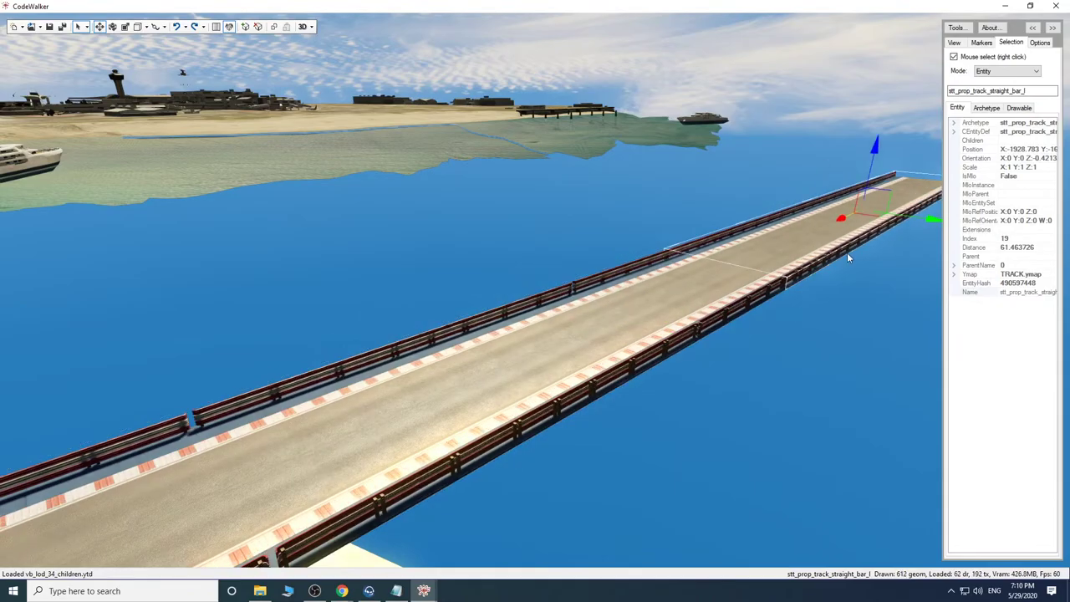
{"action": "left_click_drag", "start_coordinate": [847, 257], "coordinate": [828, 384]}
{"action": "left_click_drag", "start_coordinate": [922, 385], "coordinate": [452, 349]}
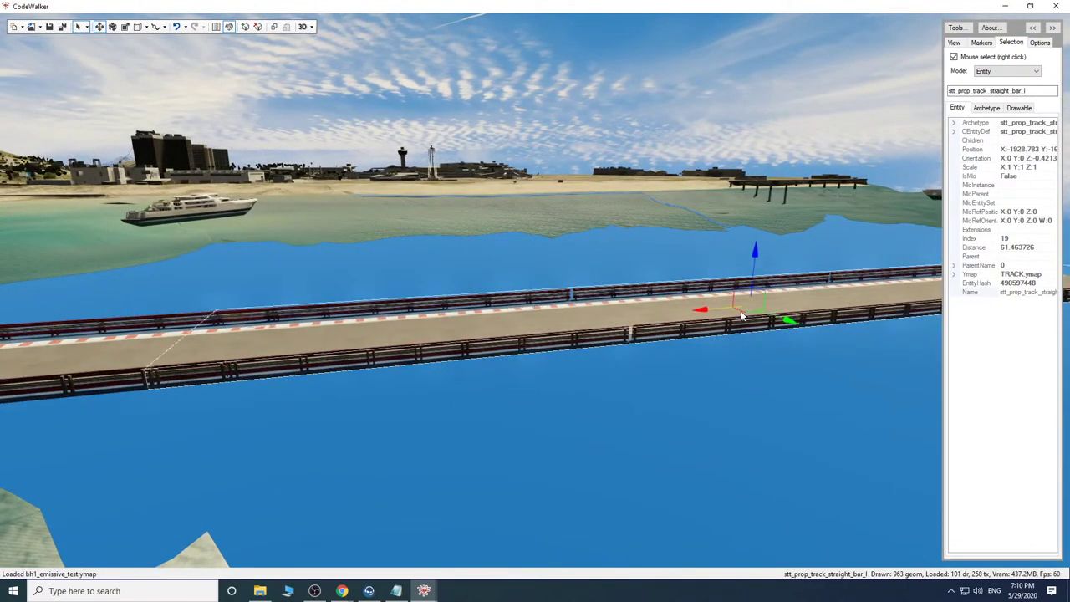
{"action": "left_click_drag", "start_coordinate": [740, 315], "coordinate": [762, 303]}
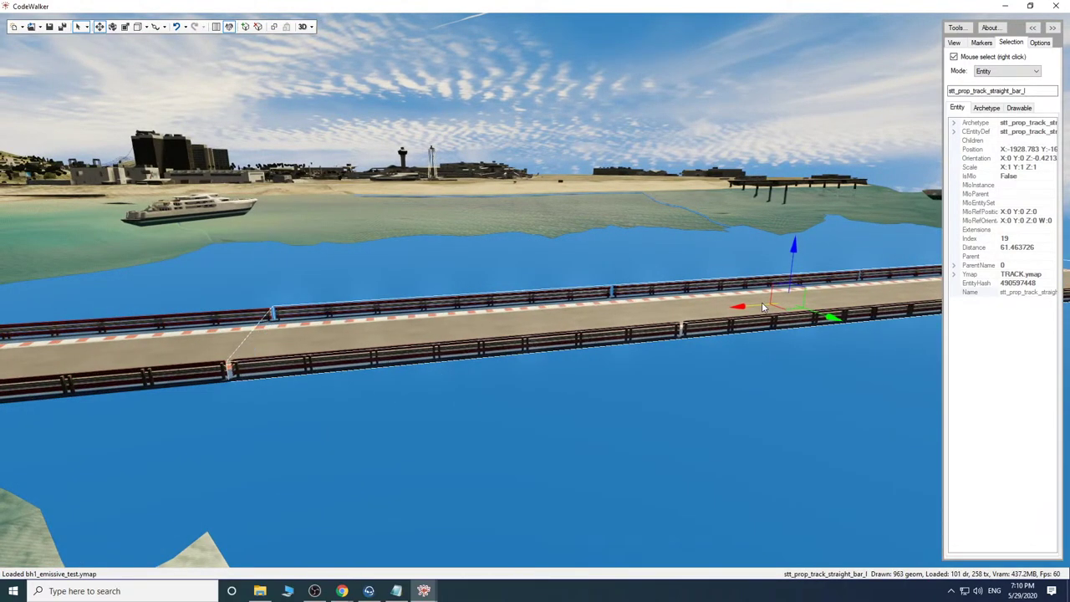
Examine the lengthened straight and the track back toward the start line gantry.
{"action": "key", "text": "w"}
{"action": "left_click_drag", "start_coordinate": [670, 426], "coordinate": [815, 402]}
{"action": "key", "text": "a"}
{"action": "key", "text": "w"}
{"action": "key", "text": "w"}
{"action": "key", "text": "w"}
{"action": "key", "text": "w"}
{"action": "key", "text": "w"}
{"action": "key", "text": "w"}
{"action": "key", "text": "w"}
{"action": "key", "text": "w"}
{"action": "left_click_drag", "start_coordinate": [815, 402], "coordinate": [462, 421]}
{"action": "key", "text": "w"}
{"action": "key", "text": "w"}
{"action": "key", "text": "d"}
{"action": "key", "text": "w"}
{"action": "key", "text": "d"}
{"action": "key", "text": "a"}
{"action": "key", "text": "w"}
{"action": "key", "text": "d"}
{"action": "key", "text": "w"}
{"action": "key", "text": "s"}
{"action": "key", "text": "w"}
{"action": "key", "text": "w"}
{"action": "key", "text": "w"}
{"action": "key", "text": "s"}
{"action": "key", "text": "w"}
{"action": "key", "text": "d"}
Select the pier sections beneath the starting straight and inspect how the track sits around the start line gantry.
{"action": "right_click", "coordinate": [459, 337]}
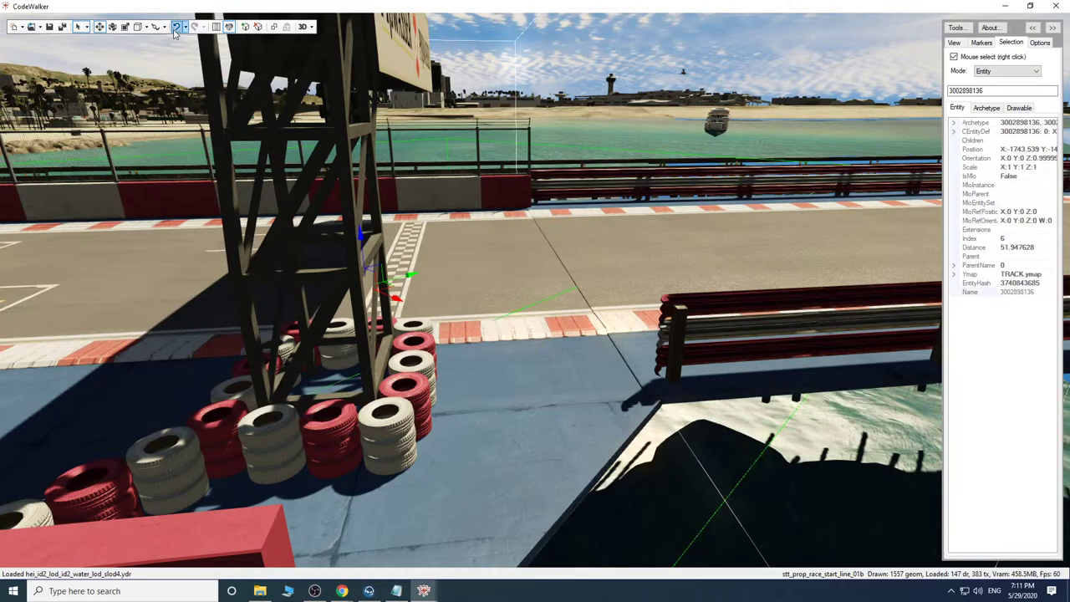
{"action": "key", "text": "s"}
{"action": "left_click_drag", "start_coordinate": [592, 381], "coordinate": [558, 388]}
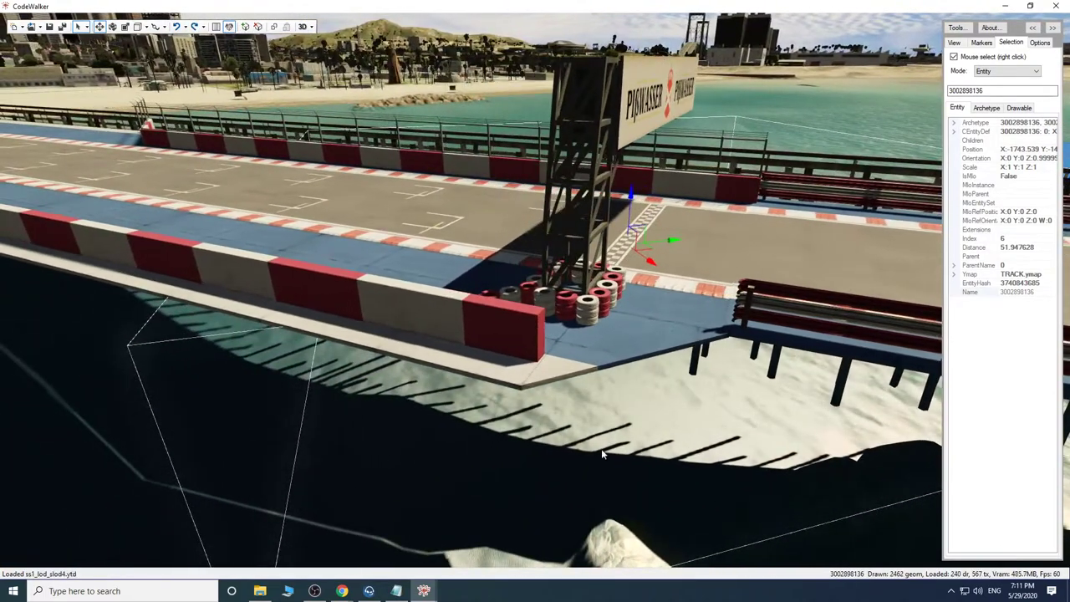
{"action": "left_click_drag", "start_coordinate": [601, 448], "coordinate": [560, 369]}
{"action": "right_click", "coordinate": [561, 302]}
{"action": "key", "text": "w"}
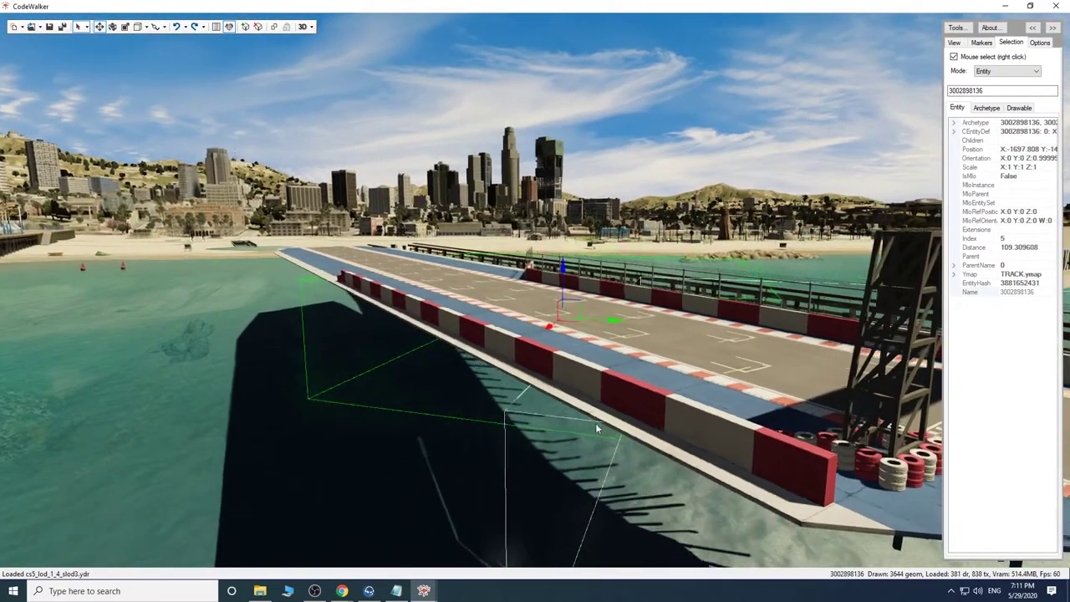
{"action": "left_click_drag", "start_coordinate": [594, 423], "coordinate": [728, 416]}
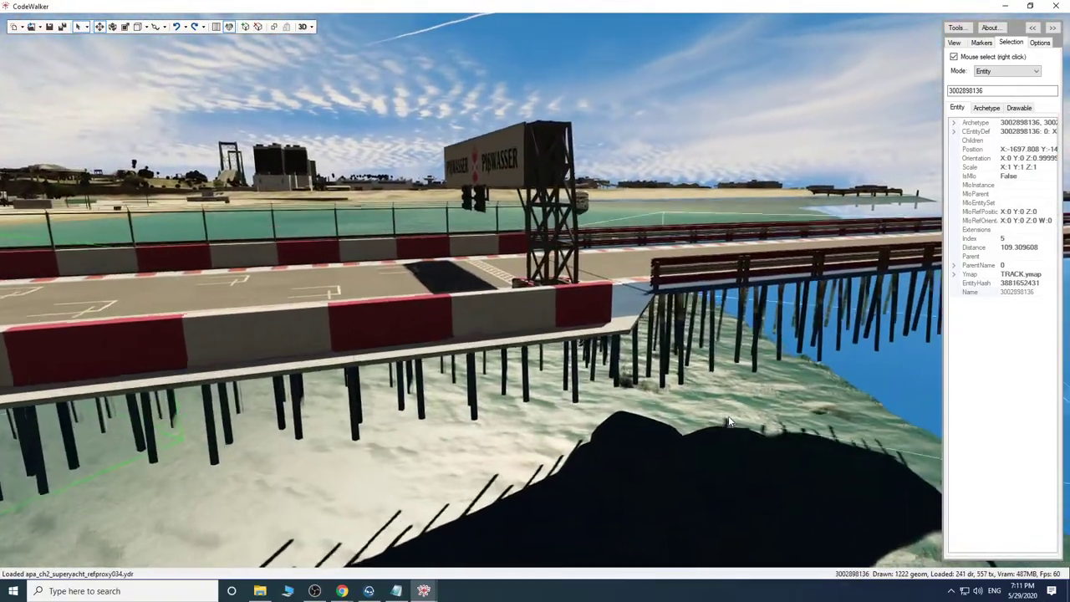
{"action": "key", "text": "w"}
{"action": "left_click_drag", "start_coordinate": [653, 415], "coordinate": [675, 431]}
{"action": "key", "text": "s"}
{"action": "key", "text": "w"}
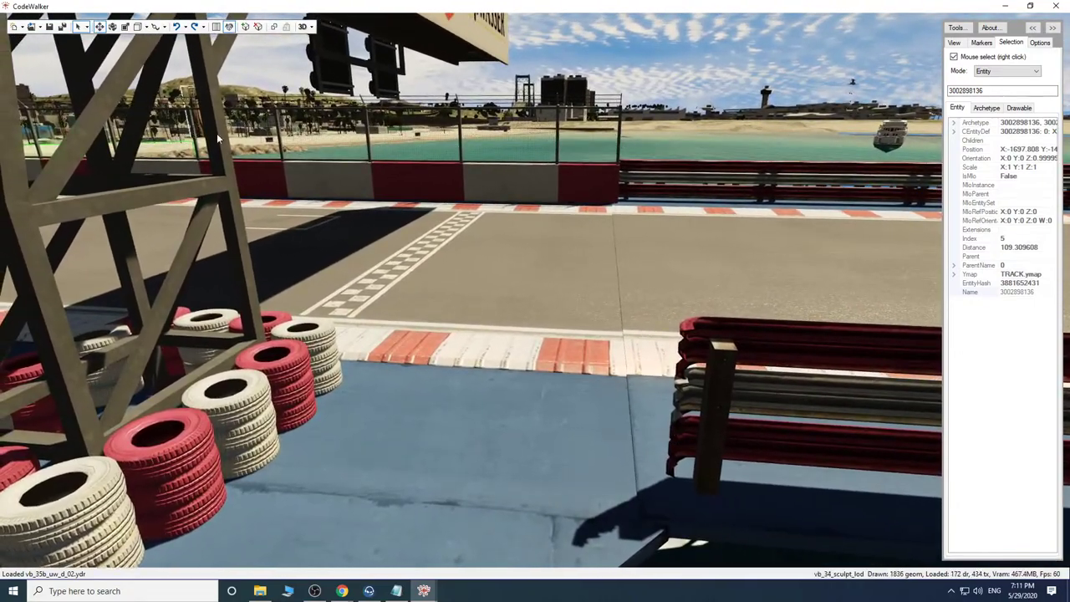
View the properties of the stt_prop_race_start_line_01b entity in the project window.
{"action": "key", "text": "s"}
{"action": "left_click_drag", "start_coordinate": [218, 139], "coordinate": [177, 144]}
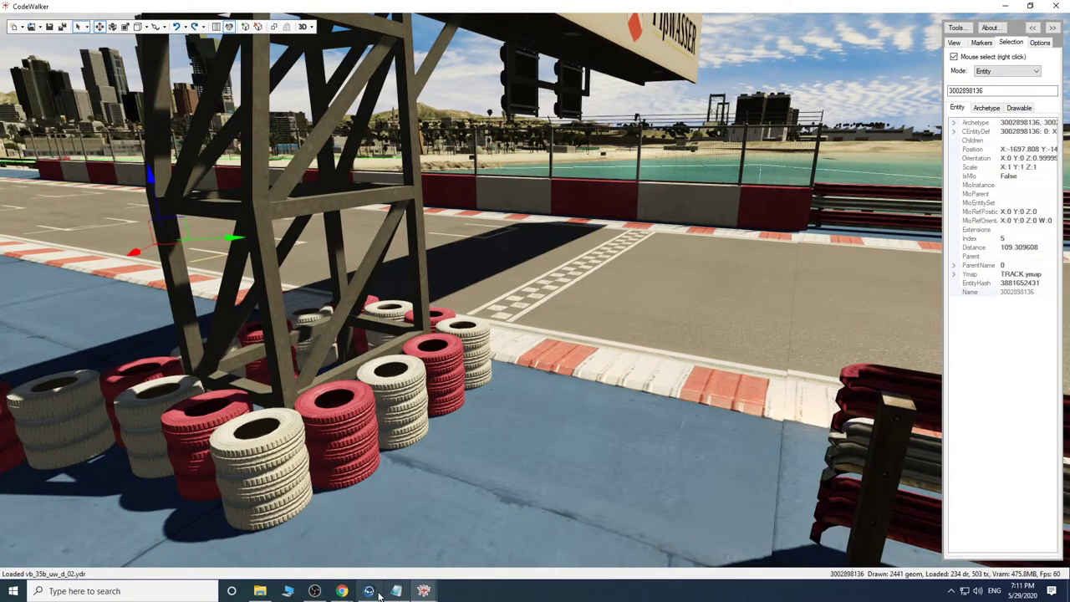
{"action": "left_click", "coordinate": [451, 529]}
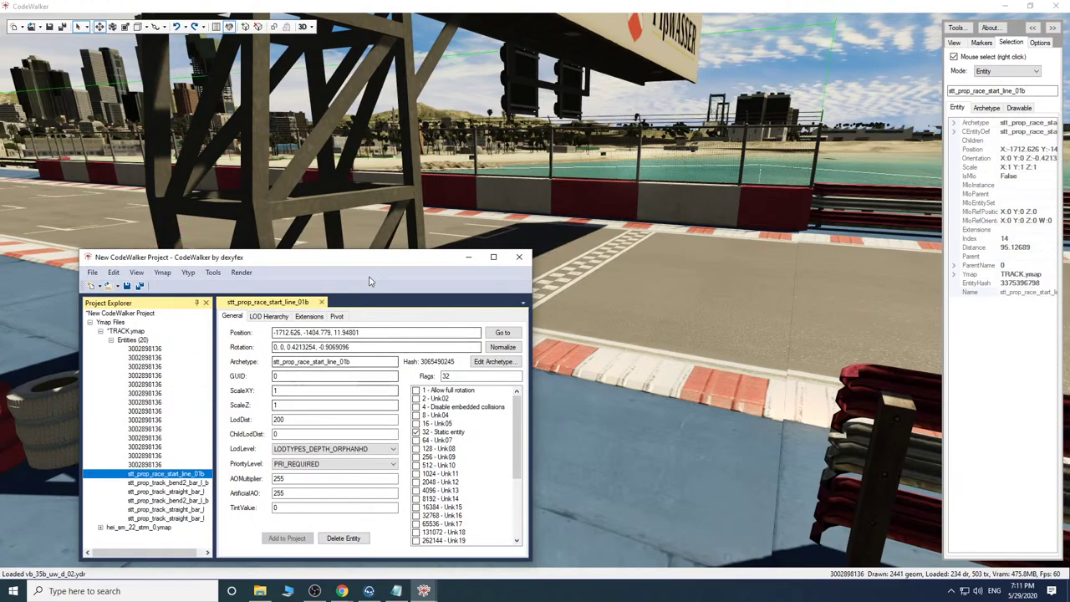
{"action": "left_click", "coordinate": [462, 254]}
Try to nudge the start line gantry vertically on the track and check the rotation snapping options.
{"action": "key", "text": "s"}
{"action": "left_click_drag", "start_coordinate": [418, 232], "coordinate": [446, 228]}
{"action": "key", "text": "s"}
{"action": "key", "text": "w"}
{"action": "key", "text": "w"}
{"action": "key", "text": "s"}
{"action": "key", "text": "w"}
{"action": "key", "text": "s"}
{"action": "key", "text": "w"}
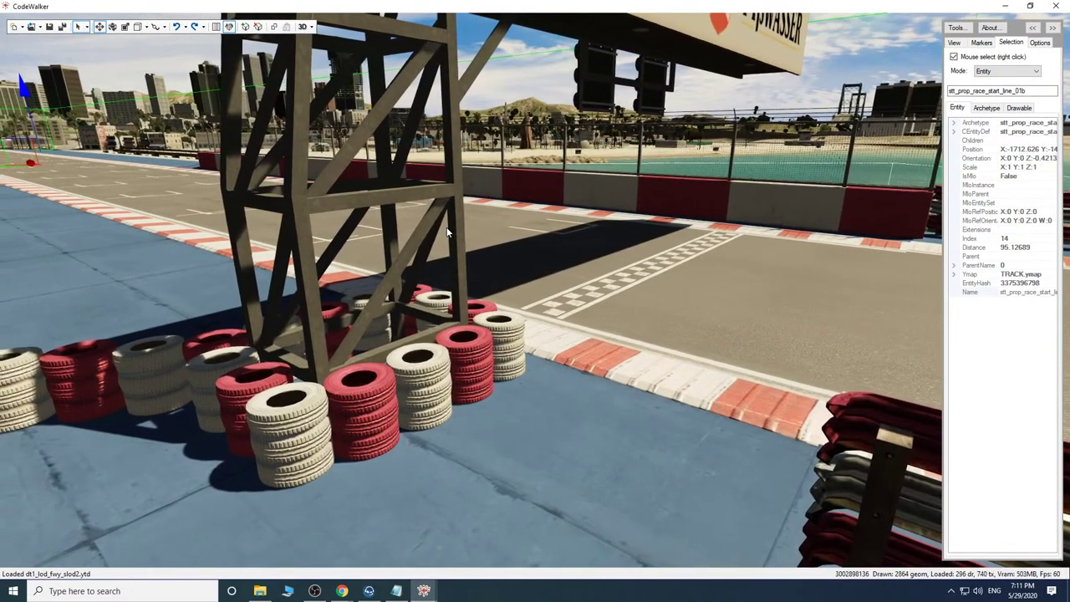
{"action": "left_click_drag", "start_coordinate": [34, 119], "coordinate": [35, 119]}
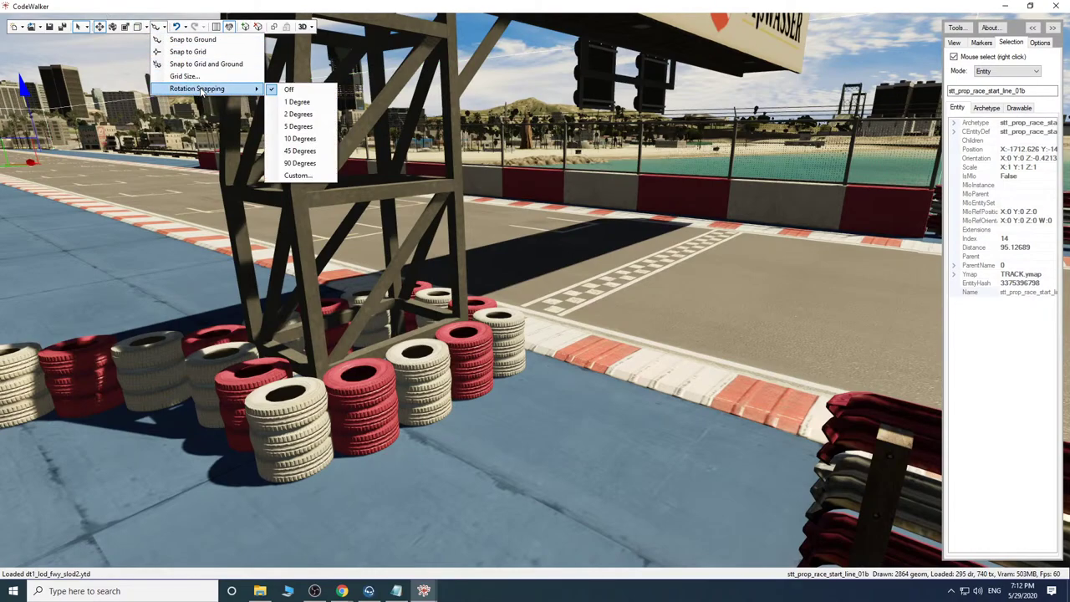
{"action": "left_click", "coordinate": [521, 250]}
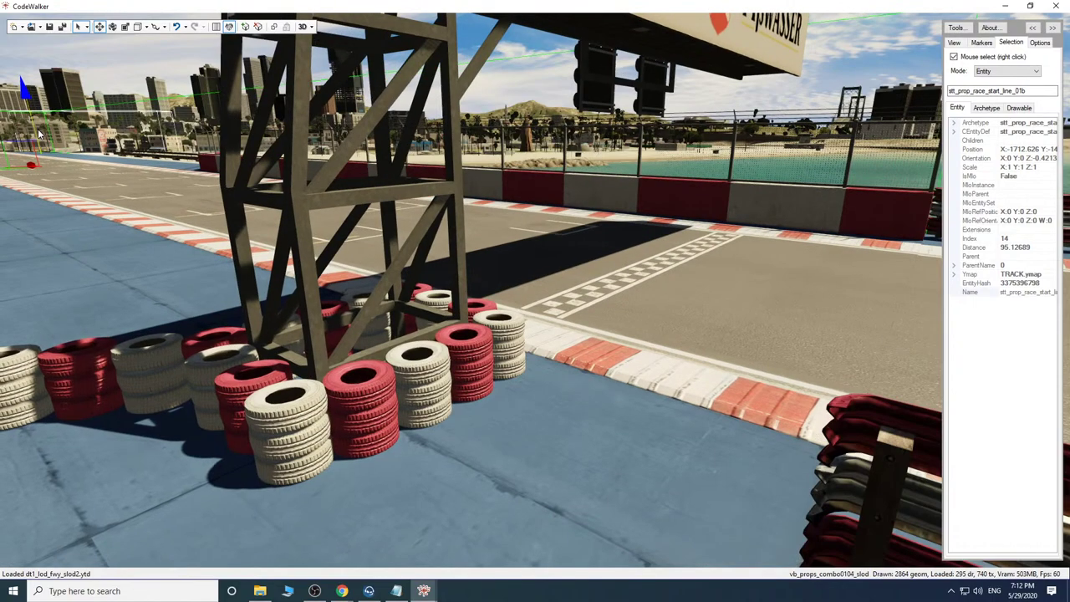
{"action": "left_click_drag", "start_coordinate": [39, 134], "coordinate": [81, 134]}
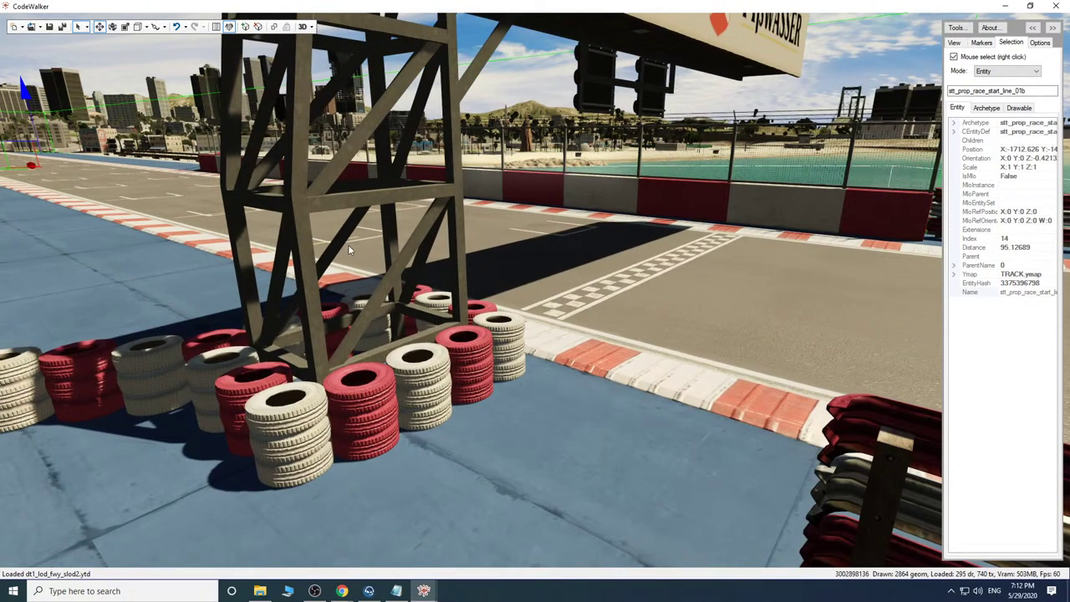
Inspect the joint between the starting grid and the first bend, along with the pier pilings beside it.
{"action": "key", "text": "w"}
{"action": "left_click_drag", "start_coordinate": [604, 272], "coordinate": [686, 285]}
{"action": "key", "text": "w"}
{"action": "key", "text": "s"}
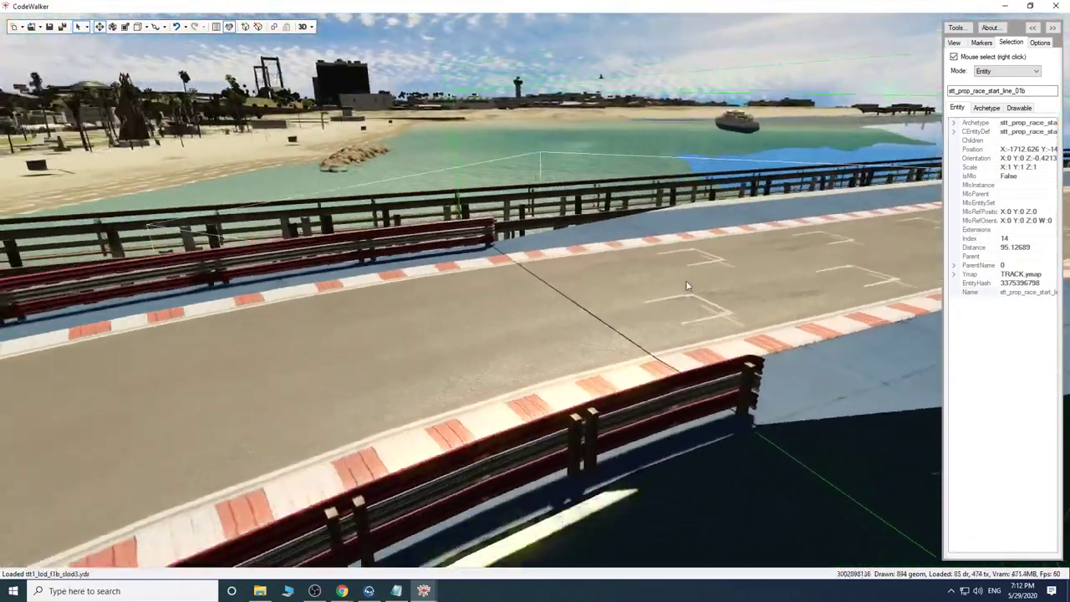
{"action": "left_click_drag", "start_coordinate": [556, 378], "coordinate": [496, 390]}
{"action": "key", "text": "s"}
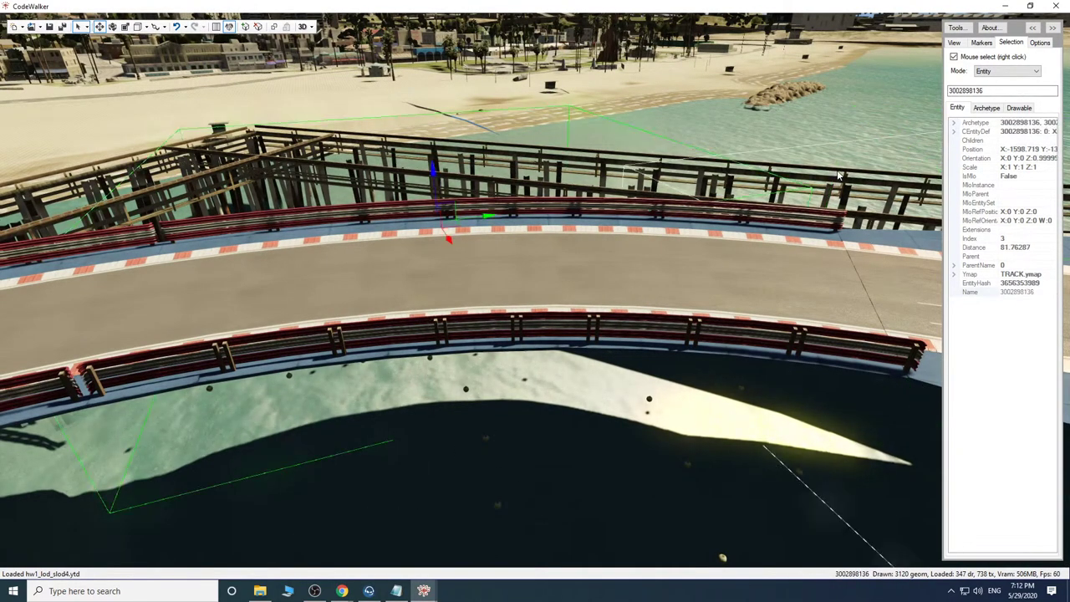
{"action": "left_click_drag", "start_coordinate": [685, 303], "coordinate": [920, 301]}
{"action": "key", "text": "w"}
{"action": "key", "text": "a"}
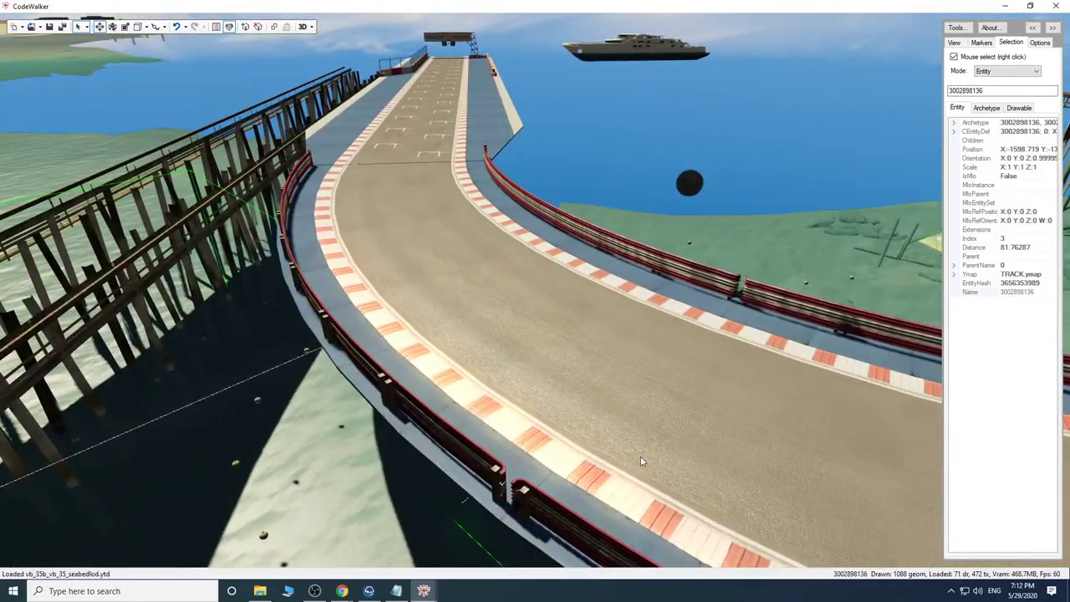
Adjust the height of the stt_prop_track_bend2_bar_l_b curve to match the starting grid surface at their joint.
{"action": "right_click", "coordinate": [631, 201]}
{"action": "left_click_drag", "start_coordinate": [631, 201], "coordinate": [869, 276]}
{"action": "key", "text": "d"}
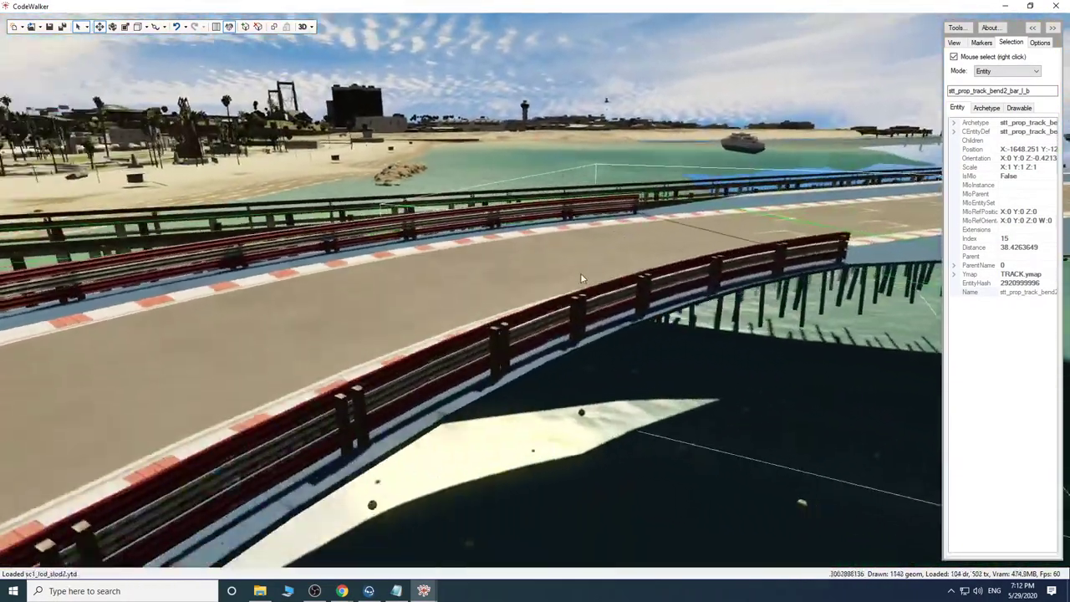
{"action": "left_click_drag", "start_coordinate": [580, 278], "coordinate": [345, 335]}
{"action": "key", "text": "a"}
{"action": "key", "text": "d"}
{"action": "key", "text": "w"}
{"action": "key", "text": "s"}
{"action": "key", "text": "s"}
{"action": "key", "text": "s"}
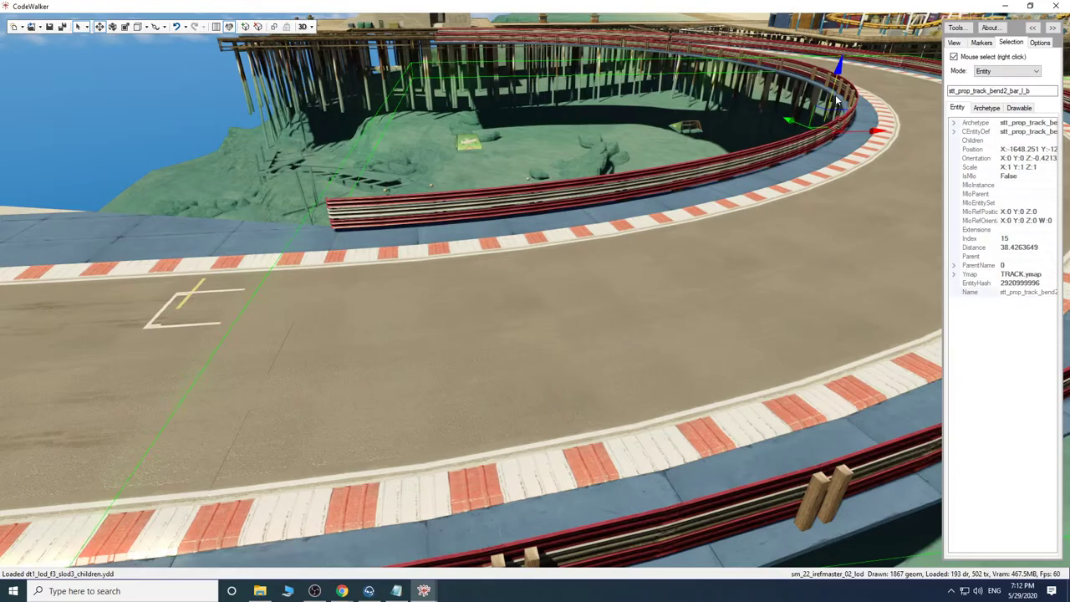
{"action": "key", "text": "a"}
{"action": "left_click_drag", "start_coordinate": [739, 220], "coordinate": [791, 207]}
{"action": "left_click_drag", "start_coordinate": [683, 94], "coordinate": [685, 97]}
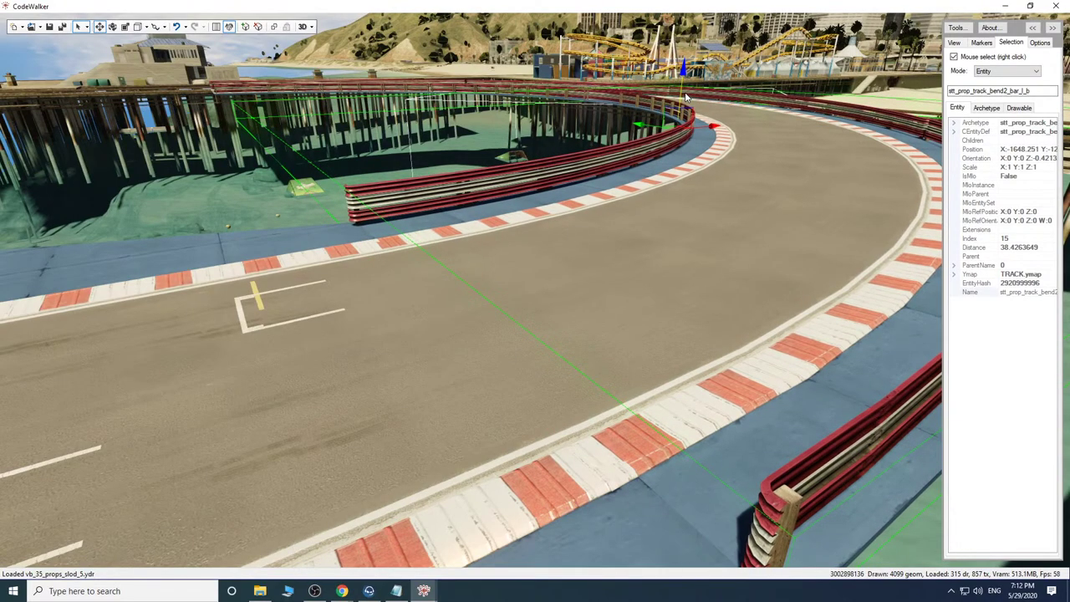
Examine the joint between the two bends and the pier structures around the second bend.
{"action": "key", "text": "s"}
{"action": "left_click_drag", "start_coordinate": [705, 241], "coordinate": [566, 275]}
{"action": "key", "text": "w"}
{"action": "key", "text": "w"}
{"action": "key", "text": "s"}
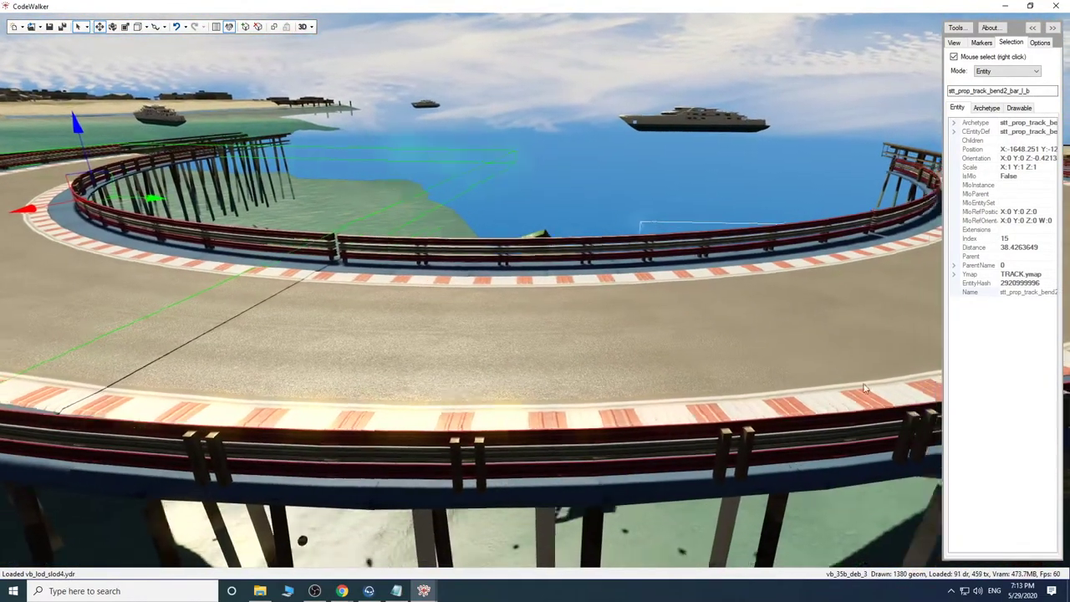
{"action": "left_click_drag", "start_coordinate": [566, 357], "coordinate": [613, 364]}
{"action": "key", "text": "s"}
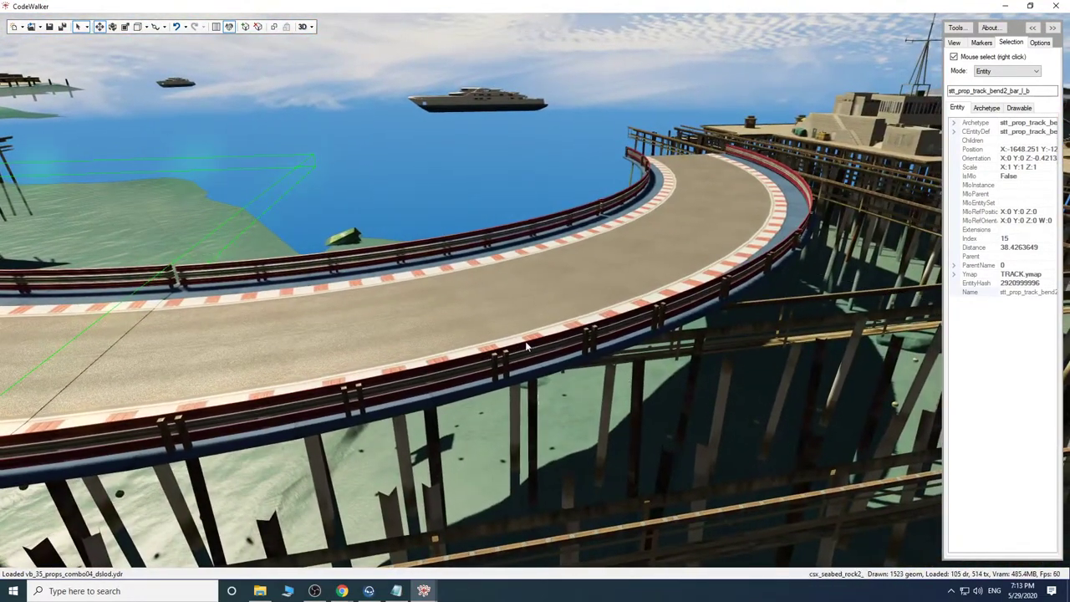
{"action": "key", "text": "s"}
{"action": "left_click_drag", "start_coordinate": [519, 259], "coordinate": [651, 243]}
{"action": "right_click", "coordinate": [567, 289]}
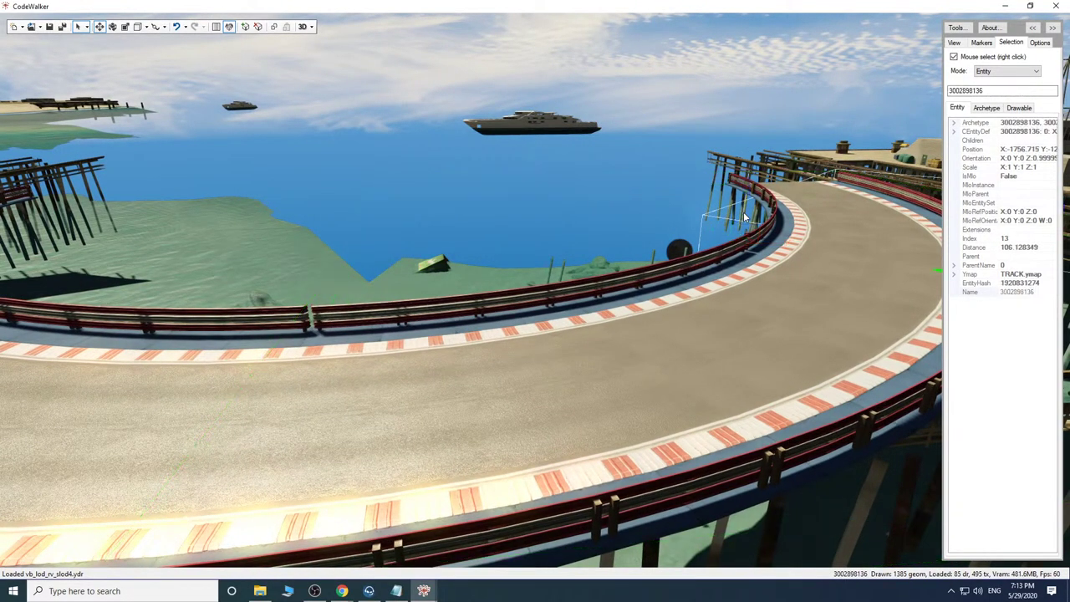
Examine the laid track from the second bend to the open end of the last straight over the water.
{"action": "key", "text": "w"}
{"action": "left_click_drag", "start_coordinate": [699, 381], "coordinate": [496, 392]}
{"action": "key", "text": "w"}
{"action": "key", "text": "w"}
{"action": "key", "text": "w"}
{"action": "key", "text": "w"}
{"action": "key", "text": "w"}
{"action": "key", "text": "s"}
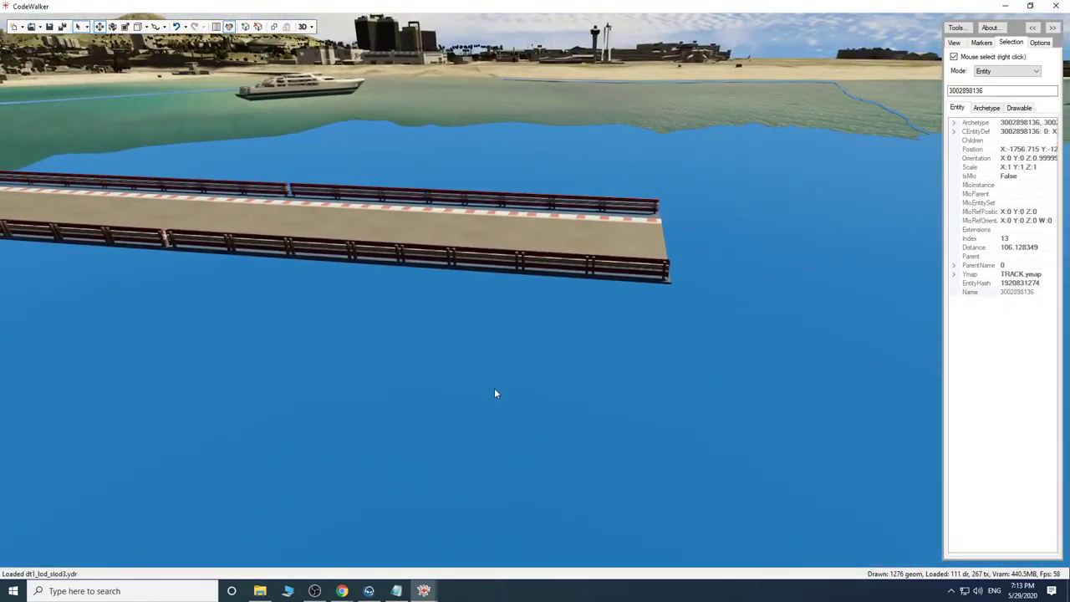
Copy the object name stt_prop_track_chicane_r from the Pleb Masters stunt object list in Chrome and return to CodeWalker.
{"action": "left_click", "coordinate": [342, 591]}
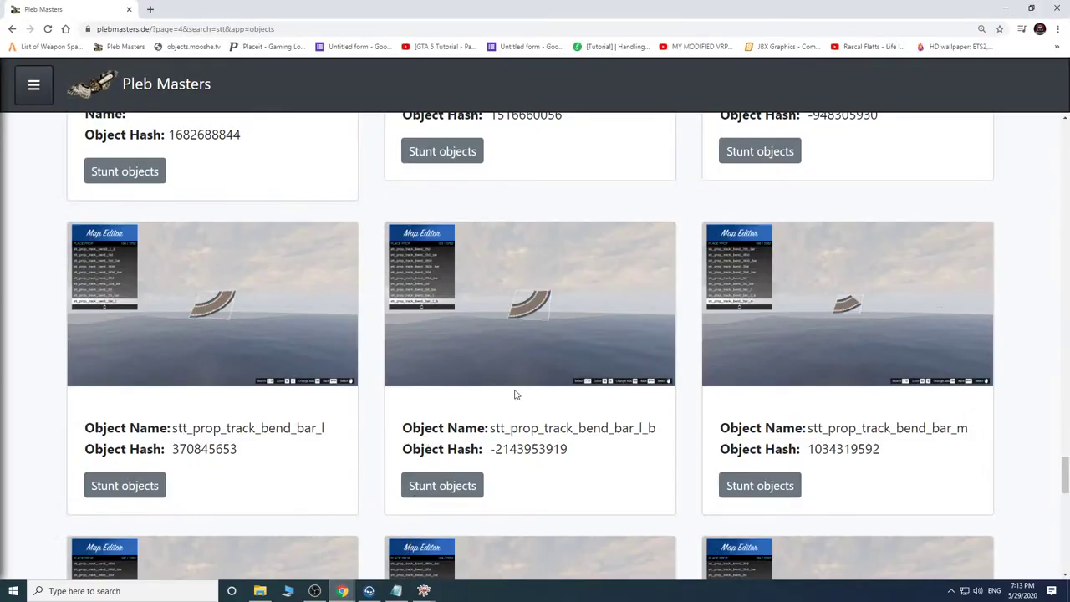
{"action": "scroll", "coordinate": [614, 411], "scroll_direction": "down", "scroll_amount": 7}
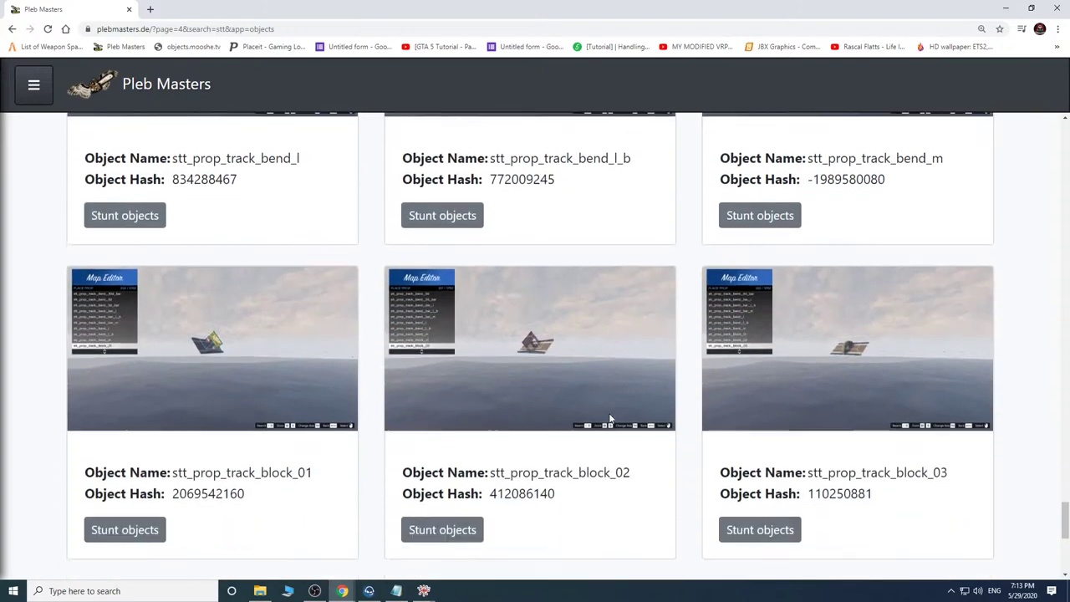
{"action": "scroll", "coordinate": [610, 418], "scroll_direction": "down", "scroll_amount": 3}
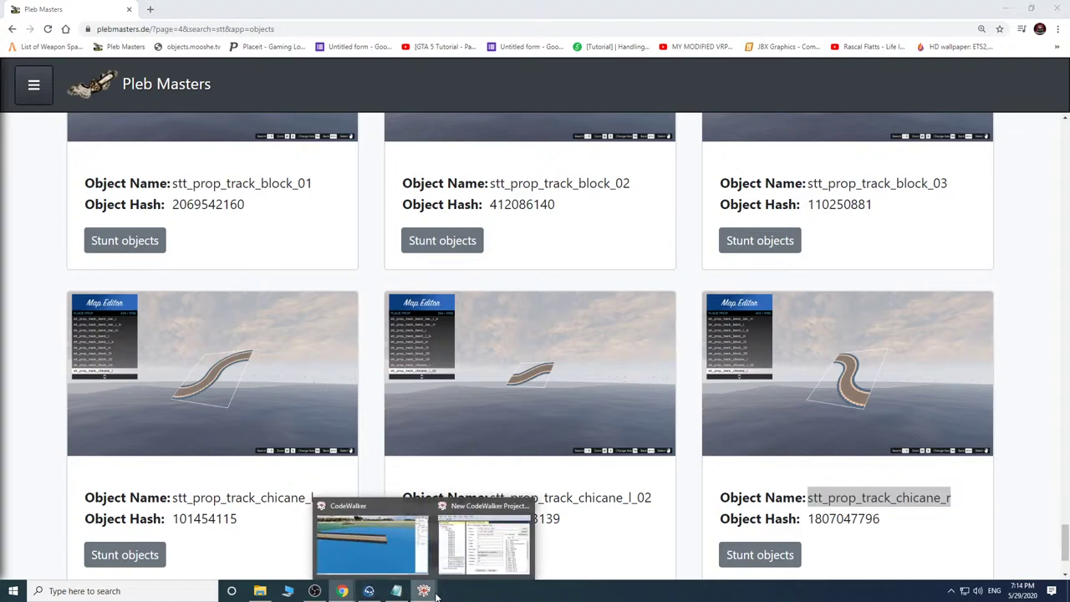
{"action": "left_click", "coordinate": [483, 543]}
{"action": "left_click", "coordinate": [468, 258]}
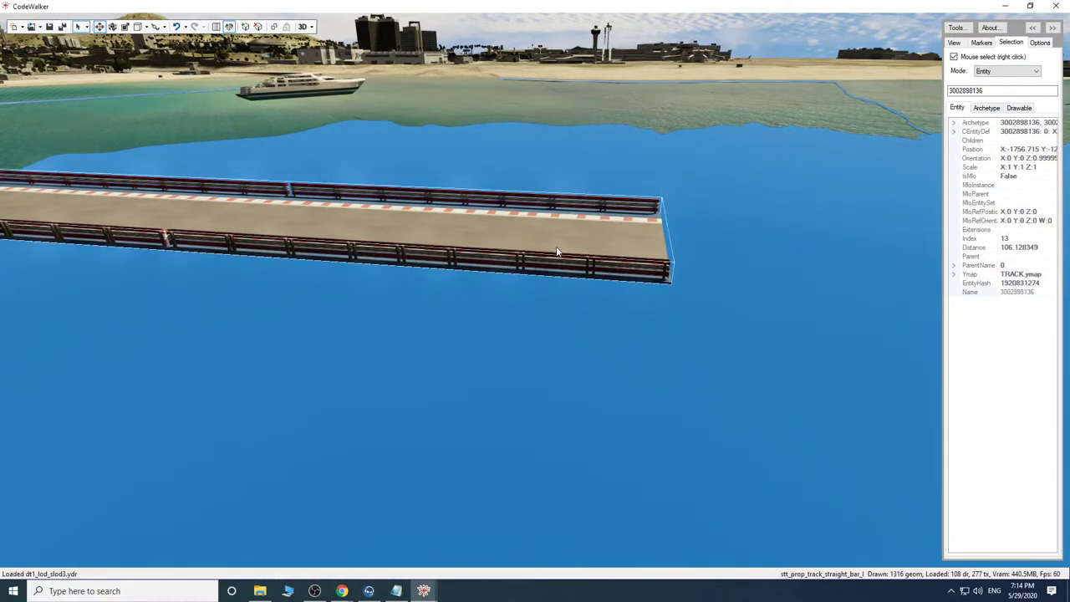
Duplicate the last stt_prop_track_straight_bar_l section and shift the copy along the track.
{"action": "left_click_drag", "start_coordinate": [479, 400], "coordinate": [536, 389]}
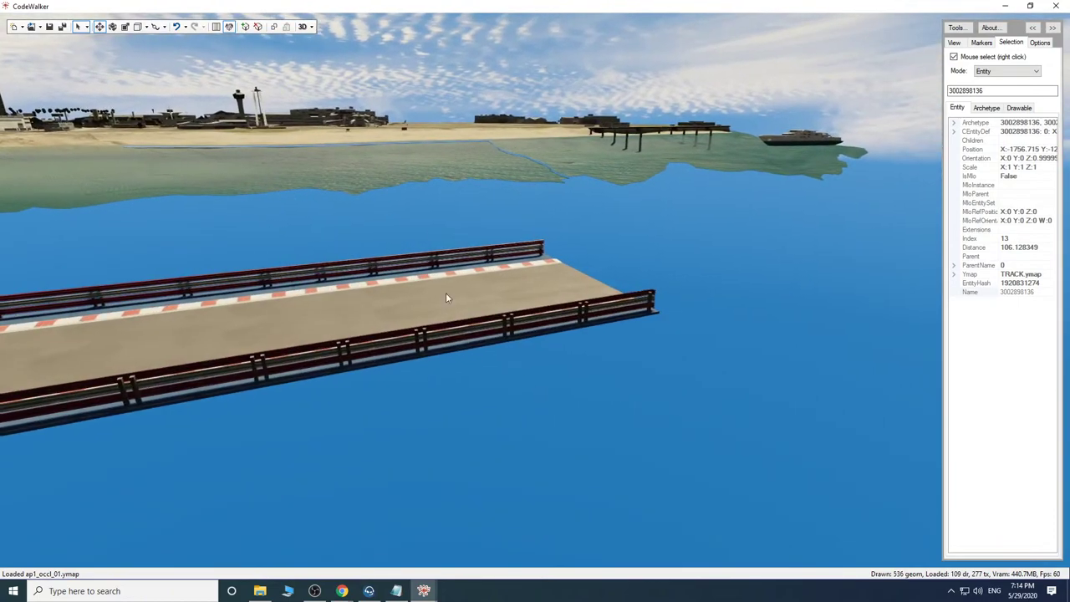
{"action": "right_click", "coordinate": [430, 265]}
{"action": "key", "text": "a"}
{"action": "mouse_move", "coordinate": [545, 431]}
{"action": "left_mouse_down"}
{"action": "mouse_move", "coordinate": [496, 434]}
{"action": "mouse_move", "coordinate": [545, 432]}
{"action": "left_mouse_up"}
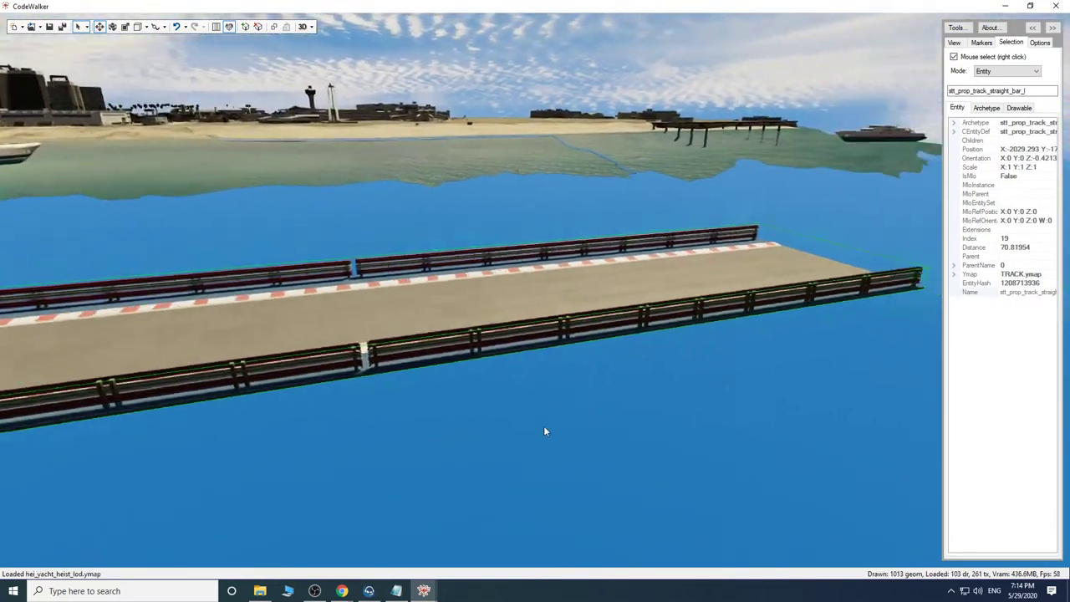
{"action": "left_click_drag", "start_coordinate": [201, 361], "coordinate": [370, 346], "text": "shift"}
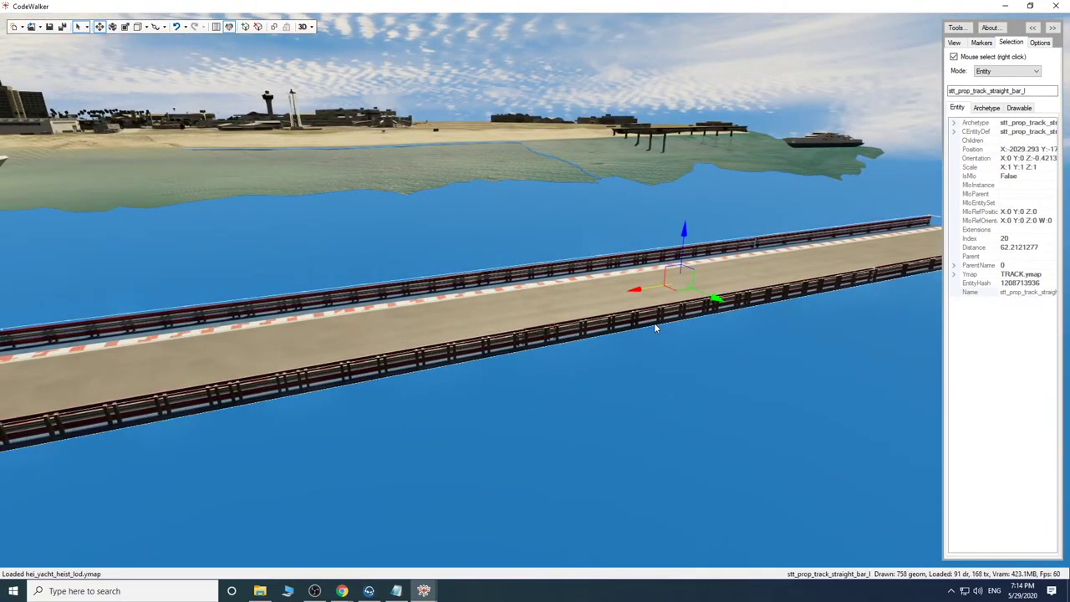
Change the duplicated straight's archetype to stt_prop_track_chicane_r in the project window.
{"action": "left_click_drag", "start_coordinate": [636, 412], "coordinate": [658, 400]}
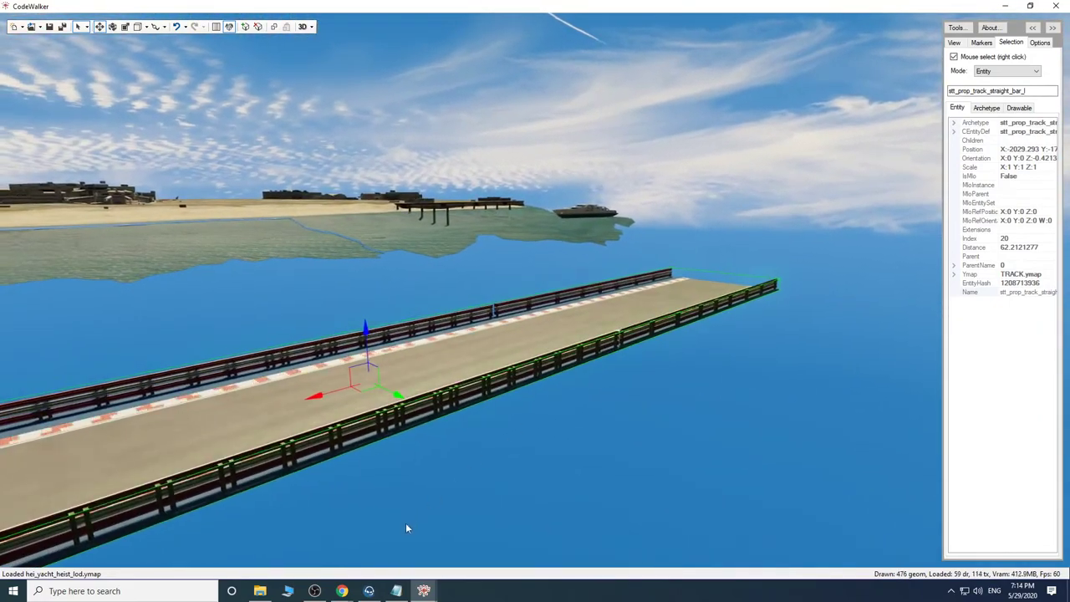
{"action": "left_click", "coordinate": [480, 541]}
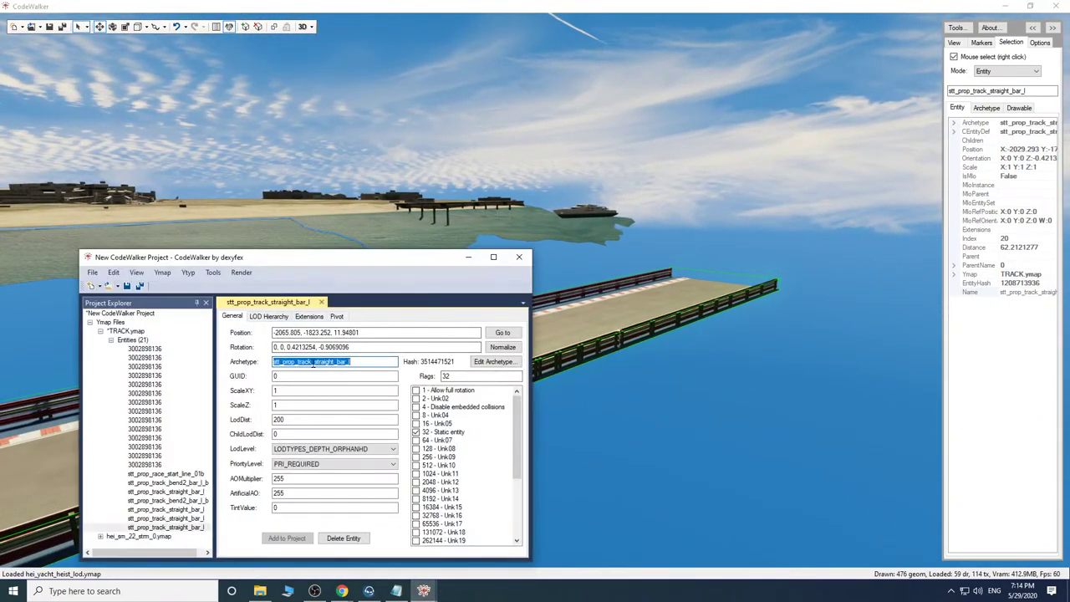
{"action": "left_click", "coordinate": [373, 411]}
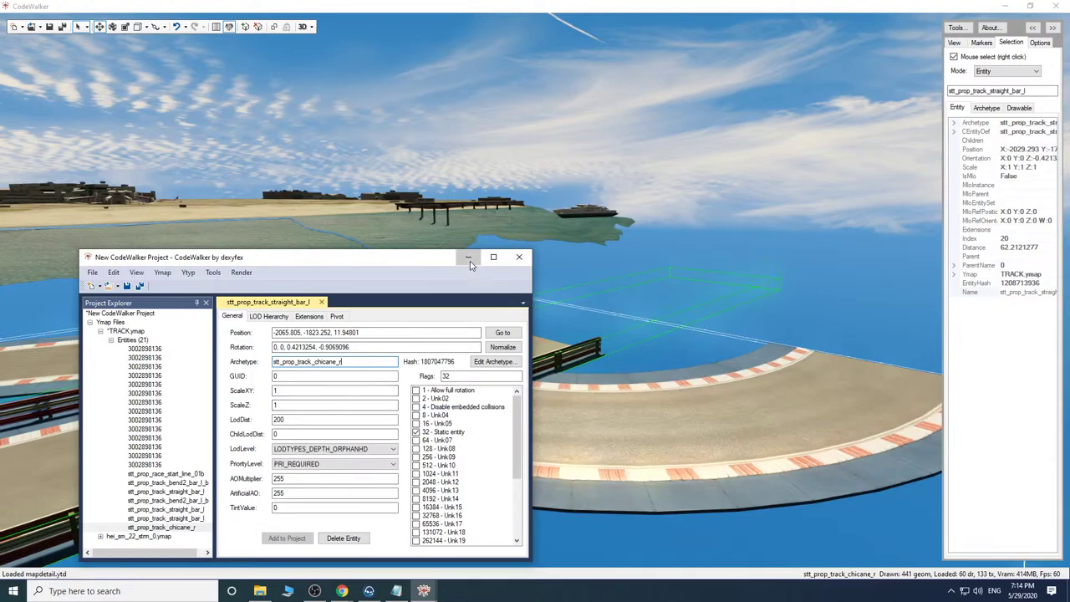
{"action": "left_click", "coordinate": [469, 262]}
Move the chicane sideways and outward so that it starts at the open end of the last straight.
{"action": "left_click_drag", "start_coordinate": [645, 476], "coordinate": [559, 483]}
{"action": "left_click_drag", "start_coordinate": [629, 348], "coordinate": [915, 325]}
{"action": "left_click_drag", "start_coordinate": [555, 436], "coordinate": [543, 471]}
{"action": "key", "text": "d"}
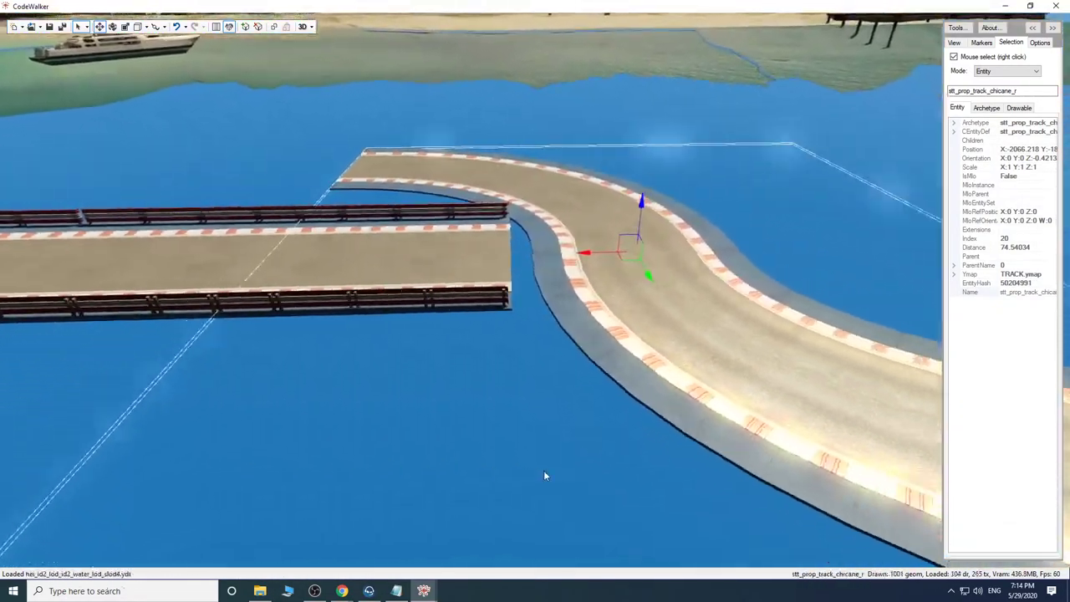
{"action": "left_click_drag", "start_coordinate": [632, 262], "coordinate": [690, 557]}
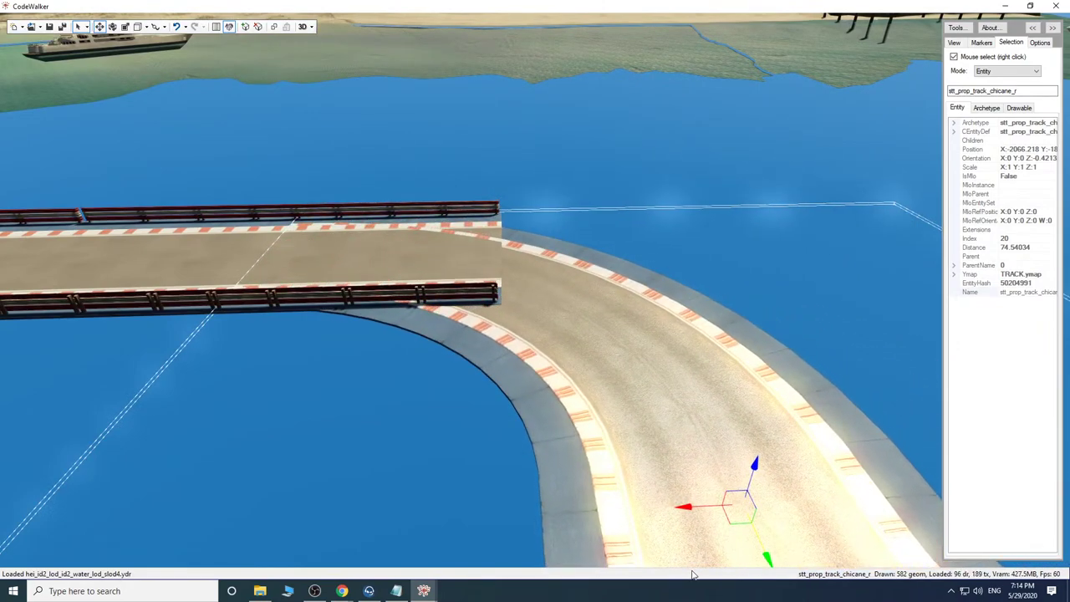
{"action": "left_click_drag", "start_coordinate": [697, 506], "coordinate": [895, 472]}
Shift the chicane lengthwise and sideways so its curbs line up with those of the straight.
{"action": "left_click_drag", "start_coordinate": [399, 400], "coordinate": [604, 438]}
{"action": "key", "text": "w"}
{"action": "key", "text": "s"}
{"action": "left_click_drag", "start_coordinate": [608, 192], "coordinate": [605, 197]}
{"action": "left_click_drag", "start_coordinate": [592, 239], "coordinate": [519, 191]}
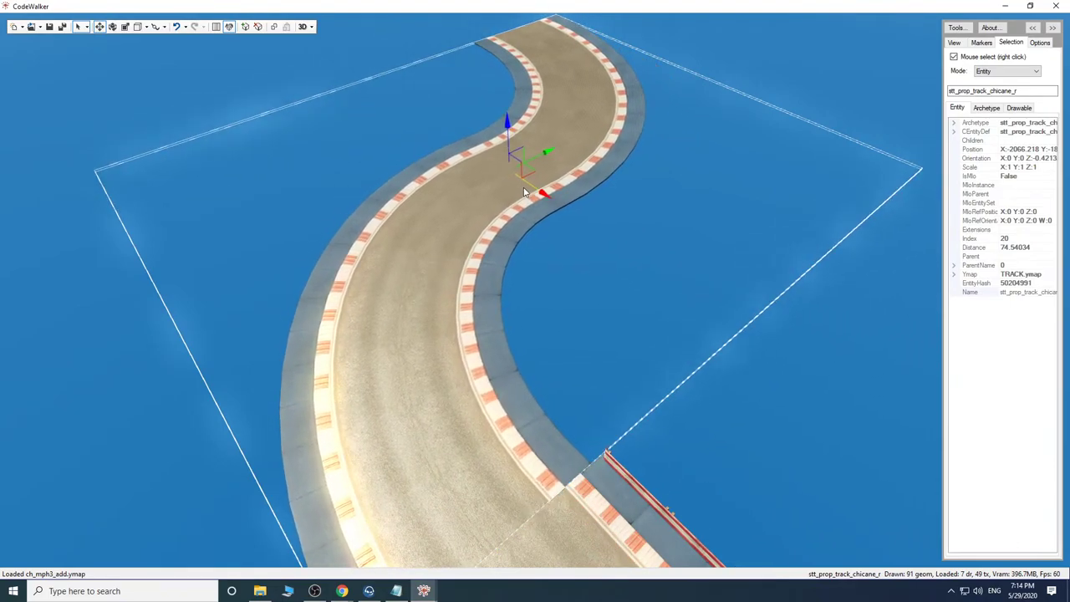
{"action": "left_click_drag", "start_coordinate": [542, 154], "coordinate": [550, 151]}
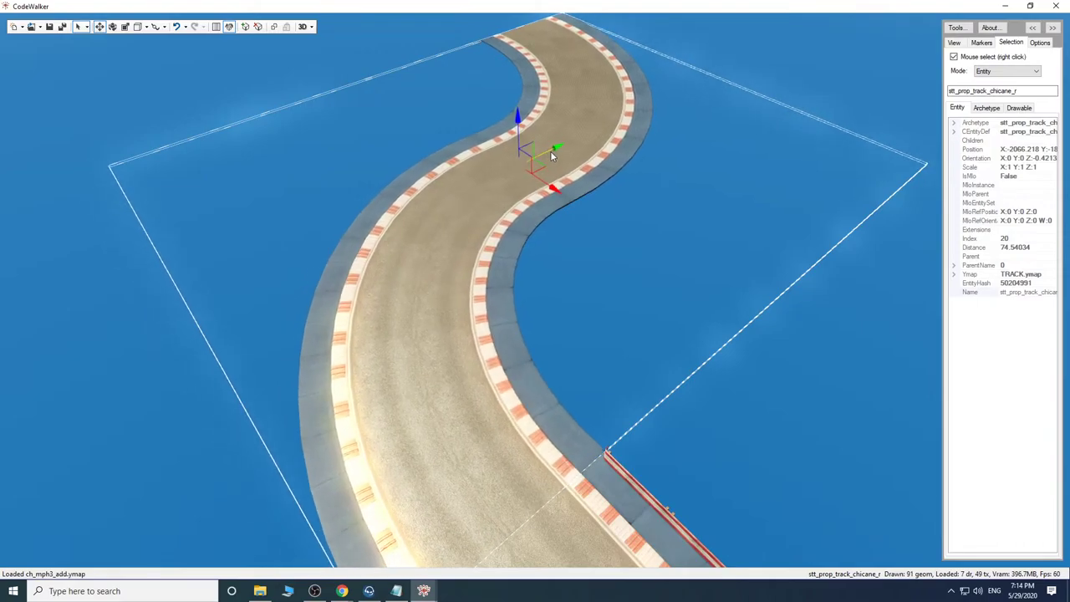
Fine-tune the chicane's position at the joint with the straight and match its height to the straight's surface.
{"action": "key", "text": "w"}
{"action": "left_click_drag", "start_coordinate": [647, 227], "coordinate": [689, 191]}
{"action": "key", "text": "s"}
{"action": "key", "text": "w"}
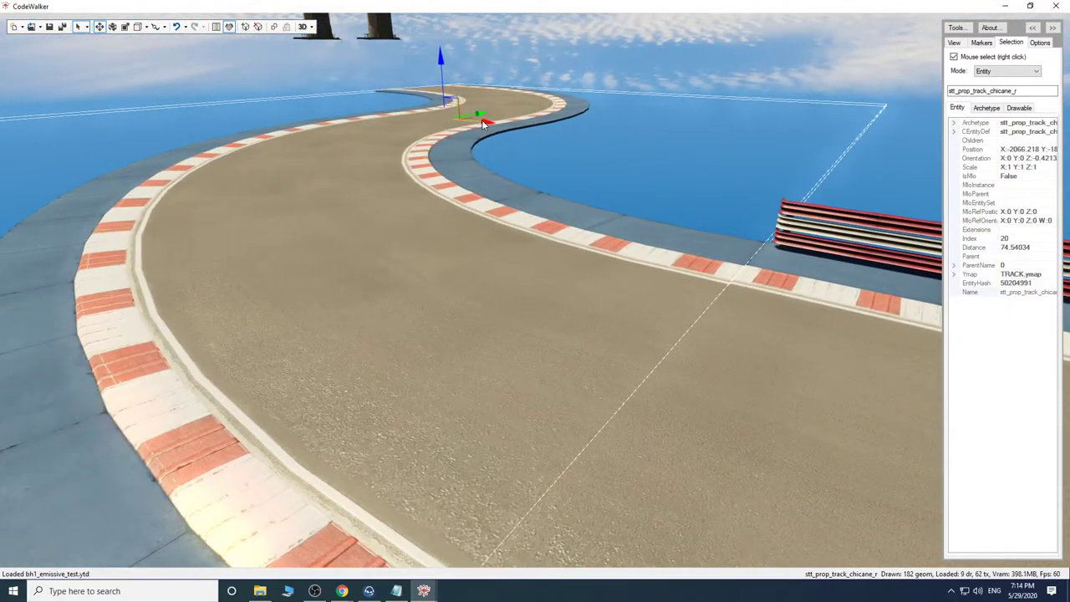
{"action": "left_click_drag", "start_coordinate": [482, 122], "coordinate": [485, 122]}
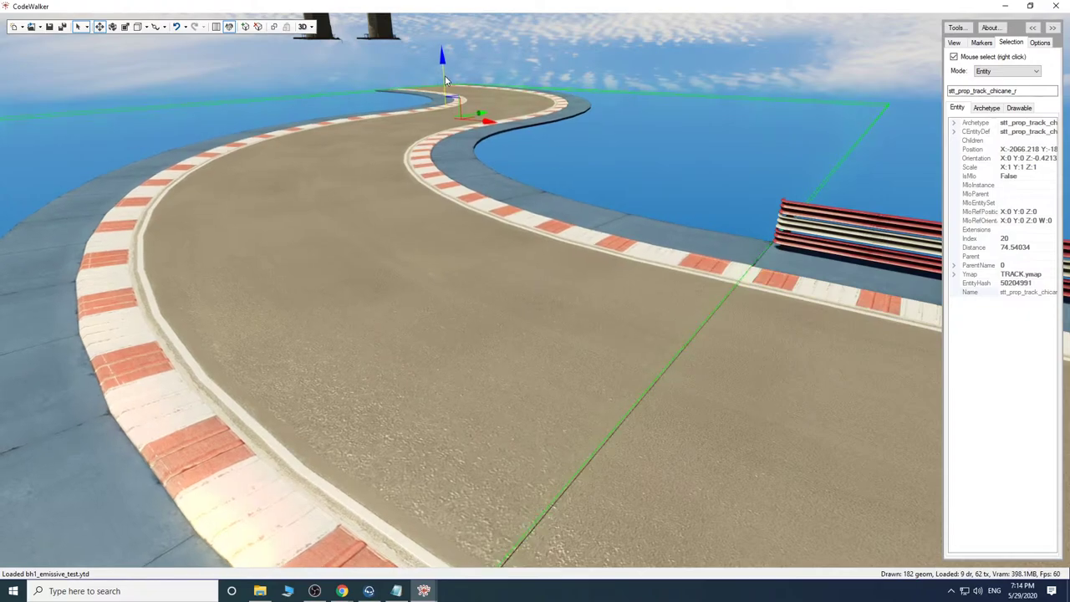
{"action": "mouse_move", "coordinate": [497, 195]}
{"action": "left_mouse_down"}
{"action": "mouse_move", "coordinate": [534, 194]}
{"action": "mouse_move", "coordinate": [508, 191]}
{"action": "left_mouse_up"}
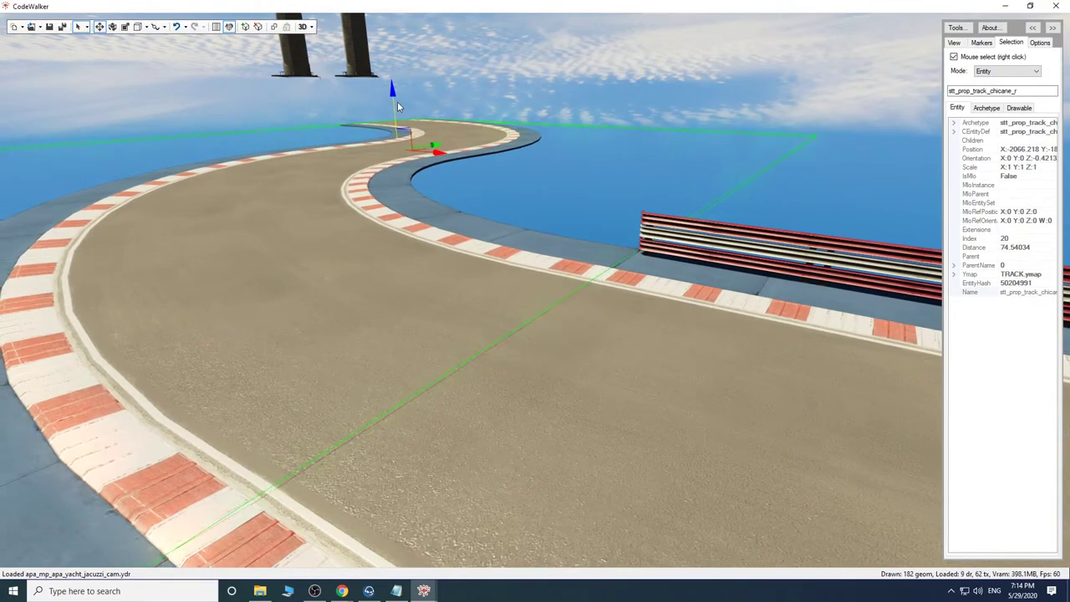
{"action": "left_click_drag", "start_coordinate": [552, 245], "coordinate": [545, 279]}
Survey the joined chicane and the beach and pier area to judge the route of the track.
{"action": "key", "text": "s"}
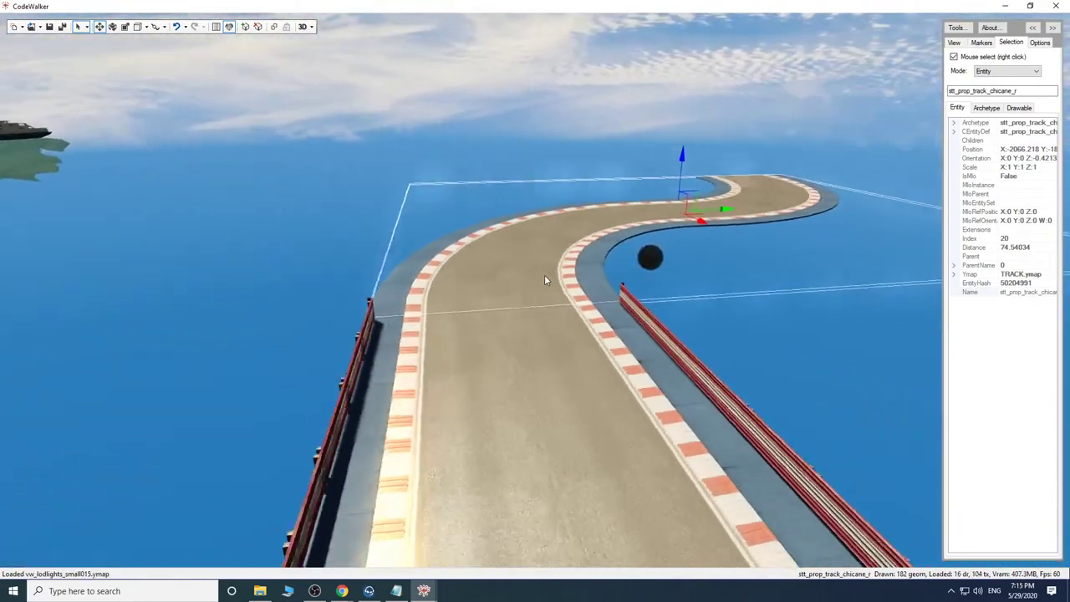
{"action": "key", "text": "w"}
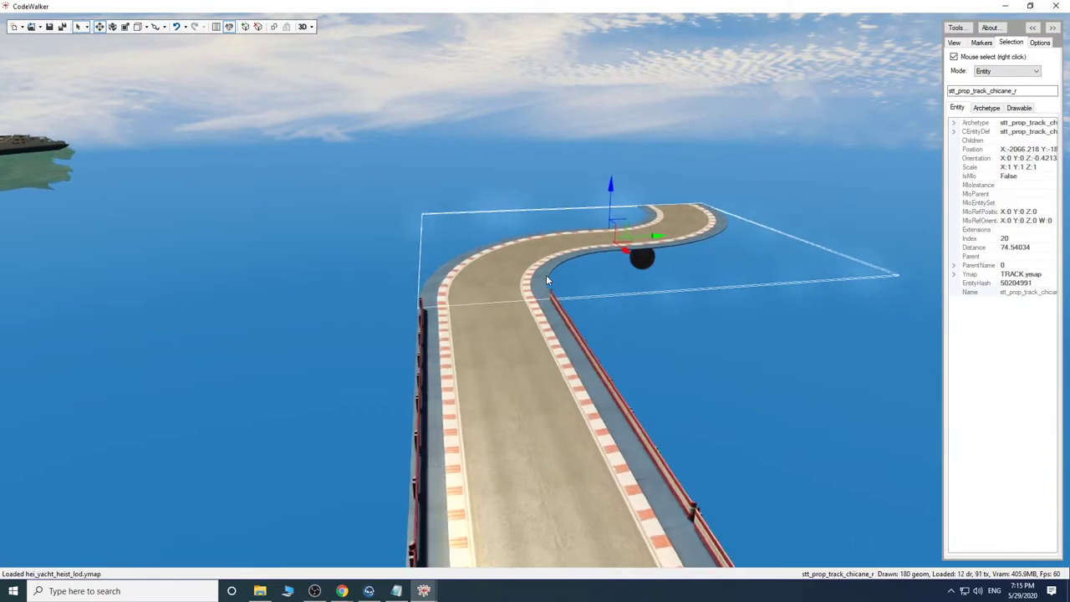
{"action": "left_click_drag", "start_coordinate": [548, 276], "coordinate": [844, 254]}
{"action": "left_click_drag", "start_coordinate": [572, 255], "coordinate": [710, 247]}
{"action": "left_click_drag", "start_coordinate": [590, 262], "coordinate": [609, 286]}
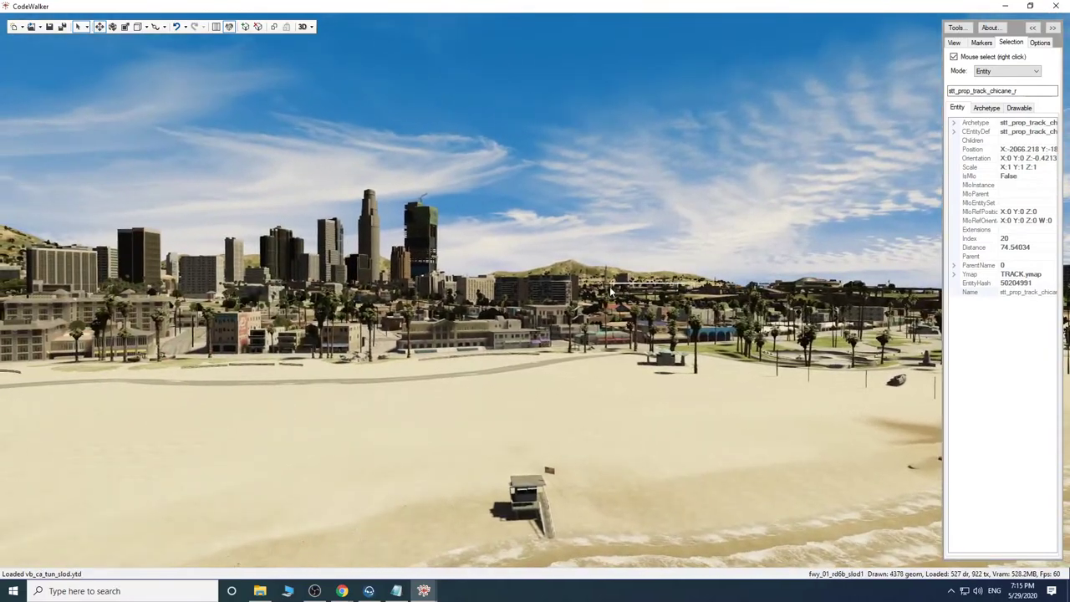
{"action": "left_click_drag", "start_coordinate": [493, 282], "coordinate": [540, 264]}
{"action": "key", "text": "w"}
{"action": "left_click_drag", "start_coordinate": [472, 269], "coordinate": [961, 263]}
{"action": "key", "text": "s"}
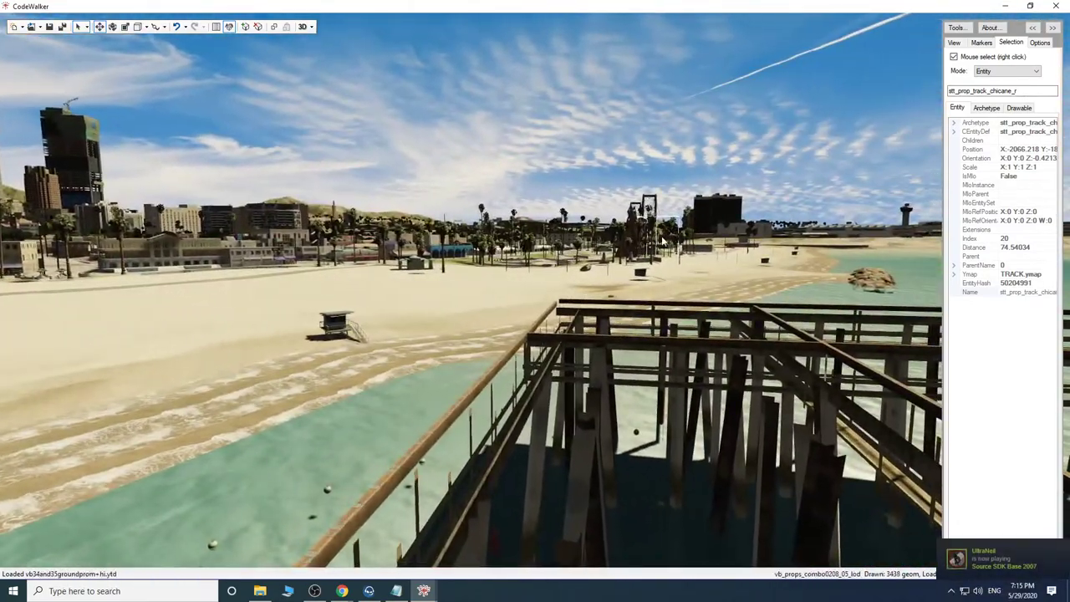
{"action": "left_click_drag", "start_coordinate": [529, 281], "coordinate": [798, 325]}
{"action": "left_click_drag", "start_coordinate": [618, 306], "coordinate": [557, 309]}
{"action": "mouse_move", "coordinate": [689, 324]}
{"action": "left_mouse_down"}
{"action": "mouse_move", "coordinate": [705, 281]}
{"action": "mouse_move", "coordinate": [677, 276]}
{"action": "mouse_move", "coordinate": [681, 265]}
{"action": "mouse_move", "coordinate": [680, 286]}
{"action": "mouse_move", "coordinate": [671, 267]}
{"action": "mouse_move", "coordinate": [679, 278]}
{"action": "mouse_move", "coordinate": [844, 281]}
{"action": "mouse_move", "coordinate": [690, 271]}
{"action": "mouse_move", "coordinate": [684, 285]}
{"action": "mouse_move", "coordinate": [745, 279]}
{"action": "mouse_move", "coordinate": [735, 304]}
{"action": "mouse_move", "coordinate": [707, 320]}
{"action": "left_mouse_up"}
Inspect the chicane's open end and its full curve from several distances.
{"action": "key", "text": "w"}
{"action": "key", "text": "w"}
{"action": "key", "text": "w"}
{"action": "key", "text": "w"}
{"action": "key", "text": "w"}
{"action": "key", "text": "d"}
{"action": "key", "text": "s"}
{"action": "key", "text": "s"}
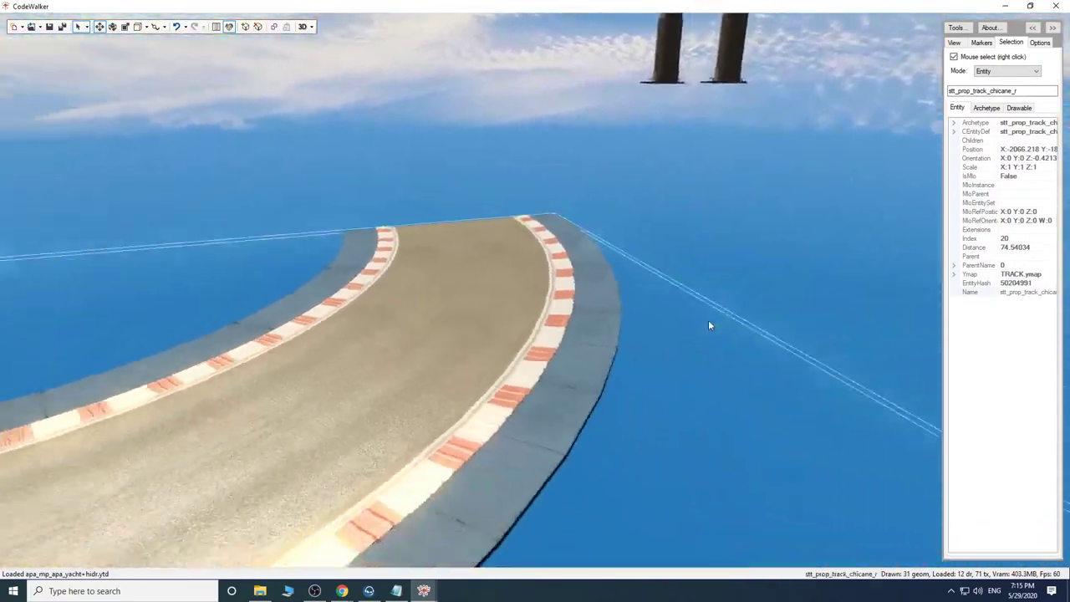
{"action": "key", "text": "s"}
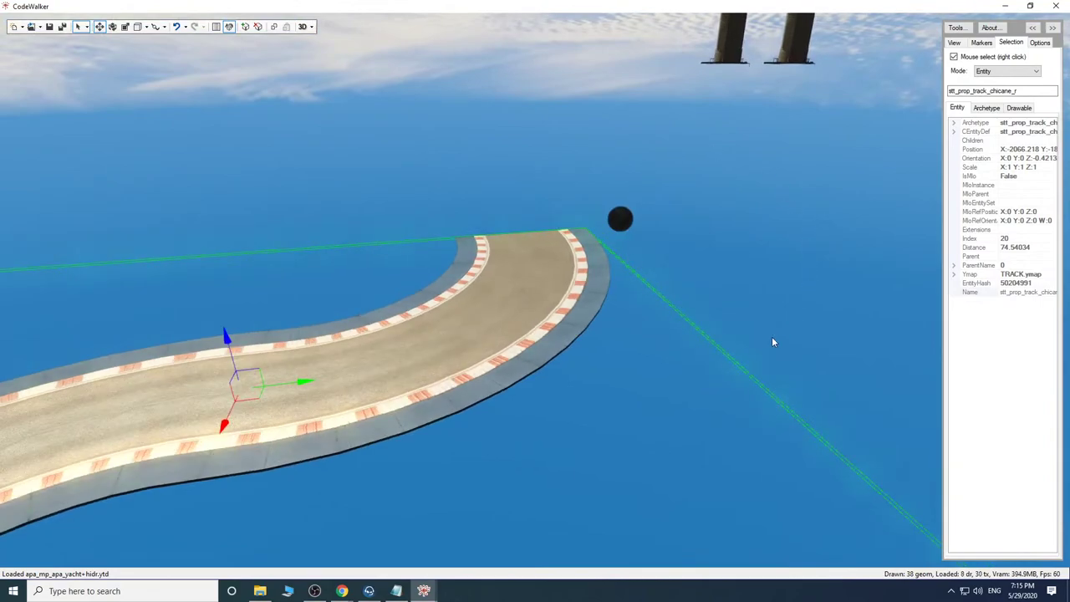
{"action": "key", "text": "s"}
{"action": "left_click_drag", "start_coordinate": [630, 365], "coordinate": [653, 351]}
{"action": "key", "text": "a"}
{"action": "key", "text": "w"}
{"action": "key", "text": "s"}
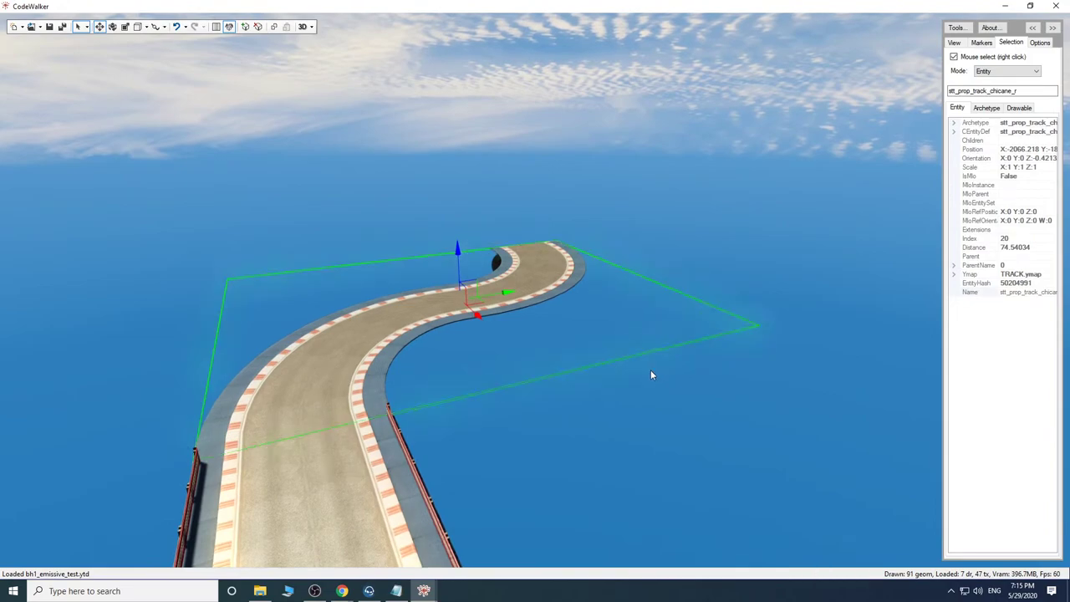
Compare the chicane's direction with the shoreline and examine its far edge for the connection of another piece.
{"action": "left_click_drag", "start_coordinate": [651, 371], "coordinate": [578, 364]}
{"action": "key", "text": "s"}
{"action": "key", "text": "a"}
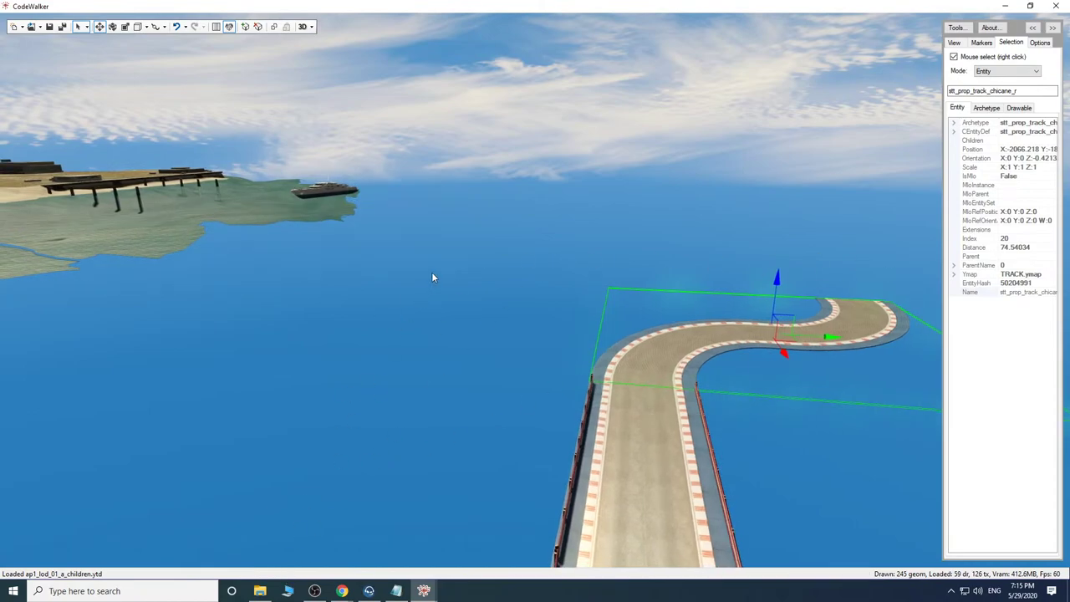
{"action": "left_click_drag", "start_coordinate": [470, 327], "coordinate": [453, 299]}
{"action": "key", "text": "w"}
{"action": "key", "text": "s"}
{"action": "key", "text": "w"}
{"action": "key", "text": "s"}
{"action": "key", "text": "w"}
{"action": "key", "text": "w"}
{"action": "key", "text": "w"}
{"action": "key", "text": "w"}
{"action": "key", "text": "w"}
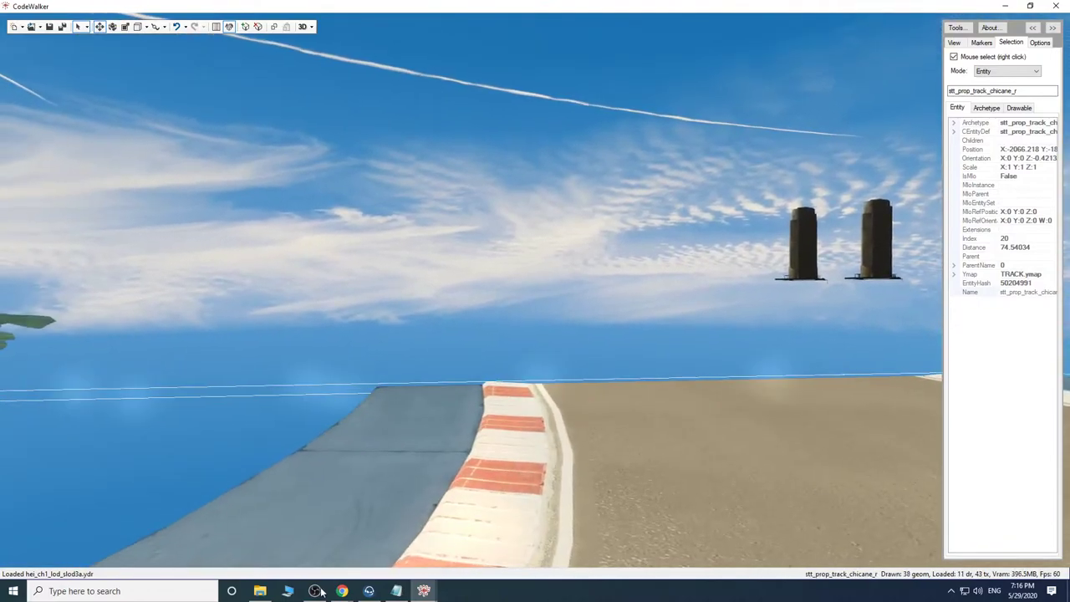
Copy the object name stt_prop_track_bend_180d_bar from the Pleb Masters list in Chrome and return to the CodeWalker project window.
{"action": "left_click", "coordinate": [456, 553]}
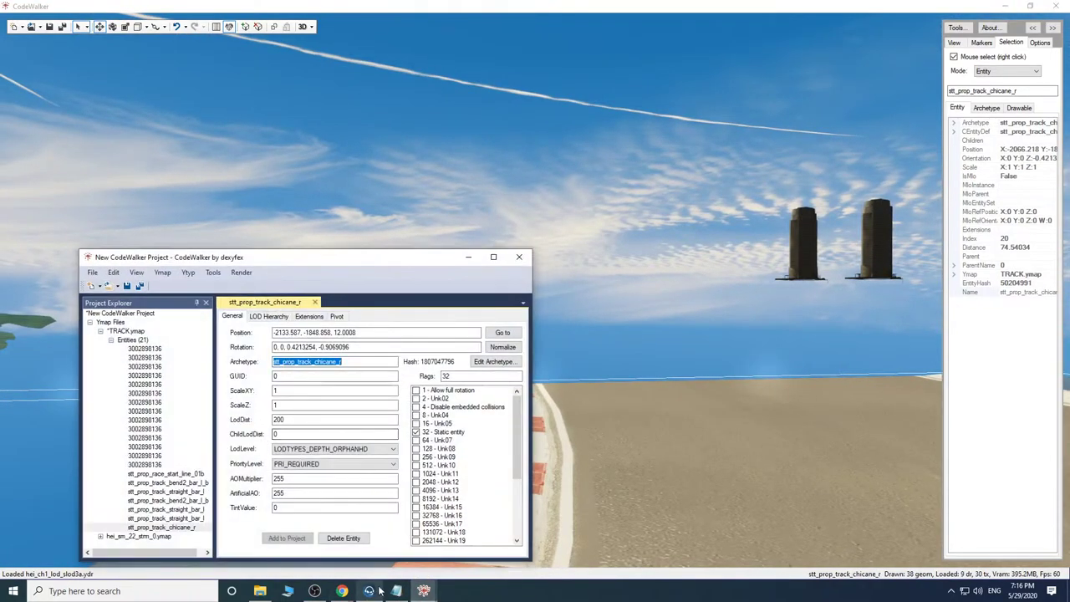
{"action": "left_click", "coordinate": [373, 551]}
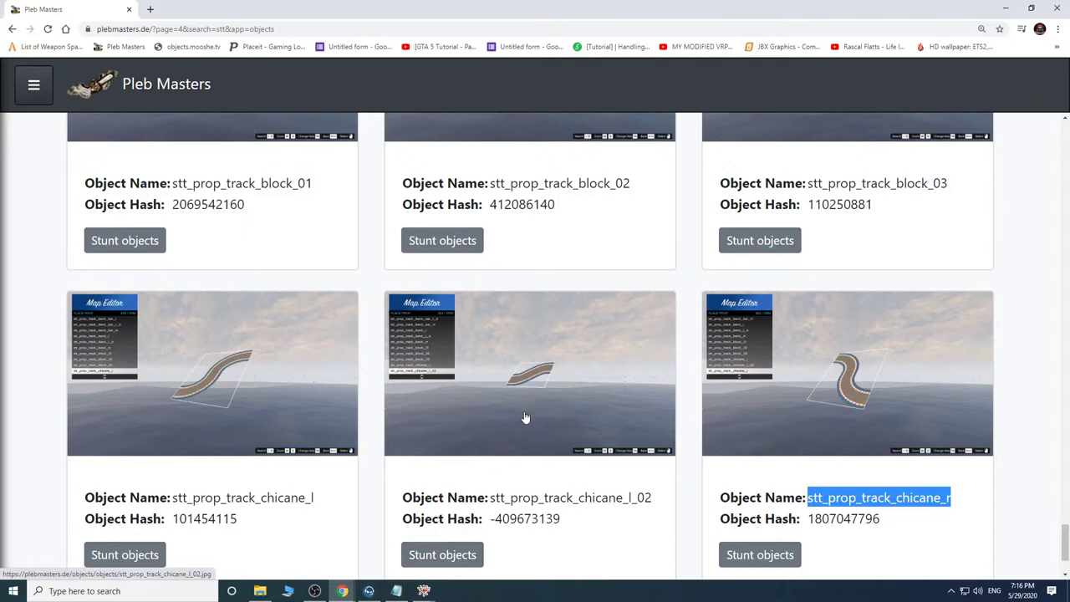
{"action": "scroll", "coordinate": [525, 417], "scroll_direction": "down", "scroll_amount": 2}
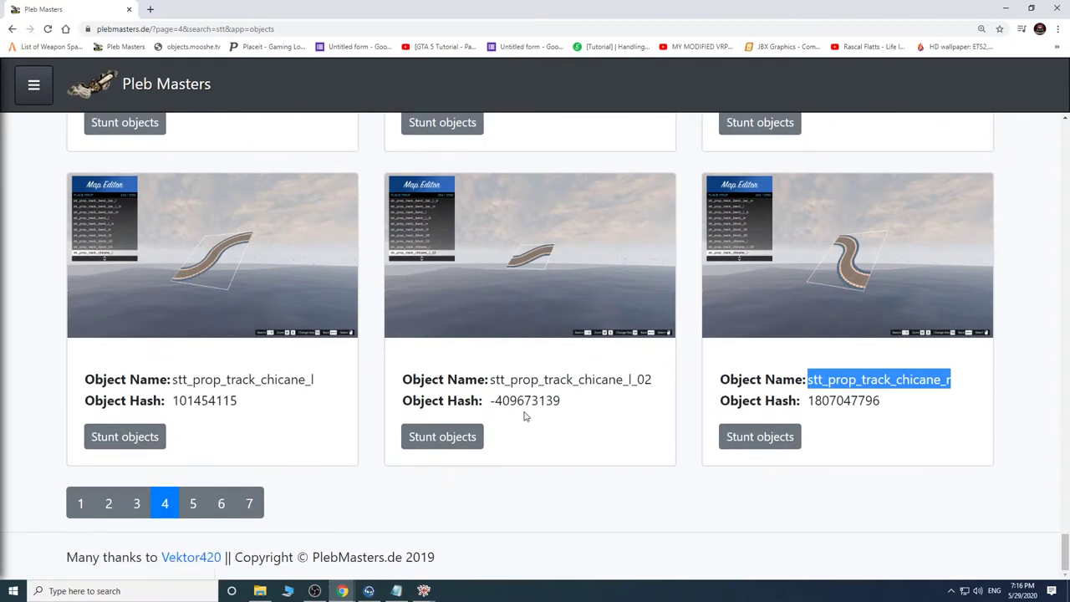
{"action": "scroll", "coordinate": [652, 456], "scroll_direction": "up", "scroll_amount": 8}
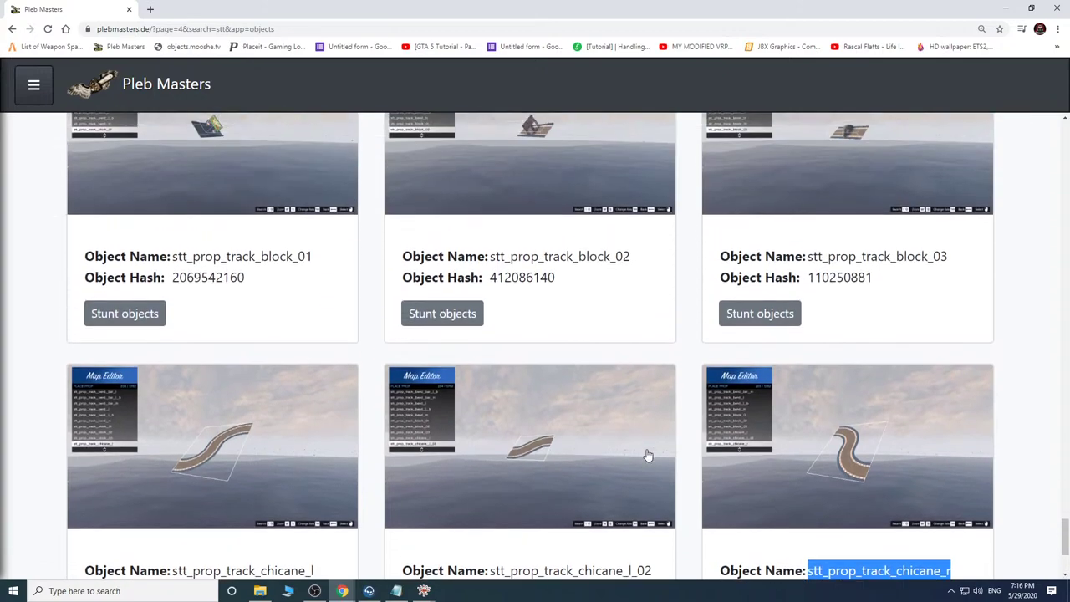
{"action": "scroll", "coordinate": [644, 455], "scroll_direction": "up", "scroll_amount": 6}
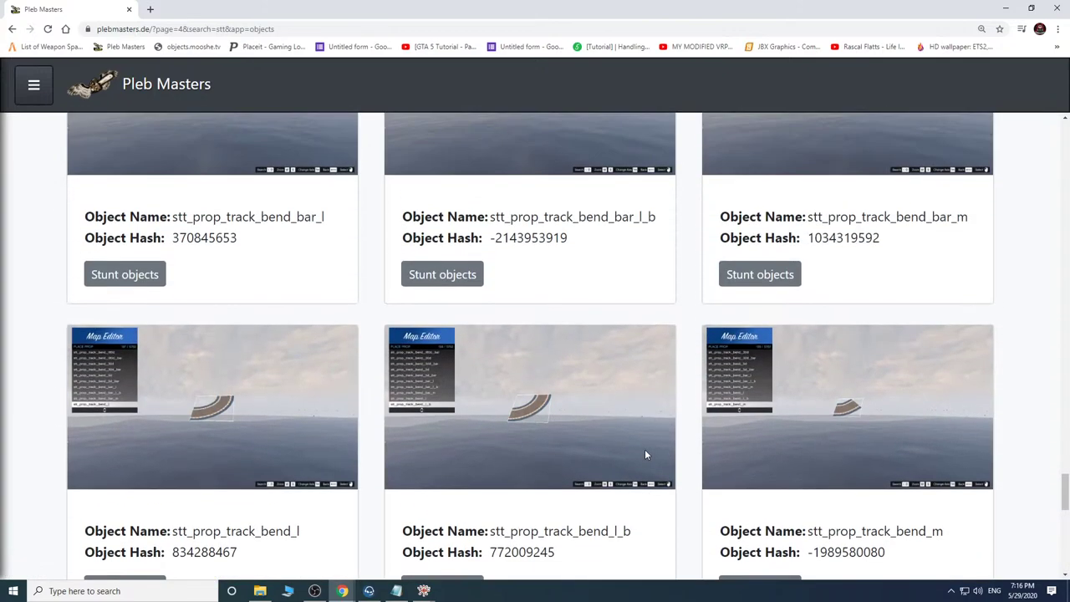
{"action": "scroll", "coordinate": [644, 454], "scroll_direction": "up", "scroll_amount": 2}
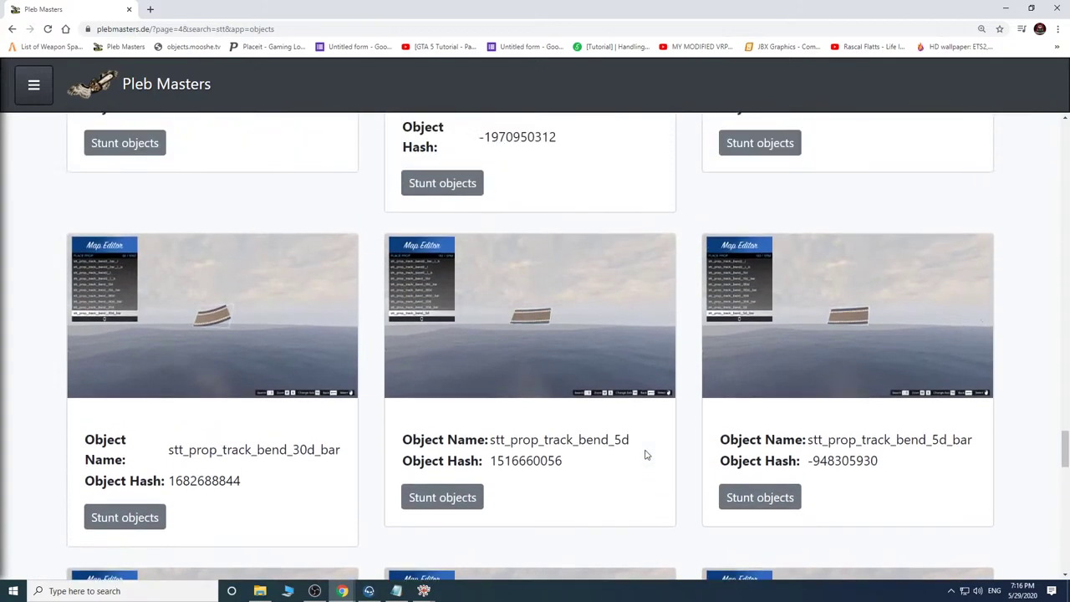
{"action": "scroll", "coordinate": [644, 455], "scroll_direction": "up", "scroll_amount": 3}
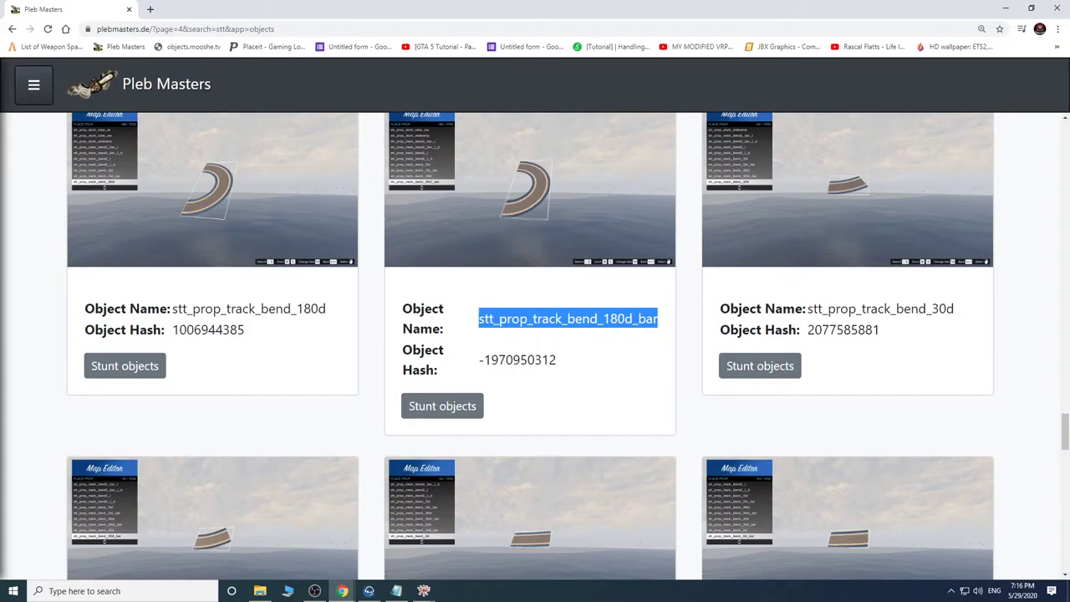
{"action": "left_click", "coordinate": [428, 591]}
{"action": "left_click", "coordinate": [478, 543]}
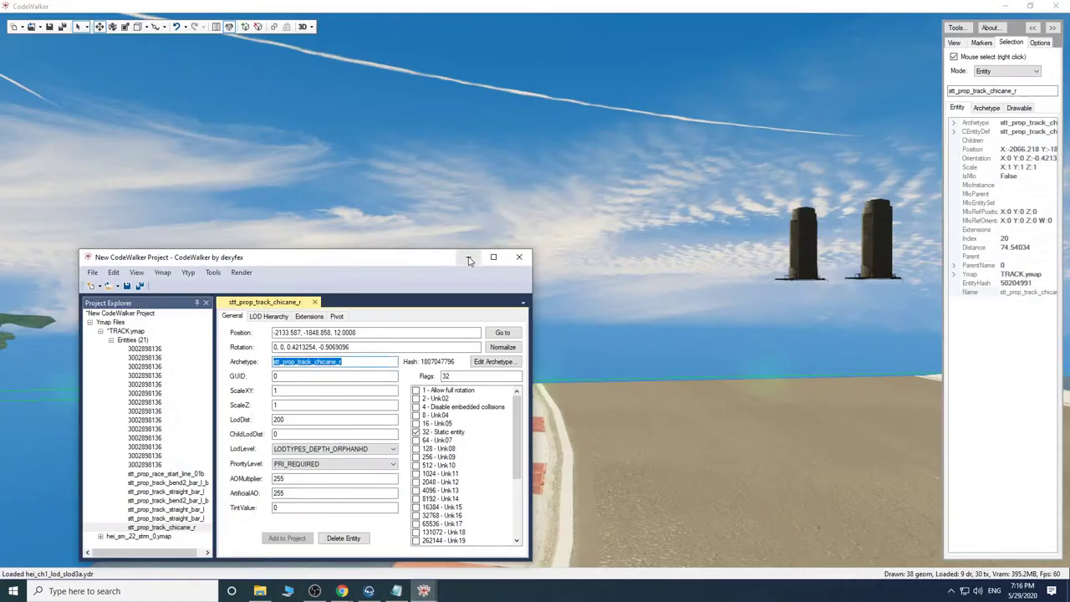
Duplicate the chicane onto the water beyond it and set the copy's archetype to stt_prop_track_bend_180d_bar.
{"action": "left_click", "coordinate": [469, 258]}
{"action": "left_click_drag", "start_coordinate": [652, 461], "coordinate": [641, 479]}
{"action": "key", "text": "s"}
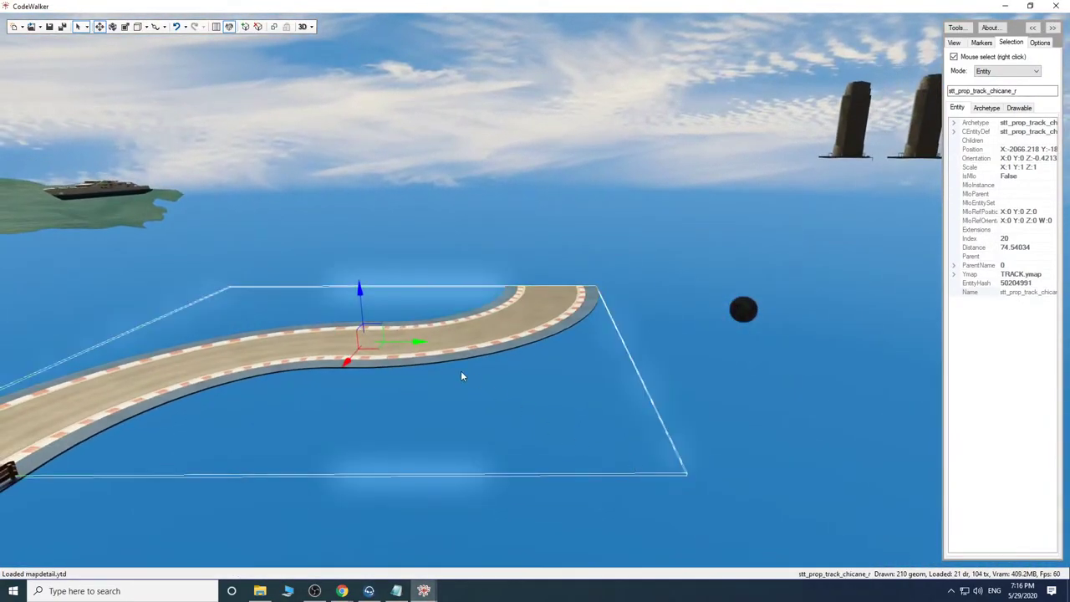
{"action": "left_click_drag", "start_coordinate": [351, 360], "coordinate": [393, 277], "text": "shift"}
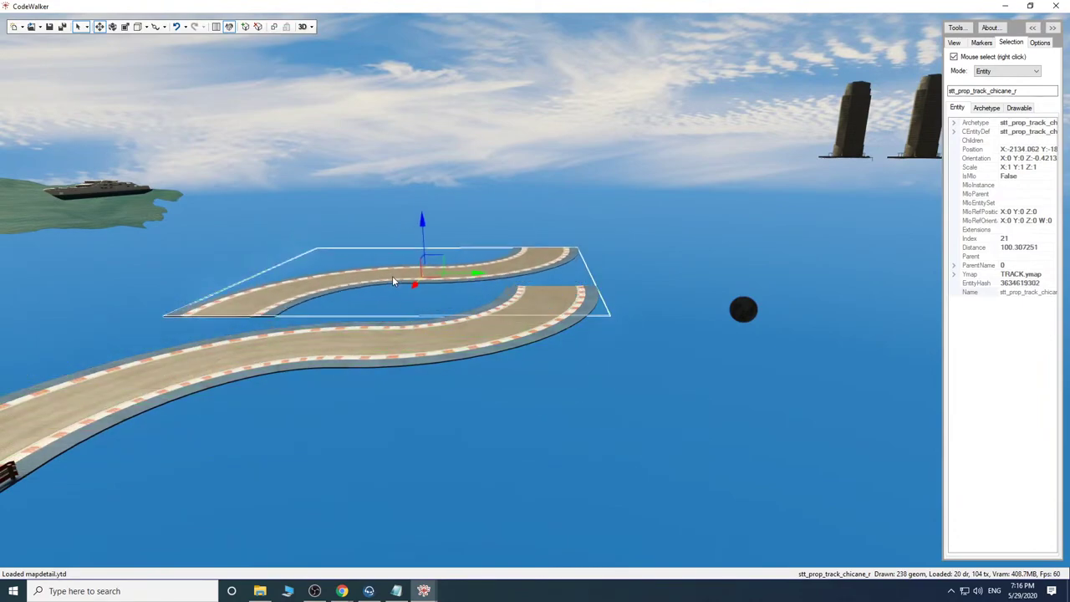
{"action": "left_click", "coordinate": [429, 593]}
{"action": "left_click", "coordinate": [473, 542]}
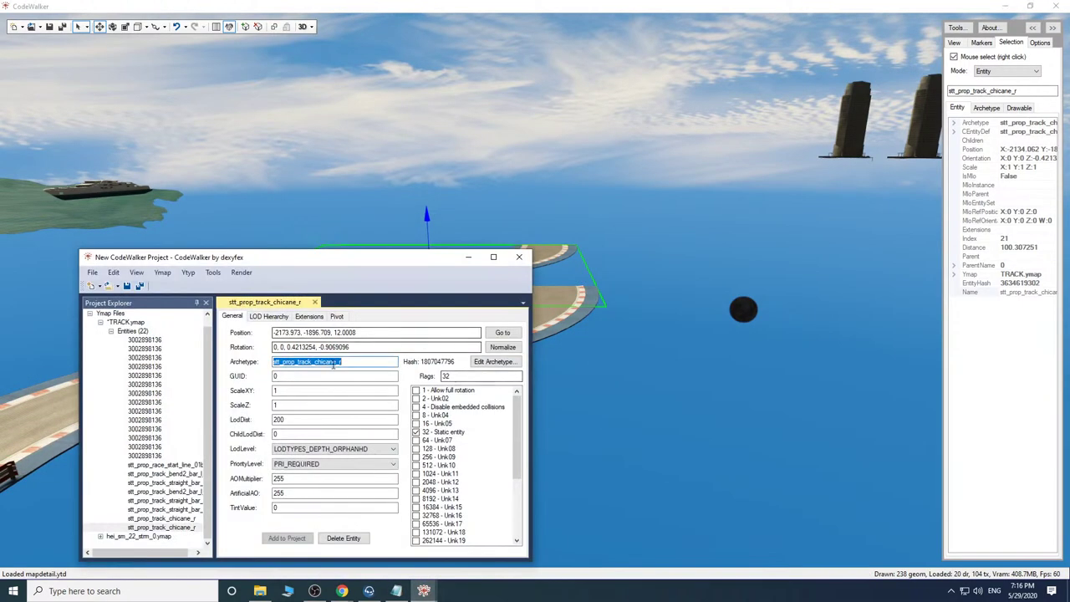
{"action": "right_click", "coordinate": [340, 361]}
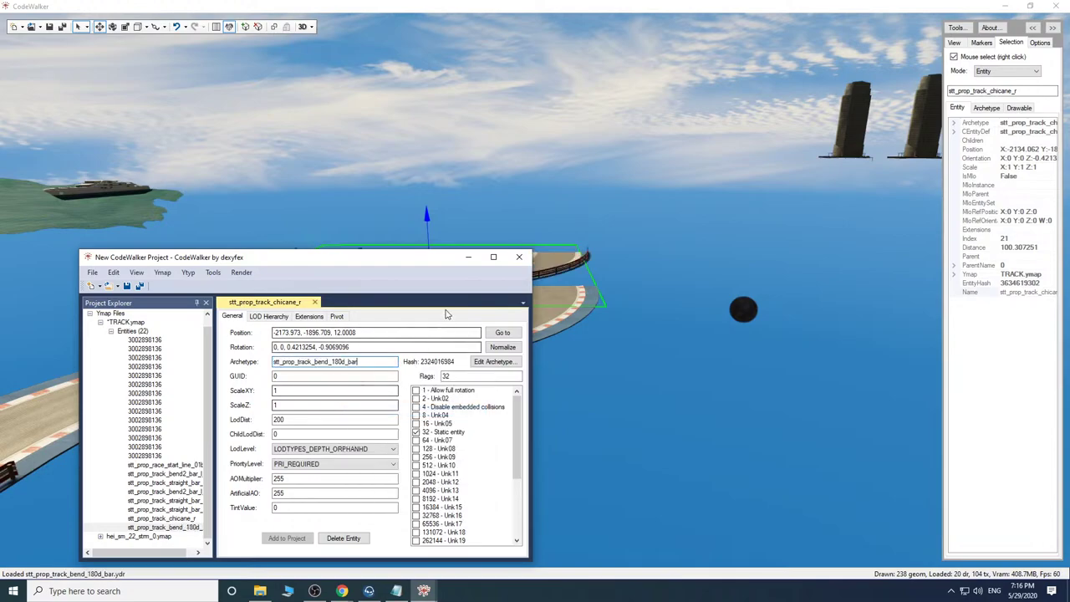
{"action": "left_click", "coordinate": [466, 259]}
Turn the 180-degree bend around and move one of its ends against the chicane's open end.
{"action": "key", "text": "w"}
{"action": "left_click_drag", "start_coordinate": [488, 405], "coordinate": [481, 436]}
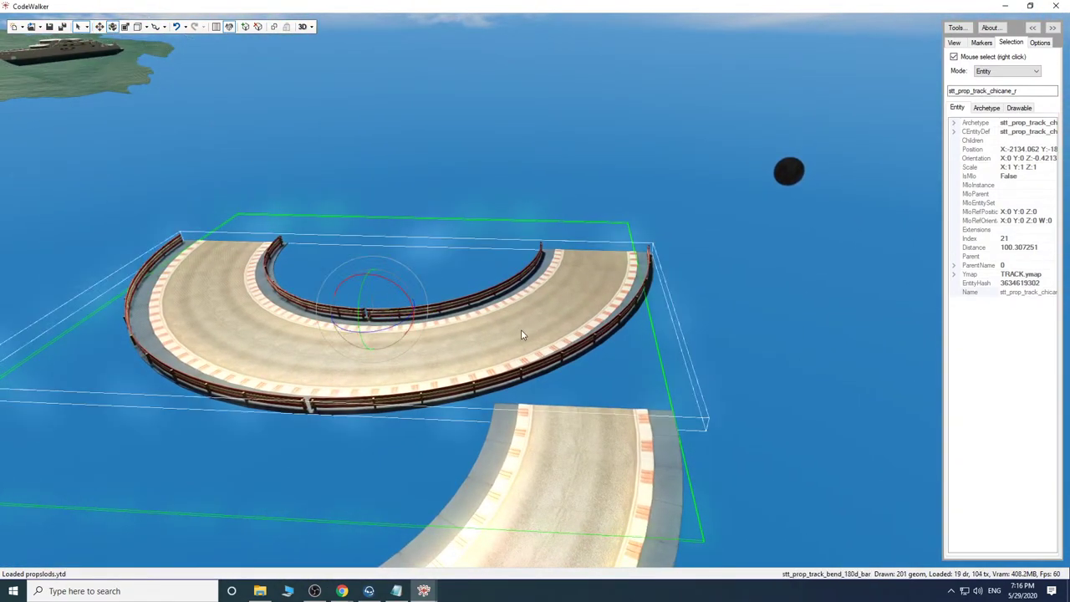
{"action": "left_click_drag", "start_coordinate": [398, 329], "coordinate": [148, 331]}
{"action": "left_click_drag", "start_coordinate": [343, 360], "coordinate": [344, 383]}
{"action": "left_click_drag", "start_coordinate": [414, 368], "coordinate": [391, 396]}
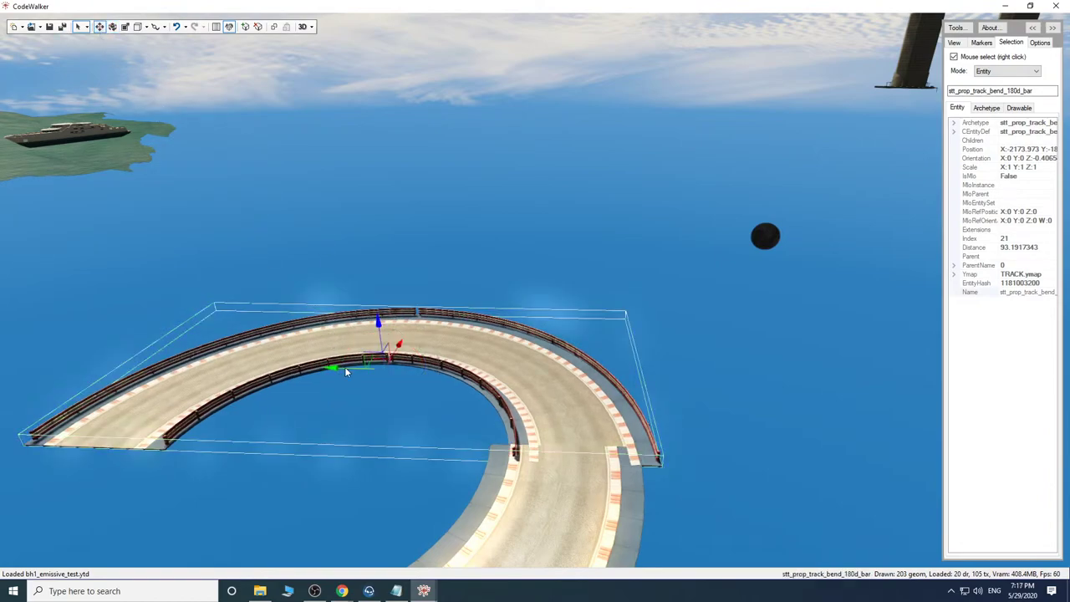
{"action": "left_click_drag", "start_coordinate": [345, 369], "coordinate": [714, 409]}
Fine-tune the bend's position and rotation so its road edge and kerbs meet the chicane without a gap.
{"action": "left_click_drag", "start_coordinate": [645, 464], "coordinate": [732, 475]}
{"action": "key", "text": "s"}
{"action": "key", "text": "w"}
{"action": "key", "text": "w"}
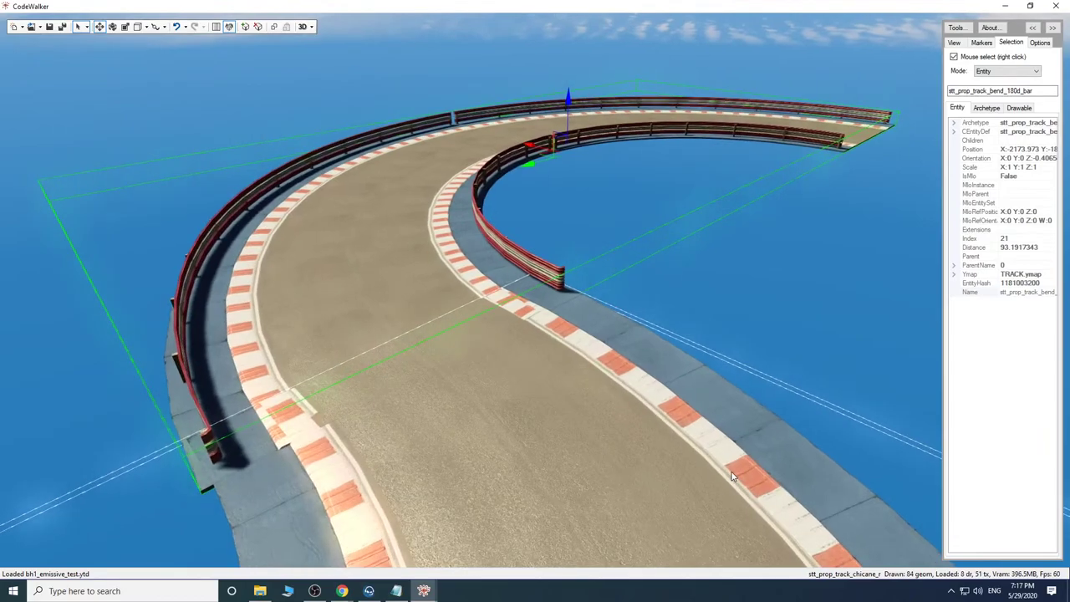
{"action": "left_click_drag", "start_coordinate": [544, 149], "coordinate": [525, 134]}
{"action": "key", "text": "a"}
{"action": "left_click_drag", "start_coordinate": [509, 380], "coordinate": [604, 387]}
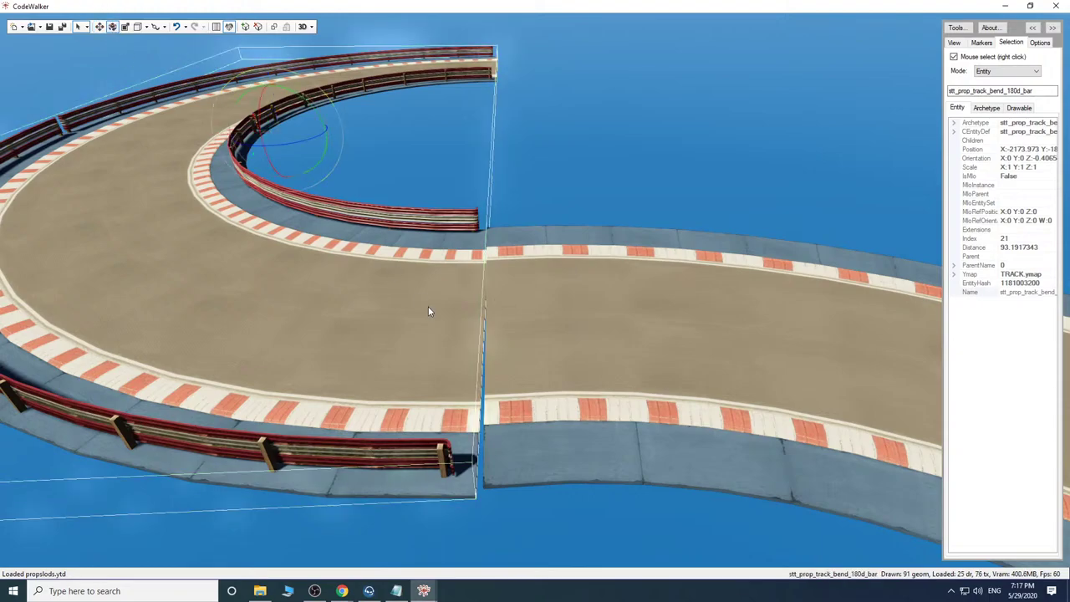
{"action": "left_click_drag", "start_coordinate": [289, 144], "coordinate": [291, 147]}
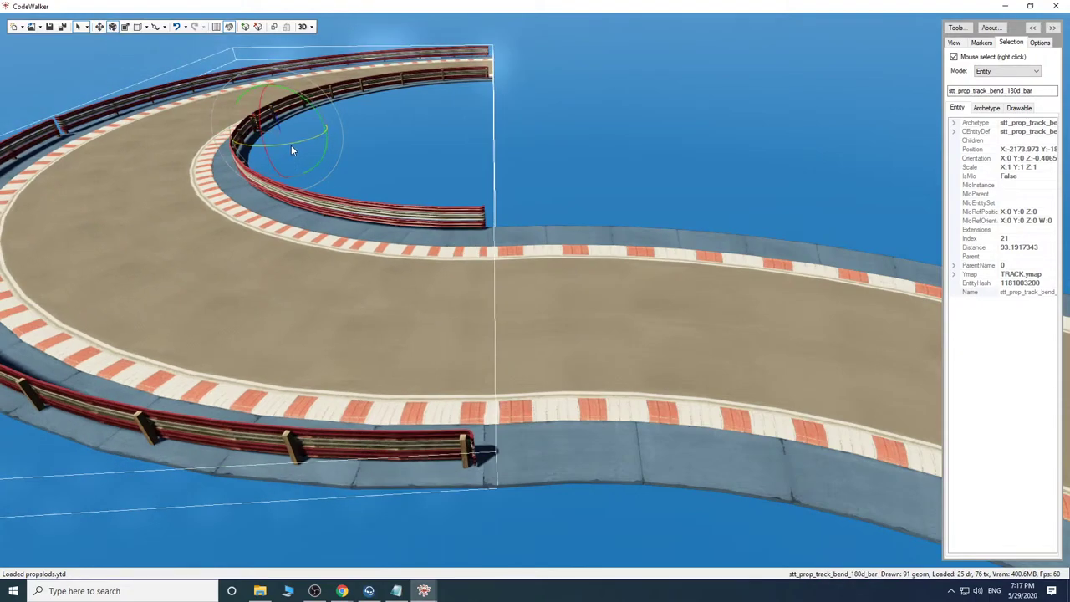
{"action": "key", "text": "w"}
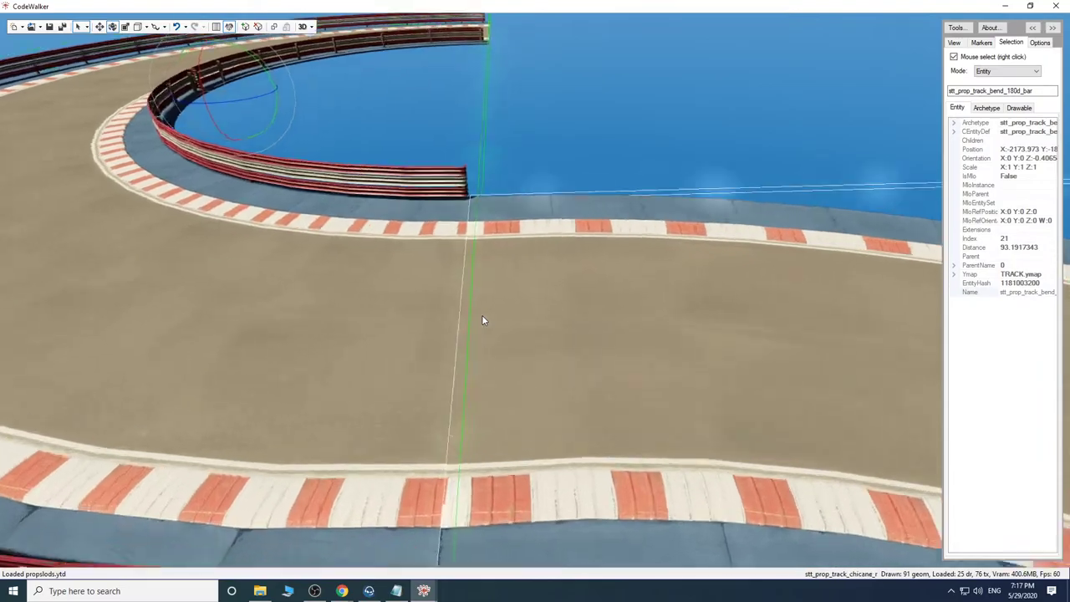
Examine the joint between the bend and the chicane and the bend's full curve from above.
{"action": "left_click_drag", "start_coordinate": [481, 315], "coordinate": [585, 262]}
{"action": "key", "text": "a"}
{"action": "key", "text": "s"}
{"action": "key", "text": "s"}
{"action": "key", "text": "s"}
{"action": "key", "text": "w"}
{"action": "key", "text": "w"}
{"action": "key", "text": "w"}
{"action": "key", "text": "w"}
{"action": "left_click_drag", "start_coordinate": [328, 278], "coordinate": [503, 293]}
{"action": "key", "text": "w"}
{"action": "key", "text": "s"}
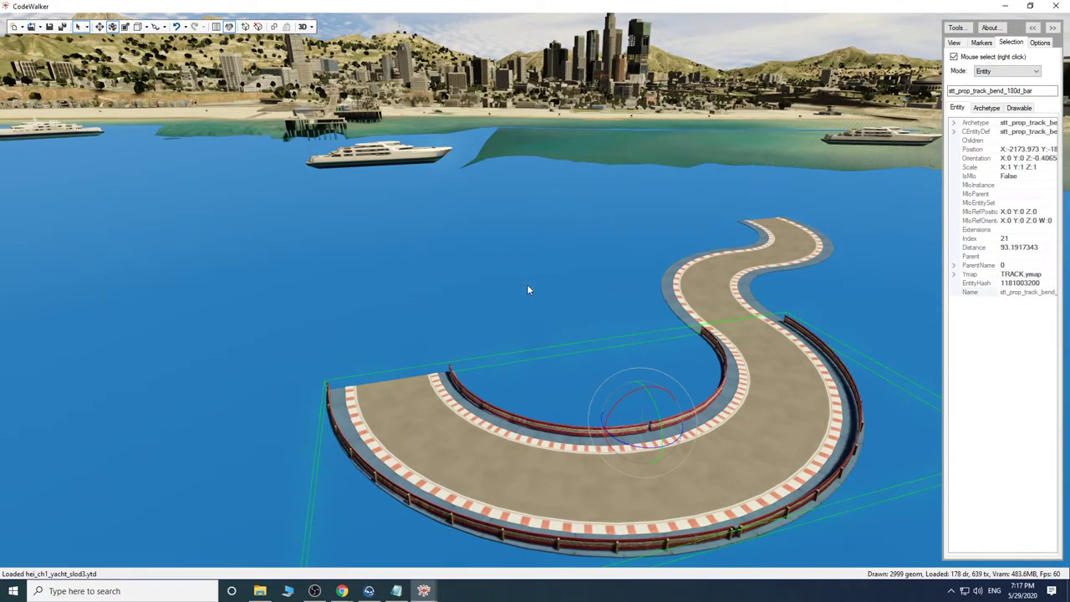
{"action": "left_click_drag", "start_coordinate": [527, 290], "coordinate": [560, 316]}
{"action": "key", "text": "w"}
{"action": "key", "text": "w"}
{"action": "key", "text": "s"}
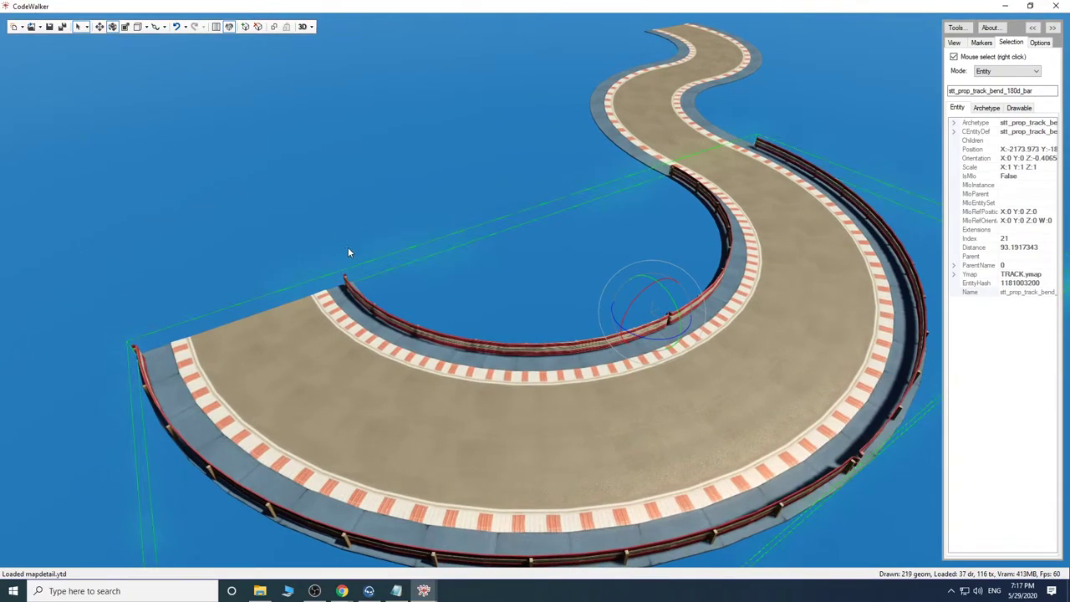
Follow the track at road level through the 180-degree bend to check how it drives.
{"action": "left_click_drag", "start_coordinate": [436, 259], "coordinate": [608, 239]}
{"action": "key", "text": "w"}
{"action": "key", "text": "w"}
{"action": "key", "text": "w"}
{"action": "key", "text": "w"}
{"action": "key", "text": "a"}
{"action": "key", "text": "d"}
{"action": "key", "text": "w"}
{"action": "key", "text": "w"}
{"action": "key", "text": "w"}
{"action": "key", "text": "w"}
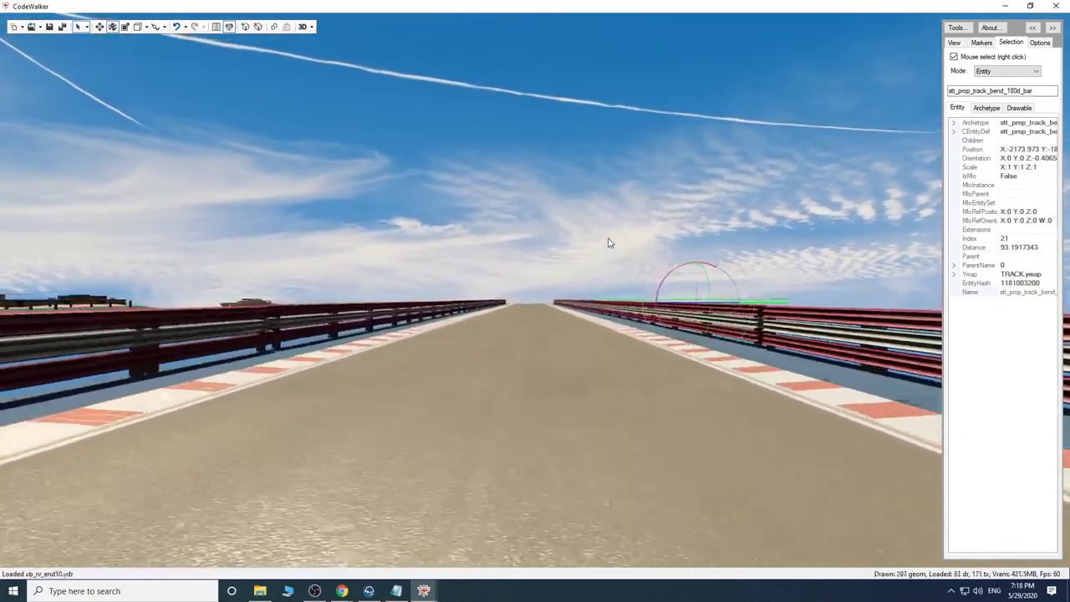
{"action": "key", "text": "w"}
Compare the bend's free end with the shoreline and pier to decide which piece should continue the track.
{"action": "left_click_drag", "start_coordinate": [609, 239], "coordinate": [991, 276]}
{"action": "key", "text": "w"}
{"action": "key", "text": "w"}
{"action": "key", "text": "s"}
{"action": "key", "text": "w"}
{"action": "key", "text": "w"}
{"action": "key", "text": "s"}
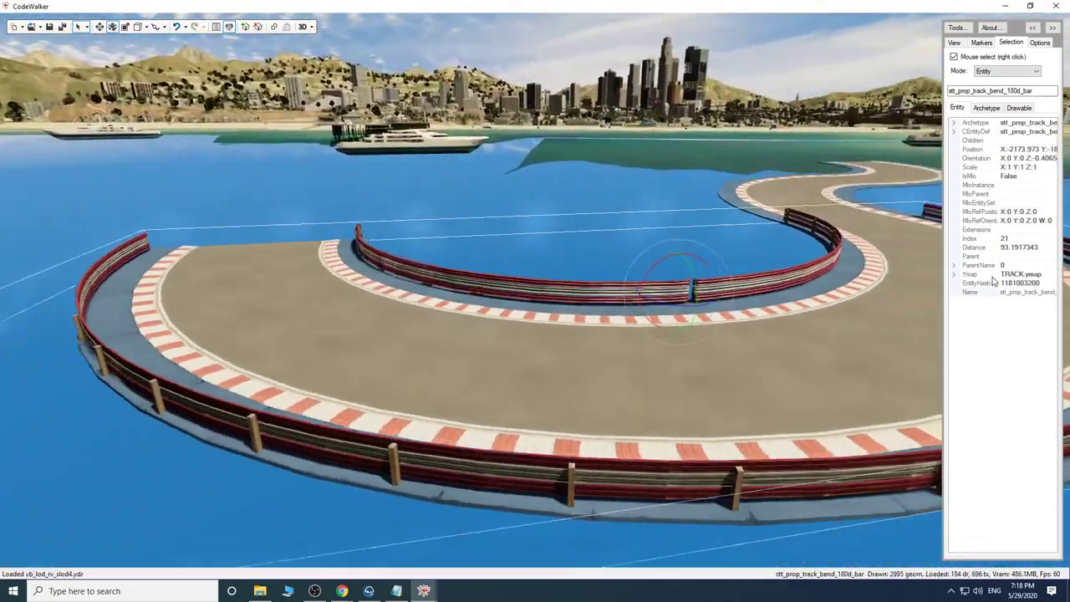
{"action": "mouse_move", "coordinate": [744, 271]}
{"action": "left_mouse_down"}
{"action": "mouse_move", "coordinate": [755, 304]}
{"action": "mouse_move", "coordinate": [753, 274]}
{"action": "left_mouse_up"}
{"action": "key", "text": "w"}
{"action": "key", "text": "s"}
{"action": "key", "text": "w"}
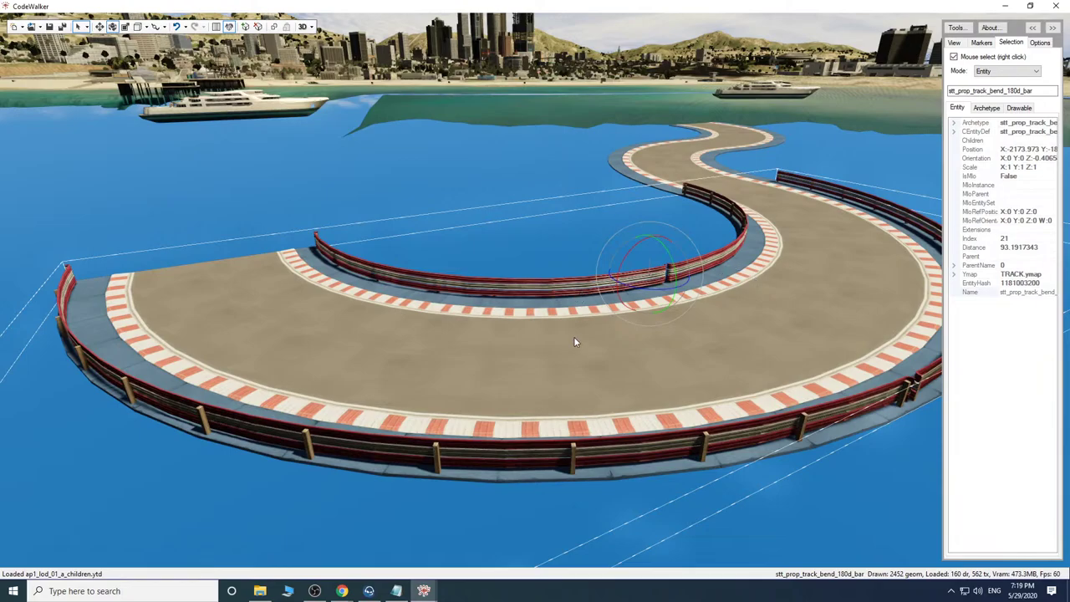
{"action": "key", "text": "s"}
{"action": "left_click_drag", "start_coordinate": [572, 365], "coordinate": [542, 376]}
{"action": "key", "text": "w"}
{"action": "key", "text": "s"}
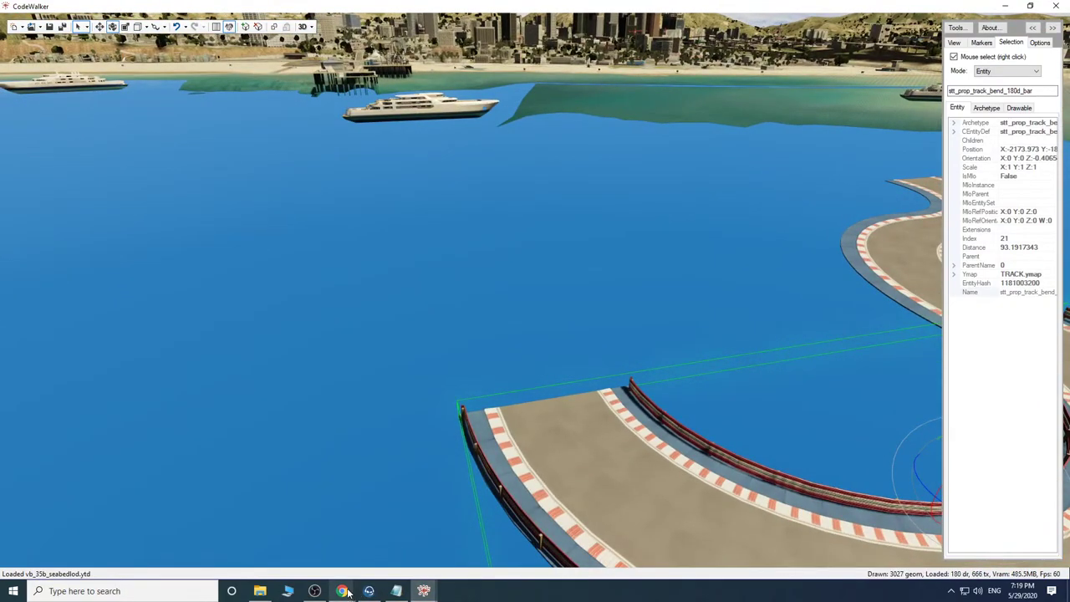
Switch to the Pleb Masters list in Chrome and copy the object name stt_prop_track_straight_bar_l from page 5.
{"action": "mouse_move", "coordinate": [348, 592]}
{"action": "key", "text": "s"}
{"action": "left_click_drag", "start_coordinate": [676, 405], "coordinate": [639, 396]}
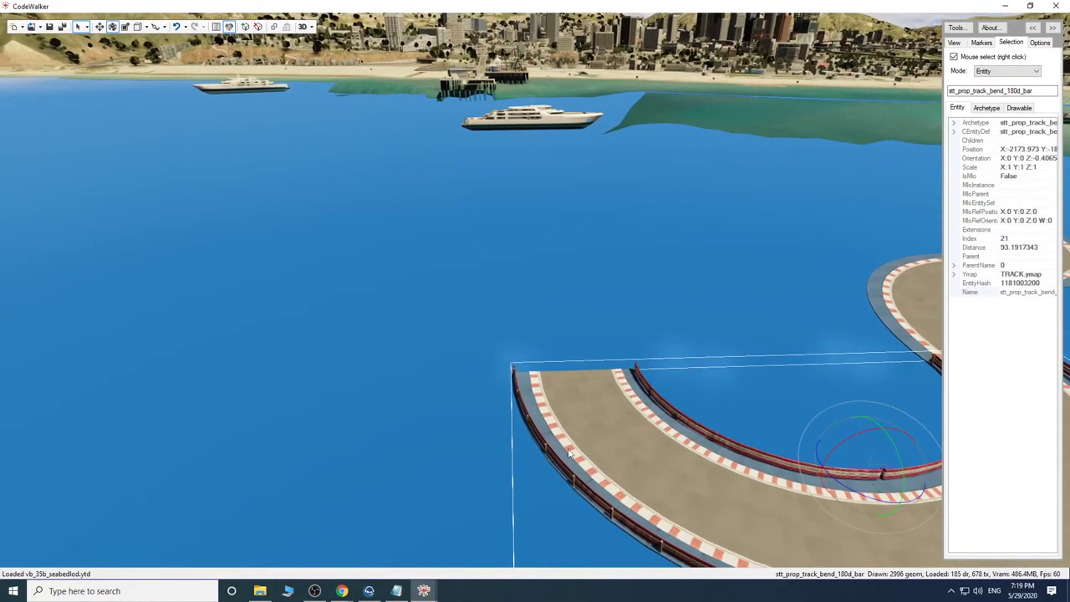
{"action": "left_click", "coordinate": [343, 591]}
{"action": "left_click", "coordinate": [398, 552]}
{"action": "scroll", "coordinate": [542, 389], "scroll_direction": "down", "scroll_amount": 9}
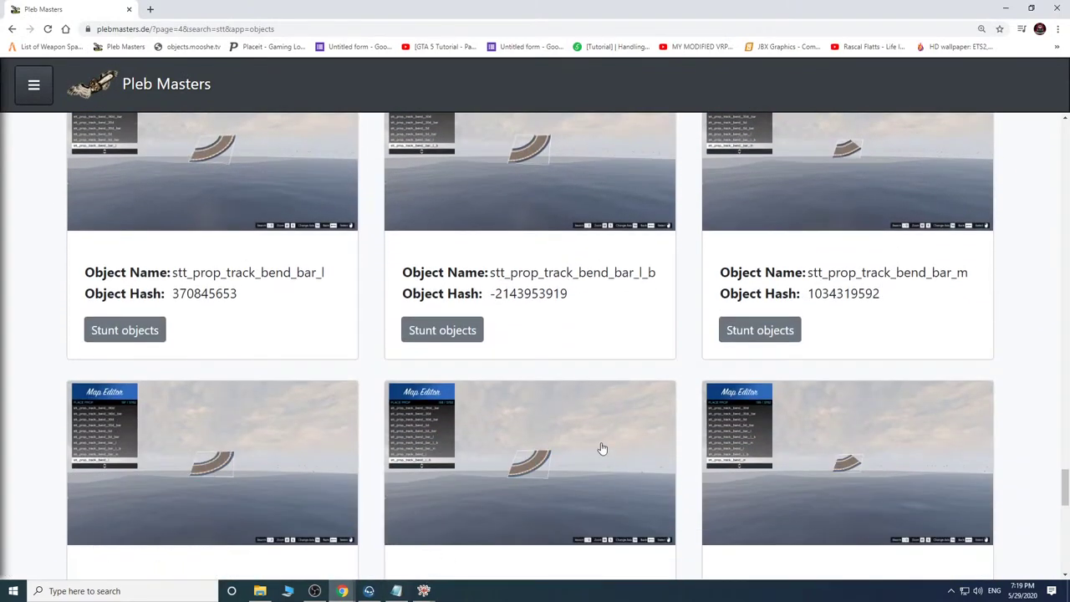
{"action": "scroll", "coordinate": [506, 482], "scroll_direction": "down", "scroll_amount": 10}
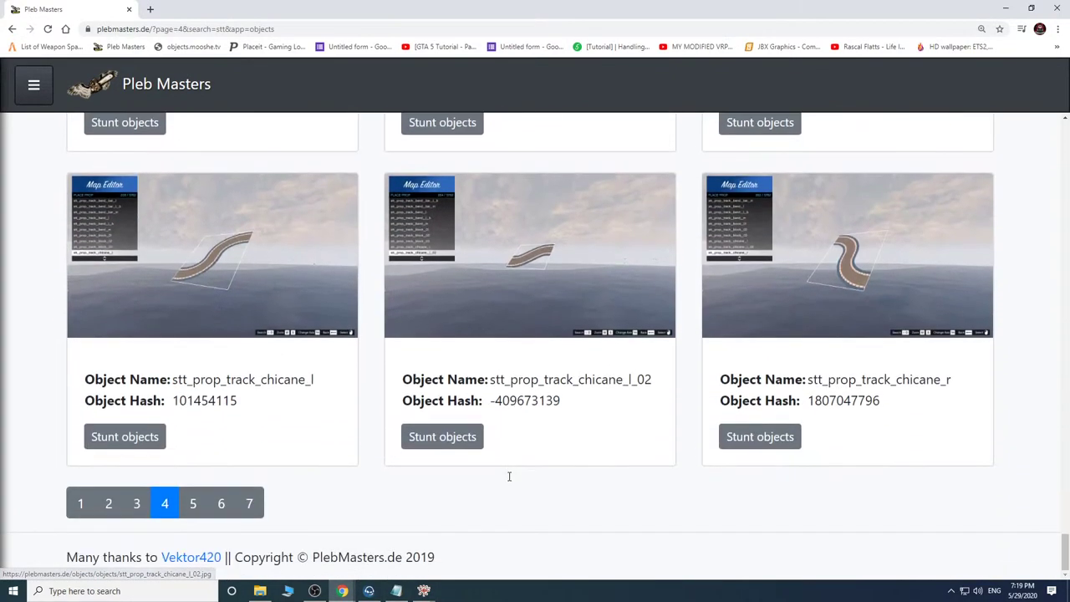
{"action": "left_click", "coordinate": [199, 511]}
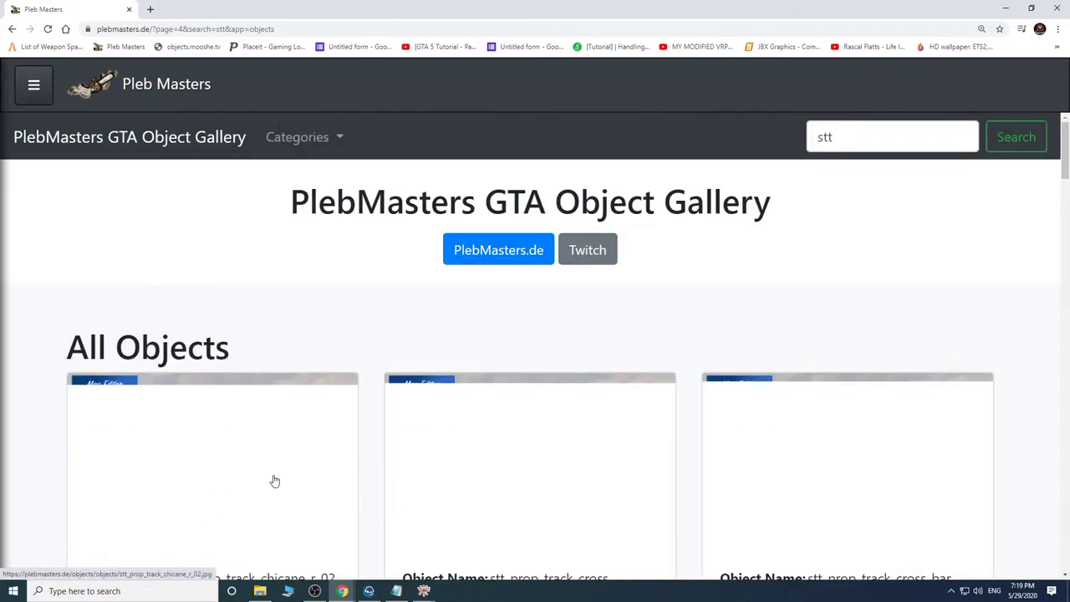
{"action": "scroll", "coordinate": [750, 401], "scroll_direction": "down", "scroll_amount": 2}
{"action": "scroll", "coordinate": [751, 402], "scroll_direction": "down", "scroll_amount": 10}
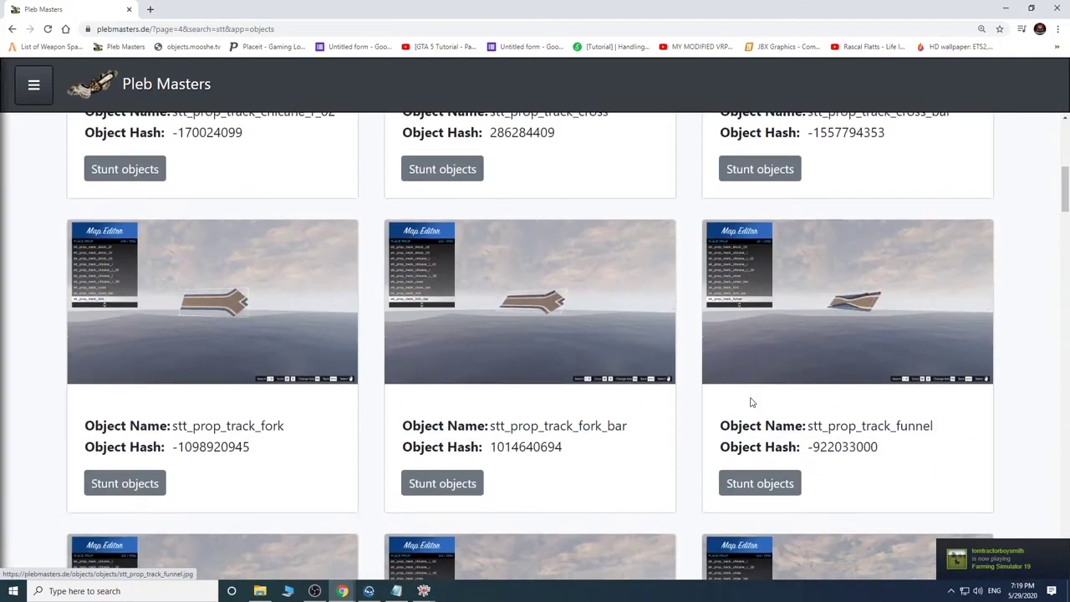
{"action": "scroll", "coordinate": [751, 405], "scroll_direction": "down", "scroll_amount": 10}
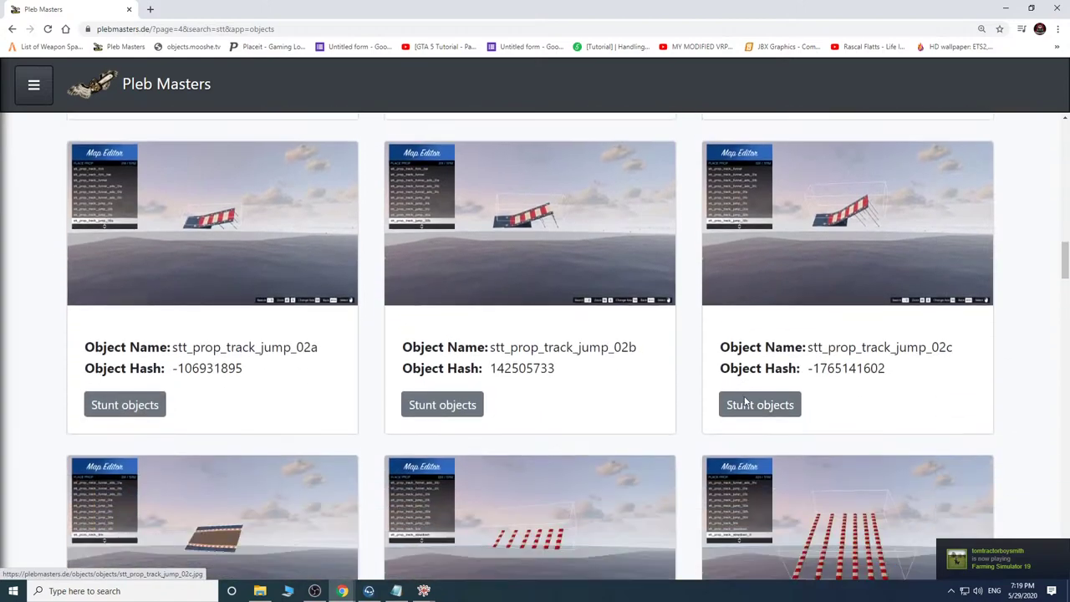
{"action": "scroll", "coordinate": [741, 401], "scroll_direction": "down", "scroll_amount": 6}
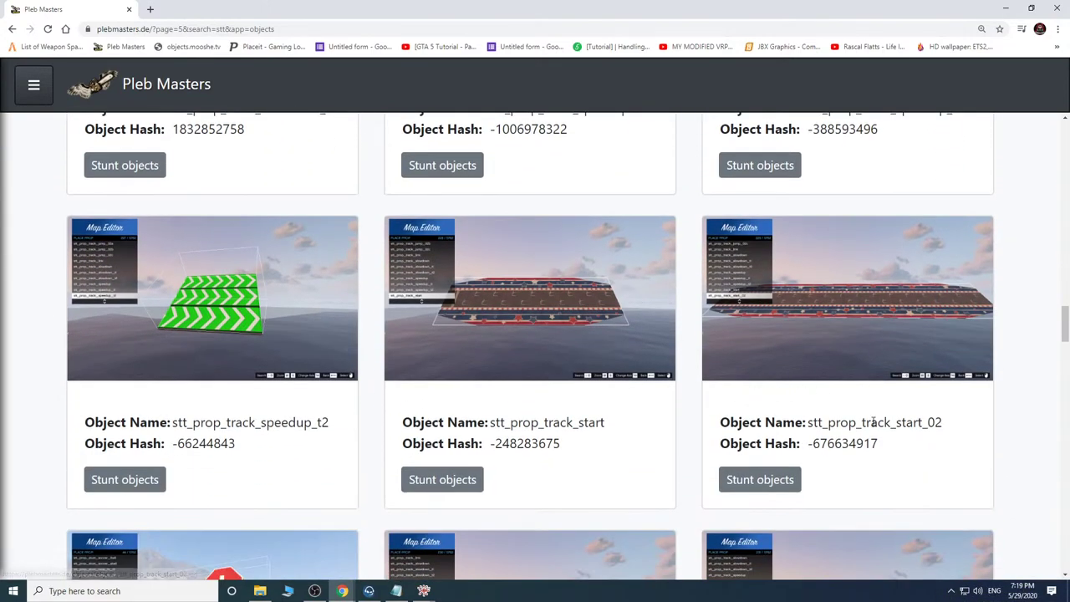
{"action": "scroll", "coordinate": [662, 426], "scroll_direction": "down", "scroll_amount": 3}
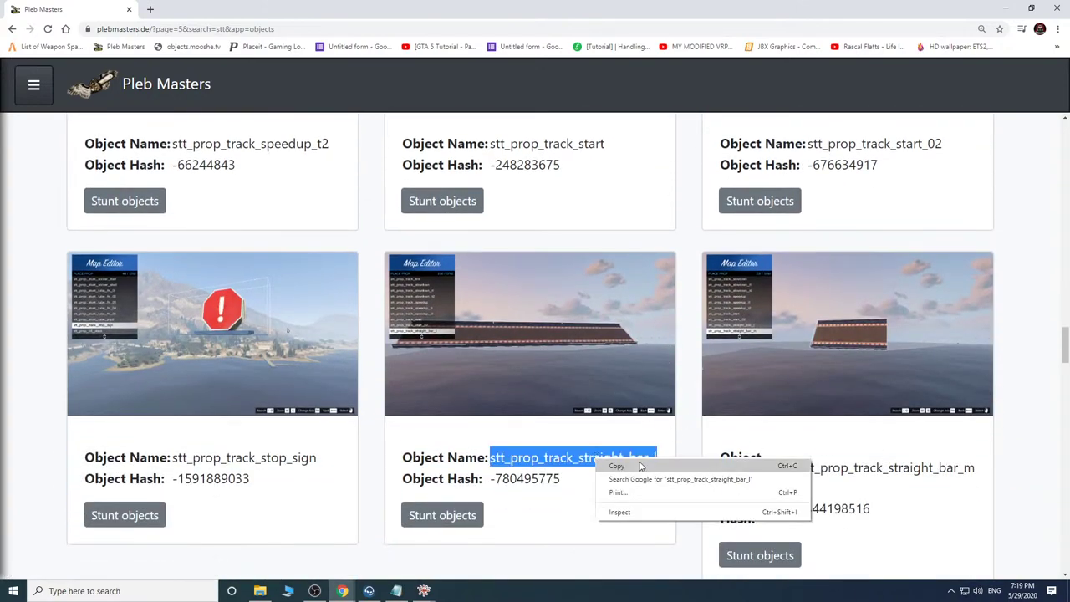
Back in CodeWalker, duplicate the 180-degree bend and set the copy's archetype to stt_prop_track_straight_bar_l.
{"action": "left_click", "coordinate": [427, 594]}
{"action": "left_click", "coordinate": [481, 542]}
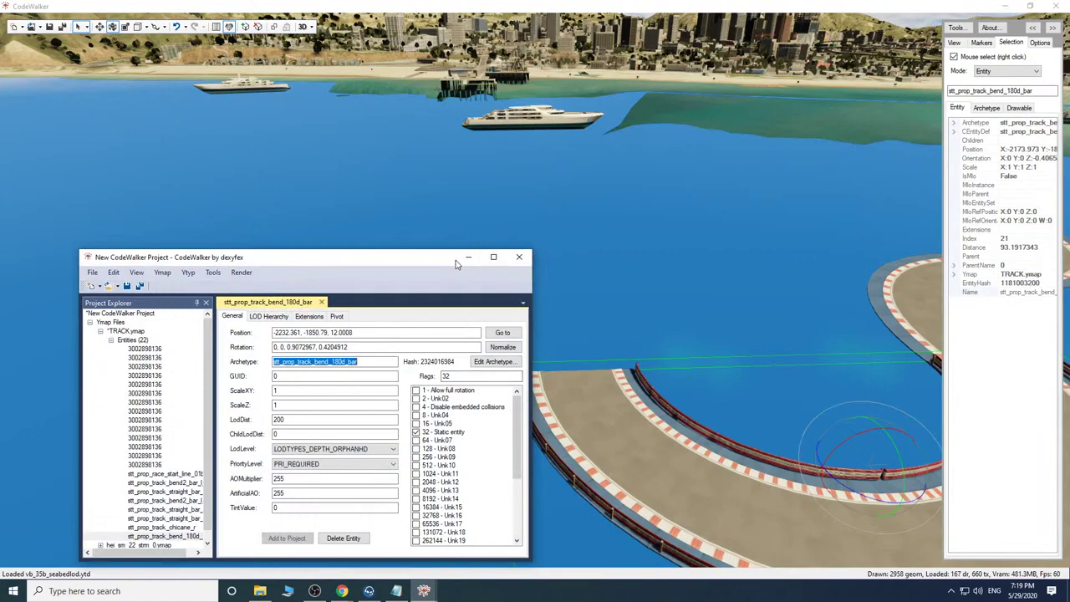
{"action": "left_click_drag", "start_coordinate": [659, 377], "coordinate": [742, 418]}
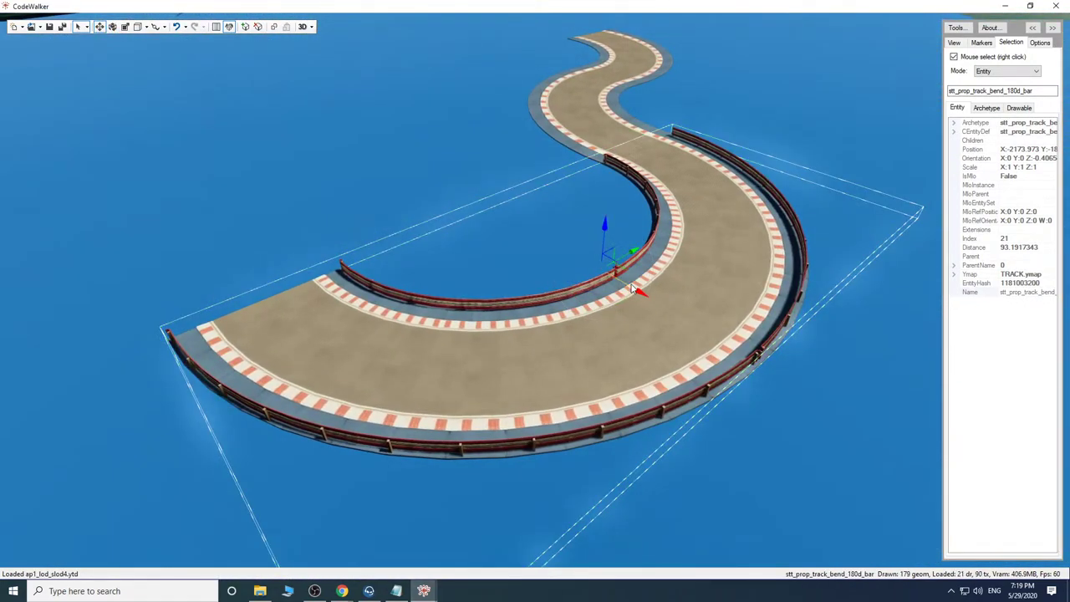
{"action": "left_click_drag", "start_coordinate": [632, 288], "coordinate": [431, 203], "text": "shift"}
{"action": "left_click", "coordinate": [425, 592]}
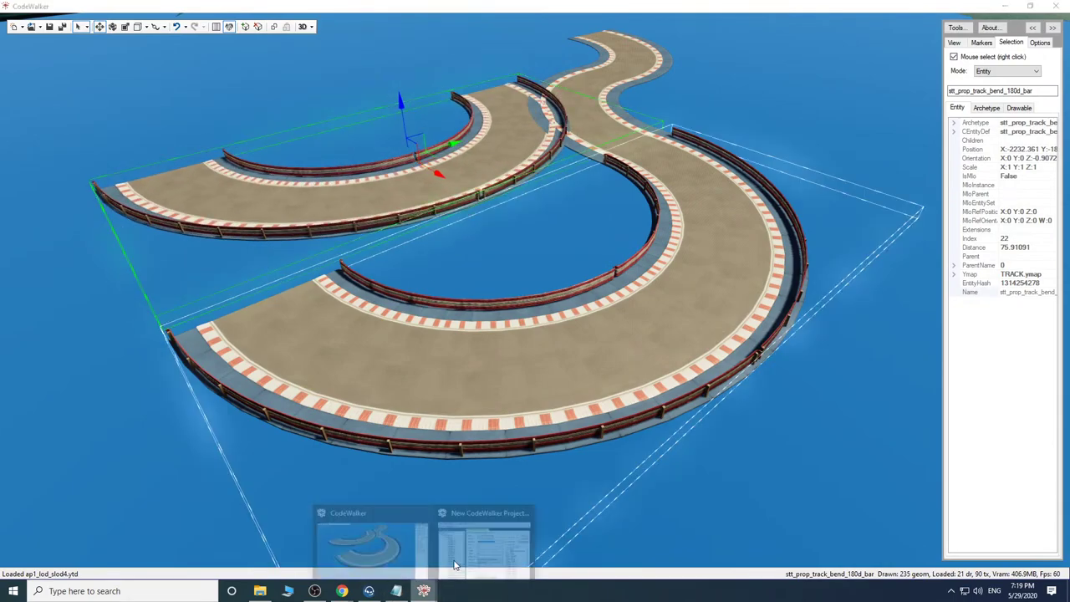
{"action": "left_click", "coordinate": [454, 565]}
{"action": "right_click", "coordinate": [343, 361]}
{"action": "left_click", "coordinate": [368, 409]}
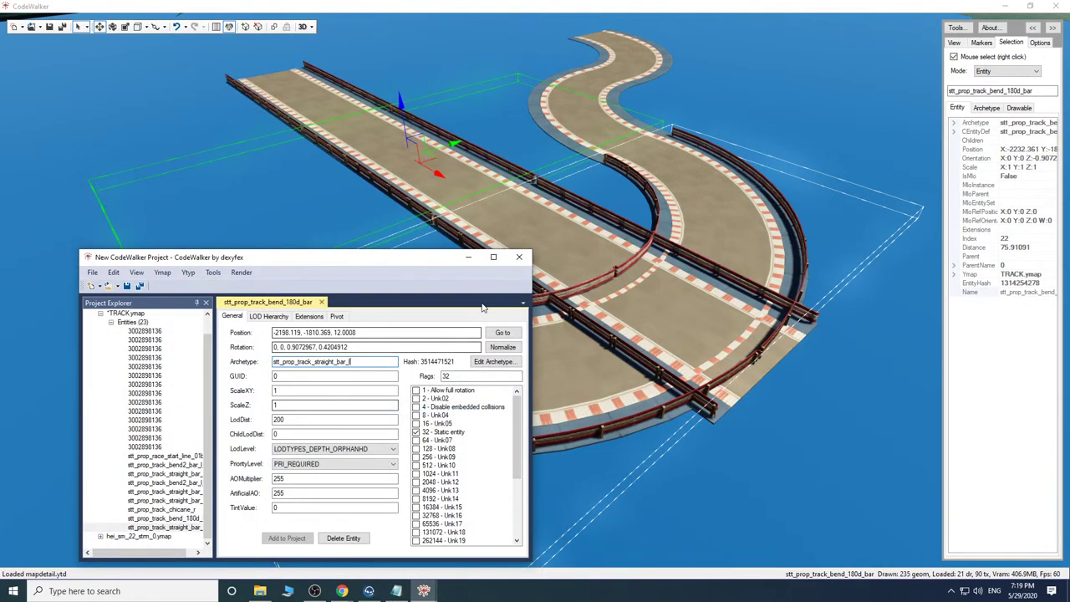
{"action": "left_click", "coordinate": [468, 258]}
Move the new straight to the bend's free end and close the gap so the kerbs and barriers line up.
{"action": "right_click", "coordinate": [454, 209]}
{"action": "left_click_drag", "start_coordinate": [453, 144], "coordinate": [402, 289]}
{"action": "key", "text": "w"}
{"action": "key", "text": "d"}
{"action": "key", "text": "s"}
{"action": "key", "text": "w"}
{"action": "key", "text": "s"}
{"action": "key", "text": "a"}
{"action": "key", "text": "w"}
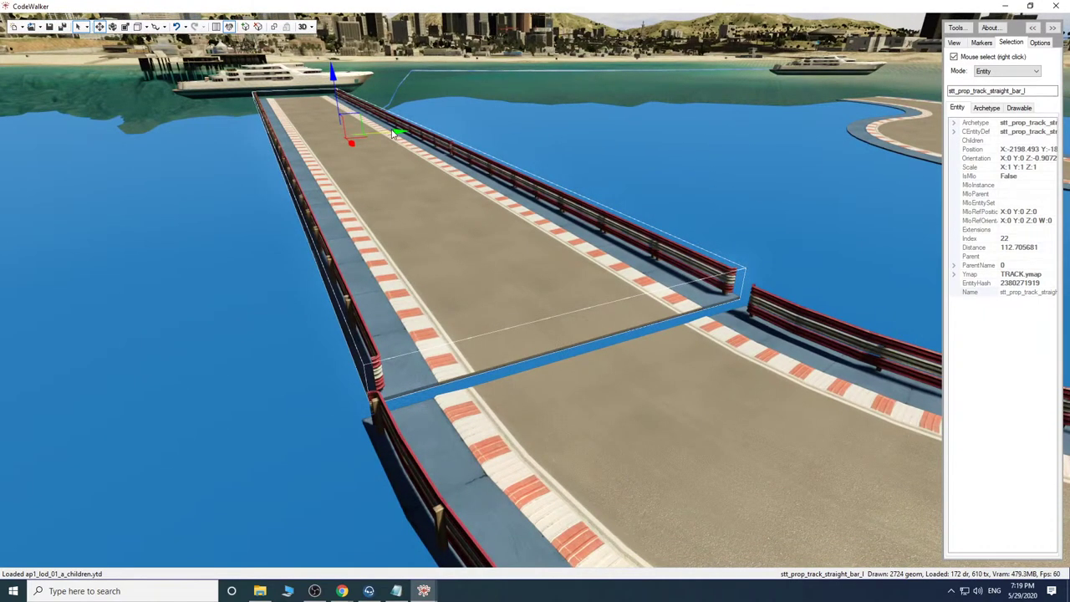
{"action": "left_click_drag", "start_coordinate": [392, 134], "coordinate": [370, 134]}
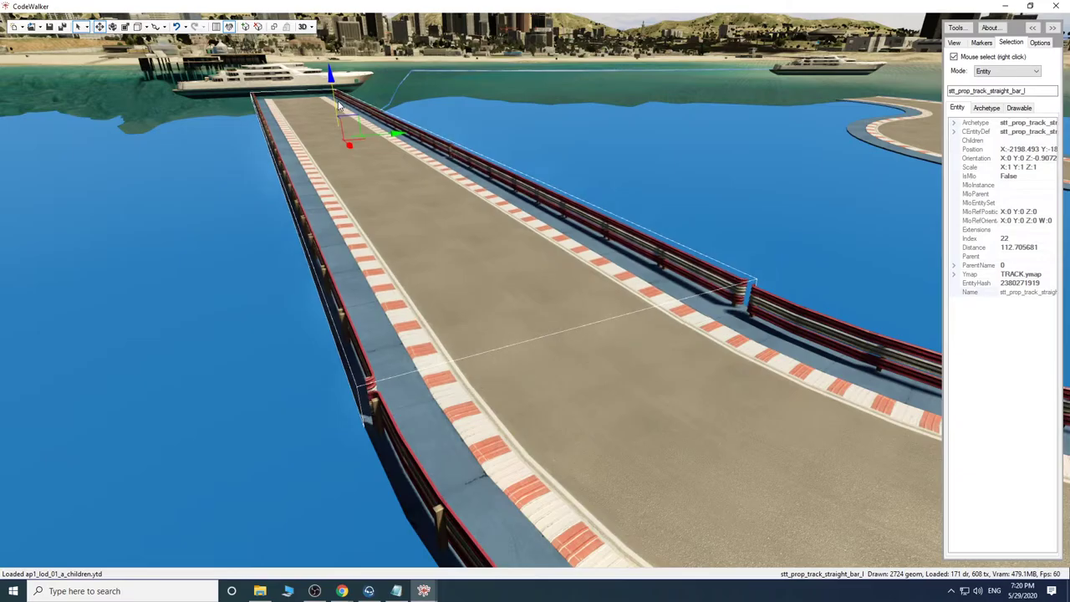
Duplicate the outermost wooden pier section beneath the starting straight and line the copy up with the pier's seaward end.
{"action": "left_click_drag", "start_coordinate": [491, 334], "coordinate": [869, 347]}
{"action": "key", "text": "s"}
{"action": "key", "text": "d"}
{"action": "key", "text": "a"}
{"action": "key", "text": "w"}
{"action": "key", "text": "w"}
{"action": "key", "text": "s"}
{"action": "right_click", "coordinate": [869, 348]}
{"action": "key", "text": "a"}
{"action": "left_click_drag", "start_coordinate": [632, 394], "coordinate": [509, 436]}
{"action": "right_click", "coordinate": [508, 431]}
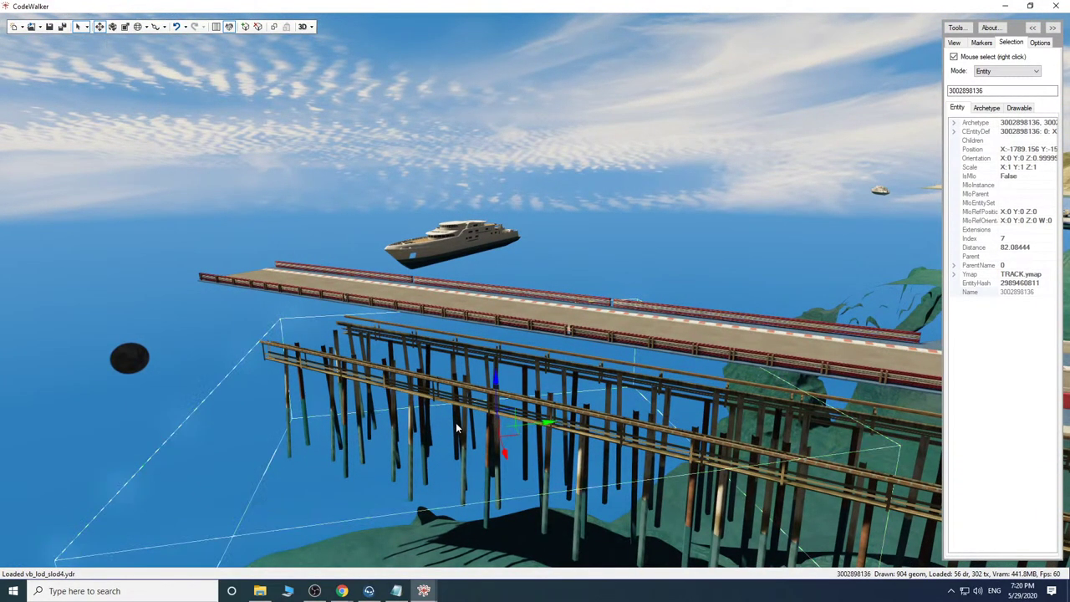
{"action": "key", "text": "a"}
{"action": "left_click_drag", "start_coordinate": [456, 427], "coordinate": [517, 444]}
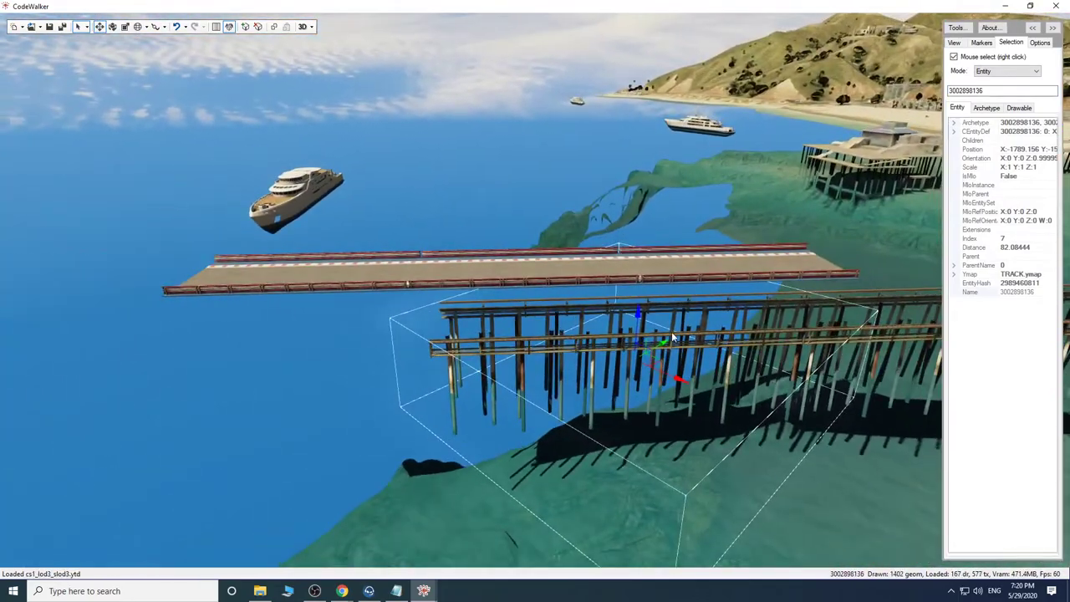
{"action": "left_click_drag", "start_coordinate": [666, 341], "coordinate": [409, 436], "text": "shift"}
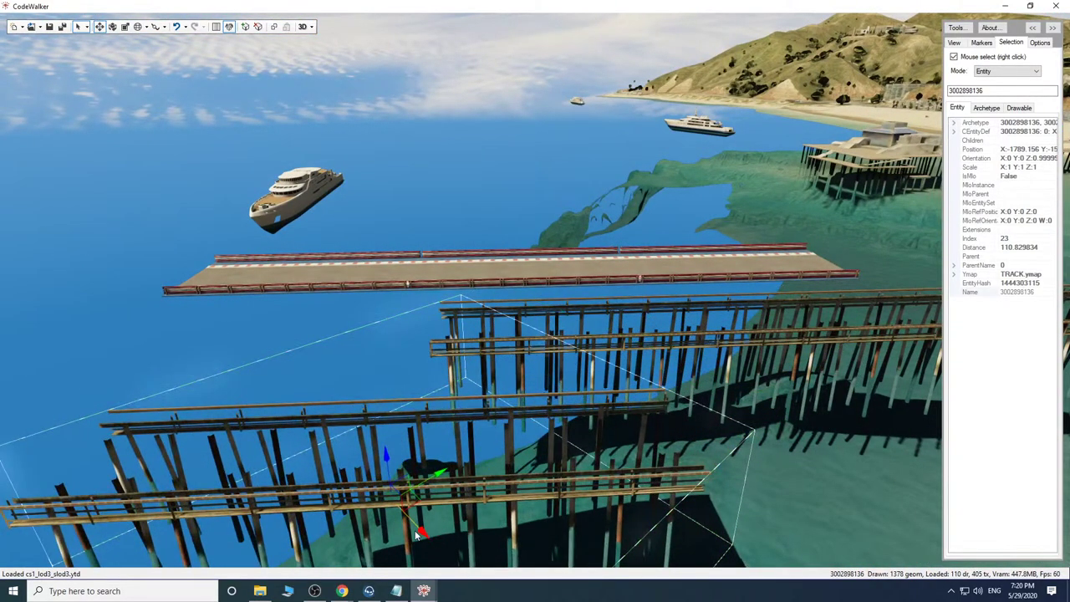
{"action": "left_click_drag", "start_coordinate": [415, 535], "coordinate": [202, 416]}
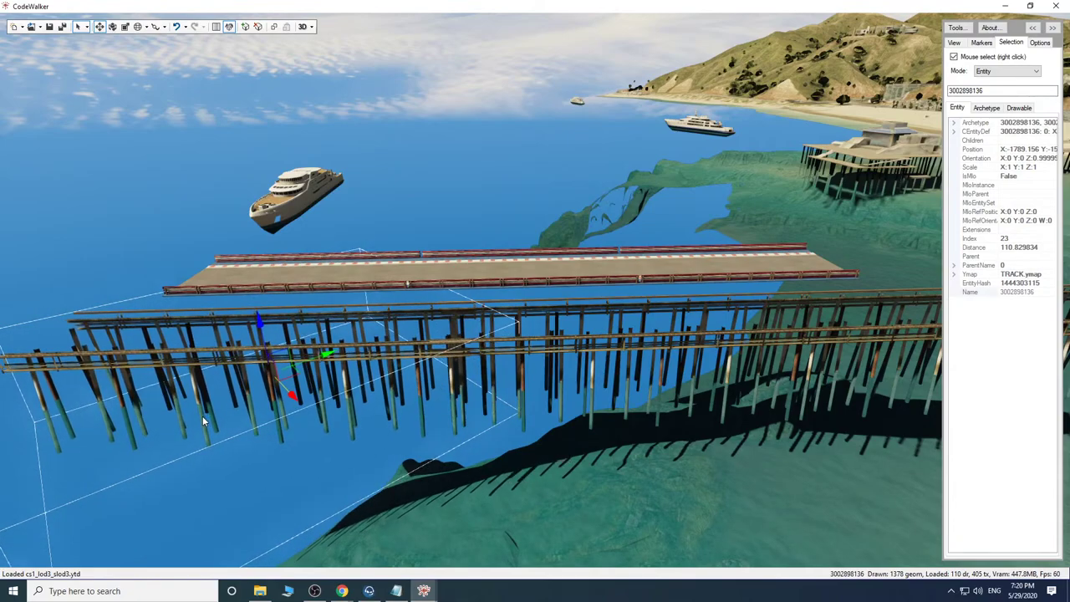
Duplicate the newly added pier section and attach the copy to its seaward end, extending the supports under the track.
{"action": "left_click_drag", "start_coordinate": [498, 488], "coordinate": [590, 501]}
{"action": "key", "text": "a"}
{"action": "key", "text": "s"}
{"action": "left_click_drag", "start_coordinate": [808, 353], "coordinate": [655, 413], "text": "shift"}
{"action": "left_click_drag", "start_coordinate": [696, 491], "coordinate": [566, 363]}
{"action": "mouse_move", "coordinate": [671, 472]}
{"action": "left_mouse_down"}
{"action": "mouse_move", "coordinate": [691, 475]}
{"action": "mouse_move", "coordinate": [687, 492]}
{"action": "mouse_move", "coordinate": [667, 462]}
{"action": "left_mouse_up"}
{"action": "key", "text": "w"}
{"action": "key", "text": "w"}
{"action": "scroll", "coordinate": [667, 462], "scroll_direction": "down", "scroll_amount": 6}
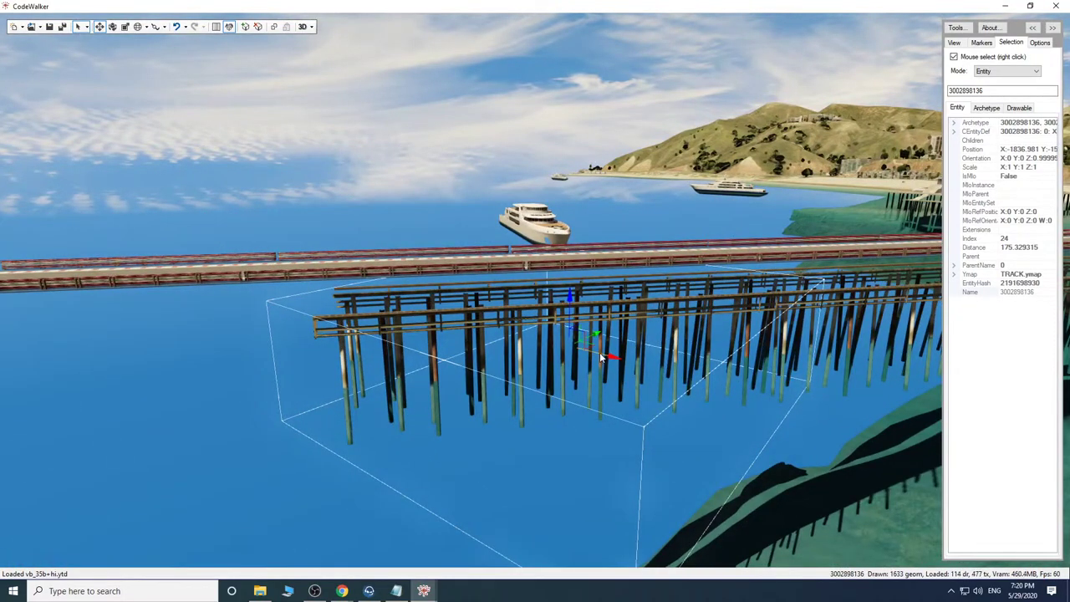
Duplicate the 180-degree bend (stt_prop_track_bend_180d_bar) and place the copy beside the newly added straight.
{"action": "key", "text": "w"}
{"action": "left_click_drag", "start_coordinate": [687, 506], "coordinate": [880, 519]}
{"action": "key", "text": "s"}
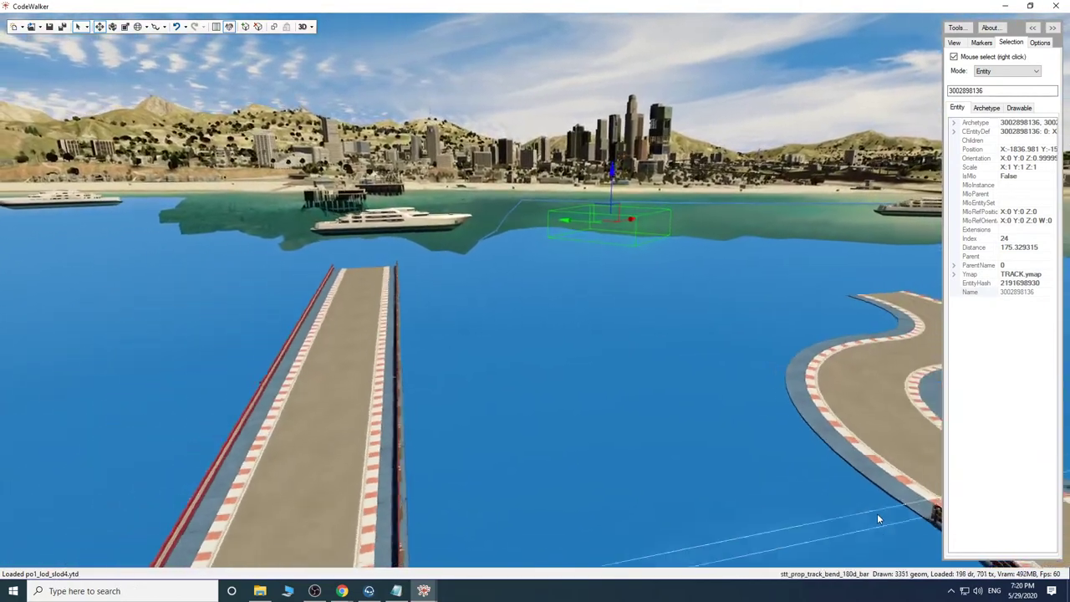
{"action": "left_click_drag", "start_coordinate": [878, 515], "coordinate": [873, 518]}
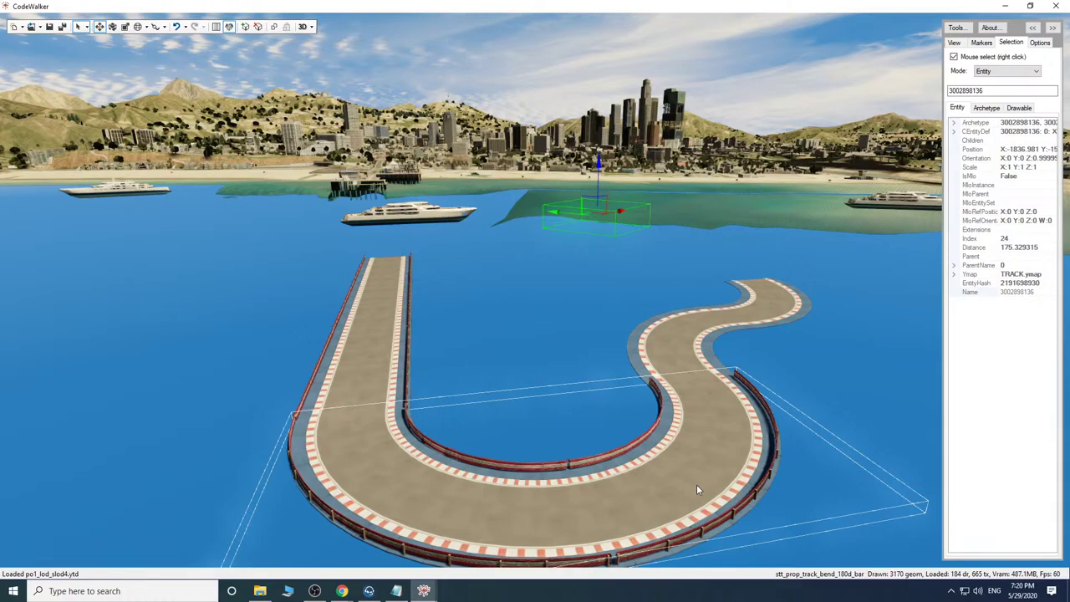
{"action": "right_click", "coordinate": [697, 485]}
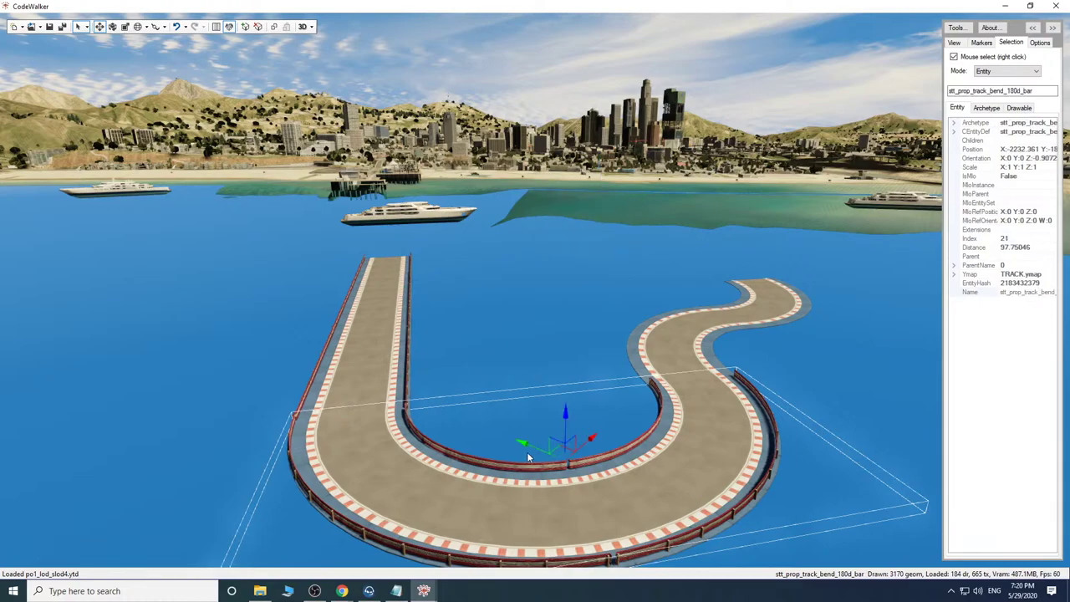
{"action": "left_click_drag", "start_coordinate": [529, 445], "coordinate": [194, 239], "text": "shift"}
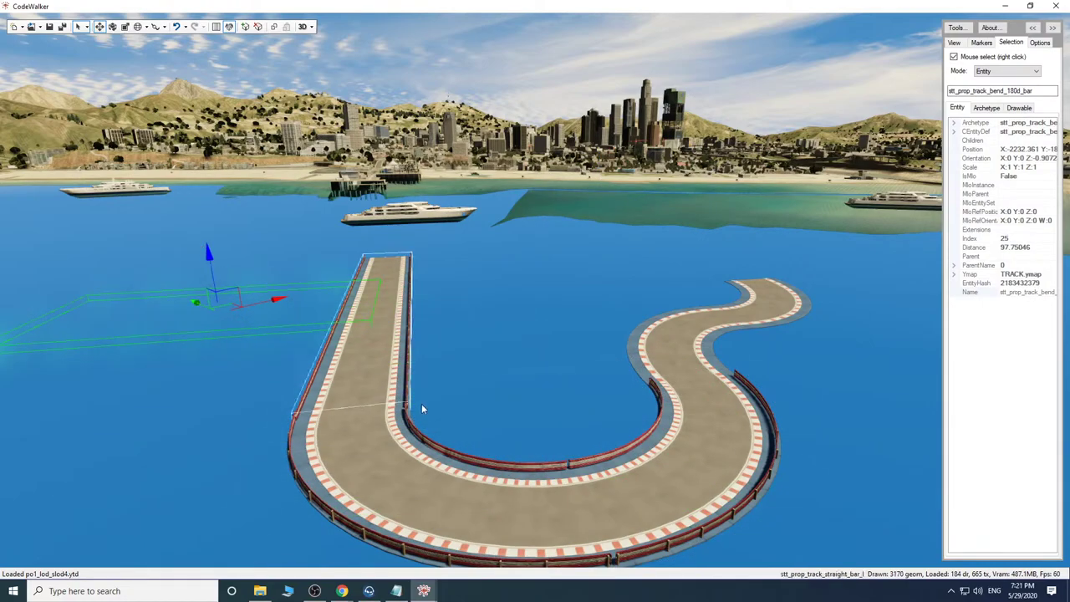
Rotate the copied bend to follow the straight's direction and move it onto the straight's free end.
{"action": "left_click_drag", "start_coordinate": [463, 425], "coordinate": [438, 401]}
{"action": "key", "text": "w"}
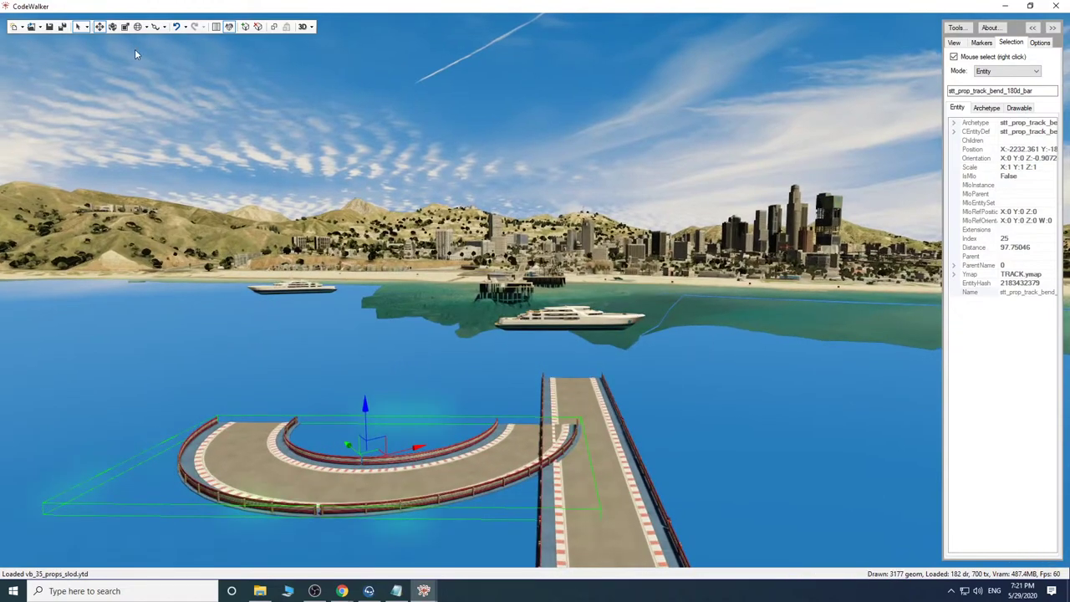
{"action": "left_click_drag", "start_coordinate": [401, 470], "coordinate": [301, 459]}
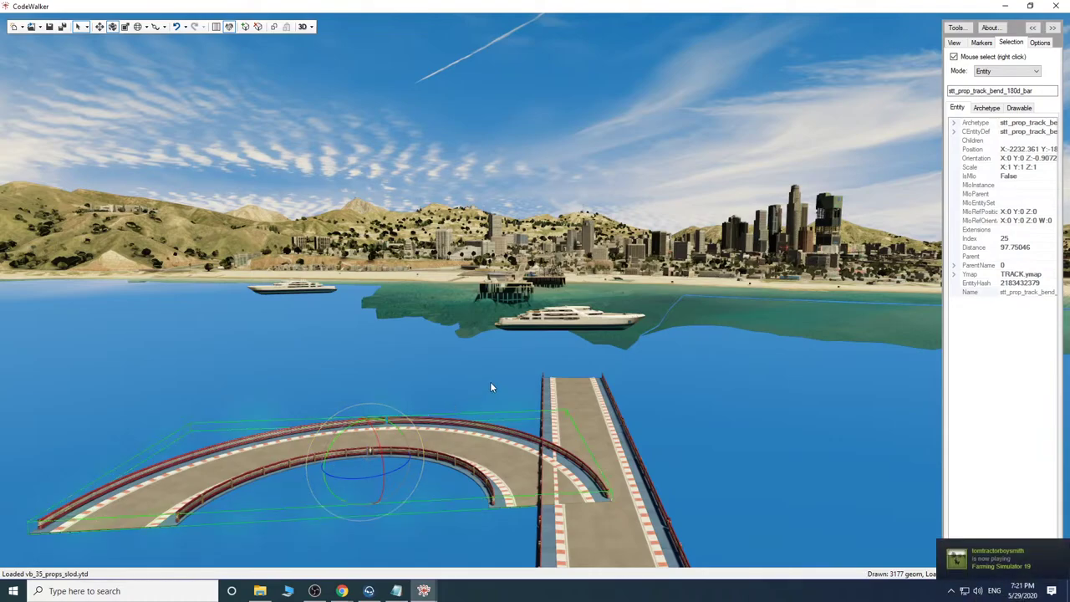
{"action": "left_click_drag", "start_coordinate": [490, 383], "coordinate": [451, 416]}
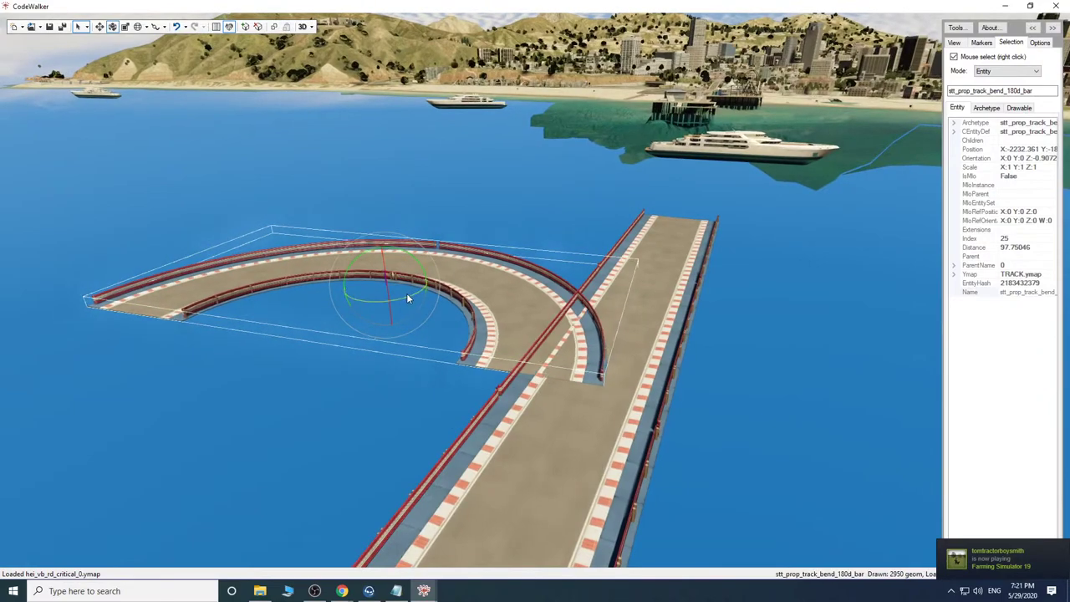
{"action": "left_click_drag", "start_coordinate": [407, 293], "coordinate": [407, 296]}
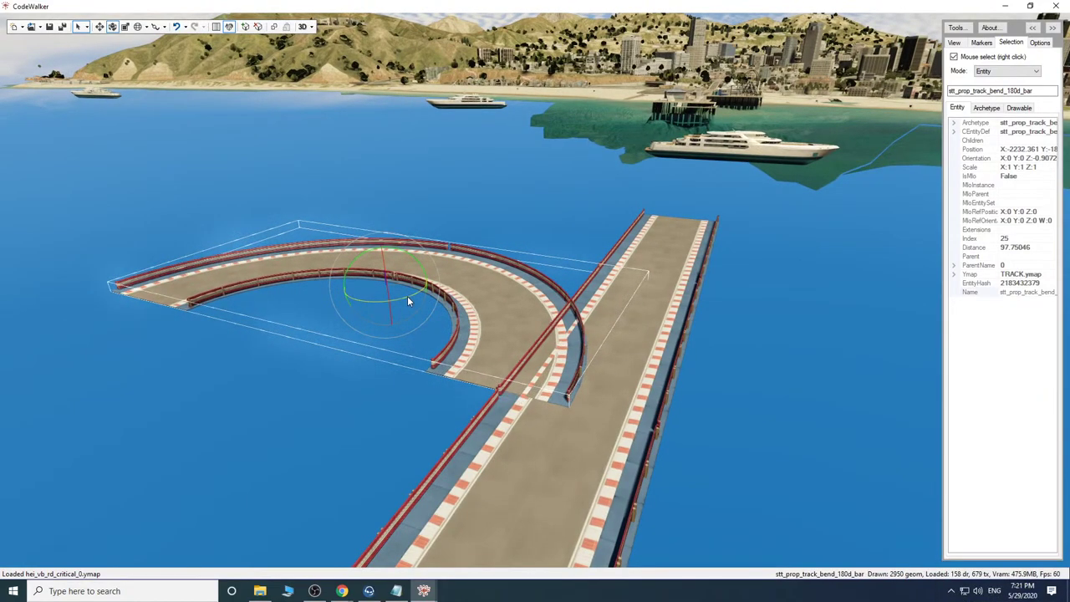
{"action": "left_click", "coordinate": [102, 27]}
{"action": "left_click_drag", "start_coordinate": [409, 270], "coordinate": [545, 188]}
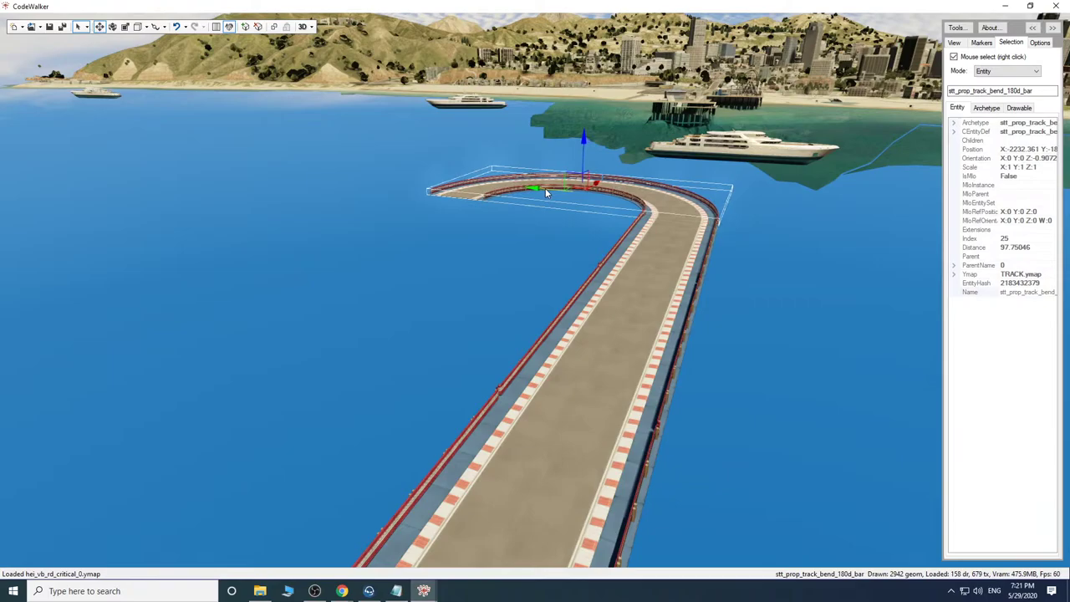
Fine-tune the copied bend's position and rotation so its edge, kerbs and barriers meet the straight without a gap.
{"action": "key", "text": "s"}
{"action": "left_click_drag", "start_coordinate": [534, 256], "coordinate": [571, 411]}
{"action": "key", "text": "w"}
{"action": "key", "text": "a"}
{"action": "key", "text": "w"}
{"action": "key", "text": "w"}
{"action": "key", "text": "s"}
{"action": "key", "text": "w"}
{"action": "key", "text": "s"}
{"action": "key", "text": "w"}
{"action": "key", "text": "s"}
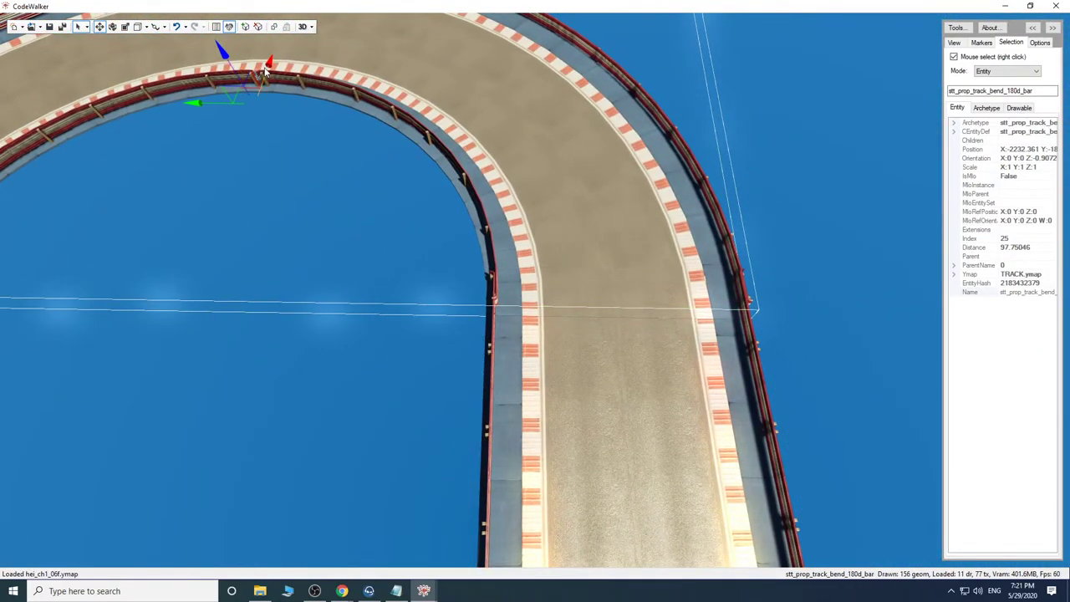
{"action": "left_click_drag", "start_coordinate": [266, 72], "coordinate": [272, 38]}
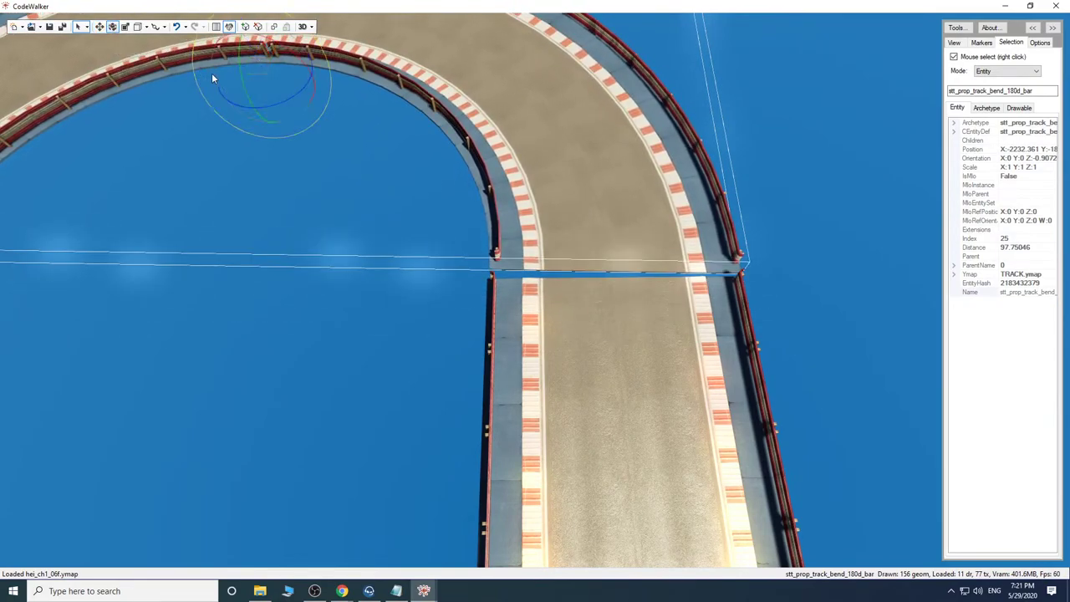
{"action": "left_click_drag", "start_coordinate": [278, 98], "coordinate": [279, 100]}
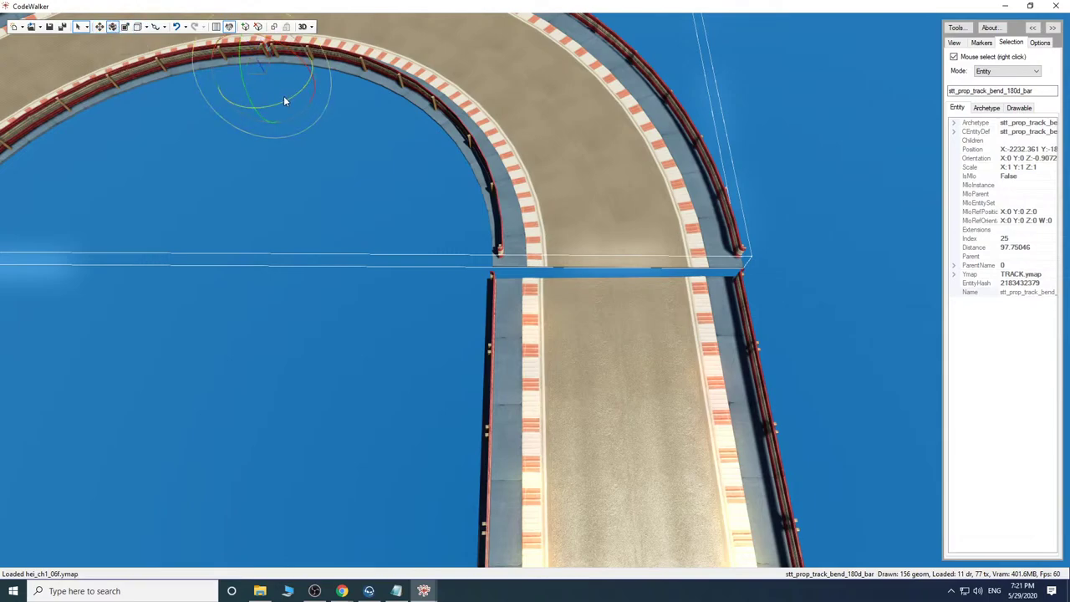
{"action": "left_click_drag", "start_coordinate": [283, 96], "coordinate": [285, 96]}
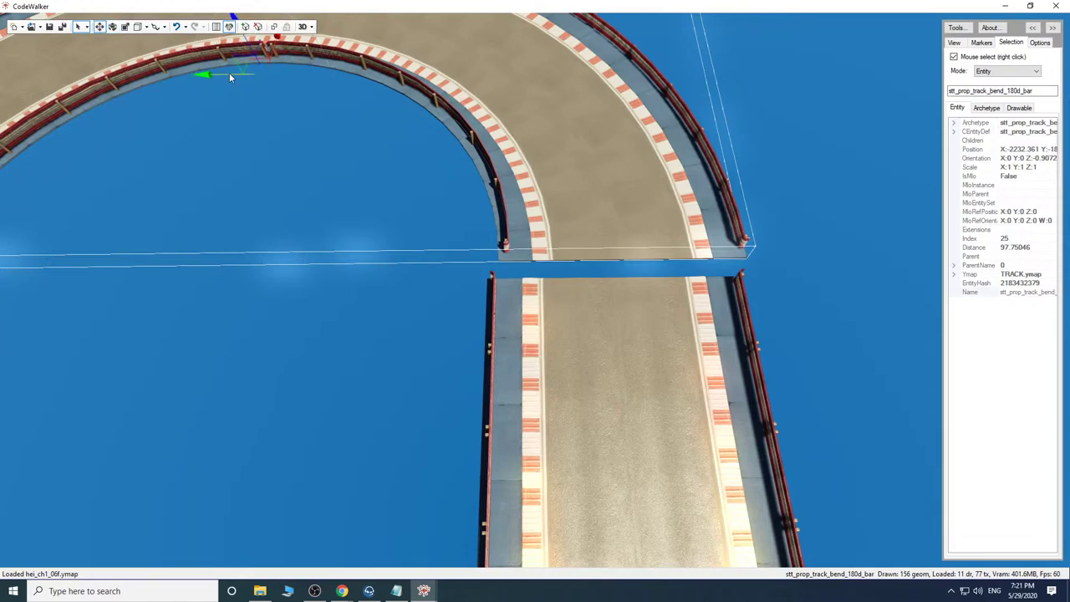
{"action": "left_click_drag", "start_coordinate": [229, 73], "coordinate": [217, 67]}
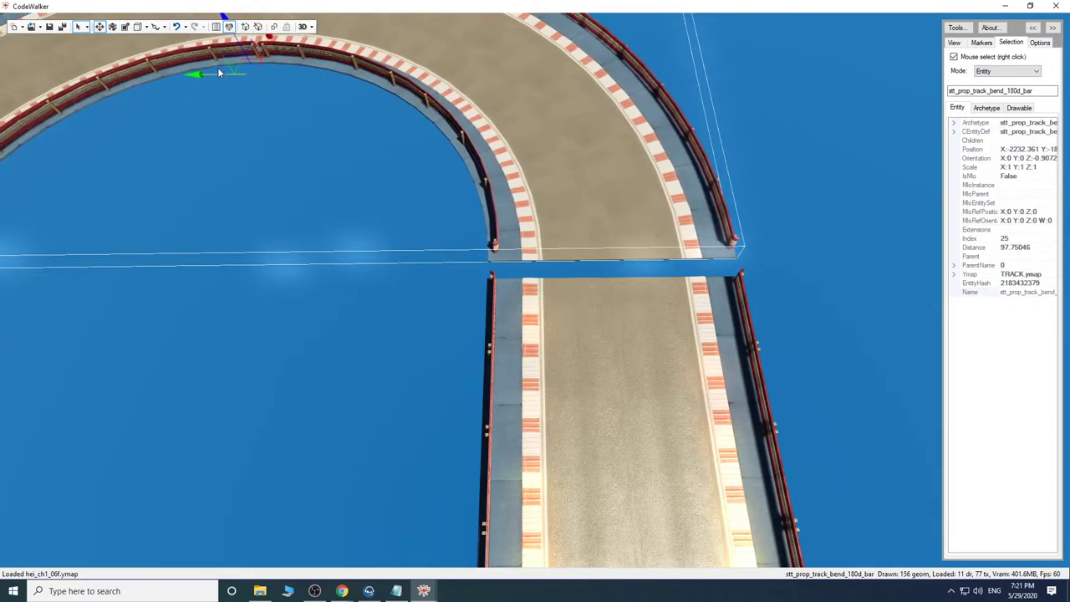
{"action": "left_click_drag", "start_coordinate": [265, 42], "coordinate": [263, 60]}
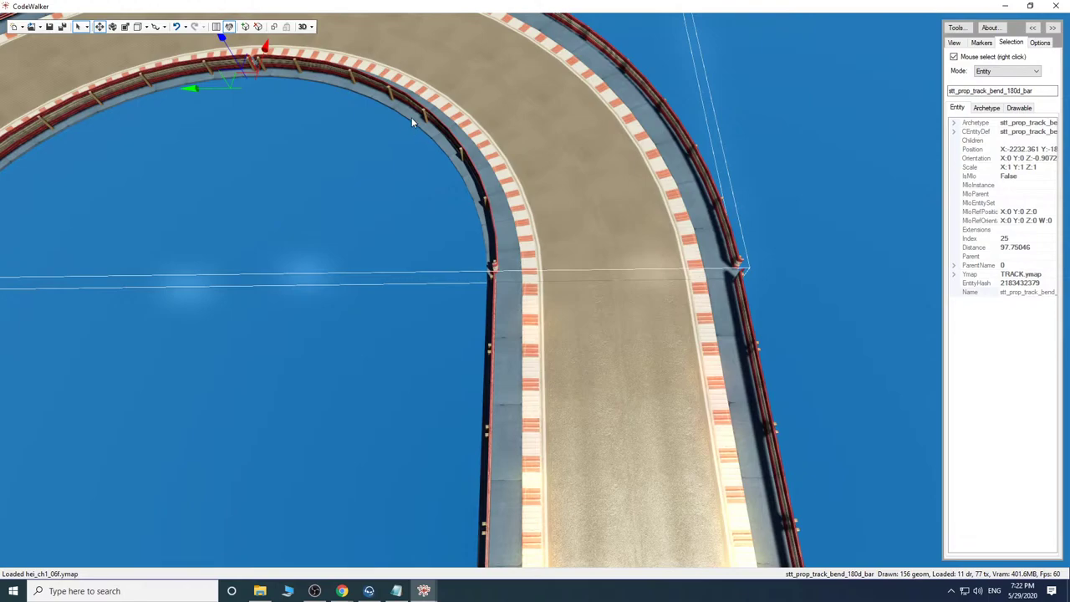
Examine the track layout from the new bend across the water to the curved section and supports near the beach.
{"action": "left_click_drag", "start_coordinate": [505, 183], "coordinate": [649, 66]}
{"action": "key", "text": "w"}
{"action": "key", "text": "s"}
{"action": "key", "text": "w"}
{"action": "key", "text": "s"}
{"action": "key", "text": "w"}
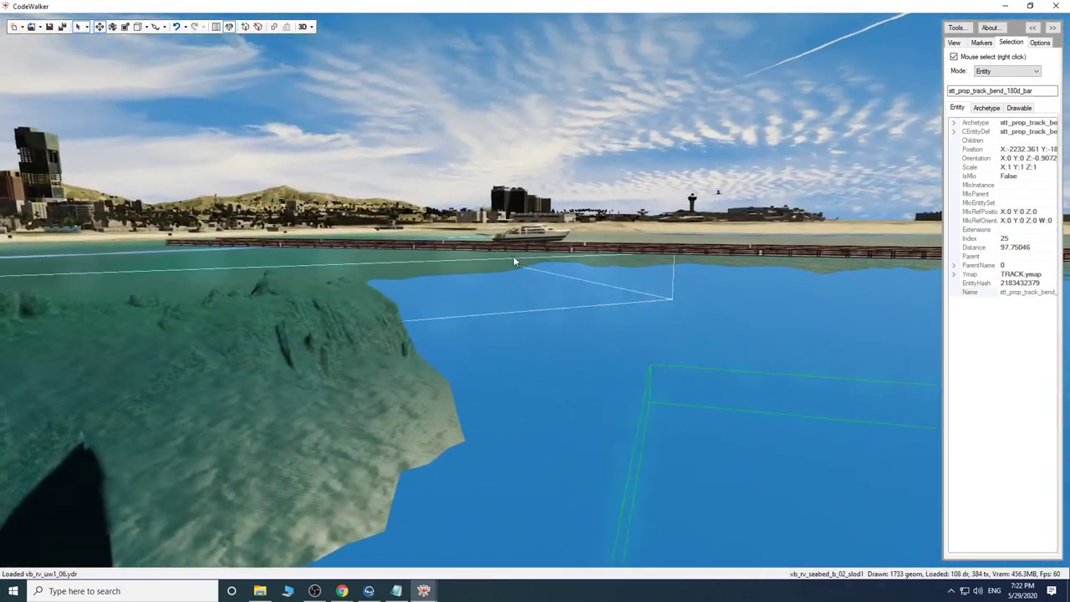
{"action": "left_click_drag", "start_coordinate": [513, 257], "coordinate": [575, 305]}
{"action": "key", "text": "s"}
{"action": "key", "text": "s"}
{"action": "key", "text": "s"}
{"action": "key", "text": "d"}
{"action": "key", "text": "w"}
{"action": "key", "text": "d"}
{"action": "key", "text": "w"}
{"action": "key", "text": "a"}
{"action": "key", "text": "s"}
{"action": "key", "text": "w"}
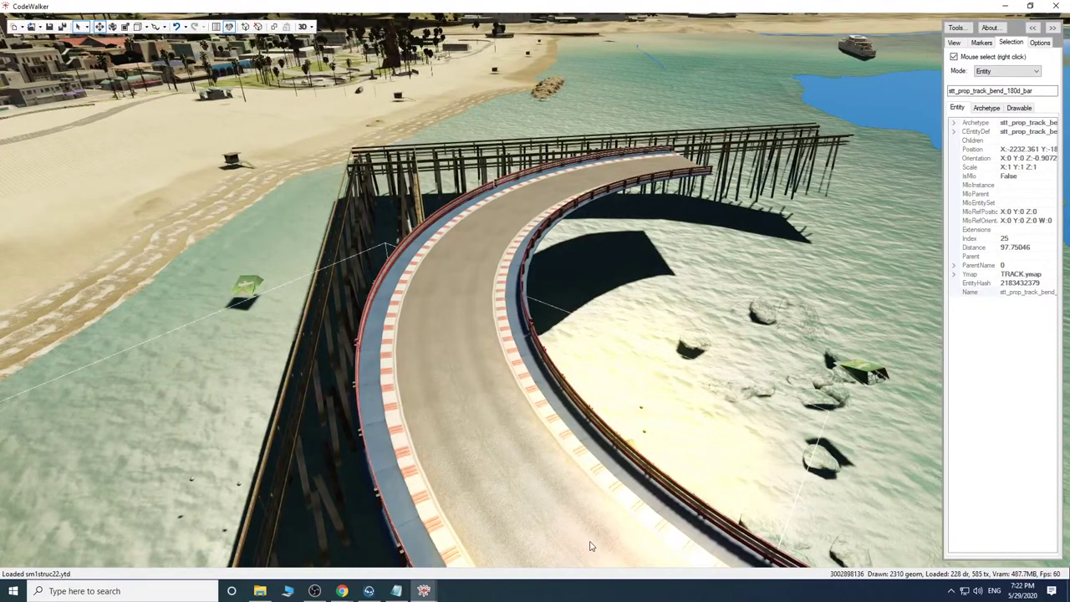
Duplicate the outermost wooden pier section beside the straight and attach the copy to its seaward end.
{"action": "key", "text": "w"}
{"action": "left_click_drag", "start_coordinate": [574, 352], "coordinate": [788, 346]}
{"action": "key", "text": "a"}
{"action": "key", "text": "w"}
{"action": "key", "text": "d"}
{"action": "key", "text": "s"}
{"action": "key", "text": "a"}
{"action": "key", "text": "s"}
{"action": "key", "text": "a"}
{"action": "key", "text": "w"}
{"action": "key", "text": "w"}
{"action": "key", "text": "s"}
{"action": "right_click", "coordinate": [549, 401]}
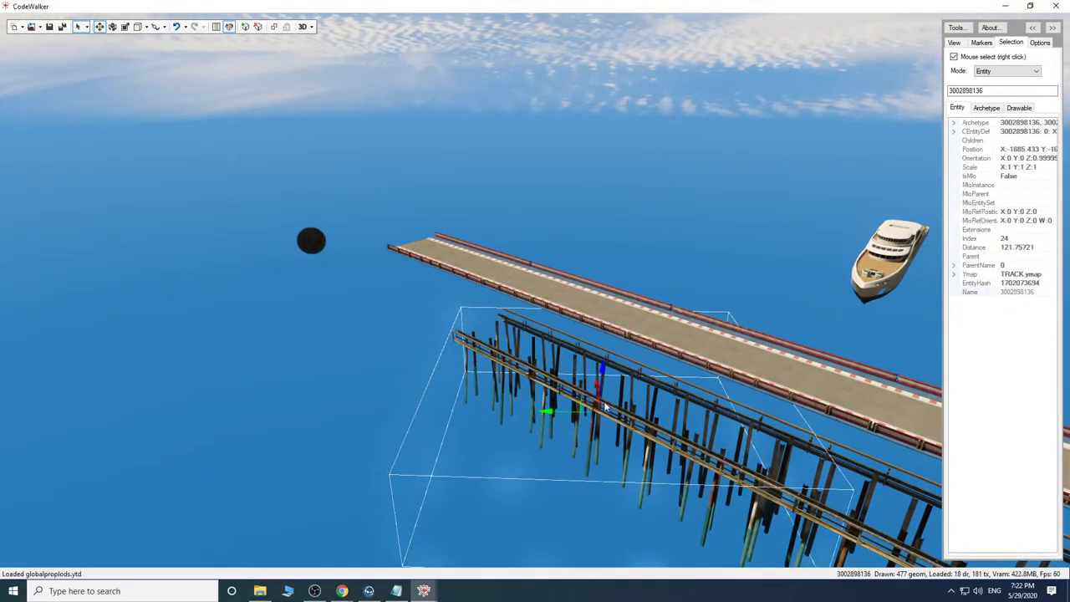
{"action": "left_click_drag", "start_coordinate": [560, 414], "coordinate": [314, 407], "text": "shift"}
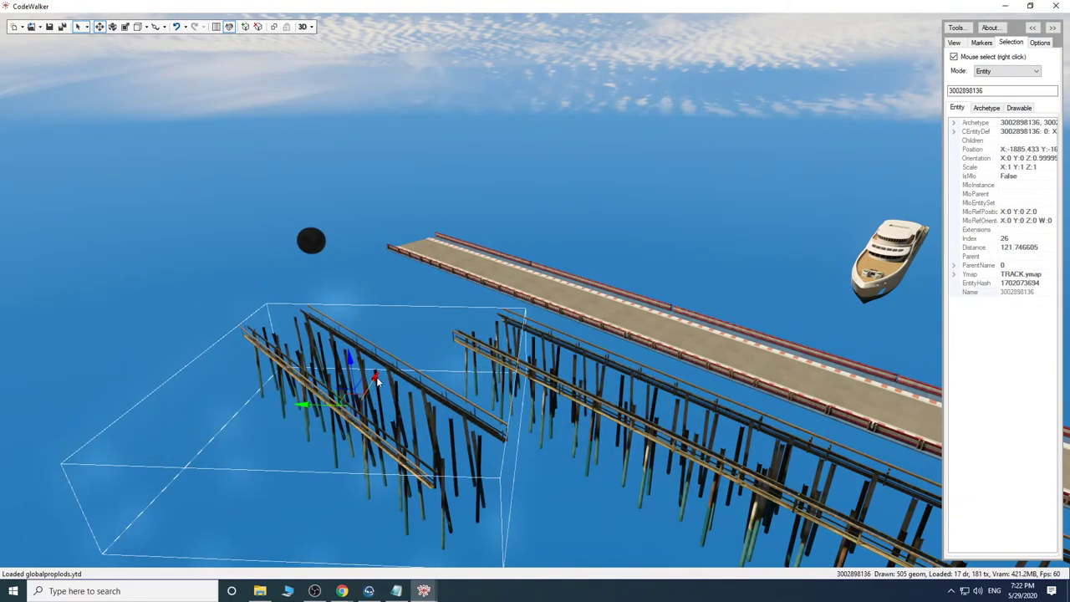
{"action": "left_click_drag", "start_coordinate": [376, 381], "coordinate": [422, 301]}
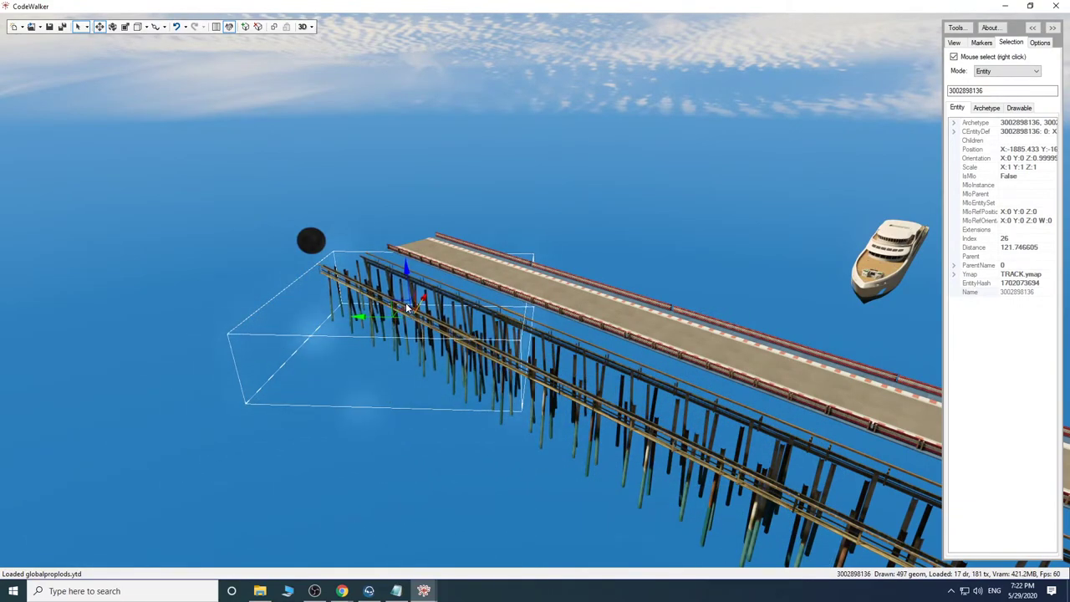
Add one more copy of the pier section at the seaward end of the supports and line up its railings with no gap.
{"action": "left_click_drag", "start_coordinate": [565, 391], "coordinate": [596, 414]}
{"action": "key", "text": "w"}
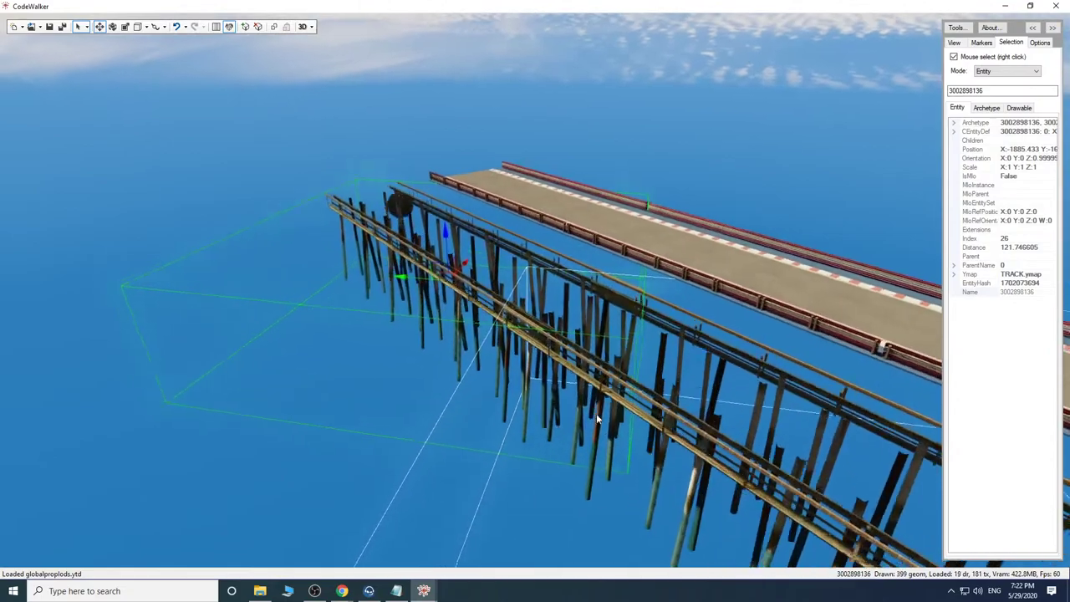
{"action": "key", "text": "w"}
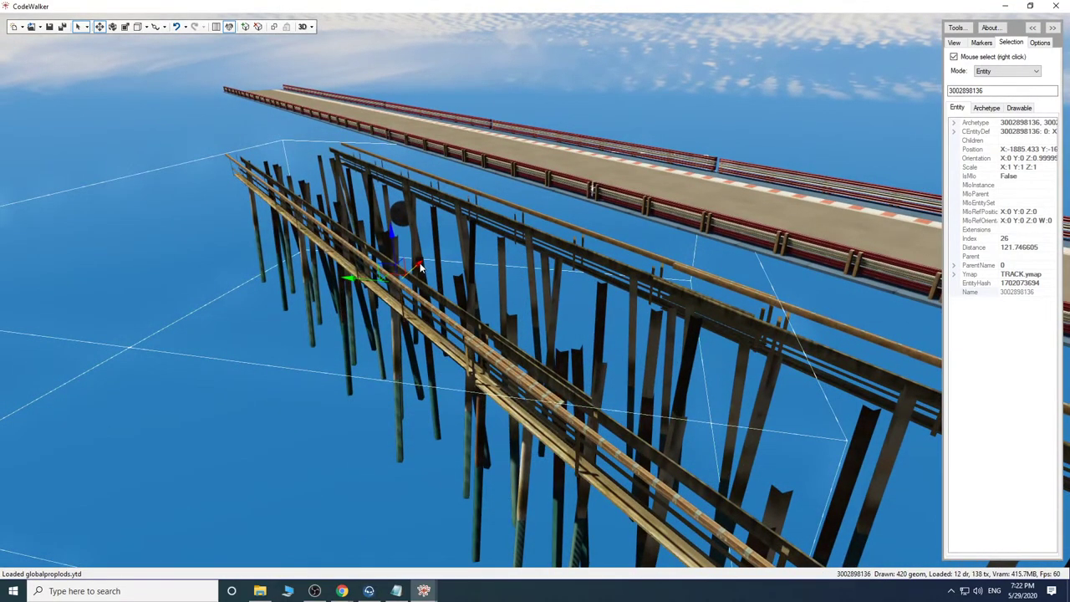
{"action": "left_click_drag", "start_coordinate": [420, 268], "coordinate": [124, 220]}
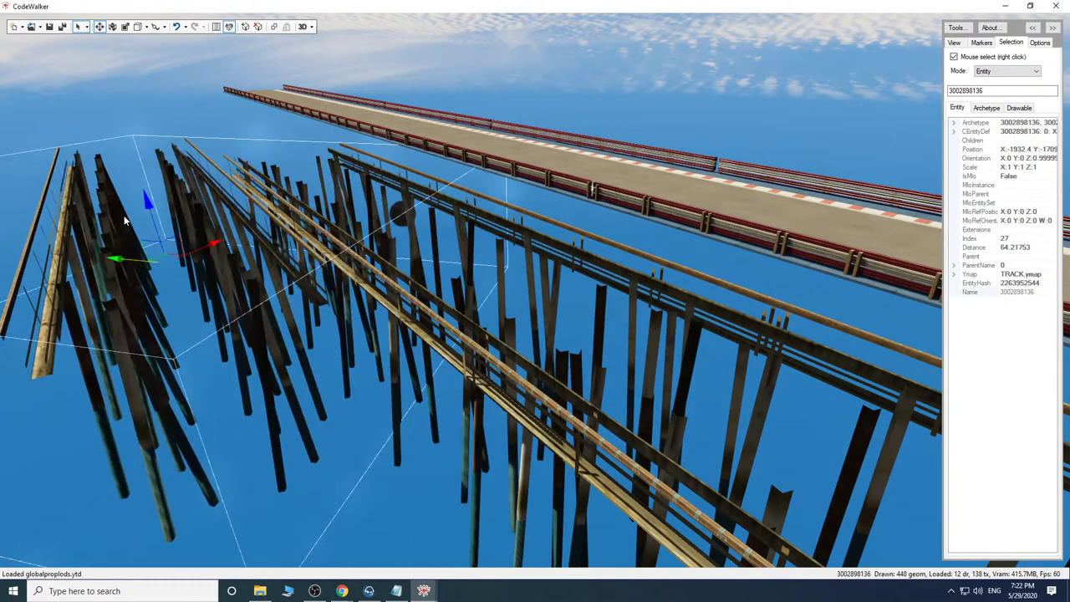
{"action": "left_click_drag", "start_coordinate": [224, 249], "coordinate": [650, 342]}
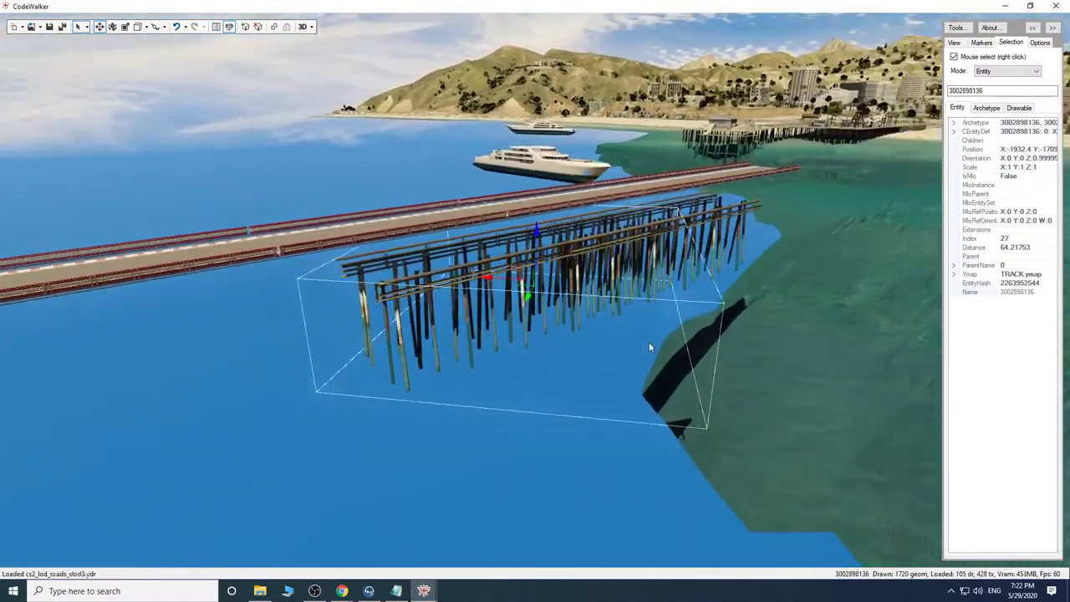
{"action": "key", "text": "w"}
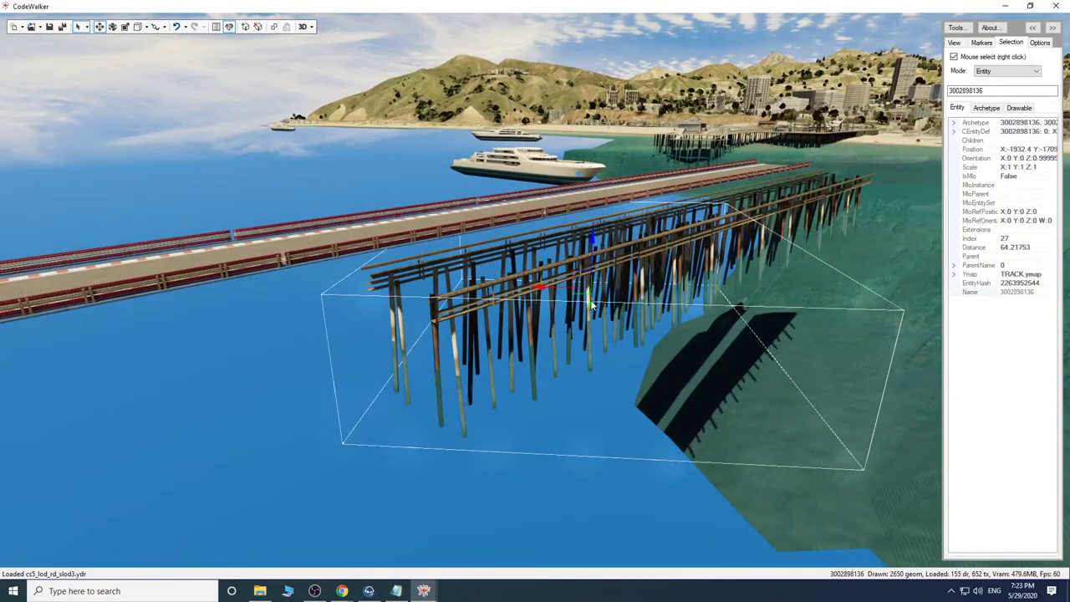
{"action": "left_click_drag", "start_coordinate": [591, 302], "coordinate": [363, 327]}
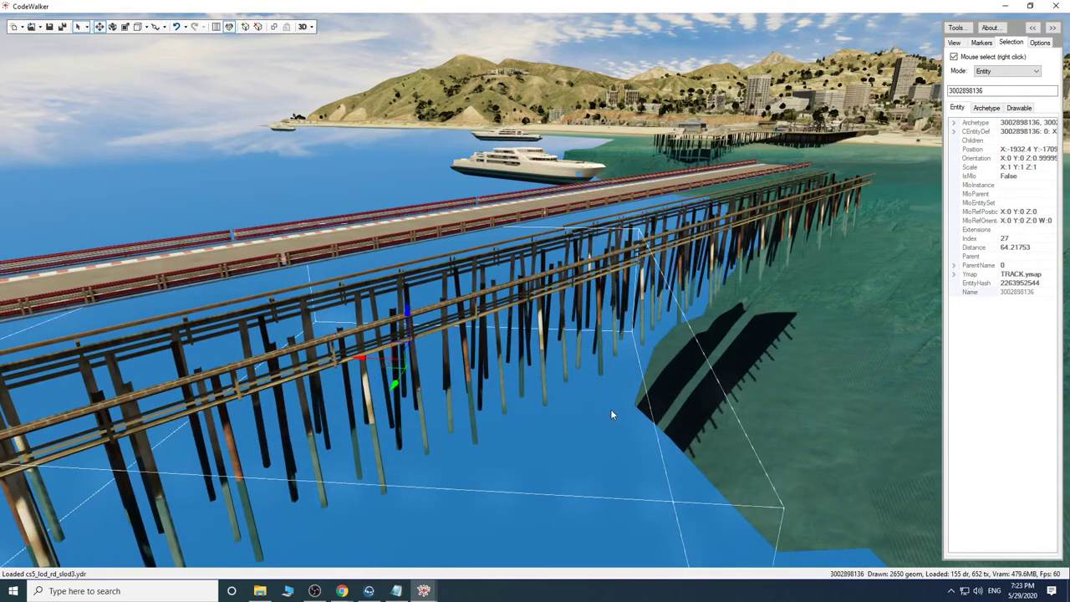
{"action": "key", "text": "d"}
{"action": "left_click_drag", "start_coordinate": [610, 408], "coordinate": [530, 417]}
{"action": "key", "text": "s"}
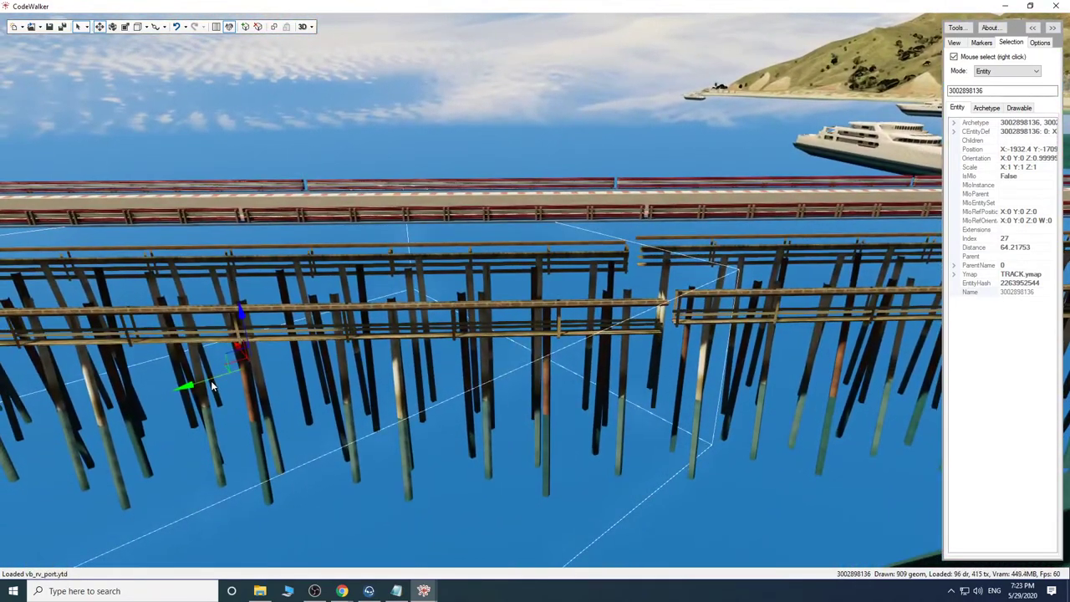
{"action": "left_click_drag", "start_coordinate": [211, 382], "coordinate": [242, 368]}
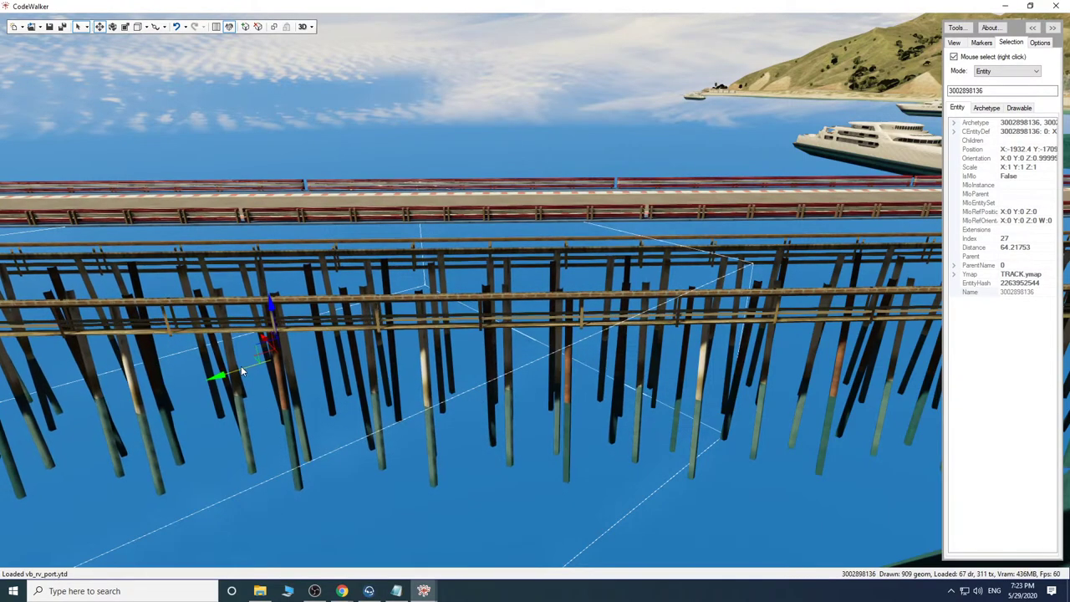
Delete the three wooden pier support sections standing beside the straight track, one after another.
{"action": "left_click_drag", "start_coordinate": [538, 430], "coordinate": [701, 432]}
{"action": "key", "text": "a"}
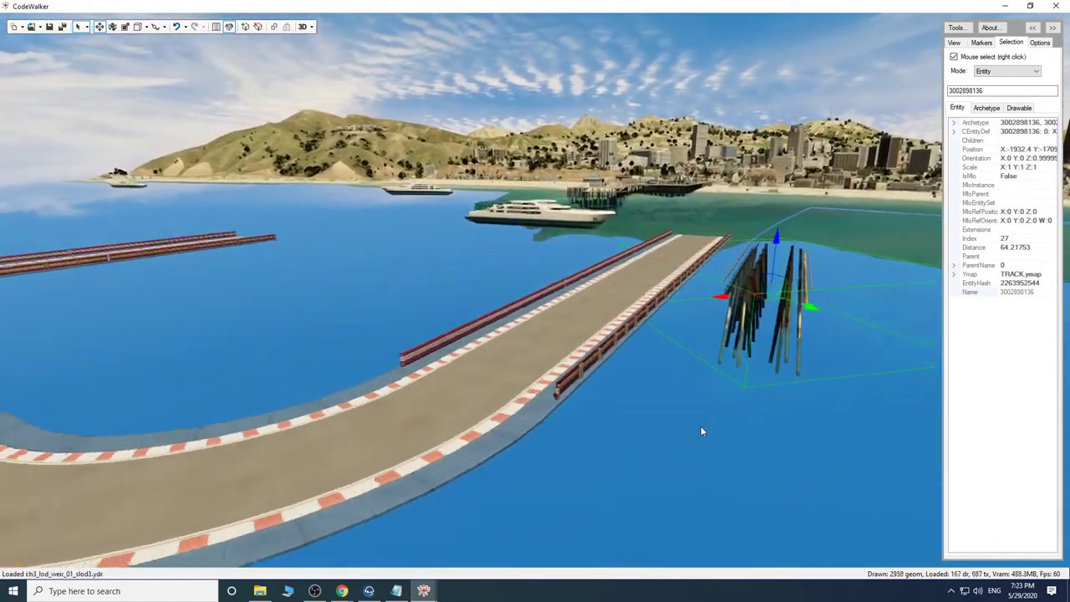
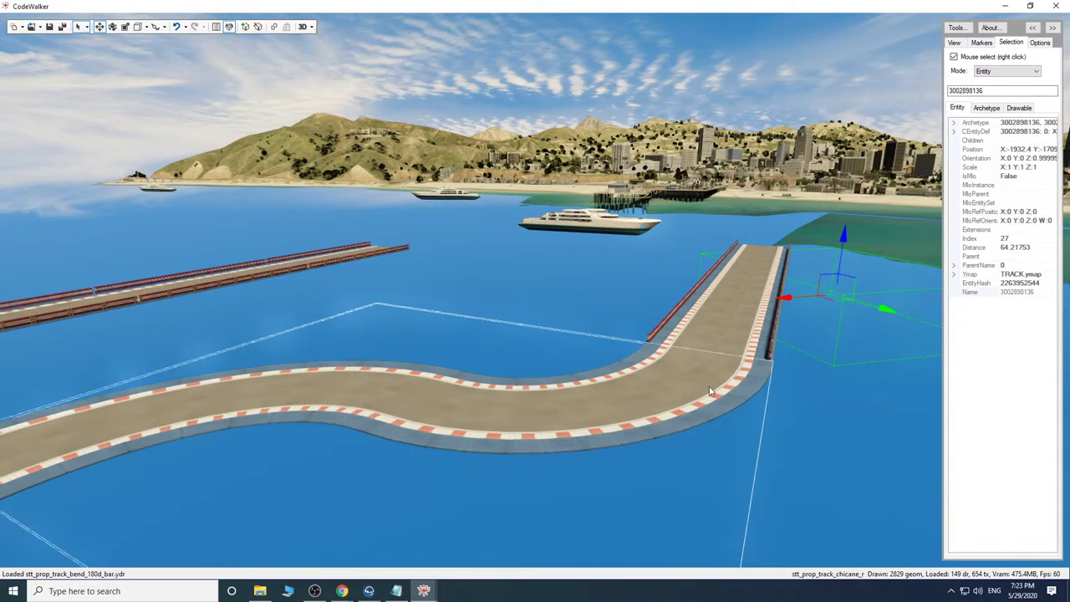
{"action": "key", "text": "d"}
{"action": "left_click_drag", "start_coordinate": [711, 390], "coordinate": [756, 359]}
{"action": "key", "text": "w"}
{"action": "key", "text": "w"}
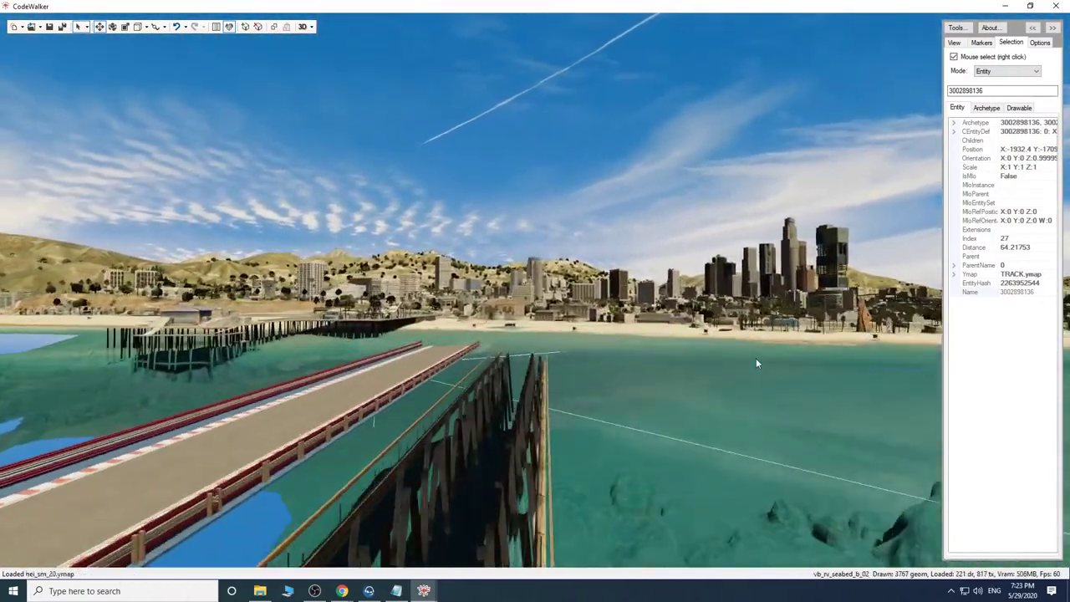
{"action": "key", "text": "s"}
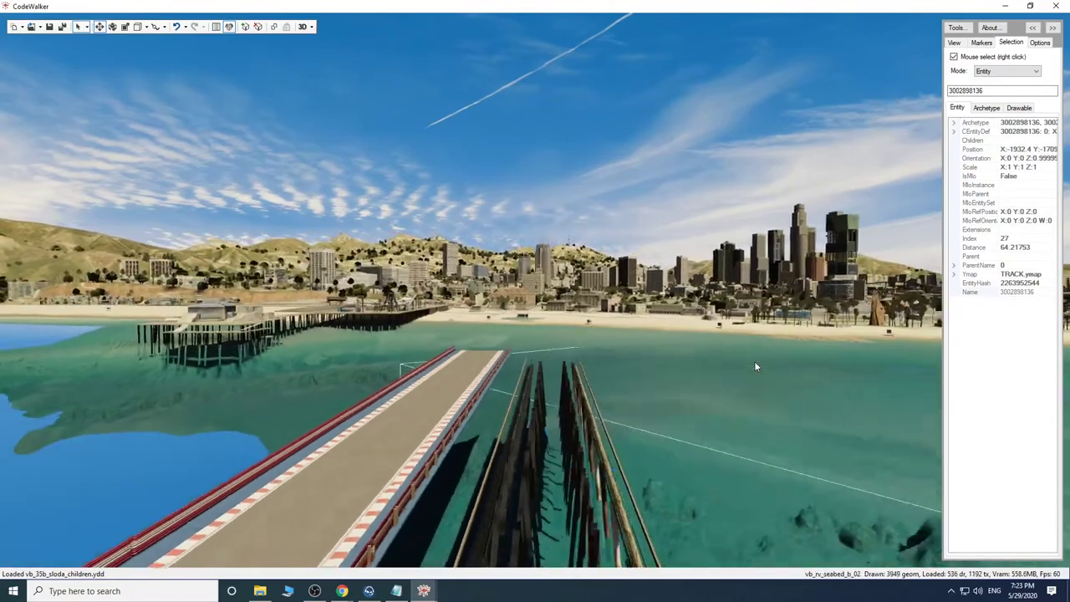
{"action": "left_click_drag", "start_coordinate": [754, 361], "coordinate": [757, 393]}
{"action": "key", "text": "s"}
{"action": "key", "text": "w"}
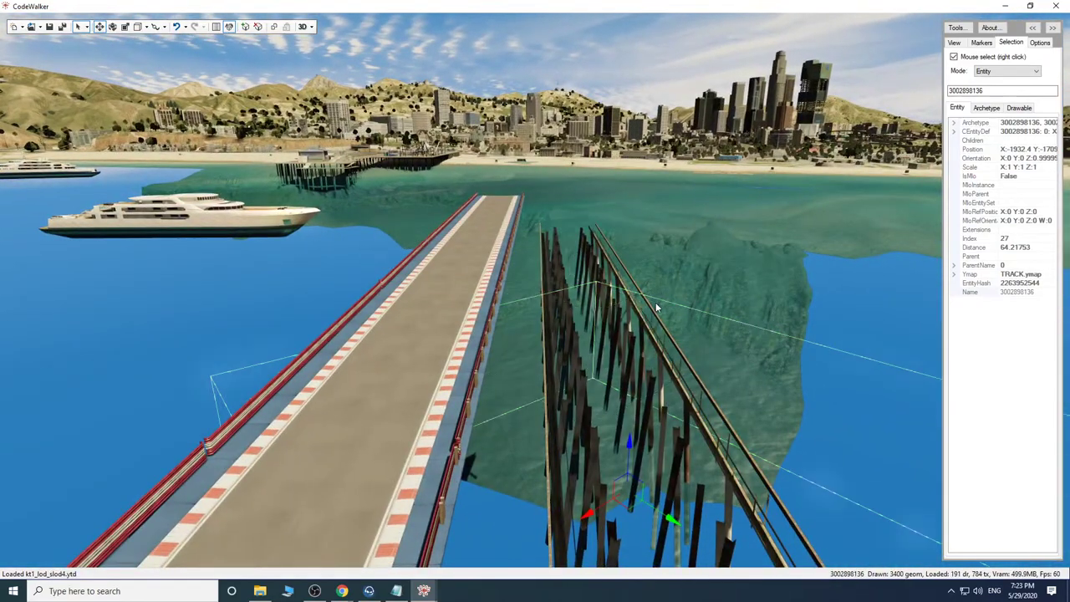
{"action": "key", "text": "Delete"}
{"action": "right_click", "coordinate": [582, 275]}
{"action": "key", "text": "Delete"}
{"action": "key", "text": "w"}
{"action": "left_click_drag", "start_coordinate": [565, 356], "coordinate": [567, 342]}
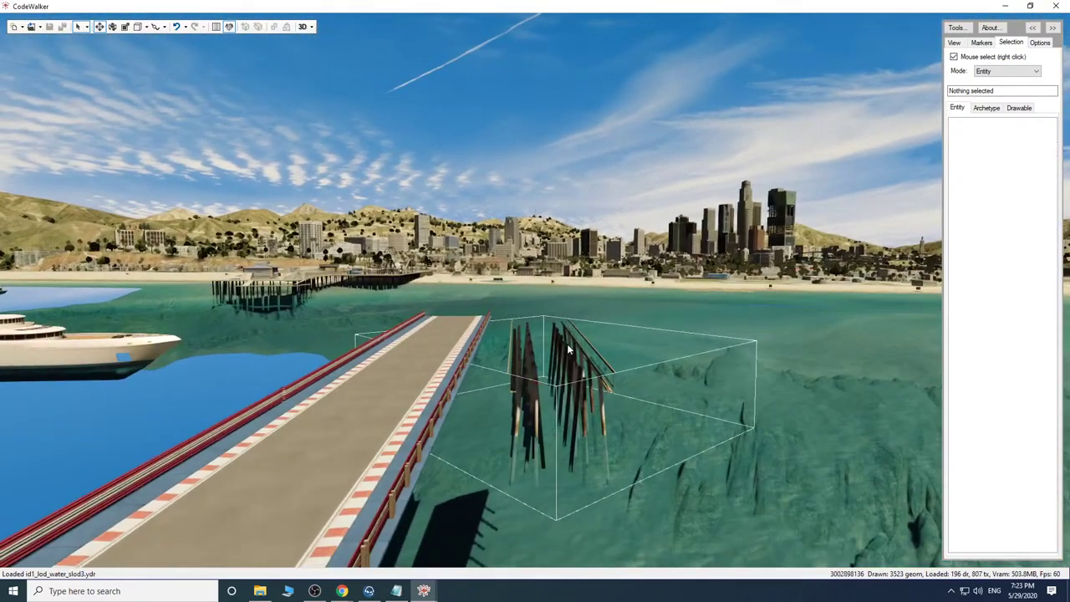
{"action": "right_click", "coordinate": [567, 345]}
{"action": "key", "text": "Delete"}
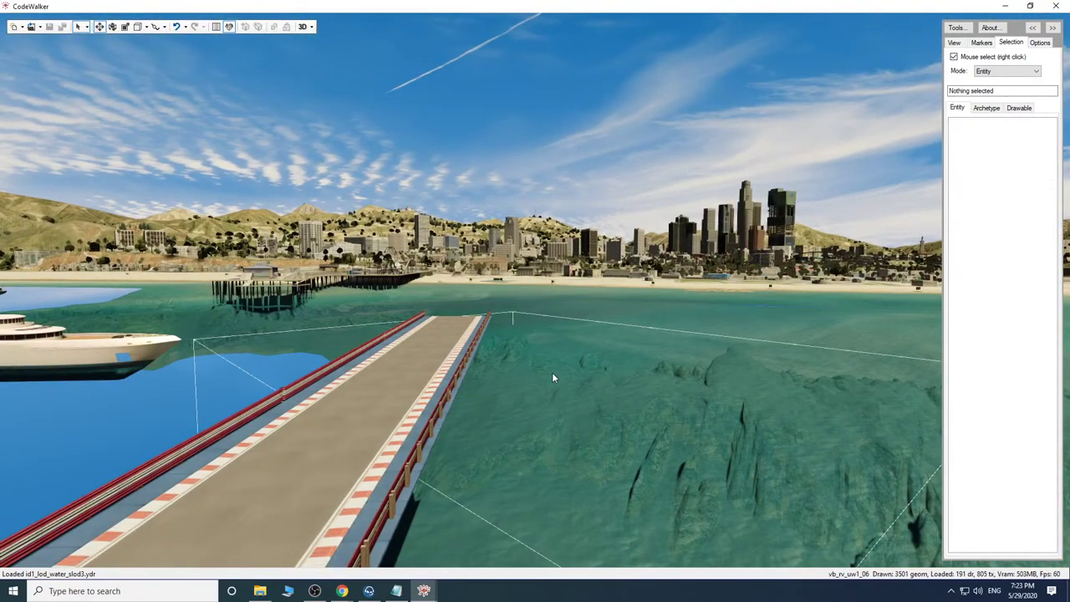
Delete another wooden pier support section standing beside the straight track.
{"action": "left_click_drag", "start_coordinate": [545, 389], "coordinate": [535, 430]}
{"action": "key", "text": "w"}
{"action": "right_click", "coordinate": [542, 366]}
{"action": "key", "text": "Delete"}
{"action": "key", "text": "Delete"}
{"action": "key", "text": "w"}
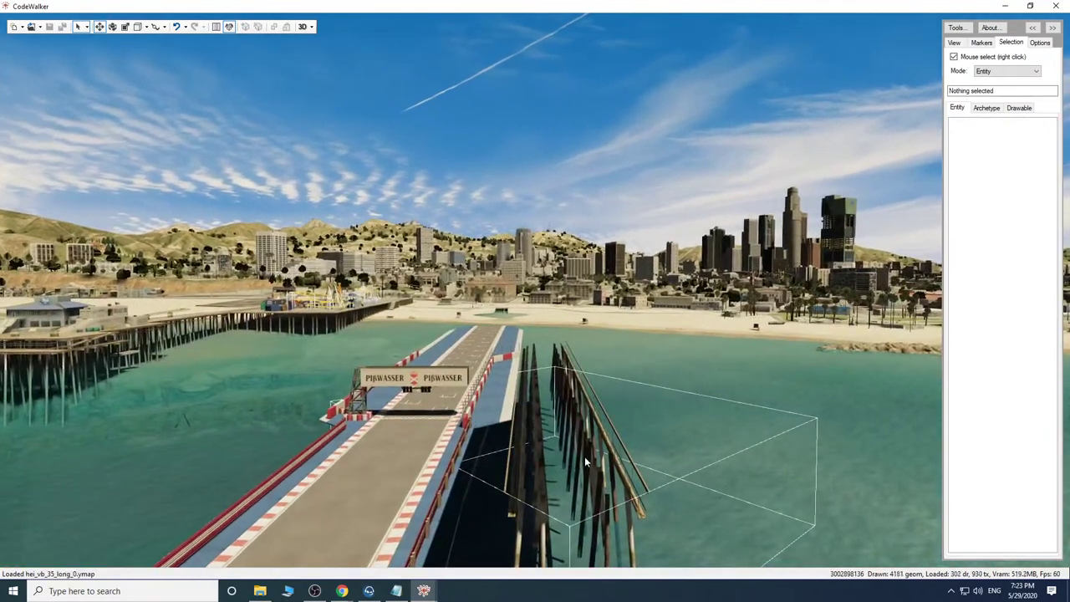
Select the curved track section beside the pier near the beach and highlight its prop name for reference.
{"action": "left_click_drag", "start_coordinate": [584, 457], "coordinate": [665, 537]}
{"action": "key", "text": "a"}
{"action": "key", "text": "d"}
{"action": "key", "text": "w"}
{"action": "key", "text": "w"}
{"action": "key", "text": "w"}
{"action": "key", "text": "s"}
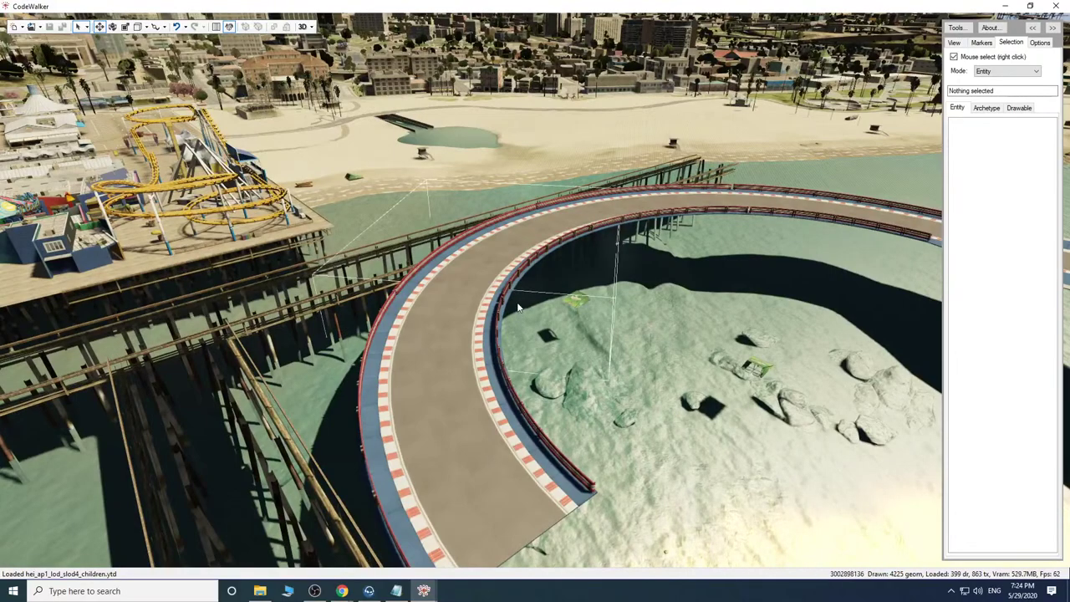
{"action": "right_click", "coordinate": [623, 352]}
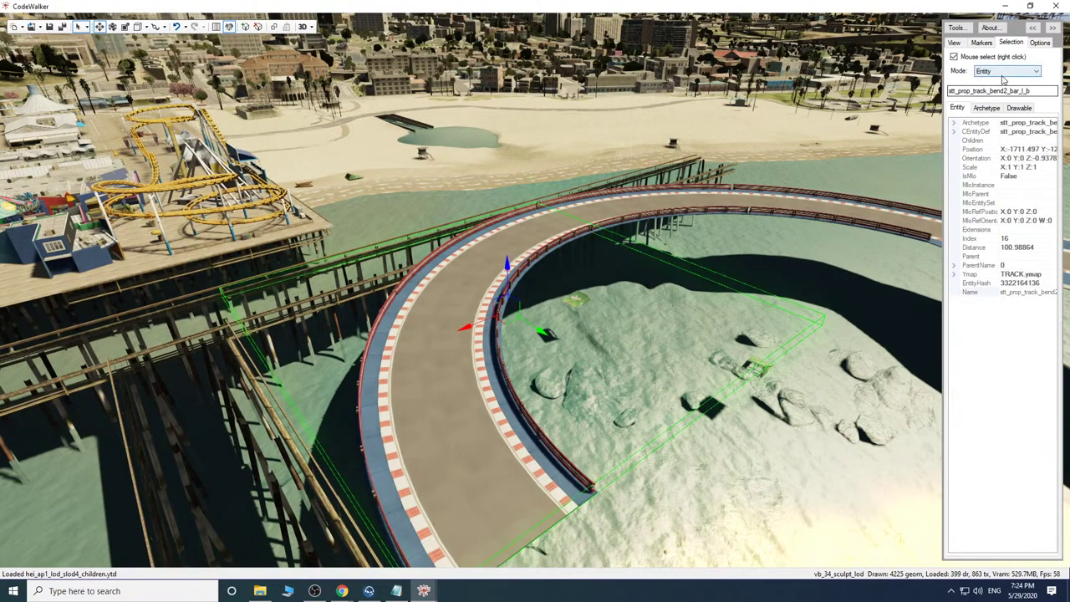
{"action": "left_click", "coordinate": [994, 126]}
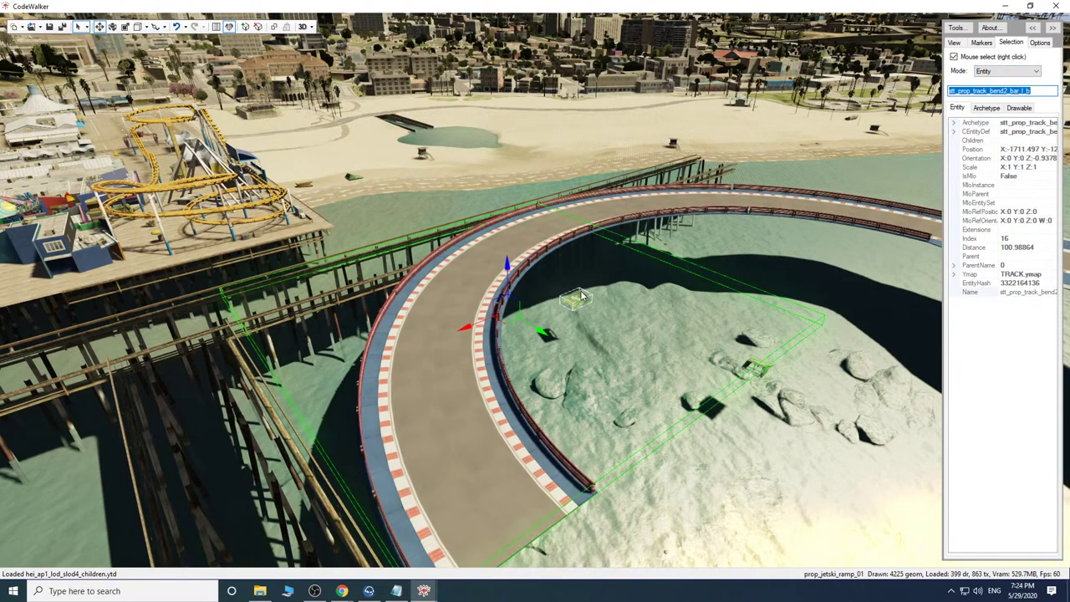
Check the open end of the 180-degree bend, then switch to Pleb Masters and browse page 4 of the stt objects for track bends.
{"action": "left_click_drag", "start_coordinate": [582, 295], "coordinate": [614, 297]}
{"action": "key", "text": "w"}
{"action": "left_click_drag", "start_coordinate": [637, 262], "coordinate": [677, 266]}
{"action": "key", "text": "w"}
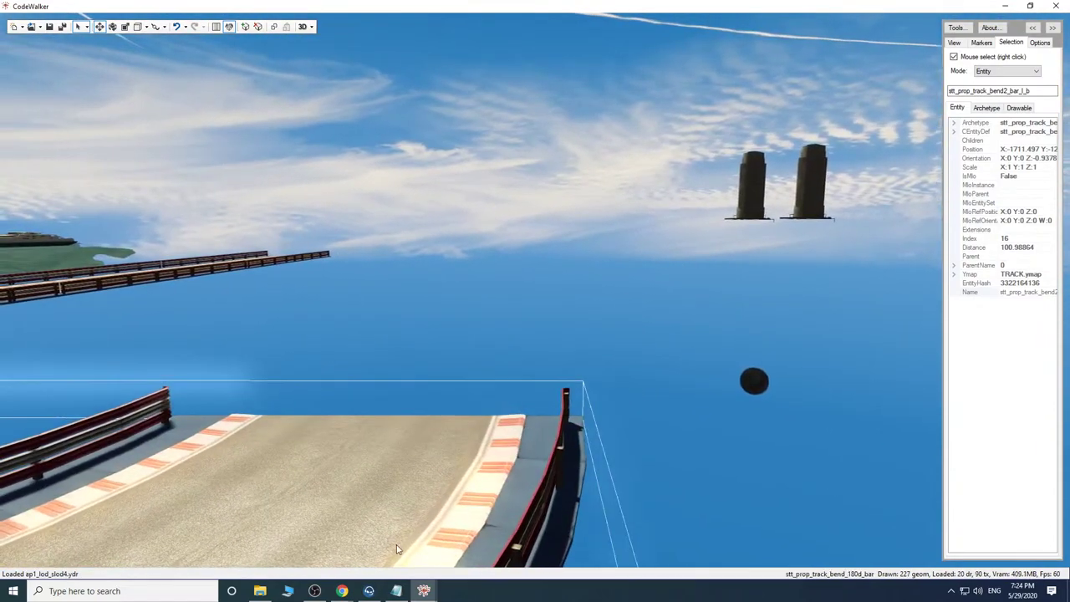
{"action": "left_click", "coordinate": [386, 570]}
{"action": "scroll", "coordinate": [644, 328], "scroll_direction": "down", "scroll_amount": 7}
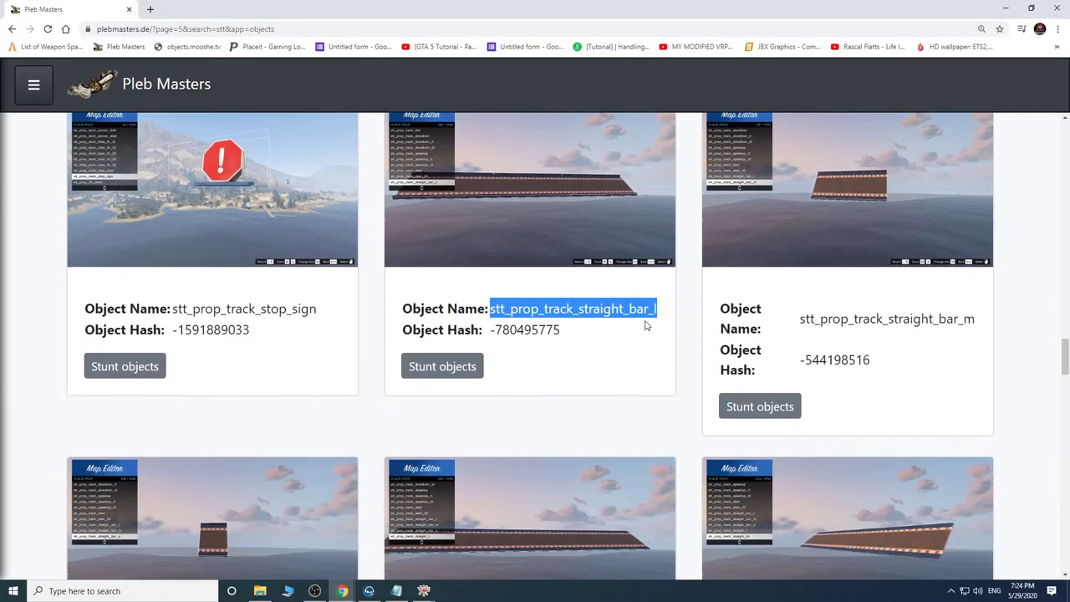
{"action": "scroll", "coordinate": [643, 330], "scroll_direction": "down", "scroll_amount": 9}
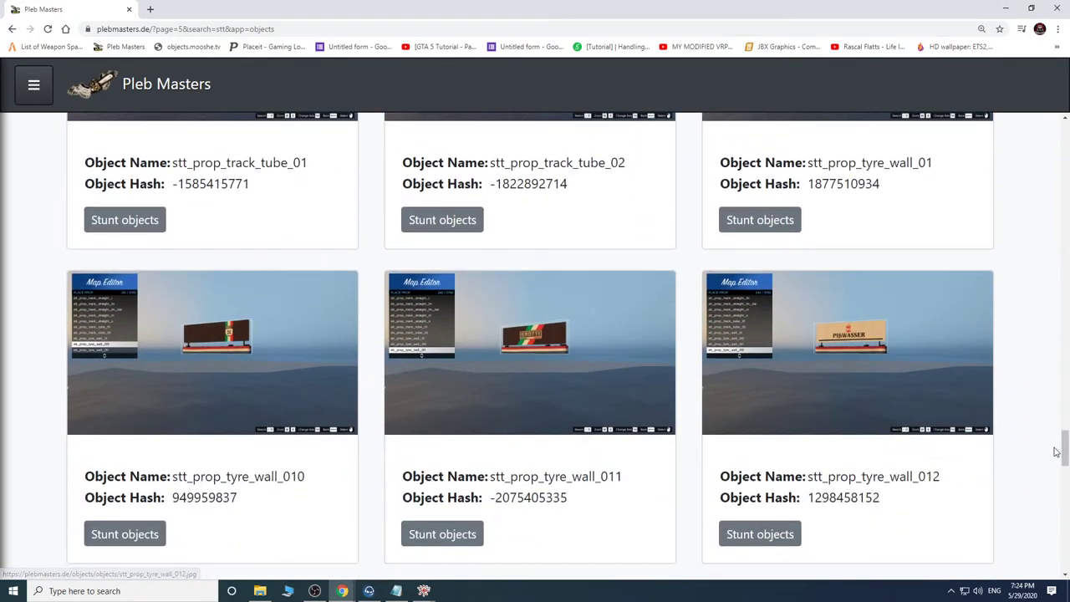
{"action": "left_click_drag", "start_coordinate": [1063, 452], "coordinate": [996, 596]}
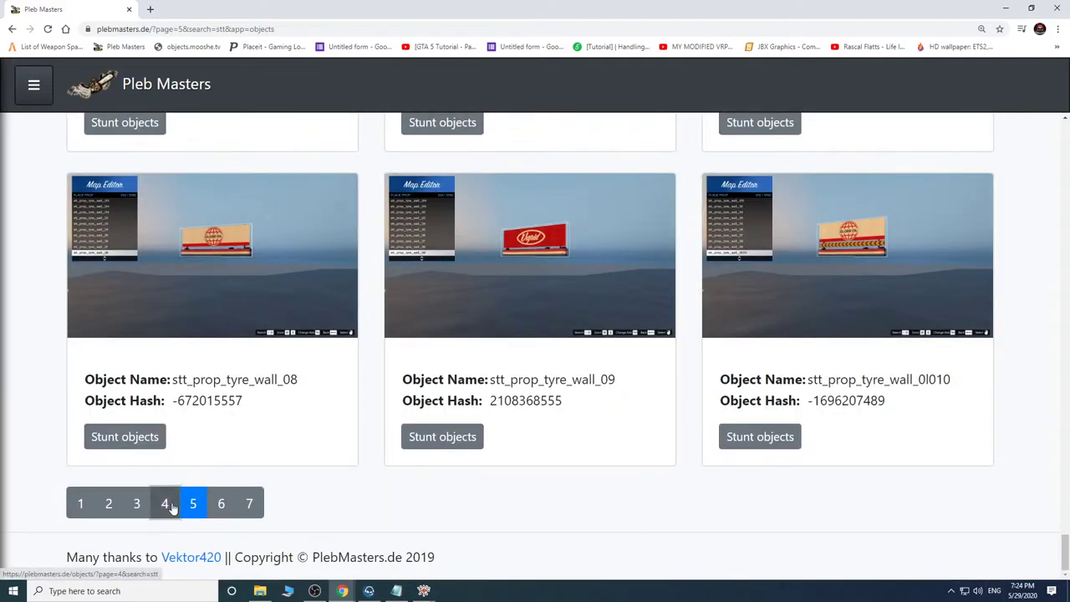
{"action": "left_click", "coordinate": [165, 504]}
{"action": "left_click_drag", "start_coordinate": [1066, 147], "coordinate": [1068, 505]}
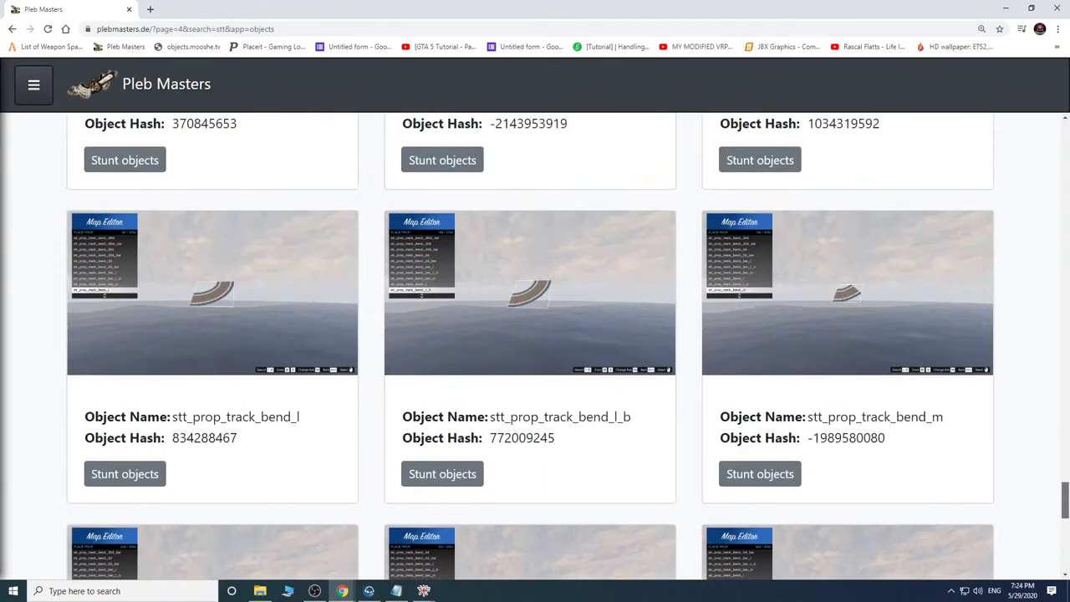
Copy the object name stt_prop_track_bend_bar_l_b from the track bend listings.
{"action": "scroll", "coordinate": [610, 434], "scroll_direction": "up", "scroll_amount": 2}
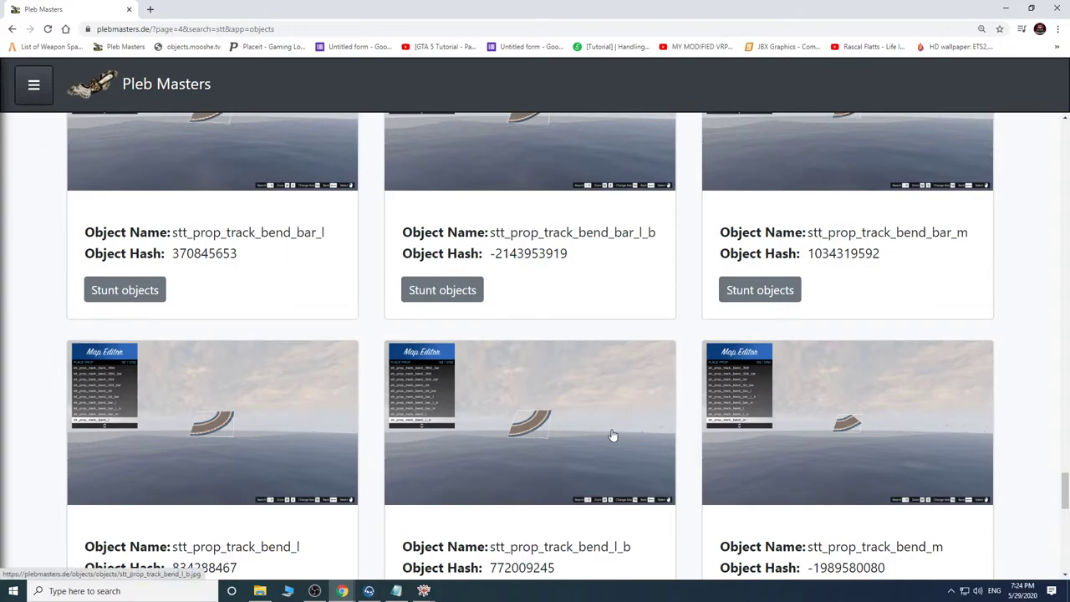
{"action": "scroll", "coordinate": [612, 436], "scroll_direction": "up", "scroll_amount": 2}
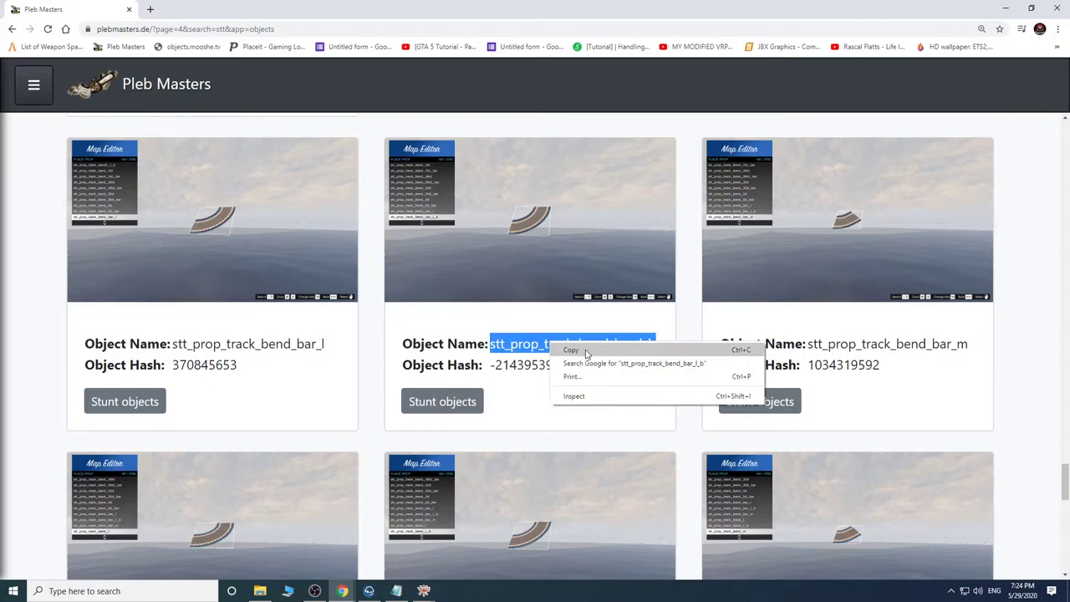
{"action": "left_click", "coordinate": [585, 351]}
{"action": "scroll", "coordinate": [586, 403], "scroll_direction": "down", "scroll_amount": 1}
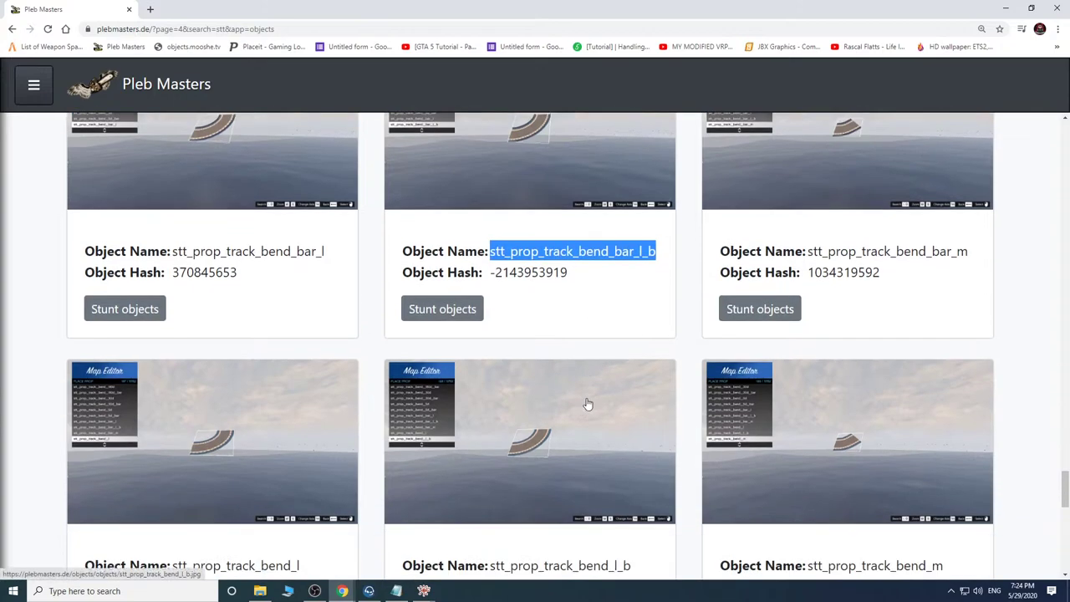
Find the 30-degree barrier bend among the listings and copy its object name stt_prop_track_bend_30d_bar.
{"action": "scroll", "coordinate": [587, 405], "scroll_direction": "up", "scroll_amount": 5}
{"action": "scroll", "coordinate": [586, 402], "scroll_direction": "down", "scroll_amount": 1}
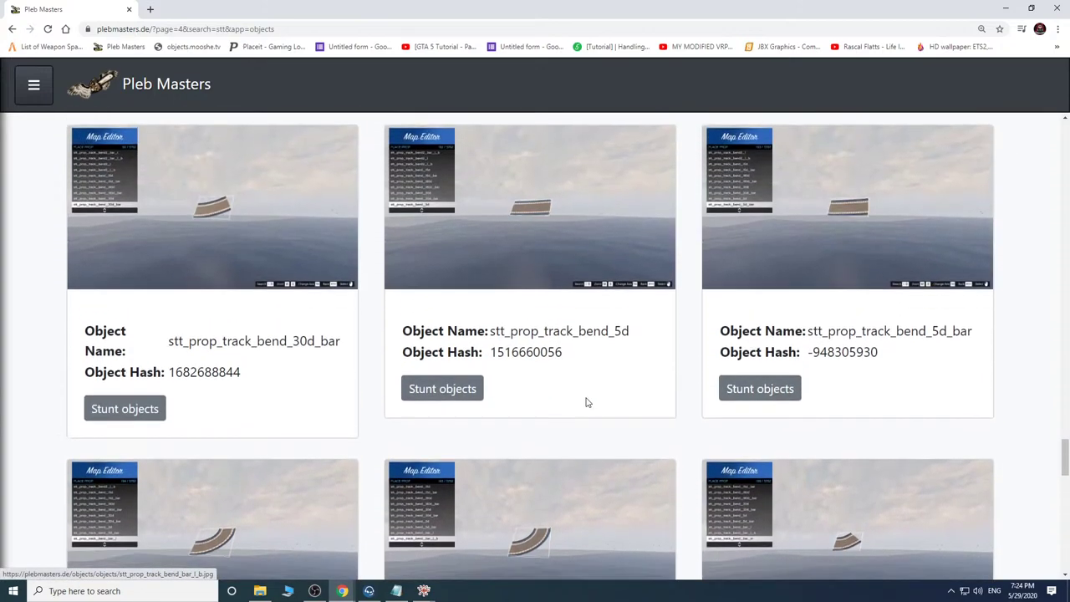
{"action": "scroll", "coordinate": [588, 401], "scroll_direction": "up", "scroll_amount": 1}
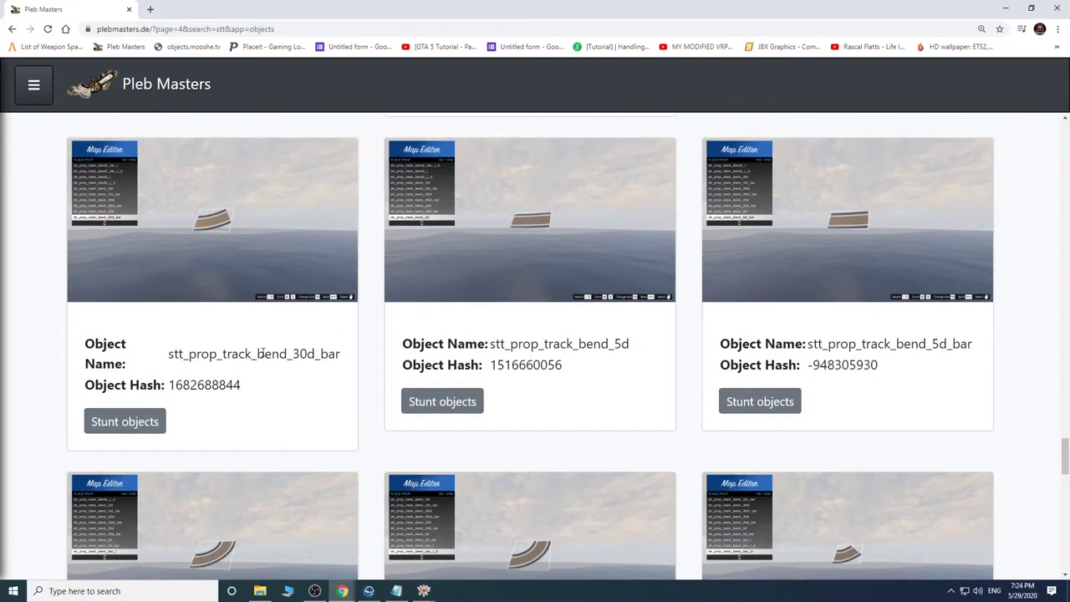
{"action": "scroll", "coordinate": [627, 421], "scroll_direction": "down", "scroll_amount": 1}
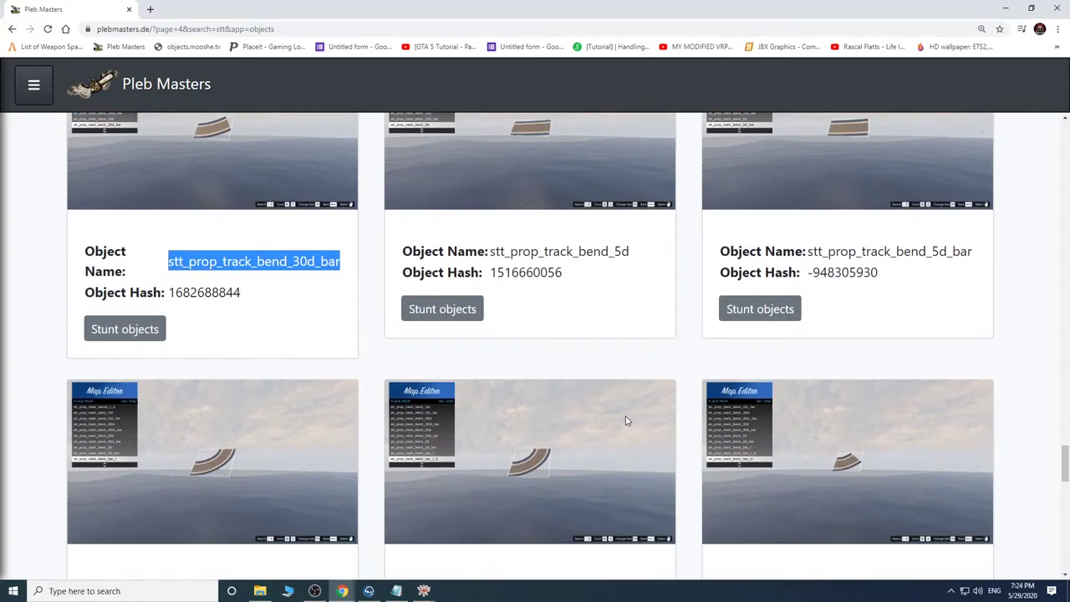
{"action": "scroll", "coordinate": [596, 392], "scroll_direction": "up", "scroll_amount": 1}
{"action": "right_click", "coordinate": [292, 330]}
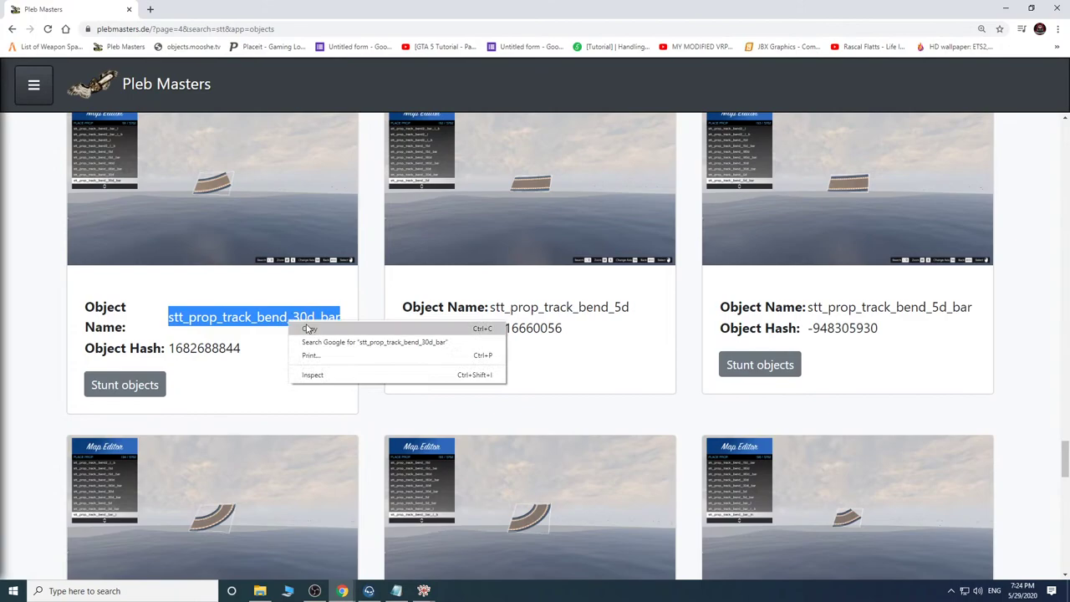
{"action": "left_click", "coordinate": [316, 332]}
Return to CodeWalker and duplicate the 180-degree bend at the seaward end, offsetting the copy from the original.
{"action": "left_click", "coordinate": [424, 590]}
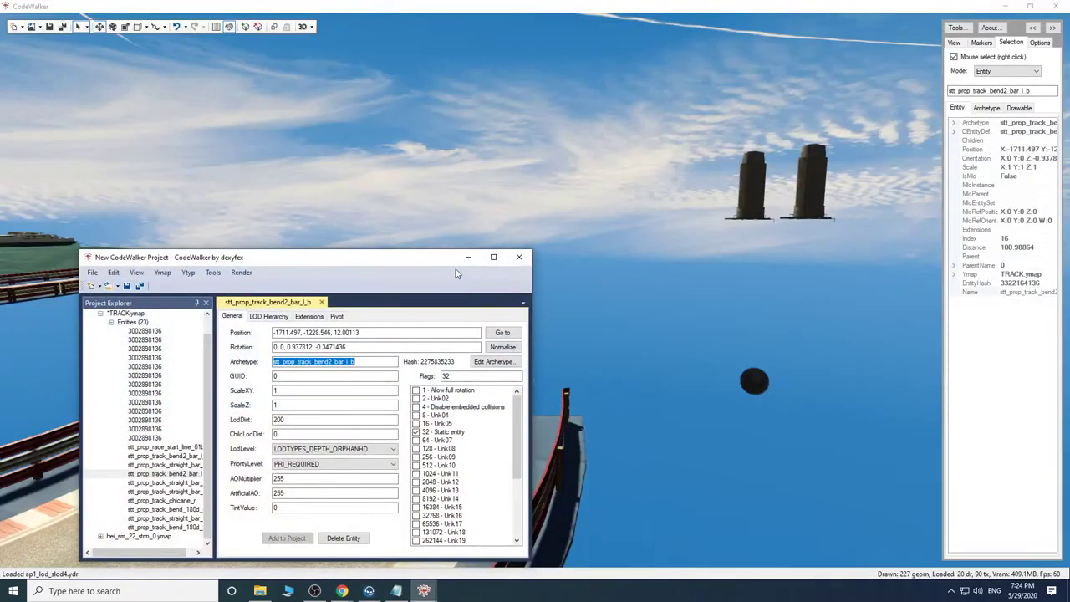
{"action": "left_click", "coordinate": [468, 262]}
{"action": "left_click_drag", "start_coordinate": [669, 347], "coordinate": [684, 419]}
{"action": "scroll", "coordinate": [684, 419], "scroll_direction": "down", "scroll_amount": 10}
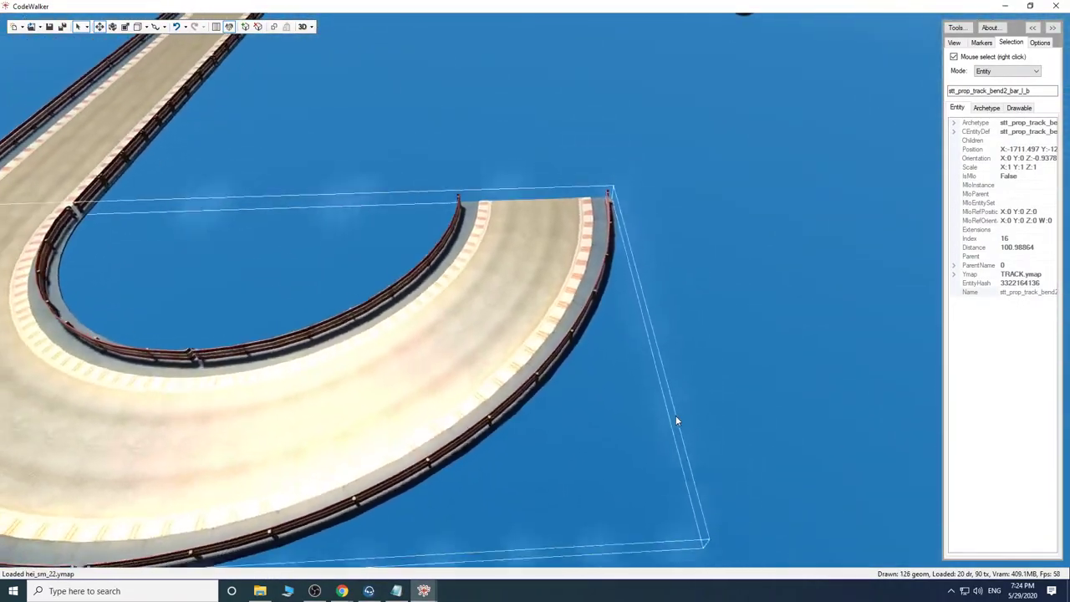
{"action": "right_click", "coordinate": [614, 331]}
{"action": "left_click_drag", "start_coordinate": [289, 355], "coordinate": [346, 196], "text": "shift"}
Change the duplicated bend's archetype to stt_prop_track_bend_30d_bar.
{"action": "left_click", "coordinate": [423, 591]}
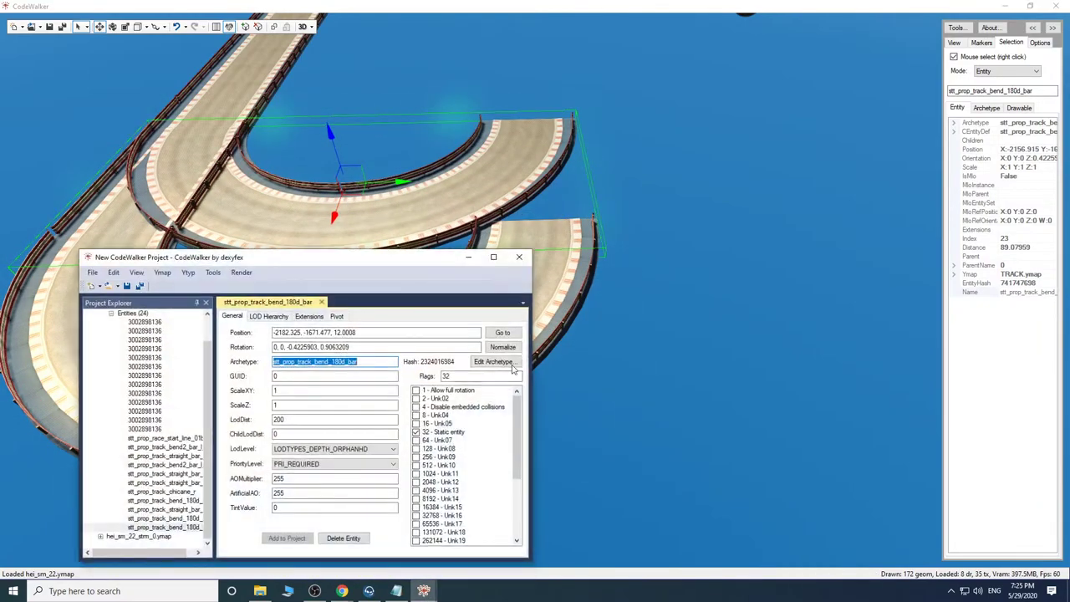
{"action": "right_click", "coordinate": [346, 364]}
{"action": "left_click", "coordinate": [372, 411]}
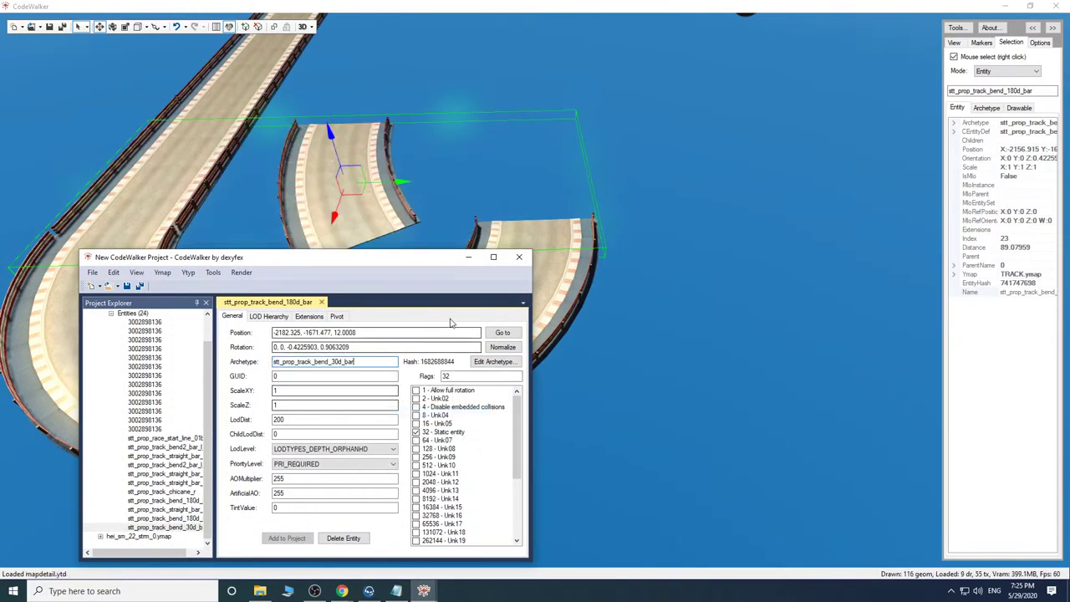
{"action": "left_click", "coordinate": [473, 261]}
Select the 30-degree bend piece and rotate it to match the direction of the 180-degree bend's open end.
{"action": "left_click_drag", "start_coordinate": [454, 278], "coordinate": [392, 325]}
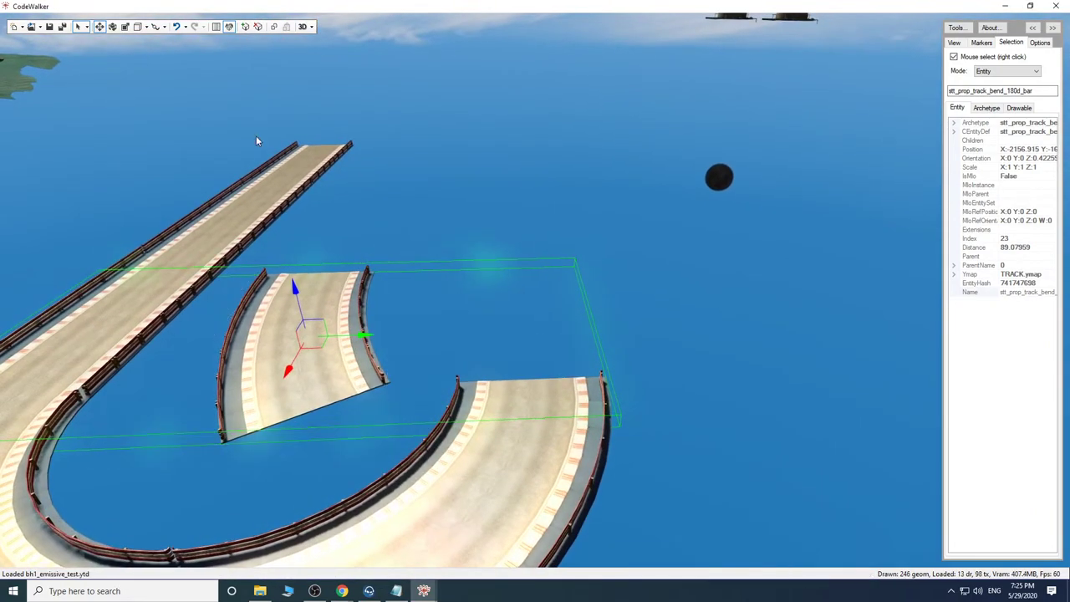
{"action": "left_click", "coordinate": [112, 27]}
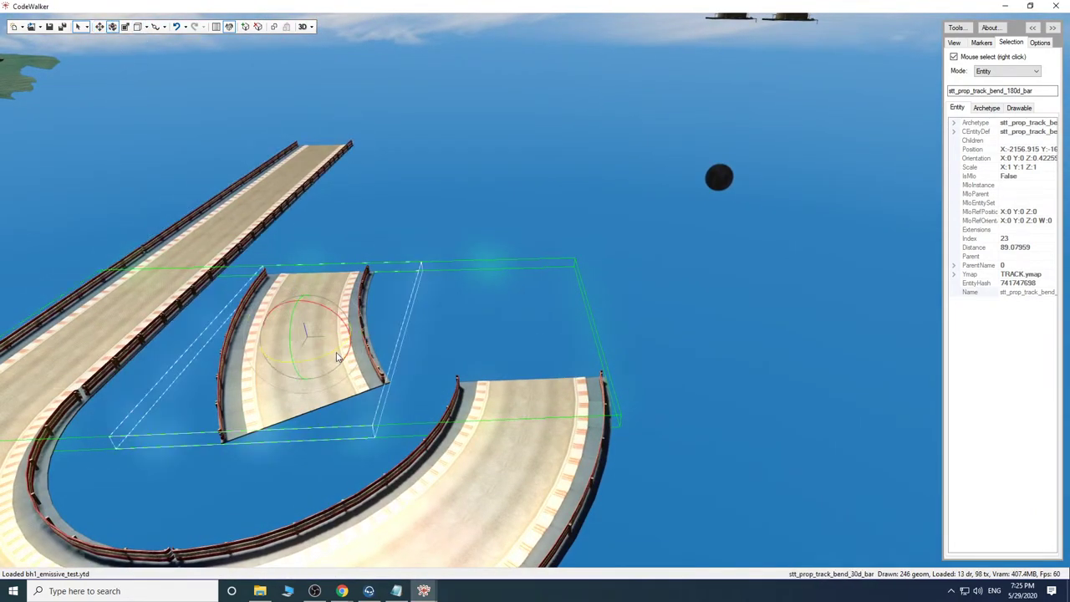
{"action": "right_click", "coordinate": [338, 357]}
{"action": "left_click_drag", "start_coordinate": [338, 357], "coordinate": [316, 362]}
{"action": "left_click_drag", "start_coordinate": [577, 375], "coordinate": [551, 413]}
{"action": "key", "text": "s"}
{"action": "key", "text": "w"}
{"action": "left_click_drag", "start_coordinate": [514, 223], "coordinate": [512, 228]}
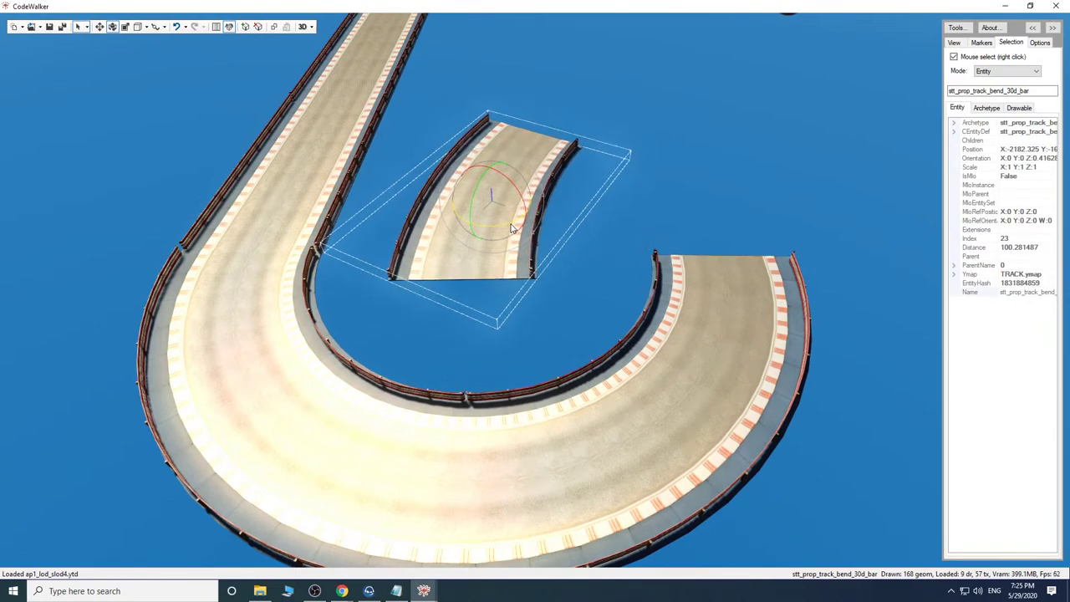
Move the 30-degree bend to the open end of the 180-degree bend and fine-tune its rotation.
{"action": "left_click_drag", "start_coordinate": [537, 219], "coordinate": [723, 204]}
{"action": "key", "text": "w"}
{"action": "mouse_move", "coordinate": [713, 303]}
{"action": "left_mouse_down"}
{"action": "mouse_move", "coordinate": [719, 280]}
{"action": "mouse_move", "coordinate": [717, 301]}
{"action": "left_mouse_up"}
{"action": "left_click", "coordinate": [115, 29]}
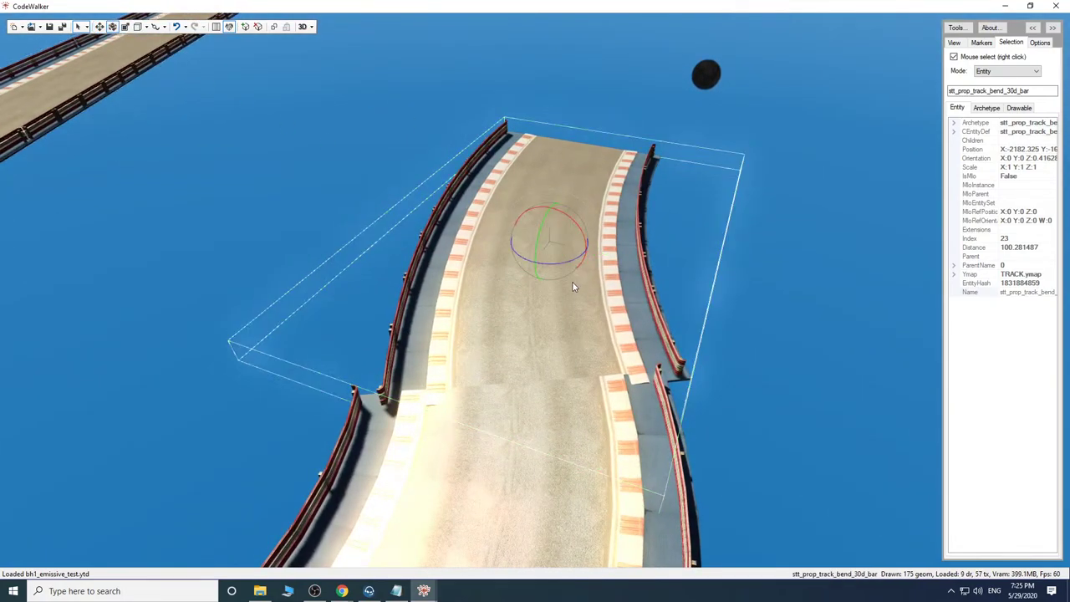
{"action": "left_click_drag", "start_coordinate": [573, 261], "coordinate": [571, 262]}
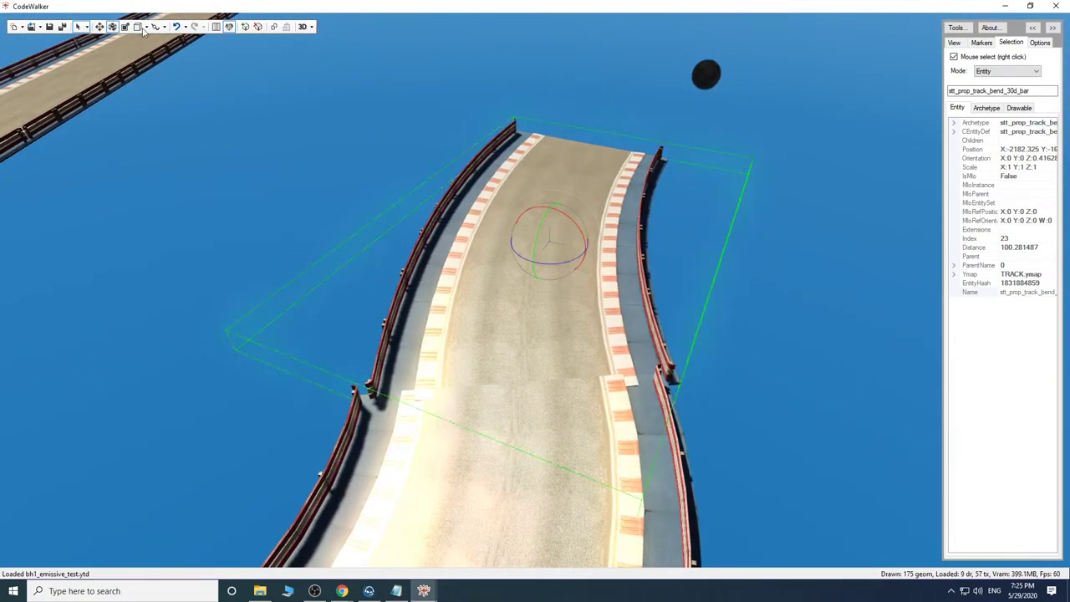
Straighten the 30-degree bend against the 180-degree bend and close the gap so the road, kerbs and barriers line up.
{"action": "left_click", "coordinate": [98, 26]}
{"action": "key", "text": "q"}
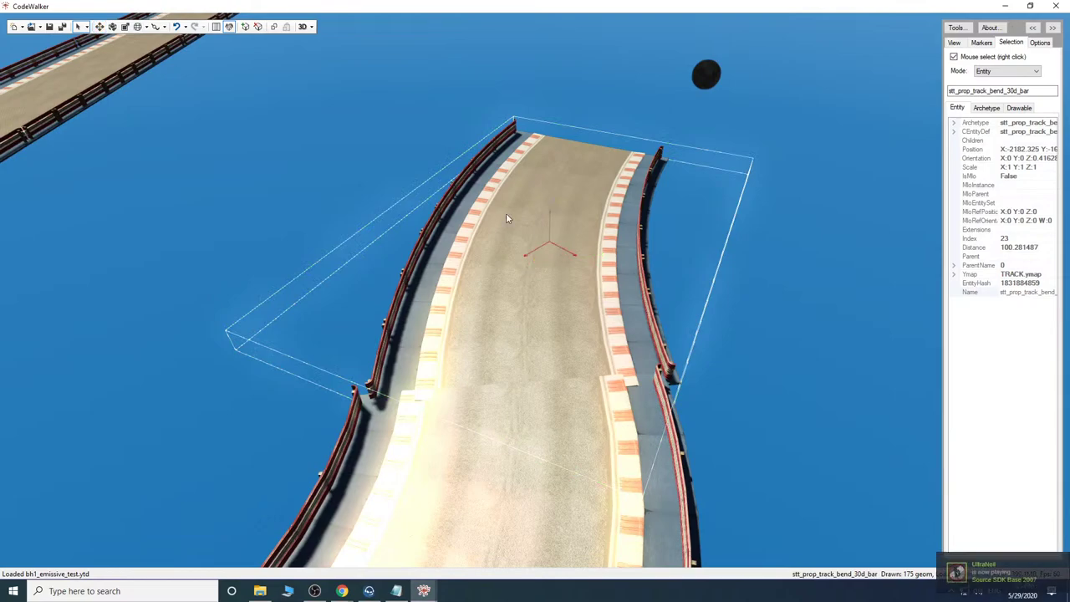
{"action": "left_click_drag", "start_coordinate": [522, 258], "coordinate": [582, 252]}
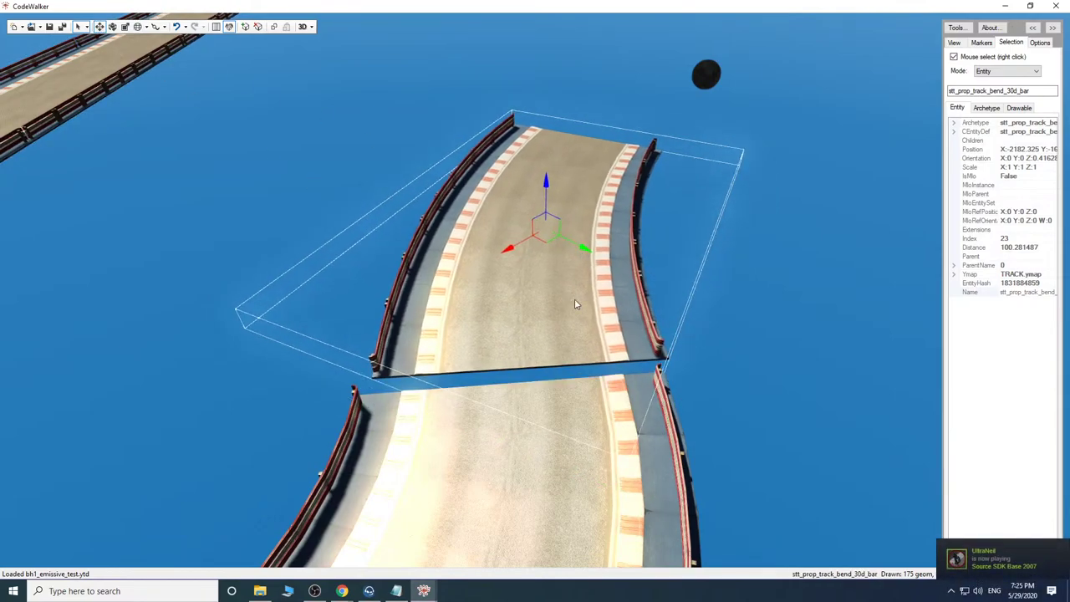
{"action": "left_click_drag", "start_coordinate": [574, 299], "coordinate": [618, 470]}
{"action": "key", "text": "w"}
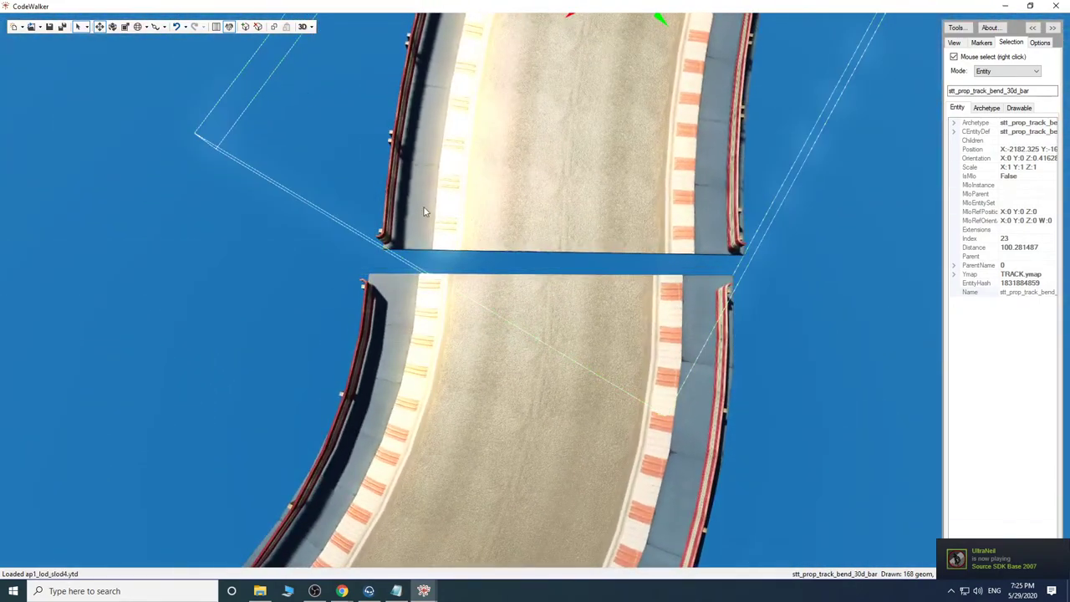
{"action": "left_click_drag", "start_coordinate": [632, 220], "coordinate": [626, 239]}
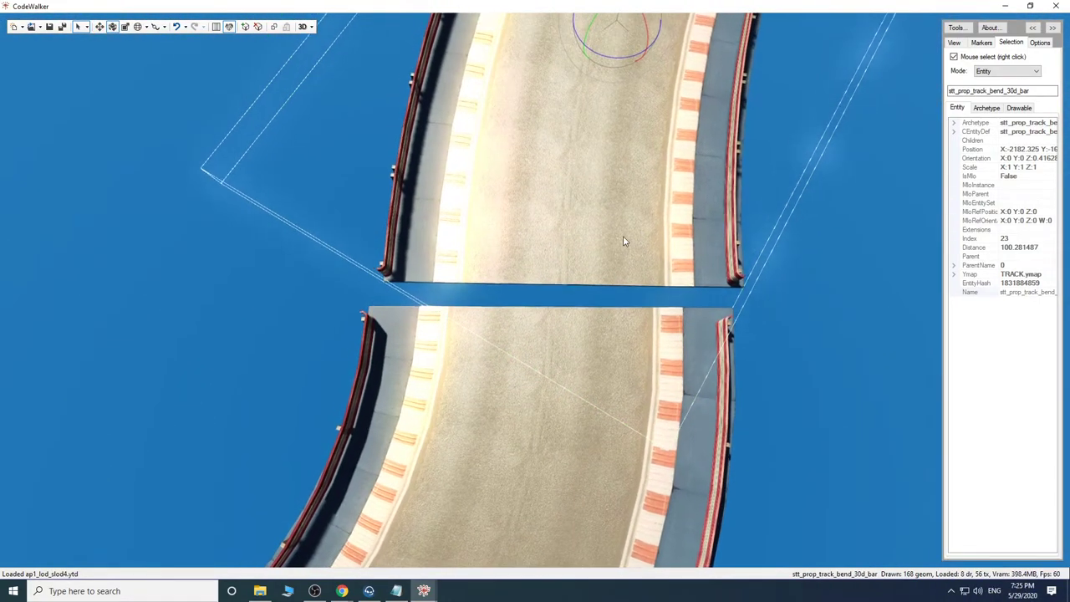
{"action": "left_click_drag", "start_coordinate": [612, 64], "coordinate": [612, 63]}
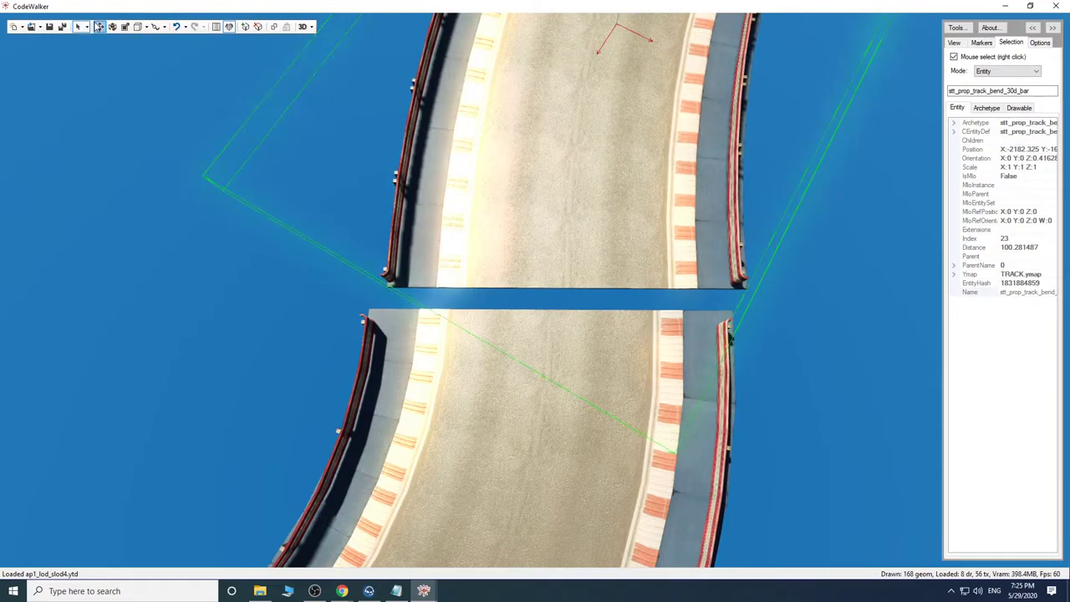
{"action": "left_click_drag", "start_coordinate": [590, 66], "coordinate": [573, 81]}
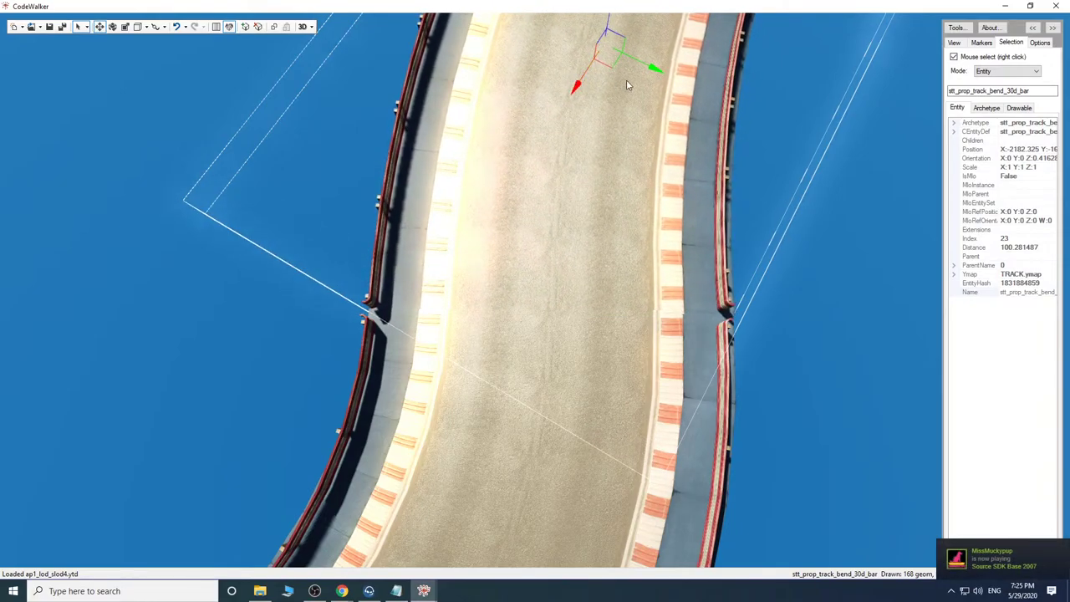
Duplicate the 30-degree bend beyond its open end and rotate the copy to continue the curve in the same direction.
{"action": "left_click_drag", "start_coordinate": [649, 60], "coordinate": [582, 216]}
{"action": "key", "text": "s"}
{"action": "key", "text": "w"}
{"action": "left_click_drag", "start_coordinate": [435, 366], "coordinate": [624, 173], "text": "shift"}
{"action": "left_click_drag", "start_coordinate": [622, 285], "coordinate": [657, 264]}
{"action": "key", "text": "w"}
{"action": "key", "text": "s"}
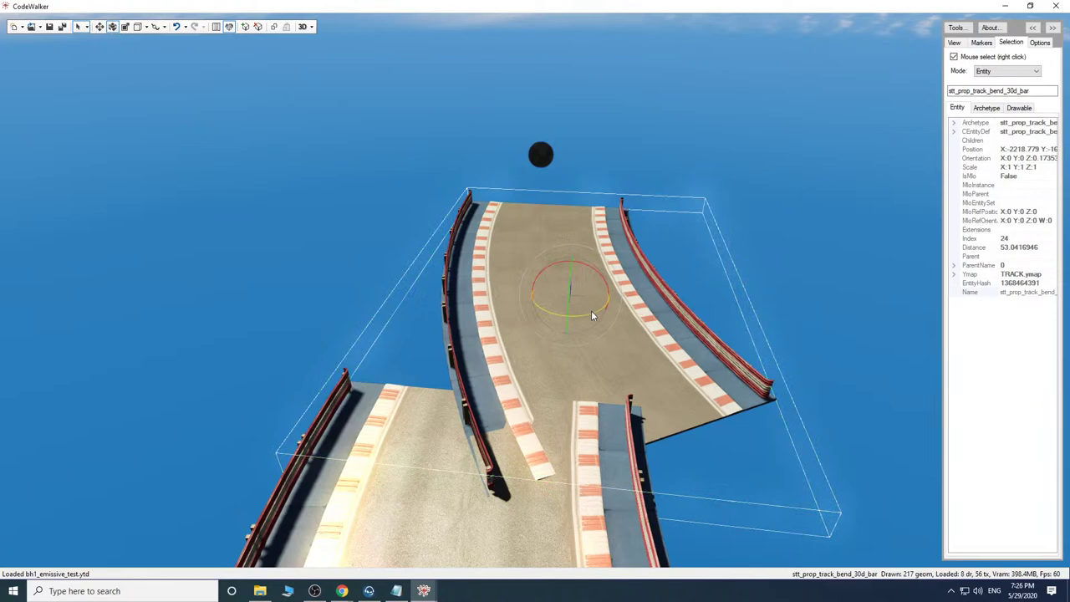
{"action": "left_click_drag", "start_coordinate": [590, 310], "coordinate": [577, 315]}
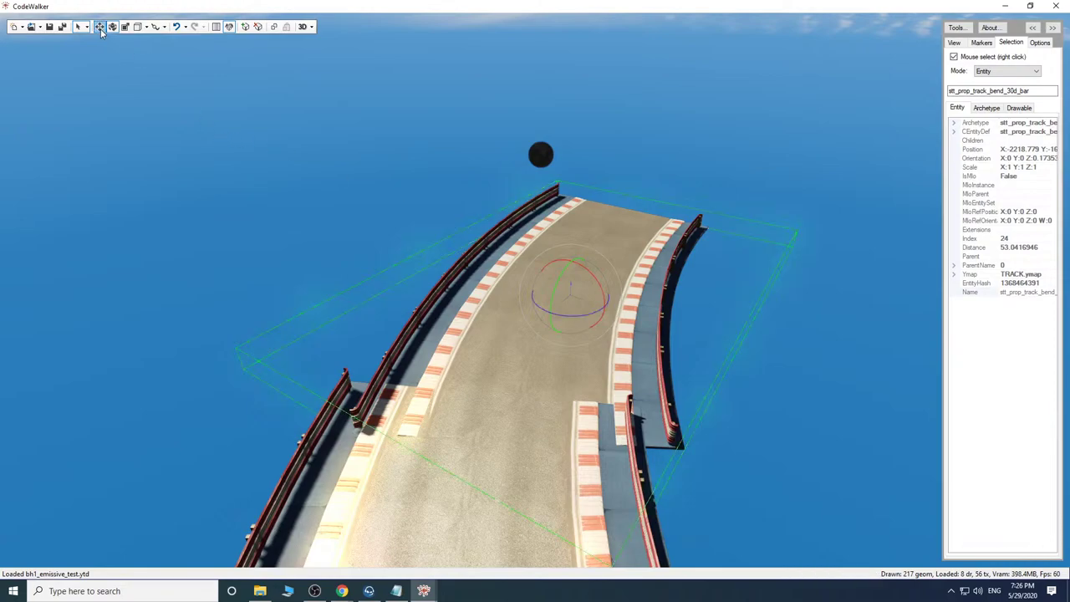
Move the second 30-degree bend flush against the first so their kerbs and barriers join, and inspect the joint.
{"action": "left_click_drag", "start_coordinate": [603, 309], "coordinate": [535, 289]}
{"action": "left_click_drag", "start_coordinate": [599, 295], "coordinate": [588, 290]}
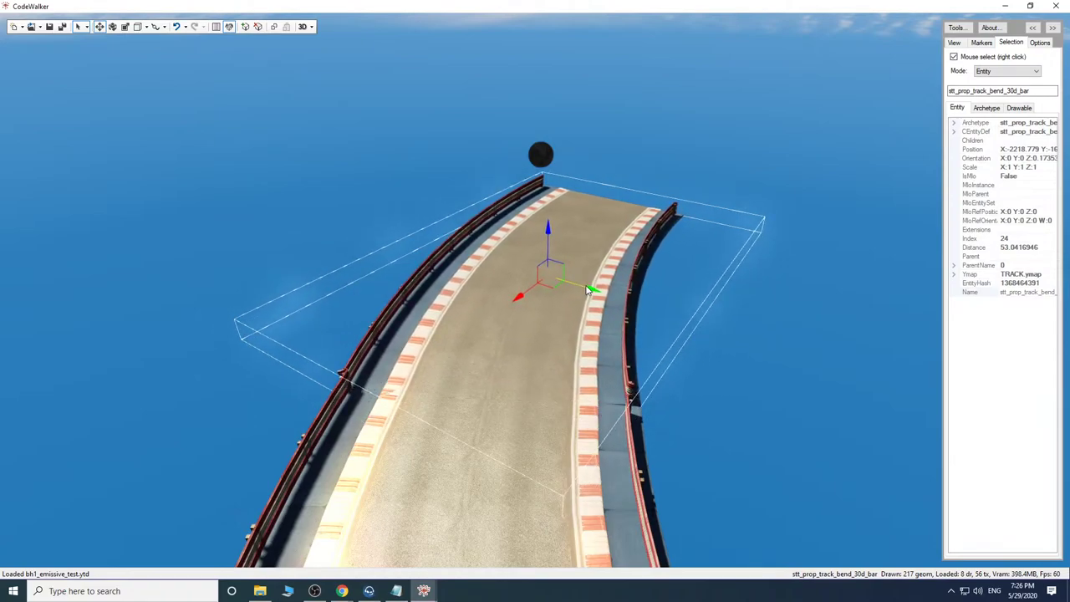
{"action": "key", "text": "s"}
{"action": "left_click_drag", "start_coordinate": [582, 377], "coordinate": [592, 361]}
{"action": "scroll", "coordinate": [592, 361], "scroll_direction": "up", "scroll_amount": 5}
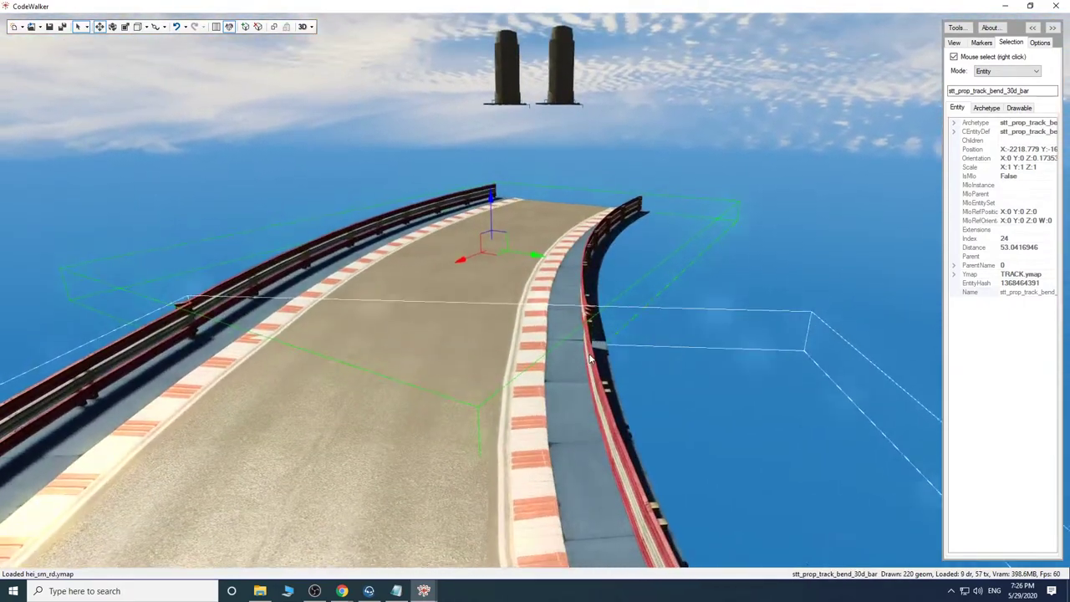
Duplicate the second 30-degree bend past its open end and rotate the copy to continue the curve in the same direction.
{"action": "mouse_move", "coordinate": [589, 360]}
{"action": "left_mouse_down"}
{"action": "mouse_move", "coordinate": [602, 298]}
{"action": "mouse_move", "coordinate": [598, 356]}
{"action": "mouse_move", "coordinate": [574, 389]}
{"action": "left_mouse_up"}
{"action": "key", "text": "w"}
{"action": "key", "text": "s"}
{"action": "scroll", "coordinate": [587, 370], "scroll_direction": "down", "scroll_amount": 4}
{"action": "key", "text": "w"}
{"action": "left_click_drag", "start_coordinate": [460, 351], "coordinate": [562, 278], "text": "shift"}
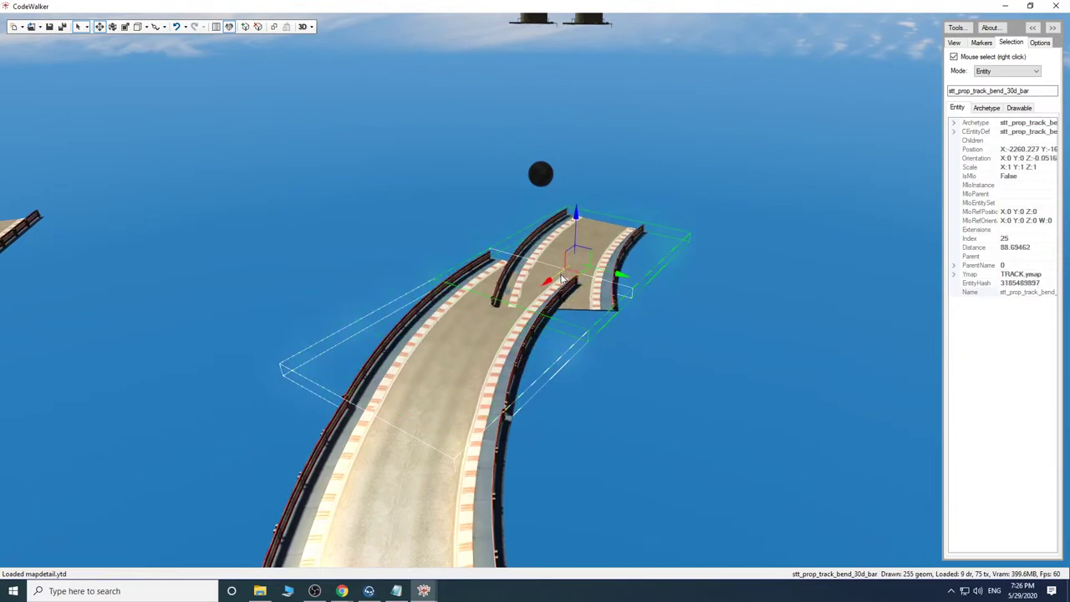
{"action": "mouse_move", "coordinate": [582, 381]}
{"action": "left_mouse_down"}
{"action": "mouse_move", "coordinate": [593, 346]}
{"action": "mouse_move", "coordinate": [595, 381]}
{"action": "left_mouse_up"}
{"action": "key", "text": "w"}
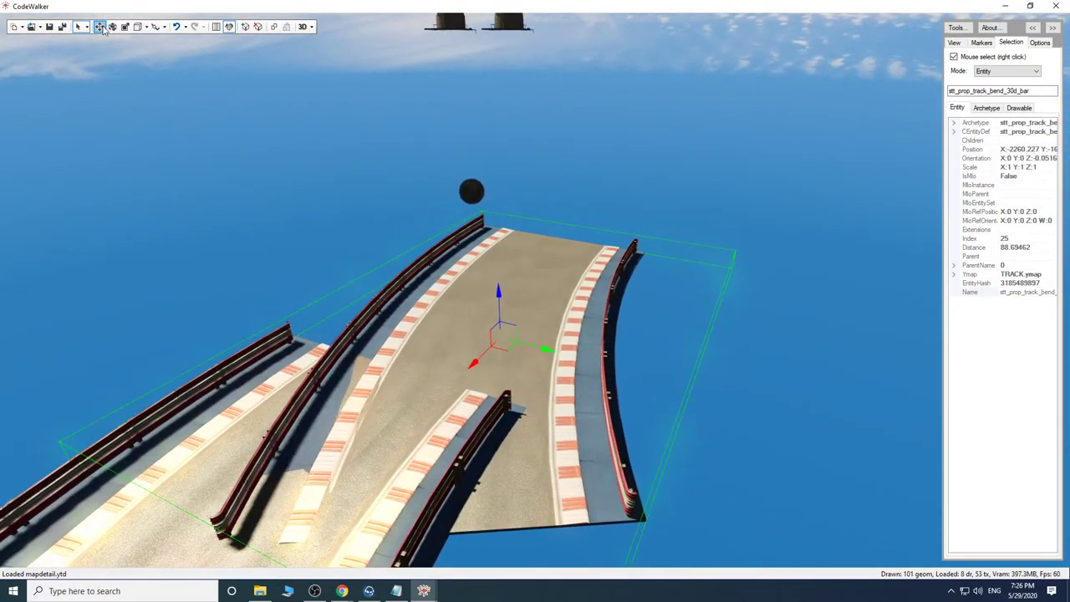
Move the third 30-degree bend to the open end of the second one and fine-tune its rotation.
{"action": "left_click_drag", "start_coordinate": [538, 345], "coordinate": [520, 360]}
{"action": "key", "text": "s"}
{"action": "key", "text": "a"}
{"action": "left_click_drag", "start_coordinate": [729, 394], "coordinate": [742, 390]}
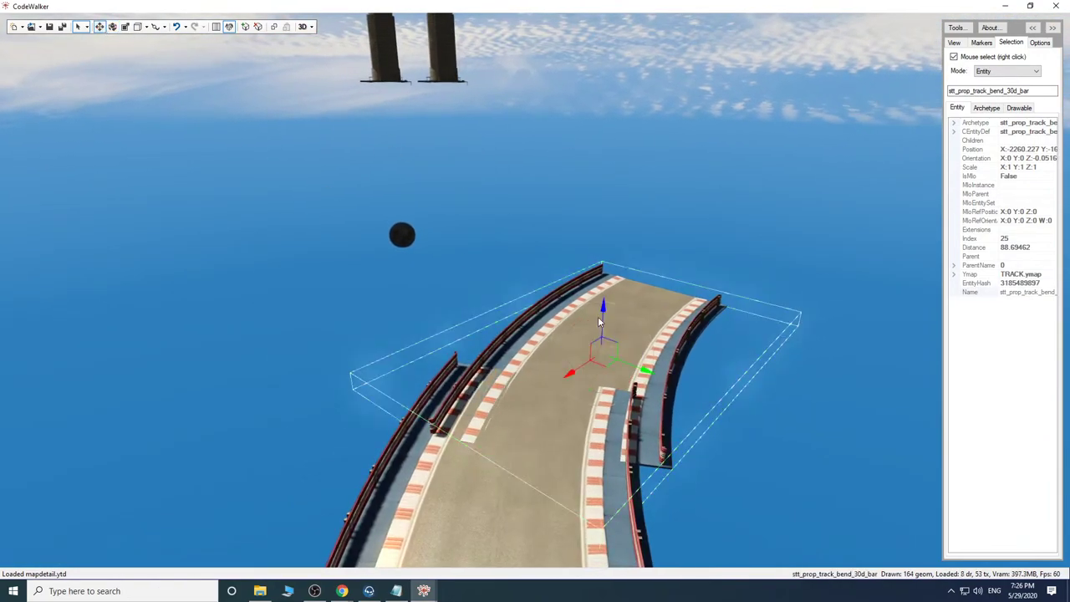
{"action": "left_click_drag", "start_coordinate": [646, 376], "coordinate": [590, 335]}
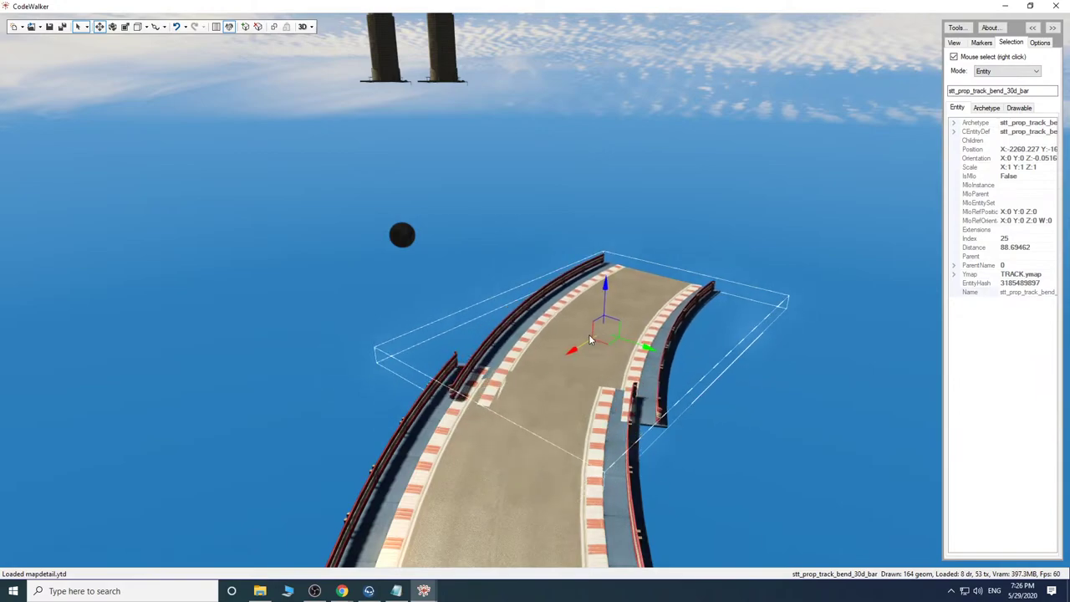
{"action": "left_click_drag", "start_coordinate": [651, 346], "coordinate": [637, 335]}
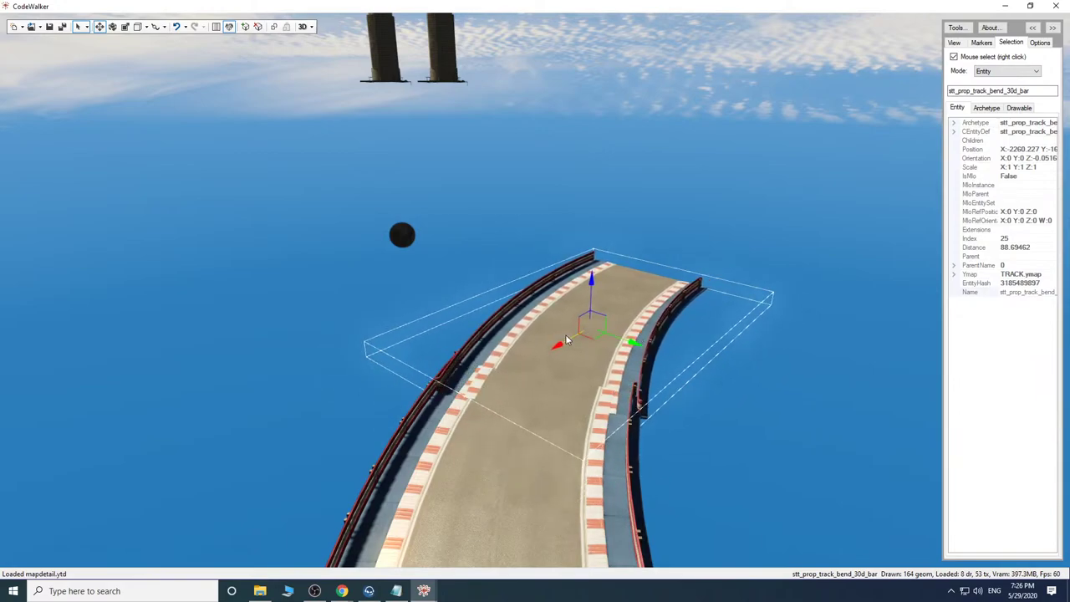
{"action": "left_click_drag", "start_coordinate": [568, 341], "coordinate": [622, 328]}
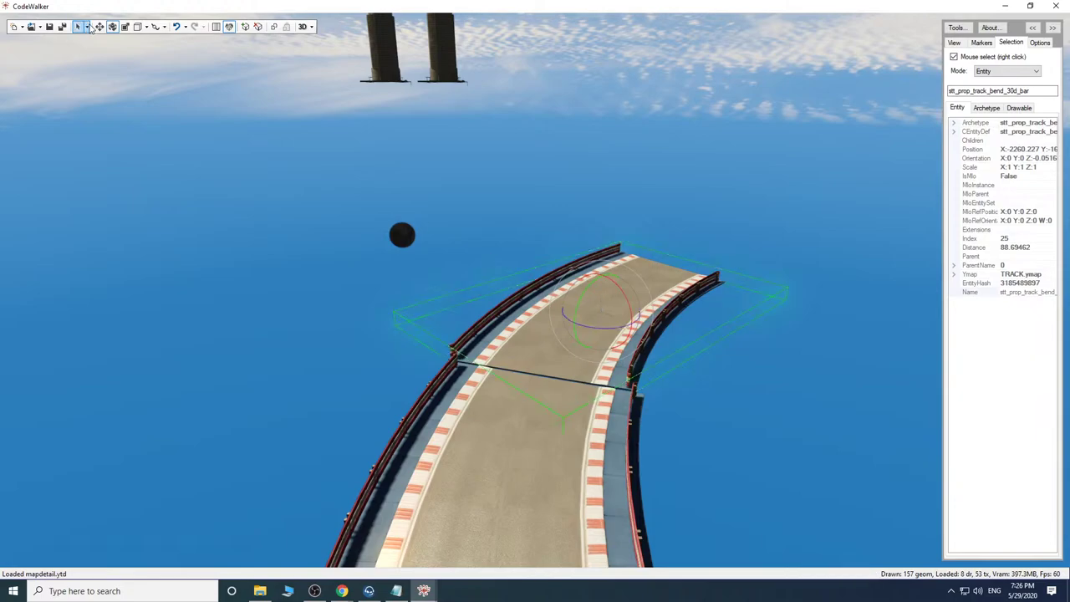
Close the remaining gap at the third 30-degree bend so the road, kerbs and barriers meet, and inspect the joint.
{"action": "left_click_drag", "start_coordinate": [492, 327], "coordinate": [530, 321]}
{"action": "key", "text": "s"}
{"action": "key", "text": "w"}
{"action": "key", "text": "d"}
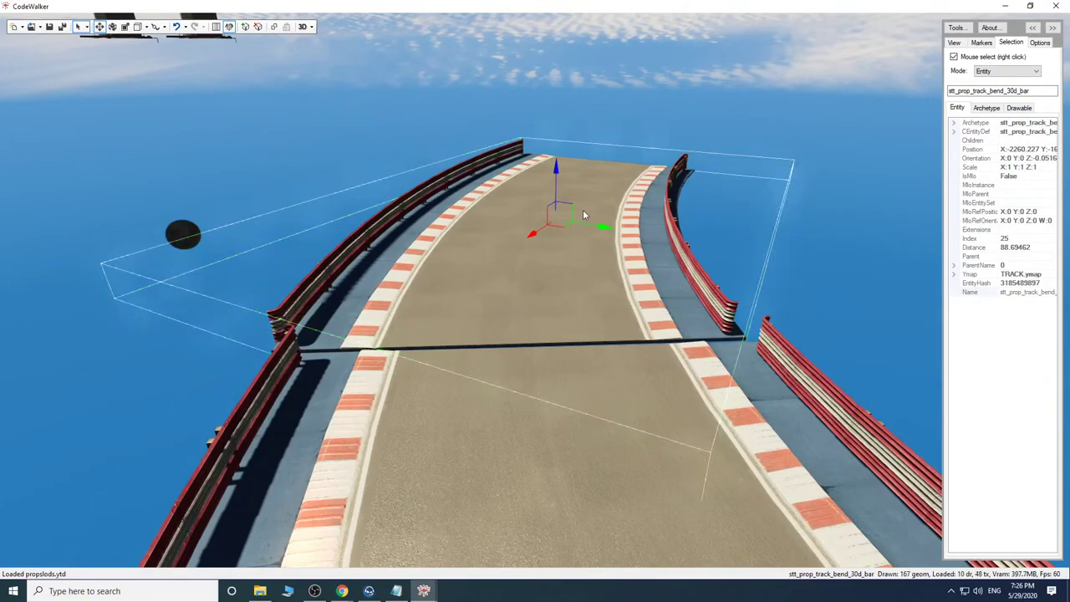
{"action": "left_click_drag", "start_coordinate": [586, 224], "coordinate": [600, 229]}
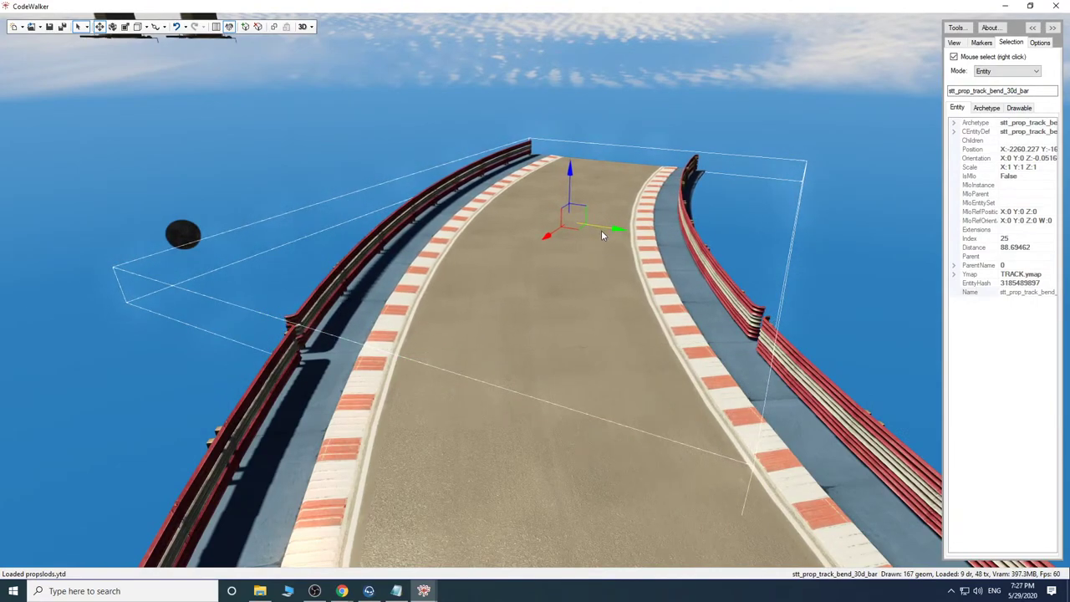
{"action": "key", "text": "s"}
{"action": "left_click_drag", "start_coordinate": [570, 345], "coordinate": [529, 302]}
{"action": "key", "text": "w"}
{"action": "key", "text": "s"}
{"action": "key", "text": "s"}
{"action": "key", "text": "d"}
{"action": "key", "text": "w"}
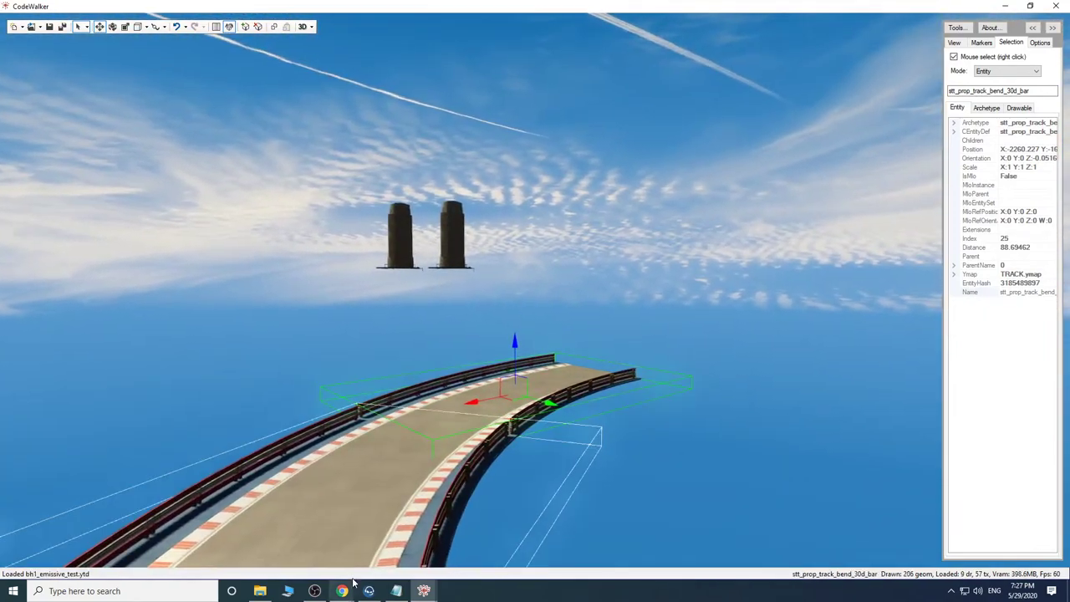
Switch to the Pleb Masters object list in Chrome and copy the object name stt_prop_track_bend_l_b.
{"action": "left_click", "coordinate": [351, 590]}
{"action": "left_click", "coordinate": [401, 534]}
{"action": "scroll", "coordinate": [440, 458], "scroll_direction": "down", "scroll_amount": 8}
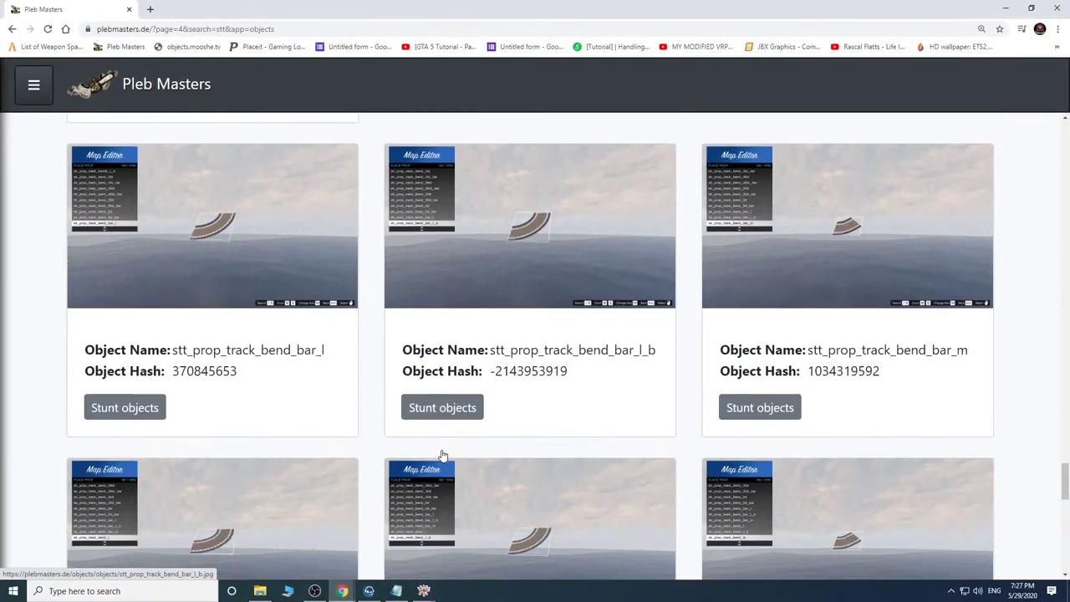
{"action": "scroll", "coordinate": [443, 455], "scroll_direction": "up", "scroll_amount": 2}
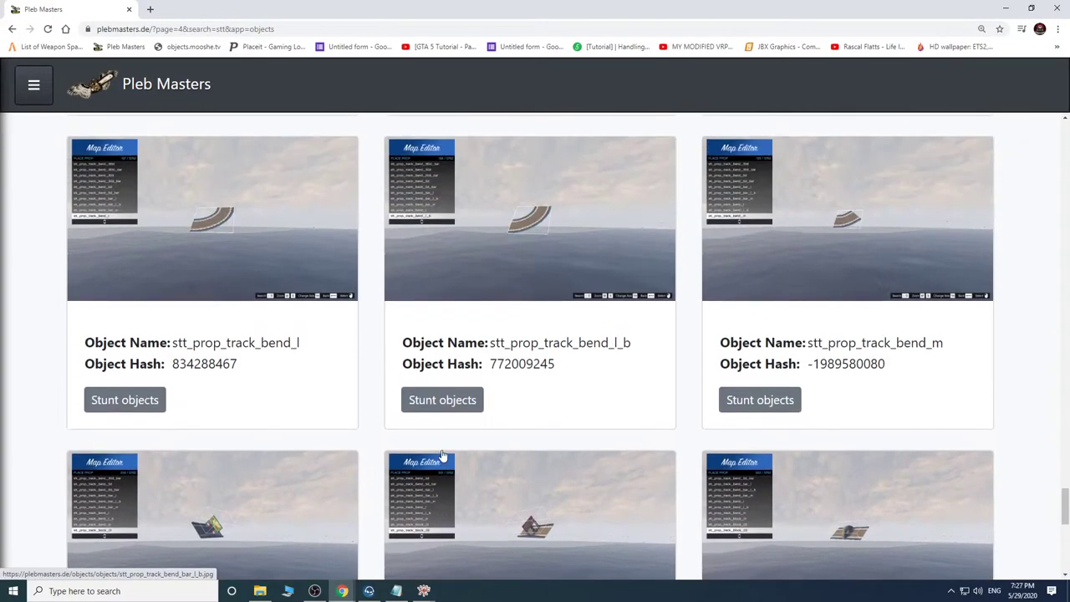
{"action": "double_click", "coordinate": [573, 342]}
{"action": "right_click", "coordinate": [555, 343]}
{"action": "left_click", "coordinate": [573, 350]}
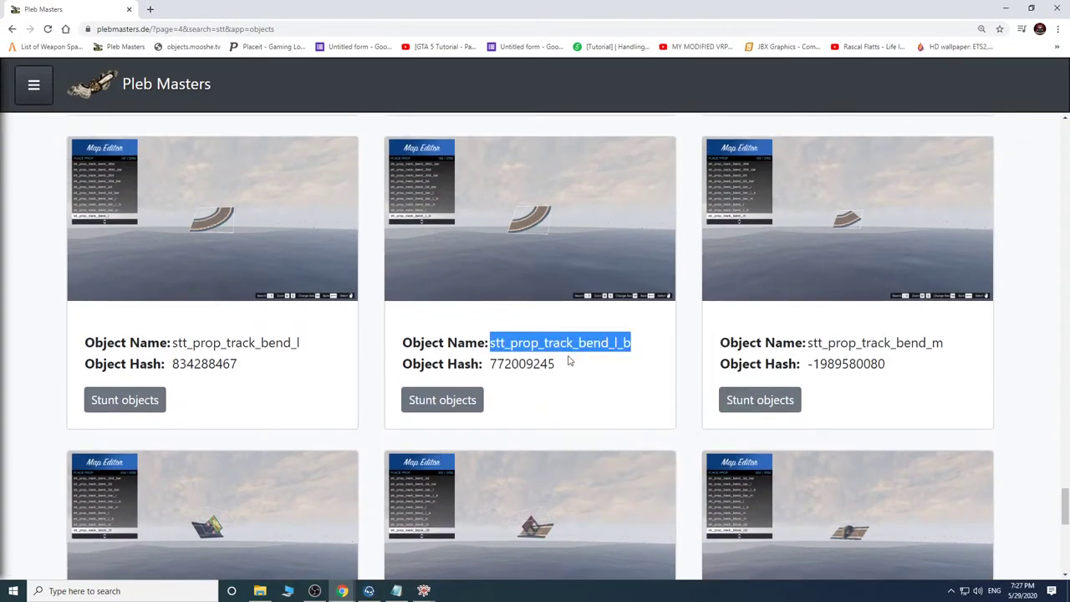
Return to CodeWalker and duplicate the last 30-degree bend beyond the open end of the track.
{"action": "mouse_move", "coordinate": [426, 592]}
{"action": "left_click", "coordinate": [497, 508]}
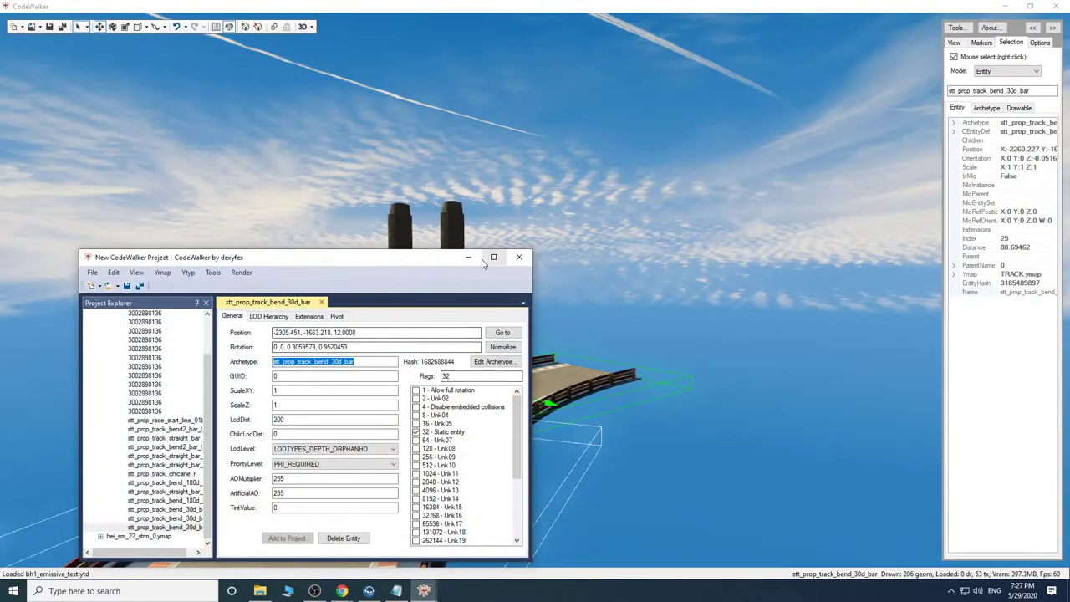
{"action": "left_click", "coordinate": [470, 258]}
{"action": "key", "text": "w"}
{"action": "left_click_drag", "start_coordinate": [622, 550], "coordinate": [640, 596]}
{"action": "key", "text": "s"}
{"action": "mouse_move", "coordinate": [331, 360]}
{"action": "left_mouse_down"}
{"action": "mouse_move", "coordinate": [374, 347]}
{"action": "mouse_move", "coordinate": [436, 374]}
{"action": "mouse_move", "coordinate": [251, 386]}
{"action": "left_mouse_up"}
{"action": "left_click_drag", "start_coordinate": [186, 401], "coordinate": [420, 290], "text": "shift"}
Try the archetype stt_prop_track_bend_l_b on the duplicated bend, inspect its shape, and delete the piece.
{"action": "left_click", "coordinate": [424, 590]}
{"action": "left_click", "coordinate": [458, 533]}
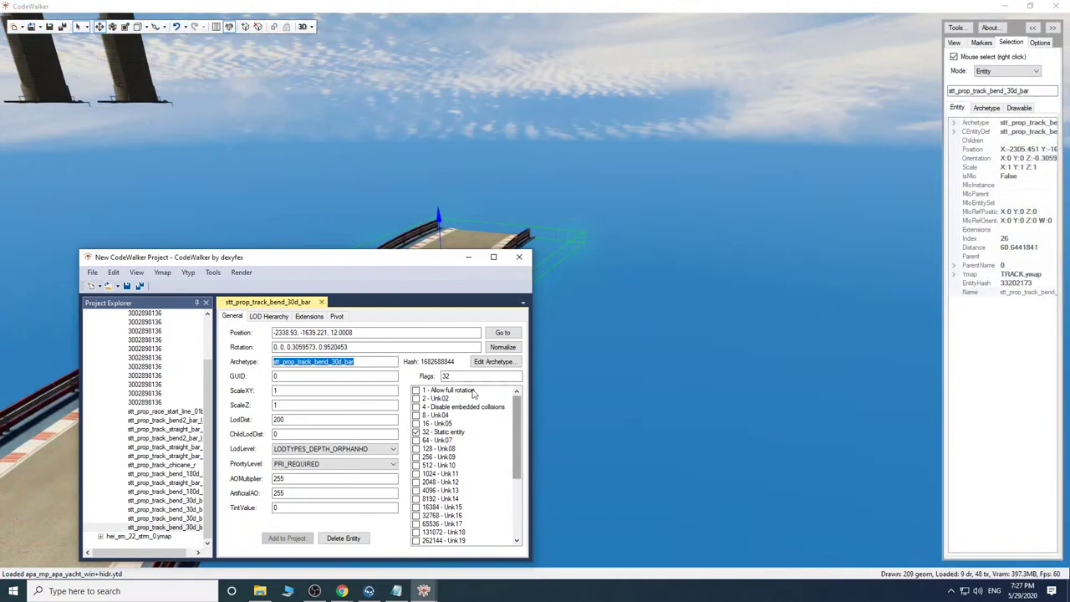
{"action": "right_click", "coordinate": [342, 360]}
{"action": "left_click", "coordinate": [370, 406]}
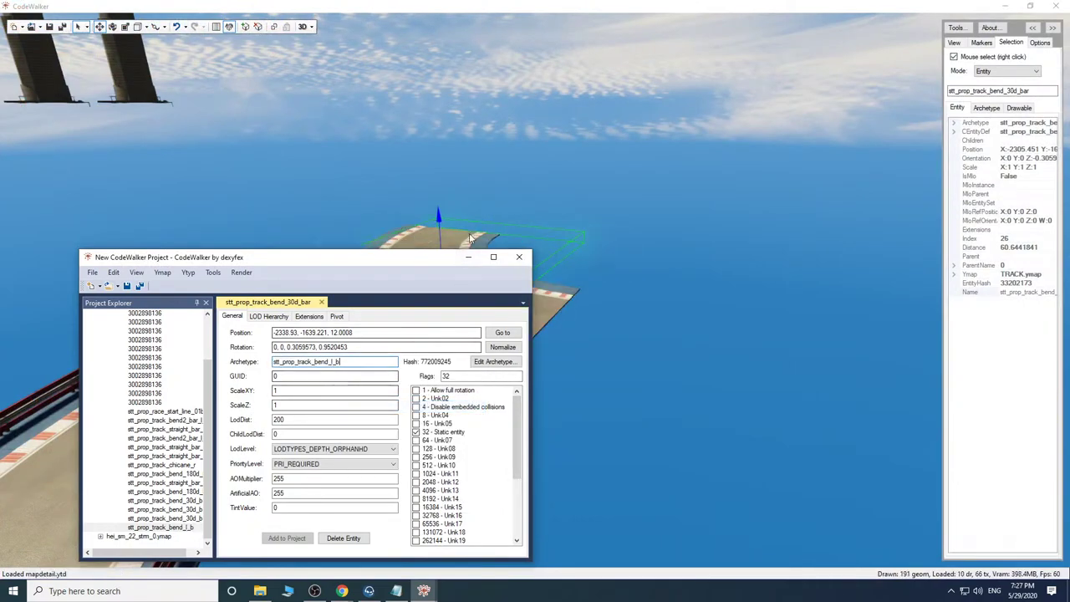
{"action": "left_click", "coordinate": [466, 259]}
{"action": "scroll", "coordinate": [559, 408], "scroll_direction": "up", "scroll_amount": 4}
{"action": "scroll", "coordinate": [562, 424], "scroll_direction": "down", "scroll_amount": 4}
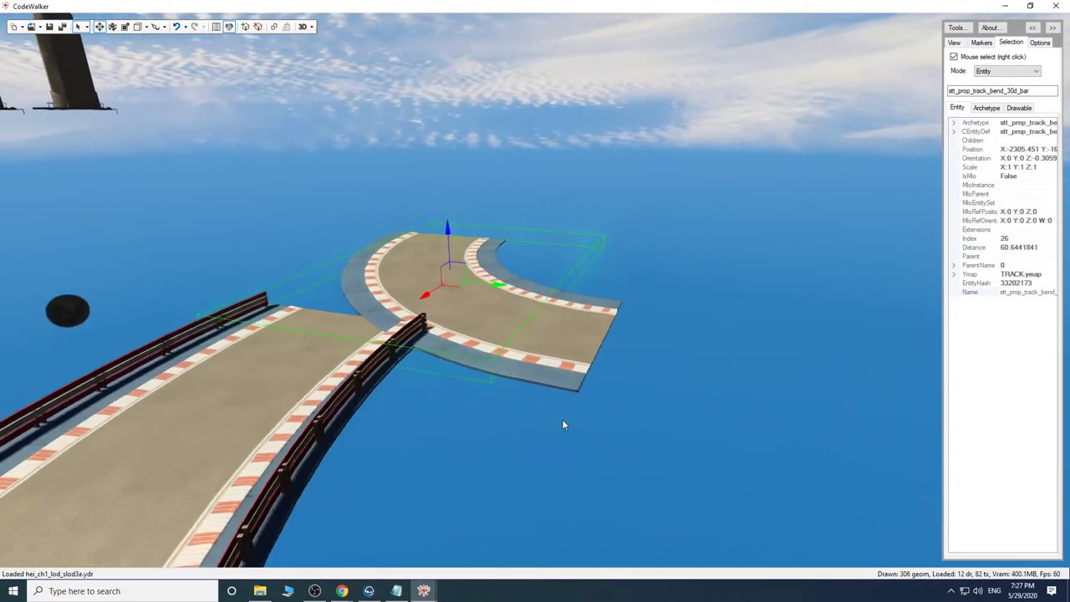
{"action": "scroll", "coordinate": [562, 421], "scroll_direction": "down", "scroll_amount": 2}
{"action": "key", "text": "Delete"}
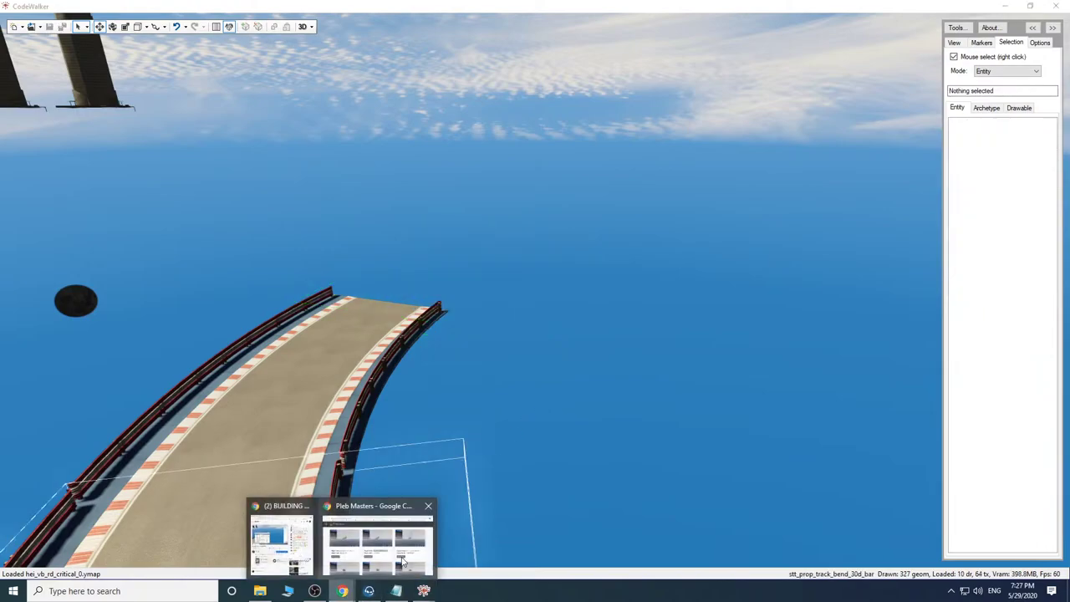
Browse the Pleb Masters list for a bend with barriers and copy the object name stt_prop_track_bend_bar_l.
{"action": "left_click", "coordinate": [404, 562]}
{"action": "scroll", "coordinate": [477, 453], "scroll_direction": "down", "scroll_amount": 6}
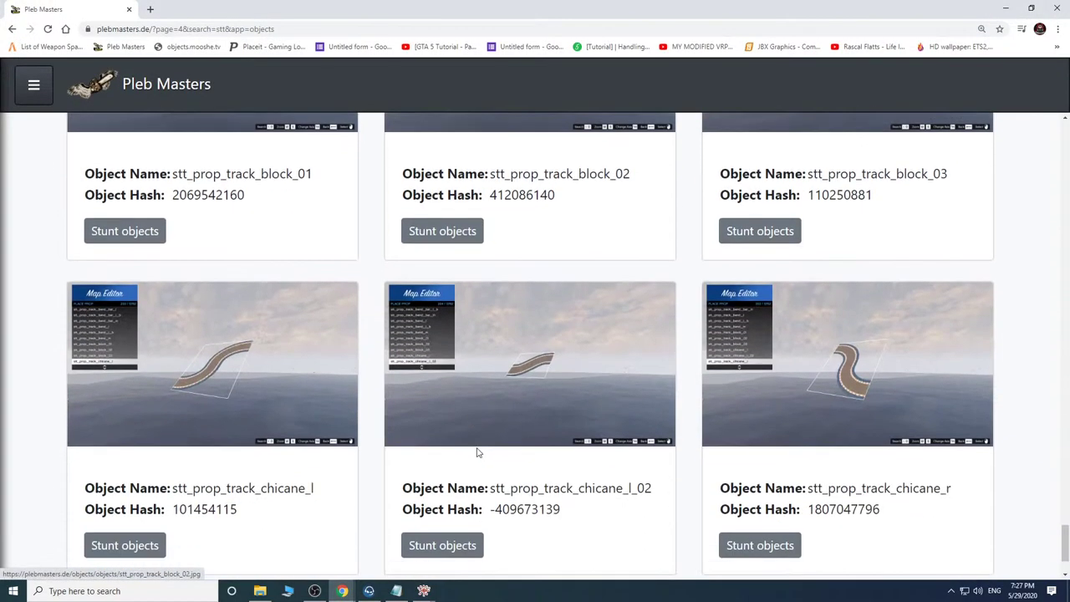
{"action": "scroll", "coordinate": [477, 452], "scroll_direction": "down", "scroll_amount": 2}
{"action": "scroll", "coordinate": [477, 452], "scroll_direction": "up", "scroll_amount": 5}
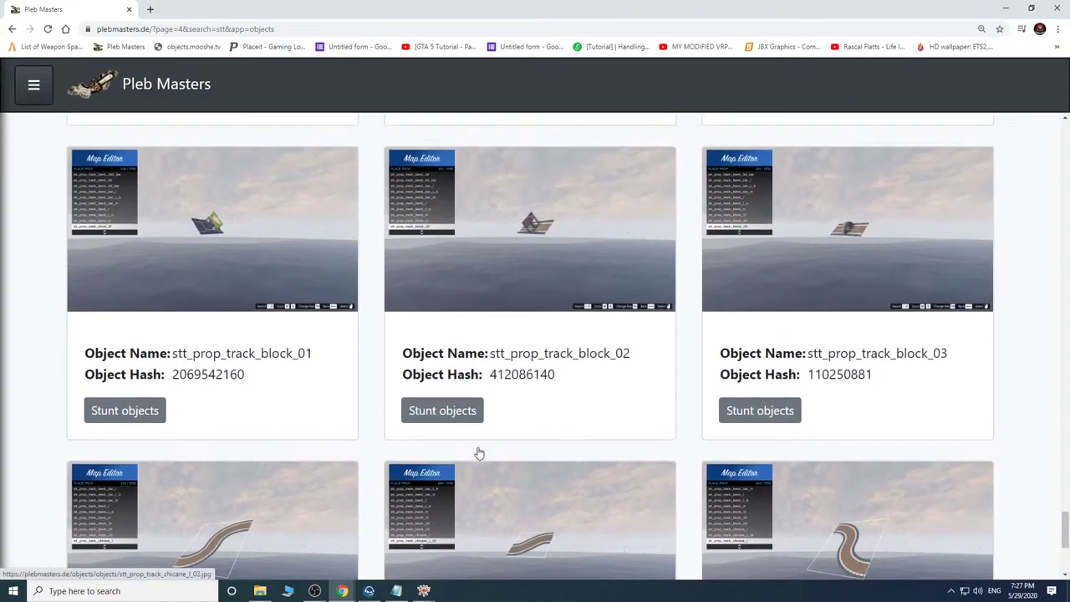
{"action": "scroll", "coordinate": [478, 451], "scroll_direction": "up", "scroll_amount": 3}
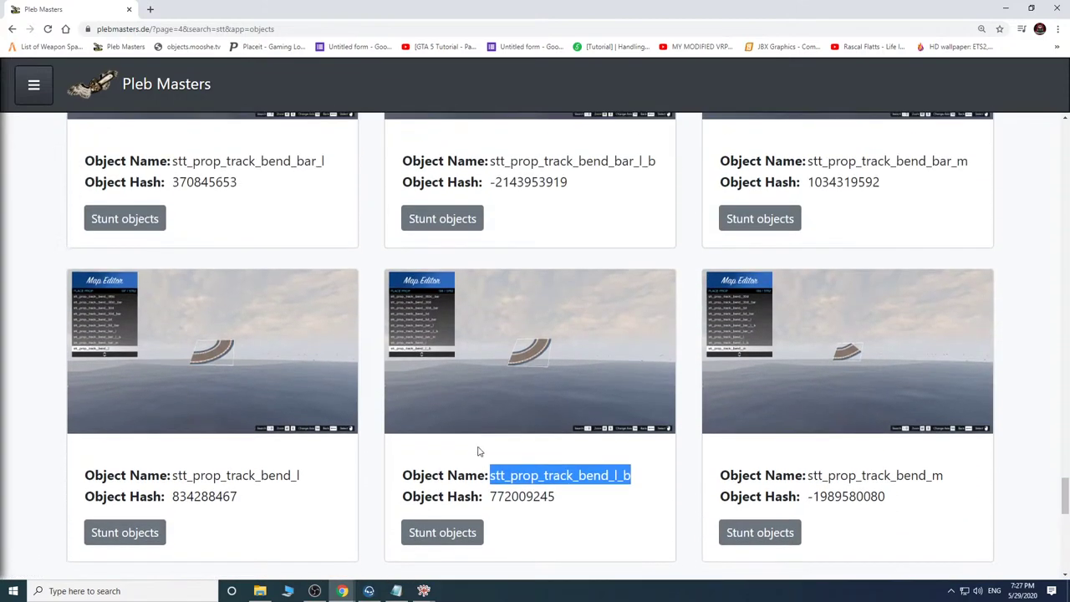
{"action": "scroll", "coordinate": [478, 452], "scroll_direction": "up", "scroll_amount": 3}
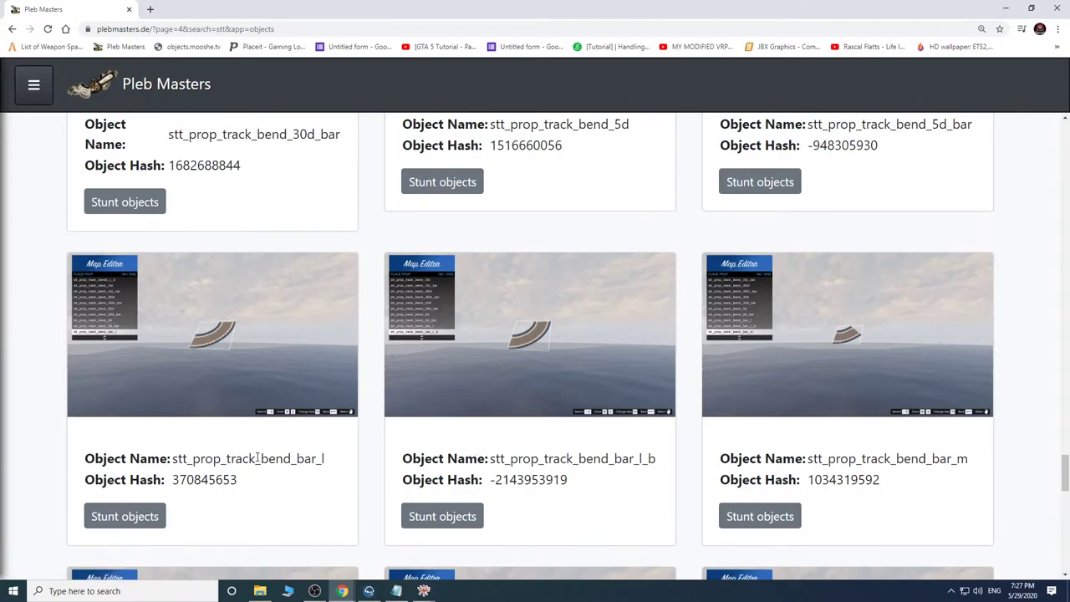
Duplicate the last 30-degree bend in CodeWalker and set the copy's archetype to stt_prop_track_bend_bar_l.
{"action": "left_click", "coordinate": [424, 590]}
{"action": "left_click", "coordinate": [482, 543]}
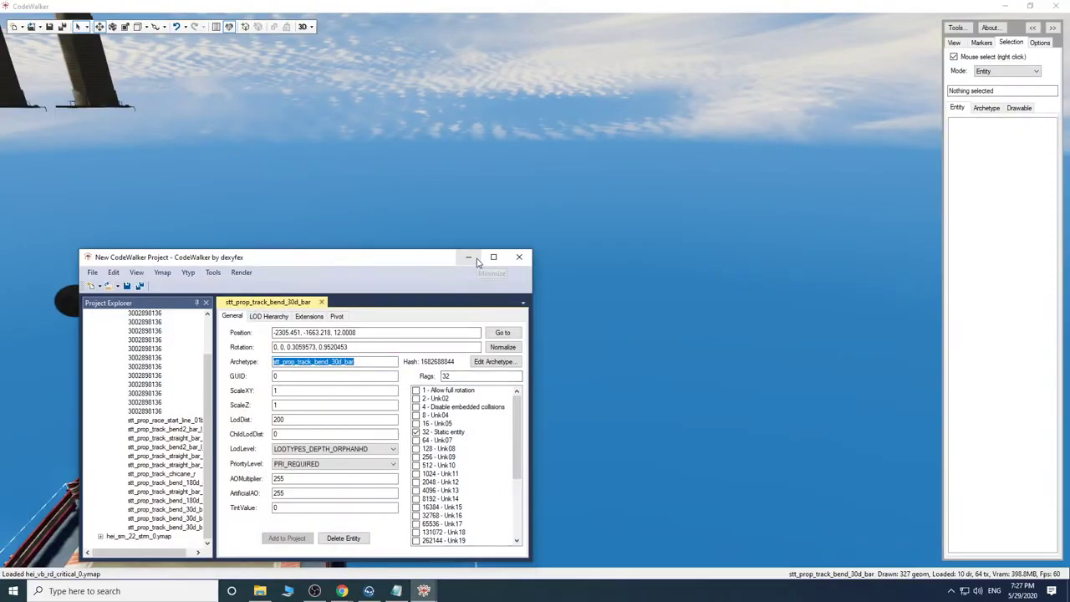
{"action": "left_click", "coordinate": [468, 257]}
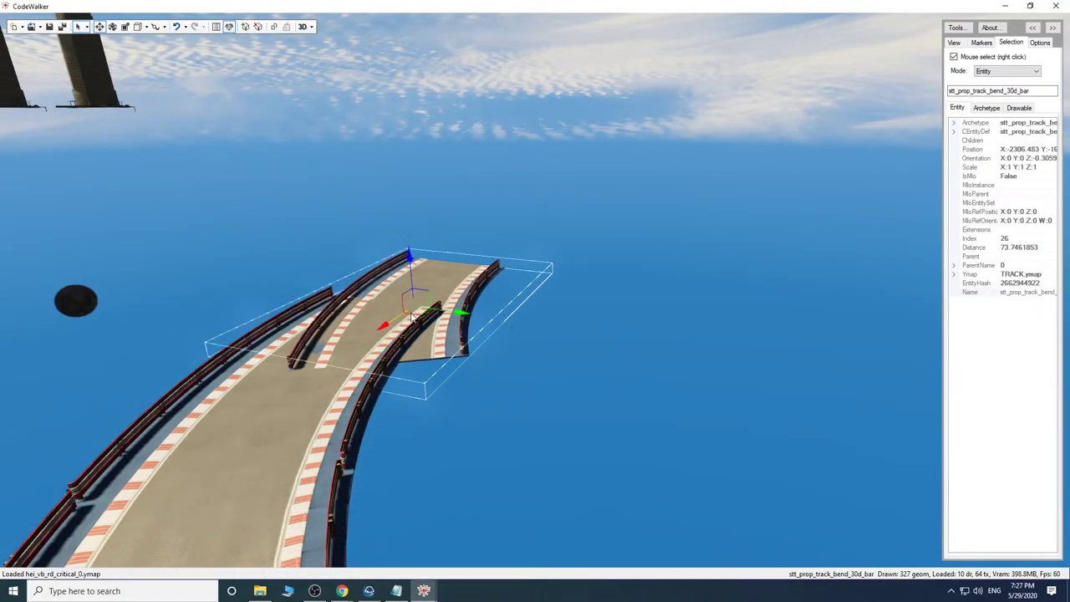
{"action": "left_click", "coordinate": [430, 593]}
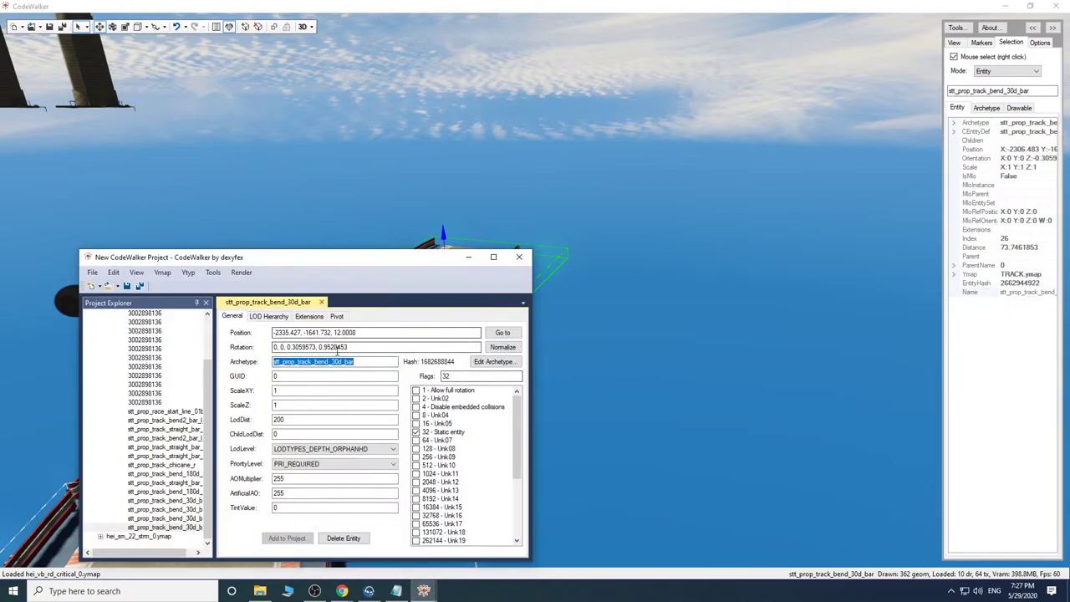
{"action": "right_click", "coordinate": [333, 361]}
{"action": "left_click", "coordinate": [359, 407]}
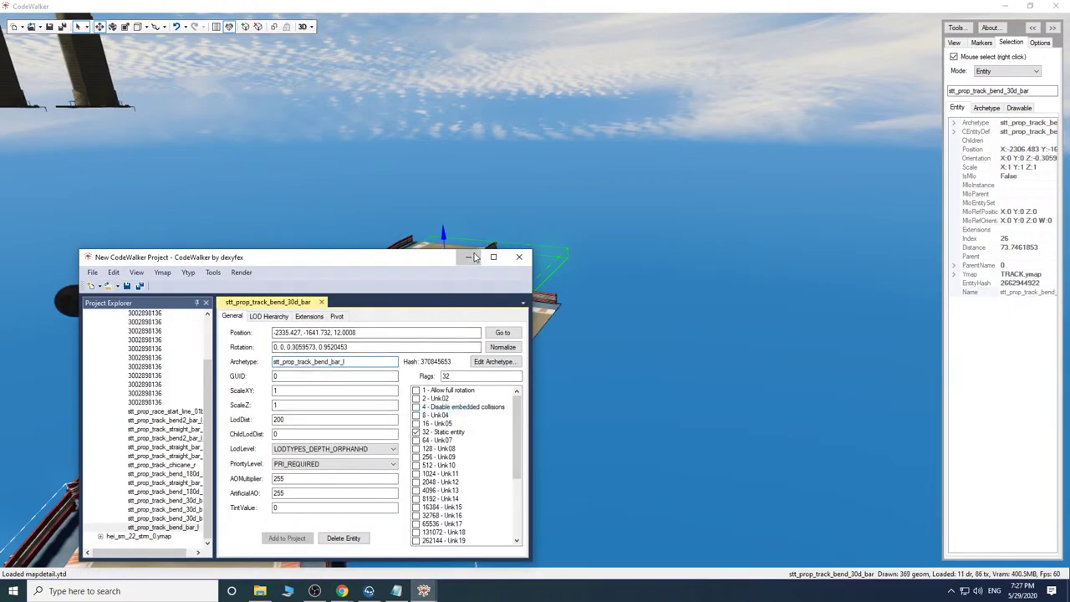
{"action": "left_click", "coordinate": [470, 256]}
Select the large barrier bend beside the pier and copy its object name, stt_prop_track_bend2_bar_l_b.
{"action": "key", "text": "s"}
{"action": "left_click_drag", "start_coordinate": [554, 508], "coordinate": [224, 426]}
{"action": "key", "text": "w"}
{"action": "key", "text": "w"}
{"action": "key", "text": "w"}
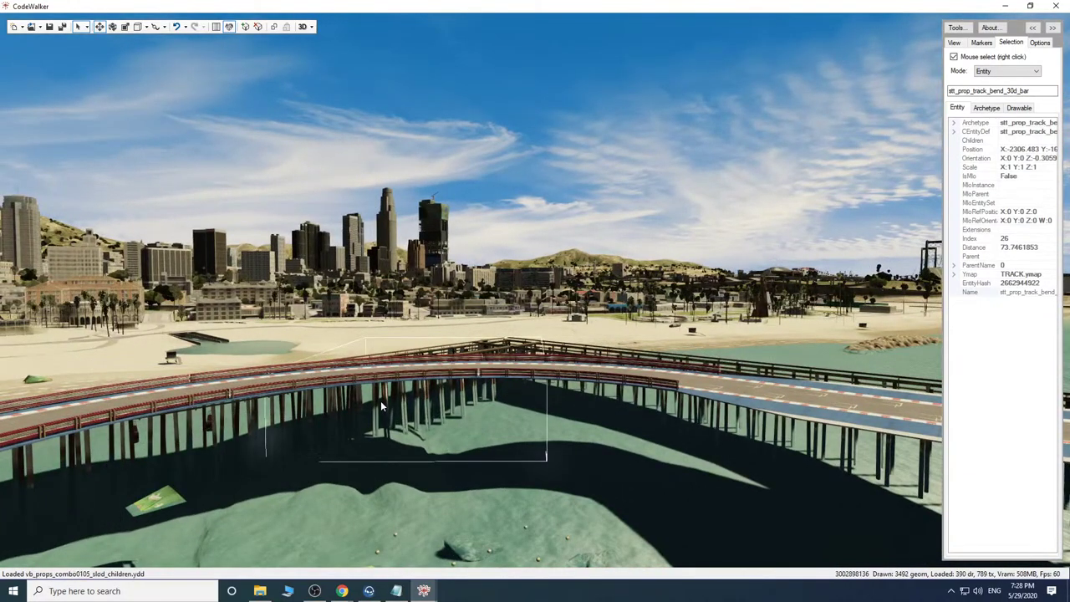
{"action": "key", "text": "w"}
{"action": "left_click_drag", "start_coordinate": [516, 474], "coordinate": [411, 422]}
{"action": "key", "text": "s"}
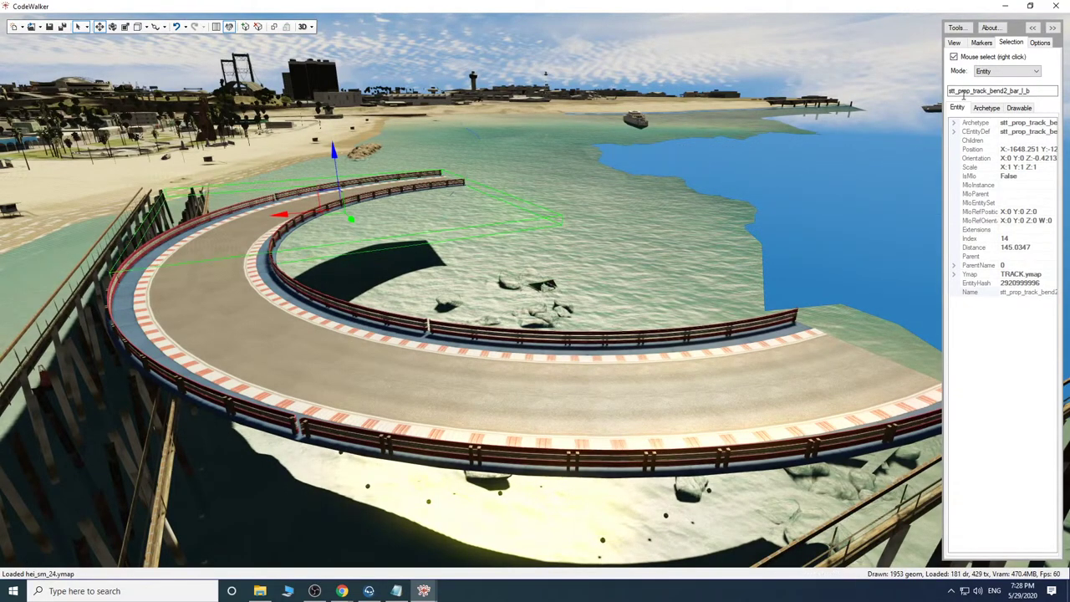
{"action": "key", "text": "a"}
{"action": "mouse_move", "coordinate": [511, 303]}
{"action": "left_mouse_down"}
{"action": "mouse_move", "coordinate": [559, 295]}
{"action": "mouse_move", "coordinate": [507, 288]}
{"action": "left_mouse_up"}
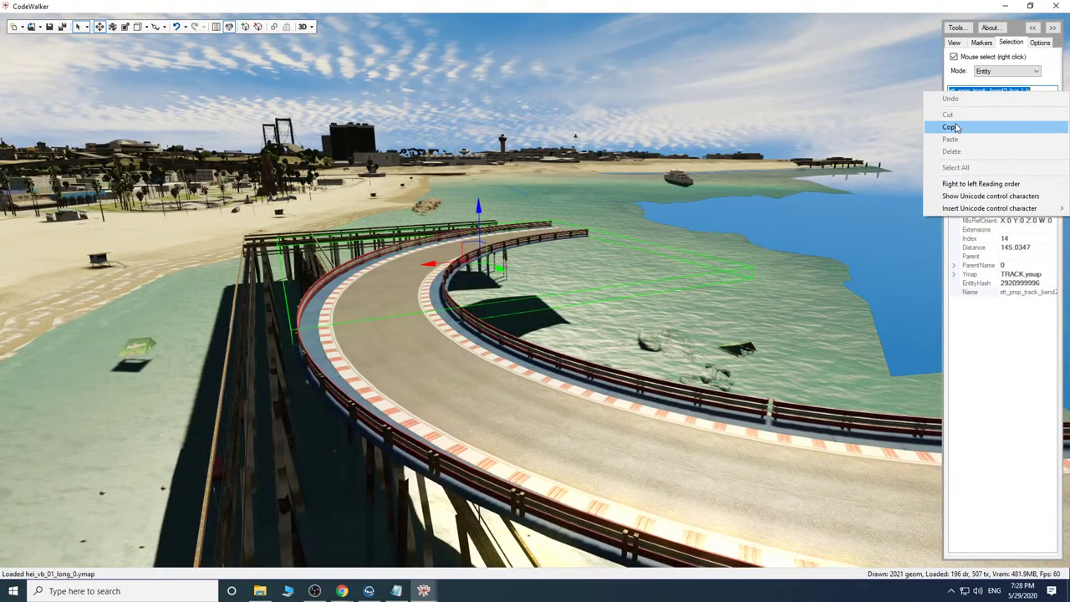
Return to the newest bend at the track's open end and set its archetype to stt_prop_track_bend2_bar_l_b.
{"action": "key", "text": "w"}
{"action": "left_click_drag", "start_coordinate": [502, 322], "coordinate": [715, 341]}
{"action": "key", "text": "w"}
{"action": "right_click", "coordinate": [625, 430]}
{"action": "left_click_drag", "start_coordinate": [599, 348], "coordinate": [598, 393]}
{"action": "left_click", "coordinate": [424, 590]}
{"action": "left_click", "coordinate": [493, 533]}
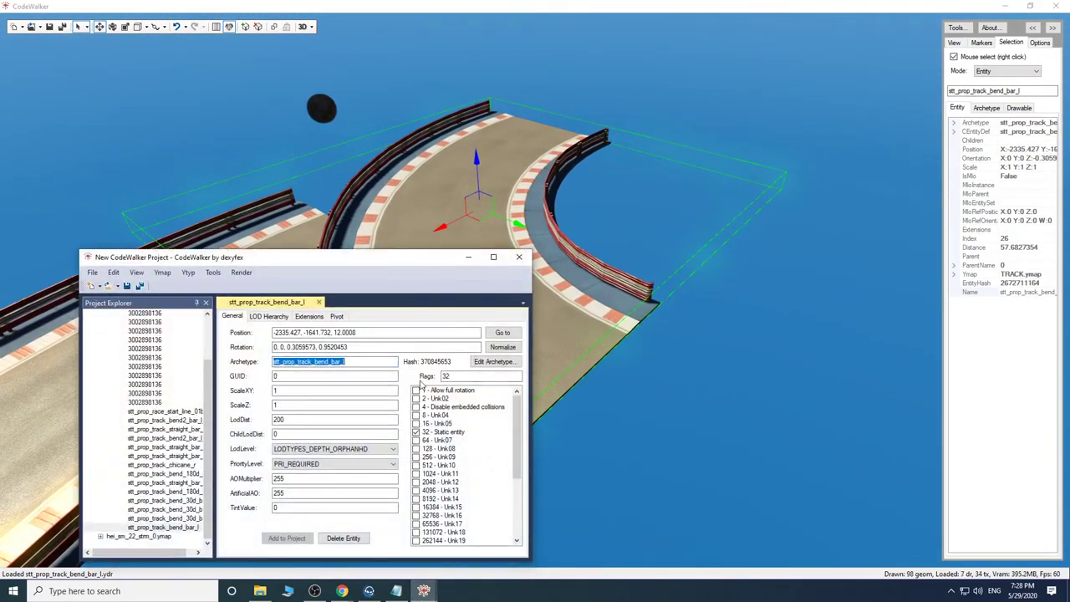
{"action": "right_click", "coordinate": [337, 365]}
{"action": "left_click", "coordinate": [372, 411]}
{"action": "left_click", "coordinate": [468, 261]}
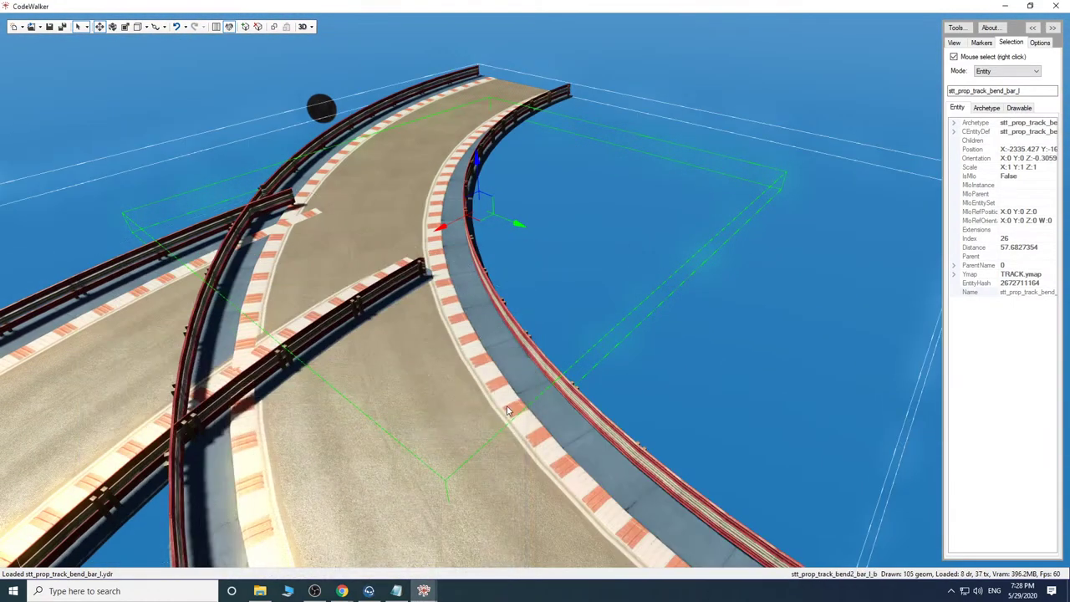
Move the large bend beyond the open end of the last 30-degree bend and rotate it to continue the curve.
{"action": "left_click_drag", "start_coordinate": [506, 410], "coordinate": [522, 394]}
{"action": "scroll", "coordinate": [521, 394], "scroll_direction": "down", "scroll_amount": 5}
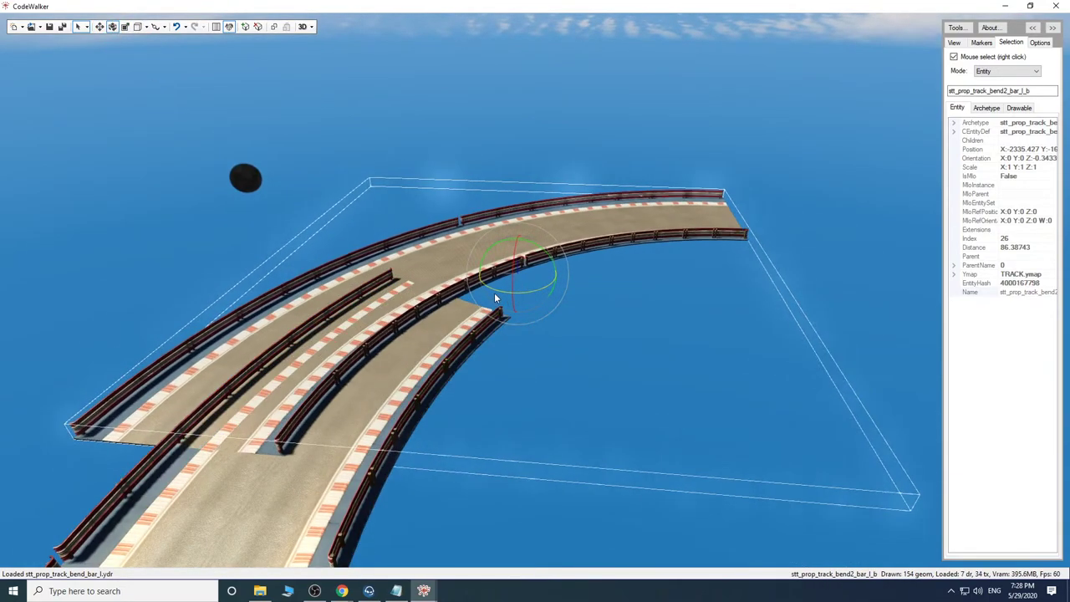
{"action": "left_click_drag", "start_coordinate": [495, 292], "coordinate": [590, 453]}
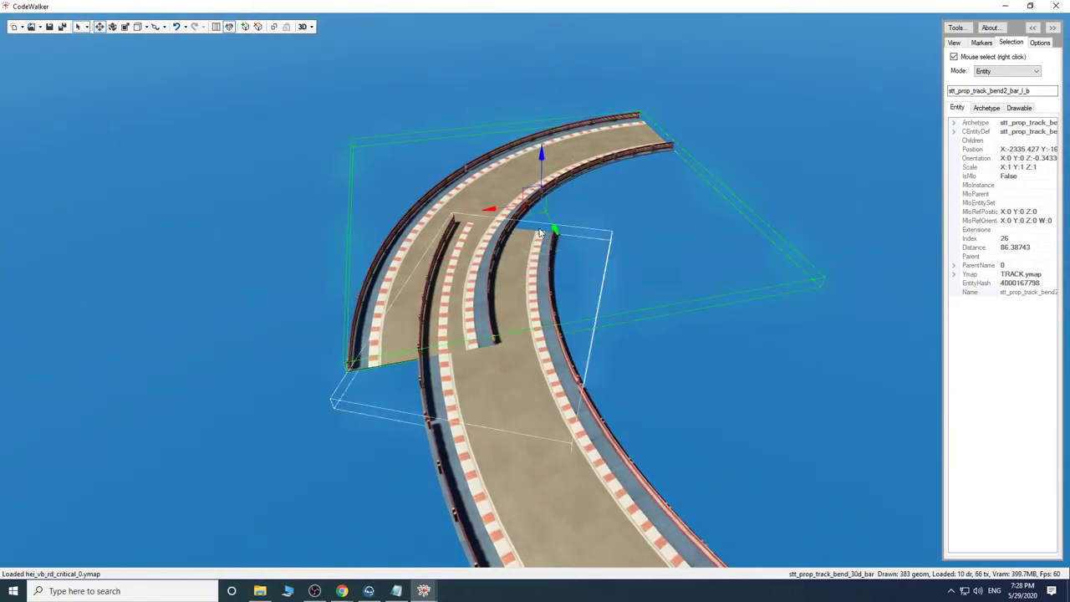
{"action": "left_click_drag", "start_coordinate": [551, 227], "coordinate": [568, 171]}
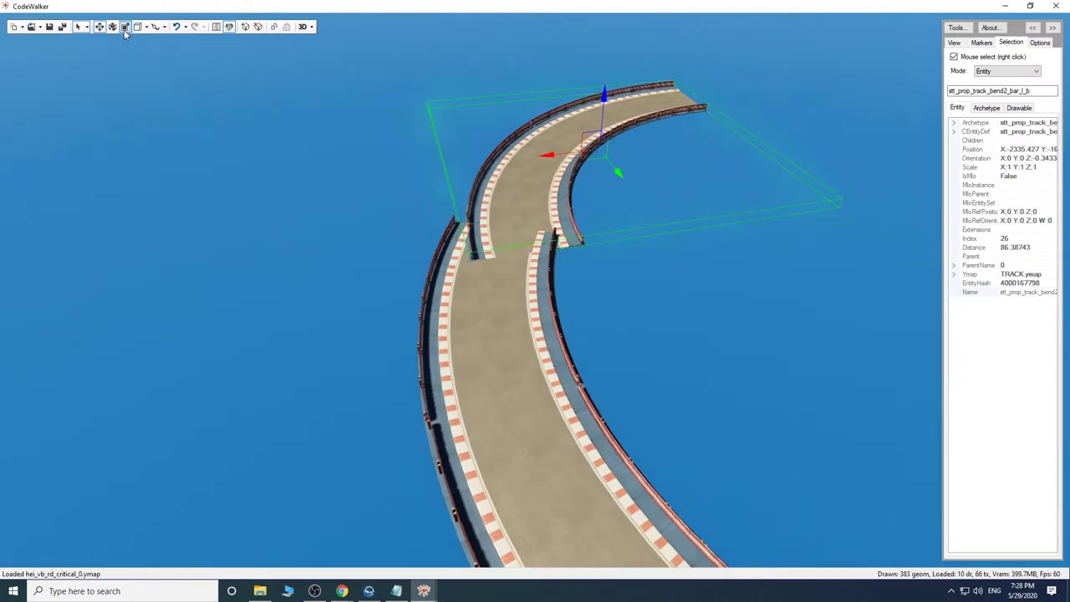
{"action": "left_click_drag", "start_coordinate": [630, 157], "coordinate": [614, 163]}
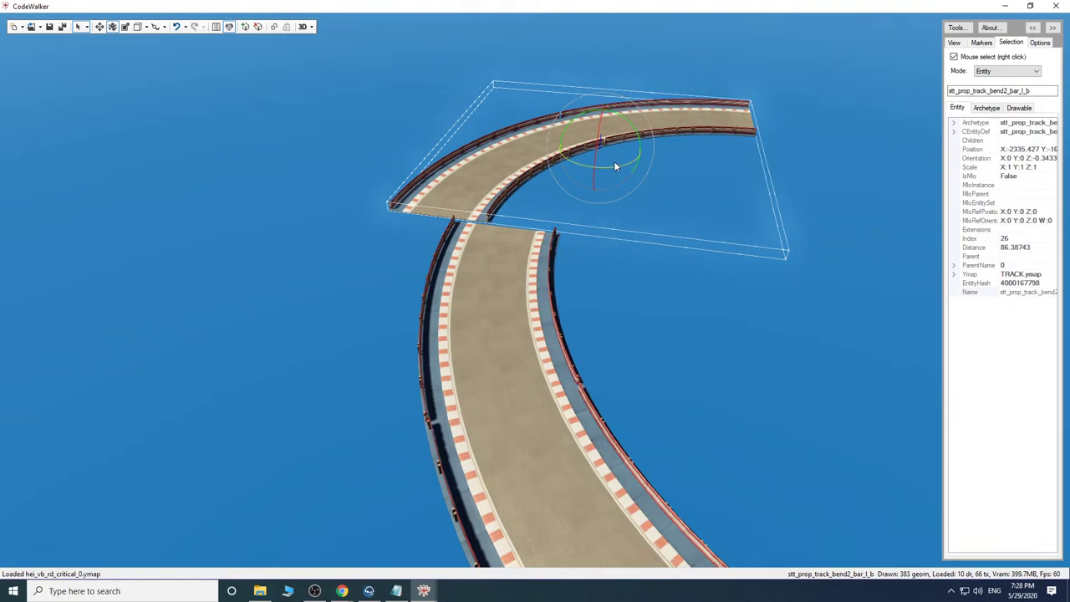
Move the large barrier bend flush against the open end of the last 30-degree bend.
{"action": "left_click_drag", "start_coordinate": [603, 275], "coordinate": [630, 300]}
{"action": "key", "text": "w"}
{"action": "key", "text": "s"}
{"action": "key", "text": "w"}
{"action": "key", "text": "s"}
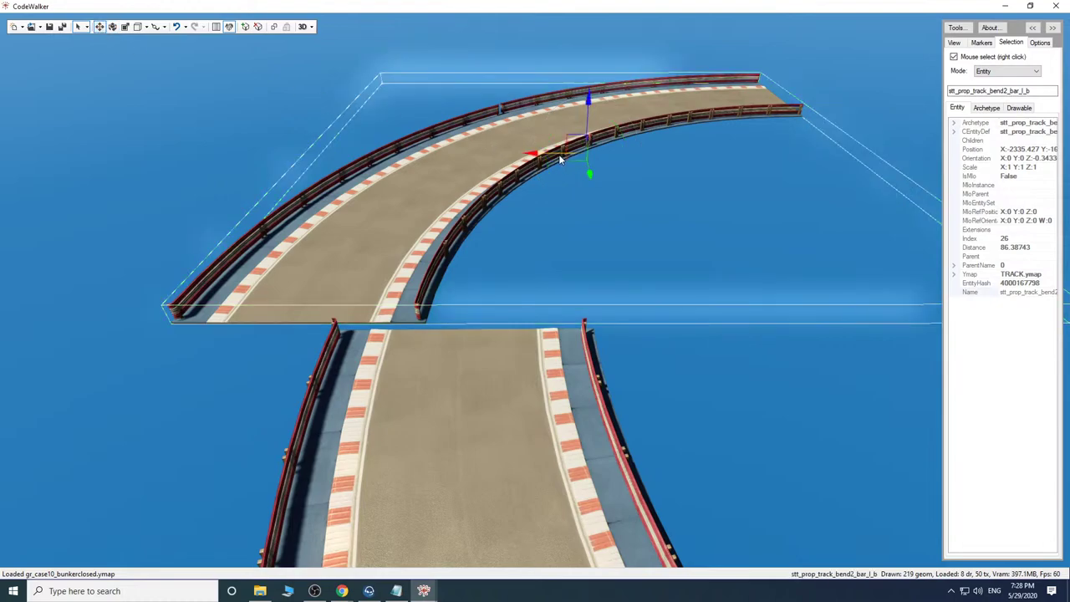
{"action": "left_click_drag", "start_coordinate": [558, 154], "coordinate": [692, 169]}
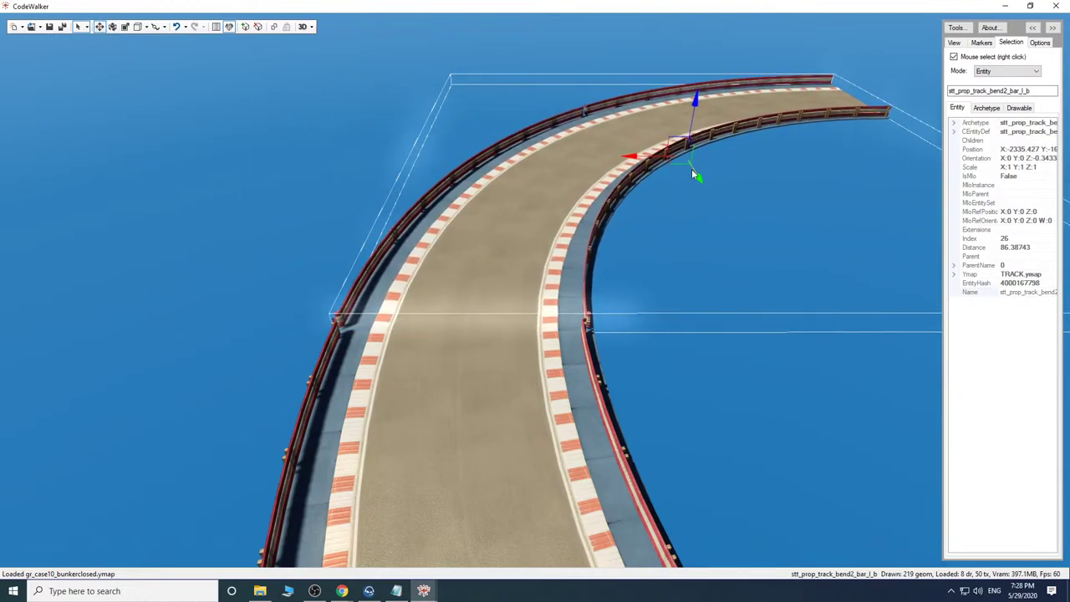
Travel along the built track at road level to examine the joints and the run into the large bend.
{"action": "left_click_drag", "start_coordinate": [696, 207], "coordinate": [584, 242]}
{"action": "key", "text": "w"}
{"action": "key", "text": "s"}
{"action": "key", "text": "w"}
{"action": "key", "text": "w"}
{"action": "key", "text": "w"}
{"action": "key", "text": "s"}
{"action": "key", "text": "w"}
{"action": "key", "text": "s"}
{"action": "key", "text": "w"}
{"action": "key", "text": "s"}
{"action": "key", "text": "w"}
{"action": "key", "text": "w"}
{"action": "key", "text": "w"}
{"action": "key", "text": "w"}
{"action": "key", "text": "w"}
{"action": "key", "text": "w"}
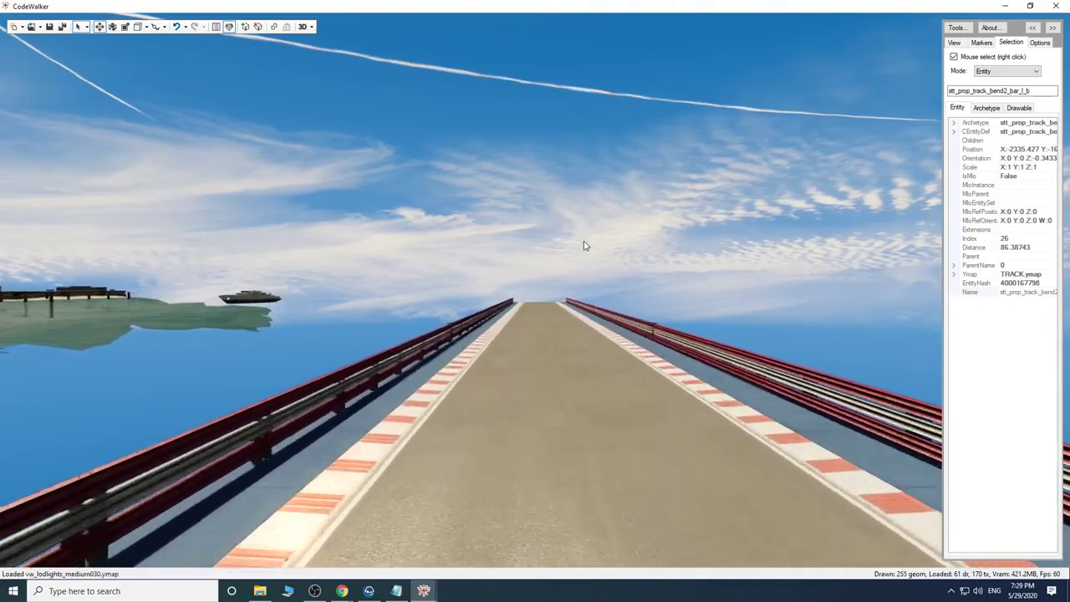
{"action": "key", "text": "w"}
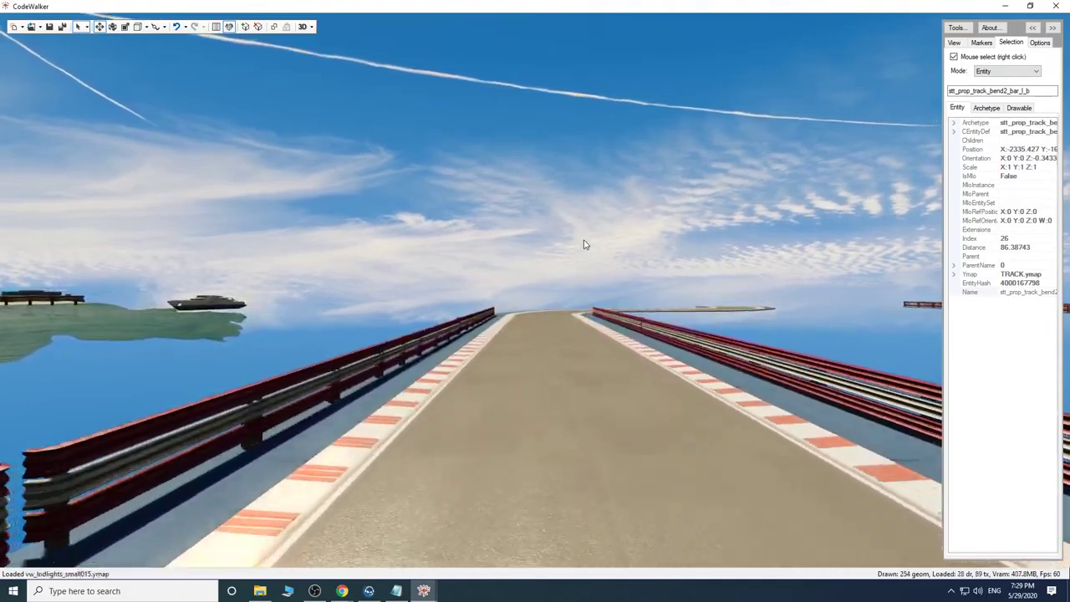
{"action": "key", "text": "w"}
{"action": "left_click_drag", "start_coordinate": [584, 244], "coordinate": [740, 298]}
{"action": "key", "text": "w"}
{"action": "key", "text": "w"}
{"action": "key", "text": "w"}
{"action": "key", "text": "w"}
{"action": "key", "text": "w"}
{"action": "key", "text": "w"}
{"action": "key", "text": "w"}
Duplicate the large barrier bend at the track's end and place the copy near the open end.
{"action": "key", "text": "s"}
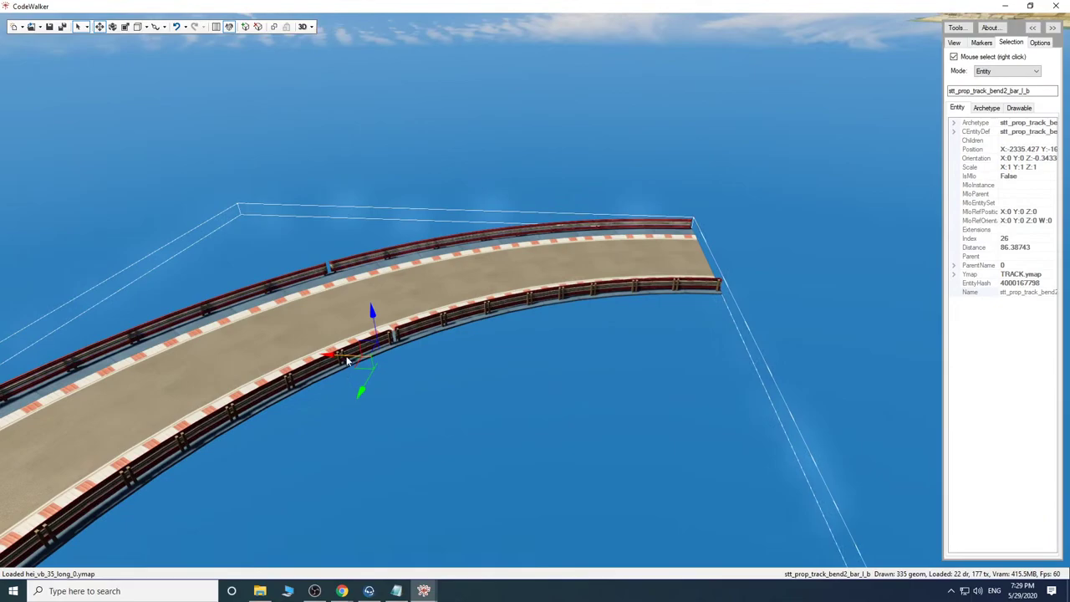
{"action": "left_click_drag", "start_coordinate": [346, 357], "coordinate": [717, 392], "text": "shift"}
{"action": "mouse_move", "coordinate": [372, 310]}
{"action": "left_mouse_down"}
{"action": "mouse_move", "coordinate": [442, 326]}
{"action": "mouse_move", "coordinate": [440, 341]}
{"action": "mouse_move", "coordinate": [427, 292]}
{"action": "mouse_move", "coordinate": [436, 314]}
{"action": "left_mouse_up"}
{"action": "key", "text": "s"}
{"action": "key", "text": "w"}
{"action": "key", "text": "s"}
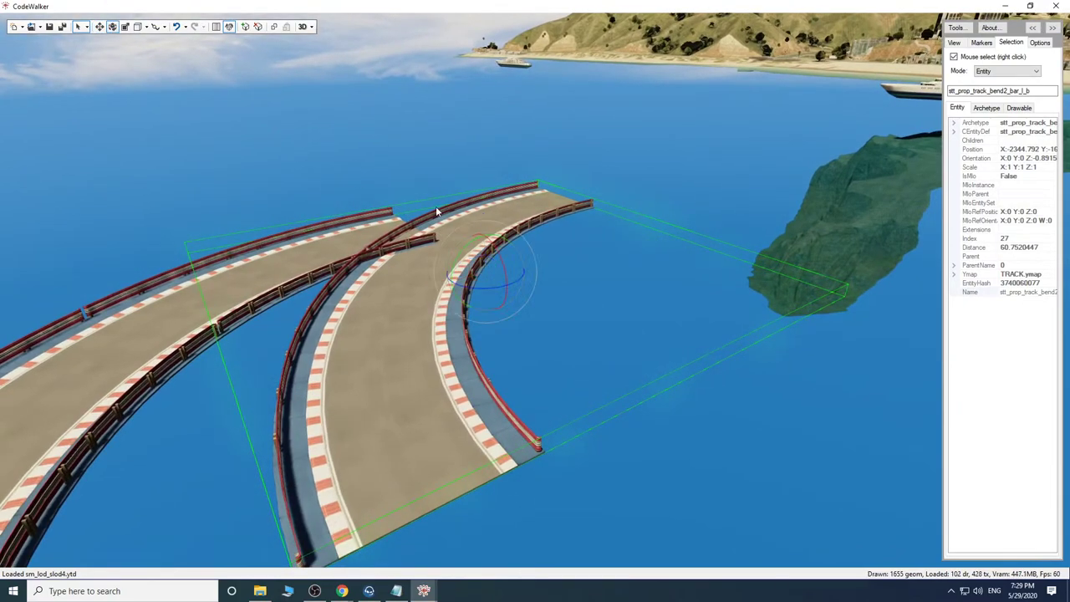
Rotate the duplicated bend to follow the curve's direction and shift it along past the original bend.
{"action": "left_click_drag", "start_coordinate": [516, 286], "coordinate": [491, 285]}
{"action": "left_click_drag", "start_coordinate": [553, 349], "coordinate": [457, 375]}
{"action": "key", "text": "s"}
{"action": "key", "text": "w"}
{"action": "key", "text": "d"}
{"action": "key", "text": "s"}
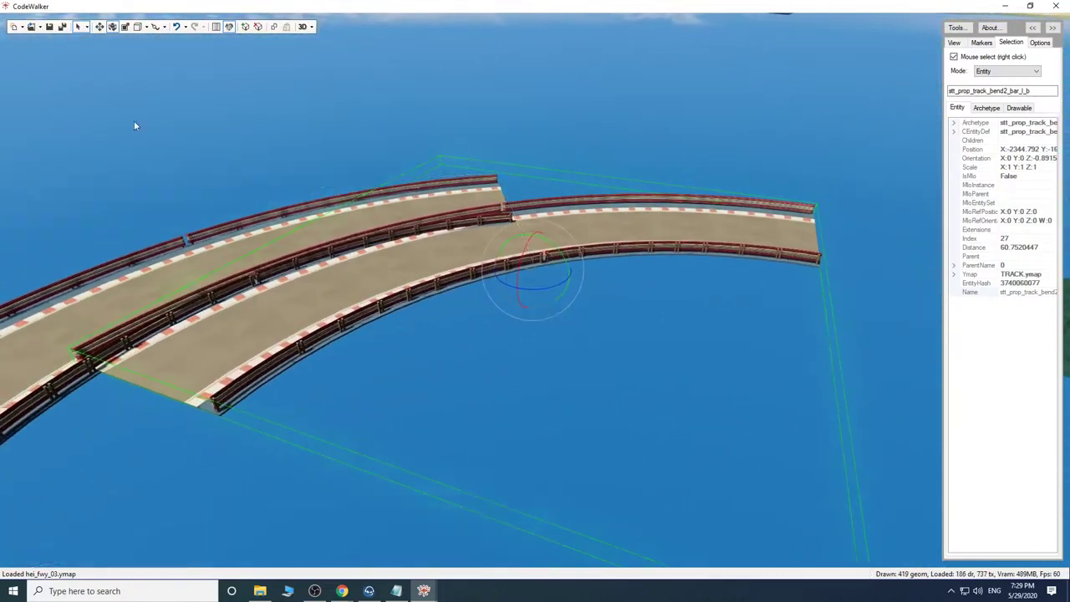
{"action": "left_click_drag", "start_coordinate": [501, 263], "coordinate": [642, 227]}
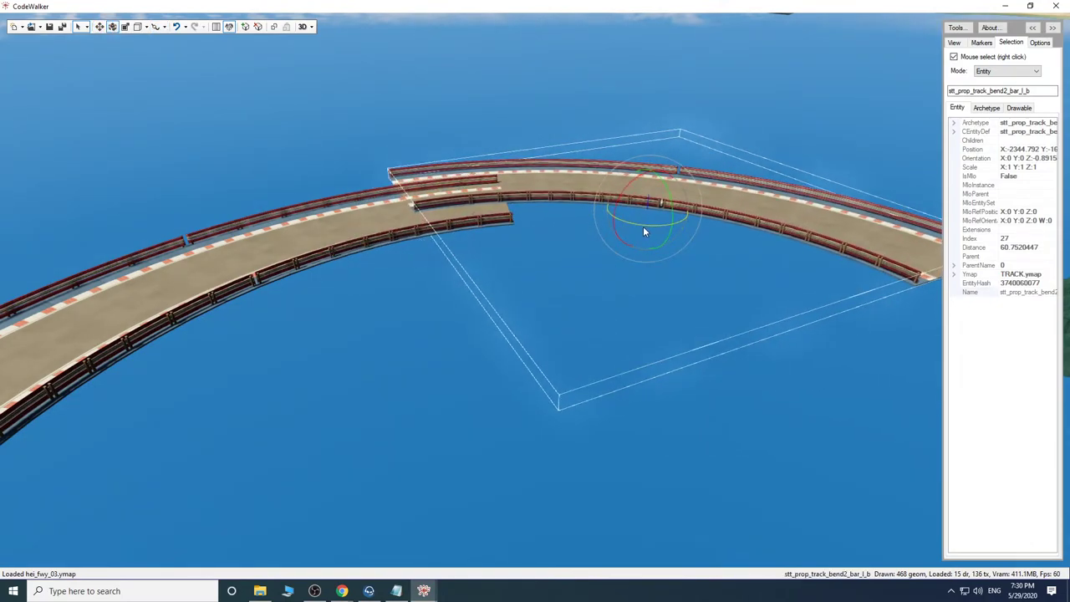
Move the duplicated bend clear of the existing track, just beyond its open end.
{"action": "left_click_drag", "start_coordinate": [592, 314], "coordinate": [725, 310]}
{"action": "key", "text": "w"}
{"action": "key", "text": "a"}
{"action": "key", "text": "s"}
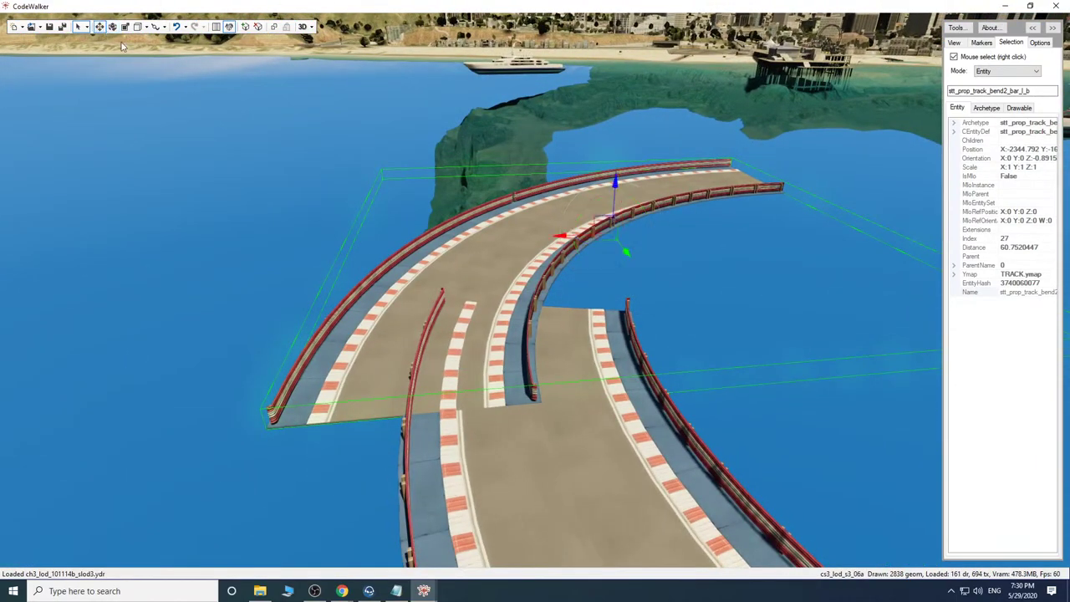
{"action": "left_click_drag", "start_coordinate": [621, 243], "coordinate": [608, 200]}
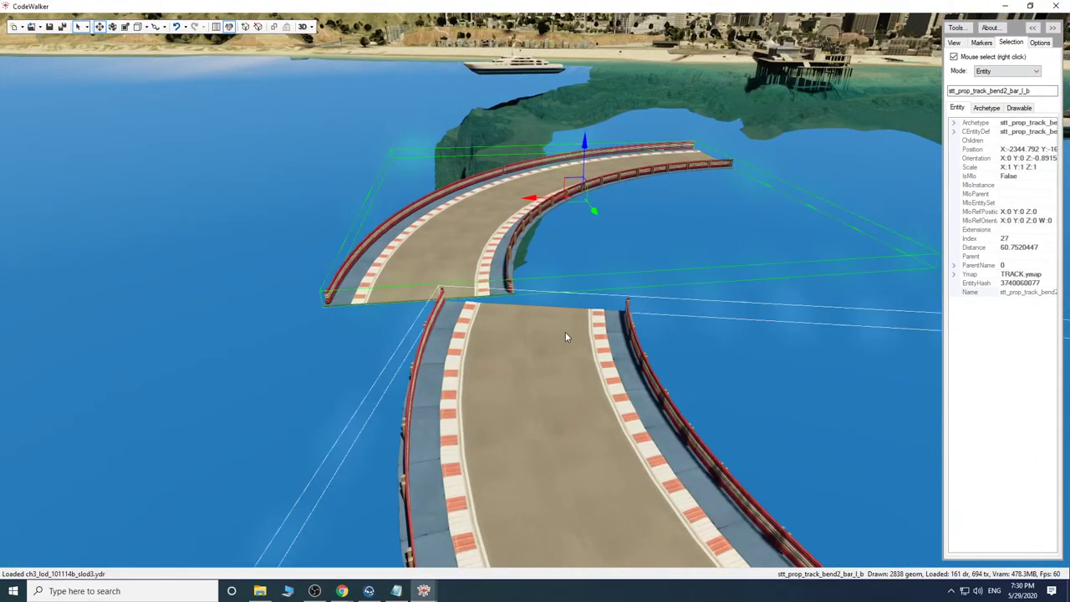
Correct the duplicated bend's rotation and bring its near edge up against the track's open end.
{"action": "key", "text": "w"}
{"action": "left_click_drag", "start_coordinate": [565, 332], "coordinate": [631, 322]}
{"action": "key", "text": "s"}
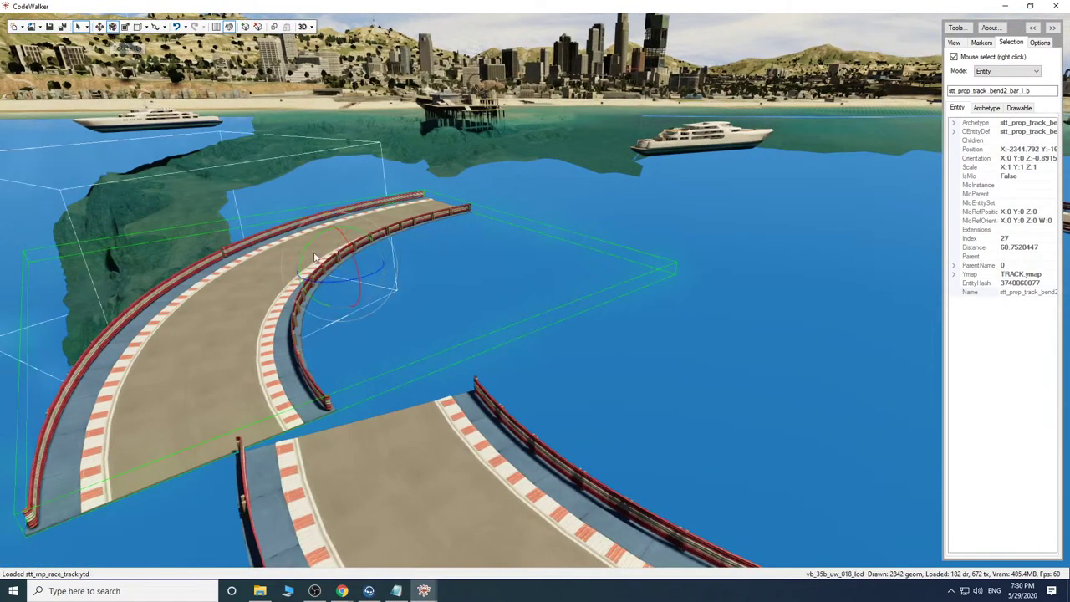
{"action": "left_click_drag", "start_coordinate": [370, 270], "coordinate": [363, 272]}
{"action": "left_click_drag", "start_coordinate": [485, 260], "coordinate": [455, 270]}
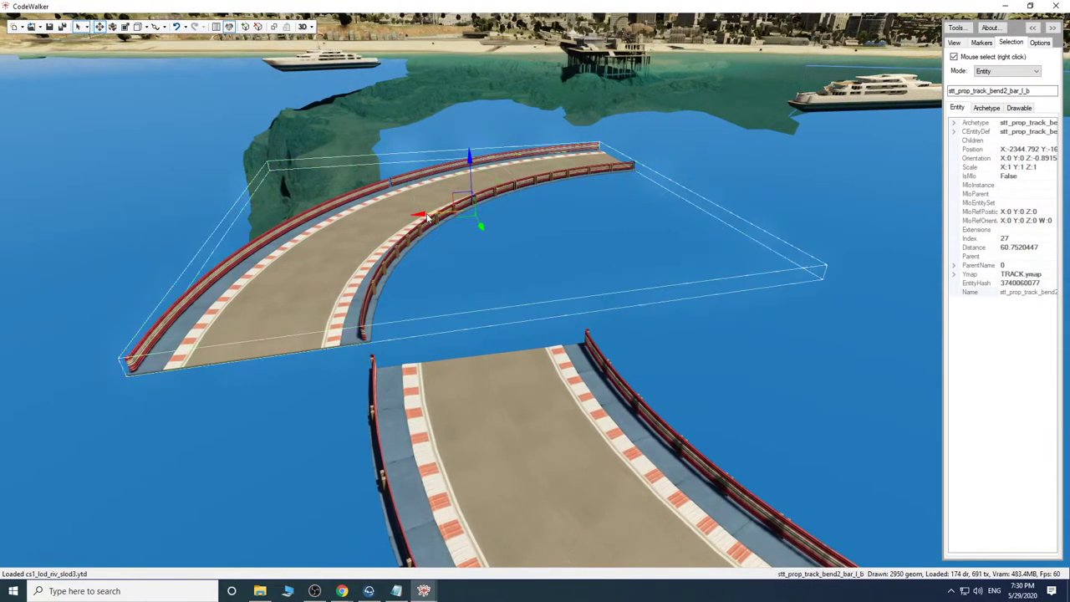
{"action": "left_click_drag", "start_coordinate": [427, 219], "coordinate": [565, 222]}
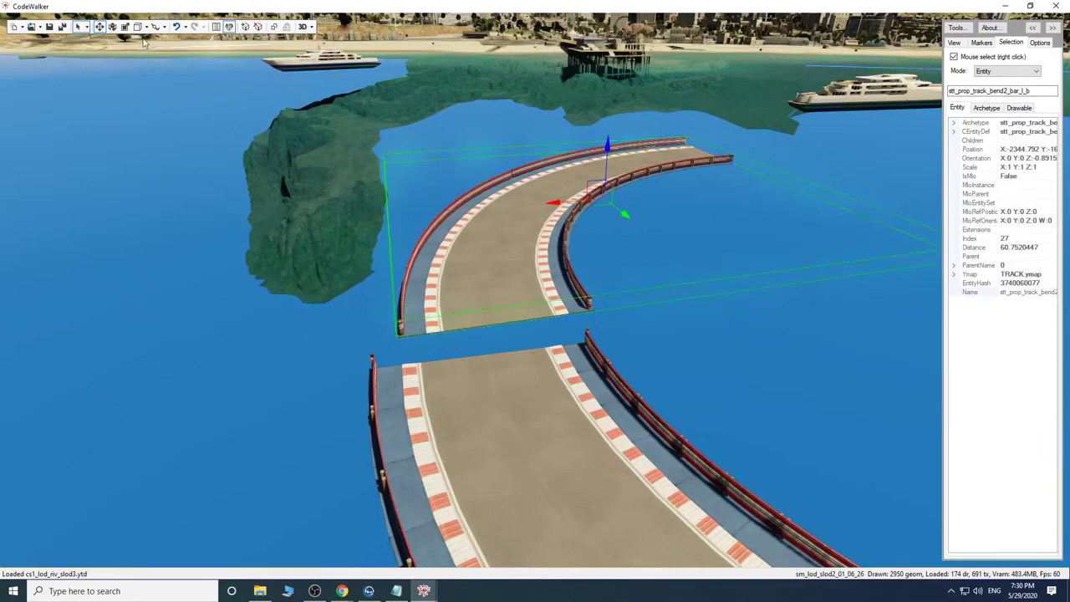
{"action": "left_click_drag", "start_coordinate": [643, 202], "coordinate": [656, 203]}
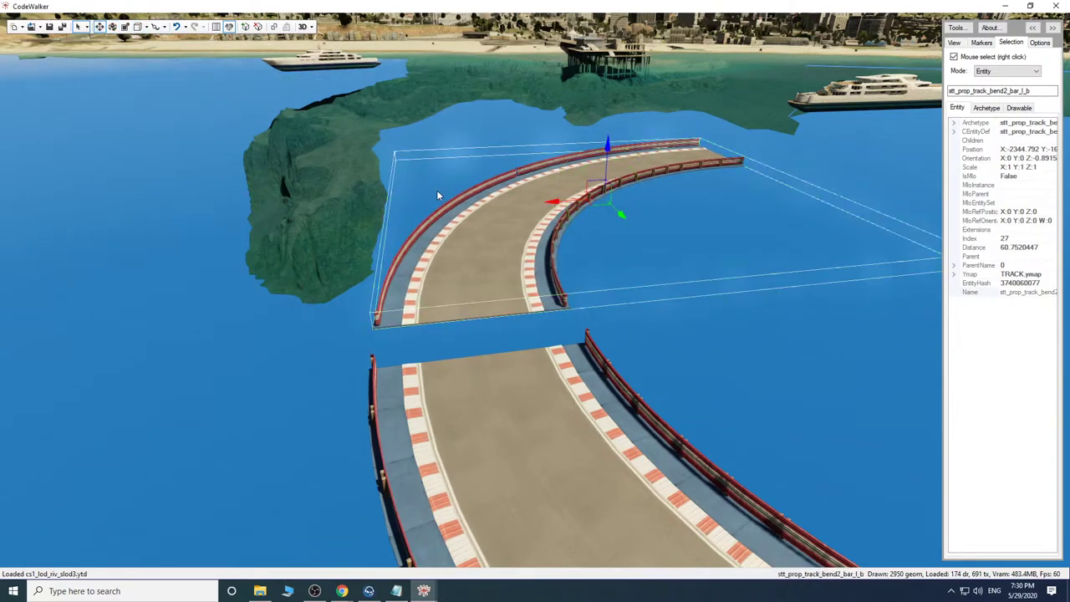
{"action": "left_click_drag", "start_coordinate": [618, 211], "coordinate": [631, 247]}
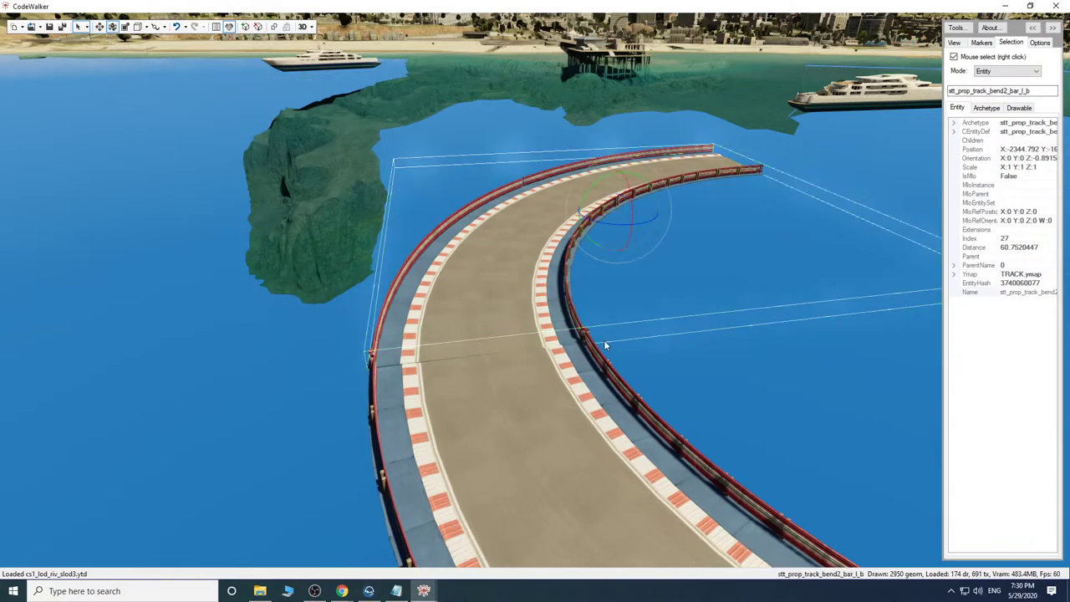
Fine-tune the duplicated bend's rotation and position until kerbs and barriers line up at the joint.
{"action": "left_click_drag", "start_coordinate": [599, 219], "coordinate": [600, 217]}
{"action": "left_click_drag", "start_coordinate": [633, 378], "coordinate": [625, 353]}
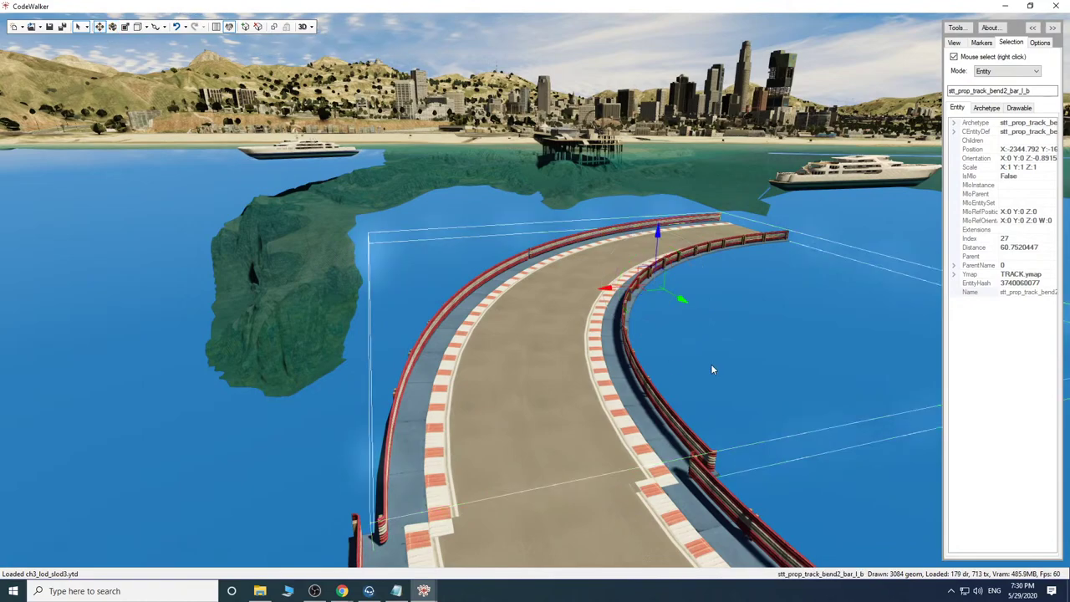
{"action": "left_click_drag", "start_coordinate": [623, 291], "coordinate": [665, 284]}
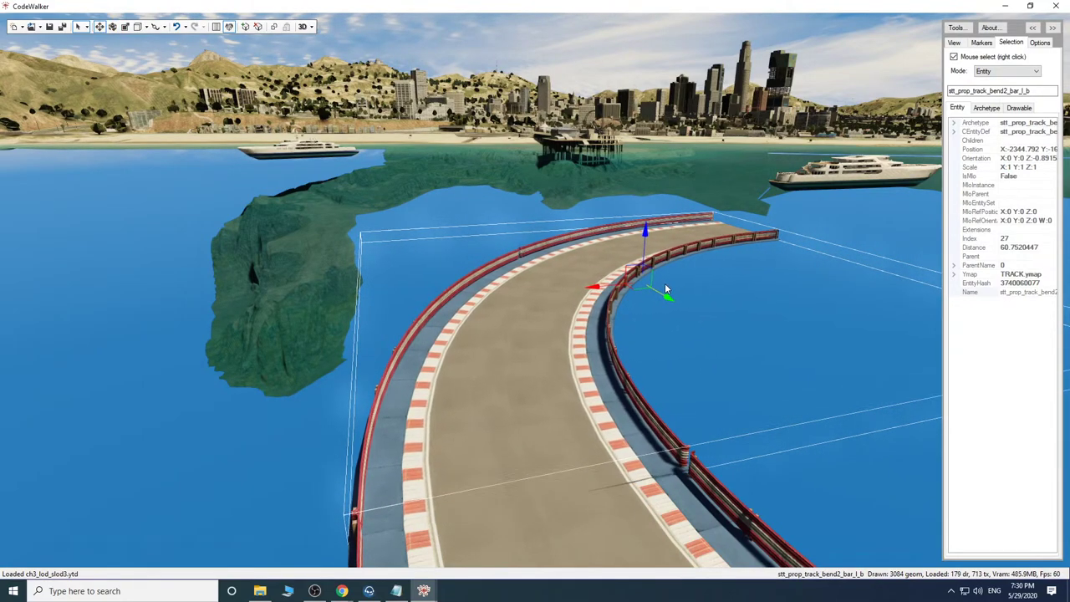
Survey the whole curve from the earlier bends to the new open end and the water beyond it.
{"action": "left_click_drag", "start_coordinate": [646, 406], "coordinate": [659, 386]}
{"action": "key", "text": "w"}
{"action": "left_click_drag", "start_coordinate": [721, 386], "coordinate": [436, 402]}
{"action": "key", "text": "s"}
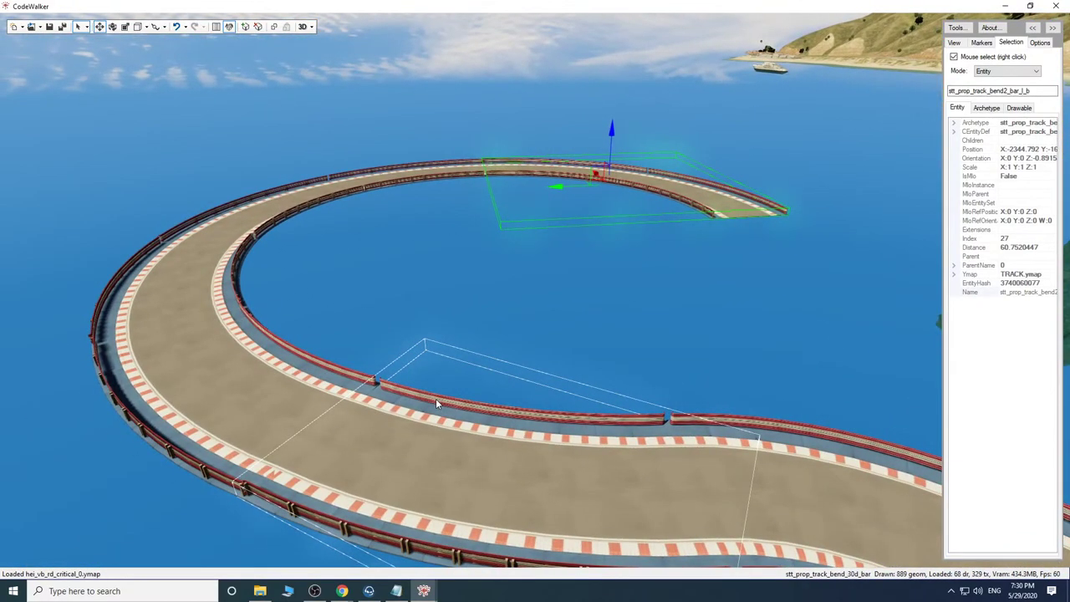
{"action": "key", "text": "w"}
{"action": "key", "text": "a"}
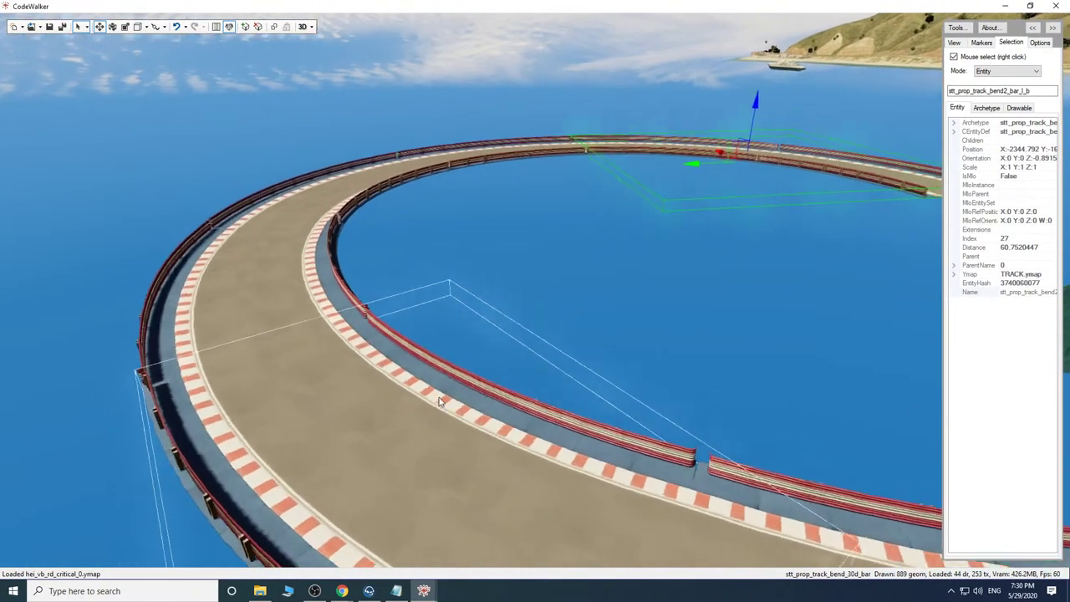
{"action": "left_click_drag", "start_coordinate": [435, 400], "coordinate": [576, 383]}
{"action": "key", "text": "a"}
{"action": "key", "text": "a"}
{"action": "key", "text": "w"}
{"action": "key", "text": "w"}
{"action": "key", "text": "w"}
{"action": "key", "text": "w"}
{"action": "key", "text": "w"}
{"action": "key", "text": "w"}
{"action": "key", "text": "w"}
{"action": "key", "text": "w"}
{"action": "key", "text": "w"}
{"action": "key", "text": "w"}
{"action": "key", "text": "w"}
{"action": "key", "text": "w"}
{"action": "key", "text": "a"}
{"action": "key", "text": "s"}
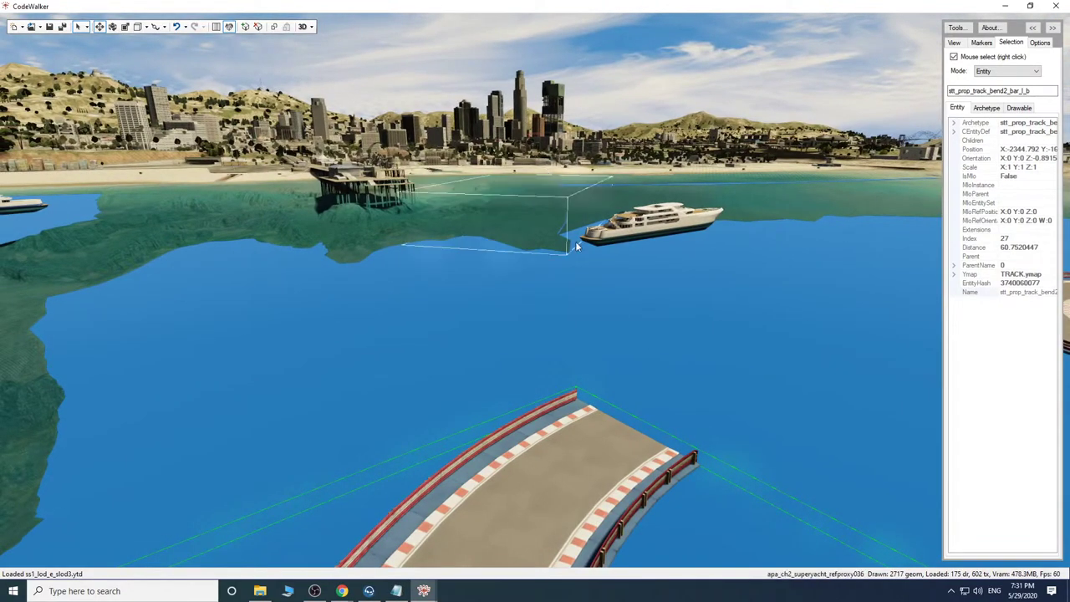
{"action": "left_click_drag", "start_coordinate": [587, 341], "coordinate": [651, 355]}
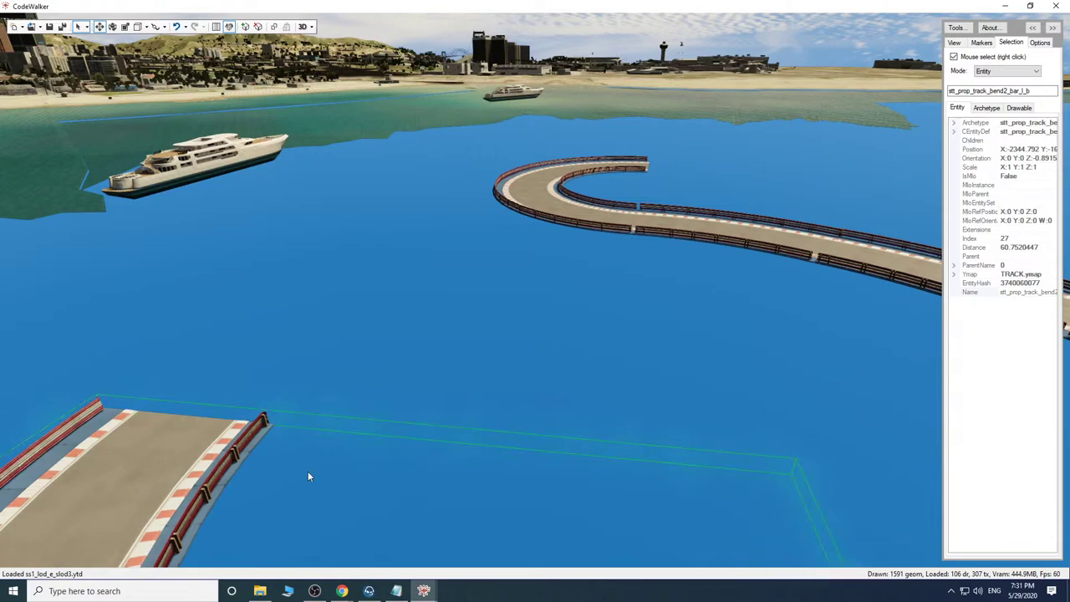
Check the stunt object list in the browser, then the selected bend's entity properties in the CodeWalker project window.
{"action": "left_click", "coordinate": [391, 528]}
{"action": "scroll", "coordinate": [499, 351], "scroll_direction": "down", "scroll_amount": 1}
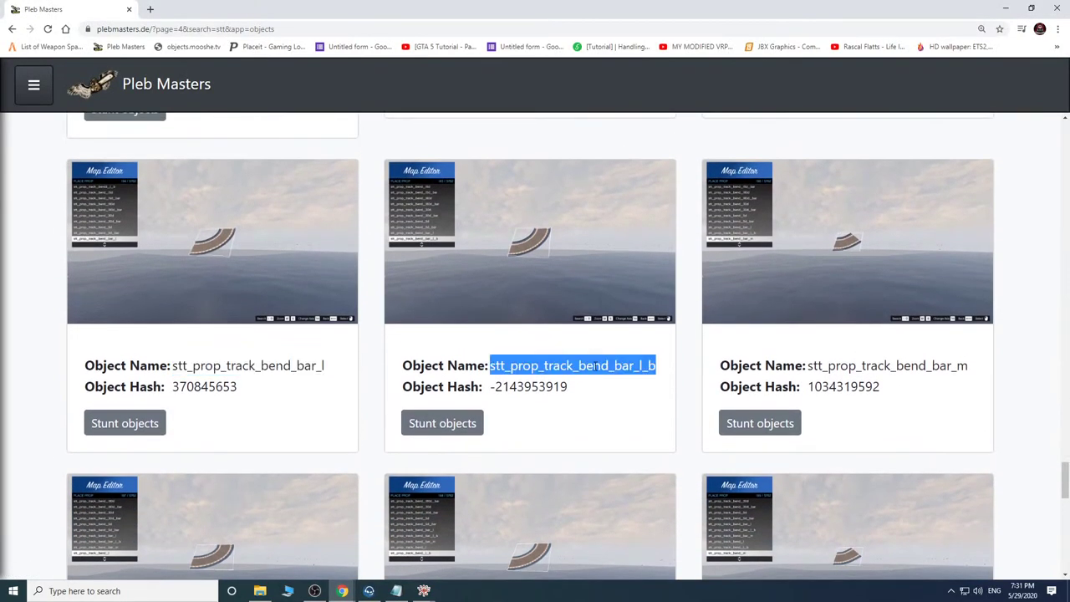
{"action": "left_click", "coordinate": [423, 588]}
{"action": "left_click", "coordinate": [478, 539]}
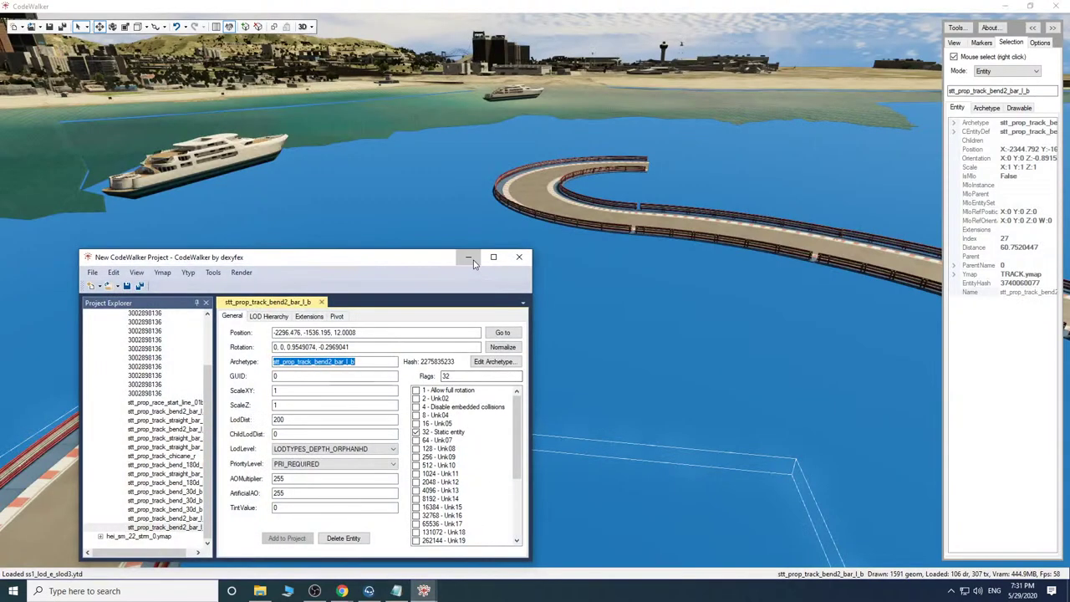
{"action": "left_click", "coordinate": [473, 260]}
Duplicate the last large bend and turn the copy around so it curves in the opposite direction.
{"action": "mouse_move", "coordinate": [485, 383]}
{"action": "left_mouse_down"}
{"action": "mouse_move", "coordinate": [441, 391]}
{"action": "mouse_move", "coordinate": [449, 427]}
{"action": "mouse_move", "coordinate": [600, 248]}
{"action": "left_mouse_up"}
{"action": "key", "text": "s"}
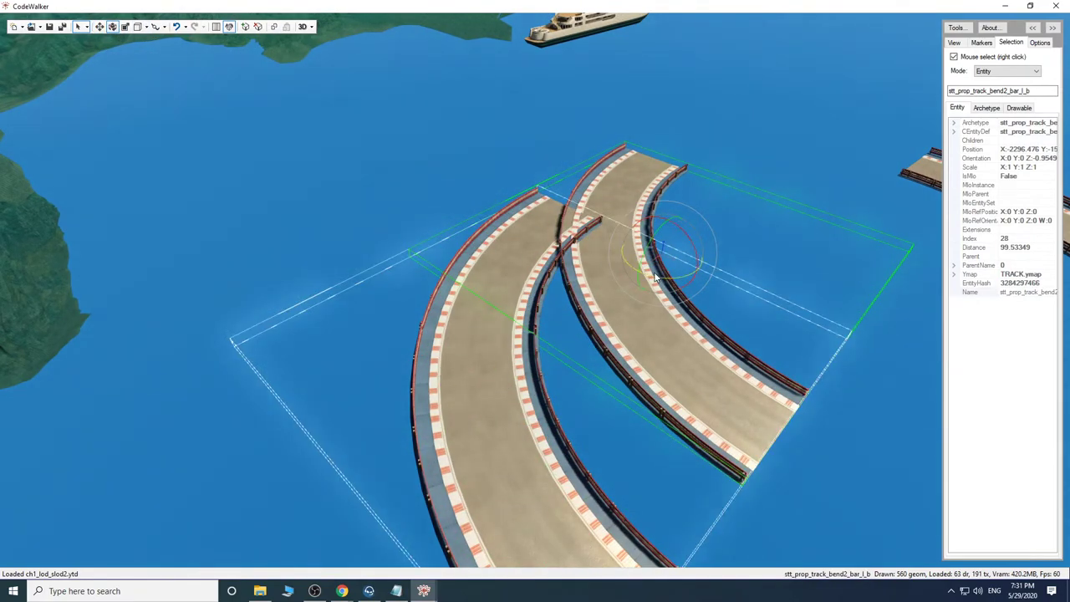
{"action": "left_click_drag", "start_coordinate": [655, 276], "coordinate": [702, 192]}
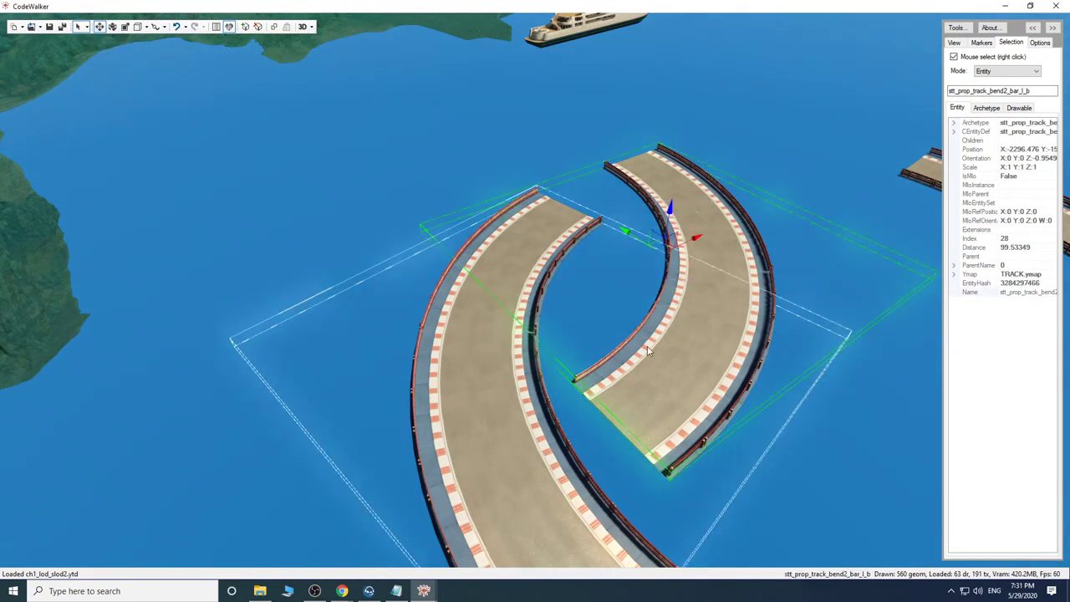
Move the reversed bend to the track's open end and rotate it to continue the road as an S-curve.
{"action": "left_click_drag", "start_coordinate": [631, 239], "coordinate": [647, 128]}
{"action": "key", "text": "w"}
{"action": "left_click_drag", "start_coordinate": [631, 336], "coordinate": [516, 321]}
{"action": "key", "text": "d"}
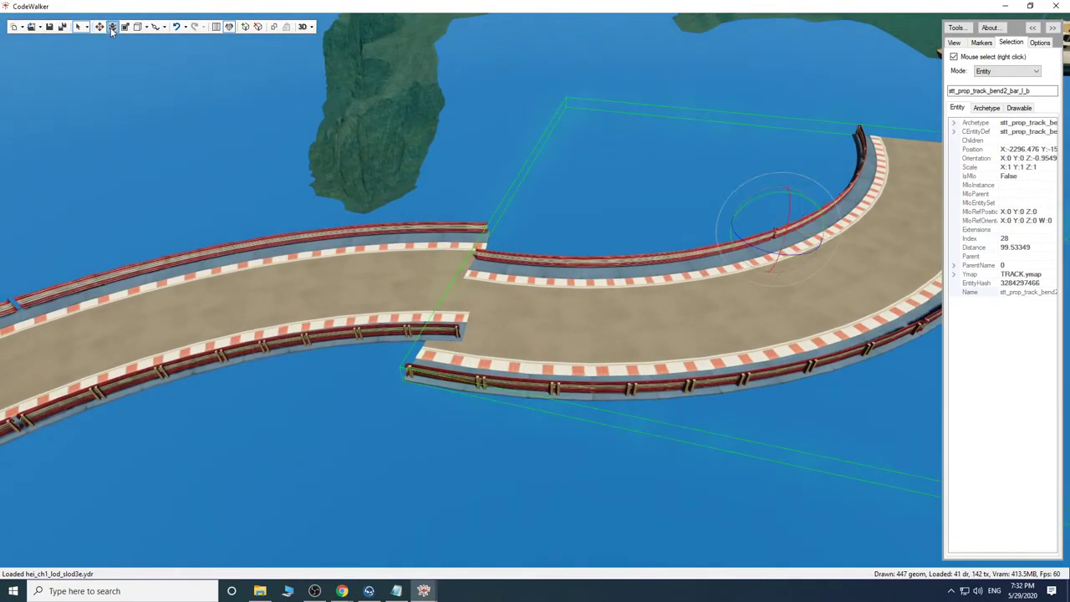
{"action": "left_click_drag", "start_coordinate": [733, 244], "coordinate": [742, 246]}
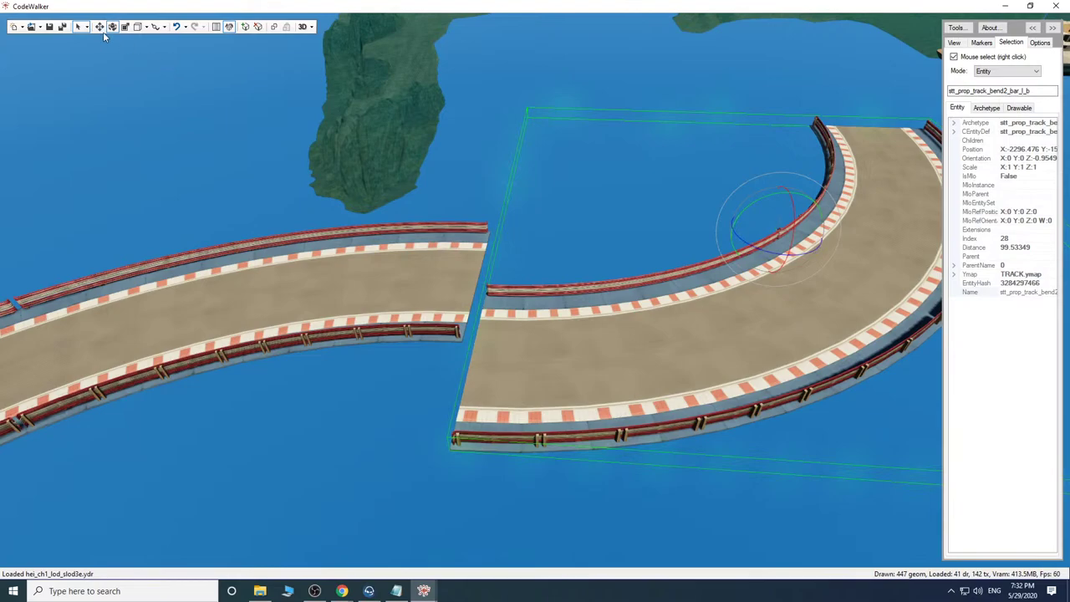
{"action": "left_click_drag", "start_coordinate": [808, 236], "coordinate": [748, 172]}
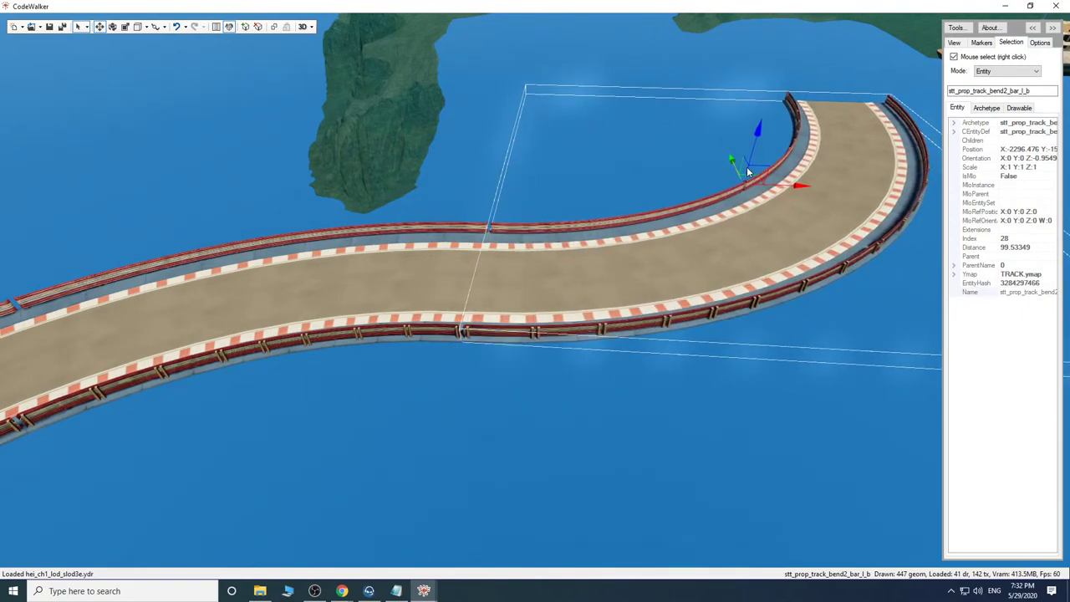
Nudge the reversed bend so its kerbs and barriers align closely with the preceding bend at the joint.
{"action": "key", "text": "a"}
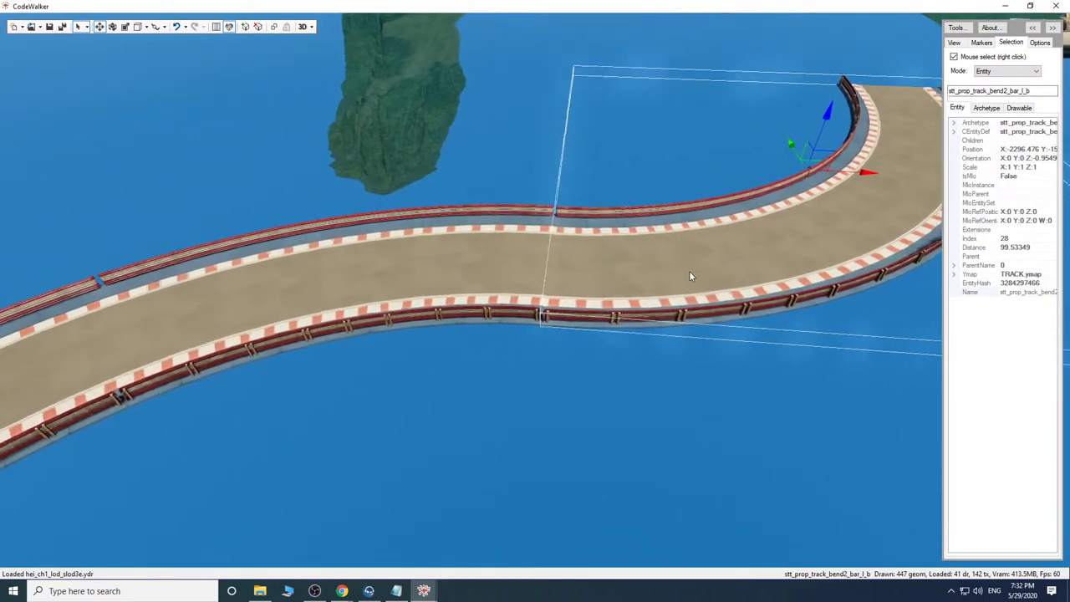
{"action": "key", "text": "w"}
{"action": "left_click_drag", "start_coordinate": [689, 270], "coordinate": [720, 243]}
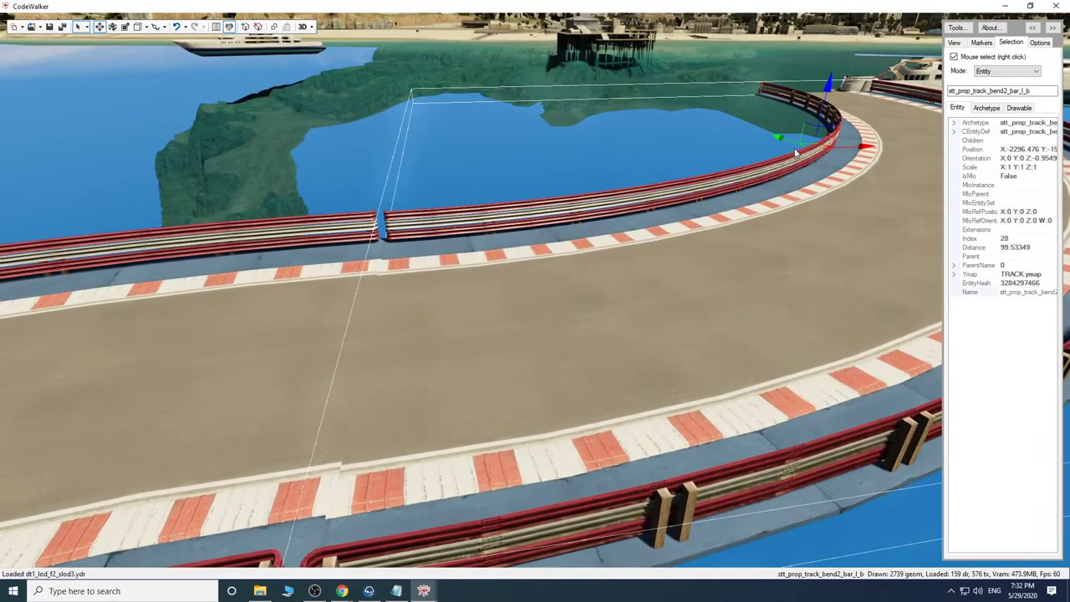
{"action": "left_click_drag", "start_coordinate": [787, 141], "coordinate": [786, 140]}
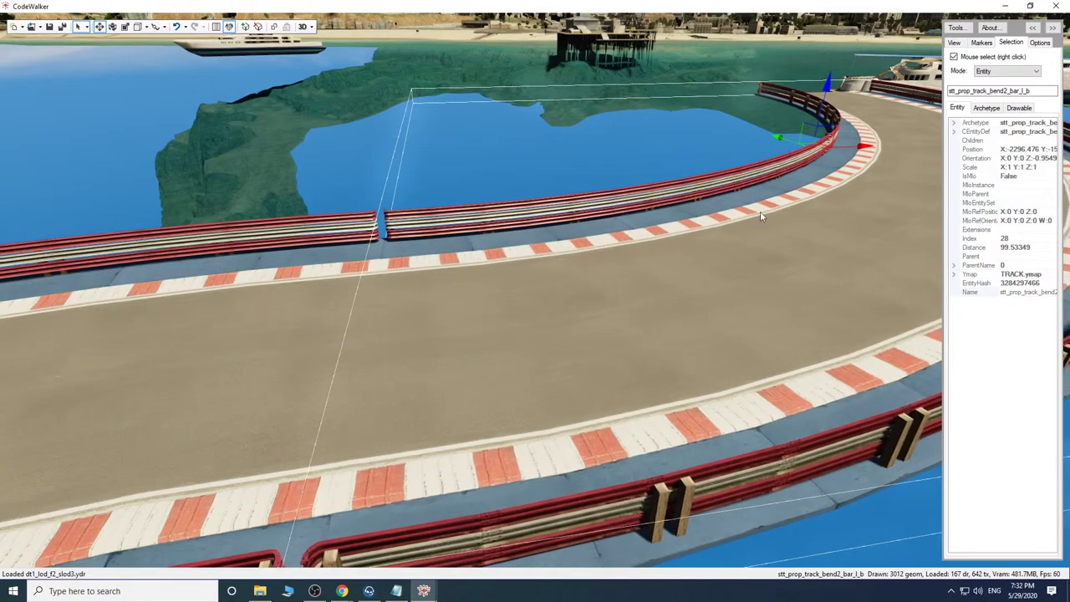
Examine the reversed bend from several sides and where its open end points towards the pier.
{"action": "left_click_drag", "start_coordinate": [759, 211], "coordinate": [784, 249]}
{"action": "key", "text": "s"}
{"action": "key", "text": "s"}
{"action": "key", "text": "w"}
{"action": "key", "text": "d"}
{"action": "key", "text": "d"}
{"action": "key", "text": "s"}
{"action": "key", "text": "w"}
{"action": "key", "text": "w"}
{"action": "key", "text": "s"}
{"action": "key", "text": "d"}
{"action": "key", "text": "w"}
{"action": "key", "text": "a"}
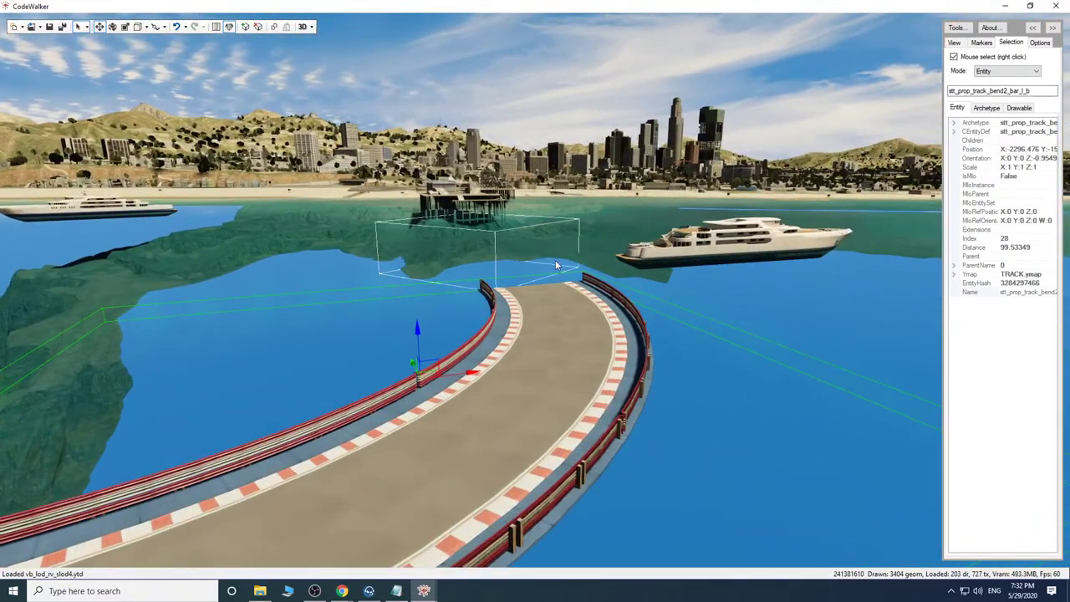
Select the long barrier straight stt_prop_track_straight_bar_l on the earlier part of the track and duplicate it.
{"action": "key", "text": "s"}
{"action": "key", "text": "d"}
{"action": "left_click_drag", "start_coordinate": [678, 266], "coordinate": [746, 264]}
{"action": "right_click", "coordinate": [614, 249]}
{"action": "key", "text": "s"}
{"action": "key", "text": "d"}
{"action": "mouse_move", "coordinate": [649, 304]}
{"action": "left_mouse_down"}
{"action": "mouse_move", "coordinate": [632, 318]}
{"action": "mouse_move", "coordinate": [583, 317]}
{"action": "mouse_move", "coordinate": [660, 321]}
{"action": "left_mouse_up"}
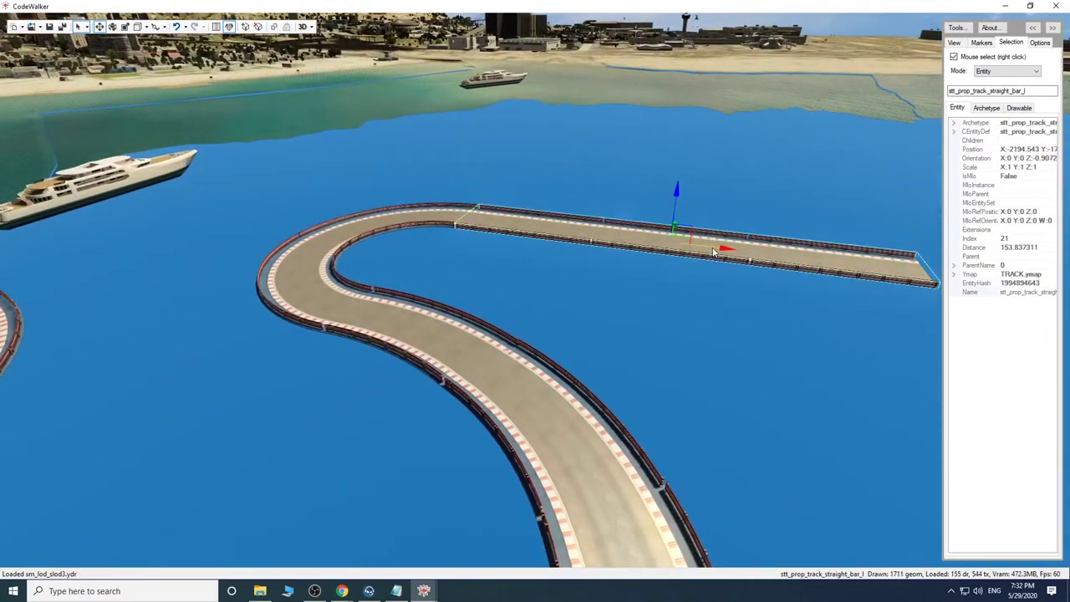
{"action": "left_click_drag", "start_coordinate": [505, 243], "coordinate": [473, 235]}
Move the duplicated barrier straight across the water to the open end of the reversed bend.
{"action": "key", "text": "w"}
{"action": "key", "text": "a"}
{"action": "key", "text": "s"}
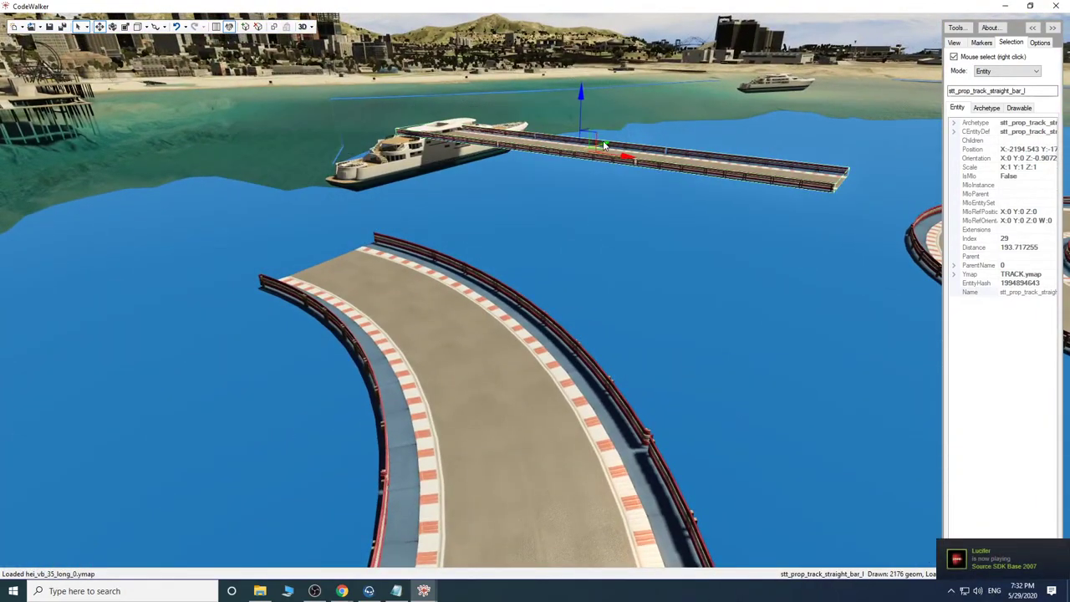
{"action": "left_click_drag", "start_coordinate": [604, 145], "coordinate": [346, 260]}
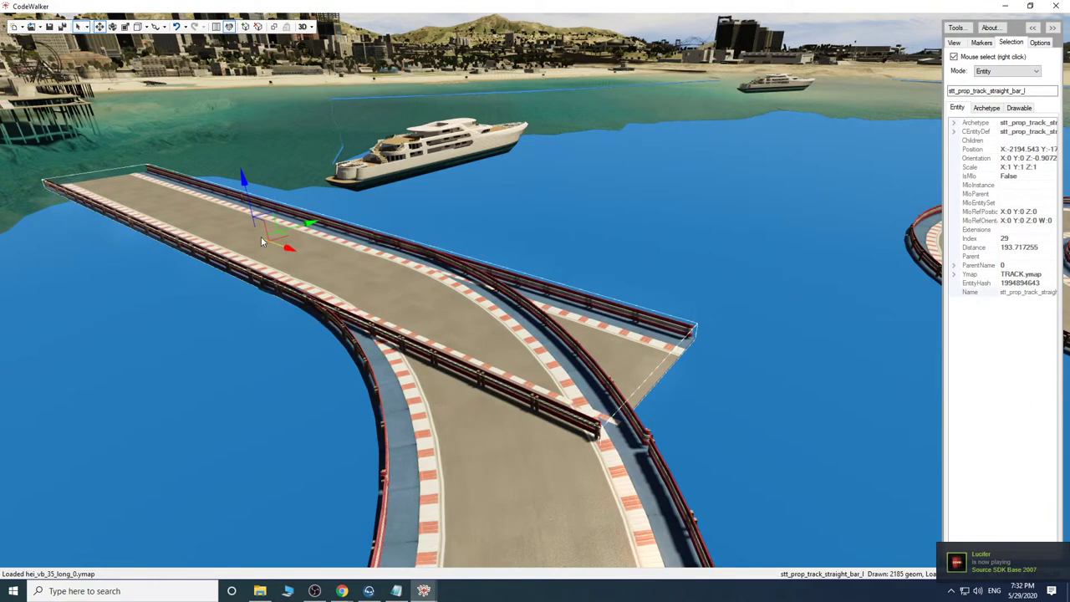
{"action": "left_click_drag", "start_coordinate": [262, 242], "coordinate": [97, 183]}
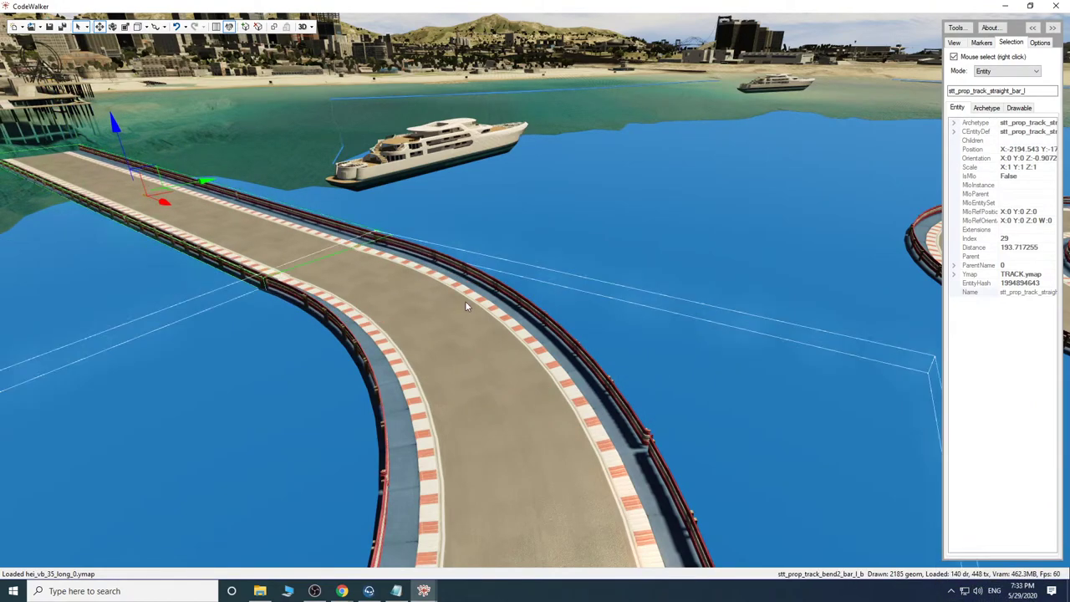
Rotate the duplicated straight slightly and shift it sideways to follow the exit direction of the reversed bend.
{"action": "key", "text": "w"}
{"action": "left_click_drag", "start_coordinate": [465, 301], "coordinate": [362, 306]}
{"action": "key", "text": "s"}
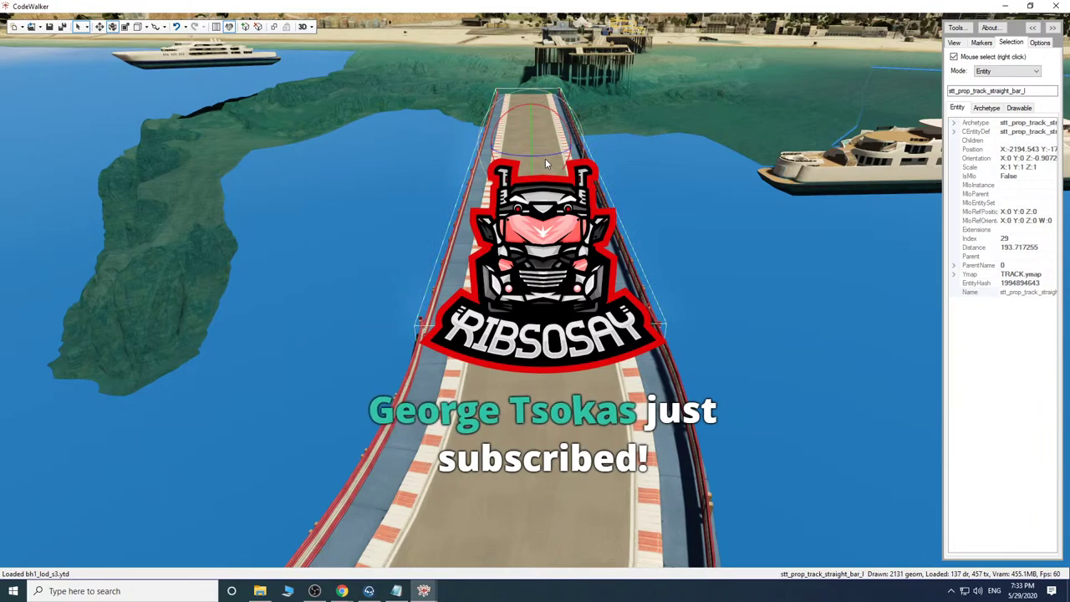
{"action": "left_click_drag", "start_coordinate": [546, 156], "coordinate": [547, 156]}
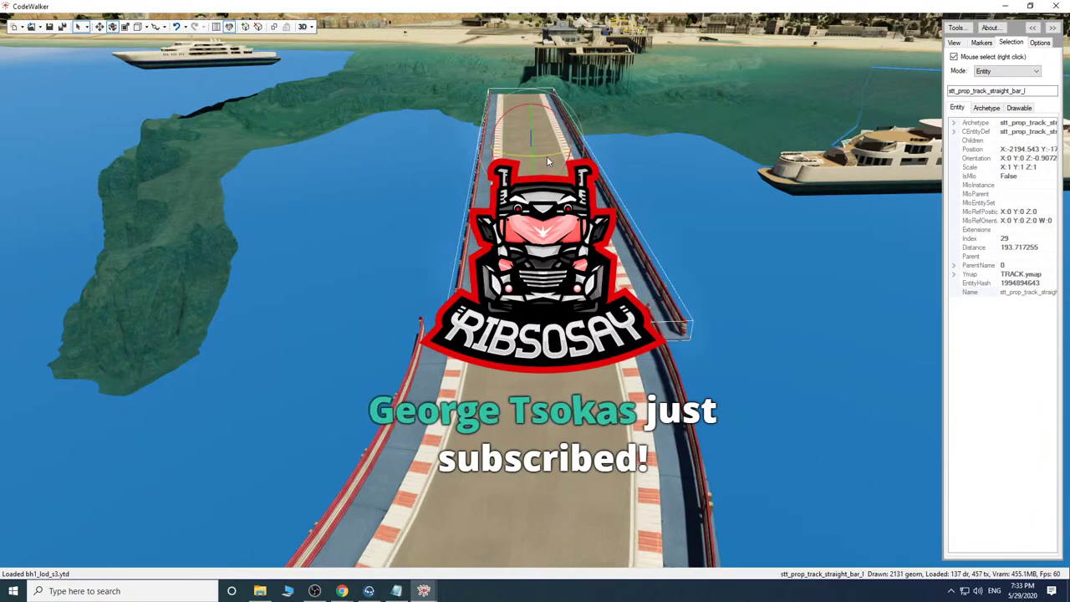
{"action": "left_click", "coordinate": [99, 27]}
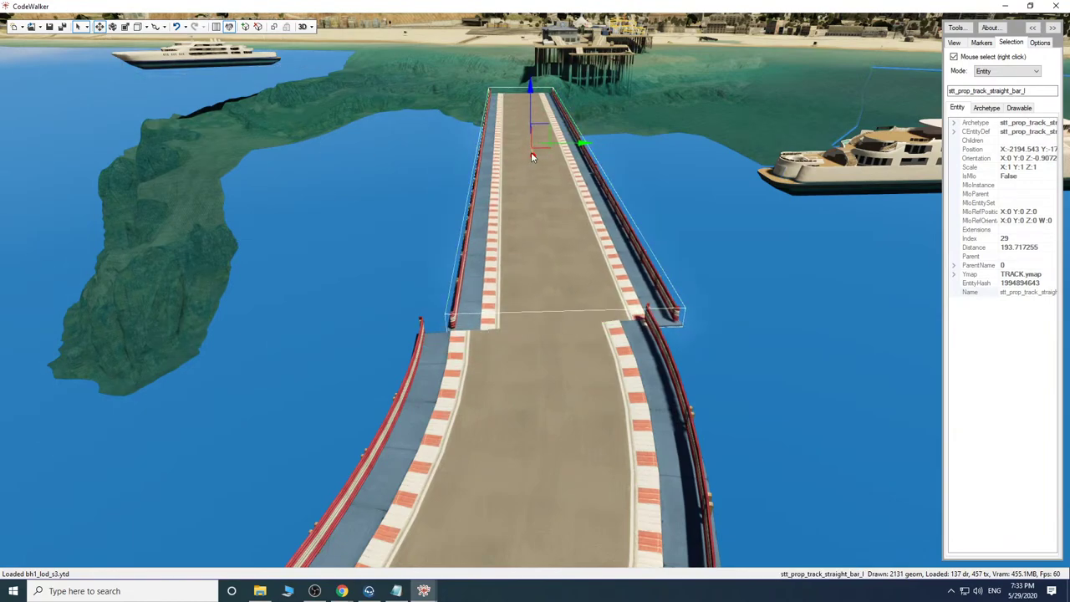
{"action": "left_click_drag", "start_coordinate": [566, 147], "coordinate": [552, 147]}
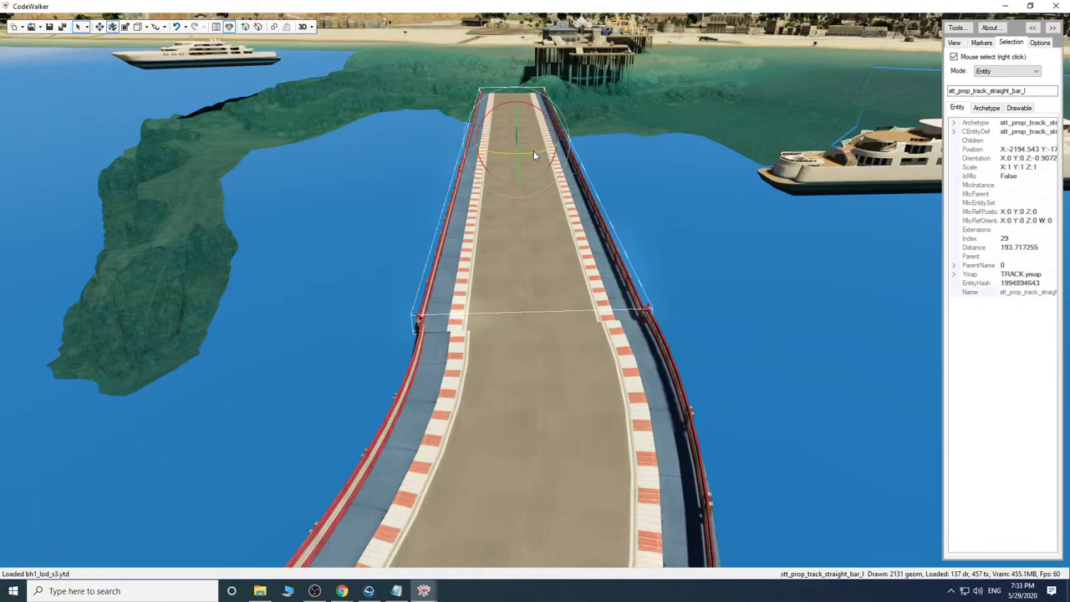
{"action": "left_click_drag", "start_coordinate": [533, 150], "coordinate": [534, 150]}
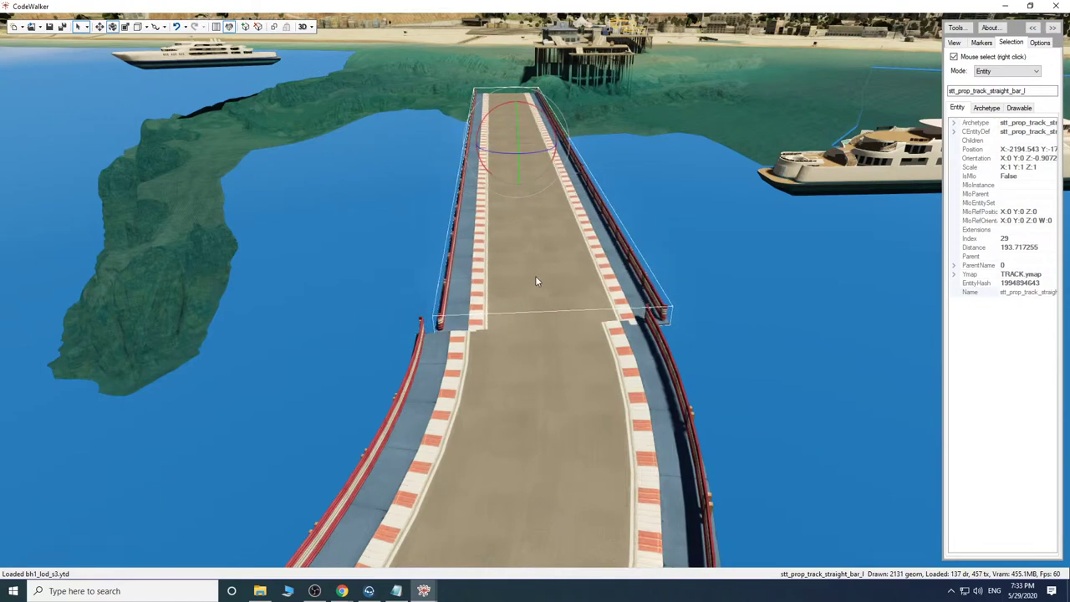
Shift the straight sideways so its kerbs and barriers line up with both edges of the bend.
{"action": "key", "text": "w"}
{"action": "left_click_drag", "start_coordinate": [534, 276], "coordinate": [534, 302]}
{"action": "key", "text": "s"}
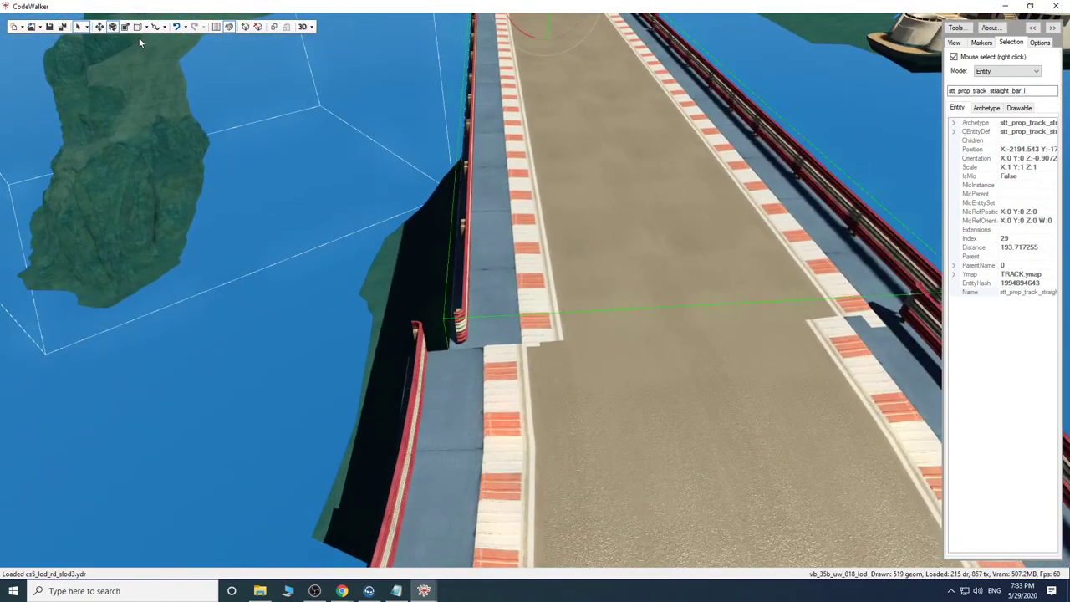
{"action": "left_click_drag", "start_coordinate": [569, 219], "coordinate": [571, 201]}
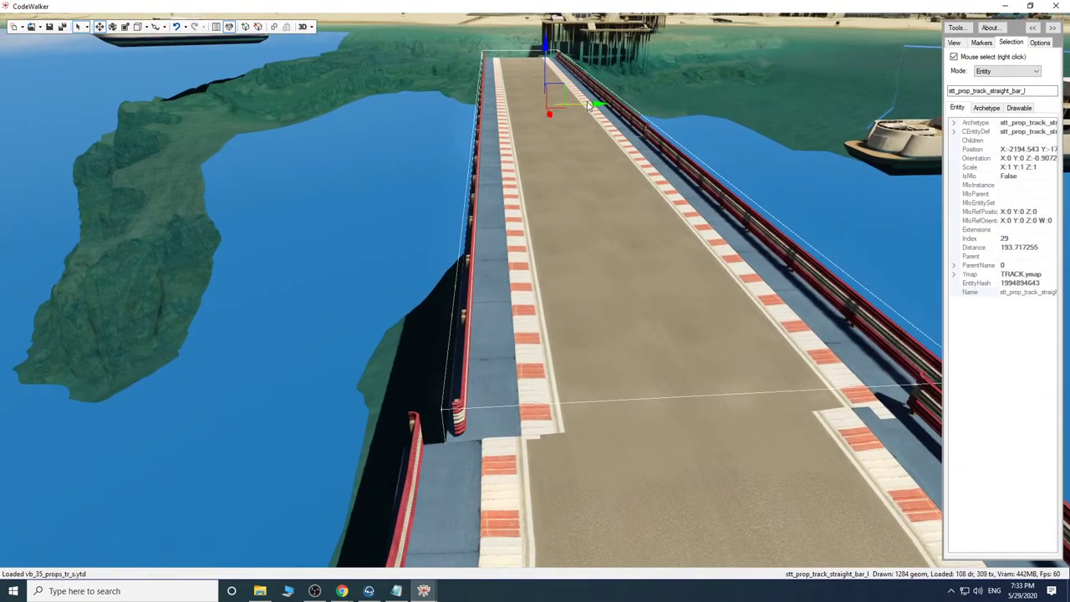
{"action": "left_click_drag", "start_coordinate": [588, 103], "coordinate": [575, 104]}
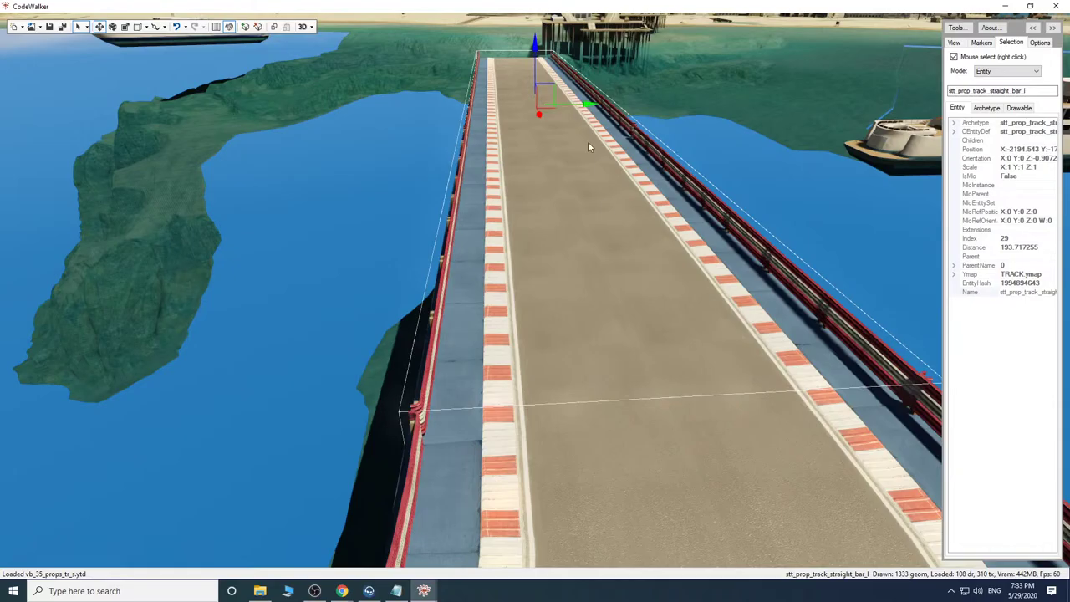
Examine the track from the new straight to the bend beside the pier and check the gap left between them.
{"action": "key", "text": "s"}
{"action": "left_click_drag", "start_coordinate": [588, 143], "coordinate": [371, 247]}
{"action": "key", "text": "w"}
{"action": "key", "text": "w"}
{"action": "key", "text": "w"}
{"action": "key", "text": "w"}
{"action": "key", "text": "s"}
{"action": "key", "text": "s"}
{"action": "key", "text": "w"}
{"action": "key", "text": "s"}
{"action": "key", "text": "s"}
{"action": "key", "text": "d"}
{"action": "right_click", "coordinate": [371, 247]}
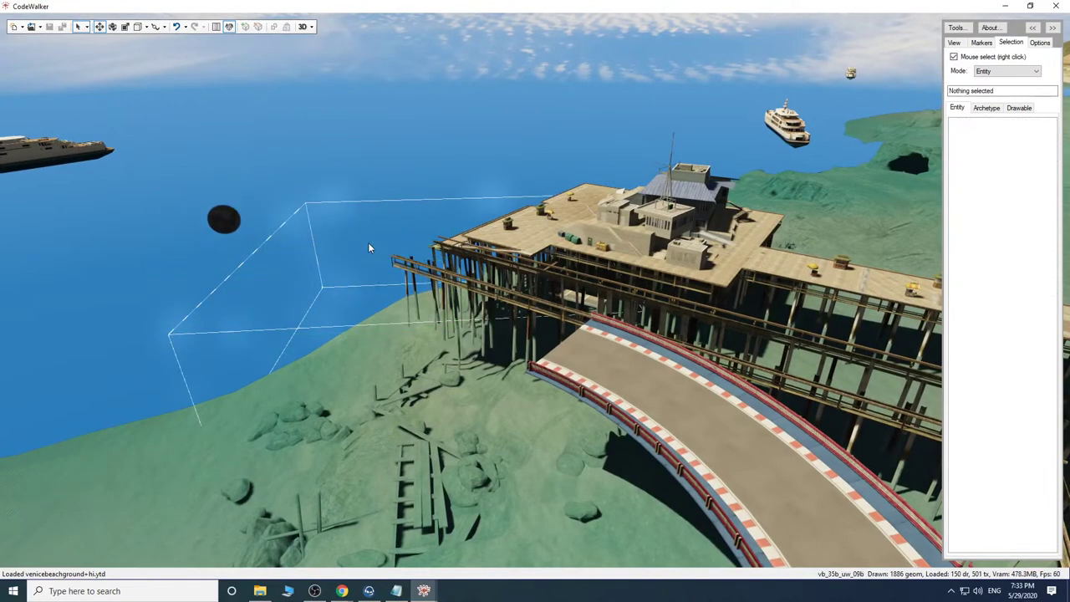
{"action": "left_click_drag", "start_coordinate": [436, 292], "coordinate": [389, 294]}
{"action": "left_click_drag", "start_coordinate": [490, 289], "coordinate": [762, 257]}
{"action": "key", "text": "a"}
{"action": "key", "text": "w"}
{"action": "key", "text": "w"}
{"action": "key", "text": "w"}
{"action": "key", "text": "w"}
{"action": "key", "text": "w"}
{"action": "key", "text": "w"}
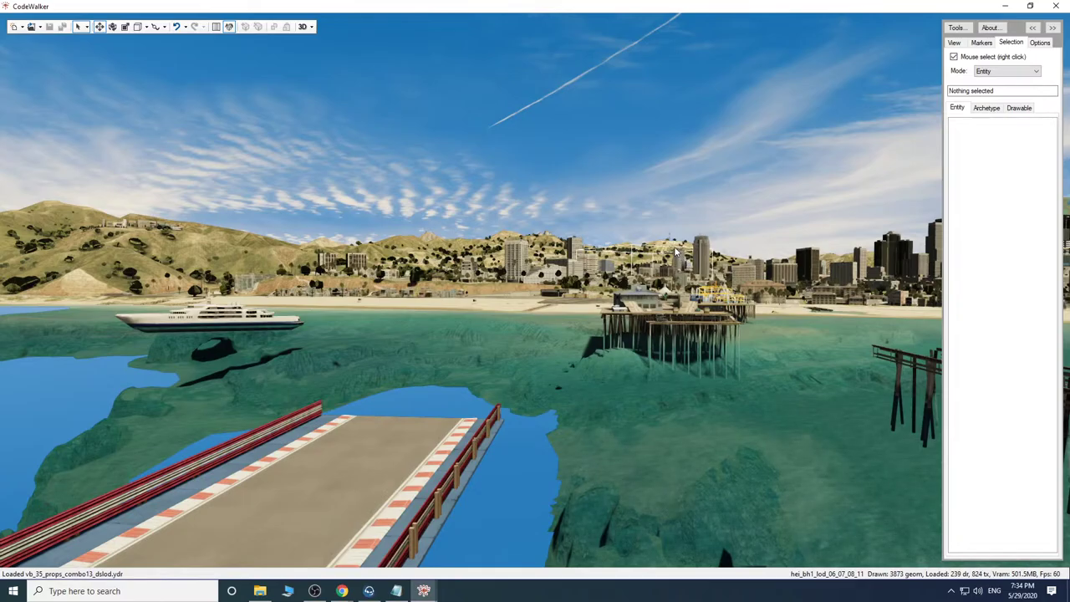
{"action": "left_click_drag", "start_coordinate": [619, 260], "coordinate": [508, 295]}
{"action": "key", "text": "w"}
{"action": "key", "text": "w"}
{"action": "key", "text": "s"}
{"action": "key", "text": "d"}
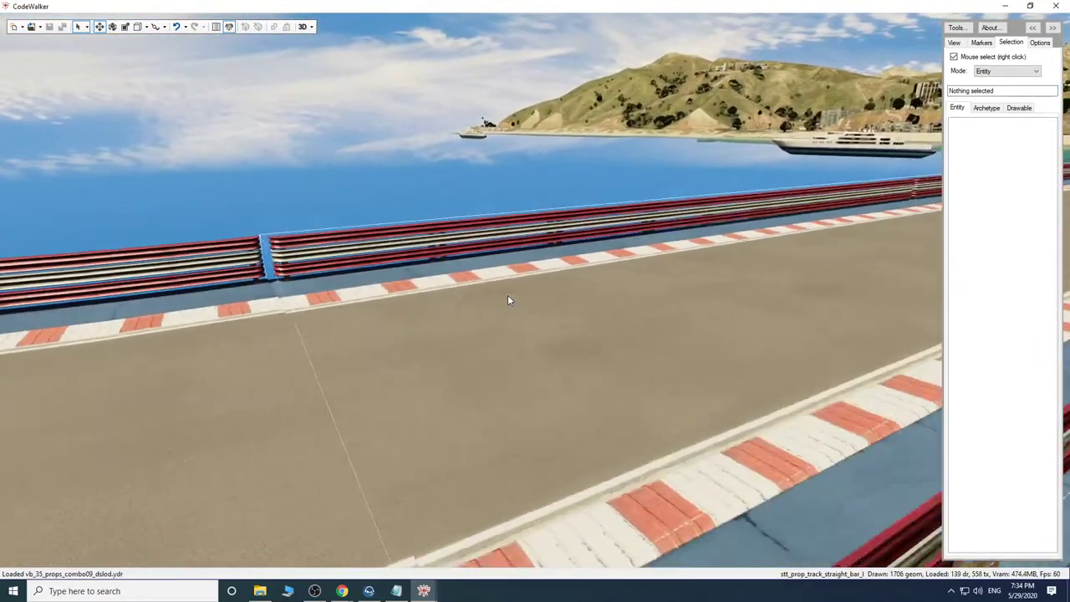
Select the new straight again, then adjust its height and slide it along its length to fit the bend's end.
{"action": "right_click", "coordinate": [508, 295]}
{"action": "mouse_move", "coordinate": [618, 304]}
{"action": "left_mouse_down"}
{"action": "mouse_move", "coordinate": [590, 310]}
{"action": "mouse_move", "coordinate": [641, 299]}
{"action": "mouse_move", "coordinate": [630, 298]}
{"action": "left_mouse_up"}
{"action": "key", "text": "s"}
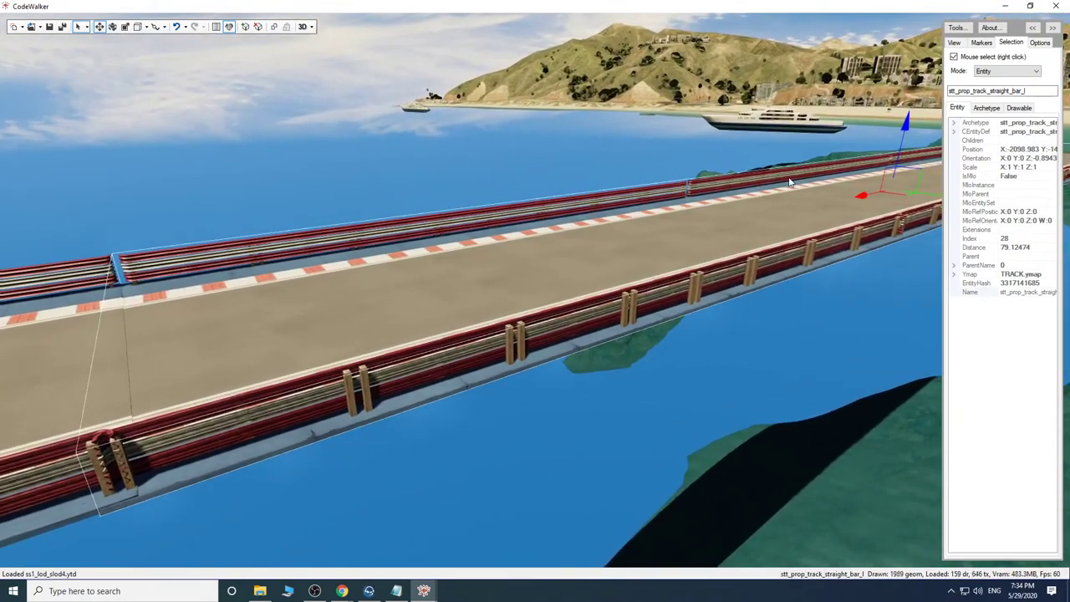
{"action": "left_click_drag", "start_coordinate": [899, 157], "coordinate": [902, 157]}
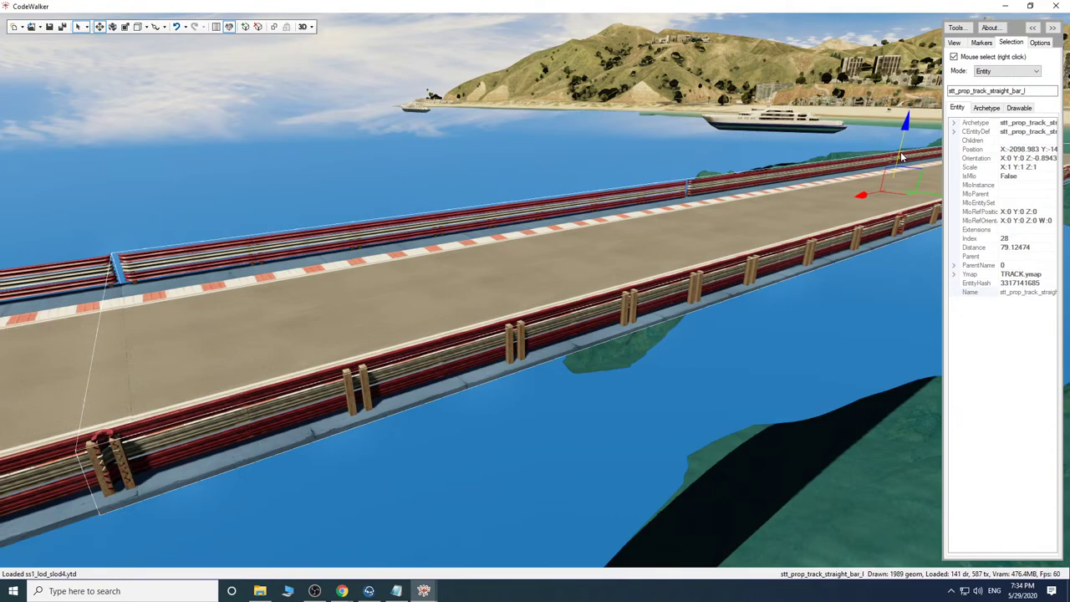
{"action": "key", "text": "a"}
{"action": "left_click_drag", "start_coordinate": [767, 265], "coordinate": [794, 269]}
{"action": "key", "text": "d"}
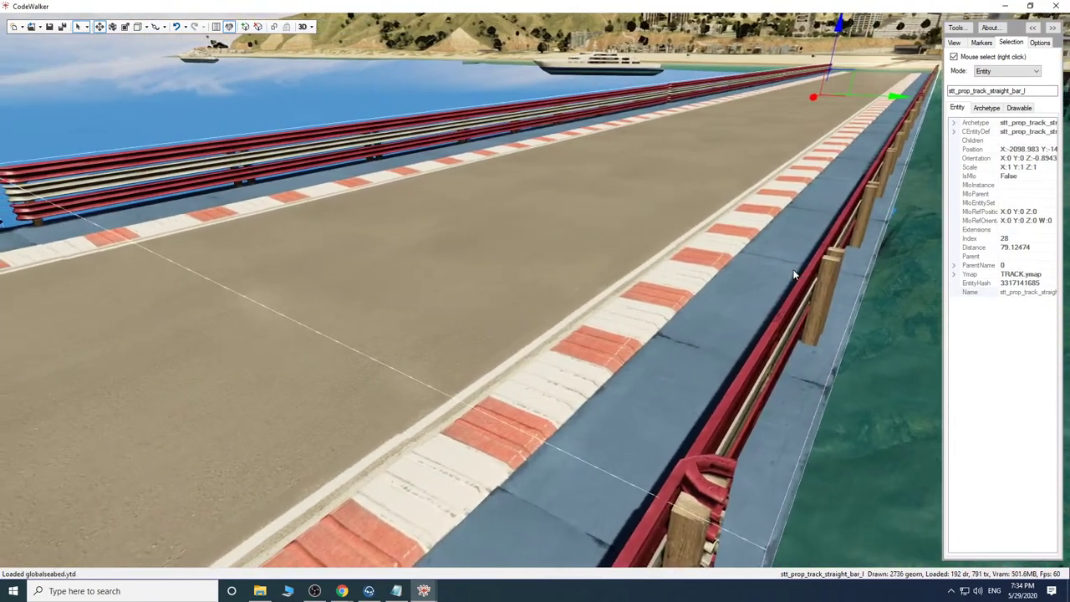
{"action": "left_click_drag", "start_coordinate": [835, 64], "coordinate": [837, 64]}
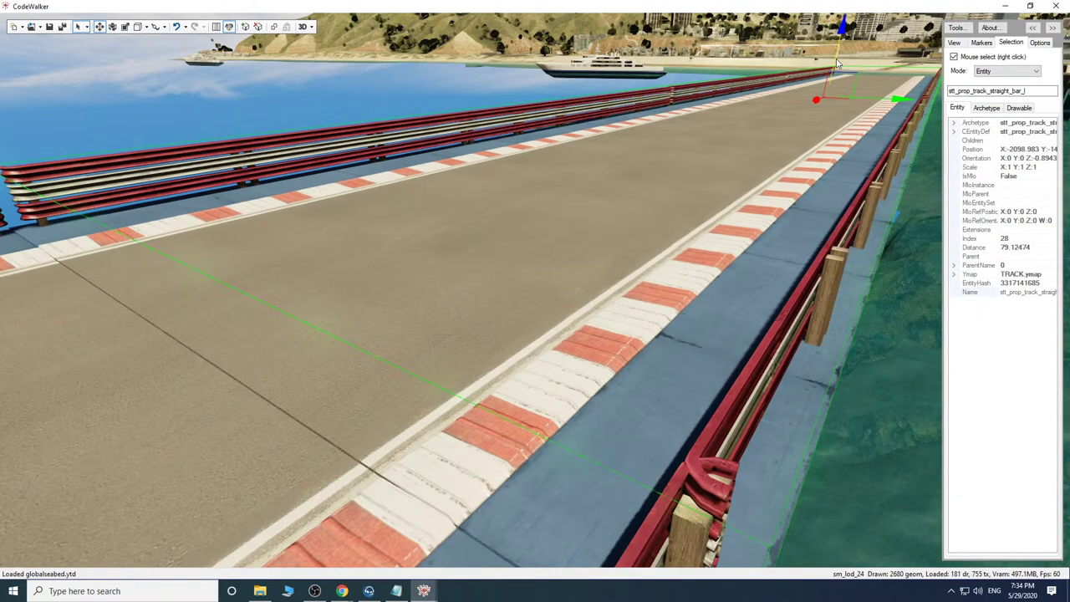
{"action": "left_click_drag", "start_coordinate": [821, 101], "coordinate": [823, 98]}
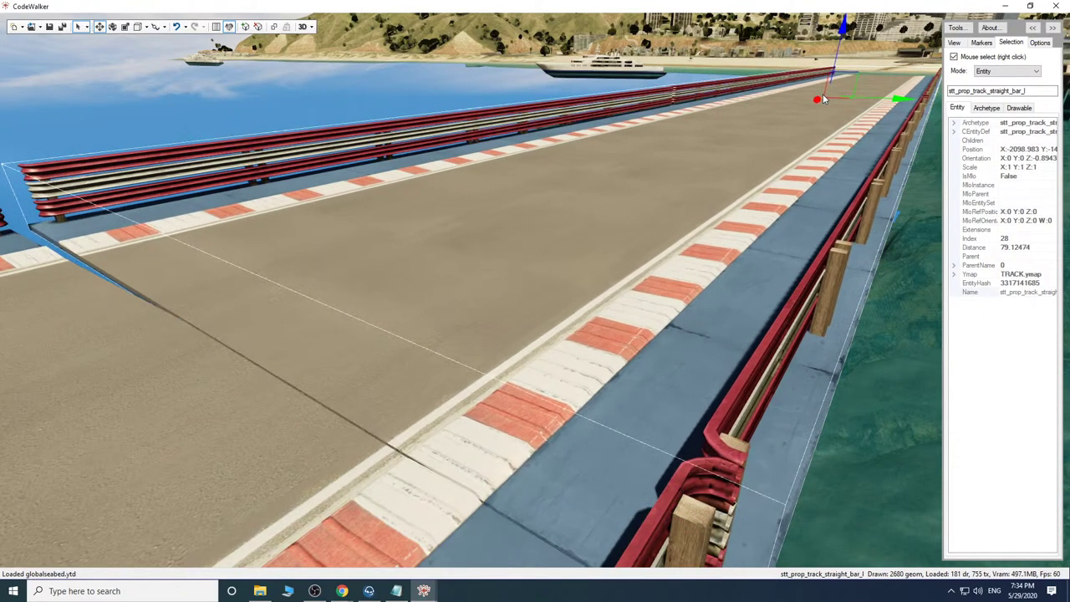
Fine-tune the straight's rotation, sideways position and height so its kerbs and barriers meet the bend at the joint.
{"action": "left_click_drag", "start_coordinate": [777, 178], "coordinate": [724, 178]}
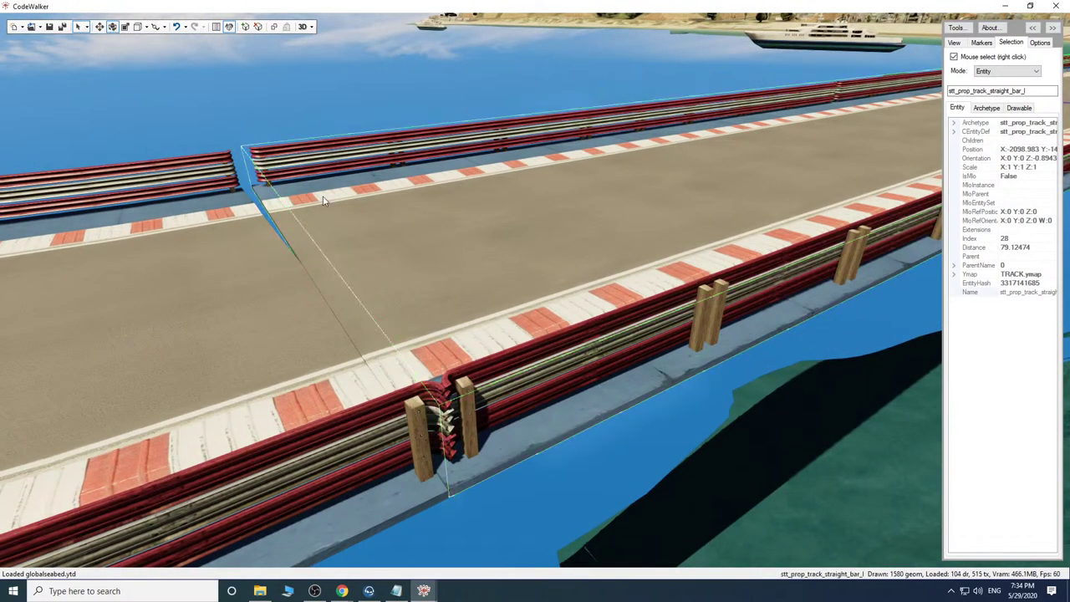
{"action": "left_click_drag", "start_coordinate": [485, 224], "coordinate": [522, 217]}
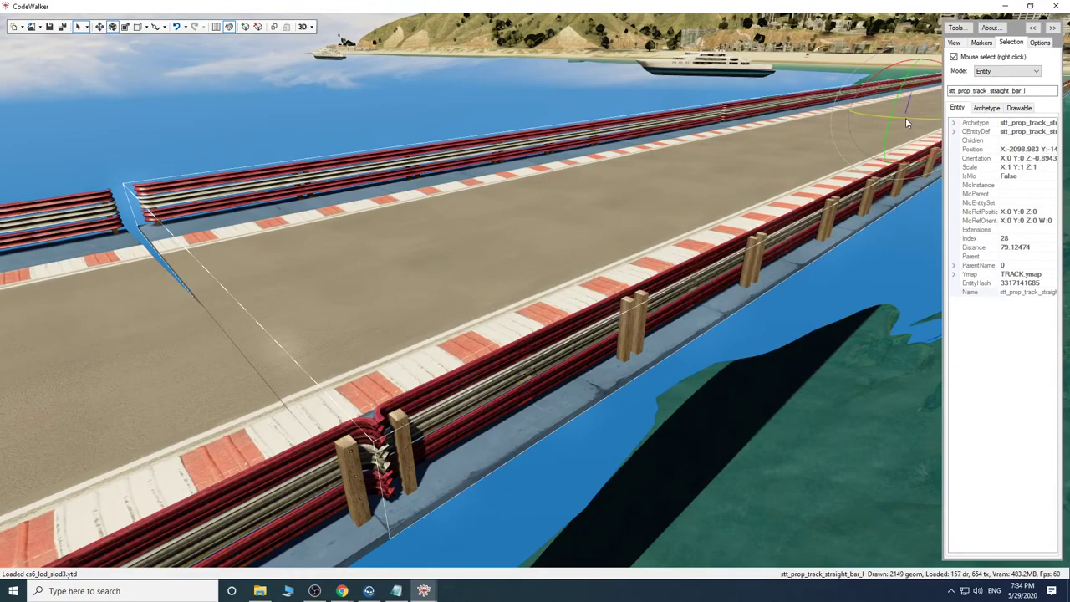
{"action": "left_click_drag", "start_coordinate": [906, 120], "coordinate": [910, 120]}
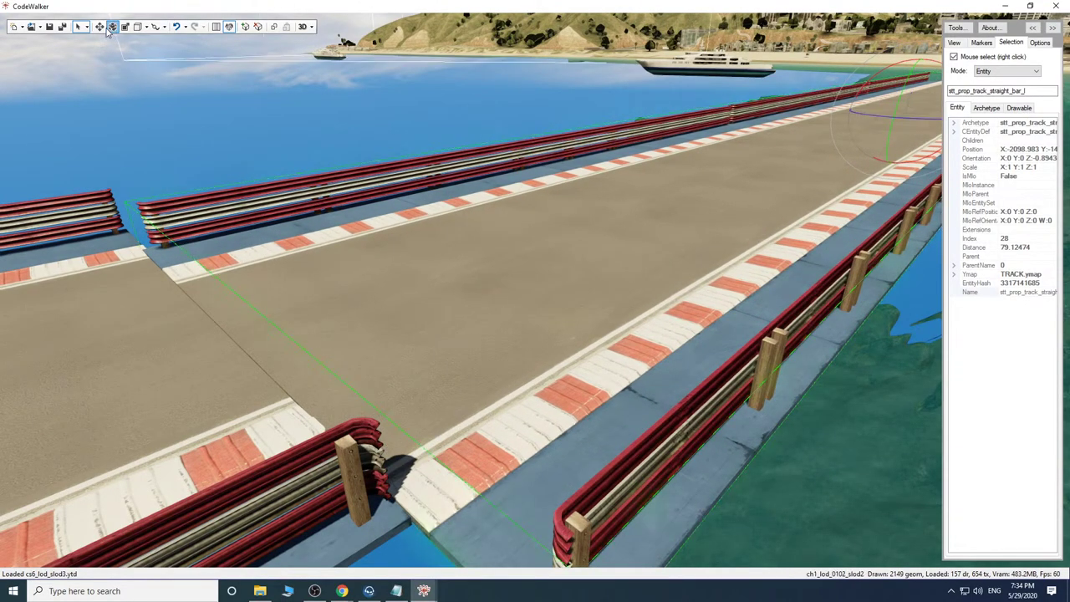
{"action": "left_click_drag", "start_coordinate": [307, 169], "coordinate": [445, 208]}
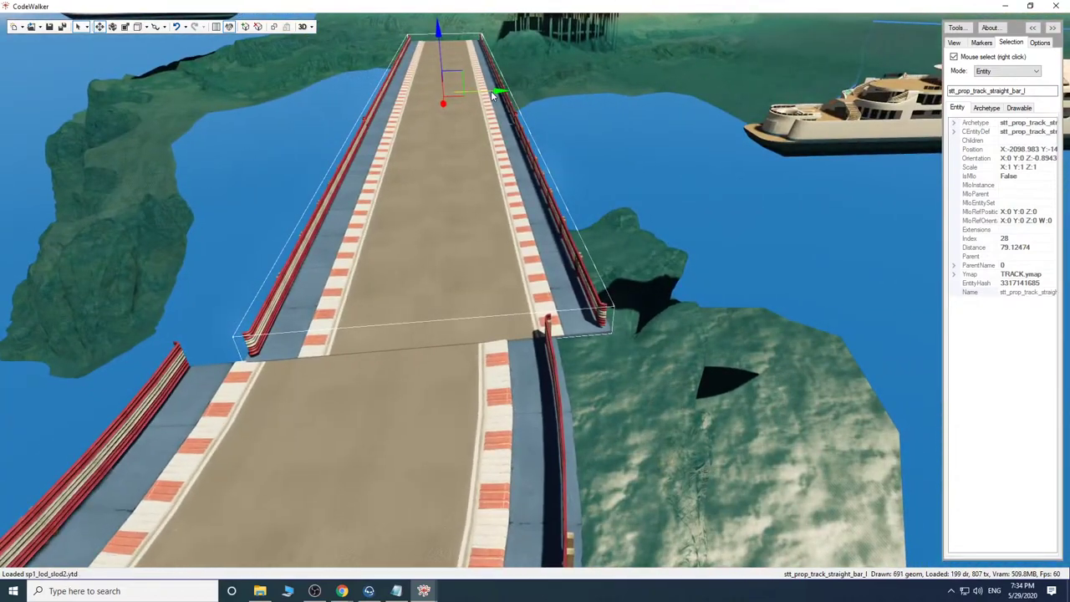
{"action": "left_click_drag", "start_coordinate": [494, 94], "coordinate": [473, 97]}
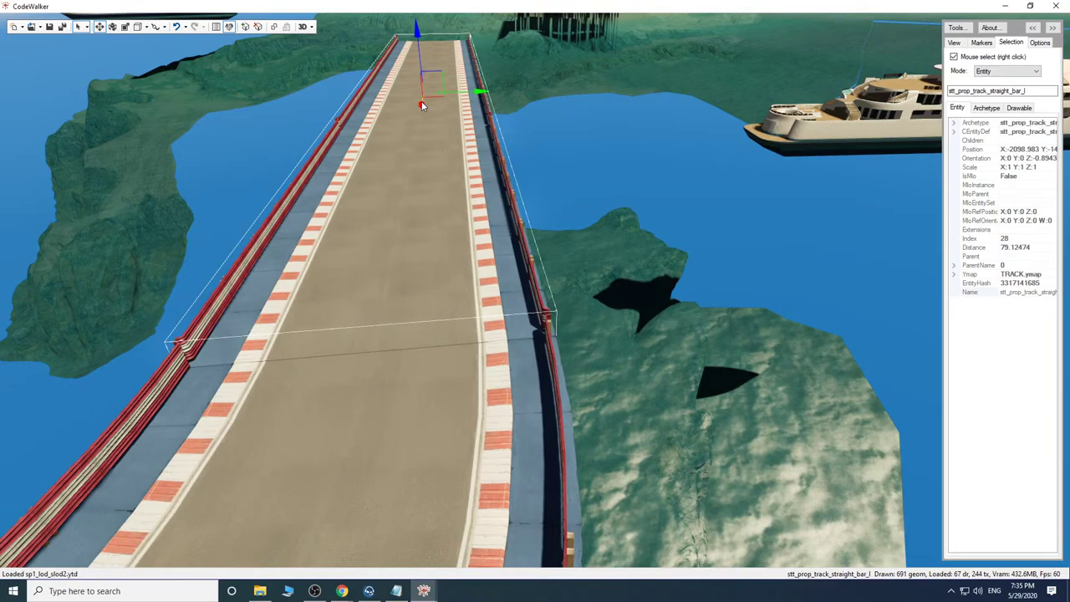
{"action": "left_click_drag", "start_coordinate": [516, 198], "coordinate": [447, 161]}
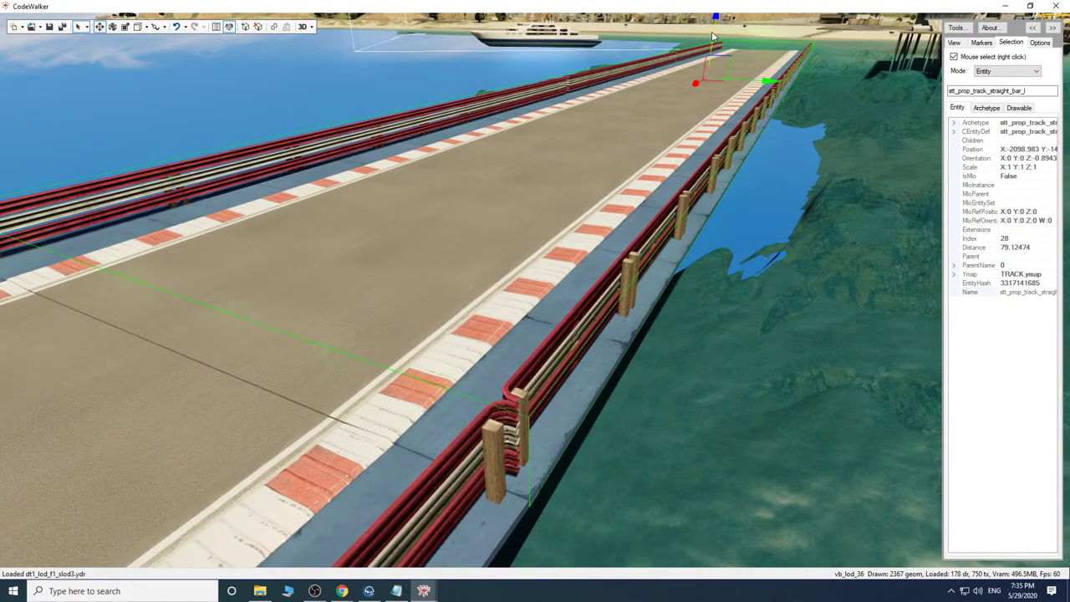
{"action": "left_click_drag", "start_coordinate": [712, 36], "coordinate": [712, 39]}
Duplicate the aligned straight and slide the copy along its axis to extend the road end to end towards the pier.
{"action": "left_click_drag", "start_coordinate": [618, 101], "coordinate": [702, 256]}
{"action": "key", "text": "s"}
{"action": "key", "text": "w"}
{"action": "key", "text": "s"}
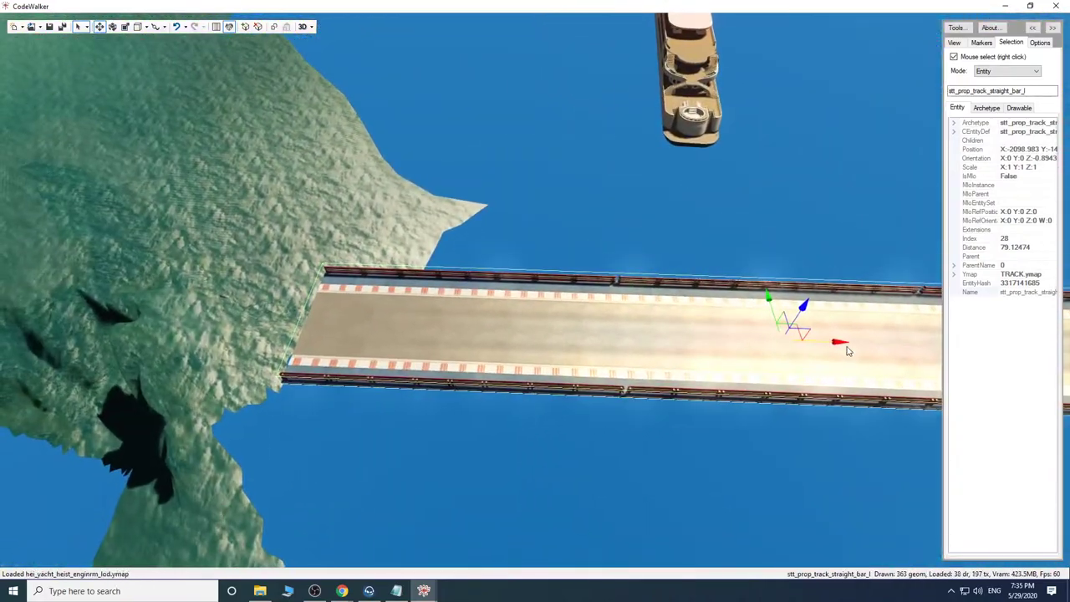
{"action": "left_click_drag", "start_coordinate": [827, 348], "coordinate": [243, 323], "text": "shift"}
{"action": "mouse_move", "coordinate": [578, 286]}
{"action": "left_mouse_down"}
{"action": "mouse_move", "coordinate": [470, 233]}
{"action": "mouse_move", "coordinate": [625, 258]}
{"action": "mouse_move", "coordinate": [576, 247]}
{"action": "left_mouse_up"}
{"action": "key", "text": "w"}
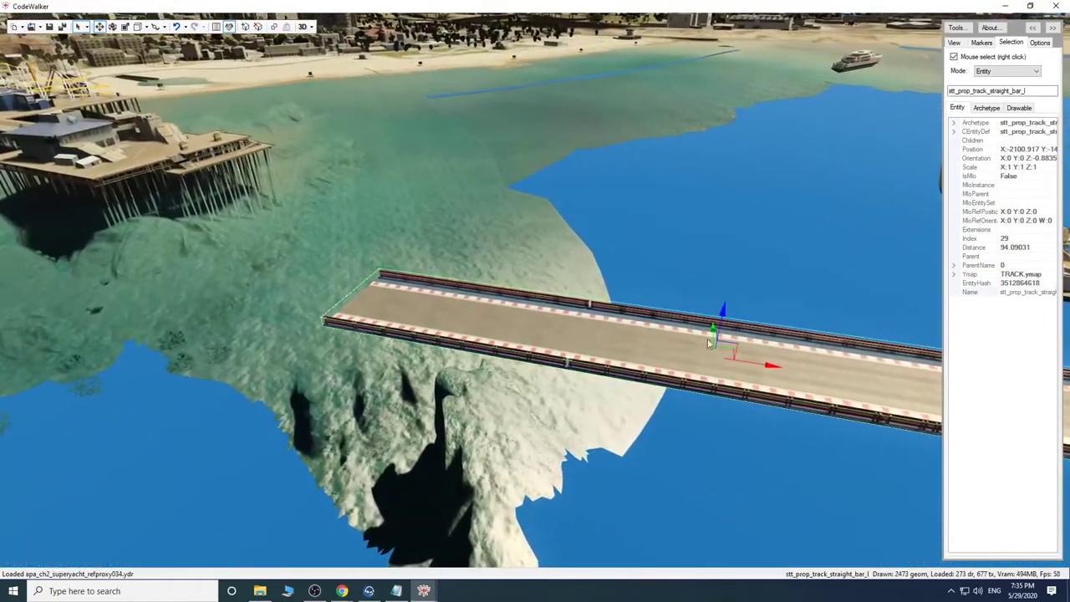
{"action": "left_click_drag", "start_coordinate": [732, 366], "coordinate": [451, 304]}
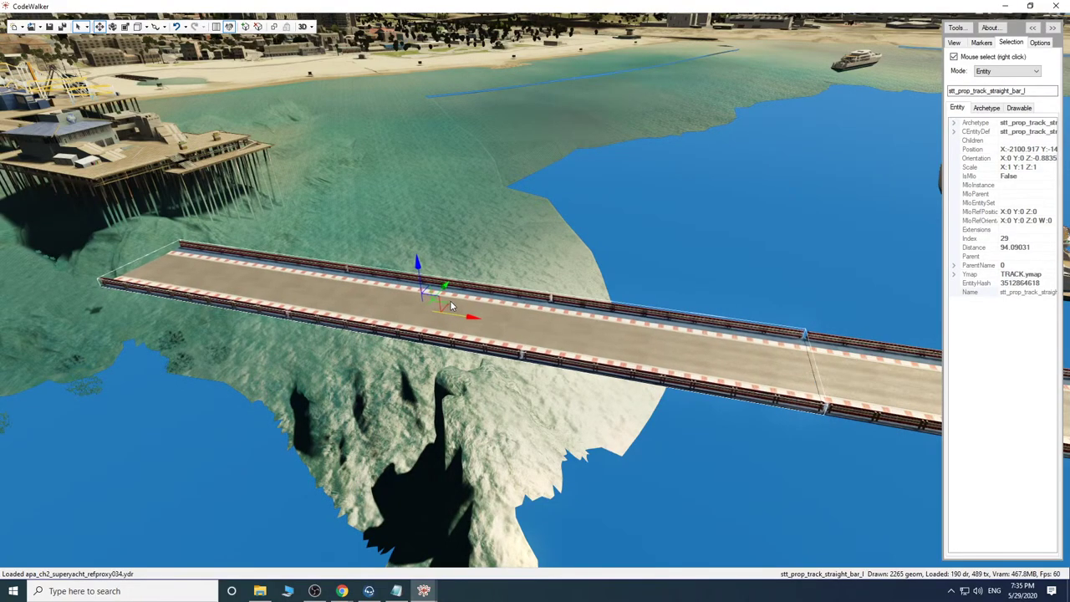
Select the large bend stt_prop_track_bend2_bar_l_b on the existing track and duplicate it.
{"action": "left_click_drag", "start_coordinate": [531, 248], "coordinate": [560, 300]}
{"action": "key", "text": "w"}
{"action": "key", "text": "w"}
{"action": "key", "text": "s"}
{"action": "key", "text": "s"}
{"action": "key", "text": "w"}
{"action": "key", "text": "a"}
{"action": "key", "text": "w"}
{"action": "key", "text": "s"}
{"action": "key", "text": "d"}
{"action": "key", "text": "a"}
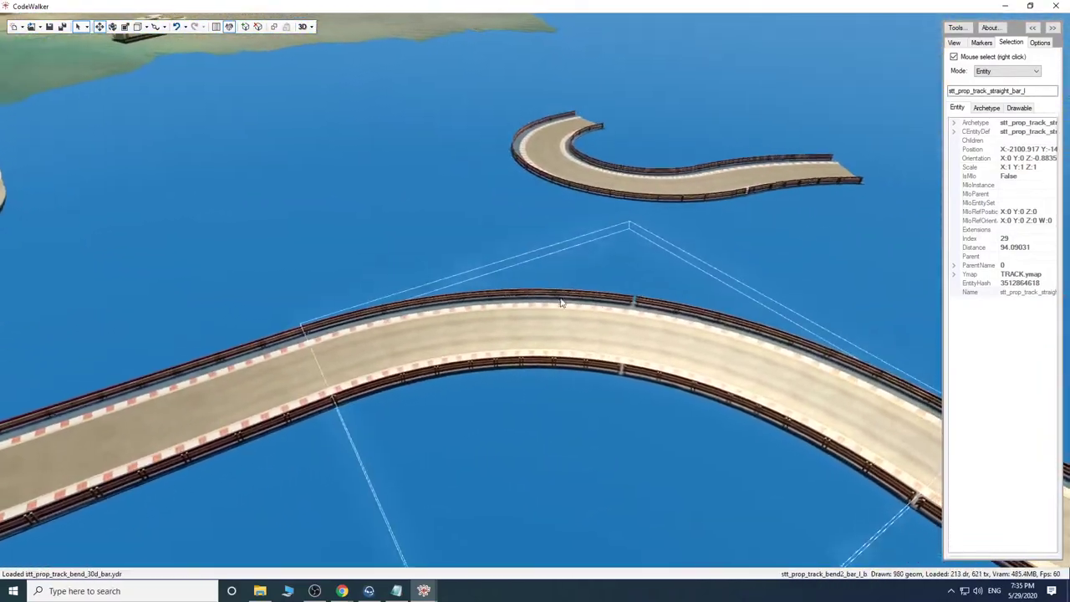
{"action": "right_click", "coordinate": [548, 334]}
{"action": "left_click_drag", "start_coordinate": [578, 386], "coordinate": [178, 449], "text": "shift"}
Move the duplicated bend along the two straights to the open track end near the pier.
{"action": "left_click_drag", "start_coordinate": [525, 253], "coordinate": [337, 272]}
{"action": "key", "text": "d"}
{"action": "key", "text": "s"}
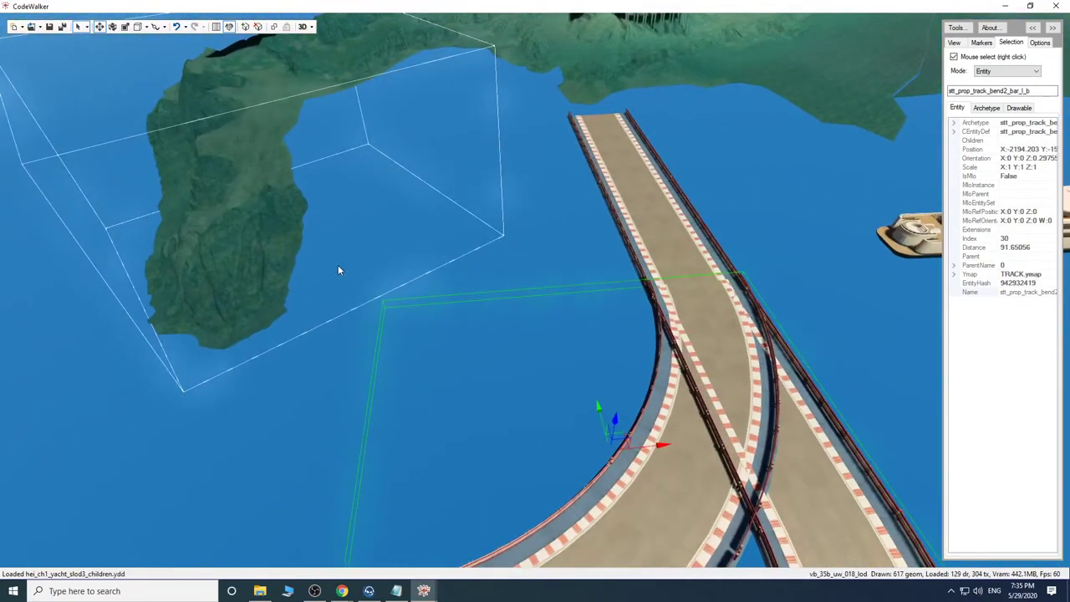
{"action": "left_click_drag", "start_coordinate": [596, 412], "coordinate": [590, 226]}
{"action": "key", "text": "w"}
{"action": "key", "text": "s"}
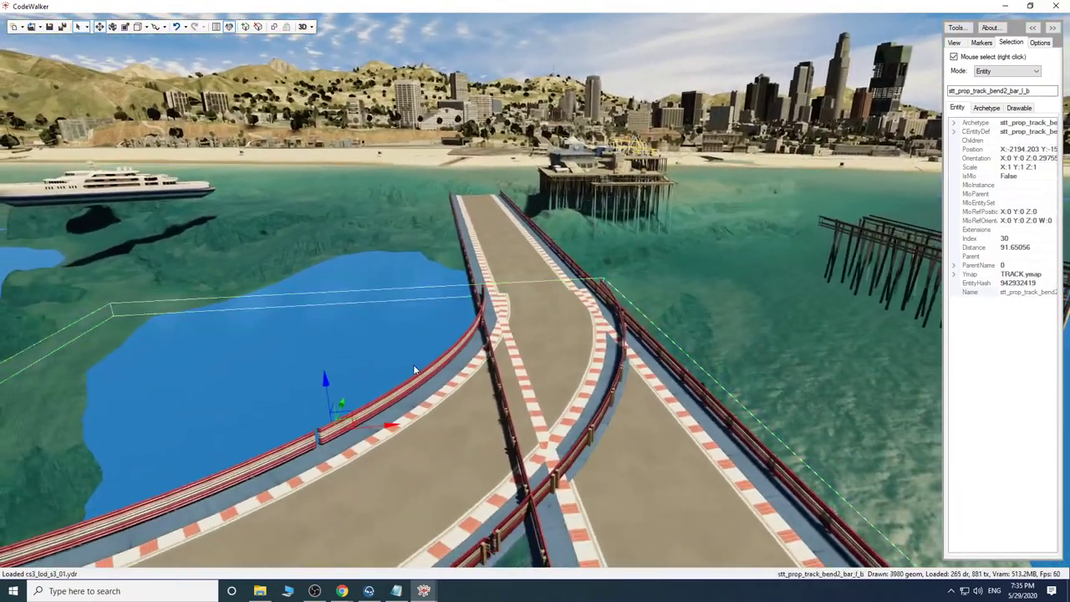
{"action": "left_click_drag", "start_coordinate": [341, 403], "coordinate": [429, 215]}
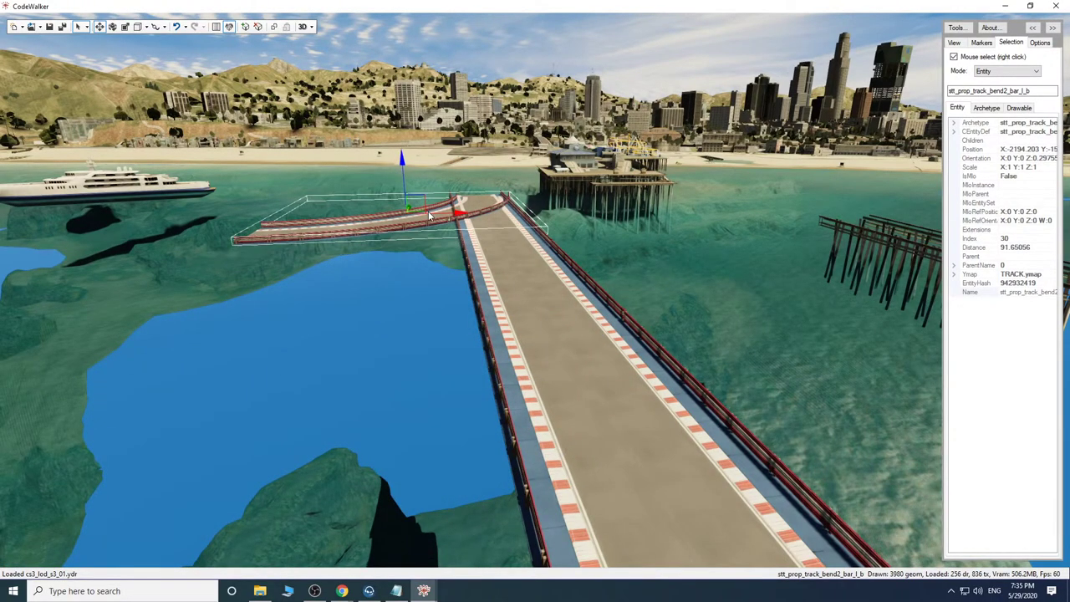
{"action": "key", "text": "w"}
{"action": "mouse_move", "coordinate": [465, 356]}
{"action": "left_mouse_down"}
{"action": "mouse_move", "coordinate": [492, 335]}
{"action": "mouse_move", "coordinate": [551, 330]}
{"action": "mouse_move", "coordinate": [505, 370]}
{"action": "mouse_move", "coordinate": [474, 375]}
{"action": "left_mouse_up"}
{"action": "key", "text": "s"}
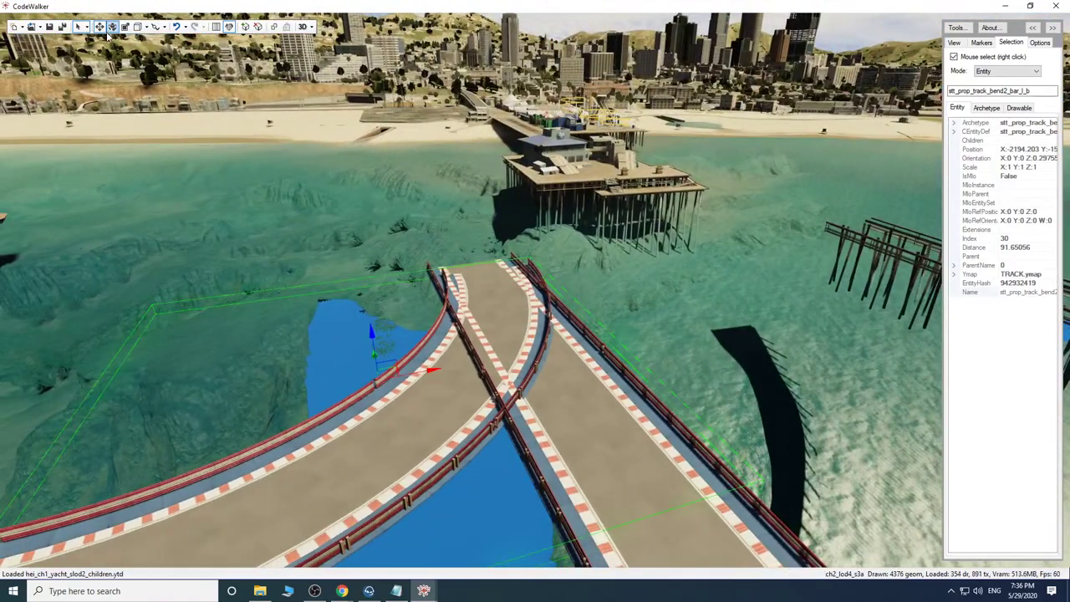
Rotate the duplicated bend about its vertical axis so its end squares up with the straight leading to the pier.
{"action": "left_click_drag", "start_coordinate": [409, 376], "coordinate": [252, 361]}
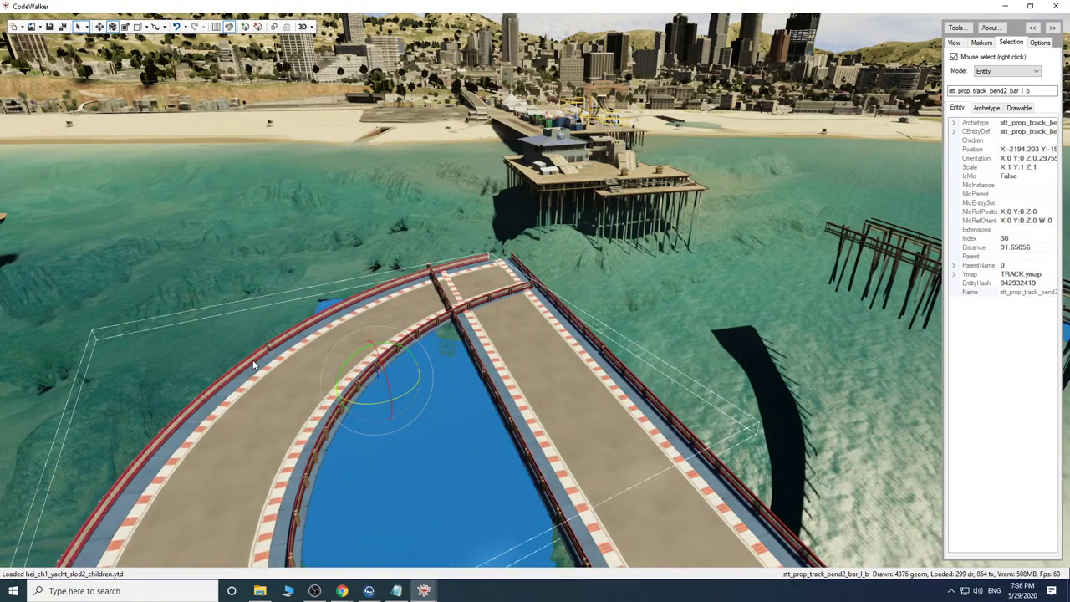
{"action": "key", "text": "s"}
{"action": "left_click_drag", "start_coordinate": [545, 393], "coordinate": [549, 420]}
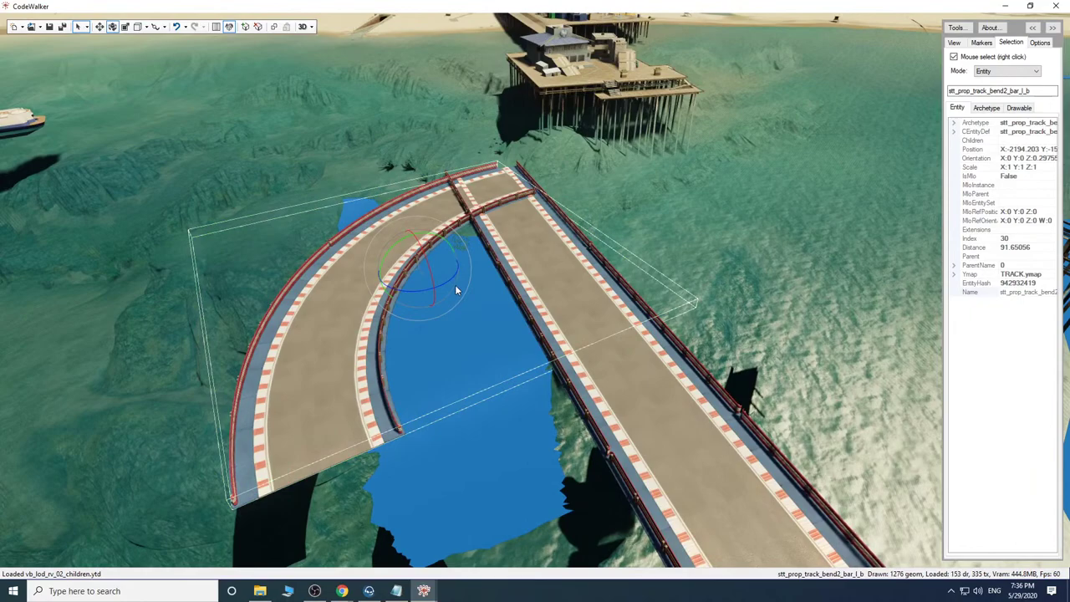
{"action": "left_click_drag", "start_coordinate": [452, 280], "coordinate": [450, 281]}
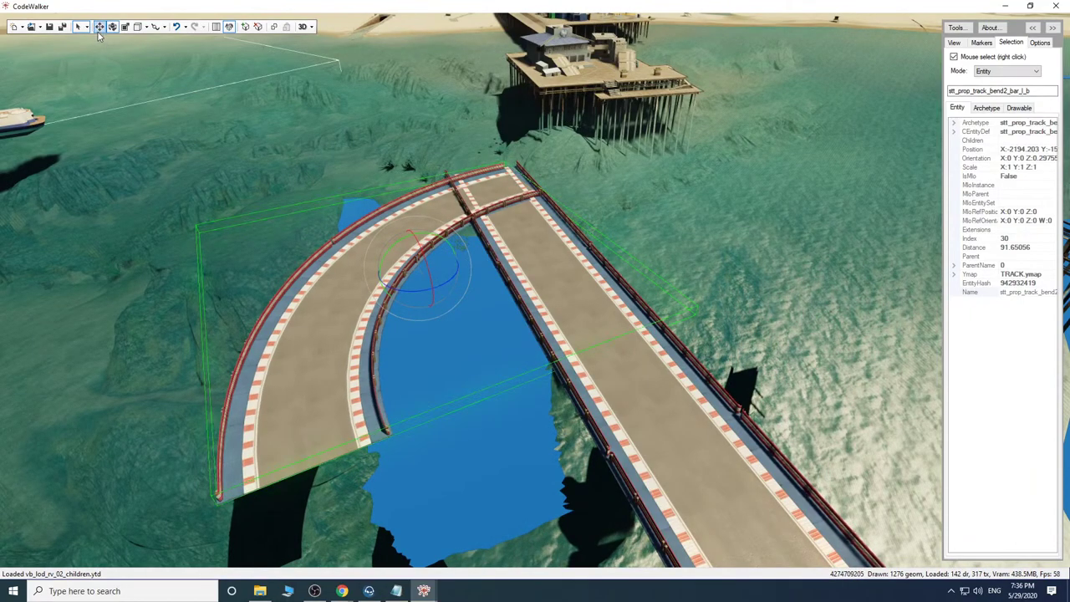
Move the rotated bend beyond the straight so it starts at the open track end and curves beside the pier.
{"action": "left_click_drag", "start_coordinate": [433, 286], "coordinate": [514, 178]}
{"action": "left_click_drag", "start_coordinate": [520, 313], "coordinate": [673, 299]}
{"action": "key", "text": "w"}
{"action": "key", "text": "a"}
{"action": "key", "text": "w"}
{"action": "key", "text": "d"}
{"action": "key", "text": "s"}
{"action": "key", "text": "a"}
{"action": "left_click_drag", "start_coordinate": [613, 257], "coordinate": [501, 276]}
{"action": "key", "text": "w"}
{"action": "left_click_drag", "start_coordinate": [594, 441], "coordinate": [599, 420]}
{"action": "key", "text": "a"}
{"action": "key", "text": "s"}
{"action": "key", "text": "d"}
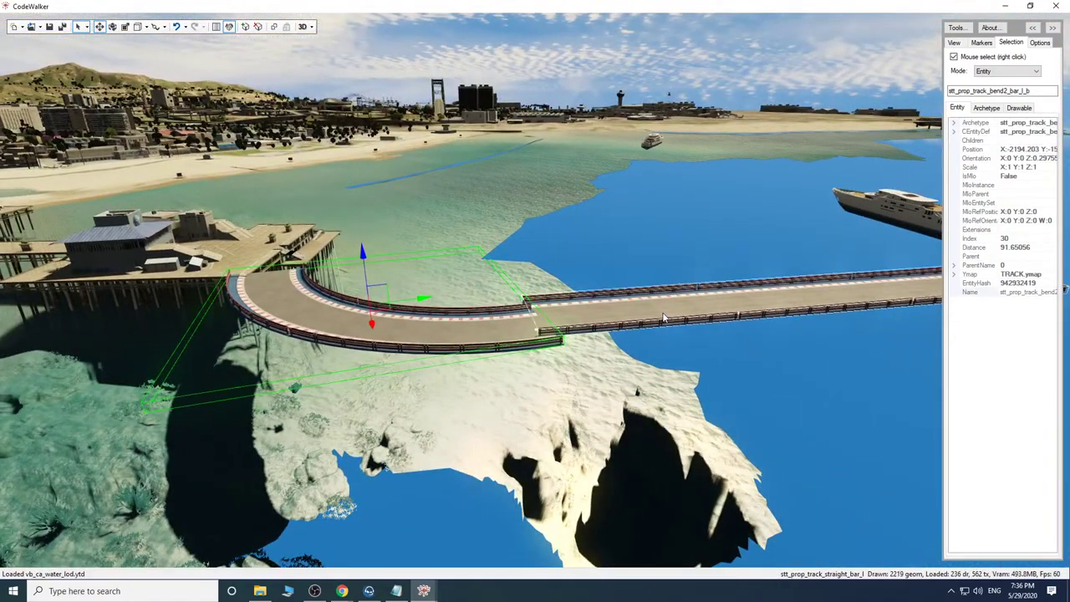
Select the straight next to the bend, slide it along its axis away from the bend, and reselect the bend.
{"action": "left_click_drag", "start_coordinate": [655, 366], "coordinate": [678, 363]}
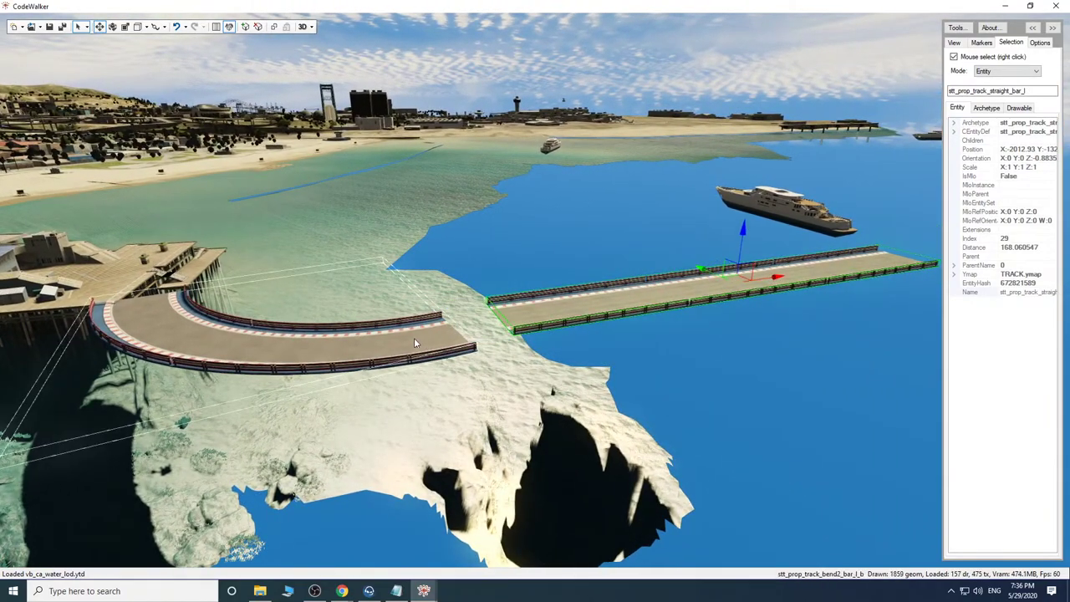
{"action": "left_click_drag", "start_coordinate": [539, 417], "coordinate": [329, 178]}
{"action": "key", "text": "w"}
{"action": "key", "text": "a"}
{"action": "key", "text": "s"}
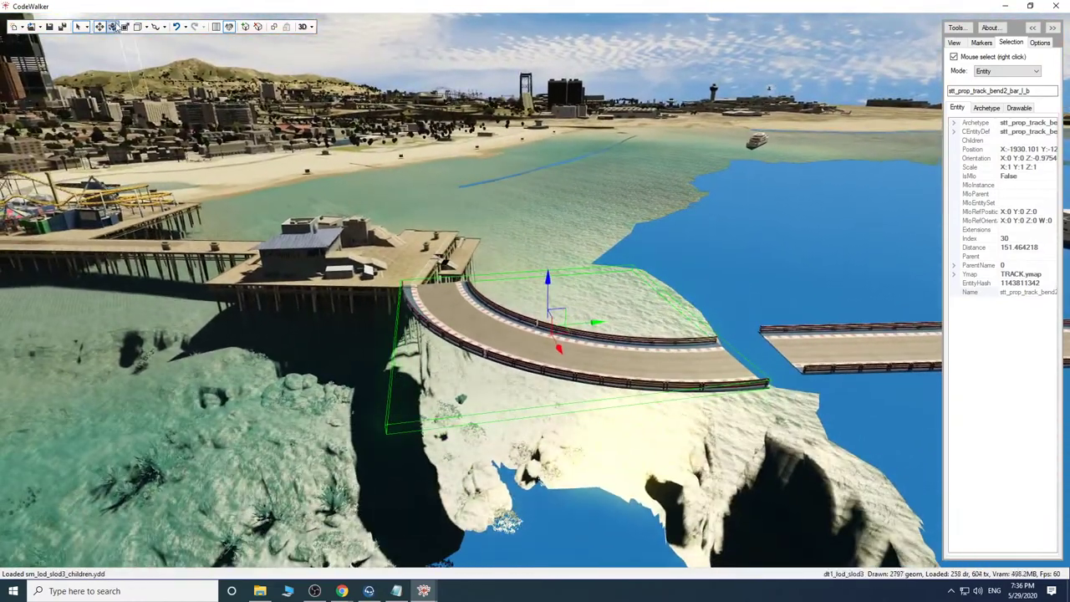
Rotate the bend slightly about its vertical axis so its open end runs parallel to the straight's end.
{"action": "left_click_drag", "start_coordinate": [574, 337], "coordinate": [570, 339]}
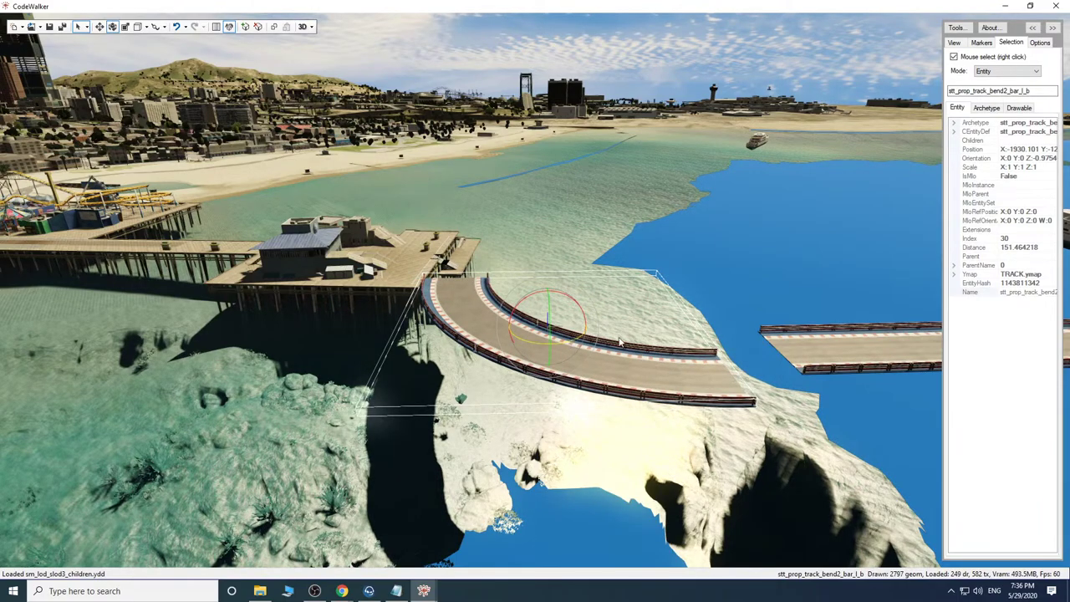
{"action": "key", "text": "w"}
{"action": "key", "text": "d"}
{"action": "left_click_drag", "start_coordinate": [743, 305], "coordinate": [638, 306]}
{"action": "key", "text": "s"}
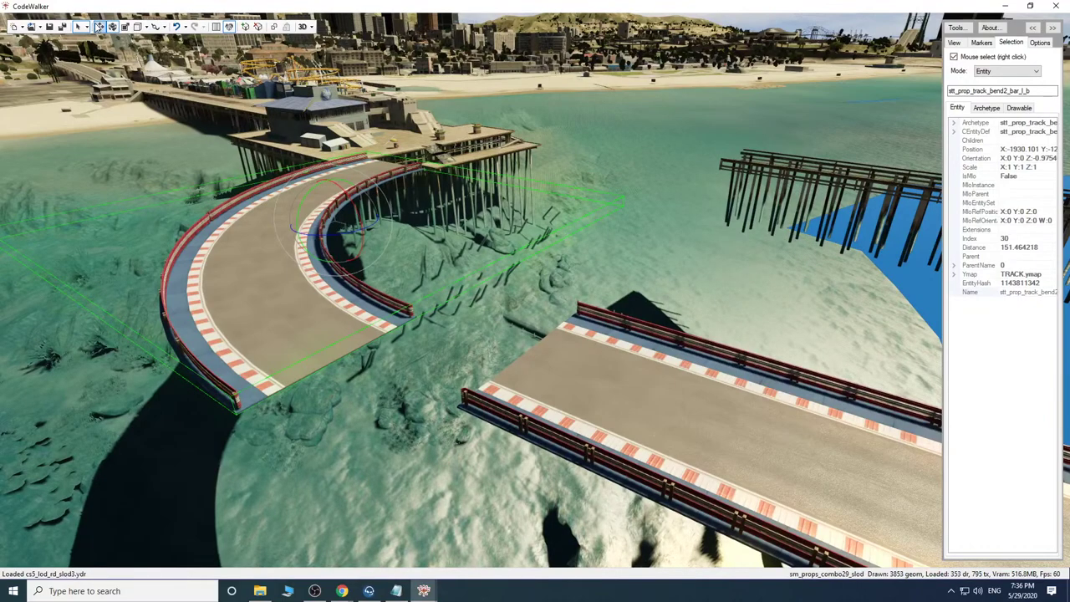
Move the bend against the end of the straight and fine-tune its position until kerbs and barriers meet.
{"action": "left_click_drag", "start_coordinate": [362, 241], "coordinate": [426, 231]}
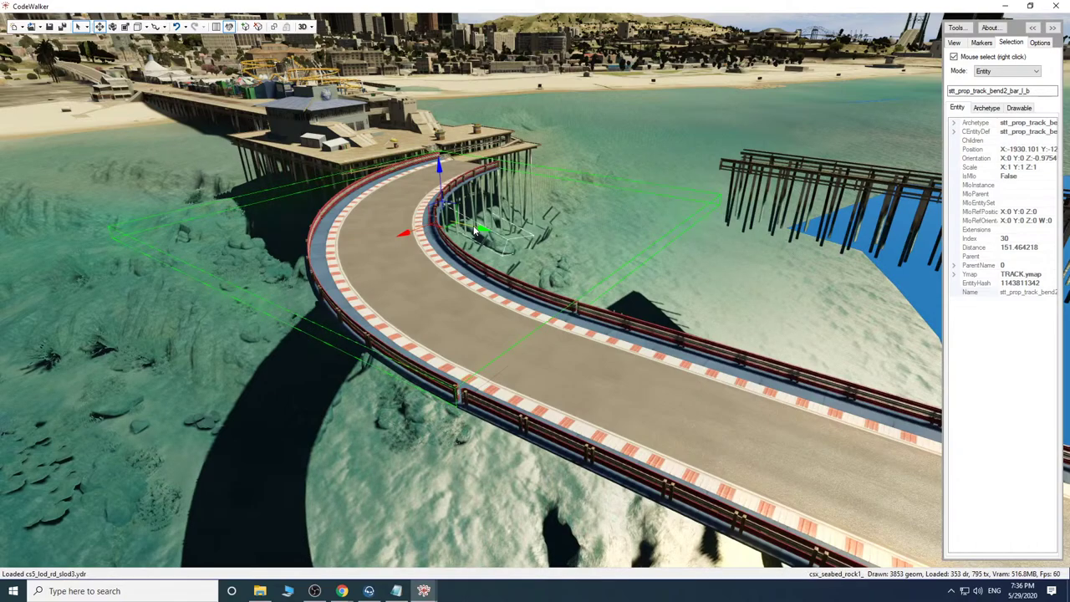
{"action": "left_click_drag", "start_coordinate": [473, 225], "coordinate": [475, 226]}
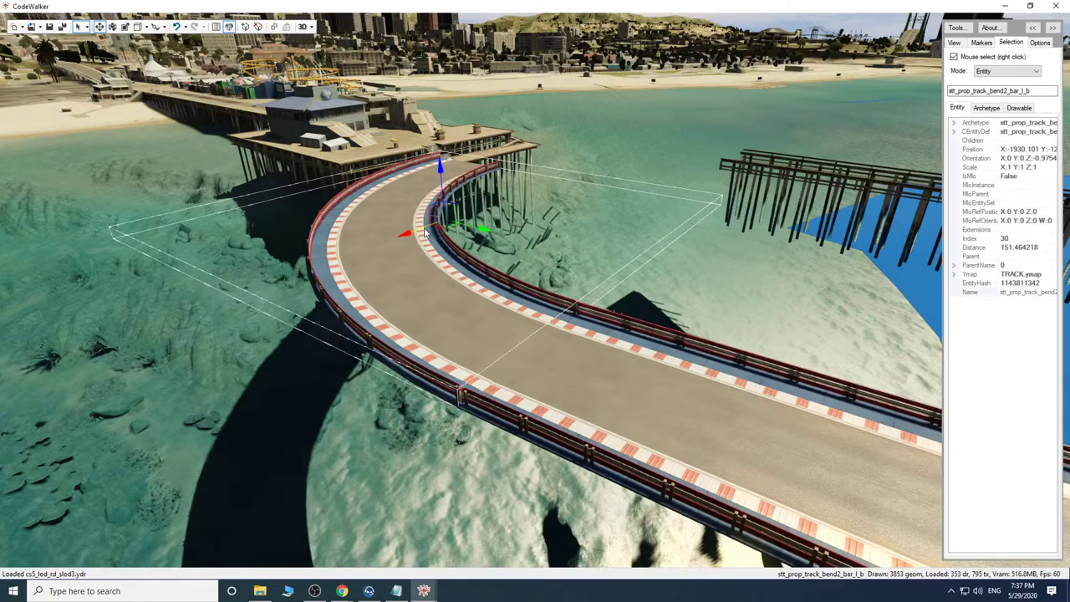
{"action": "left_click_drag", "start_coordinate": [464, 280], "coordinate": [498, 329]}
{"action": "key", "text": "w"}
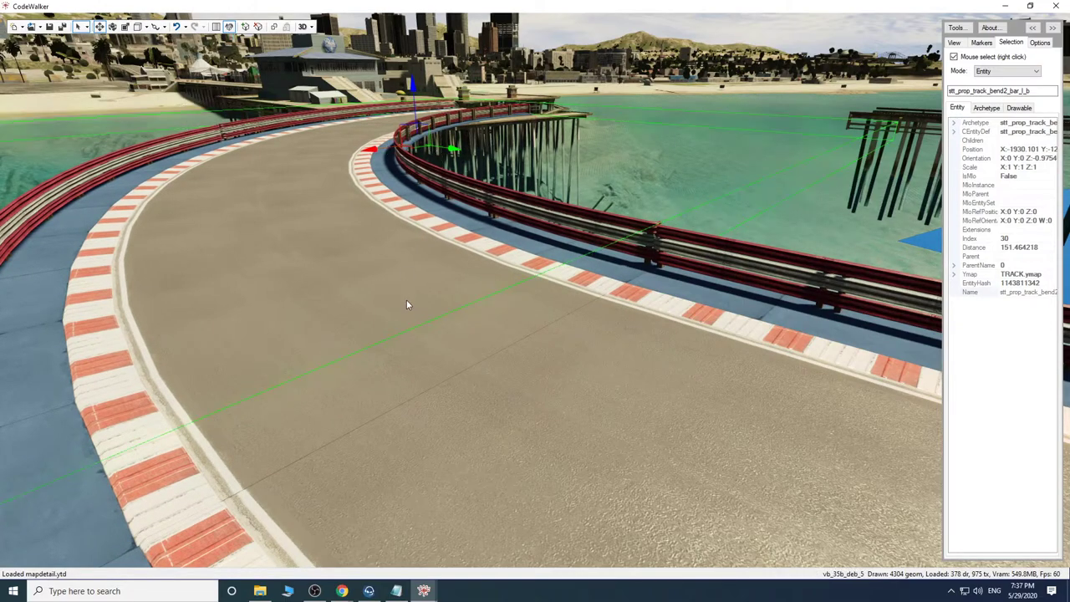
Select the long straight stt_prop_track_straight_bar_l that adjoins the pier bend and delete it.
{"action": "left_click_drag", "start_coordinate": [407, 302], "coordinate": [309, 258]}
{"action": "scroll", "coordinate": [417, 286], "scroll_direction": "down", "scroll_amount": 5}
{"action": "scroll", "coordinate": [496, 293], "scroll_direction": "up", "scroll_amount": 5}
{"action": "scroll", "coordinate": [497, 294], "scroll_direction": "down", "scroll_amount": 5}
{"action": "scroll", "coordinate": [310, 258], "scroll_direction": "up", "scroll_amount": 2}
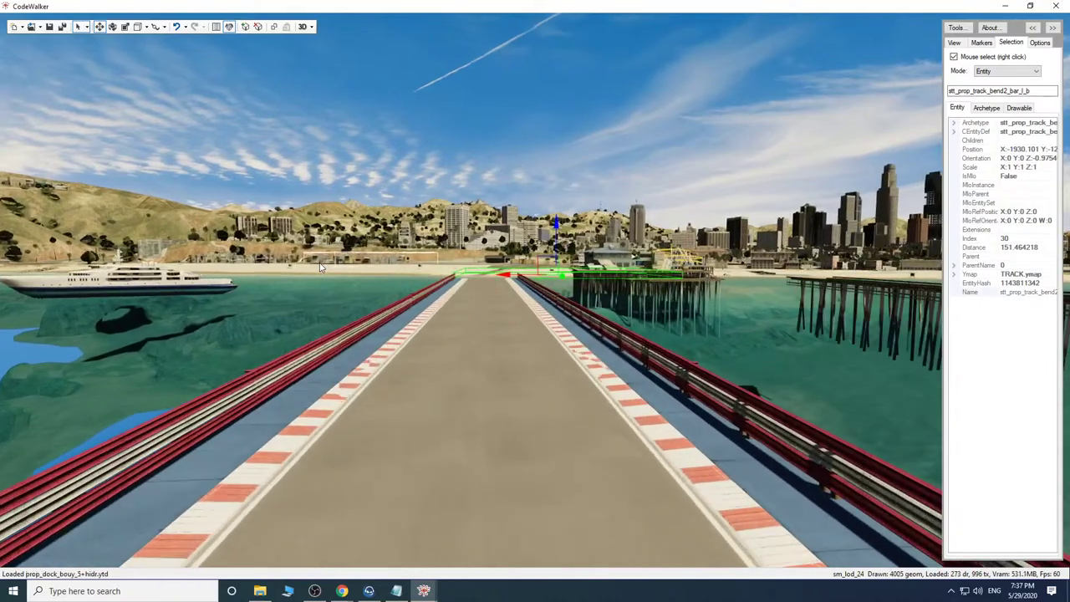
{"action": "right_click", "coordinate": [493, 360]}
{"action": "left_click_drag", "start_coordinate": [492, 360], "coordinate": [557, 360]}
{"action": "key", "text": "s"}
{"action": "left_click_drag", "start_coordinate": [615, 377], "coordinate": [637, 380]}
{"action": "key", "text": "w"}
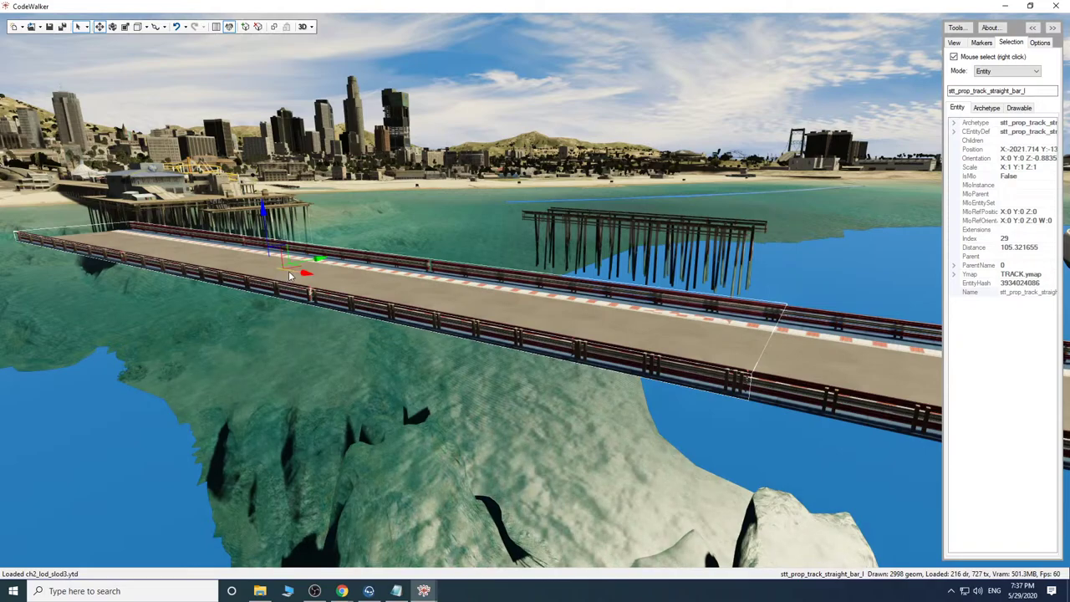
{"action": "key", "text": "Delete"}
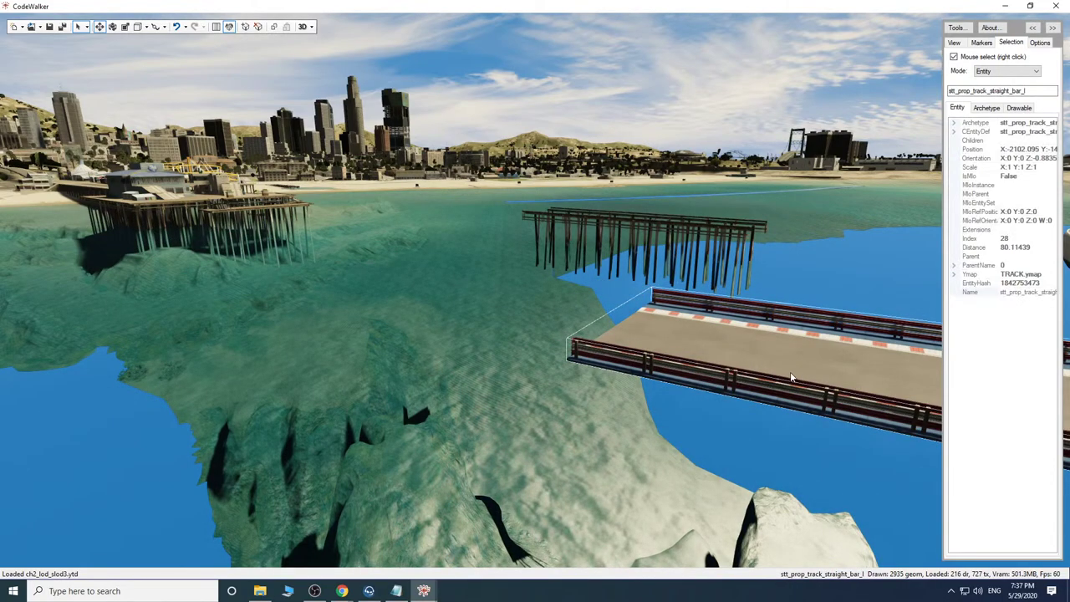
{"action": "key", "text": "s"}
{"action": "mouse_move", "coordinate": [790, 374]}
{"action": "left_mouse_down"}
{"action": "mouse_move", "coordinate": [812, 391]}
{"action": "mouse_move", "coordinate": [798, 387]}
{"action": "left_mouse_up"}
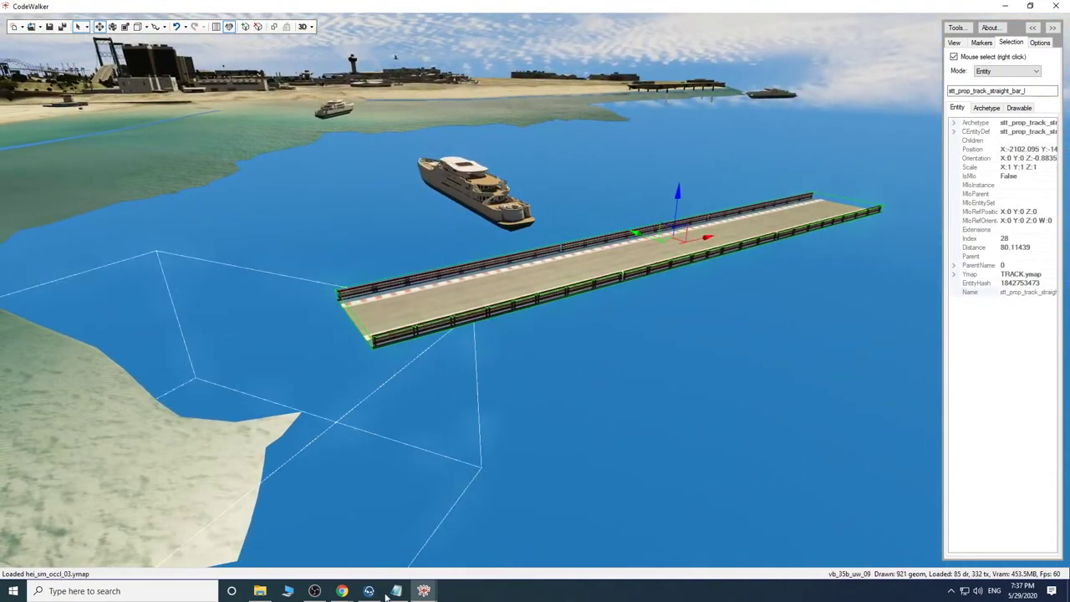
Switch to the Pleb Masters gallery in Chrome, browse page 5 of the stt results and copy the name stt_prop_track_straight_bar_m.
{"action": "left_click", "coordinate": [376, 551]}
{"action": "scroll", "coordinate": [615, 420], "scroll_direction": "down", "scroll_amount": 7}
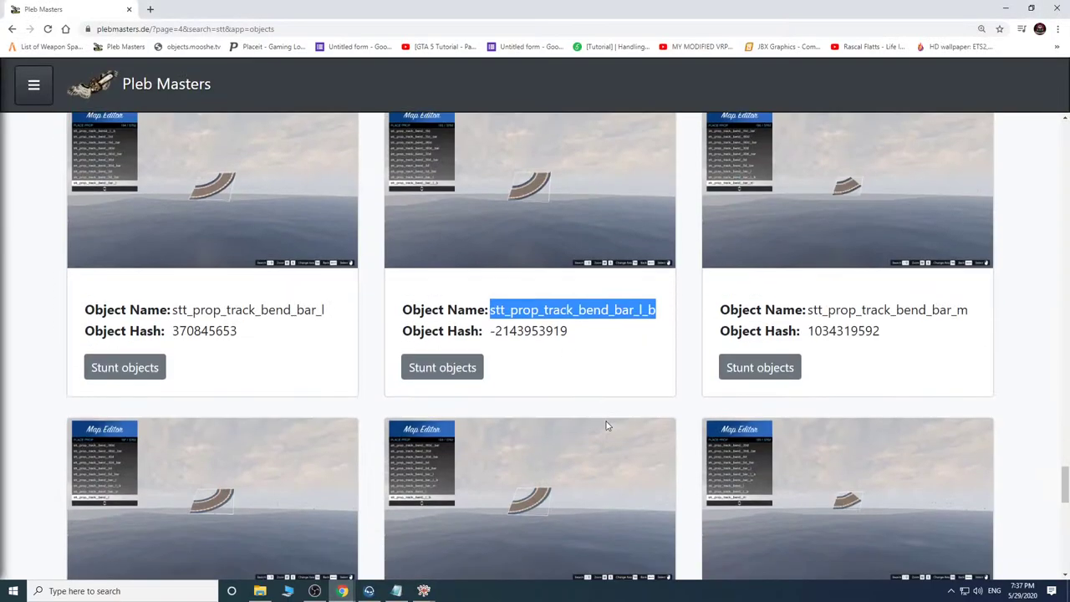
{"action": "scroll", "coordinate": [616, 421], "scroll_direction": "down", "scroll_amount": 3}
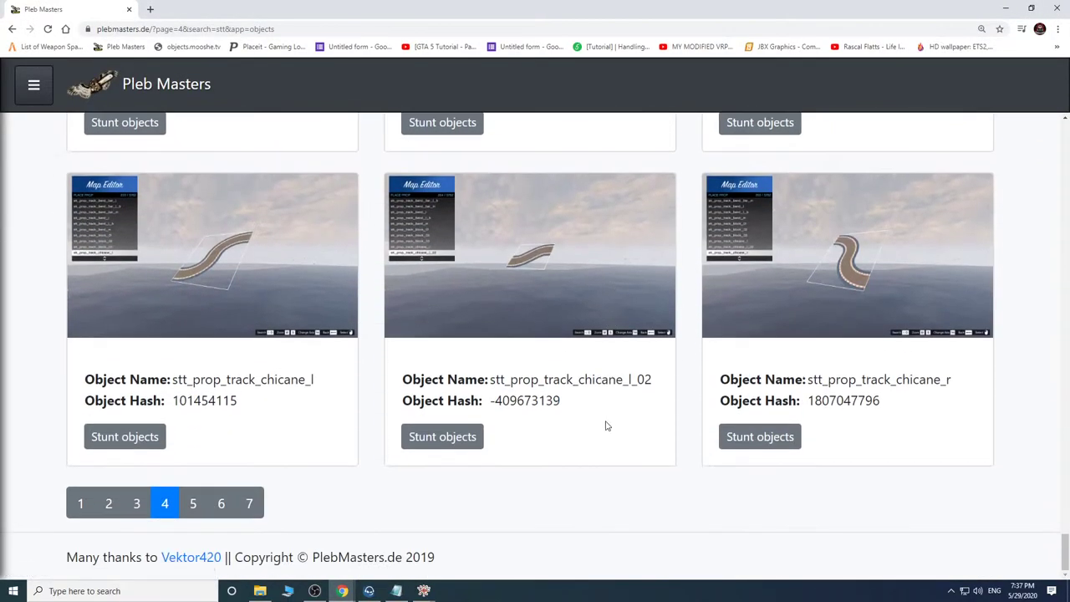
{"action": "left_click", "coordinate": [195, 503]}
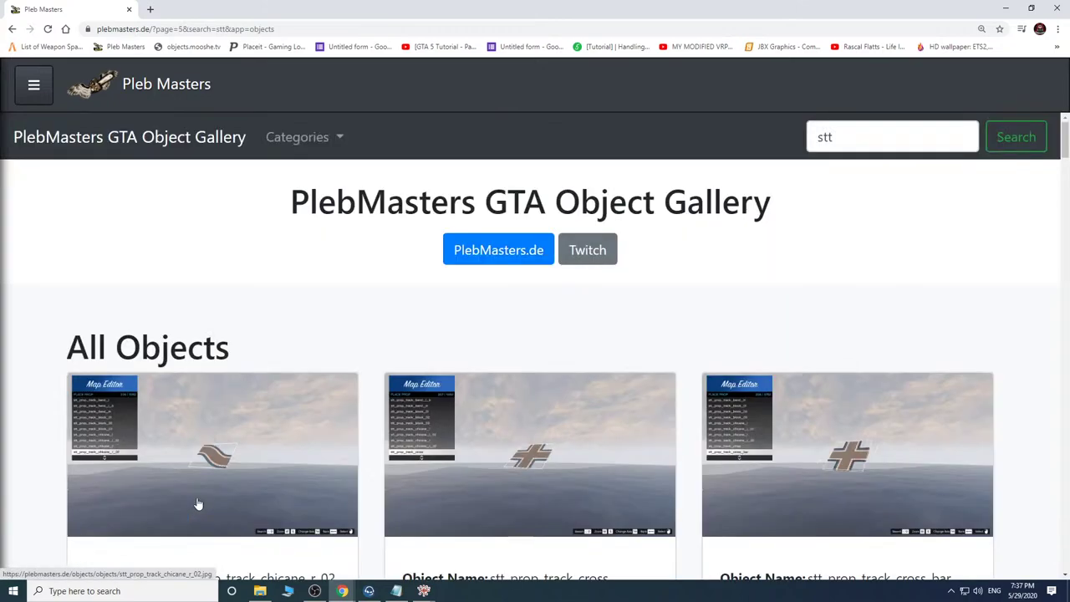
{"action": "scroll", "coordinate": [198, 503], "scroll_direction": "down", "scroll_amount": 6}
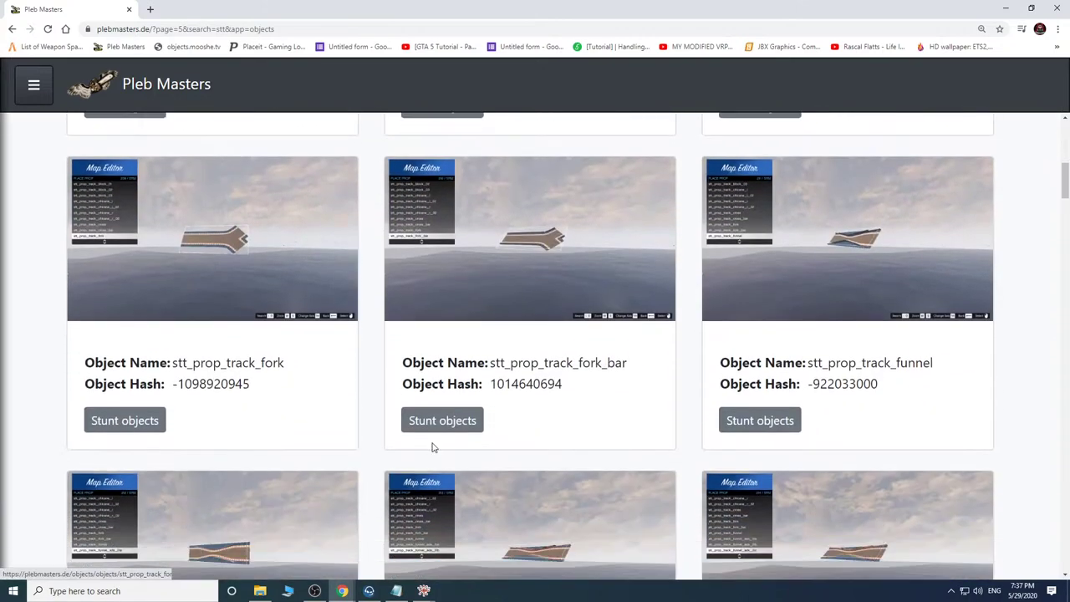
{"action": "scroll", "coordinate": [422, 447], "scroll_direction": "down", "scroll_amount": 12}
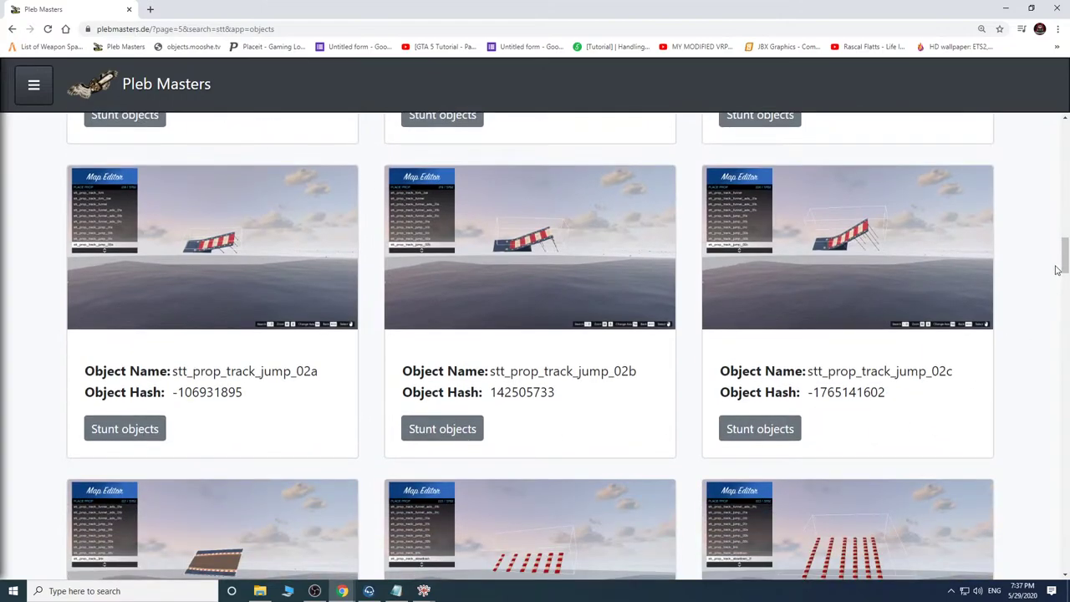
{"action": "left_click_drag", "start_coordinate": [1057, 269], "coordinate": [1050, 350]}
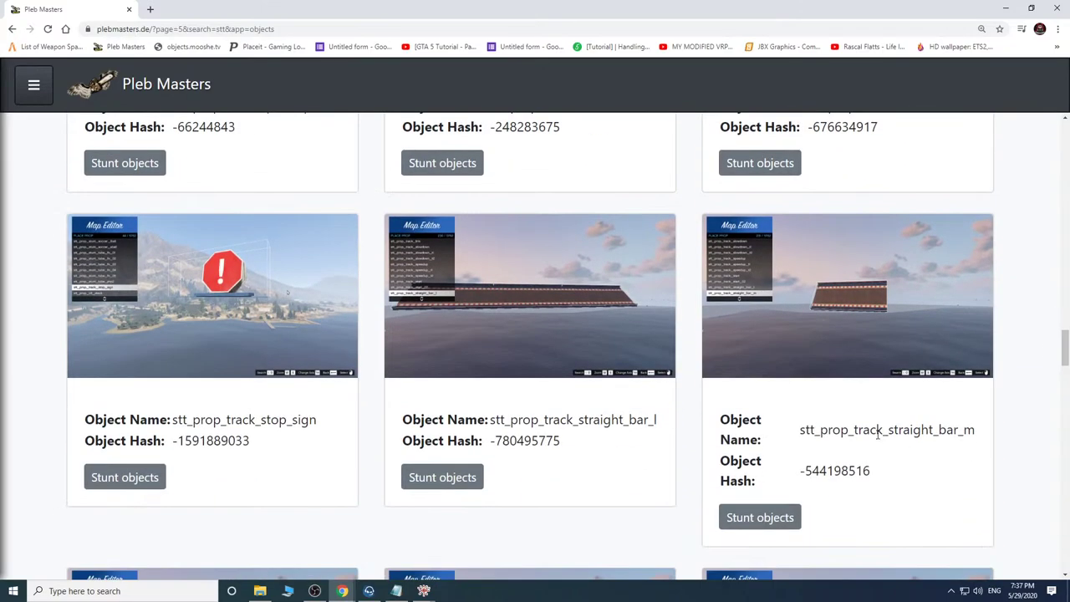
{"action": "scroll", "coordinate": [611, 495], "scroll_direction": "down", "scroll_amount": 3}
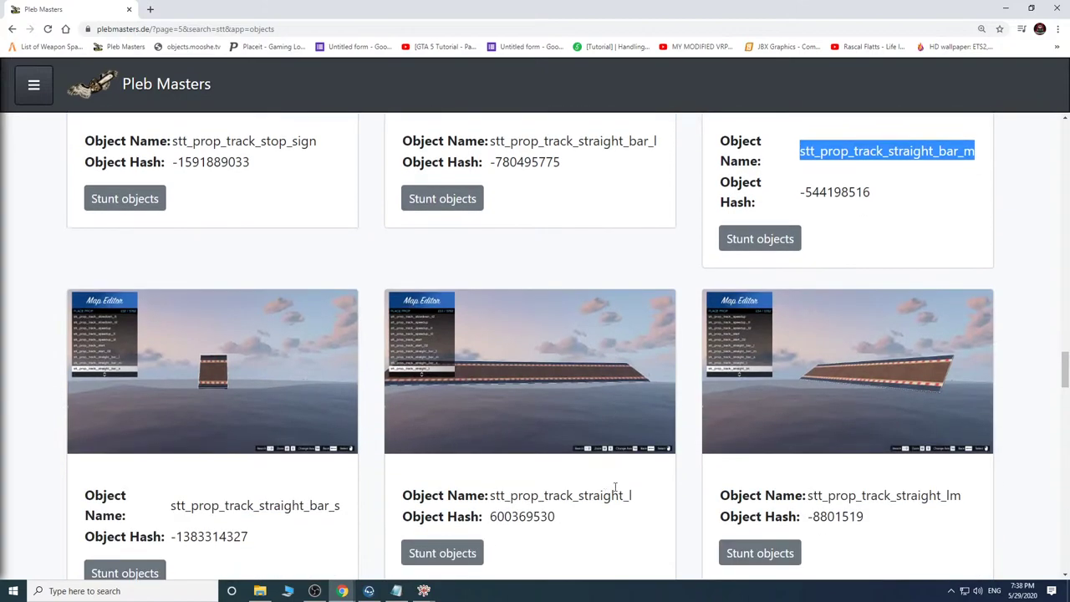
{"action": "scroll", "coordinate": [343, 417], "scroll_direction": "down", "scroll_amount": 5}
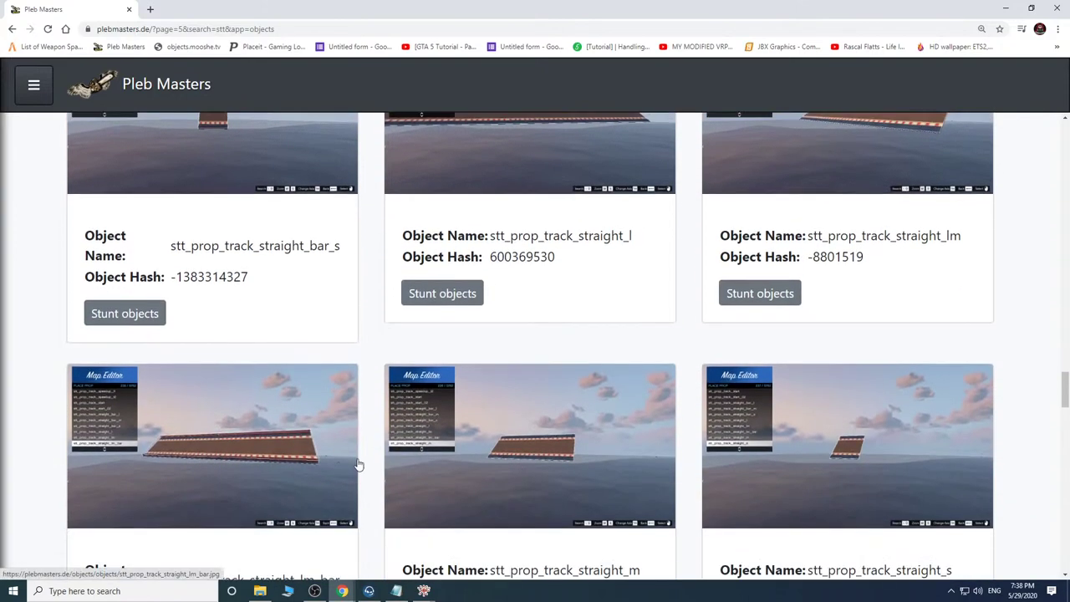
{"action": "scroll", "coordinate": [377, 456], "scroll_direction": "down", "scroll_amount": 1}
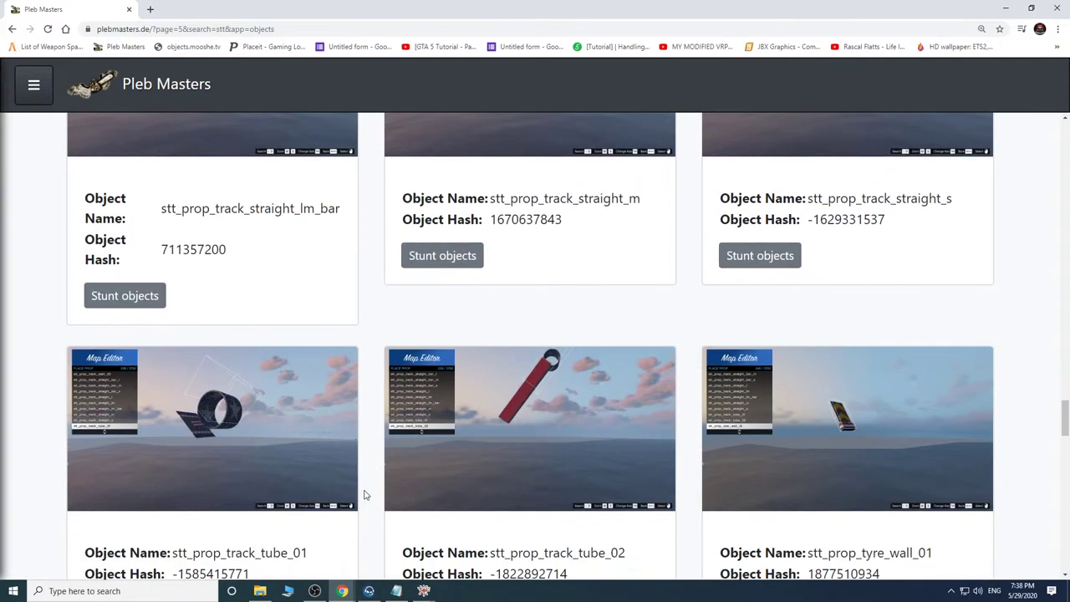
Return to CodeWalker and duplicate the remaining long straight, sliding the copy along its axis towards the pier bend.
{"action": "left_click", "coordinate": [424, 591]}
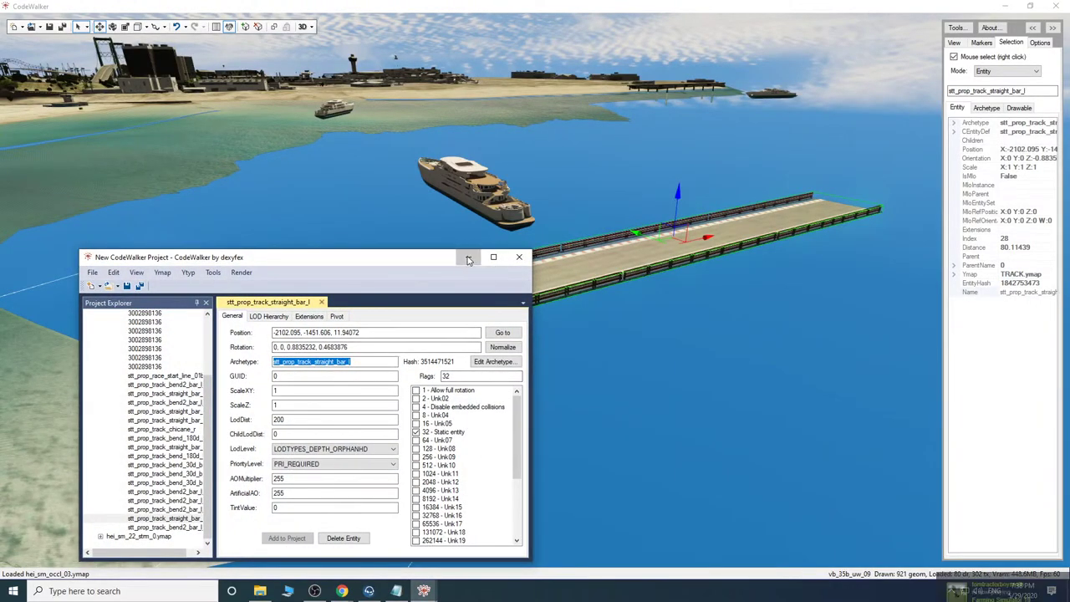
{"action": "left_click", "coordinate": [468, 258]}
{"action": "left_click_drag", "start_coordinate": [672, 412], "coordinate": [607, 398]}
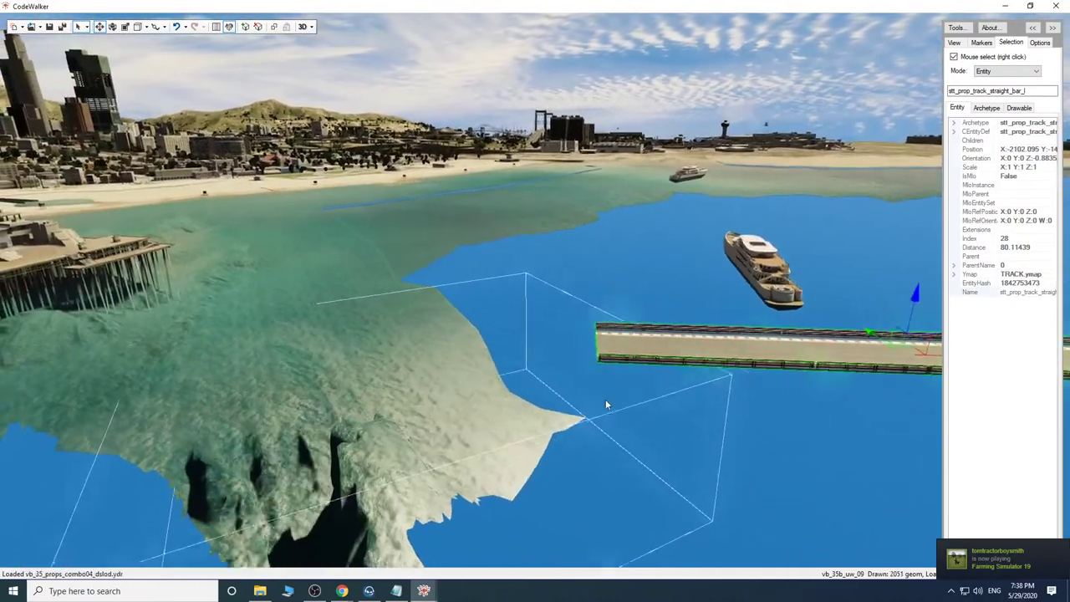
{"action": "key", "text": "d"}
{"action": "right_click", "coordinate": [605, 399]}
{"action": "right_click", "coordinate": [712, 366]}
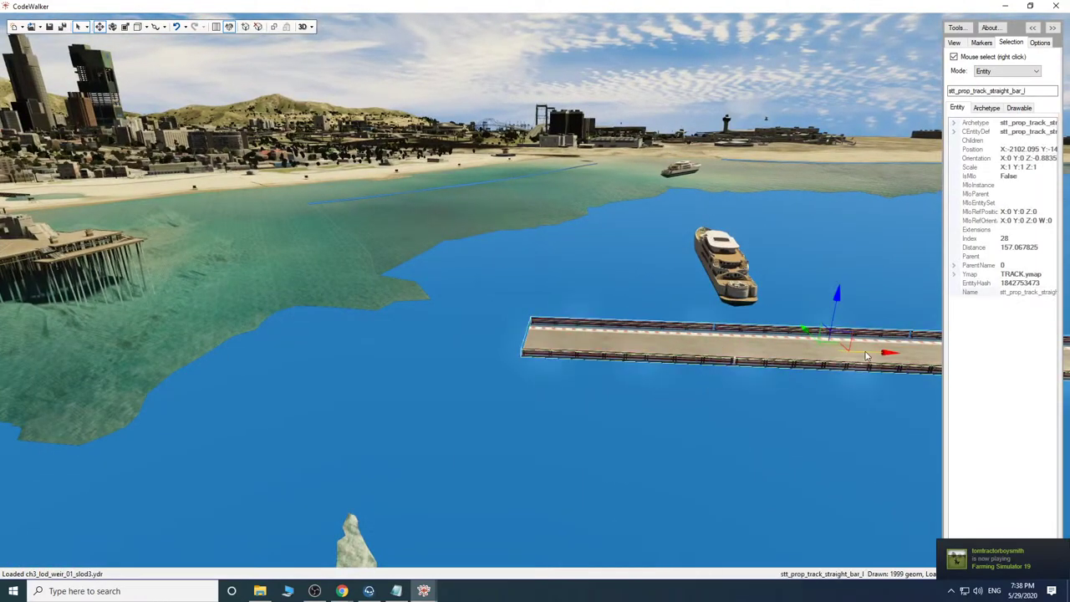
{"action": "left_click_drag", "start_coordinate": [865, 355], "coordinate": [406, 317], "text": "shift"}
{"action": "key", "text": "w"}
{"action": "left_click_drag", "start_coordinate": [575, 441], "coordinate": [487, 455]}
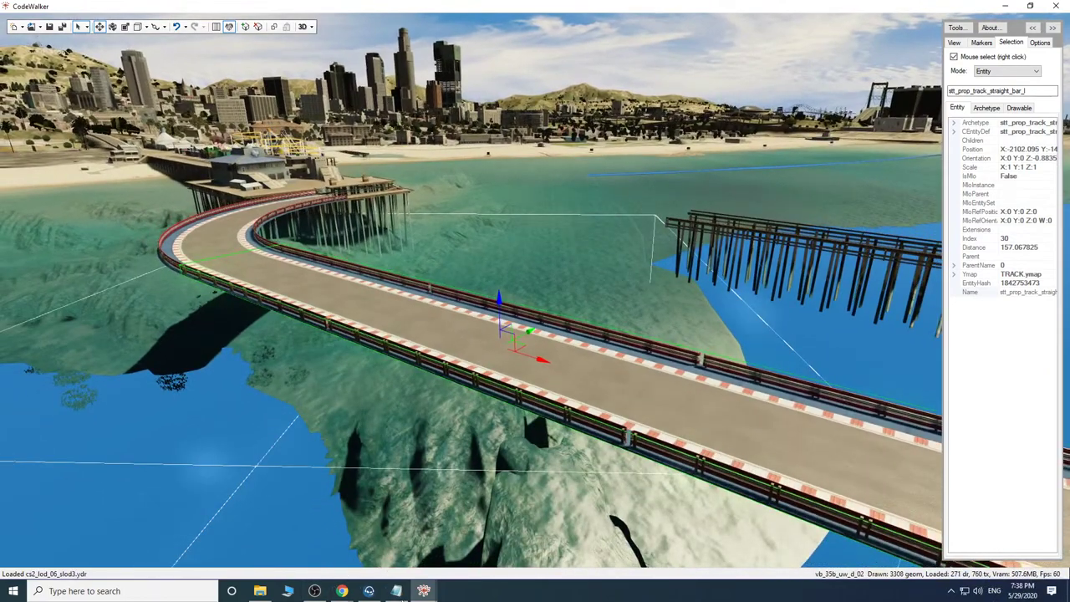
Change the copy's archetype to stt_prop_track_straight_bar_m and slide it against the open end of the long straight.
{"action": "left_click", "coordinate": [423, 591]}
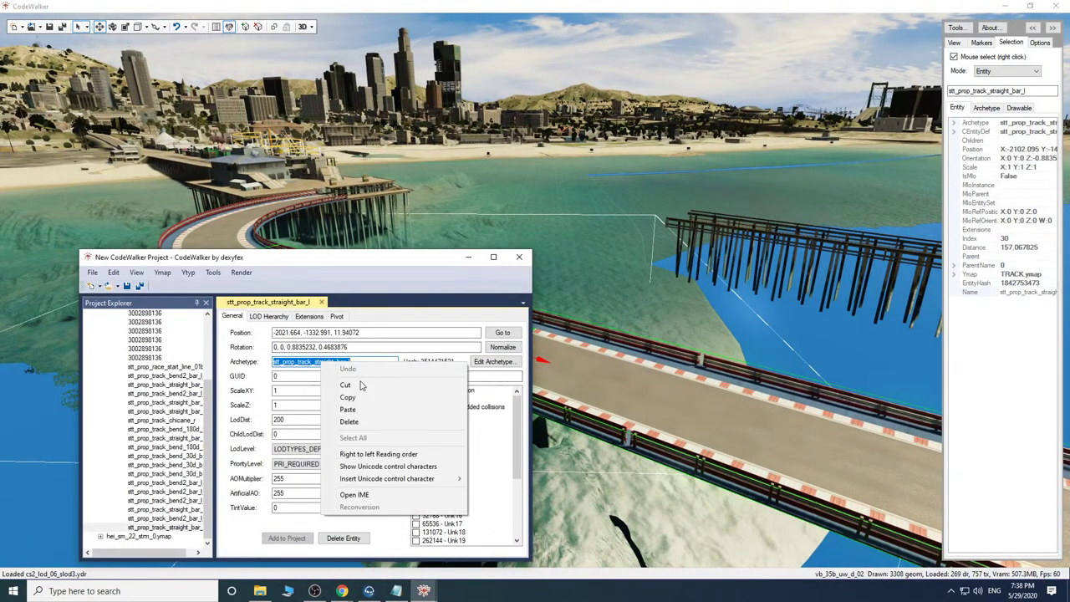
{"action": "left_click", "coordinate": [346, 410]}
{"action": "left_click", "coordinate": [468, 257]}
{"action": "left_click_drag", "start_coordinate": [513, 368], "coordinate": [563, 389]}
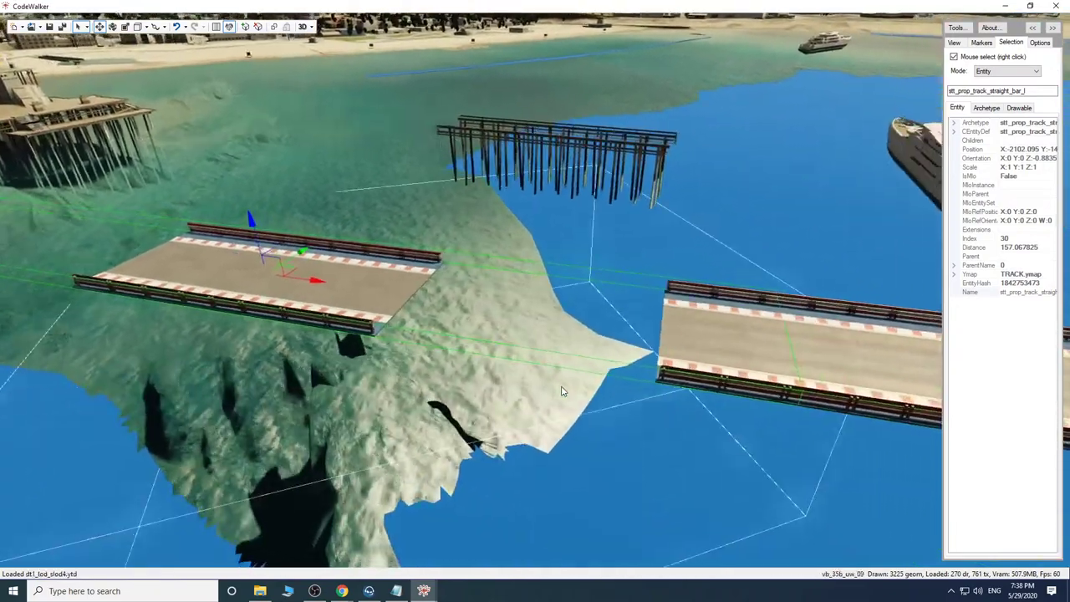
{"action": "left_click_drag", "start_coordinate": [310, 284], "coordinate": [528, 322]}
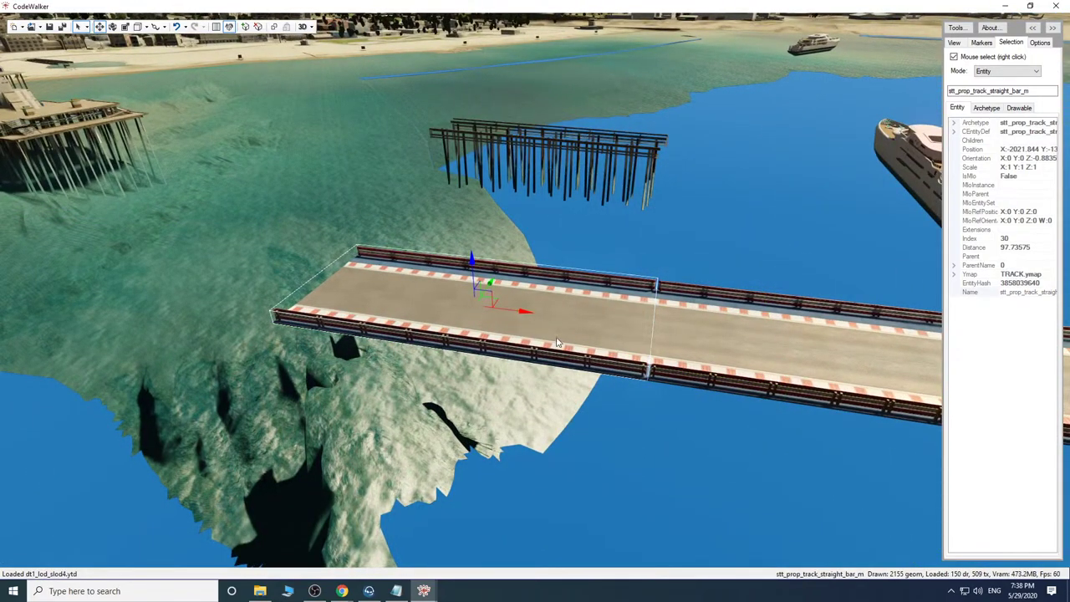
Duplicate the medium straight towards the pier and slide the copy back until it meets the previous piece.
{"action": "key", "text": "w"}
{"action": "left_click_drag", "start_coordinate": [650, 365], "coordinate": [583, 347]}
{"action": "key", "text": "s"}
{"action": "left_click_drag", "start_coordinate": [596, 285], "coordinate": [431, 204], "text": "shift"}
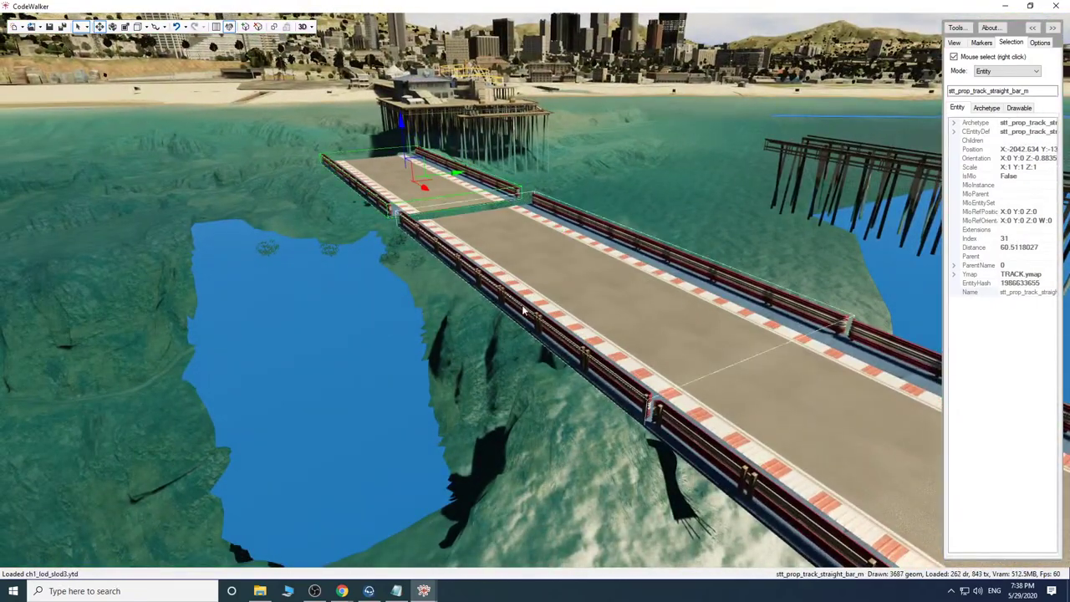
{"action": "key", "text": "w"}
{"action": "left_click_drag", "start_coordinate": [522, 309], "coordinate": [583, 332]}
{"action": "key", "text": "a"}
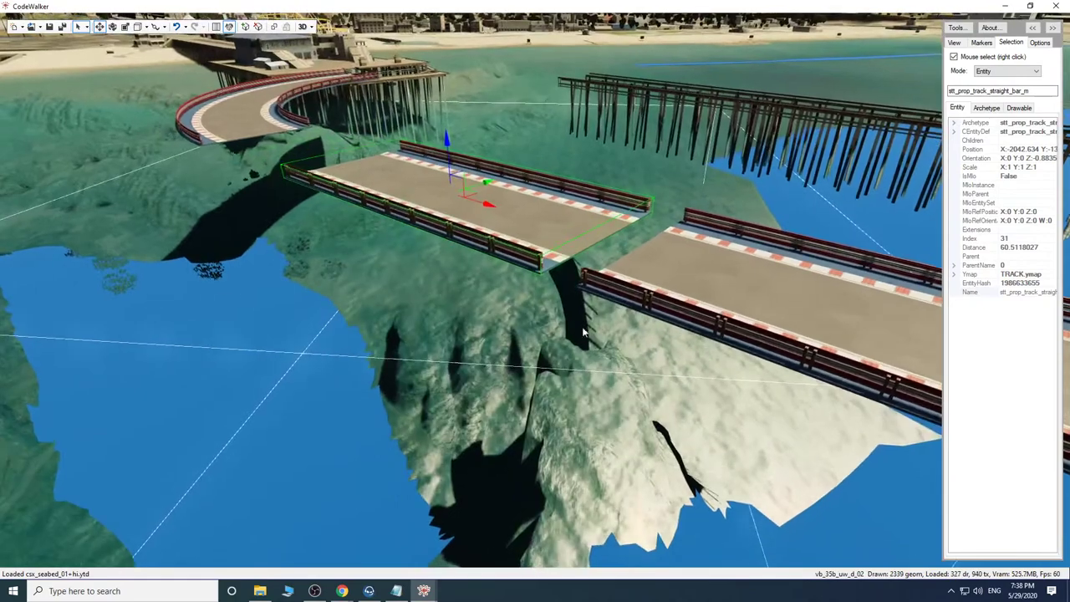
{"action": "left_click_drag", "start_coordinate": [484, 208], "coordinate": [500, 218]}
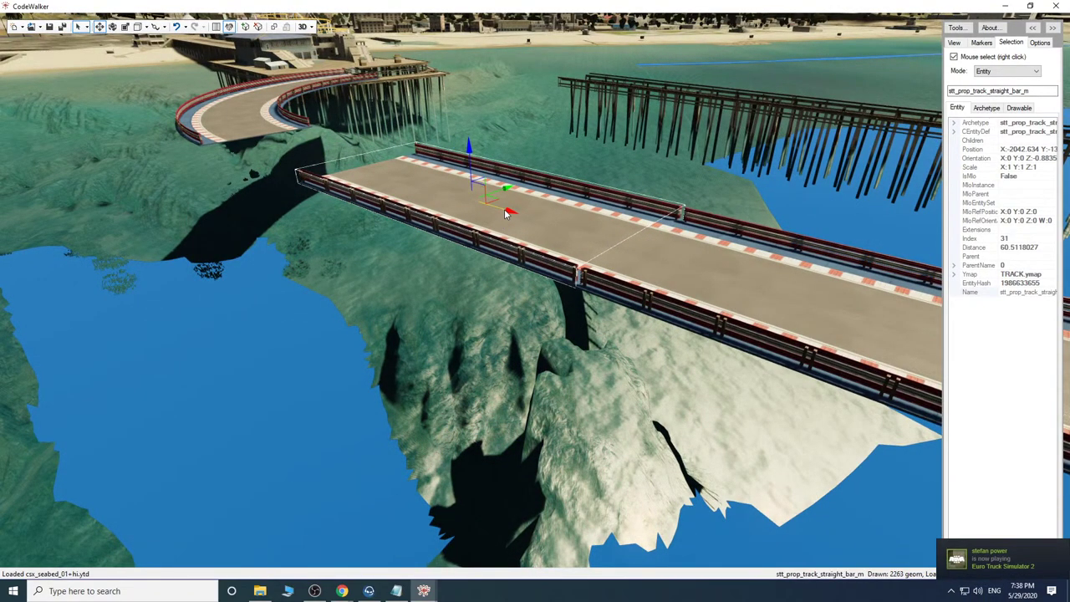
Duplicate the medium straight again and slide the new copy along its axis into the gap before the pier bend.
{"action": "left_click_drag", "start_coordinate": [505, 214], "coordinate": [387, 178], "text": "shift"}
{"action": "key", "text": "w"}
{"action": "left_click_drag", "start_coordinate": [494, 308], "coordinate": [557, 314]}
{"action": "key", "text": "s"}
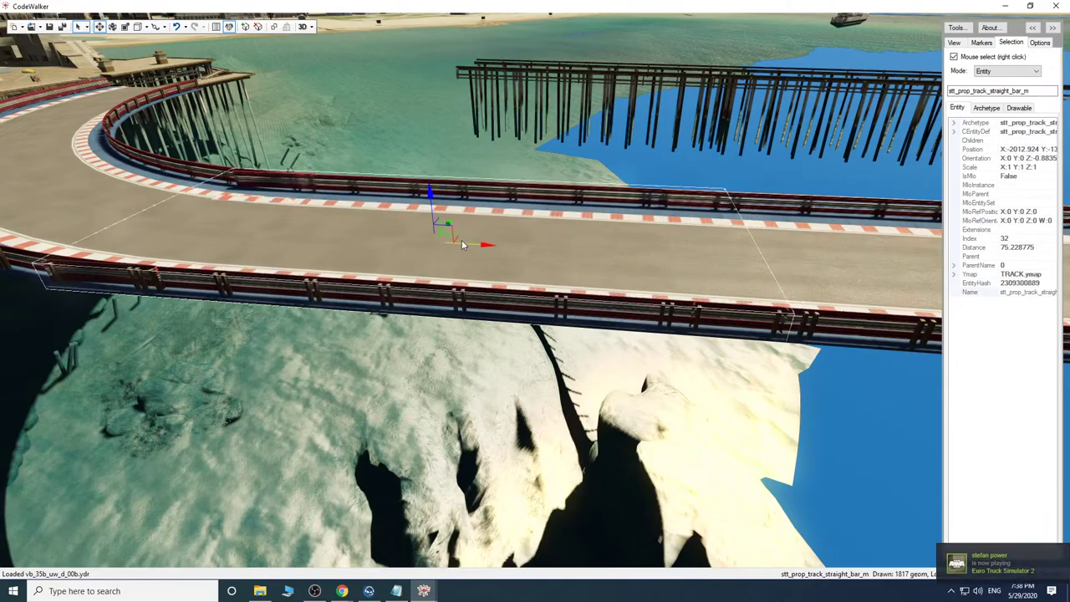
Slide the medium straight along its axis into the pier bend and shift the bend sideways to line up with it.
{"action": "left_click_drag", "start_coordinate": [462, 244], "coordinate": [398, 239]}
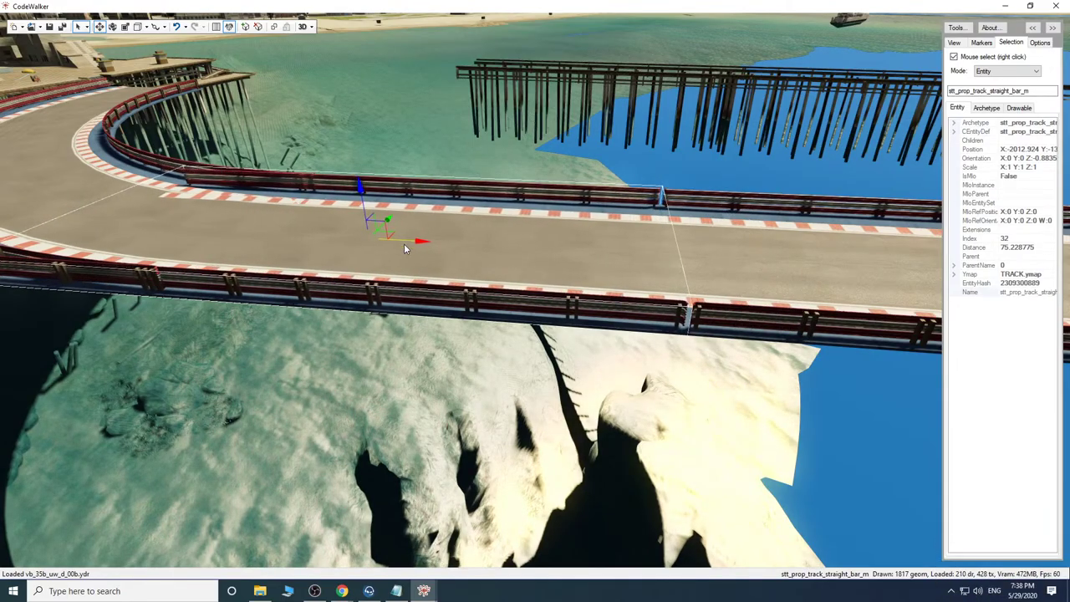
{"action": "key", "text": "a"}
{"action": "left_click_drag", "start_coordinate": [445, 400], "coordinate": [483, 360]}
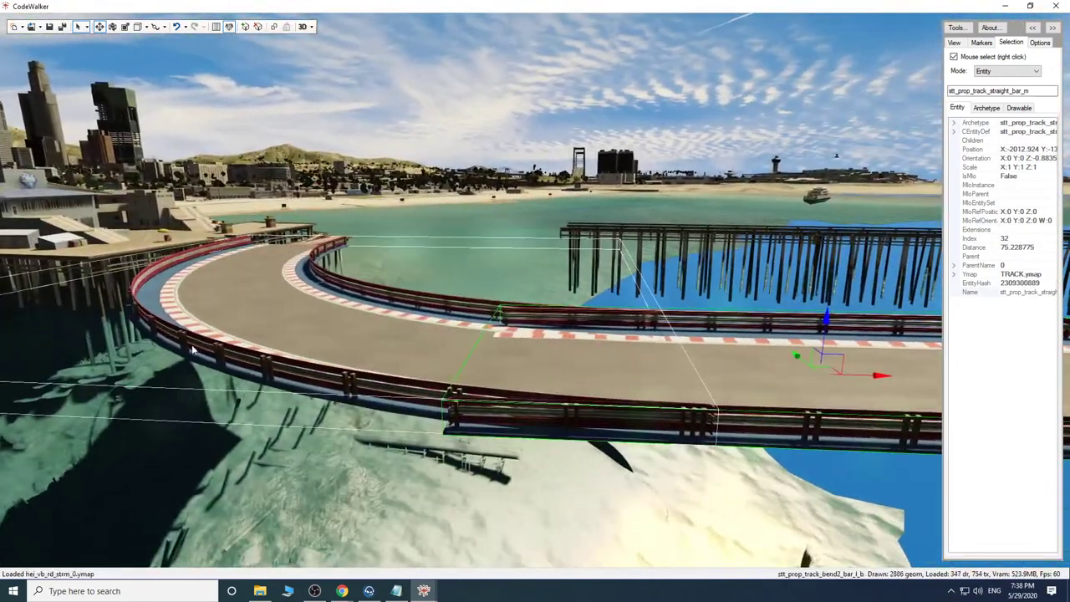
{"action": "key", "text": "a"}
{"action": "left_click_drag", "start_coordinate": [352, 388], "coordinate": [380, 381]}
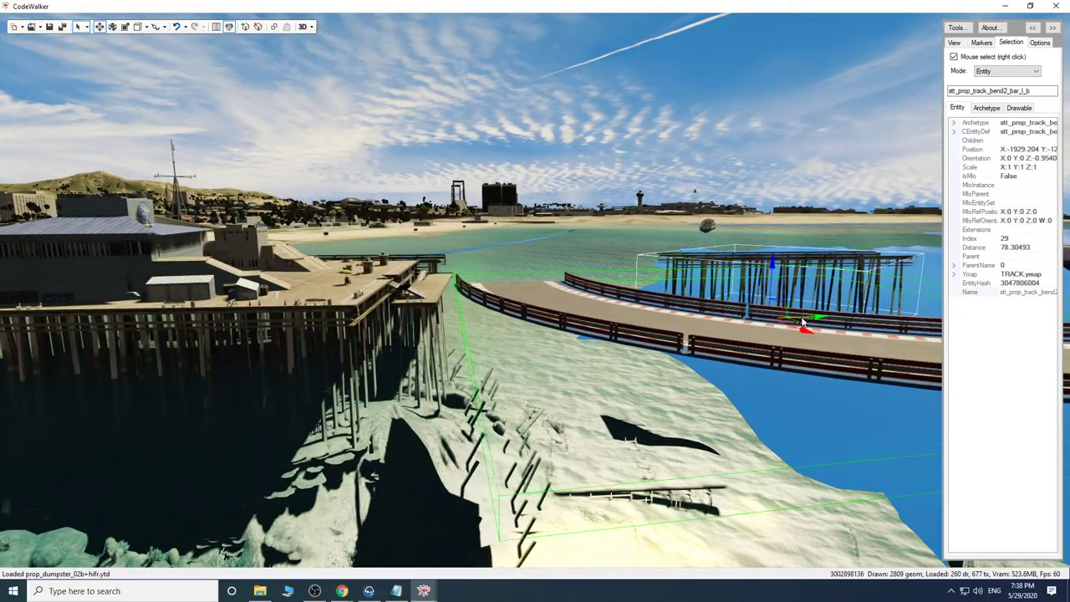
{"action": "left_click_drag", "start_coordinate": [802, 323], "coordinate": [780, 322]}
{"action": "key", "text": "d"}
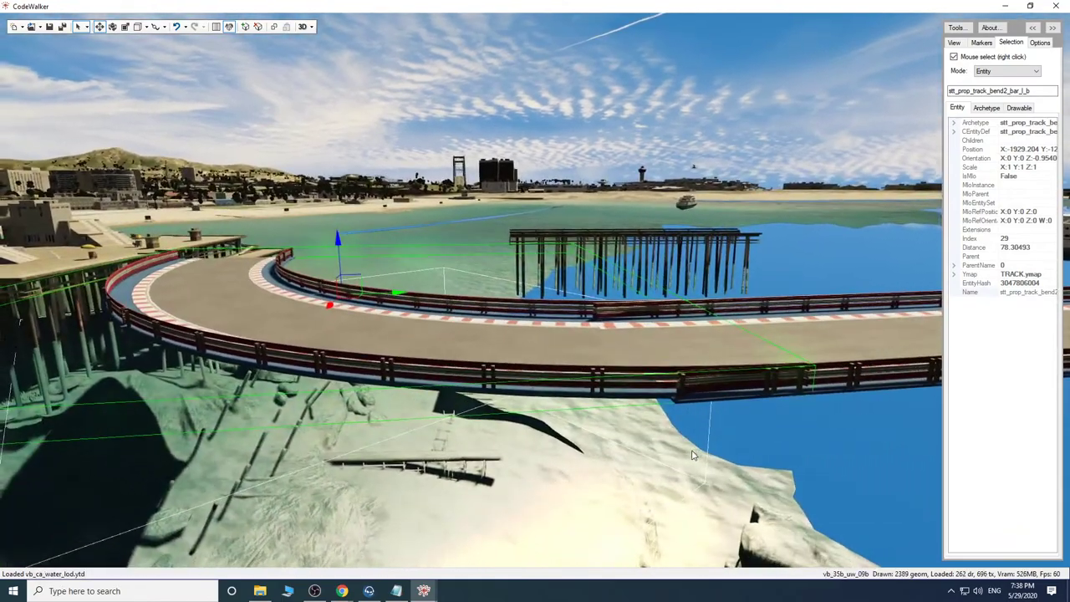
Delete the medium straight that adjoins the pier bend.
{"action": "left_click_drag", "start_coordinate": [694, 453], "coordinate": [555, 484]}
{"action": "key", "text": "s"}
{"action": "key", "text": "s"}
{"action": "key", "text": "d"}
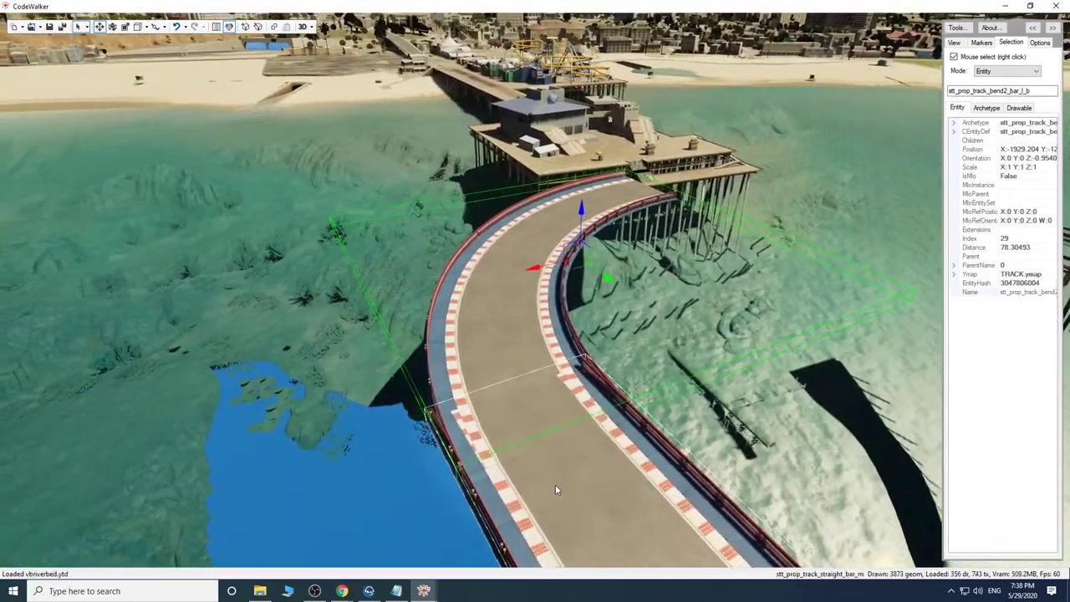
{"action": "right_click", "coordinate": [674, 565]}
{"action": "key", "text": "a"}
{"action": "left_click_drag", "start_coordinate": [697, 464], "coordinate": [796, 483]}
{"action": "key", "text": "Delete"}
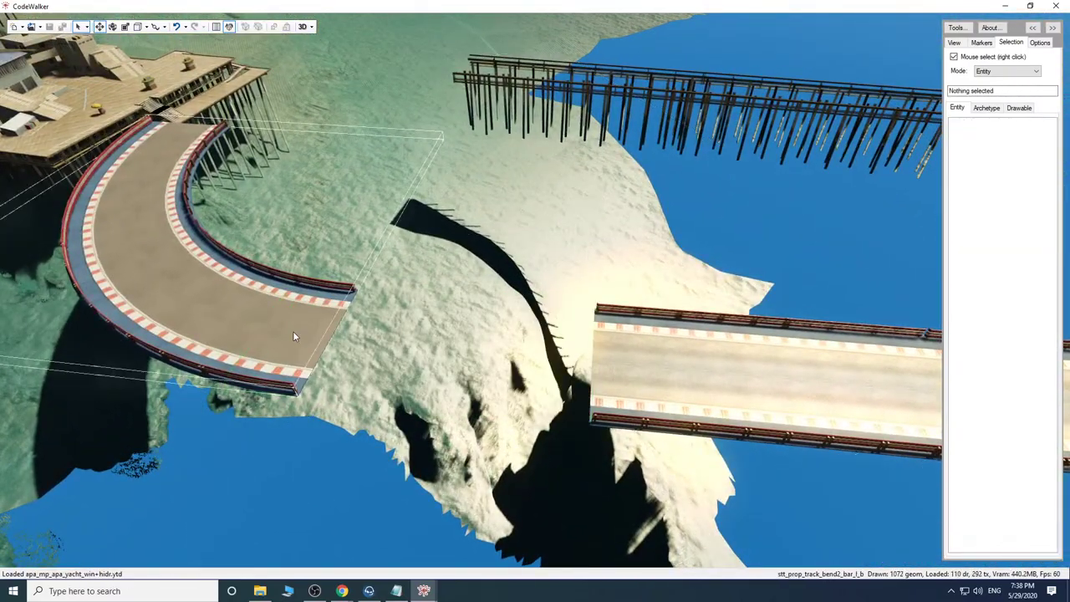
Slide the pier bend over to the open end of the remaining straight and delete the leftover piece beside the pier.
{"action": "right_click", "coordinate": [293, 336]}
{"action": "left_click_drag", "start_coordinate": [238, 219], "coordinate": [451, 267]}
{"action": "left_click_drag", "start_coordinate": [443, 416], "coordinate": [418, 320]}
{"action": "key", "text": "w"}
{"action": "key", "text": "w"}
{"action": "right_click", "coordinate": [466, 368]}
{"action": "key", "text": "Delete"}
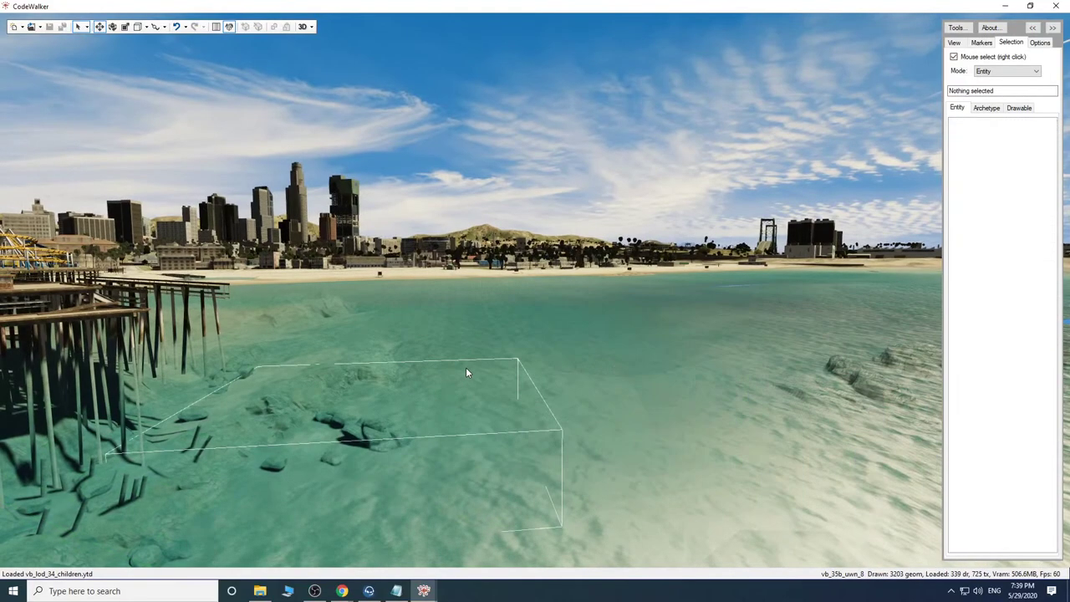
Examine the joint between the moved bend and the straight.
{"action": "key", "text": "d"}
{"action": "key", "text": "s"}
{"action": "left_click_drag", "start_coordinate": [451, 392], "coordinate": [440, 436]}
{"action": "key", "text": "s"}
{"action": "key", "text": "a"}
{"action": "key", "text": "w"}
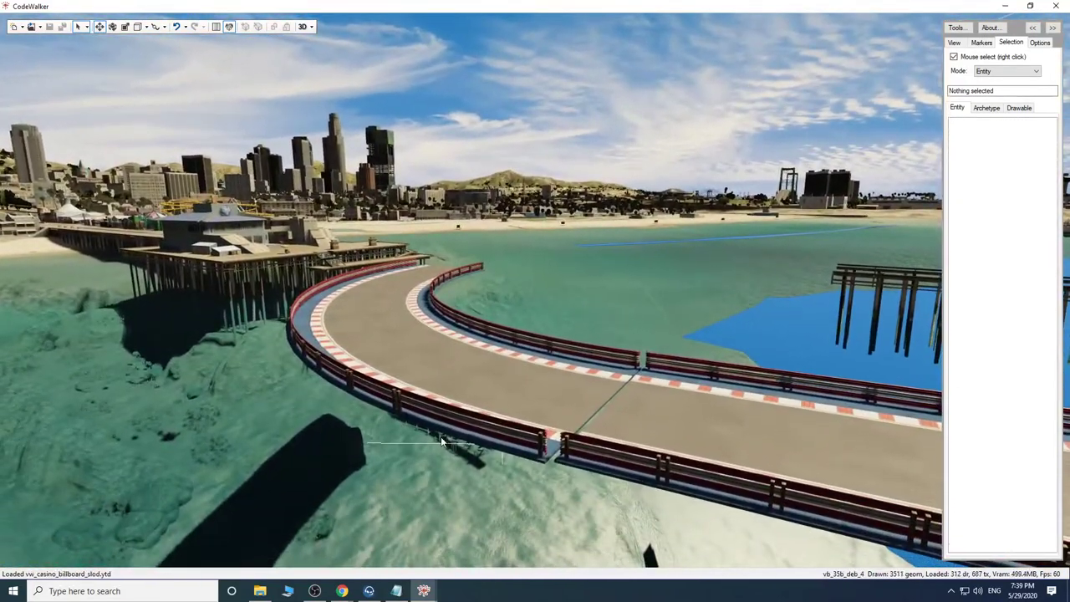
Select the stt_prop_track_bend2_bar_l_b bend beside the pier and nudge it into line with the adjoining straight section.
{"action": "right_click", "coordinate": [495, 360]}
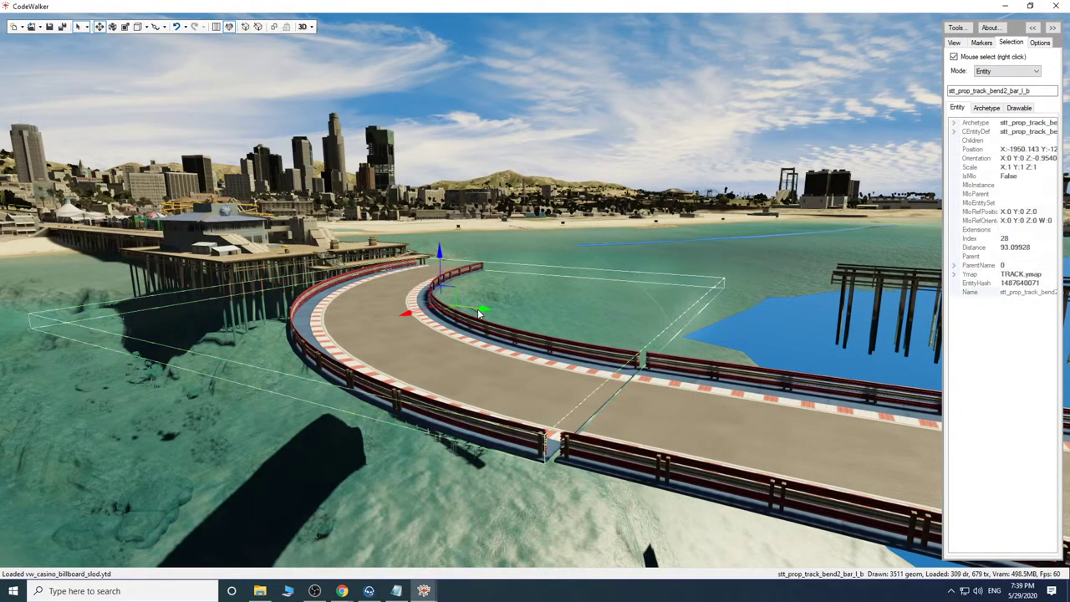
{"action": "left_click_drag", "start_coordinate": [478, 310], "coordinate": [483, 311]}
{"action": "key", "text": "w"}
{"action": "left_click_drag", "start_coordinate": [526, 420], "coordinate": [520, 439]}
{"action": "key", "text": "d"}
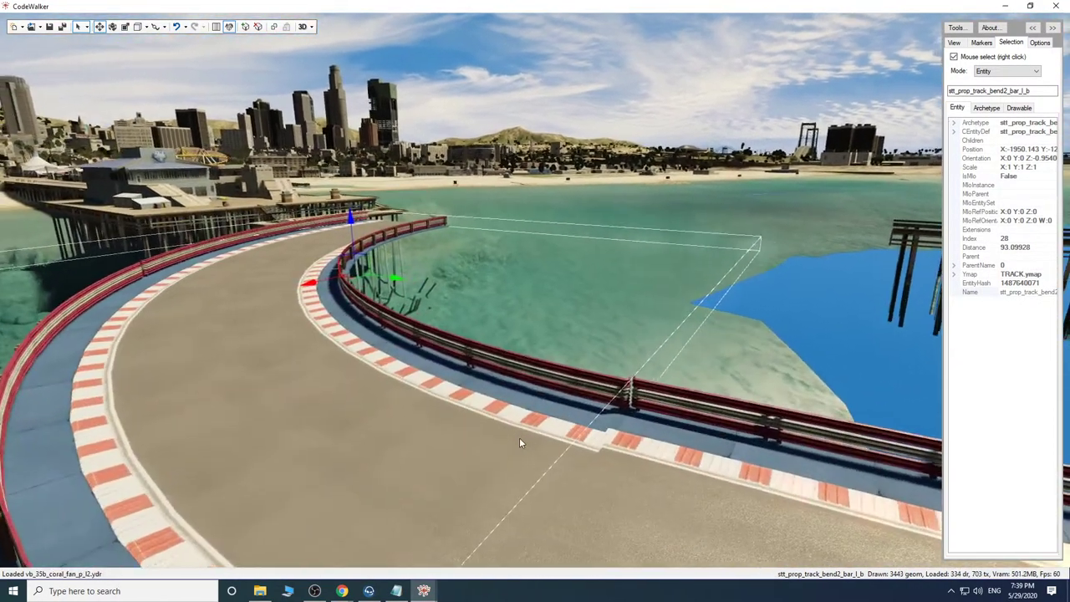
{"action": "left_click_drag", "start_coordinate": [338, 272], "coordinate": [341, 273]}
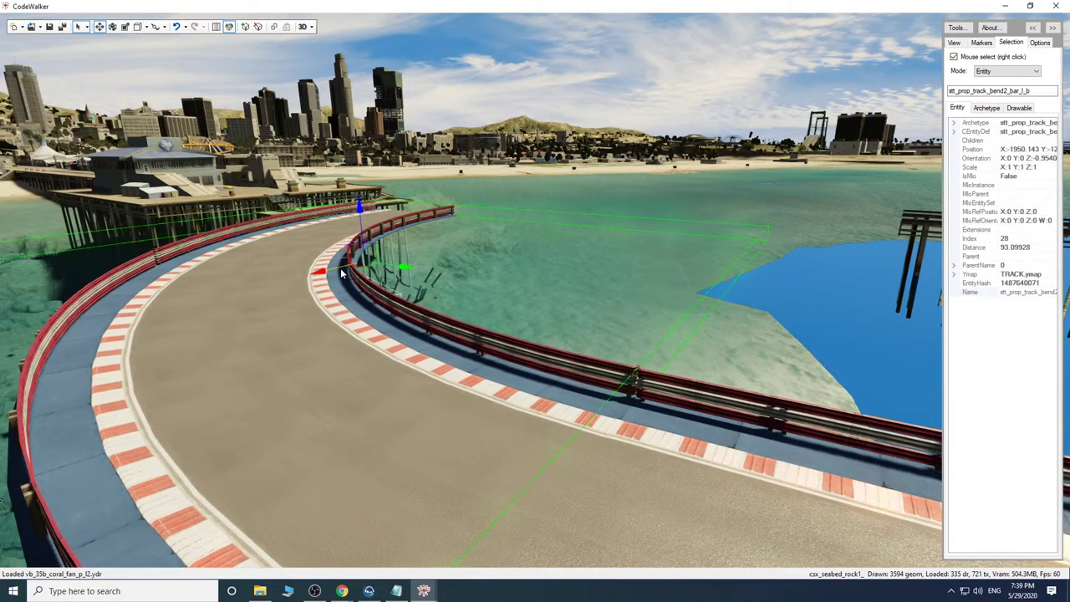
Create a rotated copy of the bend beside the pier and move it clear of the original.
{"action": "key", "text": "s"}
{"action": "left_click_drag", "start_coordinate": [381, 424], "coordinate": [449, 448]}
{"action": "key", "text": "w"}
{"action": "key", "text": "a"}
{"action": "key", "text": "s"}
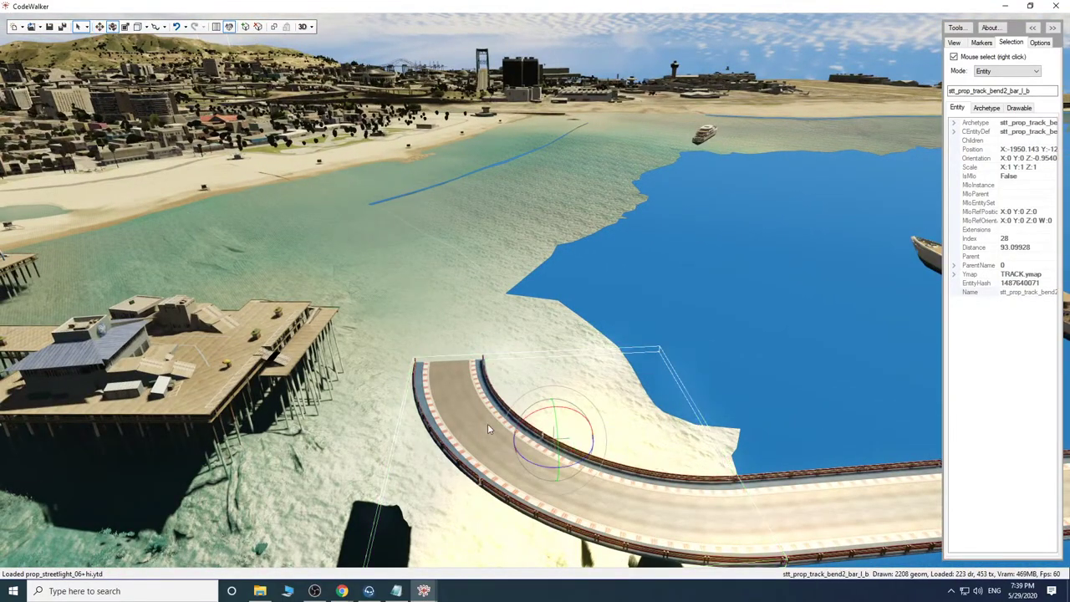
{"action": "left_click_drag", "start_coordinate": [534, 462], "coordinate": [604, 417], "text": "shift"}
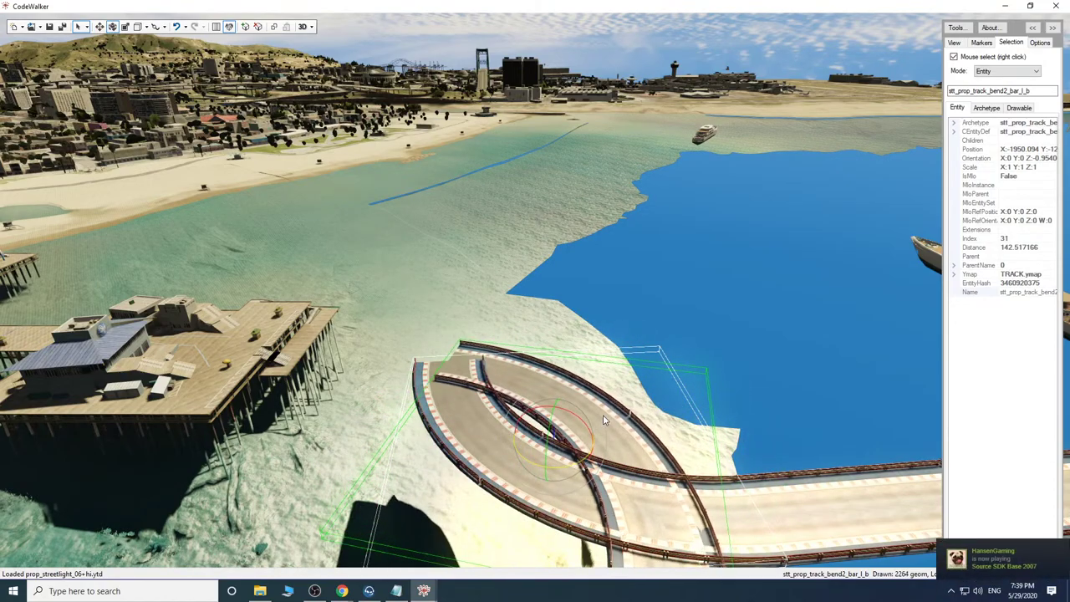
{"action": "mouse_move", "coordinate": [790, 413]}
{"action": "left_mouse_down"}
{"action": "mouse_move", "coordinate": [782, 441]}
{"action": "mouse_move", "coordinate": [810, 416]}
{"action": "left_mouse_up"}
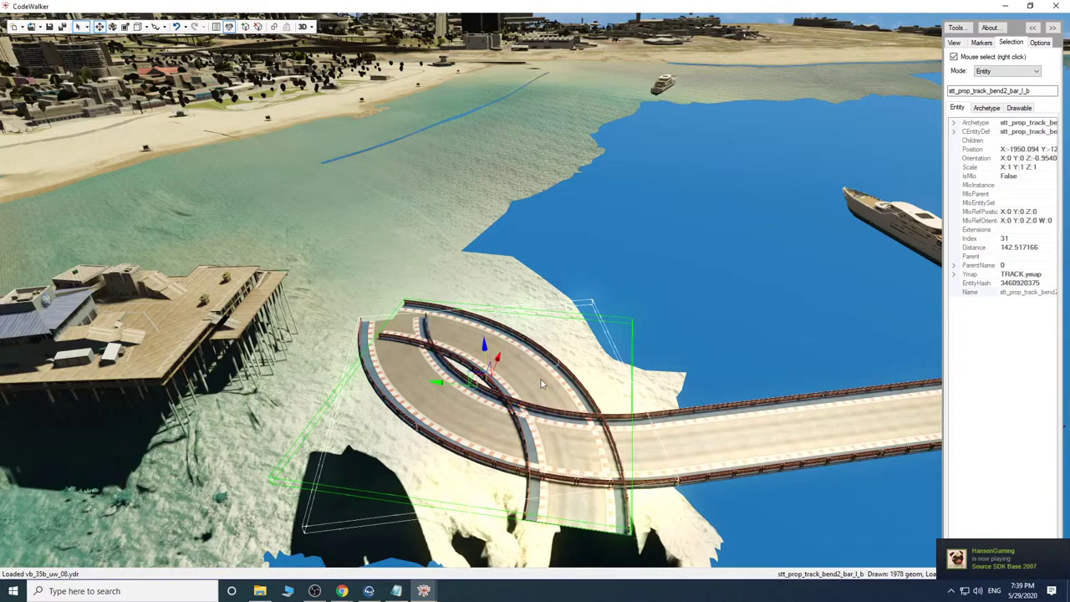
{"action": "left_click_drag", "start_coordinate": [499, 359], "coordinate": [533, 287]}
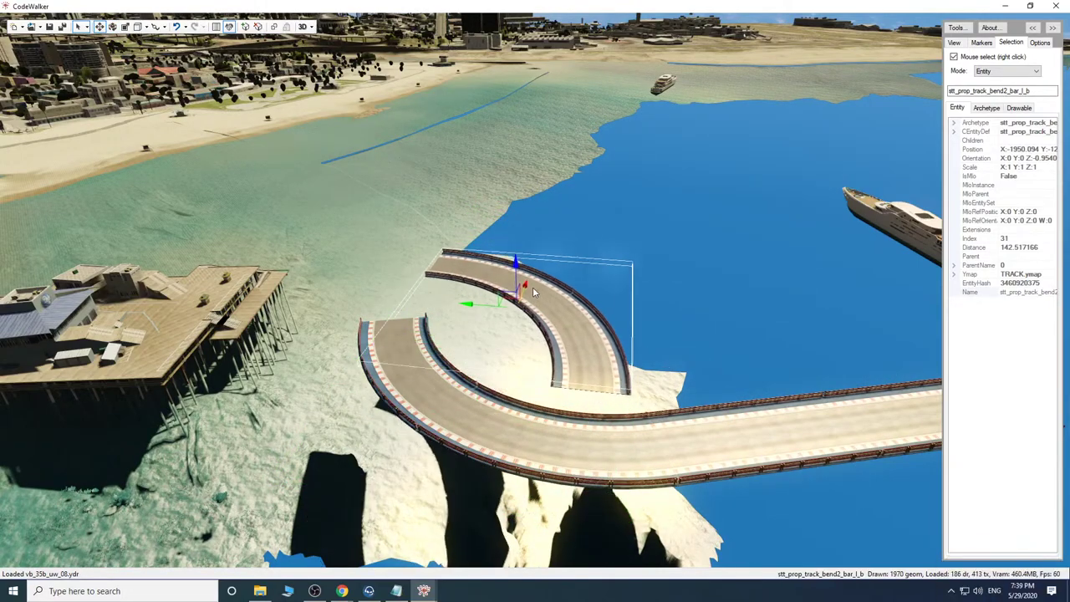
Copy a stt_prop_track_straight_bar_m section to the original bend's open end and rotate it to follow the road direction.
{"action": "left_click_drag", "start_coordinate": [741, 413], "coordinate": [543, 281], "text": "shift"}
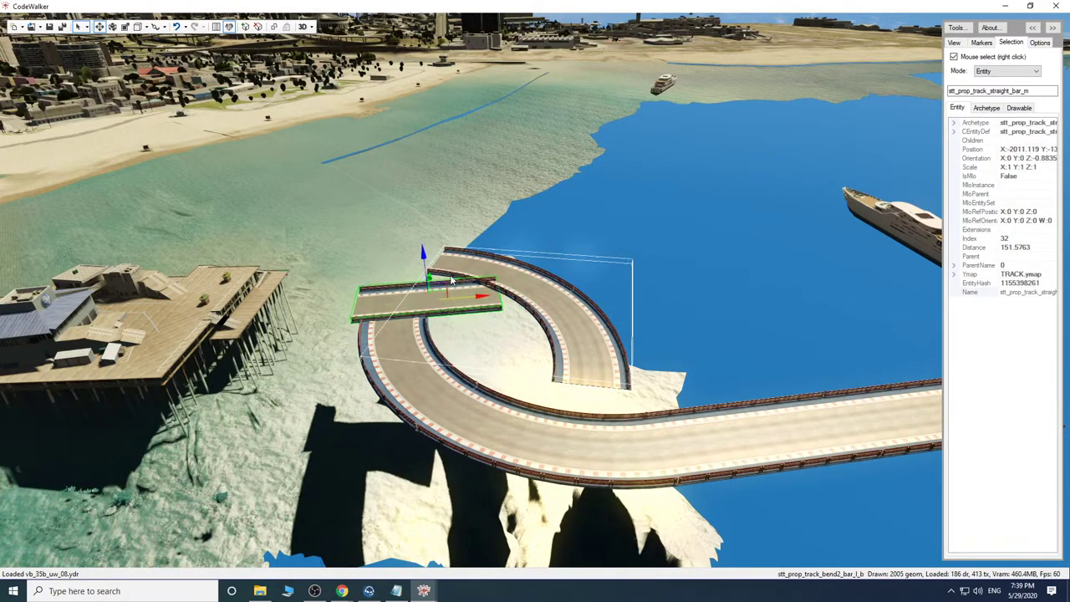
{"action": "key", "text": "w"}
{"action": "left_click_drag", "start_coordinate": [540, 371], "coordinate": [563, 364]}
{"action": "left_click_drag", "start_coordinate": [614, 480], "coordinate": [608, 506]}
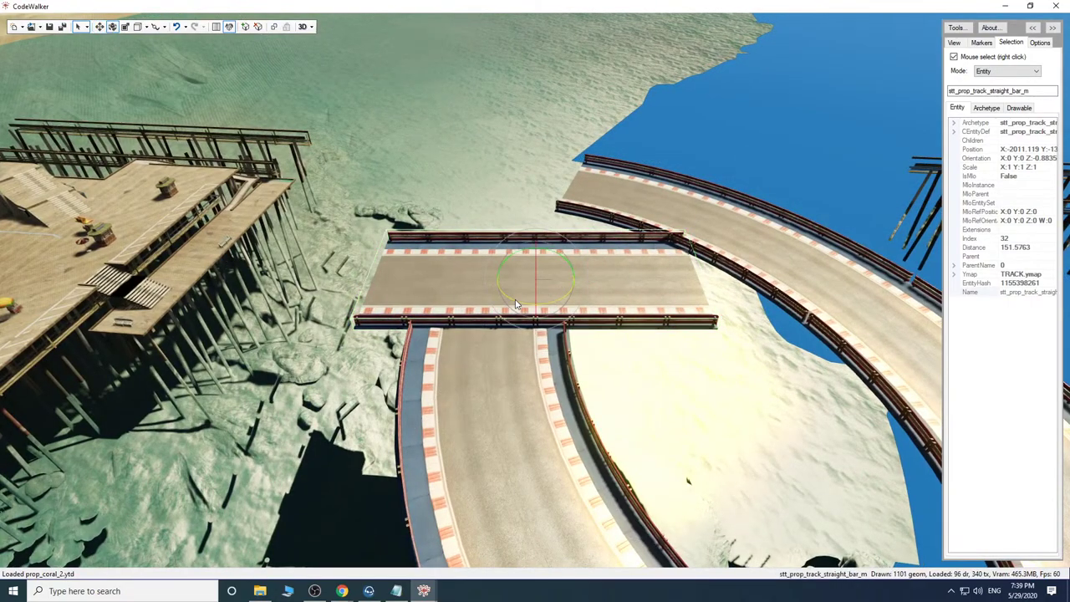
{"action": "left_click_drag", "start_coordinate": [514, 300], "coordinate": [564, 289]}
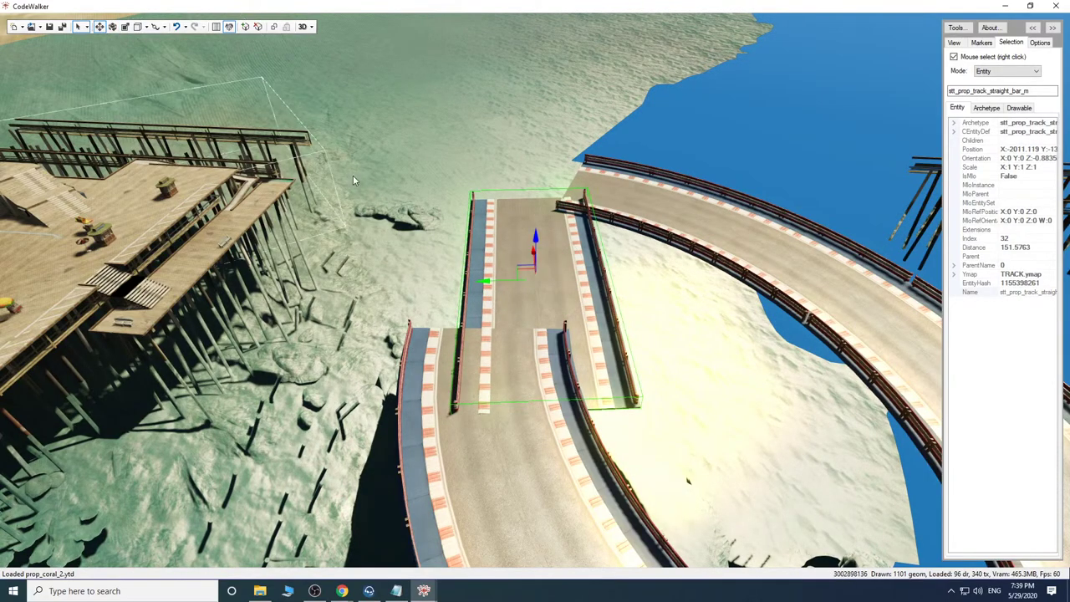
Shift the copied straight section sideways so its barriers line up with the open end of the bend.
{"action": "left_click_drag", "start_coordinate": [651, 313], "coordinate": [583, 308]}
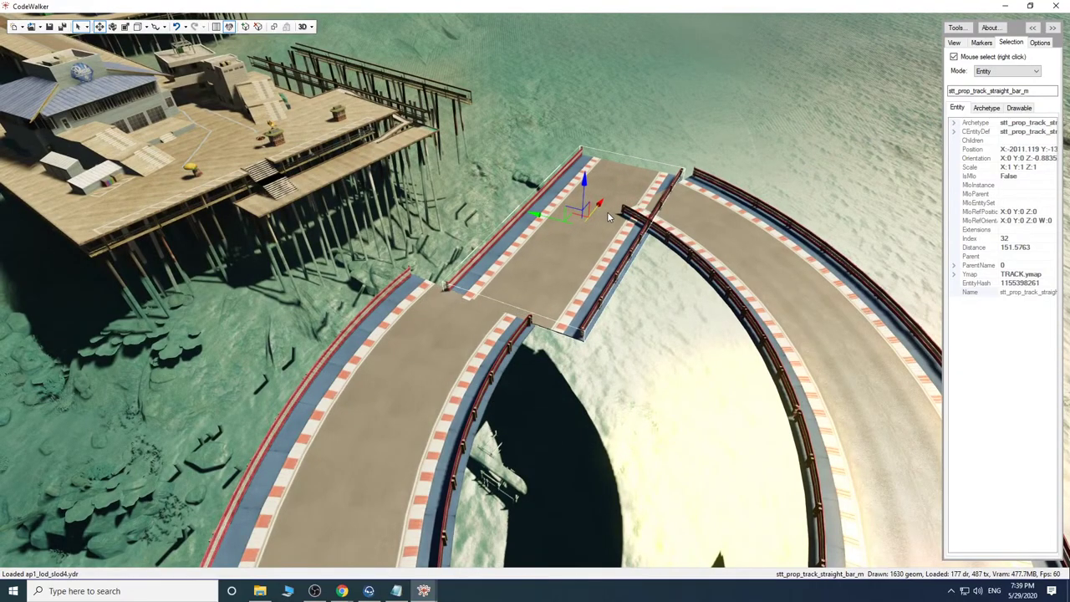
{"action": "left_click_drag", "start_coordinate": [558, 317], "coordinate": [633, 310]}
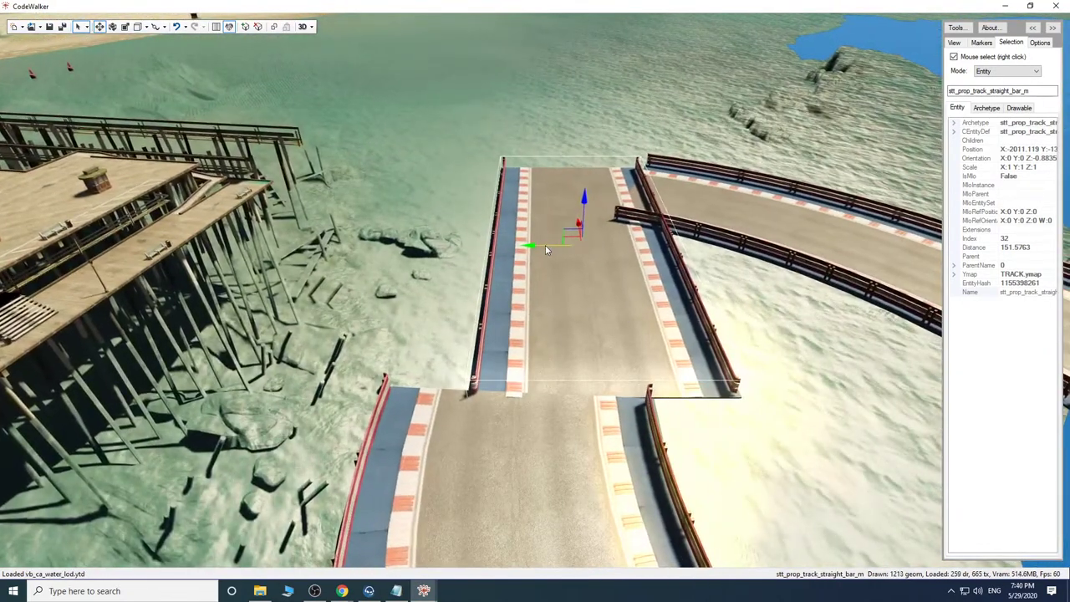
{"action": "left_click_drag", "start_coordinate": [545, 249], "coordinate": [489, 234]}
{"action": "key", "text": "w"}
{"action": "left_click_drag", "start_coordinate": [527, 428], "coordinate": [549, 402]}
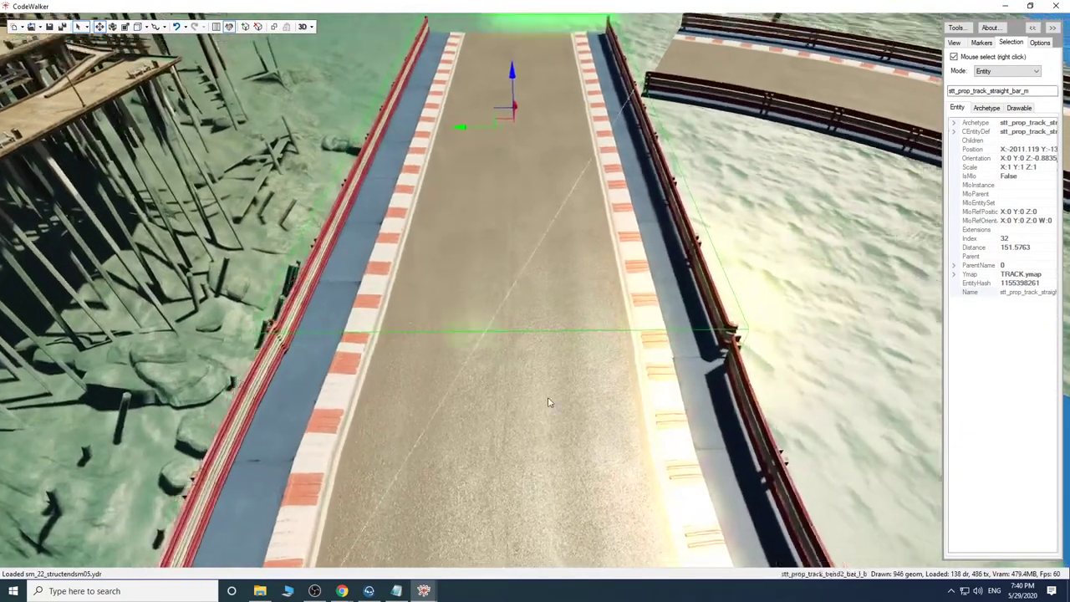
Fine-tune the copied straight's rotation and sideways position where it joins the bend.
{"action": "scroll", "coordinate": [548, 402], "scroll_direction": "down", "scroll_amount": 4}
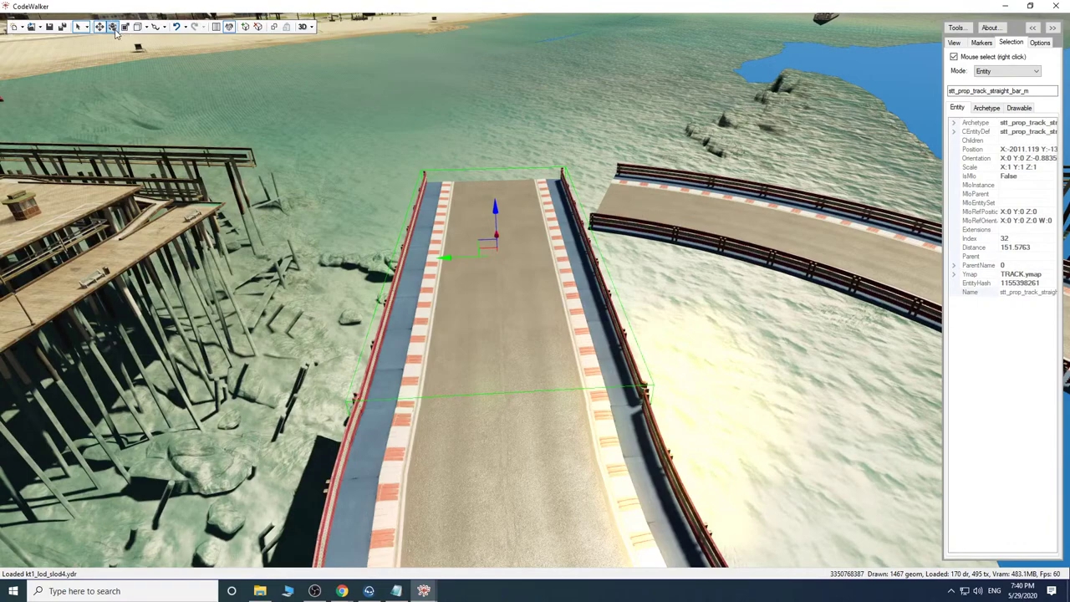
{"action": "left_click_drag", "start_coordinate": [510, 270], "coordinate": [514, 269]}
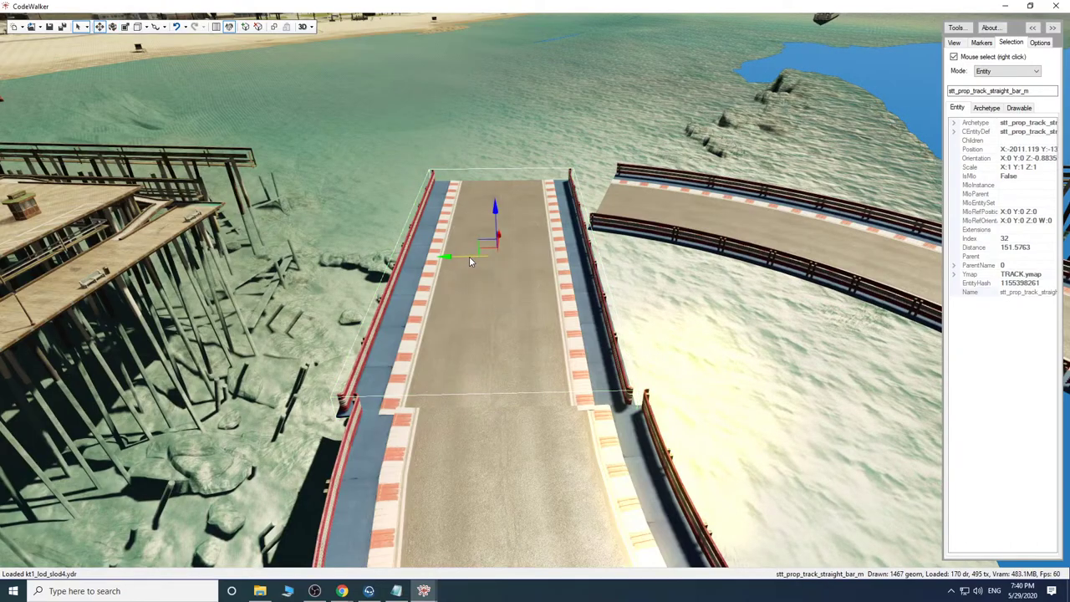
{"action": "left_click_drag", "start_coordinate": [469, 255], "coordinate": [478, 256]}
{"action": "left_click_drag", "start_coordinate": [591, 436], "coordinate": [574, 396]}
{"action": "key", "text": "w"}
{"action": "key", "text": "s"}
Select the copied bend and move it to the far end of the new straight section.
{"action": "right_click", "coordinate": [628, 290]}
{"action": "key", "text": "w"}
{"action": "key", "text": "s"}
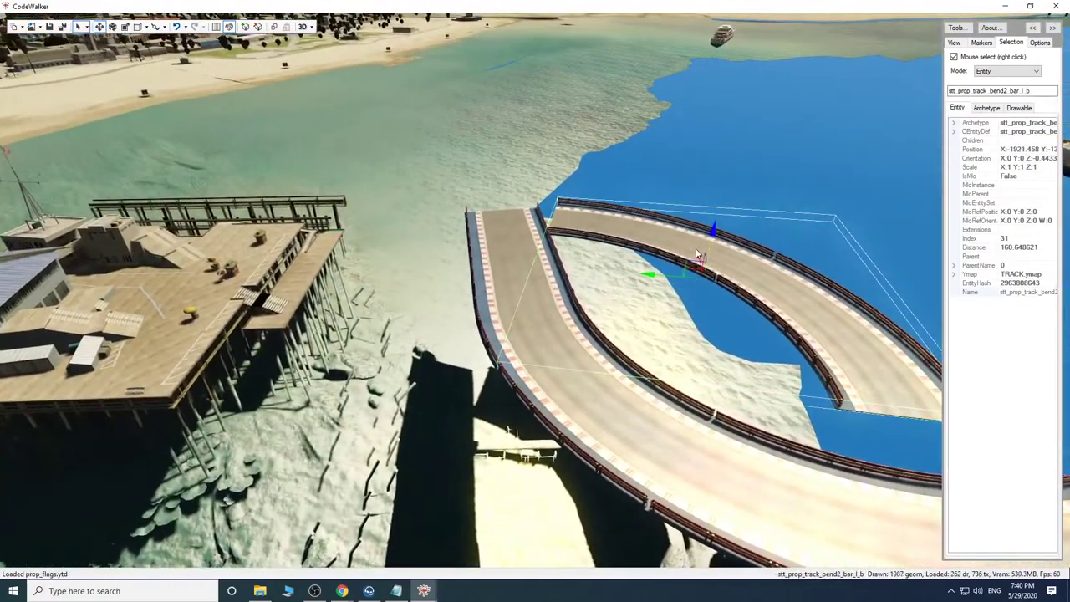
{"action": "left_click_drag", "start_coordinate": [697, 250], "coordinate": [447, 181]}
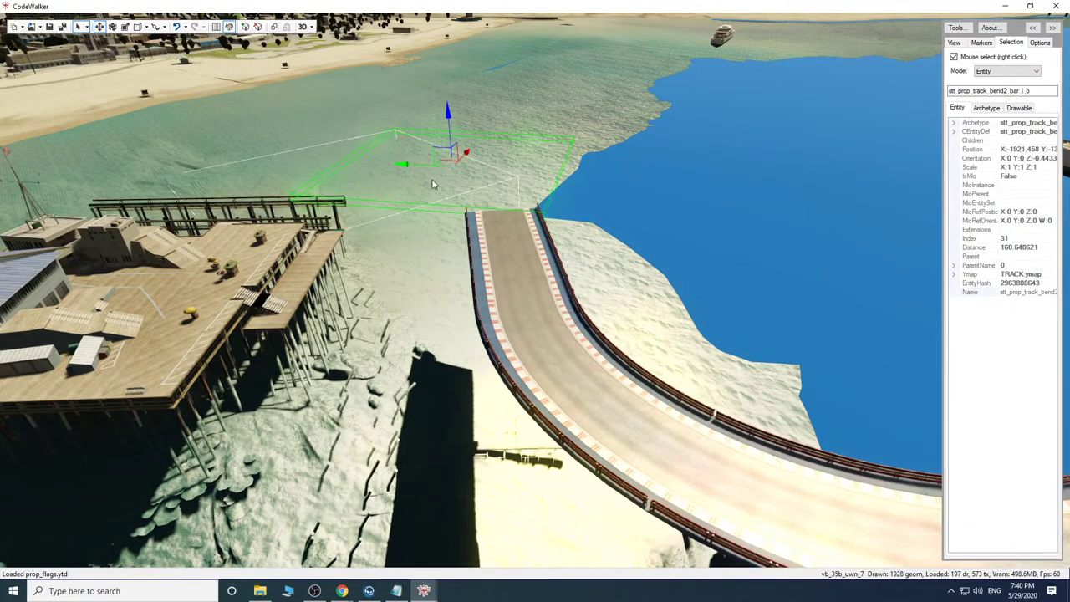
Duplicate the straight section between the two bends and place the copy alongside the pier, near the shore-side bend.
{"action": "left_click_drag", "start_coordinate": [672, 316], "coordinate": [490, 354]}
{"action": "key", "text": "w"}
{"action": "key", "text": "s"}
{"action": "key", "text": "w"}
{"action": "key", "text": "s"}
{"action": "key", "text": "w"}
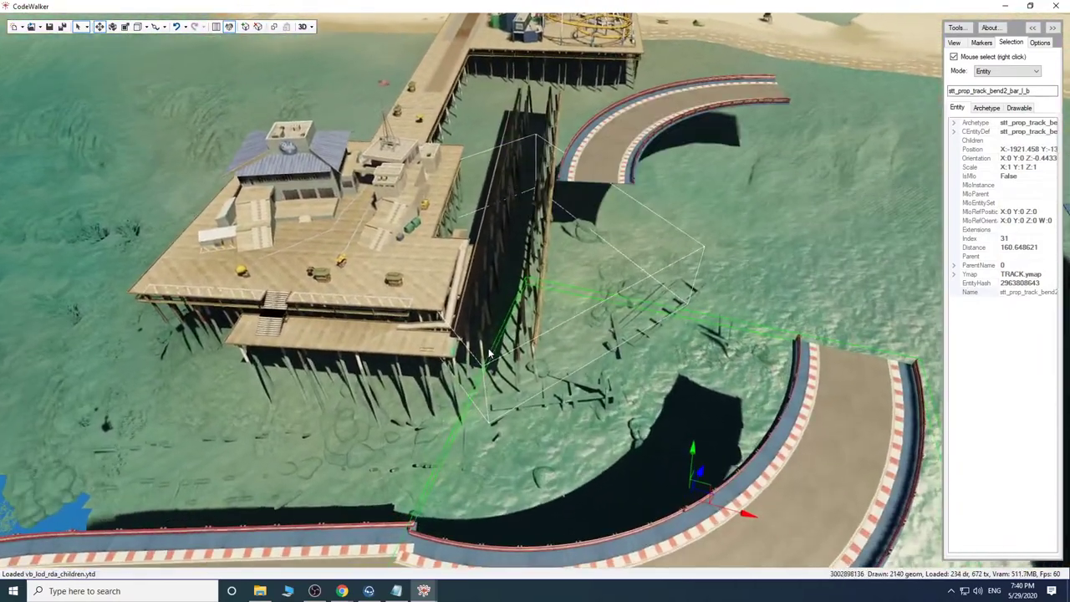
{"action": "left_click_drag", "start_coordinate": [513, 488], "coordinate": [499, 501]}
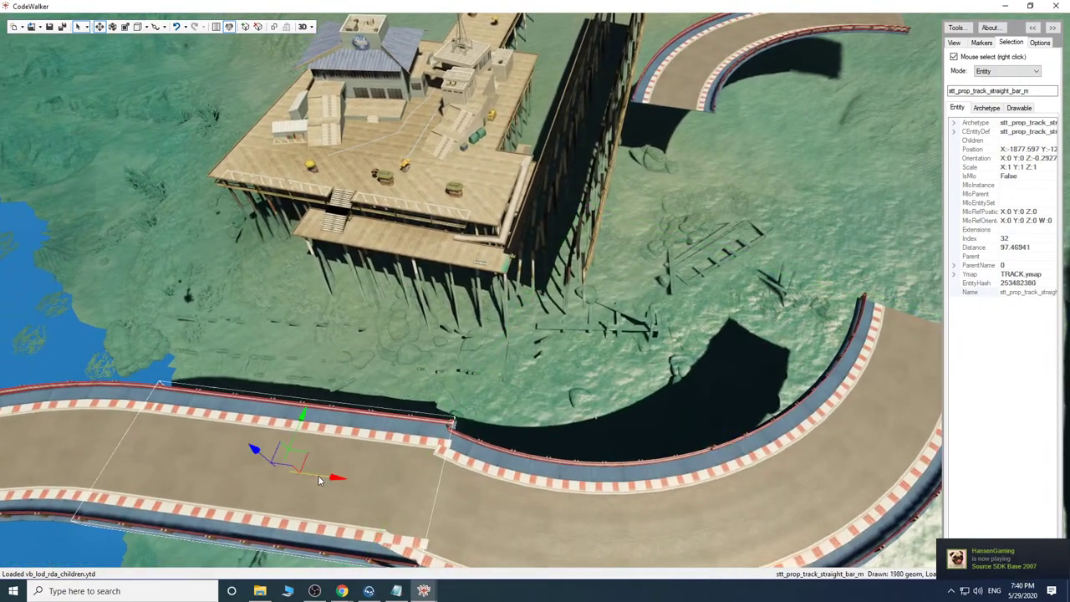
{"action": "left_click_drag", "start_coordinate": [319, 480], "coordinate": [664, 527], "text": "shift"}
{"action": "left_click_drag", "start_coordinate": [620, 485], "coordinate": [681, 210]}
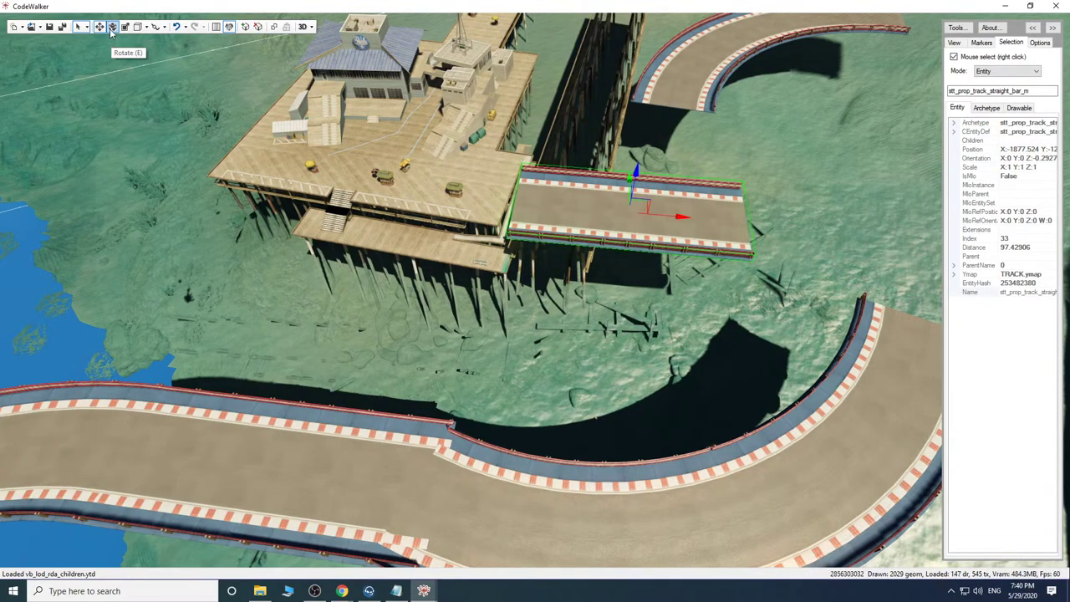
Rotate the new straight copy to run along the pier and move it flush against the shore-side bend's open end.
{"action": "left_click_drag", "start_coordinate": [535, 266], "coordinate": [604, 227]}
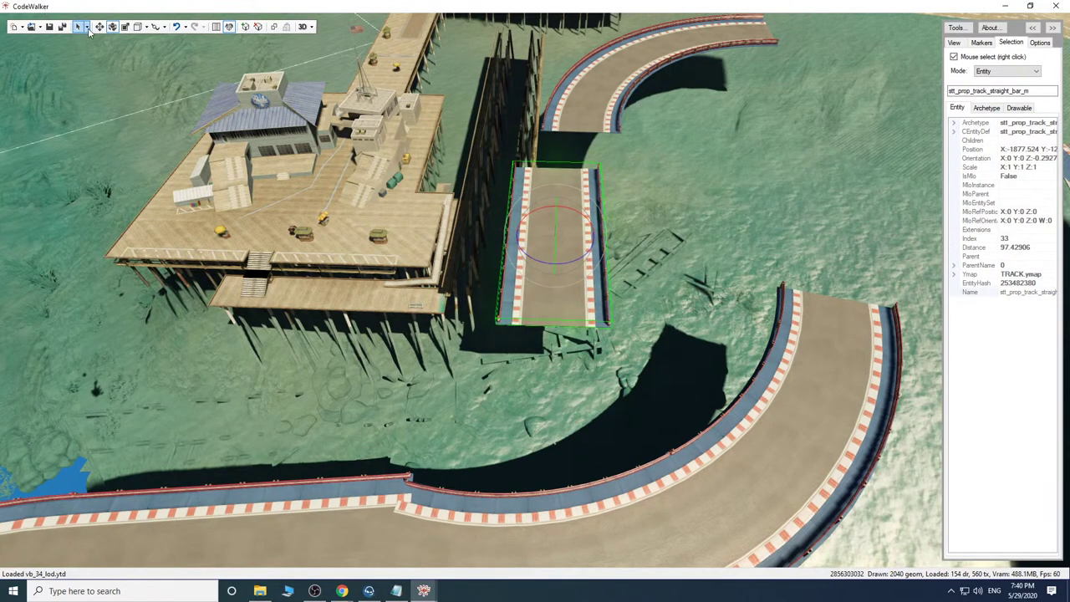
{"action": "key", "text": "w"}
{"action": "key", "text": "d"}
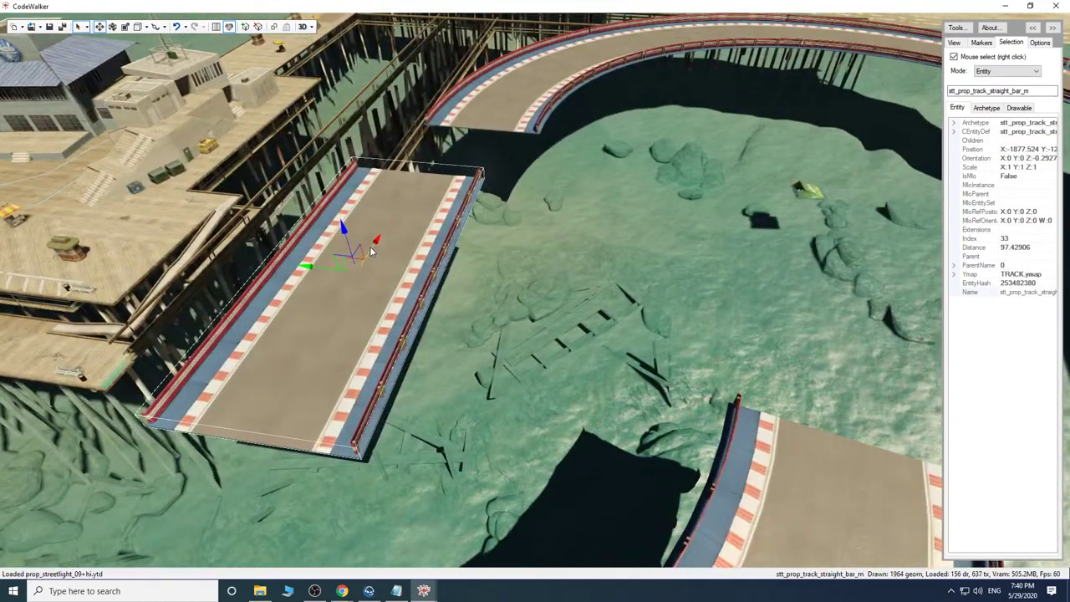
{"action": "left_click_drag", "start_coordinate": [372, 253], "coordinate": [427, 186]}
{"action": "left_click_drag", "start_coordinate": [371, 197], "coordinate": [405, 199]}
{"action": "key", "text": "w"}
{"action": "left_click_drag", "start_coordinate": [467, 341], "coordinate": [548, 331]}
{"action": "key", "text": "w"}
{"action": "key", "text": "a"}
{"action": "key", "text": "w"}
{"action": "key", "text": "s"}
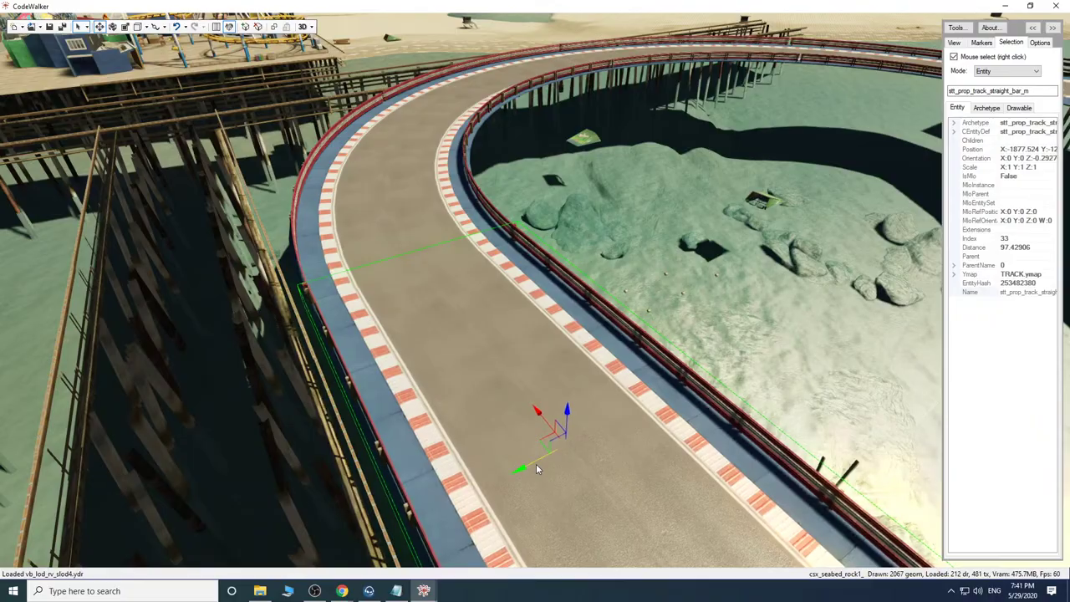
Select the copied bend at the pier's seaward end and rotate it toward the straight section alongside the pier.
{"action": "key", "text": "w"}
{"action": "left_click_drag", "start_coordinate": [553, 349], "coordinate": [538, 388]}
{"action": "key", "text": "s"}
{"action": "key", "text": "w"}
{"action": "key", "text": "s"}
{"action": "key", "text": "d"}
{"action": "right_click", "coordinate": [456, 379]}
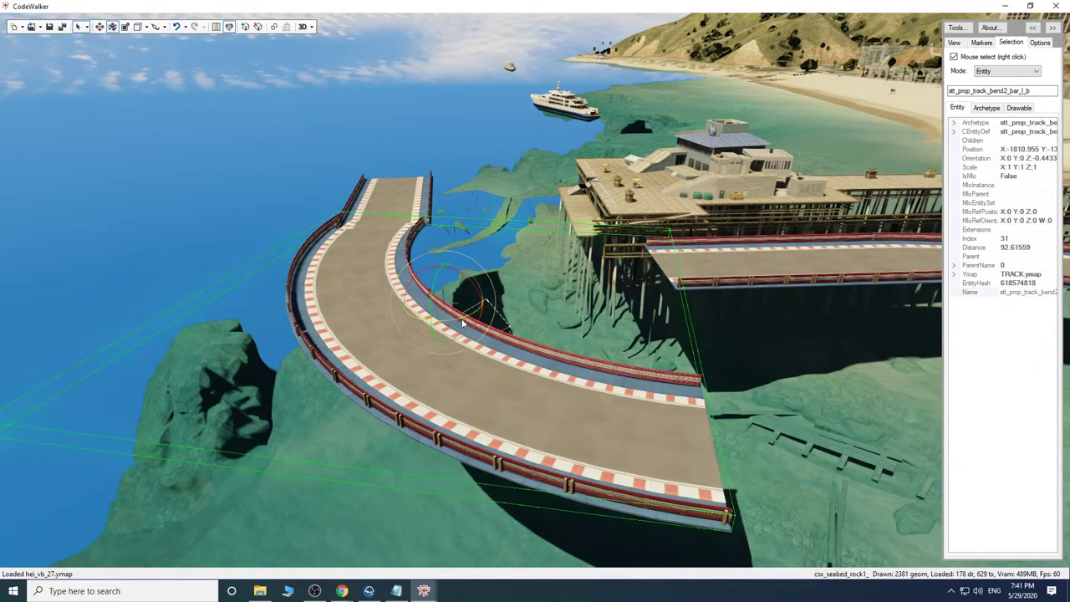
{"action": "left_click_drag", "start_coordinate": [463, 324], "coordinate": [473, 318]}
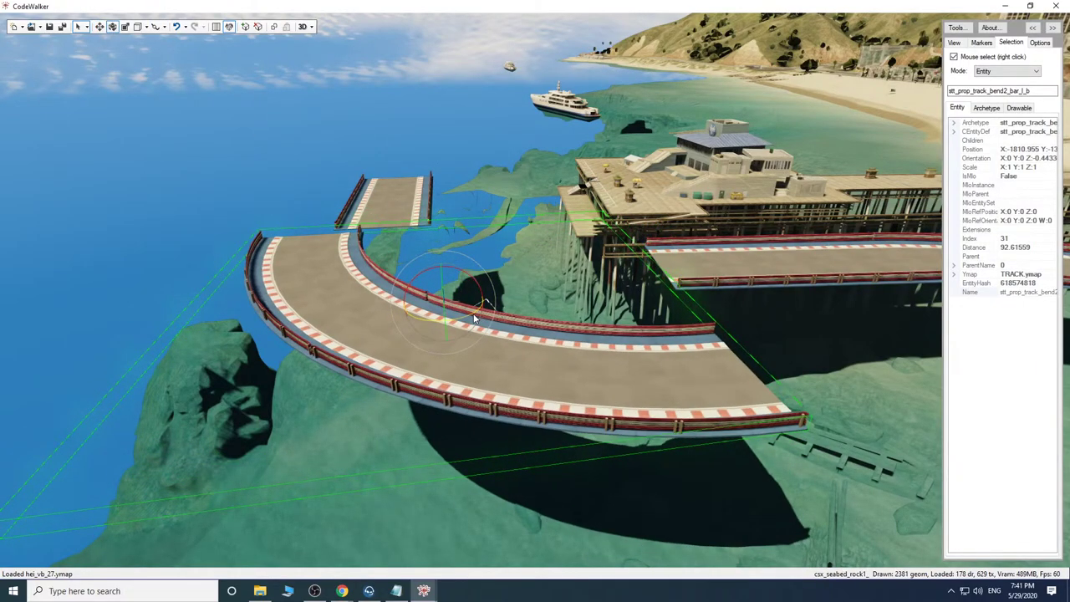
Move the copied bend up to the straight alongside the pier and turn it to match that road's direction.
{"action": "key", "text": "a"}
{"action": "left_click_drag", "start_coordinate": [460, 403], "coordinate": [607, 408]}
{"action": "key", "text": "w"}
{"action": "key", "text": "s"}
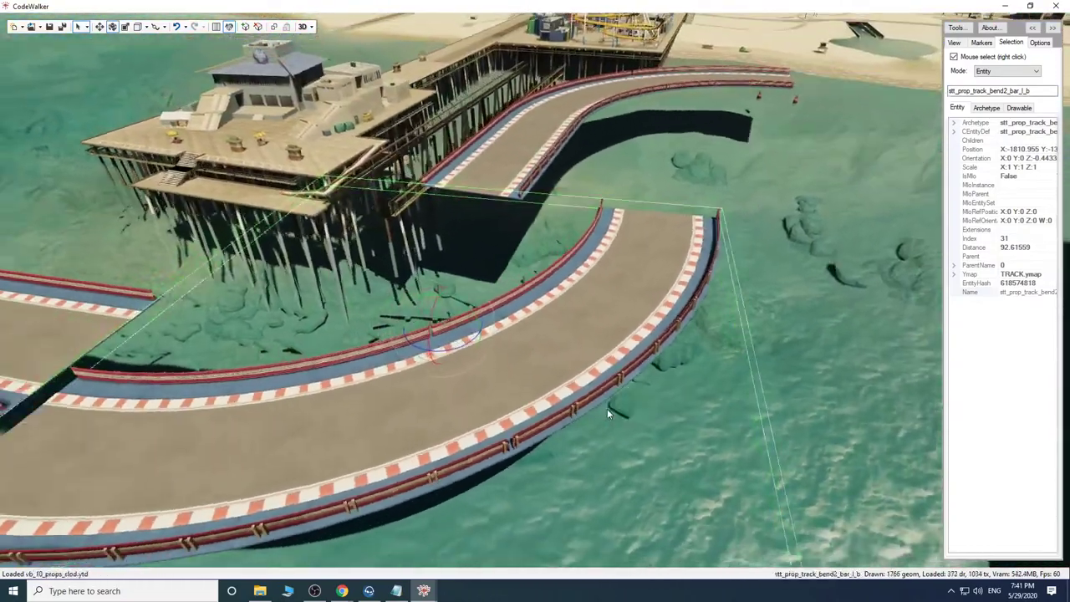
{"action": "key", "text": "a"}
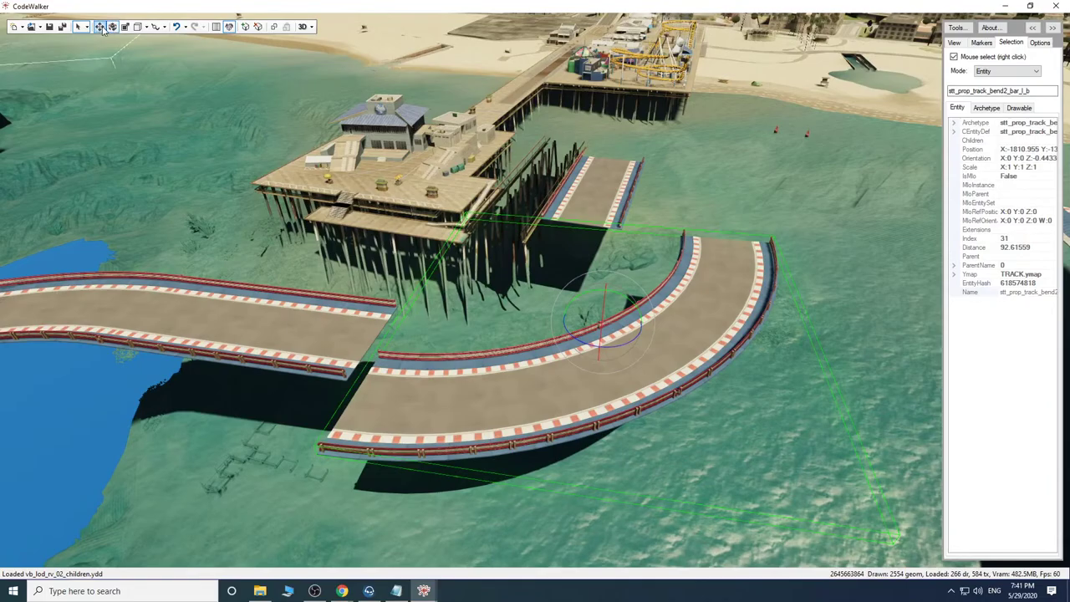
{"action": "left_click_drag", "start_coordinate": [609, 322], "coordinate": [452, 276]}
{"action": "key", "text": "w"}
{"action": "left_click_drag", "start_coordinate": [550, 406], "coordinate": [589, 412]}
{"action": "key", "text": "a"}
{"action": "key", "text": "a"}
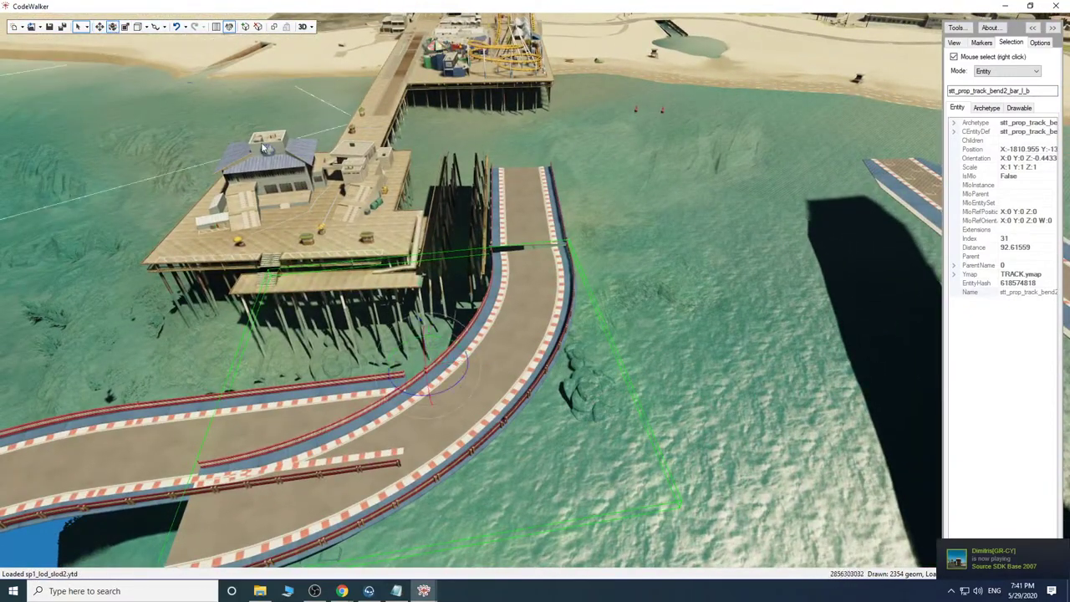
Adjust the copied bend's rotation and position so its end meets the straight alongside the pier.
{"action": "left_click_drag", "start_coordinate": [464, 382], "coordinate": [453, 380]}
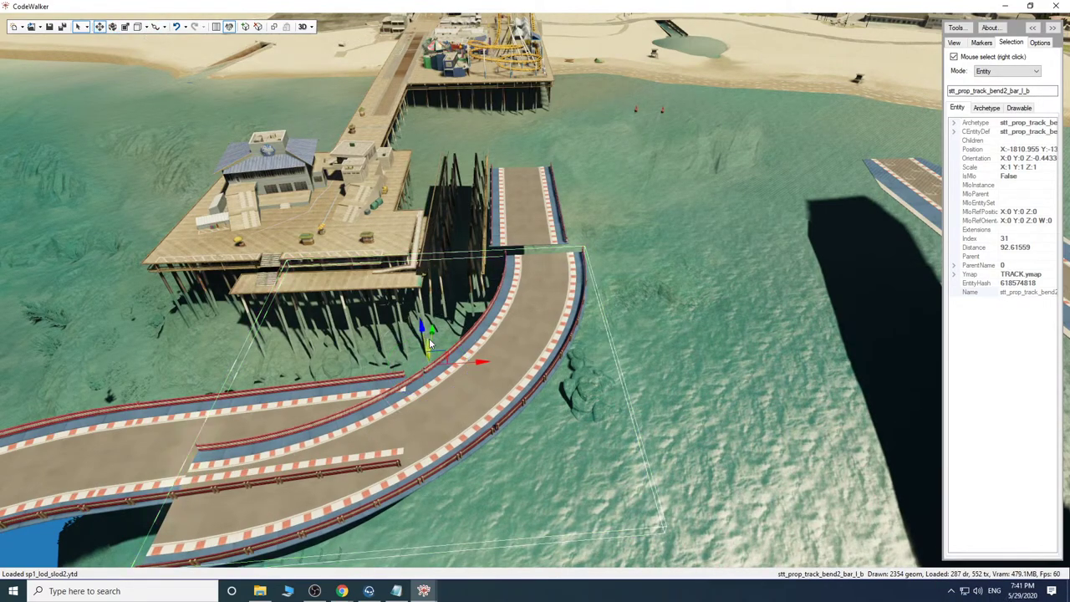
{"action": "left_click_drag", "start_coordinate": [429, 336], "coordinate": [452, 347]}
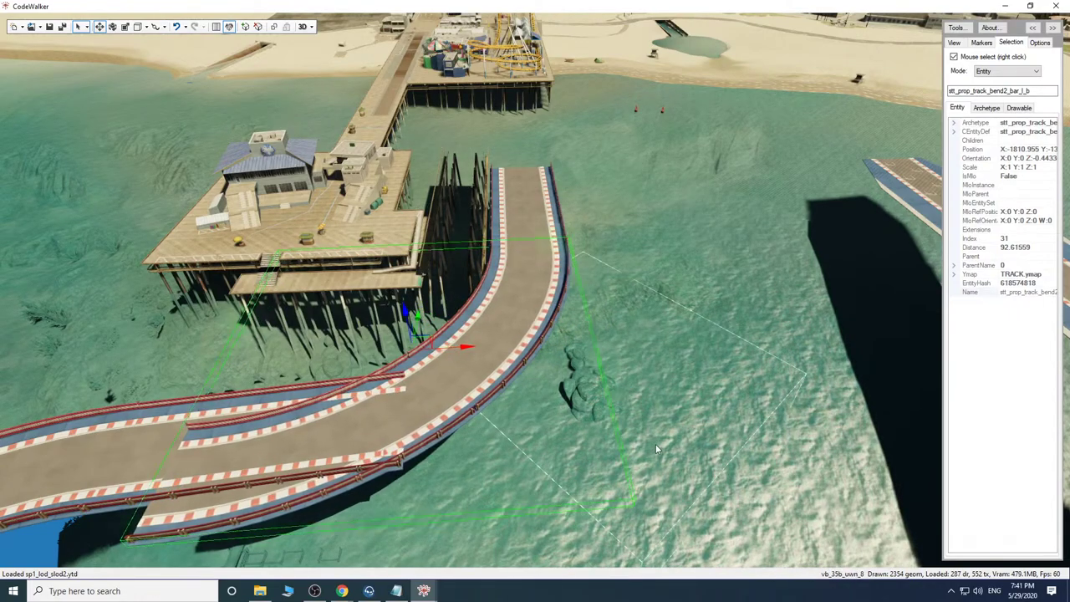
{"action": "left_click_drag", "start_coordinate": [656, 449], "coordinate": [516, 449]}
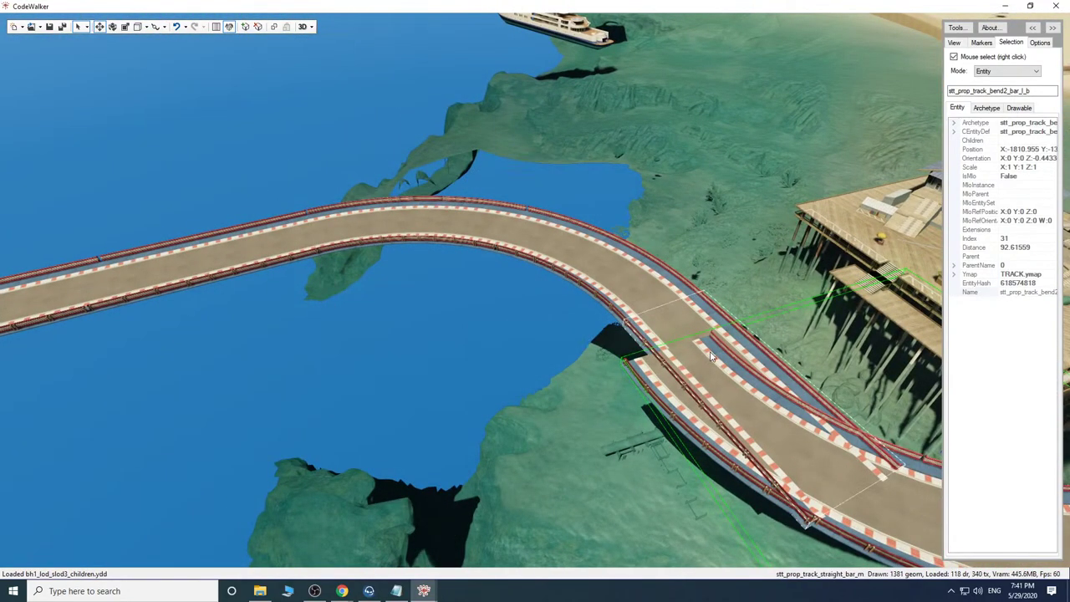
Remove the straight section that overlaps the repositioned bend at the pier's seaward end.
{"action": "left_click_drag", "start_coordinate": [644, 405], "coordinate": [706, 435]}
{"action": "key", "text": "w"}
{"action": "key", "text": "s"}
{"action": "key", "text": "s"}
{"action": "key", "text": "a"}
{"action": "right_click", "coordinate": [709, 403]}
{"action": "key", "text": "a"}
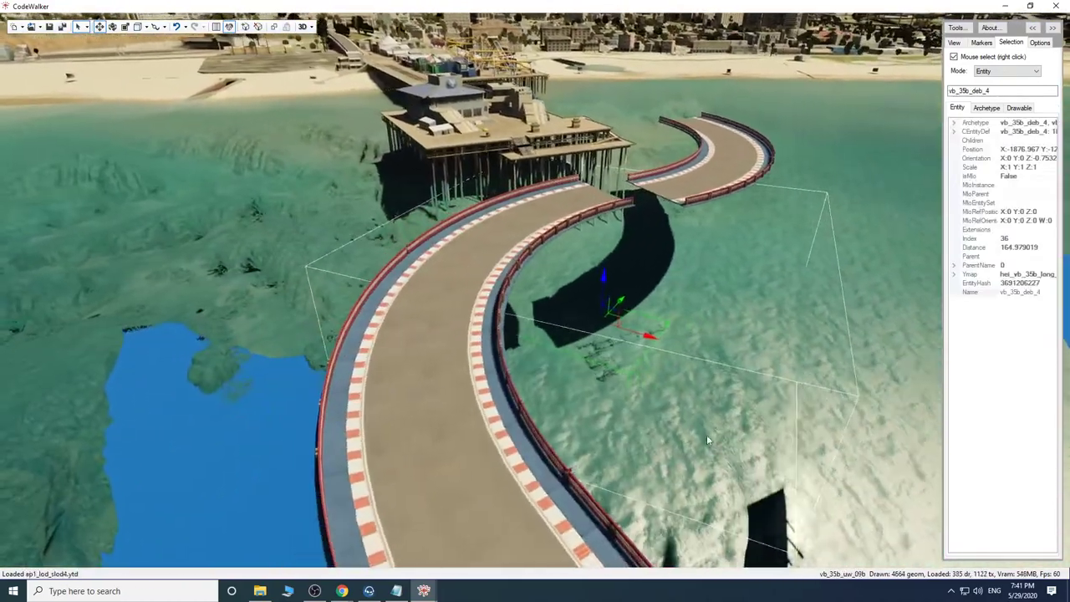
Select the original bend at the pier's seaward end and shift it toward the open end of the repositioned bend.
{"action": "right_click", "coordinate": [516, 270]}
{"action": "left_click_drag", "start_coordinate": [630, 419], "coordinate": [721, 429]}
{"action": "key", "text": "a"}
{"action": "left_click_drag", "start_coordinate": [514, 283], "coordinate": [518, 289]}
{"action": "key", "text": "w"}
{"action": "left_click_drag", "start_coordinate": [416, 227], "coordinate": [456, 248]}
{"action": "mouse_move", "coordinate": [437, 341]}
{"action": "left_mouse_down"}
{"action": "mouse_move", "coordinate": [464, 286]}
{"action": "mouse_move", "coordinate": [436, 324]}
{"action": "left_mouse_up"}
{"action": "key", "text": "a"}
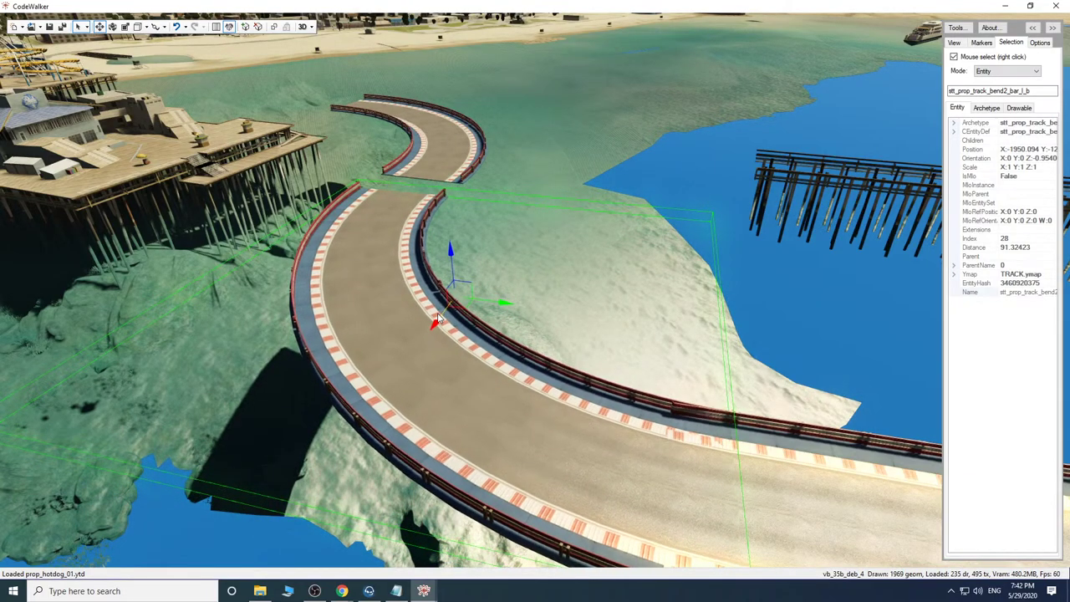
Shift the straight section adjoining the seaward end of the moved bend so their ends meet, and check the remaining gap between the bends.
{"action": "left_click_drag", "start_coordinate": [610, 311], "coordinate": [694, 333]}
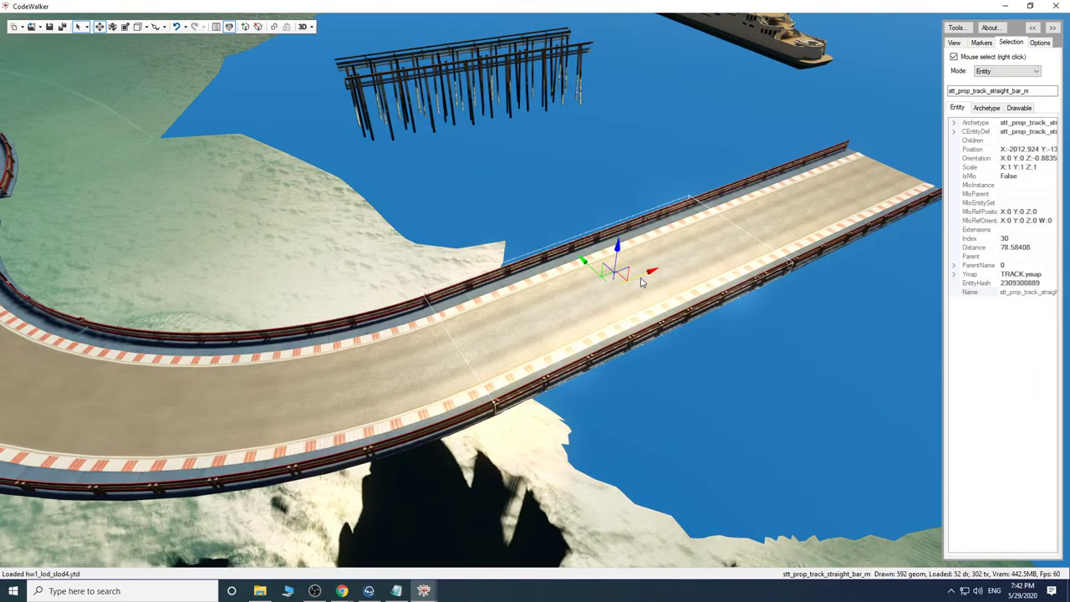
{"action": "left_click_drag", "start_coordinate": [639, 368], "coordinate": [677, 361]}
{"action": "key", "text": "w"}
{"action": "key", "text": "w"}
{"action": "key", "text": "w"}
{"action": "key", "text": "s"}
{"action": "key", "text": "s"}
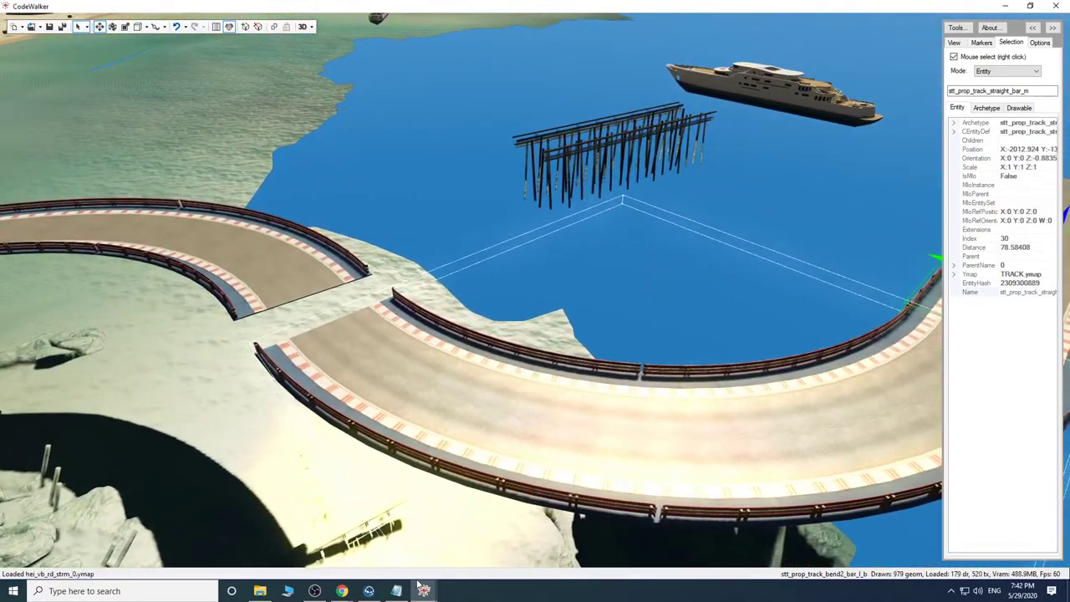
Switch to the Pleb Masters gallery in the browser and copy the short straight track's object name, stt_prop_track_straight_s.
{"action": "left_click", "coordinate": [392, 555]}
{"action": "scroll", "coordinate": [520, 458], "scroll_direction": "down", "scroll_amount": 3}
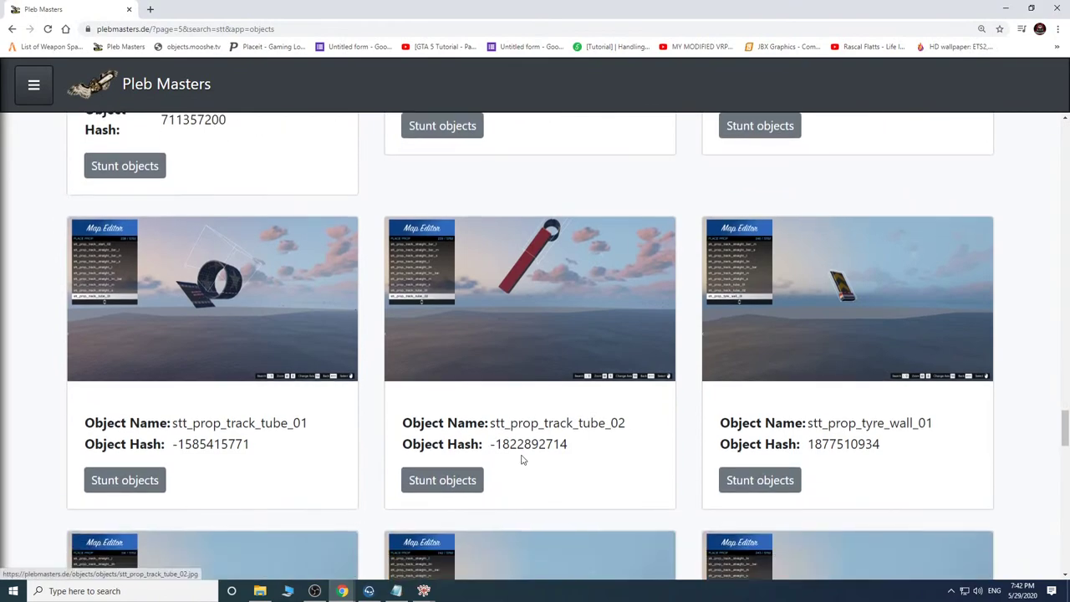
{"action": "scroll", "coordinate": [520, 459], "scroll_direction": "up", "scroll_amount": 7}
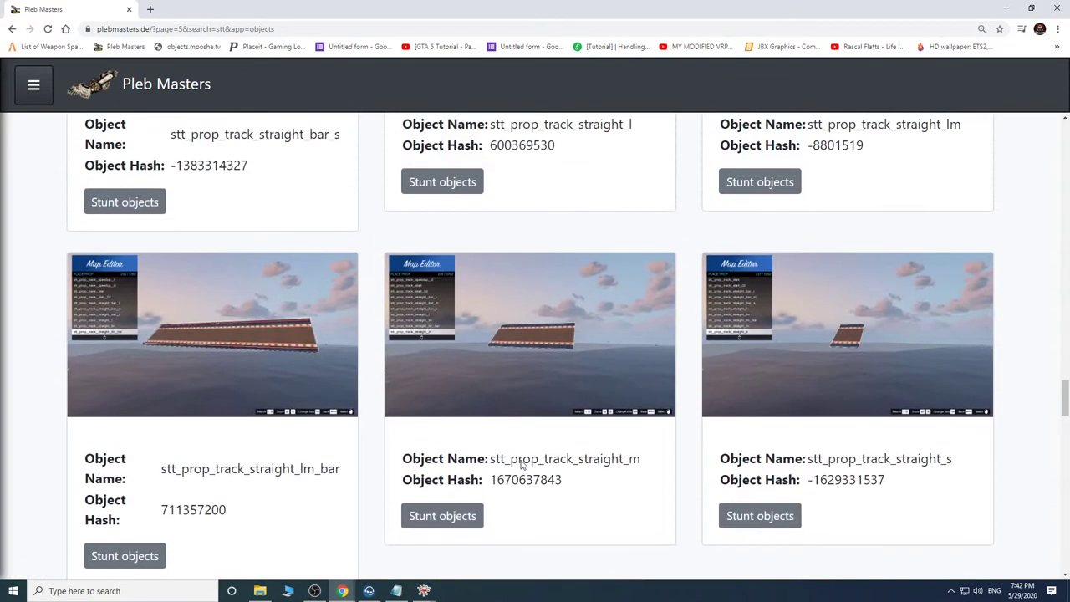
{"action": "scroll", "coordinate": [894, 483], "scroll_direction": "down", "scroll_amount": 1}
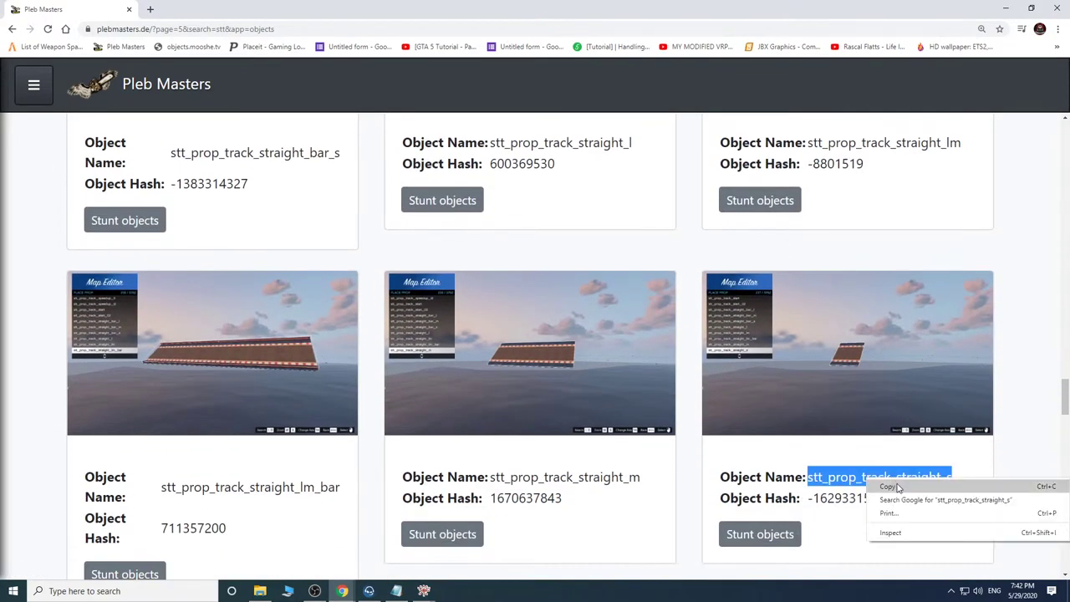
Back in CodeWalker, duplicate the bend near the gap and change the copy's archetype to stt_prop_track_straight_s.
{"action": "left_click", "coordinate": [447, 552]}
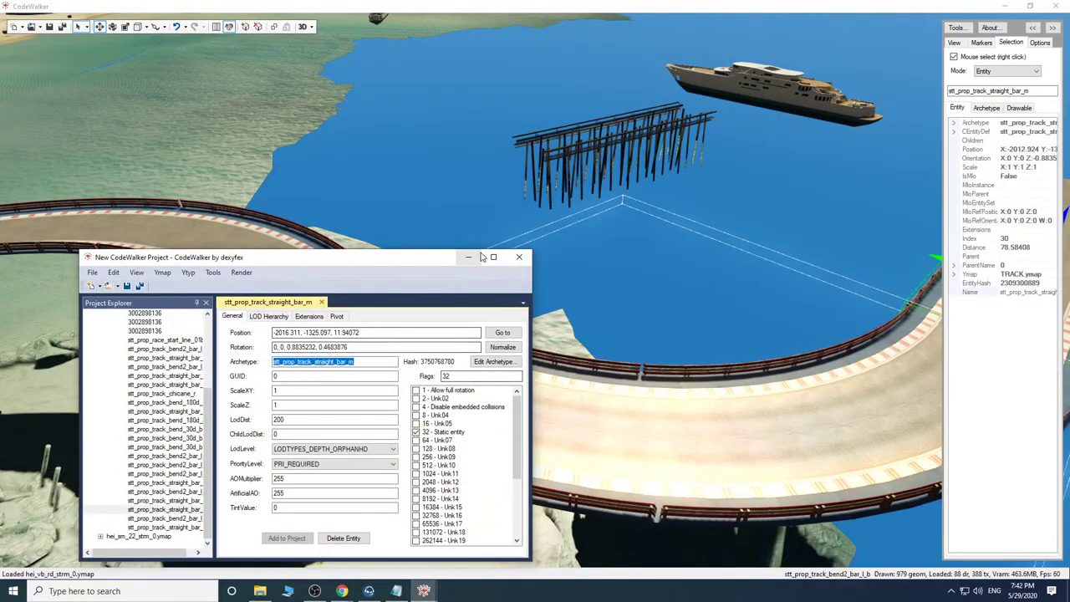
{"action": "left_click", "coordinate": [468, 257]}
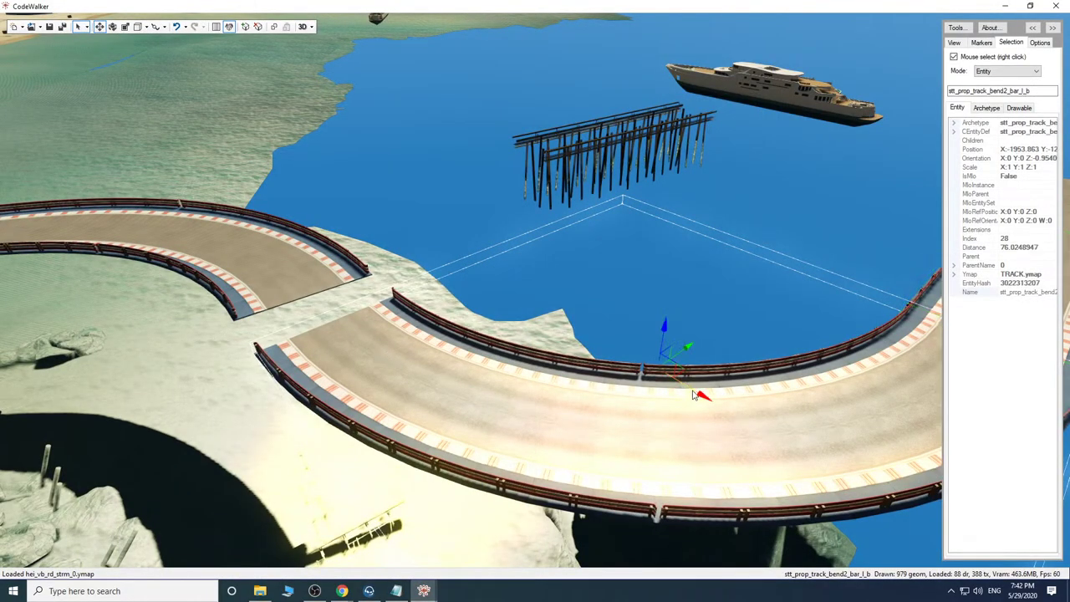
{"action": "left_click_drag", "start_coordinate": [692, 395], "coordinate": [629, 357], "text": "shift"}
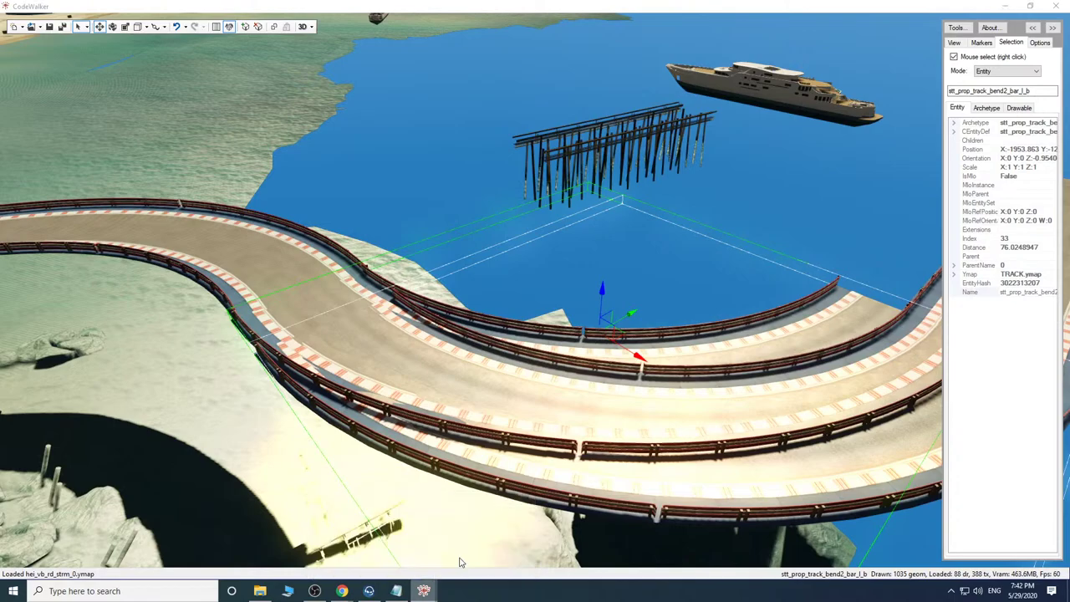
{"action": "left_click", "coordinate": [460, 561]}
{"action": "left_click", "coordinate": [370, 410]}
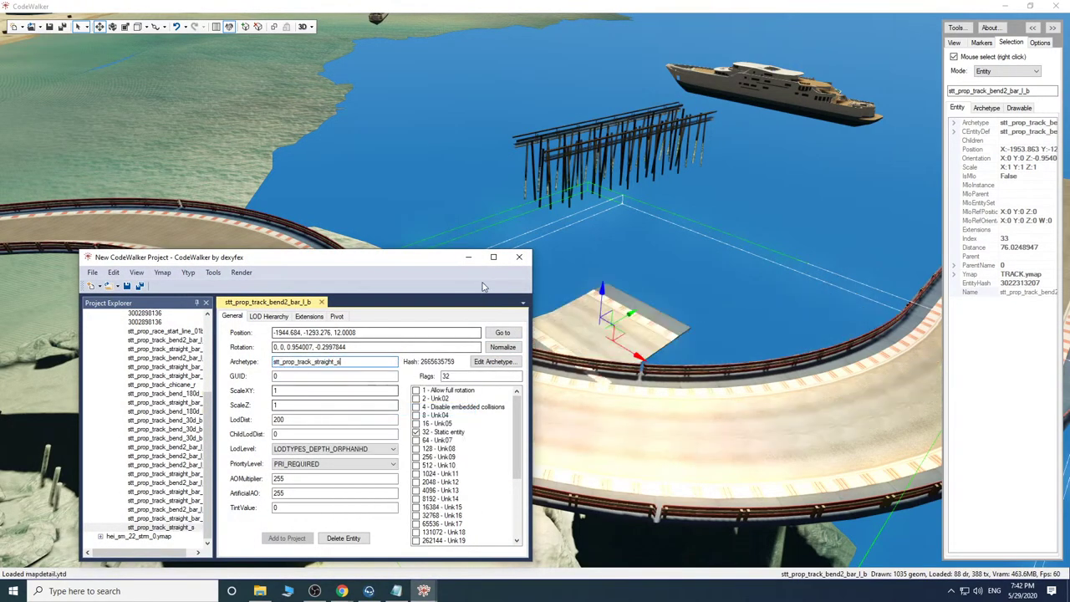
{"action": "left_click", "coordinate": [466, 257]}
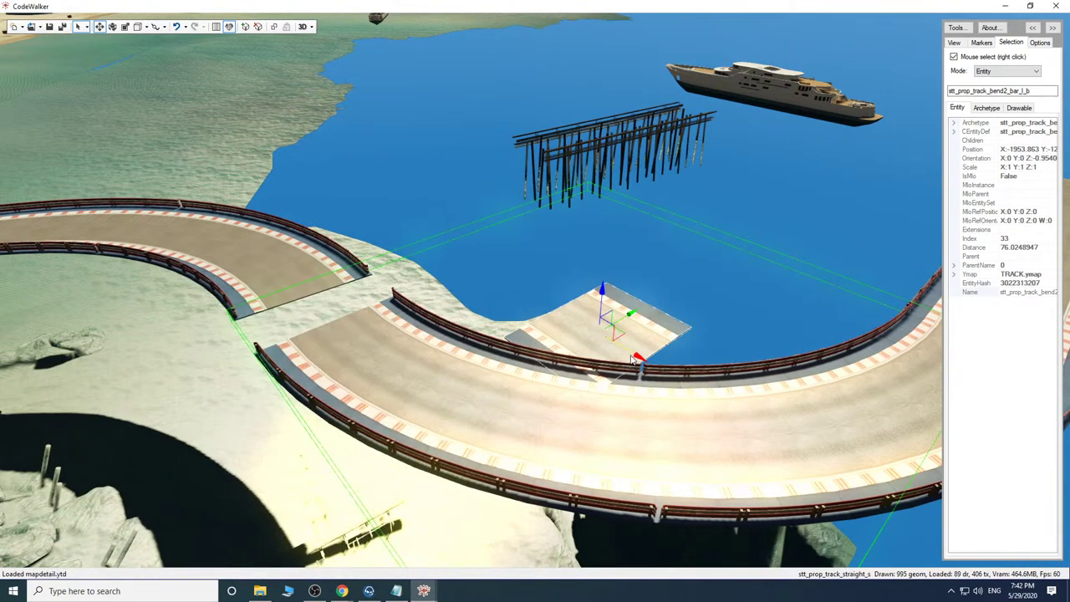
Move the short straight piece into the gap between the two bends and align it with both road ends.
{"action": "left_click_drag", "start_coordinate": [633, 358], "coordinate": [446, 330]}
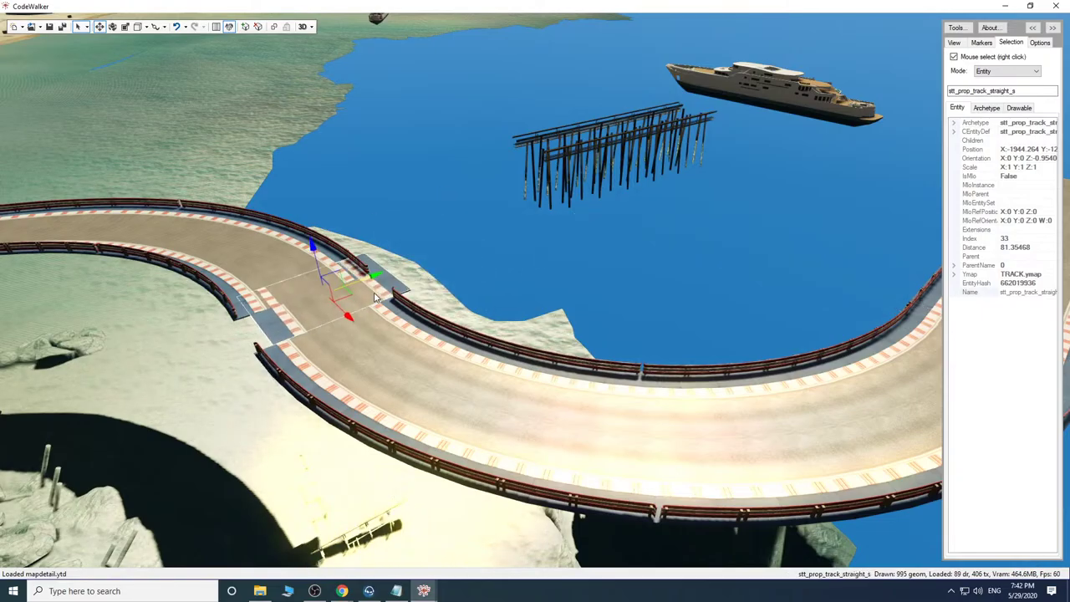
{"action": "left_click_drag", "start_coordinate": [503, 381], "coordinate": [450, 378]}
{"action": "key", "text": "w"}
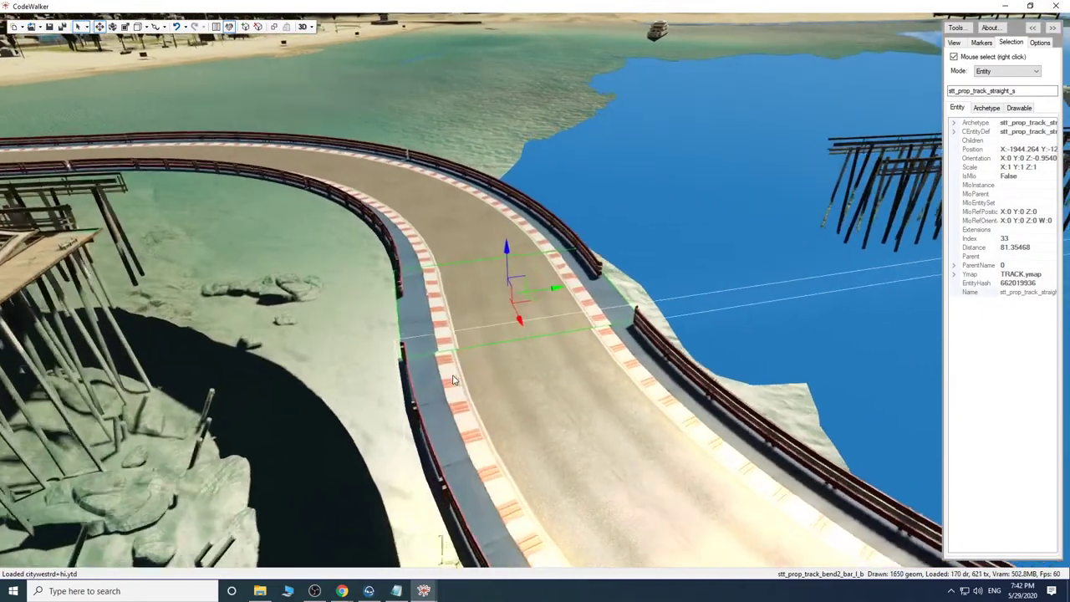
{"action": "left_click_drag", "start_coordinate": [536, 291], "coordinate": [534, 291]}
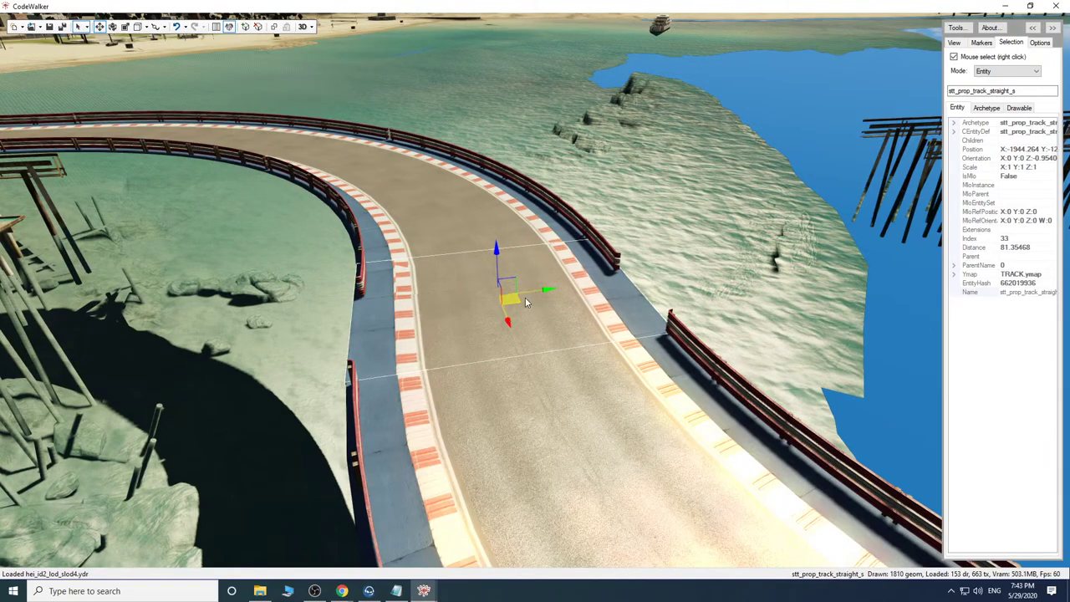
Inspect the joints along the track at road level, following the start grid, straights and bends around to the pier.
{"action": "left_click_drag", "start_coordinate": [638, 401], "coordinate": [798, 348]}
{"action": "scroll", "coordinate": [596, 394], "scroll_direction": "down", "scroll_amount": 4}
{"action": "scroll", "coordinate": [595, 393], "scroll_direction": "down", "scroll_amount": 3}
{"action": "scroll", "coordinate": [590, 393], "scroll_direction": "up", "scroll_amount": 1}
{"action": "key", "text": "w"}
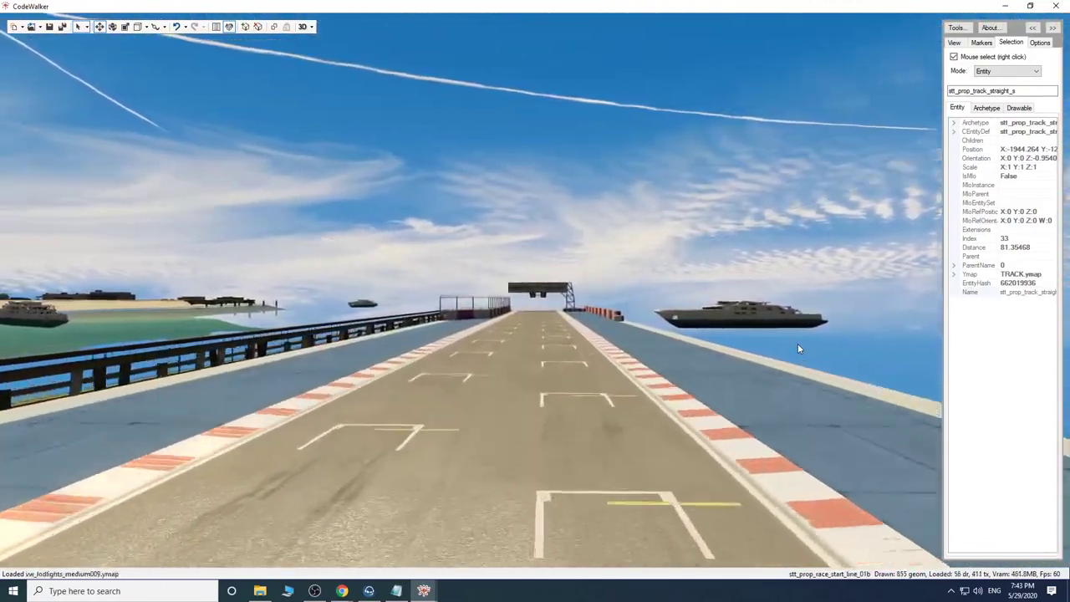
{"action": "key", "text": "w"}
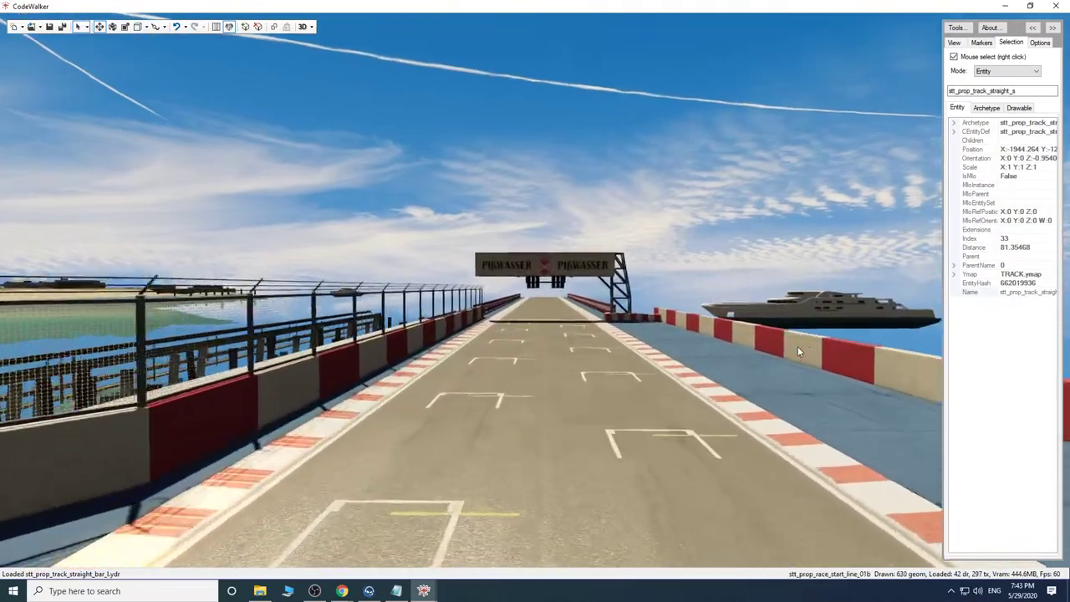
{"action": "key", "text": "w"}
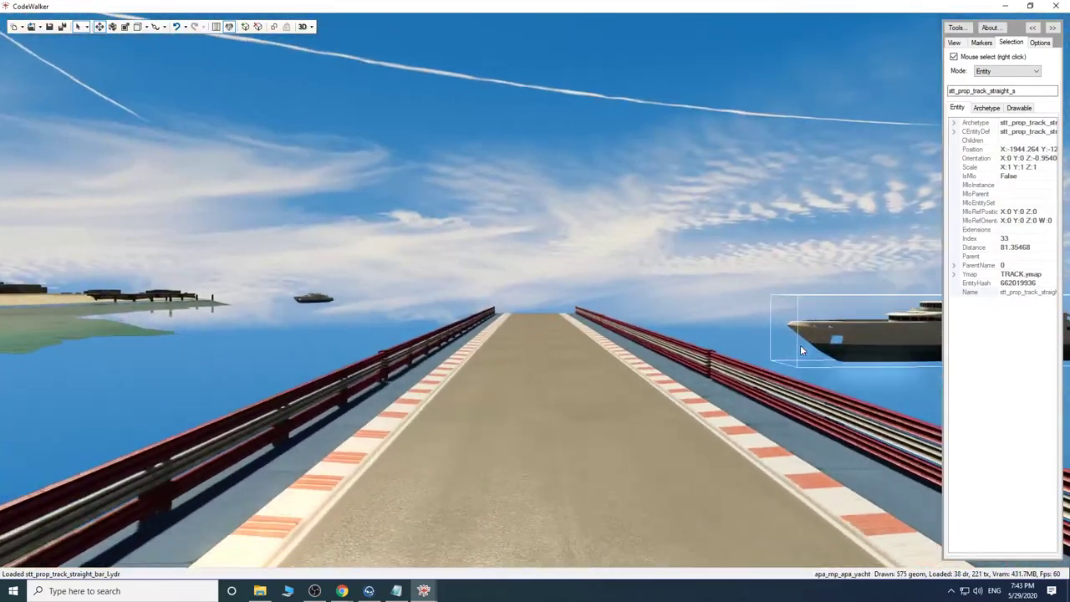
{"action": "key", "text": "w"}
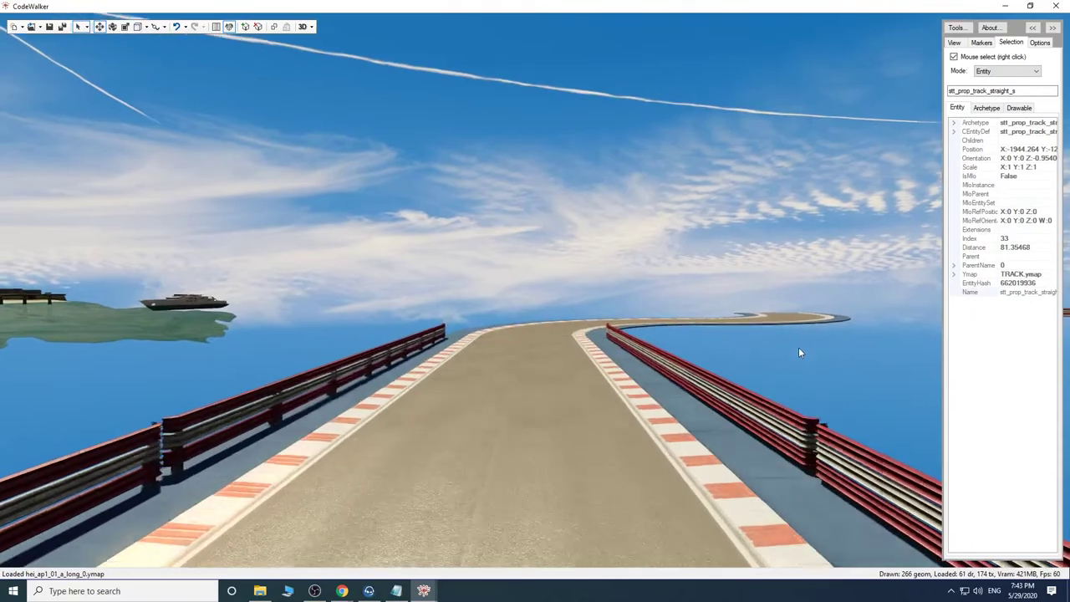
{"action": "key", "text": "w"}
{"action": "left_click_drag", "start_coordinate": [799, 347], "coordinate": [1069, 358]}
{"action": "key", "text": "w"}
{"action": "key", "text": "w"}
{"action": "left_click_drag", "start_coordinate": [799, 310], "coordinate": [923, 305]}
{"action": "key", "text": "w"}
{"action": "key", "text": "w"}
{"action": "key", "text": "w"}
{"action": "key", "text": "w"}
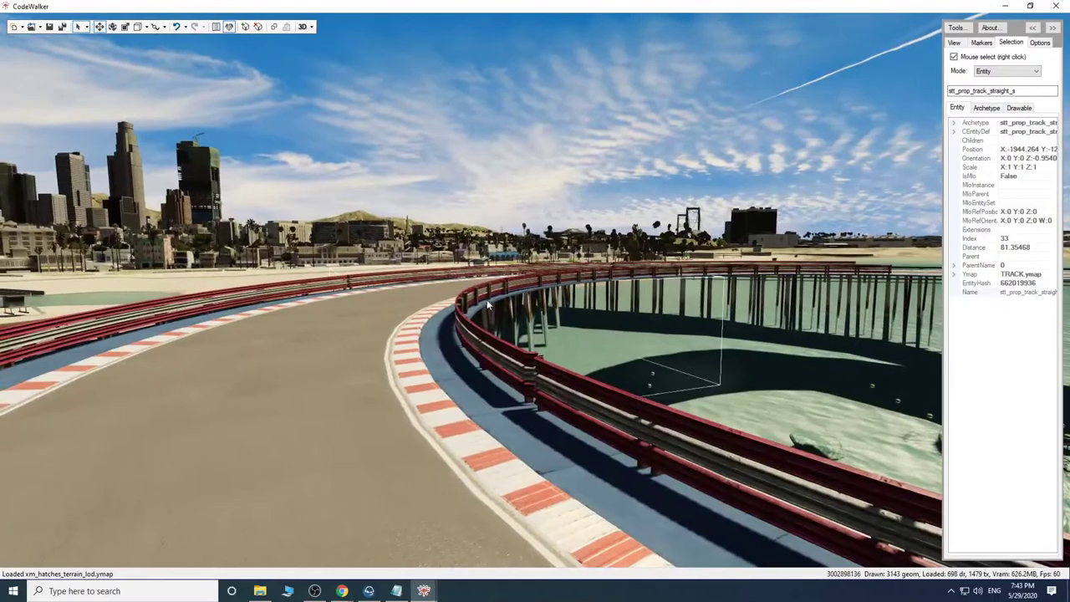
{"action": "left_click_drag", "start_coordinate": [486, 301], "coordinate": [672, 338]}
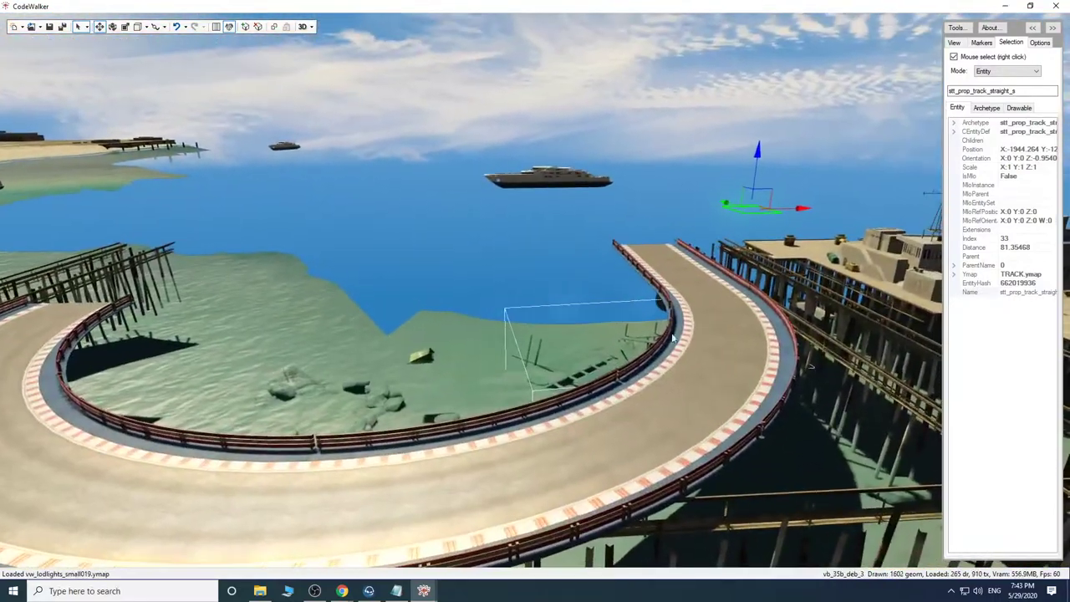
Select the bend that adjoins the start-grid straight and survey the area around it.
{"action": "left_click", "coordinate": [483, 543]}
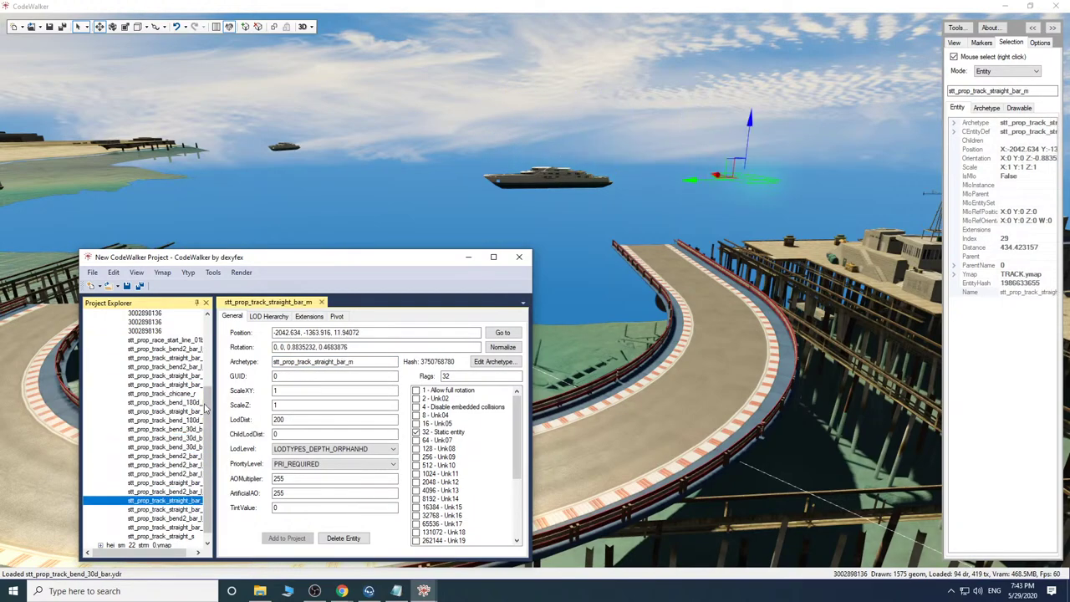
{"action": "left_click", "coordinate": [469, 257]}
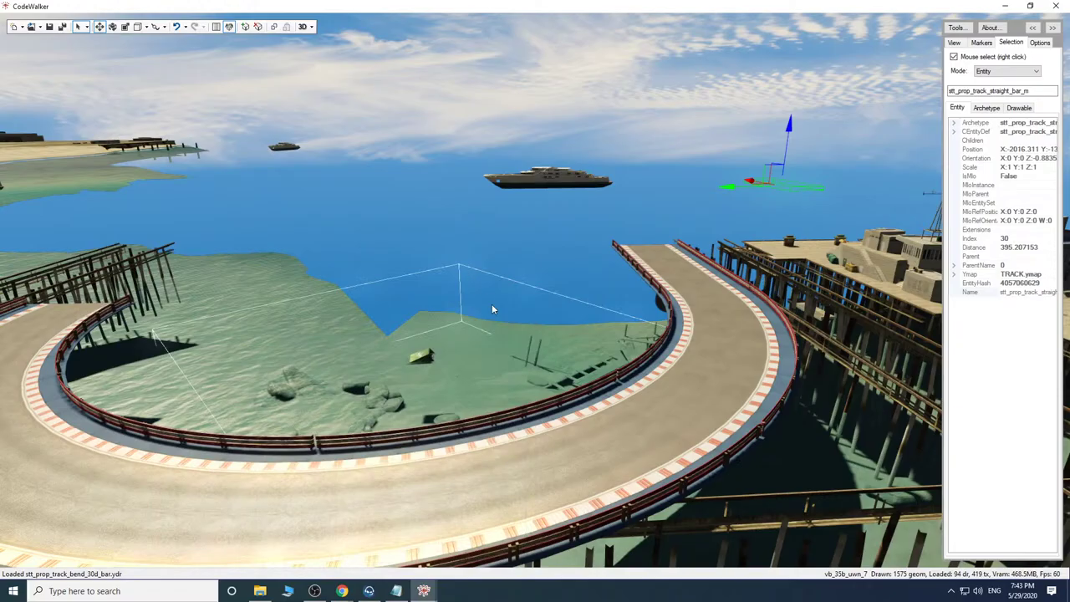
{"action": "left_click_drag", "start_coordinate": [608, 340], "coordinate": [561, 253]}
{"action": "key", "text": "w"}
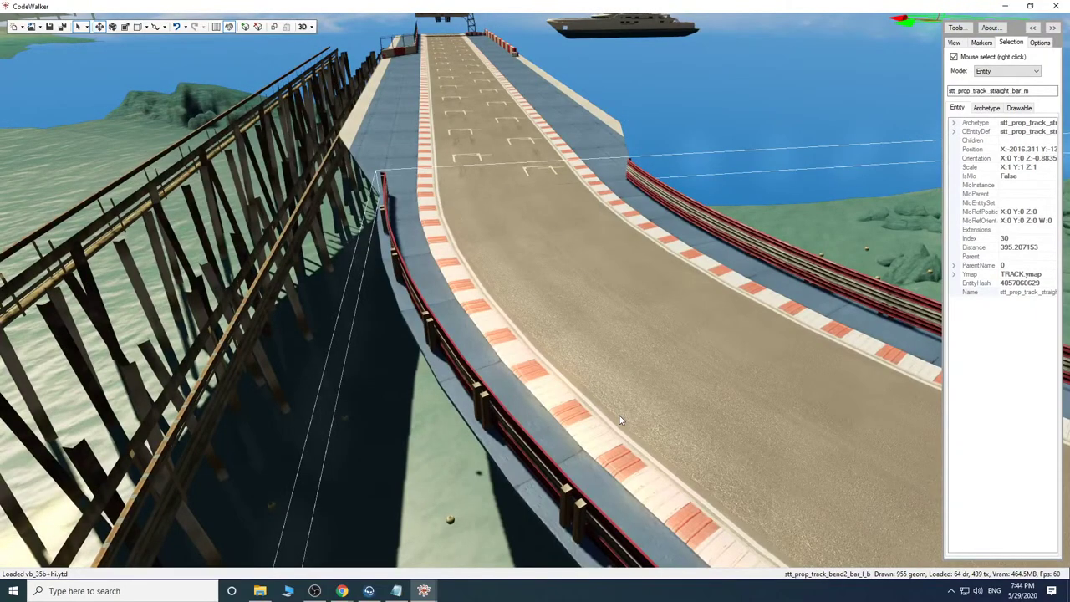
{"action": "right_click", "coordinate": [619, 416]}
{"action": "mouse_move", "coordinate": [589, 344]}
{"action": "left_mouse_down"}
{"action": "mouse_move", "coordinate": [711, 316]}
{"action": "mouse_move", "coordinate": [636, 336]}
{"action": "mouse_move", "coordinate": [630, 352]}
{"action": "mouse_move", "coordinate": [585, 349]}
{"action": "left_mouse_up"}
{"action": "key", "text": "s"}
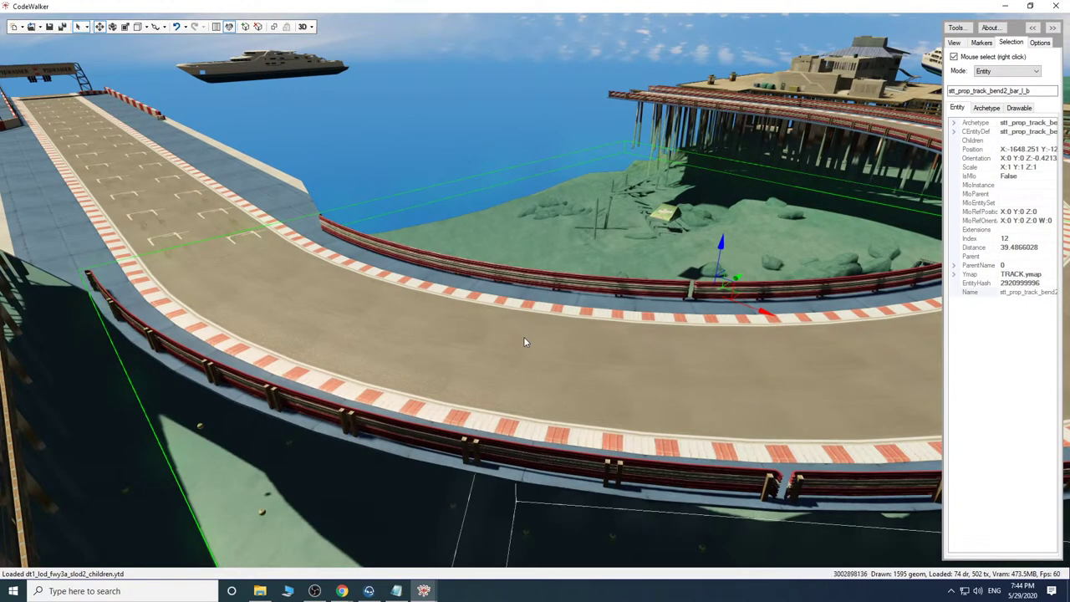
{"action": "key", "text": "a"}
{"action": "left_click_drag", "start_coordinate": [532, 359], "coordinate": [542, 334]}
{"action": "key", "text": "d"}
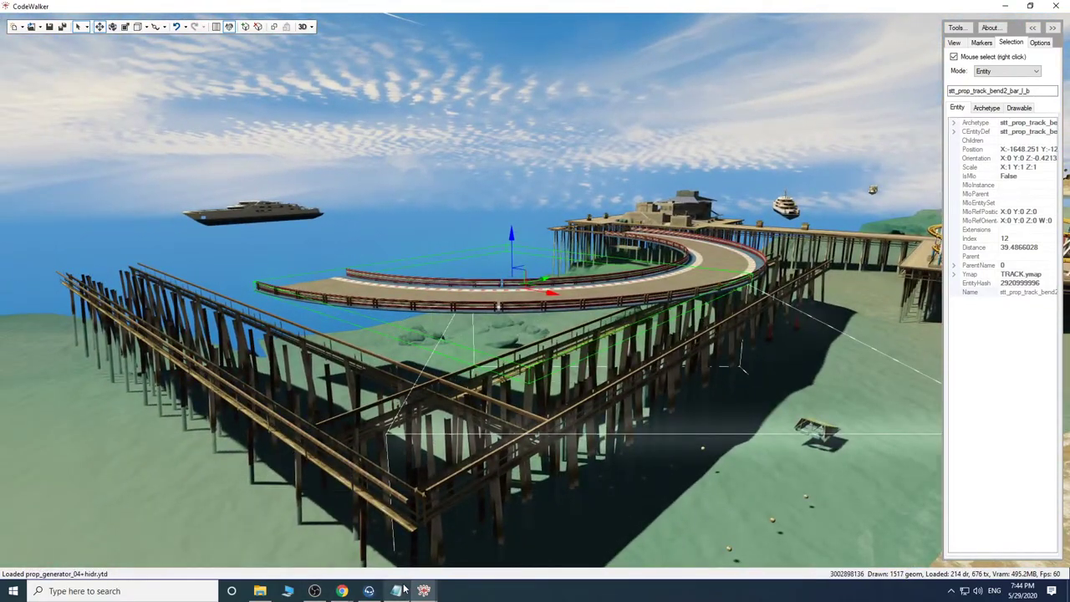
Switch to the browser and look through page 5 of the stt results in the Pleb Masters gallery for another track object.
{"action": "left_click", "coordinate": [341, 591]}
{"action": "scroll", "coordinate": [975, 410], "scroll_direction": "up", "scroll_amount": 1}
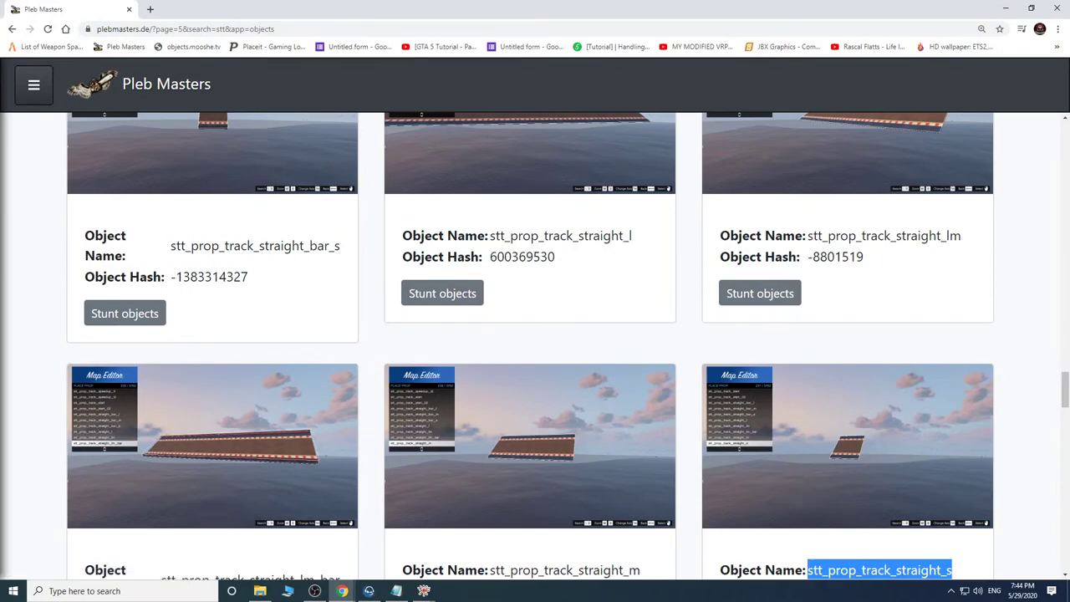
{"action": "left_click_drag", "start_coordinate": [1065, 397], "coordinate": [1041, 136]}
{"action": "right_click", "coordinate": [1044, 288]}
{"action": "left_click", "coordinate": [1047, 423]}
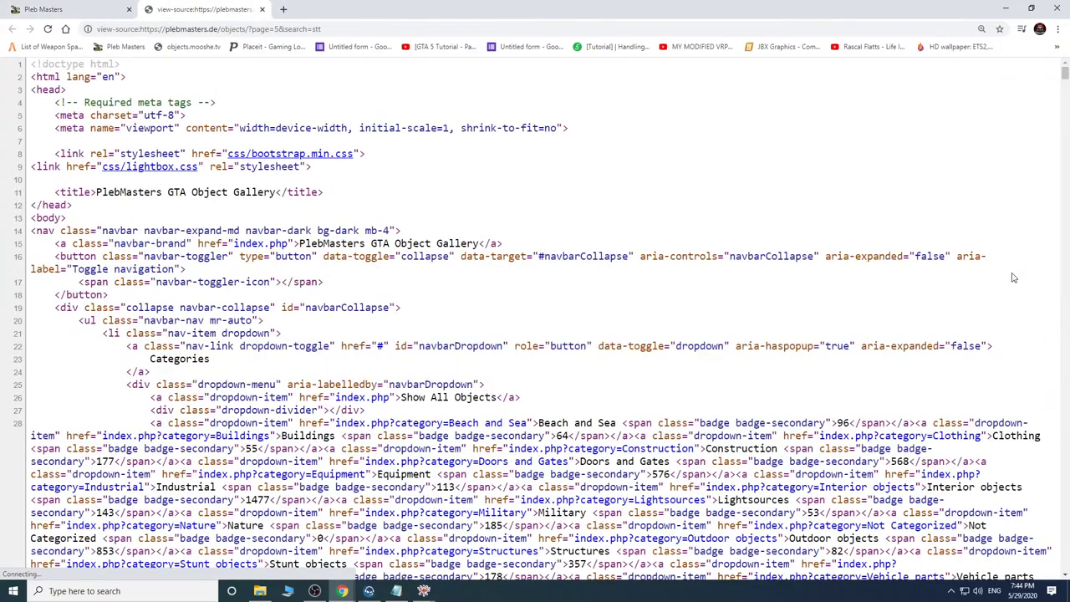
{"action": "left_click", "coordinate": [263, 10]}
{"action": "scroll", "coordinate": [505, 334], "scroll_direction": "up", "scroll_amount": 3}
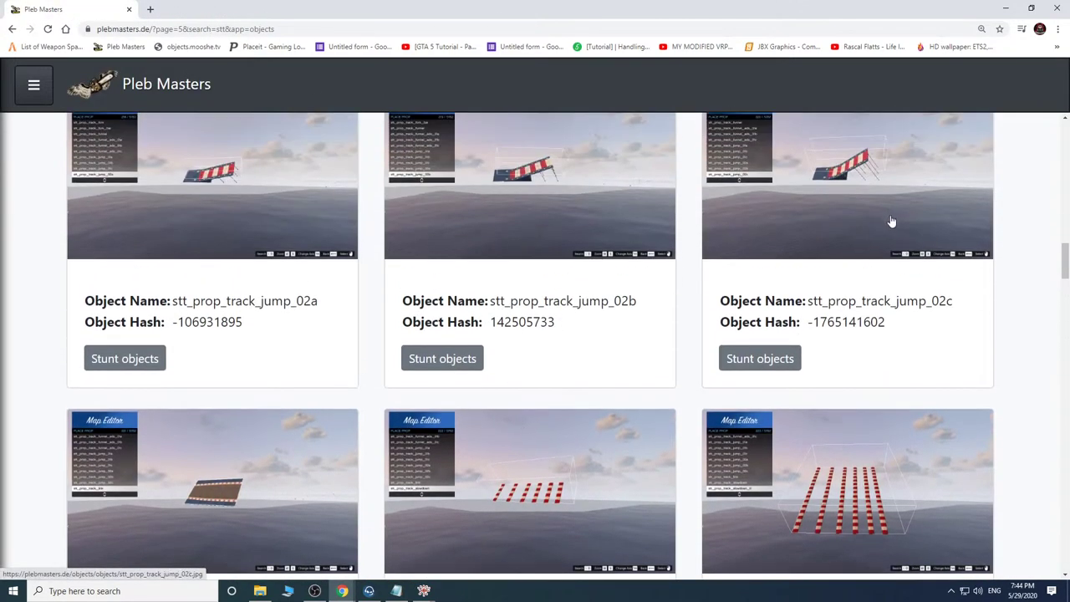
{"action": "left_click_drag", "start_coordinate": [1061, 274], "coordinate": [1067, 547]}
{"action": "scroll", "coordinate": [414, 520], "scroll_direction": "down", "scroll_amount": 2}
Go back through pages 4 and 3 of the gallery results and locate the object stt_prop_stunt_landing_zone_01.
{"action": "left_click", "coordinate": [162, 503]}
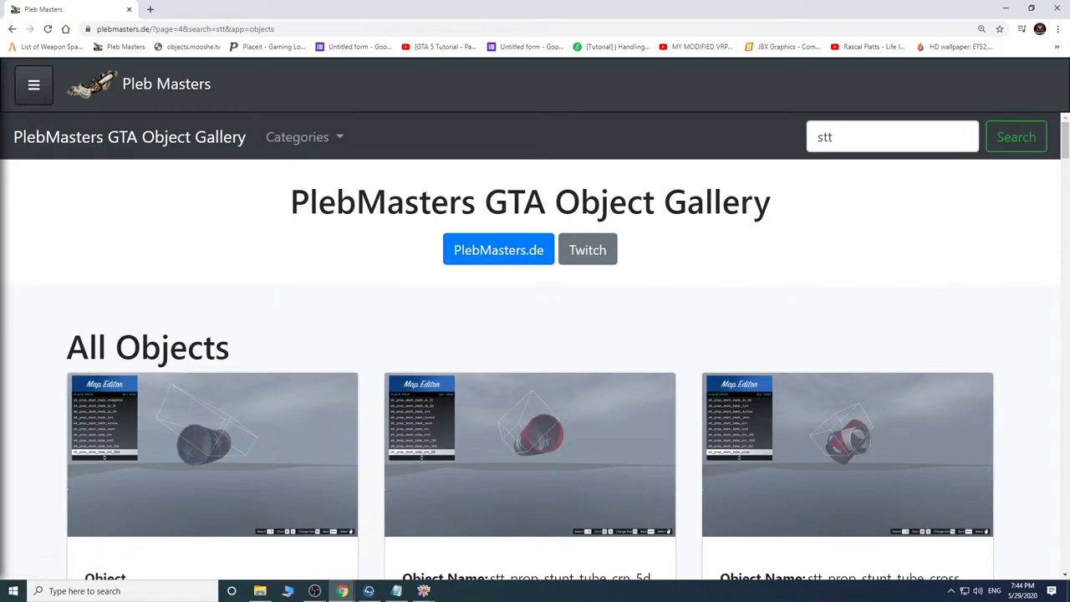
{"action": "left_click_drag", "start_coordinate": [1059, 149], "coordinate": [1066, 568]}
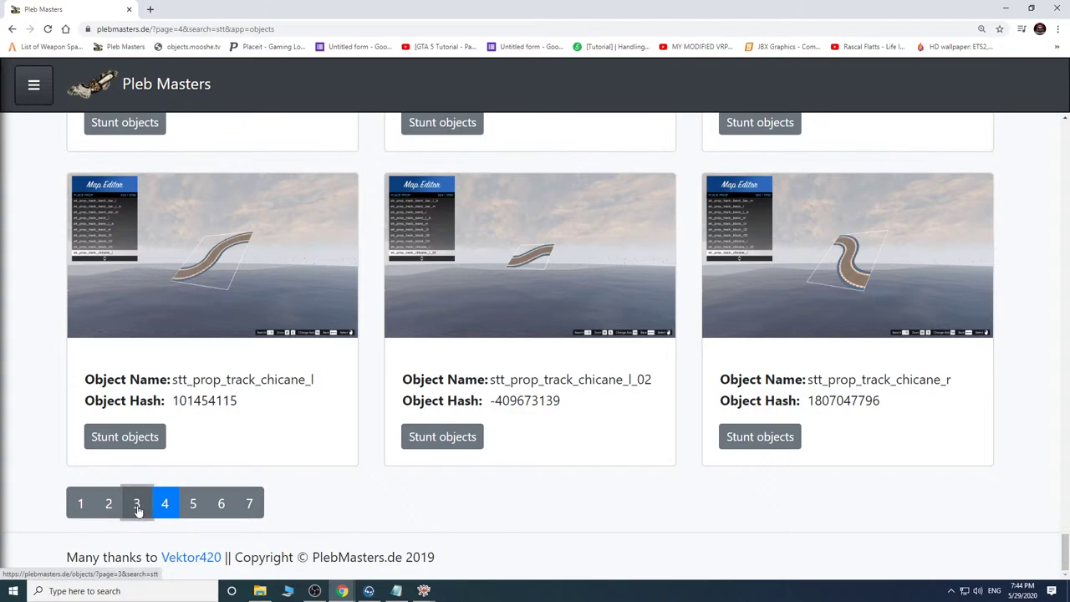
{"action": "left_click", "coordinate": [137, 505]}
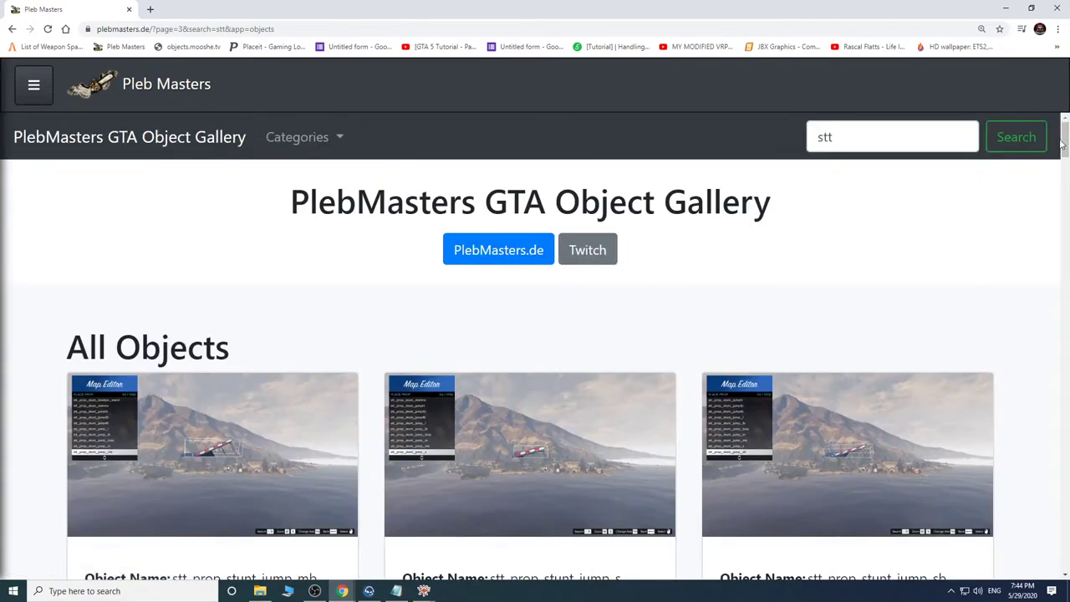
{"action": "left_click_drag", "start_coordinate": [1062, 144], "coordinate": [1063, 194]}
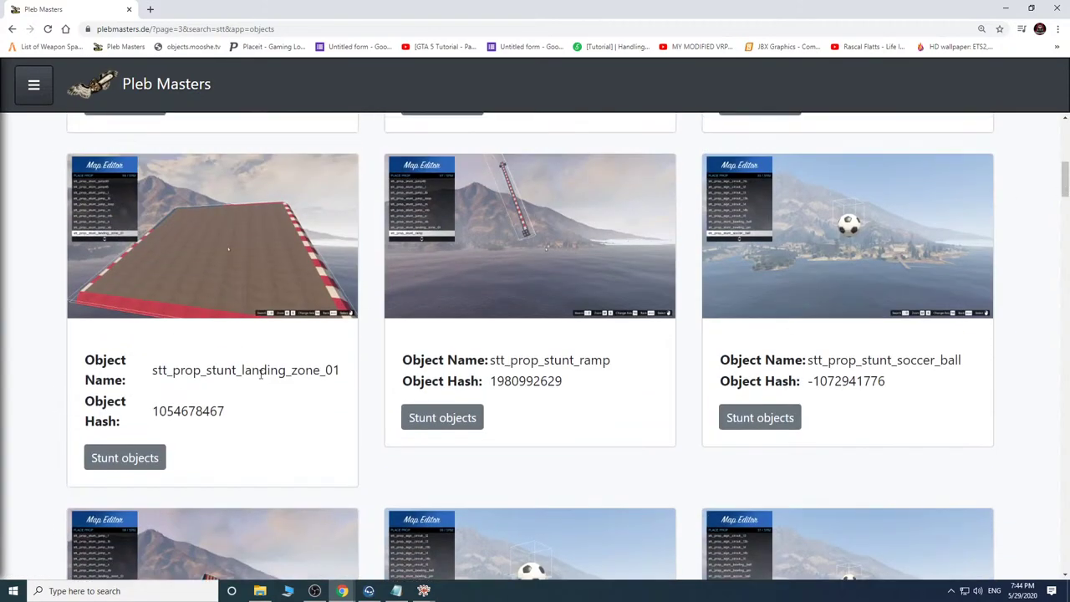
Switch to CodeWalker and duplicate the bend beside the start-grid straight, pulling the copy outward from the original.
{"action": "left_click", "coordinate": [428, 595]}
{"action": "left_click", "coordinate": [459, 565]}
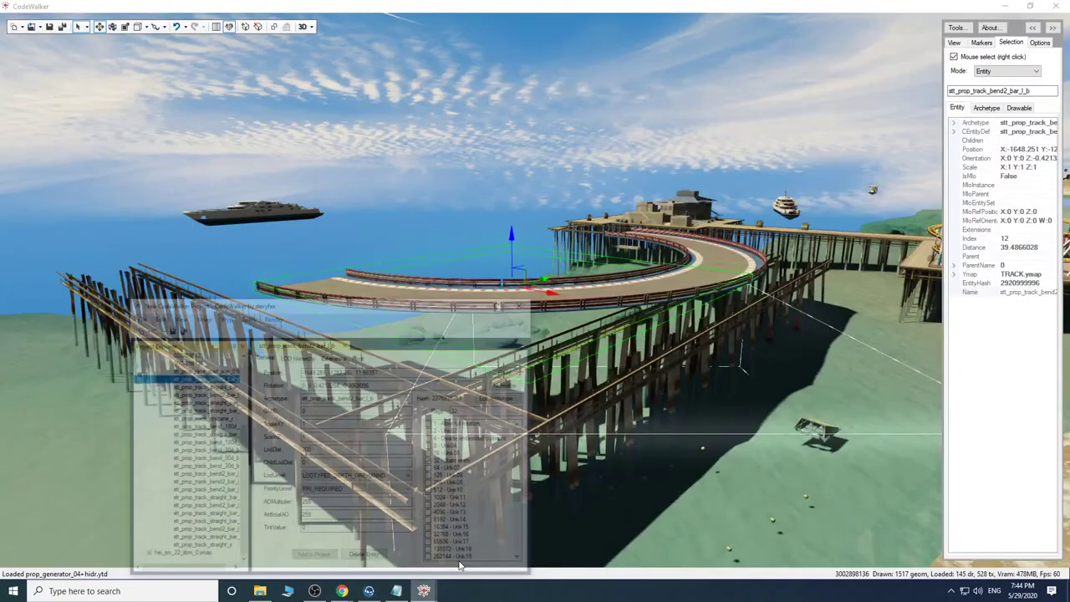
{"action": "left_click", "coordinate": [470, 257]}
{"action": "key", "text": "w"}
{"action": "mouse_move", "coordinate": [616, 354]}
{"action": "left_mouse_down"}
{"action": "mouse_move", "coordinate": [607, 339]}
{"action": "mouse_move", "coordinate": [606, 356]}
{"action": "left_mouse_up"}
{"action": "left_click_drag", "start_coordinate": [567, 311], "coordinate": [434, 349], "text": "shift"}
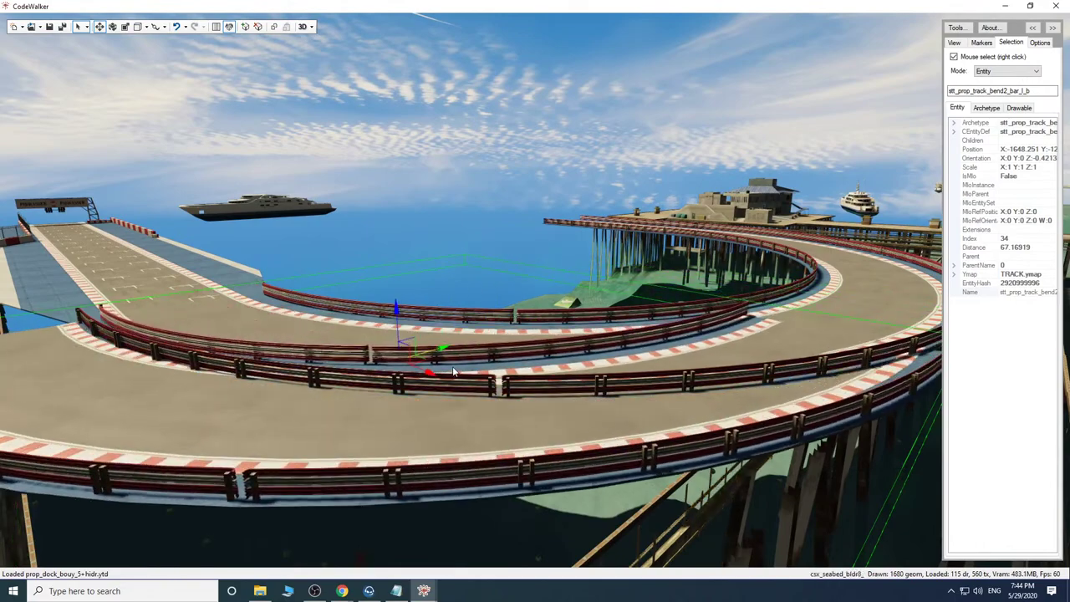
{"action": "left_click_drag", "start_coordinate": [608, 315], "coordinate": [578, 348]}
{"action": "key", "text": "s"}
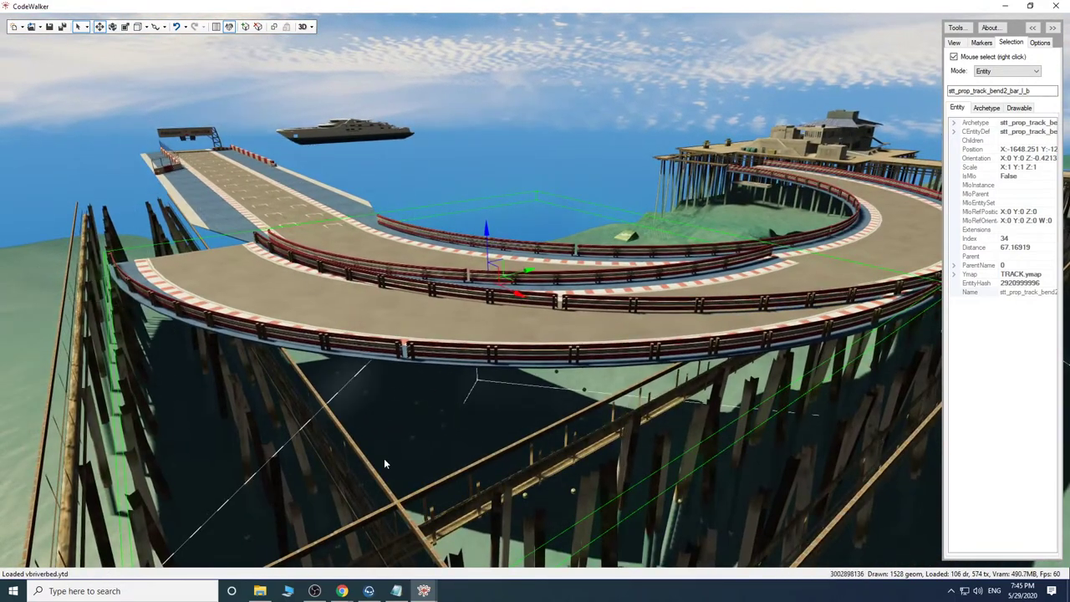
Replace the archetype of the copied bend with stt_prop_stunt_landing_zone_01.
{"action": "left_click", "coordinate": [423, 590]}
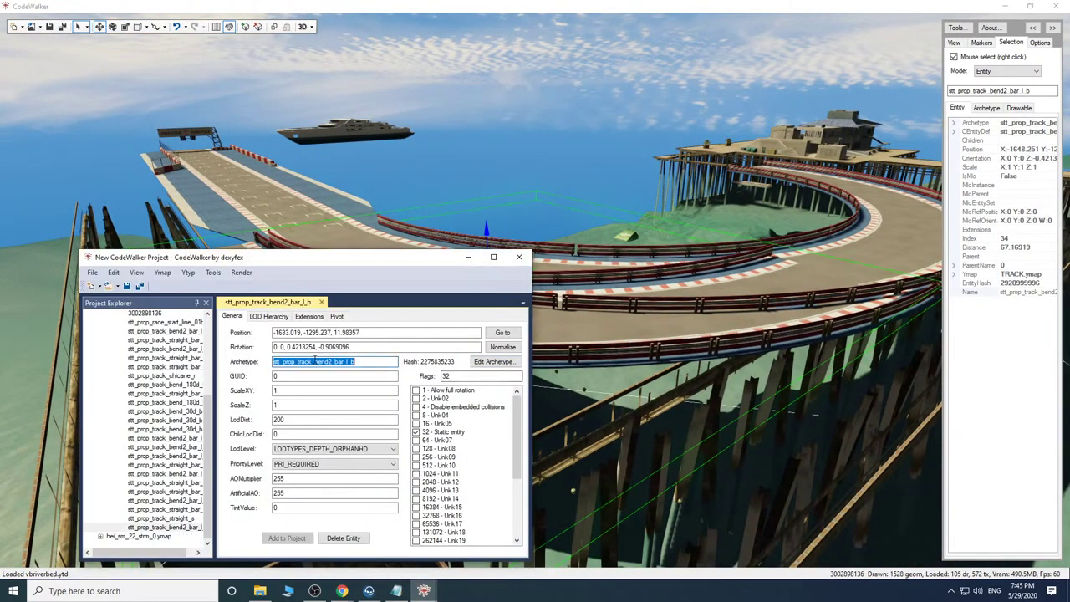
{"action": "right_click", "coordinate": [315, 360]}
{"action": "left_click", "coordinate": [342, 409]}
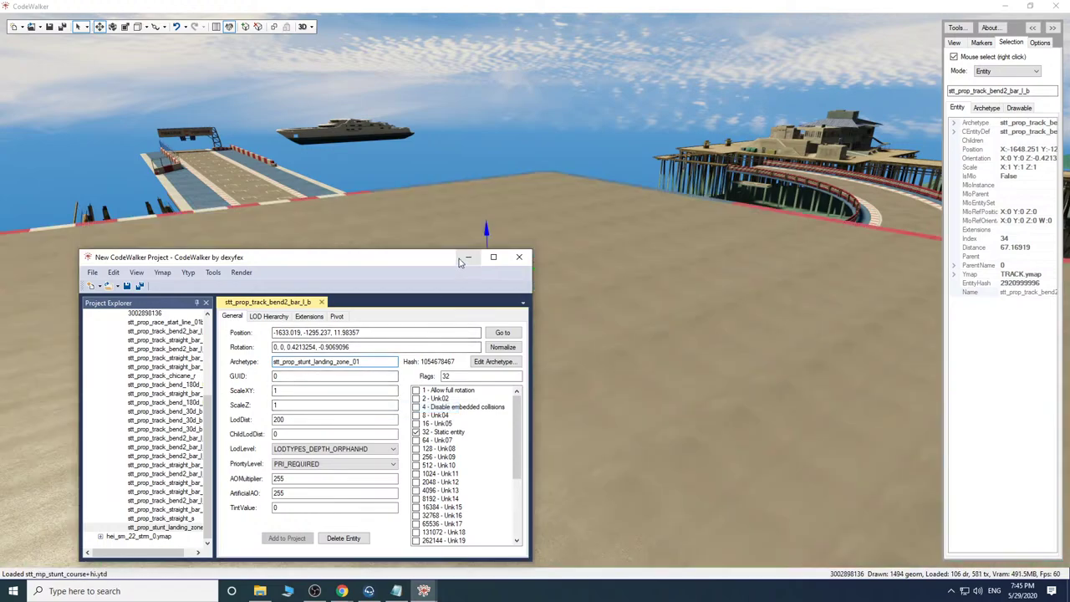
{"action": "left_click", "coordinate": [459, 258]}
Shift the landing zone back over the wooden pilings and lower it beneath the bend.
{"action": "key", "text": "s"}
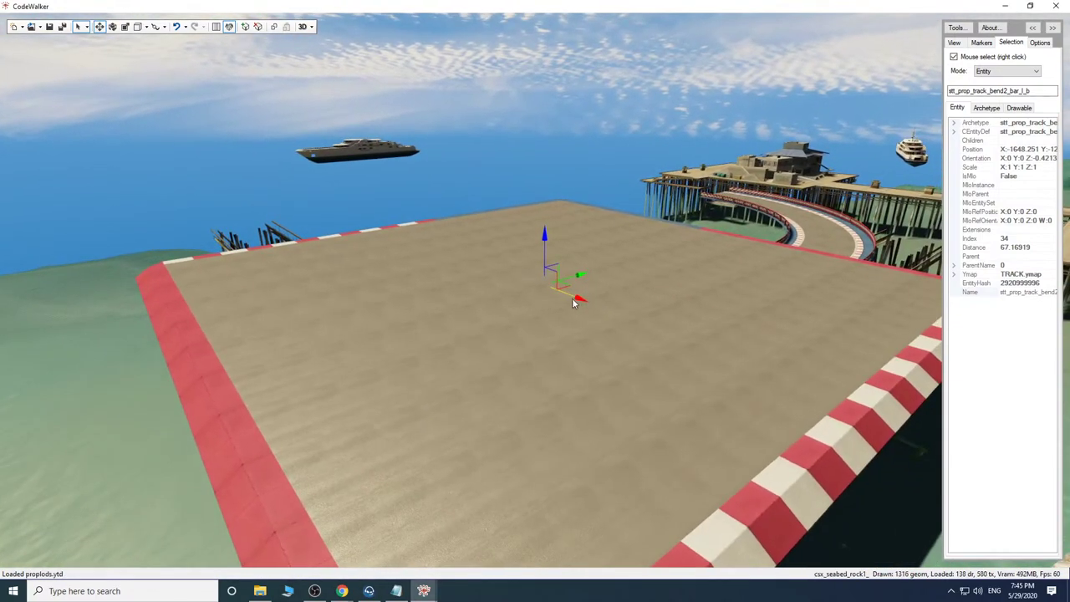
{"action": "left_click_drag", "start_coordinate": [572, 299], "coordinate": [514, 238]}
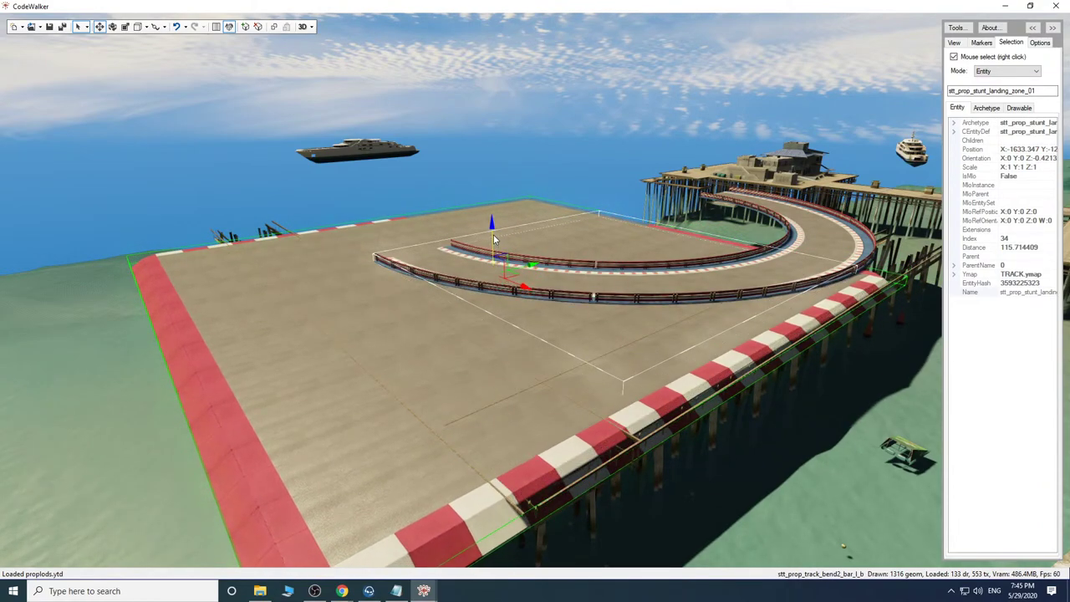
{"action": "left_click_drag", "start_coordinate": [493, 236], "coordinate": [495, 271]}
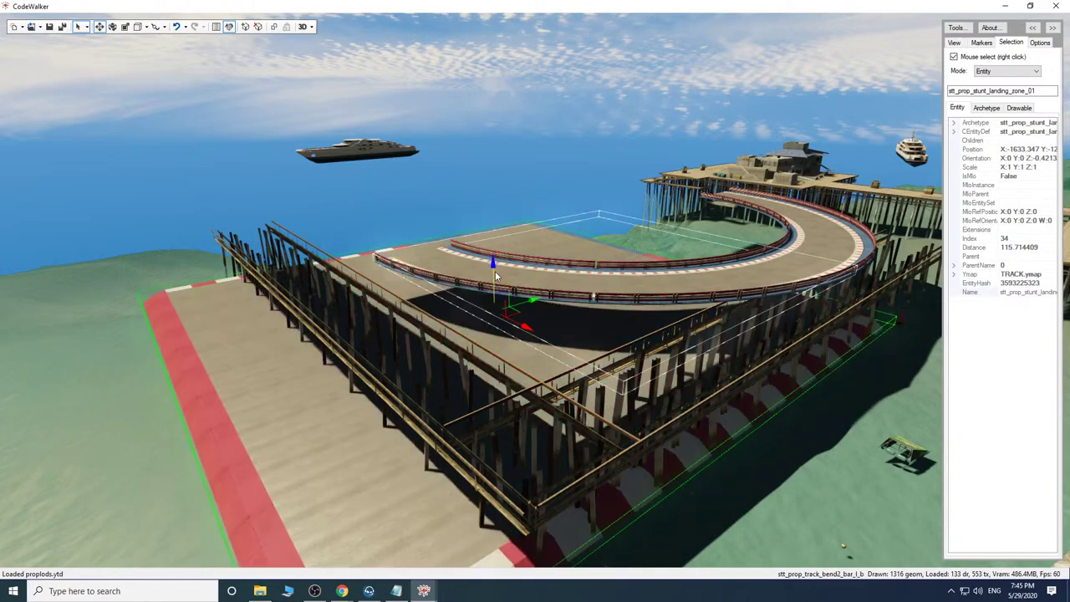
{"action": "key", "text": "w"}
{"action": "mouse_move", "coordinate": [588, 317]}
{"action": "left_mouse_down"}
{"action": "mouse_move", "coordinate": [598, 329]}
{"action": "mouse_move", "coordinate": [577, 331]}
{"action": "left_mouse_up"}
{"action": "key", "text": "s"}
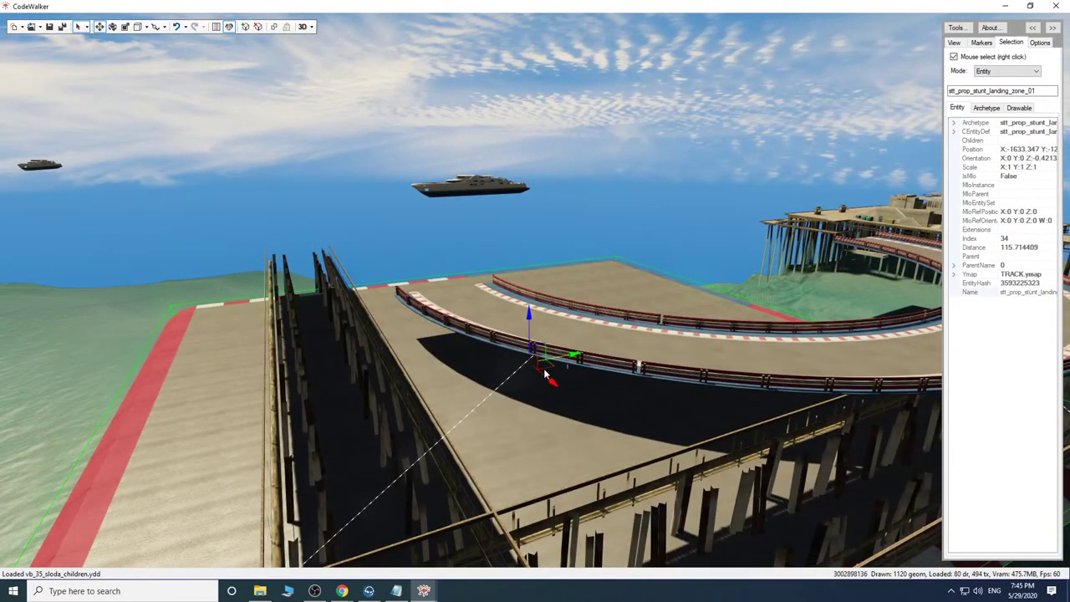
Flip the landing zone upside down so its flat red side faces up, and raise it to just below the track.
{"action": "key", "text": "w"}
{"action": "left_click_drag", "start_coordinate": [652, 401], "coordinate": [668, 466]}
{"action": "key", "text": "s"}
{"action": "key", "text": "w"}
{"action": "key", "text": "s"}
{"action": "key", "text": "w"}
{"action": "key", "text": "w"}
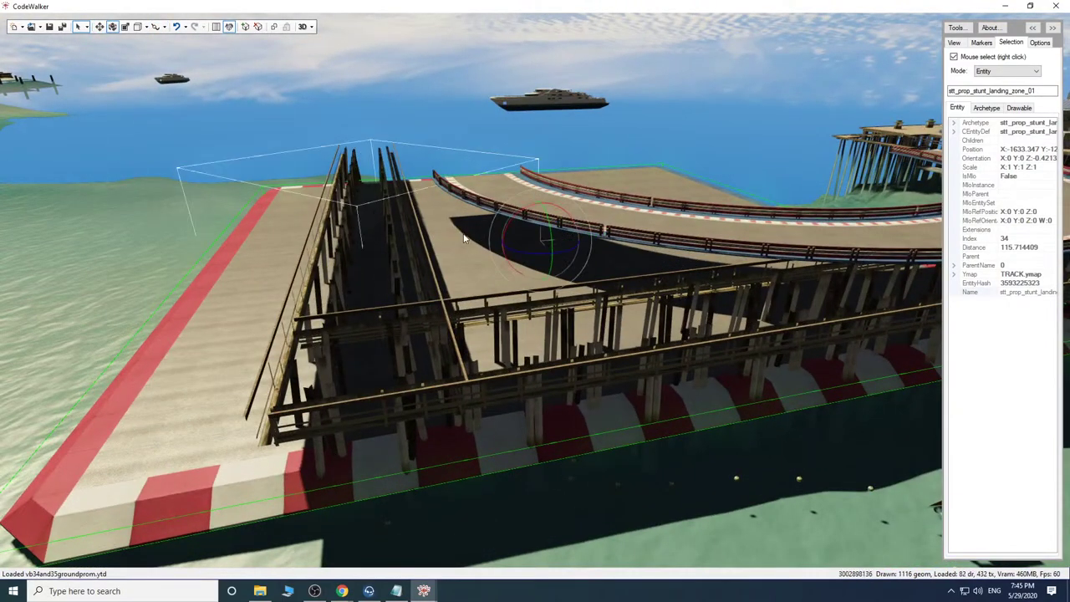
{"action": "left_click_drag", "start_coordinate": [504, 226], "coordinate": [681, 299]}
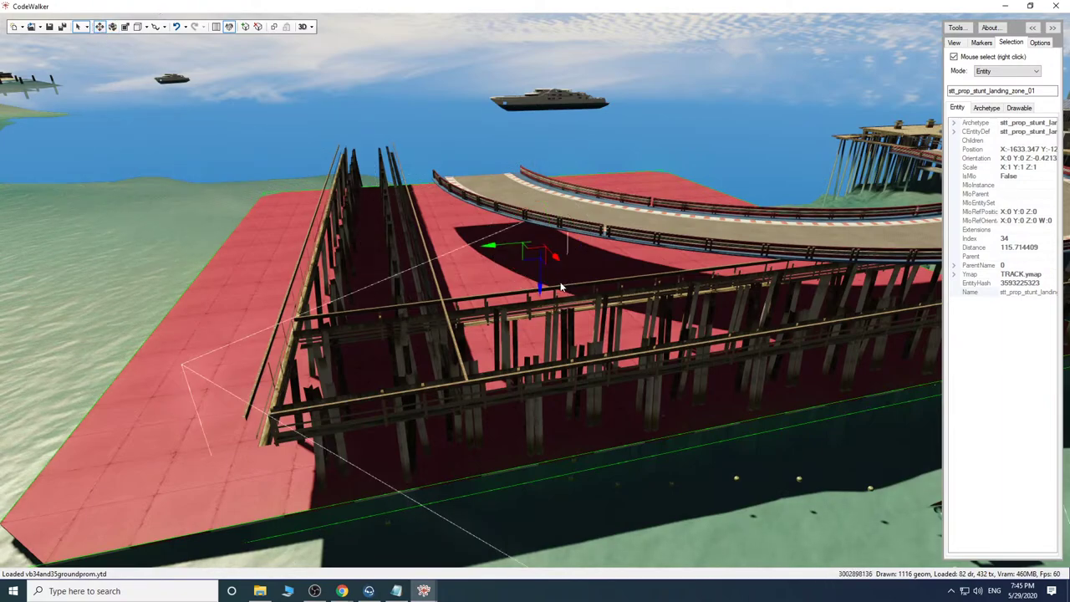
{"action": "left_click_drag", "start_coordinate": [542, 277], "coordinate": [562, 230]}
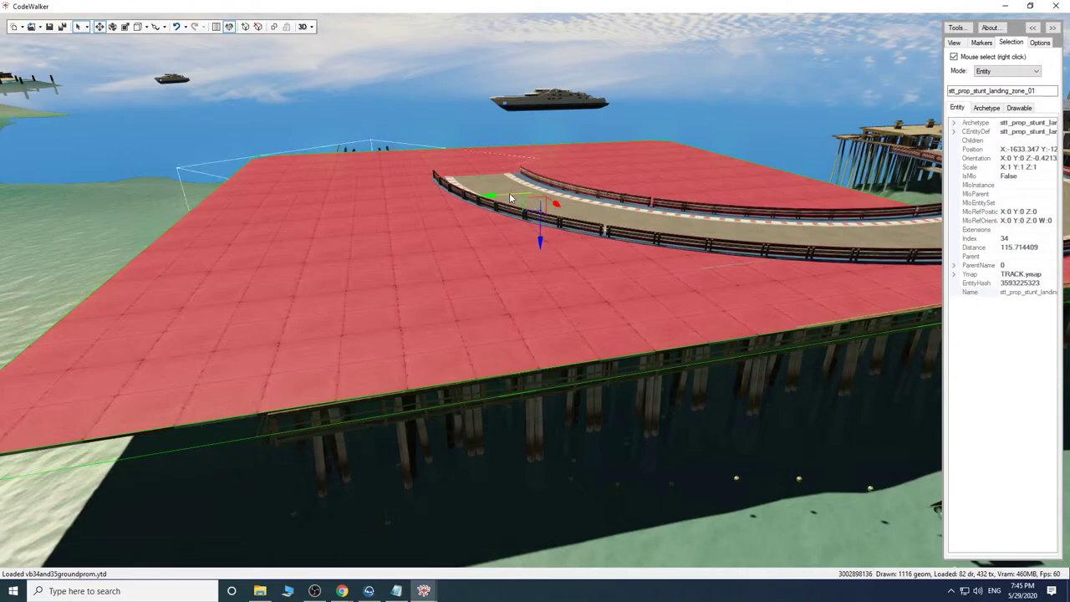
Slide the landing zone sideways so it spreads beneath the bend and the adjoining end of the start-grid straight.
{"action": "left_click_drag", "start_coordinate": [511, 198], "coordinate": [606, 186]}
{"action": "left_click_drag", "start_coordinate": [552, 265], "coordinate": [661, 281]}
{"action": "key", "text": "w"}
{"action": "key", "text": "s"}
{"action": "key", "text": "a"}
{"action": "key", "text": "w"}
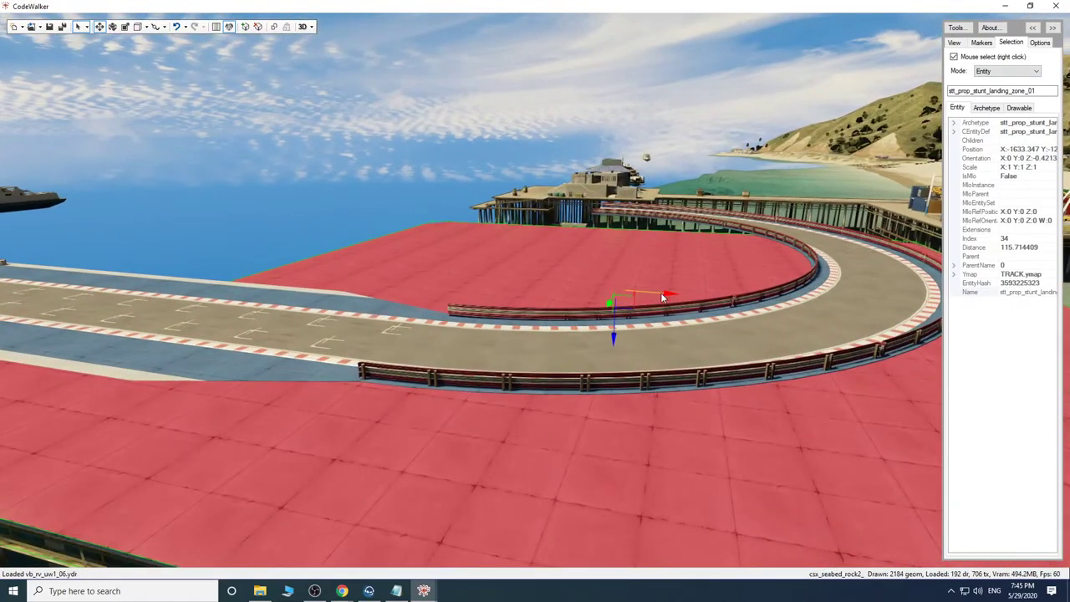
Duplicate the red landing zone and slide the copy along the start-grid straight to extend the platform.
{"action": "right_click", "coordinate": [330, 251]}
{"action": "left_click_drag", "start_coordinate": [589, 335], "coordinate": [627, 363]}
{"action": "key", "text": "w"}
{"action": "key", "text": "s"}
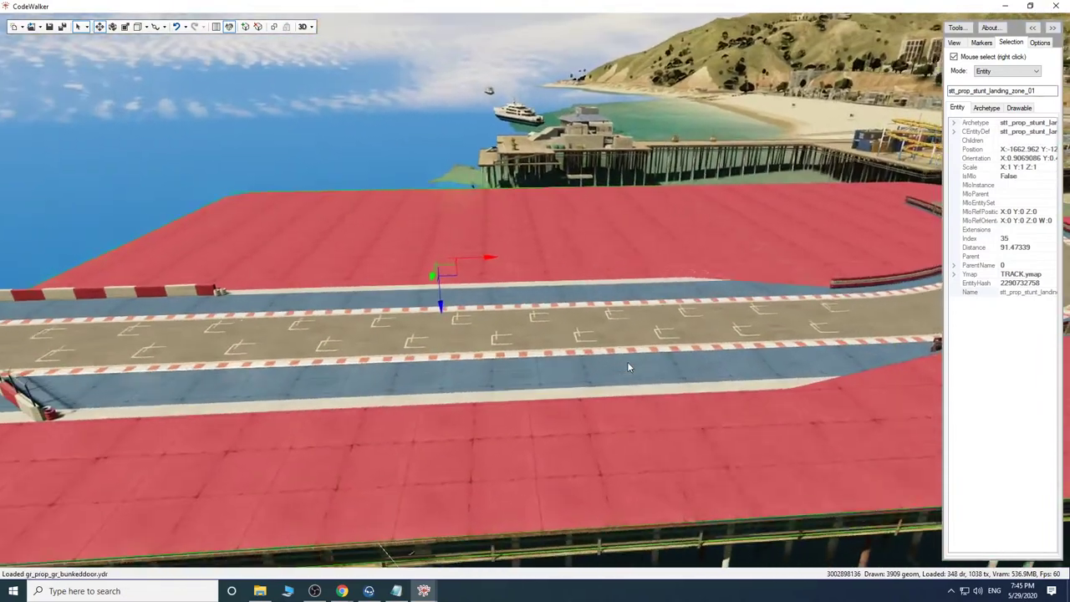
{"action": "left_click_drag", "start_coordinate": [474, 257], "coordinate": [325, 251]}
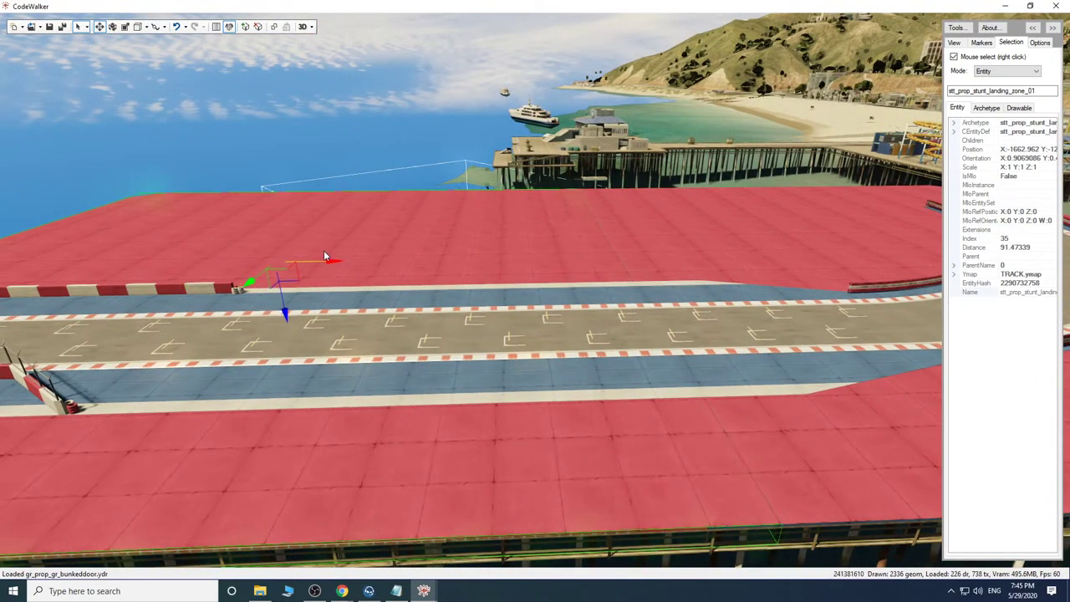
{"action": "left_click_drag", "start_coordinate": [577, 352], "coordinate": [560, 349]}
{"action": "key", "text": "d"}
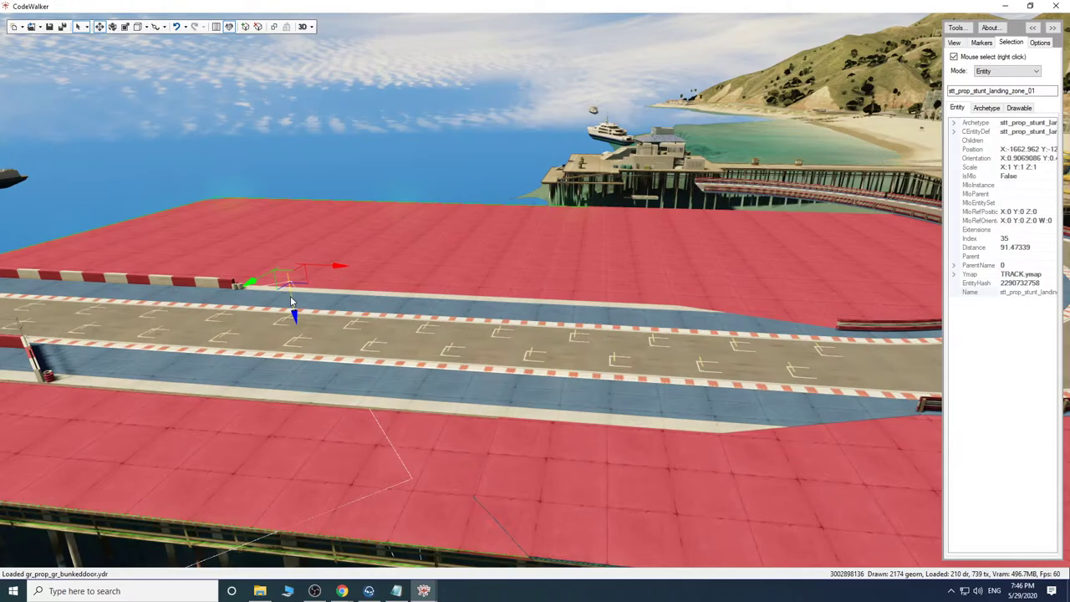
{"action": "key", "text": "a"}
{"action": "left_click_drag", "start_coordinate": [525, 382], "coordinate": [403, 385]}
{"action": "key", "text": "a"}
{"action": "key", "text": "s"}
{"action": "key", "text": "w"}
{"action": "key", "text": "s"}
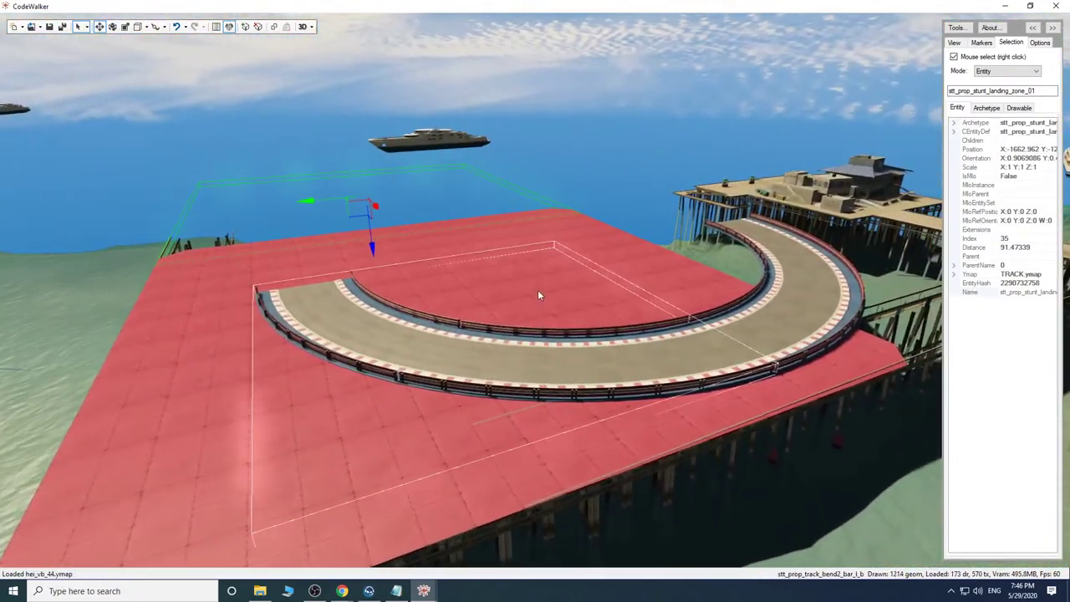
Select the landing zone beneath the bend in the project, duplicate it and slide the copy up against the pier.
{"action": "right_click", "coordinate": [539, 293]}
{"action": "left_click_drag", "start_coordinate": [551, 411], "coordinate": [582, 411]}
{"action": "key", "text": "w"}
{"action": "key", "text": "w"}
{"action": "key", "text": "a"}
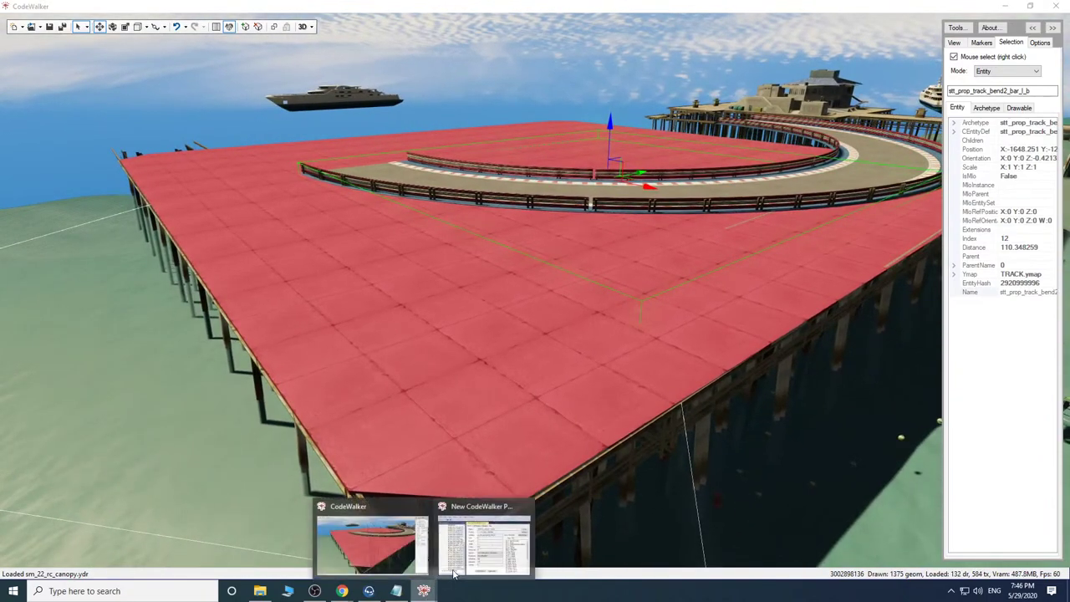
{"action": "left_click", "coordinate": [454, 573]}
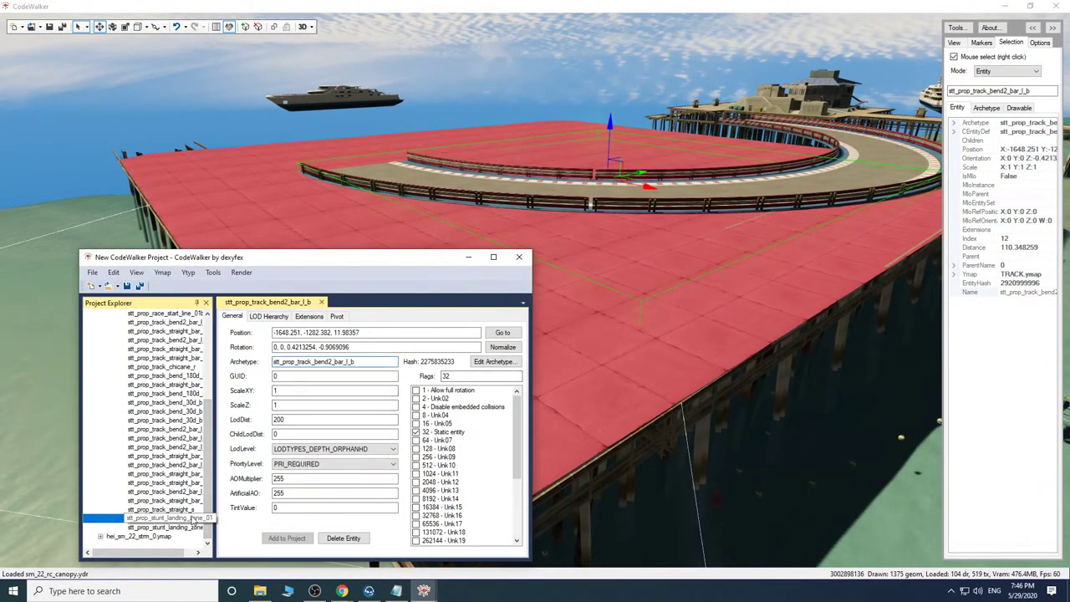
{"action": "left_click", "coordinate": [474, 262]}
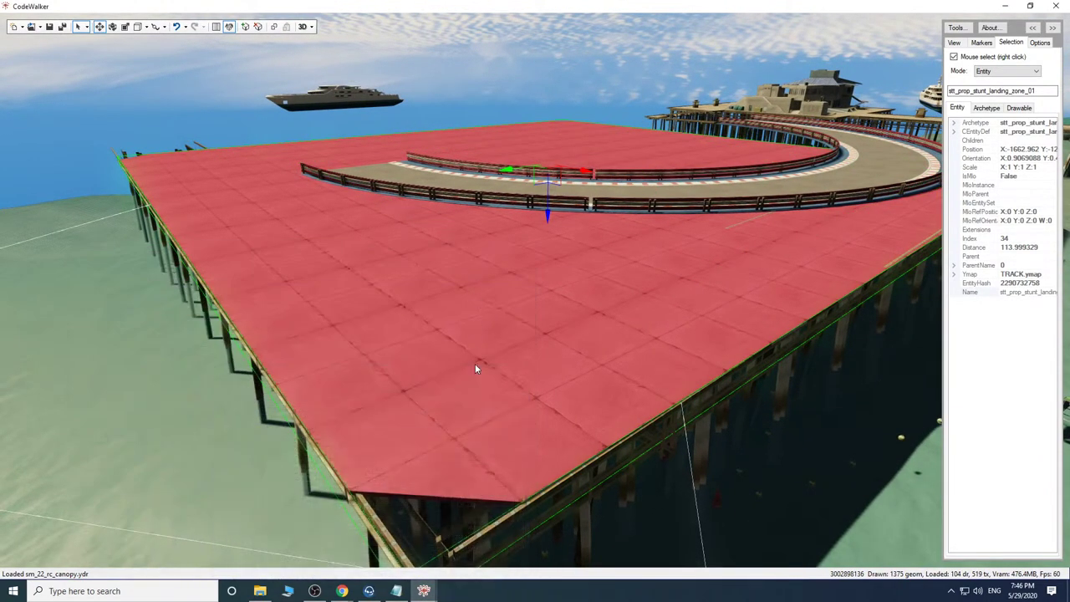
{"action": "left_click_drag", "start_coordinate": [476, 368], "coordinate": [523, 393]}
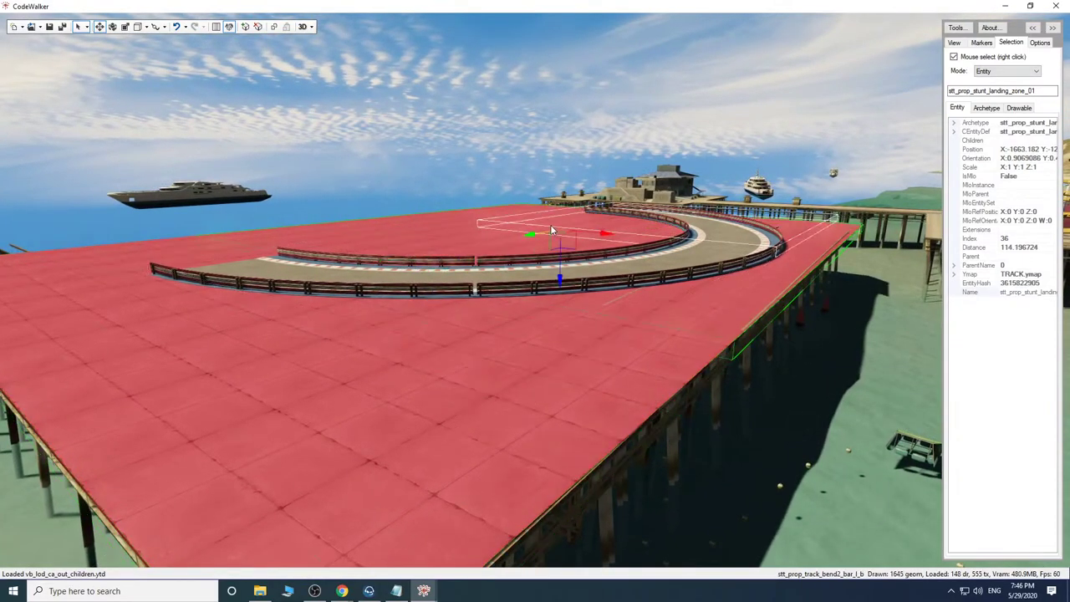
{"action": "left_click_drag", "start_coordinate": [502, 341], "coordinate": [440, 299]}
{"action": "key", "text": "w"}
{"action": "key", "text": "d"}
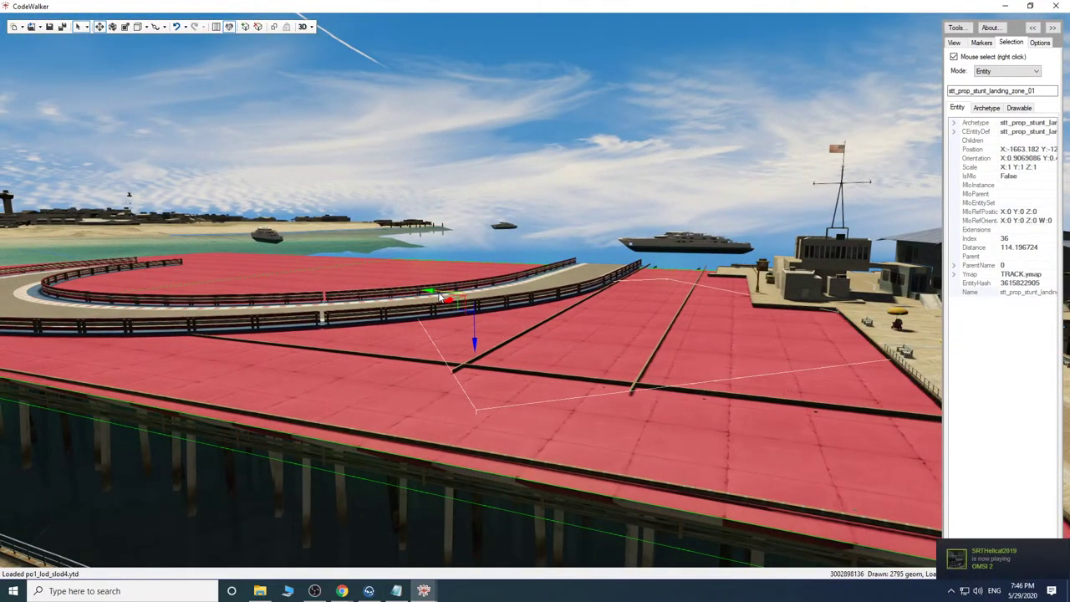
{"action": "key", "text": "d"}
{"action": "left_click_drag", "start_coordinate": [498, 451], "coordinate": [470, 420]}
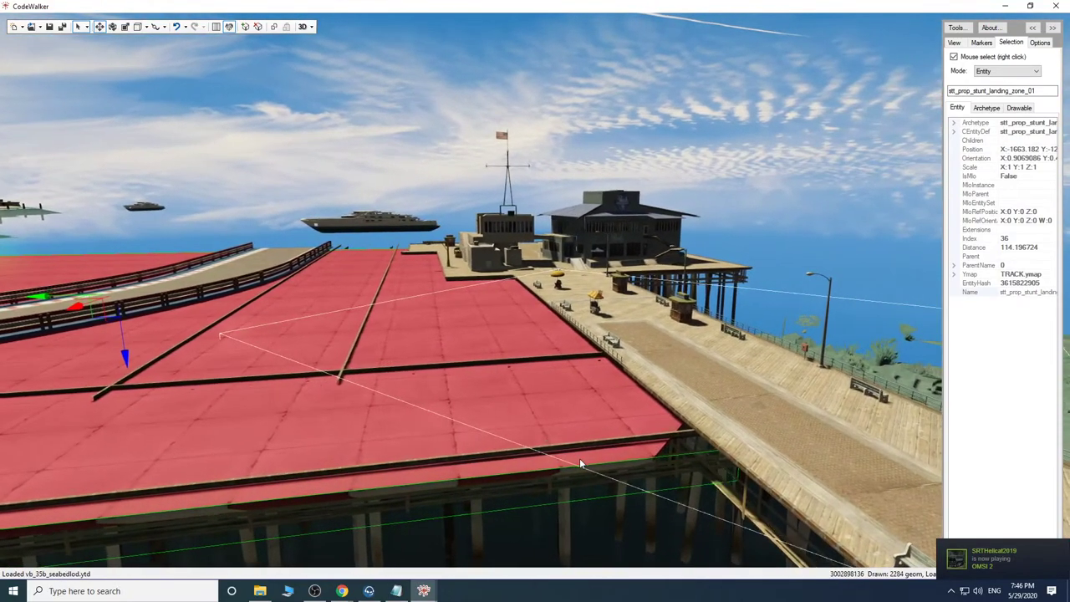
Examine how the extended red platform meets the pier boardwalk and the wooden beams around it.
{"action": "key", "text": "d"}
{"action": "key", "text": "a"}
{"action": "key", "text": "d"}
{"action": "key", "text": "s"}
{"action": "key", "text": "a"}
{"action": "key", "text": "w"}
{"action": "right_click", "coordinate": [444, 446]}
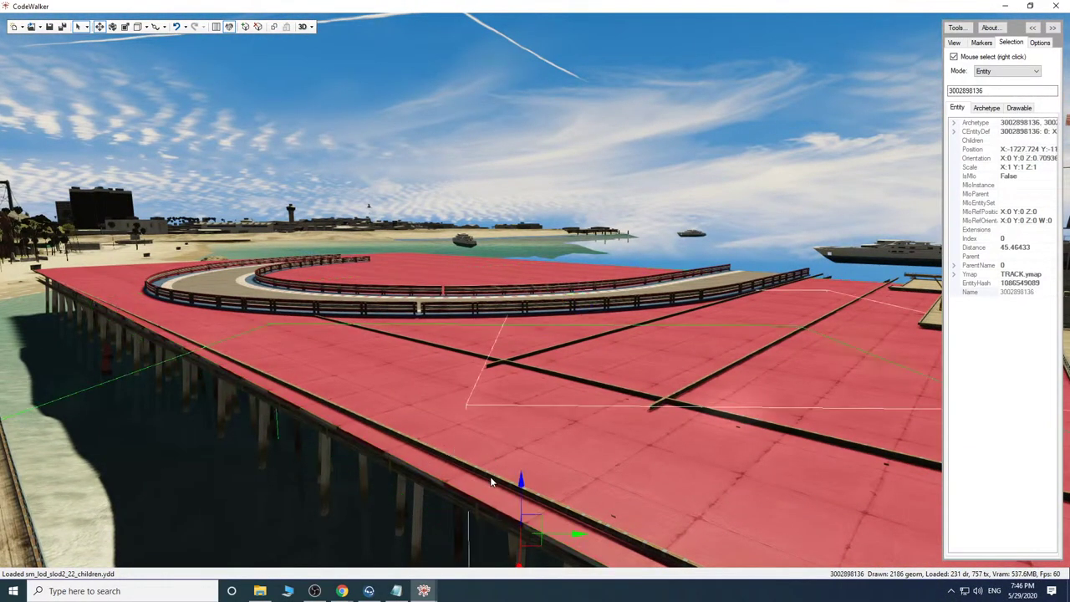
{"action": "mouse_move", "coordinate": [604, 459]}
{"action": "left_mouse_down"}
{"action": "mouse_move", "coordinate": [635, 473]}
{"action": "mouse_move", "coordinate": [594, 460]}
{"action": "mouse_move", "coordinate": [703, 445]}
{"action": "mouse_move", "coordinate": [771, 490]}
{"action": "mouse_move", "coordinate": [787, 464]}
{"action": "mouse_move", "coordinate": [749, 456]}
{"action": "mouse_move", "coordinate": [597, 466]}
{"action": "left_mouse_up"}
{"action": "key", "text": "a"}
{"action": "key", "text": "w"}
{"action": "key", "text": "a"}
{"action": "key", "text": "d"}
{"action": "key", "text": "s"}
{"action": "key", "text": "a"}
{"action": "key", "text": "w"}
{"action": "key", "text": "s"}
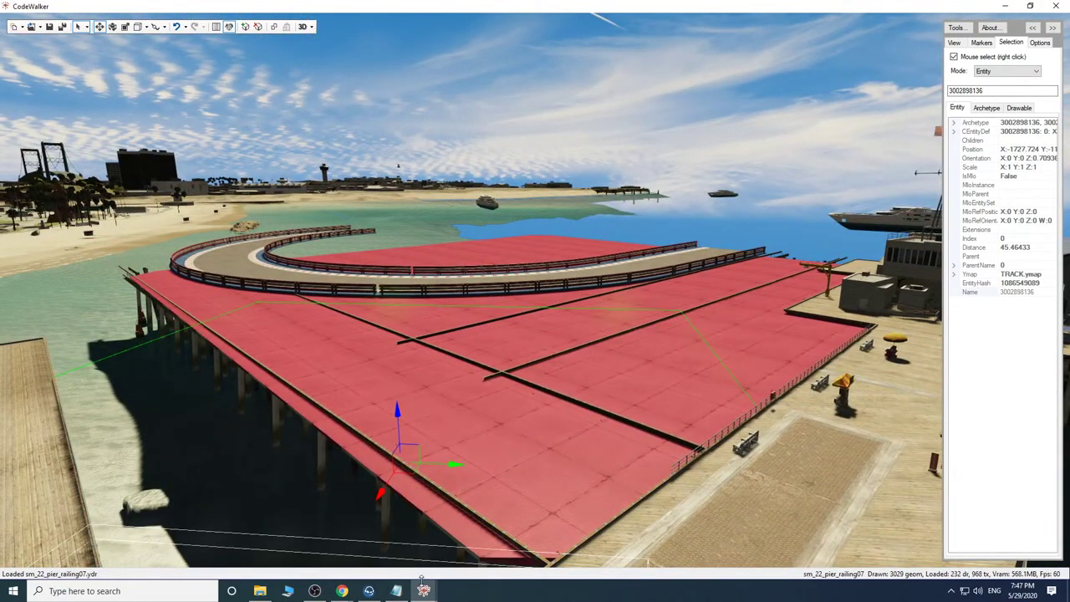
Delete the landing-zone copy that lies against the pier.
{"action": "left_click", "coordinate": [478, 545]}
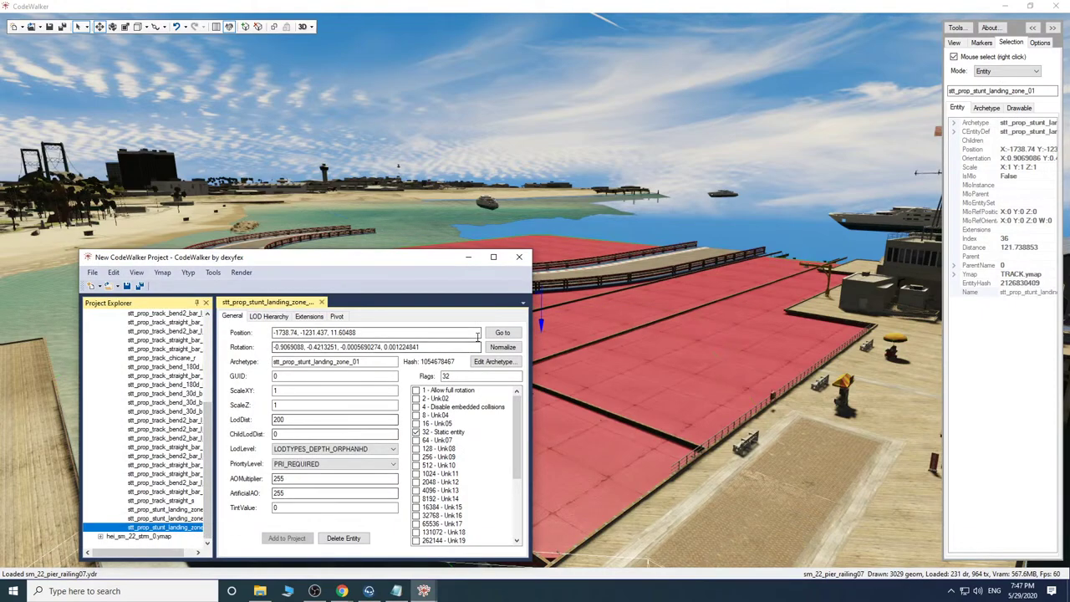
{"action": "left_click", "coordinate": [351, 539]}
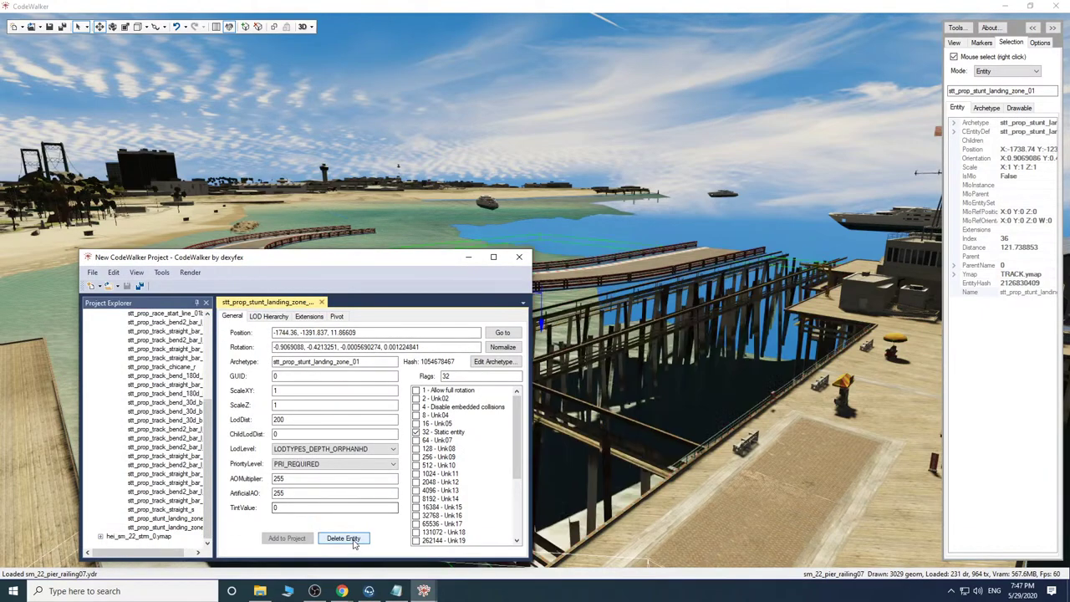
{"action": "left_click", "coordinate": [473, 258]}
Go through the remaining landing zones in the project and select the one beneath the bend.
{"action": "left_click_drag", "start_coordinate": [575, 421], "coordinate": [677, 486]}
{"action": "key", "text": "w"}
{"action": "key", "text": "a"}
{"action": "key", "text": "s"}
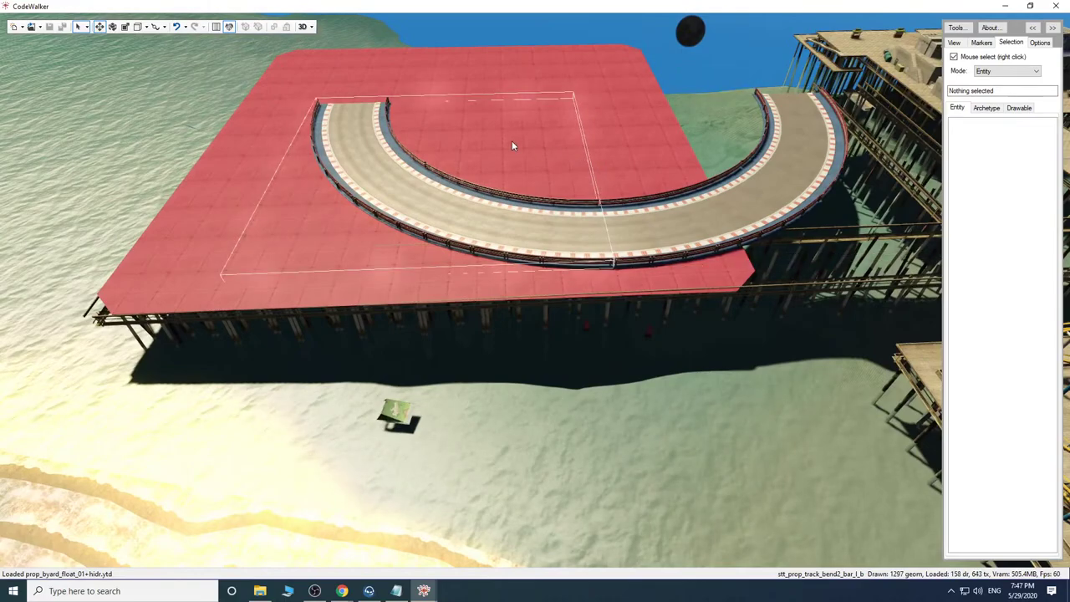
{"action": "left_click", "coordinate": [429, 594]}
{"action": "left_click", "coordinate": [494, 524]}
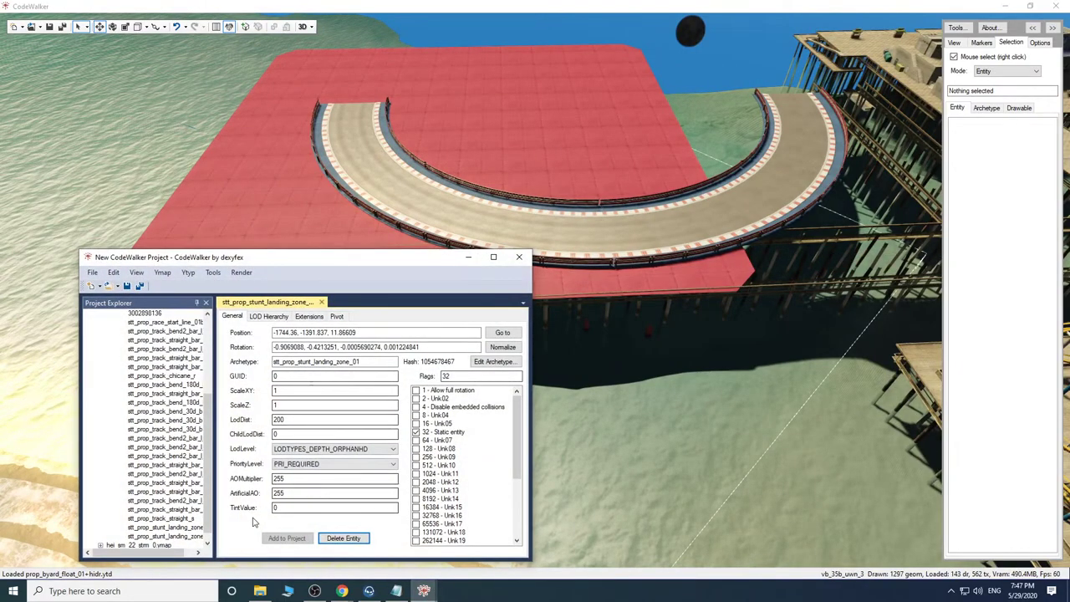
{"action": "scroll", "coordinate": [177, 527], "scroll_direction": "down", "scroll_amount": 1}
{"action": "left_click", "coordinate": [182, 527]}
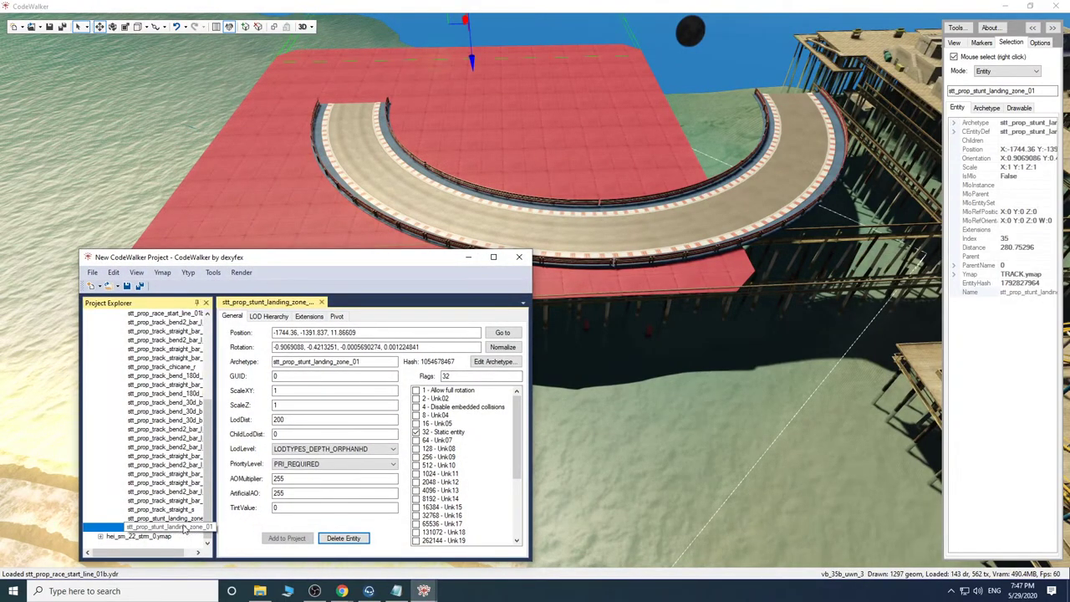
{"action": "left_click", "coordinate": [472, 258]}
{"action": "left_click_drag", "start_coordinate": [580, 472], "coordinate": [573, 463]}
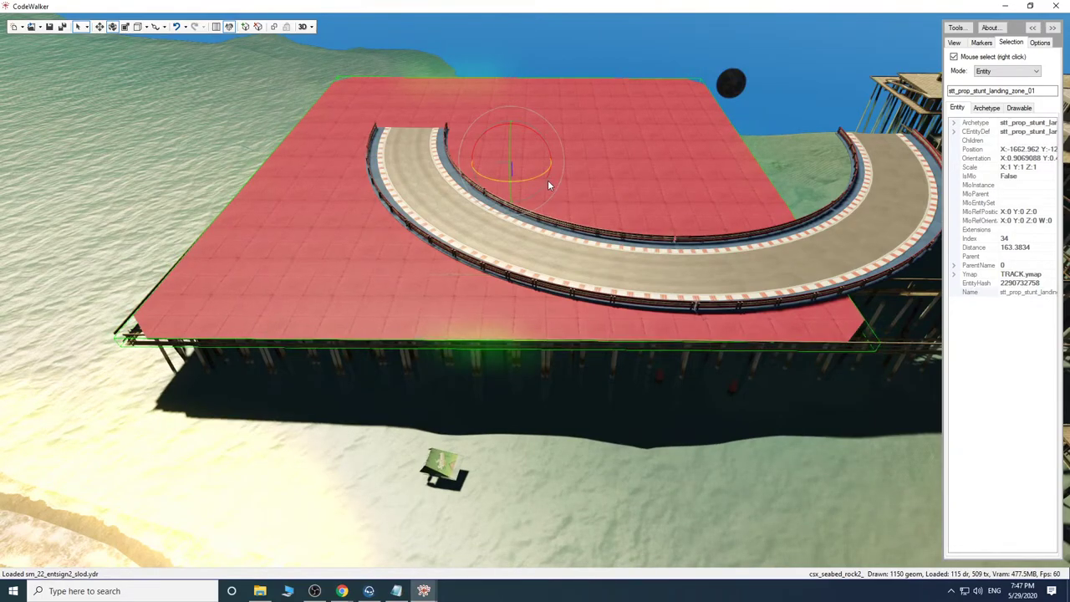
Rotate the landing zone slightly and nudge it sideways so its edge lines up with the wooden framework's corner.
{"action": "left_click_drag", "start_coordinate": [597, 337], "coordinate": [789, 327]}
{"action": "key", "text": "a"}
{"action": "key", "text": "w"}
{"action": "key", "text": "s"}
{"action": "key", "text": "a"}
{"action": "key", "text": "d"}
{"action": "key", "text": "w"}
{"action": "key", "text": "s"}
{"action": "key", "text": "s"}
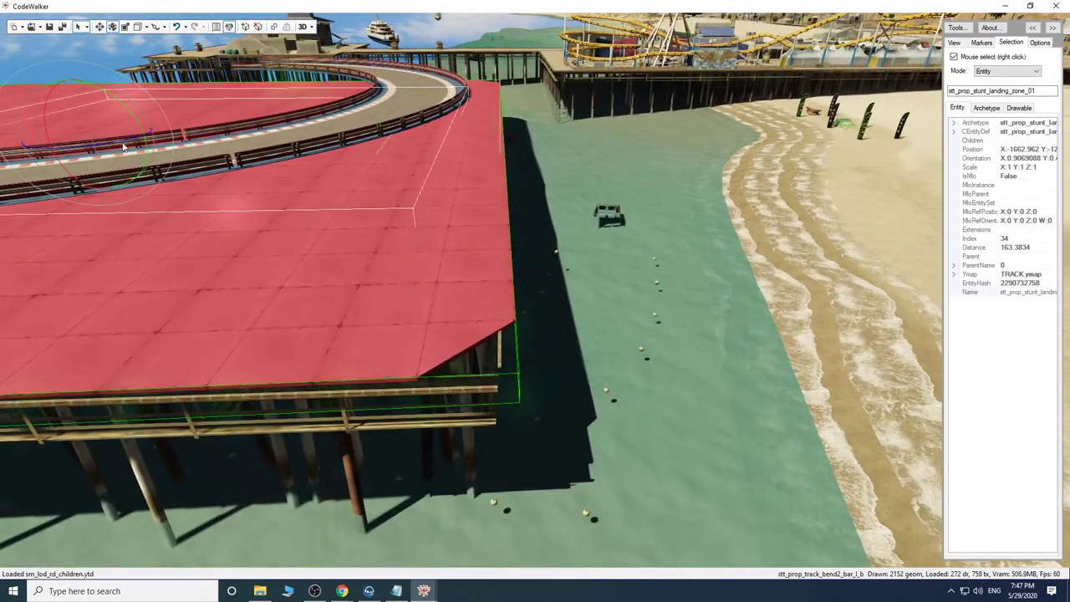
{"action": "left_click_drag", "start_coordinate": [132, 142], "coordinate": [187, 143]}
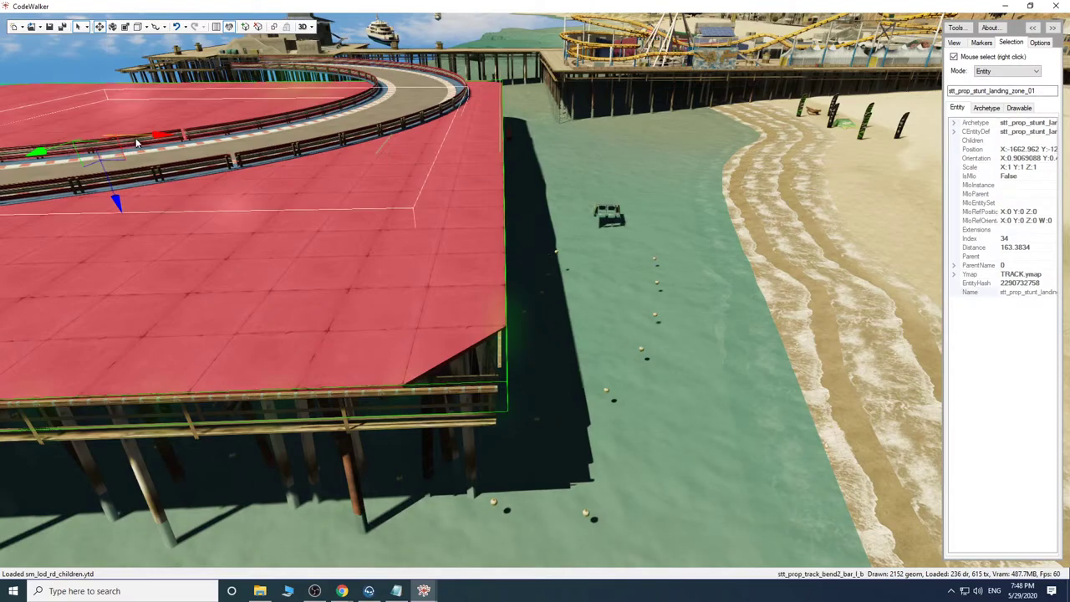
{"action": "left_click_drag", "start_coordinate": [136, 143], "coordinate": [133, 138]}
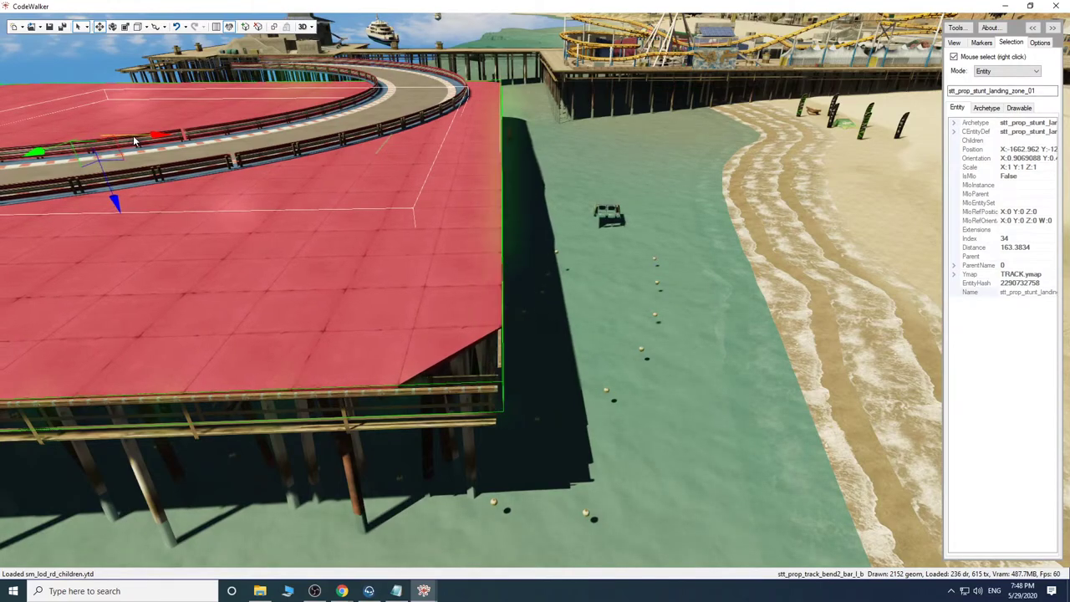
{"action": "left_click_drag", "start_coordinate": [420, 260], "coordinate": [307, 200]}
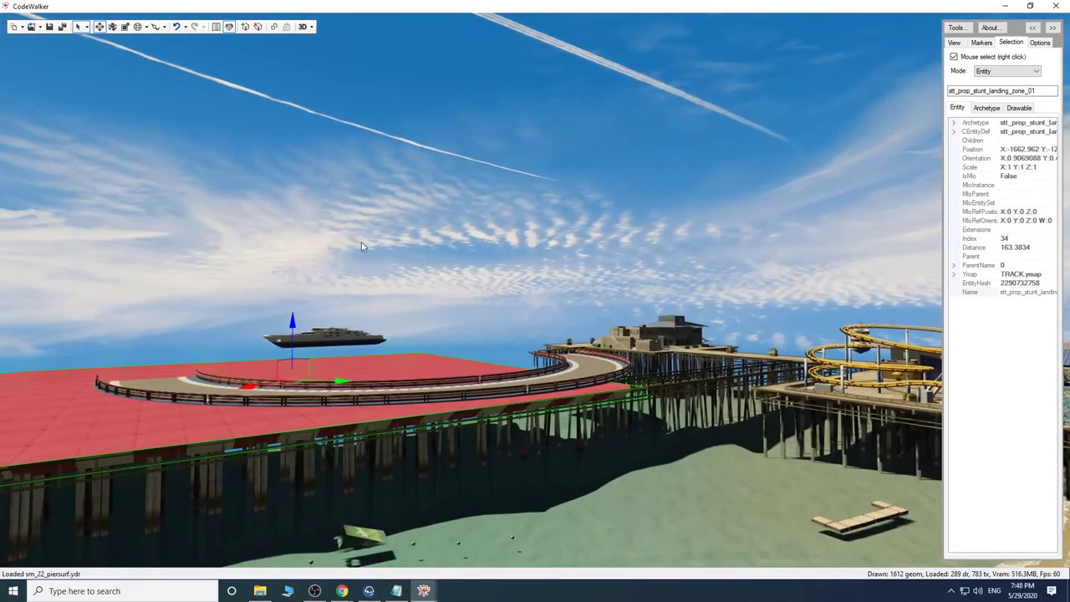
Duplicate the landing zone beneath the bend and place the copy against the pier to extend the red platform.
{"action": "key", "text": "w"}
{"action": "left_click_drag", "start_coordinate": [361, 241], "coordinate": [532, 441]}
{"action": "key", "text": "s"}
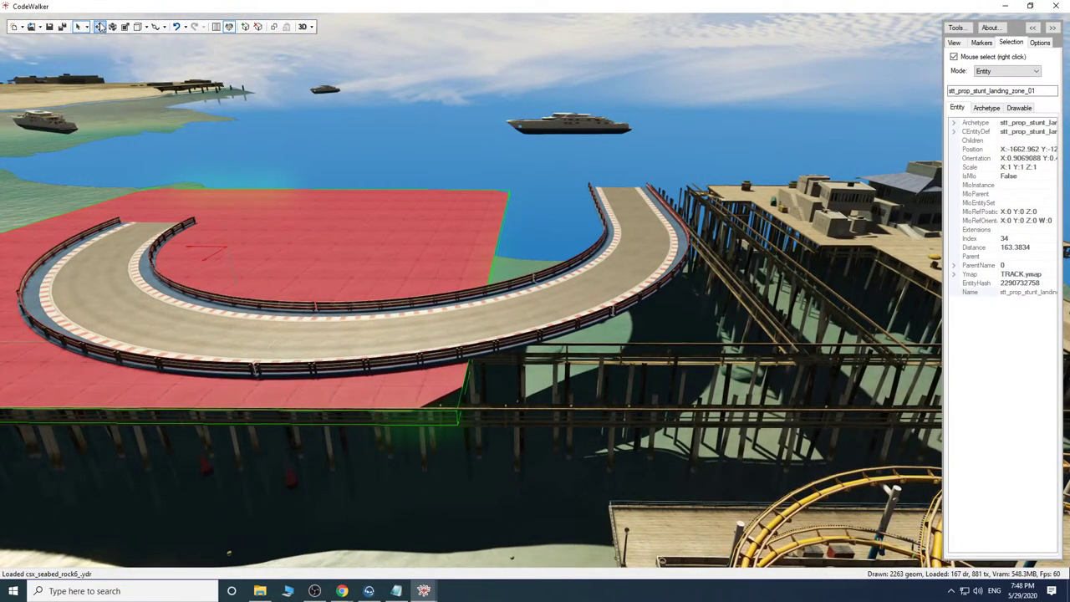
{"action": "mouse_move", "coordinate": [178, 243]}
{"action": "left_mouse_down", "text": "shift"}
{"action": "mouse_move", "coordinate": [444, 276]}
{"action": "mouse_move", "coordinate": [725, 290]}
{"action": "mouse_move", "coordinate": [675, 282]}
{"action": "left_mouse_up", "text": "shift"}
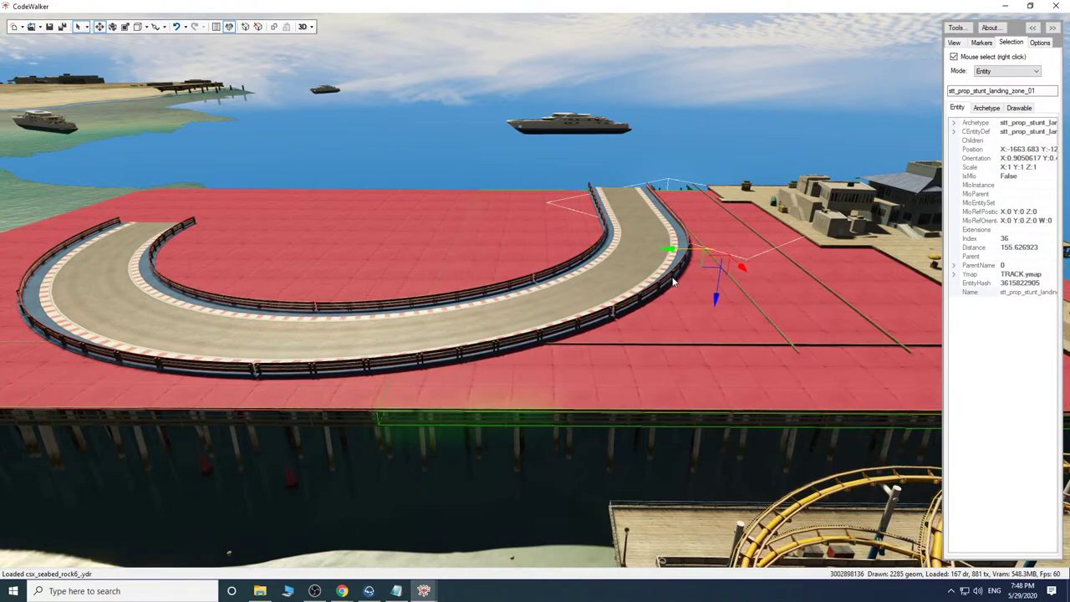
{"action": "left_click_drag", "start_coordinate": [589, 334], "coordinate": [585, 323]}
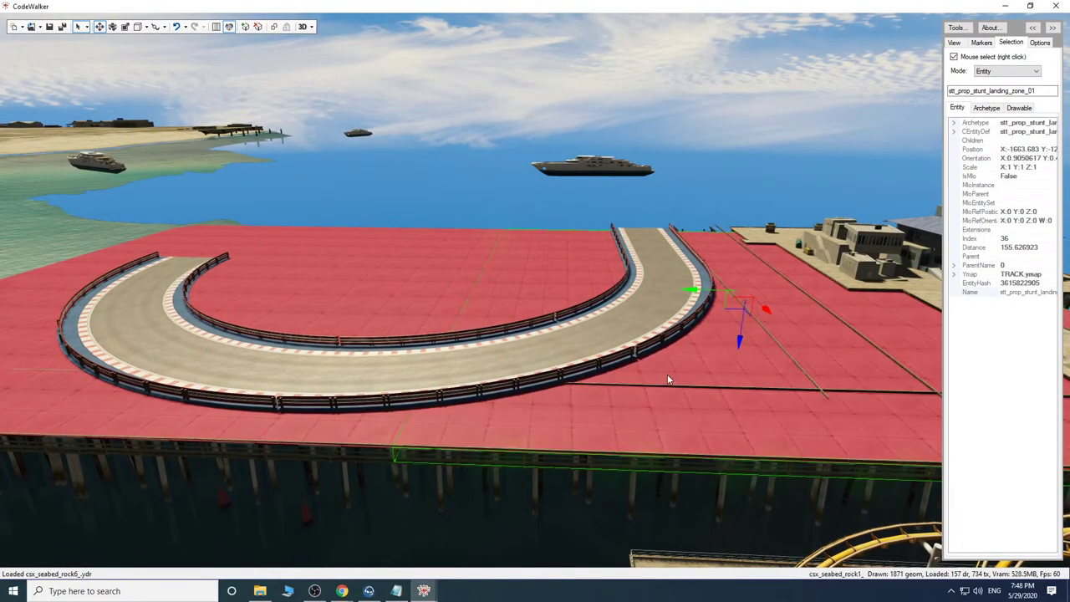
Delete the wooden framework section whose crossing beams poke through the red platform next to the pier.
{"action": "left_click_drag", "start_coordinate": [667, 380], "coordinate": [496, 372]}
{"action": "key", "text": "w"}
{"action": "key", "text": "d"}
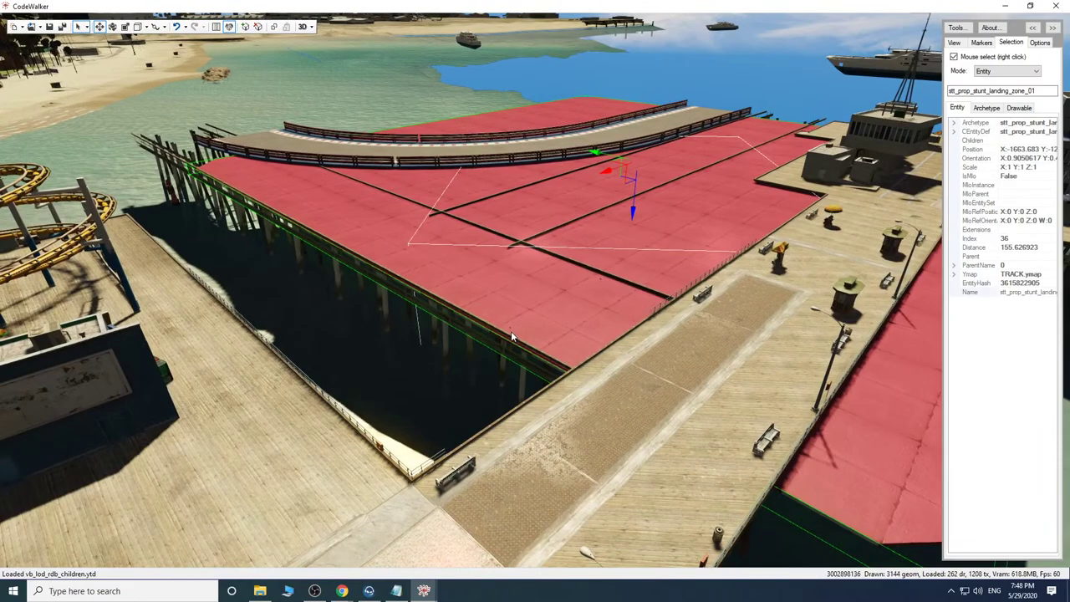
{"action": "mouse_move", "coordinate": [510, 331]}
{"action": "left_mouse_down"}
{"action": "mouse_move", "coordinate": [548, 330]}
{"action": "mouse_move", "coordinate": [513, 314]}
{"action": "left_mouse_up"}
{"action": "key", "text": "w"}
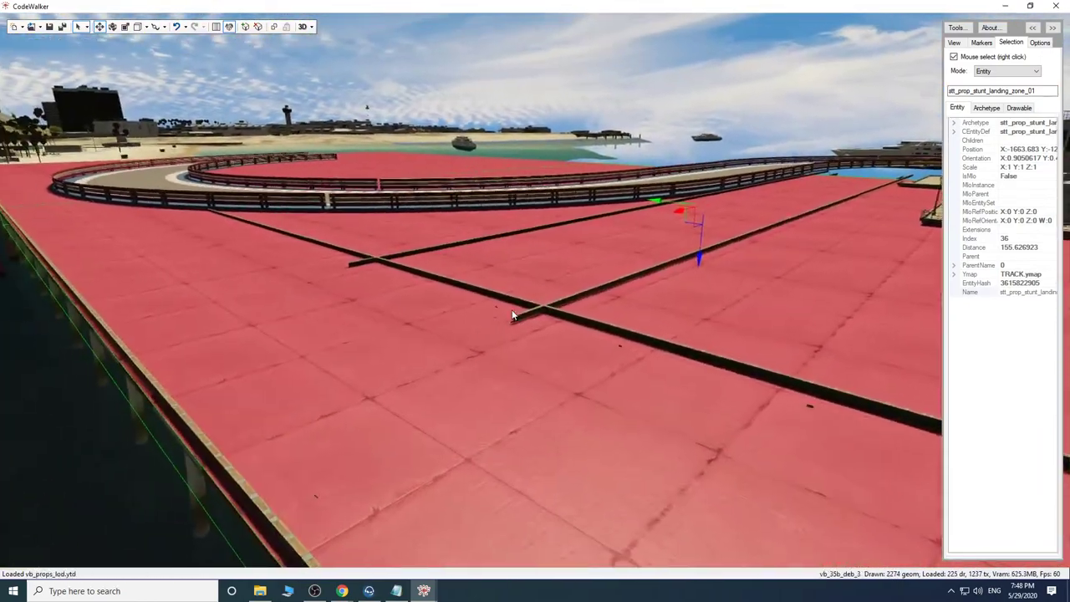
{"action": "key", "text": "a"}
{"action": "left_click_drag", "start_coordinate": [623, 281], "coordinate": [809, 260]}
{"action": "key", "text": "w"}
{"action": "key", "text": "s"}
{"action": "left_click_drag", "start_coordinate": [464, 394], "coordinate": [313, 378]}
{"action": "key", "text": "w"}
{"action": "key", "text": "s"}
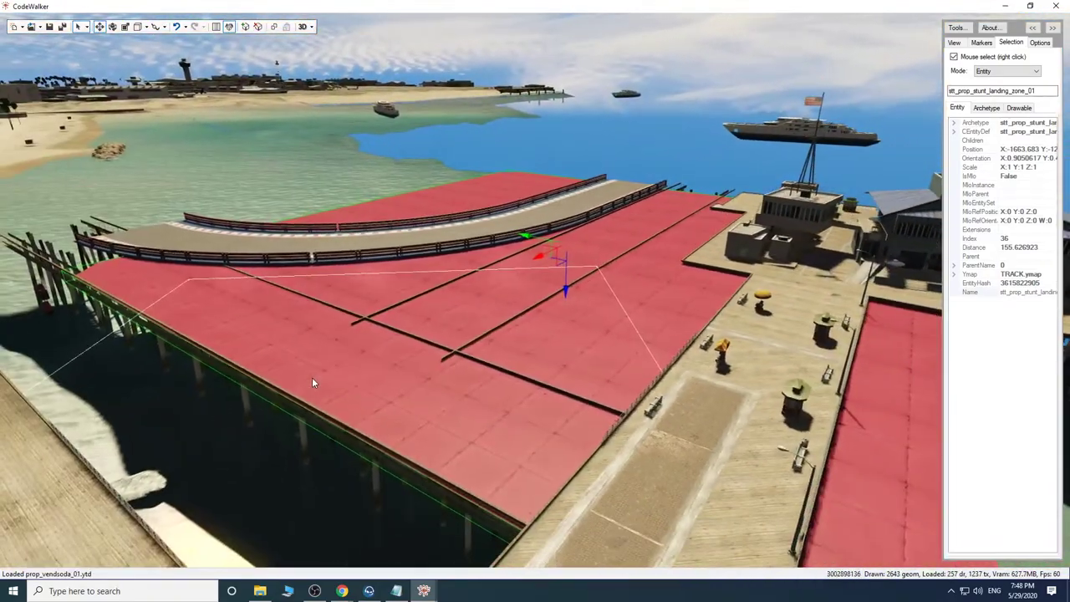
{"action": "key", "text": "w"}
{"action": "left_click_drag", "start_coordinate": [539, 335], "coordinate": [540, 334]}
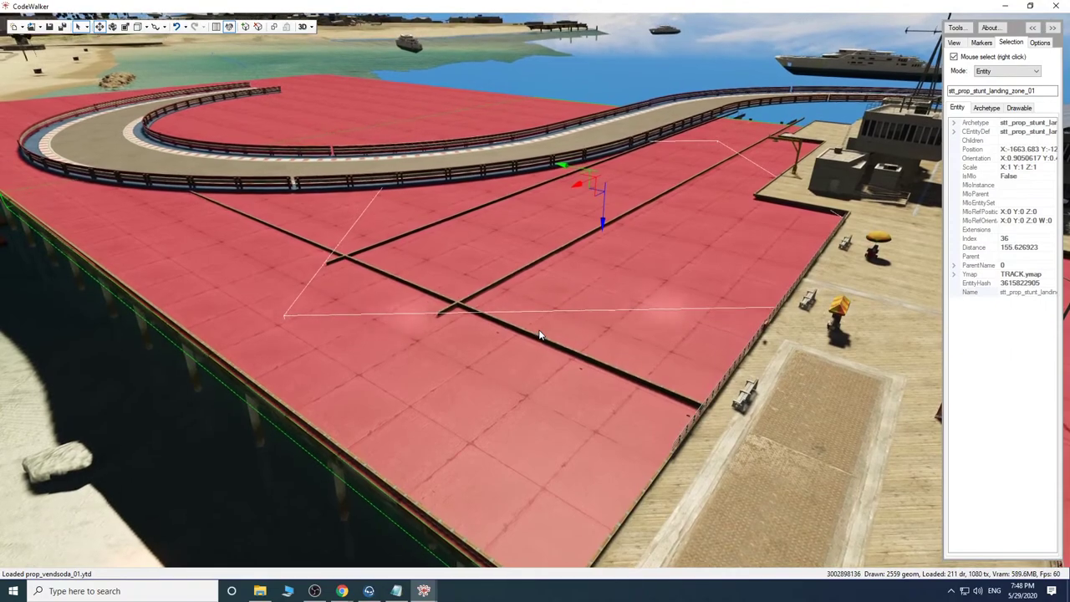
{"action": "key", "text": "Delete"}
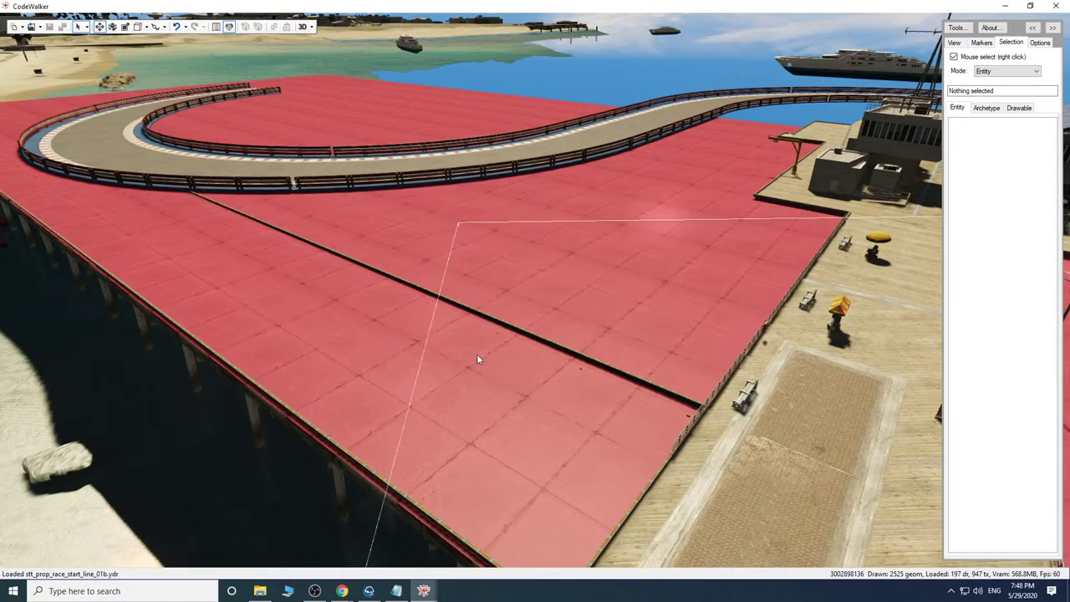
Delete the landing zone that lies beside the start straight at the platform's outer edge.
{"action": "key", "text": "e"}
{"action": "left_click_drag", "start_coordinate": [476, 358], "coordinate": [574, 321]}
{"action": "key", "text": "w"}
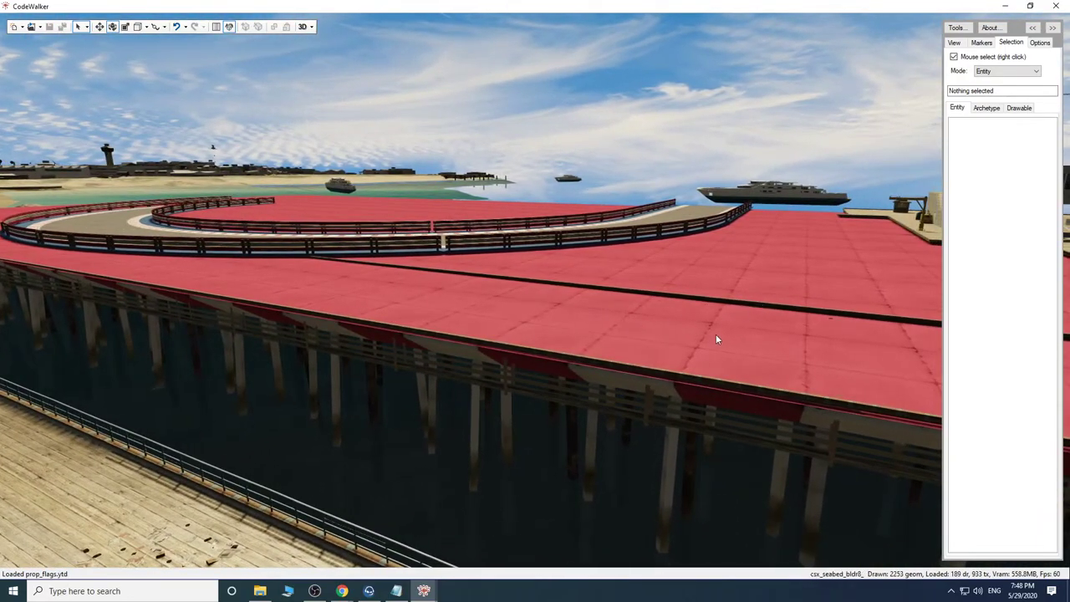
{"action": "key", "text": "d"}
{"action": "left_click_drag", "start_coordinate": [716, 336], "coordinate": [949, 344]}
{"action": "key", "text": "w"}
{"action": "key", "text": "w"}
{"action": "key", "text": "a"}
{"action": "left_click_drag", "start_coordinate": [640, 361], "coordinate": [386, 381]}
{"action": "key", "text": "w"}
{"action": "key", "text": "s"}
{"action": "key", "text": "a"}
{"action": "key", "text": "d"}
{"action": "key", "text": "d"}
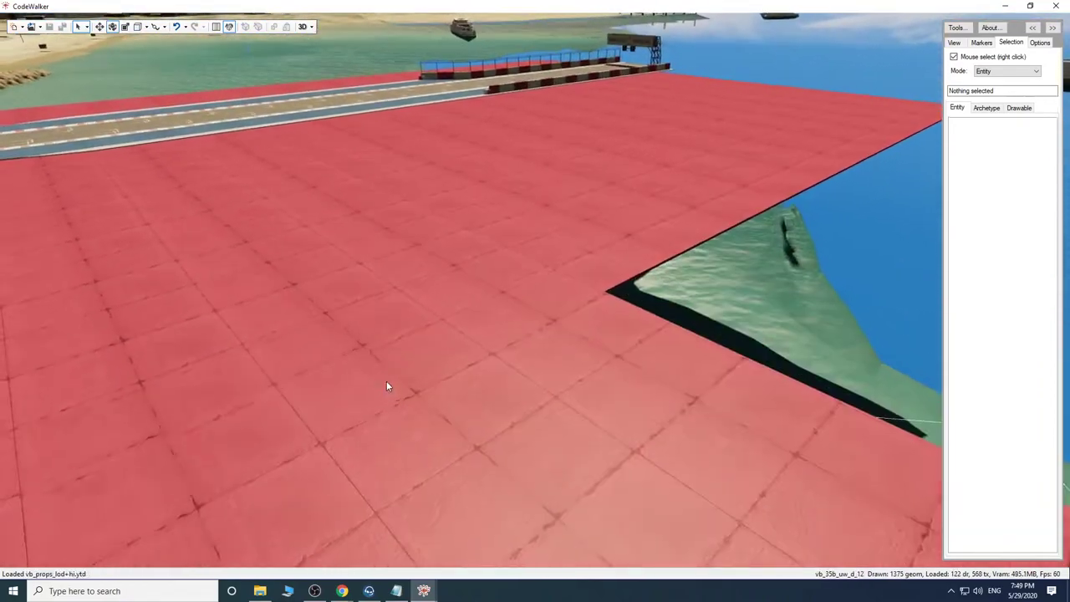
{"action": "right_click", "coordinate": [611, 168]}
{"action": "key", "text": "Delete"}
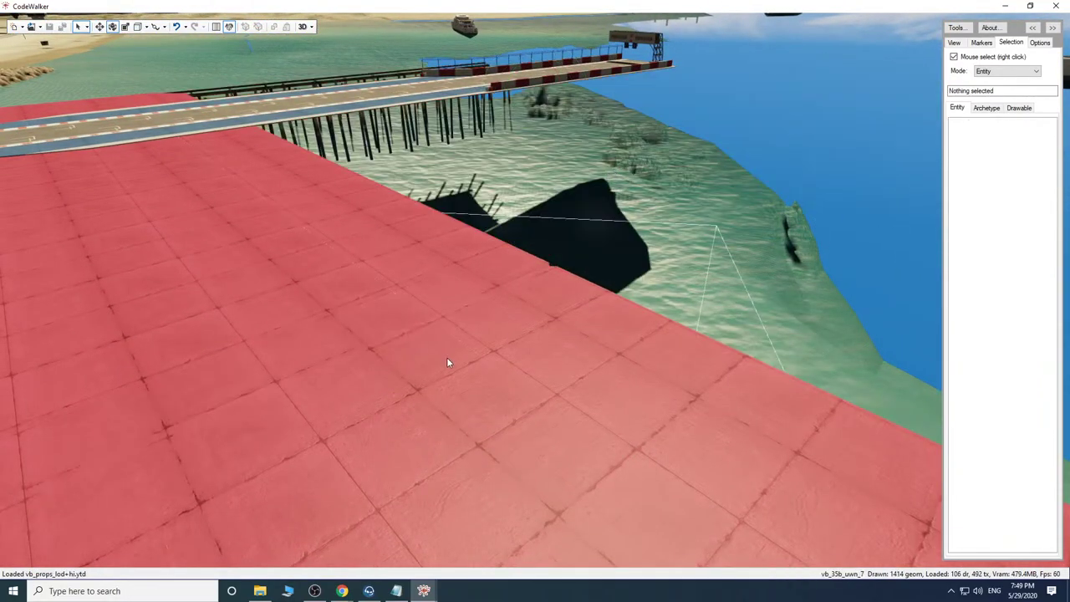
Duplicate the landing zone inside the bend and move the copy beneath the start straight.
{"action": "left_click_drag", "start_coordinate": [447, 427], "coordinate": [496, 401]}
{"action": "key", "text": "s"}
{"action": "key", "text": "s"}
{"action": "key", "text": "w"}
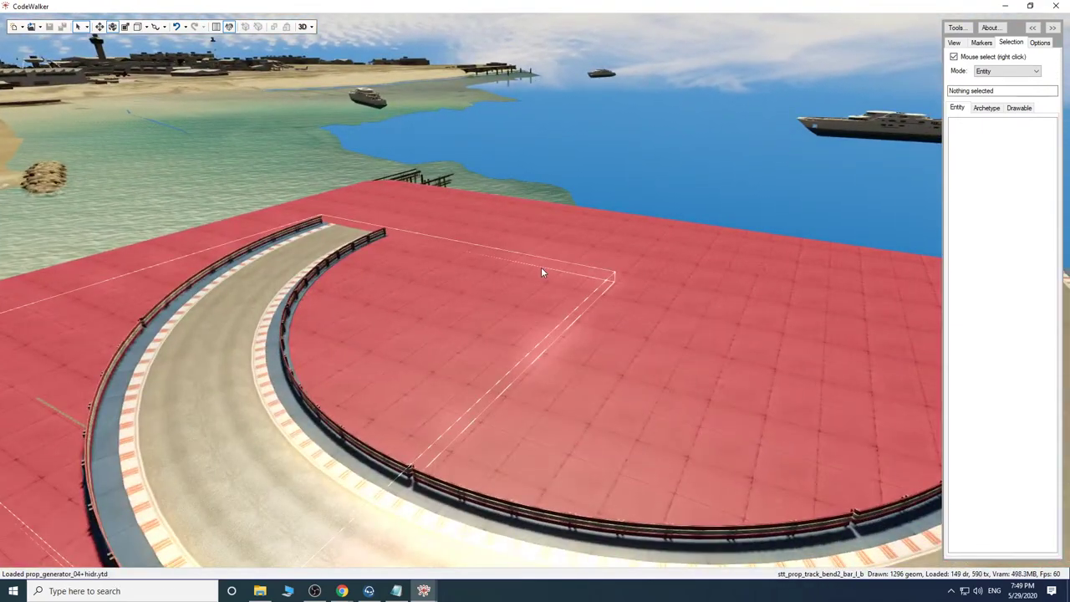
{"action": "right_click", "coordinate": [620, 233]}
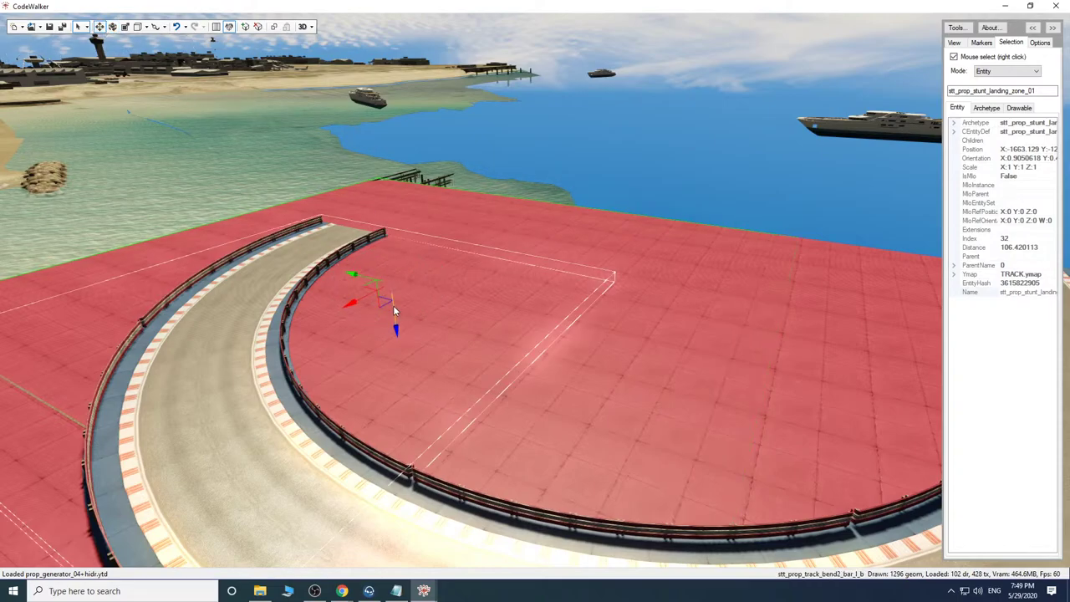
{"action": "left_click_drag", "start_coordinate": [590, 310], "coordinate": [724, 285]}
{"action": "key", "text": "w"}
{"action": "key", "text": "d"}
{"action": "key", "text": "a"}
{"action": "key", "text": "s"}
{"action": "key", "text": "w"}
{"action": "key", "text": "s"}
{"action": "key", "text": "w"}
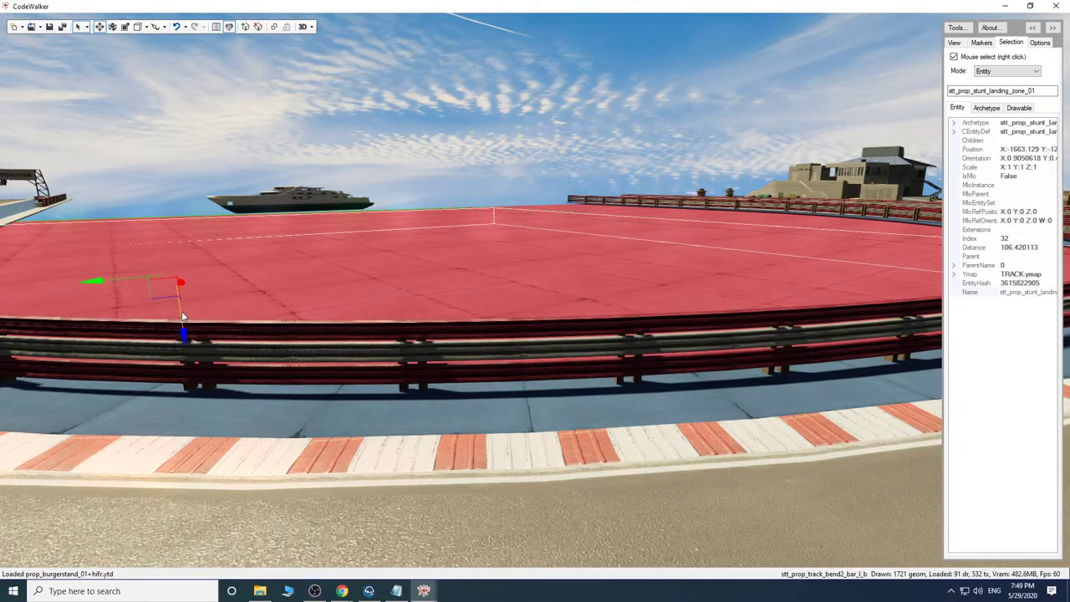
{"action": "key", "text": "s"}
{"action": "mouse_move", "coordinate": [386, 279]}
{"action": "left_mouse_down"}
{"action": "mouse_move", "coordinate": [381, 307]}
{"action": "mouse_move", "coordinate": [387, 294]}
{"action": "left_mouse_up"}
{"action": "key", "text": "a"}
{"action": "key", "text": "w"}
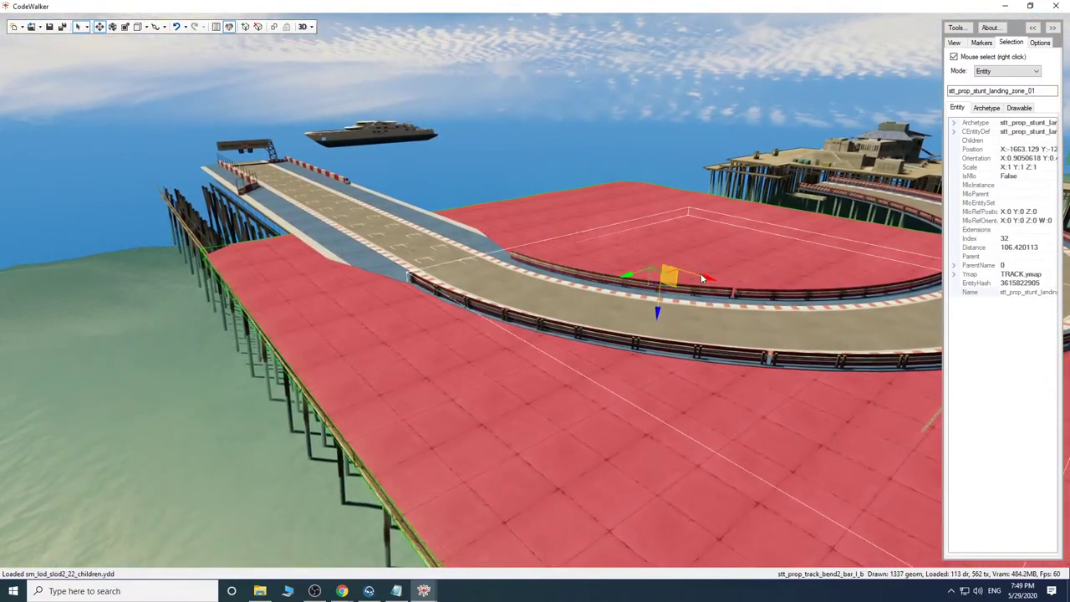
{"action": "left_click_drag", "start_coordinate": [681, 268], "coordinate": [386, 132]}
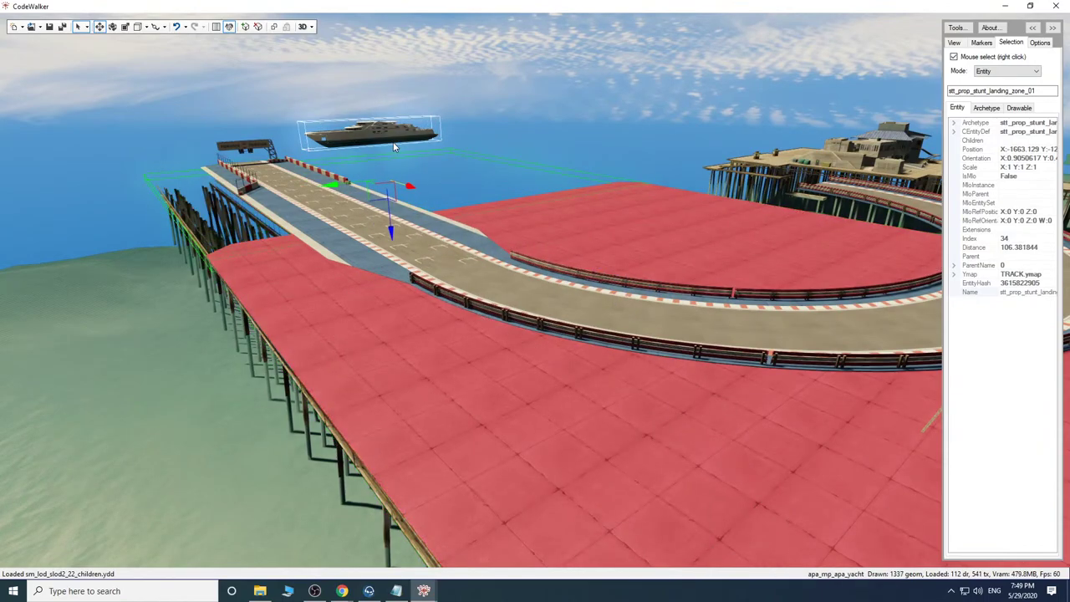
Nudge the copied landing zone along the start straight and in height so it meets the neighbouring red platform.
{"action": "left_click_drag", "start_coordinate": [589, 353], "coordinate": [621, 333]}
{"action": "key", "text": "w"}
{"action": "key", "text": "a"}
{"action": "key", "text": "w"}
{"action": "key", "text": "a"}
{"action": "key", "text": "s"}
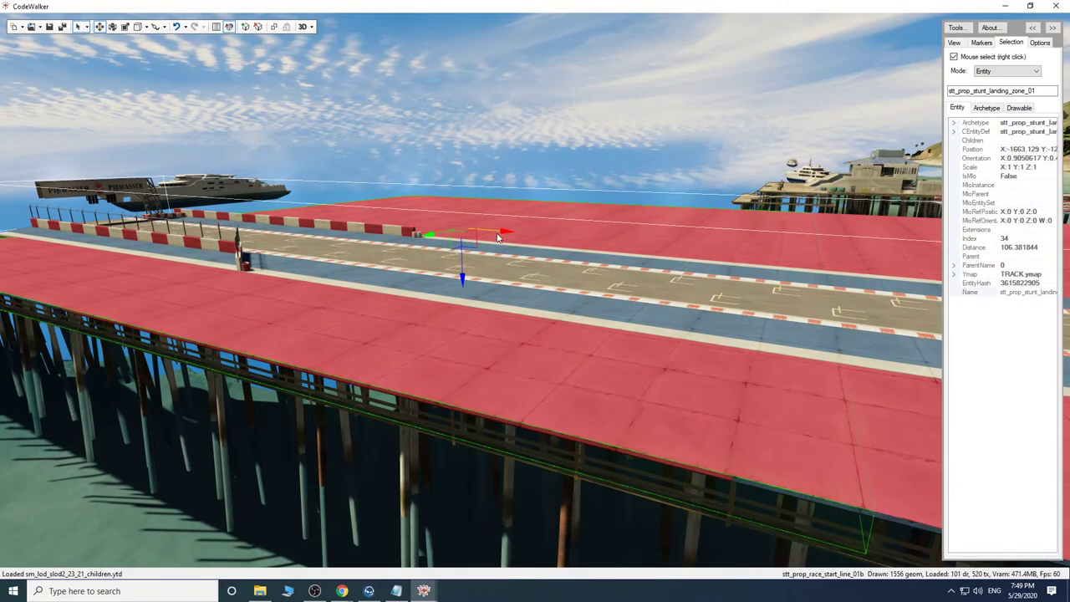
{"action": "left_click_drag", "start_coordinate": [569, 329], "coordinate": [598, 337]}
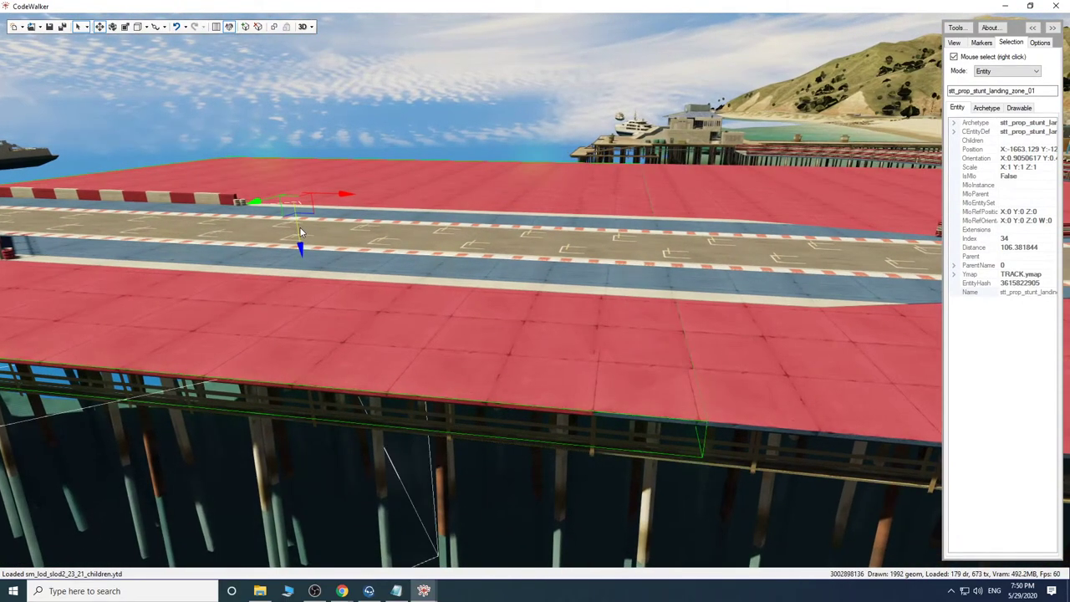
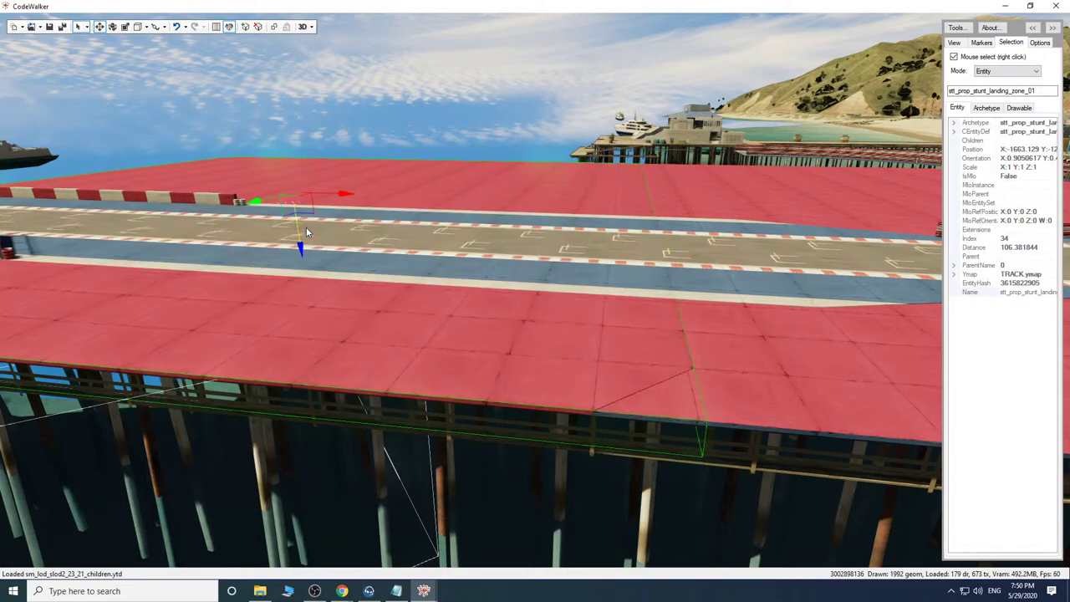
{"action": "left_click_drag", "start_coordinate": [702, 255], "coordinate": [584, 256]}
{"action": "scroll", "coordinate": [589, 284], "scroll_direction": "up", "scroll_amount": 6}
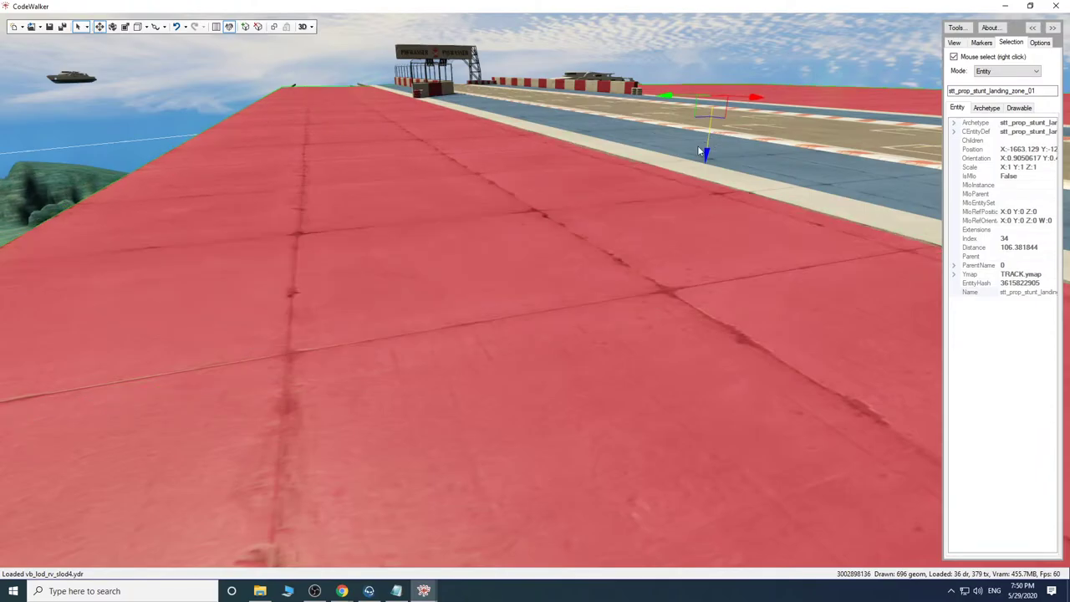
Examine how the red platform runs along the start straight towards the banner and the outer wooden framework.
{"action": "left_click_drag", "start_coordinate": [660, 201], "coordinate": [651, 220]}
{"action": "key", "text": "s"}
{"action": "key", "text": "w"}
{"action": "key", "text": "s"}
{"action": "key", "text": "a"}
{"action": "key", "text": "w"}
{"action": "key", "text": "w"}
{"action": "key", "text": "s"}
{"action": "key", "text": "w"}
{"action": "key", "text": "s"}
{"action": "key", "text": "a"}
{"action": "key", "text": "w"}
{"action": "key", "text": "s"}
{"action": "key", "text": "a"}
{"action": "key", "text": "w"}
{"action": "key", "text": "s"}
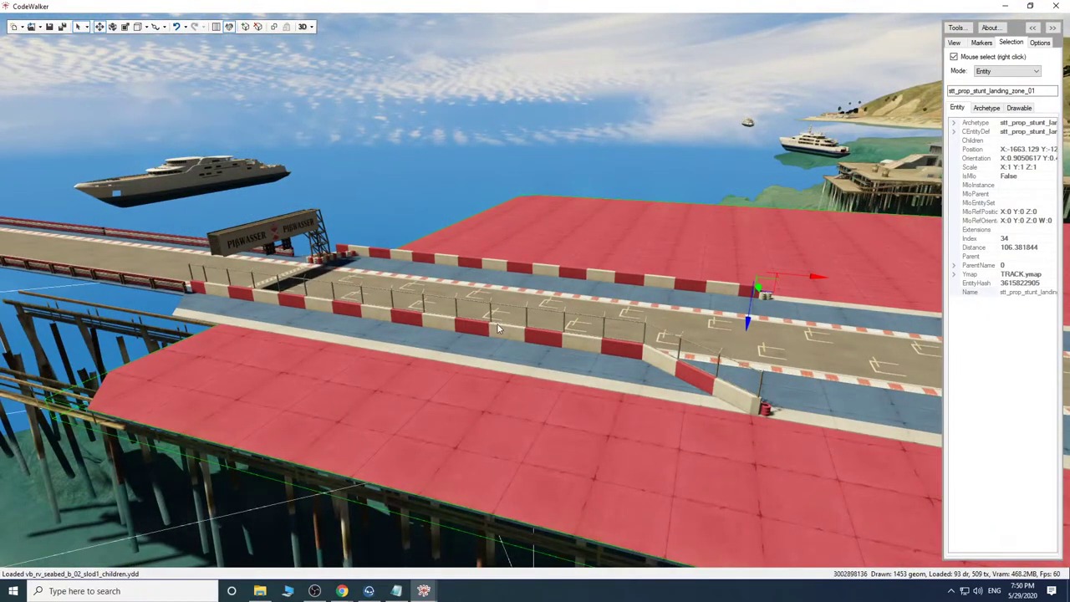
Duplicate the landing zone beneath the start straight and move the copy outward past the start banner.
{"action": "left_click_drag", "start_coordinate": [662, 236], "coordinate": [696, 234]}
{"action": "key", "text": "a"}
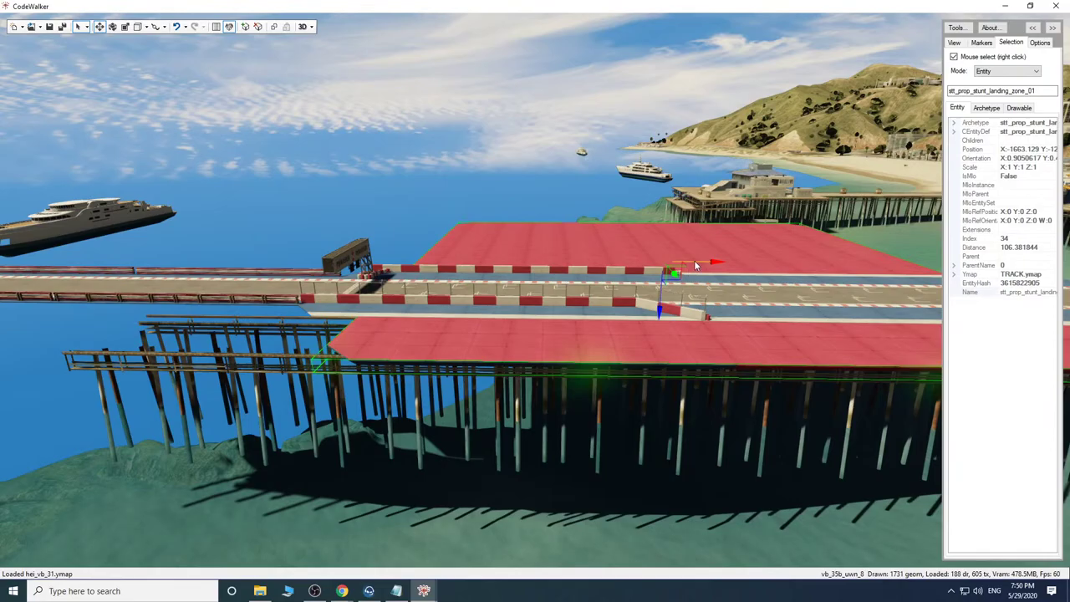
{"action": "left_click_drag", "start_coordinate": [616, 305], "coordinate": [644, 317]}
{"action": "key", "text": "w"}
{"action": "key", "text": "d"}
{"action": "key", "text": "s"}
{"action": "key", "text": "w"}
{"action": "key", "text": "d"}
{"action": "key", "text": "w"}
{"action": "key", "text": "w"}
{"action": "key", "text": "s"}
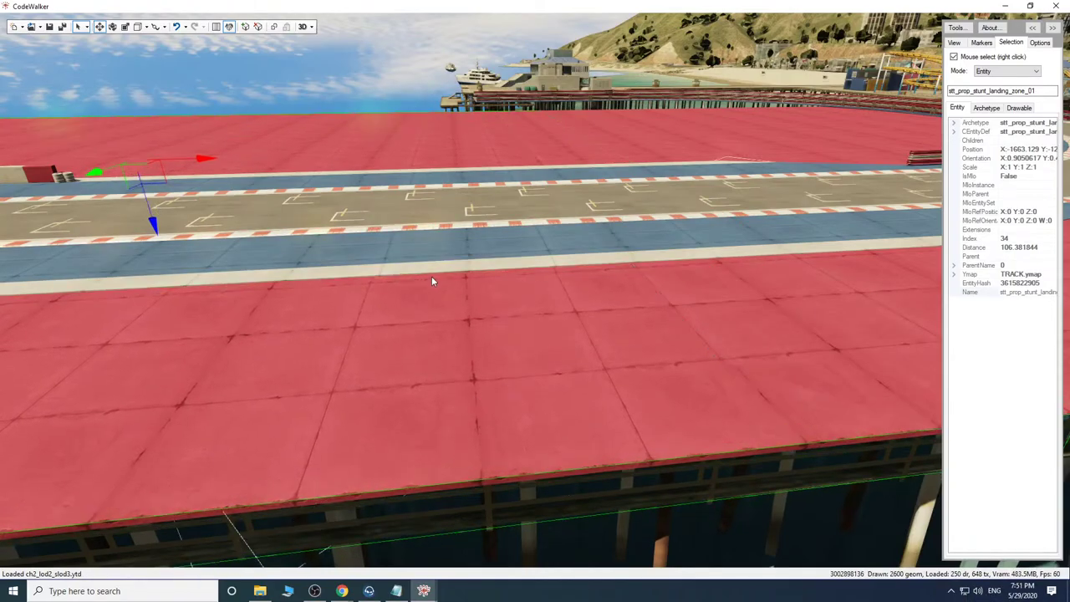
{"action": "key", "text": "a"}
{"action": "key", "text": "s"}
{"action": "left_click_drag", "start_coordinate": [431, 276], "coordinate": [423, 277]}
{"action": "key", "text": "s"}
{"action": "key", "text": "a"}
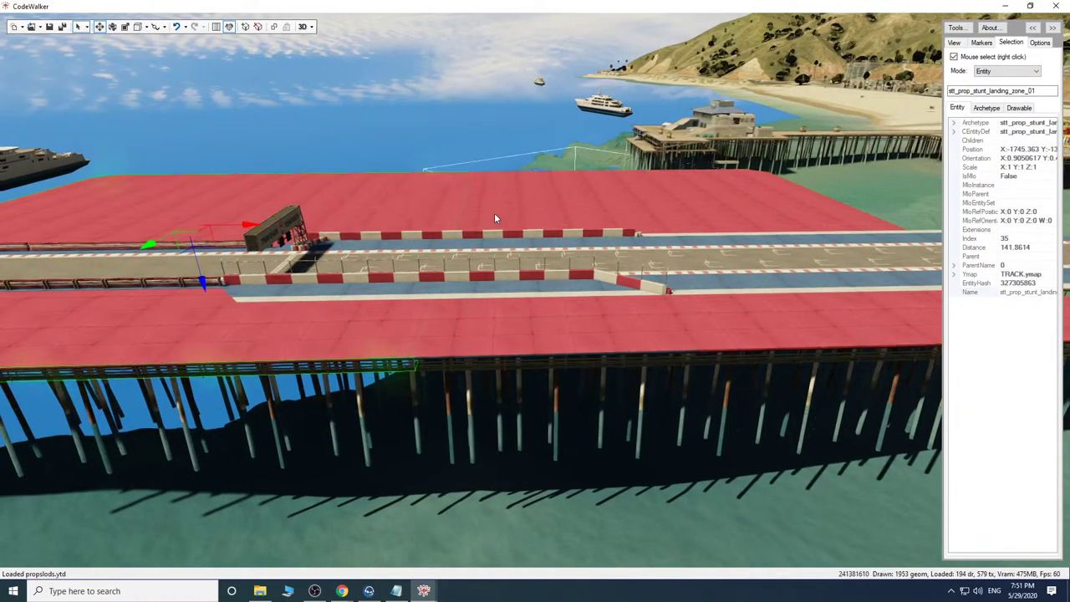
Slide the new landing zone further outward along the track, keeping its edge against the neighbouring platform.
{"action": "mouse_move", "coordinate": [494, 218]}
{"action": "left_mouse_down"}
{"action": "mouse_move", "coordinate": [438, 209]}
{"action": "mouse_move", "coordinate": [442, 198]}
{"action": "mouse_move", "coordinate": [519, 206]}
{"action": "mouse_move", "coordinate": [417, 195]}
{"action": "mouse_move", "coordinate": [365, 174]}
{"action": "mouse_move", "coordinate": [423, 197]}
{"action": "mouse_move", "coordinate": [593, 189]}
{"action": "mouse_move", "coordinate": [506, 201]}
{"action": "left_mouse_up"}
{"action": "key", "text": "w"}
{"action": "key", "text": "d"}
{"action": "key", "text": "s"}
{"action": "key", "text": "d"}
{"action": "key", "text": "a"}
{"action": "key", "text": "a"}
{"action": "key", "text": "a"}
{"action": "key", "text": "a"}
{"action": "key", "text": "w"}
{"action": "key", "text": "d"}
{"action": "key", "text": "d"}
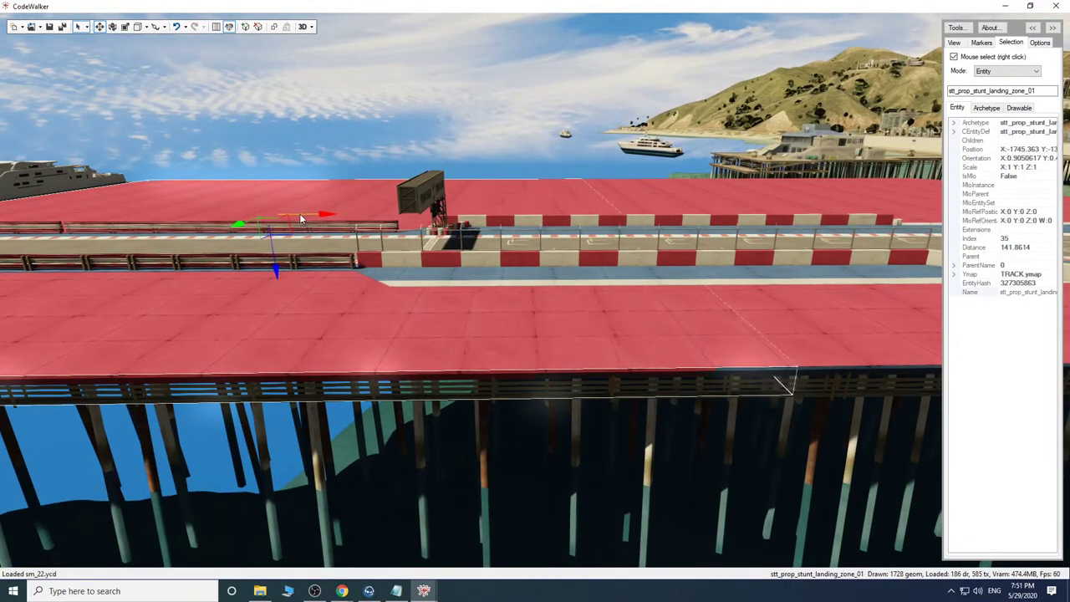
{"action": "left_click_drag", "start_coordinate": [165, 202], "coordinate": [240, 202]}
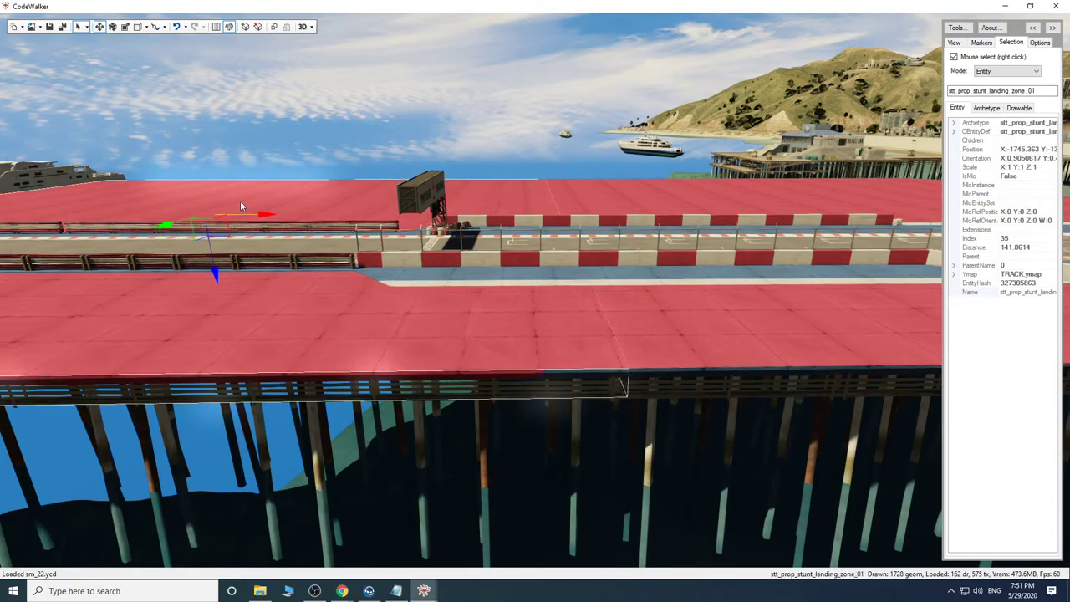
Adjust the new landing zone's height so it sits level with the neighbouring platform and covers the wooden beams.
{"action": "key", "text": "d"}
{"action": "mouse_move", "coordinate": [488, 247]}
{"action": "left_mouse_down"}
{"action": "mouse_move", "coordinate": [489, 261]}
{"action": "mouse_move", "coordinate": [447, 260]}
{"action": "mouse_move", "coordinate": [443, 272]}
{"action": "mouse_move", "coordinate": [431, 257]}
{"action": "mouse_move", "coordinate": [495, 243]}
{"action": "left_mouse_up"}
{"action": "key", "text": "w"}
{"action": "key", "text": "s"}
{"action": "key", "text": "w"}
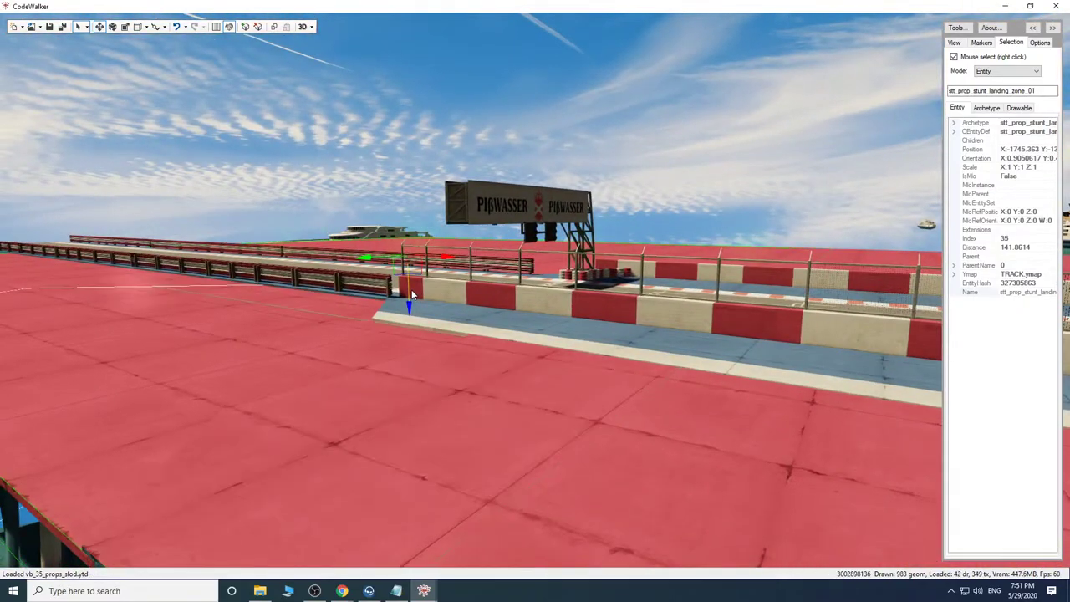
{"action": "left_click_drag", "start_coordinate": [411, 289], "coordinate": [413, 291]}
{"action": "key", "text": "a"}
{"action": "left_click_drag", "start_coordinate": [559, 335], "coordinate": [661, 341]}
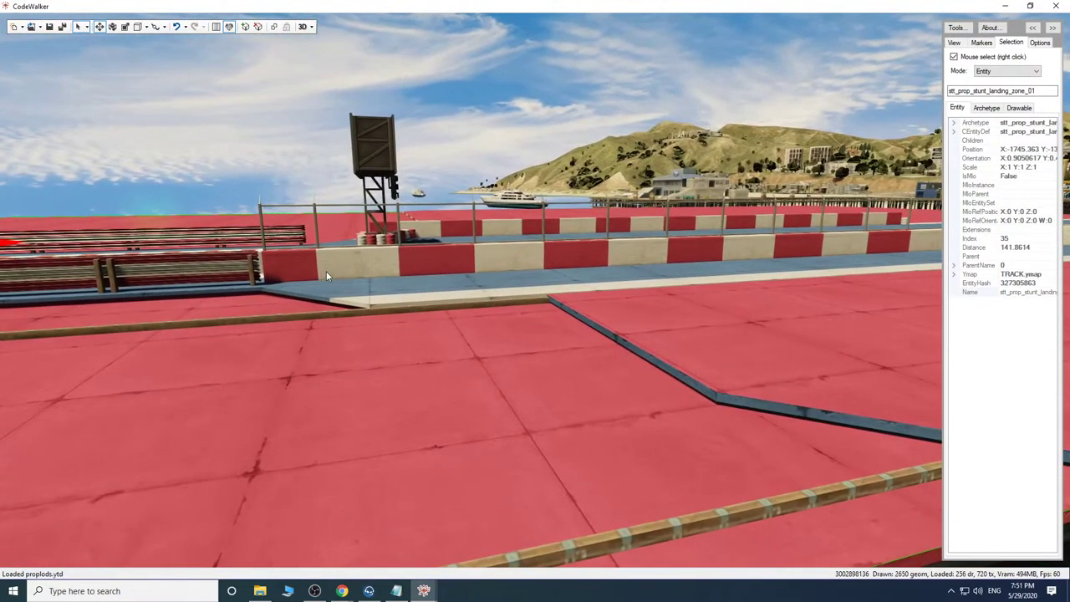
{"action": "key", "text": "s"}
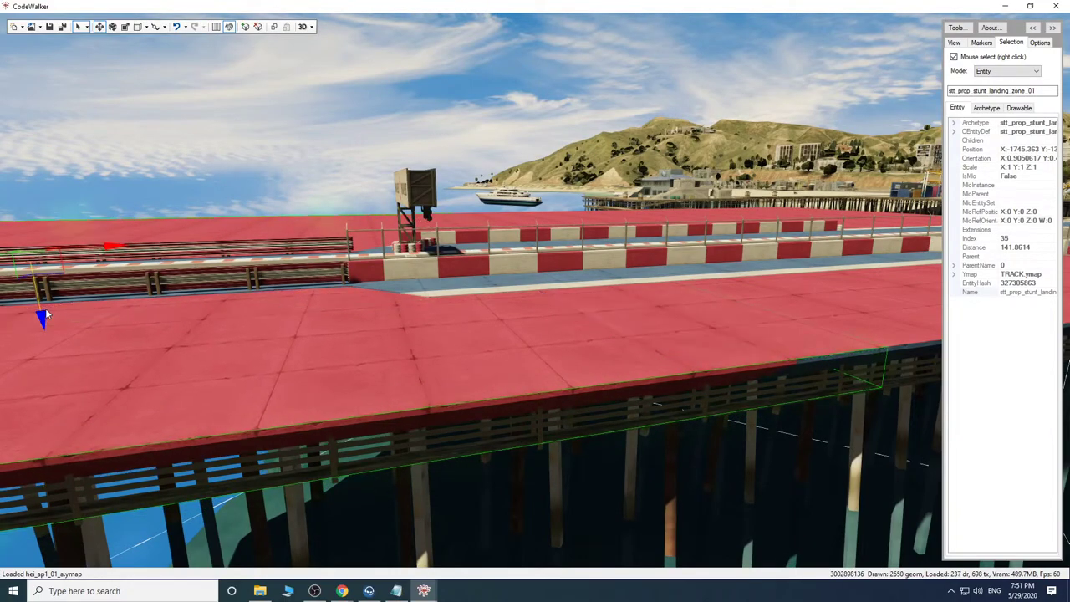
Try to support the outer platform's edge with another section of the wooden pier framework.
{"action": "key", "text": "a"}
{"action": "left_click_drag", "start_coordinate": [336, 309], "coordinate": [479, 293]}
{"action": "key", "text": "s"}
{"action": "key", "text": "a"}
{"action": "key", "text": "d"}
{"action": "key", "text": "w"}
{"action": "key", "text": "d"}
{"action": "key", "text": "s"}
{"action": "right_click", "coordinate": [479, 291]}
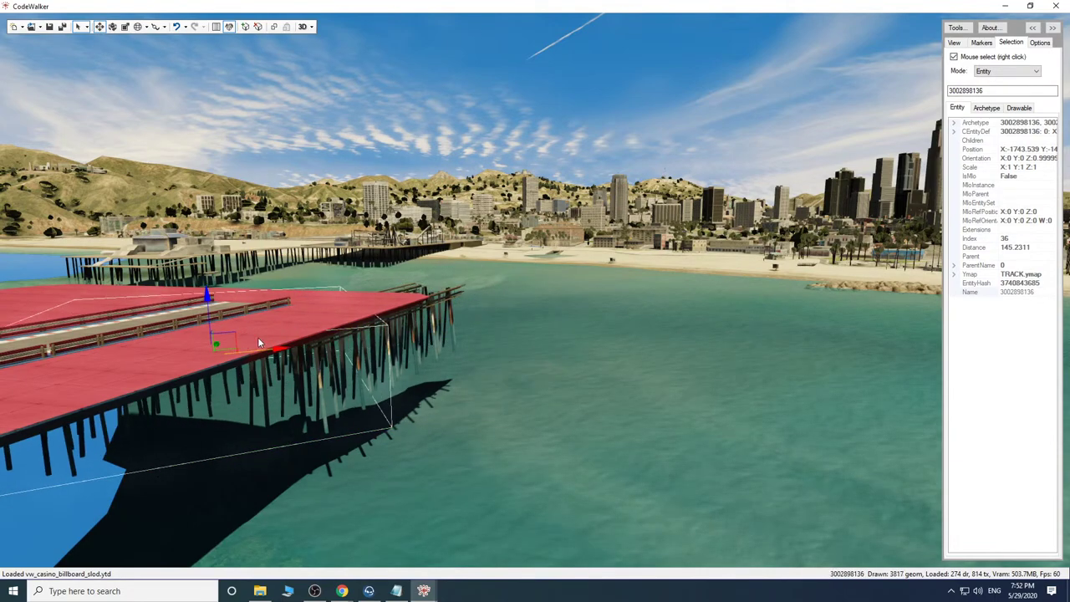
{"action": "left_click_drag", "start_coordinate": [178, 350], "coordinate": [147, 437]}
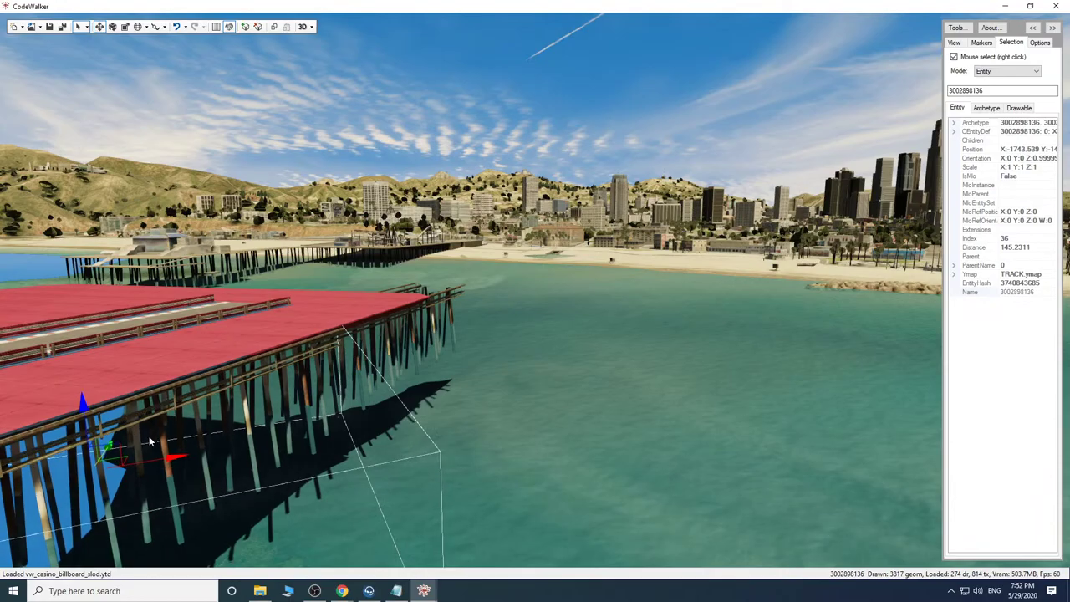
Delete the added wooden framework section from beneath the outer platform's edge.
{"action": "left_click_drag", "start_coordinate": [497, 416], "coordinate": [277, 439]}
{"action": "key", "text": "d"}
{"action": "left_click_drag", "start_coordinate": [375, 261], "coordinate": [434, 258]}
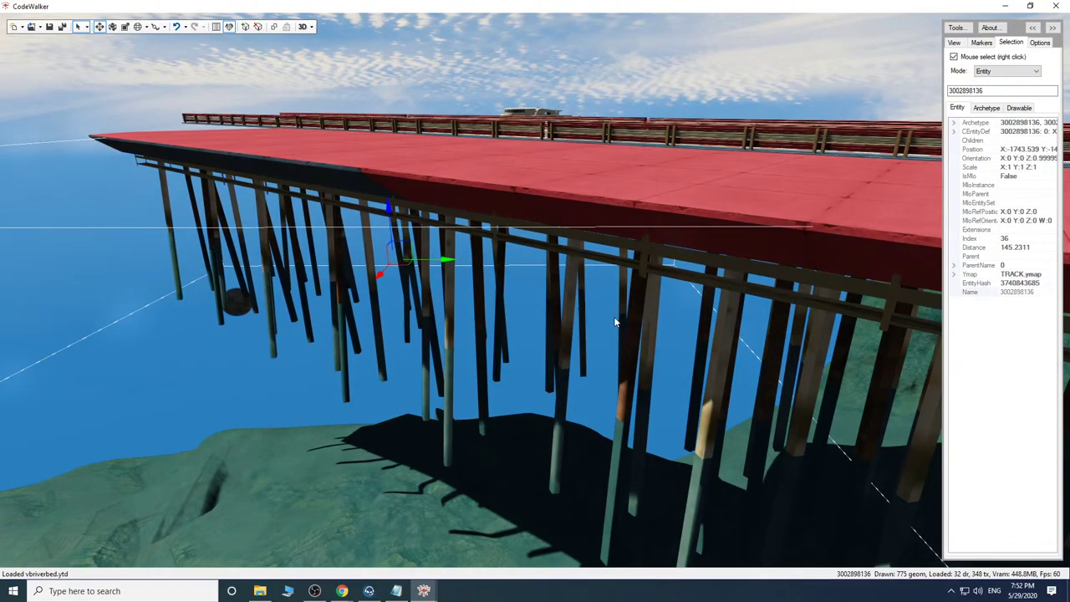
{"action": "key", "text": "w"}
{"action": "left_click_drag", "start_coordinate": [617, 321], "coordinate": [586, 292]}
{"action": "key", "text": "s"}
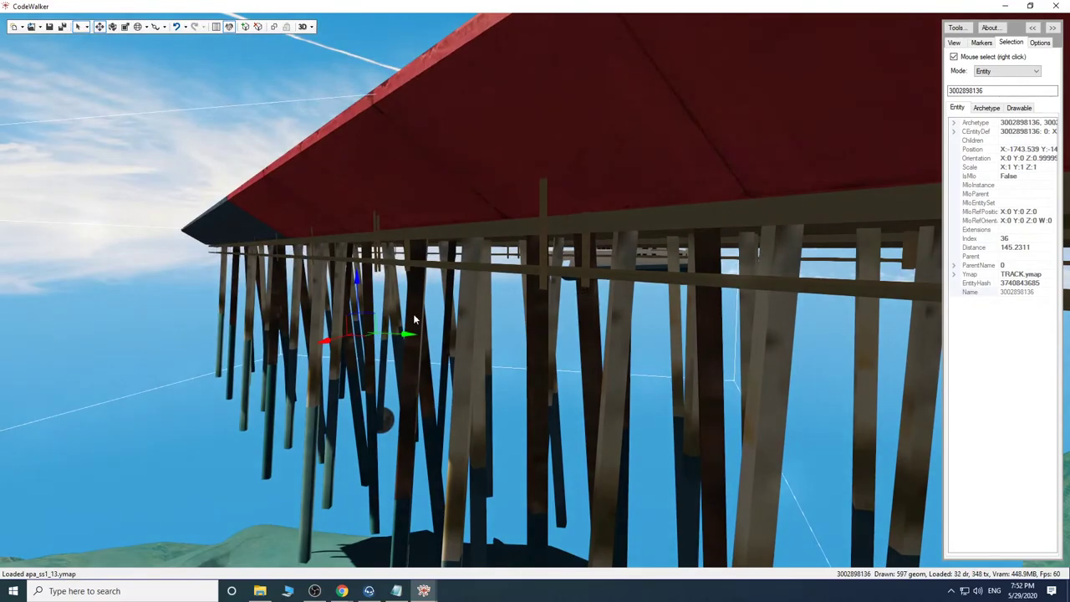
{"action": "left_click_drag", "start_coordinate": [393, 338], "coordinate": [374, 308]}
{"action": "key", "text": "Delete"}
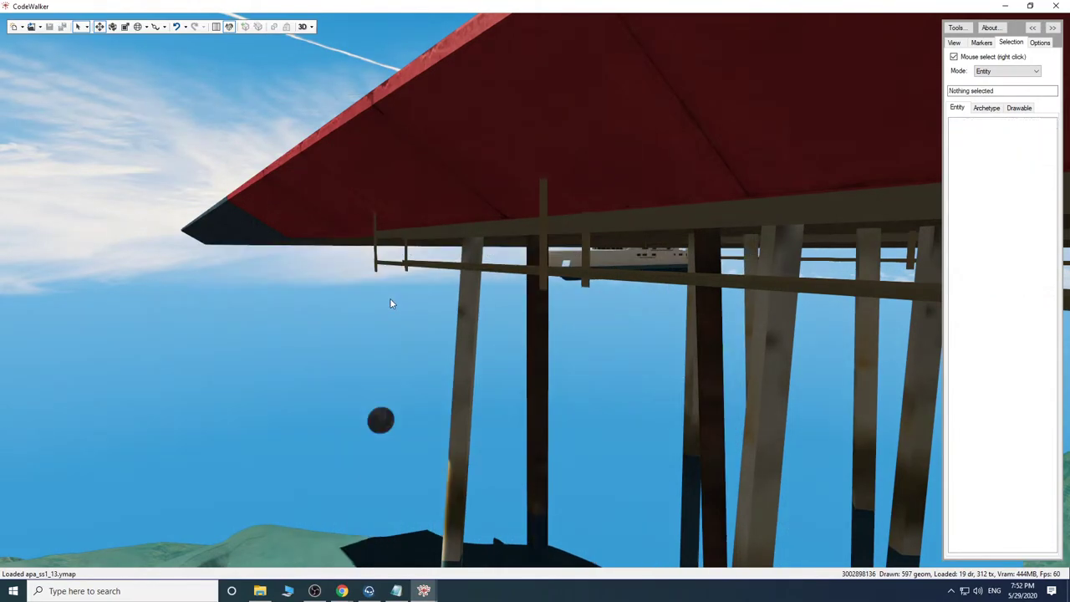
{"action": "left_click_drag", "start_coordinate": [425, 255], "coordinate": [336, 282]}
{"action": "key", "text": "s"}
{"action": "key", "text": "w"}
{"action": "key", "text": "s"}
{"action": "key", "text": "d"}
{"action": "key", "text": "s"}
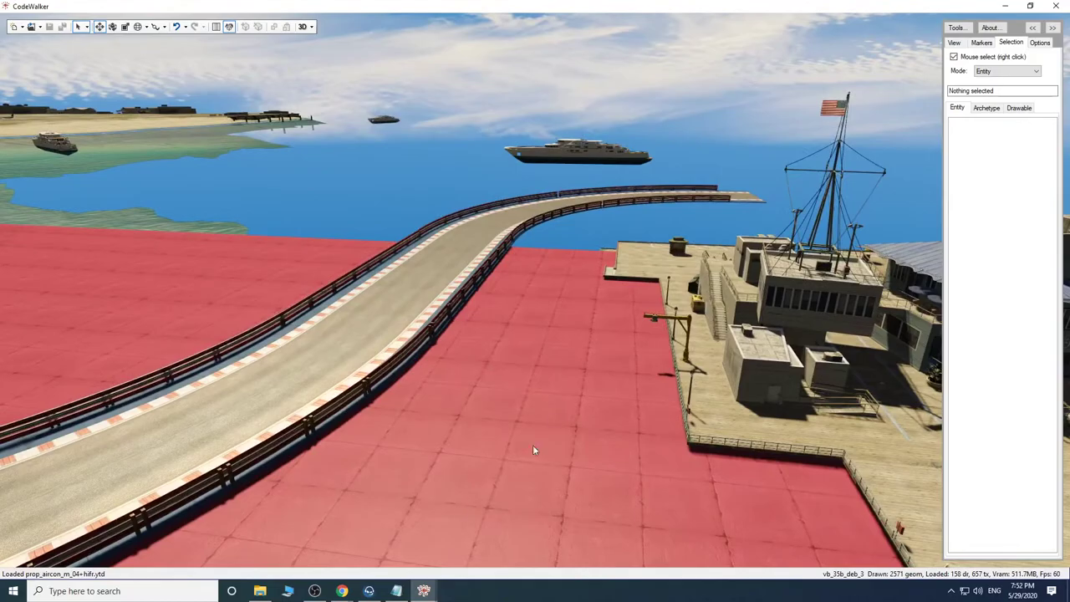
Try to cover the area beneath the far bend with a copy of the landing zone, and delete that copy.
{"action": "key", "text": "s"}
{"action": "key", "text": "s"}
{"action": "left_click_drag", "start_coordinate": [560, 416], "coordinate": [570, 417]}
{"action": "left_click_drag", "start_coordinate": [695, 422], "coordinate": [672, 428]}
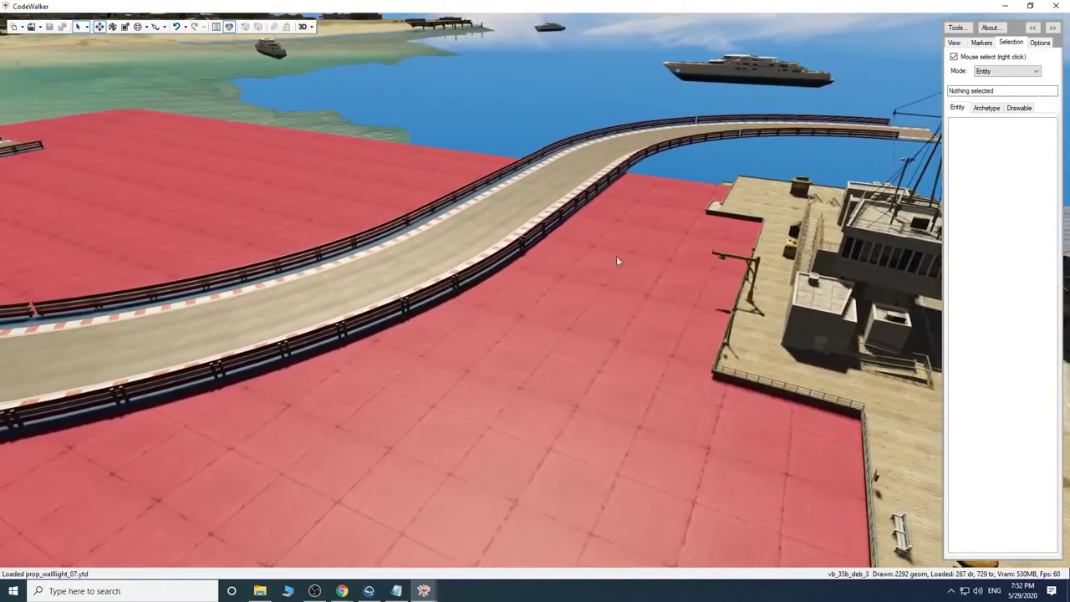
{"action": "right_click", "coordinate": [287, 156]}
{"action": "left_click_drag", "start_coordinate": [412, 204], "coordinate": [343, 198]}
{"action": "right_click", "coordinate": [495, 189]}
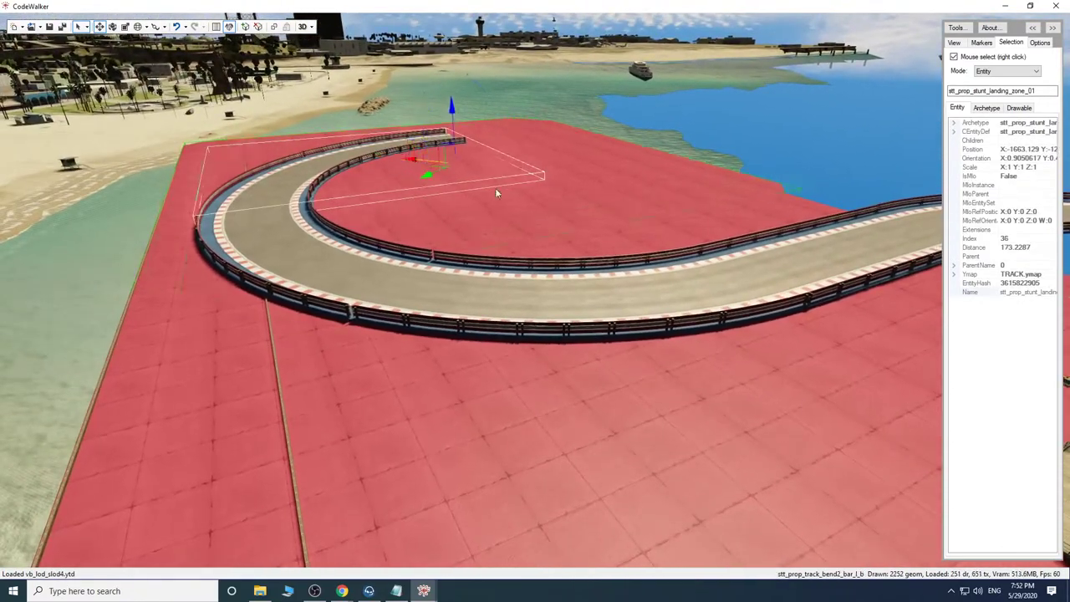
{"action": "left_click_drag", "start_coordinate": [785, 267], "coordinate": [598, 274]}
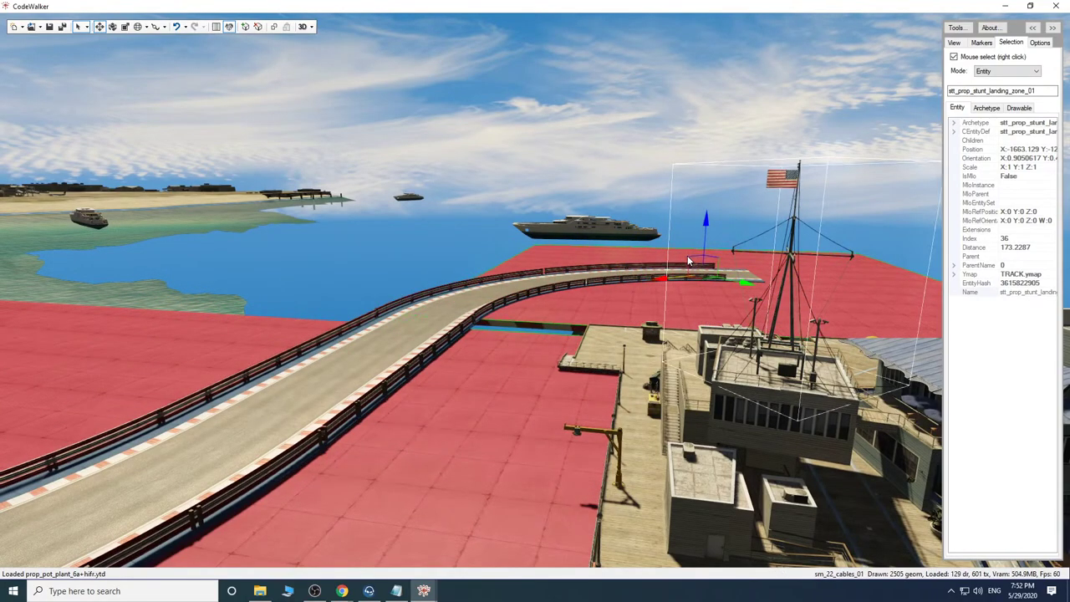
{"action": "left_click_drag", "start_coordinate": [687, 257], "coordinate": [659, 259]}
{"action": "key", "text": "w"}
{"action": "left_click_drag", "start_coordinate": [595, 383], "coordinate": [795, 383]}
{"action": "key", "text": "s"}
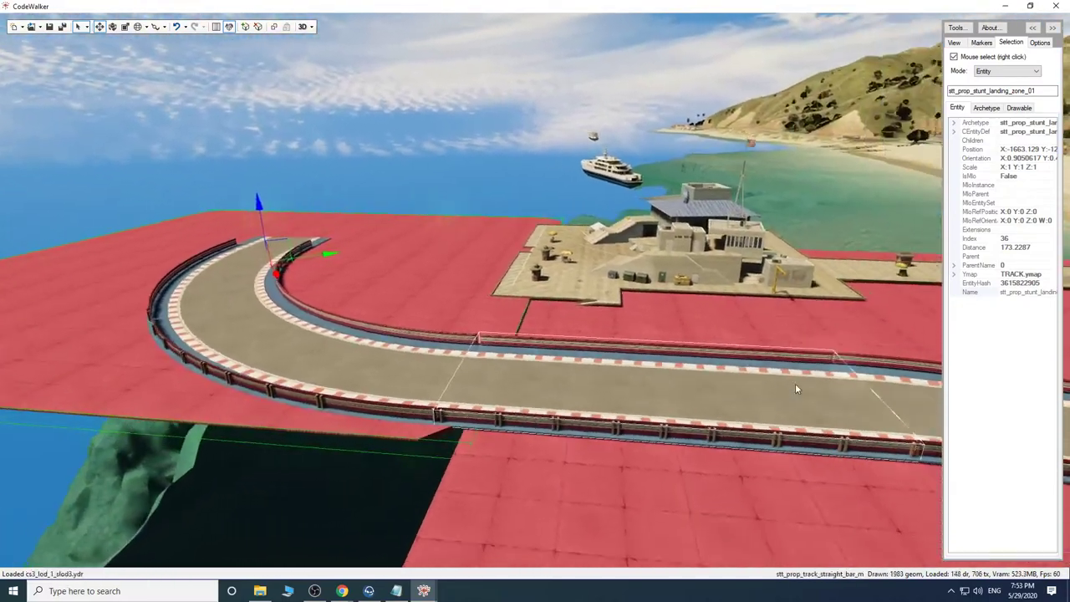
{"action": "key", "text": "s"}
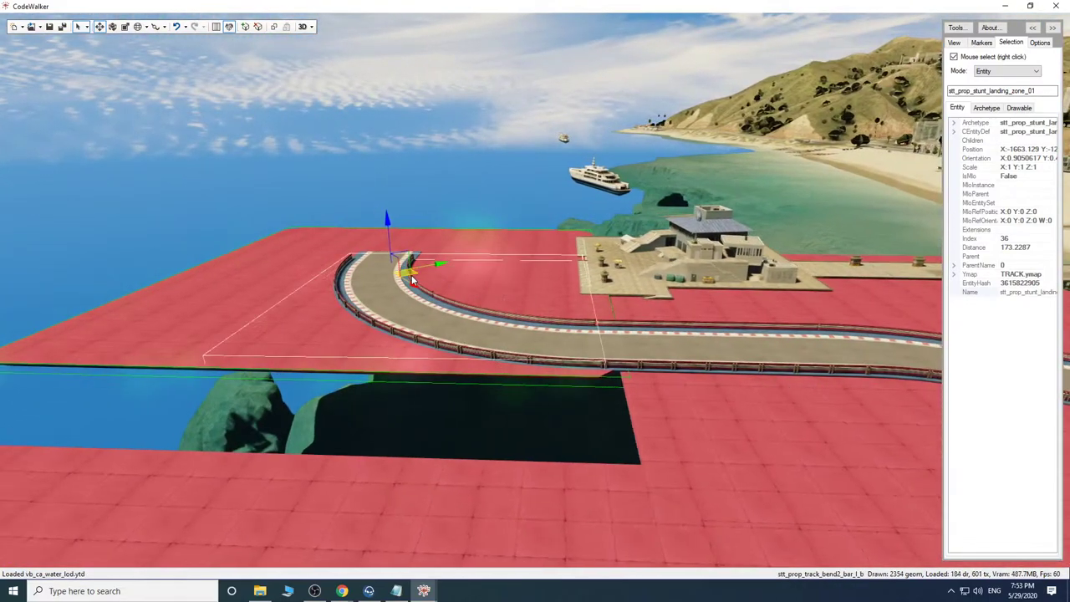
{"action": "key", "text": "Delete"}
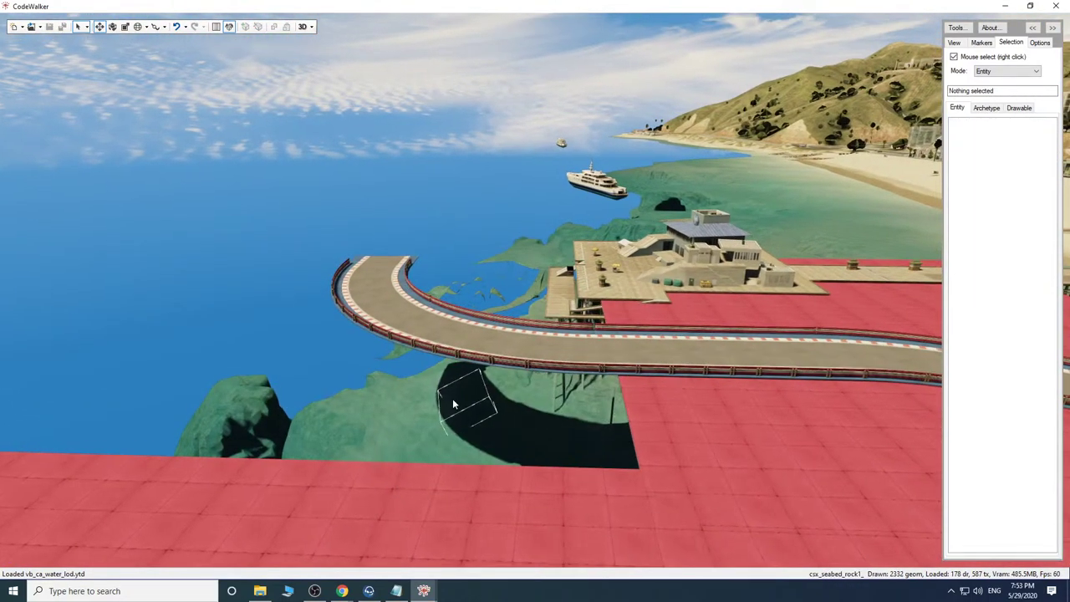
Save TRACK.ymap from the project window and minimize that window to return to the world view.
{"action": "key", "text": "s"}
{"action": "mouse_move", "coordinate": [452, 397]}
{"action": "left_mouse_down"}
{"action": "mouse_move", "coordinate": [459, 370]}
{"action": "mouse_move", "coordinate": [463, 404]}
{"action": "left_mouse_up"}
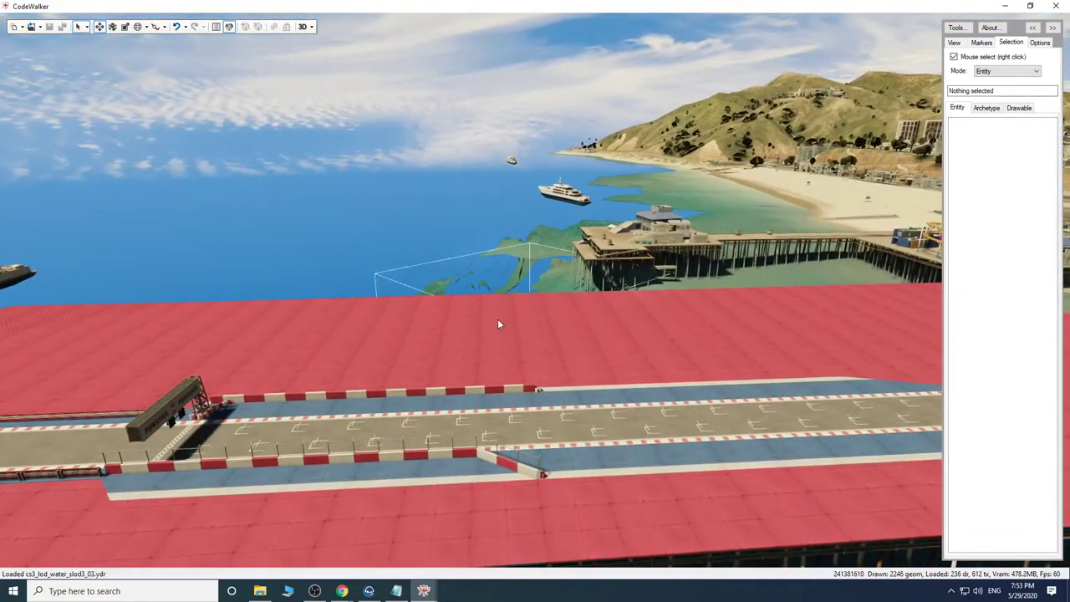
{"action": "mouse_move", "coordinate": [423, 590]}
{"action": "left_click", "coordinate": [475, 535]}
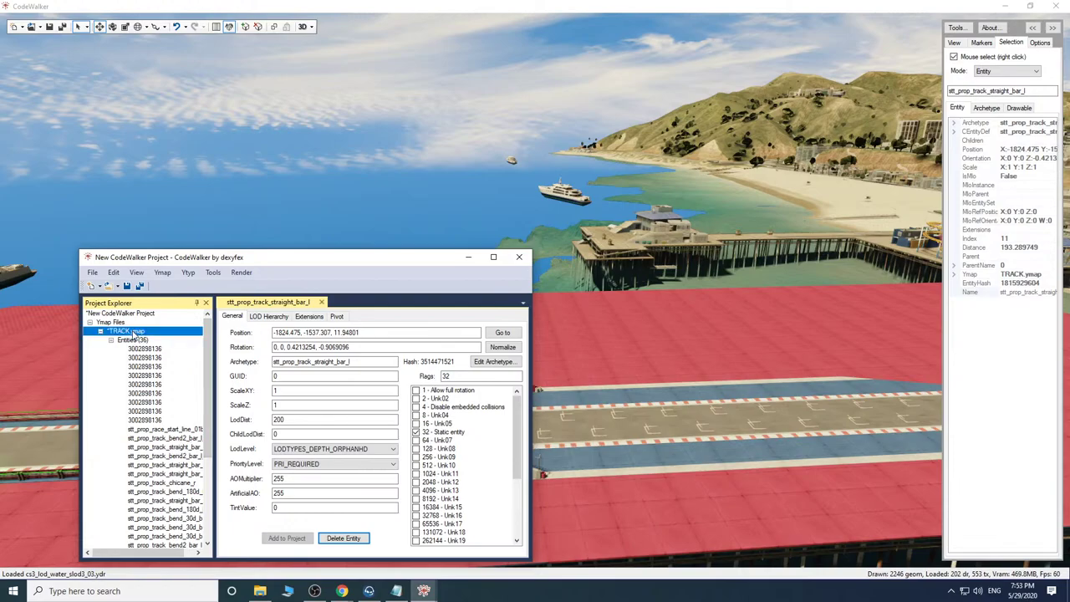
{"action": "left_click", "coordinate": [133, 334]}
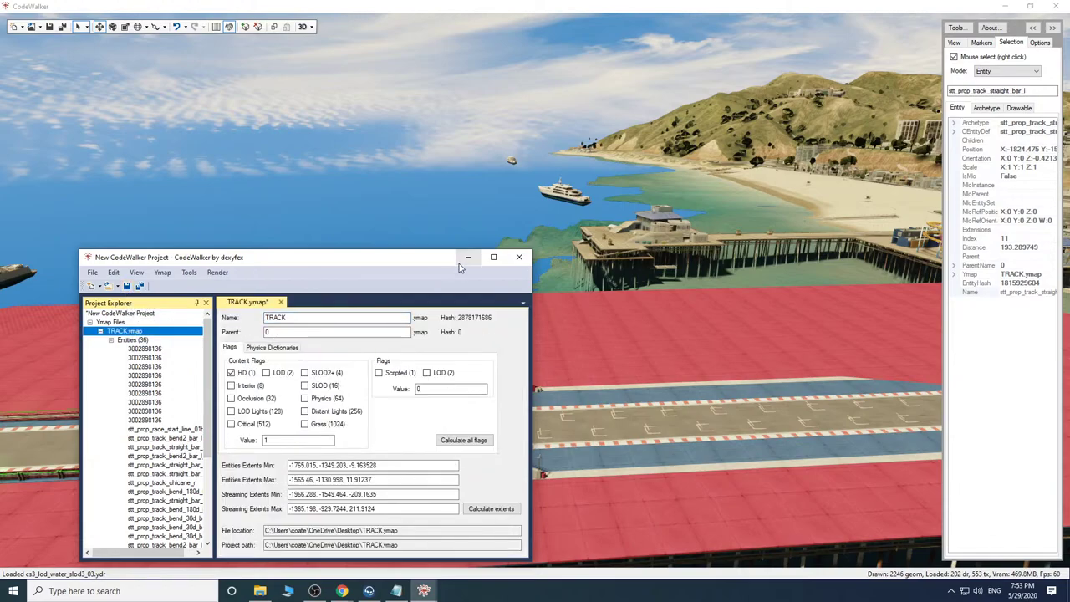
{"action": "left_click", "coordinate": [464, 260]}
Copy the landing zone beside the start line and move the copy along its own axes toward the far bend.
{"action": "left_click_drag", "start_coordinate": [629, 355], "coordinate": [522, 387]}
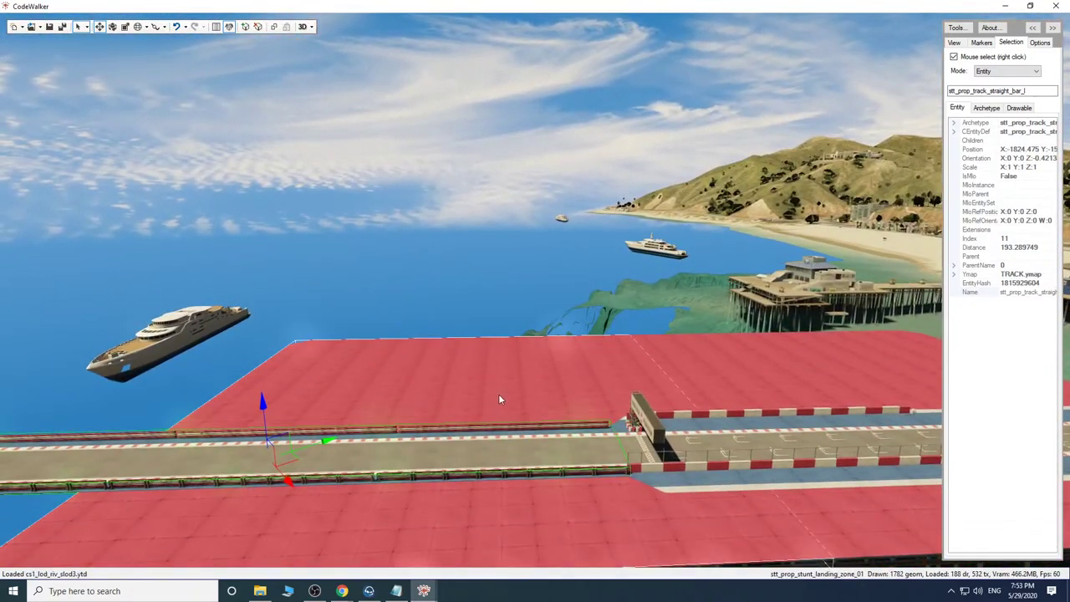
{"action": "right_click", "coordinate": [500, 389]}
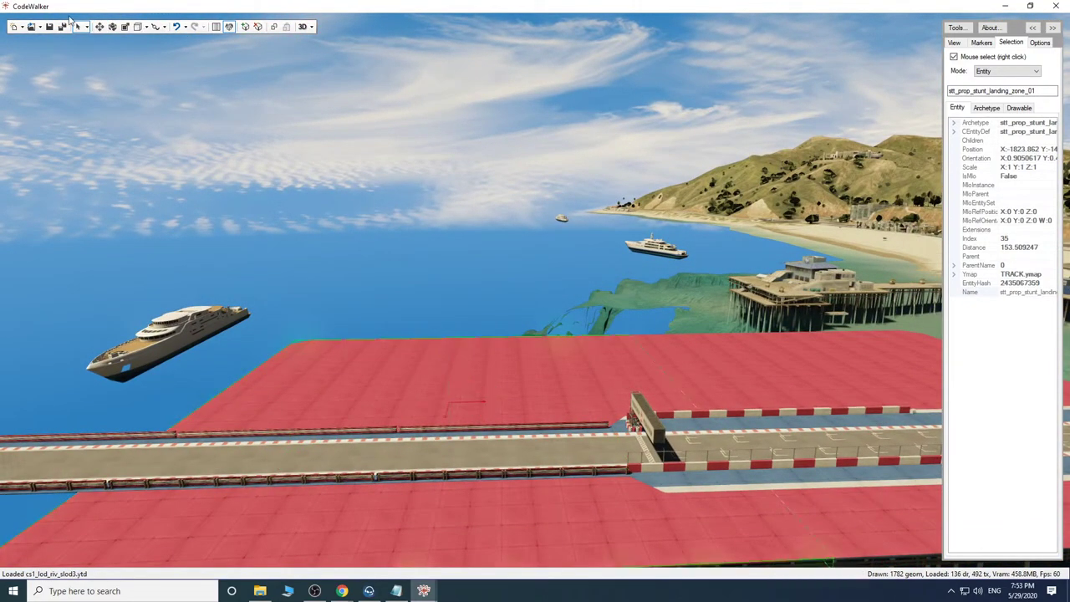
{"action": "right_click", "coordinate": [488, 289]}
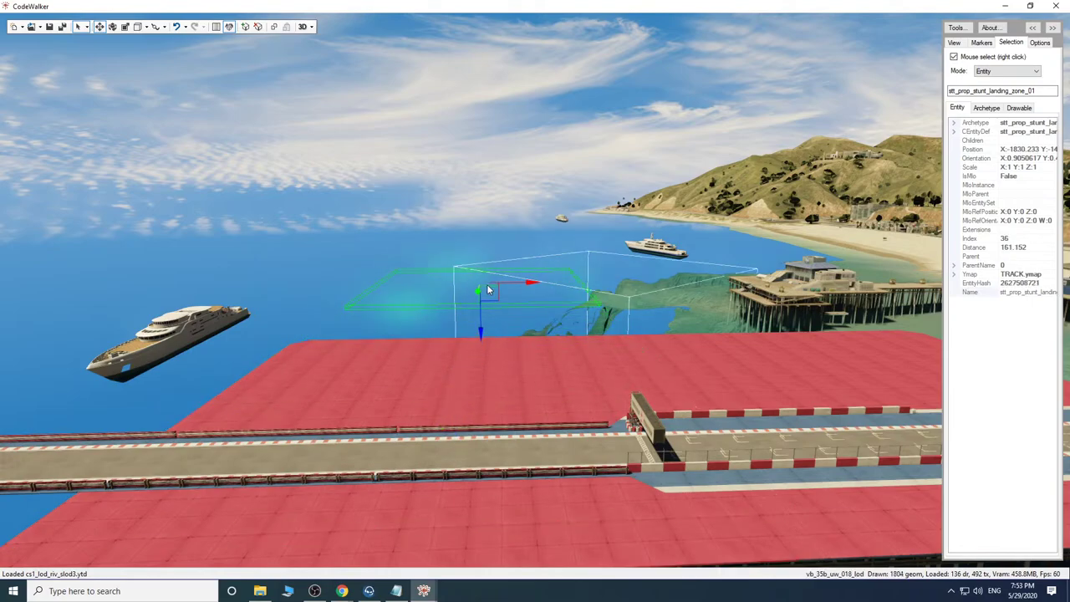
{"action": "key", "text": "w"}
{"action": "left_click_drag", "start_coordinate": [560, 422], "coordinate": [533, 450]}
{"action": "left_click_drag", "start_coordinate": [454, 280], "coordinate": [769, 303]}
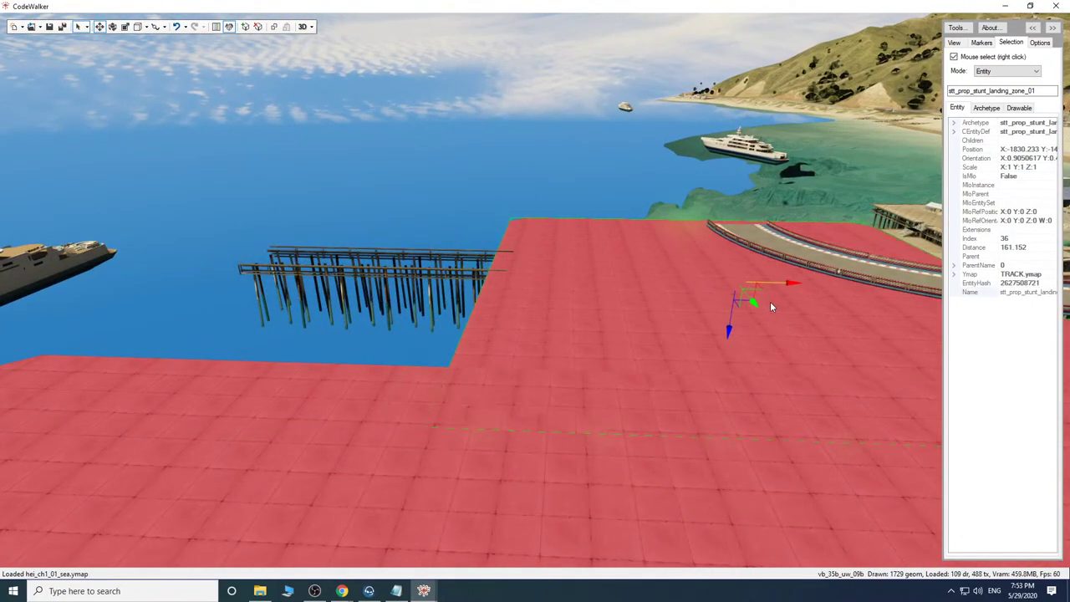
Slide the copied landing zone against the neighbouring platforms to close the gap beneath the curved track.
{"action": "mouse_move", "coordinate": [616, 353]}
{"action": "left_mouse_down"}
{"action": "mouse_move", "coordinate": [646, 348]}
{"action": "mouse_move", "coordinate": [608, 341]}
{"action": "left_mouse_up"}
{"action": "key", "text": "d"}
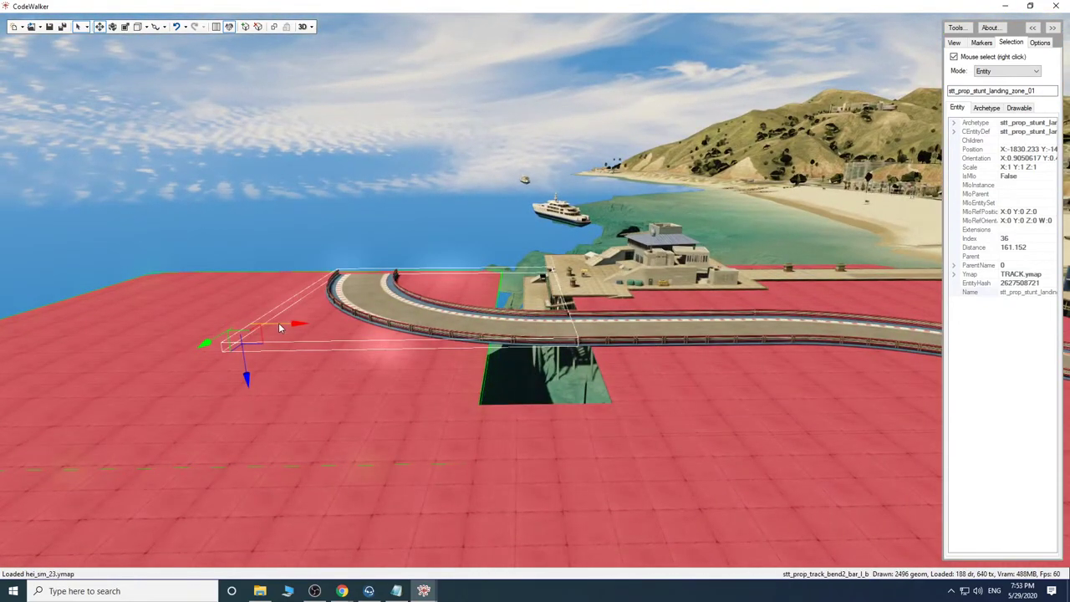
{"action": "left_click_drag", "start_coordinate": [278, 323], "coordinate": [306, 325]}
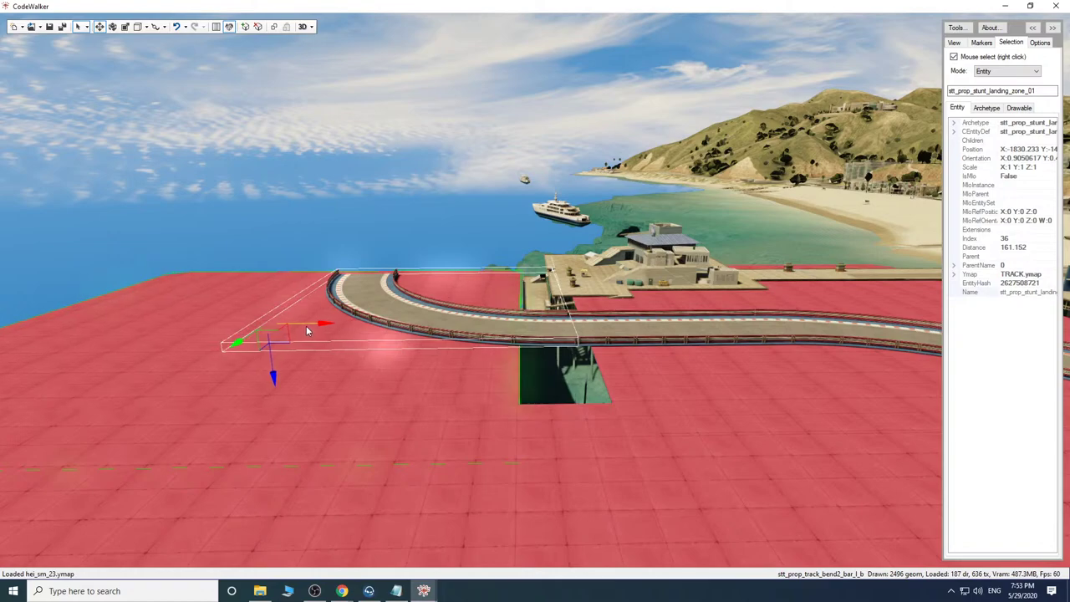
{"action": "left_click_drag", "start_coordinate": [325, 328], "coordinate": [160, 506]}
{"action": "key", "text": "d"}
{"action": "left_click_drag", "start_coordinate": [609, 396], "coordinate": [485, 374]}
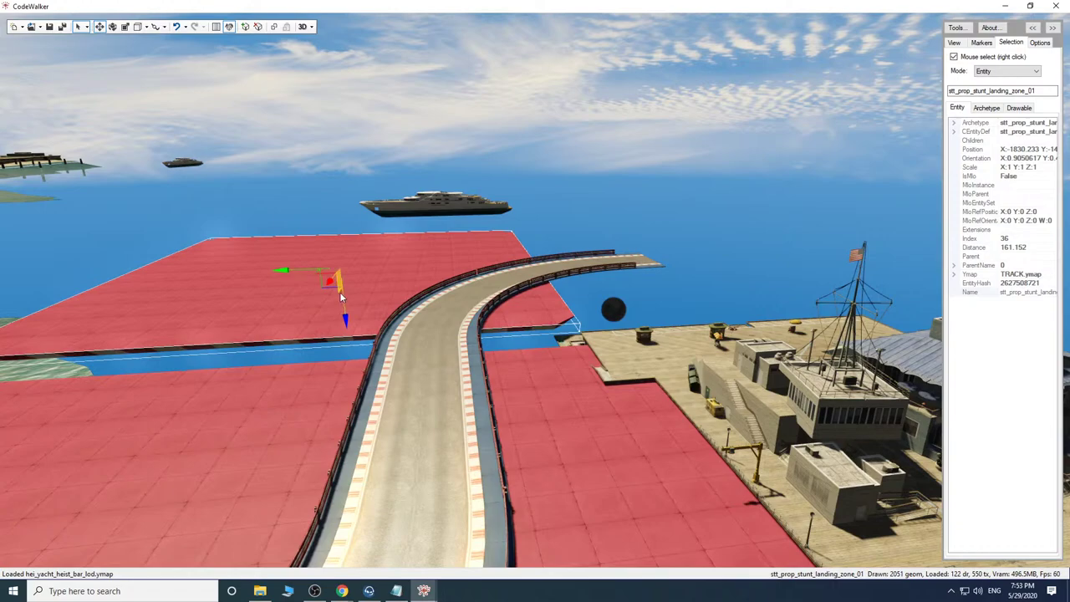
{"action": "left_click_drag", "start_coordinate": [334, 284], "coordinate": [290, 290]}
Add another landing zone copy beside the previous one, beneath the curves facing the pier.
{"action": "left_click_drag", "start_coordinate": [520, 343], "coordinate": [832, 358]}
{"action": "key", "text": "w"}
{"action": "key", "text": "s"}
{"action": "key", "text": "s"}
{"action": "key", "text": "w"}
{"action": "key", "text": "s"}
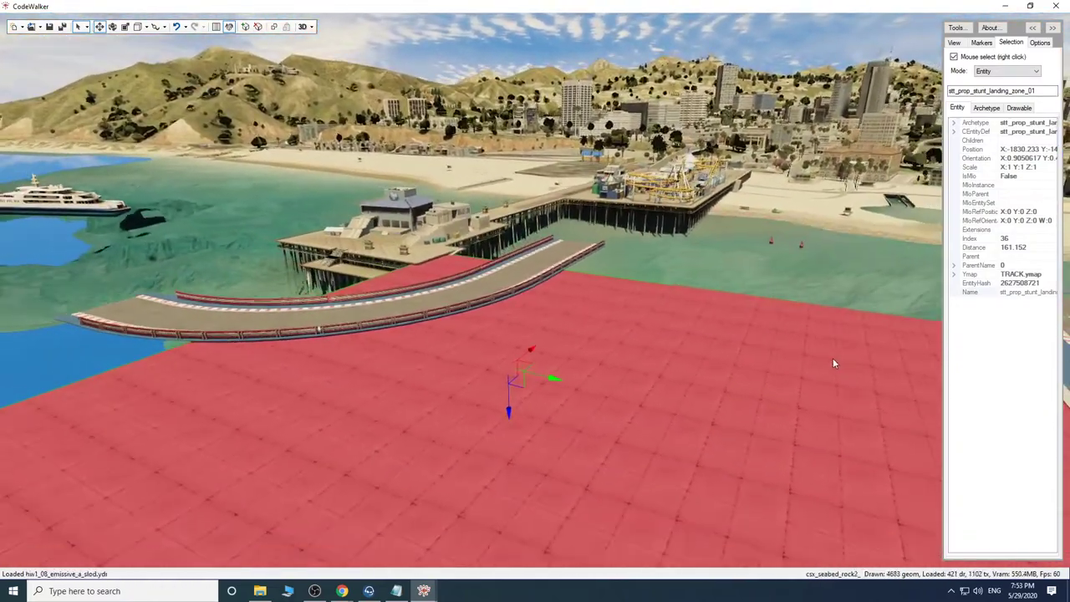
{"action": "key", "text": "w"}
{"action": "key", "text": "a"}
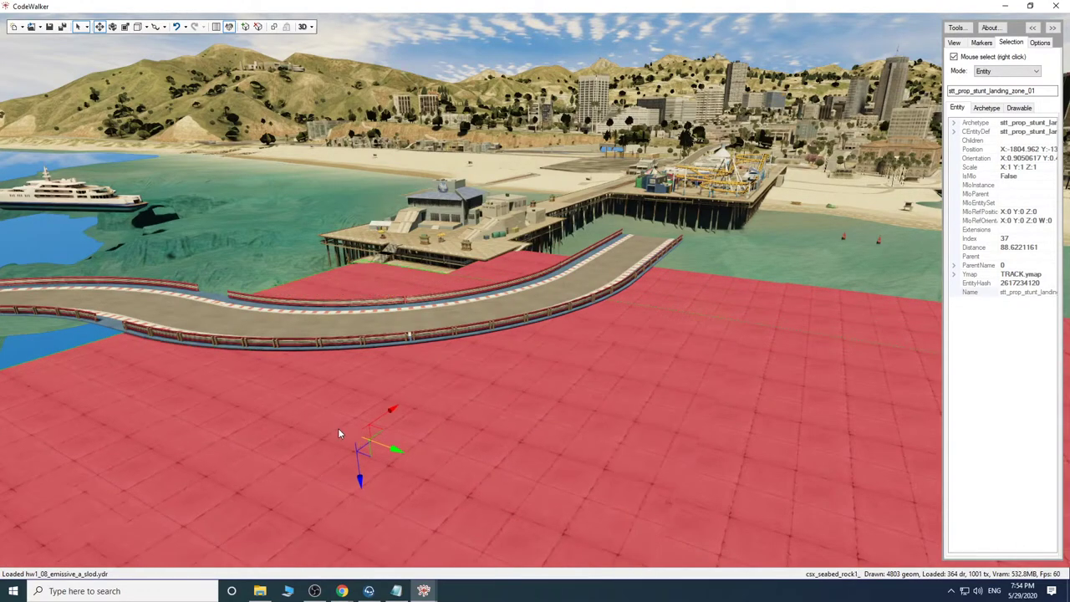
Slide the new landing zone along both horizontal axes to line it up with the platform beside the pier walkway.
{"action": "key", "text": "d"}
{"action": "left_click_drag", "start_coordinate": [539, 369], "coordinate": [457, 334]}
{"action": "key", "text": "d"}
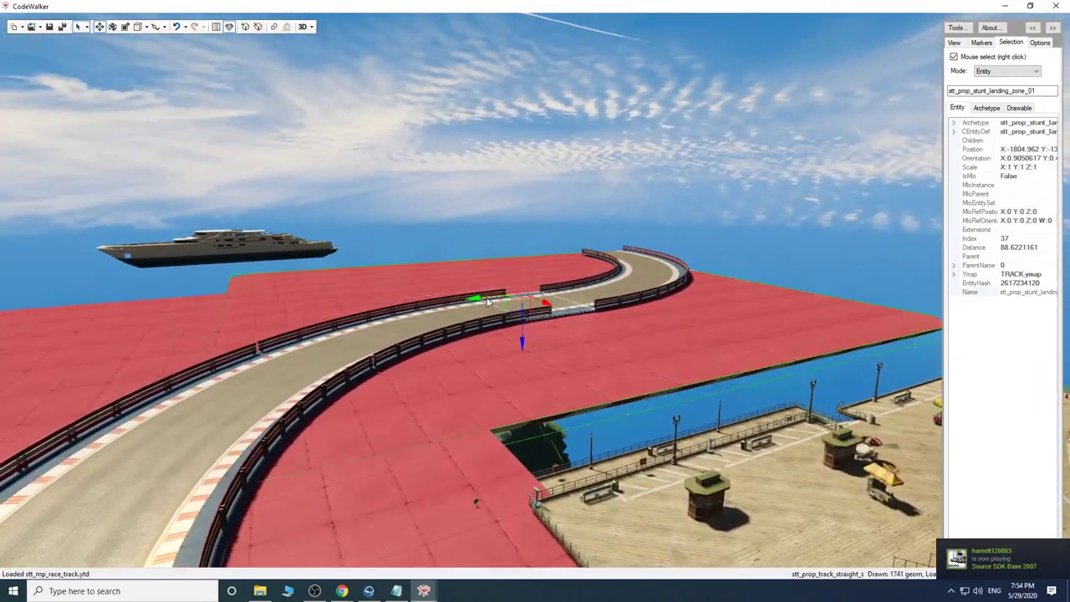
{"action": "left_click_drag", "start_coordinate": [488, 302], "coordinate": [612, 284]}
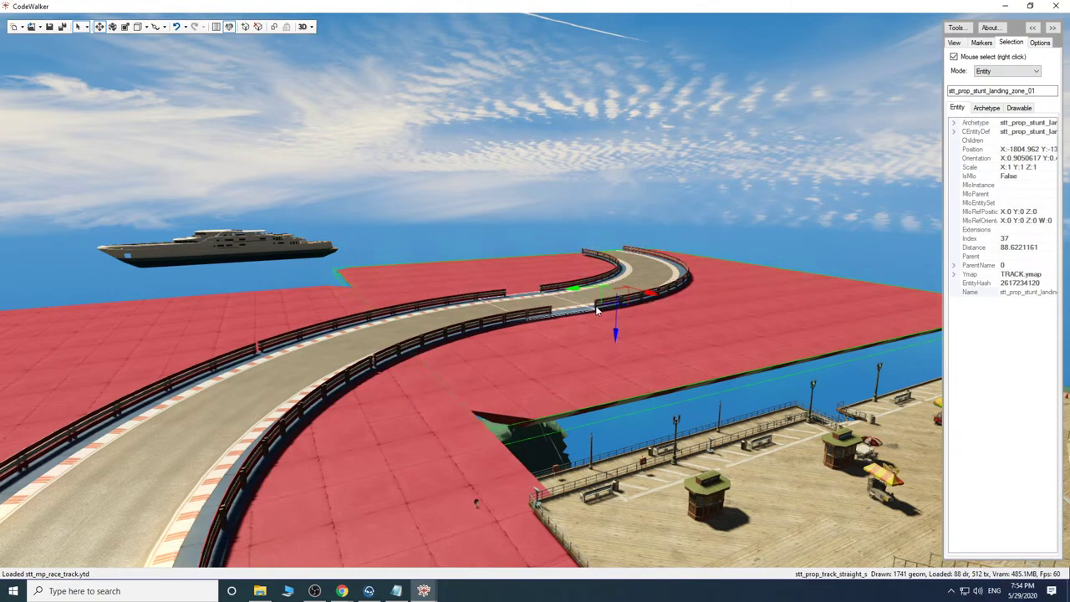
{"action": "mouse_move", "coordinate": [643, 292]}
{"action": "left_mouse_down"}
{"action": "mouse_move", "coordinate": [669, 323]}
{"action": "mouse_move", "coordinate": [656, 308]}
{"action": "left_mouse_up"}
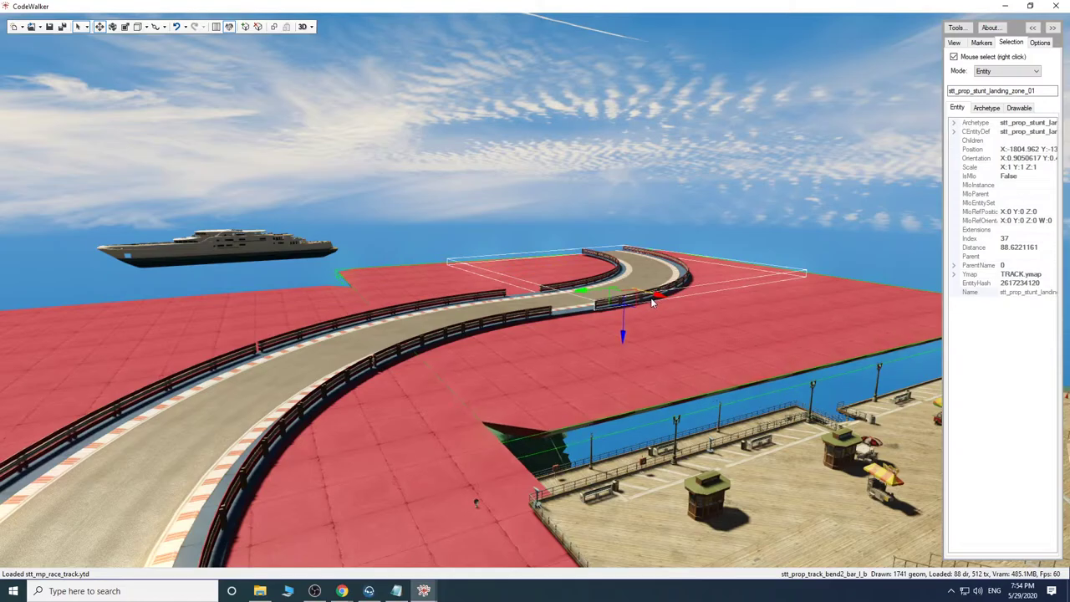
Copy the landing zone outward past the bend so it supports the start of the long straight.
{"action": "key", "text": "d"}
{"action": "left_click_drag", "start_coordinate": [762, 342], "coordinate": [557, 342]}
{"action": "key", "text": "s"}
{"action": "key", "text": "w"}
{"action": "key", "text": "w"}
{"action": "key", "text": "a"}
{"action": "key", "text": "d"}
{"action": "key", "text": "d"}
{"action": "key", "text": "s"}
{"action": "key", "text": "d"}
{"action": "key", "text": "s"}
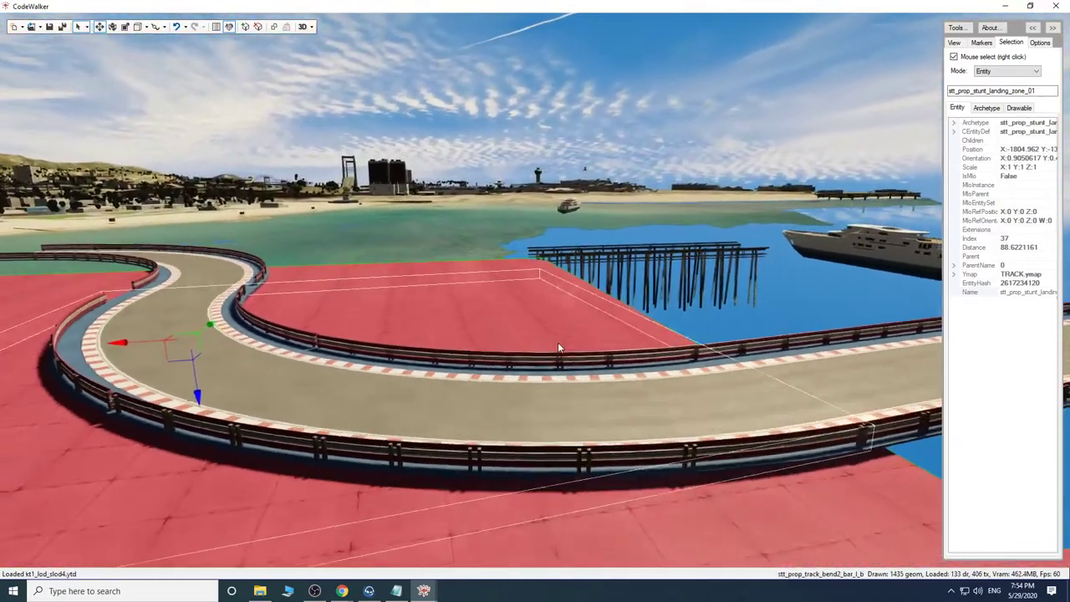
{"action": "left_click_drag", "start_coordinate": [190, 326], "coordinate": [815, 344], "text": "shift"}
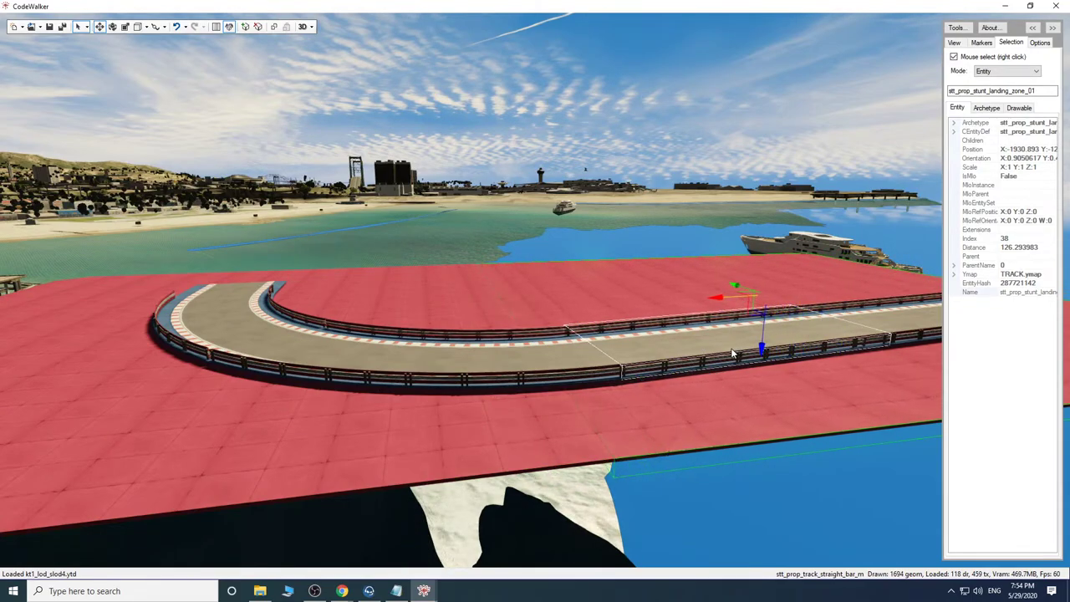
Adjust the height of the landing zone under the straight so its seam is level with the neighbouring platform.
{"action": "key", "text": "w"}
{"action": "key", "text": "d"}
{"action": "left_click_drag", "start_coordinate": [707, 333], "coordinate": [684, 348]}
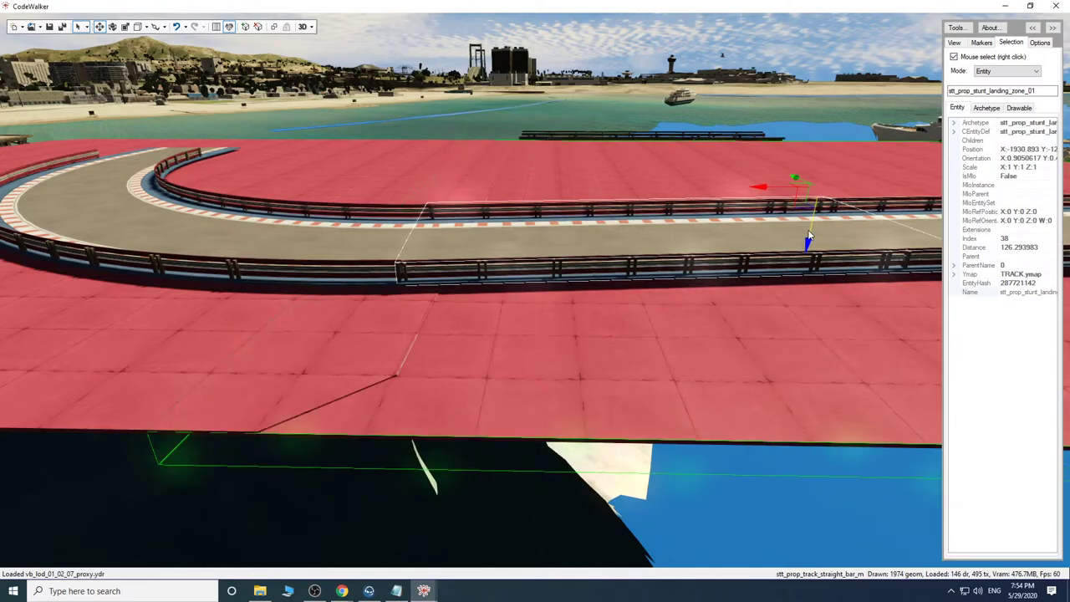
{"action": "key", "text": "s"}
Copy the landing zone further out along the straight, butting it against the previous platform's edge.
{"action": "left_click_drag", "start_coordinate": [771, 297], "coordinate": [642, 382]}
{"action": "key", "text": "d"}
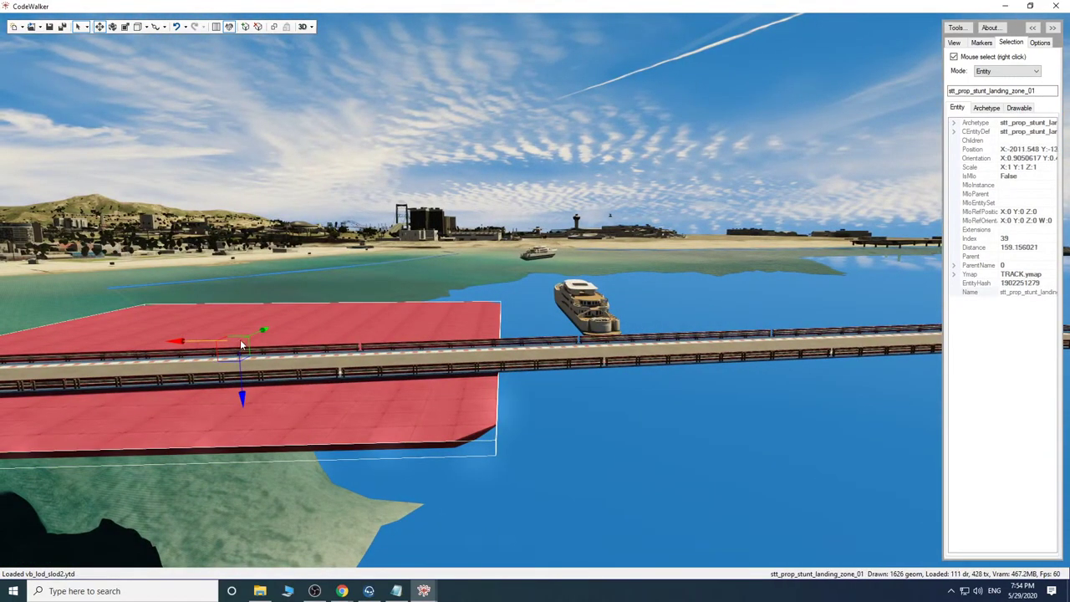
{"action": "left_click_drag", "start_coordinate": [240, 339], "coordinate": [685, 373]}
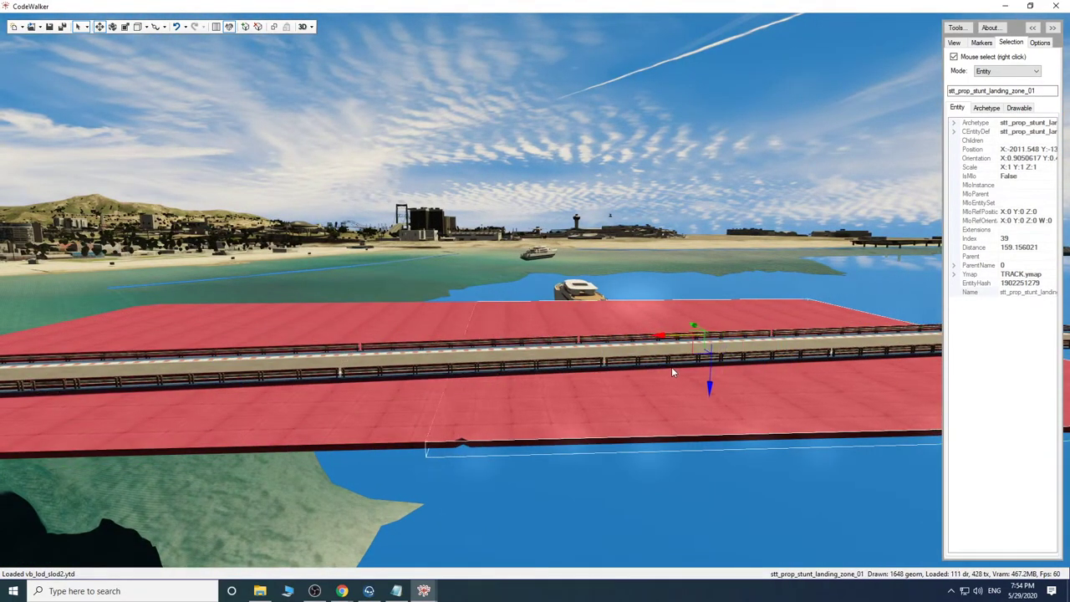
Close the seam of the outermost landing zone on the straight and level its height with the adjoining platform.
{"action": "key", "text": "w"}
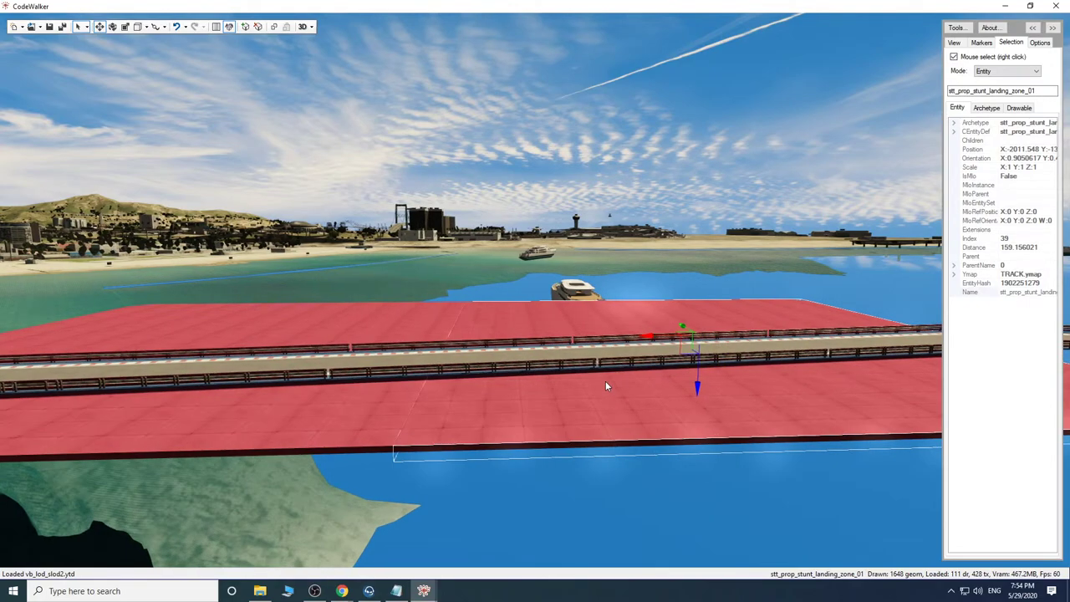
{"action": "left_click_drag", "start_coordinate": [605, 381], "coordinate": [590, 395]}
{"action": "left_click_drag", "start_coordinate": [658, 369], "coordinate": [642, 391]}
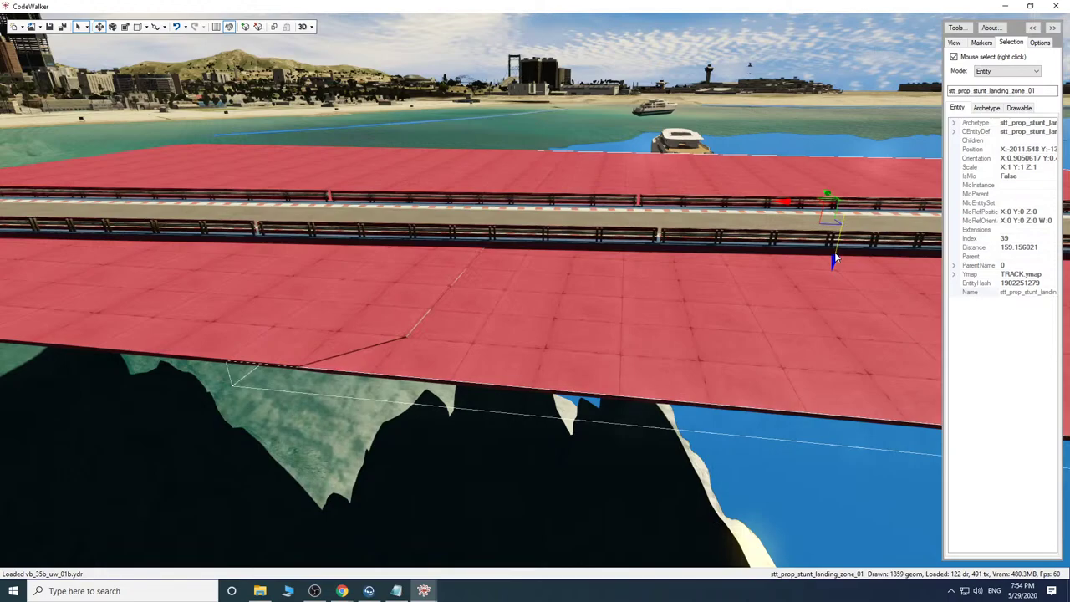
{"action": "key", "text": "s"}
{"action": "left_click_drag", "start_coordinate": [784, 287], "coordinate": [735, 309]}
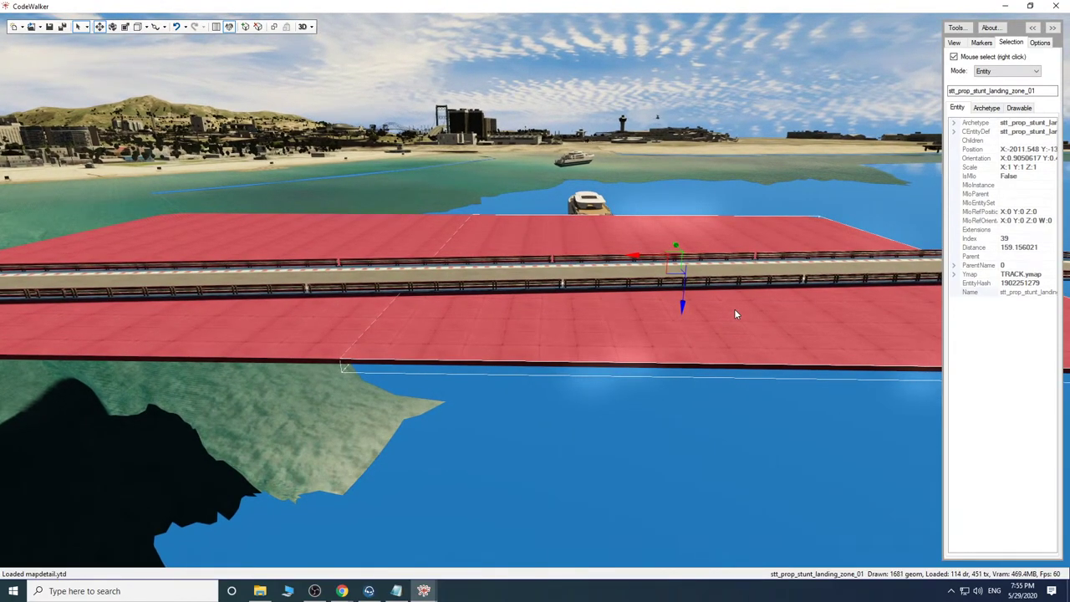
Copy the outermost landing zone past the end of the straight to sit beneath the following curve.
{"action": "left_click_drag", "start_coordinate": [734, 309], "coordinate": [788, 297]}
{"action": "key", "text": "d"}
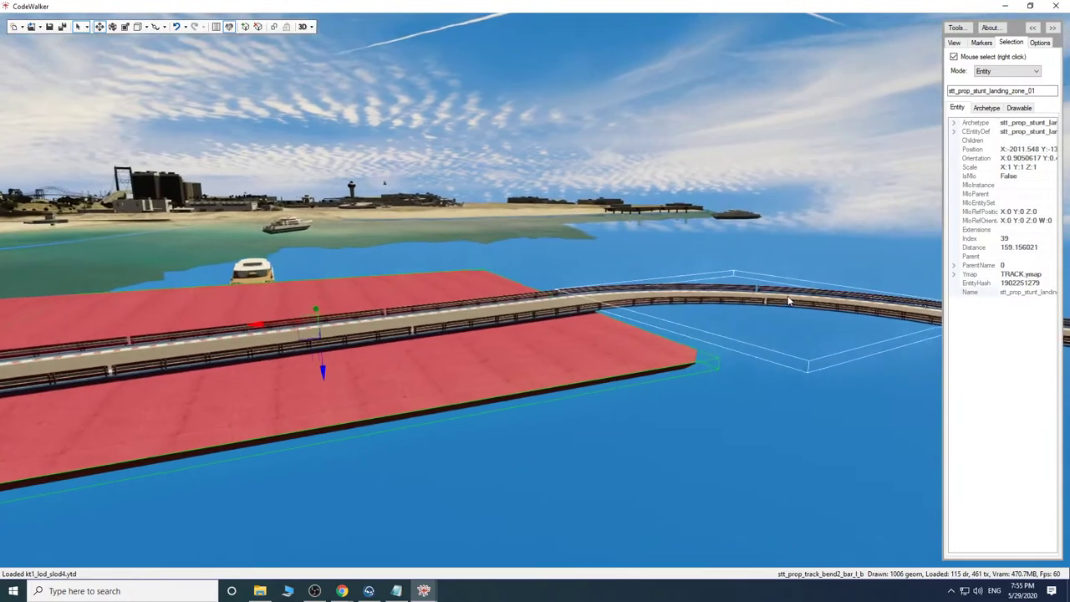
{"action": "left_click_drag", "start_coordinate": [710, 298], "coordinate": [626, 297]}
{"action": "key", "text": "w"}
{"action": "key", "text": "s"}
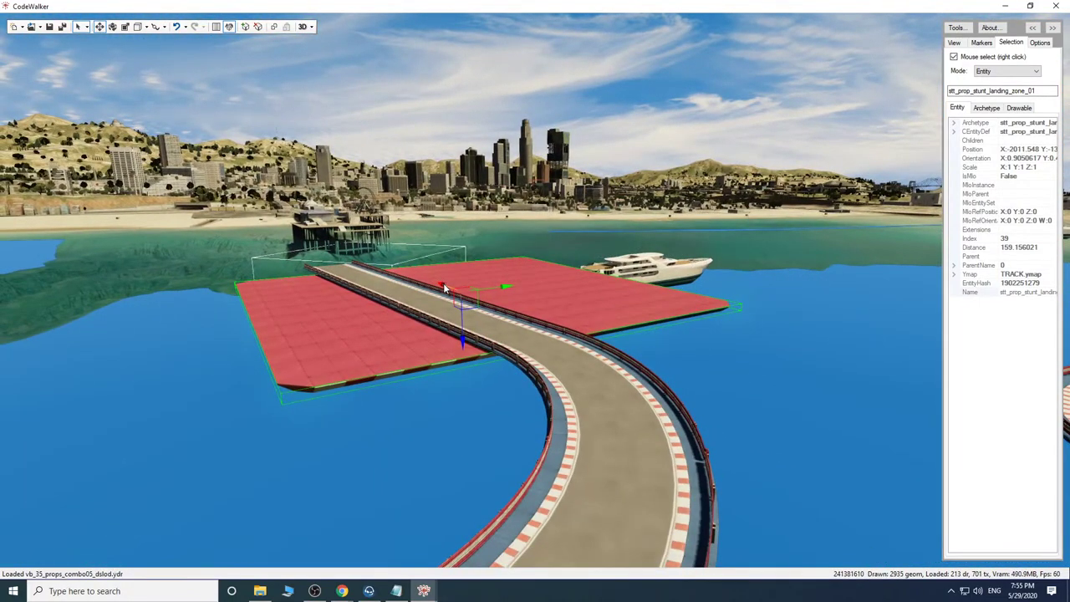
{"action": "left_click_drag", "start_coordinate": [443, 287], "coordinate": [693, 500], "text": "shift"}
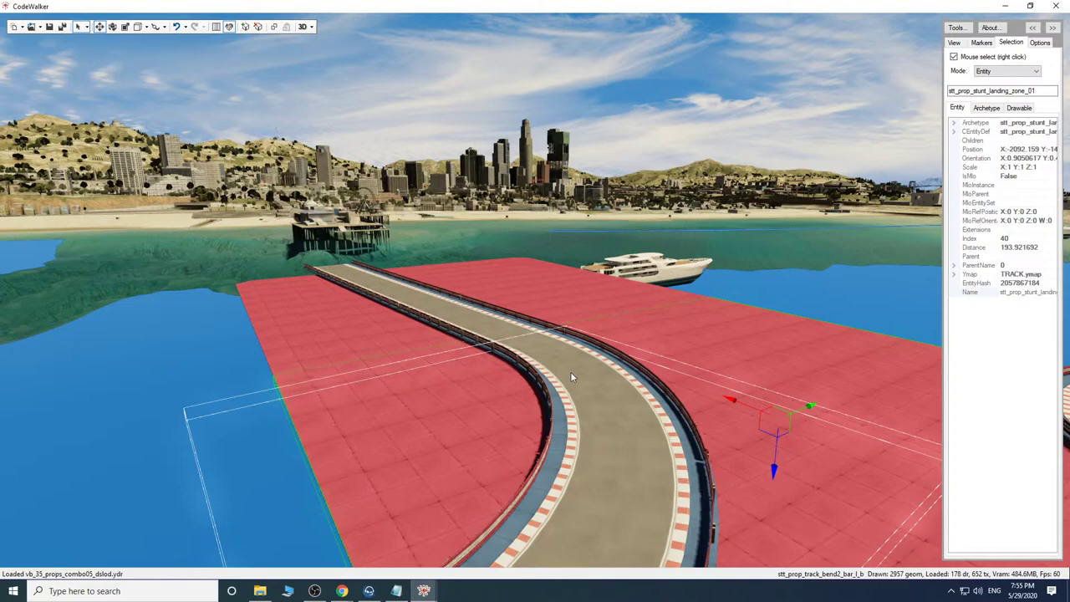
Adjust the height of the landing zone under the curve so it sits level with the platform before it.
{"action": "key", "text": "a"}
{"action": "left_click_drag", "start_coordinate": [571, 372], "coordinate": [684, 376]}
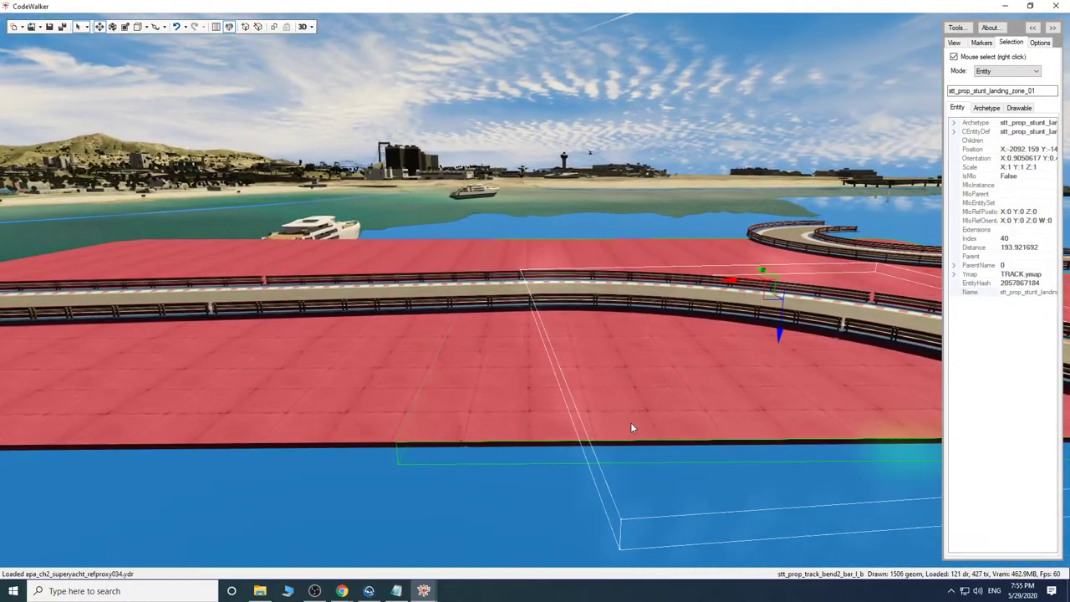
{"action": "left_click_drag", "start_coordinate": [635, 426], "coordinate": [673, 421]}
{"action": "key", "text": "a"}
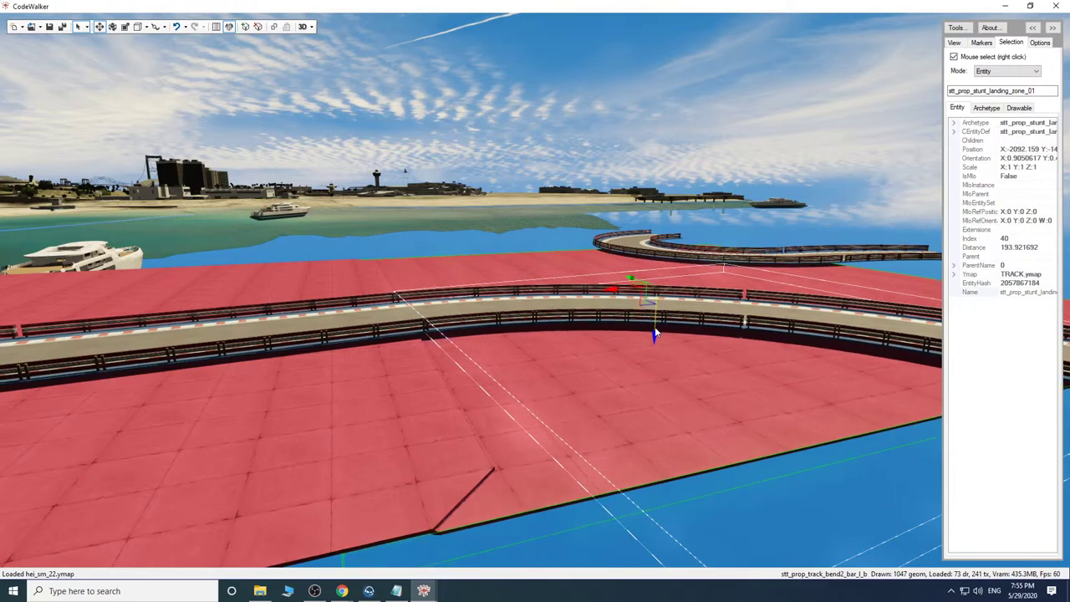
Copy the outermost landing zone onward along the track so a new platform lies beneath the next S-shaped section.
{"action": "key", "text": "s"}
{"action": "left_click_drag", "start_coordinate": [659, 409], "coordinate": [593, 408]}
{"action": "key", "text": "d"}
{"action": "key", "text": "a"}
{"action": "key", "text": "s"}
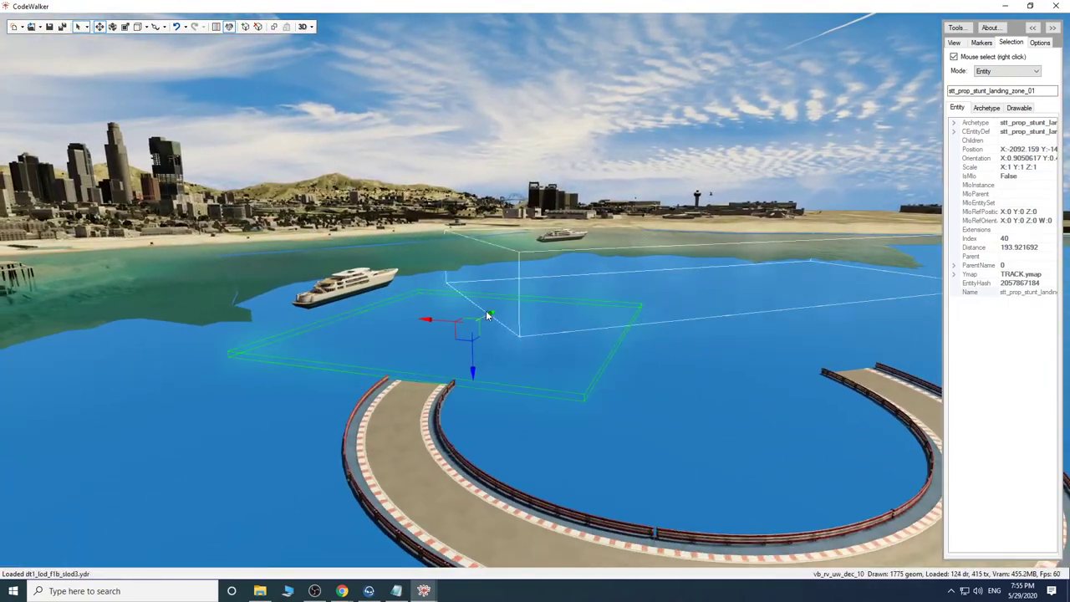
{"action": "left_click_drag", "start_coordinate": [488, 315], "coordinate": [231, 529], "text": "shift"}
Close the gap between the newly copied landing zone and its neighbour, and level its height with the adjoining platform.
{"action": "left_click_drag", "start_coordinate": [650, 488], "coordinate": [559, 513]}
{"action": "key", "text": "d"}
{"action": "key", "text": "w"}
{"action": "key", "text": "d"}
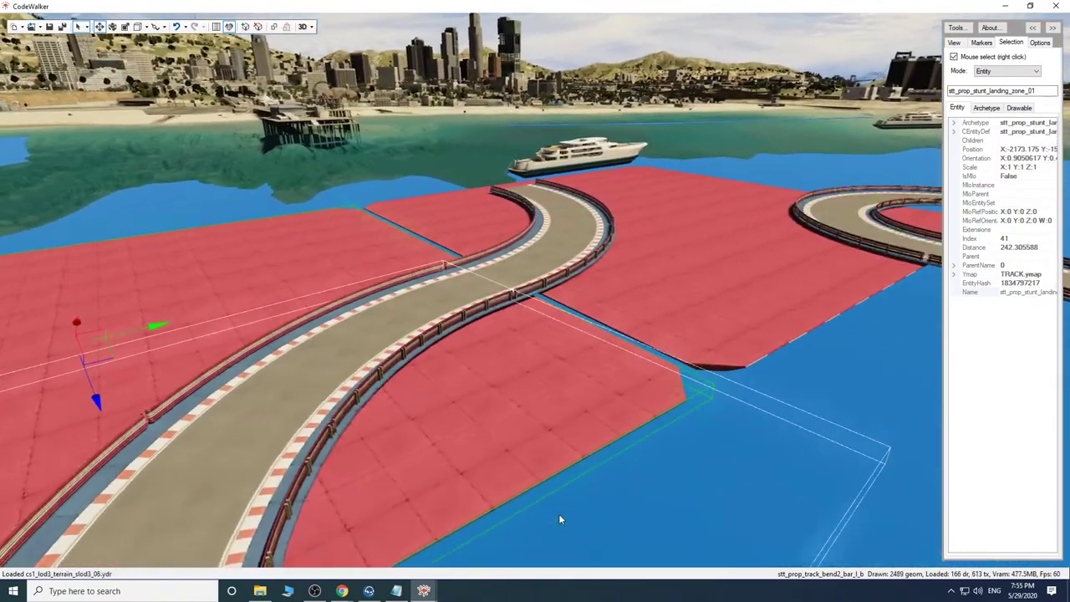
{"action": "left_click_drag", "start_coordinate": [678, 395], "coordinate": [652, 400]}
{"action": "left_click_drag", "start_coordinate": [235, 293], "coordinate": [285, 286]}
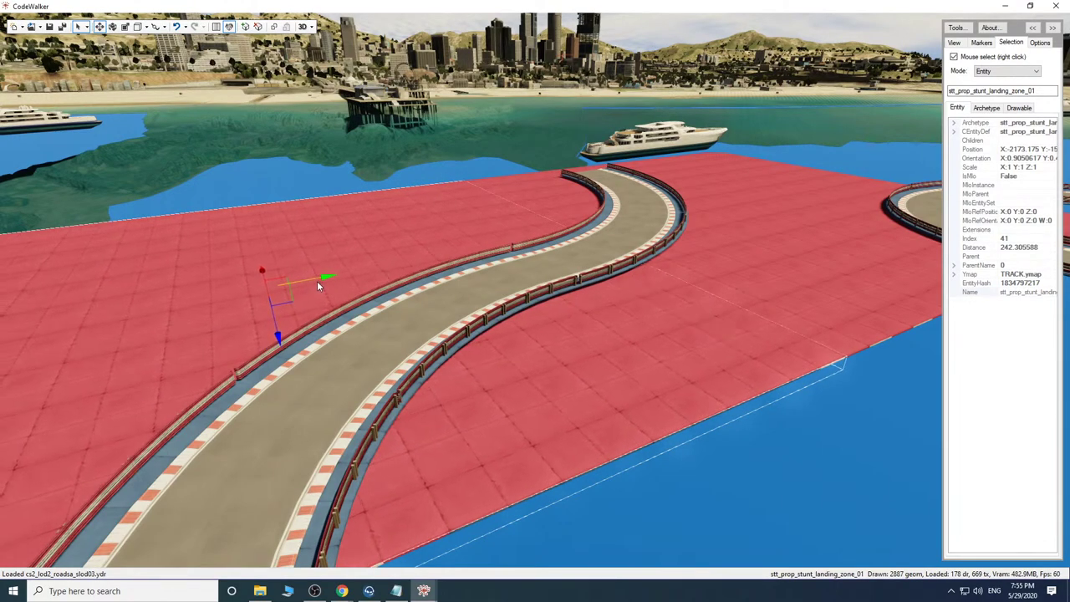
{"action": "key", "text": "w"}
{"action": "mouse_move", "coordinate": [491, 349]}
{"action": "left_mouse_down"}
{"action": "mouse_move", "coordinate": [547, 371]}
{"action": "mouse_move", "coordinate": [484, 366]}
{"action": "left_mouse_up"}
{"action": "key", "text": "d"}
{"action": "key", "text": "d"}
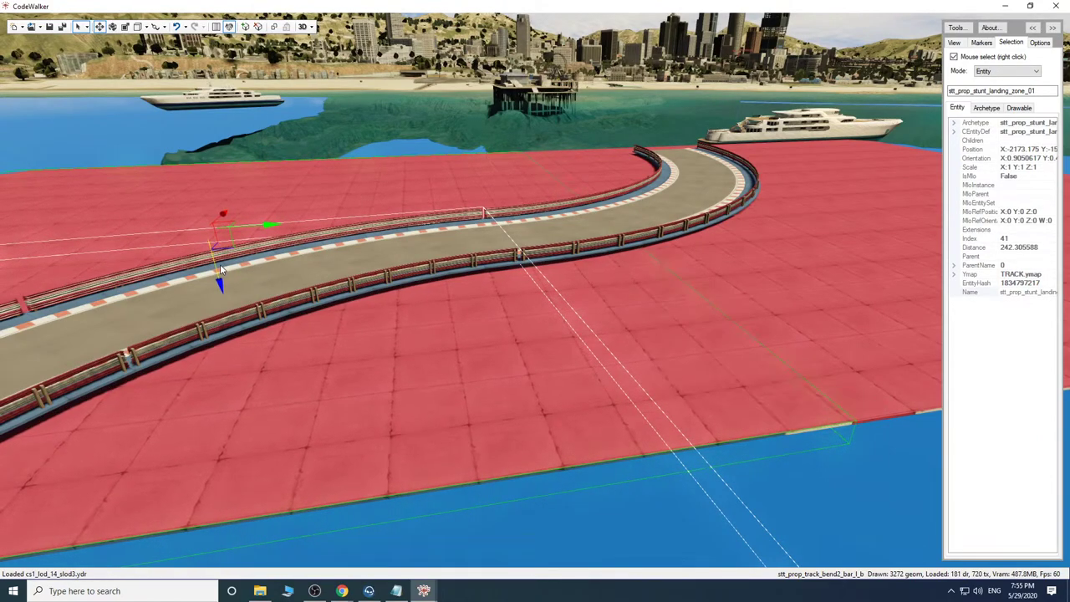
Copy the outermost landing zone across to sit beneath the wide curve, butting it against the previous platform's edge.
{"action": "left_click_drag", "start_coordinate": [521, 360], "coordinate": [573, 362]}
{"action": "key", "text": "s"}
{"action": "key", "text": "w"}
{"action": "key", "text": "s"}
{"action": "key", "text": "s"}
{"action": "key", "text": "a"}
{"action": "key", "text": "a"}
{"action": "key", "text": "d"}
{"action": "key", "text": "d"}
{"action": "key", "text": "w"}
{"action": "key", "text": "d"}
{"action": "key", "text": "d"}
{"action": "key", "text": "s"}
{"action": "key", "text": "d"}
{"action": "key", "text": "s"}
{"action": "key", "text": "d"}
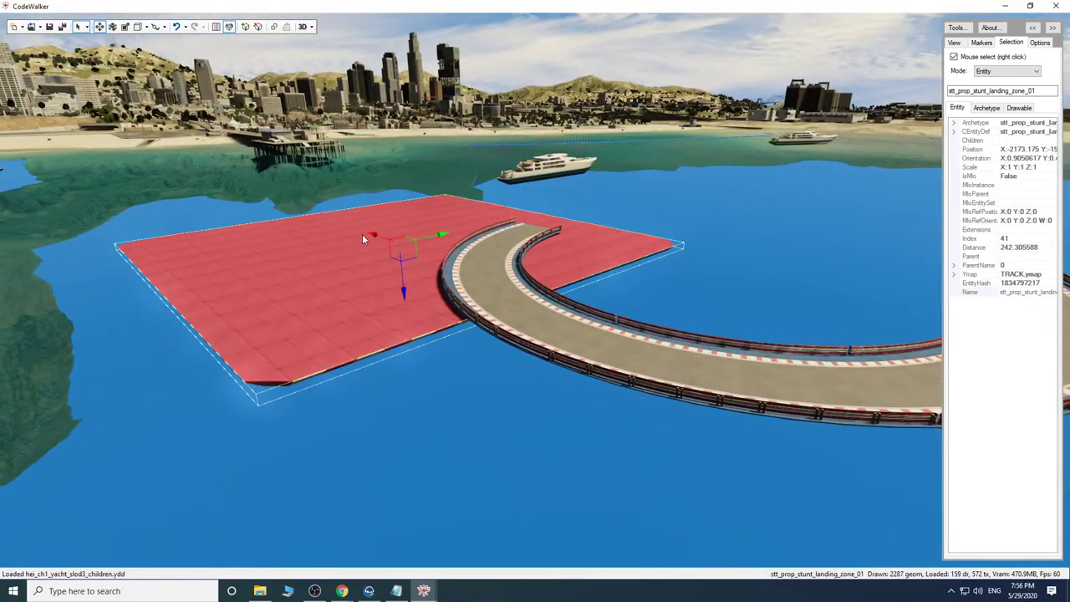
{"action": "left_click_drag", "start_coordinate": [382, 241], "coordinate": [690, 412], "text": "shift"}
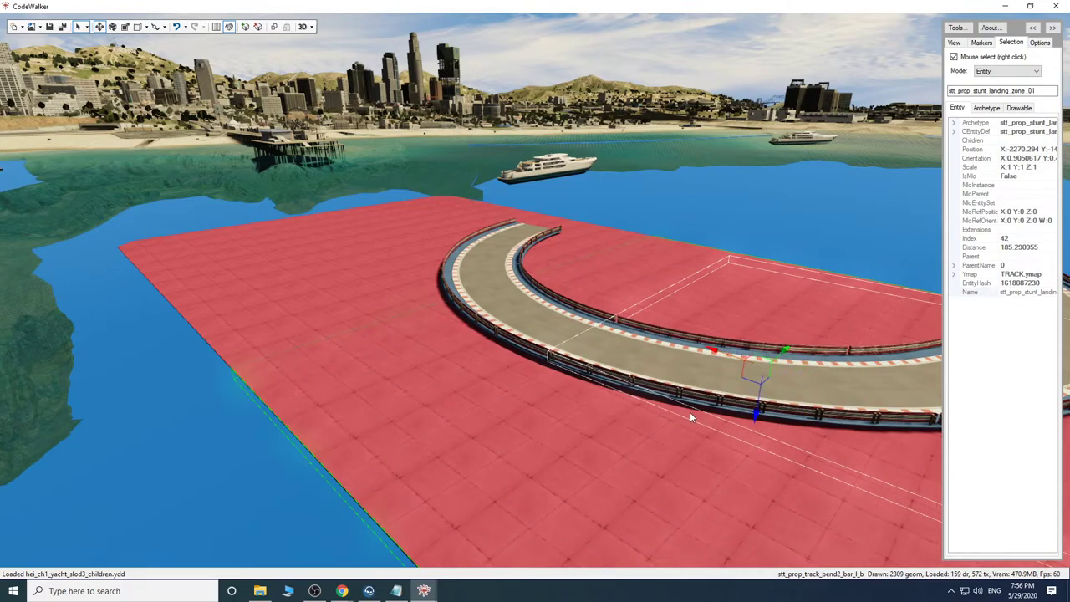
Adjust the height of the landing zone under the wide curve to match the adjoining platform.
{"action": "key", "text": "a"}
{"action": "left_click_drag", "start_coordinate": [620, 477], "coordinate": [709, 485]}
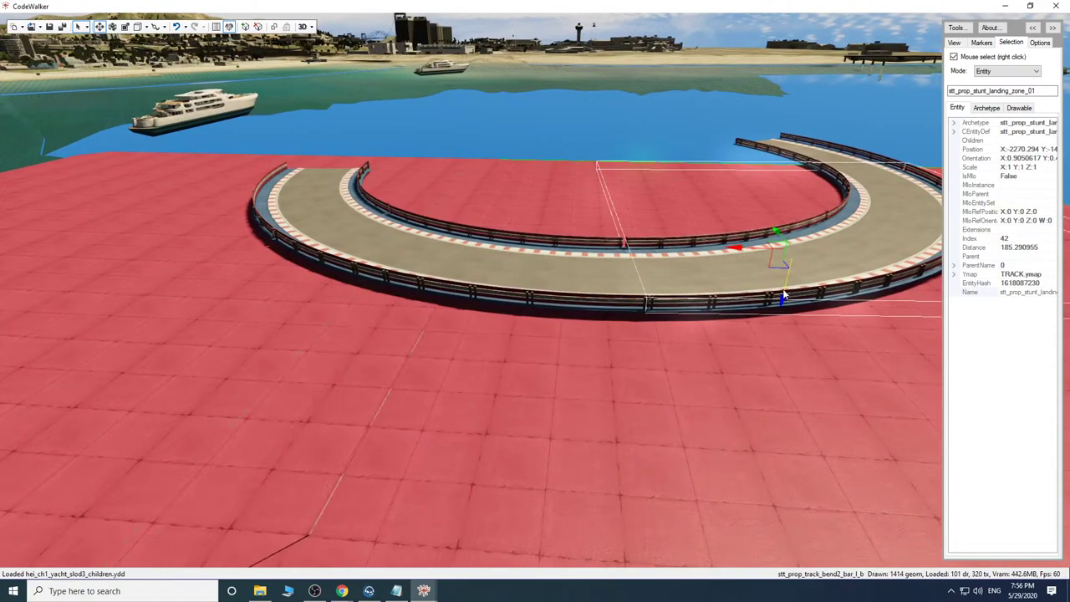
{"action": "key", "text": "d"}
Copy the landing zone sideways to cover the far half of the wide curve, edge to edge with the previous one.
{"action": "left_click_drag", "start_coordinate": [706, 410], "coordinate": [520, 387]}
{"action": "key", "text": "s"}
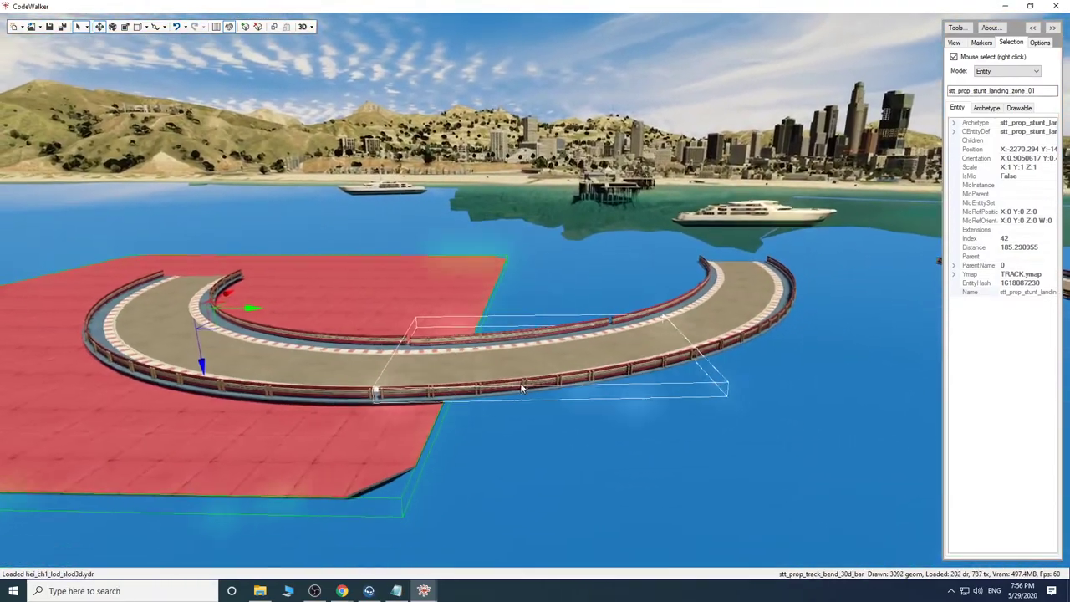
{"action": "key", "text": "w"}
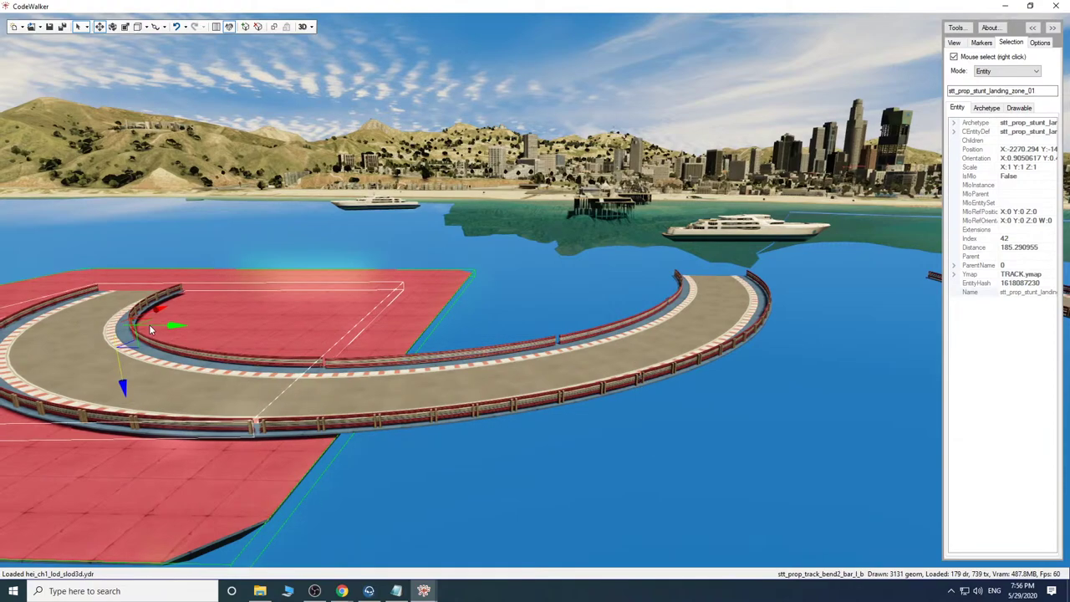
{"action": "mouse_move", "coordinate": [159, 327]}
{"action": "left_mouse_down", "text": "shift"}
{"action": "mouse_move", "coordinate": [749, 405]}
{"action": "mouse_move", "coordinate": [706, 388]}
{"action": "left_mouse_up", "text": "shift"}
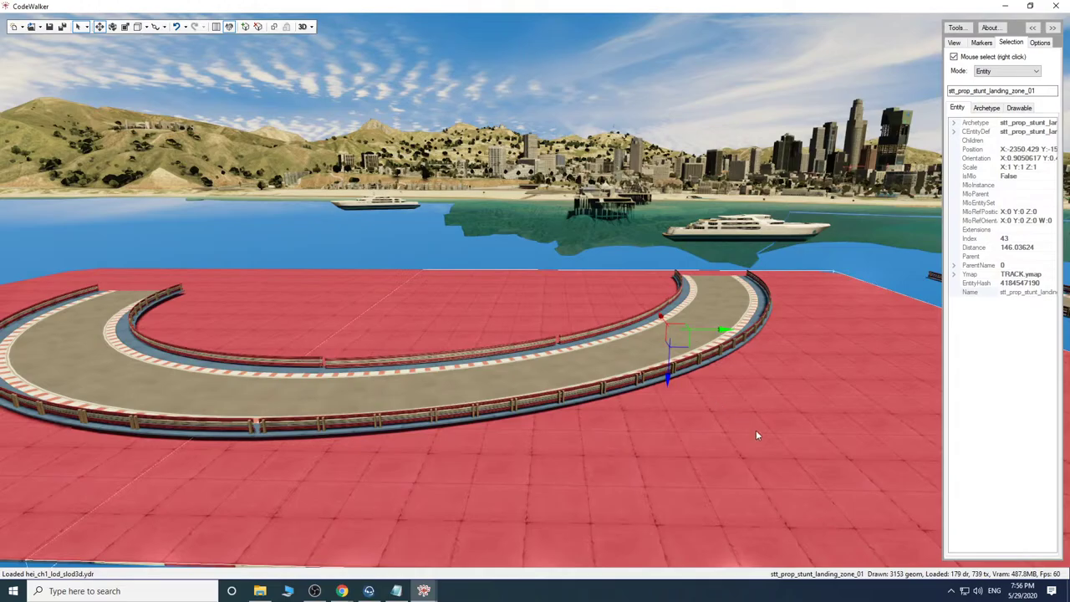
Copy the landing zone beyond the wide curve and shift the copy back beneath the hairpin leading to the long straight.
{"action": "key", "text": "s"}
{"action": "left_click_drag", "start_coordinate": [755, 429], "coordinate": [756, 478]}
{"action": "key", "text": "d"}
{"action": "key", "text": "d"}
{"action": "key", "text": "d"}
{"action": "key", "text": "d"}
{"action": "key", "text": "d"}
{"action": "key", "text": "w"}
{"action": "key", "text": "s"}
{"action": "key", "text": "w"}
{"action": "key", "text": "s"}
{"action": "key", "text": "w"}
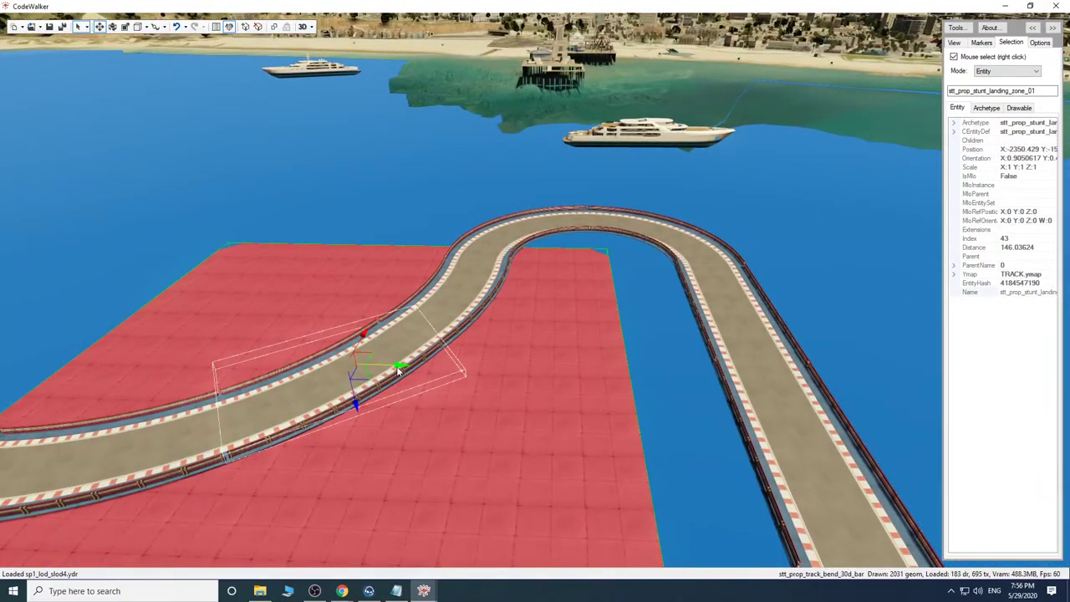
{"action": "left_click_drag", "start_coordinate": [398, 370], "coordinate": [949, 439], "text": "shift"}
{"action": "left_click_drag", "start_coordinate": [755, 424], "coordinate": [823, 412]}
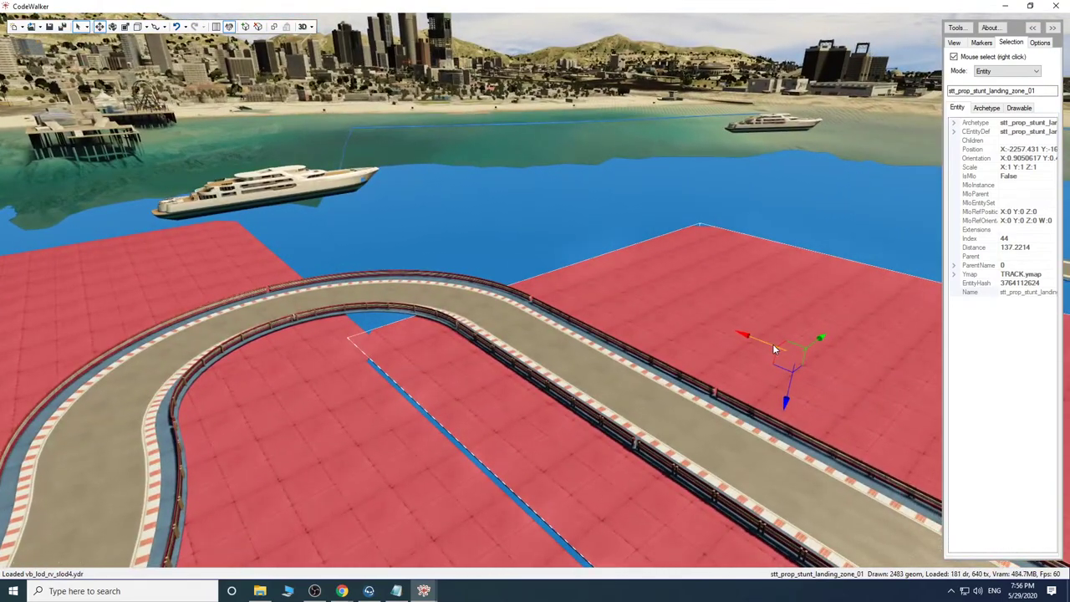
{"action": "left_click_drag", "start_coordinate": [772, 343], "coordinate": [450, 180]}
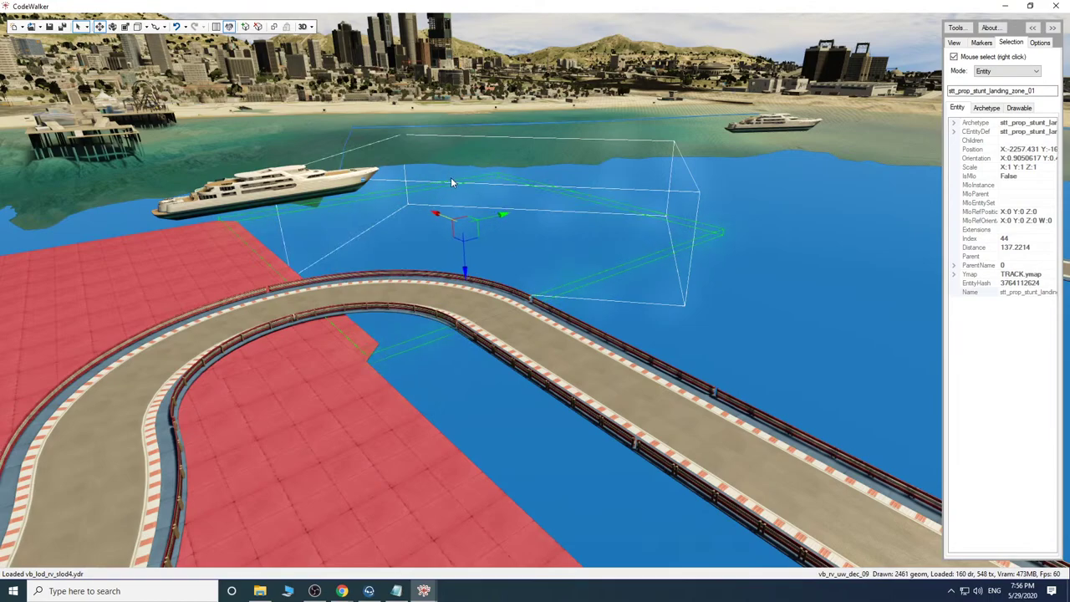
Reselect the landing zone under the hairpin and slide it sideways to close the seam with the neighbouring platform.
{"action": "right_click", "coordinate": [452, 182]}
{"action": "left_click_drag", "start_coordinate": [480, 272], "coordinate": [562, 332]}
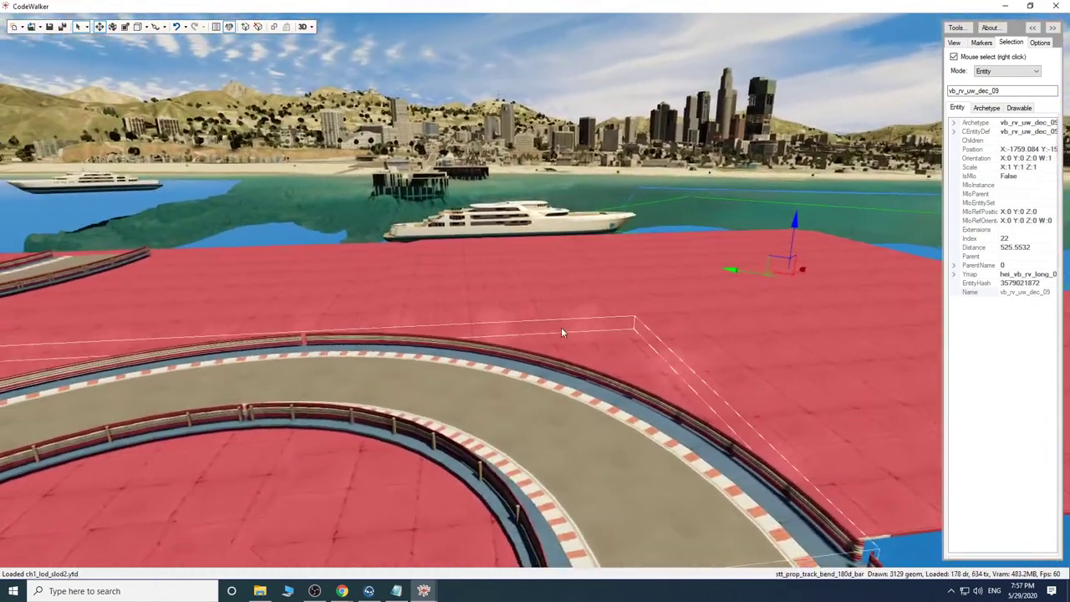
{"action": "right_click", "coordinate": [856, 416]}
{"action": "key", "text": "s"}
{"action": "left_click_drag", "start_coordinate": [857, 416], "coordinate": [852, 419]}
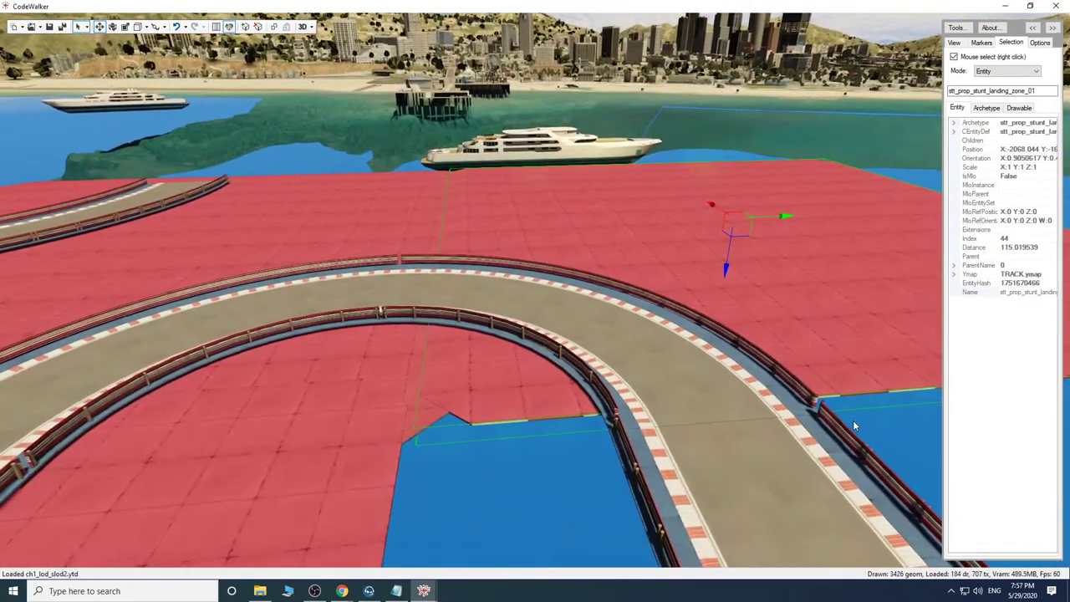
{"action": "left_click_drag", "start_coordinate": [773, 216], "coordinate": [695, 218]}
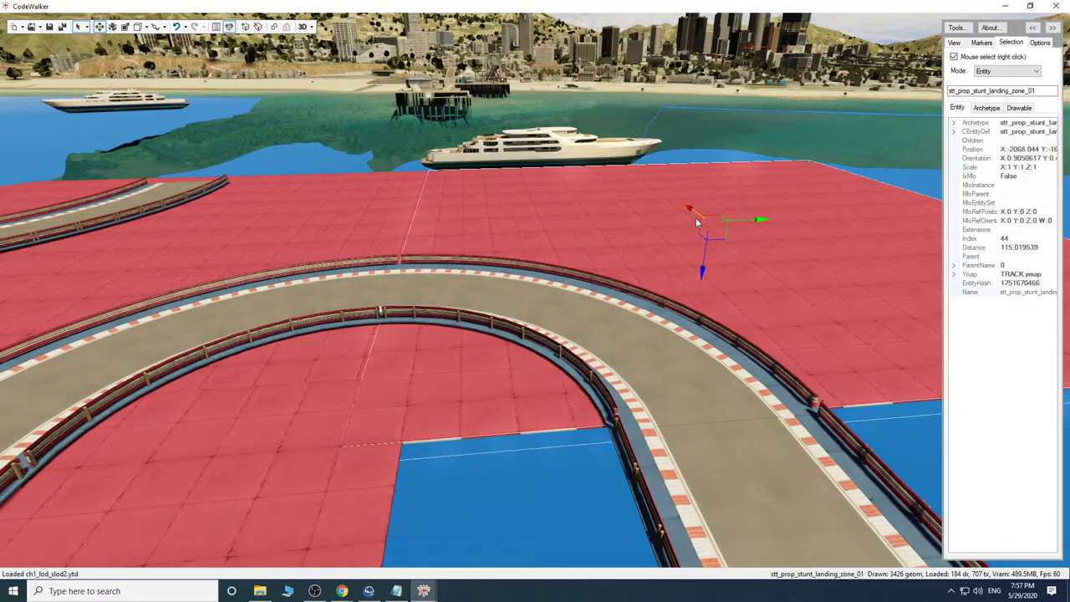
Copy the landing zone at the far end of the long straight back along the track, joining the two platforms' edges.
{"action": "left_click_drag", "start_coordinate": [681, 329], "coordinate": [485, 330]}
{"action": "key", "text": "d"}
{"action": "key", "text": "s"}
{"action": "key", "text": "w"}
{"action": "key", "text": "d"}
{"action": "key", "text": "d"}
{"action": "key", "text": "w"}
{"action": "key", "text": "s"}
{"action": "key", "text": "w"}
{"action": "key", "text": "d"}
{"action": "key", "text": "s"}
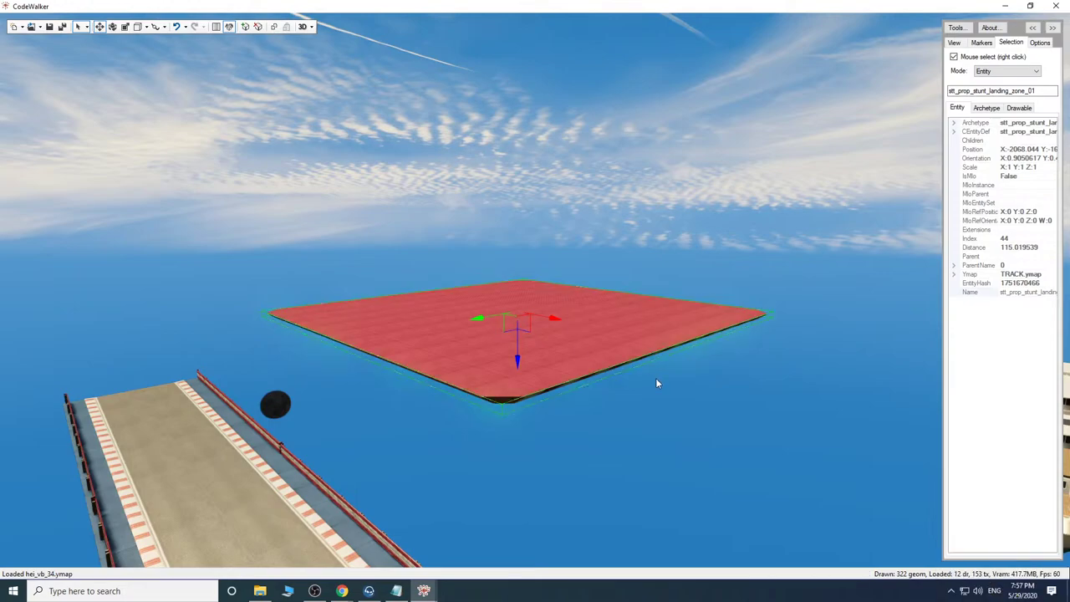
{"action": "key", "text": "w"}
{"action": "left_click_drag", "start_coordinate": [705, 369], "coordinate": [862, 407]}
{"action": "key", "text": "a"}
{"action": "key", "text": "s"}
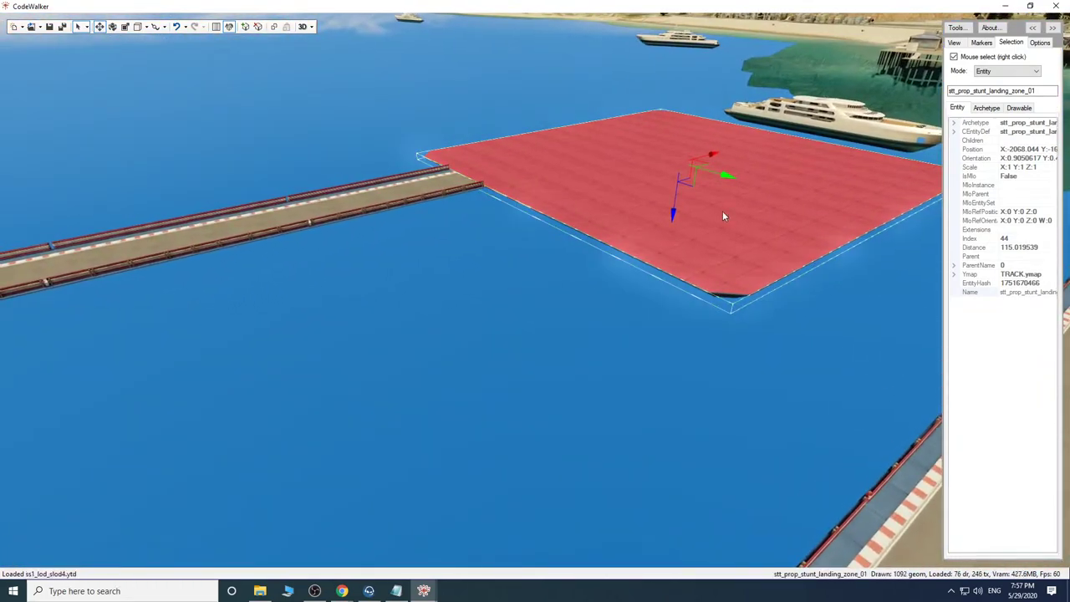
{"action": "left_click_drag", "start_coordinate": [711, 154], "coordinate": [395, 235], "text": "shift"}
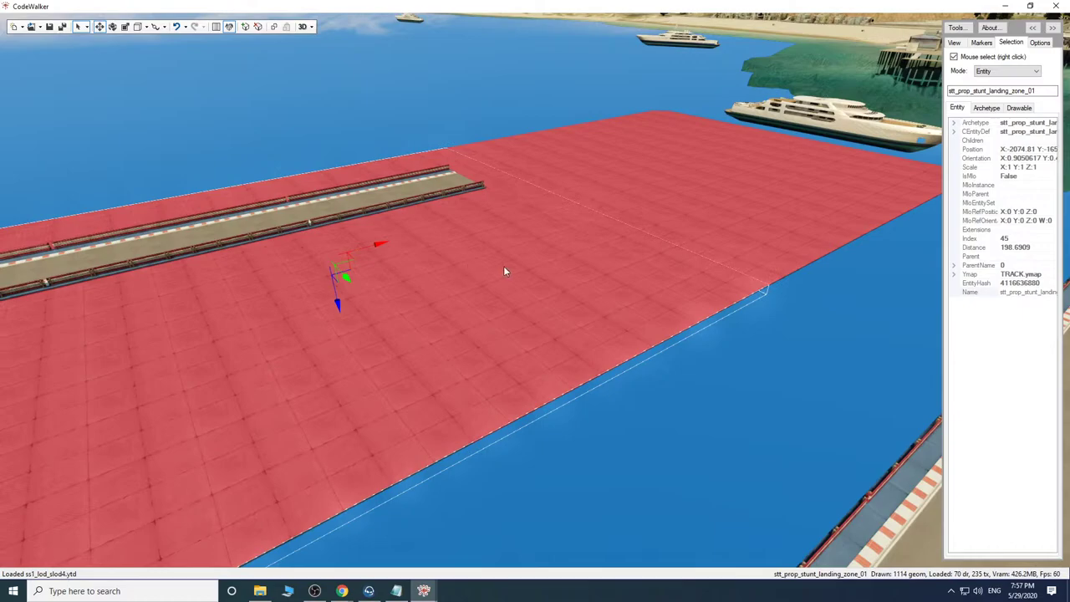
Adjust the height of the copied landing zone under the straight so it sits level with the adjoining platform.
{"action": "key", "text": "d"}
{"action": "left_click_drag", "start_coordinate": [506, 262], "coordinate": [393, 243]}
{"action": "key", "text": "d"}
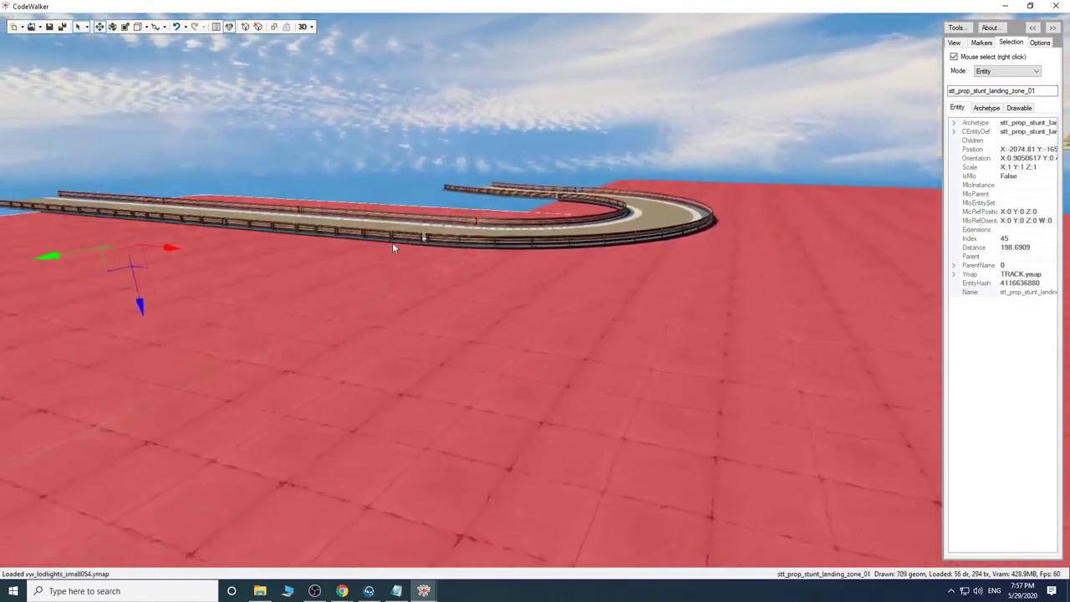
{"action": "key", "text": "s"}
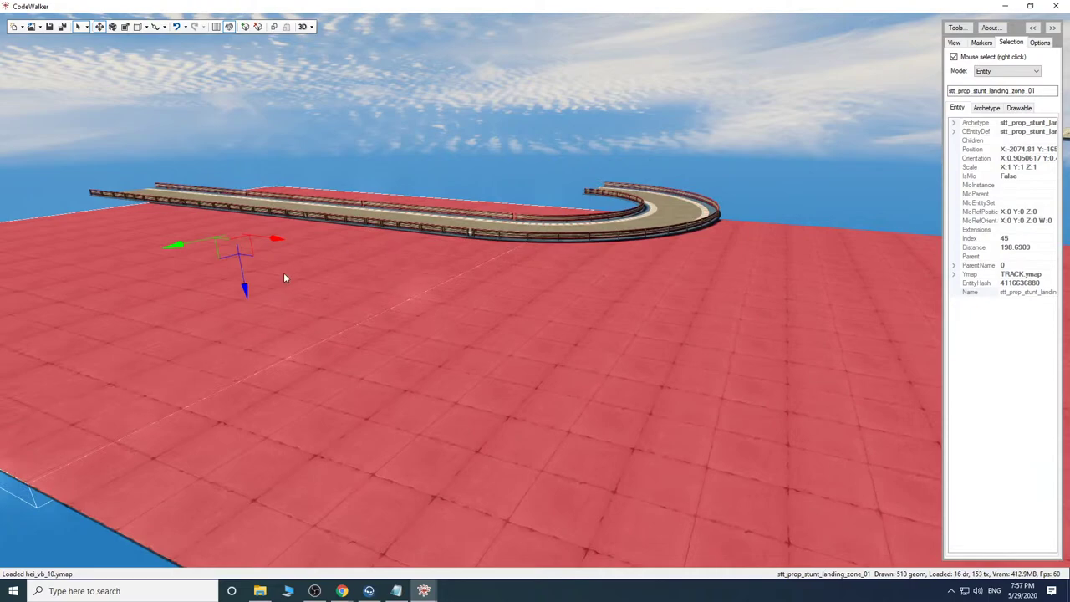
{"action": "key", "text": "a"}
{"action": "key", "text": "w"}
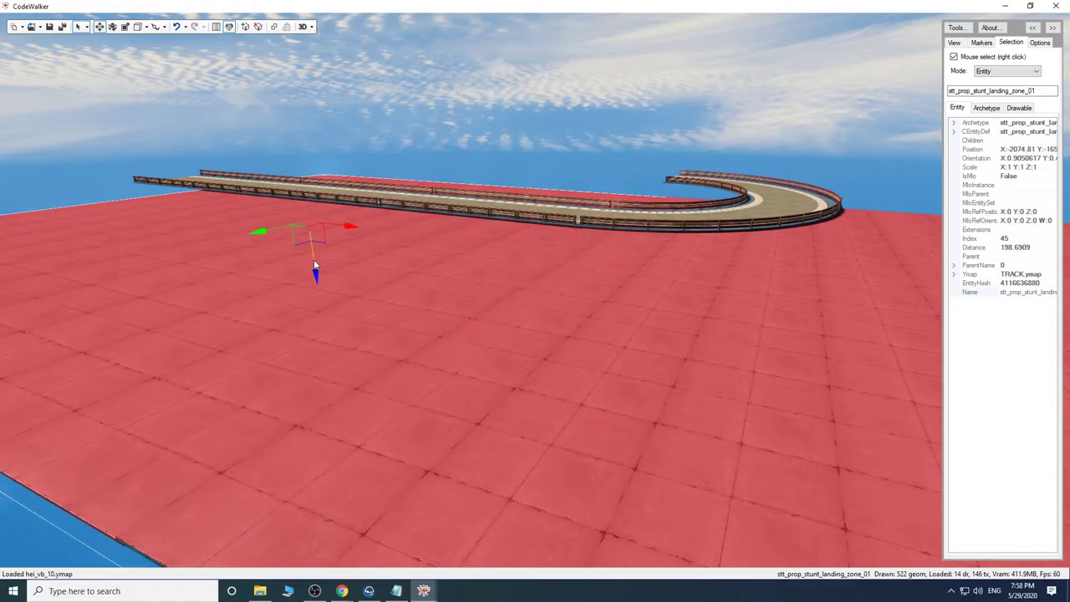
{"action": "left_click_drag", "start_coordinate": [401, 317], "coordinate": [669, 329]}
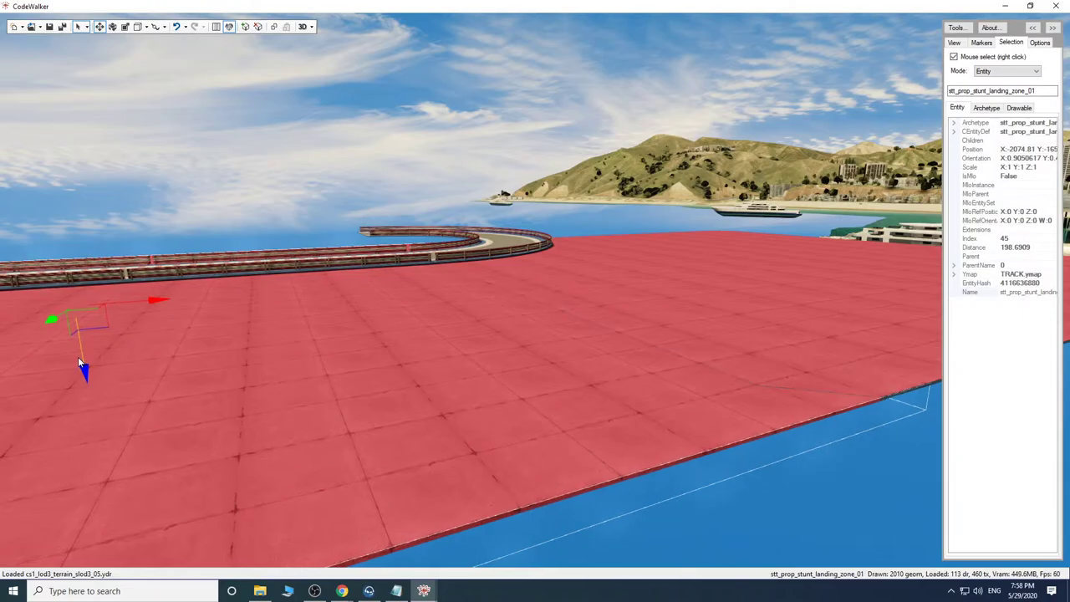
Copy the landing zone past the end of the straight to sit beneath the 180-degree bend.
{"action": "key", "text": "s"}
{"action": "mouse_move", "coordinate": [461, 369]}
{"action": "left_mouse_down"}
{"action": "mouse_move", "coordinate": [508, 353]}
{"action": "mouse_move", "coordinate": [660, 379]}
{"action": "left_mouse_up"}
{"action": "key", "text": "d"}
{"action": "key", "text": "s"}
{"action": "key", "text": "w"}
{"action": "key", "text": "a"}
{"action": "key", "text": "d"}
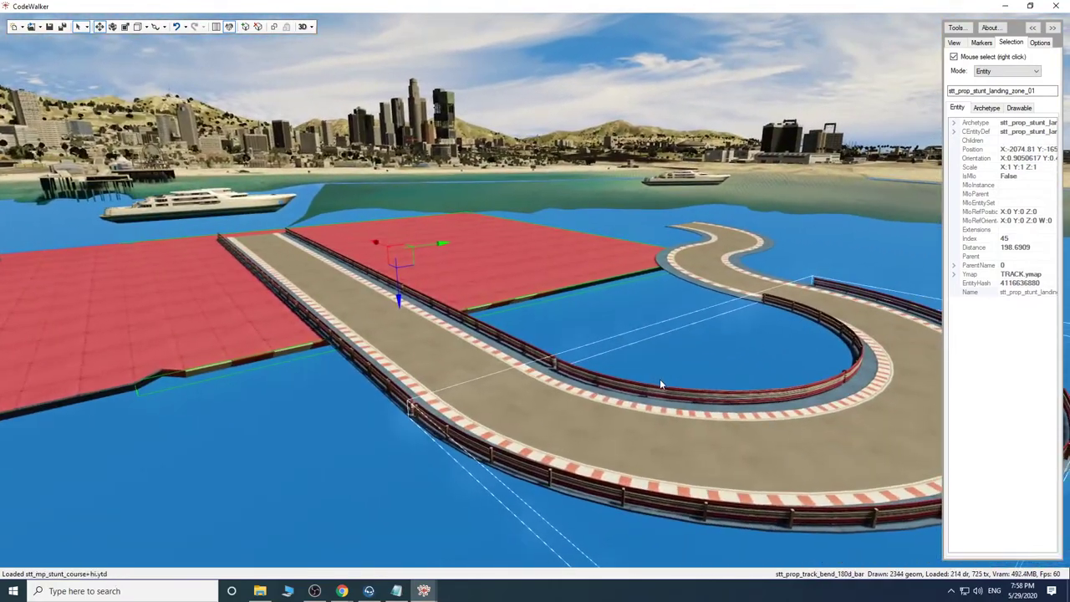
{"action": "mouse_move", "coordinate": [379, 242]}
{"action": "left_mouse_down", "text": "shift"}
{"action": "mouse_move", "coordinate": [781, 458]}
{"action": "mouse_move", "coordinate": [821, 463]}
{"action": "mouse_move", "coordinate": [734, 436]}
{"action": "mouse_move", "coordinate": [748, 399]}
{"action": "mouse_move", "coordinate": [653, 411]}
{"action": "left_mouse_up", "text": "shift"}
Copy the landing zone under the 180-degree bend sideways to extend the platform beneath the unfenced S-bend.
{"action": "key", "text": "d"}
{"action": "key", "text": "w"}
{"action": "key", "text": "s"}
{"action": "key", "text": "d"}
{"action": "key", "text": "w"}
{"action": "key", "text": "d"}
{"action": "key", "text": "s"}
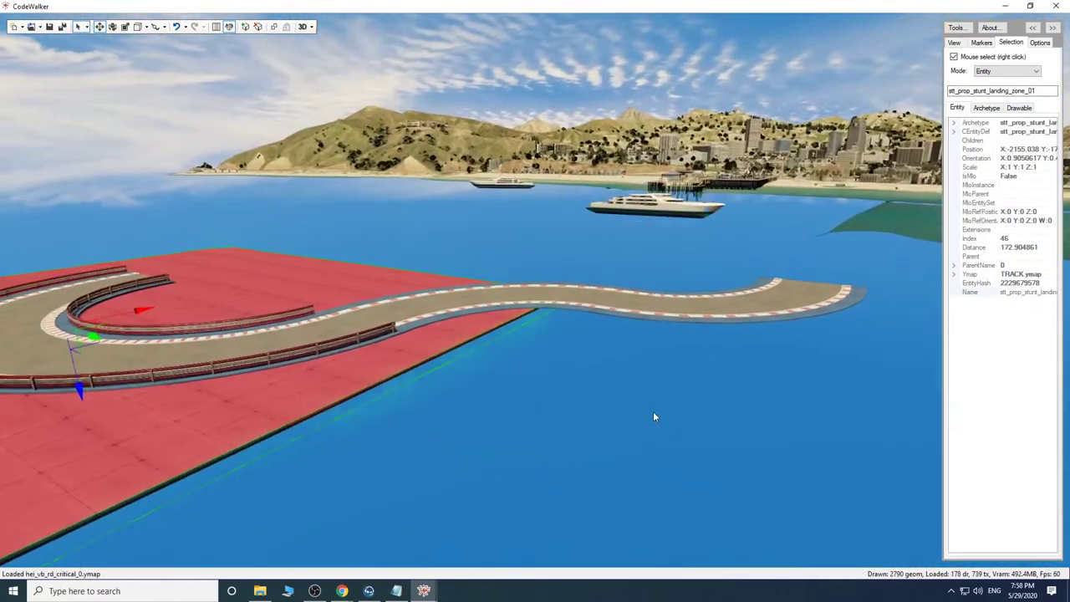
{"action": "mouse_move", "coordinate": [193, 327]}
{"action": "left_mouse_down", "text": "shift"}
{"action": "mouse_move", "coordinate": [300, 373]}
{"action": "mouse_move", "coordinate": [908, 505]}
{"action": "left_mouse_up", "text": "shift"}
{"action": "left_click_drag", "start_coordinate": [1051, 526], "coordinate": [1069, 524], "text": "shift"}
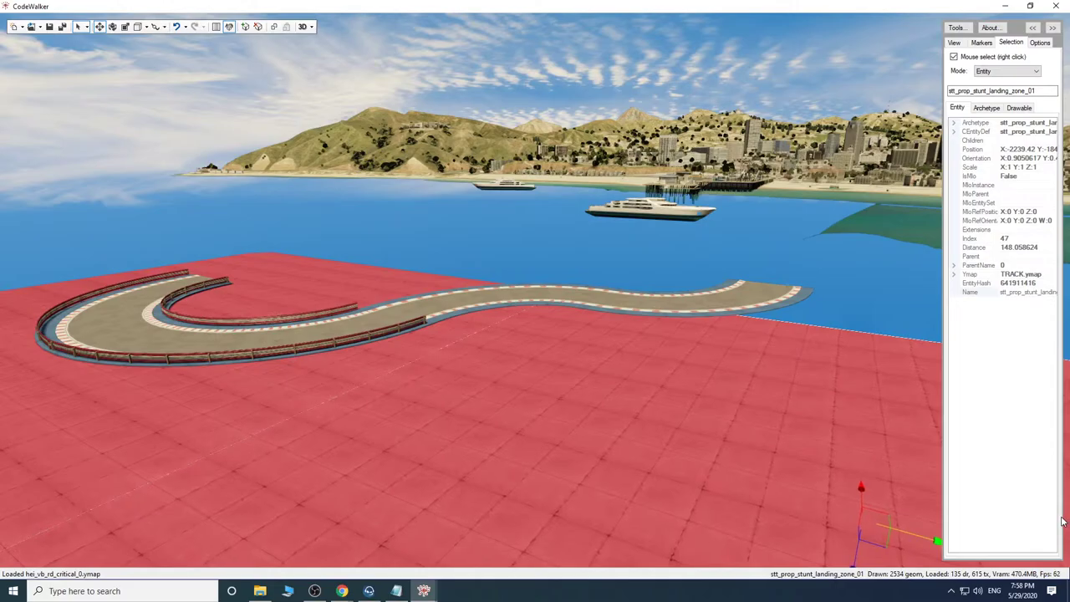
Delete the selected landing zone that was just copied beside the unfenced S-bend.
{"action": "left_click_drag", "start_coordinate": [804, 408], "coordinate": [925, 382]}
{"action": "key", "text": "w"}
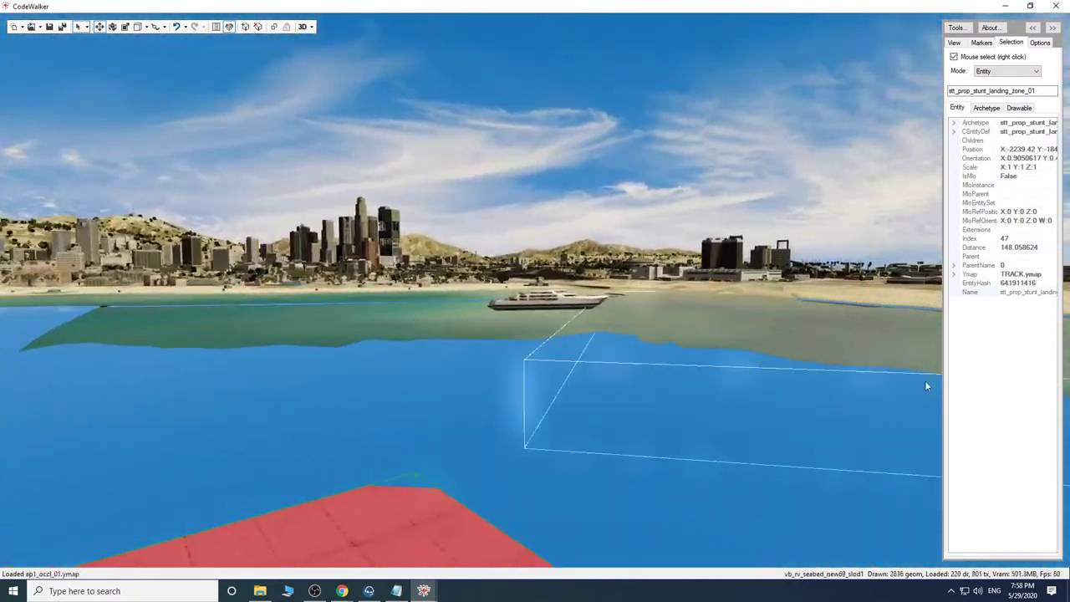
{"action": "left_click_drag", "start_coordinate": [847, 382], "coordinate": [506, 376]}
{"action": "key", "text": "s"}
{"action": "key", "text": "w"}
{"action": "key", "text": "s"}
{"action": "key", "text": "w"}
{"action": "key", "text": "w"}
{"action": "key", "text": "s"}
{"action": "key", "text": "Delete"}
{"action": "key", "text": "w"}
{"action": "key", "text": "s"}
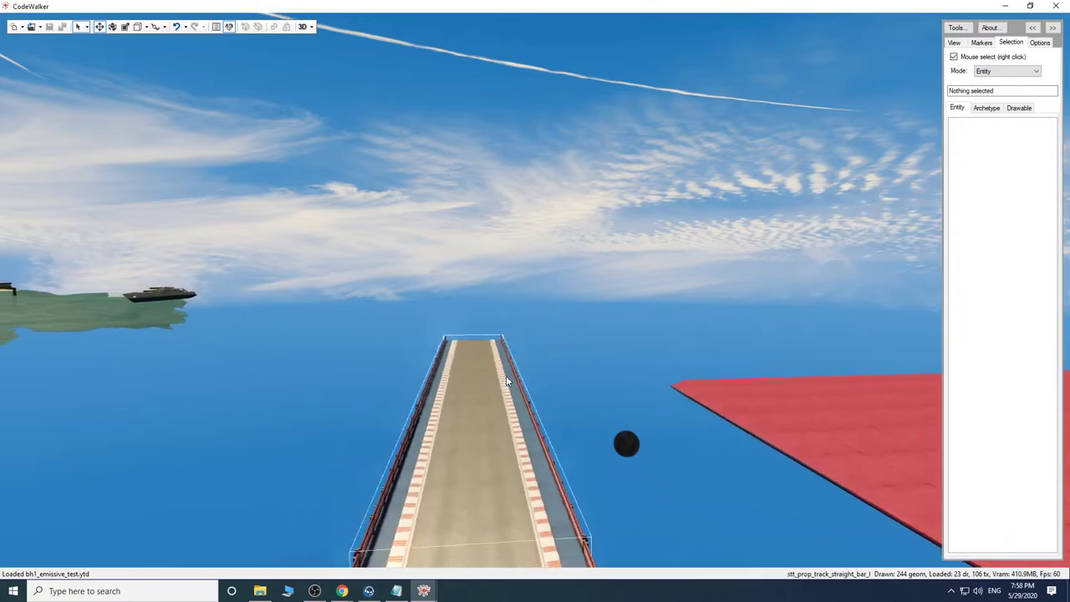
Select the landing zone beside the Pißwasser gate and copy it further along beneath the adjoining straight.
{"action": "key", "text": "s"}
{"action": "mouse_move", "coordinate": [506, 380]}
{"action": "left_mouse_down"}
{"action": "mouse_move", "coordinate": [515, 365]}
{"action": "mouse_move", "coordinate": [523, 406]}
{"action": "mouse_move", "coordinate": [526, 387]}
{"action": "left_mouse_up"}
{"action": "key", "text": "w"}
{"action": "right_click", "coordinate": [526, 383]}
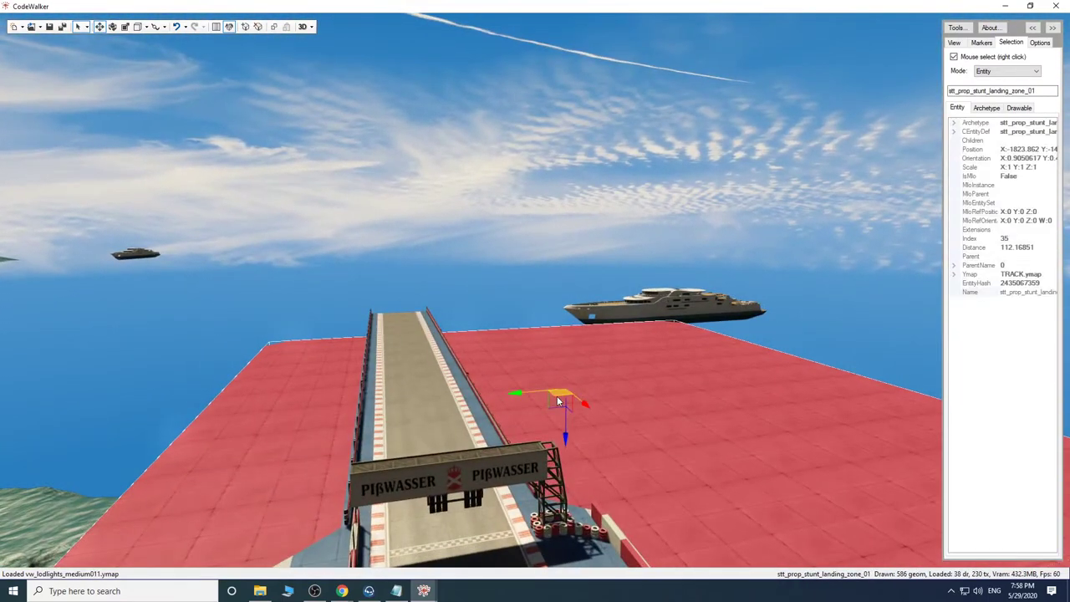
{"action": "key", "text": "w"}
{"action": "mouse_move", "coordinate": [757, 465]}
{"action": "left_mouse_down"}
{"action": "mouse_move", "coordinate": [709, 434]}
{"action": "mouse_move", "coordinate": [804, 460]}
{"action": "mouse_move", "coordinate": [800, 419]}
{"action": "mouse_move", "coordinate": [278, 269]}
{"action": "left_mouse_up"}
{"action": "key", "text": "a"}
{"action": "left_click_drag", "start_coordinate": [603, 420], "coordinate": [547, 439]}
{"action": "left_click_drag", "start_coordinate": [600, 228], "coordinate": [619, 235]}
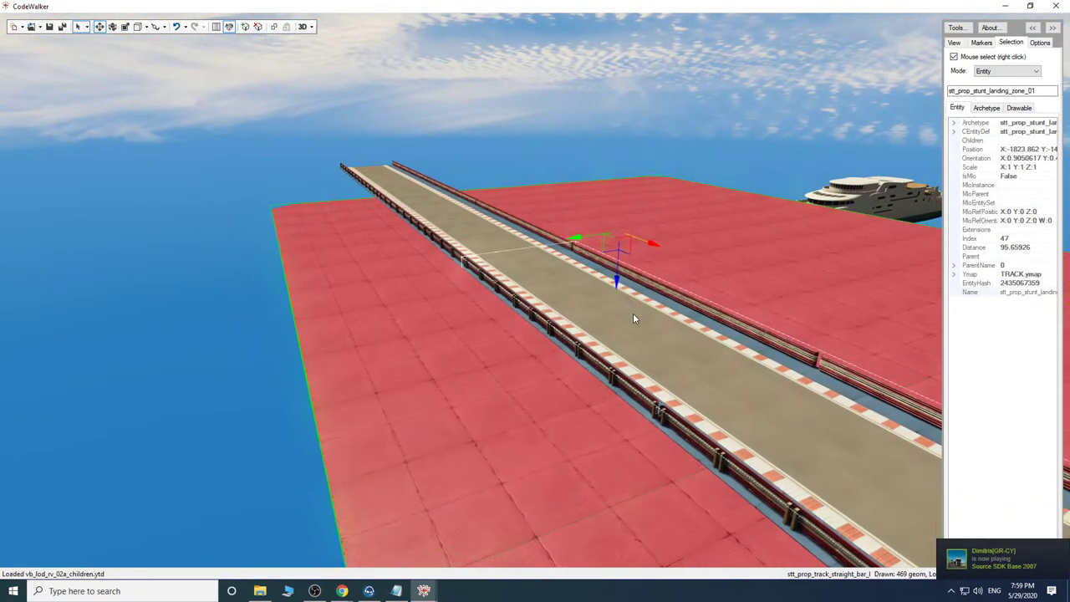
Copy the new landing zone out beneath the far end of the straight, edge to edge with the previous platform.
{"action": "left_click_drag", "start_coordinate": [654, 374], "coordinate": [631, 384]}
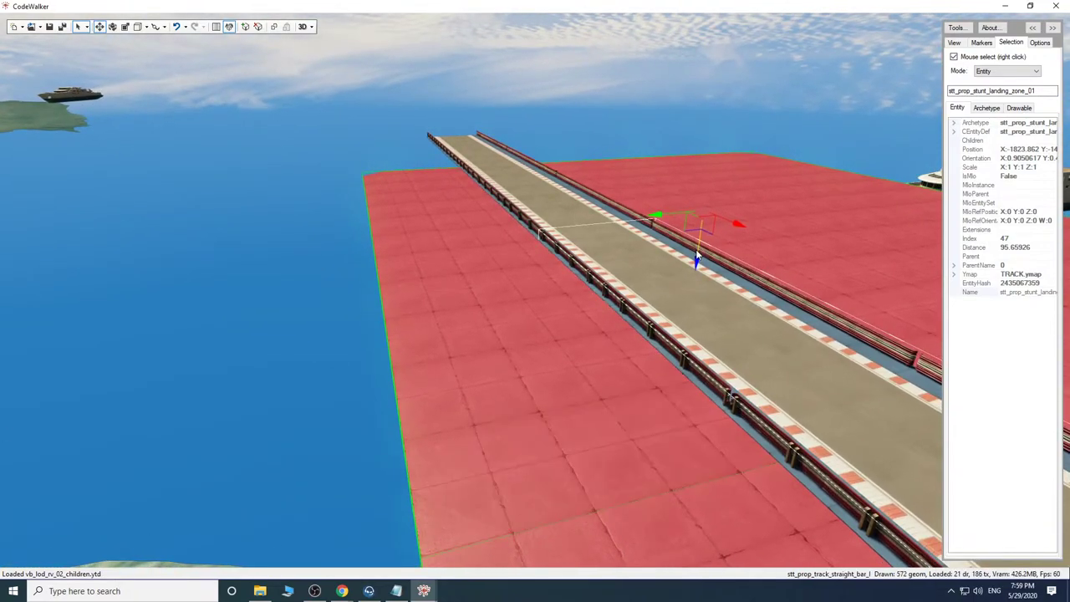
{"action": "left_click_drag", "start_coordinate": [616, 383], "coordinate": [689, 344]}
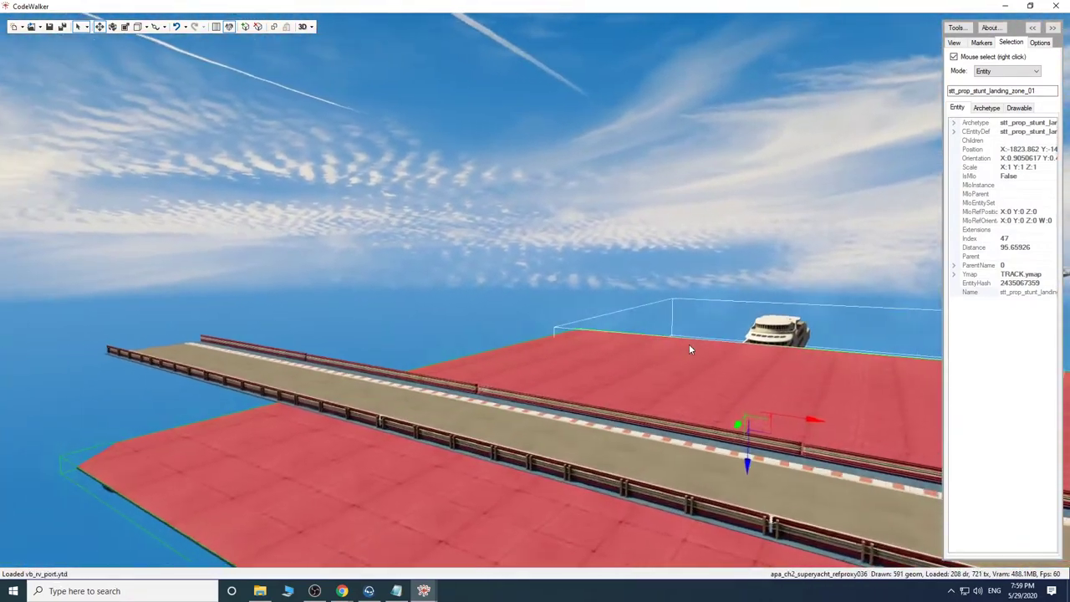
{"action": "mouse_move", "coordinate": [793, 420]}
{"action": "left_mouse_down", "text": "shift"}
{"action": "mouse_move", "coordinate": [198, 226]}
{"action": "mouse_move", "coordinate": [298, 258]}
{"action": "left_mouse_up", "text": "shift"}
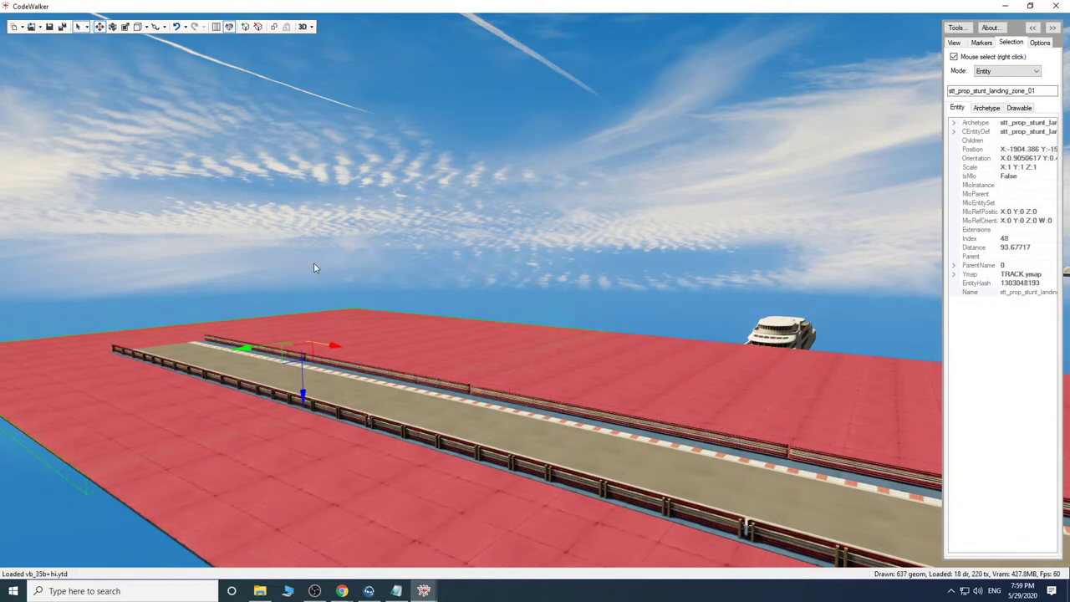
Delete the outer wooden pier sections that extend from the shore towards the track.
{"action": "left_click_drag", "start_coordinate": [512, 368], "coordinate": [613, 380]}
{"action": "key", "text": "w"}
{"action": "key", "text": "w"}
{"action": "key", "text": "s"}
{"action": "key", "text": "w"}
{"action": "key", "text": "s"}
{"action": "key", "text": "a"}
{"action": "key", "text": "w"}
{"action": "key", "text": "w"}
{"action": "right_click", "coordinate": [523, 386]}
{"action": "key", "text": "Delete"}
{"action": "key", "text": "w"}
{"action": "key", "text": "s"}
{"action": "key", "text": "s"}
{"action": "key", "text": "a"}
{"action": "right_click", "coordinate": [615, 382]}
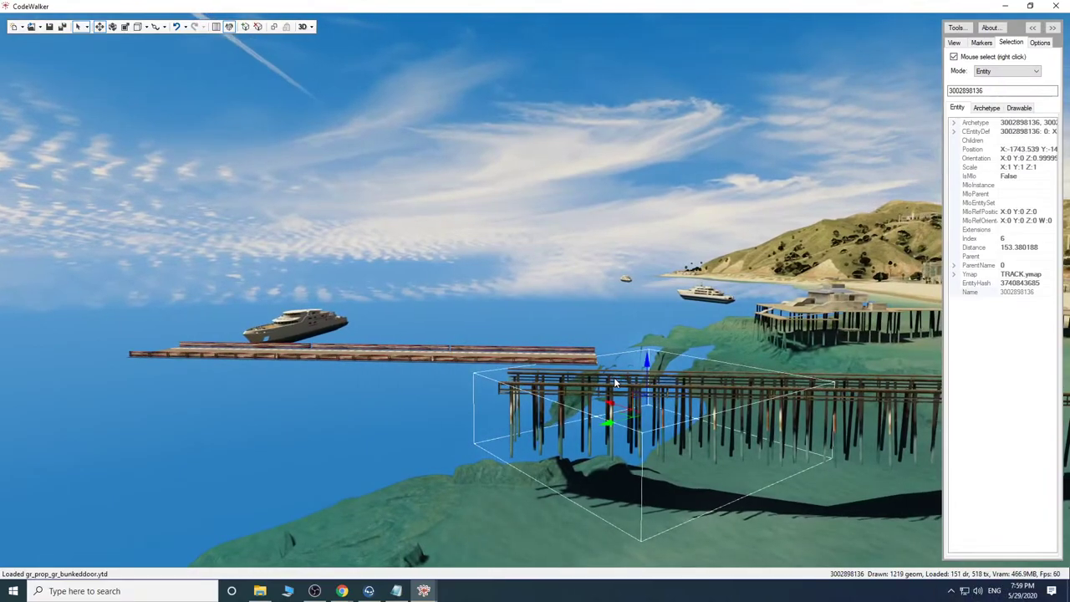
{"action": "key", "text": "Delete"}
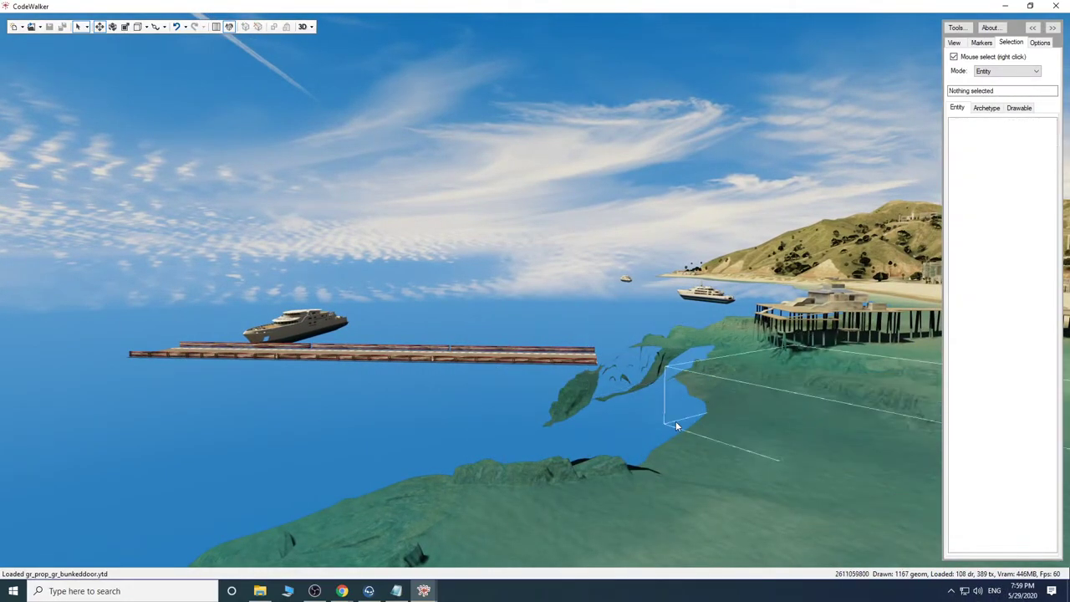
Select the end landing zone beneath the fenced straight and copy it further along the straight, edge to edge.
{"action": "key", "text": "d"}
{"action": "mouse_move", "coordinate": [676, 422]}
{"action": "left_mouse_down"}
{"action": "mouse_move", "coordinate": [752, 411]}
{"action": "mouse_move", "coordinate": [684, 436]}
{"action": "mouse_move", "coordinate": [544, 424]}
{"action": "mouse_move", "coordinate": [565, 461]}
{"action": "mouse_move", "coordinate": [575, 430]}
{"action": "mouse_move", "coordinate": [641, 365]}
{"action": "mouse_move", "coordinate": [651, 396]}
{"action": "mouse_move", "coordinate": [662, 387]}
{"action": "mouse_move", "coordinate": [802, 401]}
{"action": "mouse_move", "coordinate": [666, 426]}
{"action": "left_mouse_up"}
{"action": "key", "text": "s"}
{"action": "key", "text": "a"}
{"action": "key", "text": "w"}
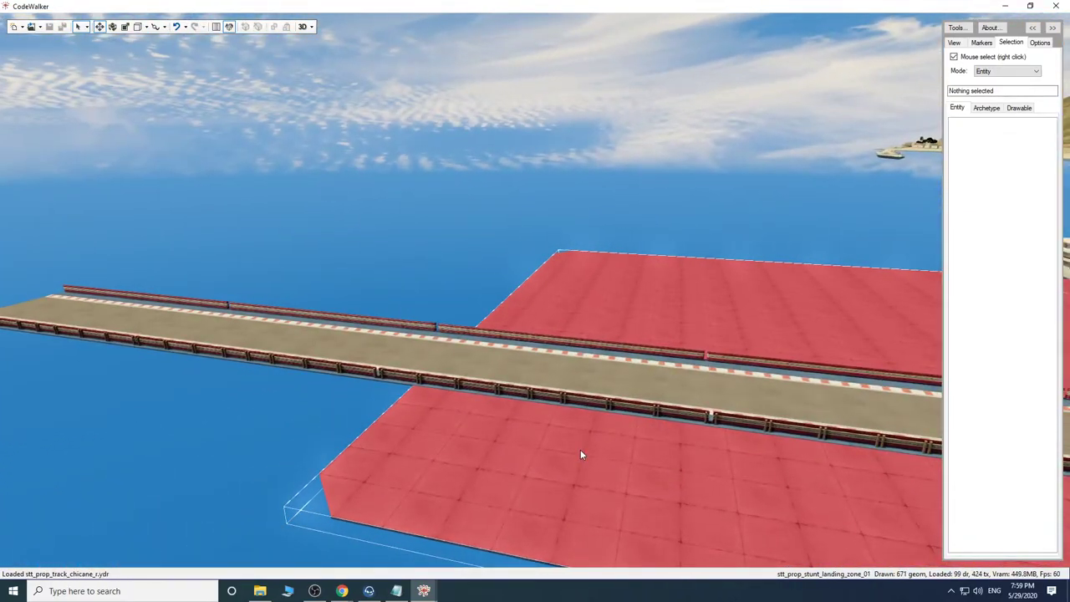
{"action": "right_click", "coordinate": [581, 450]}
{"action": "left_click_drag", "start_coordinate": [867, 347], "coordinate": [311, 267], "text": "shift"}
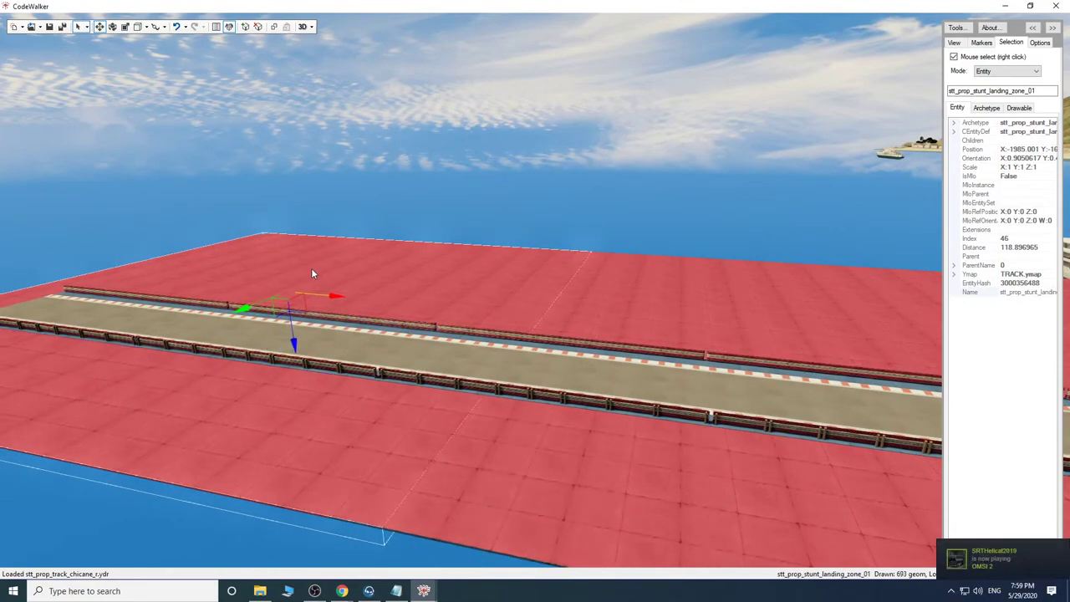
Copy the selected landing zone onward beneath the unfenced S-bend at the end of the straight.
{"action": "left_click_drag", "start_coordinate": [396, 344], "coordinate": [372, 352]}
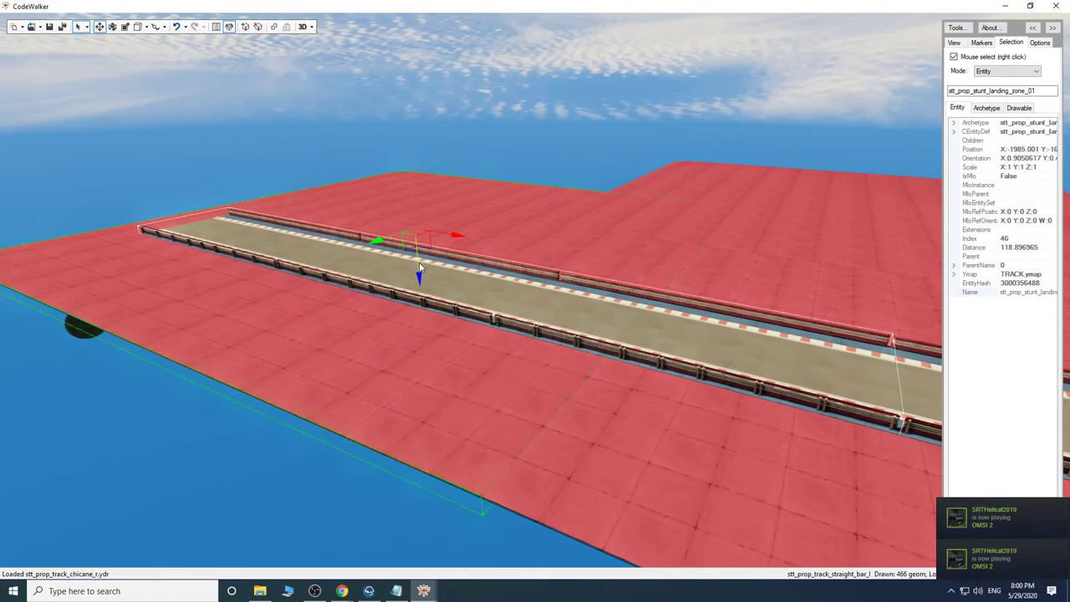
{"action": "mouse_move", "coordinate": [441, 346]}
{"action": "left_mouse_down"}
{"action": "mouse_move", "coordinate": [439, 331]}
{"action": "mouse_move", "coordinate": [434, 358]}
{"action": "left_mouse_up"}
{"action": "key", "text": "w"}
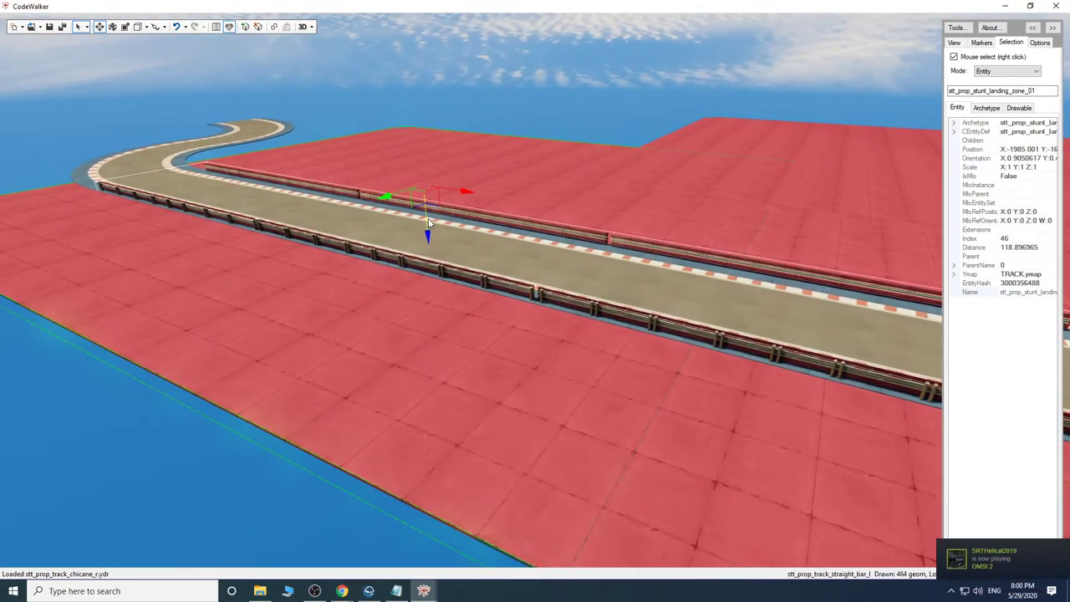
{"action": "key", "text": "a"}
{"action": "left_click_drag", "start_coordinate": [506, 374], "coordinate": [586, 344]}
{"action": "key", "text": "s"}
{"action": "key", "text": "a"}
{"action": "left_click_drag", "start_coordinate": [645, 329], "coordinate": [211, 303], "text": "shift"}
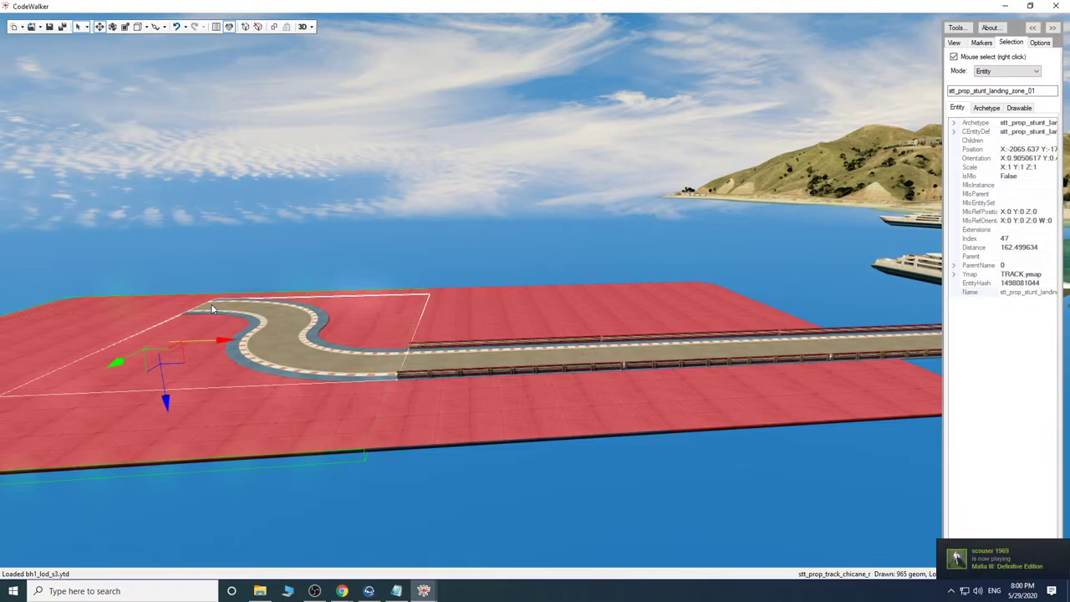
Nudge the S-bend landing zone horizontally and vertically so its edges and surface line up with the adjoining platform.
{"action": "mouse_move", "coordinate": [517, 392]}
{"action": "left_mouse_down"}
{"action": "mouse_move", "coordinate": [493, 409]}
{"action": "mouse_move", "coordinate": [466, 403]}
{"action": "mouse_move", "coordinate": [542, 401]}
{"action": "mouse_move", "coordinate": [513, 390]}
{"action": "left_mouse_up"}
{"action": "key", "text": "w"}
{"action": "key", "text": "s"}
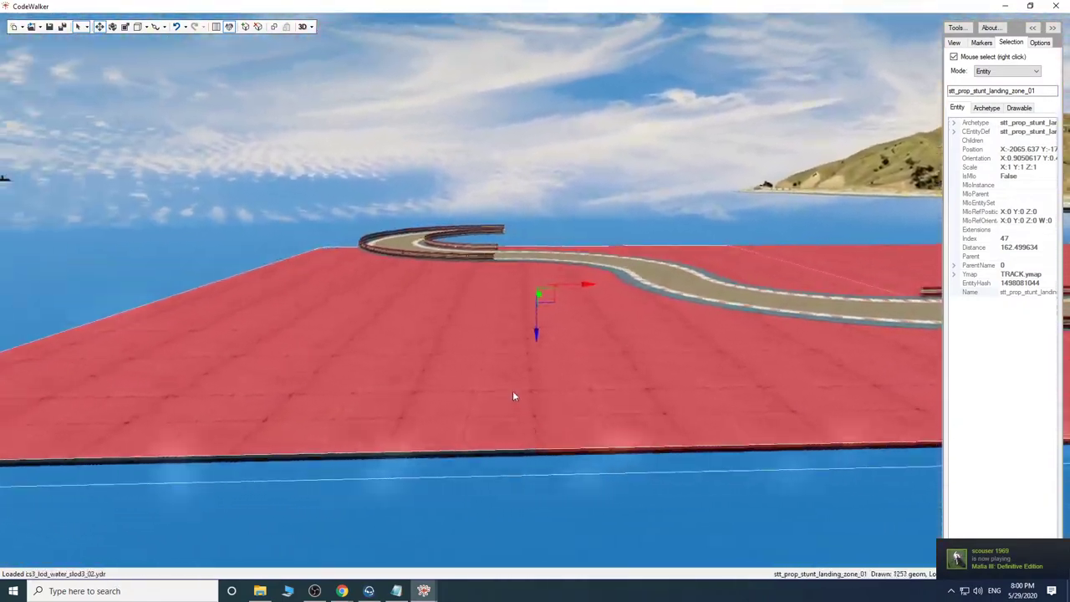
{"action": "key", "text": "d"}
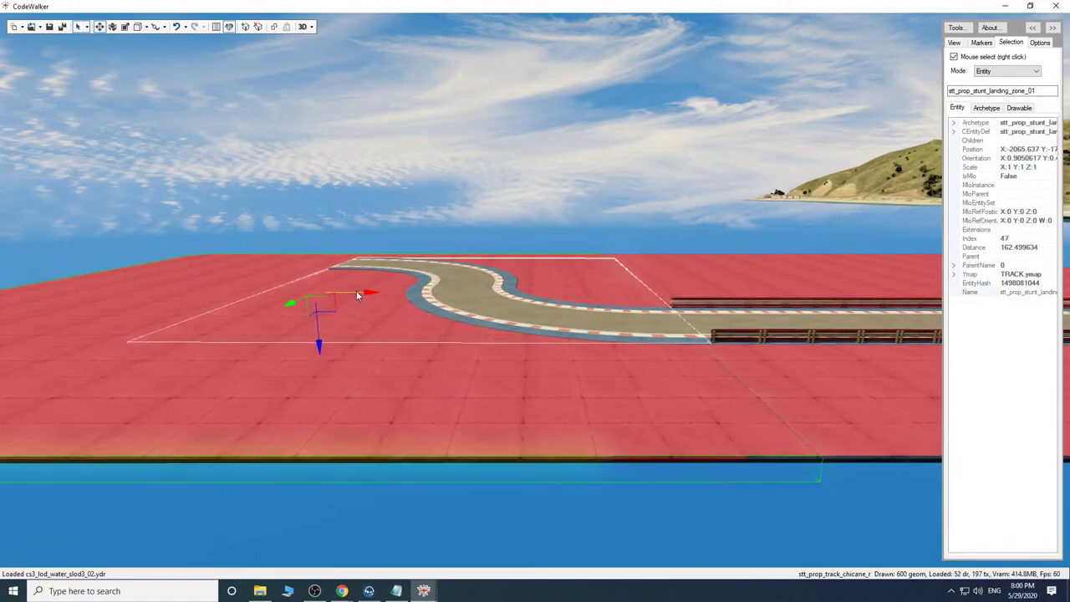
{"action": "mouse_move", "coordinate": [356, 290]}
{"action": "left_mouse_down"}
{"action": "mouse_move", "coordinate": [285, 284]}
{"action": "mouse_move", "coordinate": [361, 294]}
{"action": "left_mouse_up"}
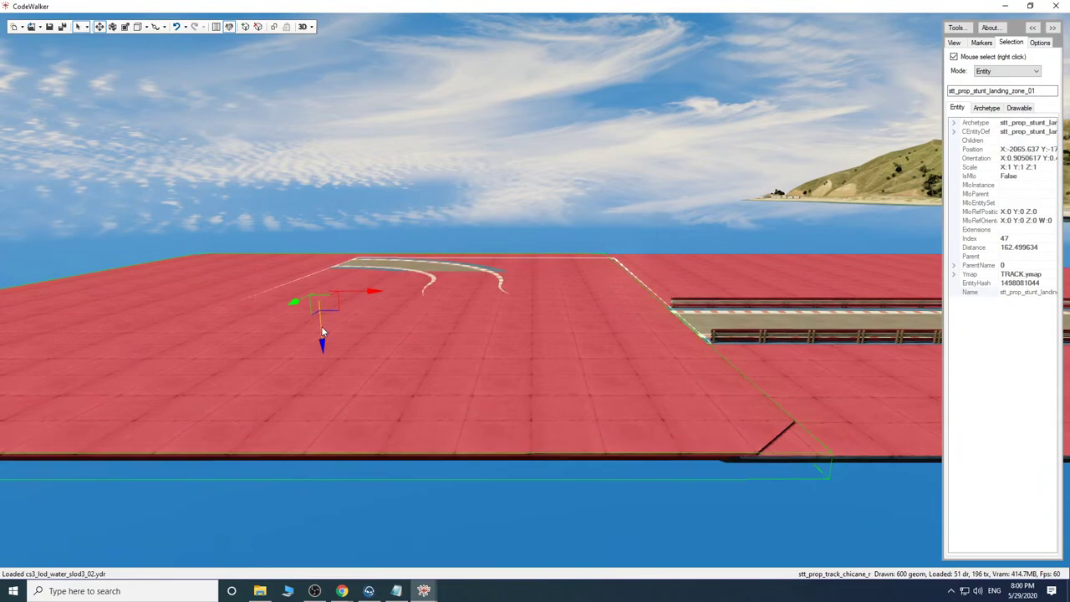
{"action": "left_click_drag", "start_coordinate": [322, 327], "coordinate": [322, 328]}
Duplicate the S-bend landing zone with copy and paste and shift the duplicate outward to widen the platform there.
{"action": "left_click_drag", "start_coordinate": [491, 378], "coordinate": [580, 405]}
{"action": "key", "text": "s"}
{"action": "key", "text": "a"}
{"action": "key", "text": "w"}
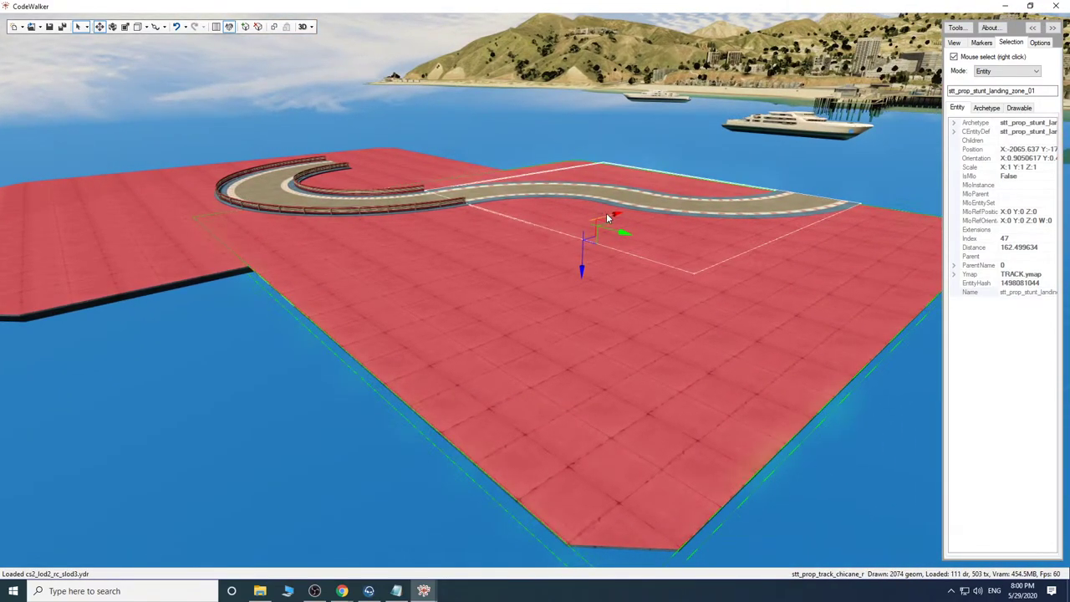
{"action": "left_click_drag", "start_coordinate": [672, 259], "coordinate": [663, 268]}
{"action": "key", "text": "ctrl+c"}
{"action": "key", "text": "ctrl+v"}
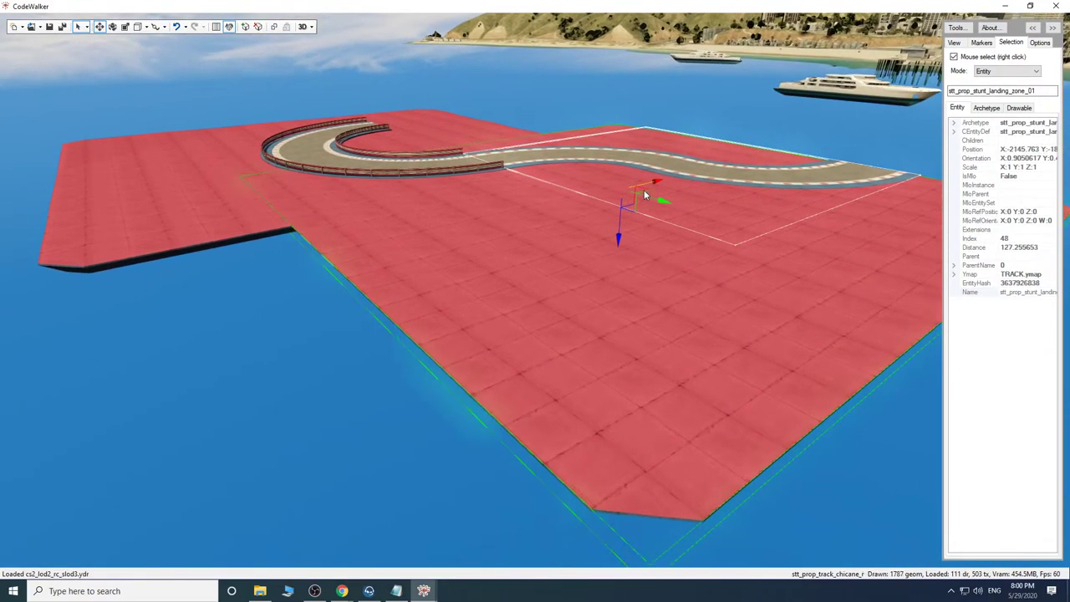
{"action": "left_click_drag", "start_coordinate": [644, 191], "coordinate": [530, 232]}
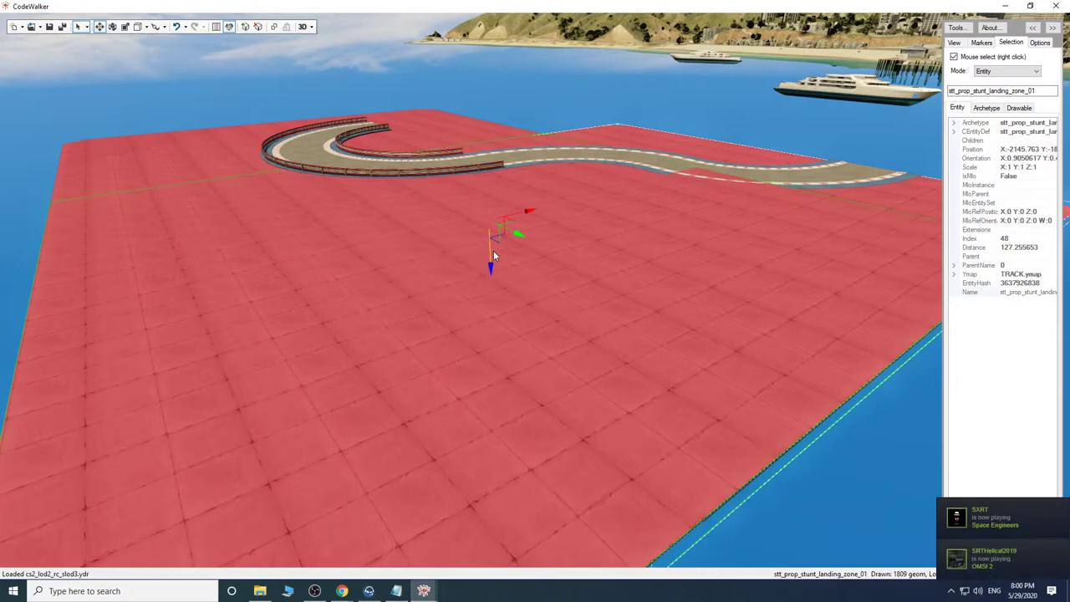
Inspect the landing-zone platforms along the track and where they meet the pier near the shore.
{"action": "mouse_move", "coordinate": [573, 274]}
{"action": "left_mouse_down"}
{"action": "mouse_move", "coordinate": [588, 357]}
{"action": "mouse_move", "coordinate": [654, 381]}
{"action": "mouse_move", "coordinate": [657, 401]}
{"action": "left_mouse_up"}
{"action": "key", "text": "w"}
{"action": "key", "text": "s"}
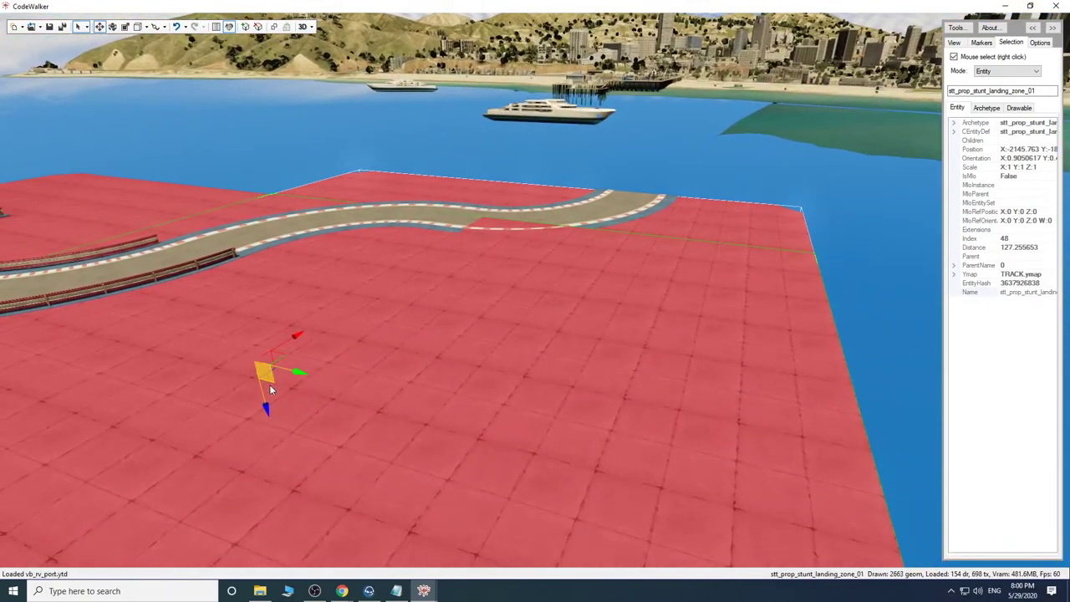
{"action": "left_click_drag", "start_coordinate": [556, 388], "coordinate": [690, 340]}
{"action": "key", "text": "w"}
{"action": "key", "text": "w"}
{"action": "key", "text": "w"}
{"action": "left_click_drag", "start_coordinate": [642, 341], "coordinate": [671, 345]}
{"action": "right_click", "coordinate": [669, 344]}
{"action": "key", "text": "w"}
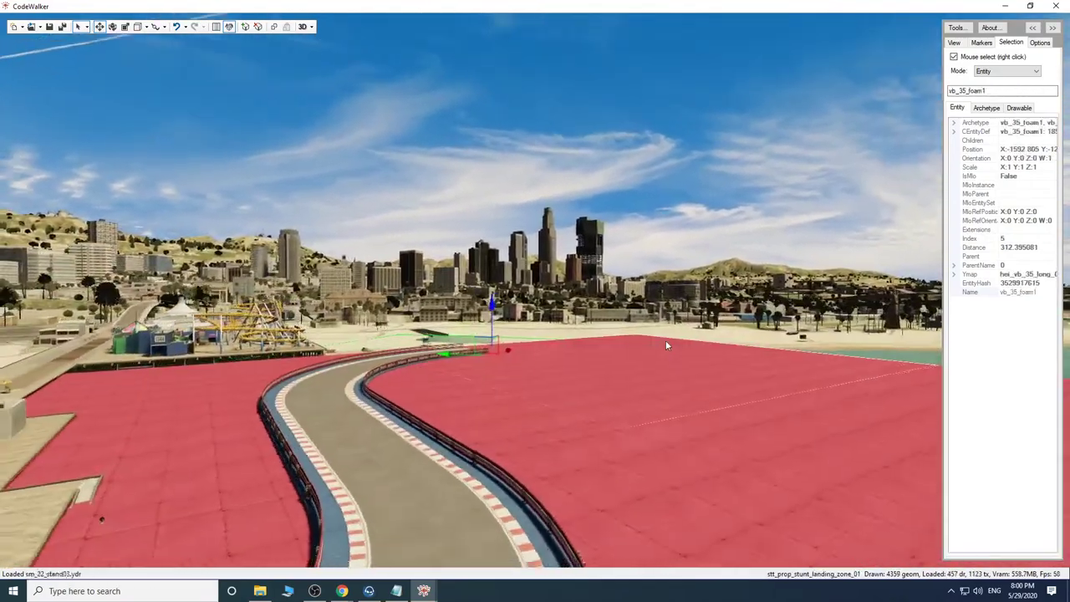
{"action": "key", "text": "w"}
{"action": "left_click_drag", "start_coordinate": [625, 393], "coordinate": [900, 397]}
{"action": "key", "text": "s"}
{"action": "left_click_drag", "start_coordinate": [629, 366], "coordinate": [499, 391]}
{"action": "key", "text": "w"}
{"action": "key", "text": "s"}
{"action": "key", "text": "w"}
{"action": "key", "text": "s"}
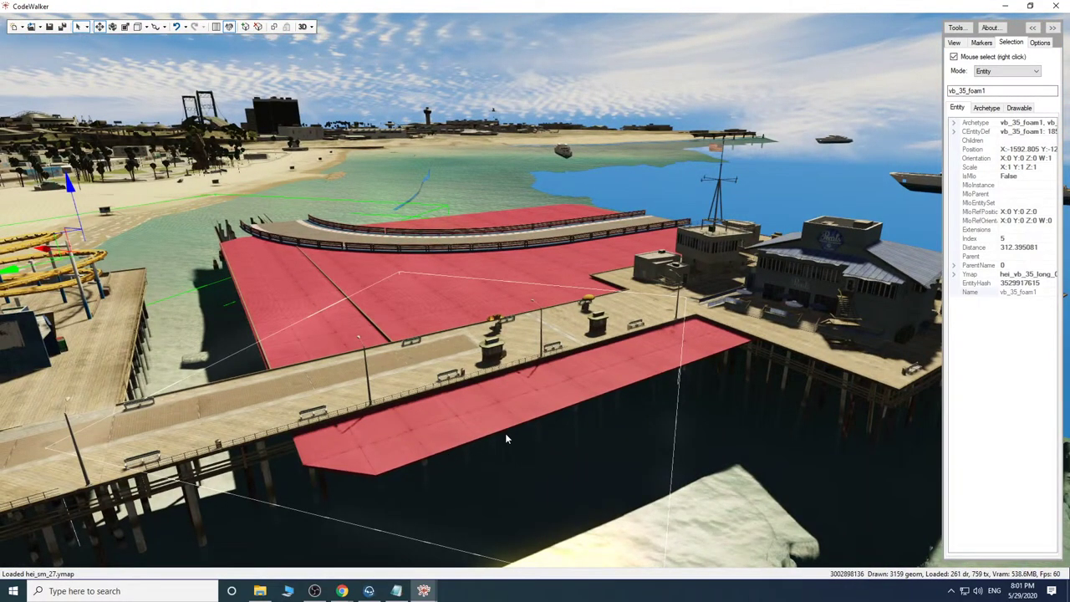
{"action": "key", "text": "a"}
{"action": "left_click_drag", "start_coordinate": [625, 401], "coordinate": [717, 390]}
{"action": "key", "text": "s"}
{"action": "key", "text": "w"}
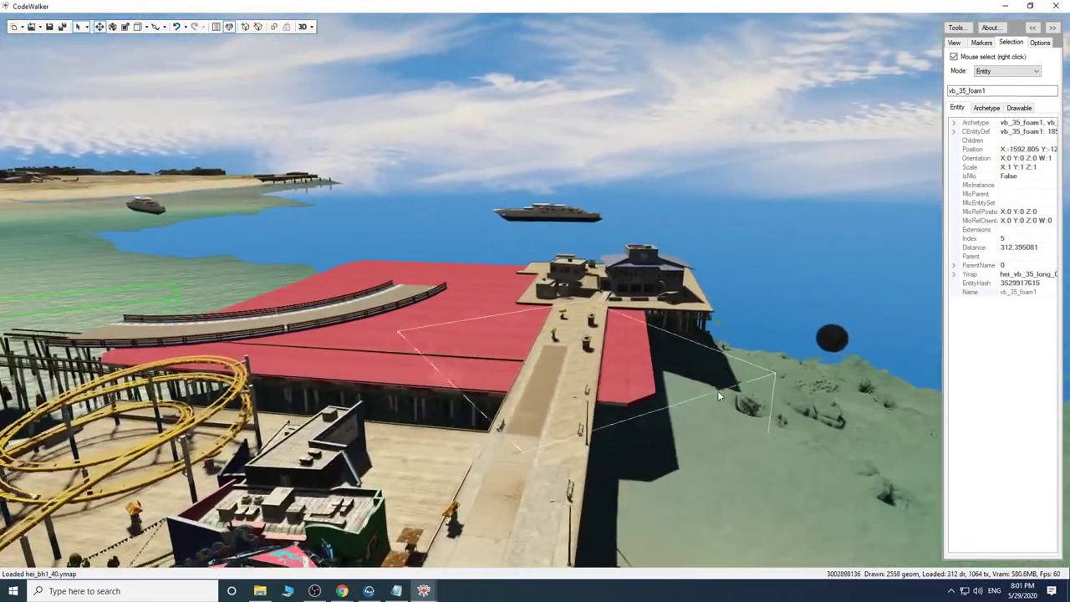
Recalculate all flags and the extents of TRACK.ymap in the project window and save the file.
{"action": "left_click", "coordinate": [424, 591]}
{"action": "left_click", "coordinate": [448, 560]}
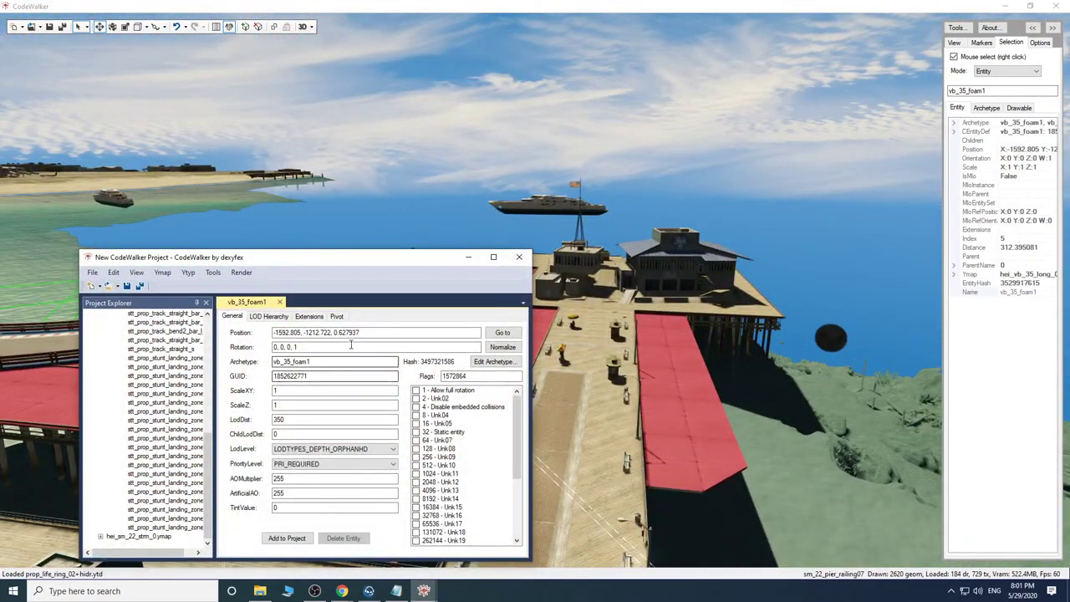
{"action": "left_click_drag", "start_coordinate": [208, 513], "coordinate": [208, 351]}
{"action": "left_click", "coordinate": [110, 340]}
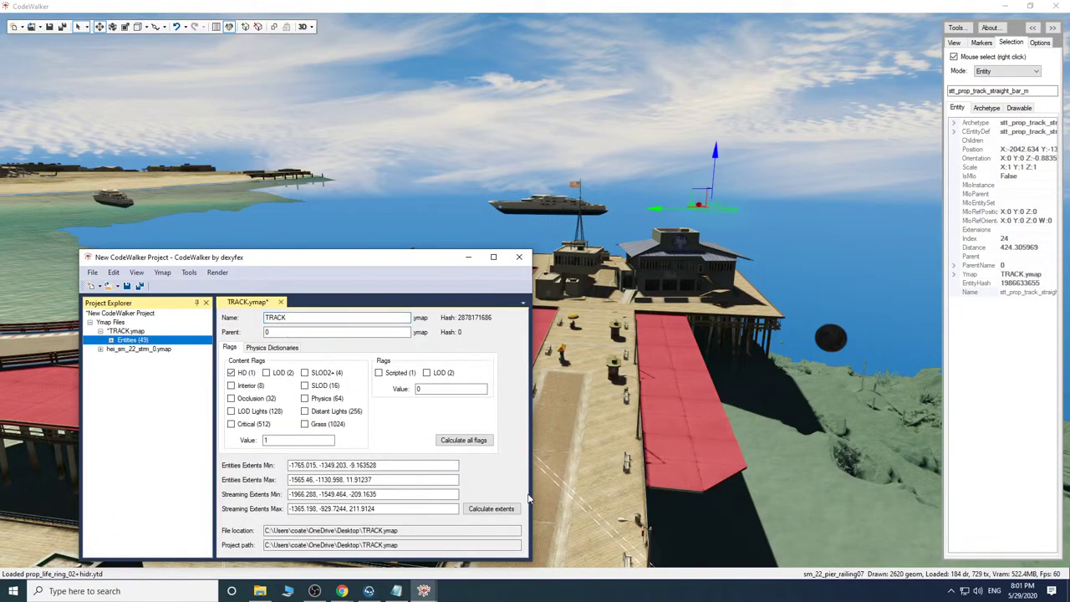
{"action": "left_click", "coordinate": [464, 440]}
{"action": "left_click", "coordinate": [491, 508]}
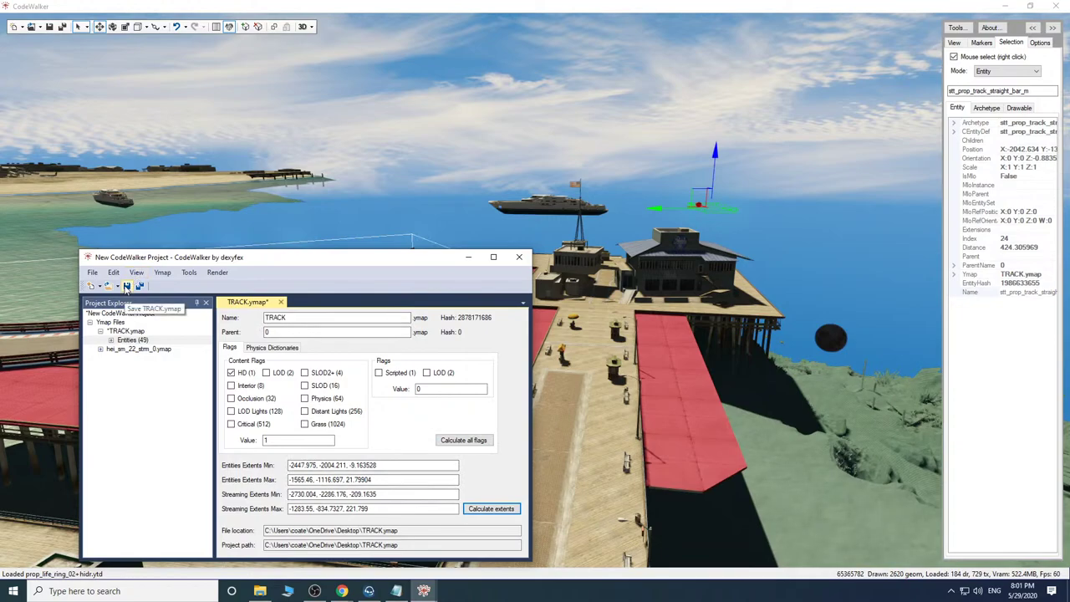
{"action": "left_click", "coordinate": [126, 286]}
Generate the project manifest and save it to the Desktop as _manifest.
{"action": "left_click", "coordinate": [138, 349]}
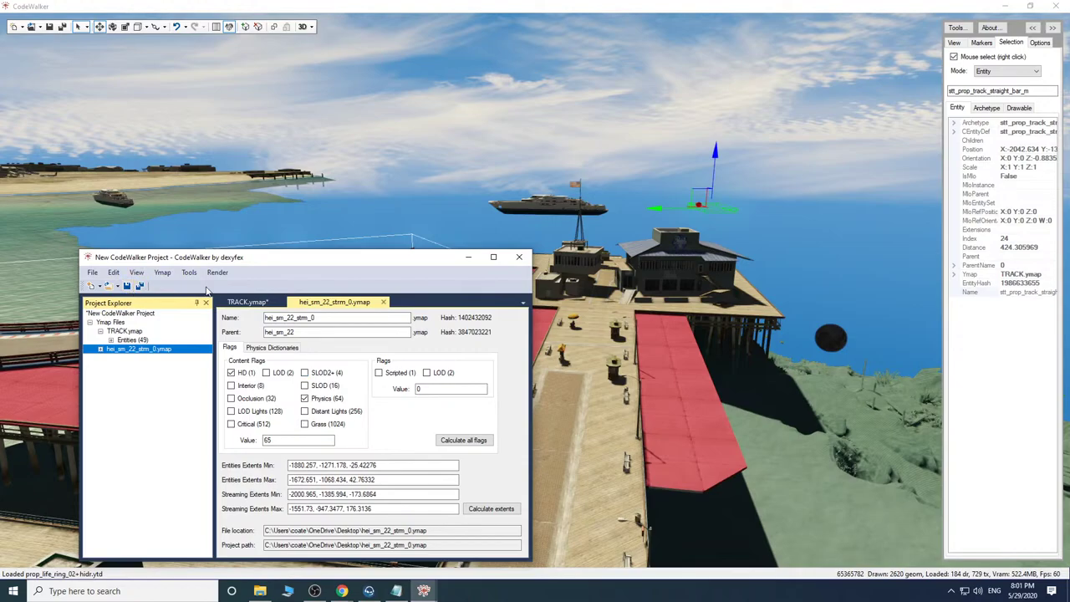
{"action": "left_click", "coordinate": [189, 273]}
{"action": "left_click", "coordinate": [226, 287]}
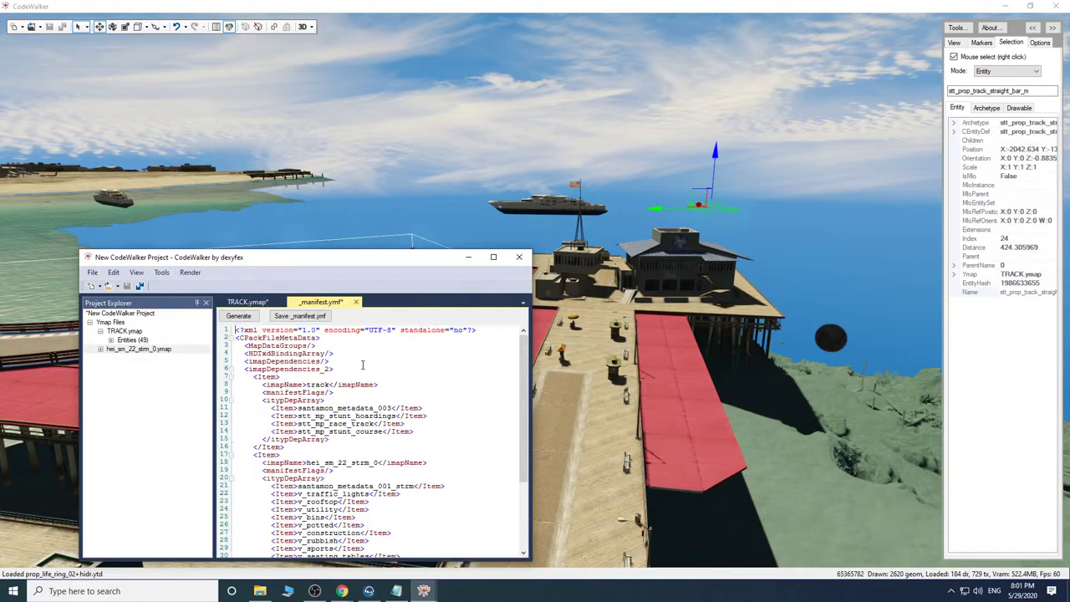
{"action": "left_click", "coordinate": [299, 316]}
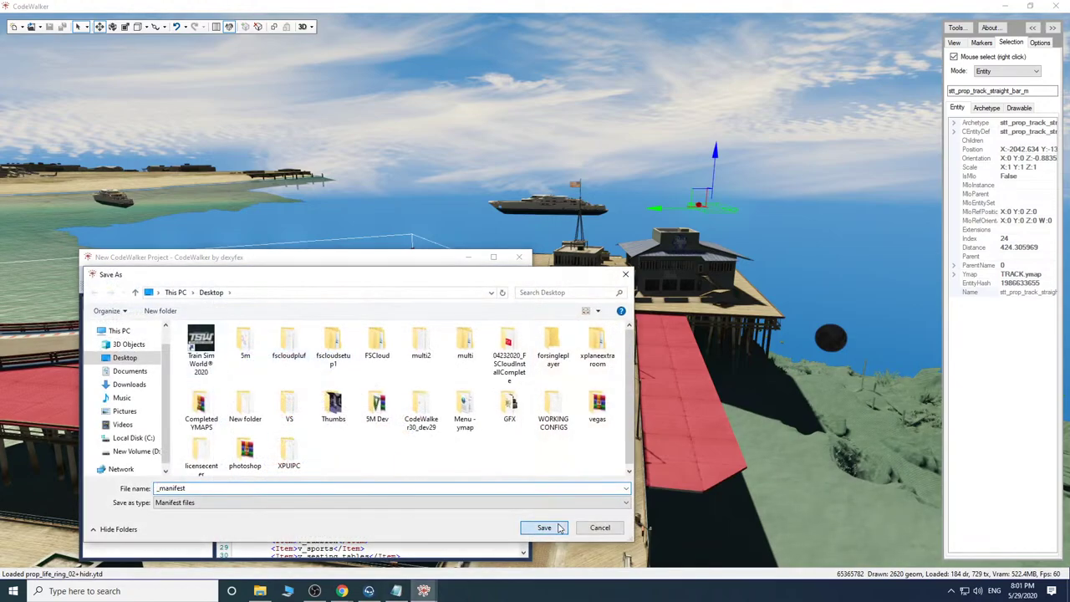
{"action": "left_click", "coordinate": [560, 527]}
Minimize the open windows and copy the TRACK, hei_sm_22_strm_0 and _manifest files from the desktop.
{"action": "left_click", "coordinate": [468, 257]}
{"action": "left_click", "coordinate": [1005, 6]}
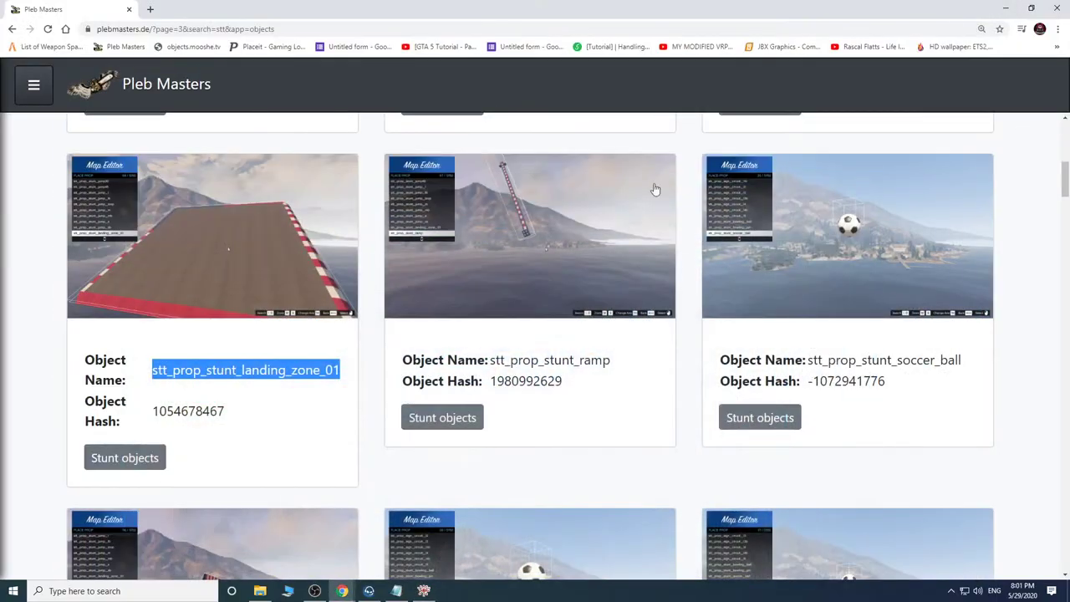
{"action": "left_click", "coordinate": [1005, 8]}
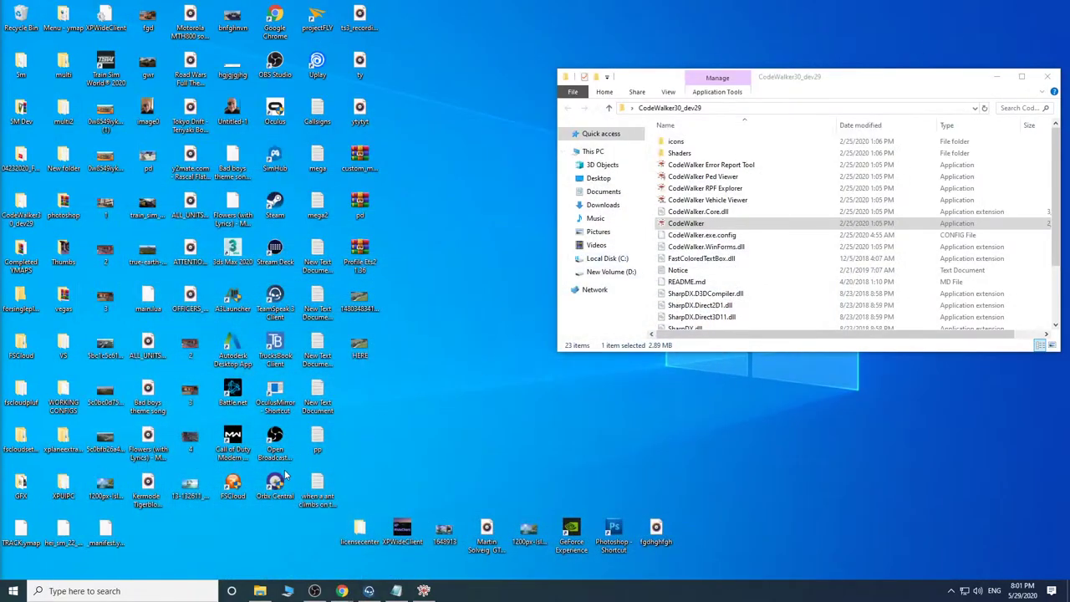
{"action": "left_click_drag", "start_coordinate": [164, 571], "coordinate": [3, 518]}
{"action": "right_click", "coordinate": [30, 521]}
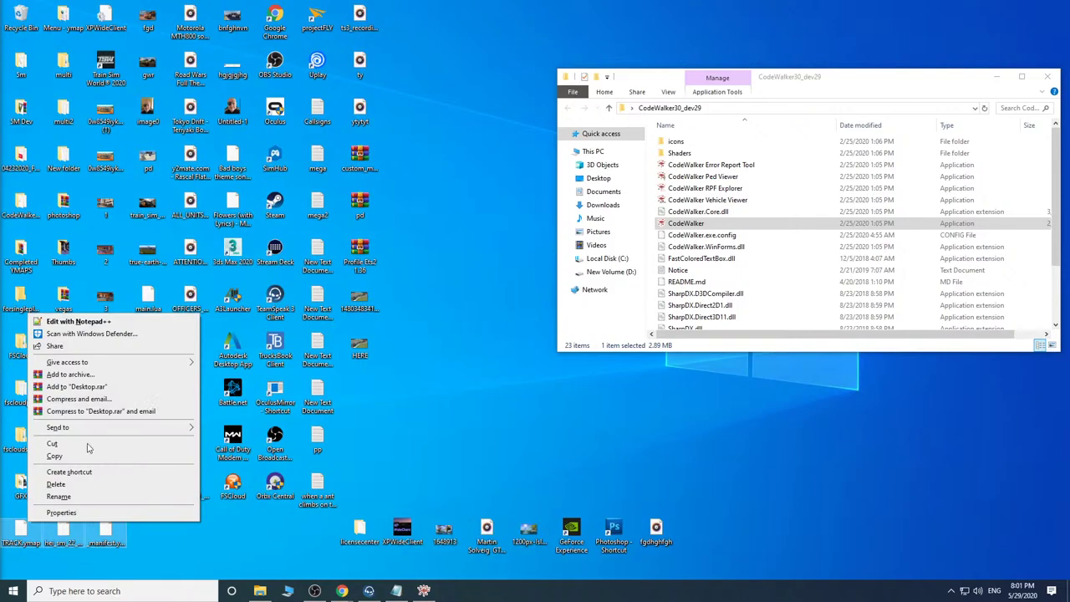
{"action": "left_click", "coordinate": [77, 457]}
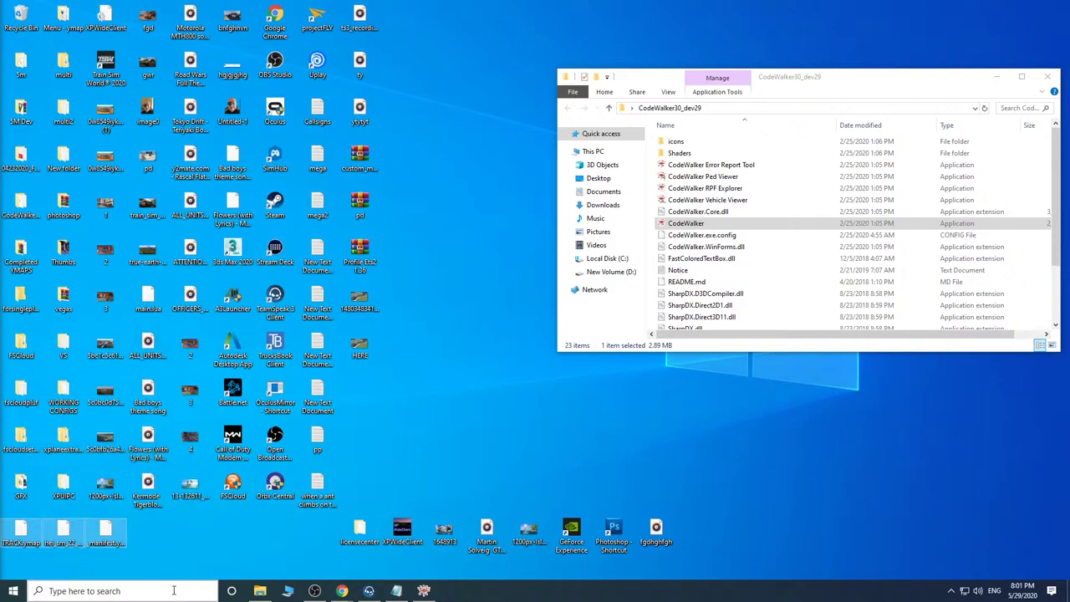
Open Remote Desktop Connection and connect to the saved server, accepting its unverified certificate.
{"action": "left_click", "coordinate": [173, 590]}
{"action": "type", "text": "re"}
{"action": "left_click", "coordinate": [170, 282]}
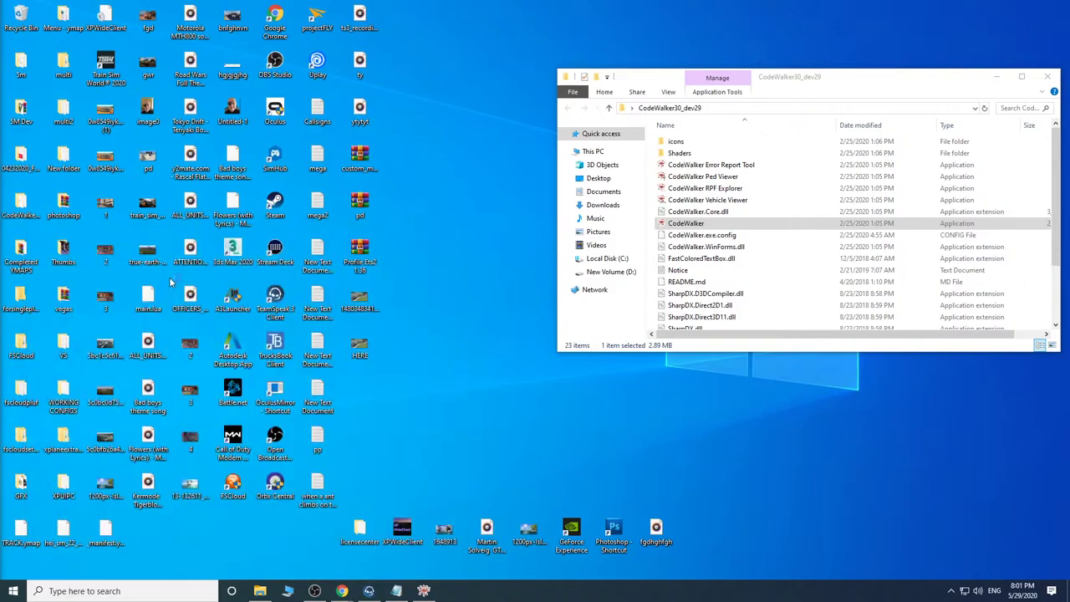
{"action": "left_click", "coordinate": [579, 237]}
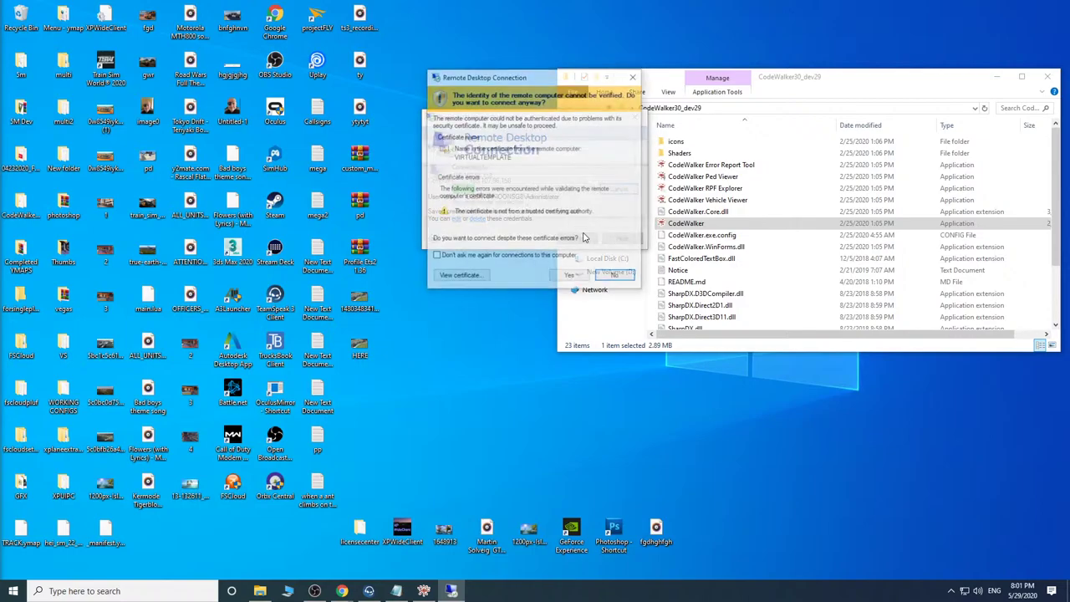
{"action": "left_click", "coordinate": [572, 274]}
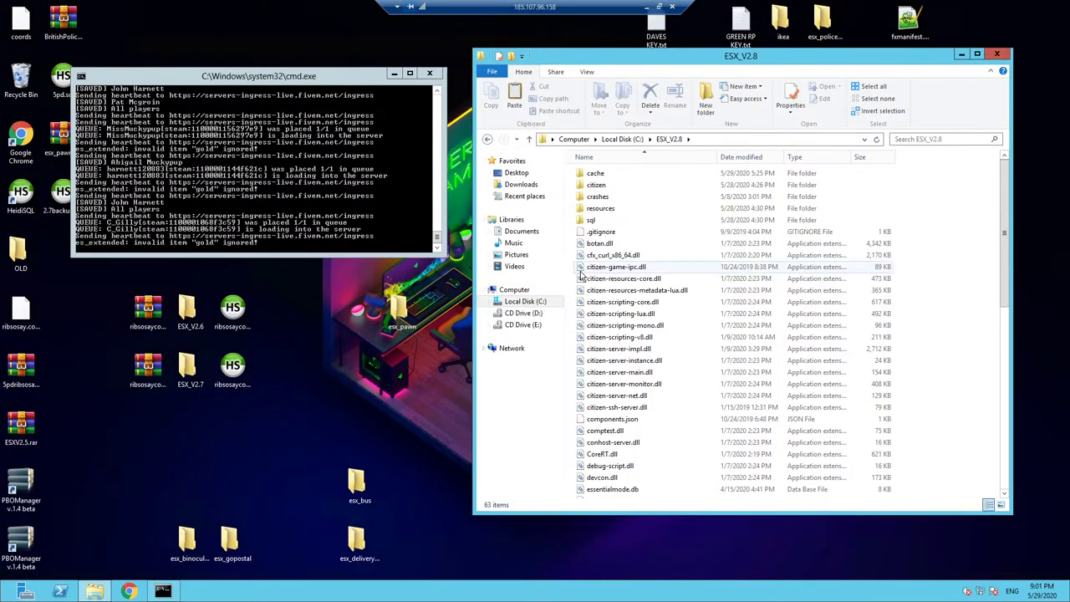
Open server.cfg from the ESX_V2.7 folder on the remote Local Disk (C:) in Notepad++.
{"action": "left_click", "coordinate": [622, 139]}
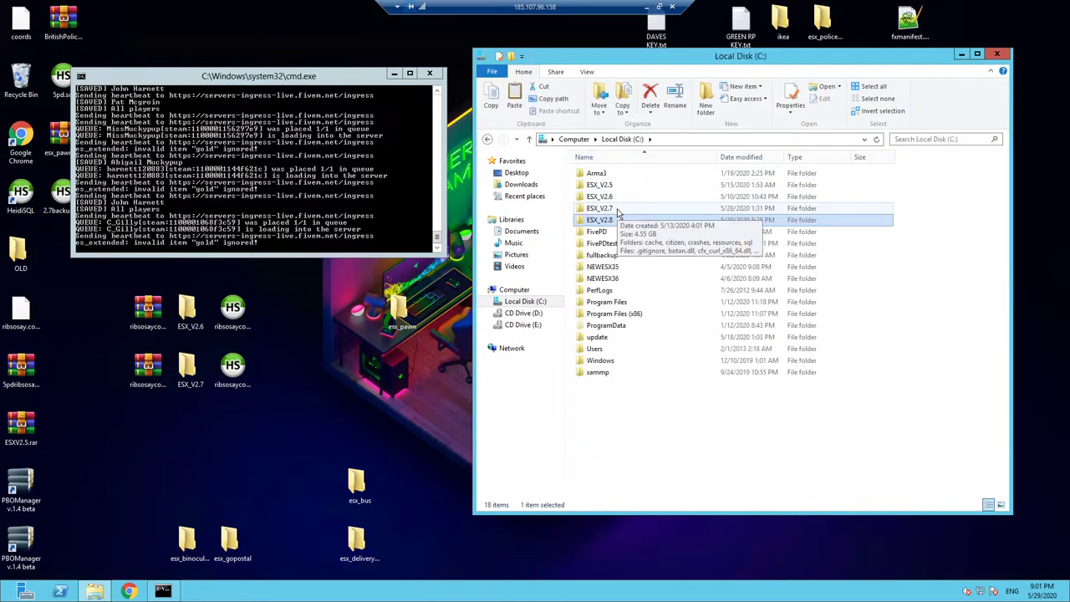
{"action": "double_click", "coordinate": [616, 209]}
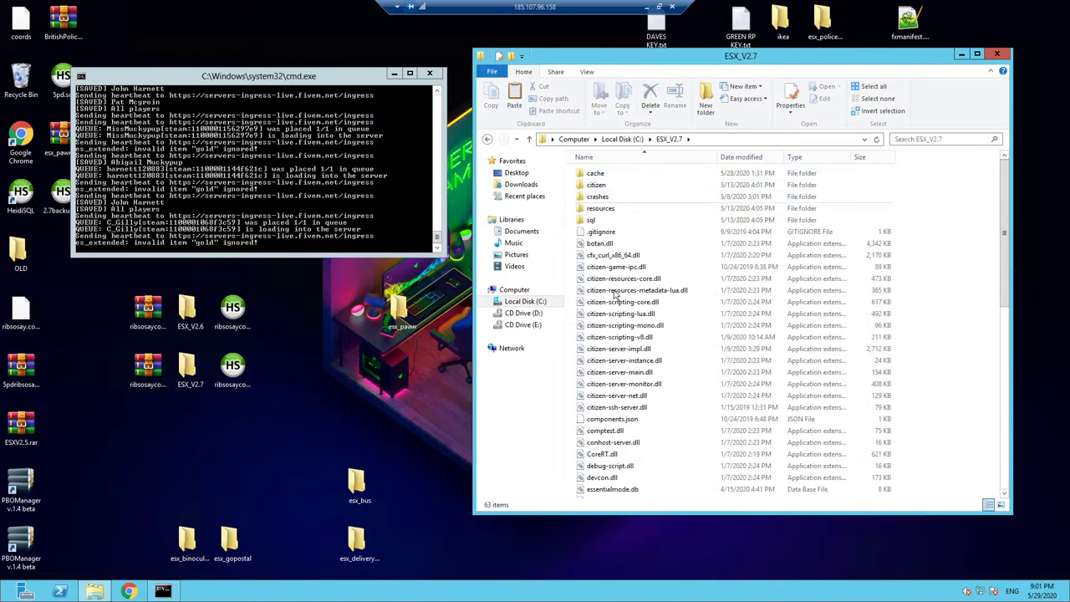
{"action": "scroll", "coordinate": [618, 411], "scroll_direction": "down", "scroll_amount": 10}
{"action": "right_click", "coordinate": [609, 376]}
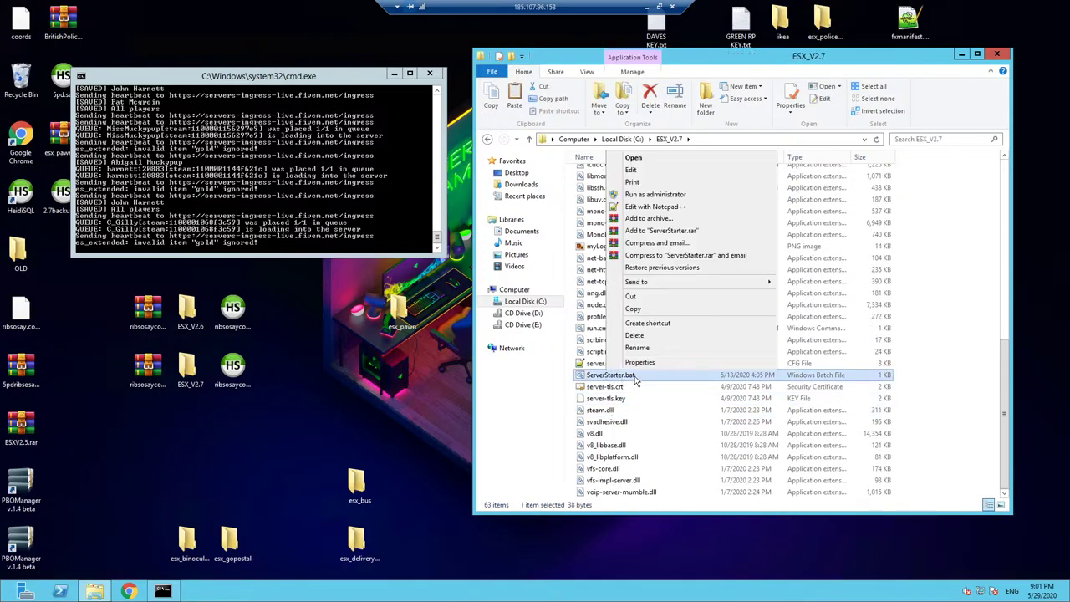
{"action": "right_click", "coordinate": [591, 364]}
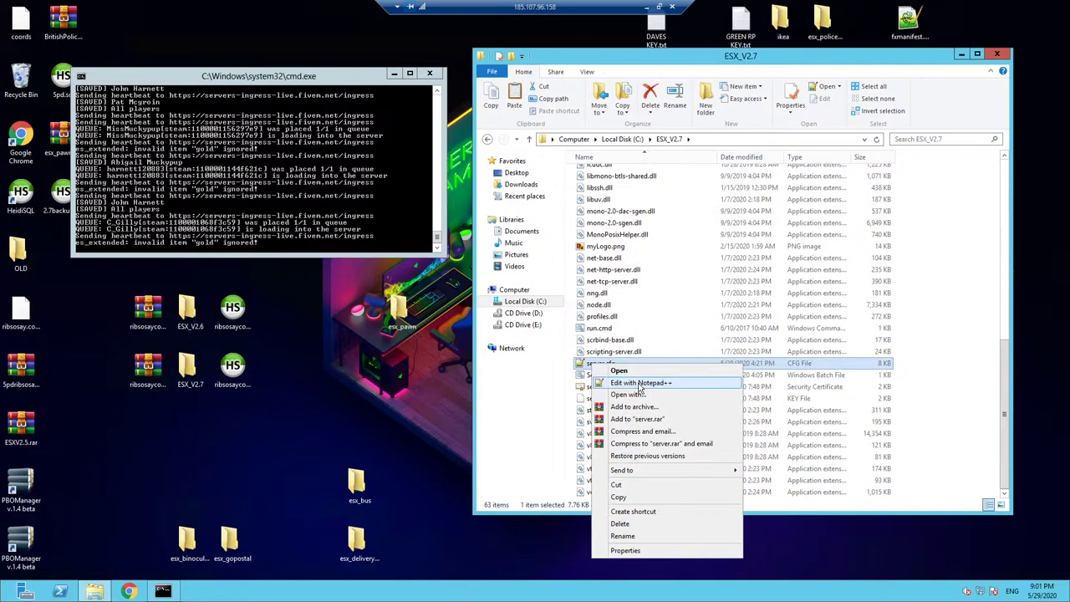
{"action": "left_click", "coordinate": [639, 382]}
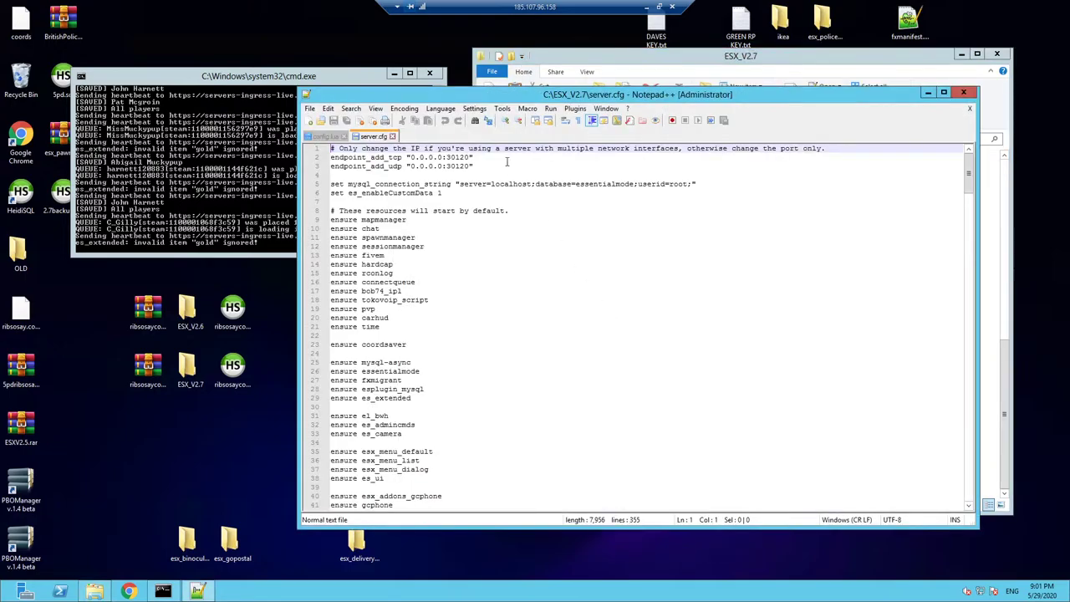
Change the port of both the TCP and UDP endpoints in server.cfg to 30121.
{"action": "left_click", "coordinate": [469, 156]}
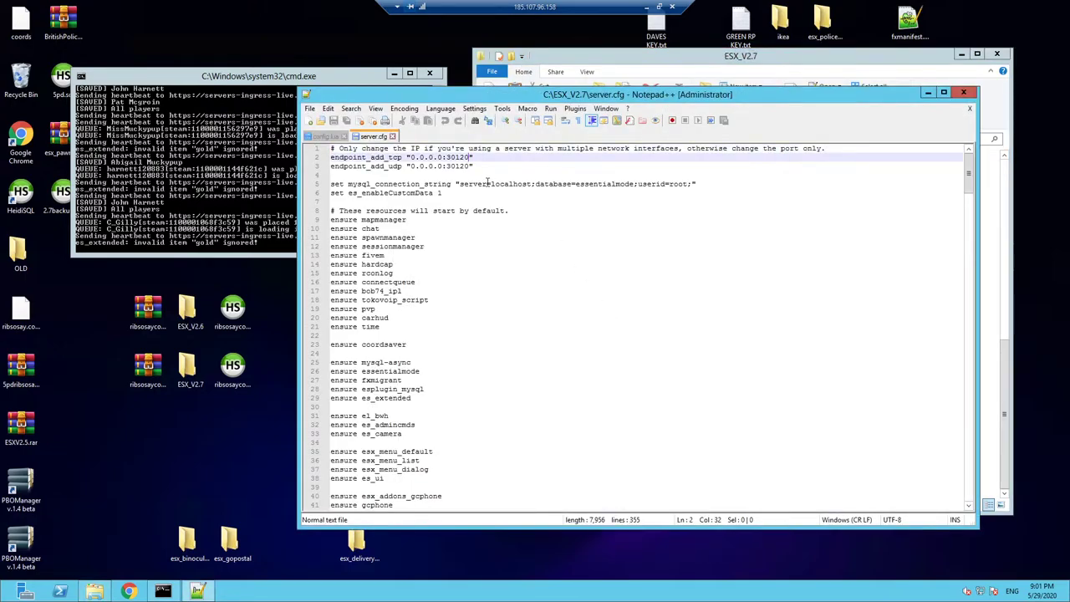
{"action": "key", "text": "BackSpace"}
{"action": "left_click", "coordinate": [468, 166]}
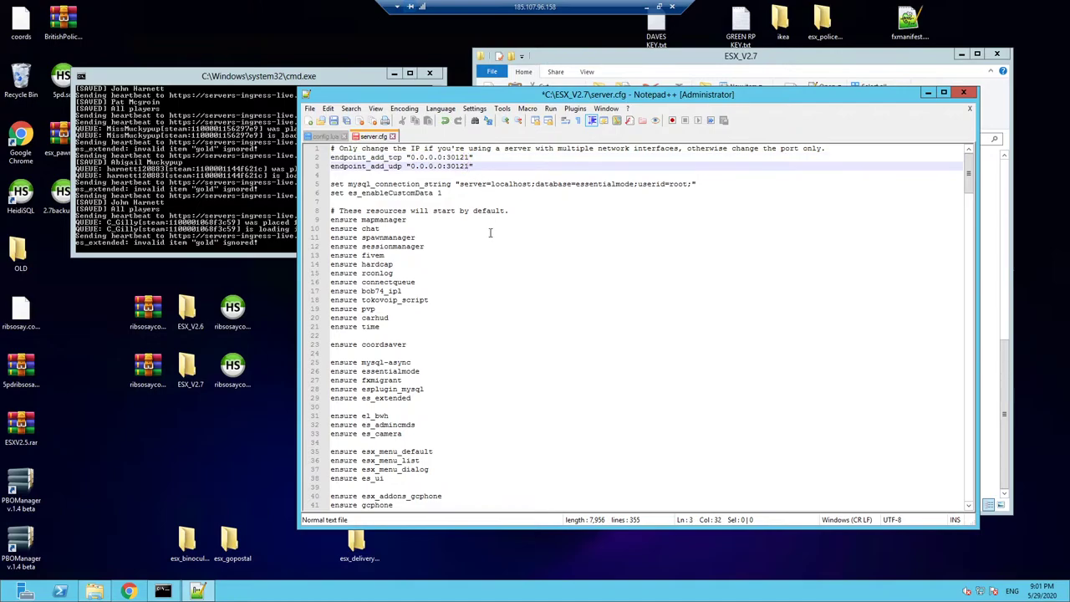
Save and close server.cfg, and open the [mapmods] folder inside the ESX_V2.7 resources folder.
{"action": "left_click", "coordinate": [333, 120]}
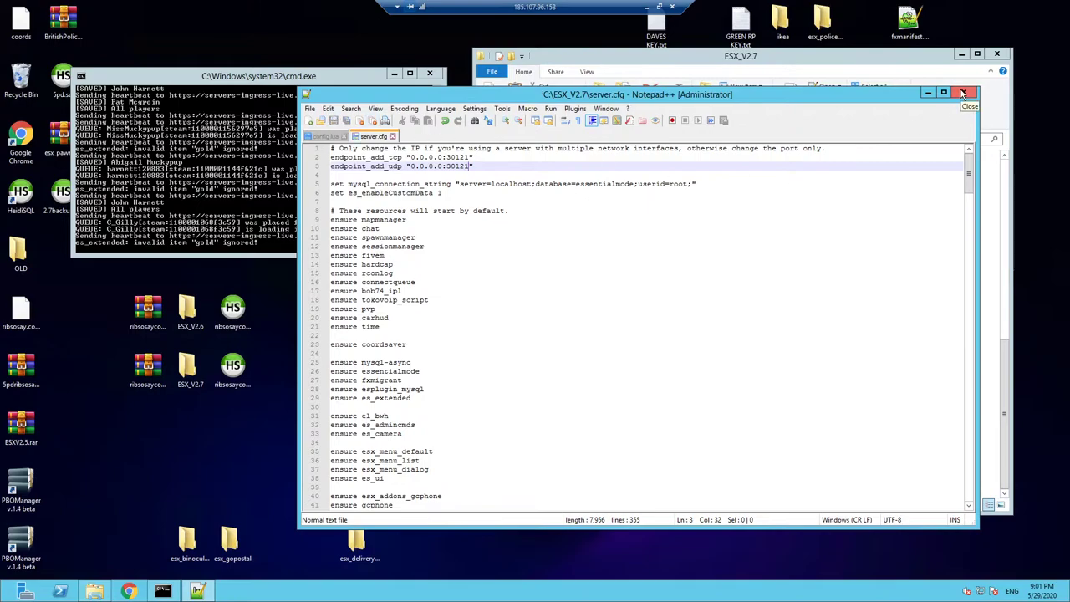
{"action": "left_click", "coordinate": [962, 93]}
{"action": "scroll", "coordinate": [619, 251], "scroll_direction": "up", "scroll_amount": 8}
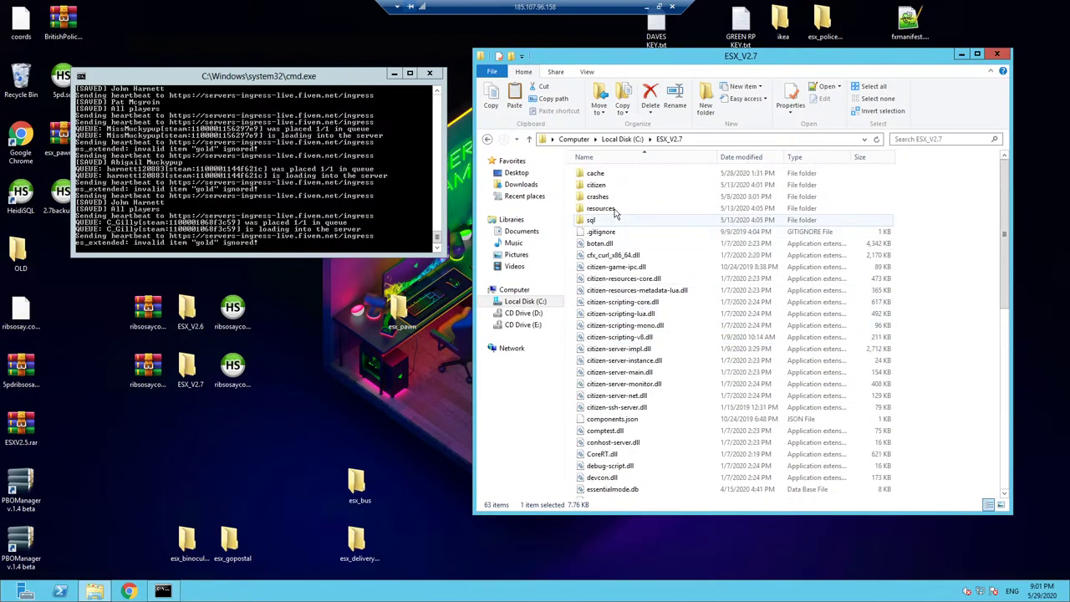
{"action": "double_click", "coordinate": [609, 209]}
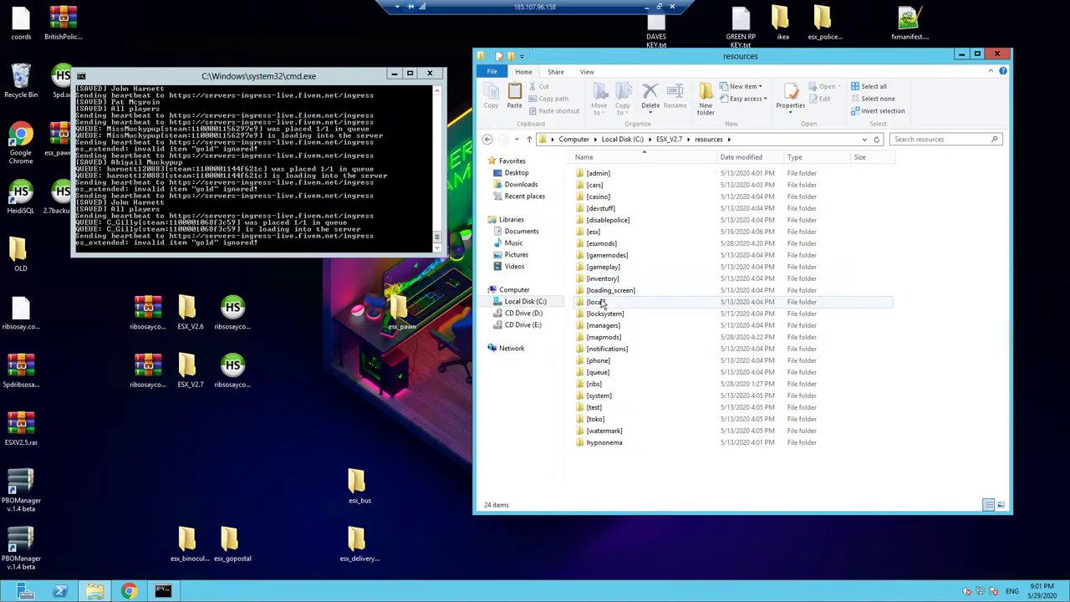
{"action": "double_click", "coordinate": [602, 337]}
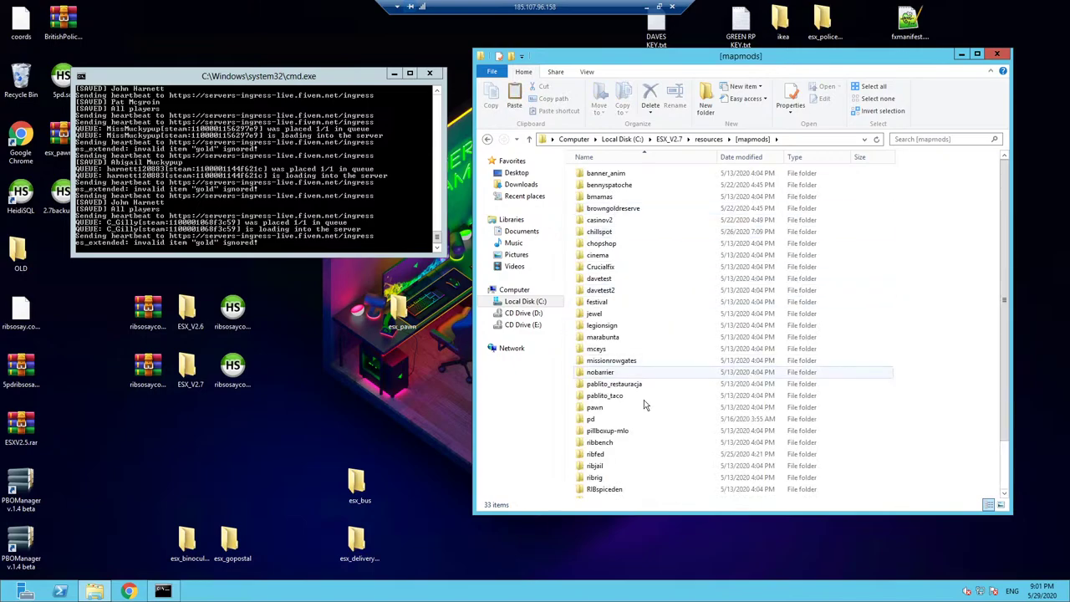
{"action": "scroll", "coordinate": [643, 405], "scroll_direction": "down", "scroll_amount": 2}
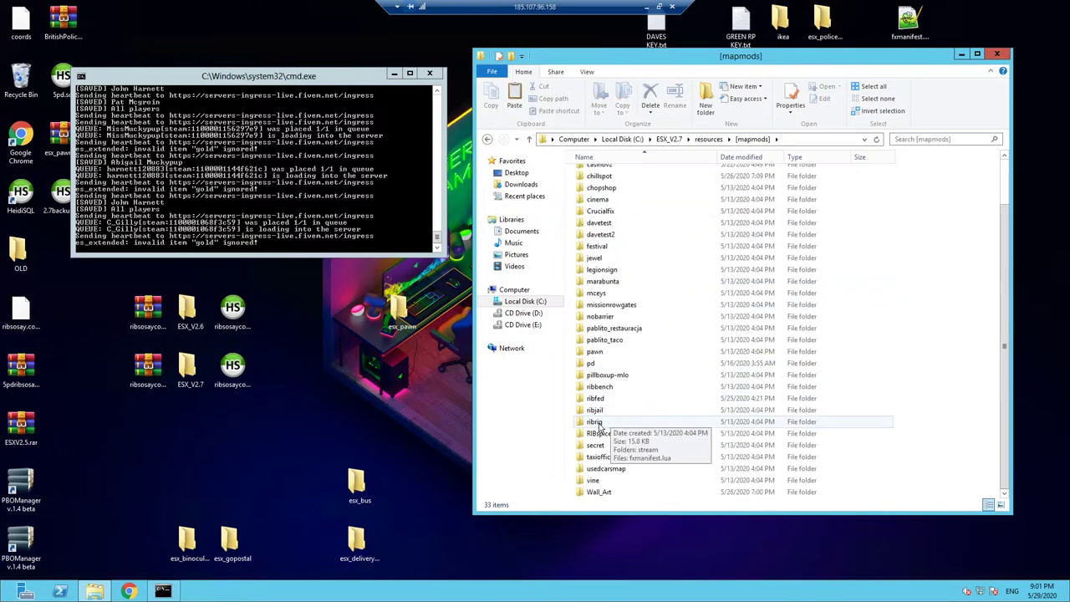
Copy the ribfed folder from [mapmods] onto the remote desktop.
{"action": "right_click", "coordinate": [595, 422]}
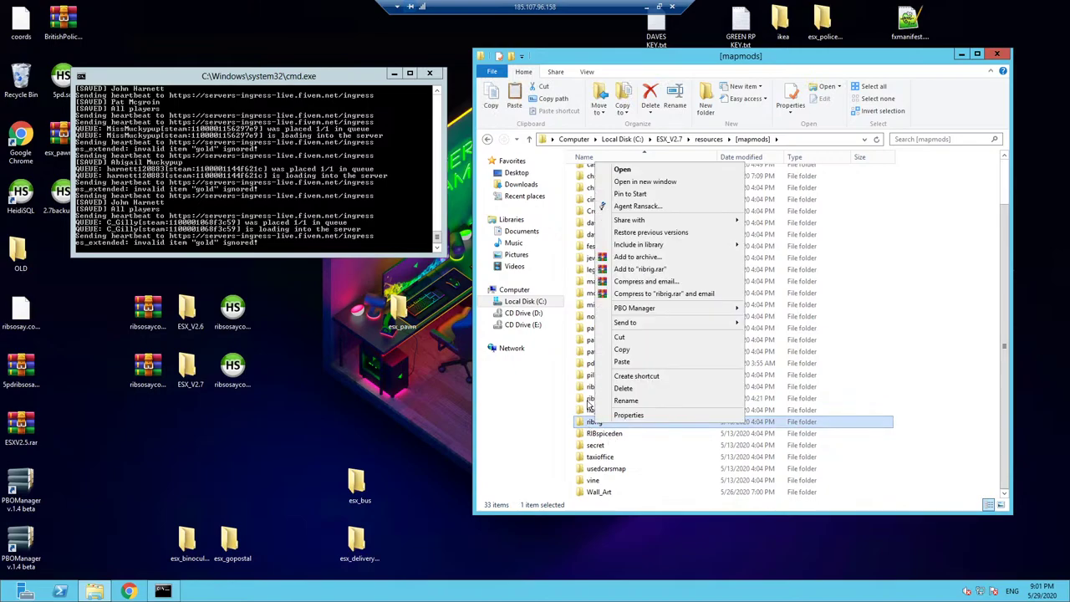
{"action": "right_click", "coordinate": [588, 401]}
{"action": "left_click", "coordinate": [617, 327]}
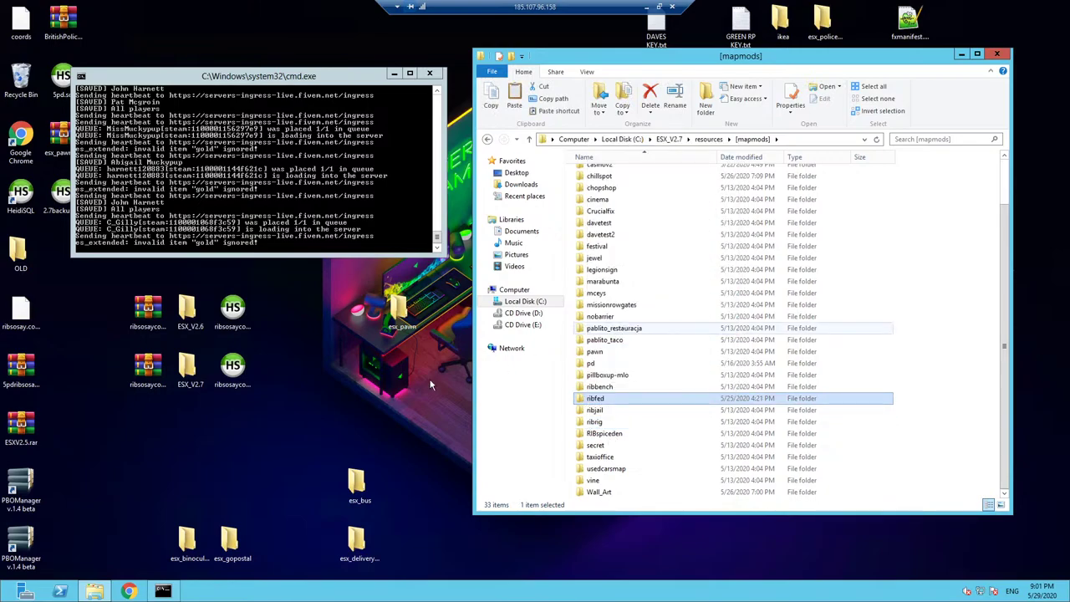
{"action": "right_click", "coordinate": [390, 393]}
{"action": "left_click", "coordinate": [409, 439]}
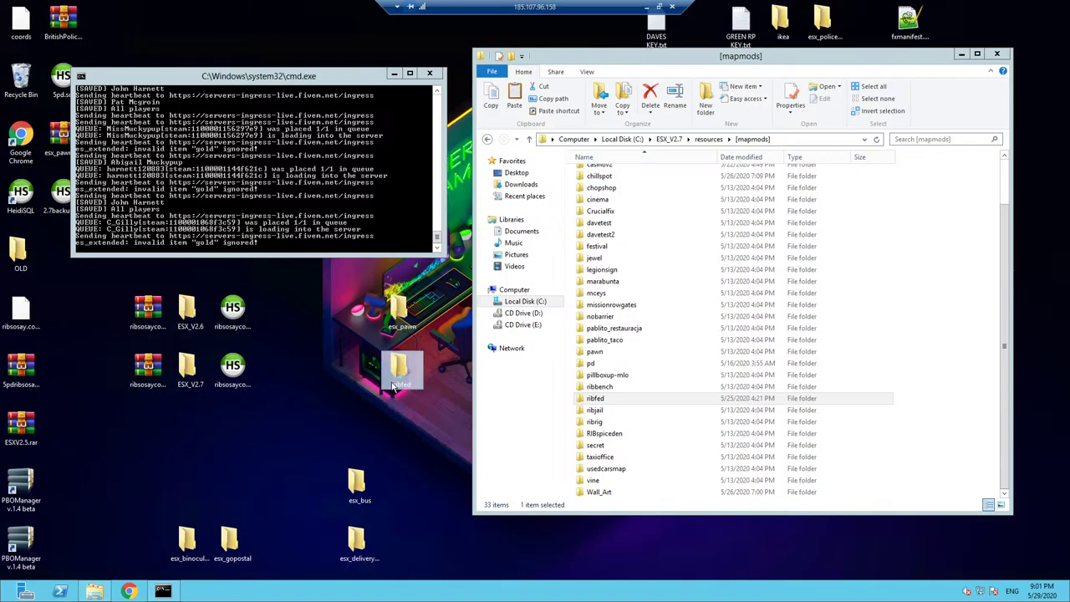
Rename the desktop copy of the ribfed folder to ribtrack.
{"action": "right_click", "coordinate": [394, 386]}
{"action": "left_click", "coordinate": [418, 354]}
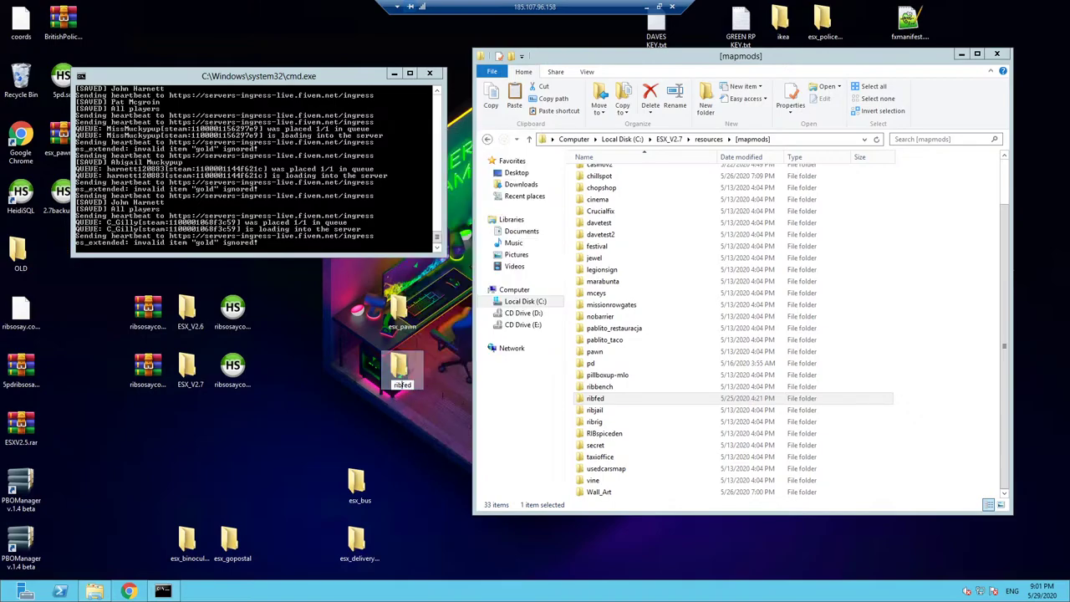
{"action": "left_click_drag", "start_coordinate": [402, 385], "coordinate": [465, 408]}
{"action": "type", "text": "rack"}
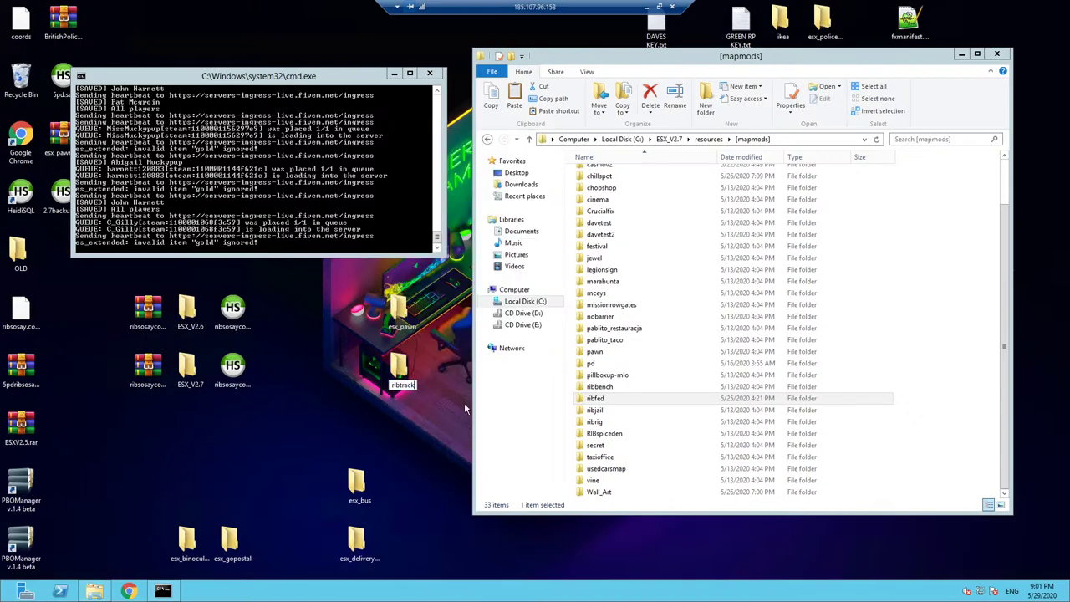
{"action": "key", "text": "Return"}
Open the stream folder inside ribtrack and delete all of its files.
{"action": "double_click", "coordinate": [393, 371]}
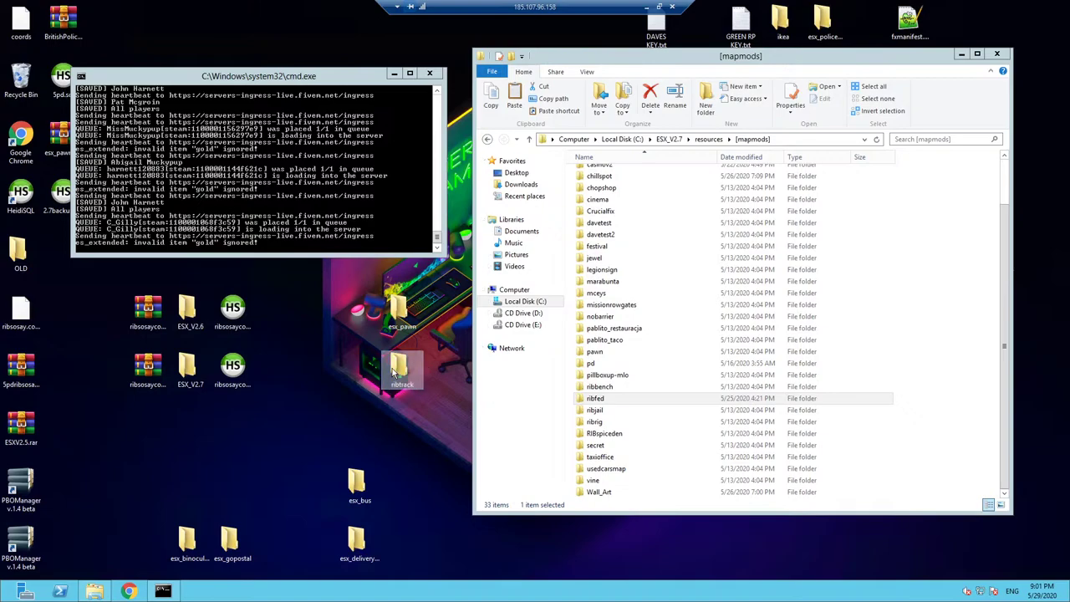
{"action": "double_click", "coordinate": [612, 186]}
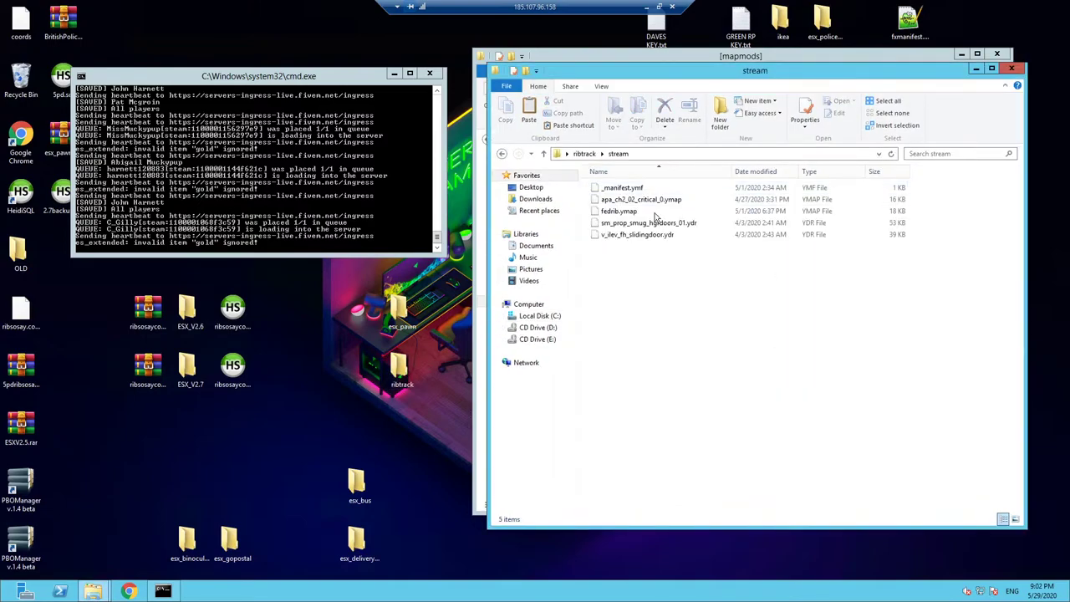
{"action": "key", "text": "ctrl+a"}
{"action": "key", "text": "Delete"}
Copy the TRACK, hei_sm_22_strm_0 and _manifest files from the local desktop again and return to the remote session.
{"action": "right_click", "coordinate": [679, 271]}
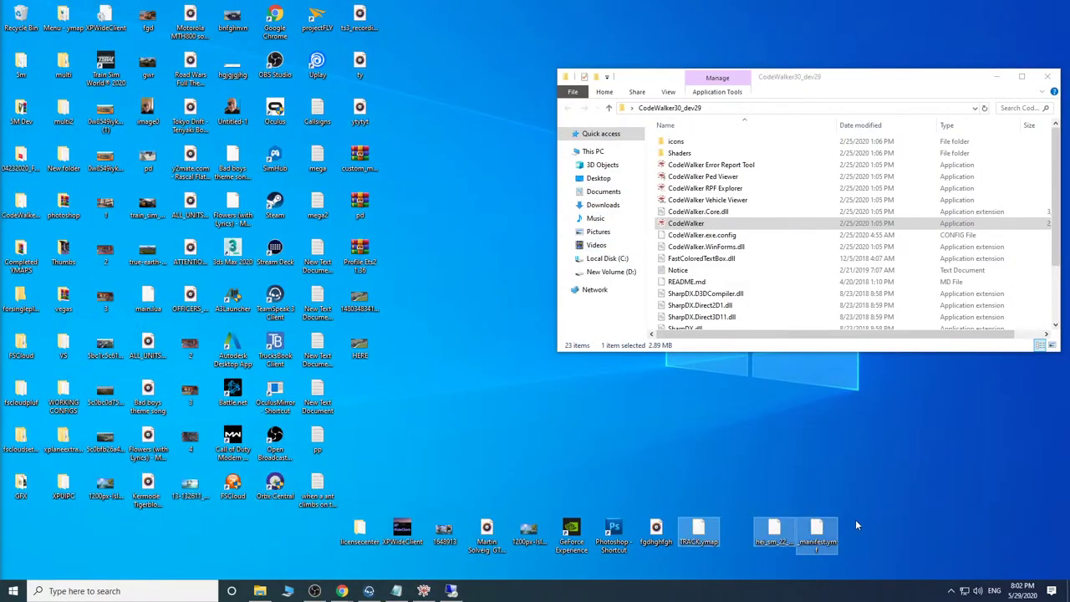
{"action": "right_click", "coordinate": [832, 534]}
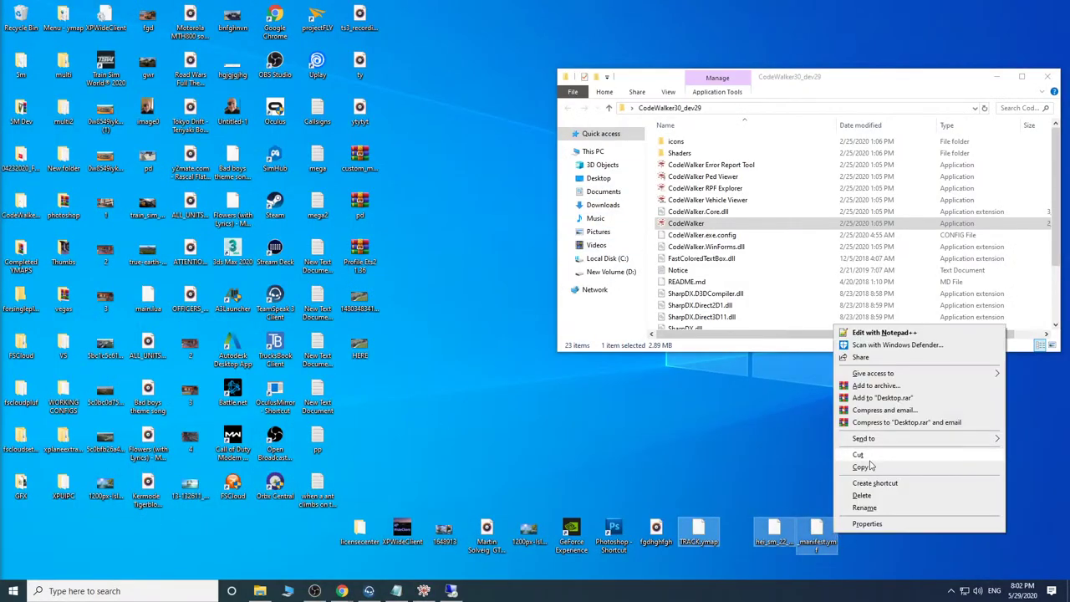
{"action": "left_click", "coordinate": [871, 467]}
{"action": "left_click", "coordinate": [451, 591]}
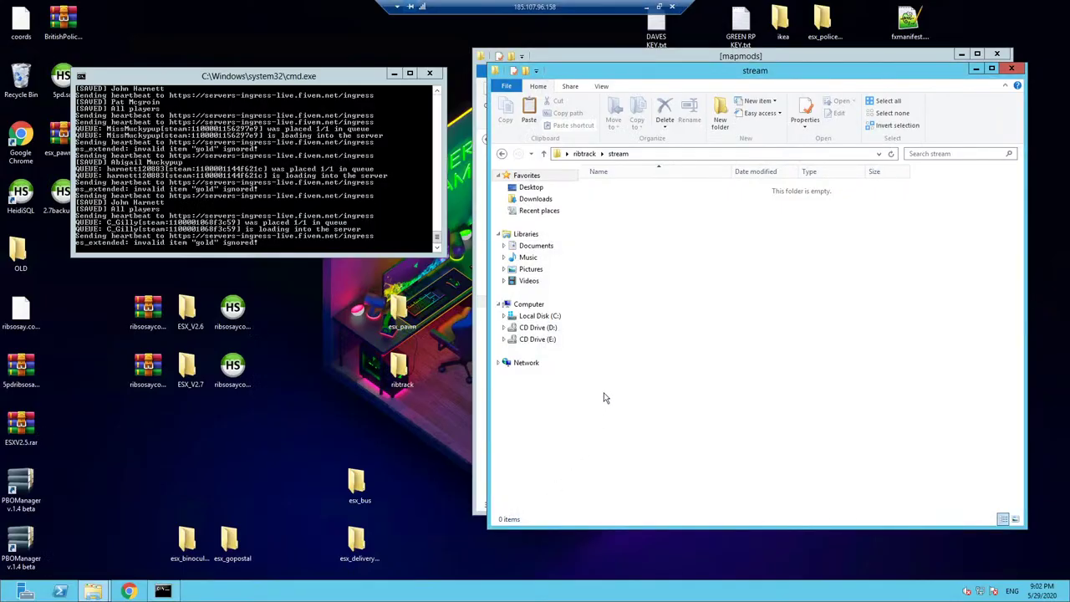
Paste the three track files into ribtrack's stream folder and move the ribtrack folder into [mapmods].
{"action": "right_click", "coordinate": [716, 271]}
{"action": "left_click", "coordinate": [741, 338]}
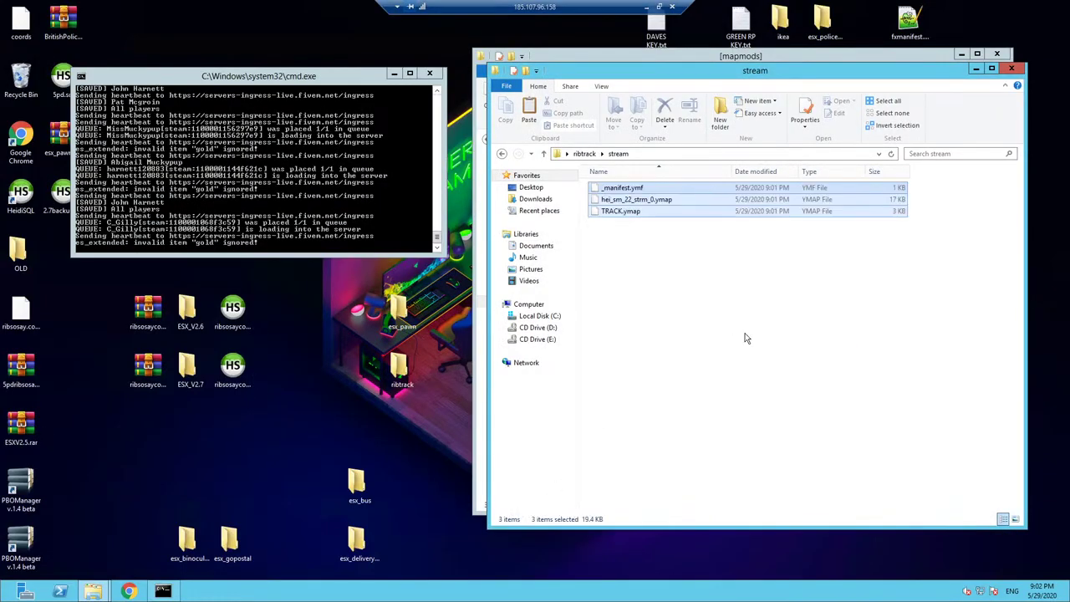
{"action": "left_click", "coordinate": [1011, 67]}
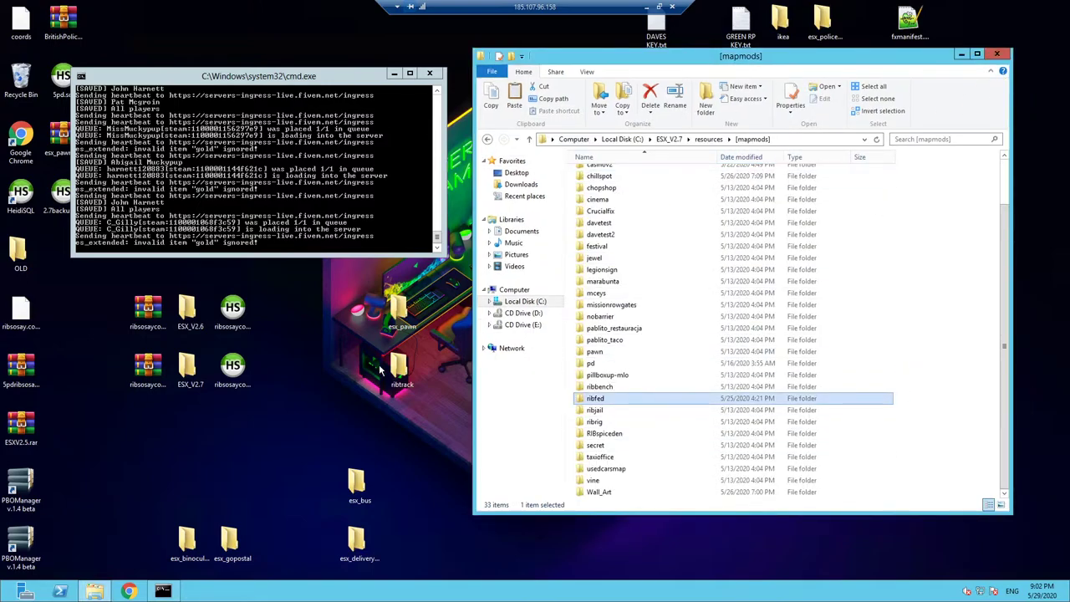
{"action": "left_click_drag", "start_coordinate": [400, 367], "coordinate": [974, 424]}
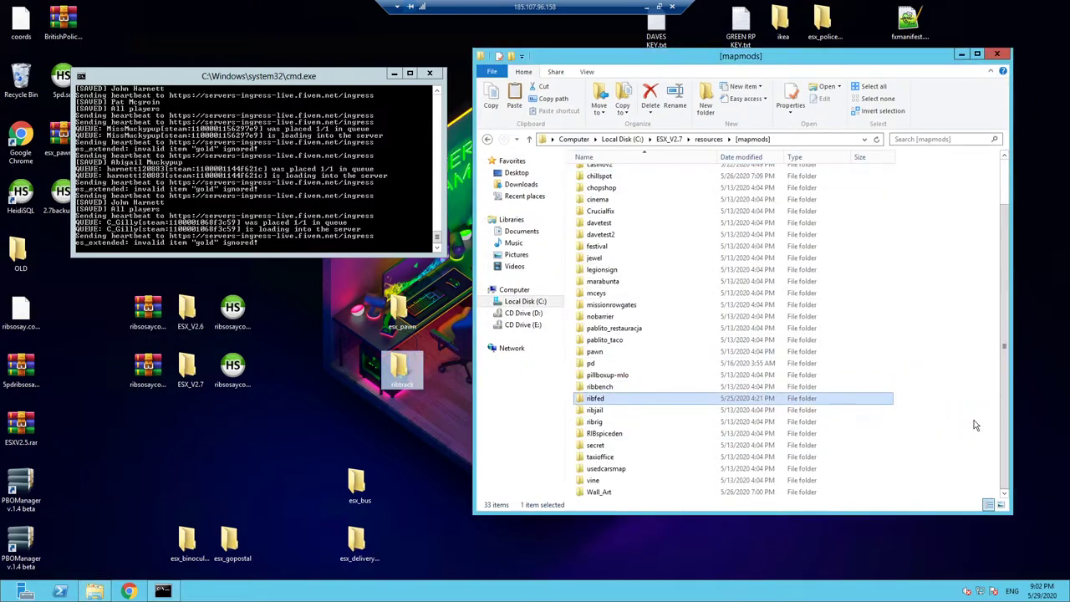
Go back to the ESX_V2.7 folder and open server.cfg in Notepad++.
{"action": "left_click", "coordinate": [669, 140]}
{"action": "scroll", "coordinate": [635, 267], "scroll_direction": "down", "scroll_amount": 10}
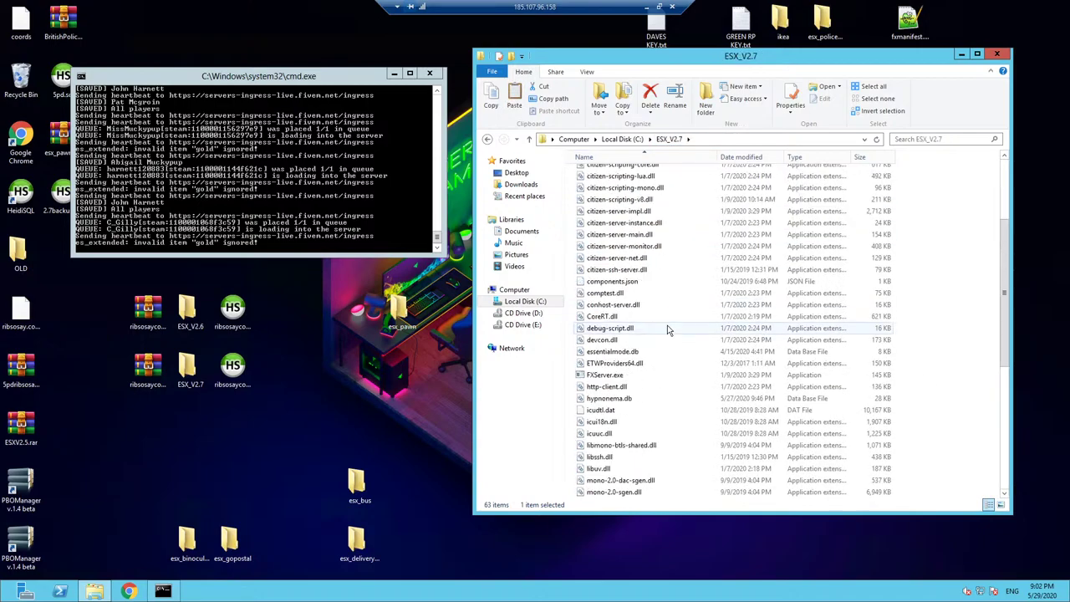
{"action": "left_click", "coordinate": [599, 365]}
{"action": "right_click", "coordinate": [598, 361]}
{"action": "left_click", "coordinate": [640, 379]}
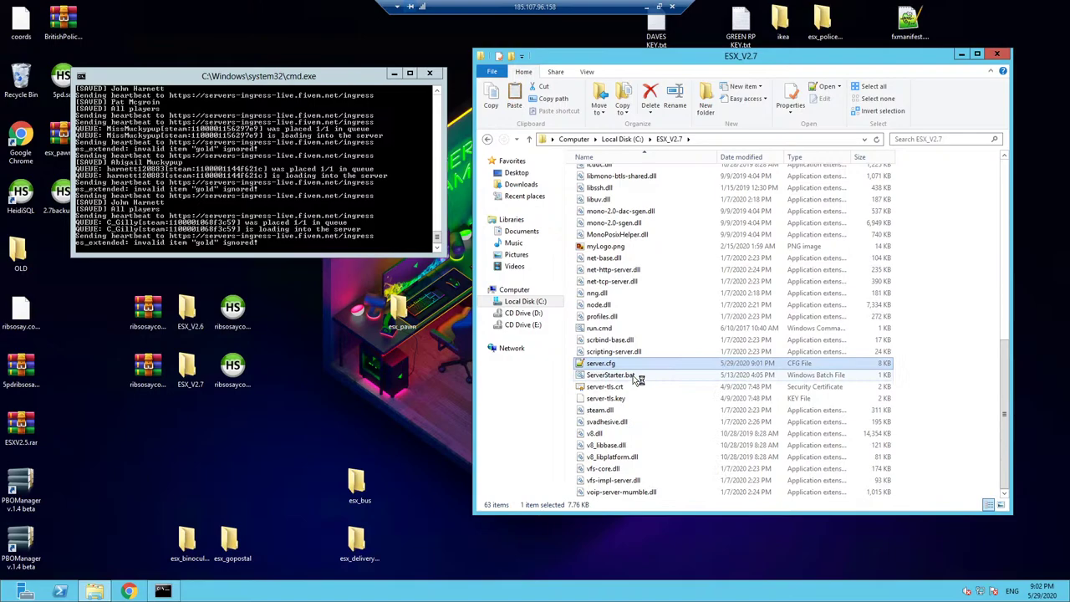
Add the line "ensure ribtrack" below "ensure mceys" in server.cfg.
{"action": "scroll", "coordinate": [455, 325], "scroll_direction": "down", "scroll_amount": 6}
{"action": "scroll", "coordinate": [434, 347], "scroll_direction": "down", "scroll_amount": 7}
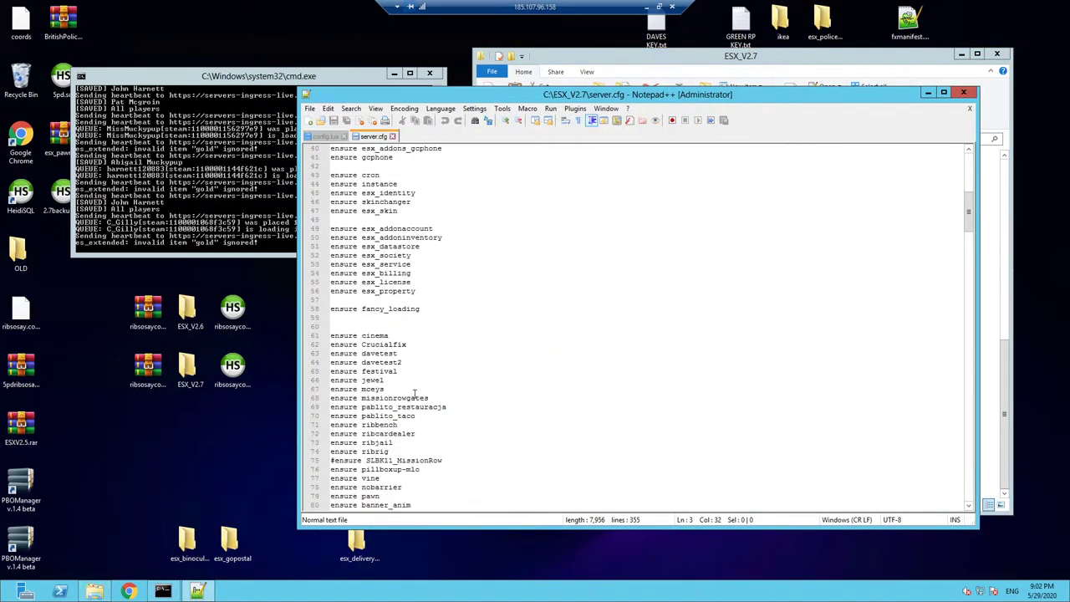
{"action": "left_click", "coordinate": [423, 387]}
{"action": "key", "text": "Return"}
{"action": "type", "text": "ens"}
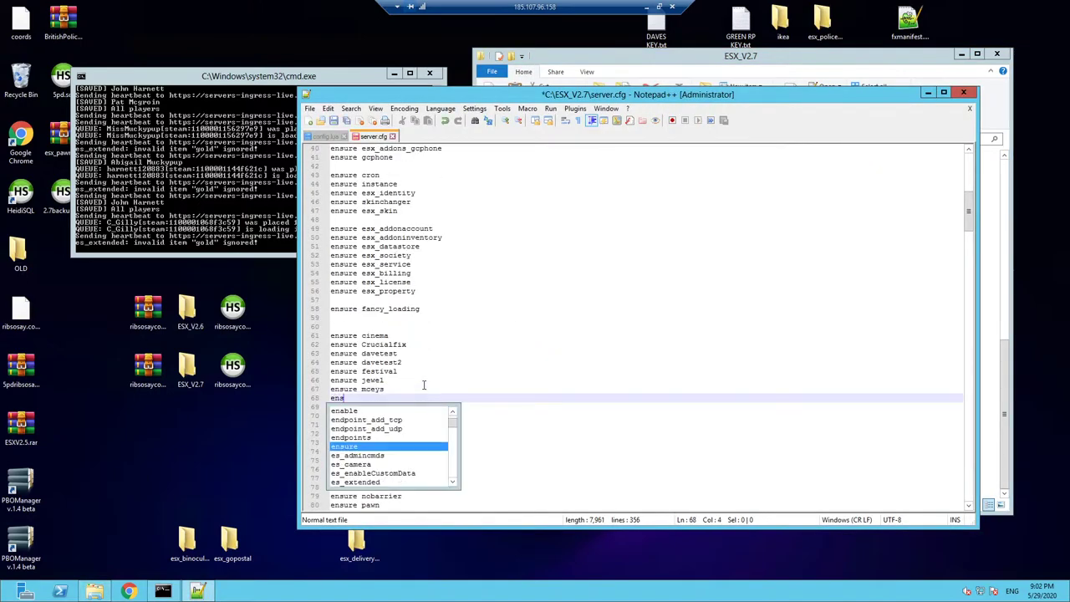
{"action": "type", "text": "ure ribtrack"}
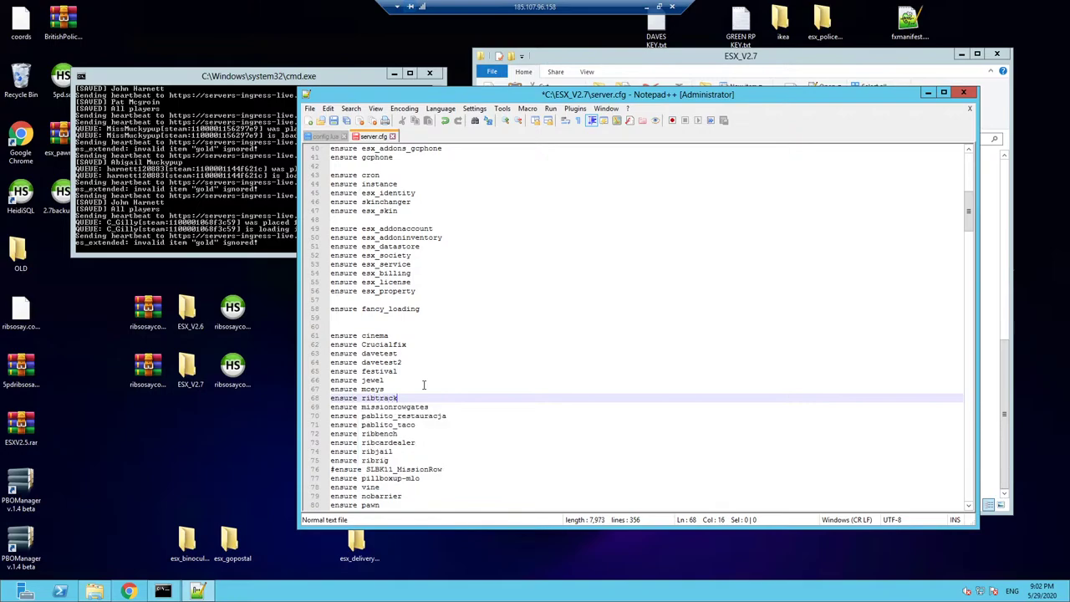
Save and close server.cfg, and start the server by running ServerStarter.bat.
{"action": "left_click", "coordinate": [332, 122]}
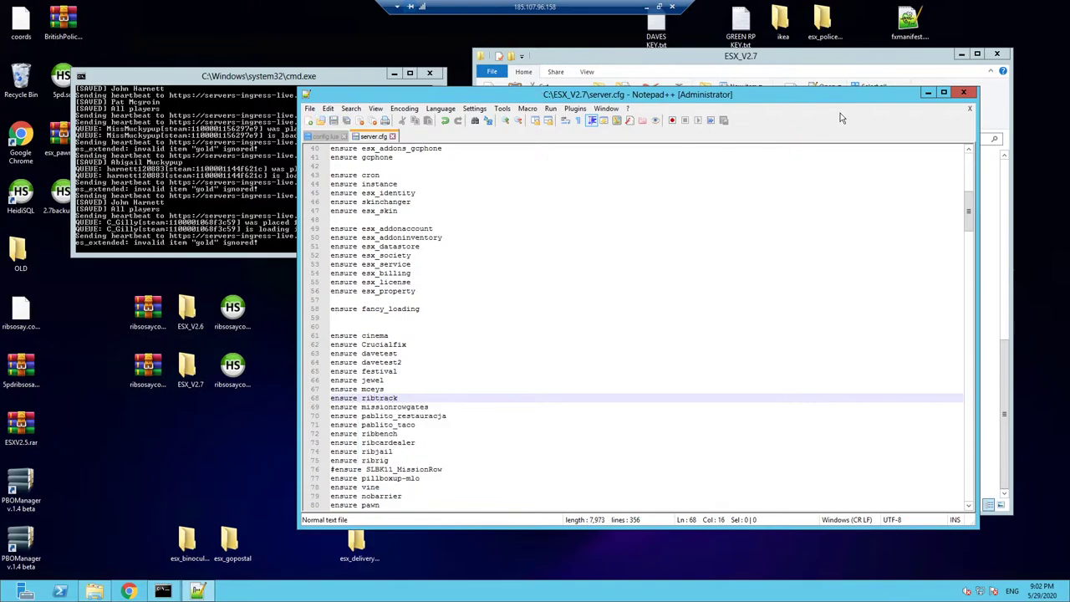
{"action": "left_click", "coordinate": [965, 94]}
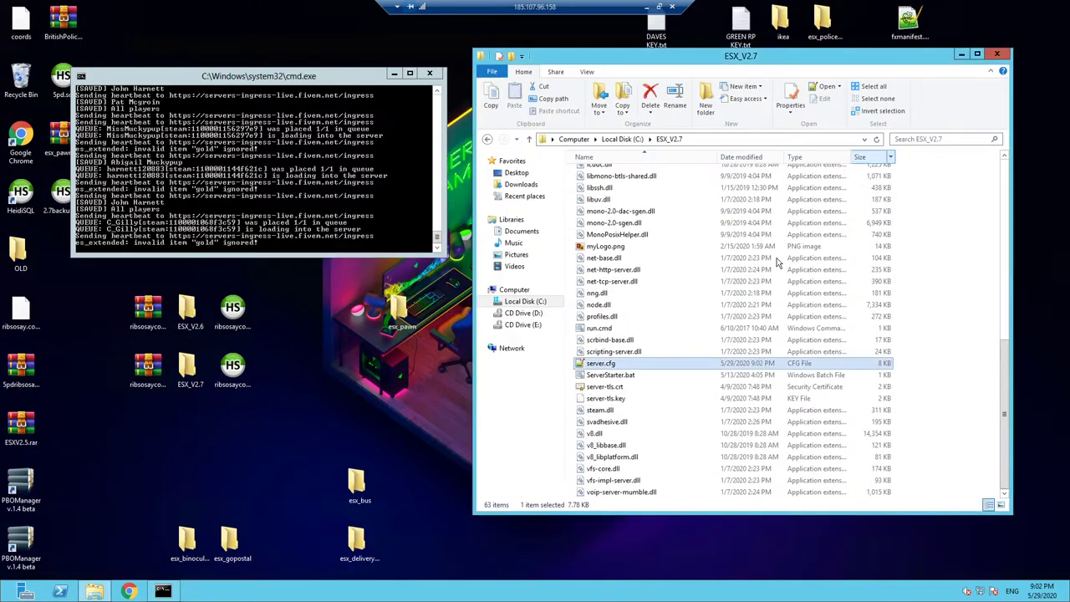
{"action": "double_click", "coordinate": [622, 377]}
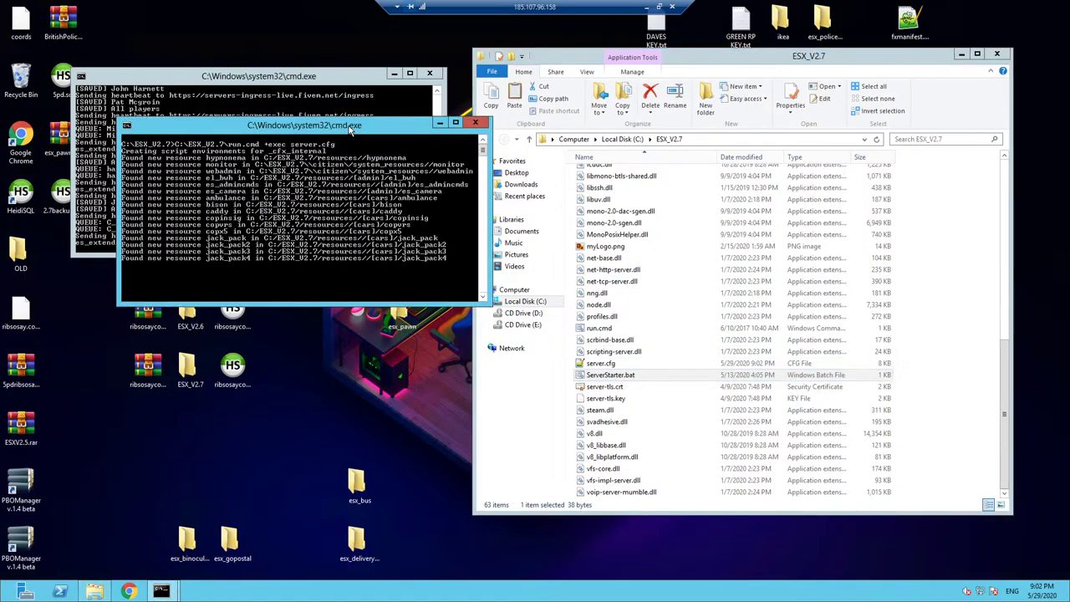
{"action": "left_click_drag", "start_coordinate": [348, 126], "coordinate": [422, 272]}
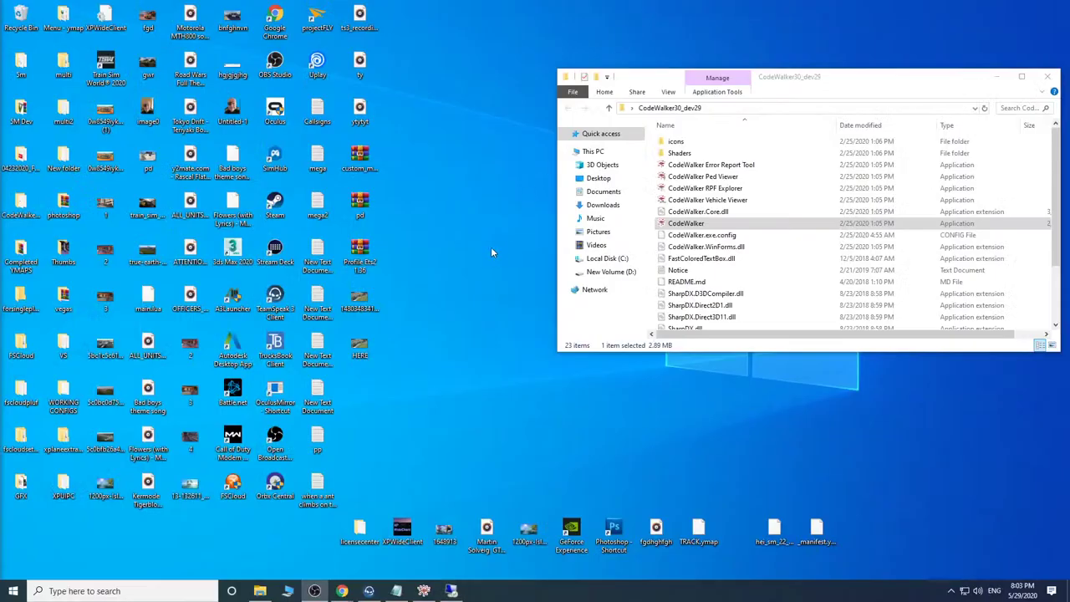
Launch FiveM from the 5m folder on the local desktop and open its server list.
{"action": "double_click", "coordinate": [21, 63]}
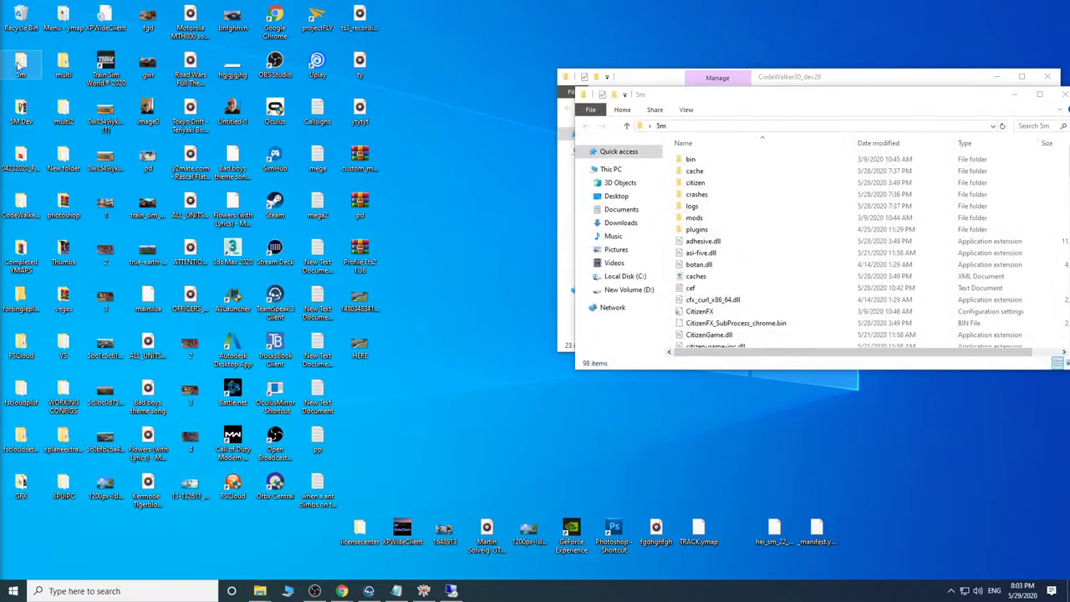
{"action": "scroll", "coordinate": [782, 257], "scroll_direction": "down", "scroll_amount": 10}
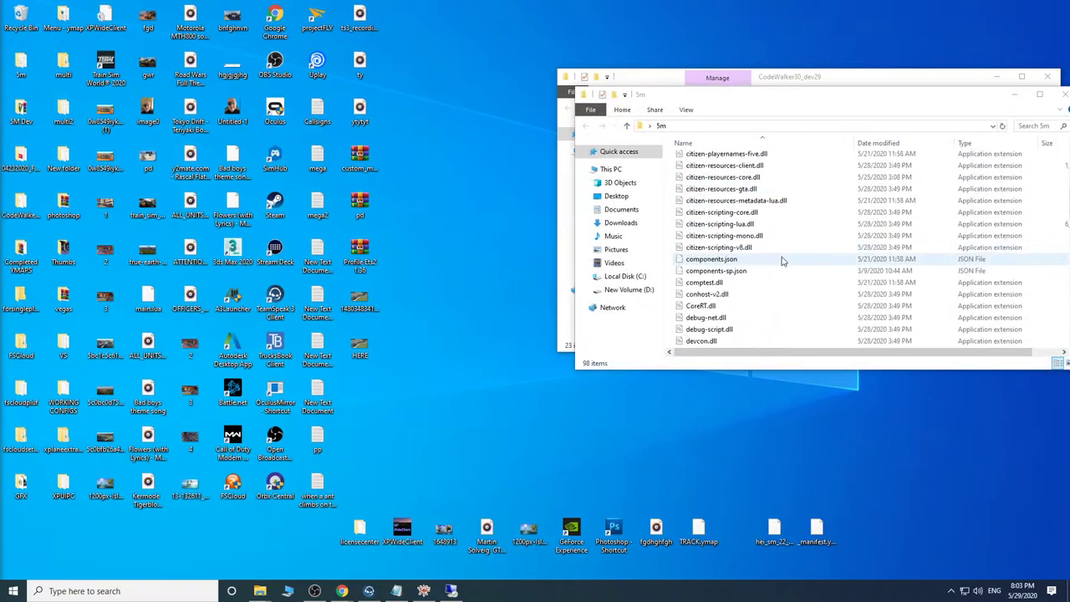
{"action": "scroll", "coordinate": [781, 258], "scroll_direction": "down", "scroll_amount": 15}
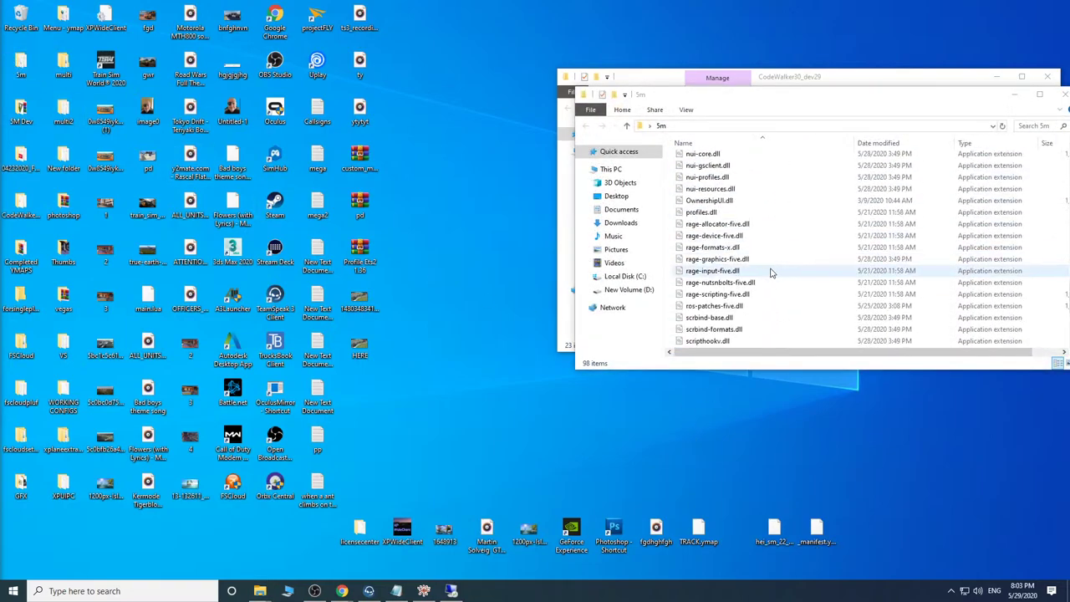
{"action": "scroll", "coordinate": [731, 288], "scroll_direction": "up", "scroll_amount": 8}
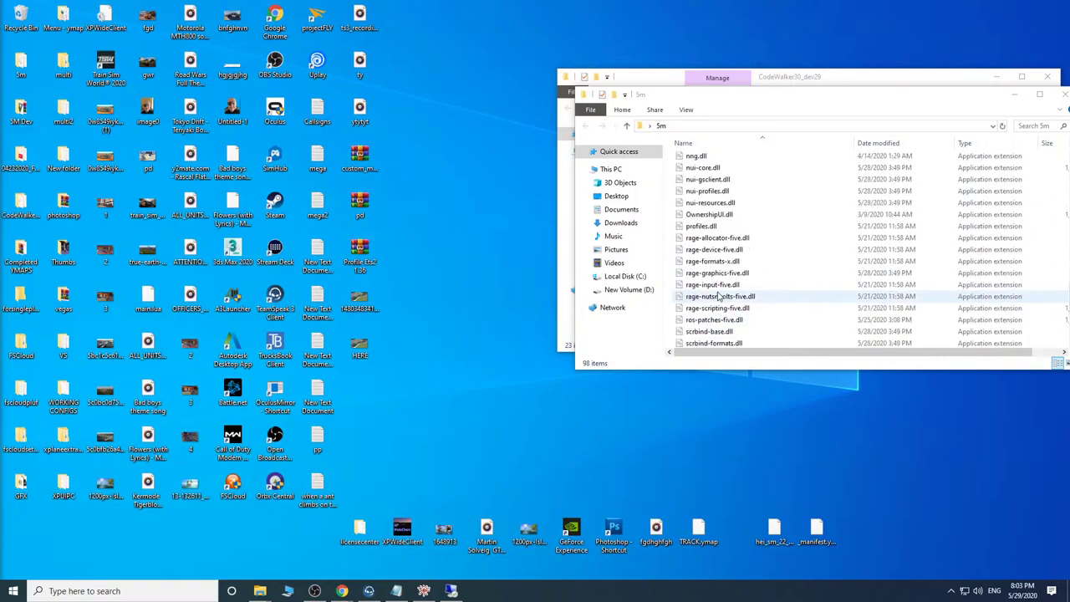
{"action": "scroll", "coordinate": [717, 296], "scroll_direction": "up", "scroll_amount": 2}
{"action": "scroll", "coordinate": [719, 296], "scroll_direction": "up", "scroll_amount": 6}
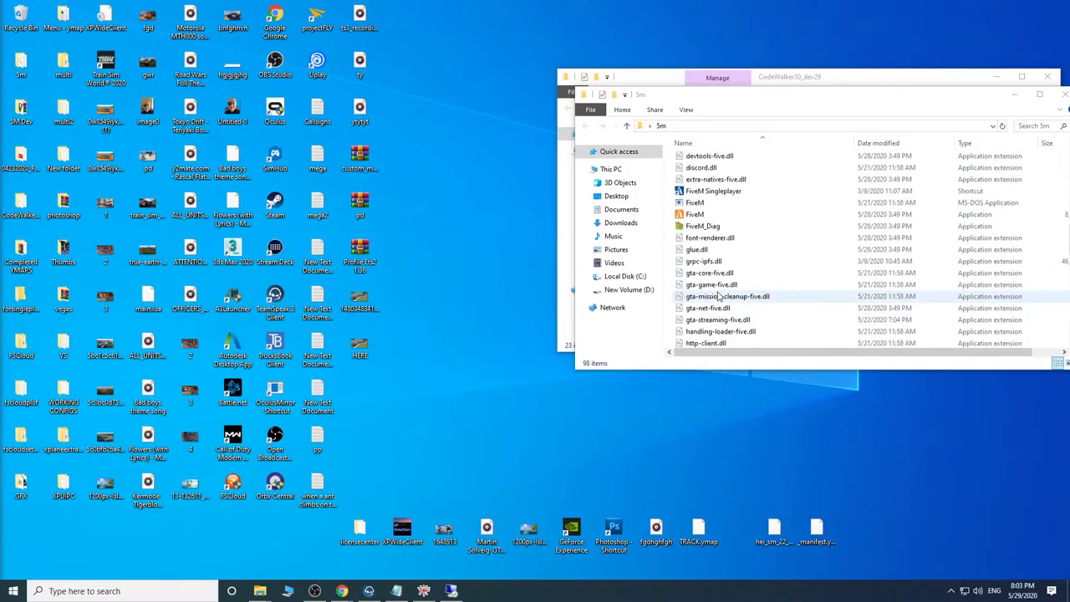
{"action": "double_click", "coordinate": [701, 276]}
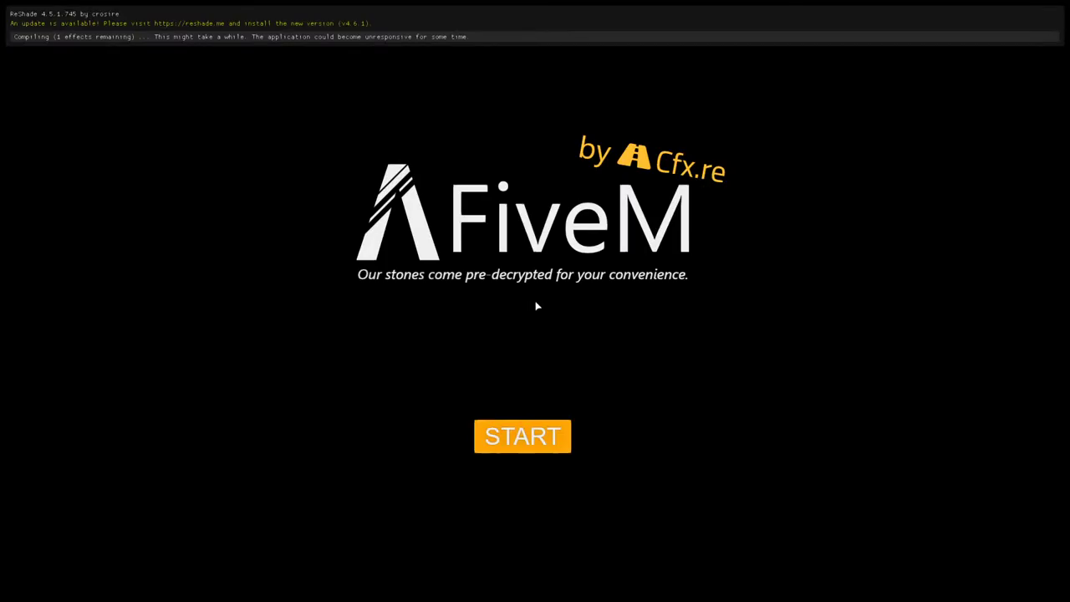
{"action": "left_click", "coordinate": [539, 437]}
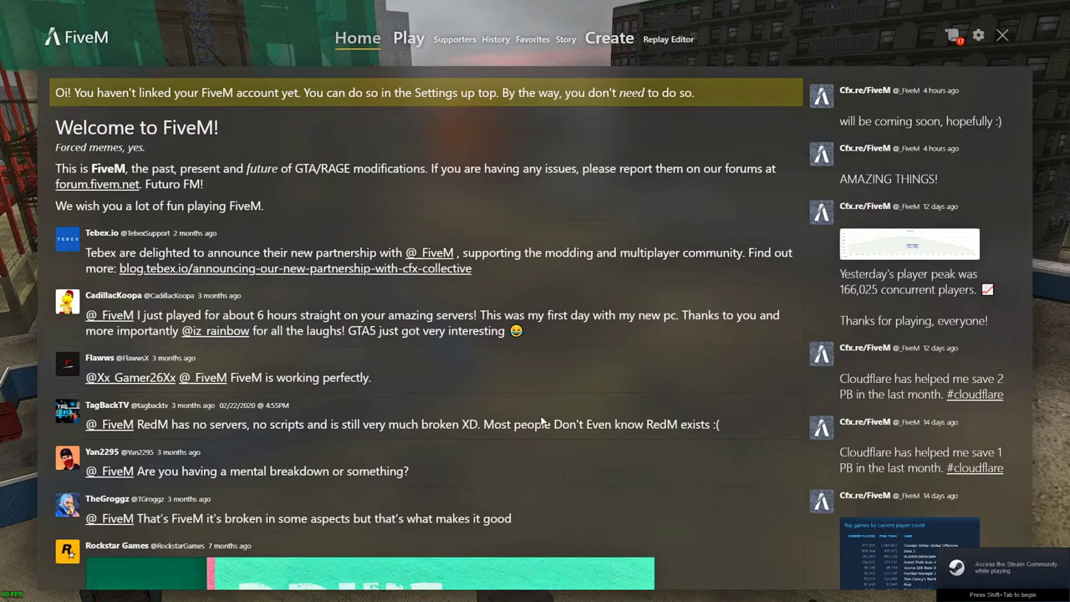
{"action": "left_click", "coordinate": [409, 40]}
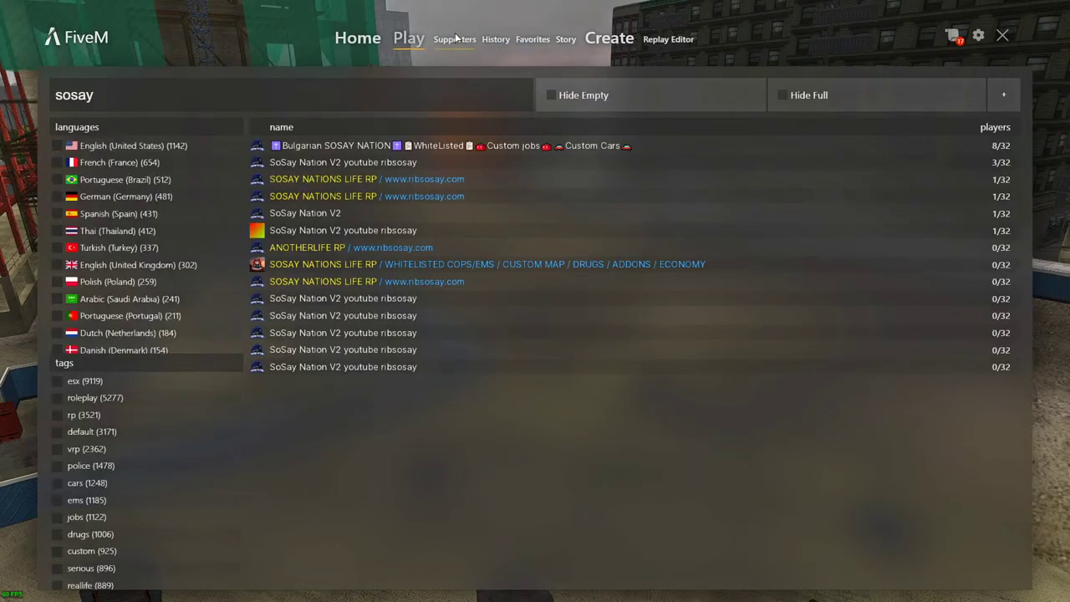
Look up the server at 185.107.96.158:30121 in the connection history and connect to it.
{"action": "left_click", "coordinate": [493, 40]}
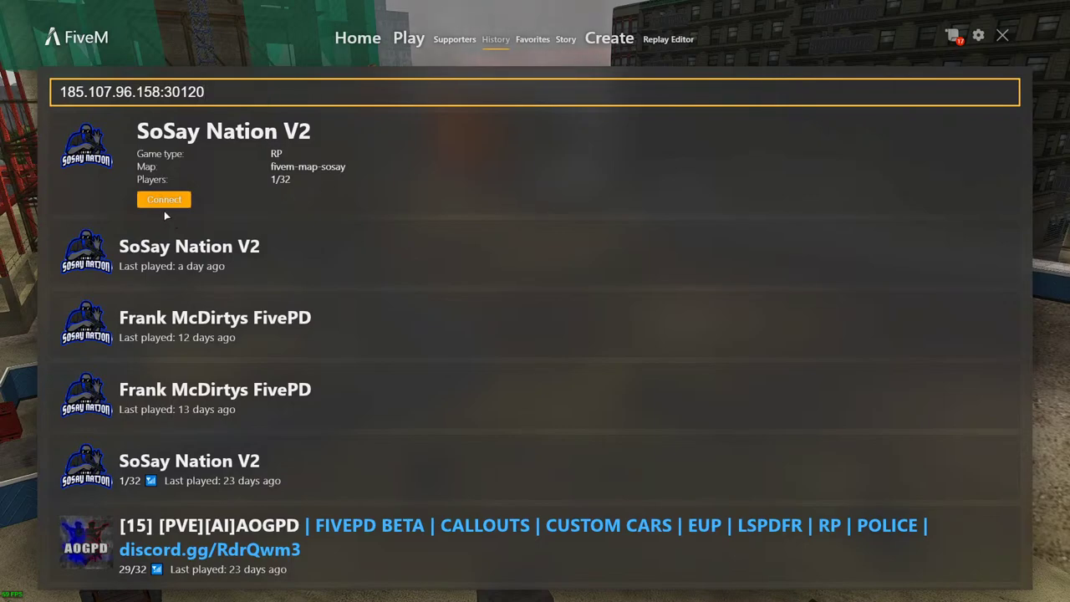
{"action": "type", "text": "1"}
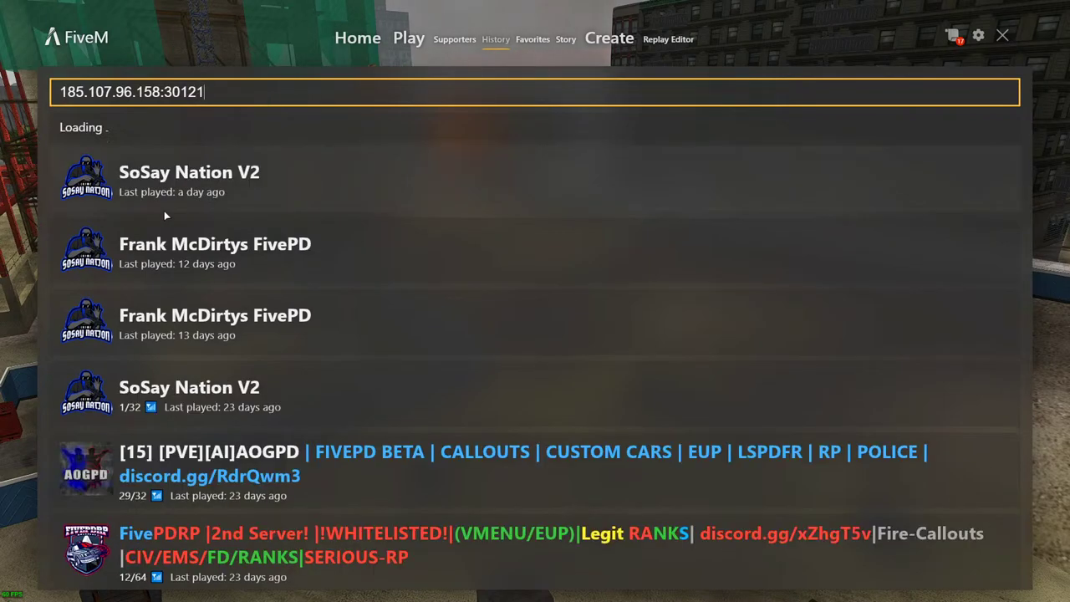
{"action": "type", "text": "2"}
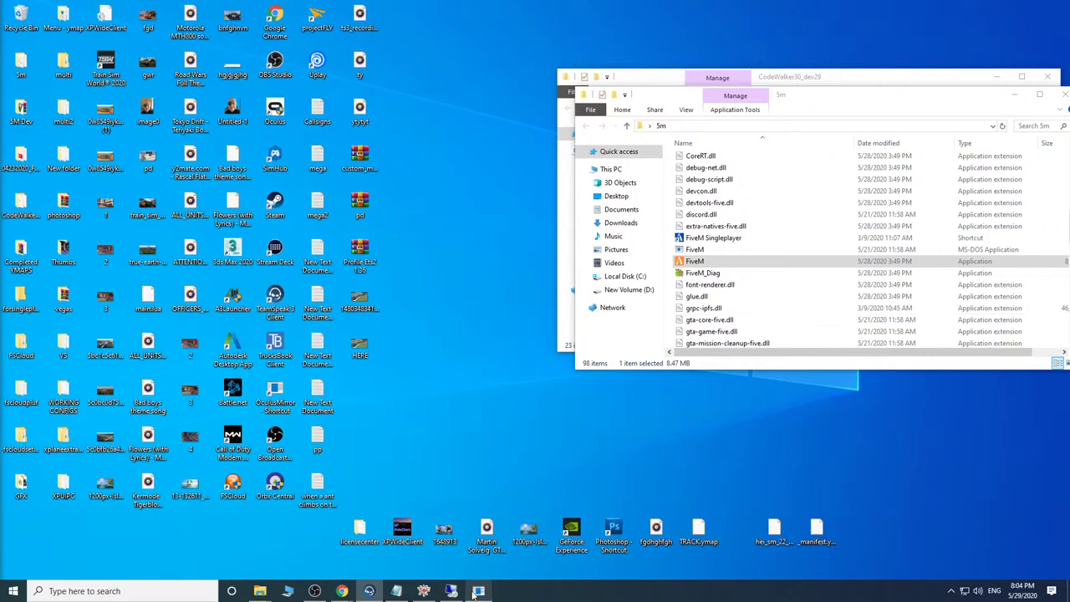
{"action": "mouse_move", "coordinate": [451, 590]}
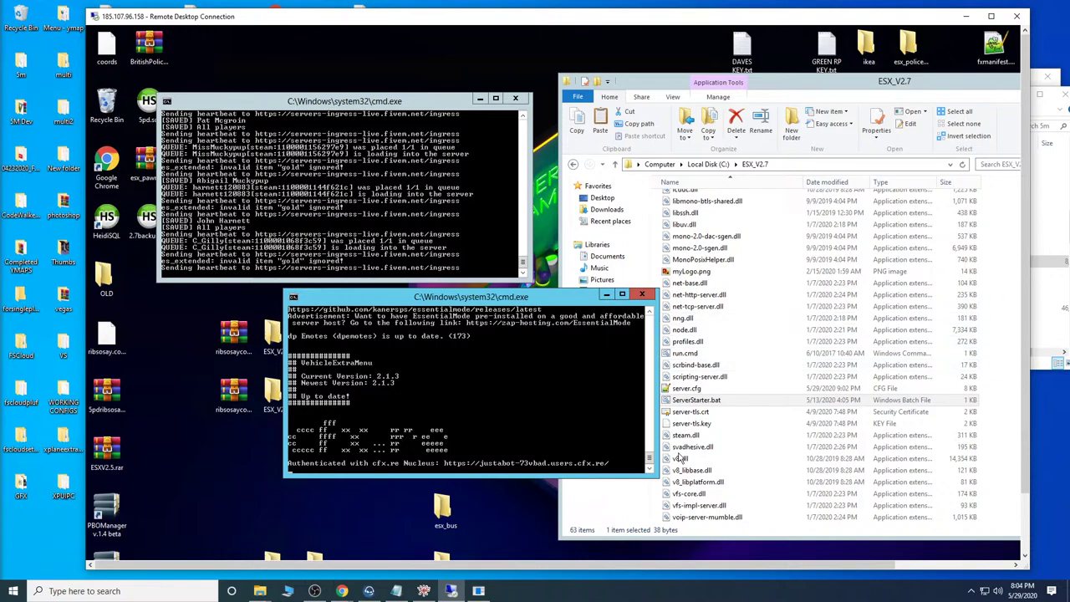
{"action": "left_click", "coordinate": [478, 591]}
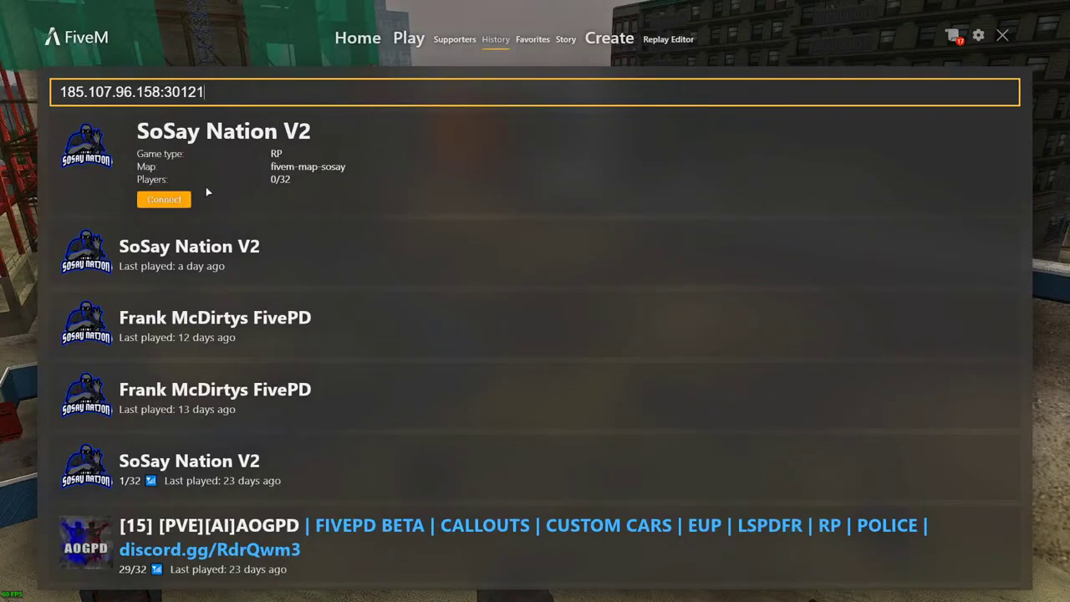
{"action": "left_click", "coordinate": [164, 199]}
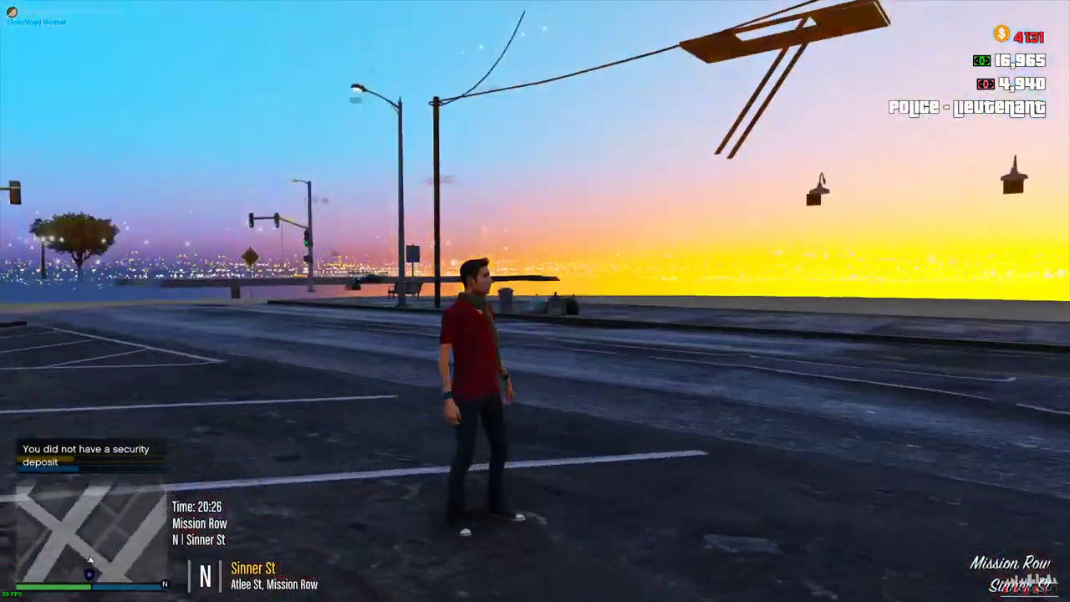
Set a map waypoint on Del Perro Beach just south of the pier and teleport to it with /tpm.
{"action": "key", "text": "F2"}
{"action": "key", "text": "Escape"}
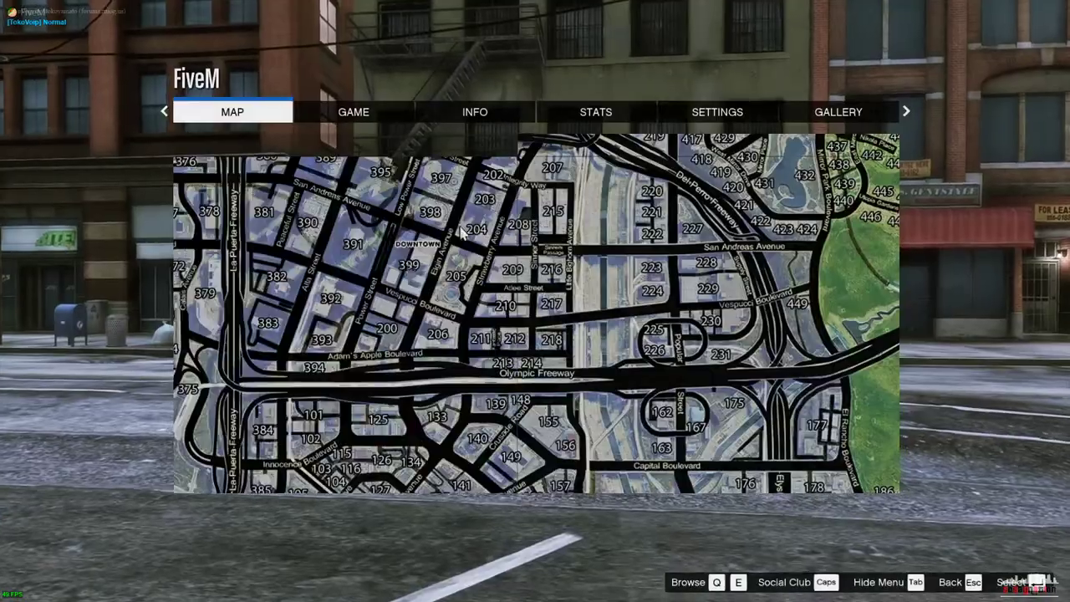
{"action": "left_click", "coordinate": [590, 346]}
{"action": "scroll", "coordinate": [473, 390], "scroll_direction": "down", "scroll_amount": 5}
{"action": "scroll", "coordinate": [401, 358], "scroll_direction": "up", "scroll_amount": 5}
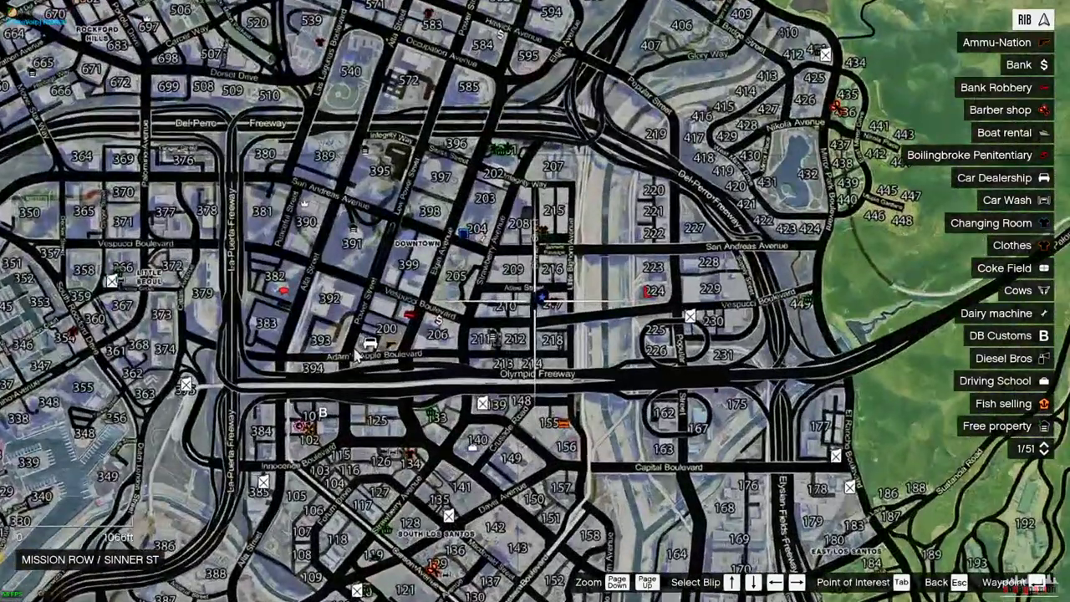
{"action": "left_click_drag", "start_coordinate": [401, 358], "coordinate": [1022, 252]}
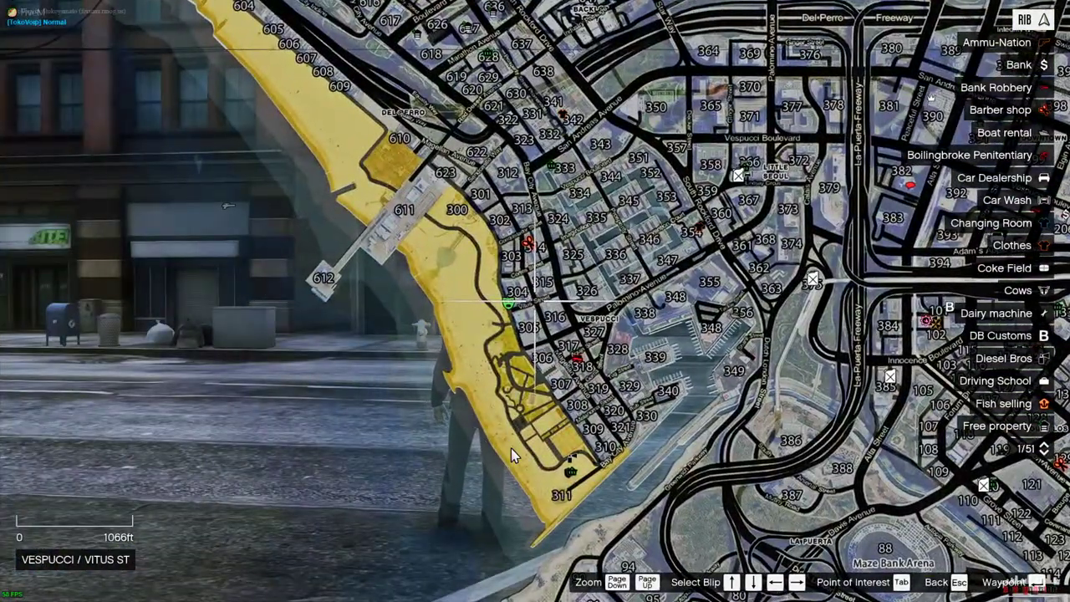
{"action": "double_click", "coordinate": [429, 256]}
{"action": "key", "text": "Escape"}
{"action": "key", "text": "Escape"}
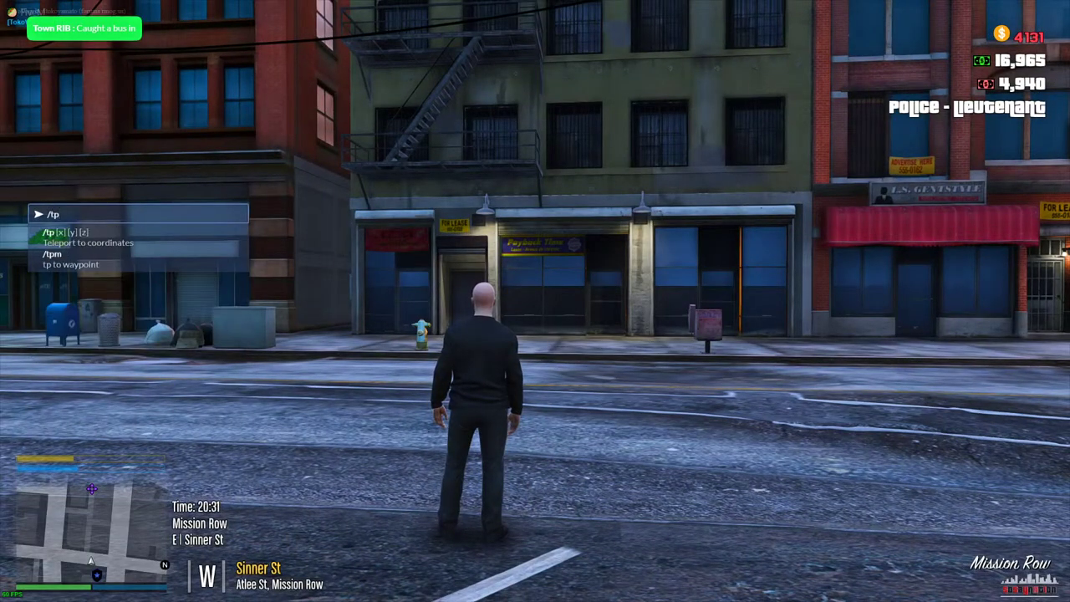
{"action": "key", "text": "Return"}
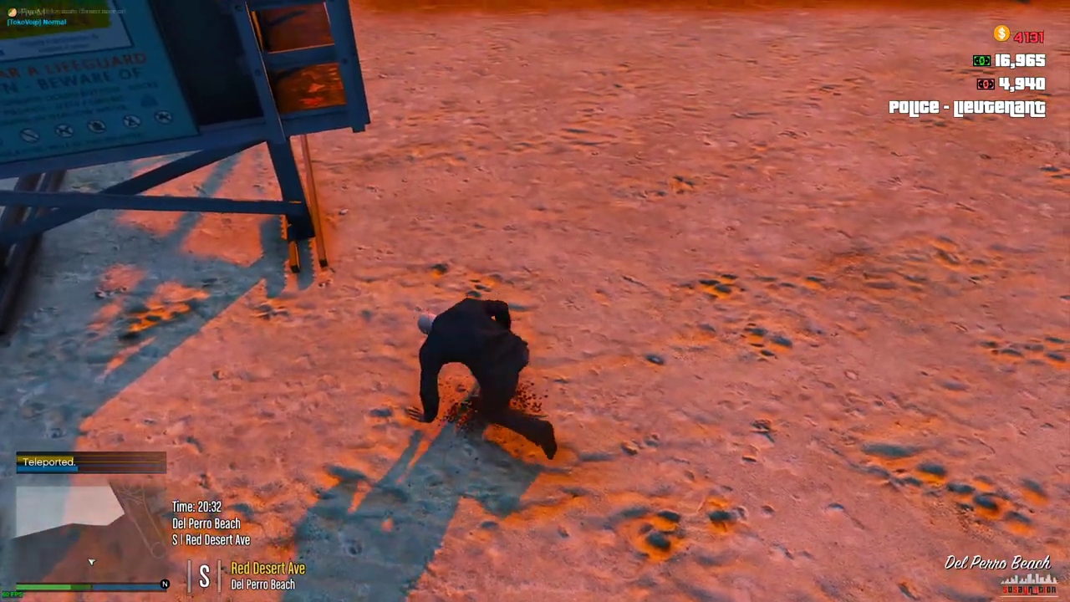
Walk towards the shore and set the in-game time to 9:00 with /time 9 0.
{"action": "key", "text": "w"}
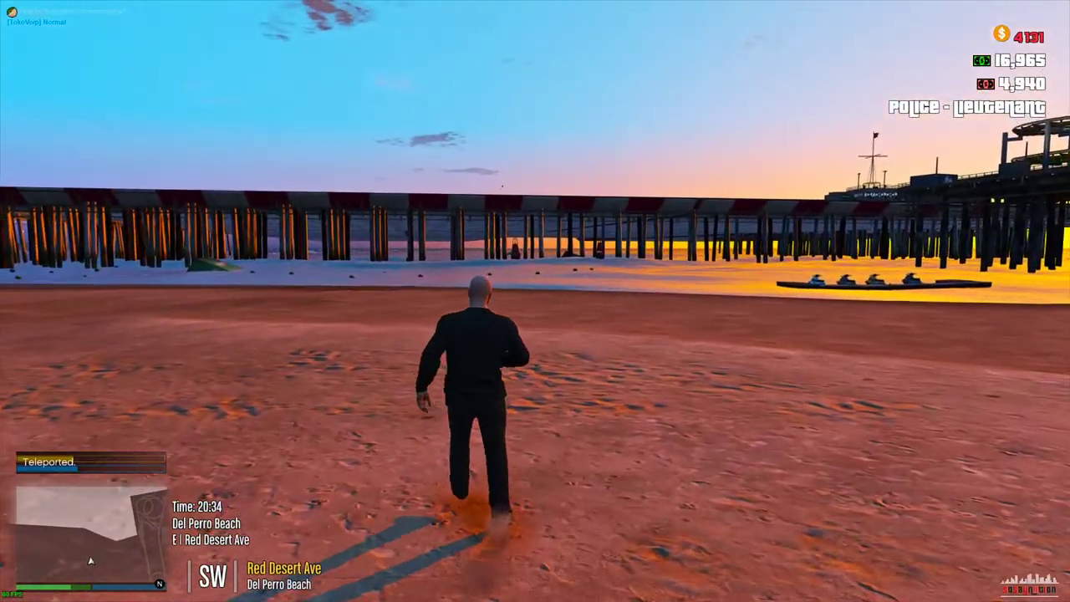
{"action": "type", "text": "t/tim"}
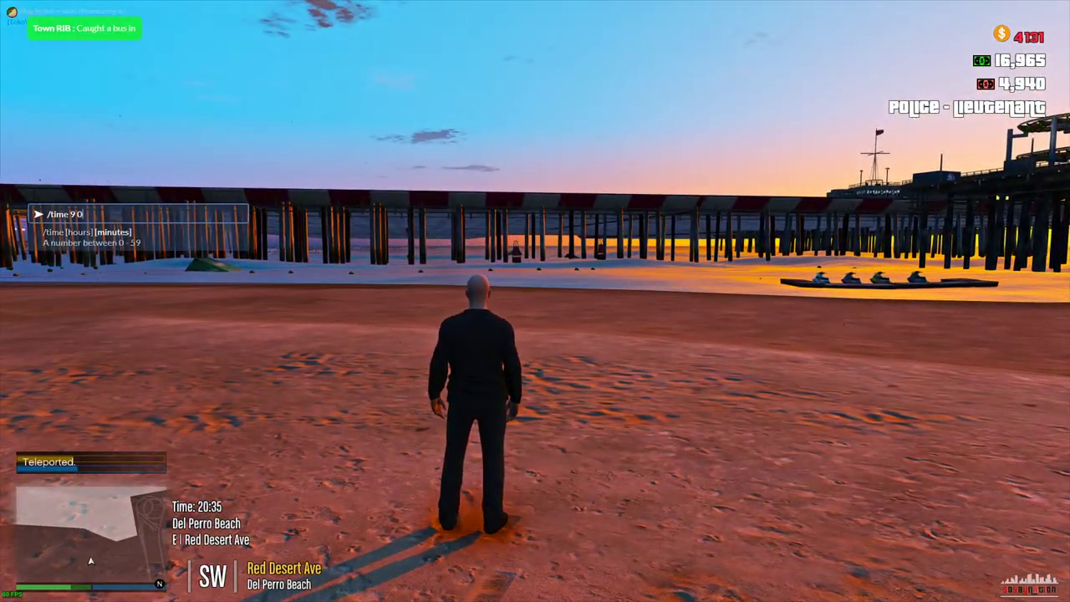
{"action": "type", "text": "e 9 0"}
{"action": "key", "text": "Return"}
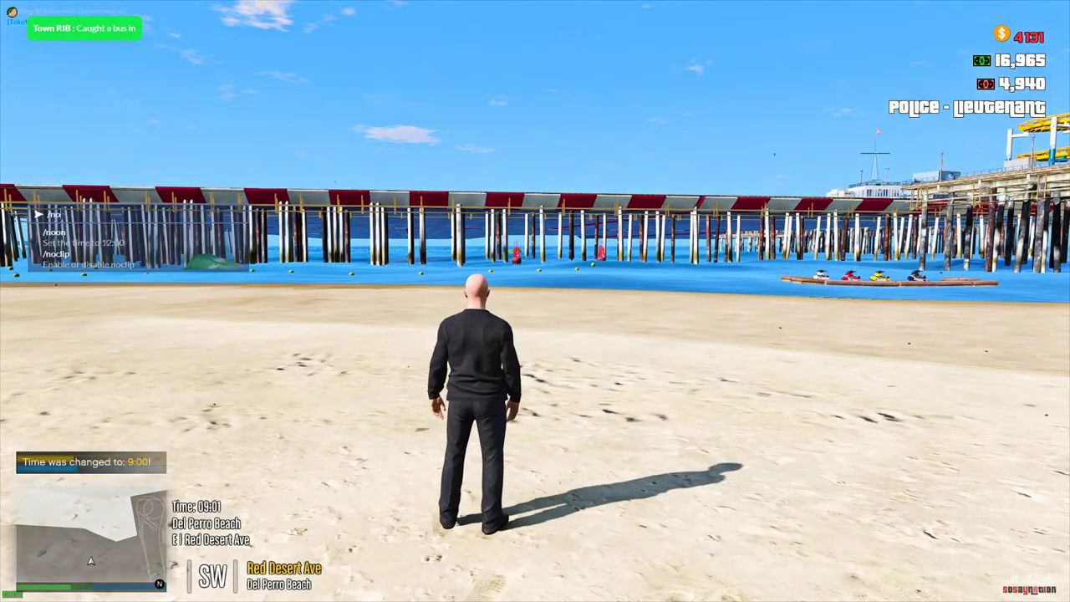
Fly over to the race track with noclip enabled, and disable noclip with /noclip to land on the asphalt.
{"action": "key", "text": "w"}
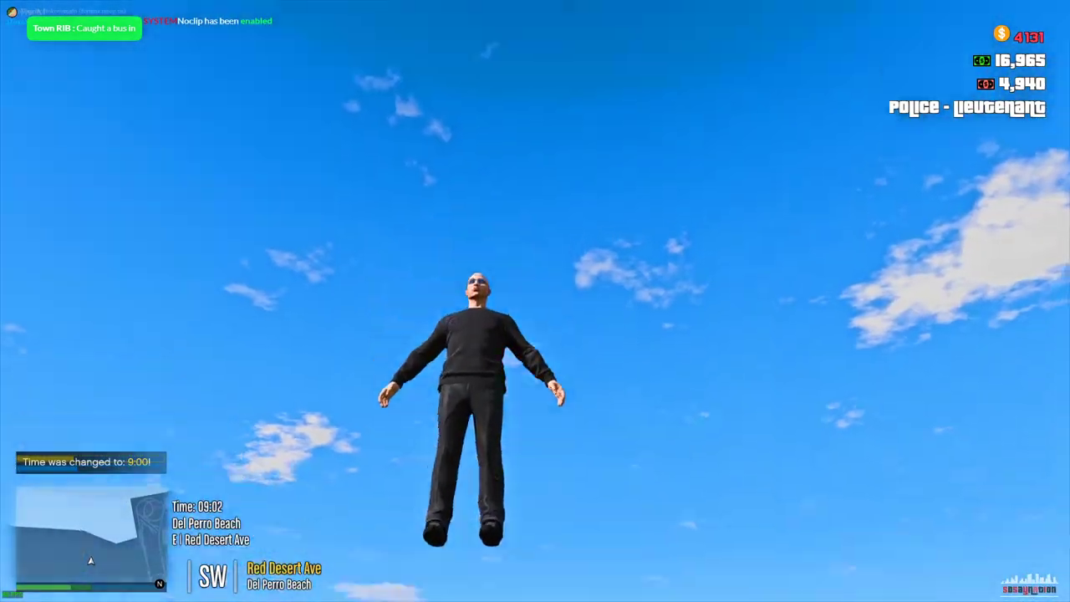
{"action": "key", "text": "w"}
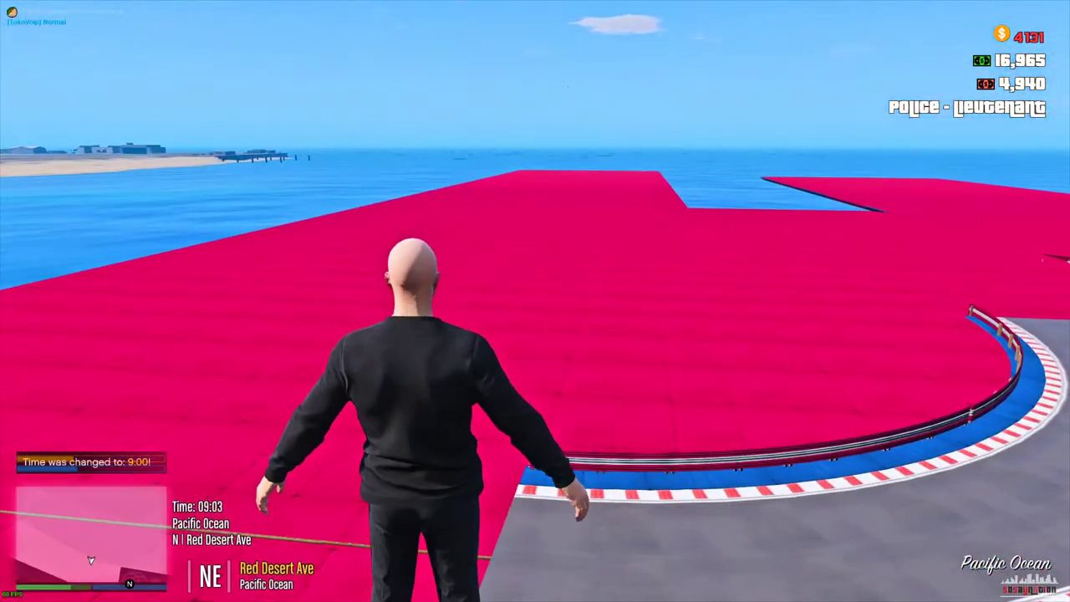
{"action": "key", "text": "w"}
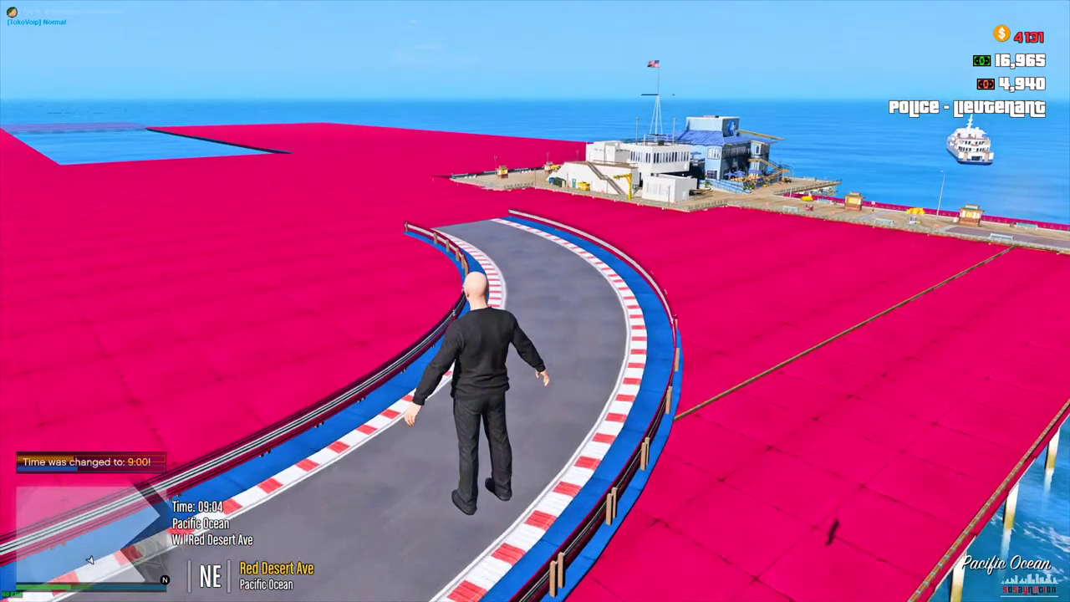
{"action": "key", "text": "w"}
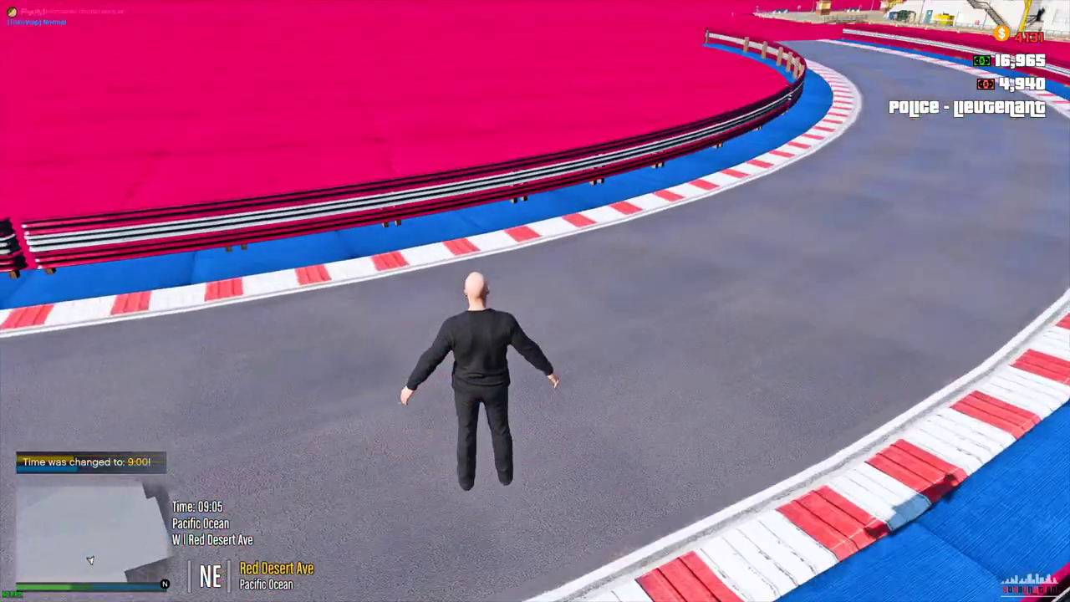
{"action": "type", "text": "/"}
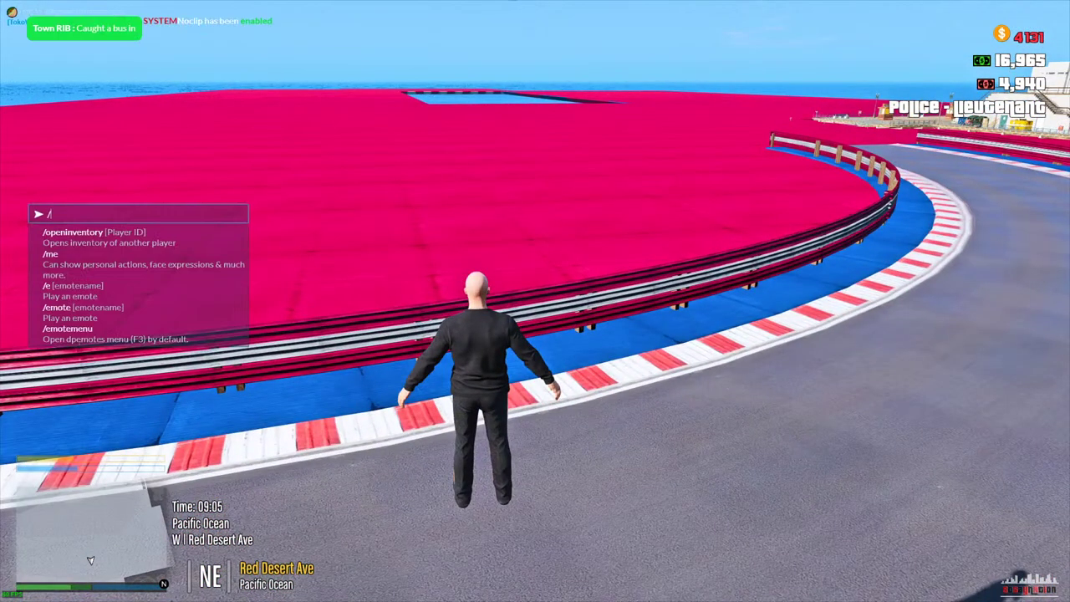
{"action": "type", "text": "noclip"}
{"action": "key", "text": "Return"}
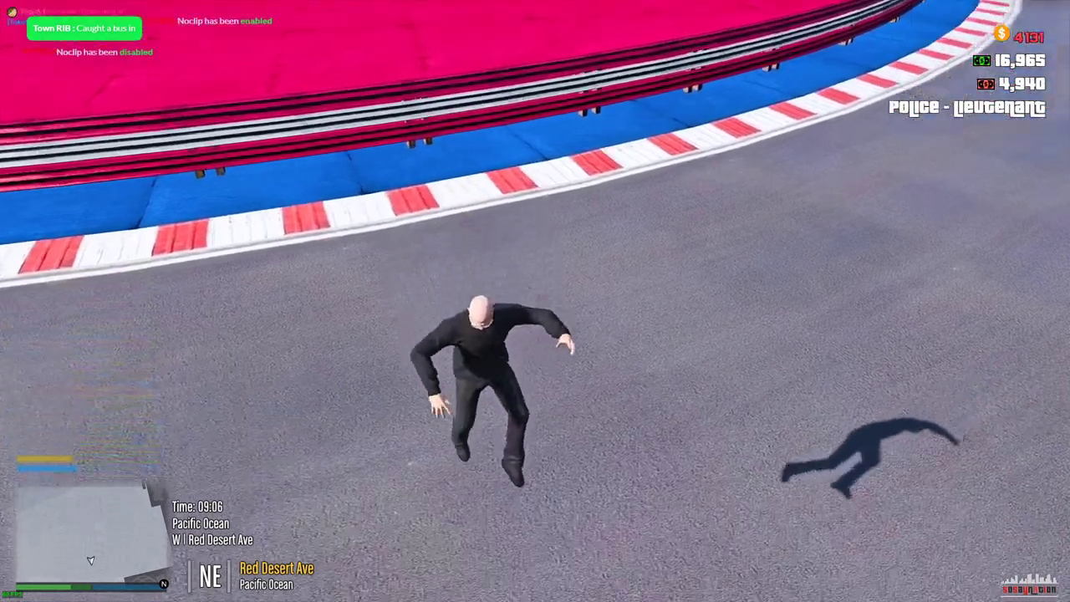
Walk along the track and spawn a Blista car with the /car command.
{"action": "type", "text": "w"}
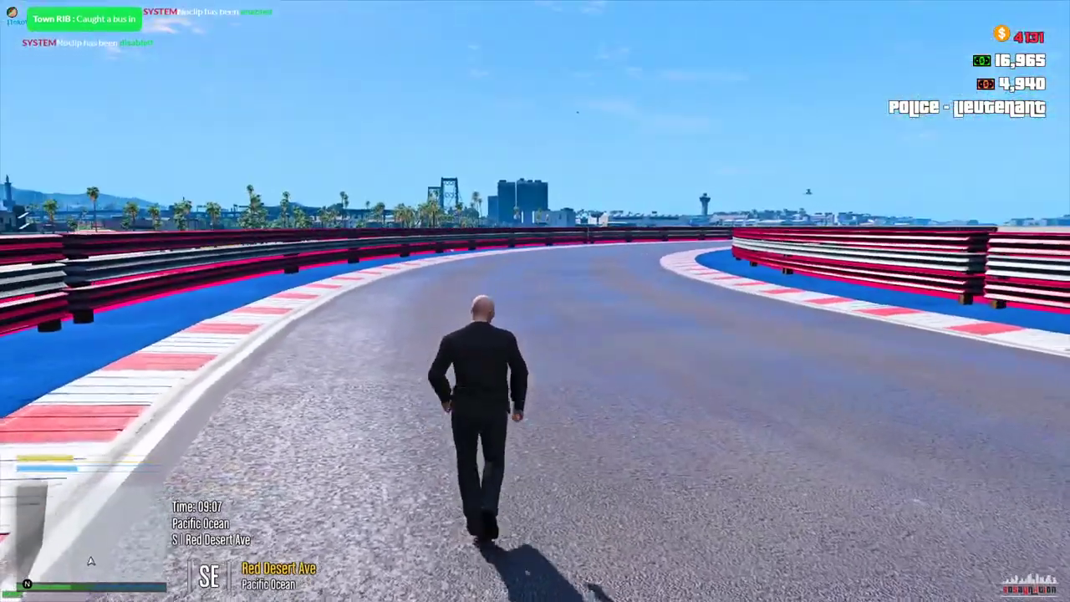
{"action": "type", "text": "t/"}
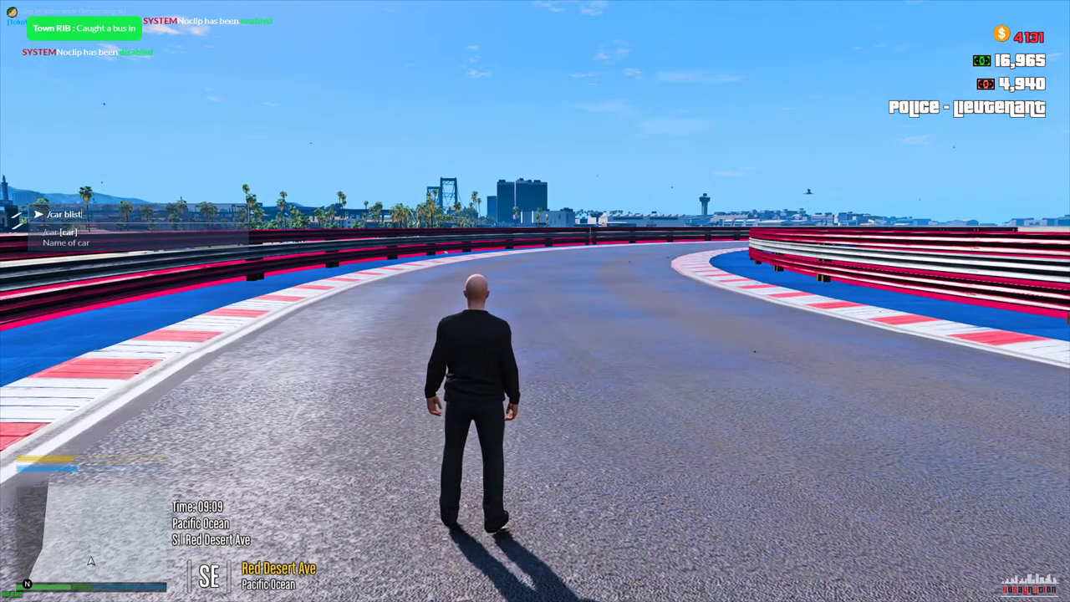
{"action": "key", "text": "Return"}
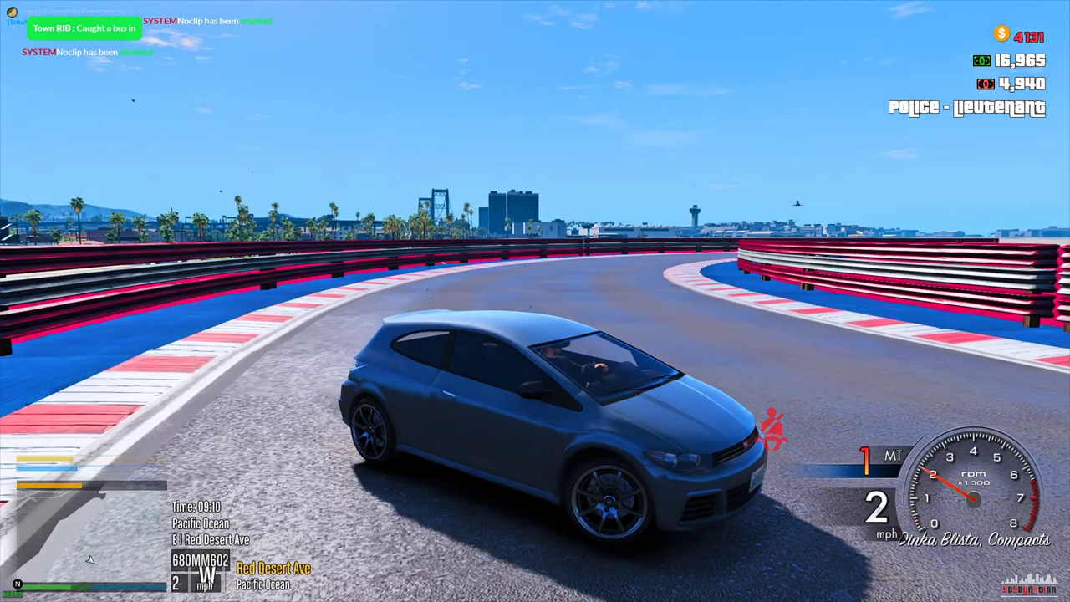
Straighten the car and test-drive the guard-railed bend as far as the start of the grid straight.
{"action": "key", "text": "w"}
{"action": "key", "text": "a"}
{"action": "key", "text": "s"}
{"action": "key", "text": "d"}
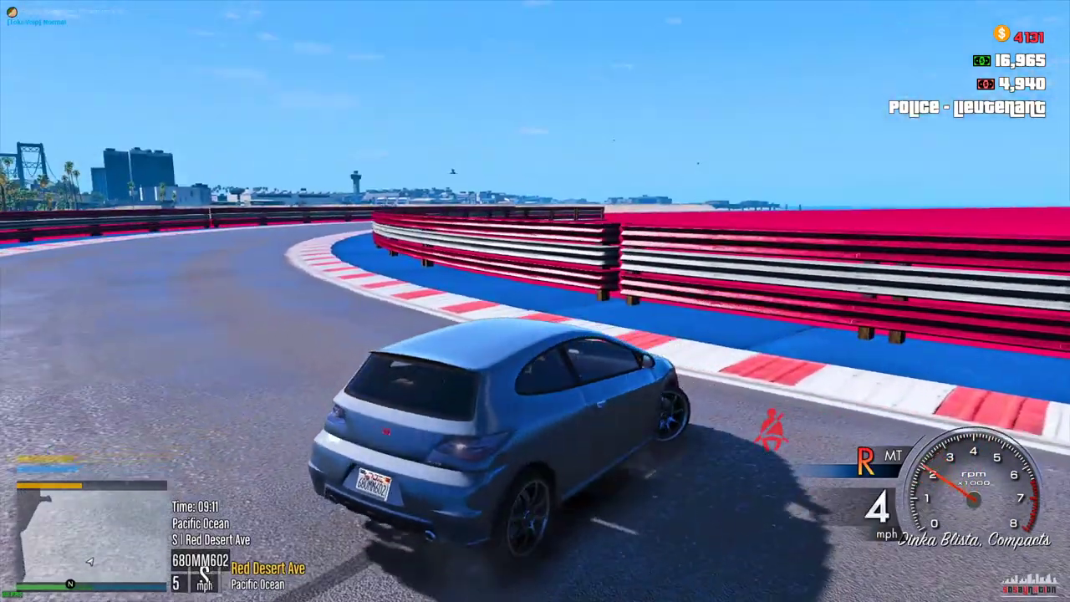
{"action": "key", "text": "w"}
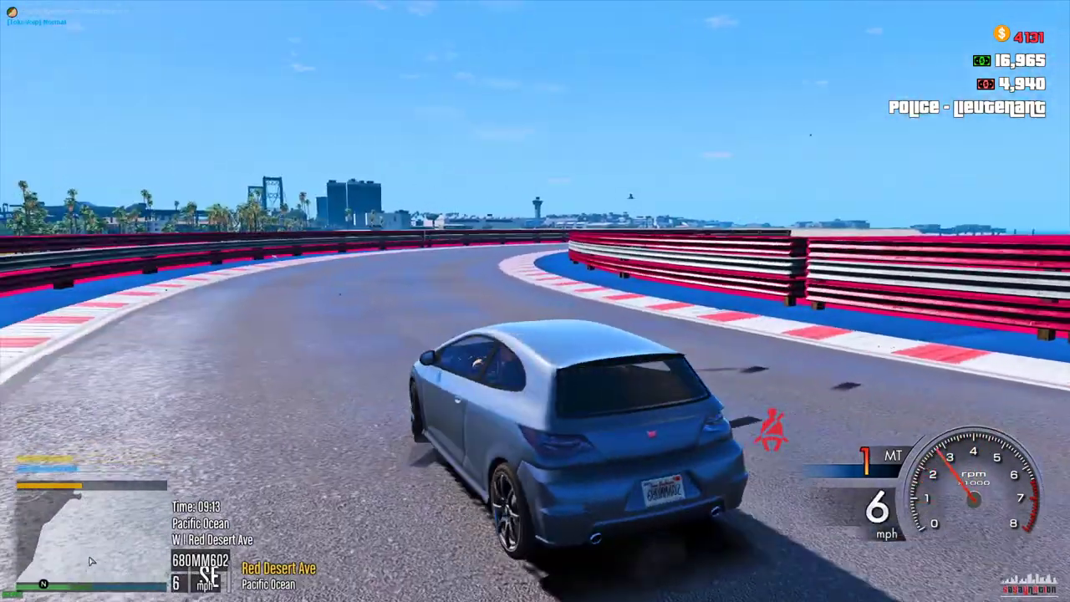
{"action": "key", "text": "d"}
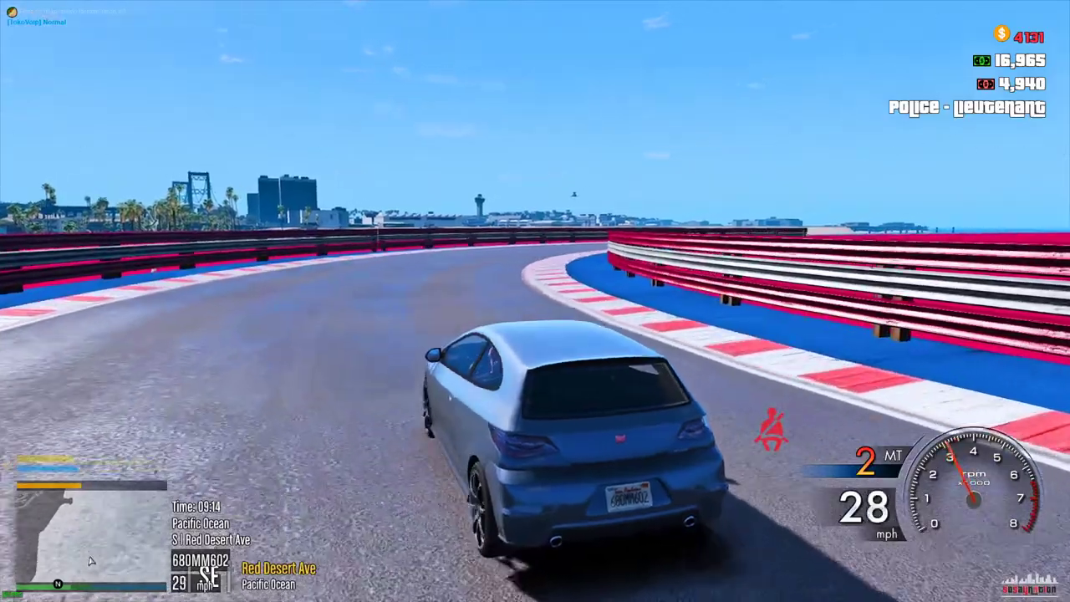
{"action": "key", "text": "w"}
{"action": "key", "text": "d"}
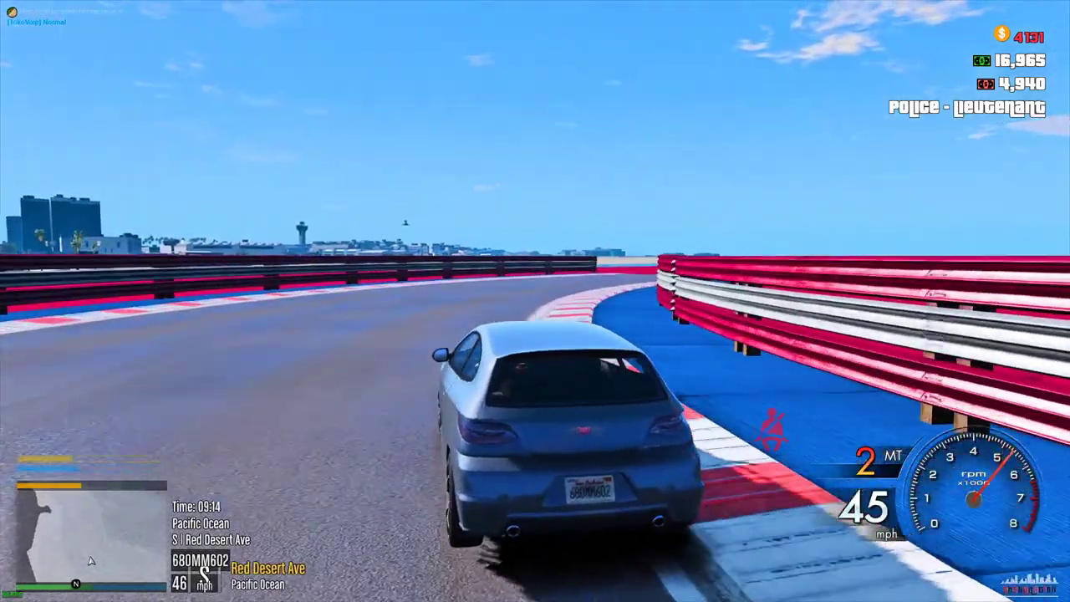
{"action": "key", "text": "w"}
{"action": "key", "text": "d"}
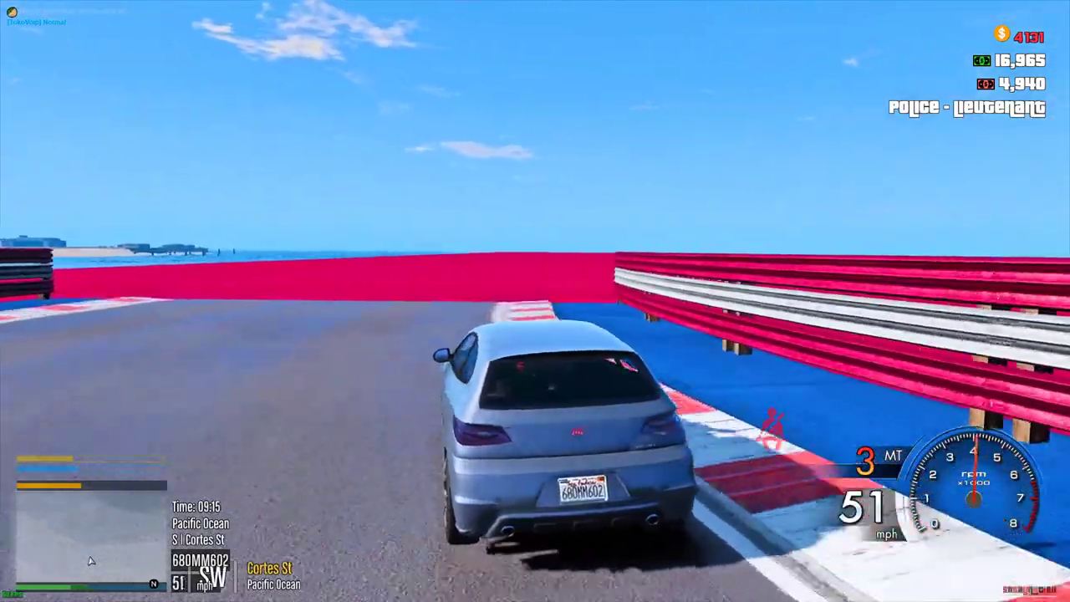
{"action": "key", "text": "w"}
{"action": "key", "text": "d"}
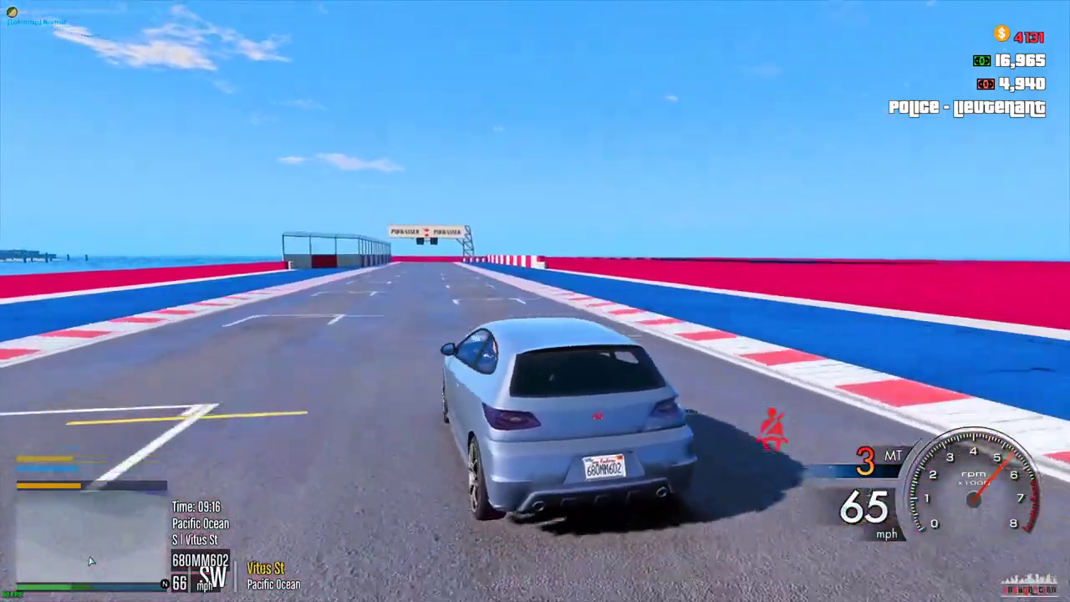
Drive the Blista down the grid straight and under the Pißwasser start gantry.
{"action": "key", "text": "w"}
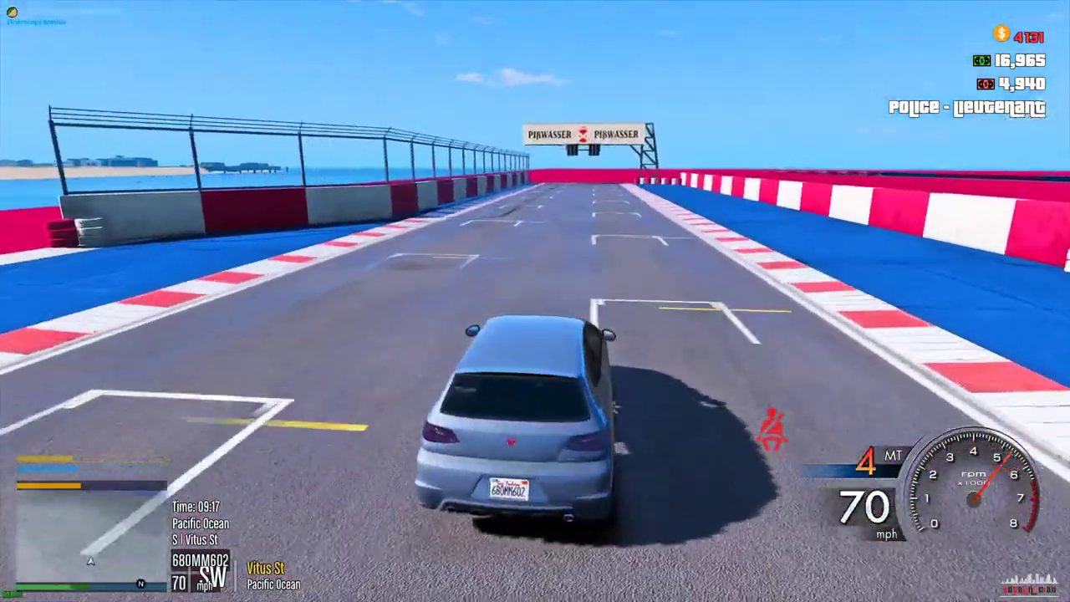
{"action": "key", "text": "w"}
{"action": "key", "text": "d"}
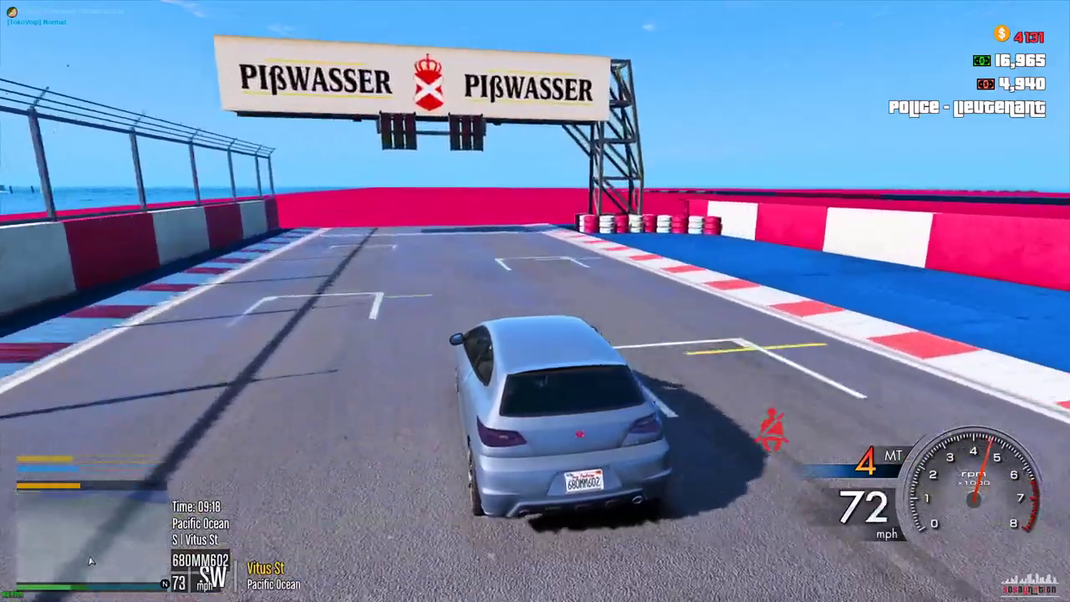
{"action": "key", "text": "w"}
{"action": "key", "text": "a"}
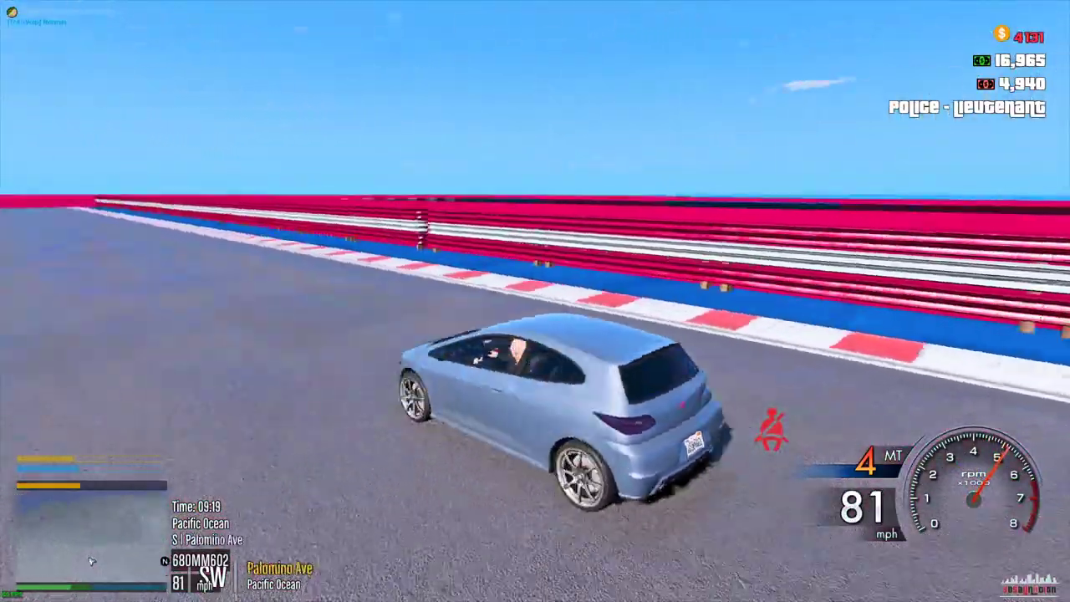
Accelerate along the wide guard-railed straight beyond the gantry while keeping the car between the kerbs.
{"action": "key", "text": "w"}
{"action": "key", "text": "c"}
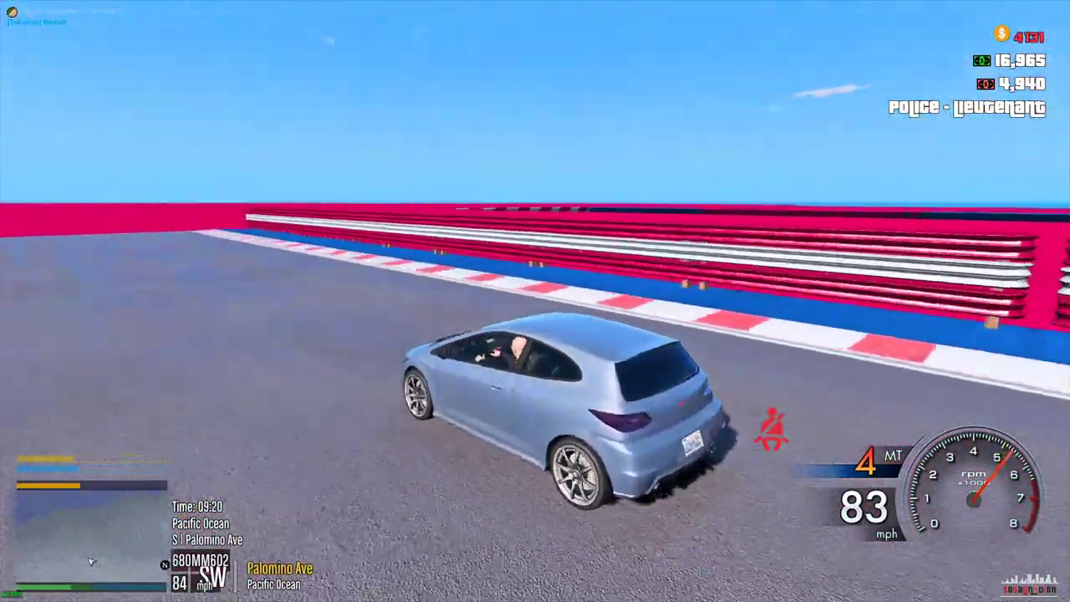
{"action": "key", "text": "w"}
{"action": "key", "text": "a"}
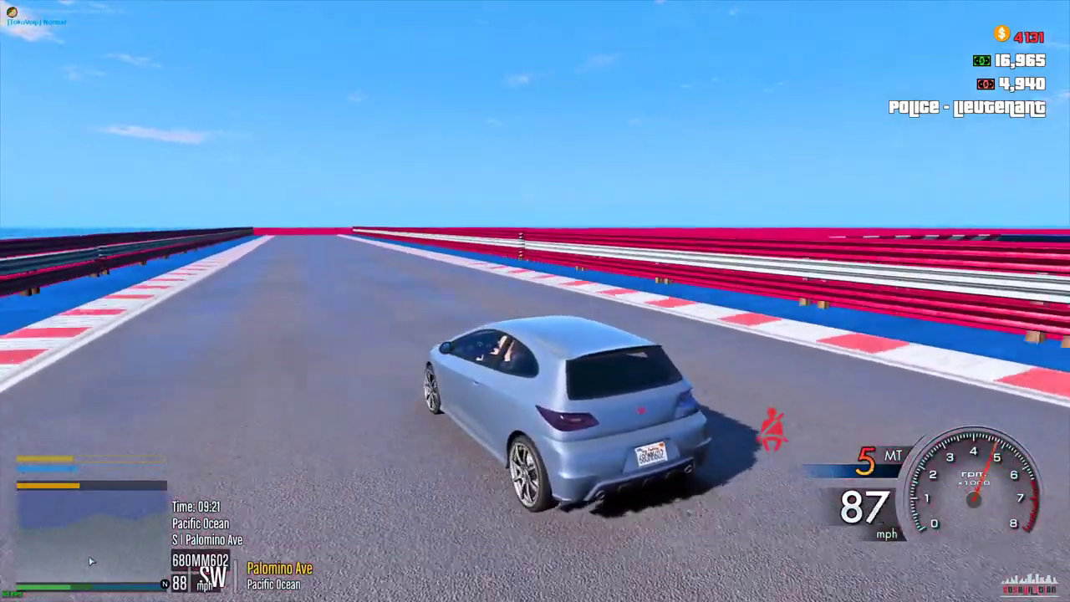
{"action": "key", "text": "d"}
{"action": "key", "text": "w"}
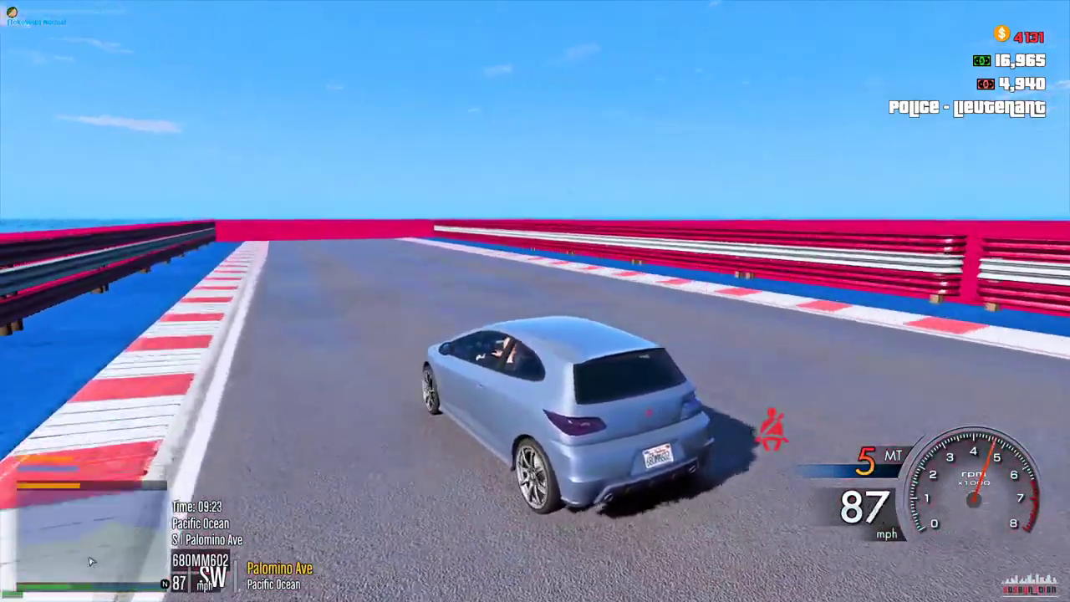
Throw the car into a handbrake slide on the railed straight, reverse off the kerb and turn it back towards the driving direction.
{"action": "key", "text": "d"}
{"action": "key", "text": "d"}
{"action": "key", "text": "space"}
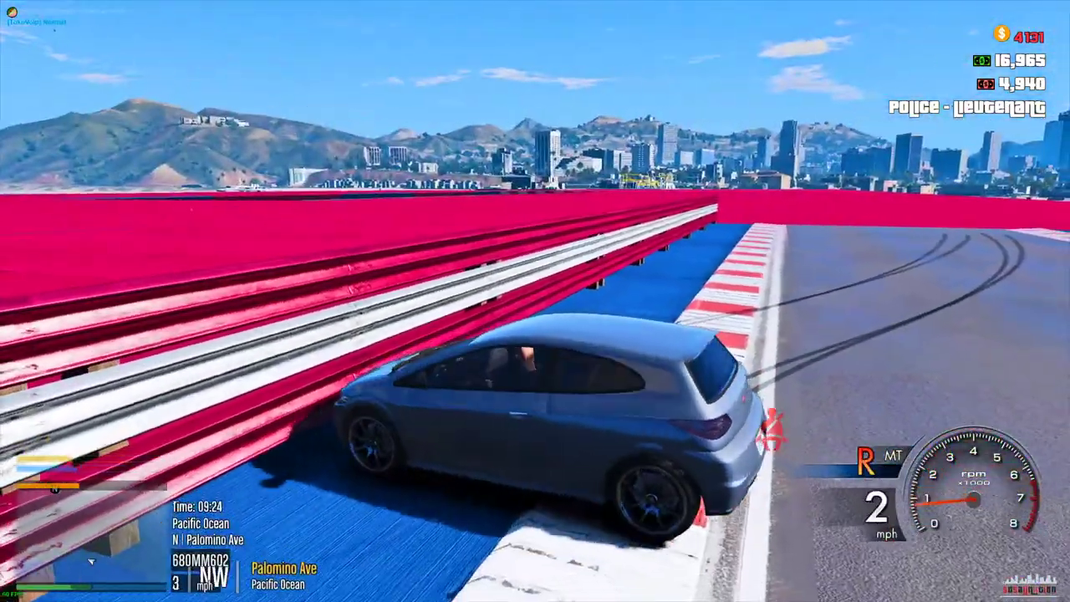
{"action": "key", "text": "s"}
{"action": "key", "text": "d"}
{"action": "key", "text": "w"}
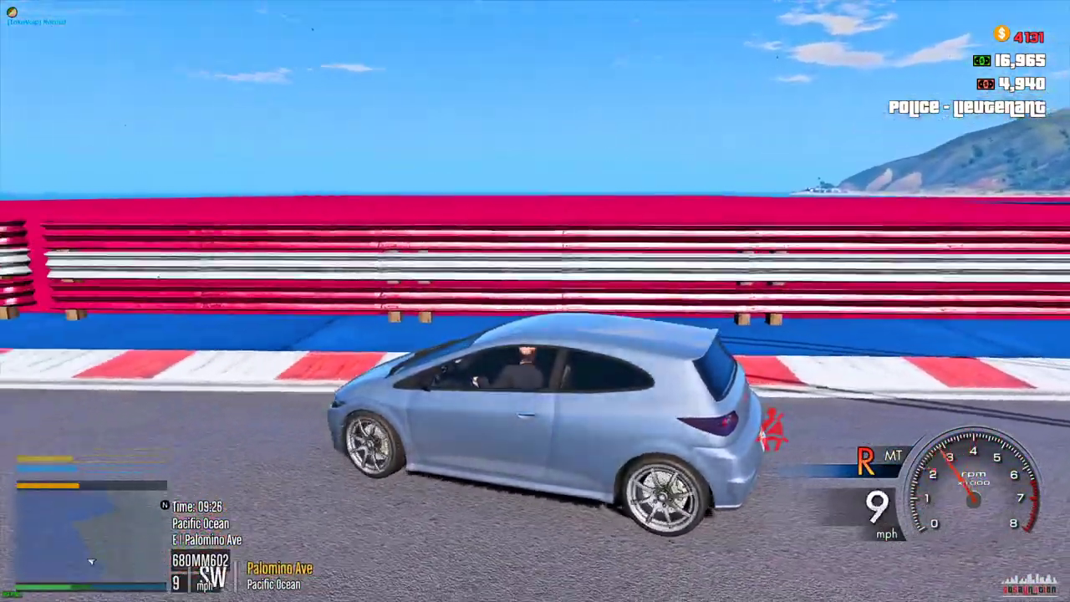
{"action": "key", "text": "a"}
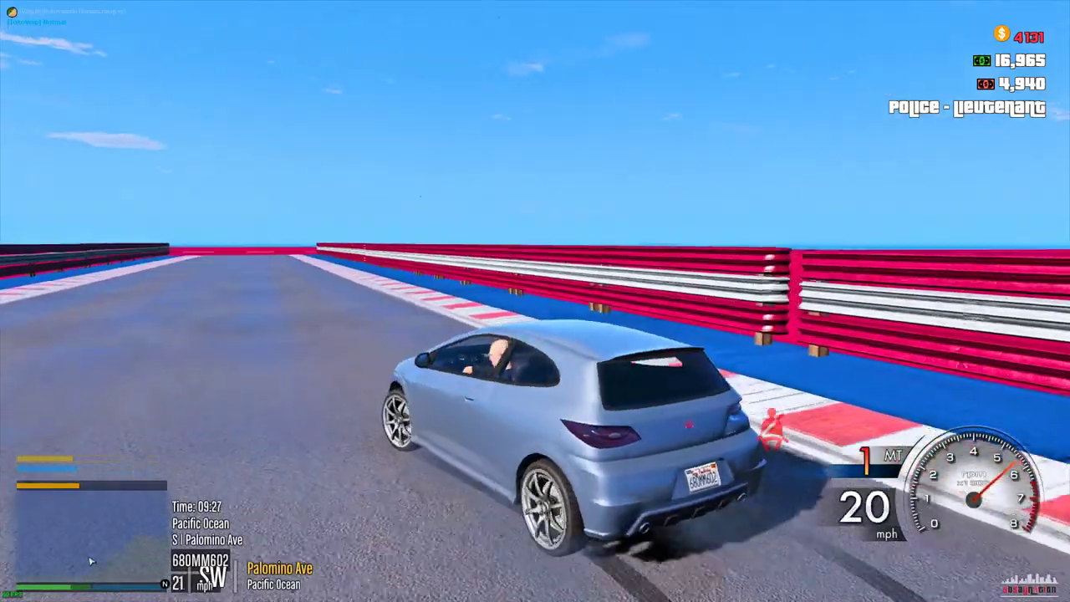
Accelerate to the end of the guard-railed straight and line the car up for the open S-bends.
{"action": "key", "text": "w"}
{"action": "key", "text": "w"}
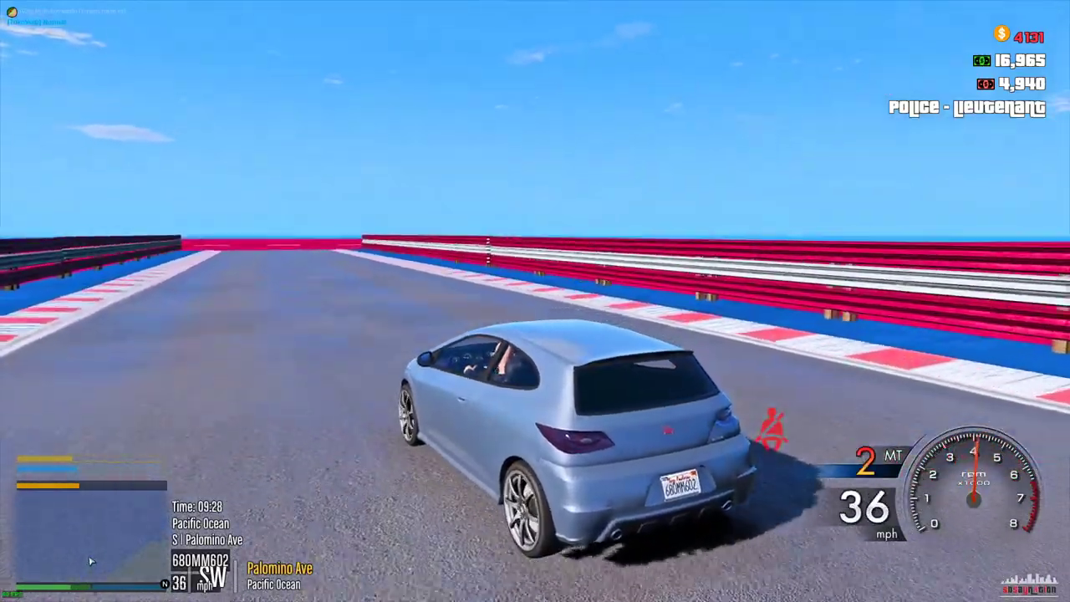
{"action": "key", "text": "w"}
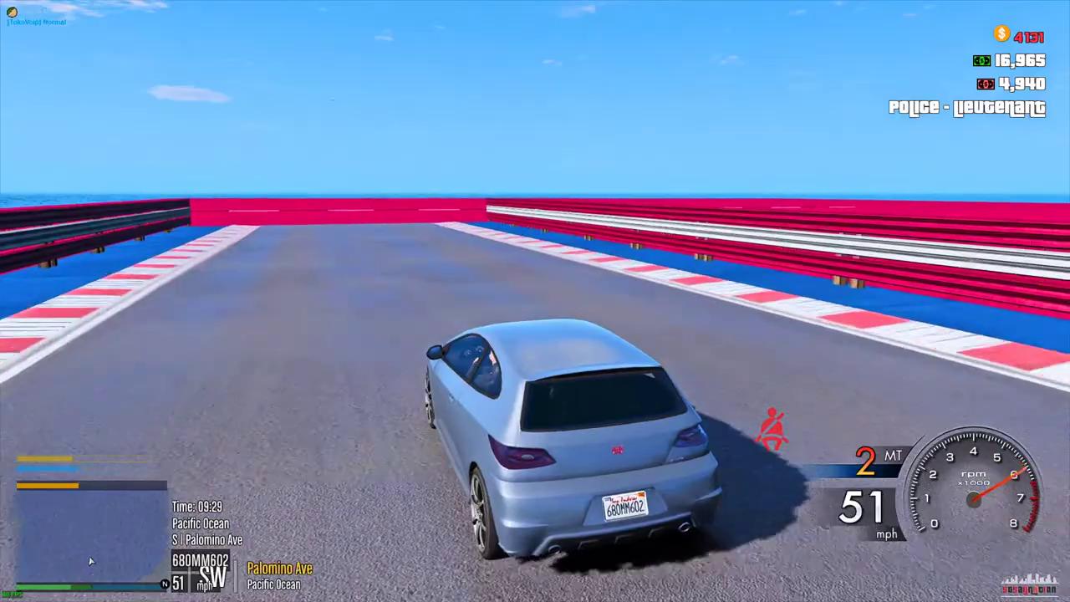
{"action": "key", "text": "d"}
{"action": "key", "text": "d"}
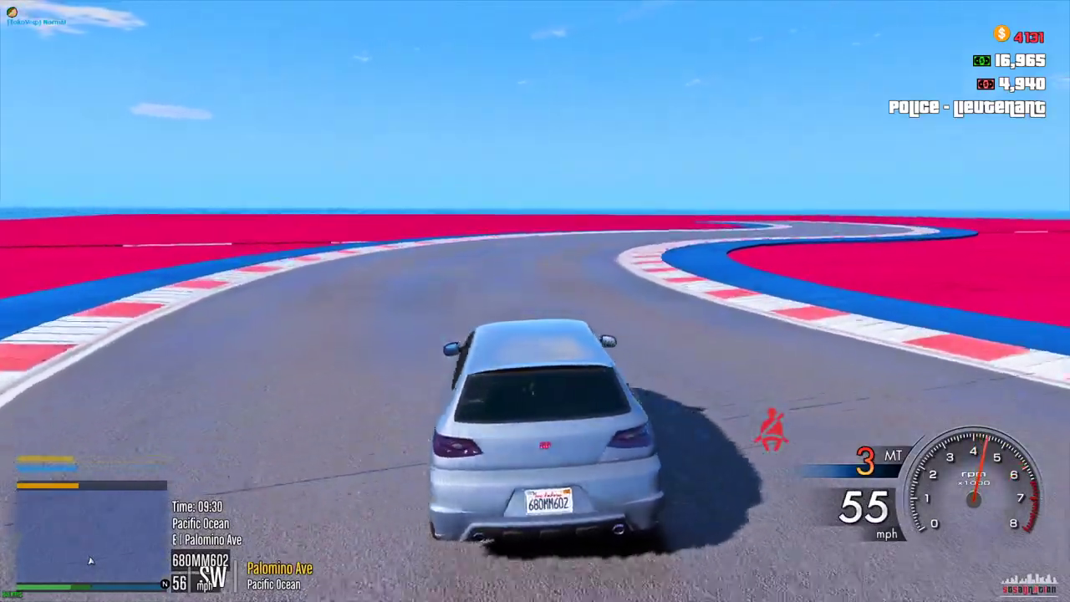
Steer through the open S-bends, returning to the asphalt after cutting the inside kerb.
{"action": "key", "text": "a"}
{"action": "key", "text": "w"}
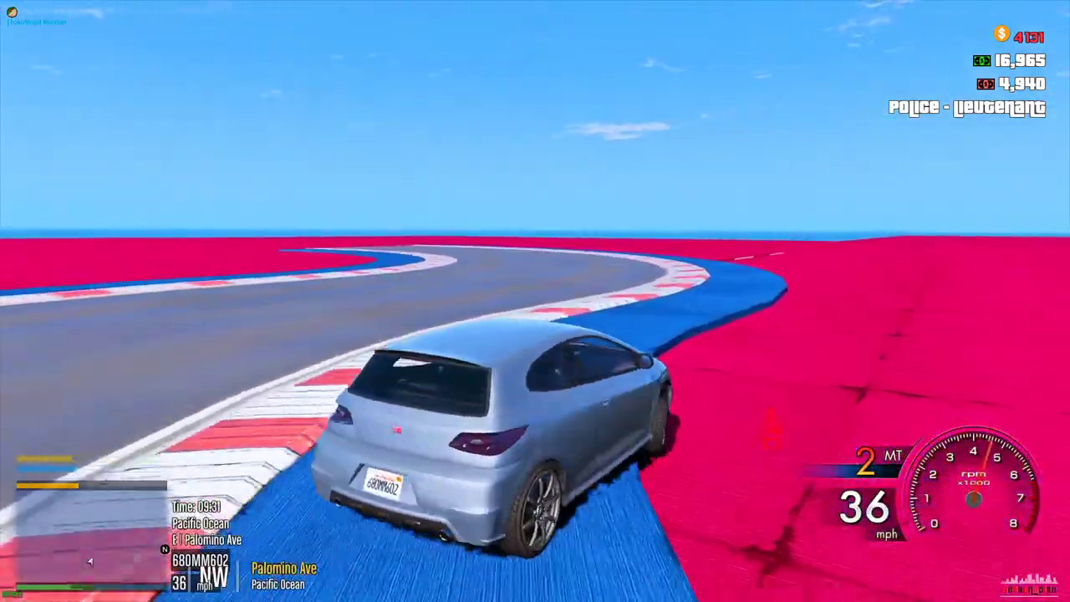
{"action": "key", "text": "a"}
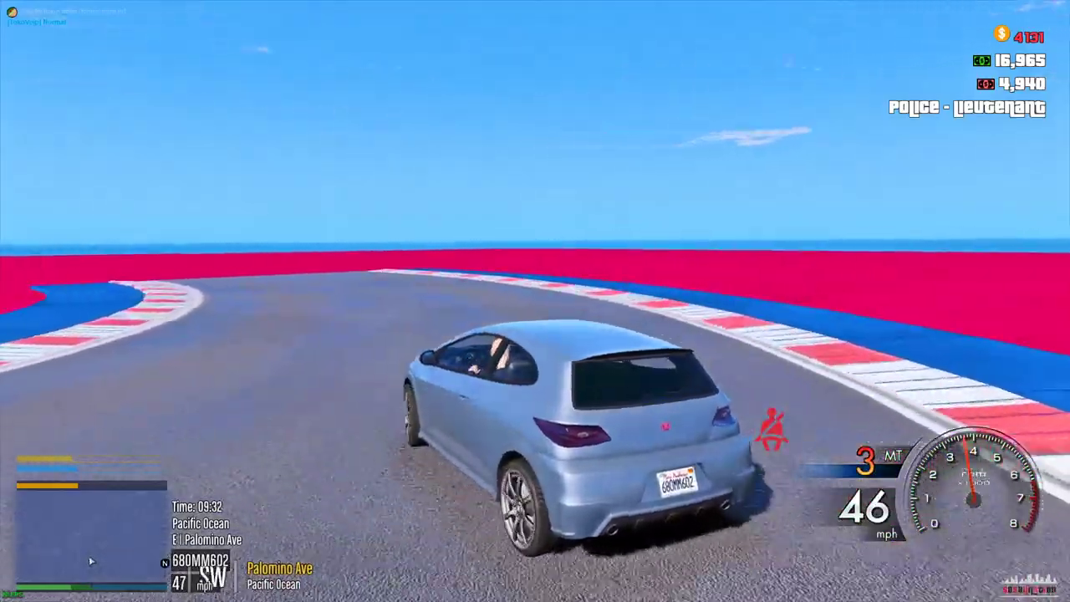
{"action": "key", "text": "d"}
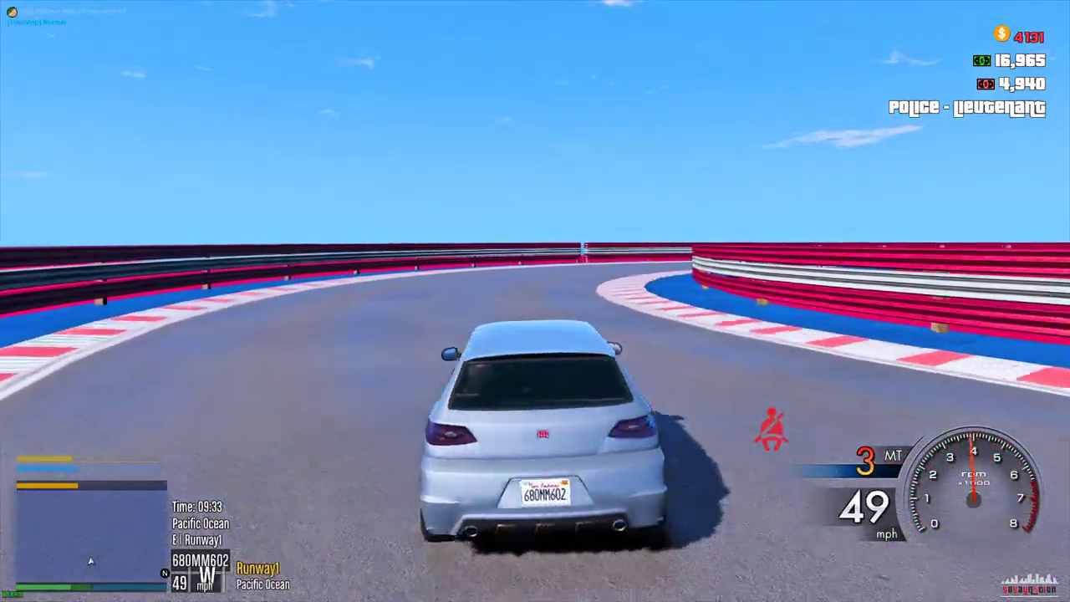
Take the tight guard-railed right-hand bend along its inside kerb and turn towards the mainland.
{"action": "key", "text": "a"}
{"action": "key", "text": "d"}
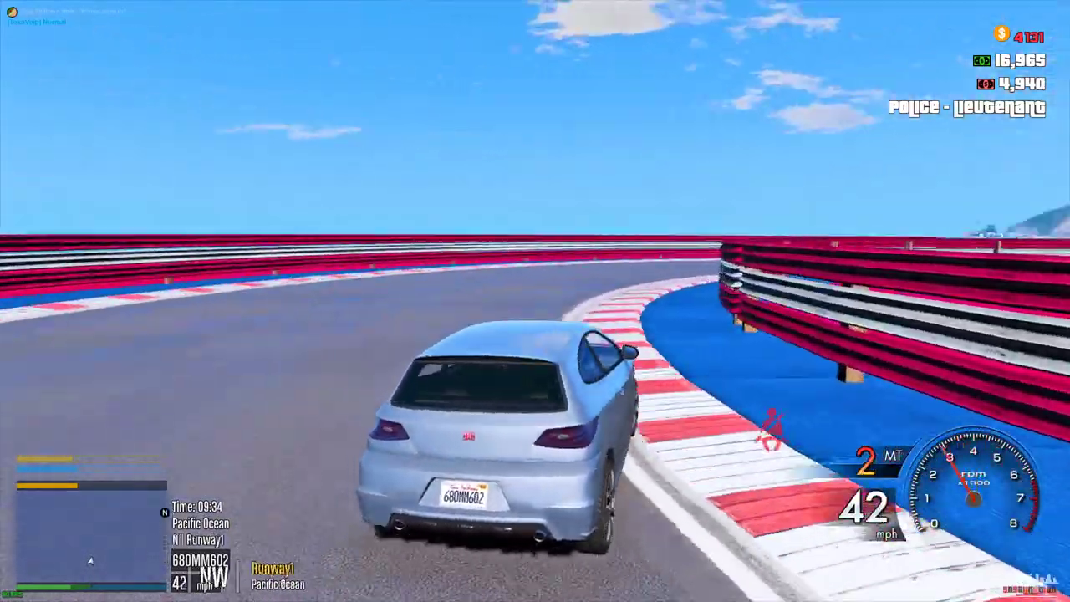
{"action": "key", "text": "a"}
{"action": "key", "text": "w"}
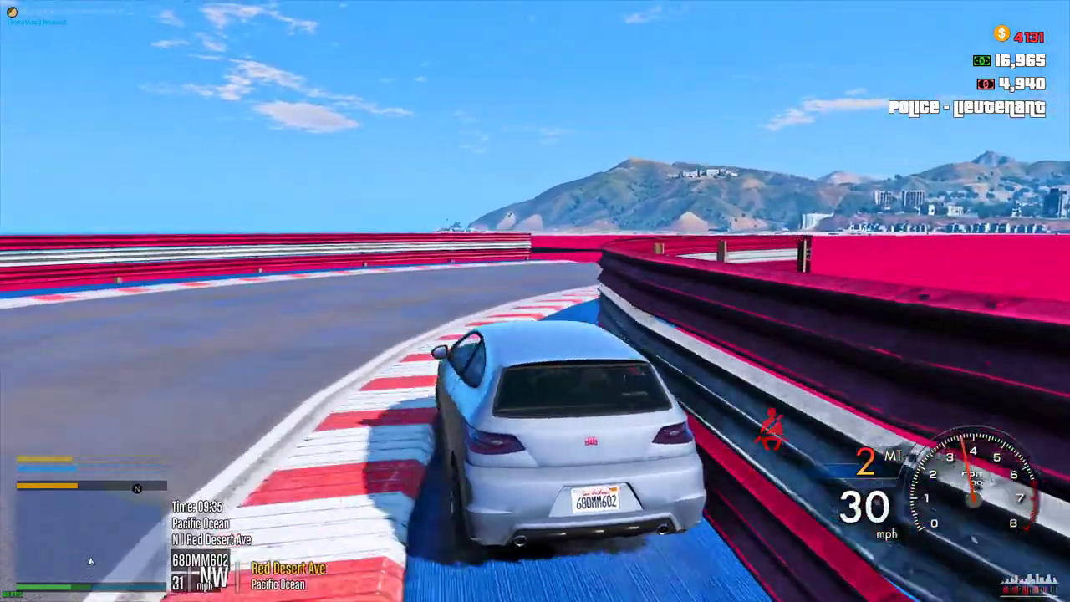
{"action": "key", "text": "d"}
{"action": "key", "text": "d"}
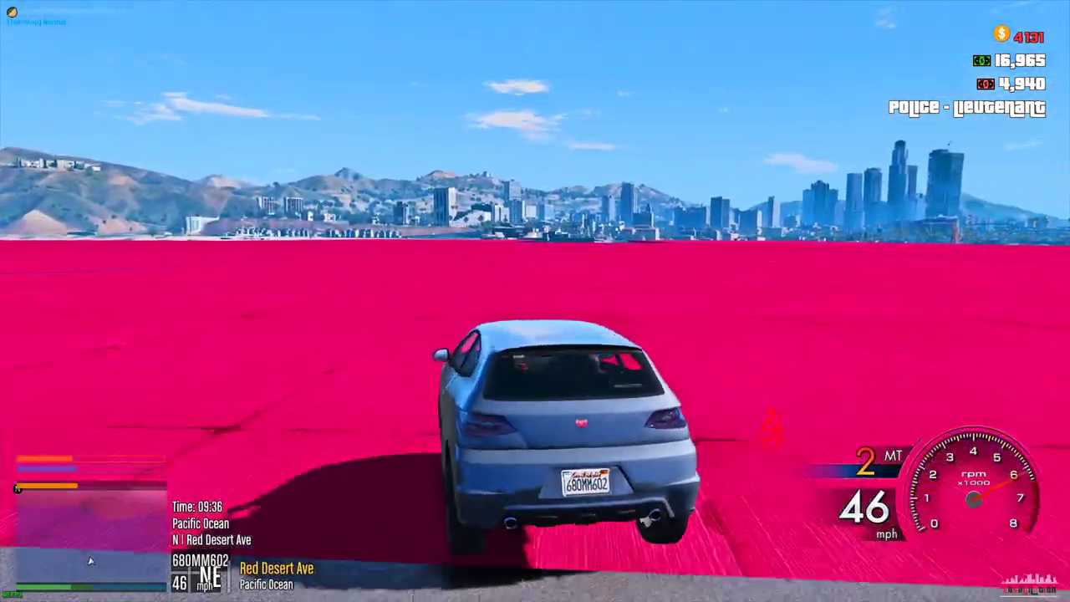
Drive the railed straight facing the city skyline and turn in to the left-hand bend at its end.
{"action": "key", "text": "w"}
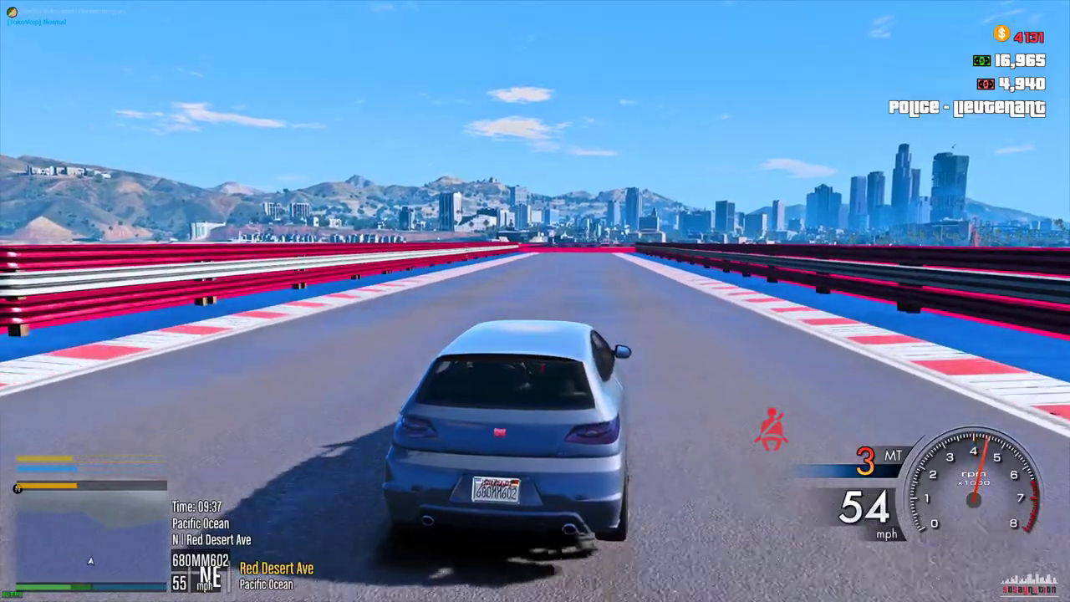
{"action": "key", "text": "w"}
{"action": "key", "text": "d"}
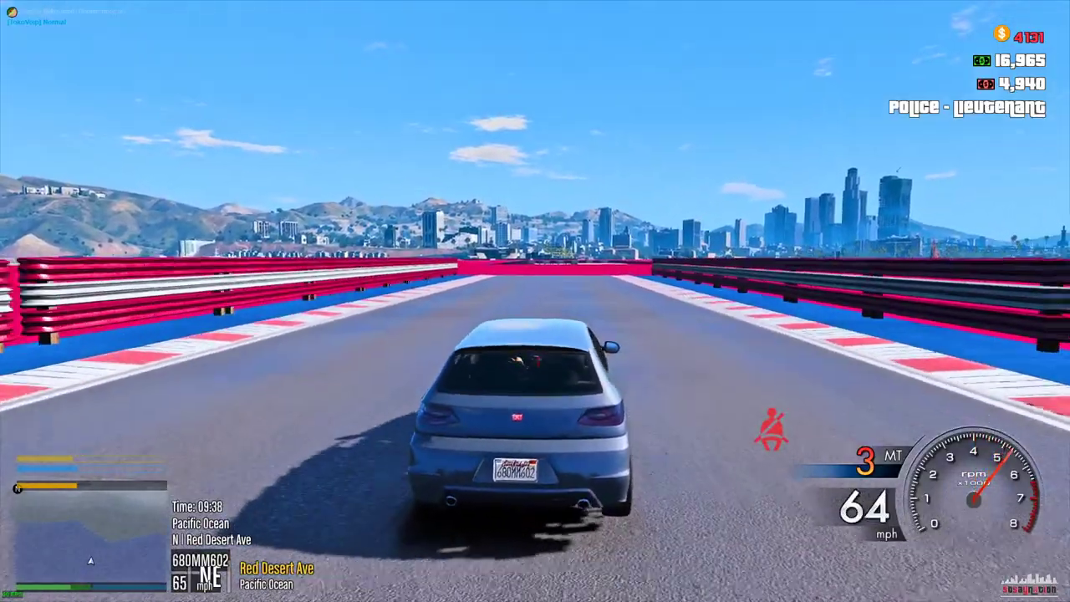
{"action": "key", "text": "a"}
{"action": "key", "text": "a"}
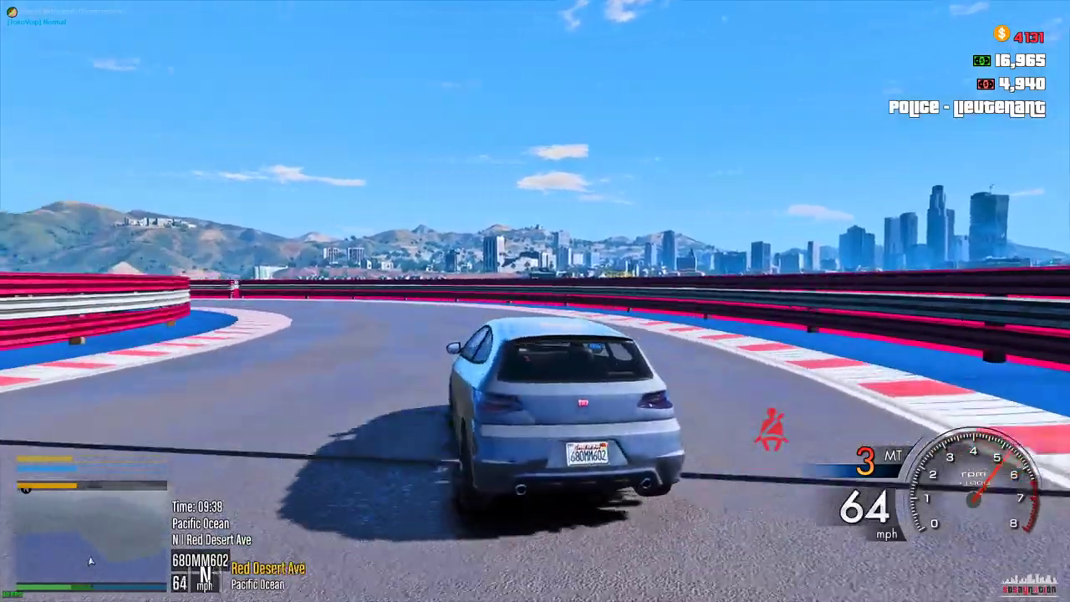
Brake into the tight left-hand bend and follow its inside kerb around to the exit.
{"action": "key", "text": "a"}
{"action": "key", "text": "s"}
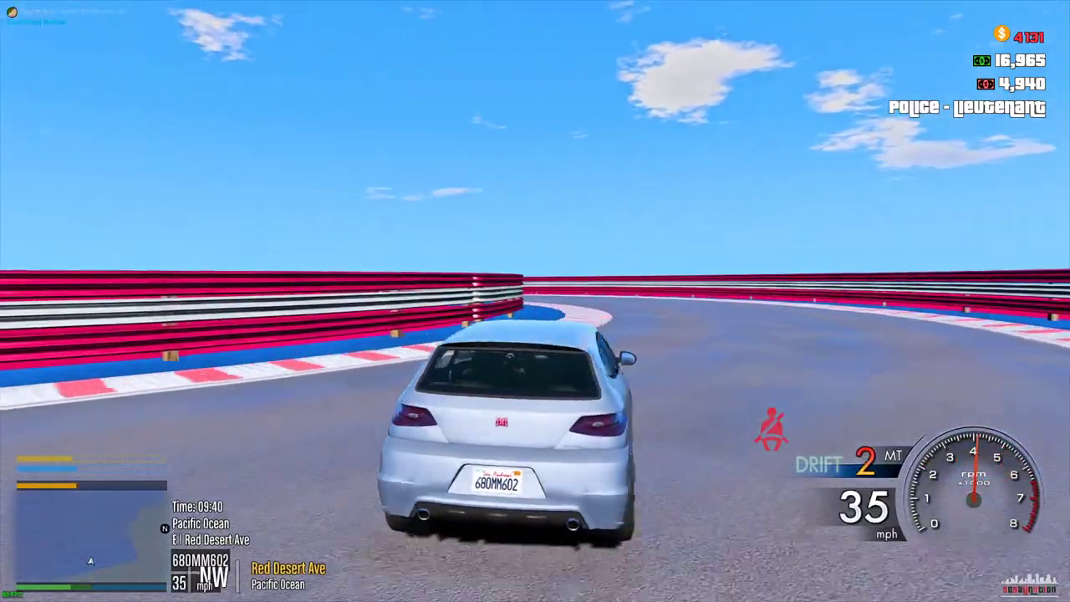
{"action": "key", "text": "w"}
{"action": "key", "text": "d"}
{"action": "key", "text": "w"}
{"action": "key", "text": "a"}
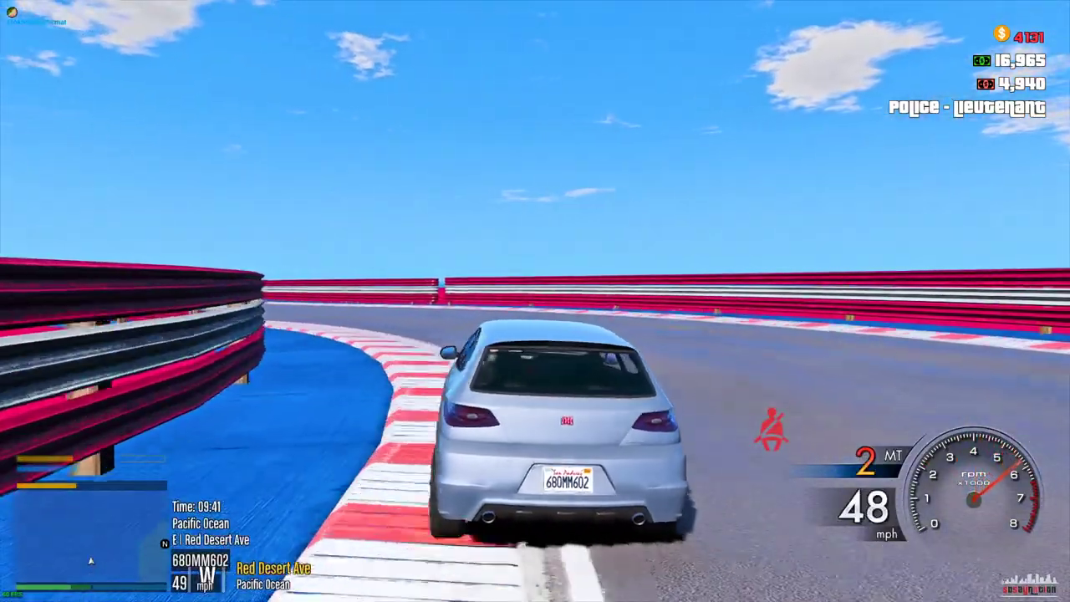
{"action": "key", "text": "w"}
{"action": "key", "text": "a"}
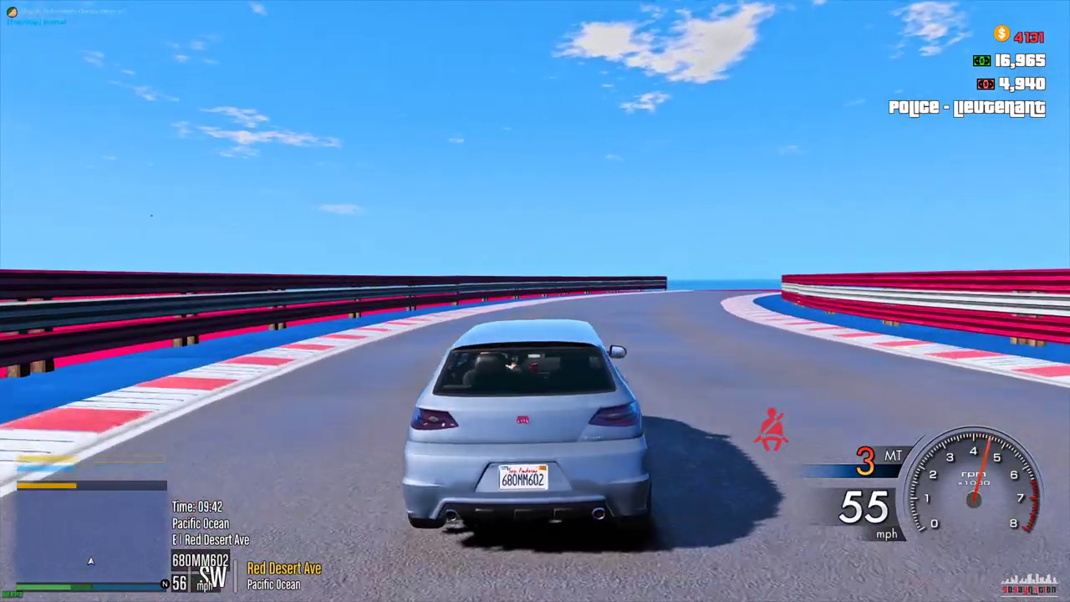
Drive the long guard-railed right-hand bend, holding the car near the inside kerb until it faces the city again.
{"action": "key", "text": "d"}
{"action": "key", "text": "w"}
{"action": "key", "text": "d"}
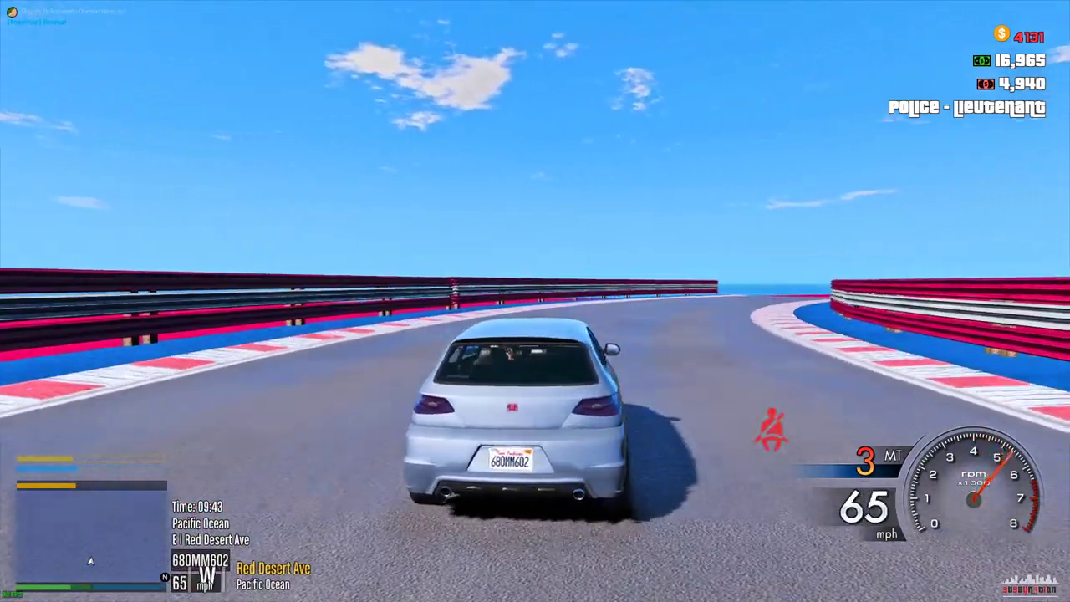
{"action": "key", "text": "w"}
{"action": "key", "text": "d"}
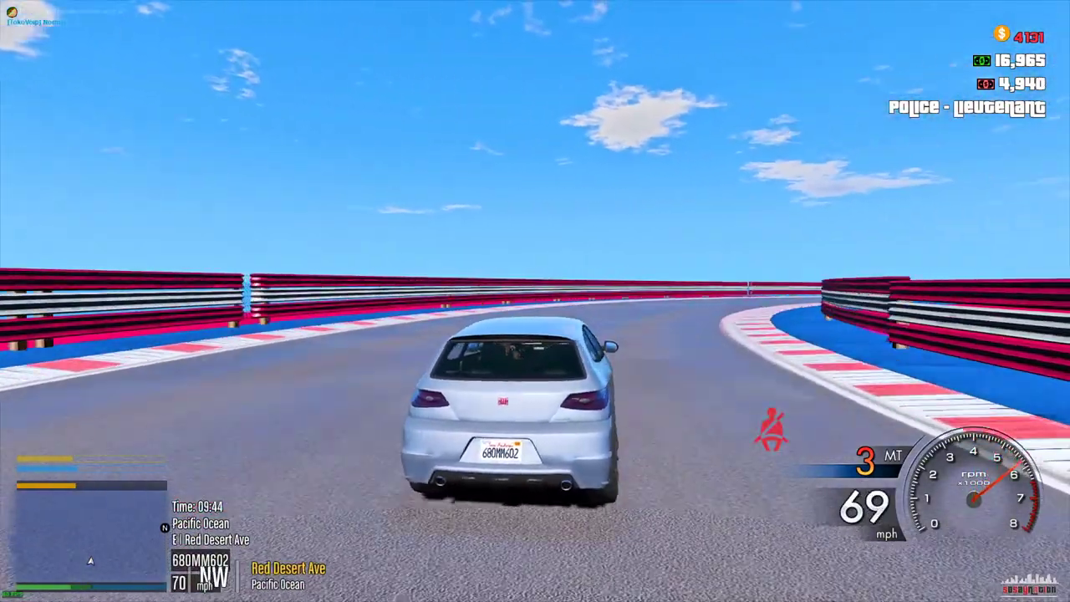
{"action": "key", "text": "w"}
{"action": "key", "text": "d"}
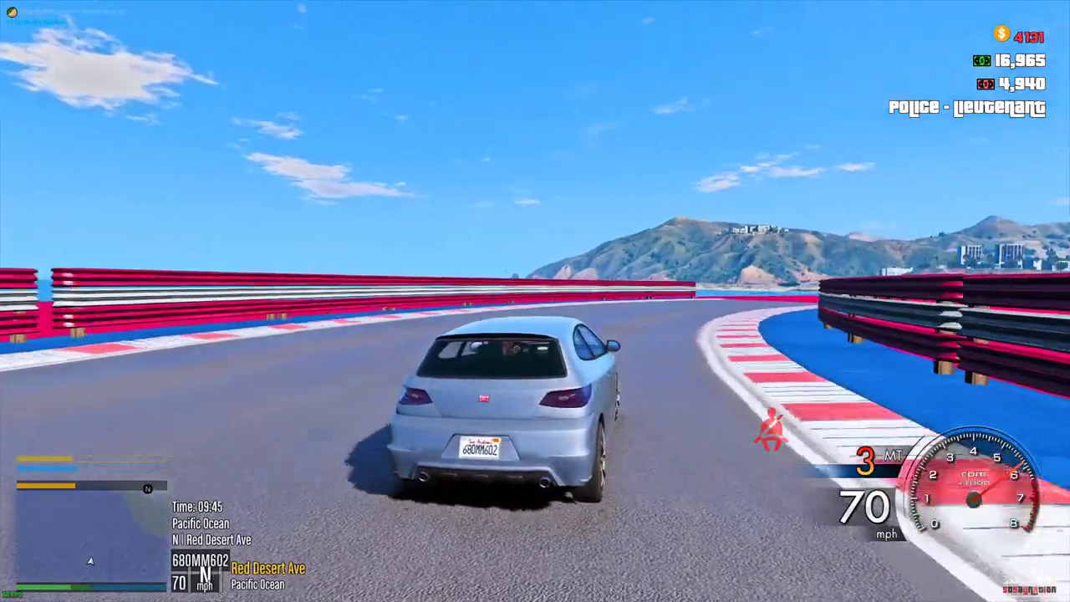
{"action": "key", "text": "w"}
{"action": "key", "text": "d"}
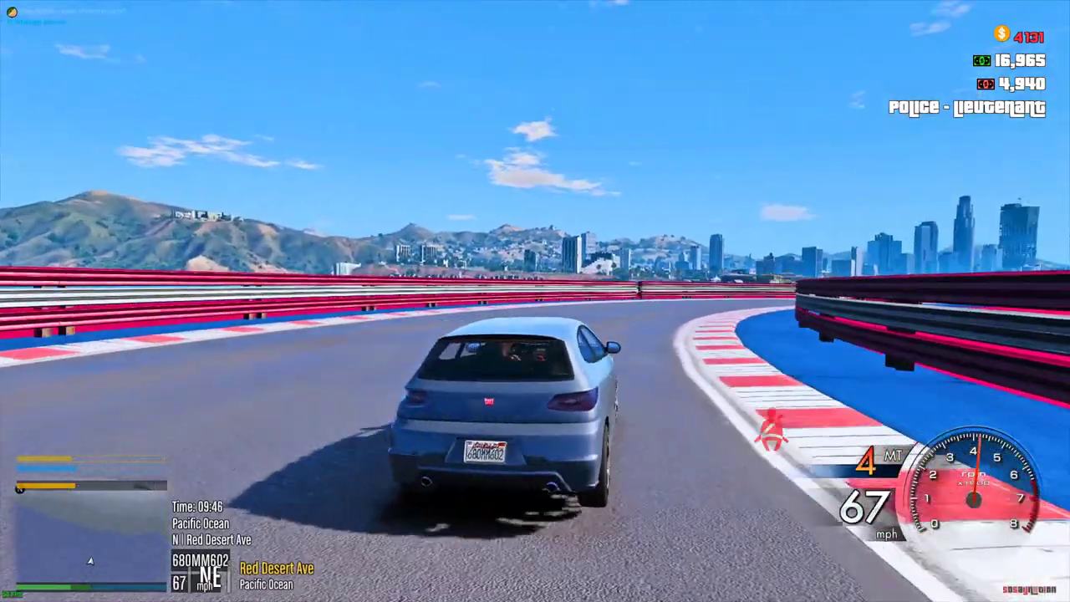
{"action": "key", "text": "w"}
{"action": "key", "text": "d"}
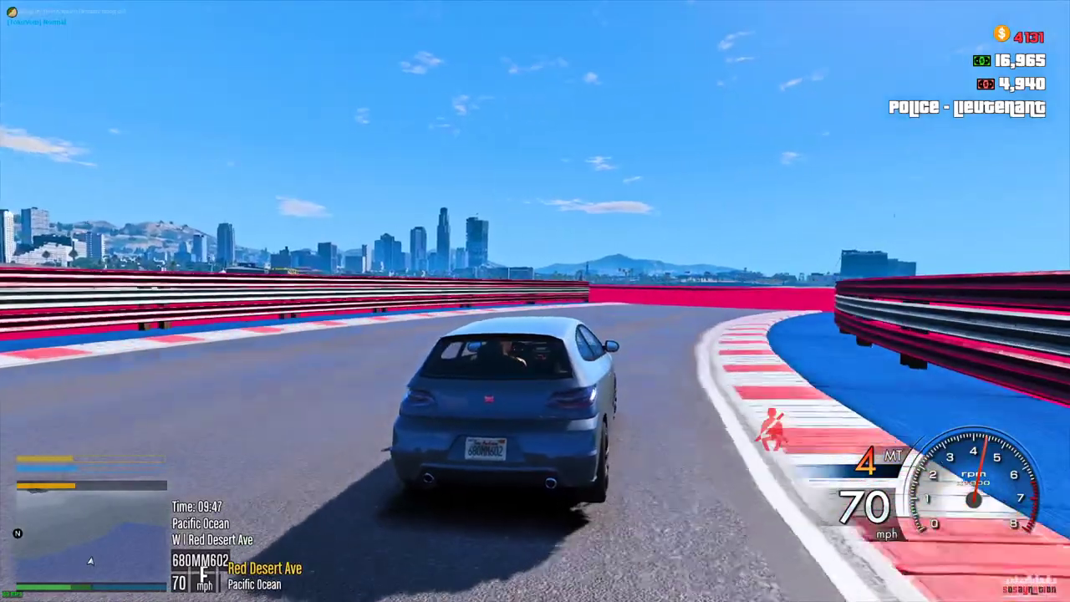
Take the left-hand bend and drive down the following railed straight towards the city, up to the next right-hand bend.
{"action": "key", "text": "w"}
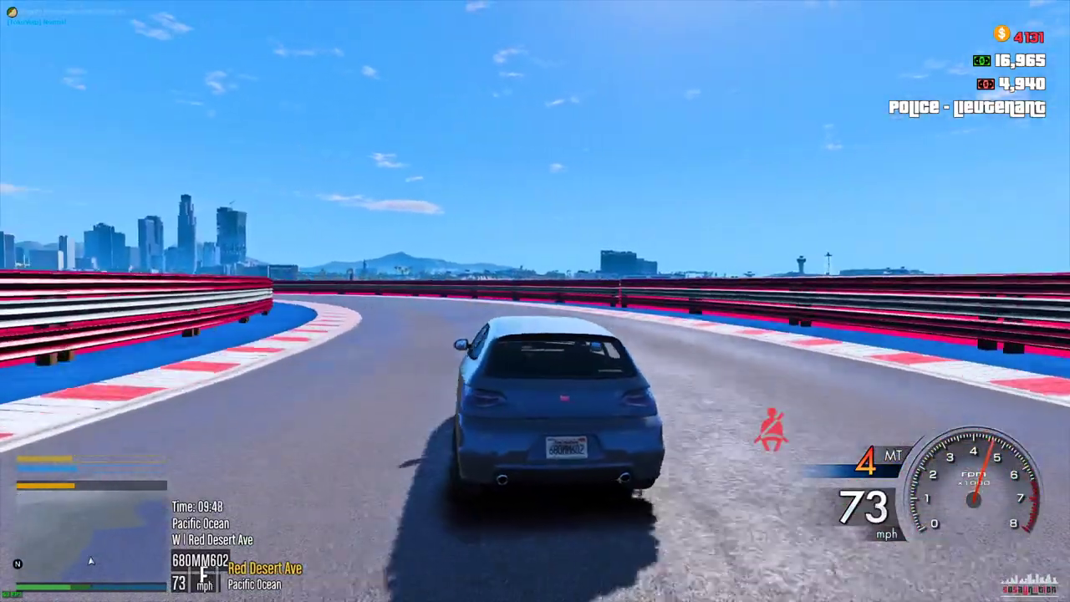
{"action": "key", "text": "w"}
{"action": "key", "text": "a"}
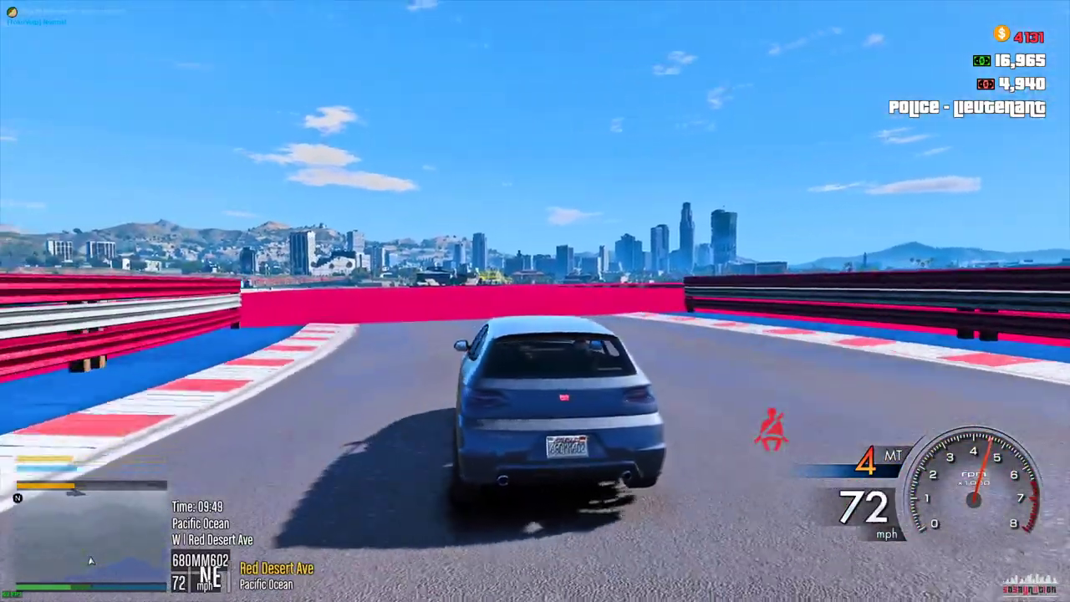
{"action": "key", "text": "w"}
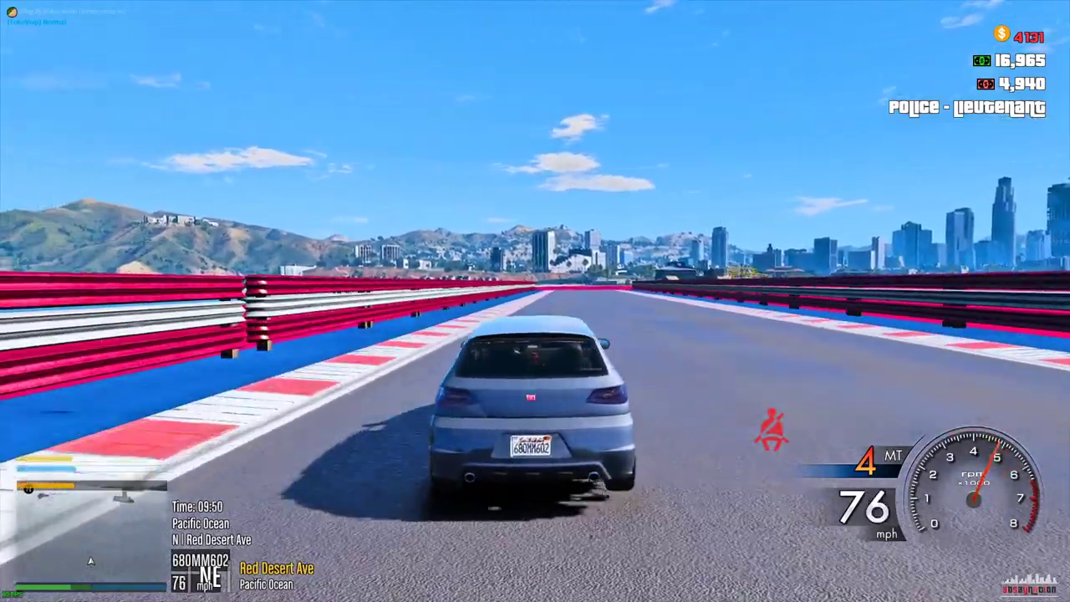
{"action": "key", "text": "w"}
{"action": "key", "text": "d"}
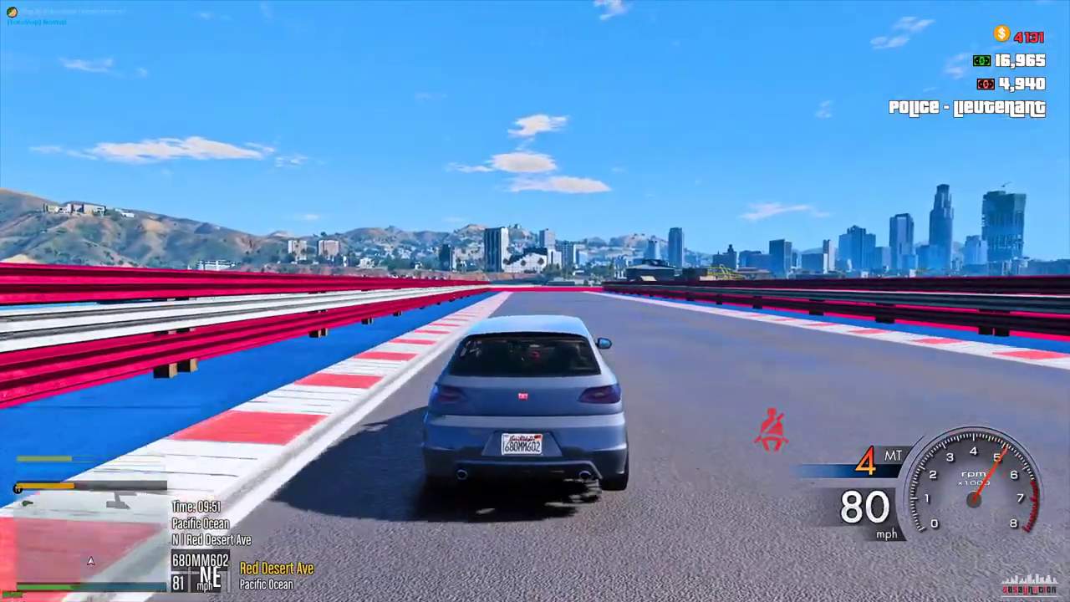
{"action": "key", "text": "a"}
{"action": "key", "text": "w"}
{"action": "key", "text": "a"}
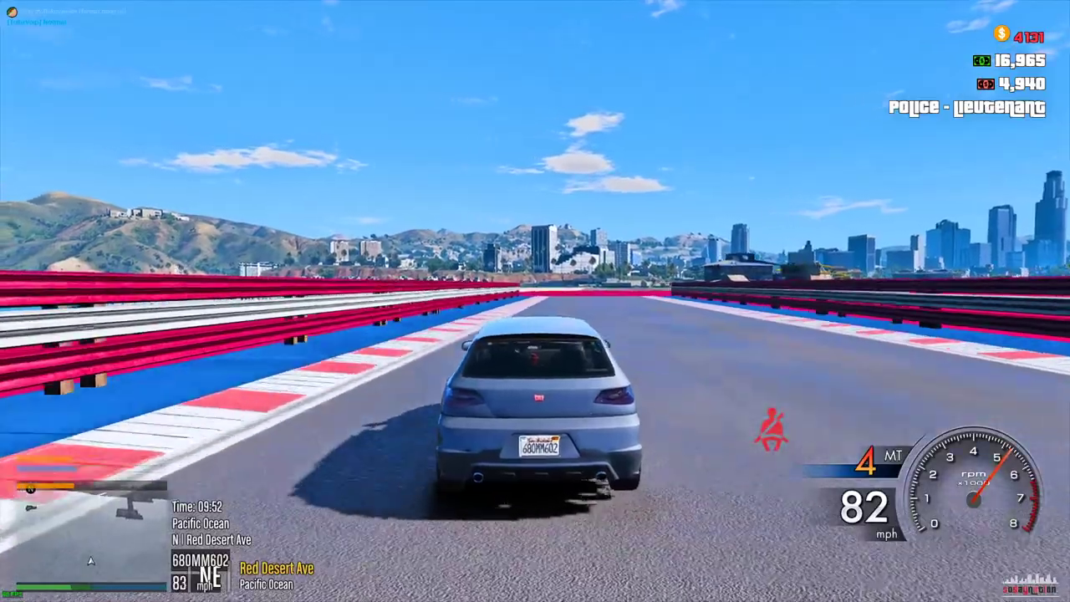
{"action": "key", "text": "d"}
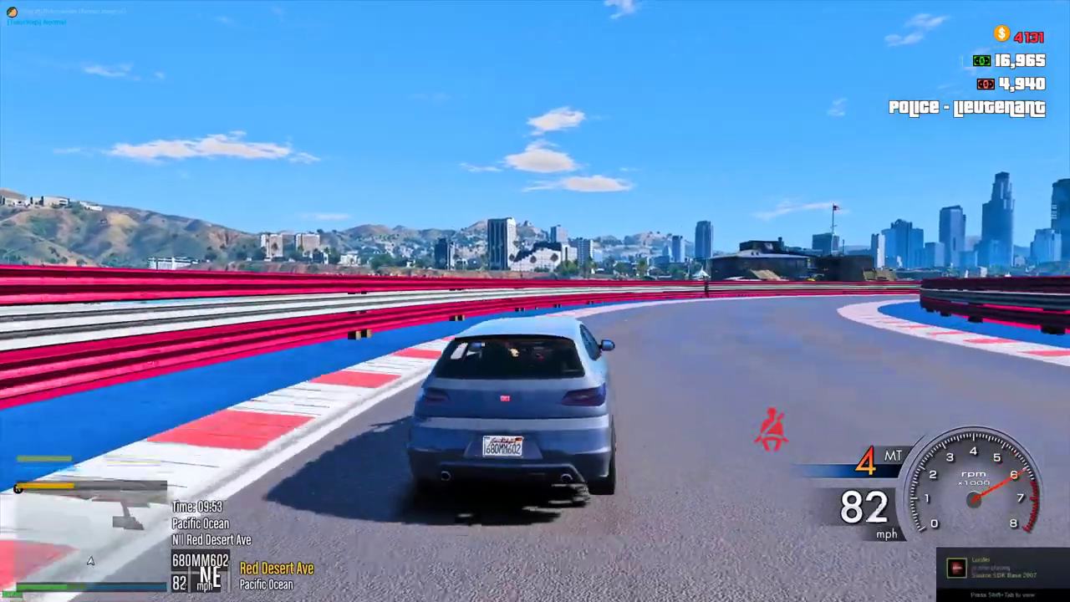
Slide through the right-hand bend with the handbrake and straighten the car towards the following left-hand bend.
{"action": "key", "text": "d"}
{"action": "key", "text": "space"}
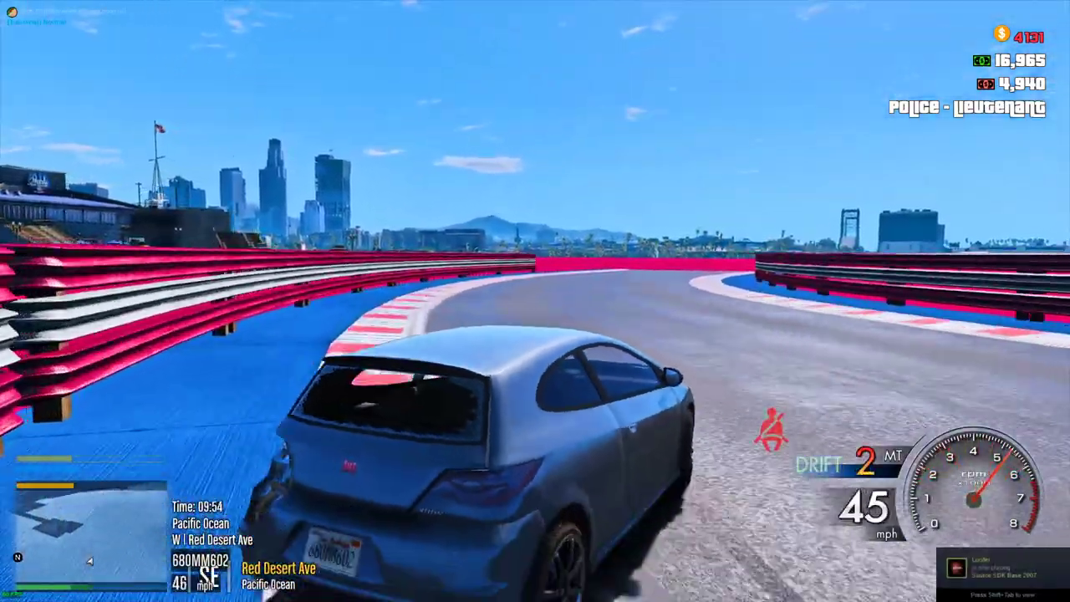
{"action": "key", "text": "d"}
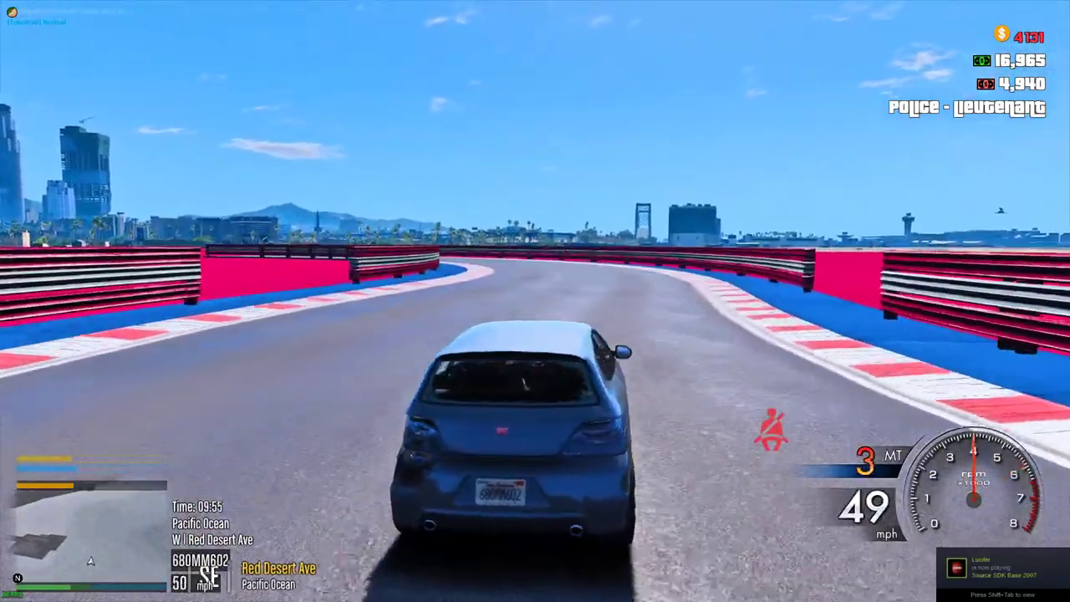
Follow the long left-hand bend along its guard rail until the car faces the yellow roller coaster.
{"action": "key", "text": "a"}
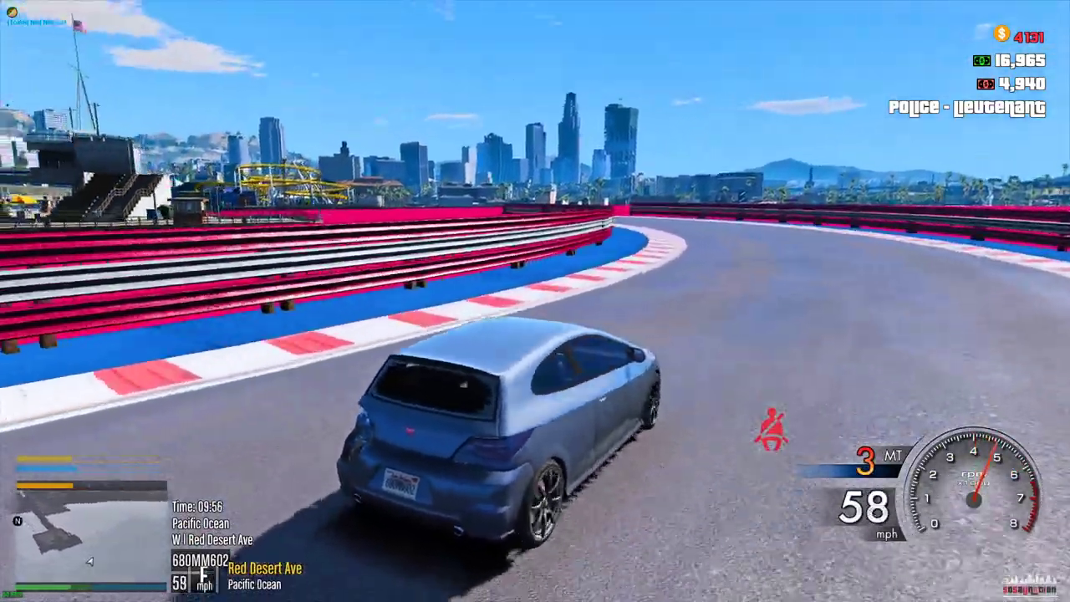
{"action": "key", "text": "a"}
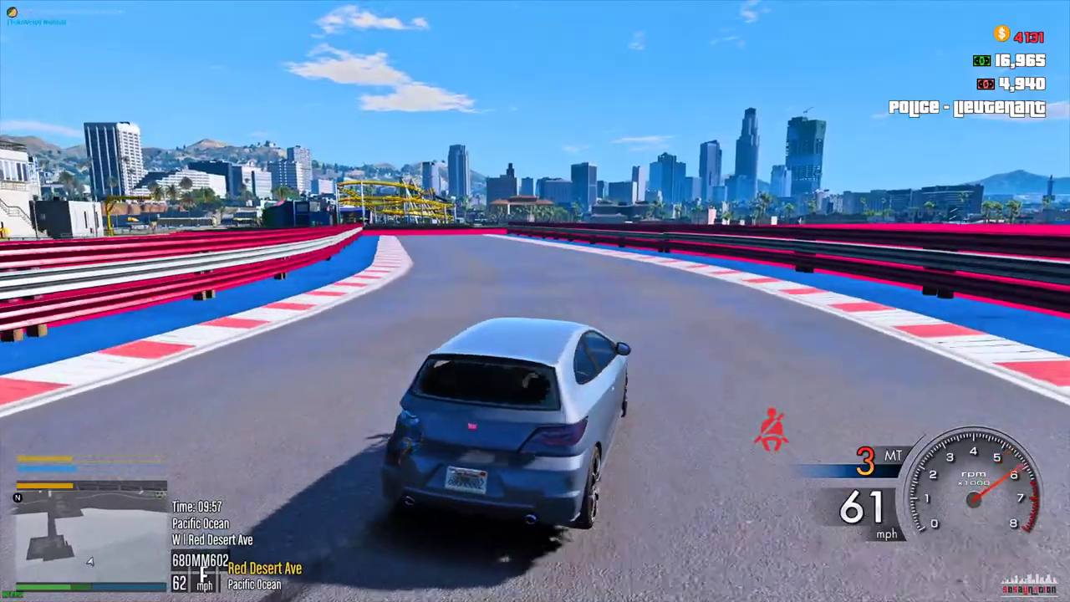
{"action": "key", "text": "a"}
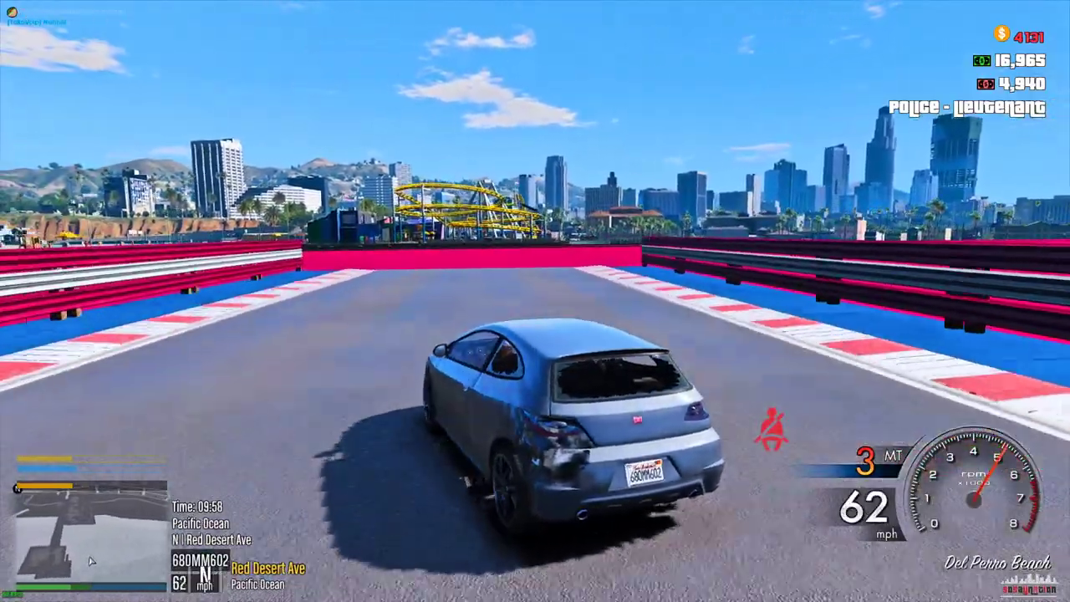
Drift into the right-hand bend beside the roller coaster, then brake and back up near the outside kerb.
{"action": "key", "text": "d"}
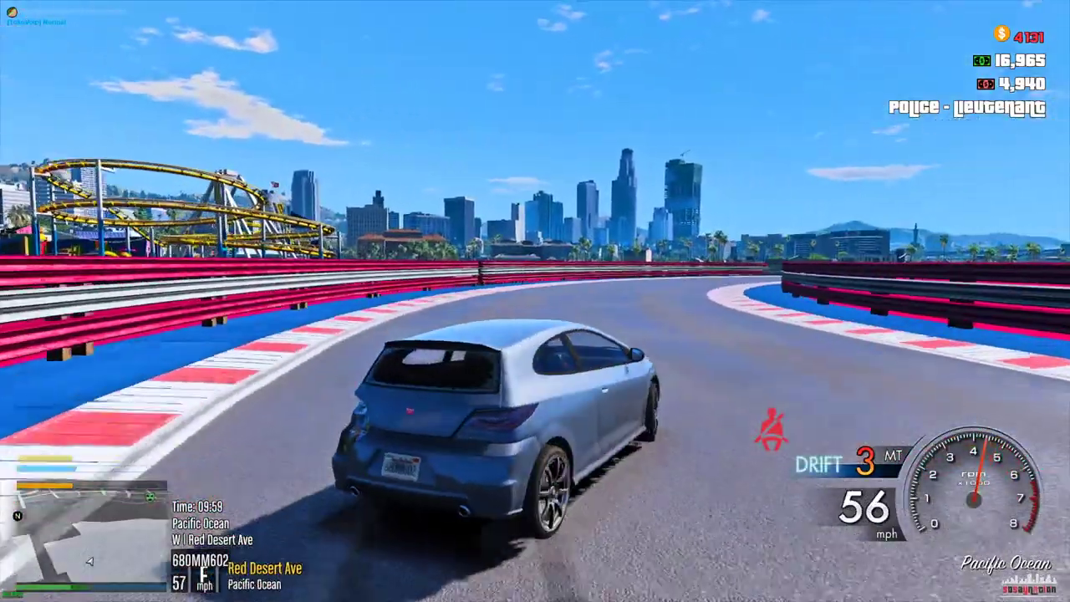
{"action": "key", "text": "a"}
{"action": "key", "text": "d"}
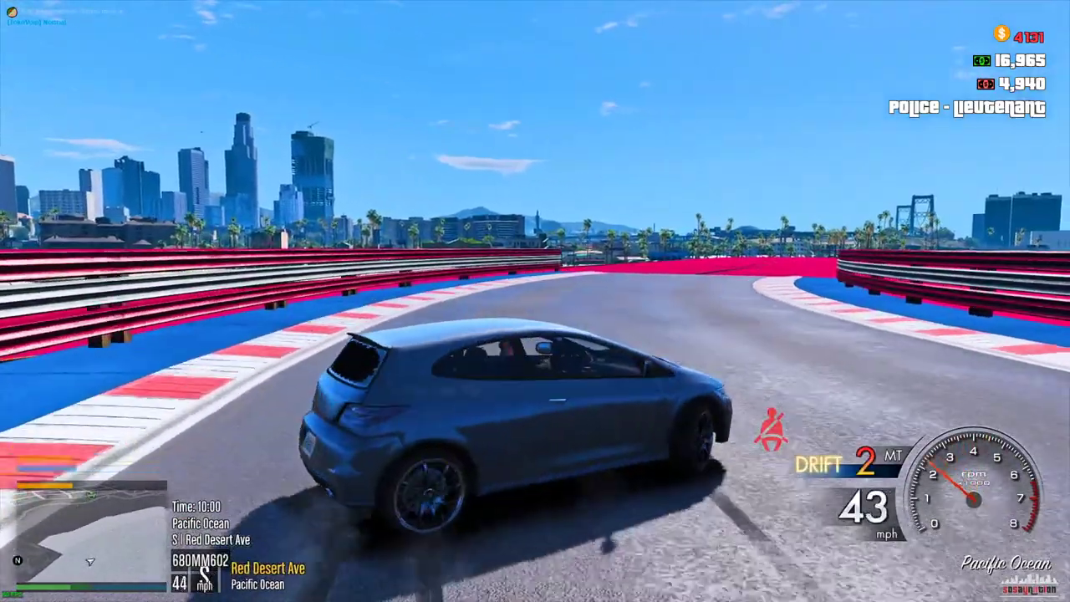
{"action": "key", "text": "s"}
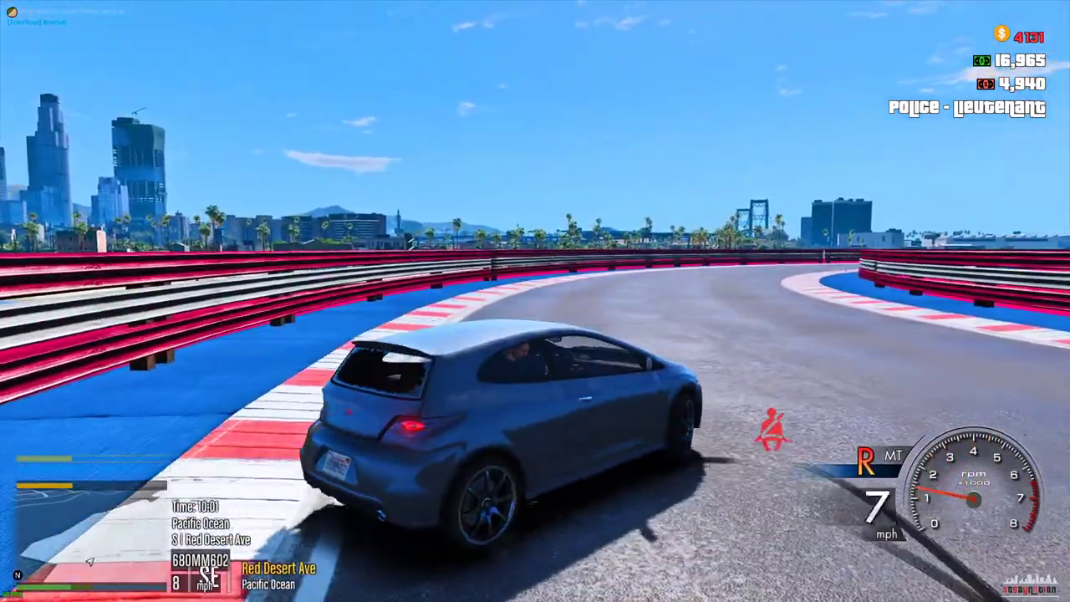
Pull away from the kerb and accelerate around the long right-hand bend until the car faces the open sea.
{"action": "key", "text": "w"}
{"action": "key", "text": "a"}
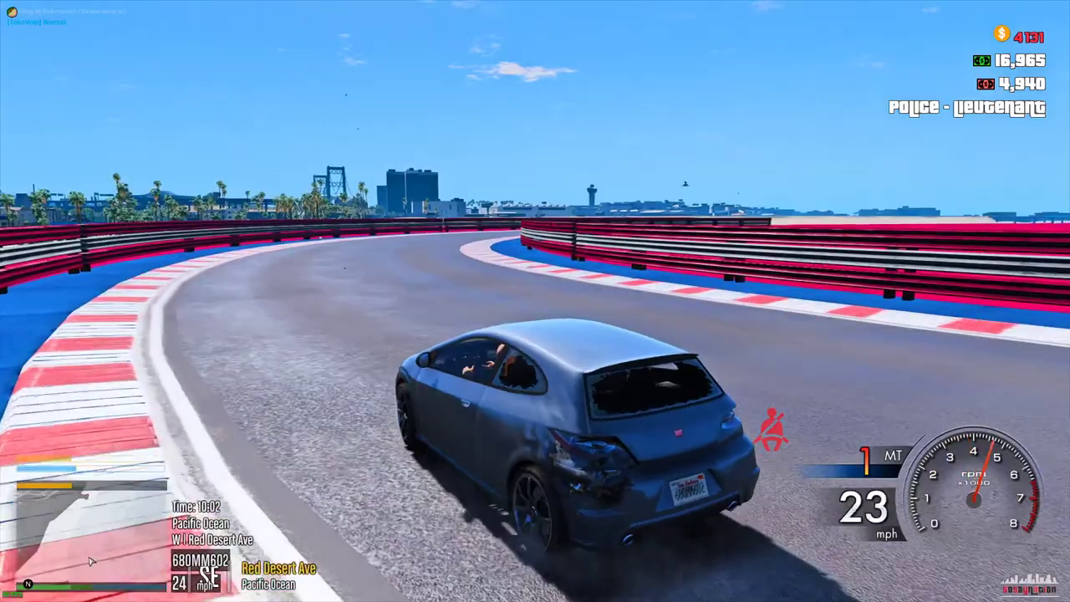
{"action": "key", "text": "w"}
{"action": "key", "text": "d"}
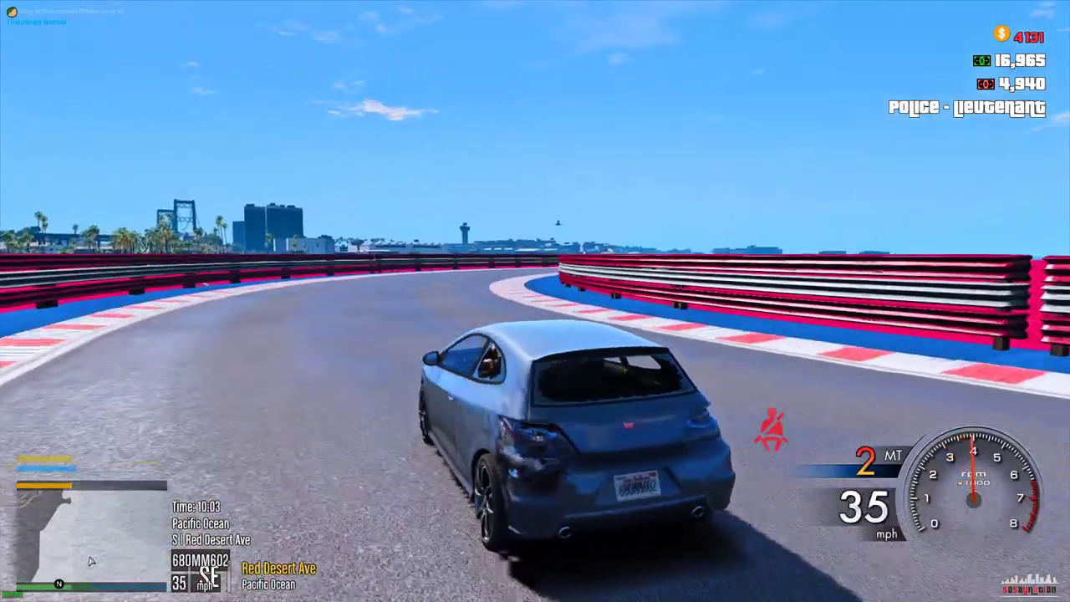
{"action": "key", "text": "w"}
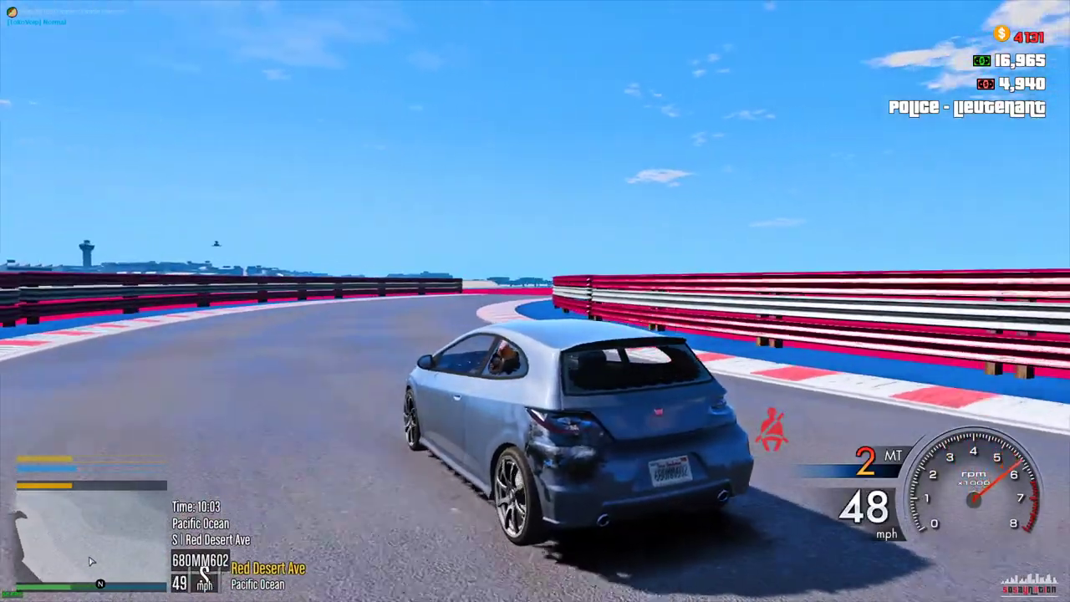
{"action": "key", "text": "w"}
{"action": "key", "text": "d"}
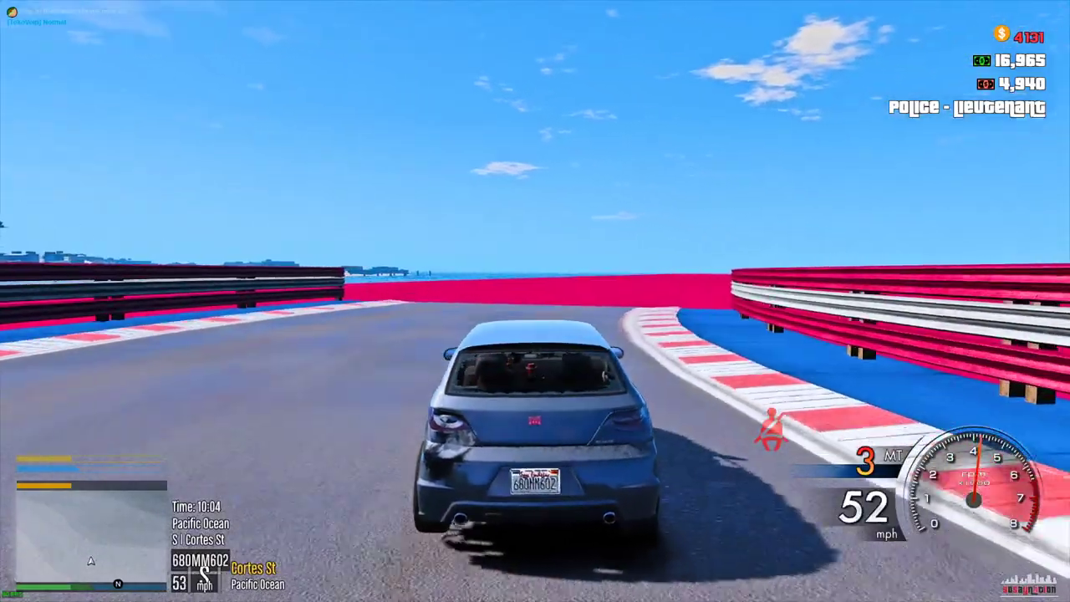
Drive the car along the race track and through its bends to check how the sections and barriers appear in game.
{"action": "key", "text": "w"}
{"action": "key", "text": "d"}
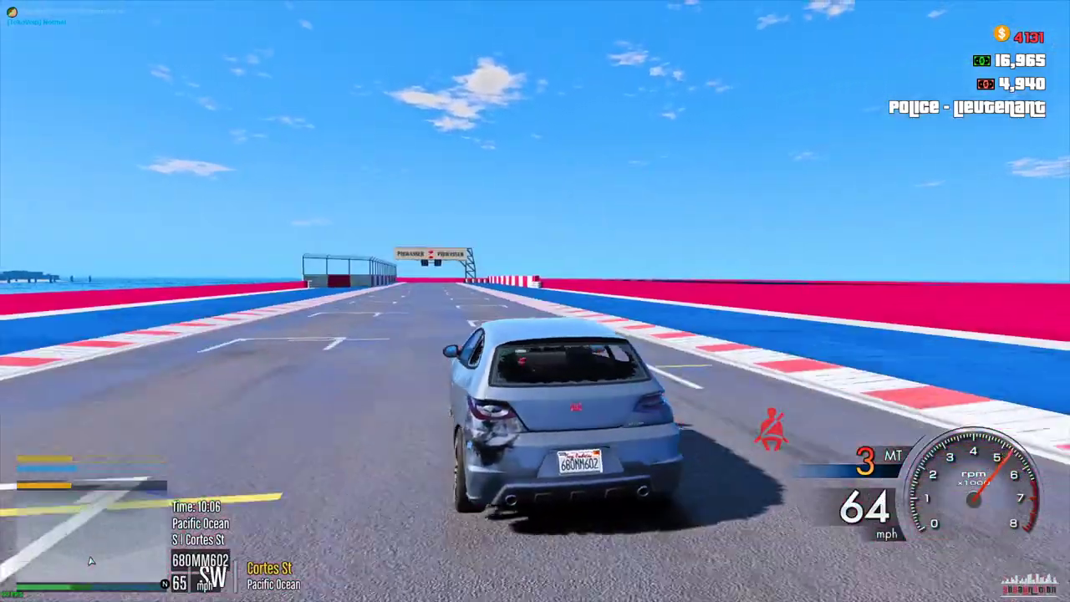
{"action": "key", "text": "w"}
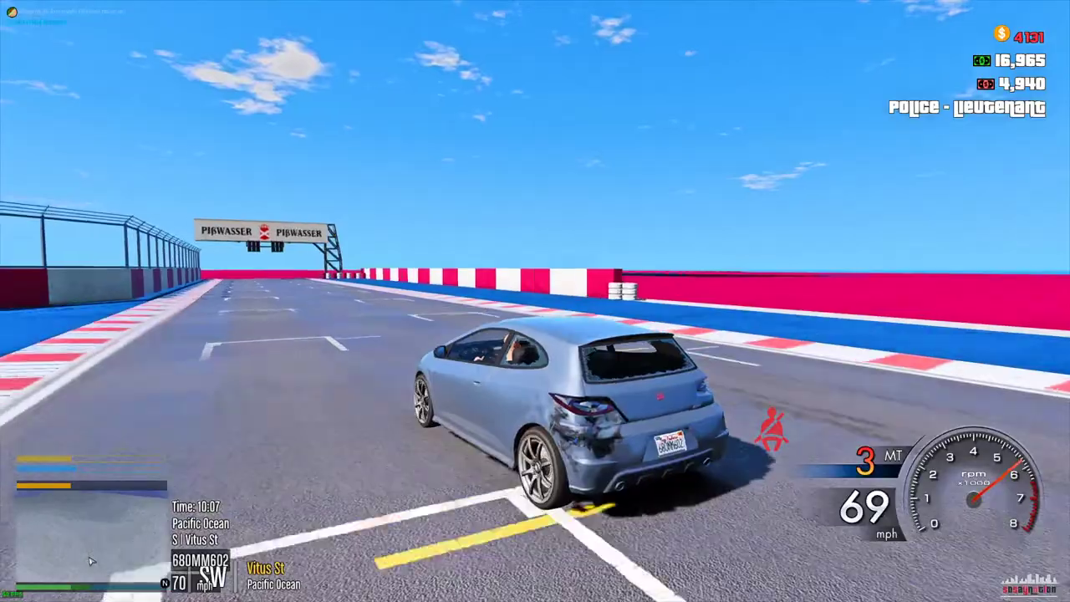
{"action": "key", "text": "w"}
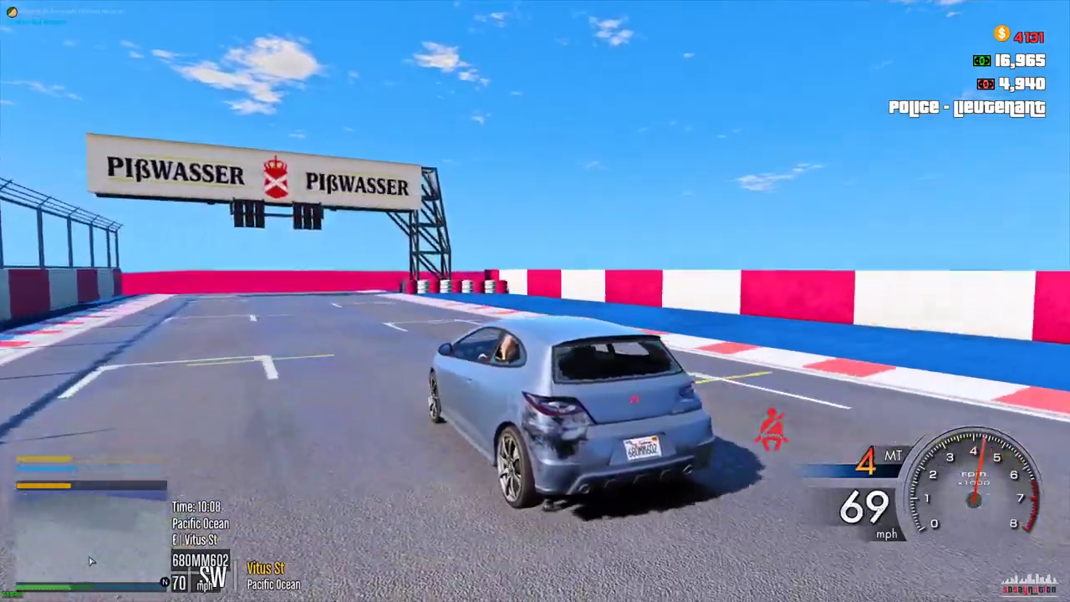
{"action": "key", "text": "w"}
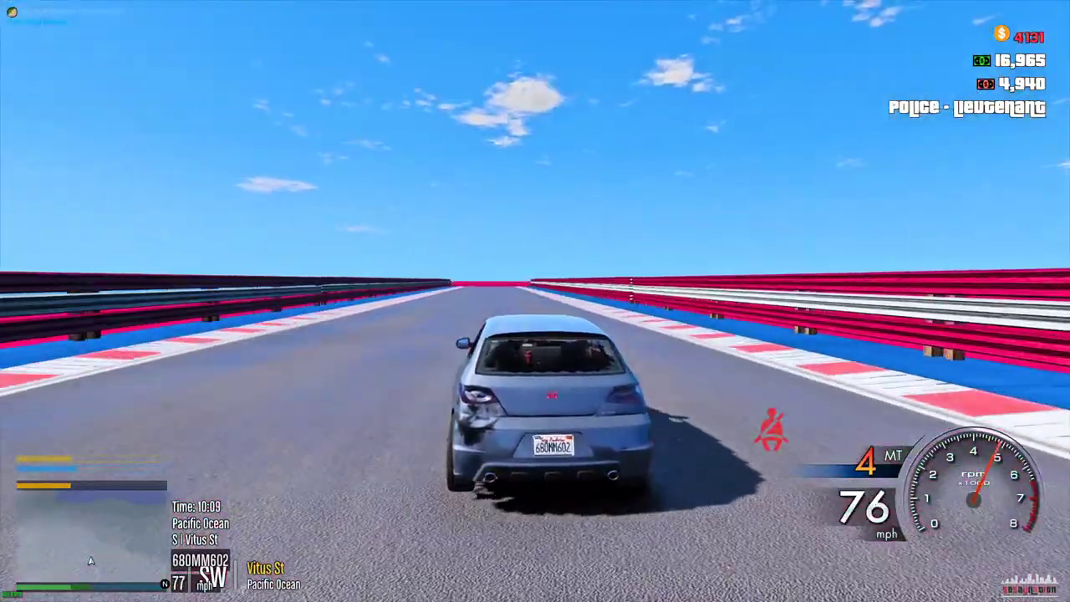
{"action": "key", "text": "w"}
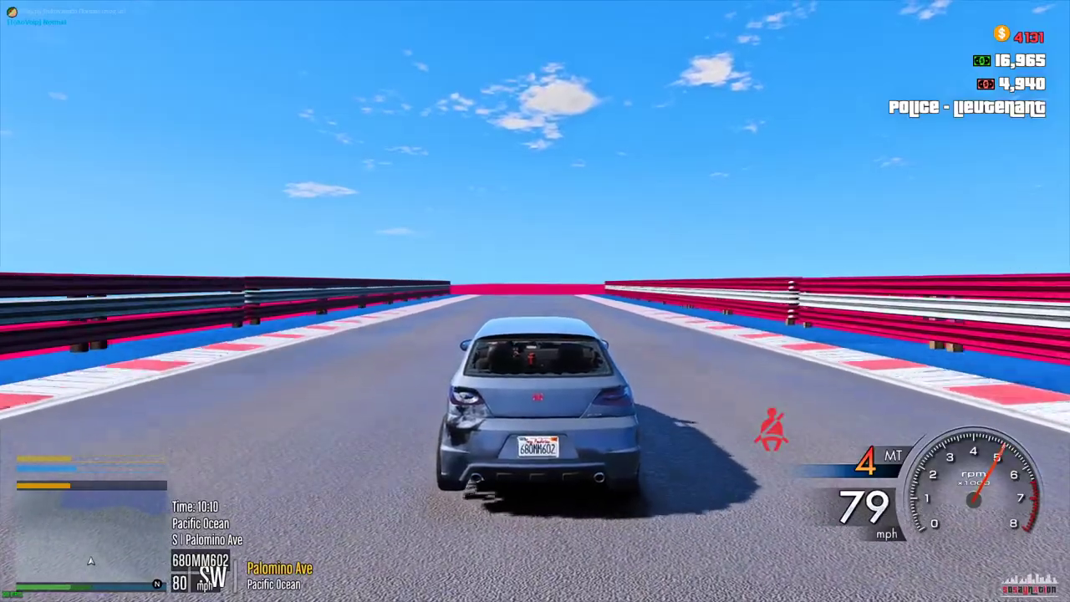
{"action": "key", "text": "w"}
{"action": "key", "text": "w"}
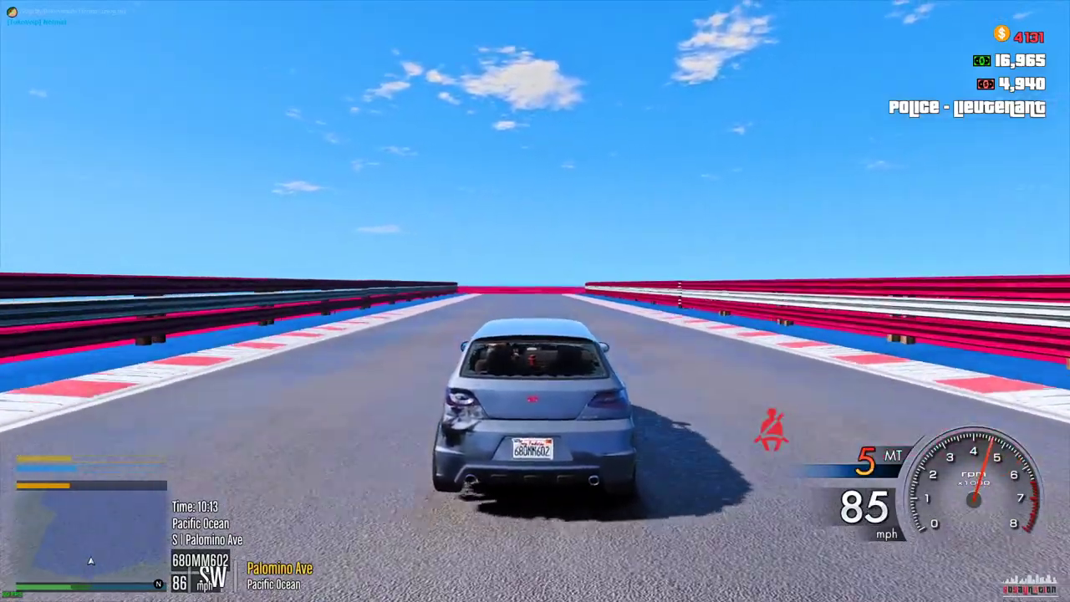
{"action": "key", "text": "d"}
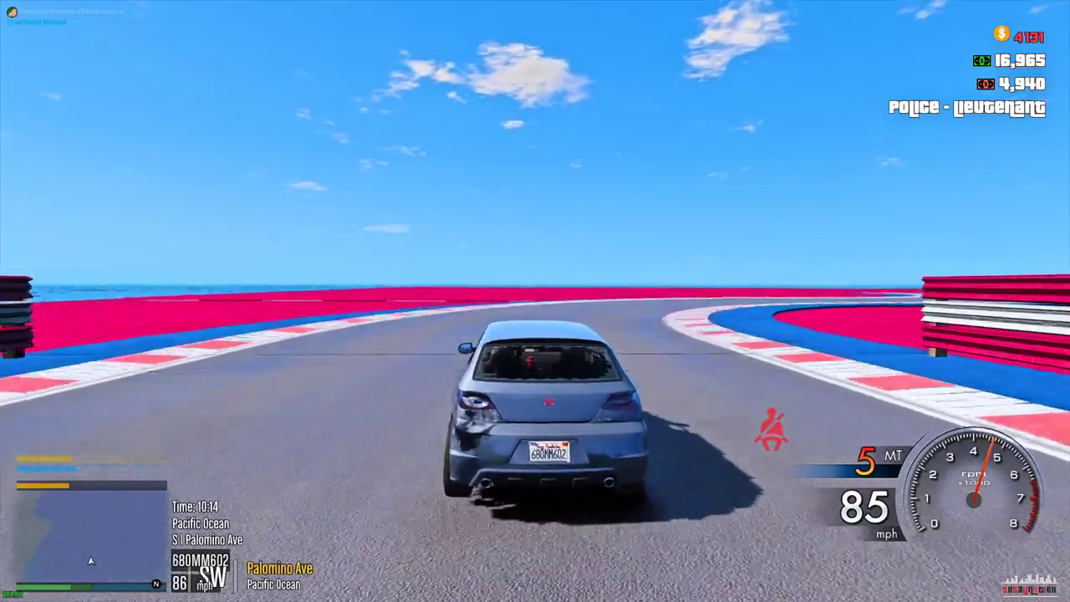
{"action": "key", "text": "d"}
{"action": "key", "text": "space"}
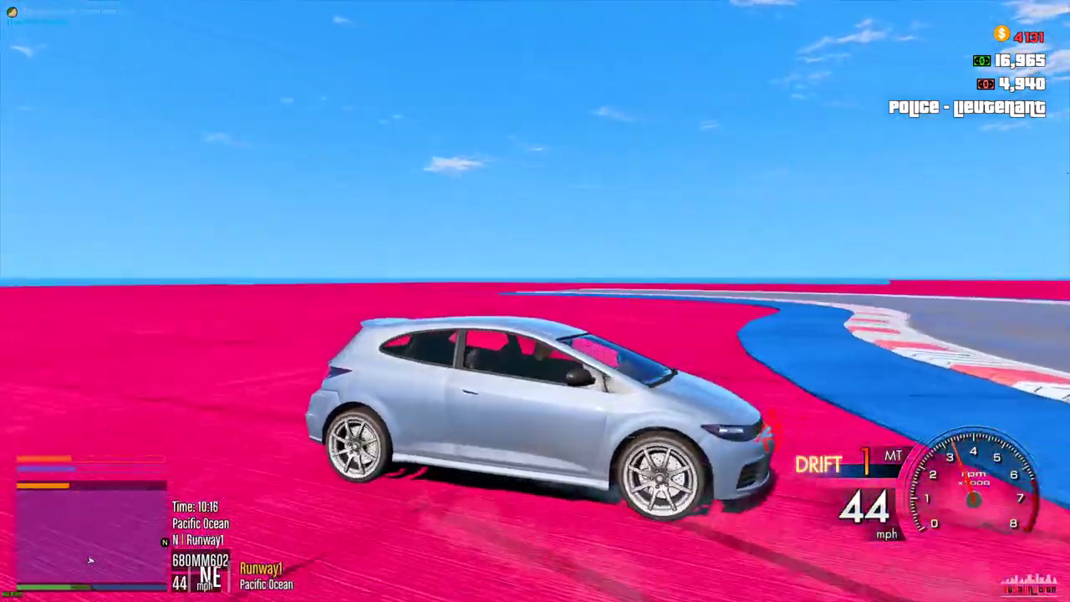
Exit the game by running the quit command in its console.
{"action": "key", "text": "F8"}
{"action": "type", "text": "qu"}
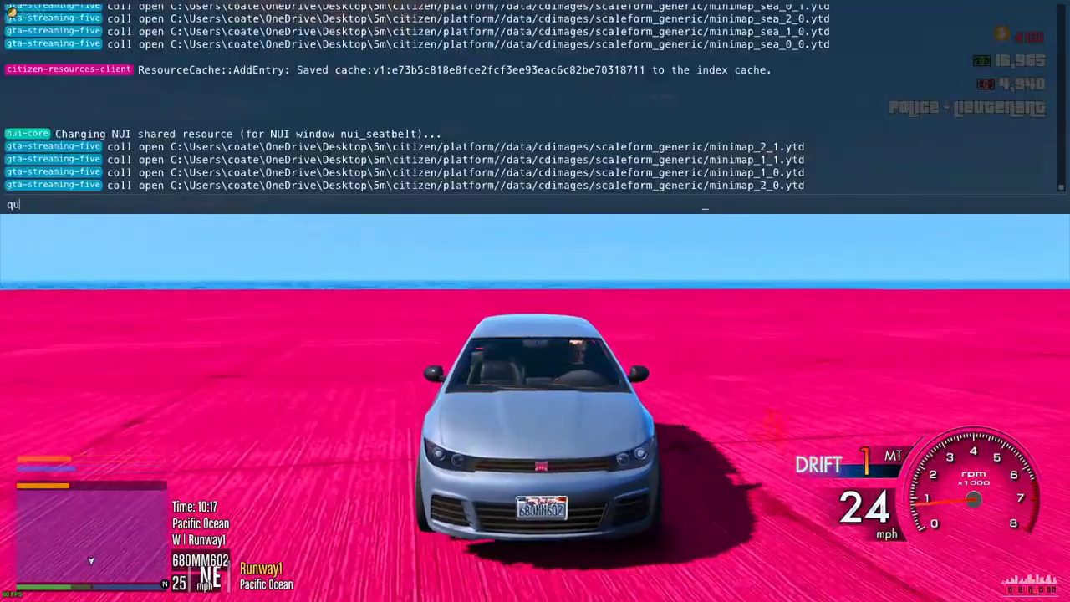
{"action": "type", "text": "it"}
{"action": "key", "text": "Return"}
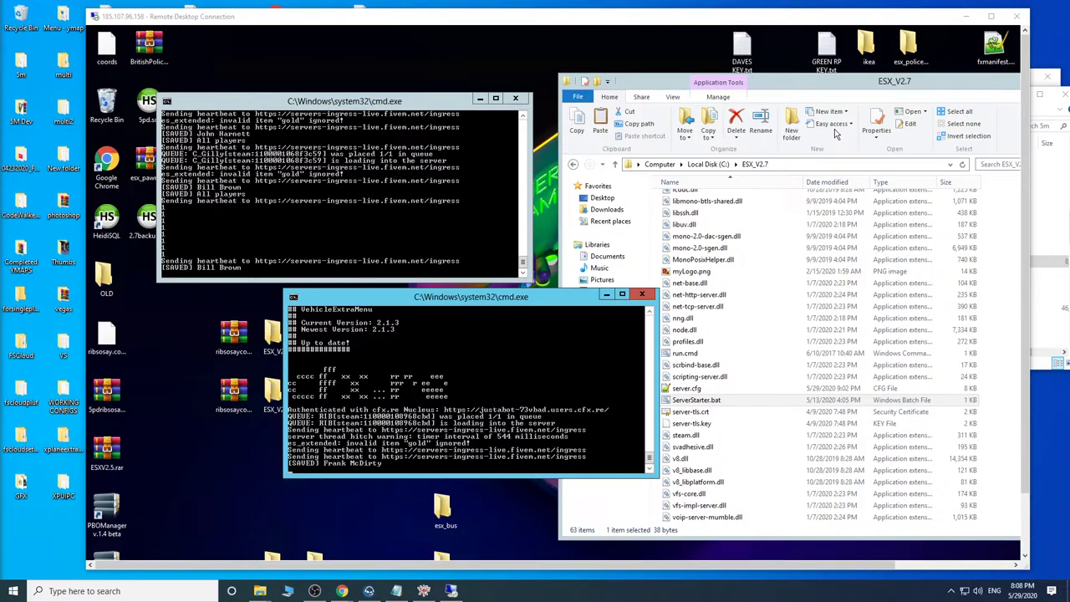
Minimise the remote desktop session and switch to CodeWalker, bringing the curved track section into view.
{"action": "left_click", "coordinate": [967, 18]}
{"action": "left_click", "coordinate": [426, 591]}
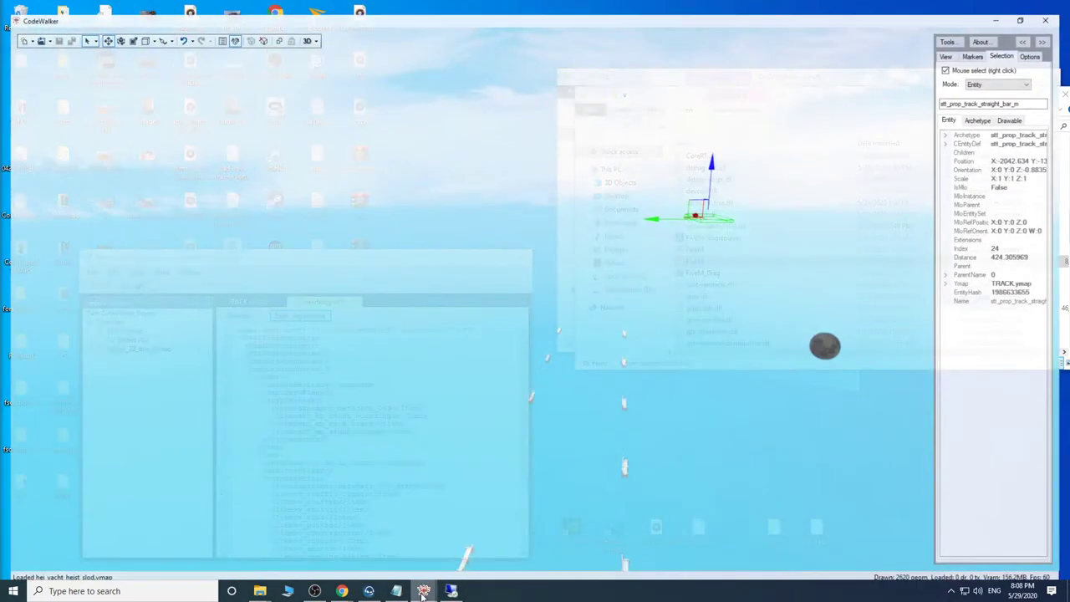
{"action": "left_click", "coordinate": [468, 258]}
{"action": "left_click_drag", "start_coordinate": [638, 393], "coordinate": [630, 373]}
{"action": "key", "text": "w"}
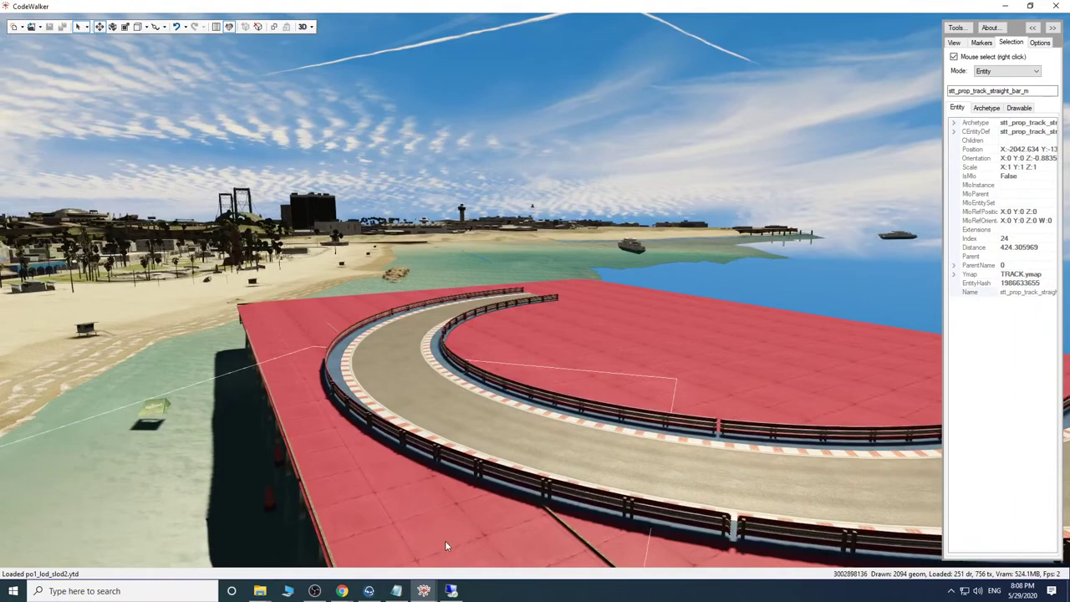
Bring up the CodeWalker project window, select the stt_prop_race_start_line_01b entity and widen the Project Explorer to fit the entity names.
{"action": "left_click", "coordinate": [426, 590]}
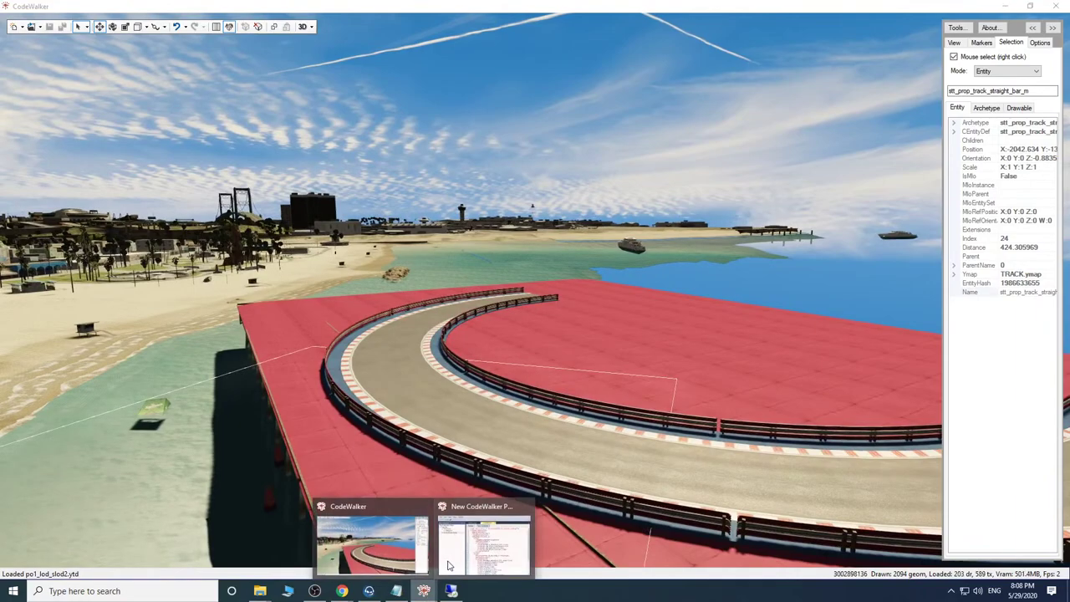
{"action": "left_click", "coordinate": [448, 565]}
{"action": "left_click", "coordinate": [111, 340]}
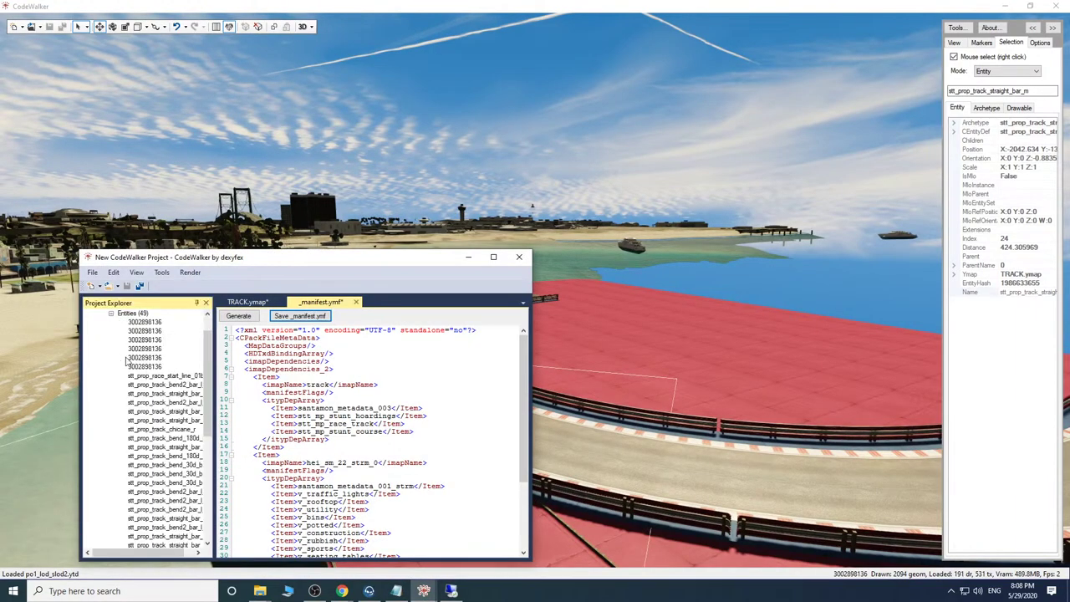
{"action": "left_click", "coordinate": [171, 376]}
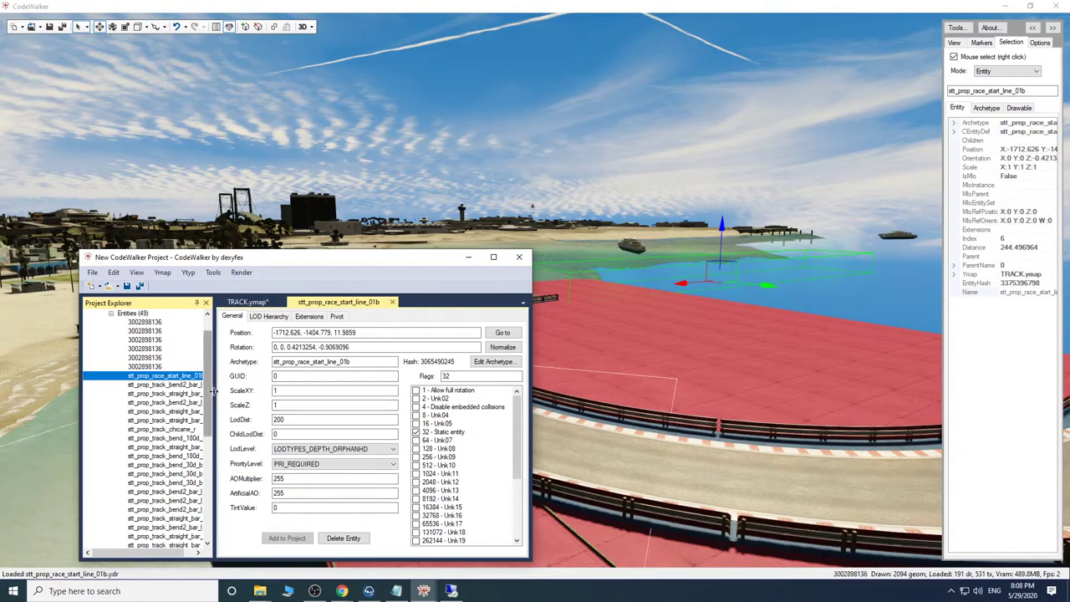
{"action": "left_click_drag", "start_coordinate": [214, 392], "coordinate": [266, 392]}
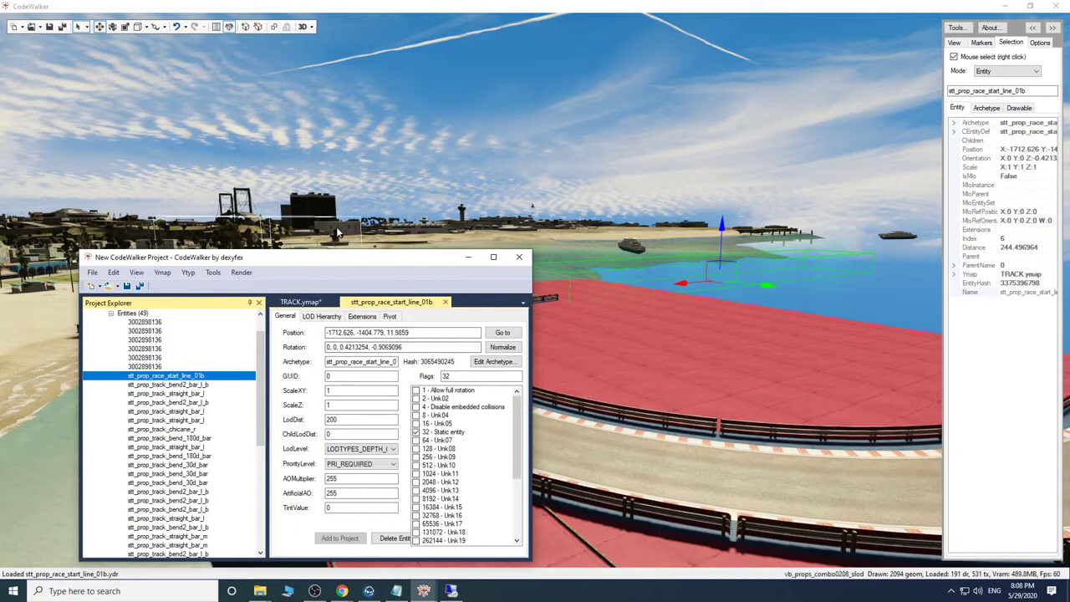
Select the distant city entity ap1_lod_03 to examine its LOD distance, and look over the track from closer.
{"action": "right_click", "coordinate": [319, 205]}
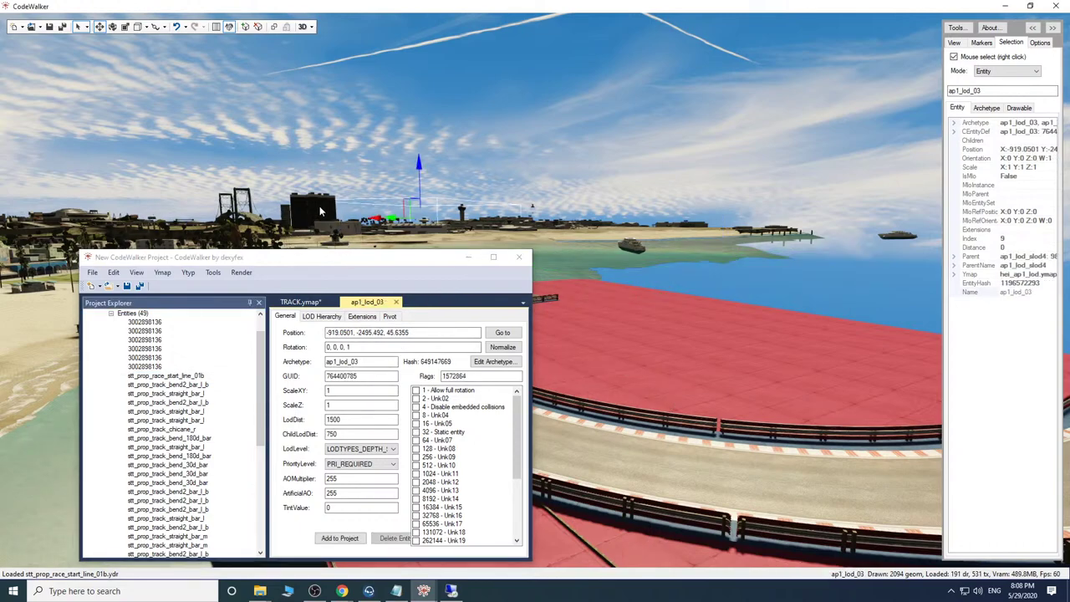
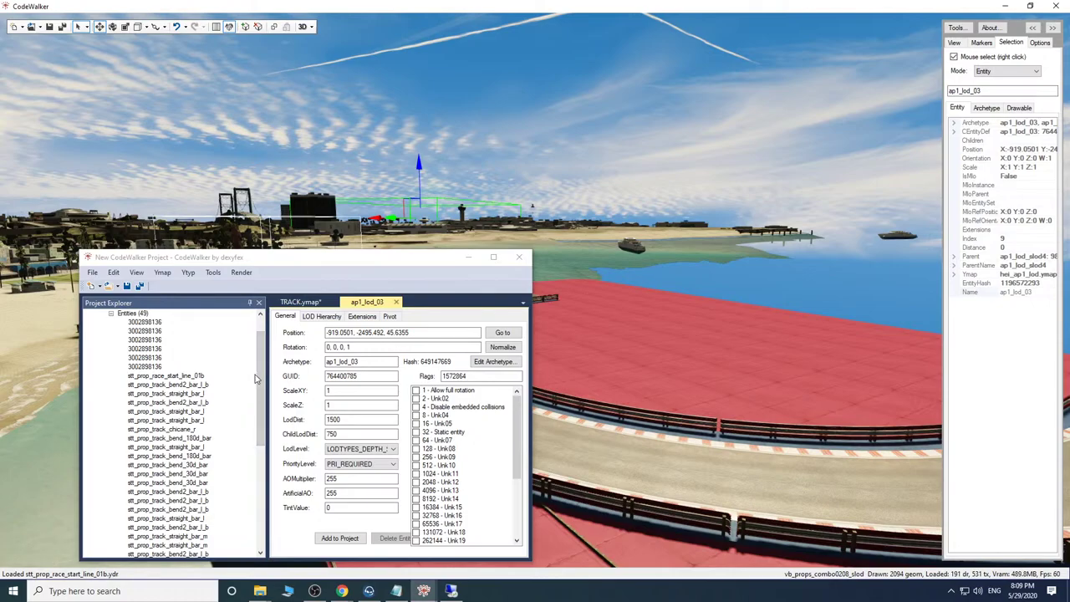
{"action": "key", "text": "w"}
{"action": "left_click_drag", "start_coordinate": [772, 324], "coordinate": [782, 343]}
{"action": "key", "text": "w"}
{"action": "key", "text": "s"}
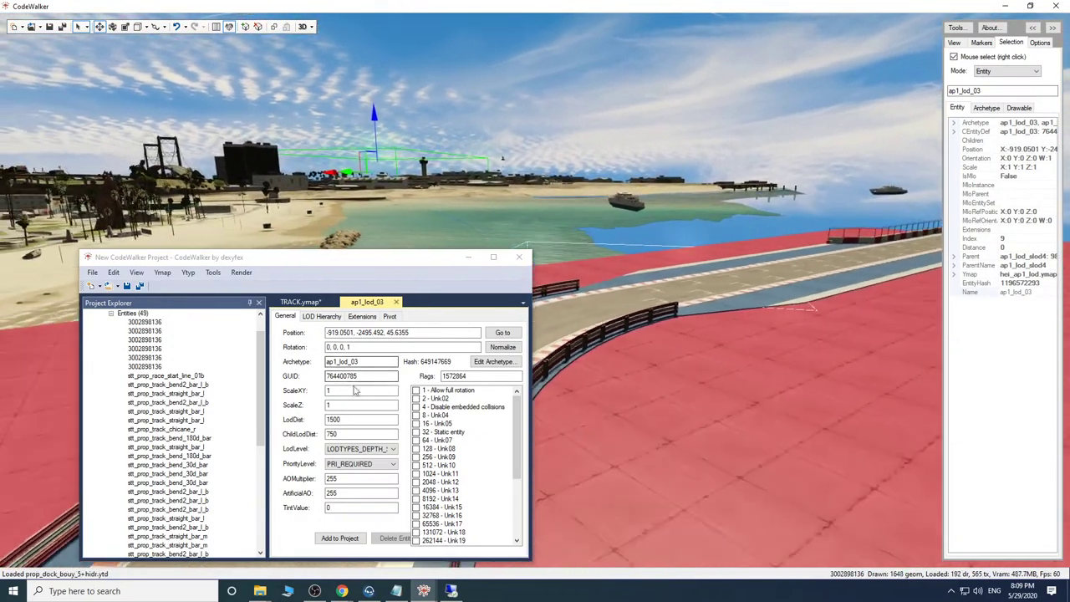
Set the LodDist of stt_prop_race_start_line_01b to 1500 and copy the value.
{"action": "left_click", "coordinate": [186, 376]}
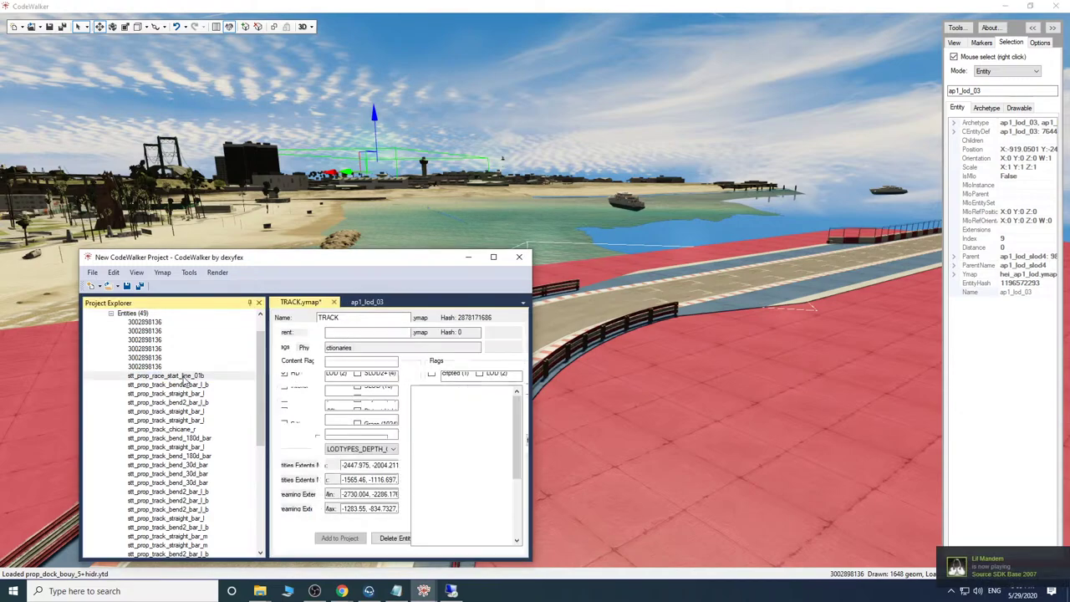
{"action": "left_click_drag", "start_coordinate": [339, 419], "coordinate": [329, 418]}
{"action": "right_click", "coordinate": [329, 417]}
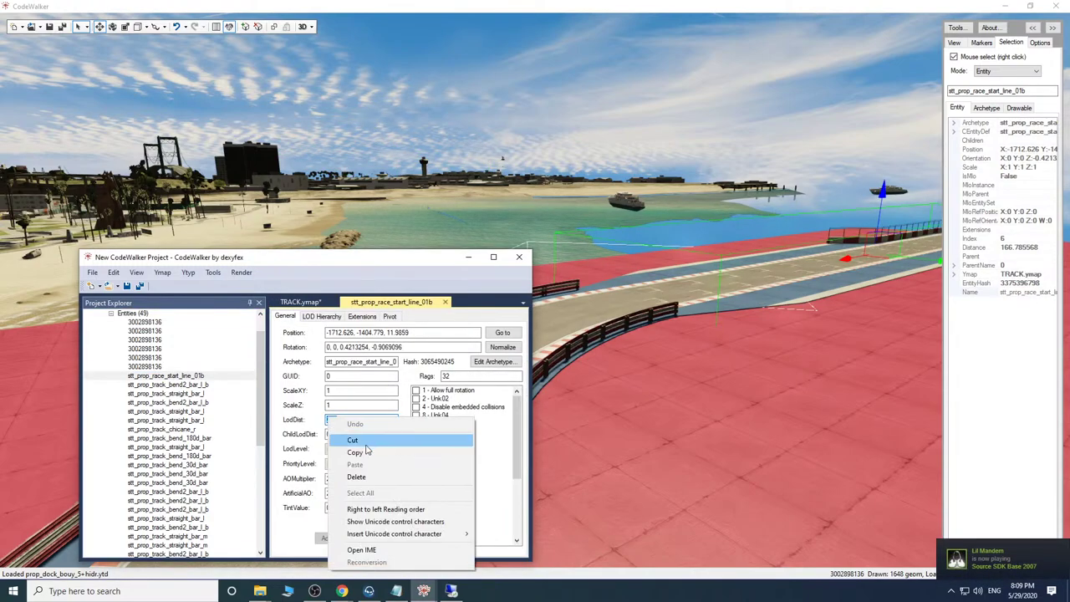
{"action": "left_click", "coordinate": [349, 412]}
{"action": "left_click", "coordinate": [342, 420]}
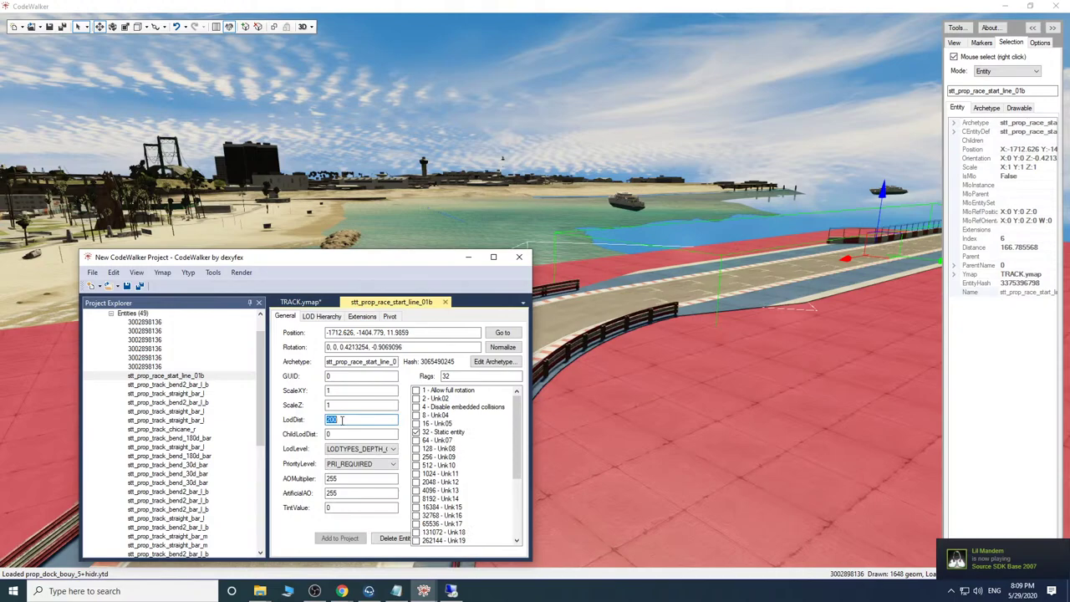
{"action": "double_click", "coordinate": [333, 421]}
{"action": "right_click", "coordinate": [332, 421]}
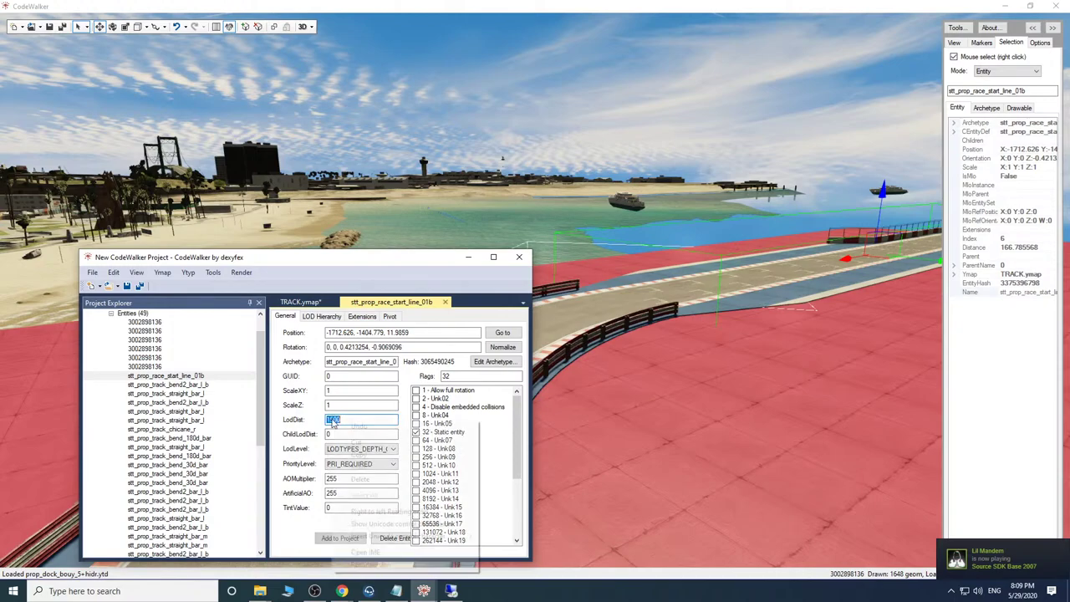
{"action": "left_click", "coordinate": [357, 456]}
Paste 1500 as the LodDist of the first stt_prop_track_bend2_bar_l_b and the first stt_prop_track_straight_bar_l below the start line.
{"action": "left_click", "coordinate": [219, 385]}
{"action": "double_click", "coordinate": [340, 420]}
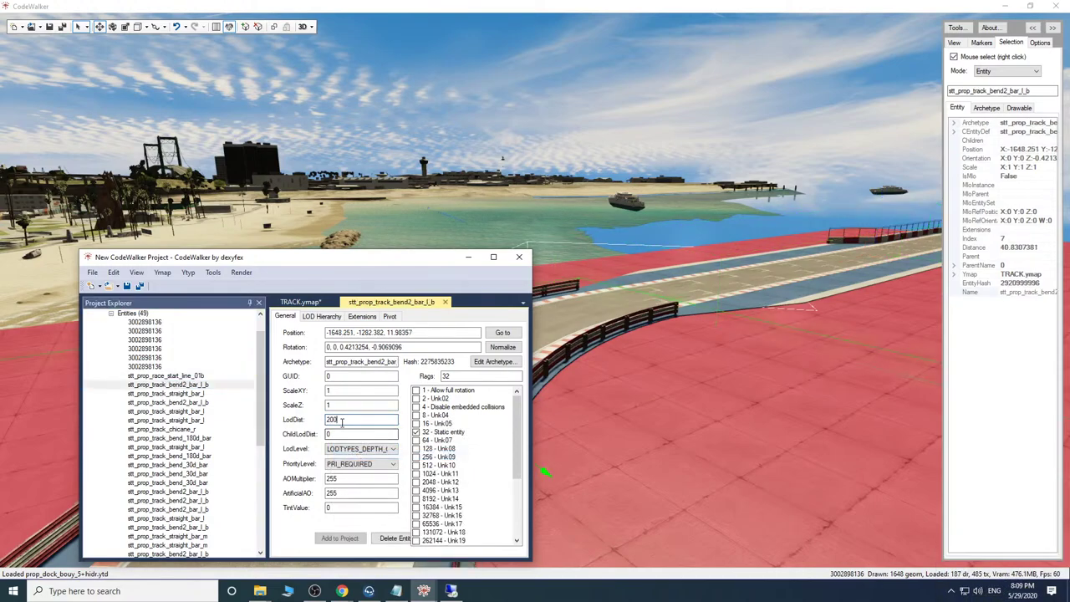
{"action": "right_click", "coordinate": [340, 421]}
{"action": "left_click", "coordinate": [386, 471]}
{"action": "left_click", "coordinate": [220, 392]}
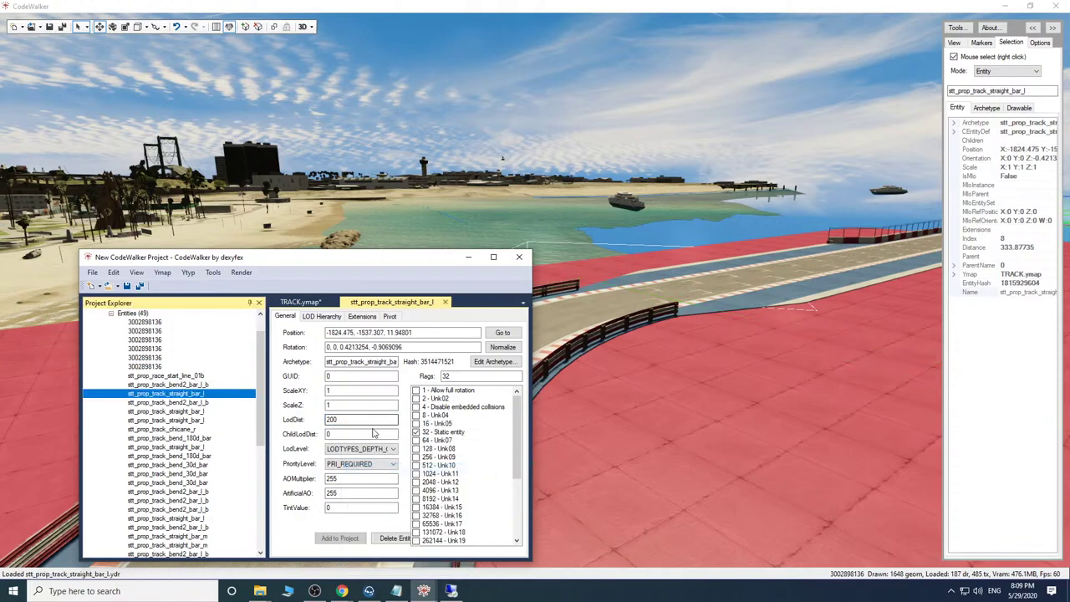
{"action": "double_click", "coordinate": [344, 416]}
{"action": "right_click", "coordinate": [343, 416]}
{"action": "left_click", "coordinate": [375, 464]}
Paste 1500 as the LodDist of the second stt_prop_track_bend2_bar_l_b and the second stt_prop_track_straight_bar_l.
{"action": "left_click", "coordinate": [167, 402]}
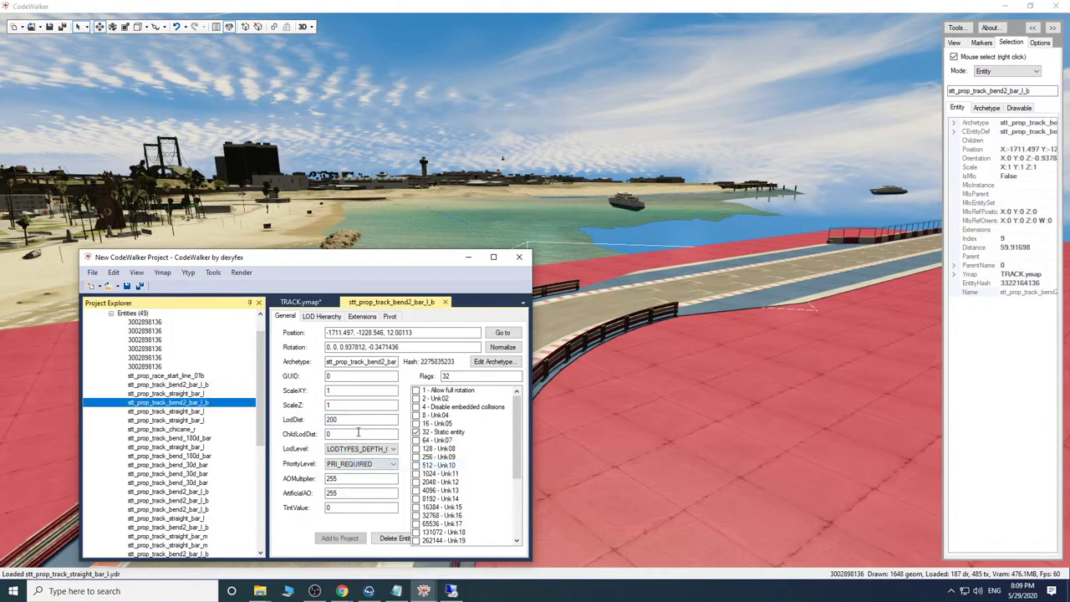
{"action": "double_click", "coordinate": [333, 419]}
{"action": "right_click", "coordinate": [334, 419]}
{"action": "left_click", "coordinate": [368, 466]}
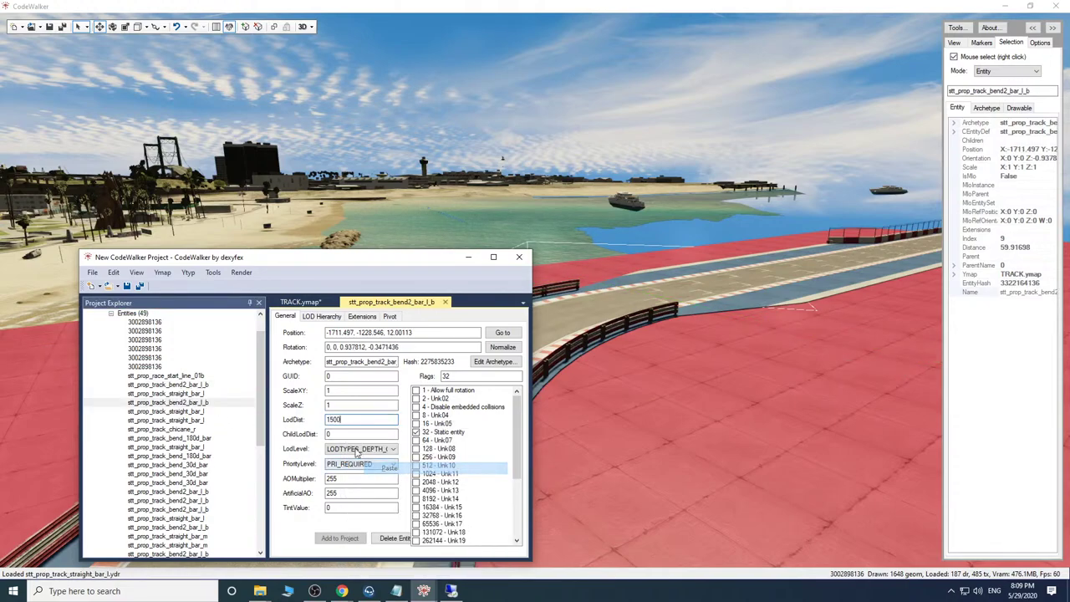
{"action": "left_click", "coordinate": [167, 411]}
{"action": "double_click", "coordinate": [332, 419]}
{"action": "right_click", "coordinate": [334, 420]}
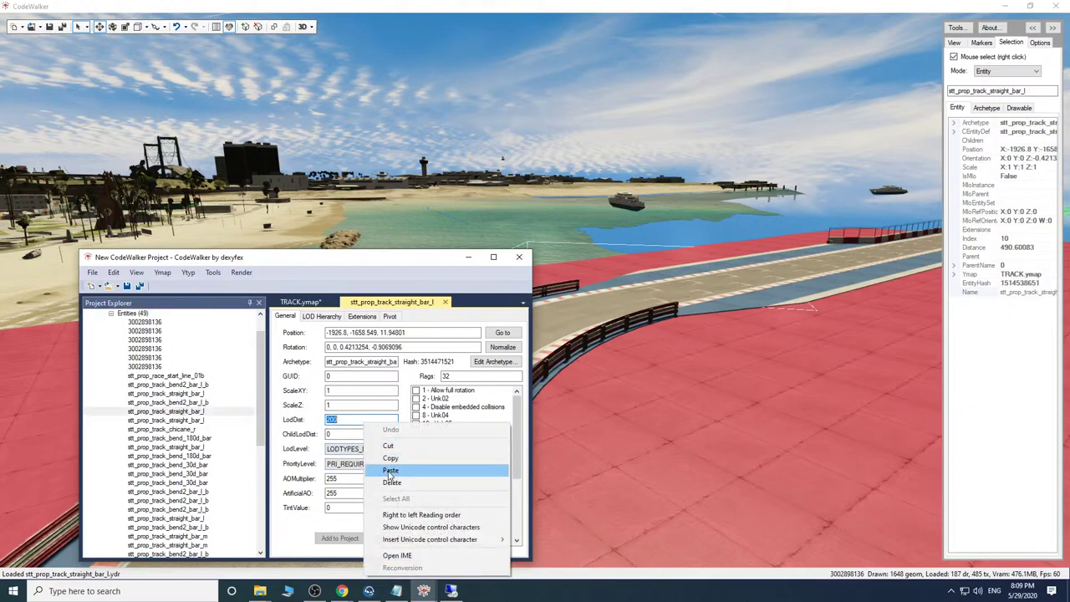
{"action": "left_click", "coordinate": [388, 475]}
Paste 1500 as the LodDist of the third stt_prop_track_straight_bar_l and of stt_prop_track_chicane_r.
{"action": "scroll", "coordinate": [202, 401], "scroll_direction": "down", "scroll_amount": 2}
{"action": "left_click", "coordinate": [201, 377]}
{"action": "left_click", "coordinate": [339, 418]}
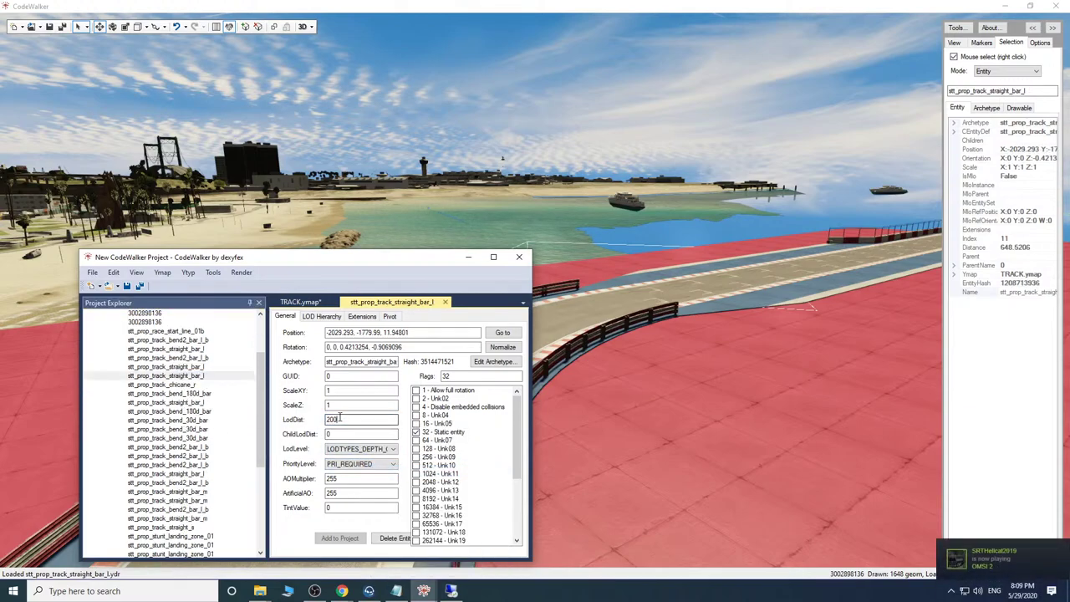
{"action": "double_click", "coordinate": [335, 420]}
{"action": "right_click", "coordinate": [334, 419]}
{"action": "left_click", "coordinate": [368, 467]}
{"action": "left_click", "coordinate": [201, 384]}
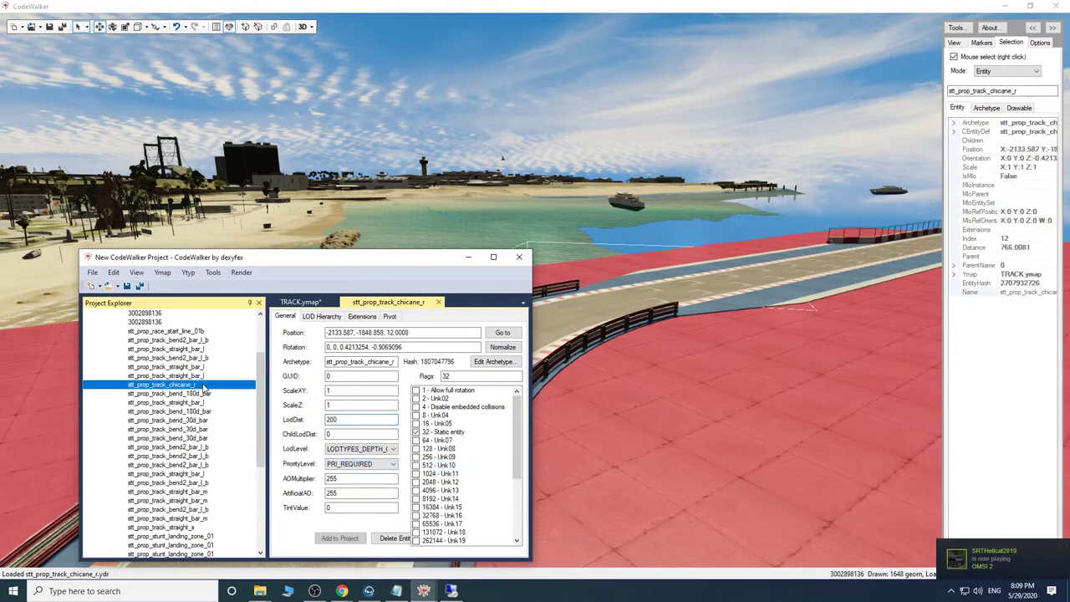
{"action": "double_click", "coordinate": [353, 418]}
{"action": "right_click", "coordinate": [352, 418]}
{"action": "left_click", "coordinate": [382, 464]}
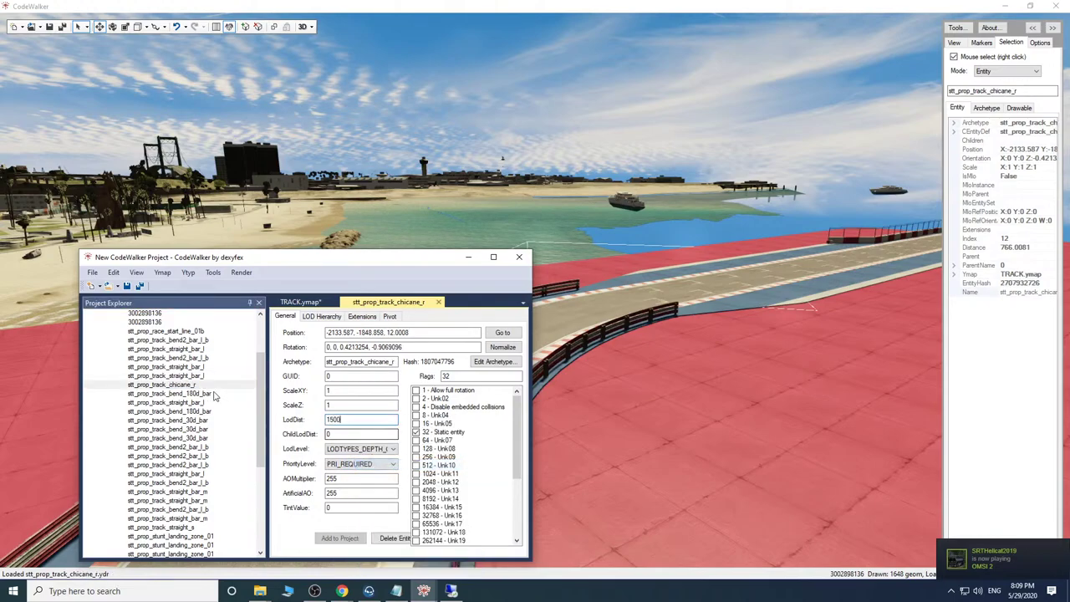
Paste 1500 as the LodDist of the first stt_prop_track_bend_180d_bar and the stt_prop_track_straight_bar_l listed after it.
{"action": "left_click", "coordinate": [211, 394]}
{"action": "double_click", "coordinate": [351, 420]}
{"action": "right_click", "coordinate": [351, 419]}
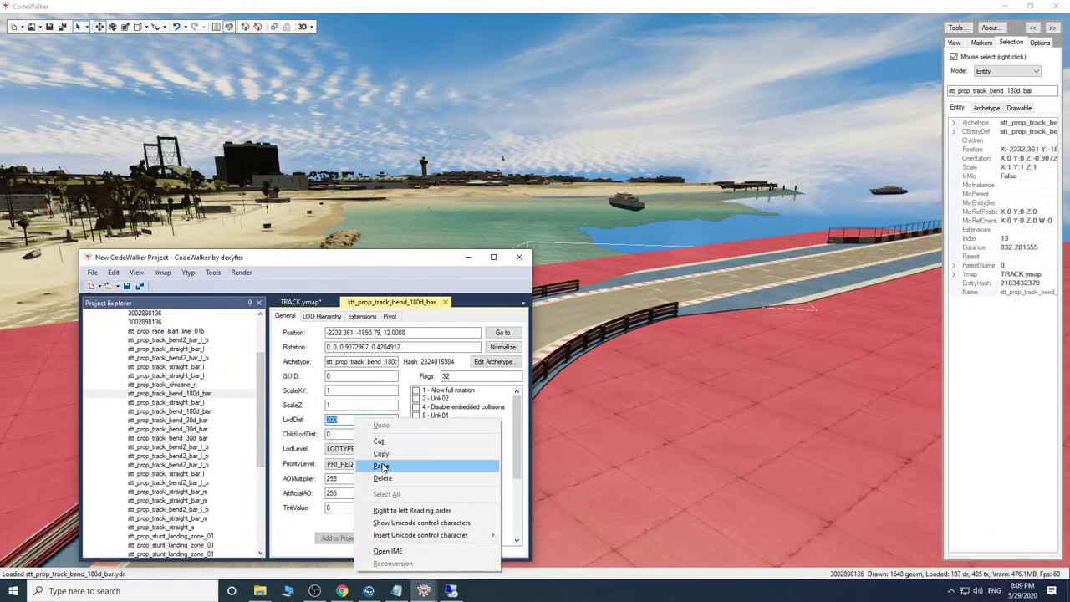
{"action": "left_click", "coordinate": [368, 463]}
{"action": "left_click", "coordinate": [167, 402]}
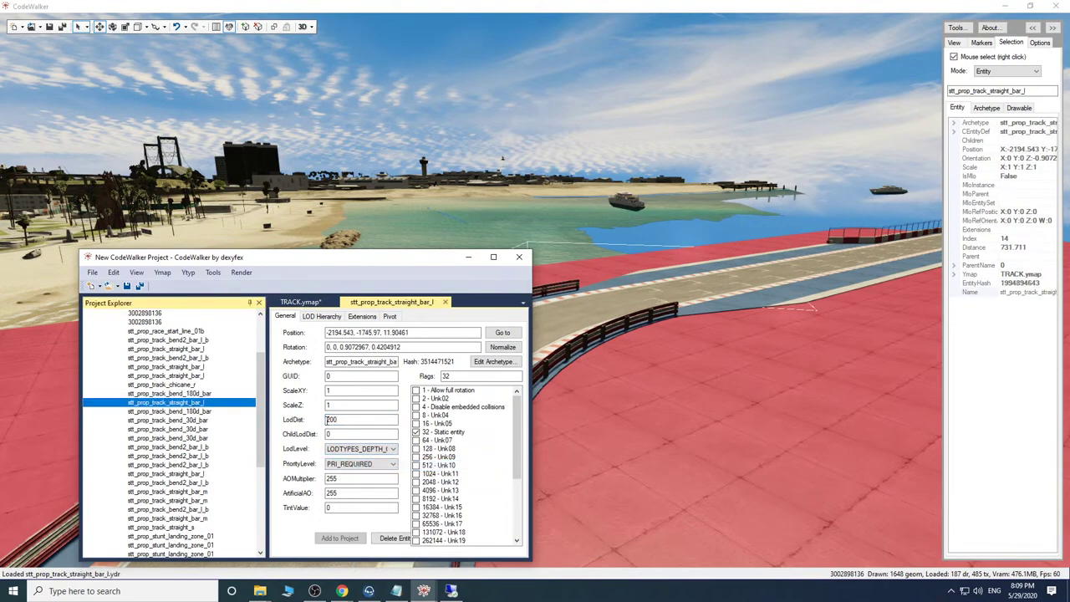
{"action": "double_click", "coordinate": [335, 419]}
{"action": "right_click", "coordinate": [334, 419]}
{"action": "left_click", "coordinate": [363, 465]}
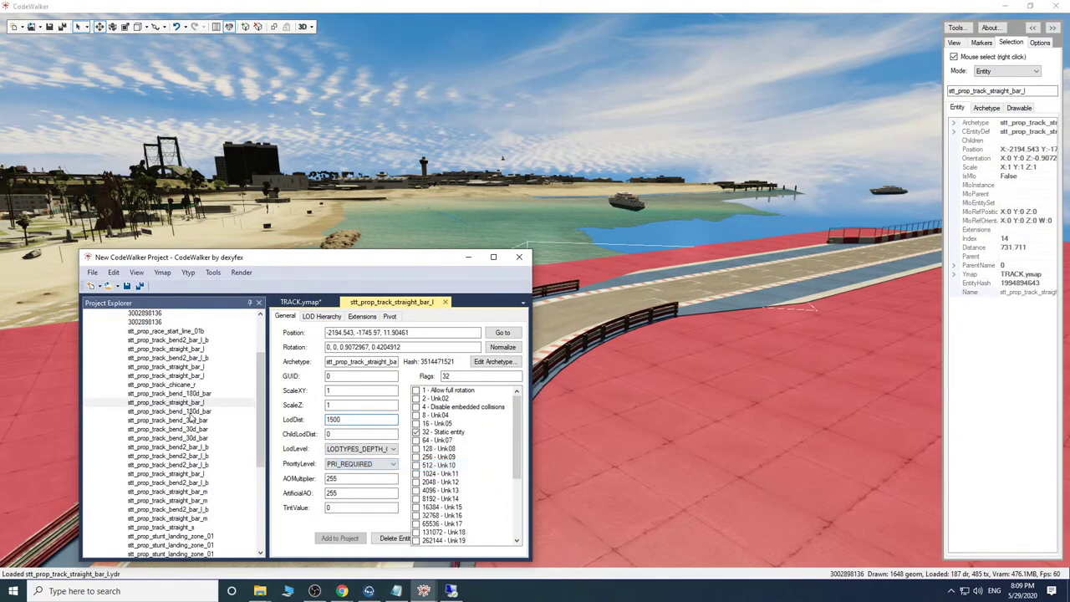
Paste 1500 as the LodDist of the second stt_prop_track_bend_180d_bar.
{"action": "left_click", "coordinate": [189, 412]}
{"action": "double_click", "coordinate": [339, 419]}
{"action": "right_click", "coordinate": [339, 420]}
{"action": "left_click", "coordinate": [373, 472]}
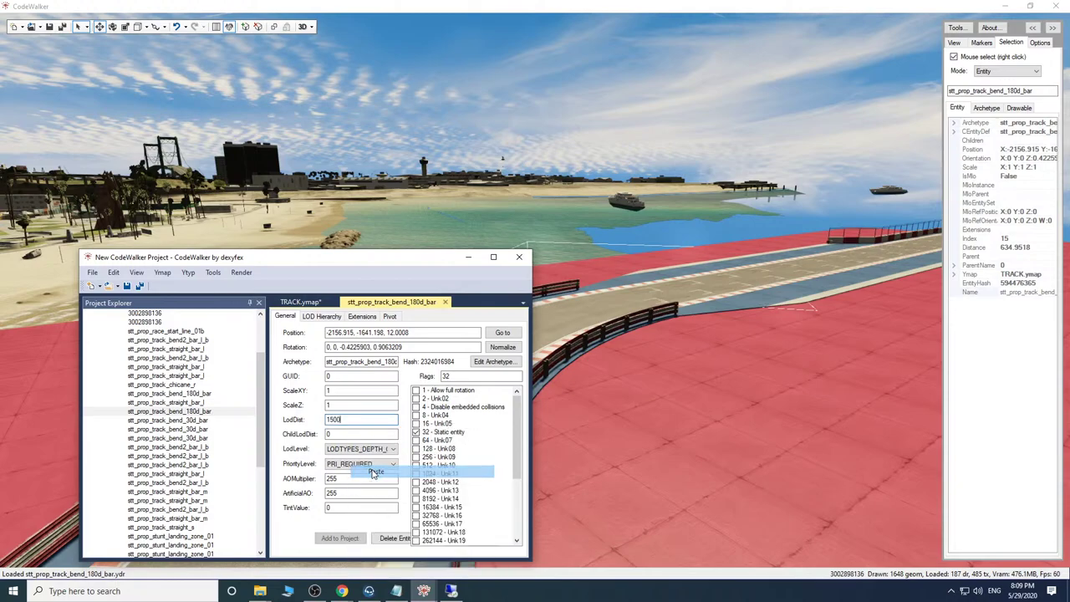
Paste 1500 as the LodDist of the first and second stt_prop_track_bend_30d_bar.
{"action": "left_click", "coordinate": [206, 421]}
{"action": "double_click", "coordinate": [341, 418]}
{"action": "right_click", "coordinate": [341, 418]}
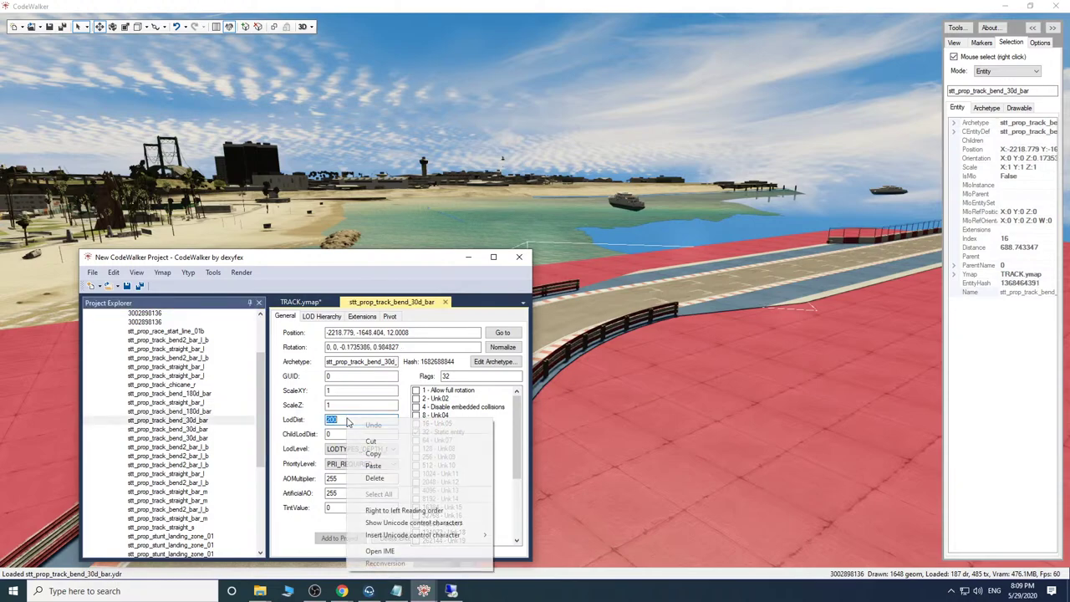
{"action": "left_click", "coordinate": [367, 465]}
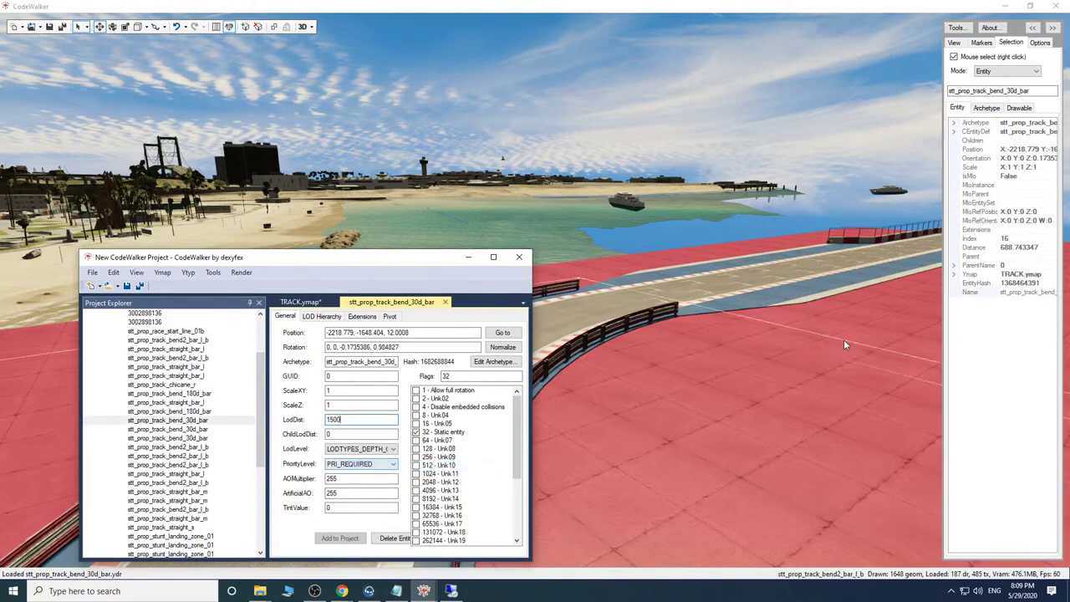
{"action": "left_click", "coordinate": [184, 429]}
{"action": "double_click", "coordinate": [362, 420]}
{"action": "right_click", "coordinate": [362, 420]}
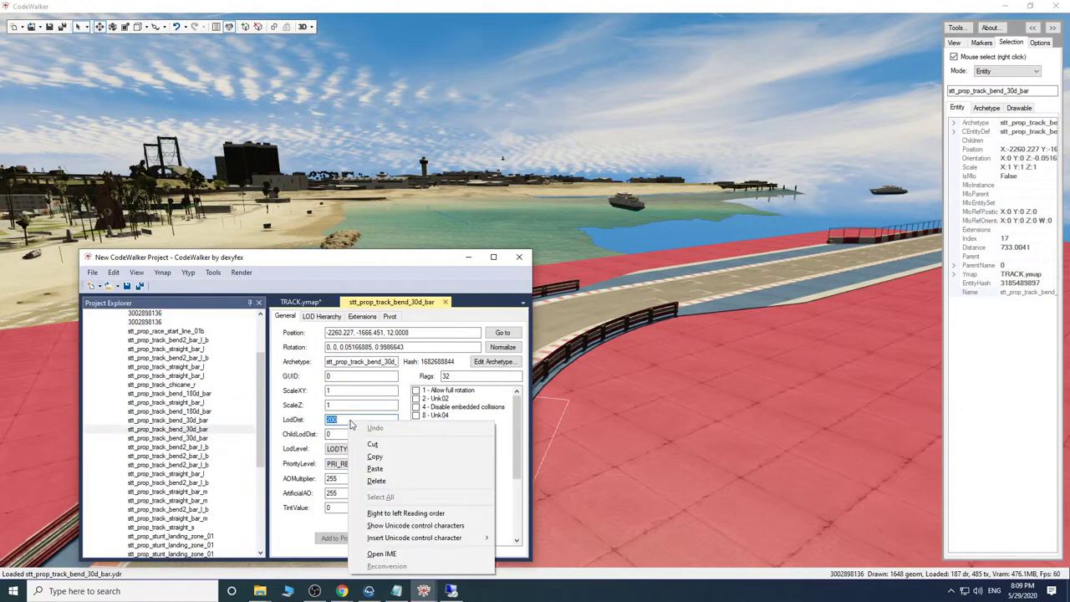
{"action": "left_click", "coordinate": [385, 470]}
Paste 1500 as the LodDist of the third stt_prop_track_bend_30d_bar and the stt_prop_track_bend2_bar_l_b listed directly after it.
{"action": "left_click", "coordinate": [210, 439]}
{"action": "double_click", "coordinate": [343, 420]}
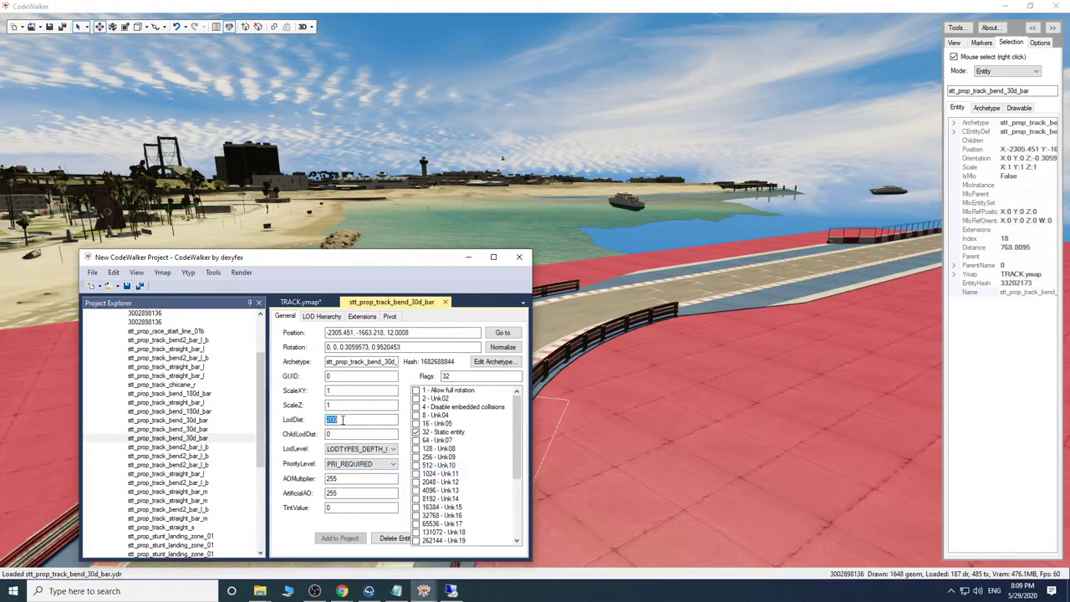
{"action": "right_click", "coordinate": [343, 420]}
{"action": "left_click", "coordinate": [376, 470]}
{"action": "left_click", "coordinate": [220, 447]}
{"action": "double_click", "coordinate": [362, 419]}
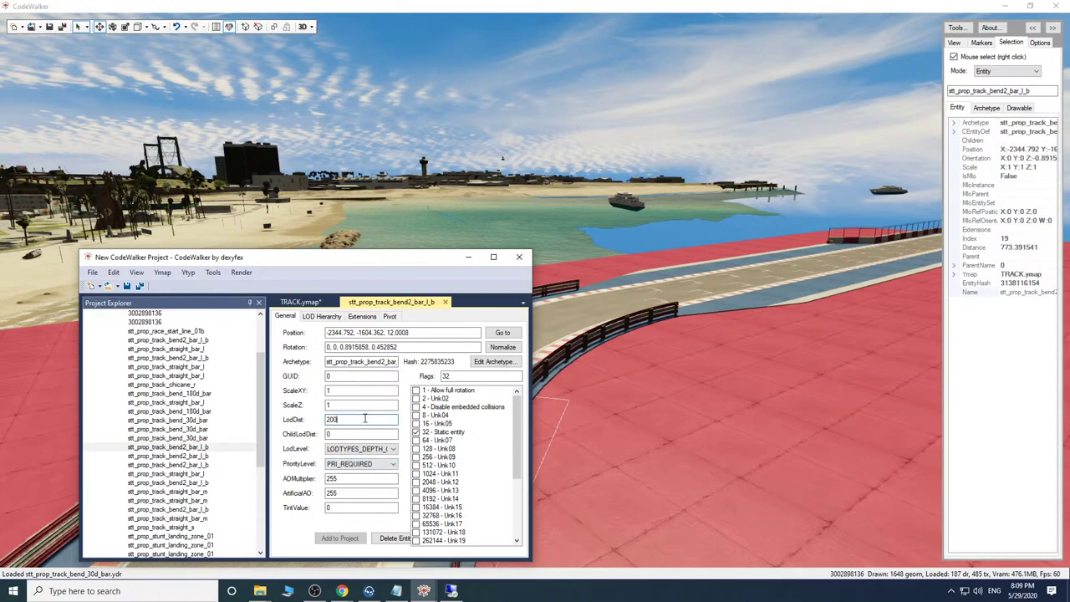
{"action": "right_click", "coordinate": [363, 418]}
{"action": "left_click", "coordinate": [393, 467]}
Paste 1500 as the LodDist of the fourth and fifth stt_prop_track_bend2_bar_l_b.
{"action": "left_click", "coordinate": [206, 456]}
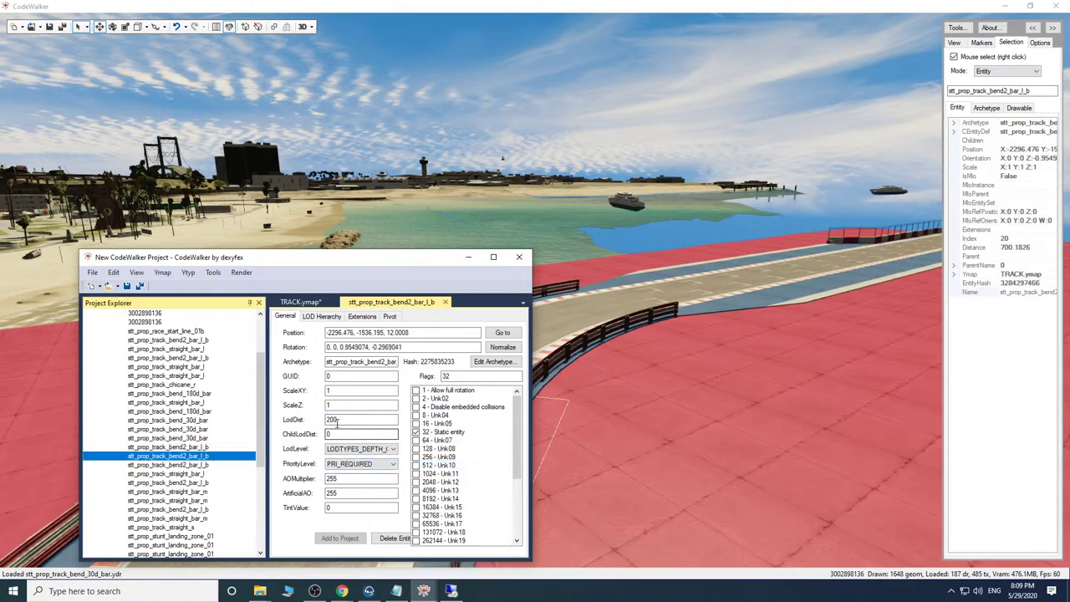
{"action": "double_click", "coordinate": [335, 420]}
{"action": "right_click", "coordinate": [335, 417]}
{"action": "left_click", "coordinate": [368, 467]}
{"action": "scroll", "coordinate": [209, 453], "scroll_direction": "down", "scroll_amount": 4}
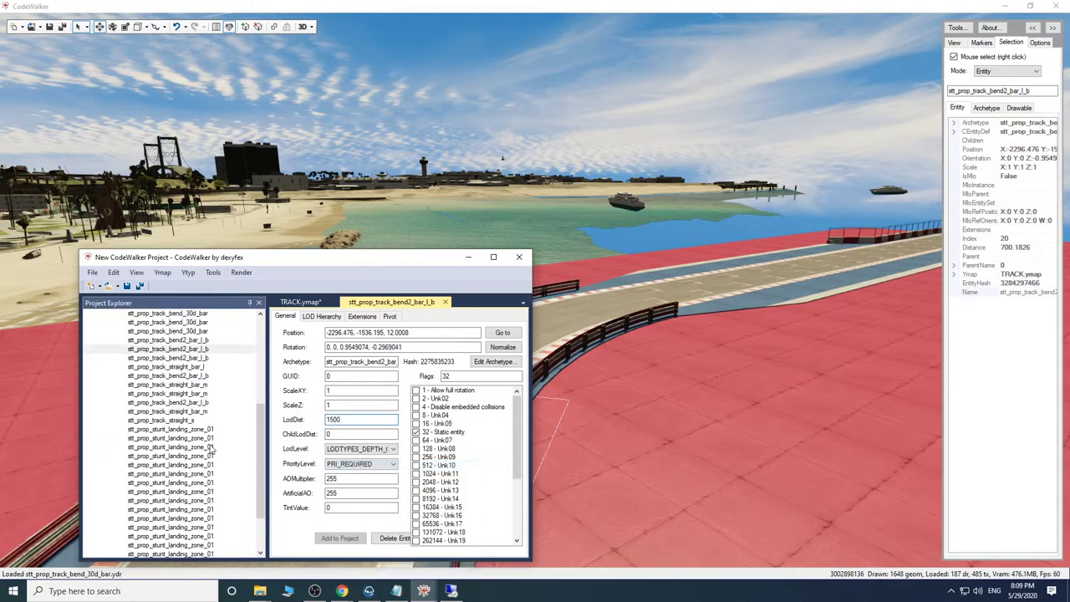
{"action": "left_click", "coordinate": [204, 359]}
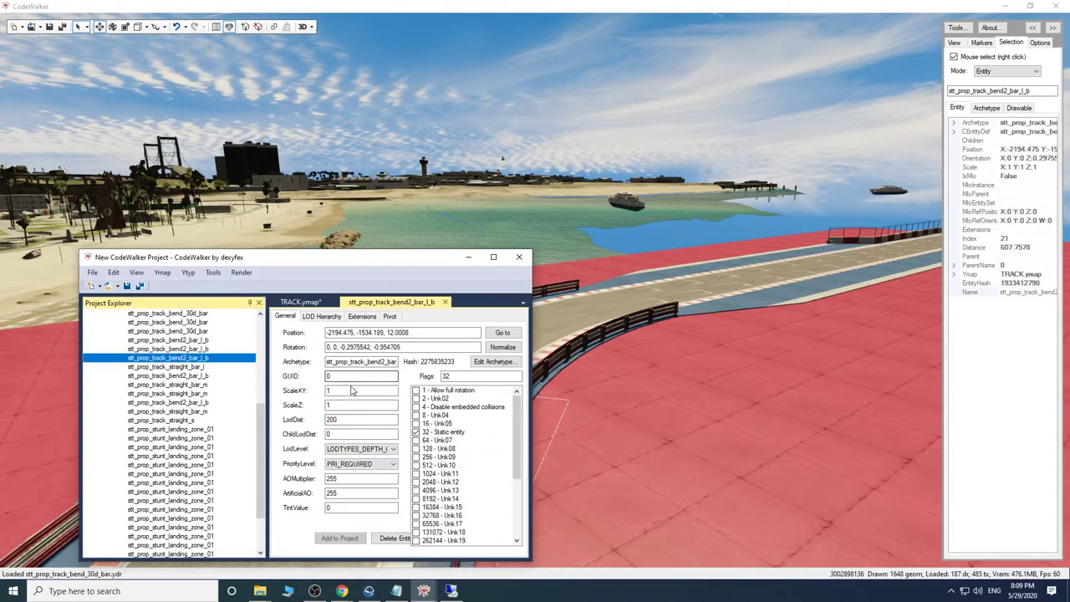
{"action": "double_click", "coordinate": [332, 419]}
{"action": "right_click", "coordinate": [332, 420]}
{"action": "left_click", "coordinate": [370, 465]}
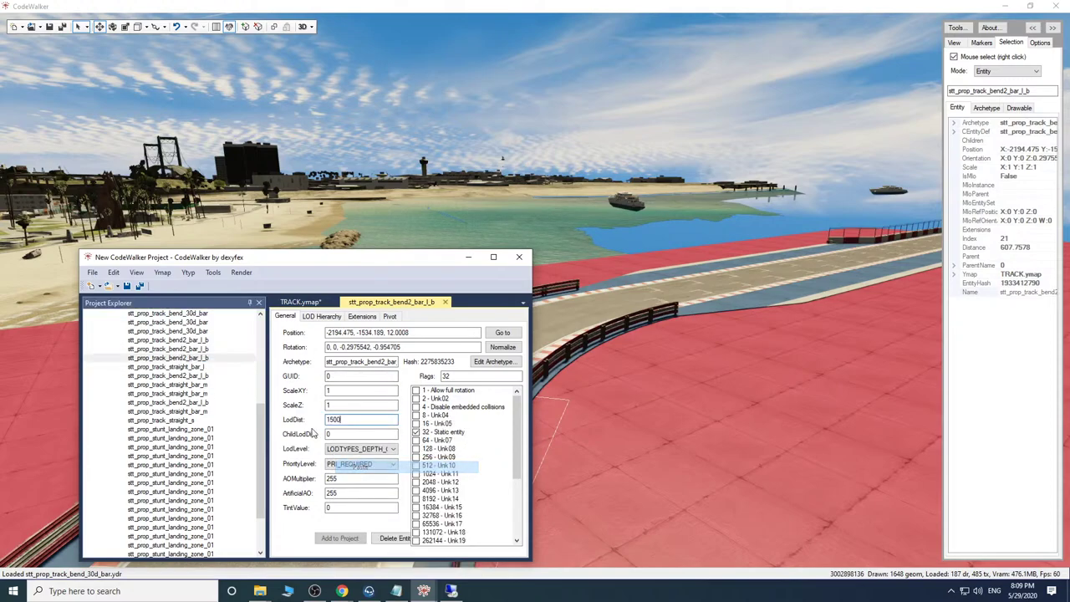
Paste 1500 as the LodDist of the last stt_prop_track_straight_bar_l and the stt_prop_track_bend2_bar_l_b listed directly after it.
{"action": "left_click", "coordinate": [211, 367]}
{"action": "double_click", "coordinate": [332, 419]}
{"action": "right_click", "coordinate": [332, 419]}
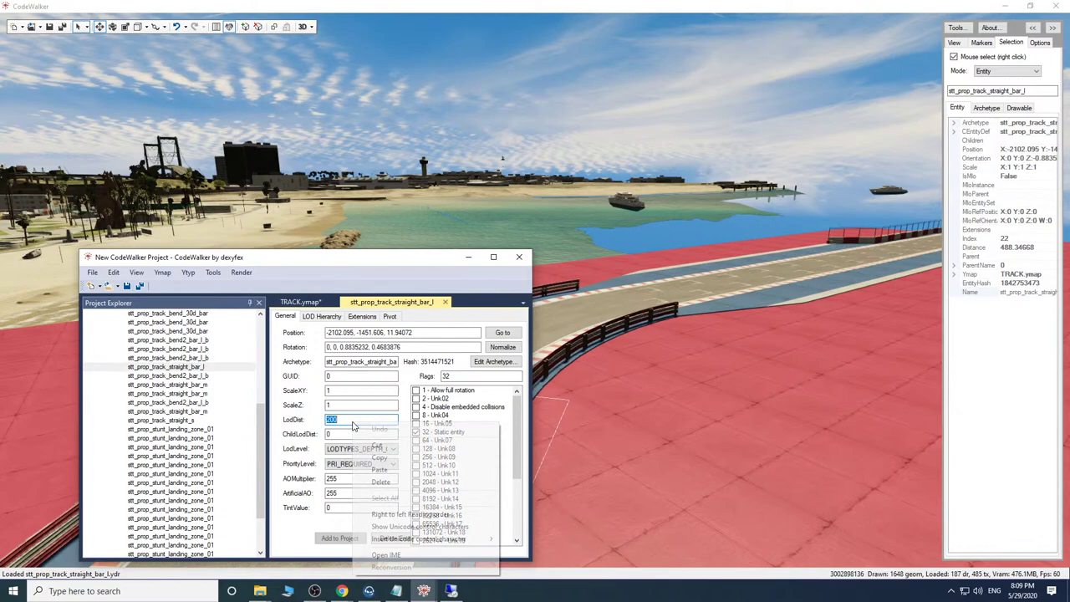
{"action": "left_click", "coordinate": [370, 466]}
{"action": "left_click", "coordinate": [184, 375]}
{"action": "double_click", "coordinate": [342, 420]}
{"action": "right_click", "coordinate": [344, 420]}
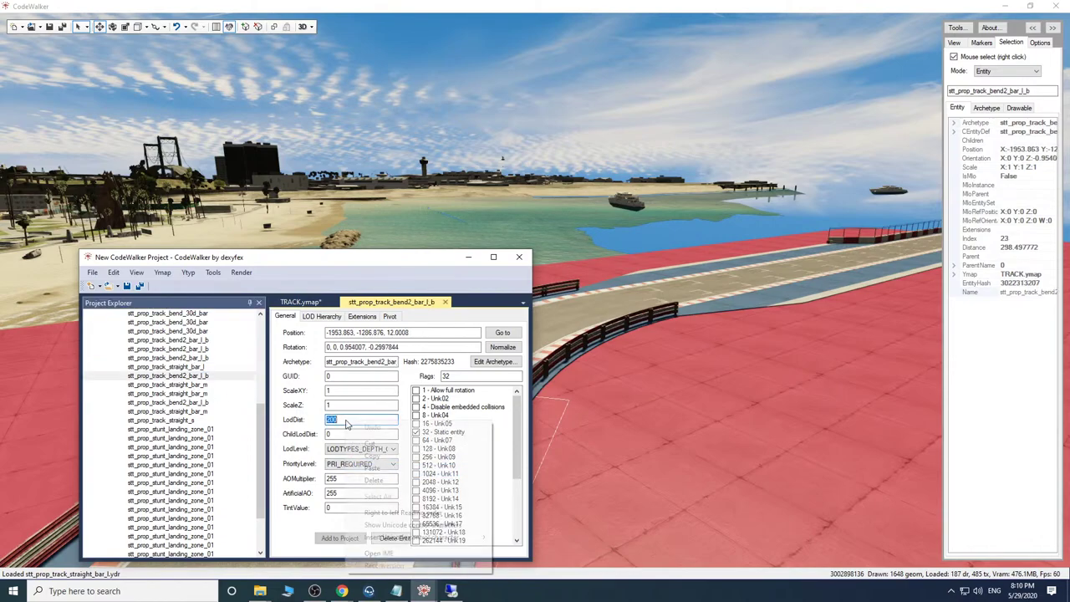
{"action": "left_click", "coordinate": [371, 467]}
Set the LodDist of the first stt_prop_track_straight_bar_m to 1500 and copy that value.
{"action": "left_click", "coordinate": [167, 385]}
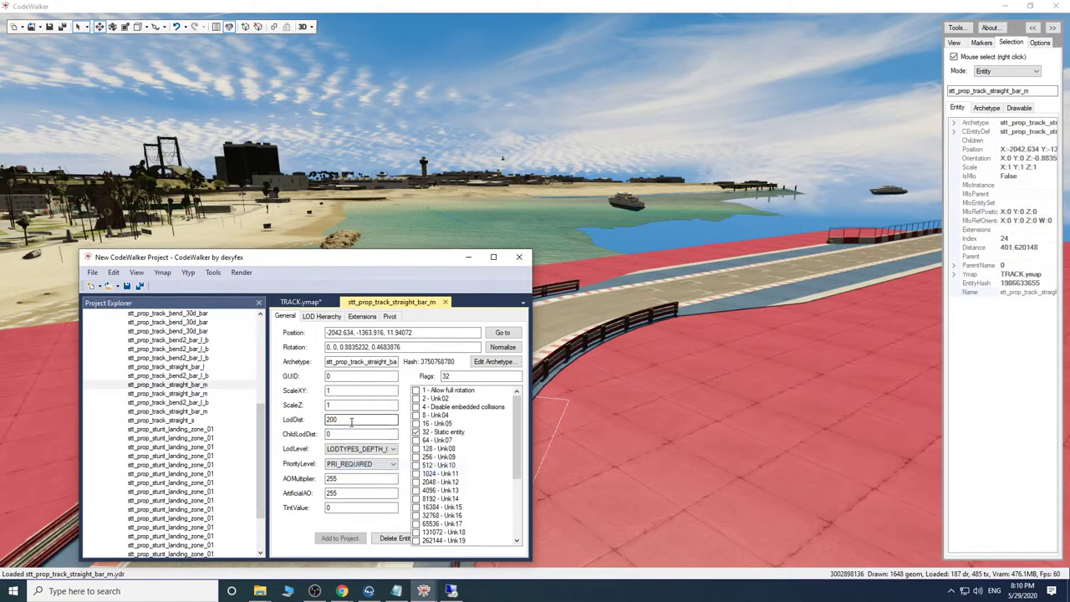
{"action": "double_click", "coordinate": [345, 420]}
{"action": "right_click", "coordinate": [351, 423]}
{"action": "left_click", "coordinate": [376, 458]}
{"action": "right_click", "coordinate": [338, 420]}
{"action": "left_click", "coordinate": [369, 457]}
Paste 1500 as the LodDist of the second stt_prop_track_straight_bar_m and the last stt_prop_track_bend2_bar_l_b.
{"action": "left_click", "coordinate": [172, 393]}
{"action": "double_click", "coordinate": [345, 420]}
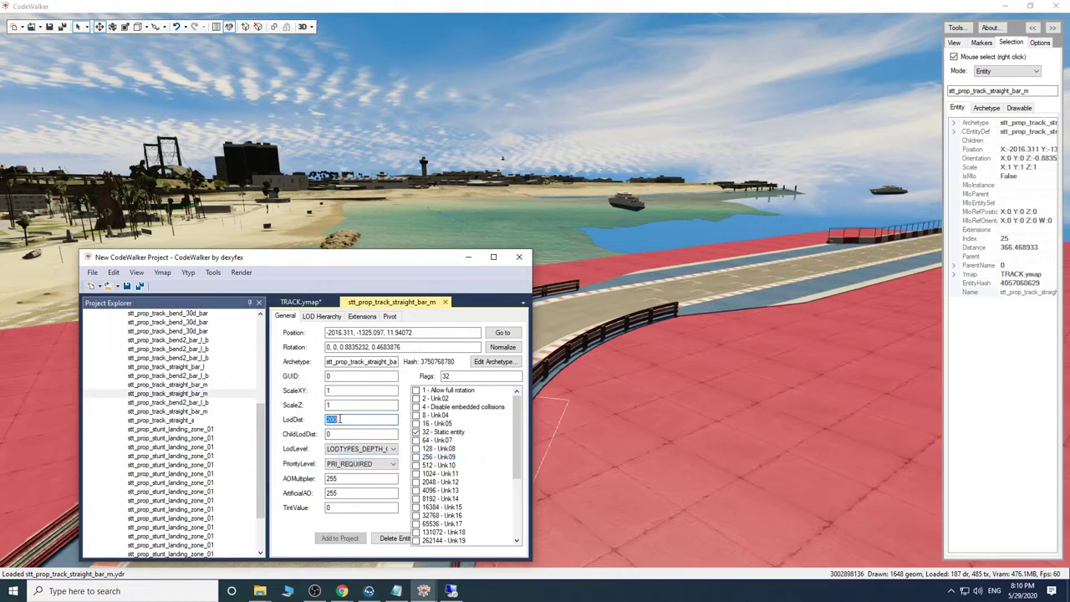
{"action": "right_click", "coordinate": [337, 420]}
{"action": "left_click", "coordinate": [375, 470]}
{"action": "left_click", "coordinate": [200, 402]}
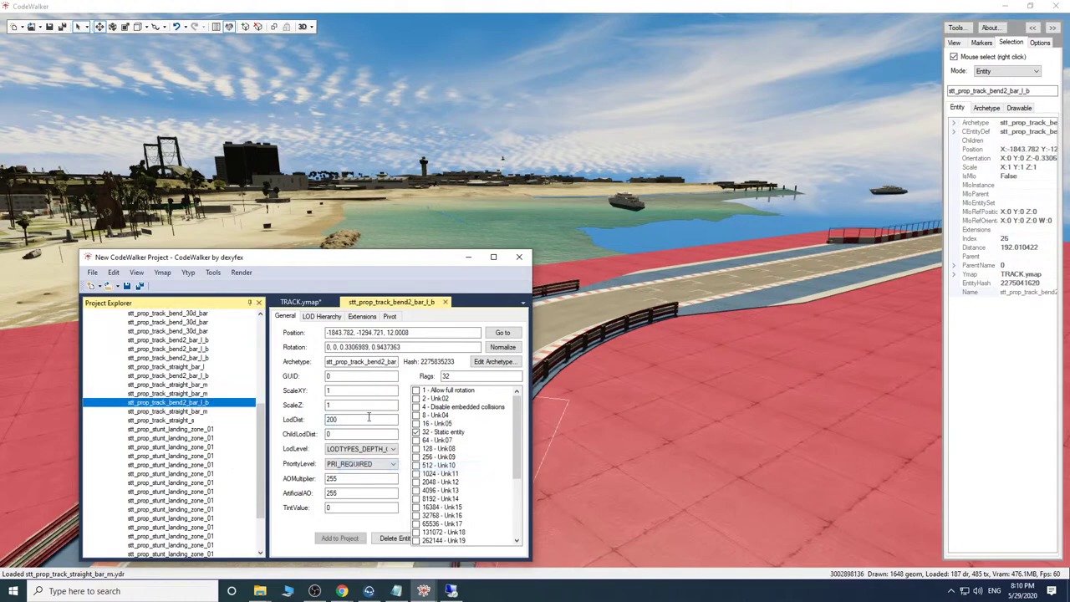
{"action": "double_click", "coordinate": [366, 419]}
{"action": "right_click", "coordinate": [368, 418]}
{"action": "left_click", "coordinate": [394, 465]}
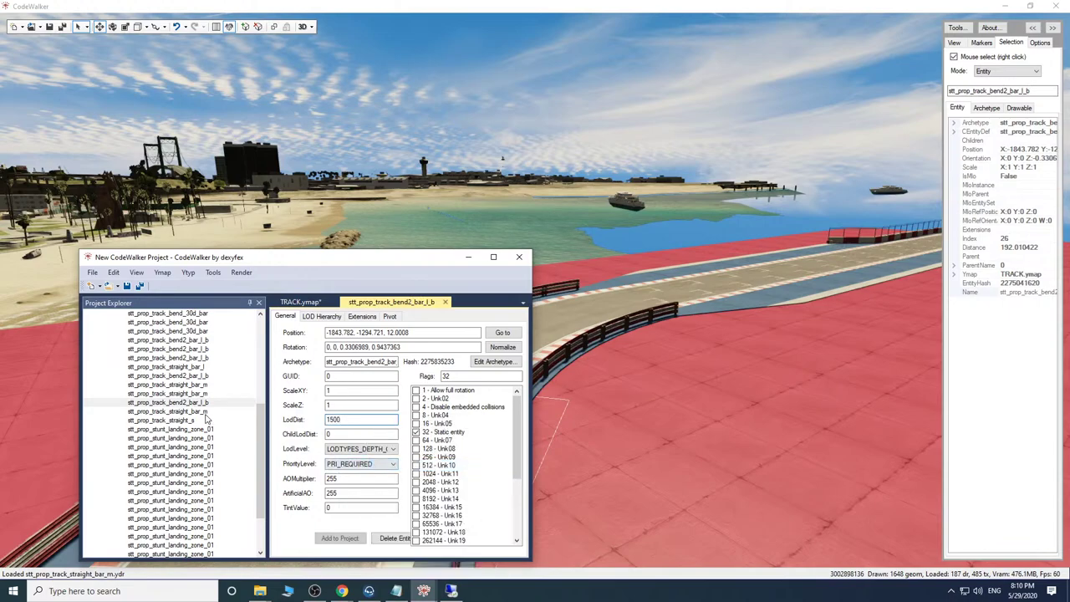
Paste 1500 as the LodDist of the third stt_prop_track_straight_bar_m and of stt_prop_track_straight_s.
{"action": "left_click", "coordinate": [205, 413]}
{"action": "double_click", "coordinate": [340, 420]}
{"action": "right_click", "coordinate": [340, 421]}
{"action": "left_click", "coordinate": [395, 471]}
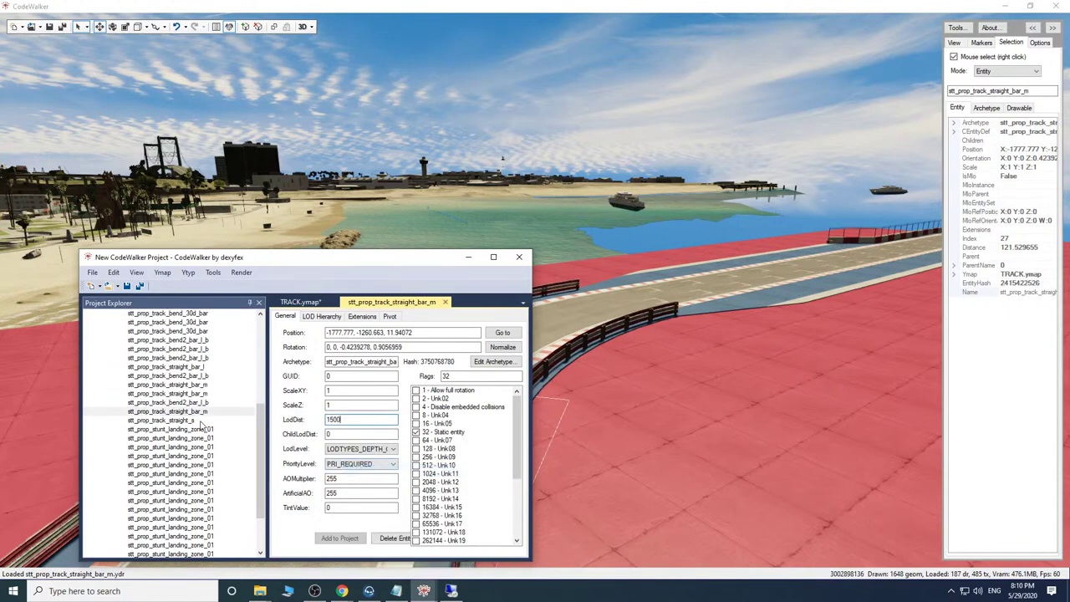
{"action": "left_click", "coordinate": [199, 420]}
{"action": "double_click", "coordinate": [349, 420]}
{"action": "right_click", "coordinate": [353, 422]}
{"action": "left_click", "coordinate": [399, 469]}
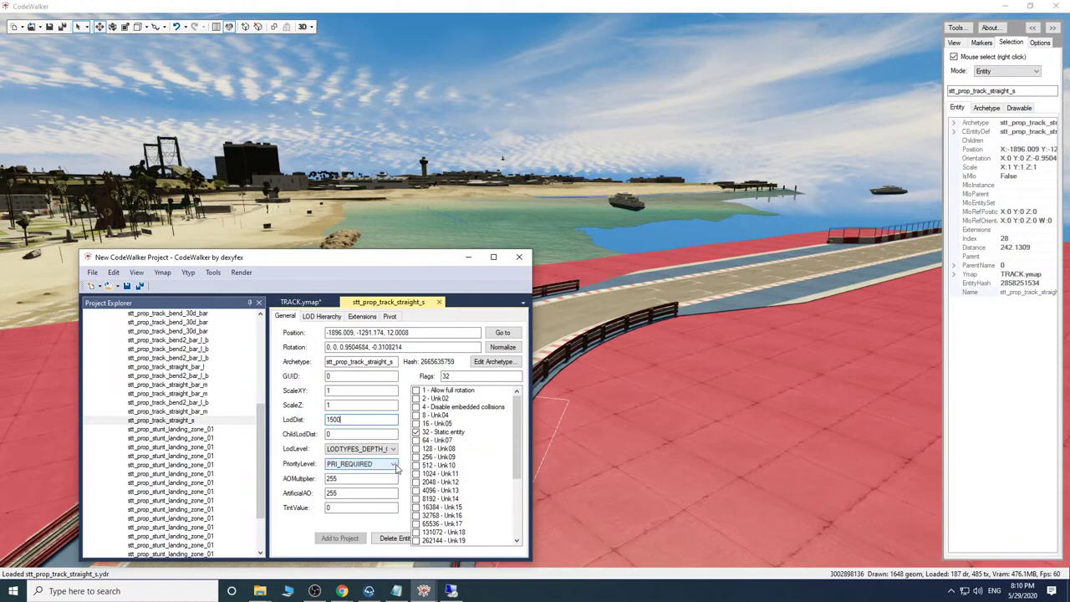
Return to the TRACK.ymap properties and calculate all of its flags and extents.
{"action": "left_click", "coordinate": [261, 335]}
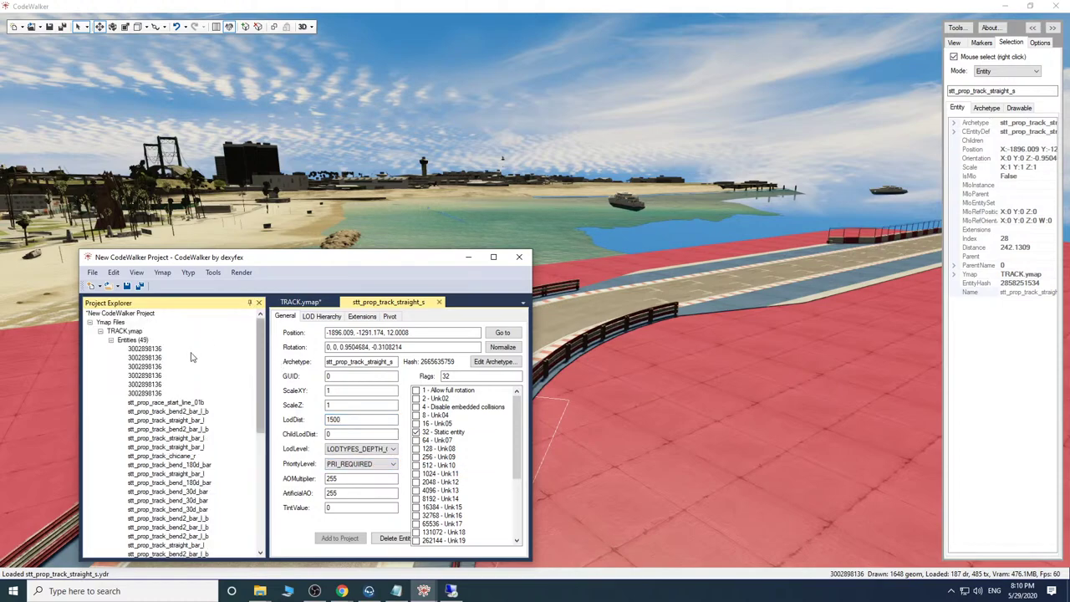
{"action": "left_click", "coordinate": [132, 340]}
{"action": "left_click", "coordinate": [505, 443]}
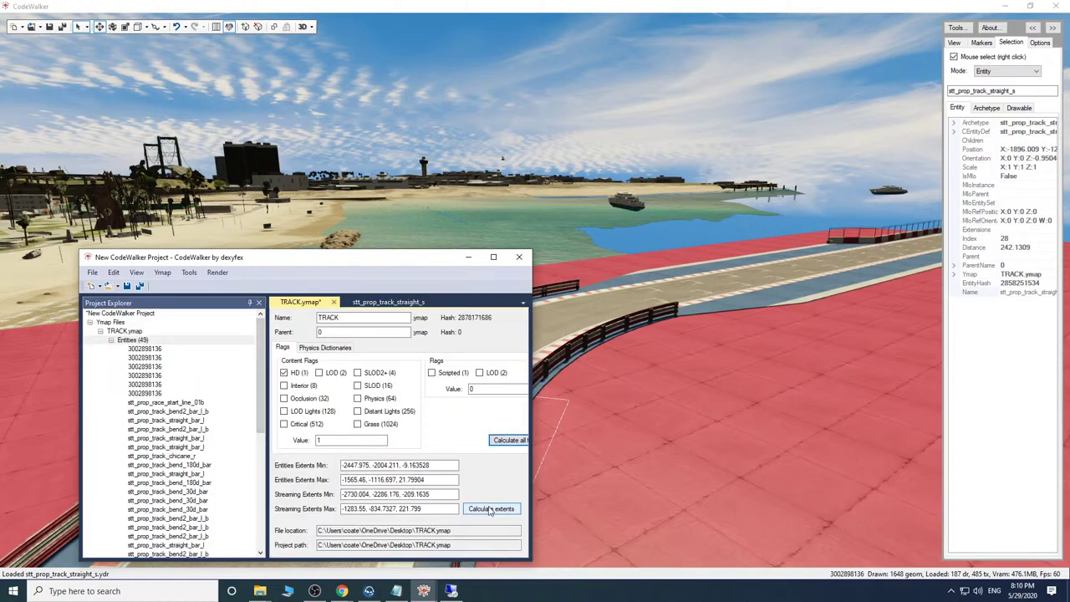
Check the track in the 3D view without the project window, and calculate the flags and extents of TRACK.ymap again.
{"action": "left_click", "coordinate": [467, 258]}
{"action": "key", "text": "w"}
{"action": "left_click_drag", "start_coordinate": [671, 430], "coordinate": [886, 407]}
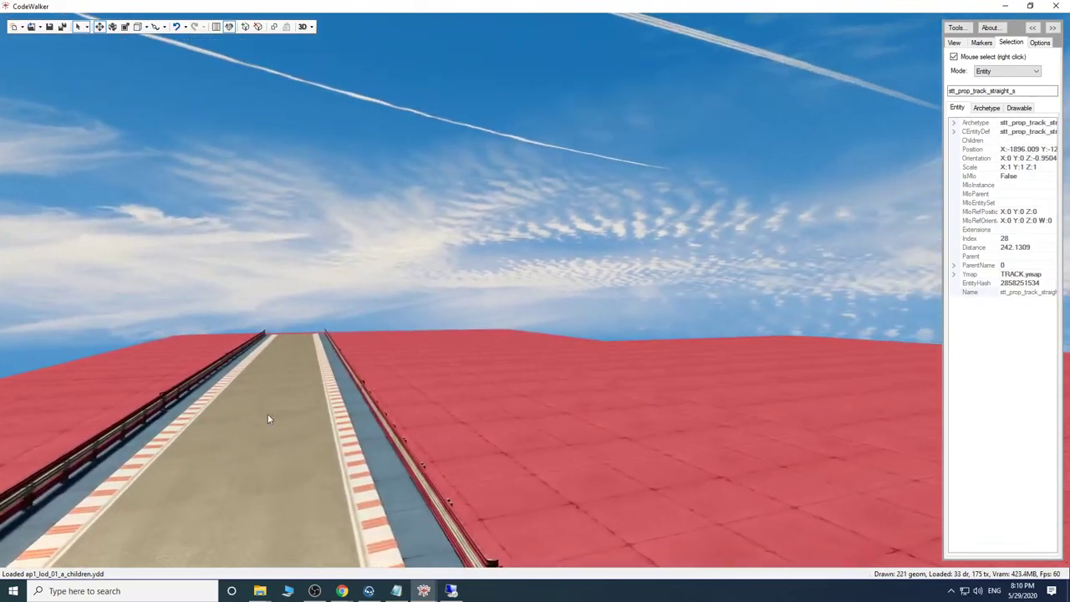
{"action": "left_click", "coordinate": [424, 591]}
{"action": "left_click", "coordinate": [478, 542]}
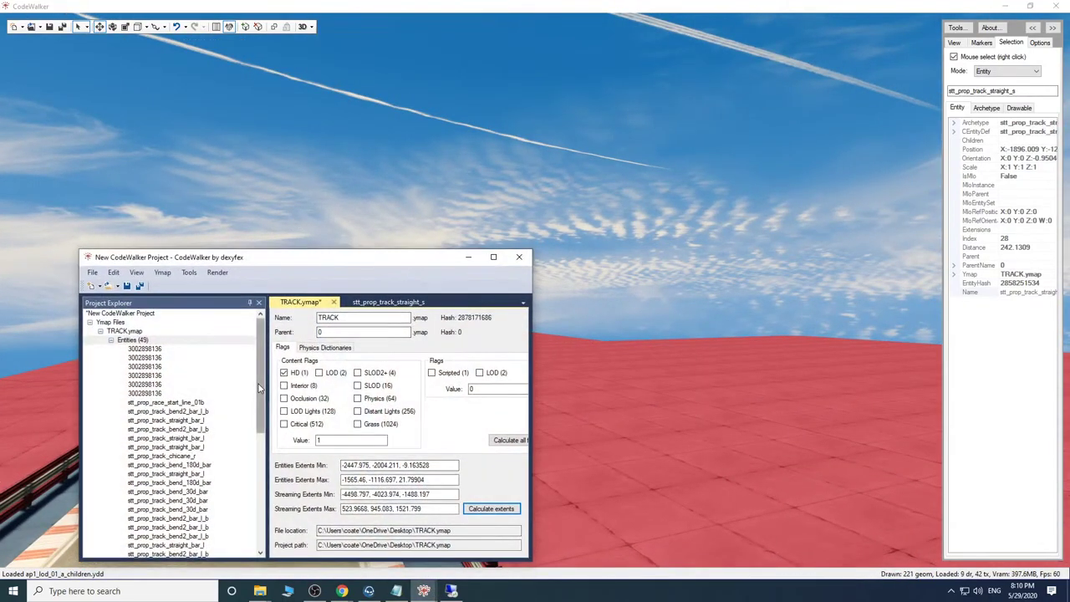
{"action": "left_click", "coordinate": [260, 342]}
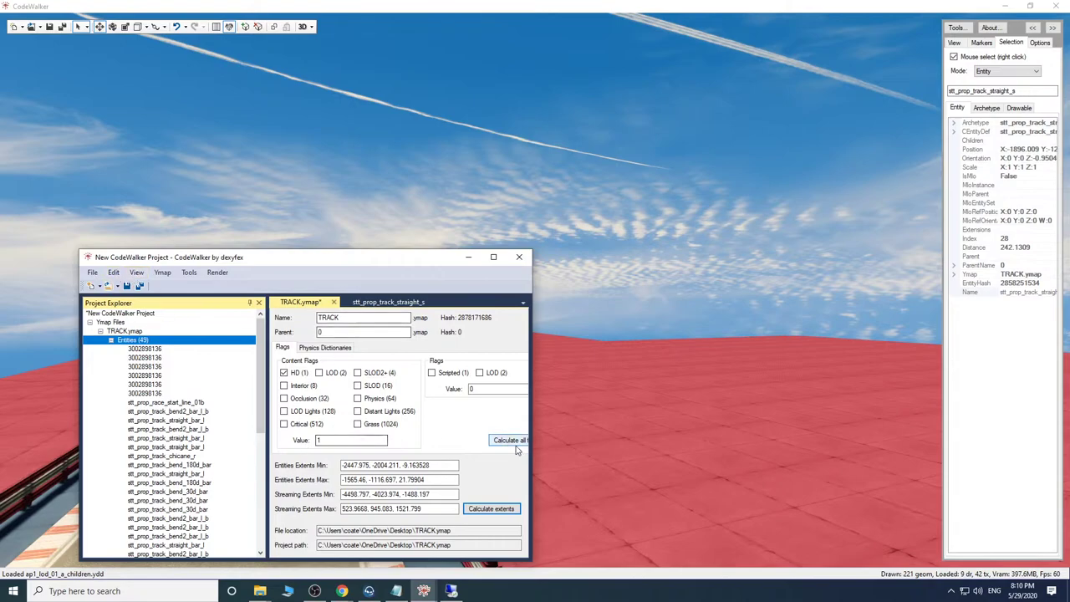
{"action": "left_click", "coordinate": [515, 444]}
{"action": "left_click", "coordinate": [481, 505]}
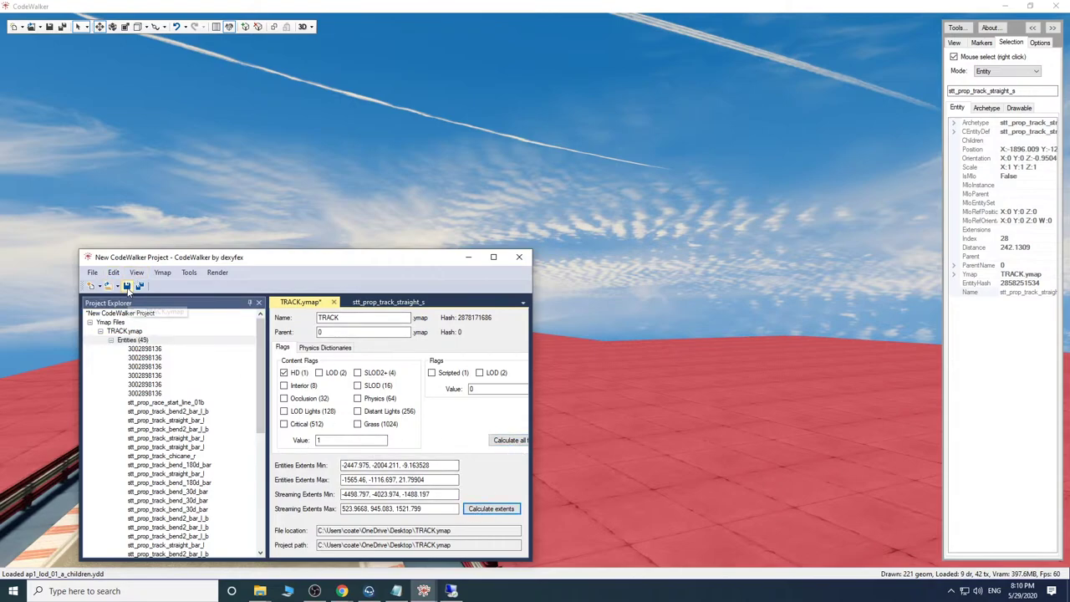
Generate the project manifest and save it to the Desktop as _manifest.ymf, replacing the existing file.
{"action": "left_click", "coordinate": [191, 272]}
{"action": "left_click", "coordinate": [209, 295]}
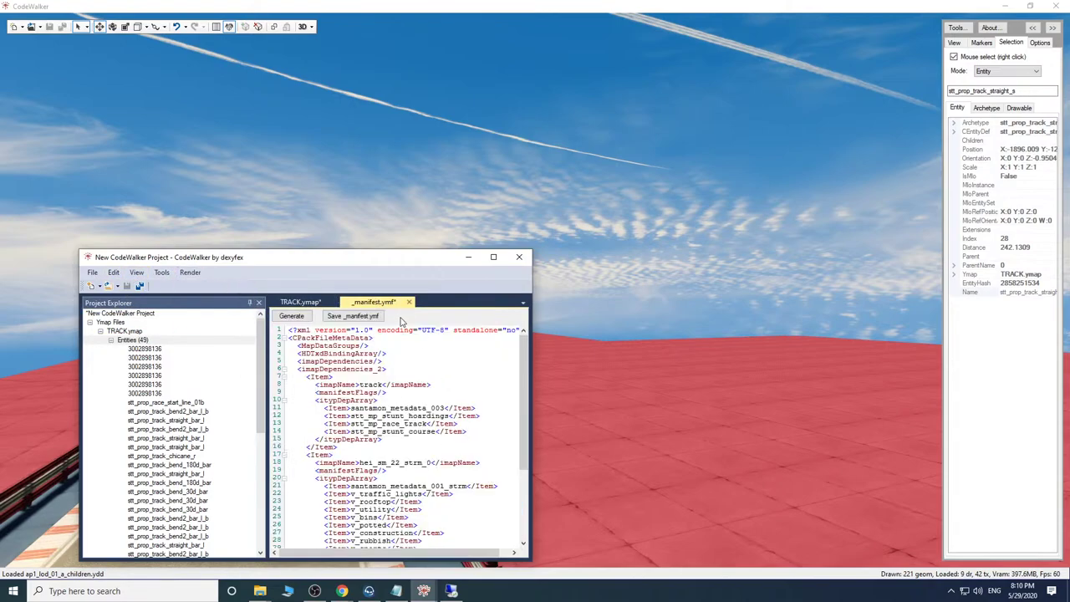
{"action": "left_click", "coordinate": [359, 317]}
{"action": "left_click", "coordinate": [545, 528]}
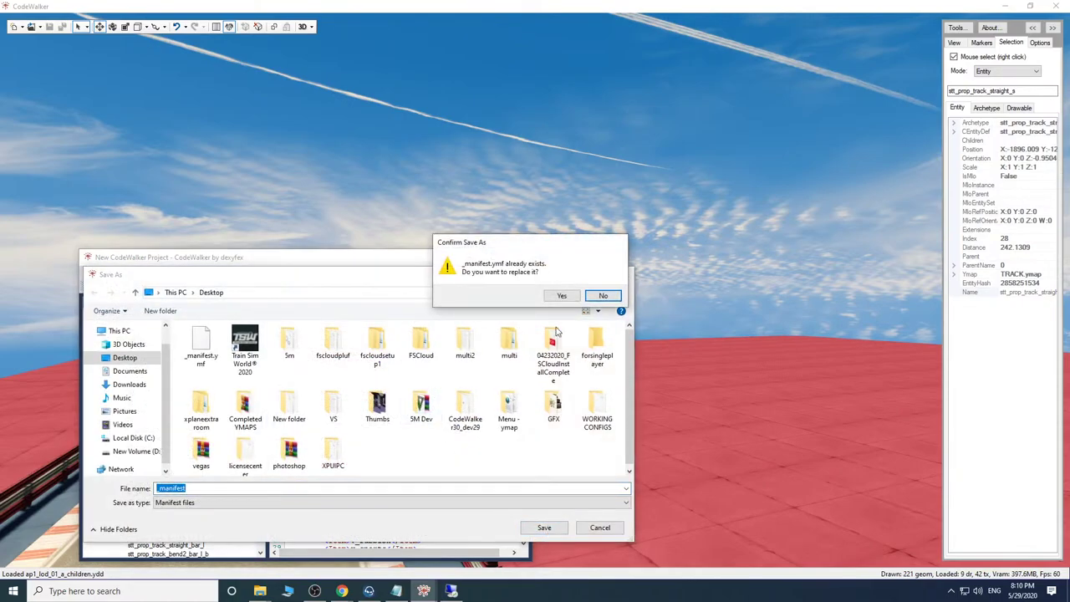
{"action": "left_click", "coordinate": [561, 295]}
Minimize the CodeWalker windows and copy the TRACK.ymap file from the desktop.
{"action": "left_click", "coordinate": [465, 258]}
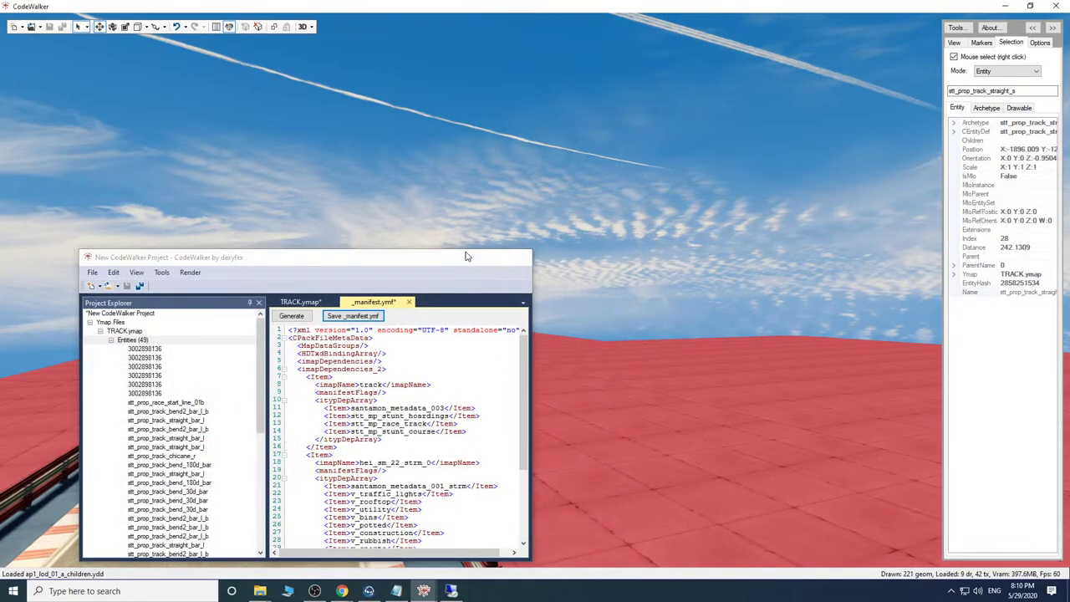
{"action": "left_click", "coordinate": [1005, 6]}
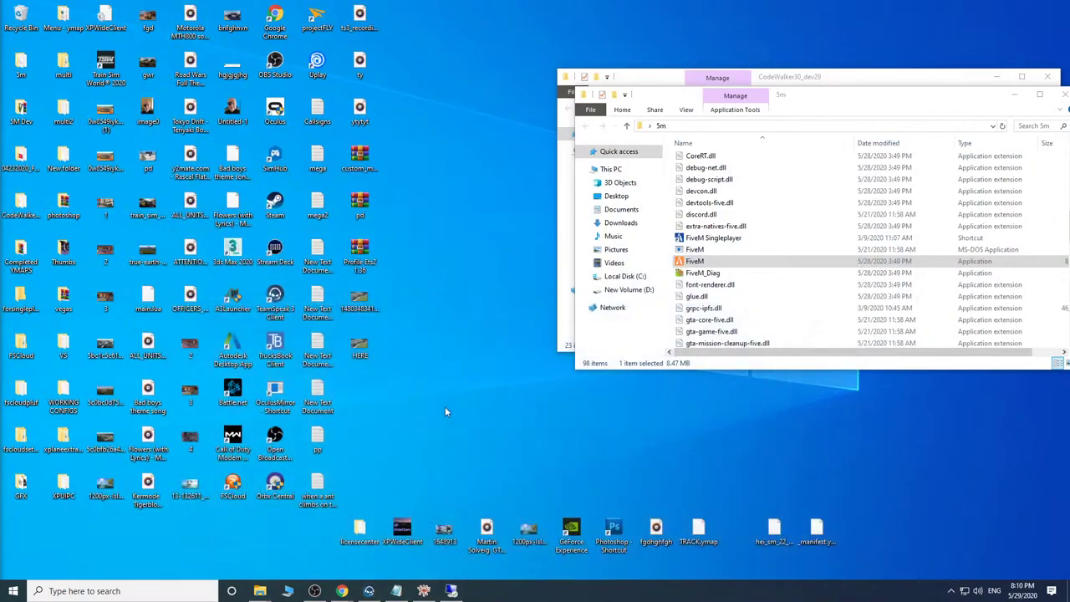
{"action": "right_click", "coordinate": [706, 524]}
{"action": "left_click", "coordinate": [733, 459]}
Switch to the Remote Desktop server and delete everything inside the cache\files folder of ESX_V2.7.
{"action": "left_click", "coordinate": [452, 591]}
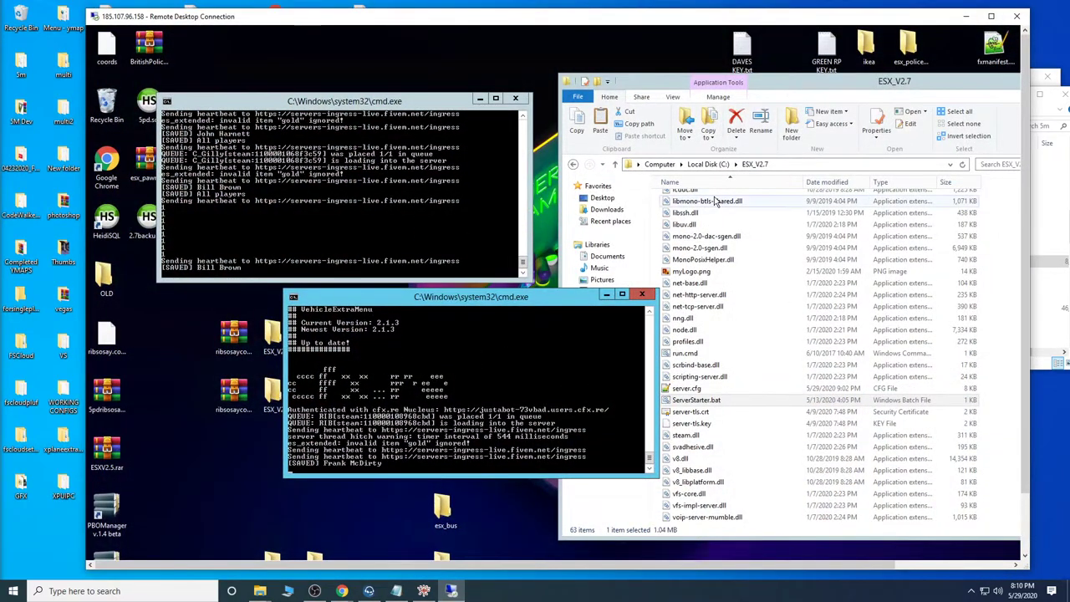
{"action": "left_click", "coordinate": [712, 201]}
{"action": "scroll", "coordinate": [712, 243], "scroll_direction": "up", "scroll_amount": 12}
{"action": "left_click", "coordinate": [691, 189]}
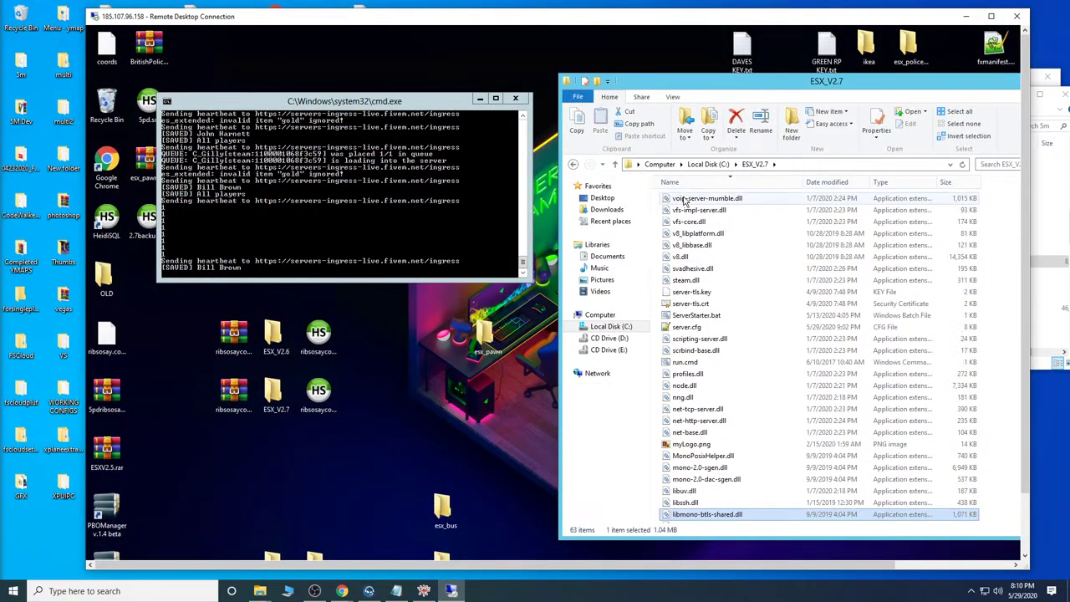
{"action": "left_click", "coordinate": [688, 186]}
{"action": "scroll", "coordinate": [697, 246], "scroll_direction": "up", "scroll_amount": 4}
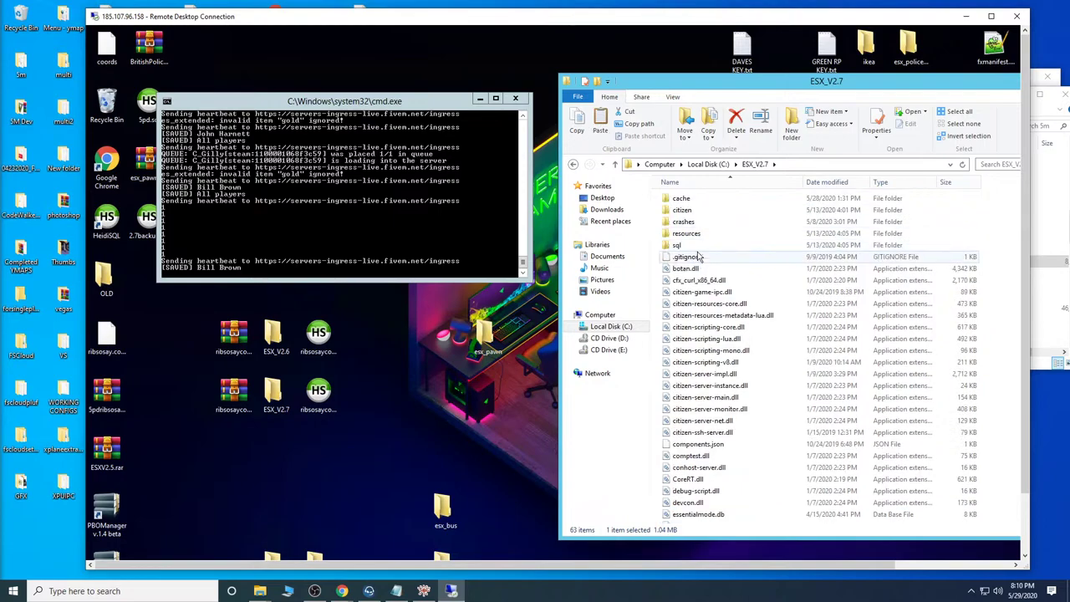
{"action": "double_click", "coordinate": [683, 201]}
{"action": "double_click", "coordinate": [687, 202]}
{"action": "key", "text": "ctrl+a"}
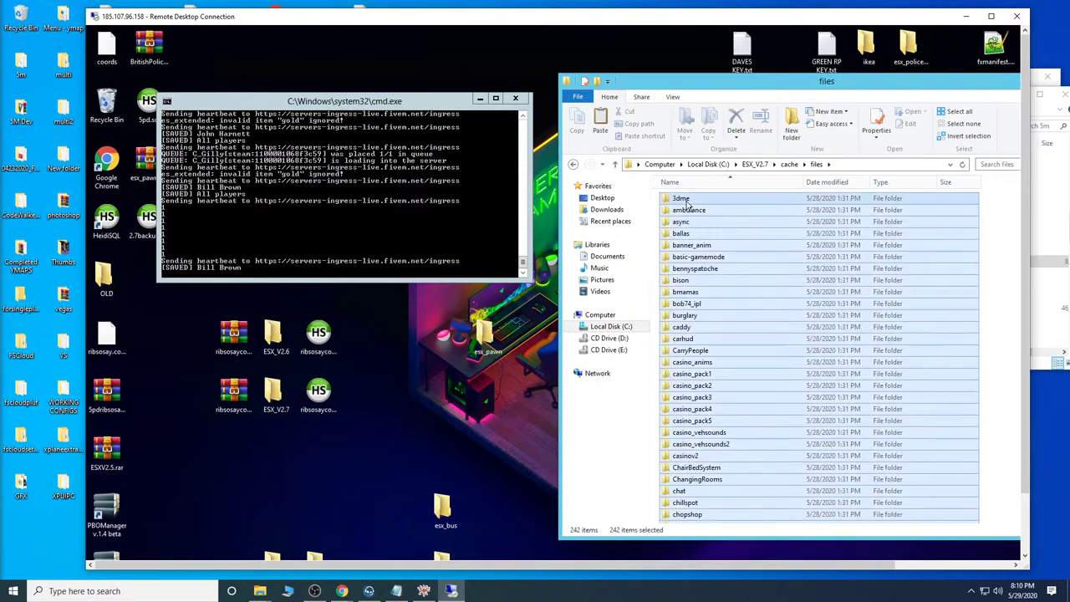
{"action": "key", "text": "Delete"}
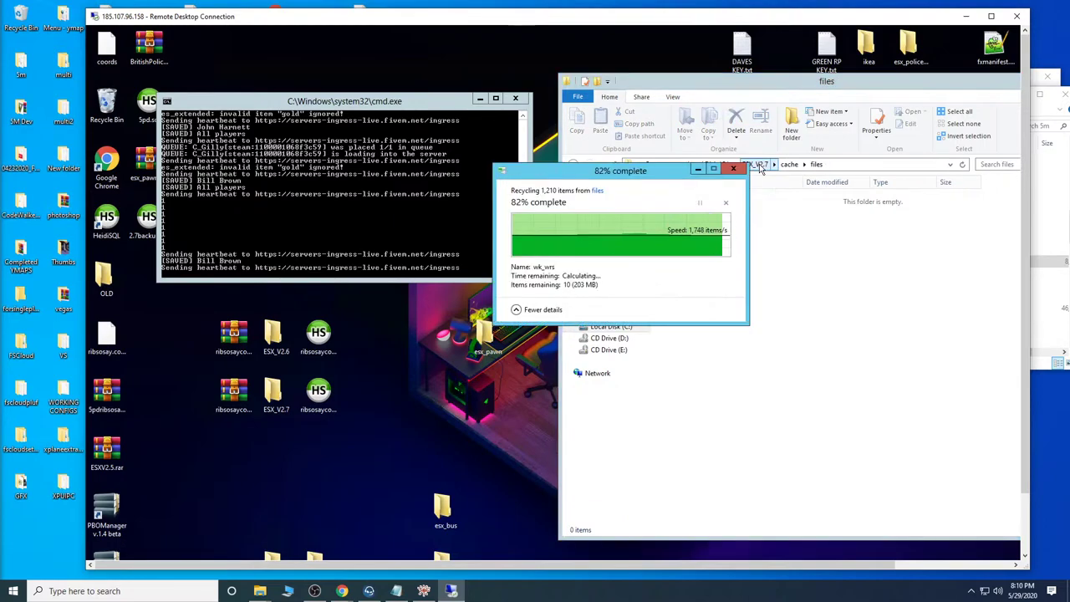
Open the stream folder of ribtrack under ESX_V2.7\resources\[mapmods].
{"action": "left_click", "coordinate": [756, 164]}
{"action": "double_click", "coordinate": [679, 234]}
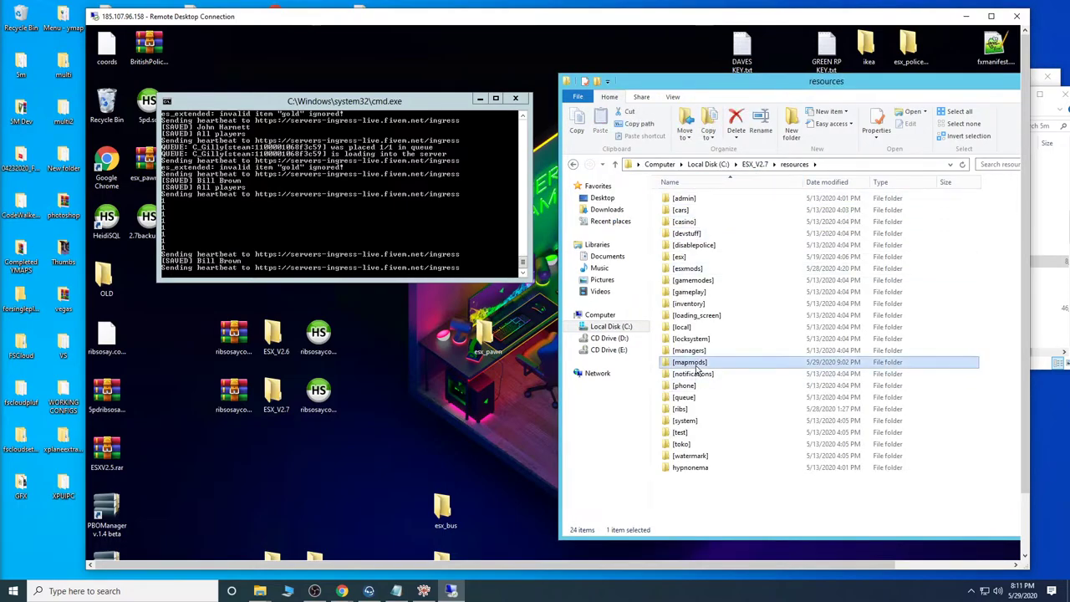
{"action": "double_click", "coordinate": [690, 362]}
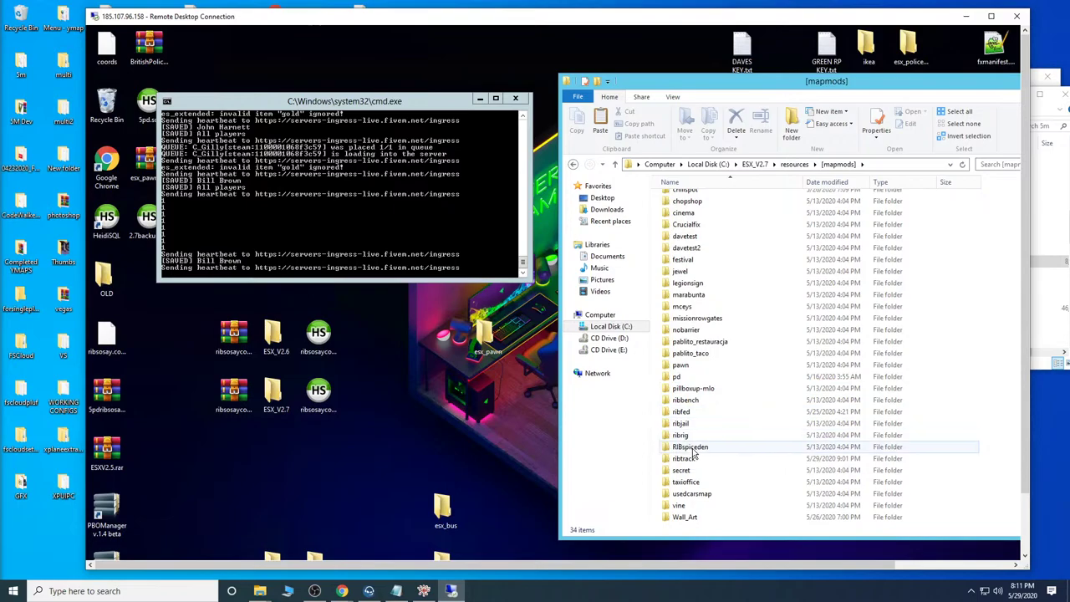
{"action": "double_click", "coordinate": [690, 458]}
{"action": "double_click", "coordinate": [690, 202]}
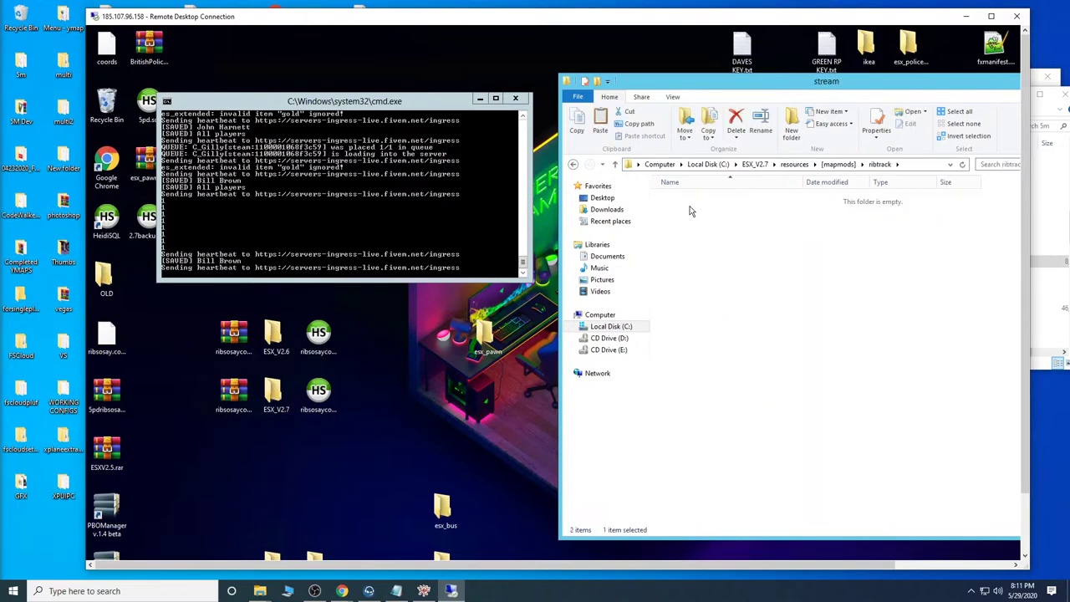
Delete the old files in ribtrack's stream folder and paste the copied TRACK.ymap, hei_sm_22_strm_0.ymap and _manifest.ymf there.
{"action": "left_click_drag", "start_coordinate": [706, 299], "coordinate": [693, 191]}
{"action": "key", "text": "Delete"}
{"action": "right_click", "coordinate": [712, 281]}
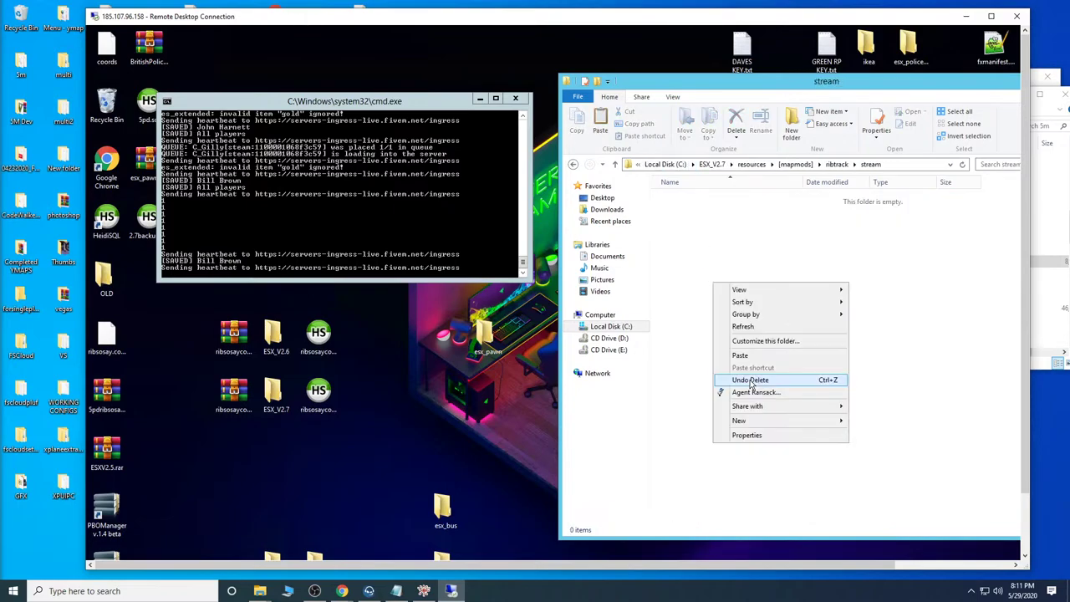
{"action": "left_click", "coordinate": [749, 356]}
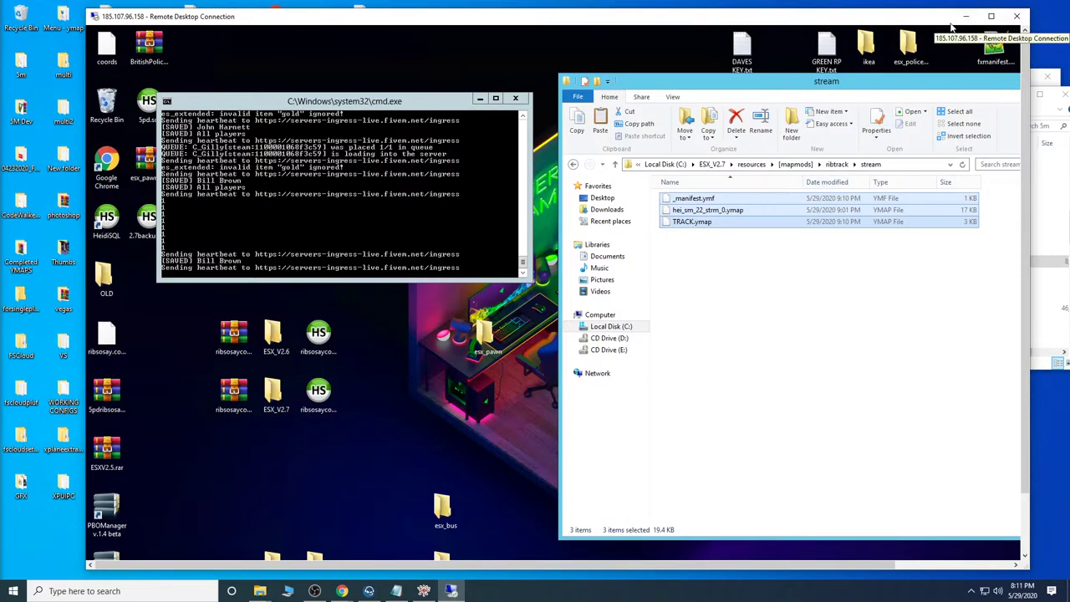
Return to the Remote Desktop session, deselect the pasted files and display the session in full screen.
{"action": "left_click", "coordinate": [963, 16]}
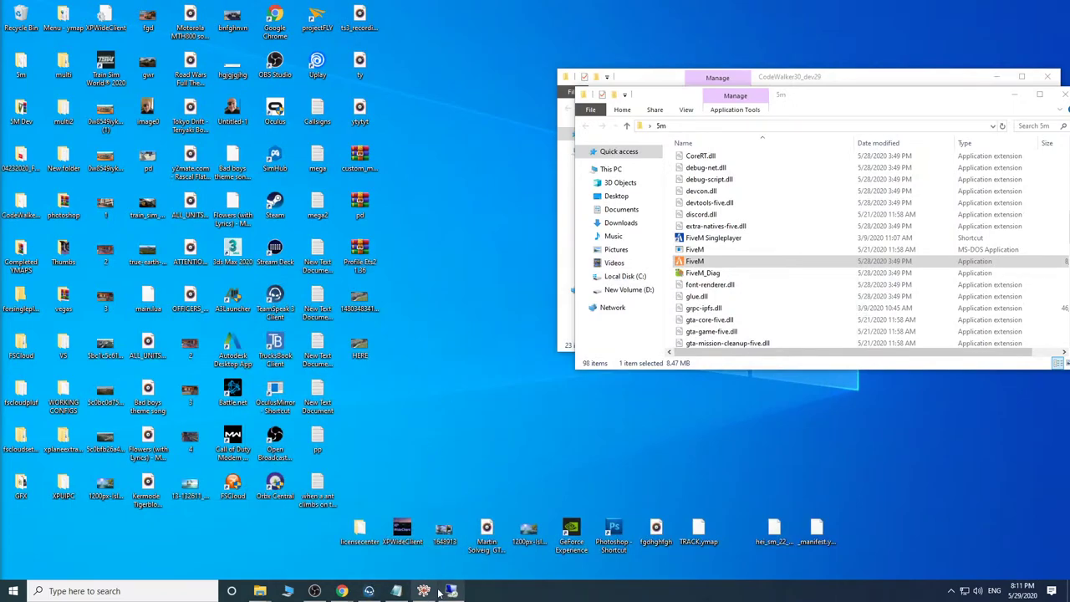
{"action": "left_click", "coordinate": [450, 591]}
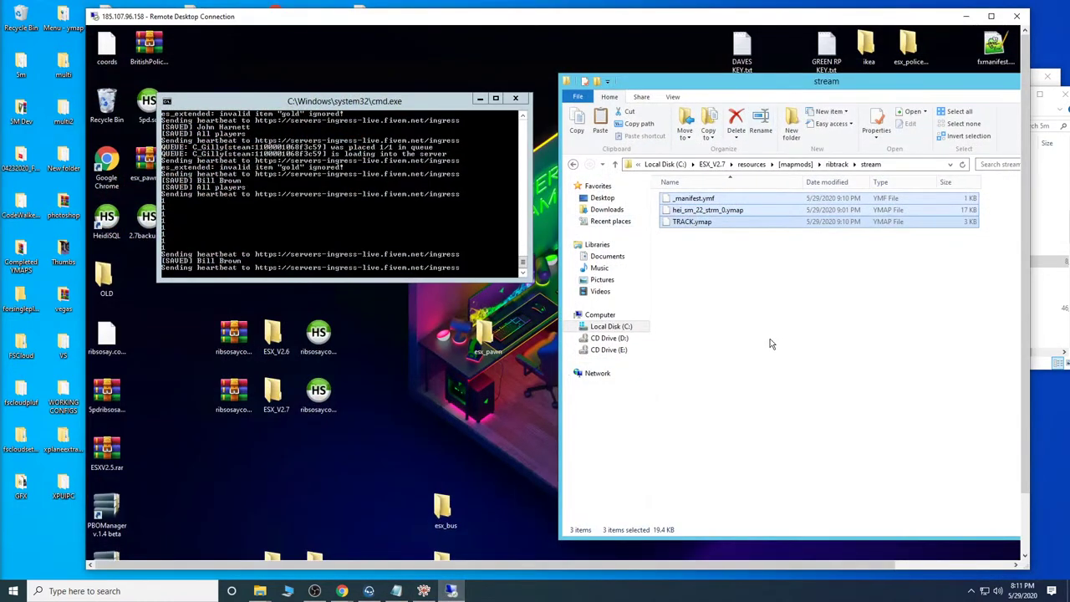
{"action": "left_click", "coordinate": [805, 296]}
{"action": "left_click", "coordinate": [992, 17]}
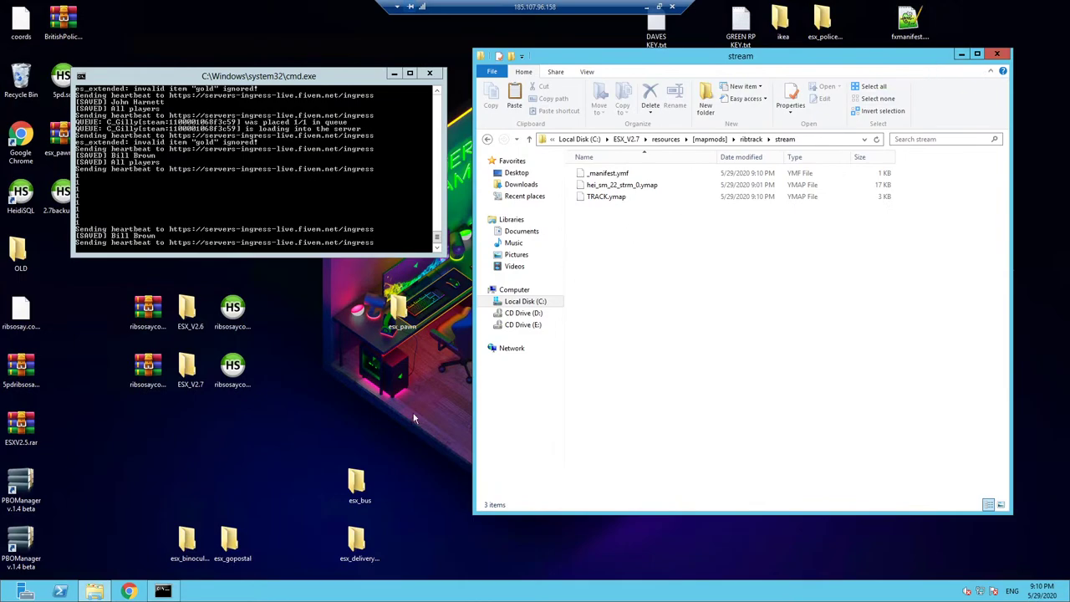
Check the cache\files folder of ESX_V2.7, then start the server by running ServerStarter.bat from the ESX_V2.7 folder.
{"action": "left_click", "coordinate": [626, 139]}
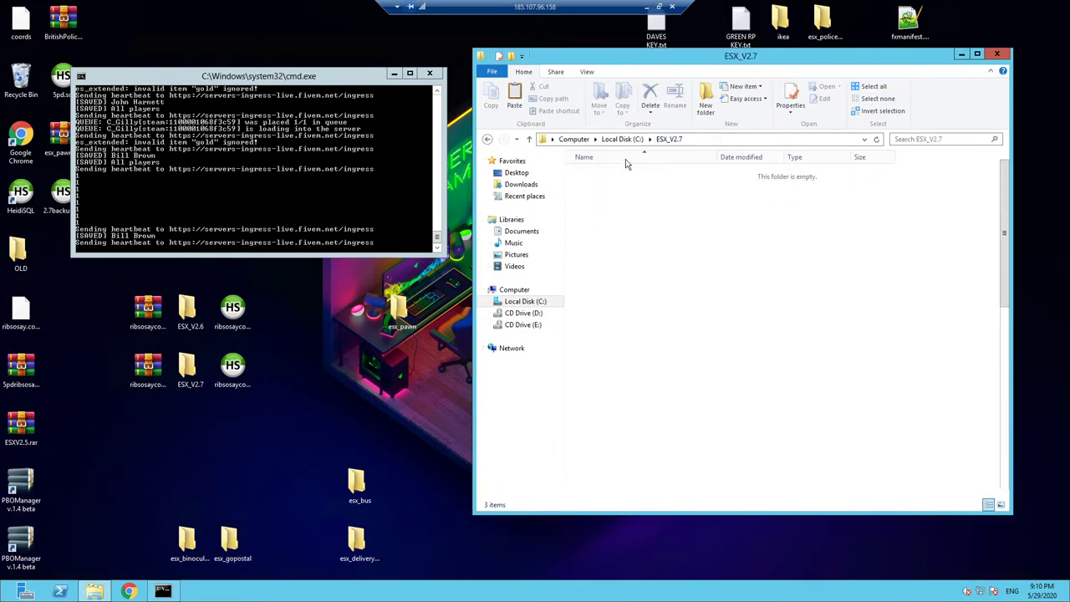
{"action": "double_click", "coordinate": [596, 173]}
{"action": "double_click", "coordinate": [595, 173]}
{"action": "left_click", "coordinate": [665, 142]}
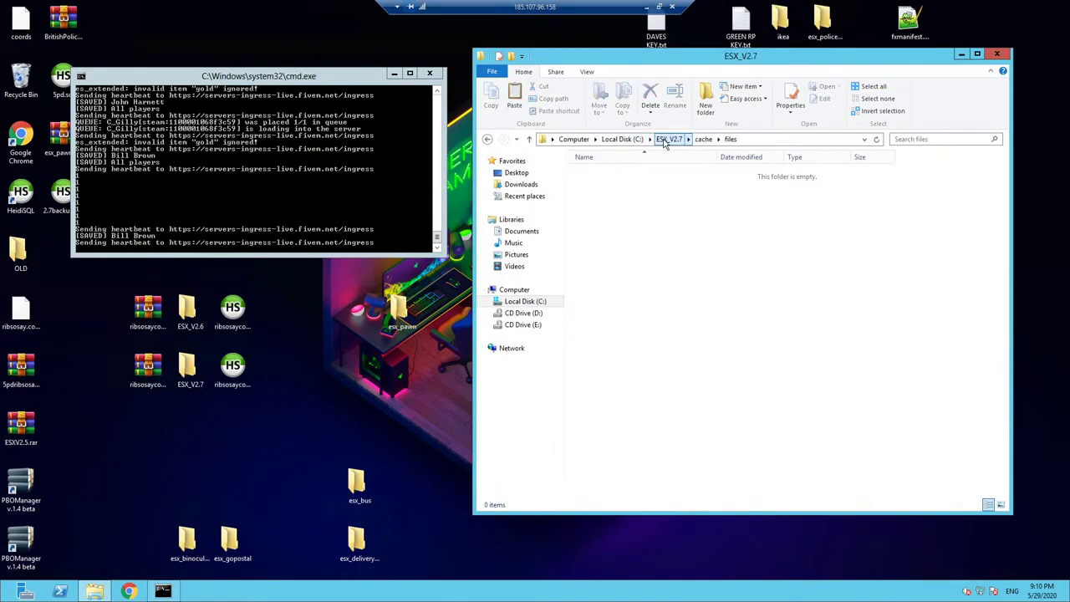
{"action": "scroll", "coordinate": [609, 308], "scroll_direction": "down", "scroll_amount": 1}
{"action": "scroll", "coordinate": [610, 311], "scroll_direction": "down", "scroll_amount": 9}
{"action": "double_click", "coordinate": [610, 374]}
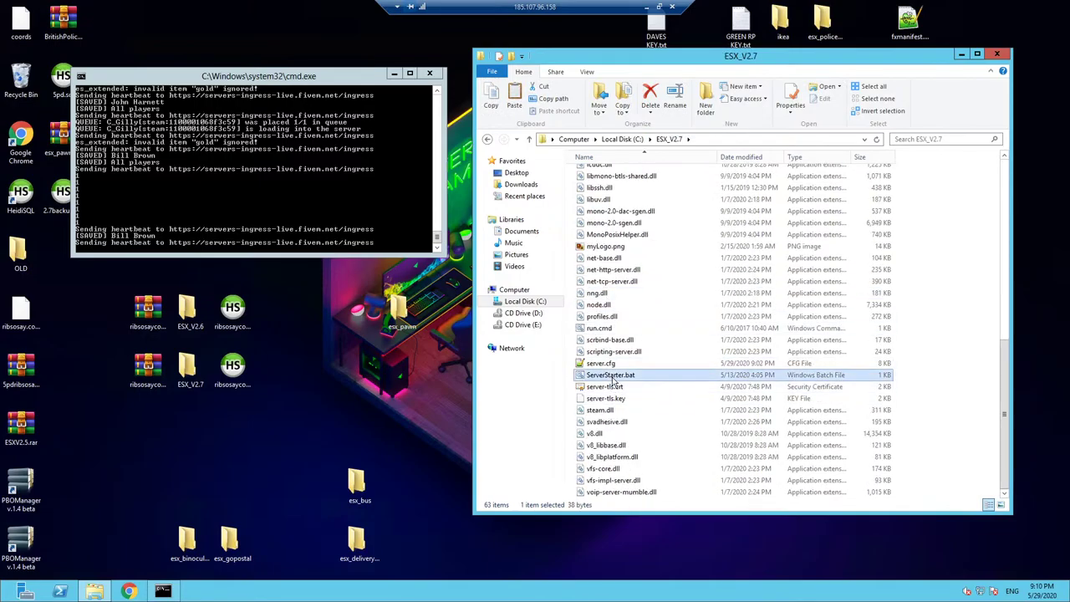
Minimize the remote session, launch FiveM from the 5m folder and open its server history page.
{"action": "left_click", "coordinate": [647, 7]}
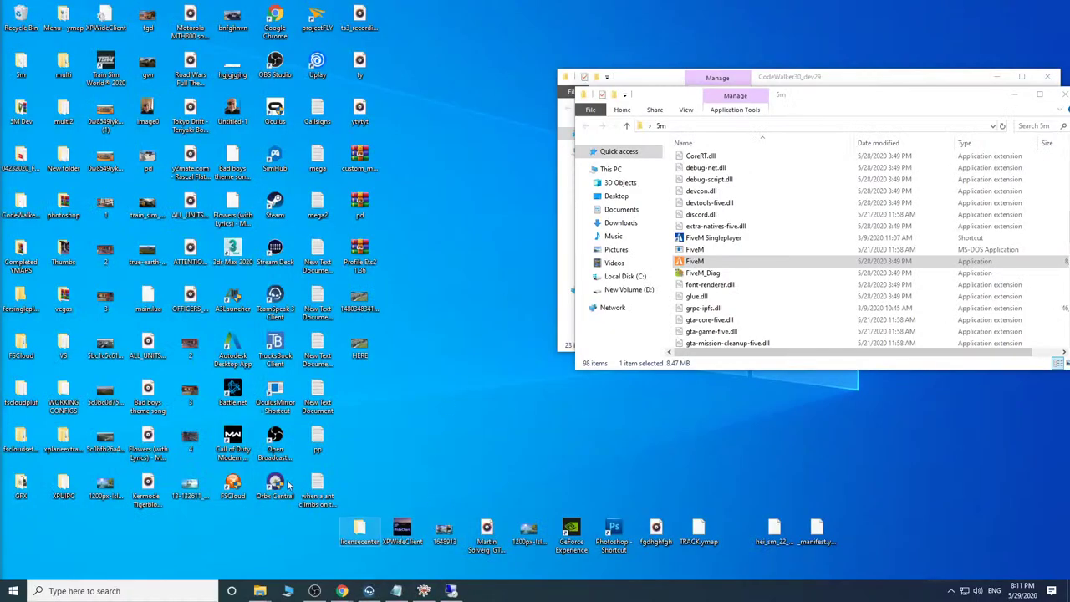
{"action": "double_click", "coordinate": [22, 72]}
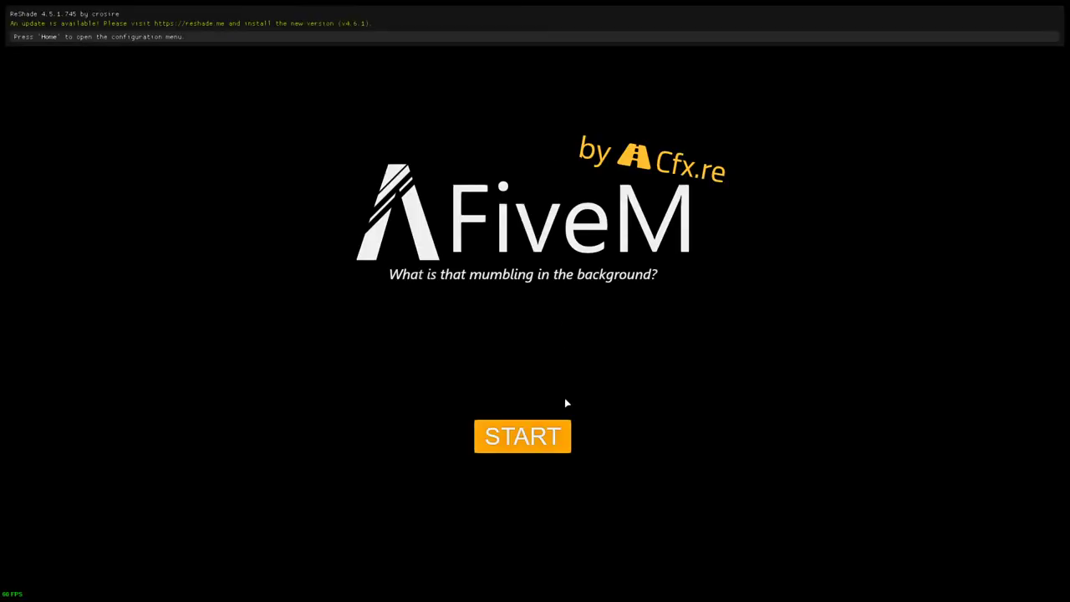
{"action": "left_click", "coordinate": [512, 439]}
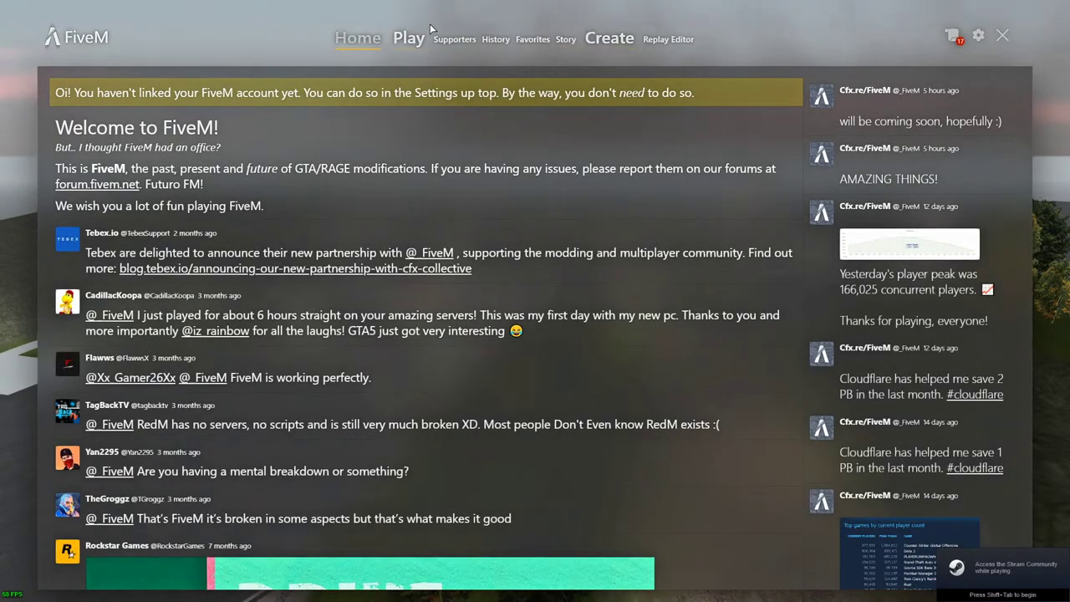
{"action": "left_click", "coordinate": [409, 38]}
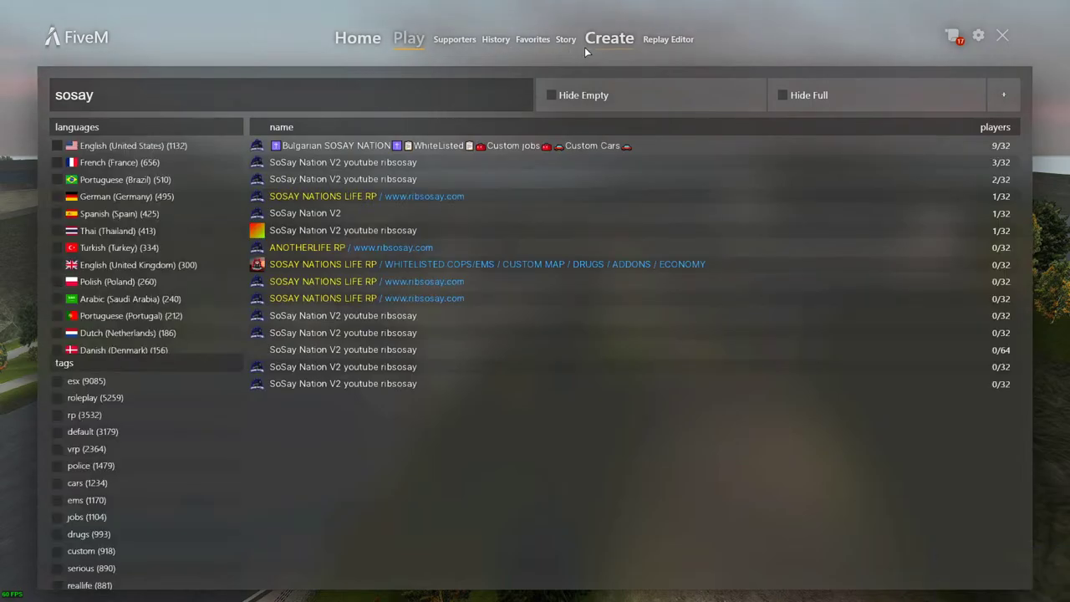
{"action": "left_click", "coordinate": [494, 39]}
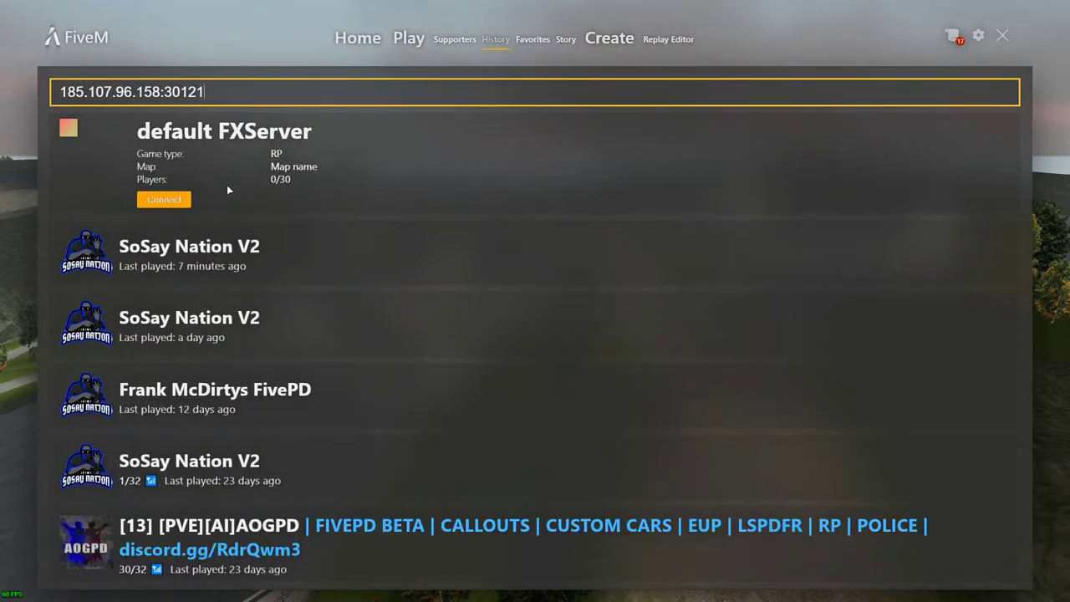
Query the game server's address in FiveM, alternating the port between 30120, 30121 and 30124.
{"action": "key", "text": "BackSpace"}
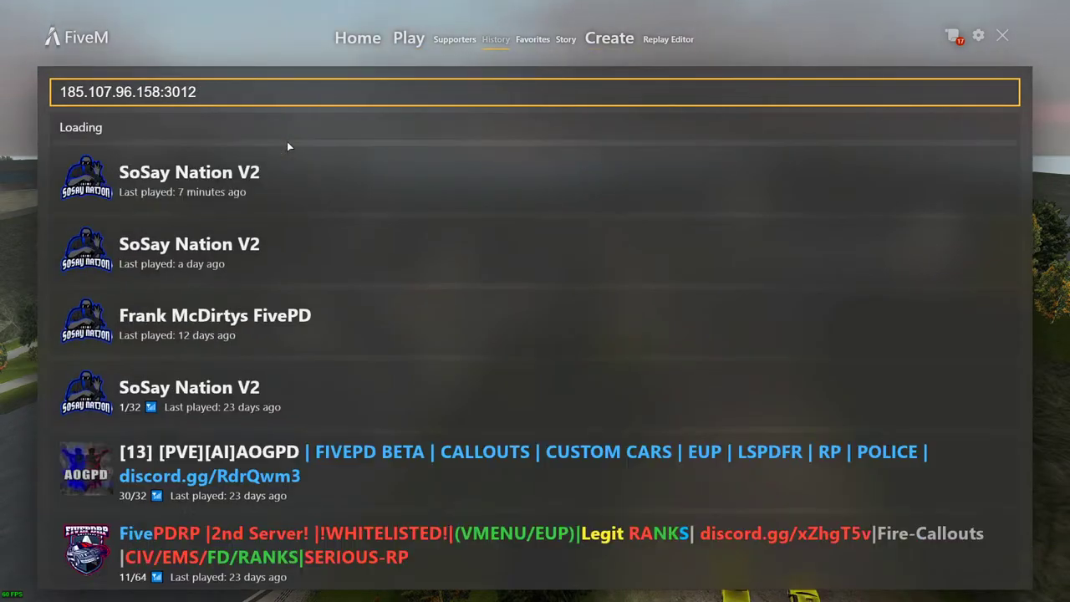
{"action": "type", "text": "0"}
{"action": "key", "text": "BackSpace"}
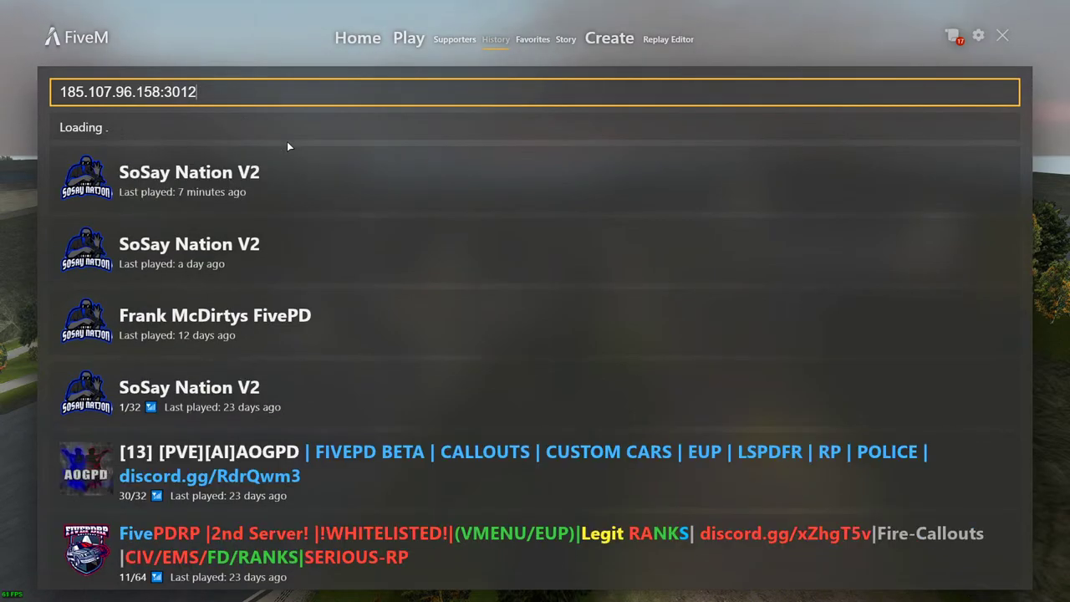
{"action": "type", "text": "1"}
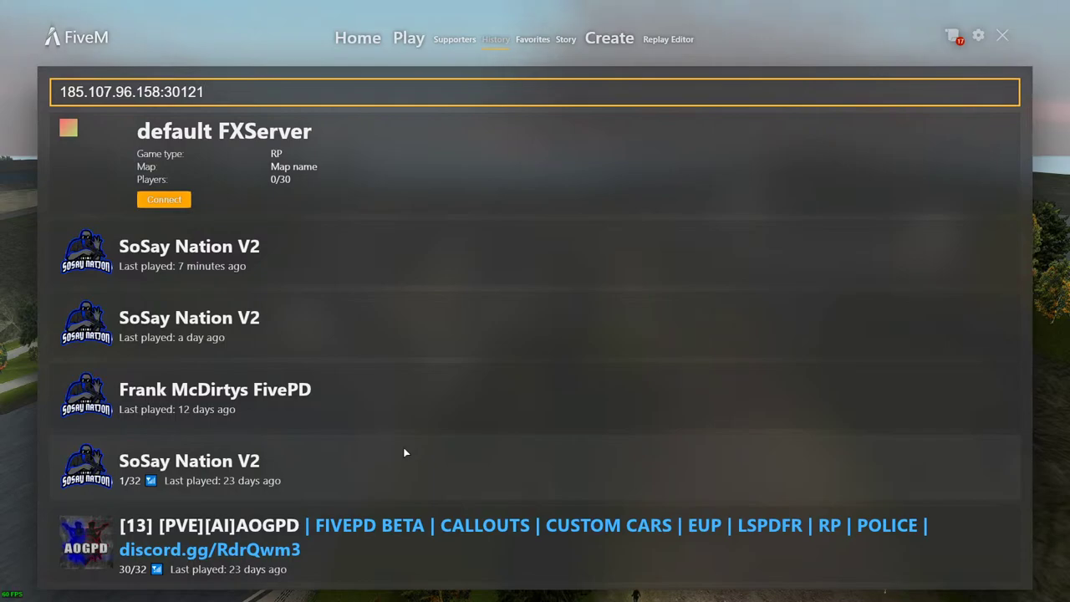
{"action": "key", "text": "BackSpace"}
{"action": "type", "text": "4"}
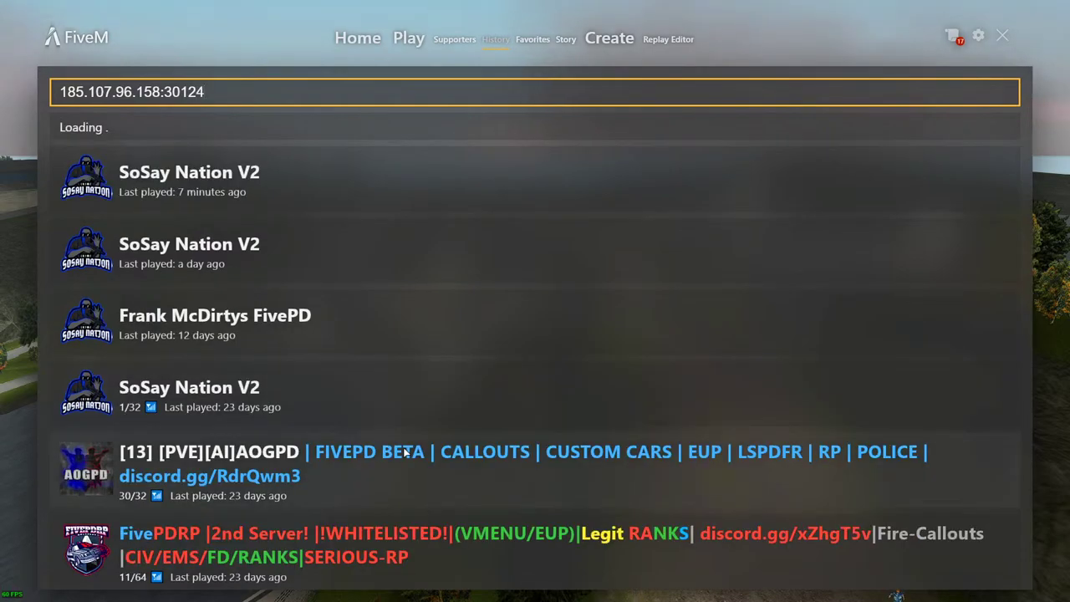
{"action": "key", "text": "BackSpace"}
{"action": "type", "text": "1"}
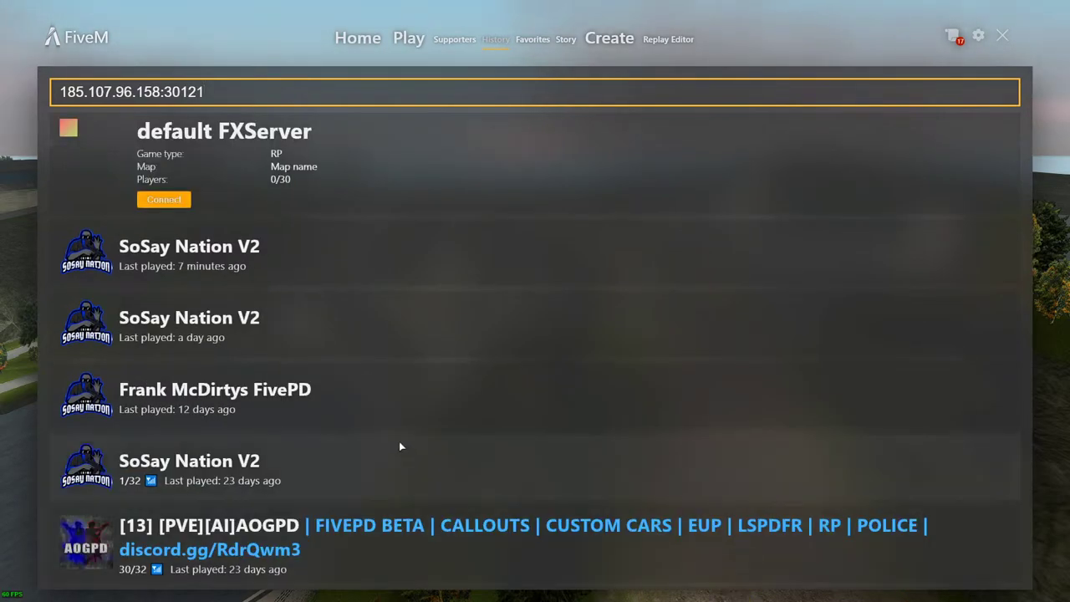
{"action": "key", "text": "BackSpace"}
{"action": "type", "text": "4"}
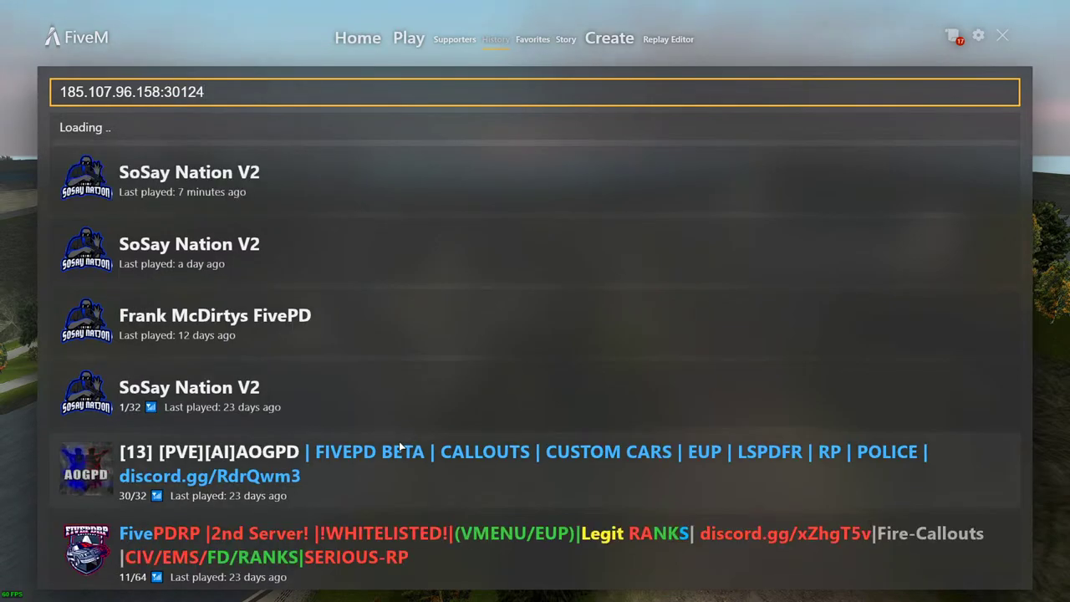
{"action": "type", "text": "1"}
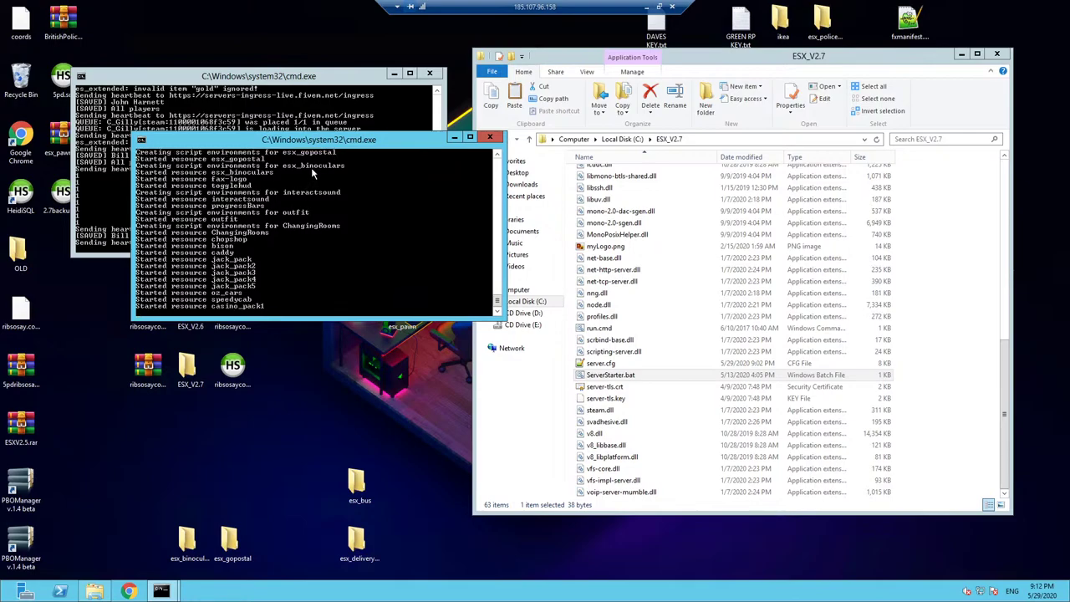
Switch to CodeWalker, minimize the project window and look along the track toward the city skyline.
{"action": "left_click", "coordinate": [646, 7]}
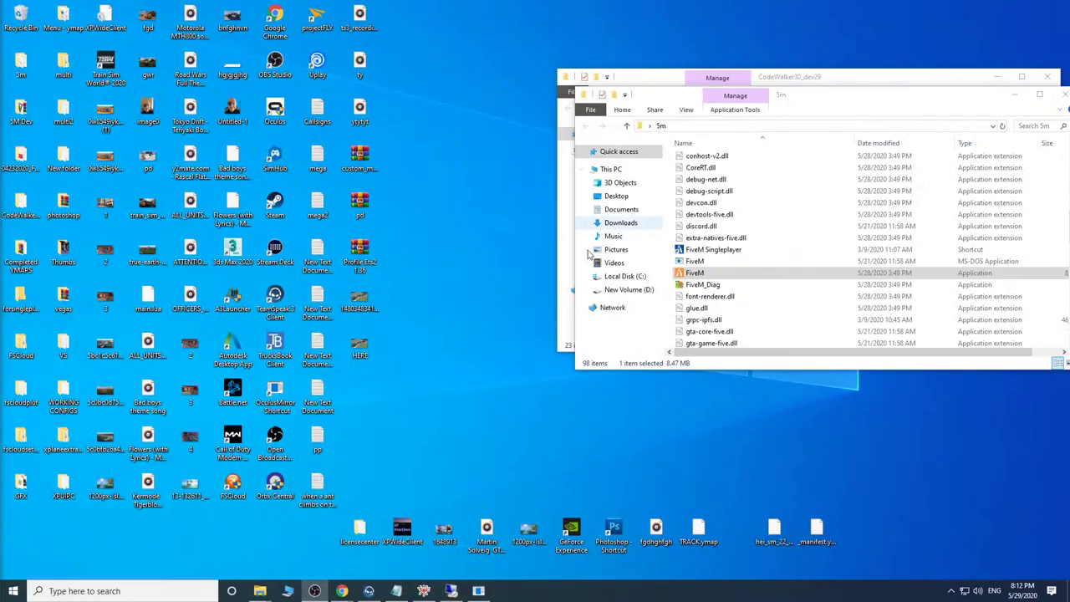
{"action": "left_click", "coordinate": [450, 591]}
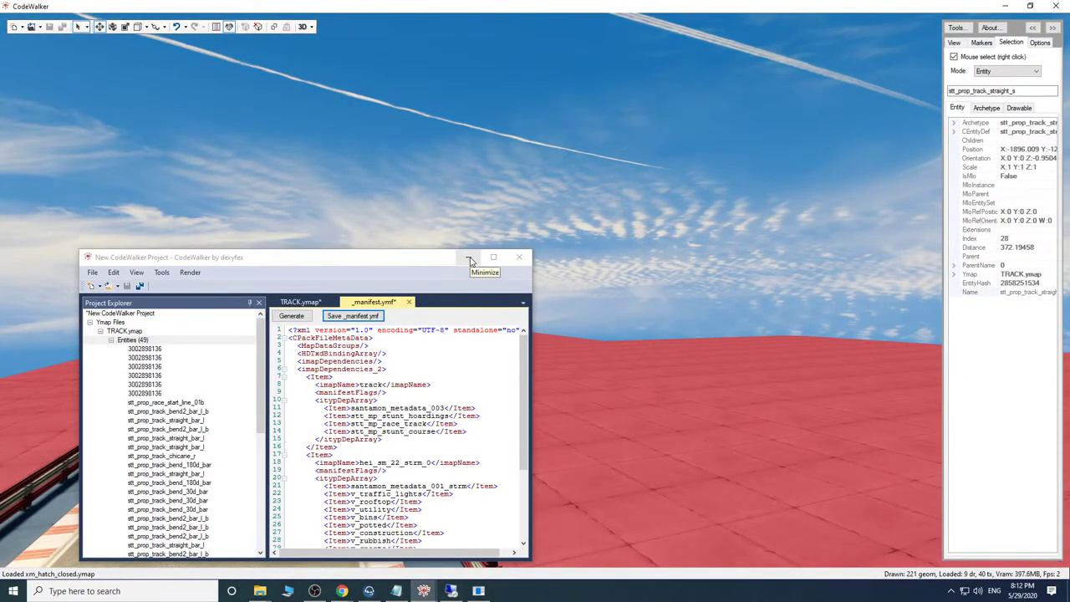
{"action": "left_click", "coordinate": [469, 259]}
{"action": "left_click_drag", "start_coordinate": [512, 314], "coordinate": [763, 318]}
{"action": "left_click_drag", "start_coordinate": [548, 327], "coordinate": [632, 317]}
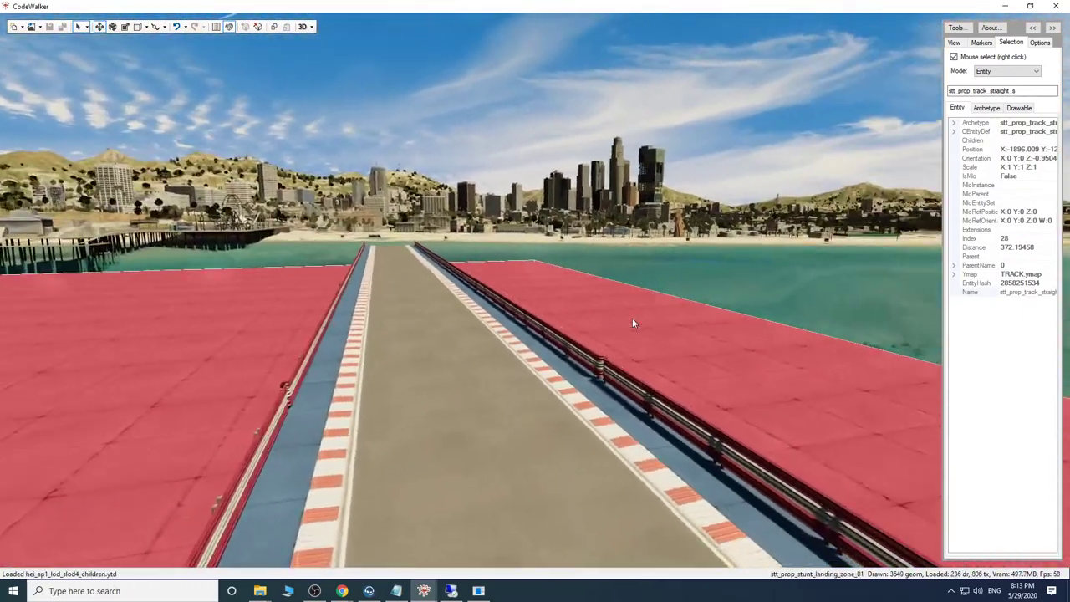
Select the distant downtown skyline entity dt1_lod_slod3, show the project window and raise the entity to Z 310.4636.
{"action": "right_click", "coordinate": [607, 164]}
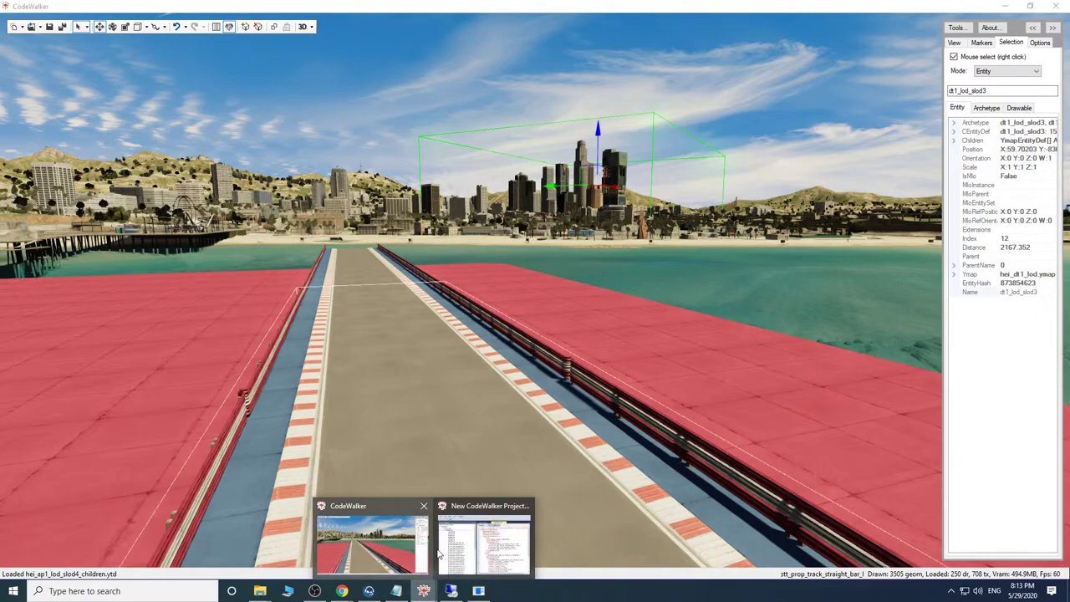
{"action": "left_click", "coordinate": [458, 560]}
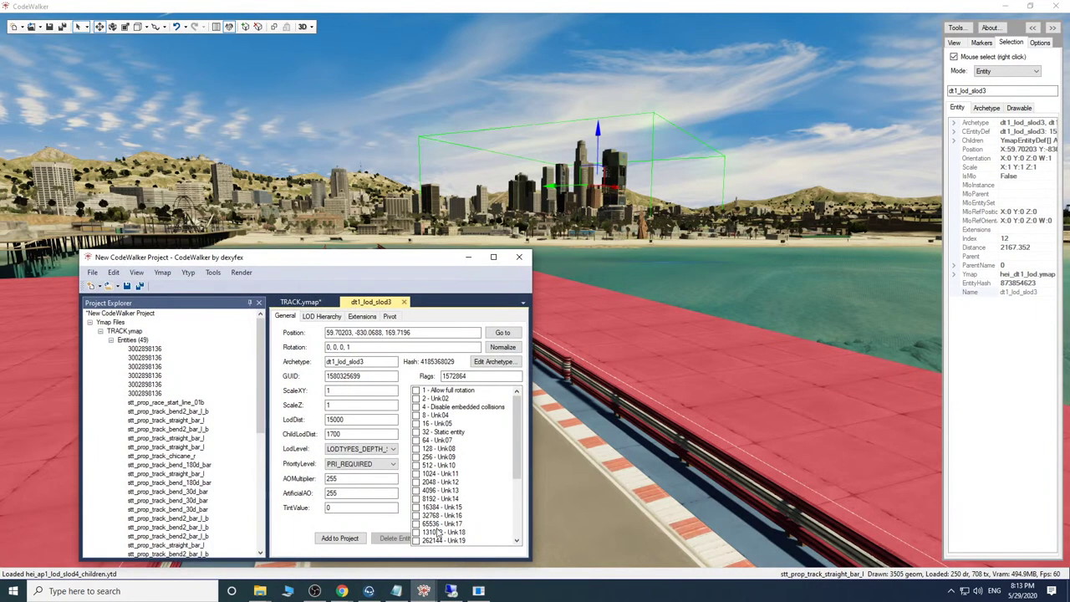
{"action": "left_click_drag", "start_coordinate": [598, 157], "coordinate": [597, 125]}
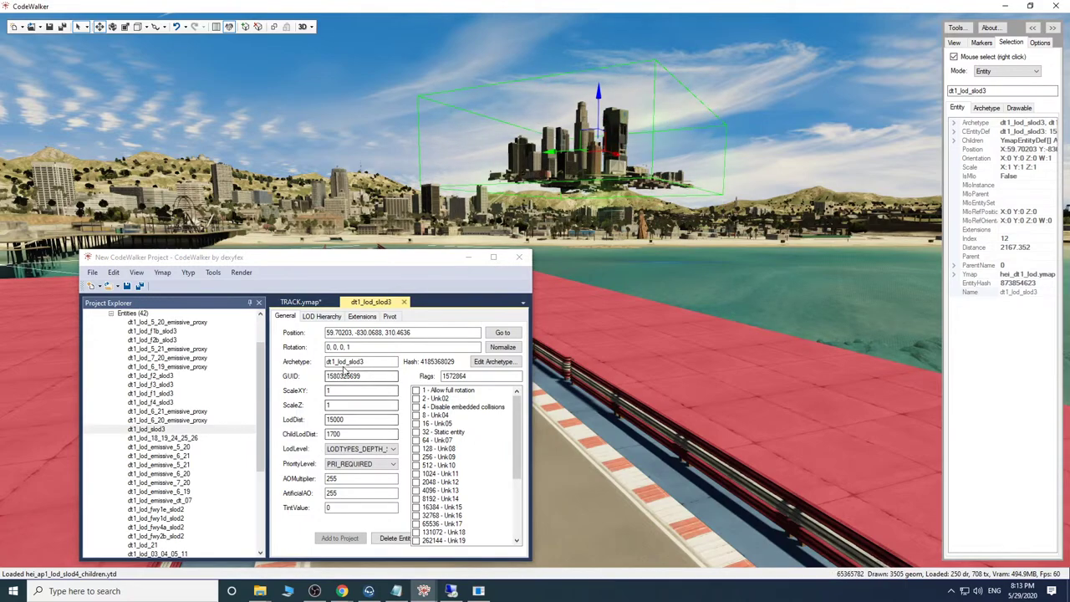
Compare the LodDist values of dt1_lod_slod3, a straight track piece, the beachfront props and sm_lod_slod2_18_19, then minimize the project window.
{"action": "left_click", "coordinate": [333, 419]}
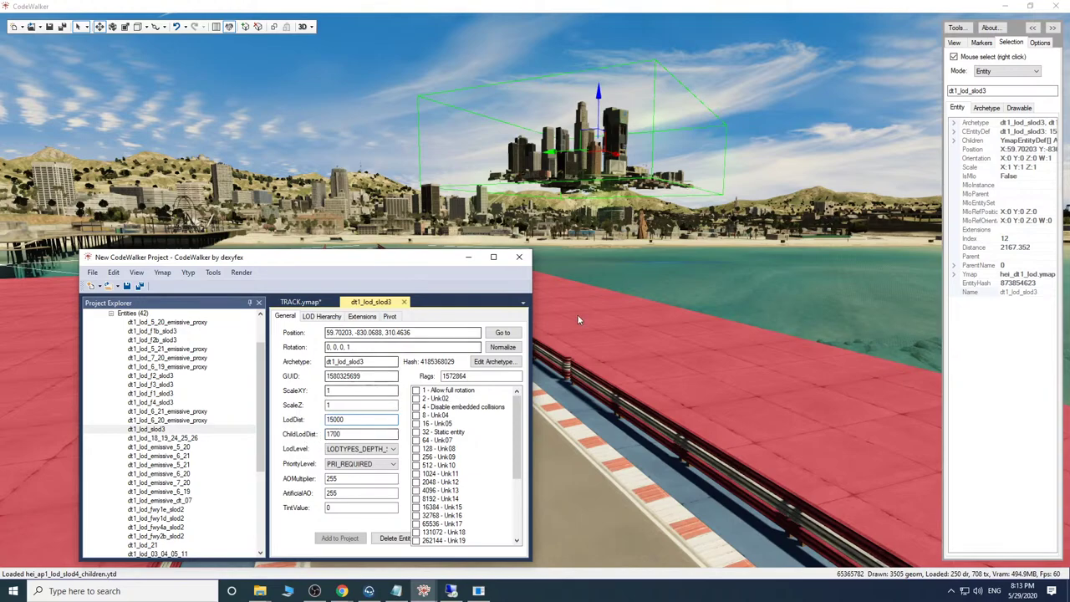
{"action": "right_click", "coordinate": [592, 458]}
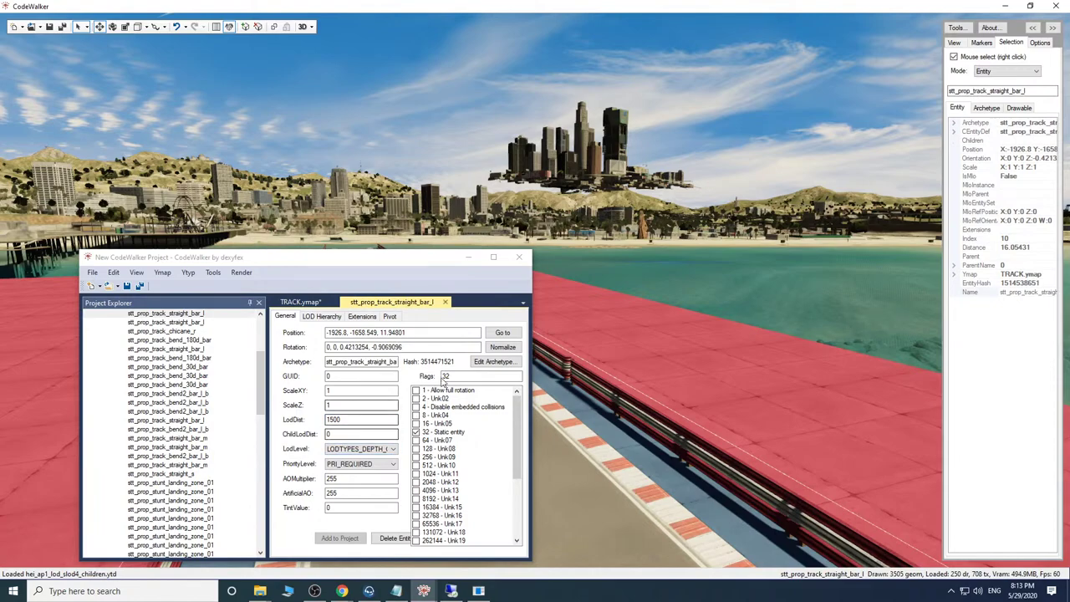
{"action": "right_click", "coordinate": [407, 221]}
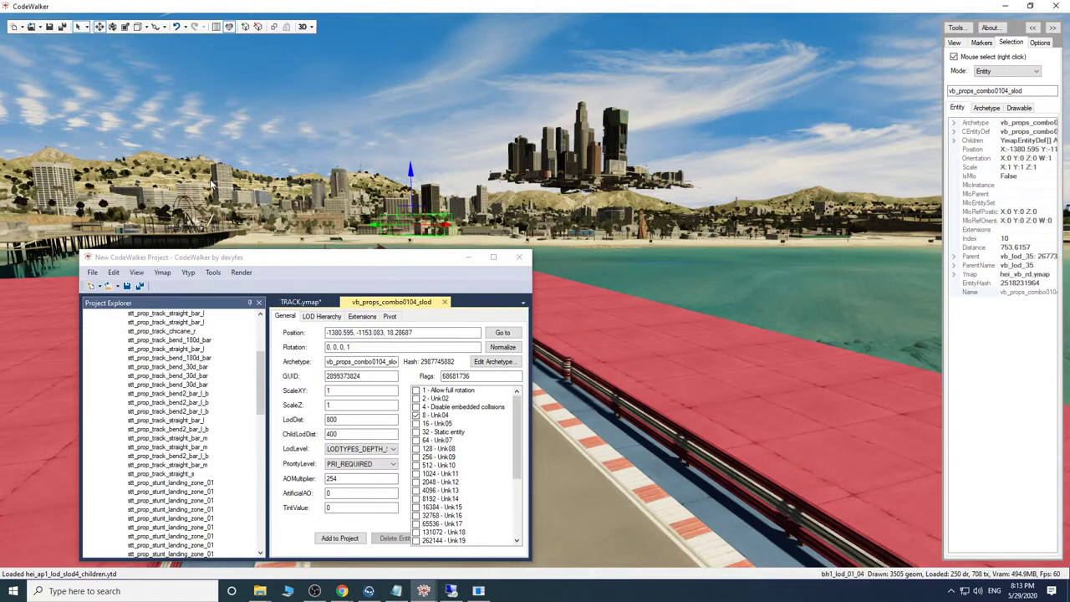
{"action": "right_click", "coordinate": [272, 200]}
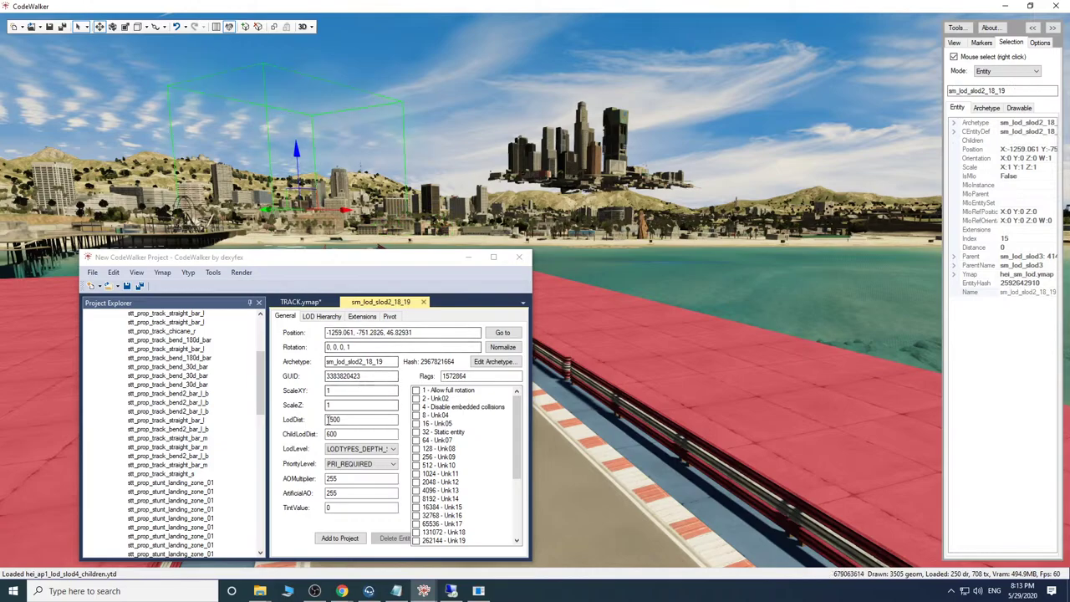
{"action": "left_click", "coordinate": [467, 257]}
Switch to the remote server, close the running ESX_V2.7 server console and relaunch ServerStarter.bat.
{"action": "left_click", "coordinate": [459, 460]}
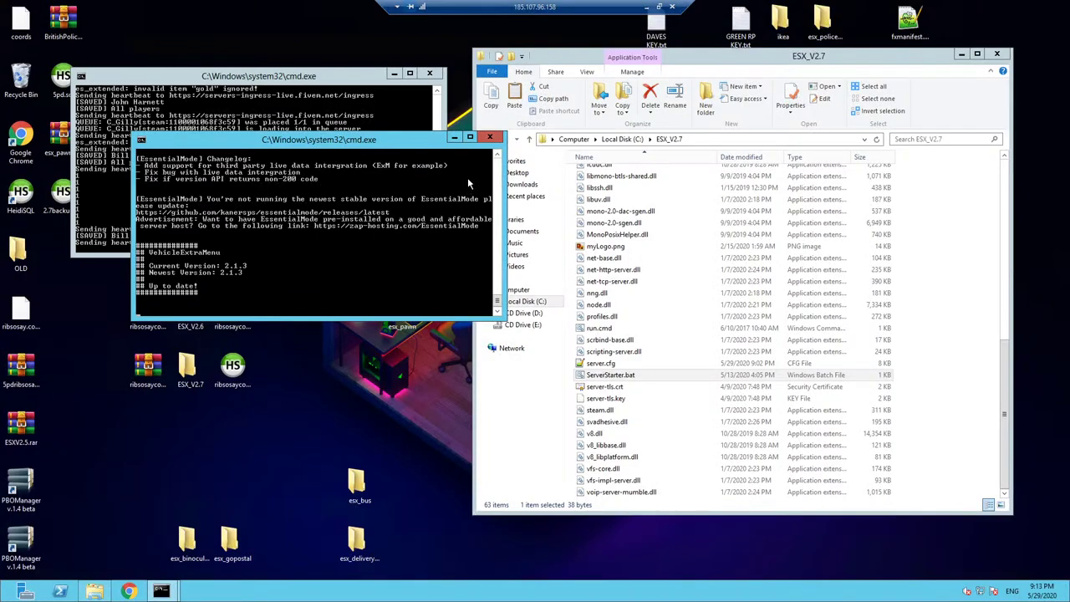
{"action": "left_click", "coordinate": [490, 139]}
{"action": "double_click", "coordinate": [641, 375]}
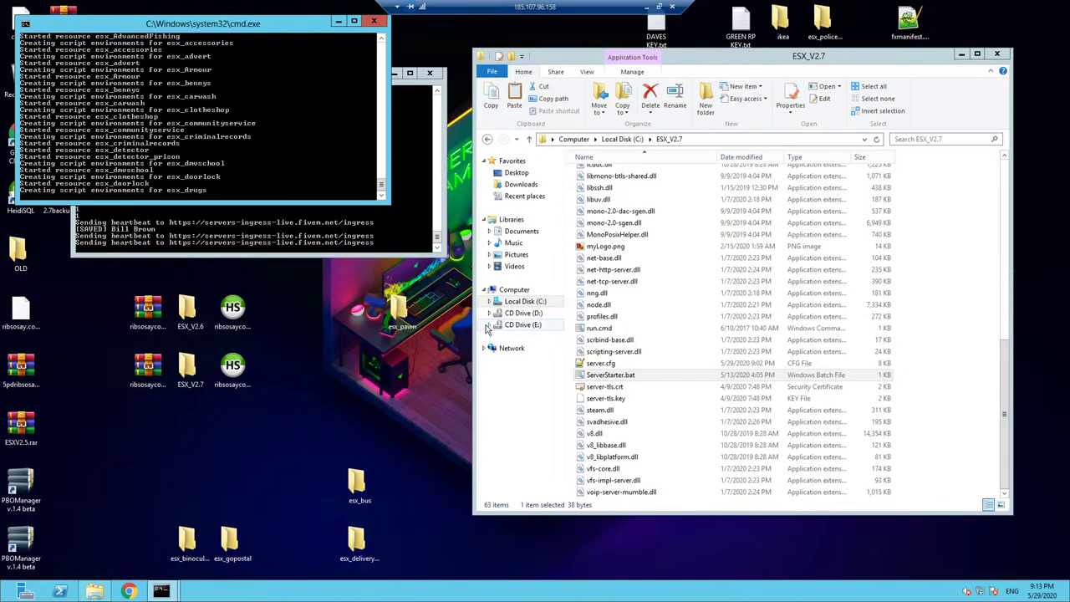
Minimize the remote server session and retry the server lookup in FiveM by re-entering the final digit of the address.
{"action": "left_click", "coordinate": [646, 6]}
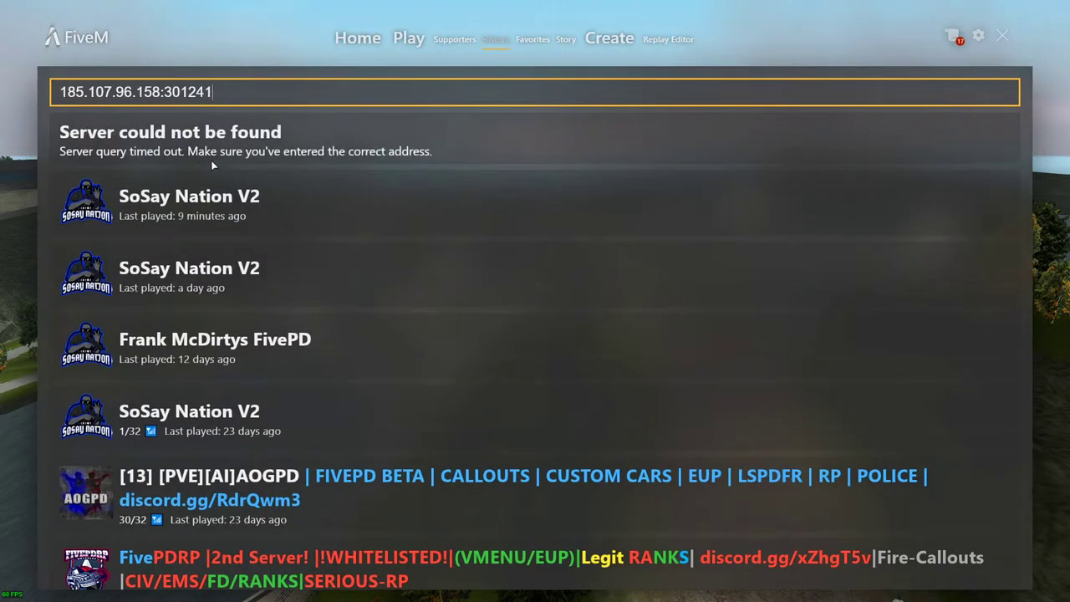
{"action": "key", "text": "BackSpace"}
{"action": "type", "text": "1"}
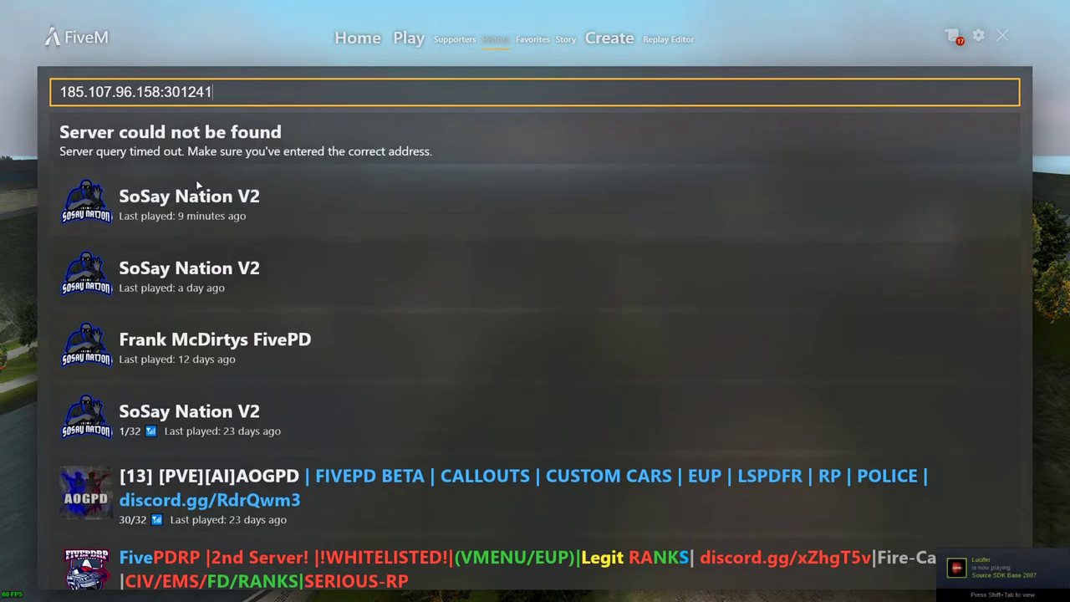
{"action": "key", "text": "BackSpace"}
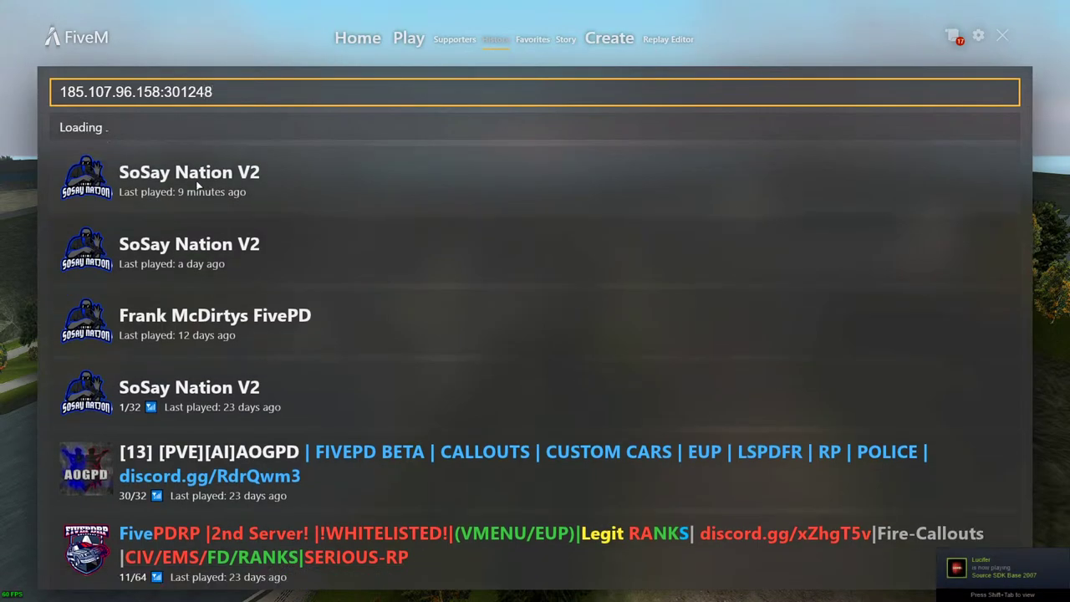
{"action": "type", "text": "8"}
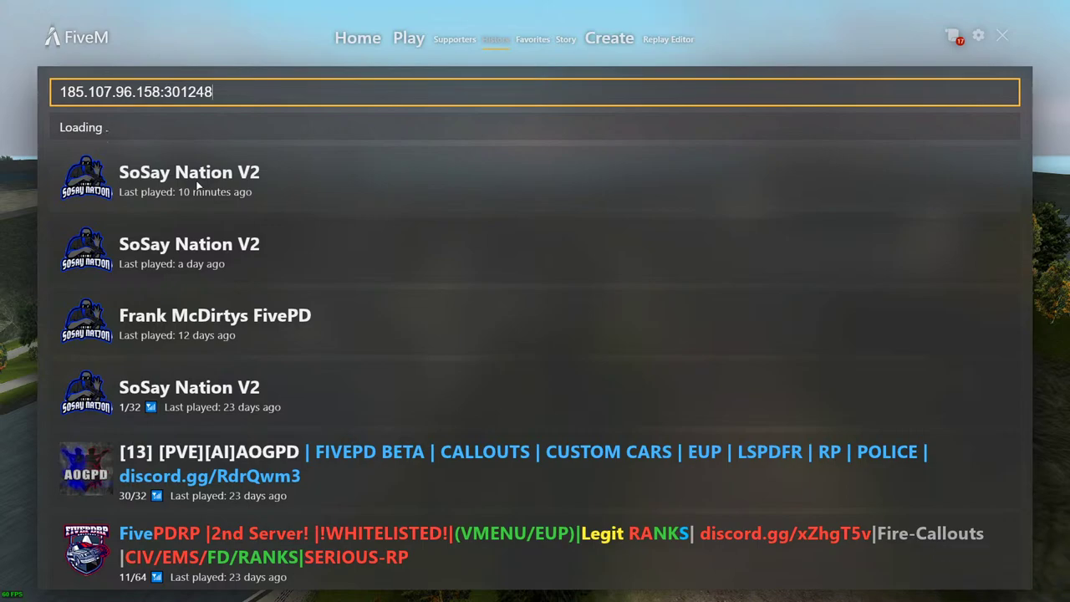
{"action": "key", "text": "BackSpace"}
{"action": "type", "text": "1"}
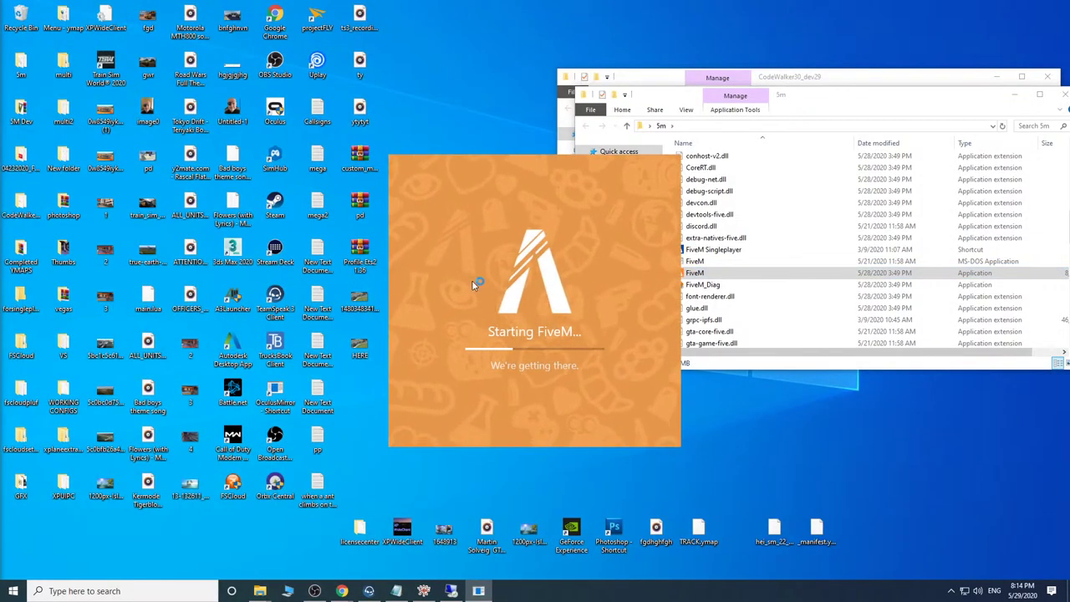
Switch to CodeWalker, remove hei_dt1_lod.ymap from the project, select hei_sm_22_strm_0.ymap and minimize the project window.
{"action": "left_click", "coordinate": [424, 591]}
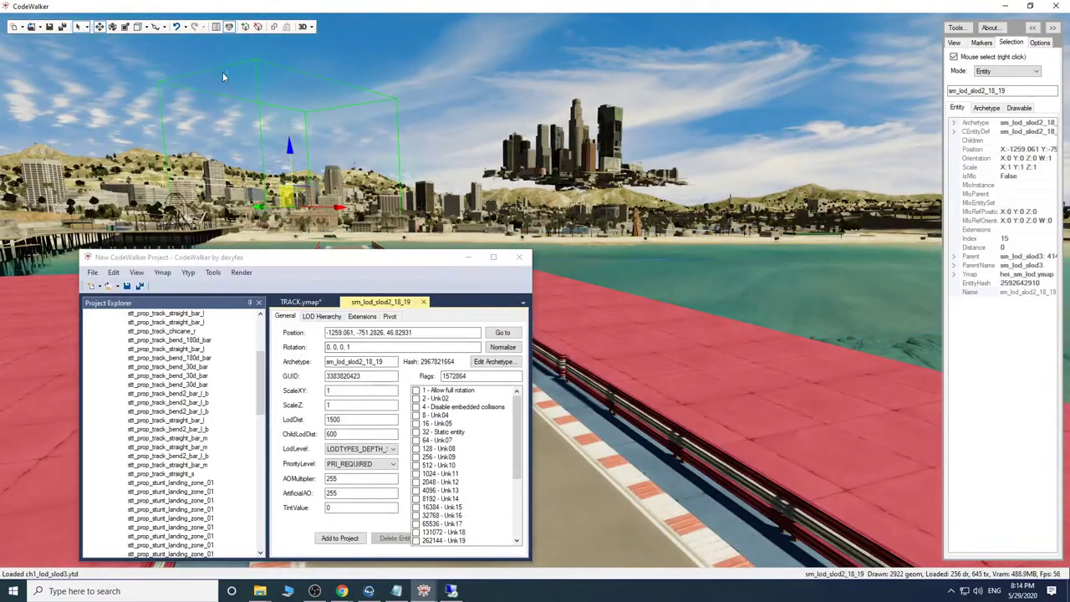
{"action": "left_click_drag", "start_coordinate": [260, 366], "coordinate": [263, 321]}
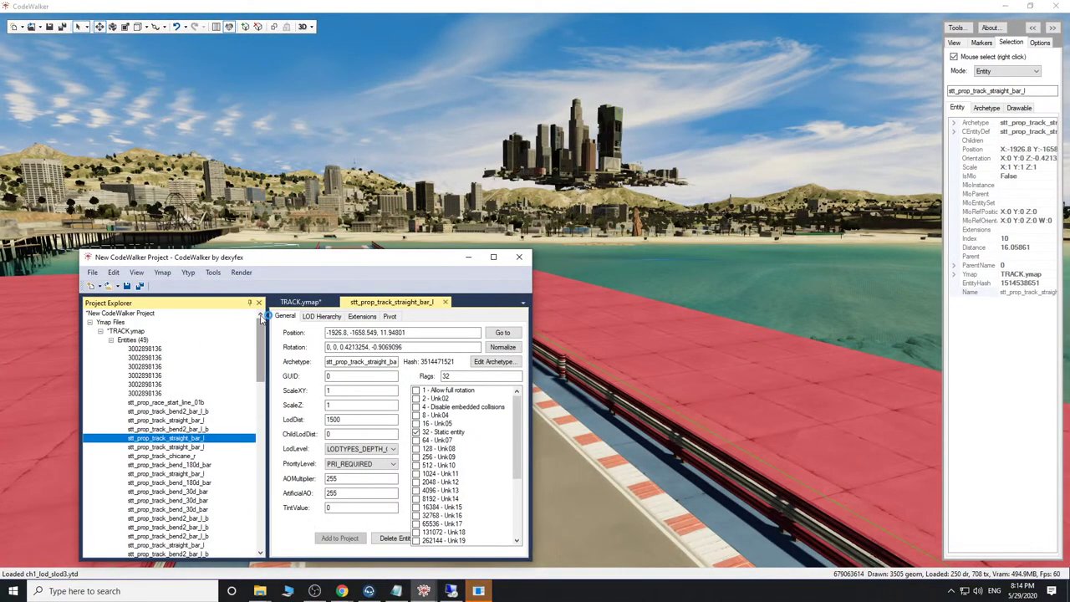
{"action": "left_click_drag", "start_coordinate": [261, 362], "coordinate": [258, 473]}
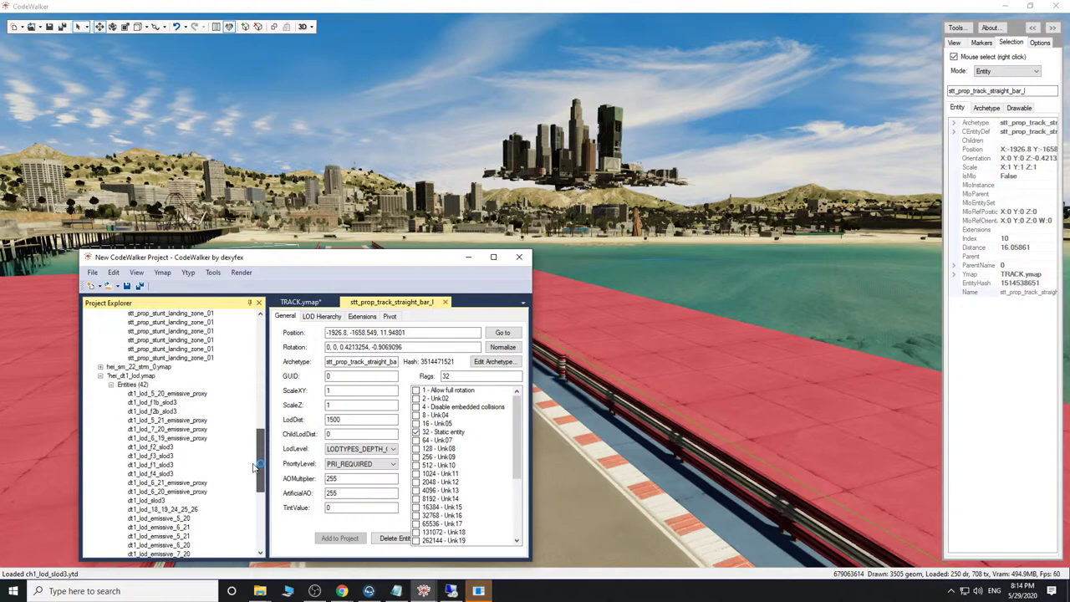
{"action": "left_click", "coordinate": [126, 375]}
{"action": "left_click", "coordinate": [162, 273]}
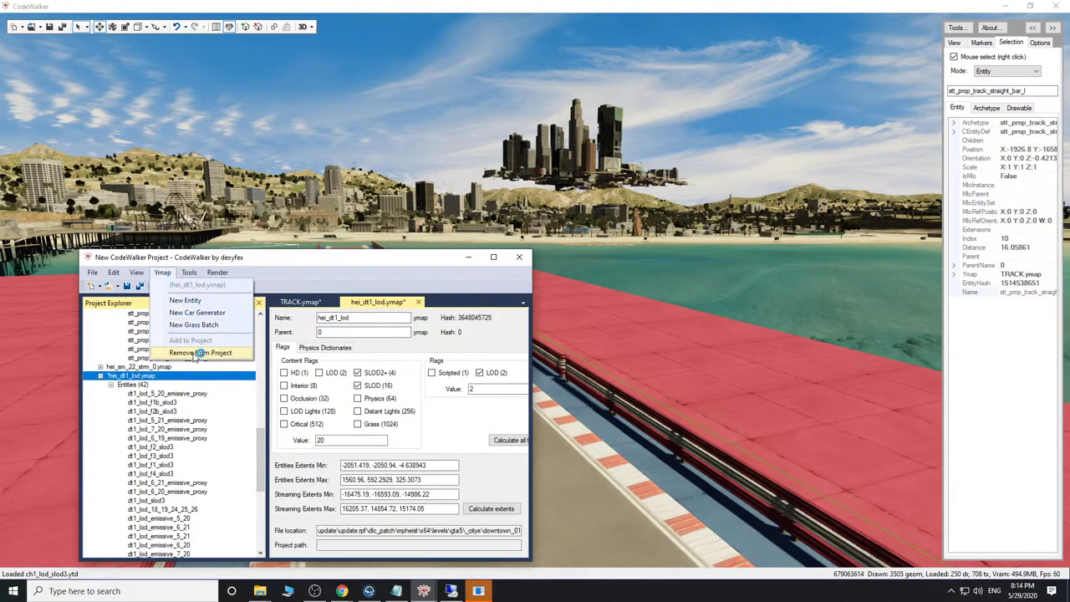
{"action": "left_click", "coordinate": [191, 350]}
{"action": "left_click", "coordinate": [148, 343]}
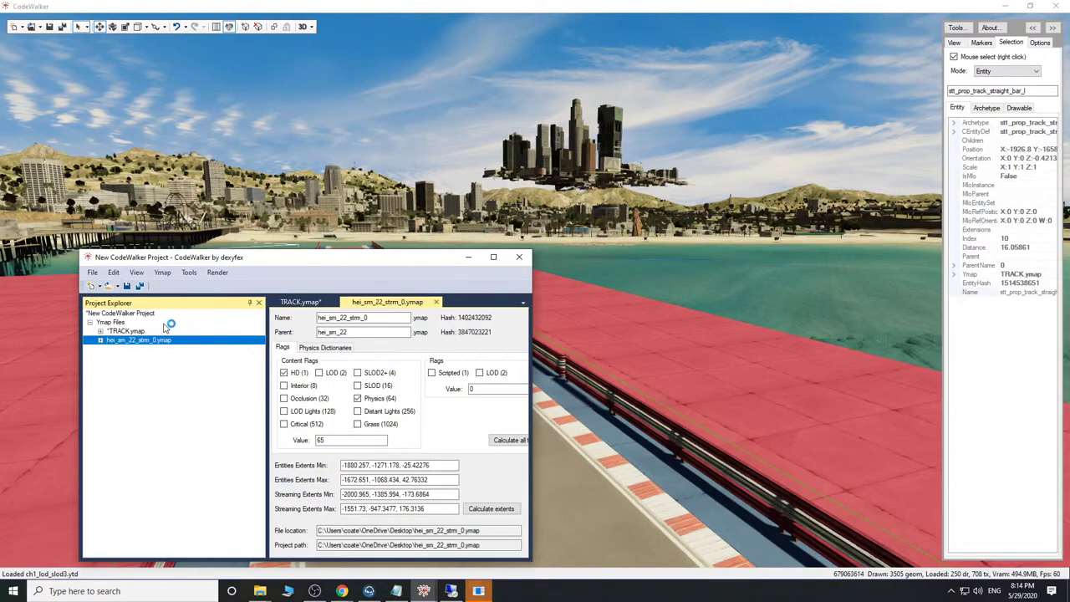
{"action": "left_click", "coordinate": [469, 257]}
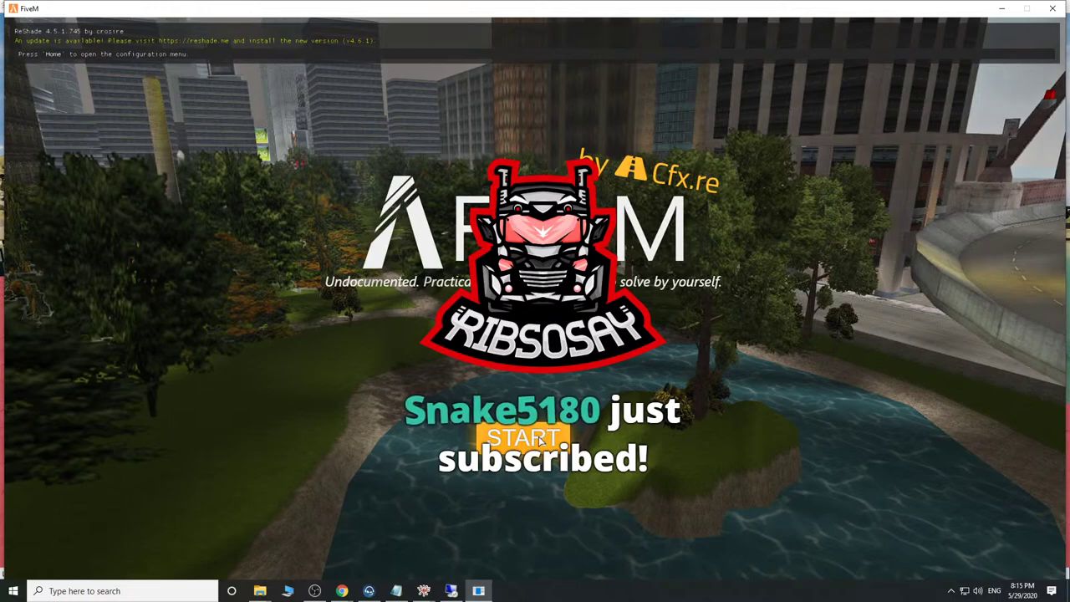
Start FiveM's main interface and connect to SoSay Nation V2 at 185.107.96.158:30121 from the server history.
{"action": "left_click", "coordinate": [548, 432]}
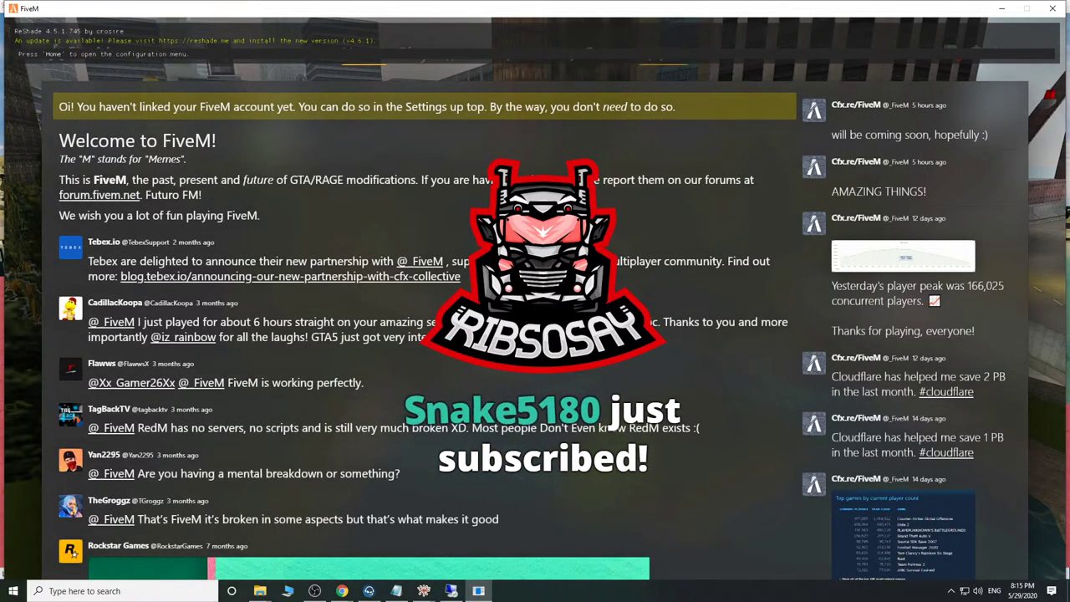
{"action": "left_click", "coordinate": [407, 52]}
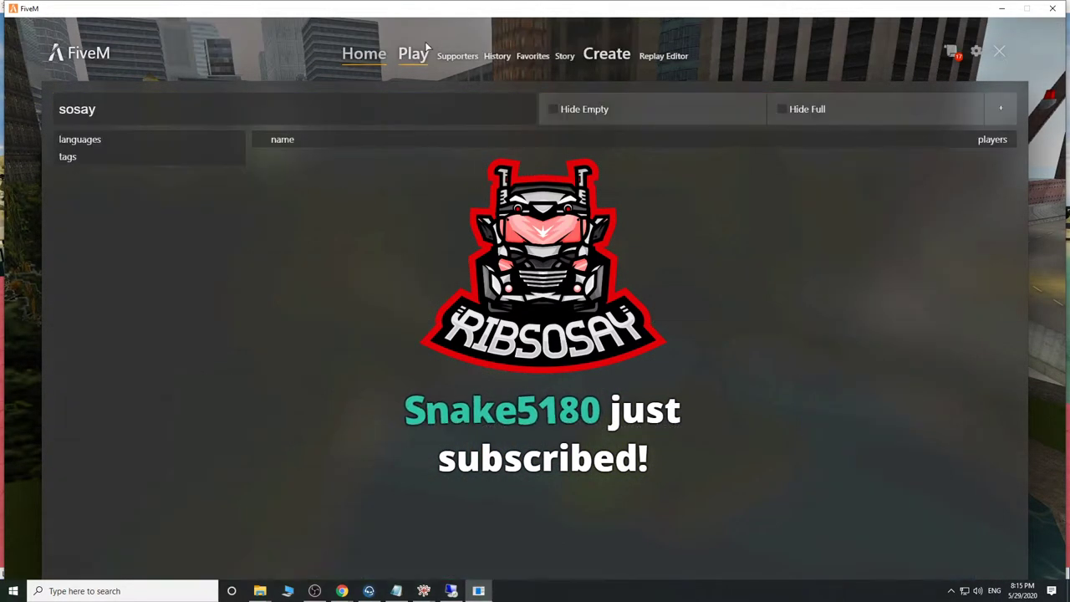
{"action": "left_click", "coordinate": [498, 55]}
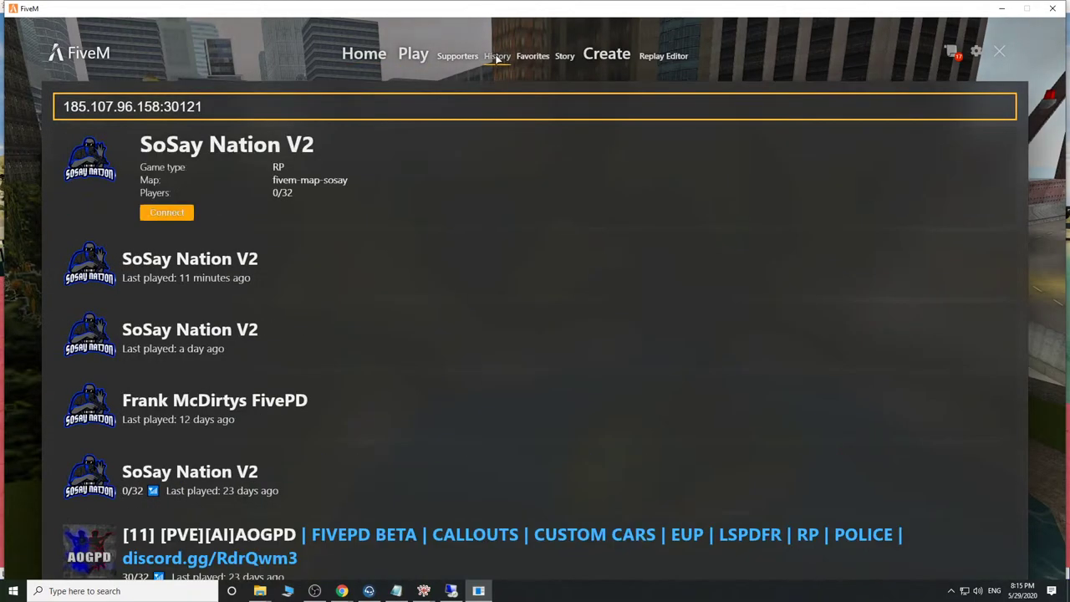
{"action": "left_click", "coordinate": [185, 214]}
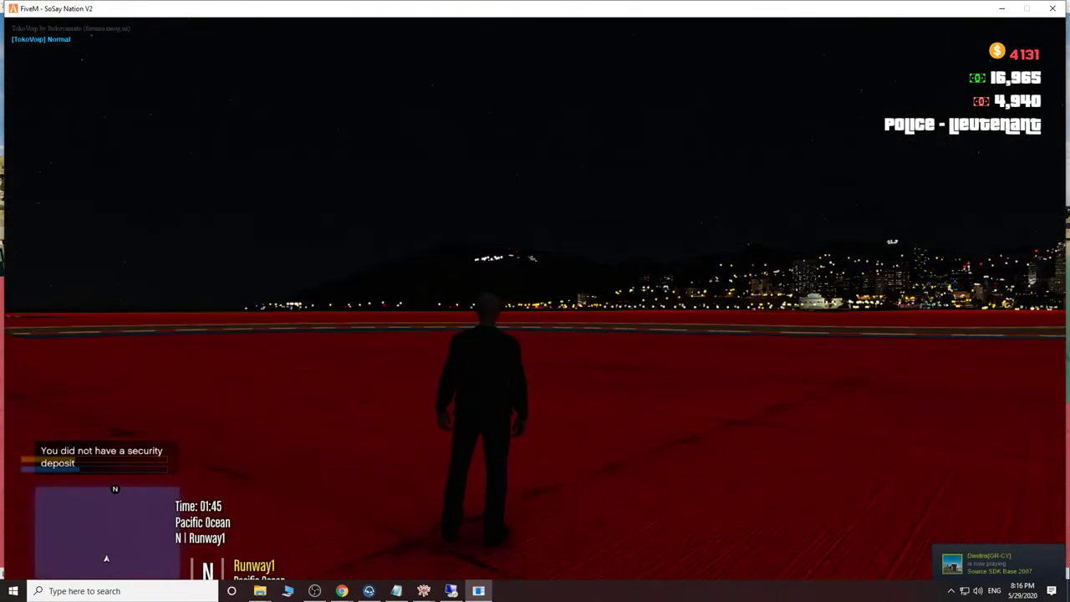
Walk forward across the red runoff area and set the in-game time to 9:00 with the /time 9 0 command.
{"action": "key", "text": "w"}
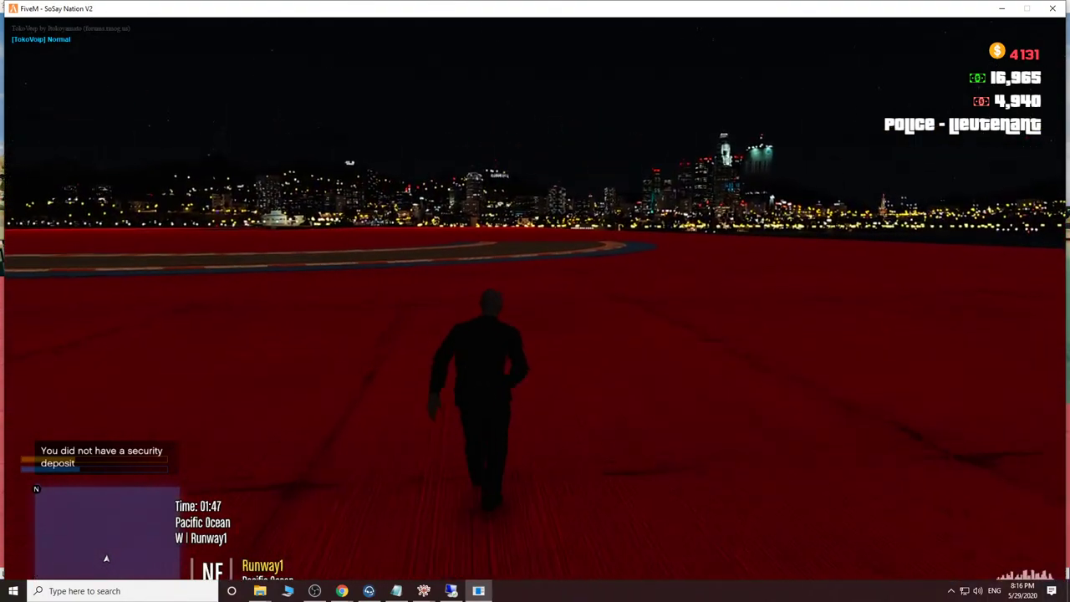
{"action": "type", "text": "t/time 9"}
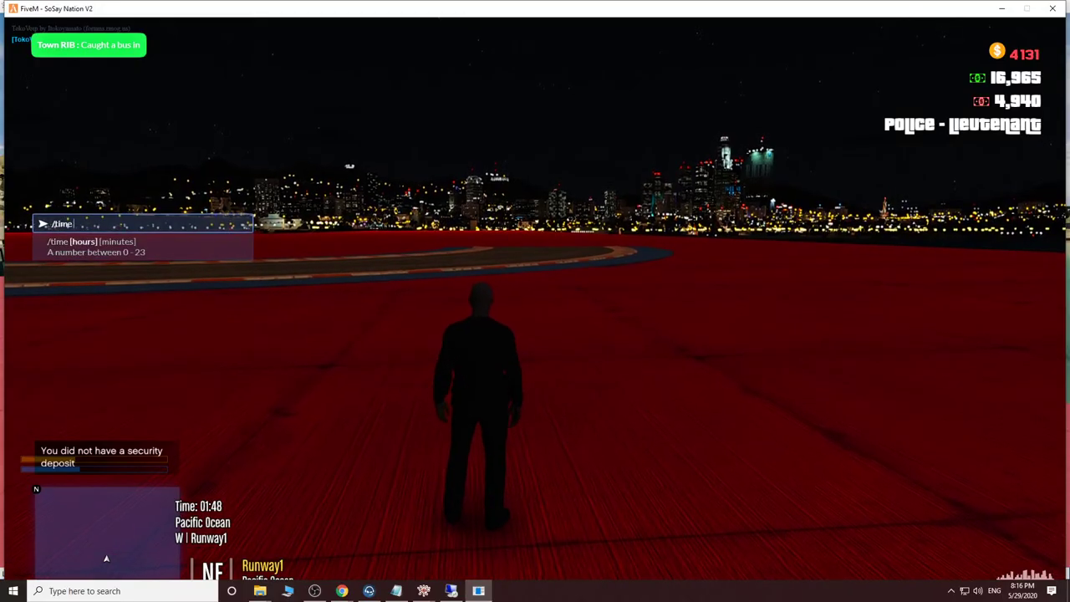
{"action": "type", "text": " 0"}
{"action": "key", "text": "Return"}
Run onto the track surface and spawn a sultanrs with the /car command.
{"action": "key", "text": "w"}
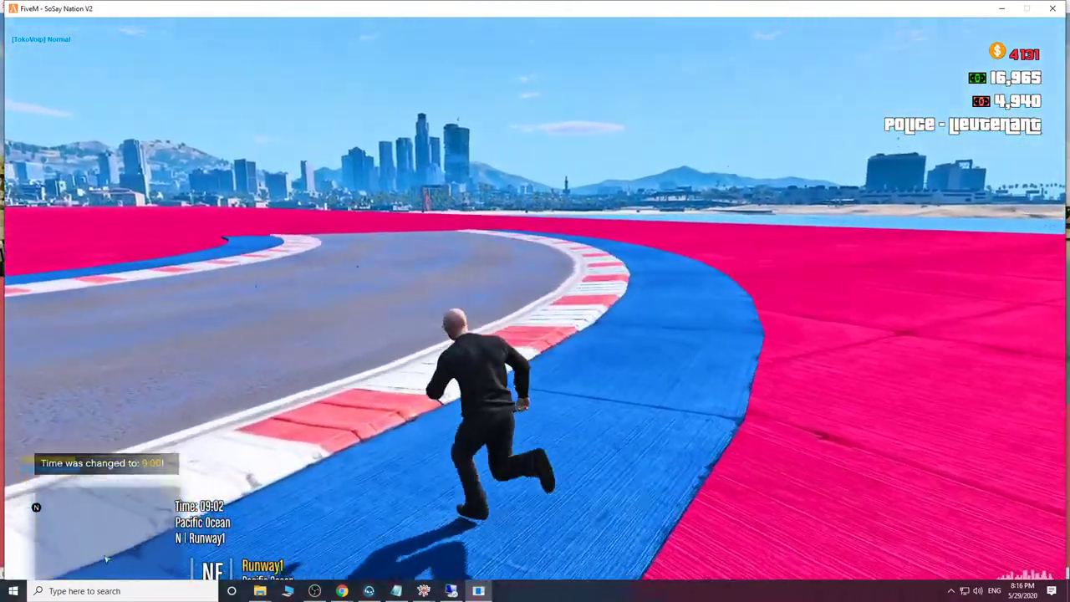
{"action": "type", "text": "t/car sultanrs"}
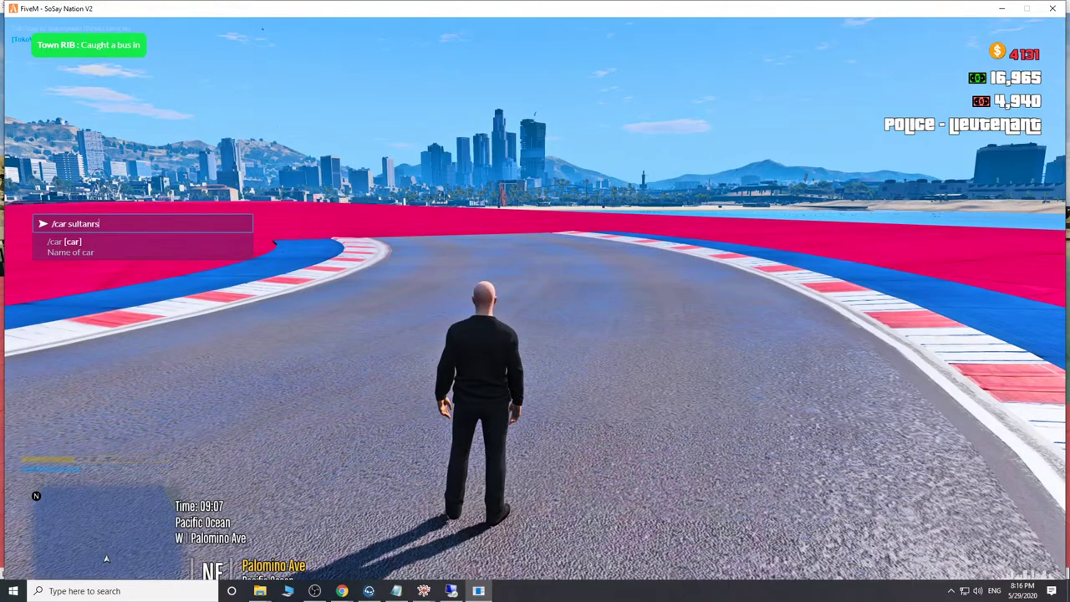
{"action": "key", "text": "Return"}
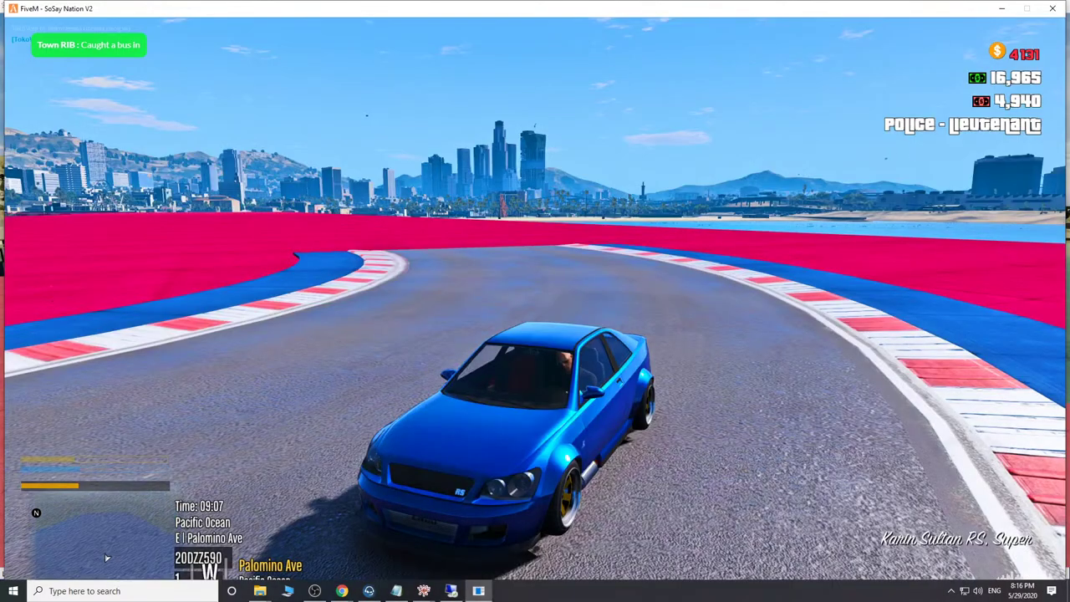
Drive the car through the unbarriered S-bends and around the barrier-lined right-hand curve to check how the track renders.
{"action": "key", "text": "w"}
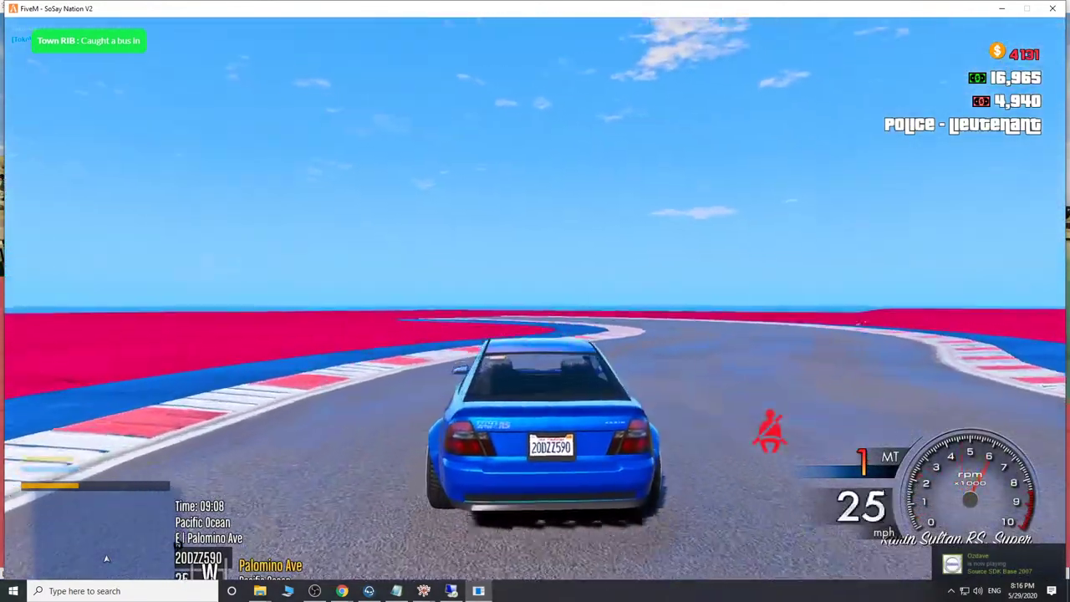
{"action": "key", "text": "d"}
{"action": "key", "text": "a"}
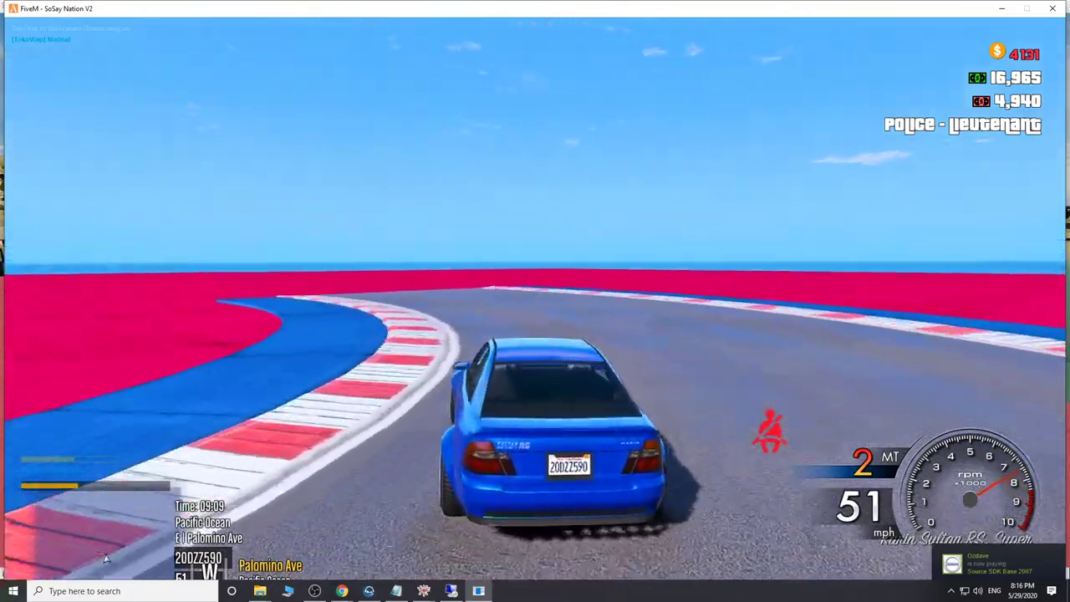
{"action": "key", "text": "d"}
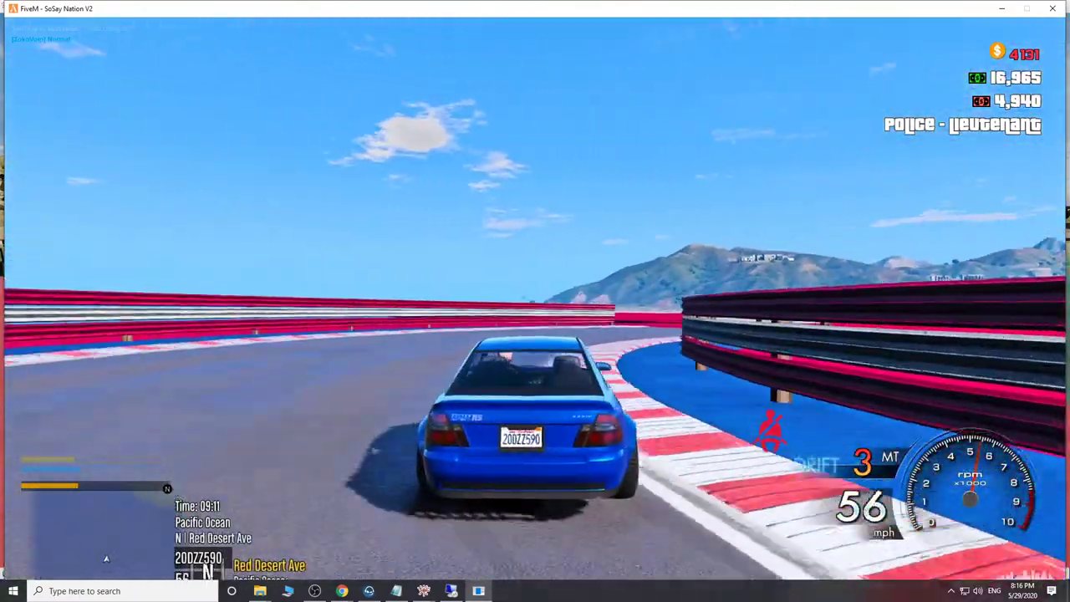
{"action": "key", "text": "d"}
{"action": "key", "text": "d"}
{"action": "key", "text": "w"}
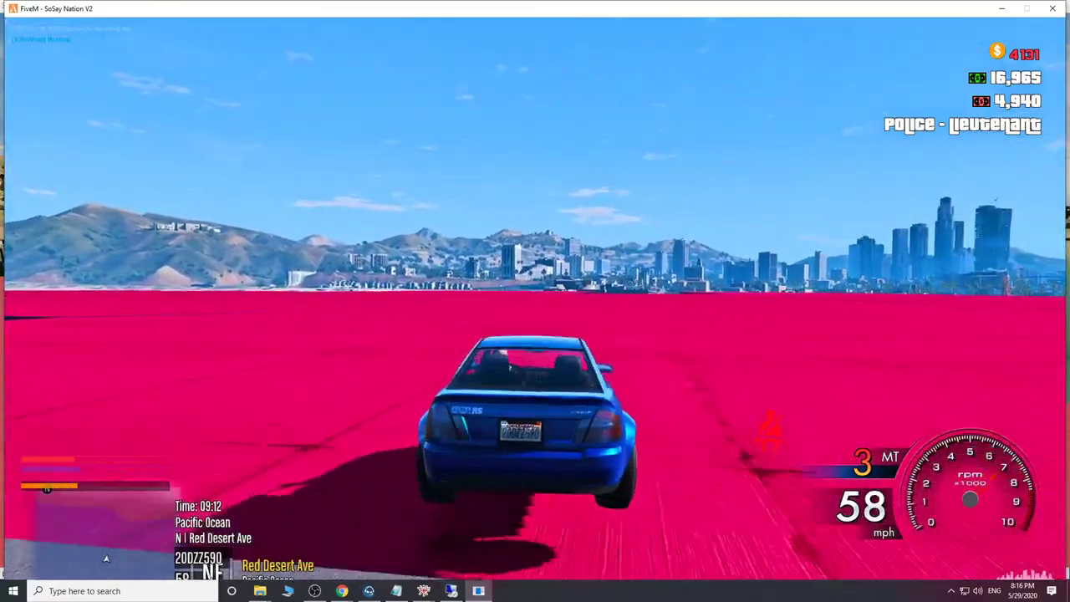
Drive down the barrier-lined straight facing the city and drift through the sharp left-hand bends.
{"action": "key", "text": "w"}
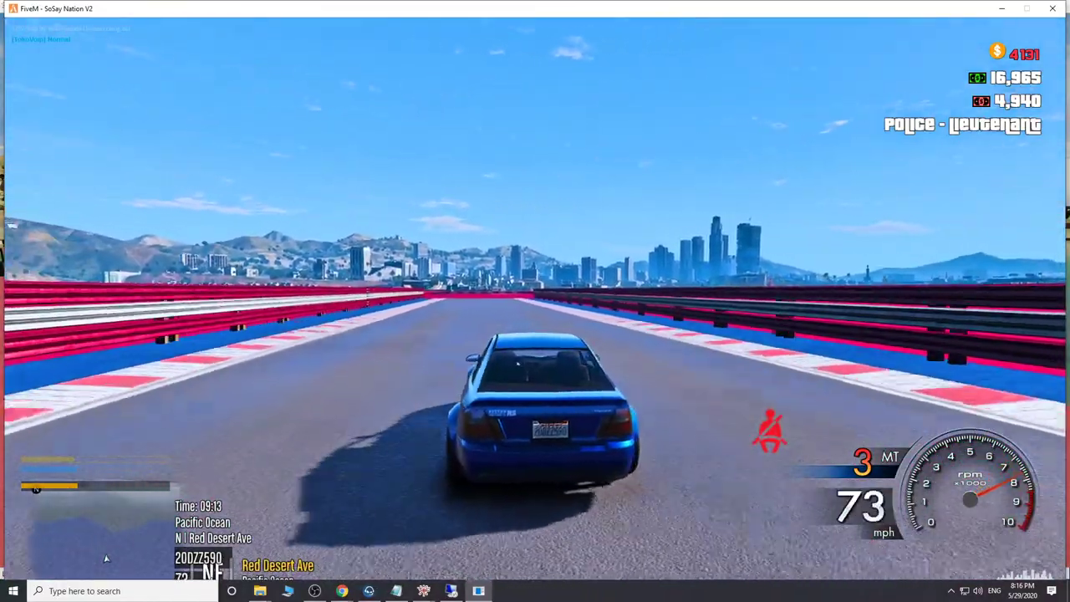
{"action": "key", "text": "a"}
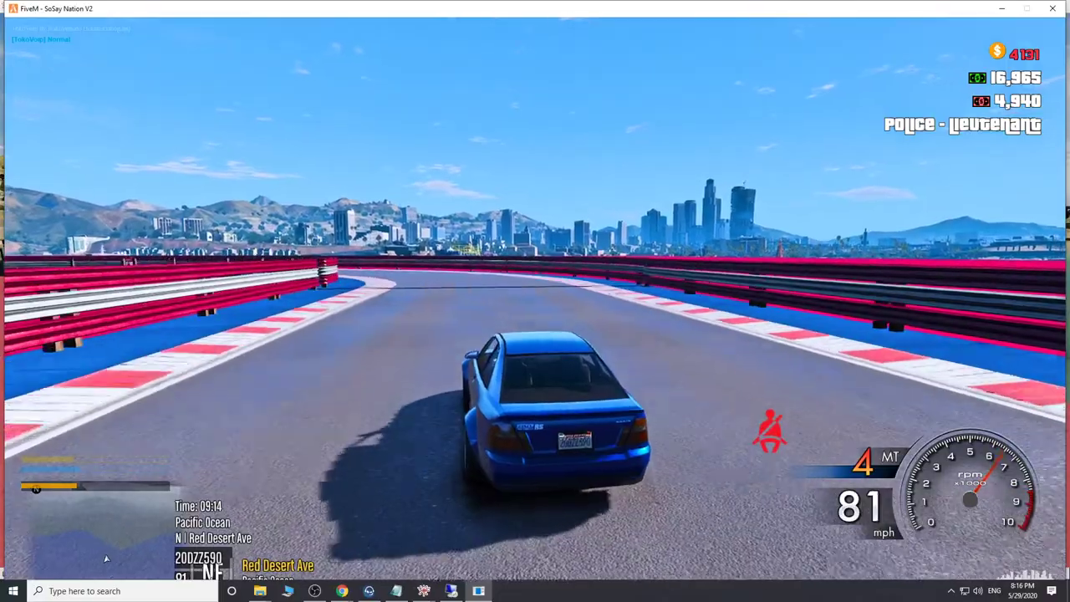
{"action": "key", "text": "a"}
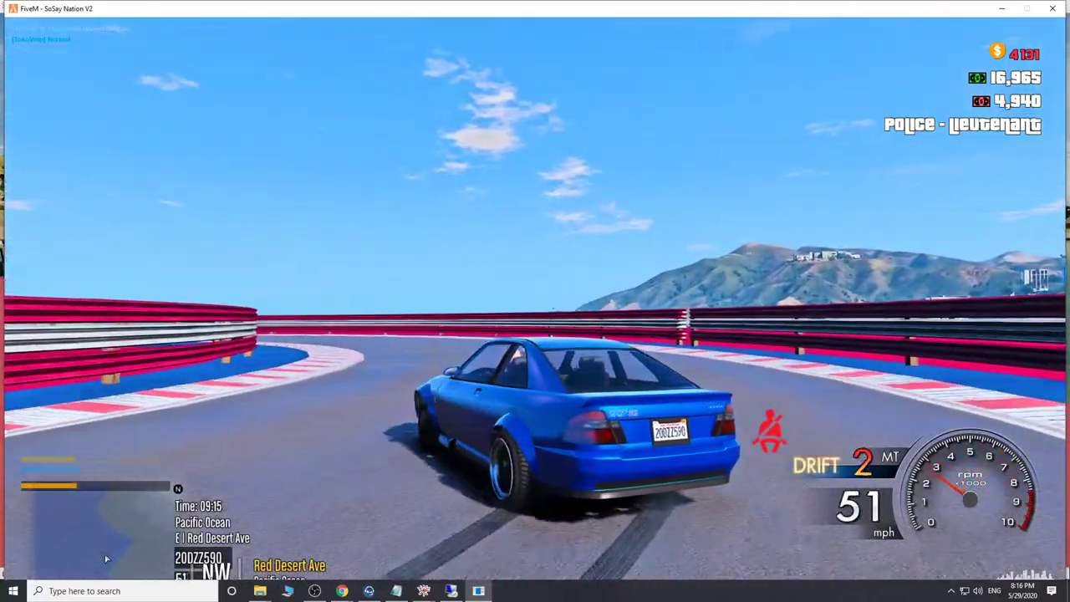
{"action": "key", "text": "w"}
{"action": "key", "text": "a"}
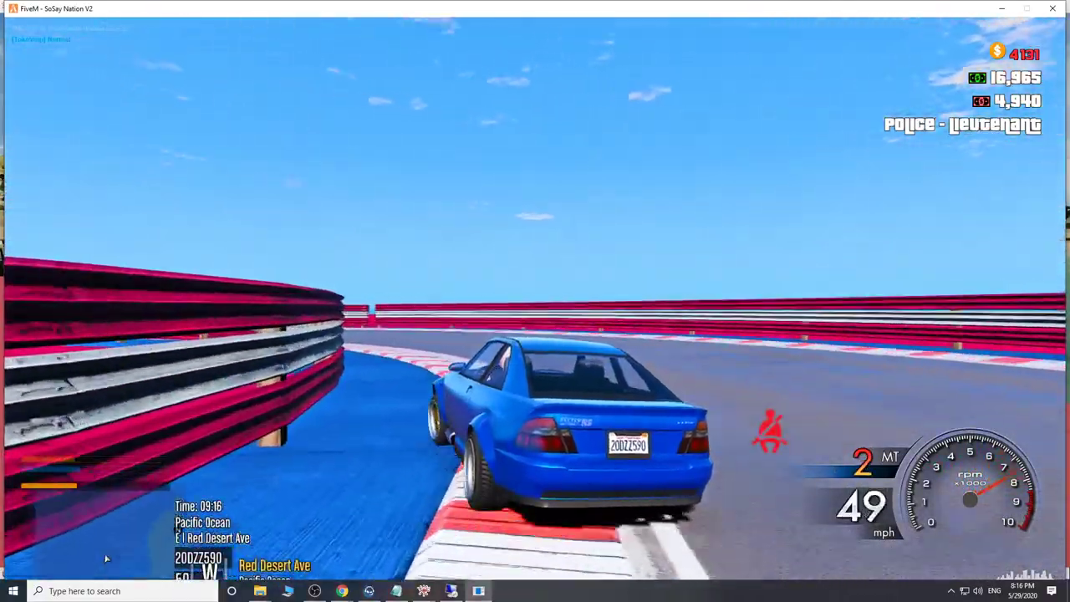
{"action": "key", "text": "a"}
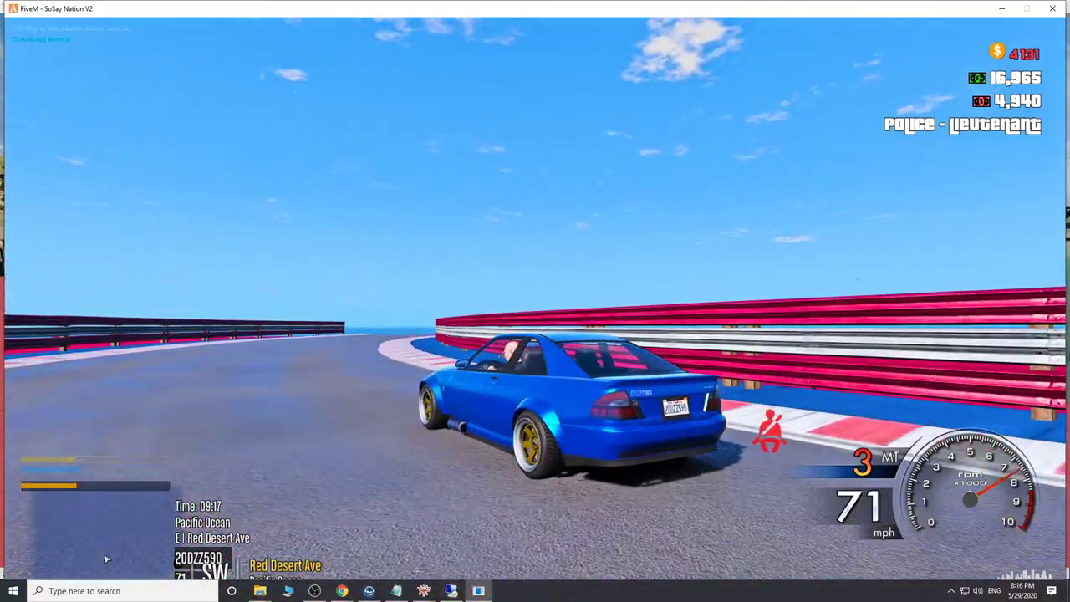
{"action": "key", "text": "d"}
{"action": "key", "text": "a"}
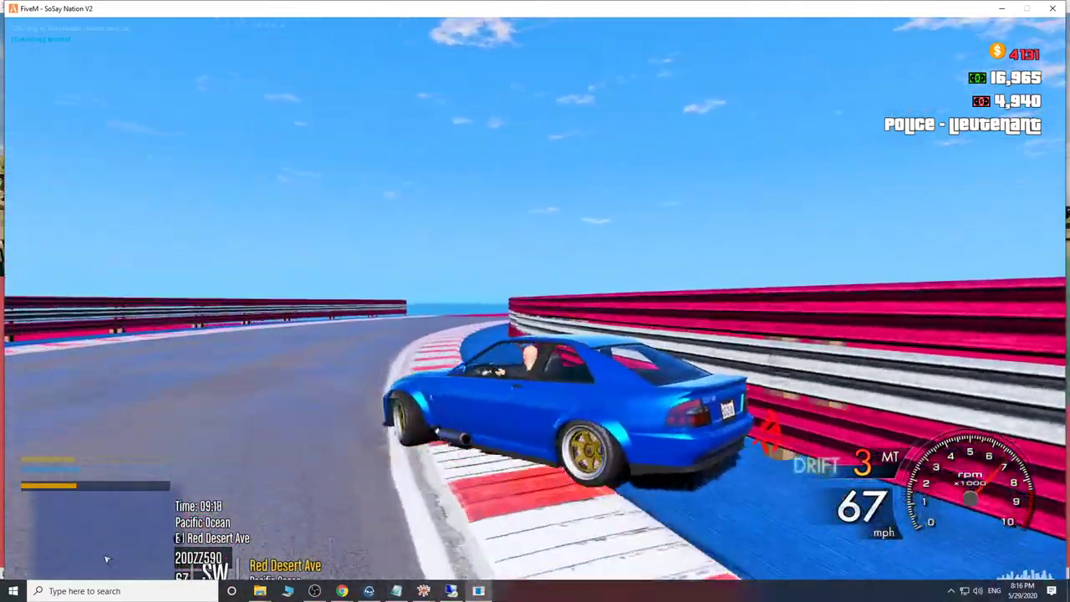
Follow the long right-hand curves back around until the car faces the city skyline, checking the barriers.
{"action": "key", "text": "d"}
{"action": "key", "text": "d"}
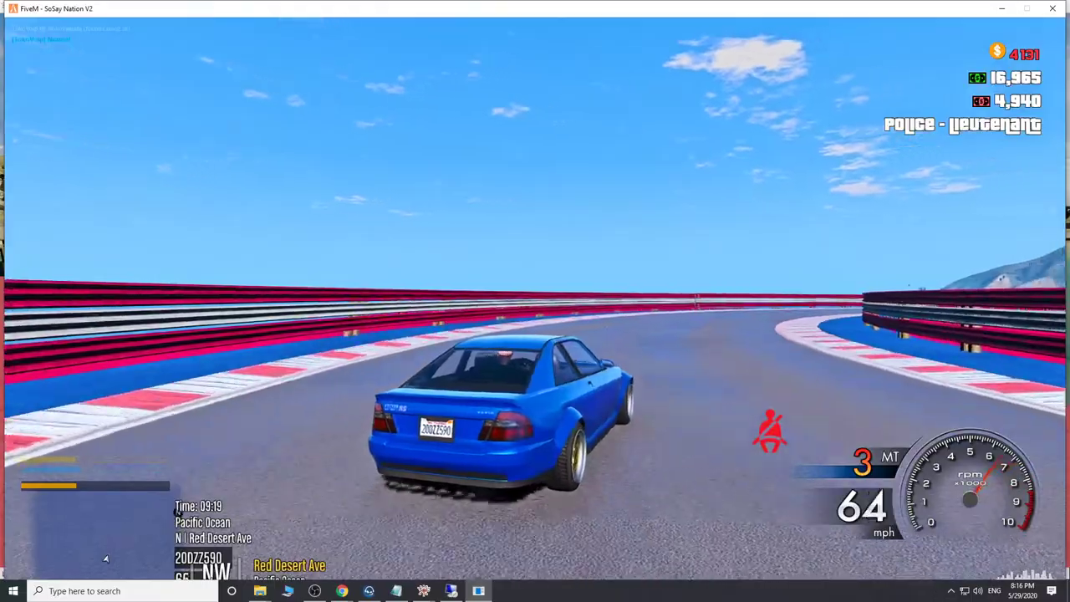
{"action": "key", "text": "w"}
{"action": "key", "text": "d"}
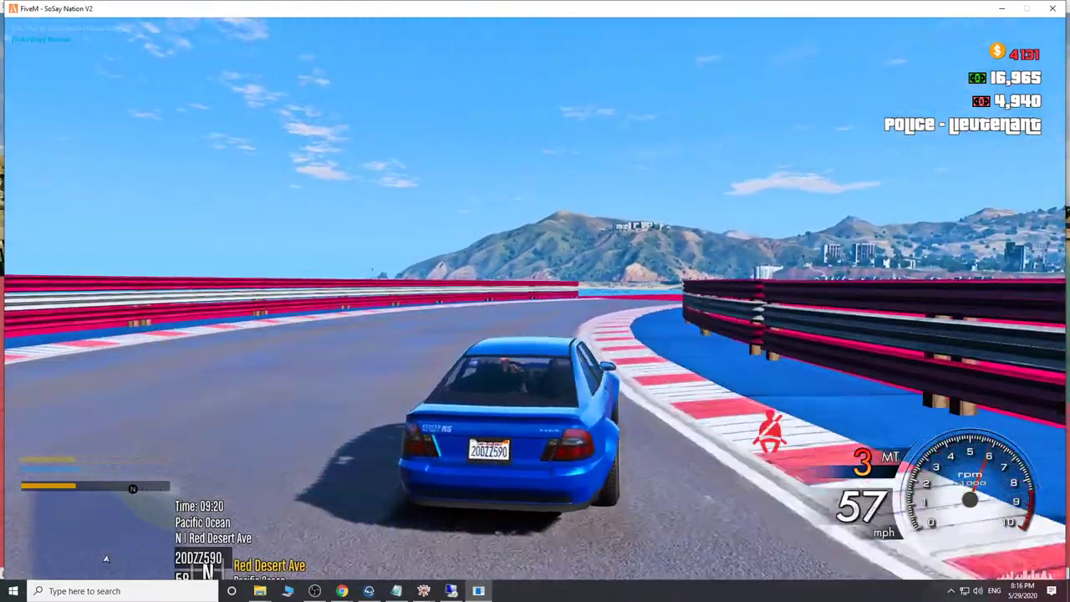
{"action": "key", "text": "w"}
{"action": "key", "text": "d"}
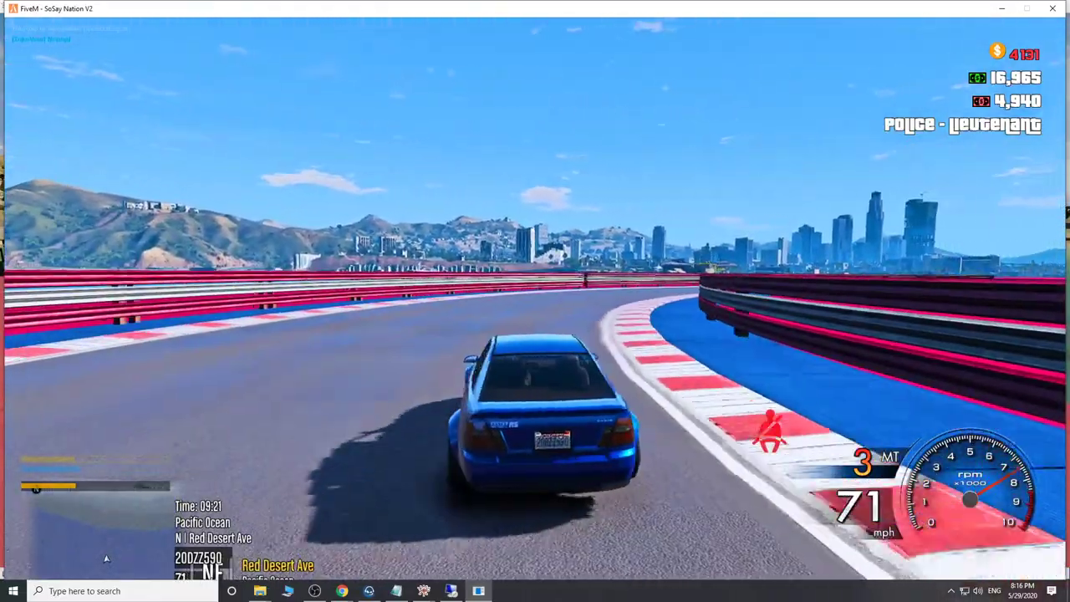
{"action": "key", "text": "w"}
{"action": "key", "text": "d"}
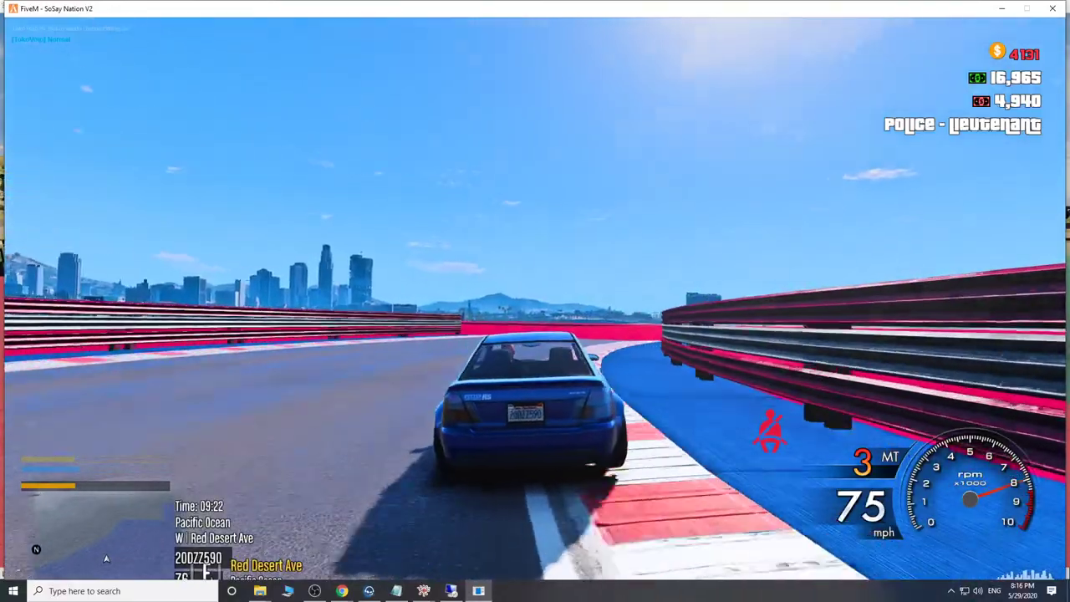
Weave through the left-hand kink and accelerate along the long straight toward the shoreline buildings.
{"action": "key", "text": "w"}
{"action": "key", "text": "a"}
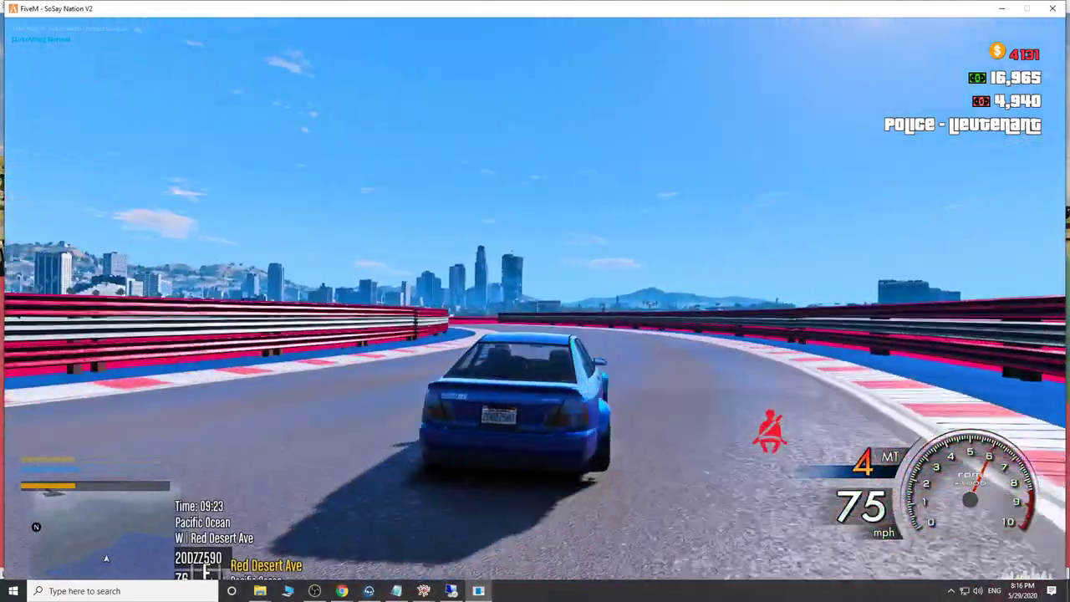
{"action": "key", "text": "d"}
{"action": "key", "text": "a"}
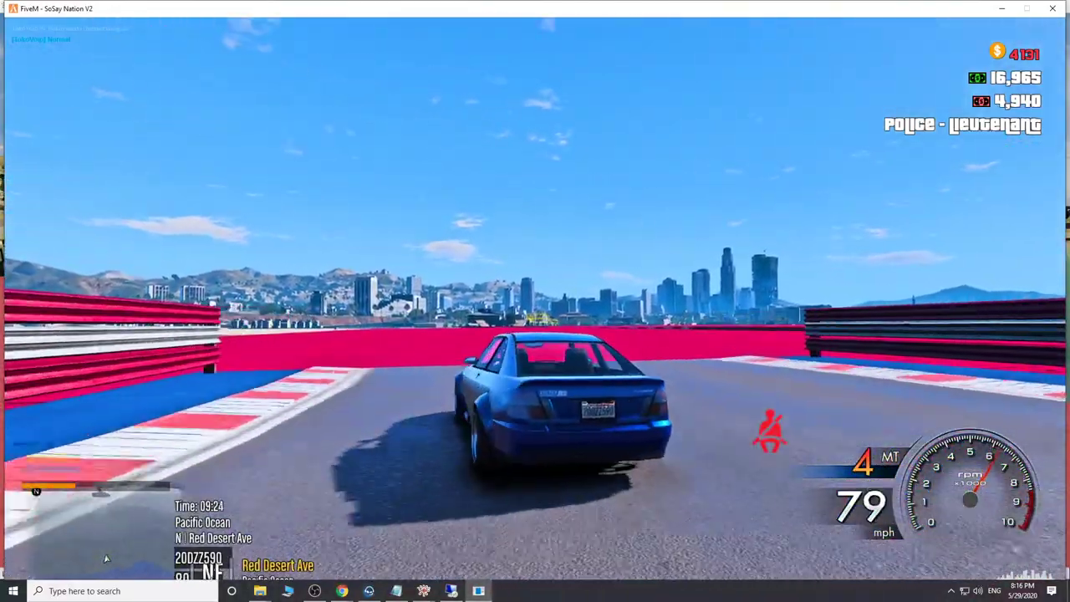
{"action": "key", "text": "w"}
{"action": "key", "text": "d"}
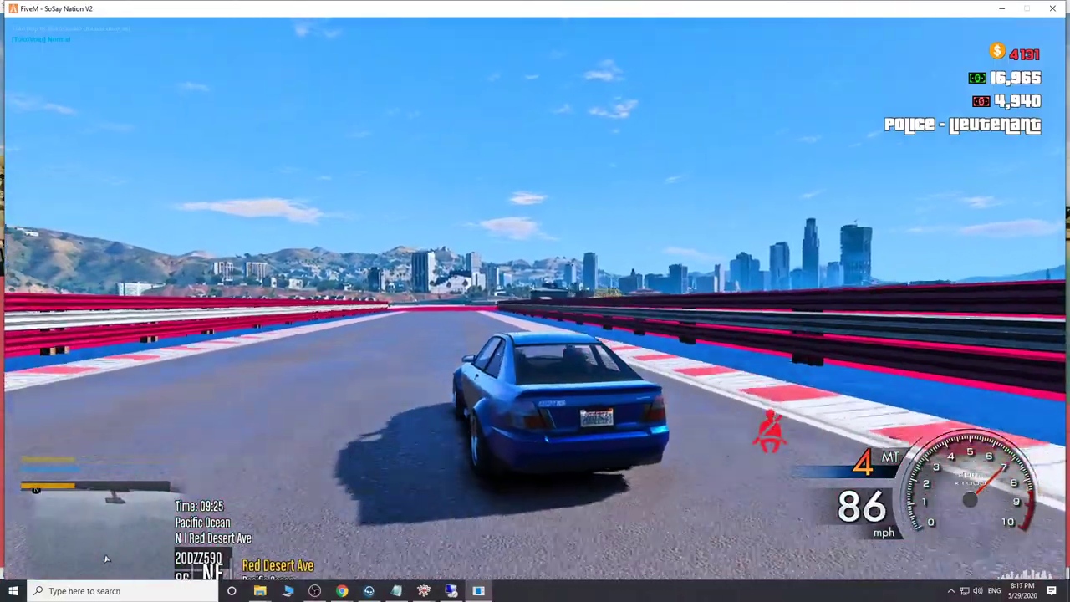
{"action": "key", "text": "a"}
{"action": "key", "text": "w"}
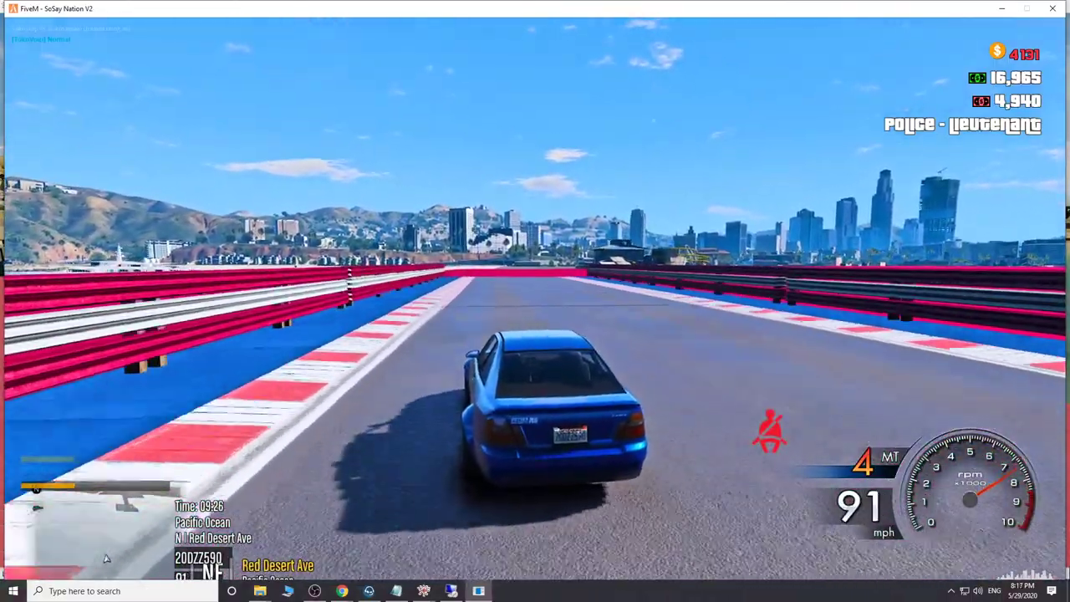
{"action": "key", "text": "a"}
{"action": "key", "text": "w"}
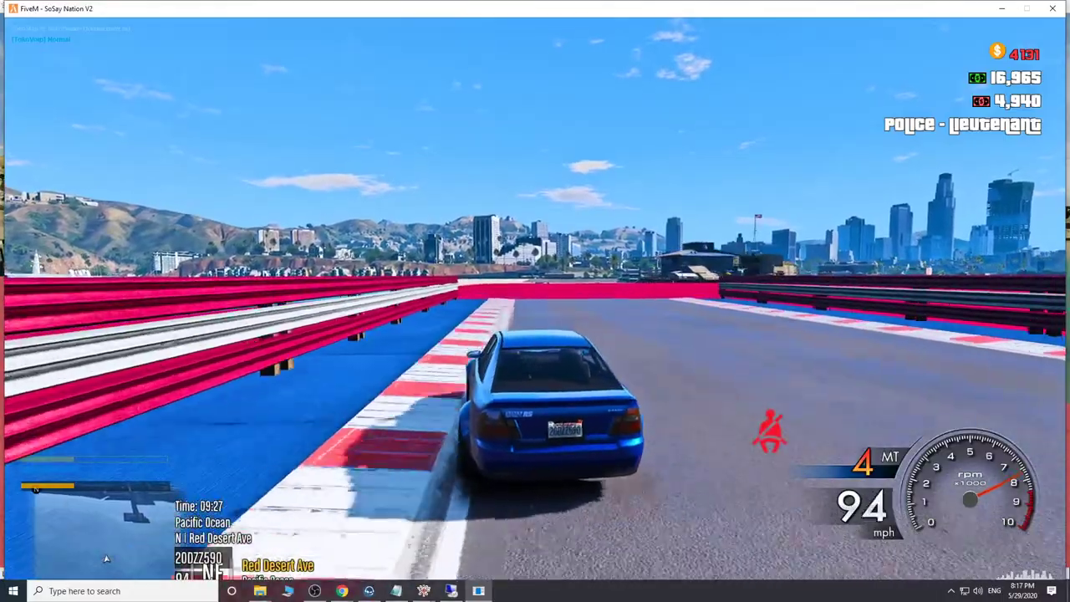
Drift around the sharp right-hand corner at the end of the straight and continue toward the roller coaster section.
{"action": "key", "text": "d"}
{"action": "key", "text": "space"}
{"action": "key", "text": "d"}
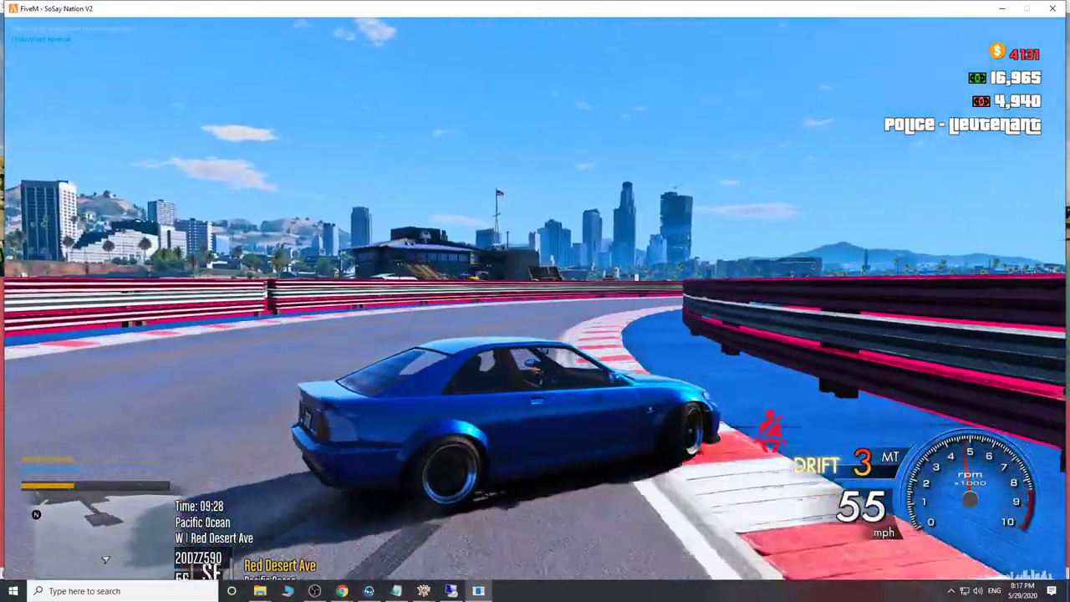
{"action": "key", "text": "a"}
{"action": "key", "text": "w"}
{"action": "key", "text": "w"}
{"action": "key", "text": "d"}
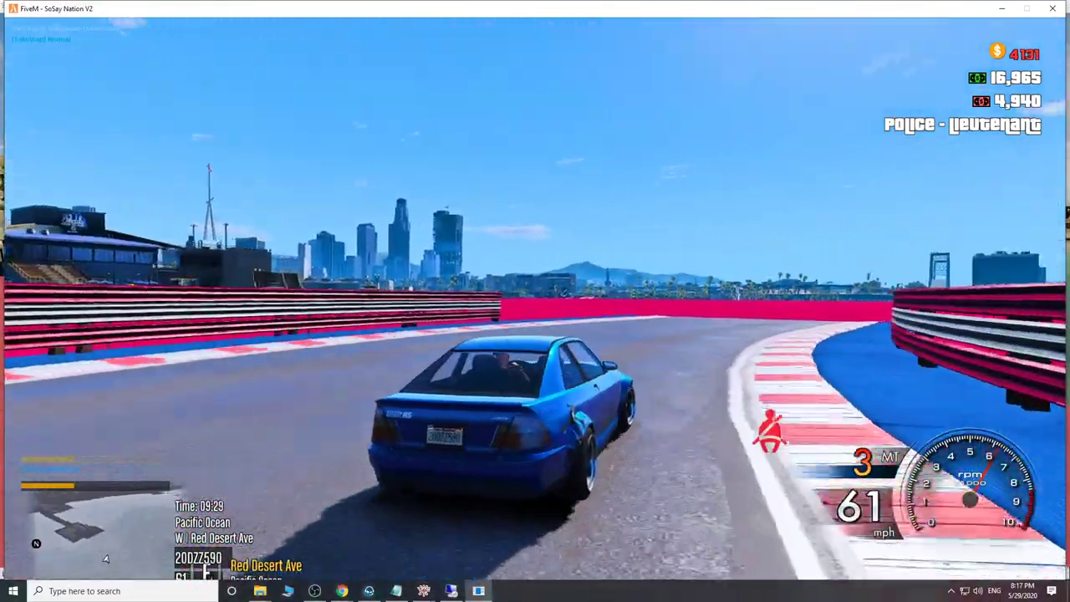
{"action": "key", "text": "w"}
{"action": "key", "text": "a"}
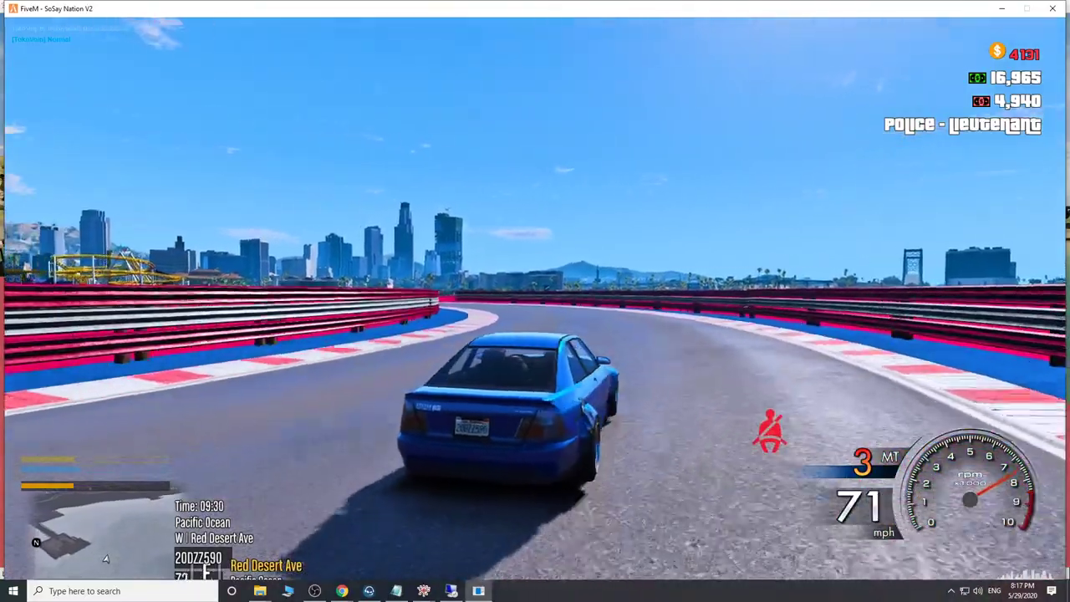
Drive past the roller coaster through the left-hand bend and turn into the following right-hand curve.
{"action": "key", "text": "w"}
{"action": "key", "text": "a"}
{"action": "key", "text": "d"}
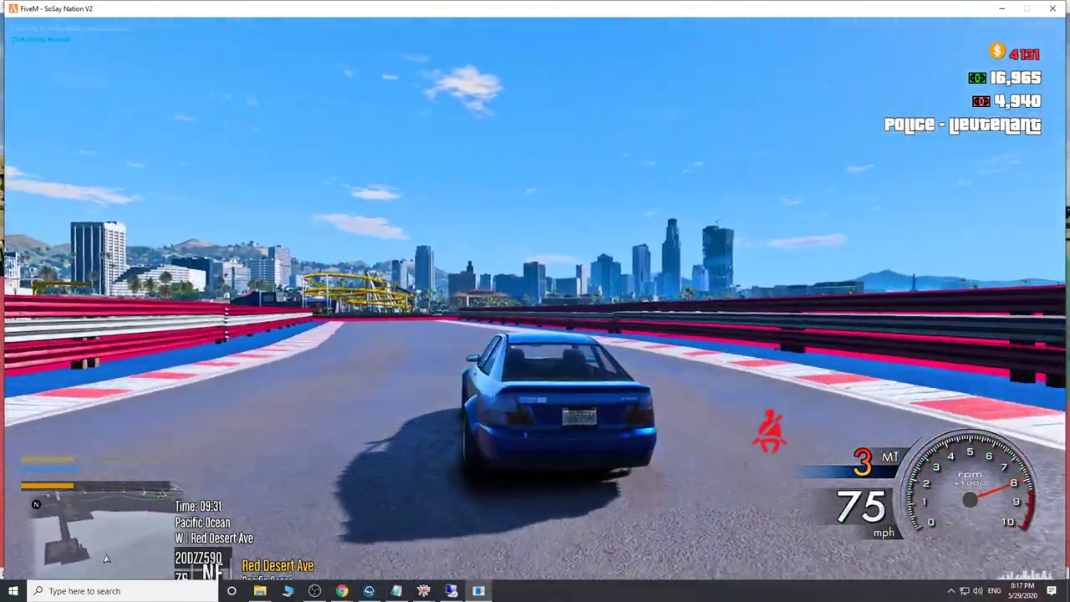
{"action": "key", "text": "w"}
{"action": "key", "text": "a"}
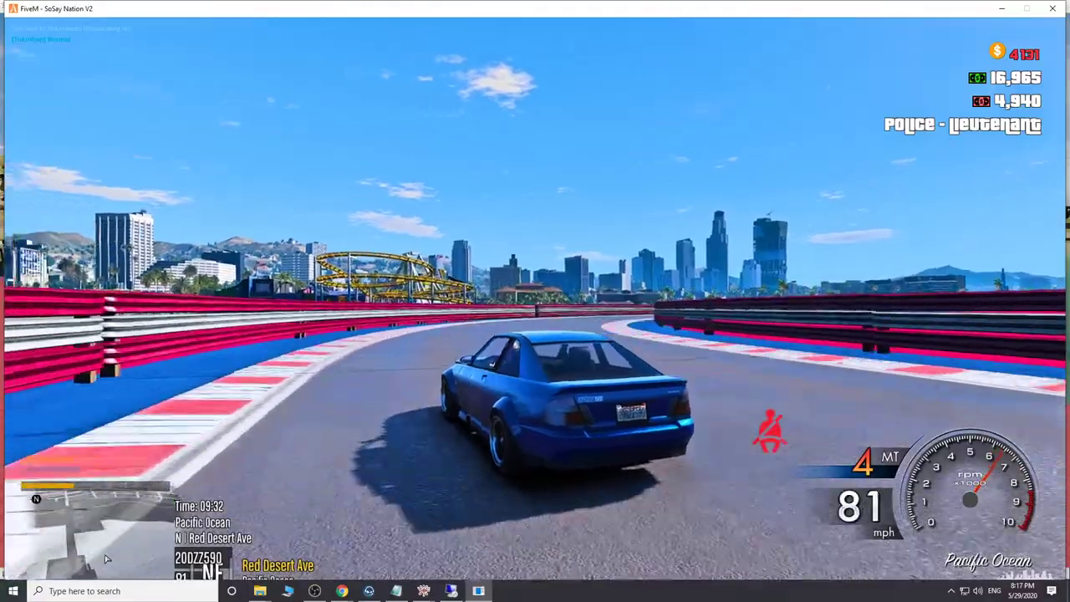
{"action": "key", "text": "d"}
{"action": "key", "text": "d"}
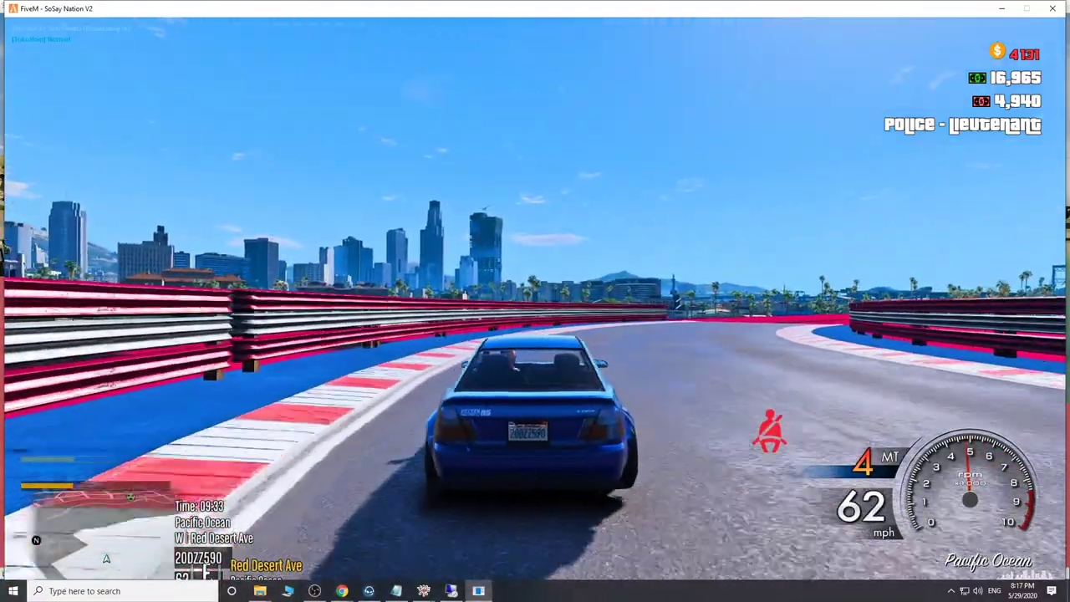
Take the tight right-hand curve away from the city, checking the barriers along its inner edge.
{"action": "key", "text": "d"}
{"action": "key", "text": "w"}
{"action": "key", "text": "d"}
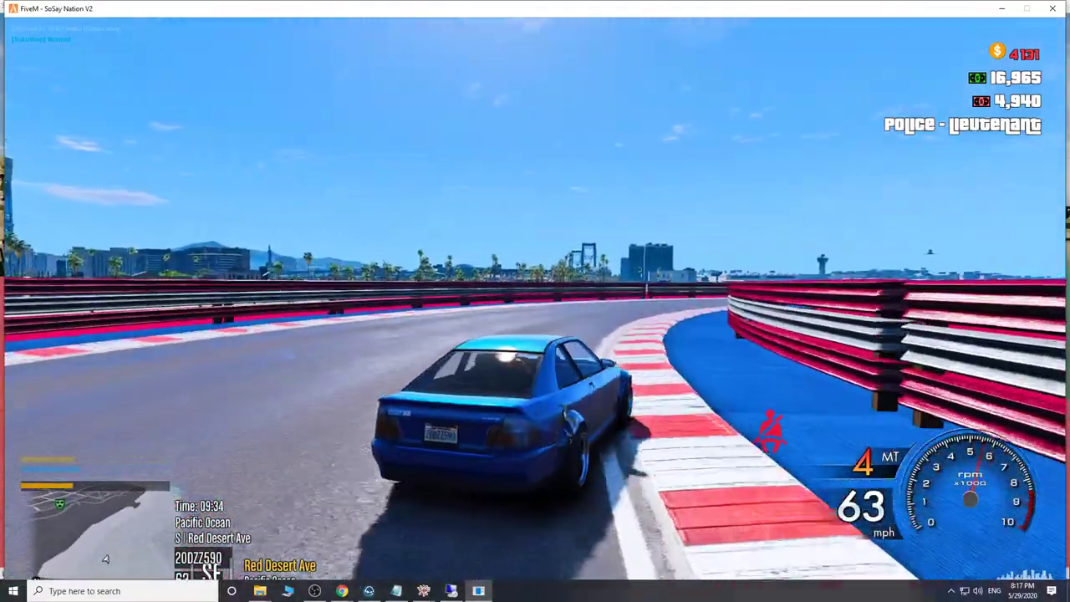
{"action": "key", "text": "d"}
{"action": "key", "text": "a"}
{"action": "key", "text": "w"}
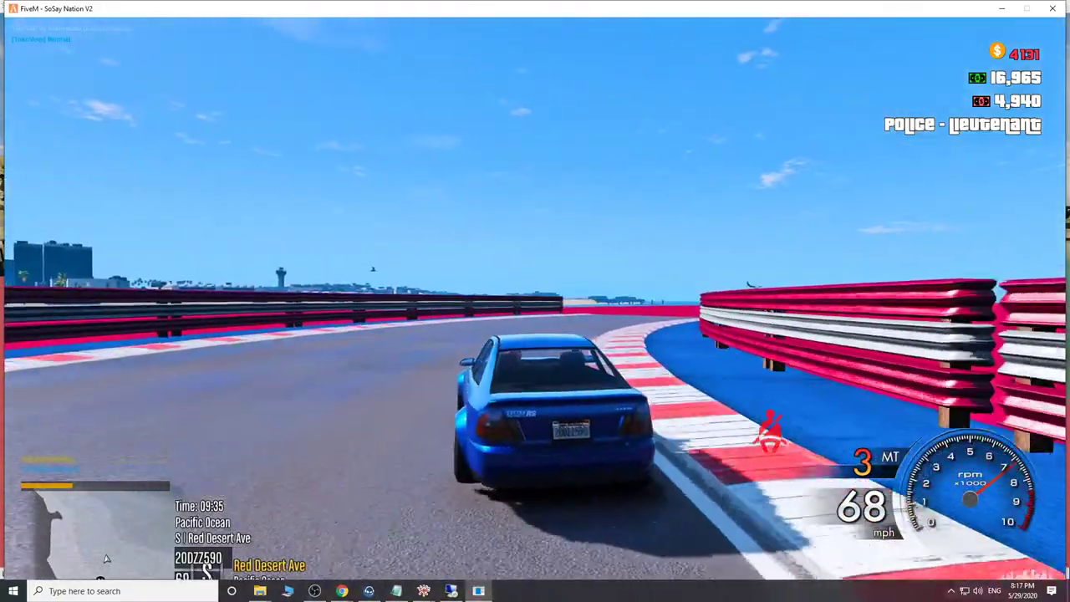
Drive across the red runoff area, turn toward the starting grid and exit the game with the console command quit.
{"action": "key", "text": "d"}
{"action": "key", "text": "a"}
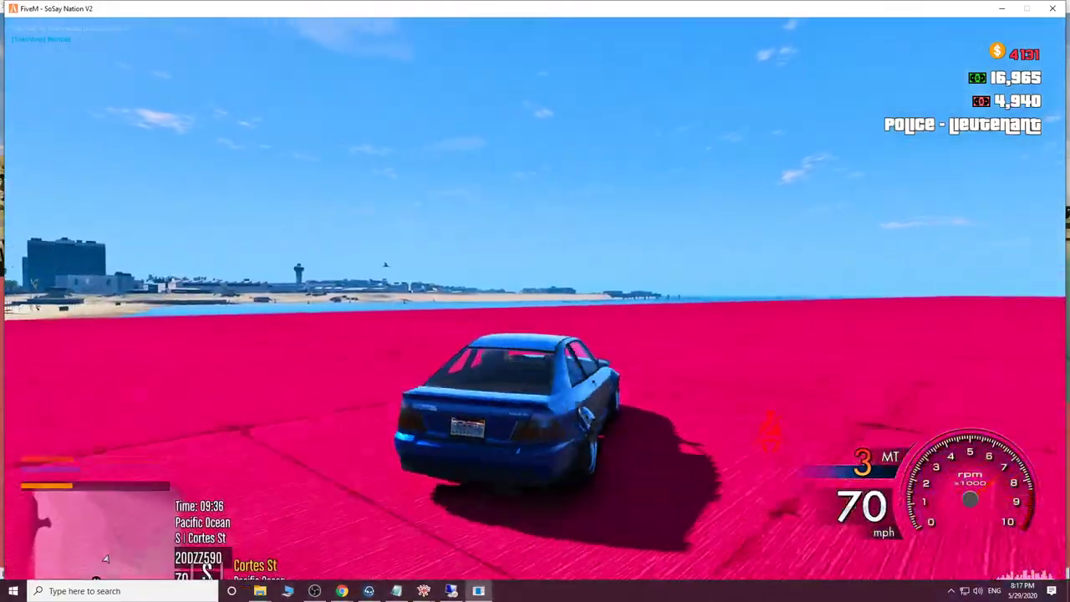
{"action": "key", "text": "d"}
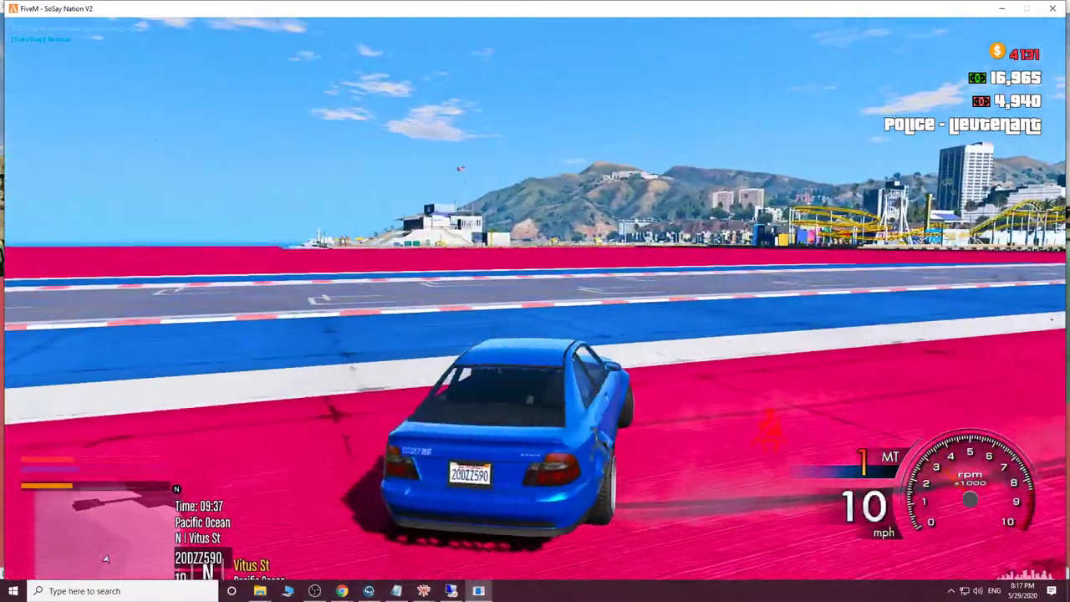
{"action": "key", "text": "F8"}
{"action": "type", "text": "quit"}
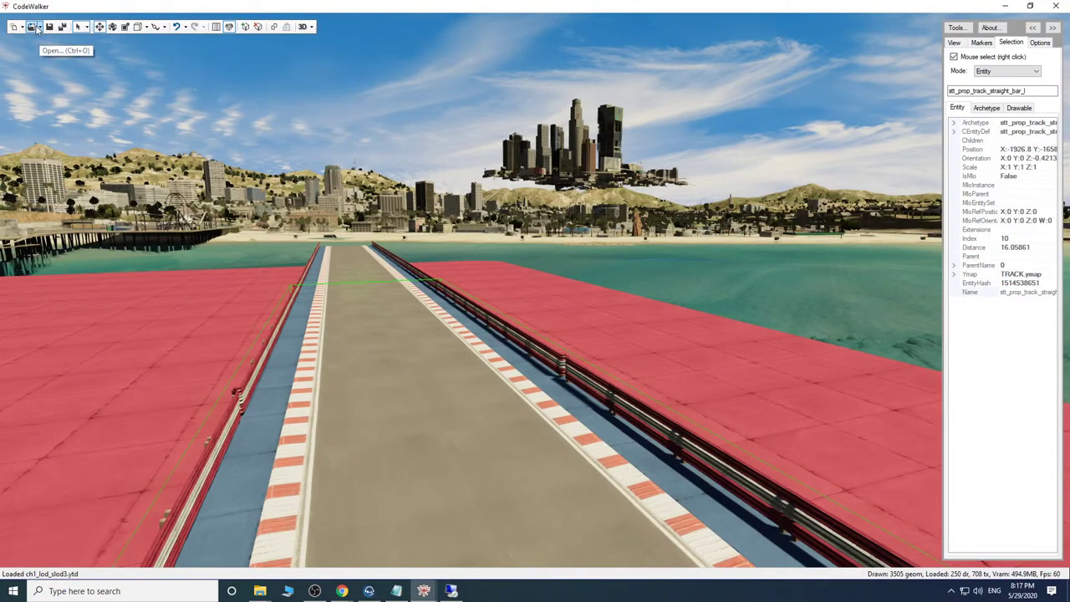
Bring up the CodeWalker project window and close it without saving TRACK.ymap.
{"action": "left_click", "coordinate": [427, 591]}
{"action": "left_click", "coordinate": [444, 550]}
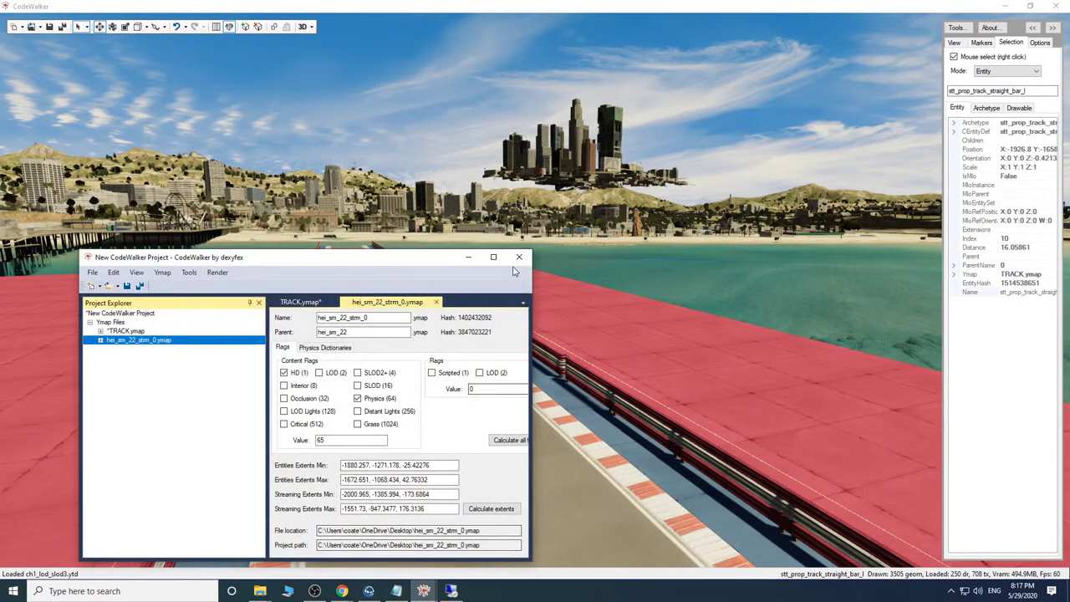
{"action": "left_click", "coordinate": [518, 259]}
{"action": "left_click", "coordinate": [559, 331]}
{"action": "left_click", "coordinate": [559, 331]}
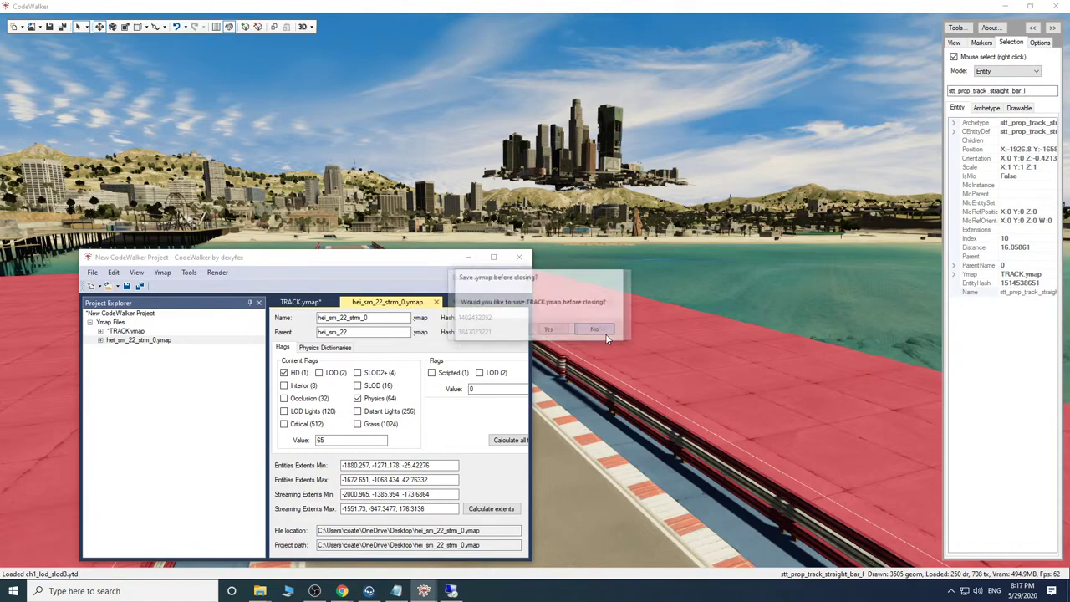
Open TRACK.ymap from the Desktop as a ymap file in a new project.
{"action": "left_click", "coordinate": [39, 27]}
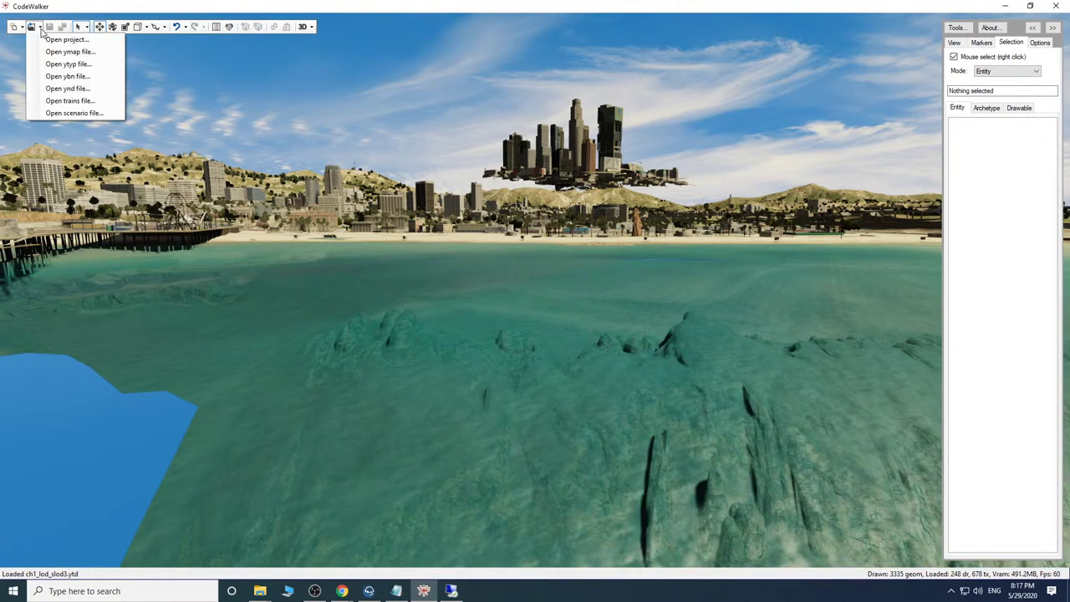
{"action": "left_click", "coordinate": [63, 50]}
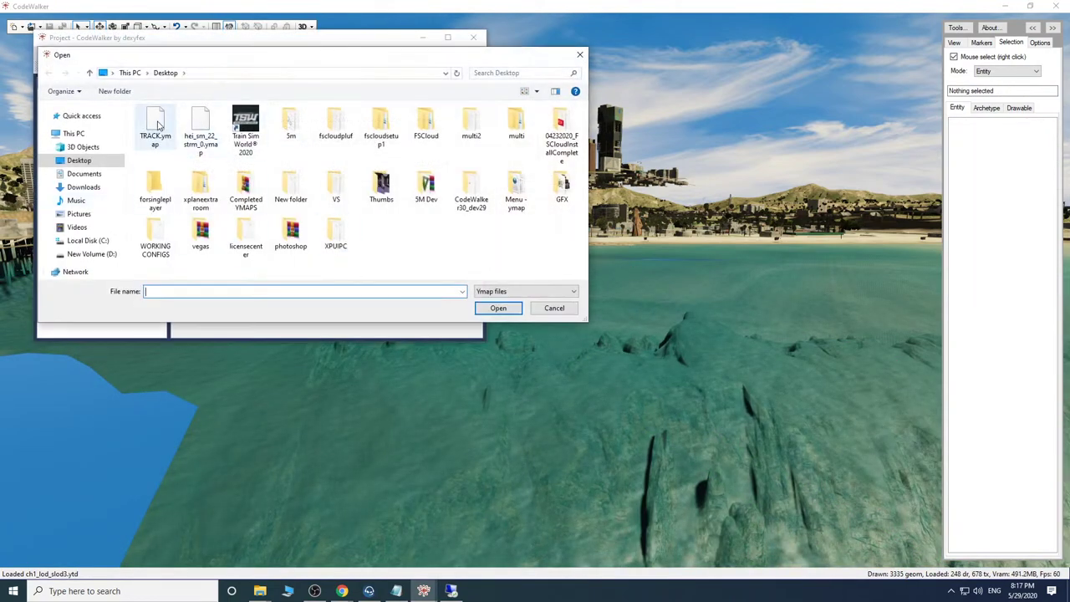
{"action": "left_click", "coordinate": [154, 125]}
{"action": "left_click", "coordinate": [498, 307]}
Add hei_sm_22_strm_0.ymap from the Desktop to the current project.
{"action": "left_click", "coordinate": [63, 66]}
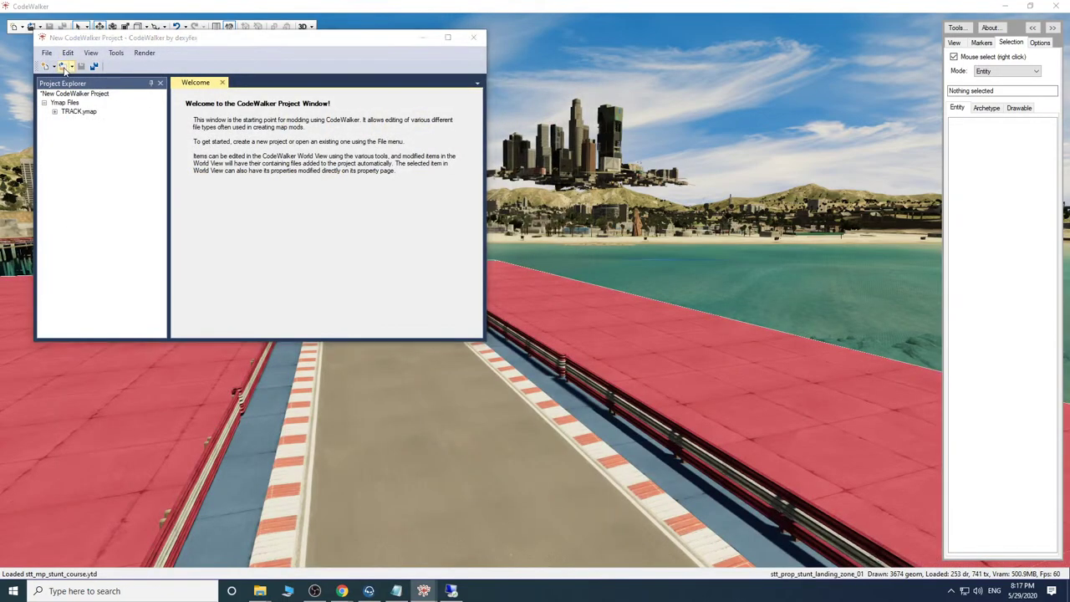
{"action": "left_click", "coordinate": [200, 131]}
{"action": "left_click", "coordinate": [501, 310]}
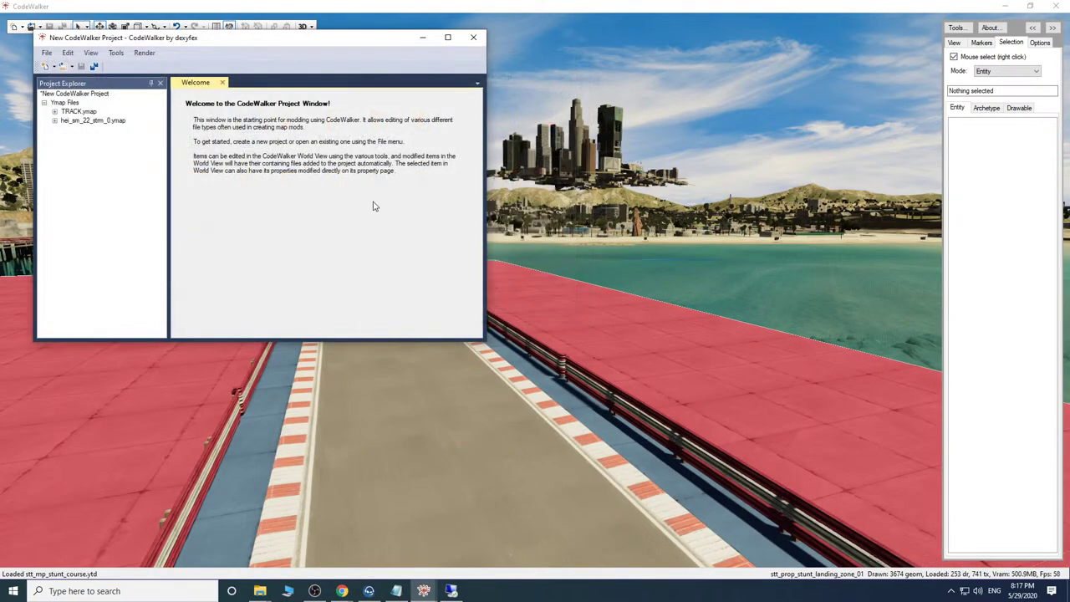
Expand the entity list of TRACK.ymap and open the properties of stt_prop_race_start_line_01b.
{"action": "left_click", "coordinate": [55, 112]}
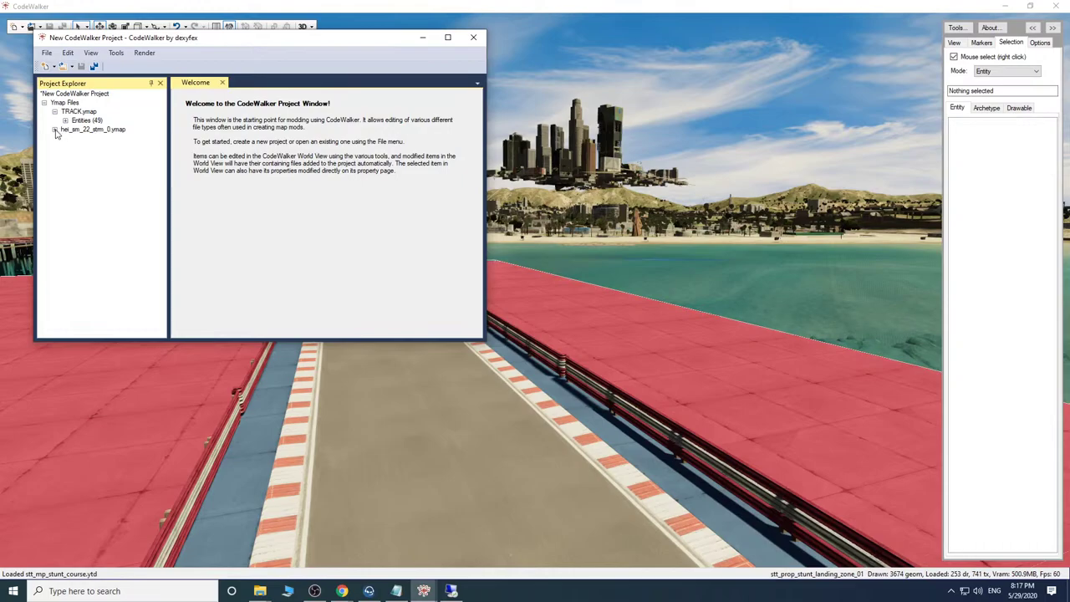
{"action": "left_click", "coordinate": [65, 121]}
{"action": "left_click", "coordinate": [123, 156]}
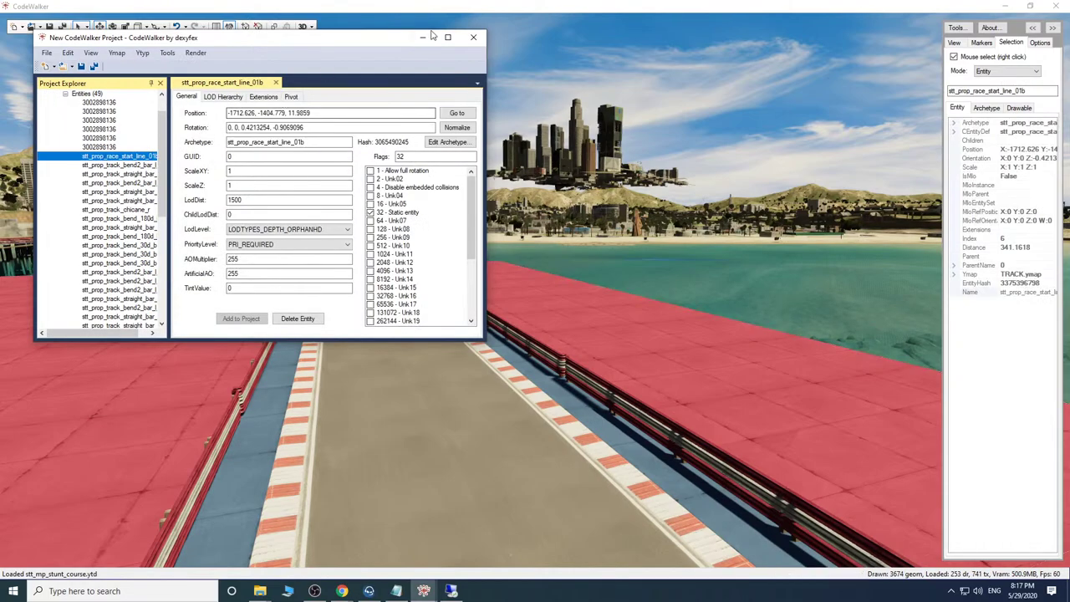
Minimize the project window, inspect the floating downtown model dt1_lod_slod3 in the world view, and bring the project window back.
{"action": "left_click", "coordinate": [423, 37]}
{"action": "left_click_drag", "start_coordinate": [445, 269], "coordinate": [451, 247]}
{"action": "key", "text": "d"}
{"action": "right_click", "coordinate": [571, 280]}
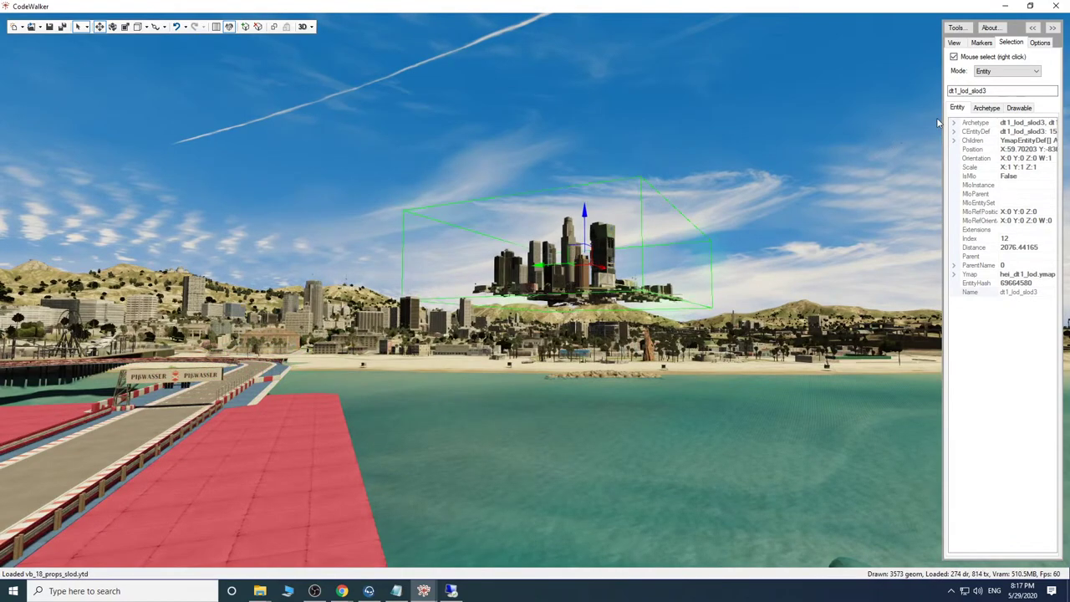
{"action": "mouse_move", "coordinate": [424, 590]}
{"action": "left_click", "coordinate": [449, 567]}
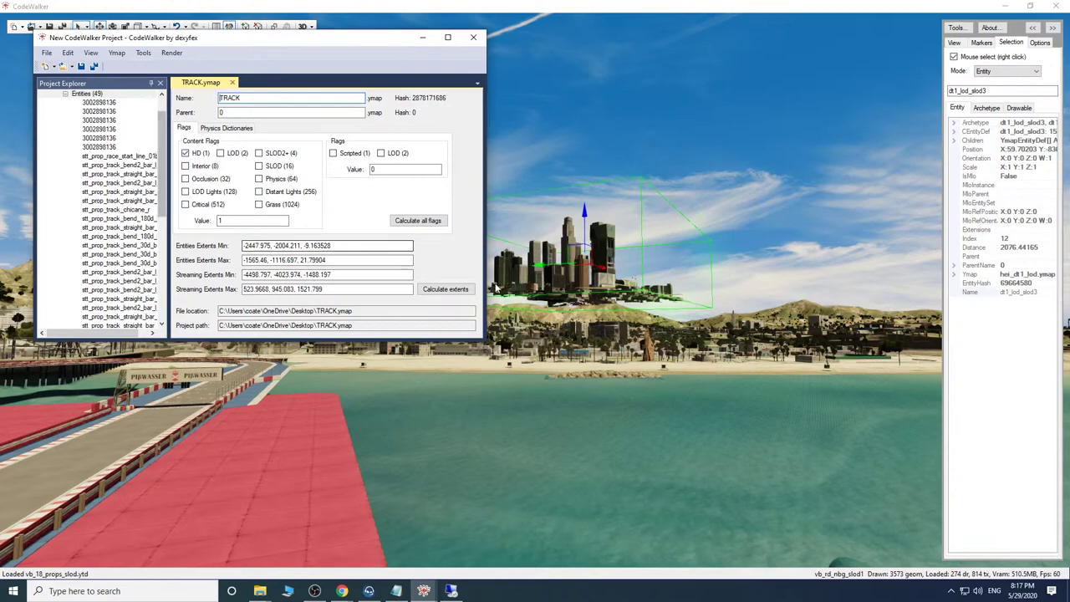
Set LodDist to 15000 and ChildLodDist to 800 for stt_prop_race_start_line_01b.
{"action": "left_click", "coordinate": [121, 156]}
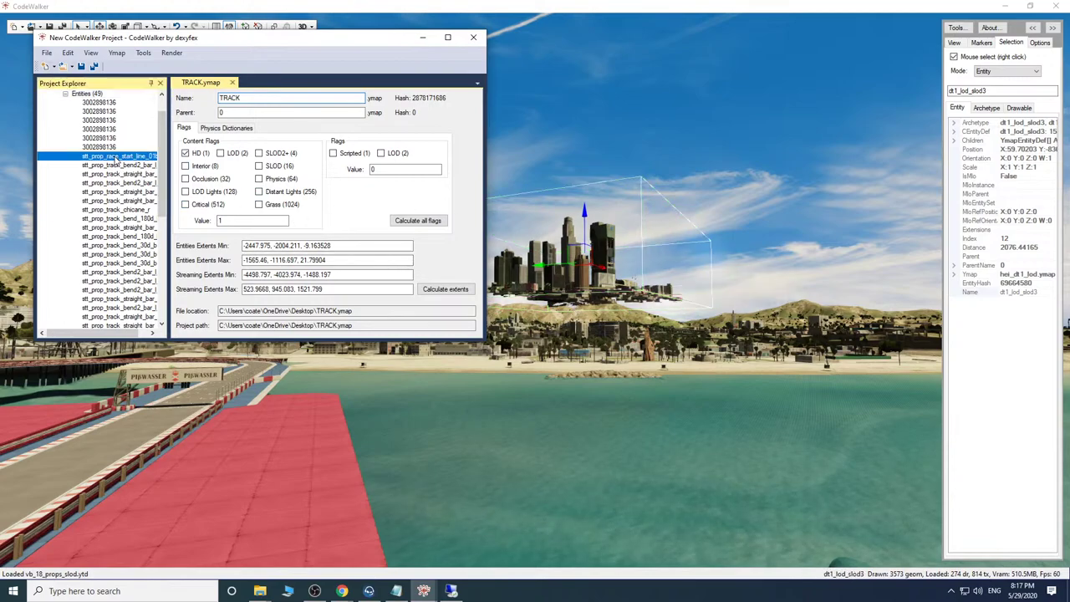
{"action": "left_click", "coordinate": [244, 200]}
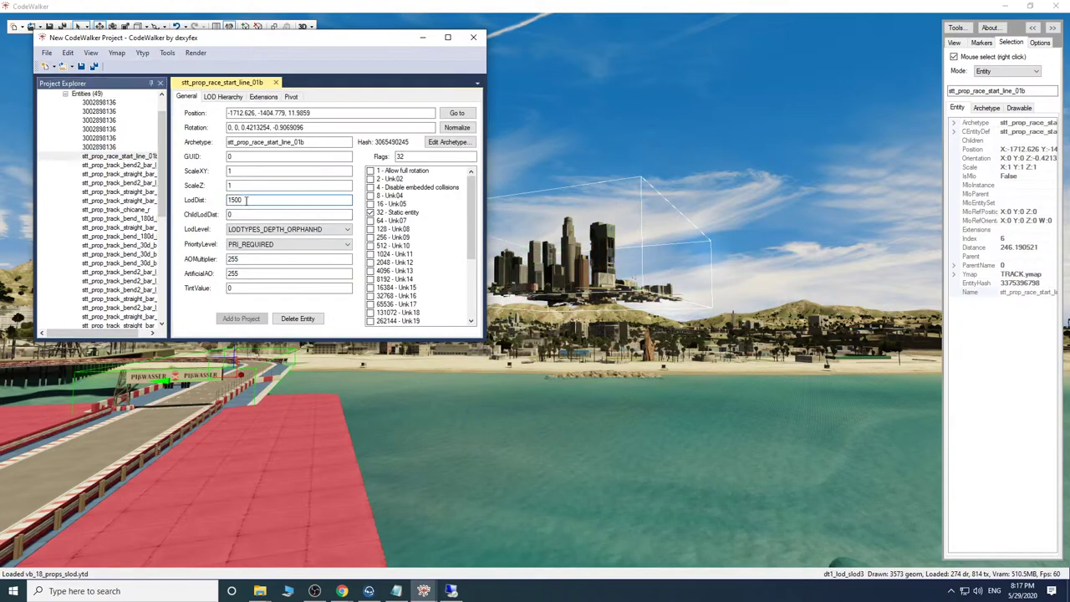
{"action": "left_click", "coordinate": [244, 215]}
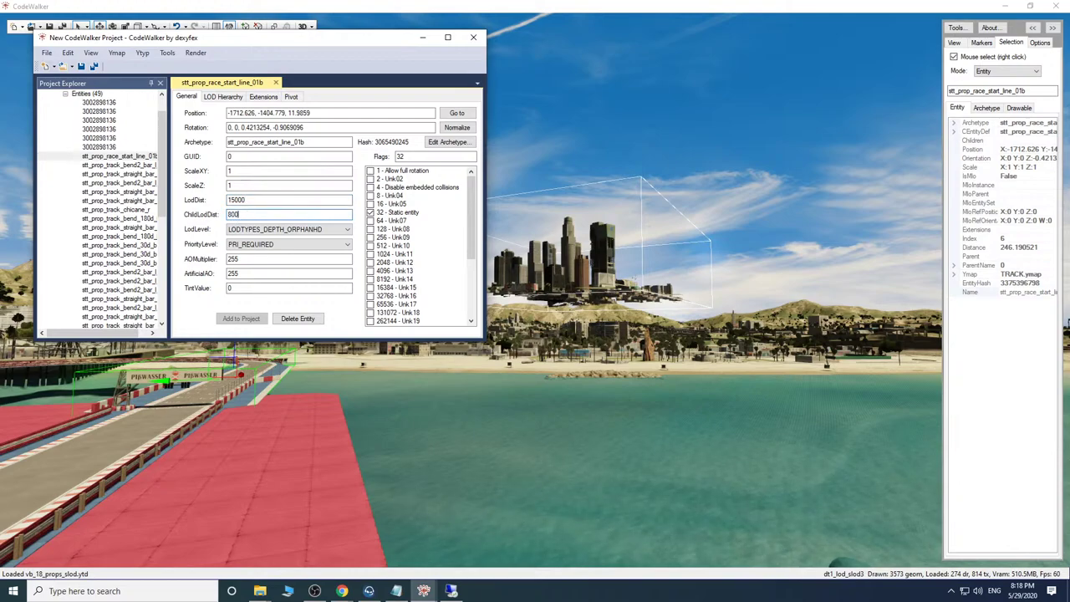
Give the first stt_prop_track_bend2_bar_l_b entity a LodDist of 15000, copy that value, and set its ChildLodDist to 800.
{"action": "left_click", "coordinate": [117, 165]}
{"action": "left_click", "coordinate": [245, 201]}
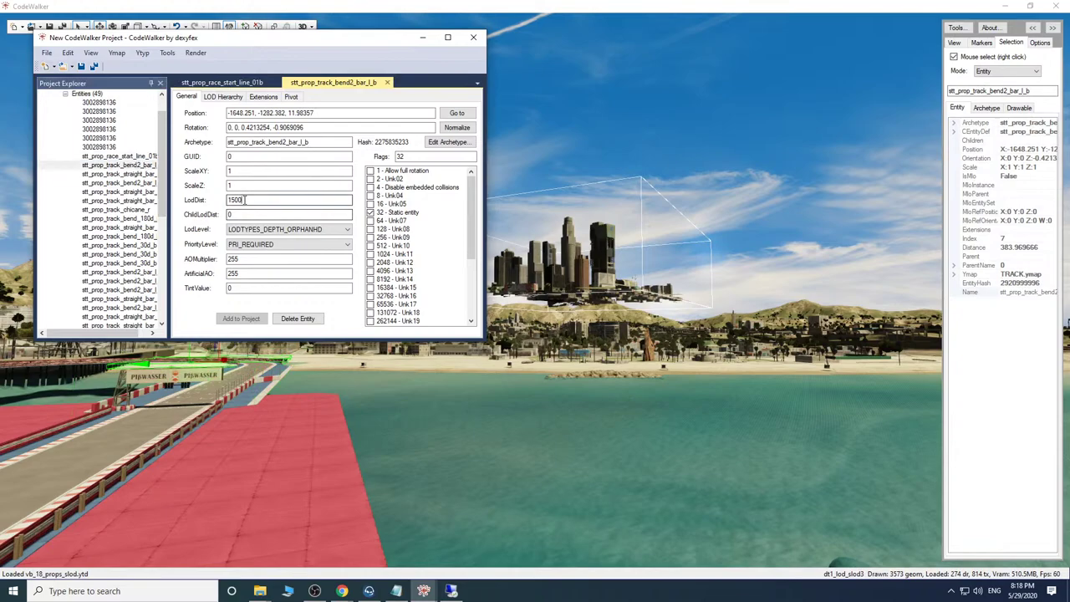
{"action": "double_click", "coordinate": [237, 200]}
{"action": "right_click", "coordinate": [237, 201]}
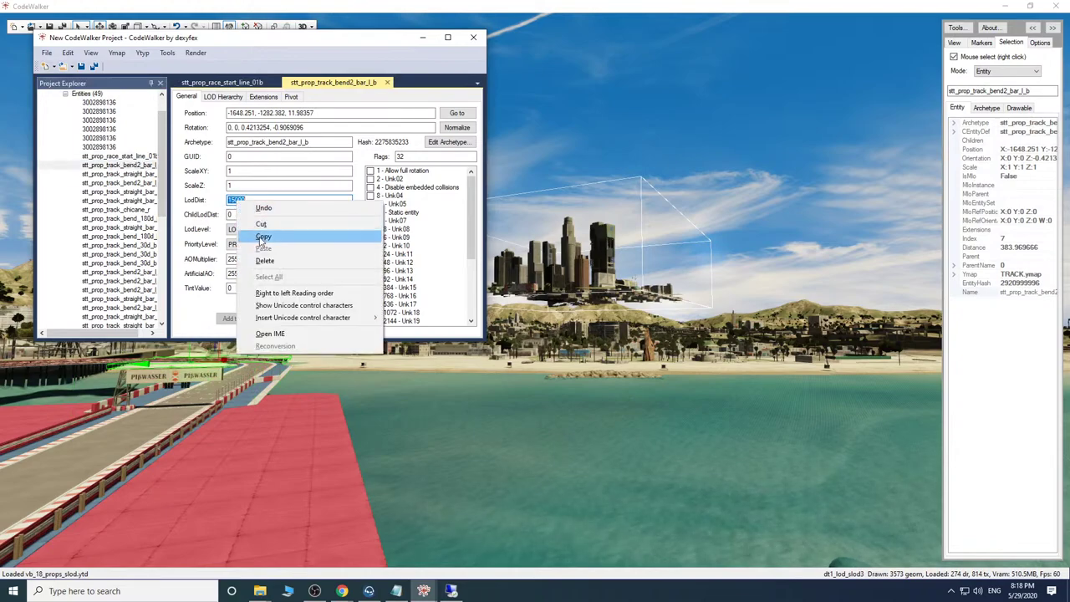
{"action": "left_click", "coordinate": [259, 238]}
{"action": "left_click", "coordinate": [240, 213]}
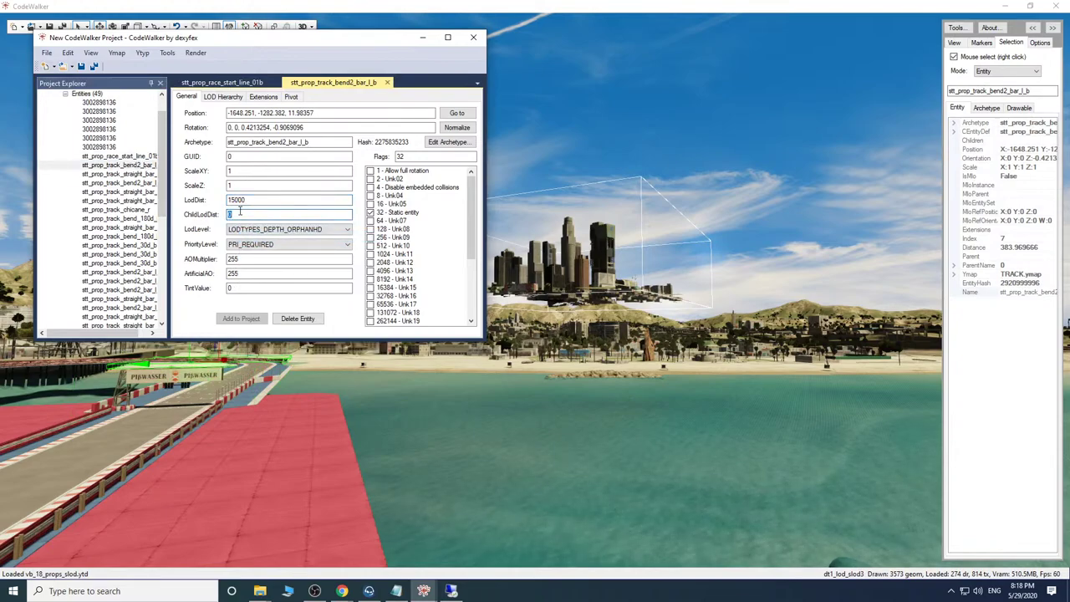
Set the first stt_prop_track_straight_bar_l entity's LodDist to the copied 15000 and its ChildLodDist to 800.
{"action": "left_click", "coordinate": [144, 173]}
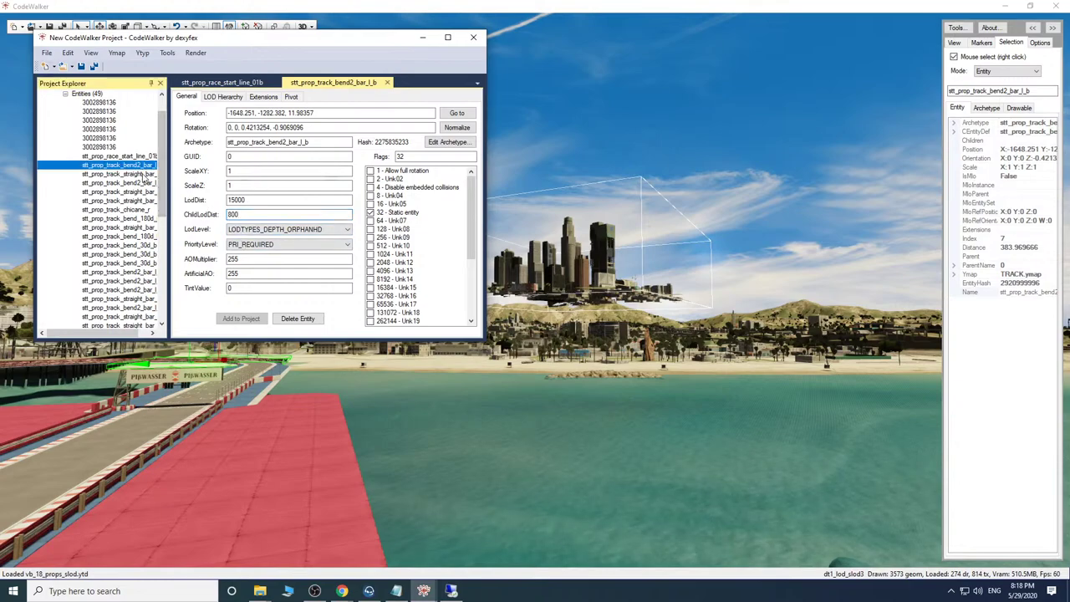
{"action": "double_click", "coordinate": [239, 200]}
{"action": "right_click", "coordinate": [242, 200]}
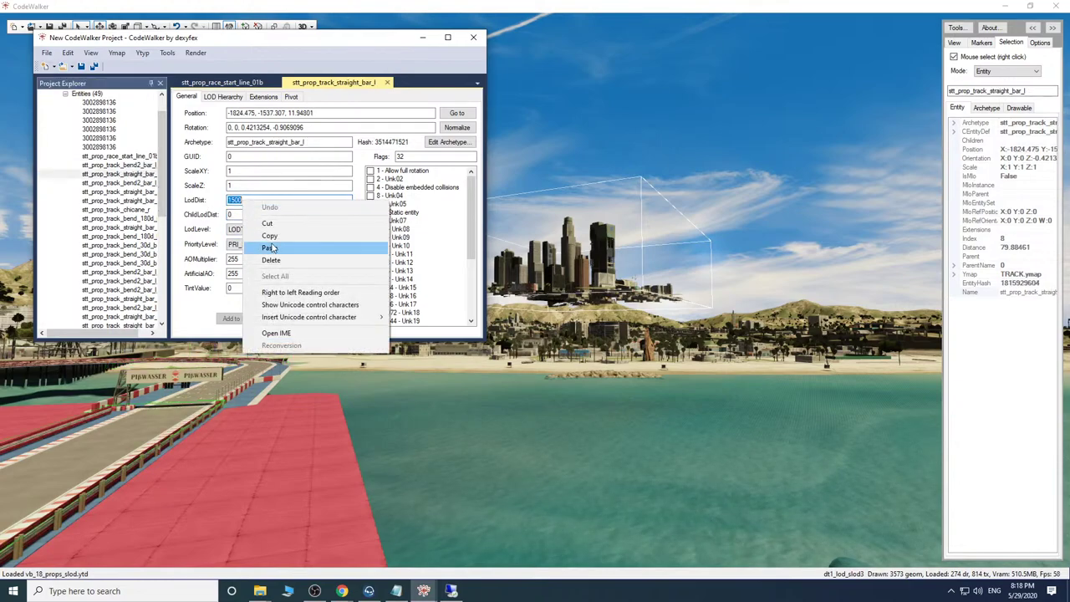
{"action": "left_click", "coordinate": [269, 248]}
{"action": "double_click", "coordinate": [245, 213]}
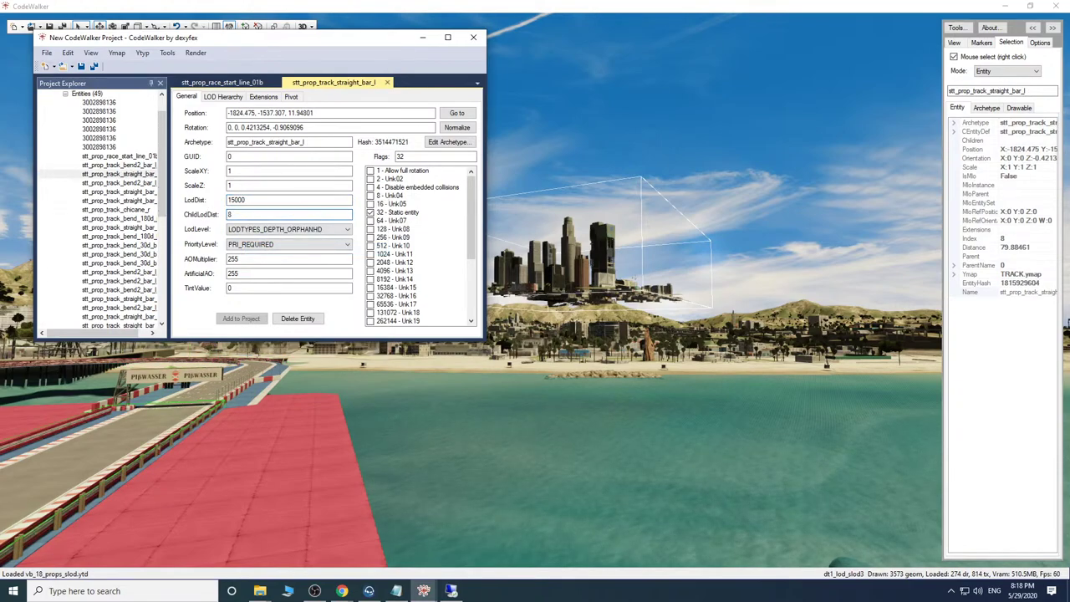
Set LodDist to 15000 and ChildLodDist to 800 for the second stt_prop_track_bend2_bar_l_b entity in the list.
{"action": "left_click", "coordinate": [145, 185]}
{"action": "double_click", "coordinate": [241, 201]}
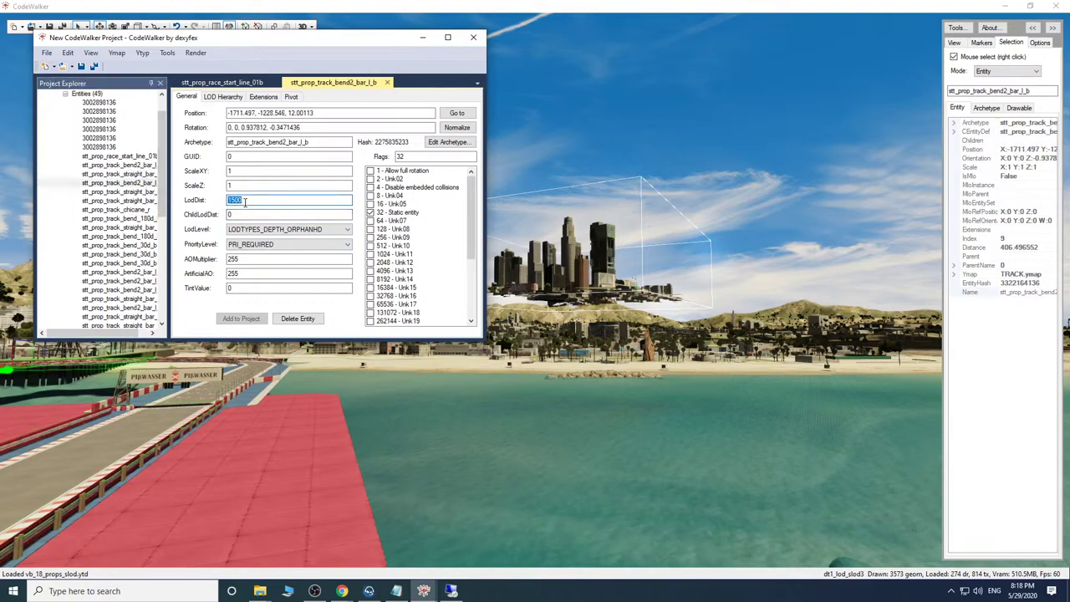
{"action": "type", "text": "1"}
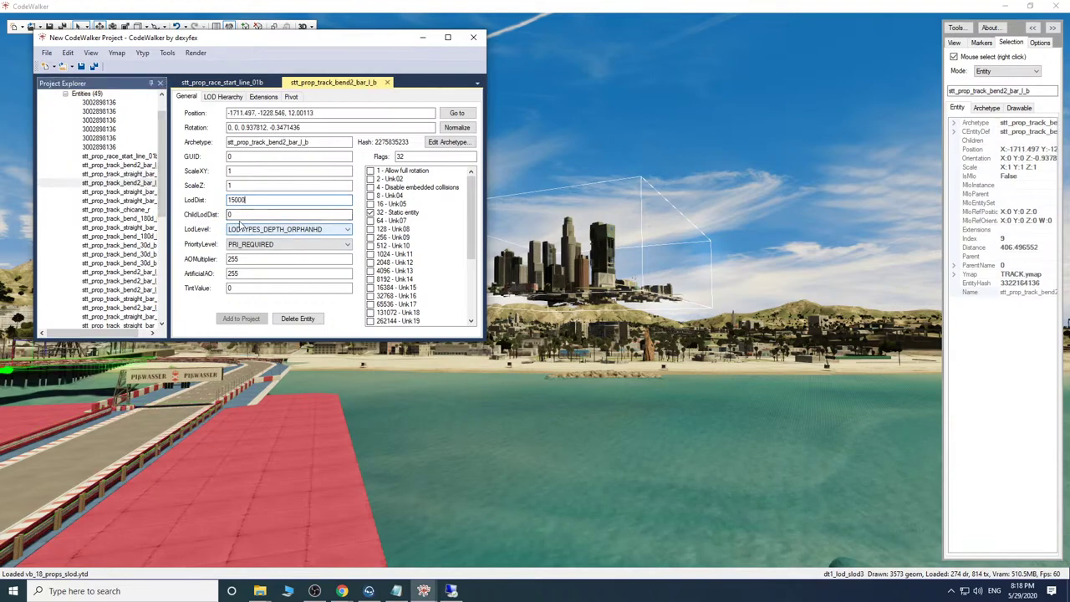
{"action": "double_click", "coordinate": [239, 215]}
{"action": "right_click", "coordinate": [239, 215]}
{"action": "left_click", "coordinate": [265, 262]}
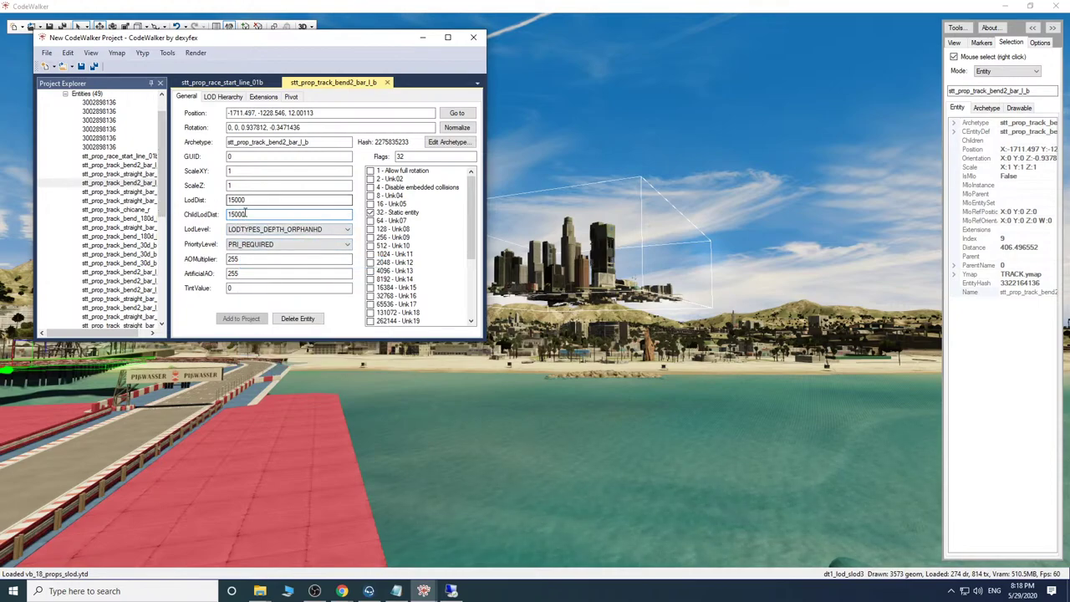
{"action": "double_click", "coordinate": [245, 214]}
{"action": "type", "text": "800"}
Paste the LodDist 15000 into the stt_prop_track_straight_bar_l entity listed directly after the second bend2 piece.
{"action": "left_click", "coordinate": [138, 194]}
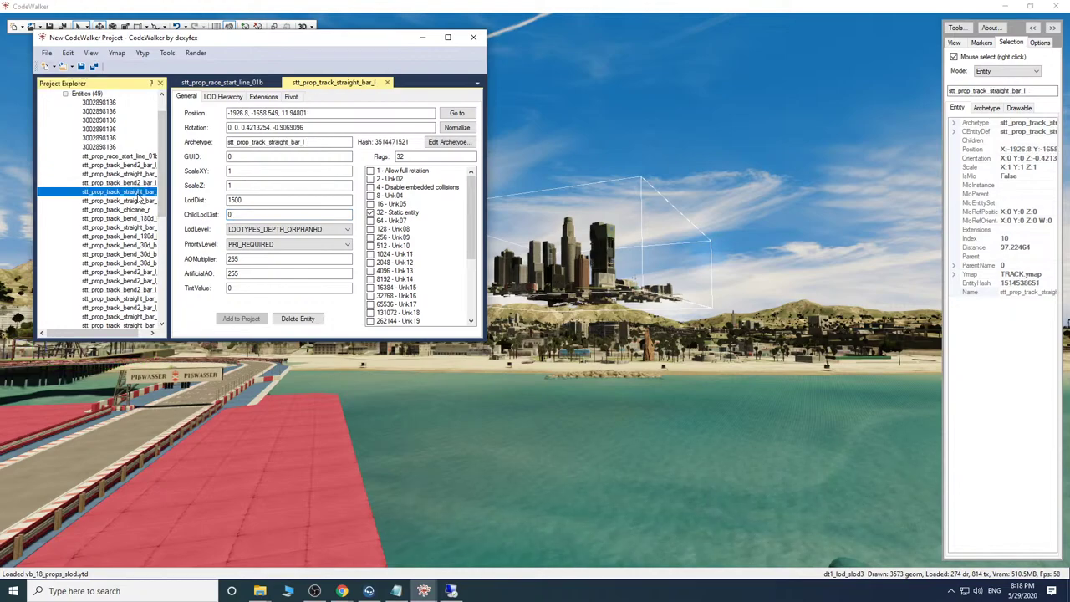
{"action": "left_click", "coordinate": [126, 201]}
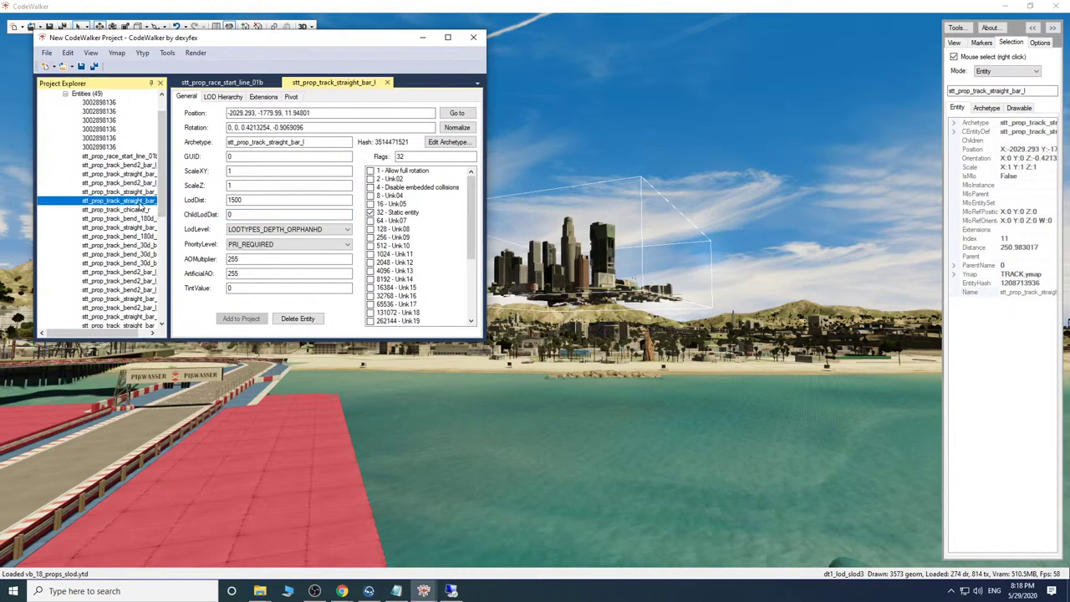
{"action": "left_click", "coordinate": [145, 194]}
{"action": "double_click", "coordinate": [235, 200]}
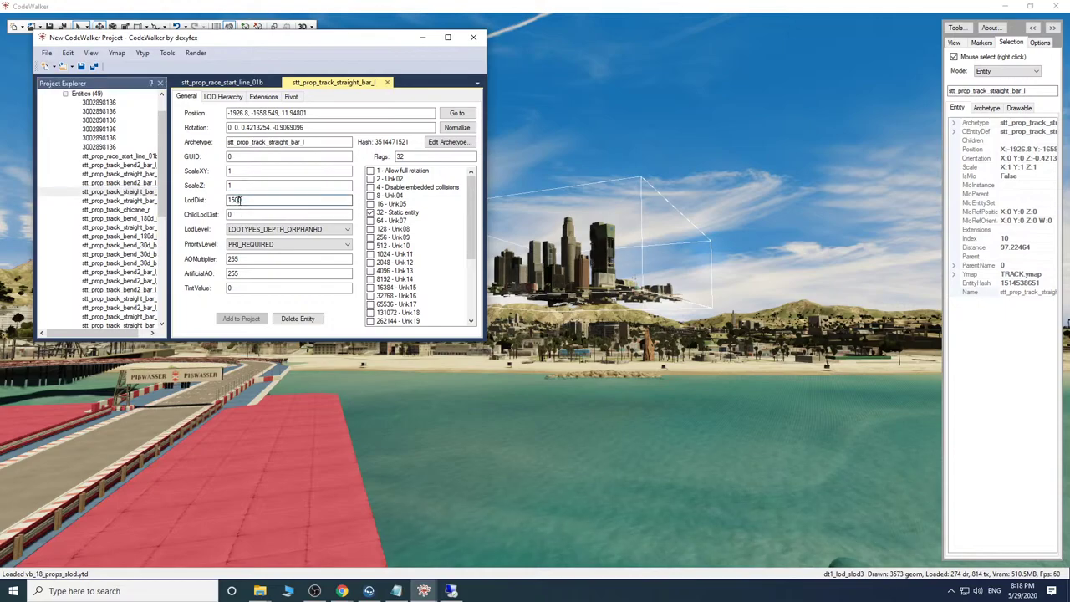
{"action": "right_click", "coordinate": [240, 201]}
{"action": "left_click", "coordinate": [266, 248]}
{"action": "left_click", "coordinate": [247, 213]}
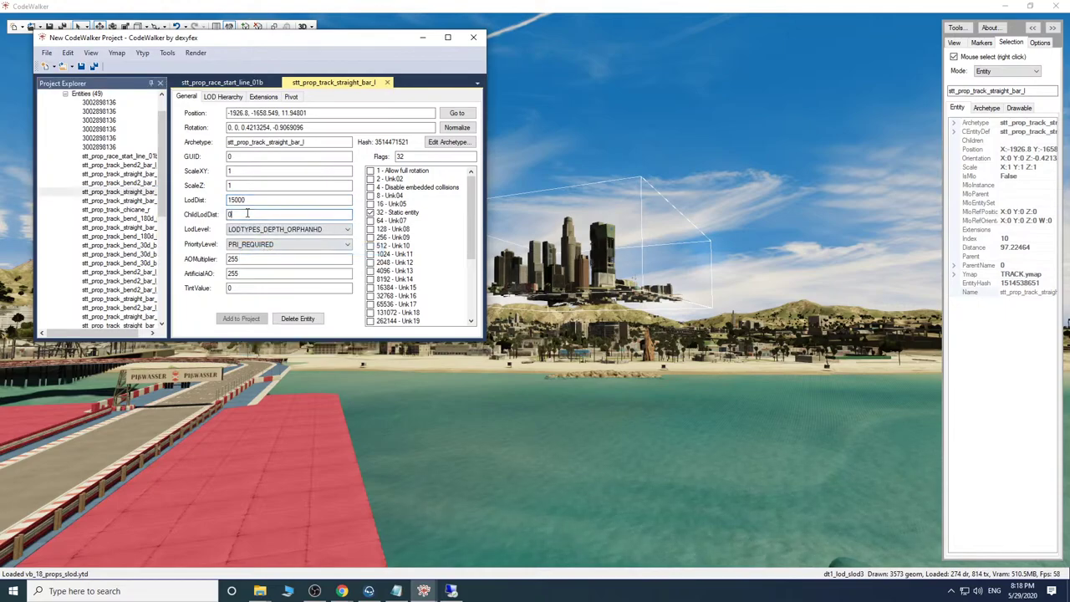
Fly around the starting grid, start line and red runoff areas to examine how the track pieces render at different distances.
{"action": "left_click_drag", "start_coordinate": [476, 427], "coordinate": [454, 467]}
{"action": "key", "text": "a"}
{"action": "key", "text": "w"}
{"action": "key", "text": "w"}
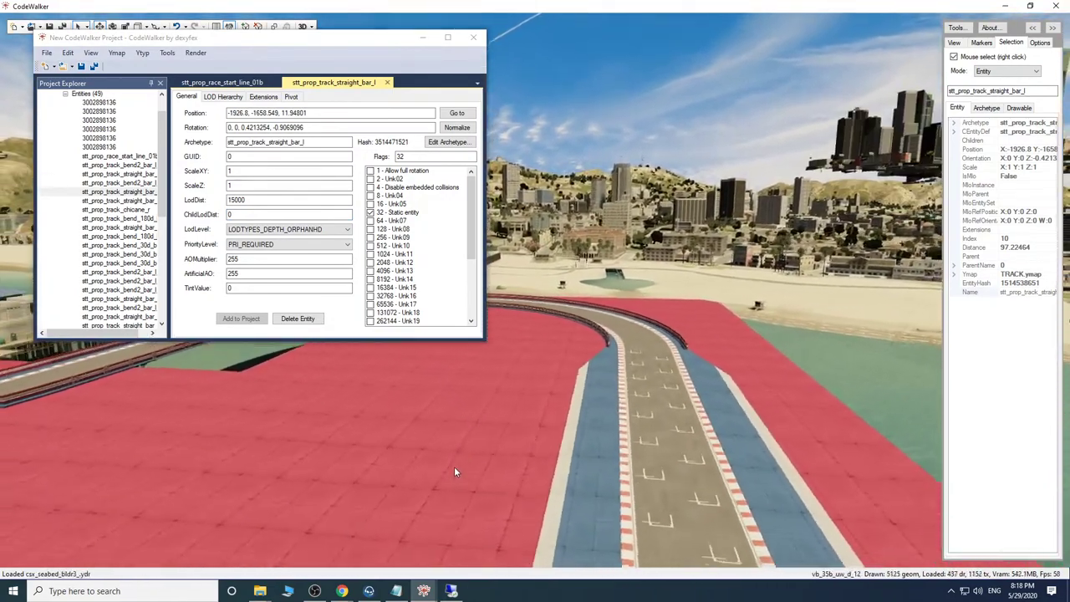
{"action": "key", "text": "s"}
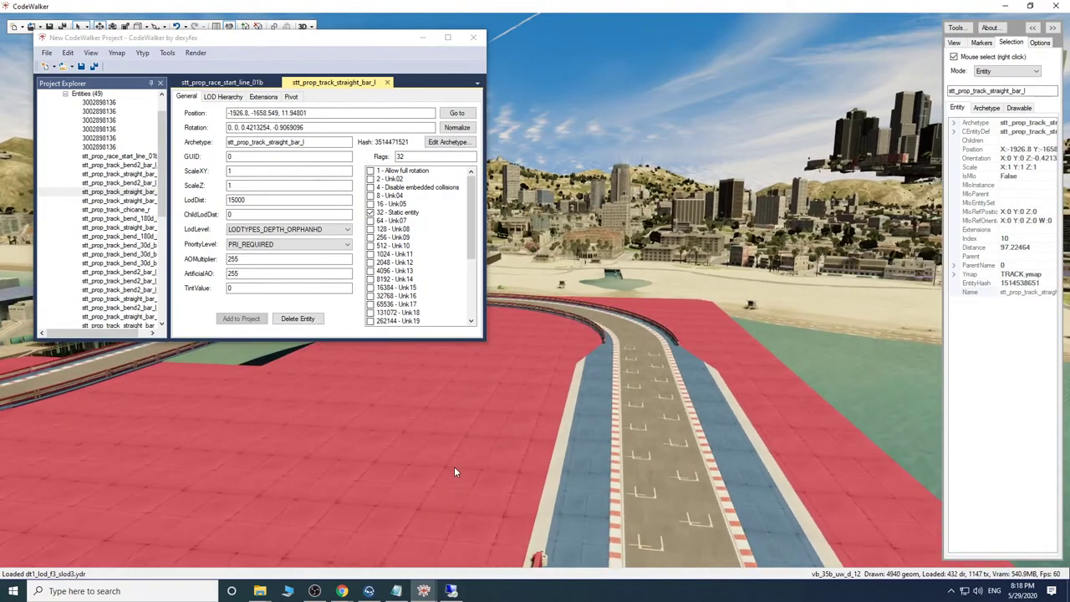
{"action": "key", "text": "w"}
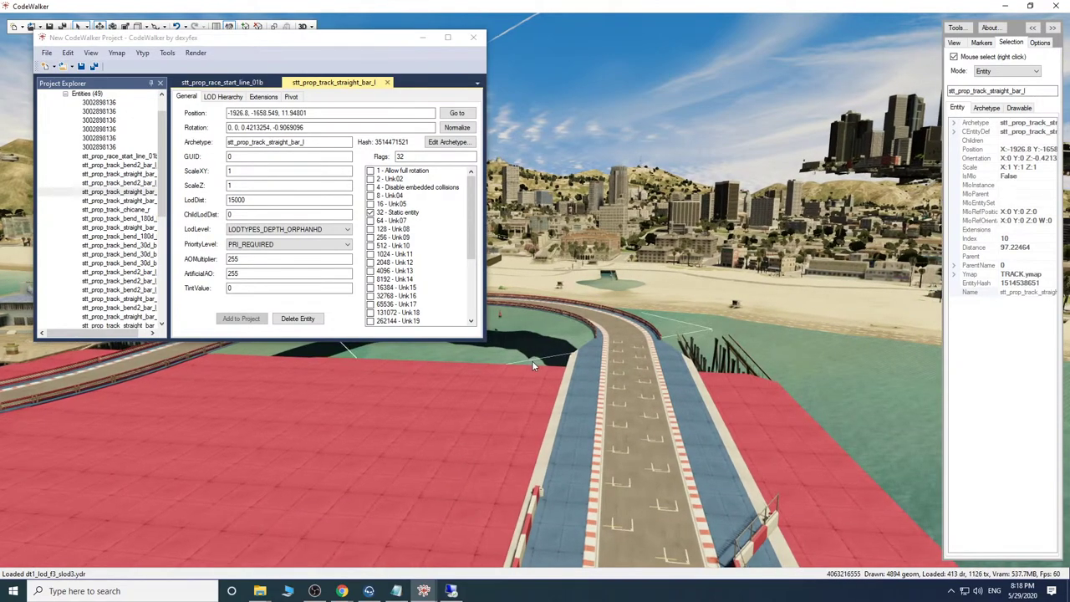
{"action": "key", "text": "s"}
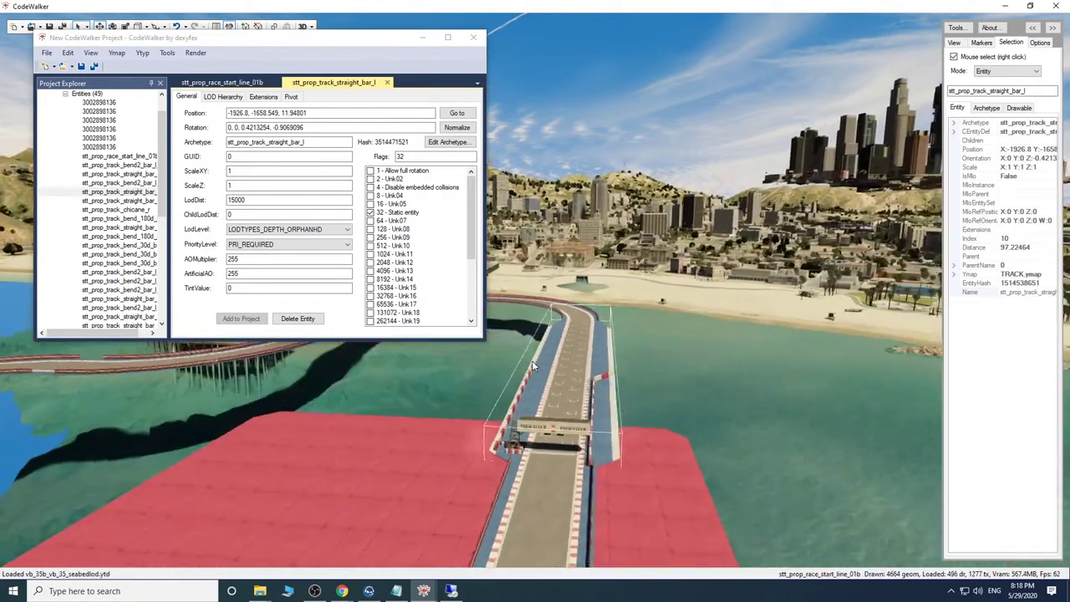
{"action": "key", "text": "s"}
{"action": "left_click_drag", "start_coordinate": [532, 361], "coordinate": [511, 395]}
{"action": "key", "text": "s"}
{"action": "key", "text": "a"}
{"action": "key", "text": "w"}
{"action": "key", "text": "s"}
{"action": "key", "text": "d"}
{"action": "key", "text": "w"}
{"action": "key", "text": "w"}
Set the selected straight's ChildLodDist to 800, and give the next straight a LodDist of 15000 with the same ChildLodDist.
{"action": "double_click", "coordinate": [242, 216]}
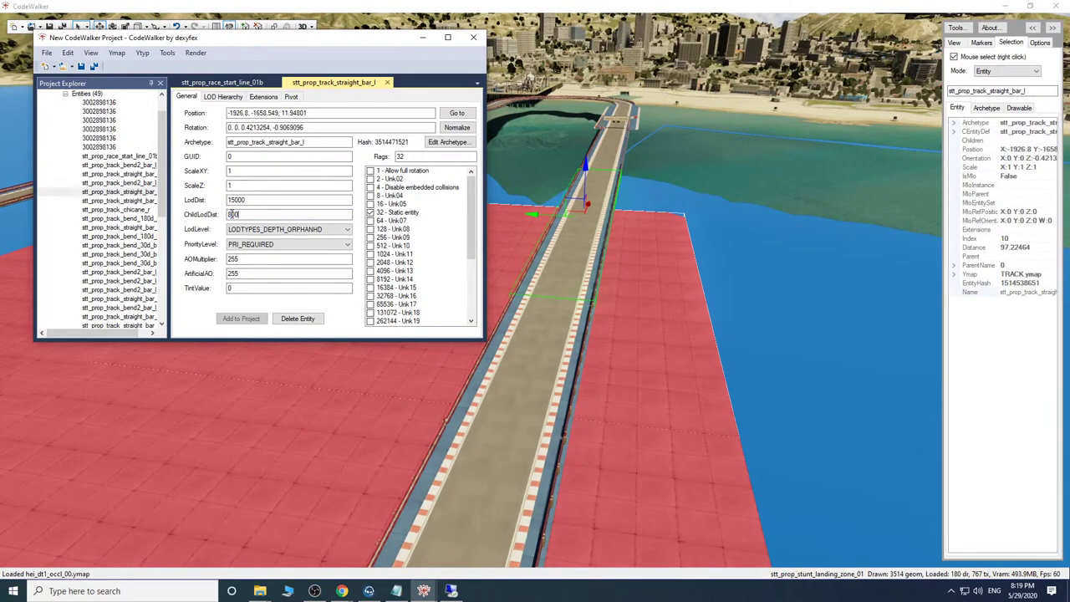
{"action": "left_click", "coordinate": [120, 202]}
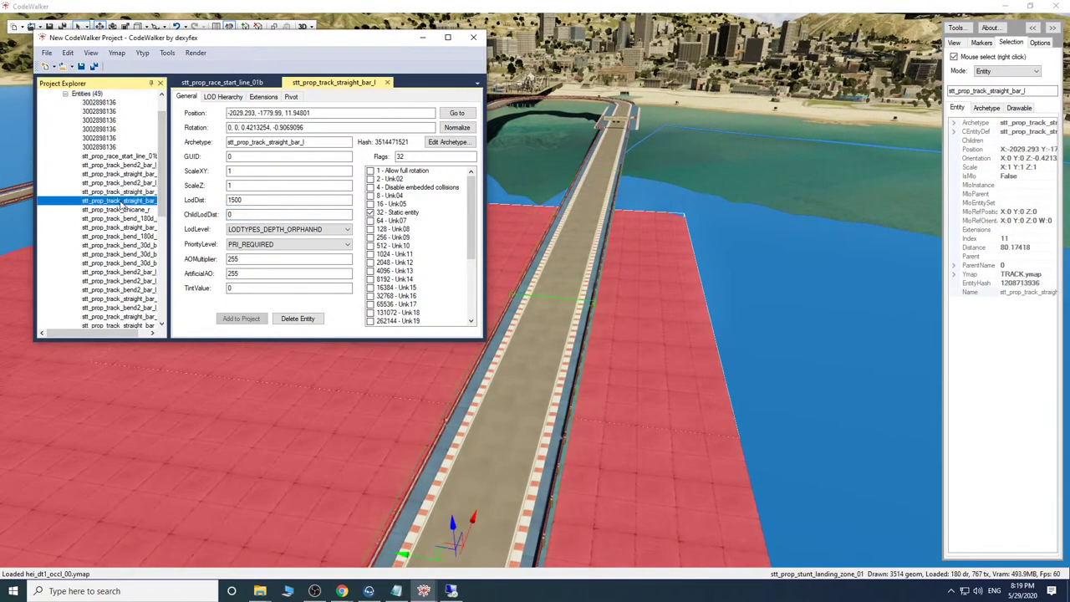
{"action": "double_click", "coordinate": [243, 200]}
{"action": "type", "text": "1500"}
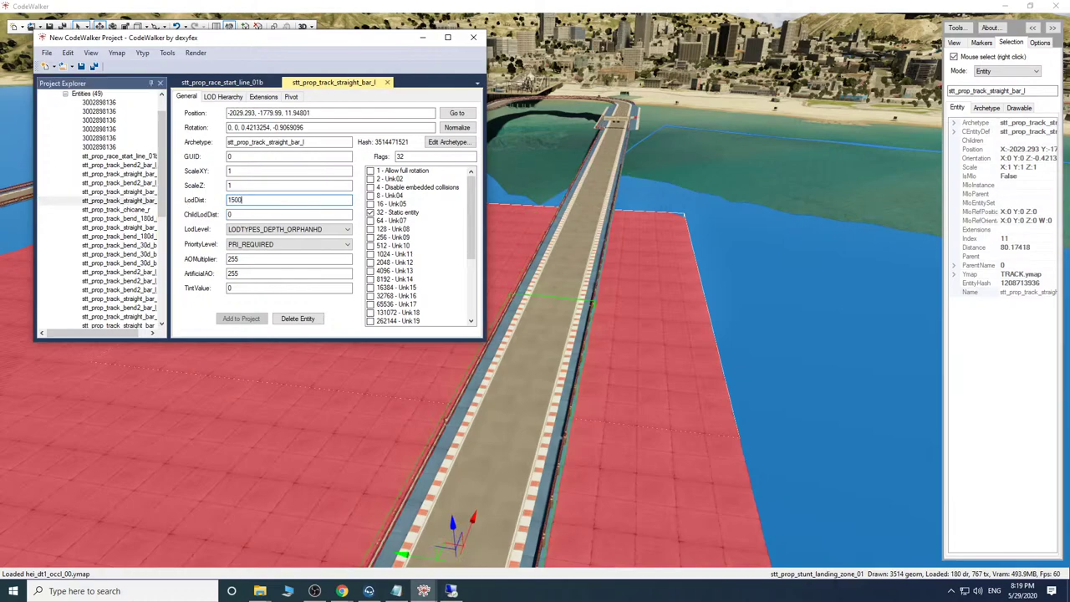
{"action": "type", "text": "0"}
{"action": "double_click", "coordinate": [238, 214]}
Set LodDist to 15000 and ChildLodDist to 800 for the stt_prop_track_chicane_r entity.
{"action": "left_click", "coordinate": [117, 209]}
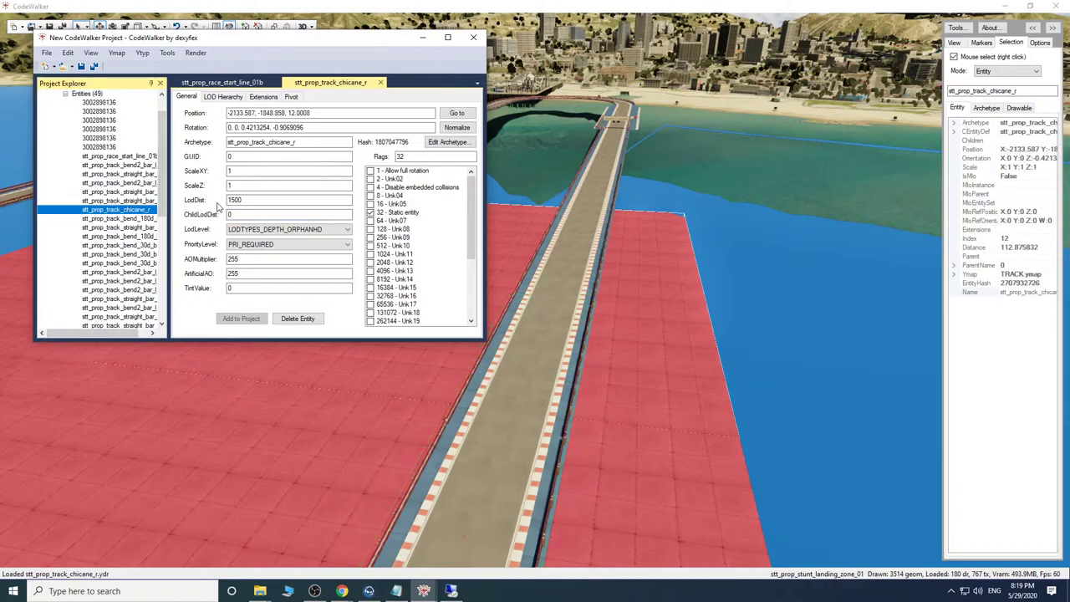
{"action": "double_click", "coordinate": [244, 200]}
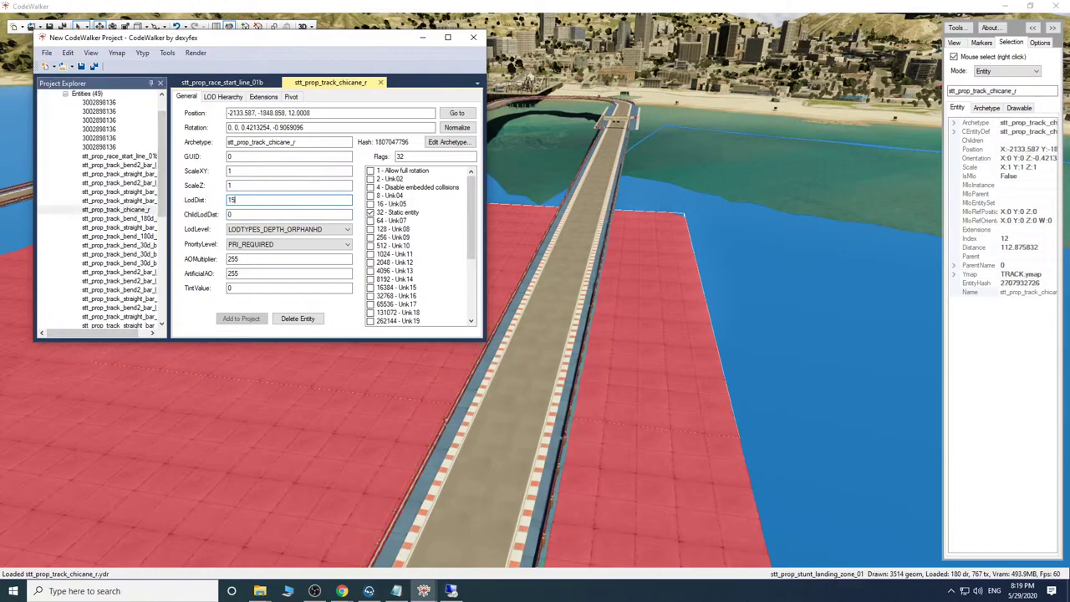
{"action": "double_click", "coordinate": [244, 213]}
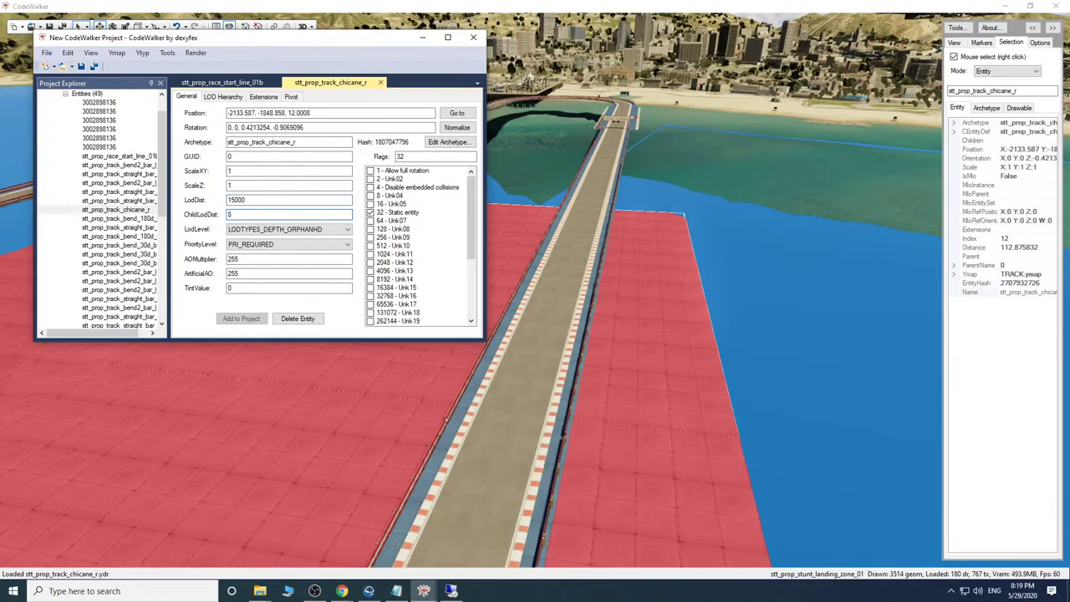
Set LodDist to 15000 and ChildLodDist to 800 for the first stt_prop_track_bend_180d_bar entity.
{"action": "left_click", "coordinate": [145, 219]}
{"action": "double_click", "coordinate": [265, 200]}
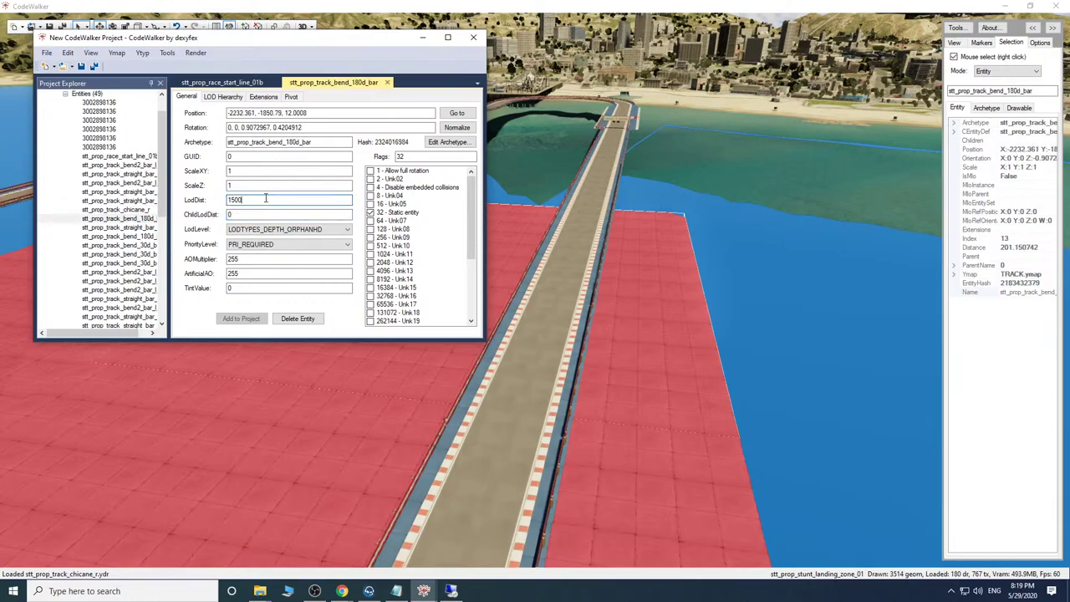
{"action": "right_click", "coordinate": [264, 200]}
{"action": "left_click", "coordinate": [290, 246]}
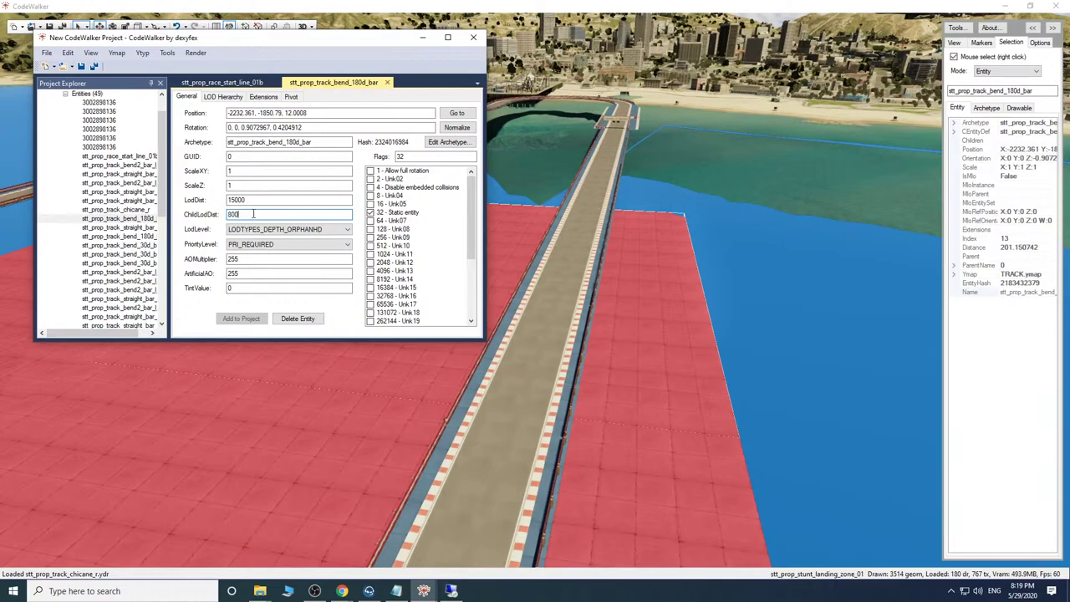
Set LodDist to 15000 and ChildLodDist to 800 for the stt_prop_track_straight_bar_l between the 180-degree bends and for the second stt_prop_track_bend_180d_bar.
{"action": "left_click", "coordinate": [148, 227]}
{"action": "double_click", "coordinate": [236, 199]}
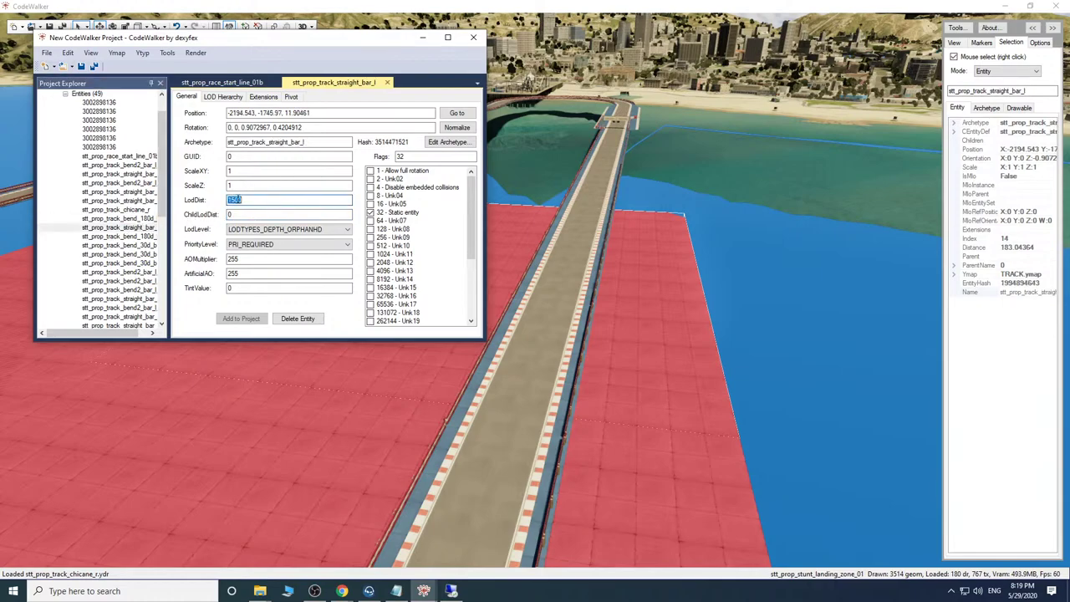
{"action": "type", "text": "1"}
{"action": "double_click", "coordinate": [238, 215]}
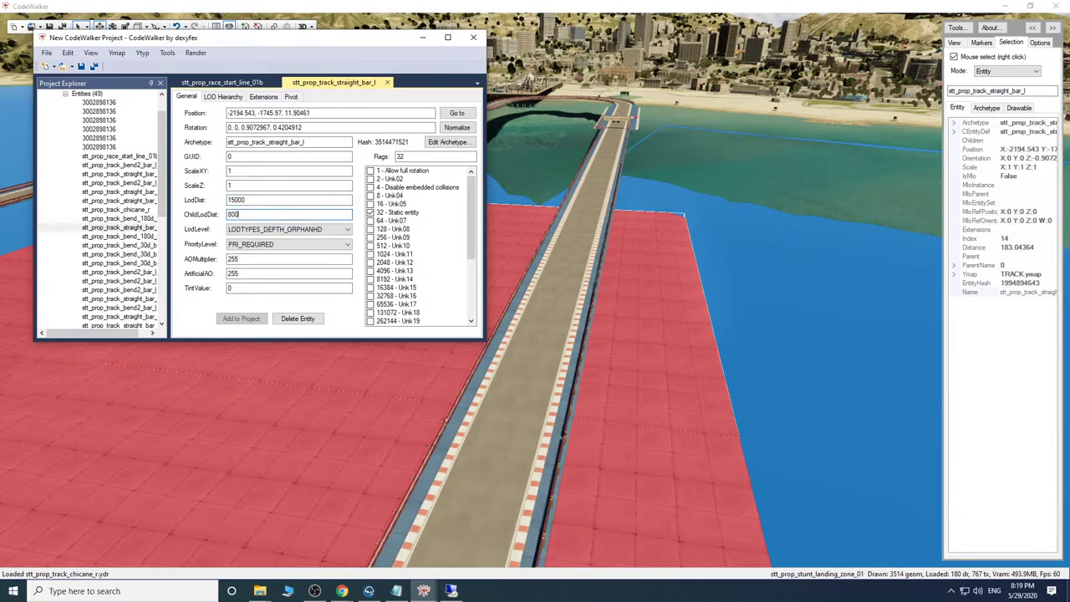
{"action": "left_click", "coordinate": [117, 236]}
{"action": "double_click", "coordinate": [264, 200]}
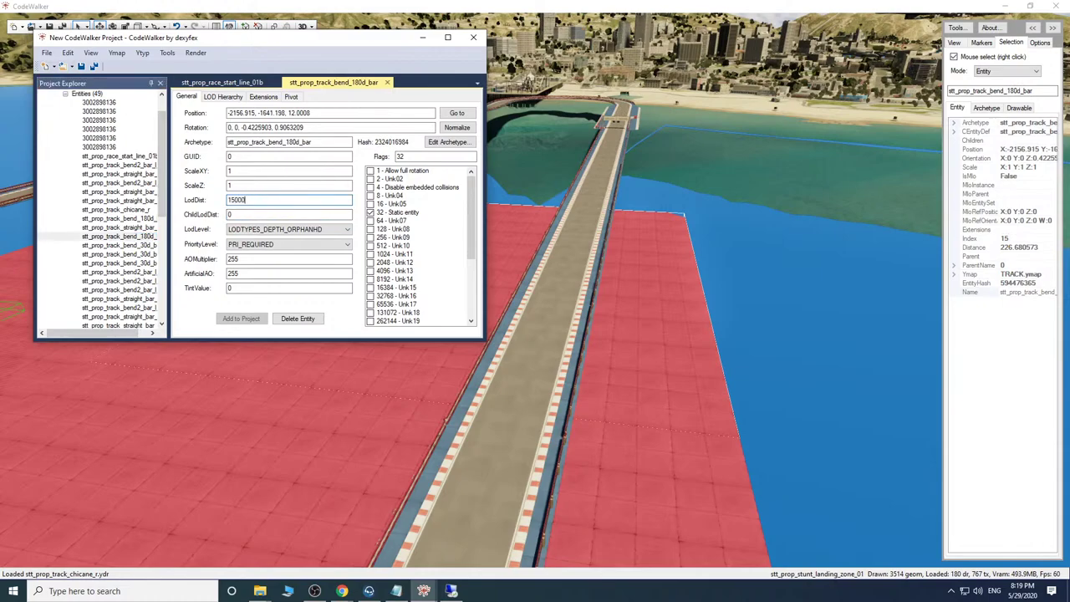
{"action": "double_click", "coordinate": [241, 215]}
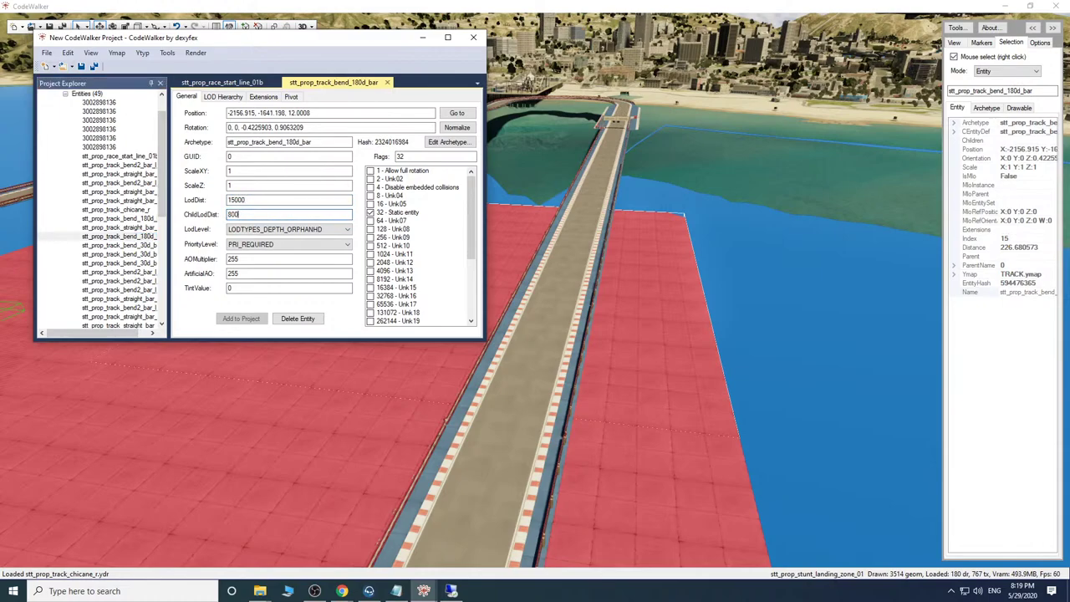
Give the first two stt_prop_track_bend_30d_bar entities a LodDist of 15000 and a ChildLodDist of 800.
{"action": "left_click", "coordinate": [143, 247]}
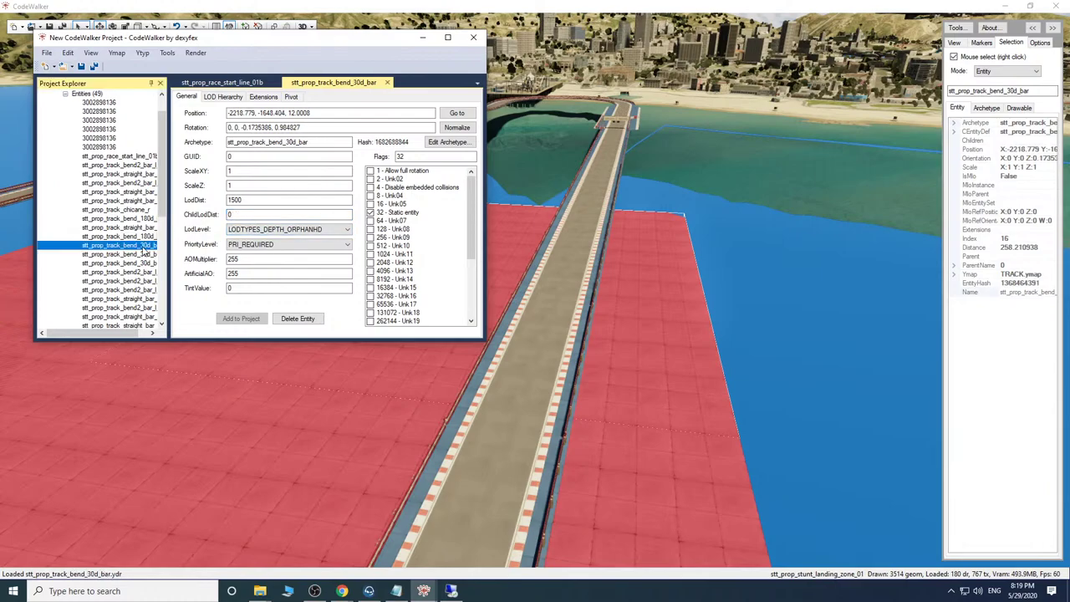
{"action": "double_click", "coordinate": [249, 199]}
{"action": "type", "text": "1"}
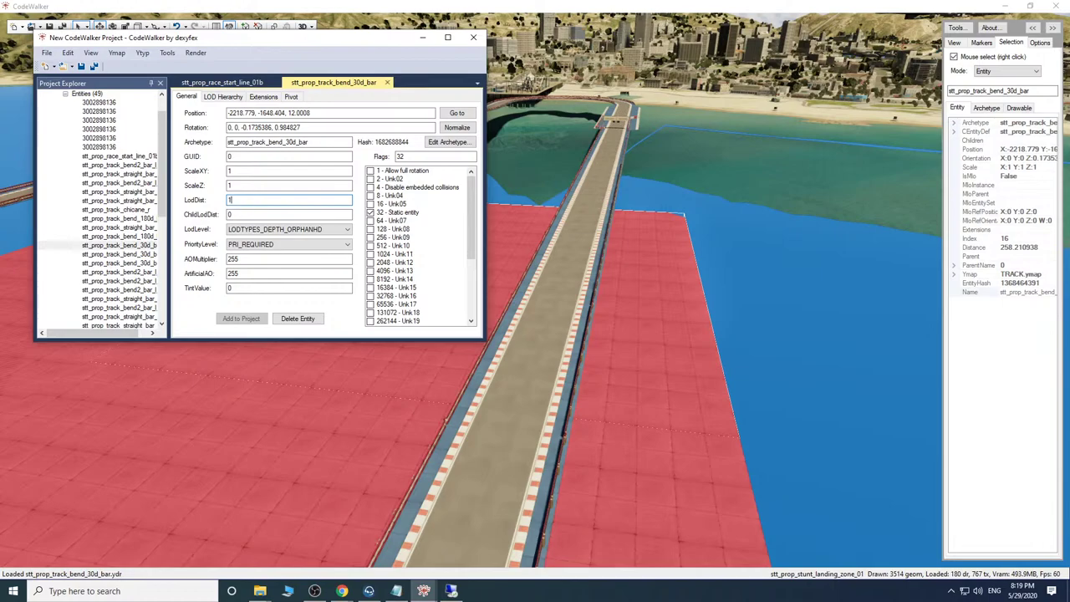
{"action": "double_click", "coordinate": [252, 213]}
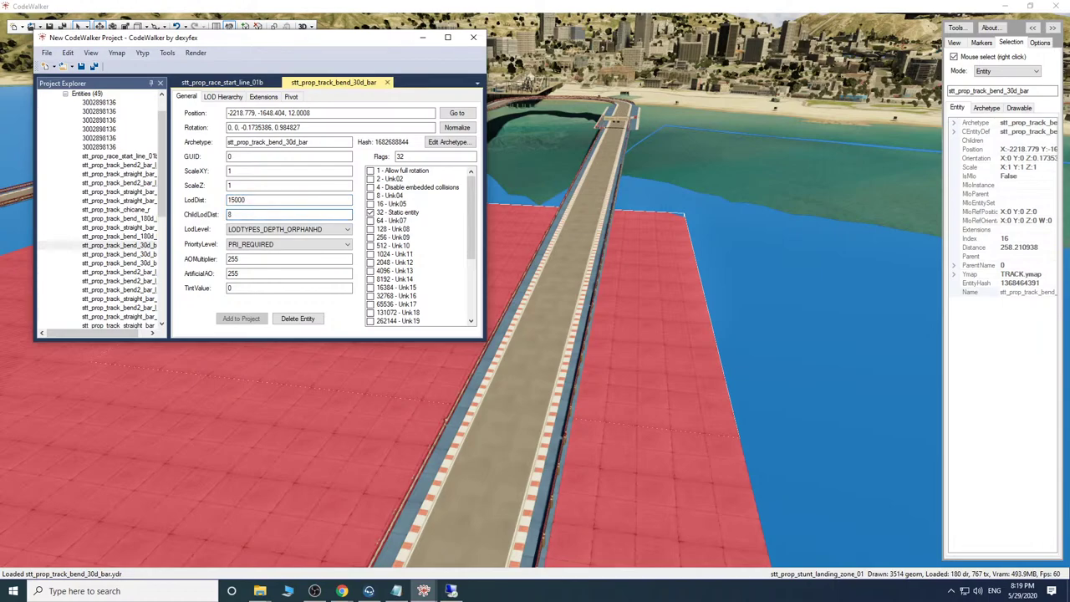
{"action": "left_click", "coordinate": [135, 255]}
{"action": "double_click", "coordinate": [241, 200]}
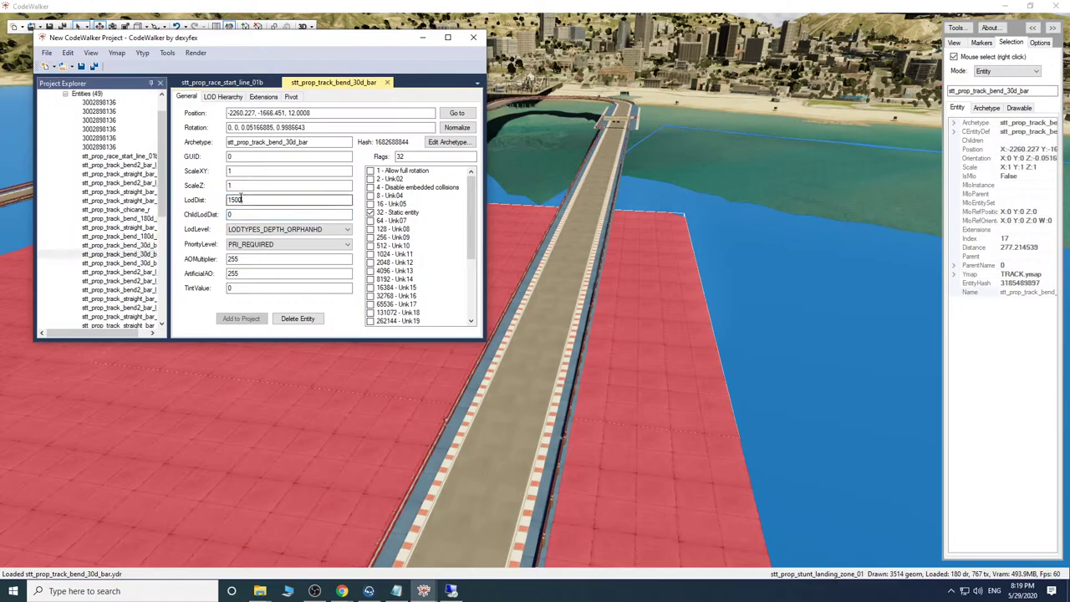
{"action": "type", "text": "15000"}
{"action": "double_click", "coordinate": [247, 213]}
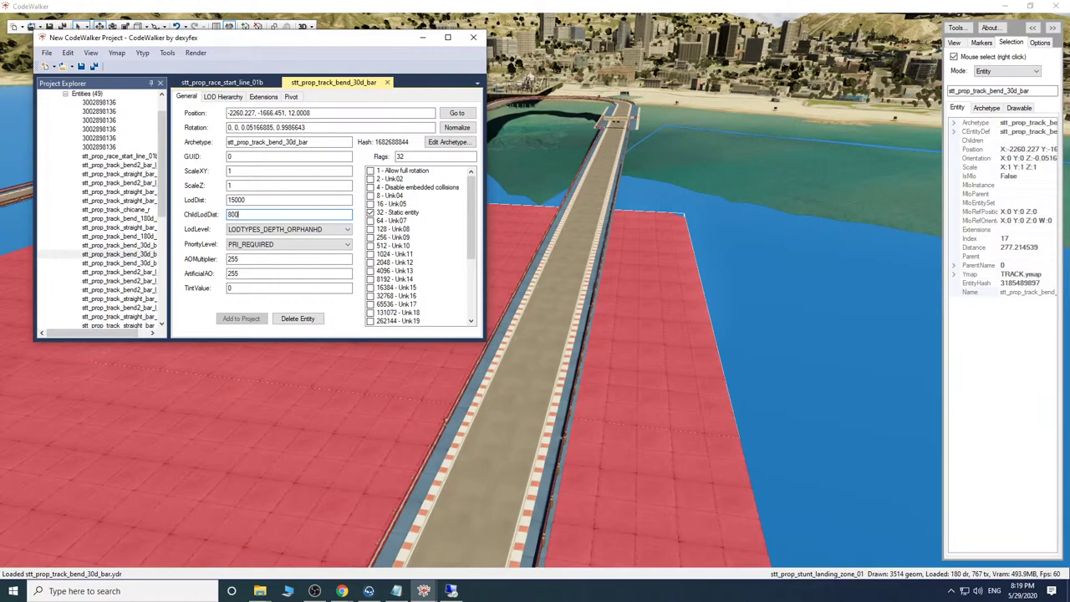
Set LodDist to 15000 and ChildLodDist to 800 for the third stt_prop_track_bend_30d_bar entity.
{"action": "left_click", "coordinate": [127, 264]}
{"action": "scroll", "coordinate": [139, 244], "scroll_direction": "down", "scroll_amount": 4}
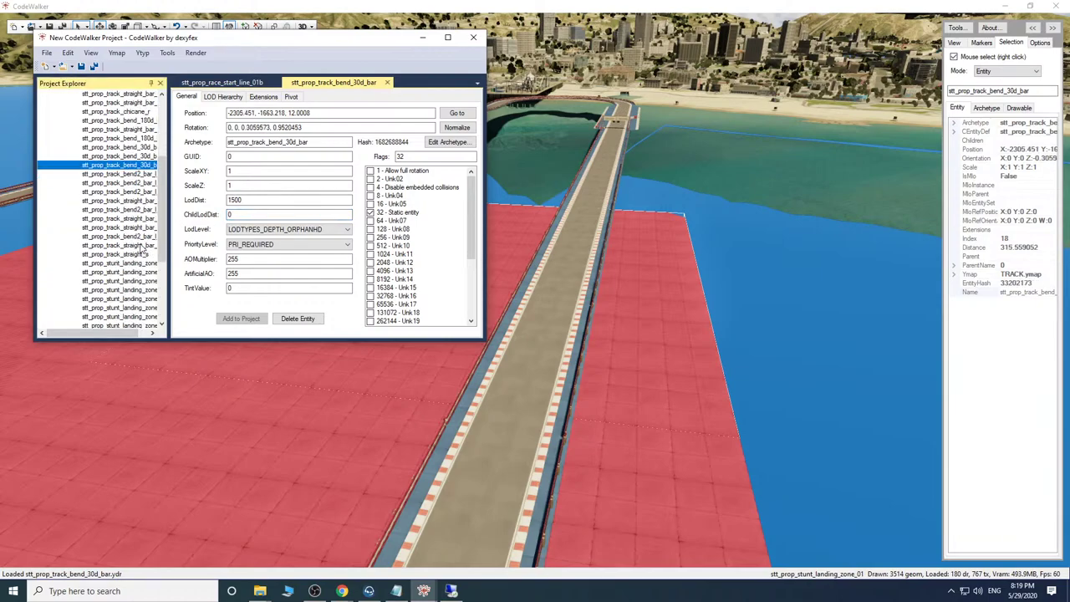
{"action": "double_click", "coordinate": [251, 201]}
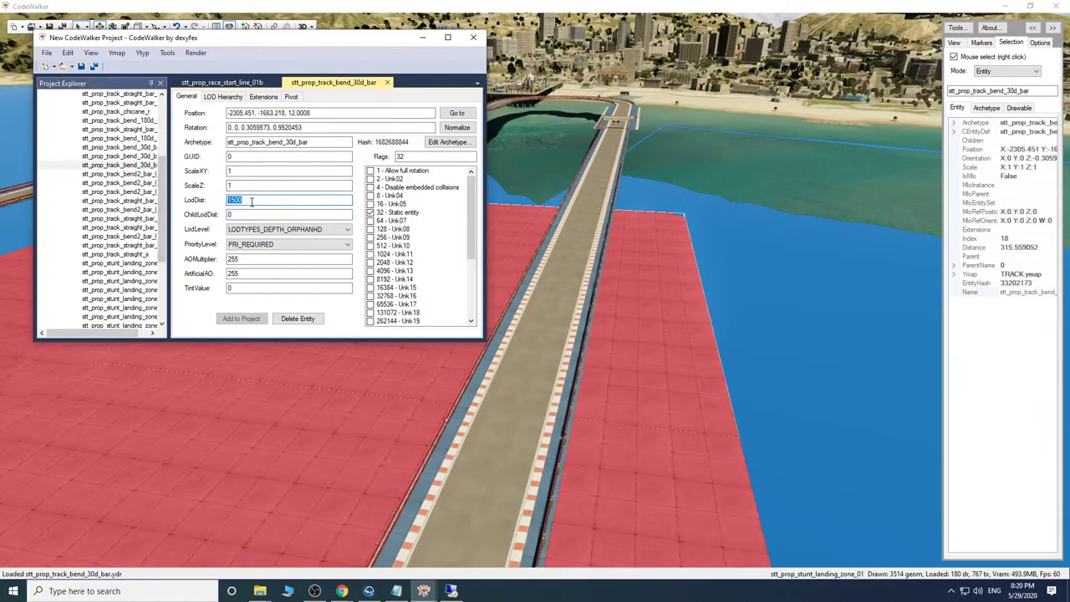
{"action": "type", "text": "0"}
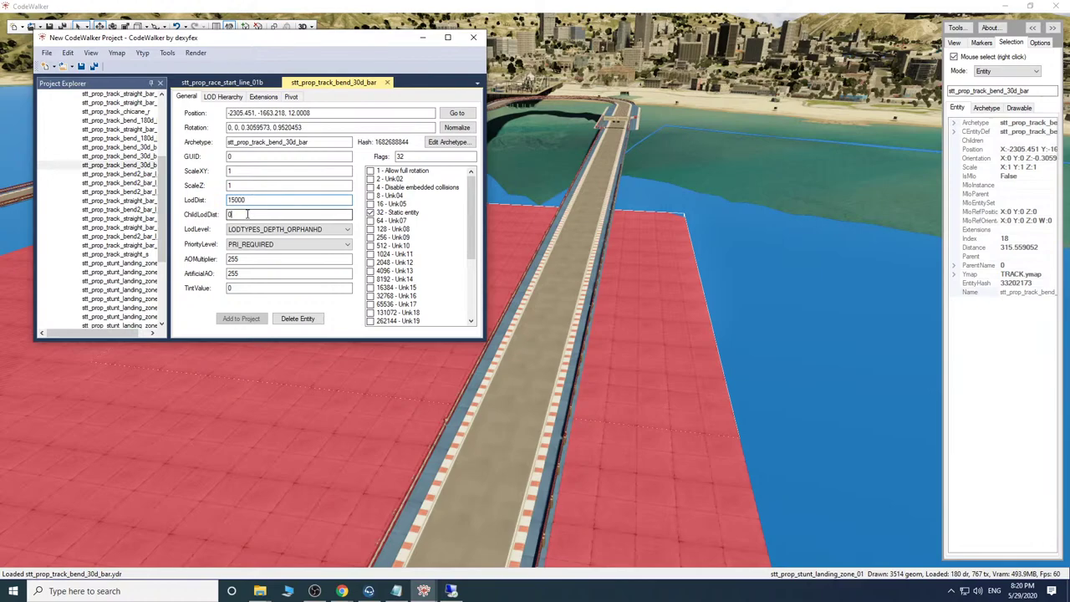
{"action": "double_click", "coordinate": [247, 213]}
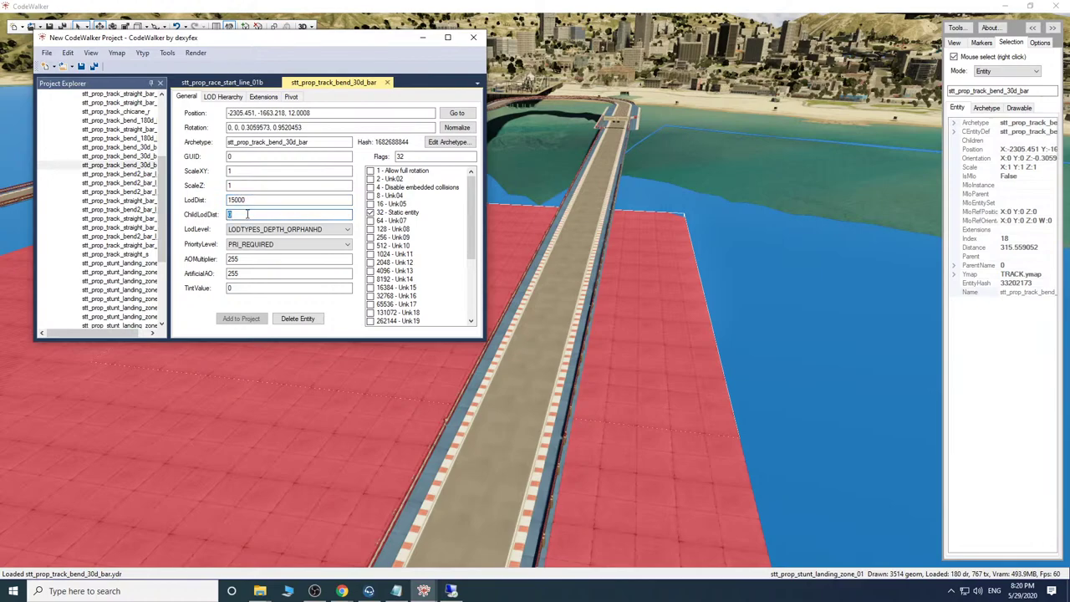
Set LodDist to 15000 and ChildLodDist to 800 for the first two stt_prop_track_bend2_bar_l_b entities following the 30-degree bends.
{"action": "left_click", "coordinate": [146, 174]}
{"action": "double_click", "coordinate": [239, 200]}
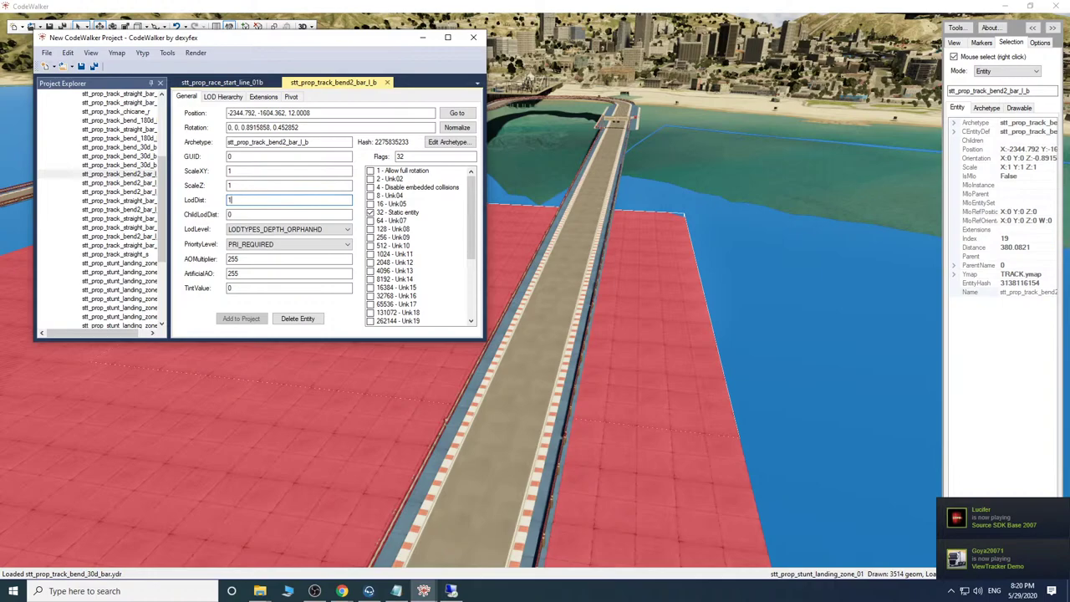
{"action": "double_click", "coordinate": [240, 214]}
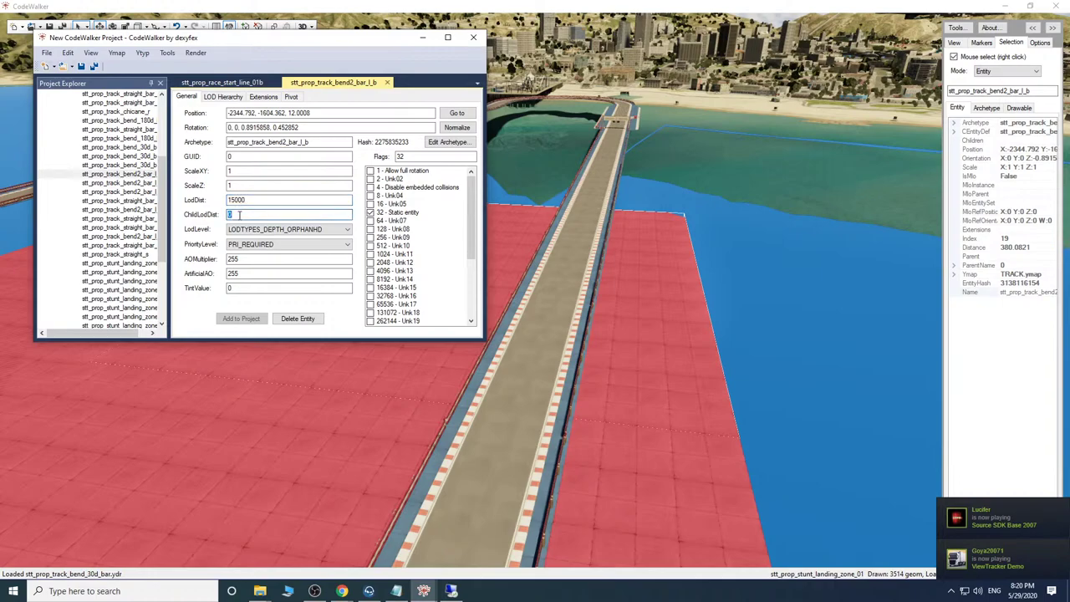
{"action": "left_click", "coordinate": [140, 183]}
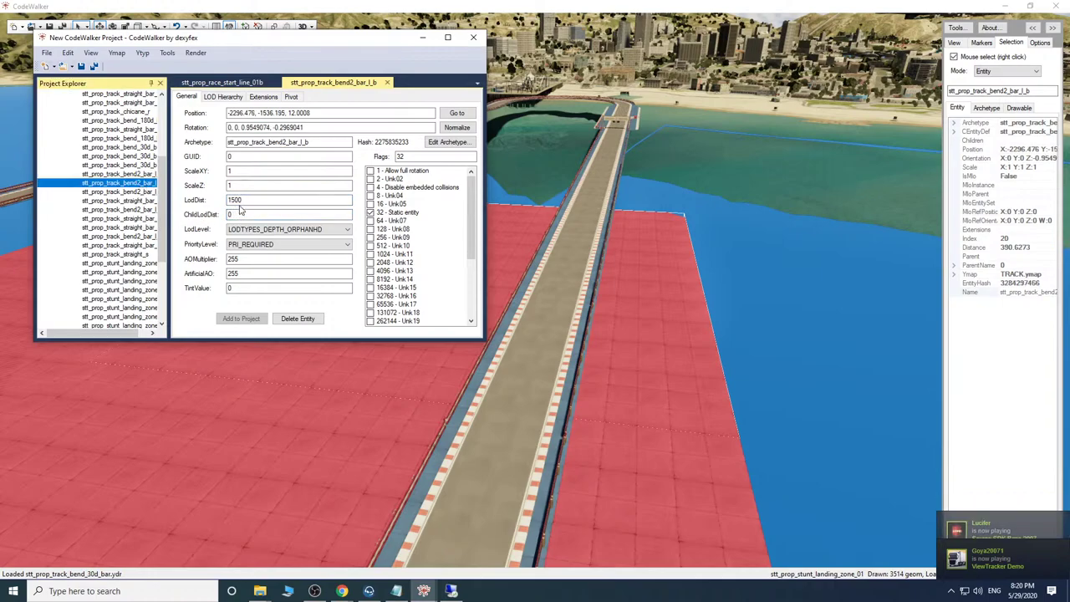
{"action": "double_click", "coordinate": [237, 200]}
{"action": "type", "text": "15"}
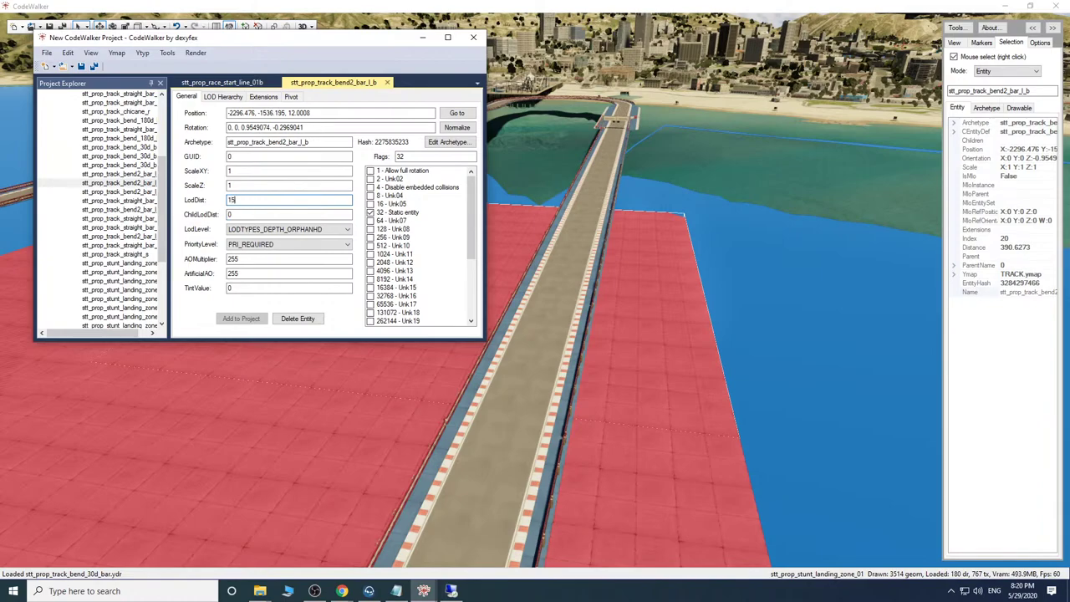
{"action": "type", "text": "000"}
{"action": "double_click", "coordinate": [254, 214]}
{"action": "type", "text": "8"}
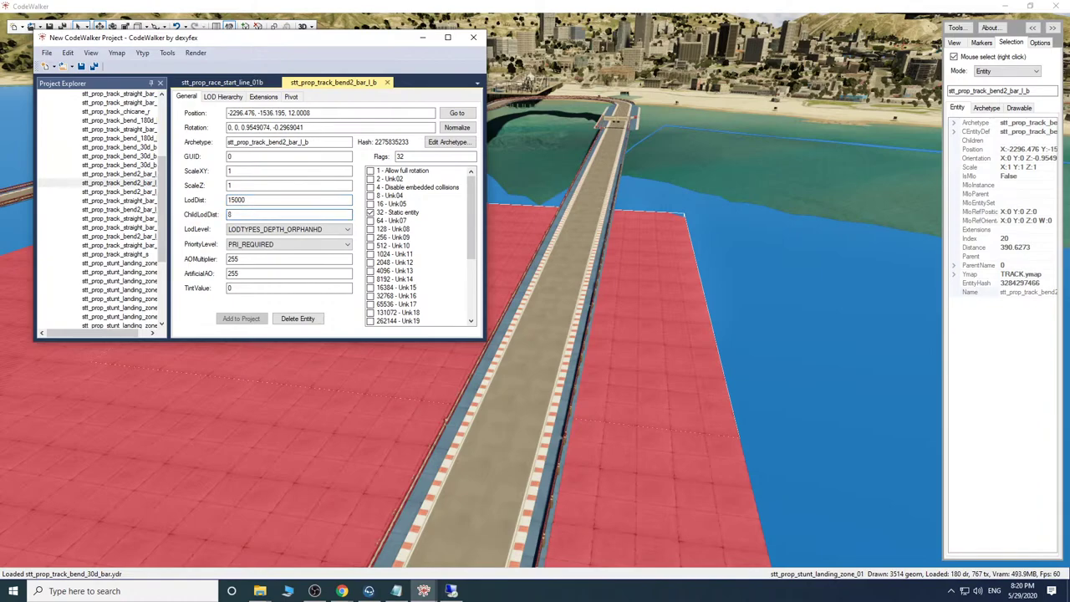
{"action": "type", "text": "00"}
Give the third consecutive stt_prop_track_bend2_bar_l_b entity a LodDist of 15000 and a ChildLodDist of 800.
{"action": "left_click", "coordinate": [142, 192]}
{"action": "double_click", "coordinate": [243, 201]}
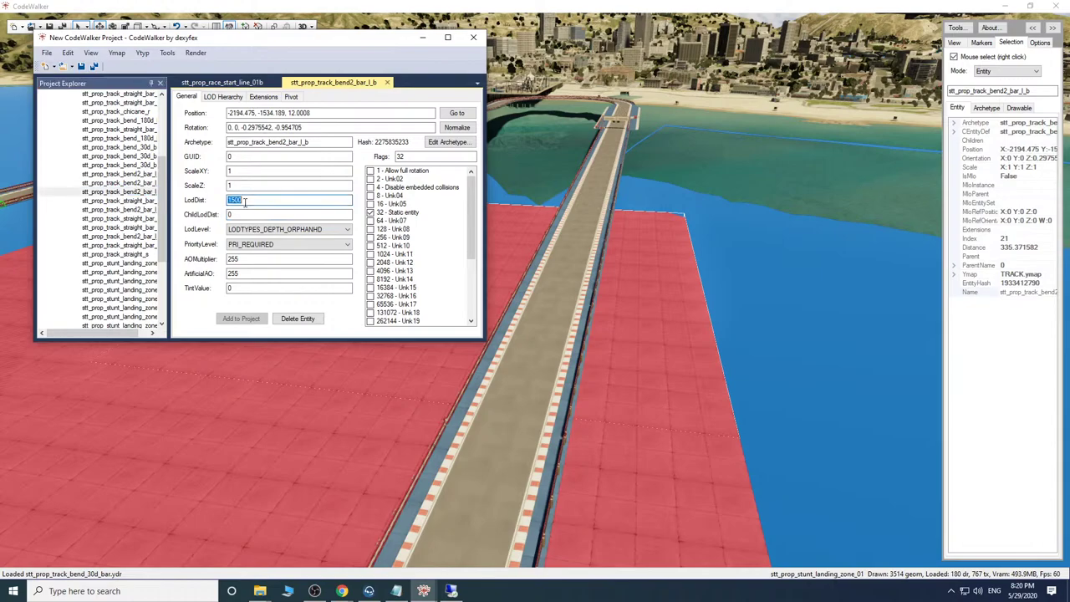
{"action": "type", "text": "15000"}
{"action": "double_click", "coordinate": [248, 214]}
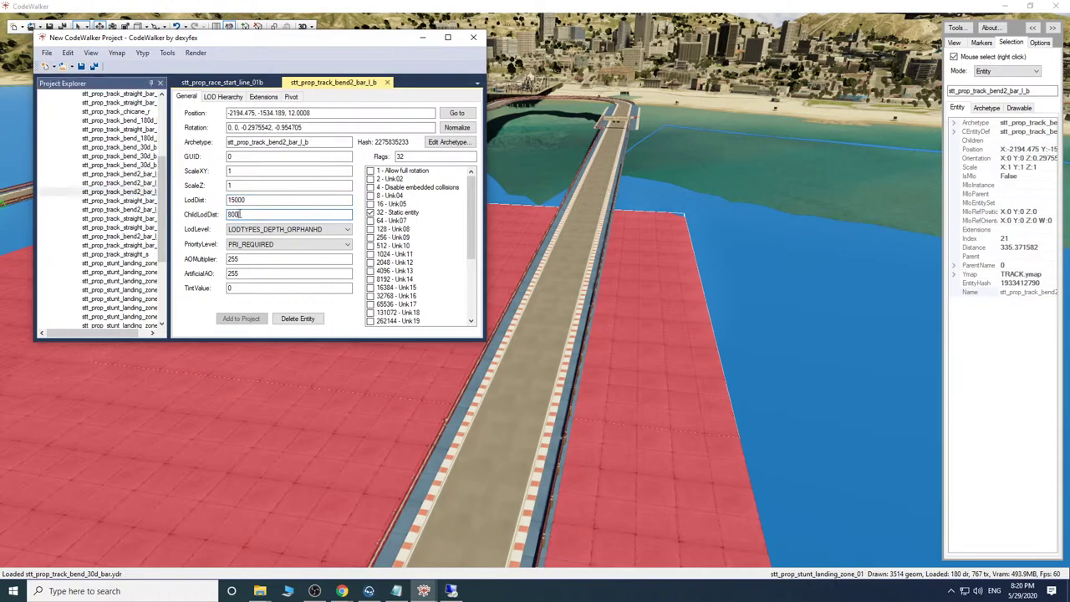
Set LodDist to 15000 and ChildLodDist to 800 for the next stt_prop_track_straight_bar_l and the stt_prop_track_bend2_bar_l_b listed after it.
{"action": "left_click", "coordinate": [147, 201]}
{"action": "left_click", "coordinate": [245, 202]}
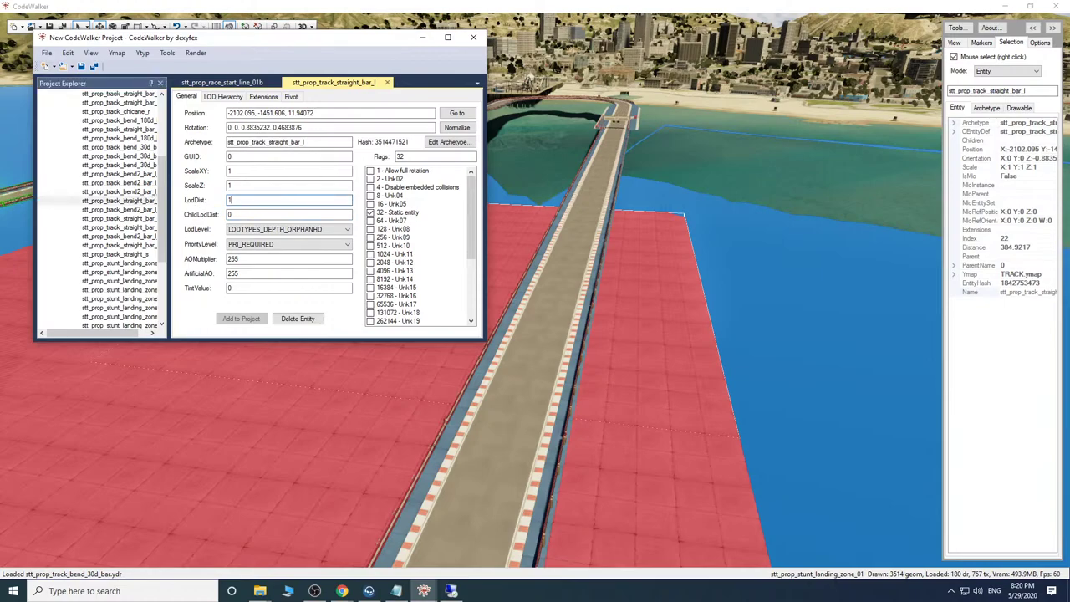
{"action": "double_click", "coordinate": [250, 214]}
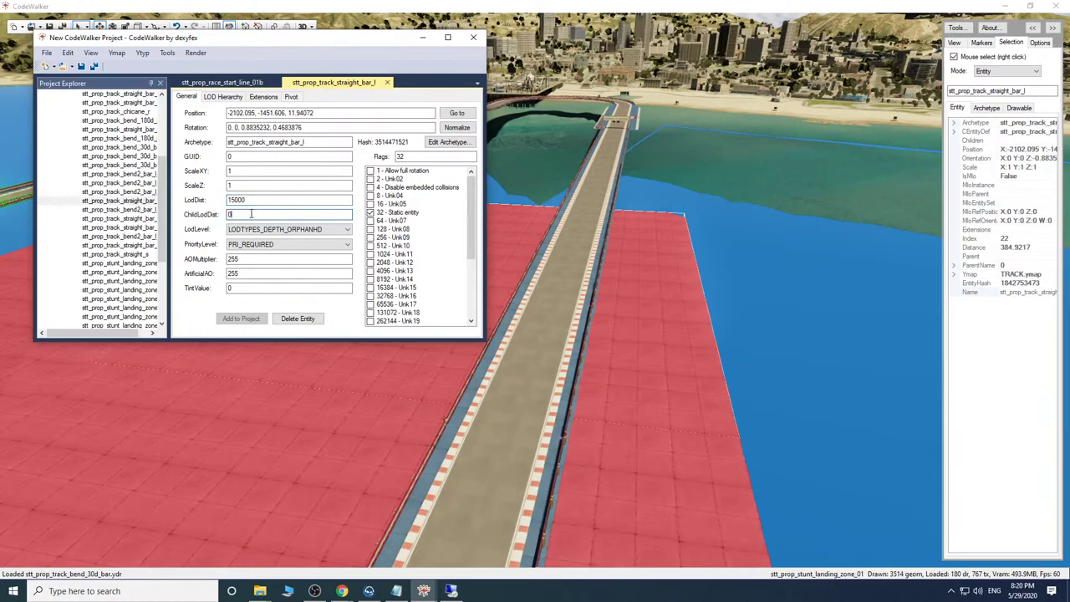
{"action": "left_click", "coordinate": [129, 211]}
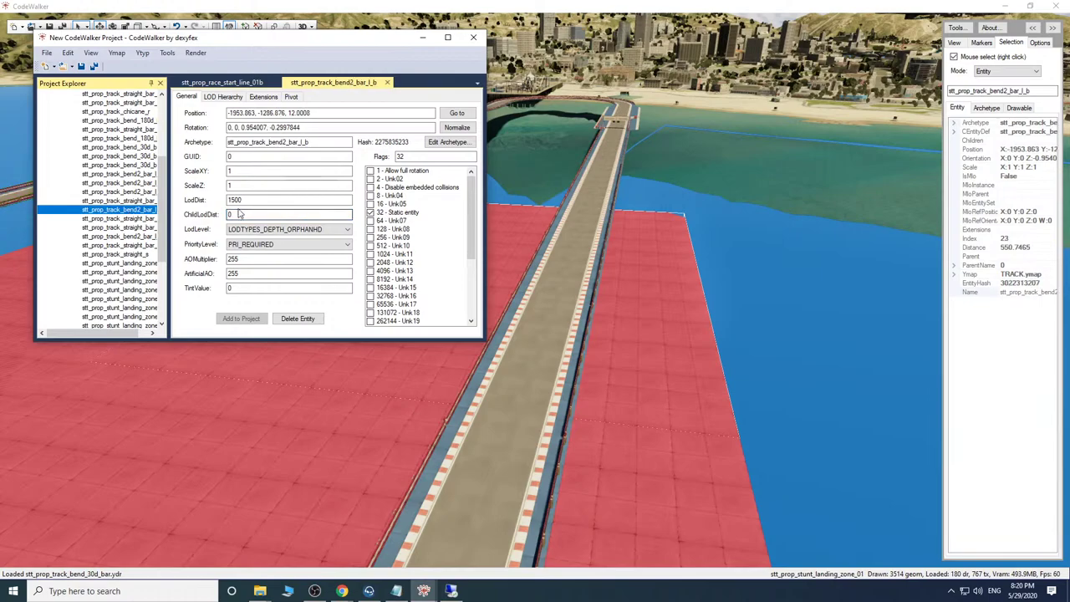
{"action": "double_click", "coordinate": [248, 202]}
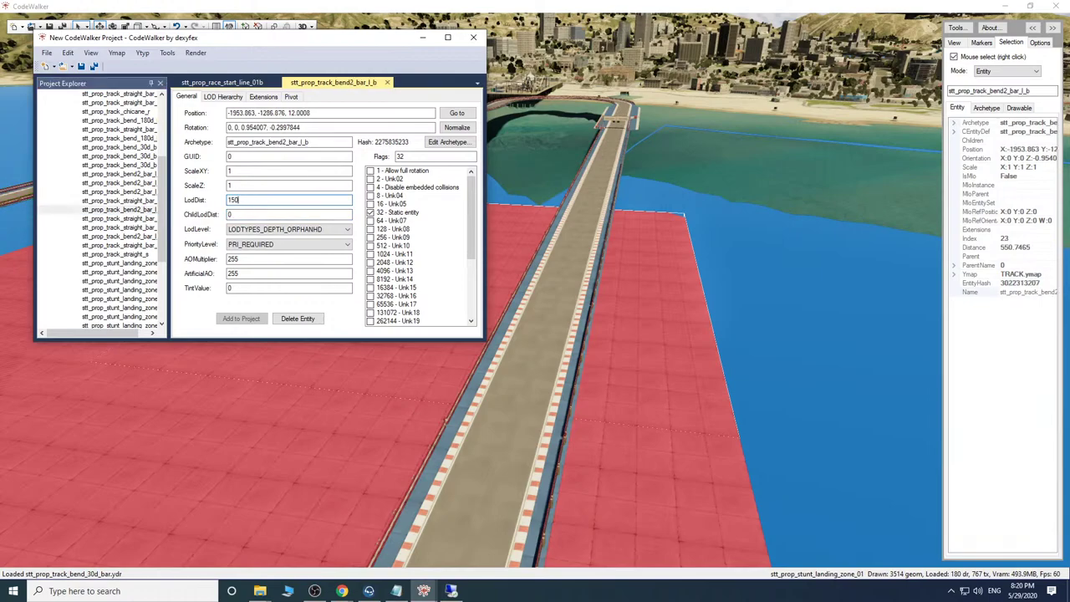
{"action": "double_click", "coordinate": [250, 214]}
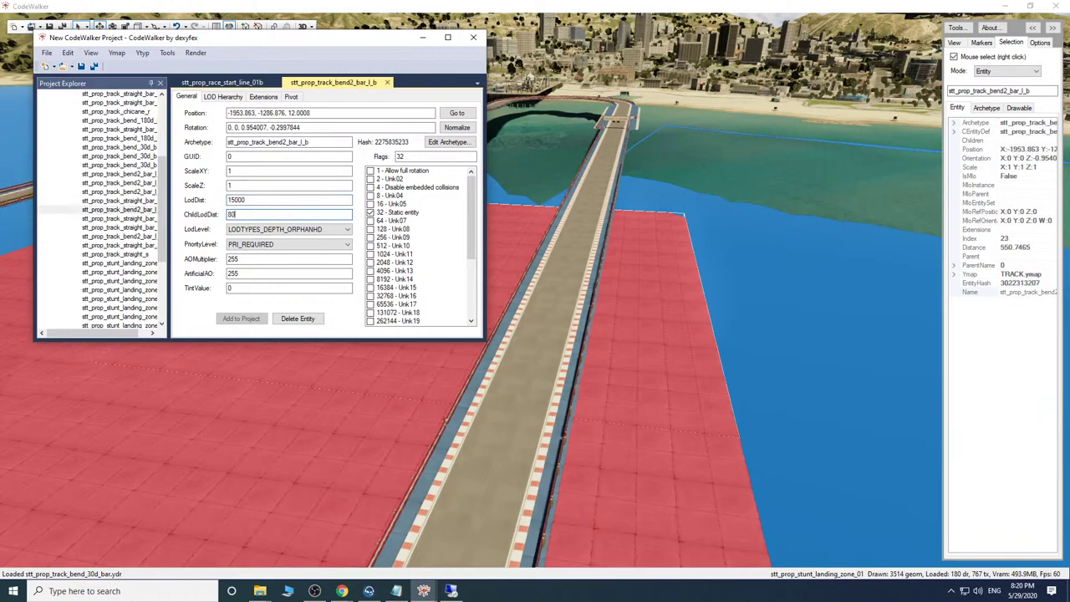
Set LodDist to 15000 and ChildLodDist to 800 for the two consecutive stt_prop_track_straight_bar_m entities.
{"action": "left_click", "coordinate": [134, 218]}
{"action": "double_click", "coordinate": [252, 199]}
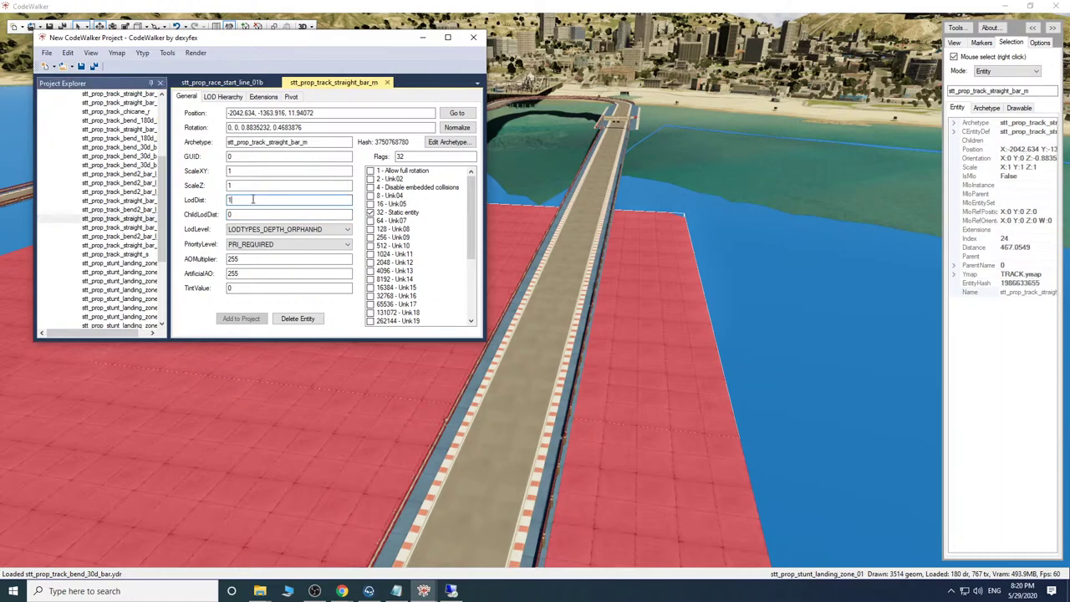
{"action": "double_click", "coordinate": [243, 214]}
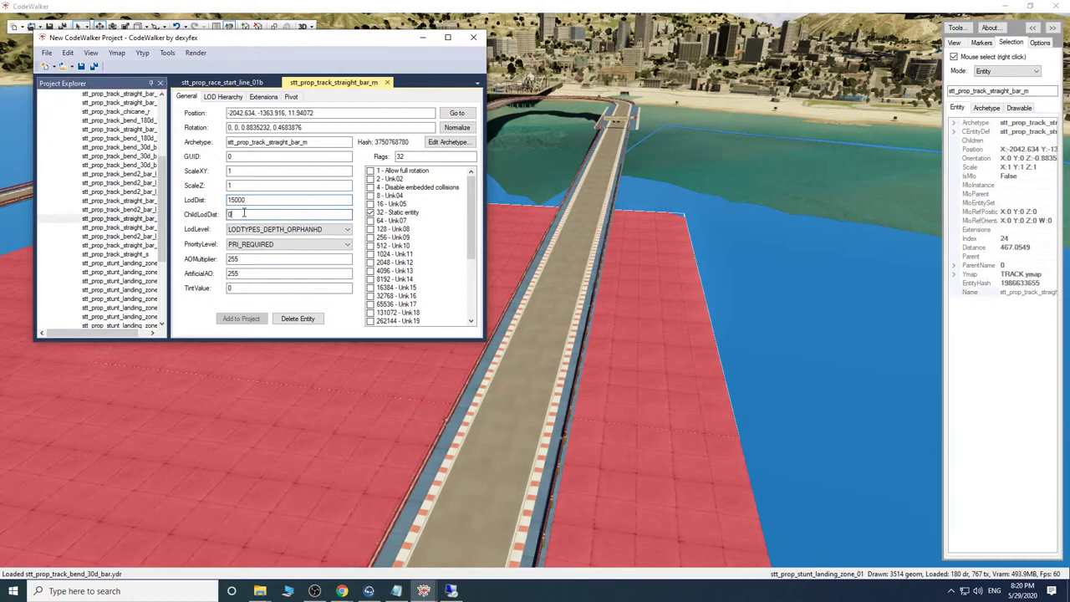
{"action": "left_click", "coordinate": [140, 228]}
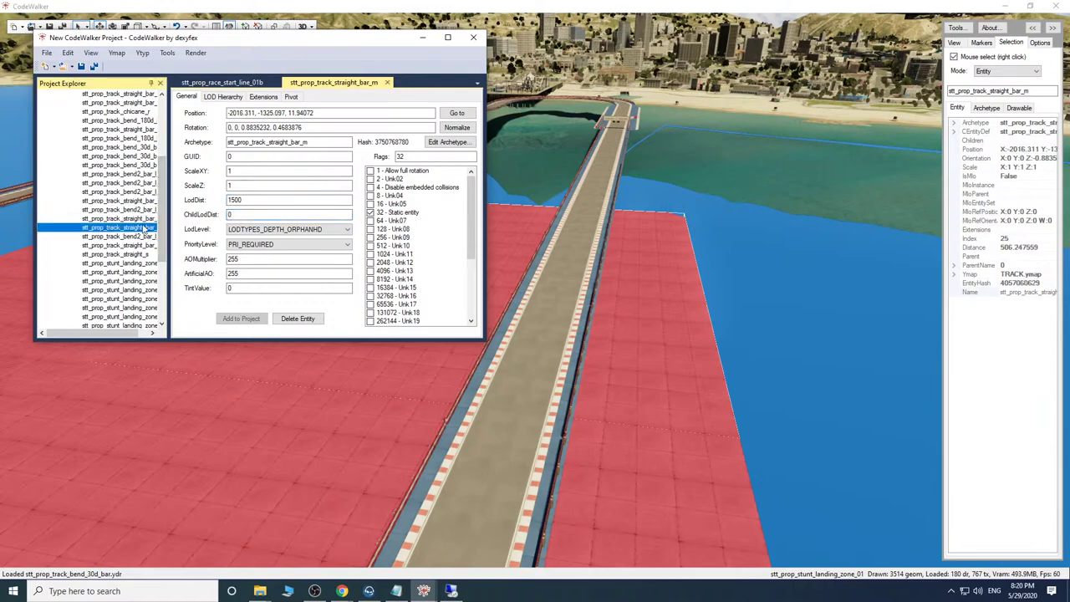
{"action": "double_click", "coordinate": [287, 201]}
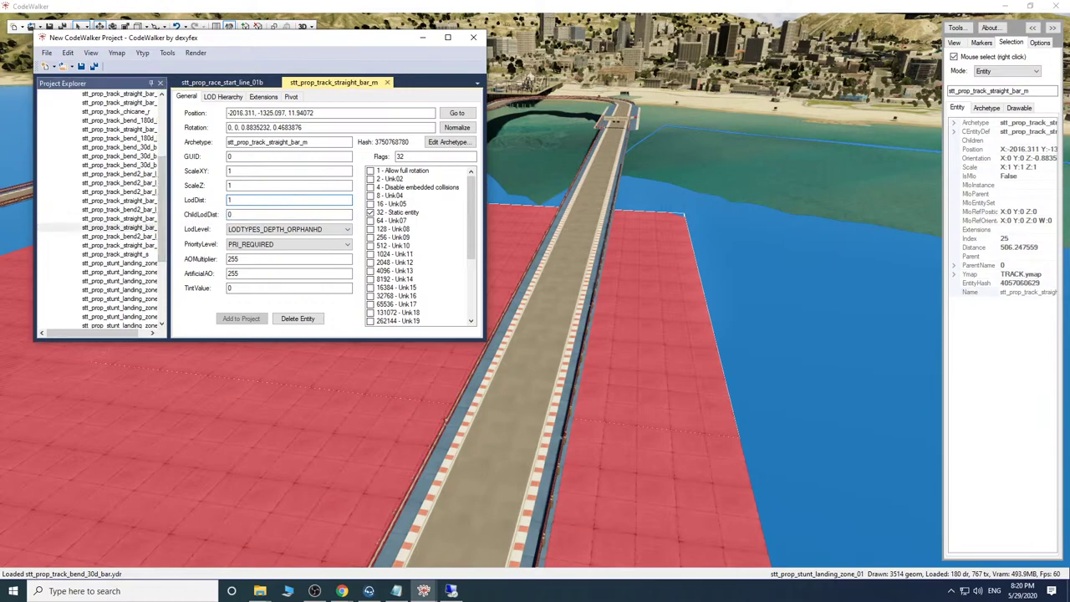
{"action": "double_click", "coordinate": [249, 215]}
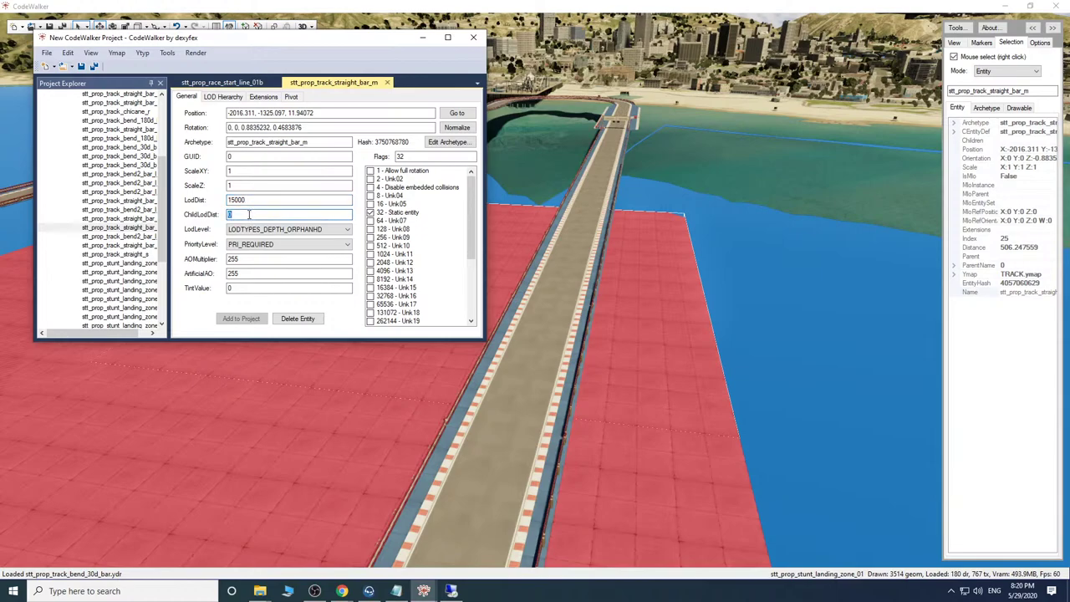
Give the last stt_prop_track_bend2_bar_l_b and the stt_prop_track_straight_bar_m after it a LodDist of 15000 and a ChildLodDist of 800.
{"action": "left_click", "coordinate": [141, 237]}
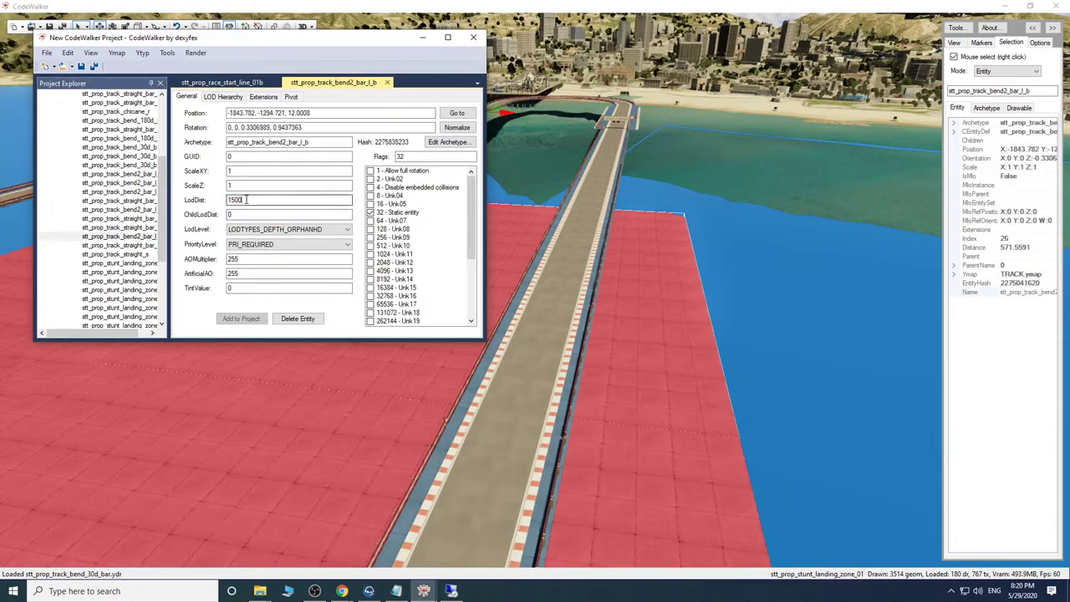
{"action": "double_click", "coordinate": [246, 199]}
{"action": "double_click", "coordinate": [239, 215]}
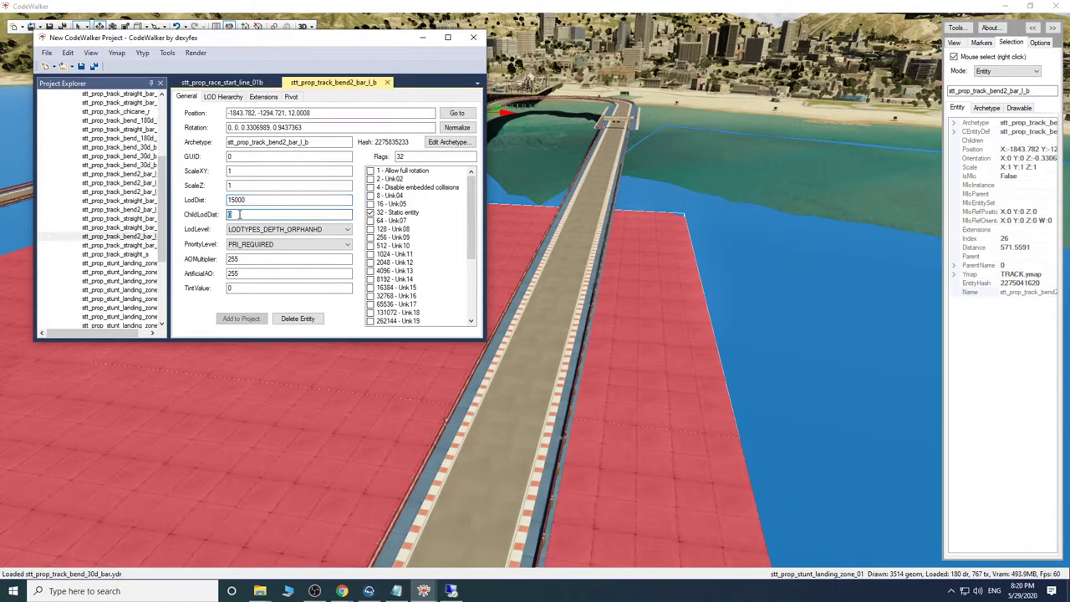
{"action": "left_click", "coordinate": [132, 246]}
{"action": "double_click", "coordinate": [246, 200]}
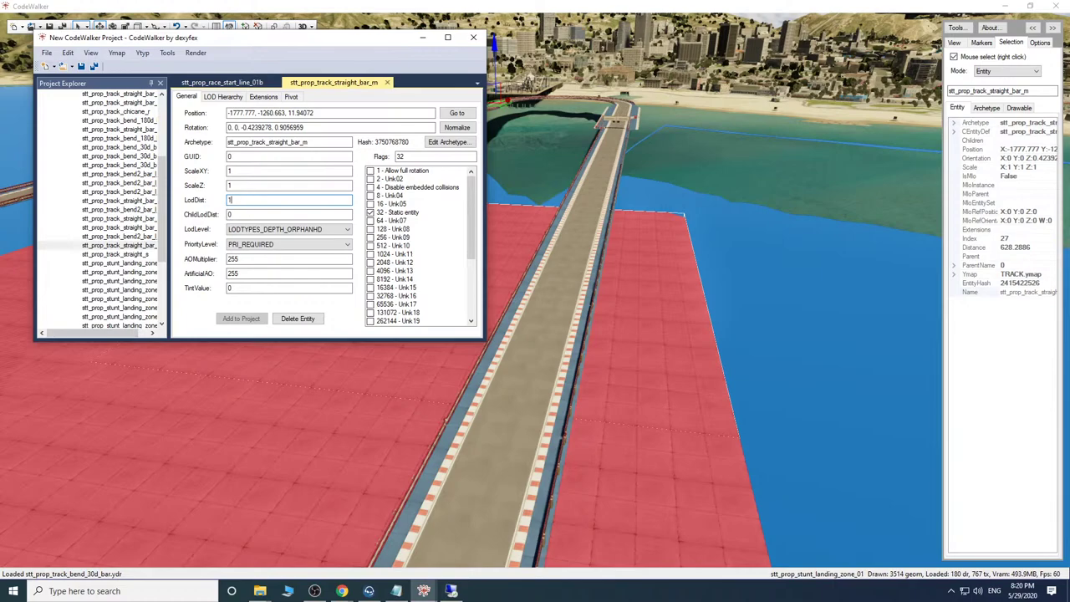
{"action": "type", "text": "000"}
{"action": "double_click", "coordinate": [244, 213]}
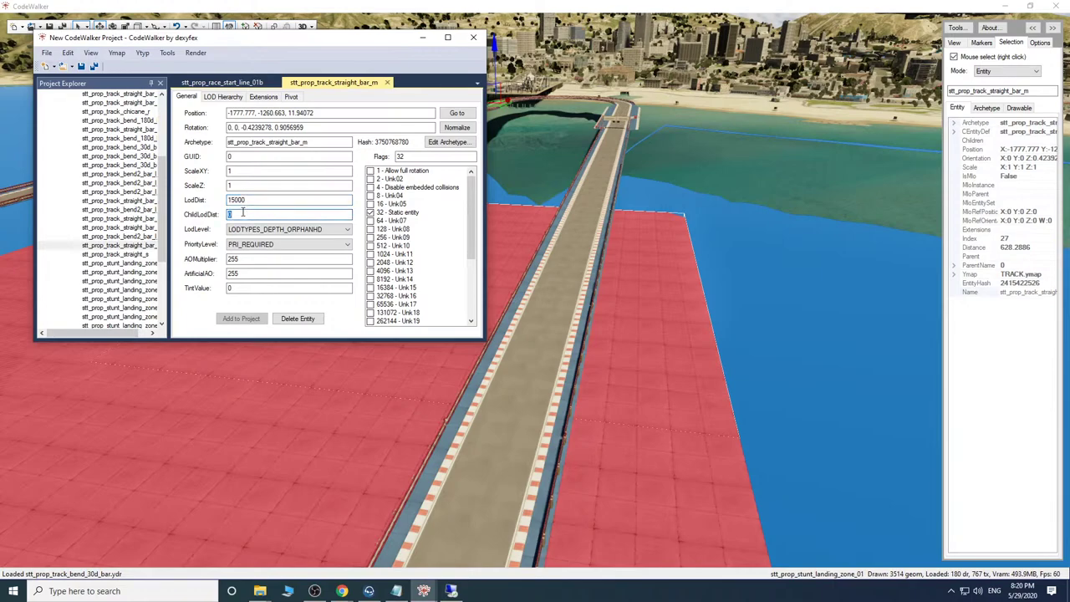
{"action": "type", "text": "800"}
Set the stt_prop_track_straight_s entity's LodDist to 15000 and ChildLodDist to 800.
{"action": "left_click", "coordinate": [125, 253]}
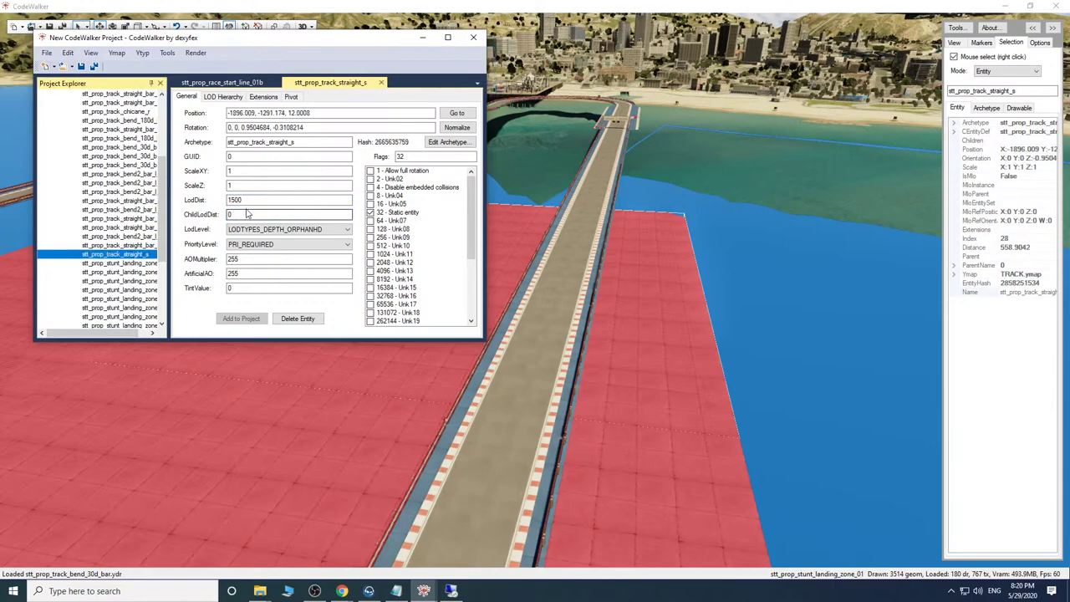
{"action": "double_click", "coordinate": [248, 200]}
{"action": "type", "text": "150"}
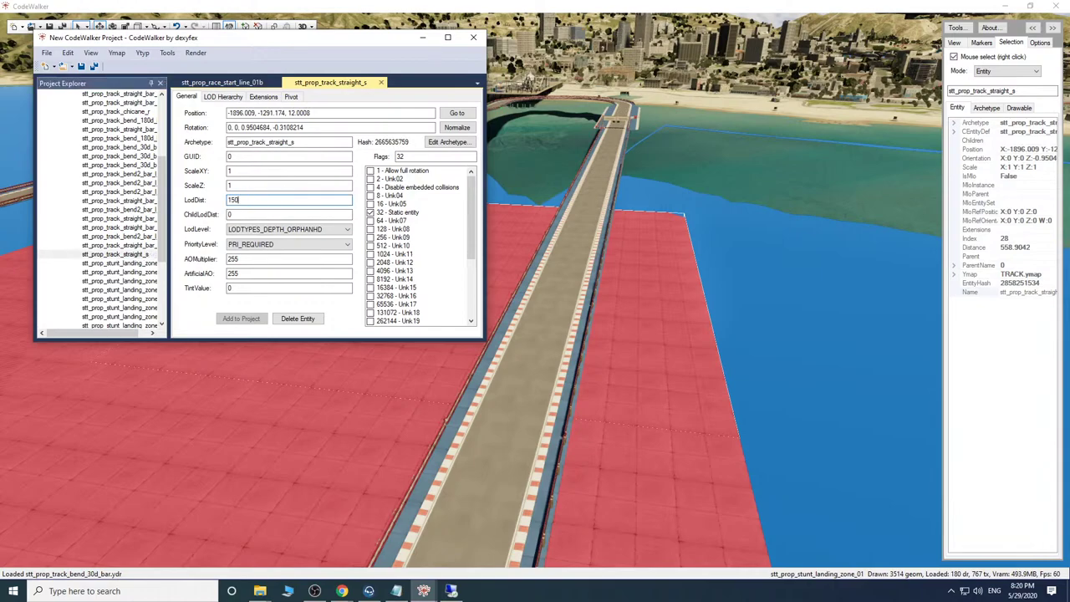
{"action": "type", "text": "00"}
{"action": "double_click", "coordinate": [246, 212]}
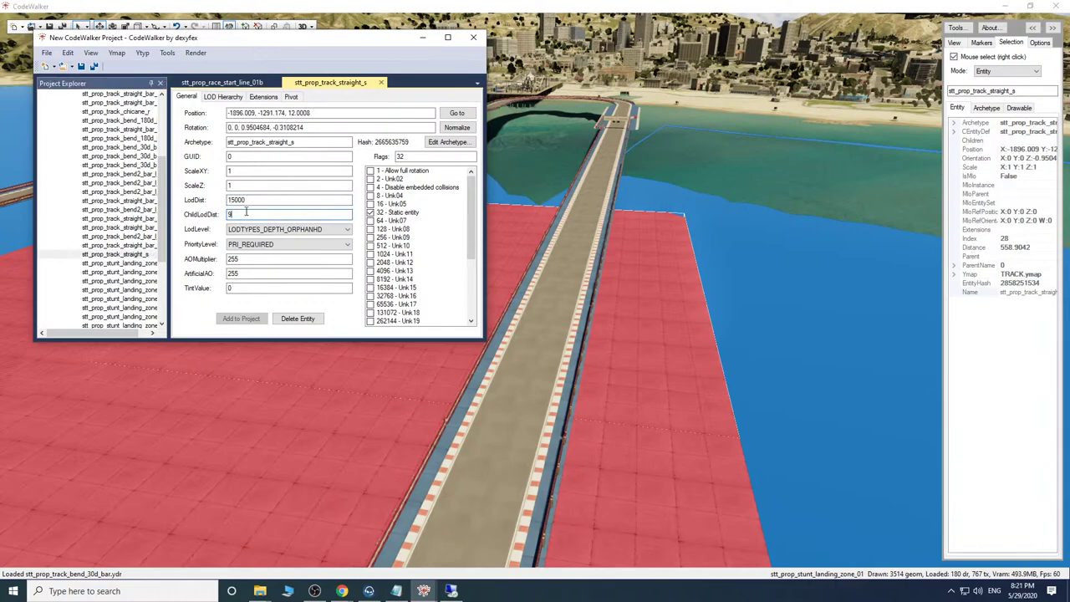
{"action": "type", "text": "800"}
Set LodDist to 15000 and ChildLodDist to 800 for the first two stt_prop_stunt_landing_zone_01 entities listed after stt_prop_track_straight_s.
{"action": "left_click", "coordinate": [120, 263]}
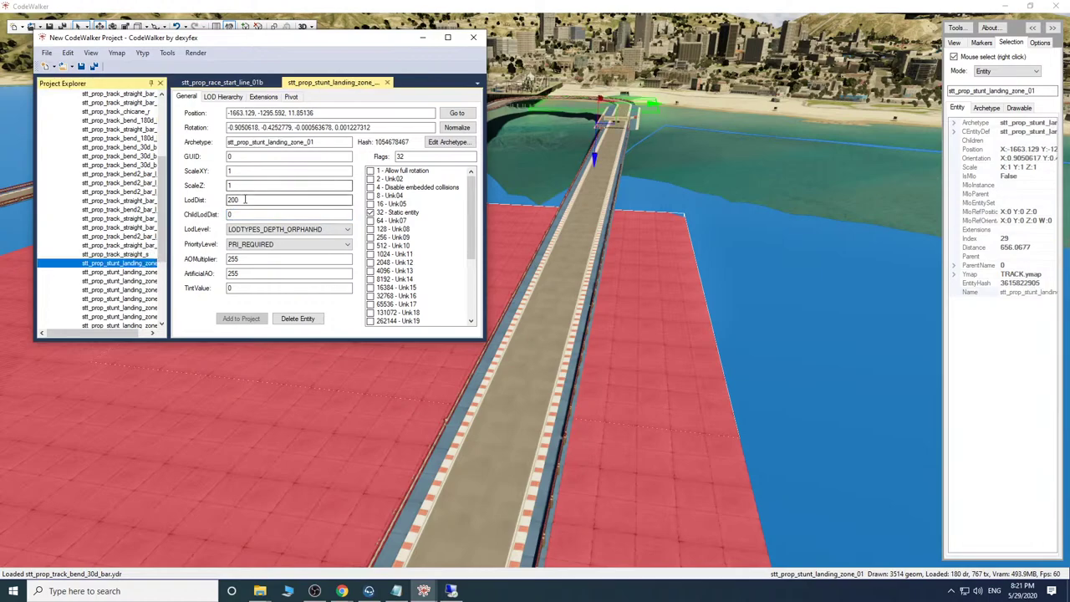
{"action": "double_click", "coordinate": [245, 199]}
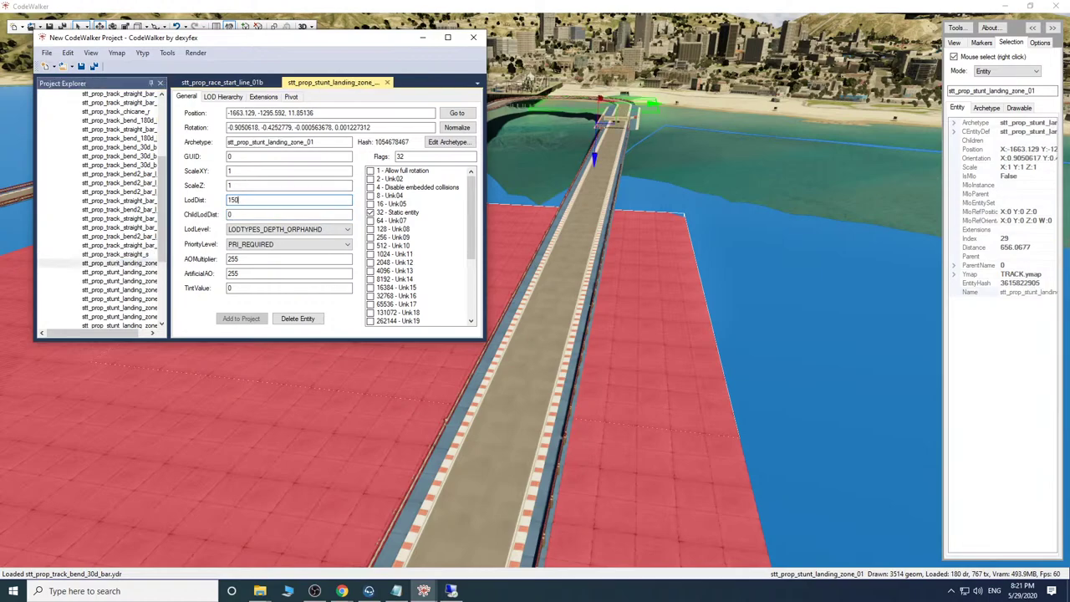
{"action": "double_click", "coordinate": [233, 214]}
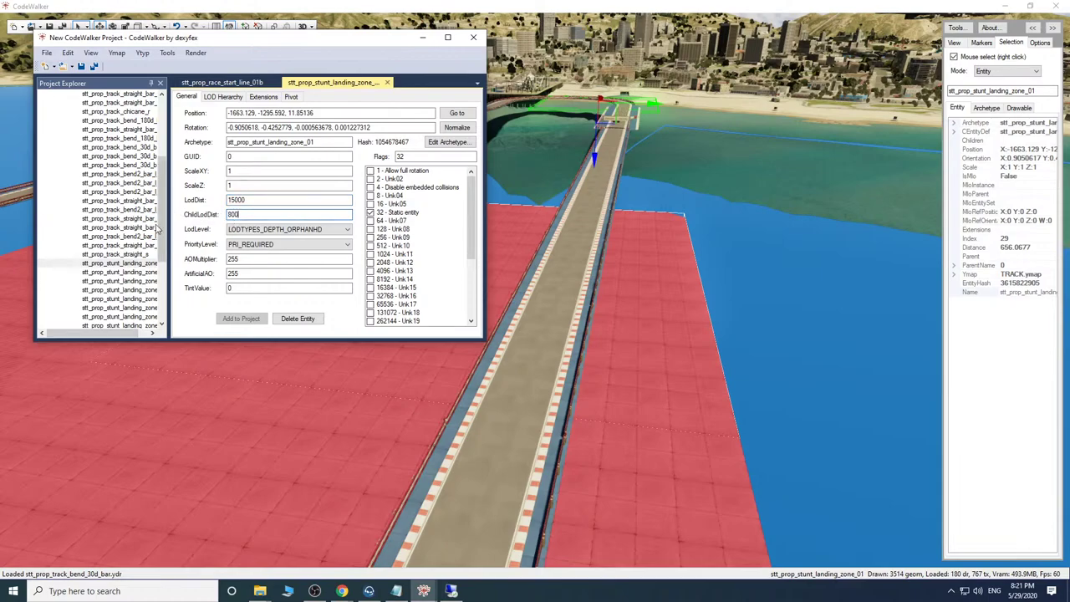
{"action": "left_click", "coordinate": [136, 272]}
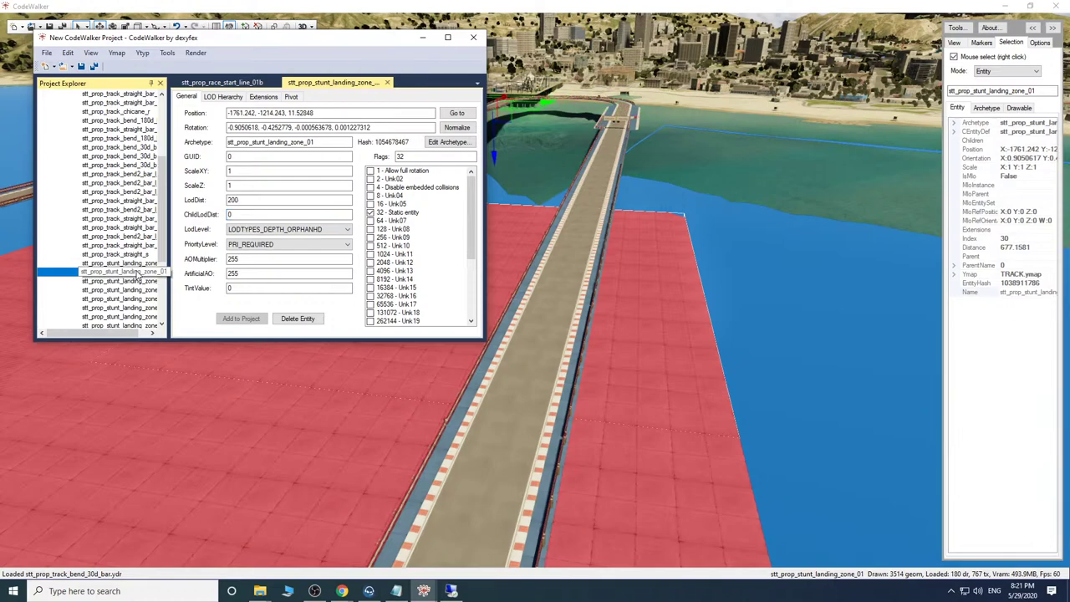
{"action": "double_click", "coordinate": [248, 202]}
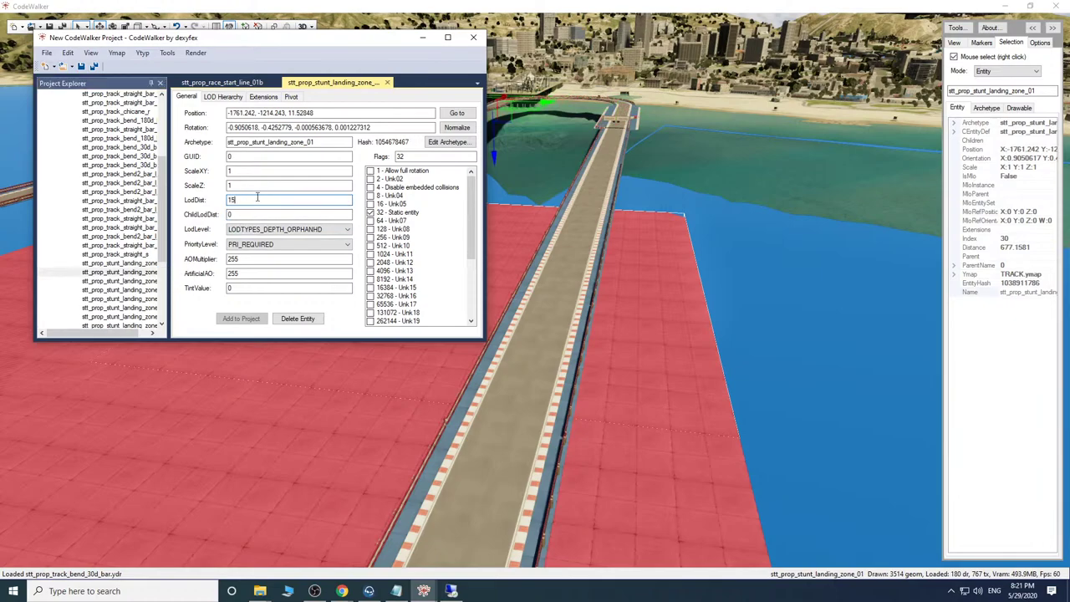
{"action": "left_click", "coordinate": [266, 213]}
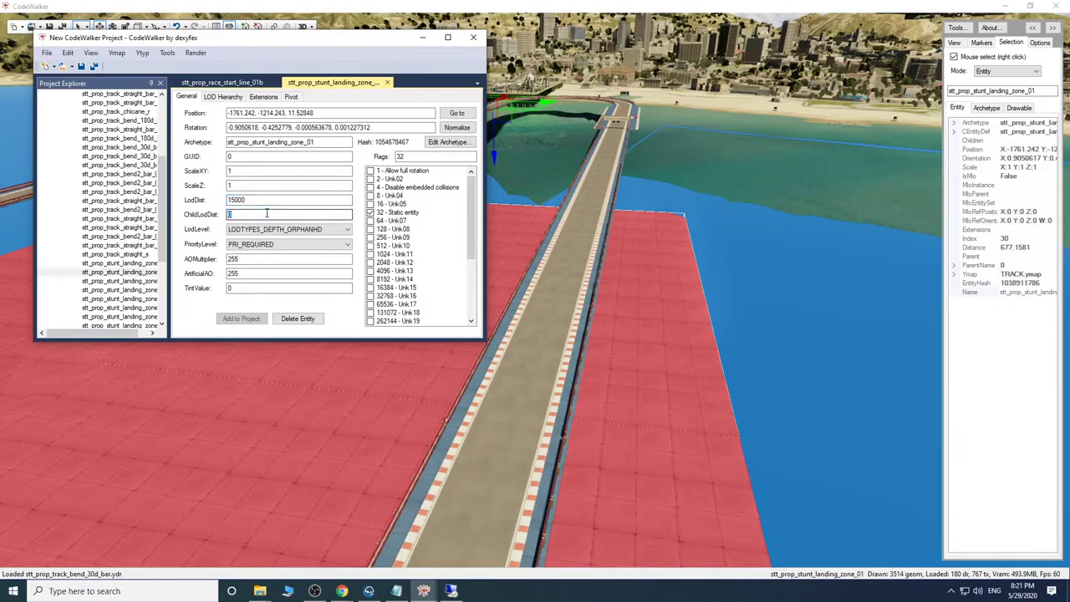
{"action": "type", "text": "800"}
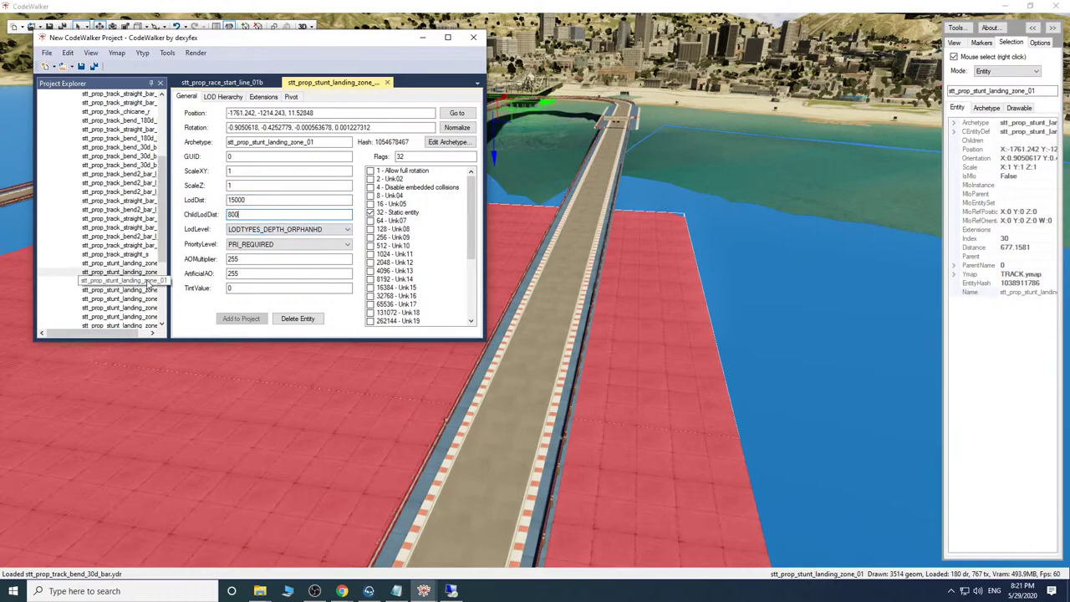
Give the third and fourth stt_prop_stunt_landing_zone_01 entities a LodDist of 15000 and a ChildLodDist of 800.
{"action": "left_click", "coordinate": [148, 282]}
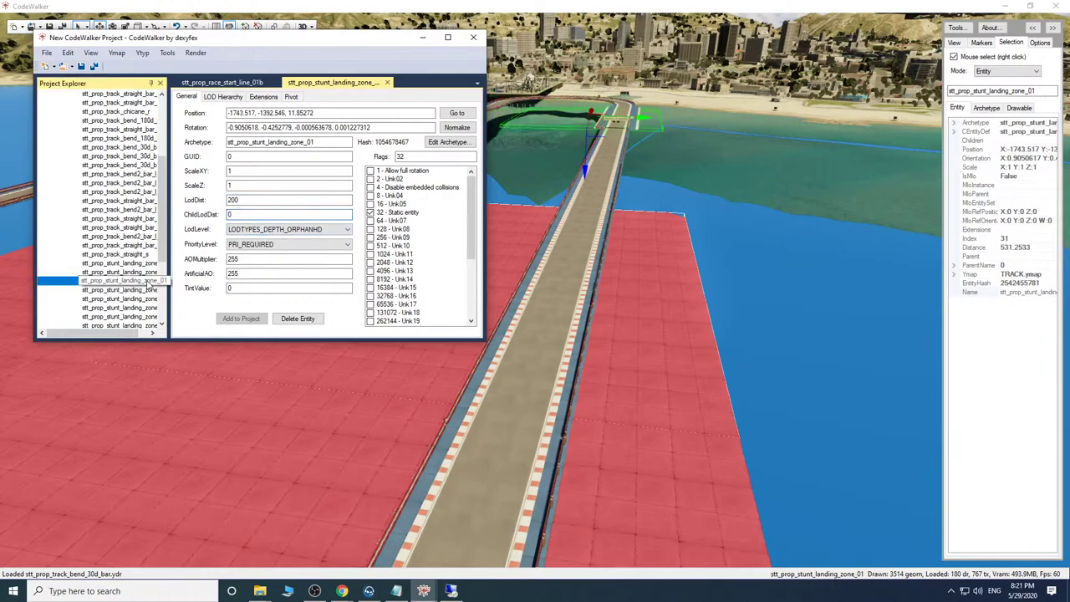
{"action": "double_click", "coordinate": [248, 201]}
{"action": "type", "text": "15000"}
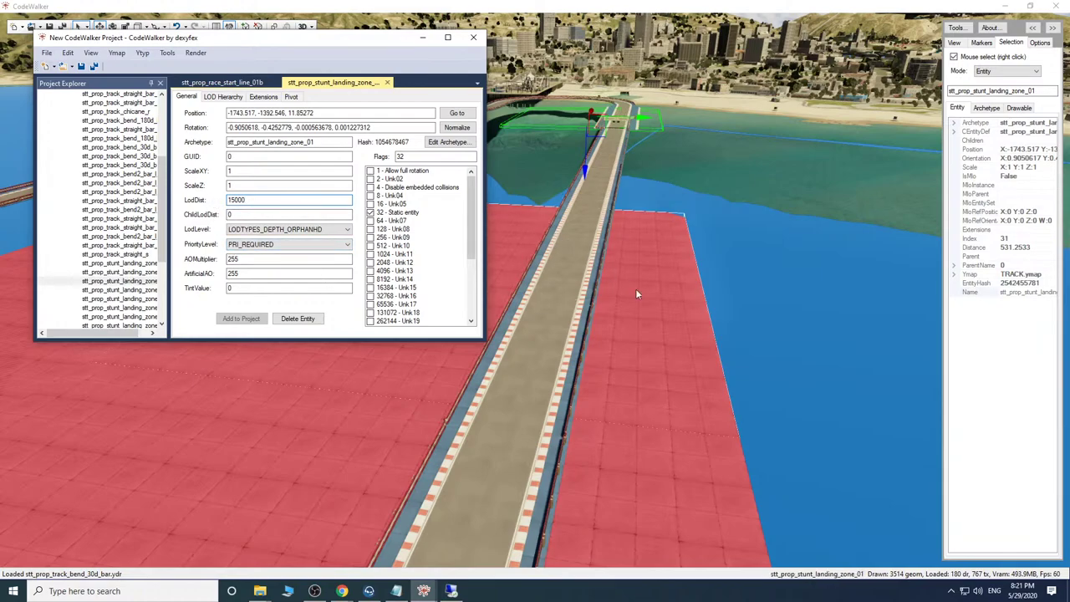
{"action": "left_click_drag", "start_coordinate": [642, 305], "coordinate": [669, 286]}
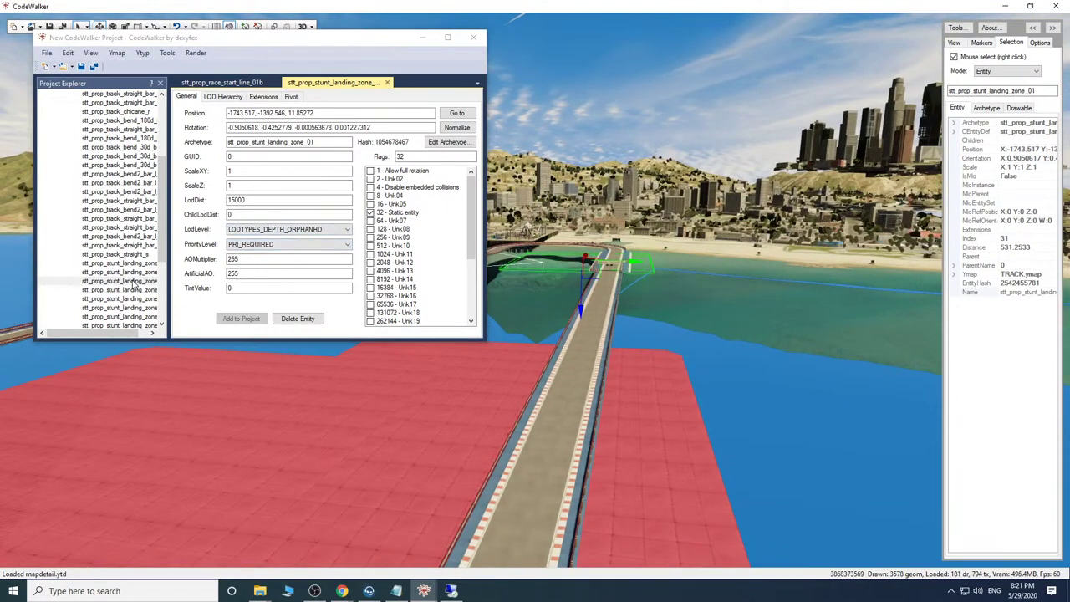
{"action": "double_click", "coordinate": [238, 214]}
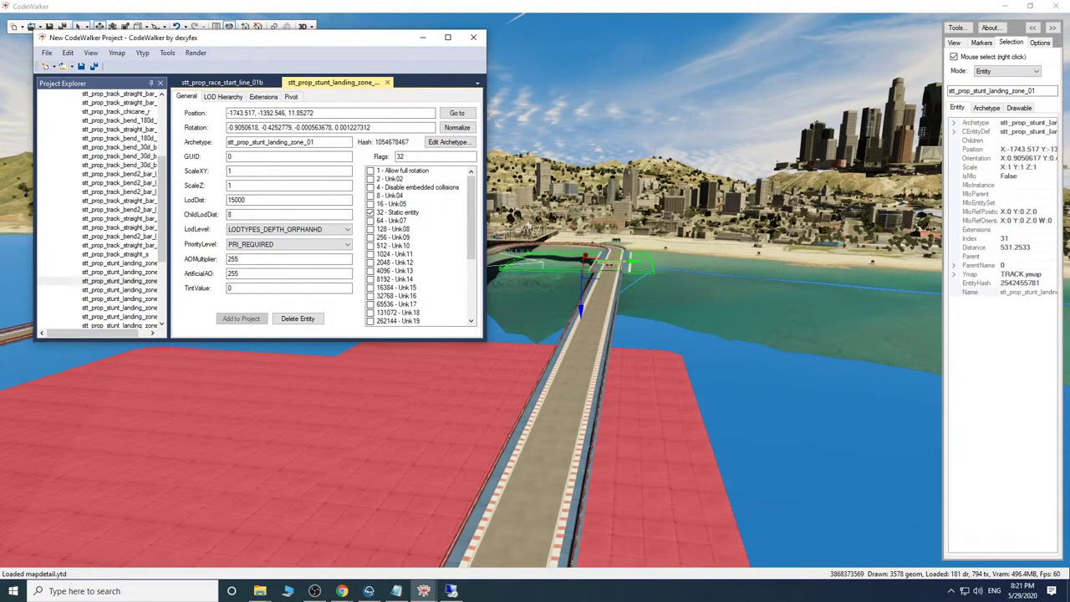
{"action": "left_click", "coordinate": [117, 289]}
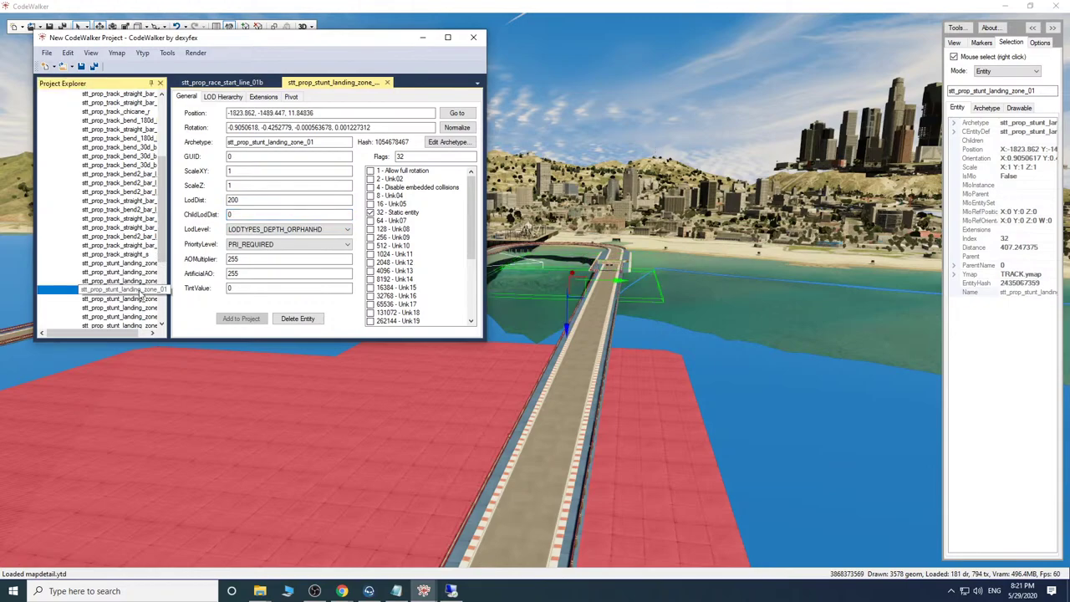
{"action": "double_click", "coordinate": [250, 198]}
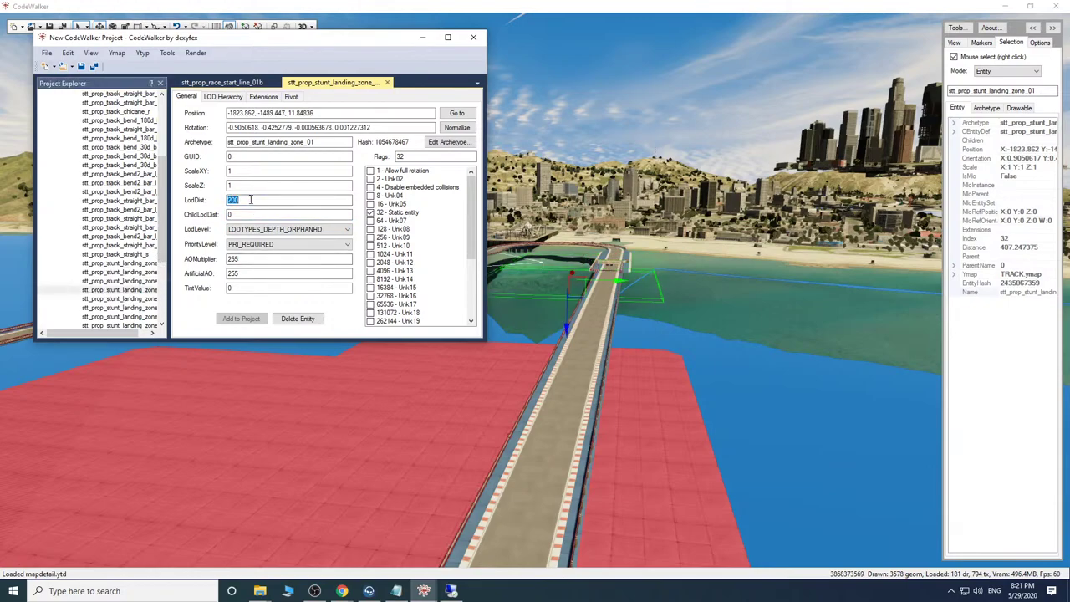
{"action": "type", "text": "15000"}
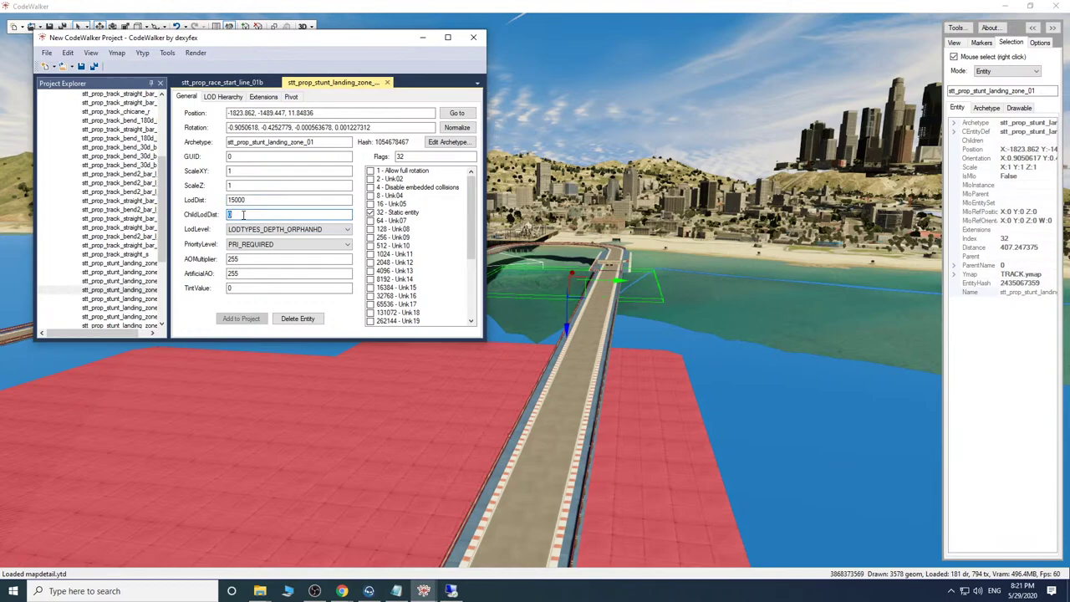
{"action": "type", "text": "800"}
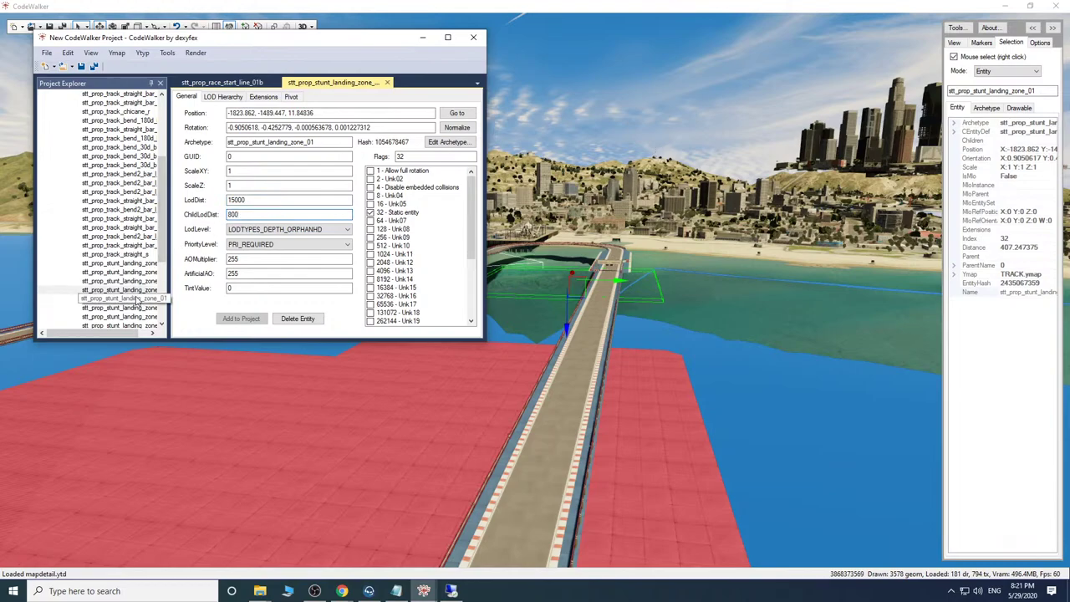
Set LodDist to 15000 and ChildLodDist to 800 for the fifth and sixth stt_prop_stunt_landing_zone_01 entities.
{"action": "left_click", "coordinate": [134, 297]}
{"action": "double_click", "coordinate": [244, 199]}
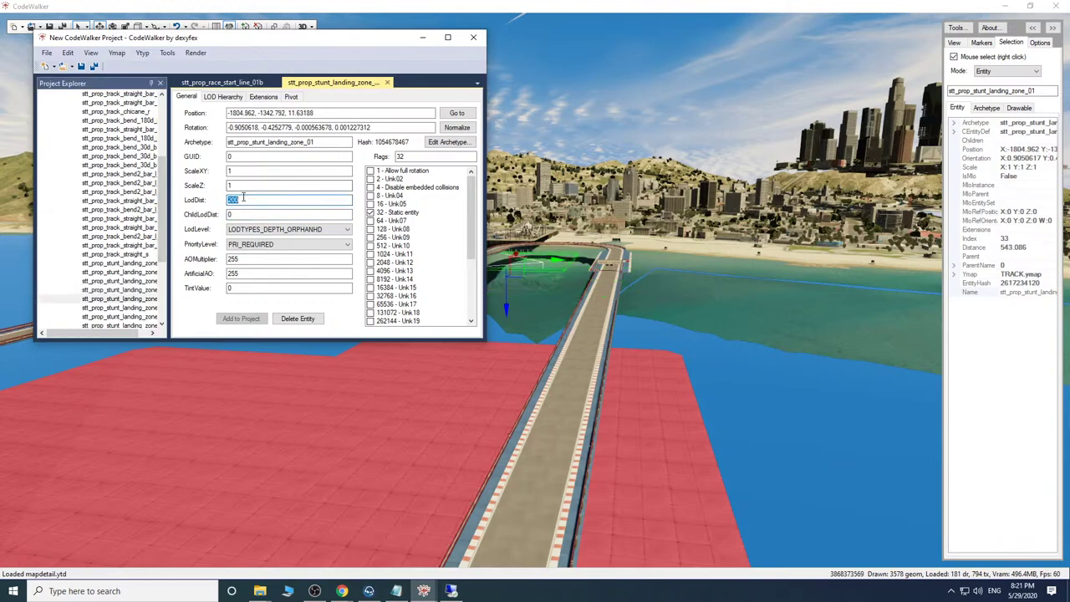
{"action": "type", "text": "15000"}
{"action": "double_click", "coordinate": [244, 214]}
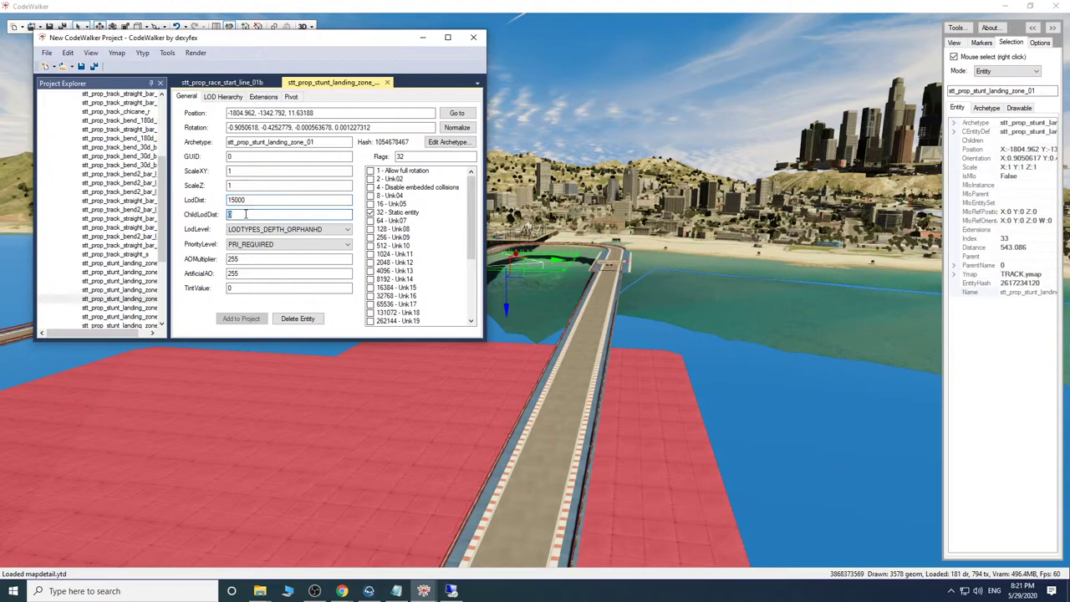
{"action": "type", "text": "800"}
{"action": "scroll", "coordinate": [130, 262], "scroll_direction": "down", "scroll_amount": 2}
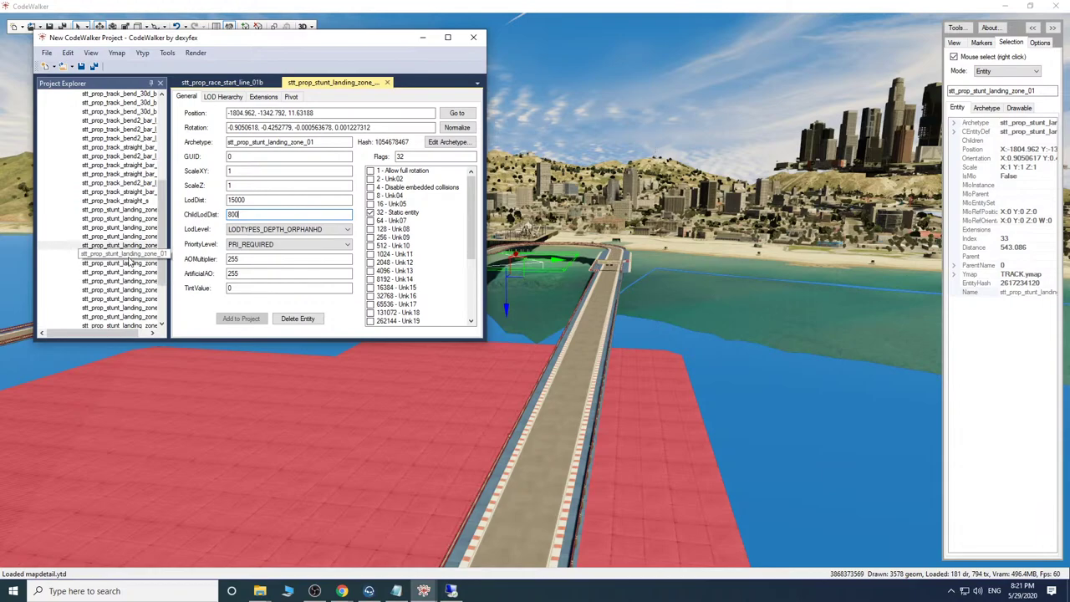
{"action": "left_click", "coordinate": [130, 257]}
{"action": "double_click", "coordinate": [238, 200]}
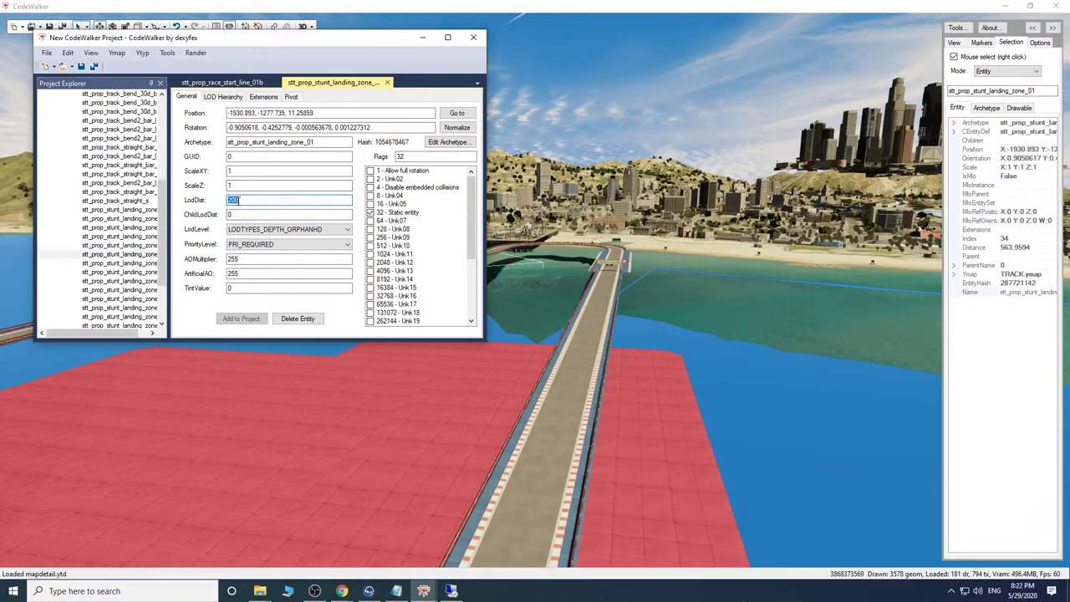
{"action": "double_click", "coordinate": [238, 214]}
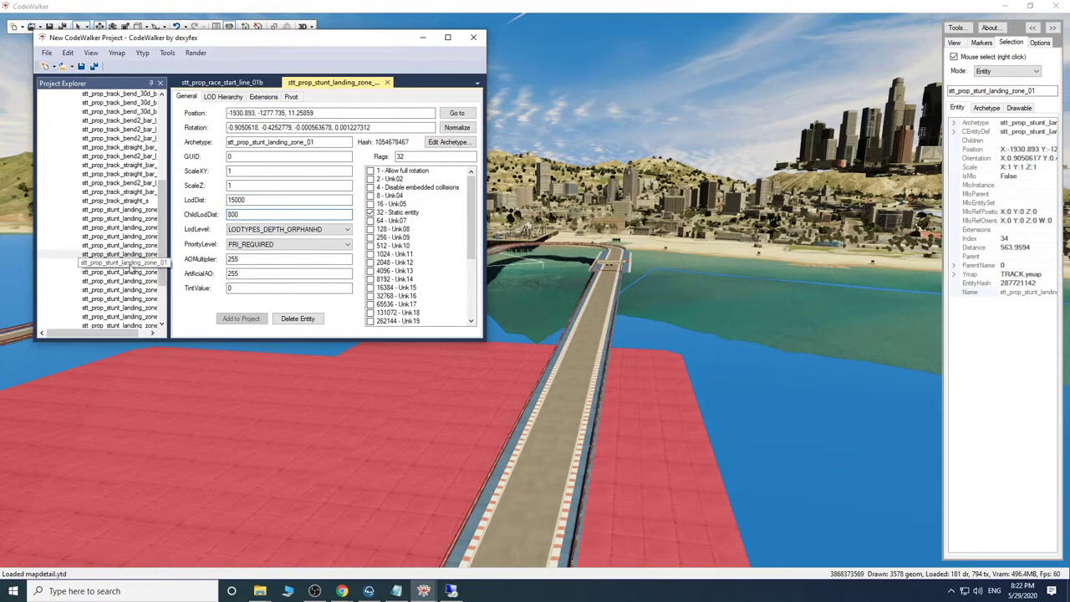
Give the seventh stt_prop_stunt_landing_zone_01 entity a LodDist of 15000 and a ChildLodDist of 800.
{"action": "left_click", "coordinate": [132, 261]}
{"action": "scroll", "coordinate": [137, 256], "scroll_direction": "down", "scroll_amount": 3}
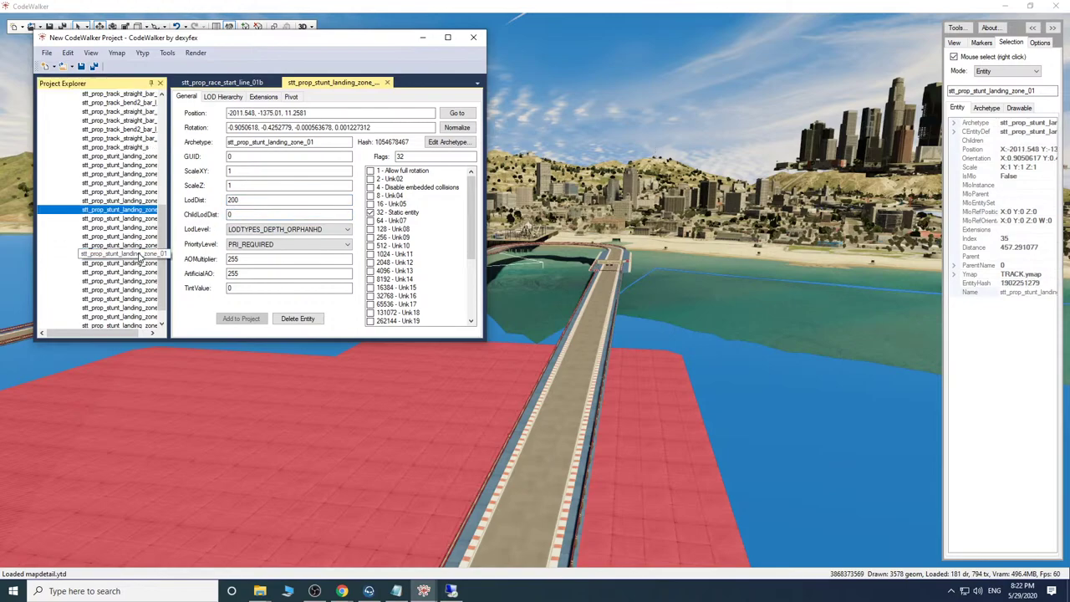
{"action": "double_click", "coordinate": [255, 201]}
{"action": "type", "text": "1500"}
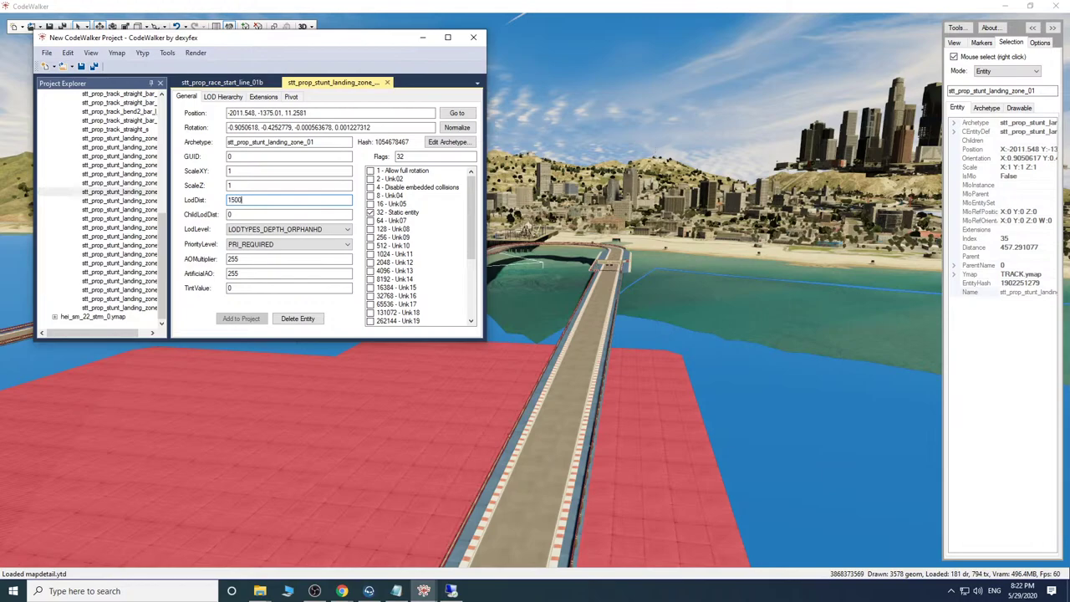
{"action": "type", "text": "0"}
{"action": "double_click", "coordinate": [246, 215]}
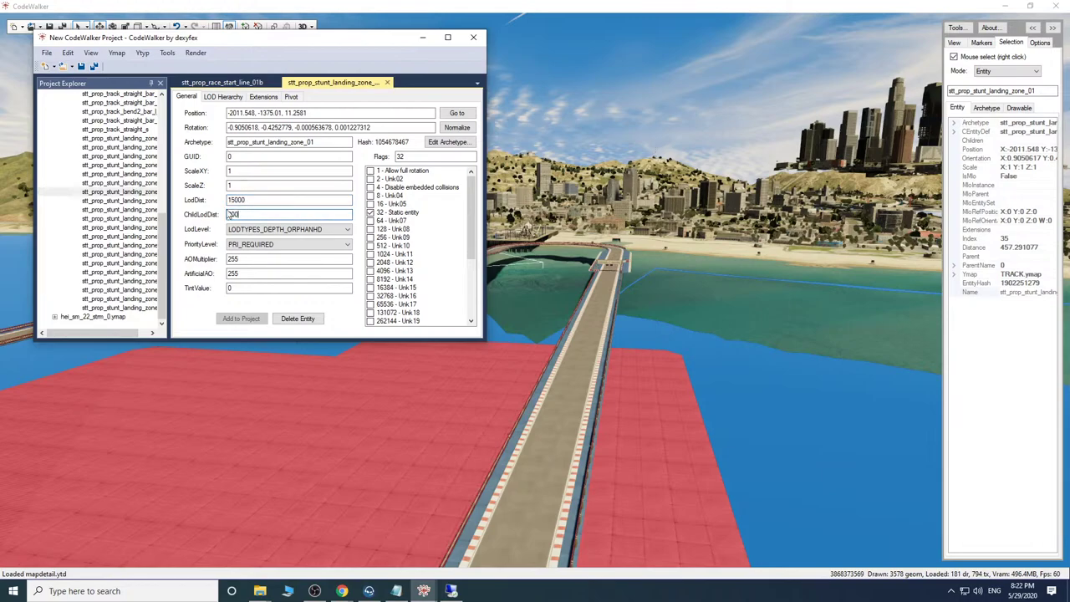
Set the eighth stt_prop_stunt_landing_zone_01 entity's LodDist to 15000 and ChildLodDist to 800.
{"action": "left_click", "coordinate": [121, 200]}
{"action": "double_click", "coordinate": [242, 202]}
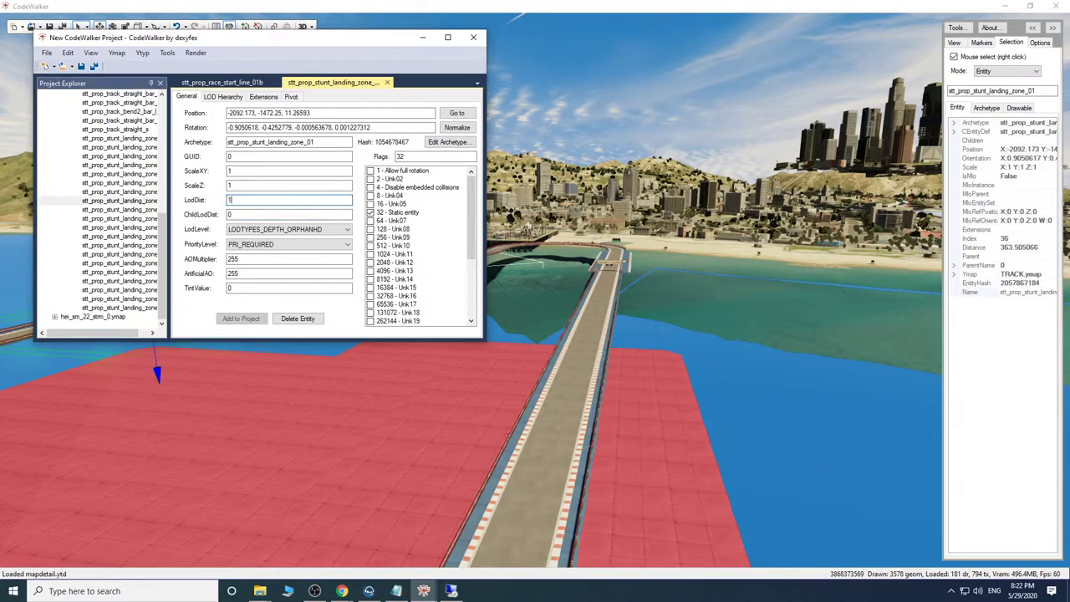
{"action": "type", "text": "1500"}
{"action": "double_click", "coordinate": [240, 214]}
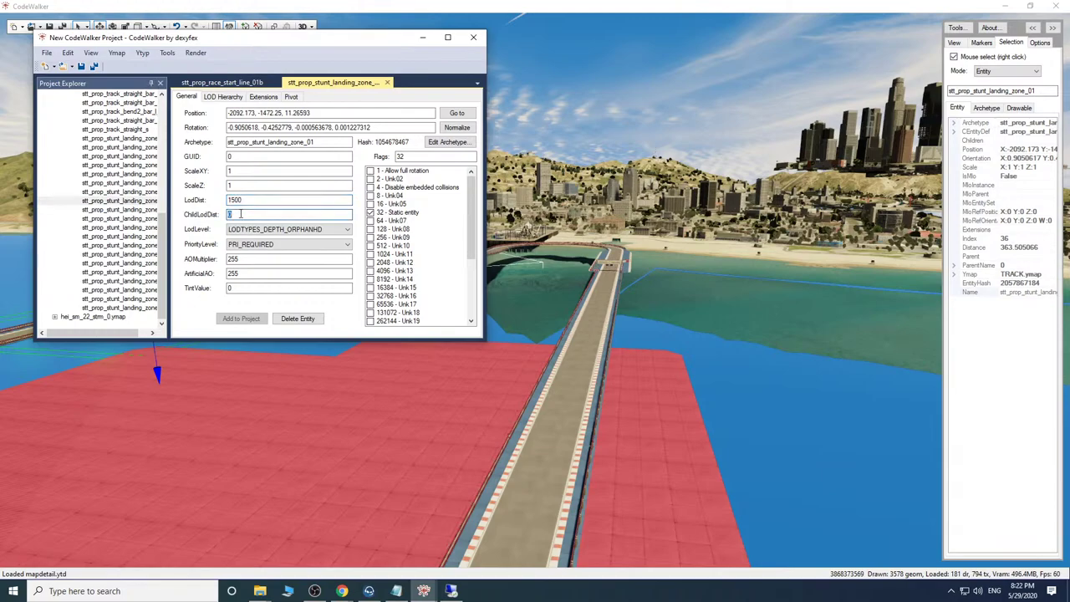
{"action": "left_click", "coordinate": [244, 200]}
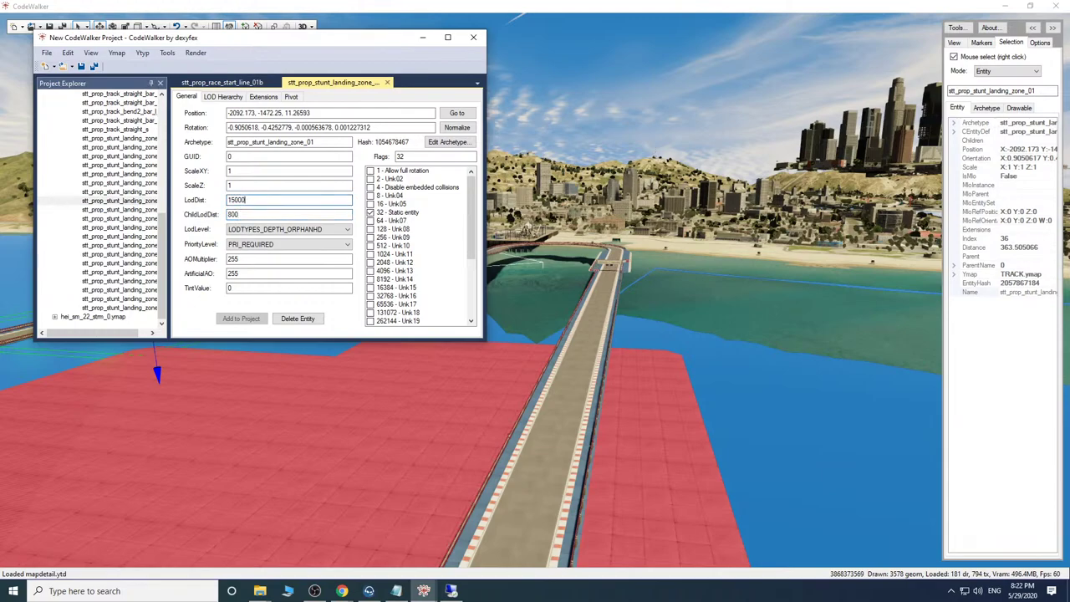
Change the ninth stt_prop_stunt_landing_zone_01 entity's LodDist to 15000 and its ChildLodDist to 800.
{"action": "left_click", "coordinate": [150, 208]}
{"action": "double_click", "coordinate": [244, 201]}
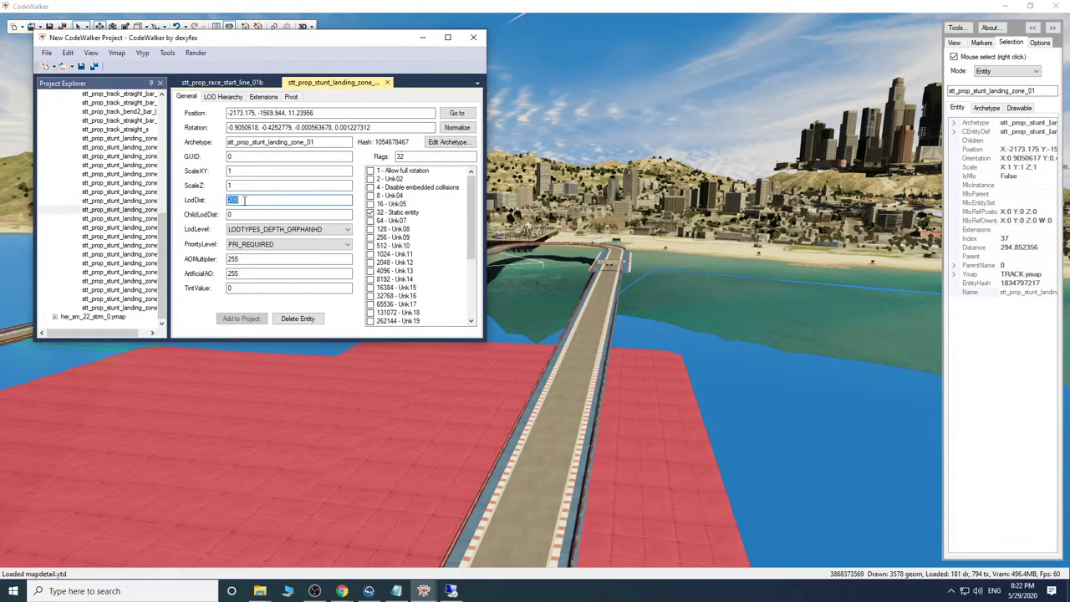
{"action": "type", "text": "15000"}
{"action": "double_click", "coordinate": [243, 214]}
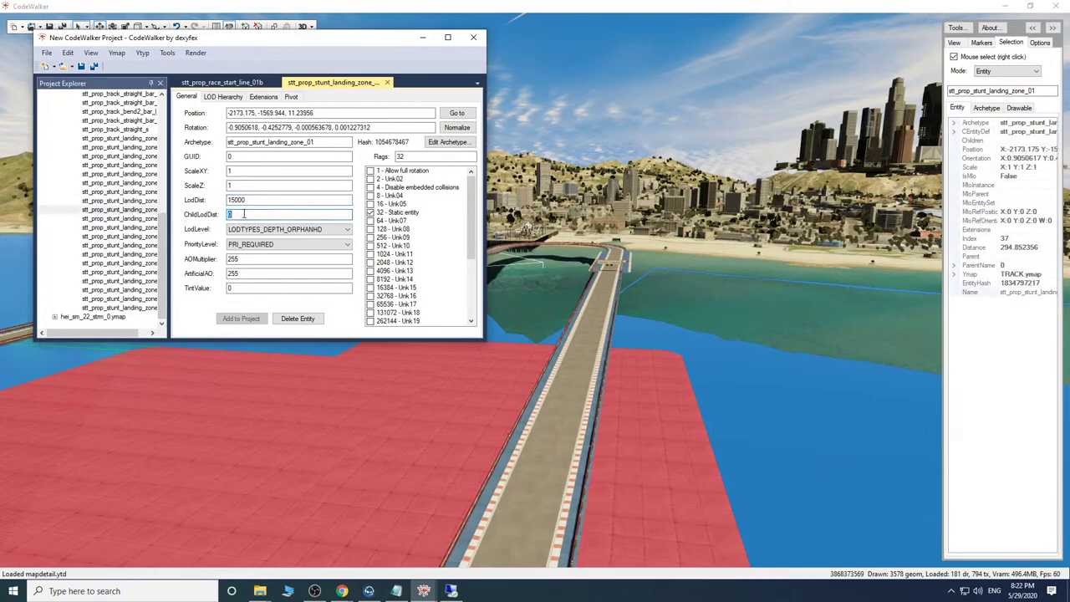
{"action": "type", "text": "800"}
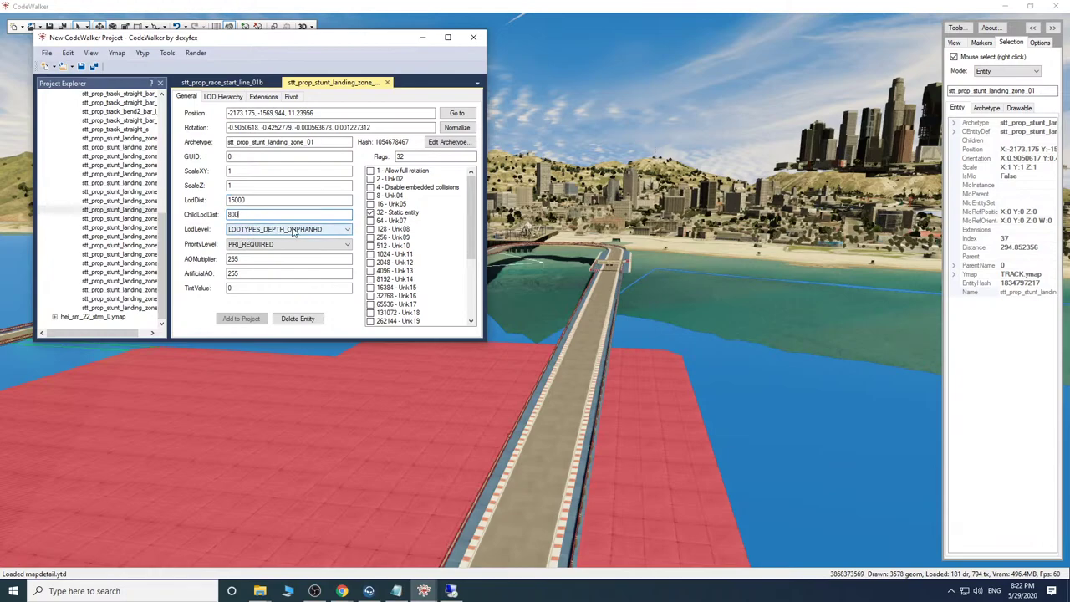
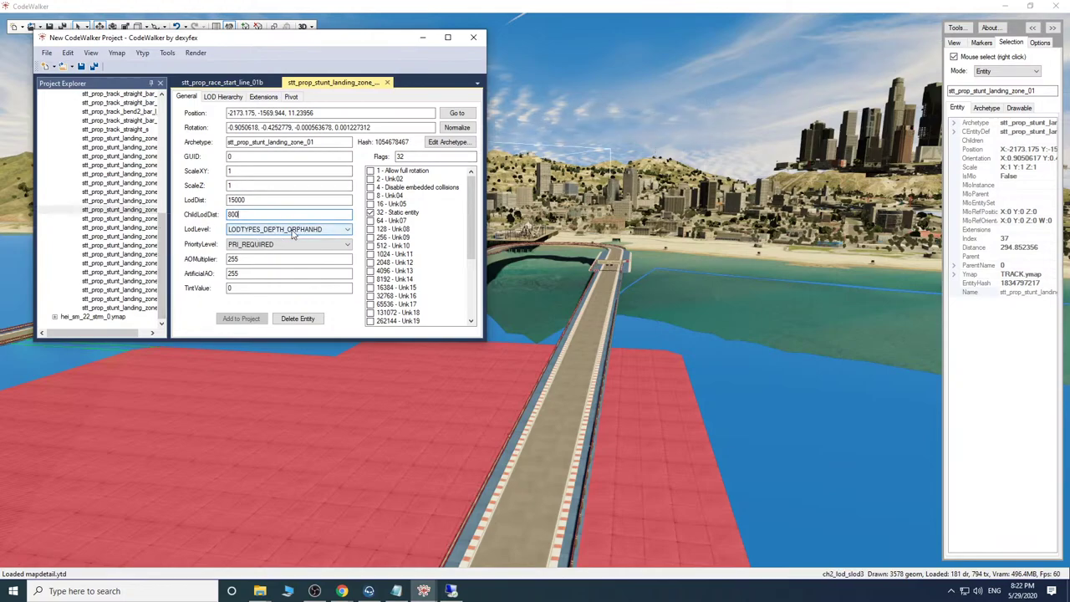
Set LodDist to 15000 and ChildLodDist to 800 for the tenth and eleventh stt_prop_stunt_landing_zone_01 entities.
{"action": "left_click", "coordinate": [120, 218]}
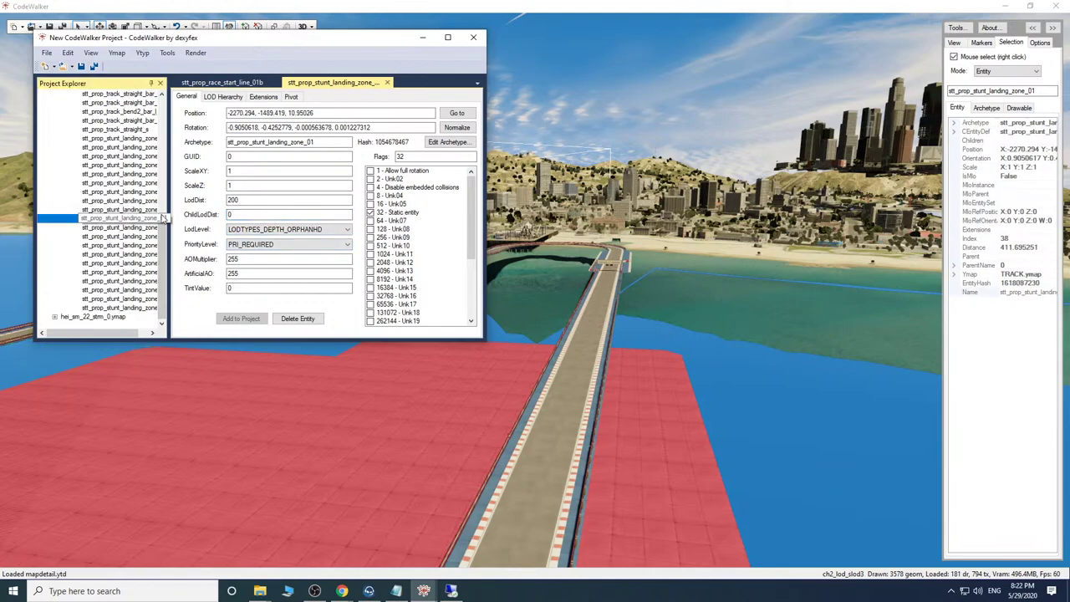
{"action": "double_click", "coordinate": [243, 199]}
{"action": "type", "text": "15"}
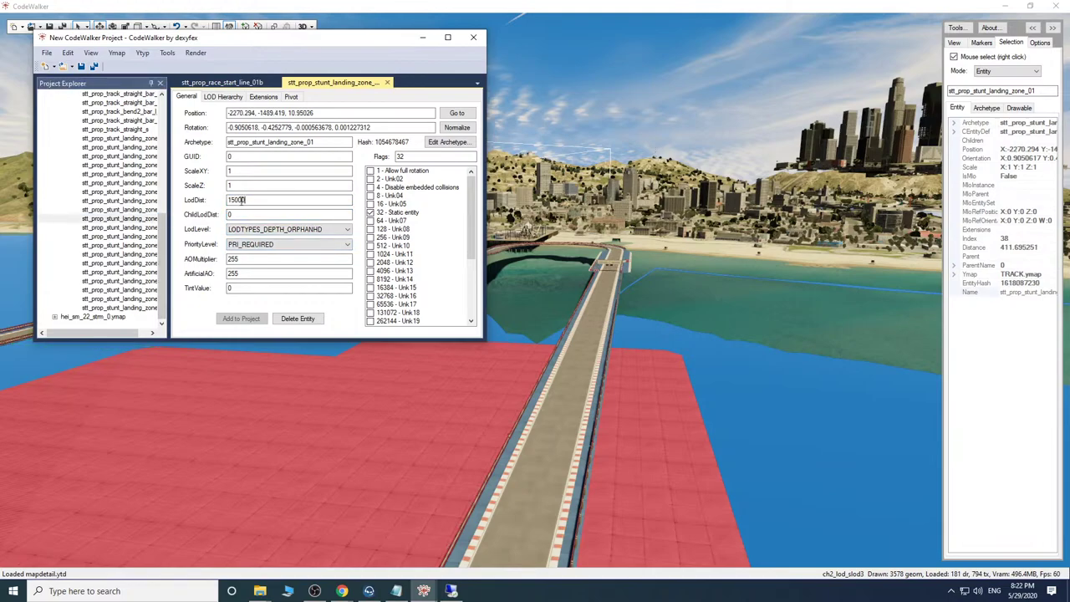
{"action": "double_click", "coordinate": [245, 212]}
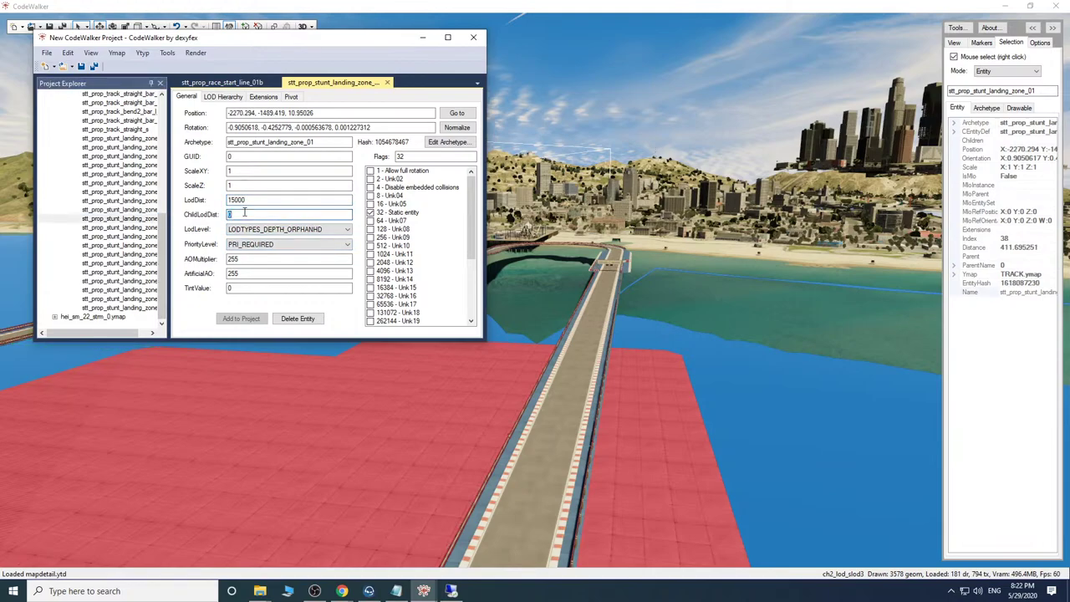
{"action": "left_click", "coordinate": [148, 228]}
{"action": "double_click", "coordinate": [232, 201]}
{"action": "type", "text": "1"}
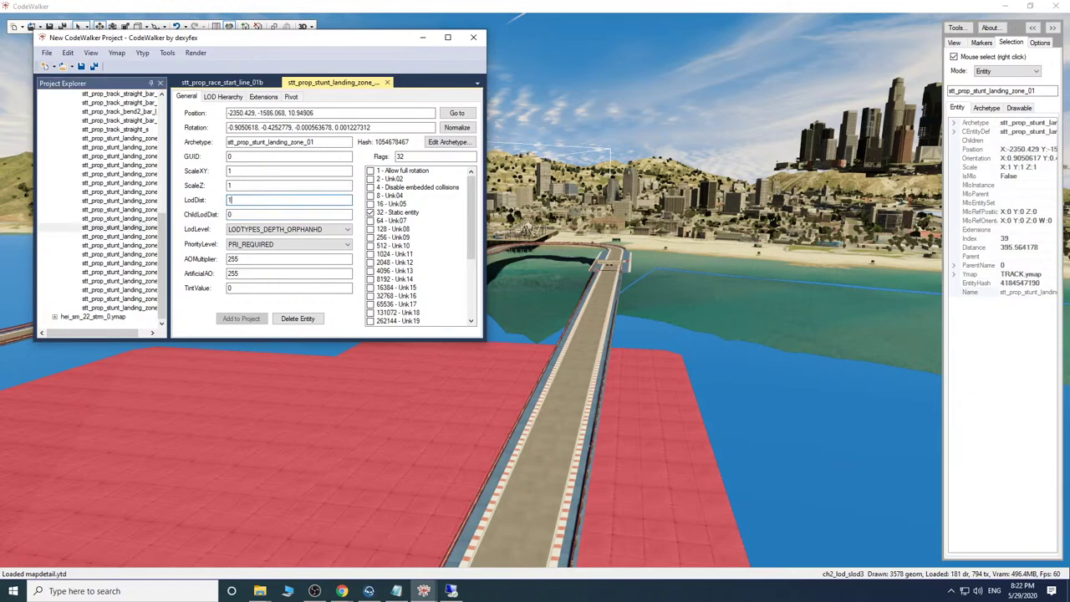
{"action": "double_click", "coordinate": [242, 213]}
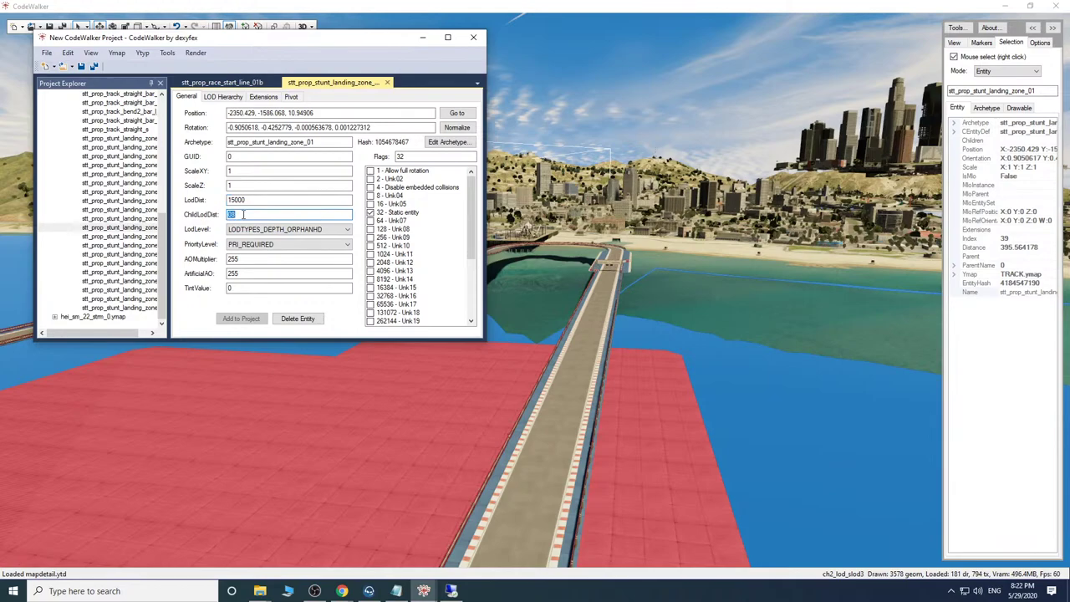
{"action": "type", "text": "800"}
Give the twelfth stt_prop_stunt_landing_zone_01 entity a LodDist of 15000 and a ChildLodDist of 800.
{"action": "left_click", "coordinate": [144, 237]}
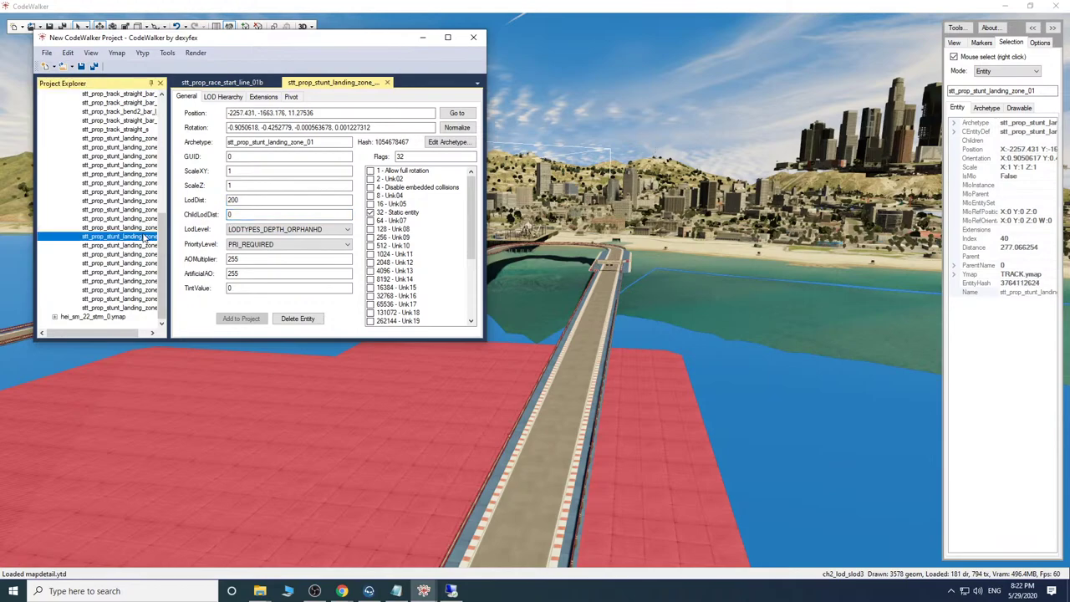
{"action": "double_click", "coordinate": [257, 199]}
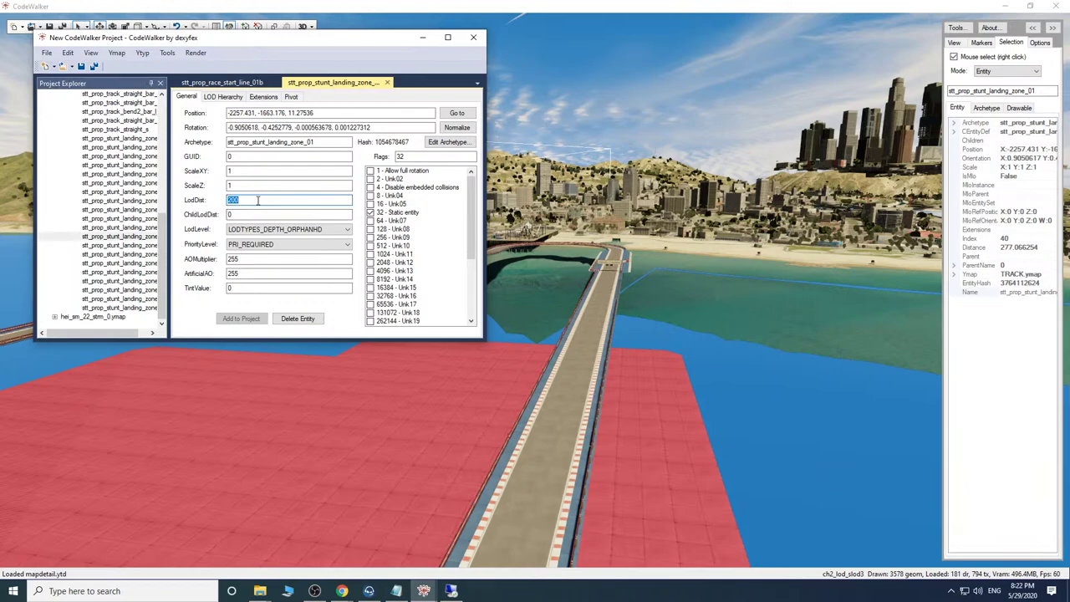
{"action": "double_click", "coordinate": [257, 215]}
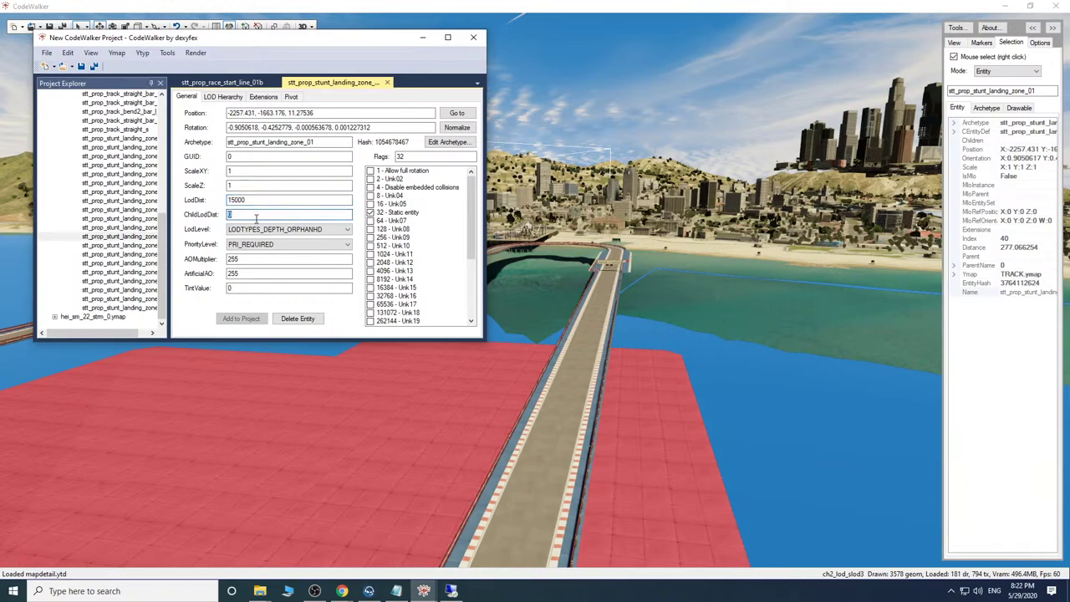
{"action": "type", "text": "800"}
{"action": "left_click", "coordinate": [264, 229]}
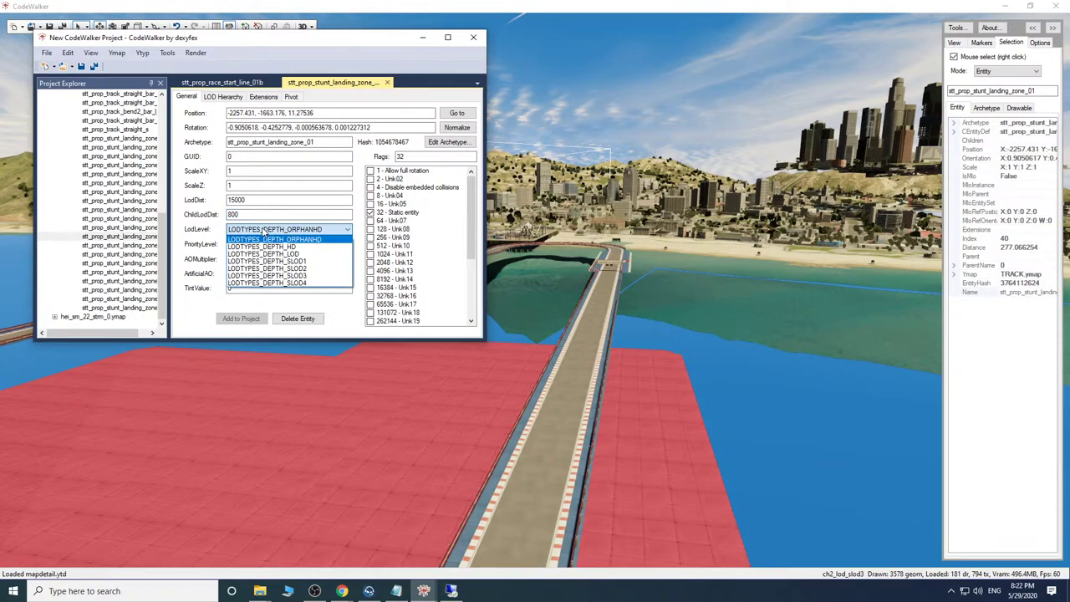
{"action": "left_click", "coordinate": [264, 232]}
Change LodDist to 15000 and ChildLodDist to 800 on the thirteenth and fourteenth stt_prop_stunt_landing_zone_01 entities.
{"action": "left_click", "coordinate": [137, 246]}
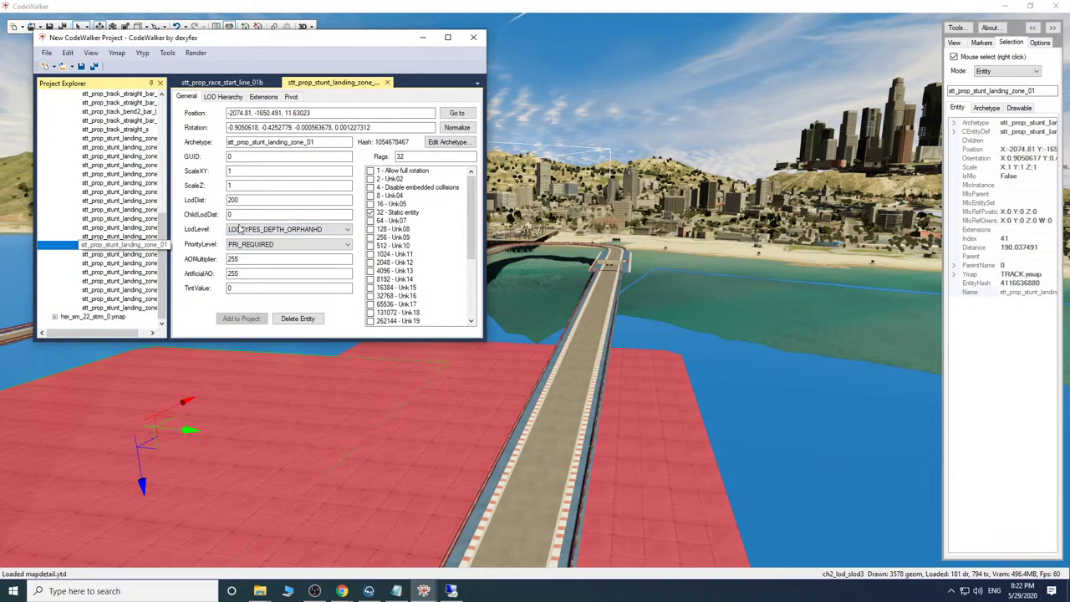
{"action": "double_click", "coordinate": [252, 199]}
{"action": "type", "text": "15000"}
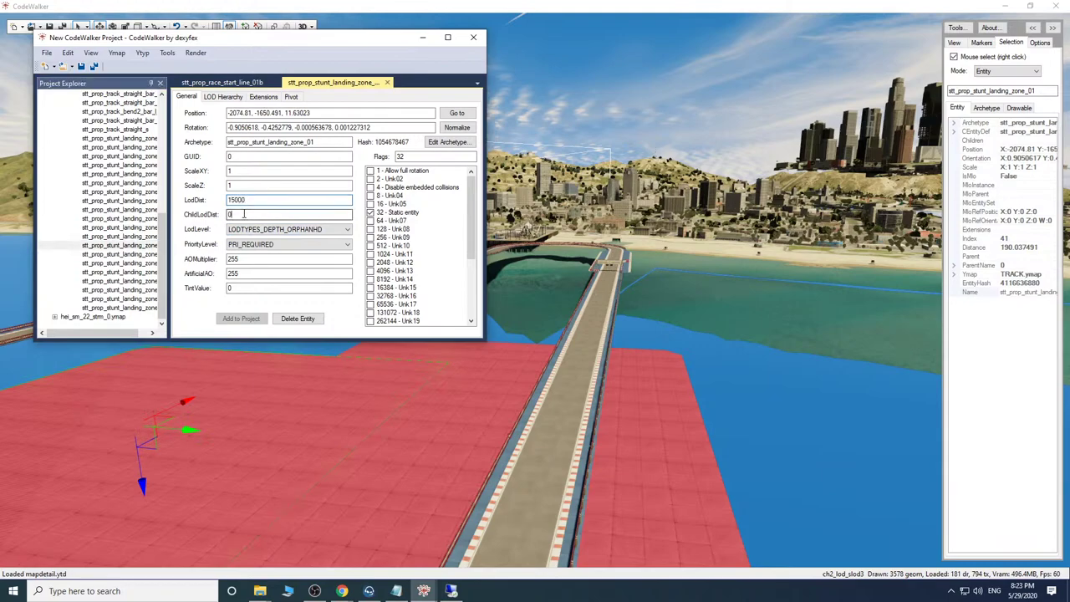
{"action": "double_click", "coordinate": [243, 214]}
{"action": "left_click", "coordinate": [134, 254]}
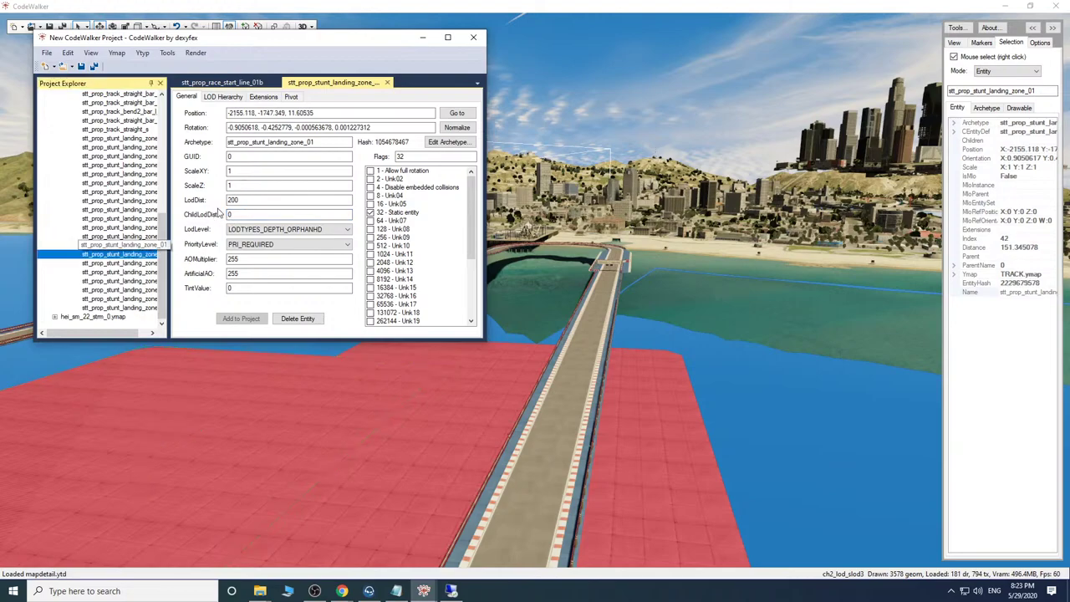
{"action": "double_click", "coordinate": [239, 200]}
{"action": "type", "text": "15"}
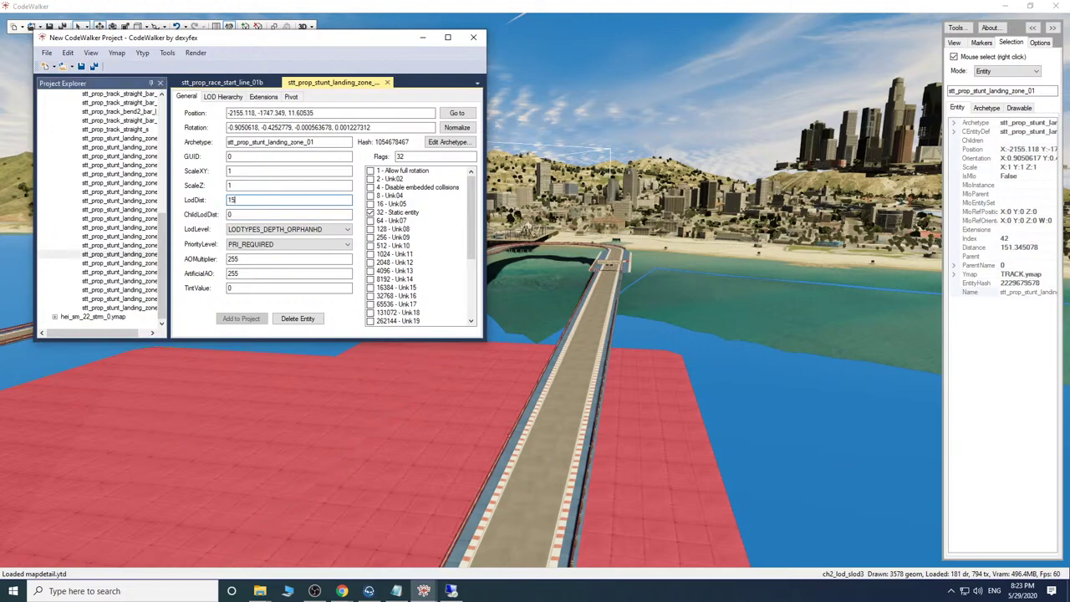
{"action": "double_click", "coordinate": [240, 214]}
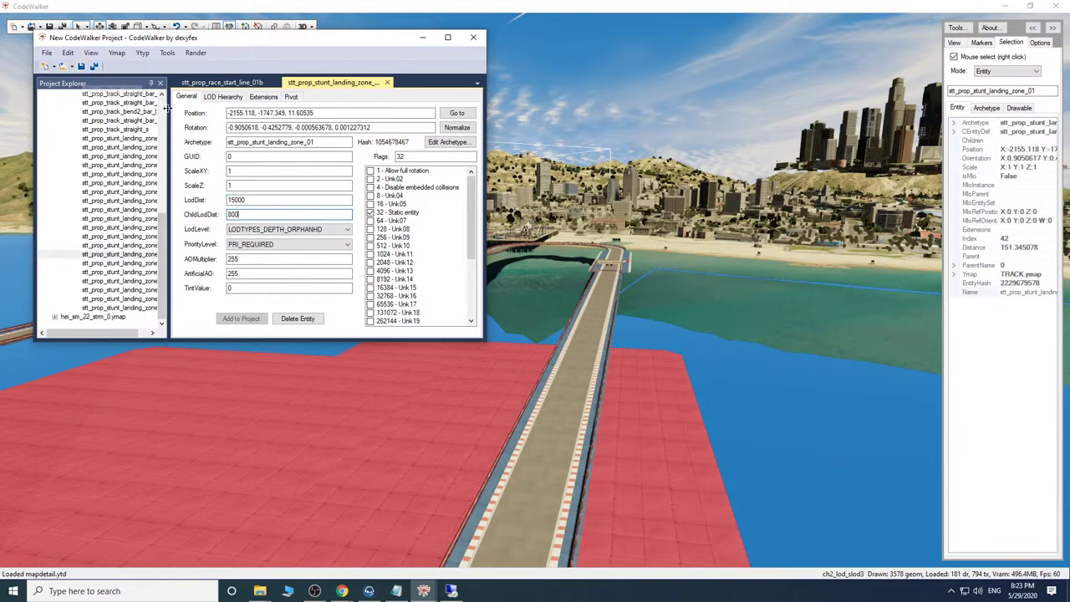
Inspect the LOD settings of the distant downtown, hillside and beachfront objects for comparison with the track entities.
{"action": "right_click", "coordinate": [869, 153]}
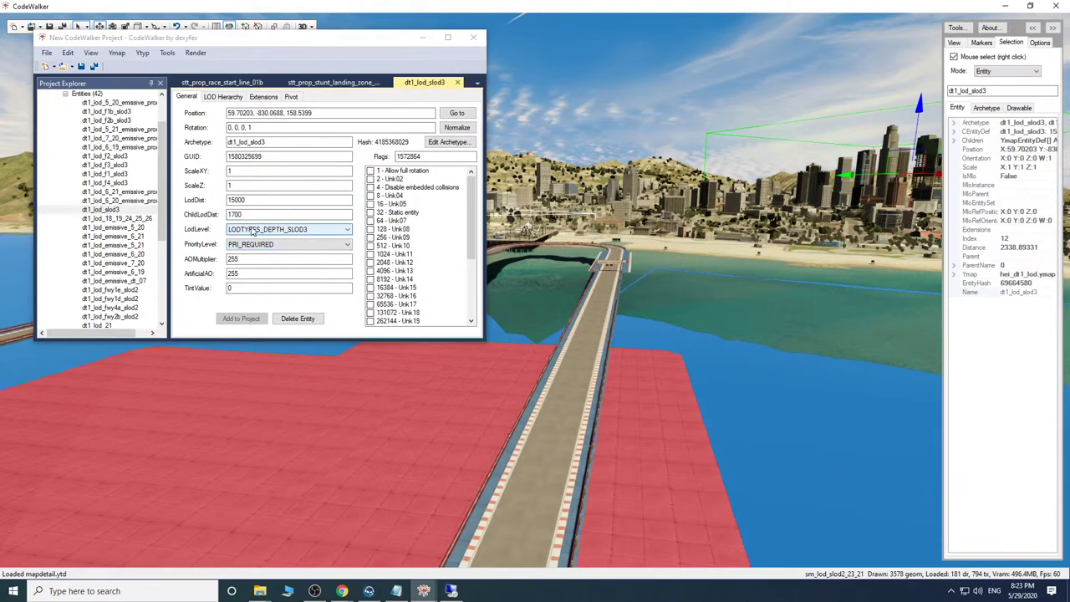
{"action": "right_click", "coordinate": [704, 198]}
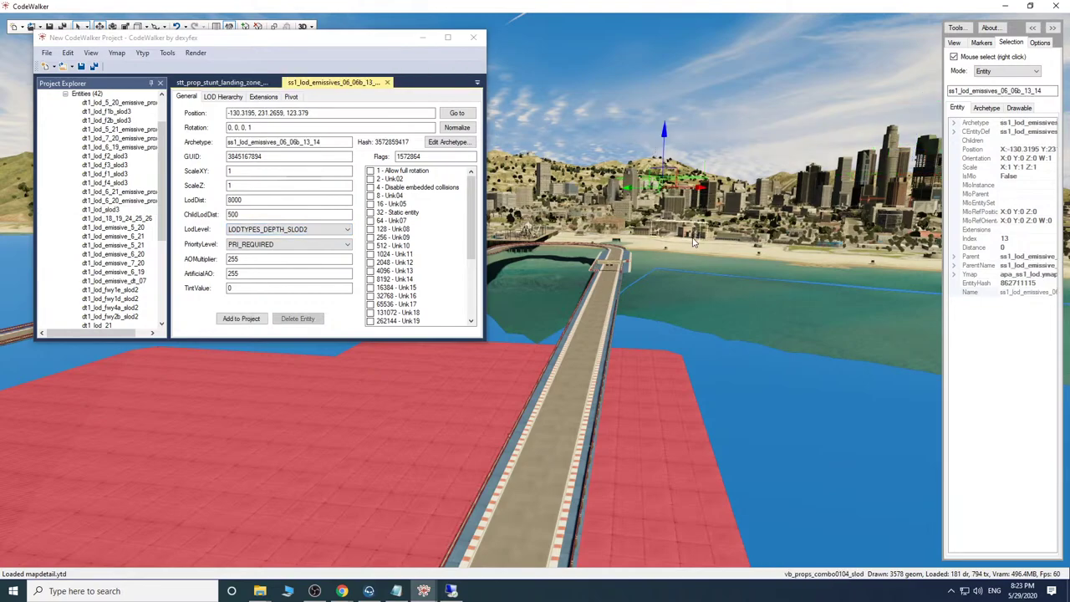
{"action": "right_click", "coordinate": [692, 232]}
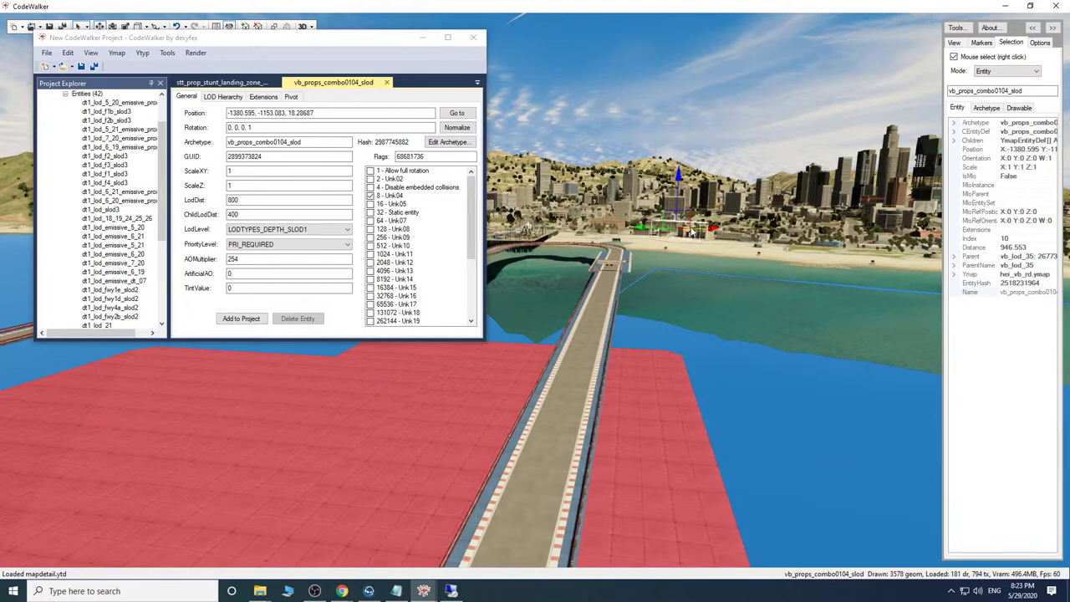
{"action": "right_click", "coordinate": [765, 241]}
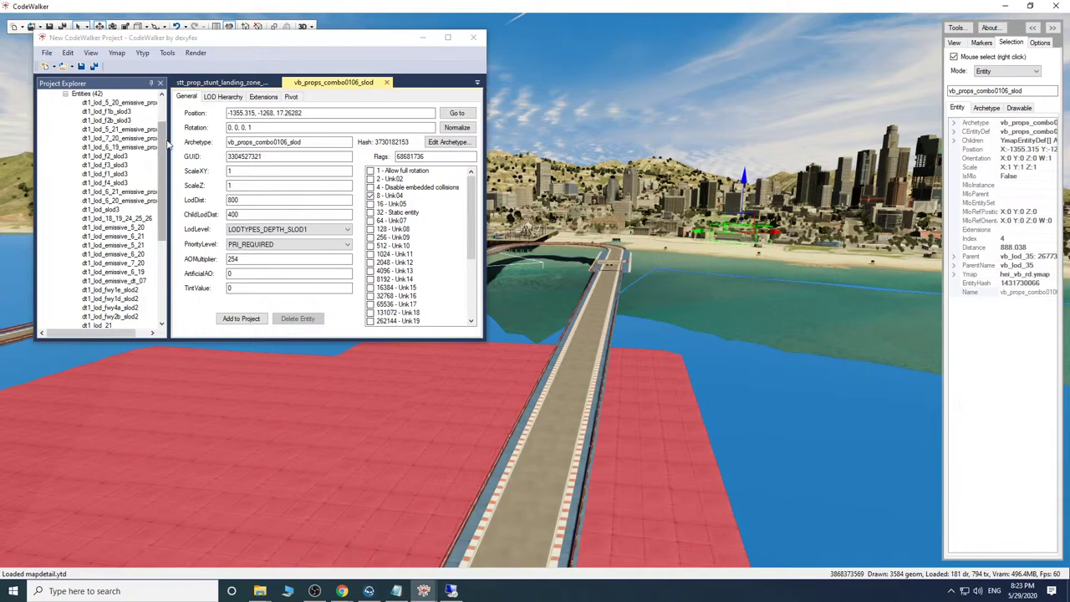
Remove hei_dt1_lod.ymap from the project.
{"action": "left_click_drag", "start_coordinate": [162, 138], "coordinate": [167, 101]}
{"action": "left_click", "coordinate": [100, 129]}
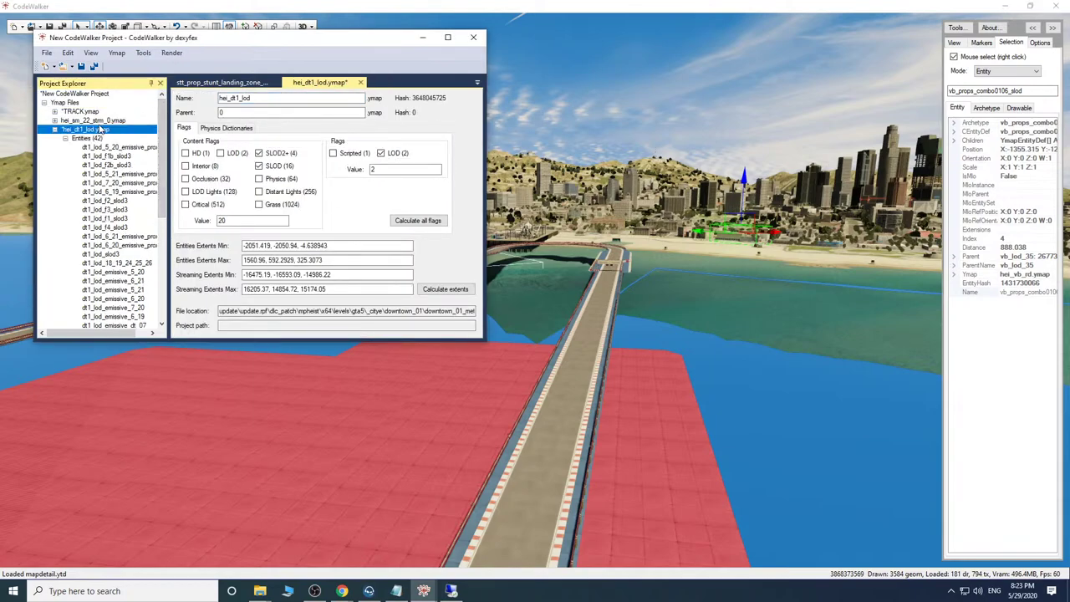
{"action": "left_click", "coordinate": [116, 52]}
{"action": "left_click", "coordinate": [150, 135]}
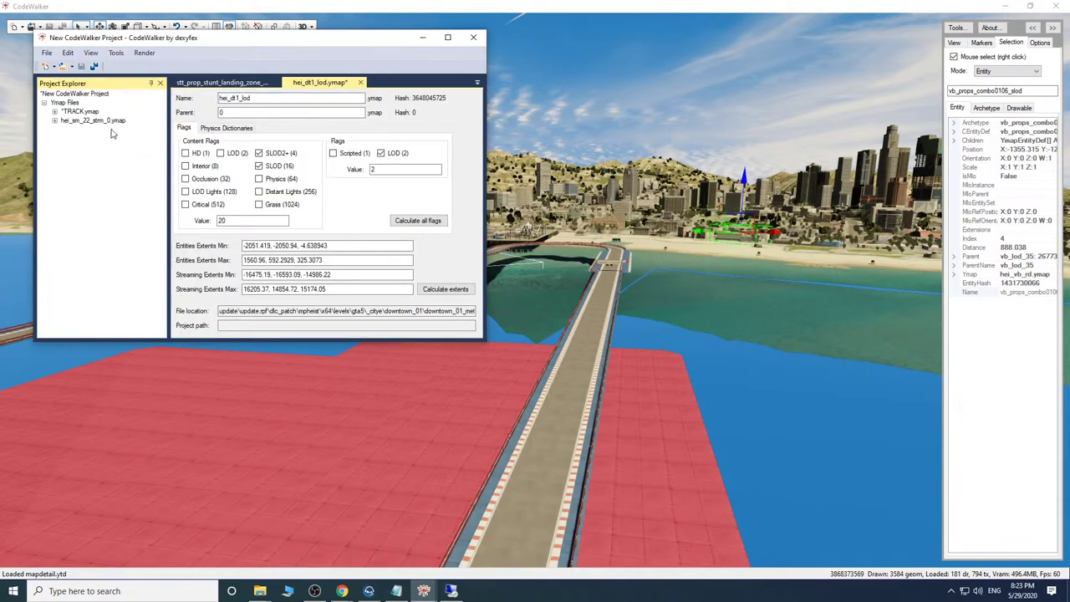
Set the LodLevel of TRACK.ymap's first stt_prop_stunt_landing_zone_01 entity to LODTYPES_DEPTH_SLOD1.
{"action": "left_click", "coordinate": [63, 106]}
{"action": "left_click", "coordinate": [55, 112]}
{"action": "left_click", "coordinate": [65, 121]}
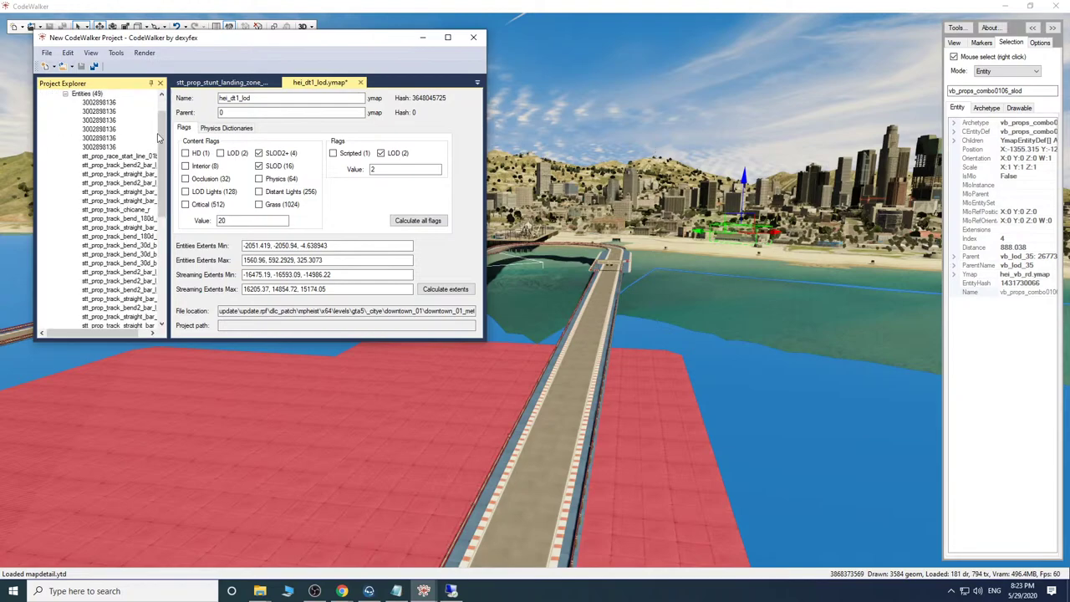
{"action": "left_click_drag", "start_coordinate": [165, 139], "coordinate": [163, 239]}
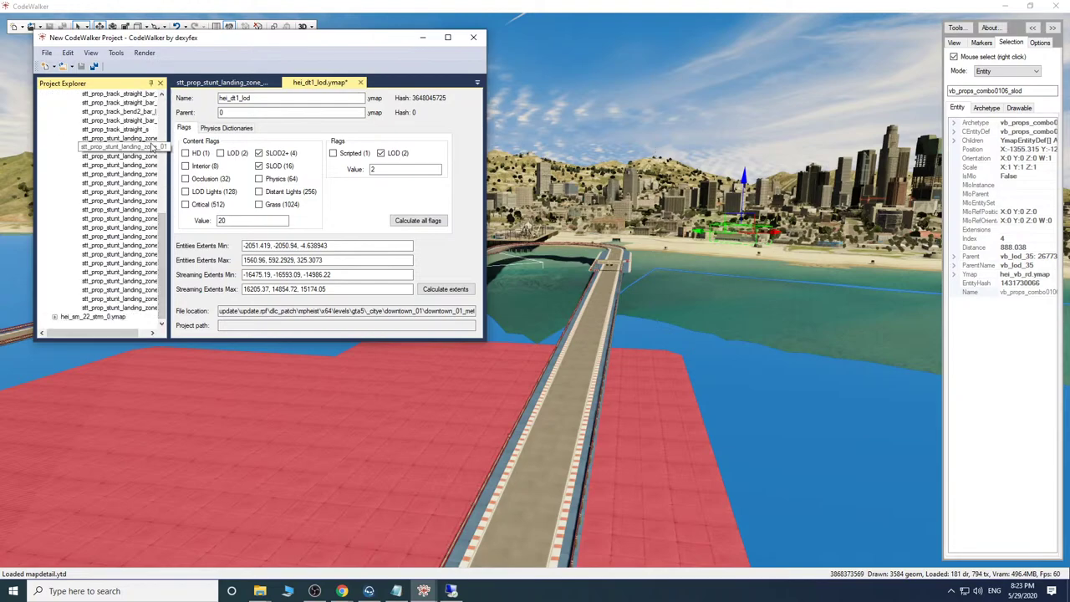
{"action": "left_click", "coordinate": [152, 141]}
{"action": "left_click", "coordinate": [343, 229]}
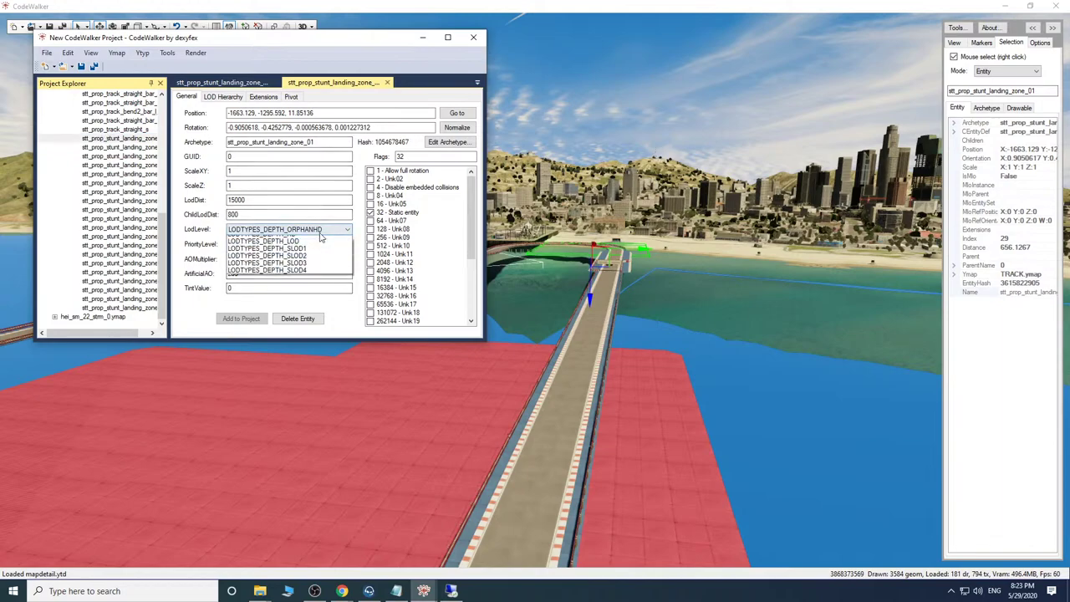
{"action": "left_click", "coordinate": [325, 260]}
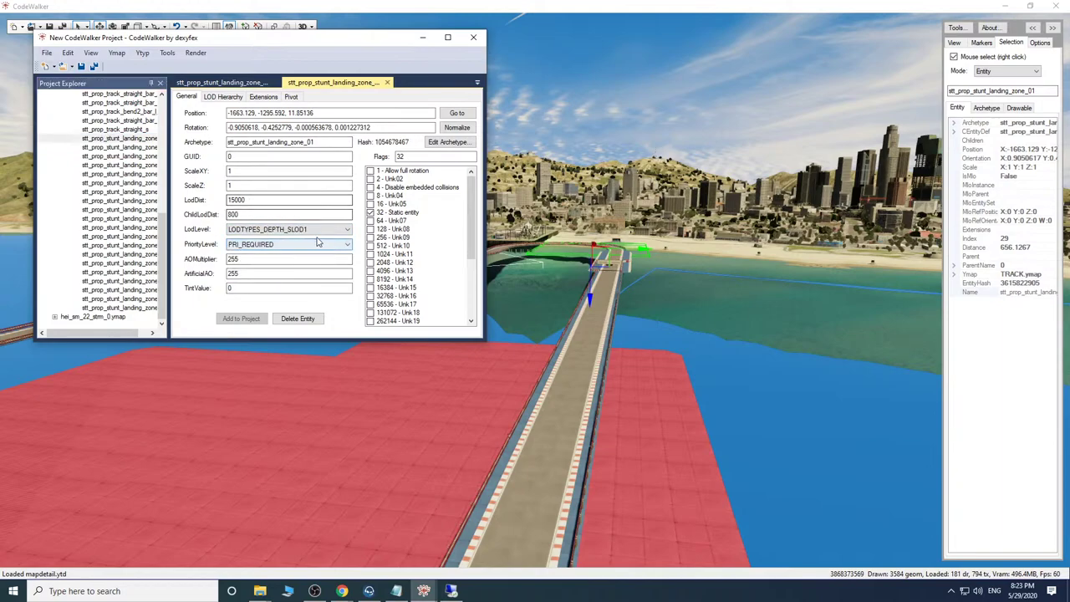
Try LodLevels SLOD2, SLOD3, SLOD4, LOD, HD and ORPHANHD on the first landing-zone entity and return it to LODTYPES_DEPTH_SLOD1.
{"action": "left_click", "coordinate": [288, 229]}
{"action": "left_click", "coordinate": [305, 271]}
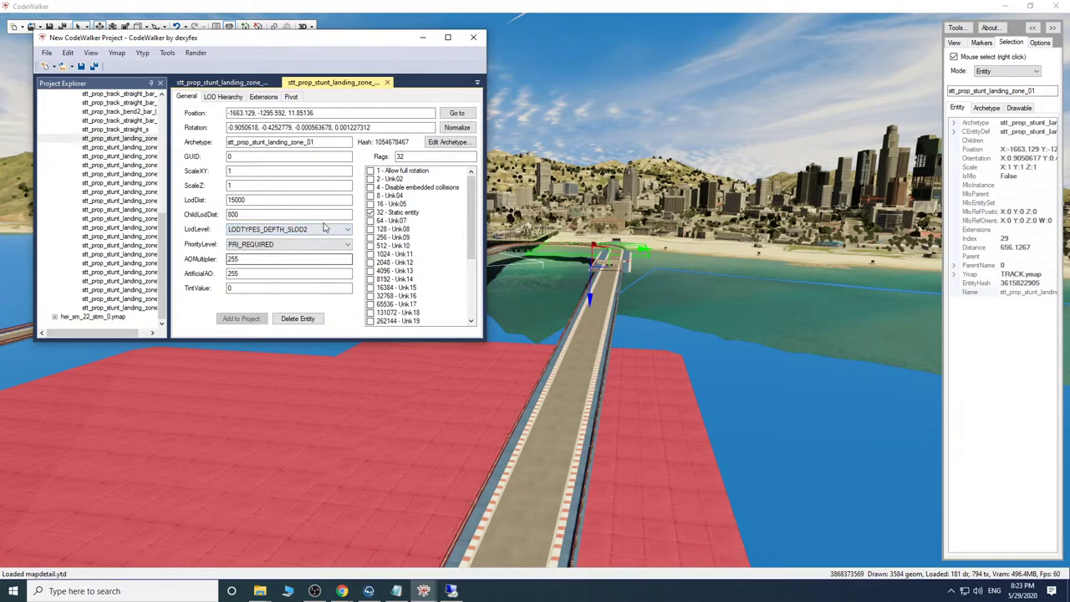
{"action": "left_click", "coordinate": [323, 230]}
{"action": "left_click", "coordinate": [313, 276]}
{"action": "left_click", "coordinate": [323, 229]}
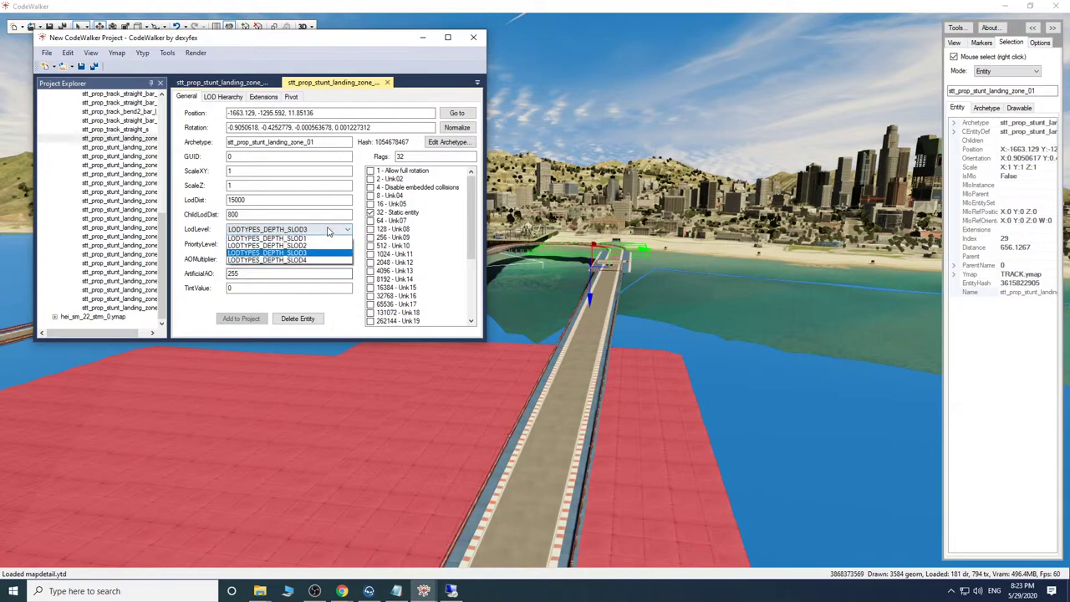
{"action": "left_click", "coordinate": [318, 284]}
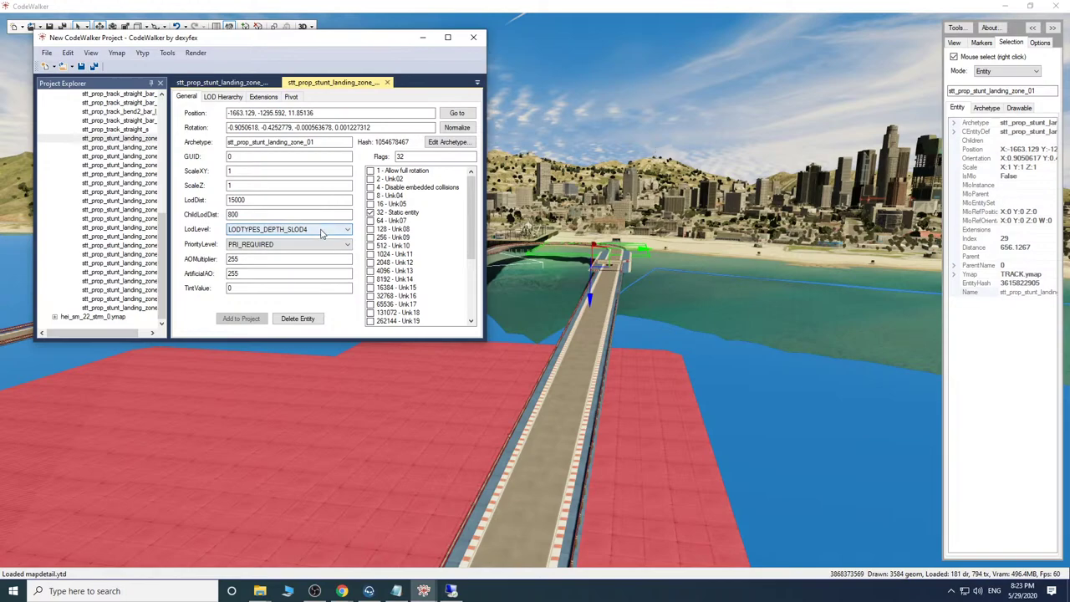
{"action": "left_click", "coordinate": [324, 229]}
{"action": "left_click", "coordinate": [300, 255]}
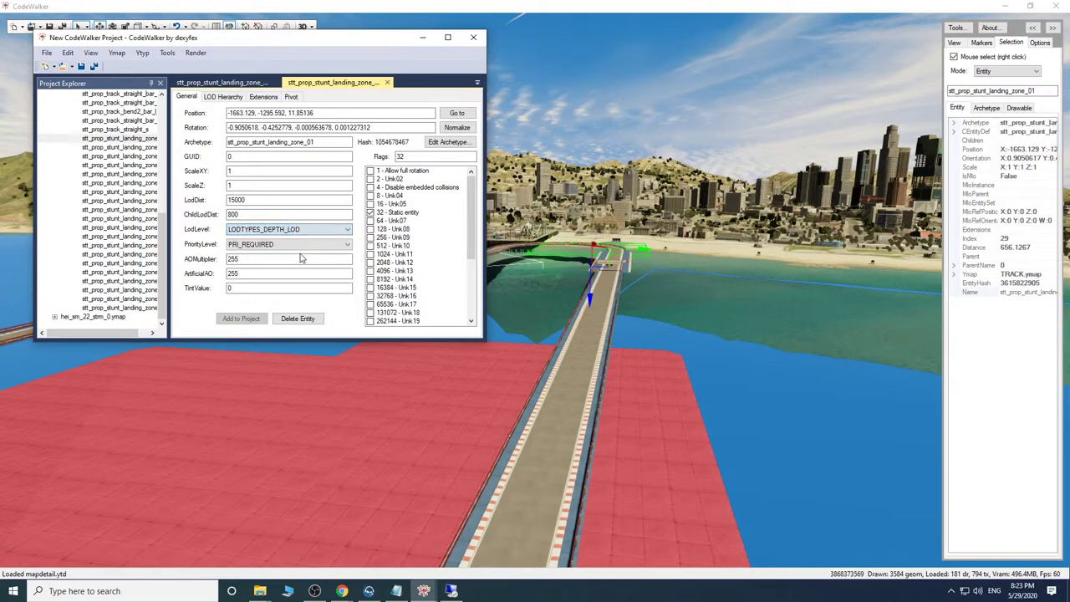
{"action": "left_click", "coordinate": [314, 230]}
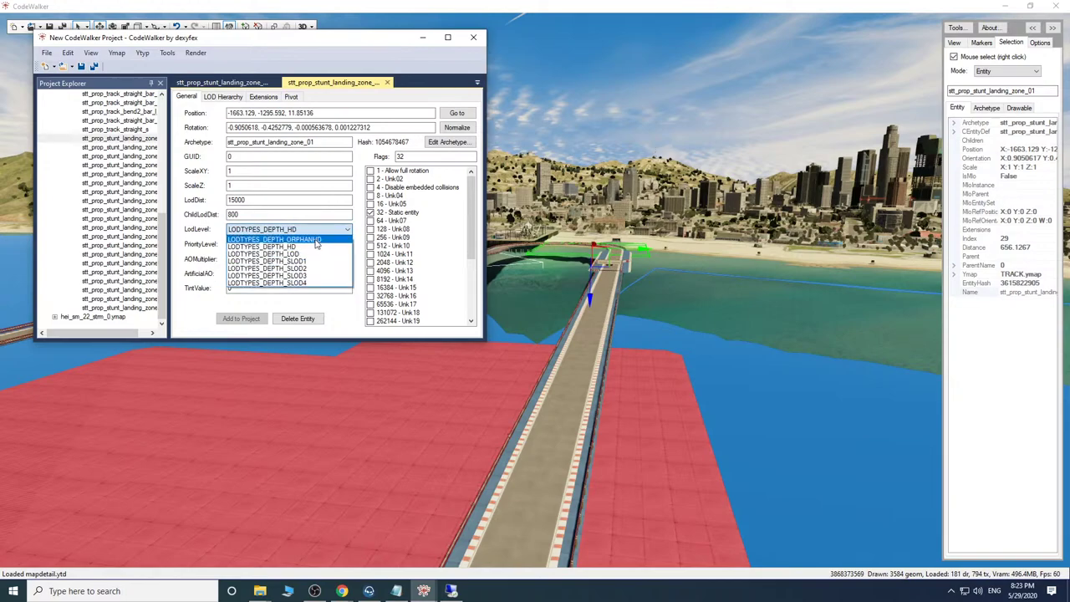
{"action": "left_click", "coordinate": [316, 240]}
{"action": "left_click", "coordinate": [317, 229]}
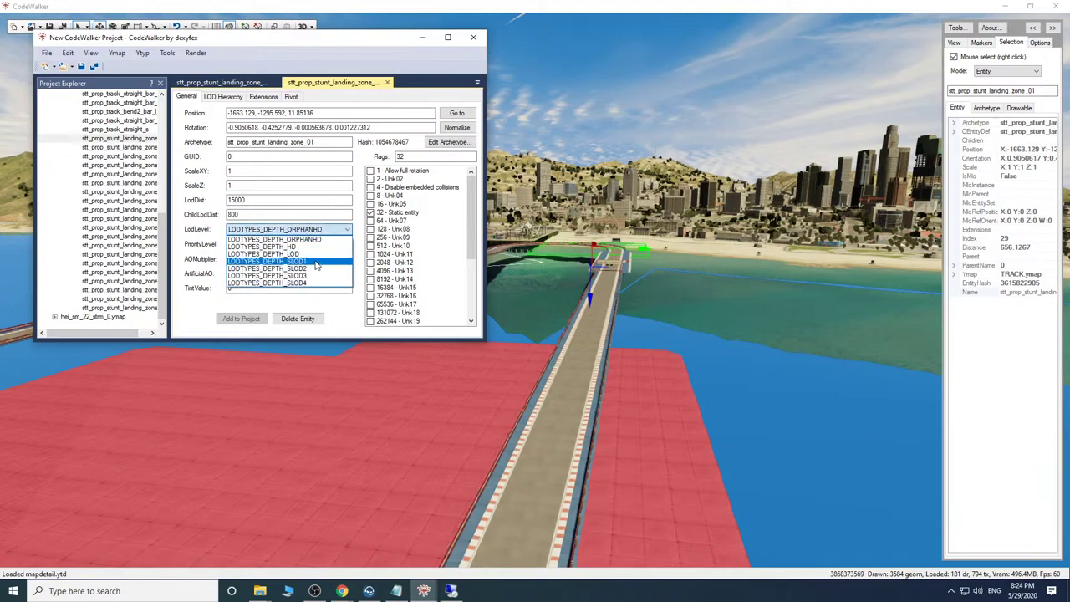
{"action": "left_click", "coordinate": [315, 262]}
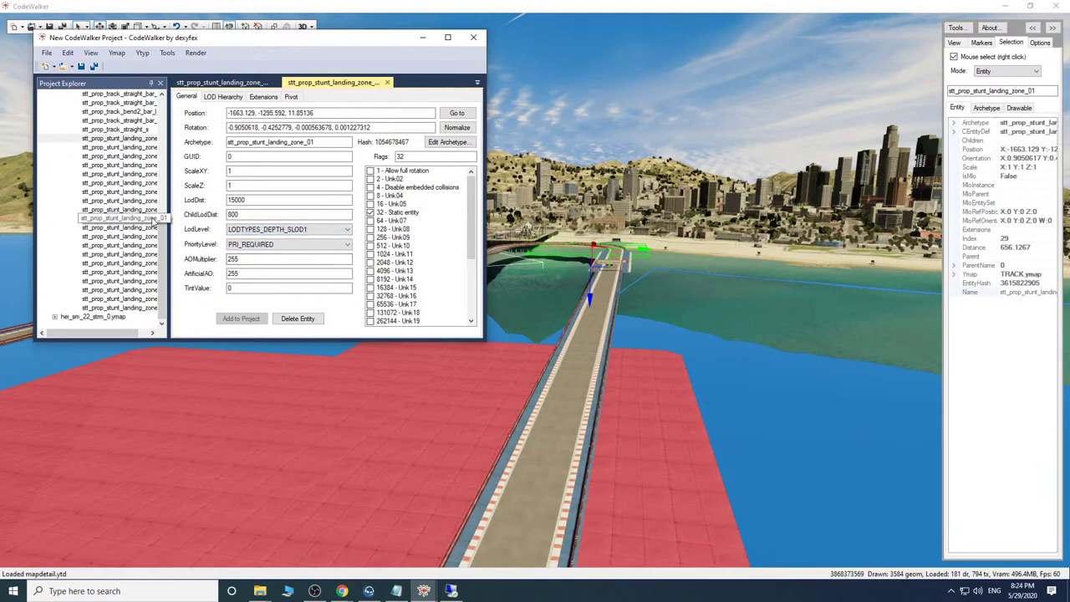
Recalculate all flags and the extents of TRACK.ymap.
{"action": "left_click_drag", "start_coordinate": [163, 219], "coordinate": [170, 205]}
{"action": "scroll", "coordinate": [170, 207], "scroll_direction": "up", "scroll_amount": 5}
{"action": "left_click", "coordinate": [80, 111]}
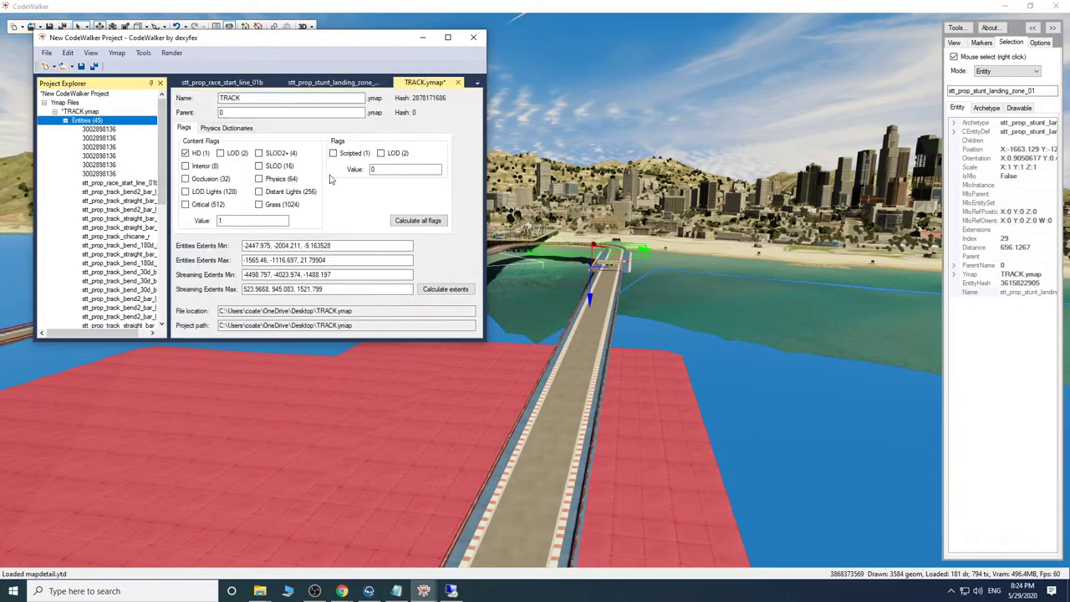
{"action": "left_click", "coordinate": [446, 290]}
Examine how the track and landing zones render from nearer and farther viewpoints over the water.
{"action": "mouse_move", "coordinate": [713, 346]}
{"action": "left_mouse_down"}
{"action": "mouse_move", "coordinate": [716, 332]}
{"action": "mouse_move", "coordinate": [726, 348]}
{"action": "left_mouse_up"}
{"action": "key", "text": "w"}
{"action": "key", "text": "w"}
{"action": "scroll", "coordinate": [724, 349], "scroll_direction": "down", "scroll_amount": 4}
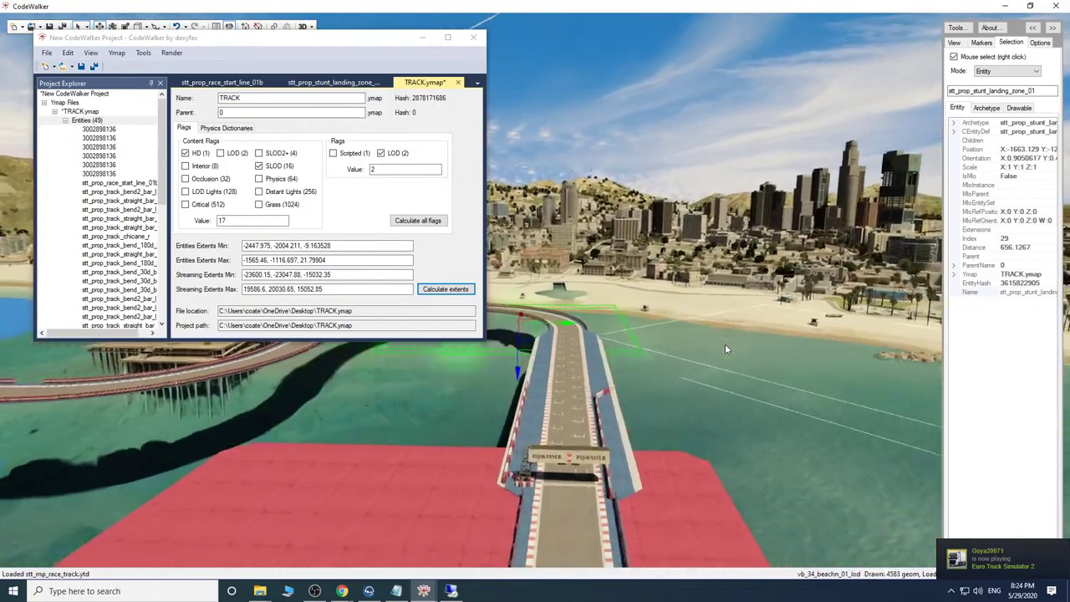
{"action": "scroll", "coordinate": [725, 348], "scroll_direction": "up", "scroll_amount": 3}
{"action": "scroll", "coordinate": [724, 348], "scroll_direction": "down", "scroll_amount": 1}
{"action": "scroll", "coordinate": [724, 344], "scroll_direction": "down", "scroll_amount": 5}
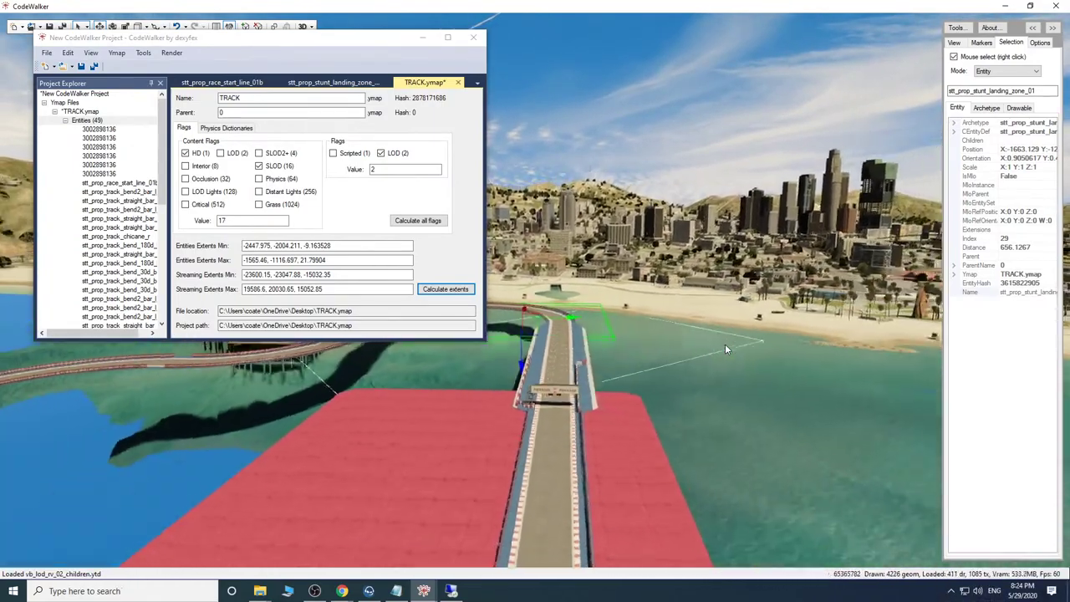
{"action": "scroll", "coordinate": [724, 343], "scroll_direction": "up", "scroll_amount": 5}
{"action": "key", "text": "s"}
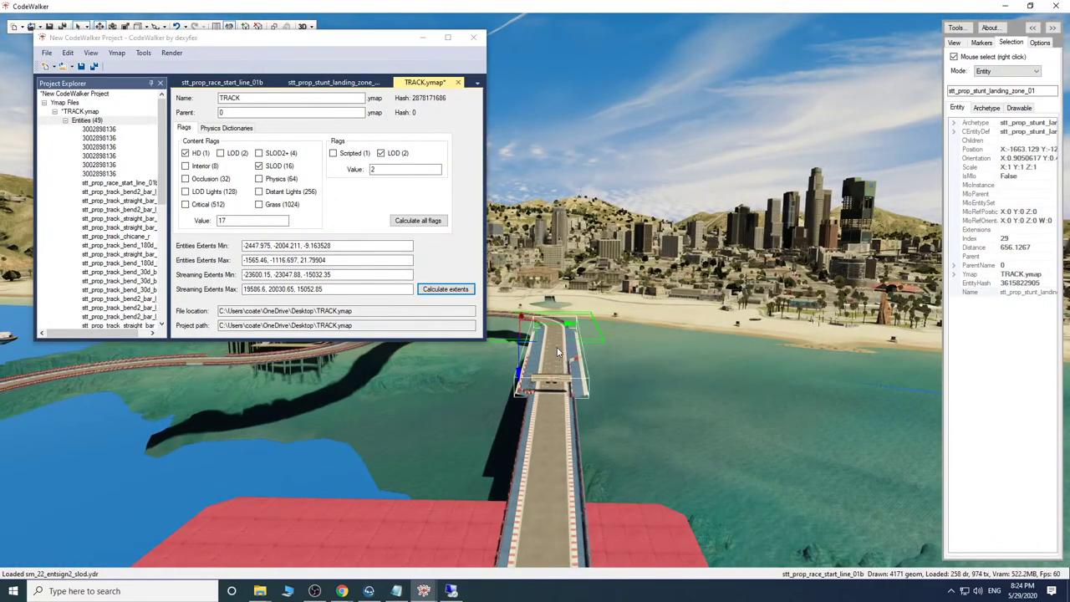
Compare with the race start line entity's LOD settings and set the first landing-zone entity's LodLevel to LODTYPES_DEPTH_ORPHANHD.
{"action": "right_click", "coordinate": [553, 381]}
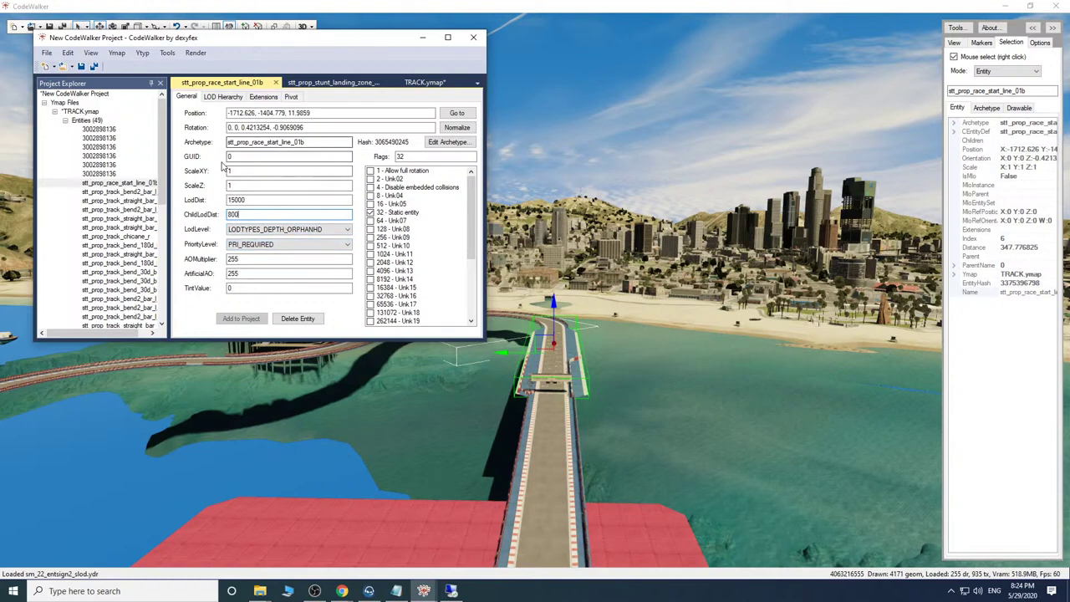
{"action": "left_click_drag", "start_coordinate": [163, 188], "coordinate": [164, 287]}
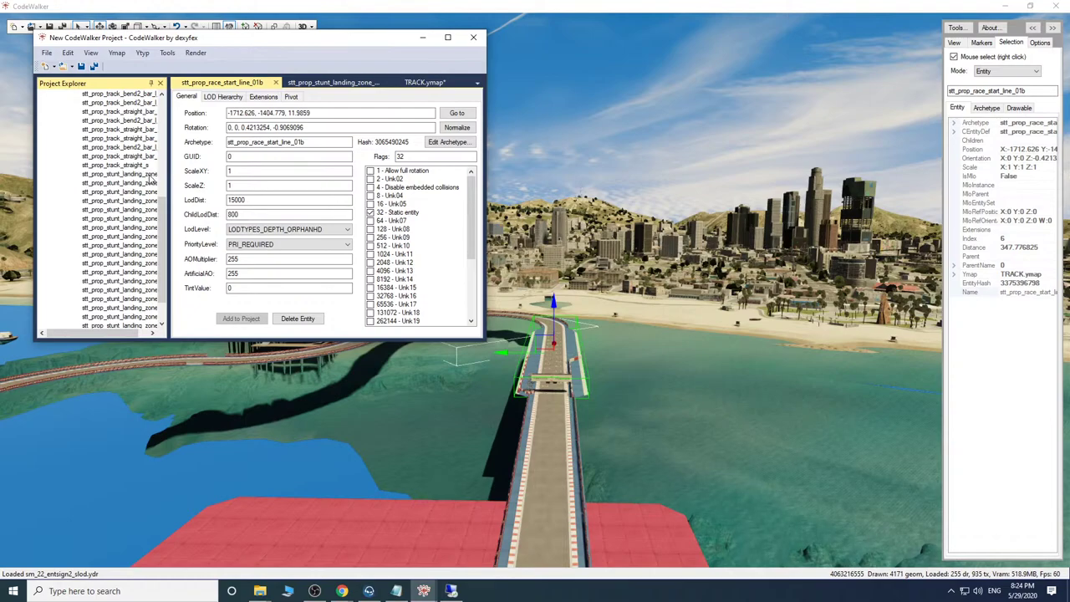
{"action": "left_click", "coordinate": [118, 174]}
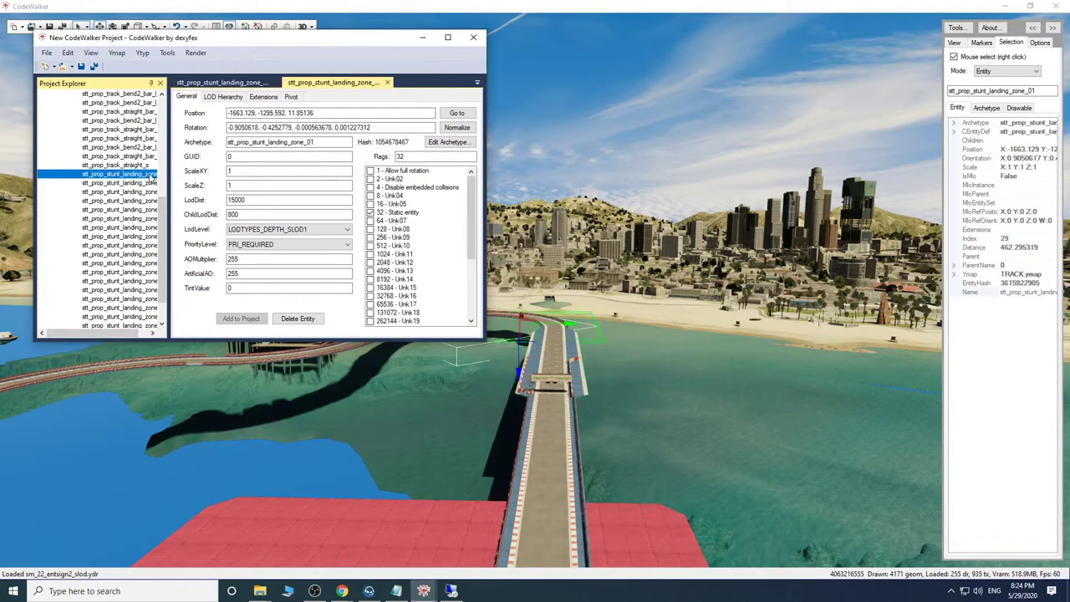
{"action": "left_click", "coordinate": [288, 229]}
{"action": "left_click", "coordinate": [296, 242]}
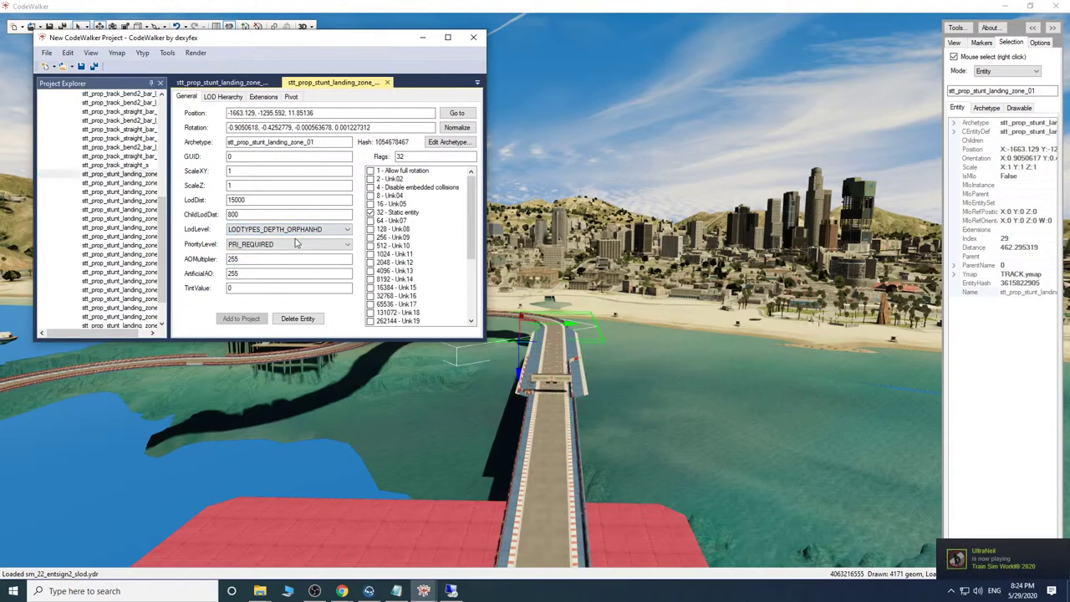
Examine the track from farther out and review the LOD settings of the following stt_prop_stunt_landing_zone_01 entities in TRACK.ymap.
{"action": "left_click_drag", "start_coordinate": [724, 382], "coordinate": [745, 411]}
{"action": "key", "text": "s"}
{"action": "key", "text": "s"}
{"action": "key", "text": "w"}
{"action": "key", "text": "s"}
{"action": "left_click", "coordinate": [128, 226]}
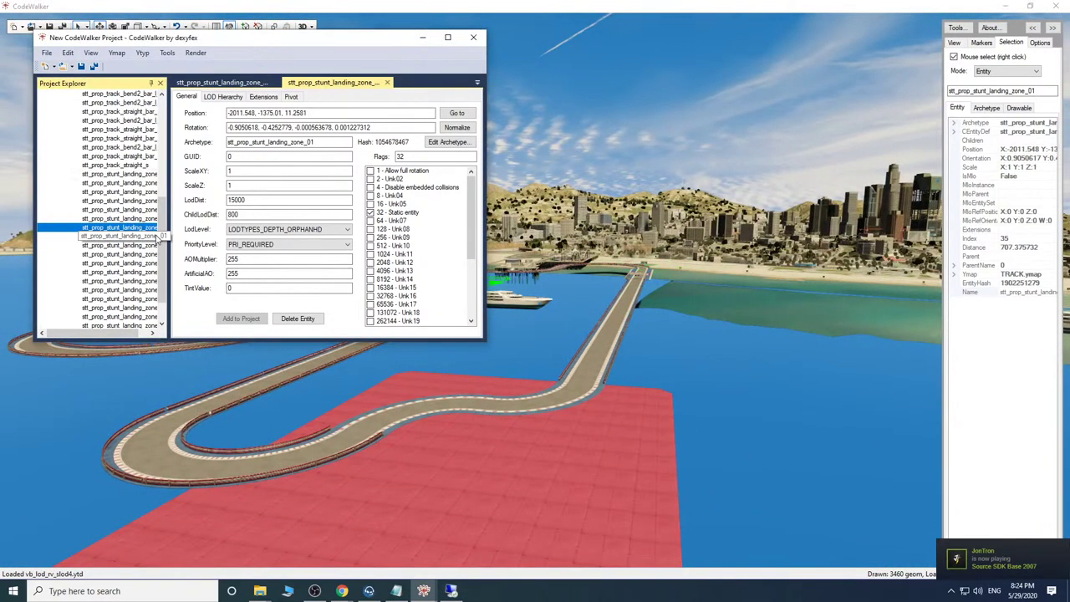
{"action": "left_click", "coordinate": [134, 237]}
{"action": "key", "text": "Down"}
{"action": "key", "text": "Down"}
{"action": "key", "text": "Down"}
{"action": "key", "text": "Down"}
{"action": "key", "text": "Down"}
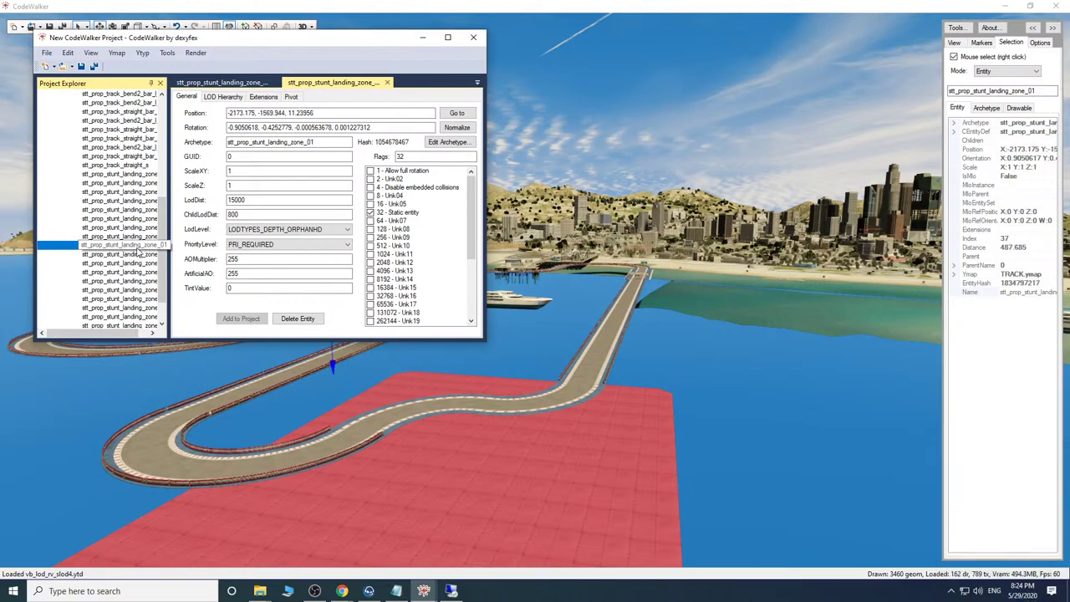
{"action": "key", "text": "Down"}
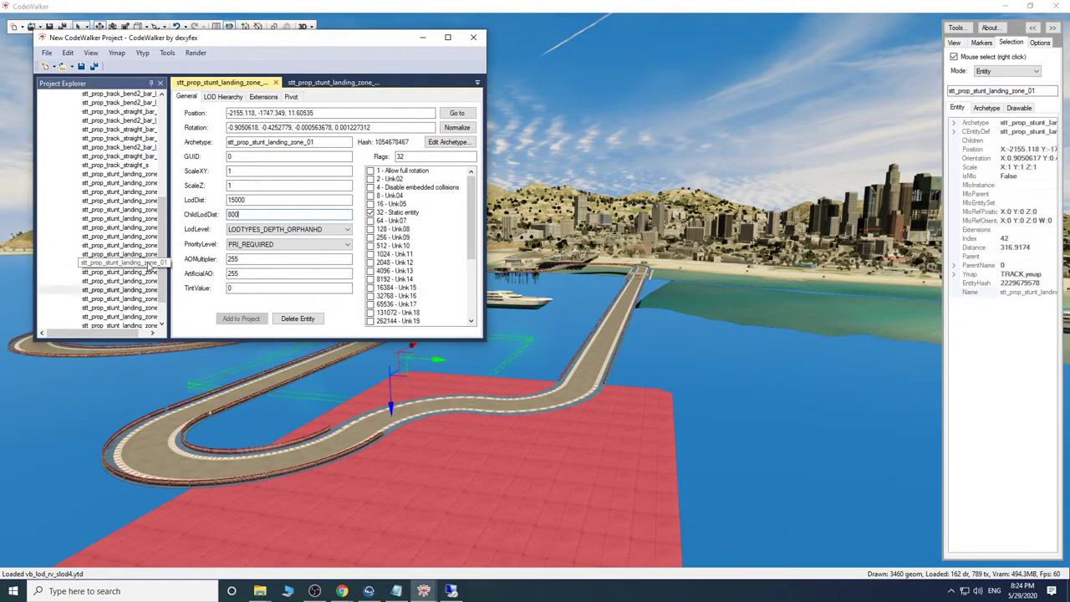
{"action": "scroll", "coordinate": [144, 256], "scroll_direction": "down", "scroll_amount": 2}
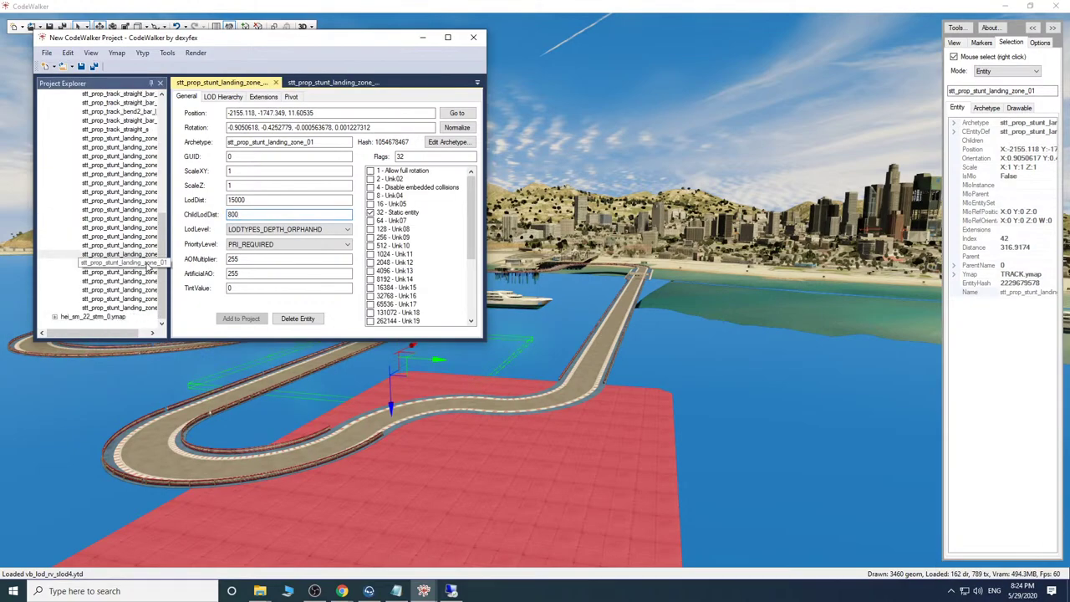
Set LodDist to 15000 and ChildLodDist to 800 for the first three of TRACK.ymap's last six landing-zone entities.
{"action": "left_click", "coordinate": [148, 264]}
{"action": "double_click", "coordinate": [235, 201]}
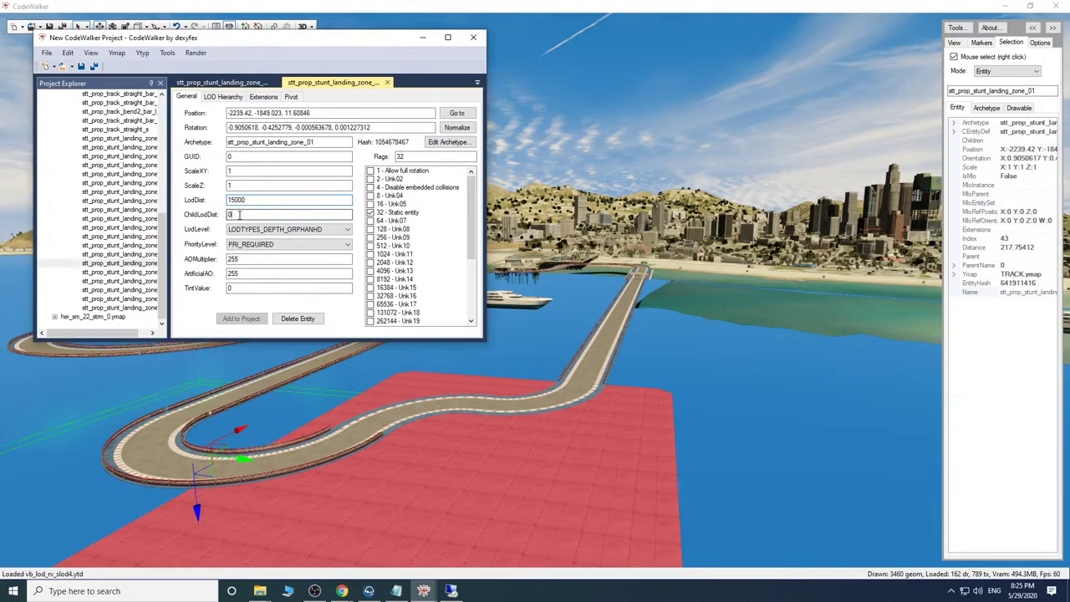
{"action": "left_click", "coordinate": [146, 272]}
{"action": "left_click", "coordinate": [258, 203]}
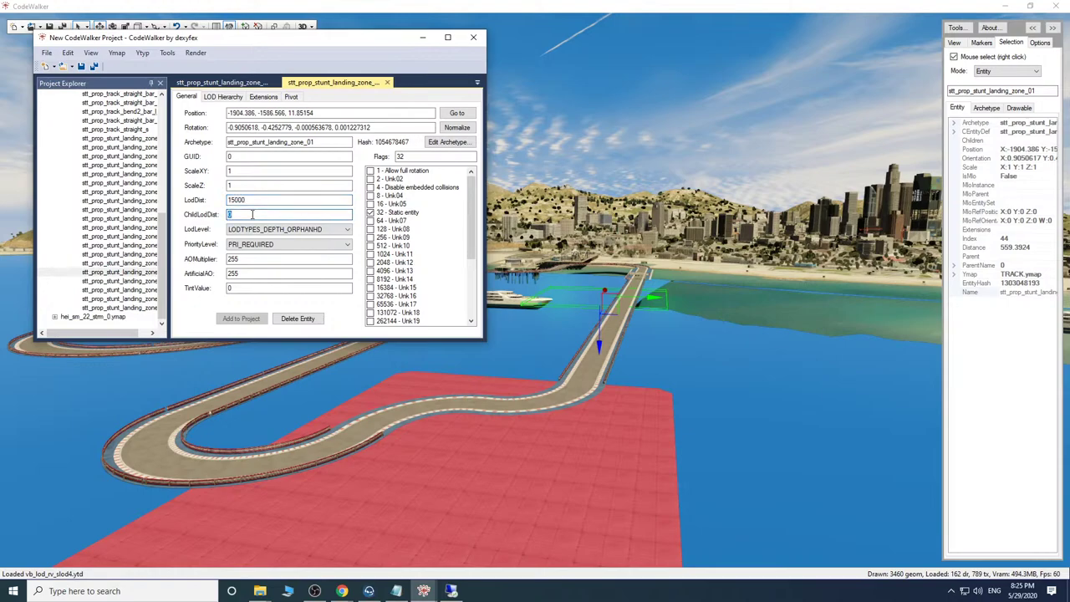
{"action": "left_click", "coordinate": [121, 280]}
{"action": "left_click", "coordinate": [227, 215]}
{"action": "double_click", "coordinate": [238, 201]}
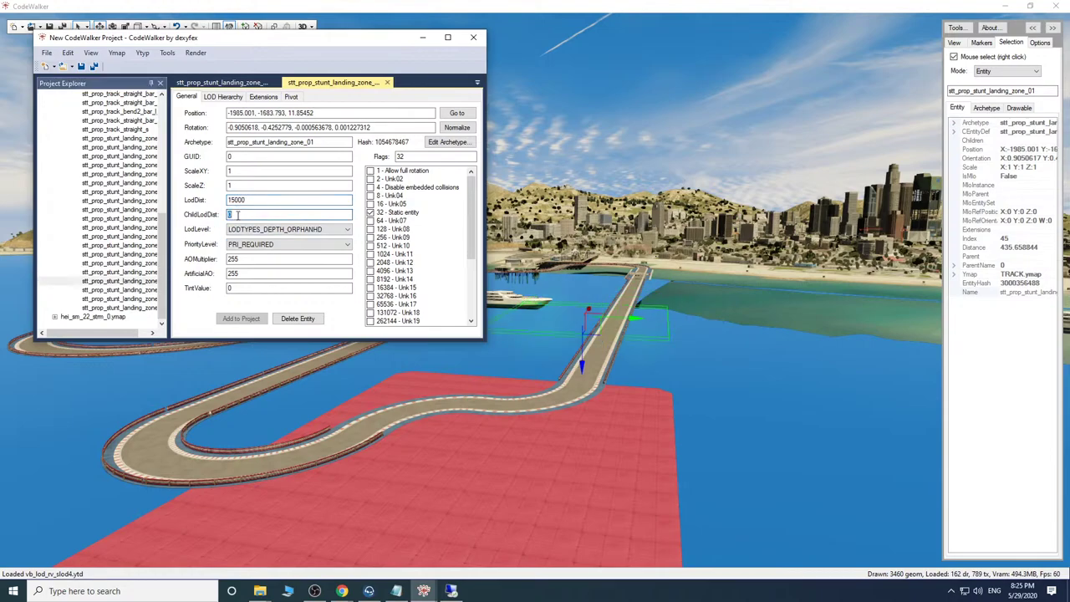
Set LodDist to 15000 and ChildLodDist to 800 for the last three landing-zone entities of TRACK.ymap.
{"action": "left_click", "coordinate": [146, 290]}
{"action": "left_click", "coordinate": [248, 199]}
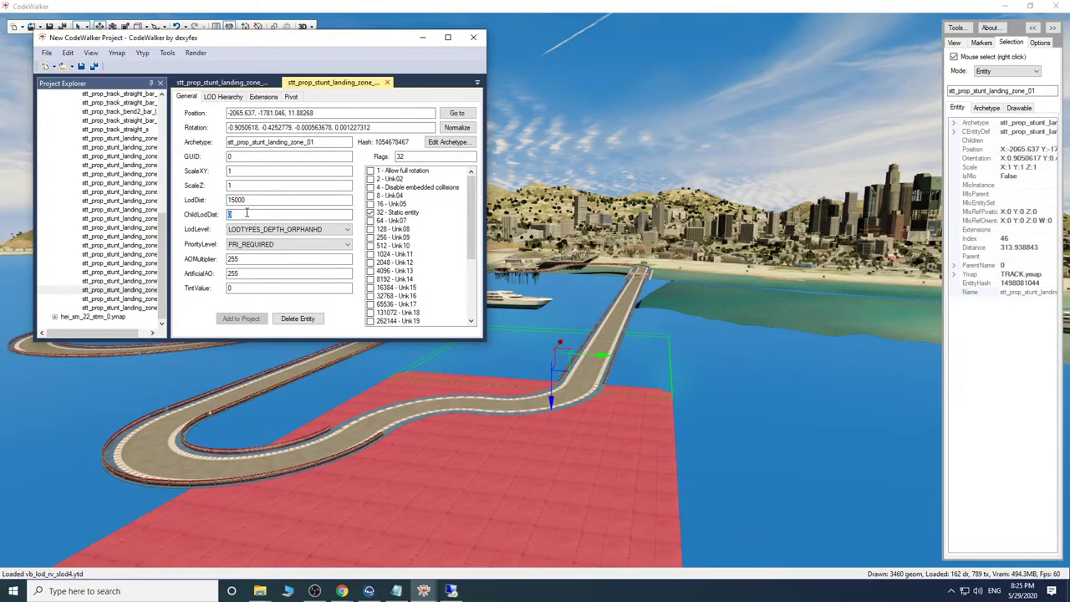
{"action": "type", "text": "800"}
{"action": "left_click", "coordinate": [139, 294]}
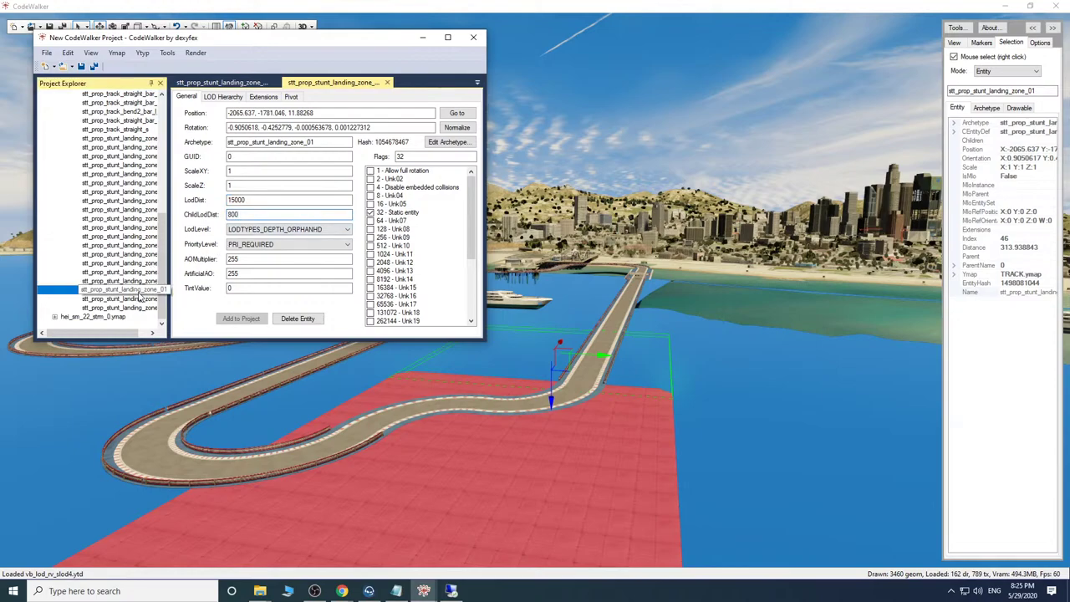
{"action": "left_click", "coordinate": [138, 299]}
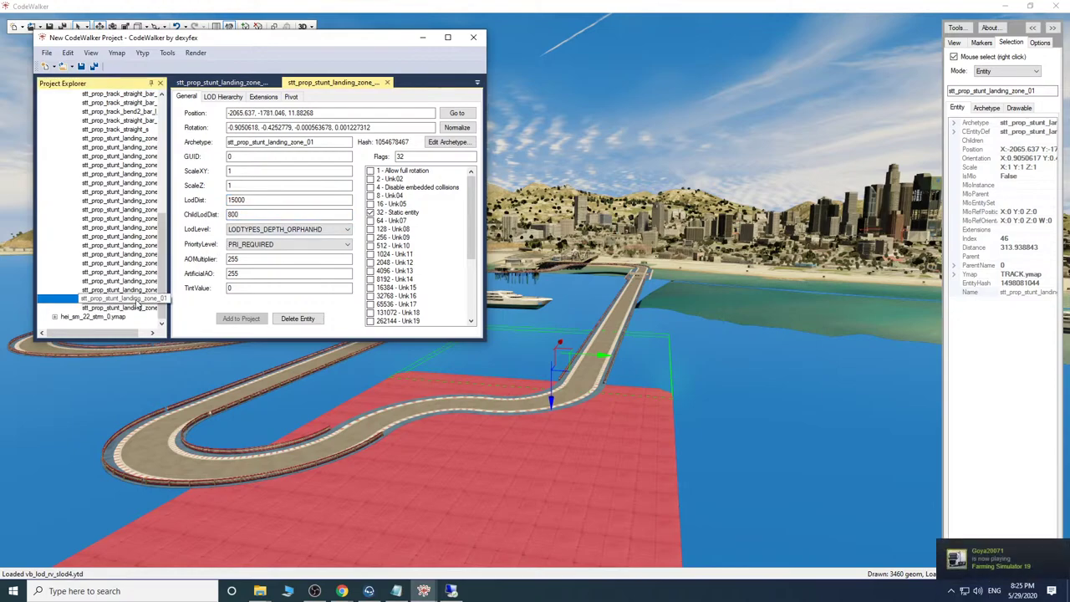
{"action": "double_click", "coordinate": [250, 201]}
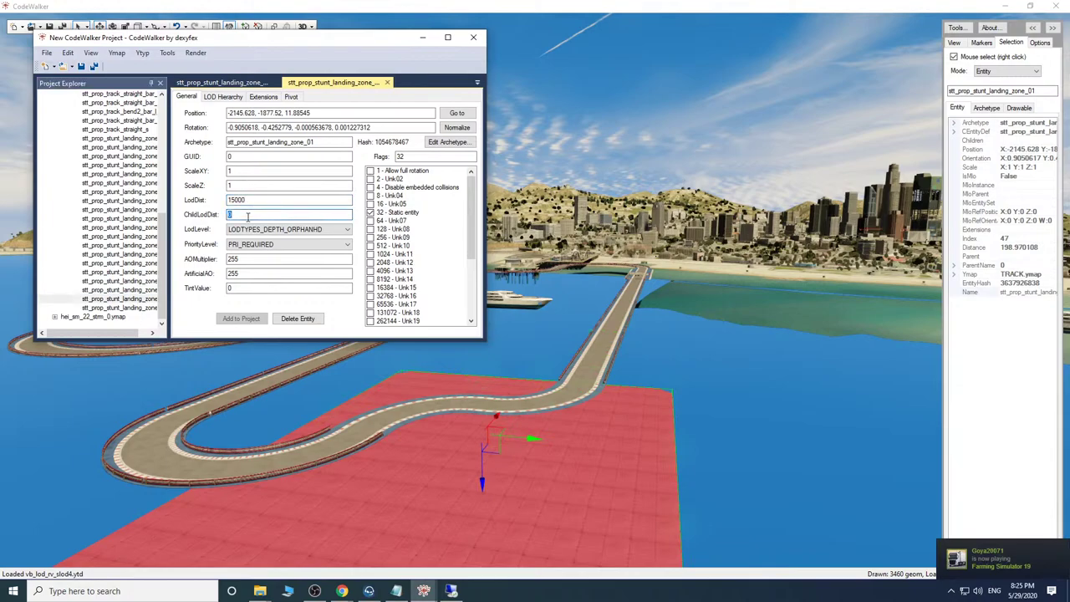
{"action": "left_click", "coordinate": [138, 307]}
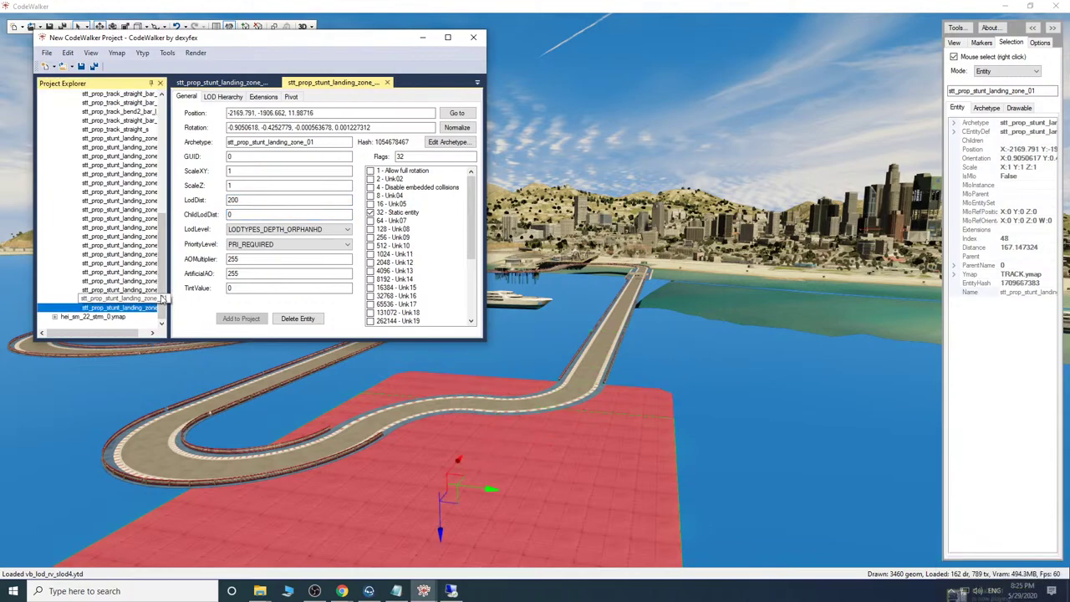
{"action": "double_click", "coordinate": [255, 200]}
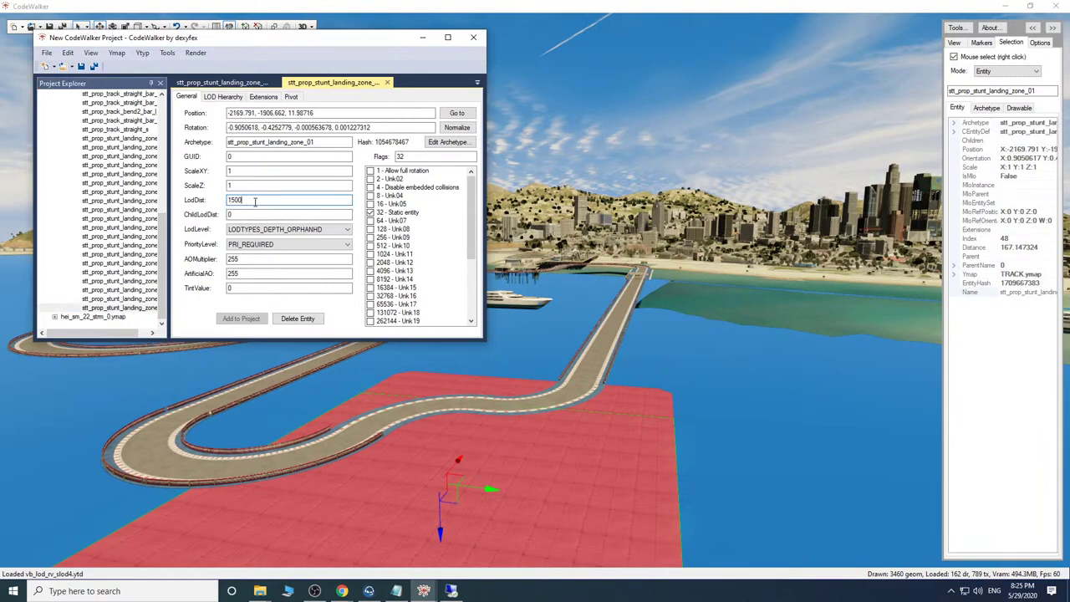
{"action": "double_click", "coordinate": [258, 214]}
Examine how the track, coastline and nearby yacht render while flying over the water.
{"action": "left_click", "coordinate": [127, 280]}
{"action": "left_click", "coordinate": [756, 407]}
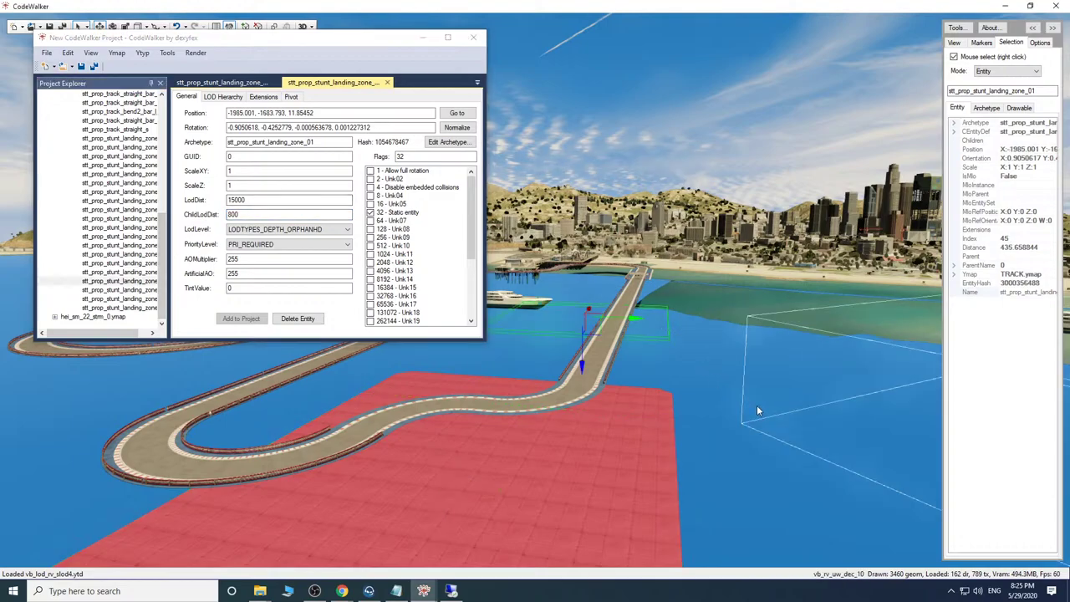
{"action": "key", "text": "w"}
{"action": "key", "text": "w"}
{"action": "left_click_drag", "start_coordinate": [755, 406], "coordinate": [865, 405]}
{"action": "key", "text": "s"}
{"action": "key", "text": "s"}
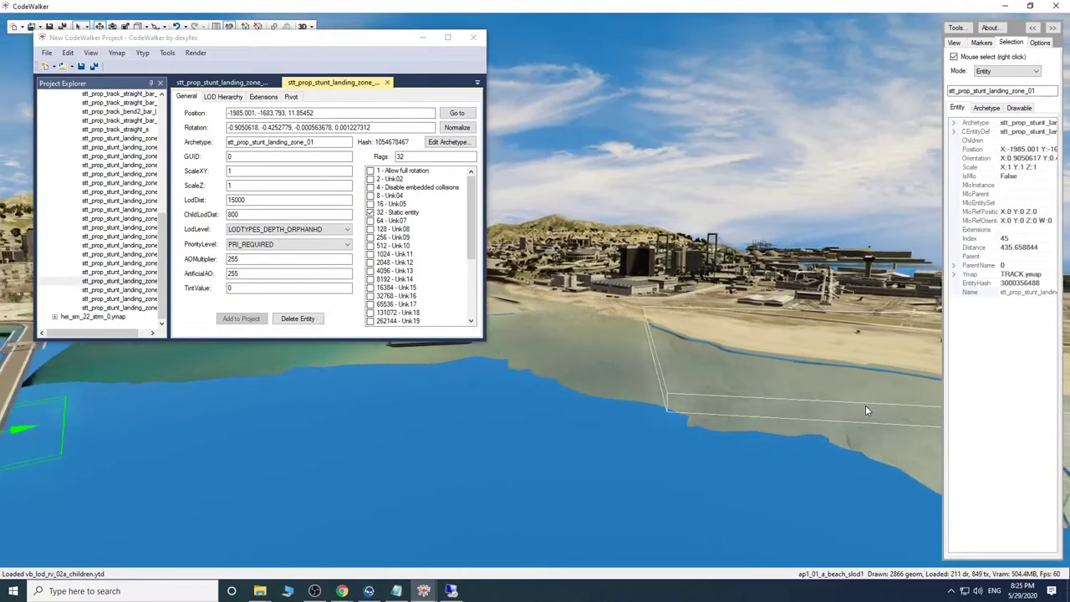
{"action": "left_click_drag", "start_coordinate": [576, 330], "coordinate": [677, 365]}
{"action": "key", "text": "w"}
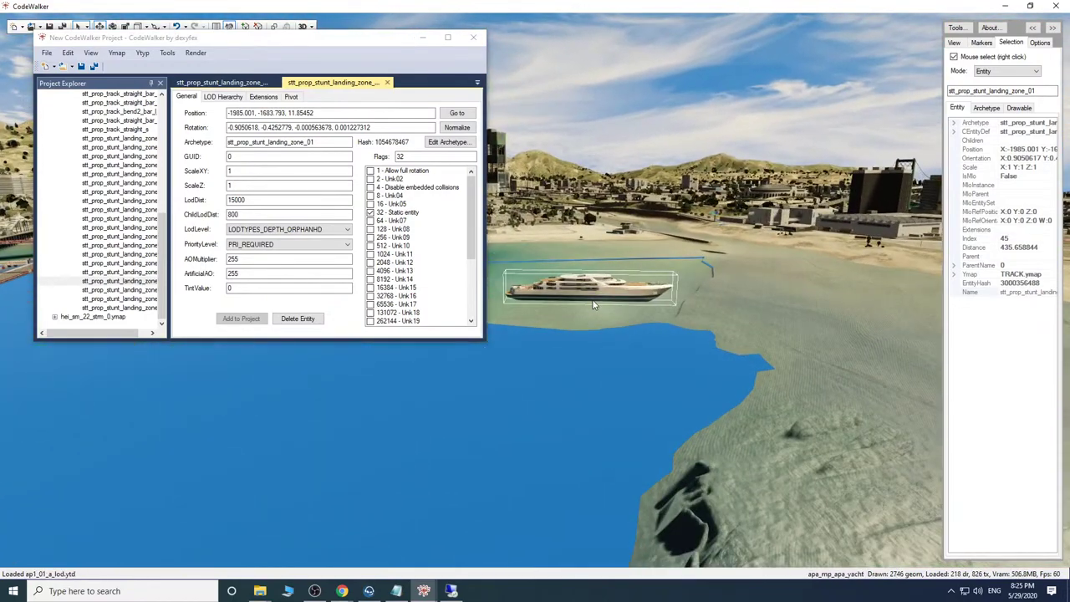
Raise the apa_mp_apa_yacht entity above the water to a Z position of about 37.6.
{"action": "right_click", "coordinate": [593, 302]}
{"action": "left_click_drag", "start_coordinate": [587, 255], "coordinate": [588, 224]}
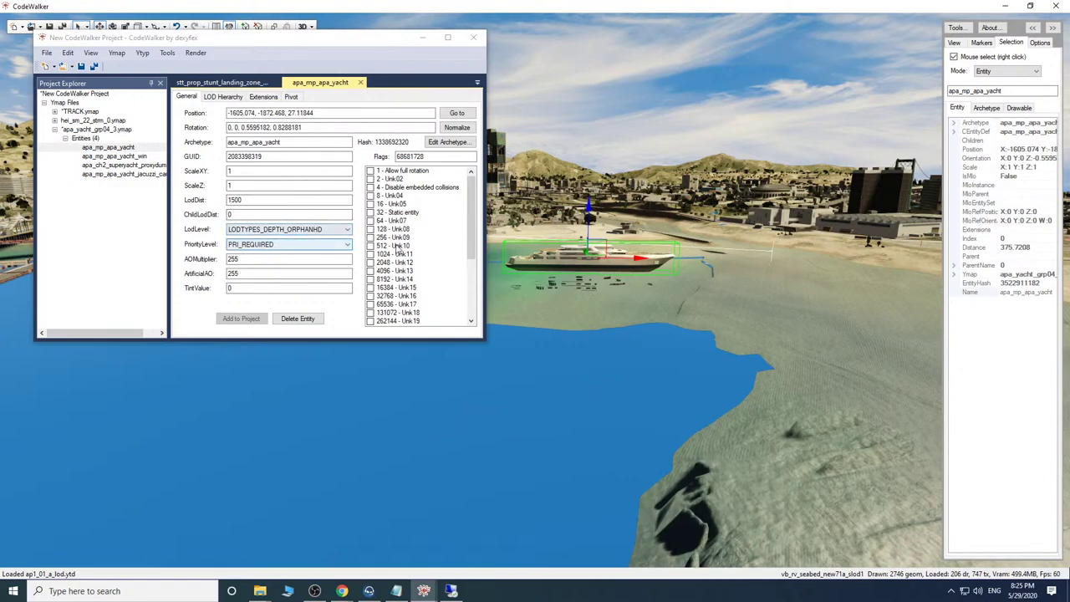
{"action": "left_click_drag", "start_coordinate": [590, 228], "coordinate": [590, 213]}
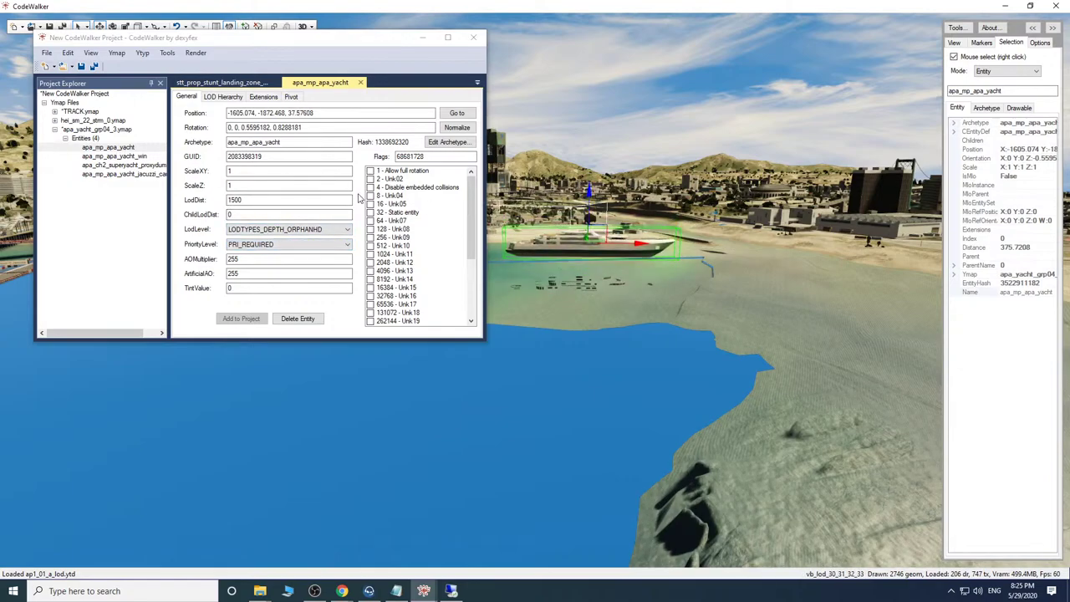
Review the LOD settings and entity flags of apa_mp_apa_yacht_win.
{"action": "left_click", "coordinate": [149, 158]}
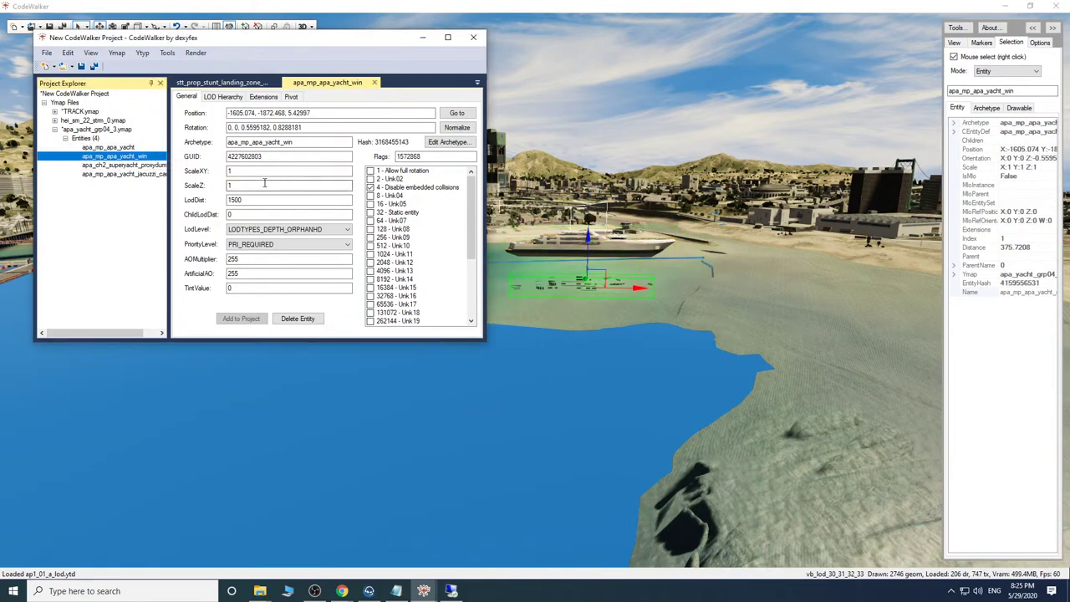
{"action": "left_click_drag", "start_coordinate": [472, 213], "coordinate": [476, 270]}
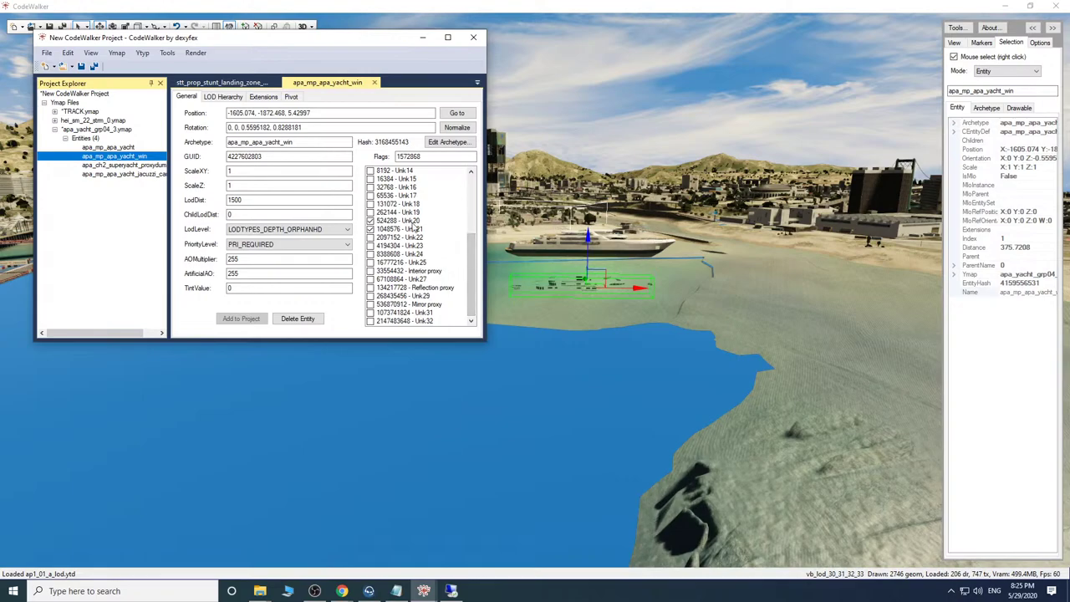
{"action": "left_click_drag", "start_coordinate": [471, 264], "coordinate": [470, 202]}
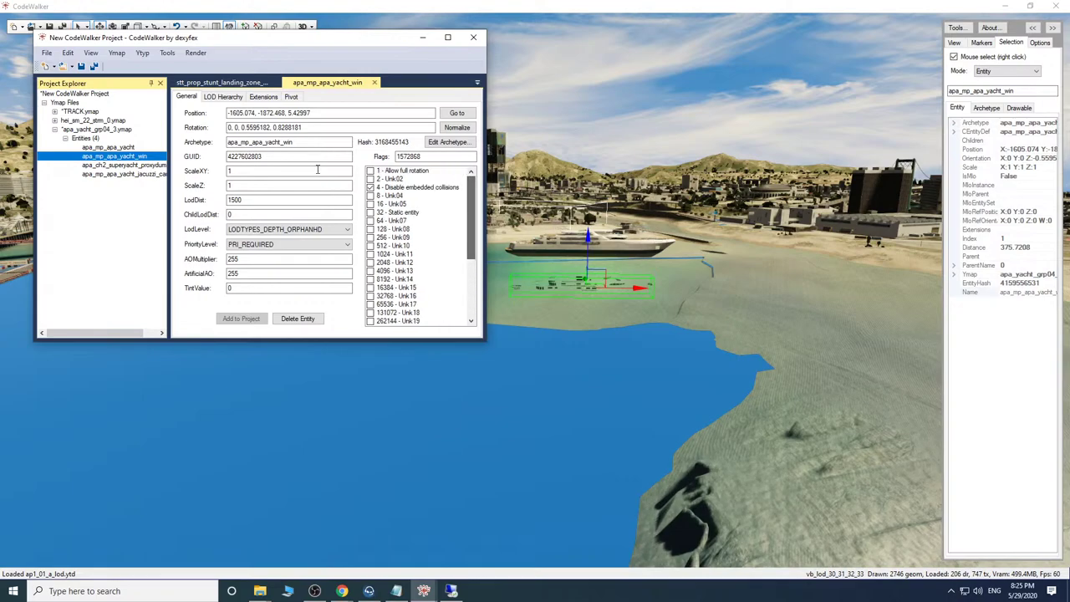
Remove apa_yacht_grp04_3.ymap from the project.
{"action": "left_click", "coordinate": [92, 131]}
{"action": "left_click", "coordinate": [117, 53]}
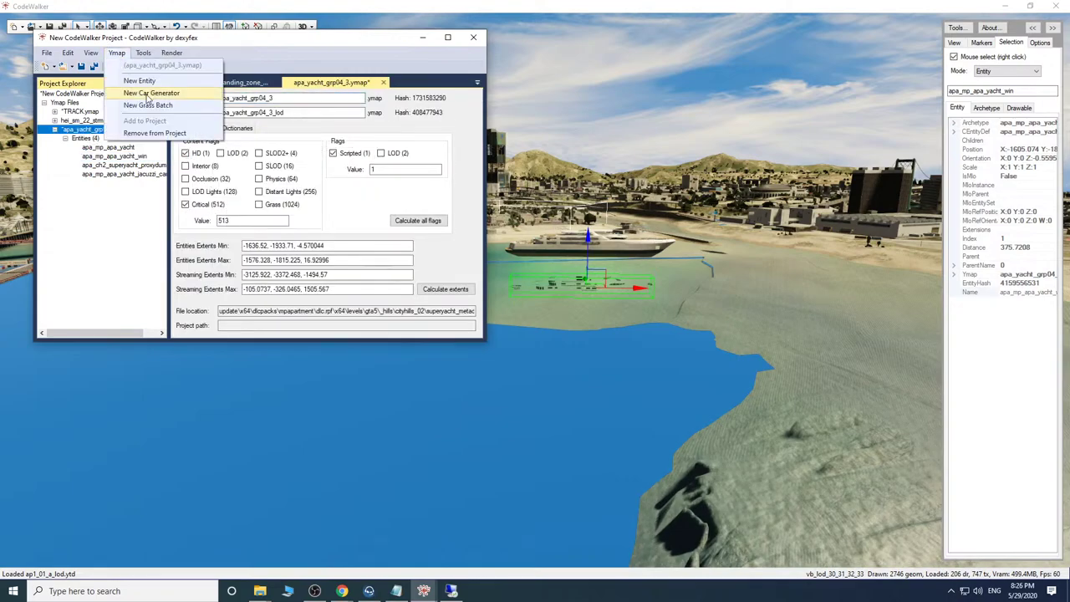
{"action": "left_click", "coordinate": [157, 134]}
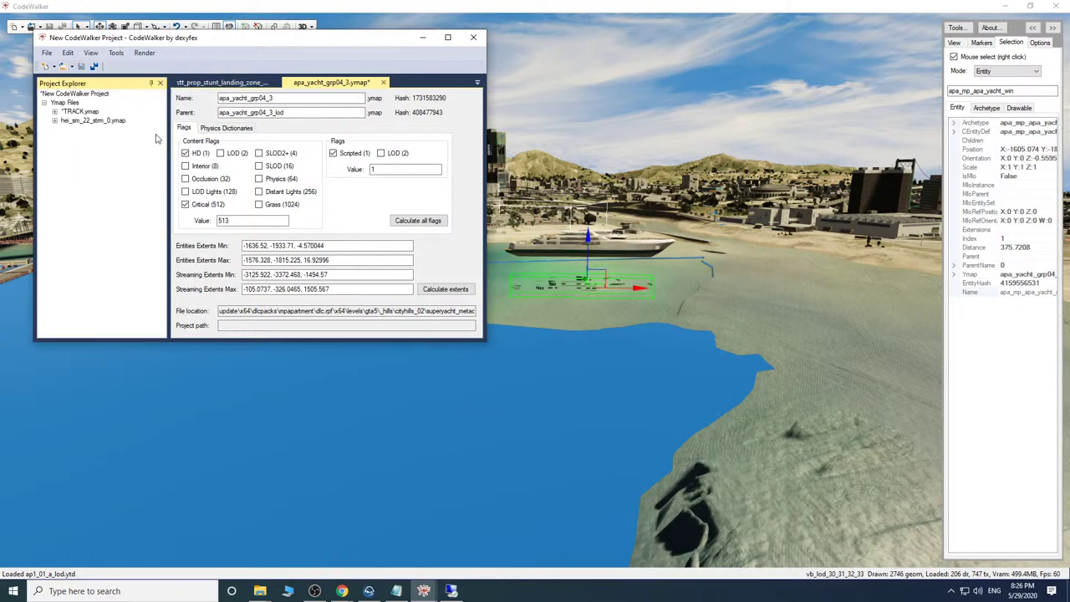
Review the LOD settings and flags of a stt_prop_track_straight_bar_l entity in TRACK.ymap.
{"action": "left_click", "coordinate": [53, 113]}
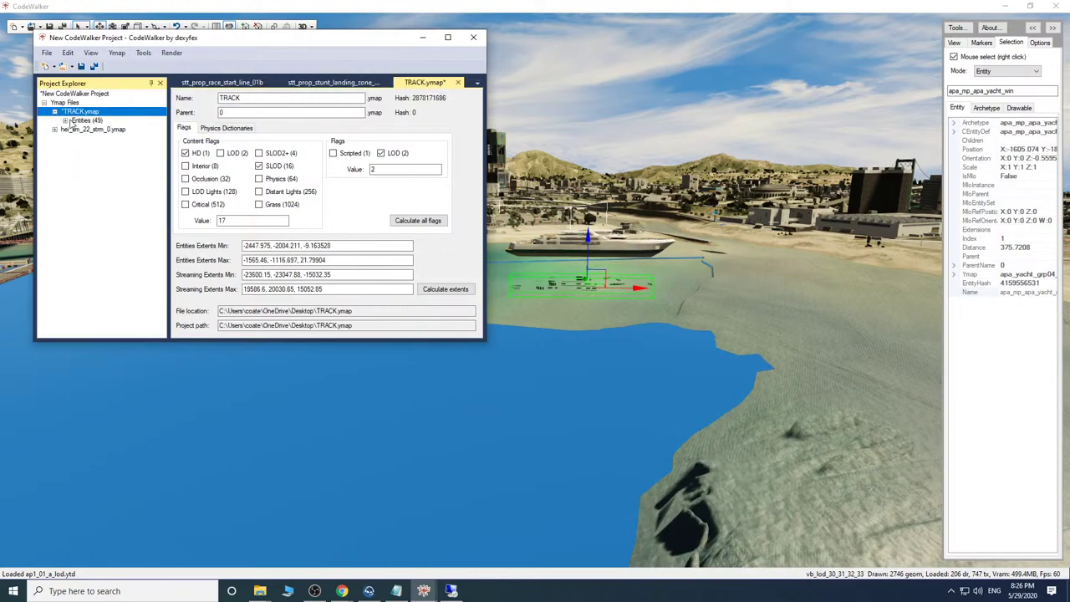
{"action": "left_click", "coordinate": [66, 121]}
{"action": "left_click", "coordinate": [129, 227]}
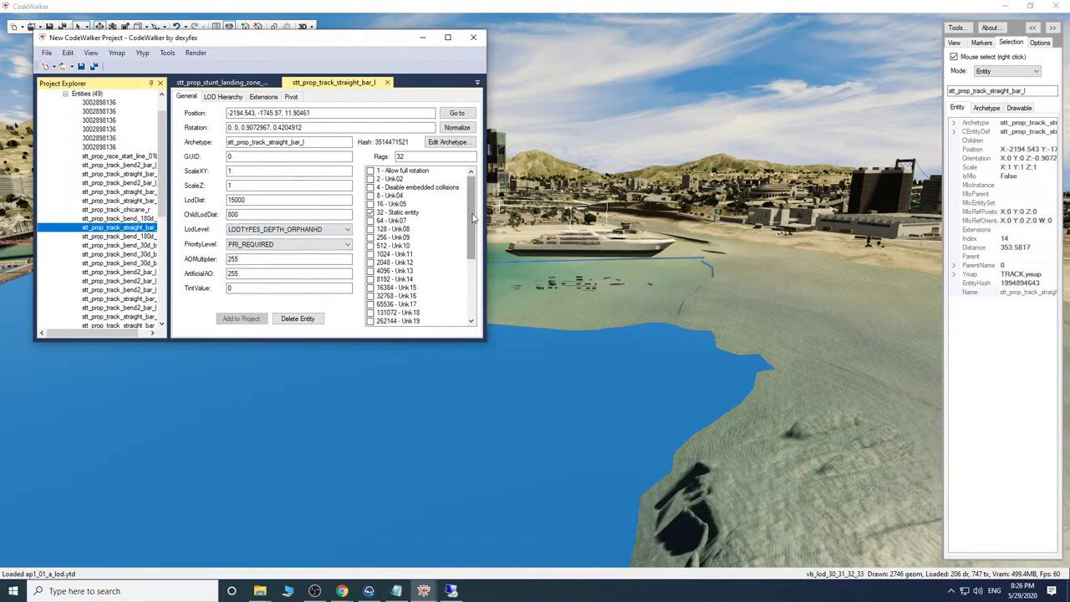
{"action": "mouse_move", "coordinate": [469, 232]}
{"action": "left_mouse_down"}
{"action": "mouse_move", "coordinate": [466, 286]}
{"action": "mouse_move", "coordinate": [466, 219]}
{"action": "left_mouse_up"}
Lower the apa_mp_apa_yacht entity back to the water at a Z position of about 5.76 and review its flags.
{"action": "right_click", "coordinate": [587, 253]}
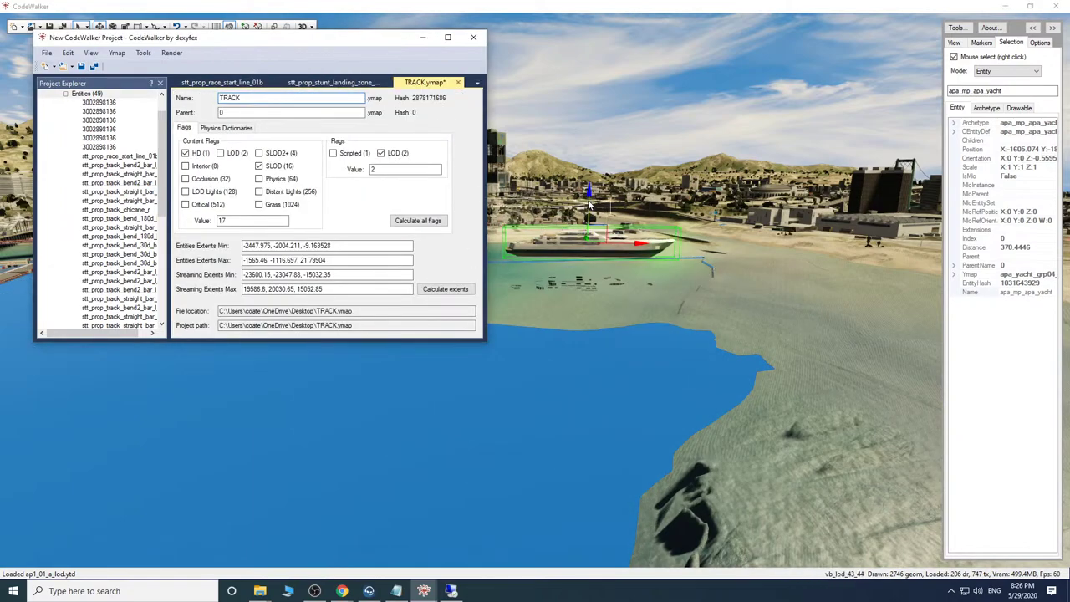
{"action": "right_click", "coordinate": [589, 244]}
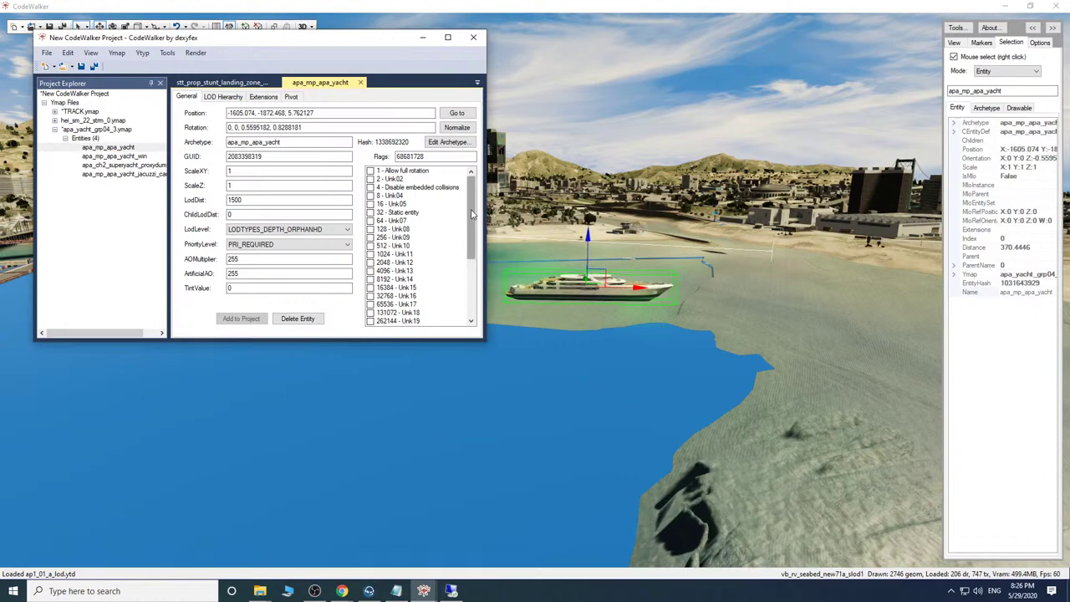
{"action": "scroll", "coordinate": [472, 214], "scroll_direction": "down", "scroll_amount": 4}
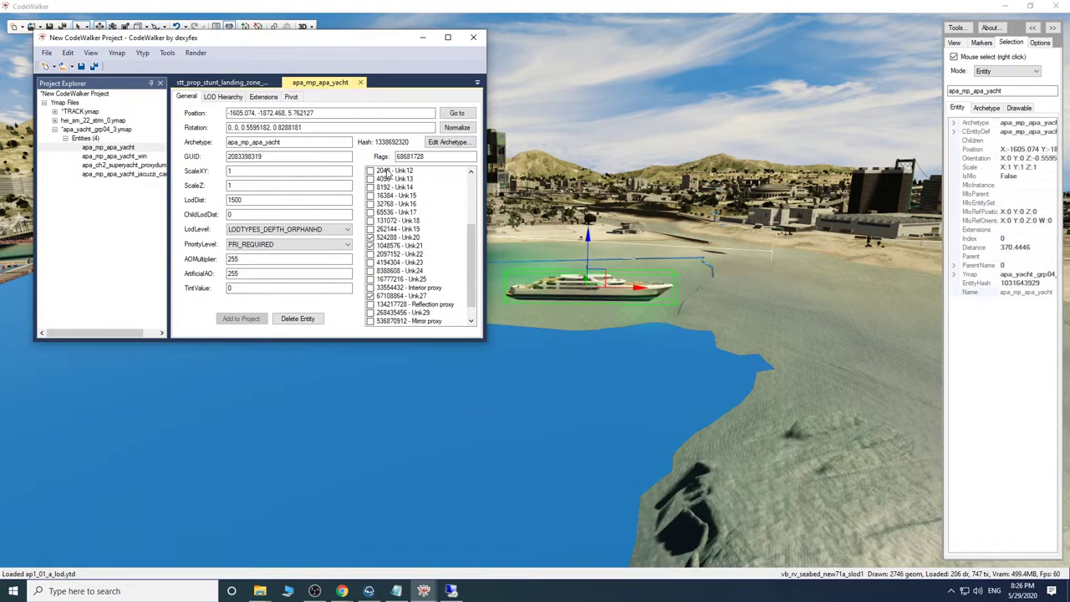
Compare the yacht and track from farther away and inspect the settings of a straight track section before the chicane.
{"action": "left_click_drag", "start_coordinate": [619, 341], "coordinate": [613, 355]}
{"action": "key", "text": "s"}
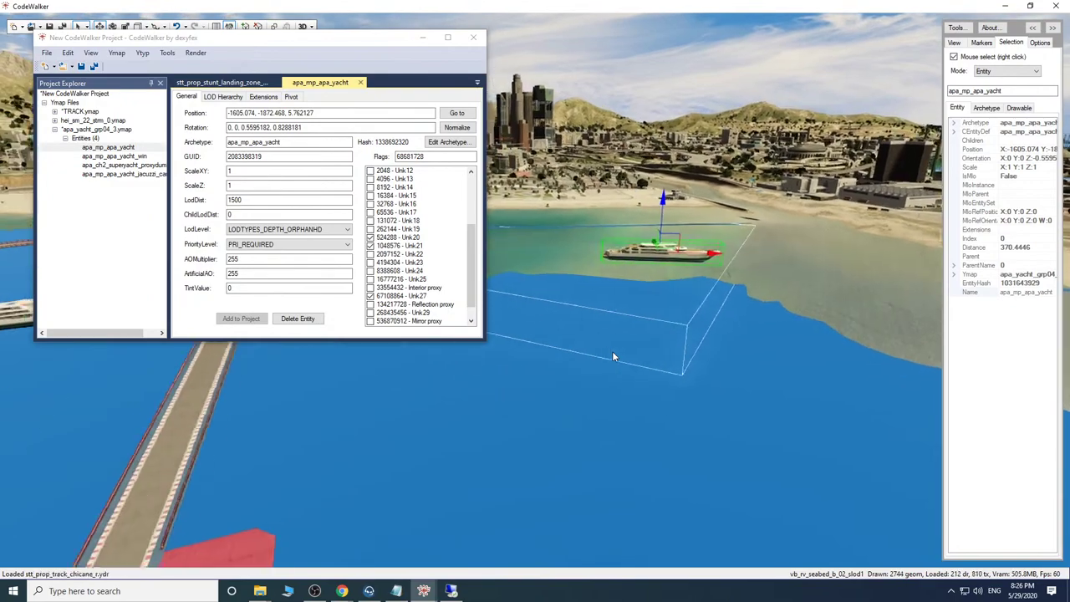
{"action": "key", "text": "s"}
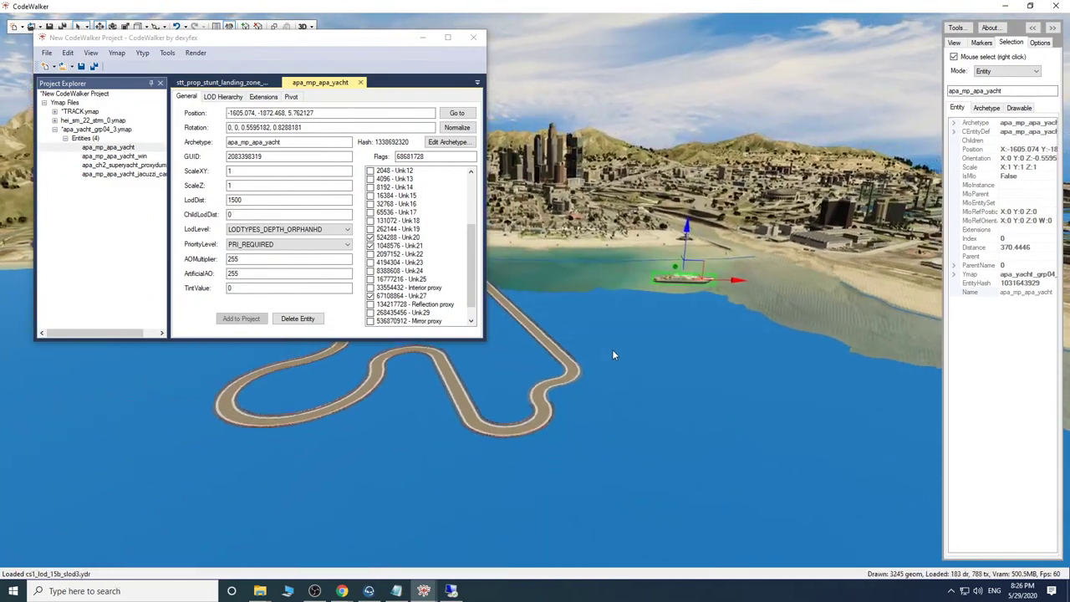
{"action": "key", "text": "w"}
{"action": "left_click_drag", "start_coordinate": [611, 351], "coordinate": [611, 363]}
{"action": "right_click", "coordinate": [566, 323]}
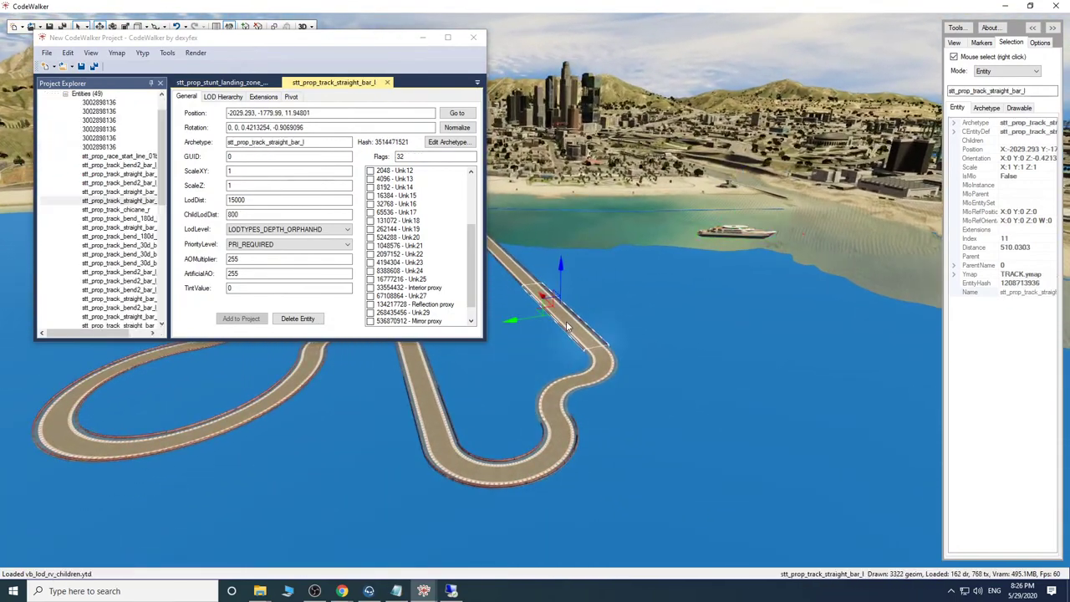
Enable flags Unk20, Unk21 and Unk27 on the stt_prop_stunt_landing_zone_01 entity beneath the chicane, and undo its accidental move.
{"action": "scroll", "coordinate": [434, 262], "scroll_direction": "down", "scroll_amount": 1}
{"action": "scroll", "coordinate": [433, 264], "scroll_direction": "up", "scroll_amount": 1}
{"action": "key", "text": "w"}
{"action": "mouse_move", "coordinate": [713, 398]}
{"action": "left_mouse_down"}
{"action": "mouse_move", "coordinate": [710, 407]}
{"action": "mouse_move", "coordinate": [730, 408]}
{"action": "left_mouse_up"}
{"action": "key", "text": "w"}
{"action": "right_click", "coordinate": [726, 385]}
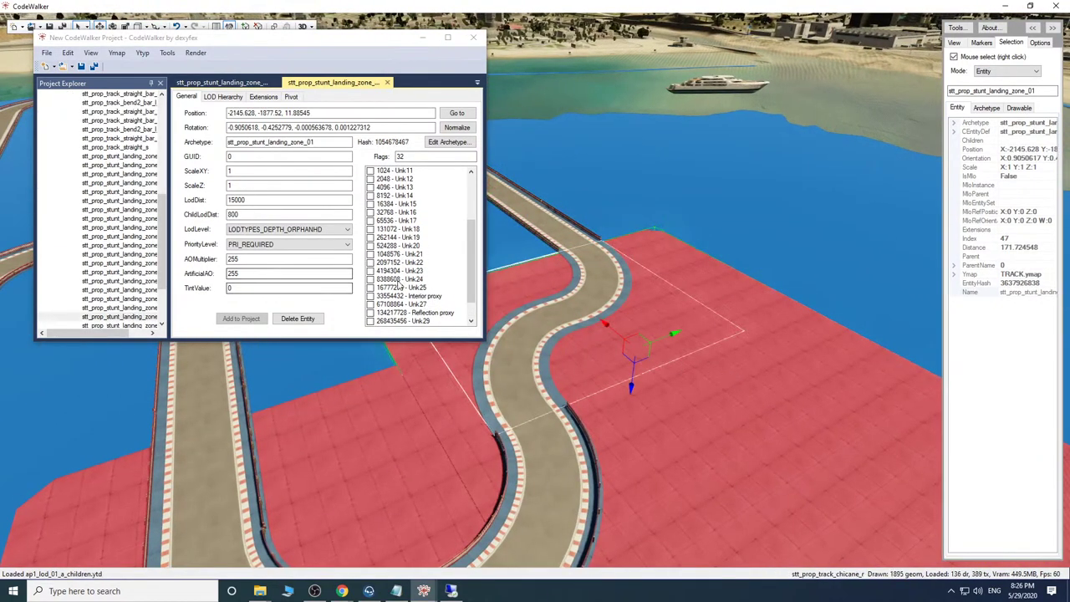
{"action": "scroll", "coordinate": [399, 286], "scroll_direction": "down", "scroll_amount": 3}
{"action": "left_click", "coordinate": [371, 221]}
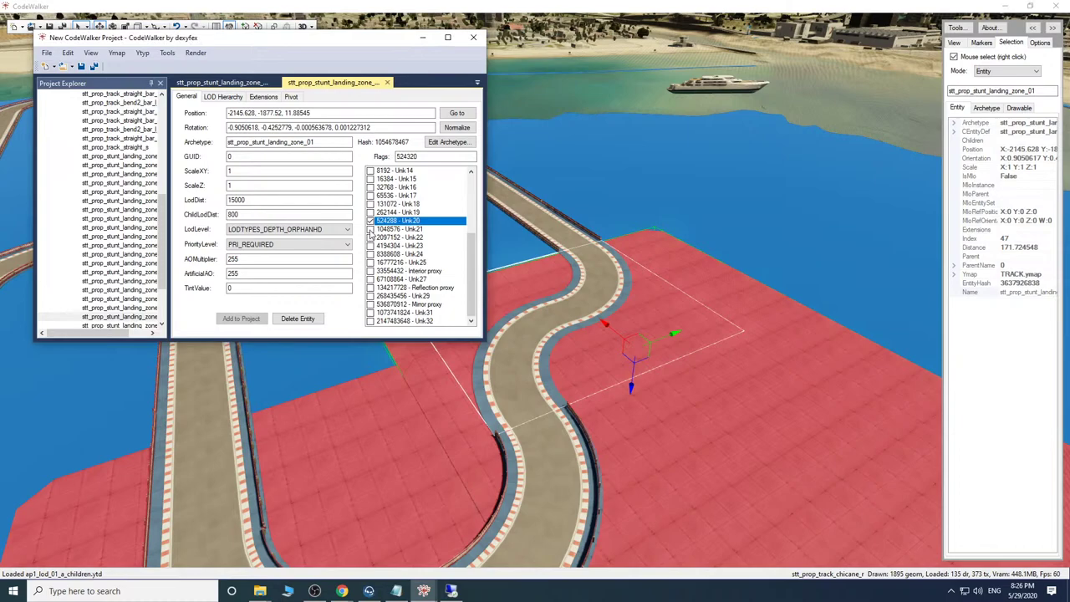
{"action": "left_click", "coordinate": [370, 229]}
{"action": "left_click", "coordinate": [370, 279]}
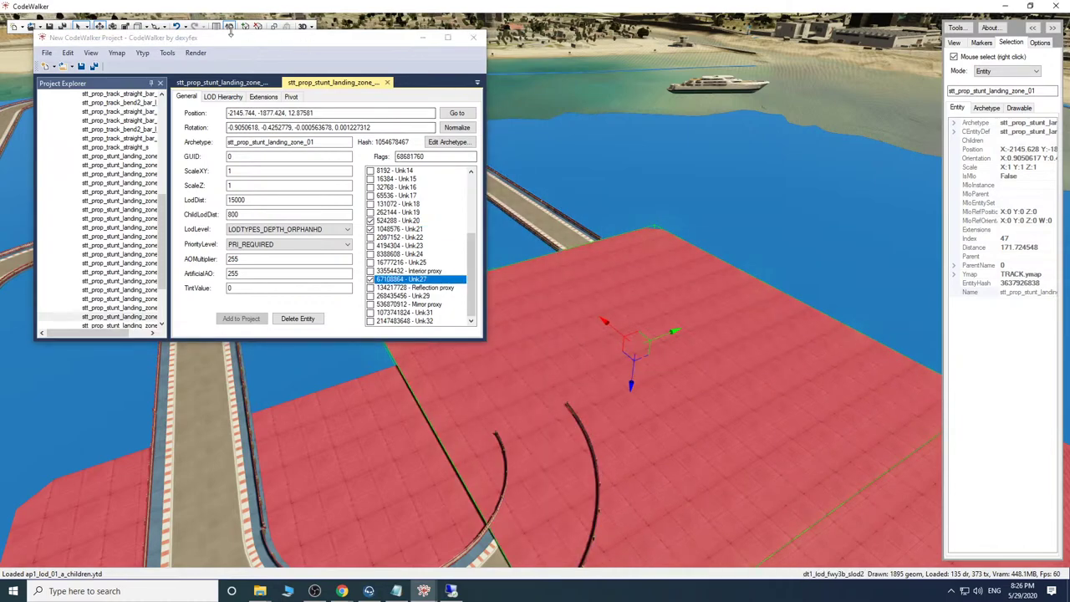
{"action": "left_click_drag", "start_coordinate": [232, 38], "coordinate": [231, 41]}
{"action": "left_click", "coordinate": [178, 28]}
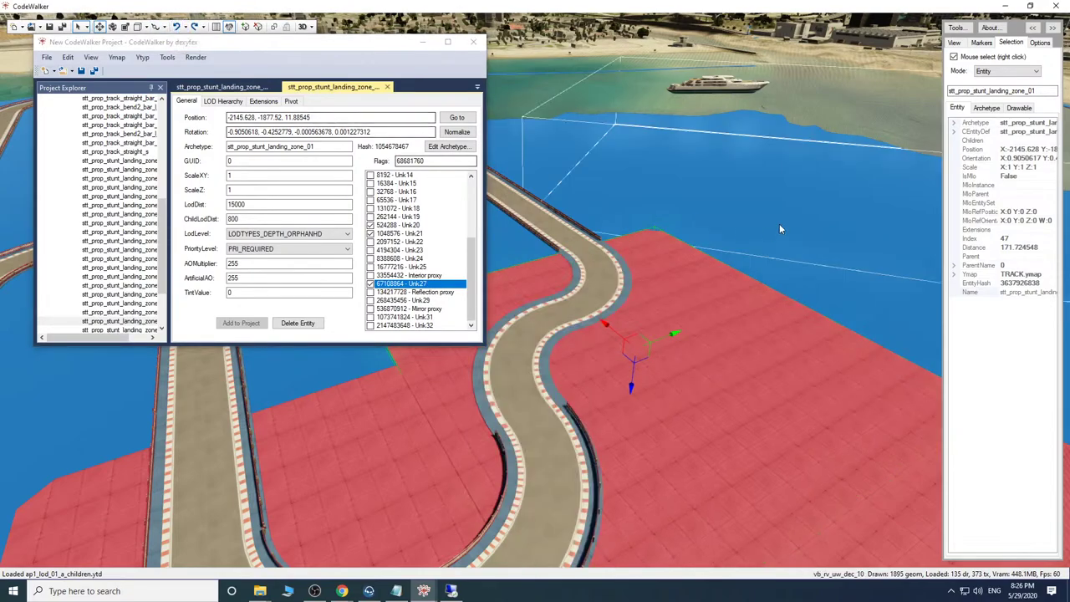
Check how the flagged landing zone and the surrounding track render from farther away and up close.
{"action": "scroll", "coordinate": [772, 215], "scroll_direction": "down", "scroll_amount": 8}
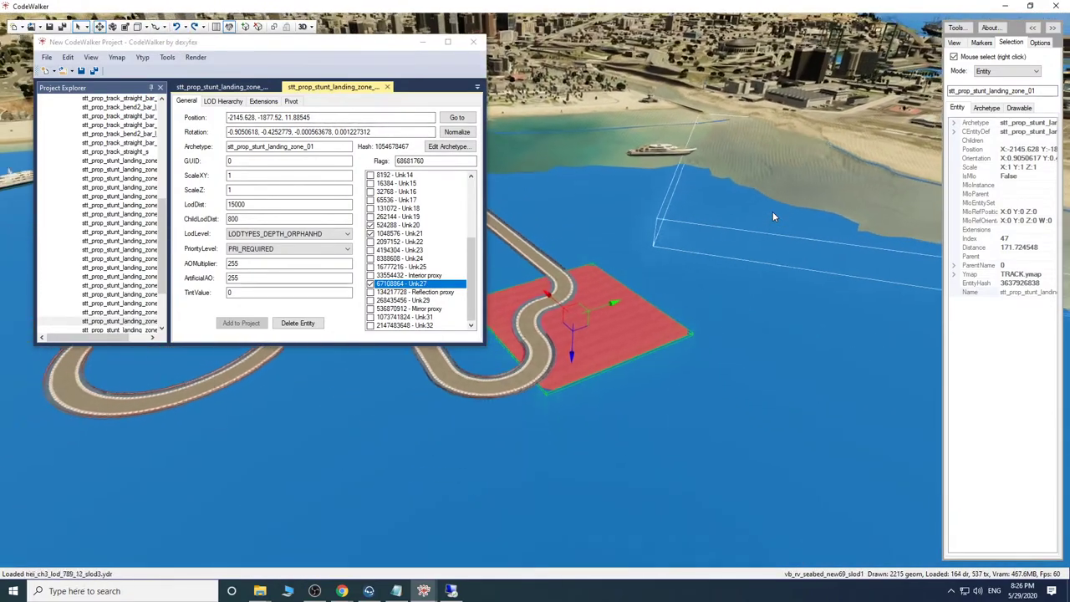
{"action": "key", "text": "s"}
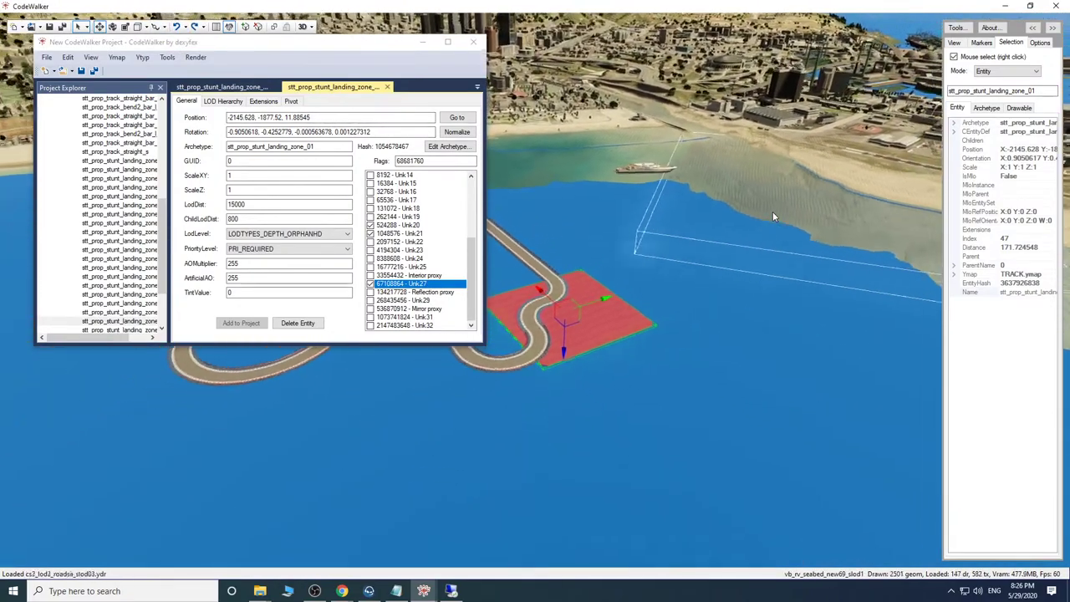
{"action": "left_click_drag", "start_coordinate": [772, 212], "coordinate": [762, 211]}
{"action": "scroll", "coordinate": [762, 216], "scroll_direction": "up", "scroll_amount": 12}
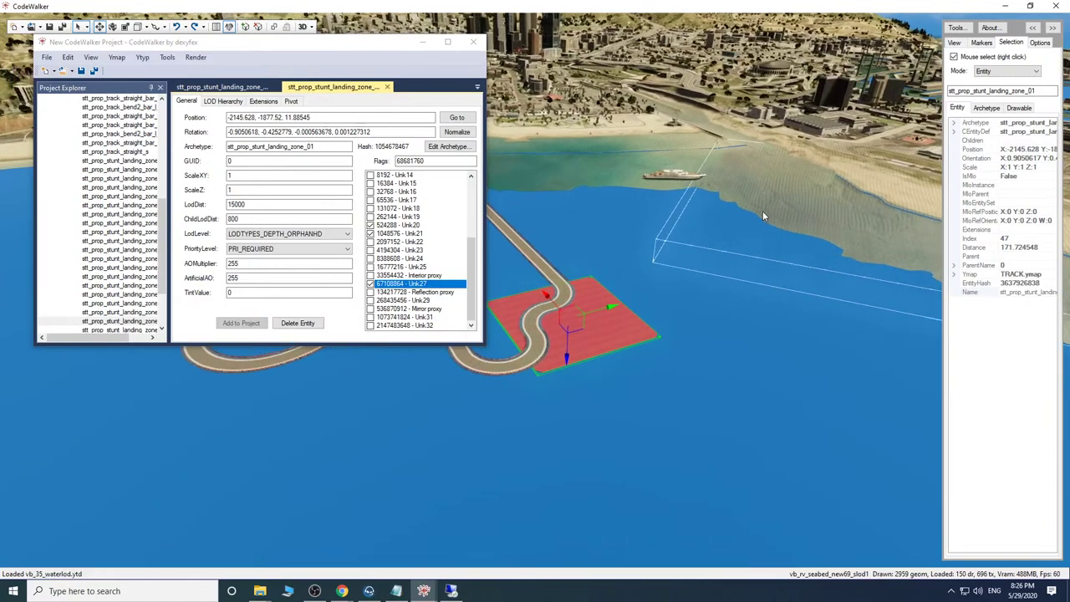
{"action": "key", "text": "w"}
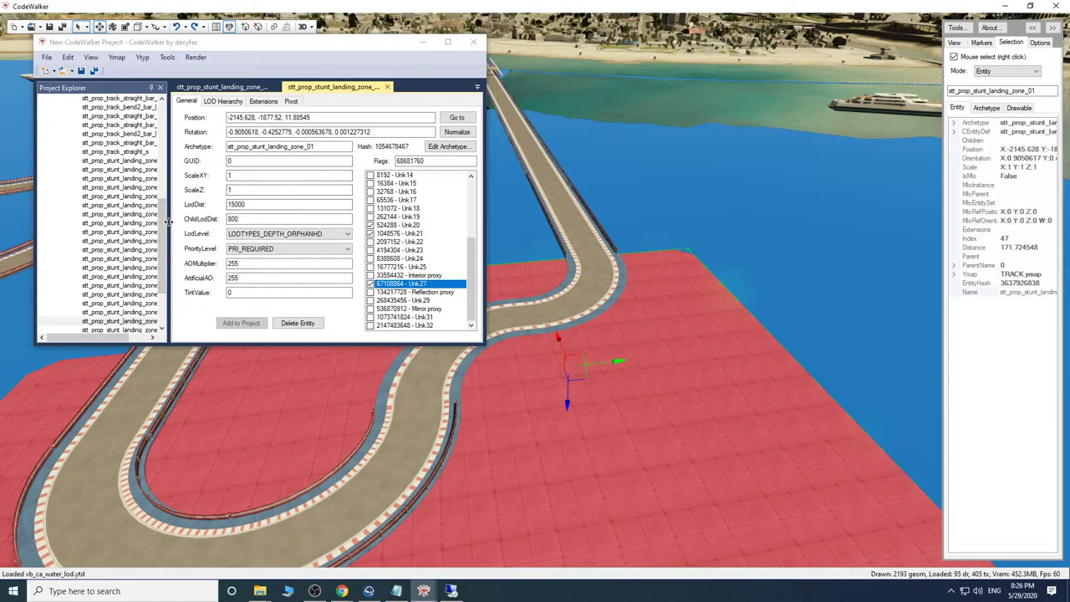
Enable flags Unk20, Unk21 and Unk27 on the stt_prop_race_start_line_01b entity of TRACK.ymap.
{"action": "left_click_drag", "start_coordinate": [163, 223], "coordinate": [165, 130]}
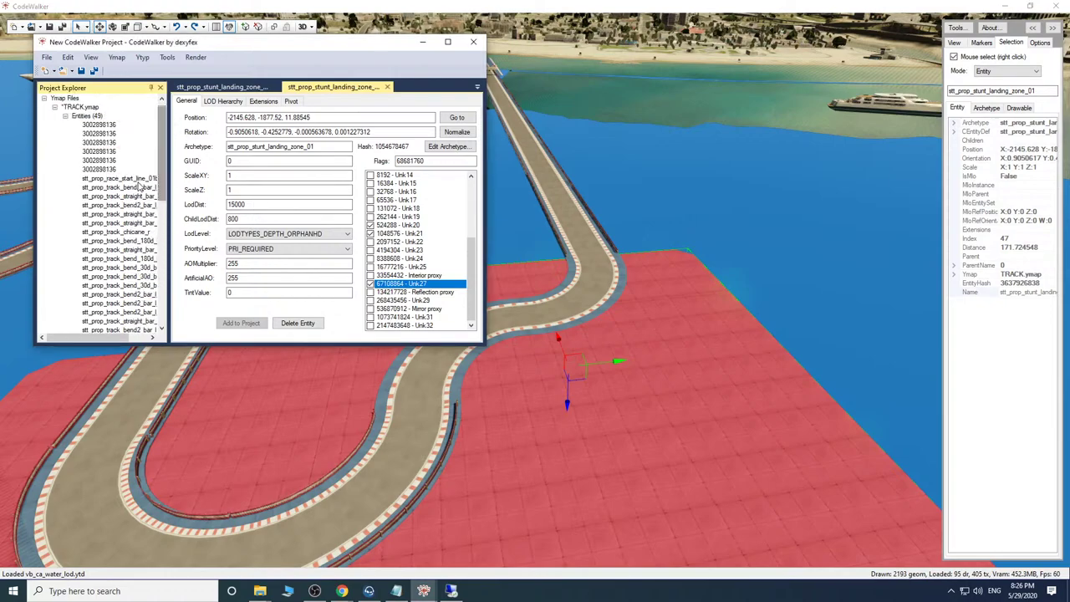
{"action": "left_click", "coordinate": [125, 179]}
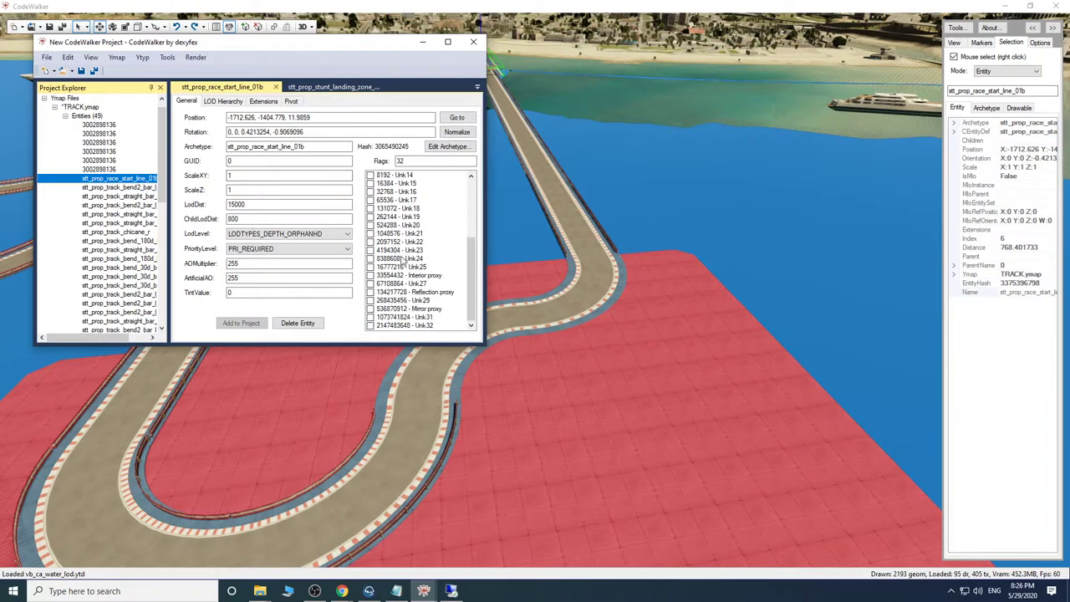
{"action": "left_click", "coordinate": [372, 225]}
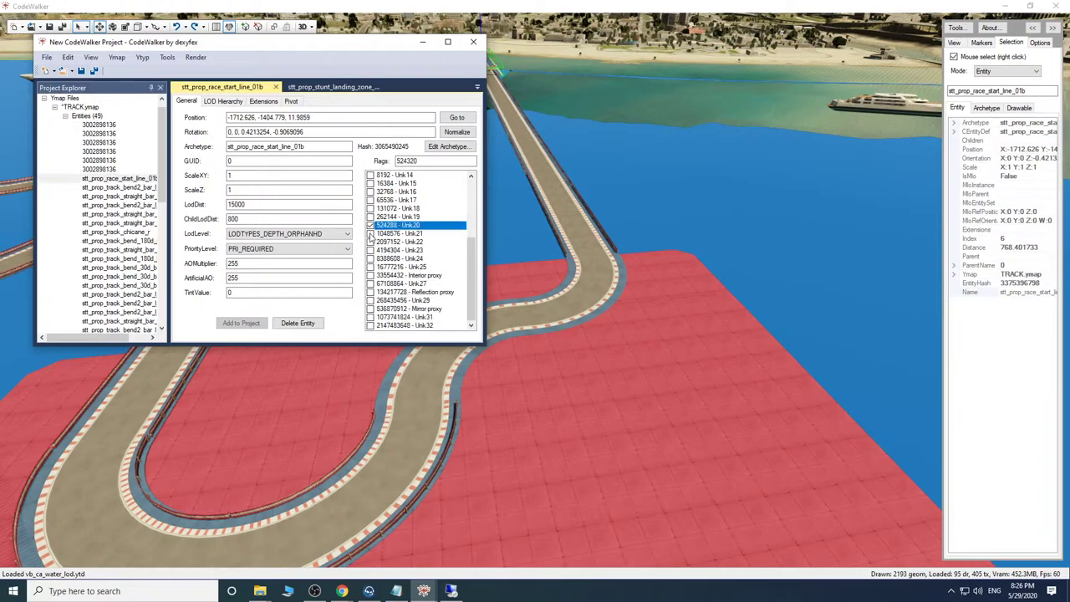
{"action": "left_click", "coordinate": [372, 234]}
{"action": "left_click", "coordinate": [372, 284]}
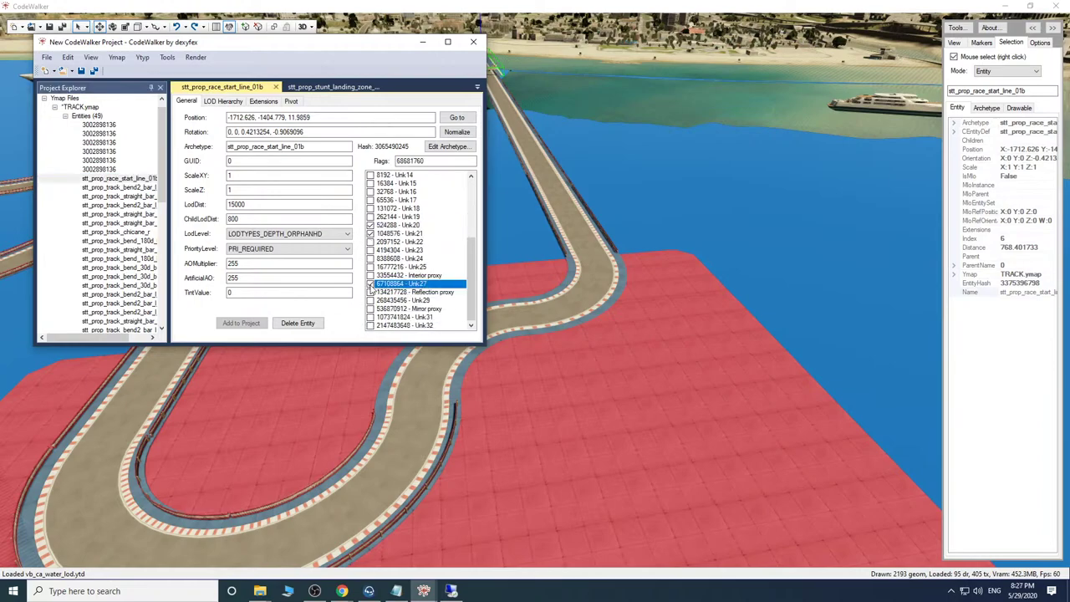
Enable flags Unk27, Unk20 and Unk21 on the first stt_prop_track_bend2_bar_l_b entity, listed directly after the start line.
{"action": "left_click", "coordinate": [125, 188]}
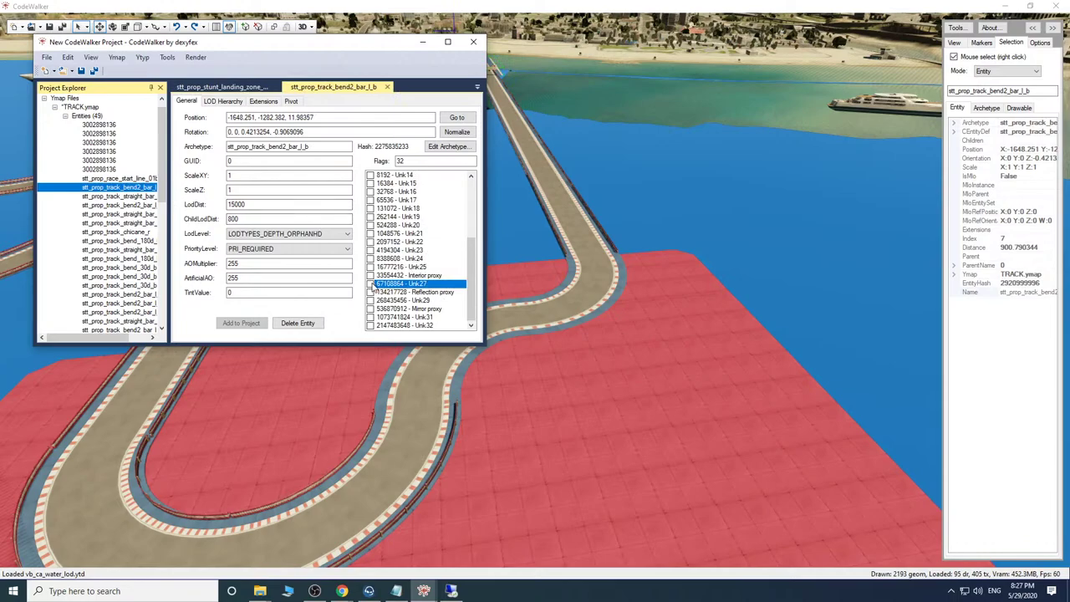
{"action": "left_click", "coordinate": [370, 283]}
{"action": "left_click", "coordinate": [373, 226]}
{"action": "left_click", "coordinate": [373, 234]}
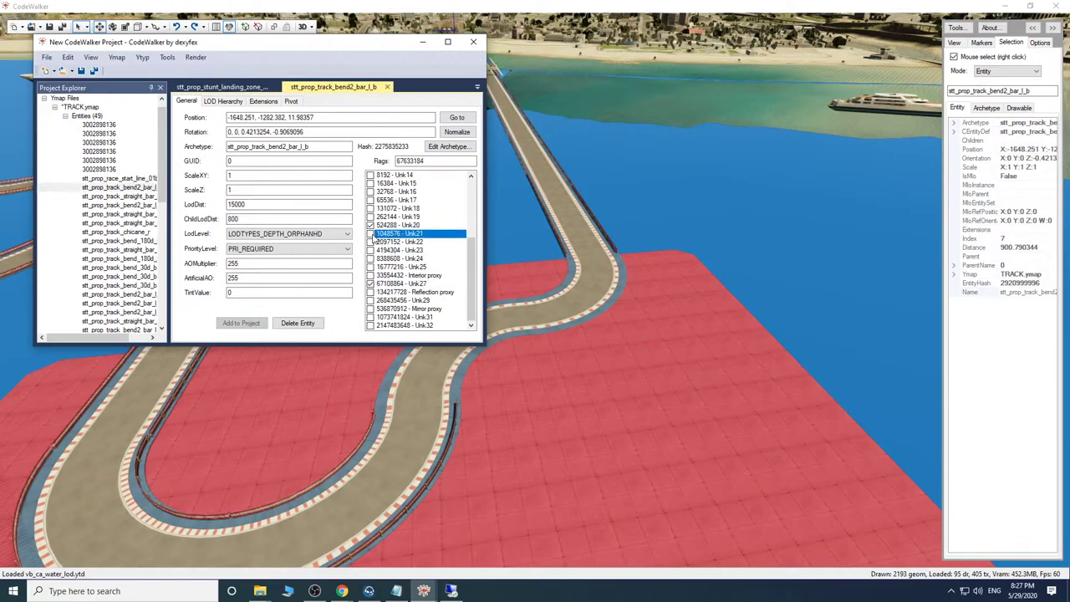
Enable flags Unk20, Unk21 and Unk27 on the first stt_prop_track_straight_bar_l entity in TRACK.ymap.
{"action": "left_click", "coordinate": [142, 197]}
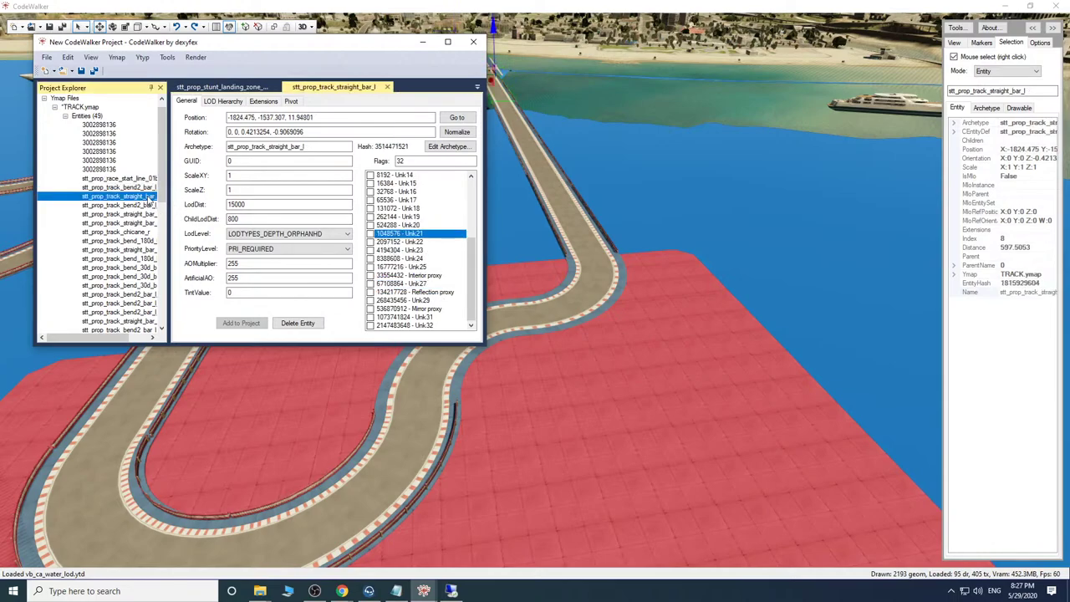
{"action": "double_click", "coordinate": [370, 226]}
{"action": "left_click", "coordinate": [370, 233]}
{"action": "left_click", "coordinate": [373, 285]}
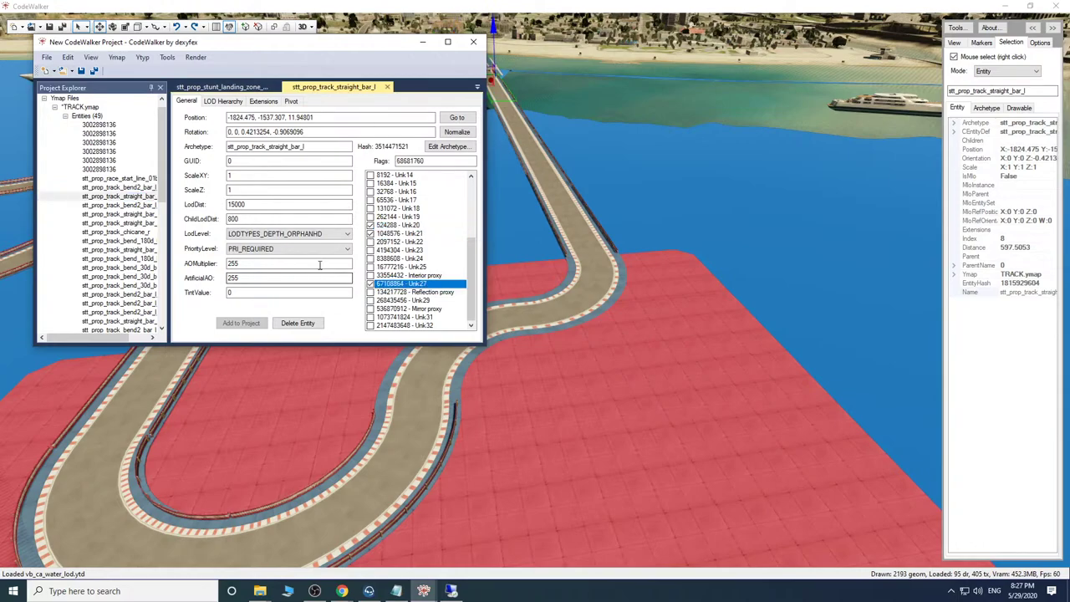
Widen the Project Explorer to show full entity names and enable flags Unk20, Unk21 and Unk27 on the second stt_prop_track_bend2_bar_l_b entity.
{"action": "left_click", "coordinate": [146, 207]}
{"action": "left_click_drag", "start_coordinate": [169, 216], "coordinate": [262, 226]}
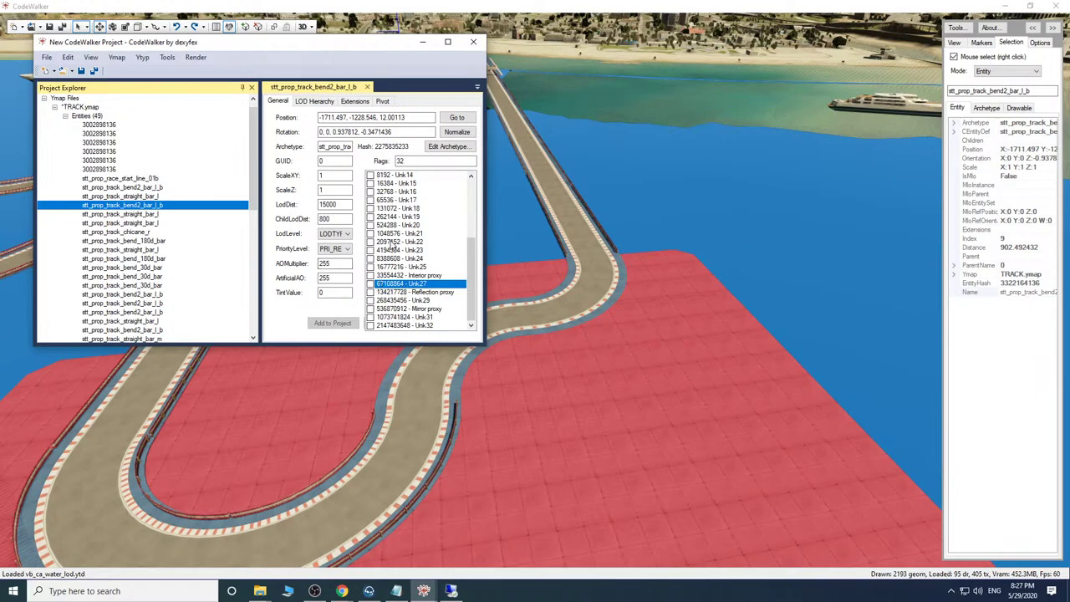
{"action": "double_click", "coordinate": [370, 226]}
{"action": "double_click", "coordinate": [370, 234]}
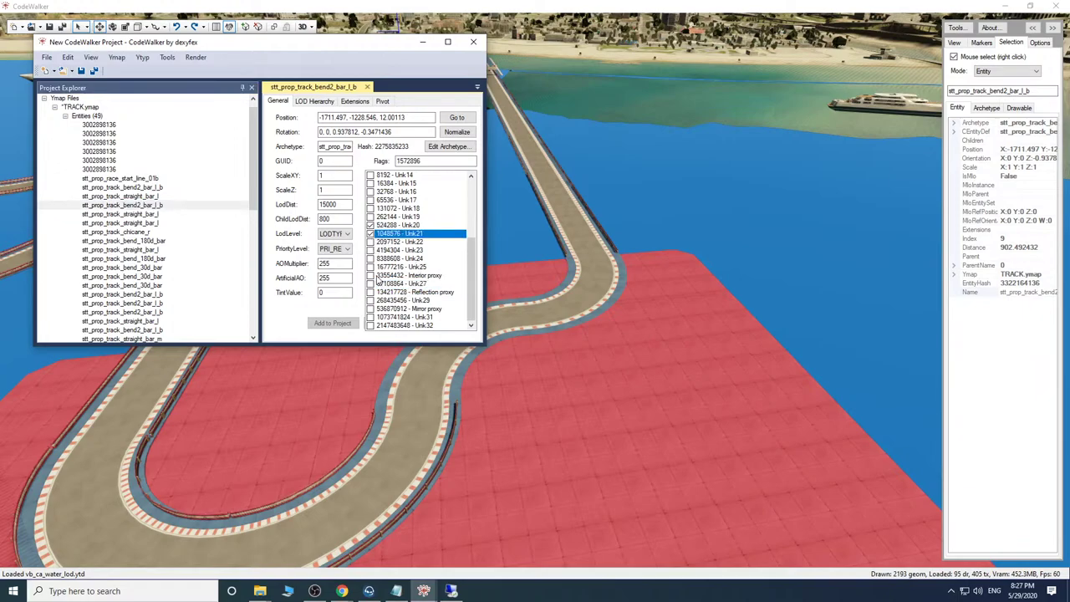
{"action": "left_click", "coordinate": [376, 284]}
Enable flags Unk20, Unk21 and Unk27 on the second stt_prop_track_straight_bar_l entity in TRACK.ymap.
{"action": "left_click", "coordinate": [190, 214]}
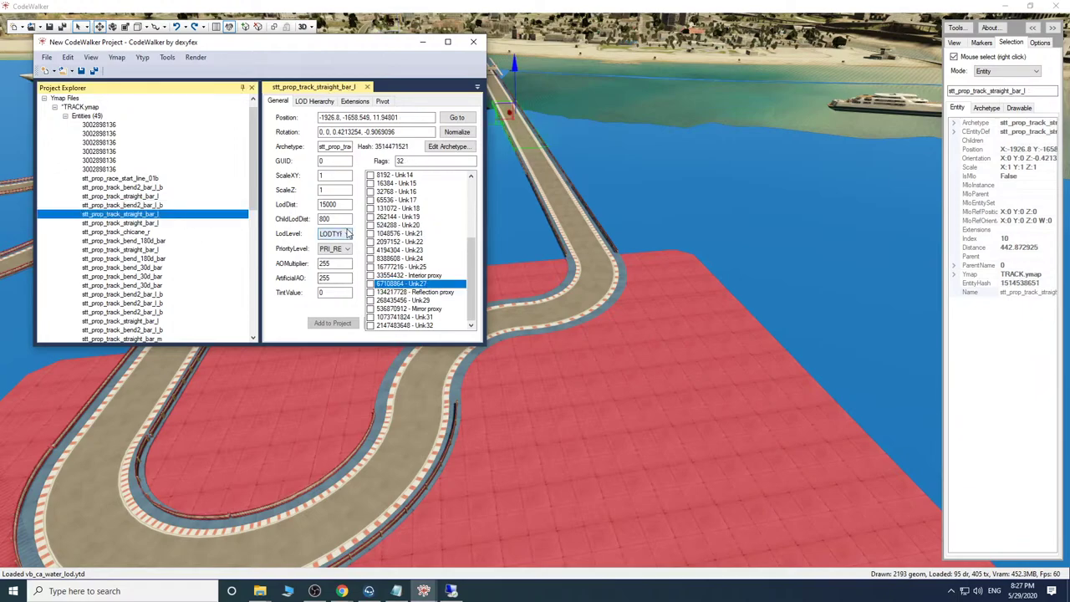
{"action": "left_click", "coordinate": [370, 226]}
{"action": "left_click", "coordinate": [370, 234]}
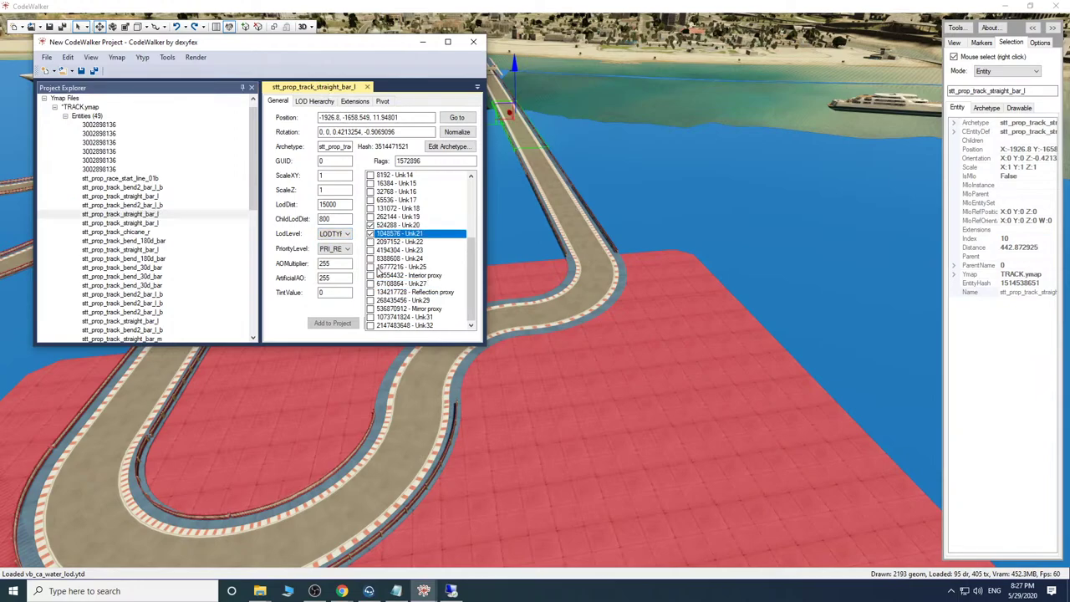
{"action": "left_click", "coordinate": [378, 284]}
Open the settings of the third stt_prop_track_straight_bar_l entity, listed just before stt_prop_track_chicane_r.
{"action": "scroll", "coordinate": [159, 297], "scroll_direction": "down", "scroll_amount": 2}
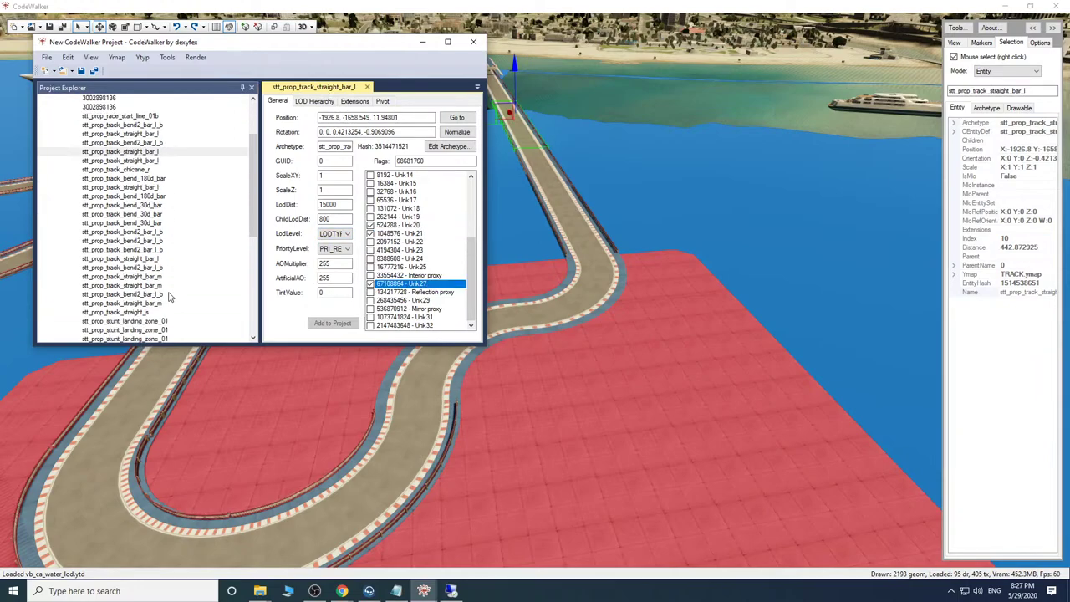
{"action": "left_click", "coordinate": [165, 160]}
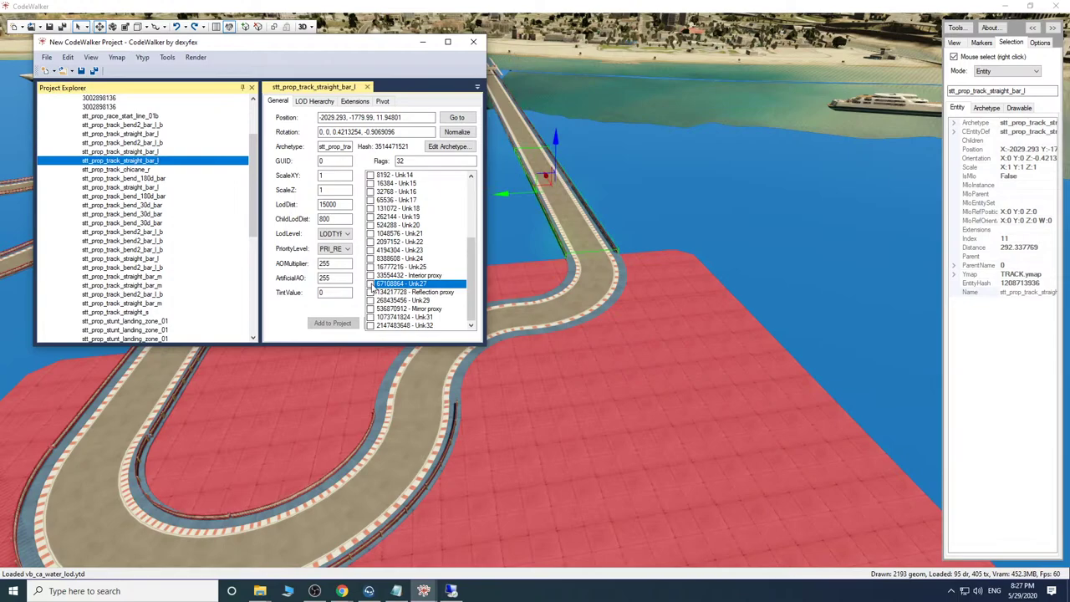
Enable flags Unk20, Unk21 and Unk27 on the selected stt_prop_track_straight_bar_l and on the stt_prop_track_chicane_r entity.
{"action": "left_click", "coordinate": [370, 284]}
{"action": "left_click", "coordinate": [371, 235]}
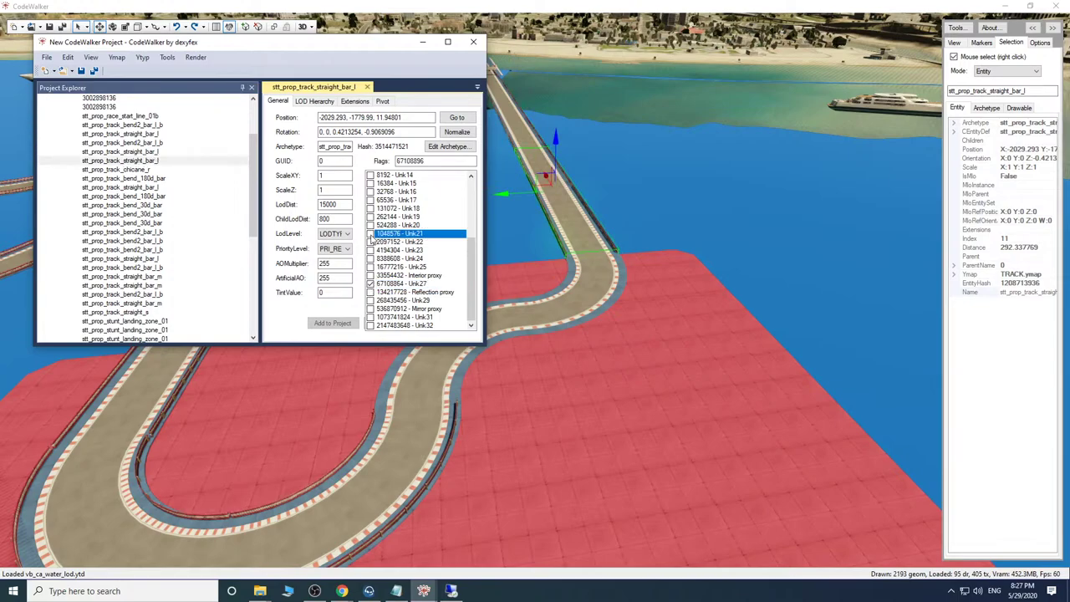
{"action": "left_click", "coordinate": [370, 226]}
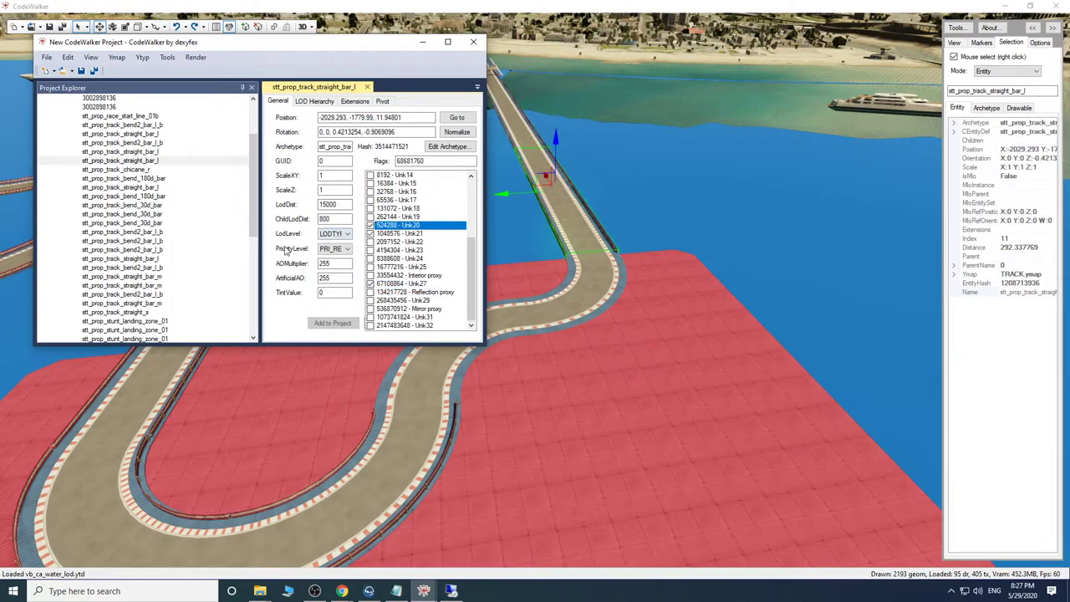
{"action": "left_click", "coordinate": [125, 169]}
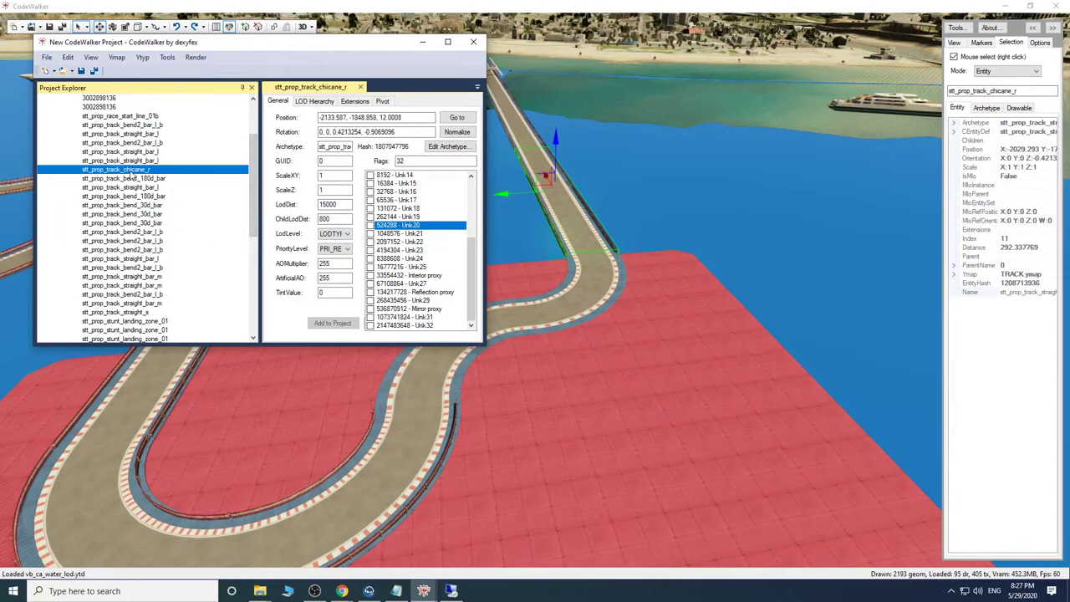
{"action": "left_click", "coordinate": [370, 226]}
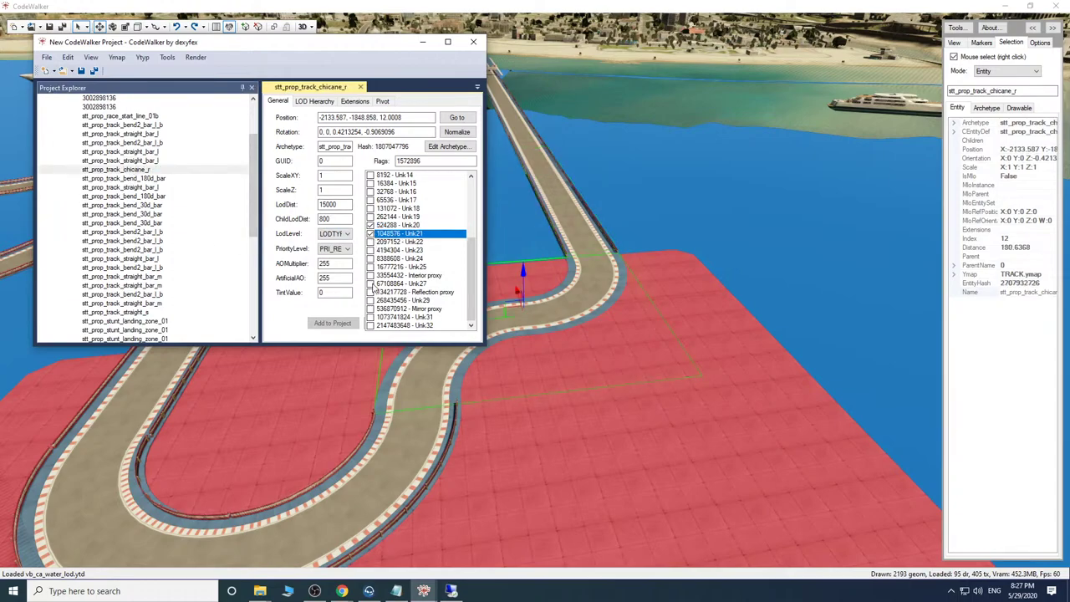
{"action": "left_click", "coordinate": [371, 284]}
Enable flags Unk20, Unk21 and Unk27 on the first stt_prop_track_bend_180d_bar and the stt_prop_track_straight_bar_l listed after it.
{"action": "left_click", "coordinate": [166, 181]}
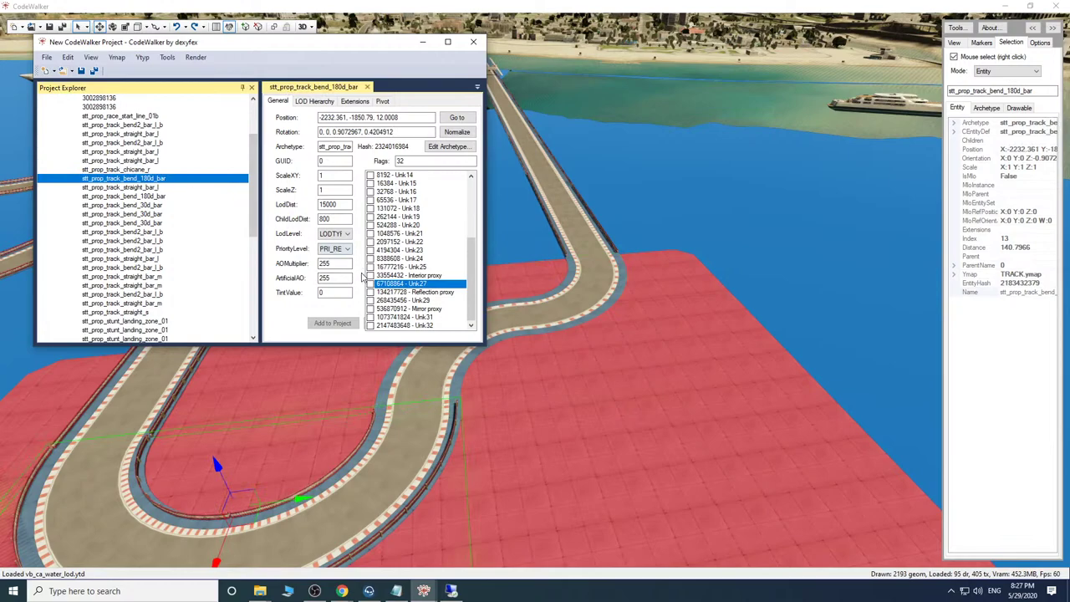
{"action": "left_click", "coordinate": [370, 226]}
{"action": "left_click", "coordinate": [370, 235]}
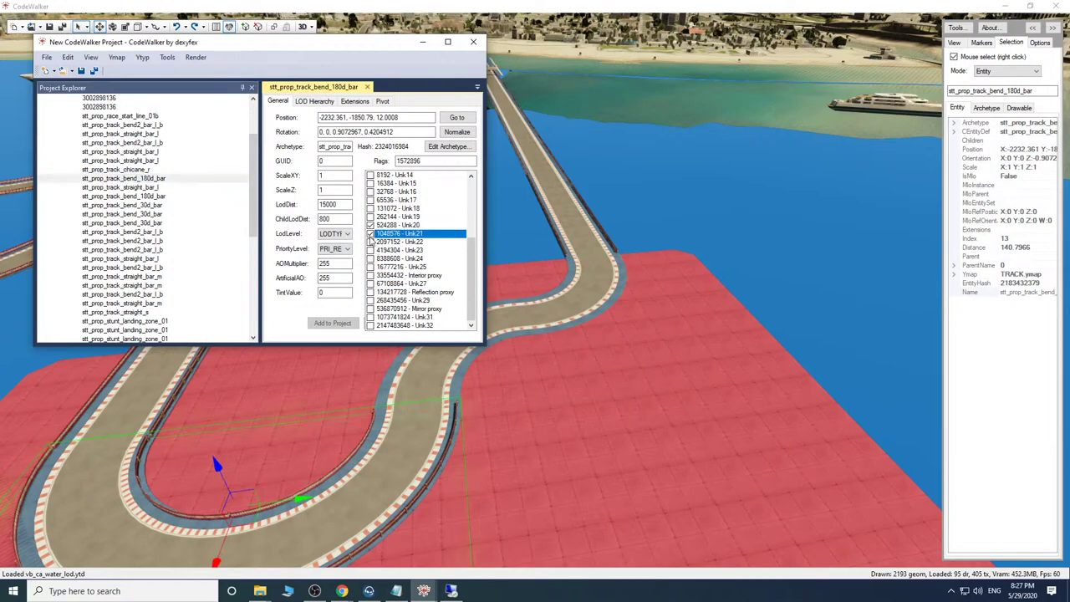
{"action": "left_click", "coordinate": [375, 284]}
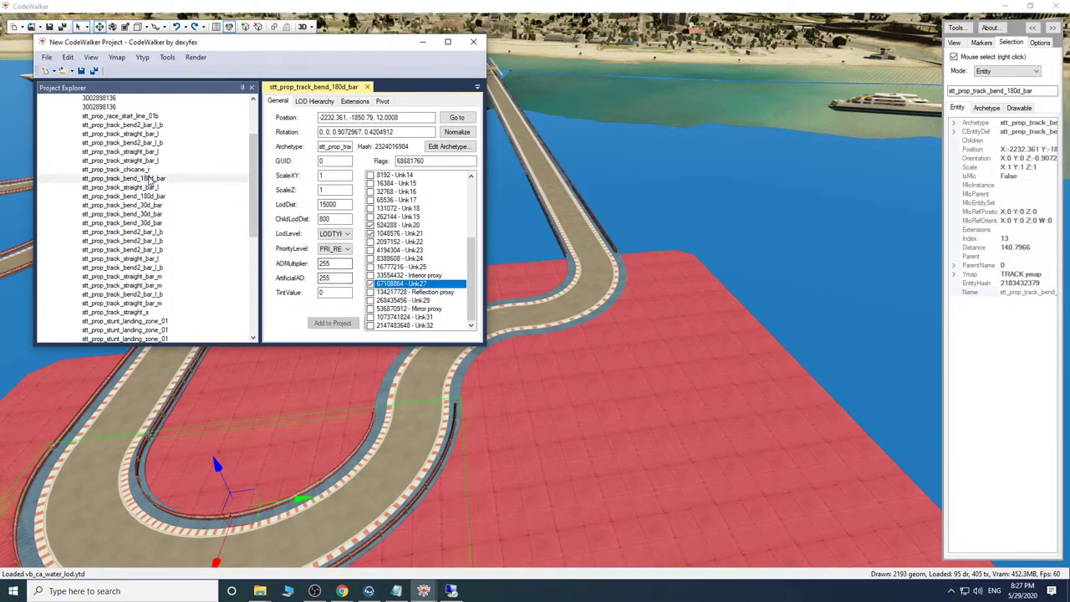
{"action": "left_click", "coordinate": [153, 187]}
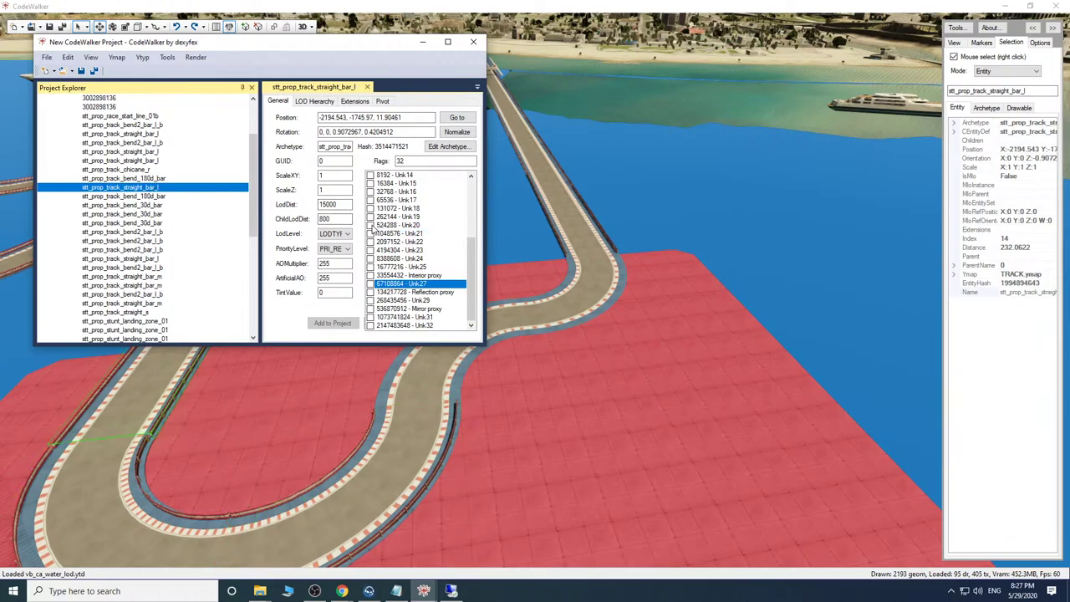
{"action": "left_click", "coordinate": [370, 225]}
{"action": "left_click", "coordinate": [370, 233]}
{"action": "left_click", "coordinate": [373, 284]}
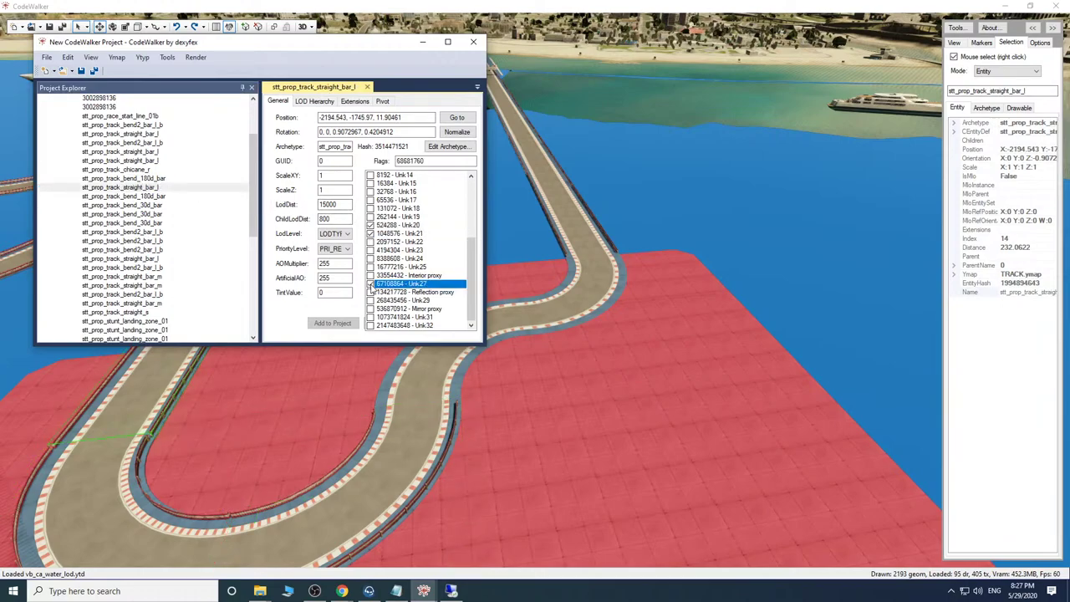
Enable flags Unk20, Unk21 and Unk27 on the second stt_prop_track_bend_180d_bar entity.
{"action": "left_click", "coordinate": [179, 197]}
{"action": "left_click", "coordinate": [371, 225]}
{"action": "left_click", "coordinate": [370, 233]}
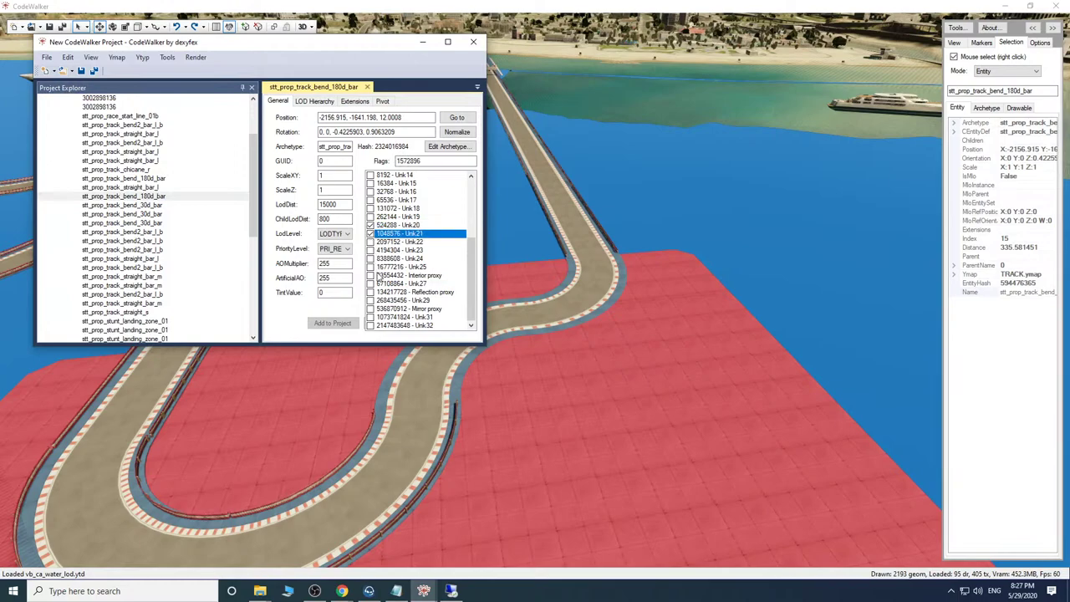
{"action": "left_click", "coordinate": [375, 285]}
Enable flags Unk20, Unk21 and Unk27 on each of the three stt_prop_track_bend_30d_bar entities.
{"action": "left_click", "coordinate": [149, 206]}
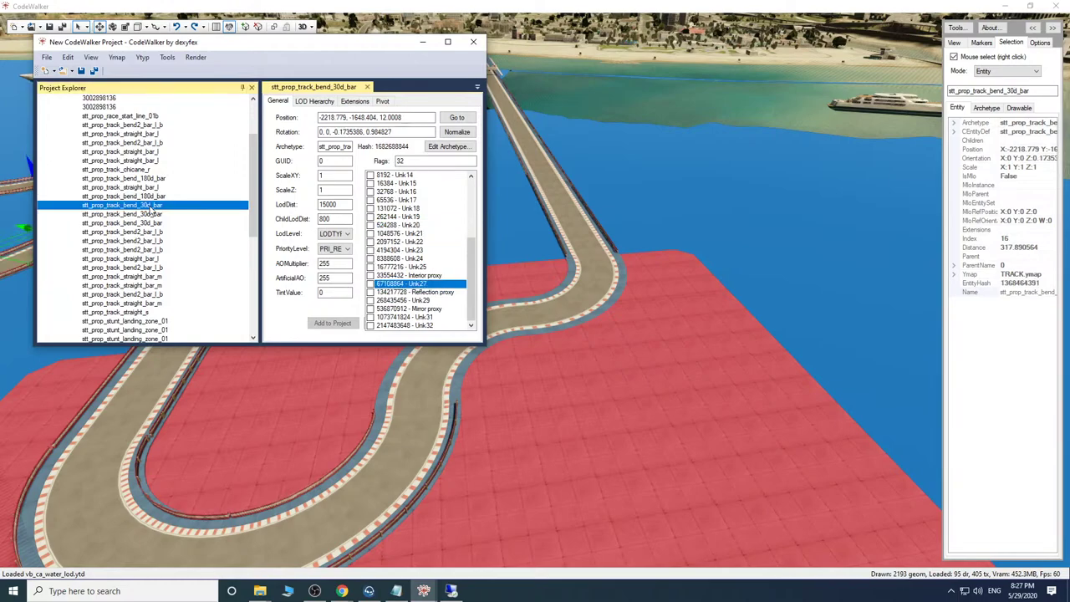
{"action": "left_click", "coordinate": [370, 225]}
{"action": "left_click", "coordinate": [370, 233]}
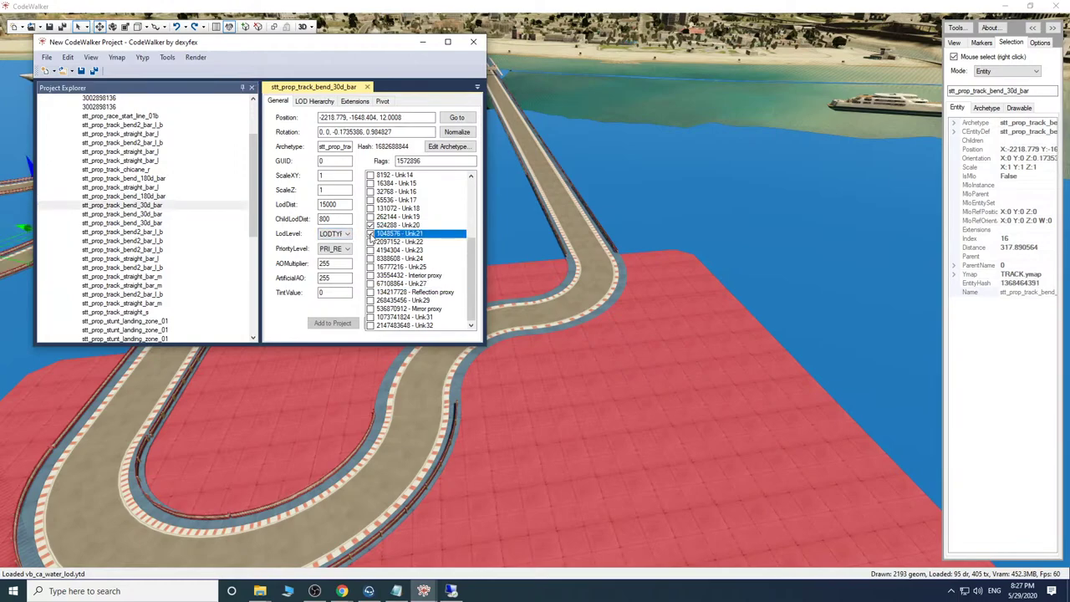
{"action": "left_click", "coordinate": [376, 285]}
{"action": "left_click", "coordinate": [155, 214]}
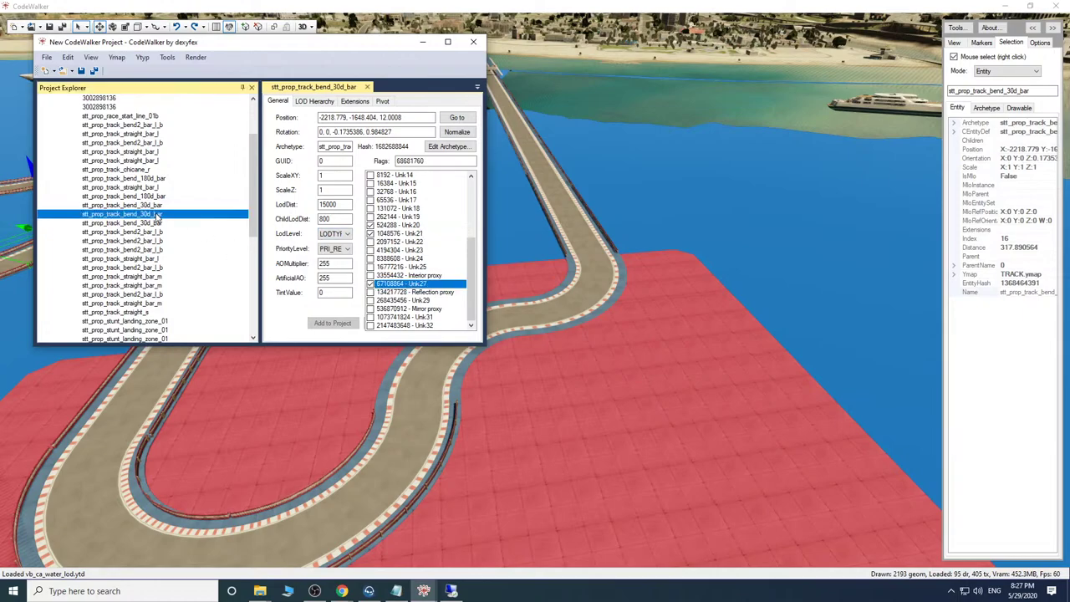
{"action": "left_click", "coordinate": [370, 225]}
{"action": "left_click", "coordinate": [370, 233]}
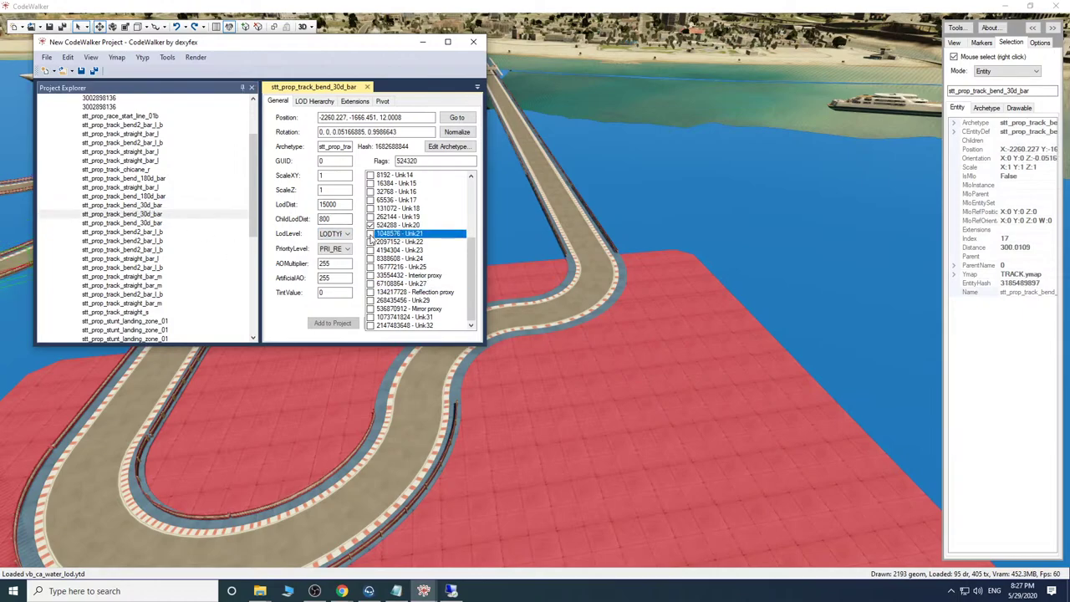
{"action": "left_click", "coordinate": [376, 285]}
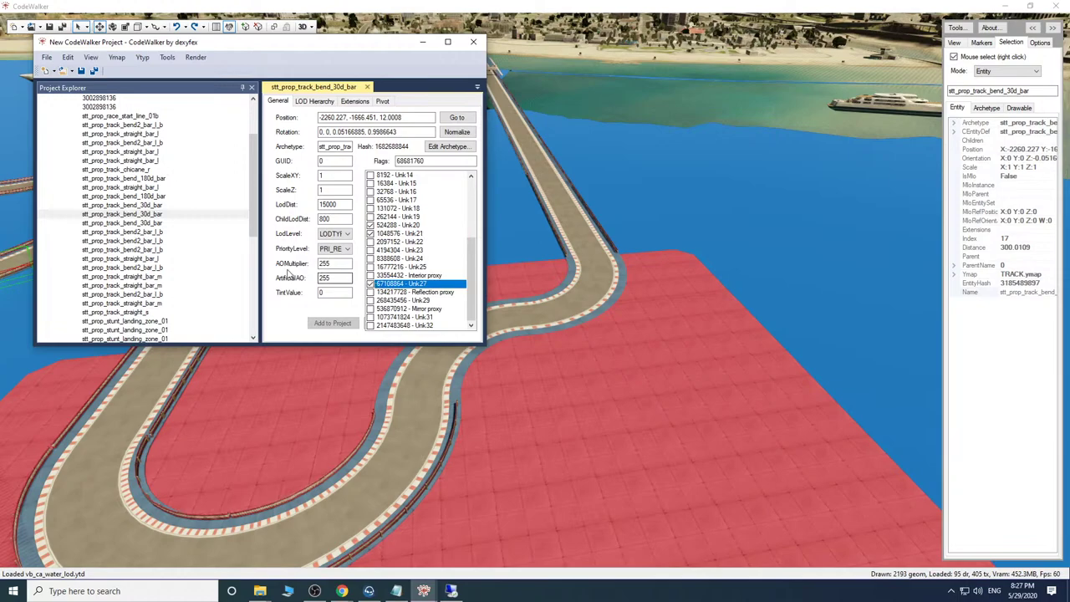
{"action": "left_click", "coordinate": [159, 222]}
{"action": "left_click", "coordinate": [370, 225]}
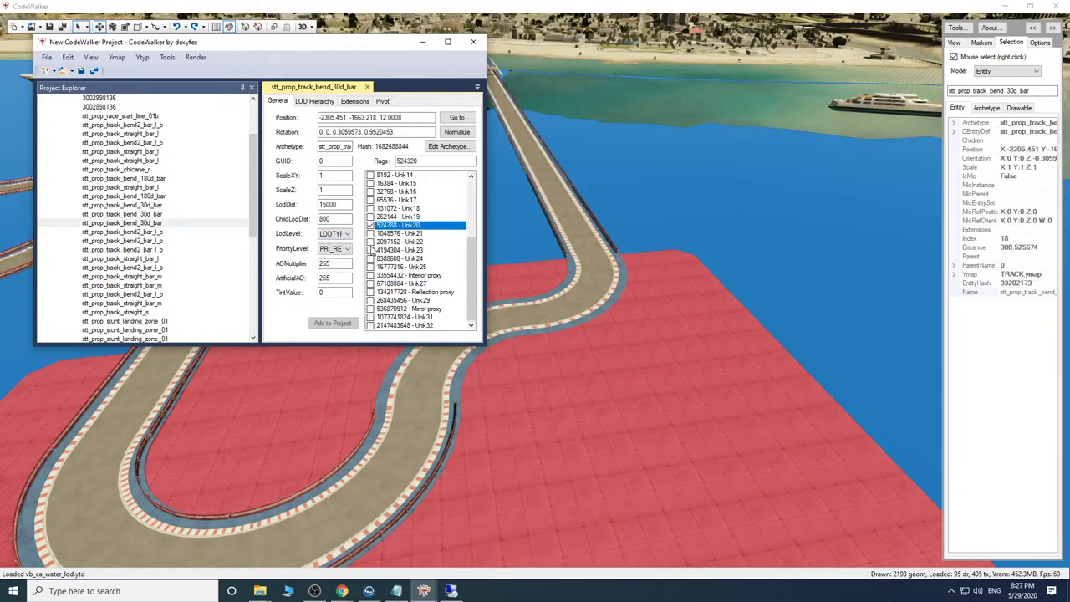
{"action": "left_click", "coordinate": [370, 233]}
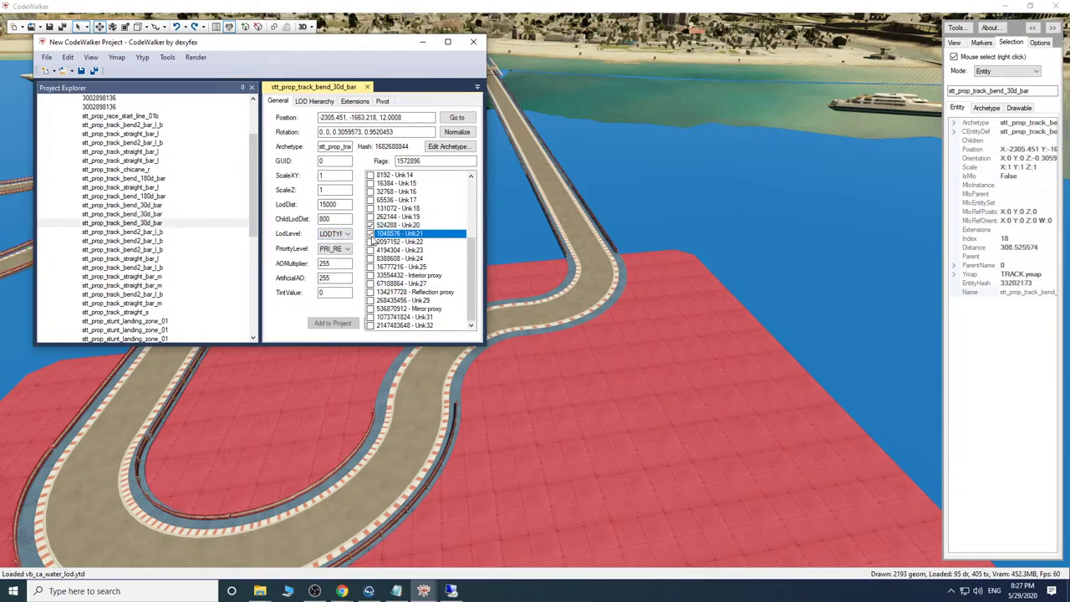
{"action": "left_click", "coordinate": [379, 285]}
Enable flags Unk20, Unk21 and Unk27 on the three consecutive stt_prop_track_bend2_bar_l_b entities listed after the 30d bends.
{"action": "left_click", "coordinate": [184, 232]}
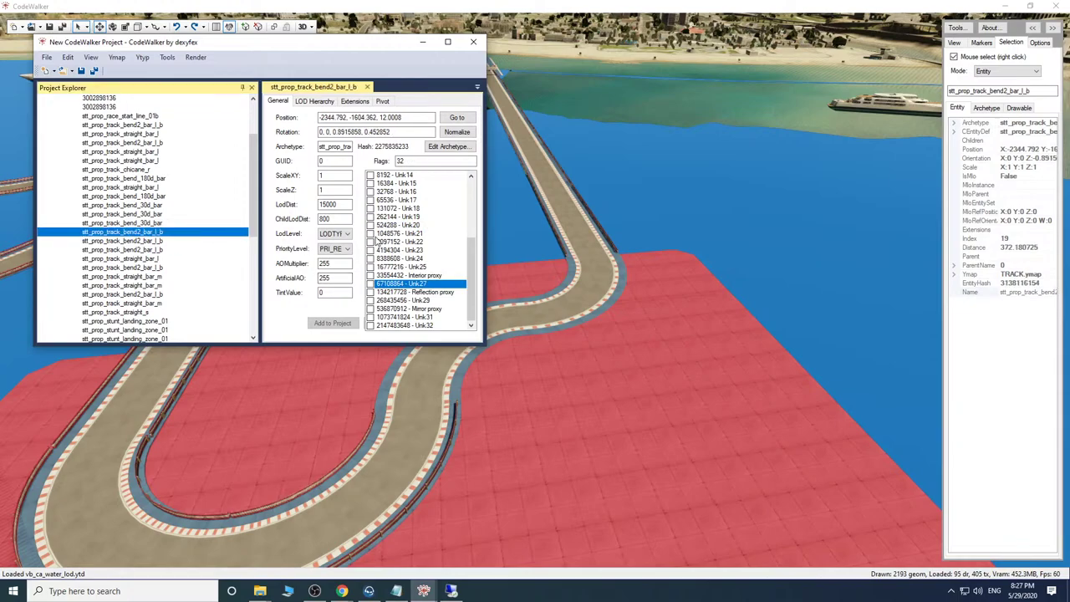
{"action": "left_click", "coordinate": [371, 226]}
{"action": "left_click", "coordinate": [370, 233]}
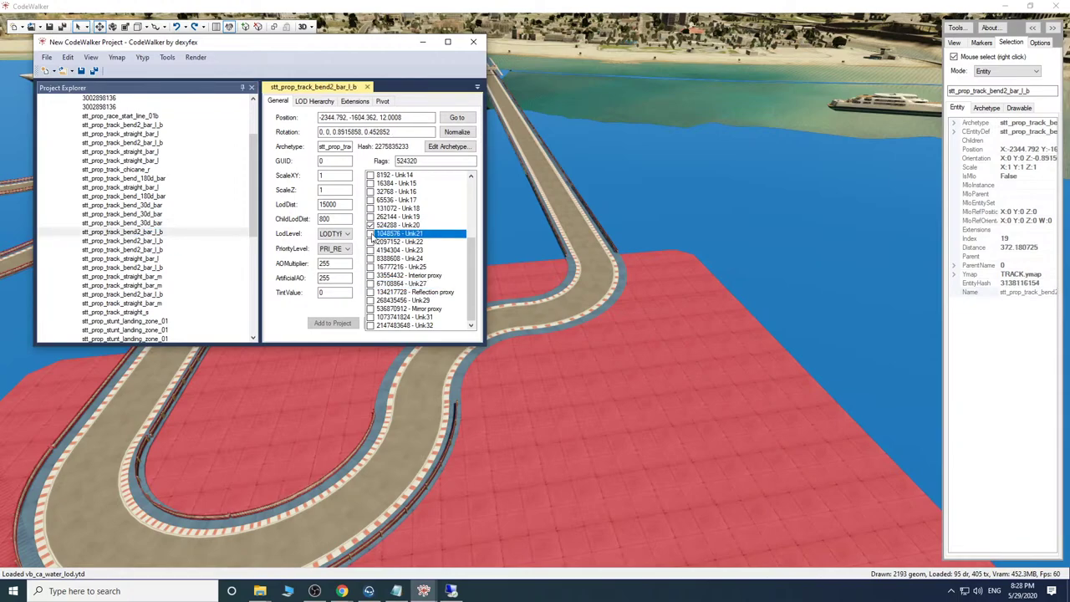
{"action": "left_click", "coordinate": [378, 285]}
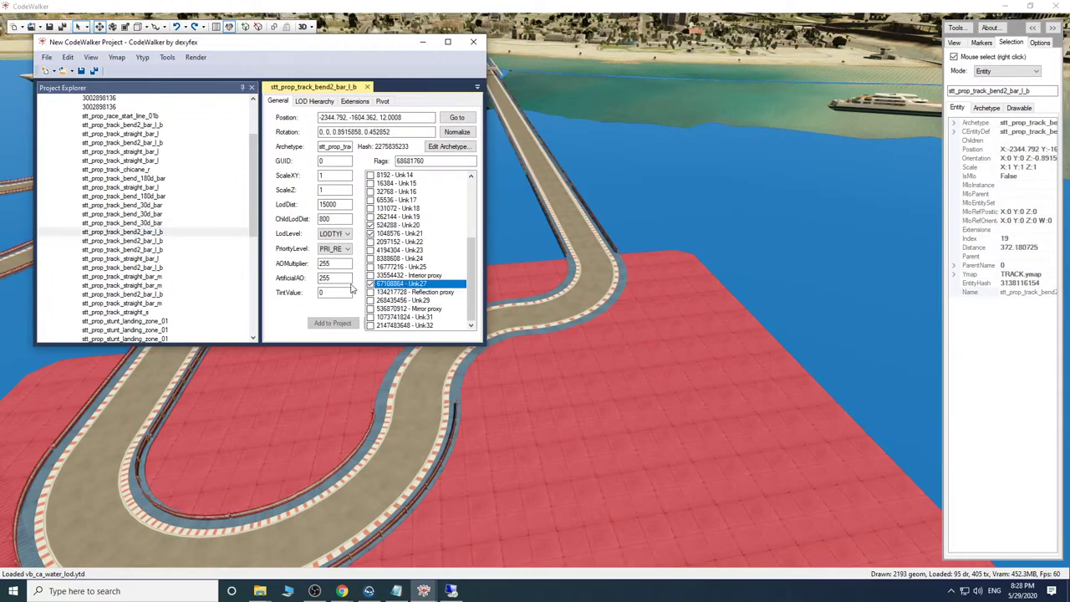
{"action": "left_click", "coordinate": [180, 241]}
{"action": "left_click", "coordinate": [370, 226]}
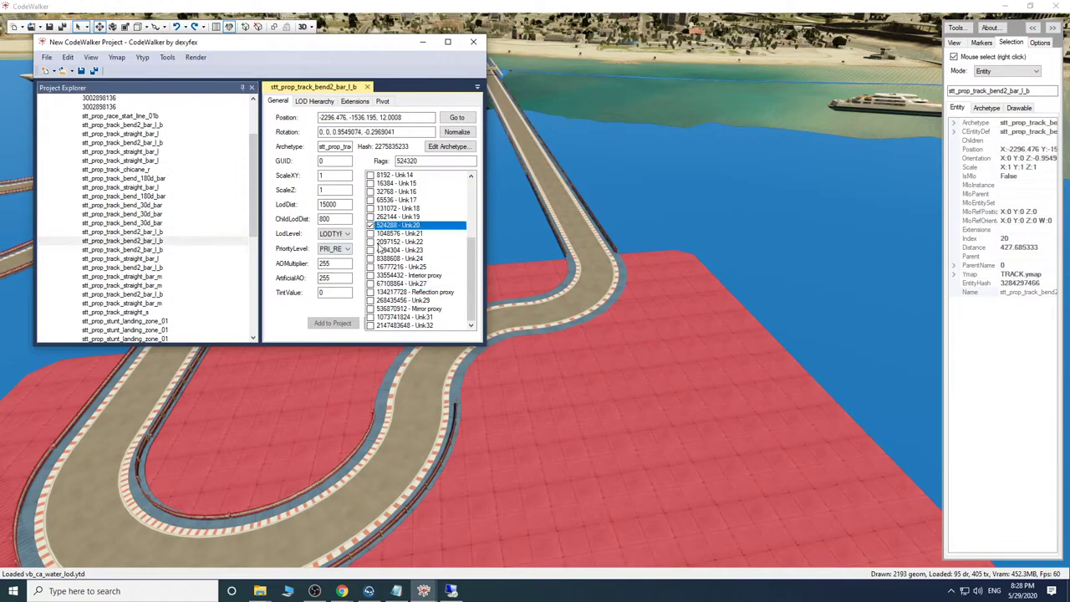
{"action": "left_click", "coordinate": [370, 234]}
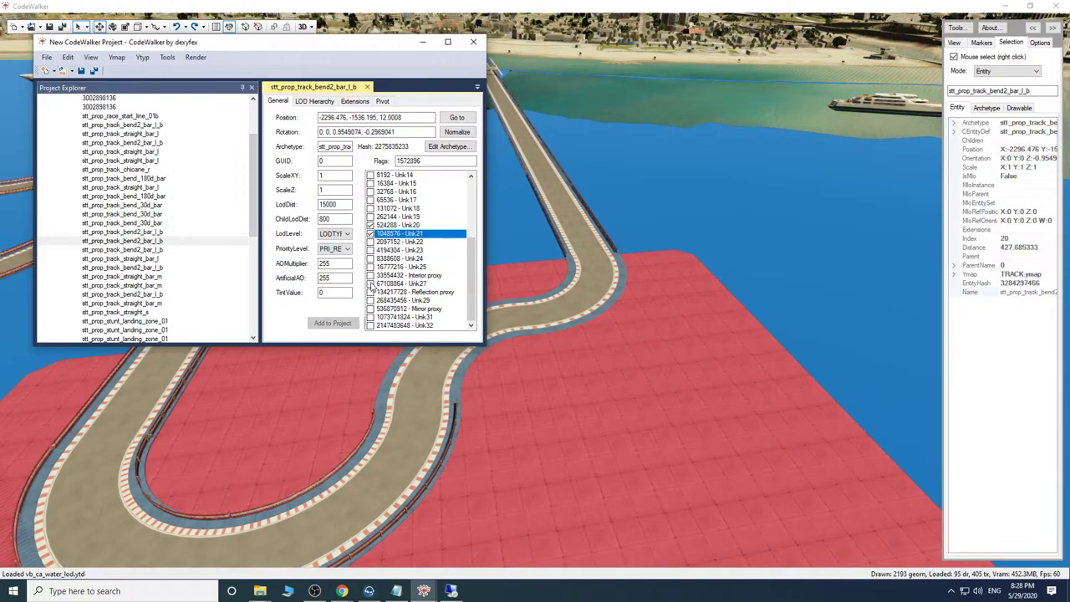
{"action": "left_click", "coordinate": [372, 285]}
{"action": "left_click", "coordinate": [147, 249]}
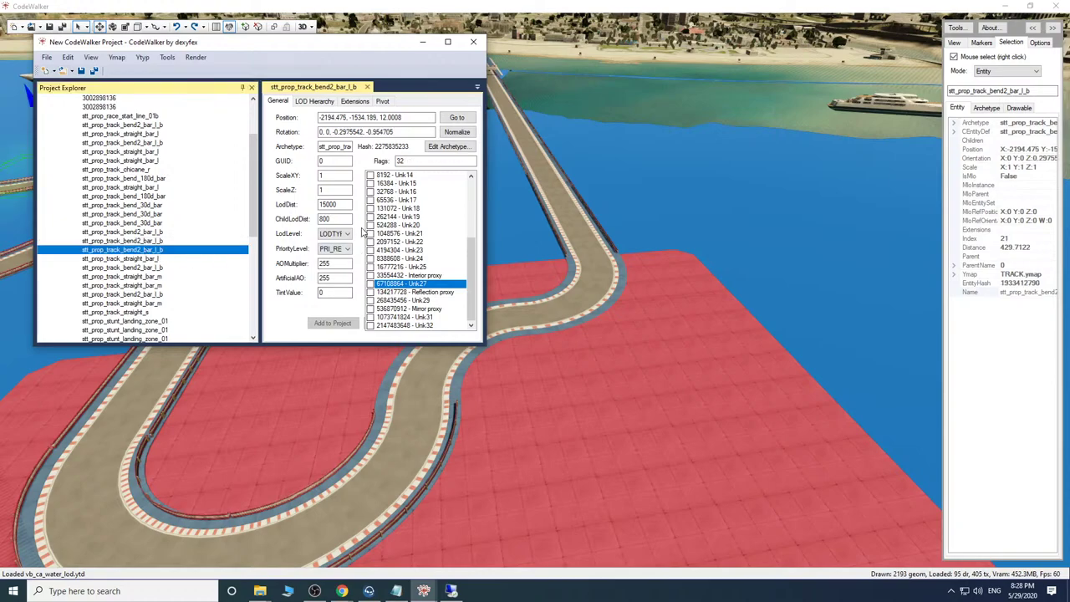
{"action": "left_click", "coordinate": [370, 226]}
{"action": "left_click", "coordinate": [370, 234]}
{"action": "left_click", "coordinate": [372, 285]}
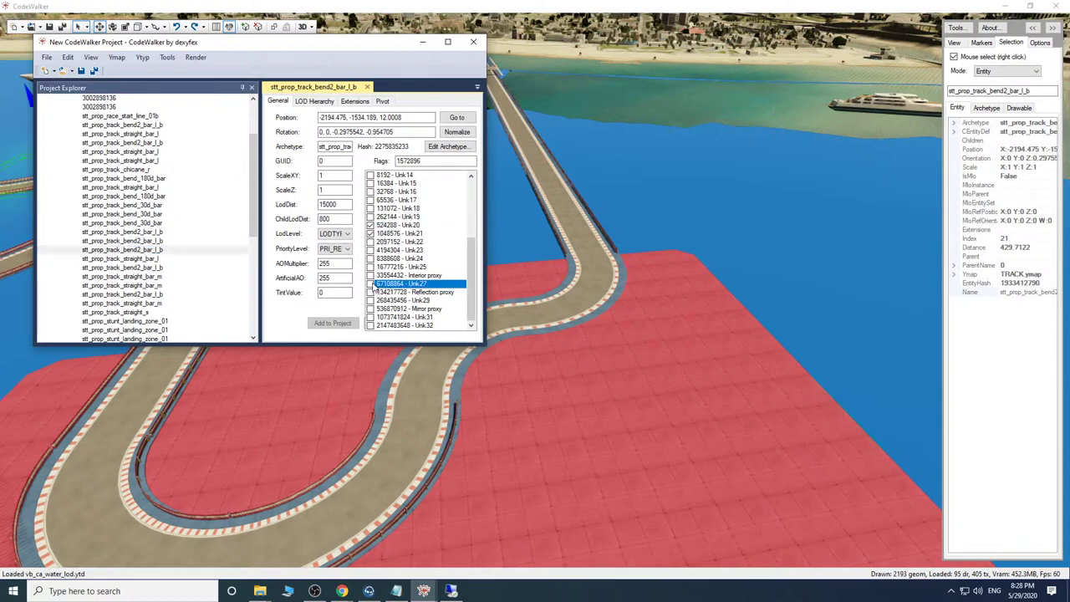
Enable flags Unk20, Unk21 and Unk27 on the last stt_prop_track_straight_bar_l and the stt_prop_track_bend2_bar_l_b listed after it.
{"action": "left_click", "coordinate": [190, 260]}
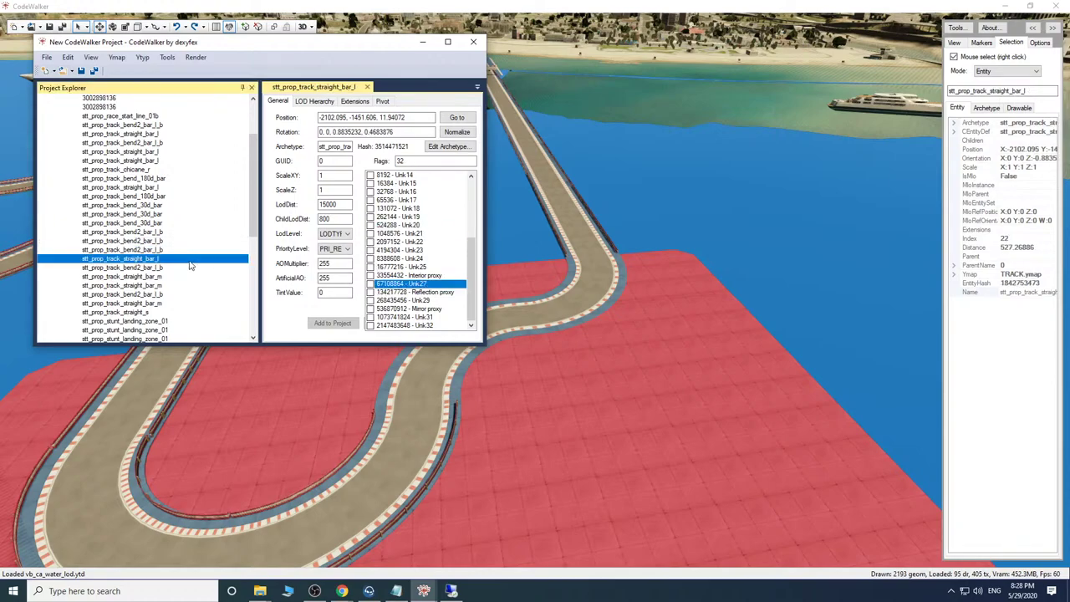
{"action": "left_click", "coordinate": [370, 225]}
{"action": "left_click", "coordinate": [370, 234]}
{"action": "left_click", "coordinate": [377, 285]}
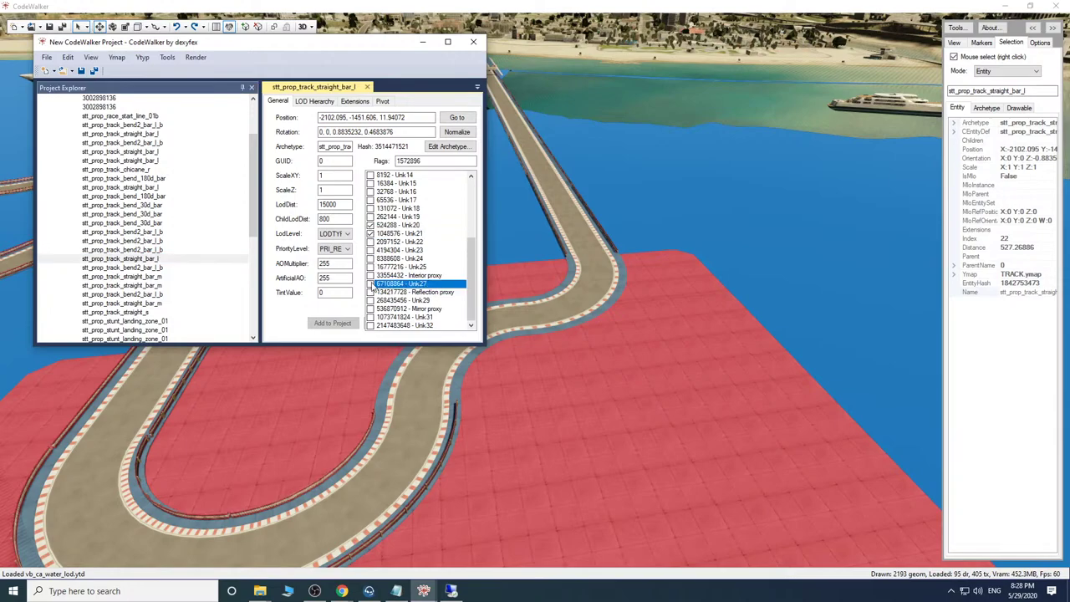
{"action": "left_click", "coordinate": [186, 267]}
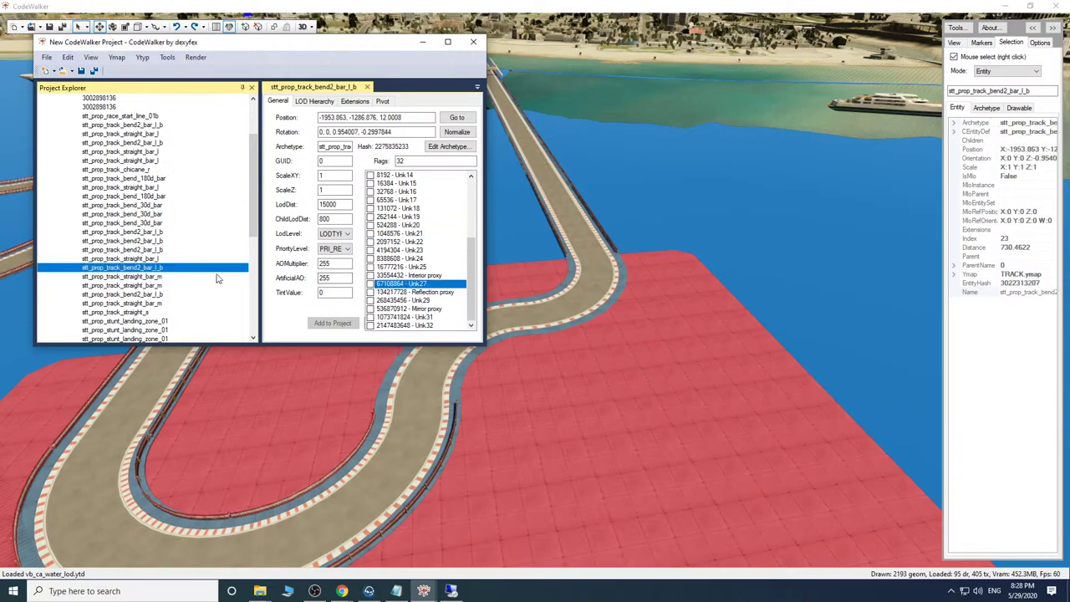
{"action": "left_click", "coordinate": [370, 226]}
{"action": "left_click", "coordinate": [370, 234]}
{"action": "left_click", "coordinate": [377, 285]}
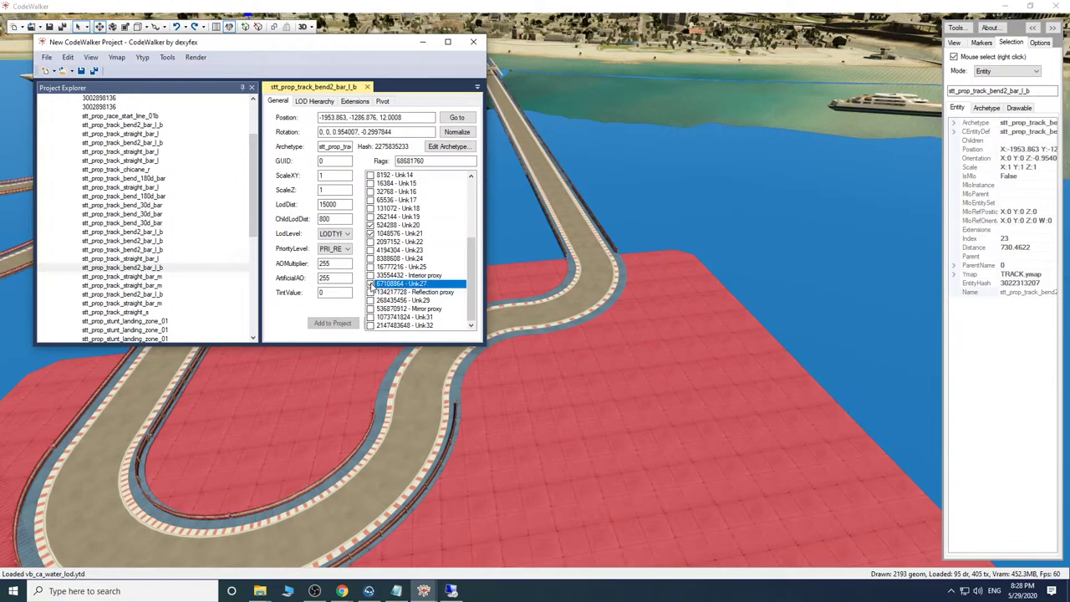
Enable flags Unk20, Unk21 and Unk27 on the two consecutive stt_prop_track_straight_bar_m entities.
{"action": "left_click", "coordinate": [234, 275]}
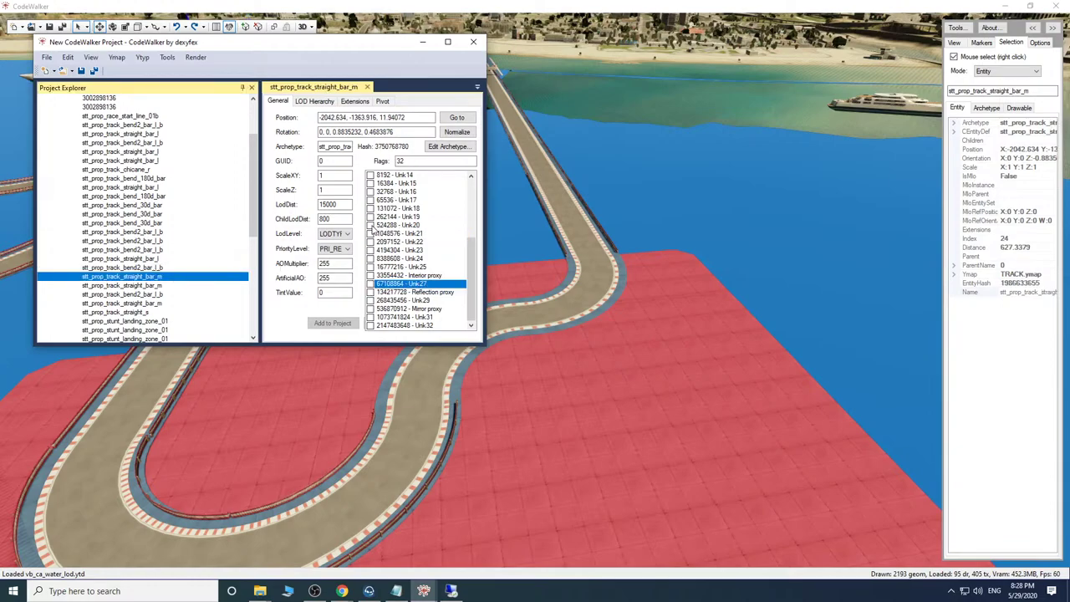
{"action": "left_click", "coordinate": [371, 225]}
{"action": "left_click", "coordinate": [370, 234]}
{"action": "left_click", "coordinate": [373, 285]}
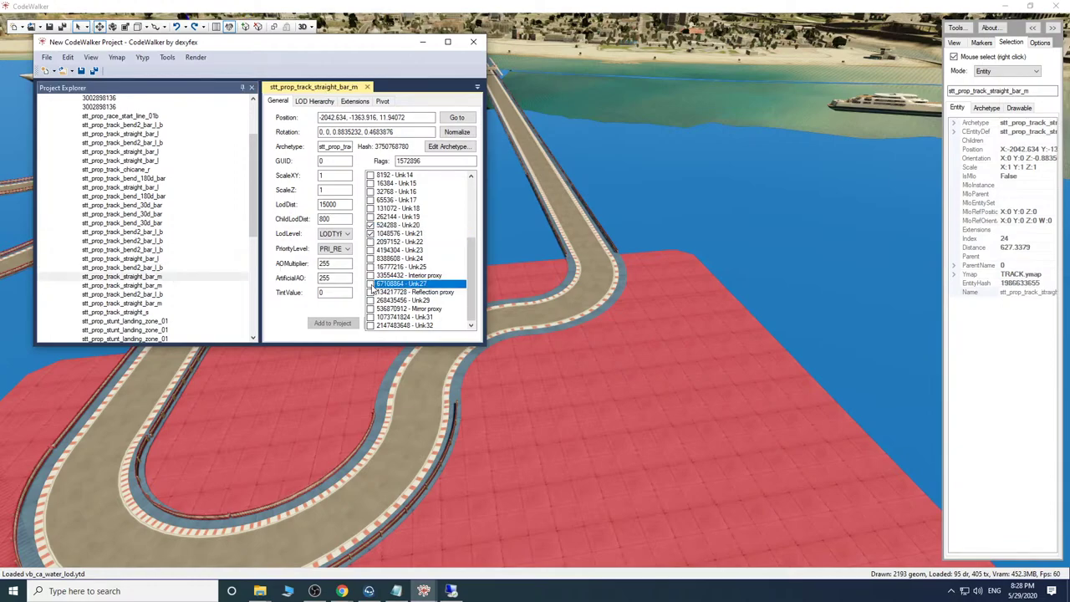
{"action": "left_click", "coordinate": [173, 286]}
{"action": "left_click", "coordinate": [370, 226]}
{"action": "left_click", "coordinate": [370, 234]}
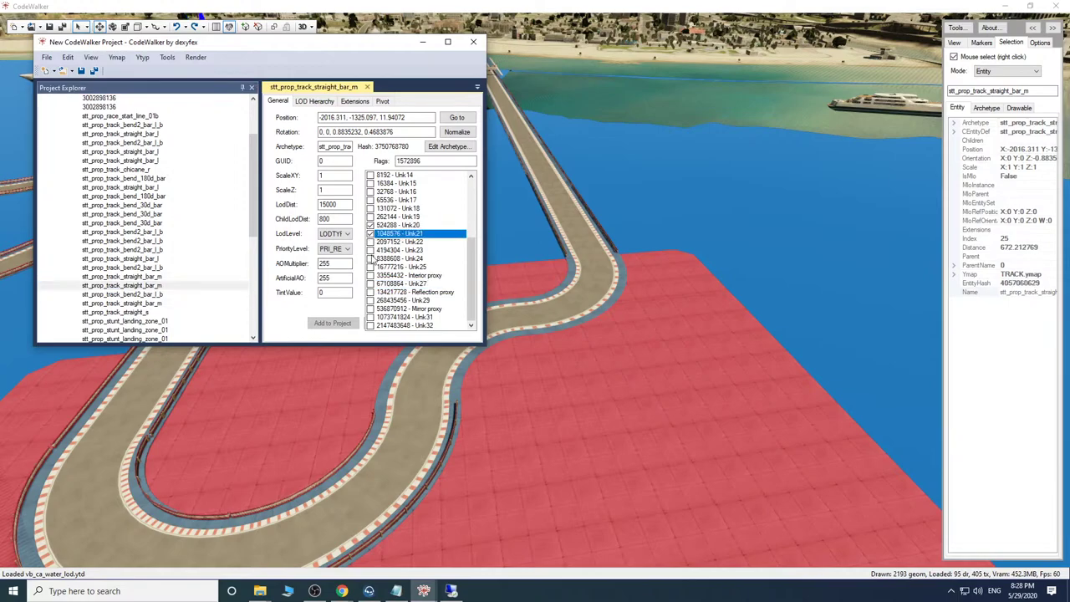
{"action": "left_click", "coordinate": [377, 287]}
Enable flags Unk20, Unk21 and Unk27 on the last stt_prop_track_bend2_bar_l_b entity.
{"action": "left_click", "coordinate": [163, 294]}
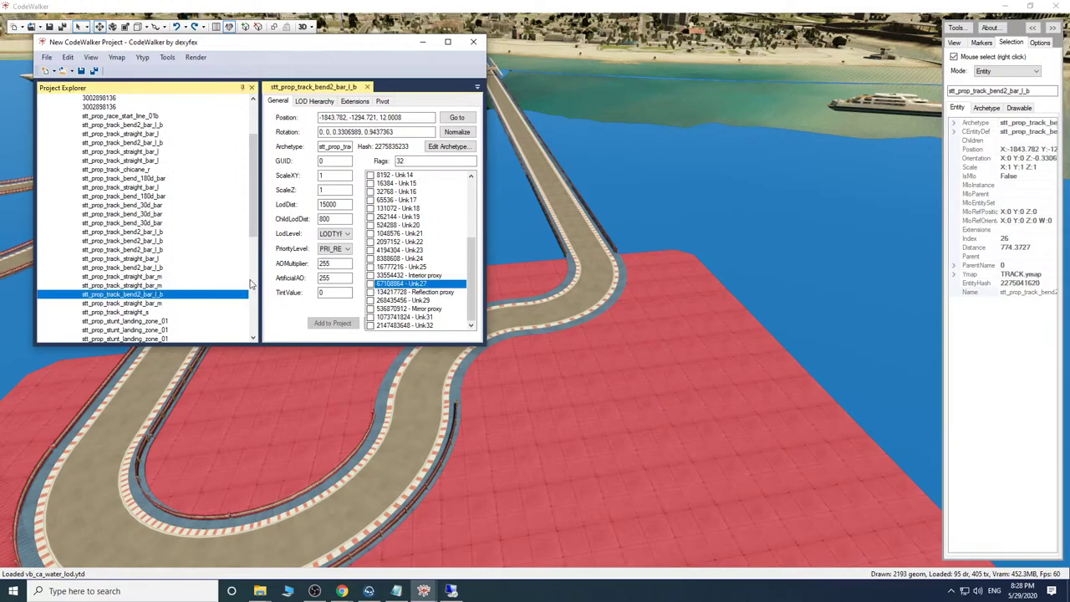
{"action": "scroll", "coordinate": [223, 273], "scroll_direction": "down", "scroll_amount": 2}
{"action": "scroll", "coordinate": [222, 273], "scroll_direction": "down", "scroll_amount": 2}
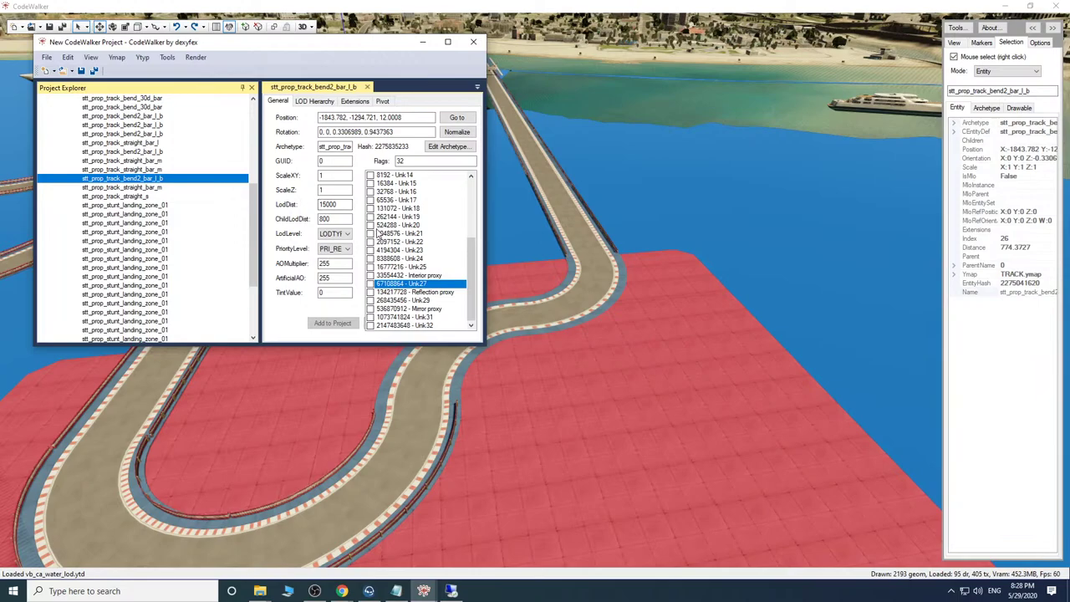
{"action": "left_click", "coordinate": [371, 226]}
{"action": "left_click", "coordinate": [370, 234]}
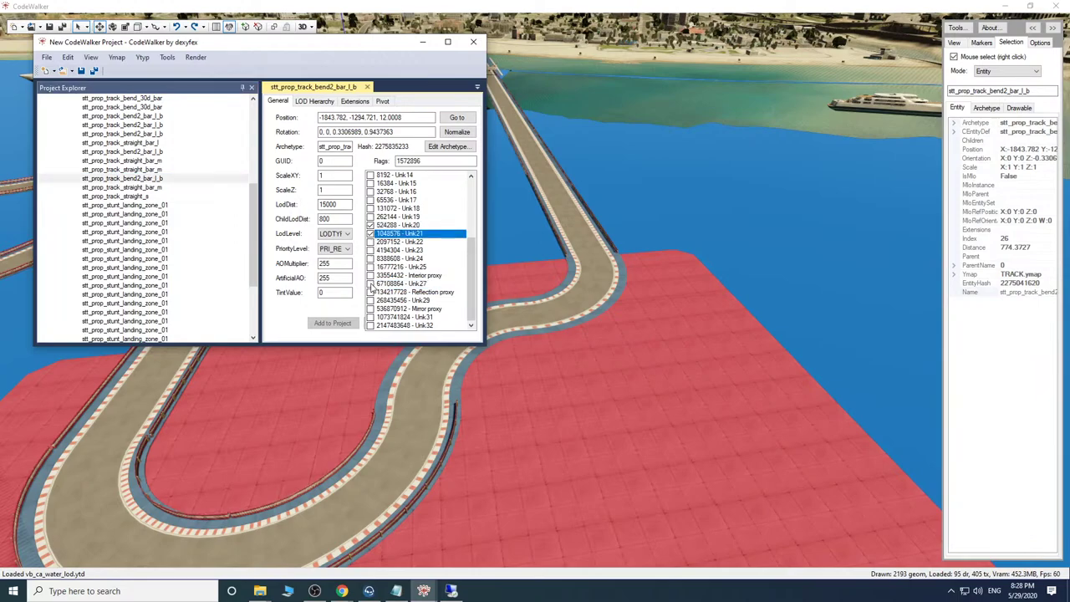
{"action": "left_click", "coordinate": [370, 286]}
Enable flags Unk20, Unk21 and Unk27 on the last stt_prop_track_straight_bar_m entity.
{"action": "left_click", "coordinate": [159, 189]}
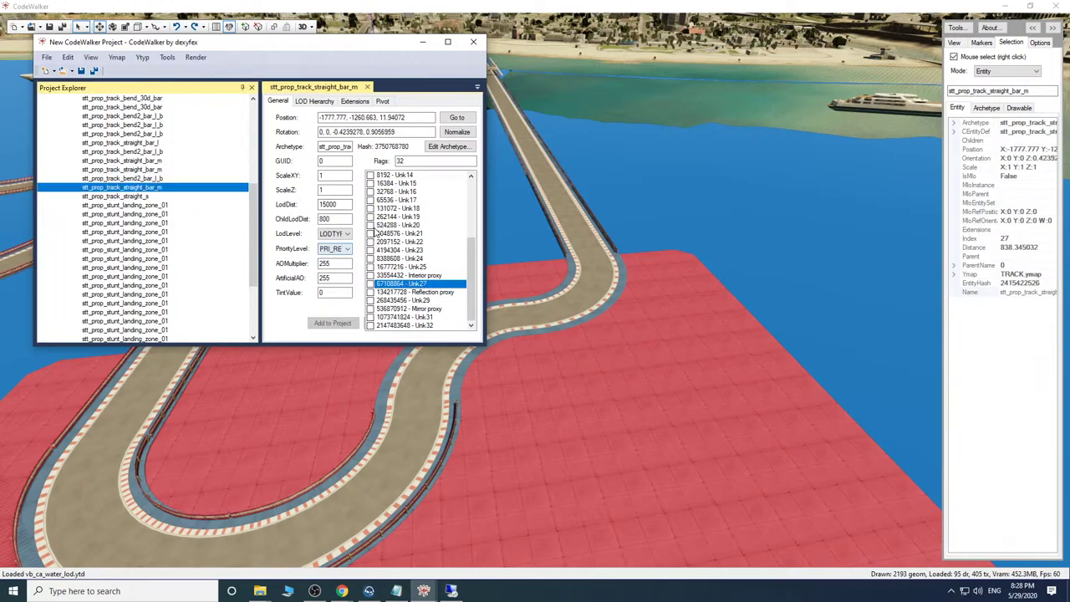
{"action": "left_click", "coordinate": [371, 226]}
{"action": "left_click", "coordinate": [371, 234]}
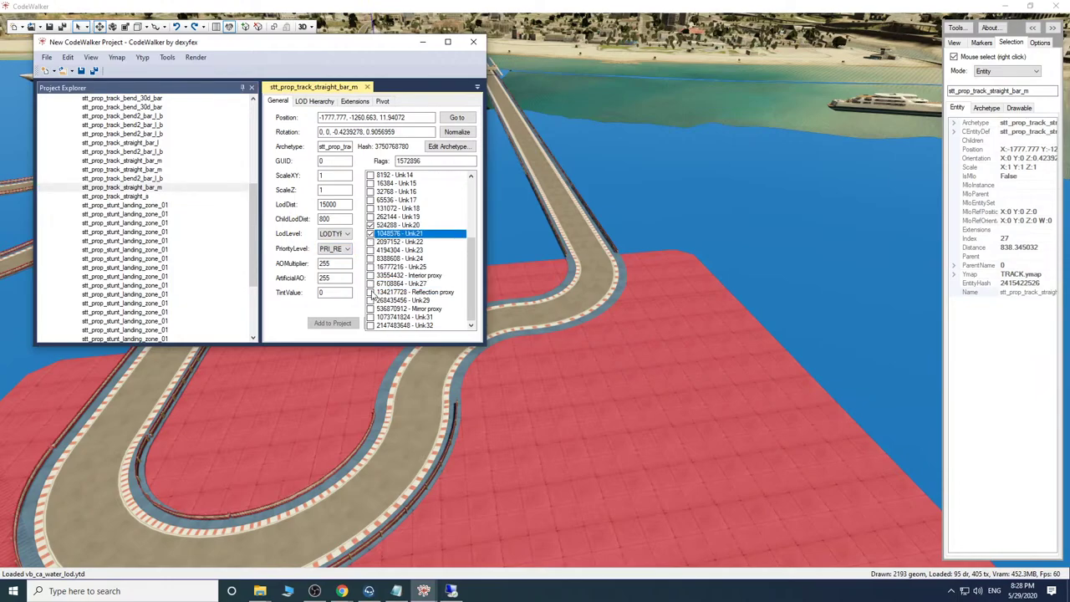
{"action": "left_click", "coordinate": [373, 284]}
Enable flags Unk20, Unk21 and Unk27 on the stt_prop_track_straight_s entity.
{"action": "left_click", "coordinate": [164, 197]}
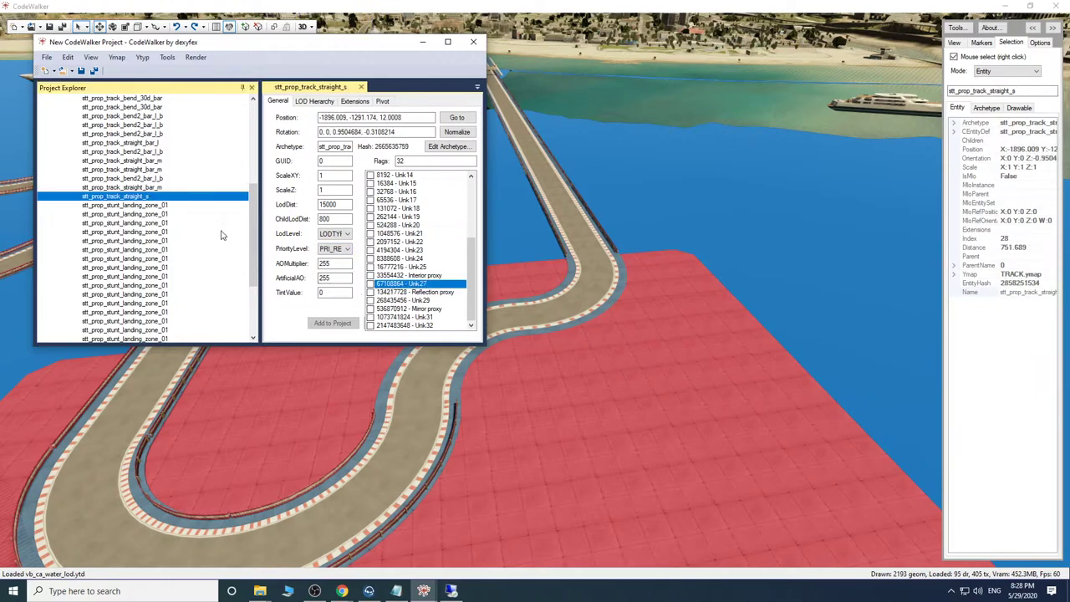
{"action": "left_click", "coordinate": [370, 226]}
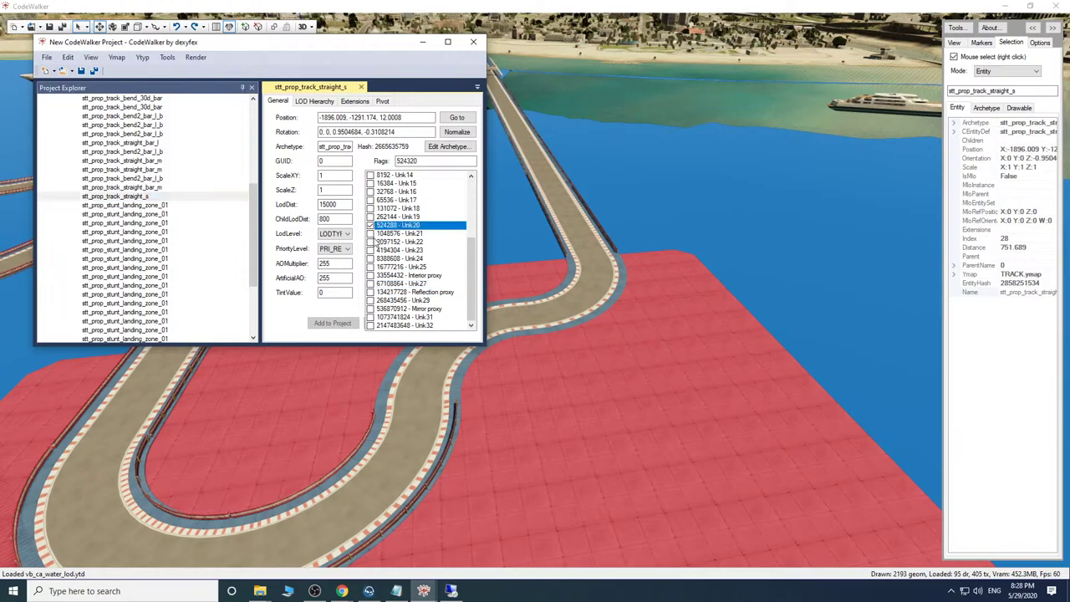
{"action": "left_click", "coordinate": [370, 234]}
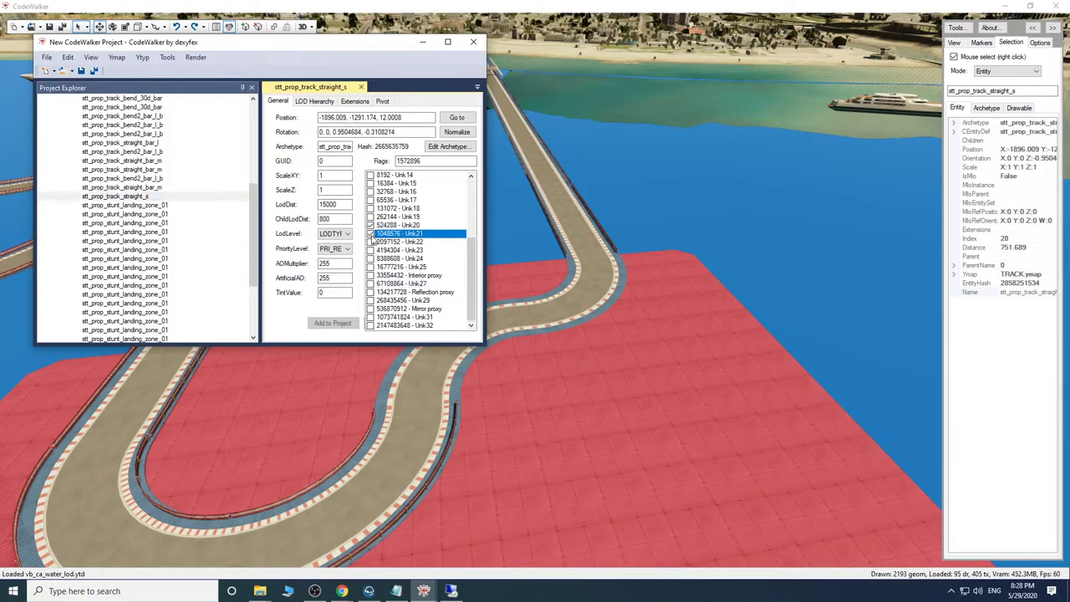
{"action": "left_click", "coordinate": [370, 285]}
Enable flags Unk20, Unk21 and Unk27 on the first stt_prop_stunt_landing_zone_01 entity in the list.
{"action": "left_click", "coordinate": [173, 206]}
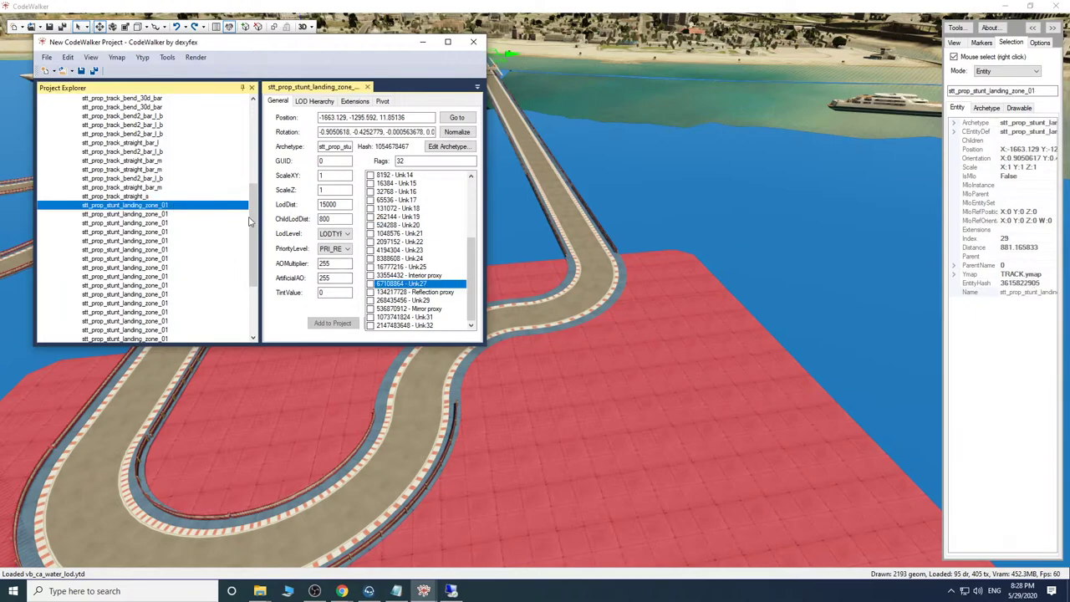
{"action": "left_click_drag", "start_coordinate": [368, 47], "coordinate": [292, 43]}
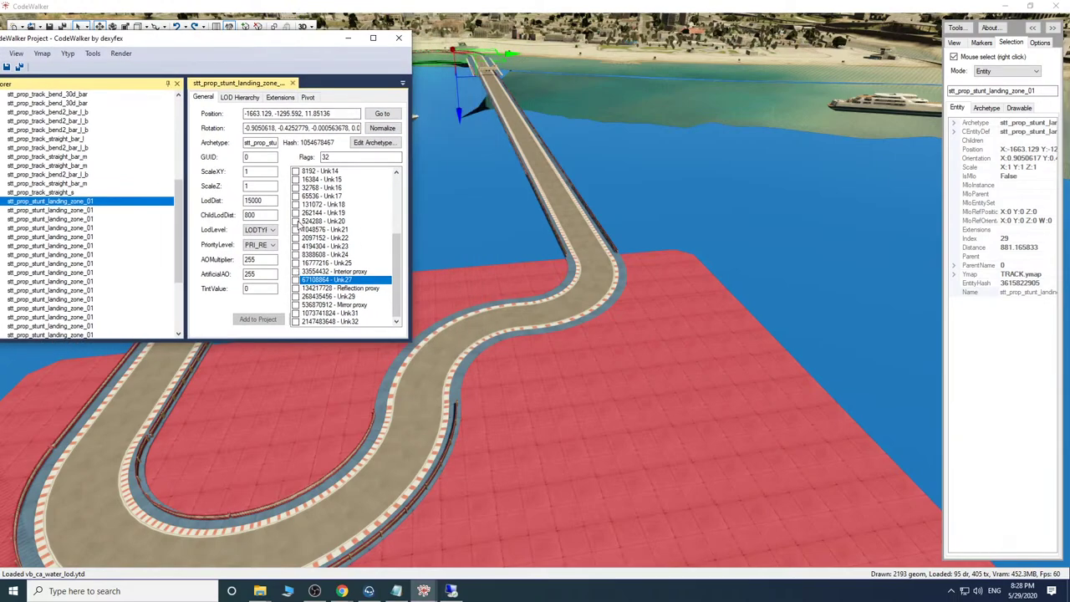
{"action": "left_click", "coordinate": [297, 221]}
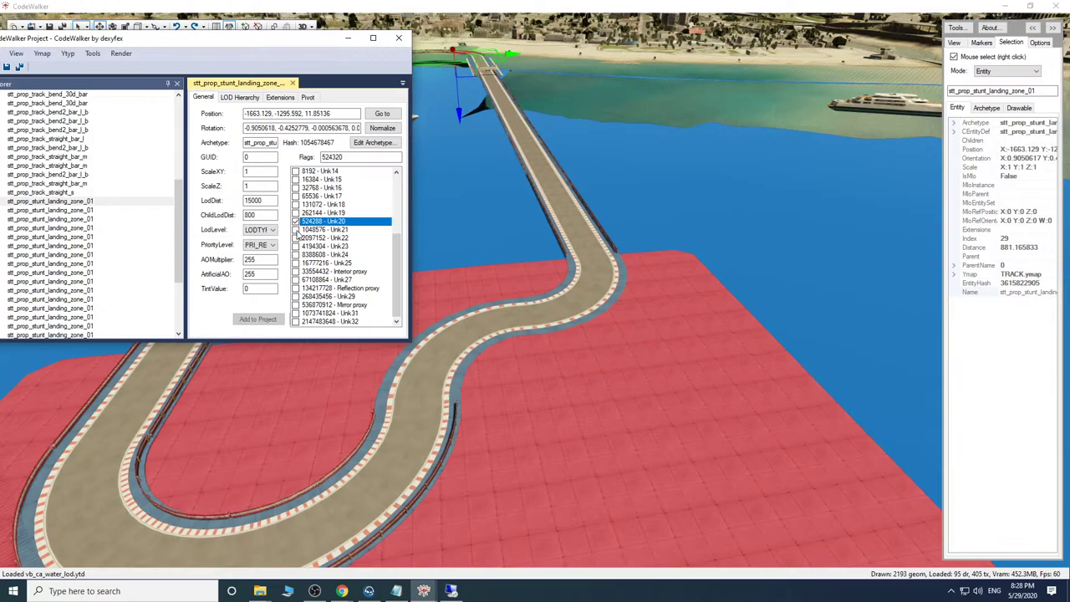
{"action": "left_click", "coordinate": [296, 230]}
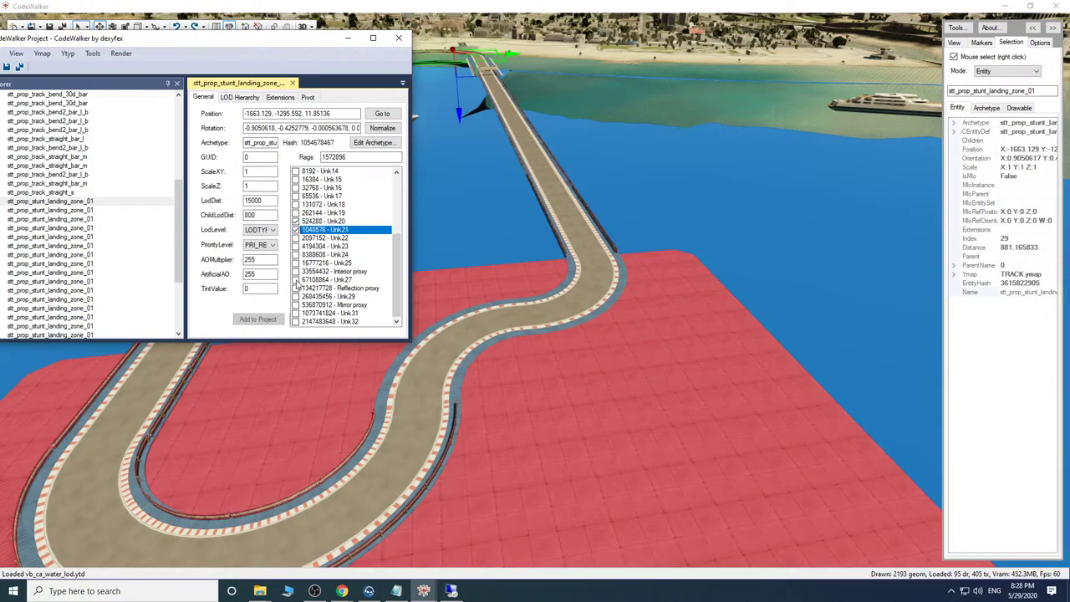
{"action": "left_click", "coordinate": [295, 280]}
Widen the project window and narrow the Project Explorer pane so the entity's property fields get more room.
{"action": "key", "text": "w"}
{"action": "left_click_drag", "start_coordinate": [591, 315], "coordinate": [500, 354]}
{"action": "key", "text": "w"}
{"action": "key", "text": "s"}
{"action": "key", "text": "s"}
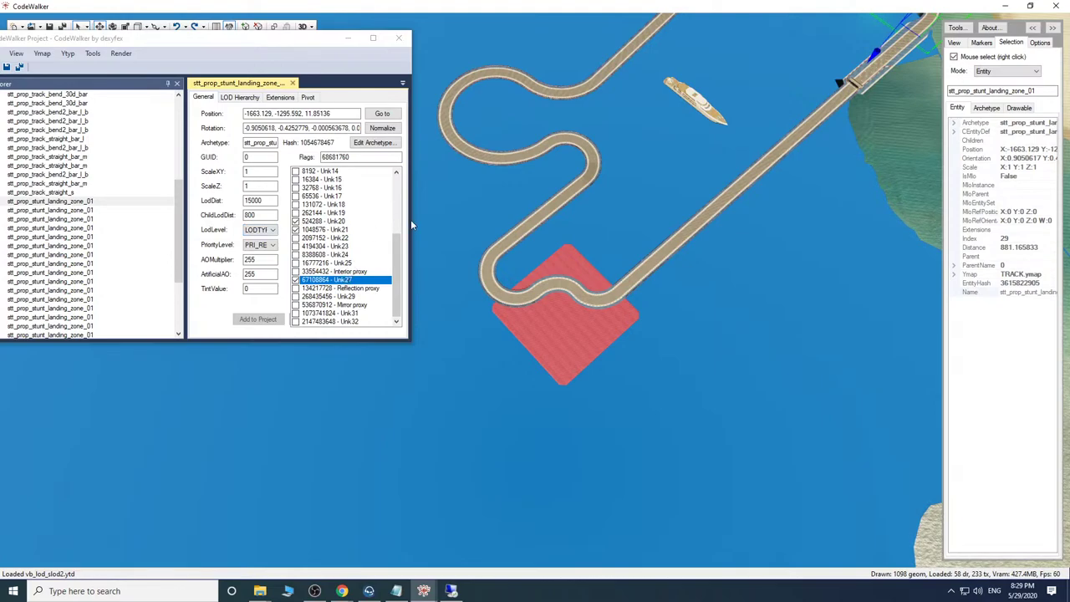
{"action": "left_click", "coordinate": [412, 235]}
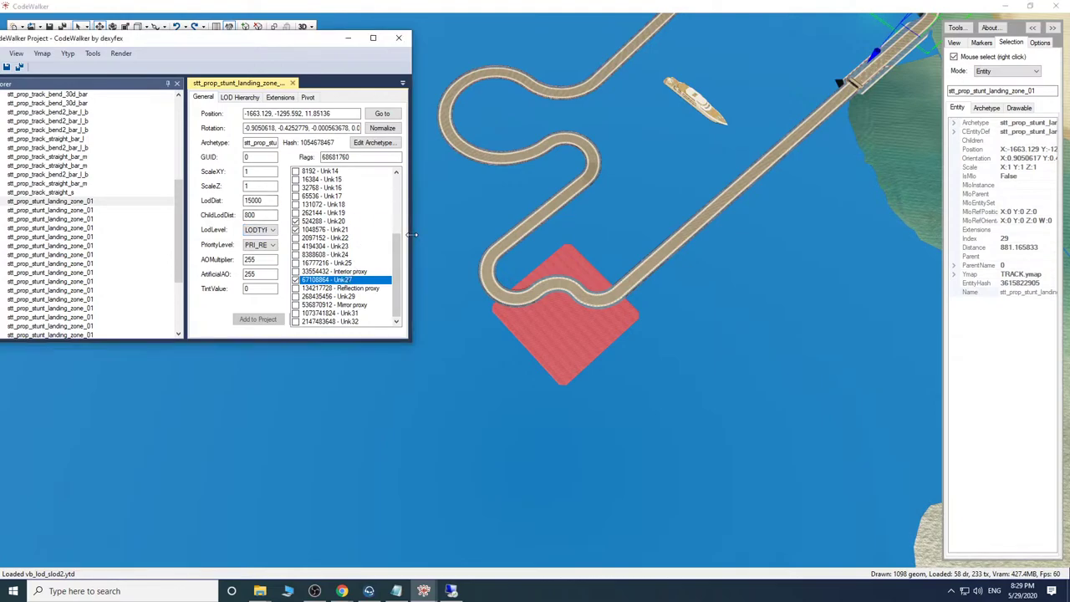
{"action": "left_click_drag", "start_coordinate": [412, 234], "coordinate": [502, 235]}
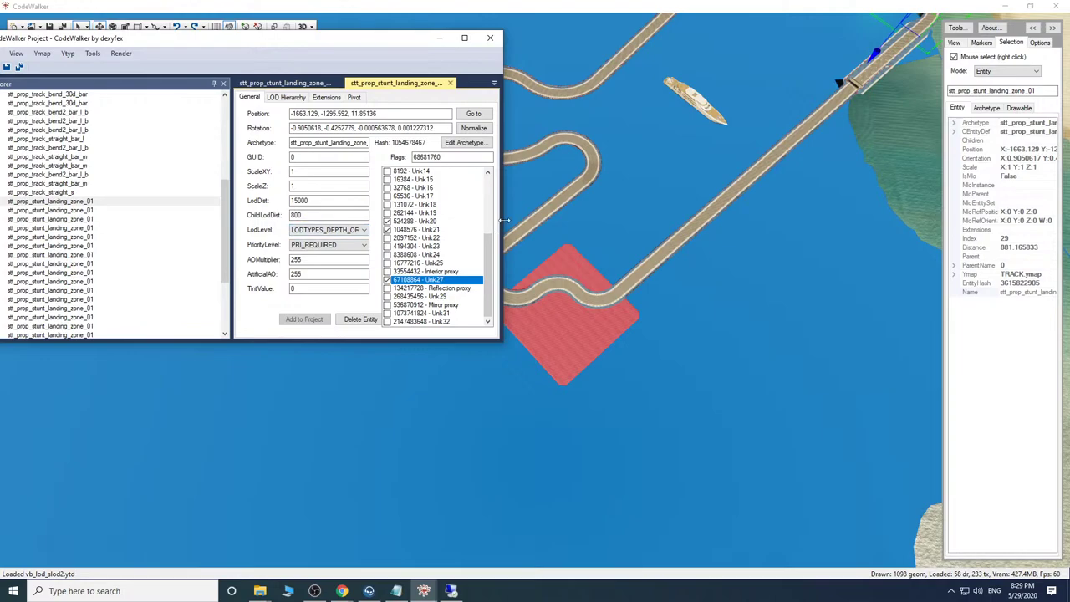
{"action": "left_click_drag", "start_coordinate": [232, 163], "coordinate": [153, 162]}
Examine the flags of the red landing zone selected in the world view and of the first listed stt_prop_stunt_landing_zone_01.
{"action": "right_click", "coordinate": [550, 357]}
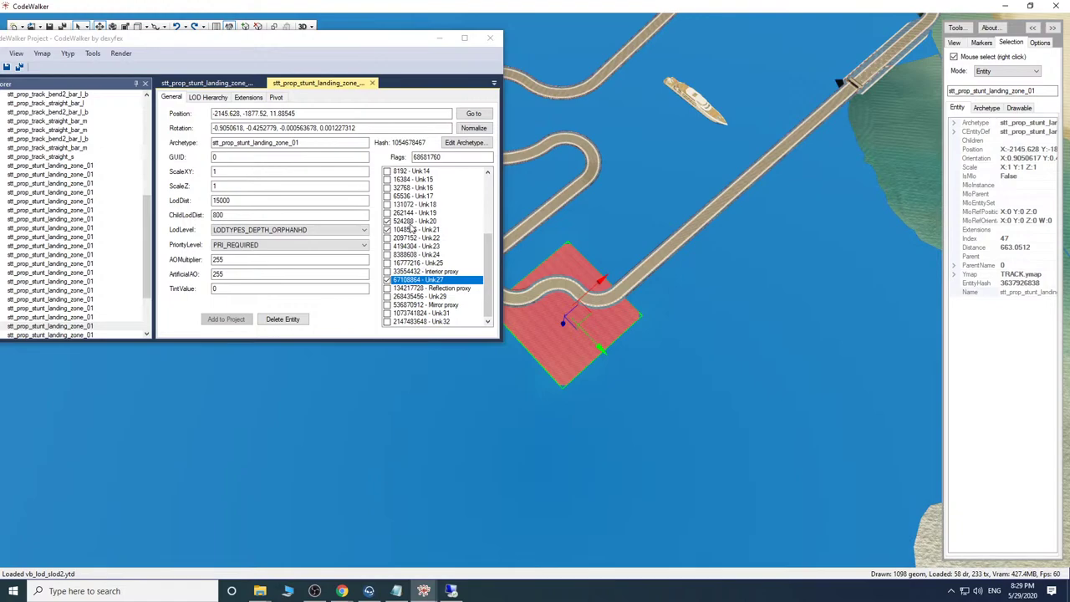
{"action": "scroll", "coordinate": [468, 287], "scroll_direction": "up", "scroll_amount": 4}
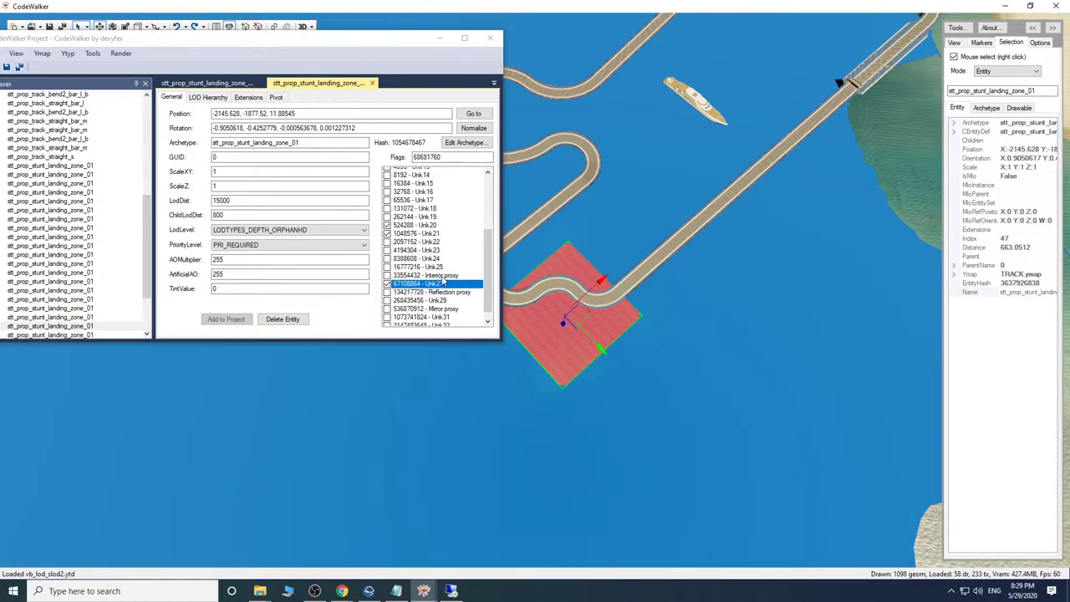
{"action": "scroll", "coordinate": [442, 280], "scroll_direction": "down", "scroll_amount": 4}
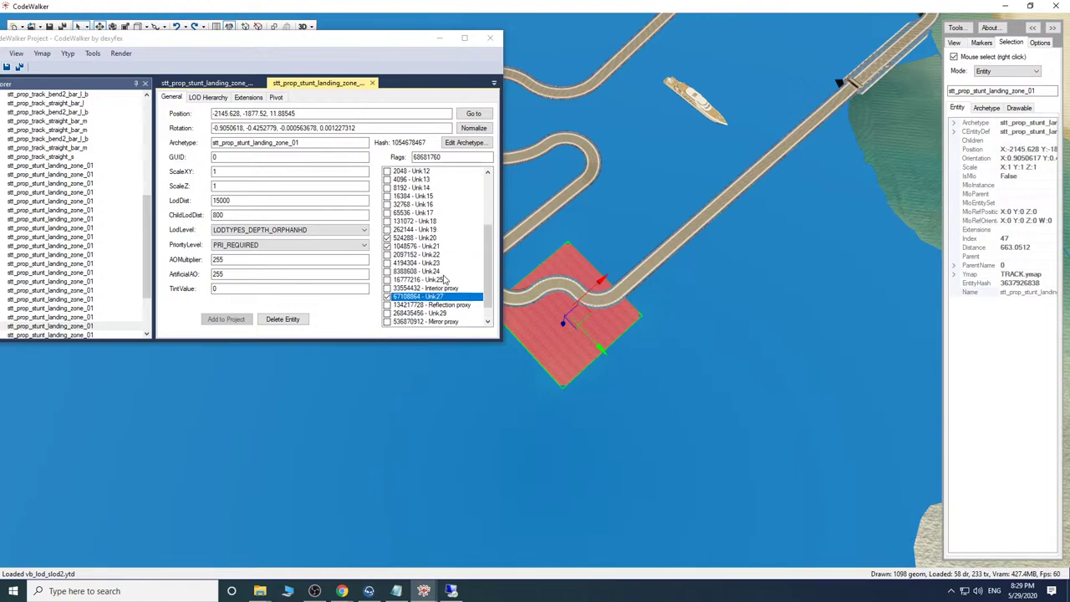
{"action": "left_click_drag", "start_coordinate": [666, 311], "coordinate": [733, 146]}
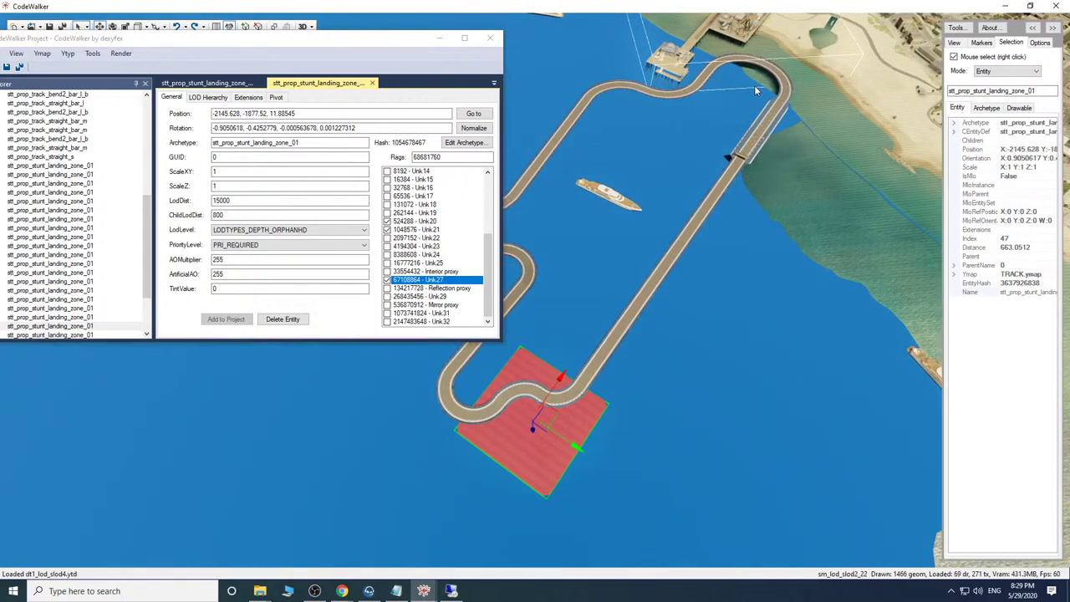
{"action": "left_click", "coordinate": [97, 167]}
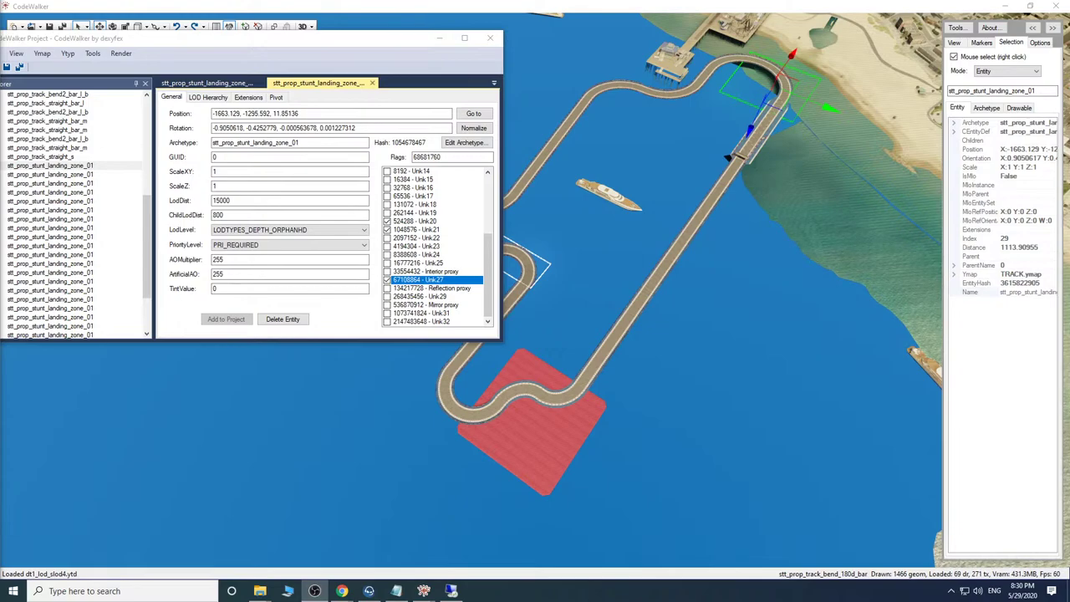
Examine the track and the red landing zone platforms in the world view, from the curves to the straight toward the shore.
{"action": "left_click_drag", "start_coordinate": [749, 324], "coordinate": [799, 260]}
{"action": "key", "text": "w"}
{"action": "key", "text": "w"}
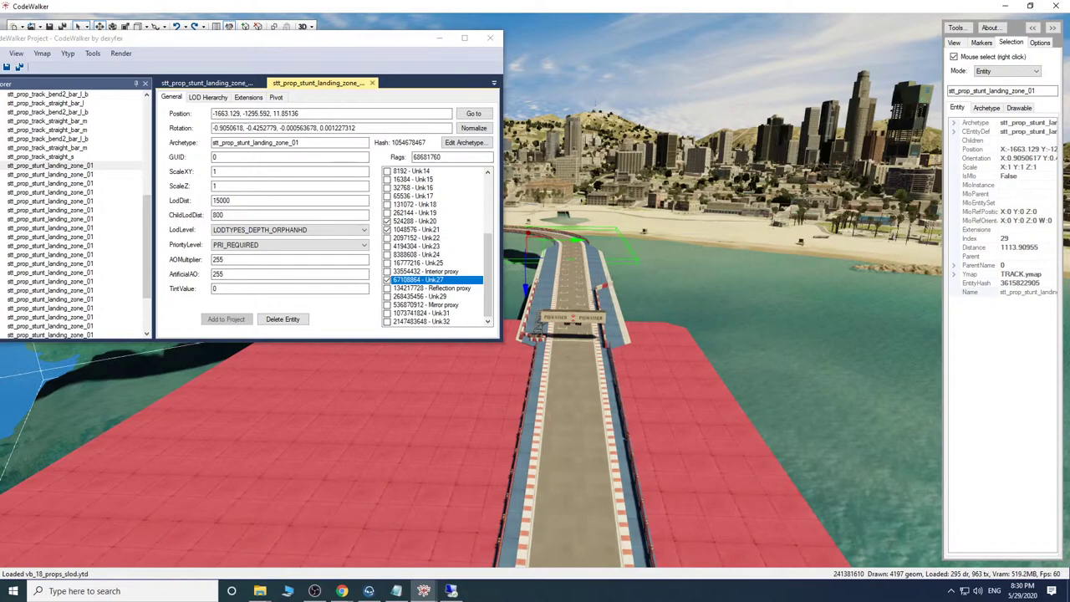
{"action": "key", "text": "alt+Tab"}
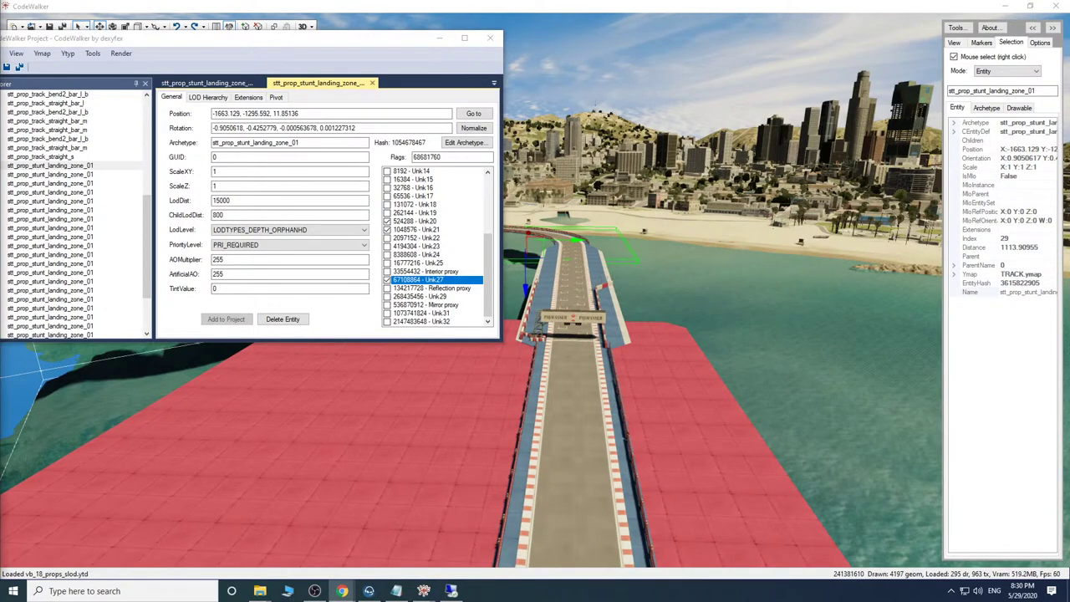
{"action": "key", "text": "alt+Tab"}
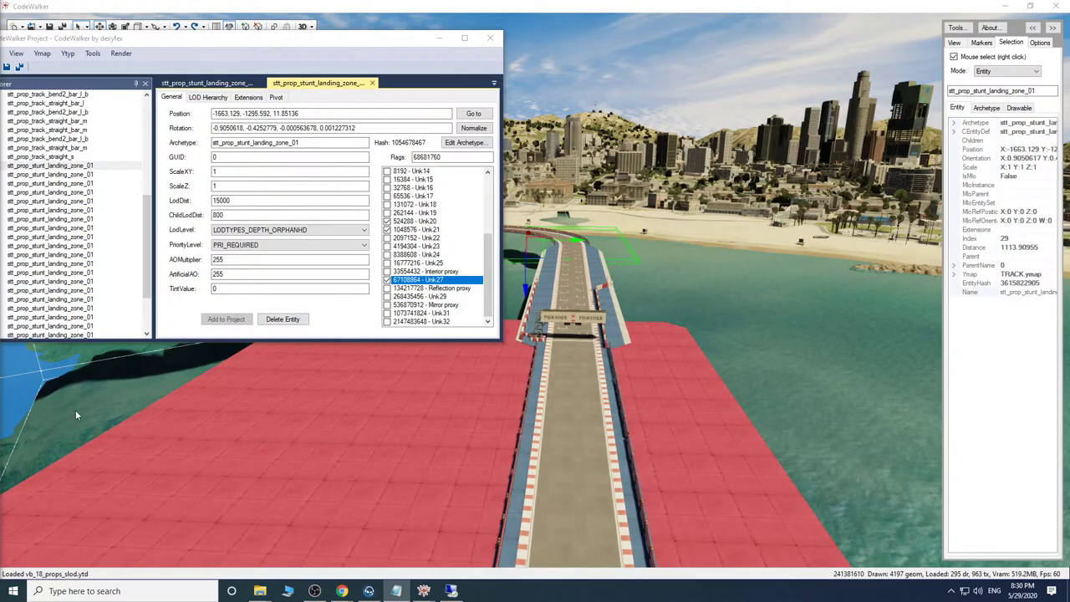
{"action": "key", "text": "w"}
{"action": "mouse_move", "coordinate": [859, 415]}
{"action": "left_mouse_down"}
{"action": "mouse_move", "coordinate": [872, 387]}
{"action": "mouse_move", "coordinate": [872, 405]}
{"action": "mouse_move", "coordinate": [757, 443]}
{"action": "mouse_move", "coordinate": [586, 426]}
{"action": "mouse_move", "coordinate": [630, 394]}
{"action": "mouse_move", "coordinate": [662, 391]}
{"action": "mouse_move", "coordinate": [844, 411]}
{"action": "left_mouse_up"}
{"action": "key", "text": "s"}
{"action": "key", "text": "w"}
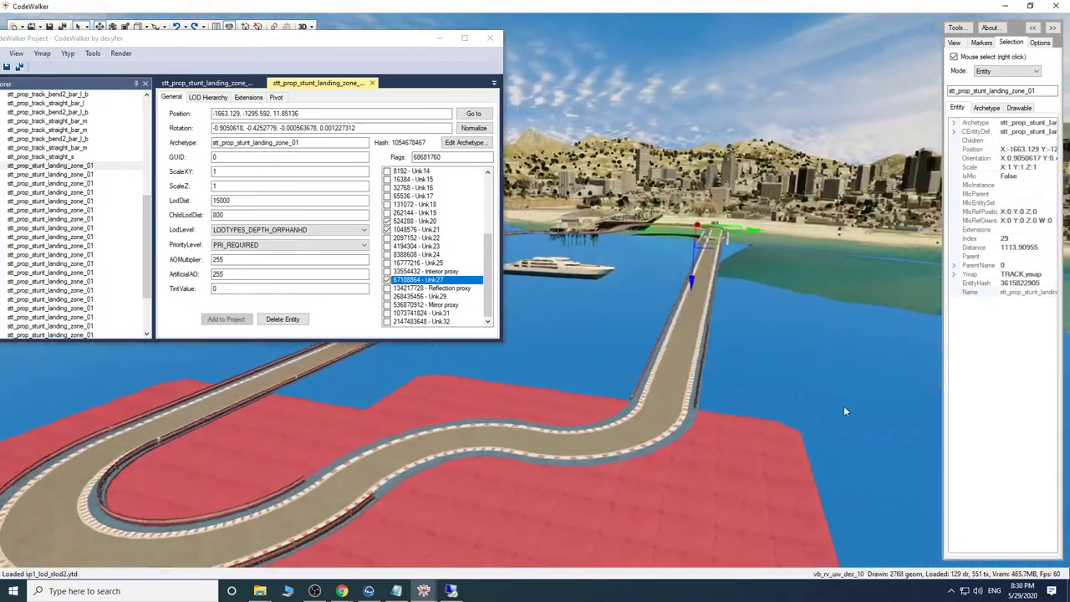
{"action": "key", "text": "s"}
{"action": "key", "text": "w"}
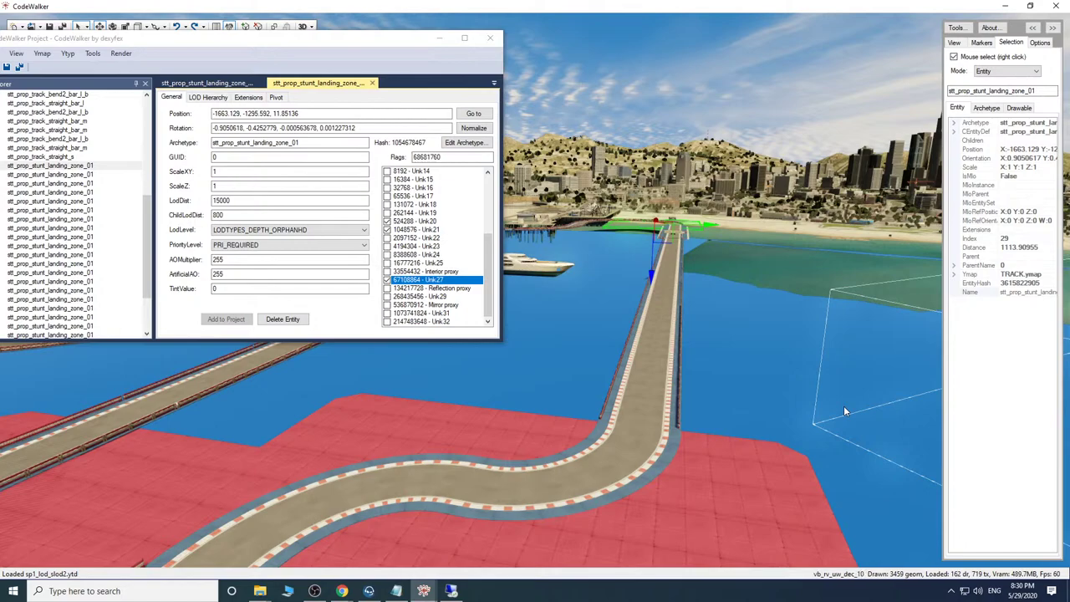
{"action": "key", "text": "w"}
{"action": "key", "text": "d"}
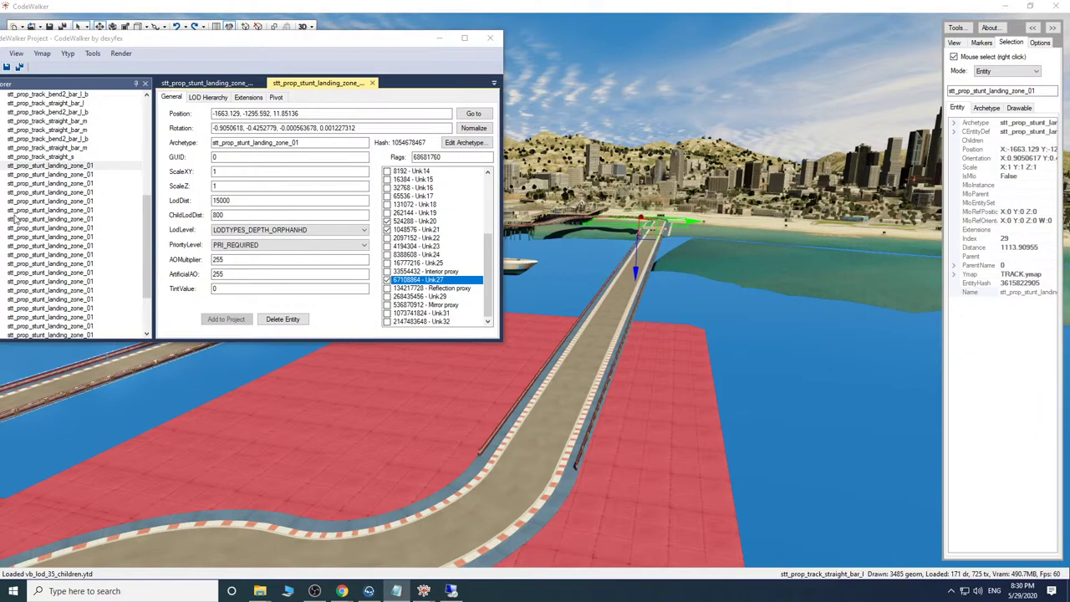
Minimize the project window, view the whole track from above and select the red landing zone under its far corner.
{"action": "left_click", "coordinate": [439, 38]}
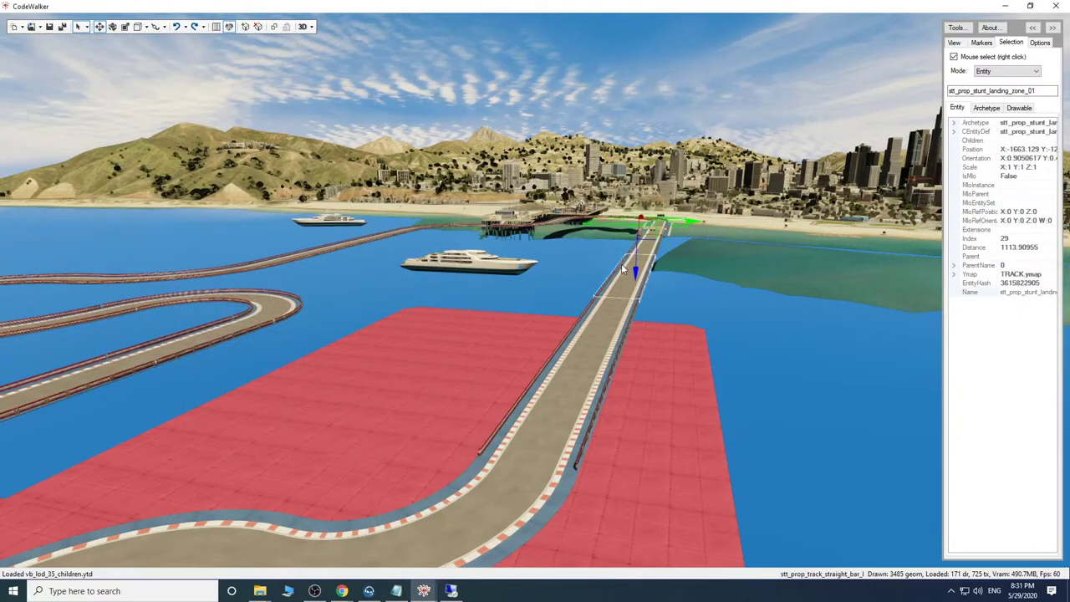
{"action": "mouse_move", "coordinate": [536, 281]}
{"action": "left_mouse_down"}
{"action": "mouse_move", "coordinate": [479, 309]}
{"action": "mouse_move", "coordinate": [557, 292]}
{"action": "mouse_move", "coordinate": [574, 262]}
{"action": "mouse_move", "coordinate": [545, 282]}
{"action": "left_mouse_up"}
{"action": "key", "text": "w"}
{"action": "key", "text": "d"}
{"action": "key", "text": "s"}
{"action": "key", "text": "s"}
{"action": "left_click_drag", "start_coordinate": [663, 411], "coordinate": [663, 462]}
{"action": "key", "text": "s"}
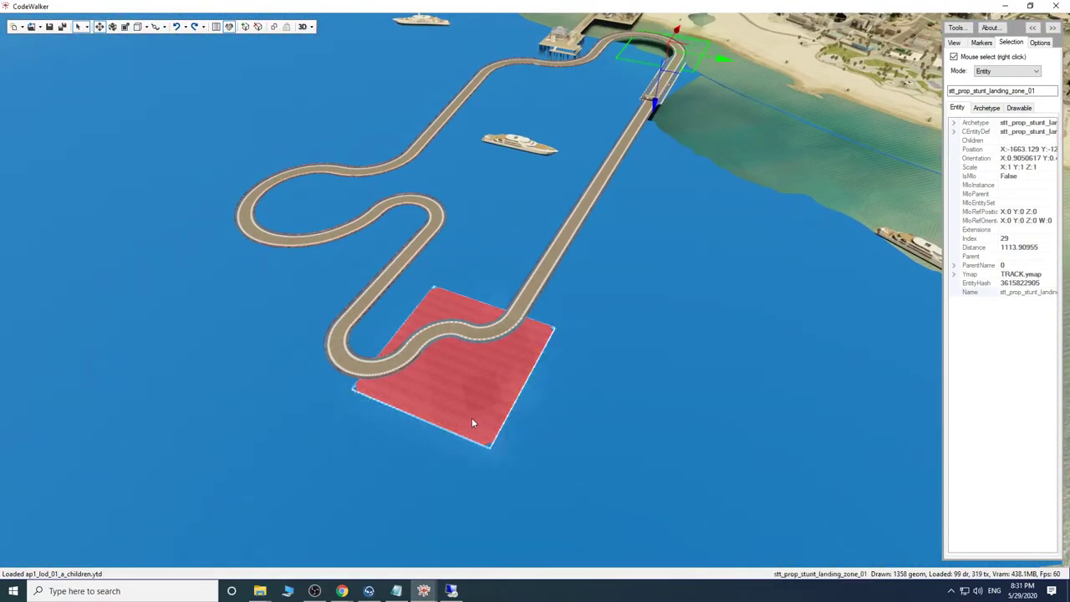
{"action": "right_click", "coordinate": [491, 391]}
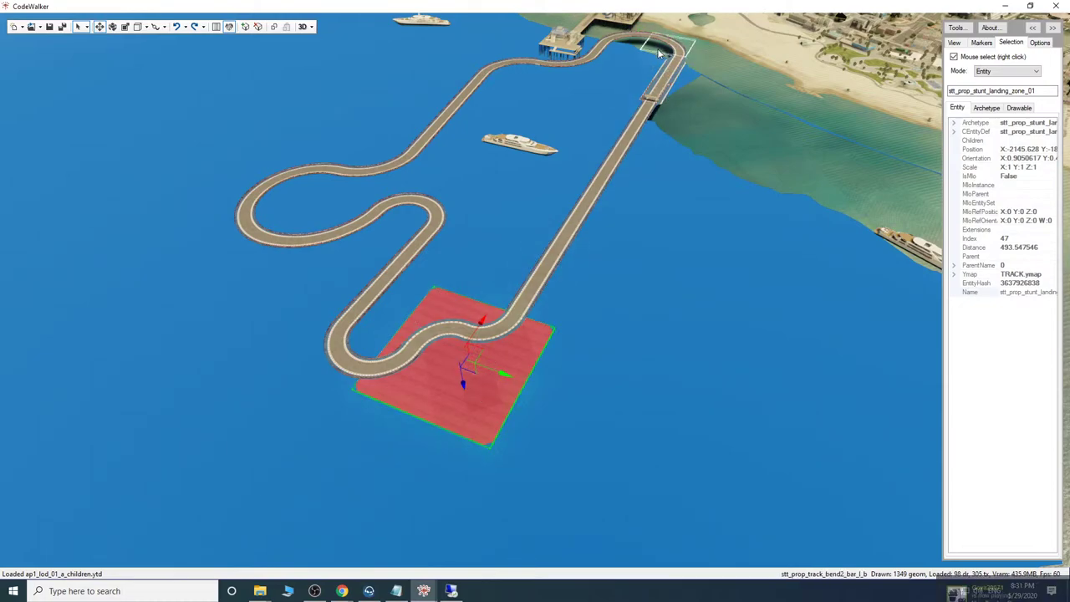
Restore the project window fully into view and select the first stt_prop_stunt_landing_zone_01 entity in the Project Explorer.
{"action": "left_click", "coordinate": [425, 589]}
{"action": "left_click", "coordinate": [463, 522]}
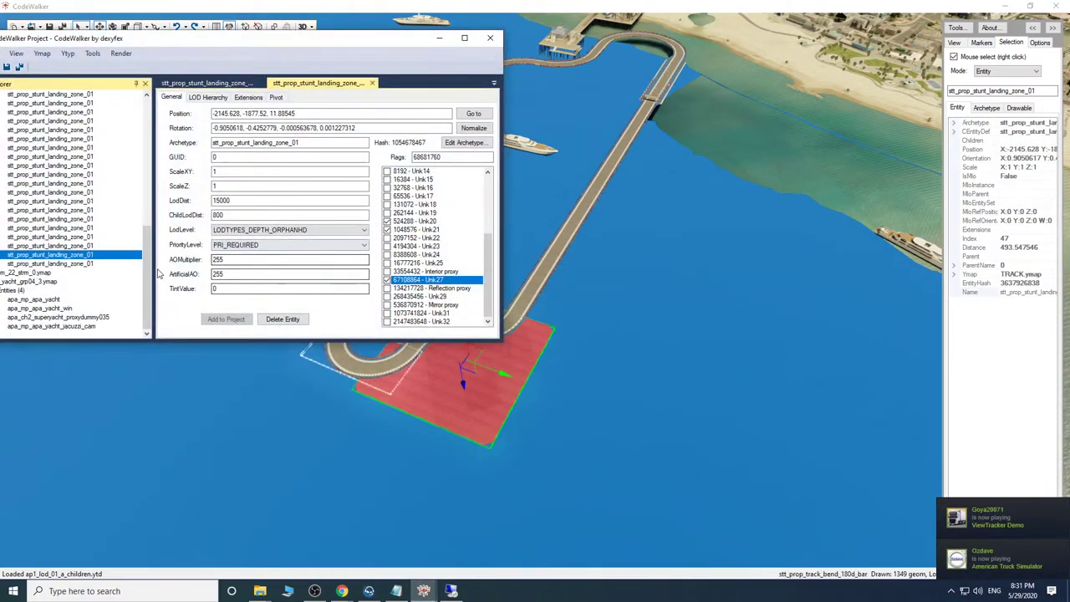
{"action": "left_click_drag", "start_coordinate": [191, 41], "coordinate": [290, 117]}
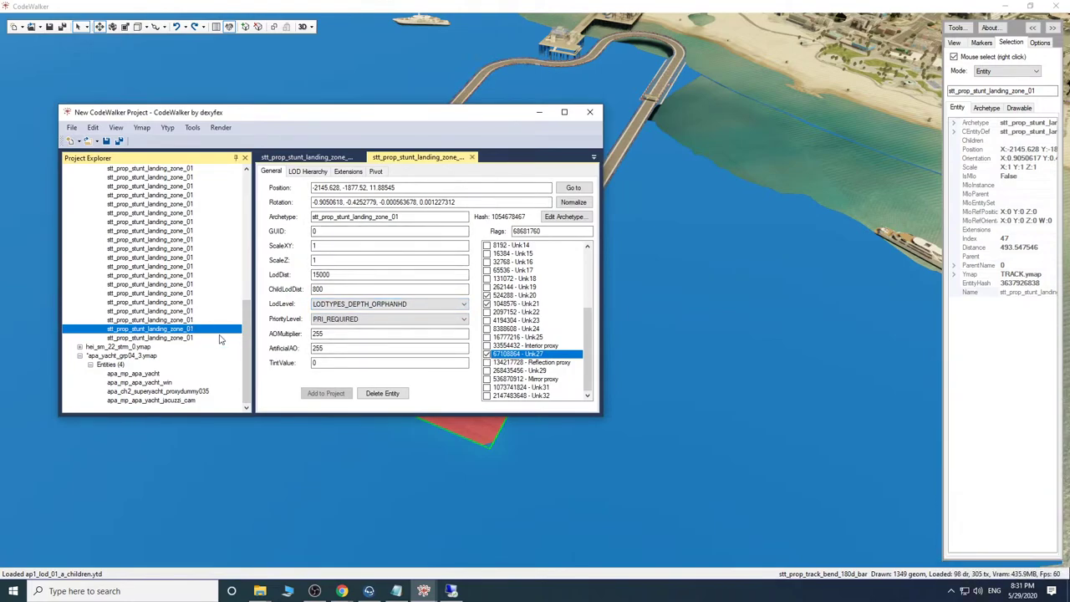
{"action": "scroll", "coordinate": [205, 263], "scroll_direction": "up", "scroll_amount": 3}
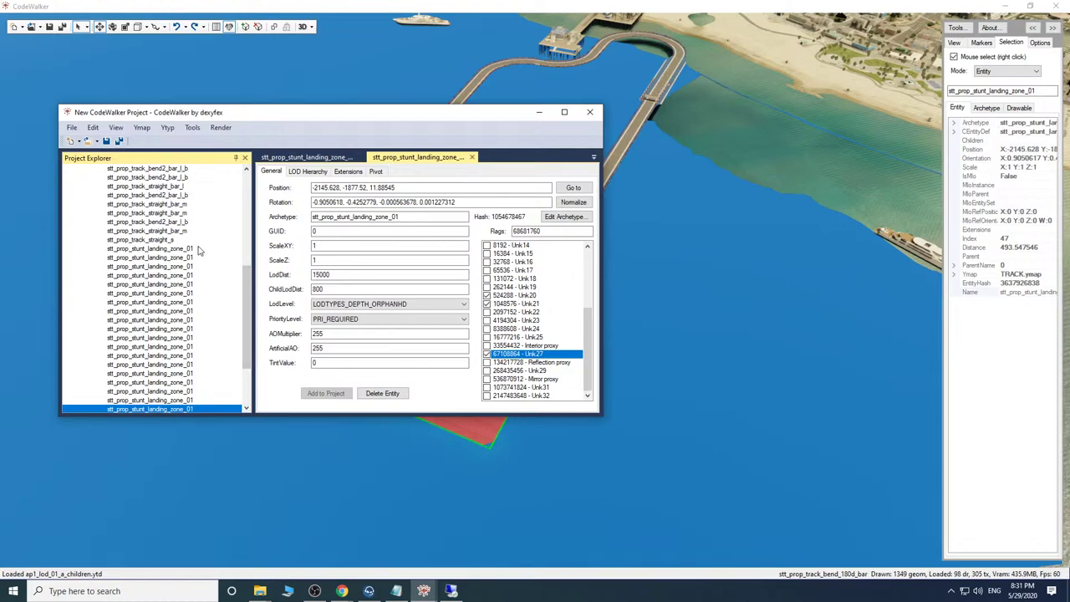
{"action": "left_click", "coordinate": [150, 248]}
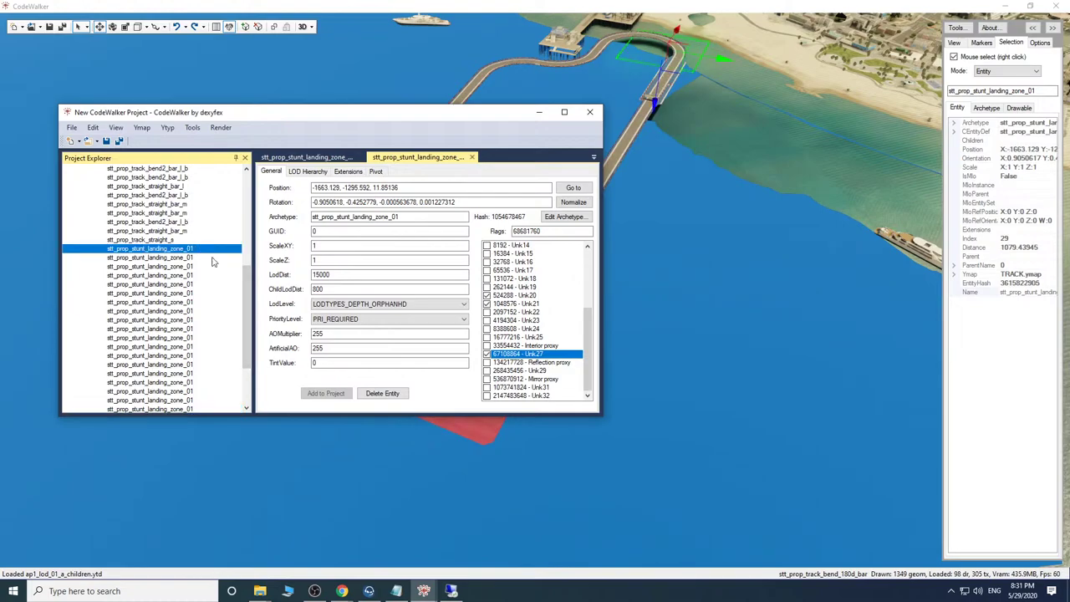
Inspect the LOD hierarchy of the first and last stt_prop_stunt_landing_zone_01 entities, plus the last one's extensions and pivot settings.
{"action": "left_click", "coordinate": [309, 171]}
{"action": "scroll", "coordinate": [244, 317], "scroll_direction": "down", "scroll_amount": 3}
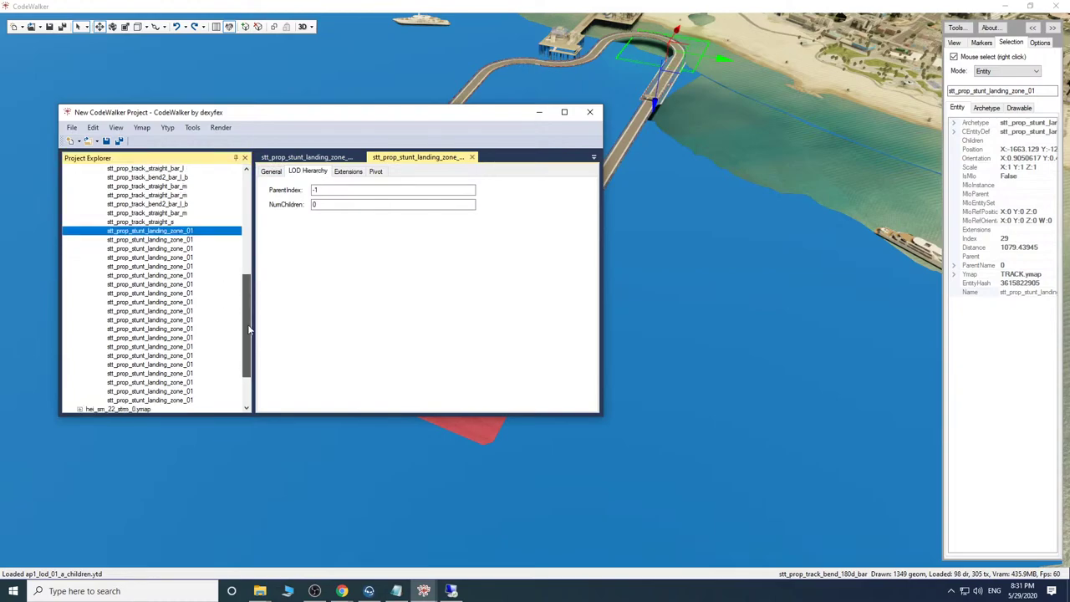
{"action": "left_click", "coordinate": [178, 338]}
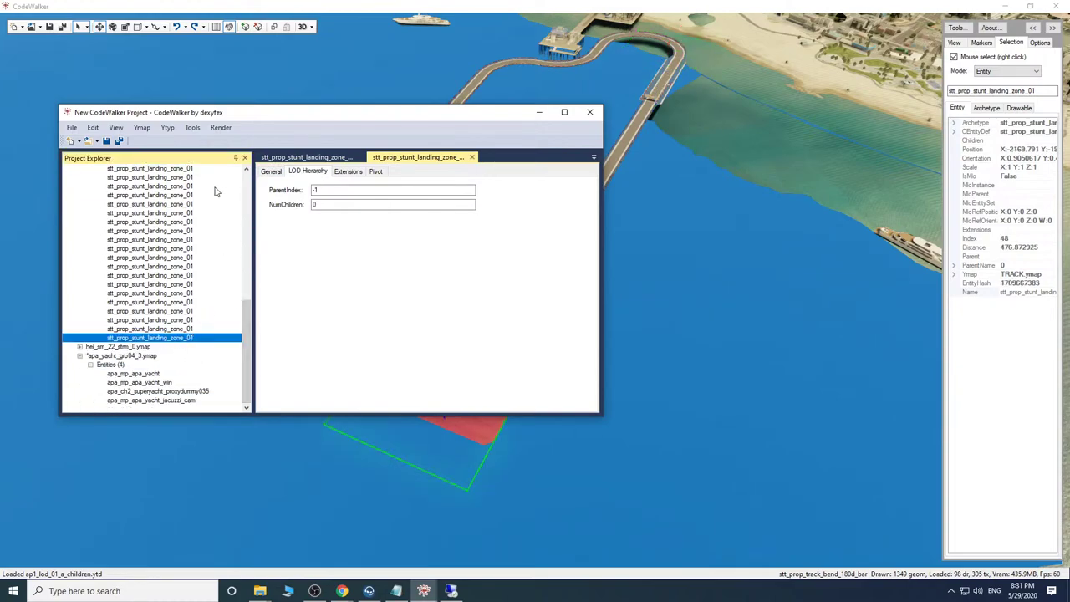
{"action": "left_click_drag", "start_coordinate": [246, 311], "coordinate": [247, 295]}
{"action": "left_click", "coordinate": [190, 204]}
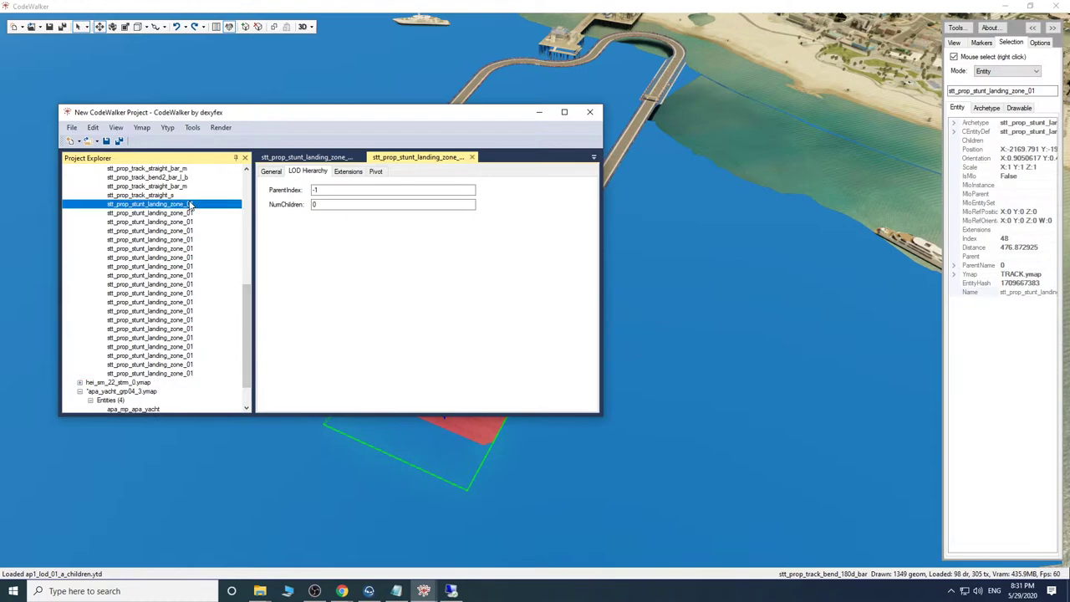
{"action": "left_click", "coordinate": [187, 373]}
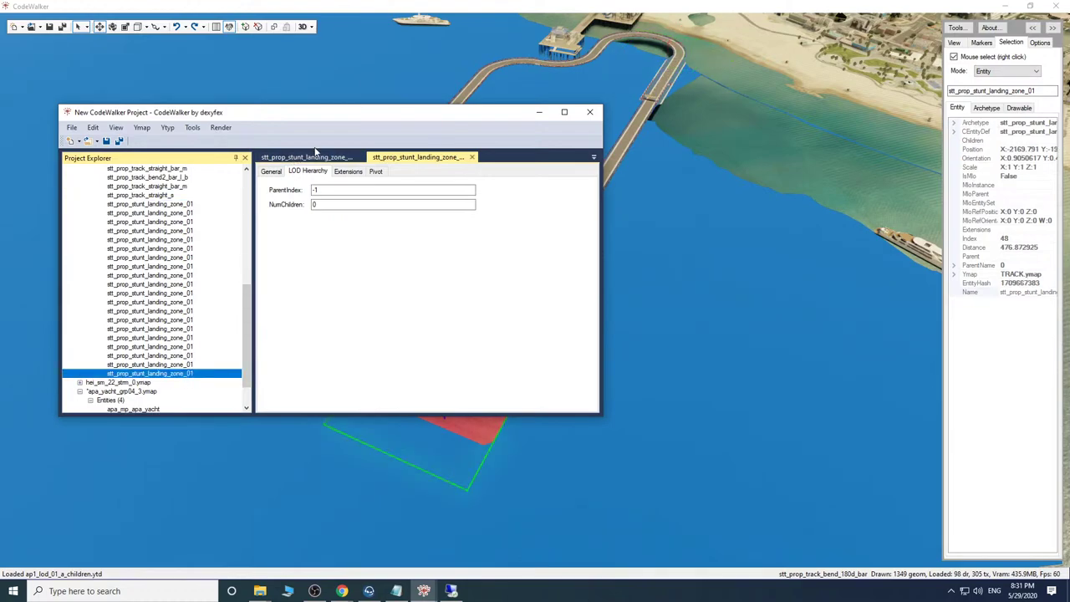
{"action": "left_click", "coordinate": [347, 171]}
{"action": "left_click", "coordinate": [376, 171]}
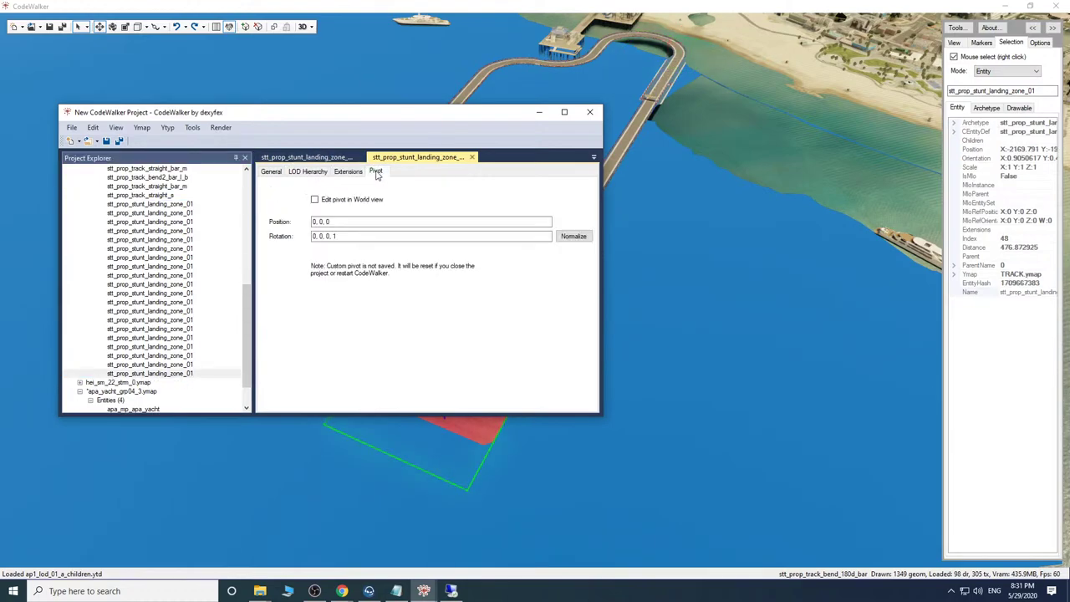
Compare the general properties and flags of the last and first stt_prop_stunt_landing_zone_01 entities in TRACK.ymap.
{"action": "left_click", "coordinate": [357, 172]}
{"action": "left_click", "coordinate": [280, 172]}
{"action": "left_click", "coordinate": [186, 375]}
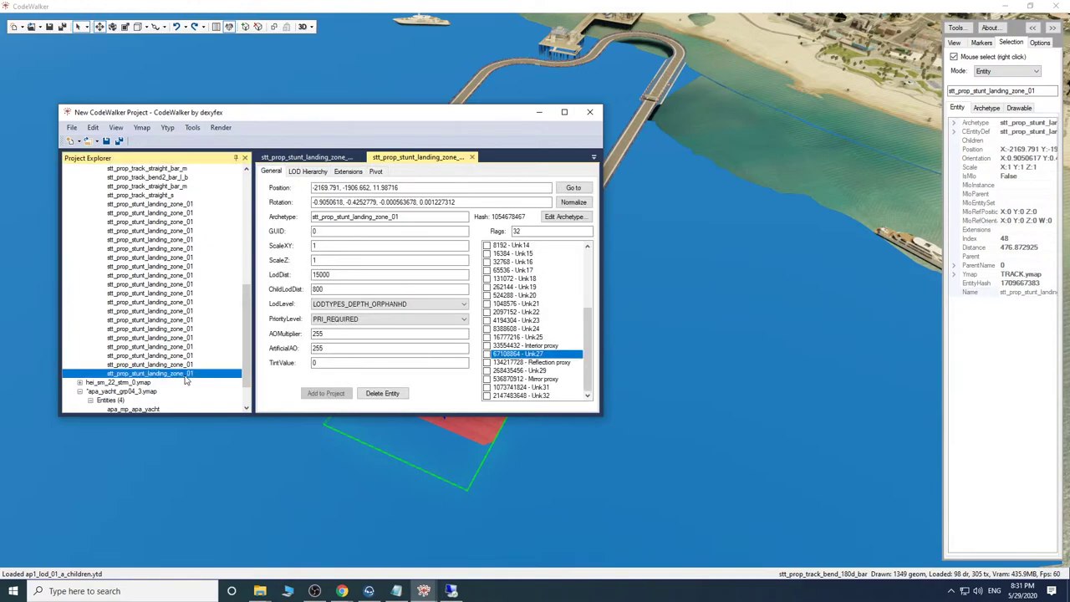
{"action": "left_click", "coordinate": [187, 205]}
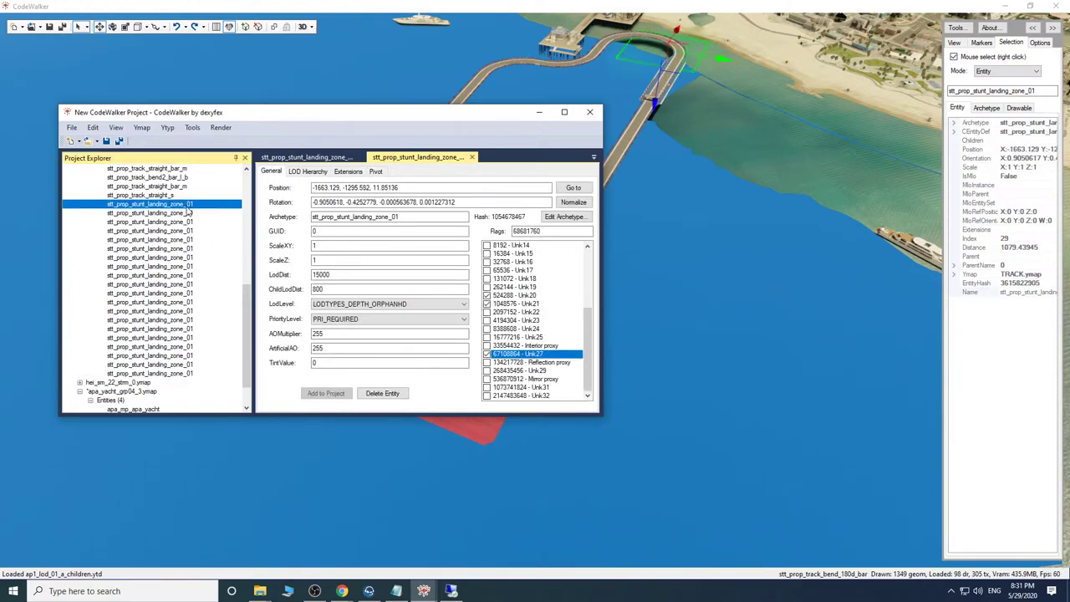
{"action": "left_click", "coordinate": [186, 375]}
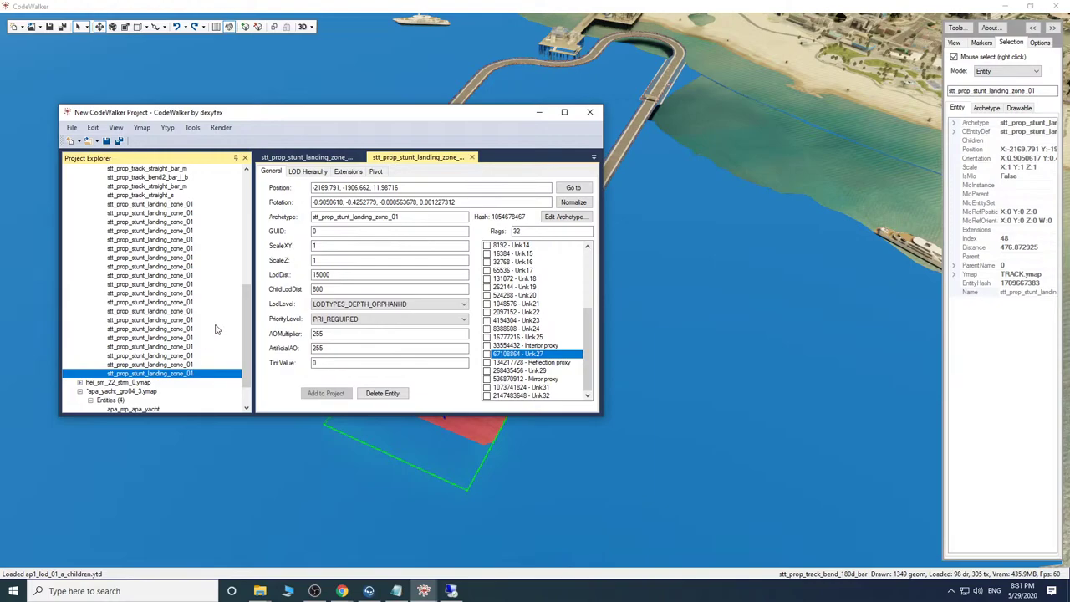
Minimize the project window to view the last landing zone platform up close, and restore the window.
{"action": "left_click", "coordinate": [539, 111]}
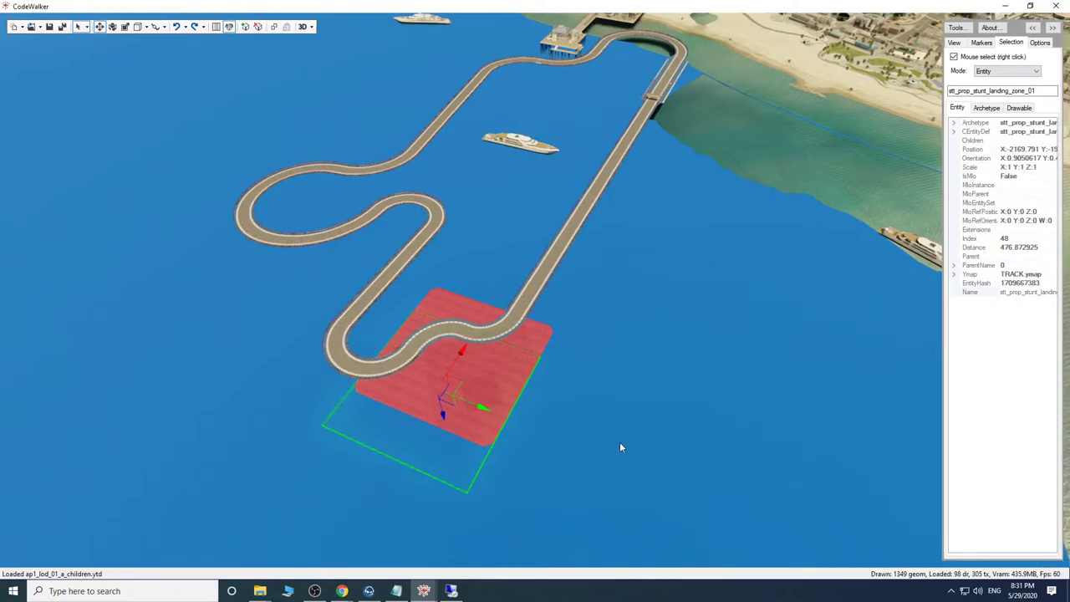
{"action": "key", "text": "w"}
{"action": "left_click_drag", "start_coordinate": [619, 443], "coordinate": [657, 406]}
{"action": "key", "text": "s"}
{"action": "left_click", "coordinate": [423, 591]}
{"action": "left_click", "coordinate": [456, 547]}
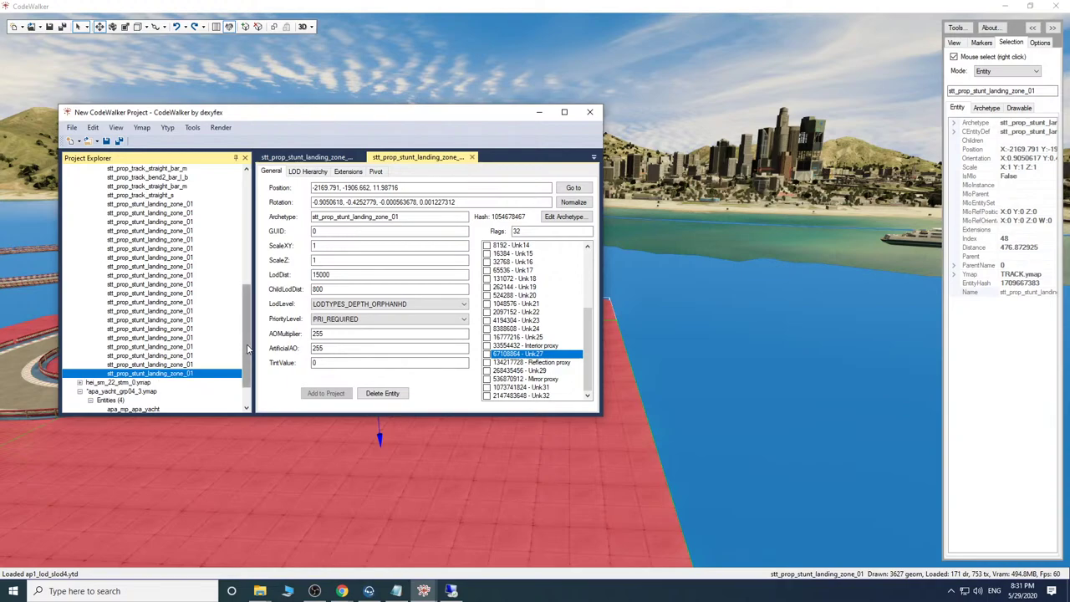
Enable the Unk20, Unk21 and Unk27 flags on the second stt_prop_stunt_landing_zone_01 entity.
{"action": "scroll", "coordinate": [248, 349], "scroll_direction": "up", "scroll_amount": 2}
{"action": "left_click", "coordinate": [189, 240]}
{"action": "left_click", "coordinate": [190, 249]}
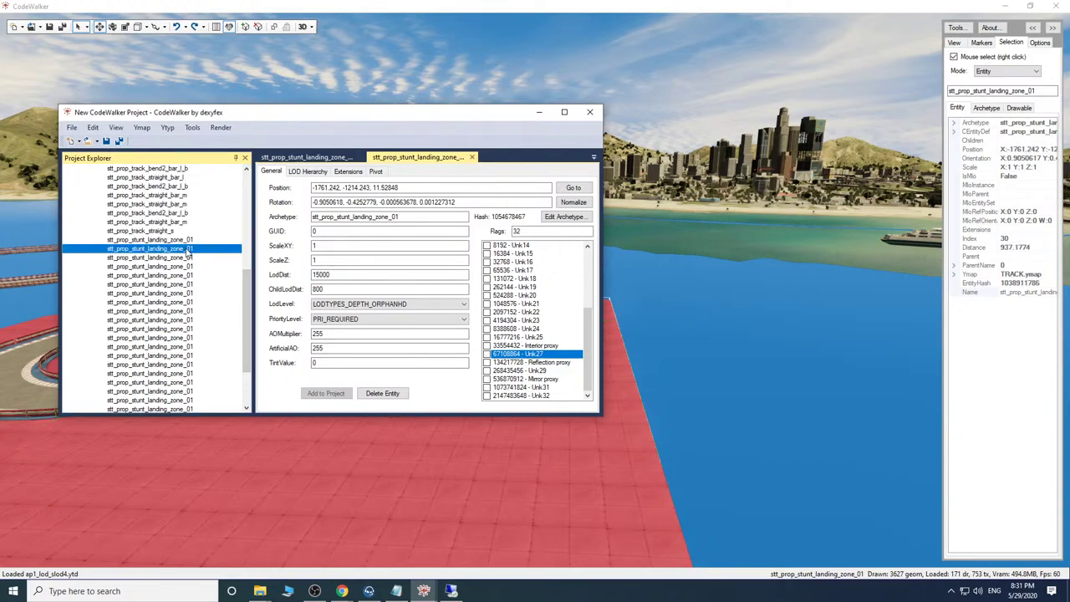
{"action": "left_click", "coordinate": [487, 295]}
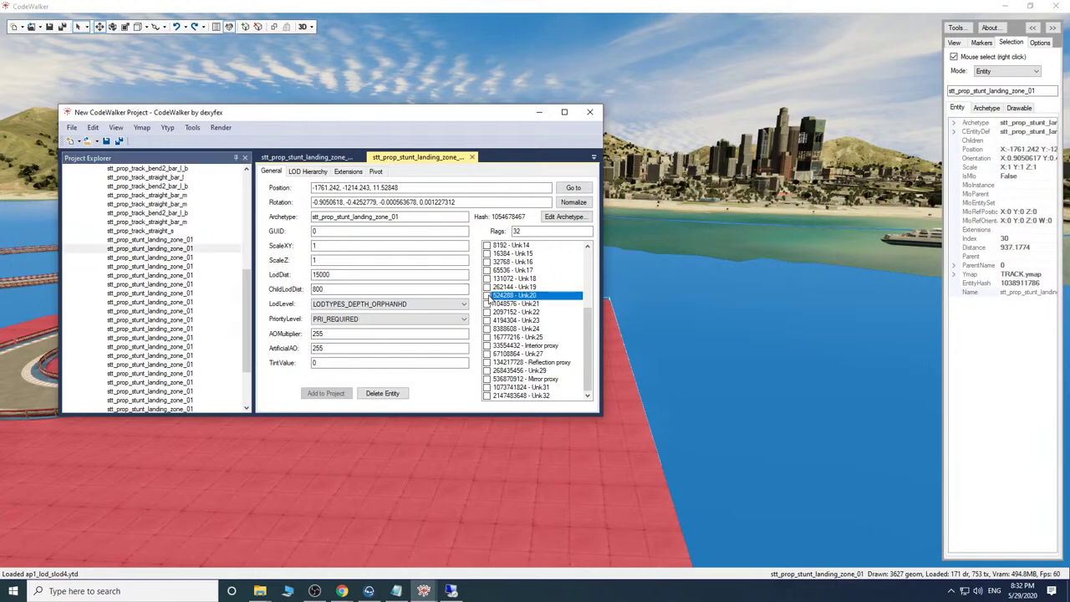
{"action": "left_click", "coordinate": [487, 303]}
{"action": "left_click", "coordinate": [487, 353]}
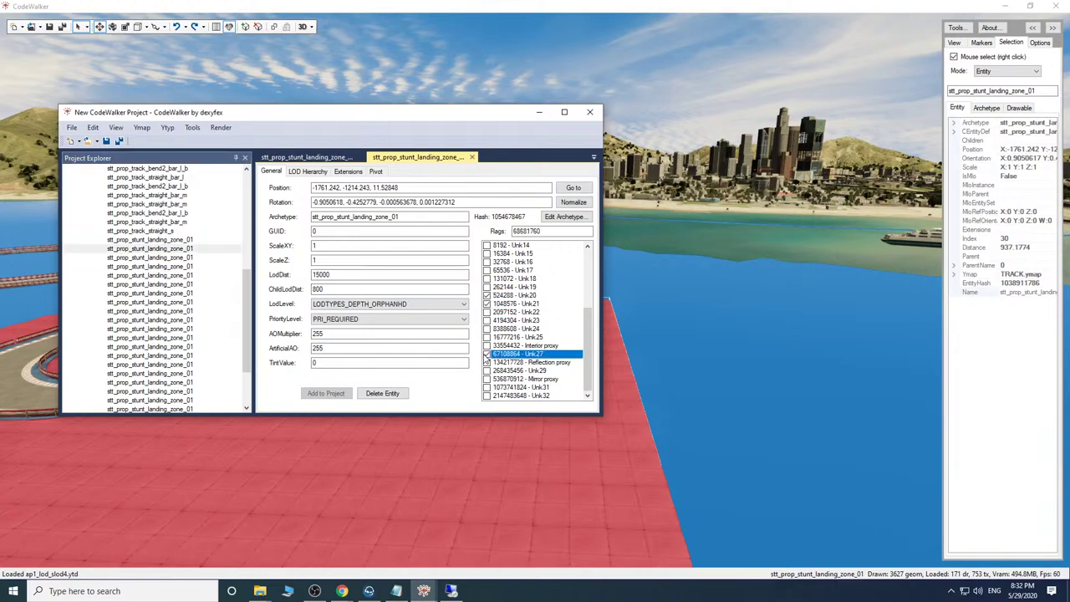
Enable the Unk20, Unk21 and Unk27 flags on the third stt_prop_stunt_landing_zone_01 entity.
{"action": "left_click", "coordinate": [209, 258]}
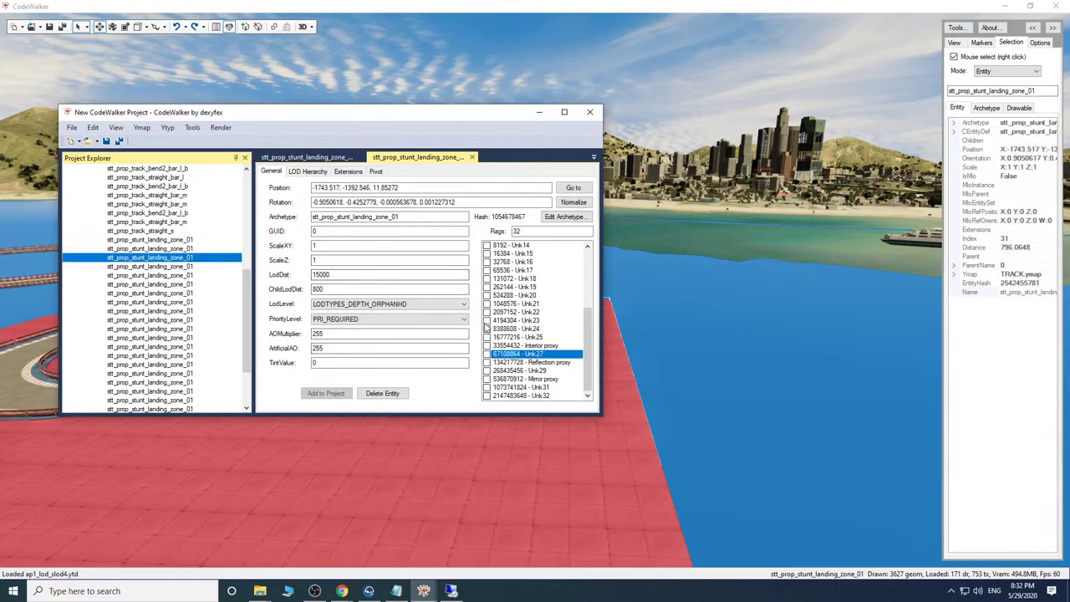
{"action": "left_click", "coordinate": [488, 295]}
{"action": "left_click", "coordinate": [487, 303]}
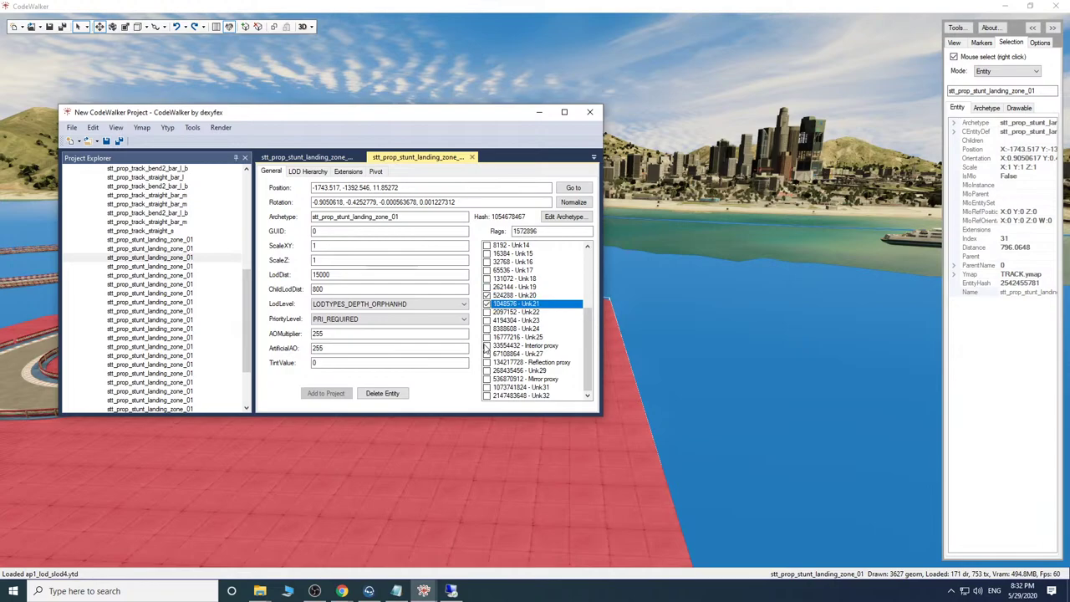
{"action": "left_click", "coordinate": [487, 354]}
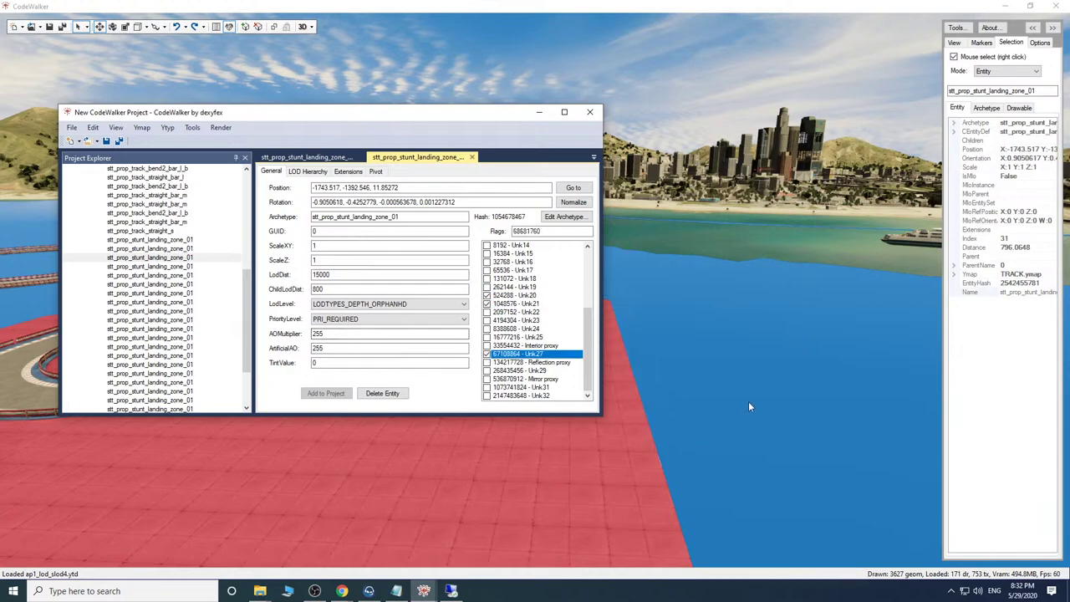
Examine the track and the red landing zone platforms beneath its curves in the world view.
{"action": "left_click_drag", "start_coordinate": [748, 401], "coordinate": [854, 386]}
{"action": "key", "text": "w"}
{"action": "key", "text": "s"}
{"action": "key", "text": "a"}
{"action": "key", "text": "w"}
{"action": "key", "text": "d"}
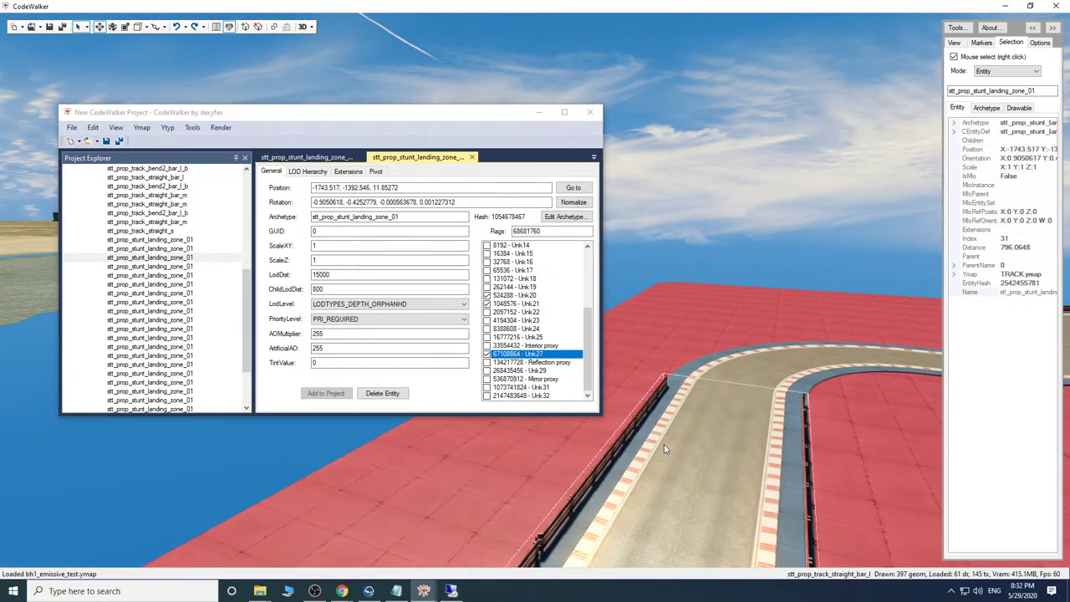
{"action": "key", "text": "d"}
{"action": "left_click_drag", "start_coordinate": [660, 441], "coordinate": [669, 441]}
{"action": "key", "text": "d"}
{"action": "key", "text": "d"}
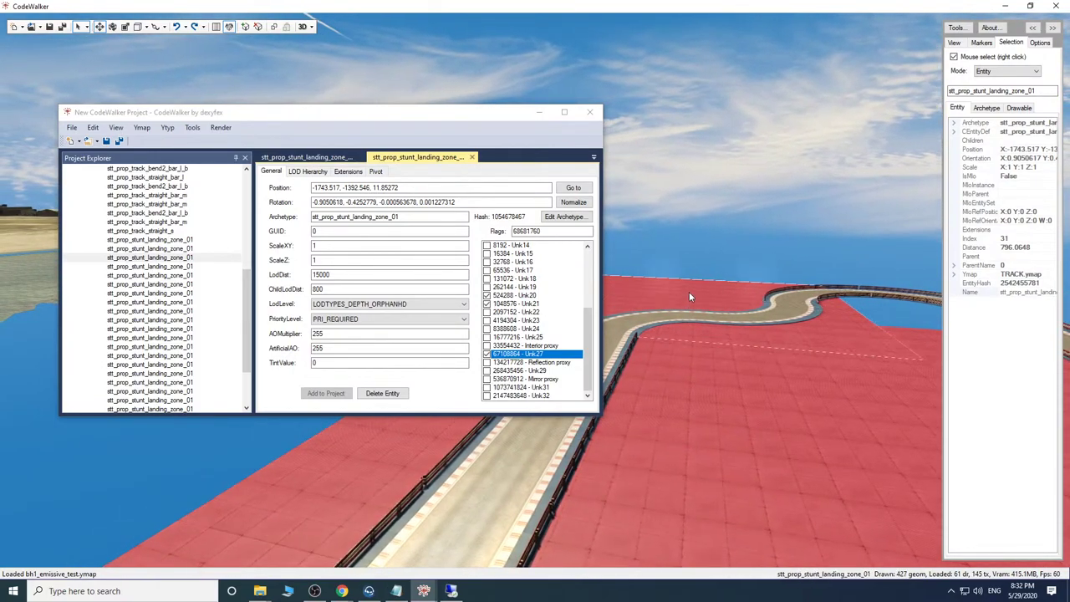
Select the red landing zone under the distant curves in the world view and check its full flag list.
{"action": "right_click", "coordinate": [689, 293]}
{"action": "scroll", "coordinate": [536, 380], "scroll_direction": "up", "scroll_amount": 5}
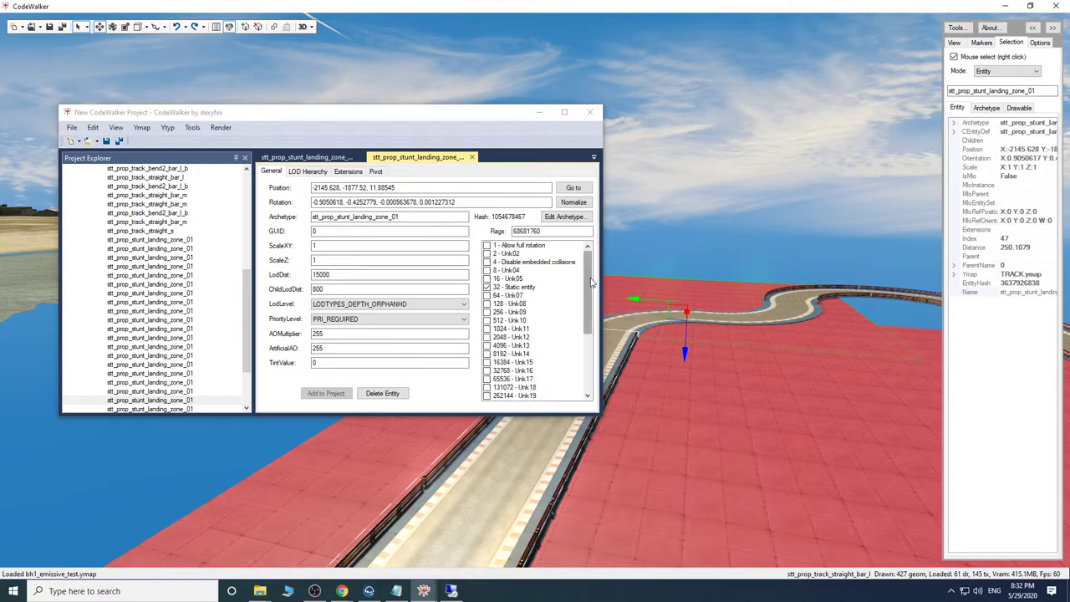
{"action": "left_click_drag", "start_coordinate": [591, 283], "coordinate": [592, 380]}
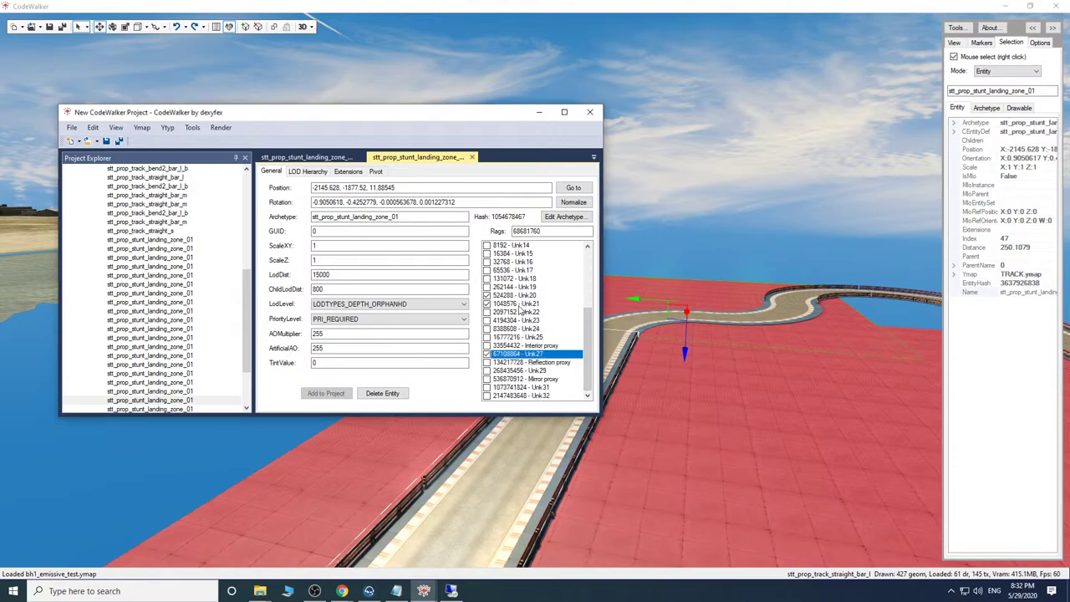
View the platform at the shore end and compare the flags of the first and last stt_prop_stunt_landing_zone_01 entities.
{"action": "key", "text": "s"}
{"action": "left_click_drag", "start_coordinate": [725, 432], "coordinate": [810, 535]}
{"action": "key", "text": "s"}
{"action": "left_click_drag", "start_coordinate": [815, 274], "coordinate": [702, 376]}
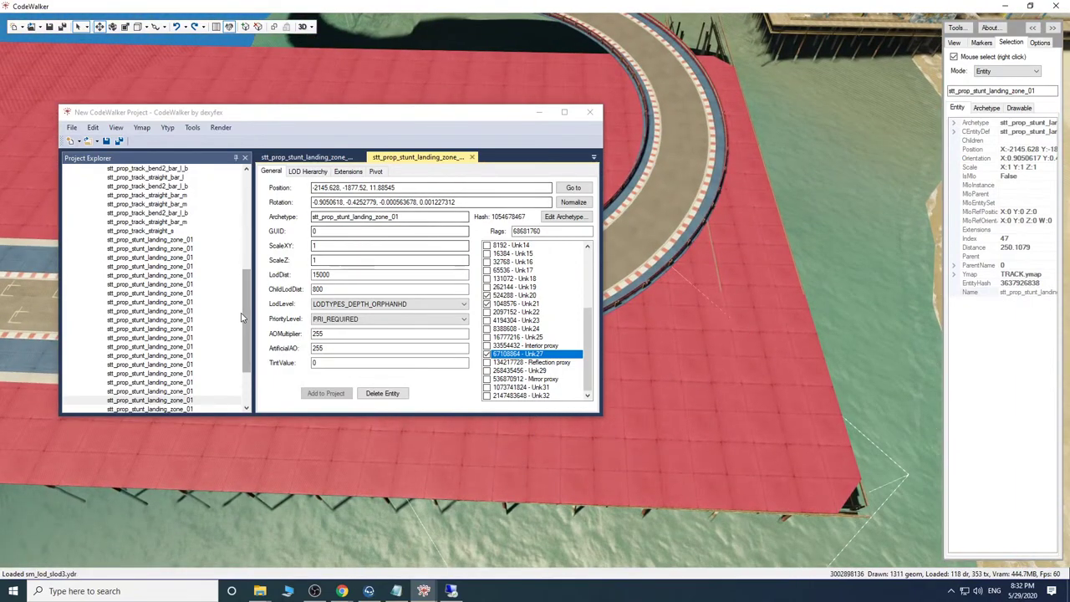
{"action": "left_click", "coordinate": [187, 240]}
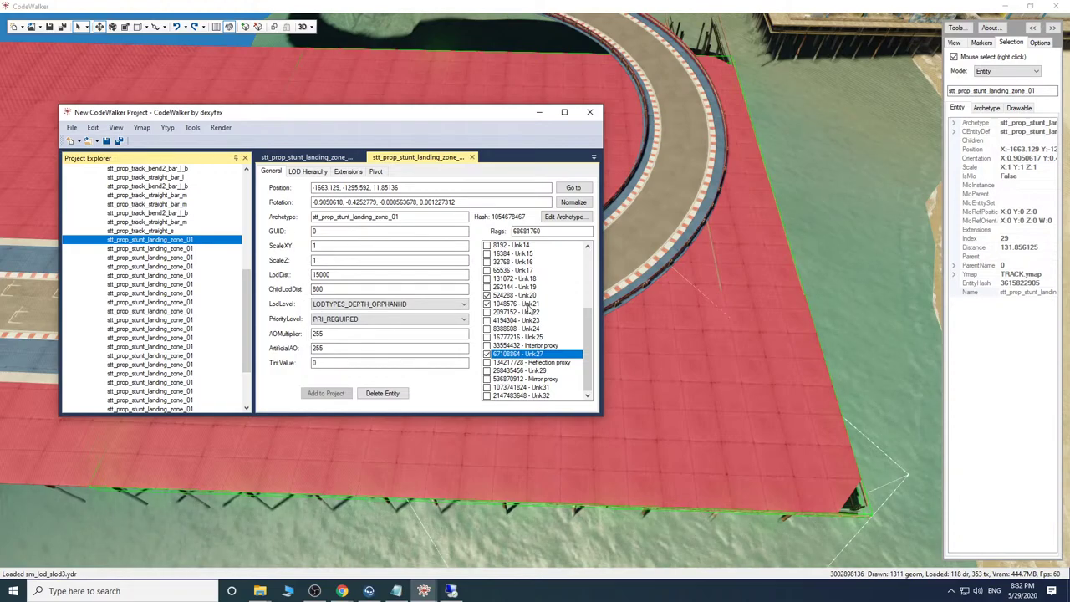
{"action": "mouse_move", "coordinate": [589, 344]}
{"action": "left_mouse_down"}
{"action": "mouse_move", "coordinate": [591, 288]}
{"action": "mouse_move", "coordinate": [587, 376]}
{"action": "mouse_move", "coordinate": [585, 275]}
{"action": "mouse_move", "coordinate": [586, 329]}
{"action": "left_mouse_up"}
{"action": "left_click_drag", "start_coordinate": [247, 357], "coordinate": [250, 372]}
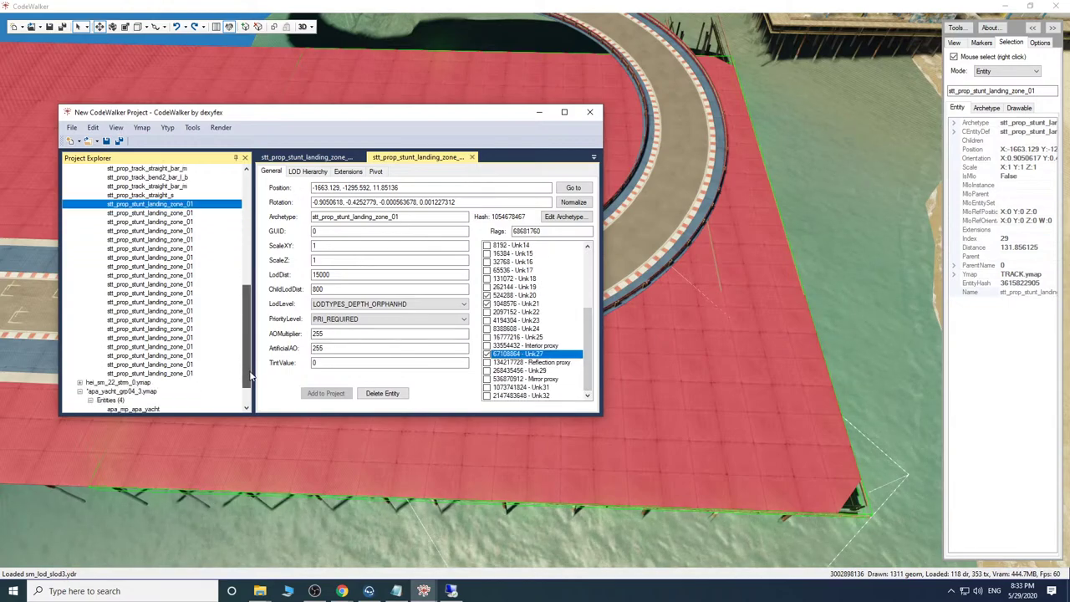
{"action": "left_click", "coordinate": [174, 374]}
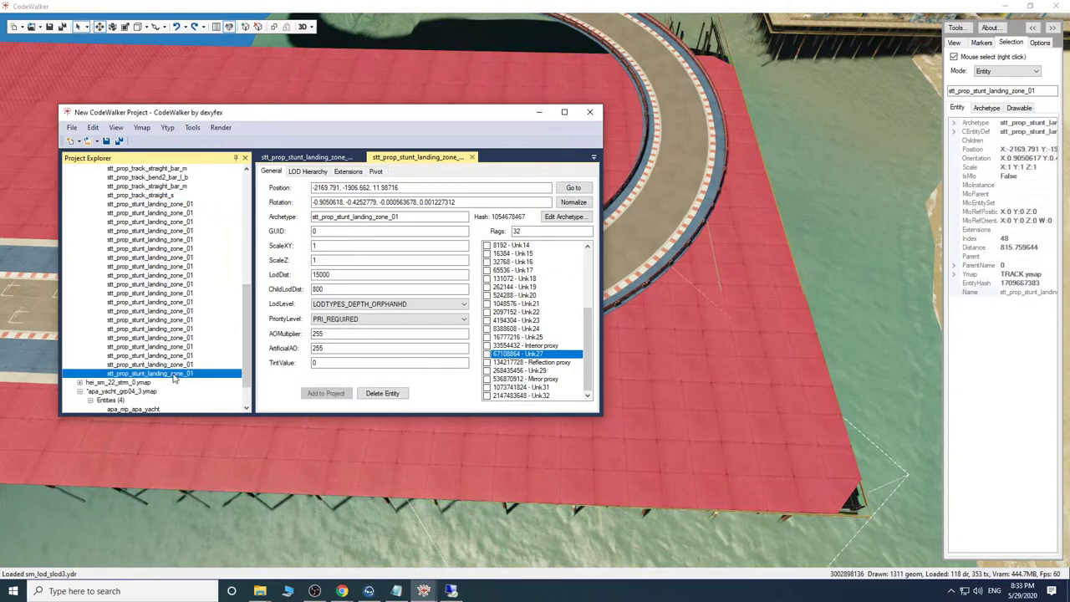
Examine the last landing zone platform in the world view and check the start of its flag list.
{"action": "left_click_drag", "start_coordinate": [441, 456], "coordinate": [512, 318]}
{"action": "key", "text": "w"}
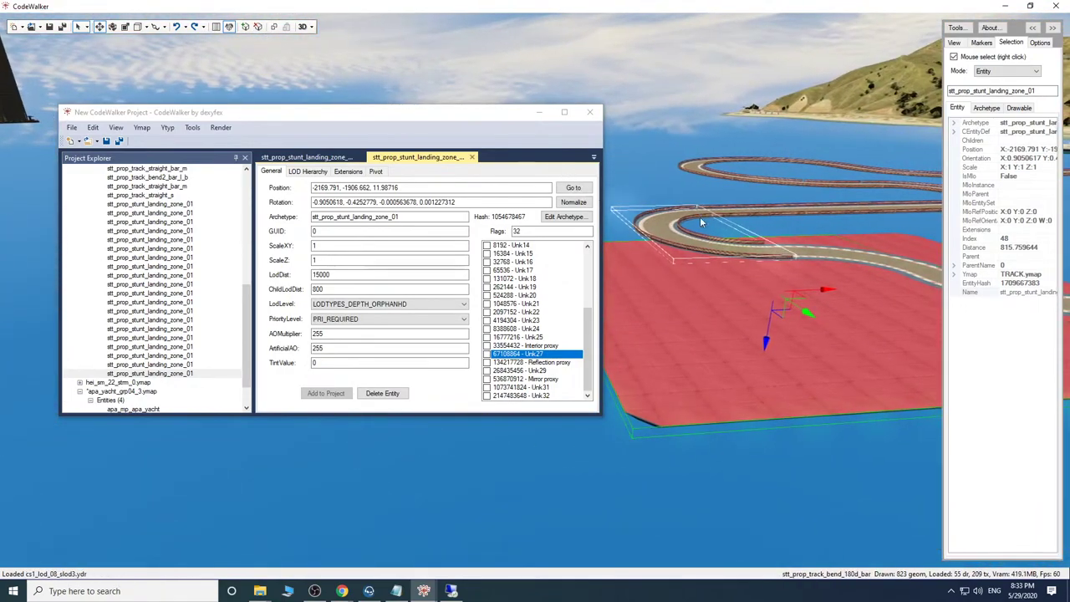
{"action": "scroll", "coordinate": [522, 343], "scroll_direction": "up", "scroll_amount": 5}
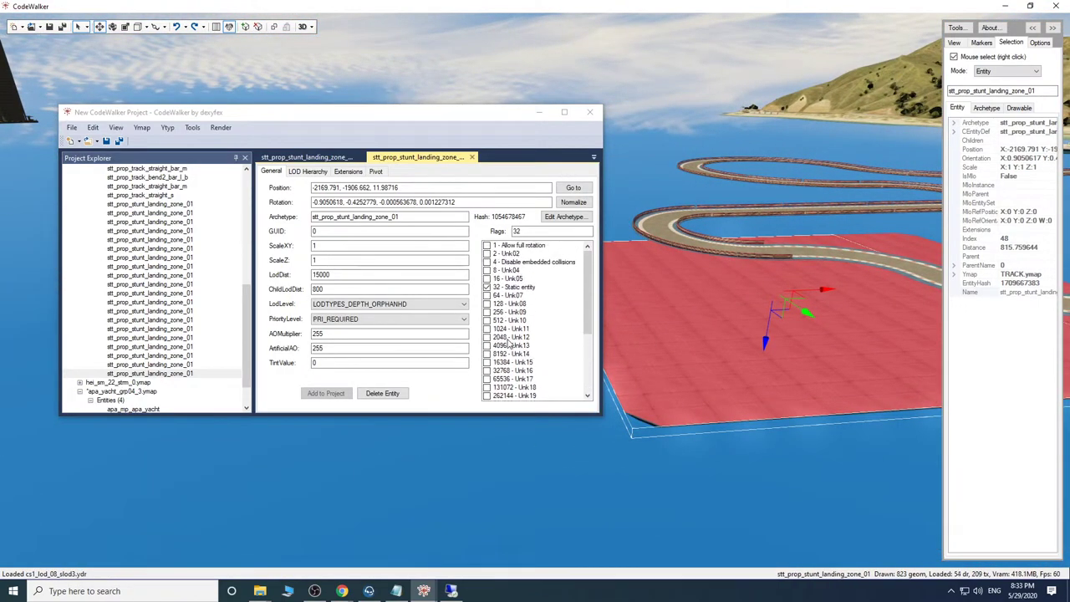
Select all entities from stt_prop_race_start_line_01b through the last landing zone, and return to only the second stt_prop_track_bend2_bar_l_b.
{"action": "left_click", "coordinate": [183, 373]}
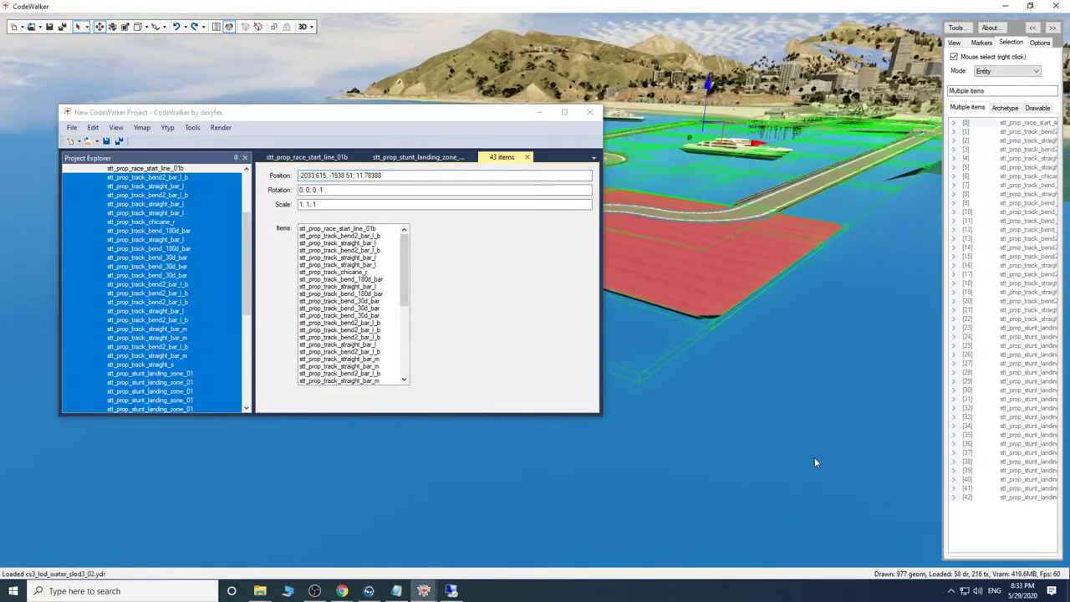
{"action": "left_click_drag", "start_coordinate": [814, 459], "coordinate": [771, 428]}
{"action": "left_click", "coordinate": [206, 197]}
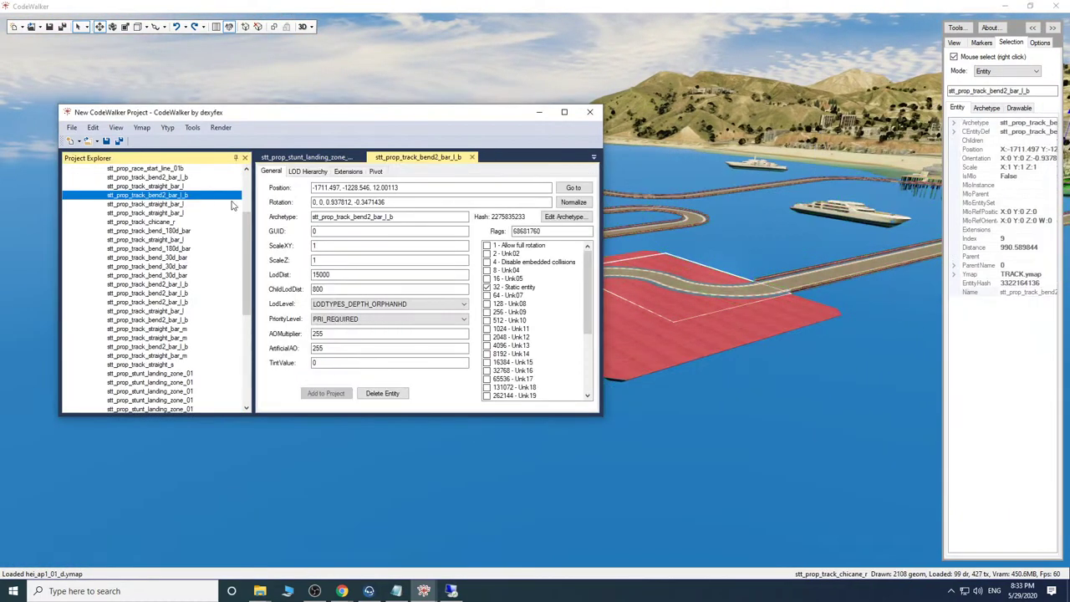
{"action": "left_click_drag", "start_coordinate": [894, 489], "coordinate": [858, 501]}
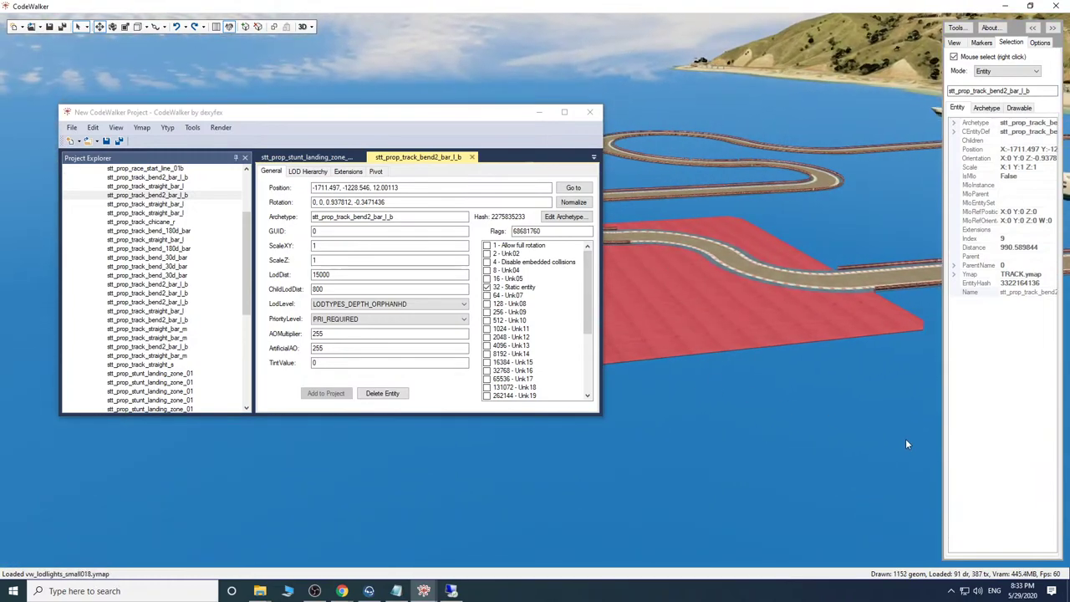
{"action": "left_click_drag", "start_coordinate": [905, 439], "coordinate": [804, 413]}
Select the red landing zone under the track's far bend, check its higher flags and view it from near and far.
{"action": "right_click", "coordinate": [829, 309]}
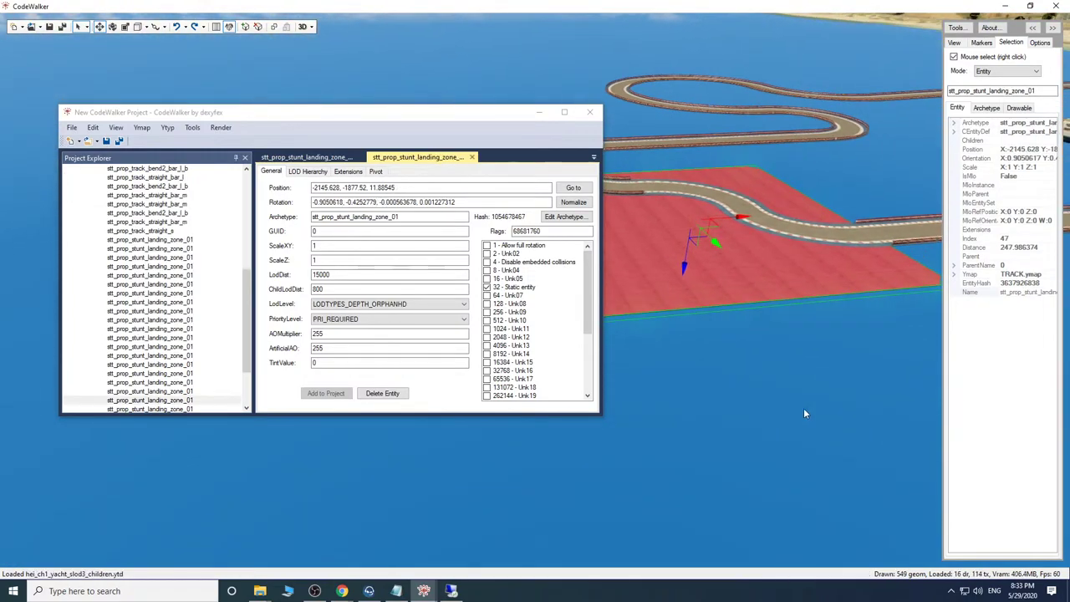
{"action": "scroll", "coordinate": [513, 344], "scroll_direction": "down", "scroll_amount": 3}
{"action": "scroll", "coordinate": [513, 346], "scroll_direction": "down", "scroll_amount": 1}
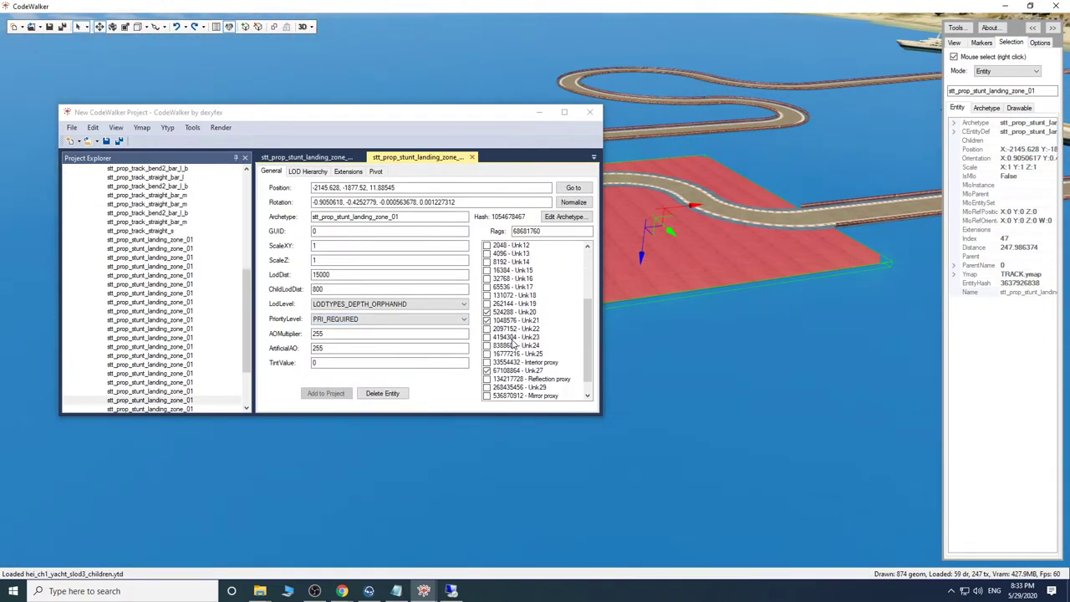
{"action": "key", "text": "s"}
{"action": "mouse_move", "coordinate": [770, 421]}
{"action": "left_mouse_down"}
{"action": "mouse_move", "coordinate": [788, 423]}
{"action": "mouse_move", "coordinate": [756, 424]}
{"action": "left_mouse_up"}
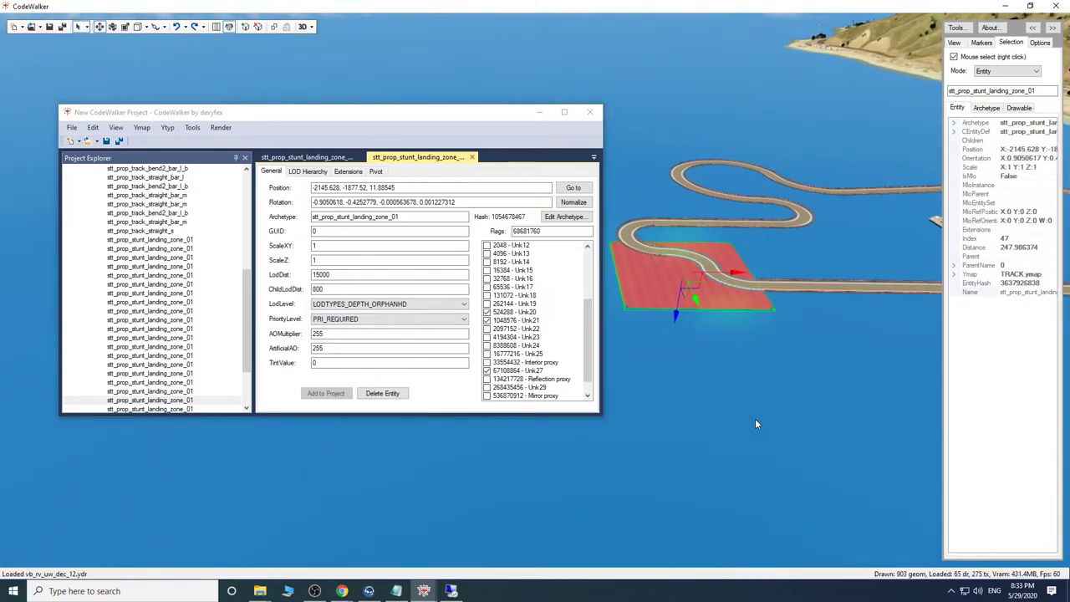
{"action": "scroll", "coordinate": [755, 423], "scroll_direction": "up", "scroll_amount": 6}
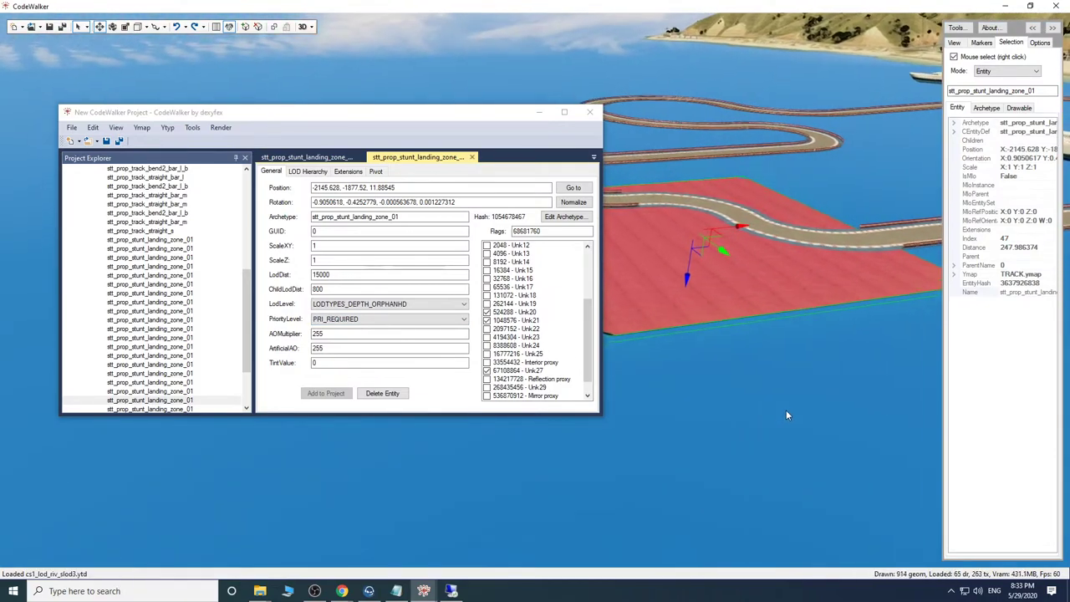
{"action": "key", "text": "s"}
{"action": "left_click_drag", "start_coordinate": [786, 410], "coordinate": [764, 396]}
Move the project window clear of the platform and examine the landing zone at varying distances along with its flags through Unk32.
{"action": "left_click_drag", "start_coordinate": [504, 117], "coordinate": [446, 166]}
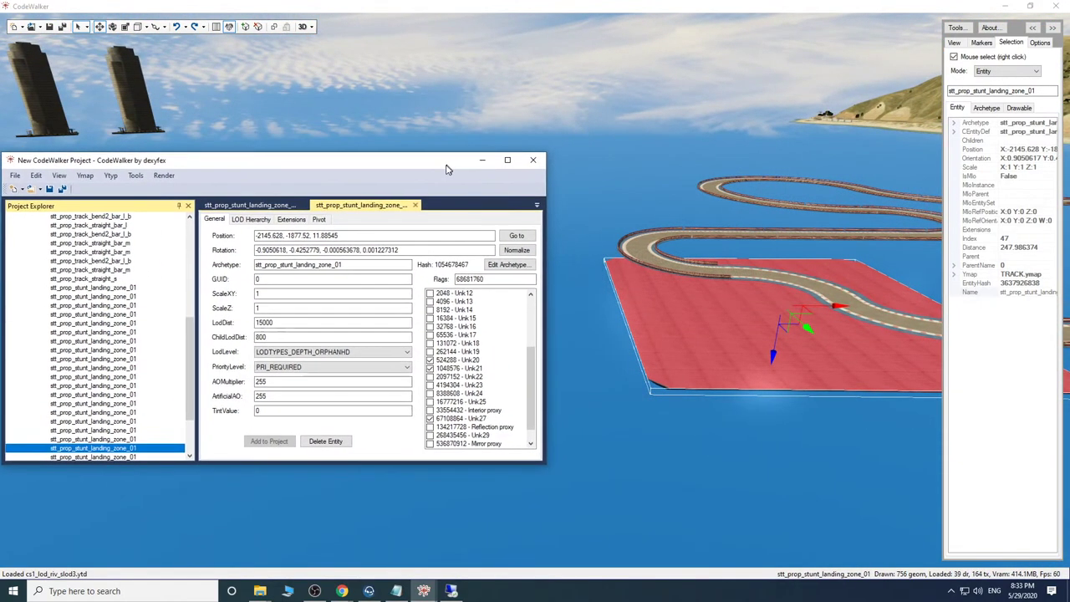
{"action": "mouse_move", "coordinate": [760, 460]}
{"action": "left_mouse_down"}
{"action": "mouse_move", "coordinate": [779, 468]}
{"action": "mouse_move", "coordinate": [768, 468]}
{"action": "left_mouse_up"}
{"action": "key", "text": "w"}
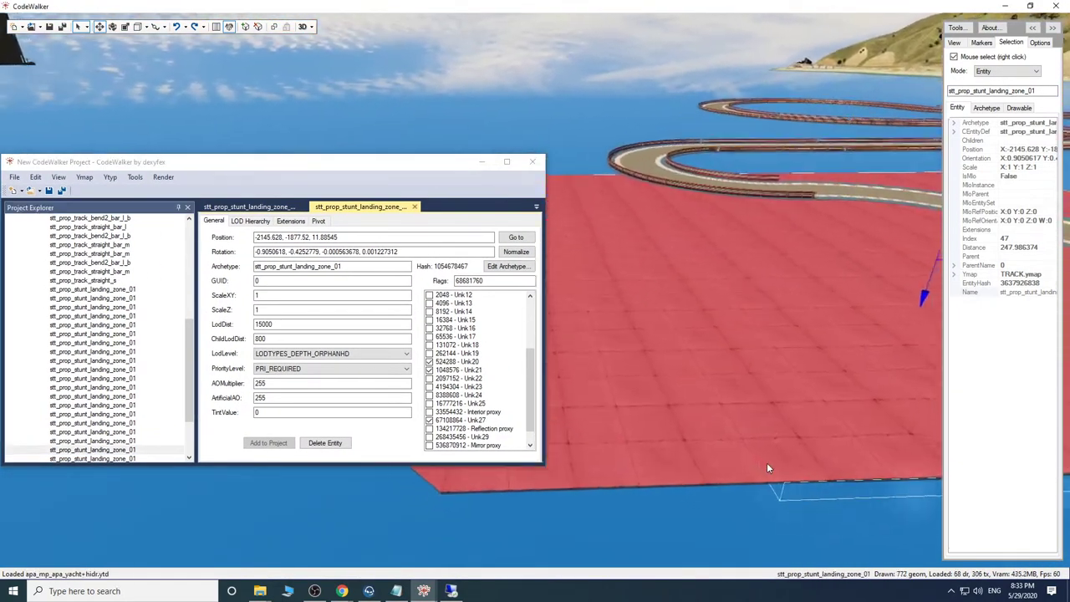
{"action": "key", "text": "s"}
{"action": "key", "text": "s"}
{"action": "key", "text": "w"}
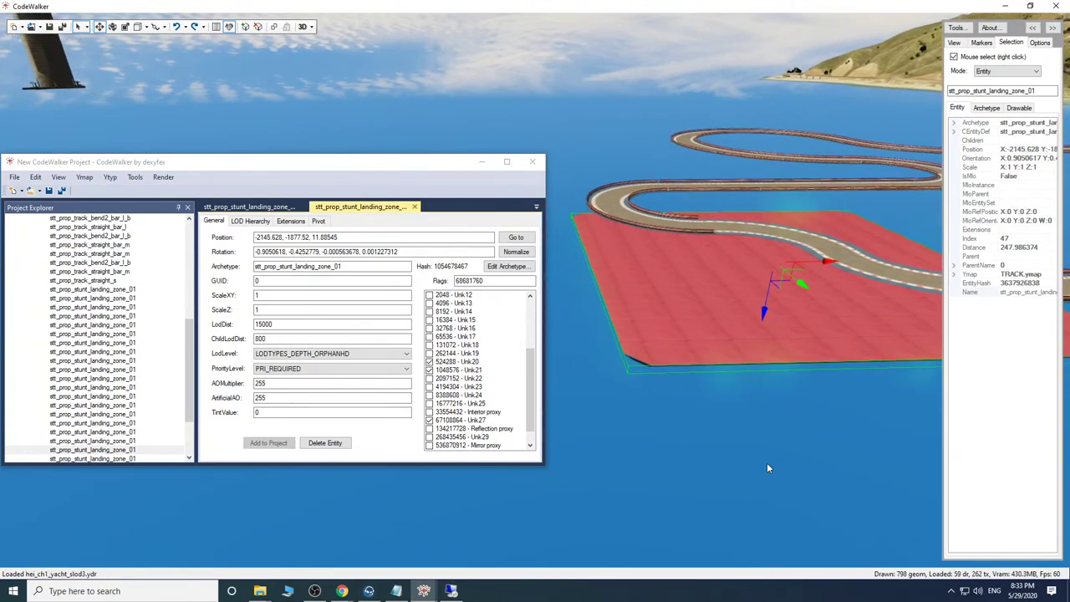
{"action": "scroll", "coordinate": [767, 468], "scroll_direction": "down", "scroll_amount": 2}
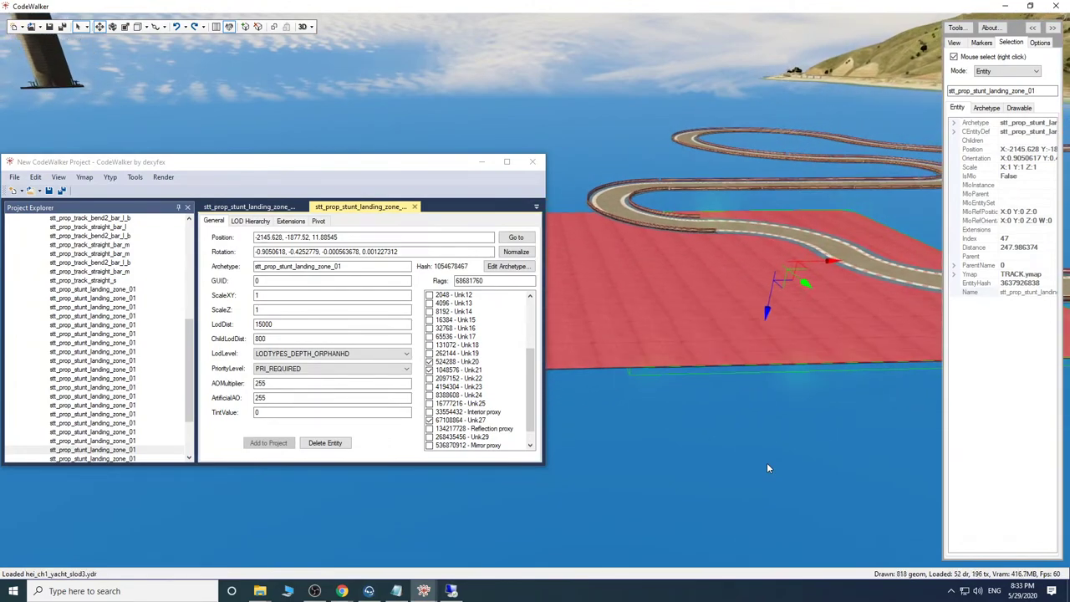
{"action": "scroll", "coordinate": [766, 468], "scroll_direction": "up", "scroll_amount": 3}
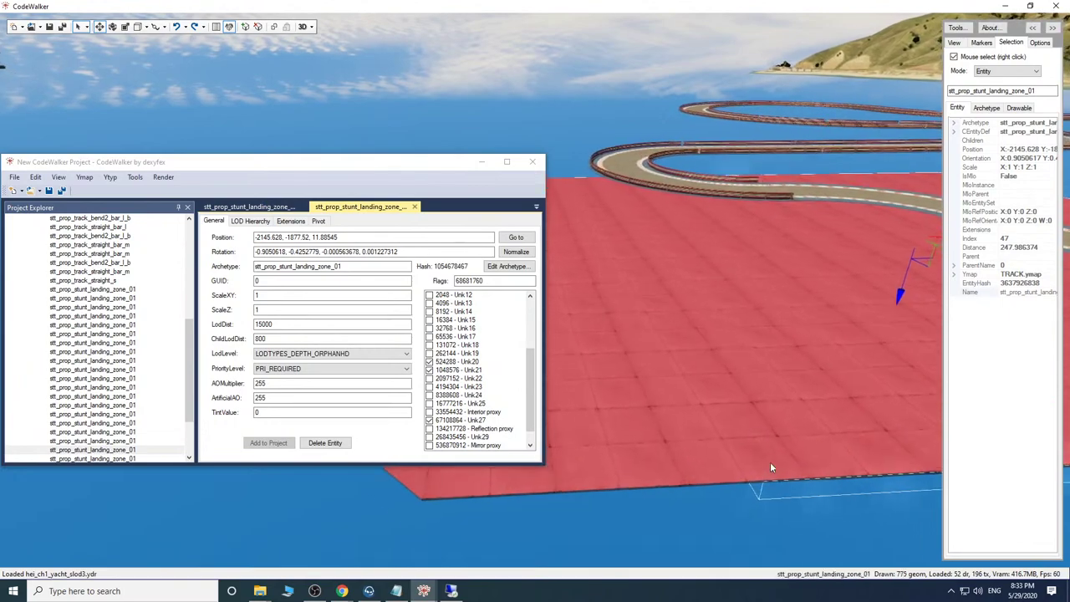
{"action": "scroll", "coordinate": [770, 468], "scroll_direction": "down", "scroll_amount": 4}
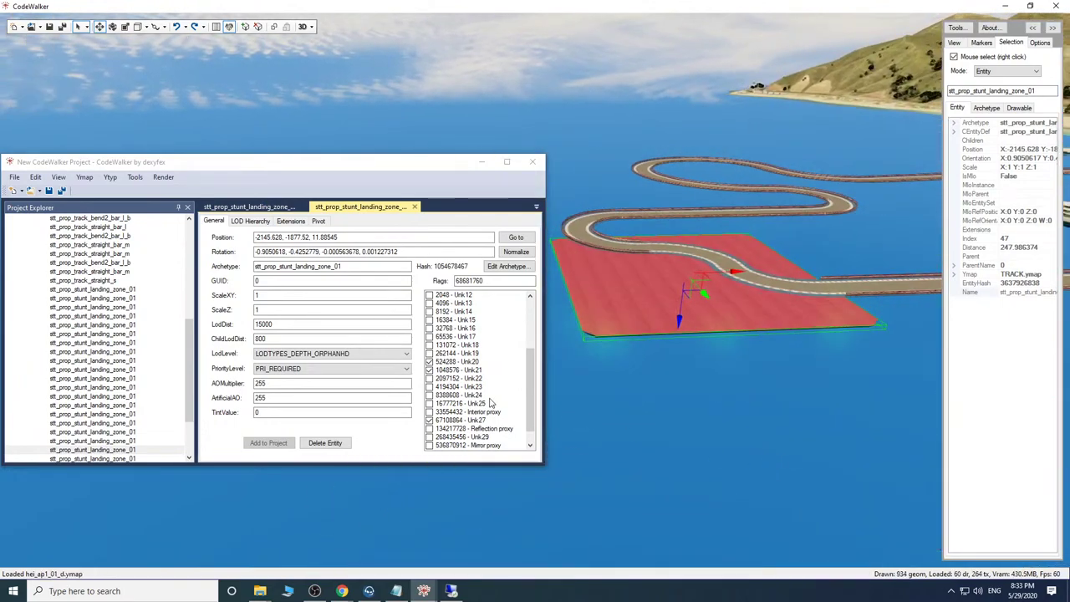
{"action": "scroll", "coordinate": [490, 403], "scroll_direction": "down", "scroll_amount": 1}
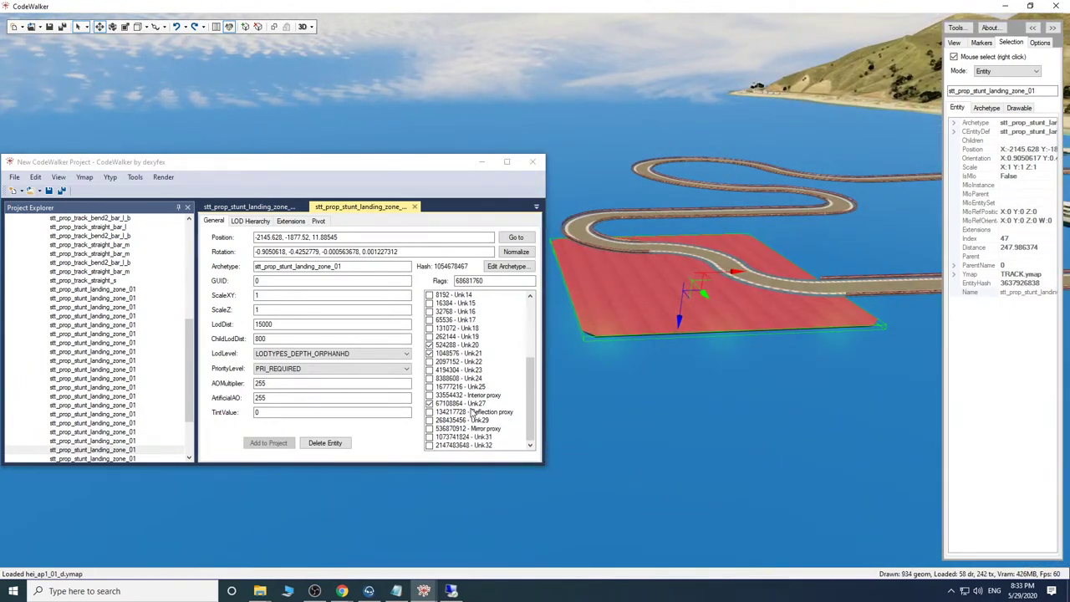
Compare the flag list of the far-bend landing zone with that of the first landing zone in TRACK.ymap.
{"action": "scroll", "coordinate": [478, 407], "scroll_direction": "up", "scroll_amount": 5}
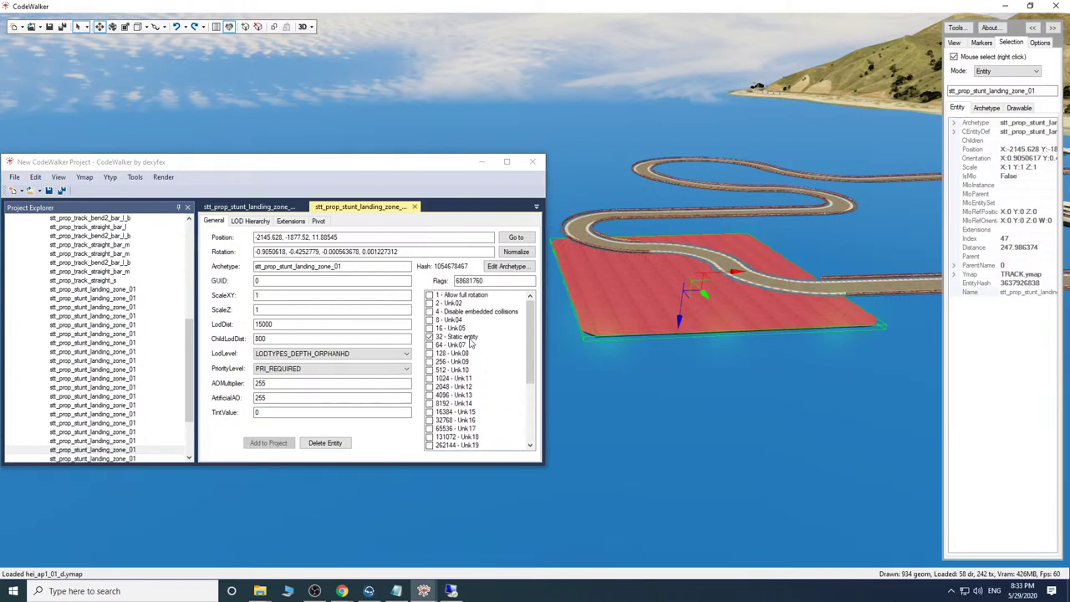
{"action": "left_click", "coordinate": [126, 289]}
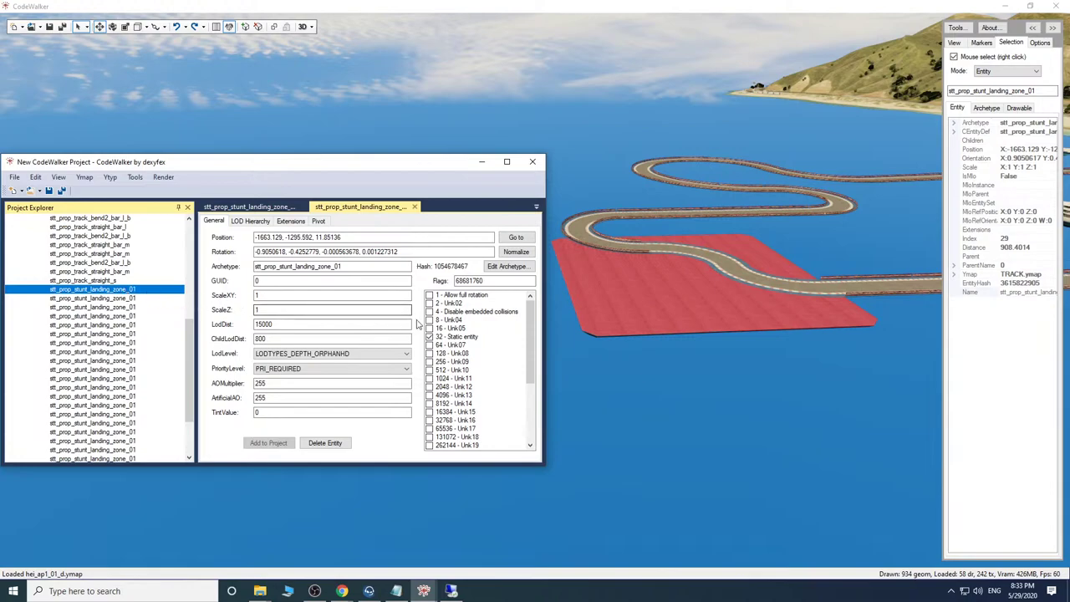
{"action": "scroll", "coordinate": [469, 342], "scroll_direction": "down", "scroll_amount": 3}
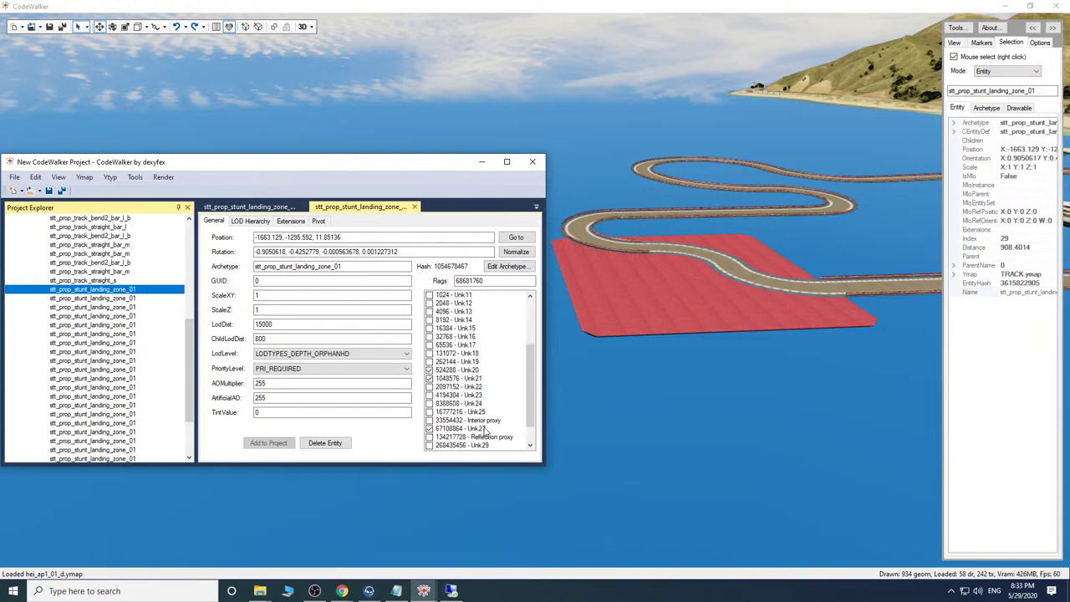
Compare the first landing zone's priority level with the second-to-last one's, and set the first one's to PRI_REQUIRED.
{"action": "scroll", "coordinate": [302, 373], "scroll_direction": "down", "scroll_amount": 3}
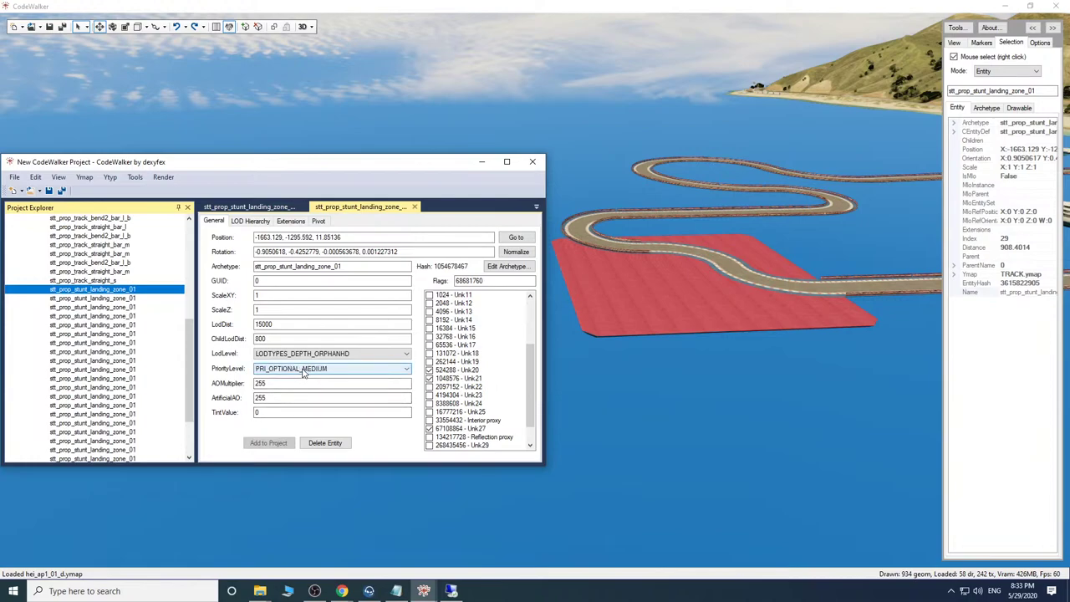
{"action": "scroll", "coordinate": [142, 341], "scroll_direction": "down", "scroll_amount": 2}
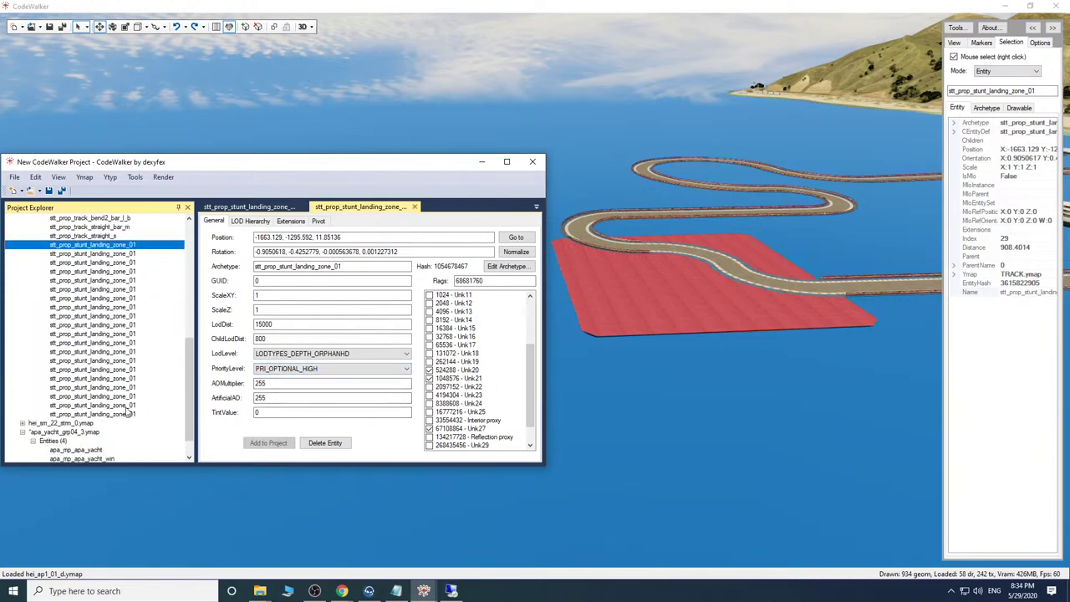
{"action": "left_click", "coordinate": [92, 414]}
{"action": "left_click", "coordinate": [130, 405]}
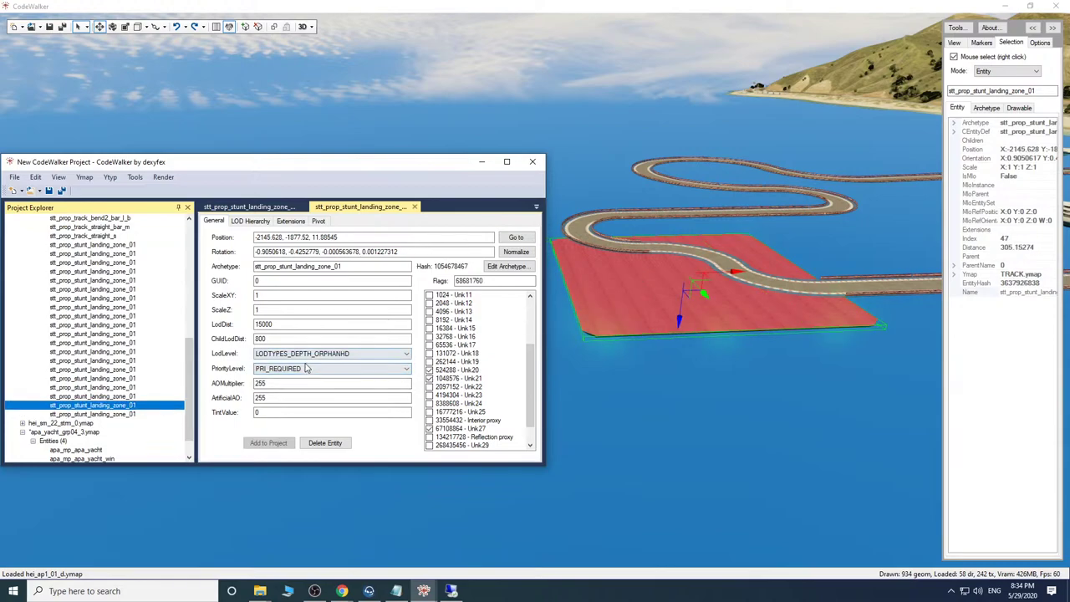
{"action": "left_click", "coordinate": [121, 247]}
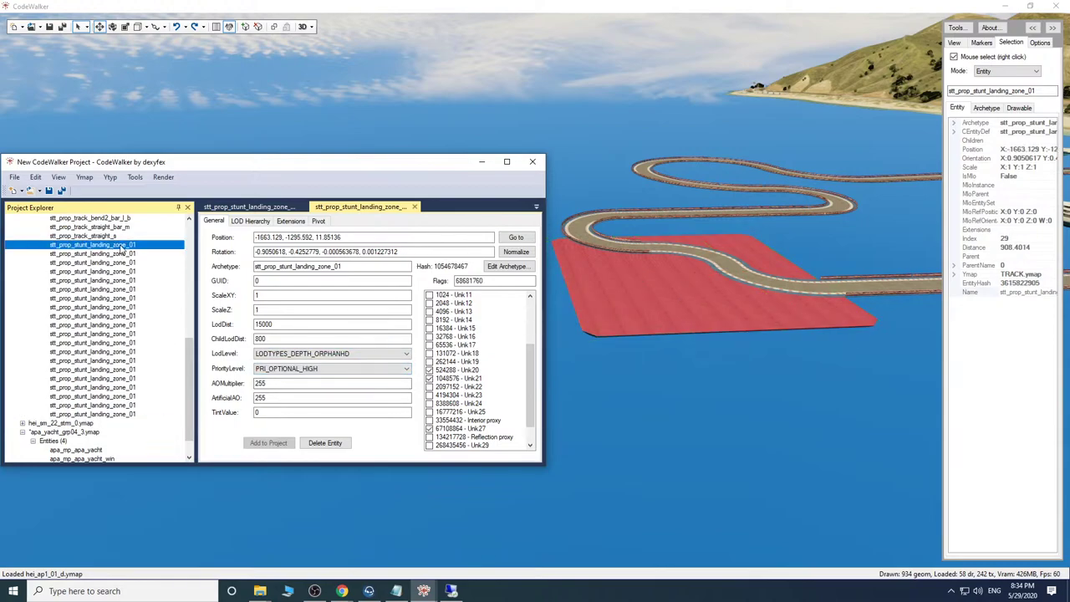
{"action": "left_click", "coordinate": [334, 369]}
{"action": "left_click", "coordinate": [334, 378]}
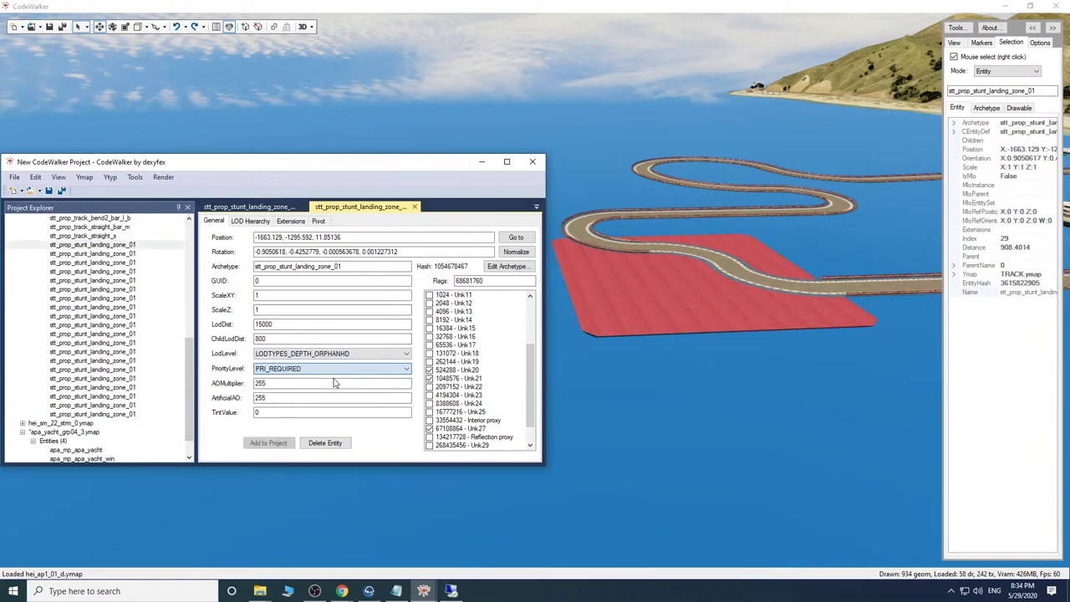
Recalculate all flags and the extents of TRACK.ymap.
{"action": "left_click_drag", "start_coordinate": [785, 481], "coordinate": [793, 452]}
{"action": "key", "text": "s"}
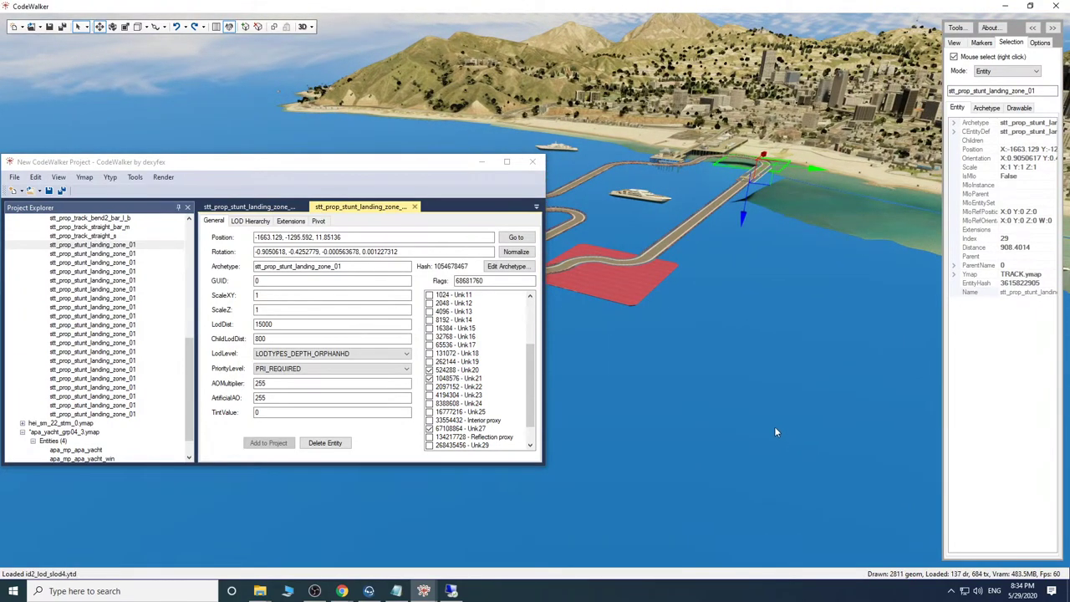
{"action": "key", "text": "w"}
{"action": "mouse_move", "coordinate": [775, 427]}
{"action": "left_mouse_down"}
{"action": "mouse_move", "coordinate": [798, 426]}
{"action": "mouse_move", "coordinate": [770, 429]}
{"action": "left_mouse_up"}
{"action": "left_click_drag", "start_coordinate": [192, 368], "coordinate": [186, 249]}
{"action": "left_click", "coordinate": [53, 236]}
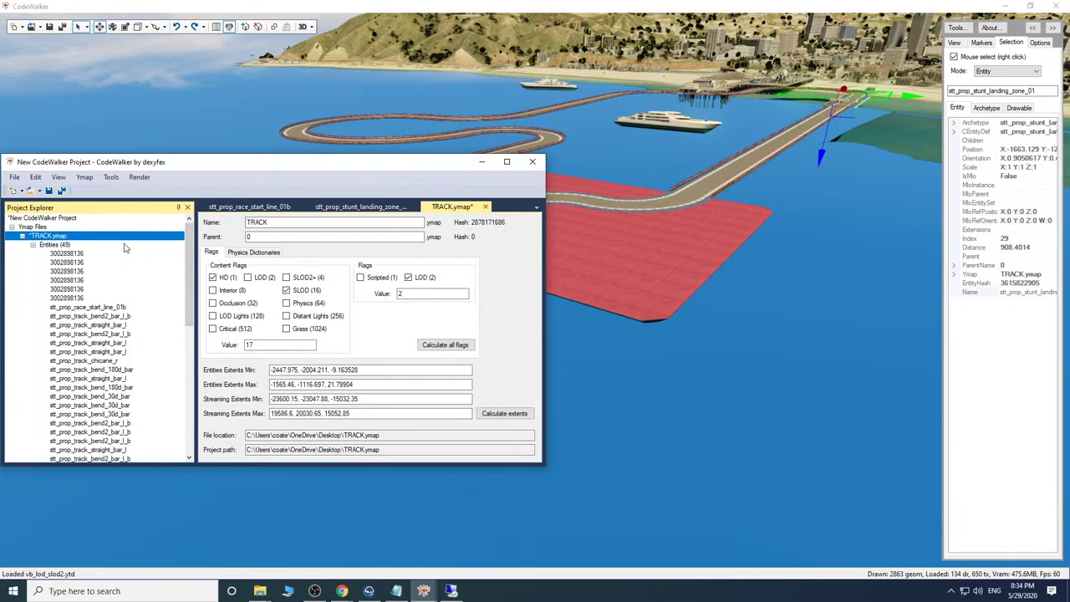
{"action": "left_click", "coordinate": [456, 344]}
{"action": "left_click", "coordinate": [524, 413]}
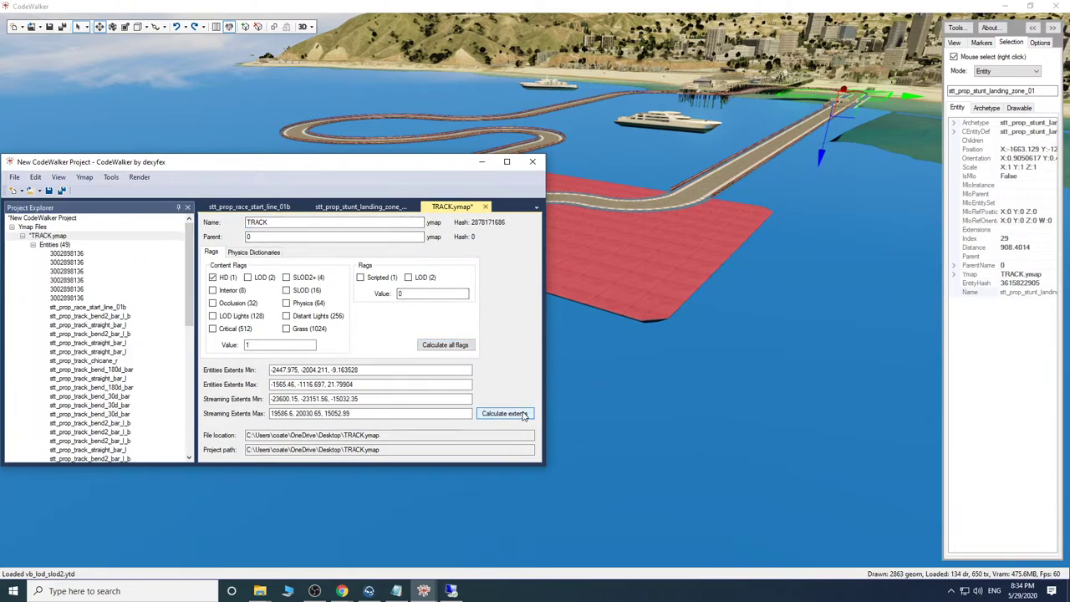
Generate the project's manifest and save it to the Desktop over the existing _manifest.ymf.
{"action": "left_click", "coordinate": [766, 427]}
{"action": "key", "text": "s"}
{"action": "left_click_drag", "start_coordinate": [766, 427], "coordinate": [730, 415]}
{"action": "key", "text": "w"}
{"action": "key", "text": "d"}
{"action": "key", "text": "s"}
{"action": "left_click", "coordinate": [107, 179]}
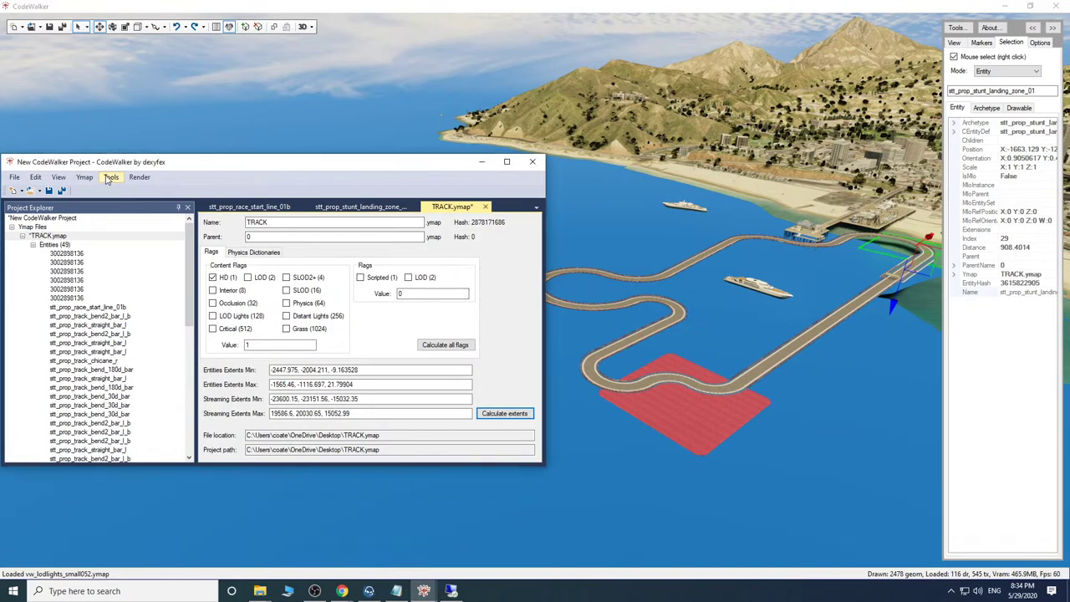
{"action": "left_click", "coordinate": [111, 178]}
{"action": "left_click", "coordinate": [153, 190]}
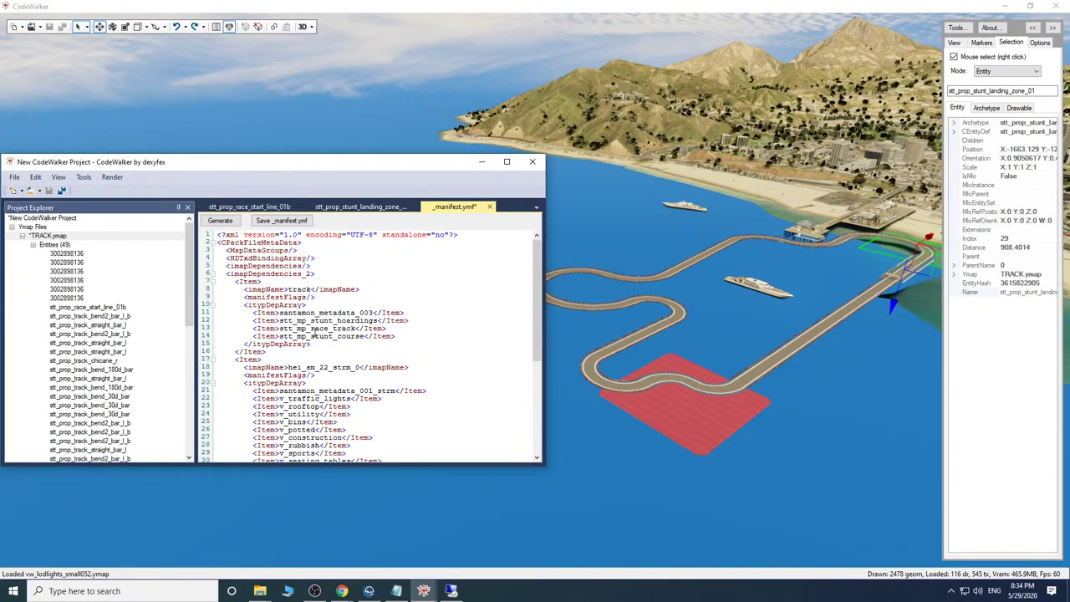
{"action": "left_click", "coordinate": [282, 221]}
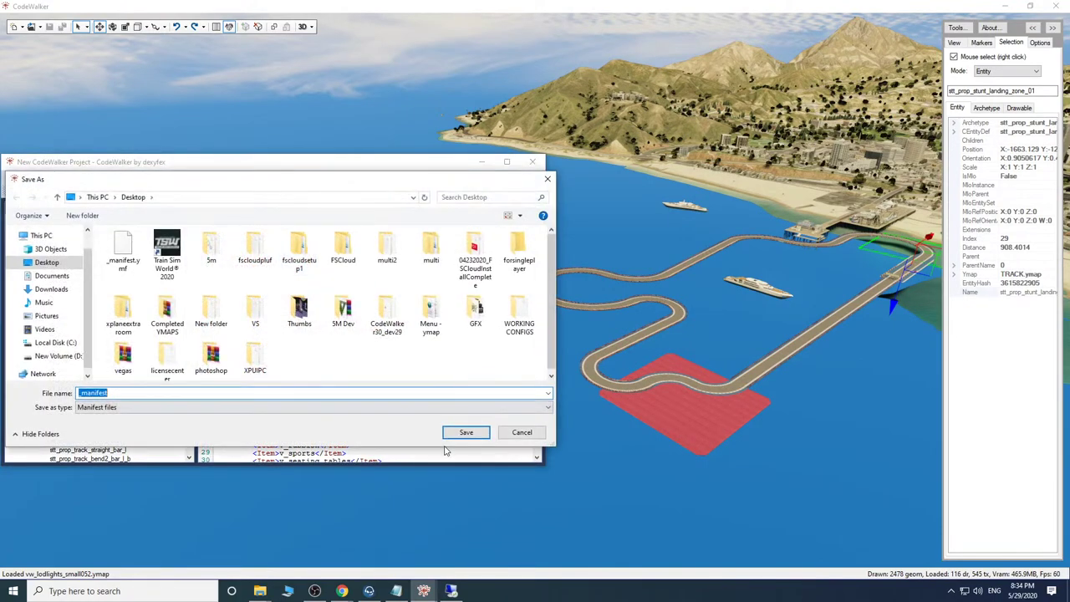
{"action": "left_click", "coordinate": [465, 432]}
{"action": "left_click", "coordinate": [553, 294]}
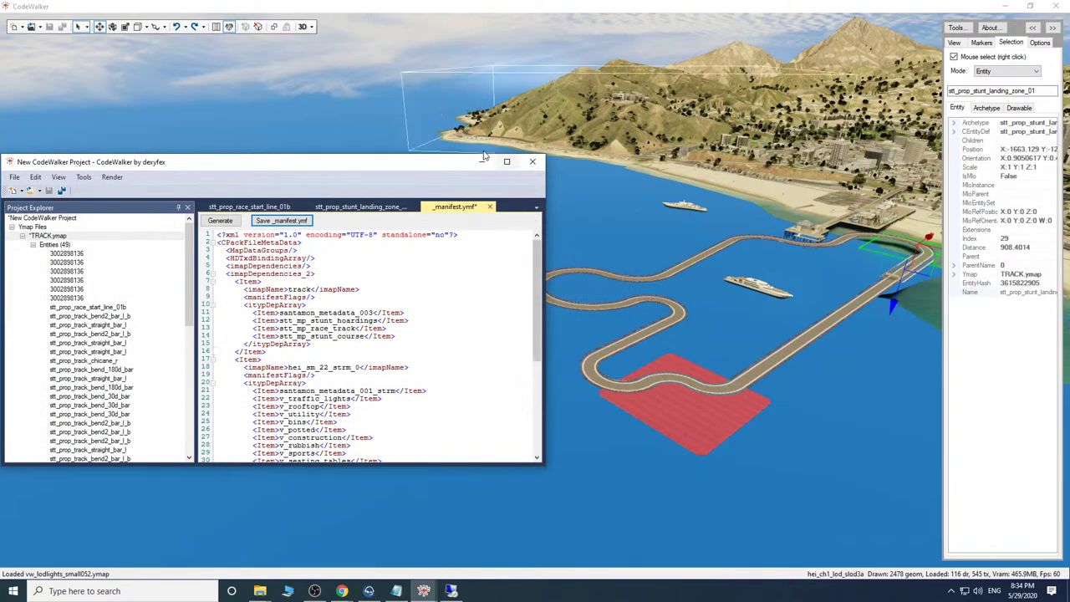
Minimise the CodeWalker windows and copy TRACK.ymap, the hei_sm_22 ymap and the _manifest file from the desktop.
{"action": "left_click", "coordinate": [482, 162]}
{"action": "left_click", "coordinate": [1006, 6]}
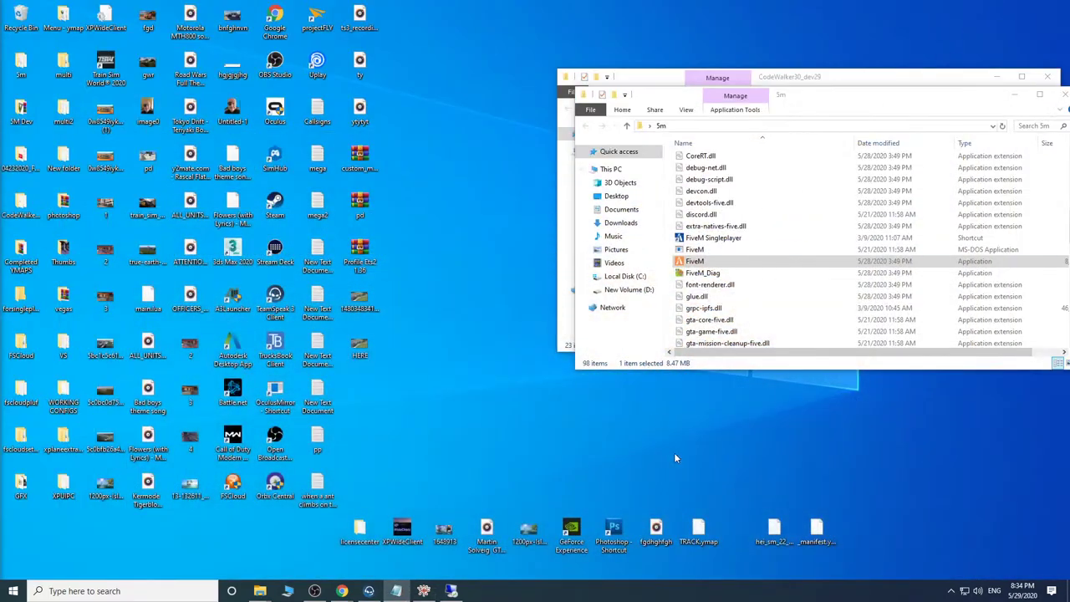
{"action": "left_click_drag", "start_coordinate": [870, 524], "coordinate": [680, 522]}
{"action": "right_click", "coordinate": [700, 522]}
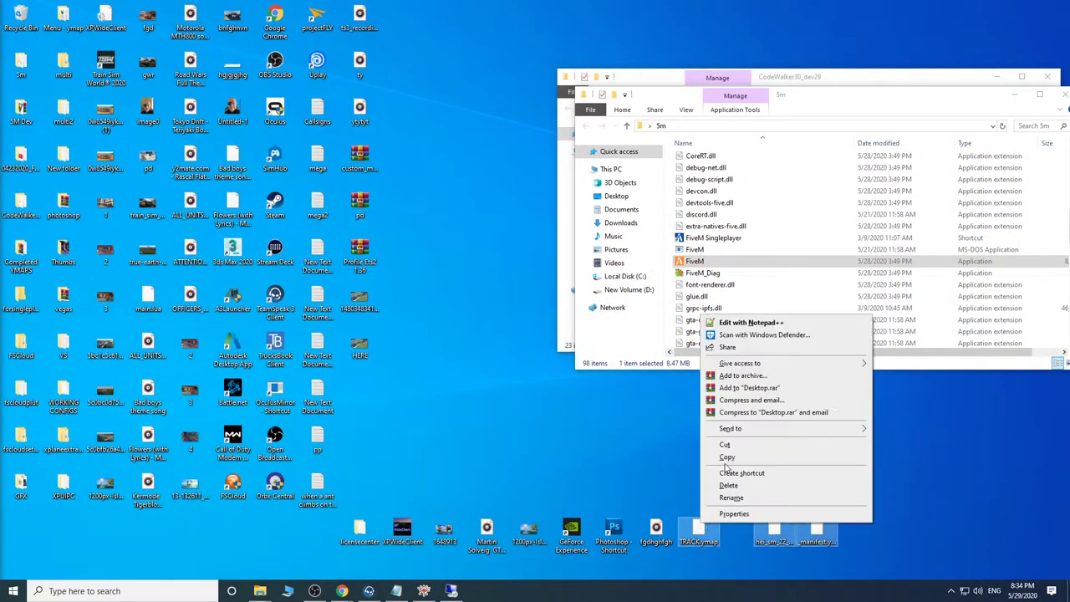
{"action": "left_click", "coordinate": [726, 457]}
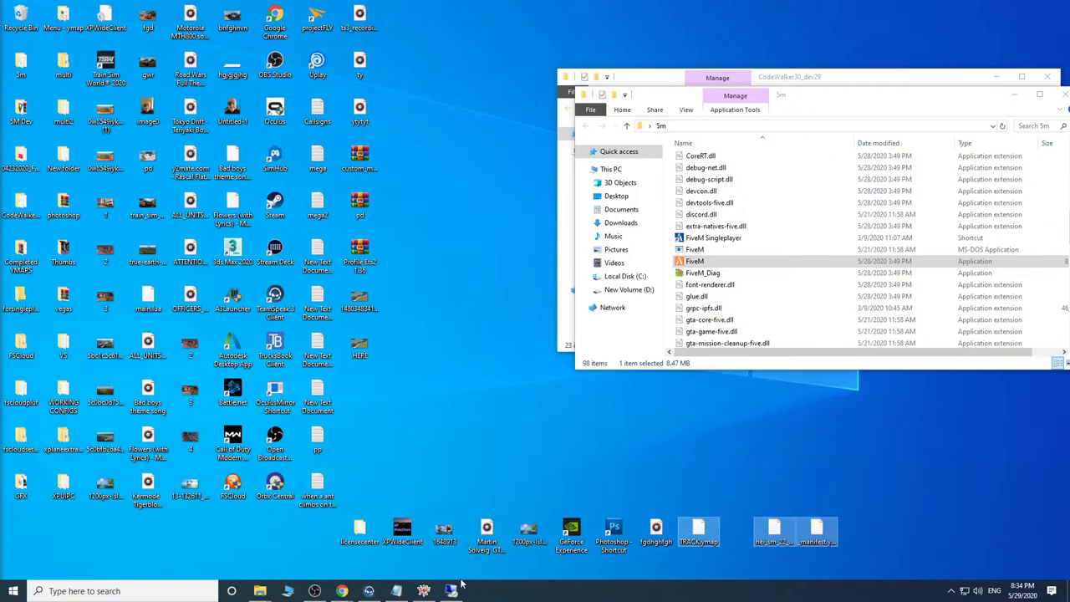
Switch to the remote server, close the front server console and select all folders in the ESX_V2.7 cache\files folder.
{"action": "left_click", "coordinate": [452, 591]}
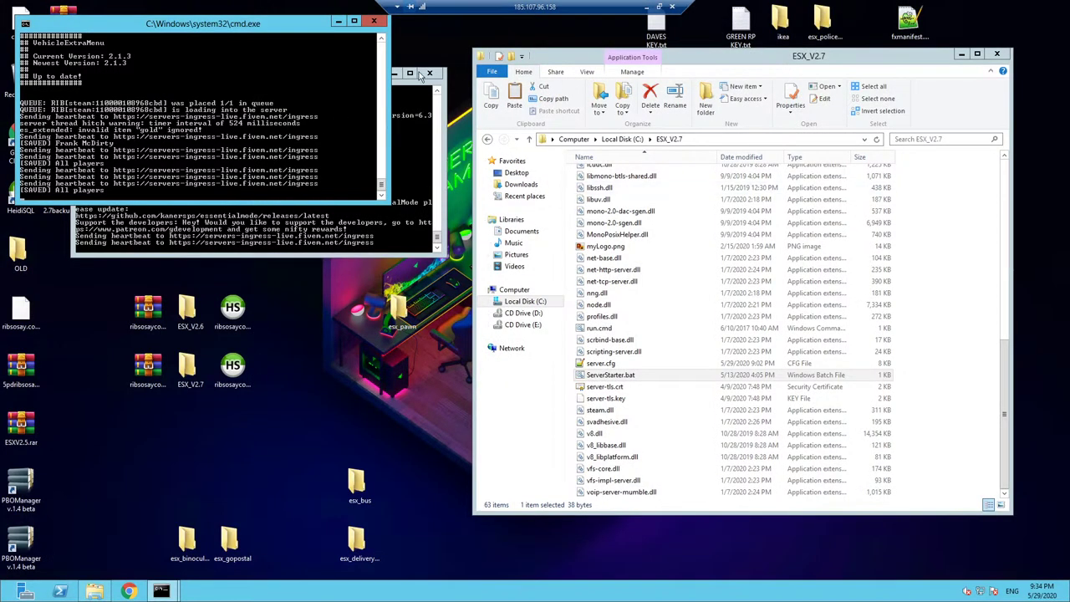
{"action": "left_click", "coordinate": [375, 22]}
{"action": "left_click", "coordinate": [614, 246]}
{"action": "scroll", "coordinate": [622, 262], "scroll_direction": "up", "scroll_amount": 10}
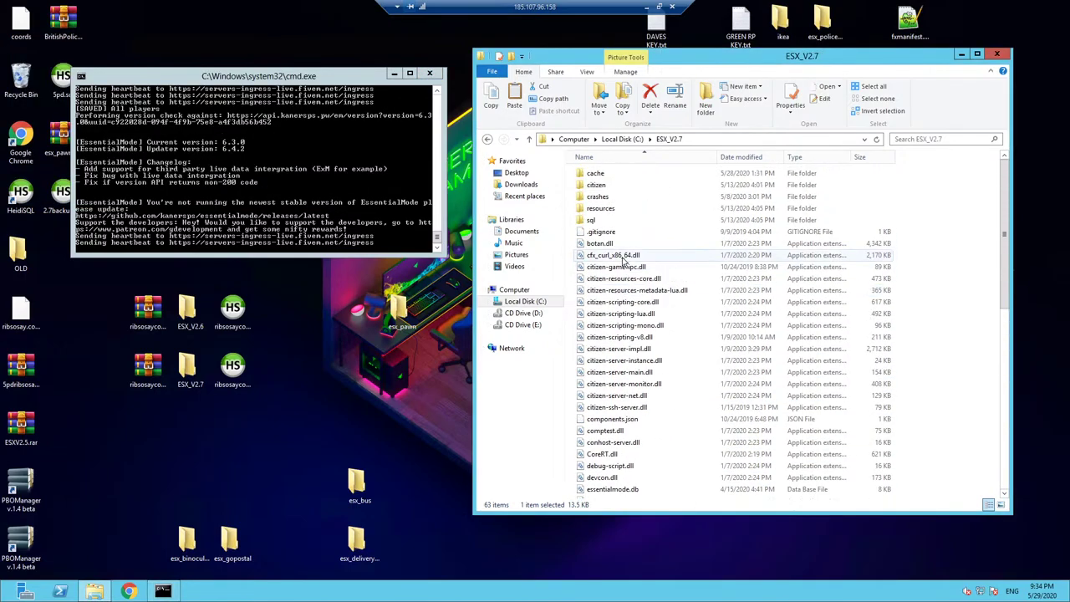
{"action": "double_click", "coordinate": [610, 174]}
{"action": "double_click", "coordinate": [610, 174]}
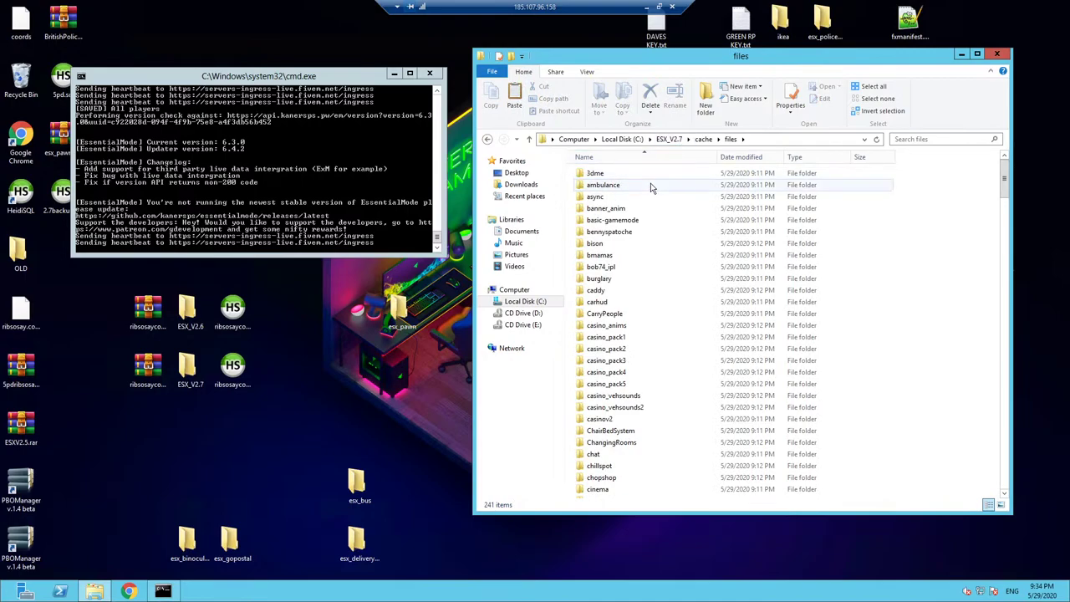
{"action": "key", "text": "ctrl+a"}
Open the stream folder of the ribtrack resource under ESX_V2.7\resources\[mapmods].
{"action": "left_click", "coordinate": [666, 141]}
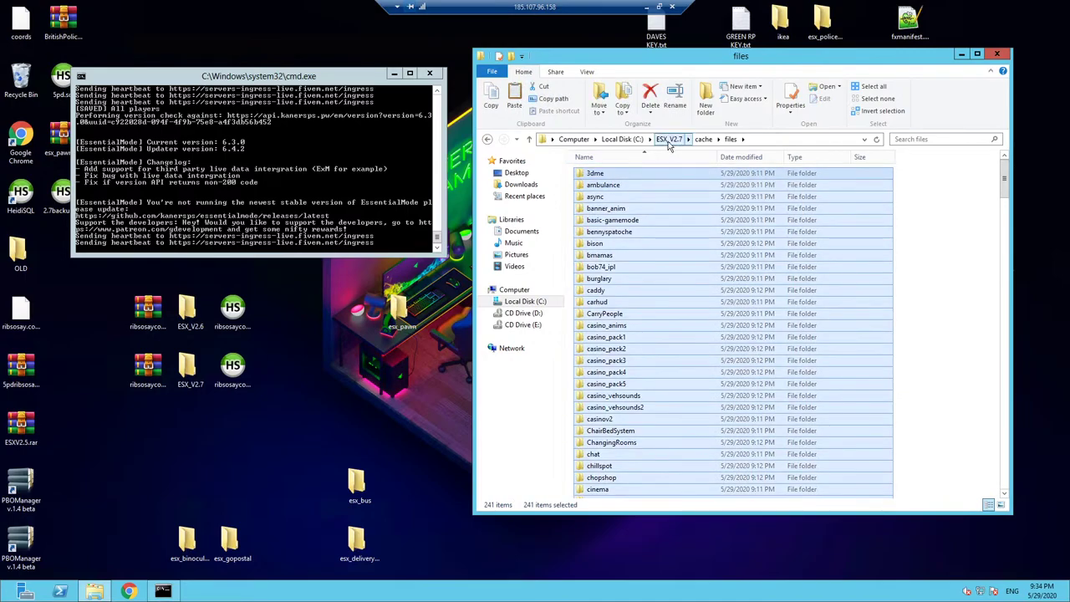
{"action": "left_click", "coordinate": [615, 210]}
{"action": "double_click", "coordinate": [614, 210]}
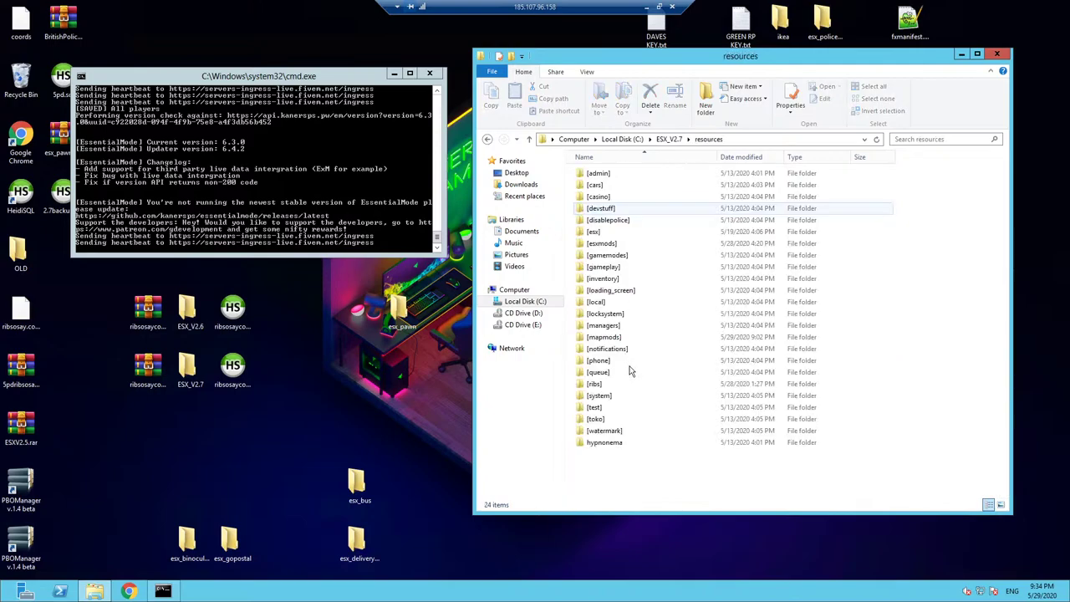
{"action": "left_click", "coordinate": [611, 339]}
{"action": "double_click", "coordinate": [612, 339]}
{"action": "scroll", "coordinate": [618, 368], "scroll_direction": "down", "scroll_amount": 2}
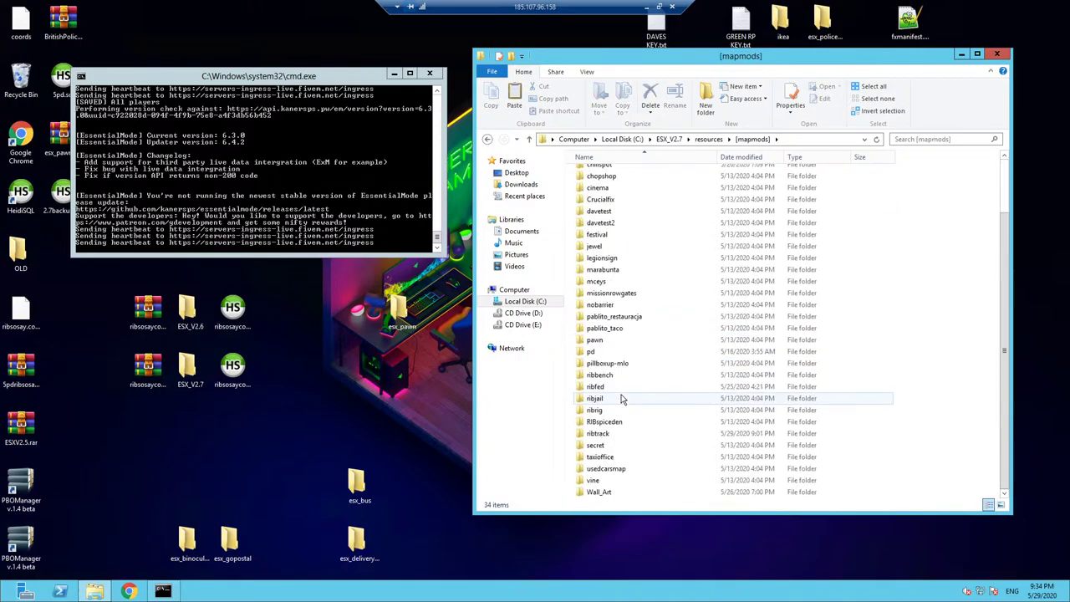
{"action": "double_click", "coordinate": [608, 438]}
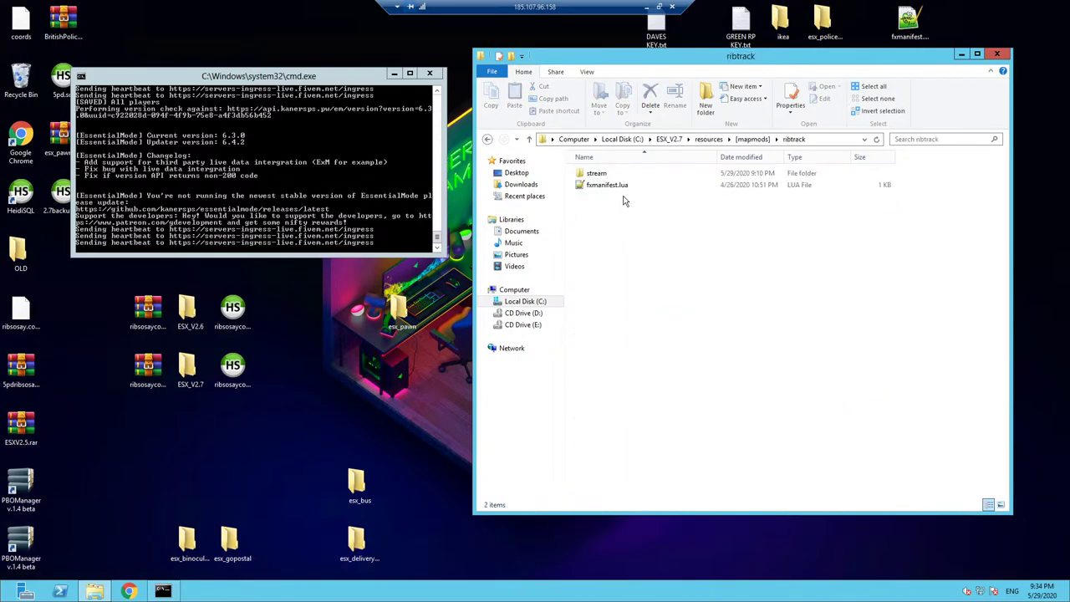
{"action": "double_click", "coordinate": [617, 174]}
Replace _manifest.ymf, hei_sm_22_strm_0.ymap and TRACK.ymap in ribtrack's stream folder with the copied versions.
{"action": "left_click_drag", "start_coordinate": [625, 302], "coordinate": [618, 132]}
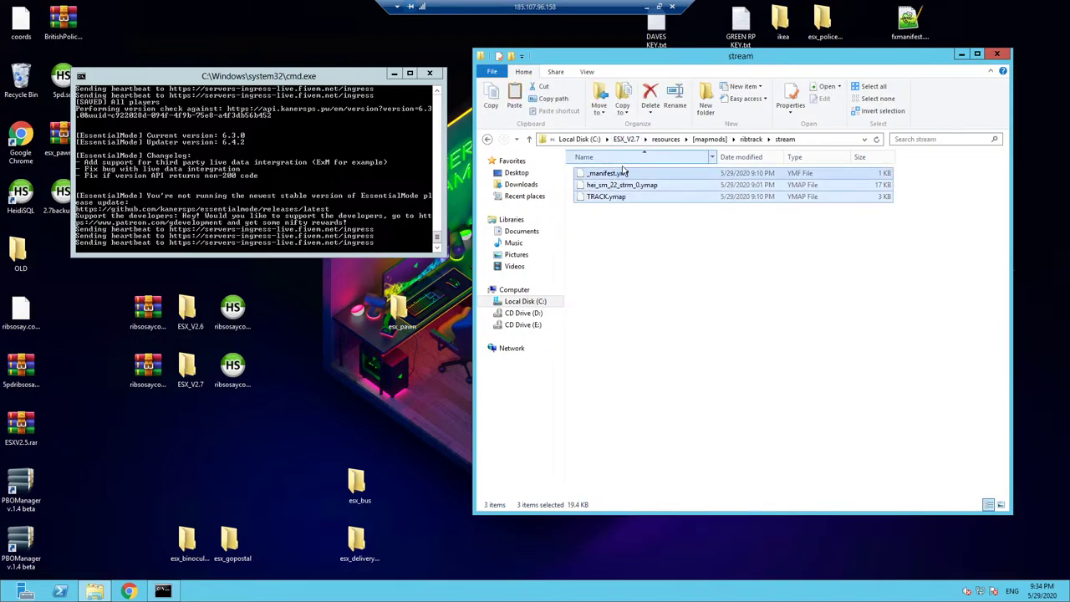
{"action": "key", "text": "Delete"}
{"action": "right_click", "coordinate": [668, 270]}
{"action": "left_click", "coordinate": [697, 340]}
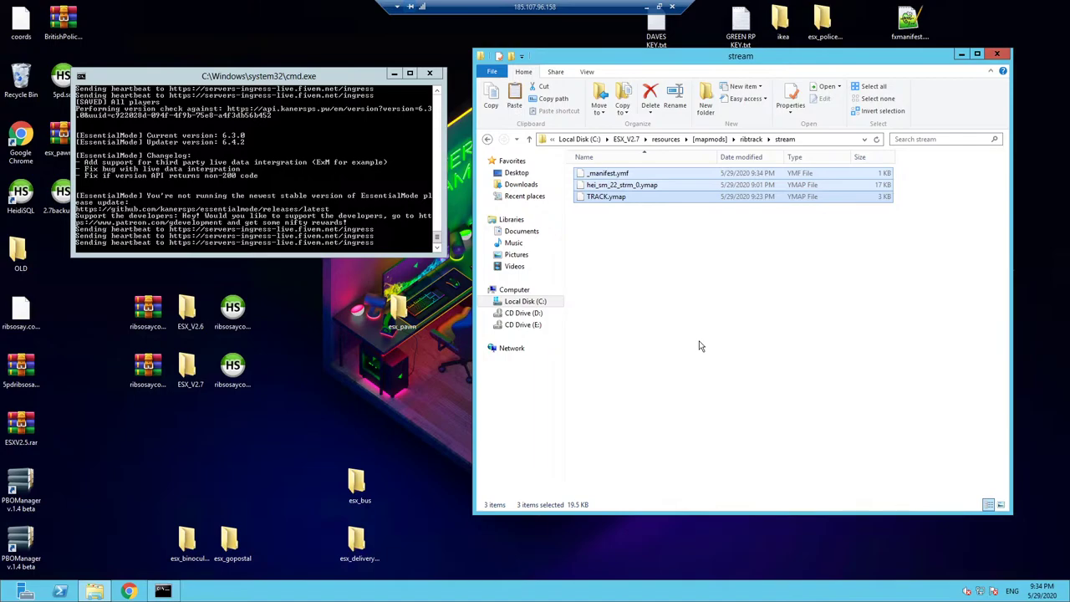
{"action": "left_click", "coordinate": [698, 334]}
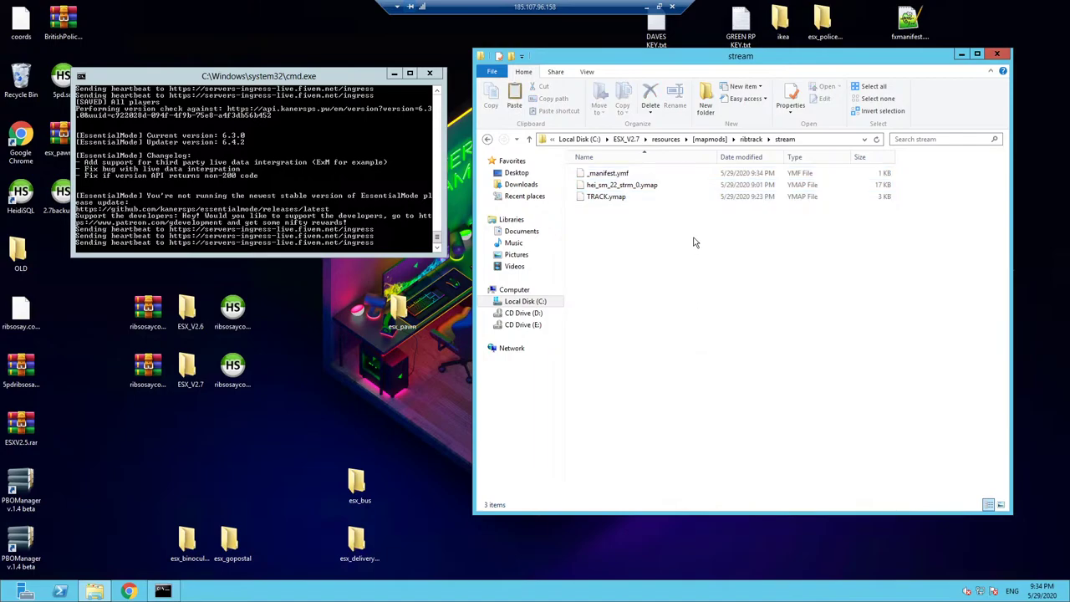
Start the server with ServerStarter.bat in ESX_V2.7, and launch FiveM from the local 5m folder.
{"action": "left_click", "coordinate": [626, 141]}
{"action": "scroll", "coordinate": [622, 384], "scroll_direction": "down", "scroll_amount": 7}
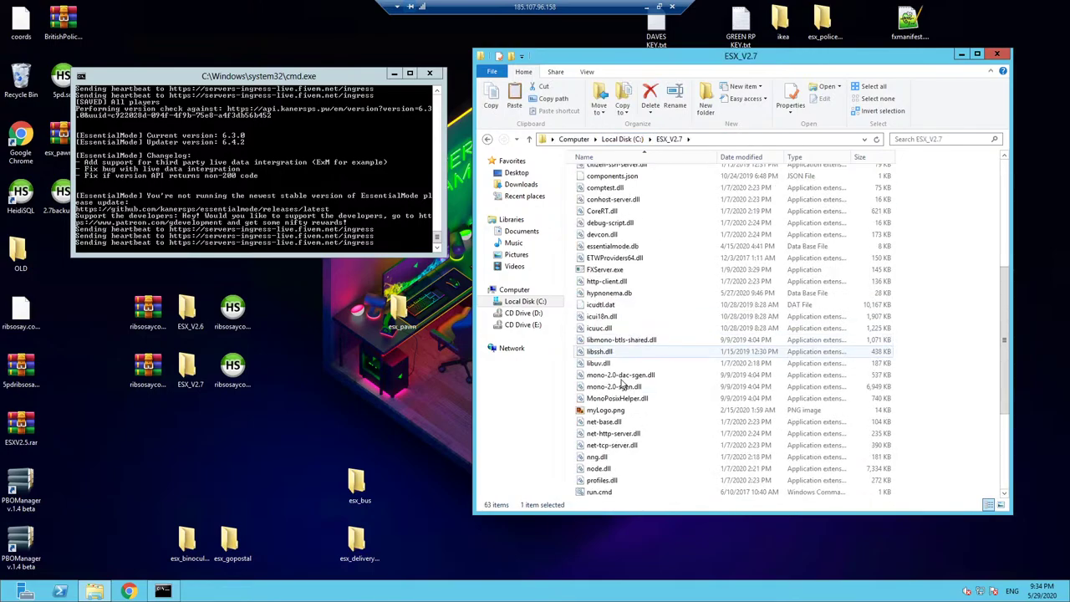
{"action": "scroll", "coordinate": [621, 384], "scroll_direction": "down", "scroll_amount": 4}
{"action": "double_click", "coordinate": [622, 375]}
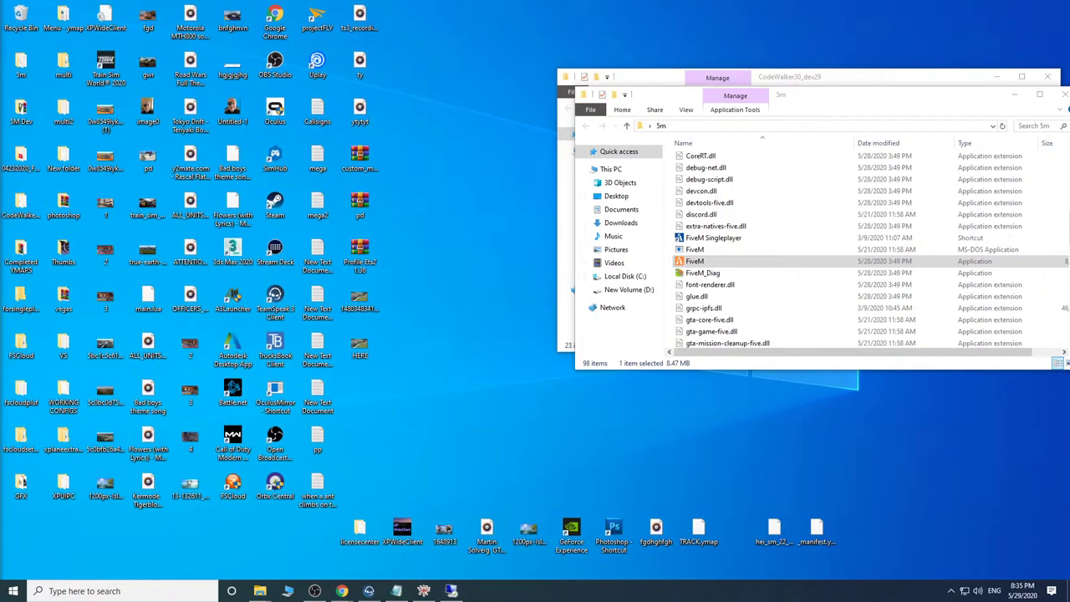
{"action": "double_click", "coordinate": [31, 61]}
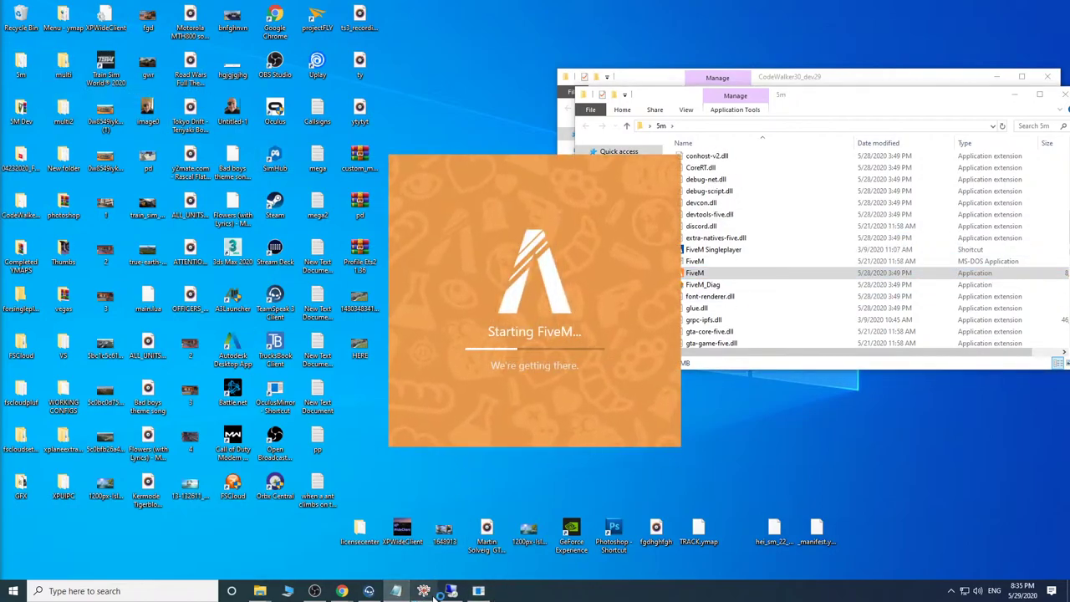
Switch to CodeWalker and compare the flags of the first, last and second-to-last stt_prop_stunt_landing_zone_01 entities in TRACK.ymap.
{"action": "left_click", "coordinate": [424, 591]}
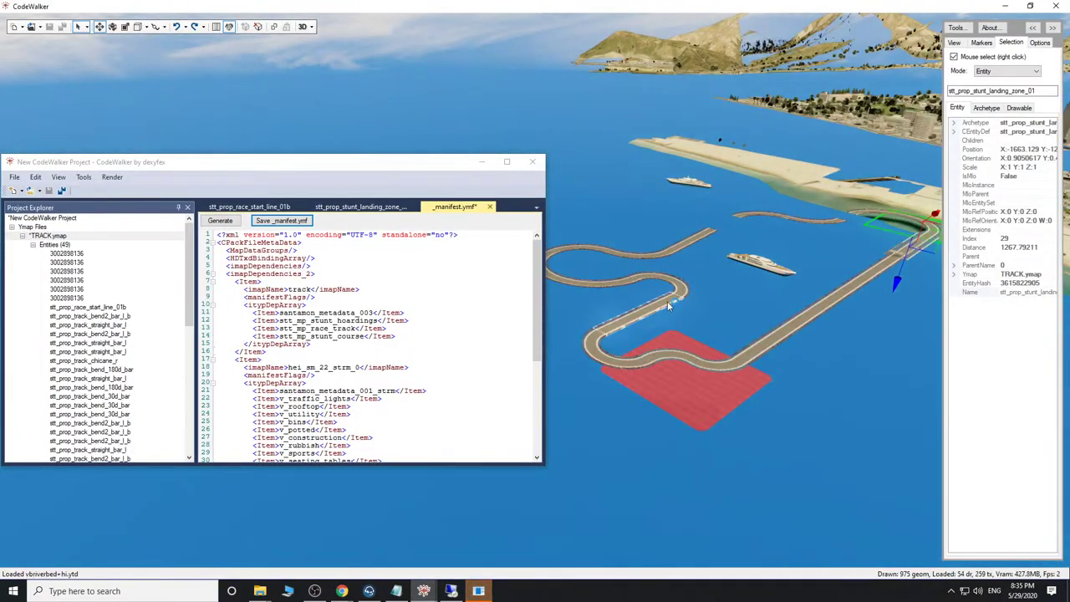
{"action": "left_click_drag", "start_coordinate": [667, 306], "coordinate": [715, 286]}
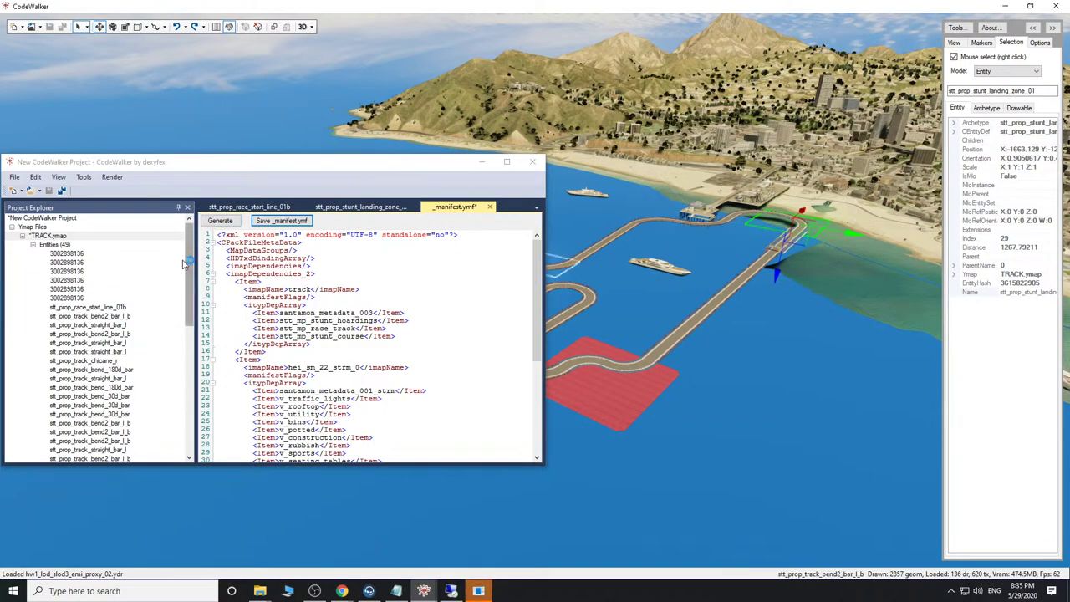
{"action": "left_click_drag", "start_coordinate": [191, 258], "coordinate": [190, 375]}
{"action": "left_click", "coordinate": [124, 236]}
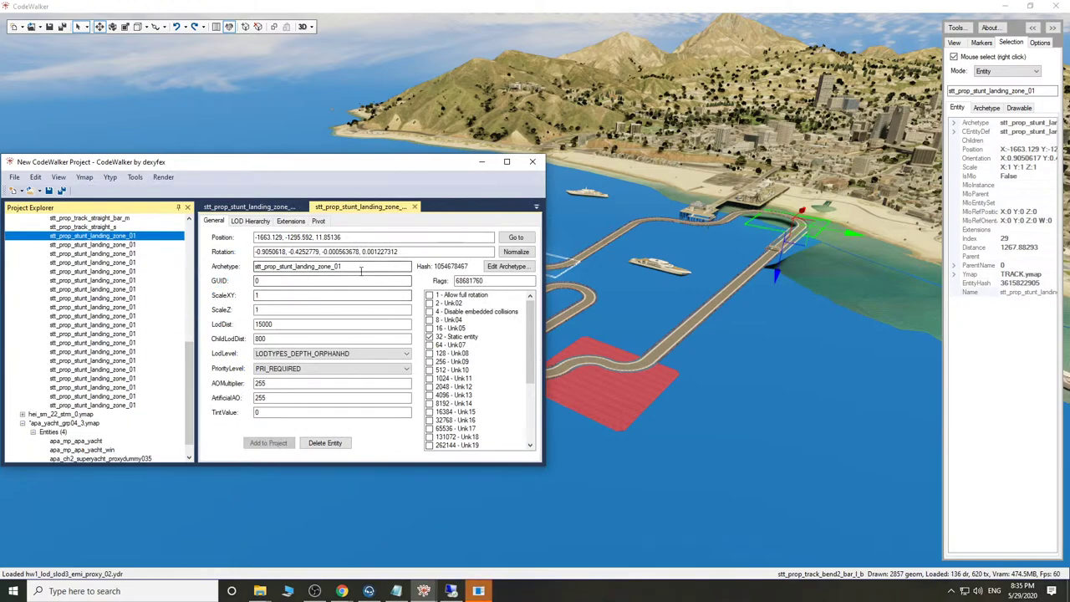
{"action": "left_click", "coordinate": [475, 280]}
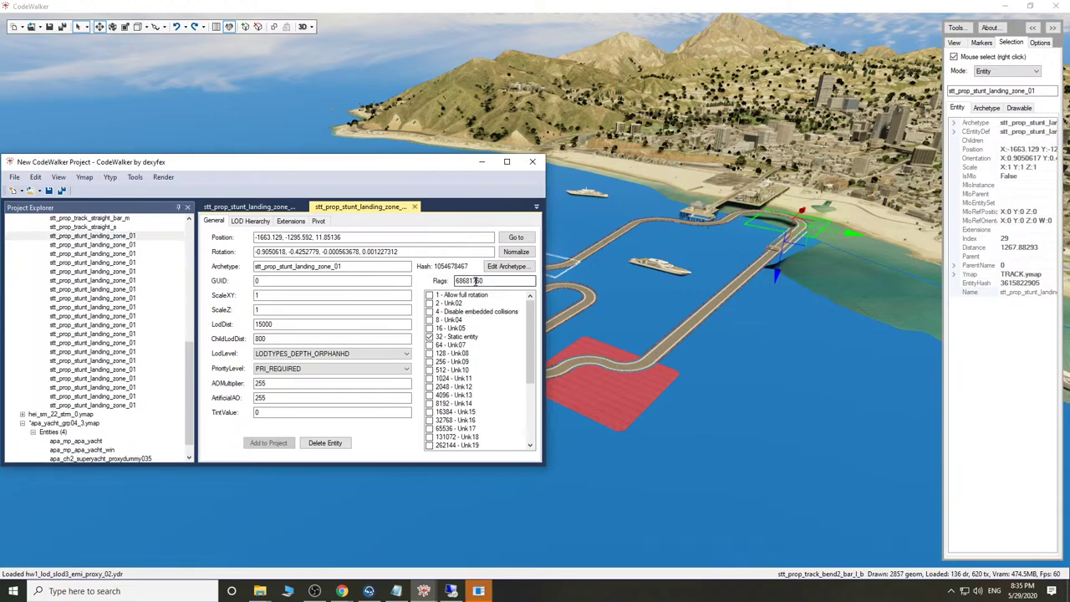
{"action": "right_click", "coordinate": [472, 280]}
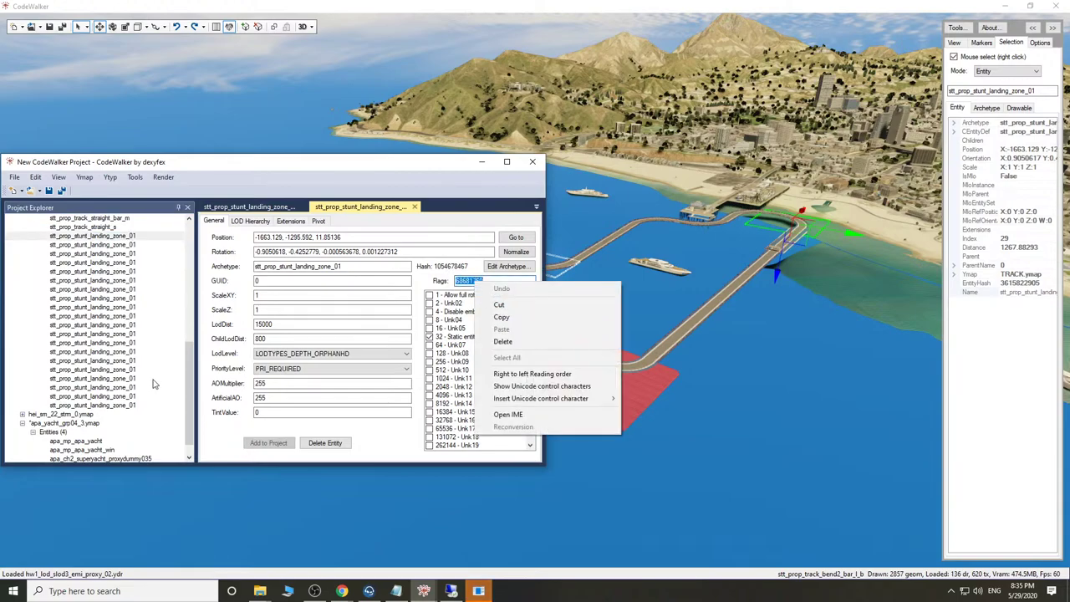
{"action": "left_click", "coordinate": [117, 406]}
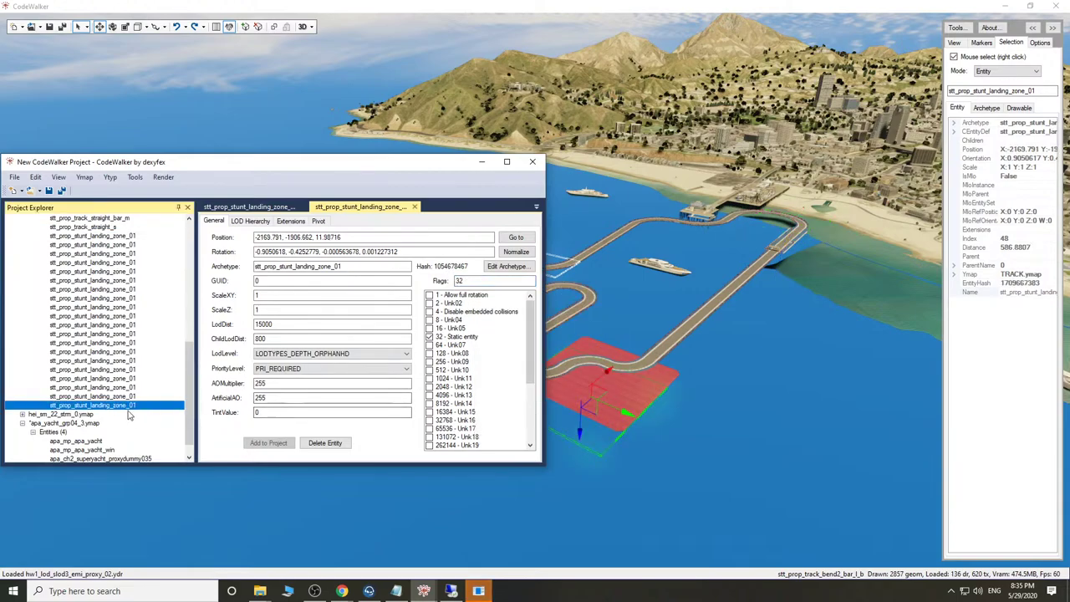
{"action": "left_click", "coordinate": [138, 398]}
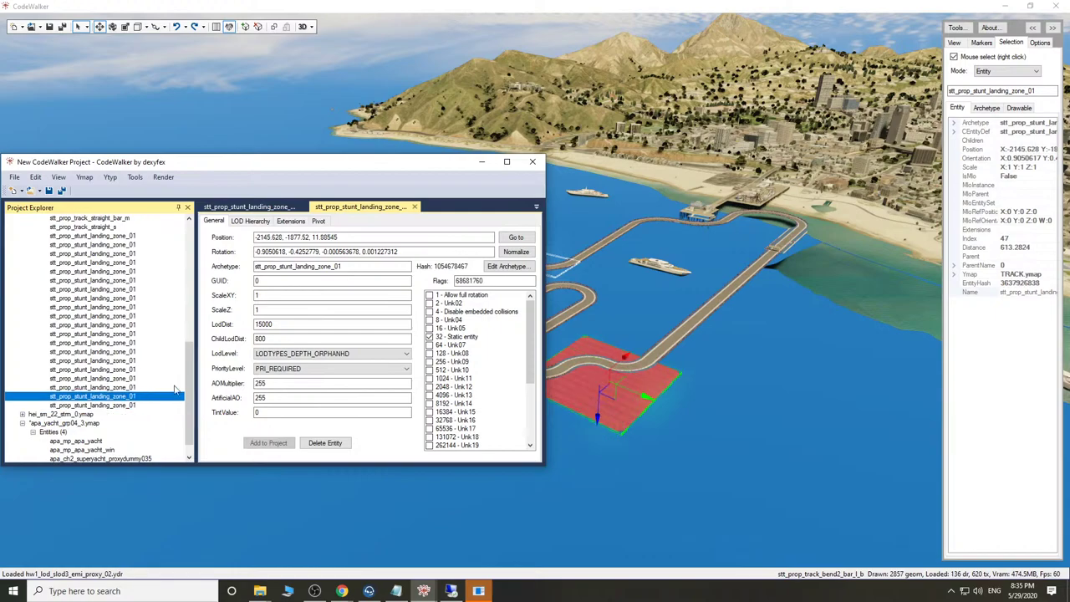
Copy the flags value 68681760 from the second-to-last landing zone entity and apply it to the first landing zone entity.
{"action": "double_click", "coordinate": [476, 281]}
{"action": "right_click", "coordinate": [477, 282]}
{"action": "left_click", "coordinate": [504, 317]}
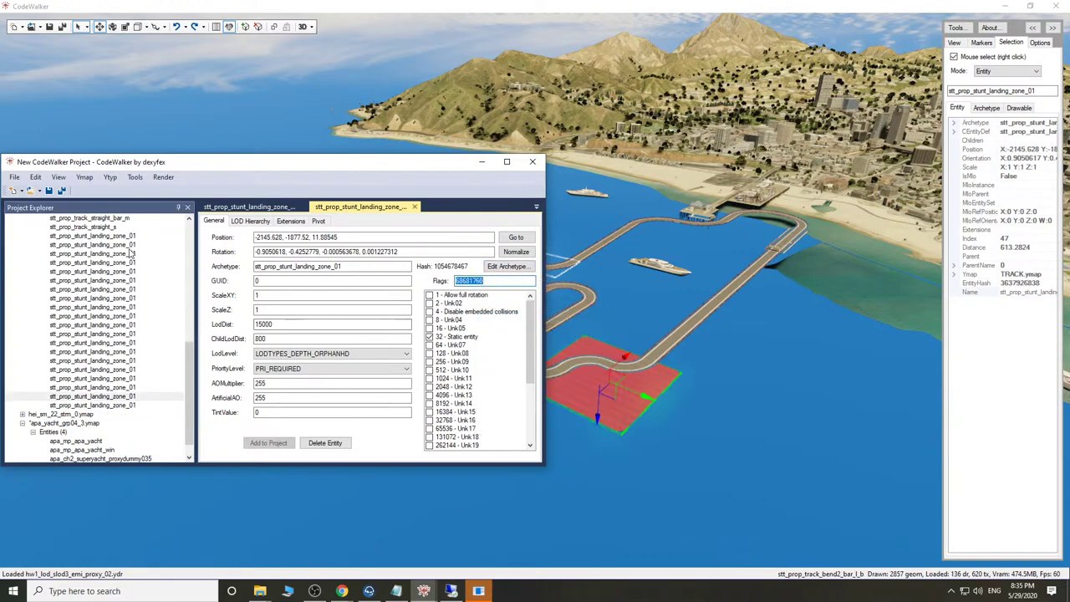
{"action": "left_click", "coordinate": [130, 237]}
{"action": "left_click", "coordinate": [468, 282]}
{"action": "right_click", "coordinate": [471, 281]}
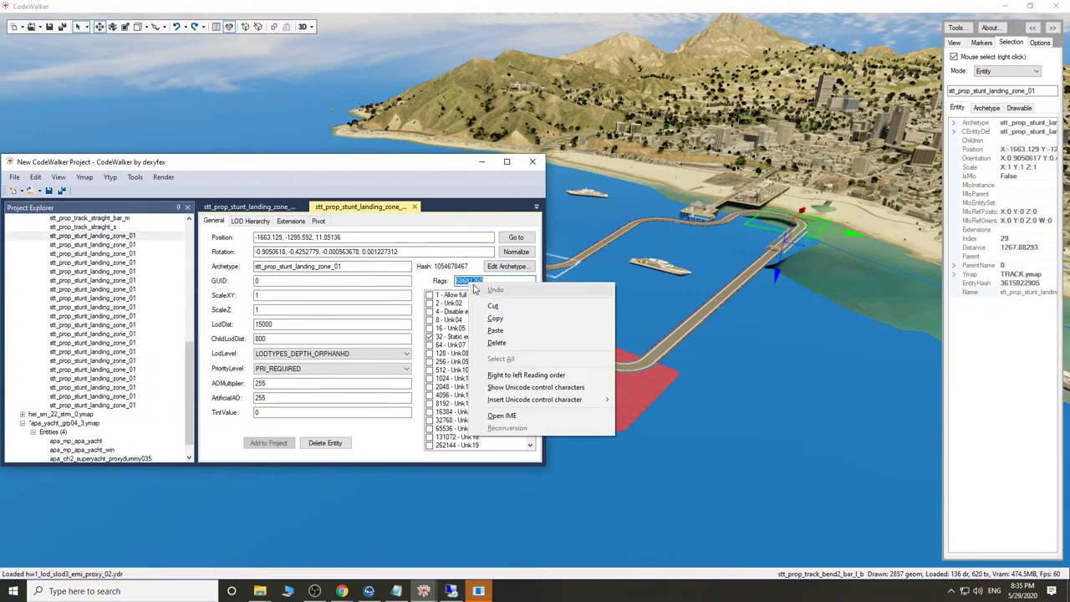
{"action": "left_click", "coordinate": [506, 341]}
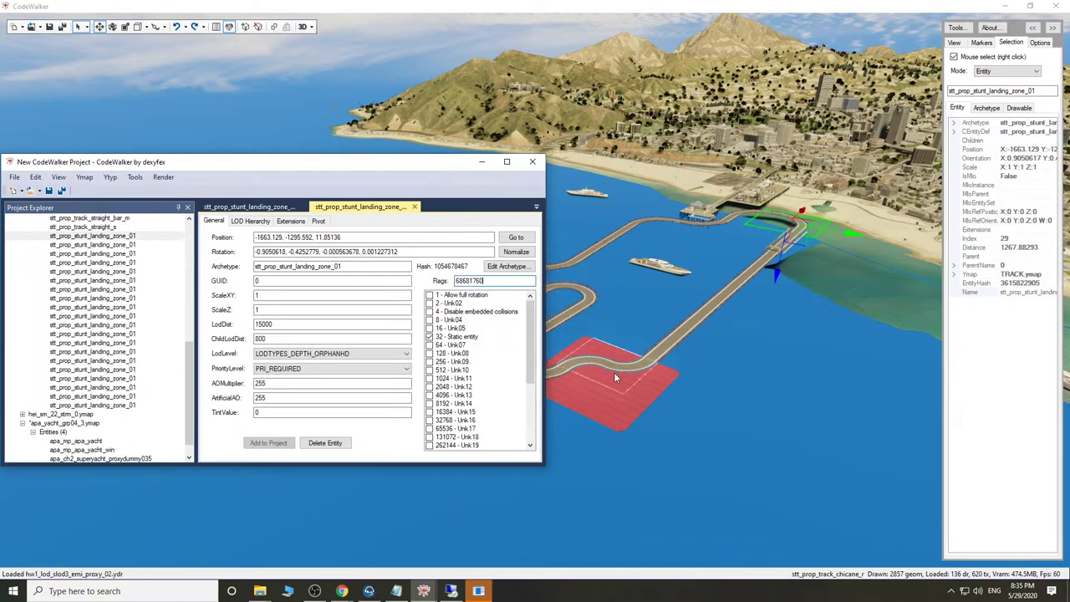
{"action": "left_click_drag", "start_coordinate": [614, 372], "coordinate": [644, 369]}
{"action": "key", "text": "w"}
{"action": "key", "text": "d"}
{"action": "key", "text": "w"}
{"action": "key", "text": "d"}
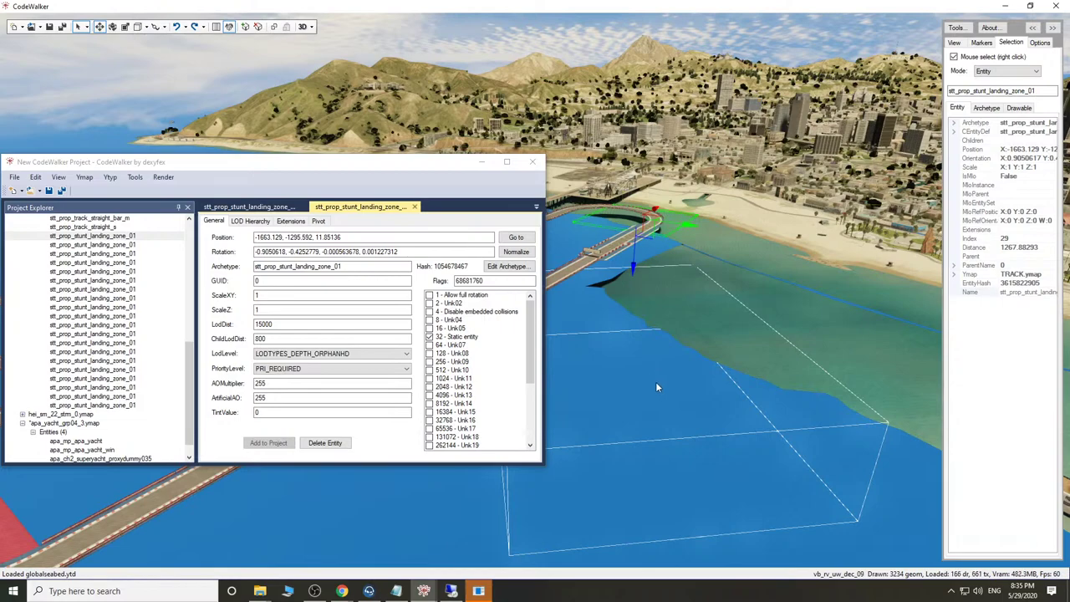
{"action": "key", "text": "s"}
{"action": "left_click_drag", "start_coordinate": [654, 383], "coordinate": [645, 386]}
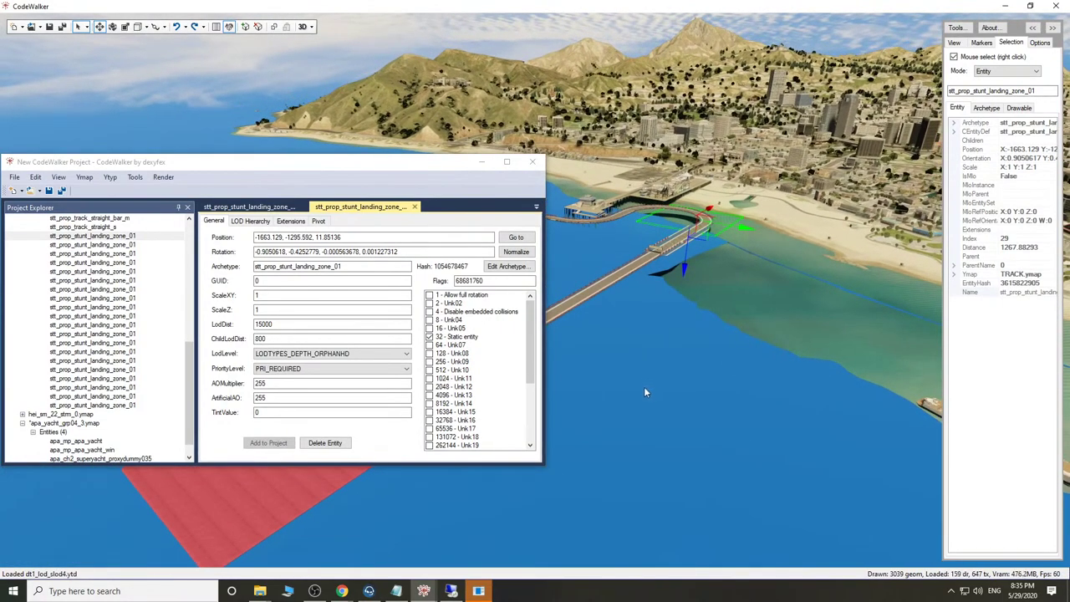
Switch to FiveM, start it, and connect to the SoSay Nation V2 server from the play history.
{"action": "left_click", "coordinate": [477, 591]}
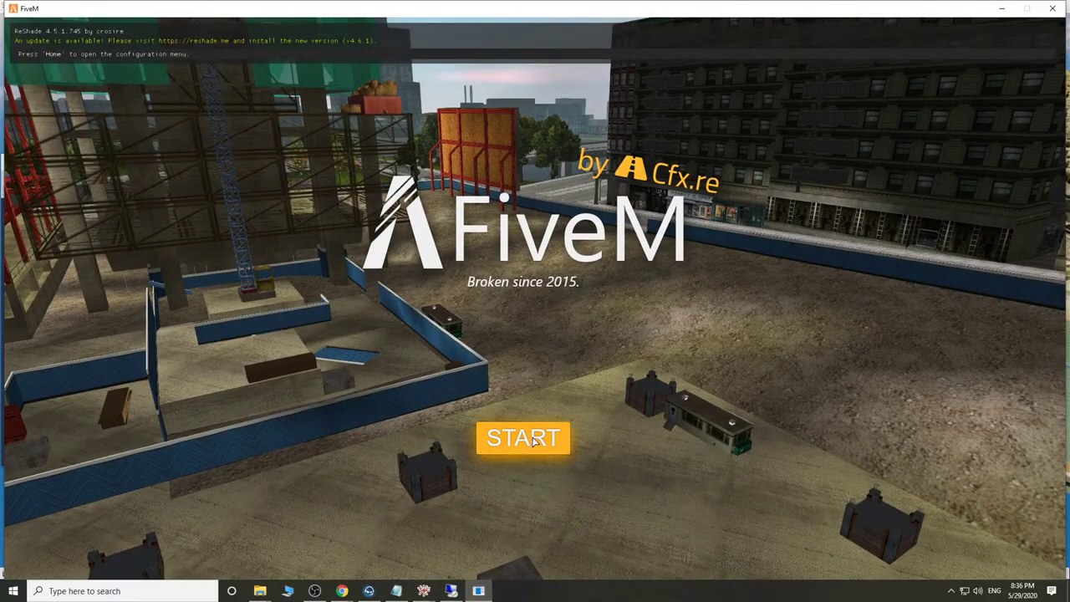
{"action": "left_click", "coordinate": [535, 434]}
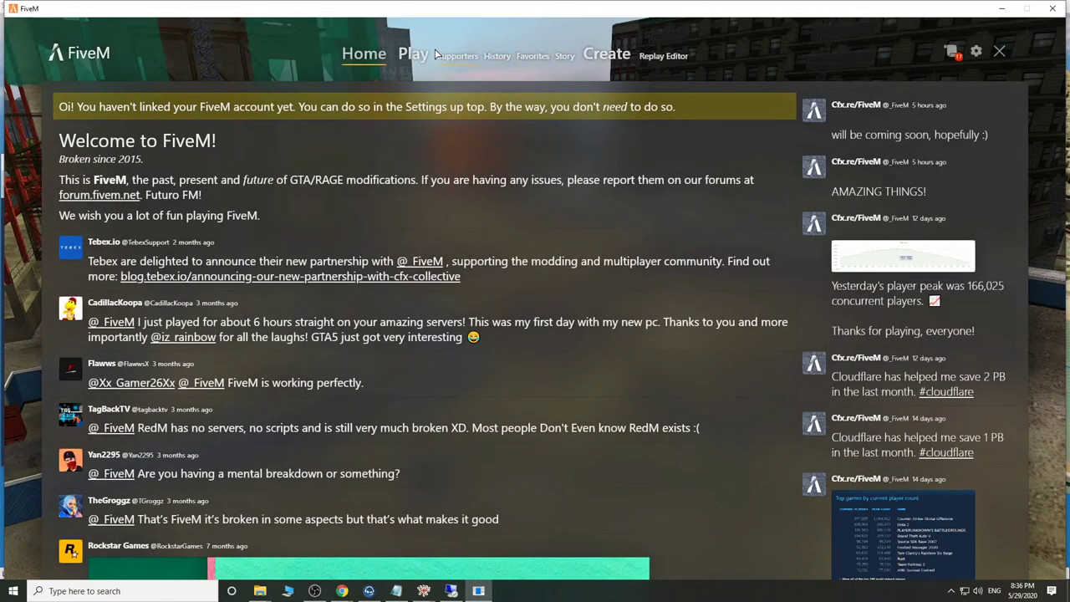
{"action": "left_click", "coordinate": [413, 53]}
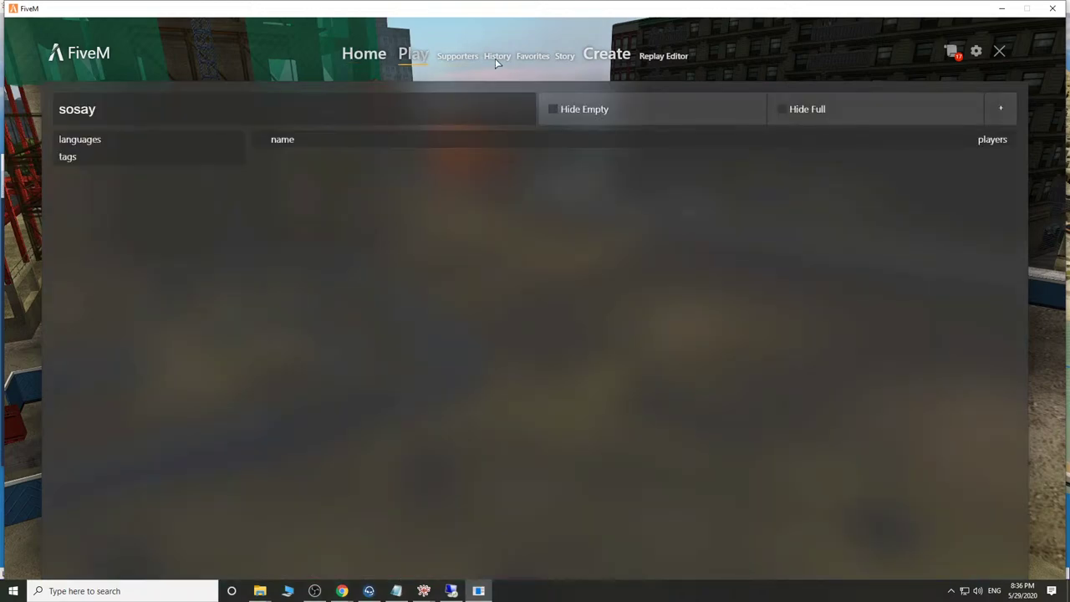
{"action": "left_click", "coordinate": [496, 57]}
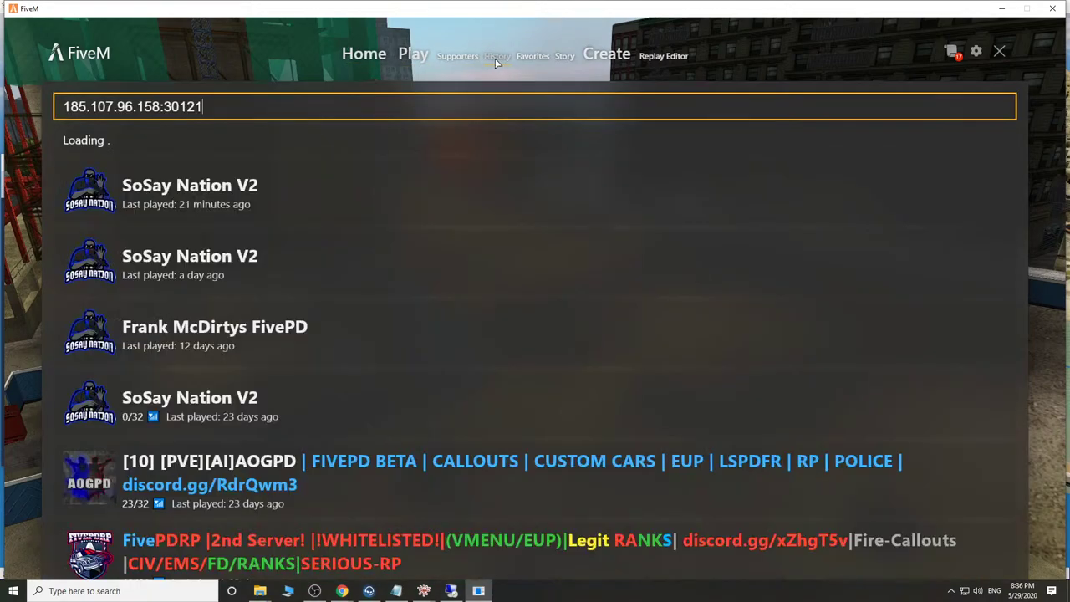
{"action": "left_click", "coordinate": [167, 213]}
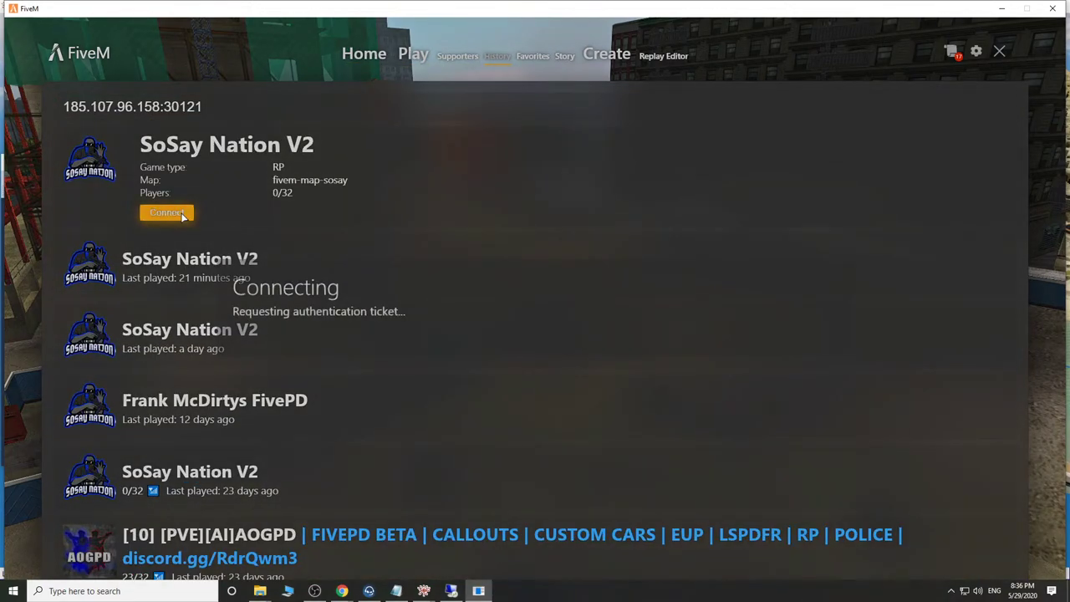
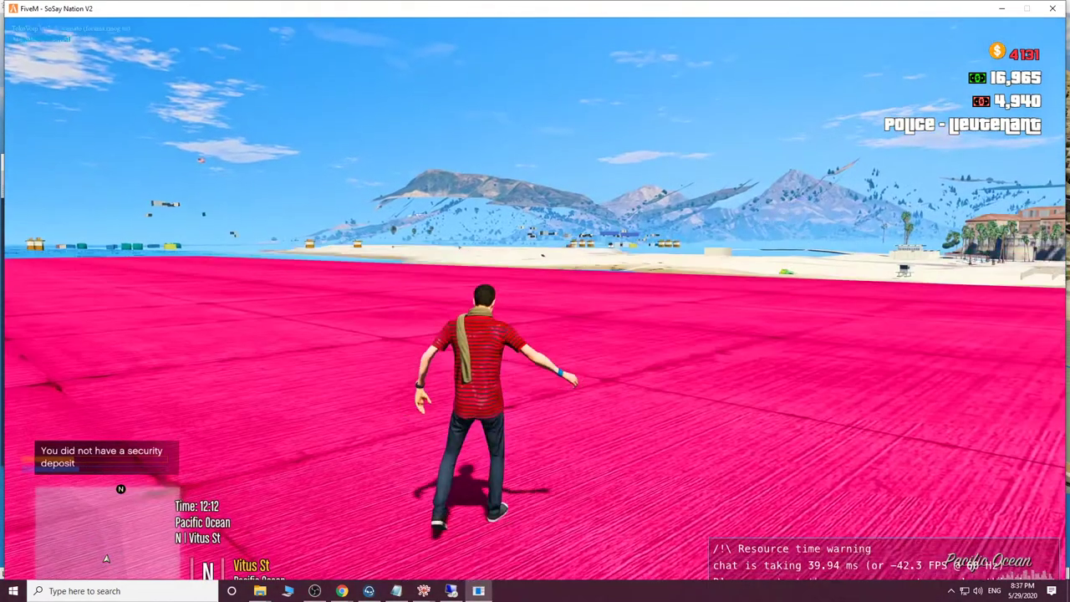
Run across the pink platform onto the start grid to examine the platform and track pieces.
{"action": "key", "text": "w"}
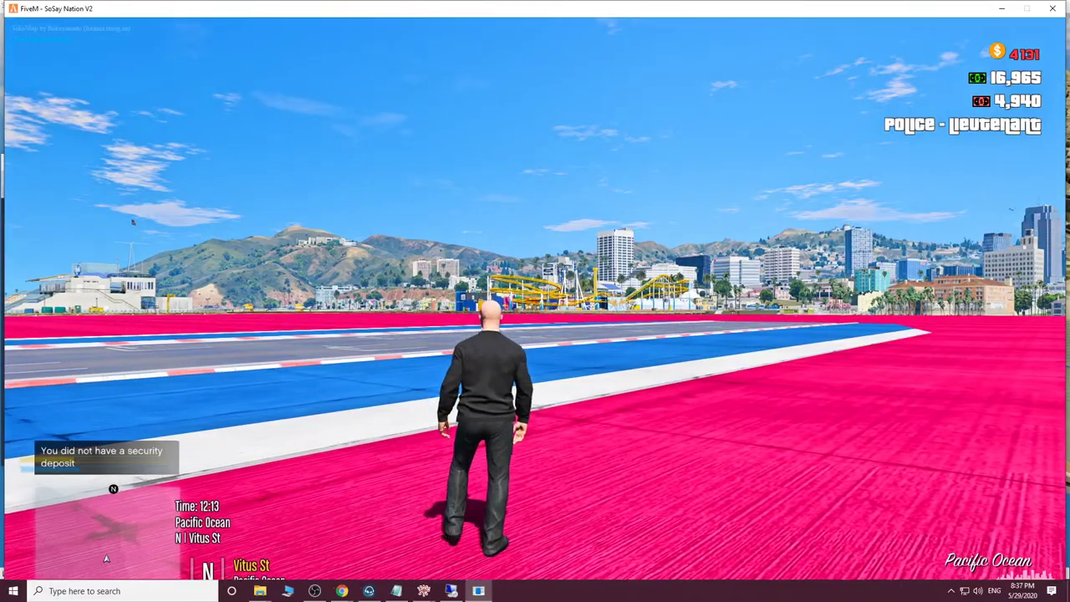
{"action": "key", "text": "a"}
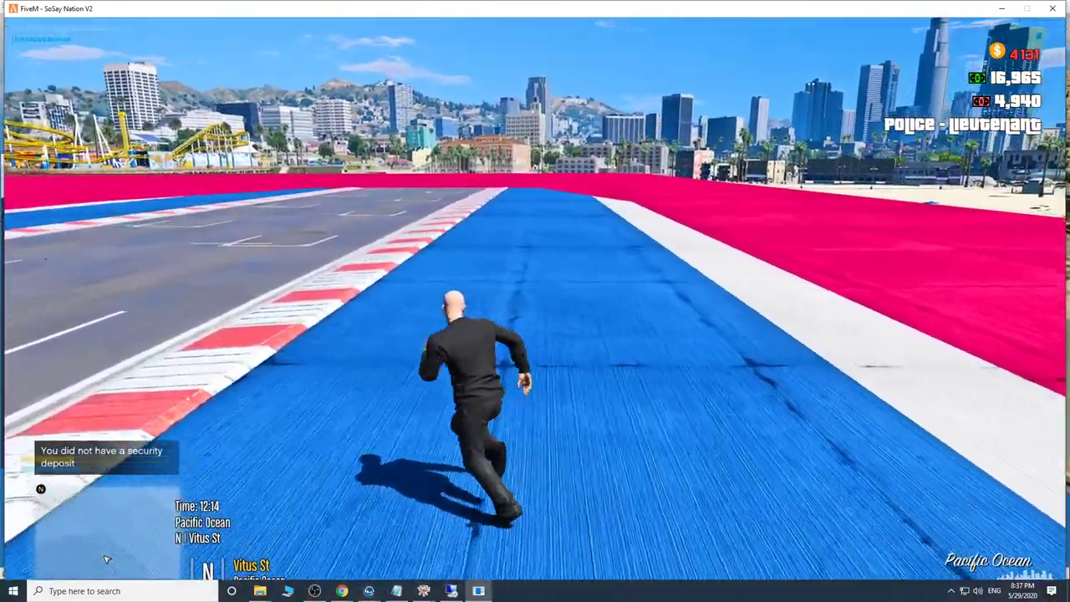
{"action": "key", "text": "w"}
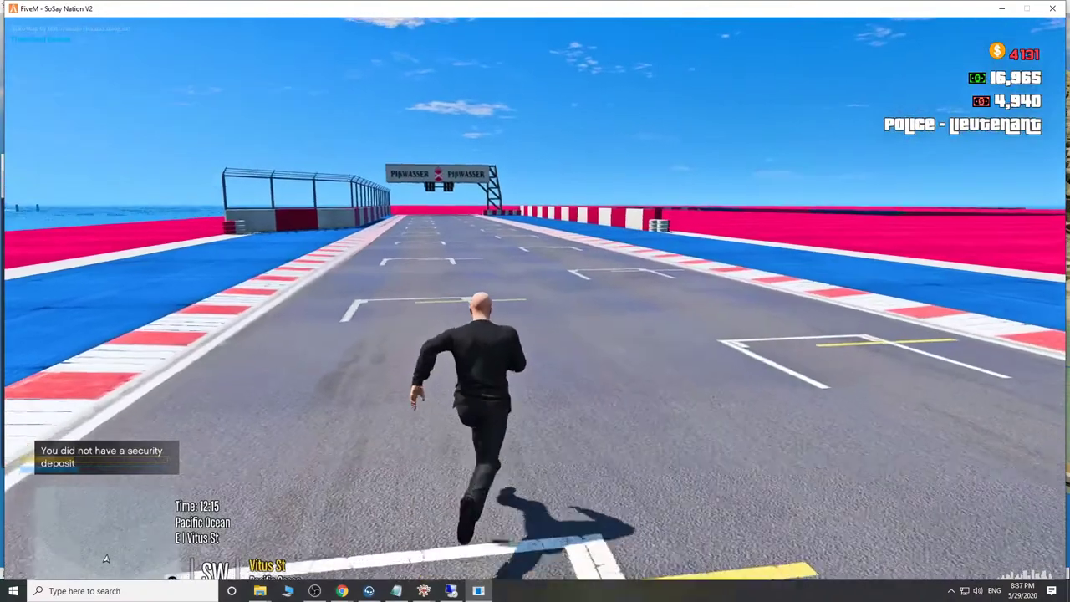
{"action": "key", "text": "w"}
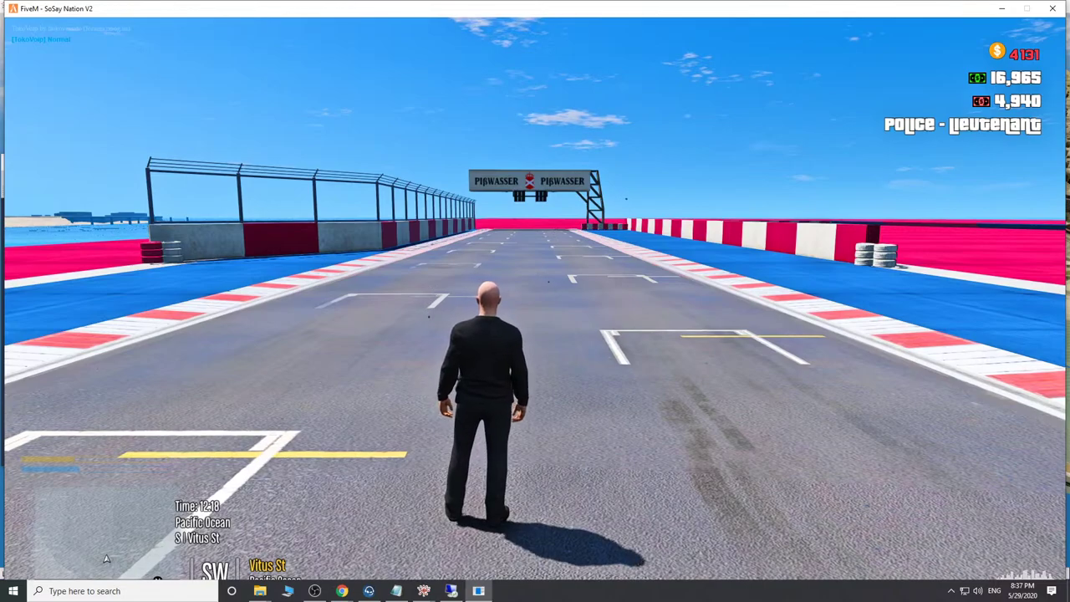
Get a car through the chat and drive it down the start straight to examine how far ahead the platform displays.
{"action": "type", "text": "t/"}
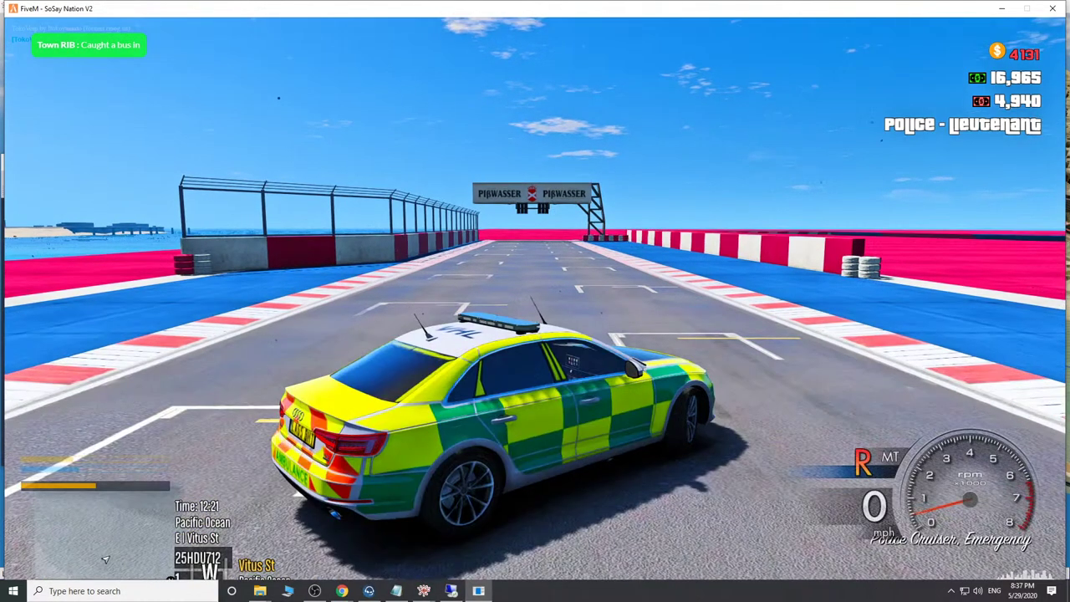
{"action": "type", "text": "wa"}
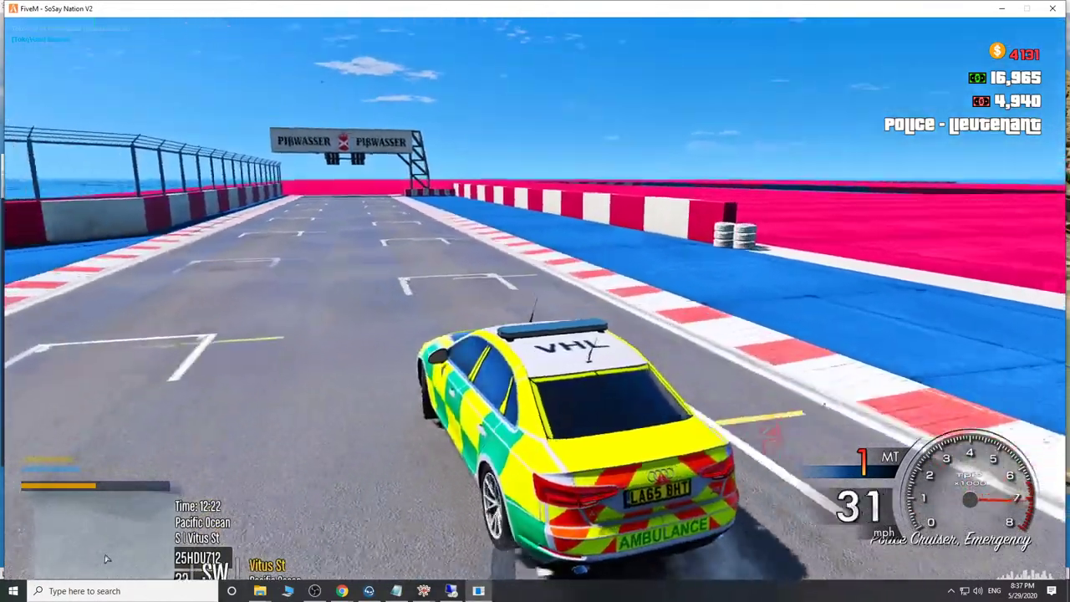
{"action": "type", "text": "w"}
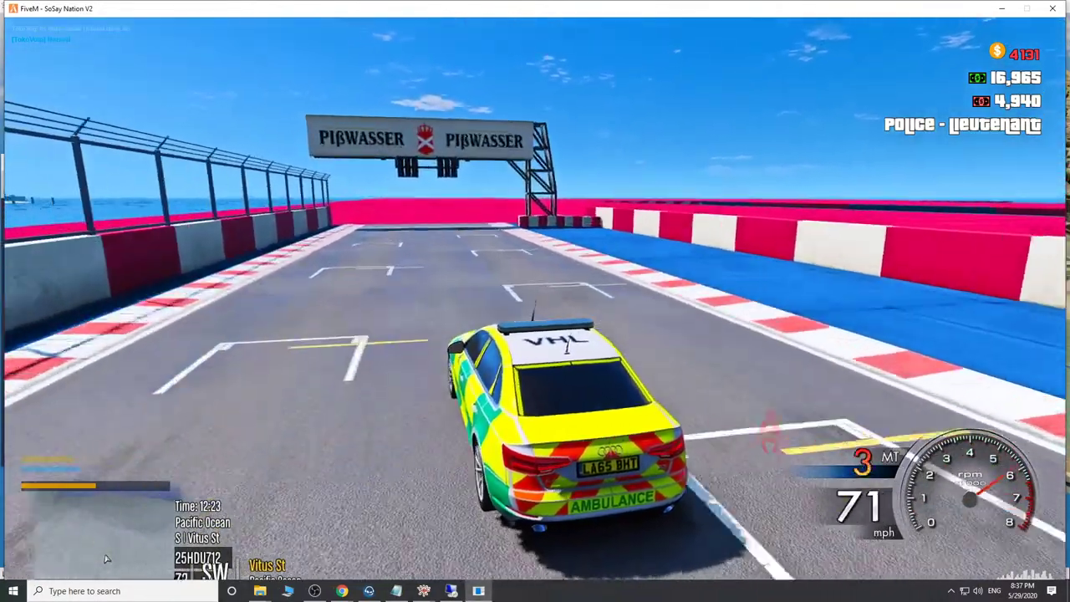
{"action": "type", "text": "w"}
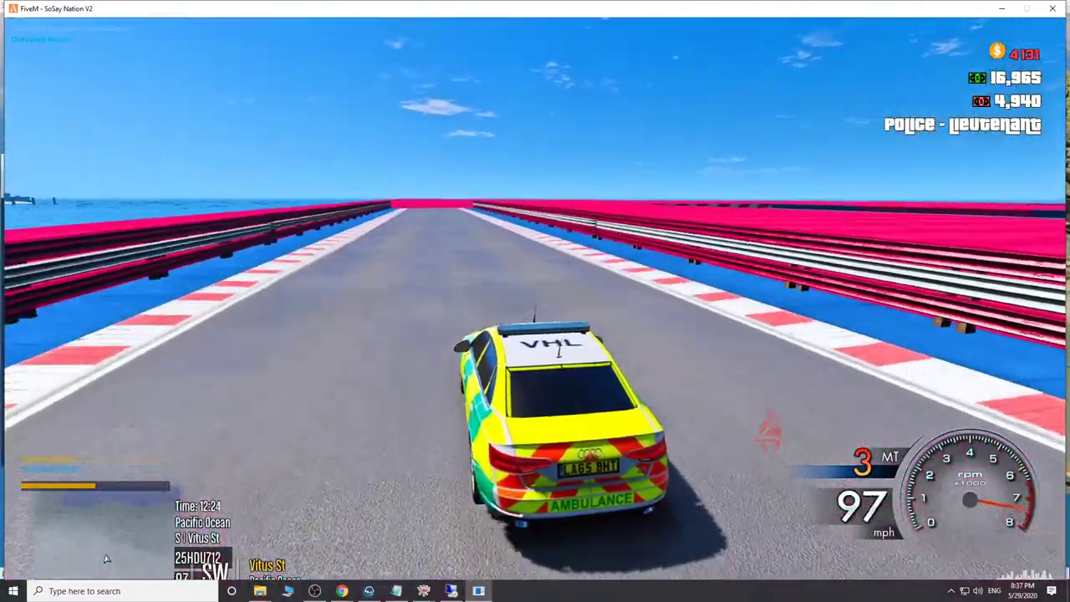
{"action": "type", "text": "w"}
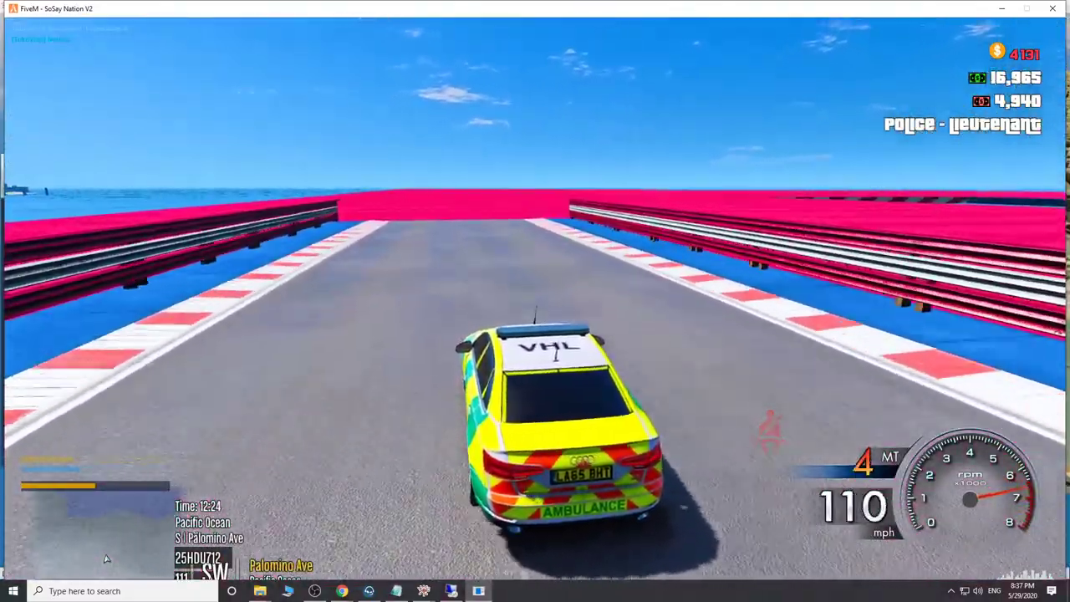
{"action": "type", "text": "w"}
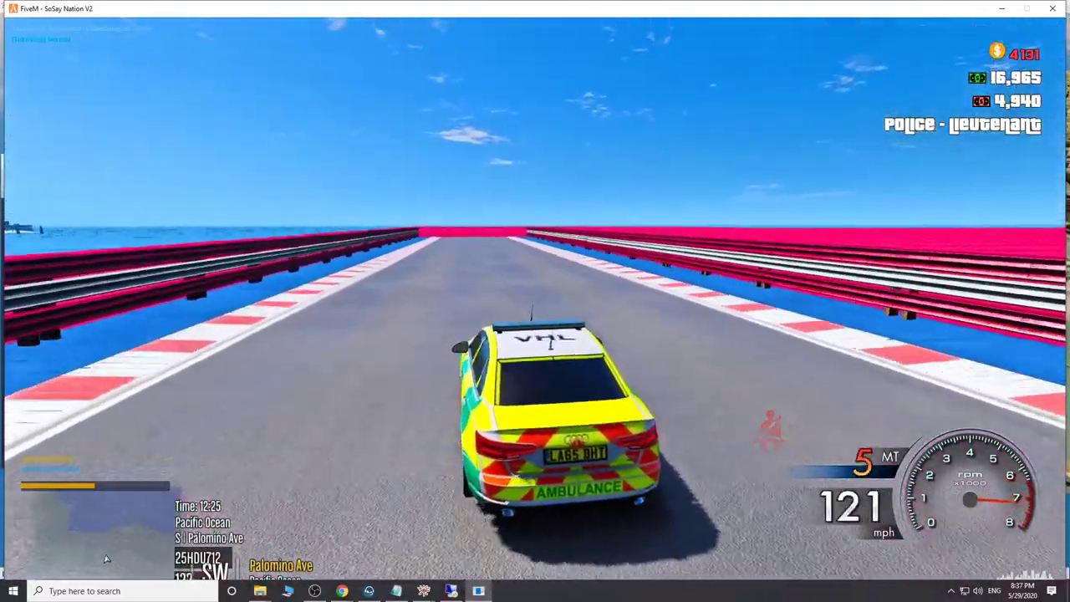
{"action": "type", "text": "w"}
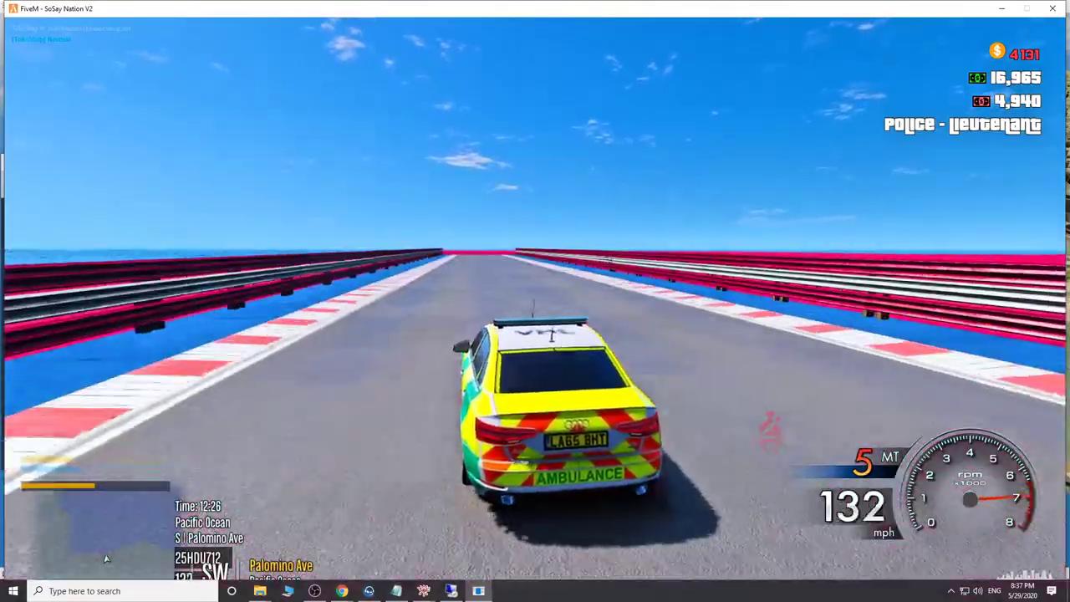
{"action": "type", "text": "wad"}
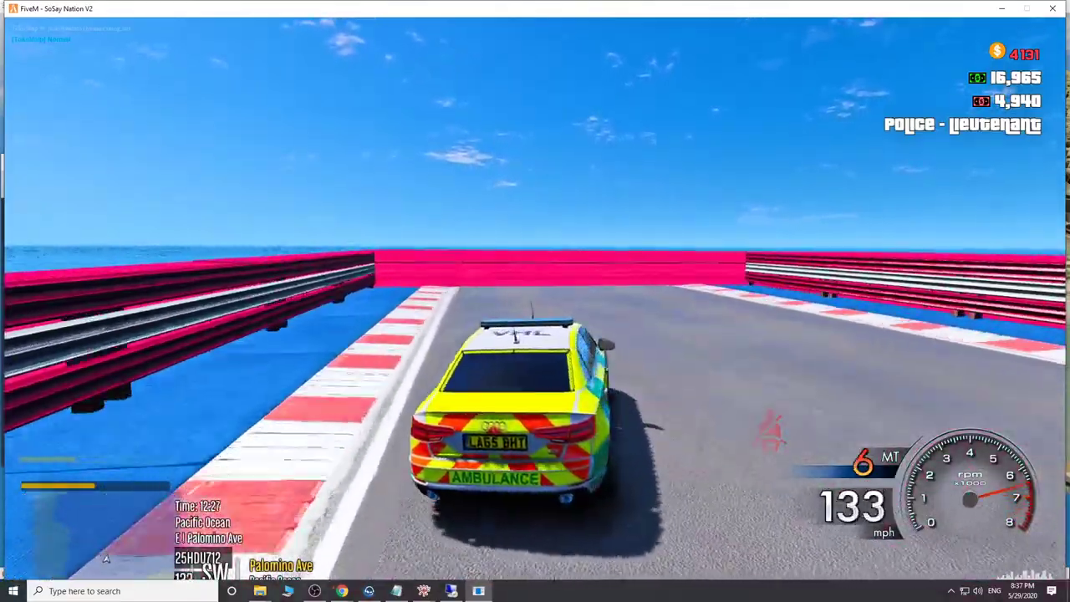
Drive the car across the pink platform and back onto the track to examine how the platform displays.
{"action": "type", "text": "d"}
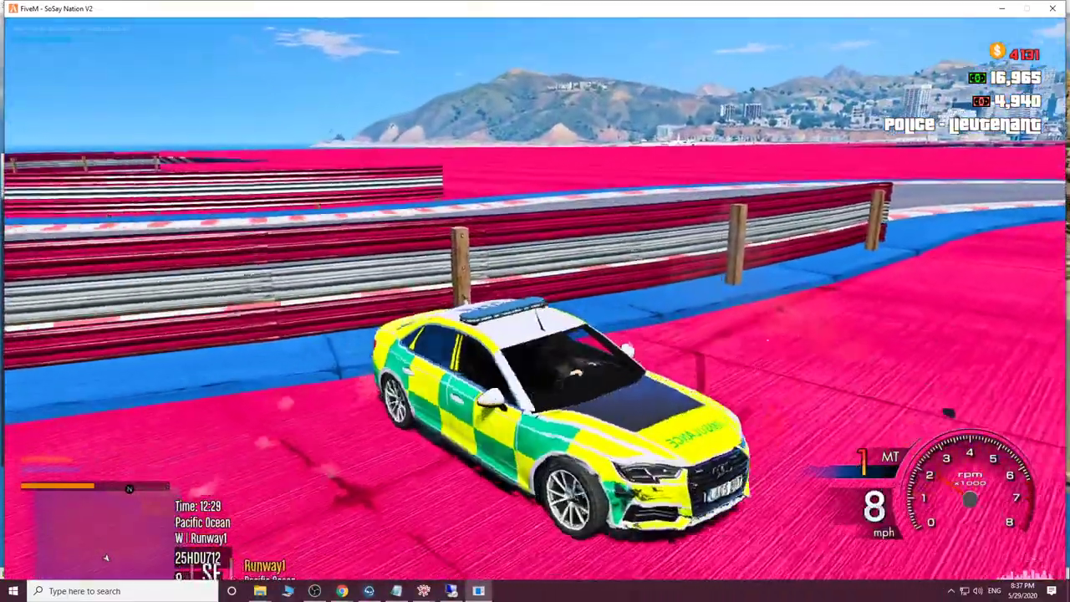
{"action": "key", "text": "w"}
{"action": "key", "text": "w"}
{"action": "key", "text": "a"}
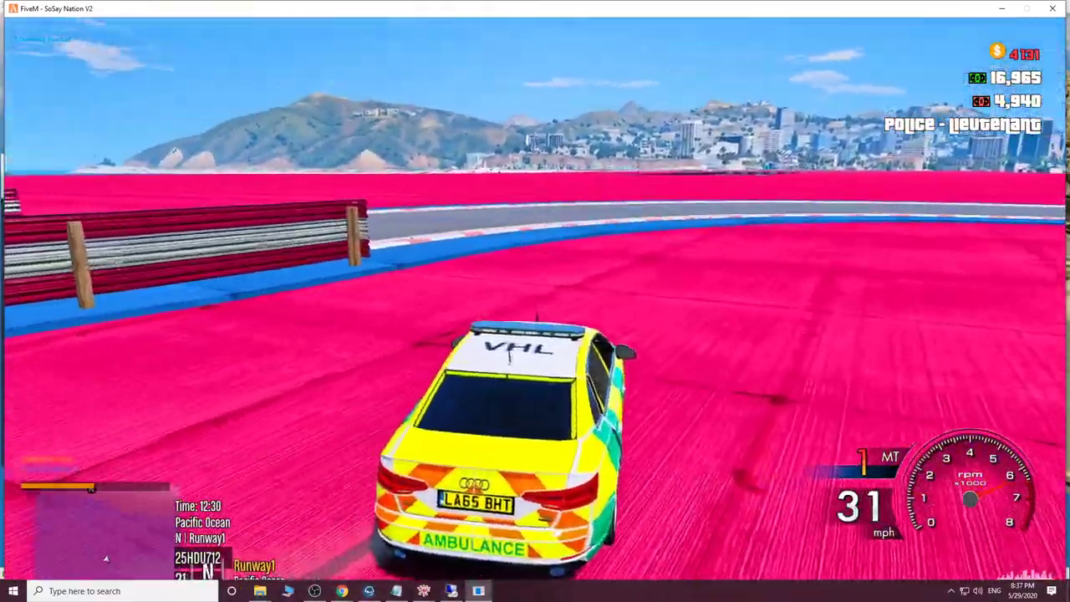
{"action": "key", "text": "a"}
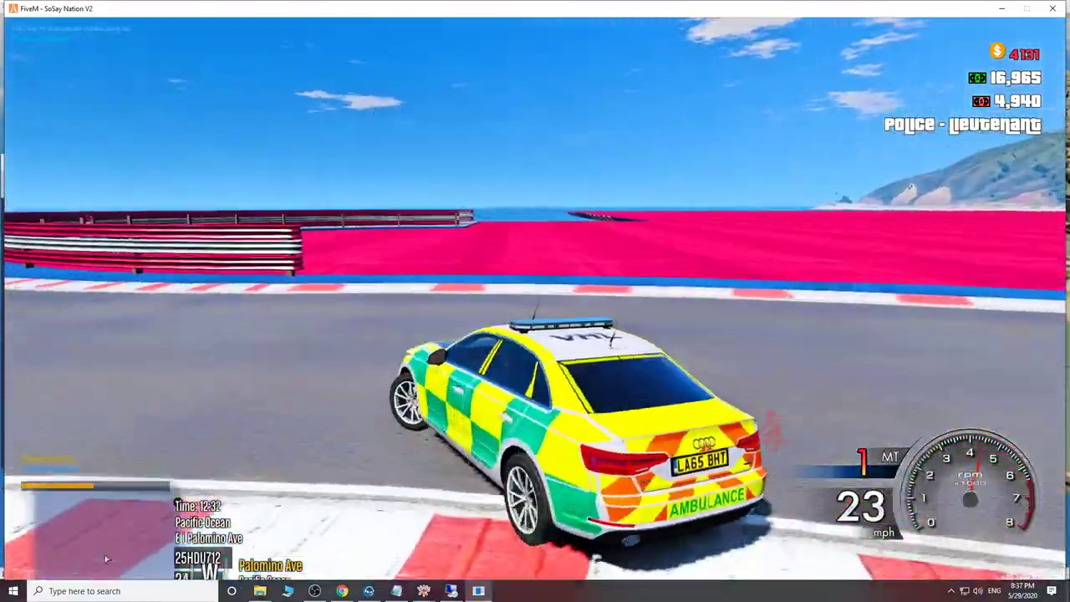
Drive around the circuit's bends to examine the barriers, track pieces and how far ahead the pink platforms display.
{"action": "key", "text": "w"}
{"action": "key", "text": "a"}
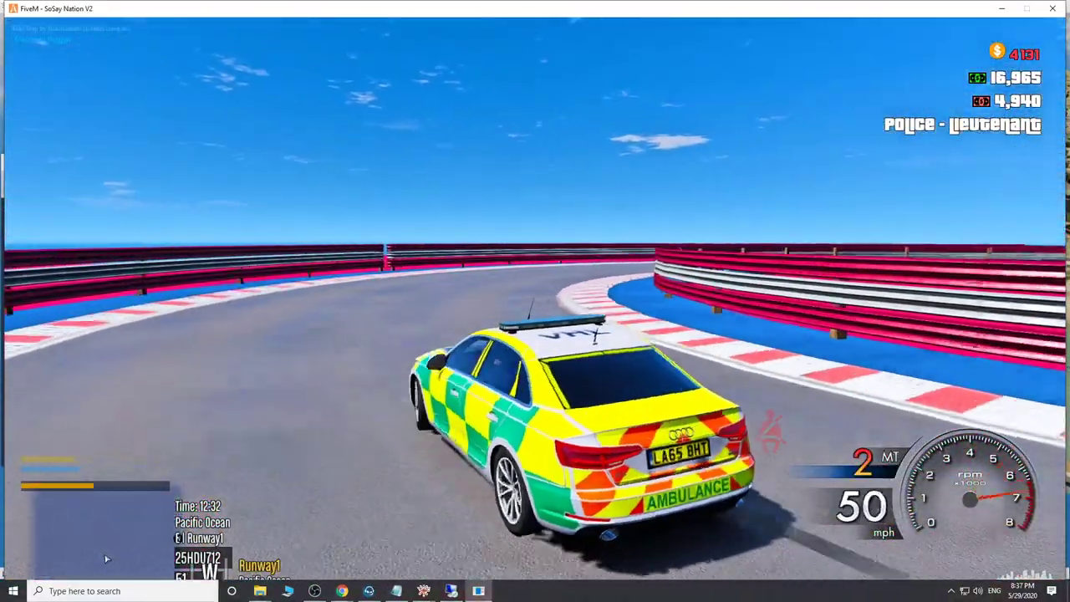
{"action": "key", "text": "w"}
{"action": "key", "text": "d"}
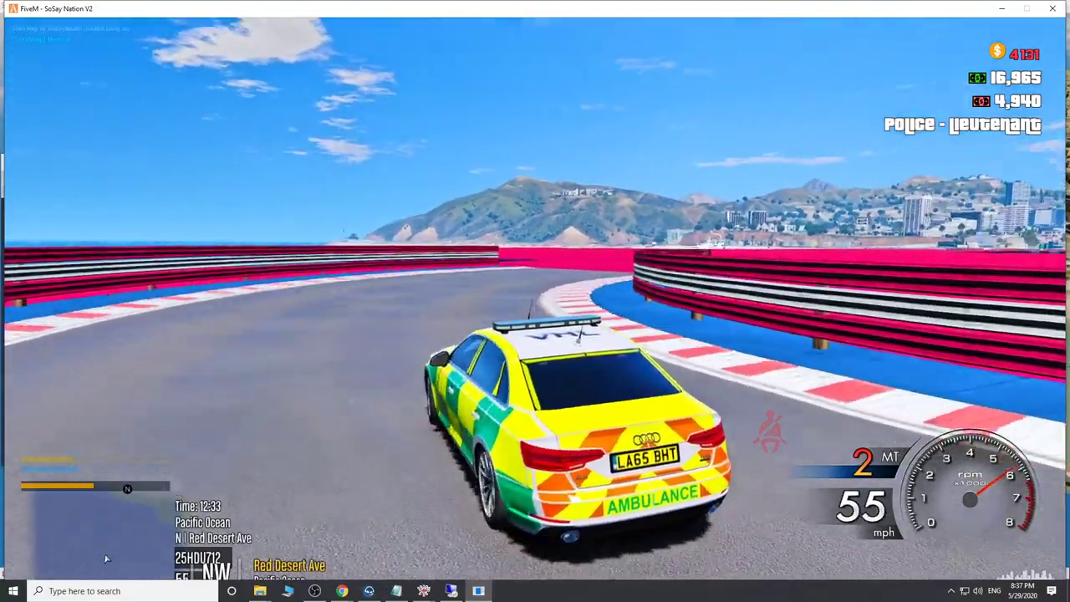
{"action": "key", "text": "d"}
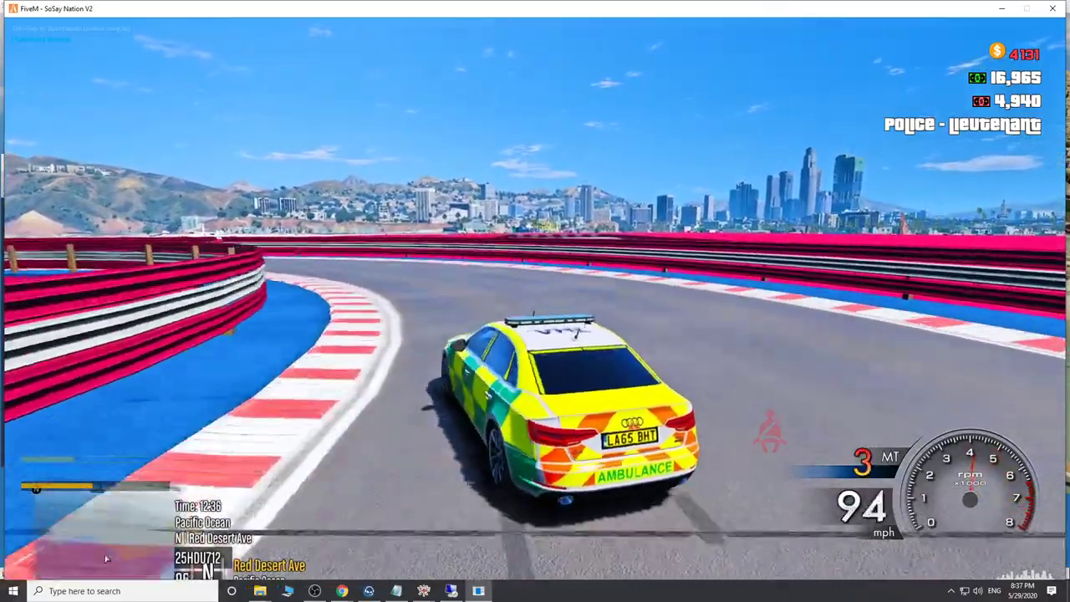
{"action": "key", "text": "a"}
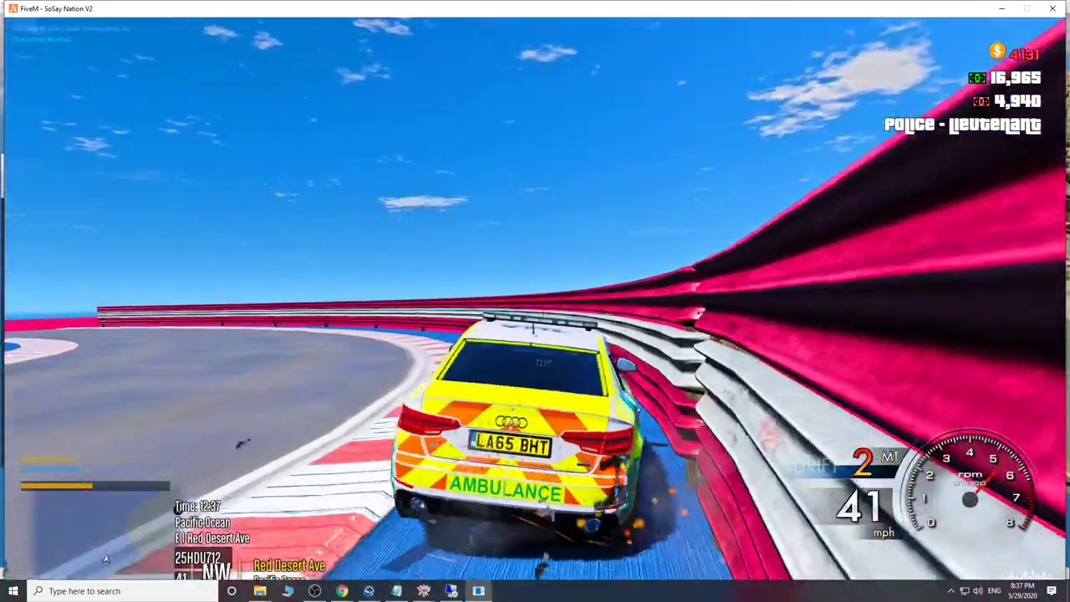
{"action": "key", "text": "a"}
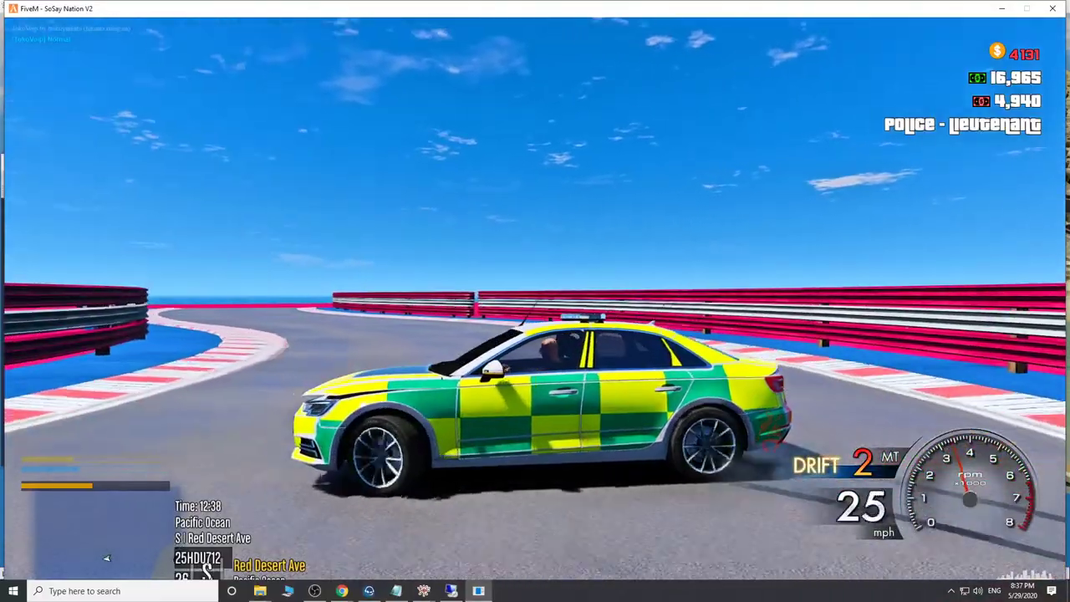
{"action": "key", "text": "w"}
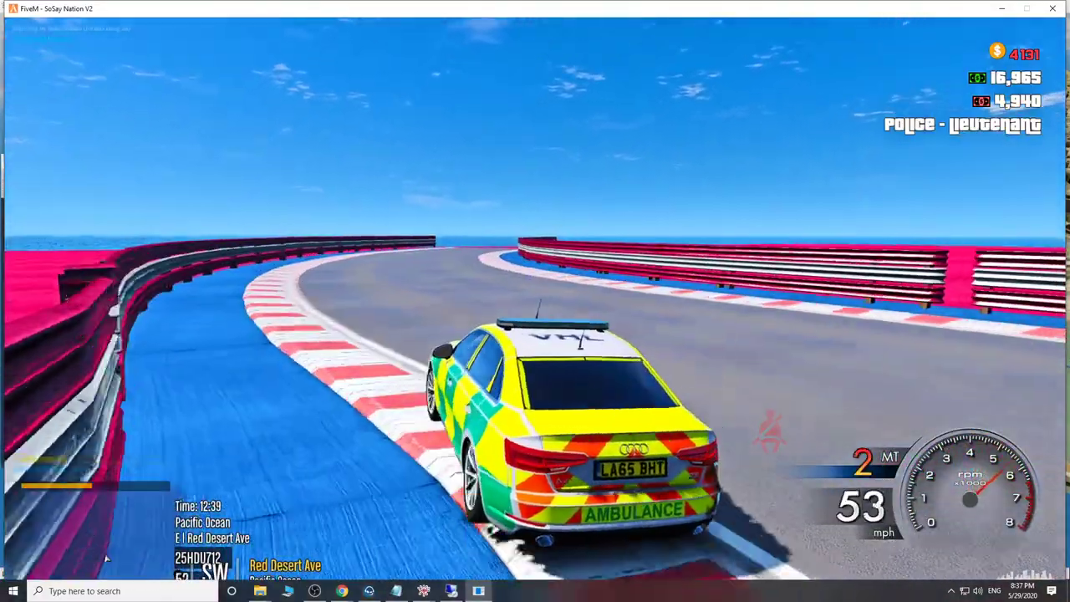
{"action": "key", "text": "d"}
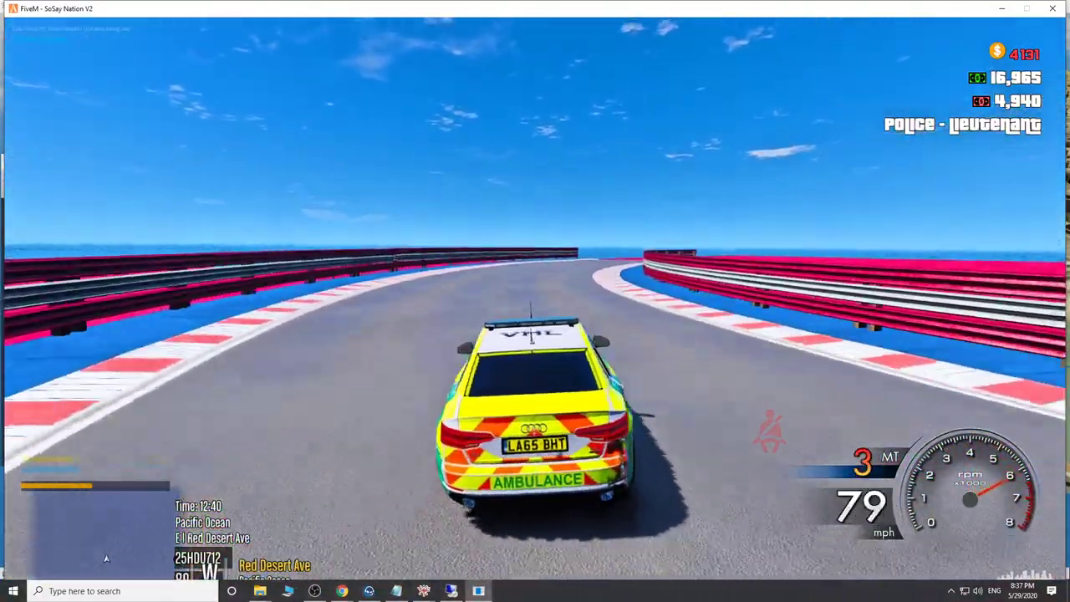
{"action": "key", "text": "d"}
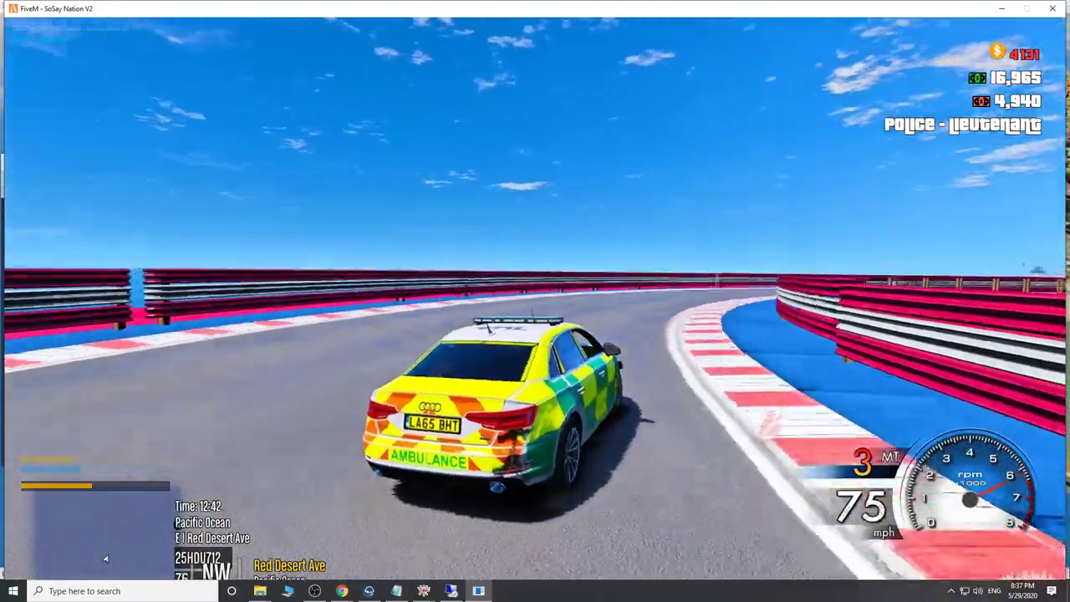
{"action": "key", "text": "d"}
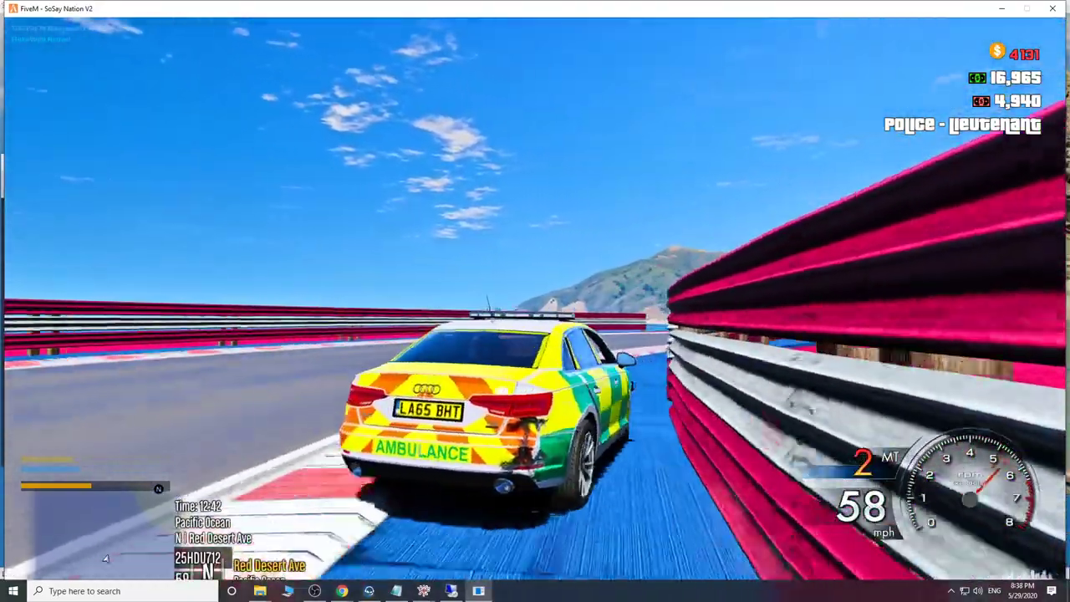
{"action": "key", "text": "w"}
{"action": "key", "text": "d"}
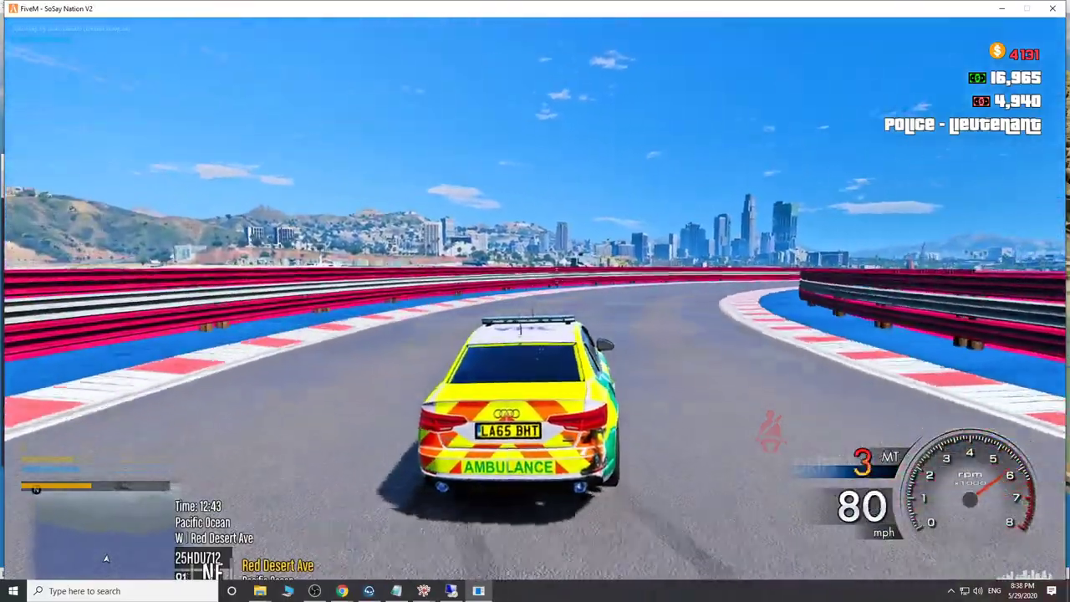
{"action": "key", "text": "w"}
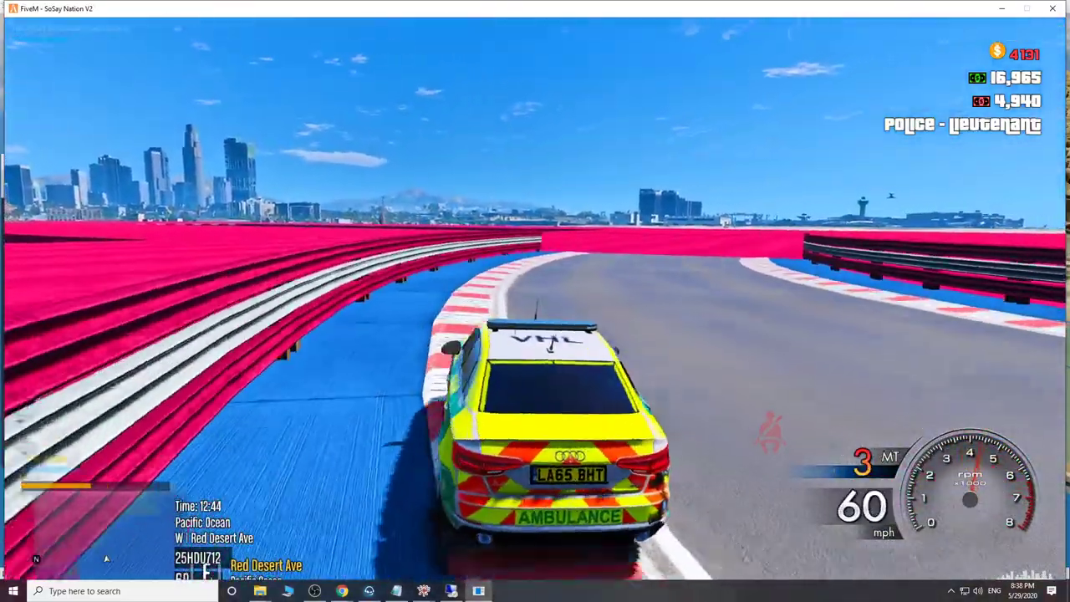
{"action": "key", "text": "d"}
{"action": "key", "text": "w"}
{"action": "key", "text": "a"}
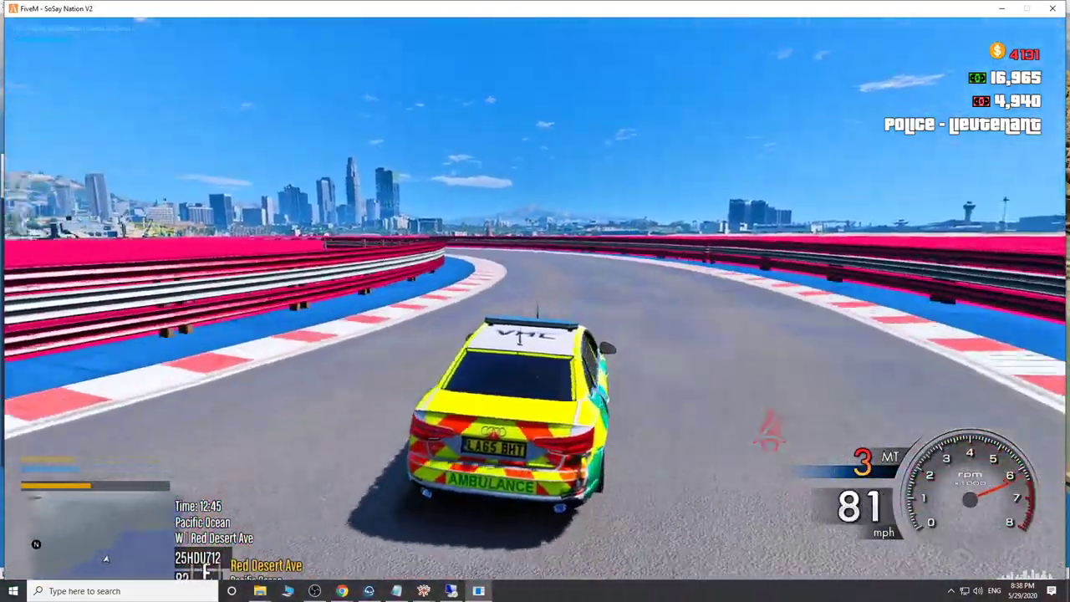
{"action": "key", "text": "a"}
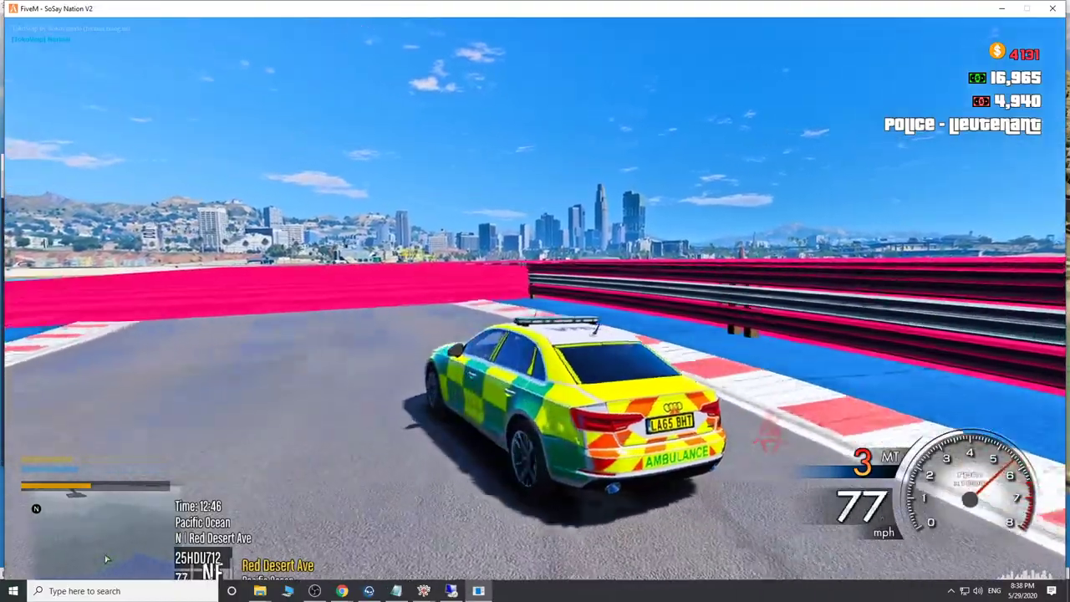
{"action": "key", "text": "d"}
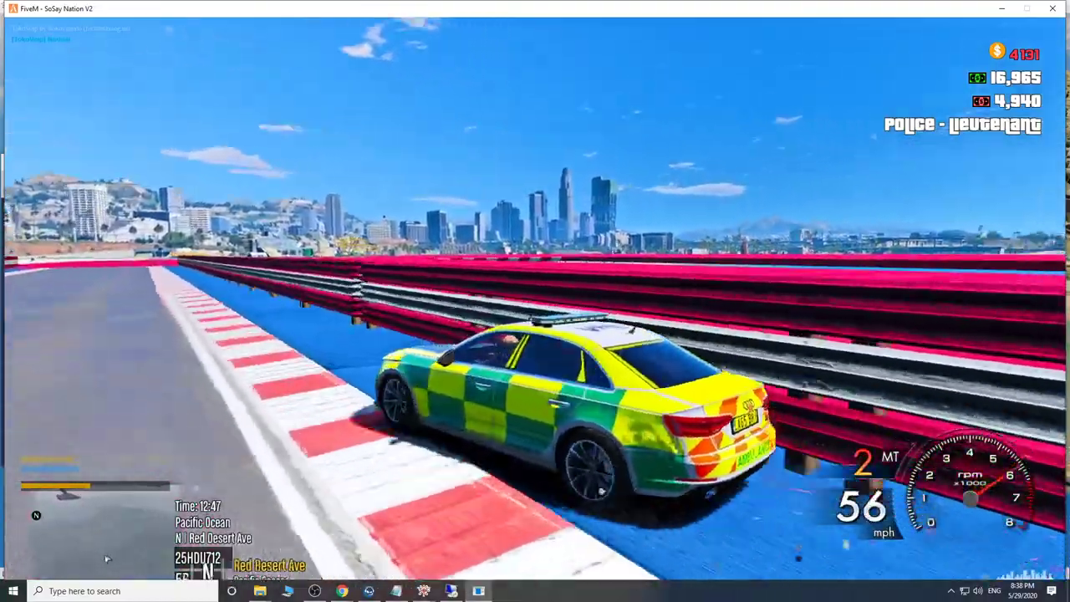
Leave the game for CodeWalker and remove apa_yacht_grp04_3.ymap from the project.
{"action": "key", "text": "F8"}
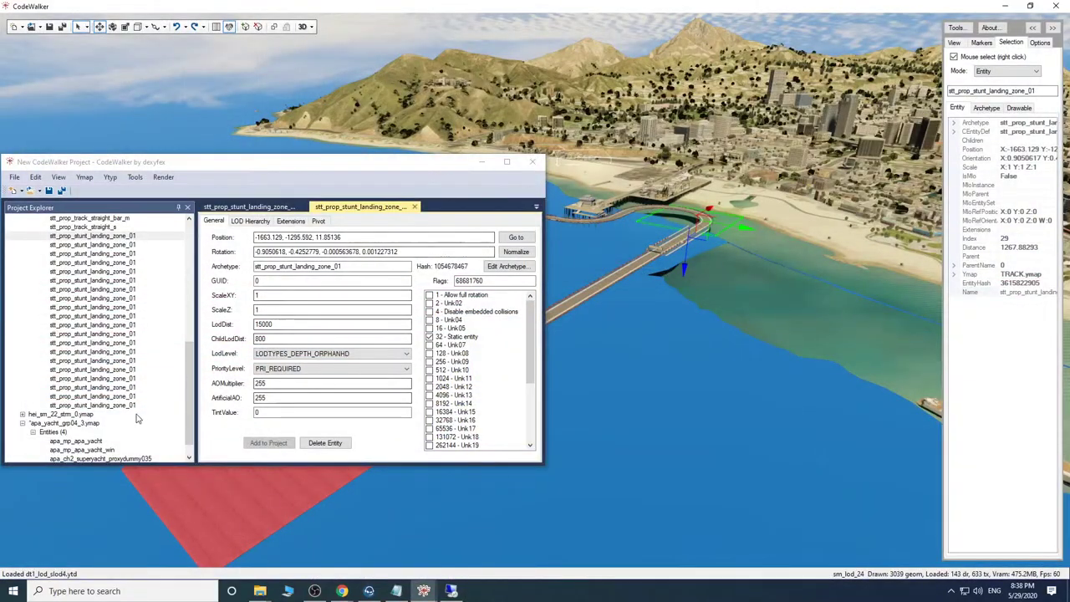
{"action": "left_click", "coordinate": [70, 425]}
{"action": "left_click", "coordinate": [85, 177]}
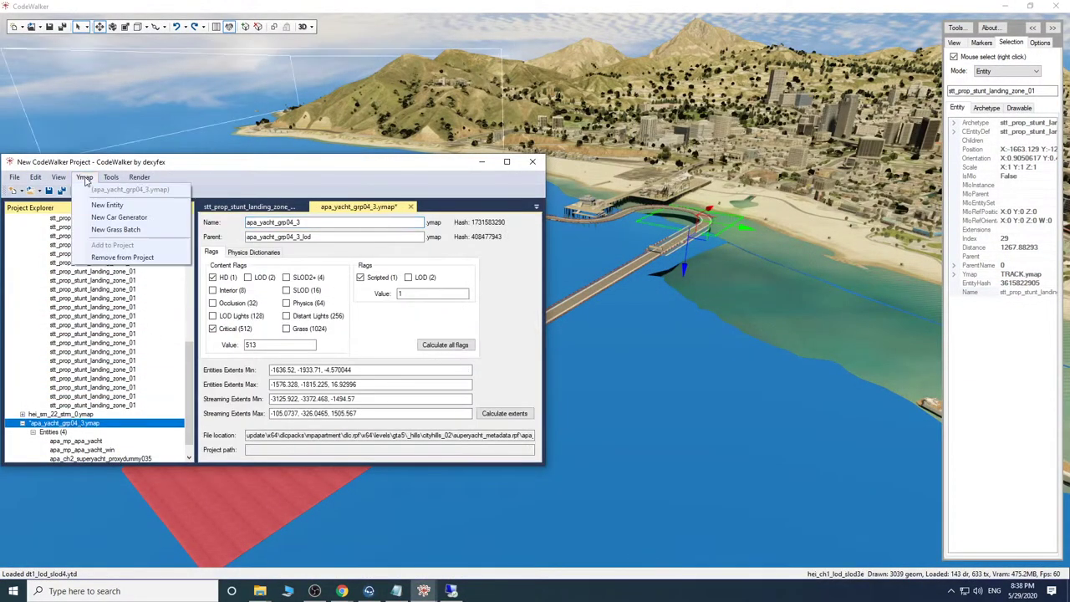
{"action": "left_click", "coordinate": [117, 256]}
Expand the entities of TRACK.ymap and select its first stt_prop_stunt_landing_zone_01 entity.
{"action": "left_click", "coordinate": [42, 236]}
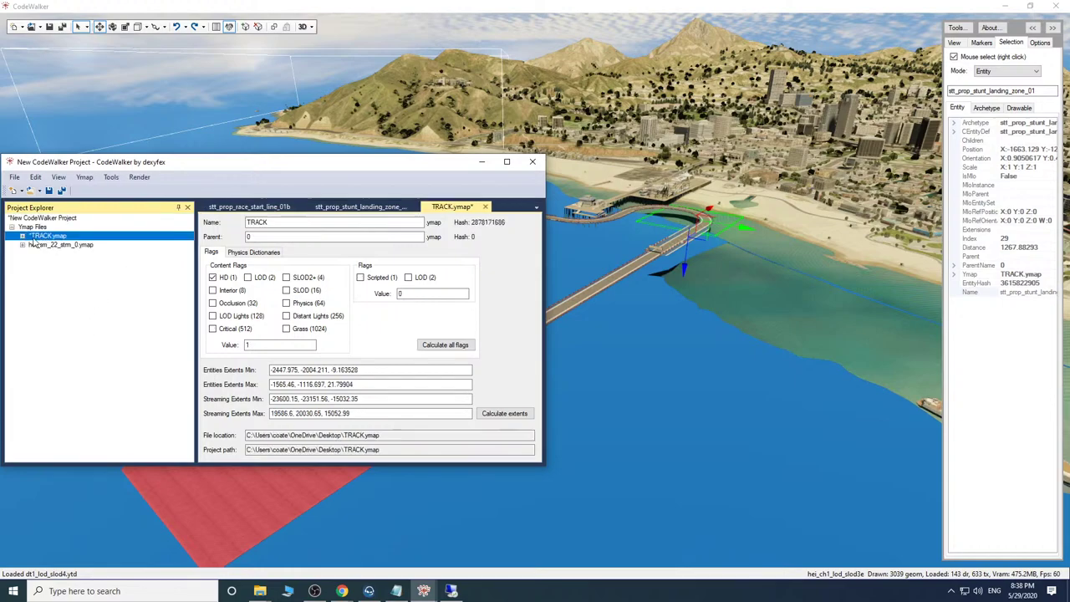
{"action": "left_click", "coordinate": [33, 244]}
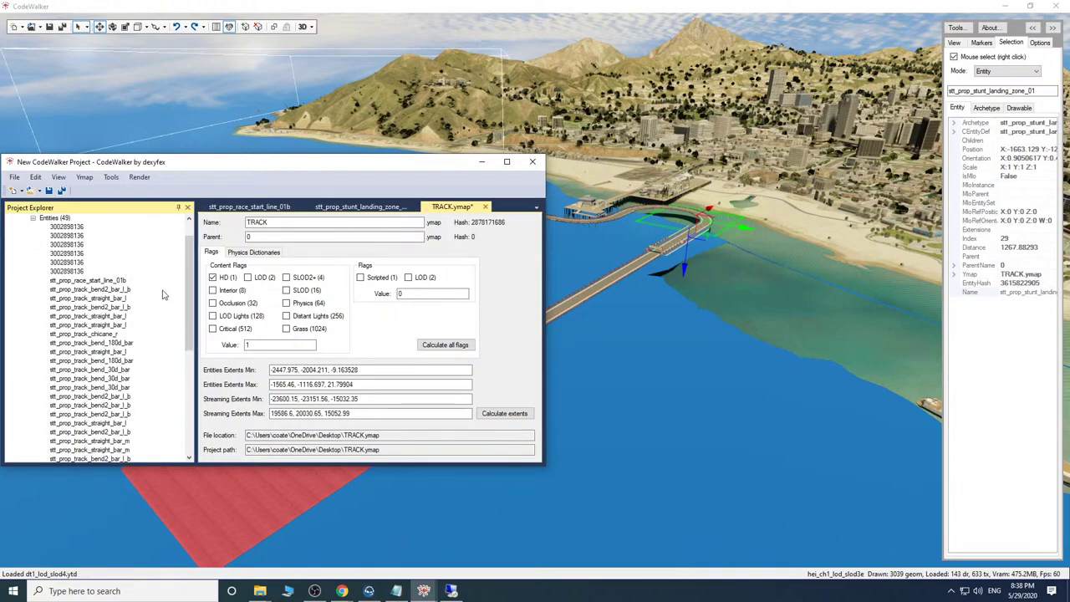
{"action": "left_click_drag", "start_coordinate": [187, 286], "coordinate": [177, 386]}
{"action": "left_click", "coordinate": [133, 272]}
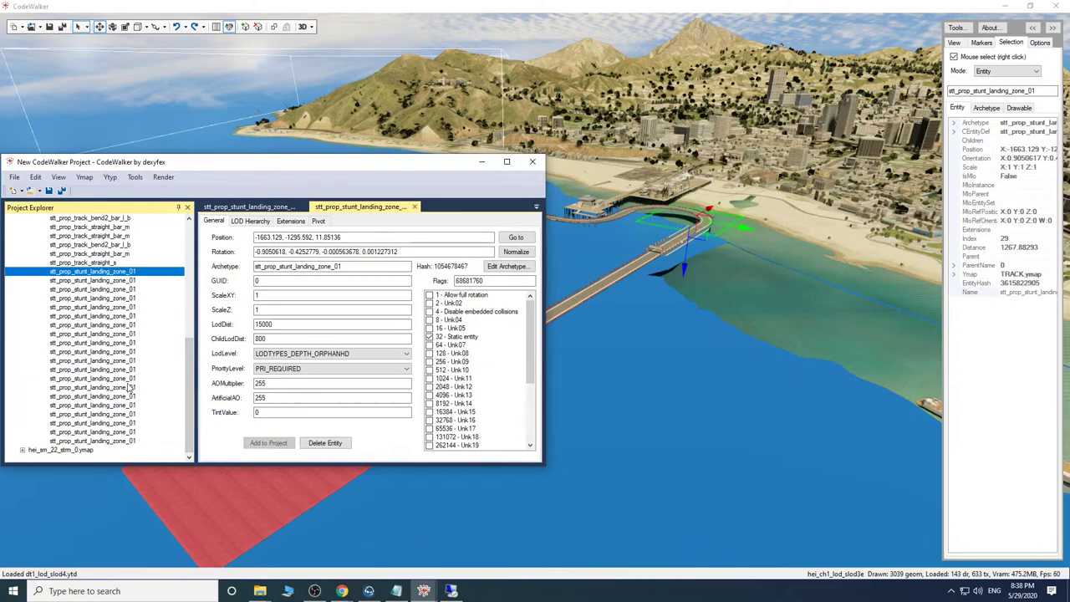
Select all the stt_prop_stunt_landing_zone_01 entities in TRACK.ymap together.
{"action": "left_click", "coordinate": [125, 434], "text": "shift"}
{"action": "left_click", "coordinate": [123, 442], "text": "shift"}
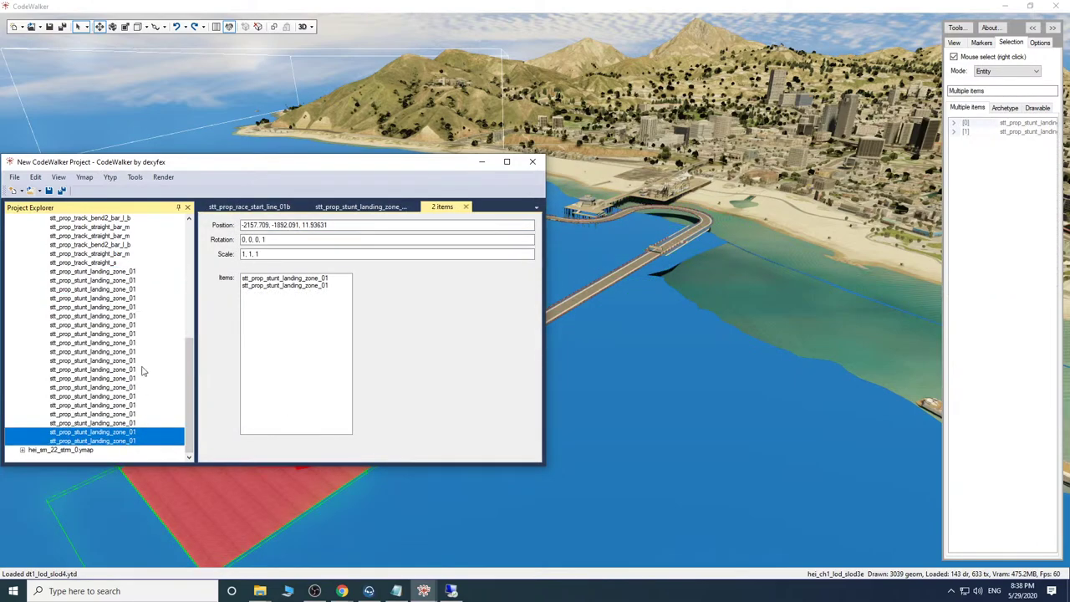
{"action": "left_click", "coordinate": [131, 413]}
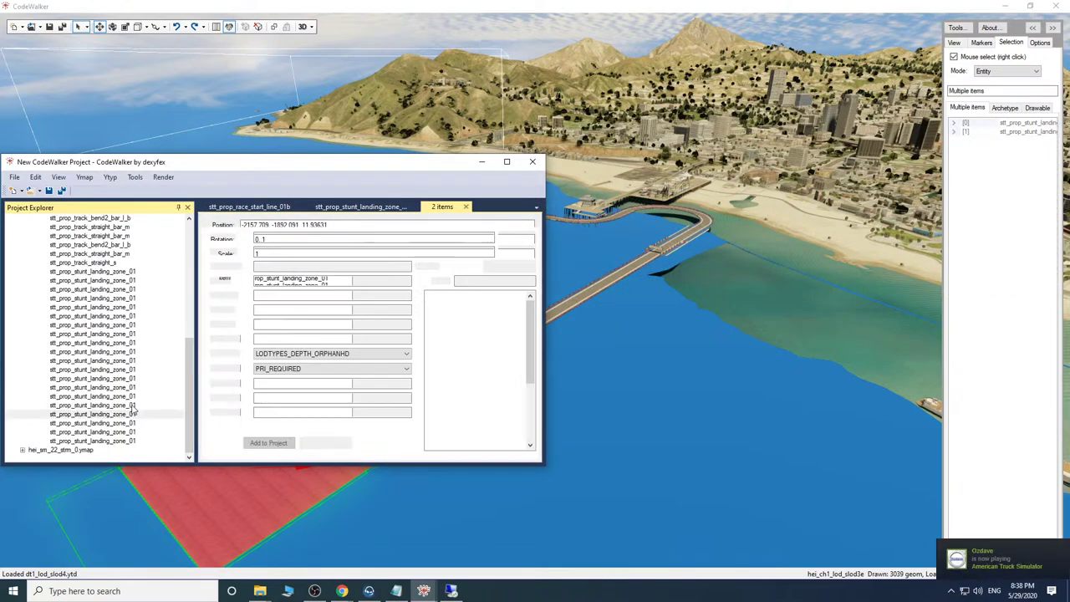
{"action": "left_click", "coordinate": [120, 442]}
{"action": "left_click", "coordinate": [121, 272], "text": "shift"}
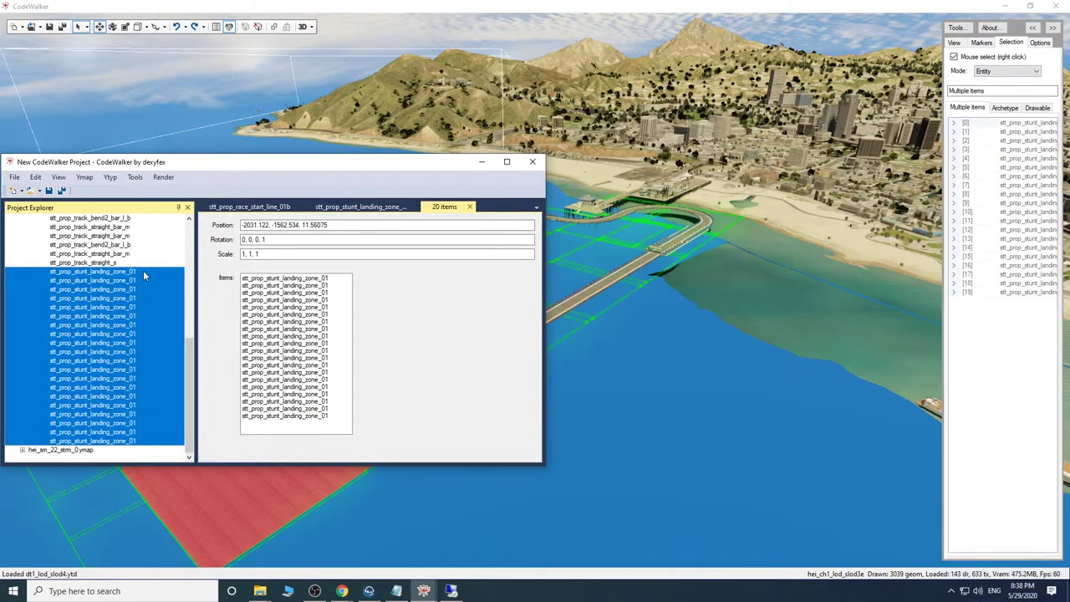
Delete the stt_prop_stunt_landing_zone_01 entities from TRACK.ymap one at a time until only three are left.
{"action": "left_click", "coordinate": [137, 272]}
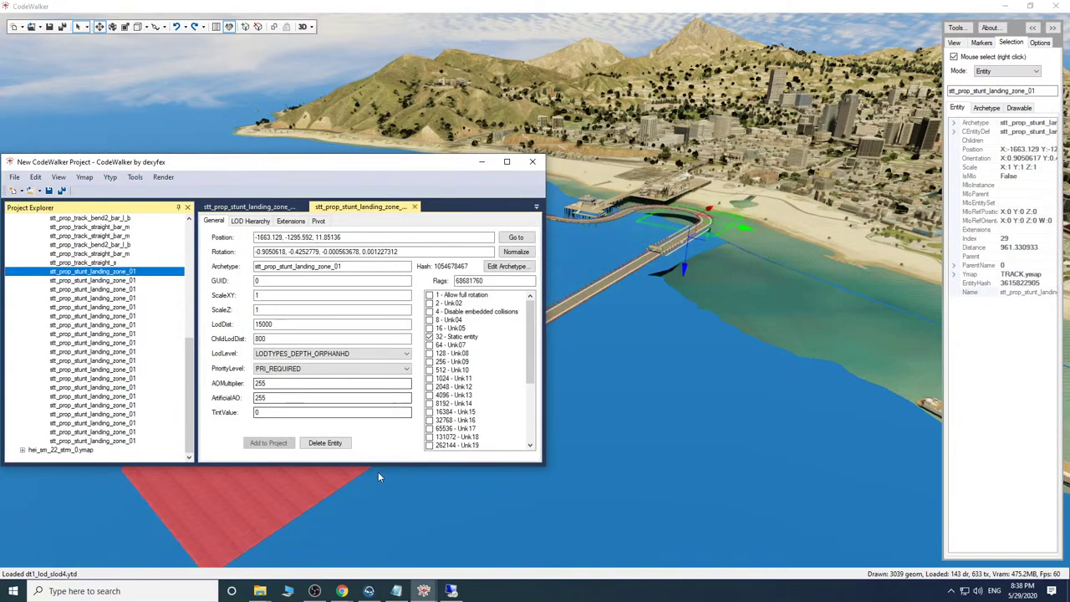
{"action": "left_click", "coordinate": [326, 443]}
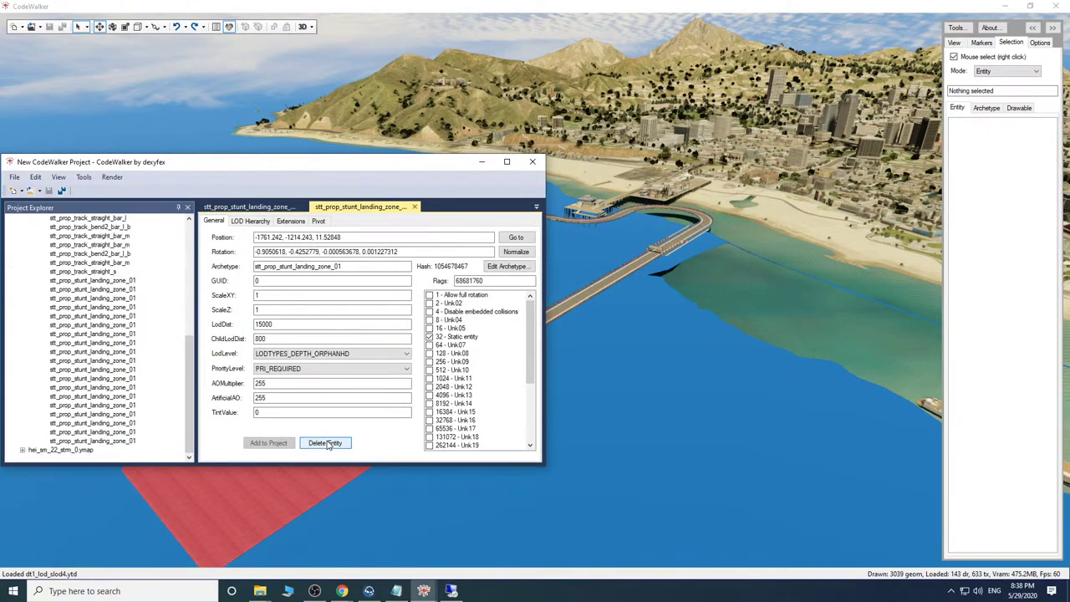
{"action": "left_click", "coordinate": [117, 405]}
{"action": "left_click", "coordinate": [326, 442]}
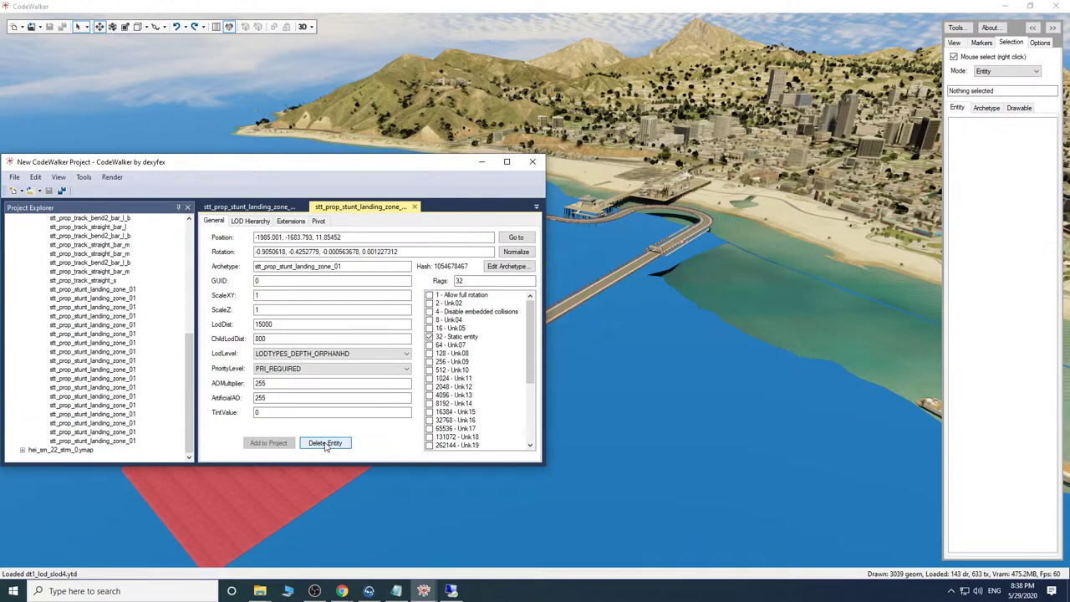
{"action": "left_click", "coordinate": [325, 442]}
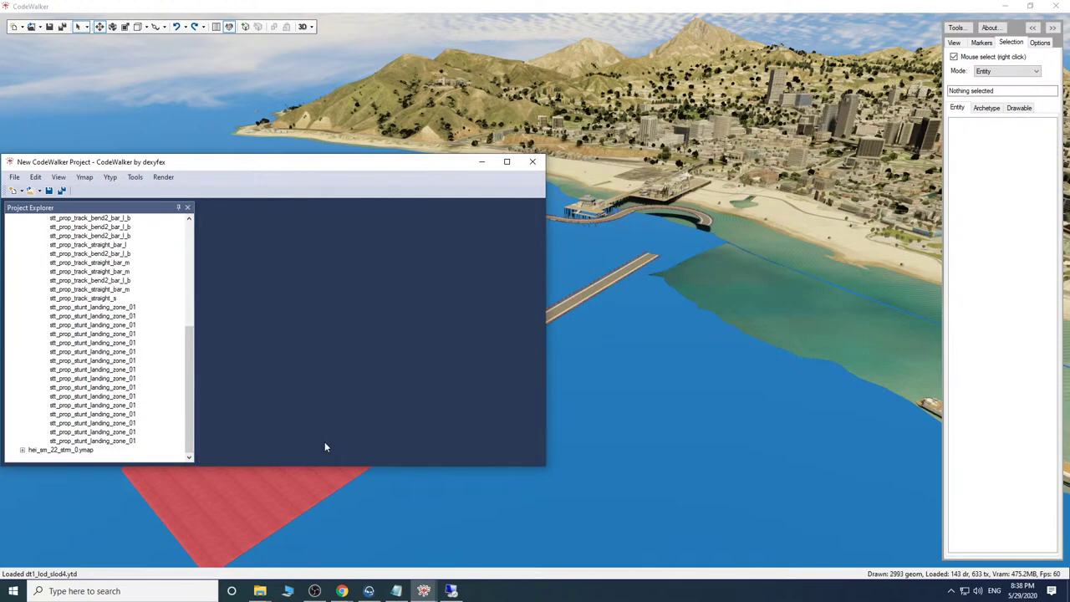
{"action": "left_click", "coordinate": [117, 423]}
{"action": "left_click", "coordinate": [327, 444]}
{"action": "left_click", "coordinate": [117, 388]}
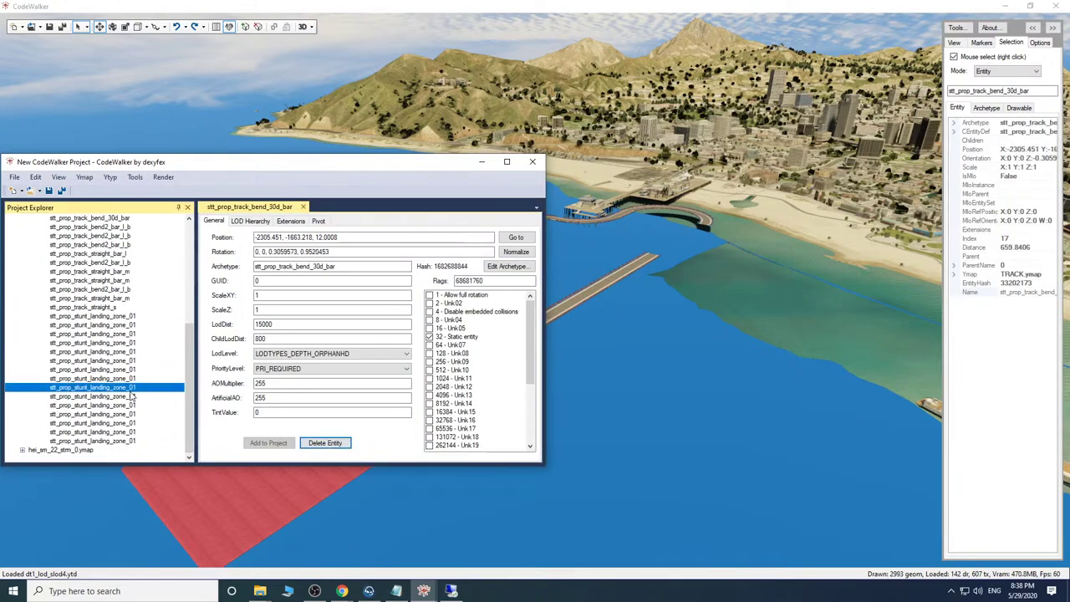
{"action": "left_click", "coordinate": [327, 444]}
{"action": "left_click", "coordinate": [118, 380]}
{"action": "left_click", "coordinate": [325, 442]}
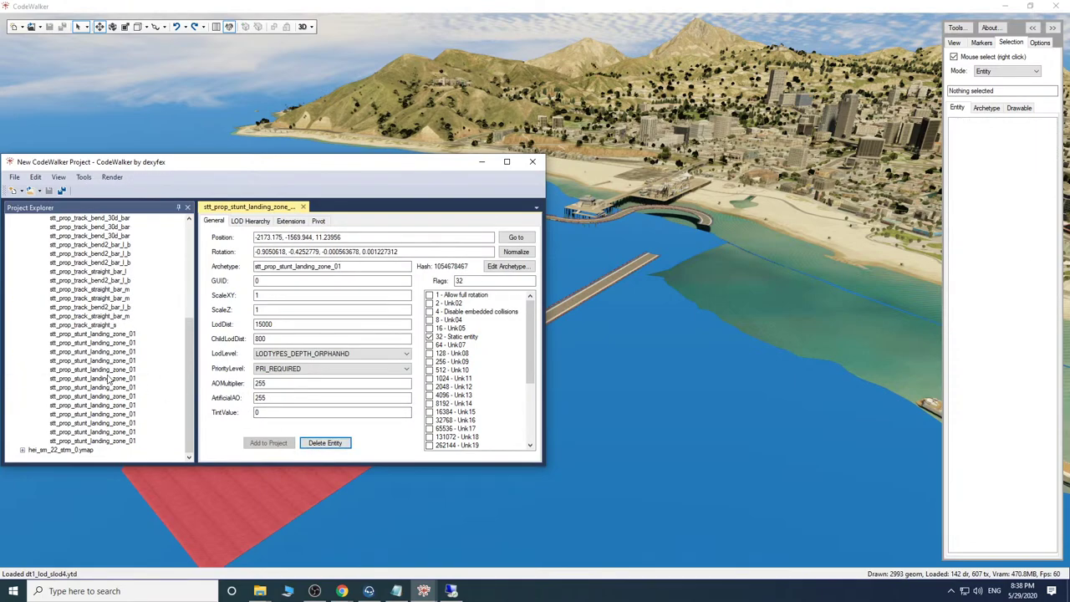
{"action": "left_click", "coordinate": [119, 379]}
{"action": "left_click", "coordinate": [325, 443]}
{"action": "left_click", "coordinate": [144, 394]}
{"action": "left_click", "coordinate": [325, 442]}
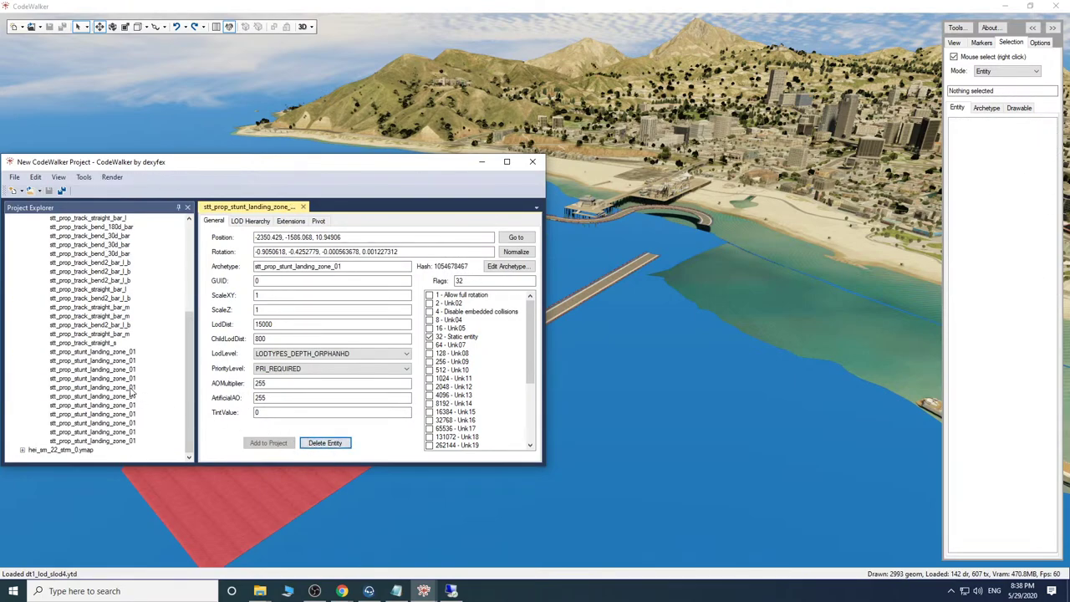
{"action": "left_click", "coordinate": [132, 388]}
{"action": "left_click", "coordinate": [314, 443]}
{"action": "left_click", "coordinate": [145, 389]}
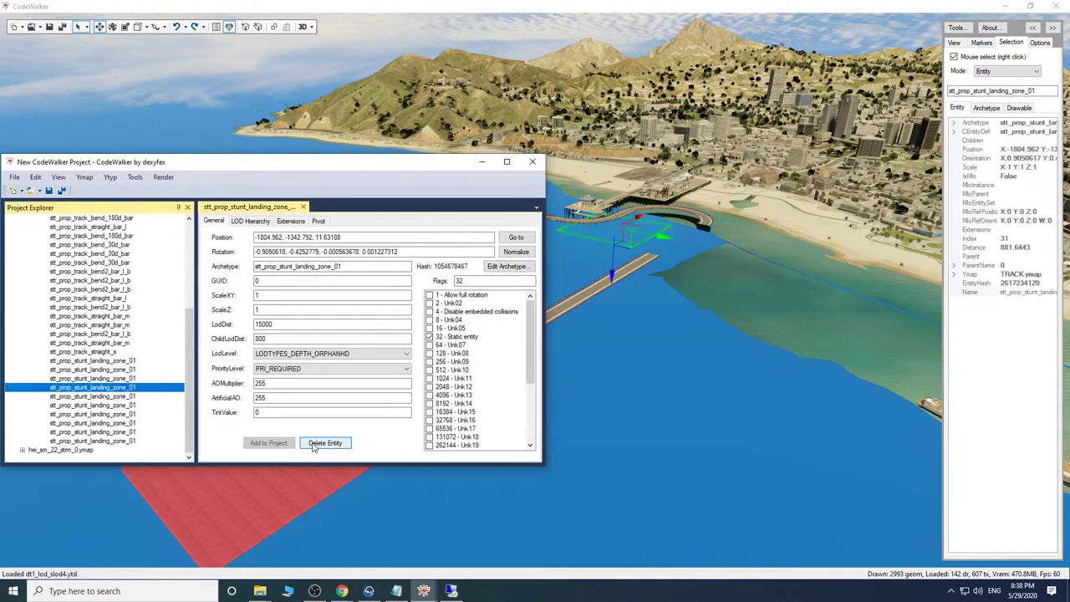
{"action": "left_click", "coordinate": [313, 443]}
{"action": "left_click", "coordinate": [128, 404]}
{"action": "left_click", "coordinate": [325, 442]}
{"action": "left_click", "coordinate": [134, 405]}
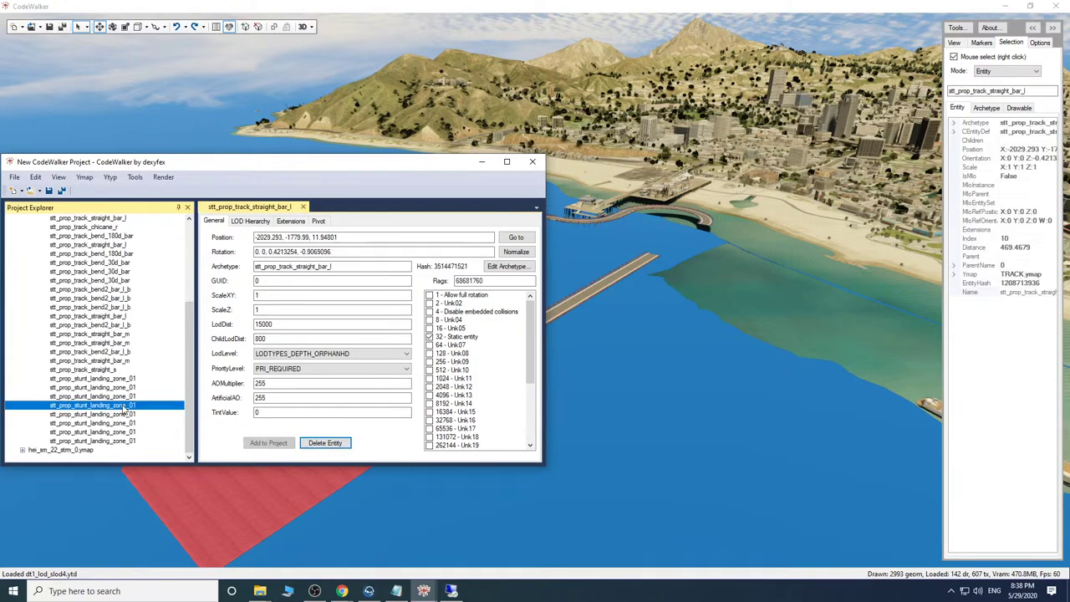
{"action": "left_click", "coordinate": [325, 442]}
{"action": "left_click", "coordinate": [127, 407]}
{"action": "left_click", "coordinate": [326, 443]}
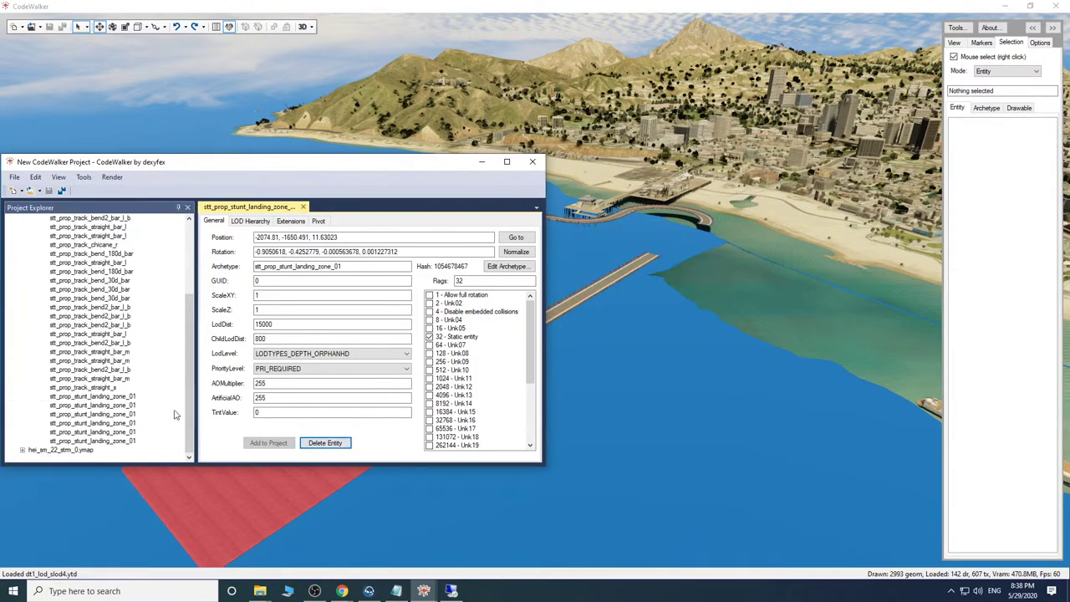
{"action": "left_click", "coordinate": [131, 409]}
{"action": "left_click", "coordinate": [325, 443]}
{"action": "left_click", "coordinate": [122, 413]}
{"action": "left_click", "coordinate": [299, 443]}
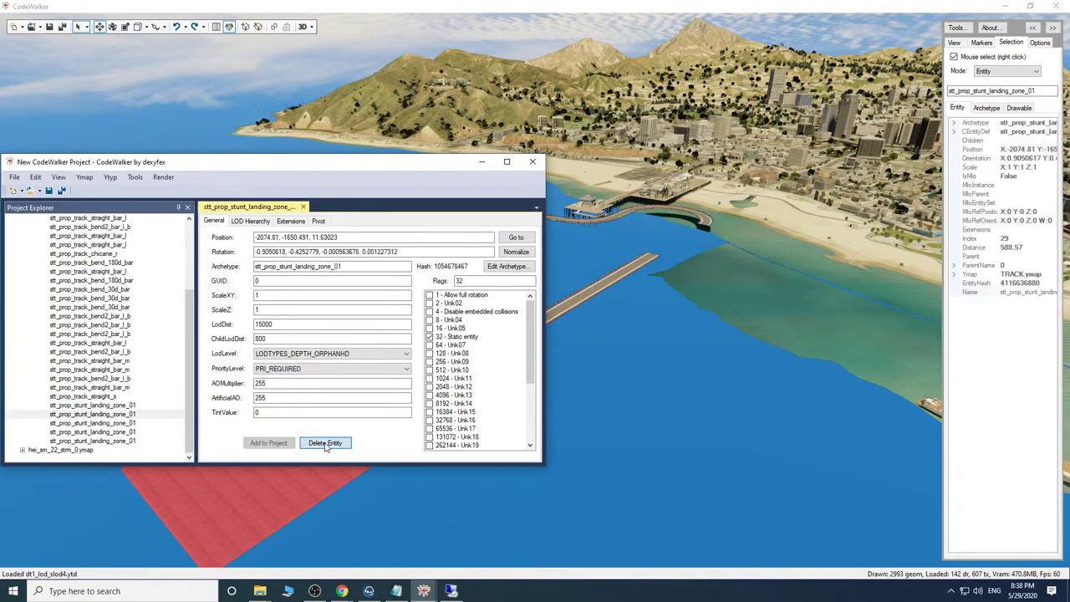
{"action": "left_click", "coordinate": [124, 433]}
{"action": "left_click", "coordinate": [314, 447]}
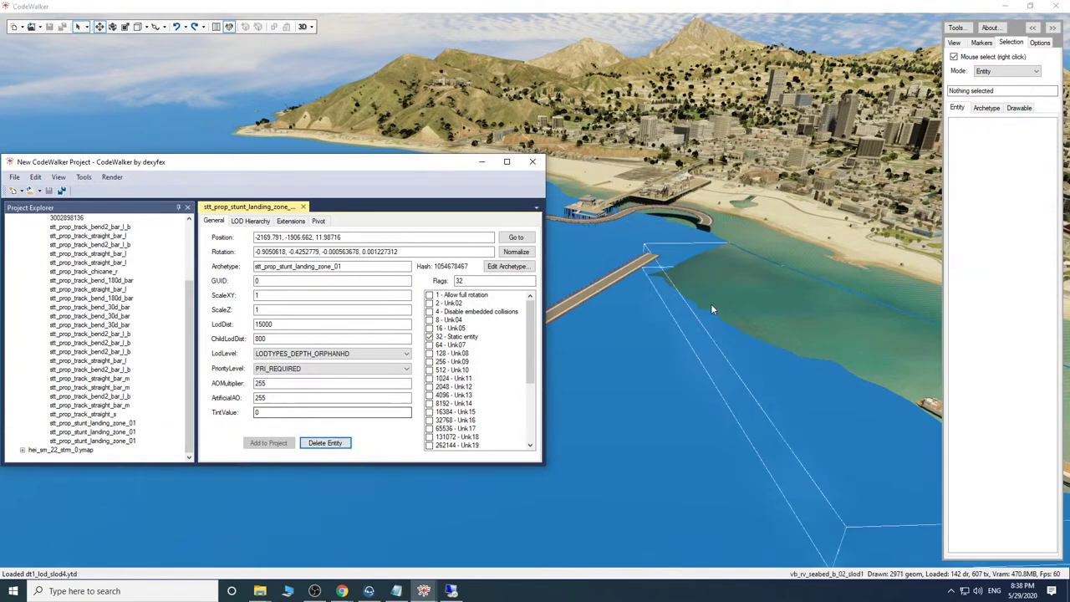
Delete the last three stt_prop_stunt_landing_zone_01 entities from TRACK.ymap.
{"action": "left_click_drag", "start_coordinate": [648, 396], "coordinate": [727, 406]}
{"action": "key", "text": "w"}
{"action": "key", "text": "w"}
{"action": "key", "text": "s"}
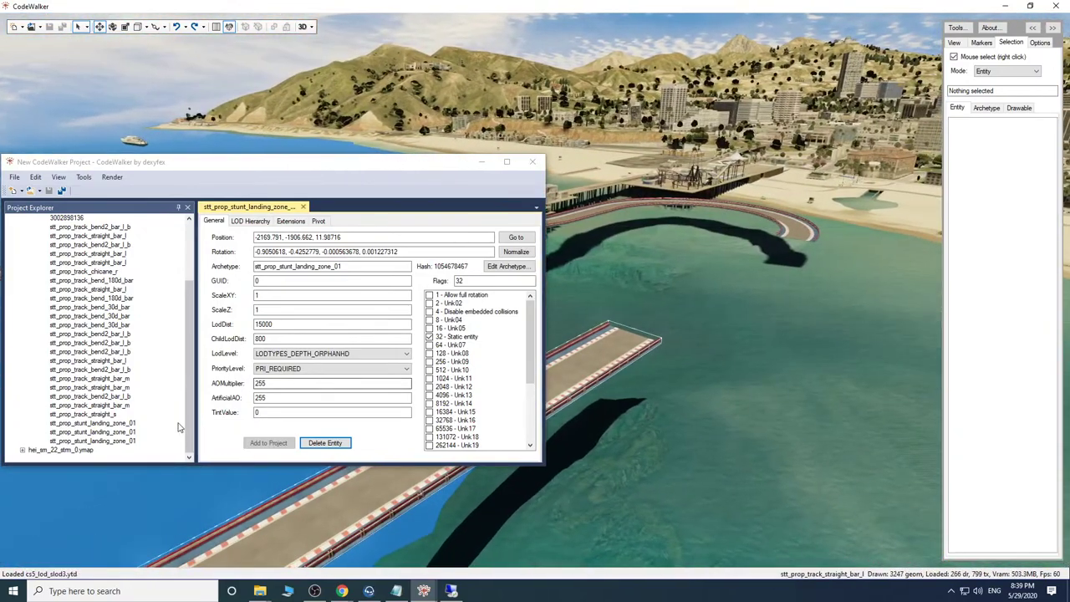
{"action": "left_click", "coordinate": [130, 424]}
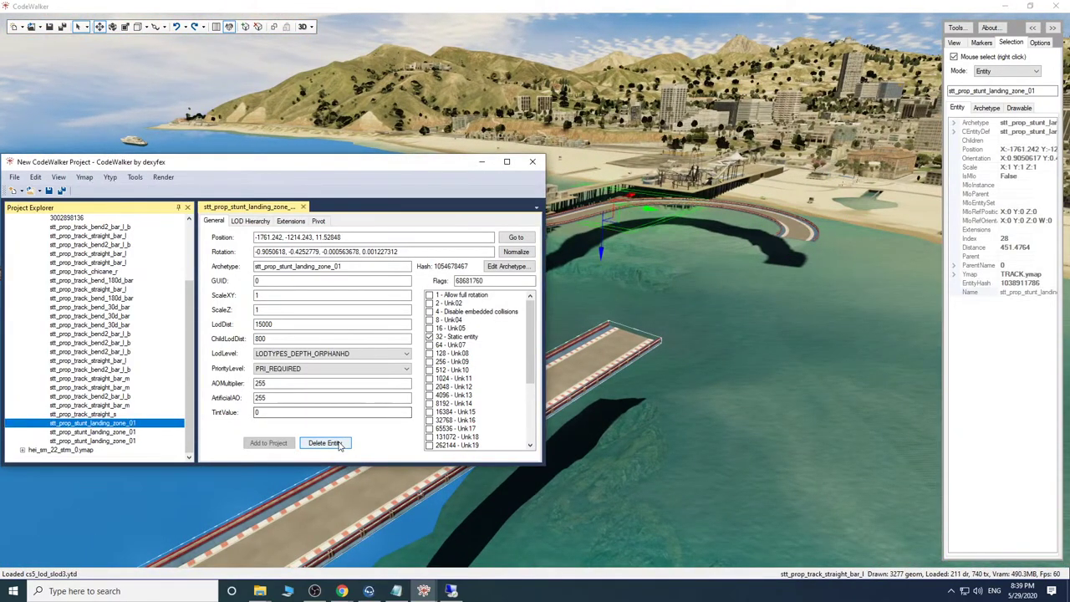
{"action": "left_click", "coordinate": [338, 443]}
{"action": "left_click", "coordinate": [126, 431]}
{"action": "left_click", "coordinate": [322, 444]}
{"action": "left_click", "coordinate": [131, 442]}
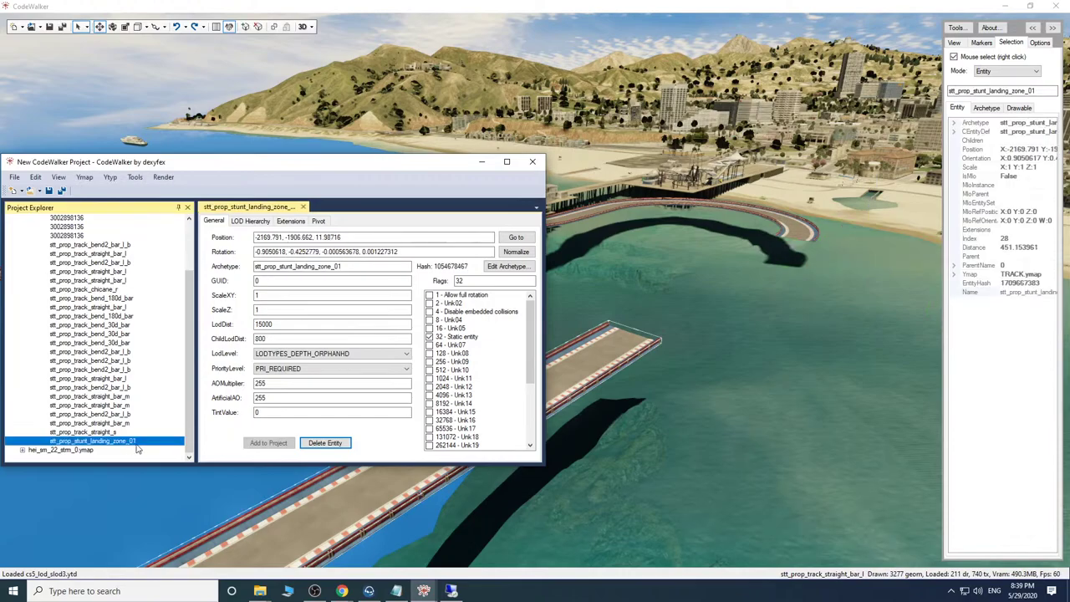
{"action": "left_click", "coordinate": [324, 443]}
Minimize the project window and fly around the circuit to examine the gap between the straight's end and the bend near the pier.
{"action": "left_click", "coordinate": [482, 161]}
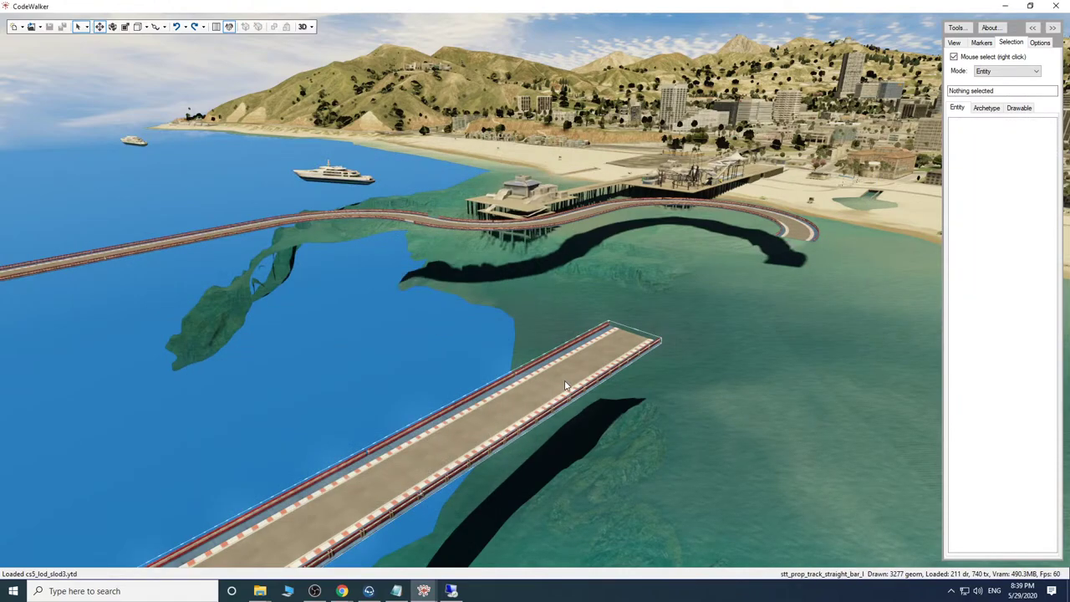
{"action": "right_click", "coordinate": [565, 386]}
{"action": "left_click_drag", "start_coordinate": [503, 410], "coordinate": [727, 312], "text": "shift"}
{"action": "left_click_drag", "start_coordinate": [728, 389], "coordinate": [701, 399]}
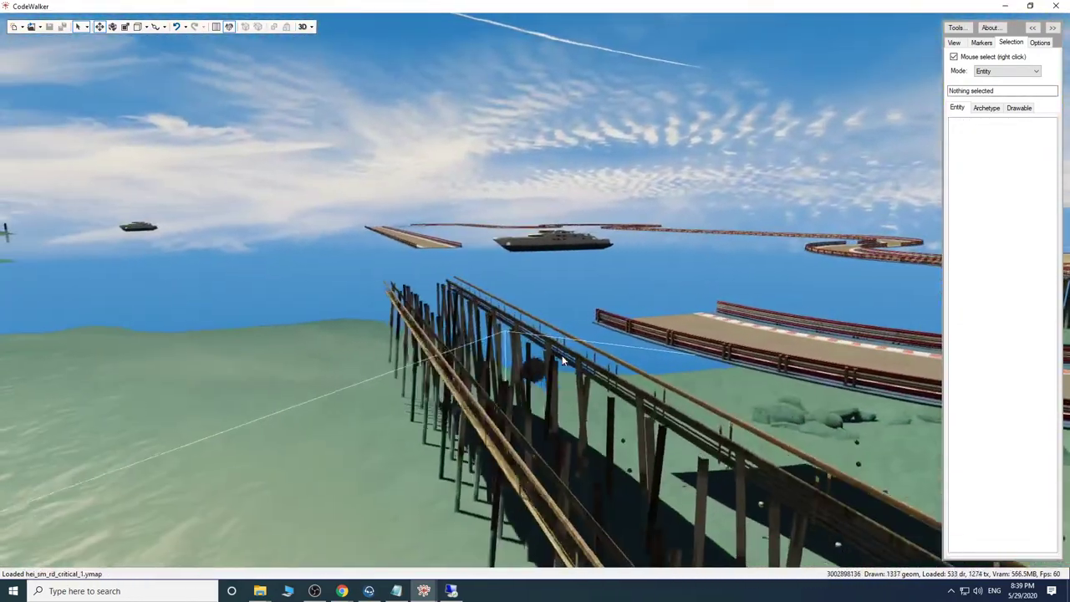
{"action": "key", "text": "w"}
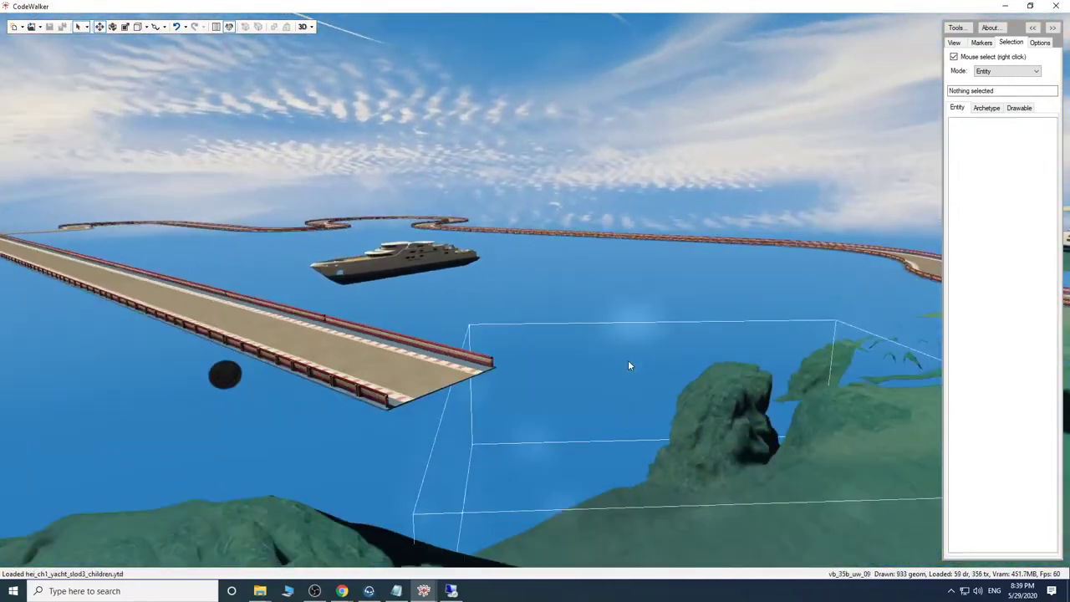
{"action": "key", "text": "d"}
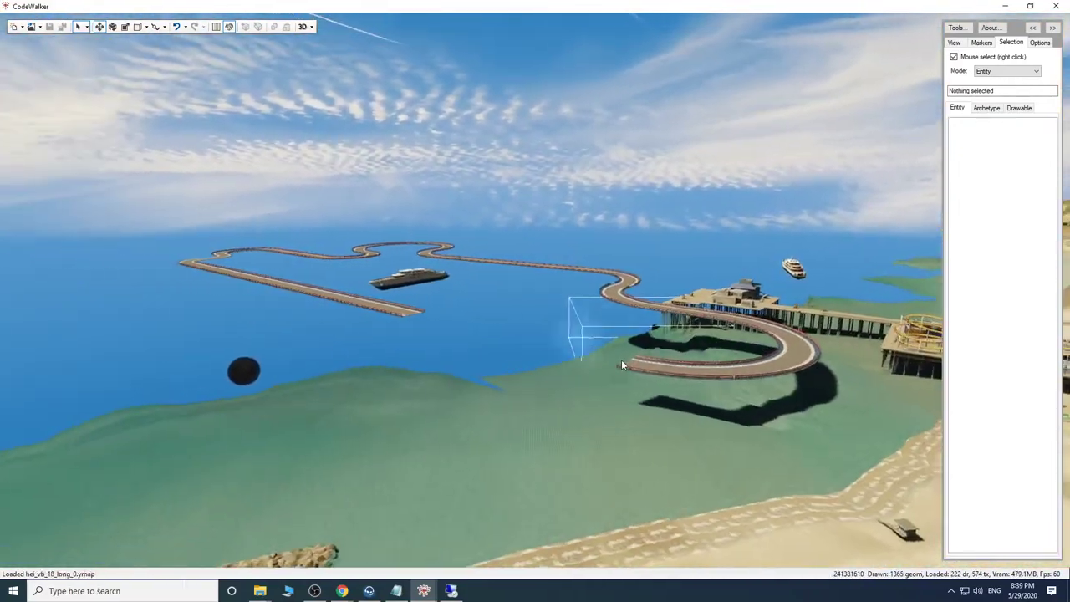
{"action": "left_click_drag", "start_coordinate": [621, 360], "coordinate": [613, 357]}
{"action": "key", "text": "w"}
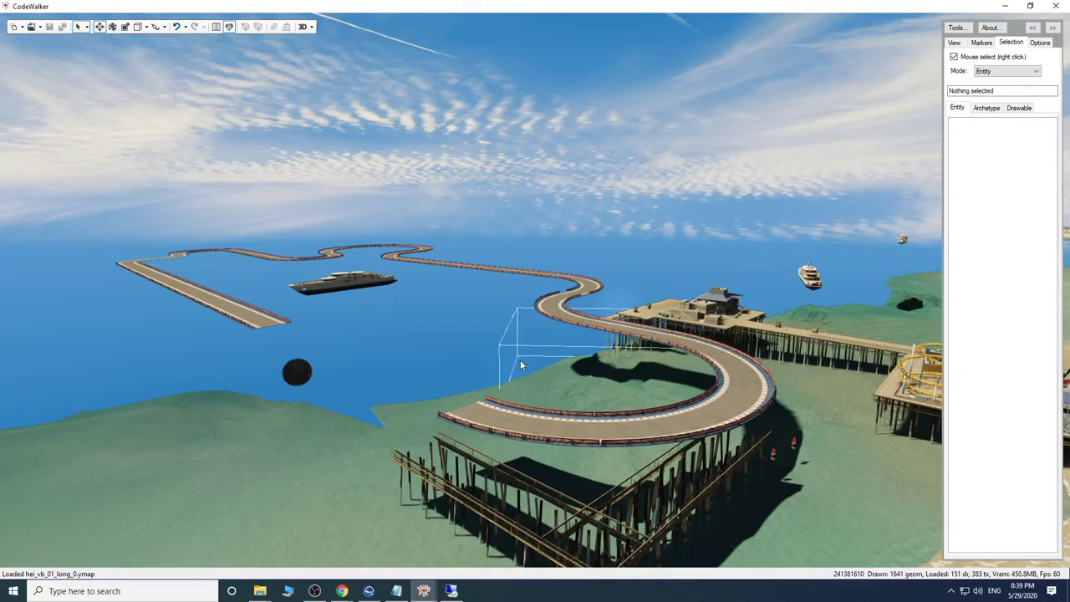
Switch to the Pleb Masters object gallery in Chrome and open page 4 of the stt results.
{"action": "left_click", "coordinate": [342, 594]}
{"action": "left_click", "coordinate": [373, 552]}
{"action": "scroll", "coordinate": [608, 376], "scroll_direction": "down", "scroll_amount": 2}
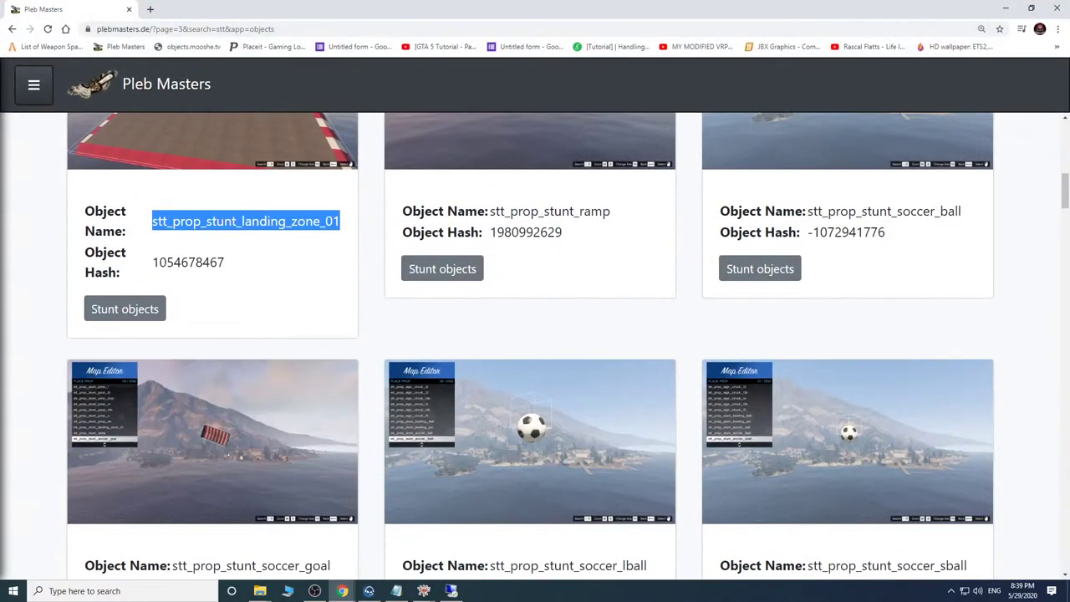
{"action": "left_click_drag", "start_coordinate": [1064, 189], "coordinate": [1006, 561]}
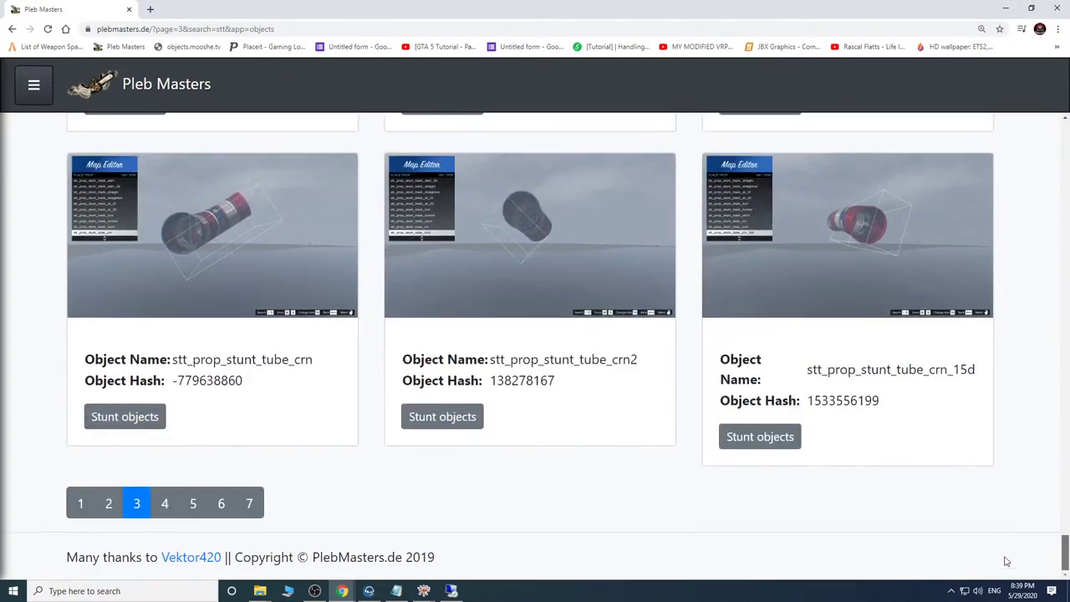
{"action": "left_click", "coordinate": [167, 505]}
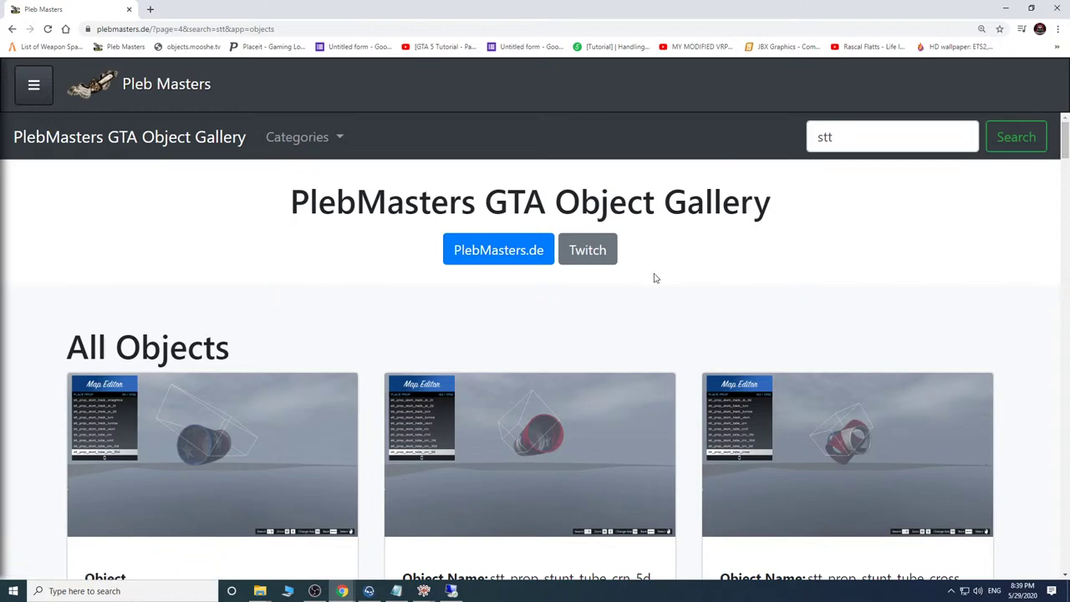
Look through the stunt tube and track objects on page 4 of the stt results.
{"action": "scroll", "coordinate": [604, 494], "scroll_direction": "down", "scroll_amount": 6}
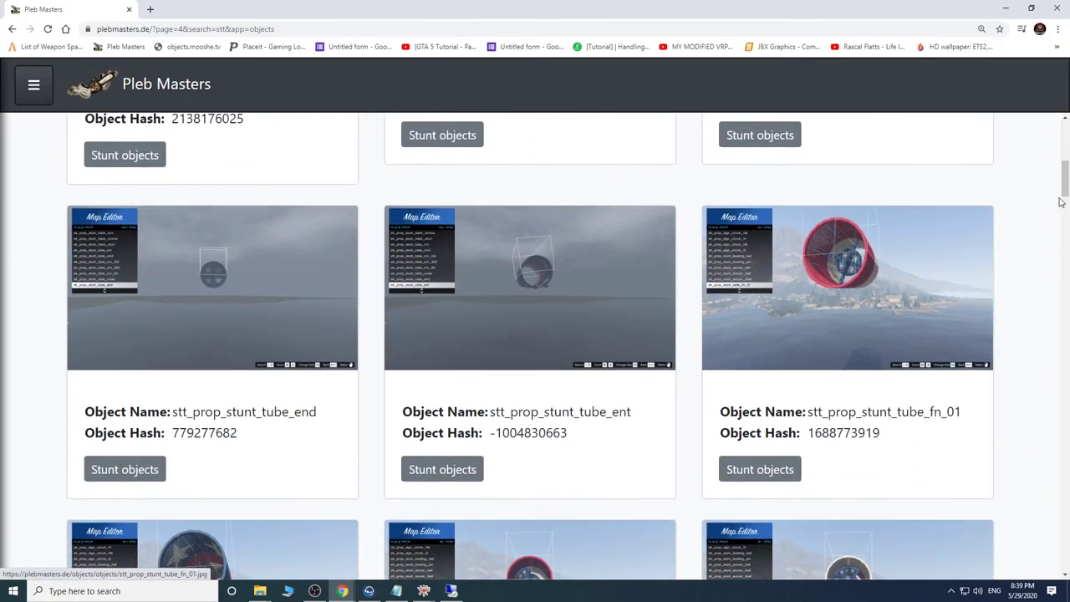
{"action": "left_click_drag", "start_coordinate": [1061, 201], "coordinate": [1043, 573]}
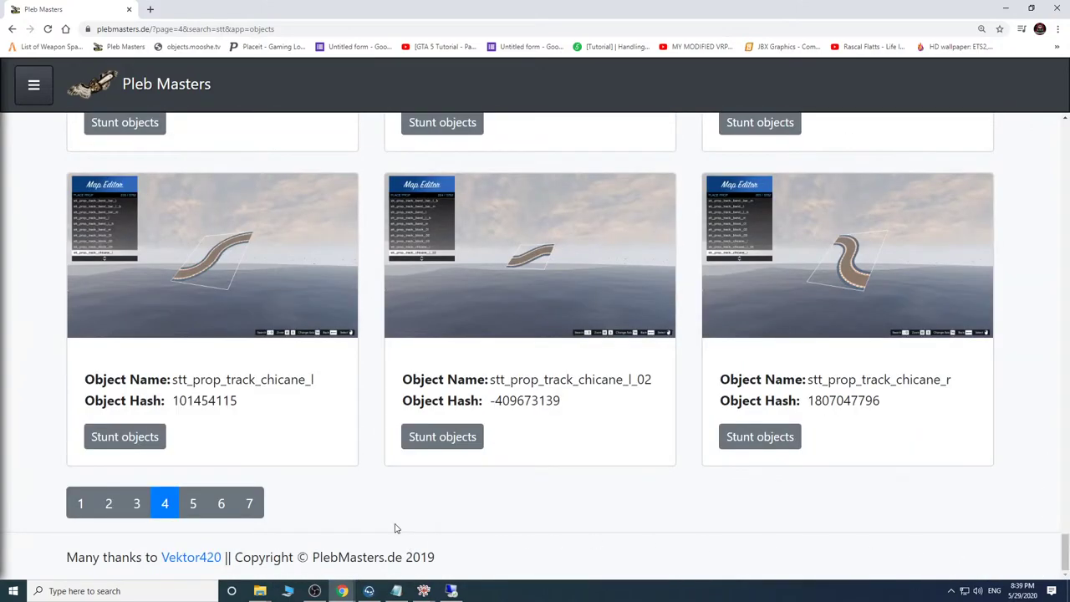
{"action": "scroll", "coordinate": [473, 504], "scroll_direction": "up", "scroll_amount": 3}
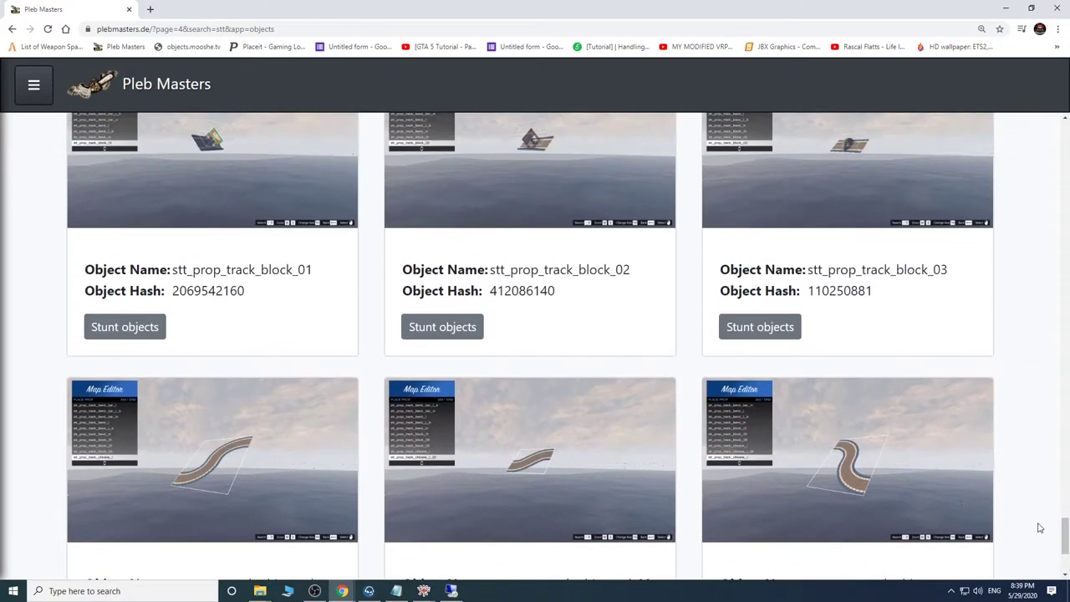
{"action": "scroll", "coordinate": [530, 346], "scroll_direction": "up", "scroll_amount": 20}
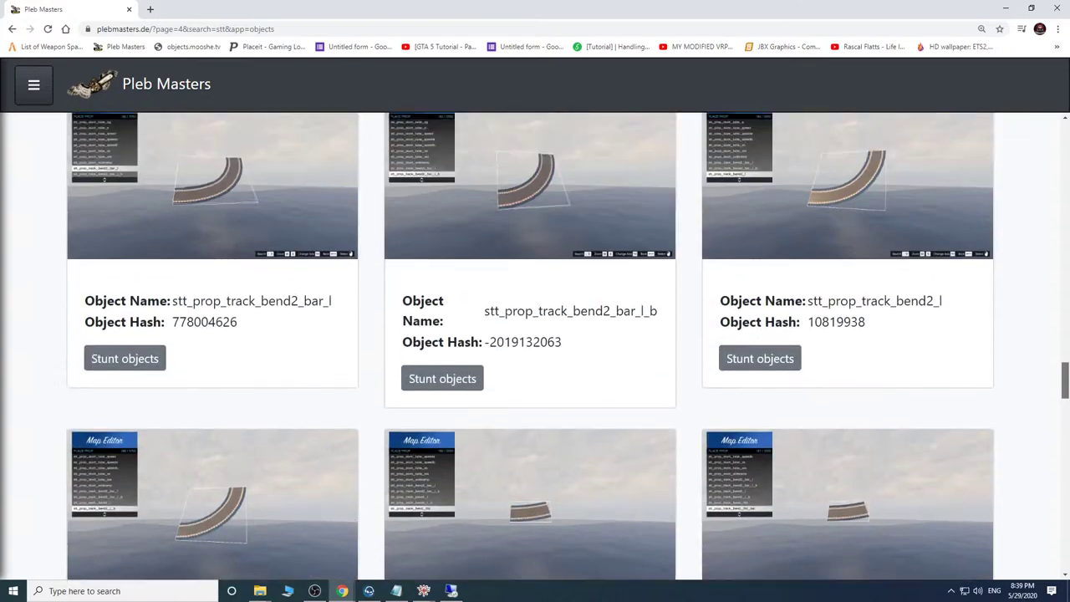
{"action": "scroll", "coordinate": [535, 346], "scroll_direction": "up", "scroll_amount": 20}
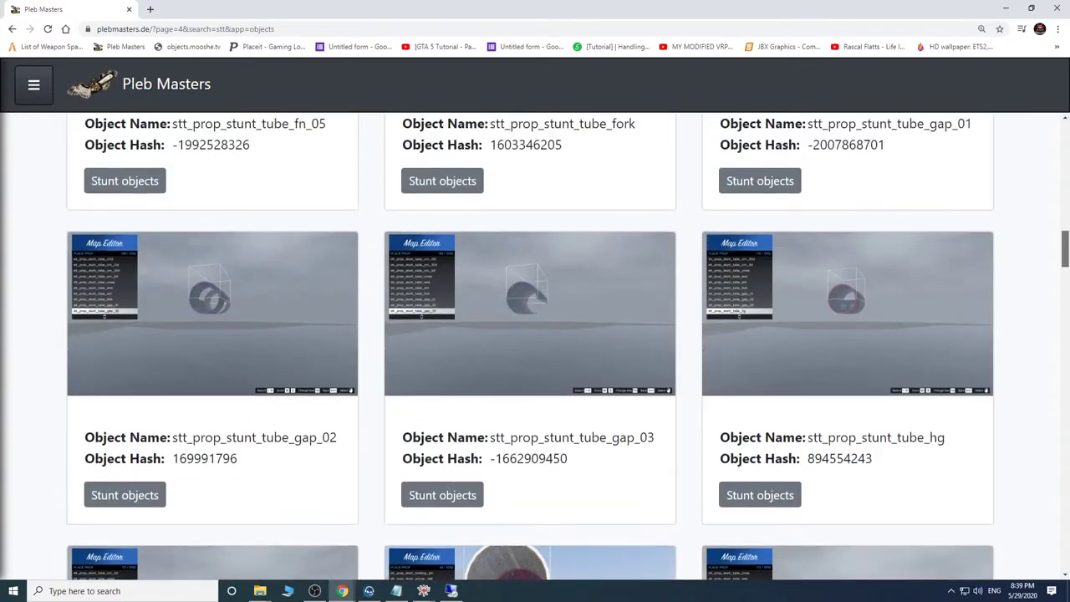
{"action": "scroll", "coordinate": [535, 346], "scroll_direction": "up", "scroll_amount": 5}
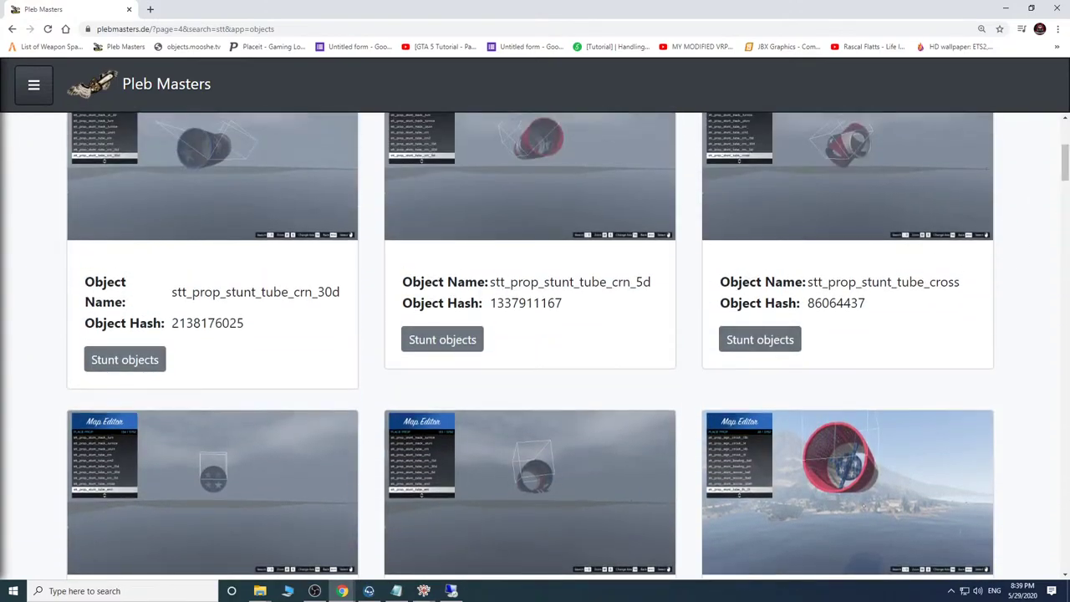
{"action": "left_click_drag", "start_coordinate": [1065, 172], "coordinate": [1030, 564]}
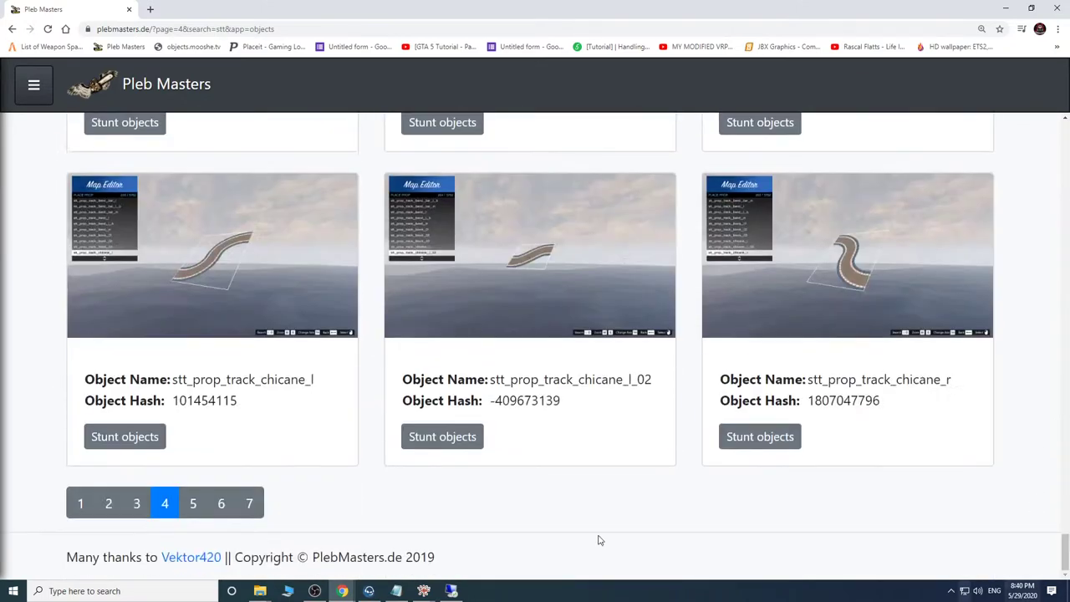
Copy the object name stt_prop_track_start_02 from page 5 of the stt results and return to the CodeWalker project window.
{"action": "left_click", "coordinate": [193, 505]}
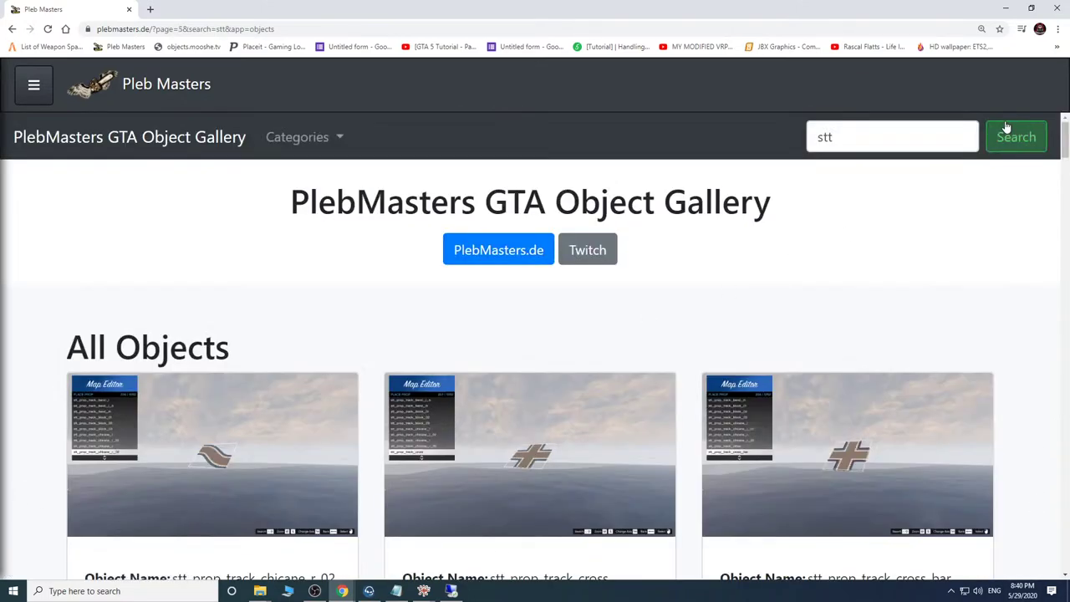
{"action": "left_click_drag", "start_coordinate": [1062, 142], "coordinate": [1048, 327]}
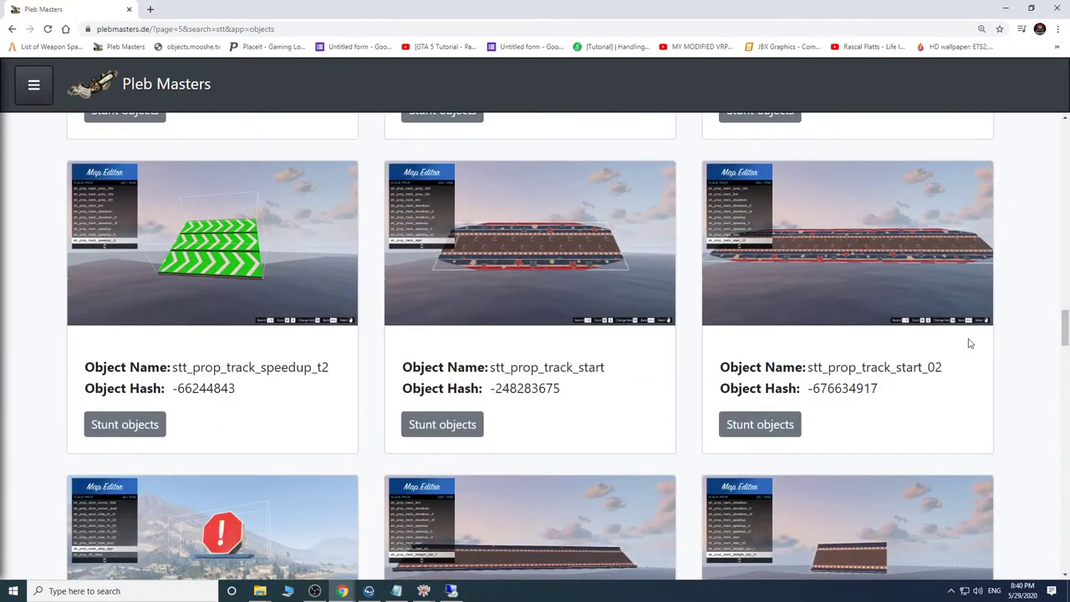
{"action": "right_click", "coordinate": [848, 366]}
{"action": "double_click", "coordinate": [848, 363]}
{"action": "right_click", "coordinate": [845, 364]}
{"action": "left_click", "coordinate": [866, 373]}
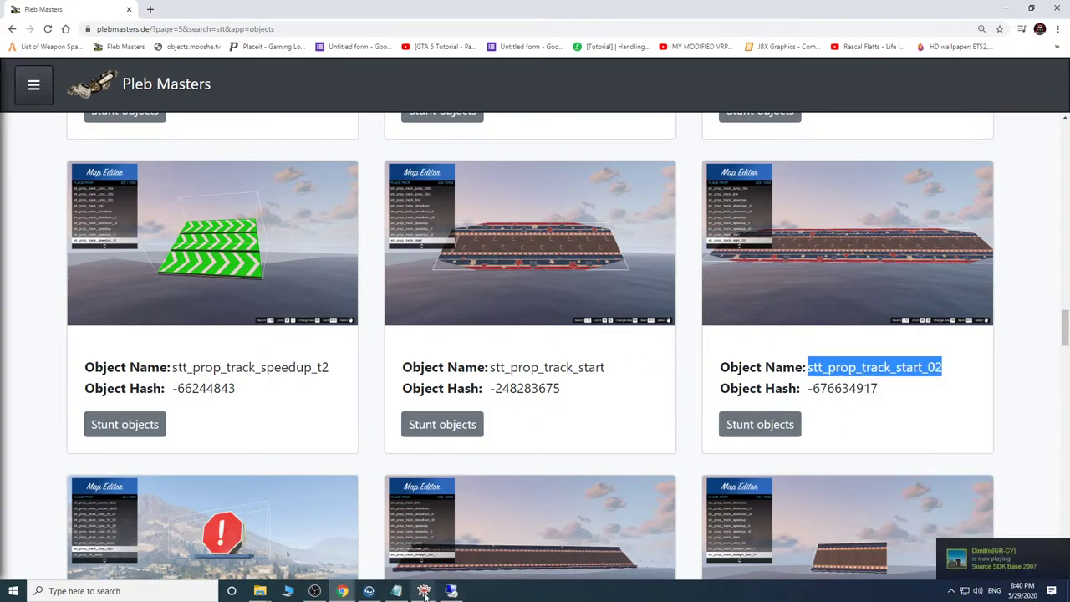
{"action": "left_click", "coordinate": [422, 591]}
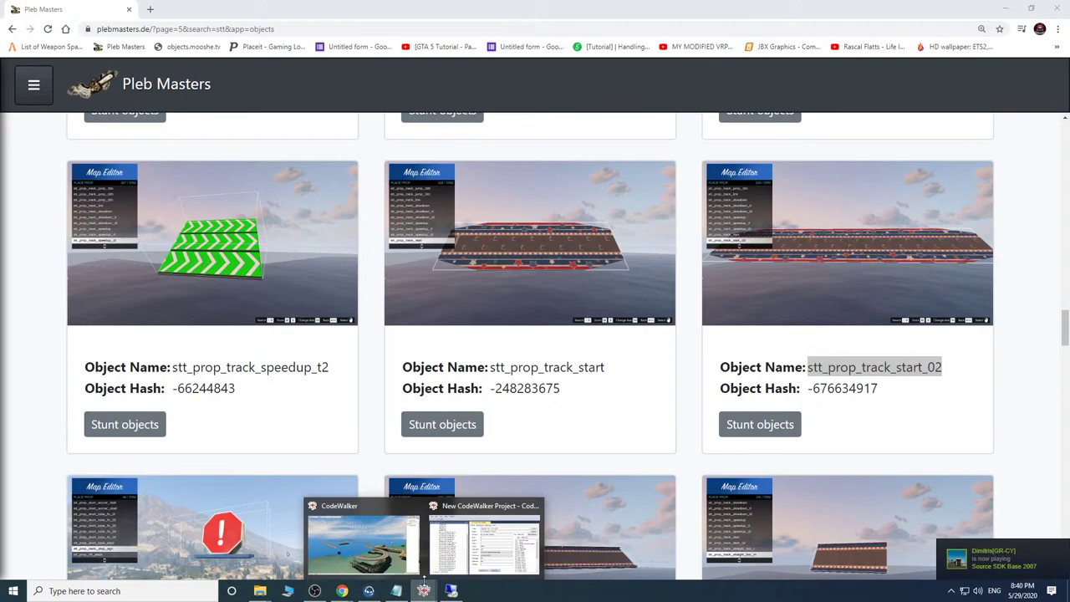
{"action": "left_click", "coordinate": [485, 544]}
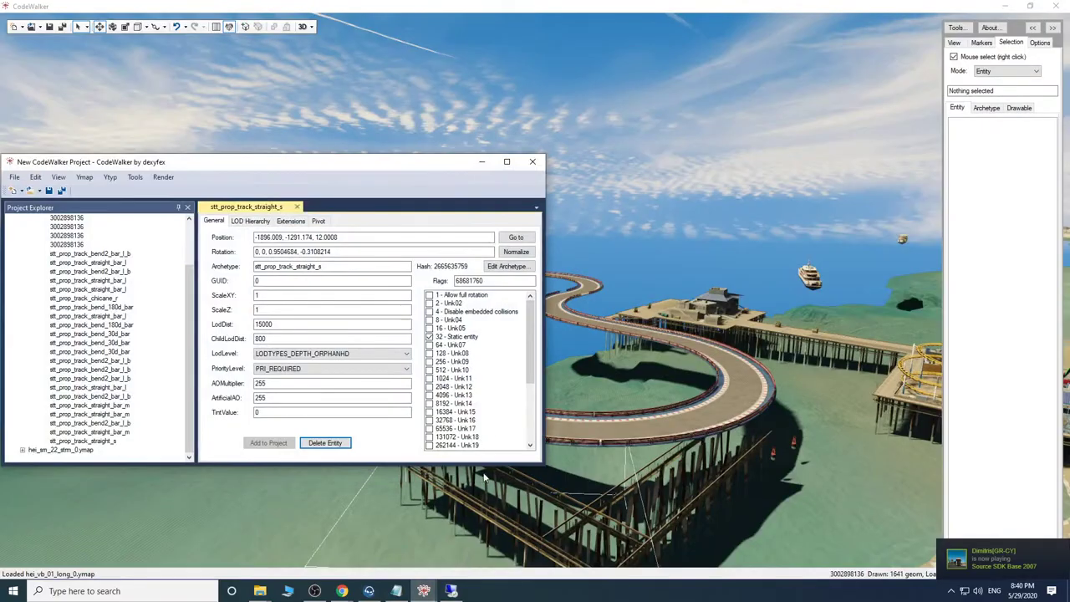
Duplicate the straight track piece at the circuit's open end, place the copy in the gap before the pier bend, and reopen the project window.
{"action": "left_click", "coordinate": [481, 161]}
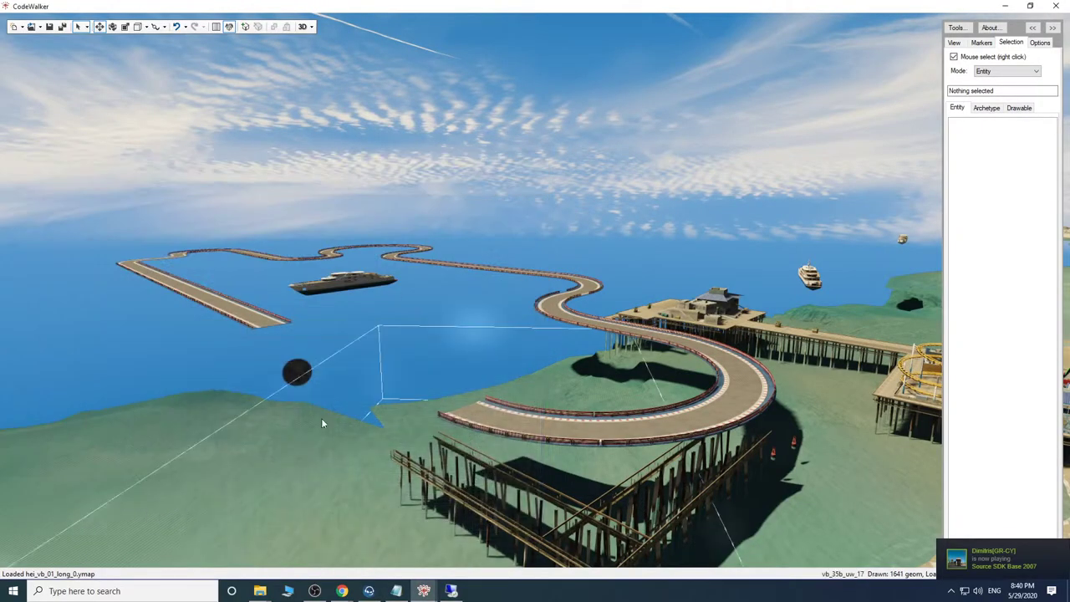
{"action": "right_click", "coordinate": [254, 320]}
{"action": "mouse_move", "coordinate": [247, 319]}
{"action": "left_mouse_down", "text": "shift"}
{"action": "mouse_move", "coordinate": [444, 413]}
{"action": "mouse_move", "coordinate": [372, 370]}
{"action": "left_mouse_up", "text": "shift"}
{"action": "mouse_move", "coordinate": [441, 593]}
{"action": "left_click", "coordinate": [502, 542]}
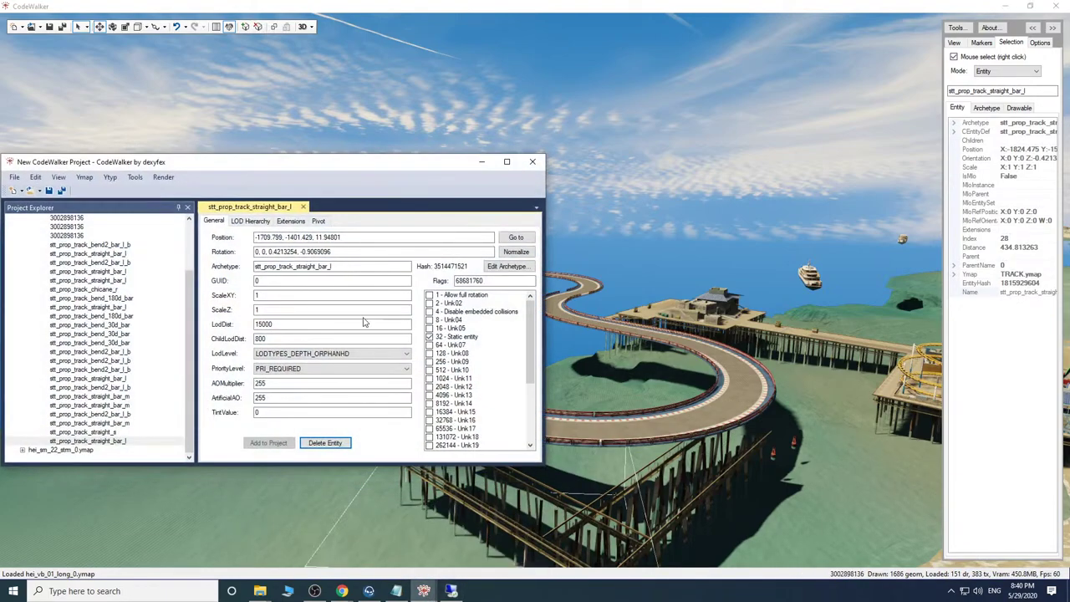
Set the duplicated piece's archetype to stt_prop_track_start_02 and minimize the project window.
{"action": "double_click", "coordinate": [307, 266]}
{"action": "right_click", "coordinate": [307, 266]}
{"action": "left_click", "coordinate": [367, 315]}
{"action": "left_click", "coordinate": [482, 161]}
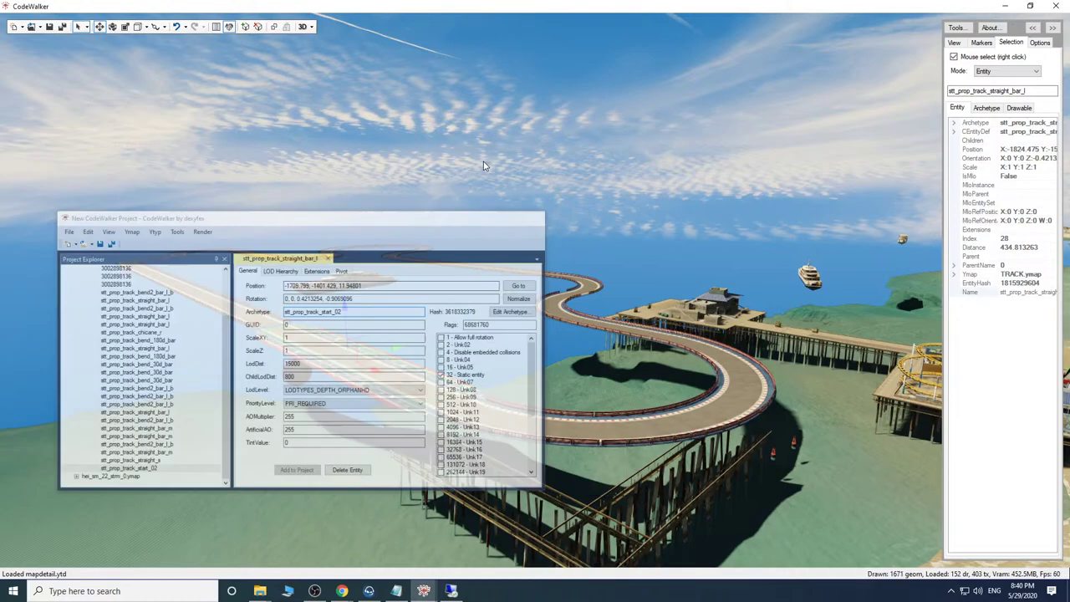
Select the new start piece and adjust its position to meet the end of the existing straight.
{"action": "key", "text": "w"}
{"action": "left_click_drag", "start_coordinate": [511, 355], "coordinate": [463, 378]}
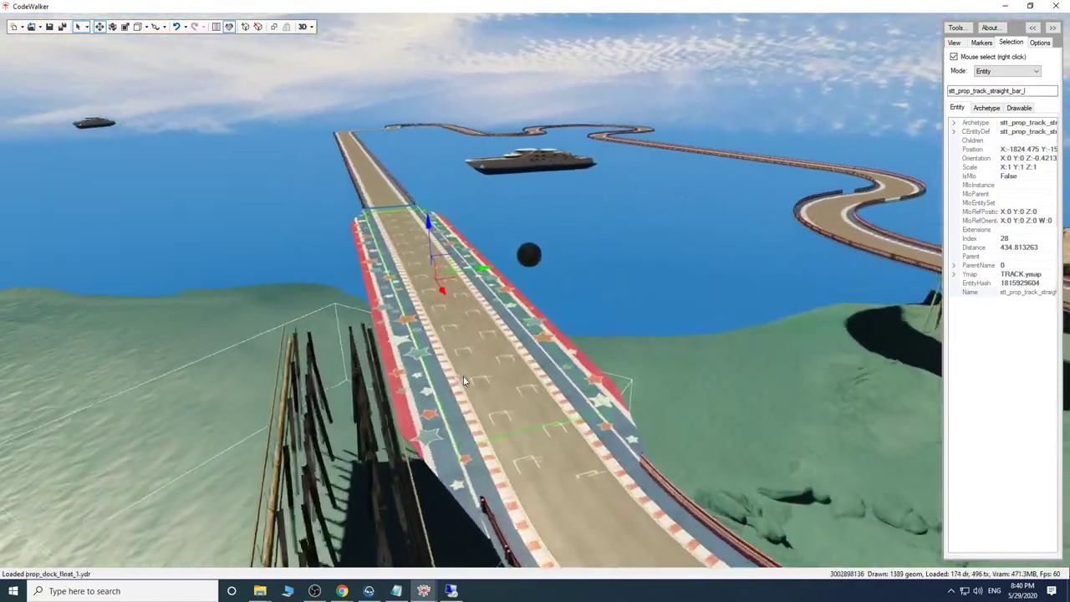
{"action": "right_click", "coordinate": [403, 288]}
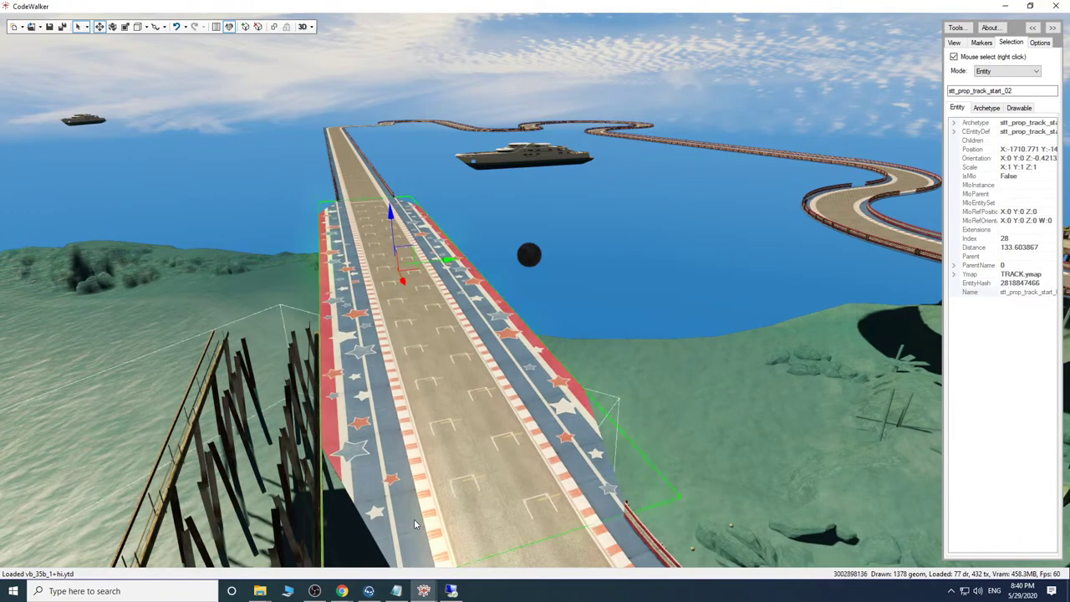
Switch to the Pleb Masters gallery in Chrome and look through pages 5, 3 and 4 of the stt results for start-line objects.
{"action": "left_click", "coordinate": [344, 591]}
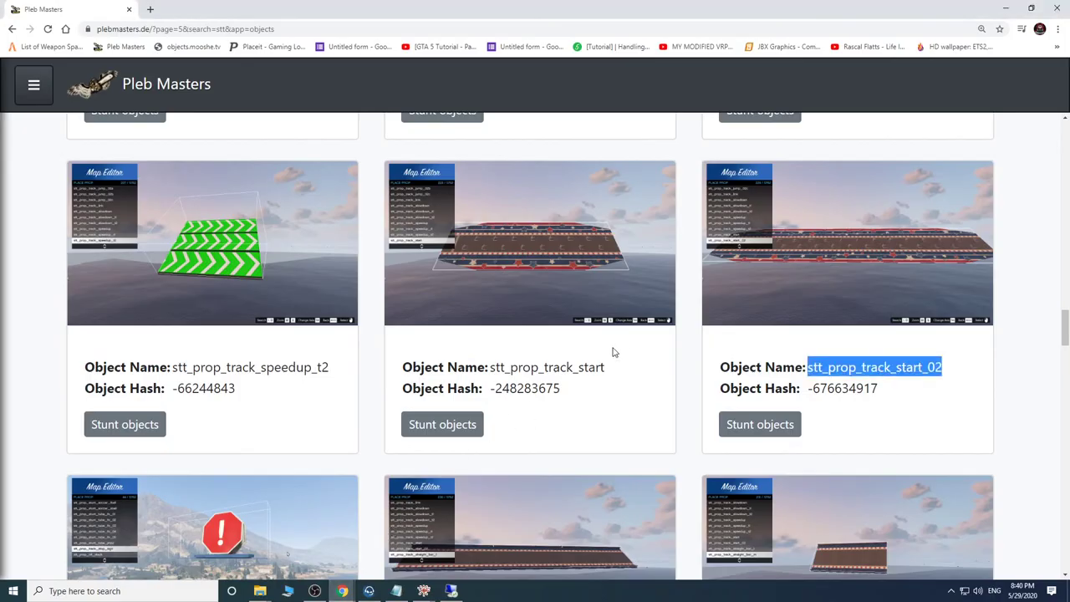
{"action": "scroll", "coordinate": [631, 338], "scroll_direction": "down", "scroll_amount": 6}
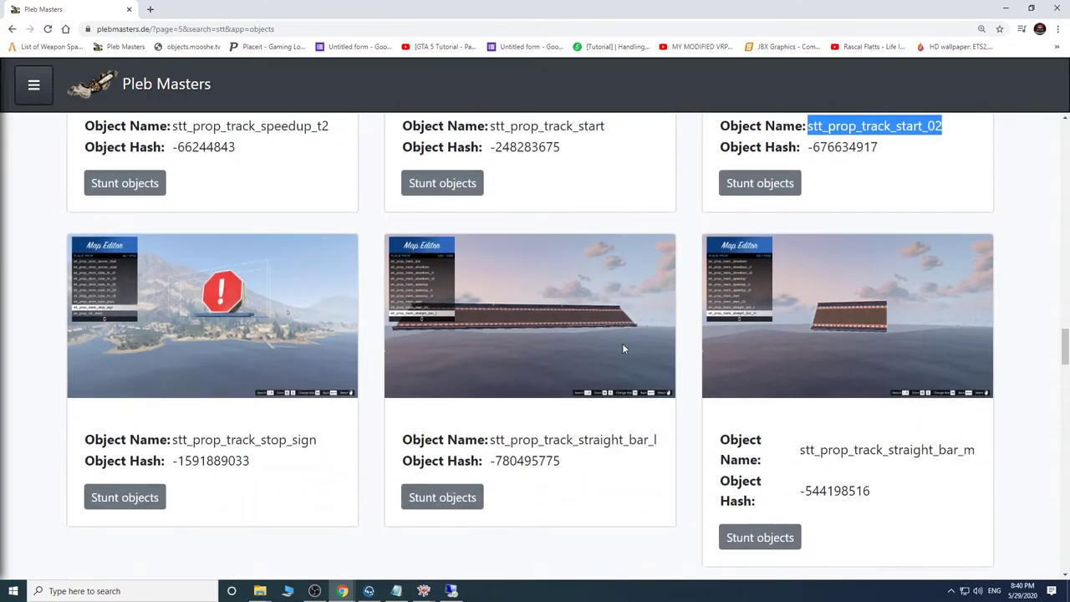
{"action": "scroll", "coordinate": [623, 348], "scroll_direction": "down", "scroll_amount": 12}
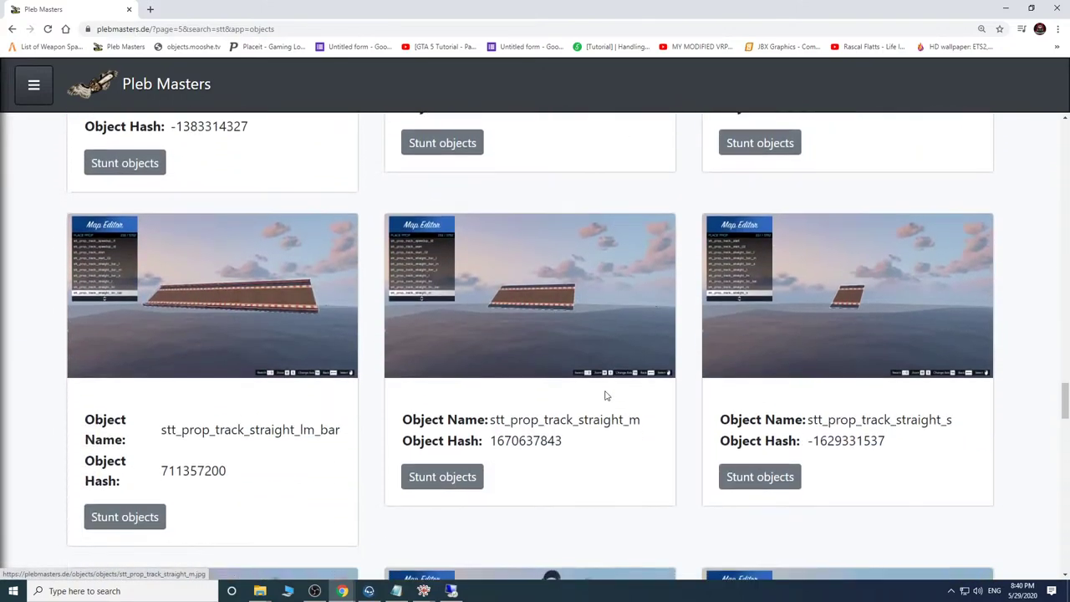
{"action": "scroll", "coordinate": [586, 433], "scroll_direction": "down", "scroll_amount": 12}
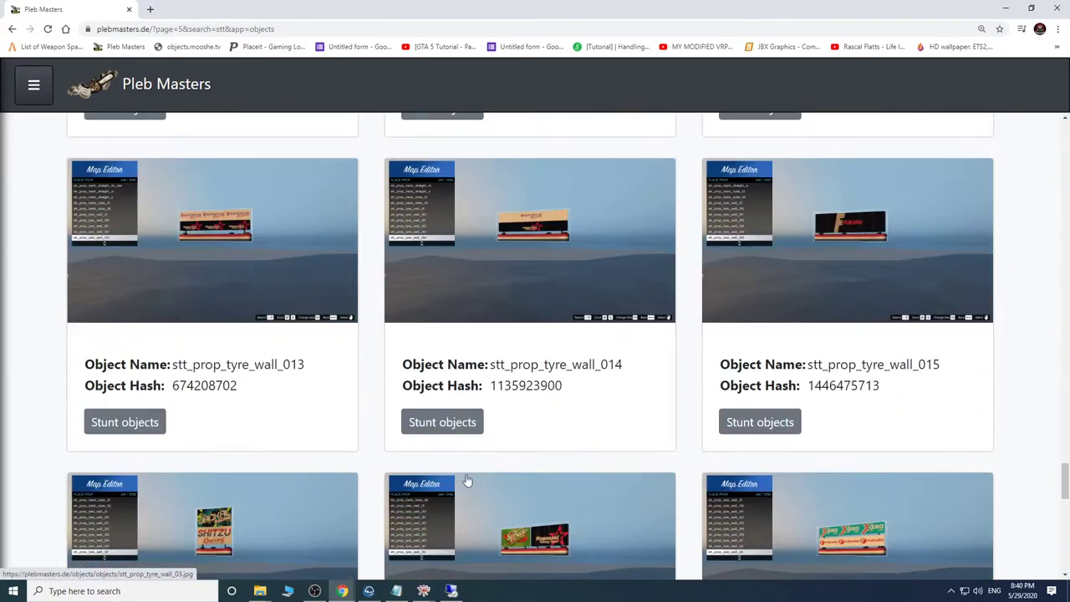
{"action": "scroll", "coordinate": [376, 482], "scroll_direction": "down", "scroll_amount": 5}
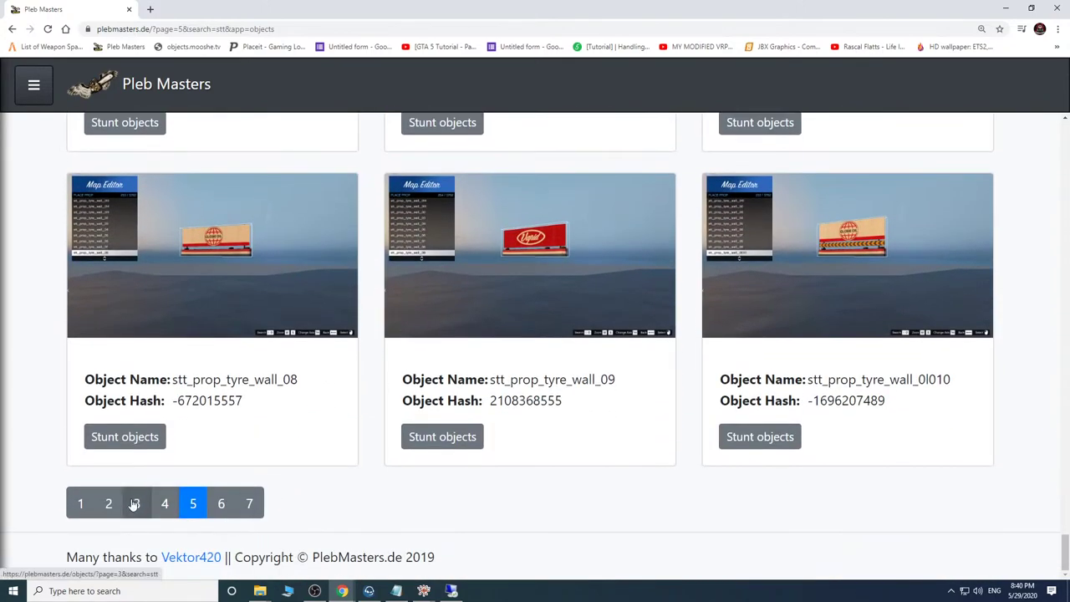
{"action": "left_click", "coordinate": [134, 503]}
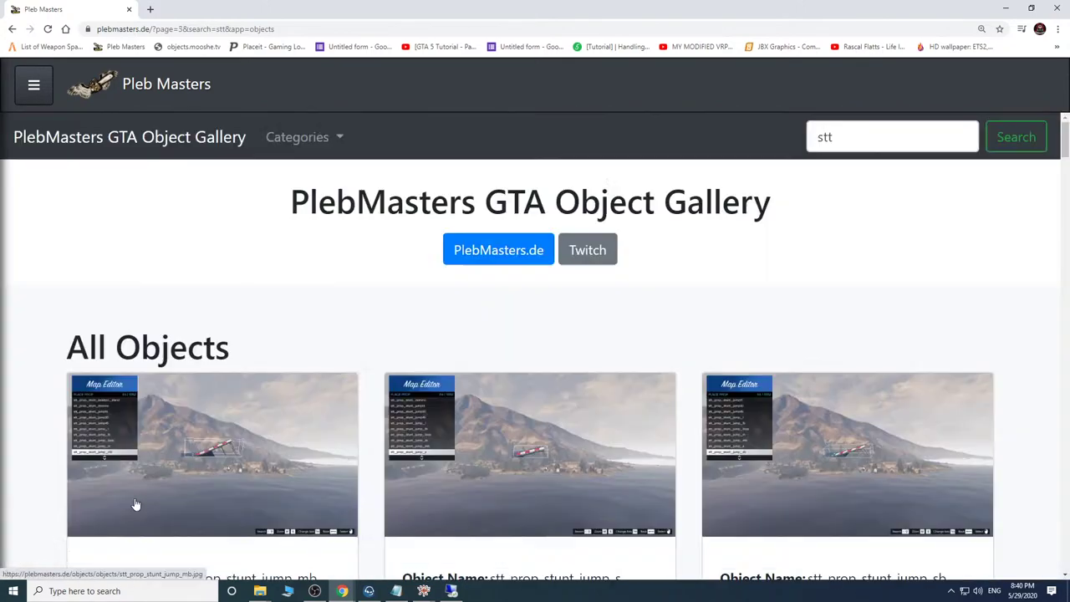
{"action": "left_click_drag", "start_coordinate": [1063, 126], "coordinate": [1064, 458]}
{"action": "scroll", "coordinate": [535, 334], "scroll_direction": "down", "scroll_amount": 6}
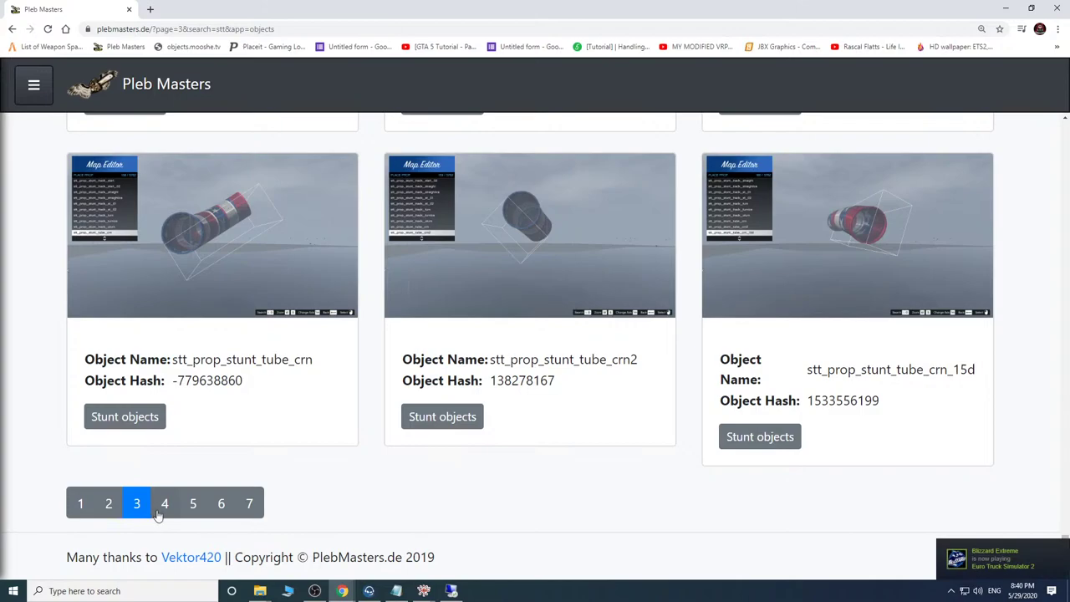
{"action": "left_click", "coordinate": [164, 504]}
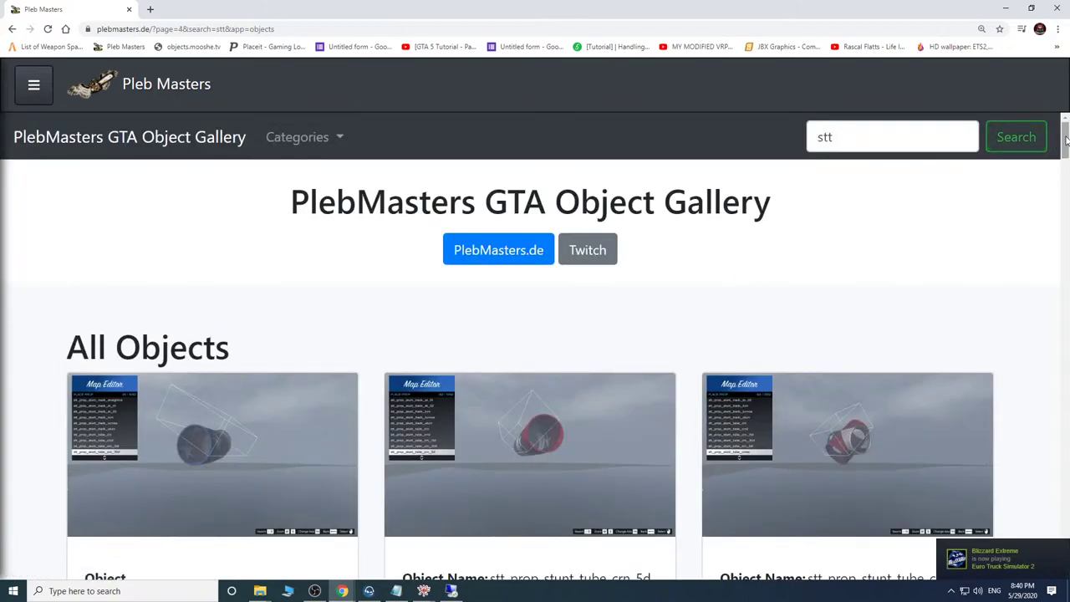
{"action": "left_click_drag", "start_coordinate": [1065, 142], "coordinate": [1063, 552]}
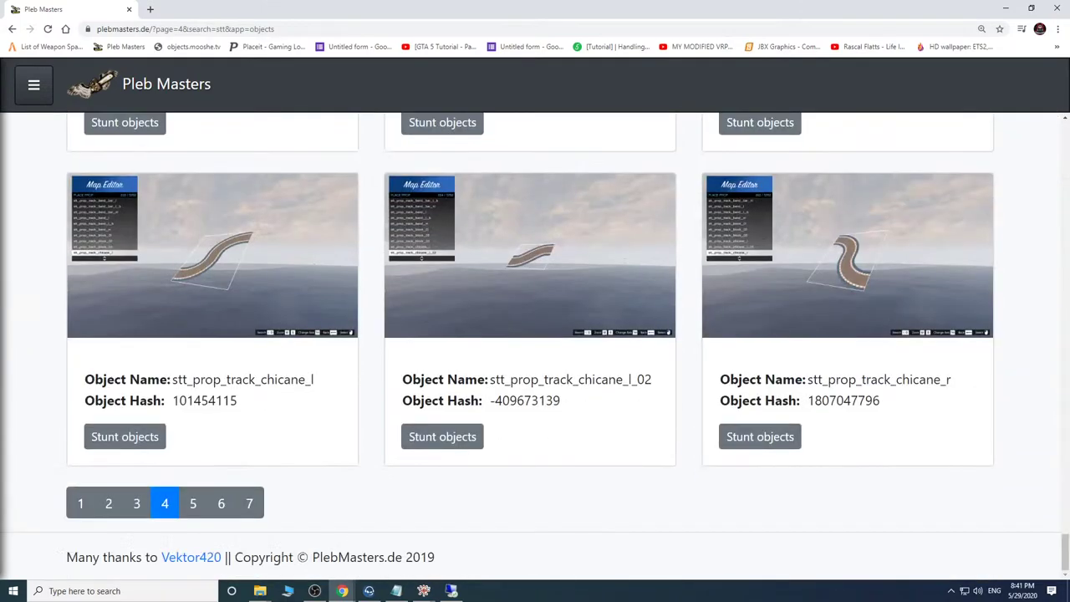
Open page 1 of the stt results and copy the object name stt_prop_race_start_line_01.
{"action": "left_click", "coordinate": [82, 502]}
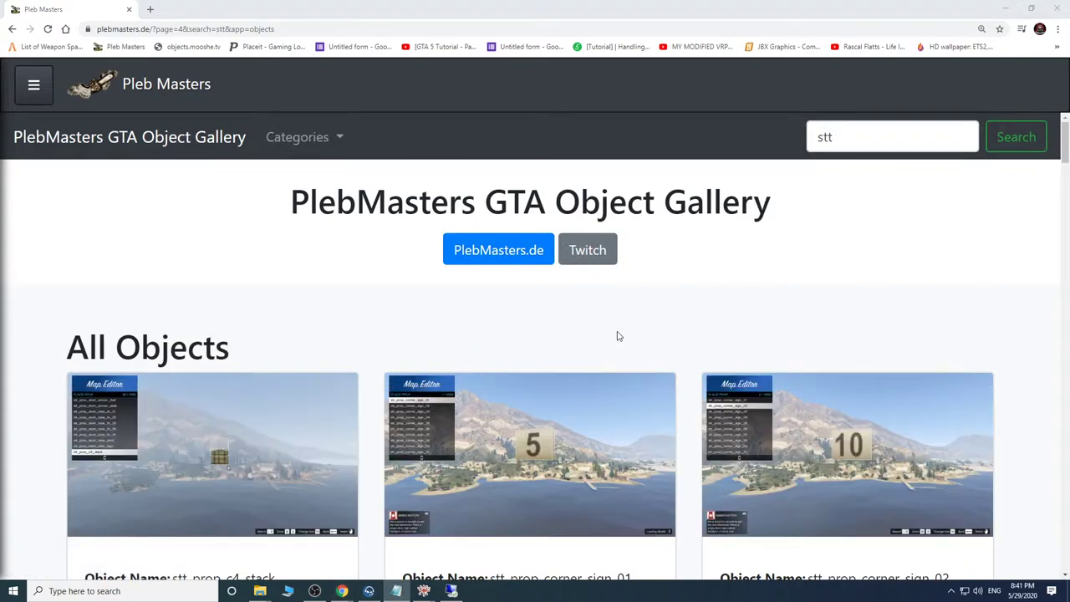
{"action": "left_click_drag", "start_coordinate": [1066, 132], "coordinate": [1065, 301]}
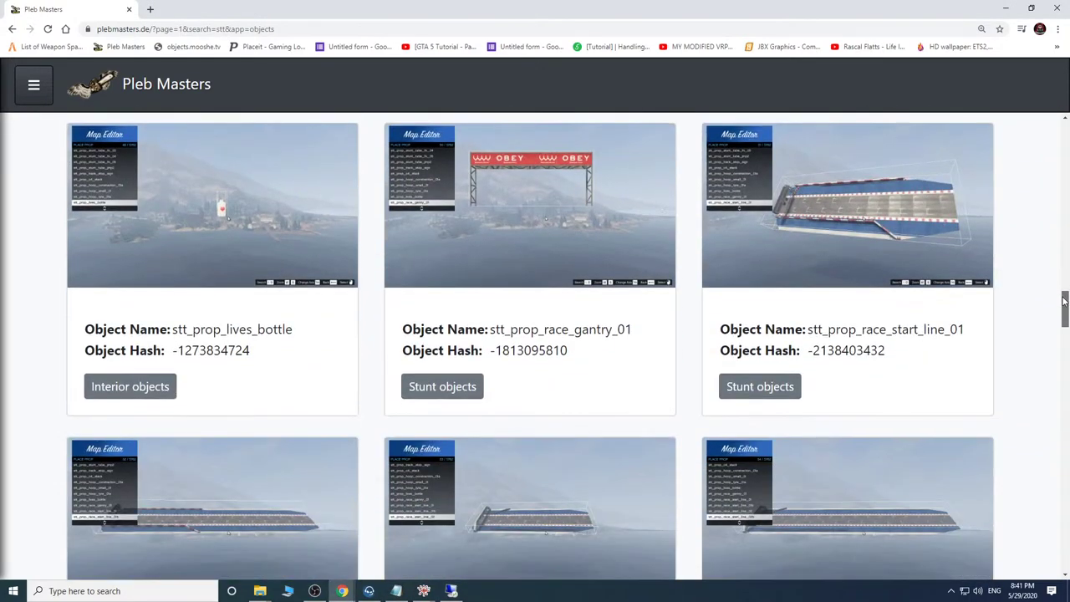
{"action": "double_click", "coordinate": [860, 328]}
{"action": "right_click", "coordinate": [863, 331]}
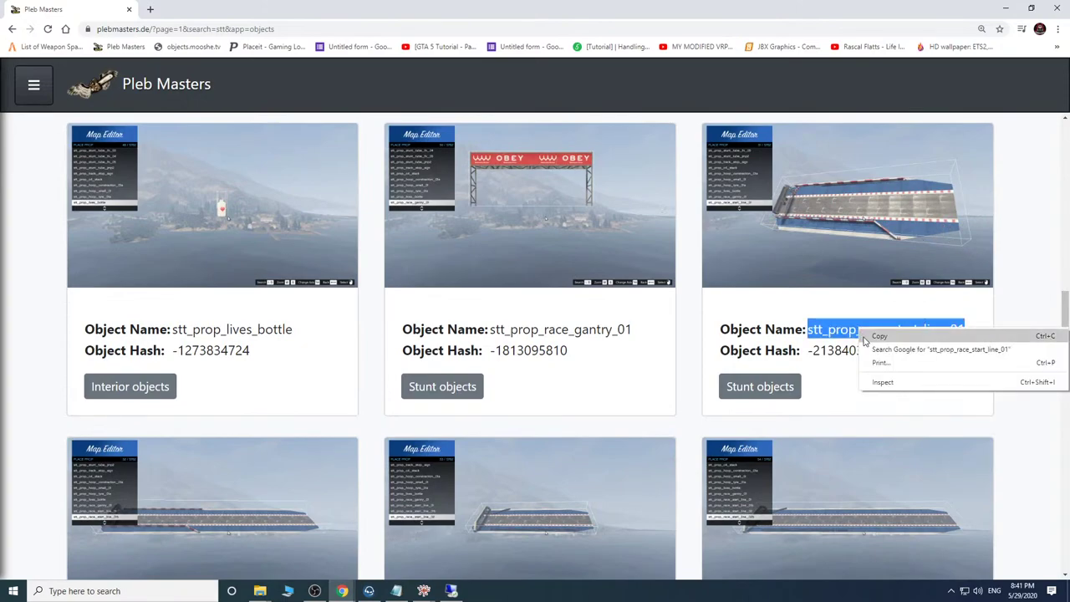
{"action": "left_click", "coordinate": [874, 337]}
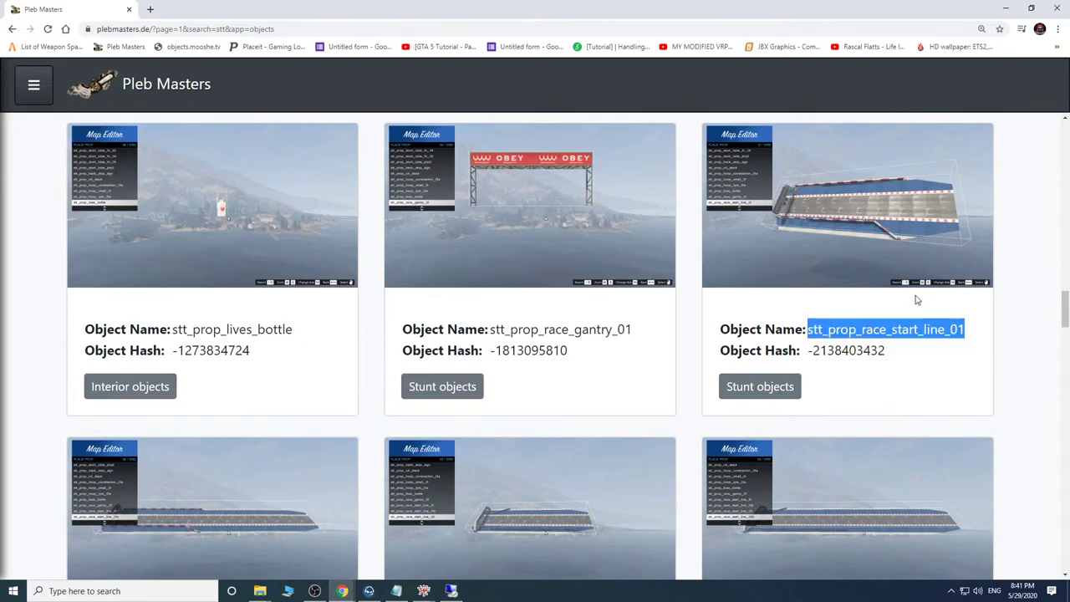
Return to the CodeWalker project window and set the start piece's archetype to stt_prop_race_start_line_01.
{"action": "left_click", "coordinate": [424, 590]}
{"action": "left_click", "coordinate": [448, 554]}
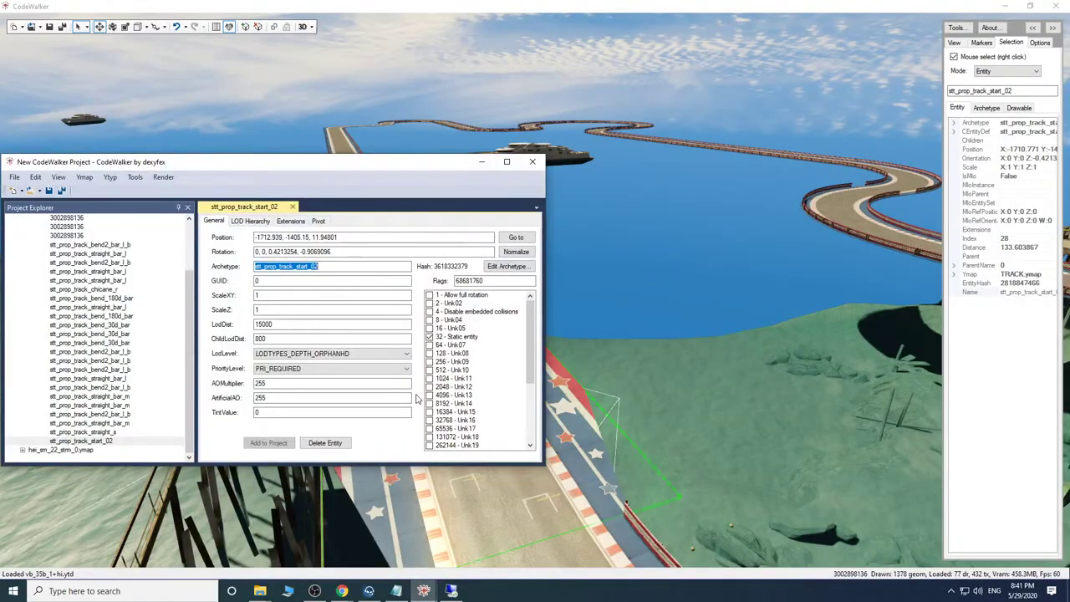
{"action": "right_click", "coordinate": [322, 266]}
{"action": "left_click", "coordinate": [334, 315]}
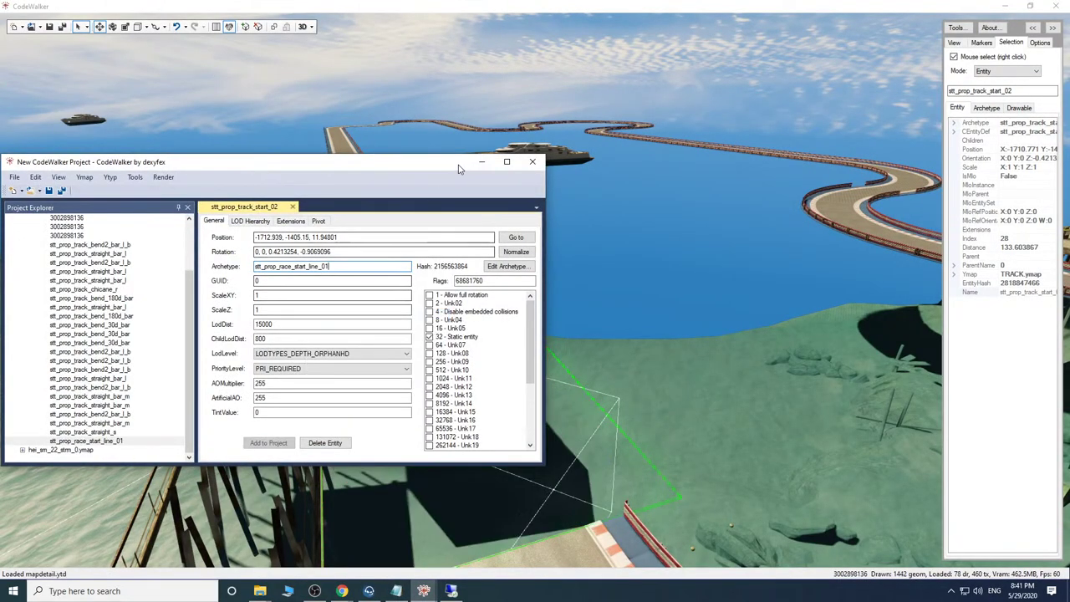
{"action": "left_click", "coordinate": [481, 162]}
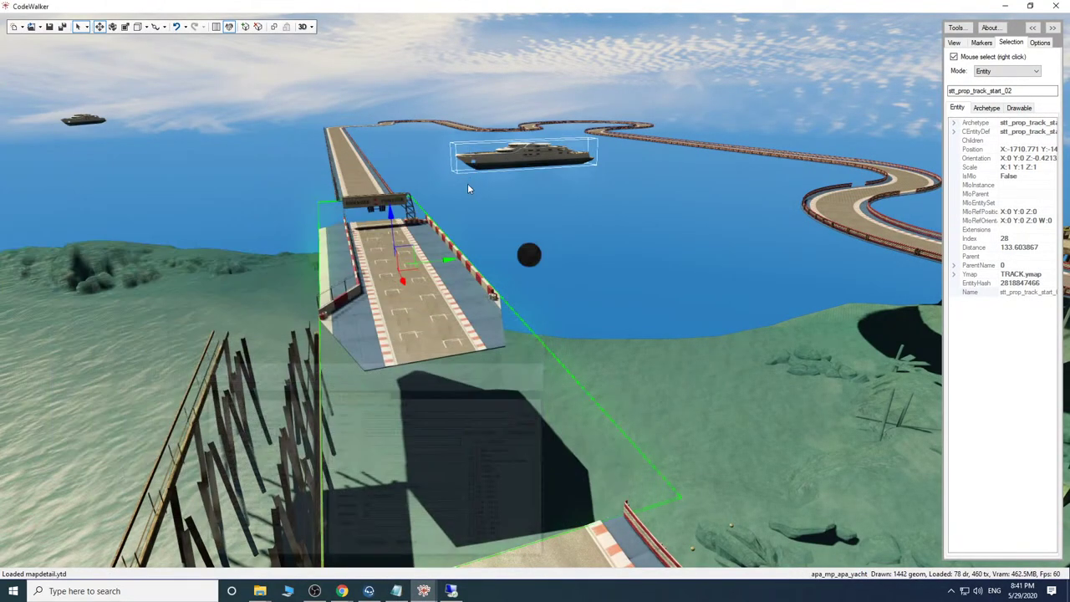
Go back to the Pleb Masters gallery in Chrome and copy the object name stt_prop_race_start_line_01b.
{"action": "left_click", "coordinate": [424, 591]}
{"action": "left_click", "coordinate": [460, 547]}
{"action": "left_click", "coordinate": [343, 590]}
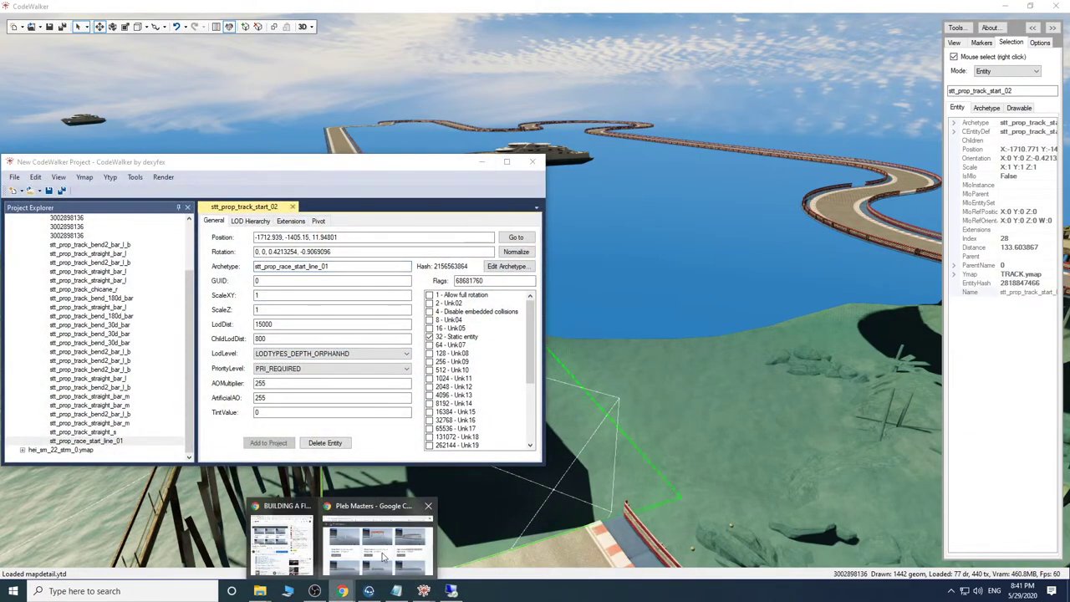
{"action": "left_click", "coordinate": [378, 545]}
{"action": "scroll", "coordinate": [459, 426], "scroll_direction": "down", "scroll_amount": 3}
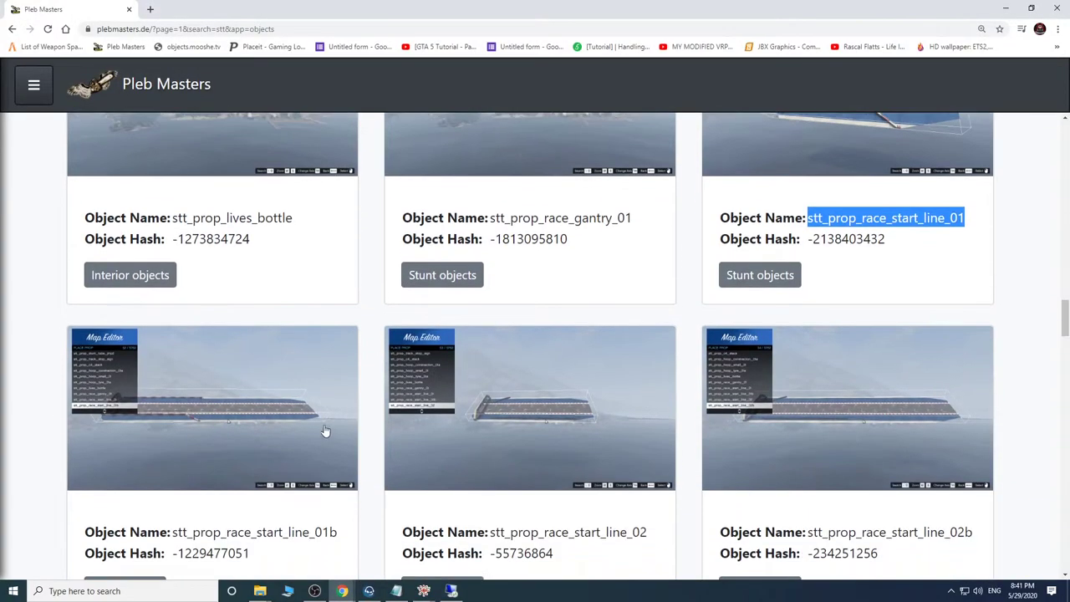
{"action": "scroll", "coordinate": [415, 410], "scroll_direction": "up", "scroll_amount": 3}
{"action": "scroll", "coordinate": [416, 409], "scroll_direction": "down", "scroll_amount": 2}
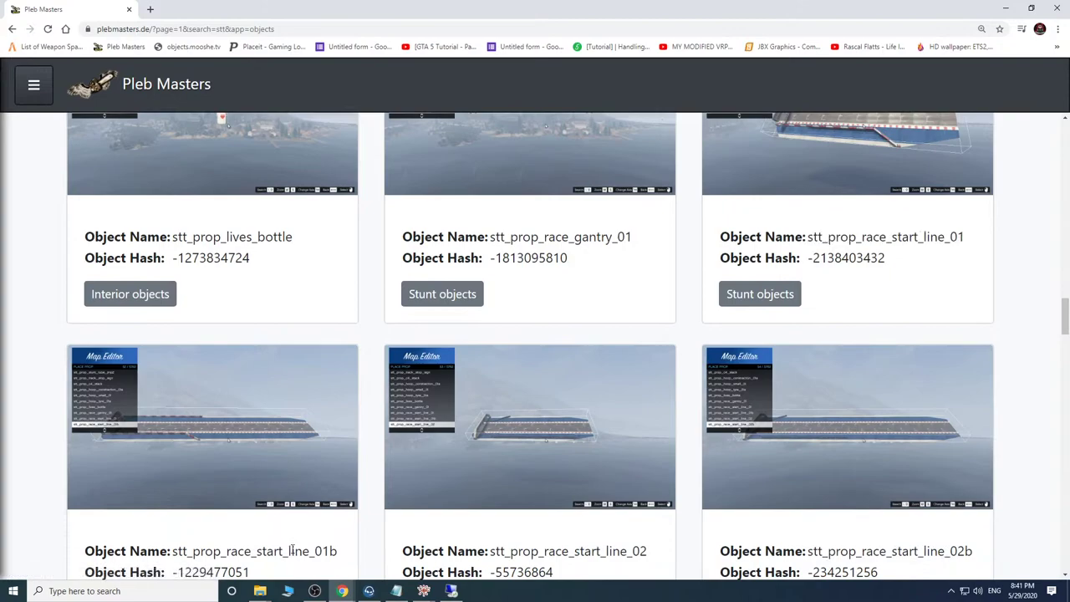
{"action": "double_click", "coordinate": [293, 551]}
{"action": "right_click", "coordinate": [293, 551]}
{"action": "left_click", "coordinate": [360, 492]}
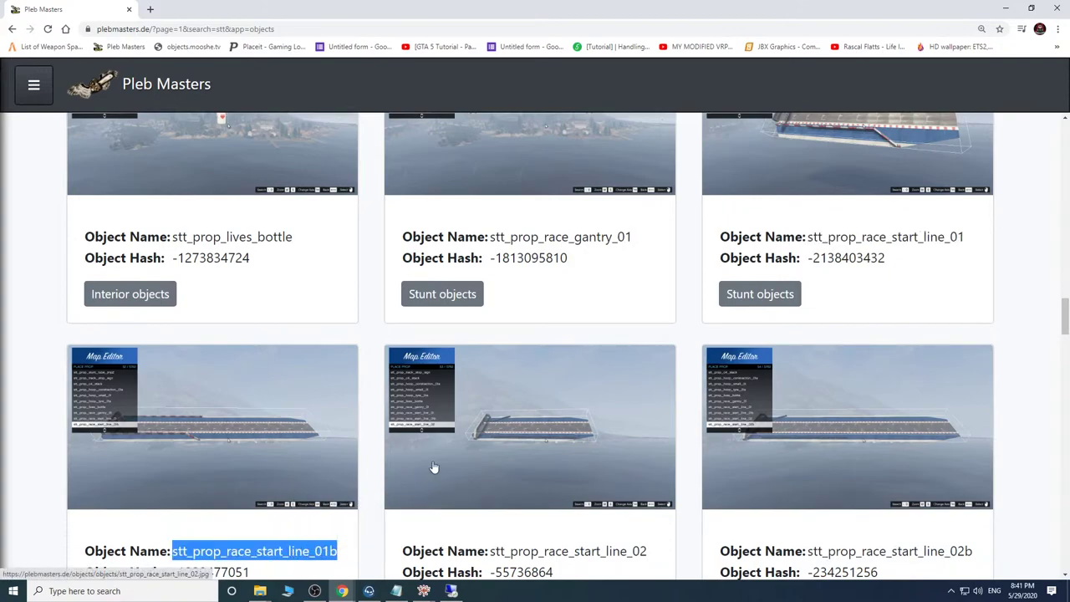
In the CodeWalker project window, set the start piece's archetype to stt_prop_race_start_line_01b, then minimize the window.
{"action": "mouse_move", "coordinate": [451, 591]}
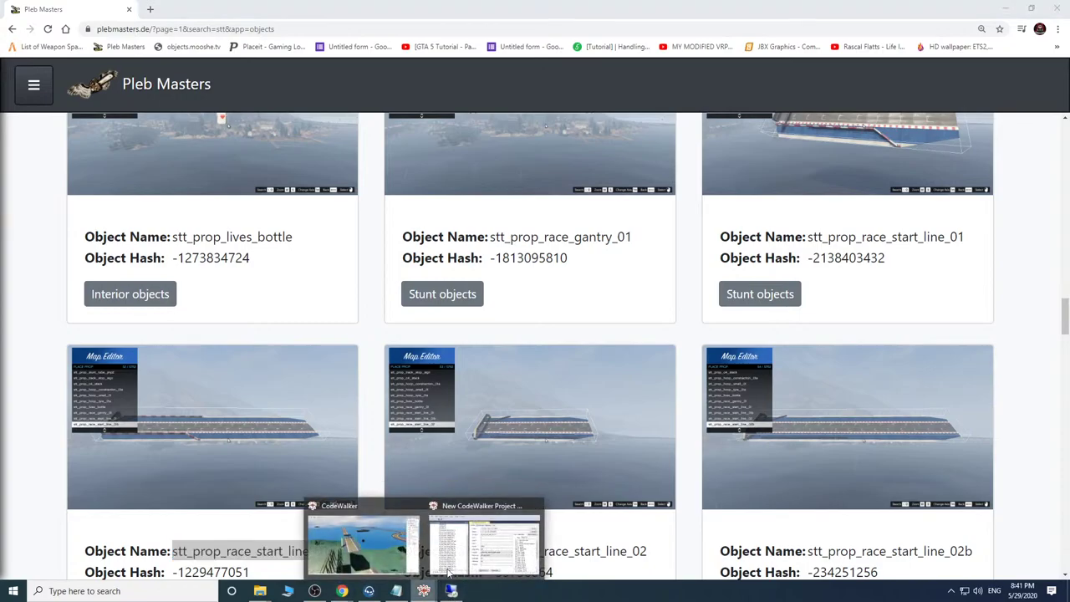
{"action": "left_click", "coordinate": [479, 547]}
{"action": "double_click", "coordinate": [307, 265]}
{"action": "right_click", "coordinate": [306, 263]}
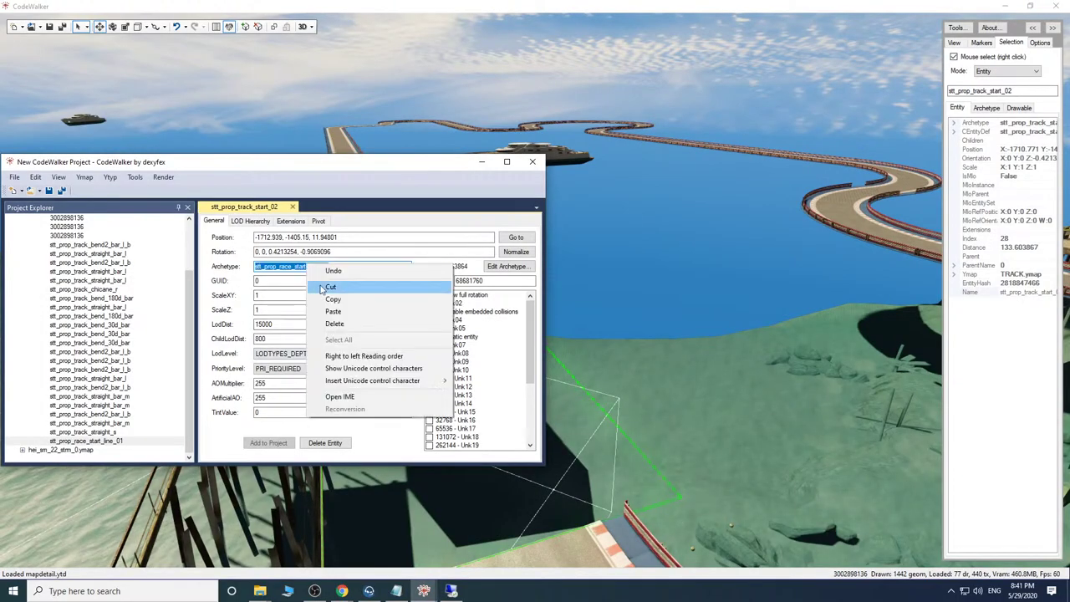
{"action": "left_click", "coordinate": [335, 312]}
{"action": "left_click", "coordinate": [474, 160]}
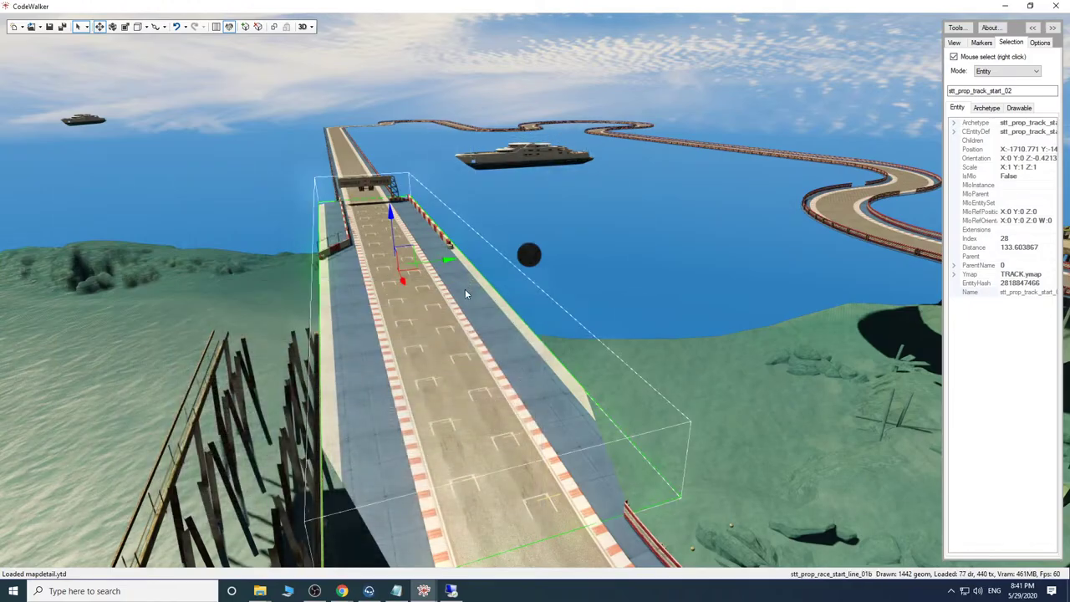
Slide the start-line piece slightly along its length to align its gantry end with the adjoining straight.
{"action": "left_click_drag", "start_coordinate": [464, 289], "coordinate": [675, 343]}
{"action": "key", "text": "w"}
{"action": "key", "text": "a"}
{"action": "key", "text": "w"}
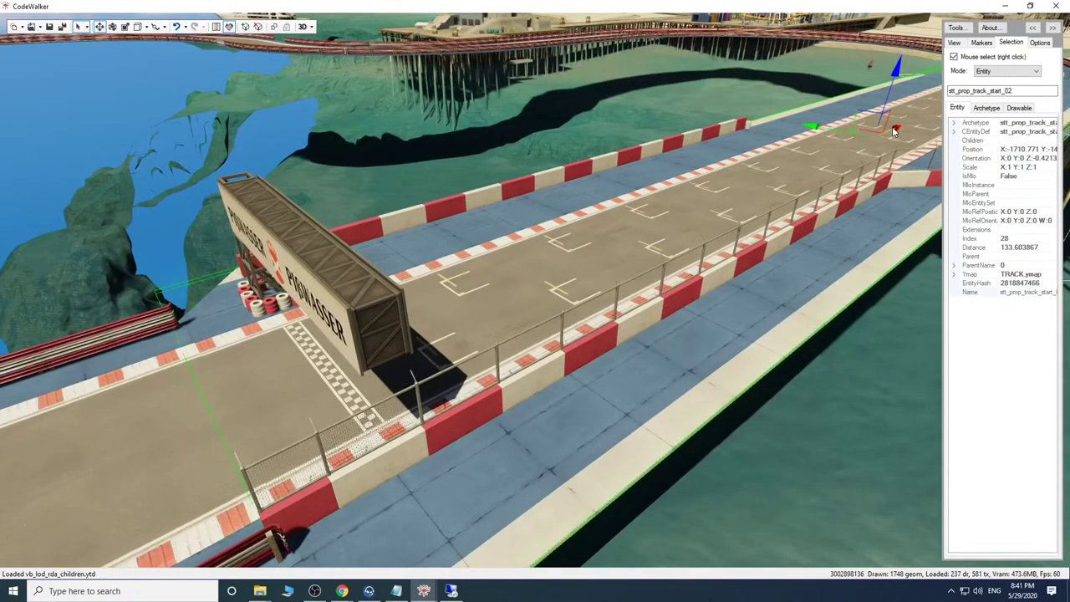
{"action": "left_click_drag", "start_coordinate": [892, 129], "coordinate": [892, 131]}
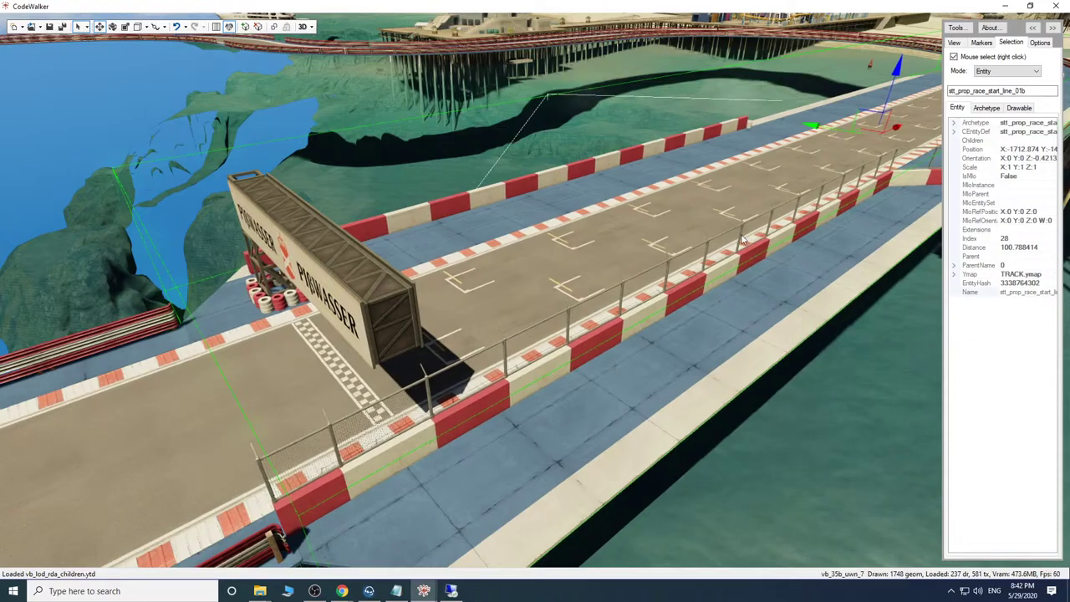
Fly around the start-line piece to examine how it joins the straight and the bend near the pier.
{"action": "left_click_drag", "start_coordinate": [741, 235], "coordinate": [564, 215]}
{"action": "key", "text": "s"}
{"action": "key", "text": "d"}
{"action": "key", "text": "w"}
{"action": "key", "text": "w"}
{"action": "key", "text": "w"}
{"action": "key", "text": "a"}
{"action": "key", "text": "d"}
{"action": "key", "text": "s"}
{"action": "key", "text": "a"}
Reopen the project window, select TRACK.ymap and recalculate its entity and streaming extents.
{"action": "left_click", "coordinate": [425, 591]}
{"action": "left_click", "coordinate": [455, 554]}
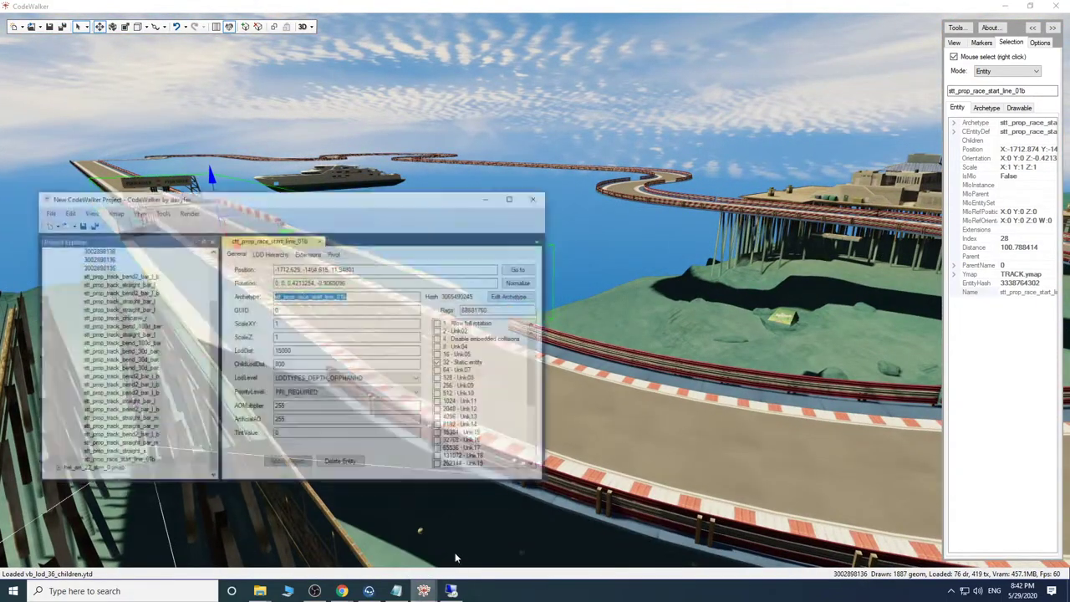
{"action": "left_click_drag", "start_coordinate": [191, 329], "coordinate": [190, 274]}
{"action": "left_click", "coordinate": [62, 236]}
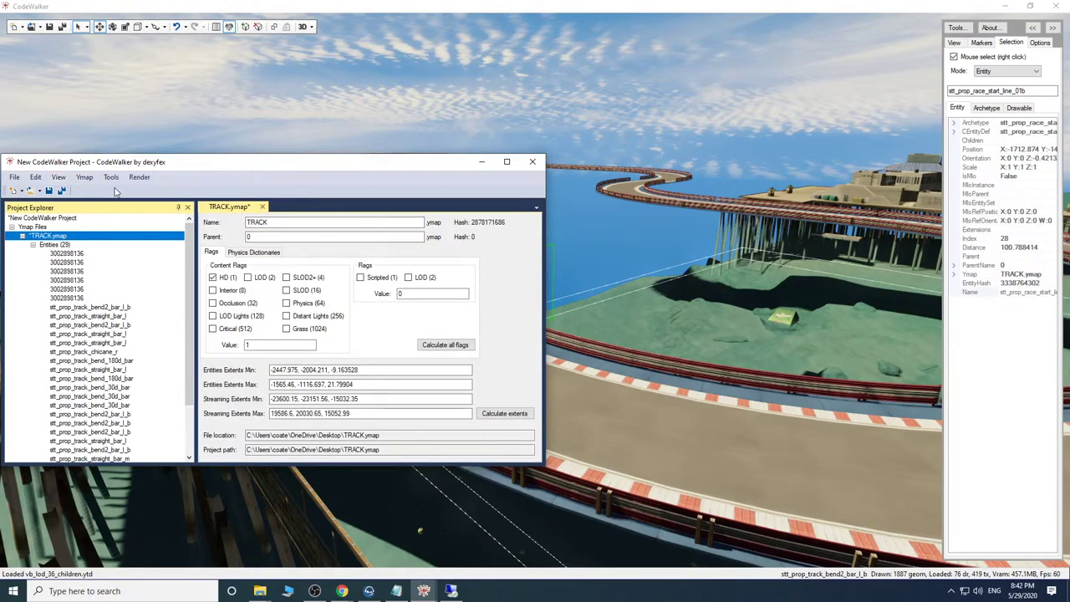
{"action": "left_click", "coordinate": [504, 412]}
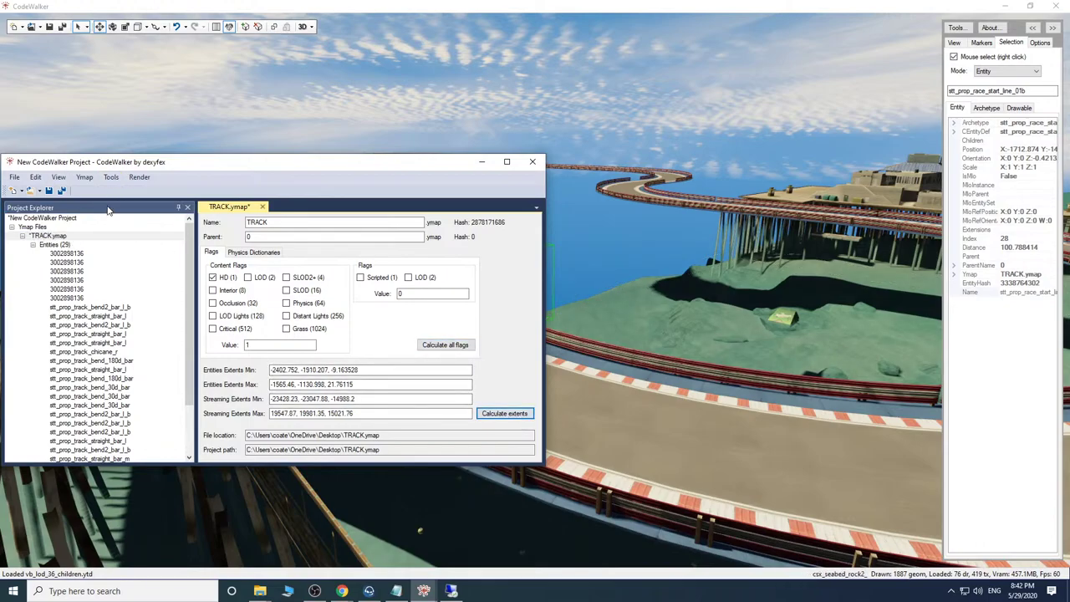
{"action": "key", "text": "w"}
{"action": "left_click_drag", "start_coordinate": [712, 413], "coordinate": [534, 378]}
{"action": "key", "text": "s"}
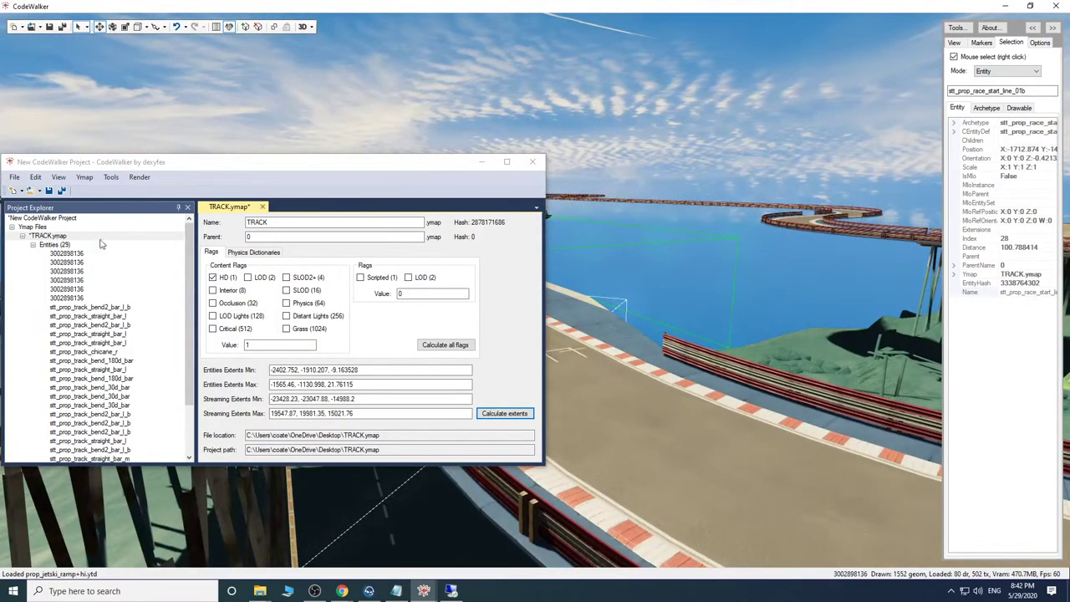
{"action": "left_click", "coordinate": [458, 360]}
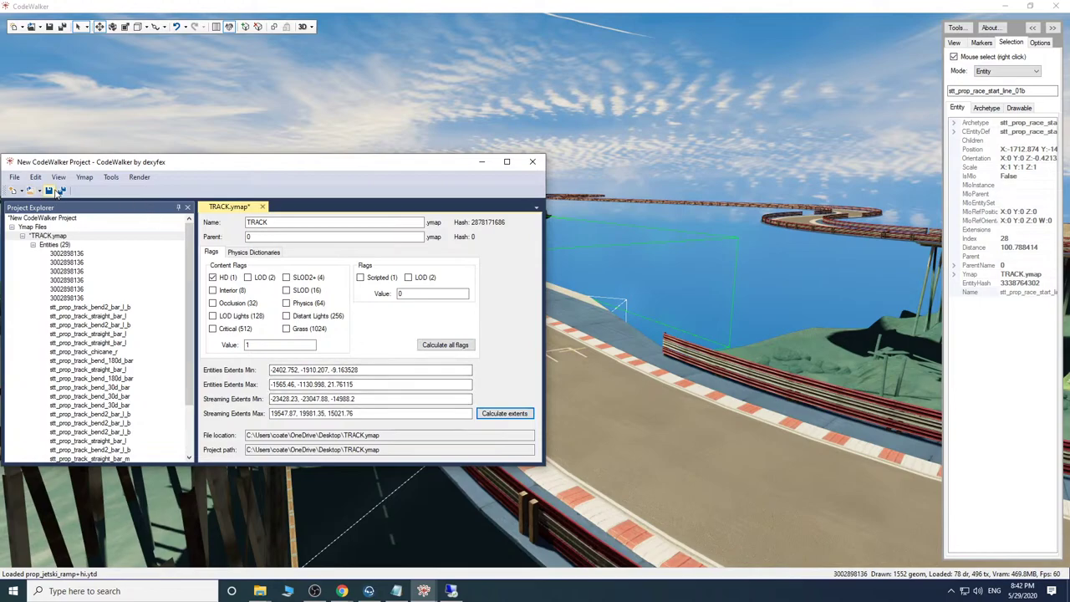
Generate the manifest for the project containing TRACK.ymap and hei_sm_22_strm_0.ymap.
{"action": "left_click_drag", "start_coordinate": [190, 256], "coordinate": [189, 309]}
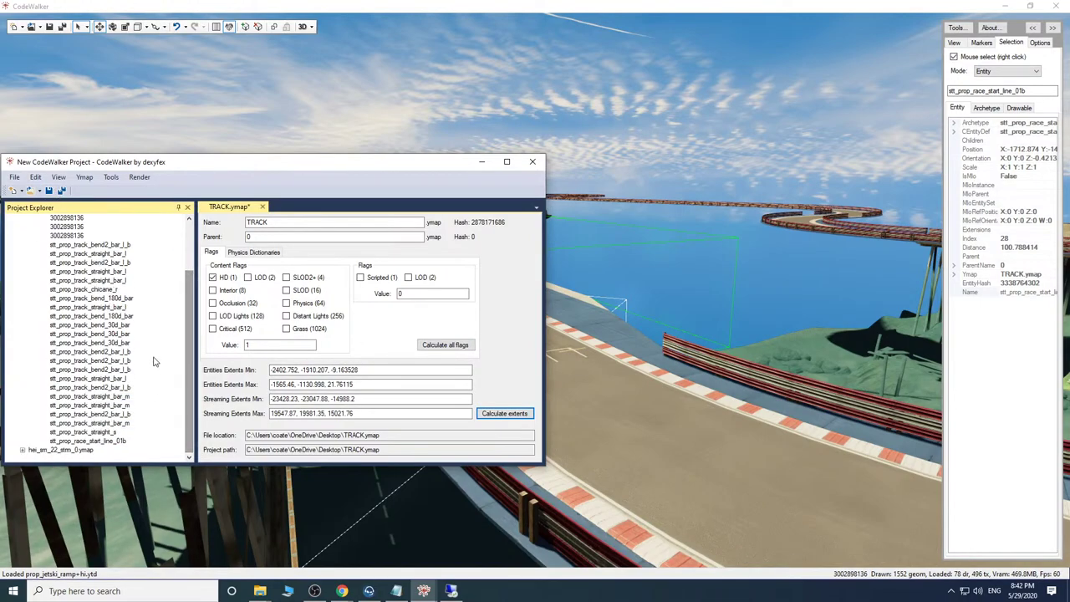
{"action": "left_click", "coordinate": [111, 177]}
{"action": "left_click", "coordinate": [138, 187]}
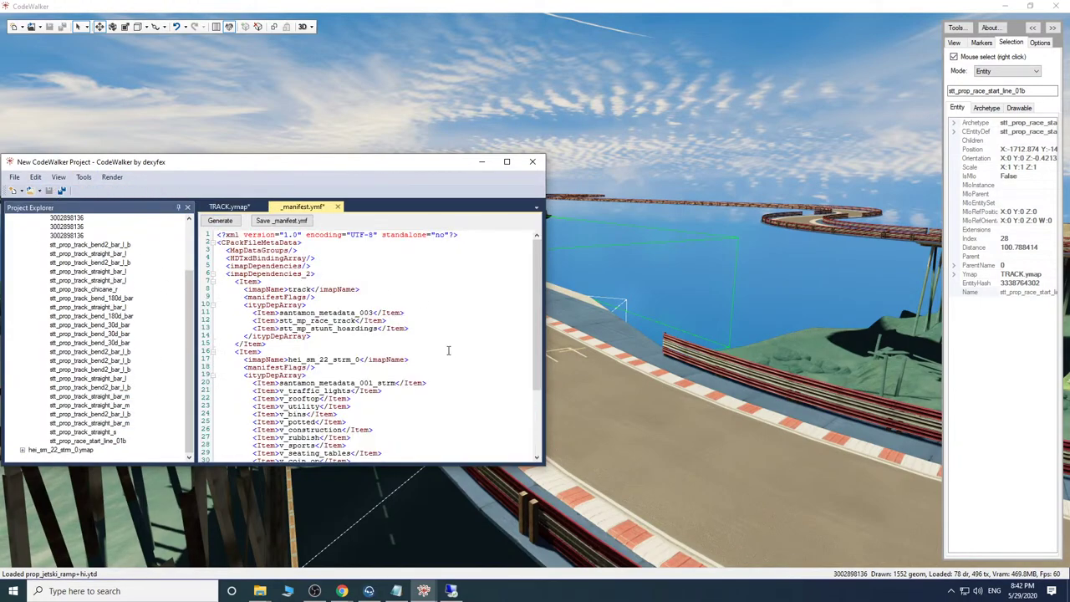
{"action": "left_click", "coordinate": [314, 221]}
{"action": "type", "text": "w"}
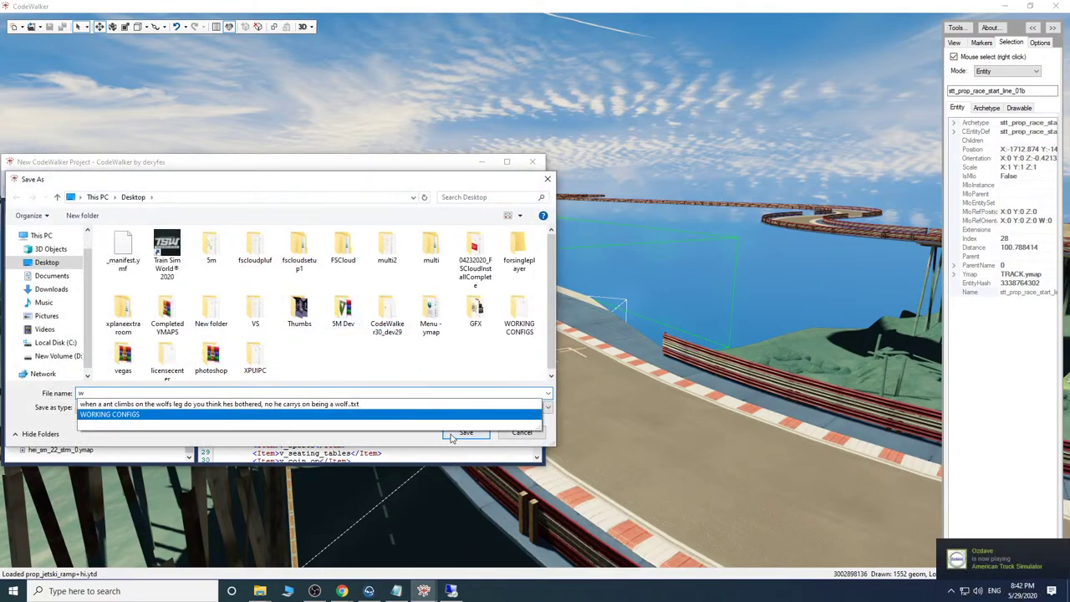
{"action": "left_click", "coordinate": [519, 433]}
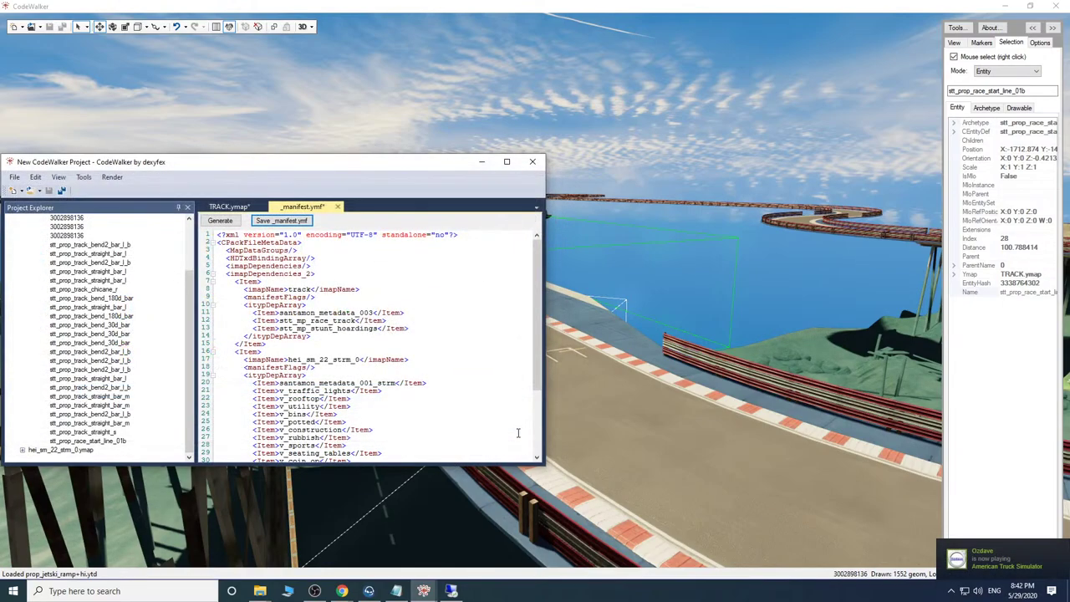
Save the generated manifest to the Desktop as _manifest, replacing the existing file.
{"action": "left_click", "coordinate": [290, 221]}
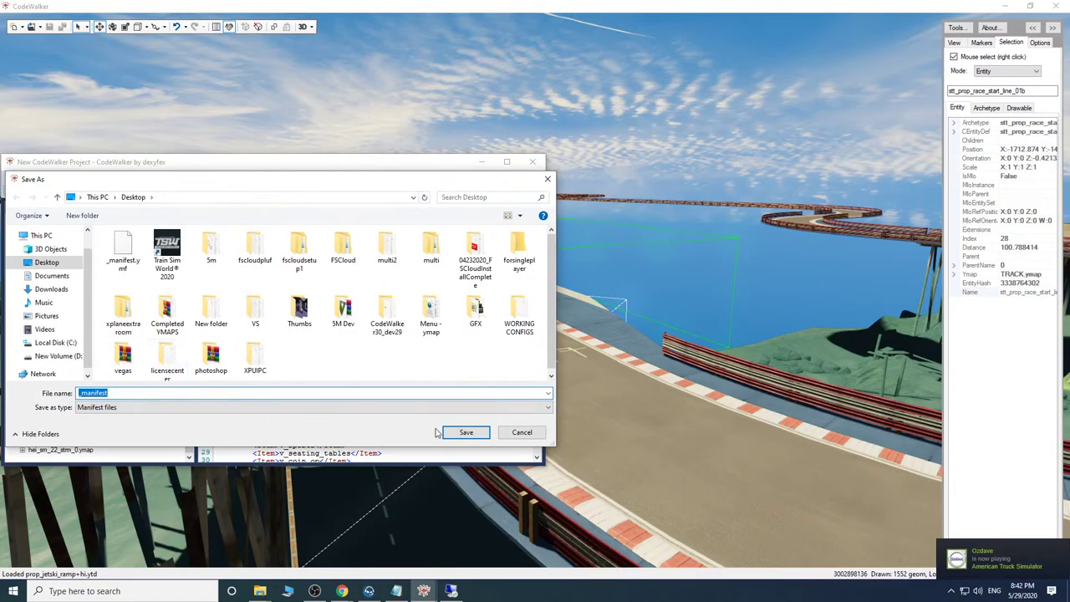
{"action": "left_click", "coordinate": [462, 432]}
{"action": "left_click", "coordinate": [554, 296]}
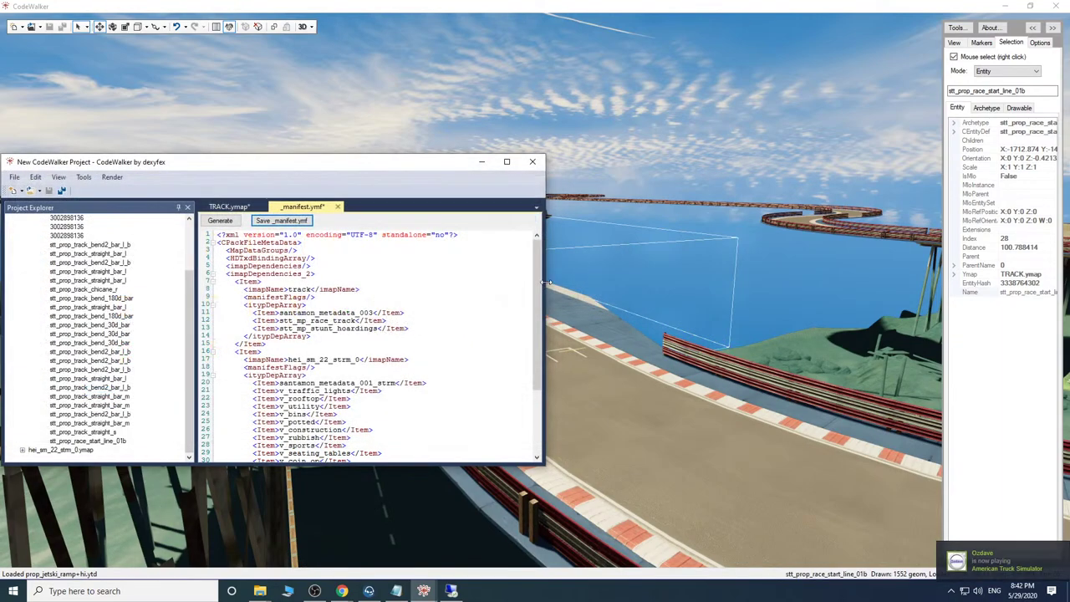
Close the CodeWalker project window without saving the project, and minimize CodeWalker and the browser.
{"action": "left_click", "coordinate": [528, 163]}
{"action": "left_click", "coordinate": [555, 331]}
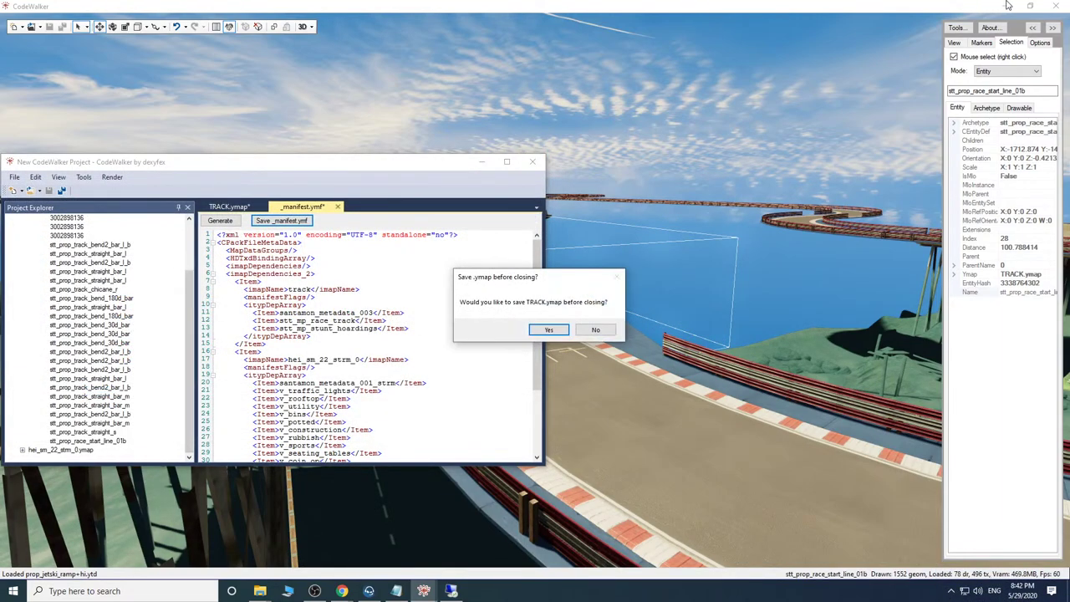
{"action": "left_click", "coordinate": [585, 331]}
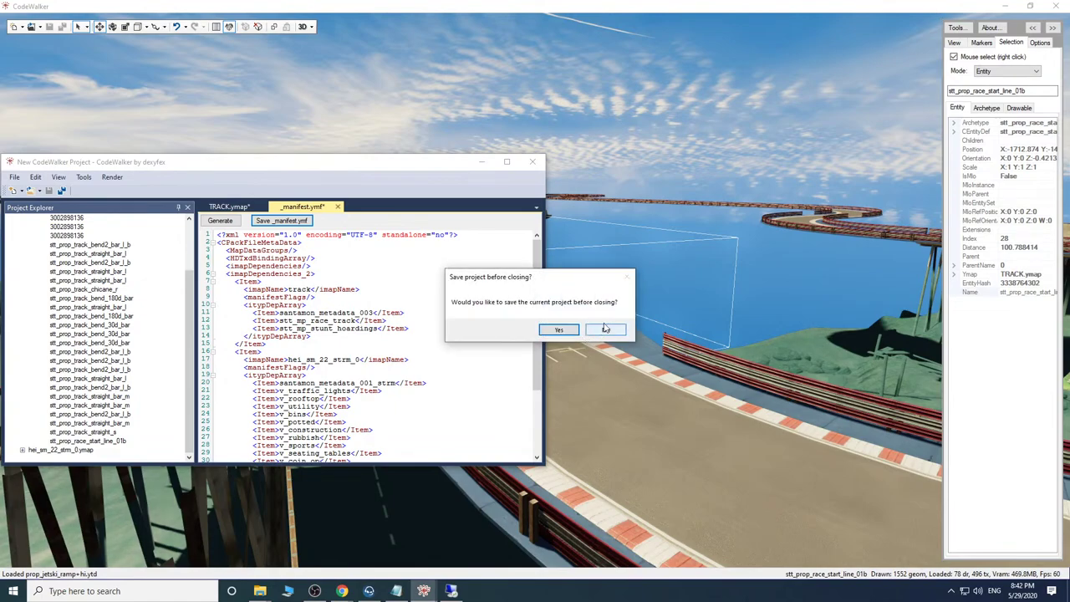
{"action": "left_click", "coordinate": [604, 328]}
{"action": "left_click", "coordinate": [1002, 6]}
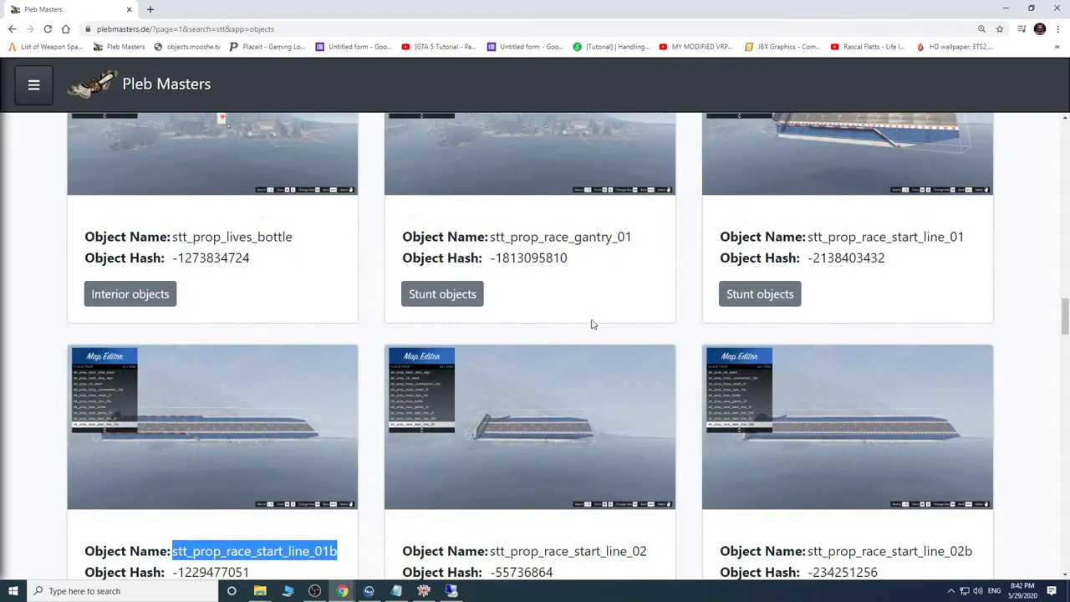
{"action": "left_click", "coordinate": [1006, 9]}
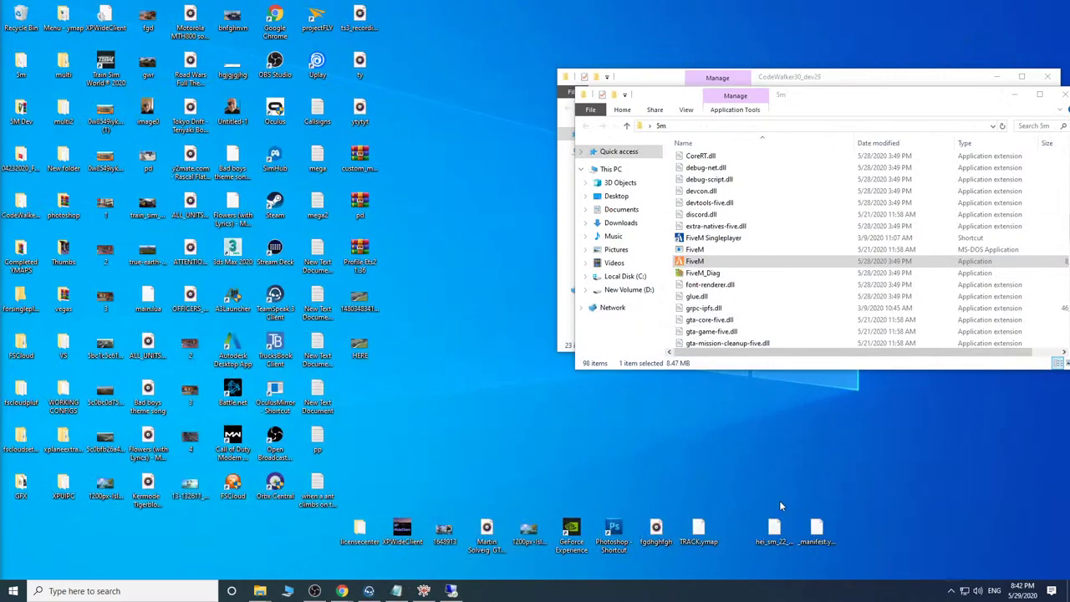
Copy TRACK.ymap, the hei_sm_22 ymap and _manifest.ymf from the Desktop.
{"action": "left_click_drag", "start_coordinate": [690, 493], "coordinate": [822, 543]}
{"action": "right_click", "coordinate": [820, 540]}
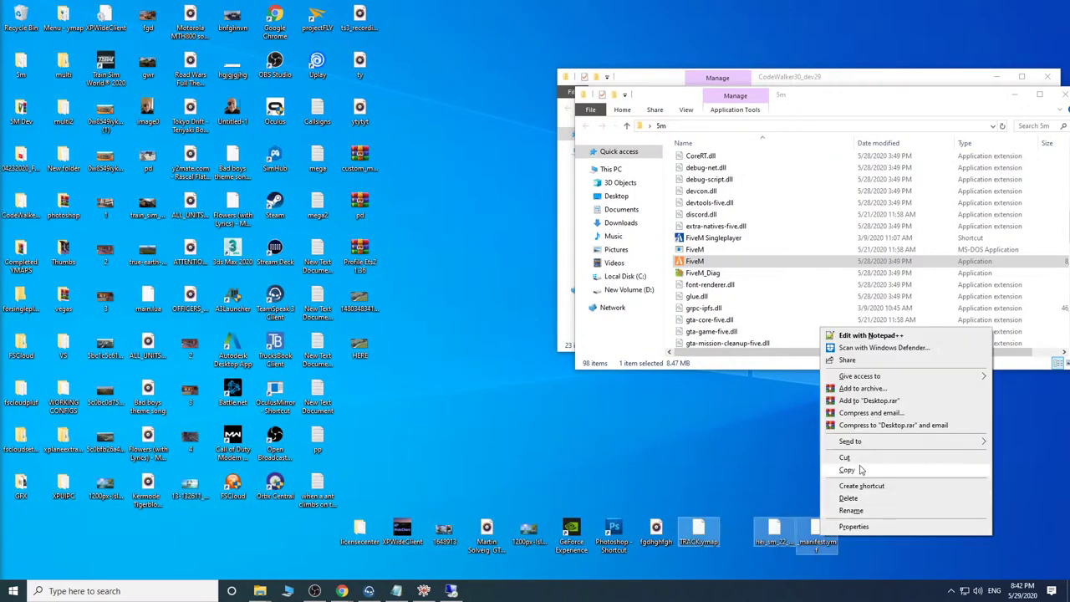
{"action": "left_click", "coordinate": [861, 470]}
Switch to the remote server session, close the front server console and delete everything in ESX_V2.7's cache\files folder.
{"action": "left_click", "coordinate": [450, 590]}
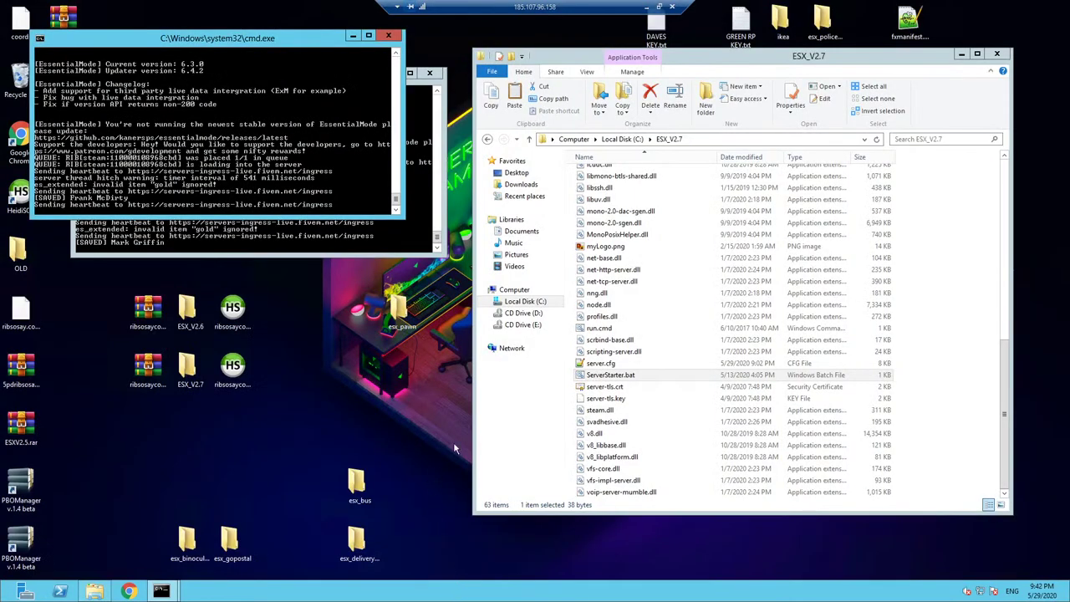
{"action": "left_click", "coordinate": [388, 35]}
{"action": "left_click", "coordinate": [743, 306]}
{"action": "scroll", "coordinate": [735, 306], "scroll_direction": "up", "scroll_amount": 12}
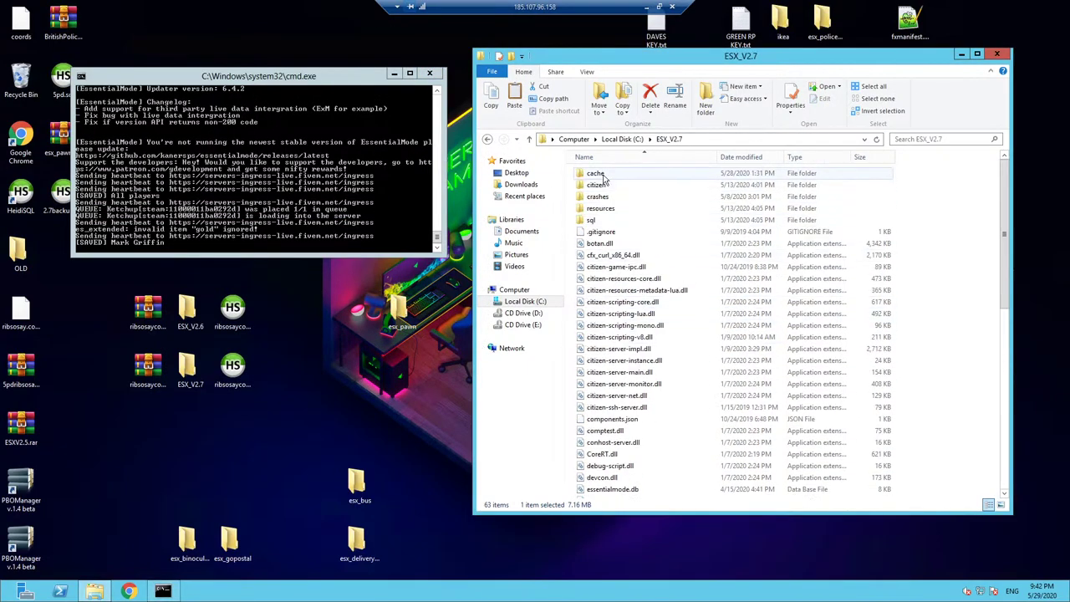
{"action": "double_click", "coordinate": [602, 175]}
{"action": "double_click", "coordinate": [595, 174]}
{"action": "key", "text": "ctrl+a"}
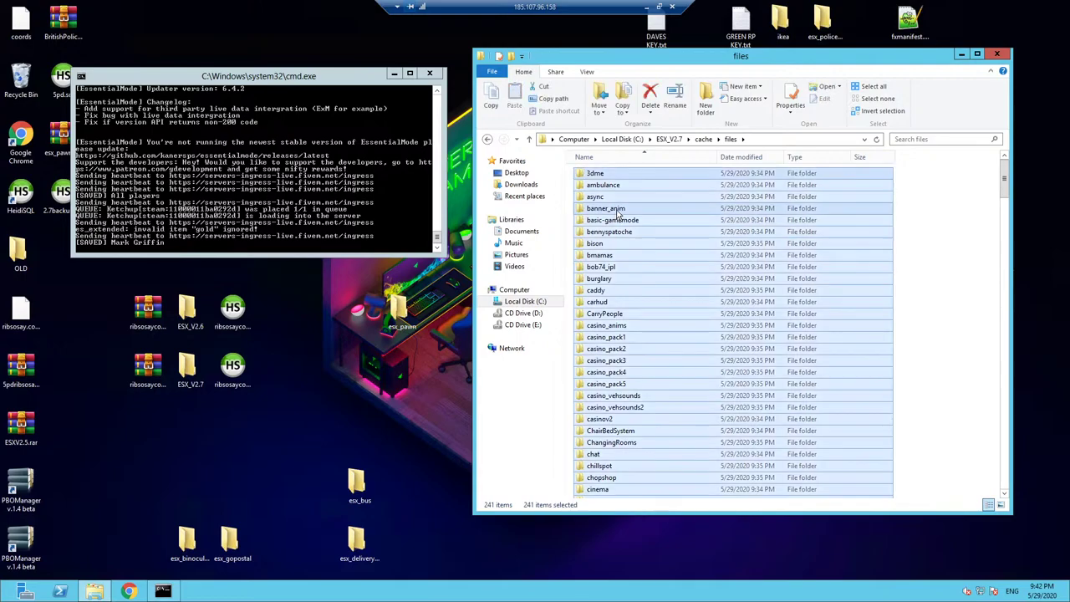
{"action": "key", "text": "Delete"}
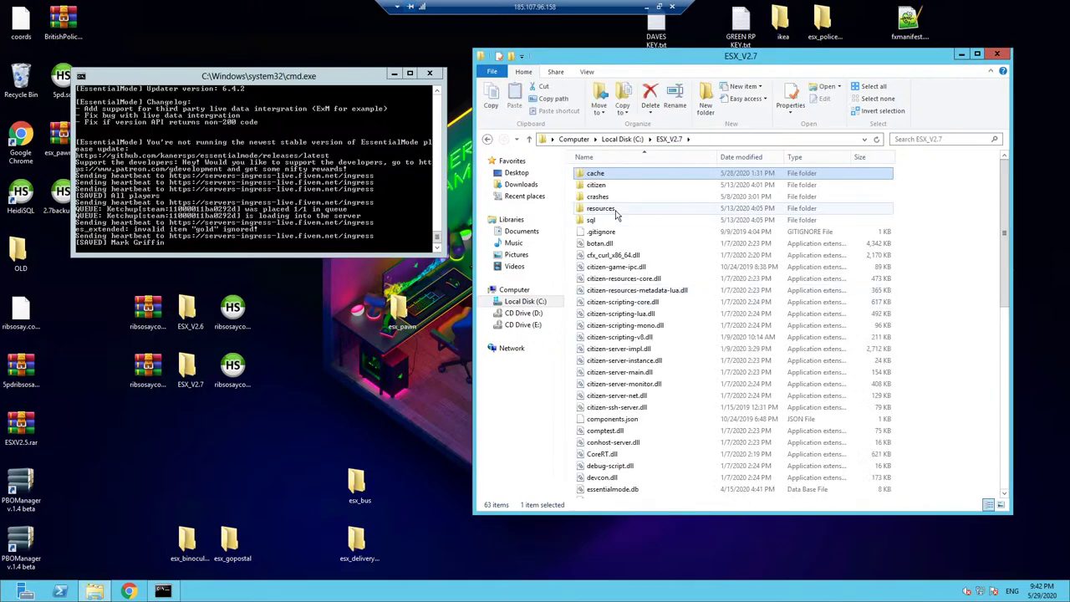
{"action": "scroll", "coordinate": [640, 372], "scroll_direction": "down", "scroll_amount": 12}
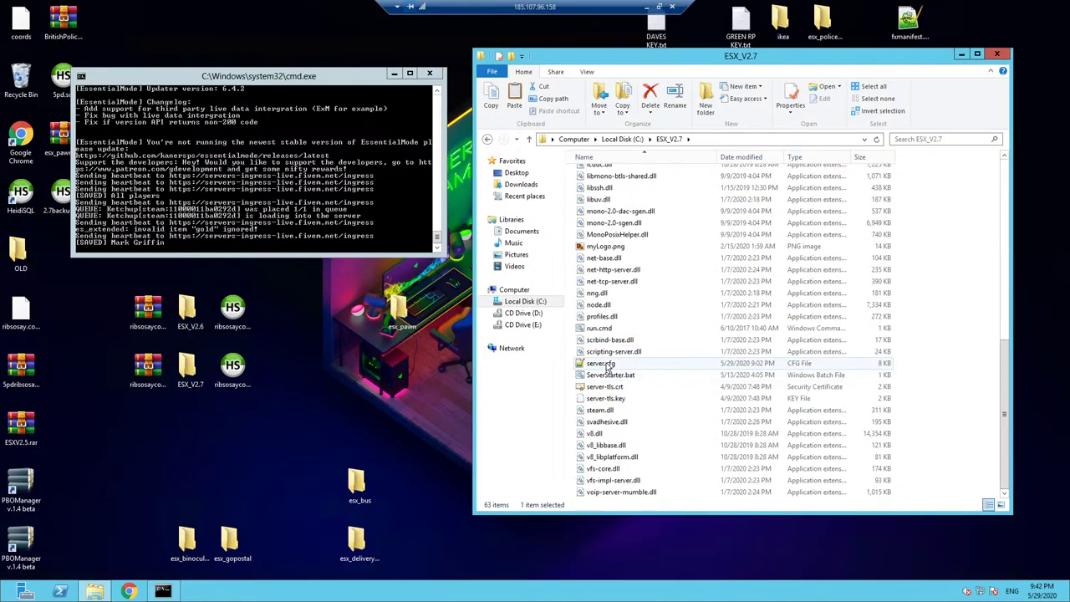
{"action": "right_click", "coordinate": [605, 362]}
{"action": "left_click", "coordinate": [624, 261]}
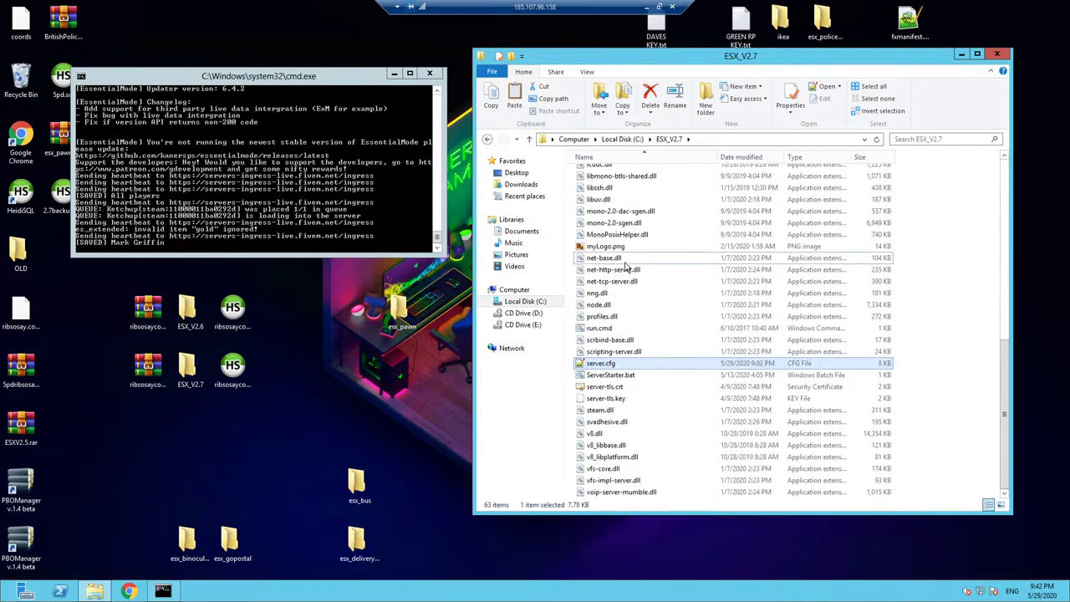
Open the ribtrack resource's stream folder under ESX_V2.7\resources\[mapmods].
{"action": "scroll", "coordinate": [620, 266], "scroll_direction": "up", "scroll_amount": 12}
{"action": "left_click", "coordinate": [607, 211]}
{"action": "double_click", "coordinate": [608, 212]}
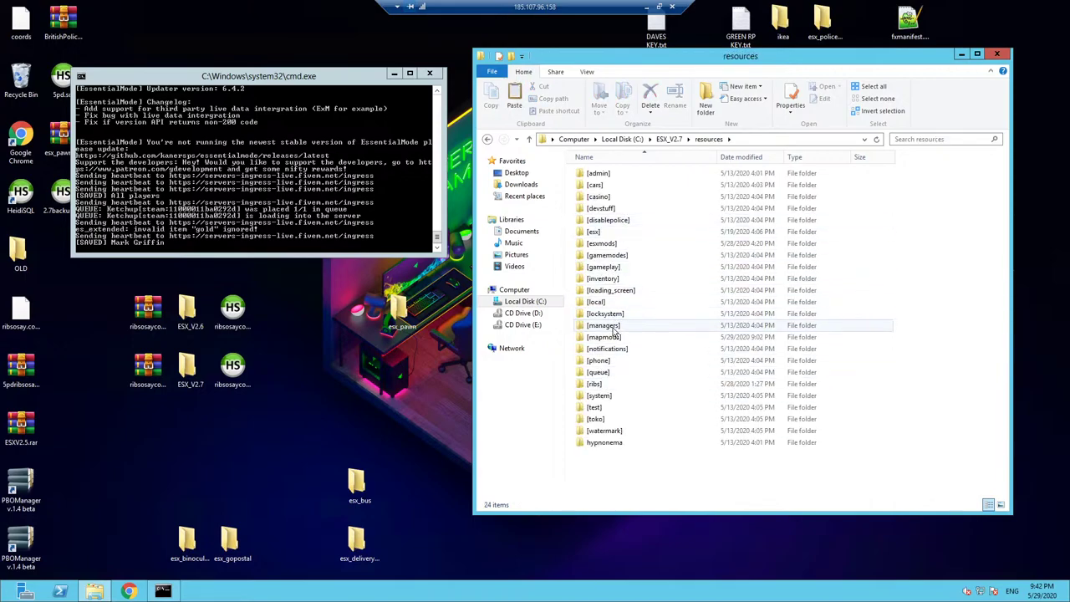
{"action": "double_click", "coordinate": [606, 335]}
{"action": "scroll", "coordinate": [622, 409], "scroll_direction": "down", "scroll_amount": 2}
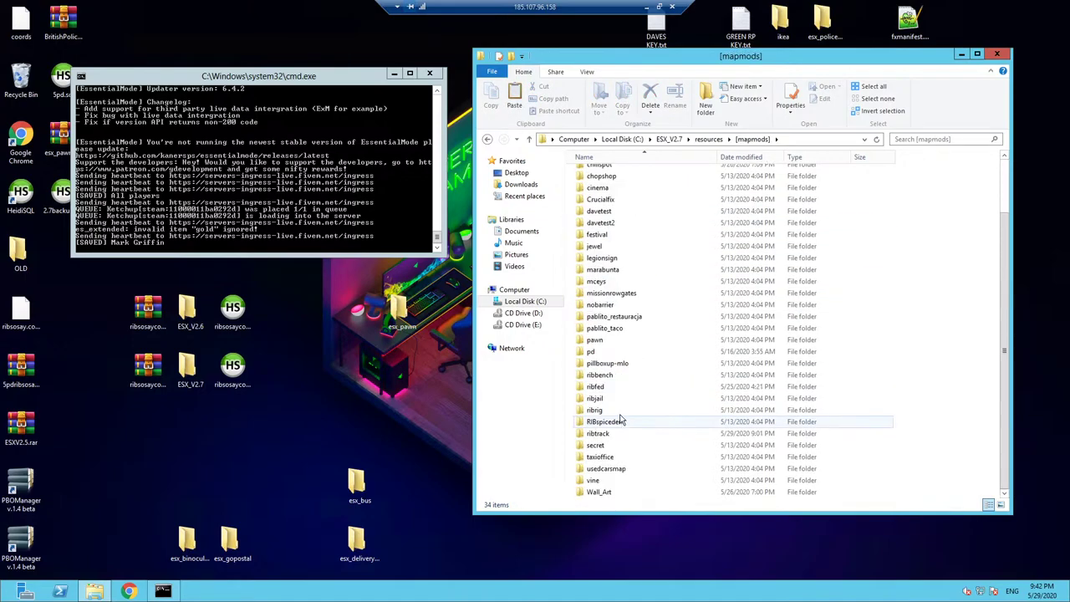
{"action": "left_click", "coordinate": [604, 433]}
{"action": "double_click", "coordinate": [595, 173]}
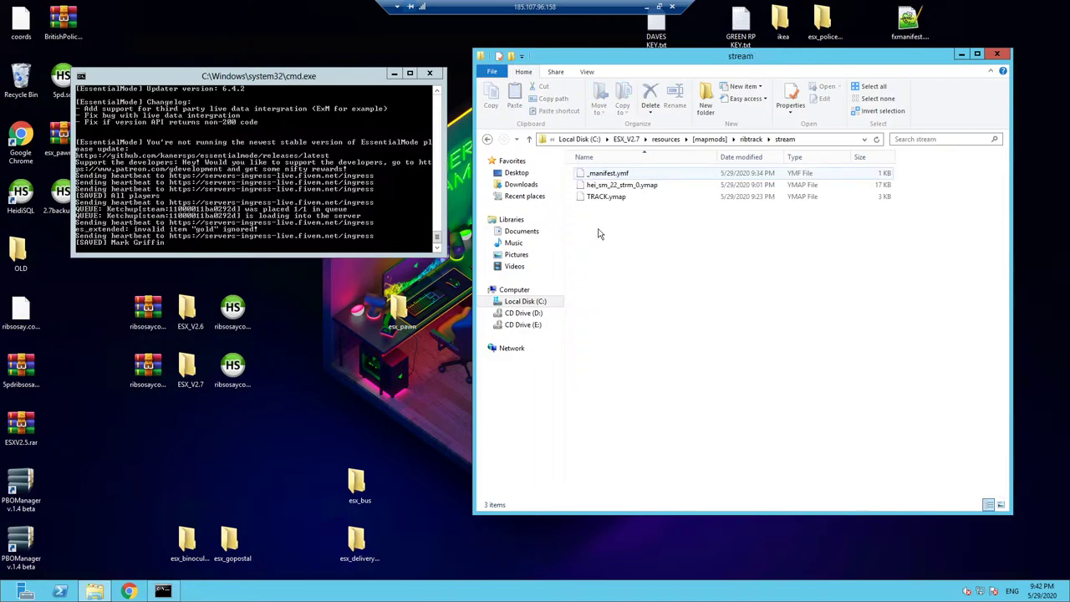
Replace the three old map files in the stream folder with the copied TRACK.ymap, hei_sm_22_strm_0.ymap and _manifest.ymf.
{"action": "left_click_drag", "start_coordinate": [600, 235], "coordinate": [617, 123]}
{"action": "key", "text": "Delete"}
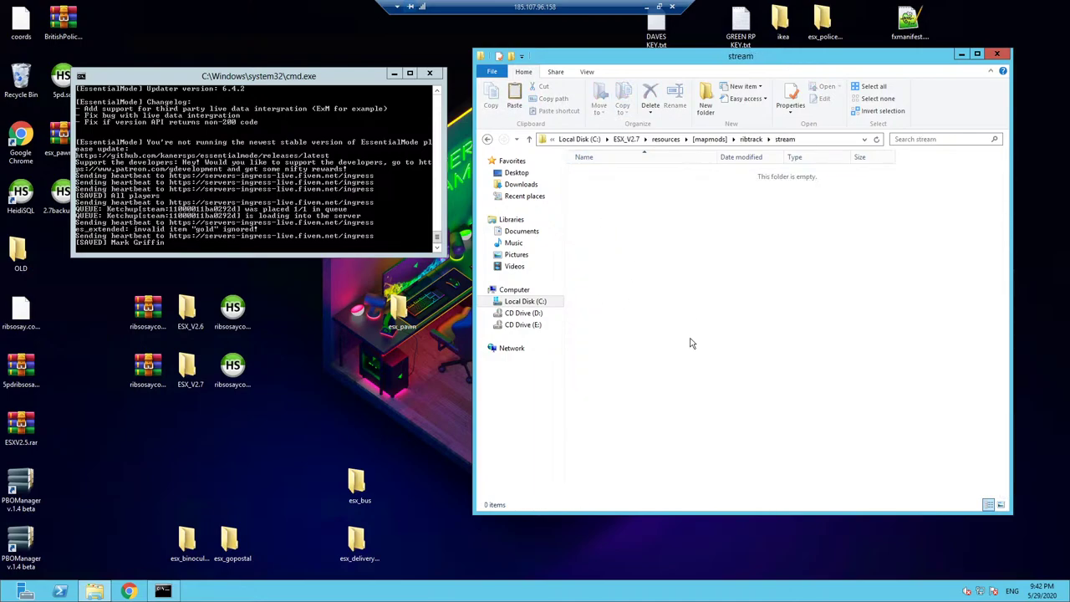
{"action": "right_click", "coordinate": [641, 240]}
{"action": "left_click", "coordinate": [689, 316]}
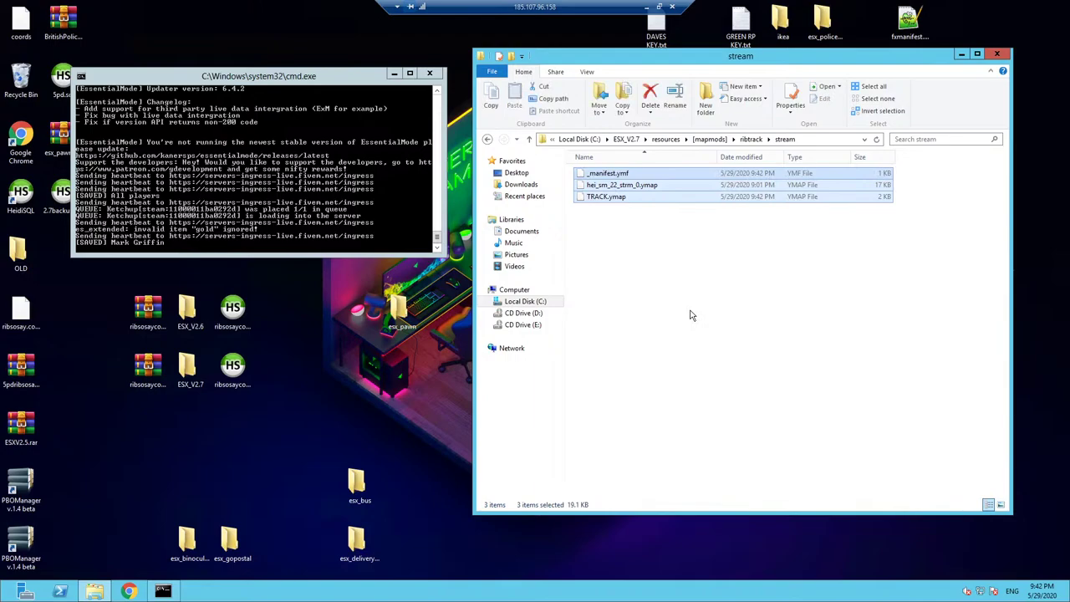
{"action": "left_click", "coordinate": [690, 296]}
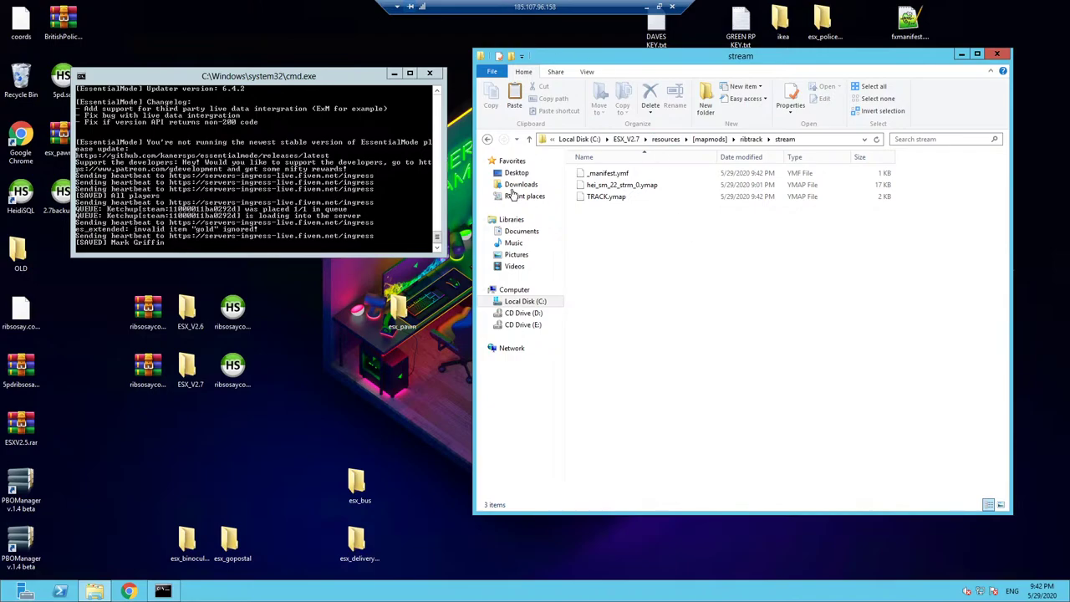
Return to the ESX_V2.7 folder, run ServerStarter.bat and place its console below the other server console.
{"action": "left_click", "coordinate": [628, 142]}
{"action": "scroll", "coordinate": [660, 368], "scroll_direction": "down", "scroll_amount": 11}
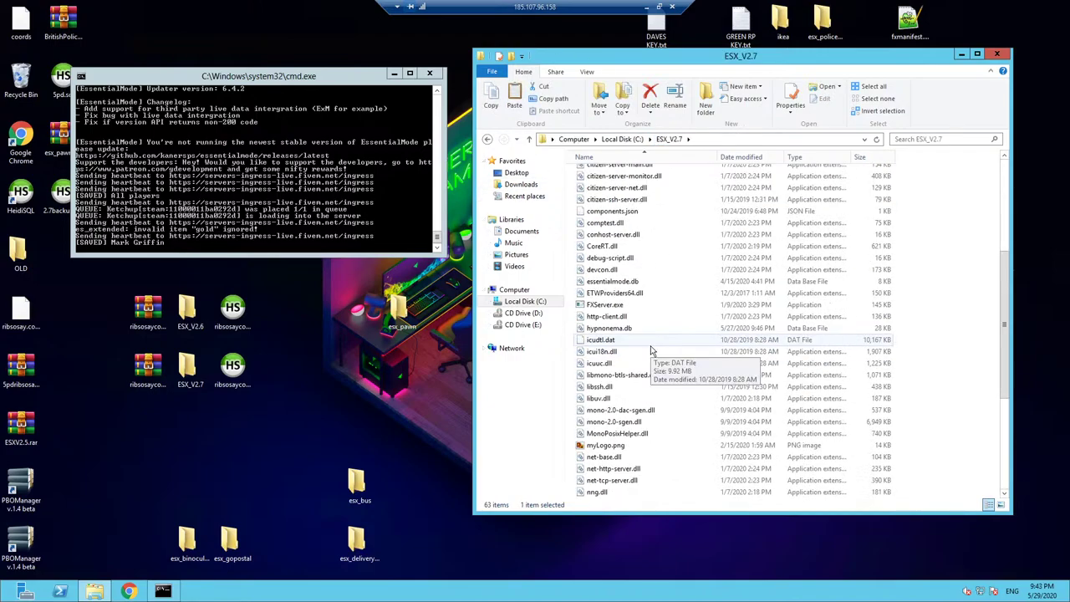
{"action": "double_click", "coordinate": [619, 375]}
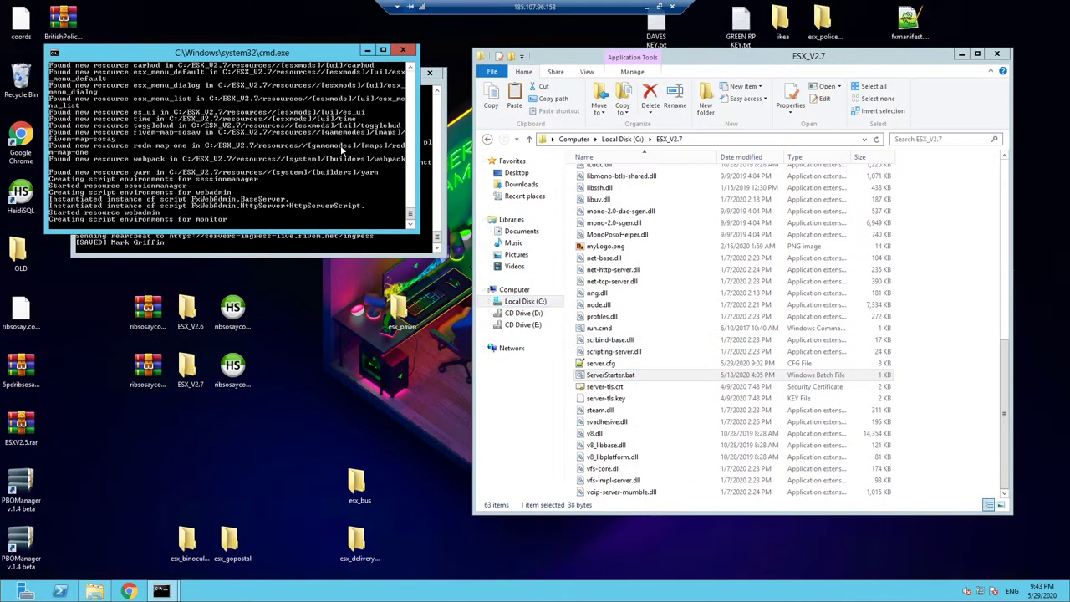
{"action": "left_click_drag", "start_coordinate": [316, 270], "coordinate": [300, 281]}
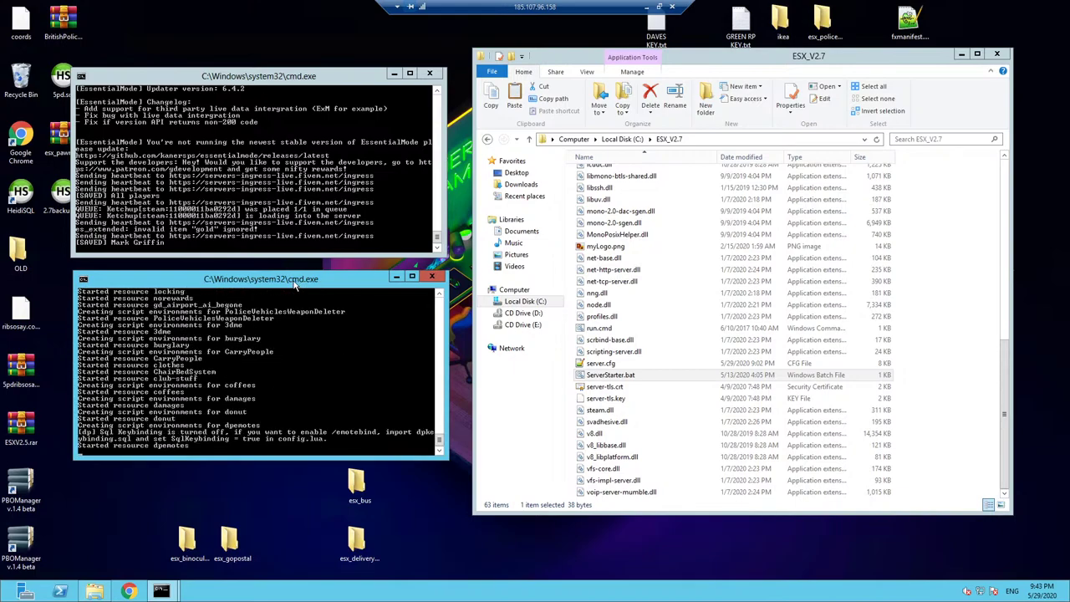
Minimize the remote session, launch FiveM and connect to the SoSay Nation V2 server from the play history.
{"action": "left_click", "coordinate": [647, 6]}
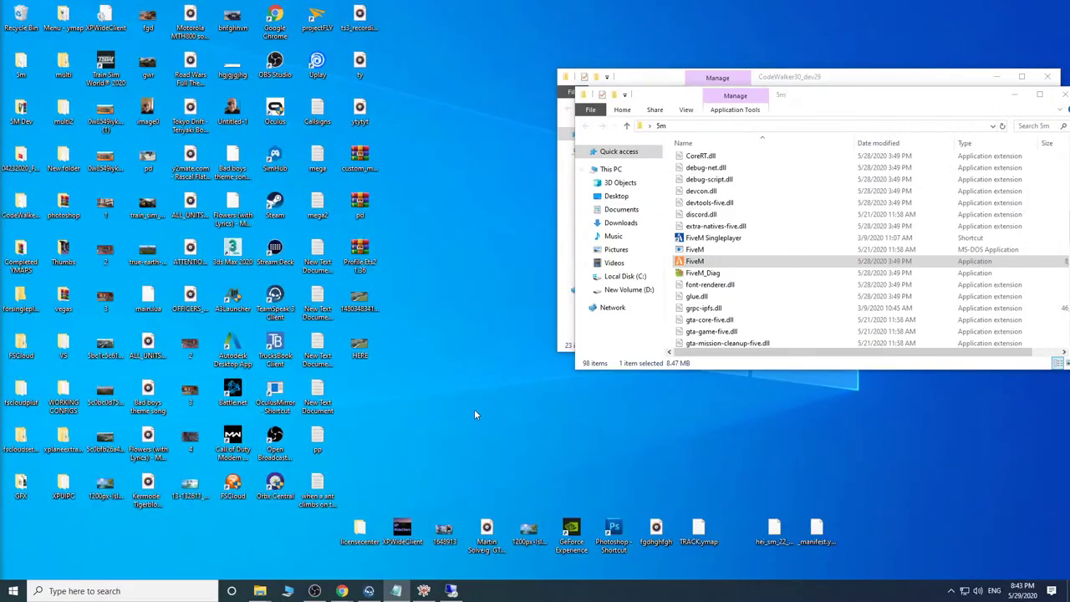
{"action": "double_click", "coordinate": [698, 260]}
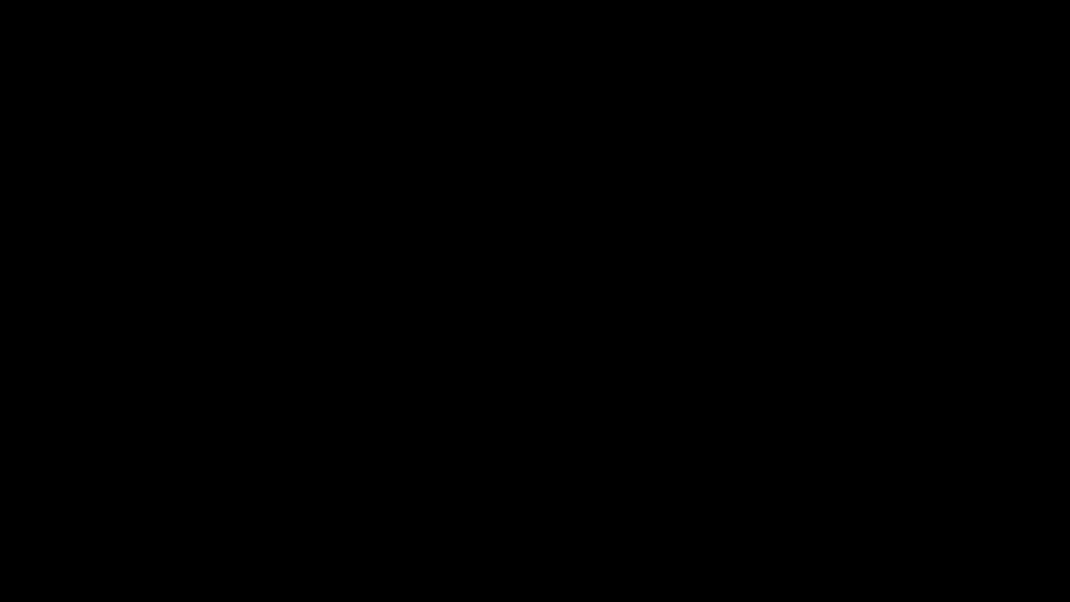
{"action": "left_click", "coordinate": [529, 446]}
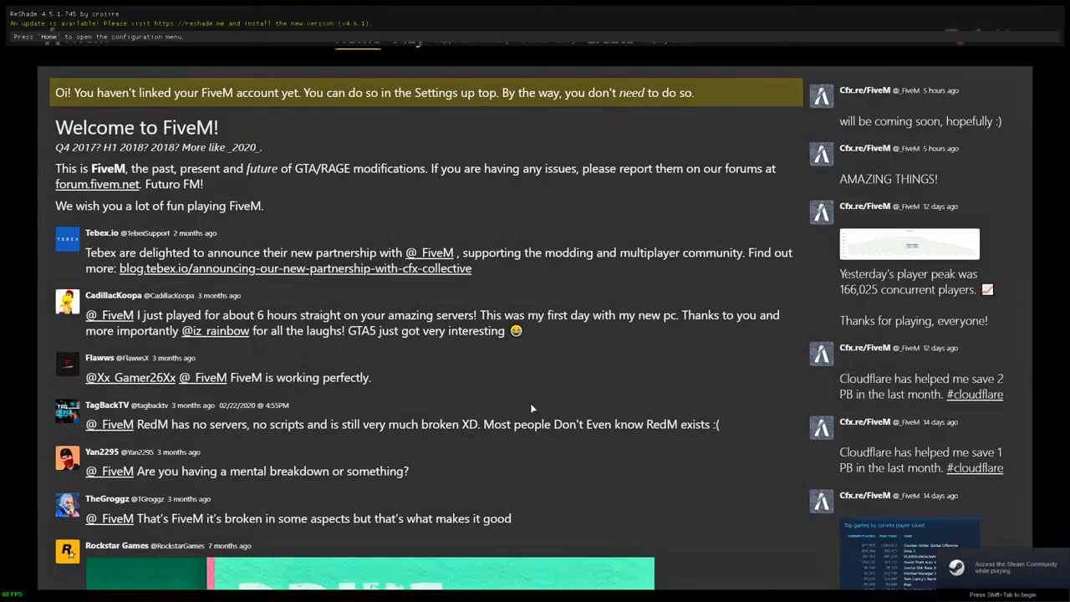
{"action": "left_click", "coordinate": [567, 38]}
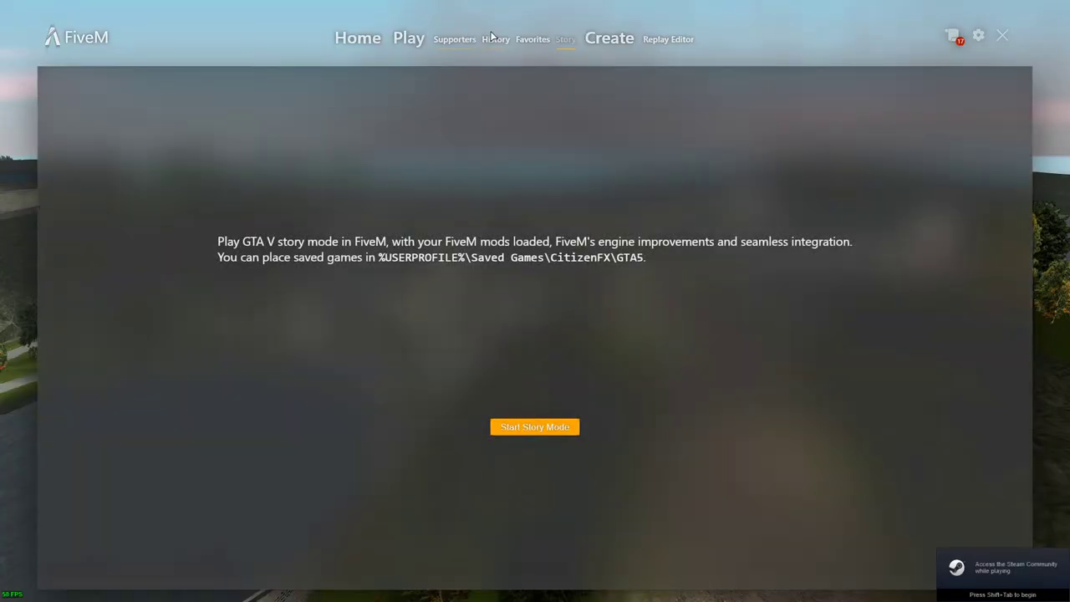
{"action": "left_click", "coordinate": [495, 38]}
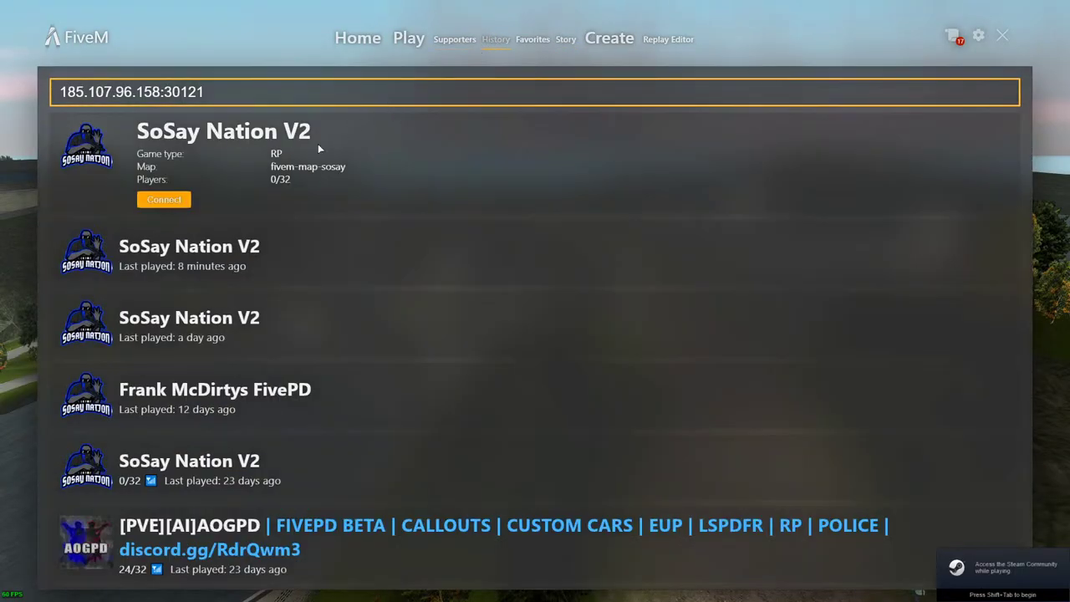
{"action": "left_click", "coordinate": [165, 201]}
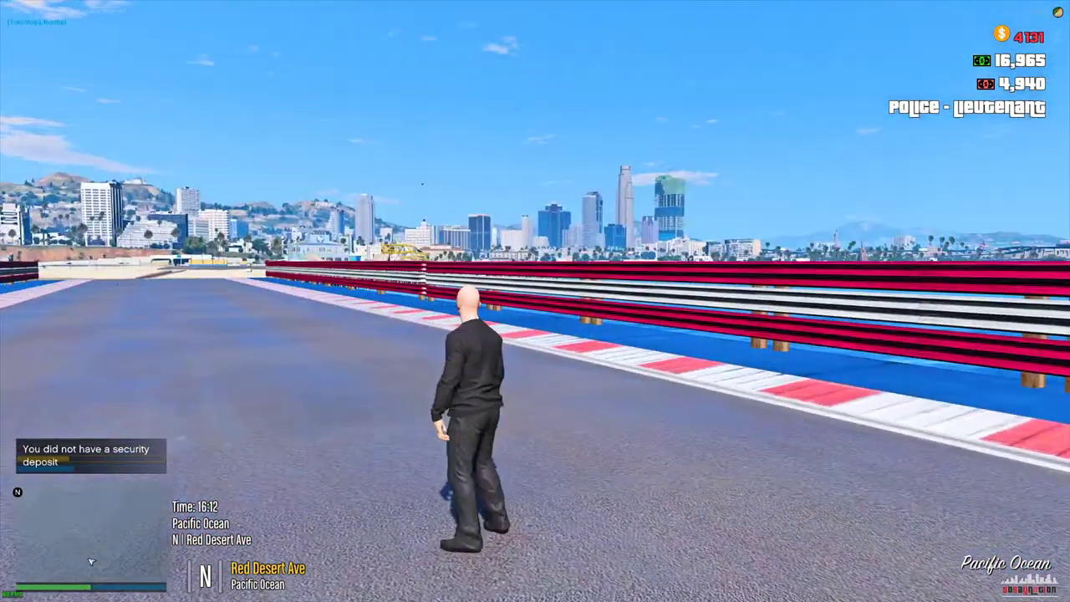
{"action": "key", "text": "w"}
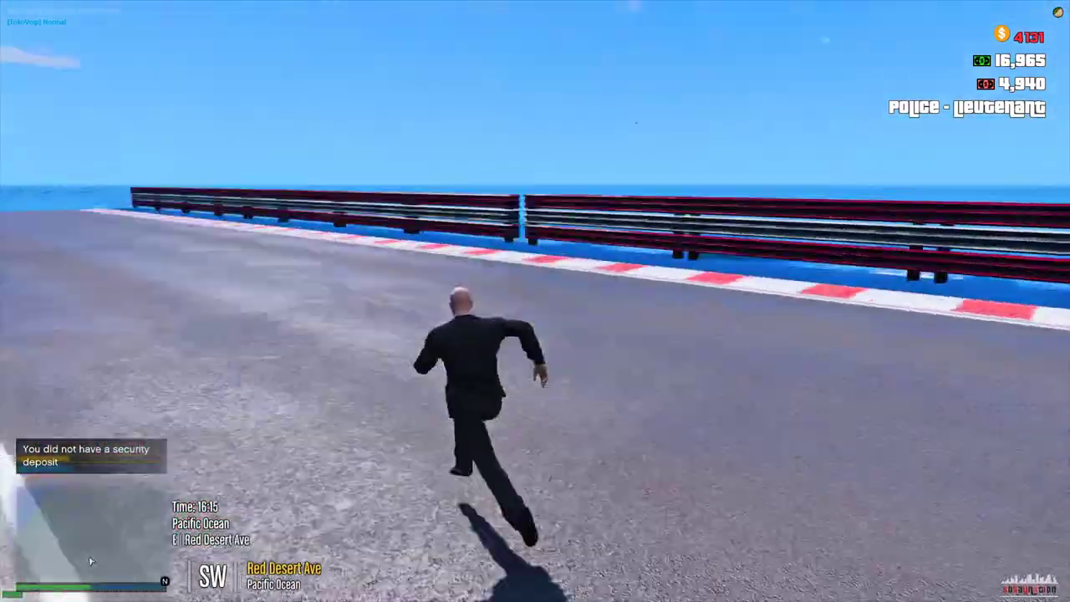
{"action": "key", "text": "space"}
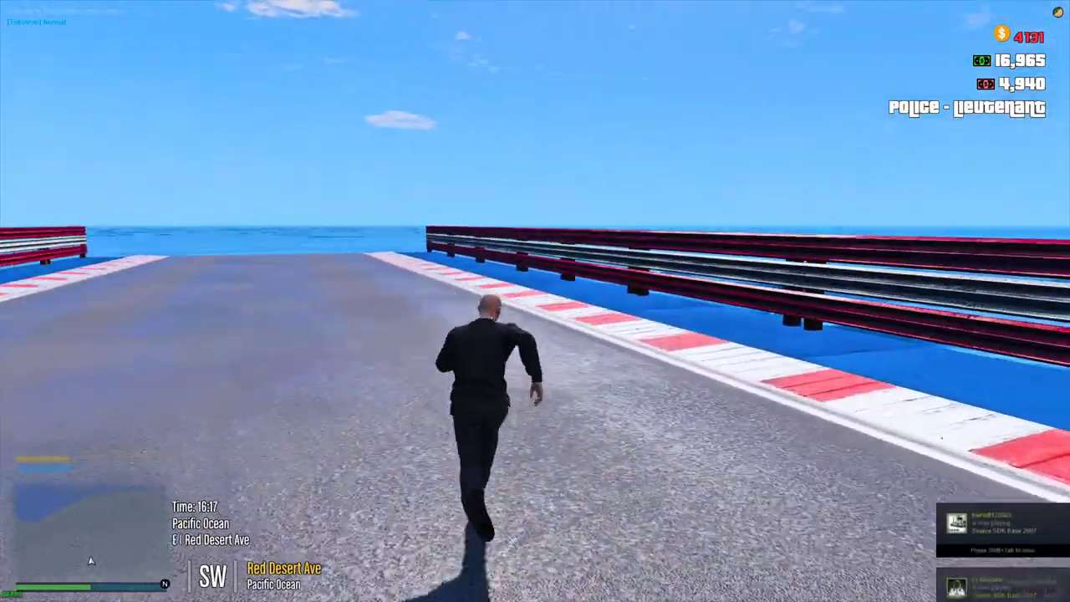
{"action": "key", "text": "d"}
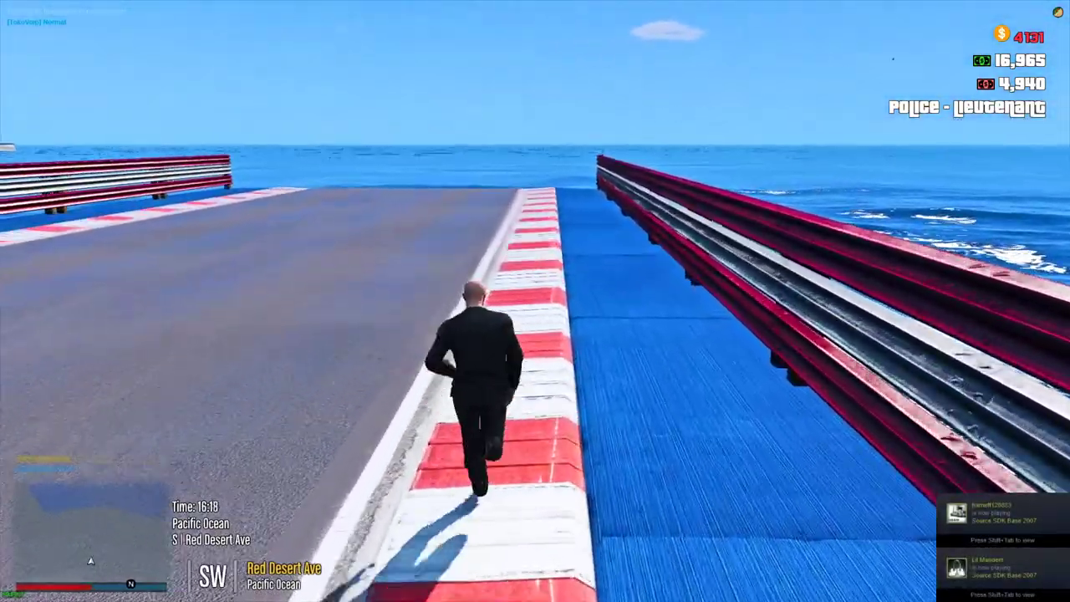
{"action": "key", "text": "a"}
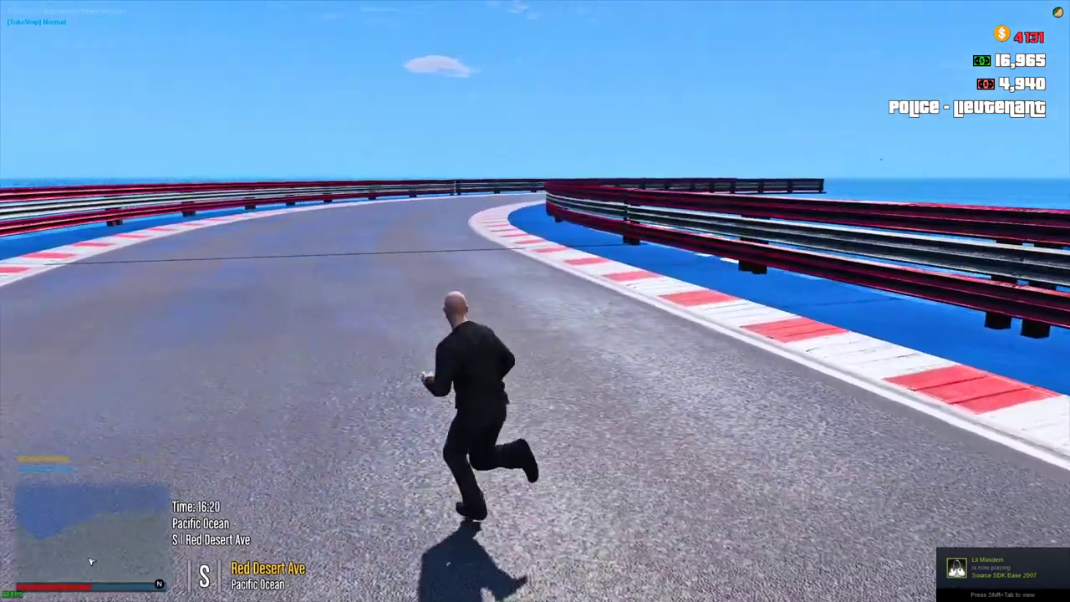
{"action": "key", "text": "s"}
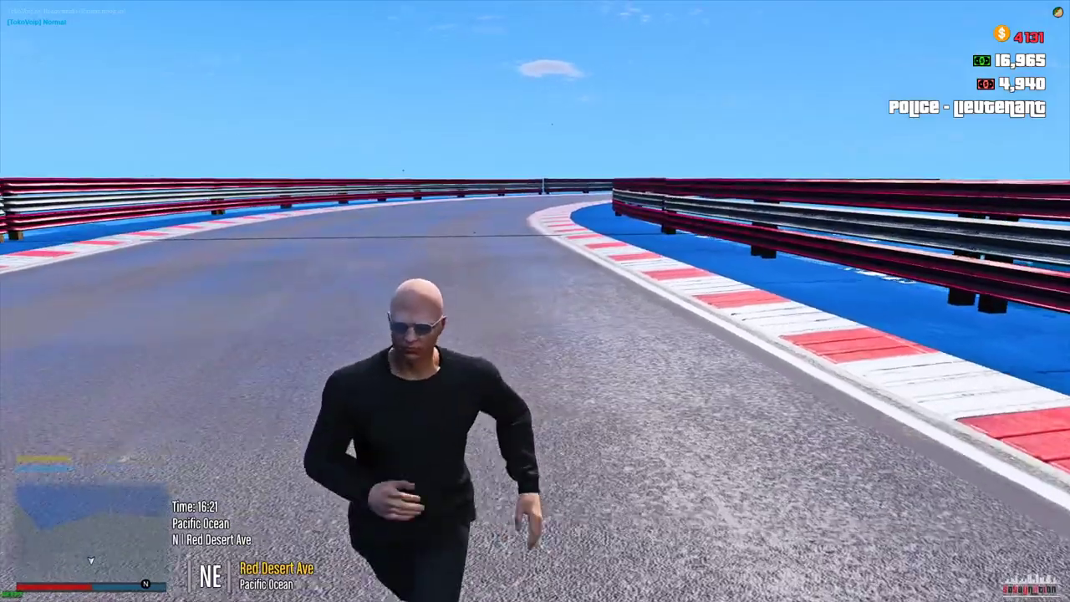
{"action": "key", "text": "d"}
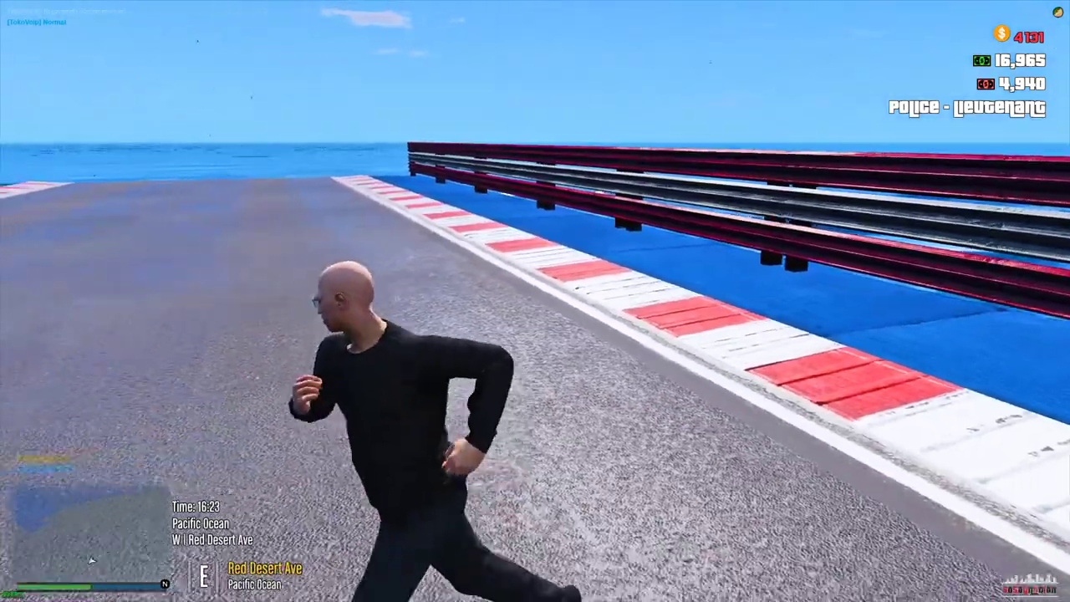
{"action": "key", "text": "w"}
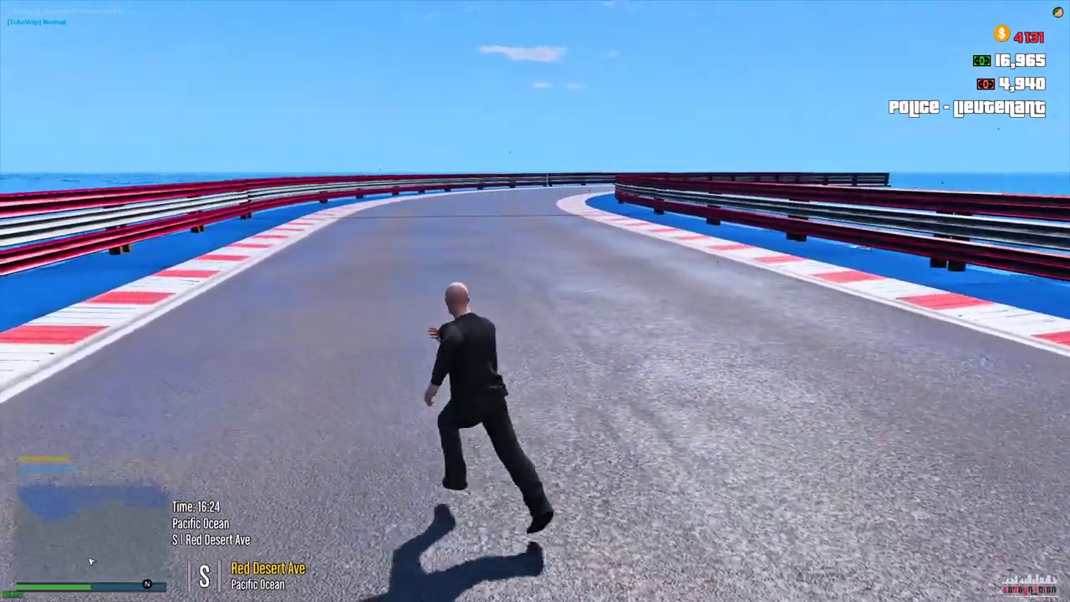
{"action": "key", "text": "a"}
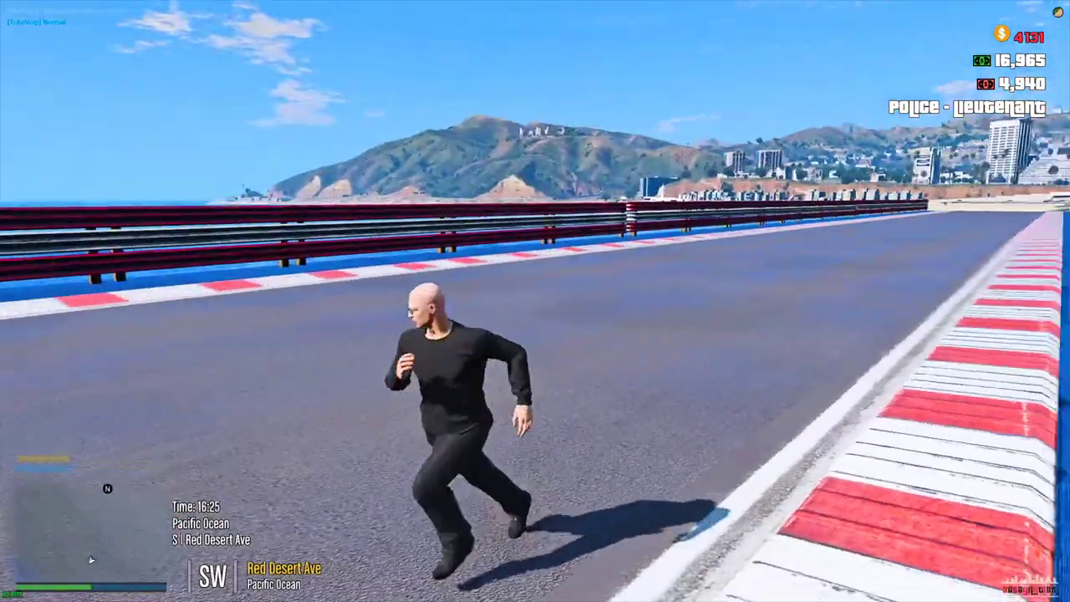
{"action": "key", "text": "w"}
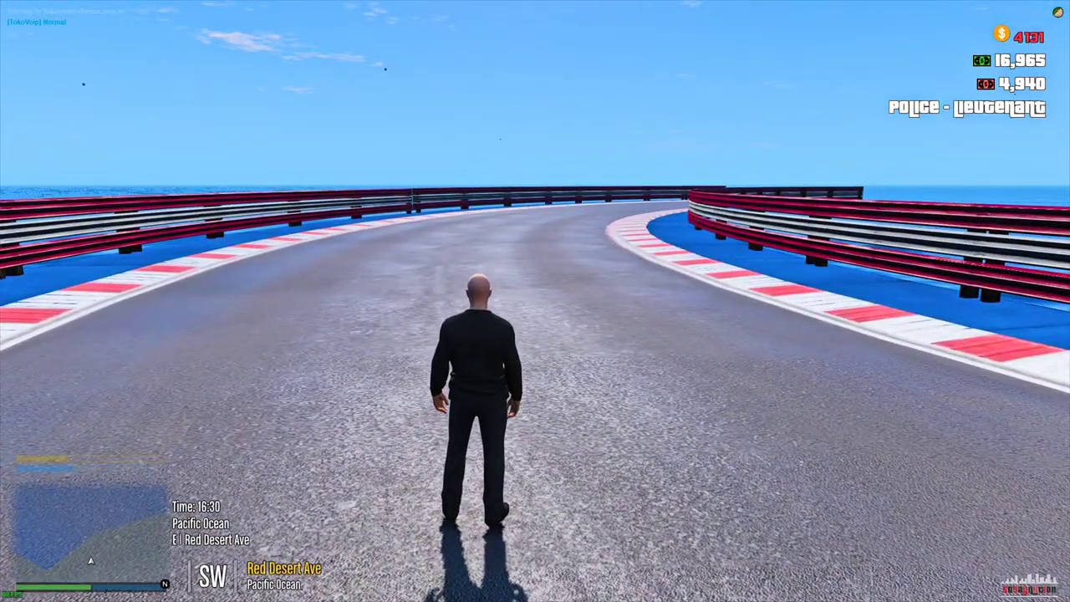
{"action": "type", "text": "t/"}
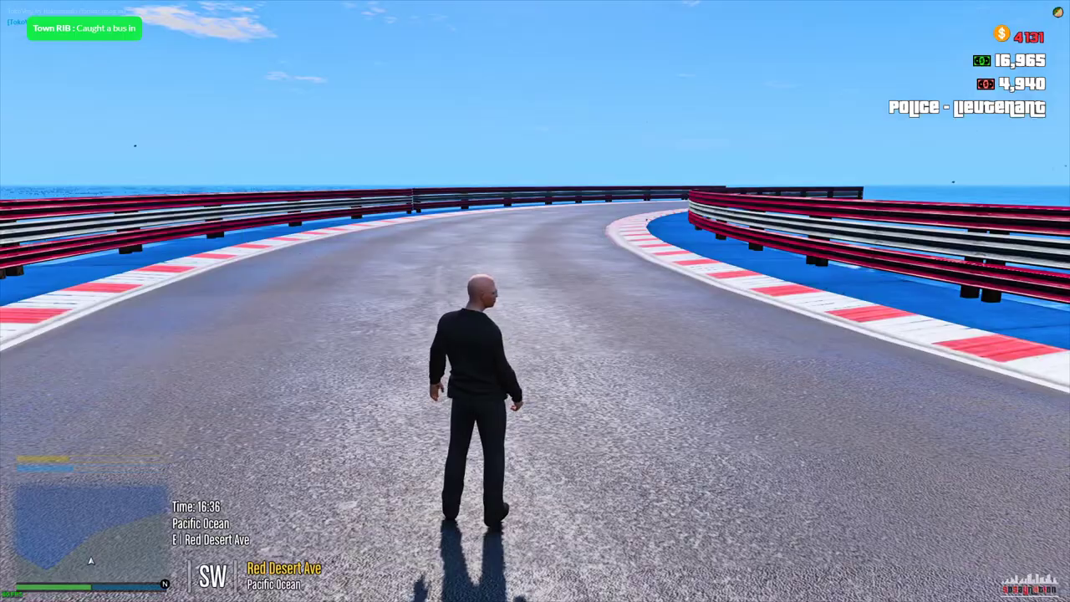
{"action": "key", "text": "w"}
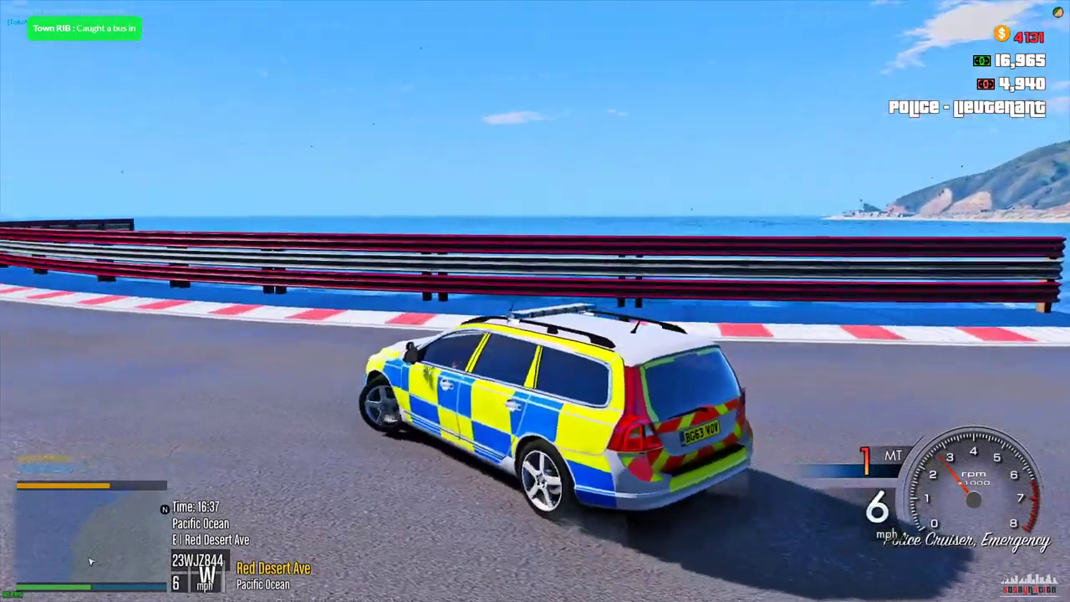
{"action": "key", "text": "a"}
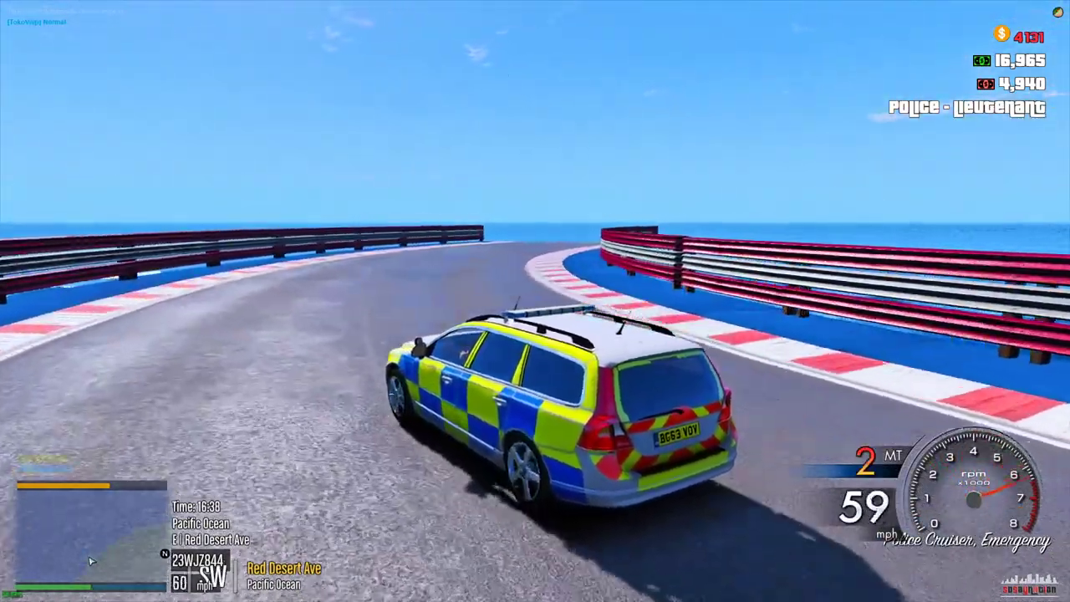
{"action": "key", "text": "d"}
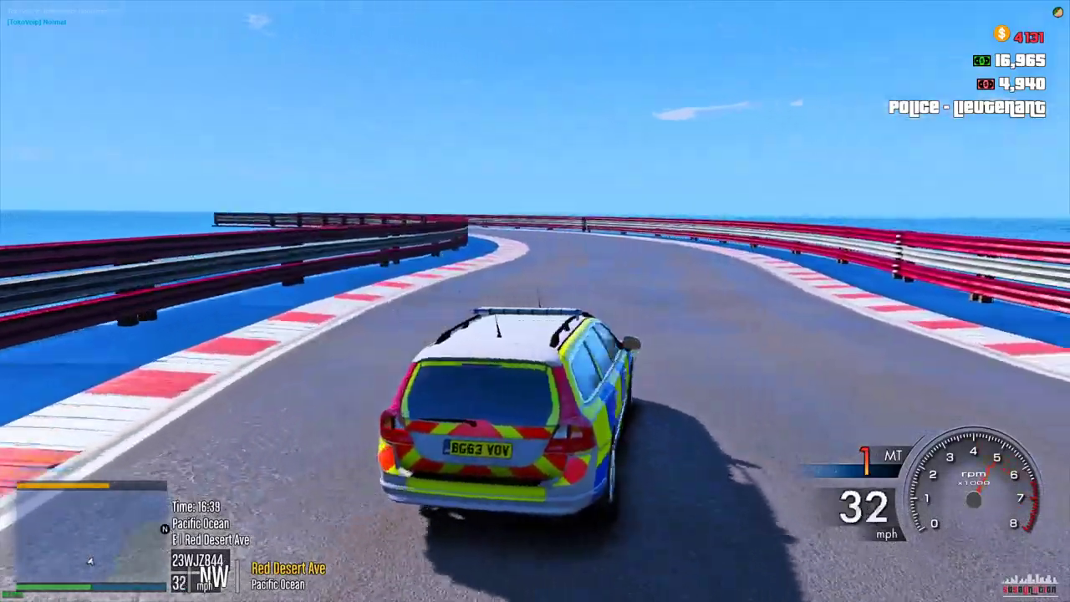
{"action": "key", "text": "w"}
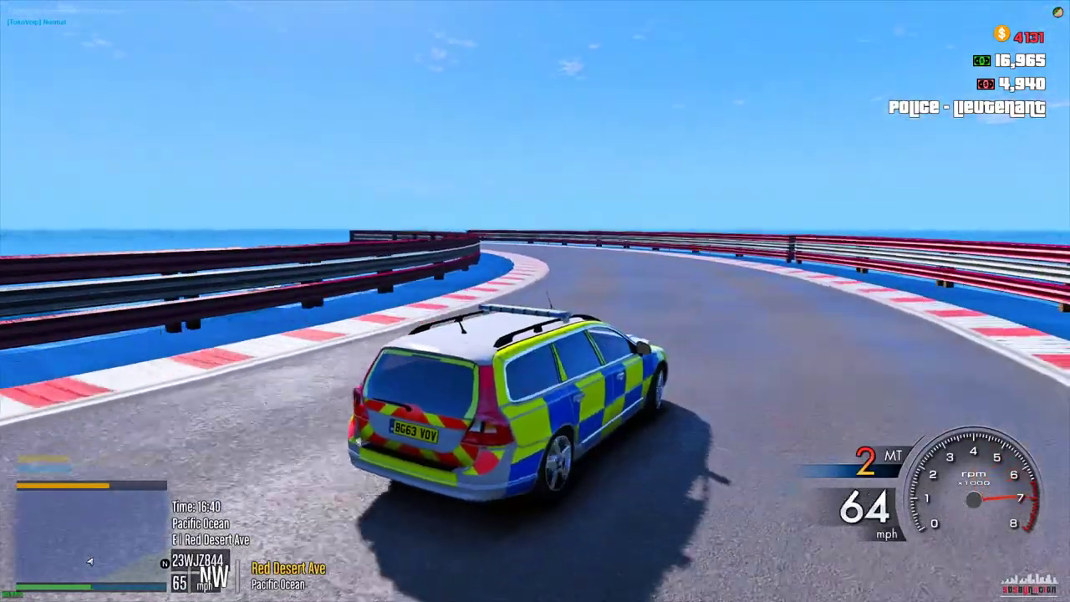
{"action": "key", "text": "a"}
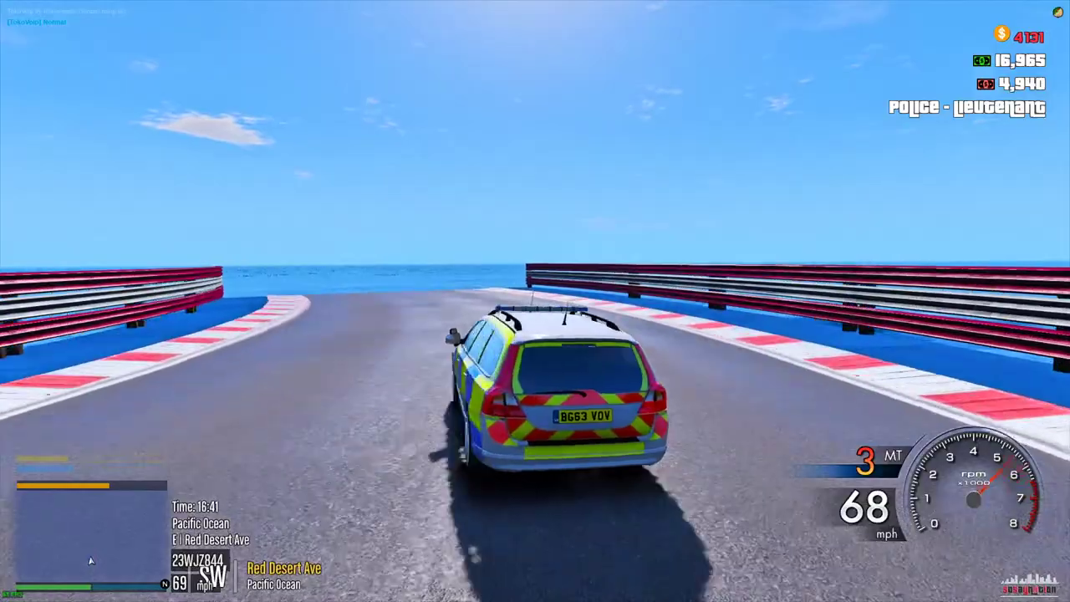
{"action": "key", "text": "a"}
{"action": "key", "text": "d"}
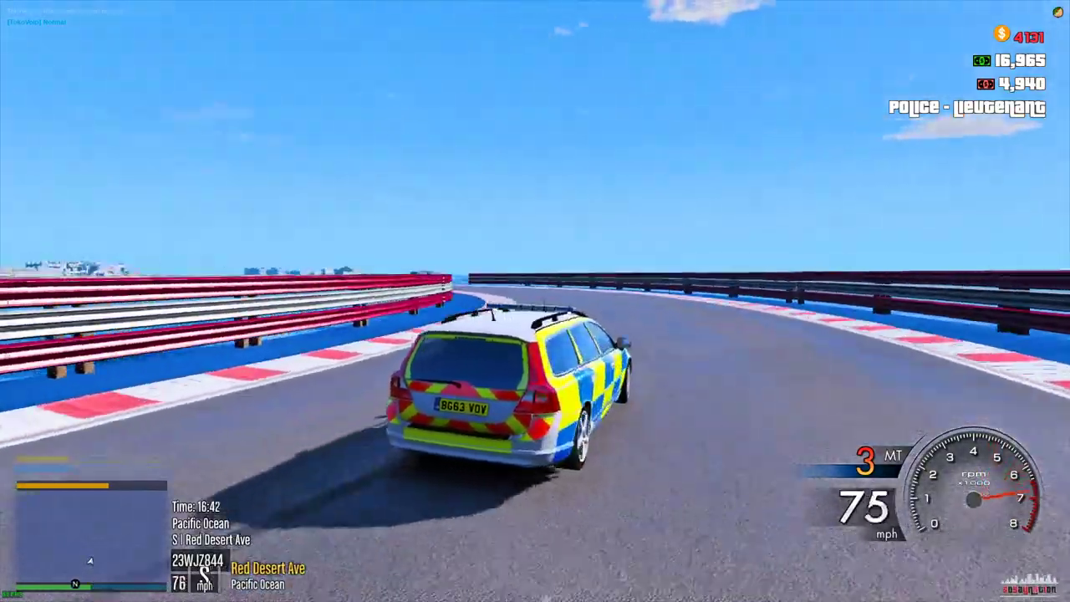
{"action": "key", "text": "a"}
{"action": "key", "text": "a"}
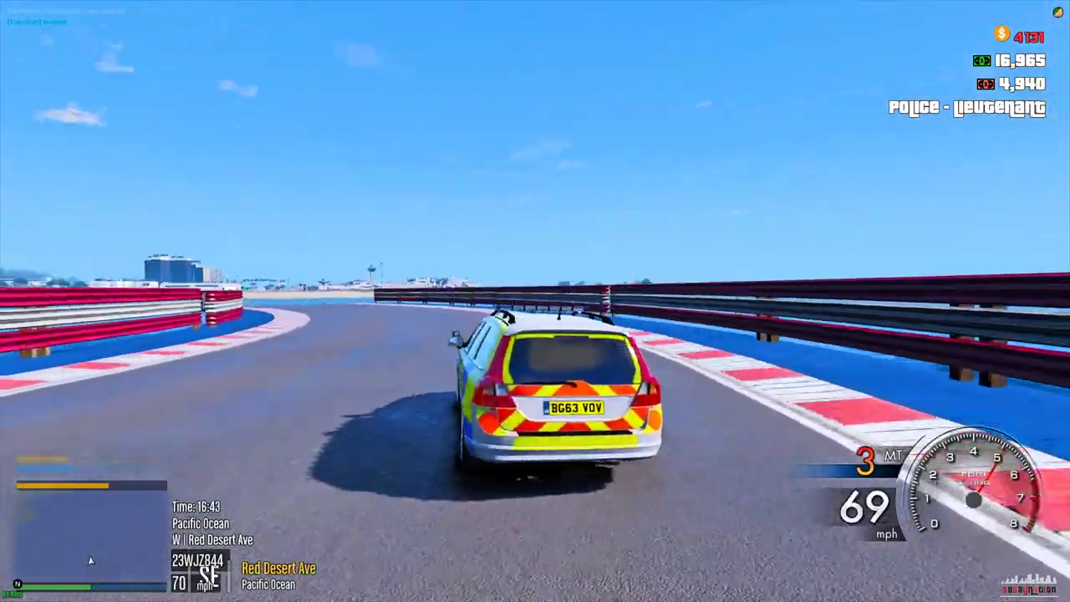
{"action": "key", "text": "space"}
{"action": "key", "text": "d"}
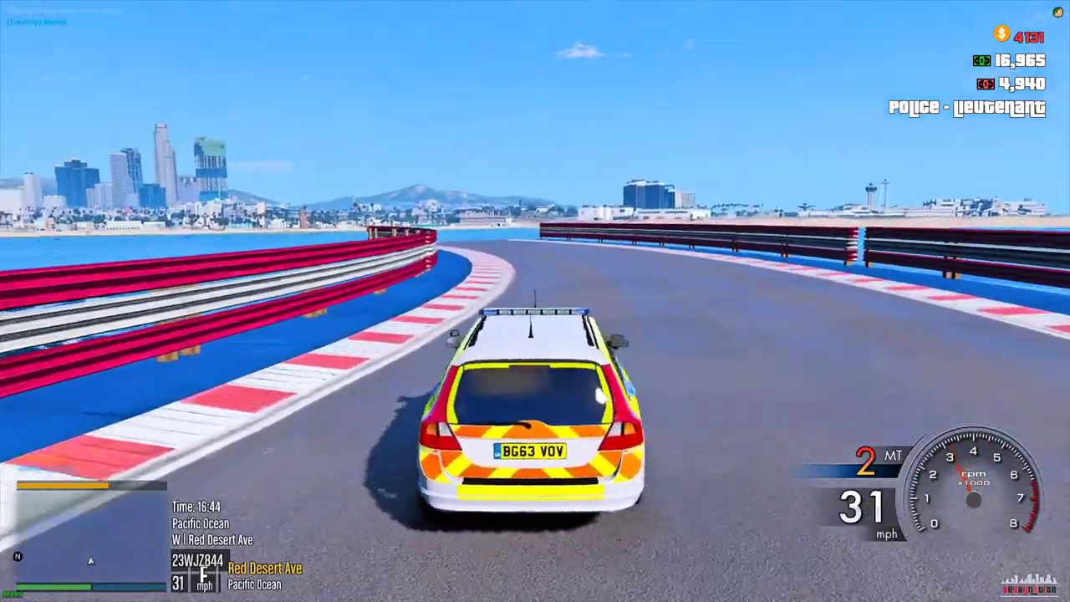
{"action": "key", "text": "space"}
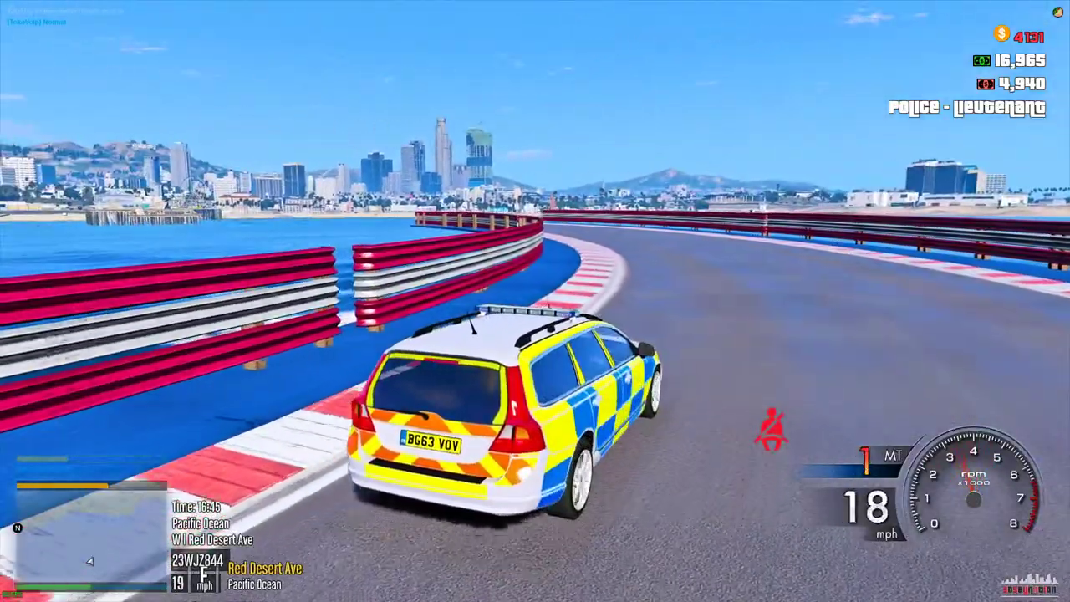
{"action": "key", "text": "w"}
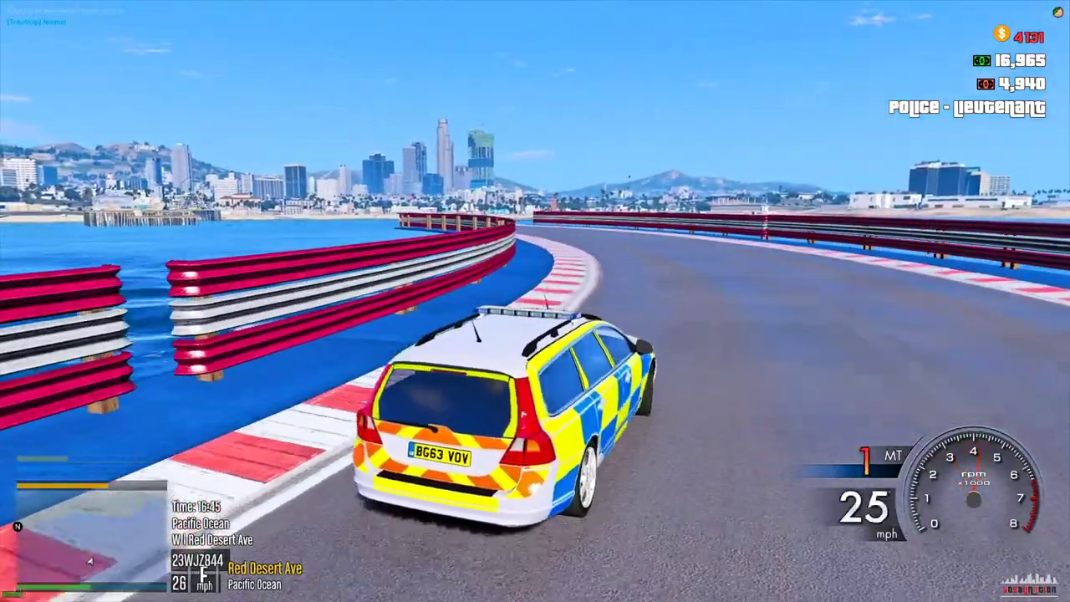
{"action": "key", "text": "a"}
{"action": "key", "text": "s"}
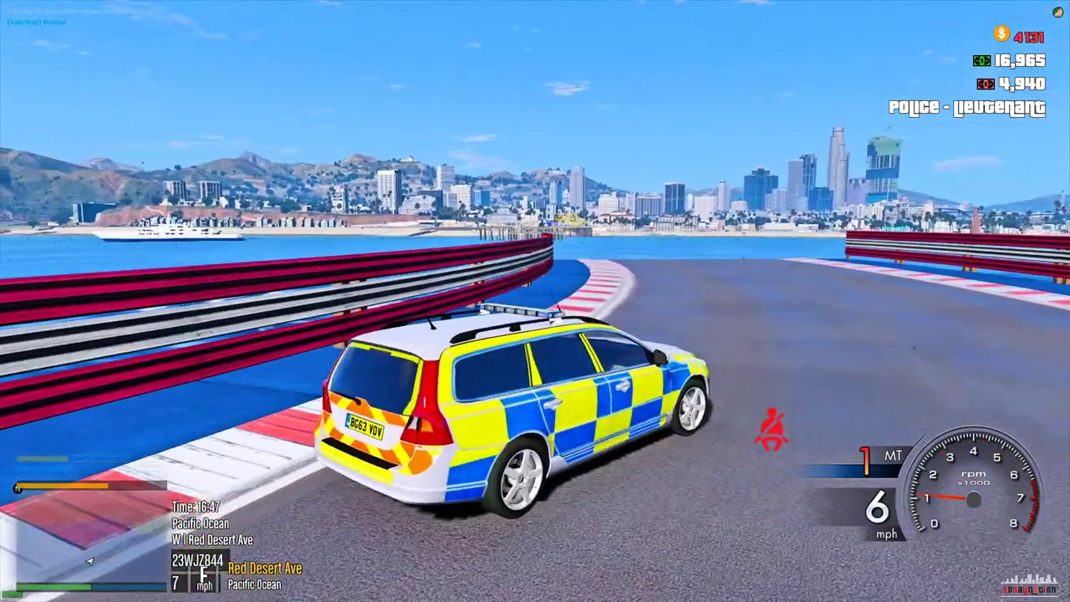
{"action": "key", "text": "w"}
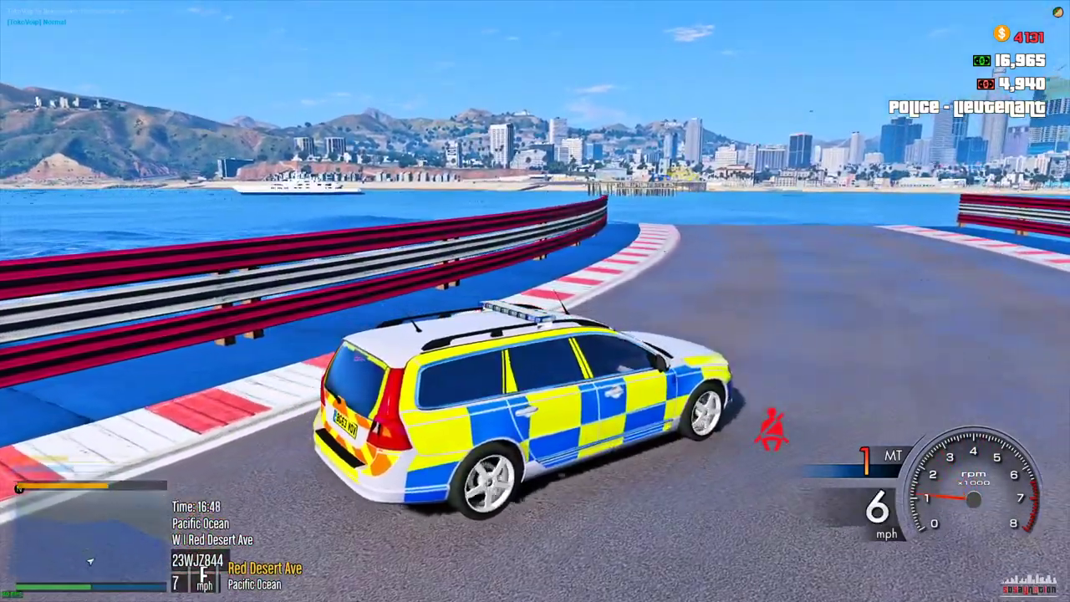
{"action": "key", "text": "s"}
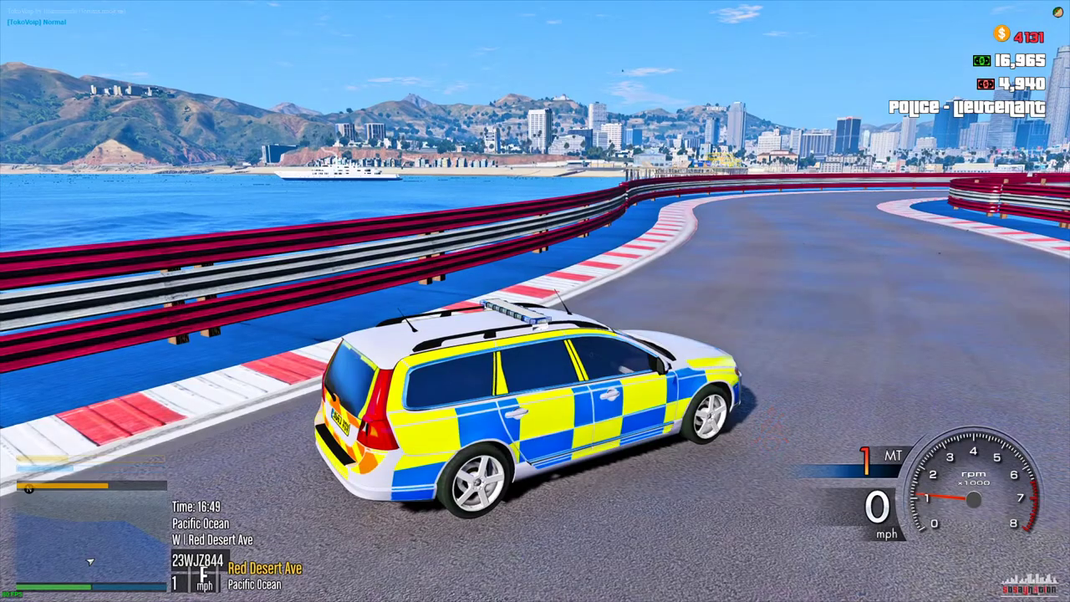
{"action": "key", "text": "w"}
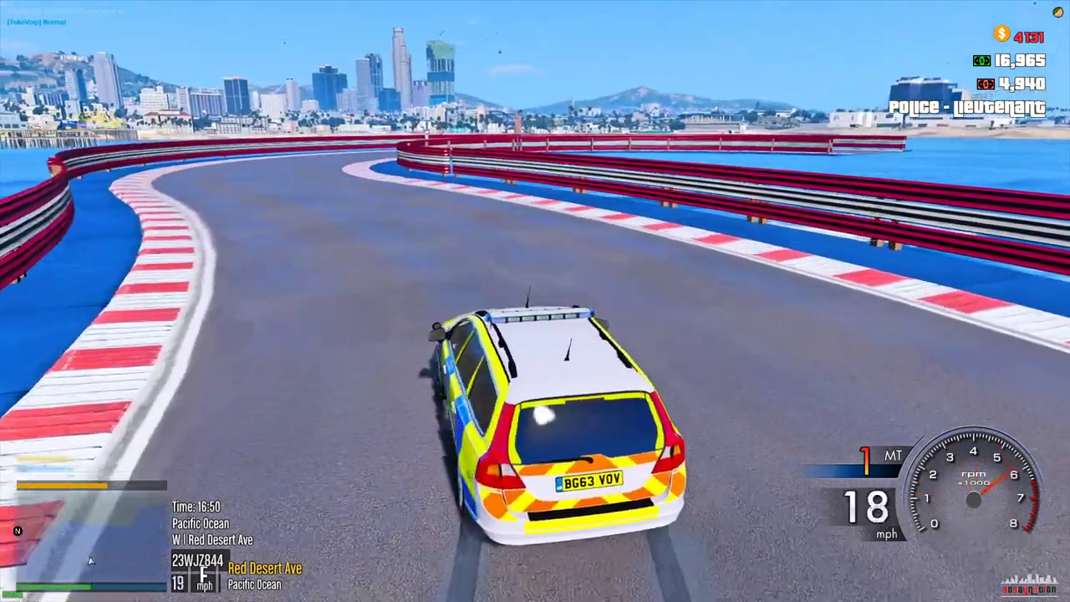
{"action": "key", "text": "w"}
{"action": "key", "text": "d"}
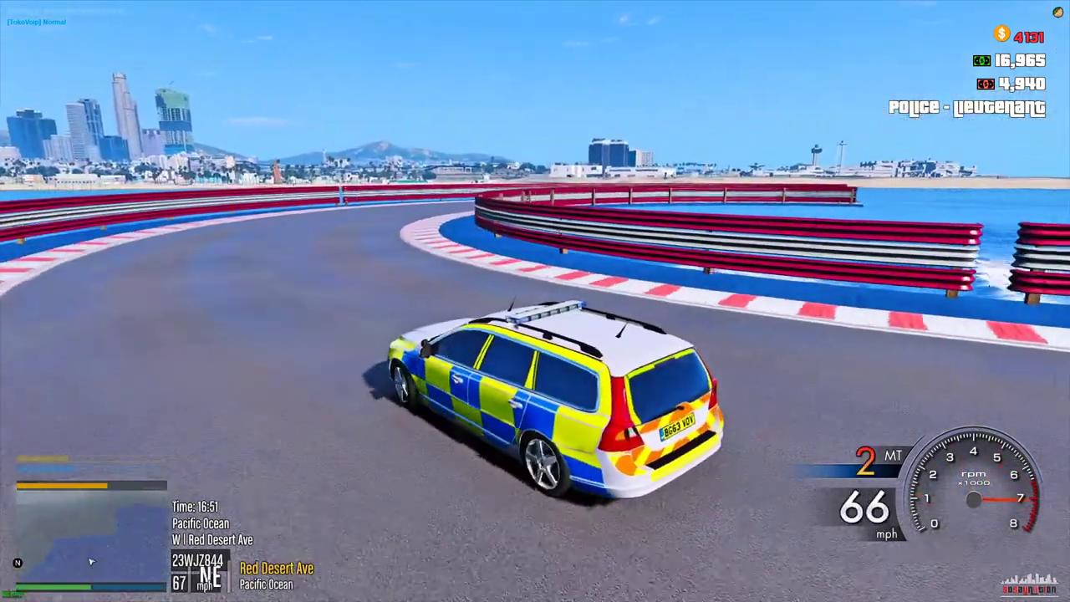
{"action": "key", "text": "d"}
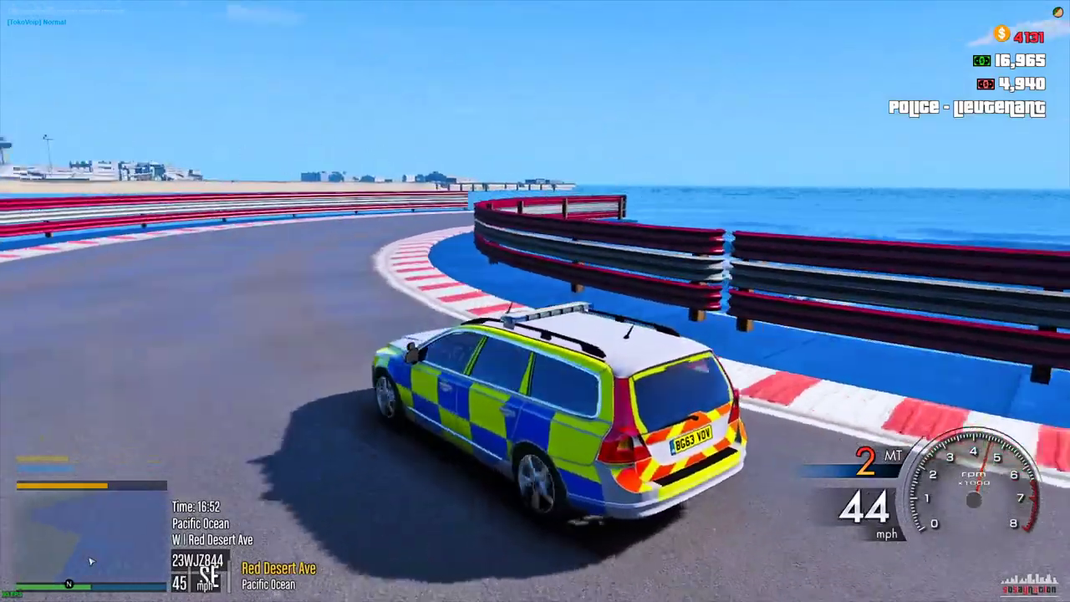
{"action": "key", "text": "s"}
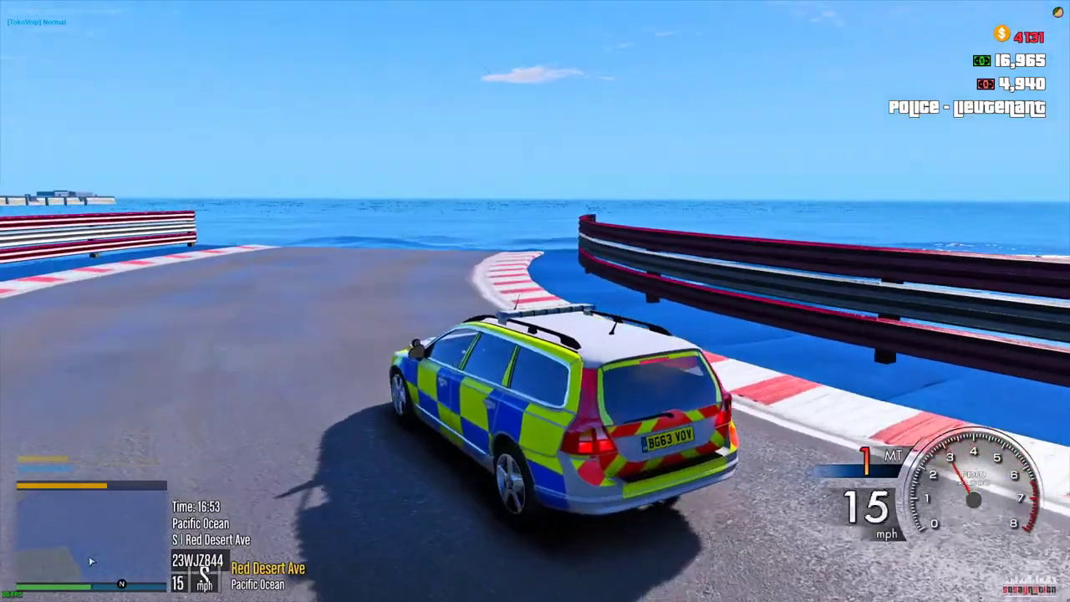
{"action": "key", "text": "w"}
{"action": "key", "text": "a"}
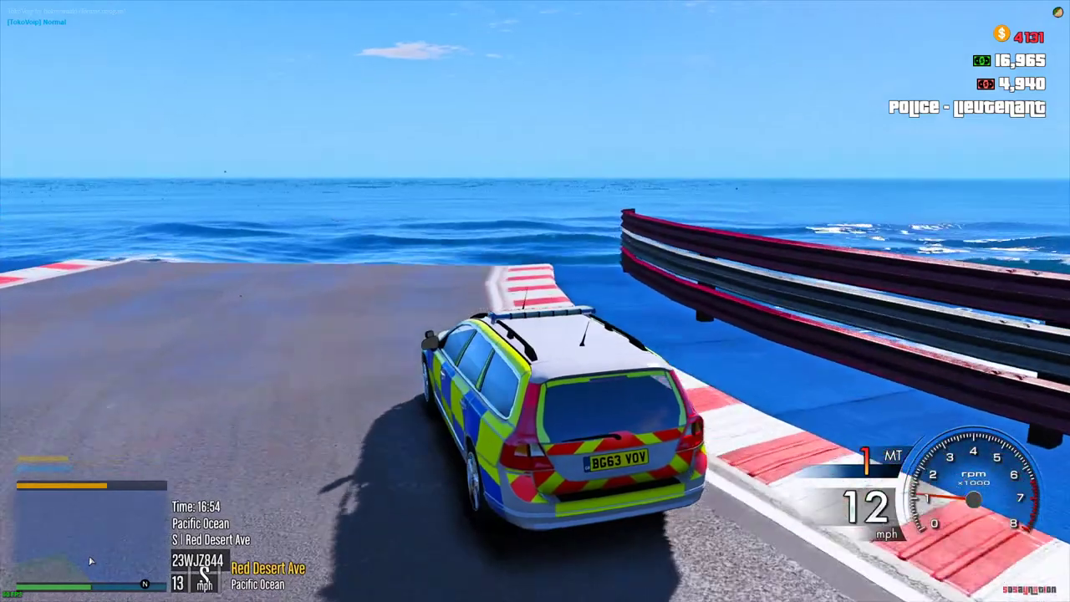
{"action": "key", "text": "w"}
{"action": "key", "text": "s"}
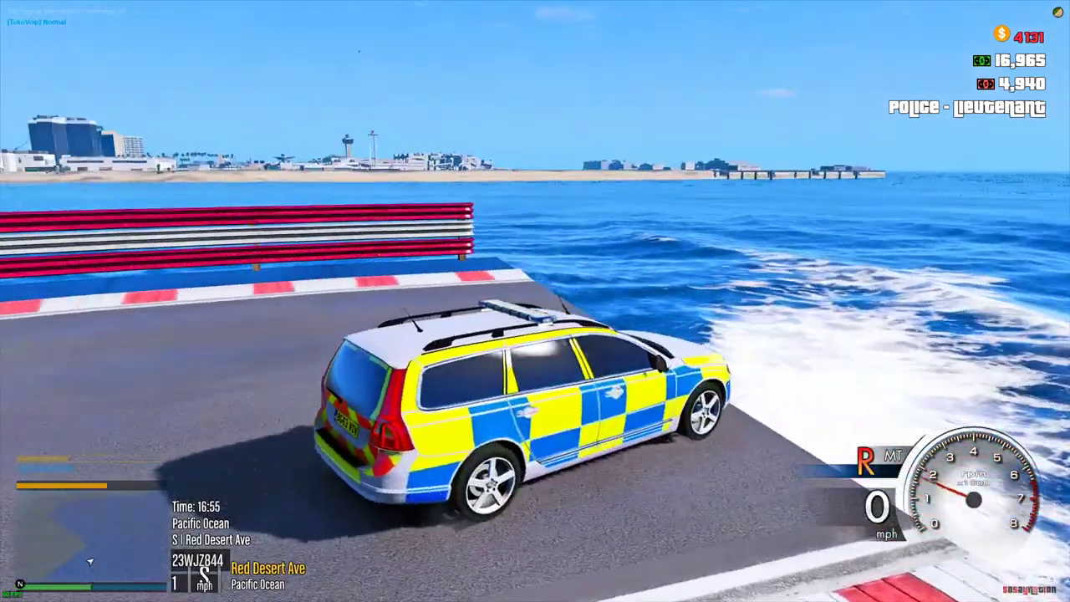
{"action": "key", "text": "w"}
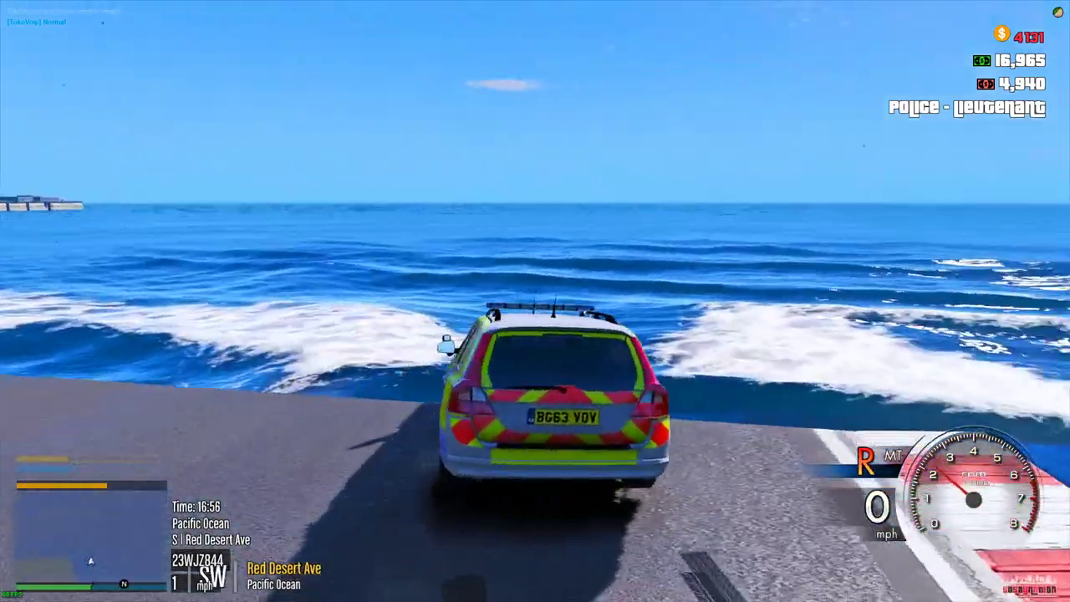
{"action": "key", "text": "w"}
{"action": "key", "text": "w"}
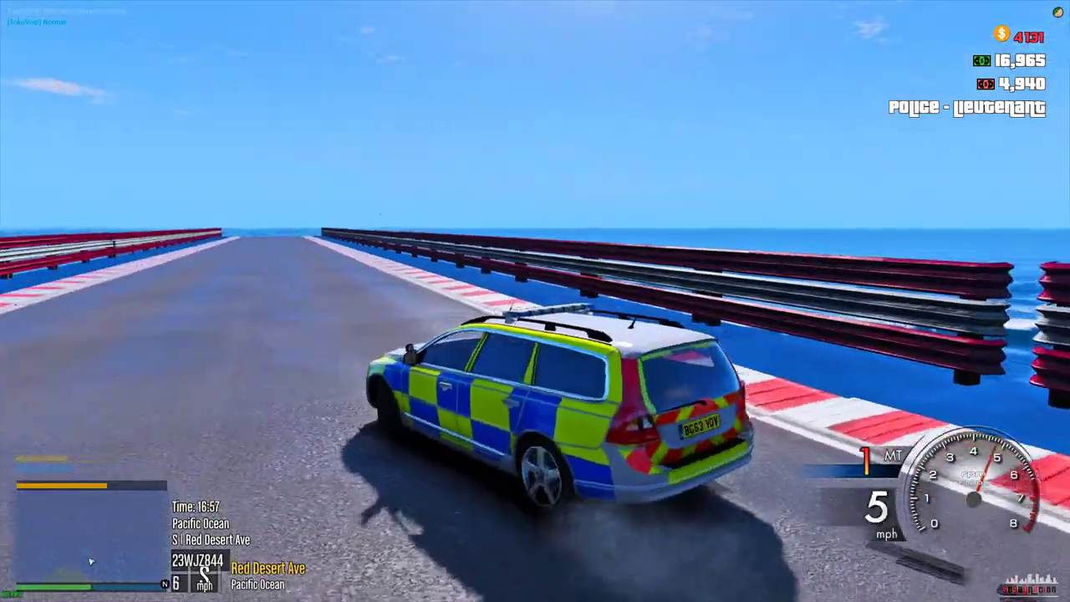
{"action": "key", "text": "w"}
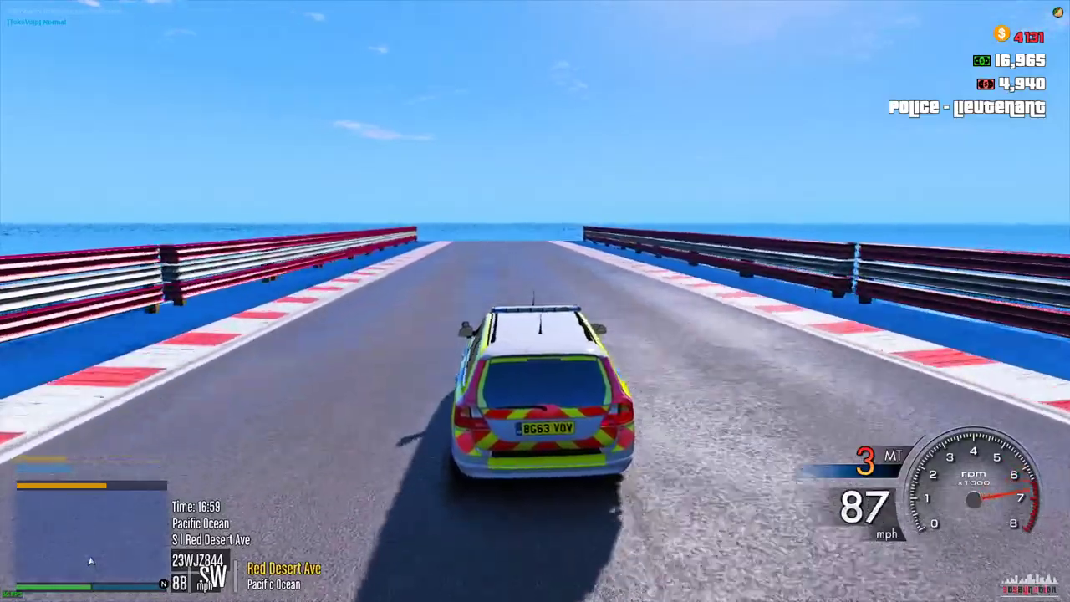
{"action": "key", "text": "a"}
{"action": "key", "text": "space"}
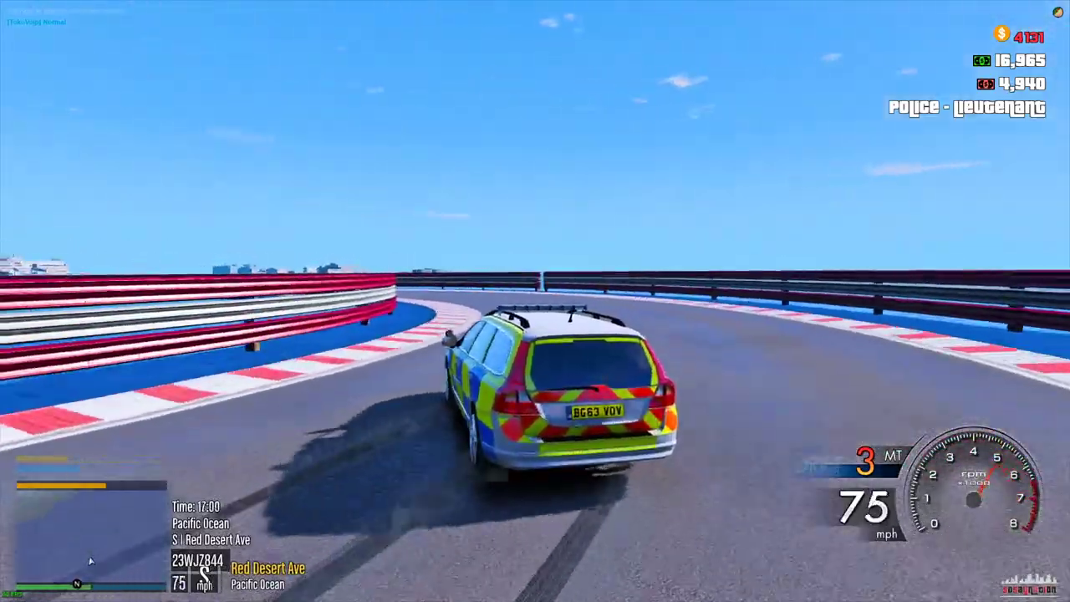
{"action": "key", "text": "space"}
{"action": "key", "text": "w"}
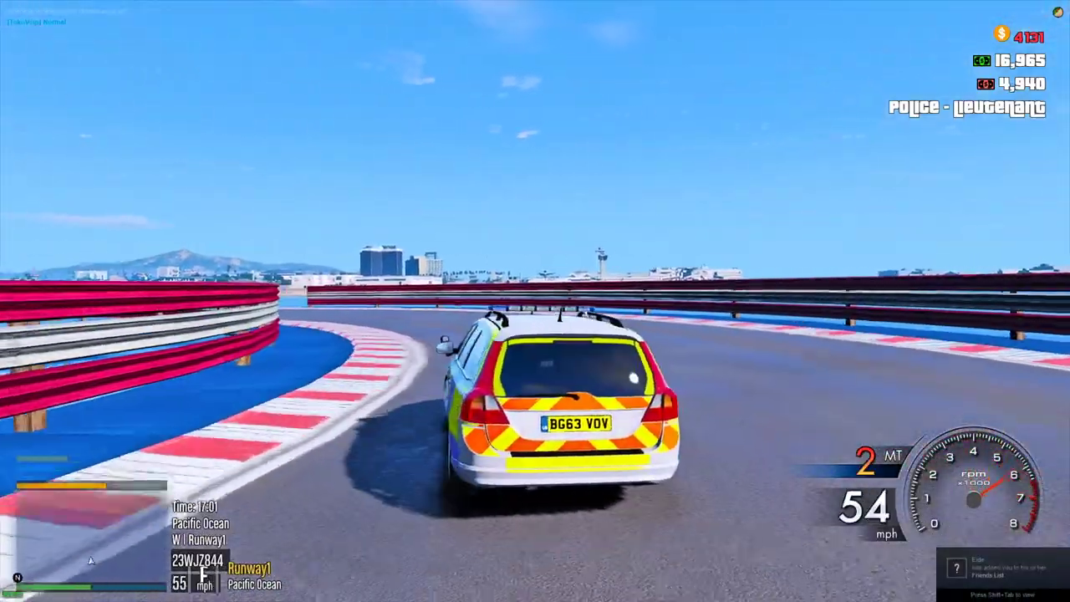
{"action": "key", "text": "a"}
{"action": "key", "text": "w"}
{"action": "key", "text": "a"}
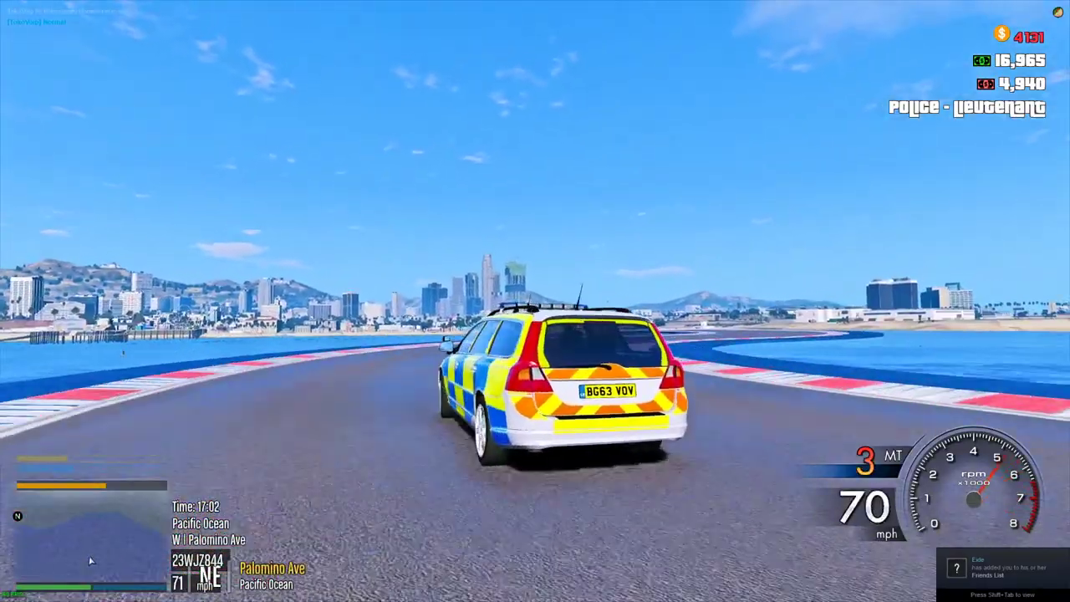
Test-drive the police car through the track's sweeping kerbed bends, using handbrake slides to follow the turns.
{"action": "key", "text": "d"}
{"action": "key", "text": "space"}
{"action": "key", "text": "w"}
{"action": "key", "text": "a"}
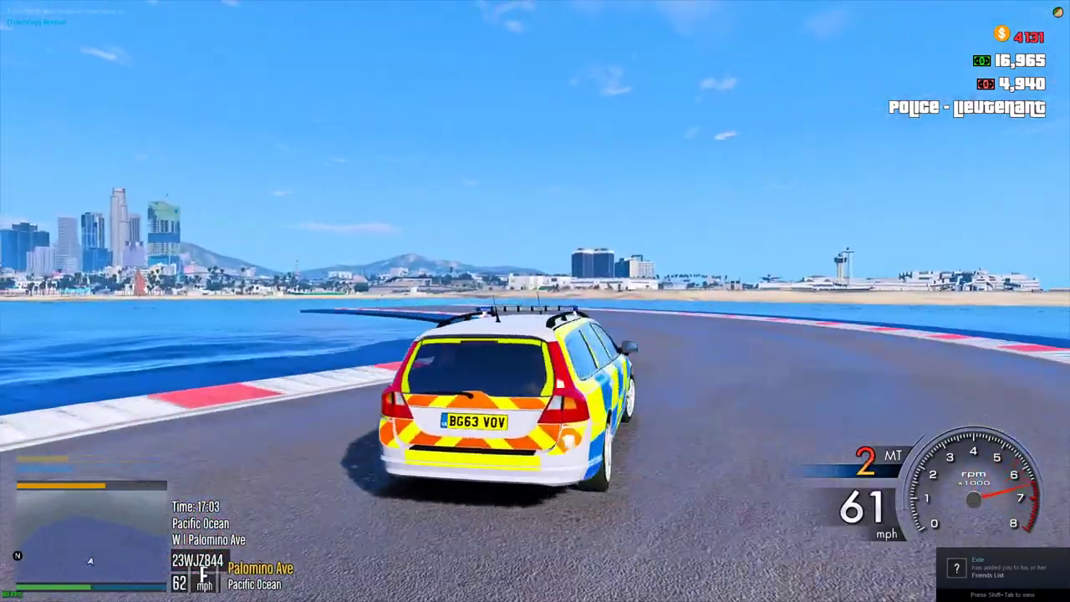
{"action": "key", "text": "space"}
{"action": "key", "text": "a"}
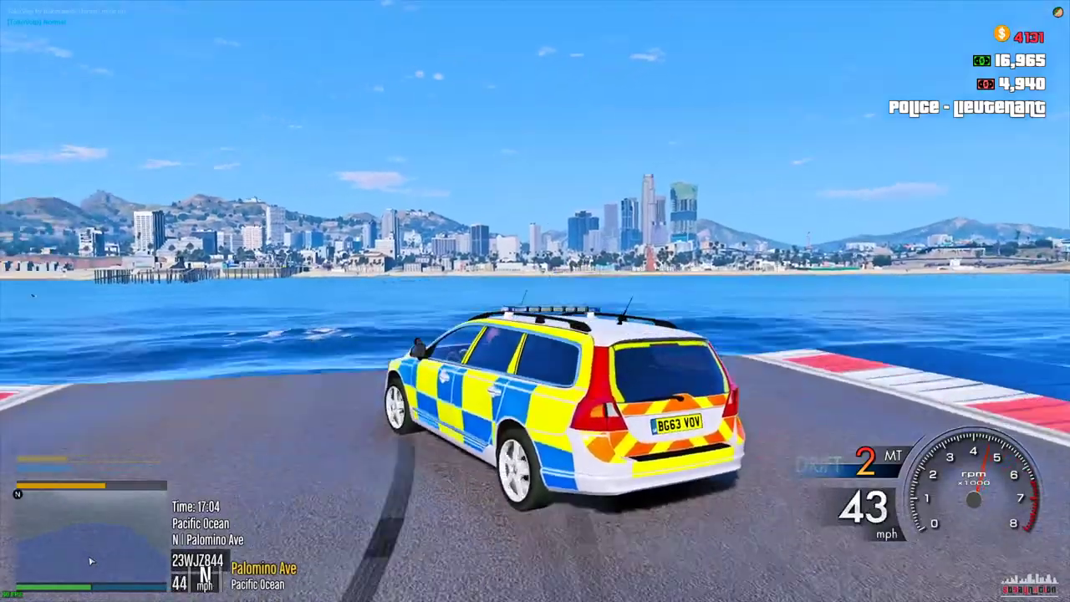
Accelerate out of the bend and test the long barrier-lined straight at speed towards the city.
{"action": "key", "text": "w"}
{"action": "key", "text": "d"}
{"action": "key", "text": "w"}
{"action": "key", "text": "a"}
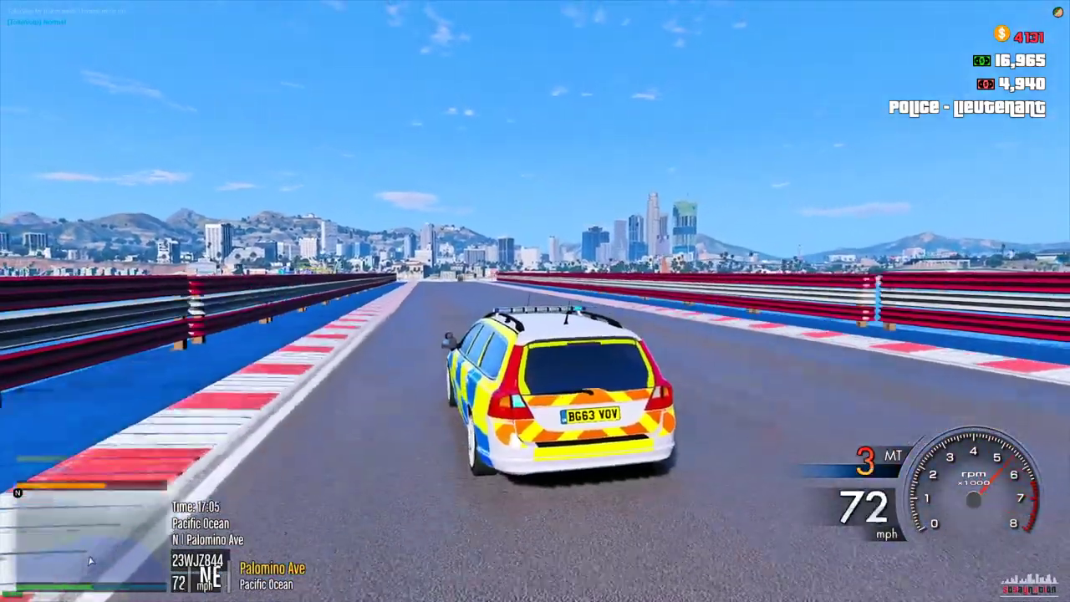
{"action": "key", "text": "d"}
{"action": "key", "text": "w"}
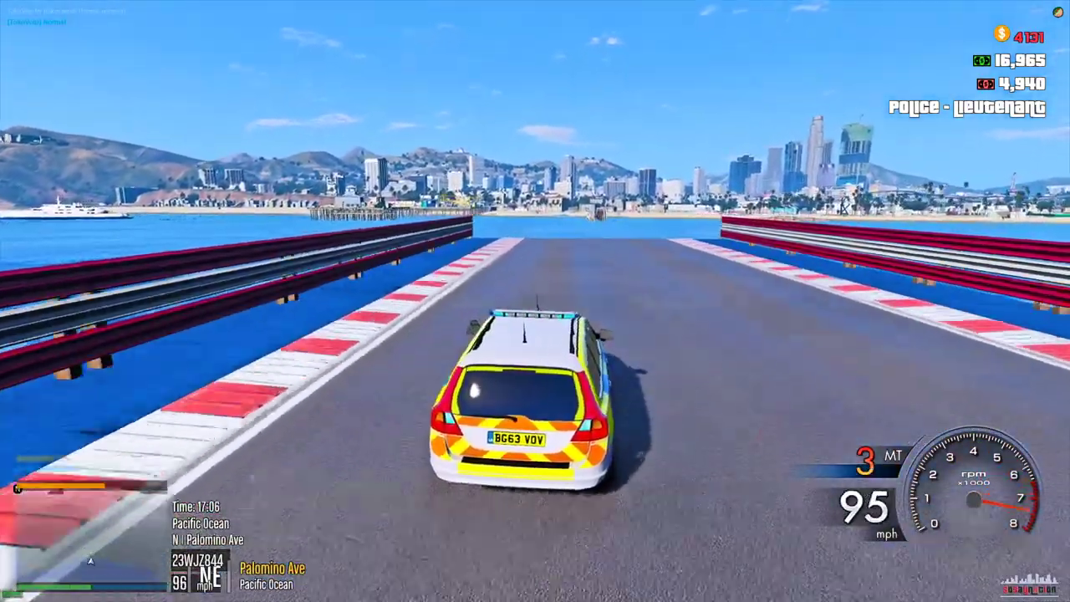
{"action": "key", "text": "w"}
{"action": "key", "text": "d"}
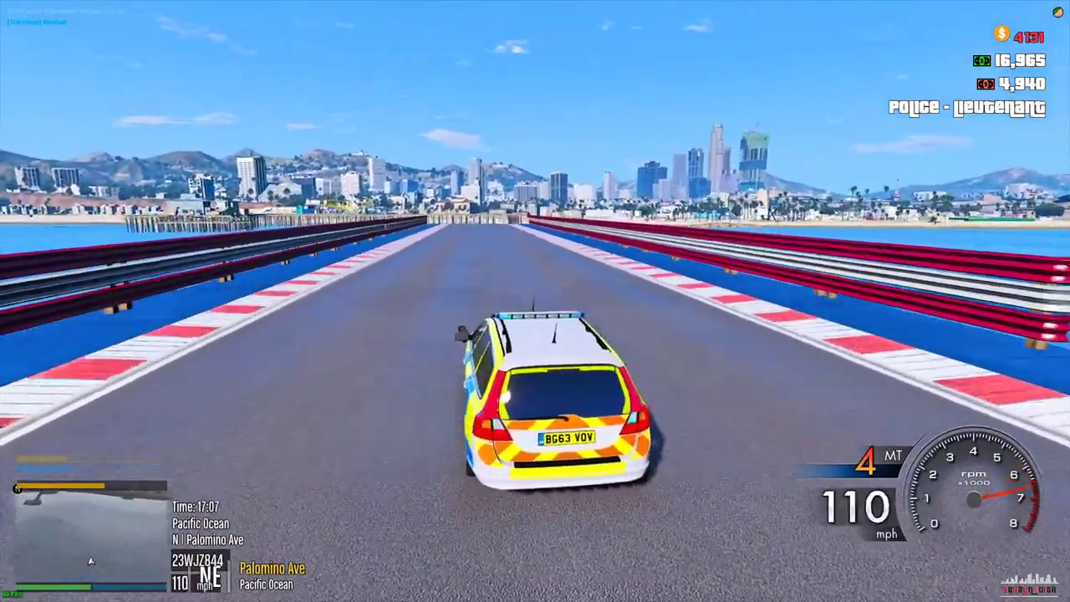
Slide the car across the kerb beside the barrier, then straighten up and continue along the straight.
{"action": "key", "text": "w"}
{"action": "key", "text": "a"}
{"action": "key", "text": "space"}
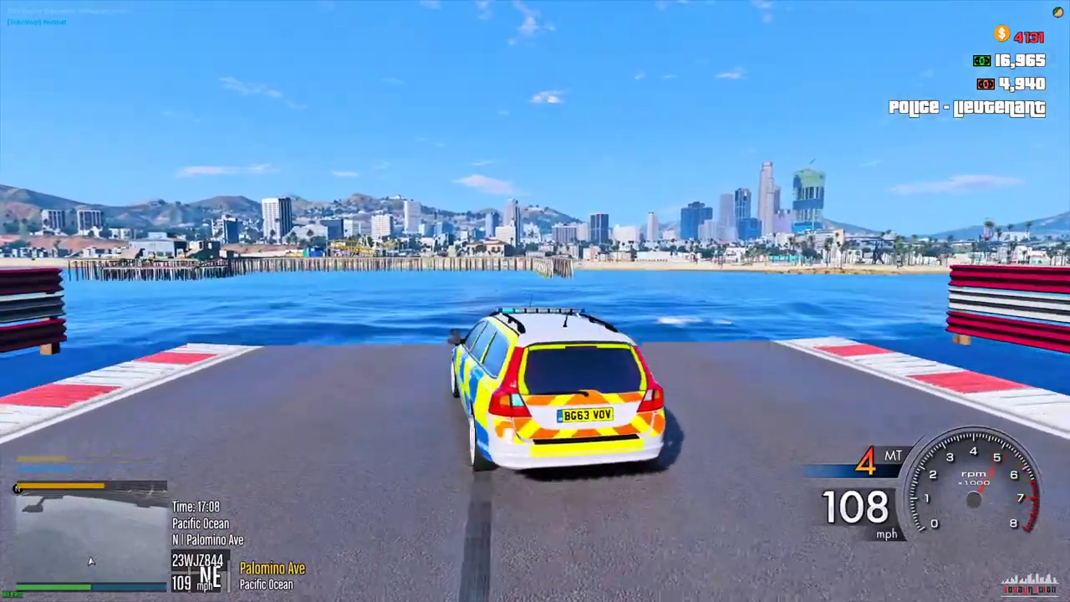
{"action": "key", "text": "a"}
{"action": "key", "text": "space"}
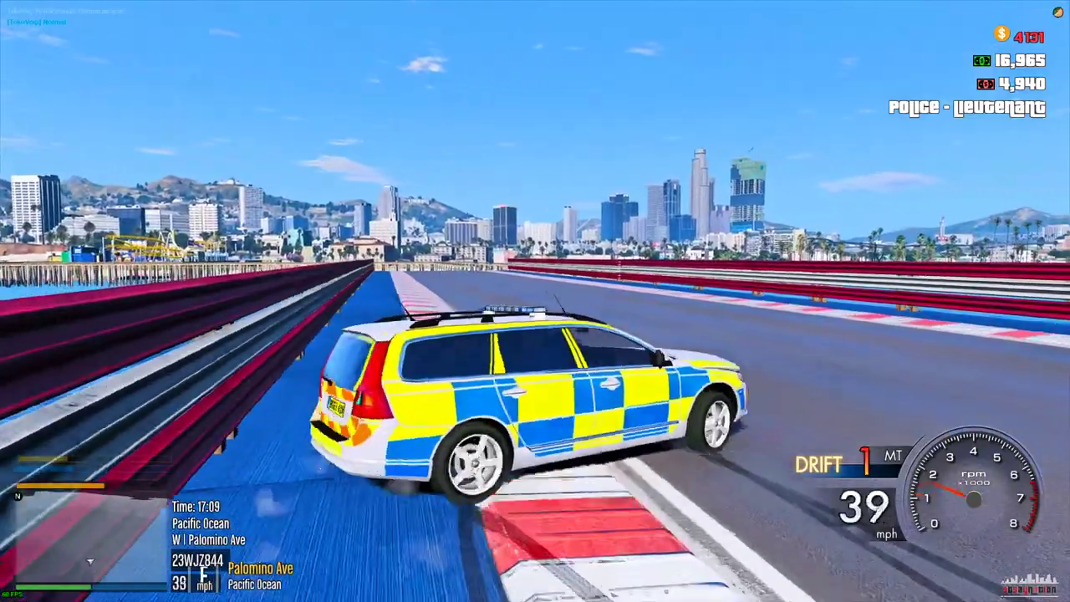
{"action": "key", "text": "space"}
{"action": "key", "text": "w"}
{"action": "key", "text": "w"}
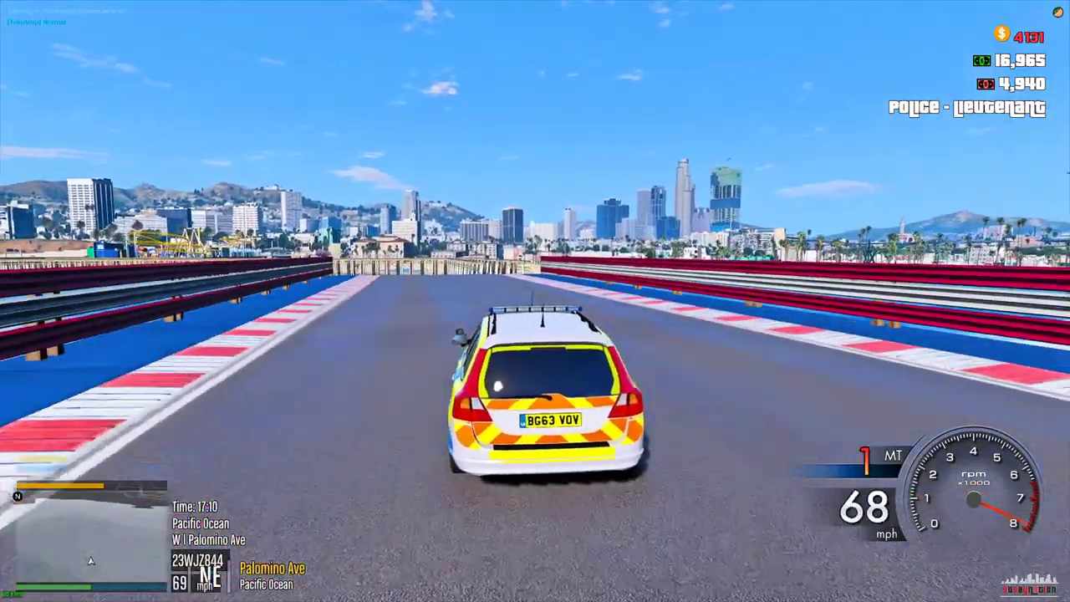
Check behind the car and spin it around at the end of the straight facing the wooden pier.
{"action": "key", "text": "s"}
{"action": "key", "text": "c"}
{"action": "key", "text": "a"}
{"action": "key", "text": "space"}
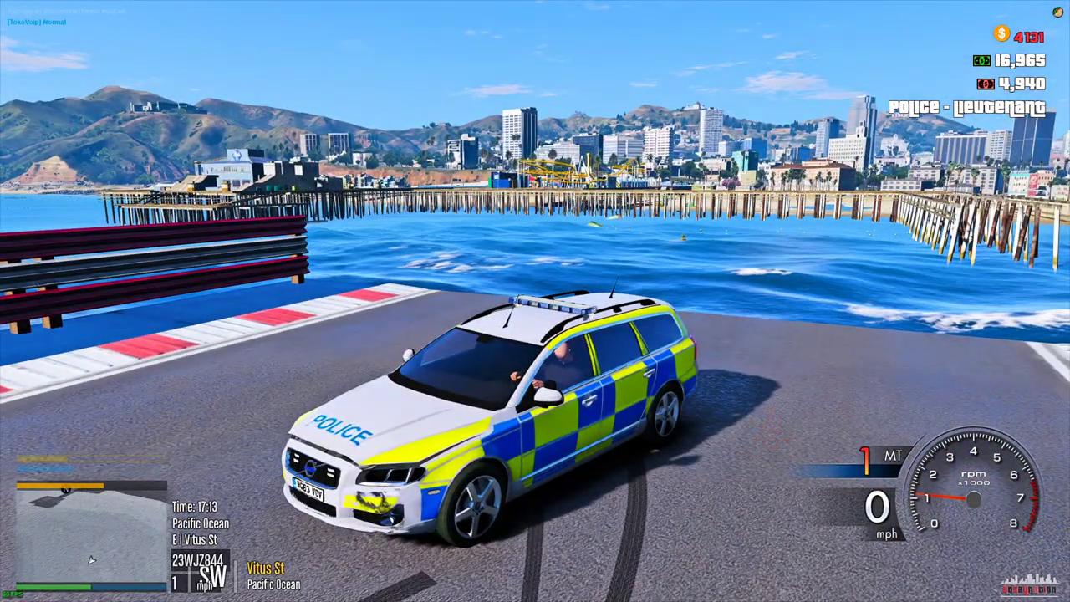
Drive back along the straight towards the open sea, swing the car around and accelerate towards the city again.
{"action": "key", "text": "w"}
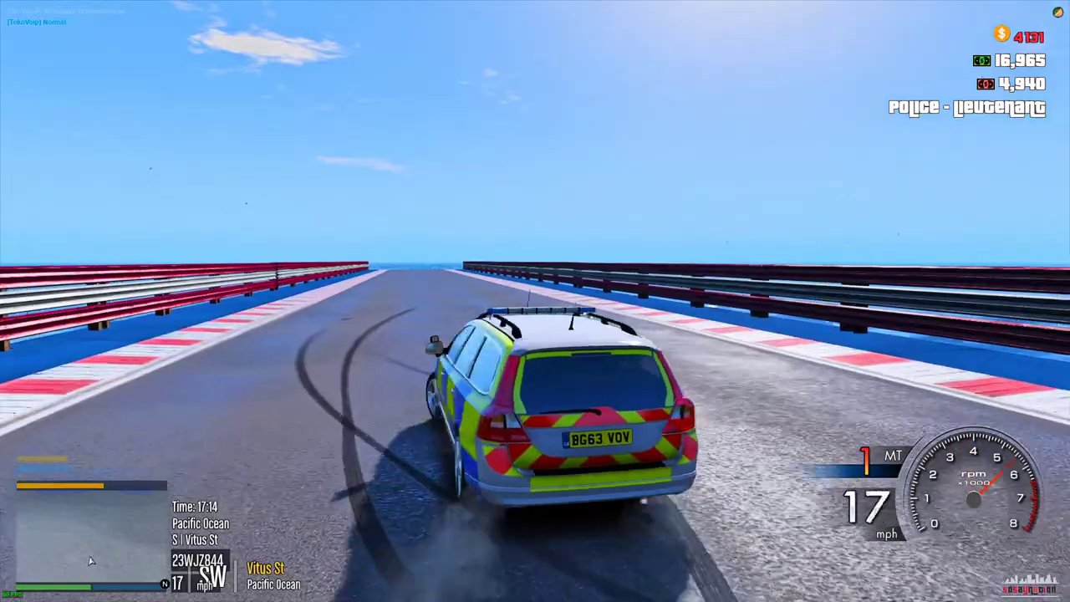
{"action": "key", "text": "q"}
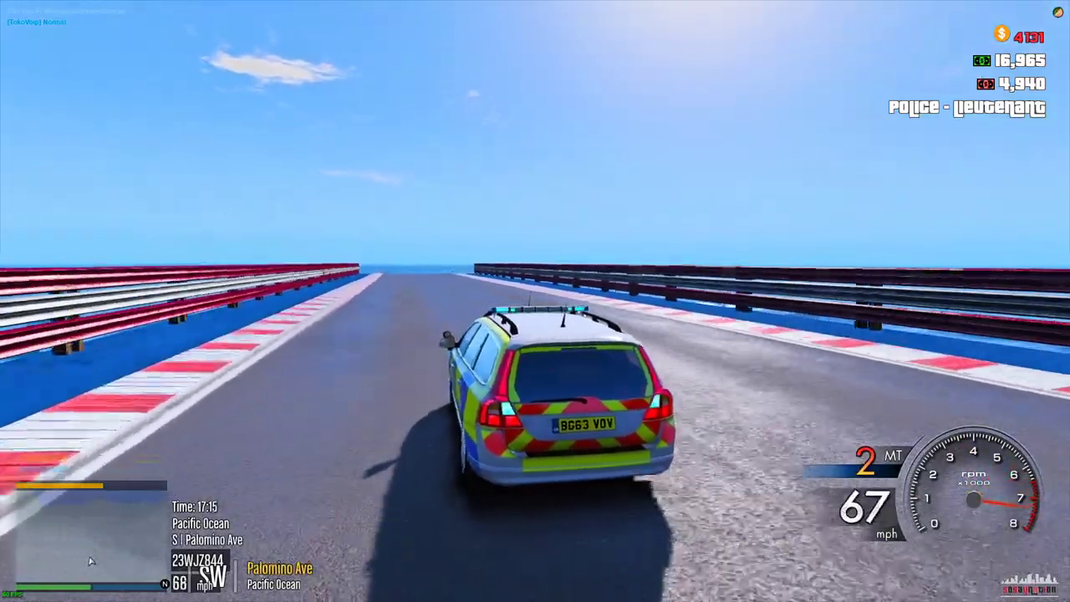
{"action": "key", "text": "d"}
{"action": "key", "text": "space"}
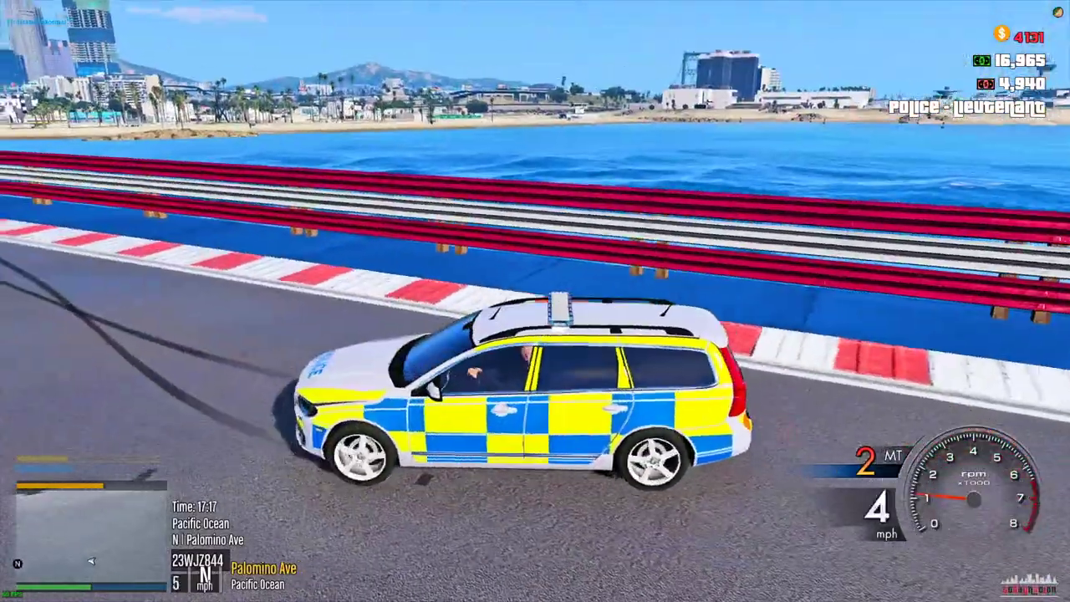
{"action": "key", "text": "w"}
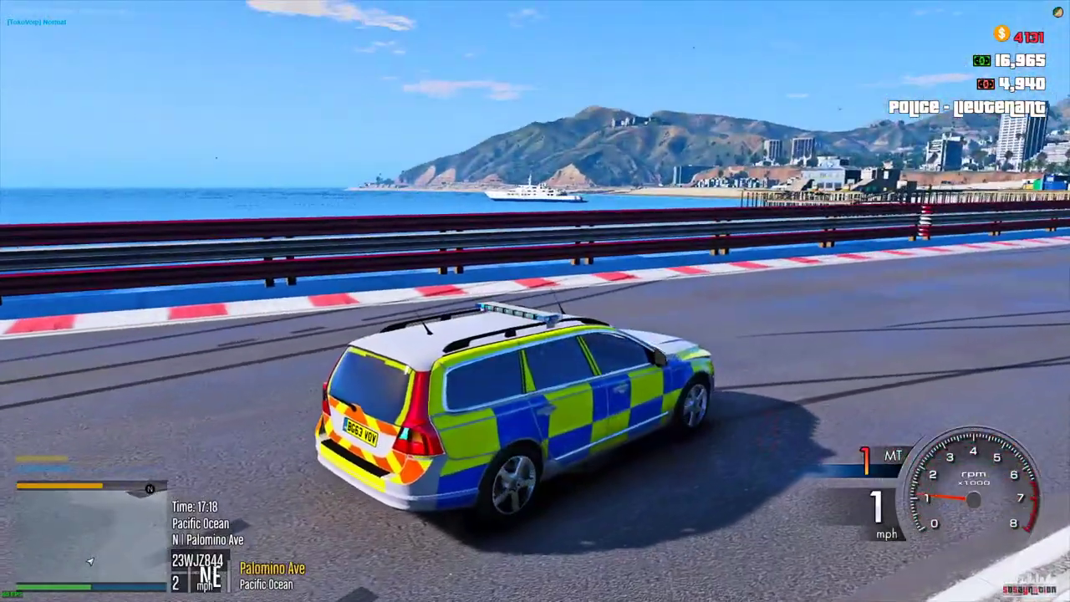
{"action": "key", "text": "w"}
{"action": "key", "text": "w"}
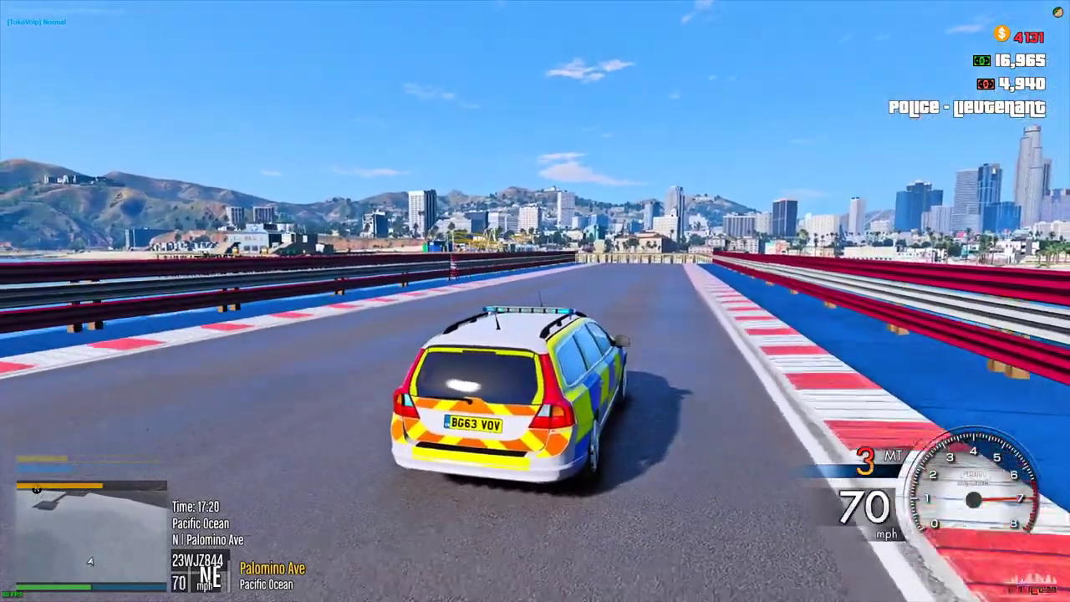
Test further handbrake turns between the barriers, finishing with the car pointed back towards the pier.
{"action": "key", "text": "a"}
{"action": "key", "text": "space"}
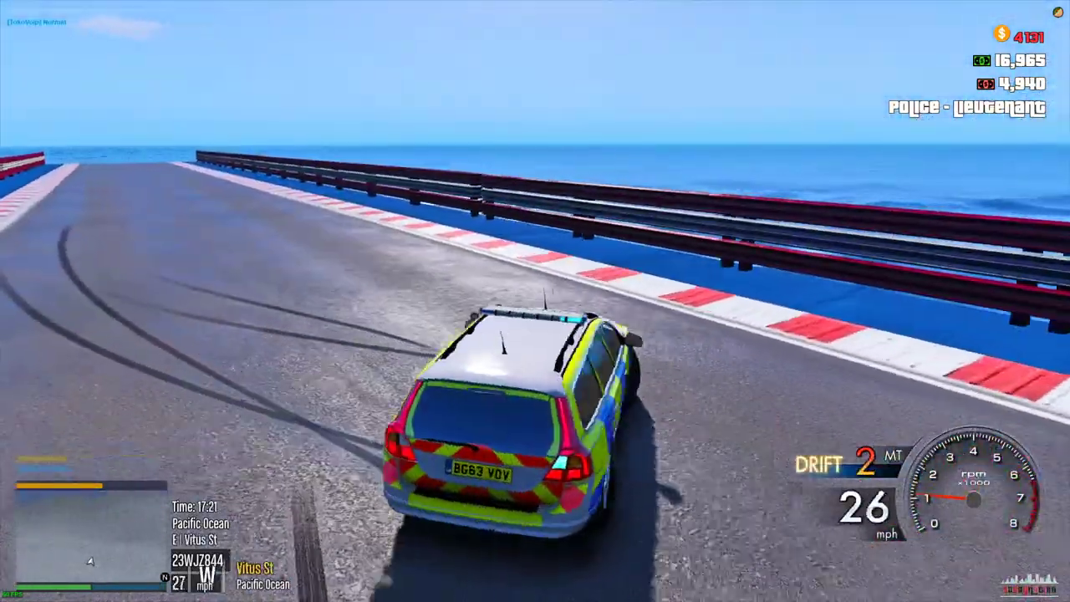
{"action": "key", "text": "a"}
{"action": "key", "text": "w"}
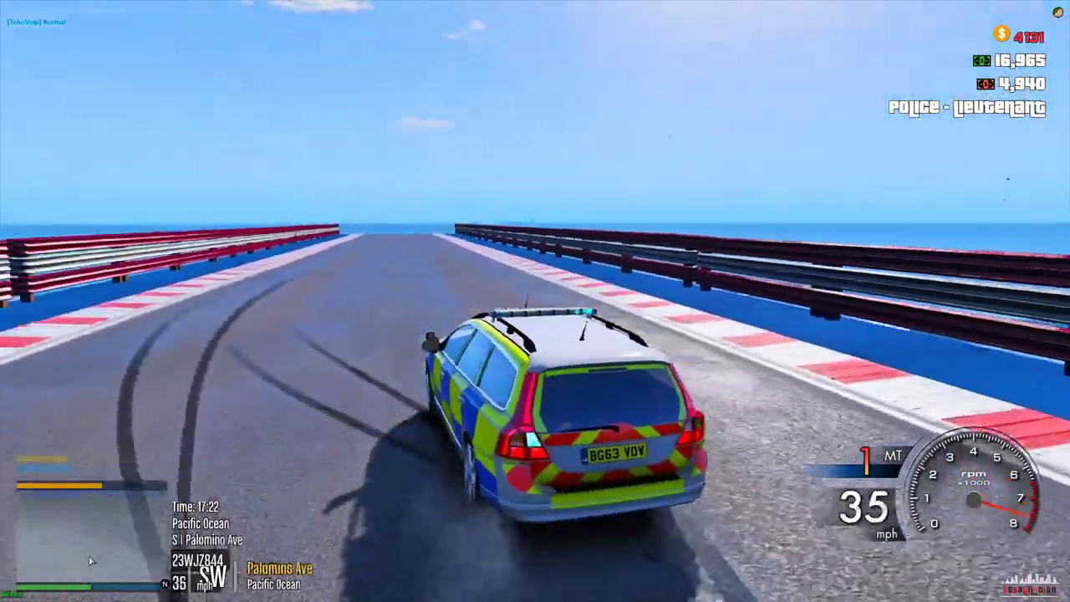
{"action": "key", "text": "w"}
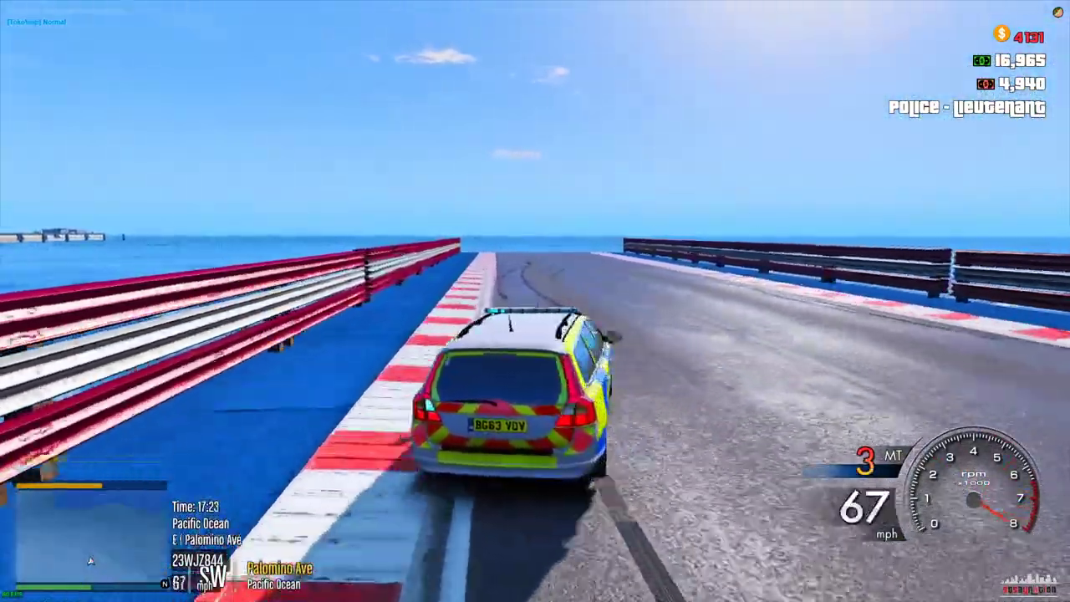
{"action": "key", "text": "d"}
{"action": "key", "text": "w"}
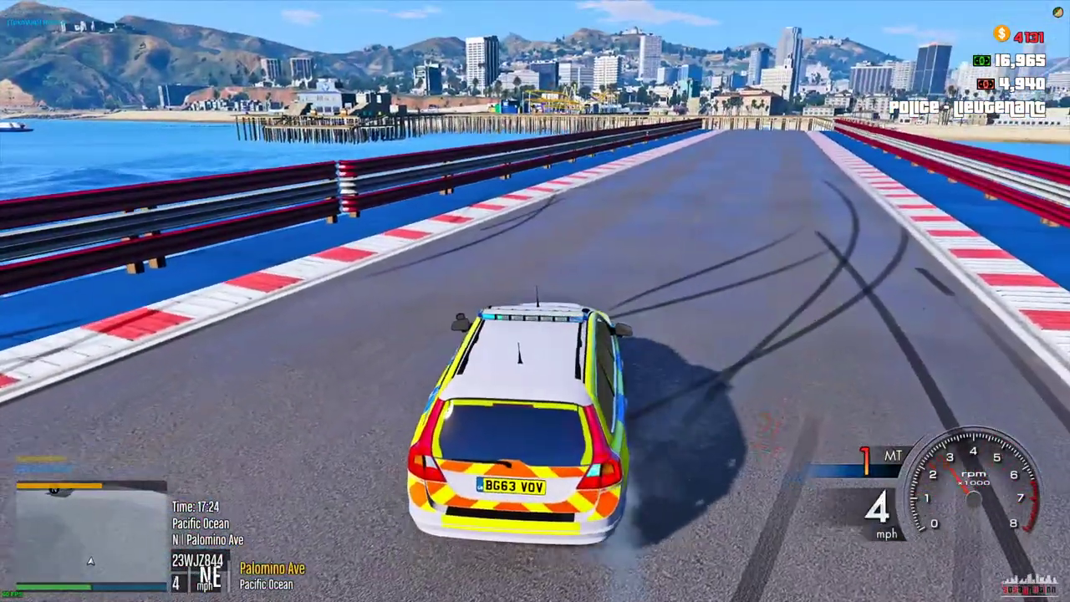
Drive the car off the end of the track by the pier and enter the /noclip command in the chat.
{"action": "key", "text": "w"}
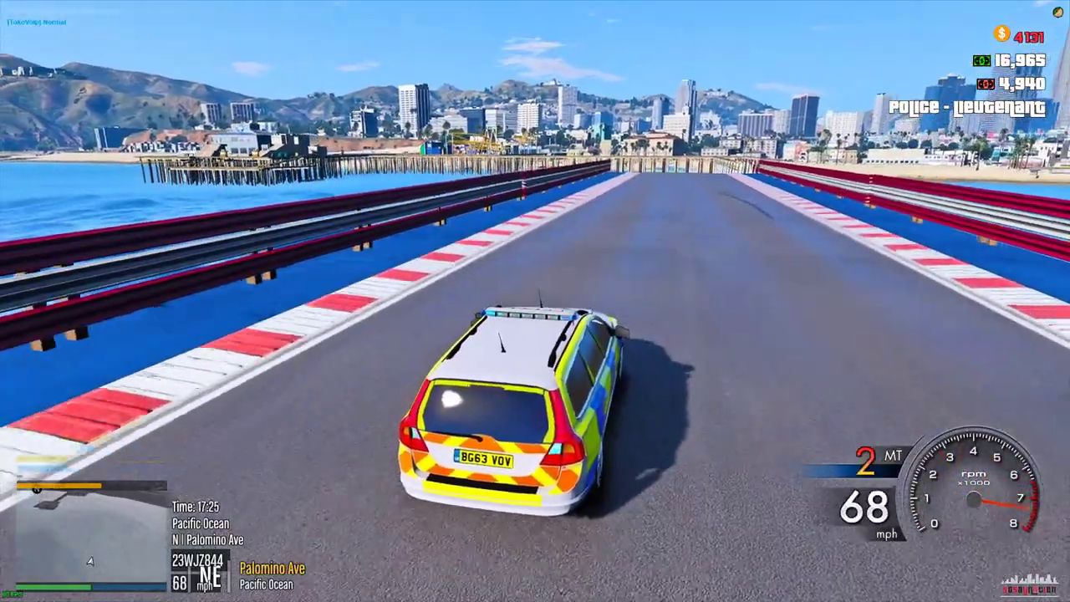
{"action": "key", "text": "w"}
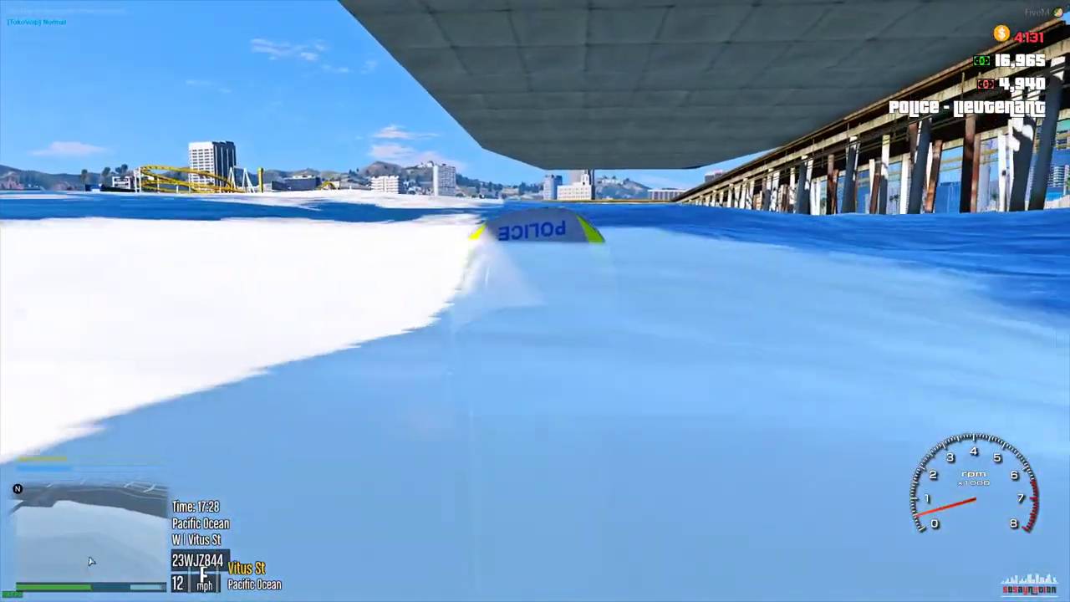
{"action": "type", "text": "t/noclip"}
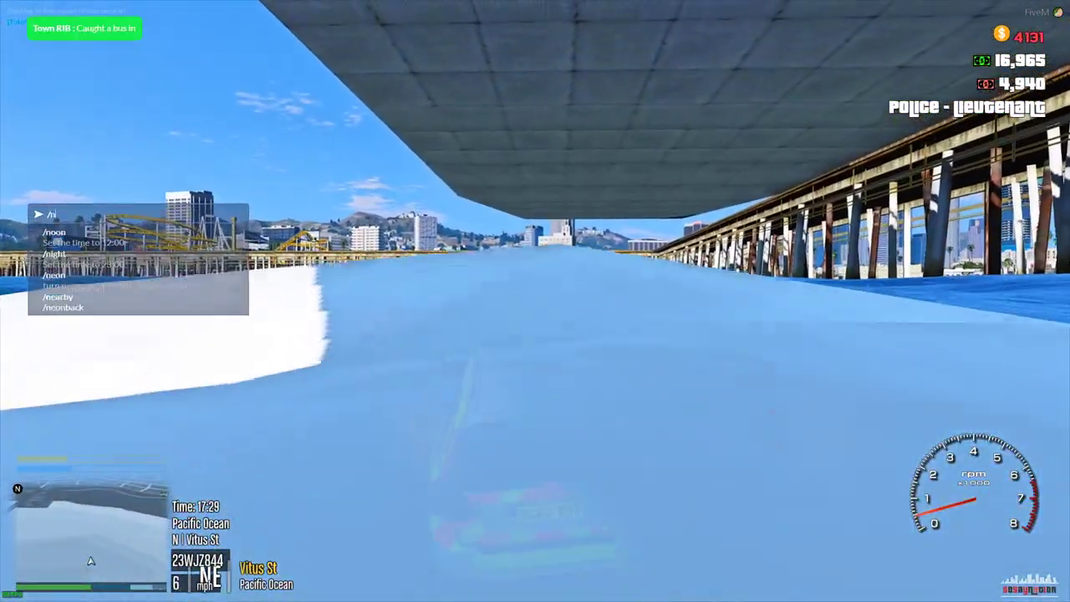
Fly over the end of the track above the ocean and quit the game with the console command quit.
{"action": "key", "text": "Return"}
{"action": "key", "text": "w"}
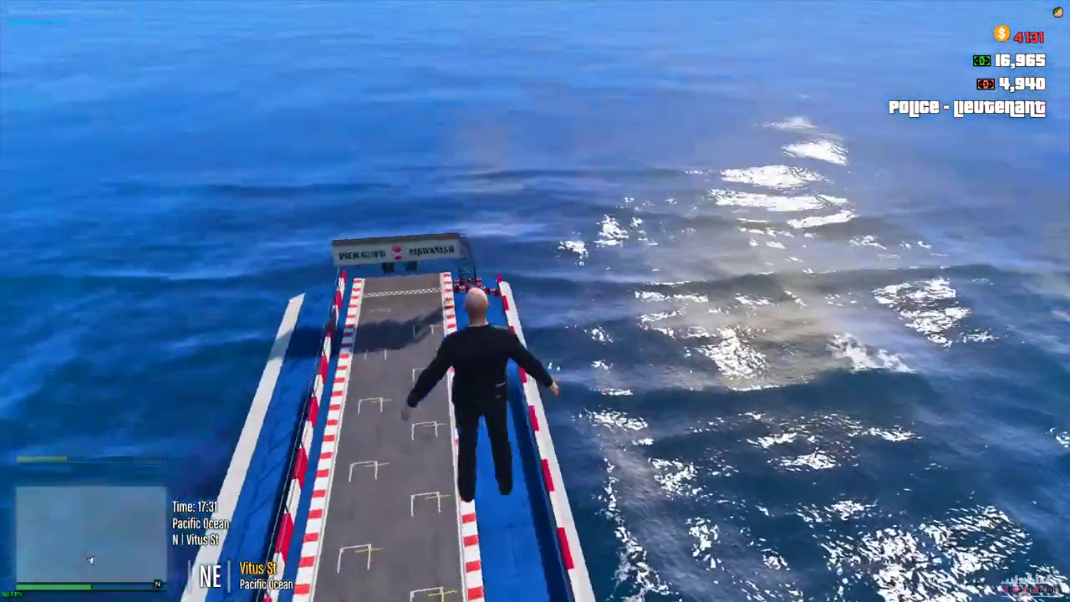
{"action": "key", "text": "w"}
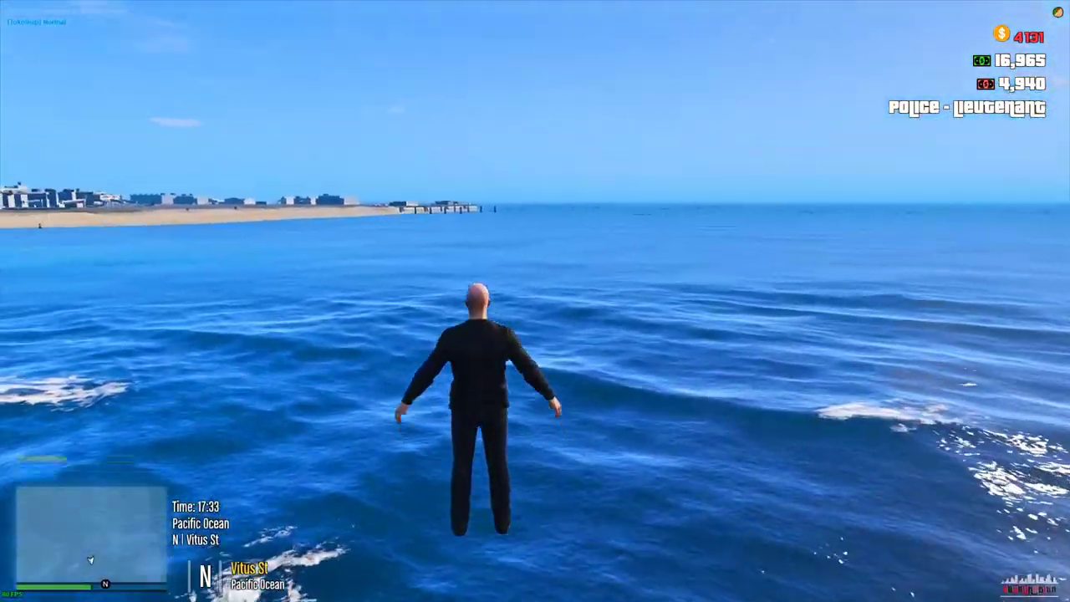
{"action": "key", "text": "F8"}
{"action": "type", "text": "quit"}
{"action": "key", "text": "Return"}
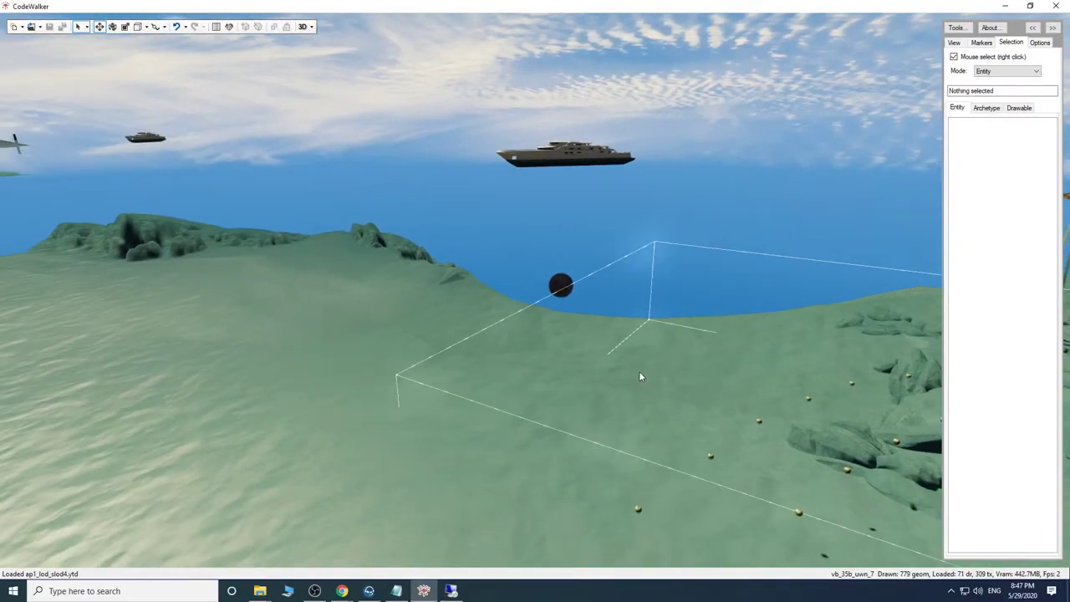
In CodeWalker, open the project window and load TRACK.ymap from the Desktop.
{"action": "key", "text": "w"}
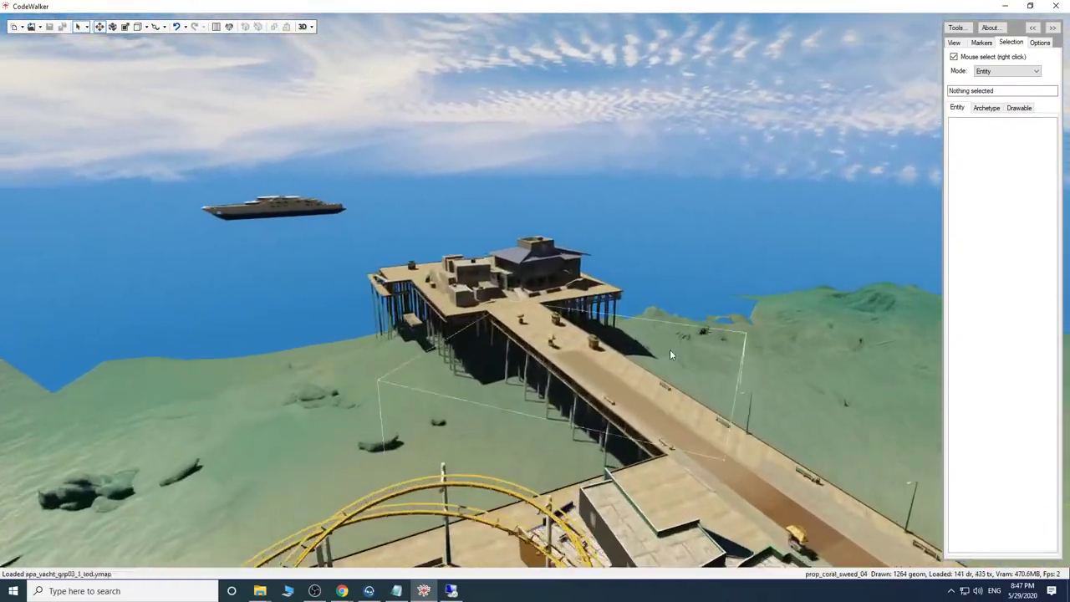
{"action": "left_click_drag", "start_coordinate": [671, 354], "coordinate": [594, 330]}
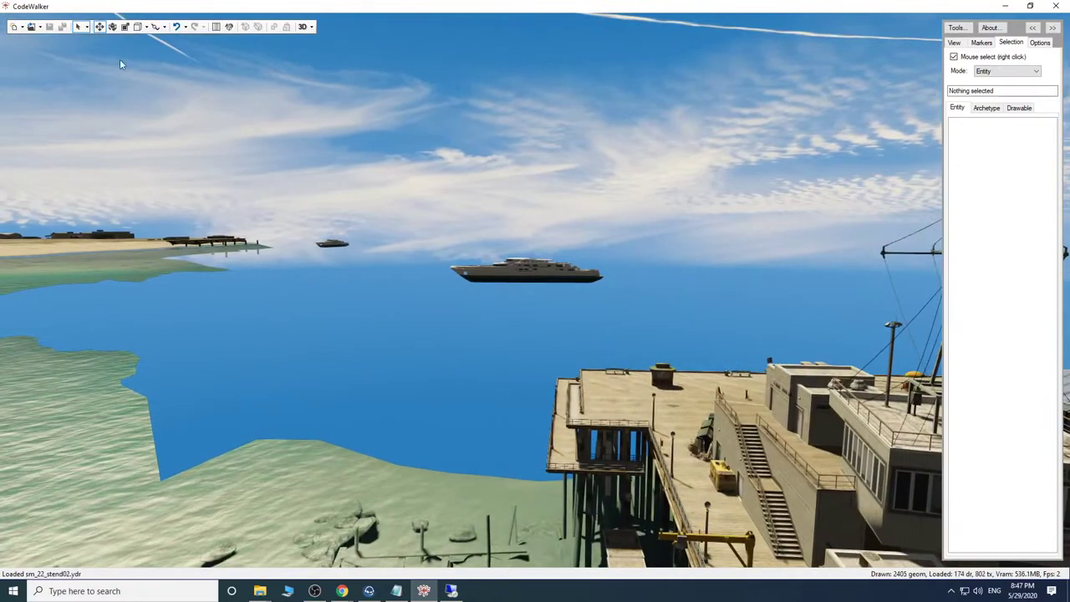
{"action": "left_click", "coordinate": [37, 31]}
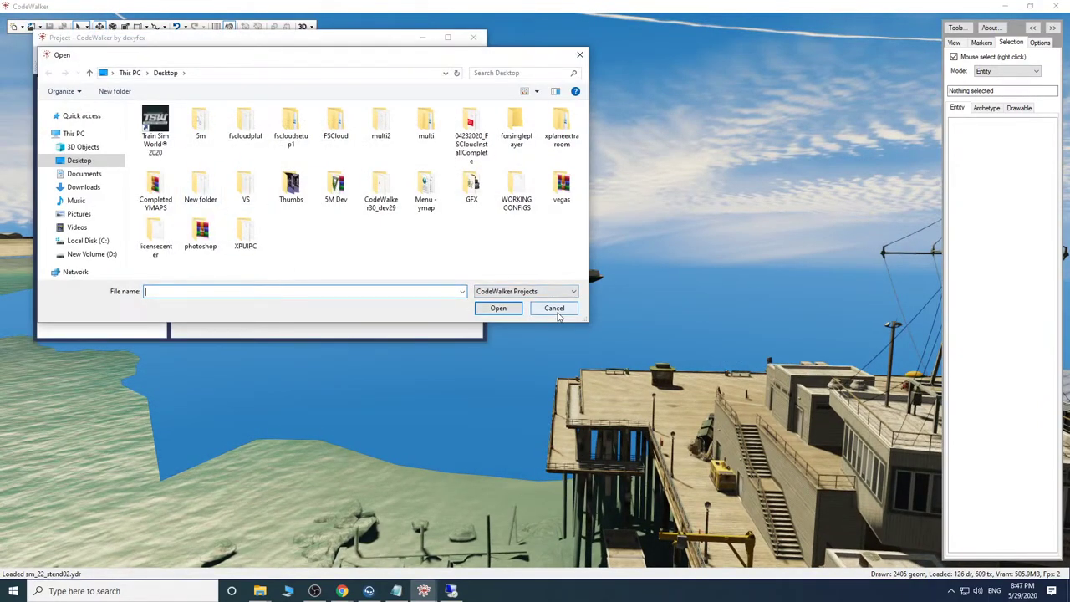
{"action": "left_click", "coordinate": [554, 308]}
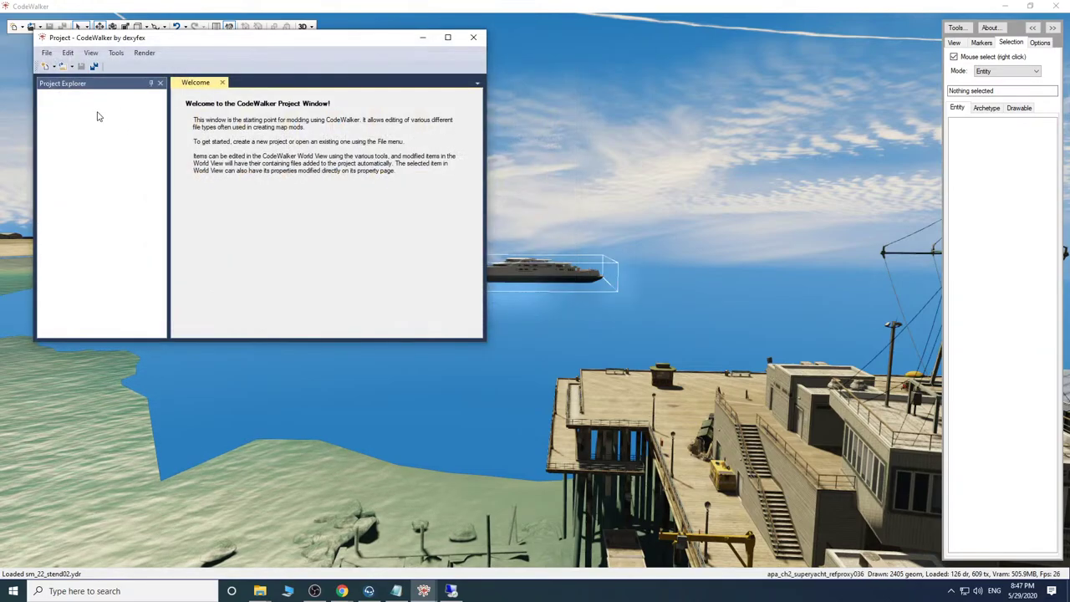
{"action": "left_click", "coordinate": [63, 67]}
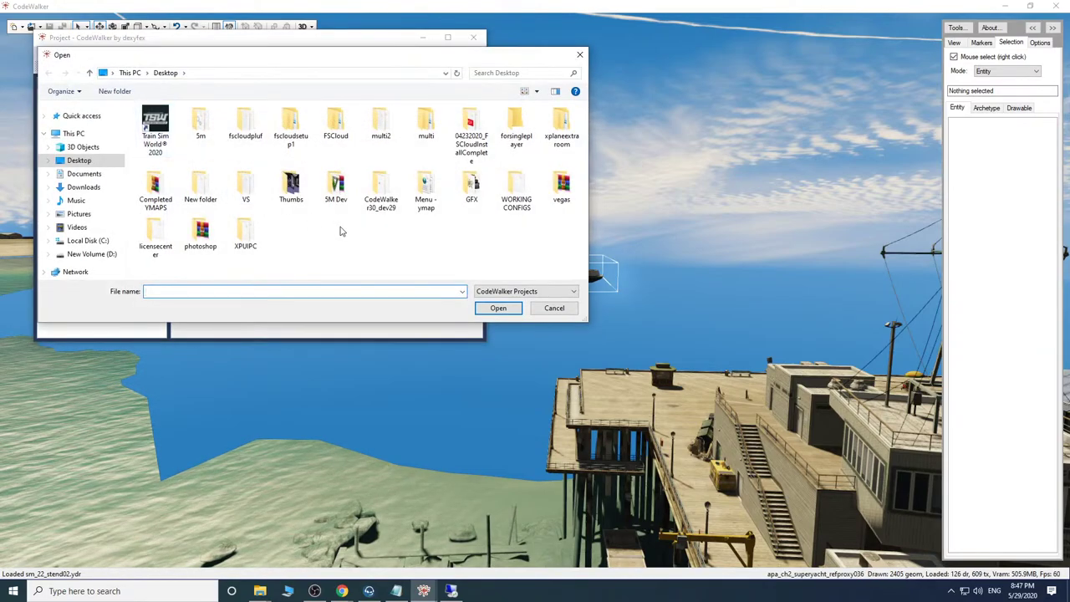
{"action": "left_click", "coordinate": [554, 307]}
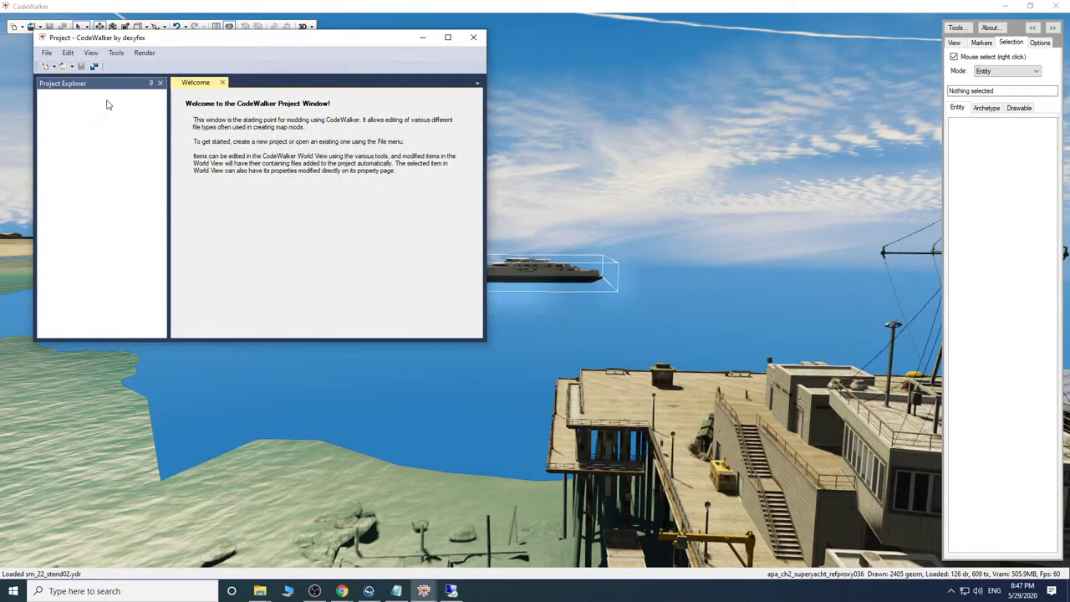
{"action": "left_click", "coordinate": [66, 68]}
{"action": "left_click", "coordinate": [88, 96]}
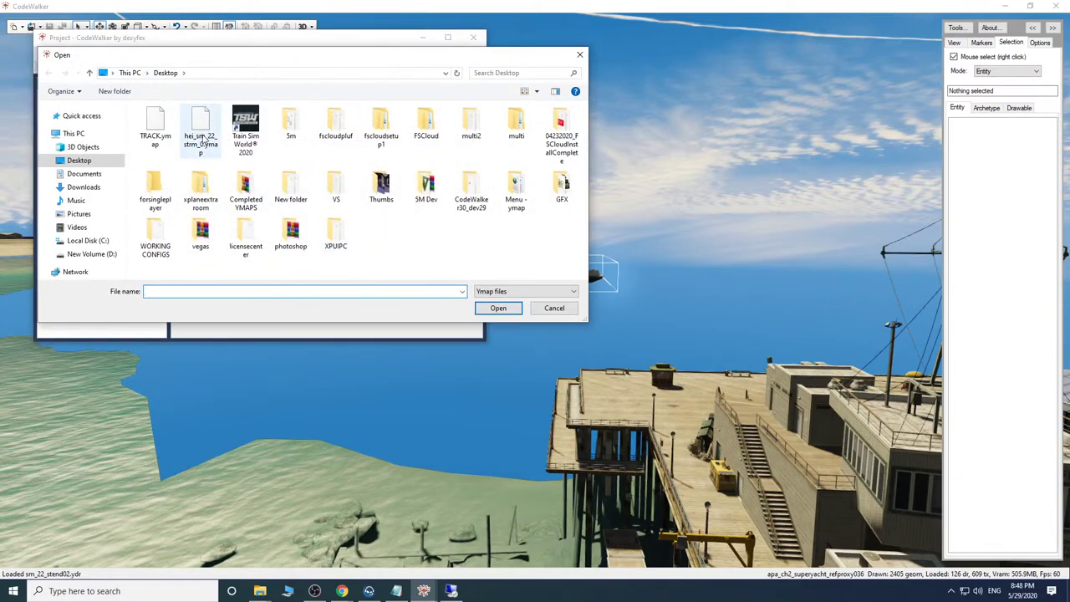
{"action": "left_click", "coordinate": [155, 130]}
{"action": "left_click", "coordinate": [498, 307]}
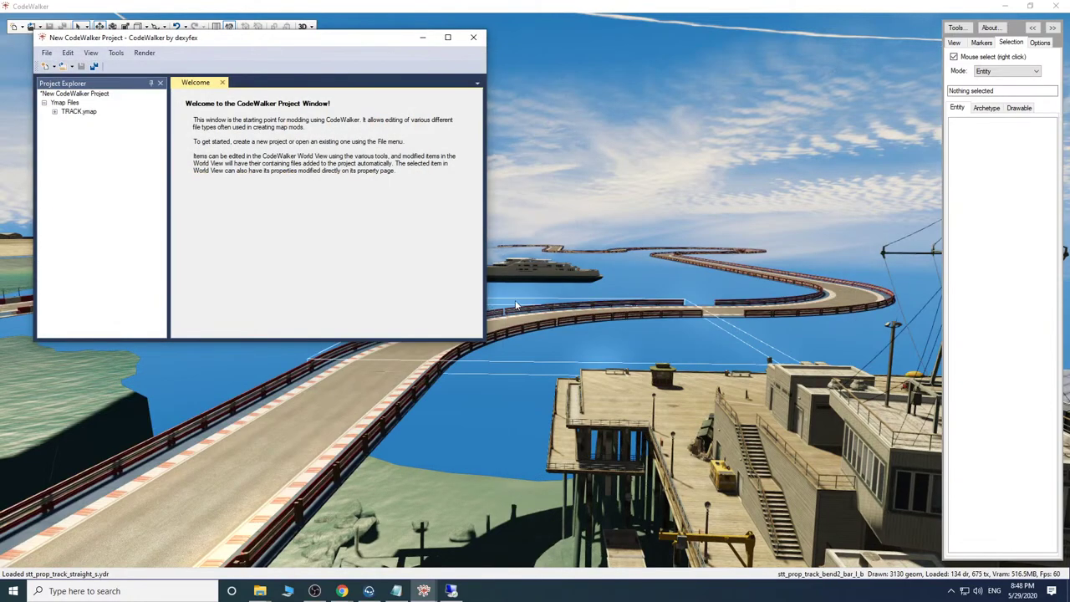
Examine the whole race track's layout and position relative to the beach, pier and yacht from a distance.
{"action": "left_click", "coordinate": [671, 312]}
{"action": "key", "text": "s"}
{"action": "left_click_drag", "start_coordinate": [671, 312], "coordinate": [693, 311]}
{"action": "key", "text": "s"}
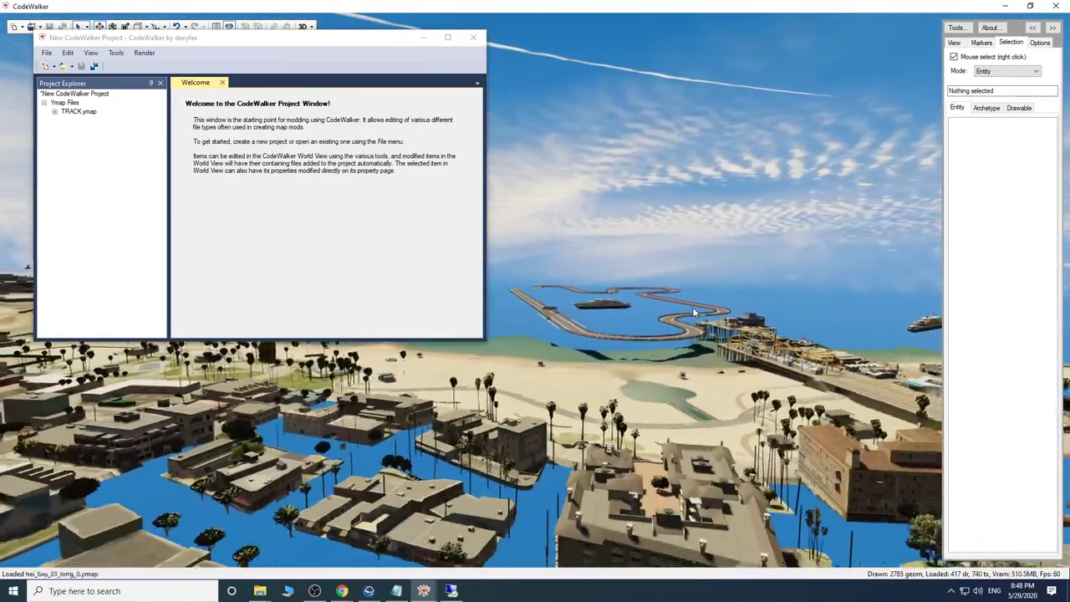
{"action": "scroll", "coordinate": [692, 307], "scroll_direction": "up", "scroll_amount": 5}
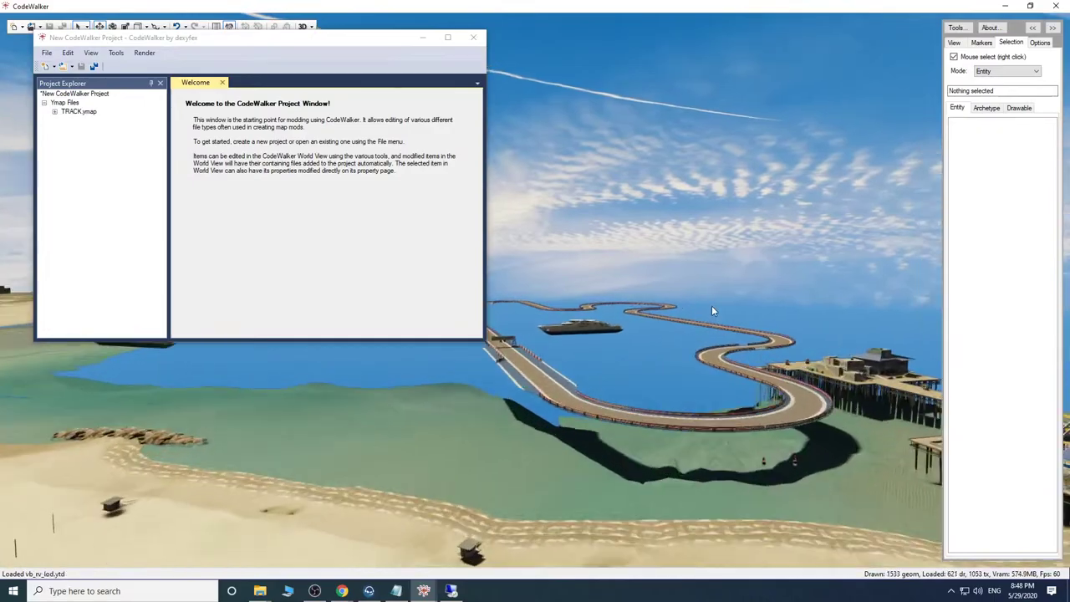
{"action": "scroll", "coordinate": [718, 307], "scroll_direction": "up", "scroll_amount": 4}
{"action": "mouse_move", "coordinate": [711, 306]}
{"action": "left_mouse_down"}
{"action": "mouse_move", "coordinate": [722, 308]}
{"action": "mouse_move", "coordinate": [709, 316]}
{"action": "left_mouse_up"}
{"action": "scroll", "coordinate": [712, 311], "scroll_direction": "down", "scroll_amount": 8}
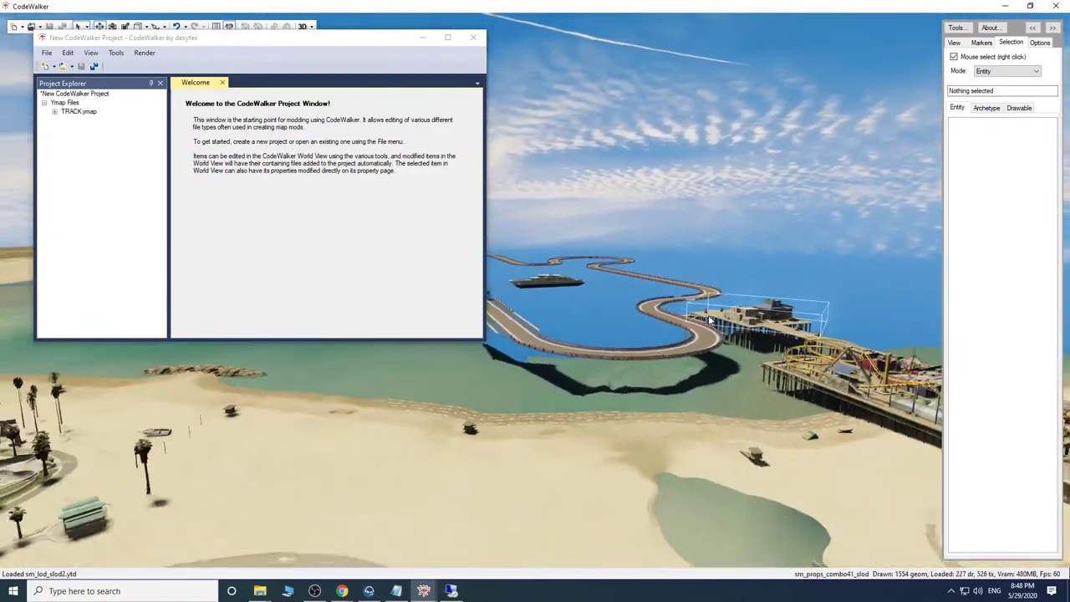
{"action": "scroll", "coordinate": [708, 318], "scroll_direction": "down", "scroll_amount": 5}
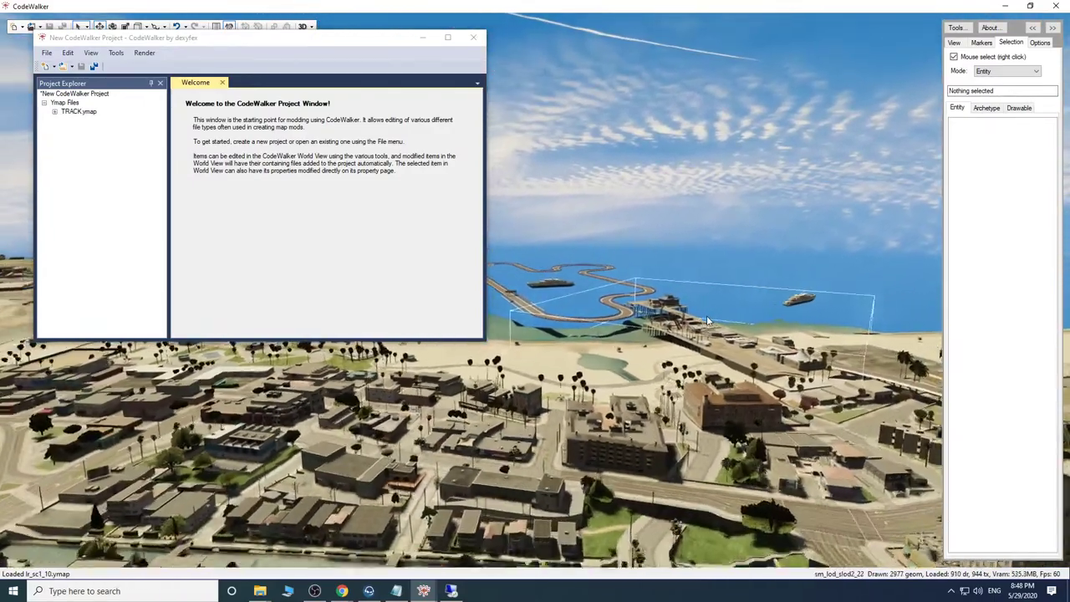
{"action": "scroll", "coordinate": [706, 318], "scroll_direction": "up", "scroll_amount": 5}
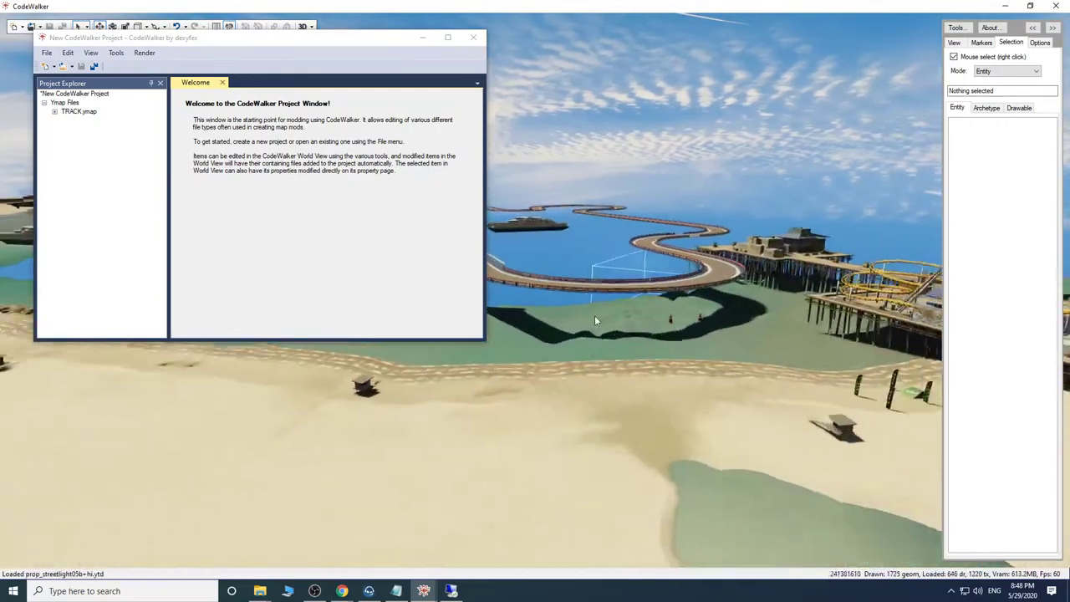
{"action": "scroll", "coordinate": [627, 325], "scroll_direction": "up", "scroll_amount": 4}
{"action": "scroll", "coordinate": [668, 330], "scroll_direction": "down", "scroll_amount": 9}
{"action": "left_click_drag", "start_coordinate": [707, 336], "coordinate": [663, 329]}
{"action": "scroll", "coordinate": [663, 326], "scroll_direction": "up", "scroll_amount": 8}
Inspect the track's long straight and gantry up close, and examine the full circuit from above.
{"action": "key", "text": "a"}
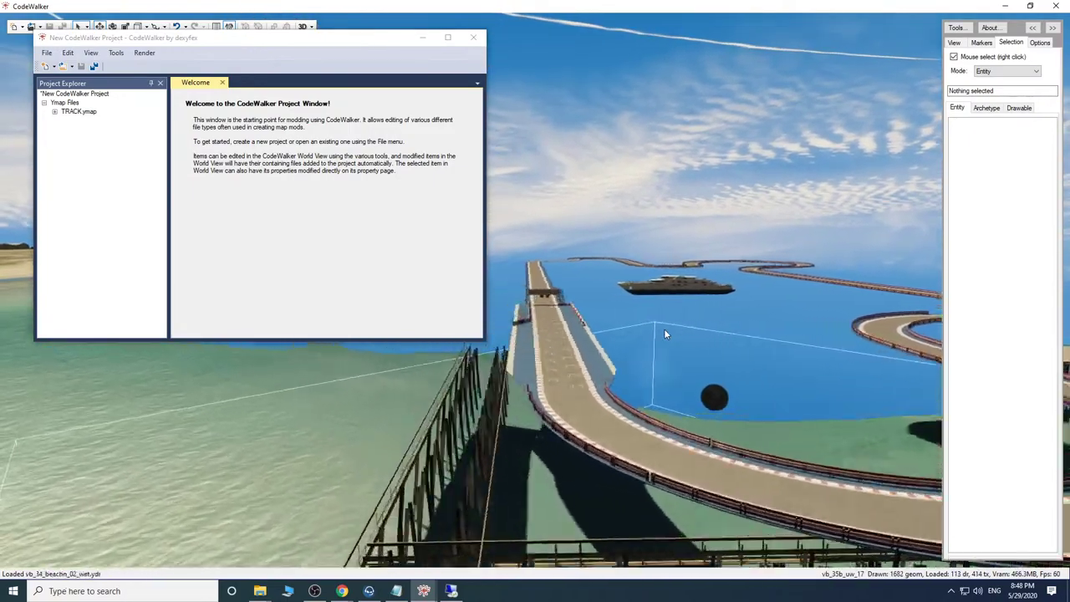
{"action": "key", "text": "w"}
{"action": "key", "text": "d"}
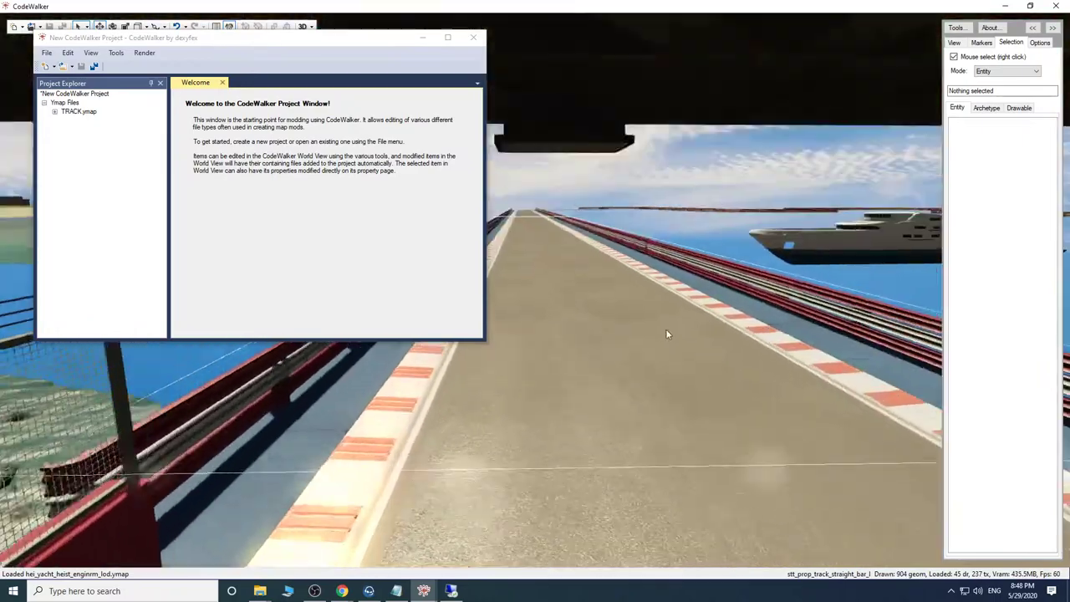
{"action": "left_click_drag", "start_coordinate": [666, 329], "coordinate": [680, 365]}
{"action": "key", "text": "s"}
{"action": "key", "text": "s"}
{"action": "key", "text": "s"}
{"action": "key", "text": "d"}
{"action": "key", "text": "d"}
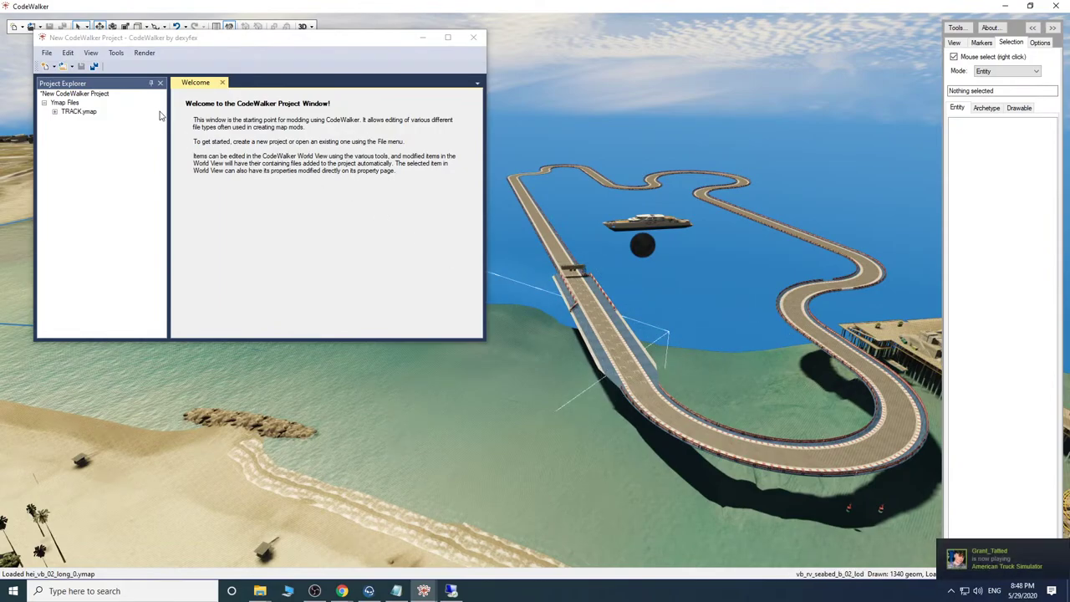
In TRACK.ymap's properties, try the LOD, SLOD2+, SLOD and LOD Lights content flags, keep only HD, and calculate the extents.
{"action": "left_click", "coordinate": [83, 112]}
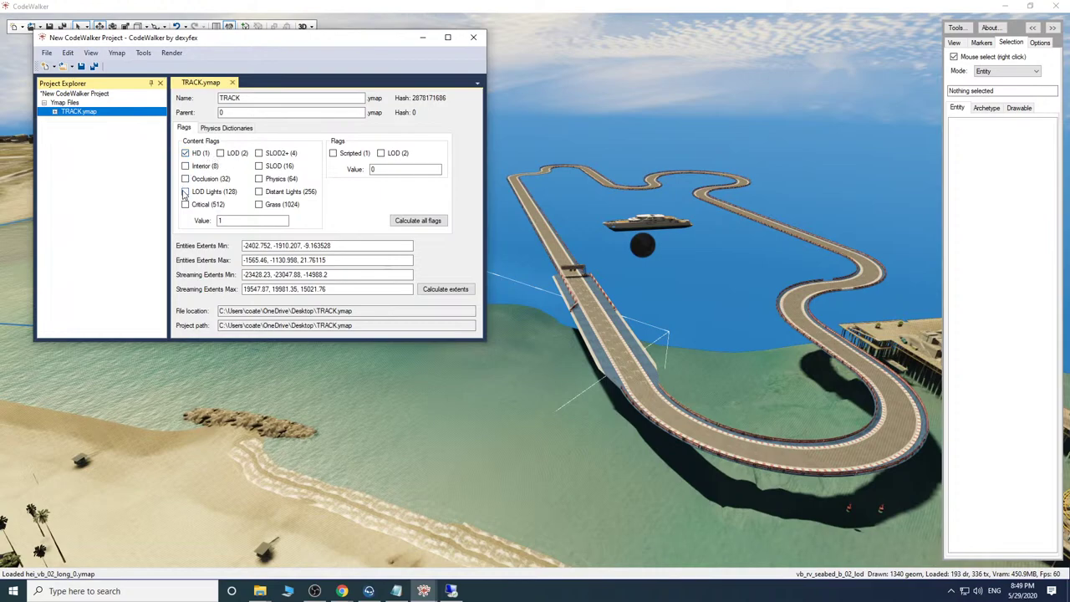
{"action": "left_click", "coordinate": [219, 155]}
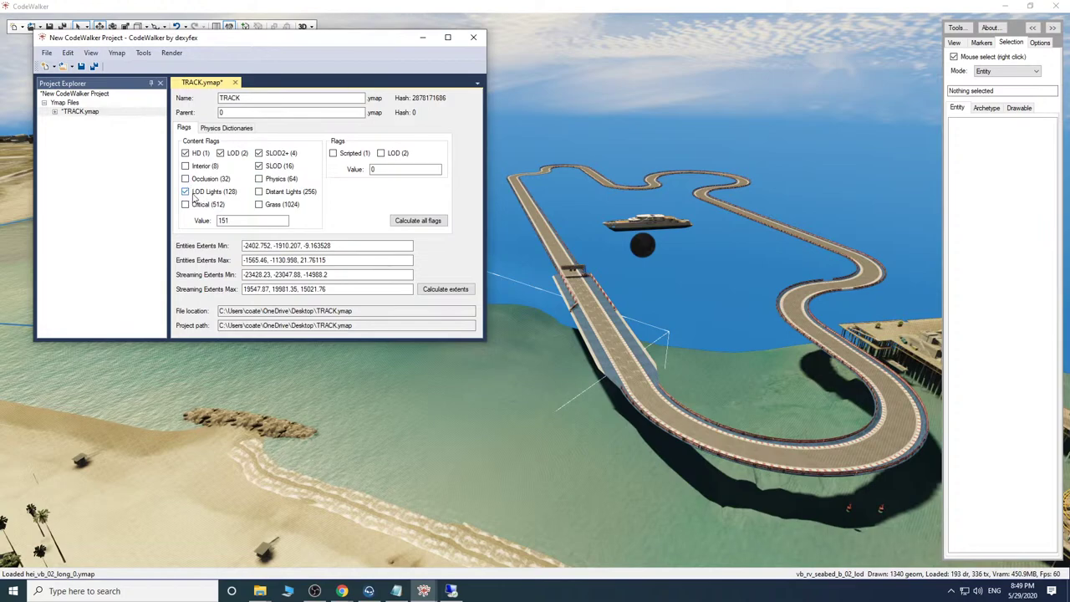
{"action": "left_click", "coordinate": [446, 290]}
Check how the track is displayed from different distances along the beach and pier.
{"action": "left_click", "coordinate": [607, 246]}
{"action": "key", "text": "s"}
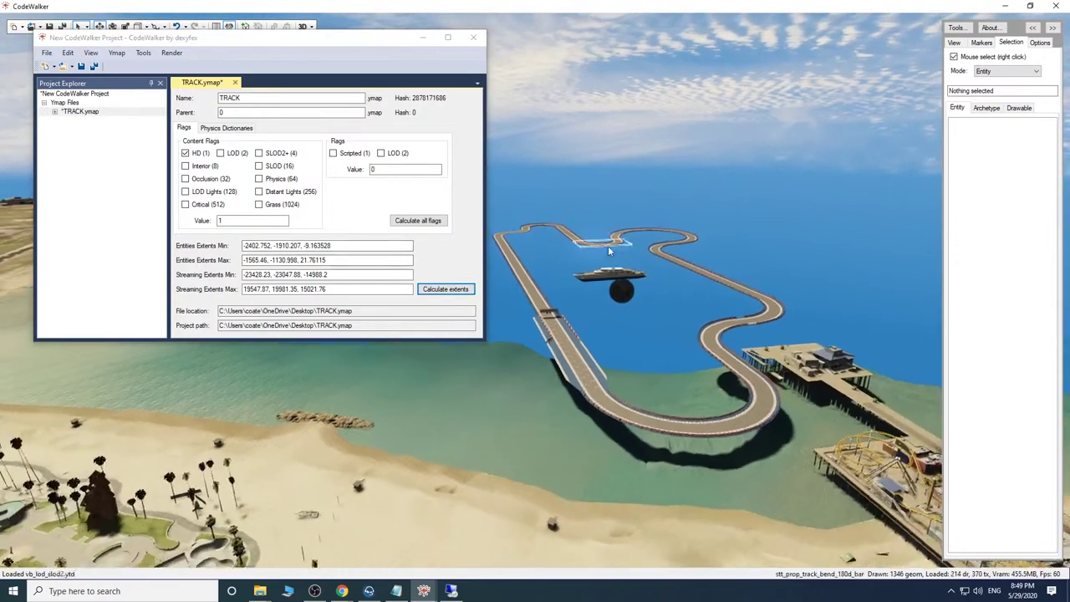
{"action": "left_click_drag", "start_coordinate": [607, 245], "coordinate": [633, 250]}
{"action": "key", "text": "s"}
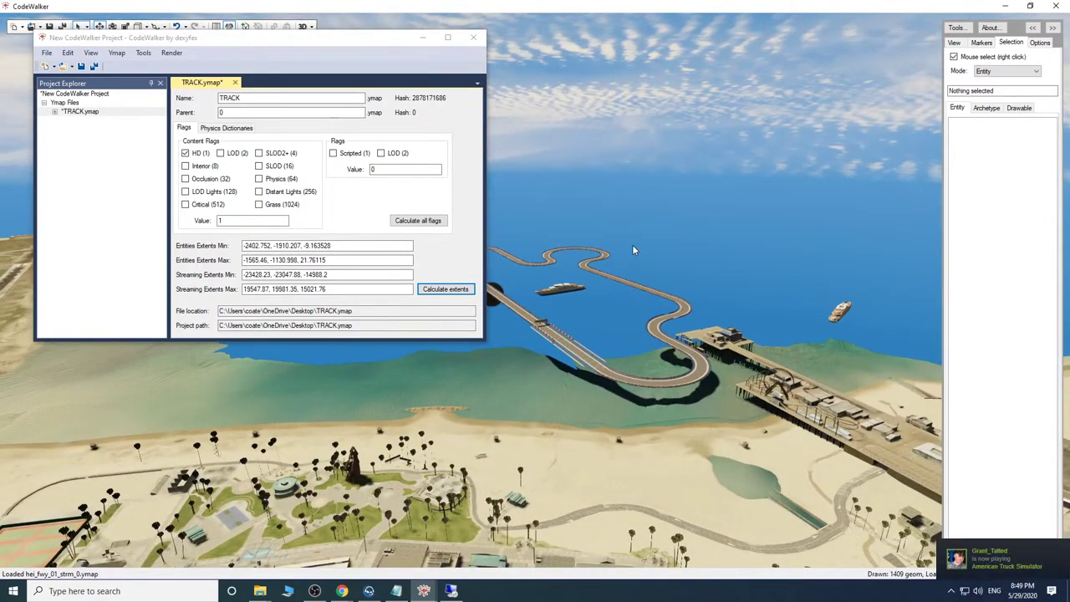
{"action": "left_click_drag", "start_coordinate": [629, 243], "coordinate": [590, 238]}
{"action": "key", "text": "w"}
{"action": "key", "text": "w"}
{"action": "key", "text": "s"}
{"action": "key", "text": "s"}
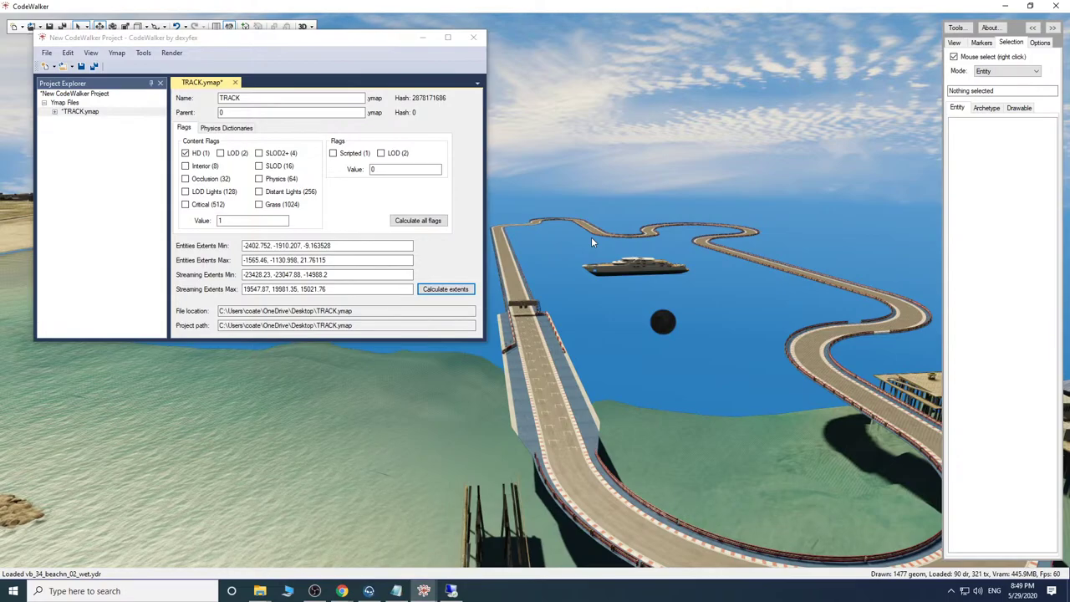
{"action": "key", "text": "s"}
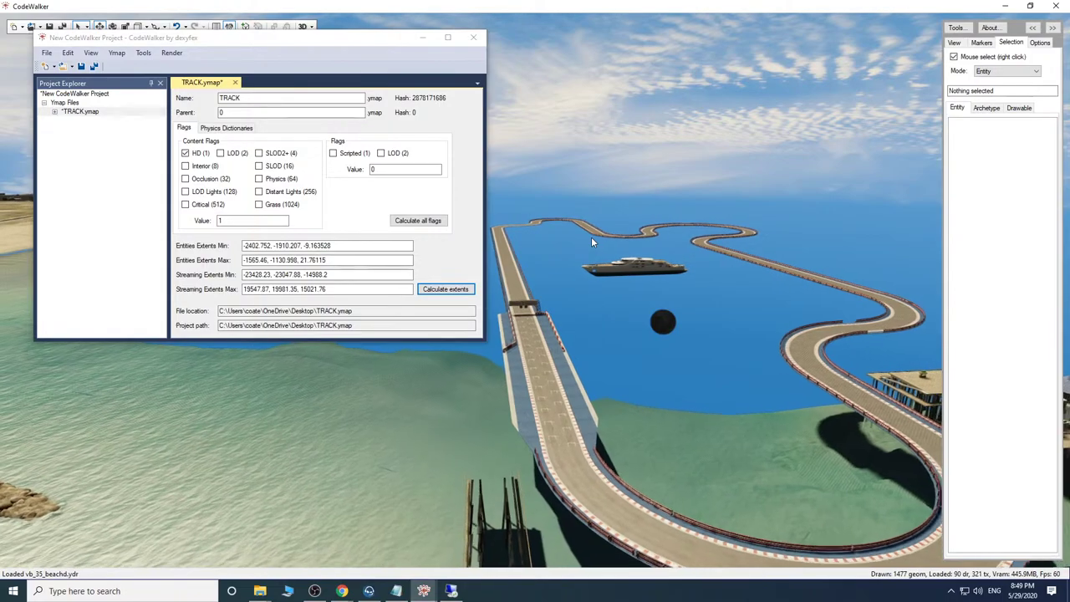
{"action": "mouse_move", "coordinate": [592, 238]}
{"action": "left_mouse_down"}
{"action": "mouse_move", "coordinate": [615, 239]}
{"action": "mouse_move", "coordinate": [598, 242]}
{"action": "left_mouse_up"}
{"action": "key", "text": "s"}
{"action": "key", "text": "w"}
{"action": "key", "text": "w"}
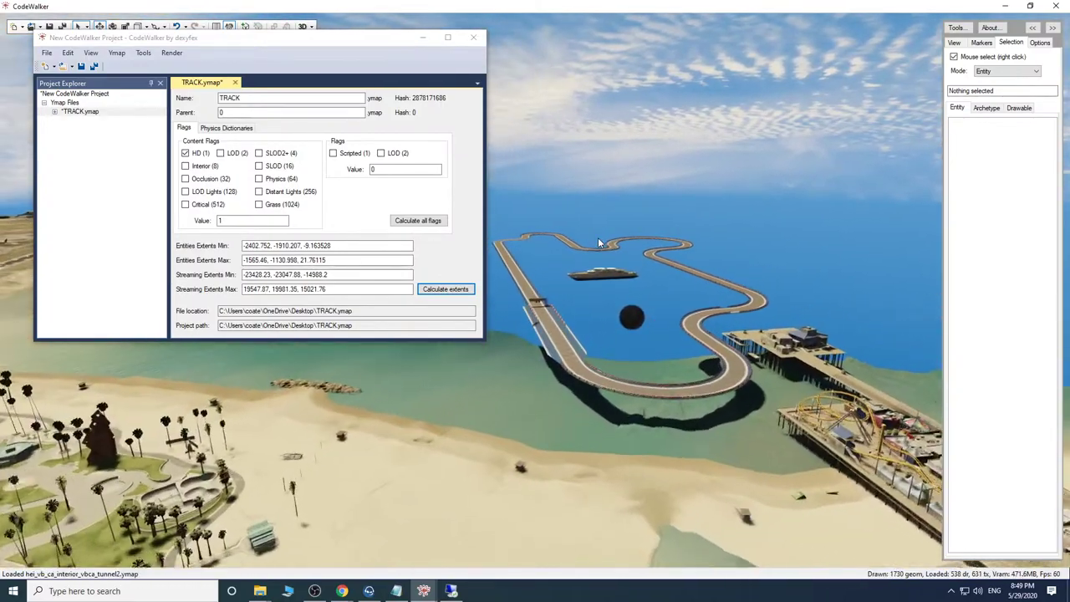
{"action": "left_click_drag", "start_coordinate": [598, 238], "coordinate": [599, 240]}
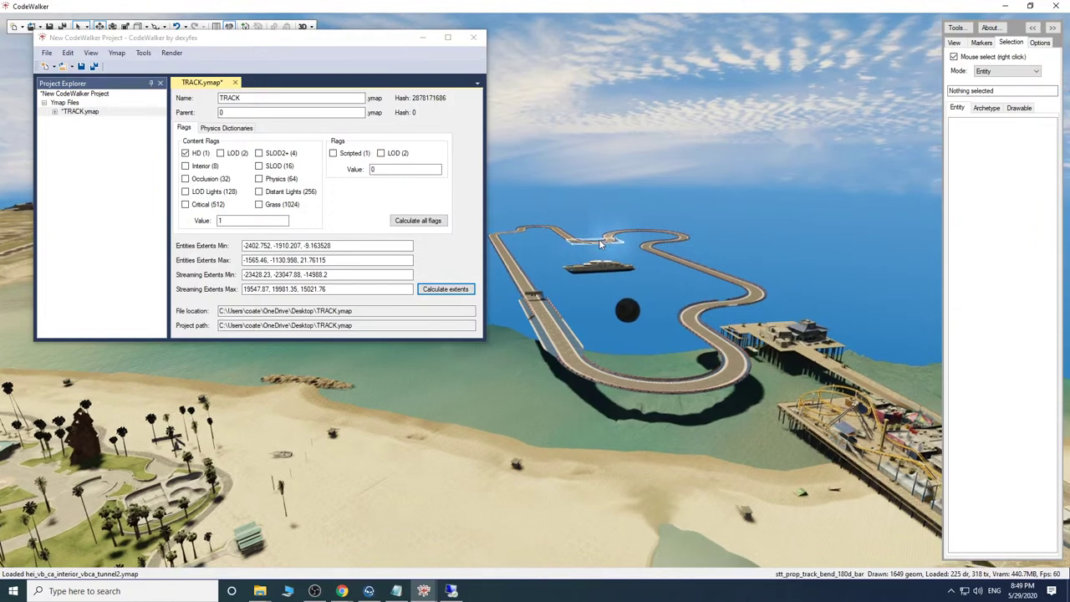
Try to save TRACK.ymap and examine the track from far back over the city.
{"action": "left_click", "coordinate": [80, 66]}
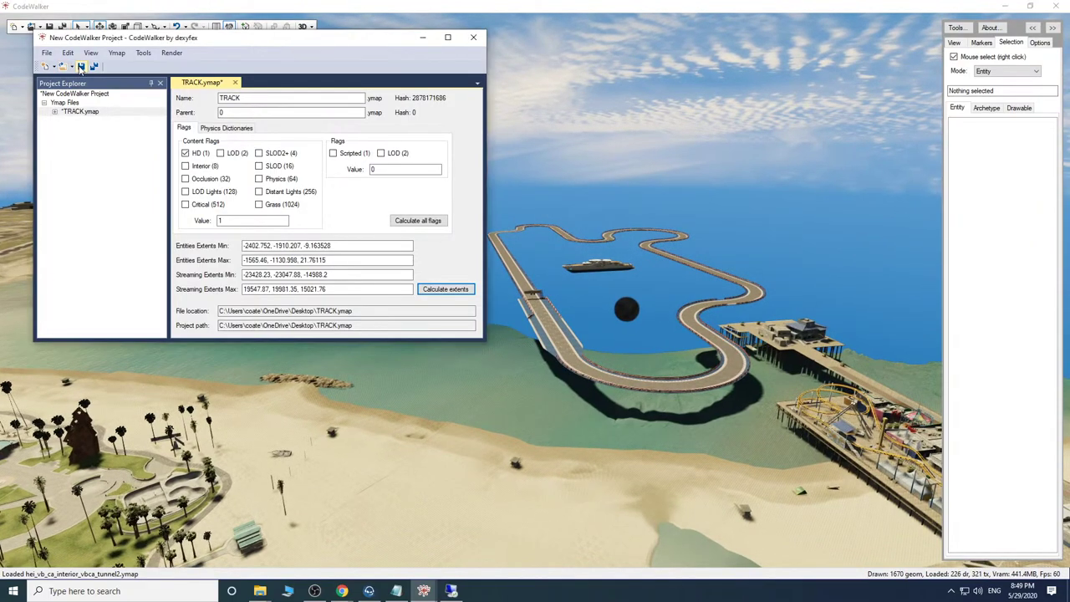
{"action": "key", "text": "w"}
{"action": "left_click_drag", "start_coordinate": [716, 333], "coordinate": [737, 348]}
{"action": "key", "text": "s"}
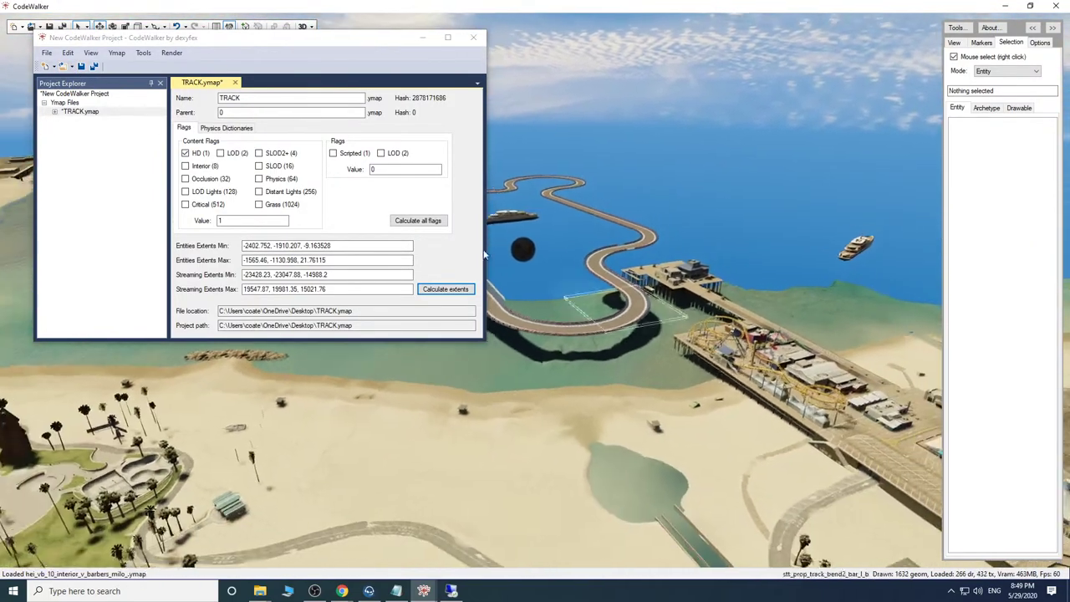
{"action": "left_click_drag", "start_coordinate": [709, 295], "coordinate": [665, 288]}
{"action": "key", "text": "s"}
{"action": "key", "text": "s"}
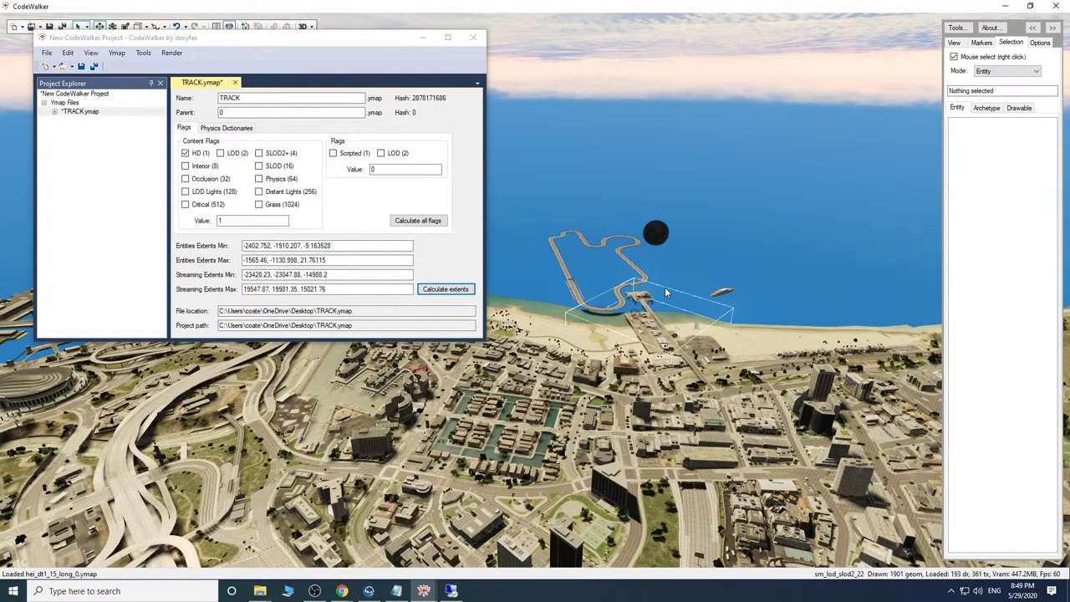
Select the sm_lod_slod2_22 entity around the pier and inspect the track's near bend and start straight up close.
{"action": "key", "text": "w"}
{"action": "left_click_drag", "start_coordinate": [625, 313], "coordinate": [633, 314]}
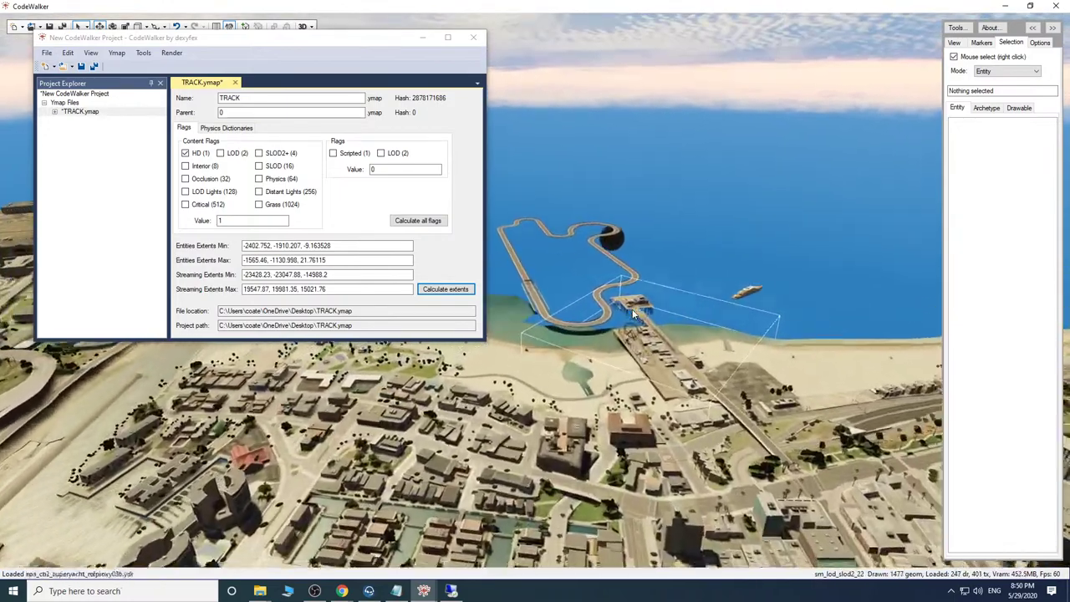
{"action": "right_click", "coordinate": [633, 314]}
{"action": "left_click", "coordinate": [677, 276]}
{"action": "key", "text": "w"}
{"action": "mouse_move", "coordinate": [678, 276]}
{"action": "left_mouse_down"}
{"action": "mouse_move", "coordinate": [689, 277]}
{"action": "mouse_move", "coordinate": [651, 282]}
{"action": "mouse_move", "coordinate": [665, 286]}
{"action": "left_mouse_up"}
{"action": "key", "text": "w"}
{"action": "key", "text": "w"}
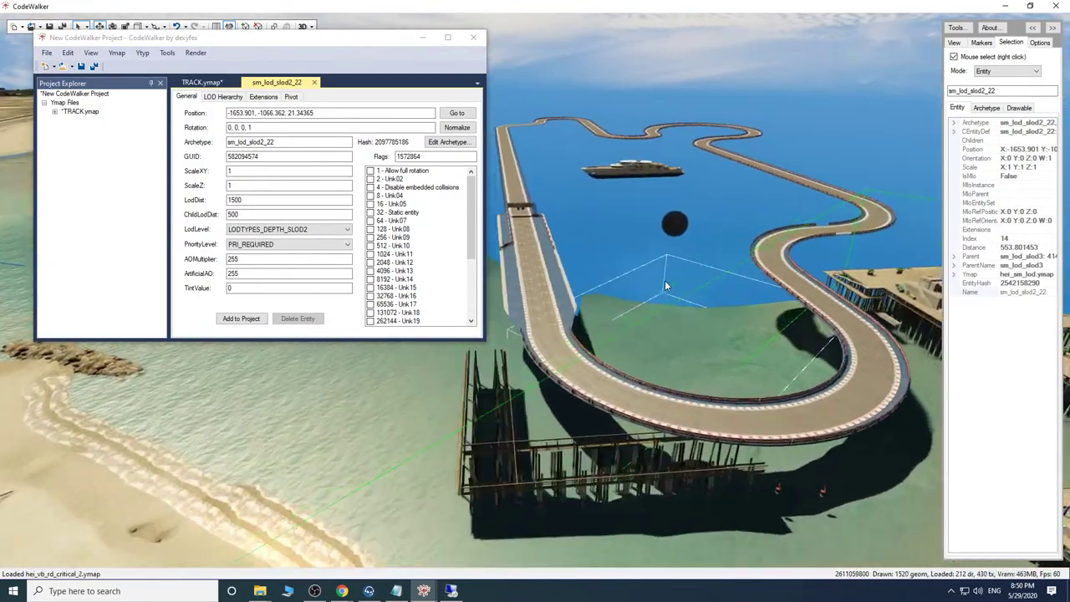
Open NickPizza.ymap from the pizzashop stream folder within Completed YMAPS on the desktop.
{"action": "left_click", "coordinate": [61, 70]}
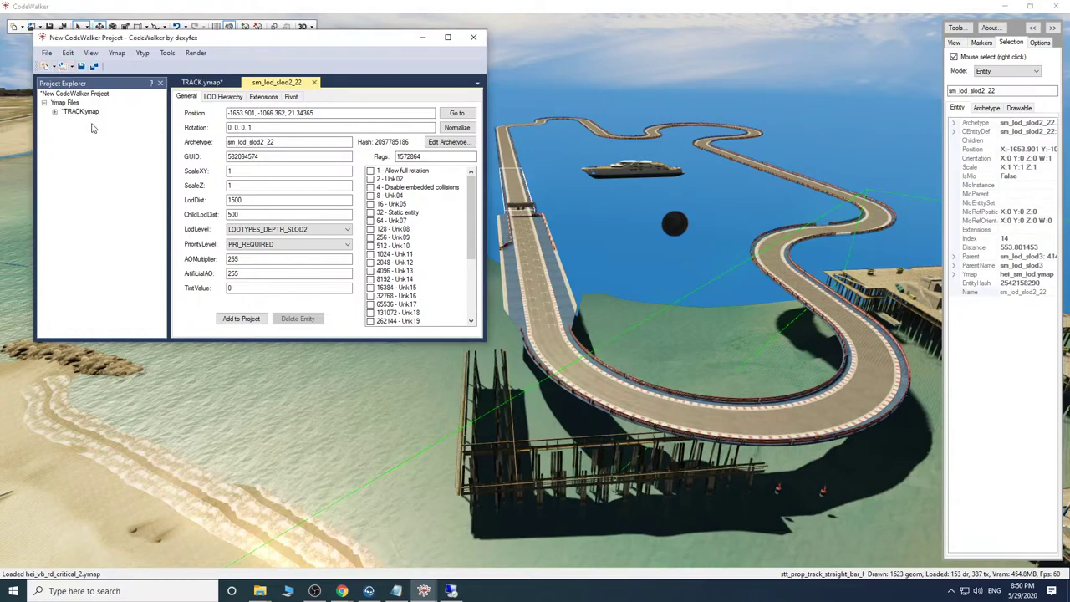
{"action": "left_click", "coordinate": [61, 66]}
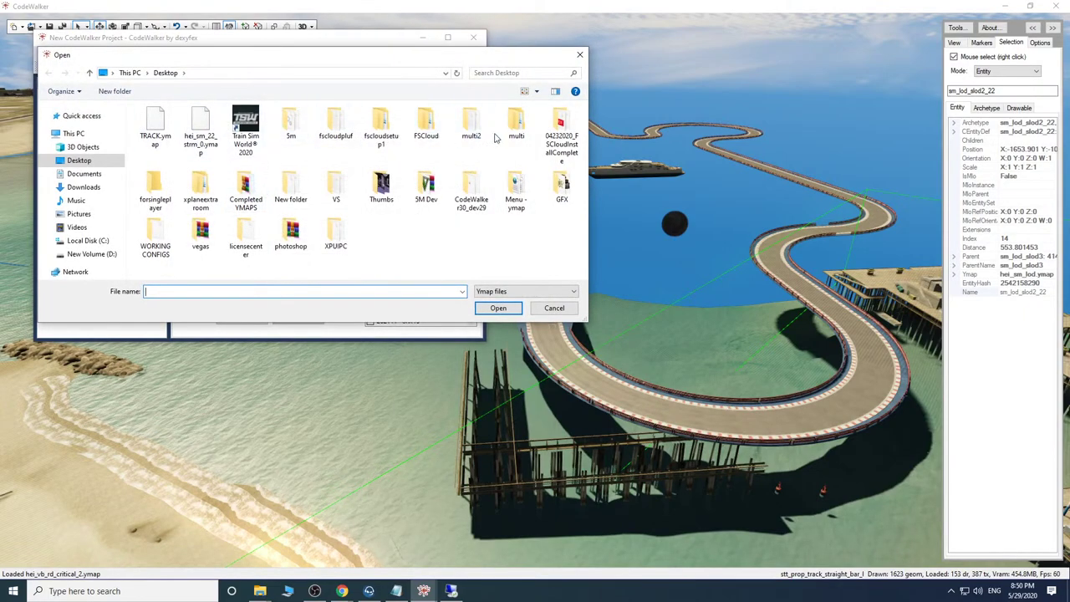
{"action": "double_click", "coordinate": [246, 188]}
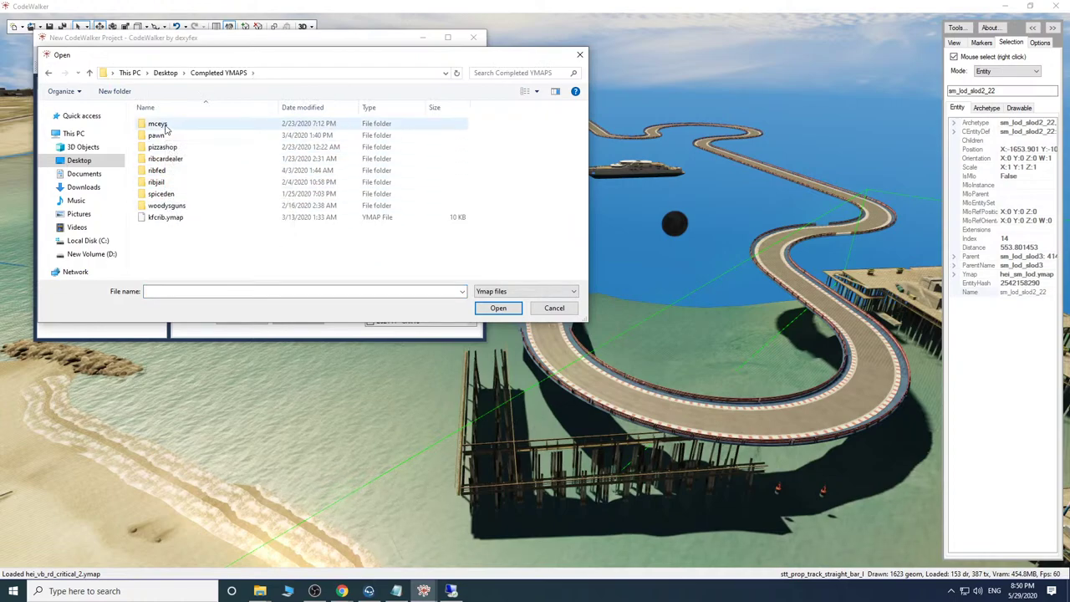
{"action": "double_click", "coordinate": [167, 193]}
{"action": "left_click", "coordinate": [49, 72]}
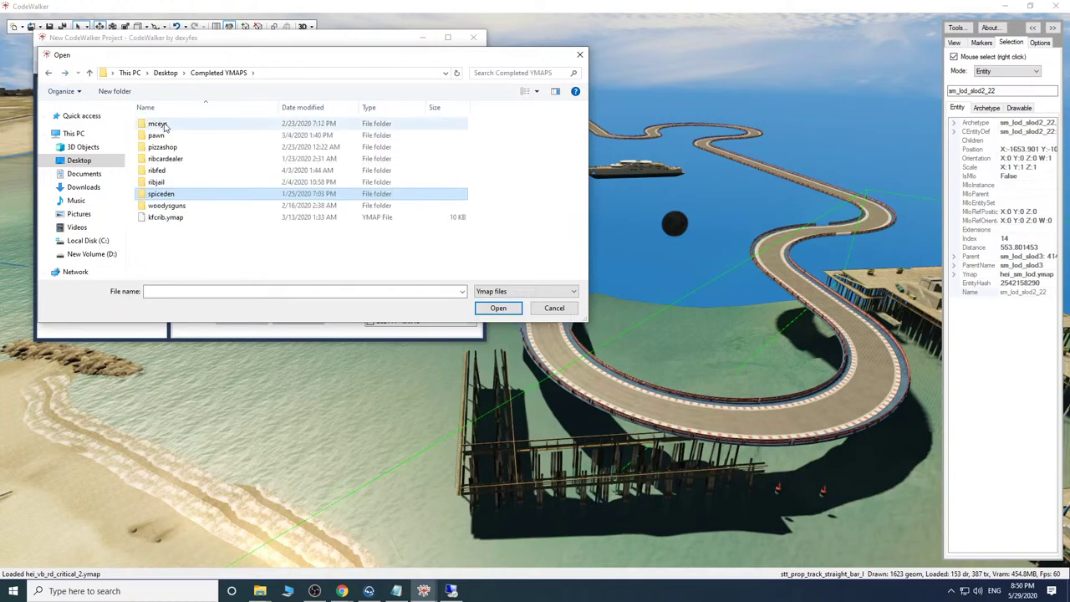
{"action": "double_click", "coordinate": [163, 124]}
{"action": "left_click", "coordinate": [49, 73]}
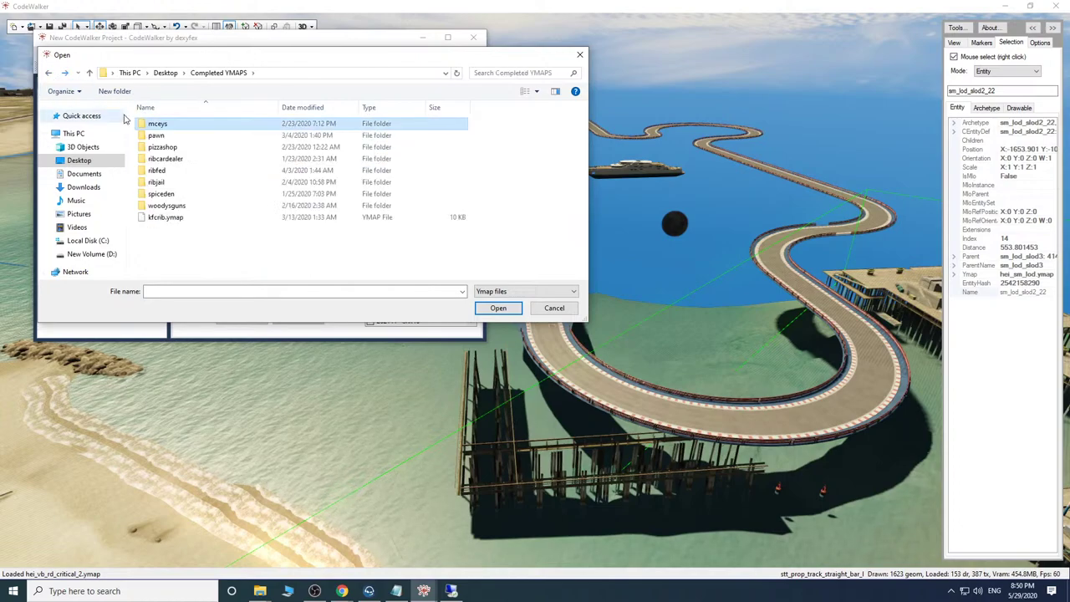
{"action": "double_click", "coordinate": [176, 148]}
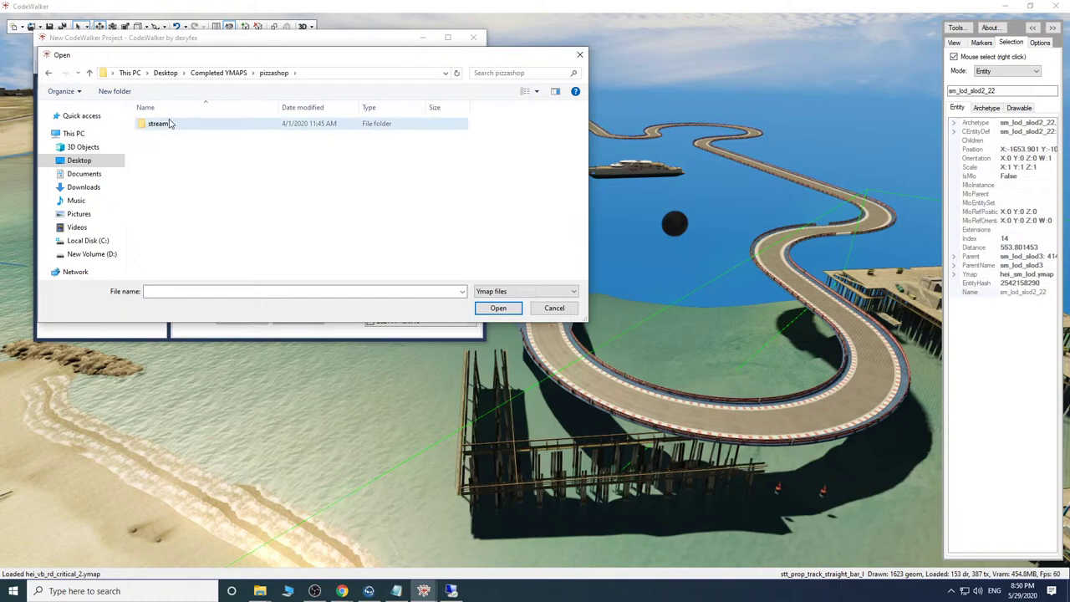
{"action": "double_click", "coordinate": [171, 124]}
{"action": "left_click", "coordinate": [170, 136]}
{"action": "left_click", "coordinate": [516, 309]}
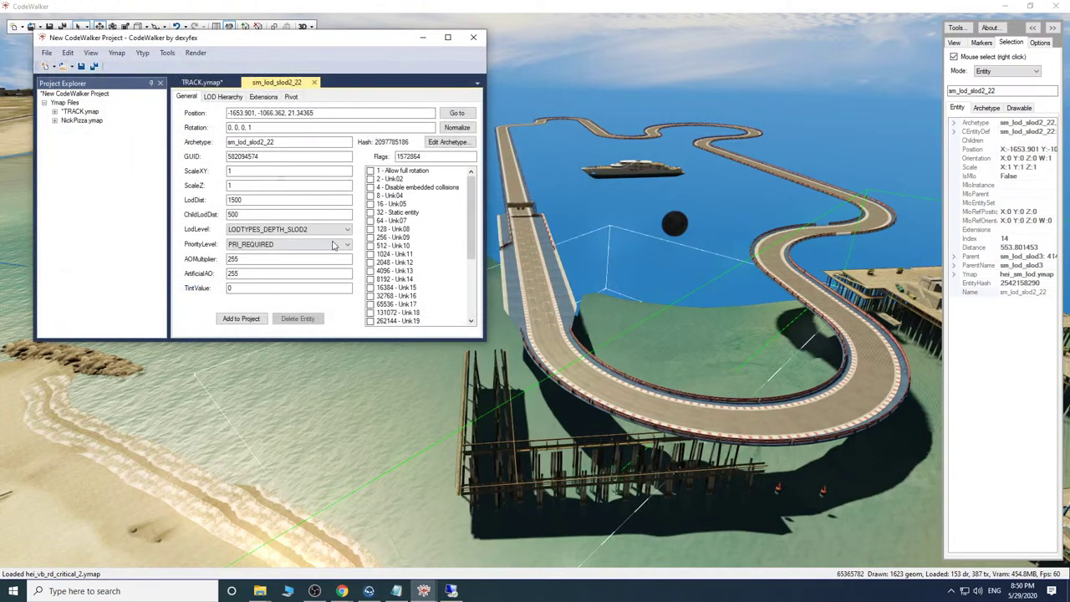
Review NickPizza.ymap's flags and extents, and examine the general properties and flags of its first v_ilev_fh_slidingdoor entity.
{"action": "left_click", "coordinate": [82, 120]}
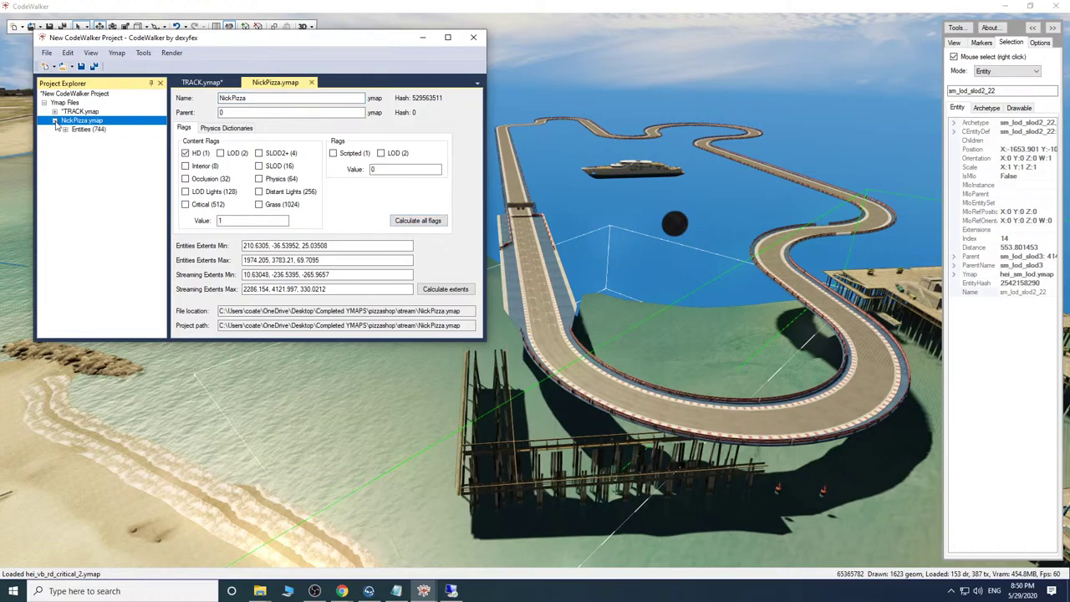
{"action": "left_click", "coordinate": [66, 129]}
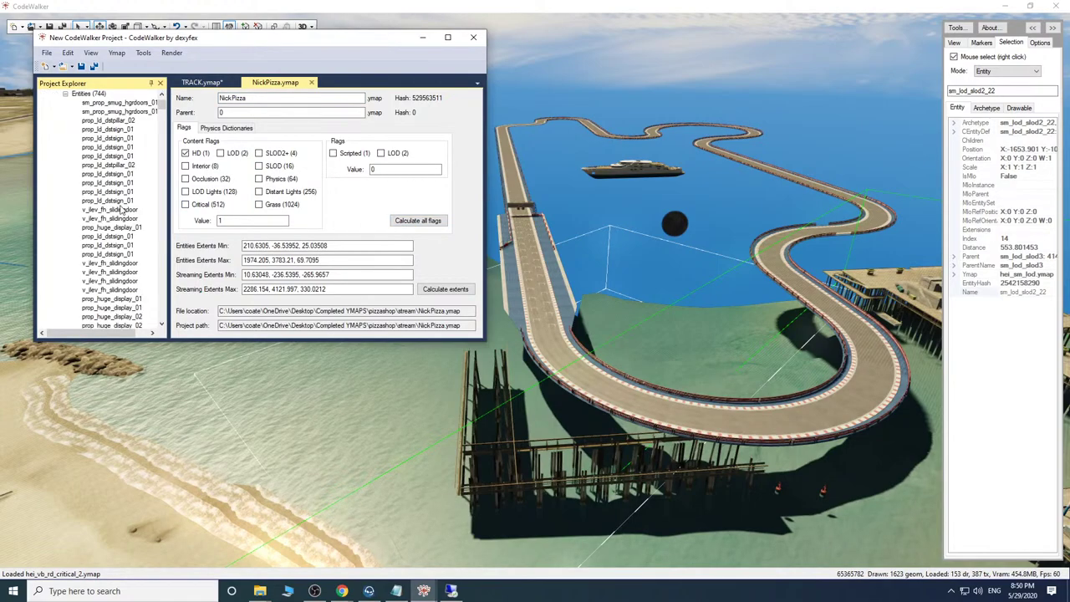
{"action": "left_click", "coordinate": [122, 210]}
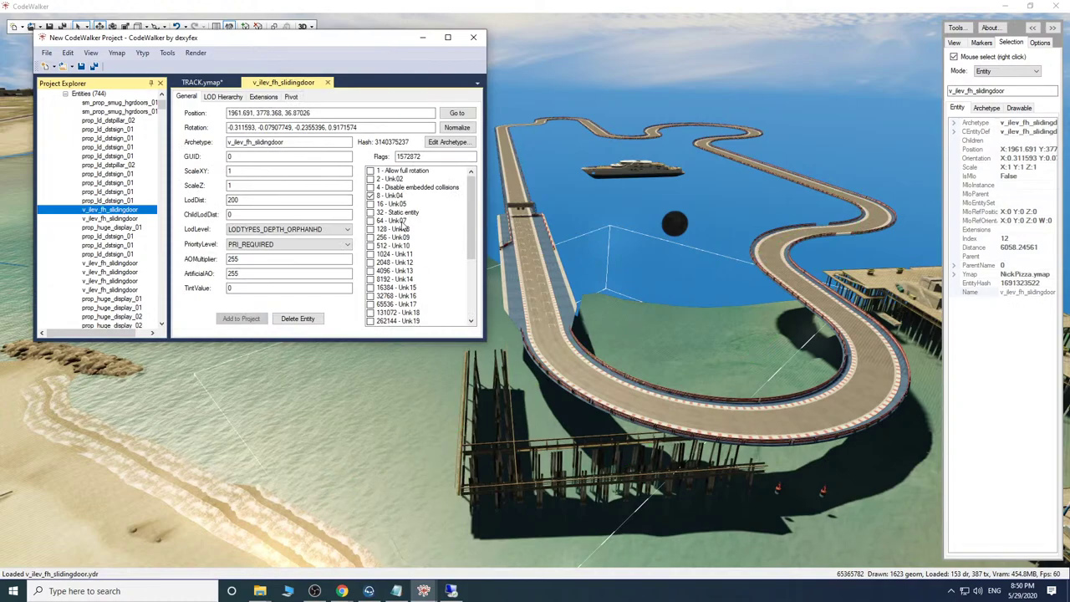
{"action": "scroll", "coordinate": [404, 226], "scroll_direction": "down", "scroll_amount": 5}
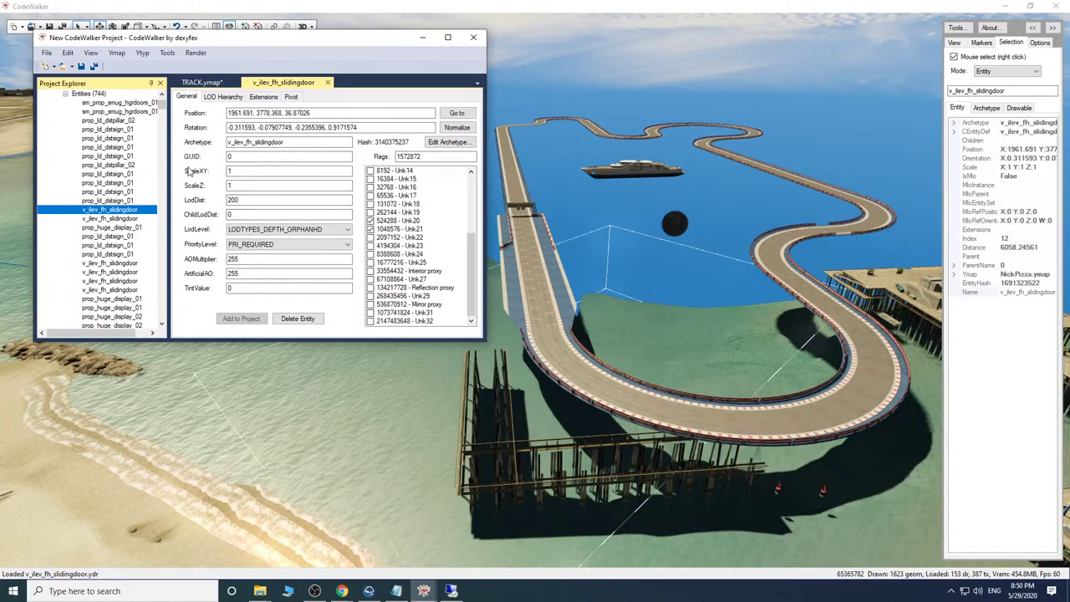
{"action": "left_click_drag", "start_coordinate": [162, 106], "coordinate": [162, 96]}
Remove NickPizza.ymap from the project and show TRACK.ymap's properties and contents again.
{"action": "left_click", "coordinate": [93, 121]}
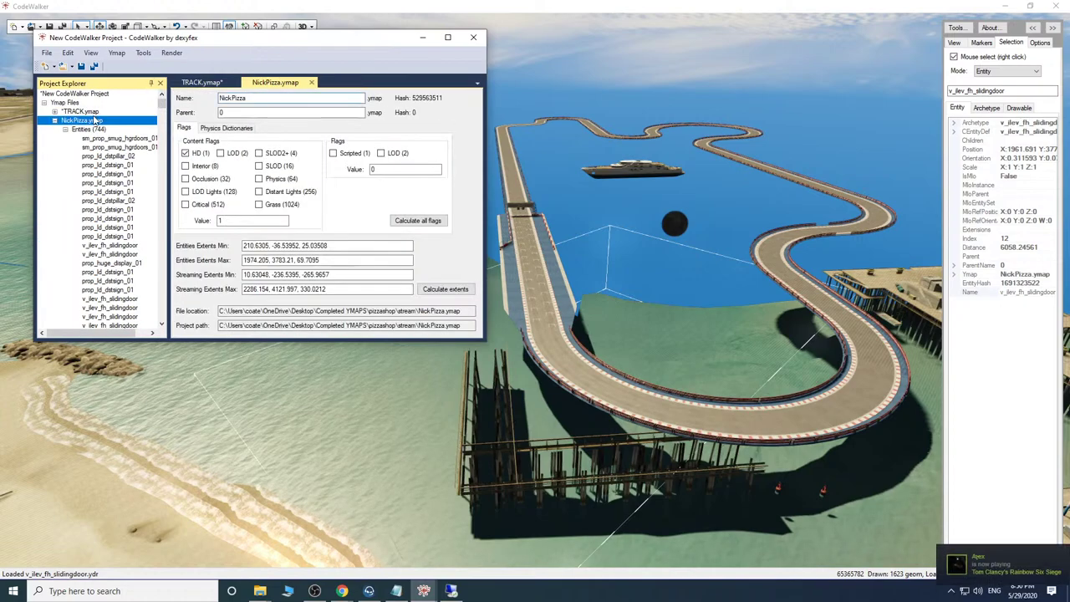
{"action": "left_click", "coordinate": [118, 57]}
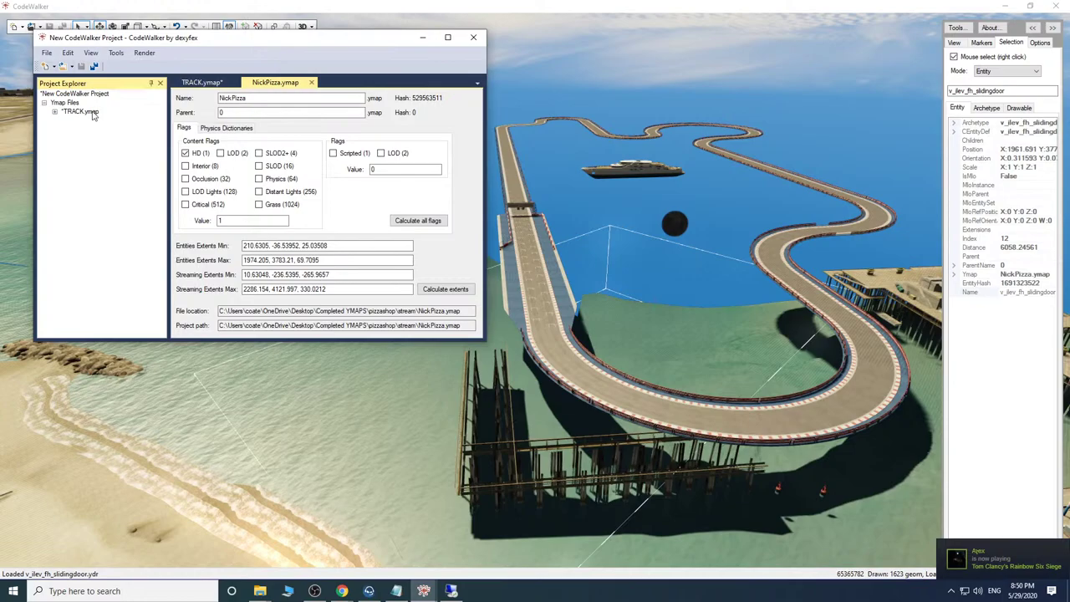
{"action": "left_click", "coordinate": [91, 112]}
{"action": "left_click", "coordinate": [55, 112]}
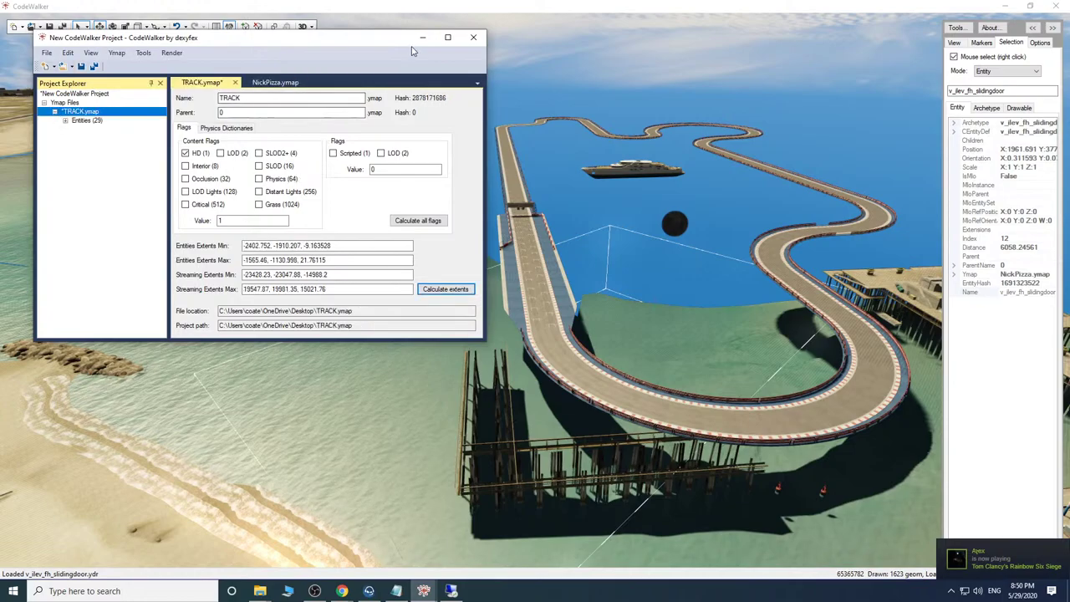
Minimize the project window, select the stt_prop_track_bend2_bar_l_b bend by the pier, and compare the track's display from near and far.
{"action": "left_click", "coordinate": [423, 38]}
{"action": "key", "text": "s"}
{"action": "left_click_drag", "start_coordinate": [458, 270], "coordinate": [514, 261]}
{"action": "key", "text": "w"}
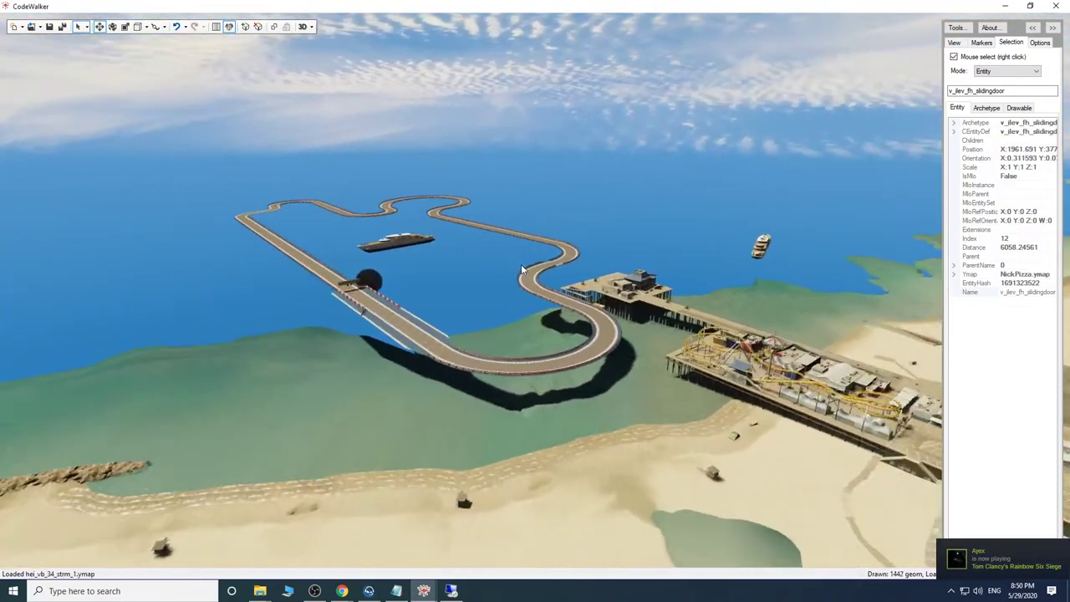
{"action": "right_click", "coordinate": [519, 259]}
{"action": "left_click_drag", "start_coordinate": [482, 346], "coordinate": [446, 316]}
{"action": "key", "text": "w"}
{"action": "key", "text": "s"}
{"action": "key", "text": "s"}
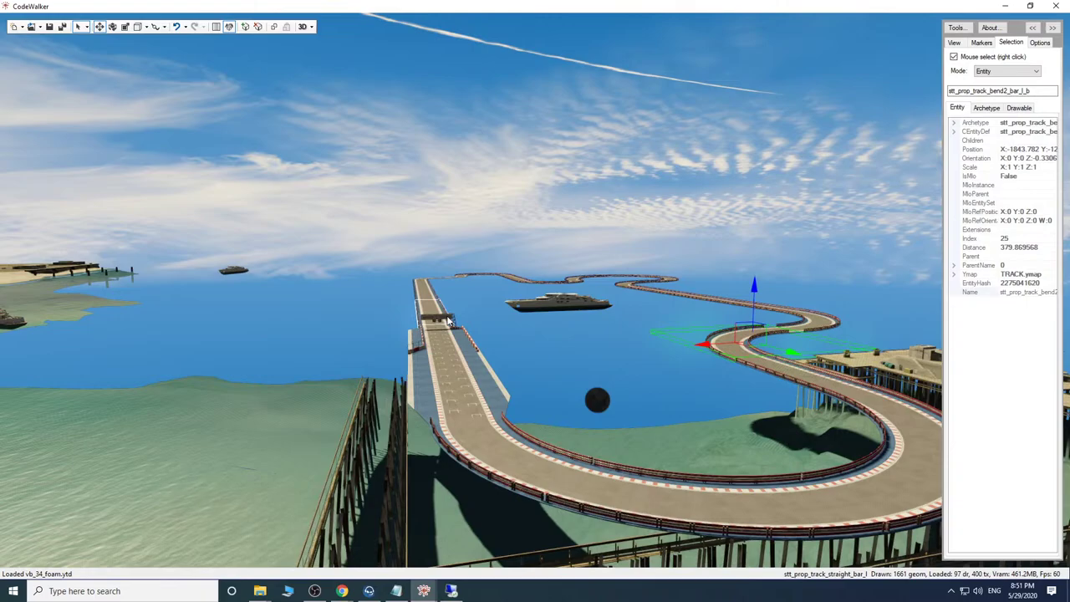
{"action": "left_click_drag", "start_coordinate": [447, 320], "coordinate": [528, 331]}
{"action": "key", "text": "d"}
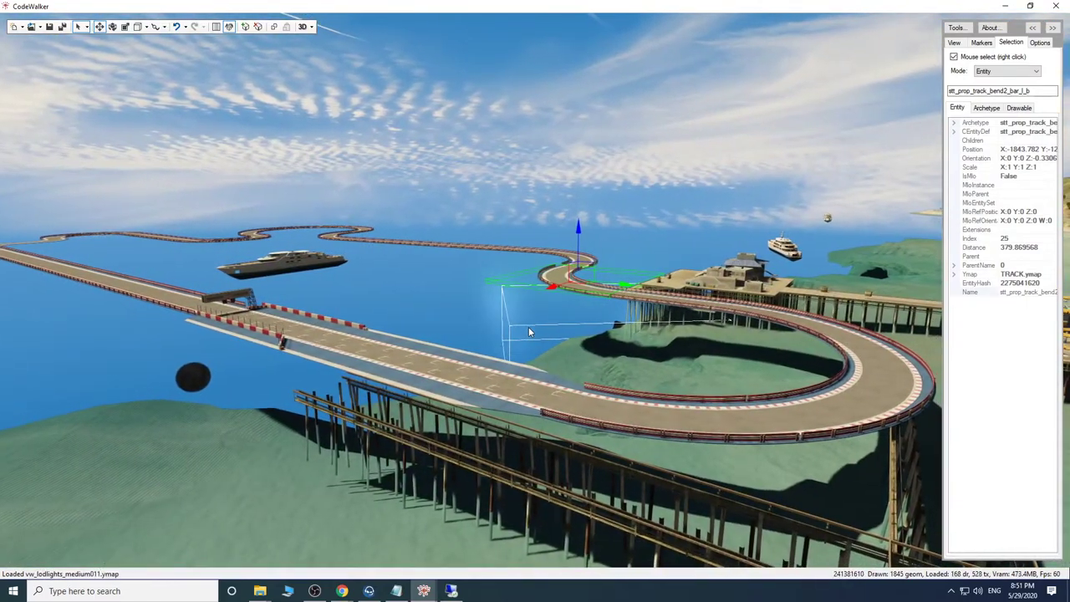
{"action": "scroll", "coordinate": [529, 332], "scroll_direction": "down", "scroll_amount": 5}
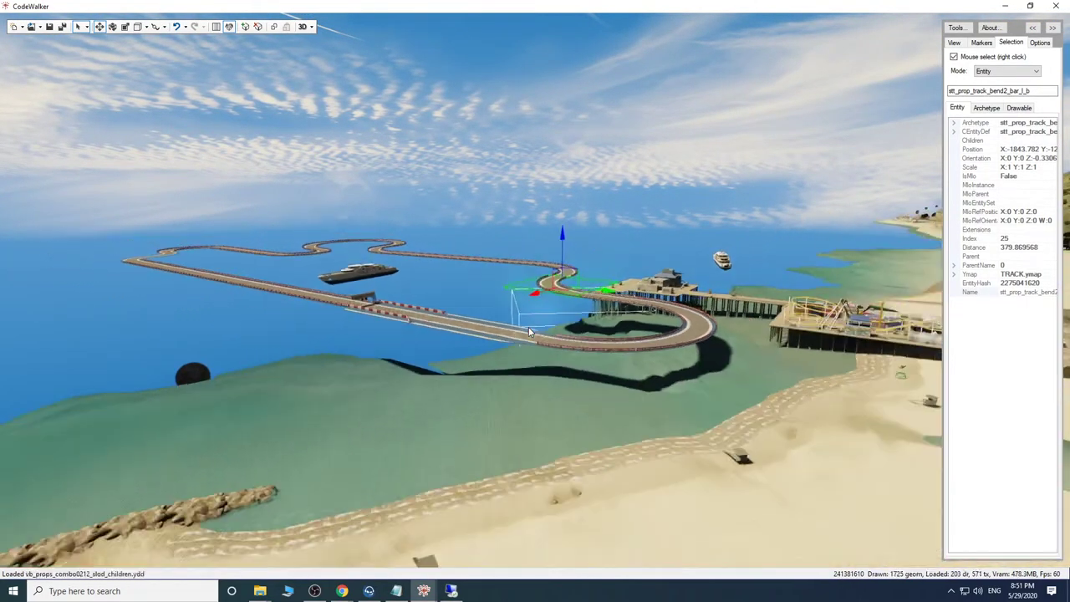
{"action": "scroll", "coordinate": [529, 327], "scroll_direction": "up", "scroll_amount": 6}
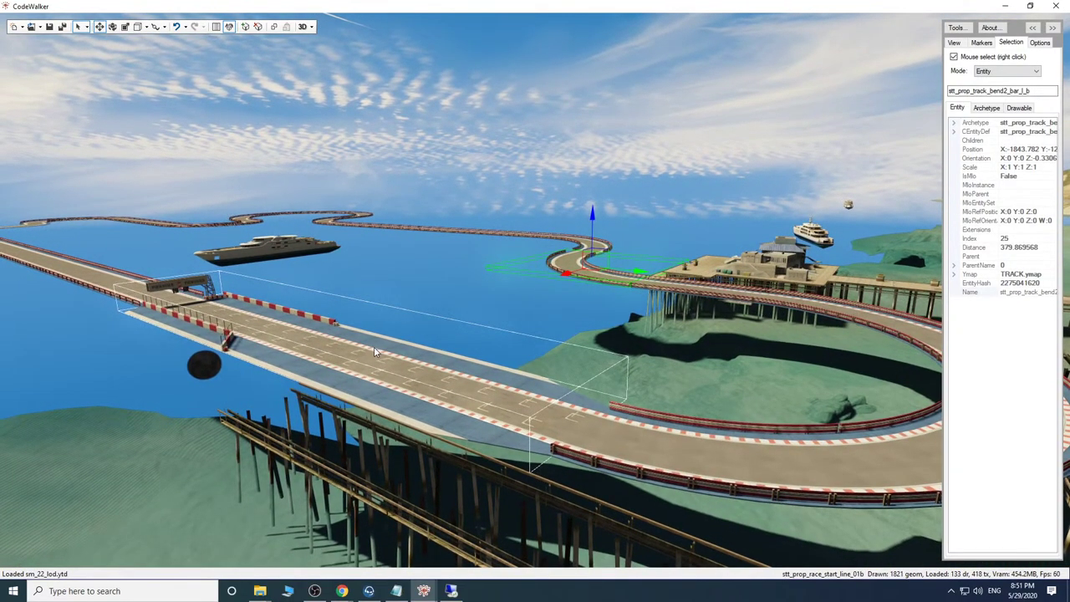
Select the stt_prop_race_start_line_01b entity and examine the start straight and the wooden supports beneath the near bend.
{"action": "right_click", "coordinate": [375, 347]}
{"action": "scroll", "coordinate": [720, 387], "scroll_direction": "up", "scroll_amount": 1}
{"action": "left_click_drag", "start_coordinate": [723, 384], "coordinate": [715, 384]}
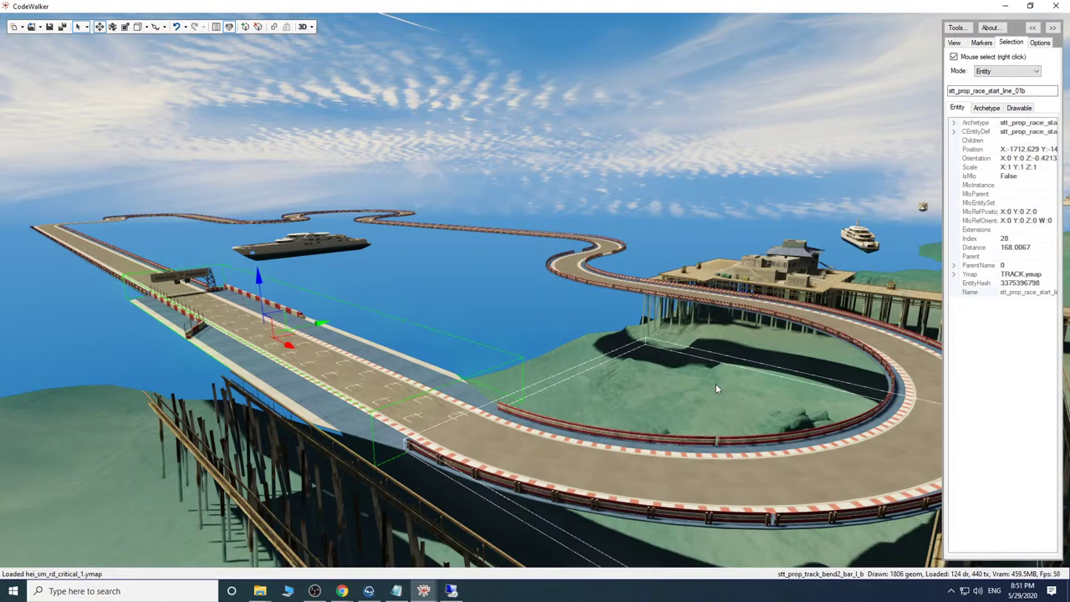
{"action": "left_click_drag", "start_coordinate": [715, 388], "coordinate": [714, 391]}
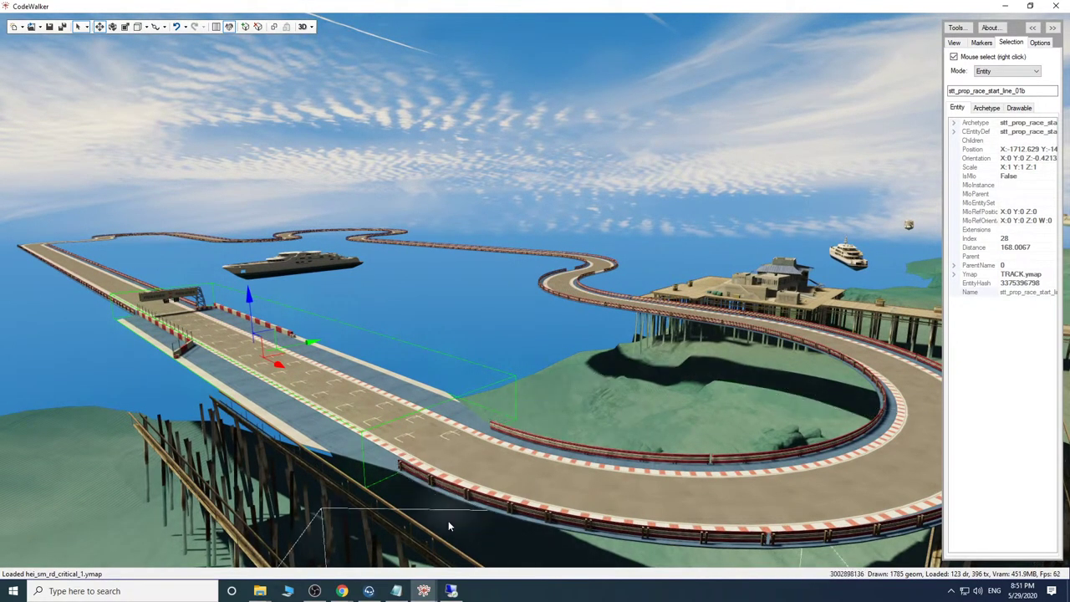
{"action": "left_click_drag", "start_coordinate": [596, 417], "coordinate": [602, 403]}
{"action": "scroll", "coordinate": [589, 393], "scroll_direction": "down", "scroll_amount": 5}
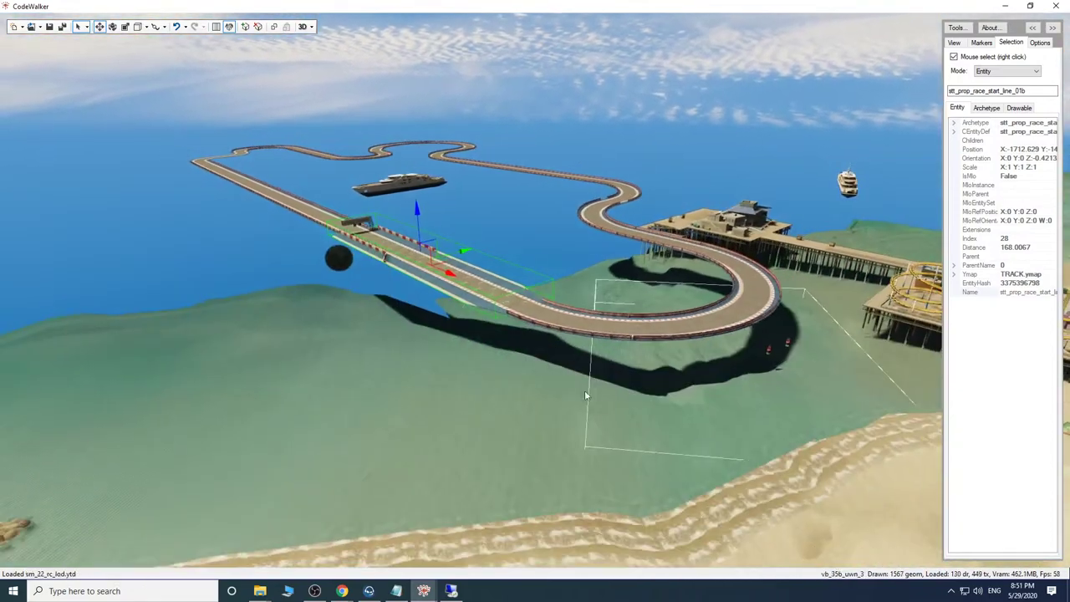
{"action": "scroll", "coordinate": [571, 383], "scroll_direction": "up", "scroll_amount": 3}
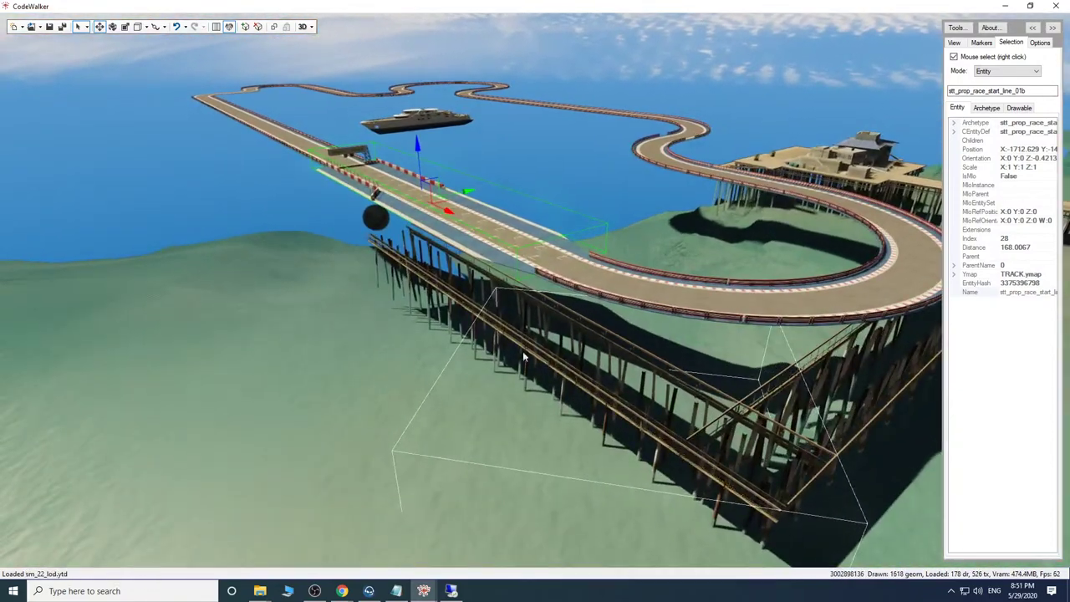
{"action": "right_click", "coordinate": [471, 340]}
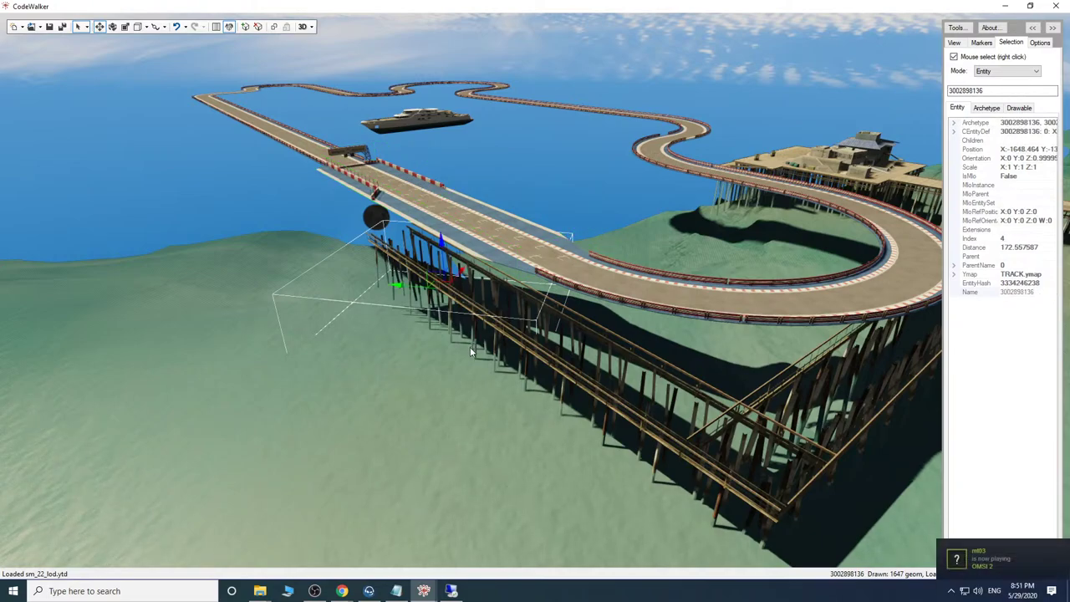
{"action": "key", "text": "w"}
{"action": "left_click_drag", "start_coordinate": [523, 376], "coordinate": [568, 401]}
{"action": "key", "text": "s"}
{"action": "key", "text": "Delete"}
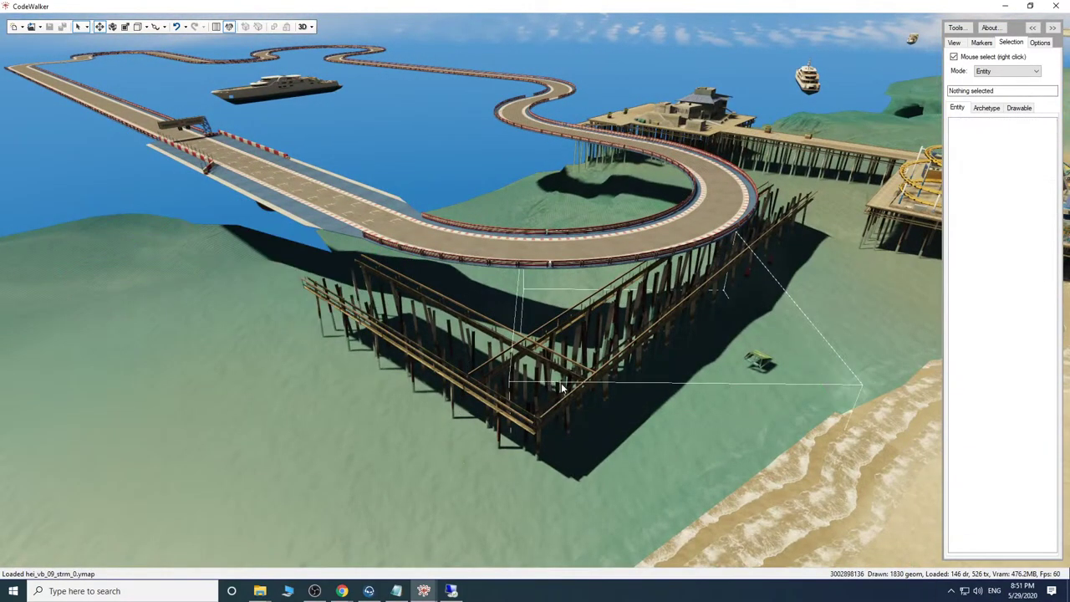
{"action": "right_click", "coordinate": [479, 368]}
{"action": "key", "text": "Delete"}
{"action": "right_click", "coordinate": [516, 377]}
{"action": "key", "text": "Delete"}
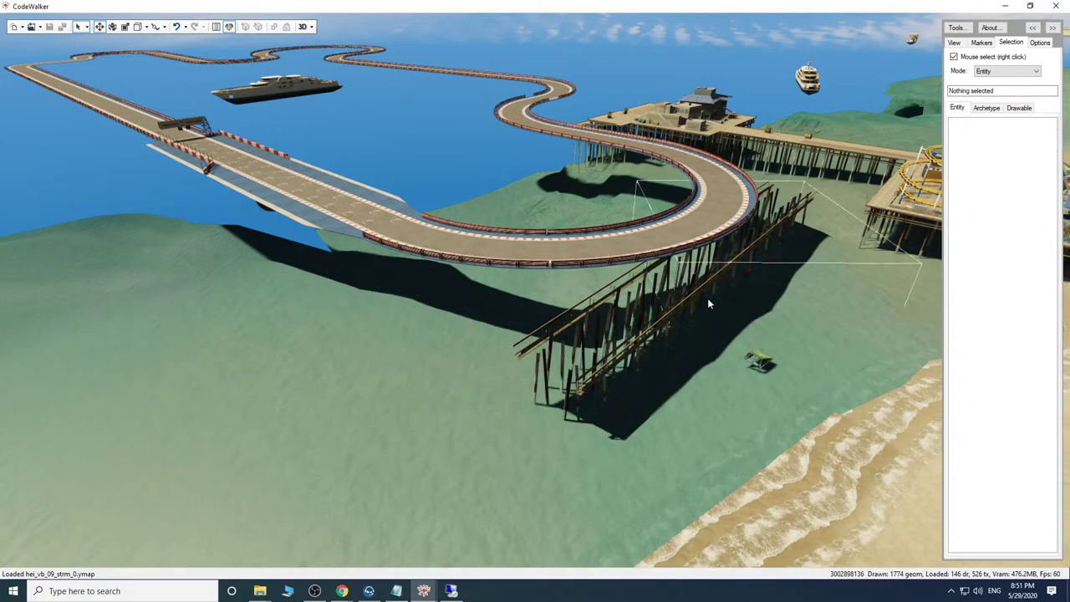
{"action": "right_click", "coordinate": [711, 277]}
{"action": "key", "text": "Delete"}
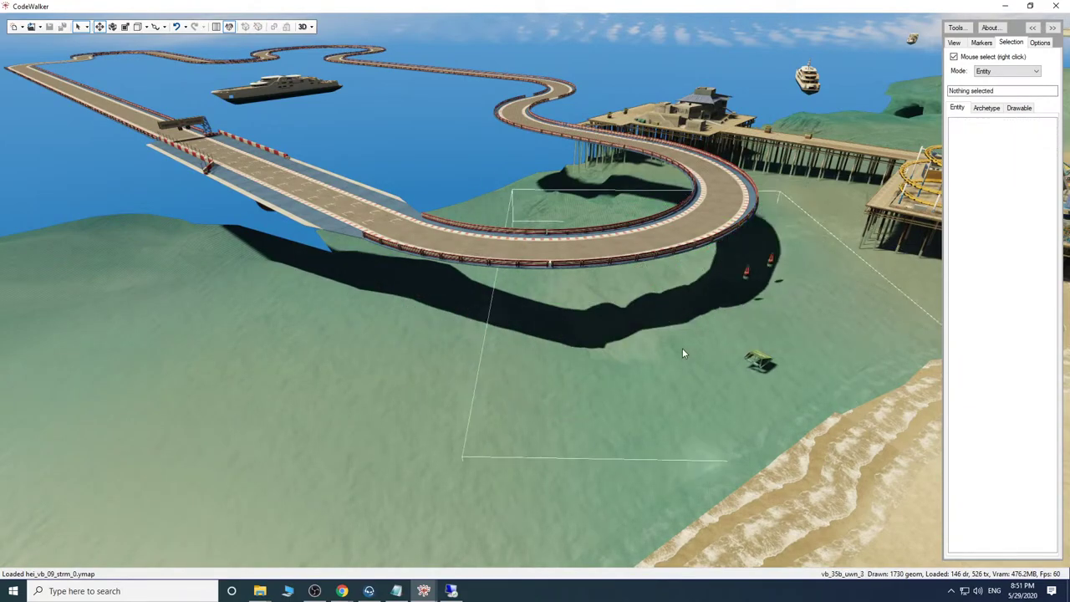
Inspect the whole track from the open-sea side, looking back over its curves and chicane towards the coast.
{"action": "left_click_drag", "start_coordinate": [681, 355], "coordinate": [907, 391]}
{"action": "key", "text": "w"}
{"action": "key", "text": "s"}
{"action": "key", "text": "w"}
{"action": "key", "text": "w"}
{"action": "key", "text": "s"}
{"action": "key", "text": "s"}
{"action": "key", "text": "a"}
{"action": "key", "text": "w"}
{"action": "key", "text": "s"}
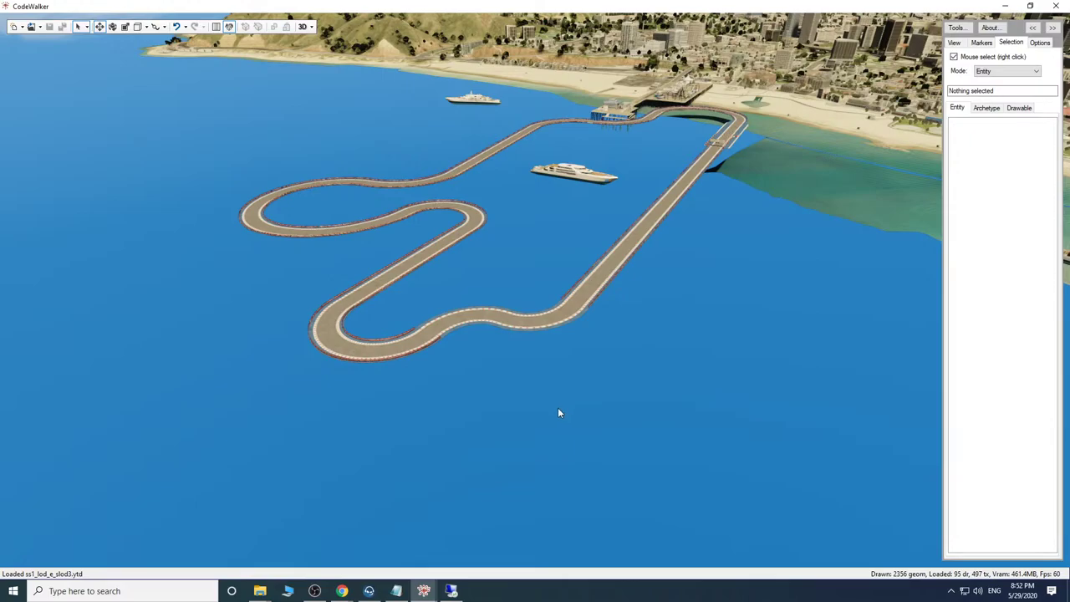
{"action": "key", "text": "w"}
{"action": "left_click_drag", "start_coordinate": [558, 407], "coordinate": [543, 383]}
{"action": "key", "text": "w"}
{"action": "key", "text": "s"}
{"action": "key", "text": "w"}
{"action": "key", "text": "w"}
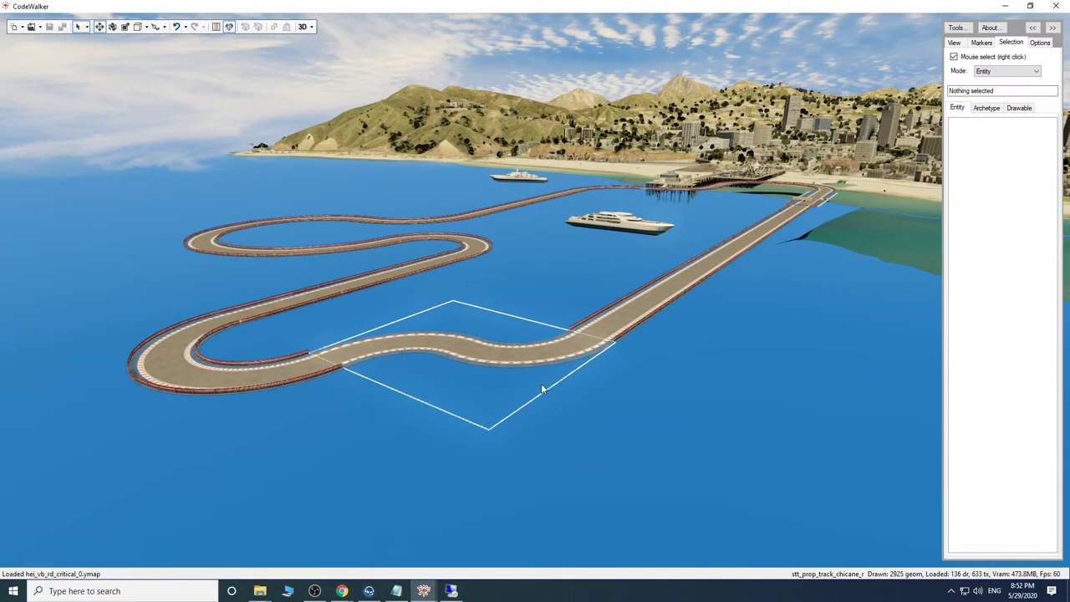
Return to the project window and review the stt_prop_track_bend2_bar_l_b properties, then TRACK.ymap's flags, extents and entity list.
{"action": "mouse_move", "coordinate": [423, 590]}
{"action": "left_click", "coordinate": [487, 539]}
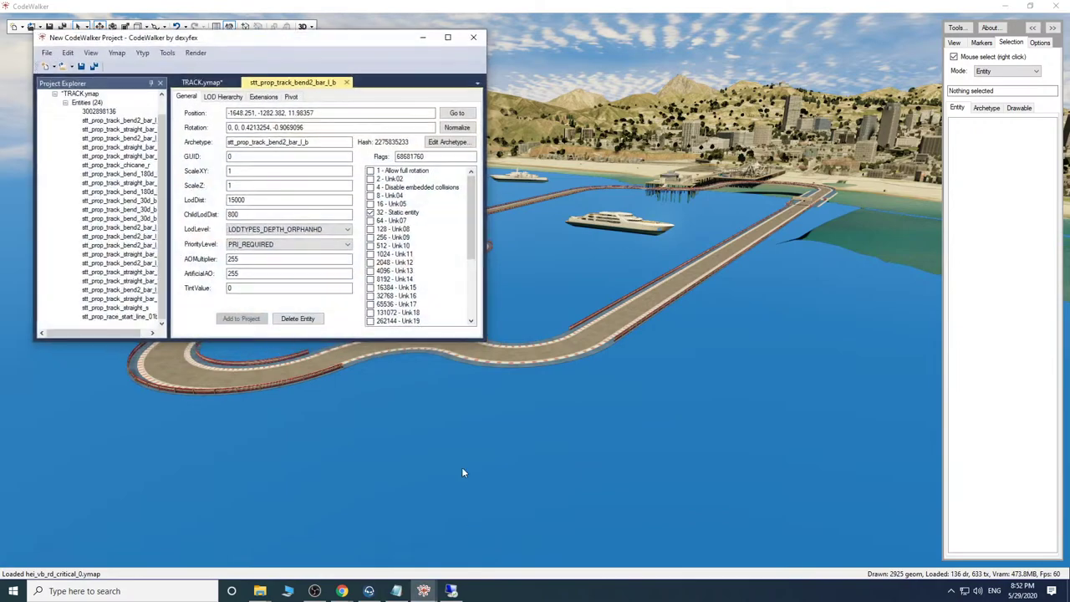
{"action": "left_click", "coordinate": [239, 274]}
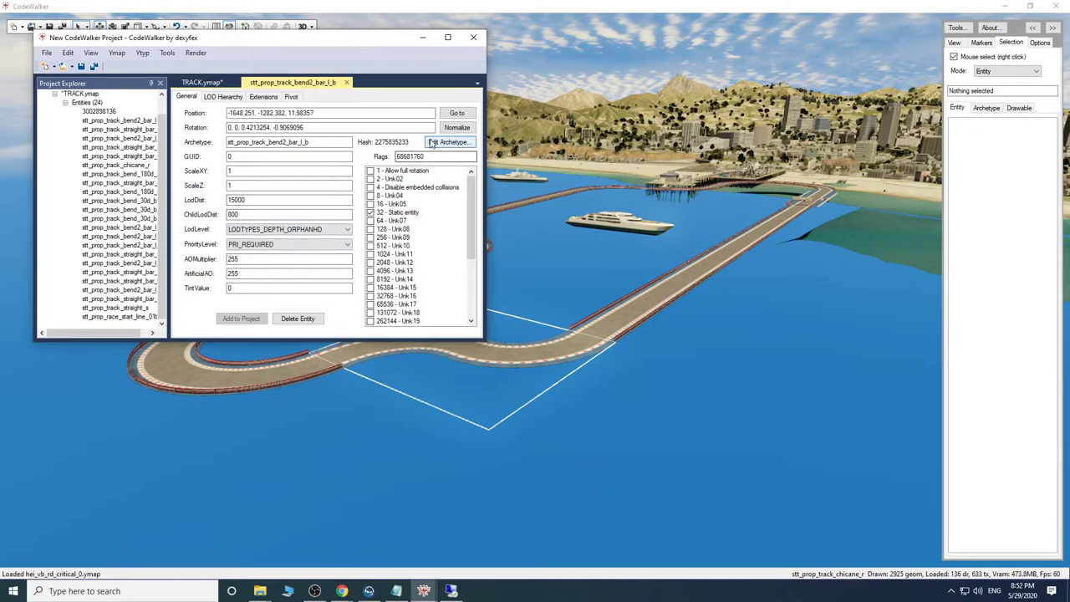
{"action": "mouse_move", "coordinate": [162, 209]}
{"action": "left_mouse_down"}
{"action": "mouse_move", "coordinate": [162, 259]}
{"action": "mouse_move", "coordinate": [173, 194]}
{"action": "left_mouse_up"}
{"action": "scroll", "coordinate": [159, 269], "scroll_direction": "down", "scroll_amount": 1}
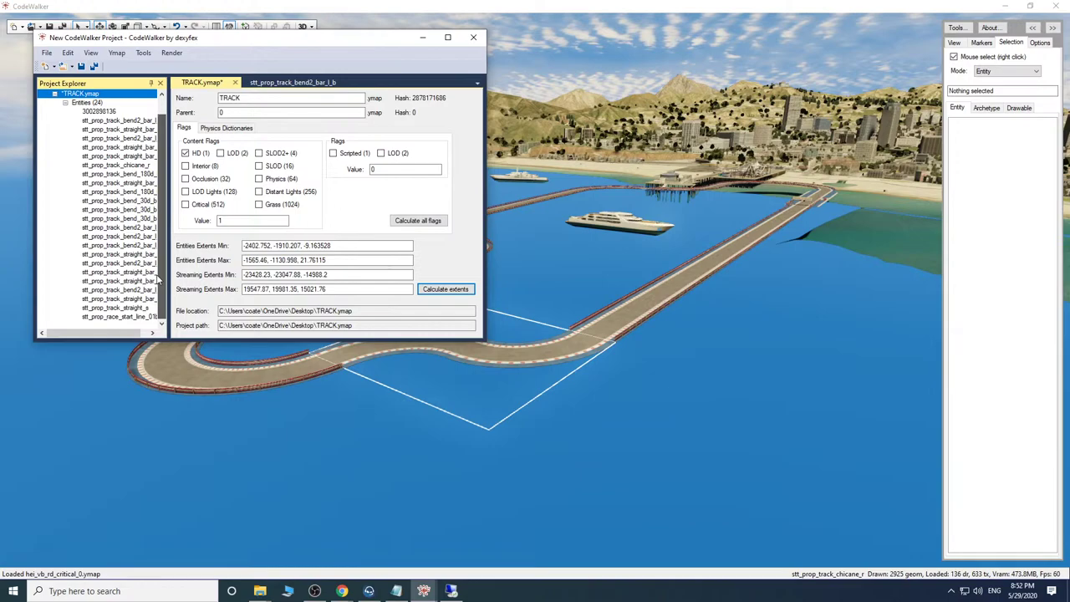
{"action": "scroll", "coordinate": [157, 280], "scroll_direction": "up", "scroll_amount": 1}
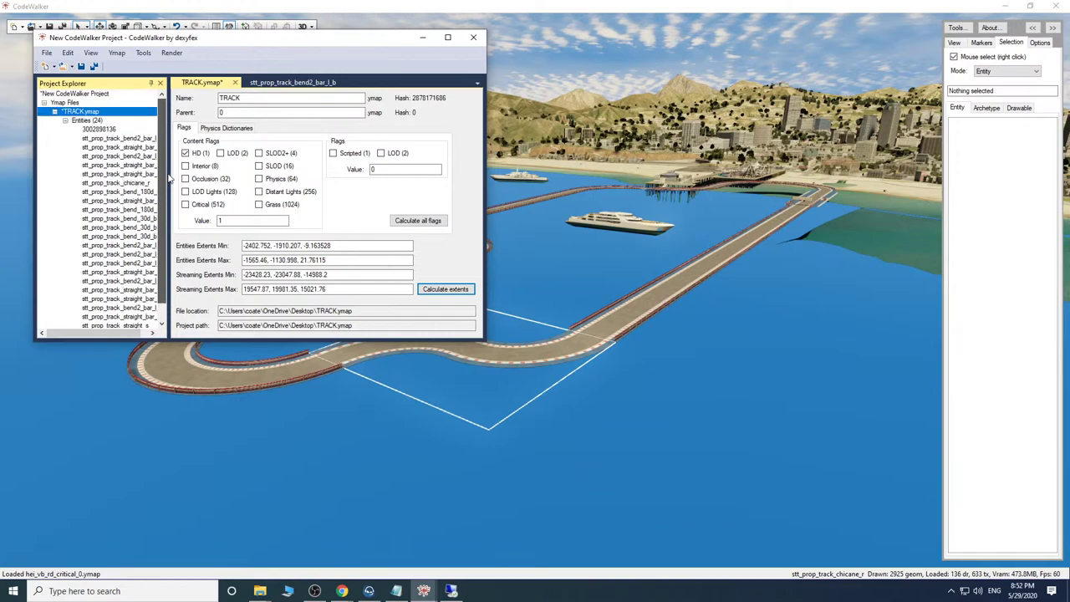
Save the changes to TRACK.ymap under its existing file name.
{"action": "left_click", "coordinate": [47, 53]}
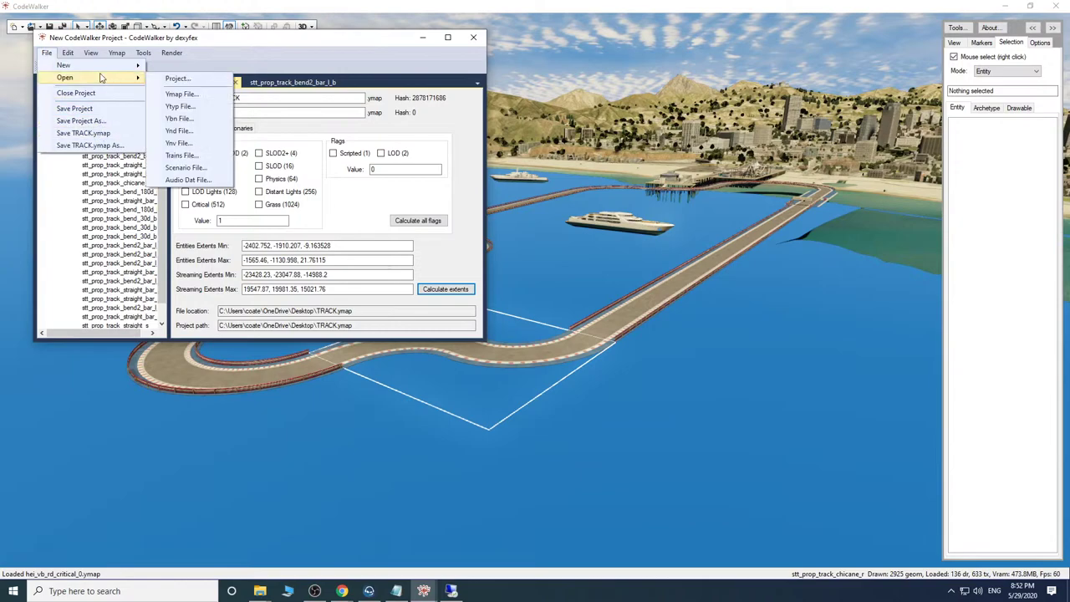
{"action": "left_click", "coordinate": [47, 55]}
{"action": "left_click", "coordinate": [47, 55]}
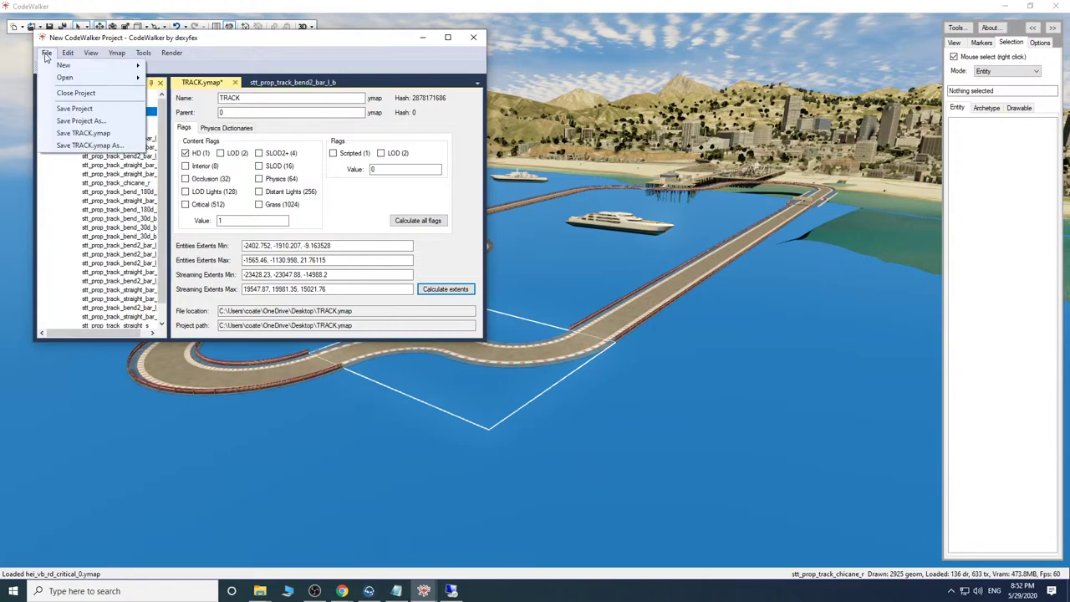
{"action": "left_click", "coordinate": [104, 133]}
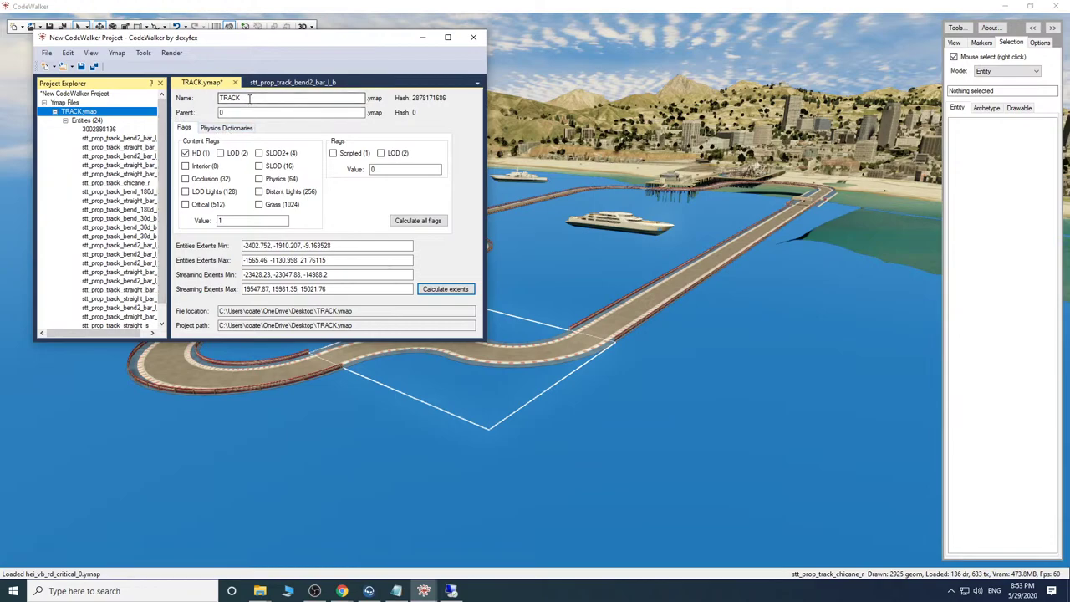
Save a copy of the track ymap to the Desktop under the name newrace.
{"action": "left_click", "coordinate": [47, 53]}
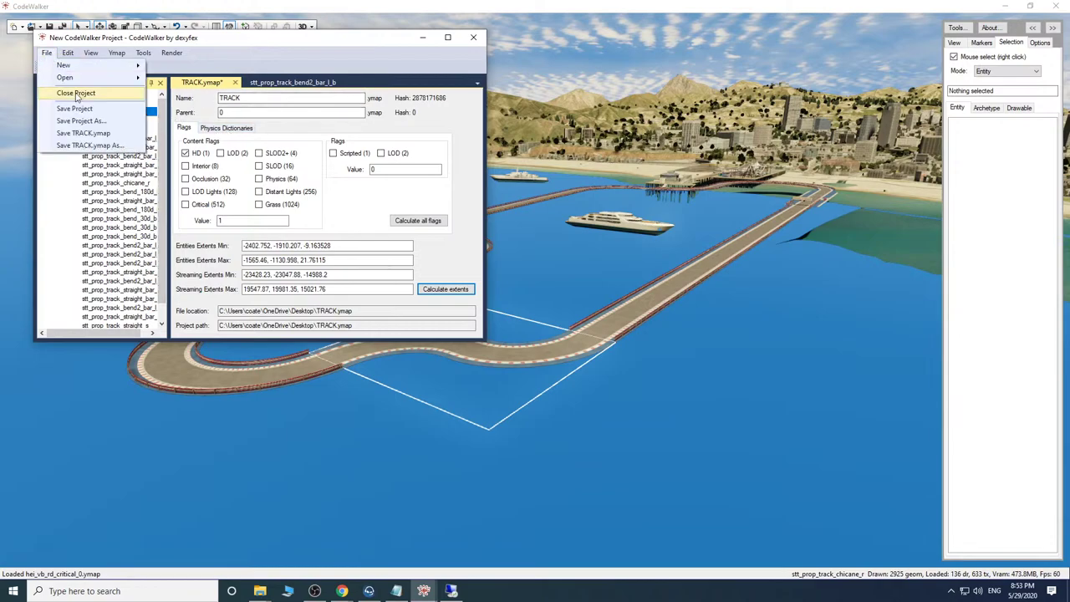
{"action": "left_click", "coordinate": [93, 145]}
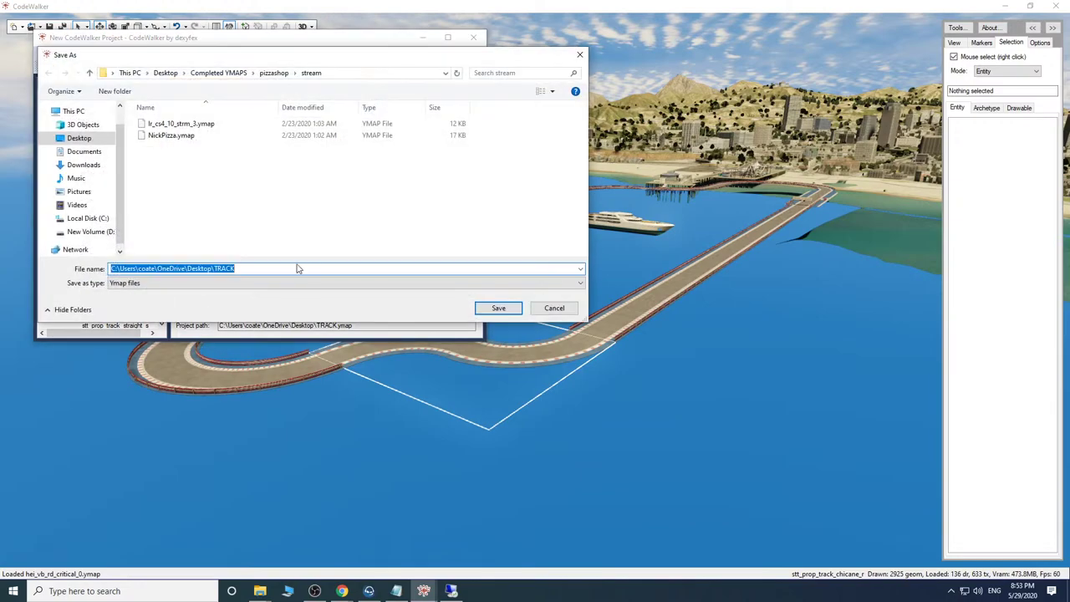
{"action": "type", "text": "newrace"}
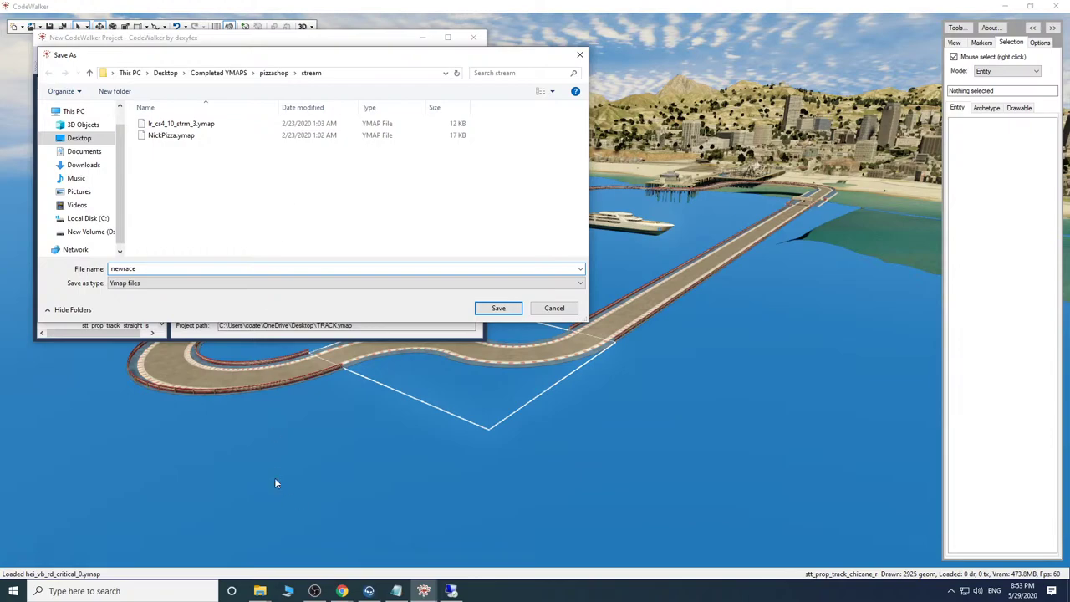
{"action": "left_click", "coordinate": [94, 139]}
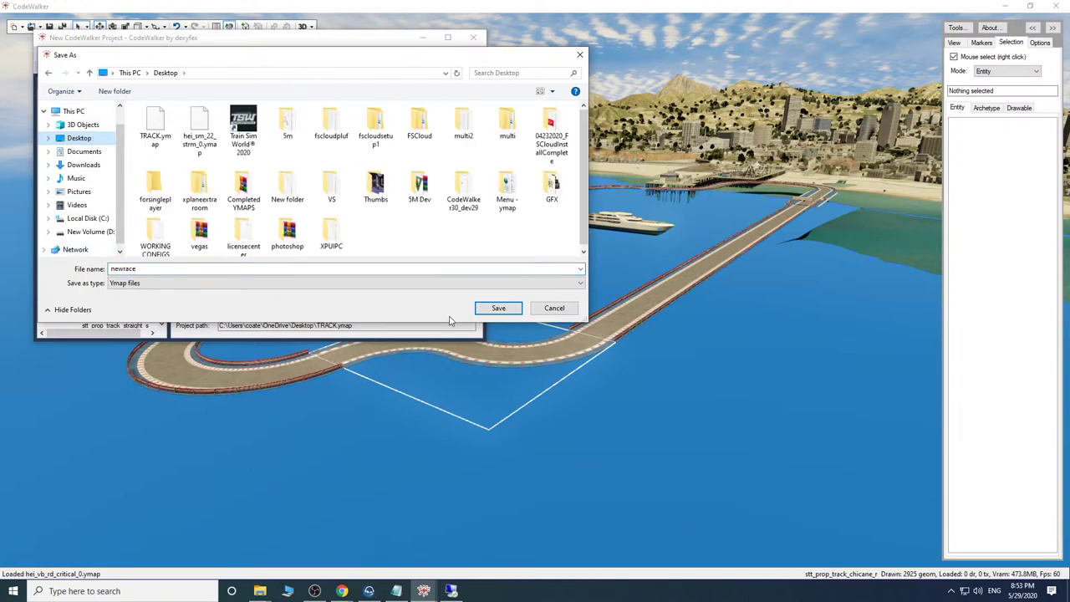
{"action": "left_click", "coordinate": [512, 307]}
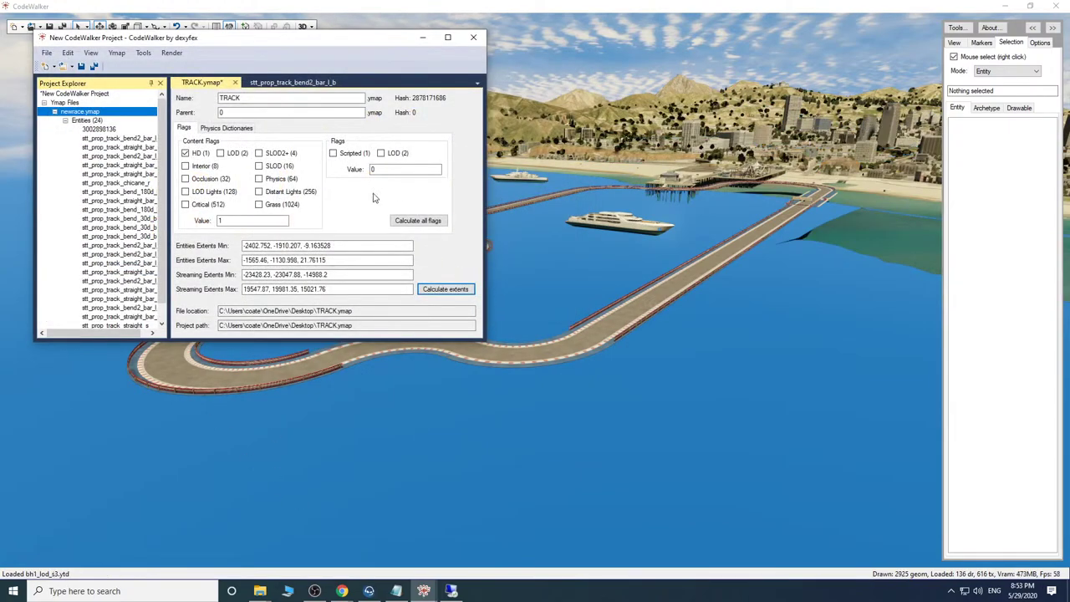
Close the open ymap and entity property pages and remove newrace.ymap from the project.
{"action": "left_click", "coordinate": [236, 83]}
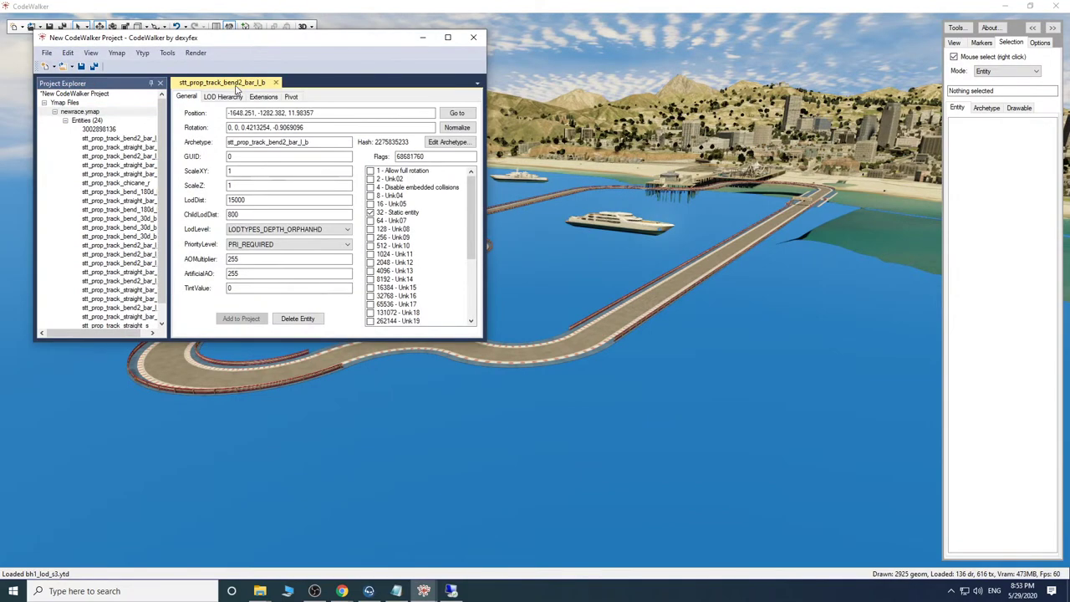
{"action": "left_click", "coordinate": [274, 83]}
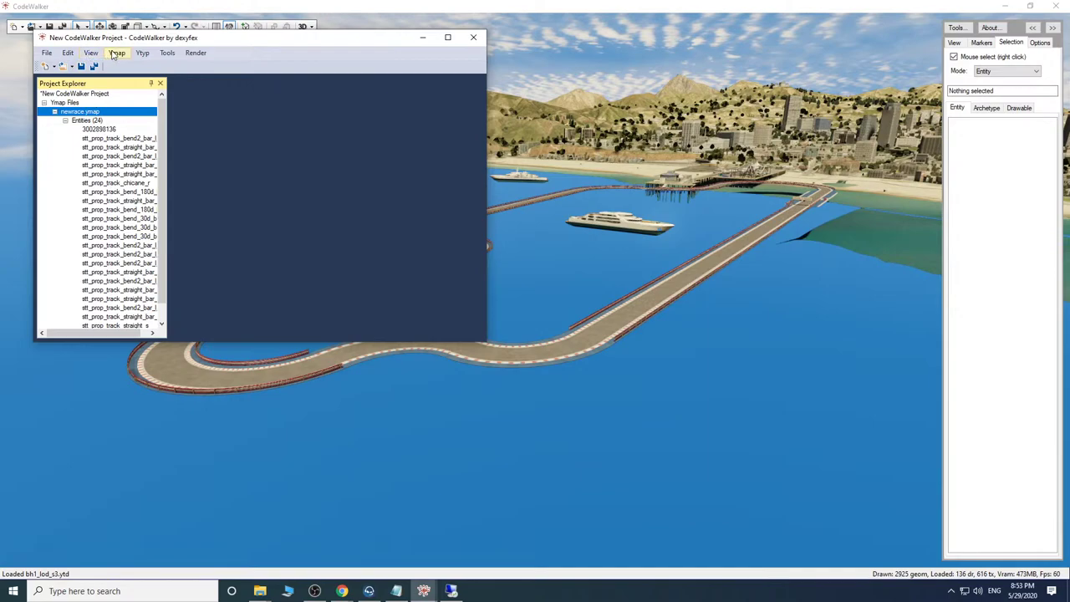
{"action": "left_click", "coordinate": [116, 52]}
{"action": "left_click", "coordinate": [147, 132]}
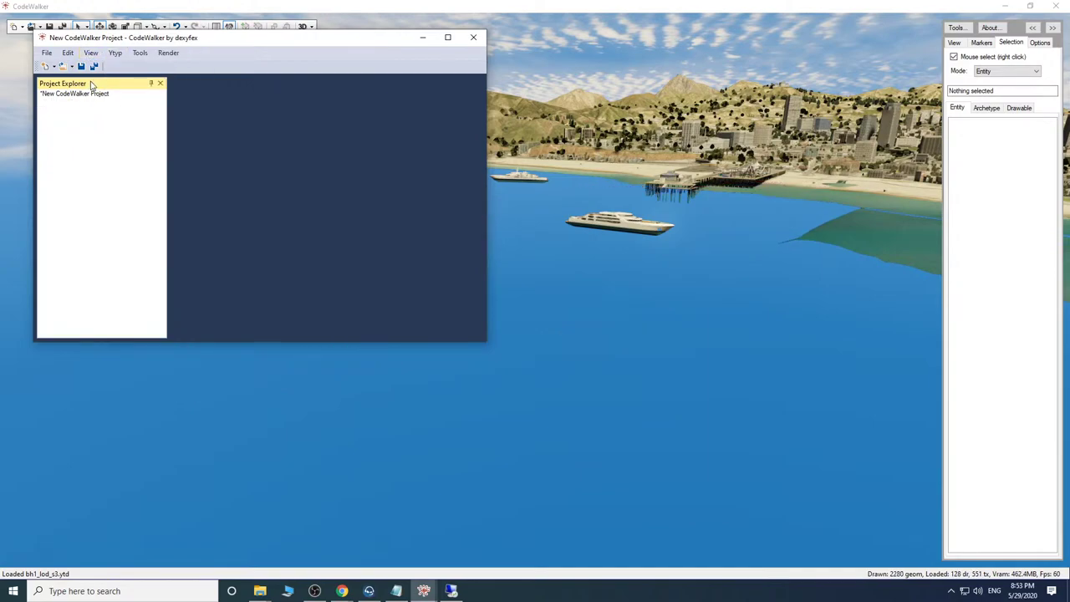
Open newrace.ymap from the Desktop in the project and look over the loaded track from the beach side.
{"action": "left_click", "coordinate": [47, 53]}
{"action": "mouse_move", "coordinate": [76, 77]}
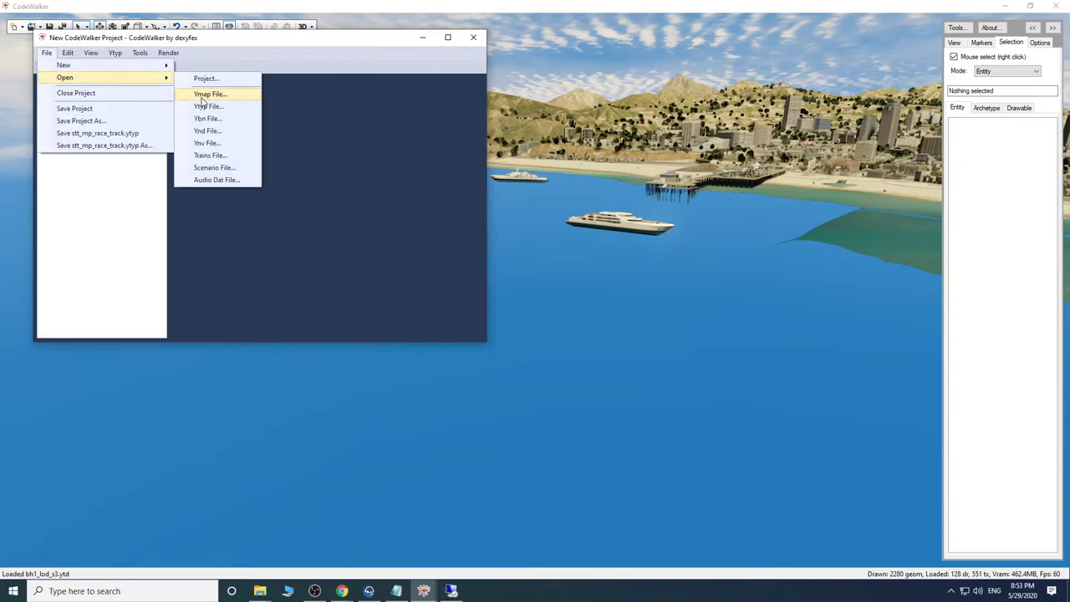
{"action": "left_click", "coordinate": [203, 95]}
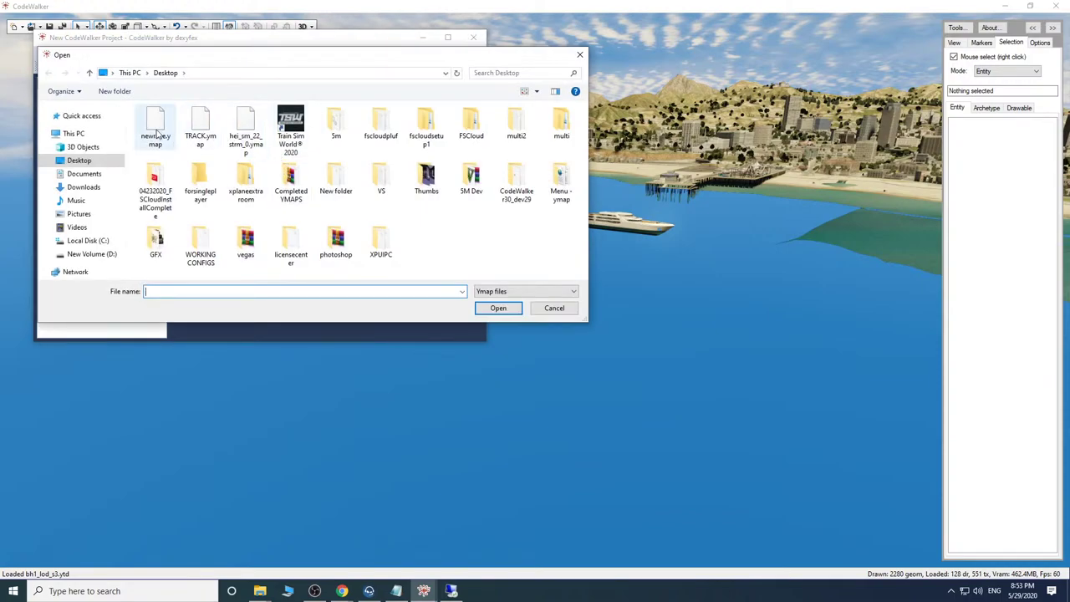
{"action": "left_click", "coordinate": [155, 121]}
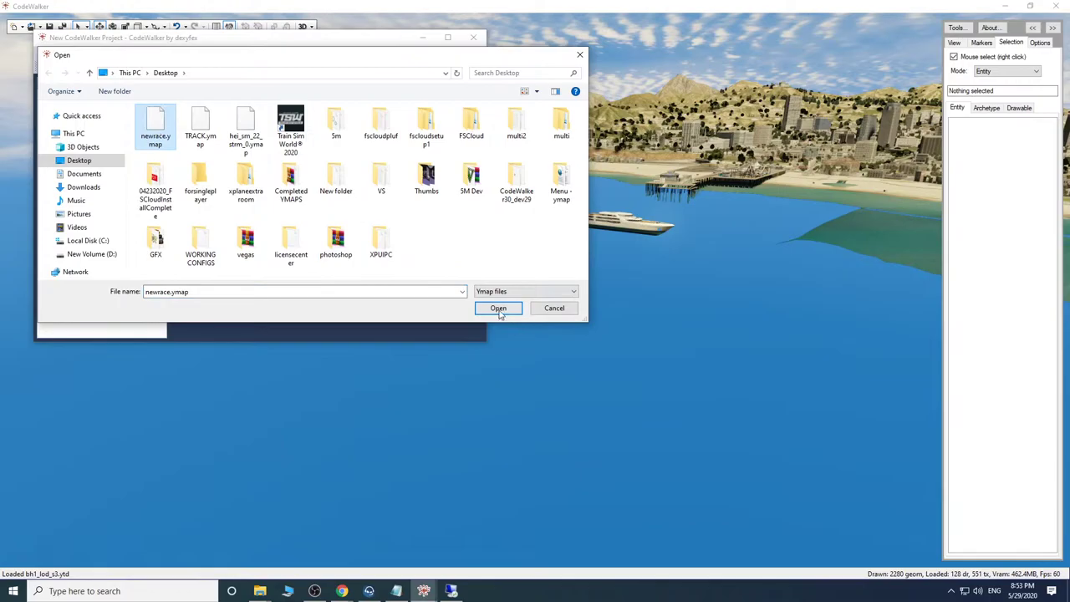
{"action": "left_click", "coordinate": [497, 308]}
{"action": "key", "text": "w"}
{"action": "left_click_drag", "start_coordinate": [634, 364], "coordinate": [408, 374]}
{"action": "key", "text": "s"}
{"action": "left_click", "coordinate": [70, 118]}
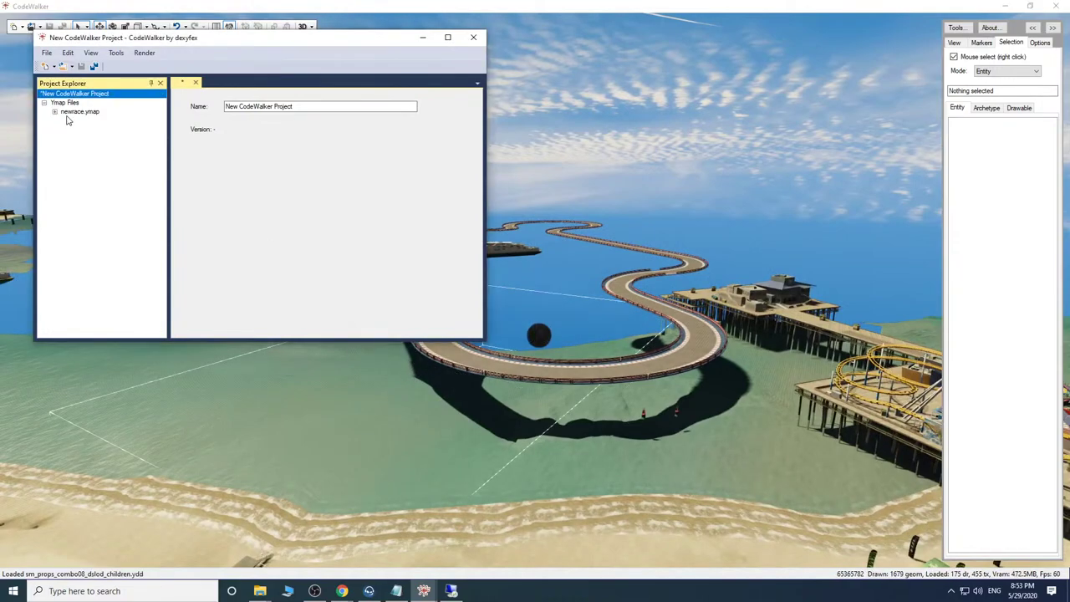
{"action": "left_click", "coordinate": [55, 111]}
{"action": "left_click", "coordinate": [65, 120]}
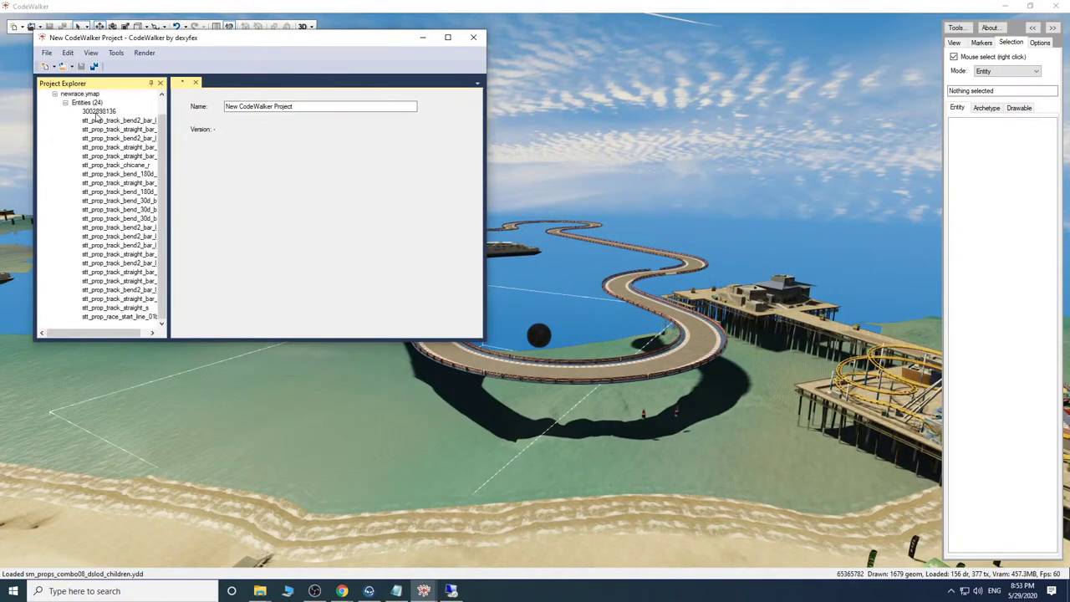
{"action": "left_click", "coordinate": [98, 112]}
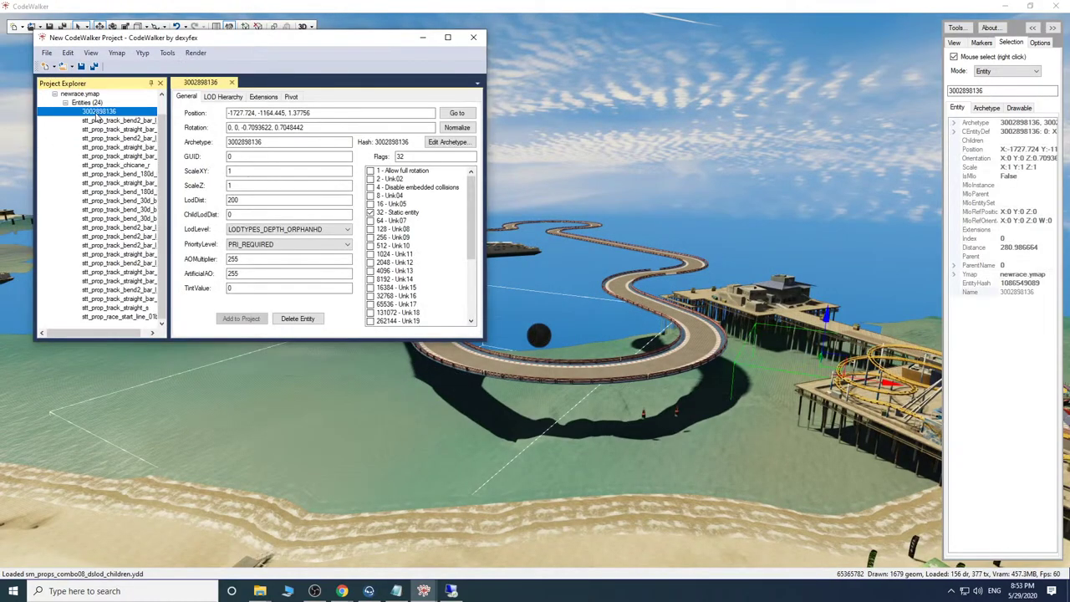
{"action": "left_click", "coordinate": [297, 319]}
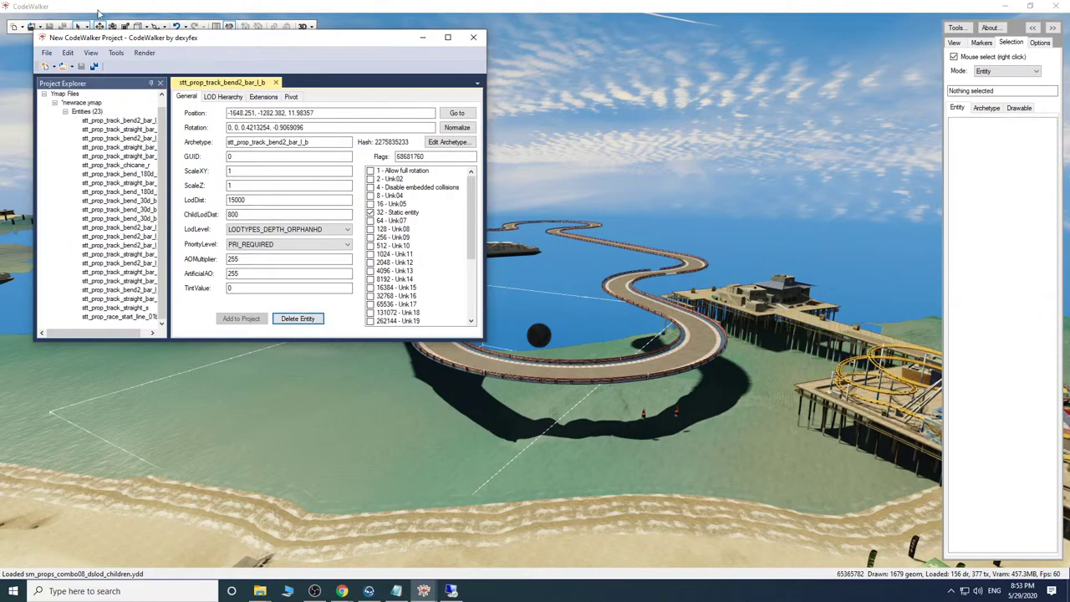
Recalculate all flags and the entity and streaming extents of newrace.ymap.
{"action": "left_click_drag", "start_coordinate": [162, 115], "coordinate": [150, 104]}
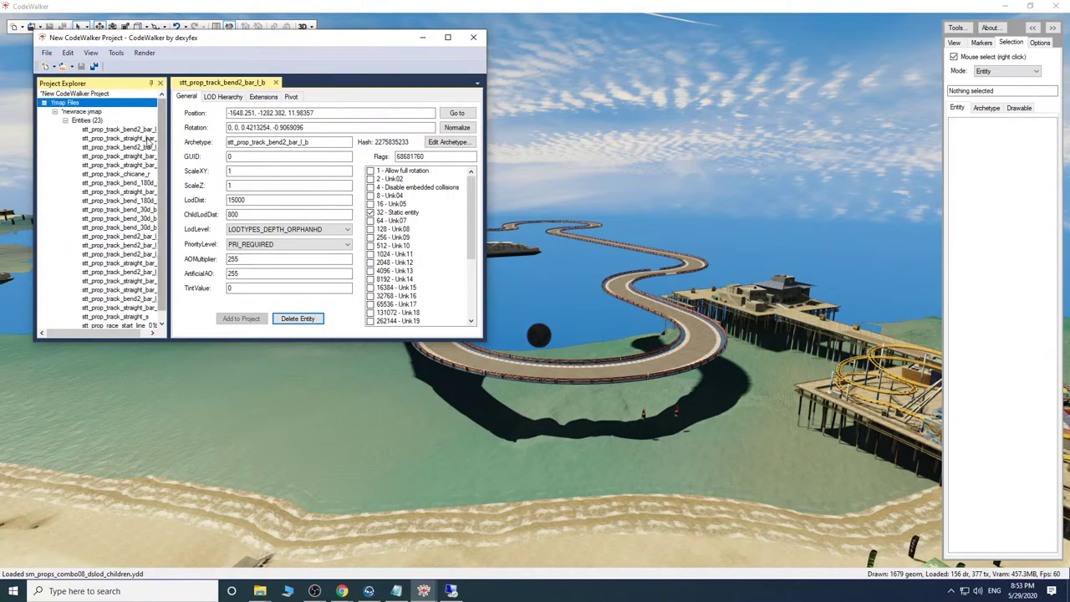
{"action": "scroll", "coordinate": [165, 132], "scroll_direction": "down", "scroll_amount": 1}
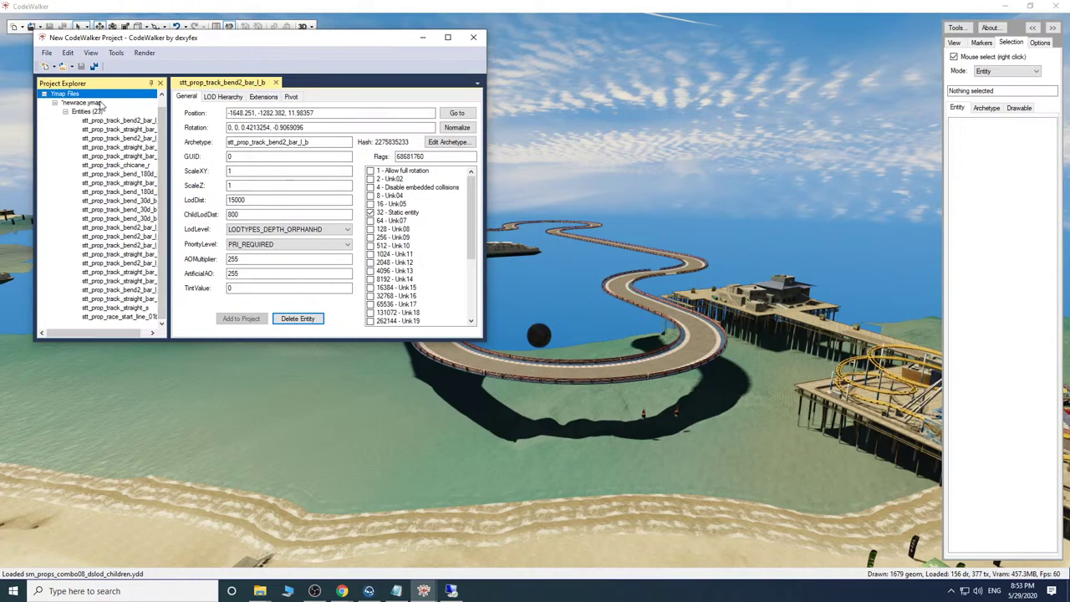
{"action": "left_click", "coordinate": [92, 103]}
{"action": "left_click", "coordinate": [422, 219]}
{"action": "left_click", "coordinate": [456, 289]}
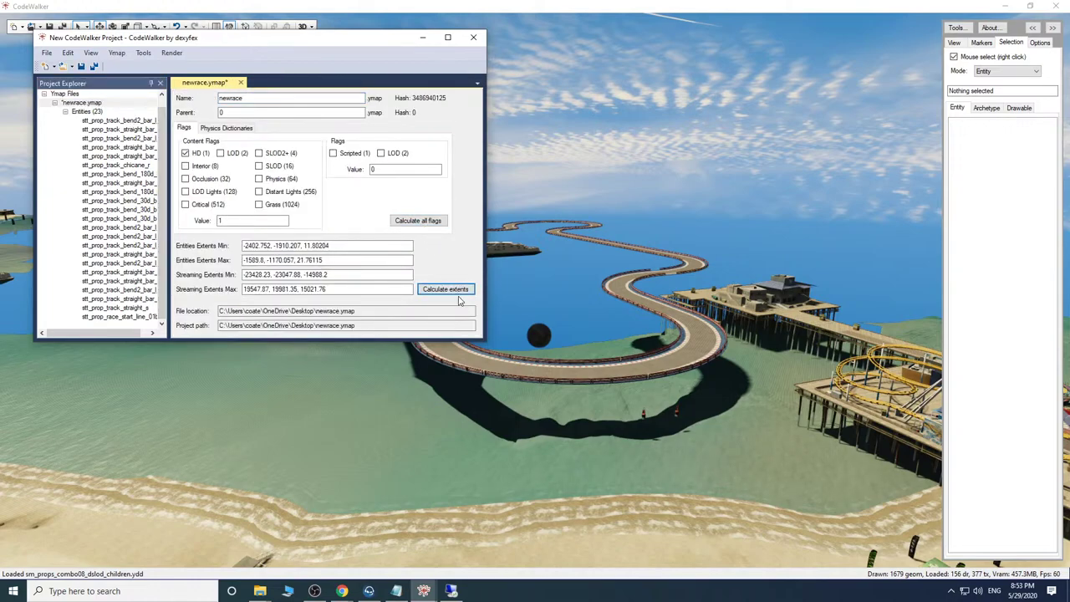
Generate the project manifest for newrace and save it as _manifest.ymf on the Desktop, replacing the existing file.
{"action": "left_click", "coordinate": [142, 52]}
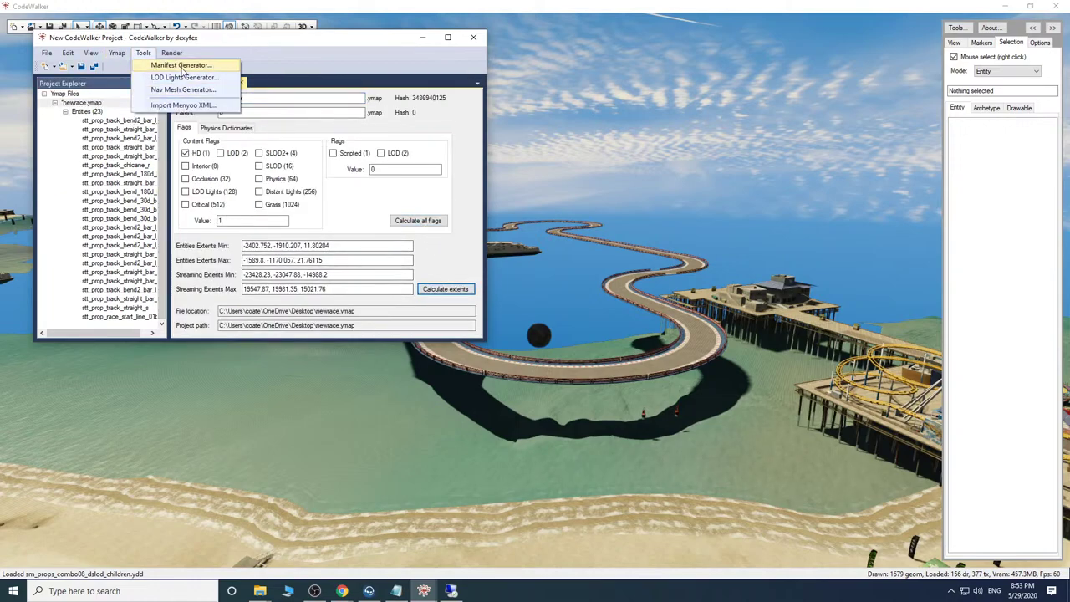
{"action": "left_click", "coordinate": [179, 68]}
{"action": "left_click", "coordinate": [272, 164]}
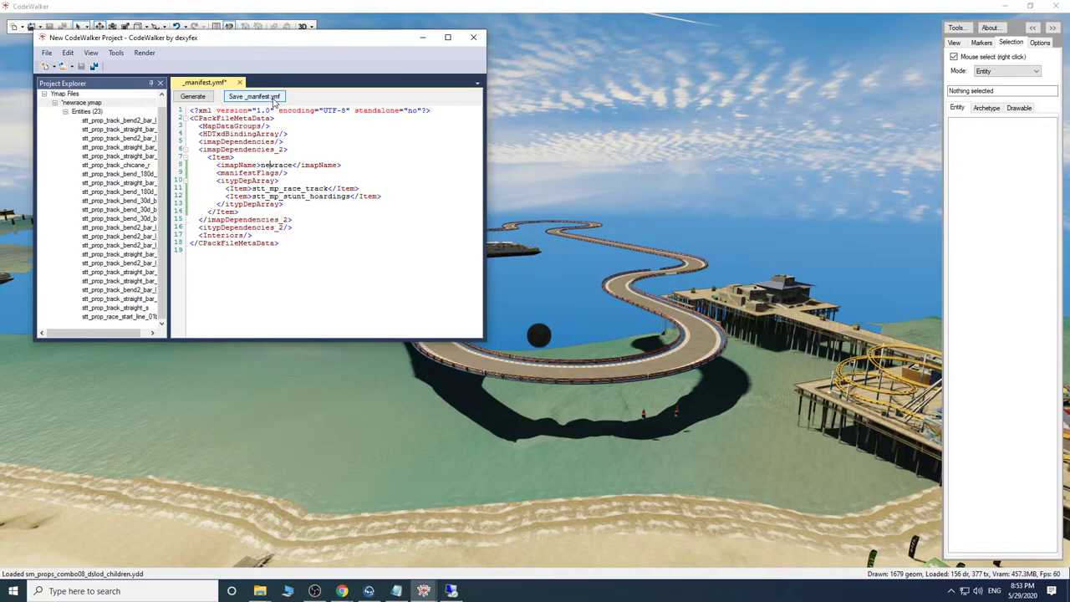
{"action": "left_click", "coordinate": [274, 97]}
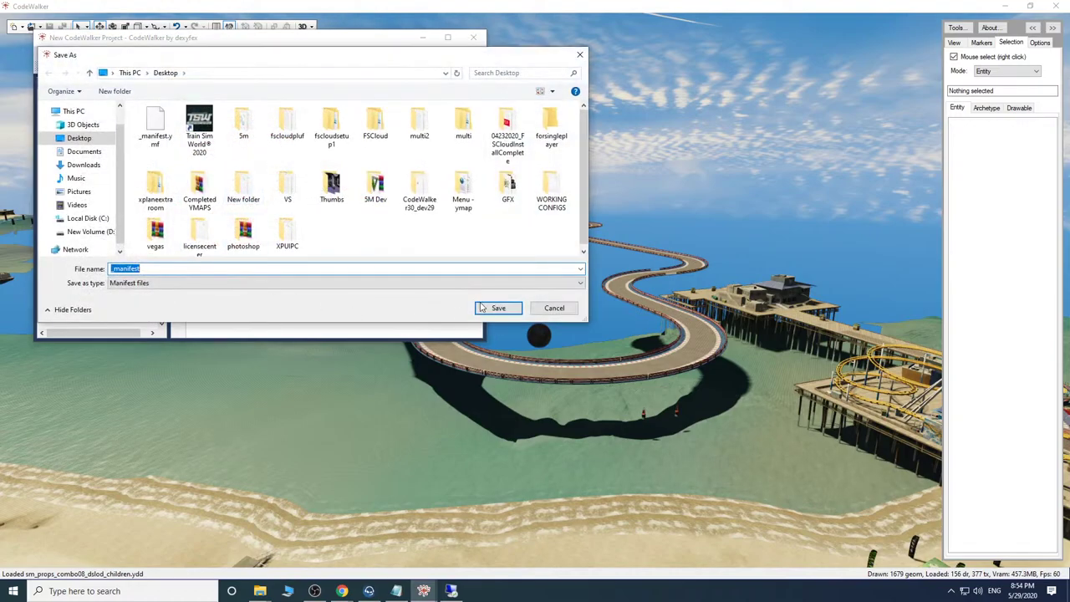
{"action": "key", "text": "Return"}
{"action": "left_click", "coordinate": [558, 296]}
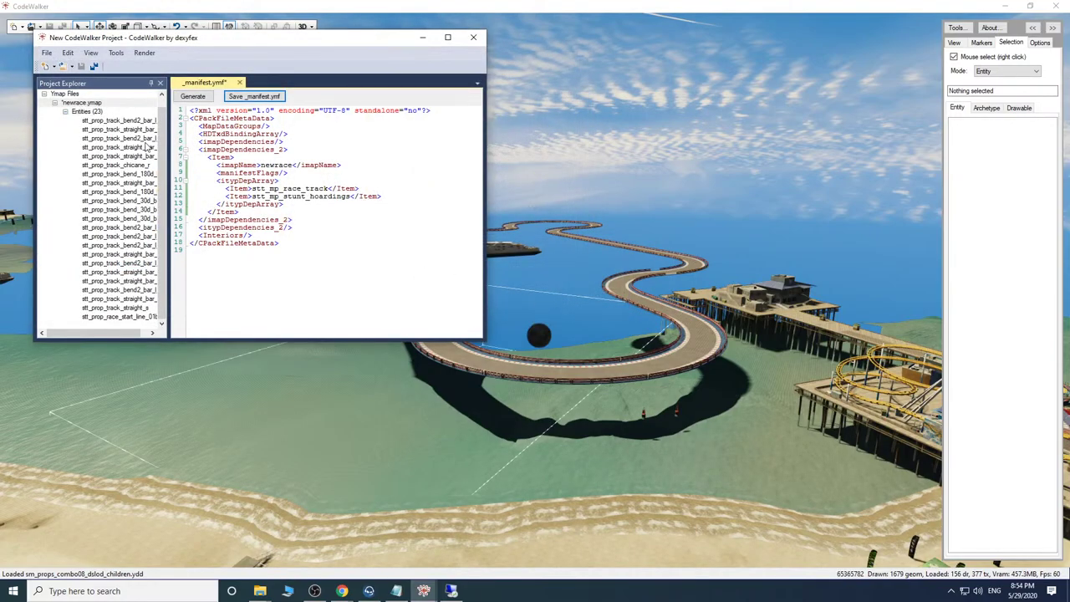
On the Windows desktop, place newrace.ymap and _manifest.ymf side by side and move TRACK.ymap away from them.
{"action": "left_click", "coordinate": [87, 111]}
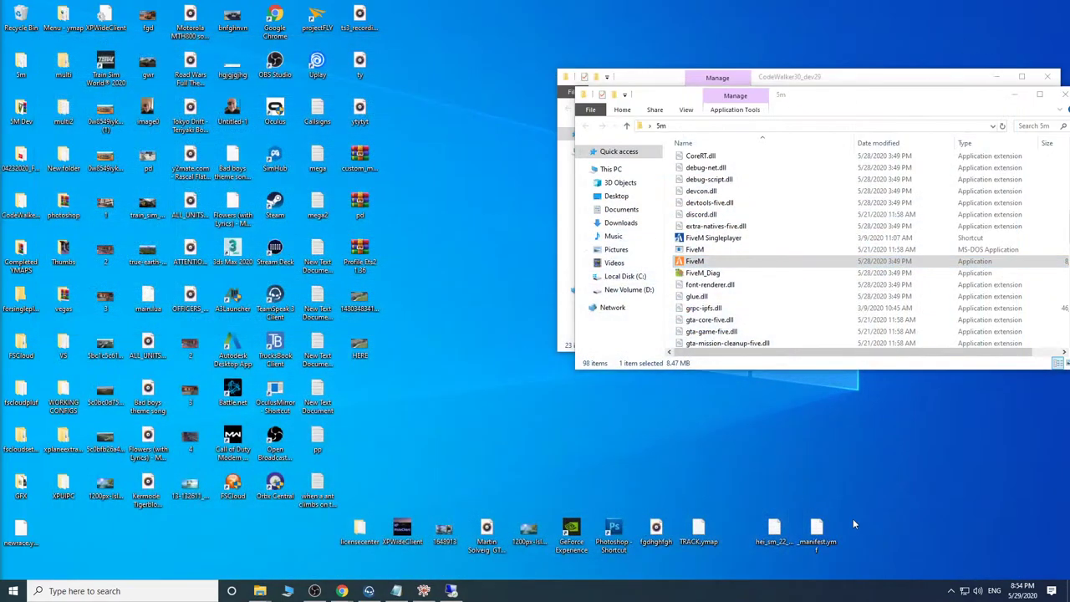
{"action": "left_click_drag", "start_coordinate": [698, 531], "coordinate": [717, 447]}
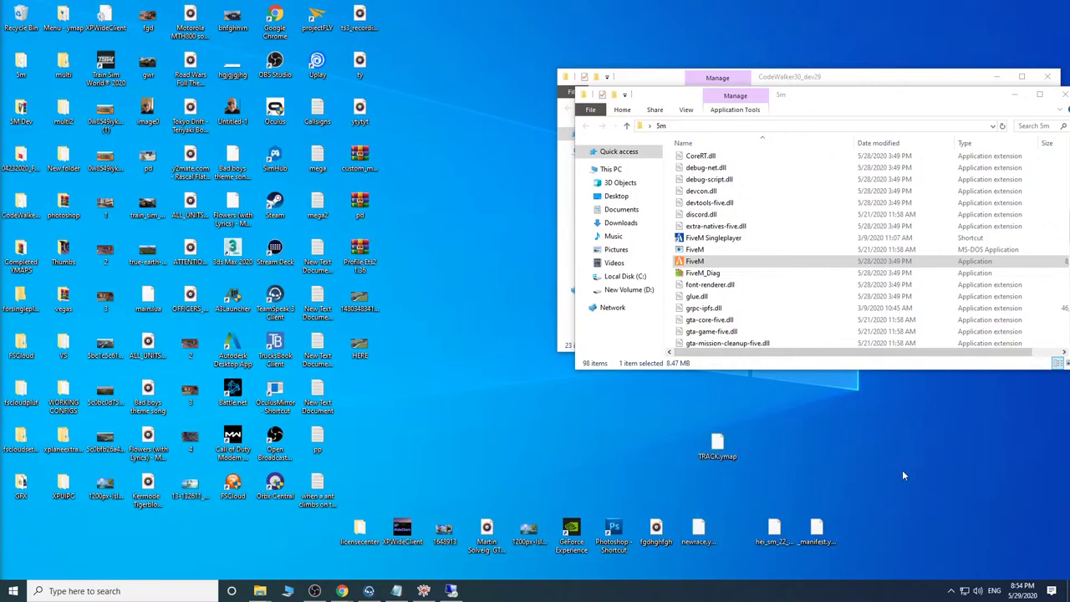
{"action": "left_click_drag", "start_coordinate": [816, 530], "coordinate": [799, 482]}
{"action": "left_click_drag", "start_coordinate": [877, 459], "coordinate": [877, 459]}
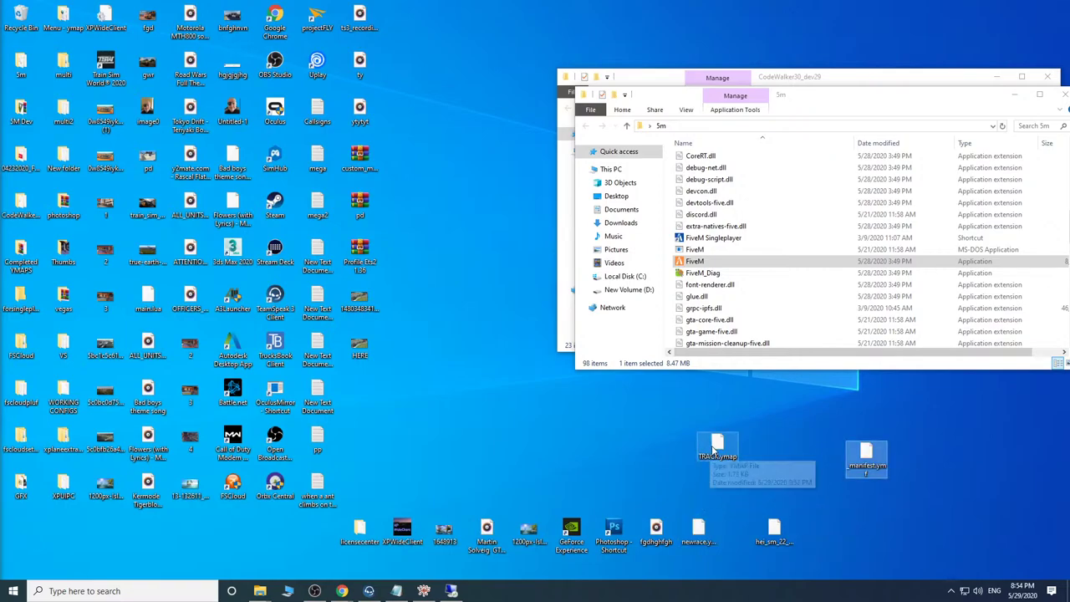
{"action": "left_click_drag", "start_coordinate": [717, 443], "coordinate": [563, 425]}
{"action": "left_click_drag", "start_coordinate": [700, 529], "coordinate": [809, 441]}
Select newrace.ymap and _manifest.ymf together and copy both files.
{"action": "left_click_drag", "start_coordinate": [966, 481], "coordinate": [865, 471]}
{"action": "right_click", "coordinate": [832, 461]}
{"action": "right_click", "coordinate": [865, 467]}
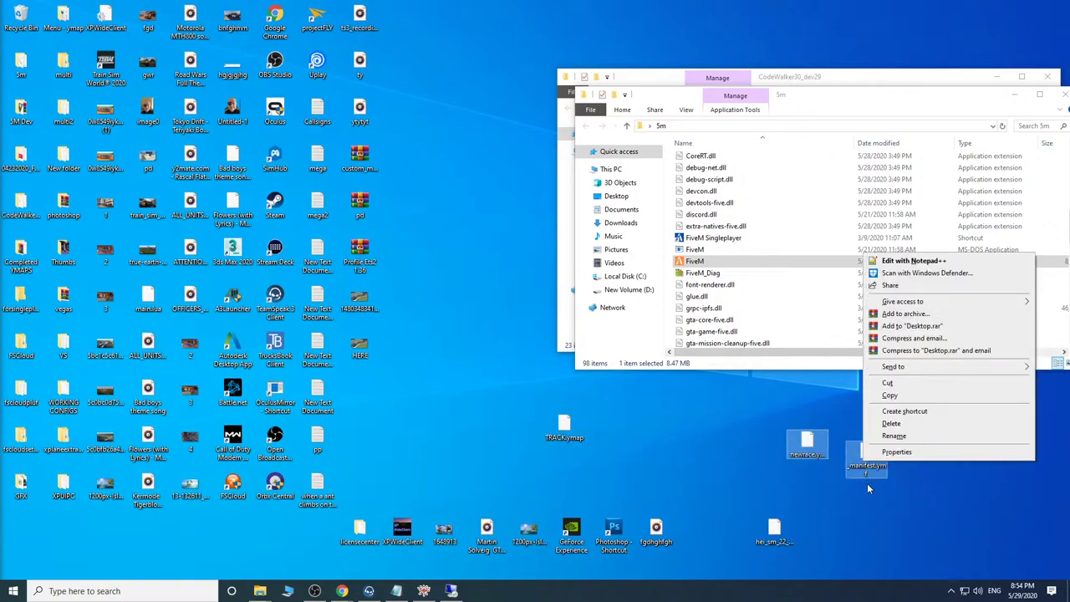
{"action": "left_click", "coordinate": [897, 395]}
Switch to the remote server desktop, close the lower server console and return to the top of the ESX_V2.7 folder listing.
{"action": "left_click", "coordinate": [453, 590]}
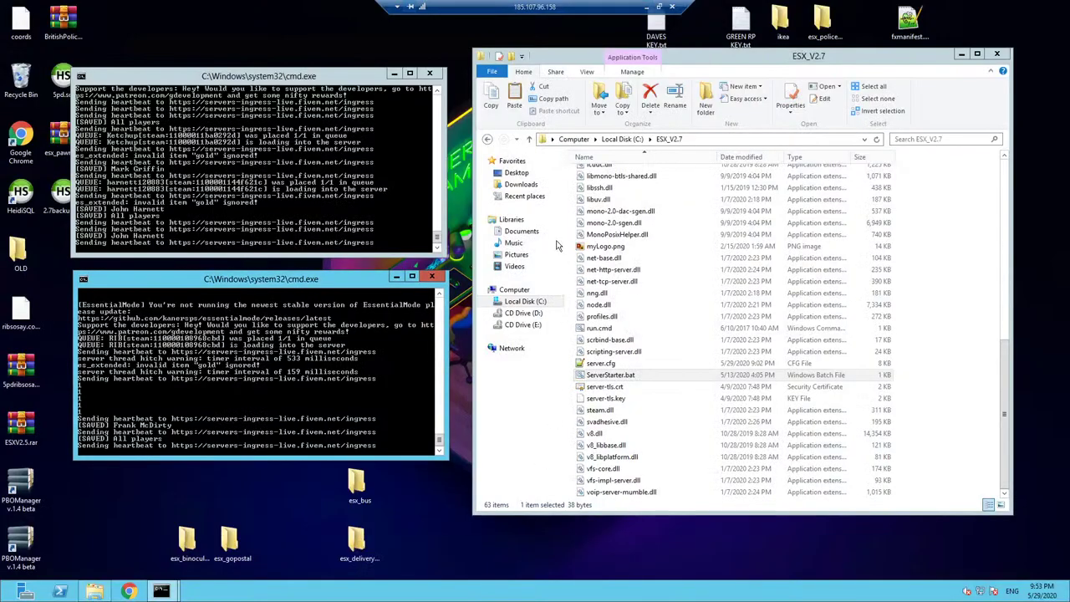
{"action": "left_click", "coordinate": [437, 277]}
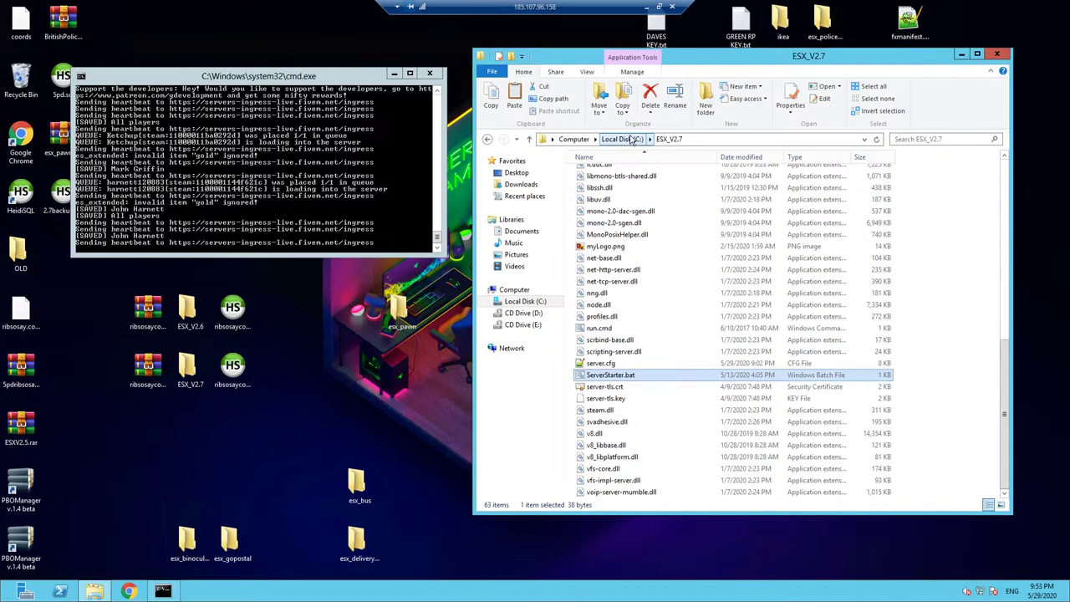
{"action": "left_click", "coordinate": [668, 138]}
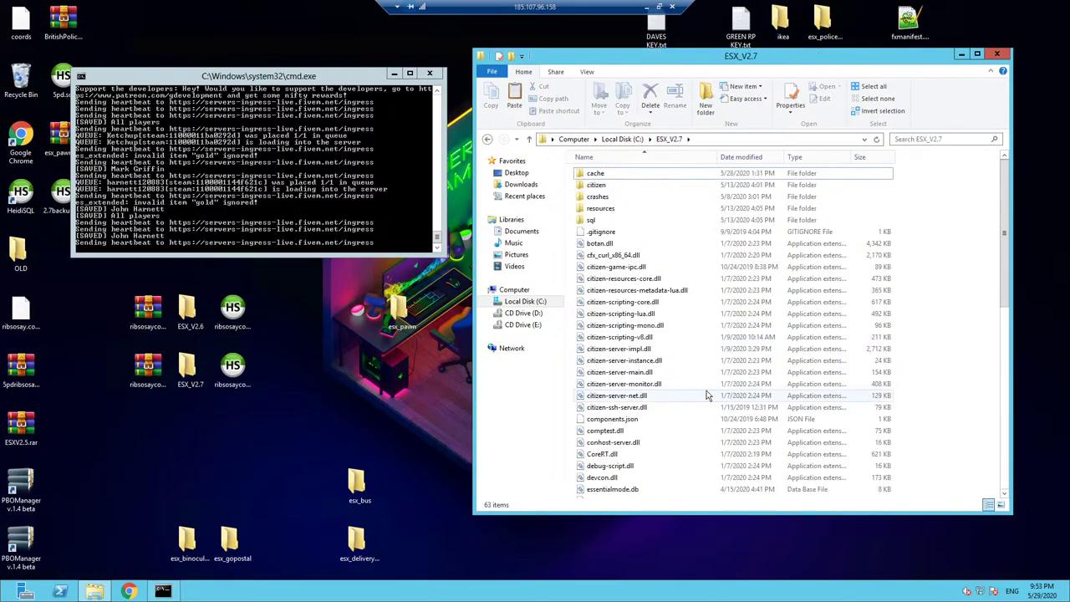
Delete all folders in the server's cache\files folder and go back to the ESX_V2.7 folder.
{"action": "double_click", "coordinate": [628, 173]}
{"action": "double_click", "coordinate": [627, 173]}
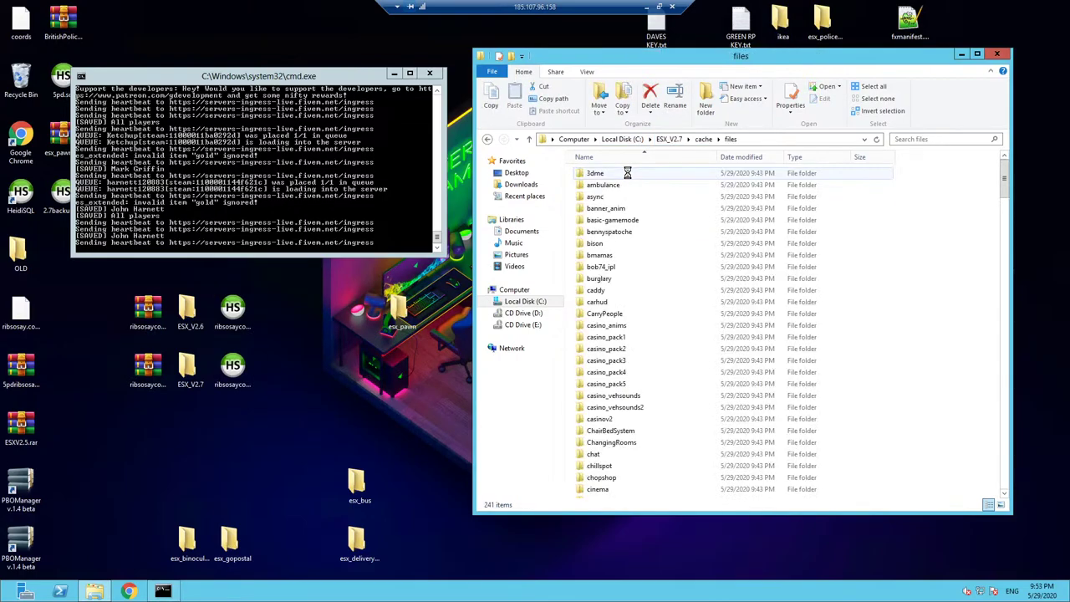
{"action": "key", "text": "ctrl+a"}
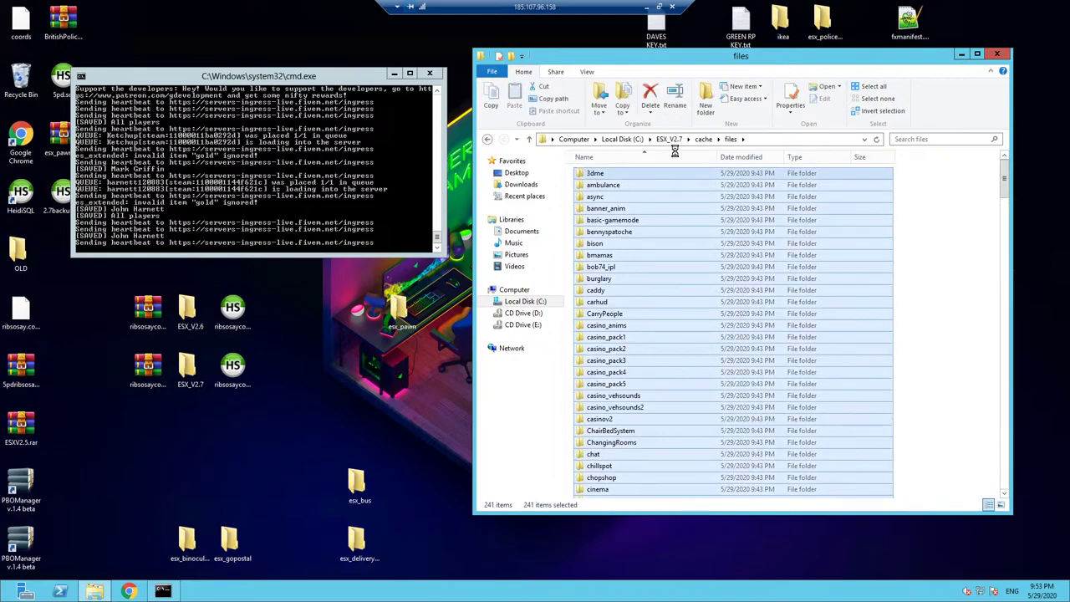
{"action": "key", "text": "Delete"}
{"action": "left_click", "coordinate": [673, 140]}
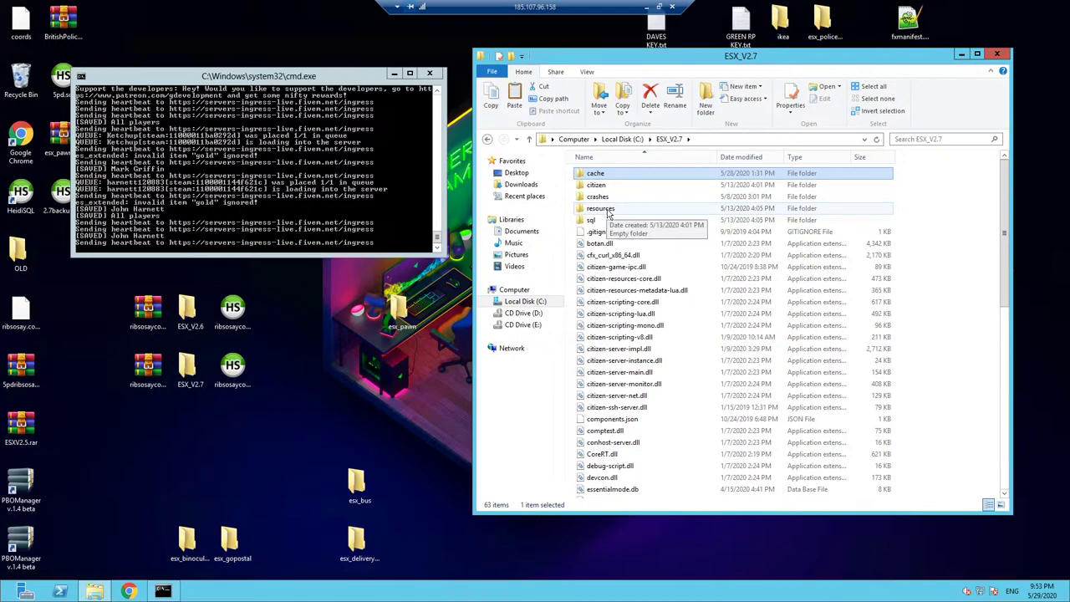
From the server's ESX_V2.7 folder, open the stream folder inside resources\[mapmods]\ribtrack.
{"action": "scroll", "coordinate": [635, 401], "scroll_direction": "down", "scroll_amount": 6}
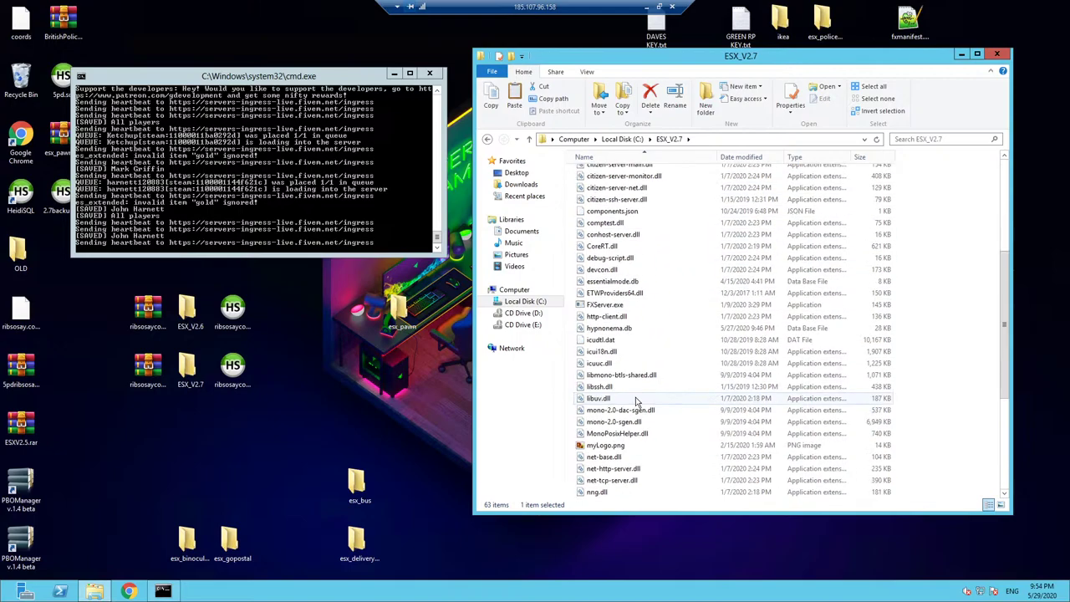
{"action": "scroll", "coordinate": [628, 432], "scroll_direction": "down", "scroll_amount": 6}
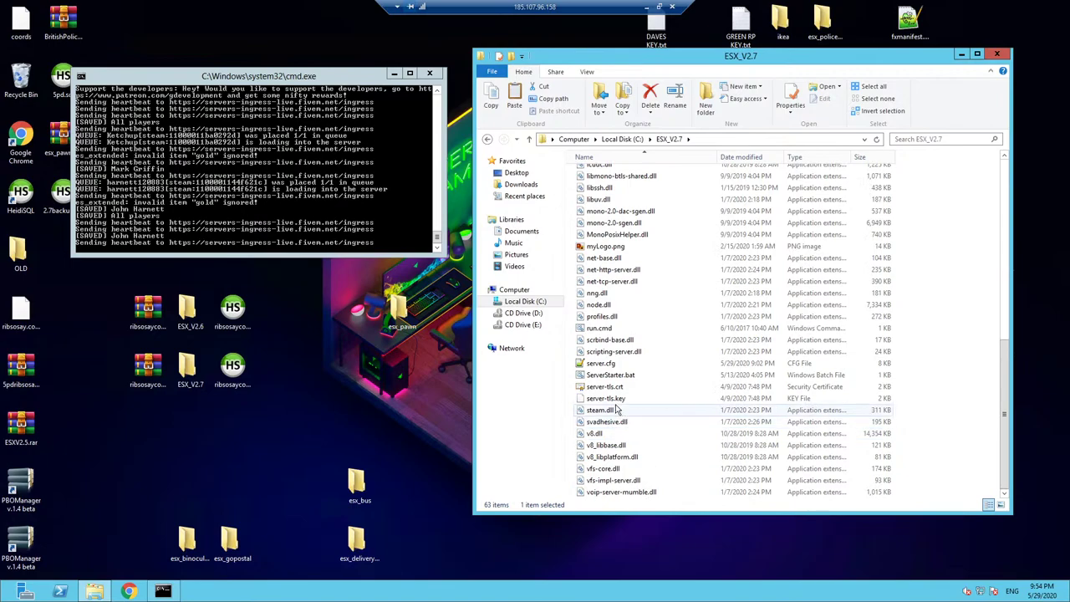
{"action": "scroll", "coordinate": [612, 409], "scroll_direction": "up", "scroll_amount": 7}
{"action": "scroll", "coordinate": [612, 408], "scroll_direction": "up", "scroll_amount": 5}
{"action": "double_click", "coordinate": [608, 212]}
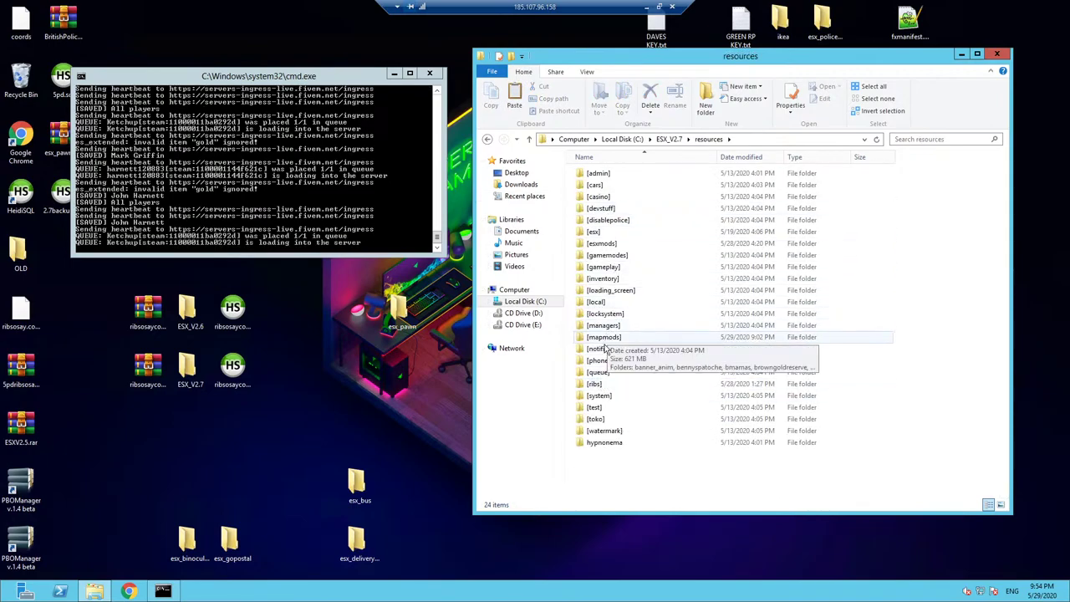
{"action": "double_click", "coordinate": [607, 349]}
{"action": "left_click", "coordinate": [488, 140]}
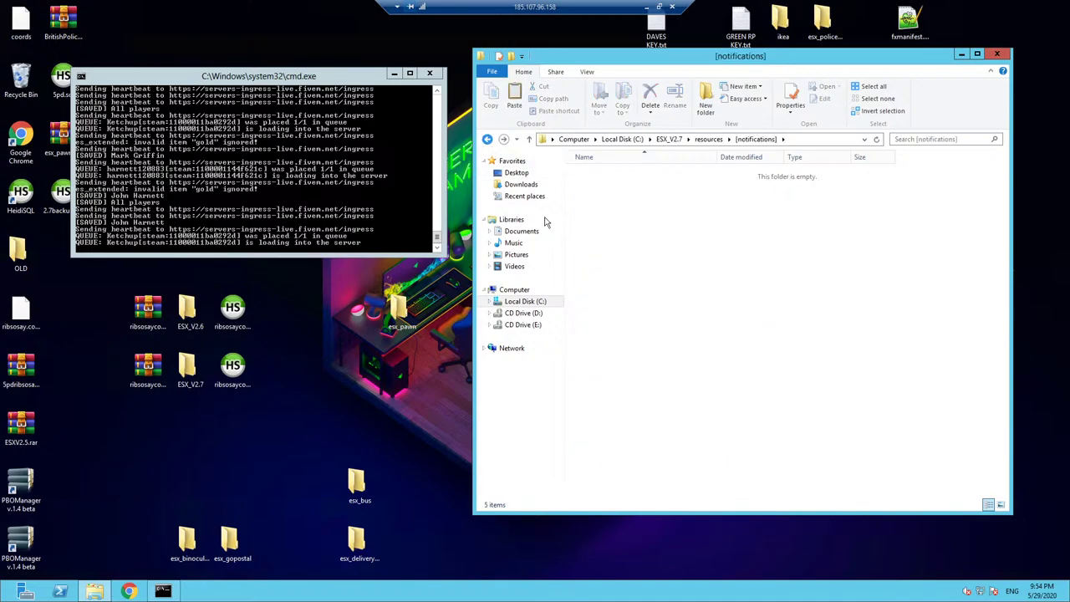
{"action": "double_click", "coordinate": [618, 338]}
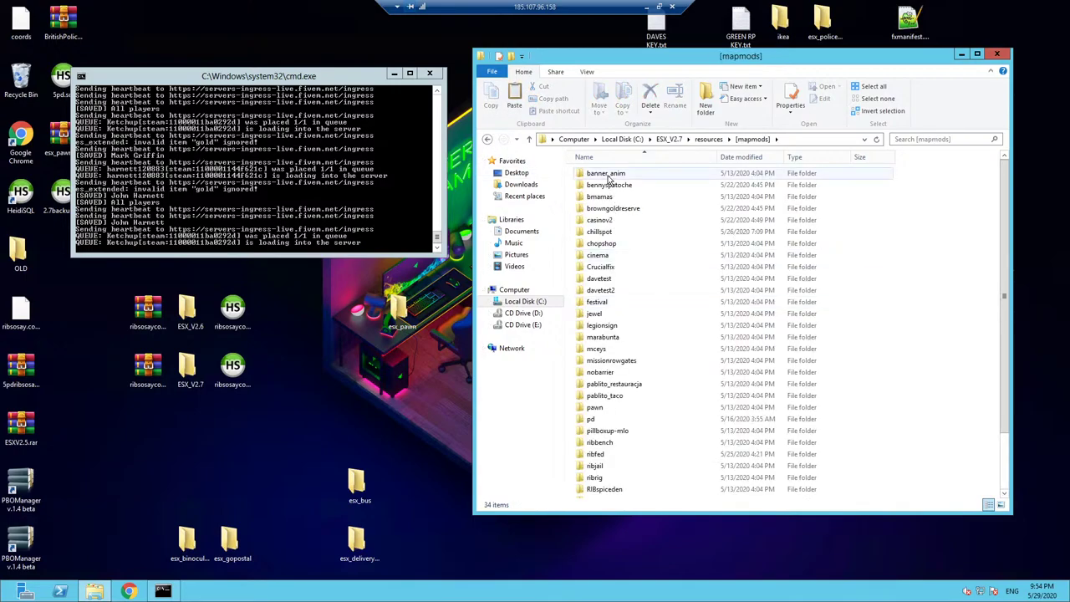
{"action": "scroll", "coordinate": [615, 401], "scroll_direction": "down", "scroll_amount": 2}
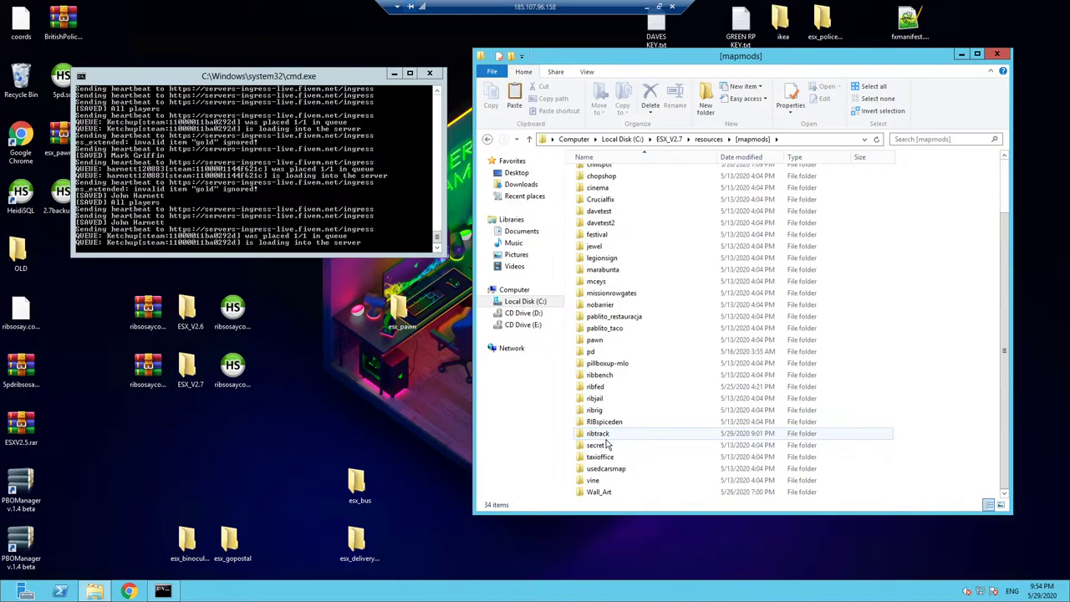
{"action": "double_click", "coordinate": [606, 436]}
{"action": "double_click", "coordinate": [608, 173]}
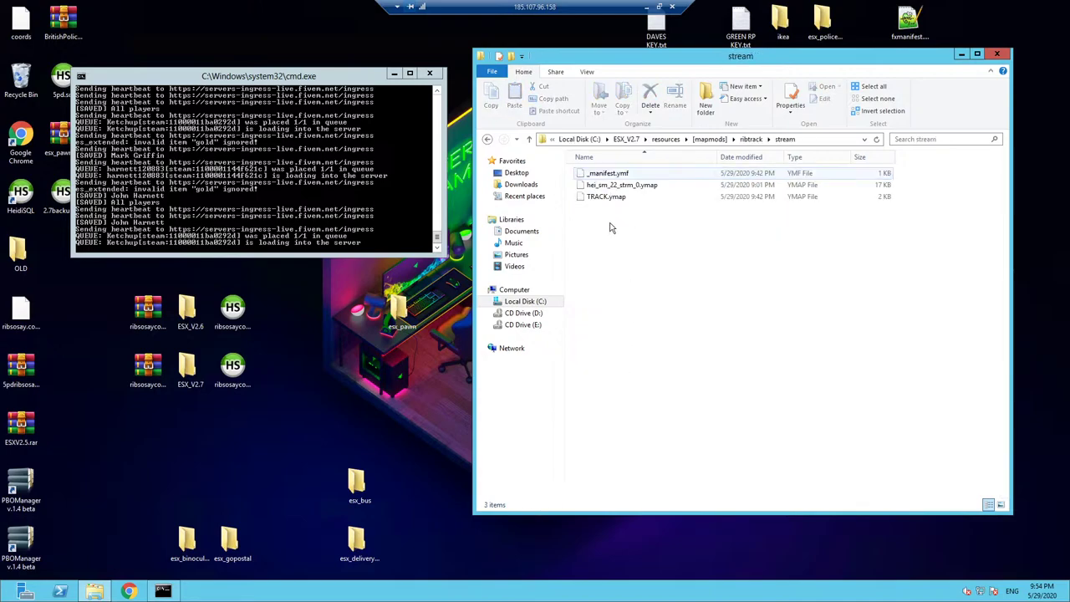
Delete all old files in ribtrack's stream folder and paste the copied _manifest.ymf and newrace.ymap there.
{"action": "left_click_drag", "start_coordinate": [615, 173], "coordinate": [616, 171]}
{"action": "key", "text": "Delete"}
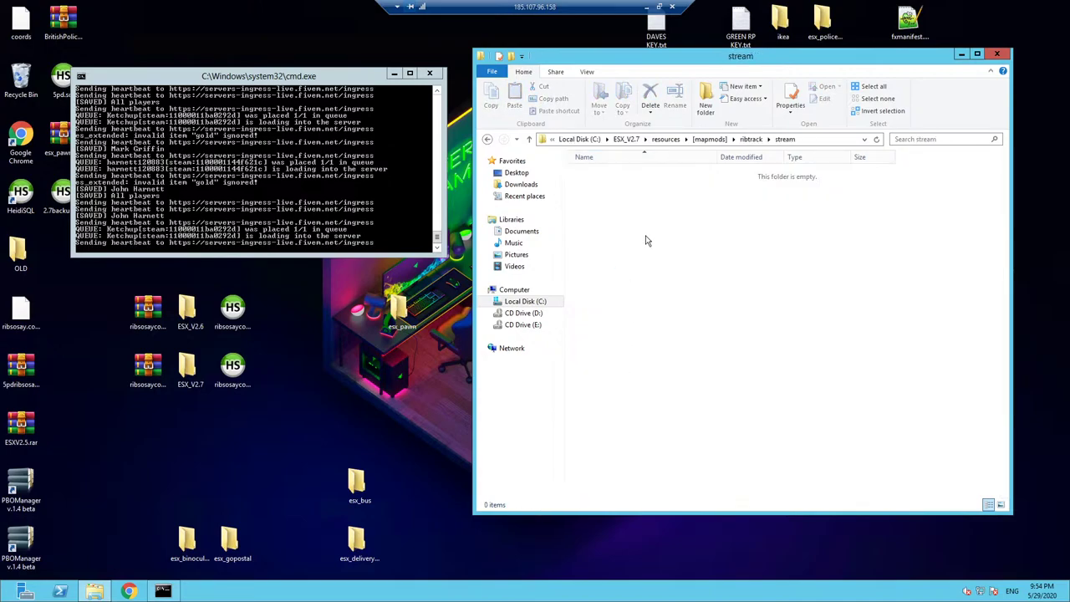
{"action": "right_click", "coordinate": [646, 236]}
{"action": "left_click", "coordinate": [695, 310]}
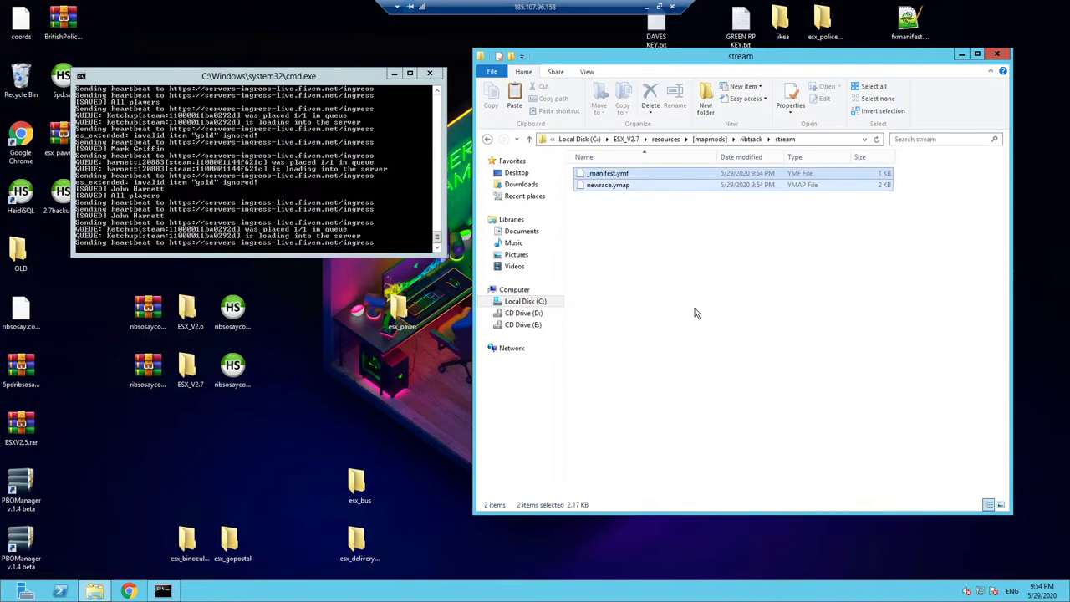
Go back to the ESX_V2.7 folder on drive C and run ServerStarter.bat to start the server.
{"action": "left_click", "coordinate": [695, 285]}
{"action": "left_click", "coordinate": [667, 139]}
{"action": "left_click", "coordinate": [629, 139]}
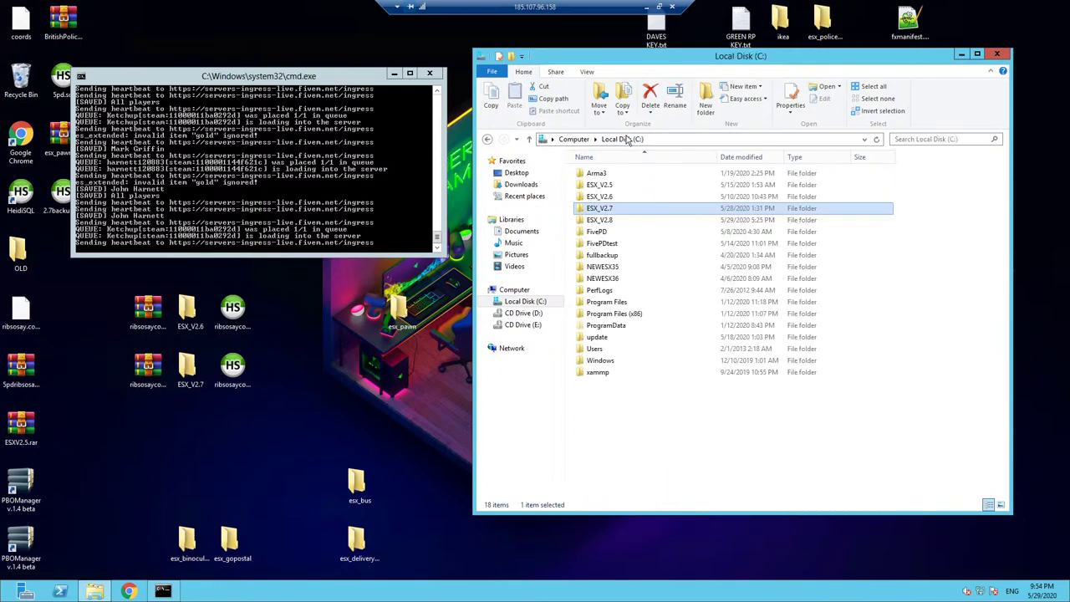
{"action": "double_click", "coordinate": [599, 208]}
{"action": "scroll", "coordinate": [616, 380], "scroll_direction": "down", "scroll_amount": 12}
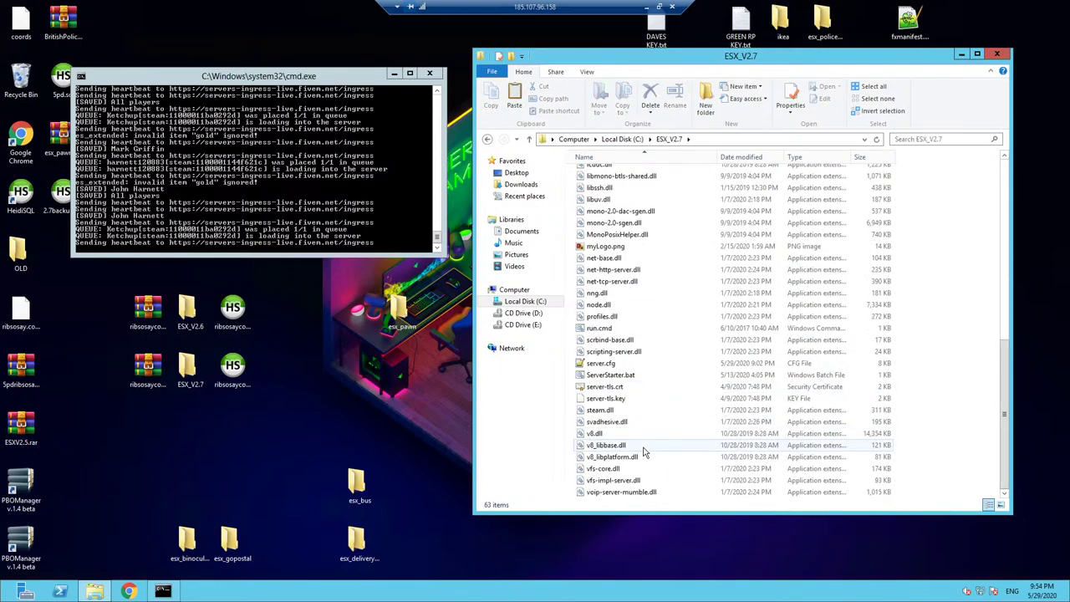
{"action": "double_click", "coordinate": [616, 378]}
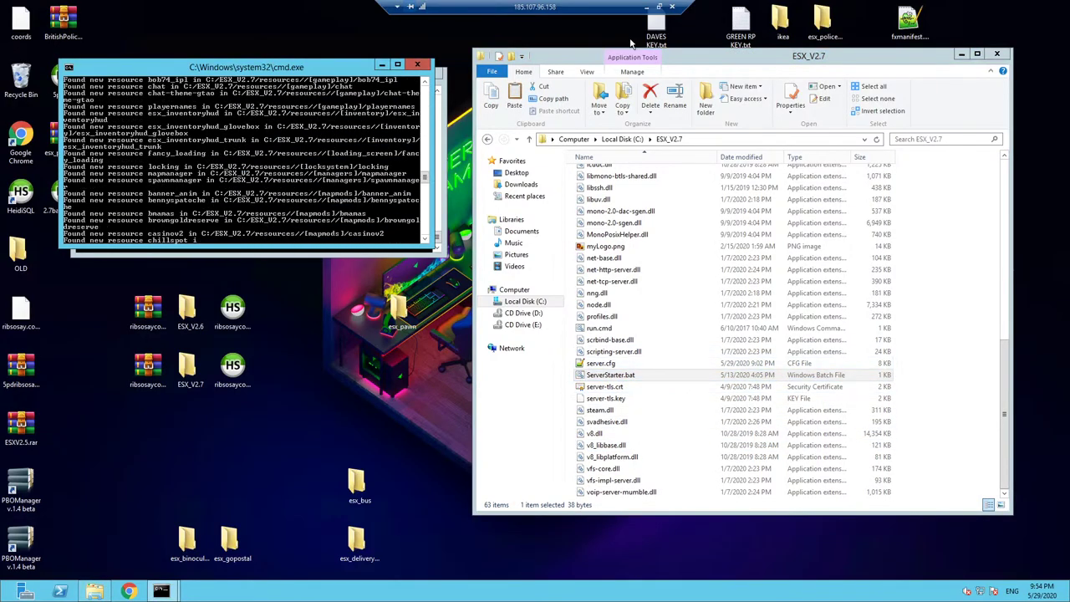
Return to the local Windows desktop and launch the FiveM application from the 5m folder.
{"action": "left_click", "coordinate": [645, 8]}
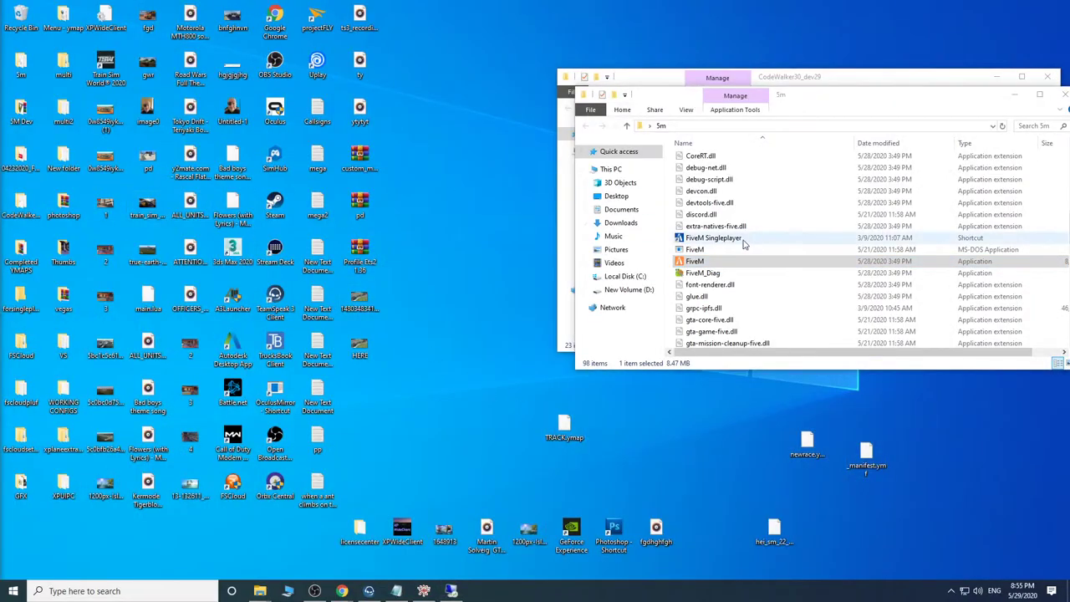
{"action": "double_click", "coordinate": [692, 261]}
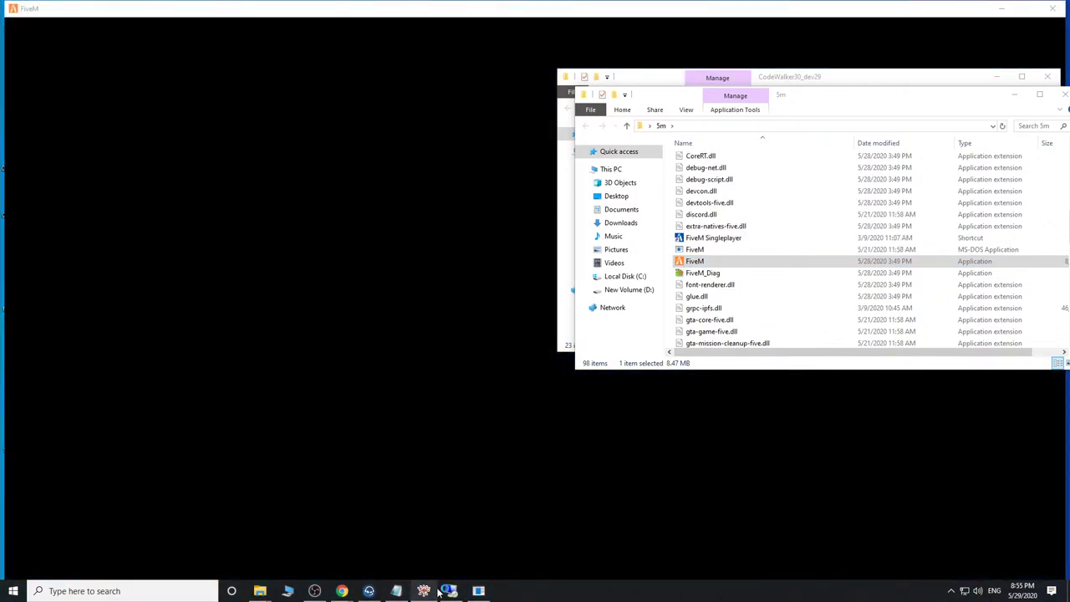
Switch to CodeWalker, minimize the project window and examine the whole ocean race track from above.
{"action": "left_click", "coordinate": [431, 592]}
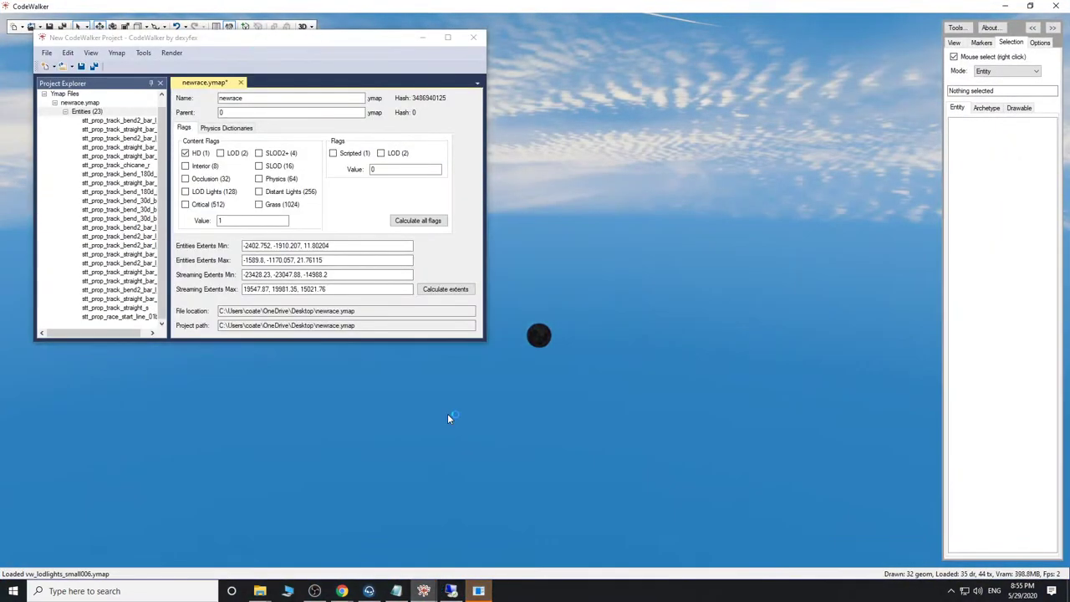
{"action": "left_click", "coordinate": [429, 37]}
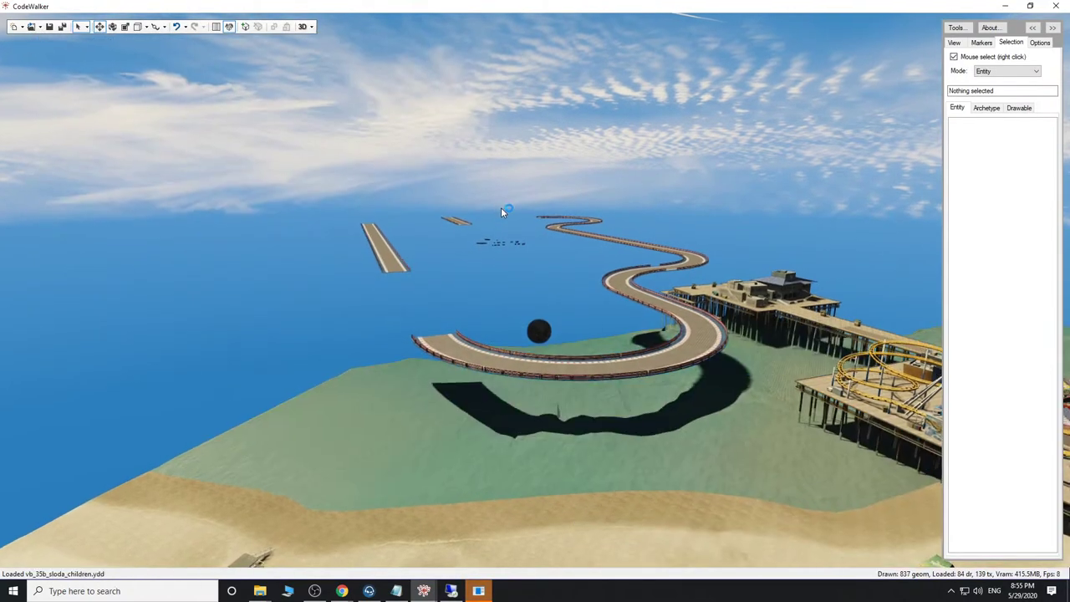
{"action": "key", "text": "w"}
{"action": "key", "text": "s"}
{"action": "left_click_drag", "start_coordinate": [501, 215], "coordinate": [508, 247]}
{"action": "key", "text": "s"}
{"action": "key", "text": "w"}
{"action": "key", "text": "w"}
{"action": "key", "text": "s"}
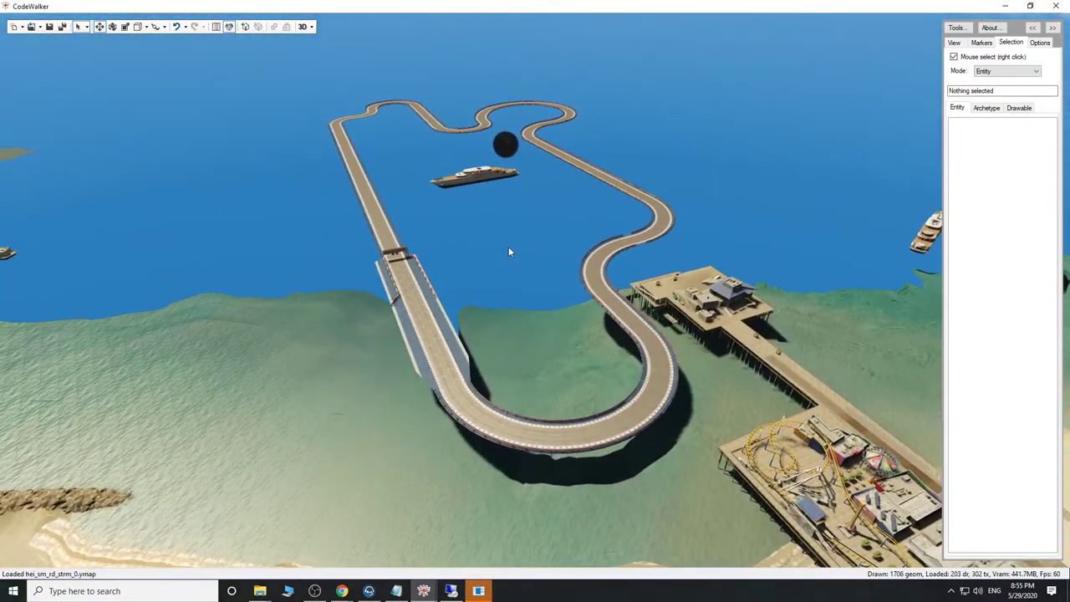
{"action": "key", "text": "w"}
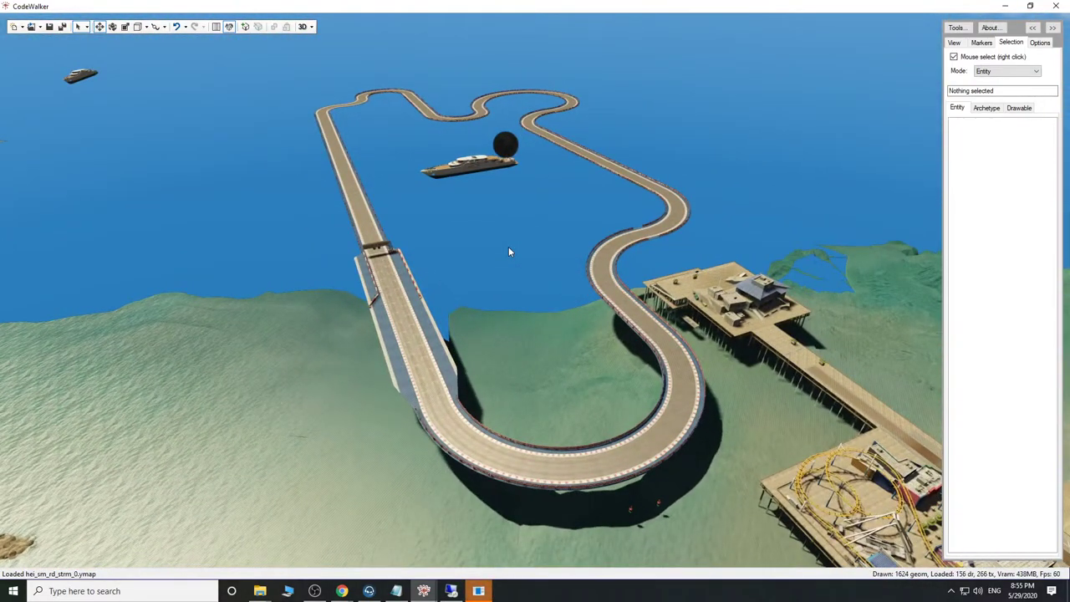
{"action": "key", "text": "w"}
{"action": "left_click_drag", "start_coordinate": [508, 248], "coordinate": [498, 216]}
{"action": "key", "text": "s"}
{"action": "key", "text": "w"}
{"action": "key", "text": "s"}
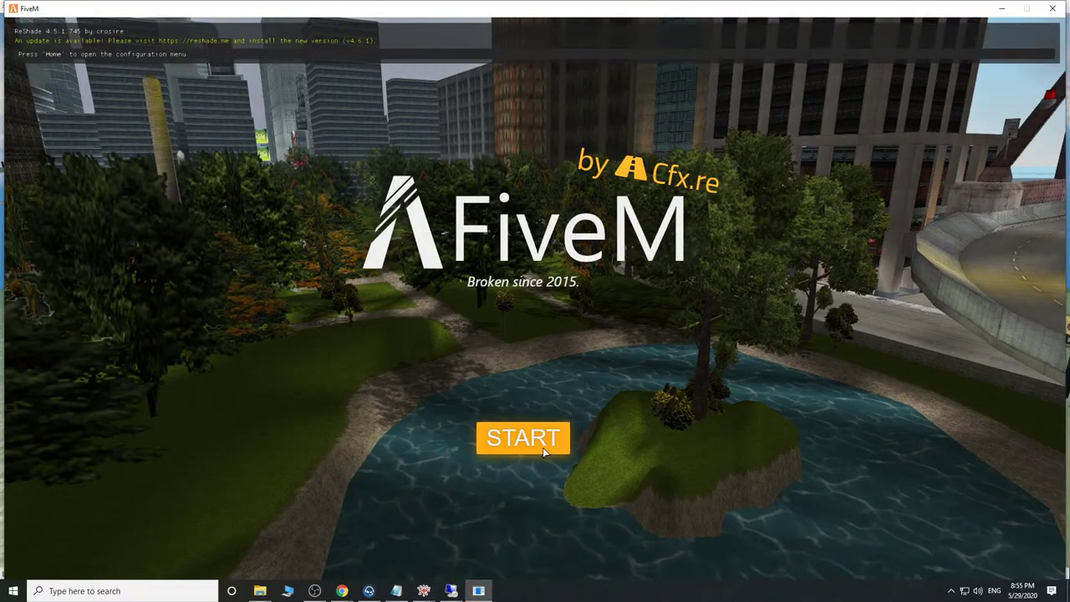
In FiveM, connect to SoSay Nation V2 from the server history and check the server console on the remote desktop.
{"action": "left_click", "coordinate": [542, 447]}
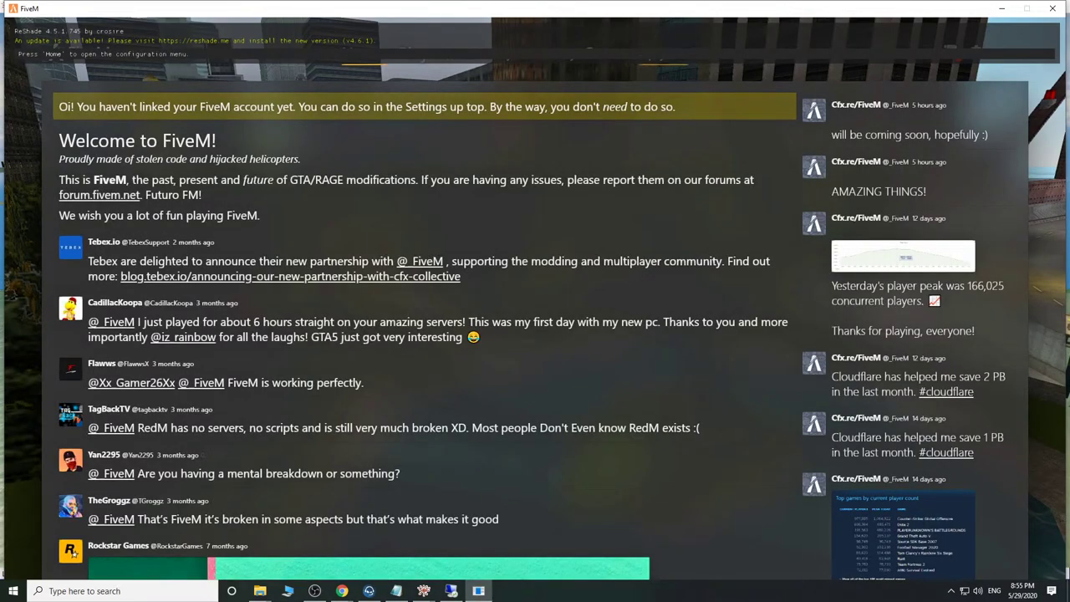
{"action": "left_click", "coordinate": [607, 53]}
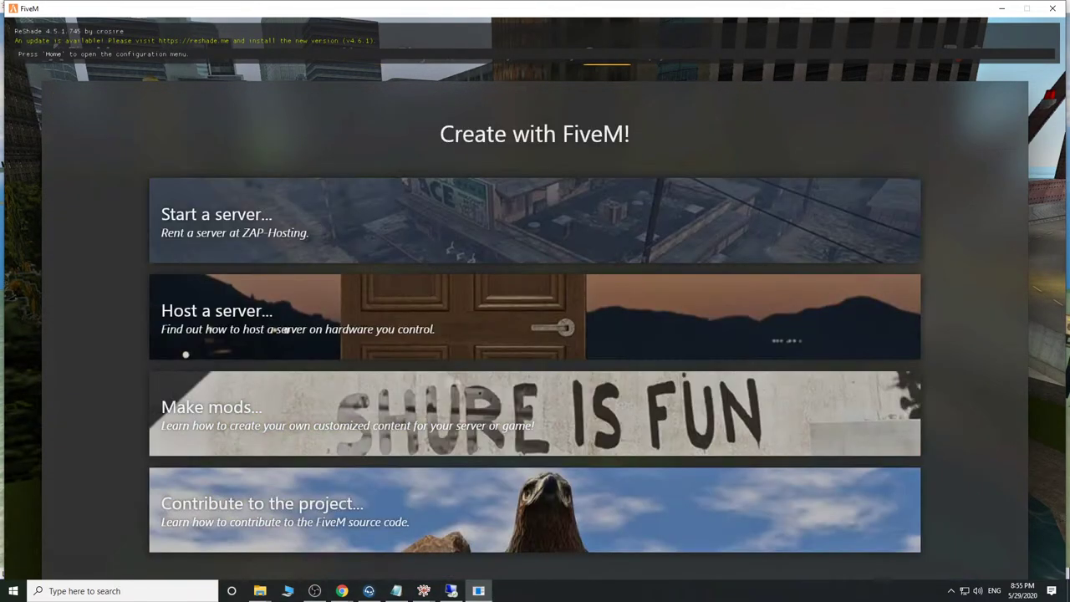
{"action": "left_click", "coordinate": [667, 51]}
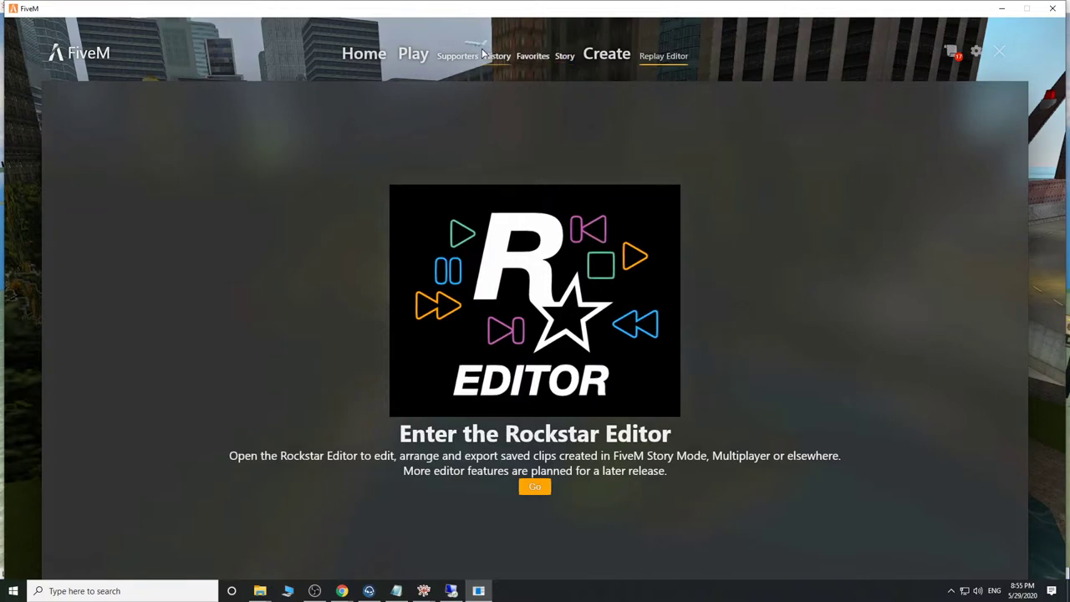
{"action": "left_click", "coordinate": [495, 55]}
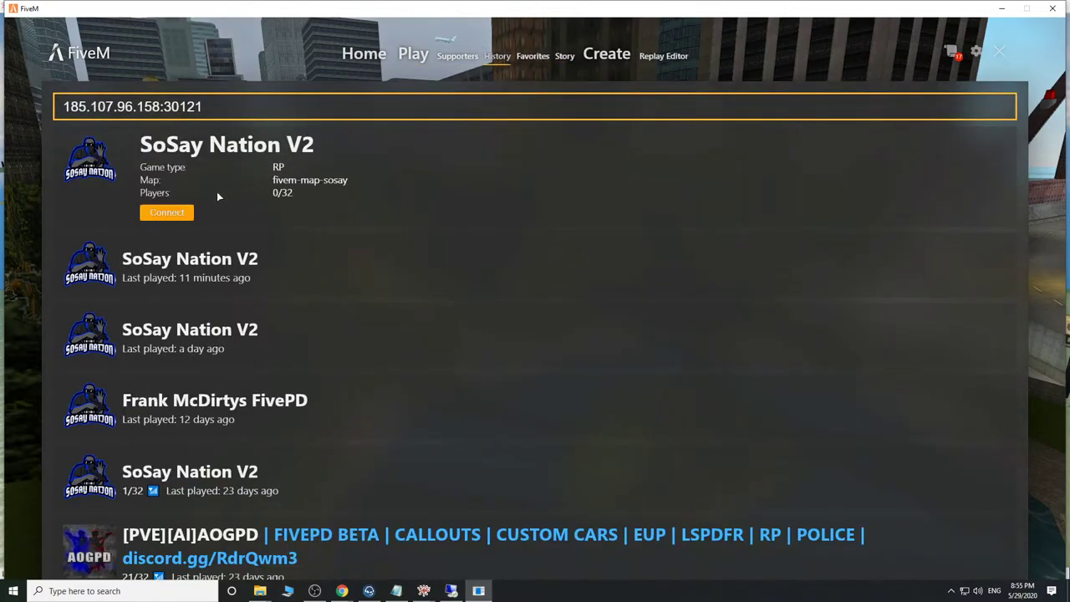
{"action": "left_click", "coordinate": [186, 214]}
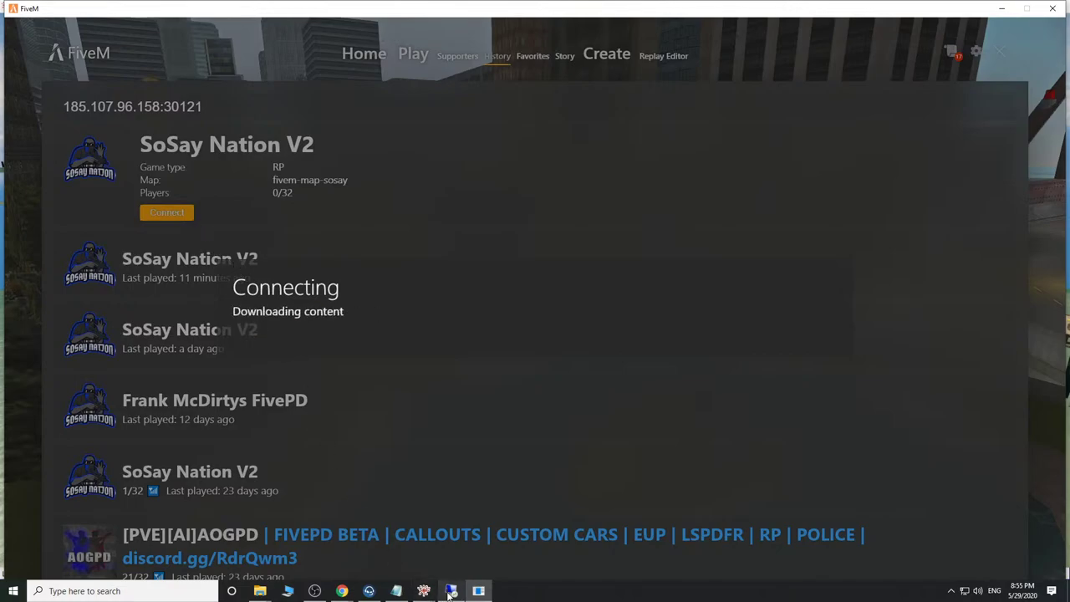
{"action": "left_click", "coordinate": [449, 591]}
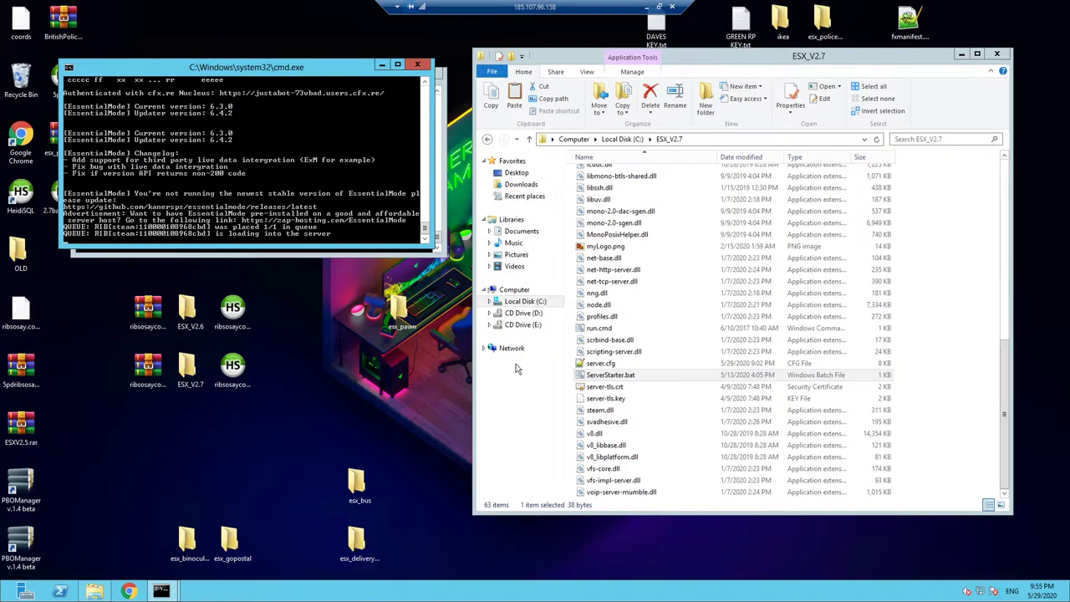
{"action": "left_click", "coordinate": [647, 7]}
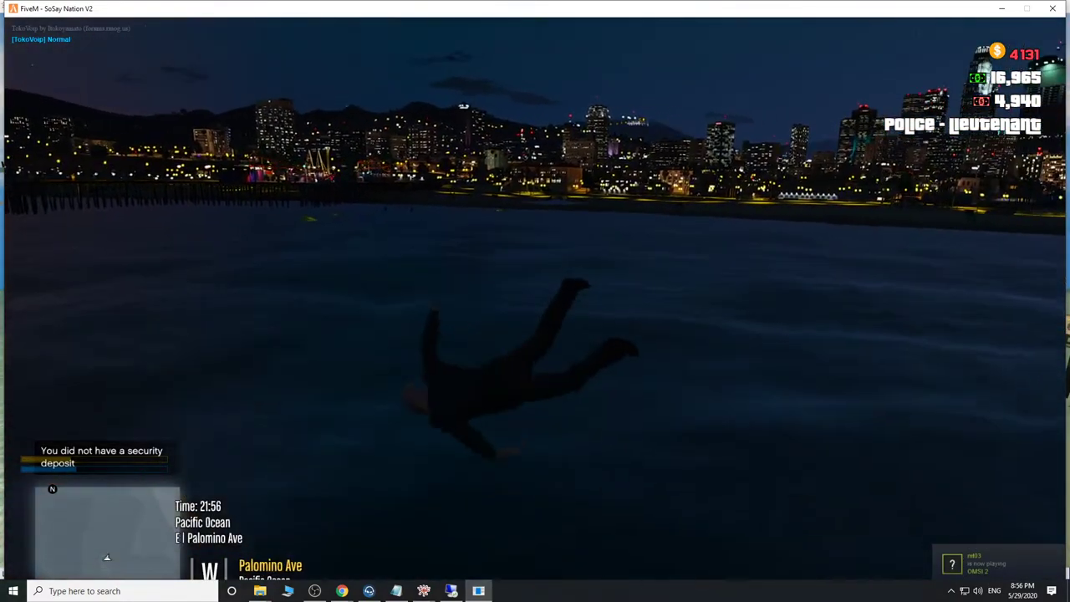
Enable flying with the /noclip chat command and lift the character out of the ocean.
{"action": "type", "text": "t/noclip"}
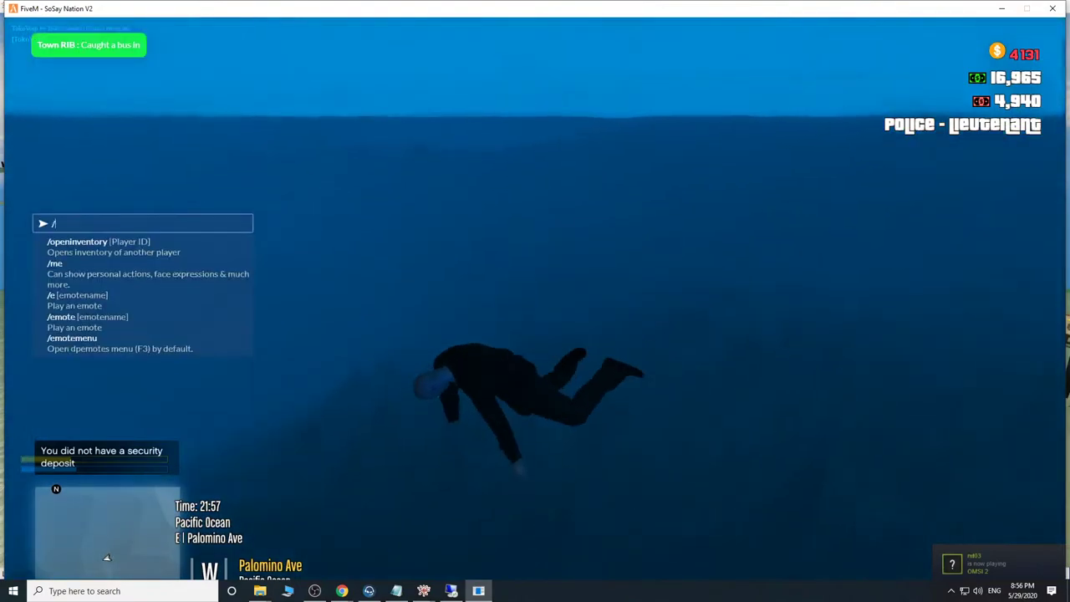
{"action": "key", "text": "Return"}
{"action": "key", "text": "w"}
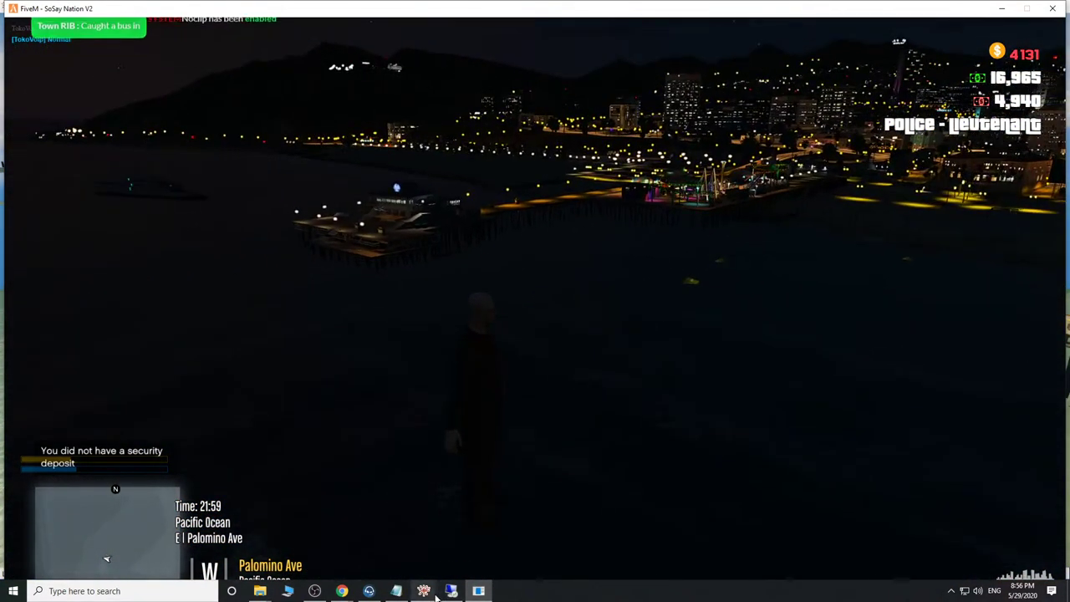
Set the in-game time to 9:00 with the chat command /time 9 0.
{"action": "mouse_move", "coordinate": [338, 599]}
{"action": "type", "text": "t/"}
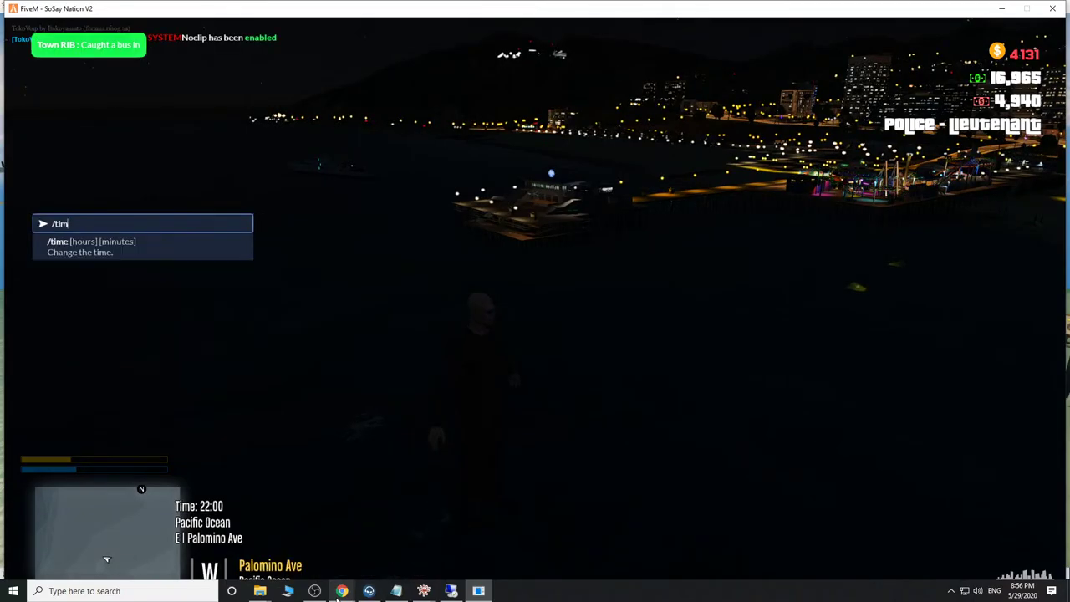
{"action": "type", "text": "time 9 0"}
{"action": "key", "text": "Return"}
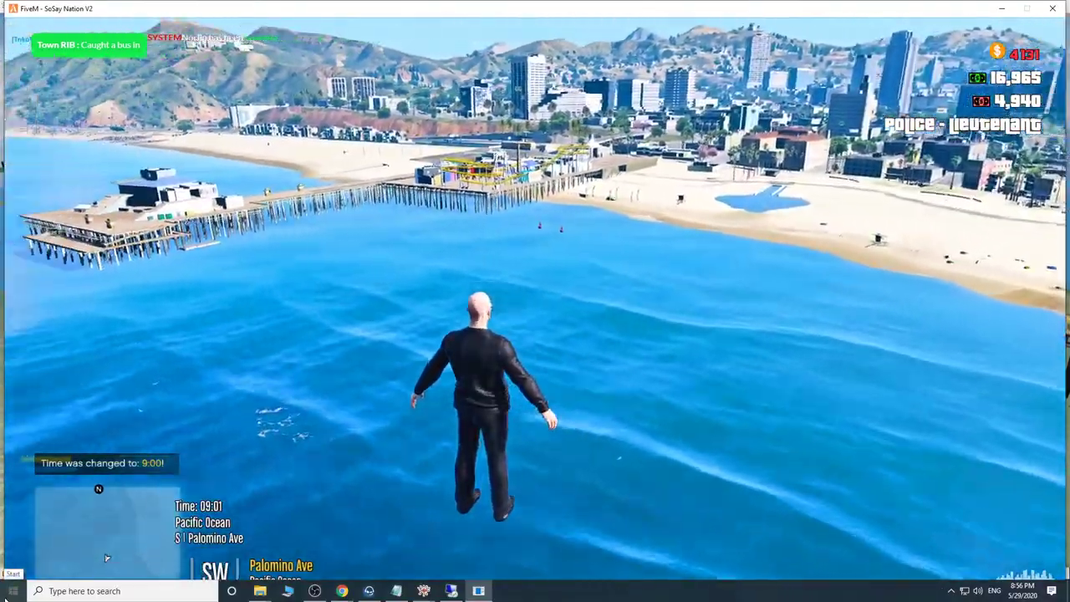
Fly onto the race track's start straight, switch flying off with /noclip and run towards the start gantry.
{"action": "key", "text": "w"}
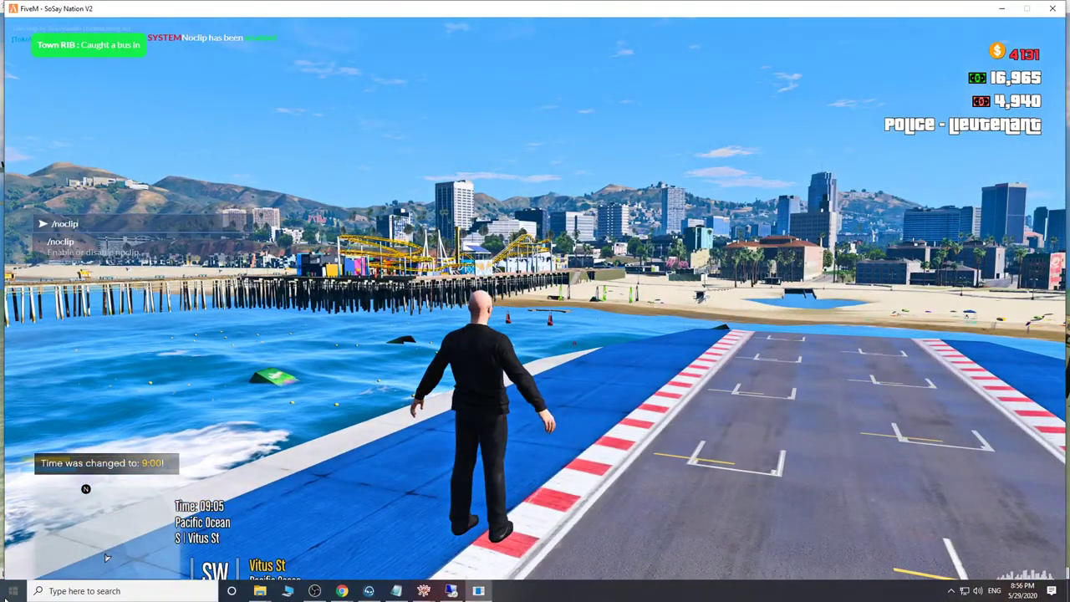
{"action": "key", "text": "Return"}
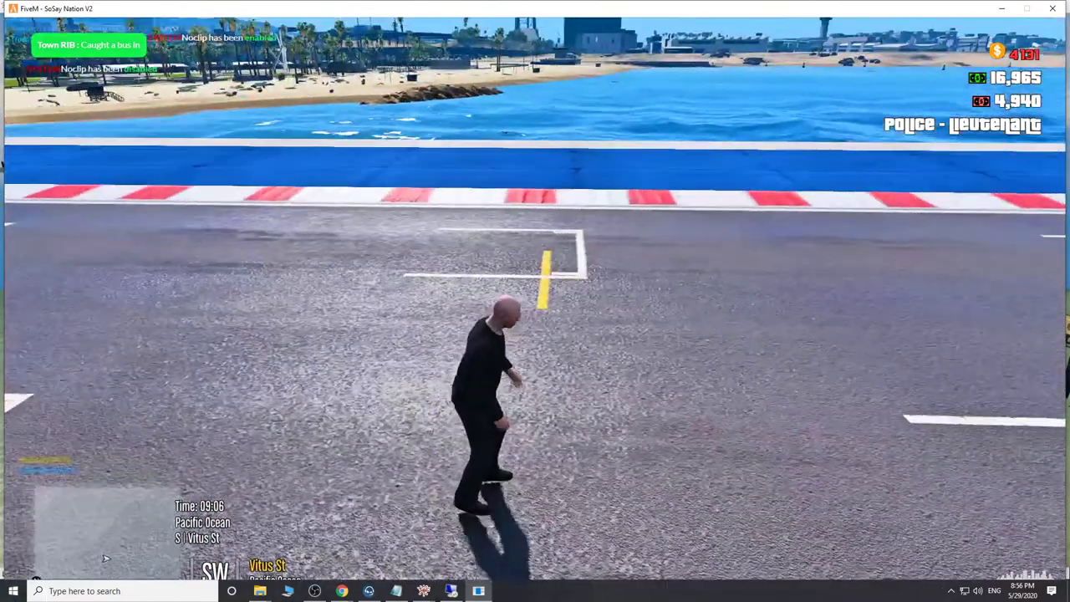
{"action": "type", "text": "w"}
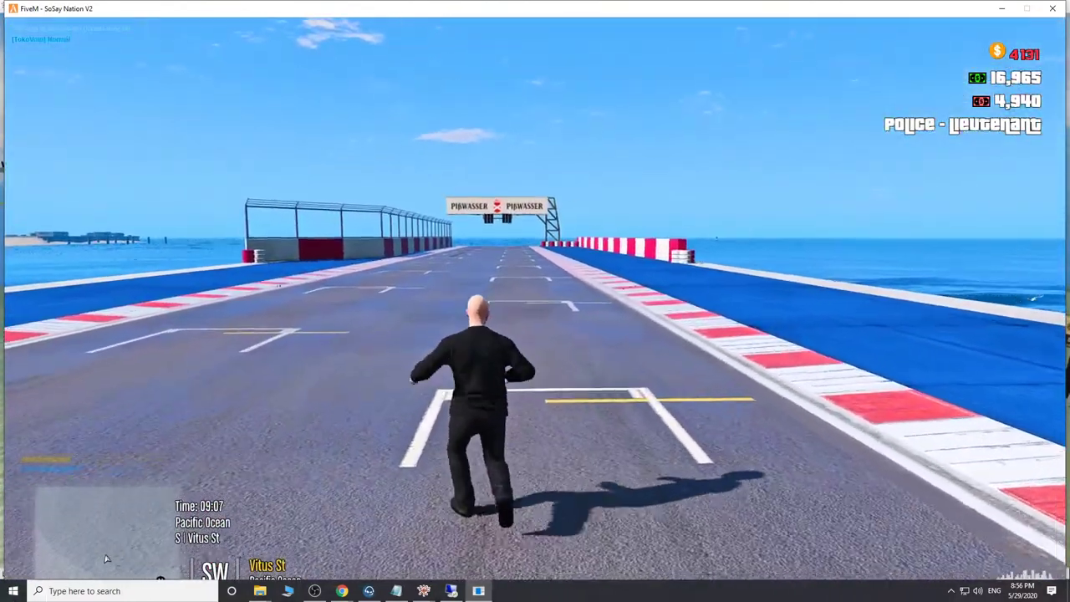
Spawn a police car on the start straight with the /car chat command and start driving it.
{"action": "type", "text": "t/"}
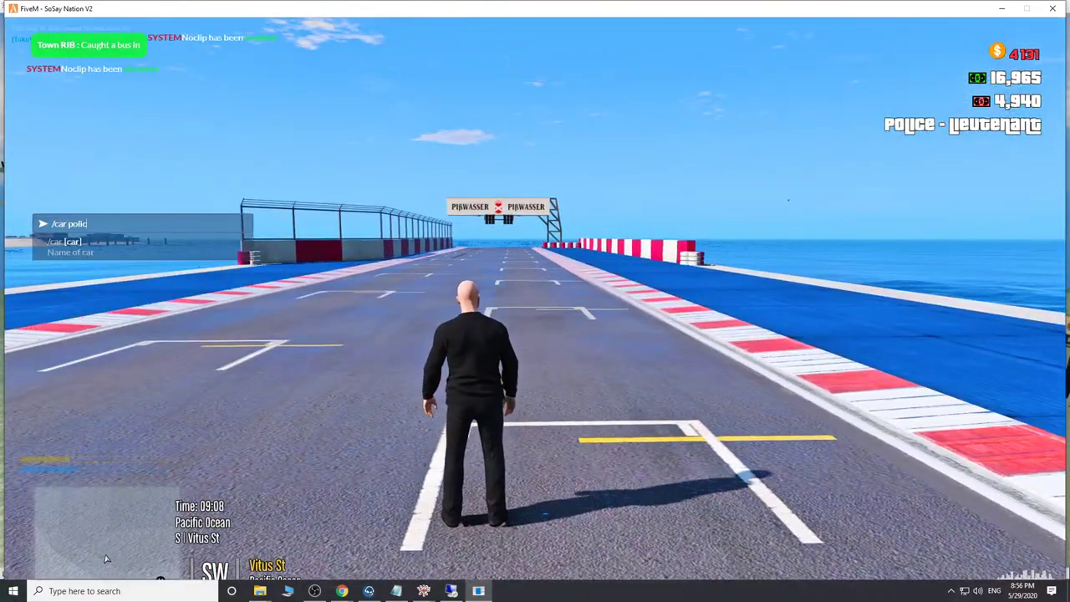
{"action": "type", "text": "w"}
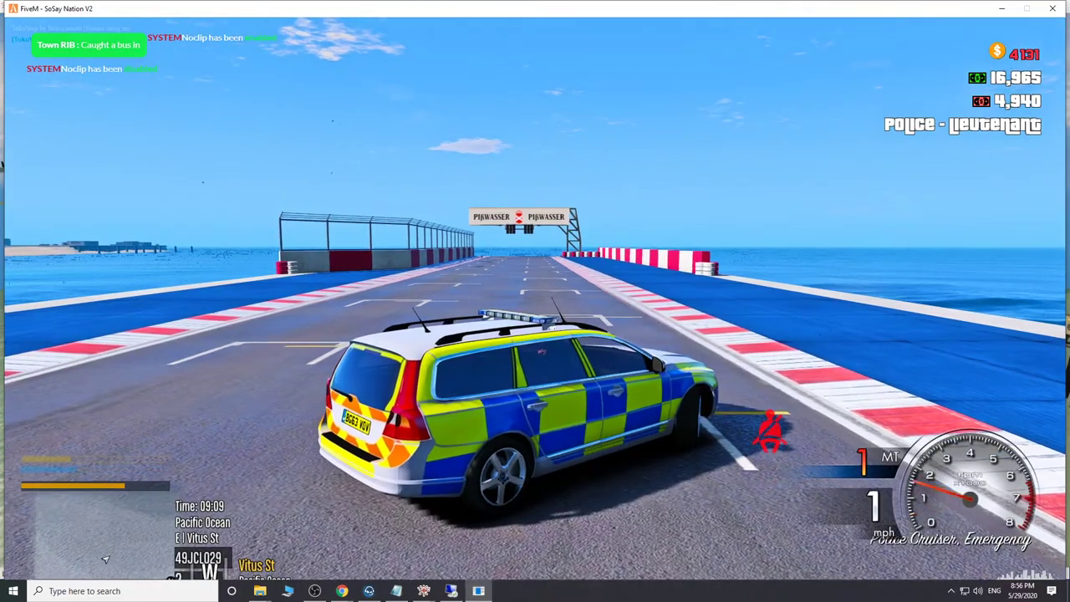
Drive the police car under the start gantry and along the long barrier-lined straight to test the track.
{"action": "type", "text": "ad"}
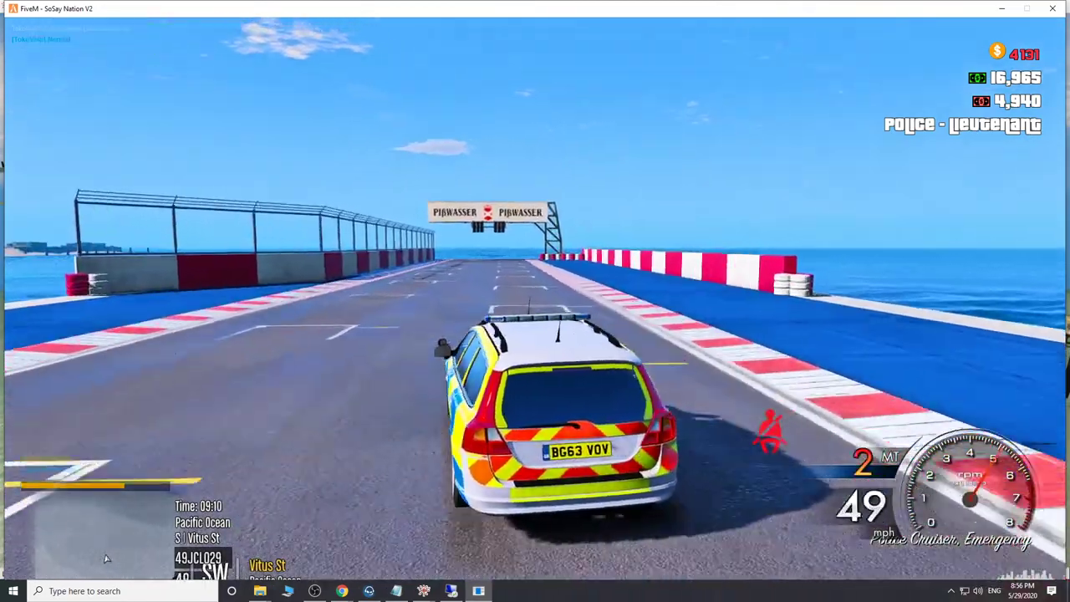
{"action": "type", "text": "w"}
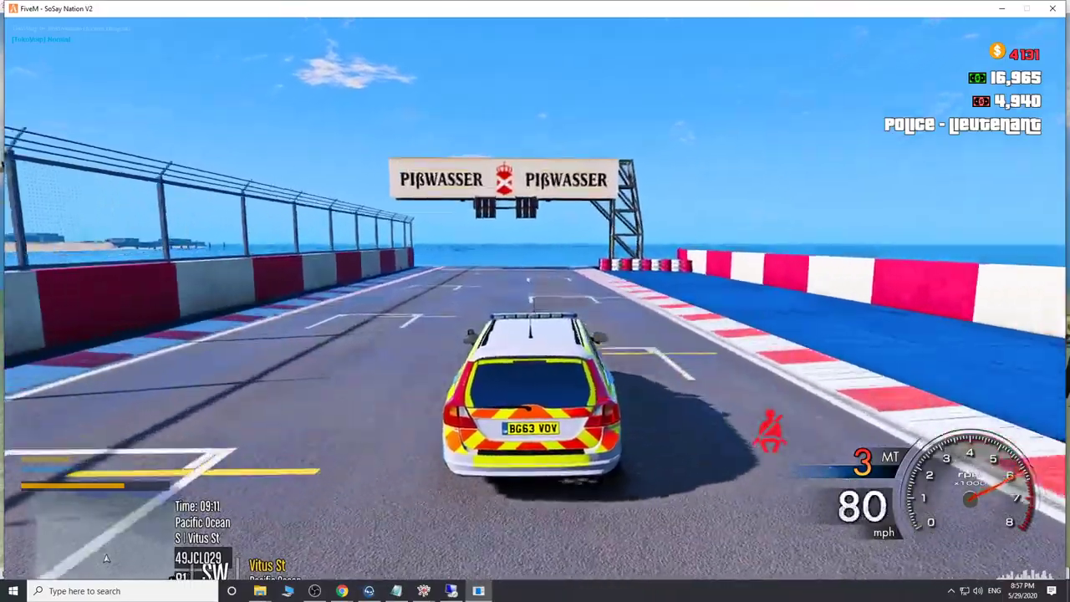
{"action": "type", "text": "w"}
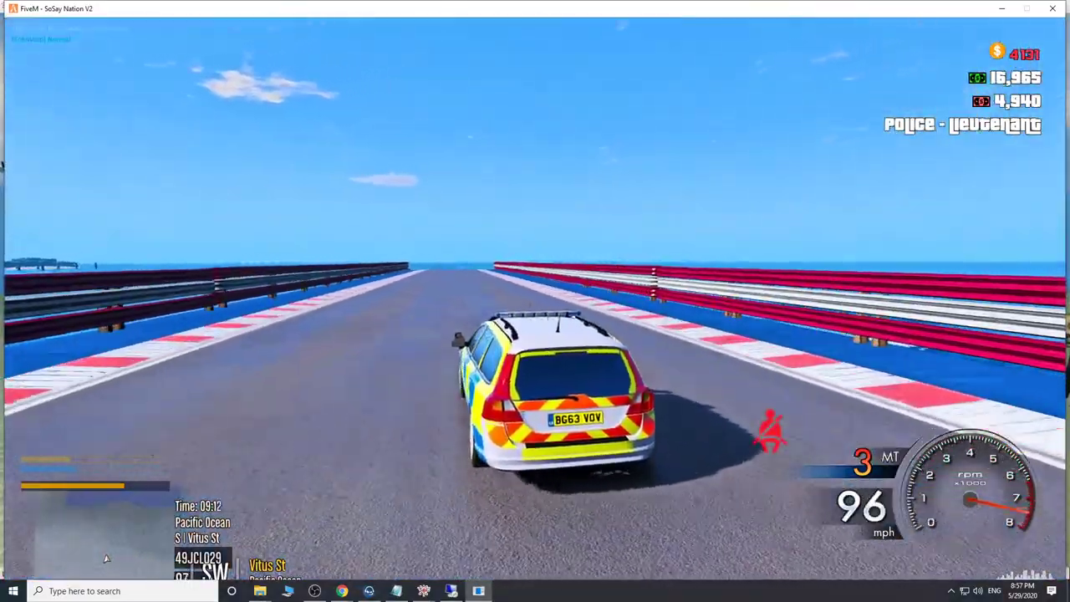
{"action": "type", "text": "ww"}
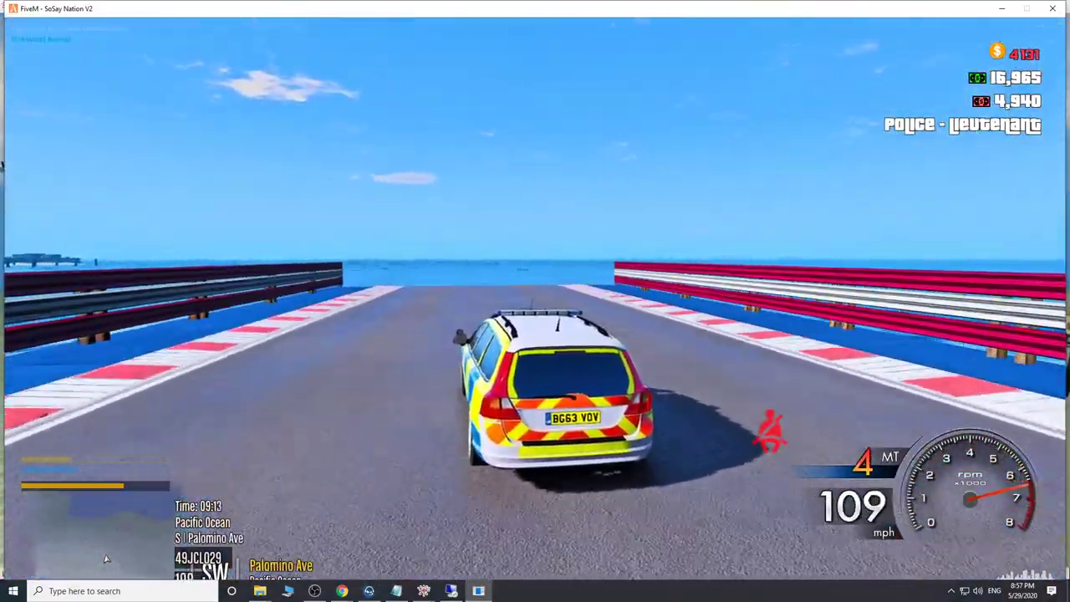
{"action": "type", "text": "w"}
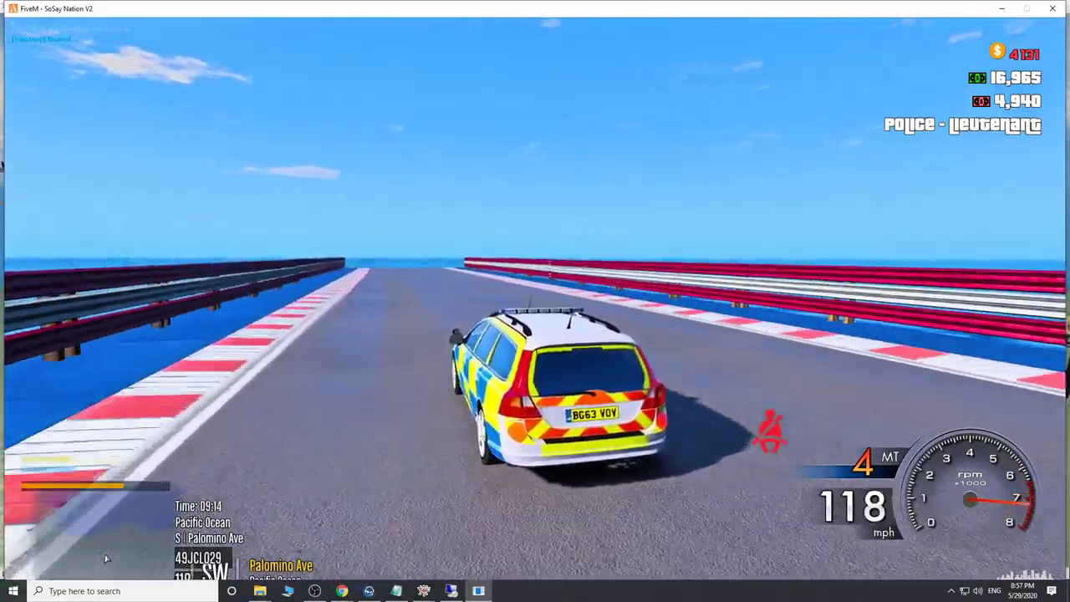
{"action": "type", "text": "w"}
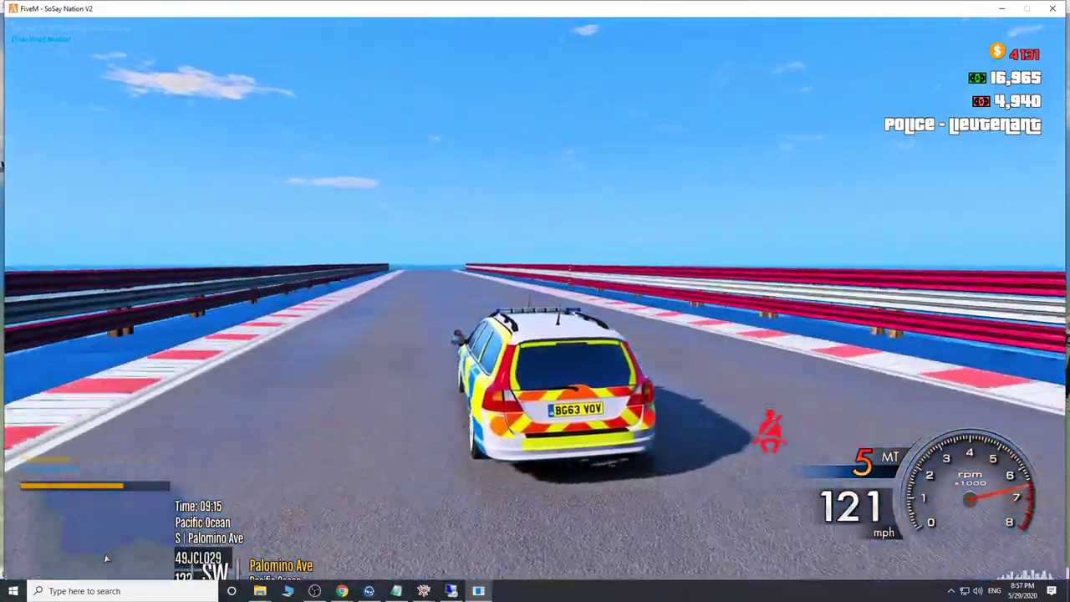
{"action": "type", "text": "a"}
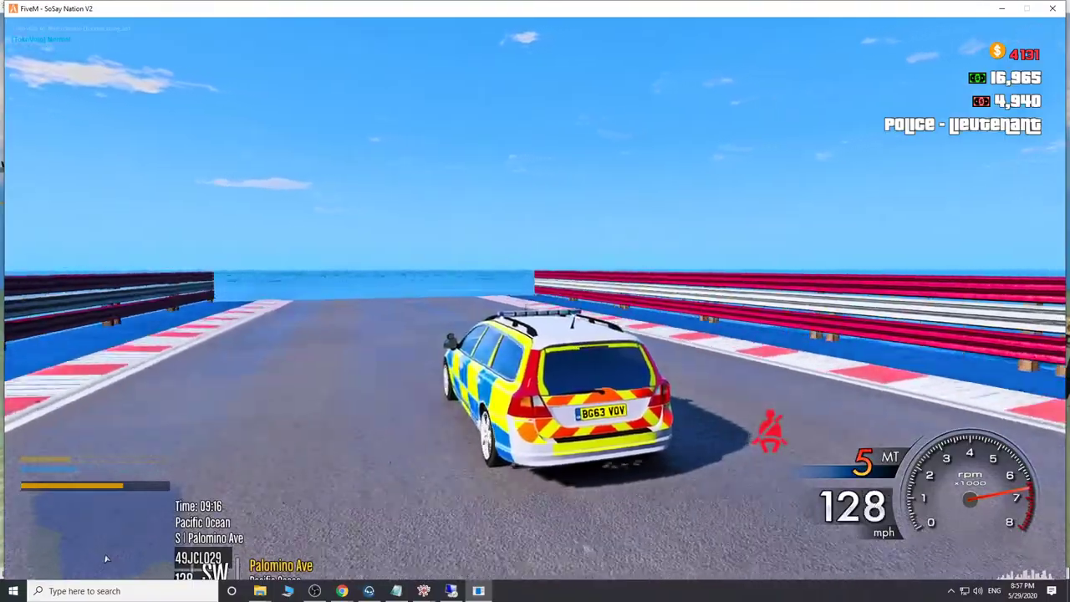
Steer the police car through the S-bend and the right-hand turn after the straight until it heads towards the city.
{"action": "type", "text": "sdw"}
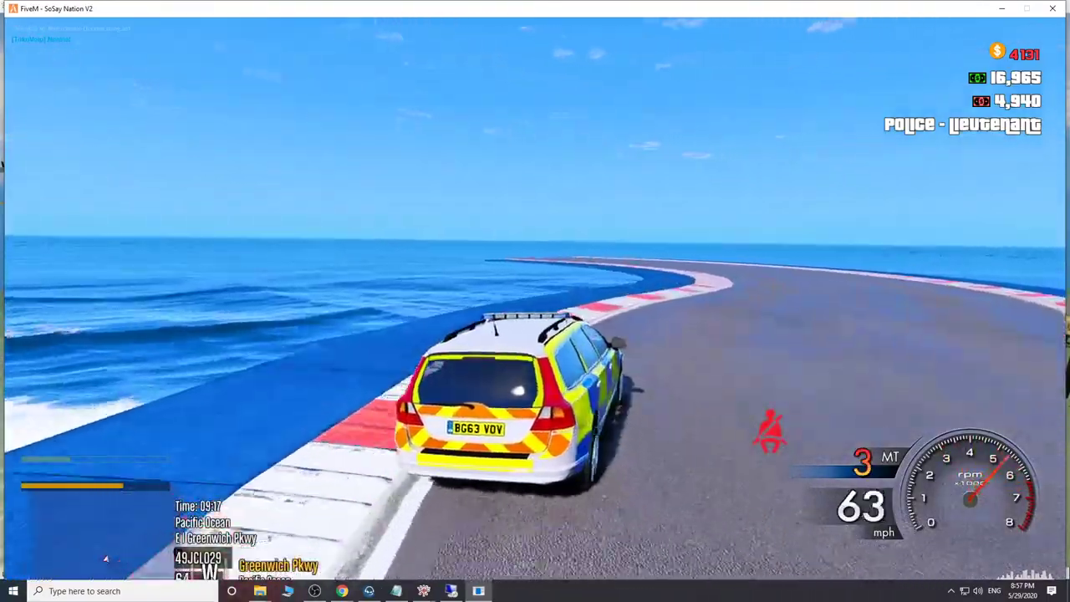
{"action": "type", "text": "a"}
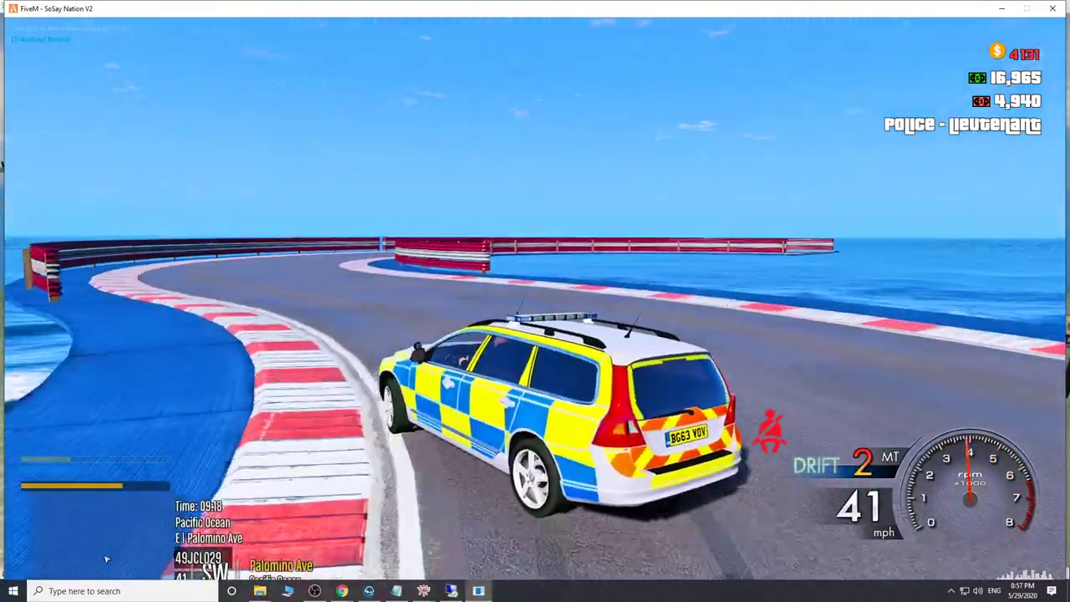
{"action": "type", "text": "w"}
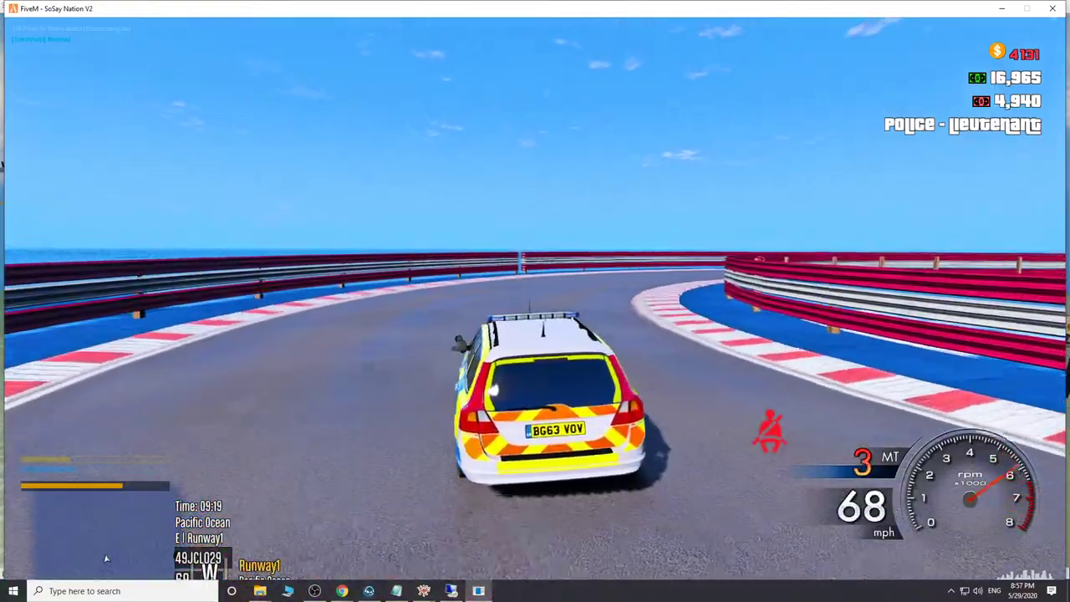
{"action": "type", "text": "dw"}
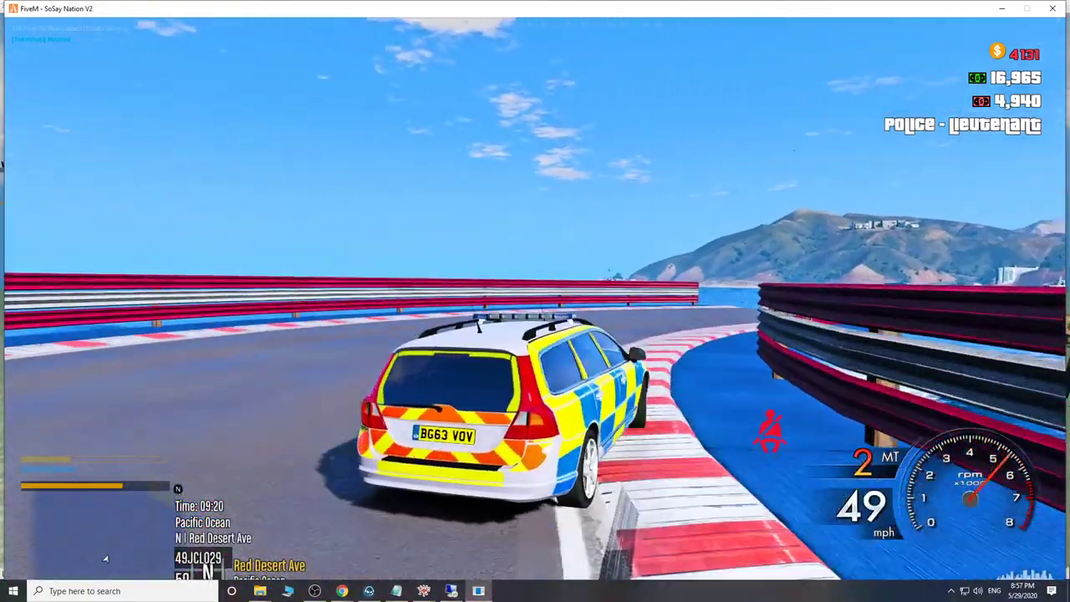
{"action": "type", "text": "dwd"}
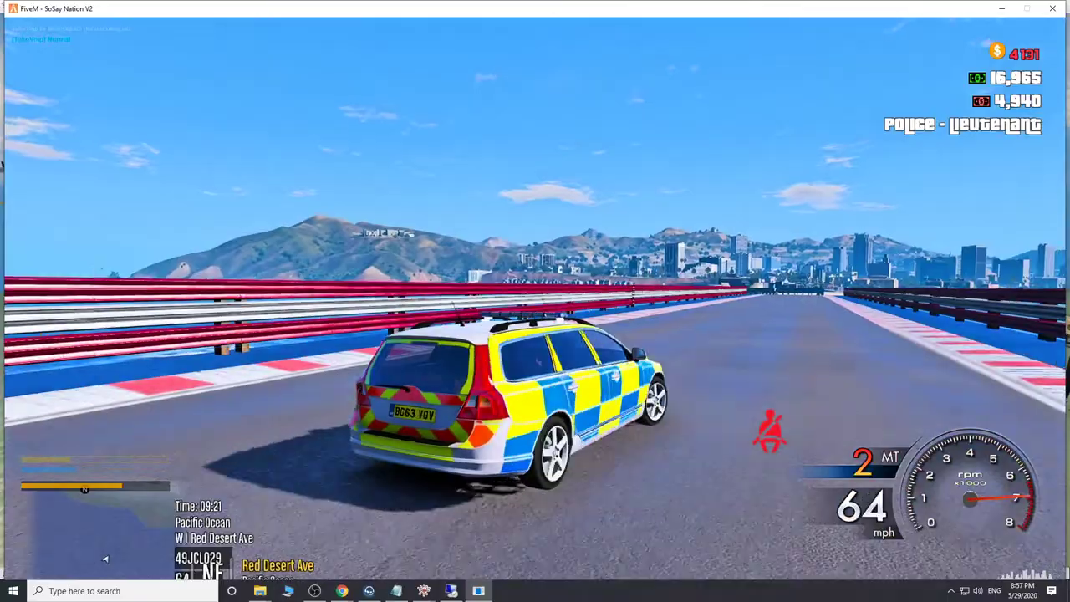
Drive along the coast-facing straight and follow the left-hand bend back out towards the open sea.
{"action": "type", "text": "w"}
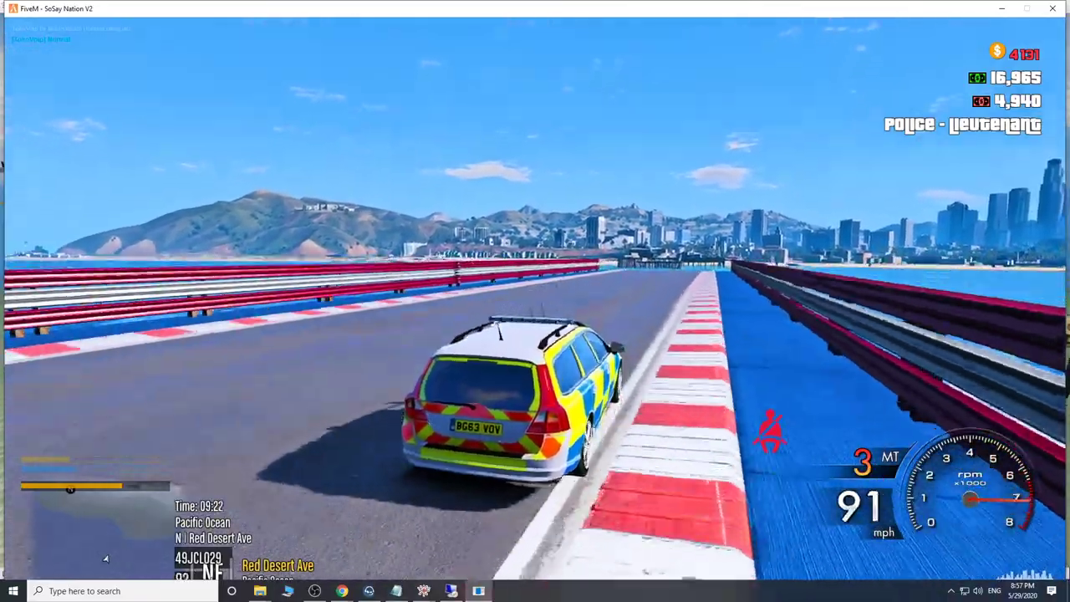
{"action": "type", "text": "wa"}
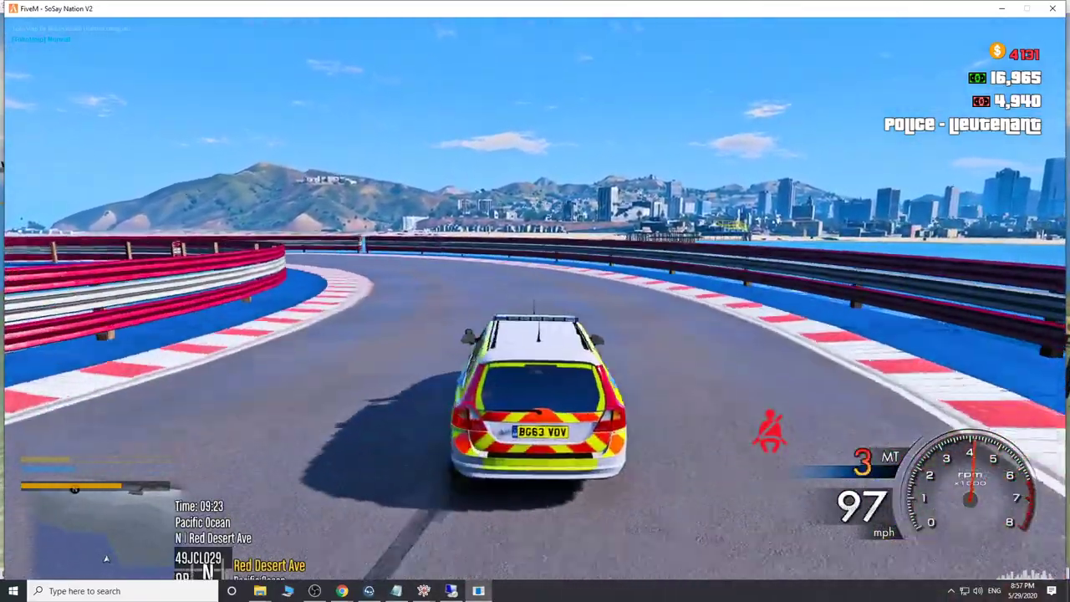
{"action": "type", "text": "wa"}
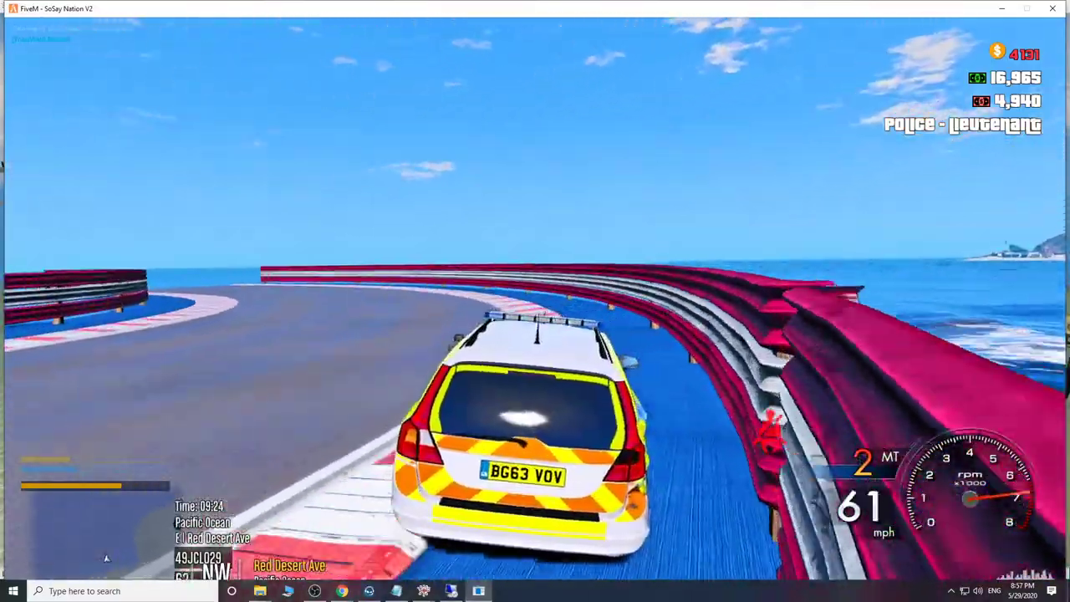
{"action": "type", "text": "wa"}
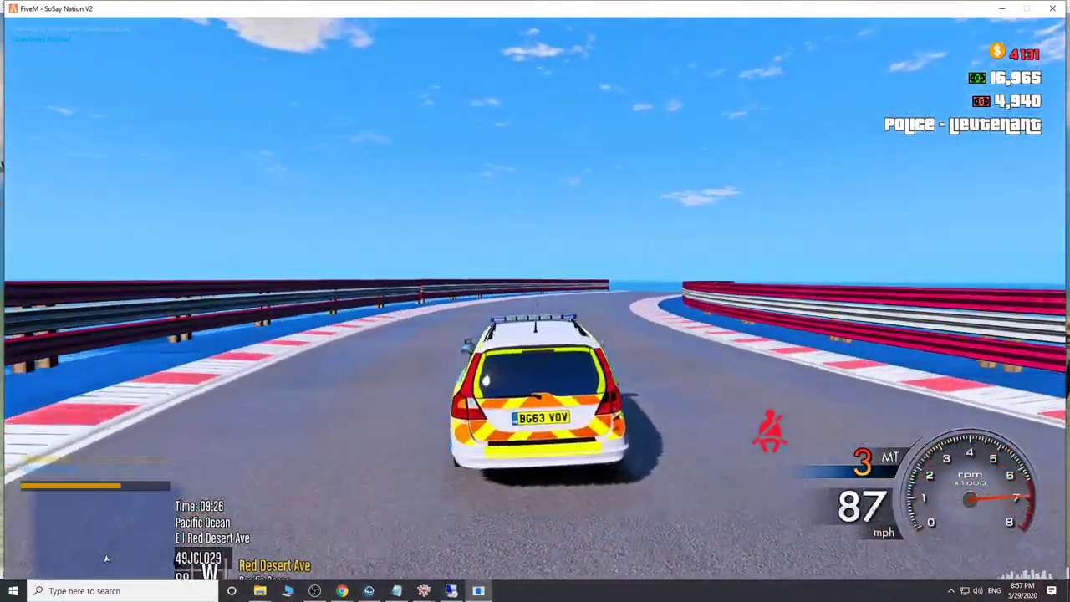
Test the run of right-hand curves and the following left-hand bend, driving back towards the beach.
{"action": "key", "text": "d"}
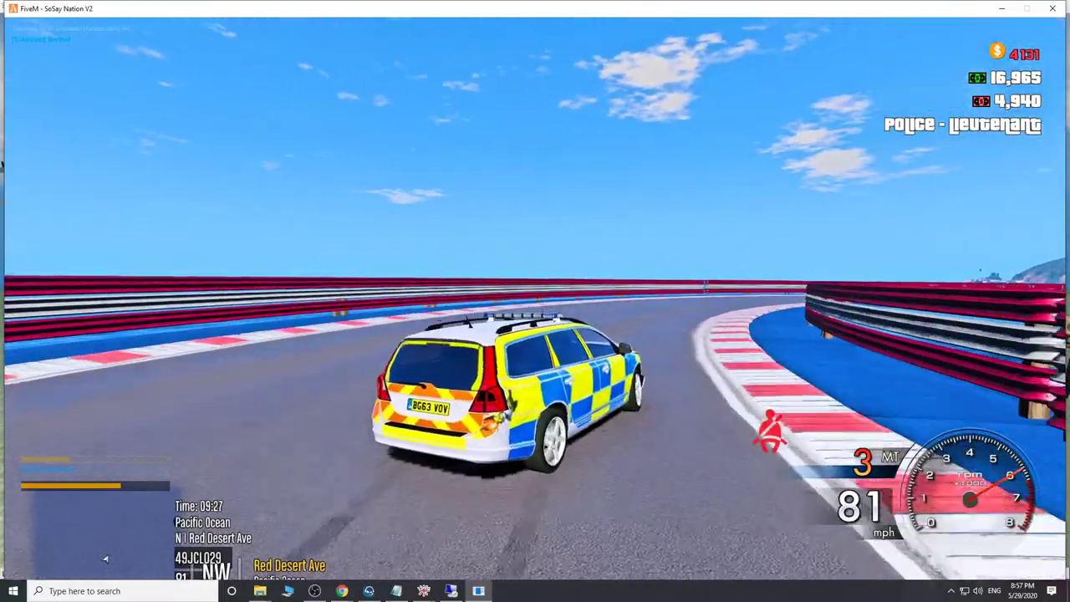
{"action": "key", "text": "d"}
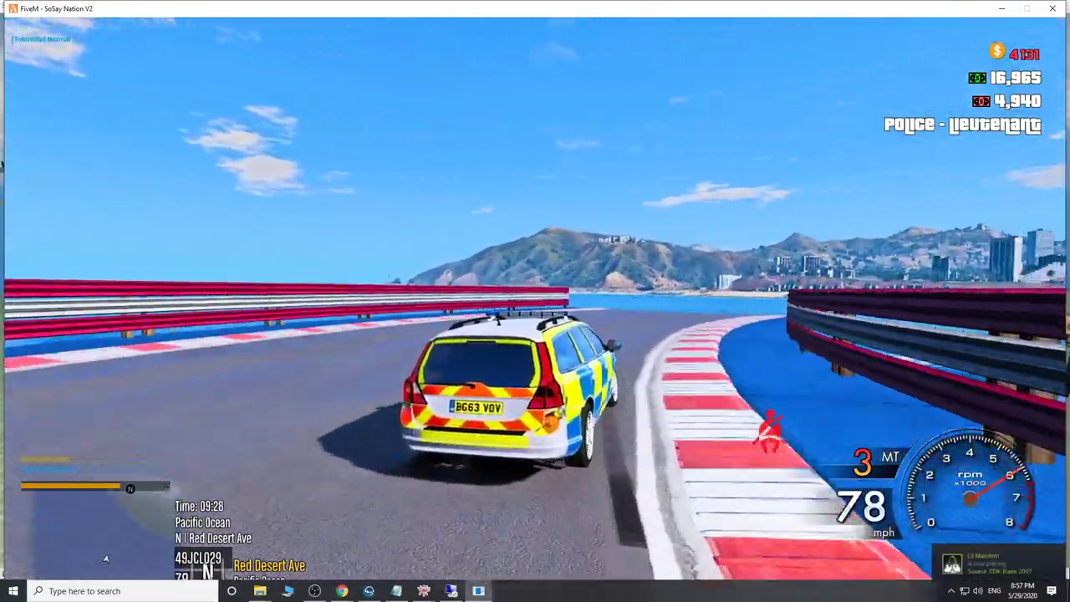
{"action": "key", "text": "d"}
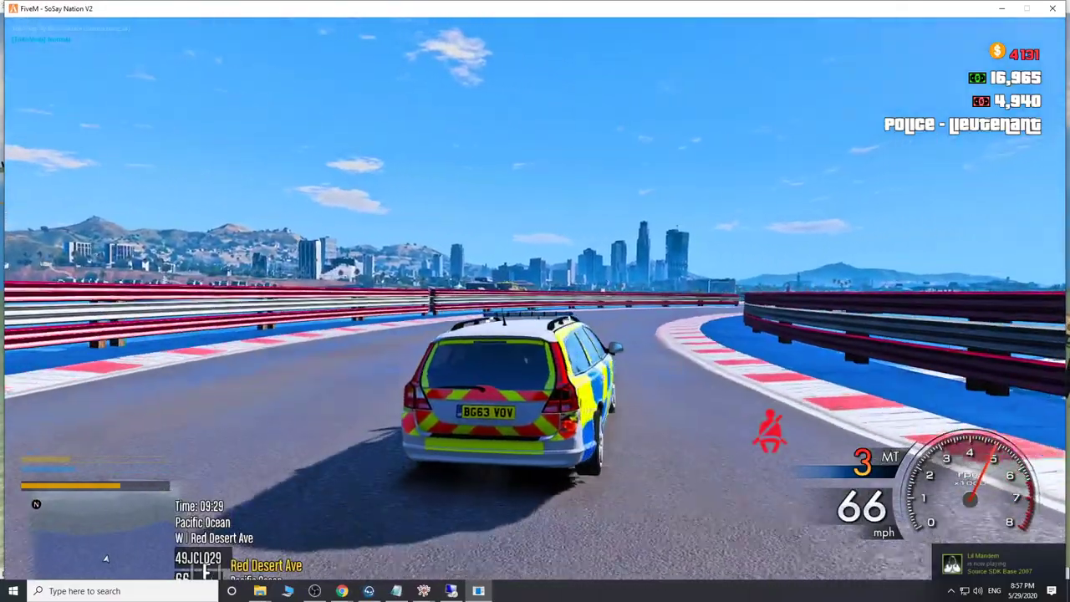
{"action": "key", "text": "w"}
{"action": "key", "text": "d"}
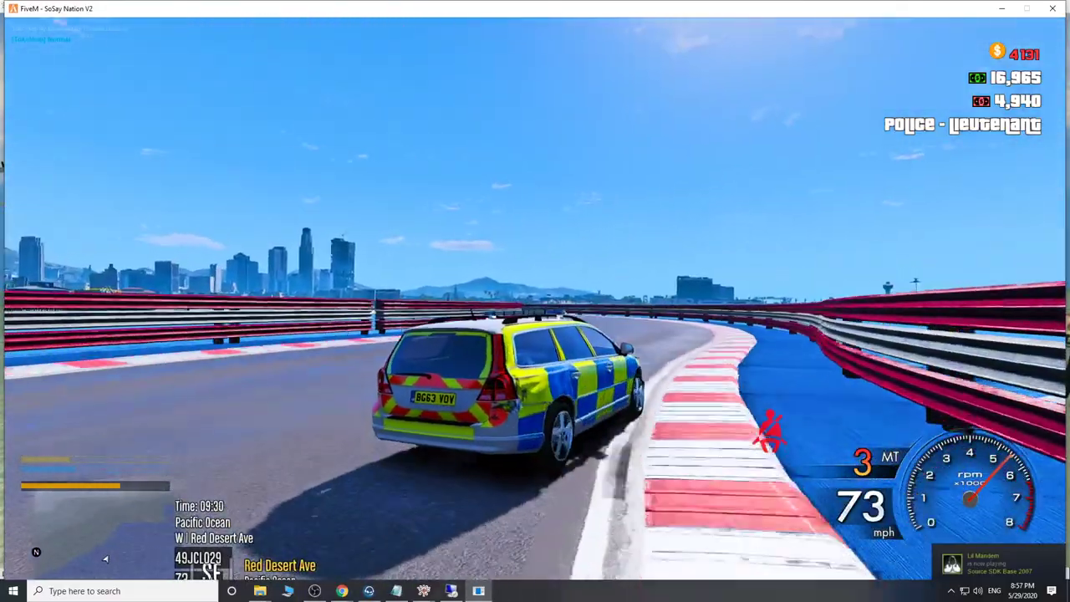
{"action": "key", "text": "a"}
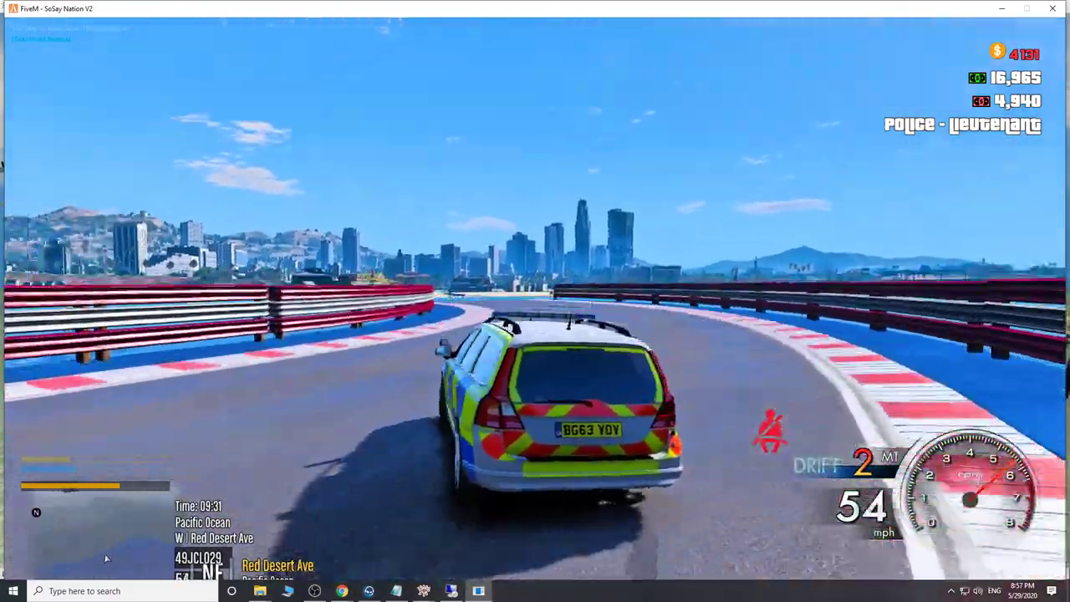
{"action": "key", "text": "d"}
{"action": "key", "text": "a"}
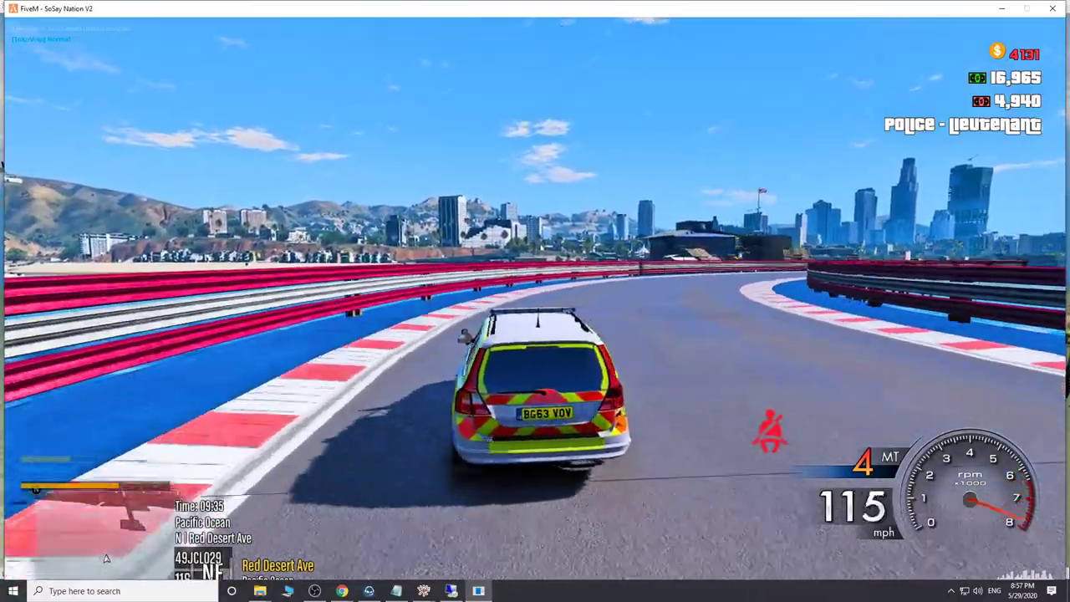
Drive the police car through the bends beside the Del Perro Beach pier and continue around the right-hand curves.
{"action": "key", "text": "d"}
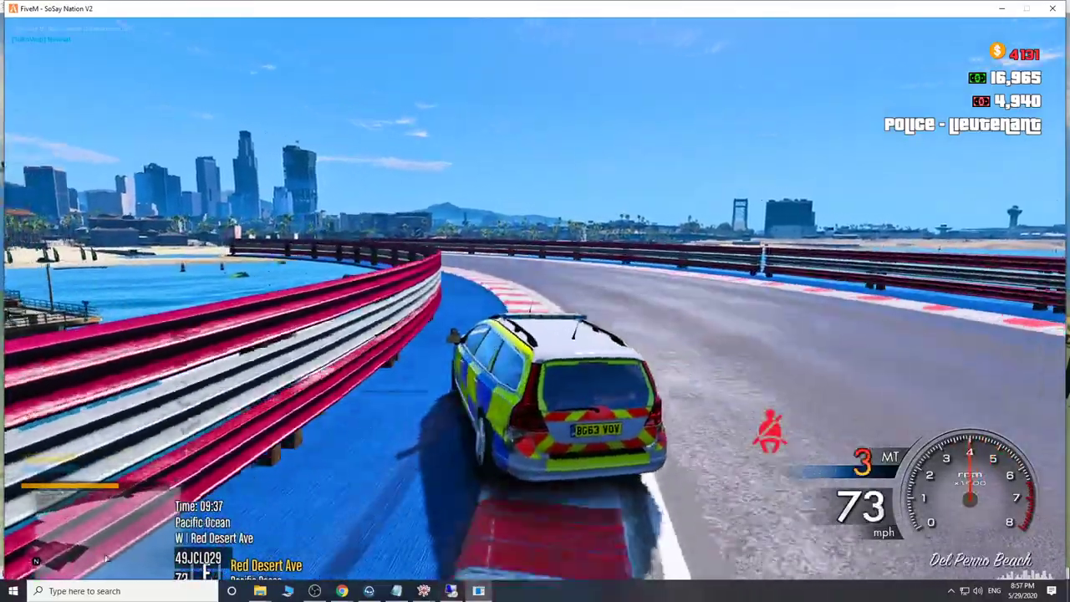
{"action": "key", "text": "a"}
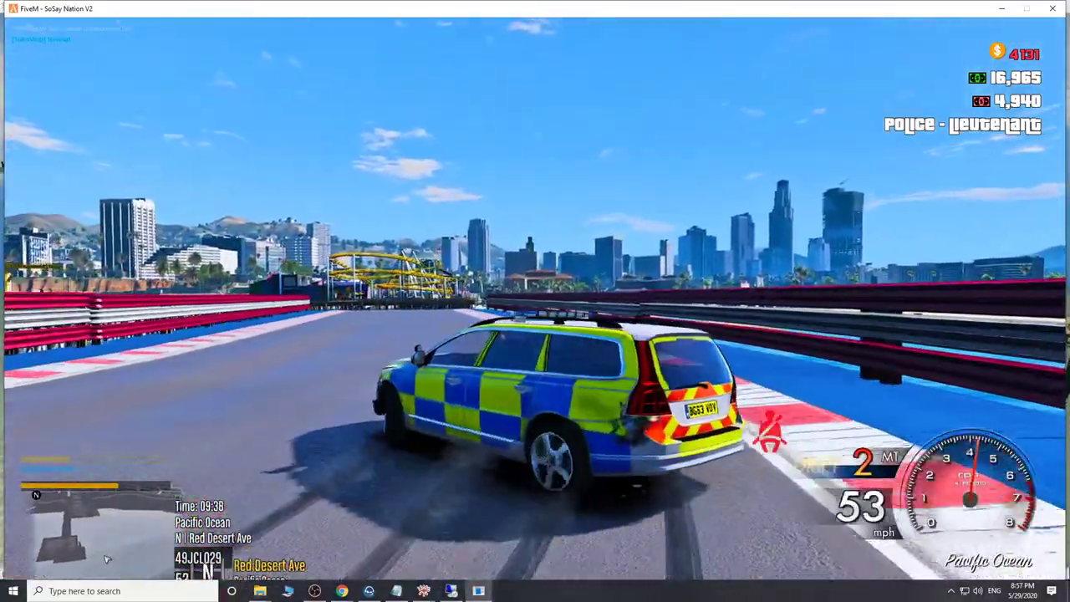
{"action": "key", "text": "d"}
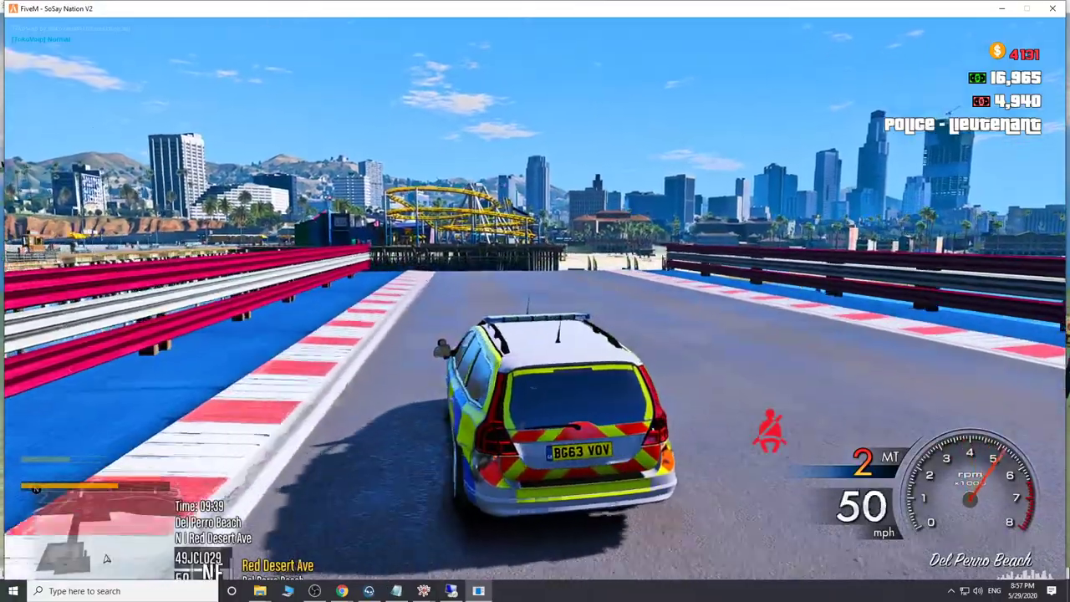
{"action": "key", "text": "d"}
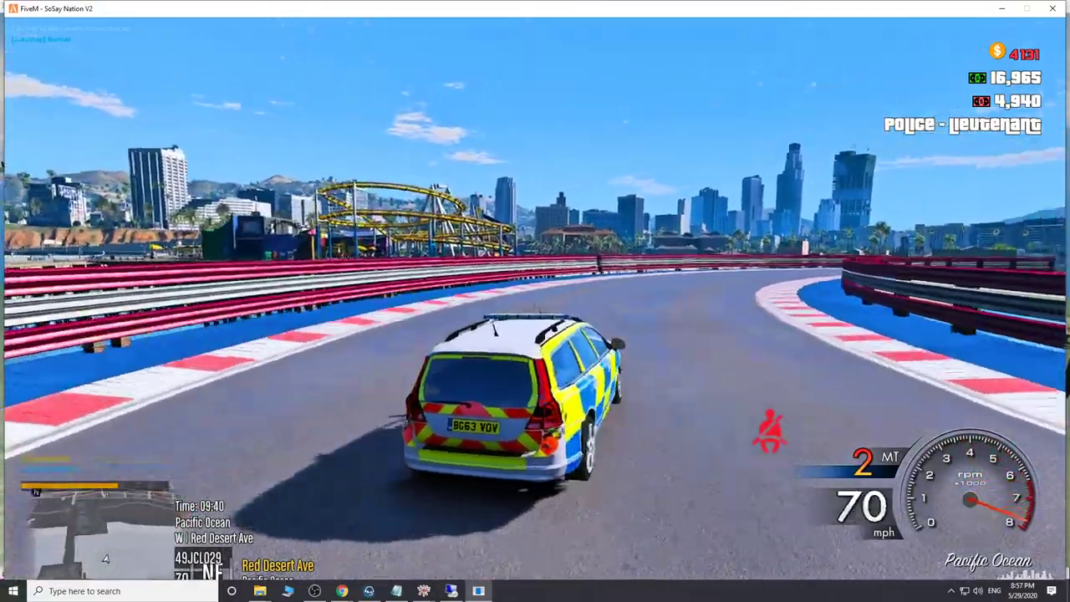
{"action": "key", "text": "d"}
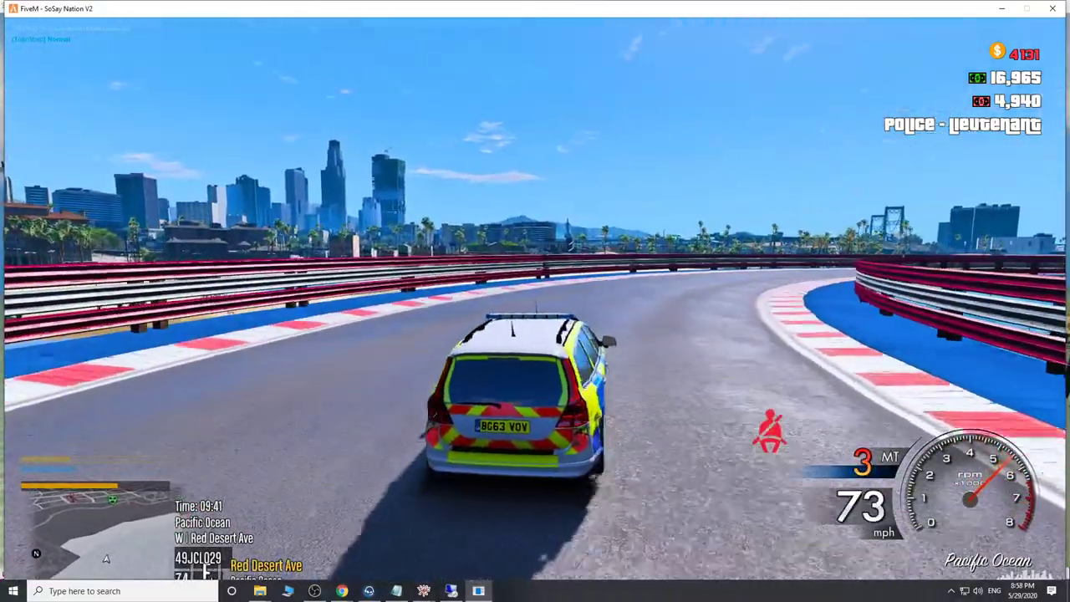
{"action": "key", "text": "d"}
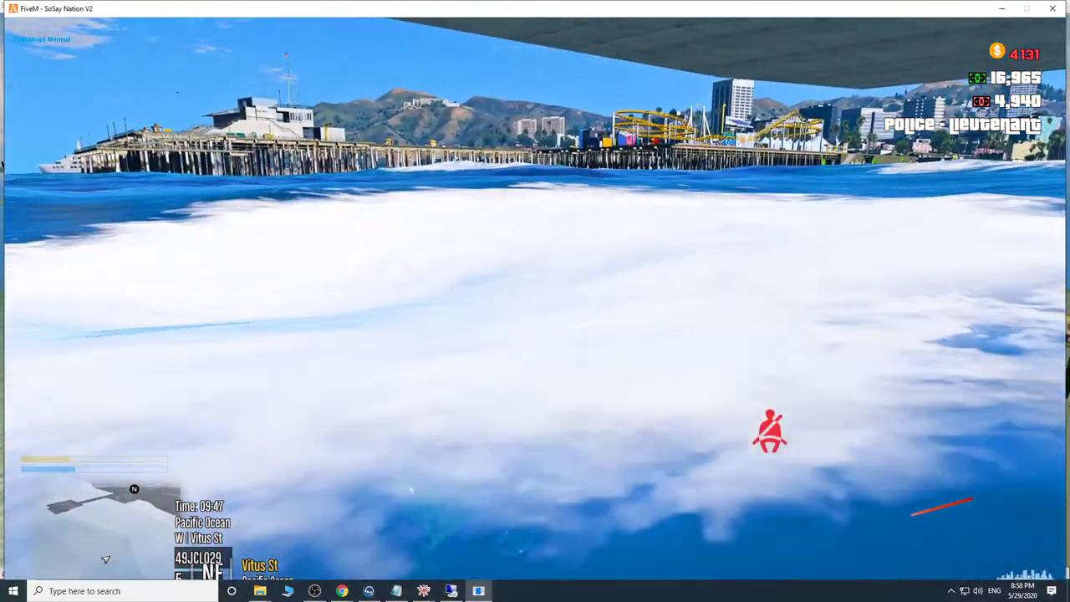
Enable flying with the /noclip chat command, rise out of the ocean and return the character to the starting grid.
{"action": "type", "text": "t/noclip"}
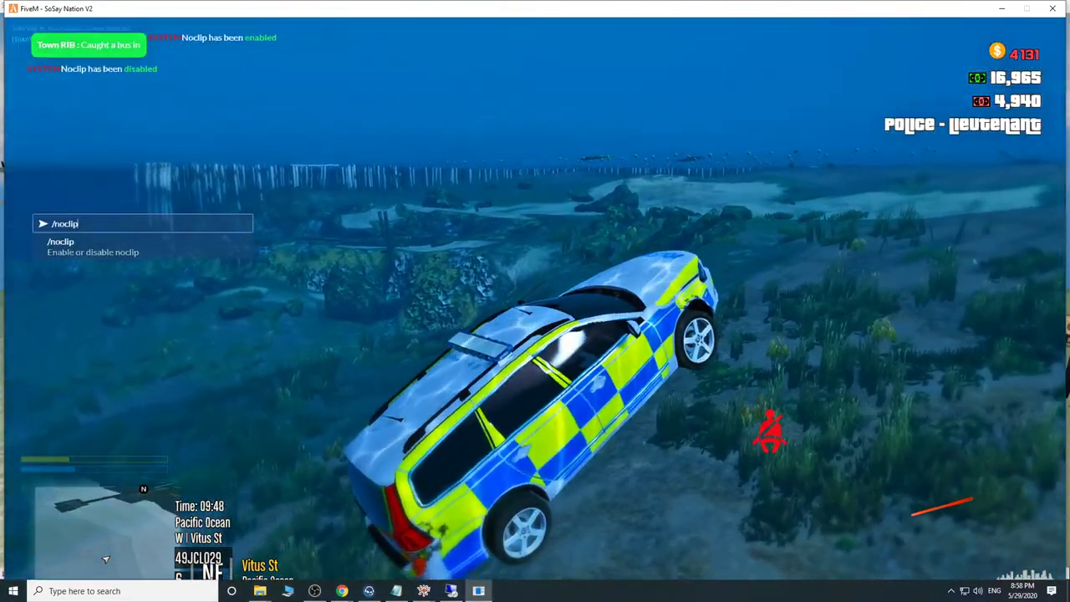
{"action": "key", "text": "Return"}
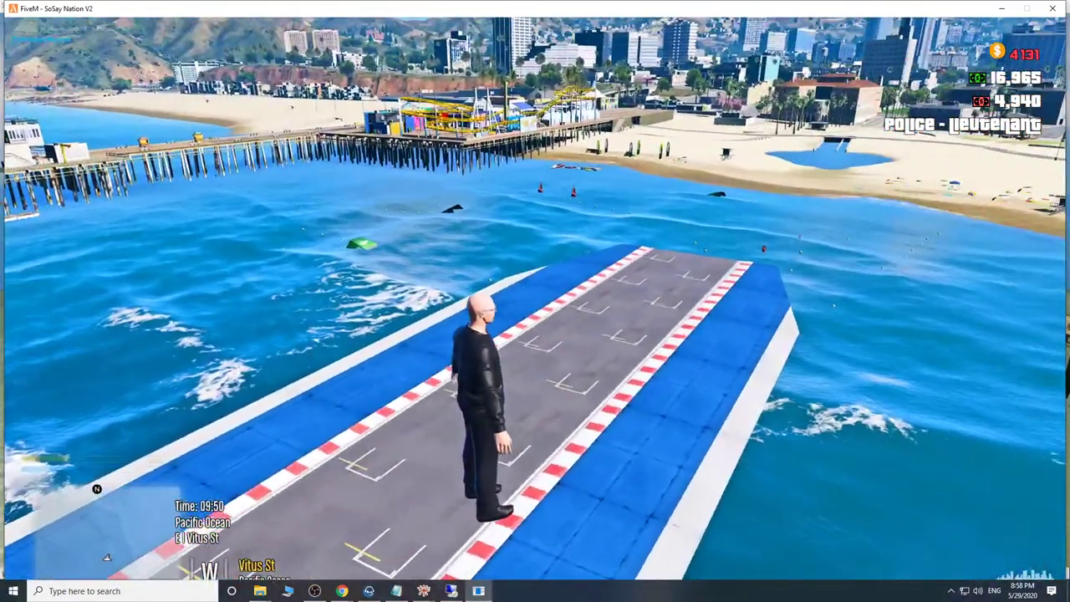
{"action": "key", "text": "w"}
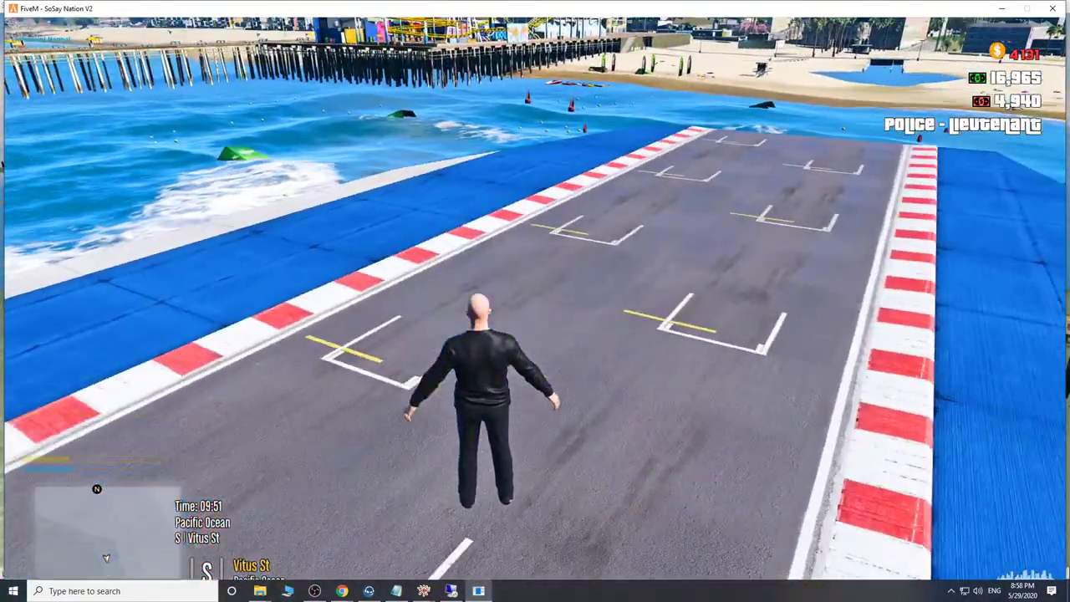
{"action": "key", "text": "a"}
{"action": "key", "text": "z"}
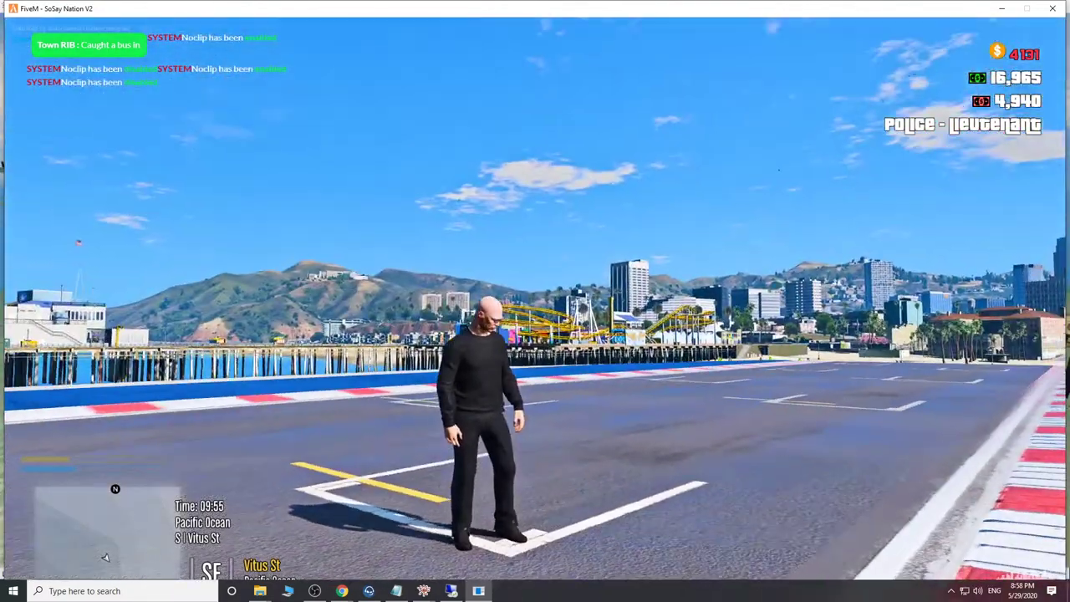
Walk the character across the starting grid and get on a dirt bike facing the Pißwasser gantry.
{"action": "key", "text": "w"}
{"action": "key", "text": "w"}
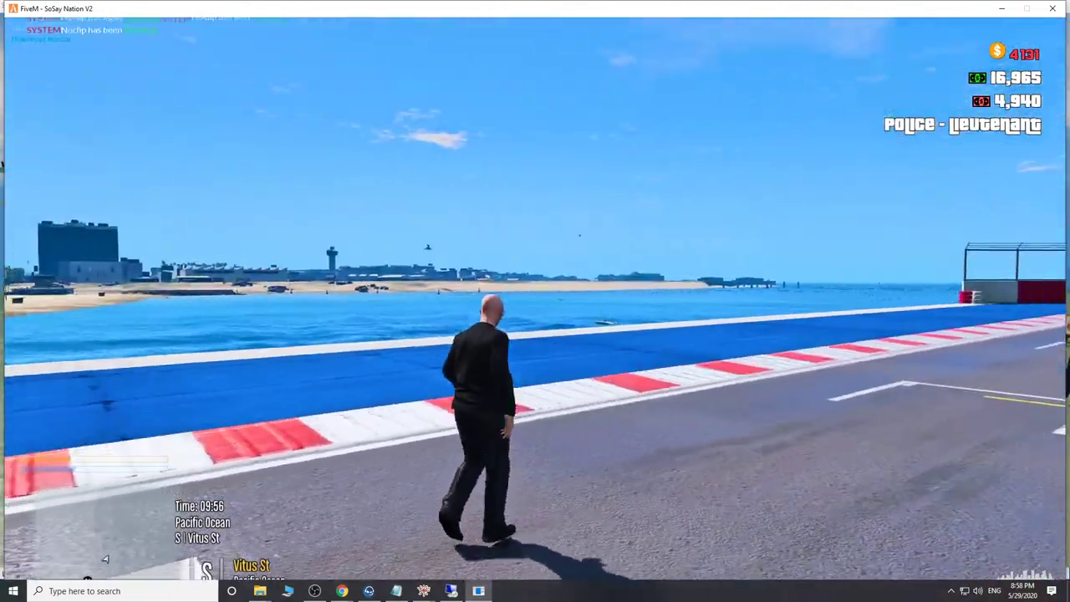
{"action": "key", "text": "w"}
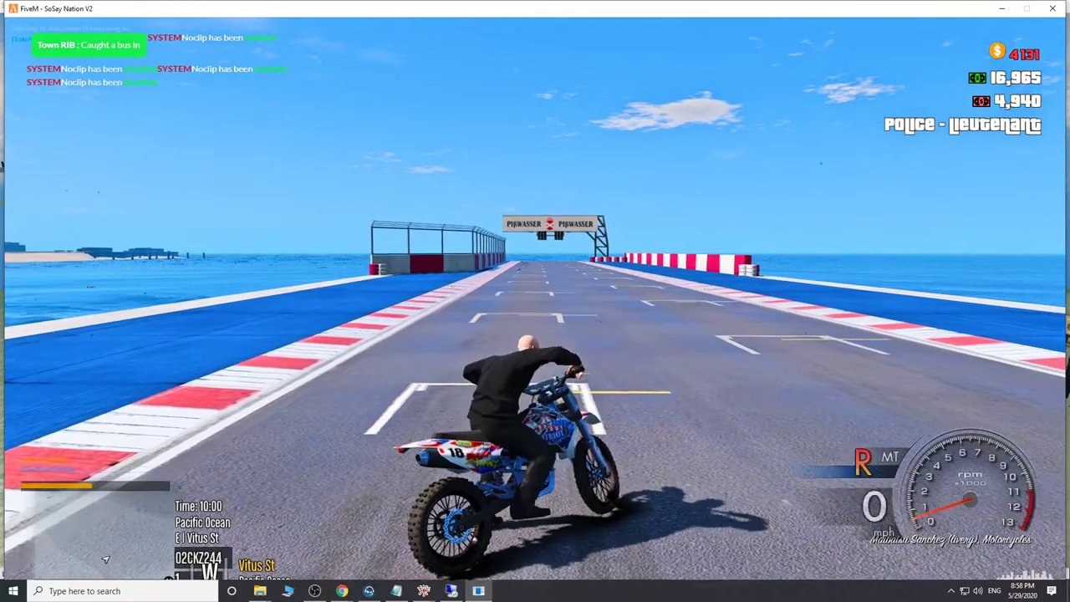
Ride the dirt bike down the starting straight, under the Pißwasser gantry and onto the guardrail-lined section beyond.
{"action": "key", "text": "w"}
{"action": "key", "text": "a"}
{"action": "key", "text": "w"}
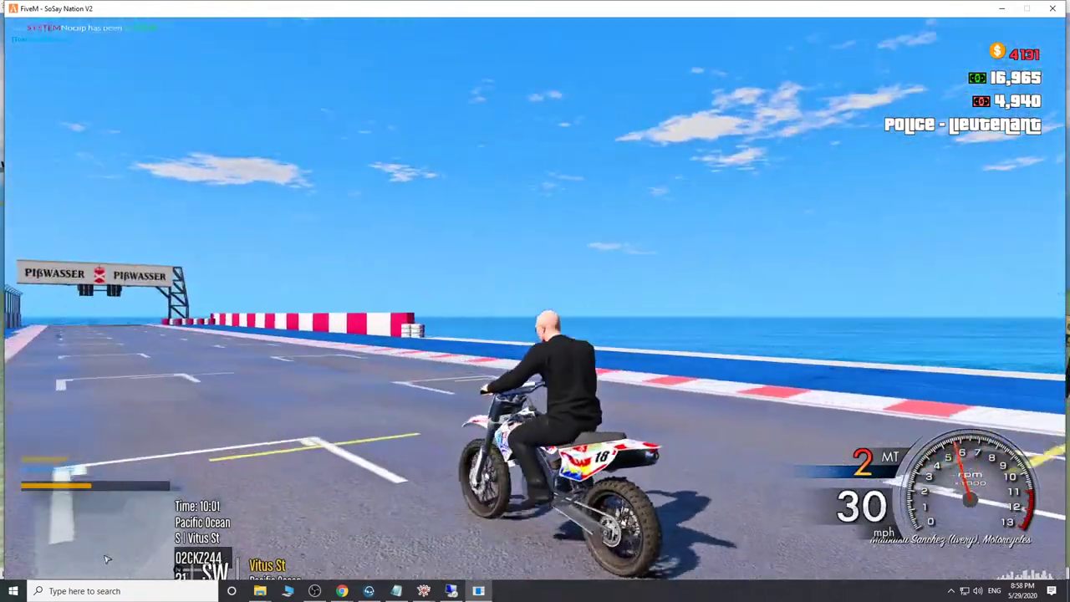
{"action": "key", "text": "w"}
{"action": "key", "text": "a"}
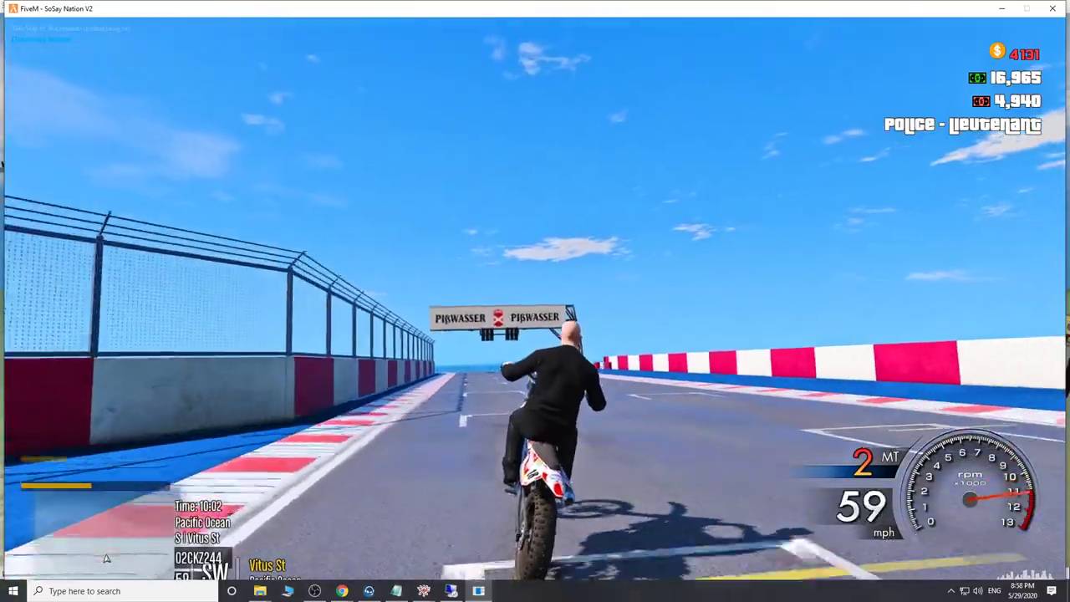
{"action": "key", "text": "d"}
{"action": "key", "text": "w"}
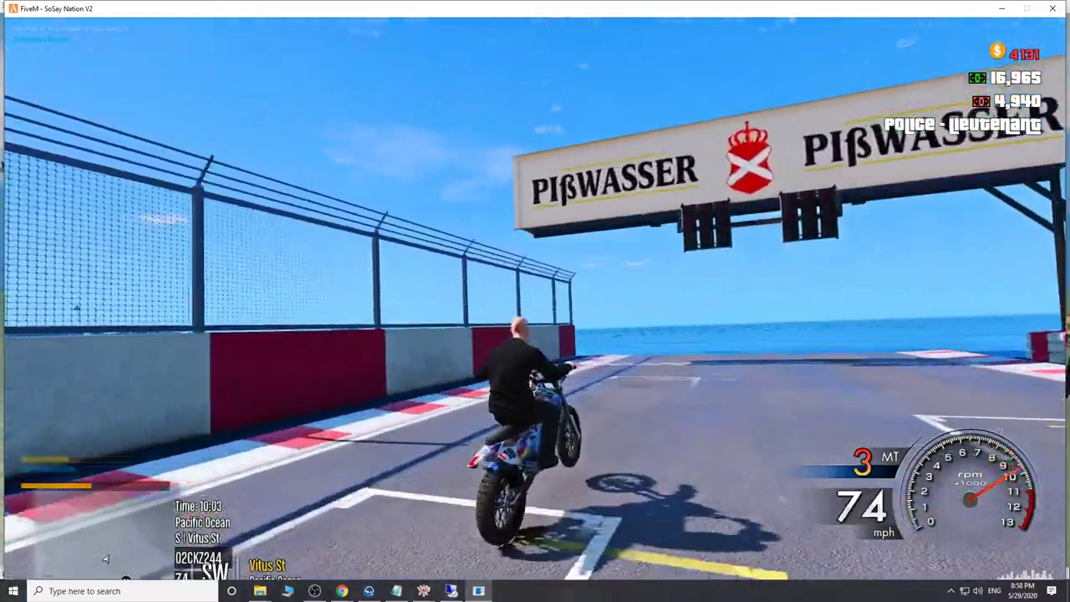
{"action": "key", "text": "a"}
{"action": "key", "text": "a"}
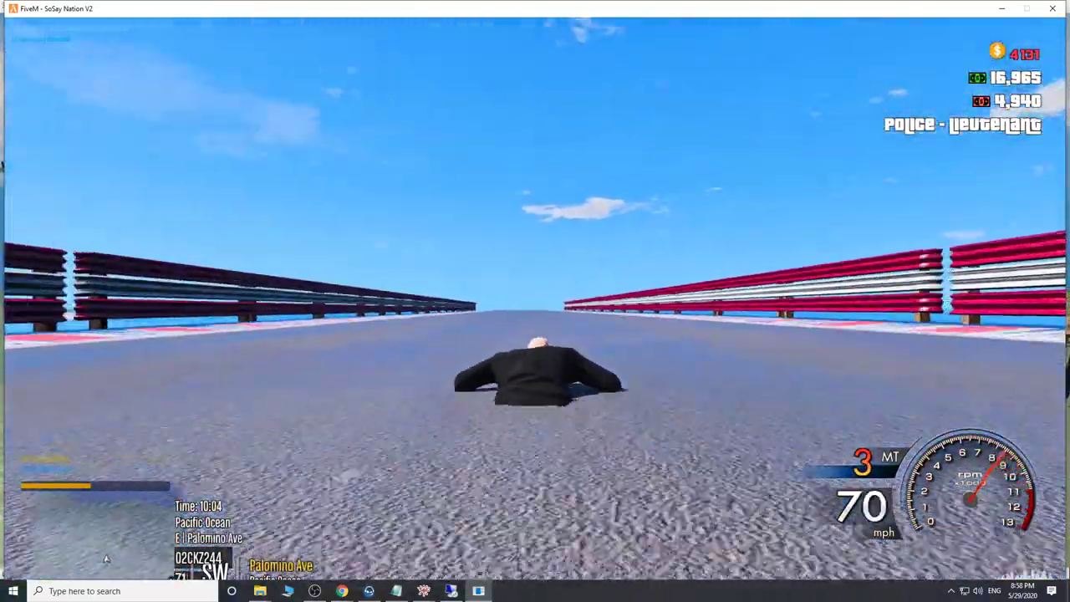
Spawn a Dinka Blista with the /car chat command and manoeuvre it beside the red-and-white guardrails at the track's edge.
{"action": "type", "text": "t/car"}
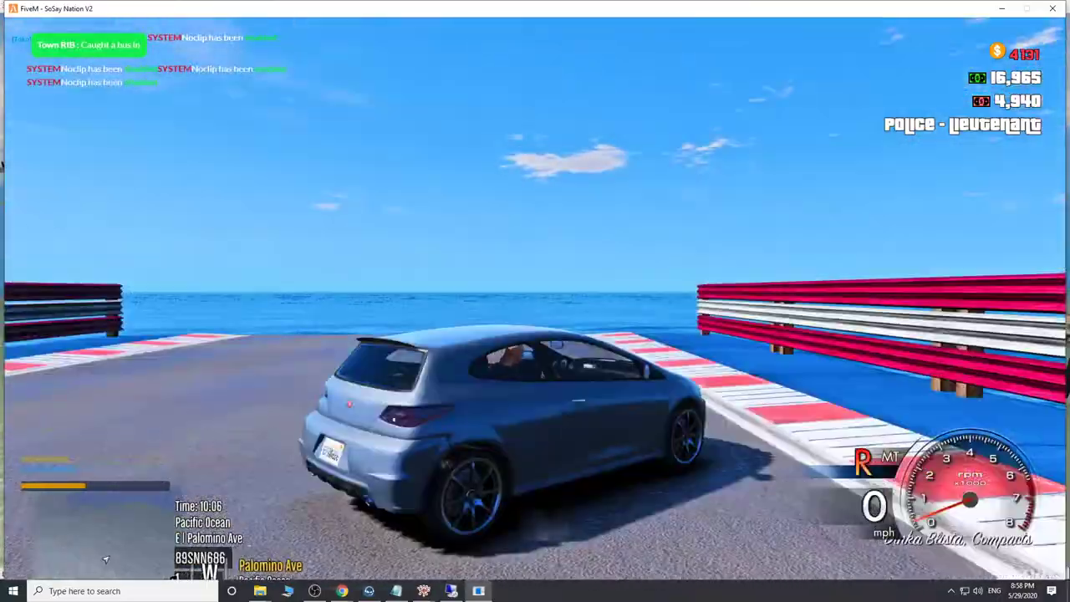
{"action": "type", "text": "wa"}
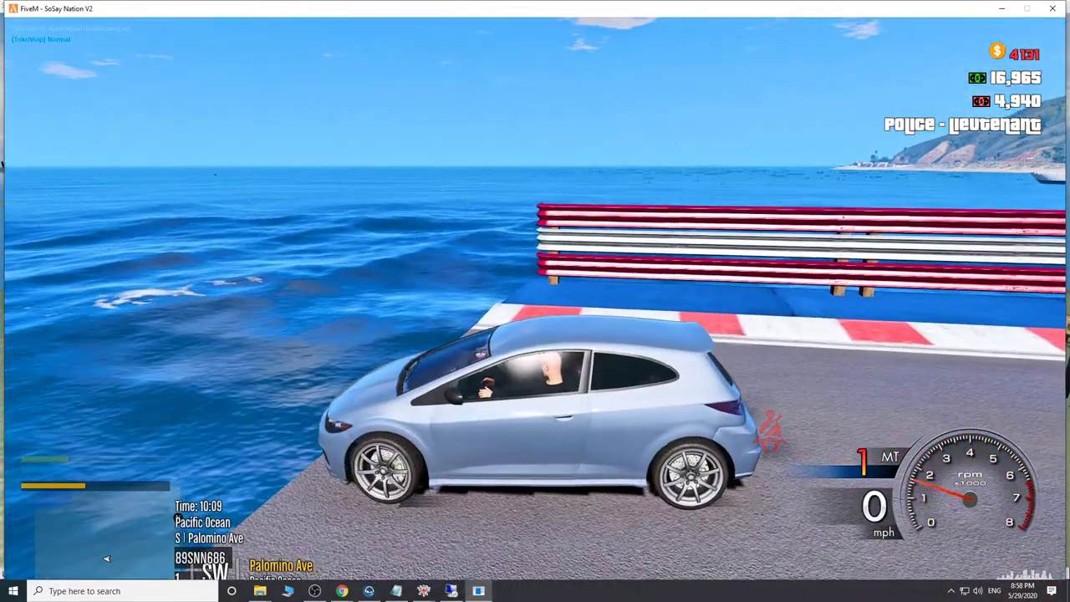
{"action": "type", "text": "wd"}
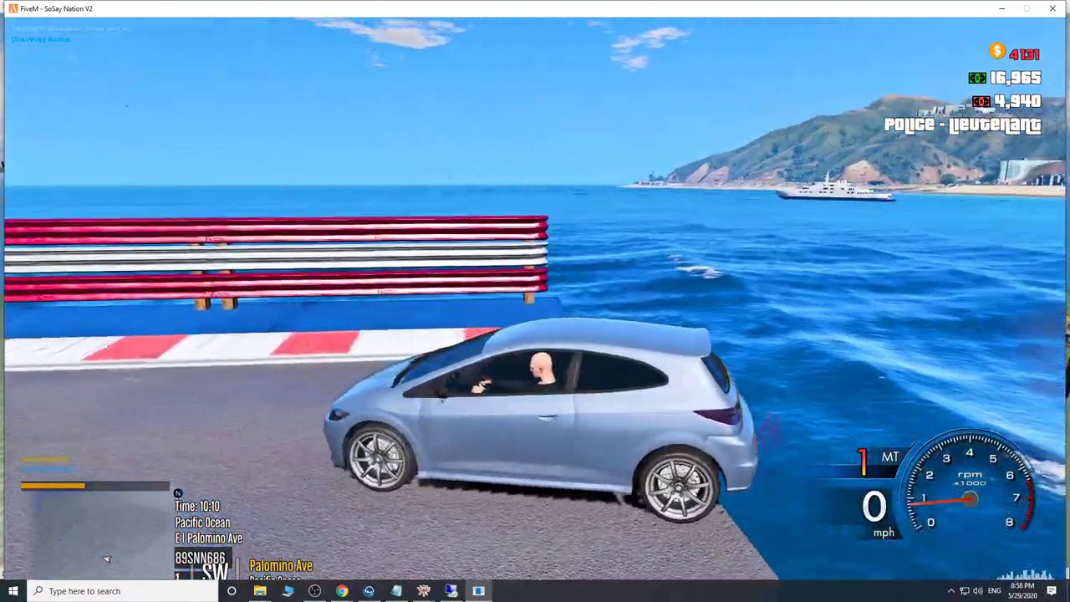
{"action": "key", "text": "s"}
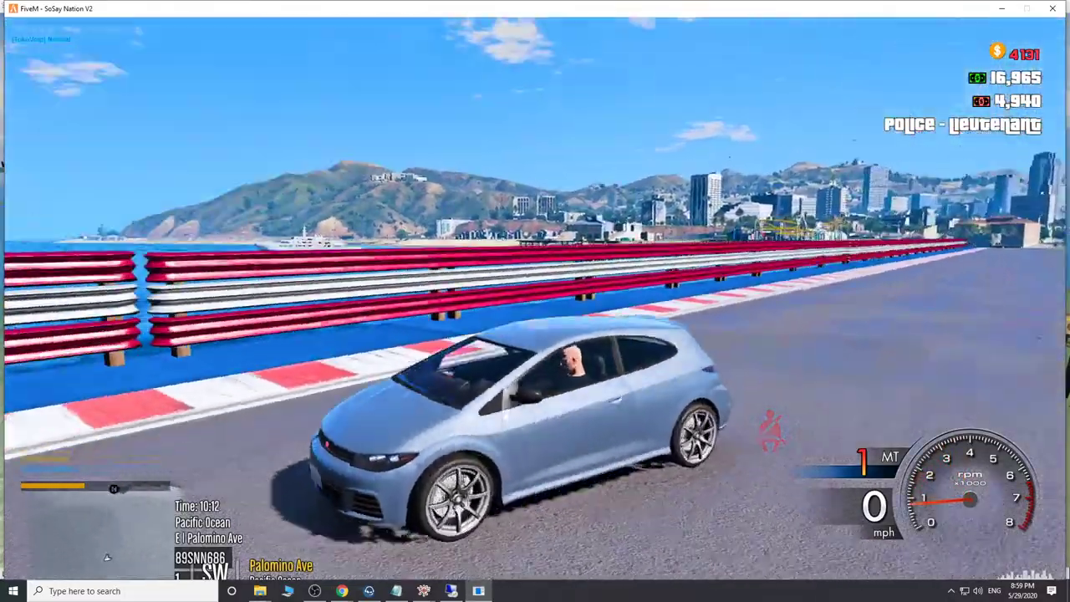
{"action": "key", "text": "w"}
{"action": "key", "text": "s"}
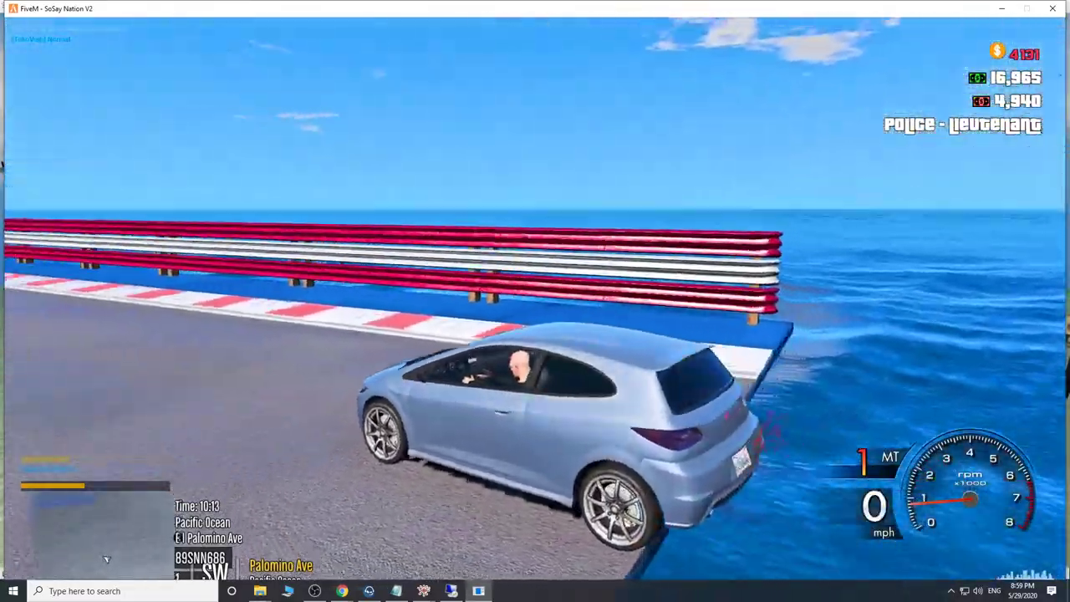
{"action": "key", "text": "s"}
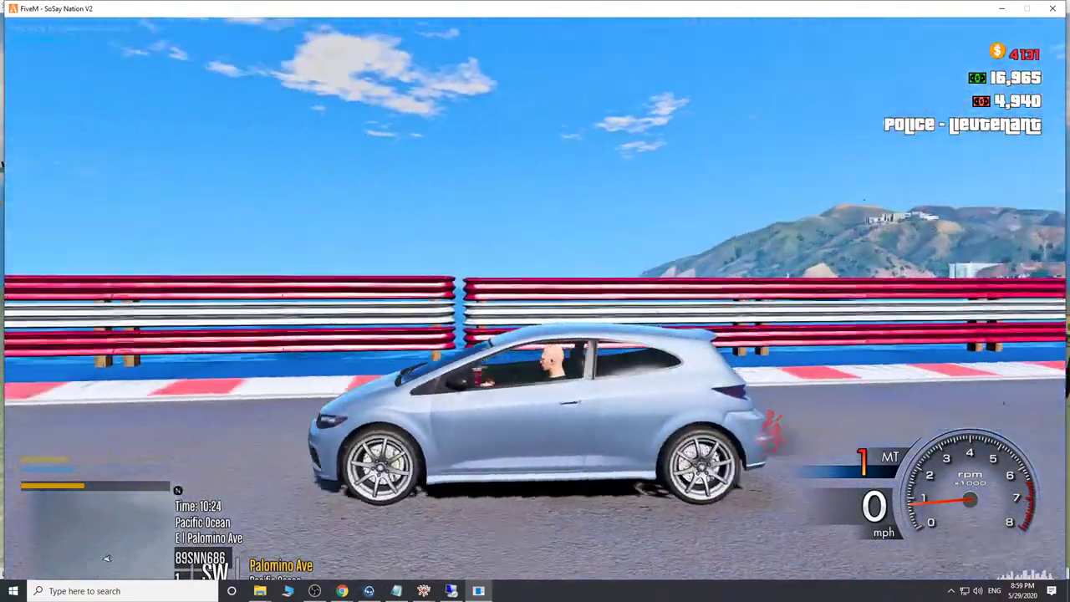
Drive the Blista down the guardrailed straight, drift around the right-hand bend and continue through the winding curves.
{"action": "key", "text": "w"}
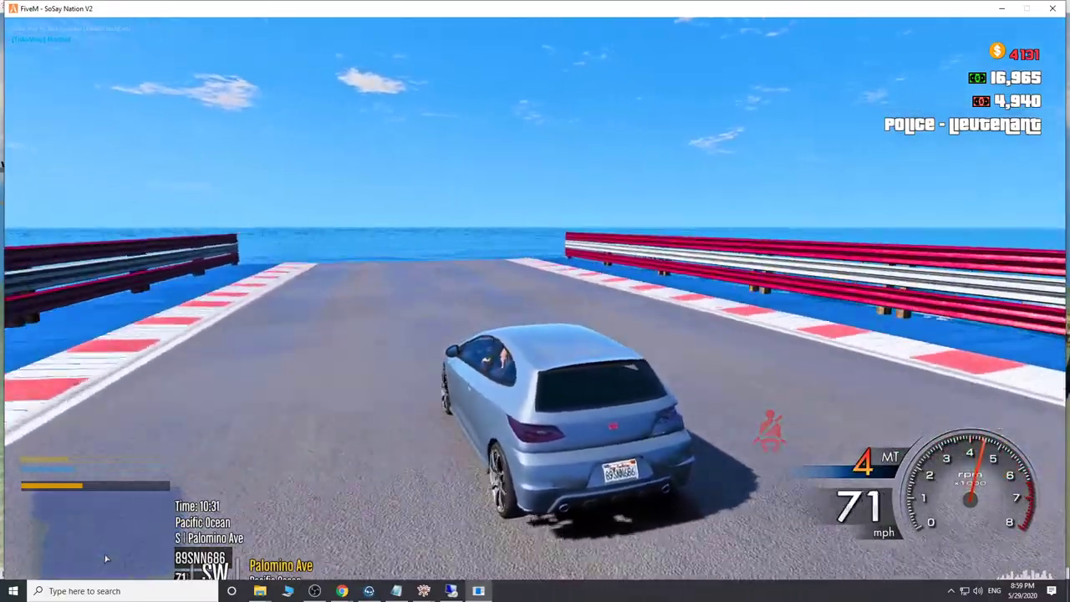
{"action": "key", "text": "d"}
{"action": "key", "text": "space"}
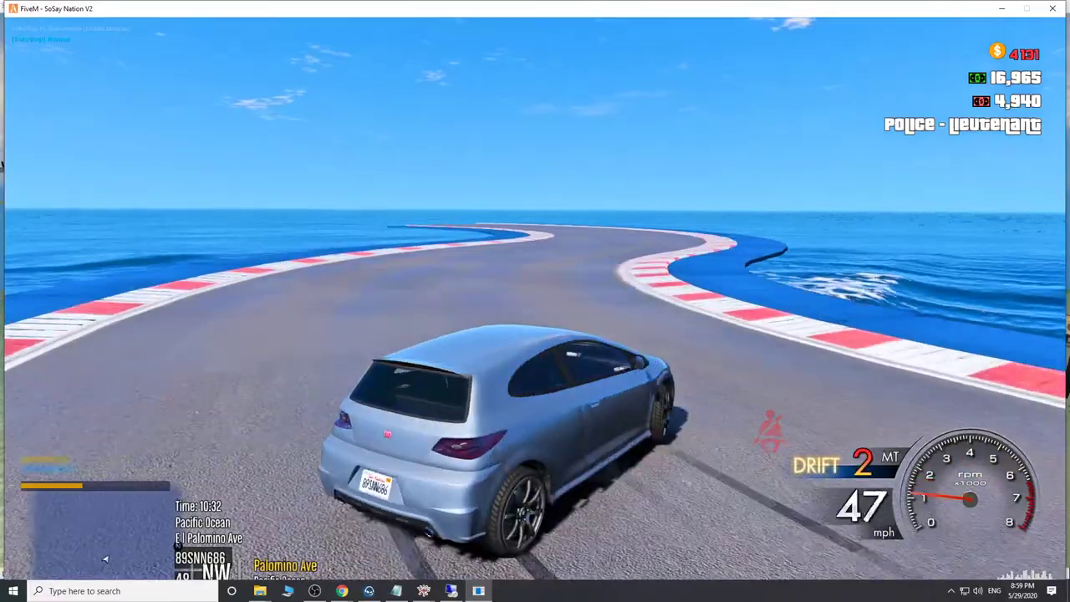
{"action": "key", "text": "w"}
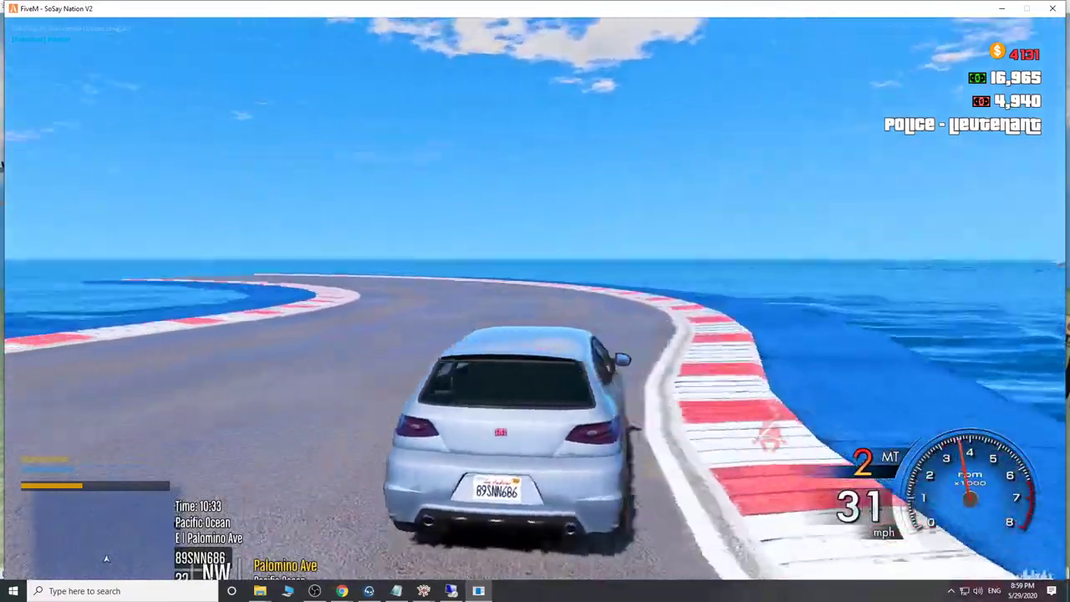
{"action": "key", "text": "d"}
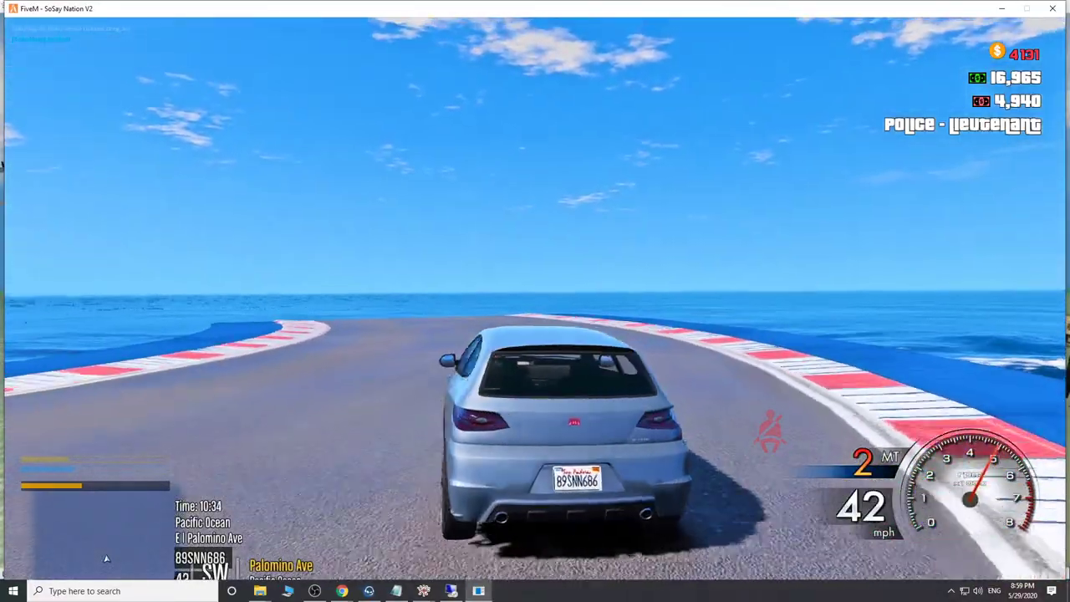
Follow the open left-hand bend over the sea and enter the guardrailed right-hand curve at Runway1.
{"action": "key", "text": "w"}
{"action": "key", "text": "a"}
{"action": "key", "text": "w"}
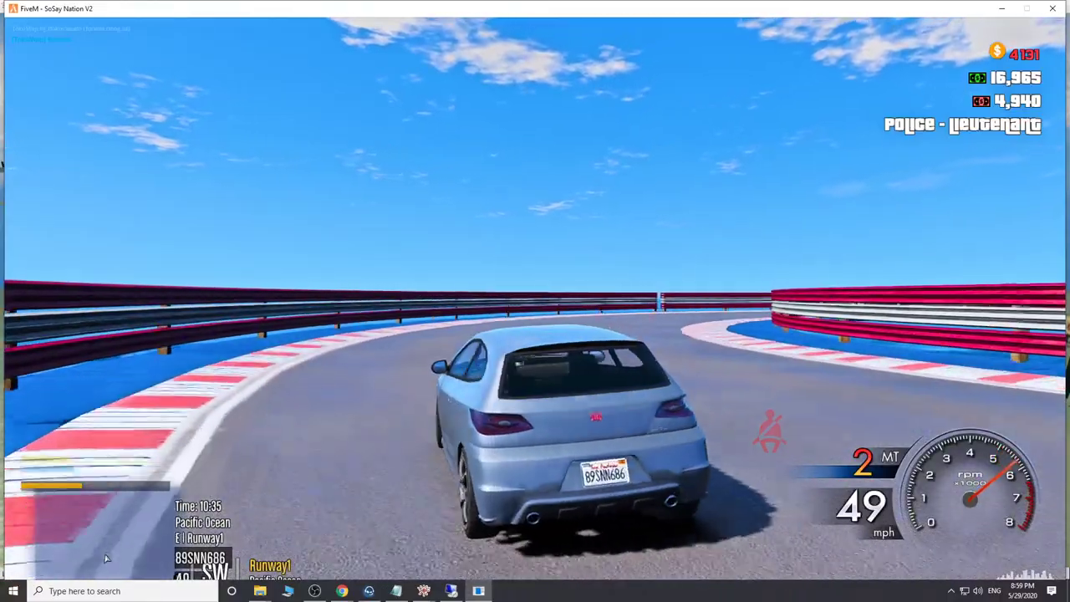
{"action": "key", "text": "a"}
{"action": "key", "text": "w"}
{"action": "key", "text": "d"}
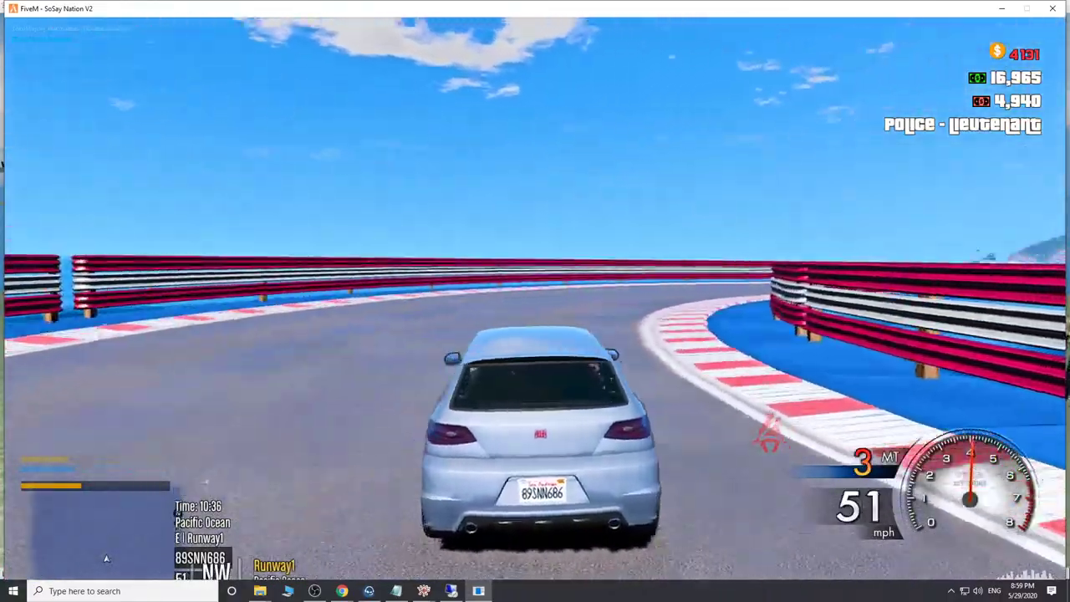
Switch to the first-person view and drive around the right-hand curve onto the straight facing the city.
{"action": "key", "text": "v"}
{"action": "key", "text": "w"}
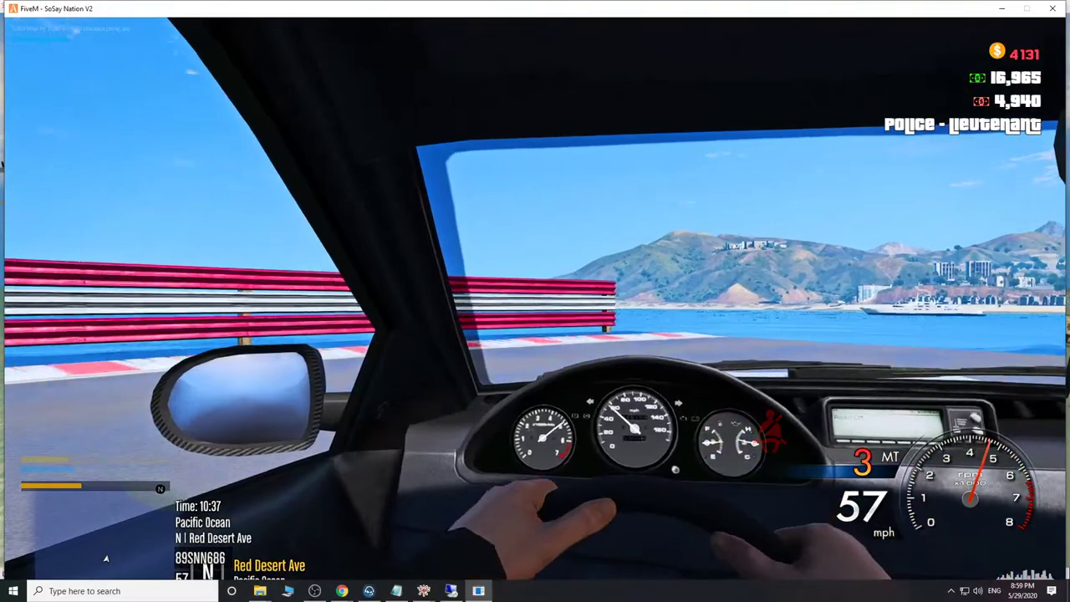
{"action": "key", "text": "d"}
{"action": "key", "text": "w"}
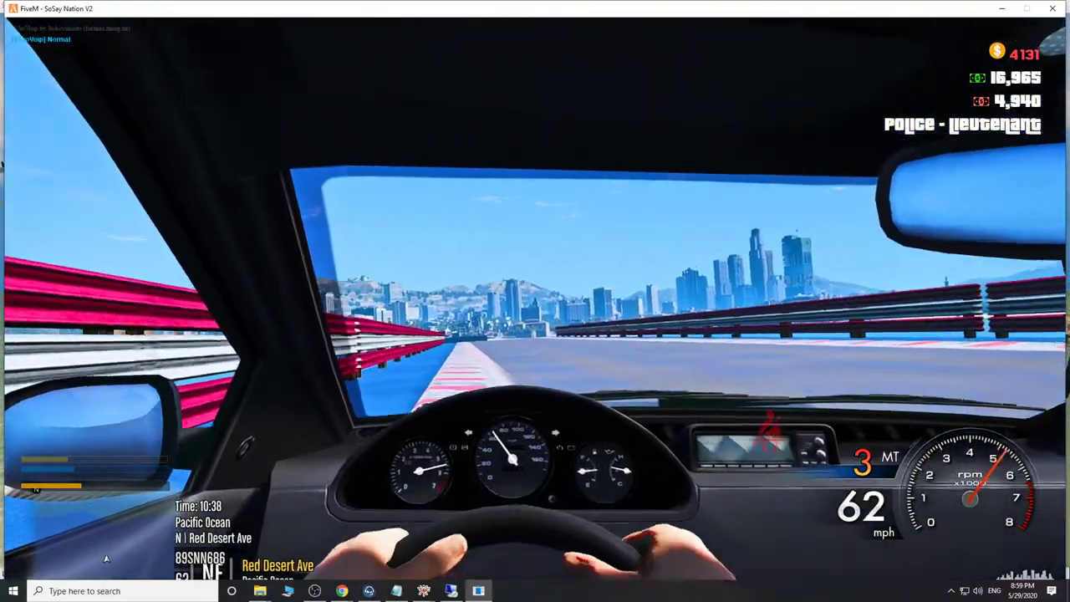
{"action": "key", "text": "a"}
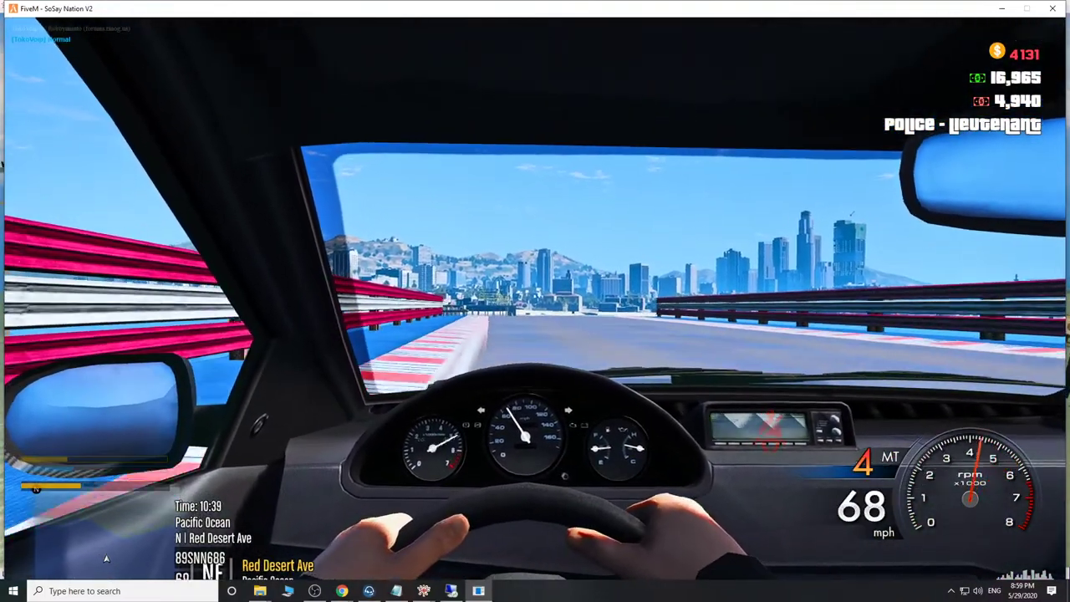
{"action": "key", "text": "w"}
{"action": "key", "text": "w"}
Brake into the guardrailed left-hand bend at the end of the straight and drive around it towards the open sea.
{"action": "key", "text": "a"}
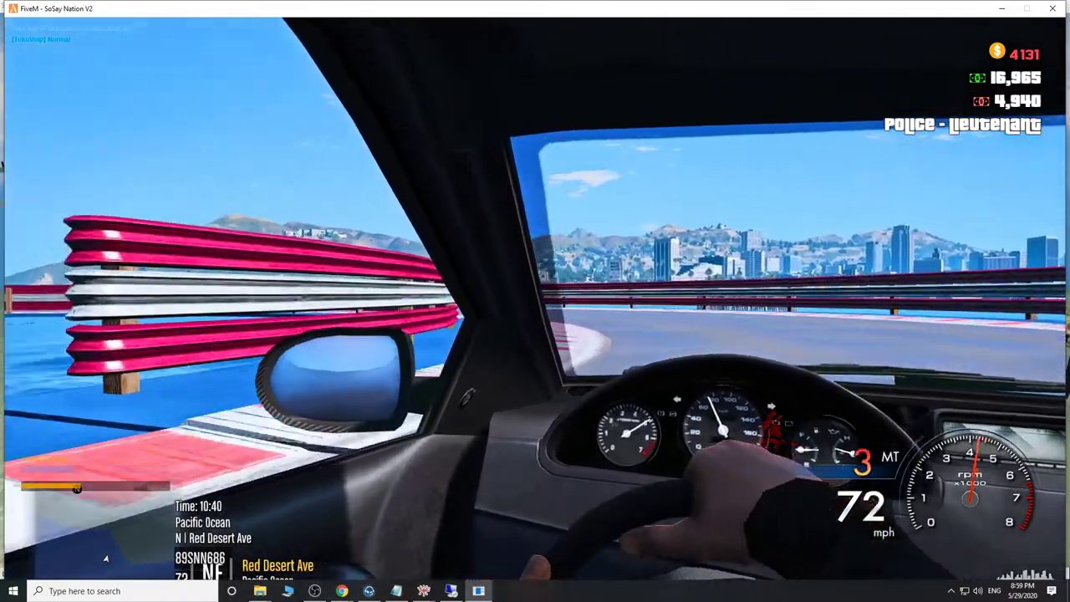
{"action": "key", "text": "a"}
{"action": "key", "text": "s"}
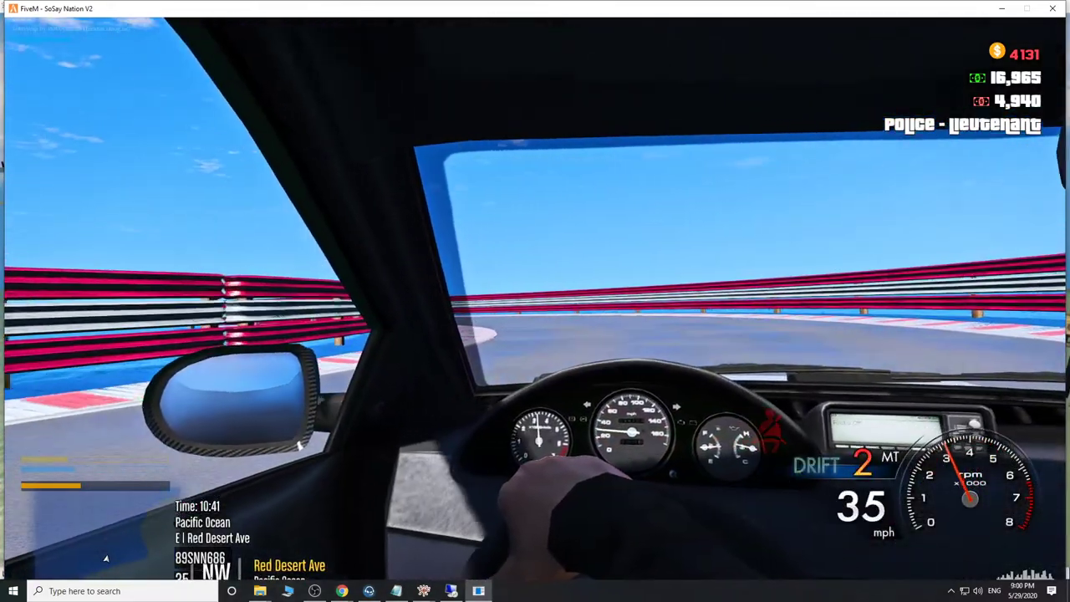
{"action": "key", "text": "w"}
{"action": "key", "text": "w"}
{"action": "key", "text": "a"}
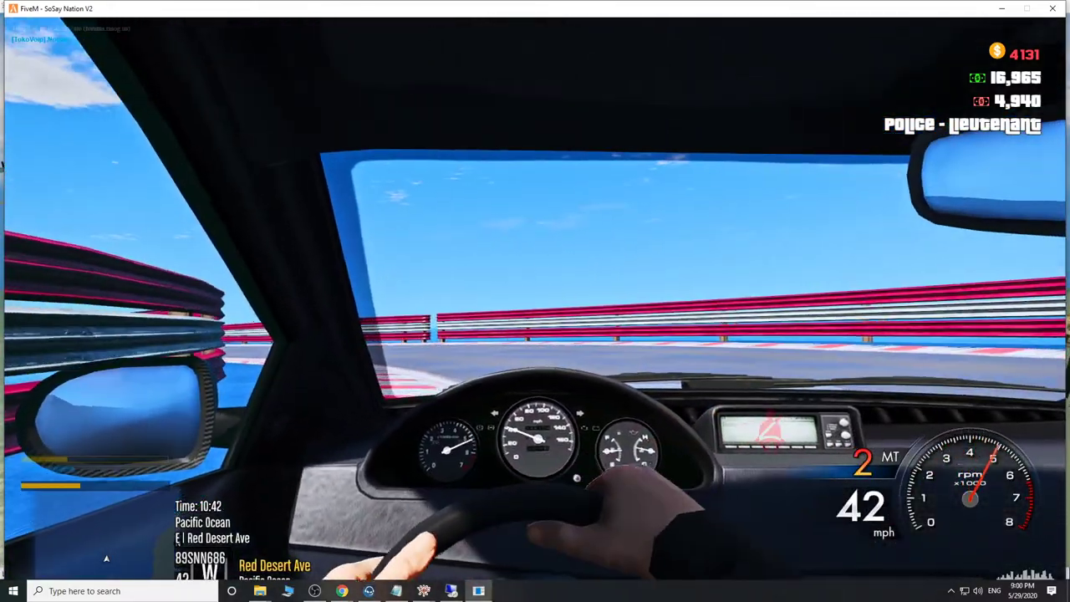
{"action": "key", "text": "w"}
{"action": "key", "text": "a"}
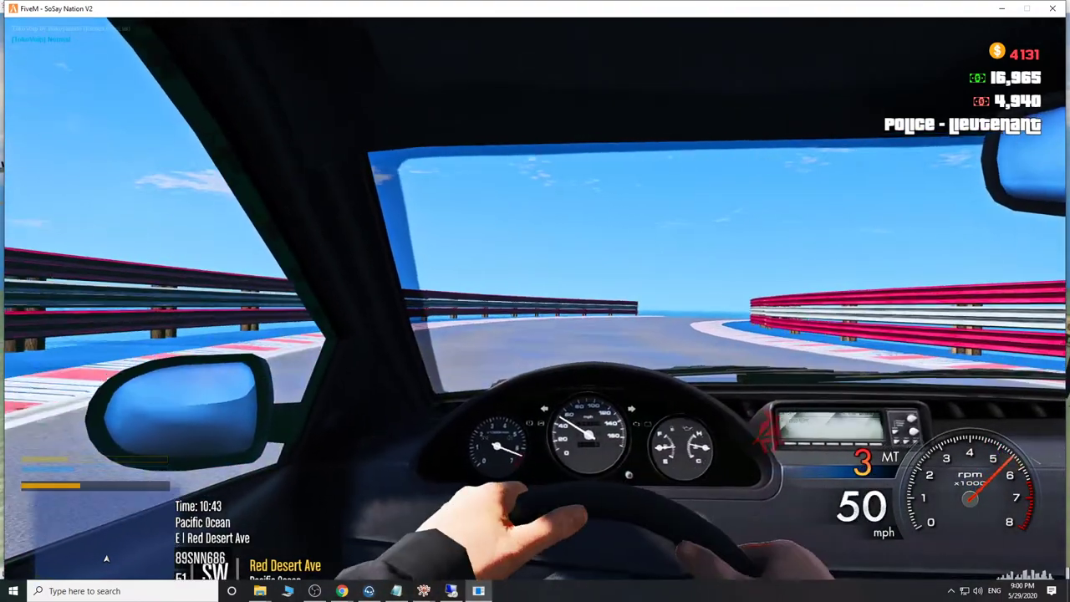
Drive the long right-hand curve between the guardrails from the open sea around towards the city skyline.
{"action": "key", "text": "w"}
{"action": "key", "text": "d"}
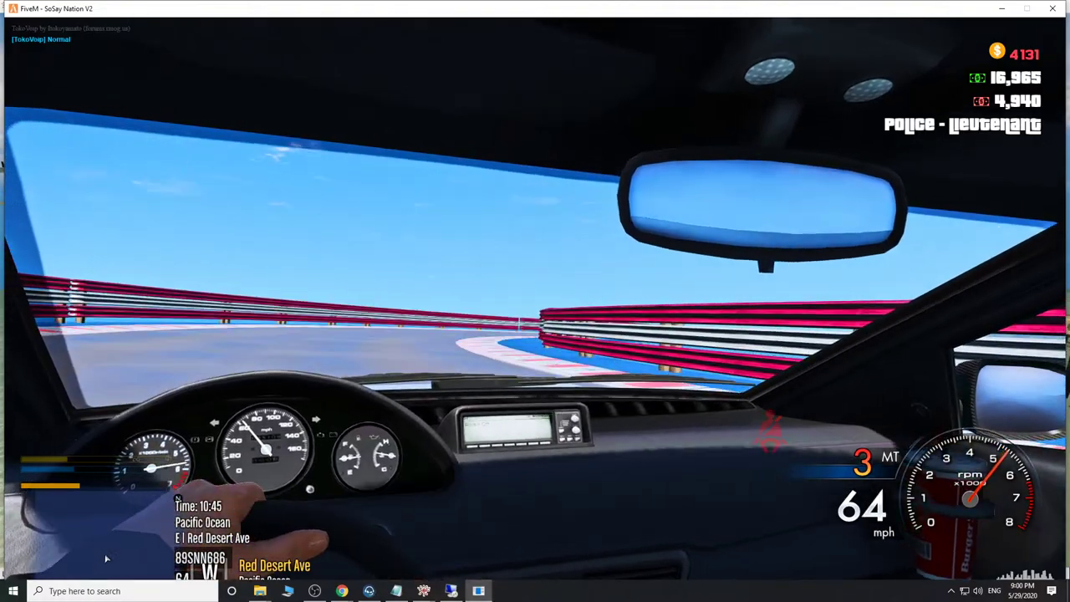
{"action": "key", "text": "w"}
{"action": "key", "text": "d"}
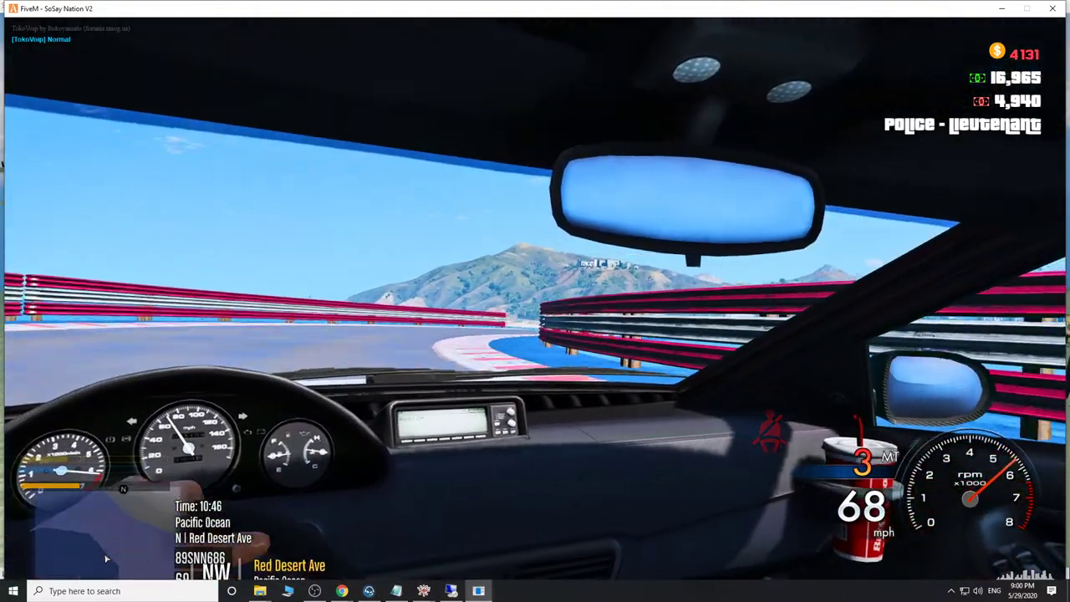
{"action": "key", "text": "w"}
{"action": "key", "text": "d"}
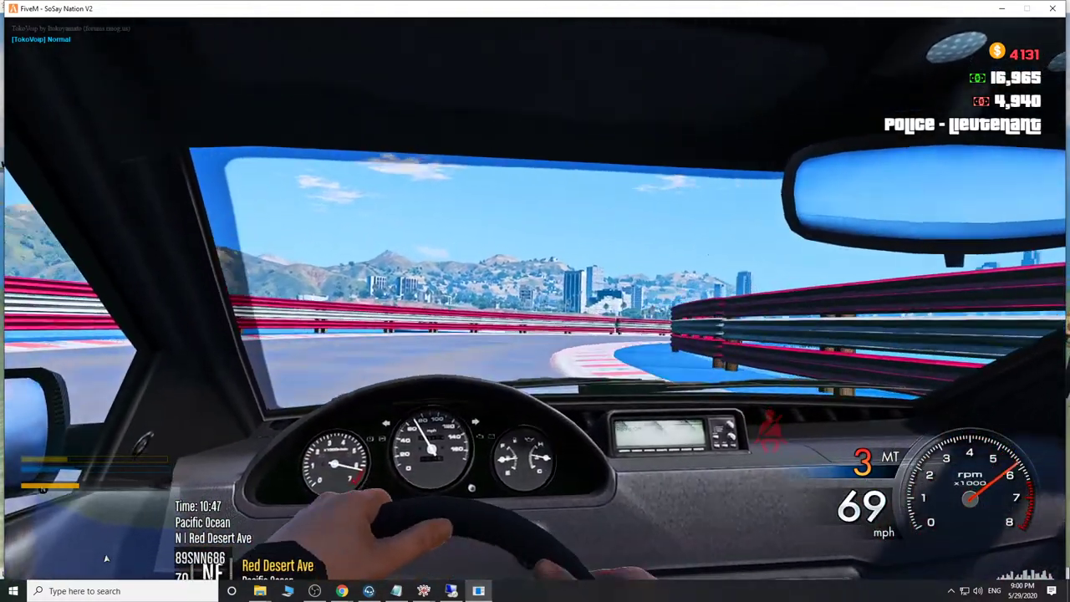
{"action": "key", "text": "w"}
{"action": "key", "text": "d"}
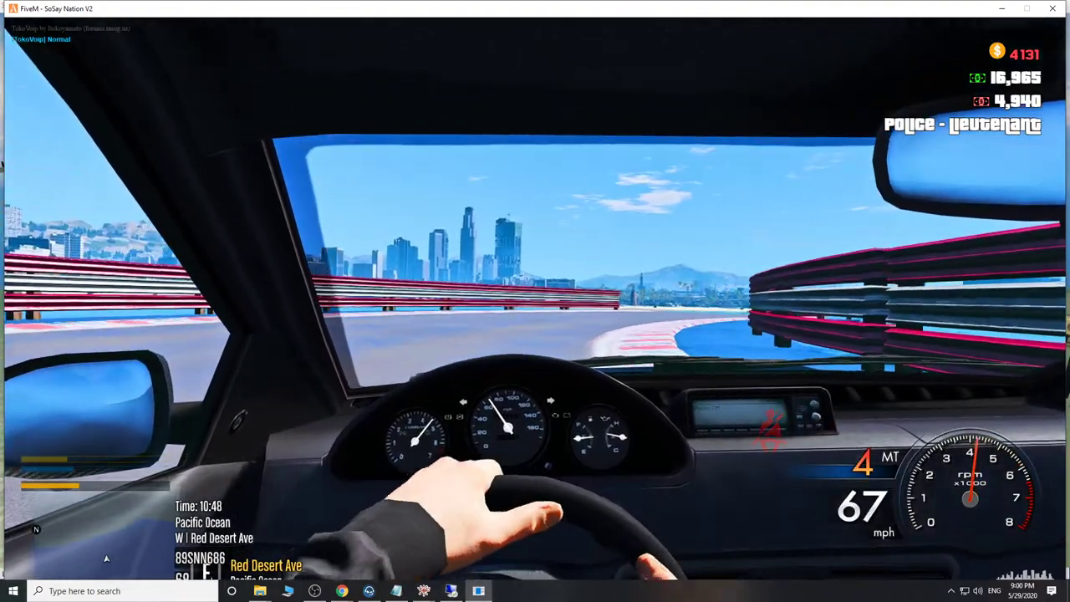
Steer through the following left-hand bend and drive onto the guardrailed straight heading for the beach.
{"action": "key", "text": "w"}
{"action": "key", "text": "a"}
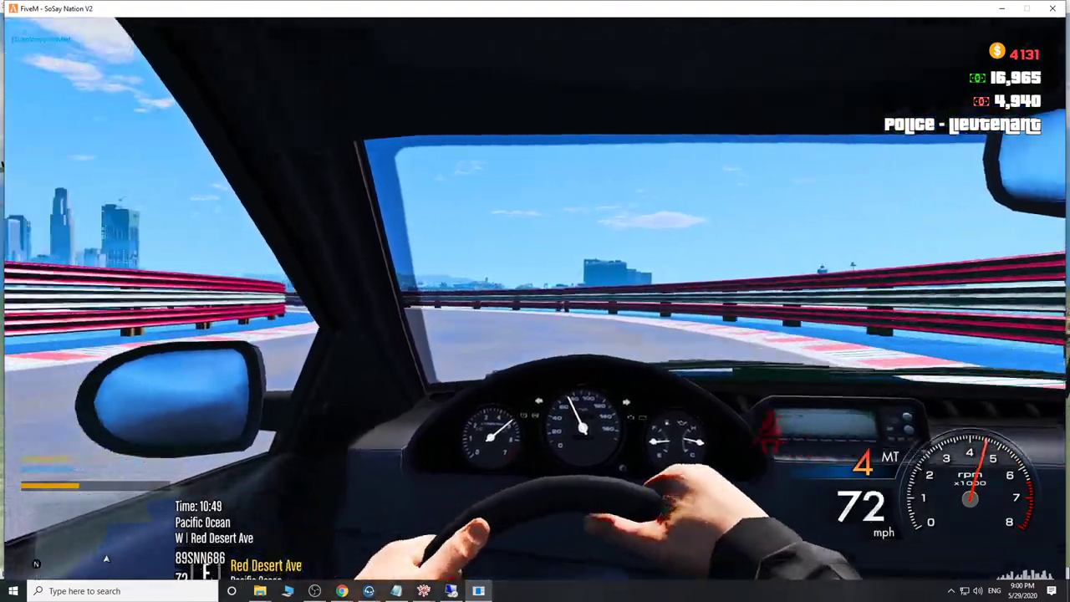
{"action": "key", "text": "w"}
{"action": "key", "text": "a"}
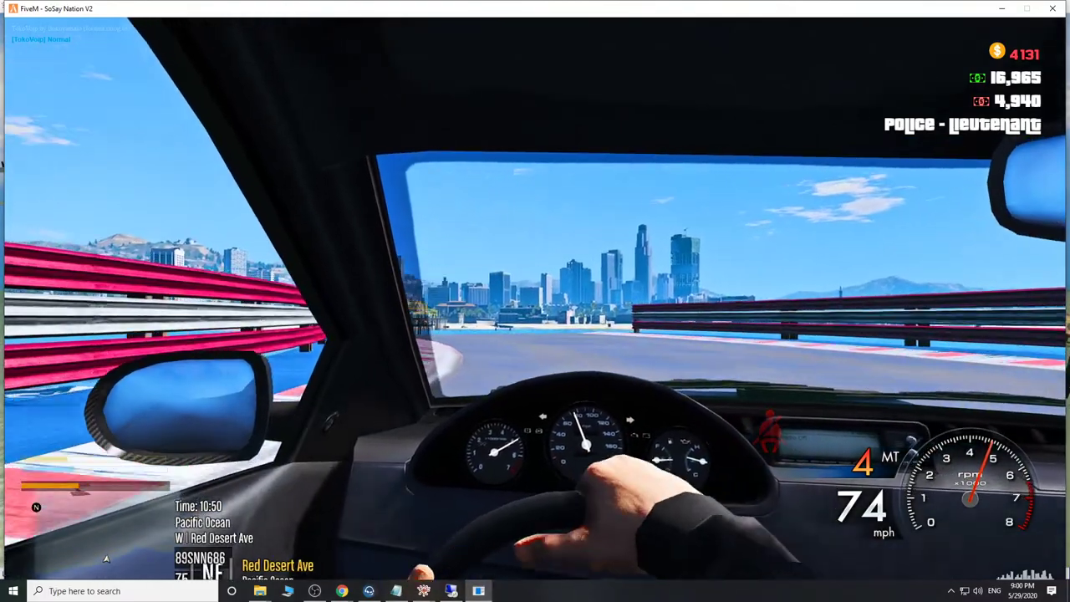
{"action": "key", "text": "w"}
{"action": "key", "text": "a"}
{"action": "key", "text": "w"}
{"action": "key", "text": "a"}
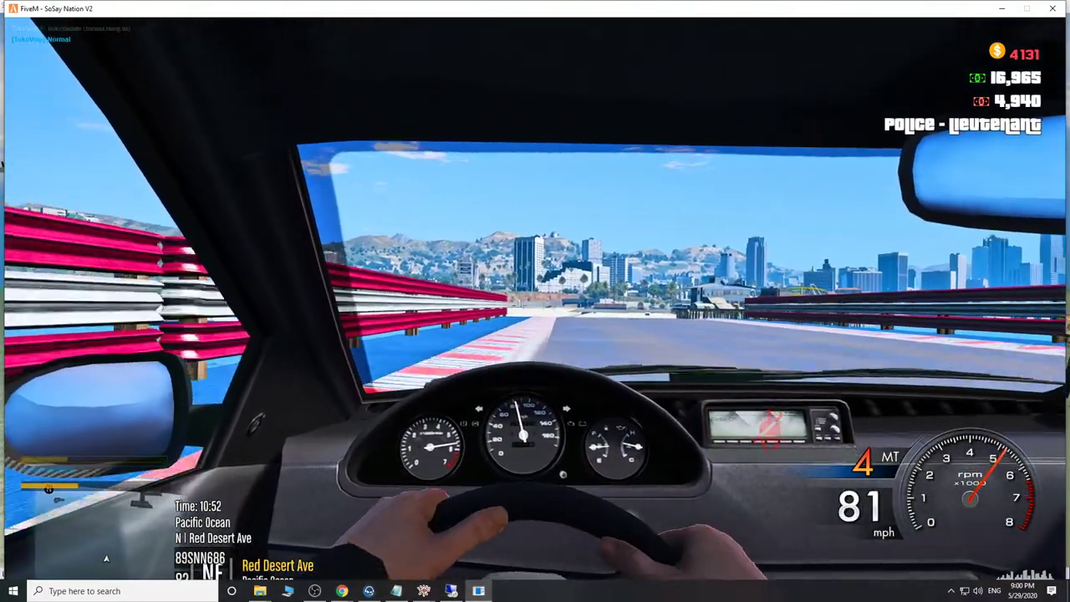
Drive along the guardrailed straight towards the beach and turn into the right-hand bend at its end.
{"action": "key", "text": "w"}
{"action": "key", "text": "a"}
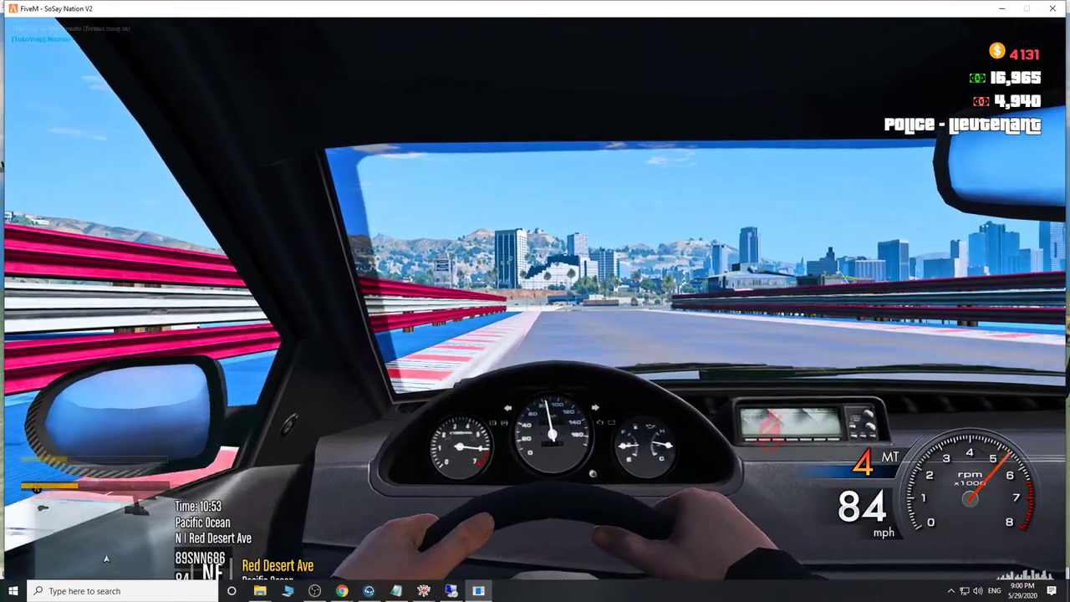
{"action": "key", "text": "d"}
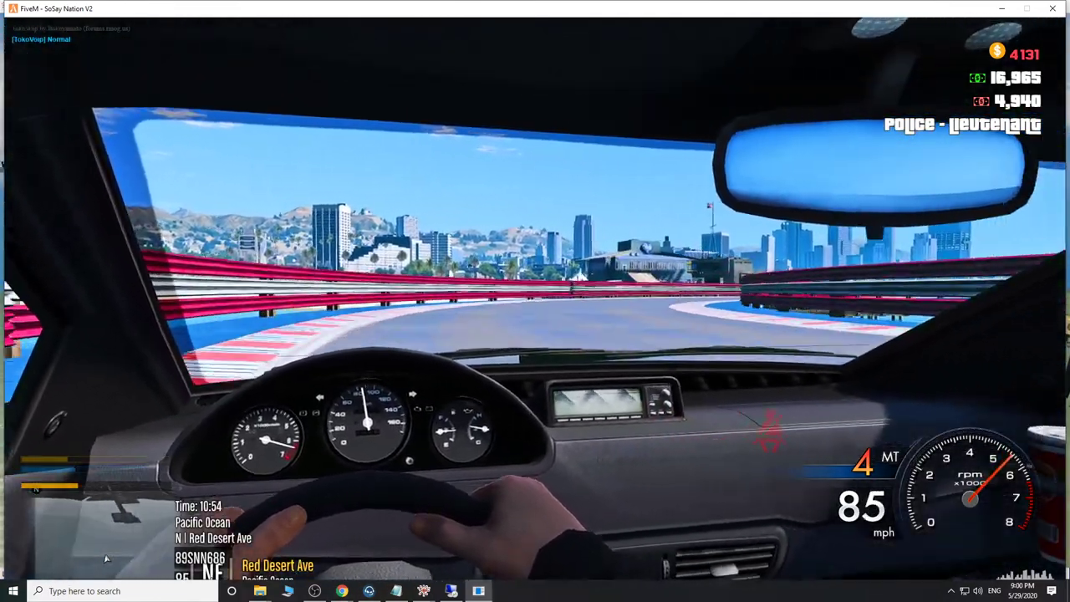
{"action": "key", "text": "d"}
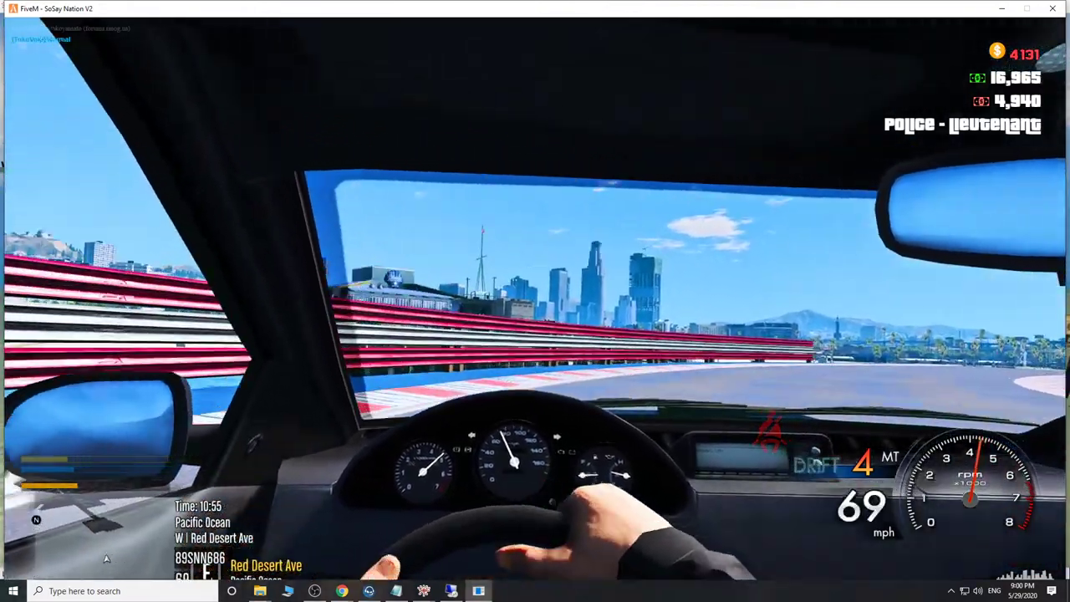
{"action": "key", "text": "a"}
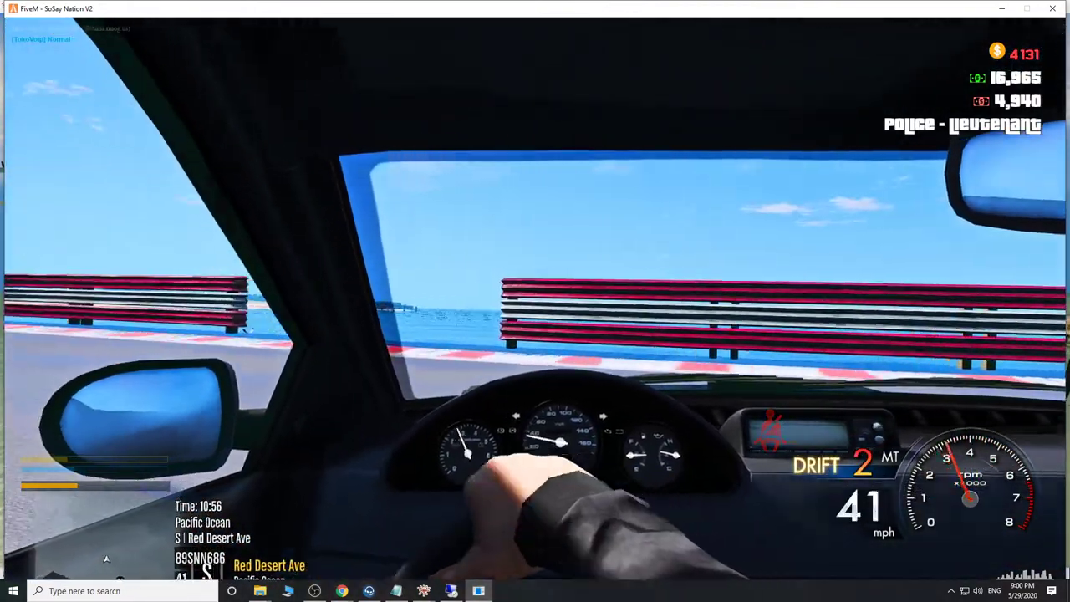
Recover from the spin in the bend and bring the car back along the guardrail facing the city.
{"action": "key", "text": "w"}
{"action": "key", "text": "w"}
{"action": "key", "text": "a"}
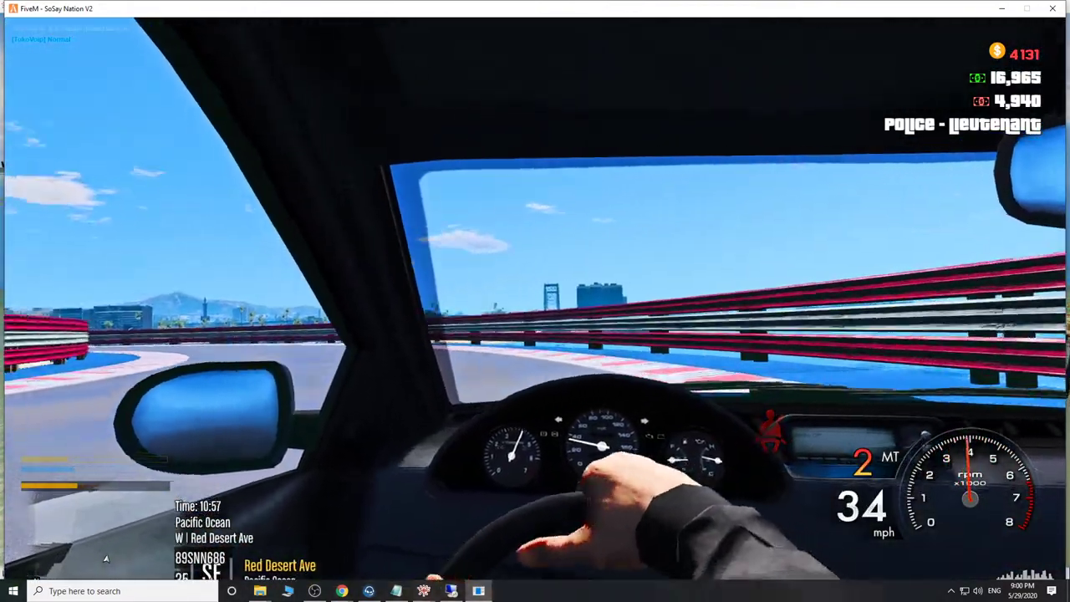
{"action": "key", "text": "w"}
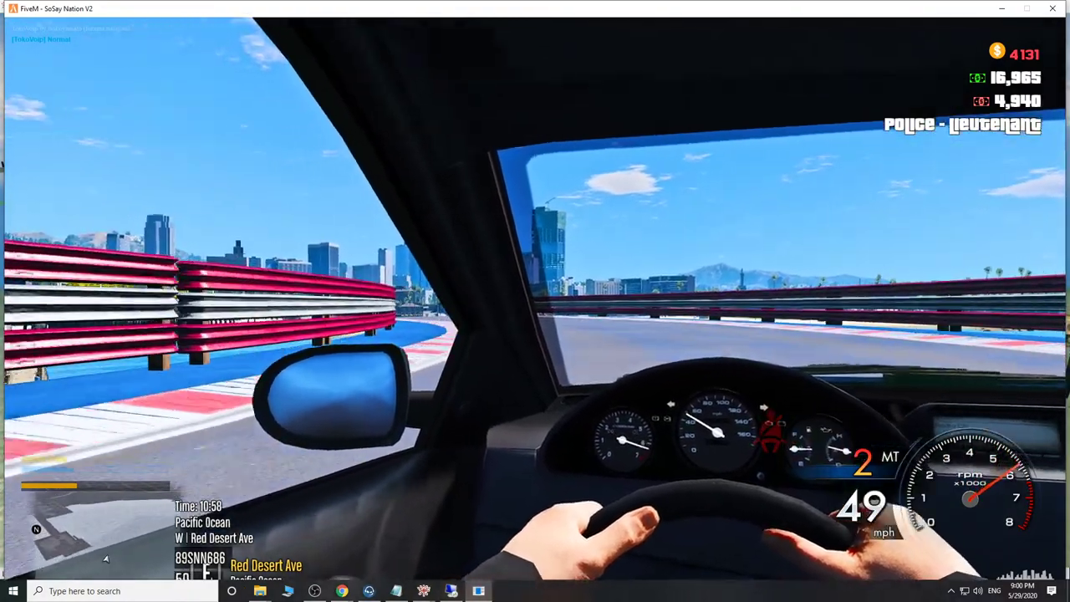
Steer through the left-hand bend and accelerate along the straight towards the yellow roller coaster.
{"action": "key", "text": "a"}
{"action": "key", "text": "w"}
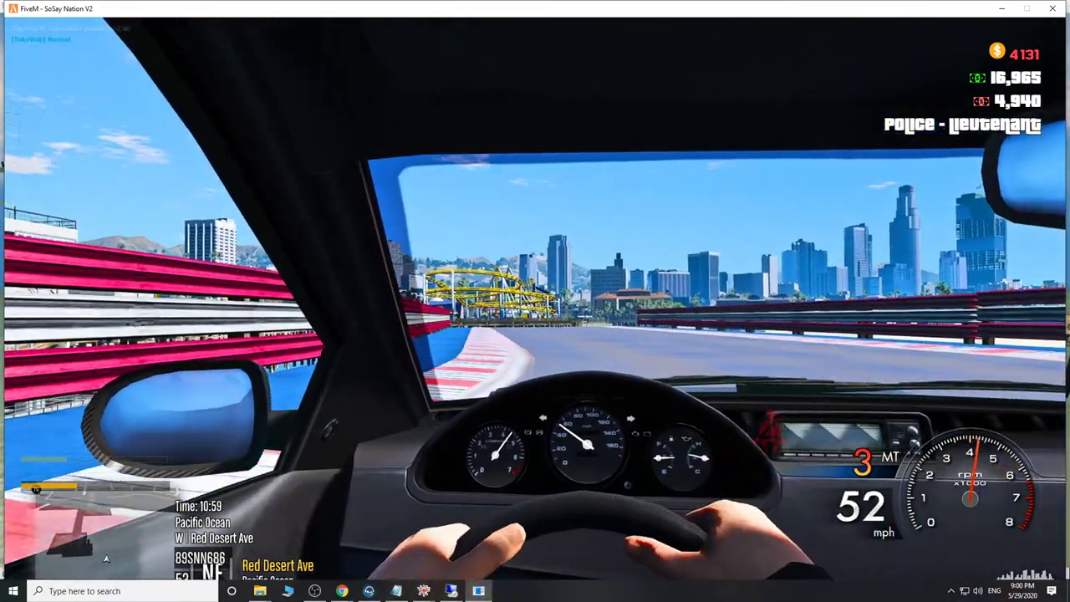
{"action": "key", "text": "a"}
{"action": "key", "text": "w"}
{"action": "key", "text": "d"}
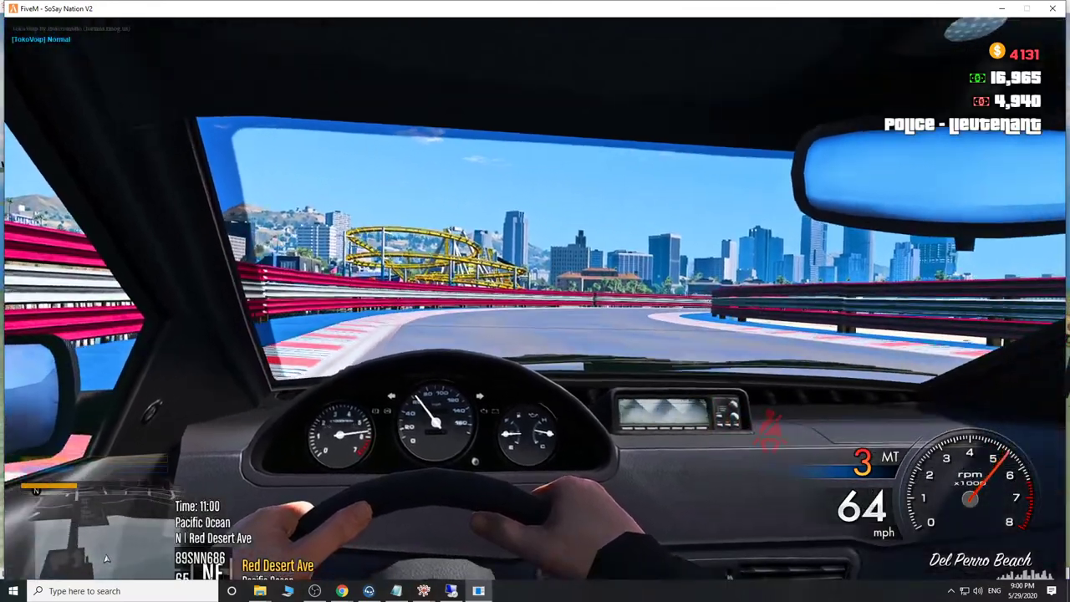
Drive the long right-hand curve past the city skyline and continue through the guardrail gap towards the open sea.
{"action": "key", "text": "w"}
{"action": "key", "text": "d"}
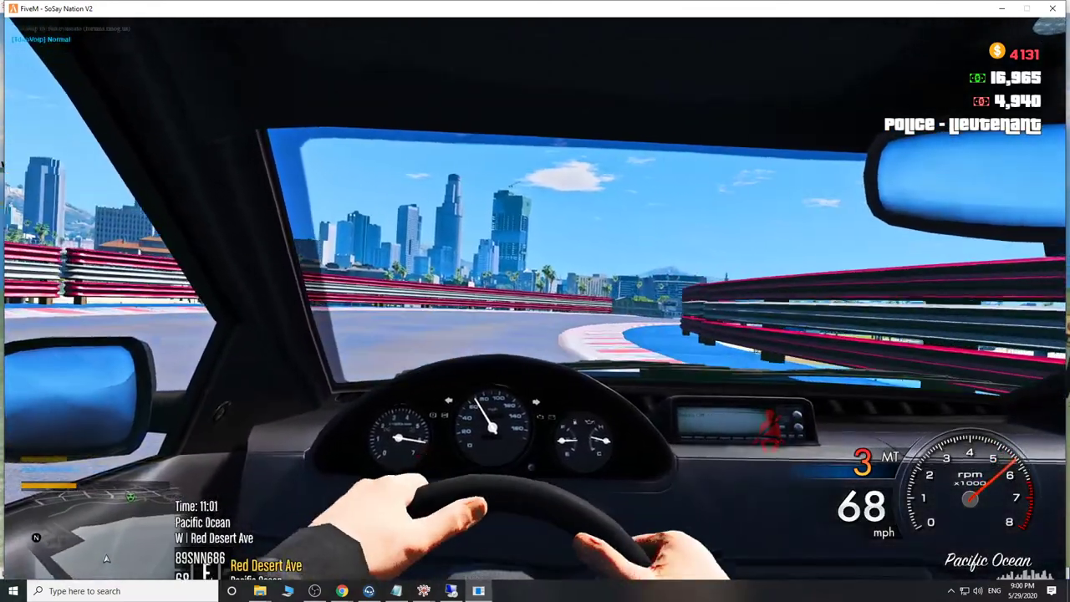
{"action": "key", "text": "w"}
{"action": "key", "text": "d"}
{"action": "key", "text": "d"}
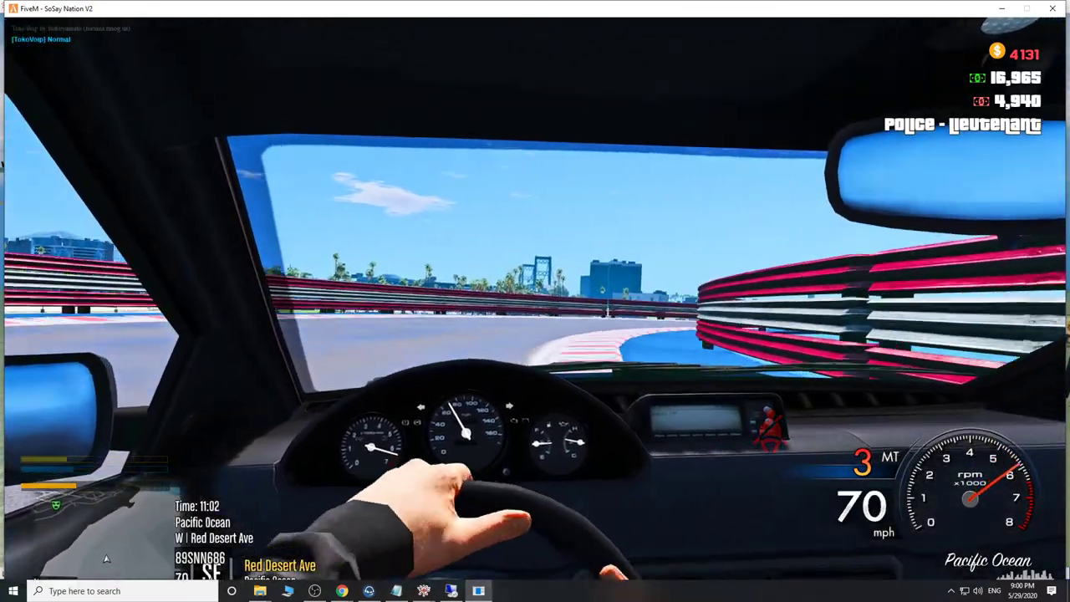
{"action": "key", "text": "w"}
{"action": "key", "text": "d"}
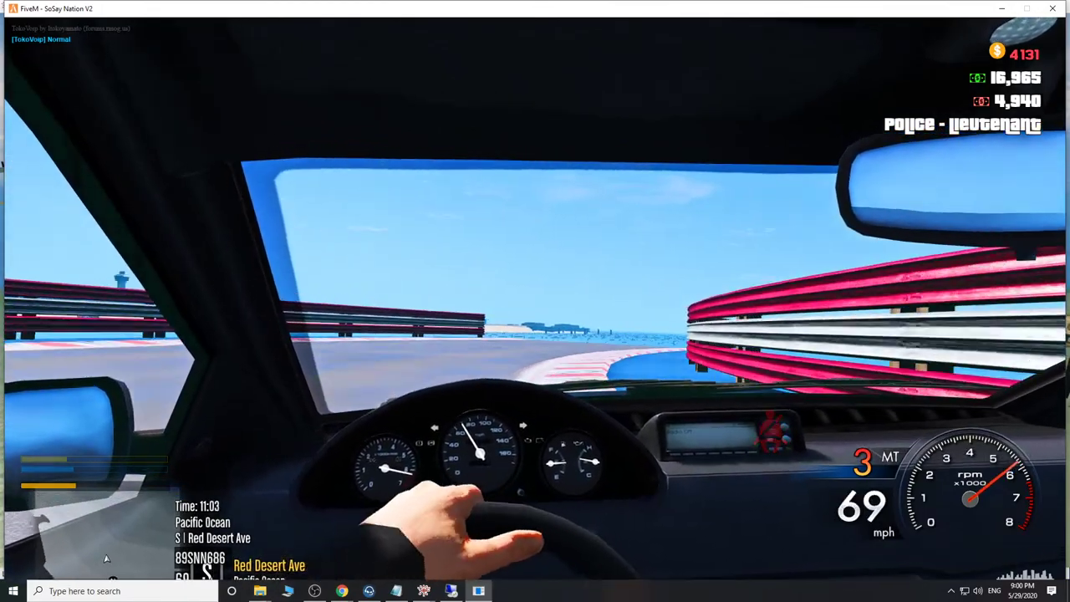
{"action": "key", "text": "w"}
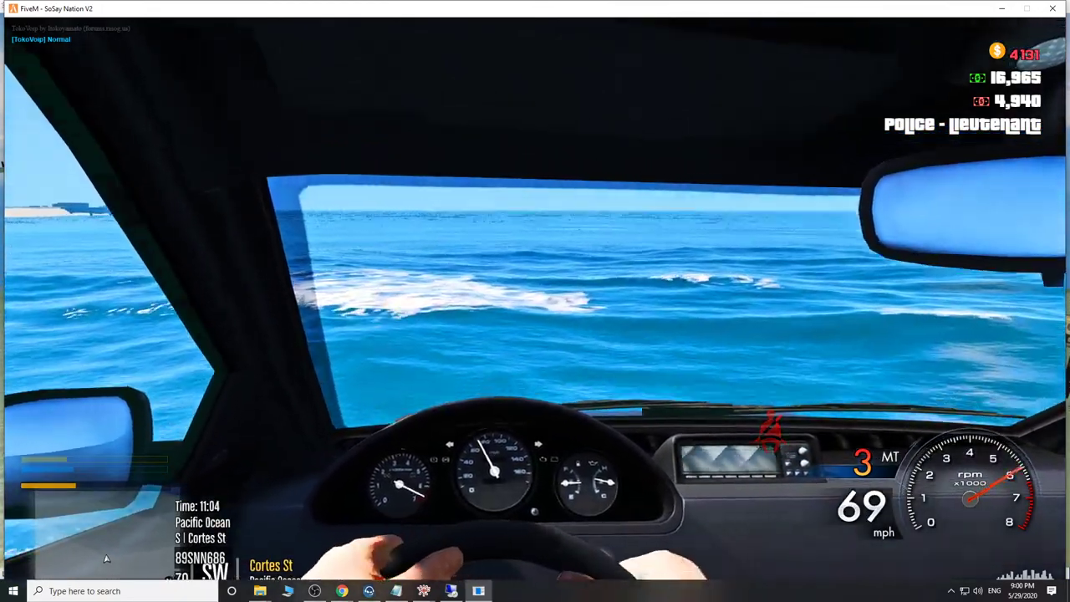
Exit the FiveM game with the quit console command.
{"action": "key", "text": "F8"}
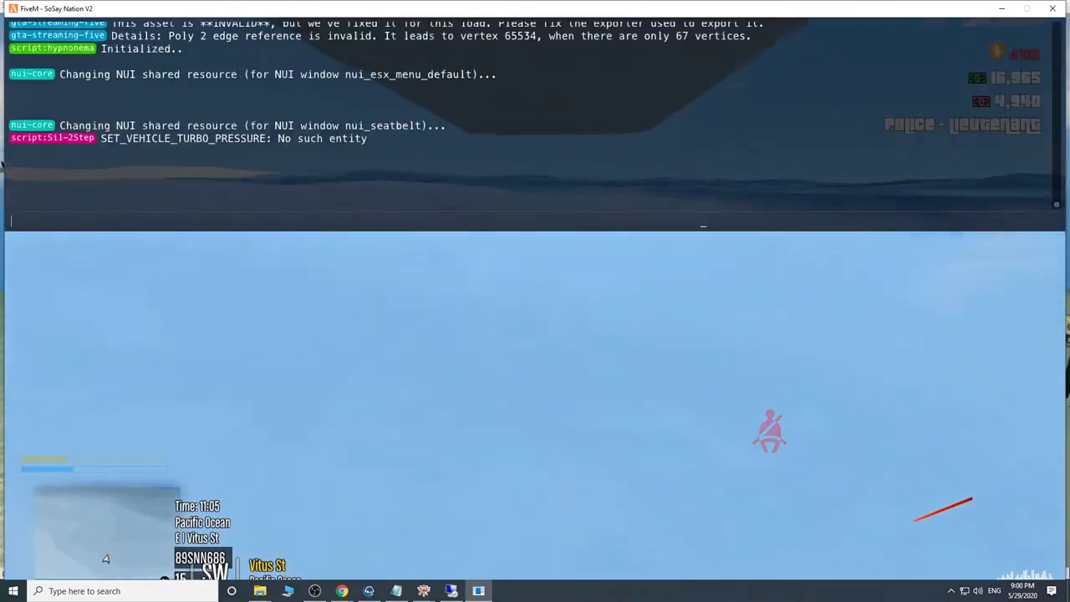
{"action": "type", "text": "quit"}
{"action": "key", "text": "Return"}
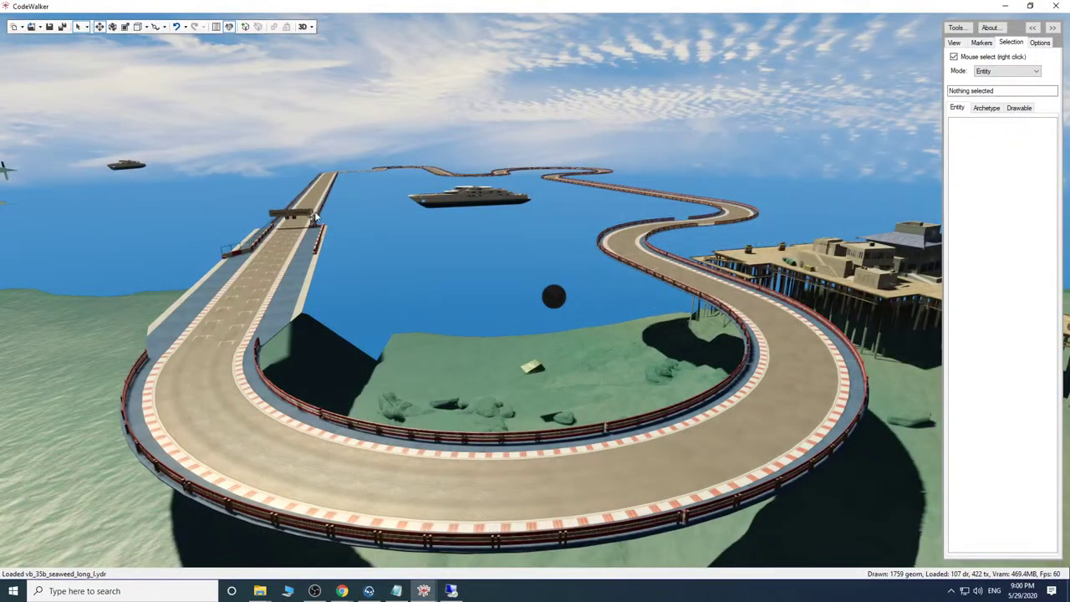
Select the stt_prop_race_start_line_01b entity in CodeWalker and open the file chooser from the project window.
{"action": "right_click", "coordinate": [266, 317]}
{"action": "left_click", "coordinate": [427, 590]}
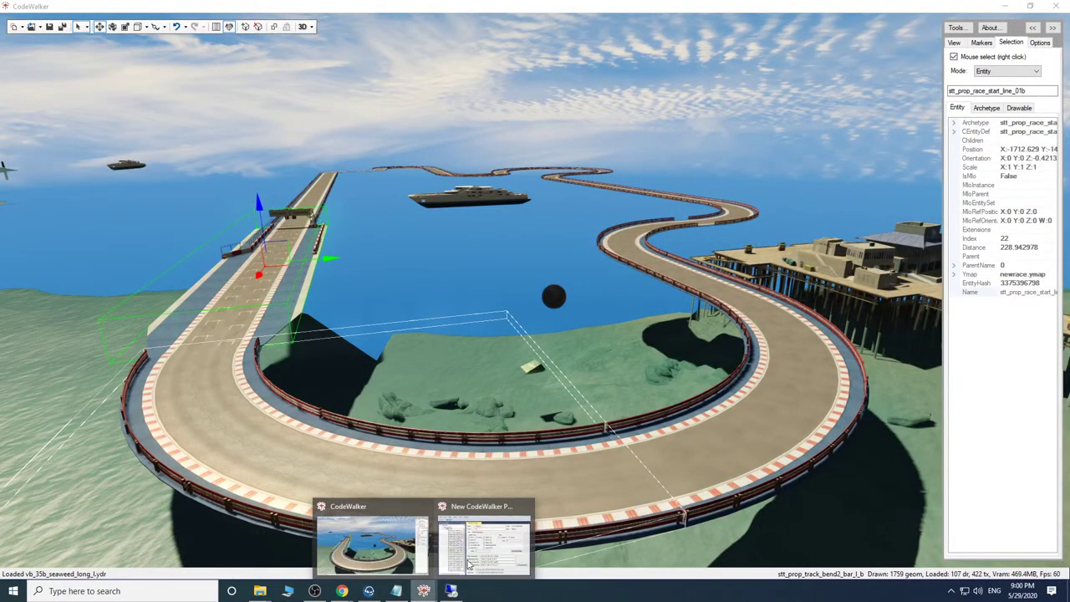
{"action": "left_click", "coordinate": [488, 541]}
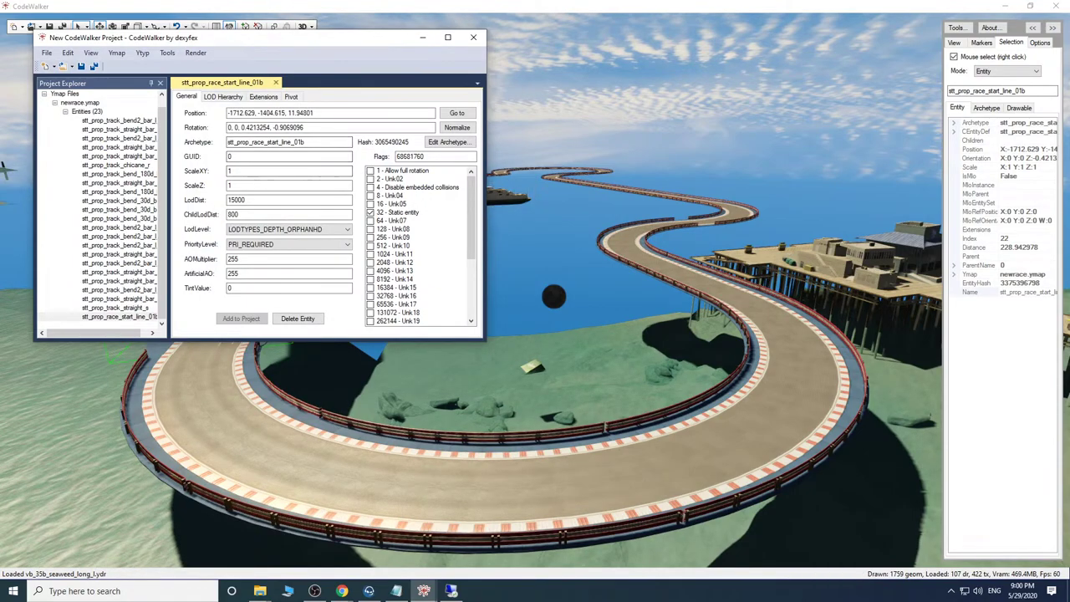
{"action": "left_click", "coordinate": [63, 66]}
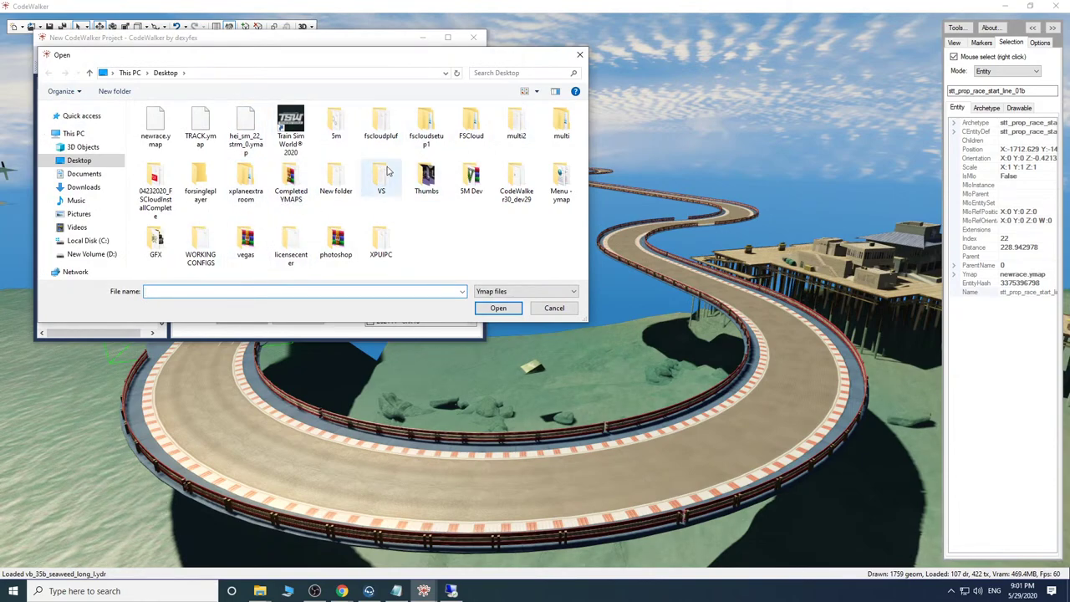
Switch to the remote server and open the festival resource's stream folder inside resources\[mapmods].
{"action": "left_click", "coordinate": [449, 596]}
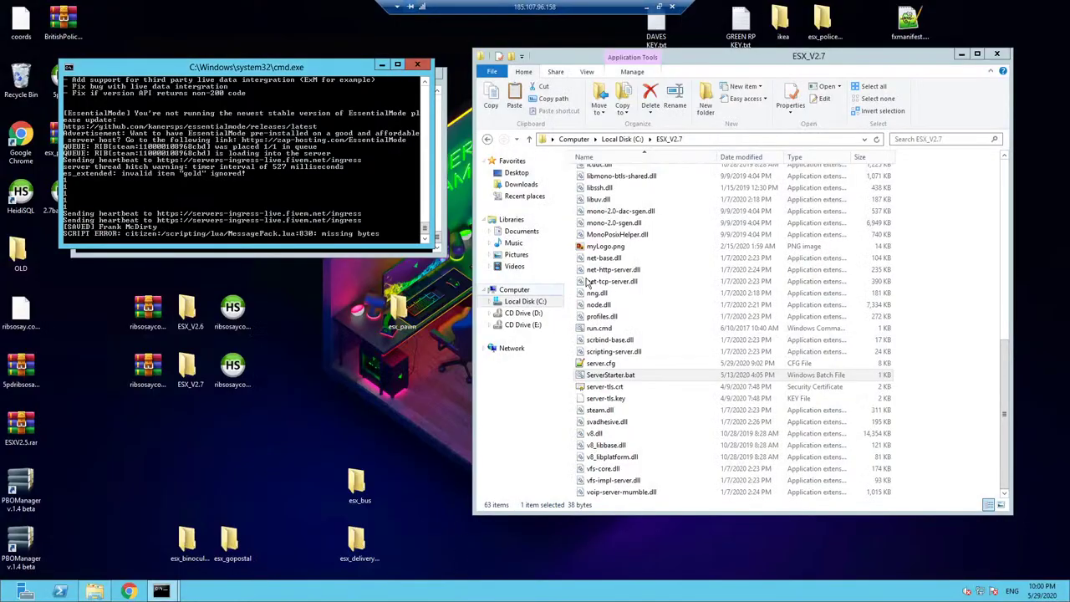
{"action": "scroll", "coordinate": [614, 259], "scroll_direction": "up", "scroll_amount": 5}
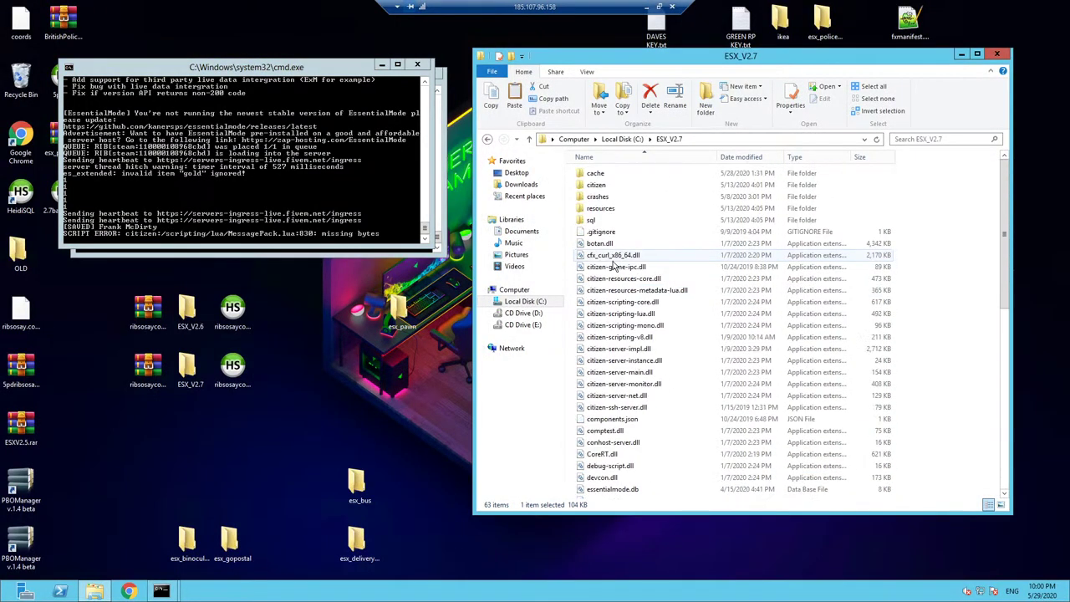
{"action": "double_click", "coordinate": [616, 208]}
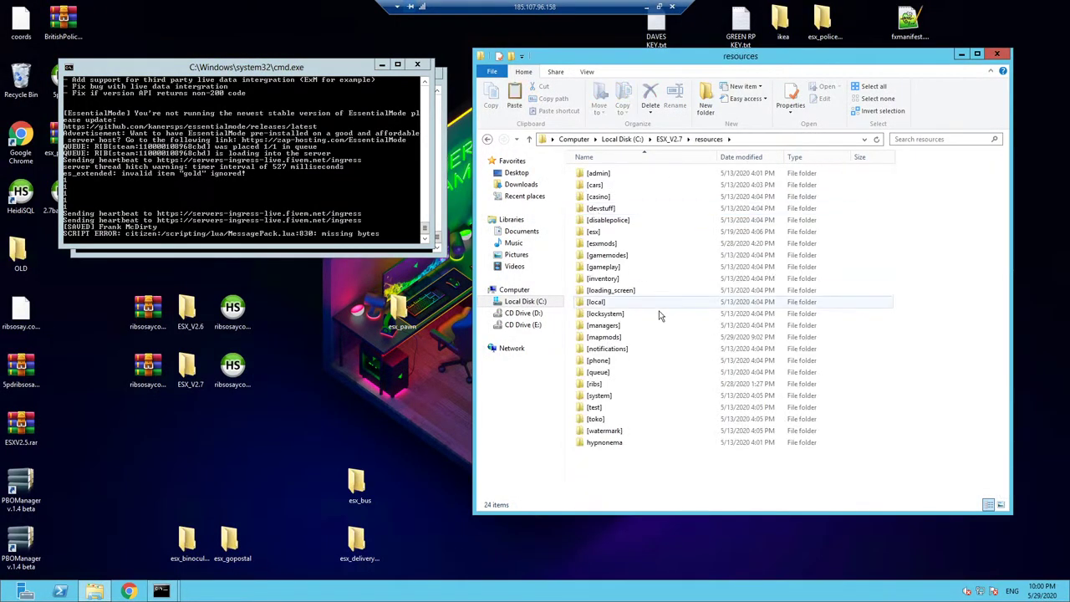
{"action": "double_click", "coordinate": [603, 336]}
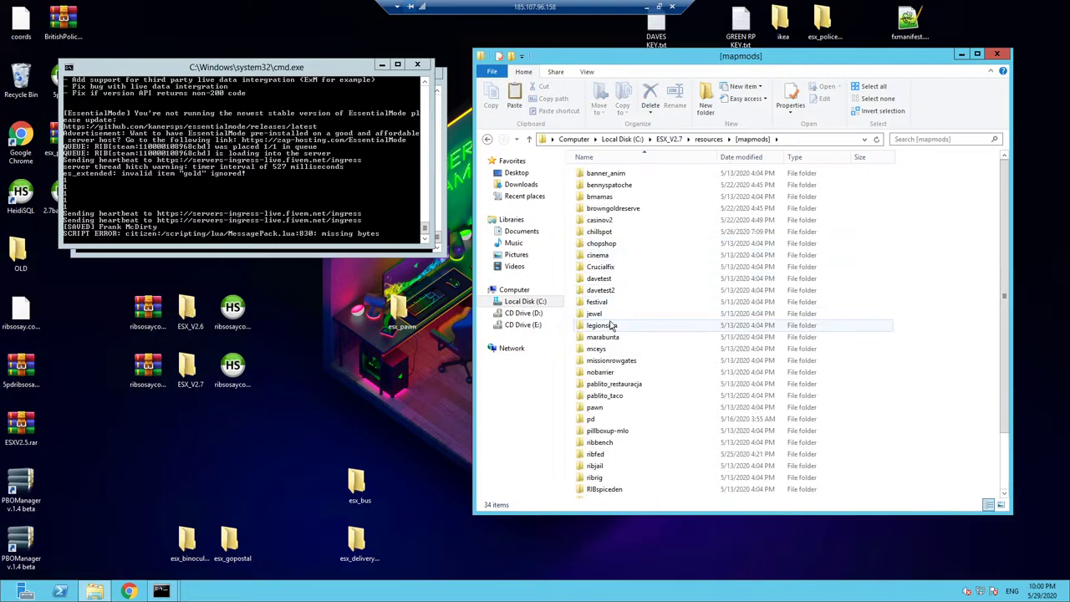
{"action": "scroll", "coordinate": [628, 399], "scroll_direction": "down", "scroll_amount": 2}
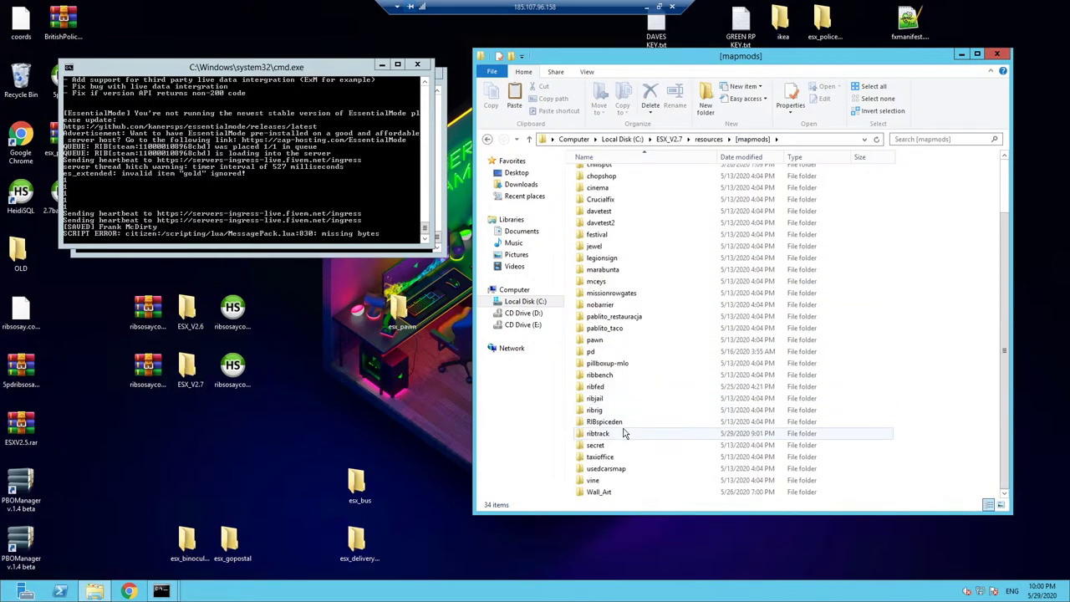
{"action": "scroll", "coordinate": [623, 433], "scroll_direction": "up", "scroll_amount": 2}
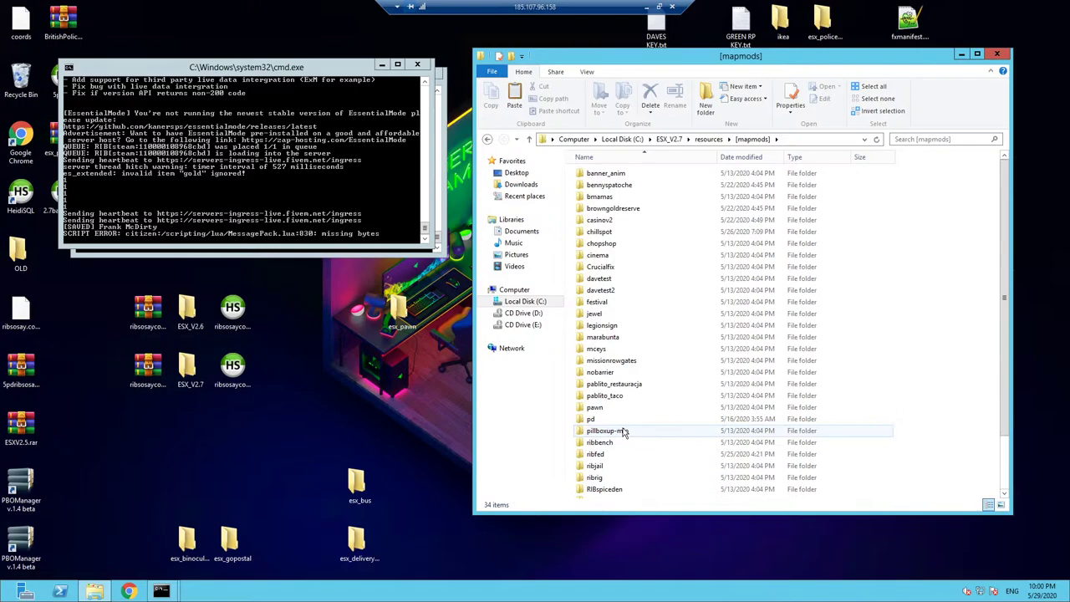
{"action": "double_click", "coordinate": [602, 304]}
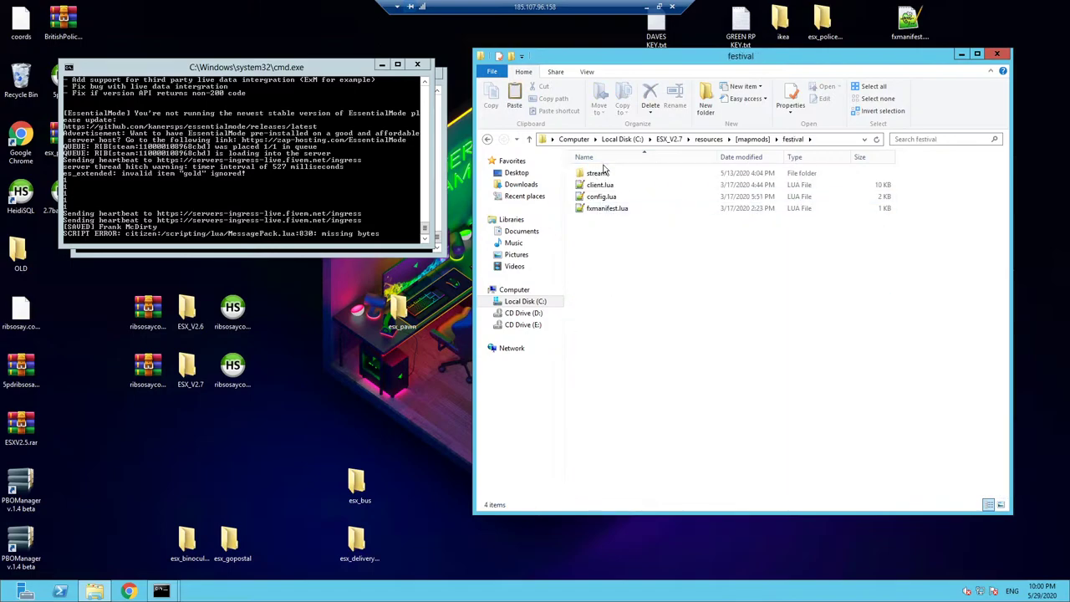
{"action": "double_click", "coordinate": [597, 173]}
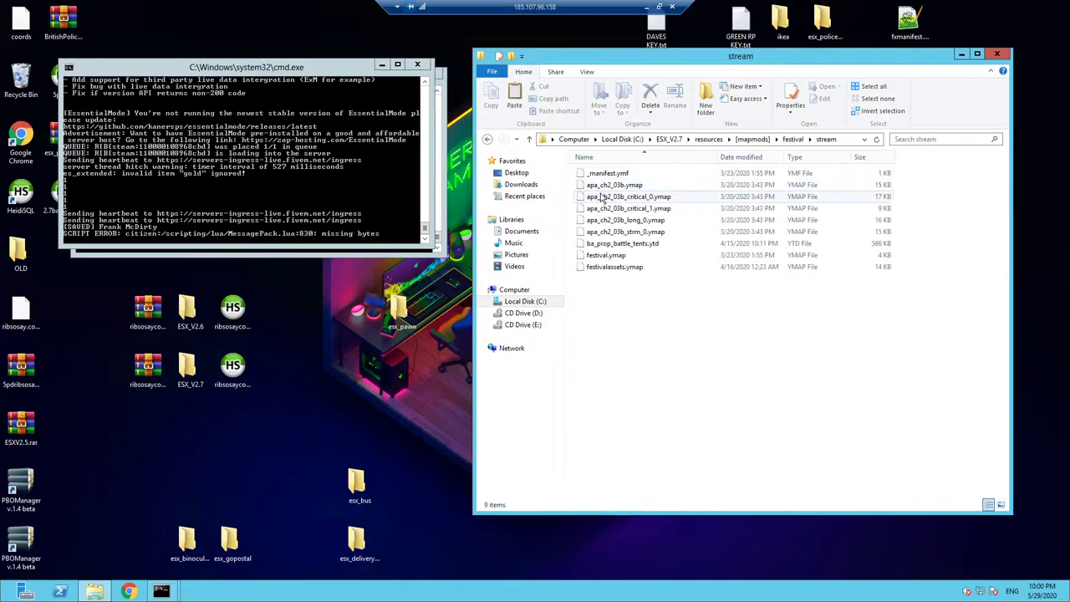
Copy festival.ymap from the server's stream folder and paste it onto the local desktop.
{"action": "right_click", "coordinate": [609, 257]}
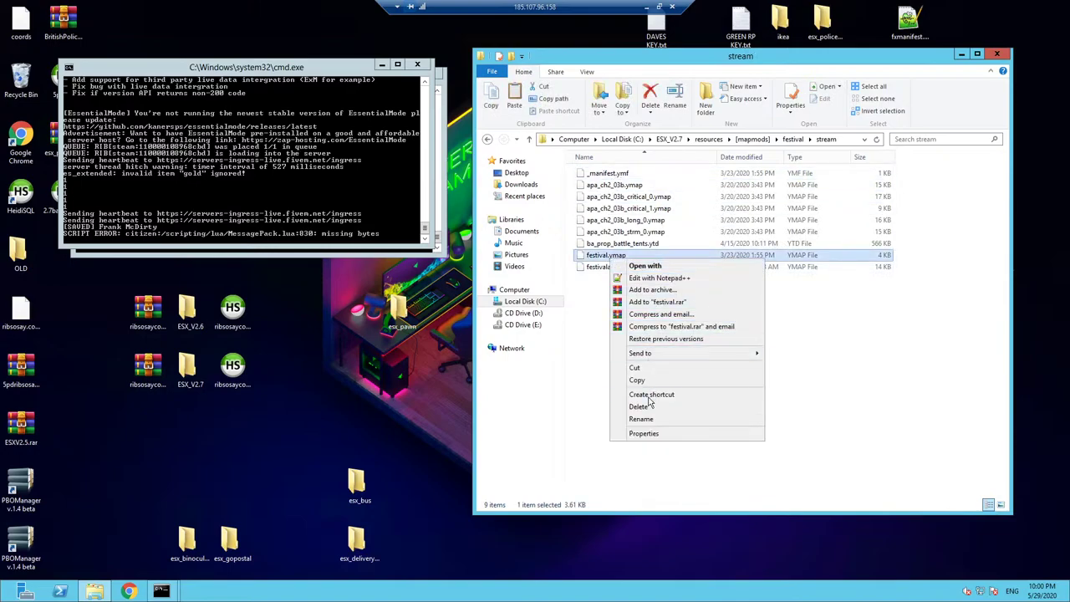
{"action": "left_click", "coordinate": [646, 383]}
{"action": "left_click", "coordinate": [646, 7]}
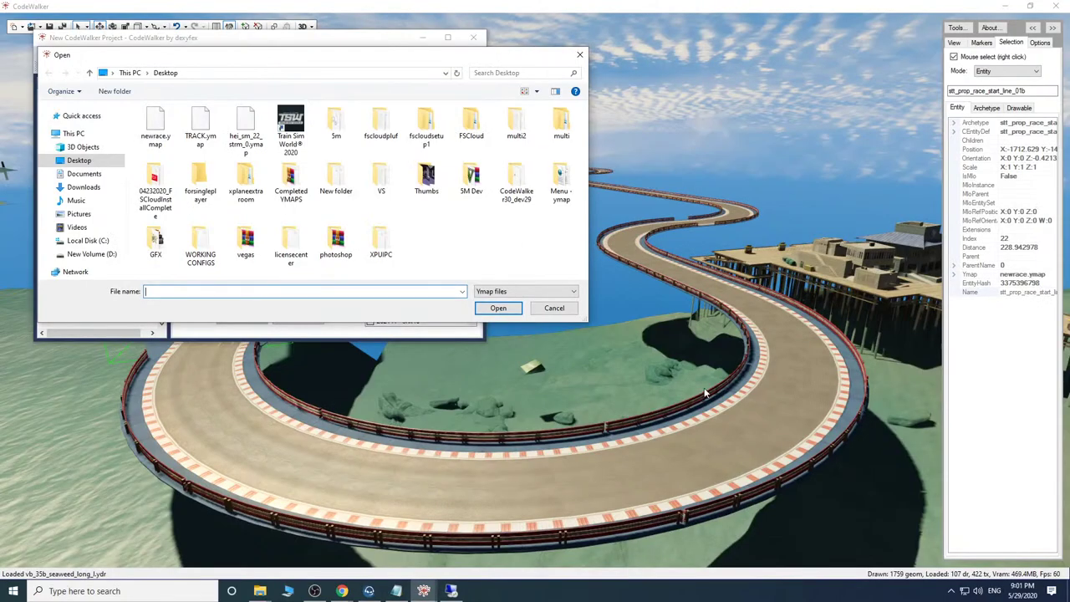
{"action": "left_click", "coordinate": [553, 307]}
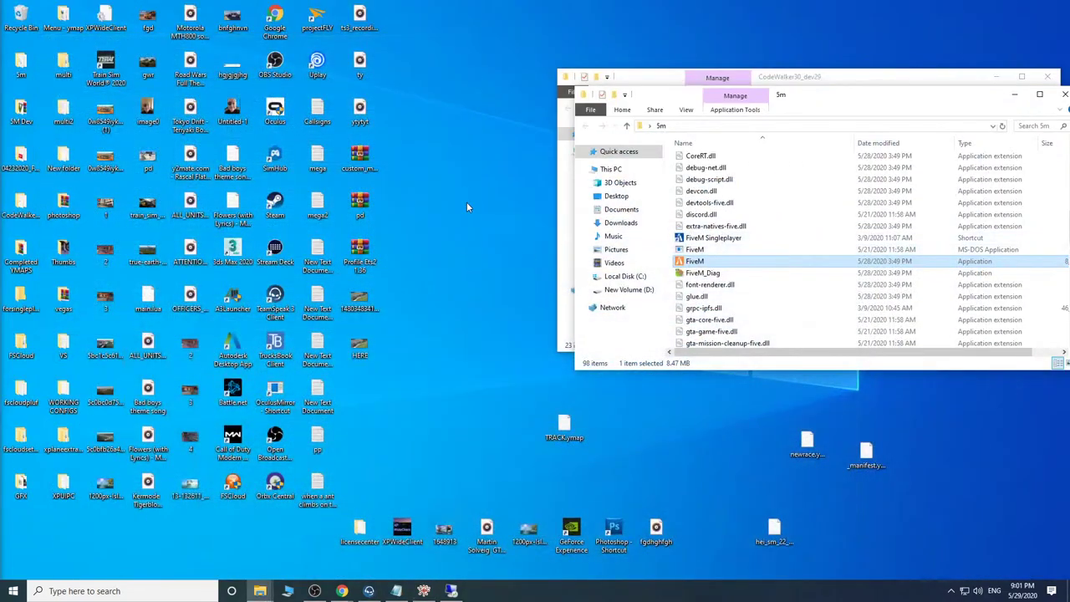
{"action": "right_click", "coordinate": [466, 201]}
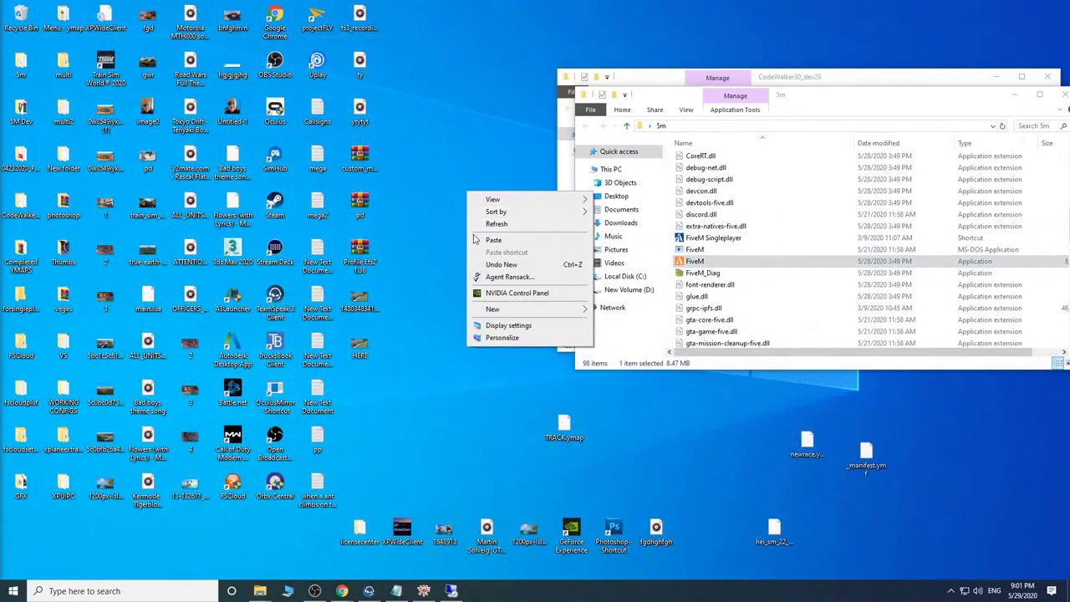
{"action": "left_click", "coordinate": [493, 241]}
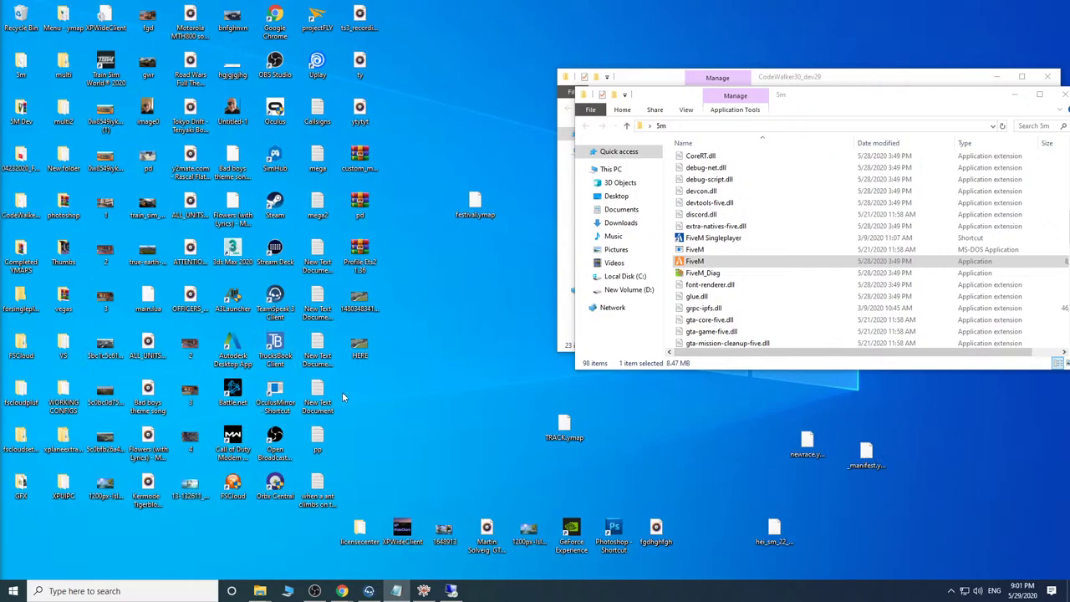
Switch back to CodeWalker and open festival.ymap from the desktop in the current project.
{"action": "left_click", "coordinate": [427, 592]}
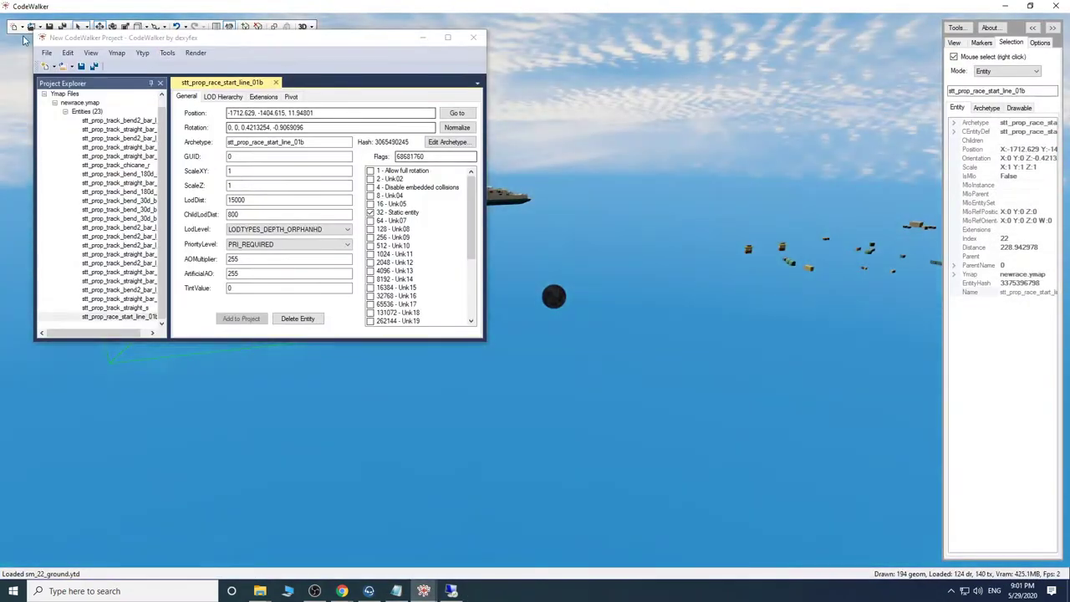
{"action": "left_click", "coordinate": [64, 68]}
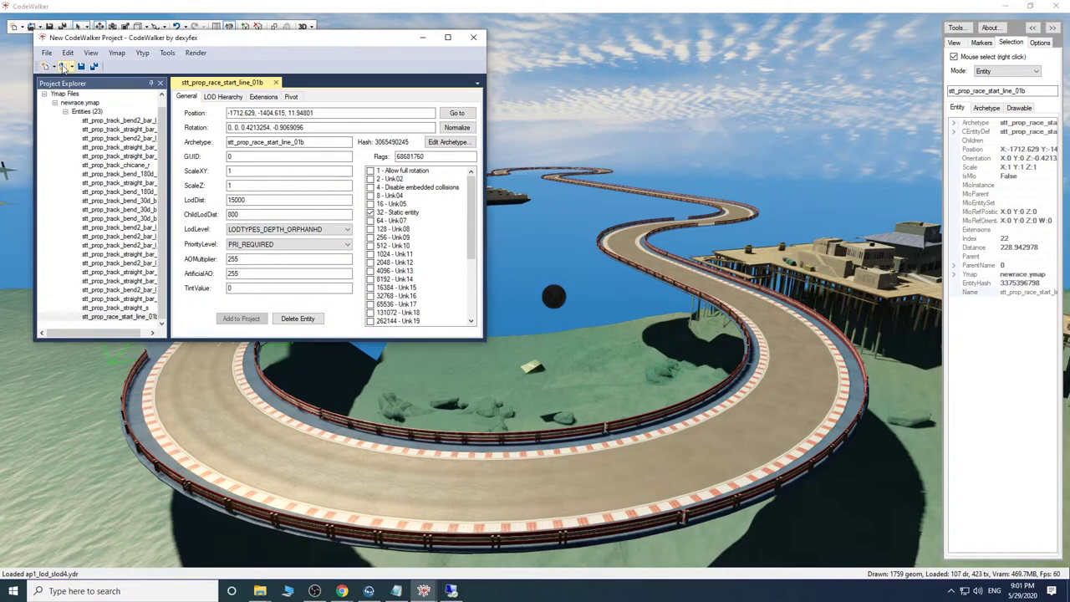
{"action": "left_click", "coordinate": [63, 68]}
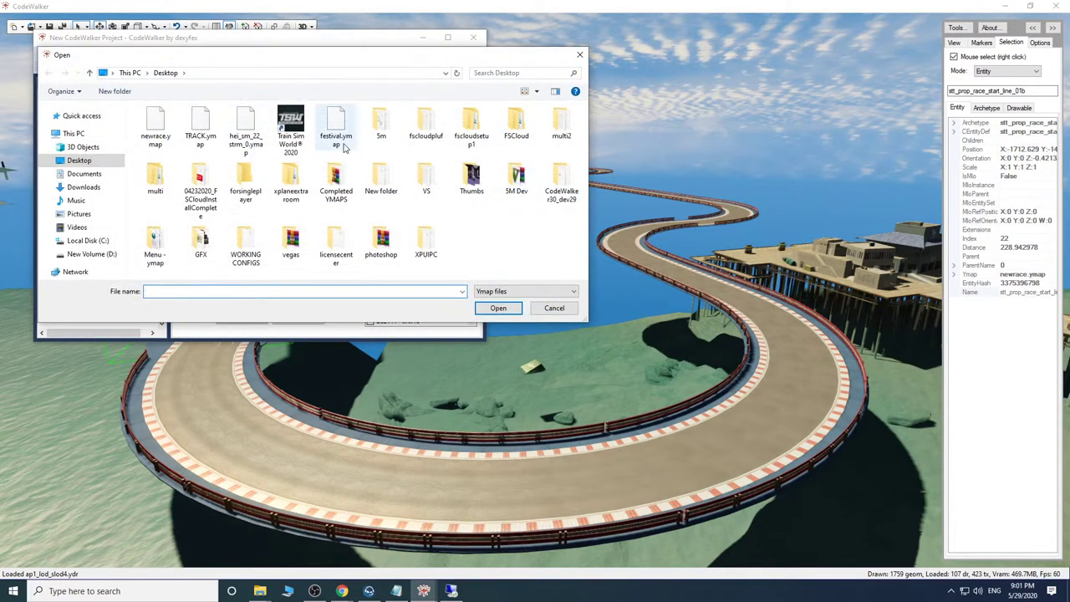
{"action": "left_click", "coordinate": [335, 126]}
{"action": "left_click", "coordinate": [491, 309]}
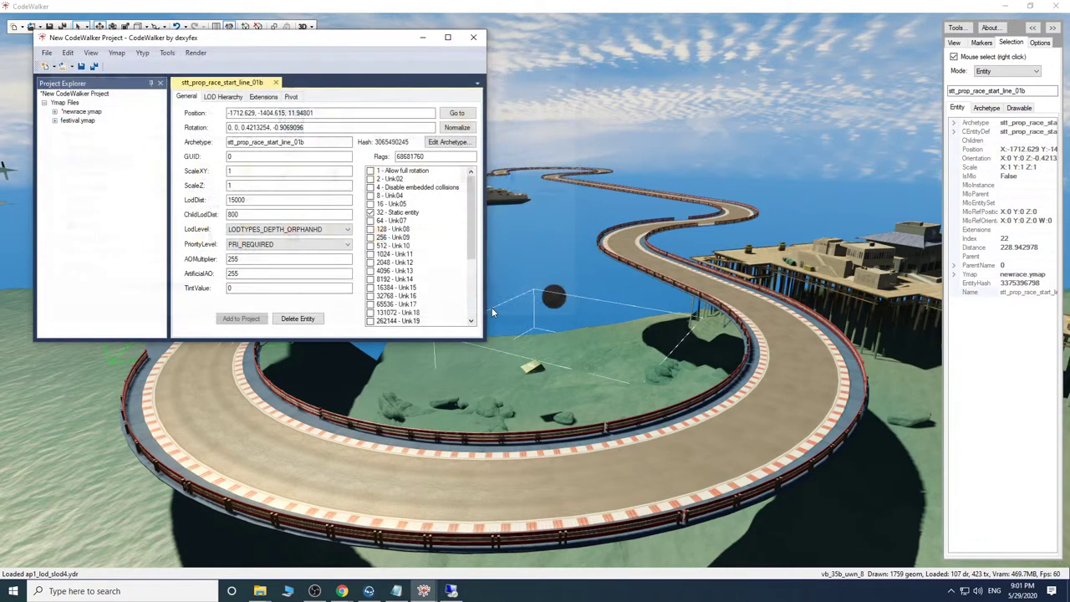
List festival.ymap's entities and examine the flags of a prop_huge_display_01 and a prop_premier_fence_02 entity.
{"action": "left_click", "coordinate": [55, 121]}
{"action": "left_click", "coordinate": [65, 130]}
{"action": "left_click", "coordinate": [135, 166]}
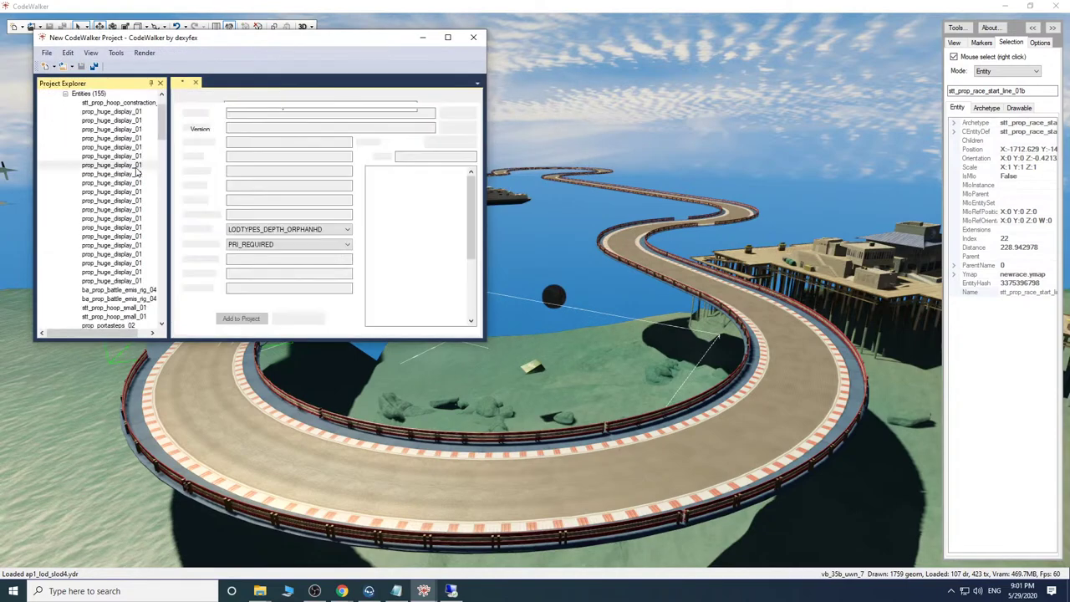
{"action": "mouse_move", "coordinate": [470, 209]}
{"action": "left_mouse_down"}
{"action": "mouse_move", "coordinate": [473, 249]}
{"action": "mouse_move", "coordinate": [474, 200]}
{"action": "left_mouse_up"}
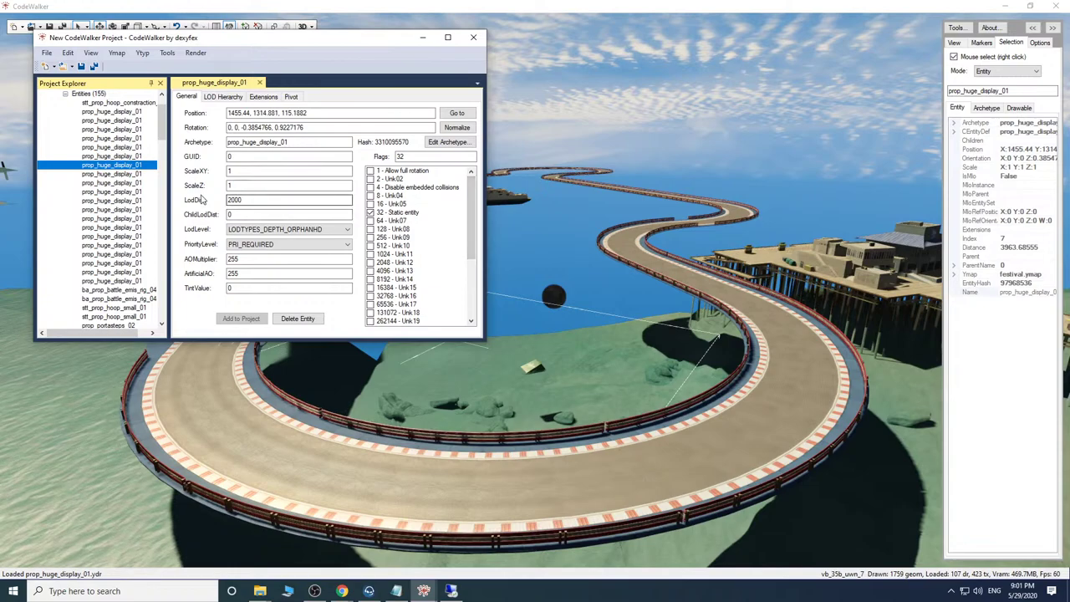
{"action": "left_click_drag", "start_coordinate": [160, 133], "coordinate": [151, 219]}
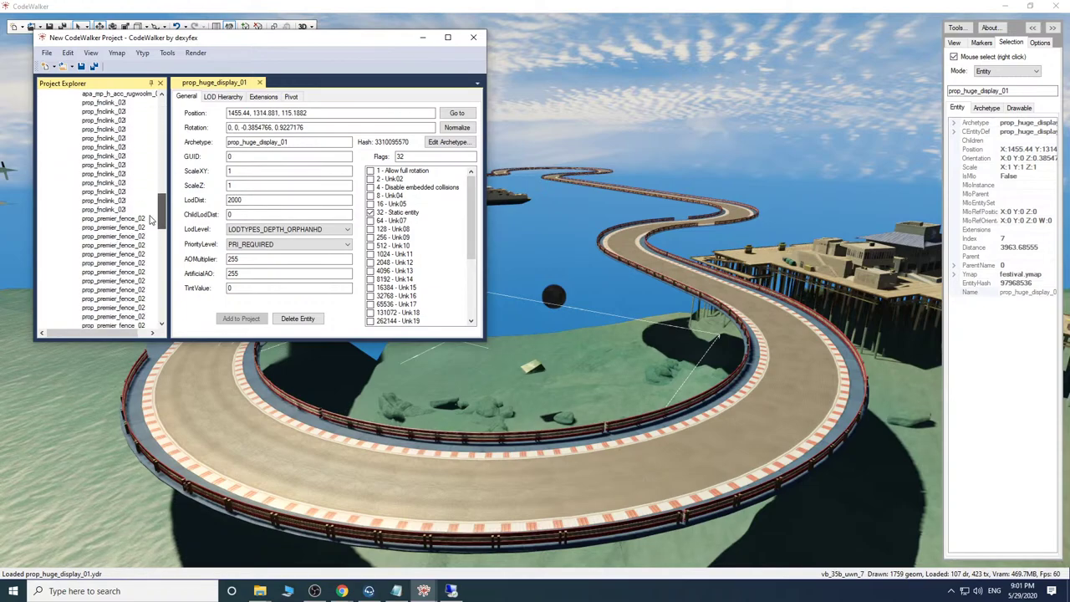
{"action": "left_click", "coordinate": [122, 272]}
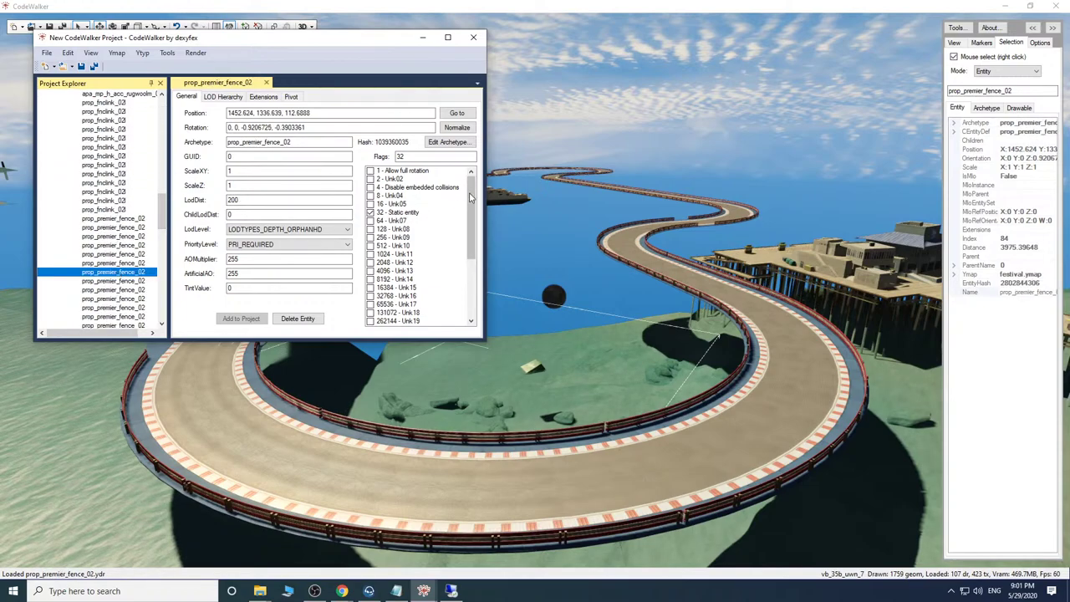
{"action": "mouse_move", "coordinate": [472, 187]}
{"action": "left_mouse_down"}
{"action": "mouse_move", "coordinate": [465, 264]}
{"action": "mouse_move", "coordinate": [466, 178]}
{"action": "left_mouse_up"}
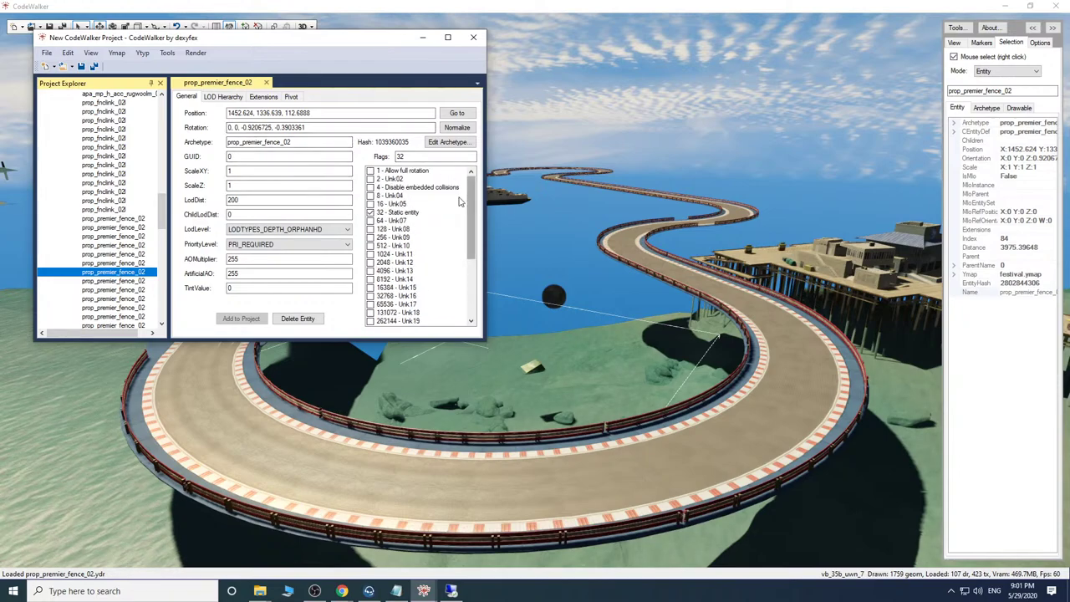
Go to the selected prop_premier_fence_02 in the world view and look over its surroundings.
{"action": "left_click", "coordinate": [458, 114]}
{"action": "left_click", "coordinate": [422, 39]}
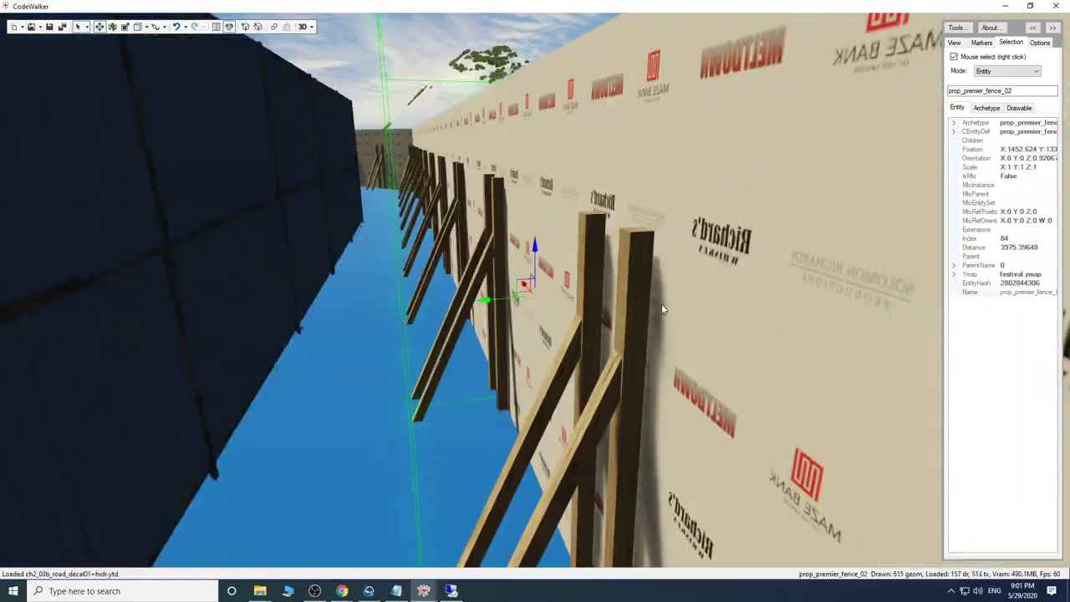
{"action": "key", "text": "s"}
{"action": "left_click_drag", "start_coordinate": [661, 304], "coordinate": [237, 225]}
{"action": "key", "text": "w"}
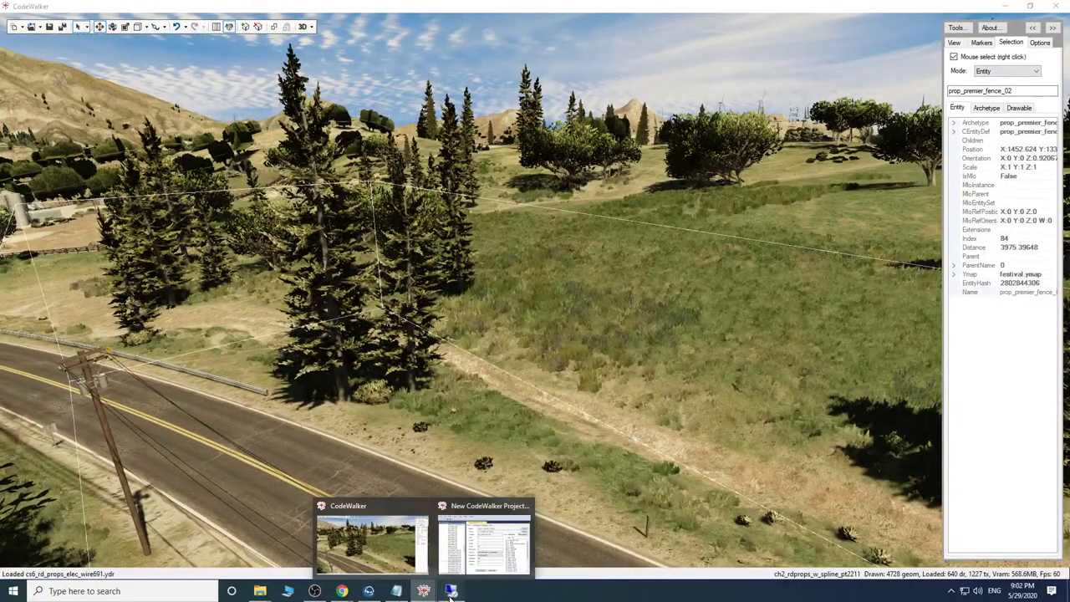
Switch to the remote server, copy festivalassets.ymap from the festival stream folder, and paste it onto the local desktop.
{"action": "left_click", "coordinate": [451, 592]}
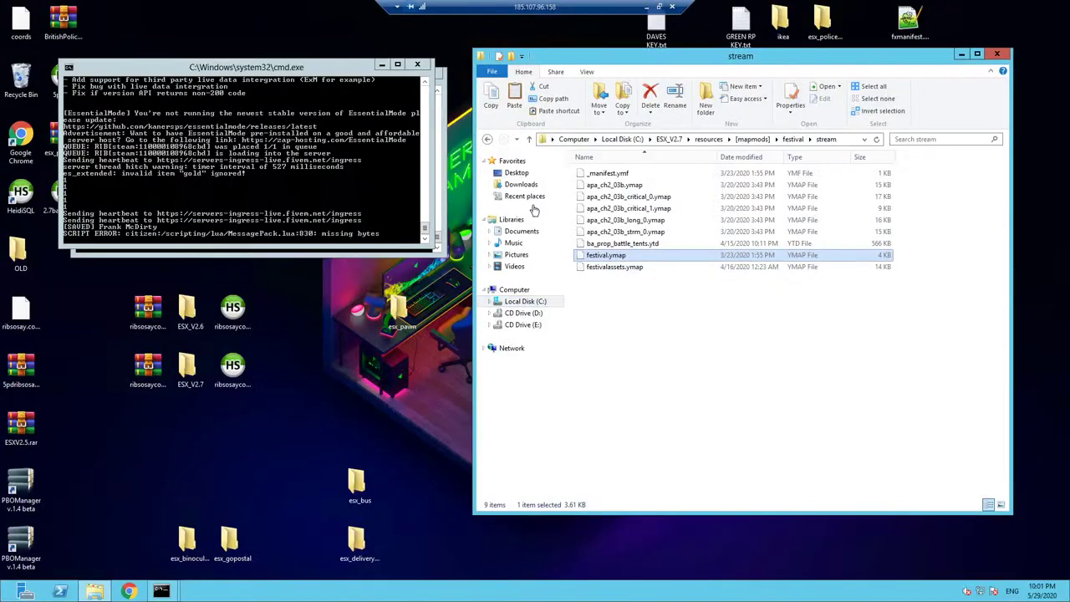
{"action": "right_click", "coordinate": [618, 266]}
{"action": "left_click", "coordinate": [647, 388]}
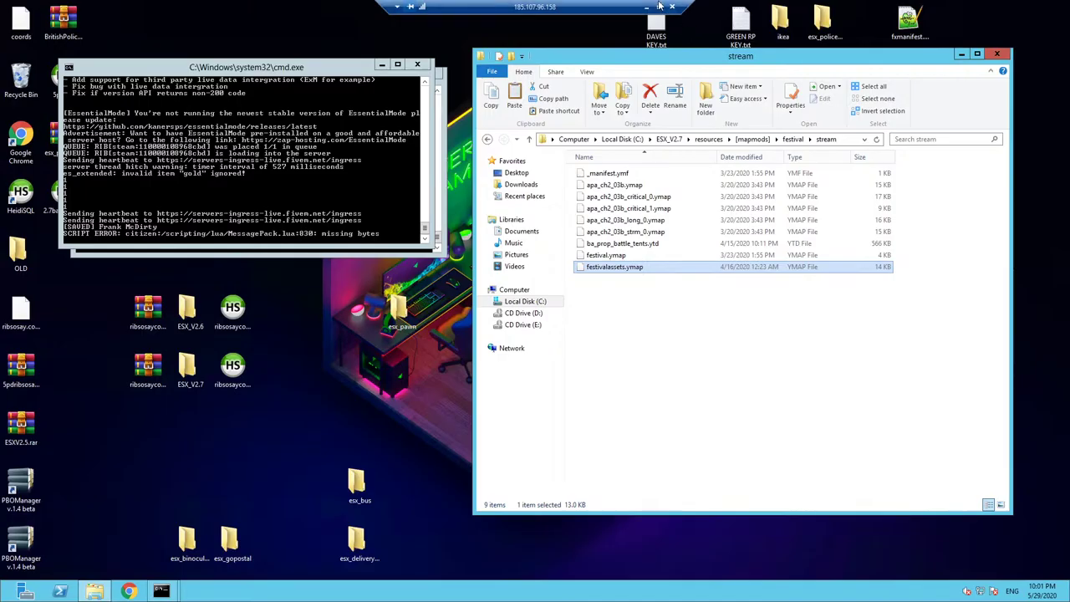
{"action": "left_click", "coordinate": [646, 7]}
{"action": "left_click", "coordinate": [1004, 5]}
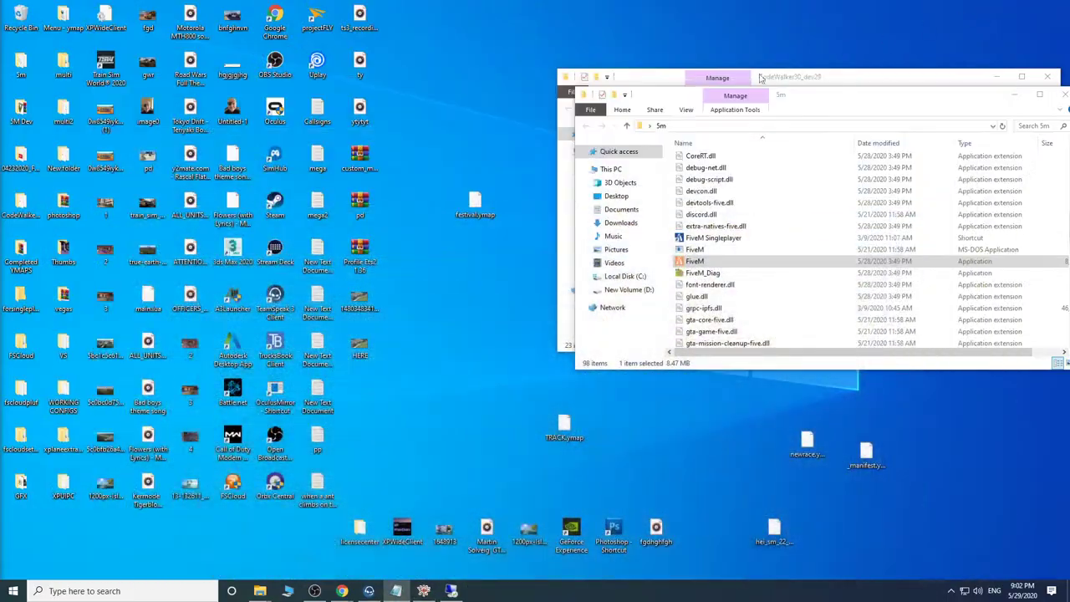
{"action": "right_click", "coordinate": [448, 89]}
{"action": "left_click", "coordinate": [491, 140]}
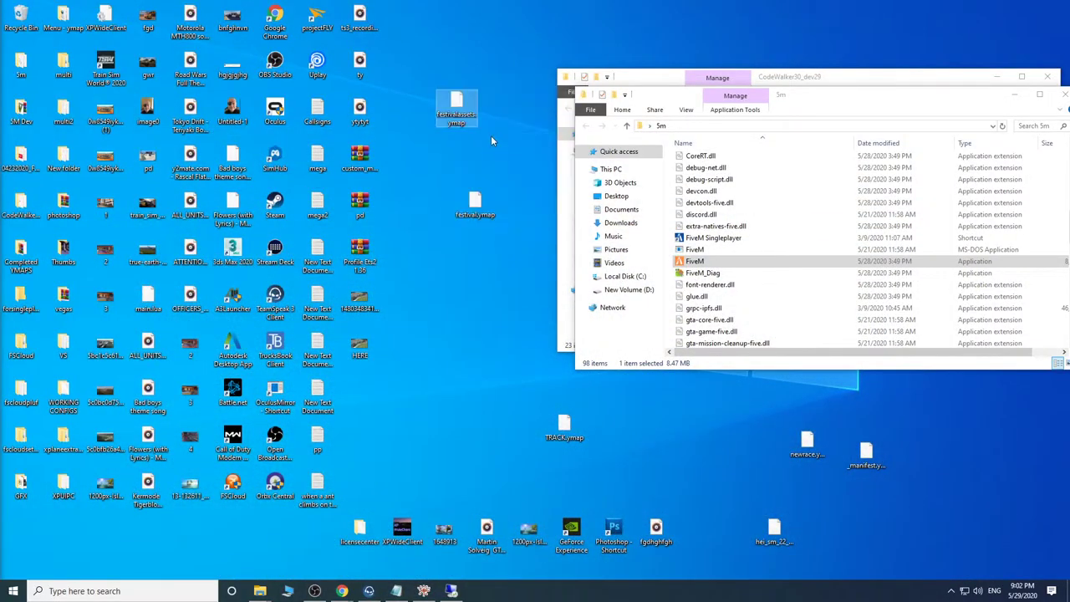
Switch back to CodeWalker and open festivalassets.ymap from the desktop in the current project.
{"action": "left_click", "coordinate": [424, 590]}
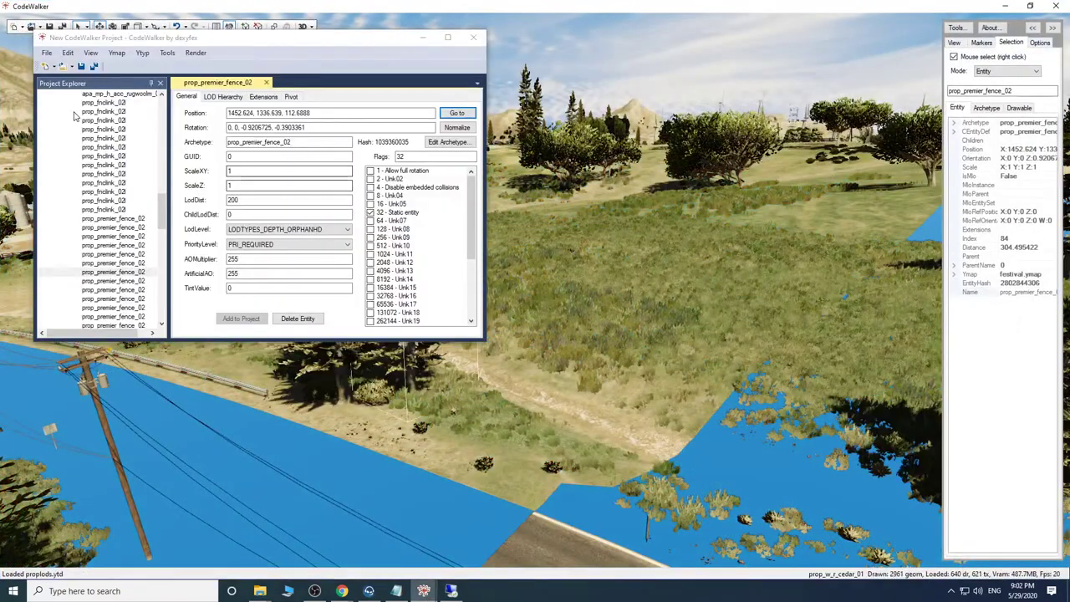
{"action": "left_click", "coordinate": [61, 67]}
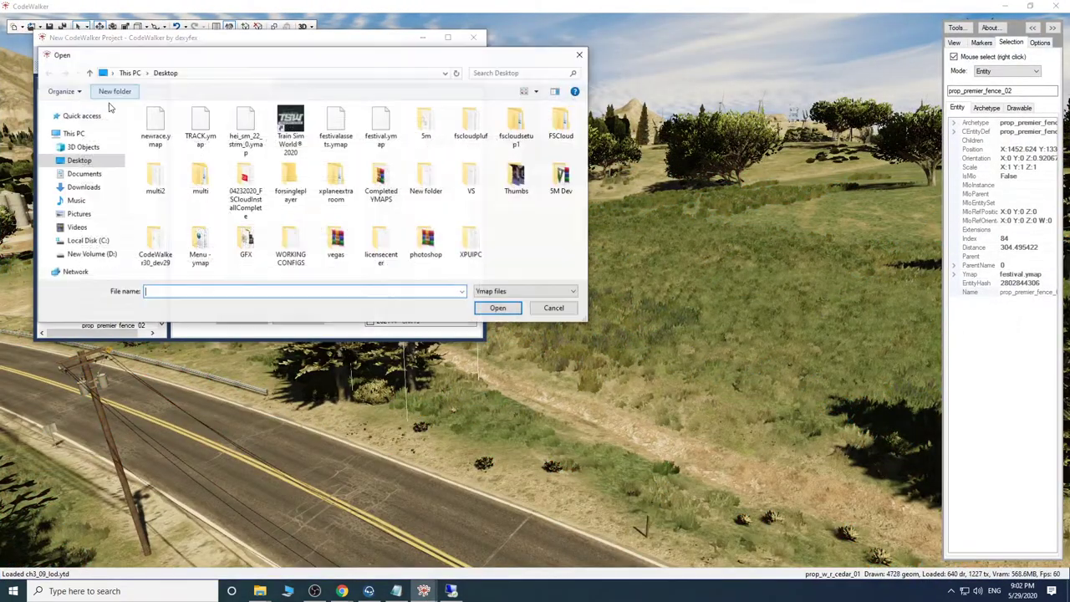
{"action": "left_click", "coordinate": [336, 127]}
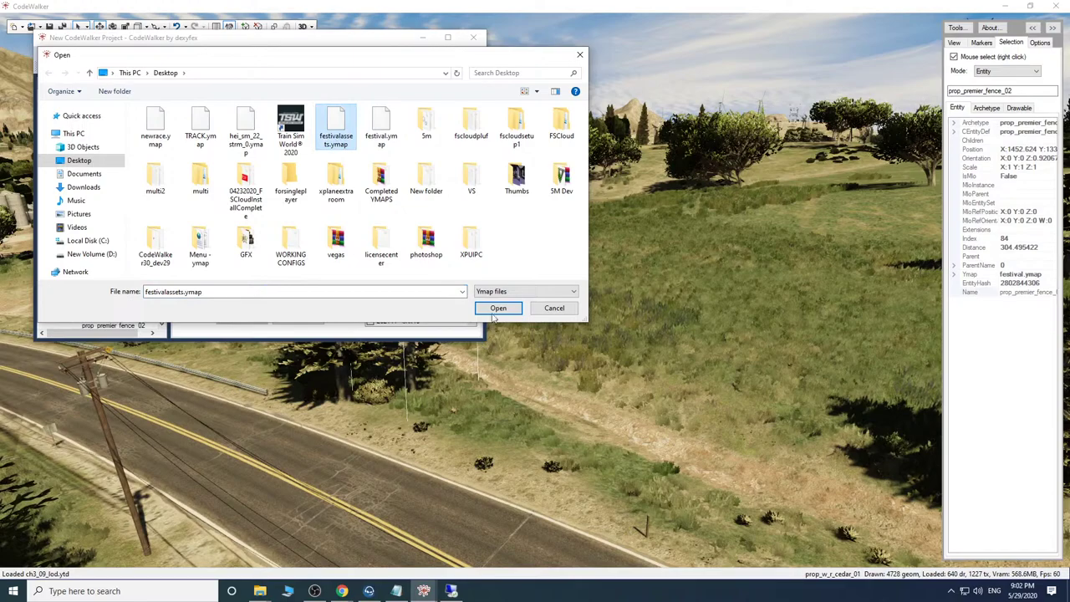
{"action": "left_click", "coordinate": [496, 308]}
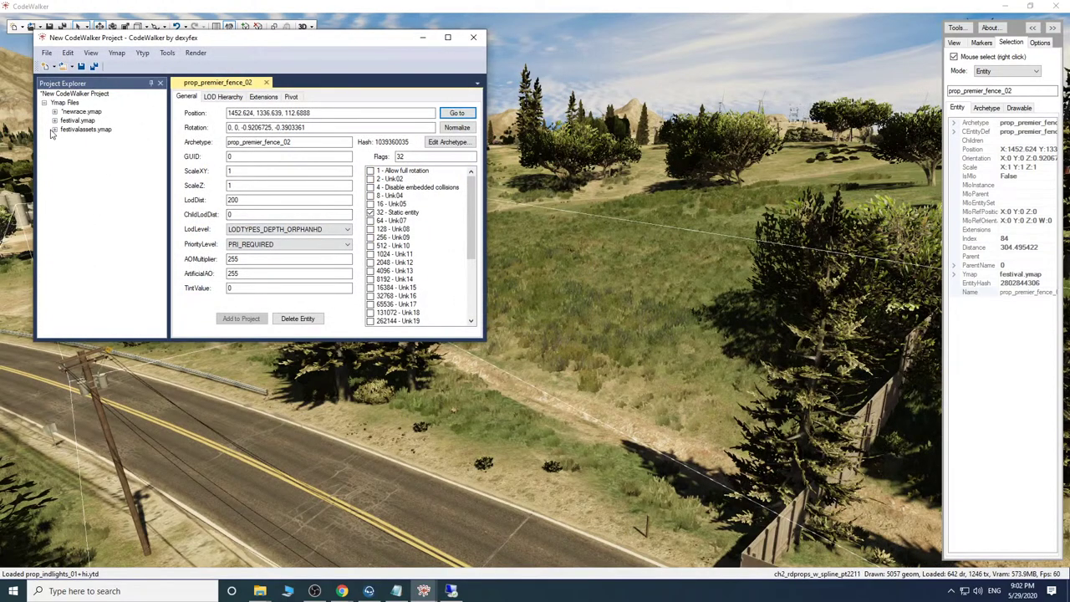
List festivalassets.ymap's entities and examine the flags of a prop_const_fence02a entity.
{"action": "left_click", "coordinate": [54, 130]}
{"action": "left_click", "coordinate": [65, 138]}
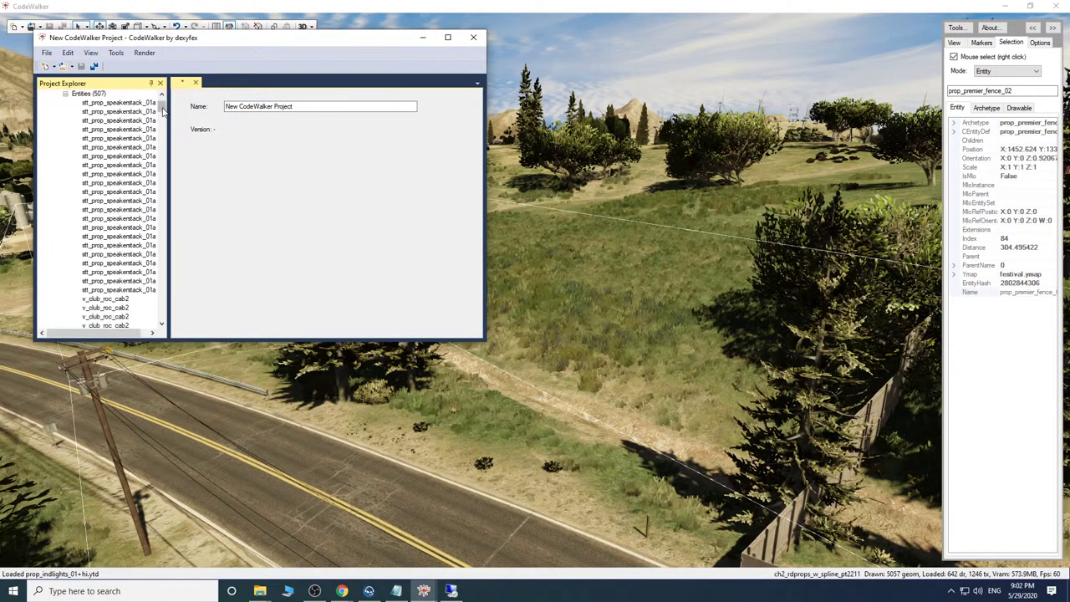
{"action": "left_click_drag", "start_coordinate": [162, 107], "coordinate": [188, 214]}
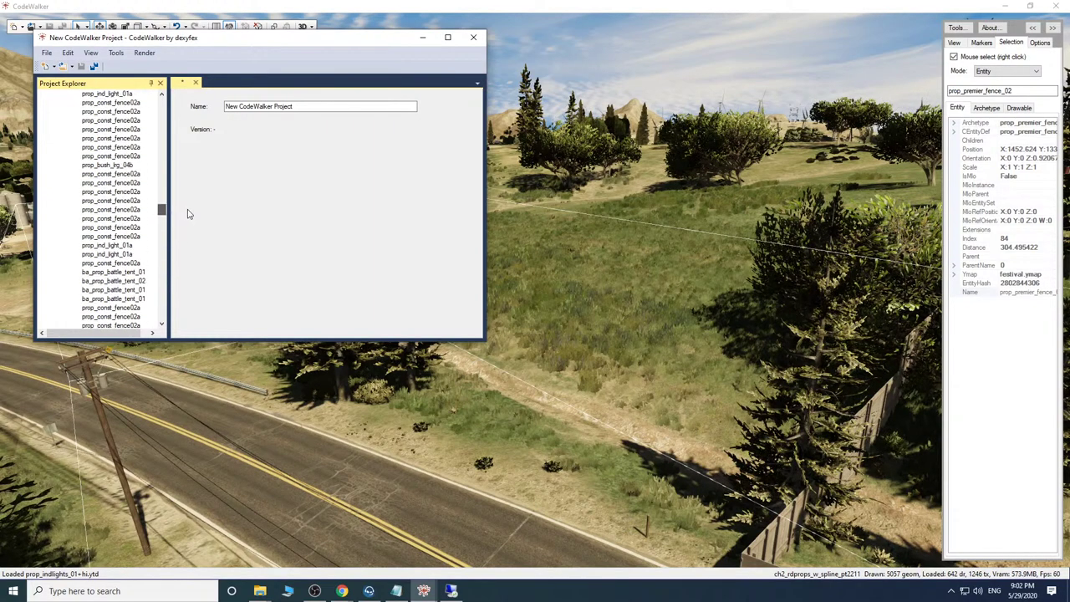
{"action": "left_click", "coordinate": [117, 130]}
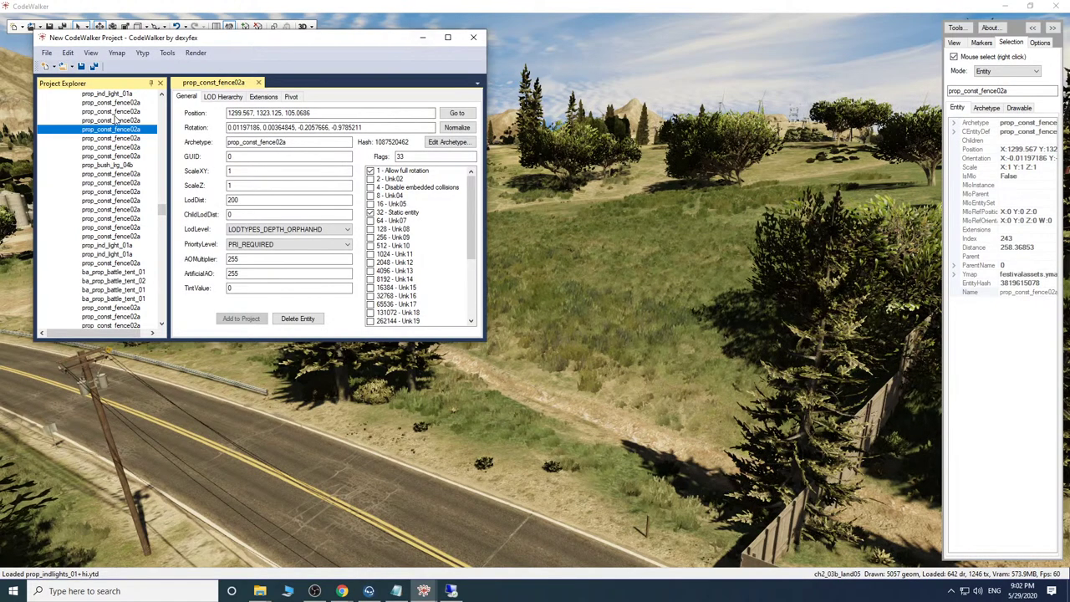
{"action": "left_click", "coordinate": [163, 109]}
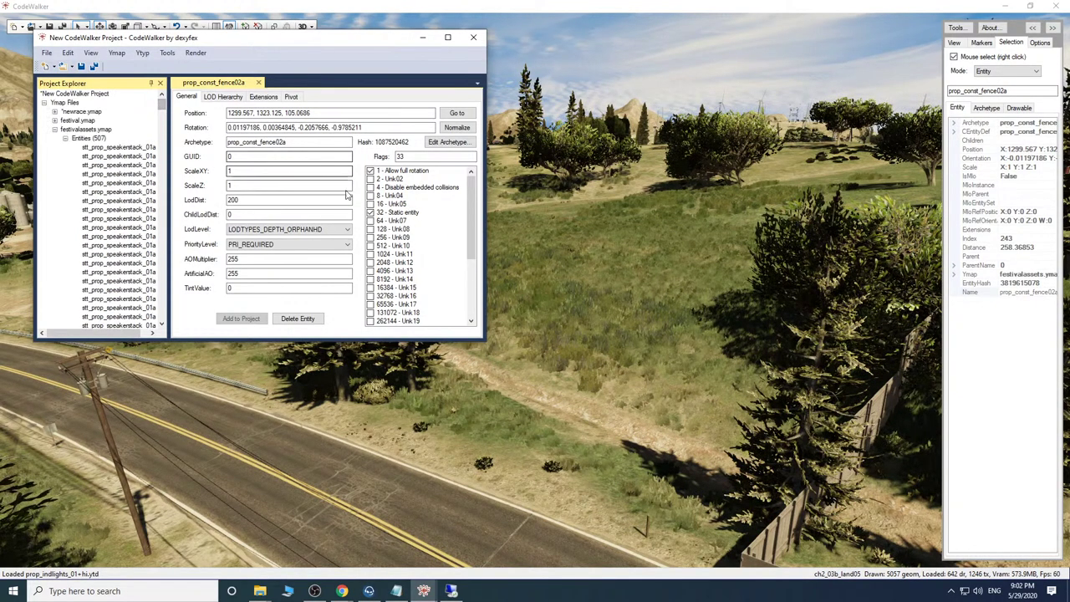
Remove festivalassets.ymap and festival.ymap from the project.
{"action": "left_click", "coordinate": [83, 129]}
{"action": "left_click", "coordinate": [117, 53]}
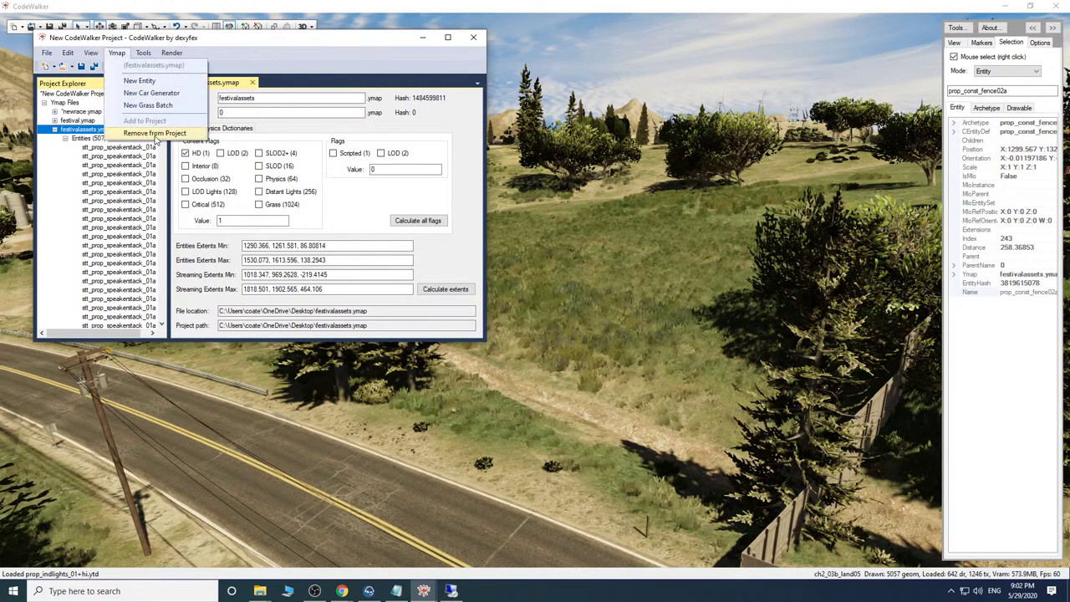
{"action": "left_click", "coordinate": [156, 134]}
{"action": "left_click", "coordinate": [88, 121]}
{"action": "left_click", "coordinate": [117, 54]}
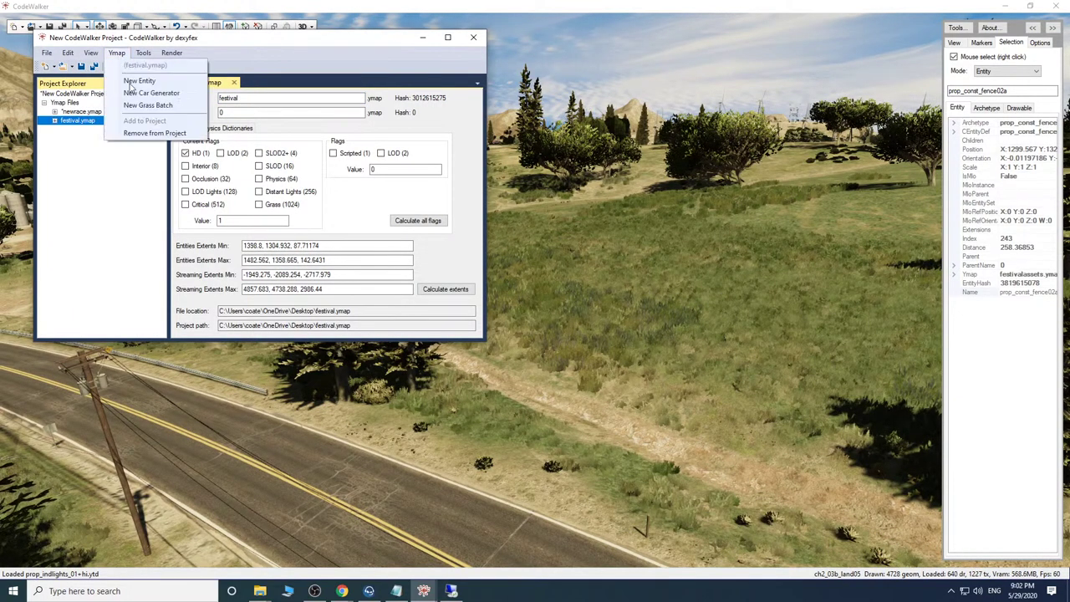
{"action": "left_click", "coordinate": [155, 135]}
List newrace.ymap's entities and enable the "1 - Allow full rotation" flag on the first three track pieces.
{"action": "left_click", "coordinate": [67, 114]}
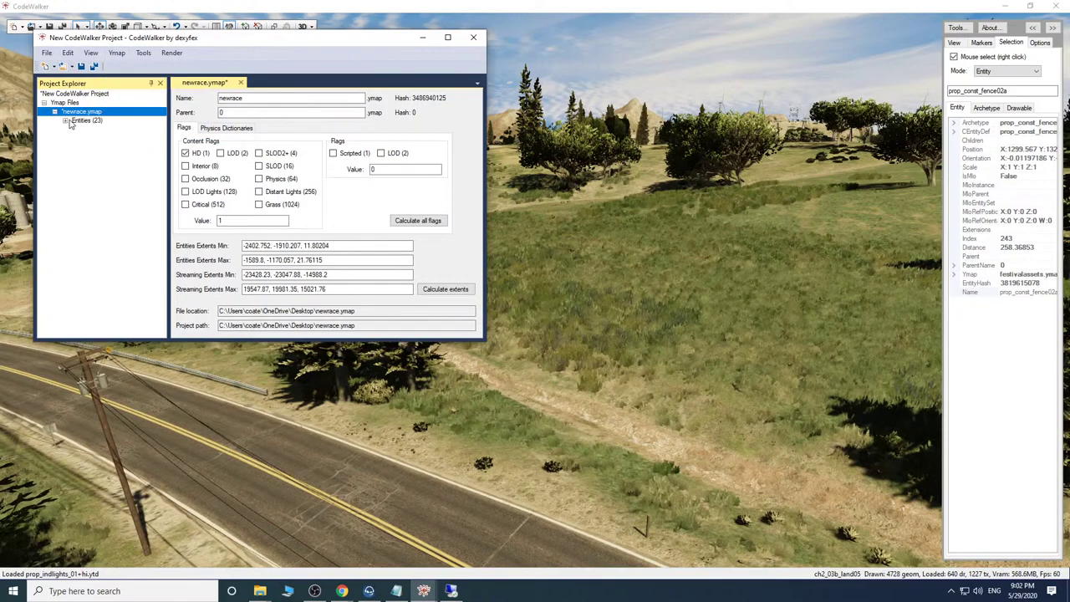
{"action": "left_click", "coordinate": [67, 121]}
{"action": "left_click", "coordinate": [117, 130]}
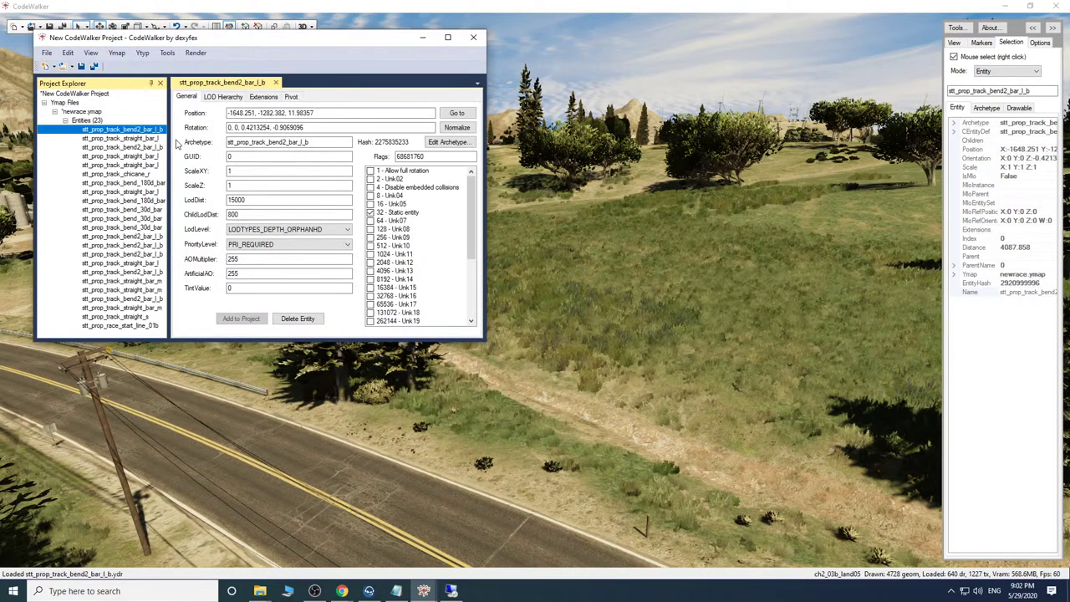
{"action": "left_click", "coordinate": [373, 172]}
{"action": "left_click", "coordinate": [142, 138]}
{"action": "left_click", "coordinate": [371, 172]}
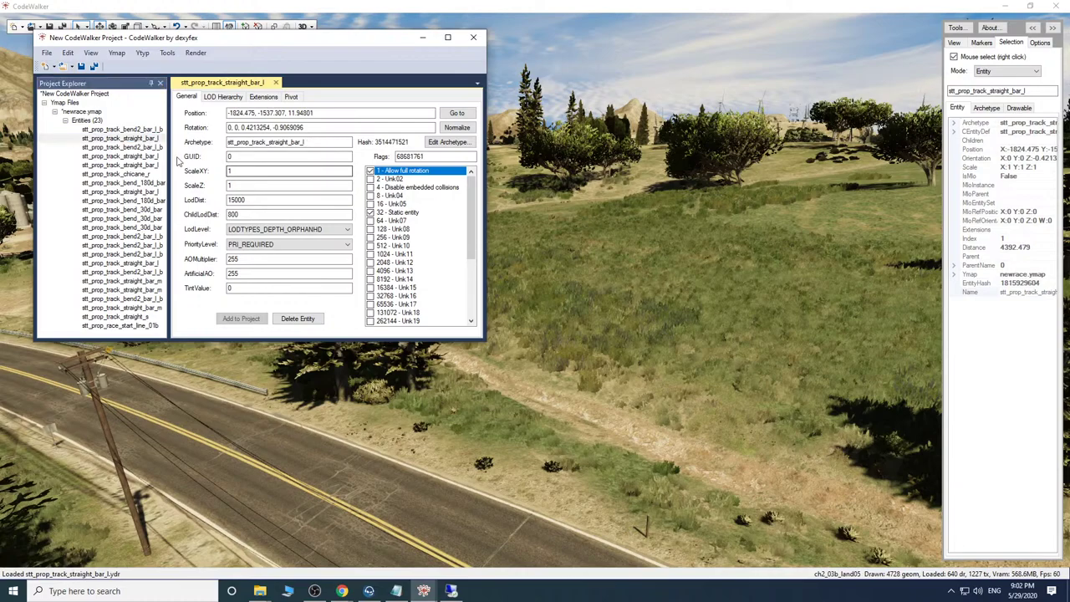
{"action": "left_click", "coordinate": [146, 147]}
{"action": "left_click", "coordinate": [370, 172]}
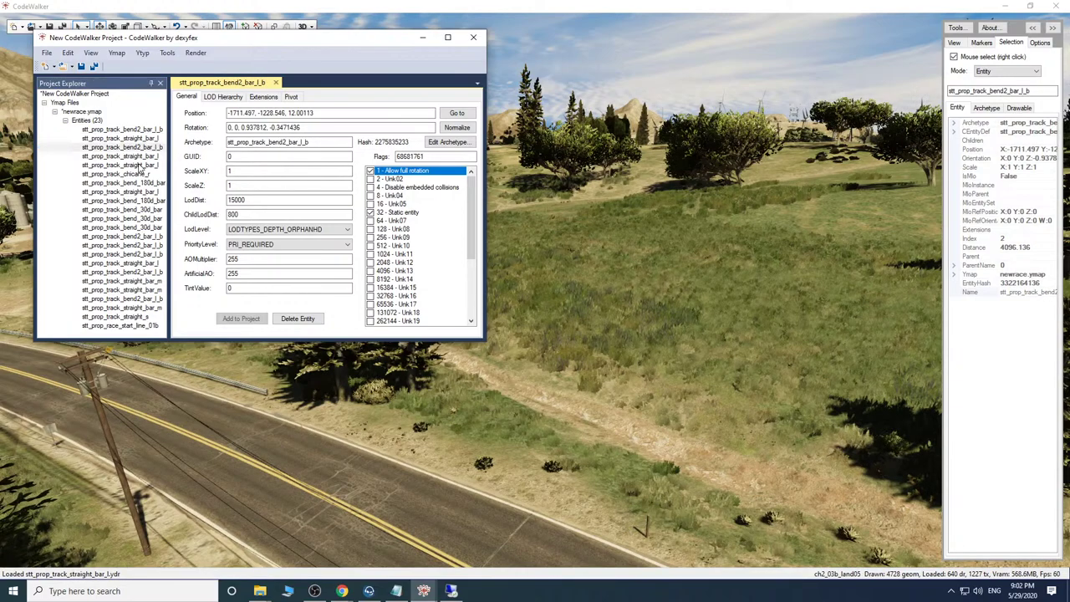
Enable Allow full rotation on the next two stt_prop_track_straight_bar_l pieces, stt_prop_track_chicane_r and the first stt_prop_track_bend_180d_bar.
{"action": "left_click", "coordinate": [140, 157]}
{"action": "left_click", "coordinate": [153, 166]}
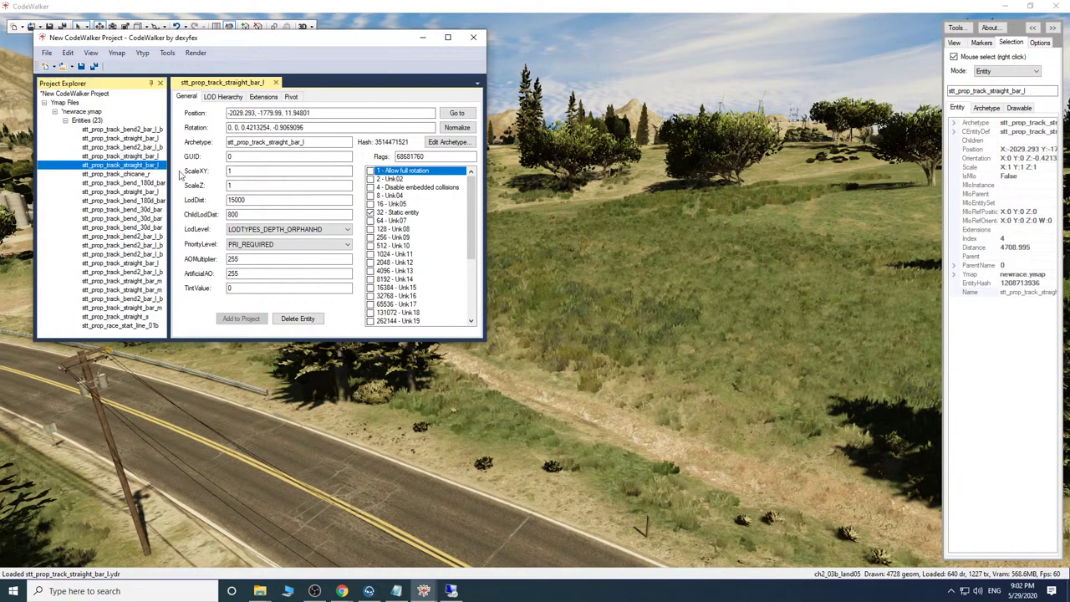
{"action": "left_click", "coordinate": [143, 174]}
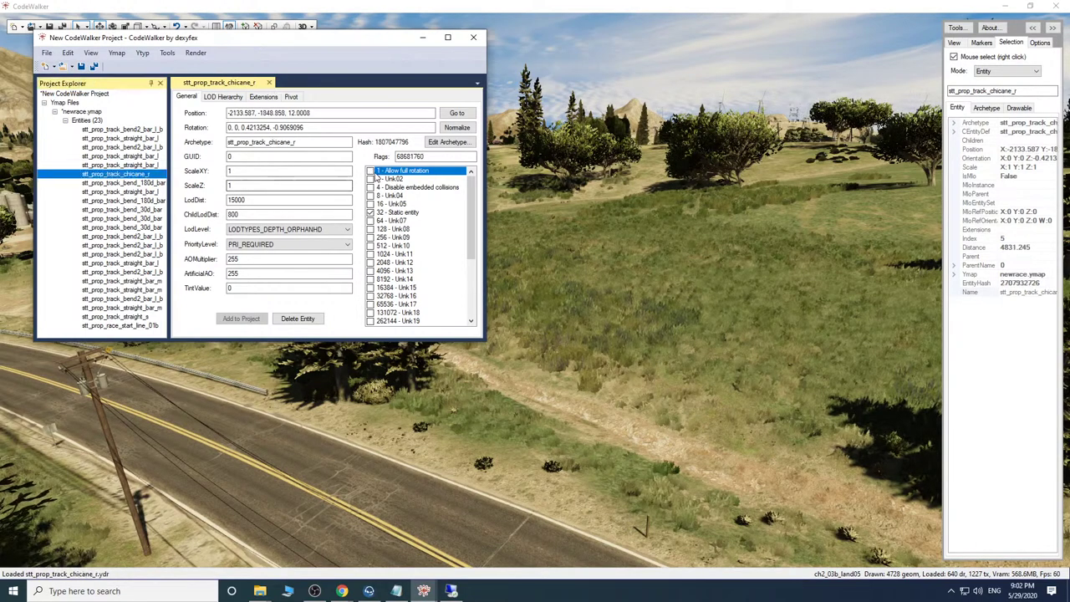
{"action": "left_click", "coordinate": [371, 172]}
{"action": "left_click", "coordinate": [149, 183]}
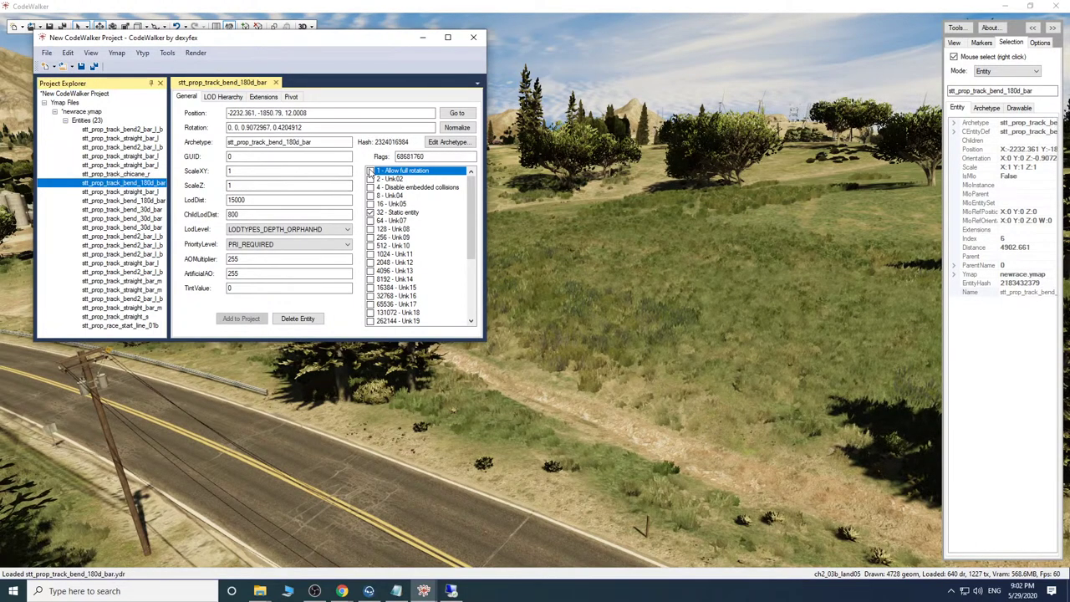
{"action": "left_click", "coordinate": [370, 172]}
Enable Allow full rotation on the straight between the two 180d bends, the second 180d bend and the three stt_prop_track_bend_30d_bar pieces.
{"action": "left_click", "coordinate": [160, 193]}
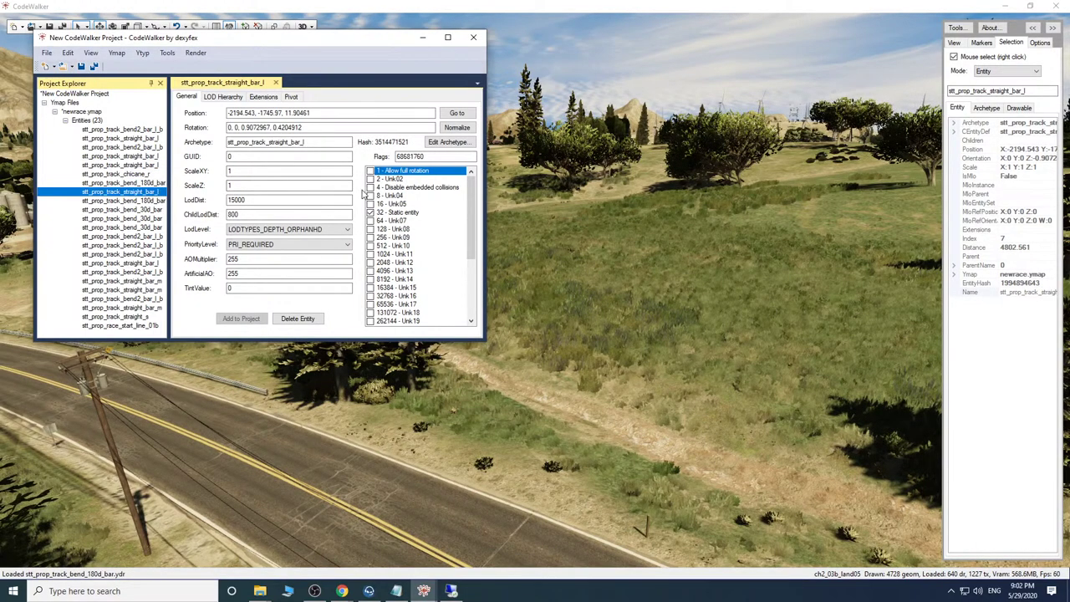
{"action": "key", "text": "Down"}
{"action": "left_click", "coordinate": [155, 209]}
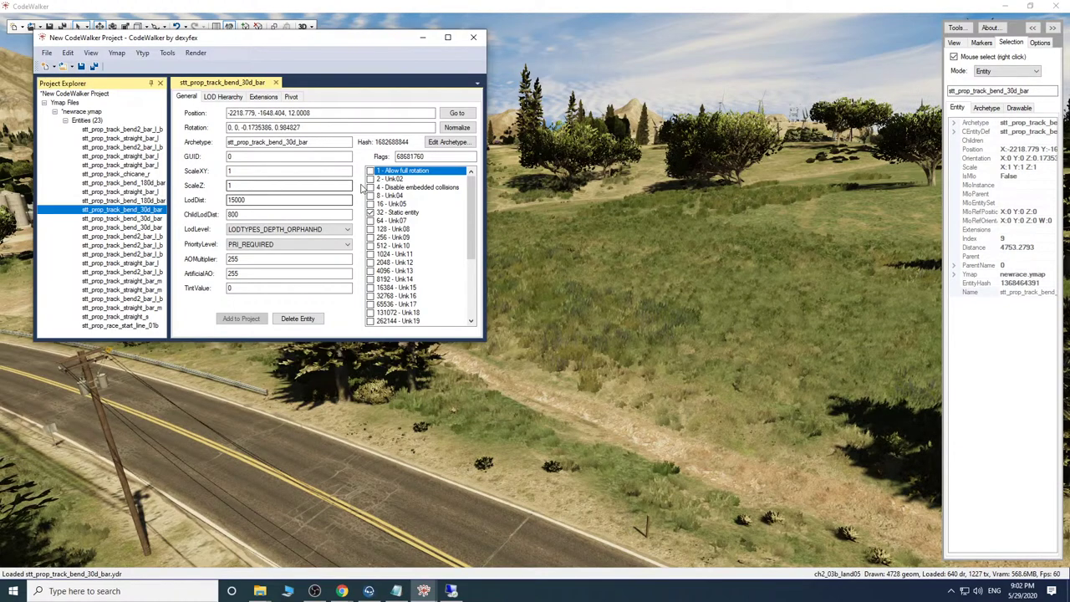
{"action": "left_click", "coordinate": [133, 220]}
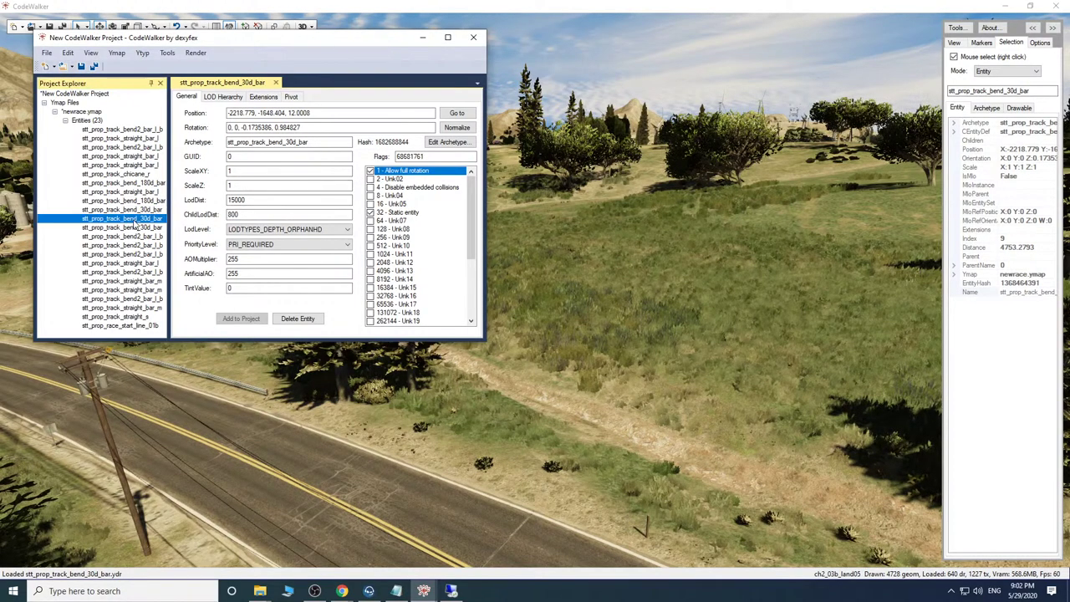
{"action": "left_click", "coordinate": [154, 229]}
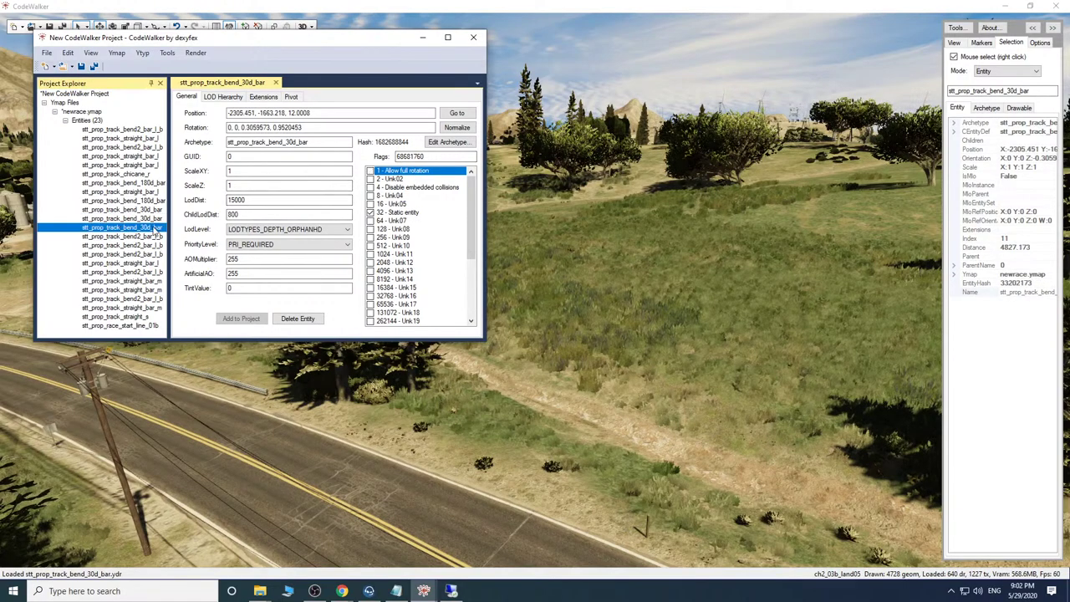
Enable Allow full rotation on the two stt_prop_track_bend2_bar_l_b pieces listed directly after the 30d bends.
{"action": "left_click", "coordinate": [149, 236]}
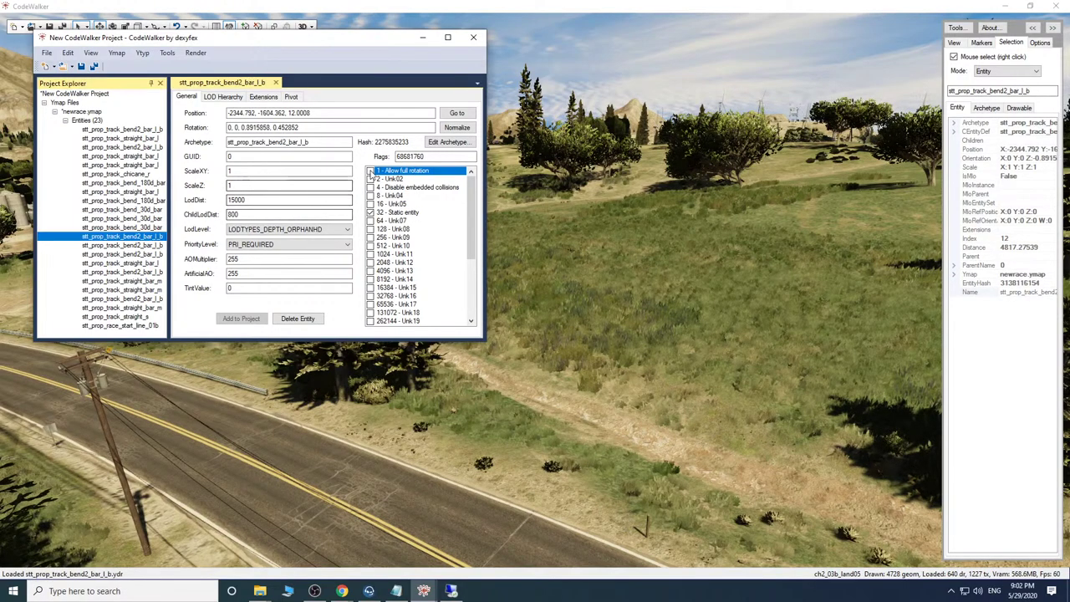
{"action": "left_click", "coordinate": [159, 245]}
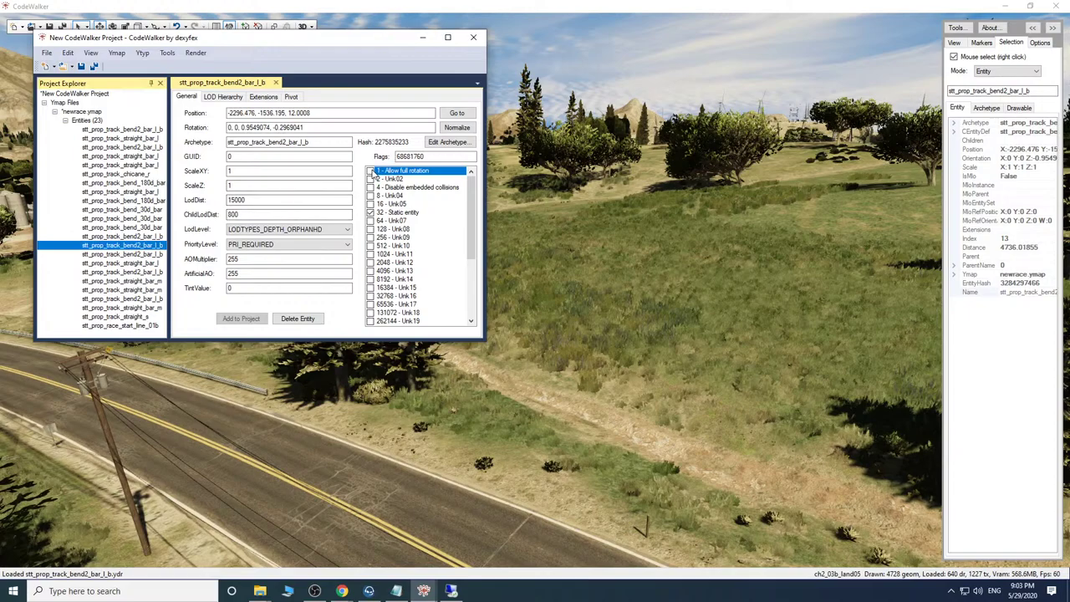
{"action": "left_click", "coordinate": [371, 171]}
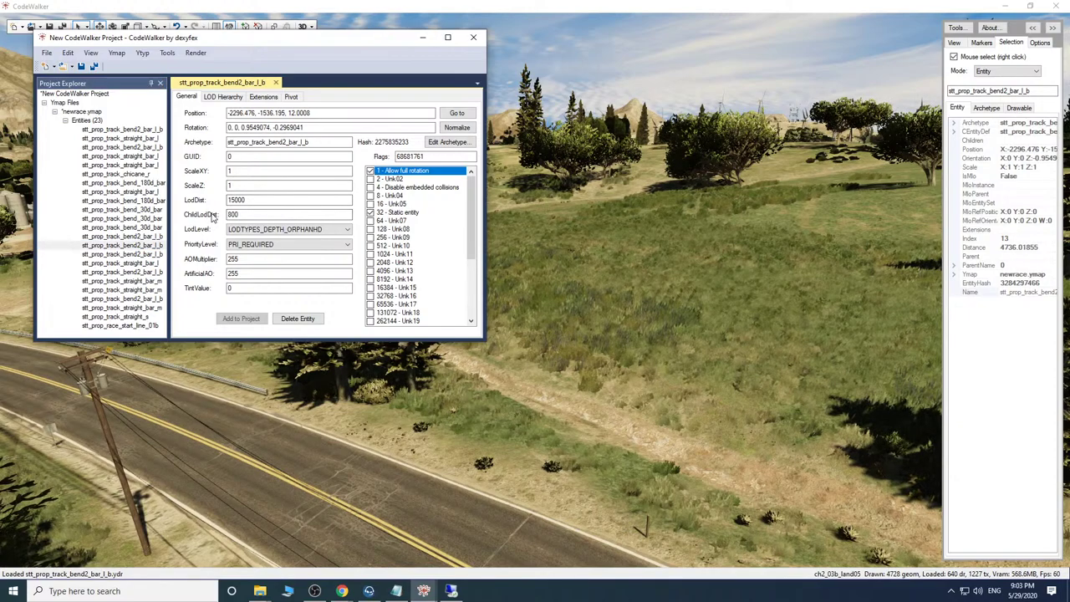
Enable Allow full rotation on the third consecutive stt_prop_track_bend2_bar_l_b, the stt_prop_track_straight_bar_l below it and the following bend2_bar_l_b.
{"action": "left_click", "coordinate": [153, 255]}
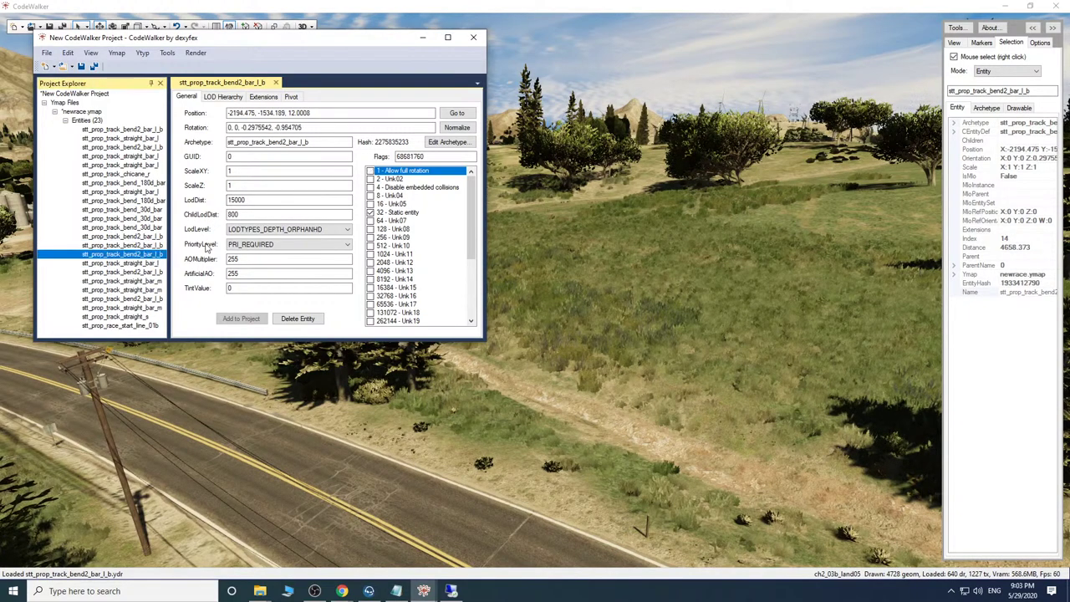
{"action": "left_click", "coordinate": [376, 172]}
{"action": "left_click", "coordinate": [158, 262]}
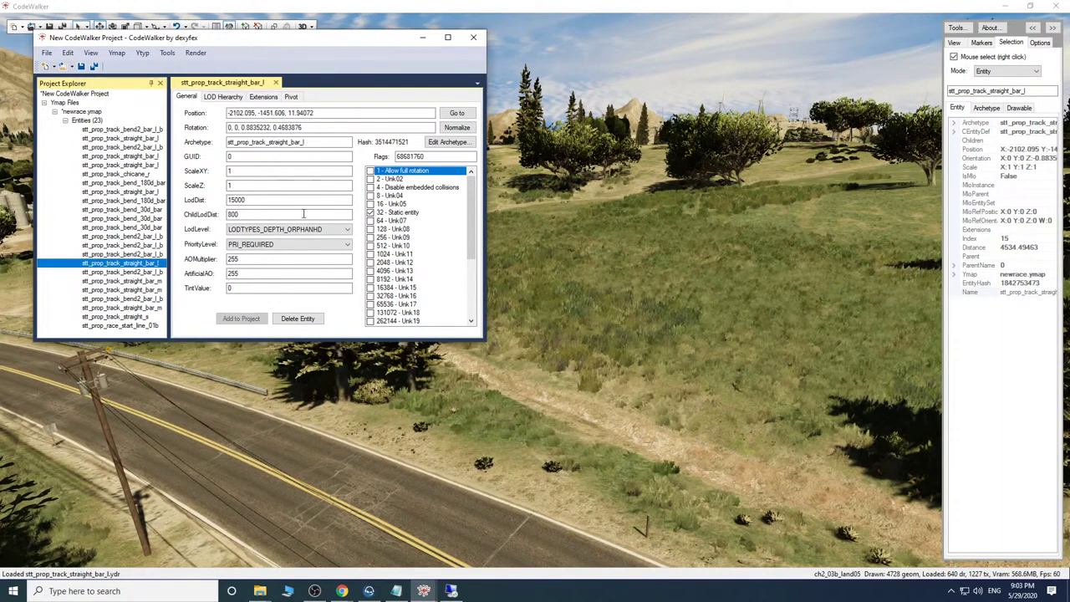
{"action": "left_click", "coordinate": [371, 171]}
{"action": "left_click", "coordinate": [160, 272]}
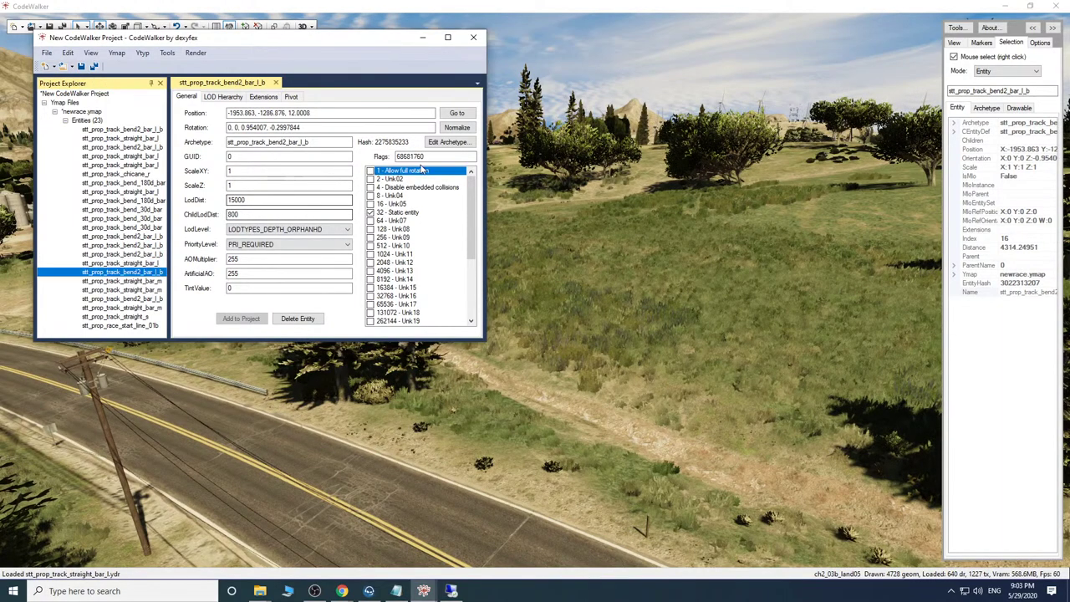
{"action": "left_click", "coordinate": [371, 172]}
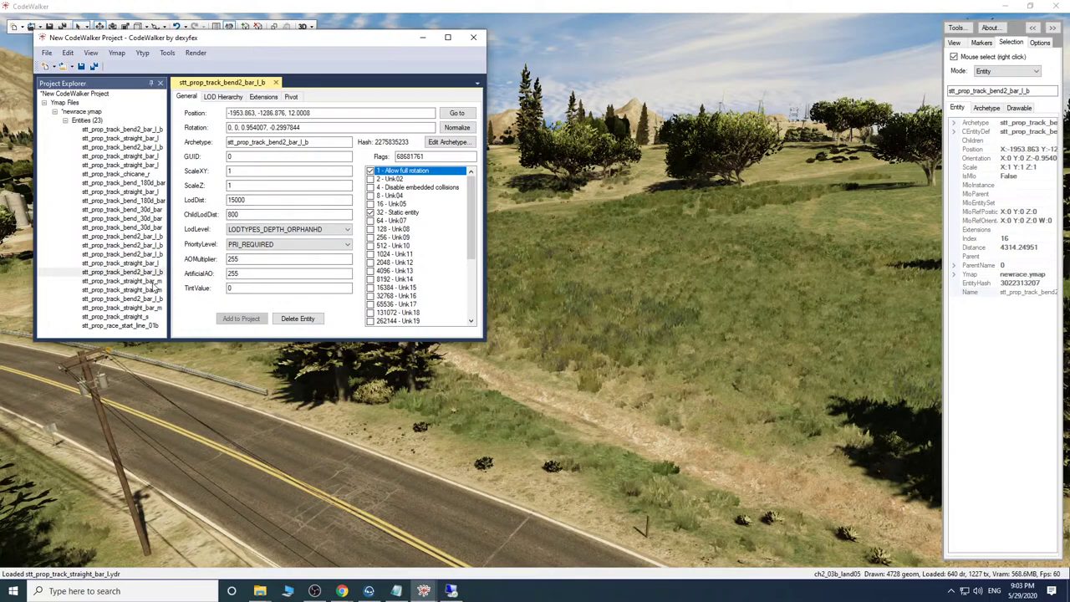
Enable Allow full rotation on the two adjacent stt_prop_track_straight_bar_m pieces and the last stt_prop_track_bend2_bar_l_b.
{"action": "left_click", "coordinate": [156, 282]}
{"action": "left_click", "coordinate": [371, 171]}
{"action": "left_click", "coordinate": [158, 288]}
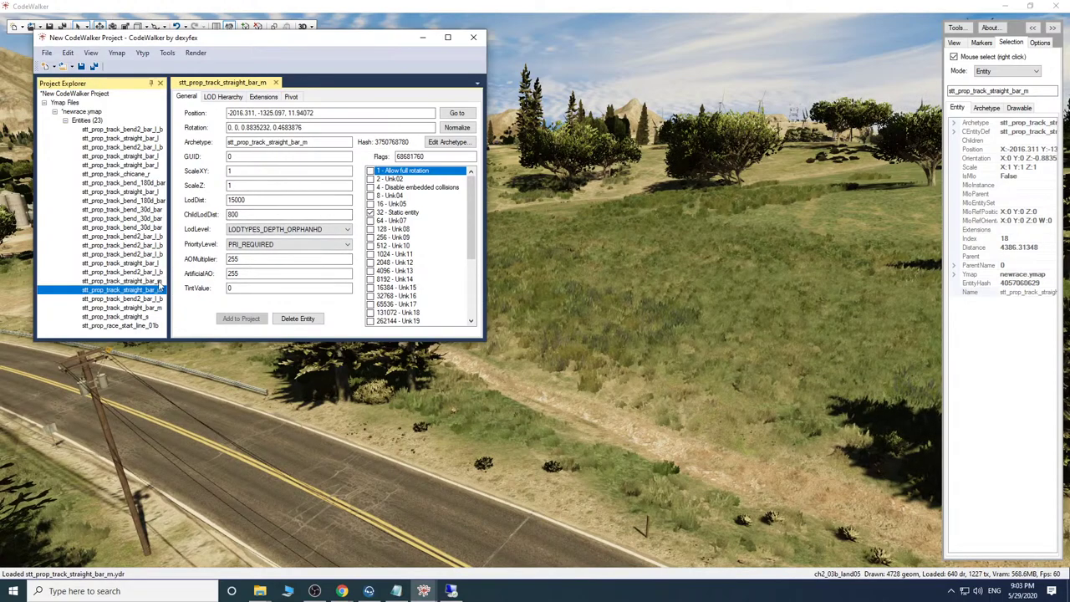
{"action": "left_click", "coordinate": [371, 171]}
{"action": "left_click", "coordinate": [157, 299]}
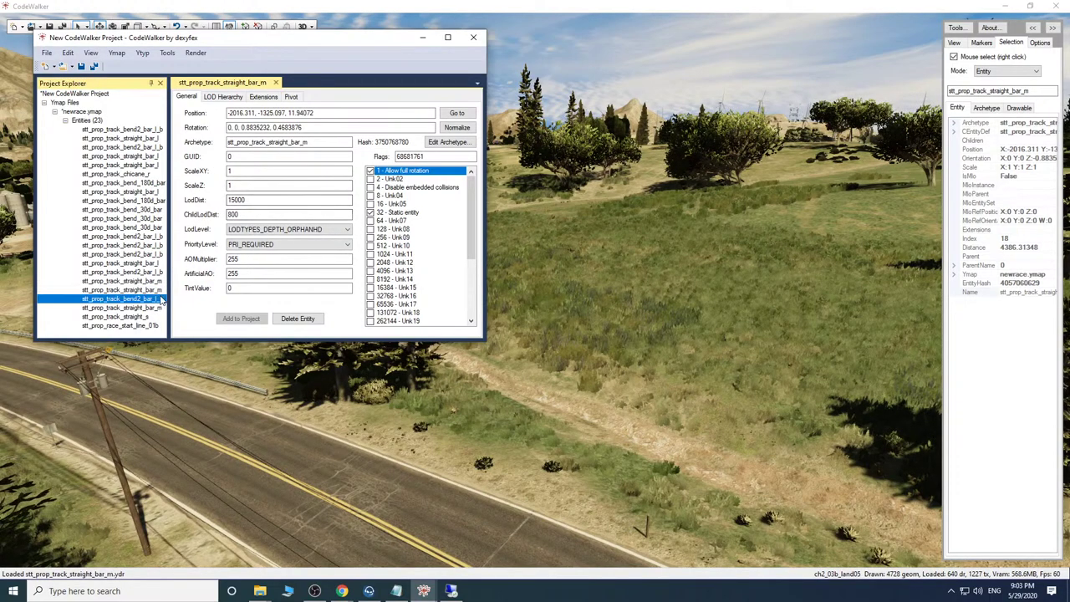
{"action": "left_click", "coordinate": [371, 171]}
Enable Allow full rotation on the last stt_prop_track_straight_bar_m, stt_prop_track_straight_s and stt_prop_race_start_line_01b.
{"action": "left_click", "coordinate": [159, 308]}
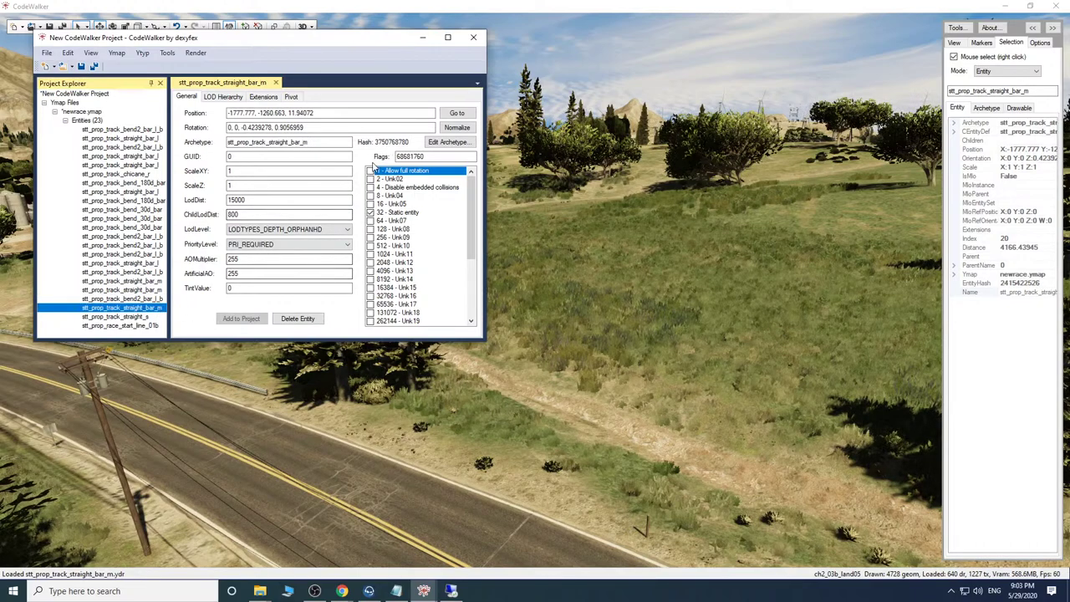
{"action": "left_click", "coordinate": [371, 171]}
{"action": "left_click", "coordinate": [153, 317]}
{"action": "left_click", "coordinate": [371, 171]}
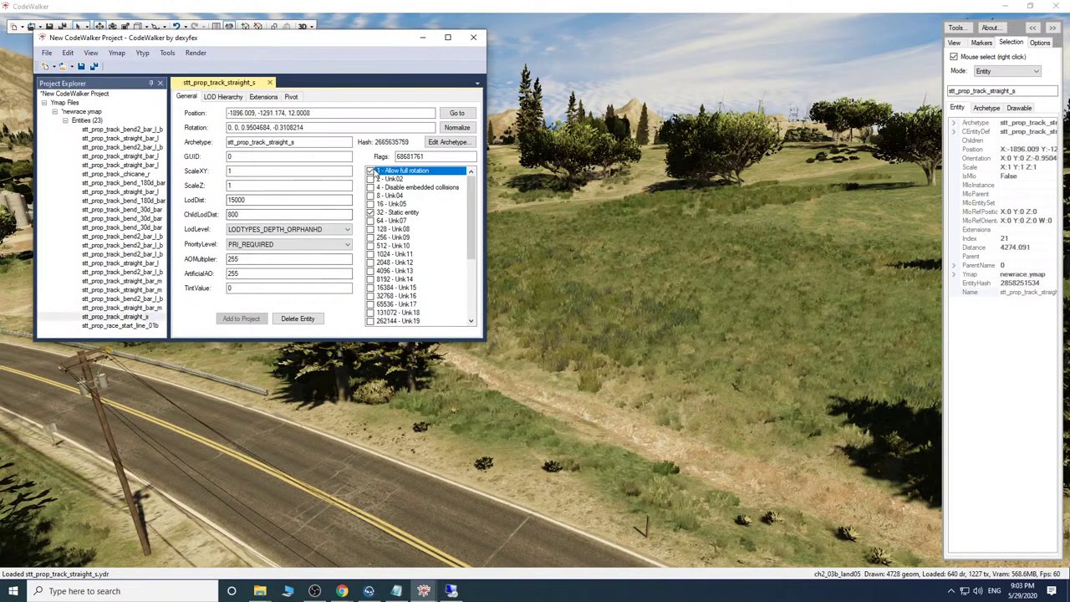
{"action": "left_click", "coordinate": [159, 325]}
{"action": "left_click", "coordinate": [371, 172]}
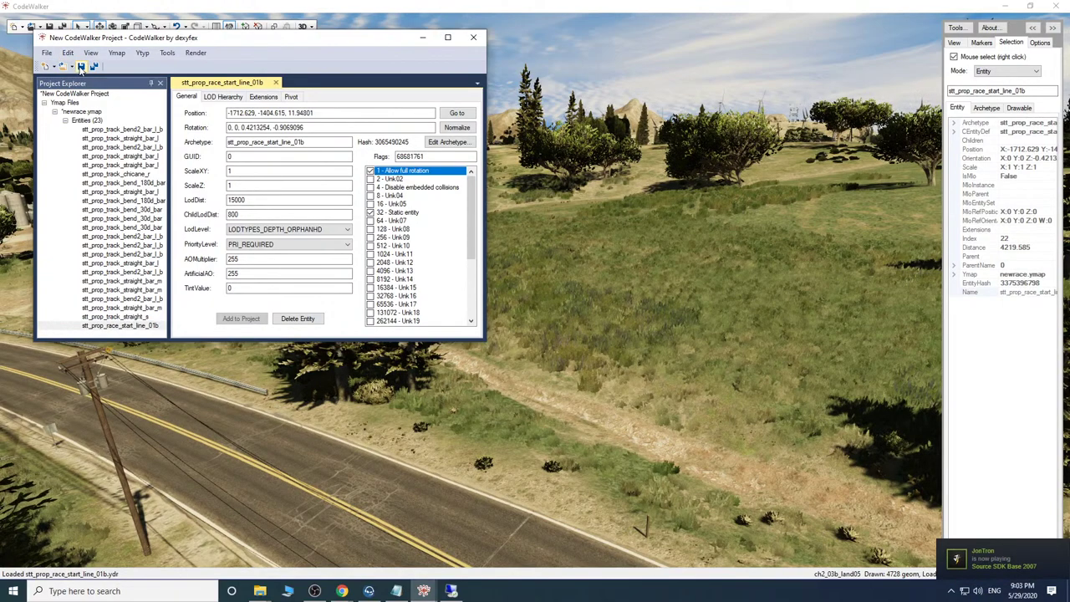
Recalculate the extents of newrace.ymap and save it, checking the rotation flag on the last 30d bend.
{"action": "left_click", "coordinate": [87, 112]}
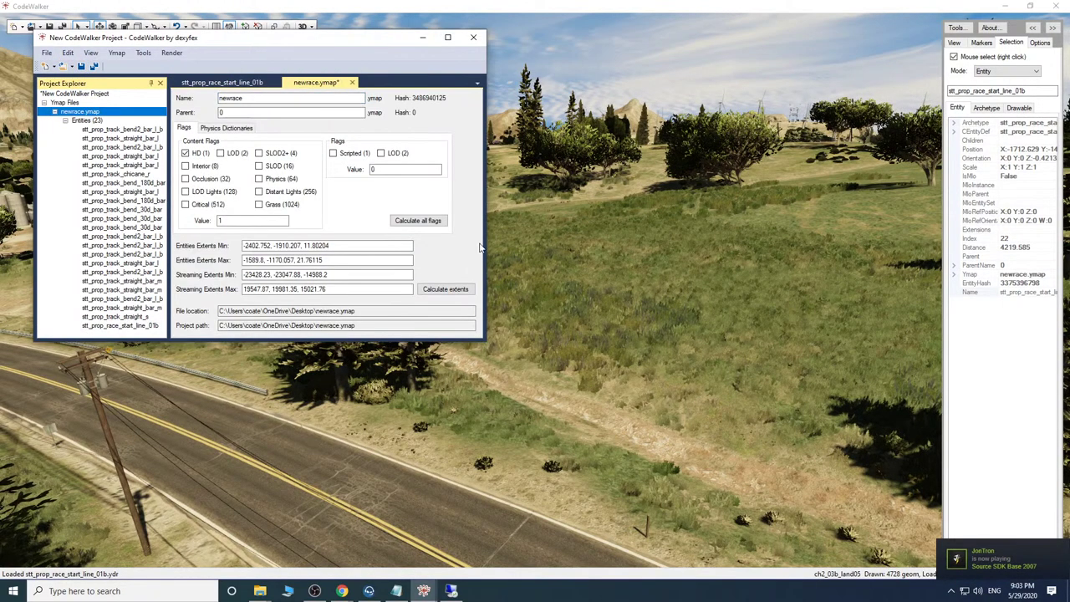
{"action": "left_click", "coordinate": [440, 289]}
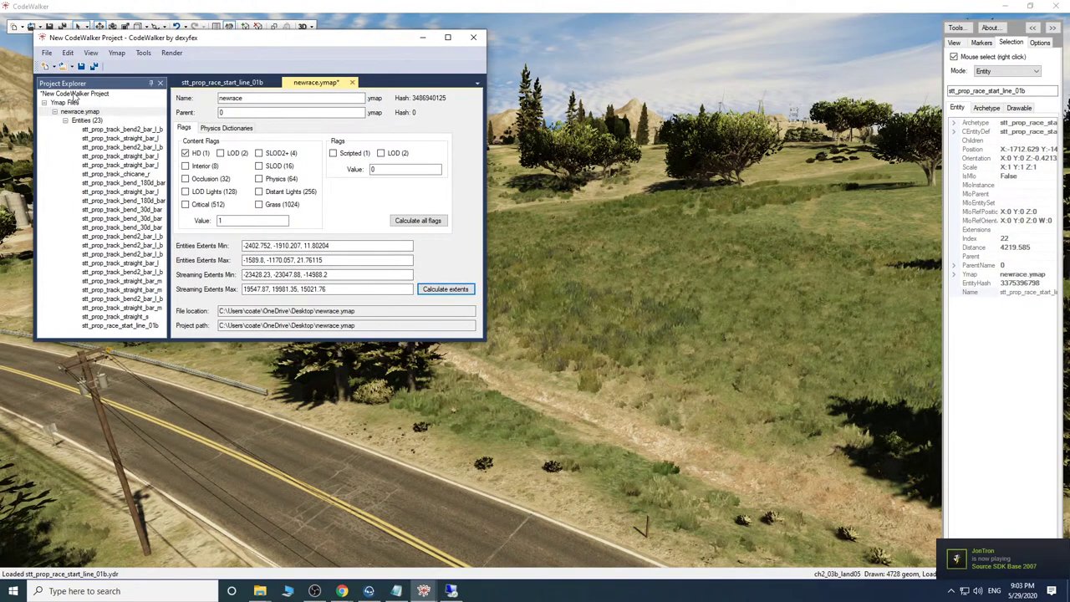
{"action": "left_click", "coordinate": [118, 227]}
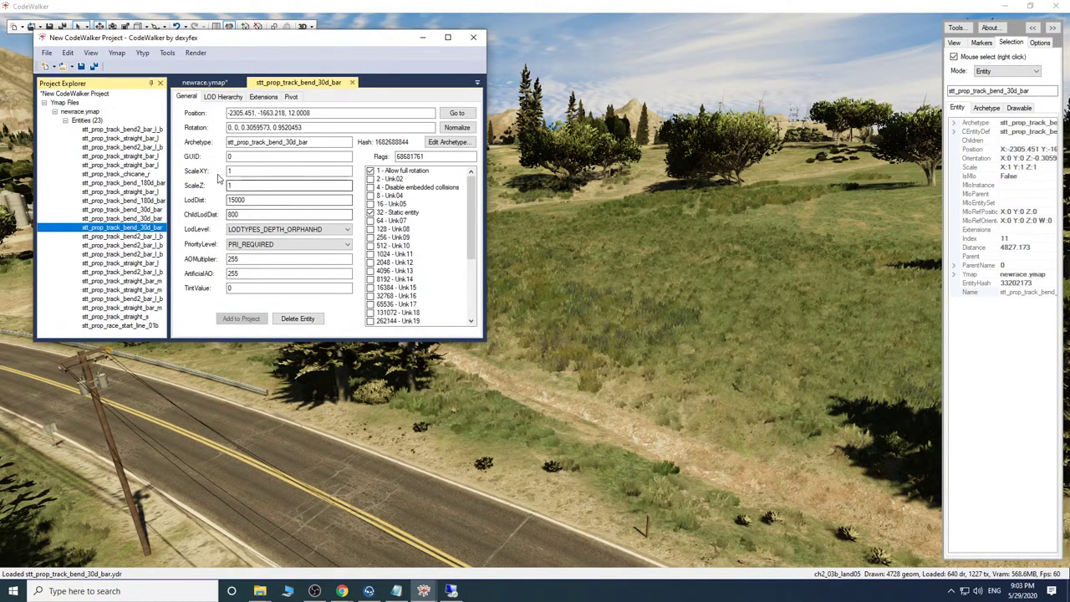
Generate a manifest for newrace.ymap and save it to the Desktop as _manifest, replacing the existing file.
{"action": "left_click", "coordinate": [100, 111]}
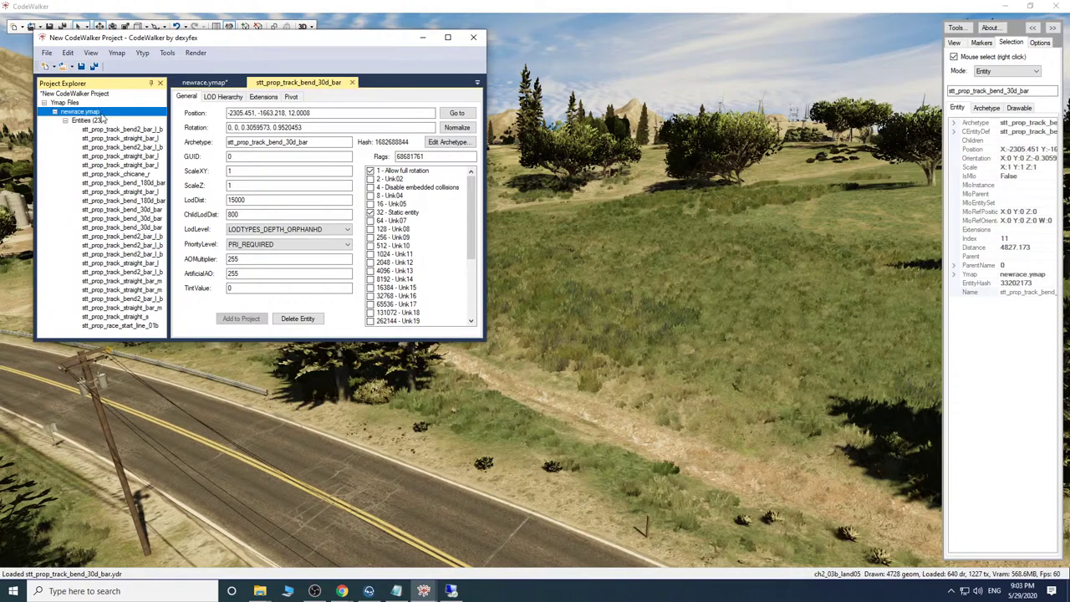
{"action": "left_click", "coordinate": [134, 53]}
{"action": "left_click", "coordinate": [175, 64]}
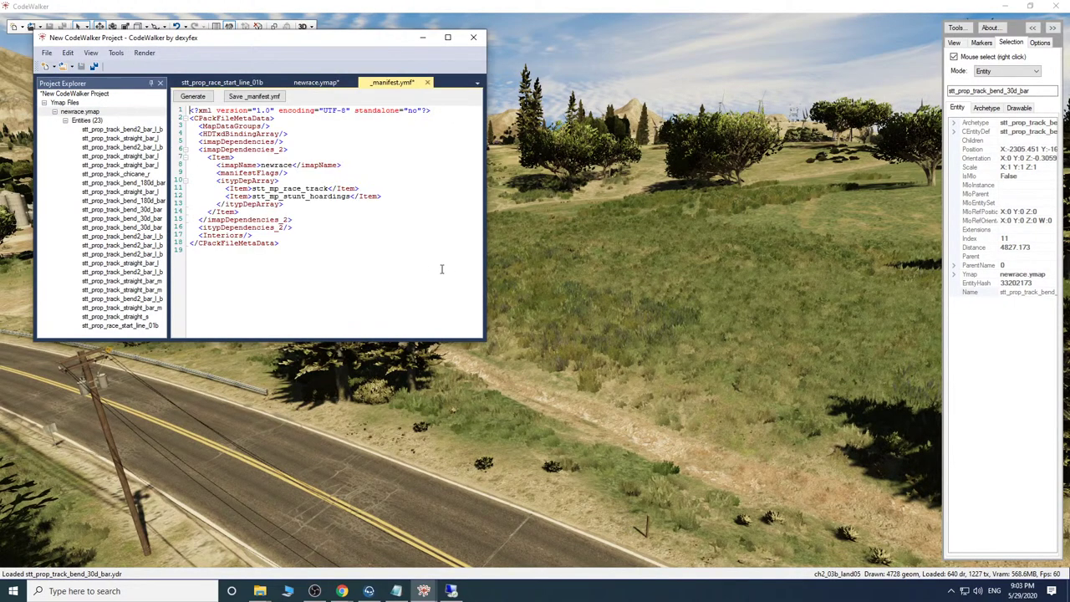
{"action": "left_click", "coordinate": [255, 96]}
{"action": "left_click", "coordinate": [494, 306]}
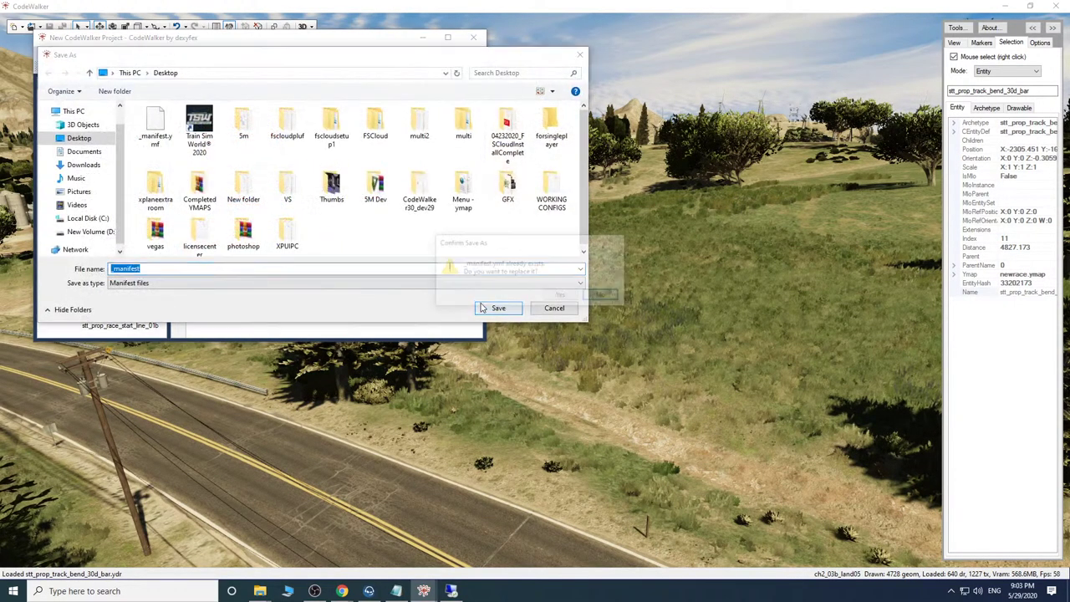
{"action": "left_click", "coordinate": [554, 296]}
Switch to the Windows desktop and copy the newrace.ymap and _manifest.ymf files together.
{"action": "left_click", "coordinate": [1007, 6]}
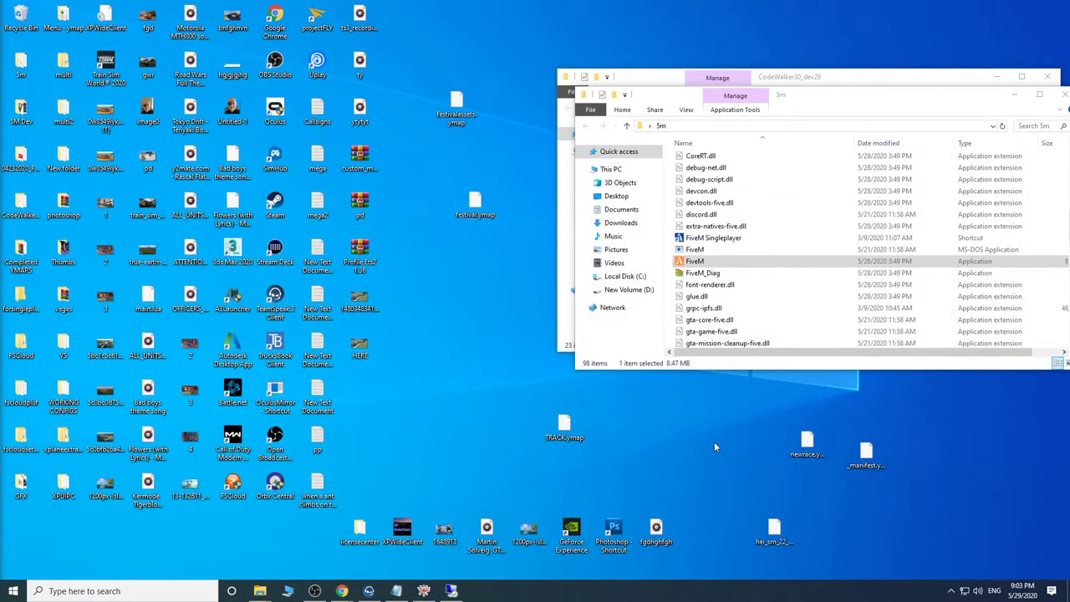
{"action": "left_click_drag", "start_coordinate": [889, 471], "coordinate": [814, 447]}
{"action": "right_click", "coordinate": [813, 446]}
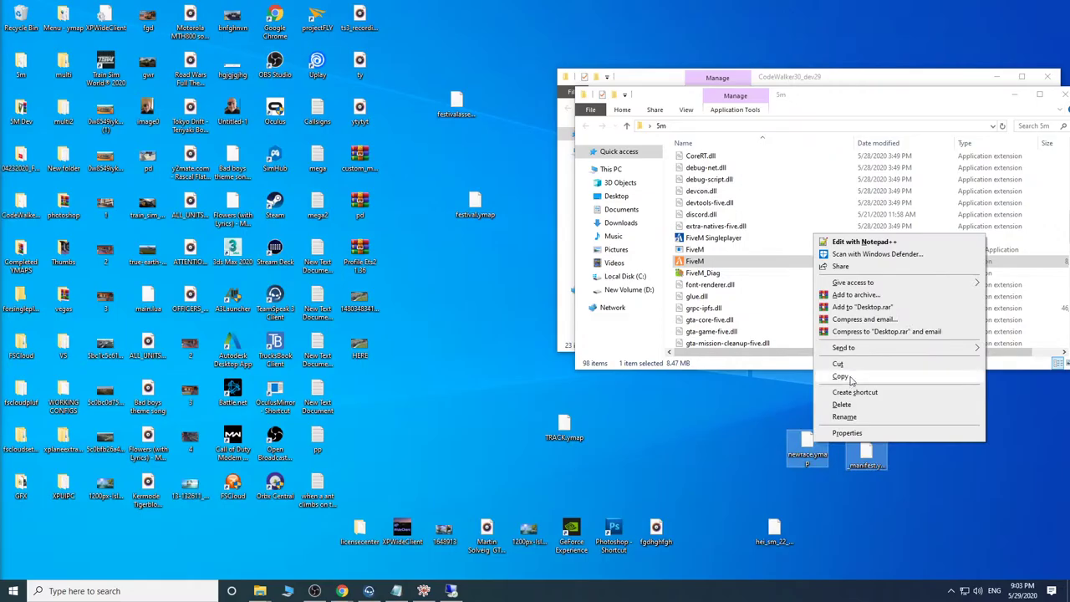
{"action": "left_click", "coordinate": [850, 376]}
Switch to the remote server desktop and close the running game server's console window.
{"action": "left_click", "coordinate": [451, 591]}
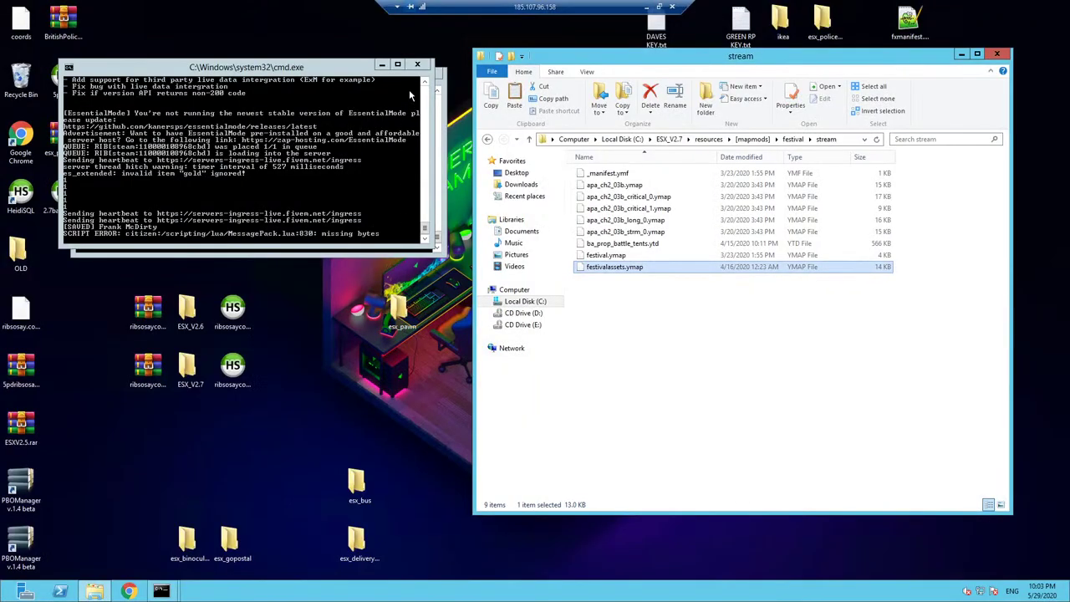
{"action": "left_click", "coordinate": [361, 117]}
{"action": "left_click", "coordinate": [720, 353]}
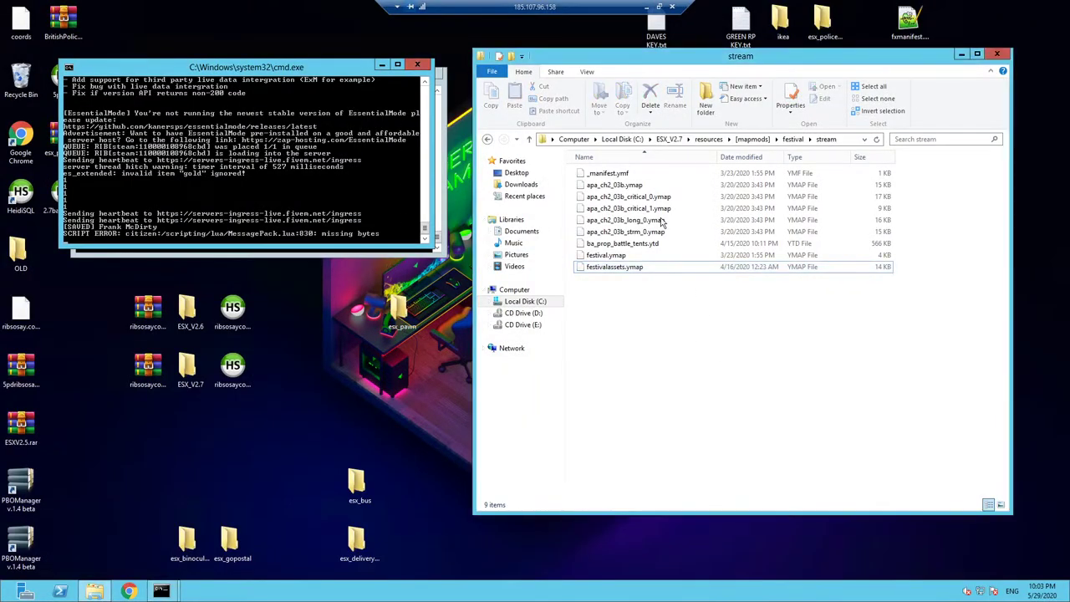
Delete all folders inside the server's ESX_V2.7\cache\files directory.
{"action": "left_click", "coordinate": [666, 143]}
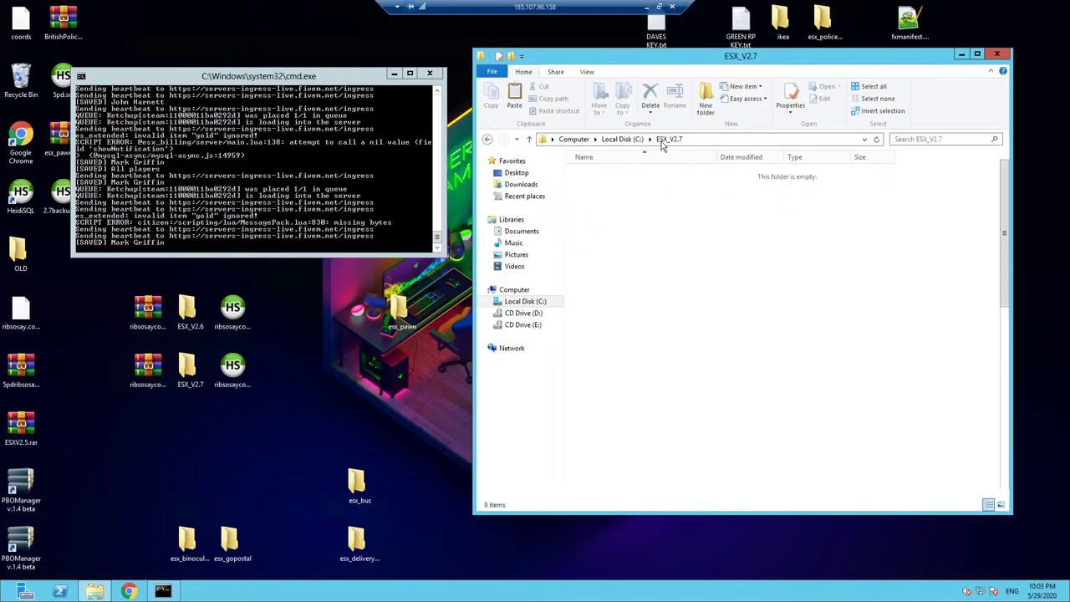
{"action": "double_click", "coordinate": [598, 174]}
{"action": "double_click", "coordinate": [600, 177]}
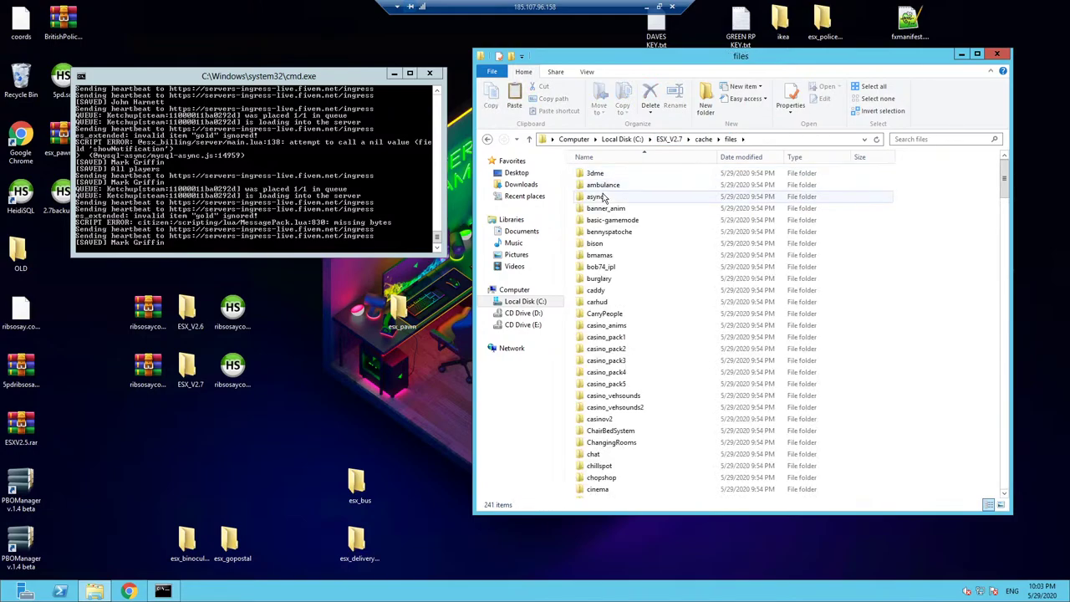
{"action": "key", "text": "ctrl+a"}
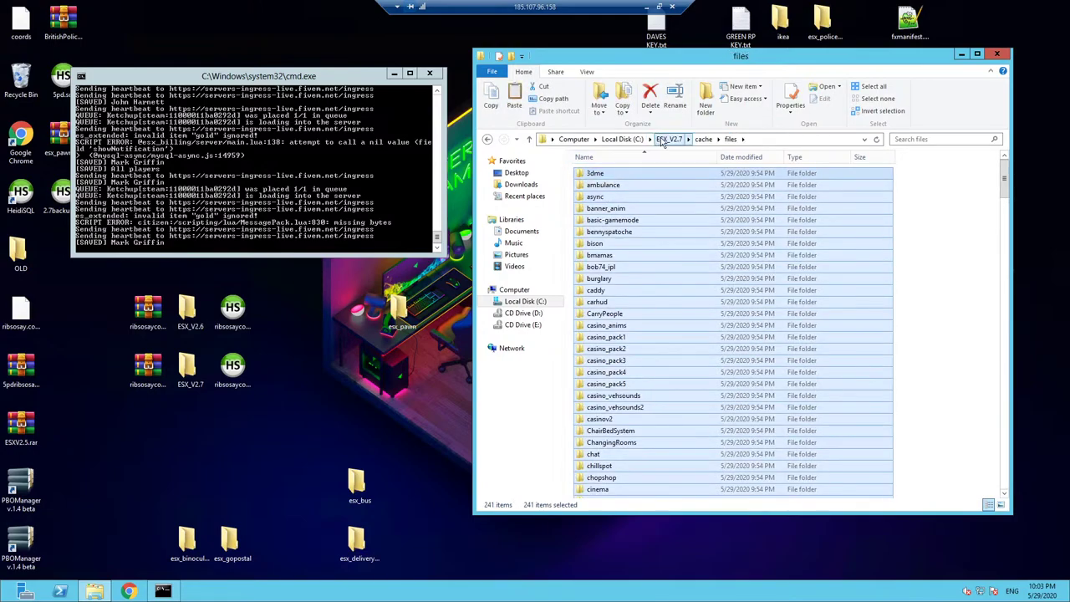
{"action": "key", "text": "Delete"}
Replace the old _manifest.ymf and newrace.ymap in resources\[mapmods]\ribtrack\stream with the copied versions.
{"action": "left_click", "coordinate": [668, 138]}
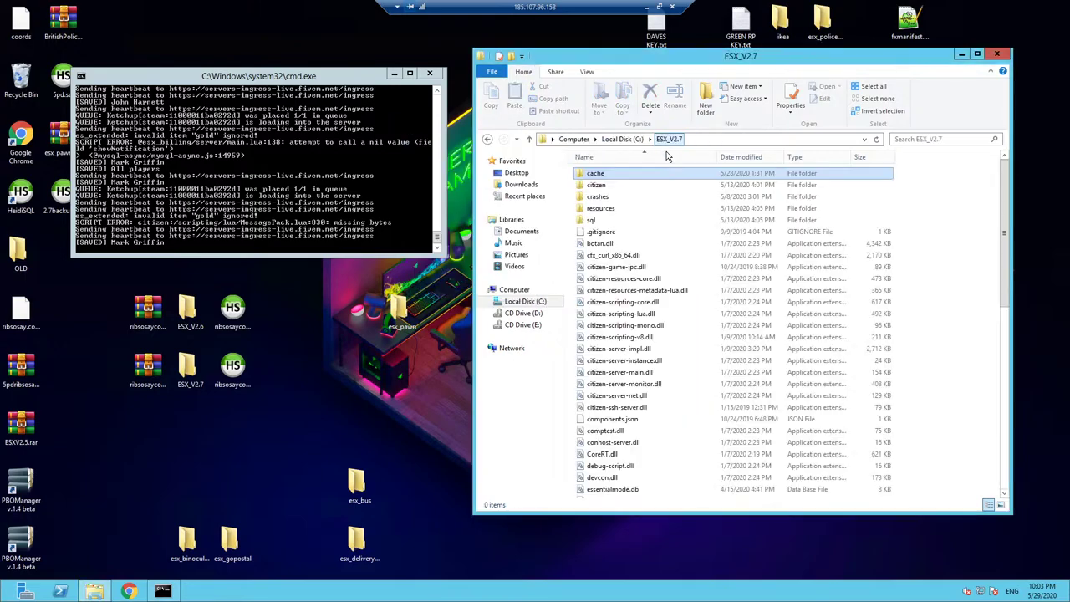
{"action": "double_click", "coordinate": [597, 208]}
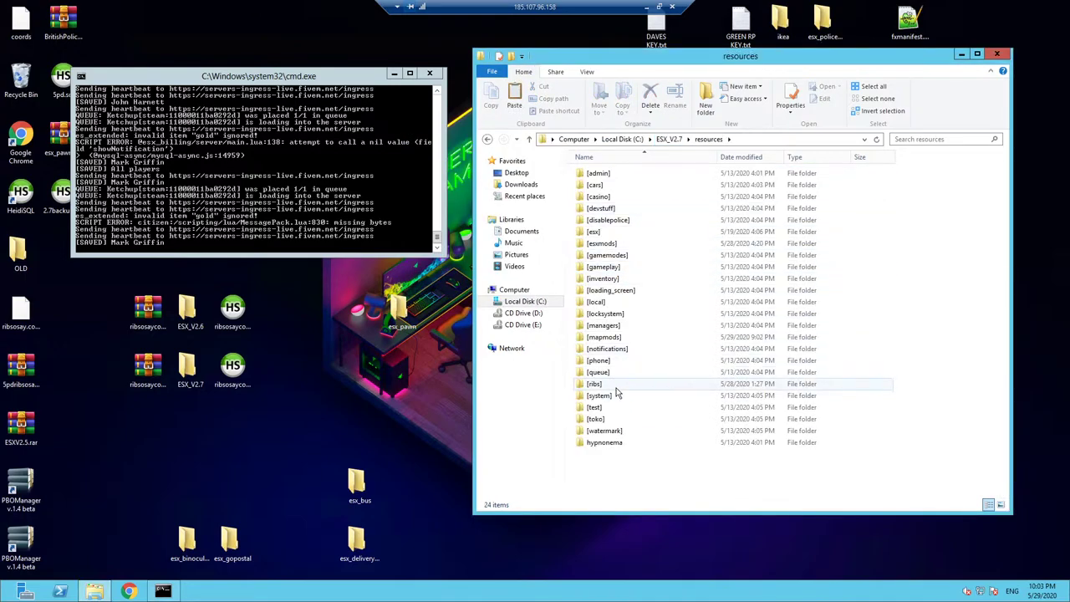
{"action": "double_click", "coordinate": [607, 337]}
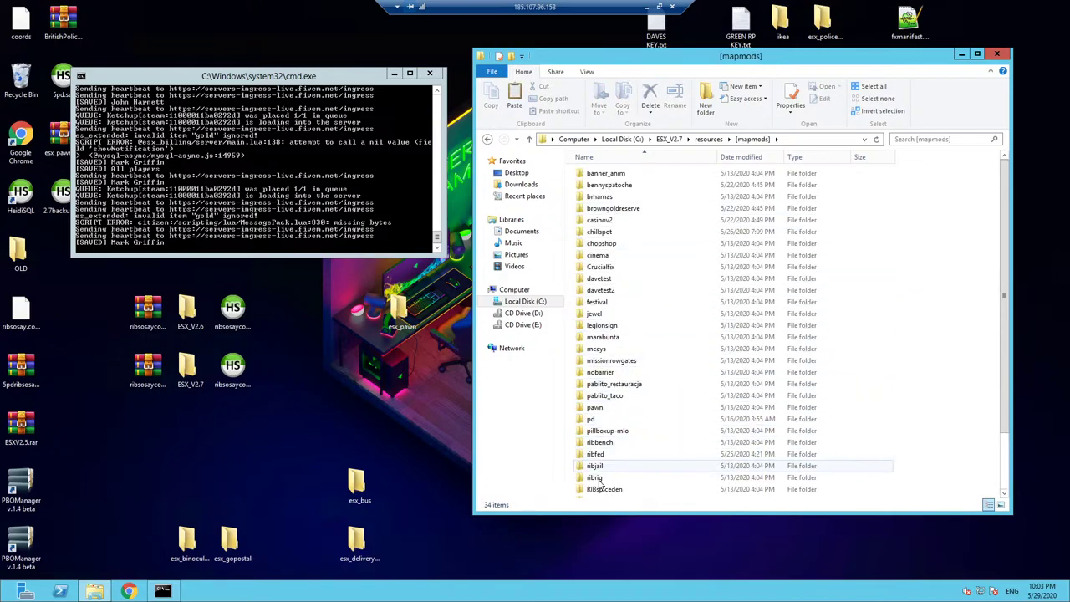
{"action": "scroll", "coordinate": [625, 466], "scroll_direction": "down", "scroll_amount": 2}
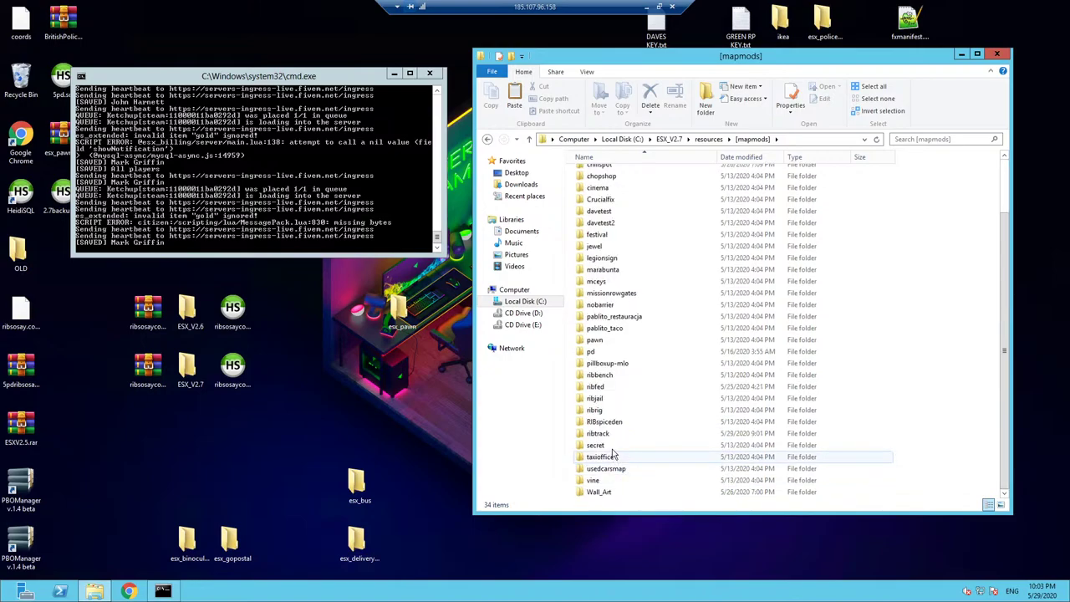
{"action": "double_click", "coordinate": [600, 433]}
{"action": "double_click", "coordinate": [595, 173]}
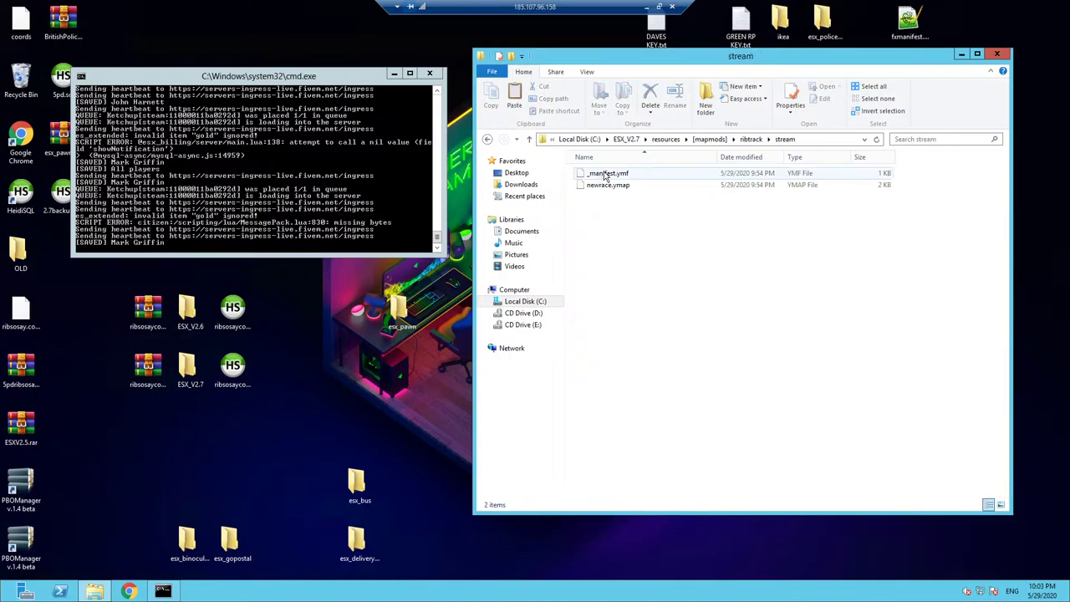
{"action": "right_click", "coordinate": [641, 240]}
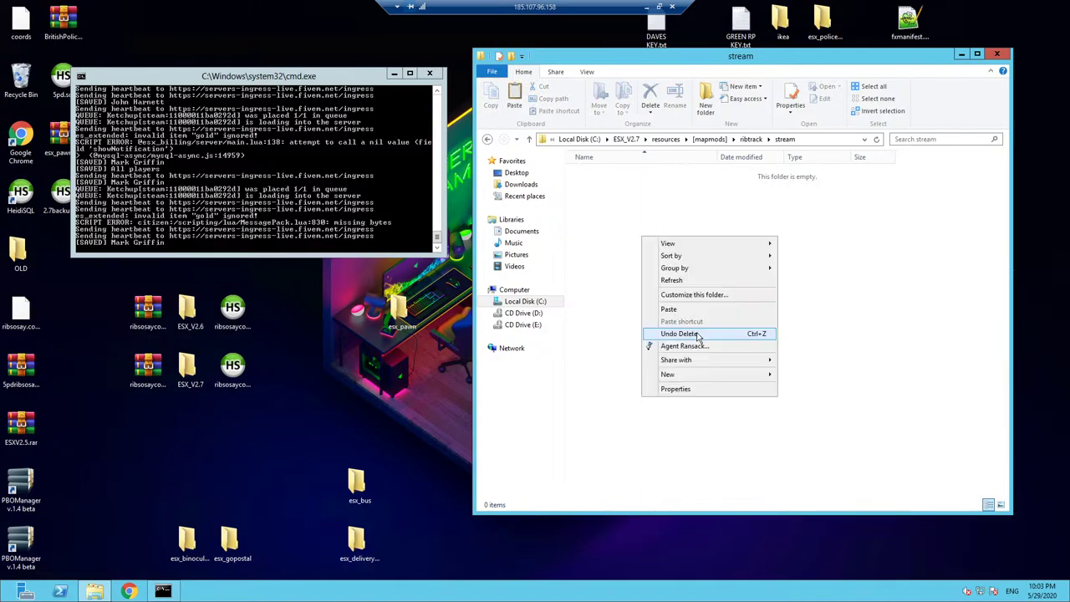
{"action": "left_click", "coordinate": [697, 308]}
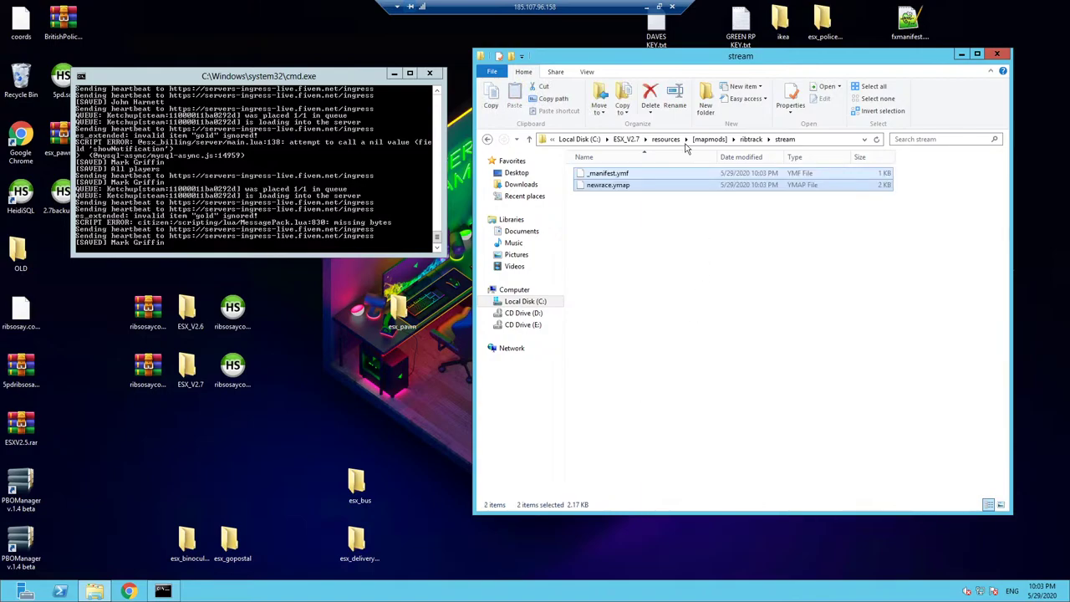
Run ServerStarter.bat from the ESX_V2.7 folder and move its console window clear of the other console.
{"action": "left_click", "coordinate": [629, 139]}
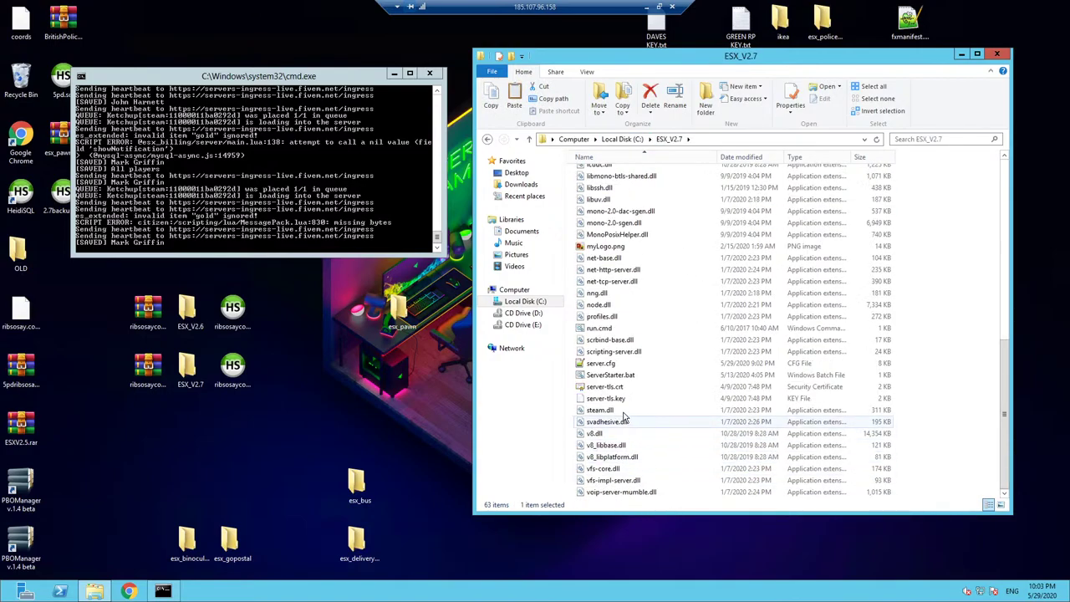
{"action": "double_click", "coordinate": [628, 375]}
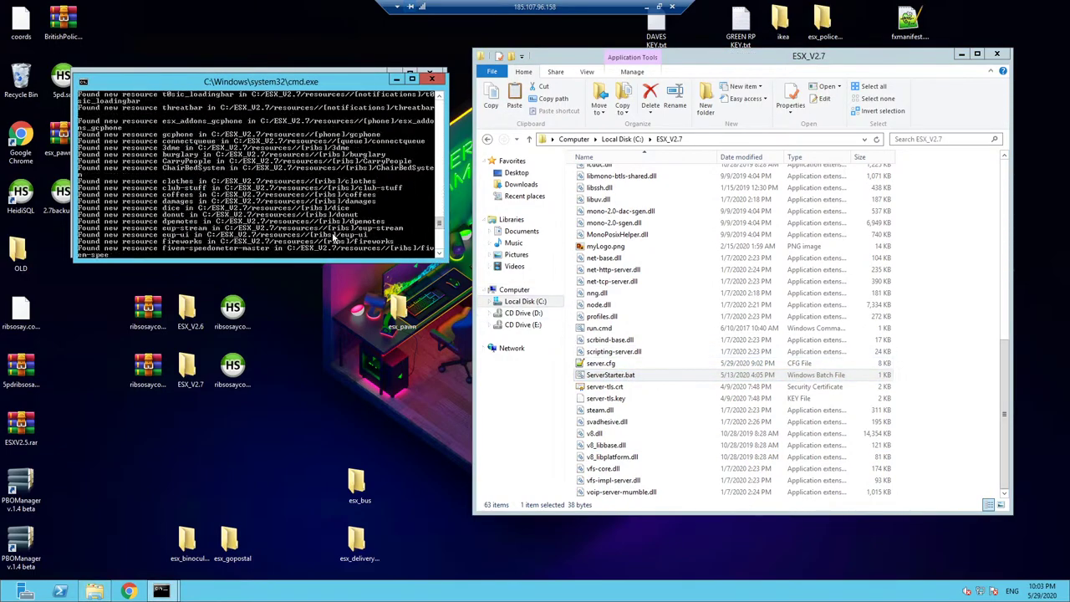
{"action": "left_click_drag", "start_coordinate": [474, 303], "coordinate": [484, 309]}
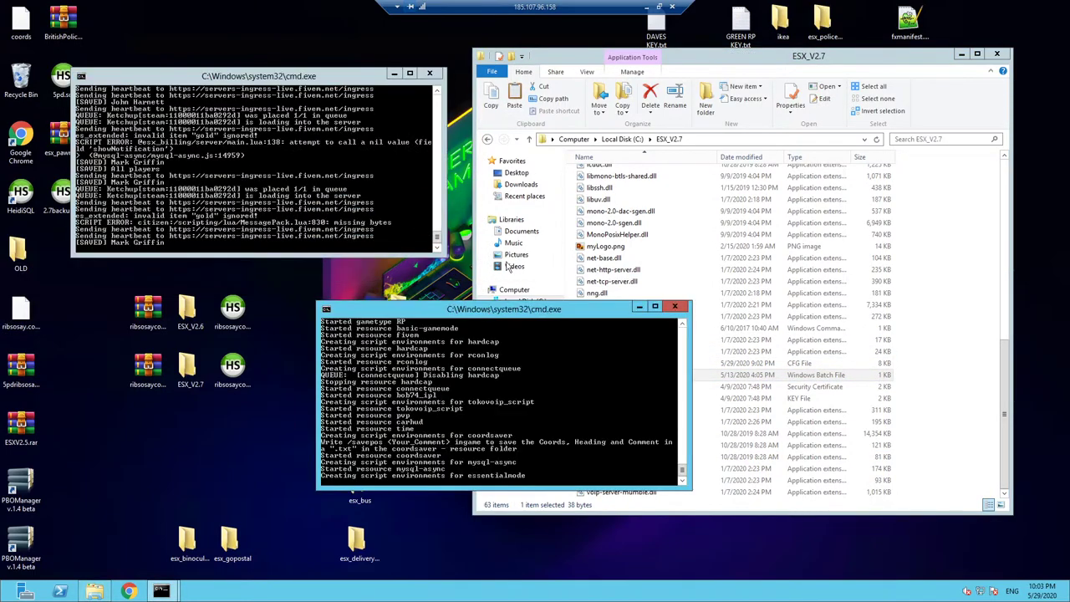
Minimize the remote session, launch FiveM from the local 5m folder and start it through to its home page.
{"action": "left_click", "coordinate": [646, 7]}
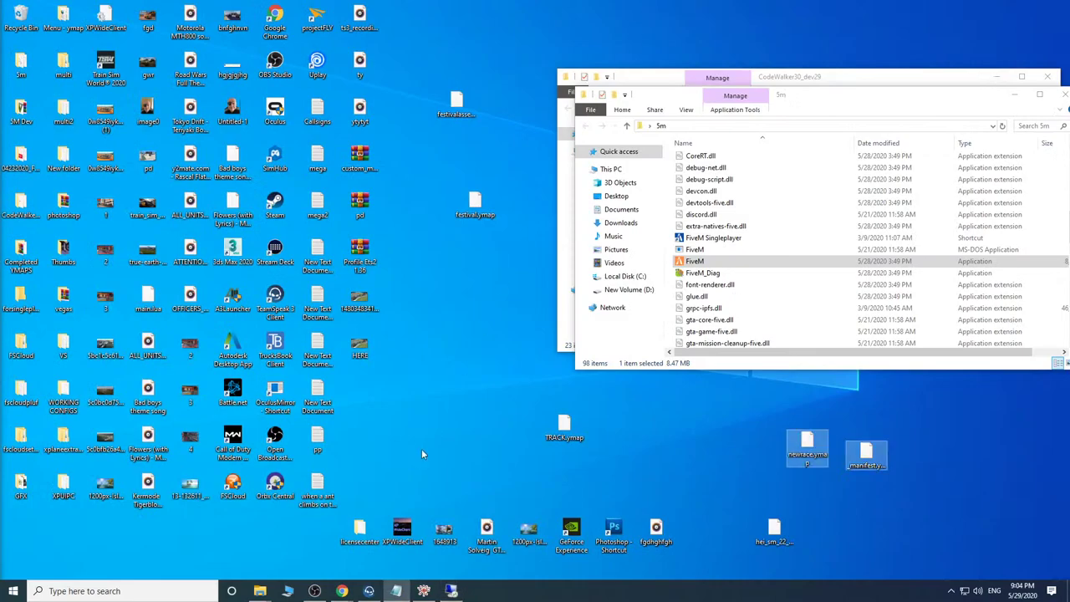
{"action": "left_click", "coordinate": [691, 262]}
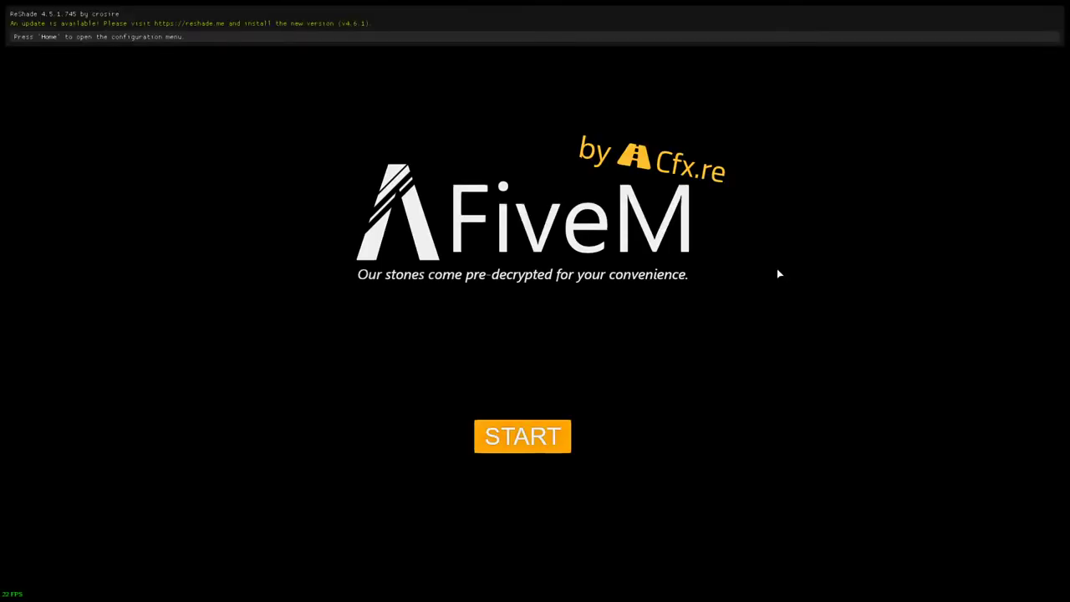
{"action": "left_click", "coordinate": [519, 442]}
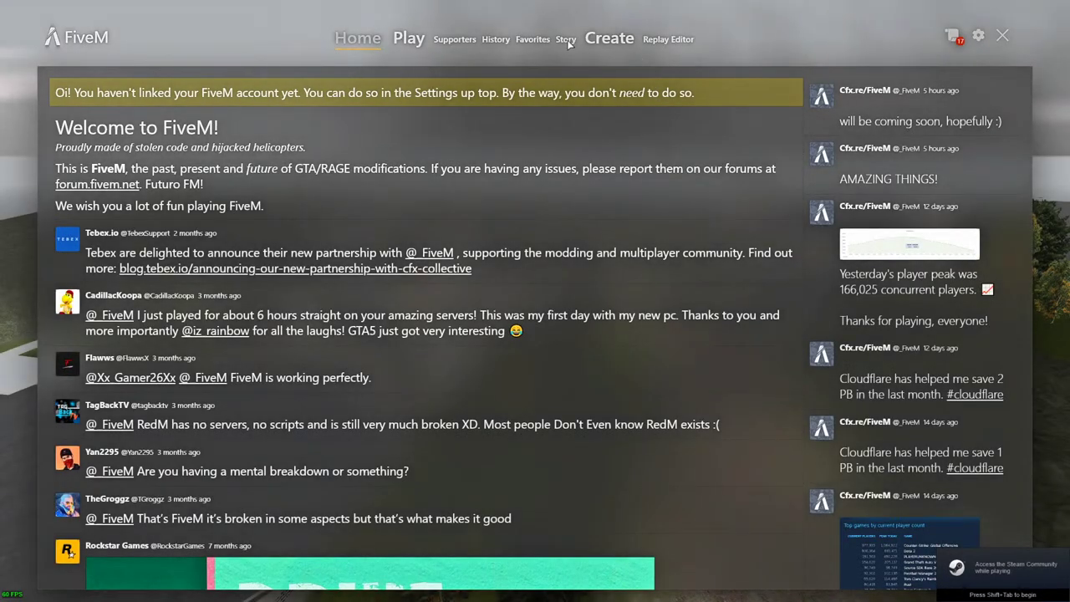
Find the direct-connect address 185.107.96.158:30121 in the FiveM server history and connect to SoSay Nation V2.
{"action": "left_click", "coordinate": [410, 40]}
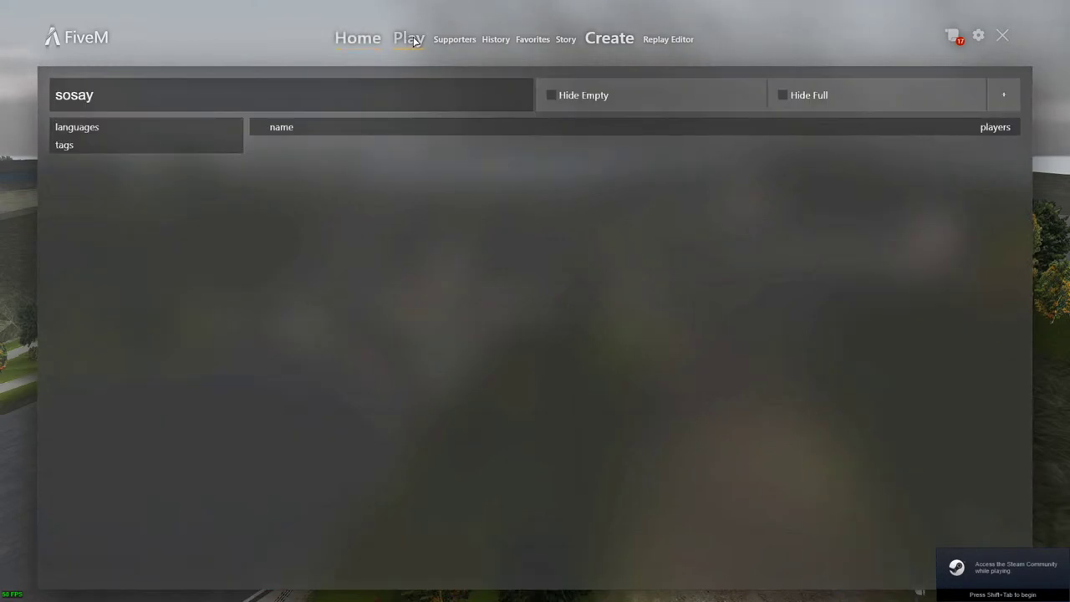
{"action": "left_click", "coordinate": [493, 40]}
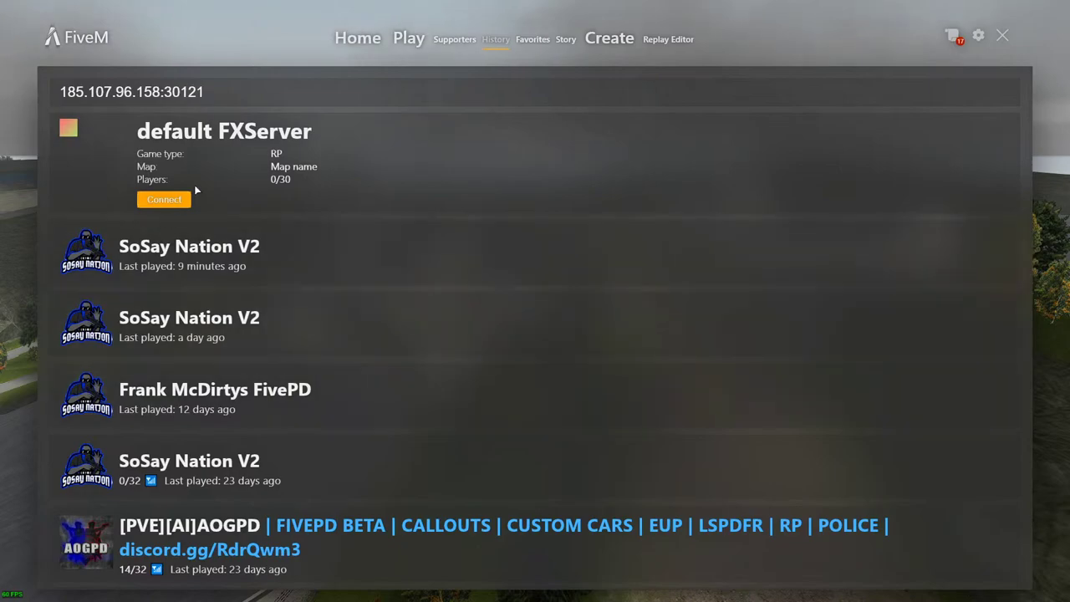
{"action": "left_click", "coordinate": [451, 40]}
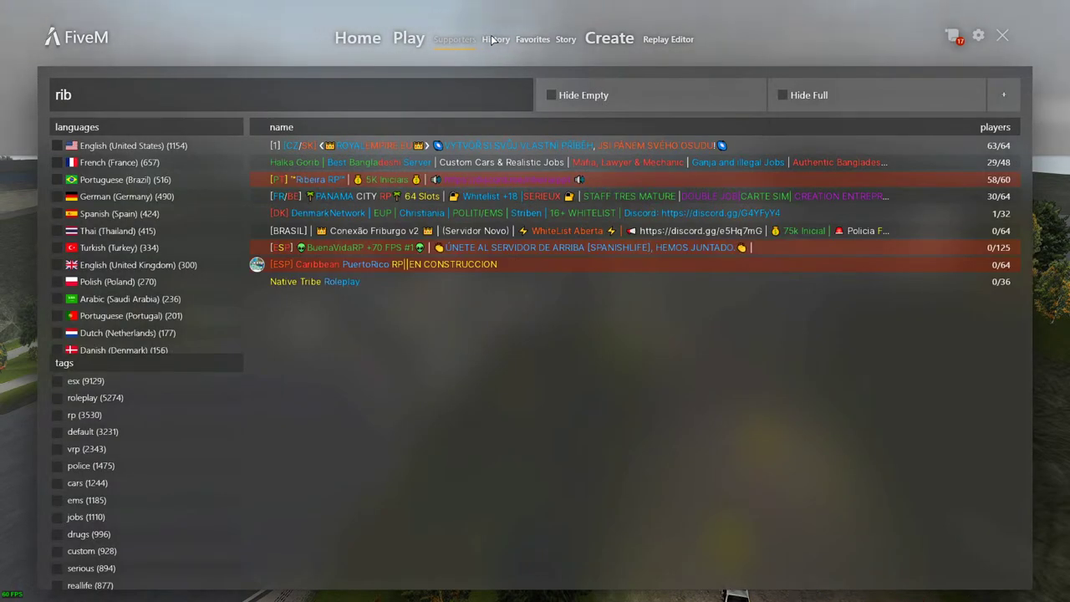
{"action": "left_click", "coordinate": [495, 40]}
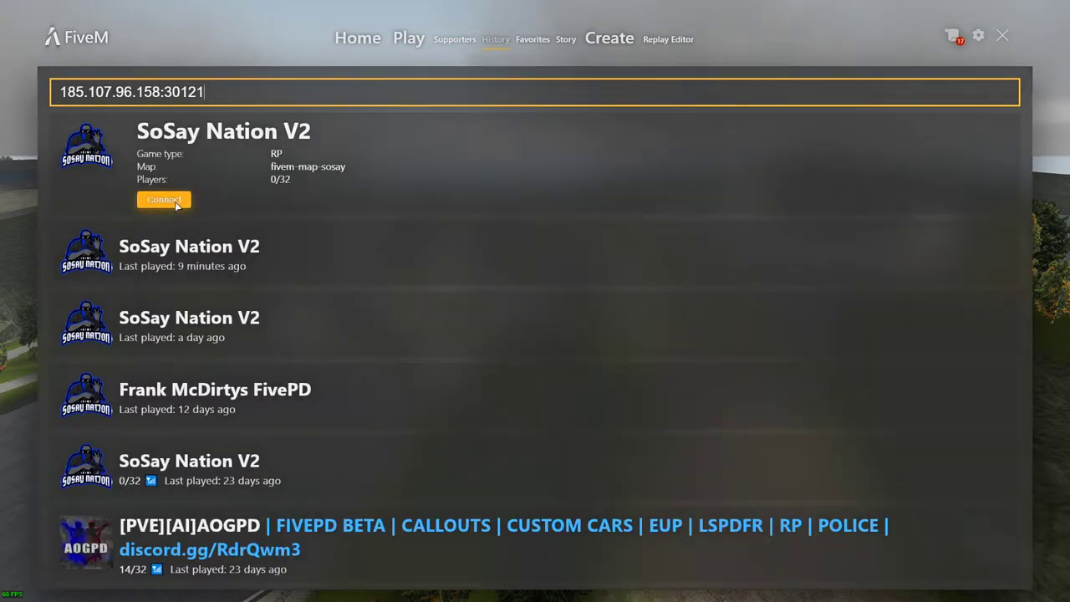
{"action": "left_click", "coordinate": [172, 202]}
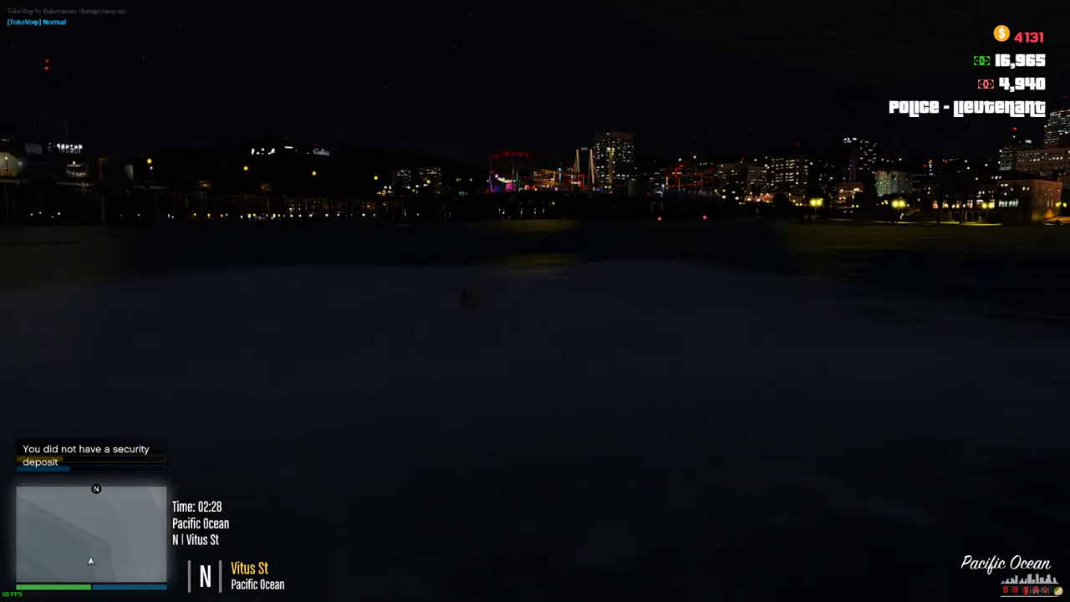
Set the in-game time with /time 9 0, and enable /noclip to fly out of the water up to the race track.
{"action": "type", "text": "t/time 9 0"}
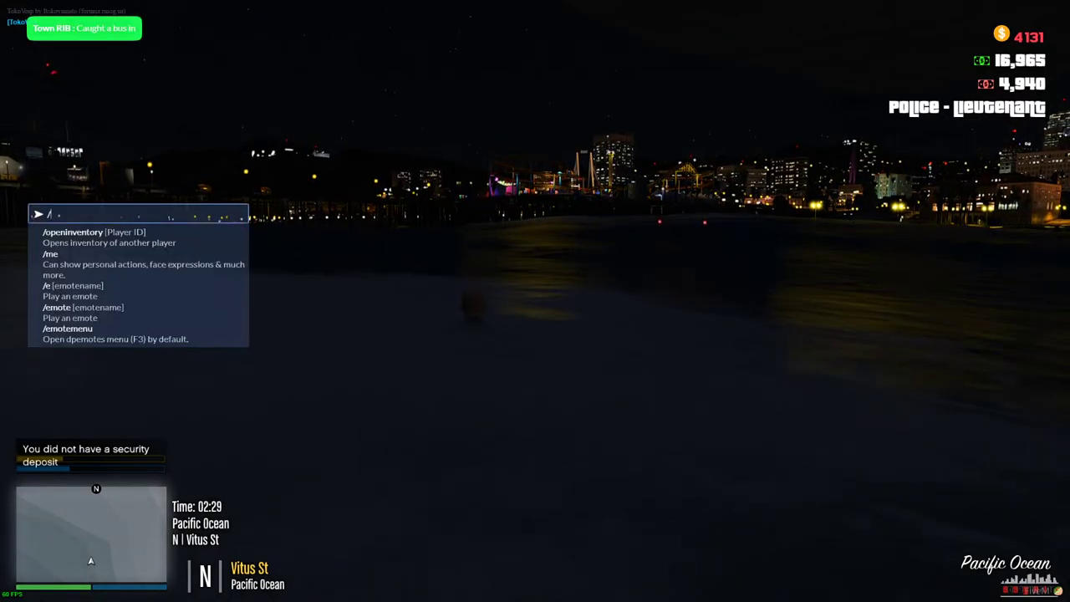
{"action": "key", "text": "Return"}
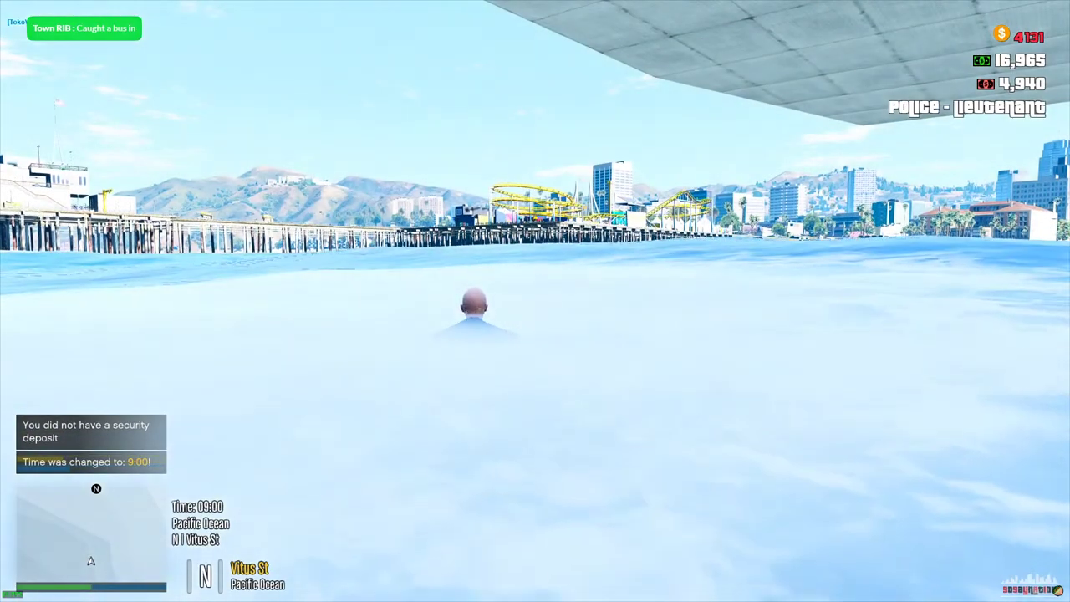
{"action": "type", "text": "t/"}
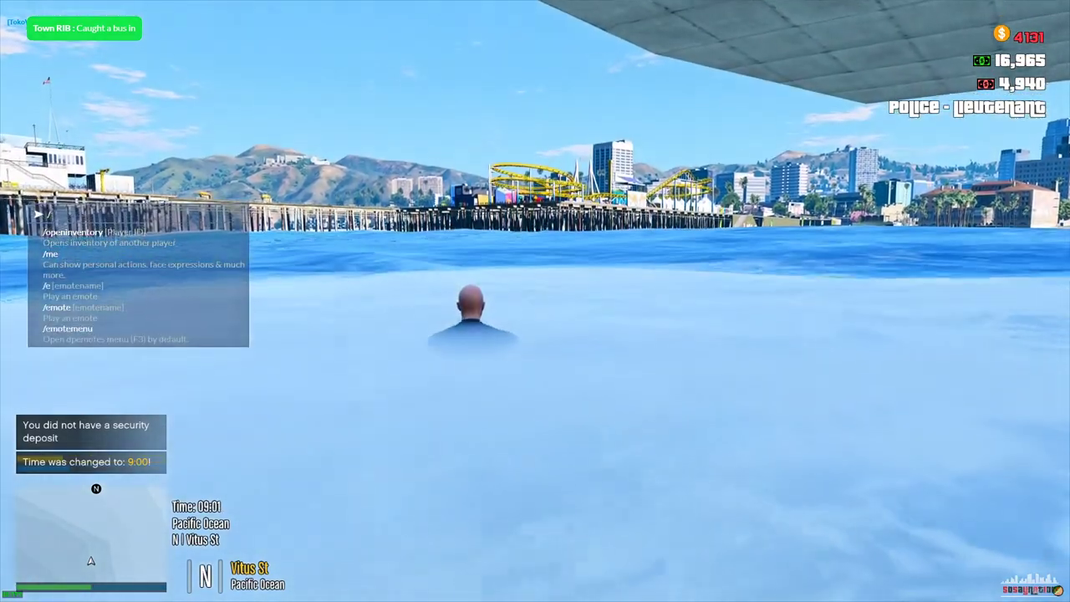
{"action": "type", "text": "noclip"}
{"action": "key", "text": "Return"}
{"action": "key", "text": "w"}
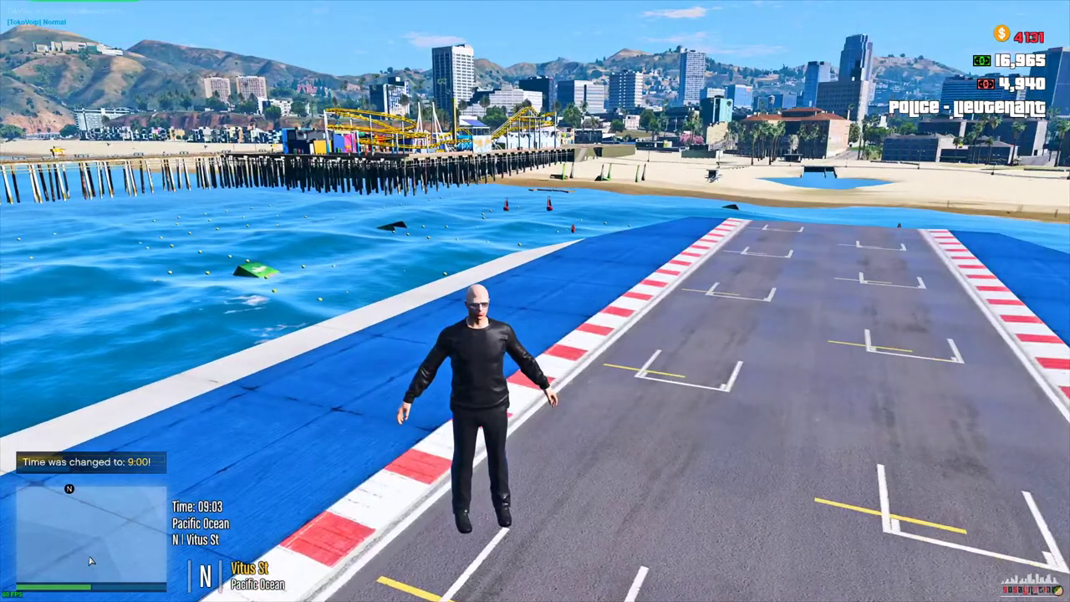
Turn noclip off with /noclip and stand the character on the track's starting grid.
{"action": "type", "text": "t"}
{"action": "type", "text": "/noclip"}
{"action": "key", "text": "Return"}
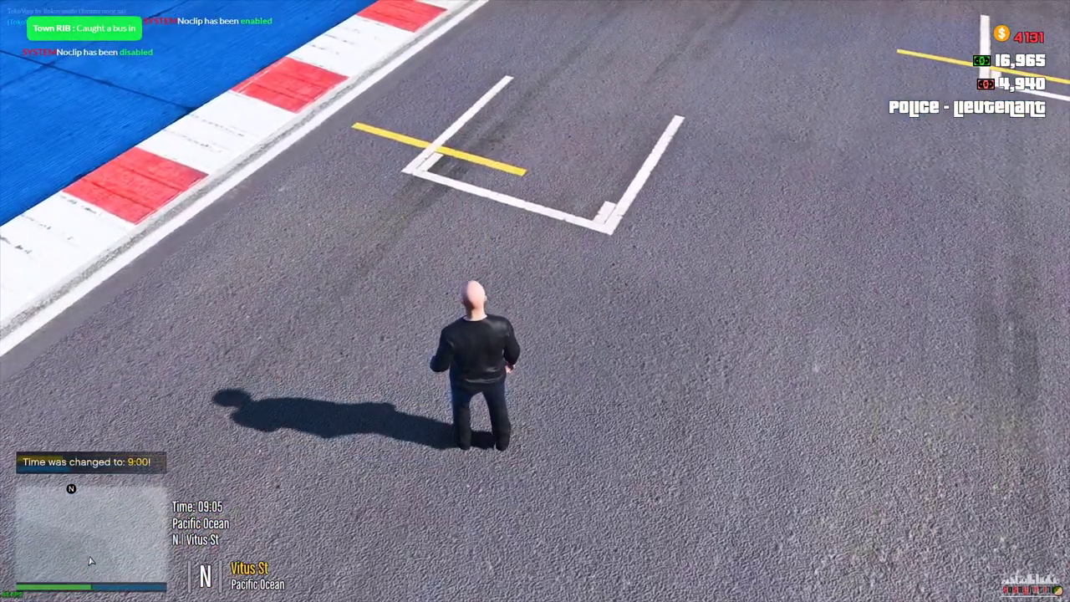
{"action": "key", "text": "w"}
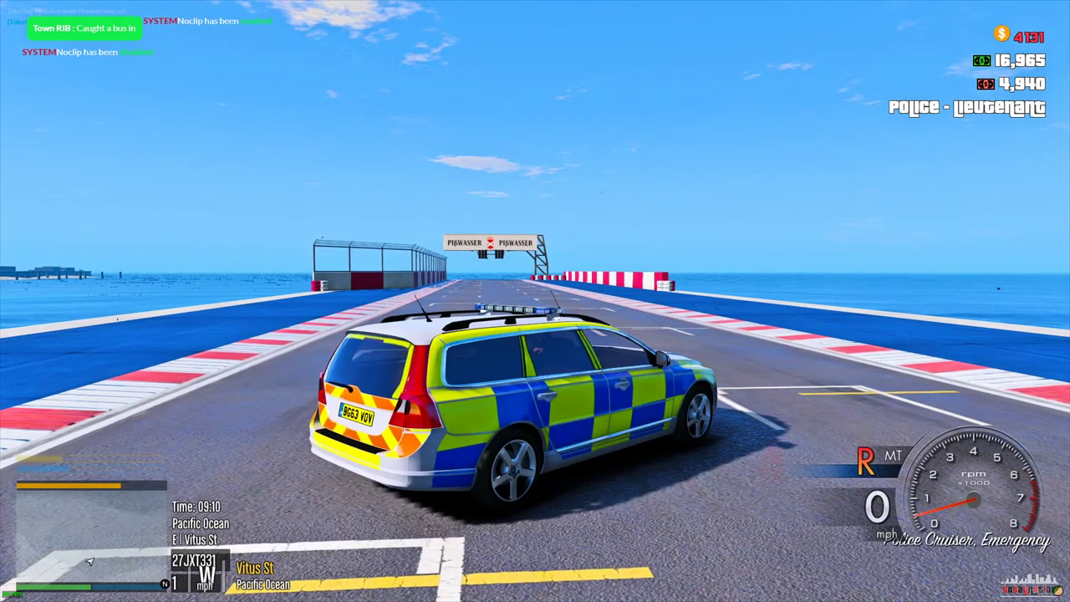
Drive the police car from the starting grid under the Pißwasser gantry and down the long barrier-lined straight to test the road surface.
{"action": "key", "text": "w"}
{"action": "key", "text": "a"}
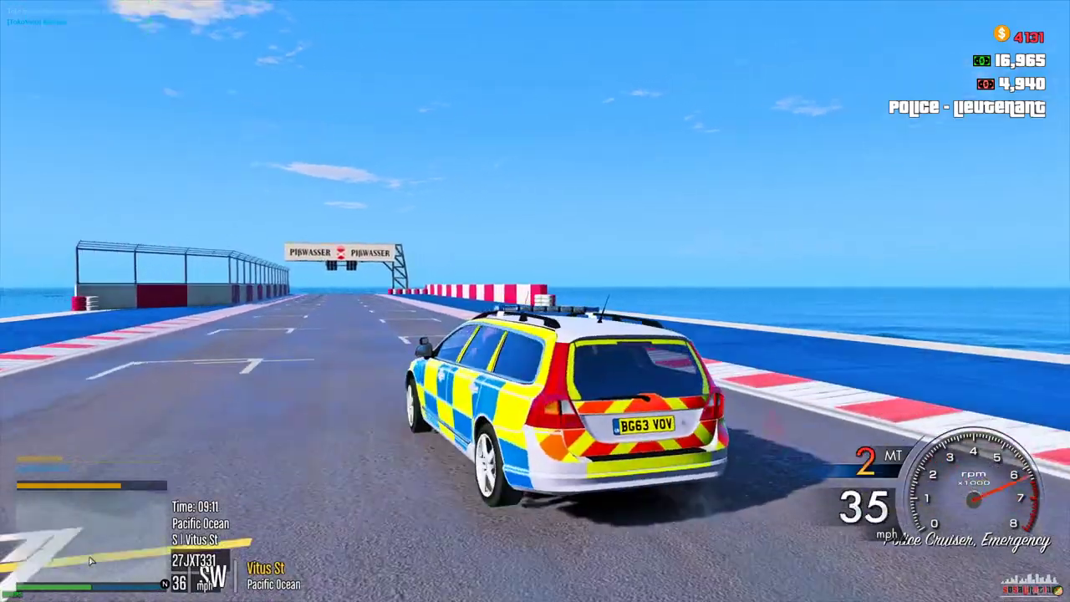
{"action": "key", "text": "w"}
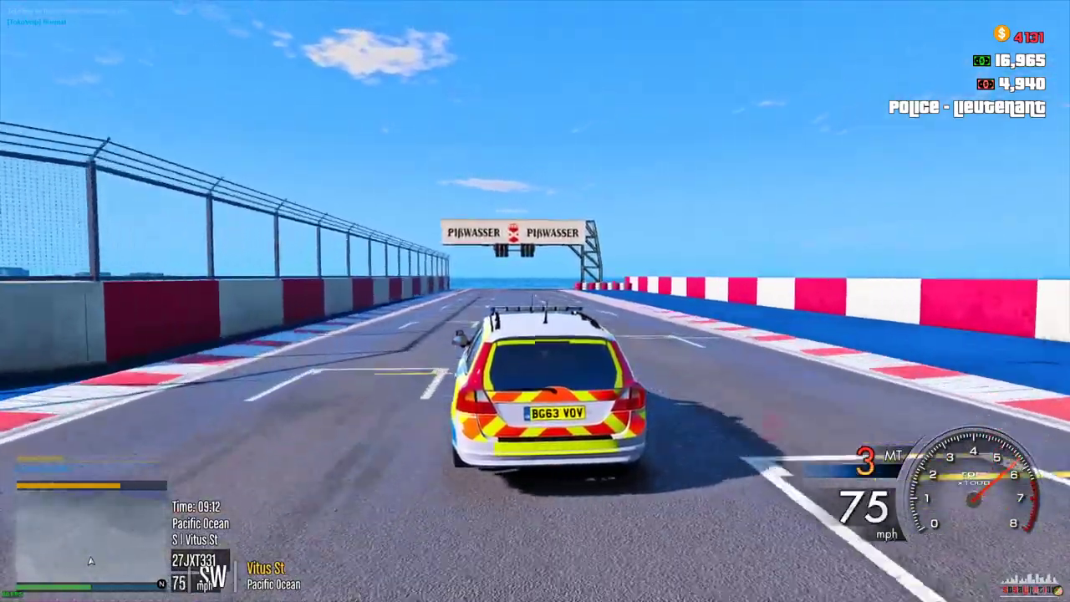
{"action": "key", "text": "w"}
{"action": "key", "text": "d"}
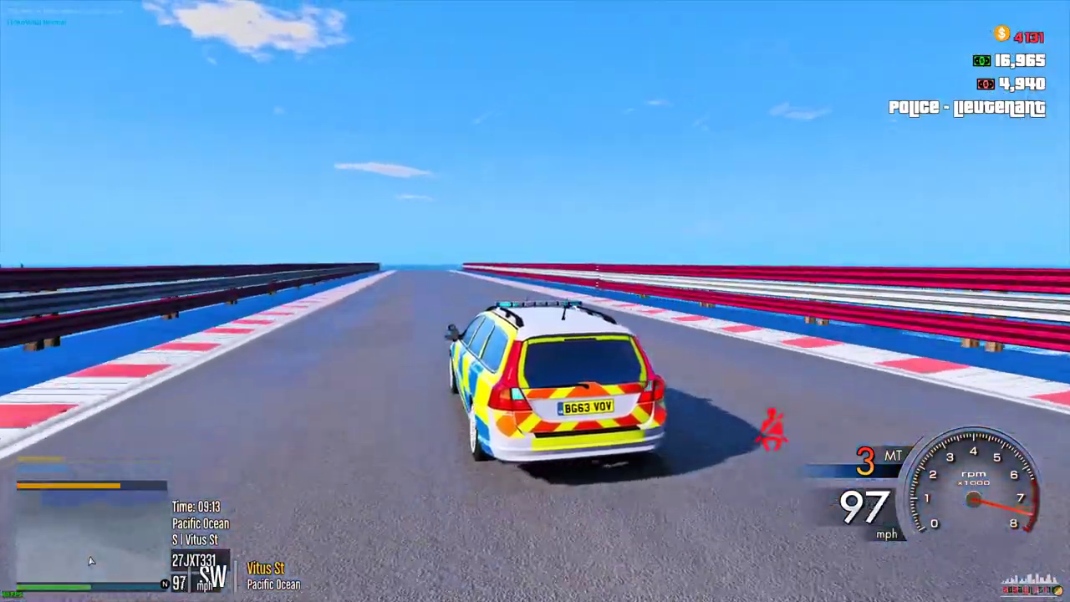
{"action": "key", "text": "w"}
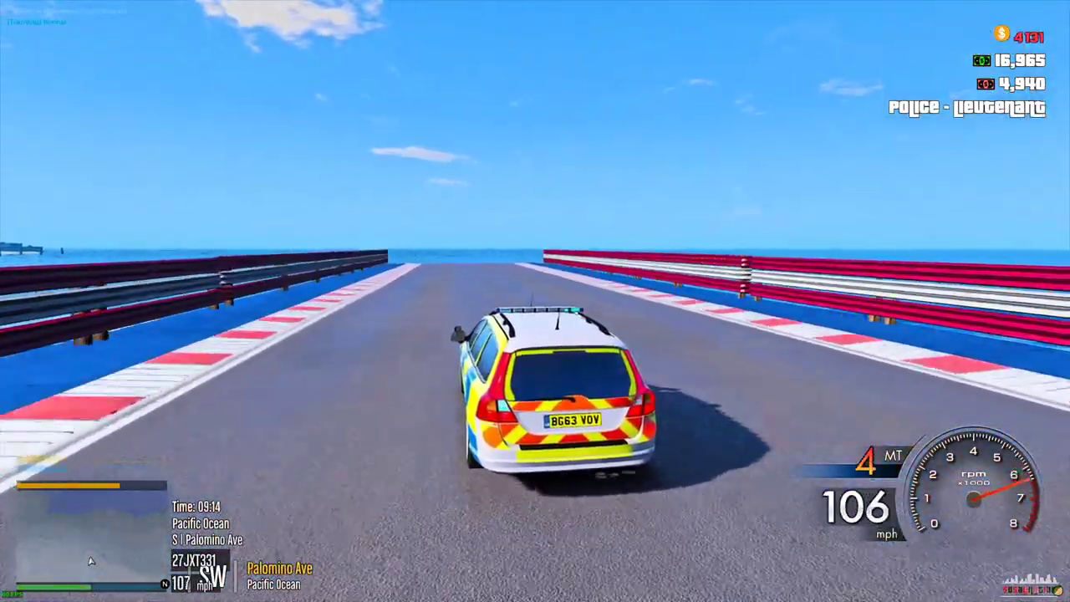
{"action": "key", "text": "w"}
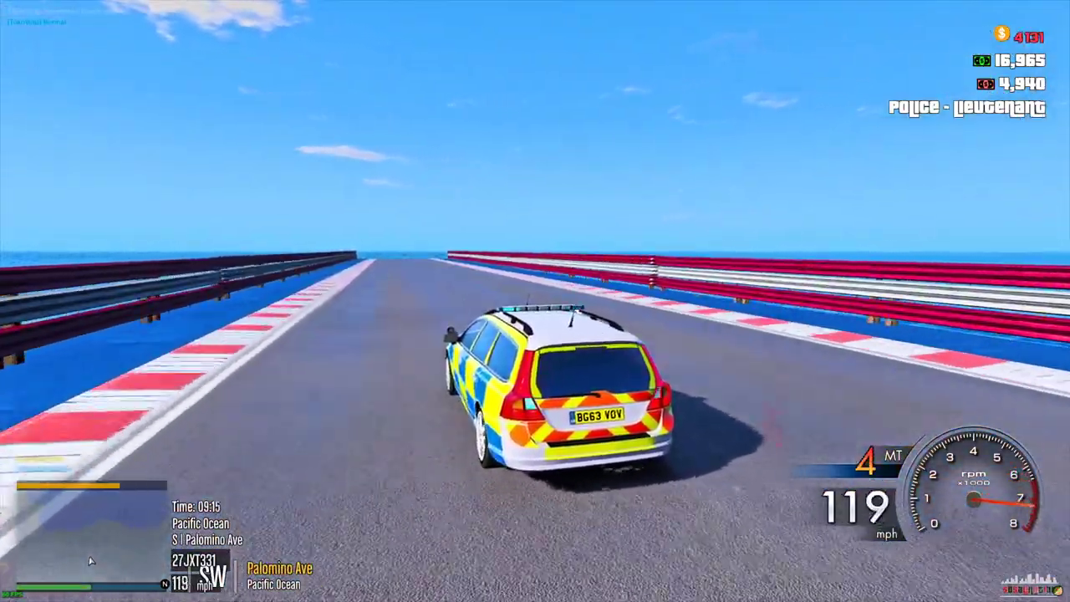
{"action": "key", "text": "w"}
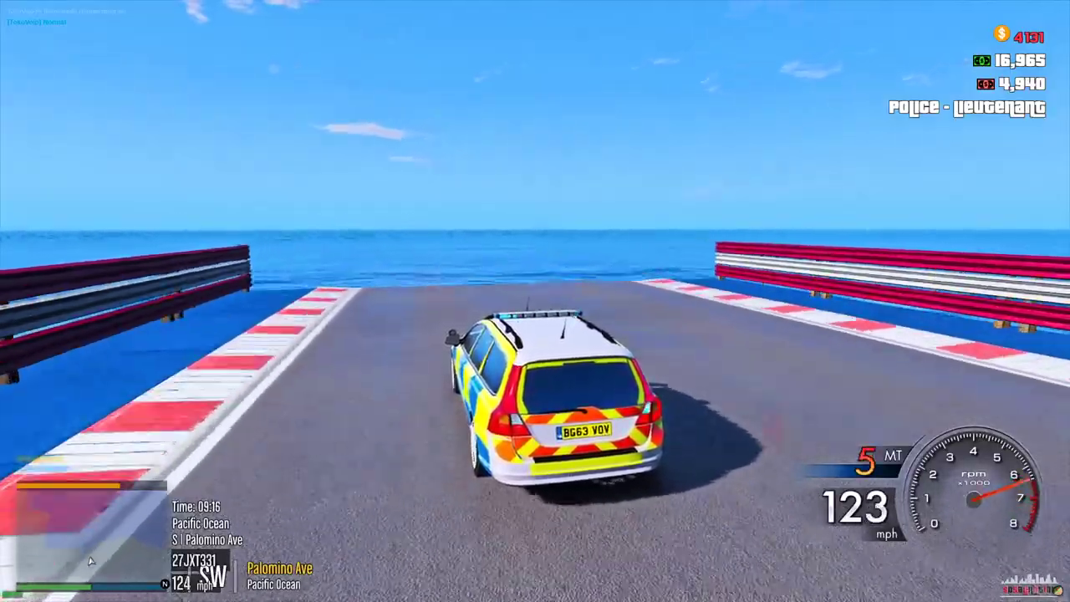
{"action": "key", "text": "w"}
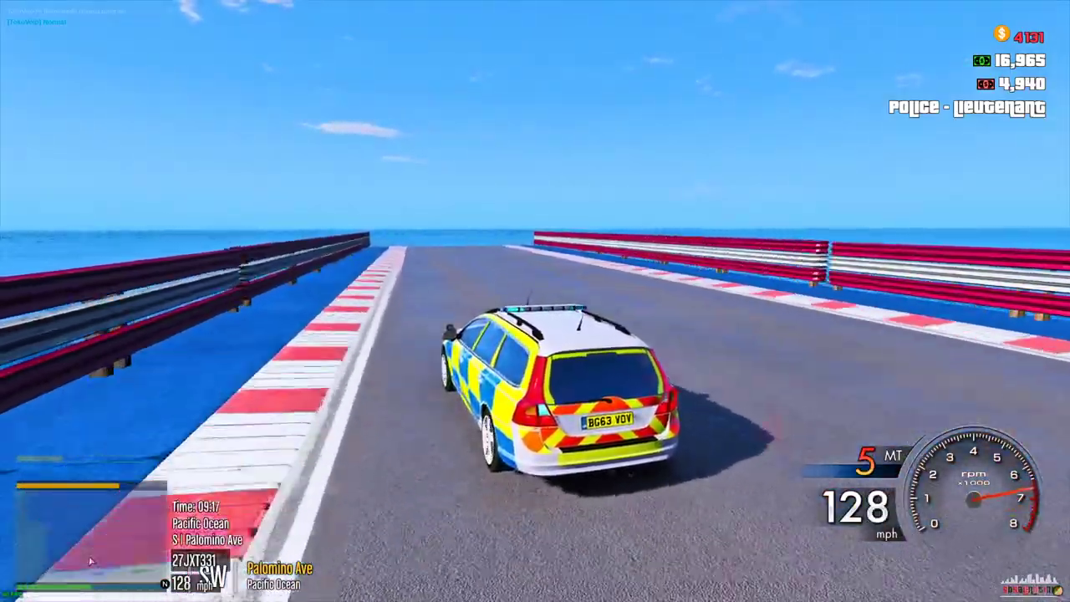
Drift the police car through the bends after the straight and around the right-hand hairpin back towards the city to check the curved pieces.
{"action": "key", "text": "space"}
{"action": "key", "text": "d"}
{"action": "key", "text": "space"}
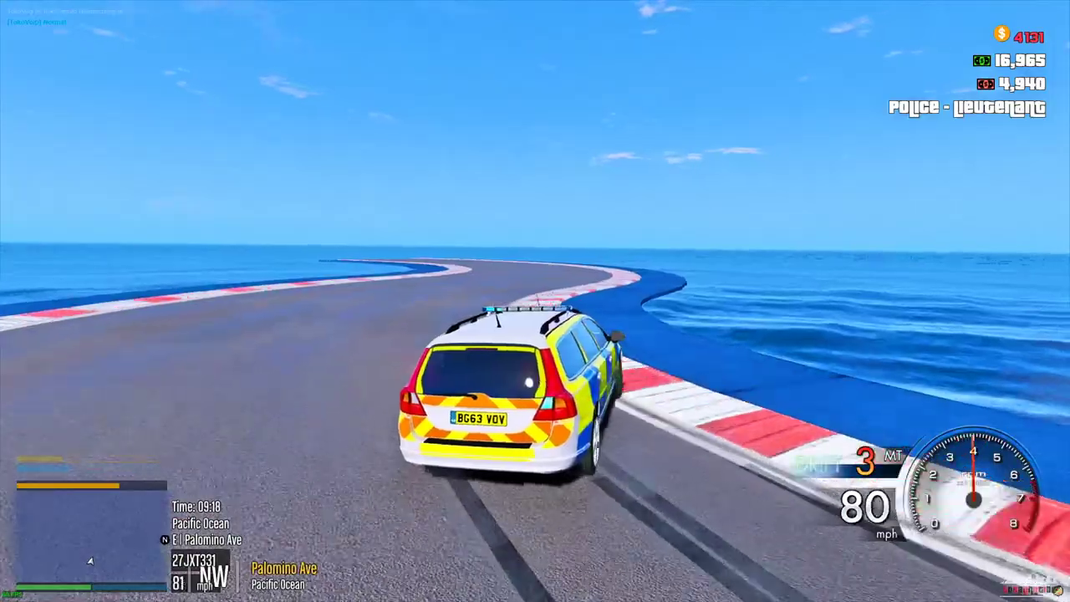
{"action": "key", "text": "a"}
{"action": "key", "text": "space"}
{"action": "key", "text": "space"}
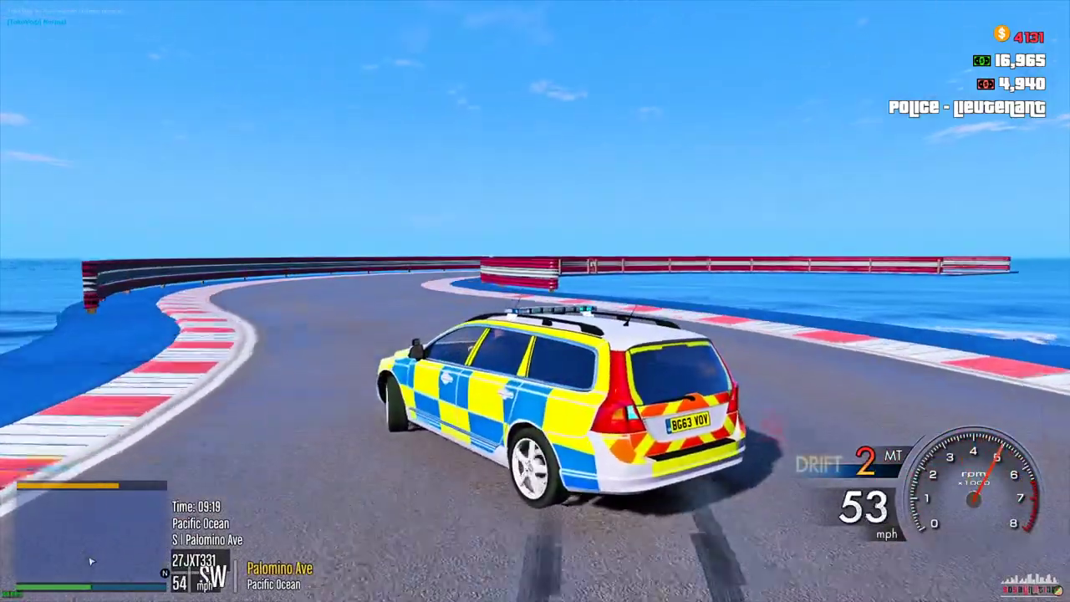
{"action": "key", "text": "w"}
{"action": "key", "text": "d"}
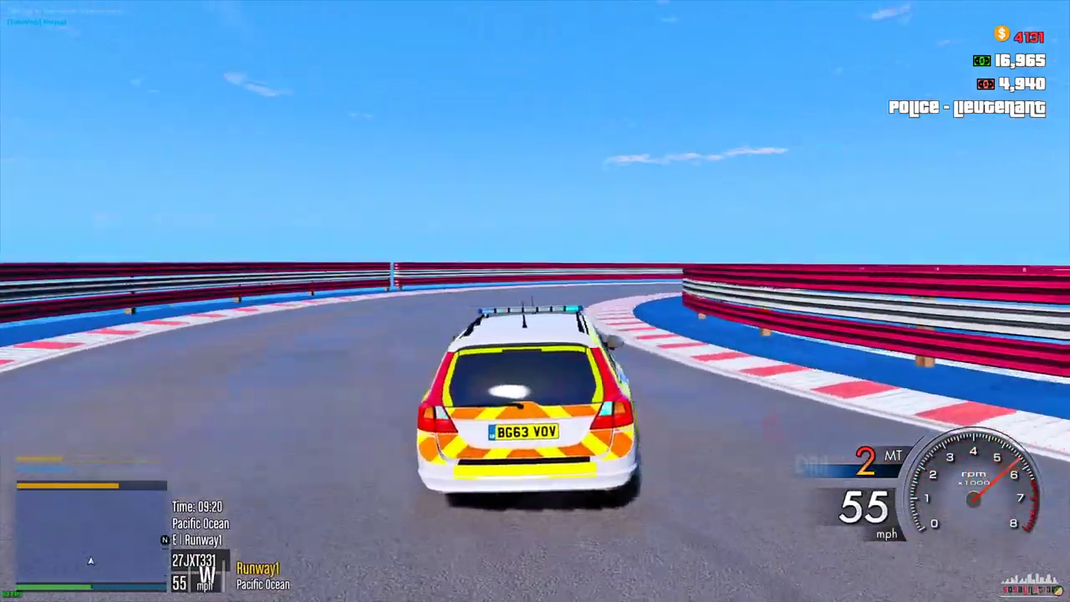
{"action": "key", "text": "d"}
{"action": "key", "text": "d"}
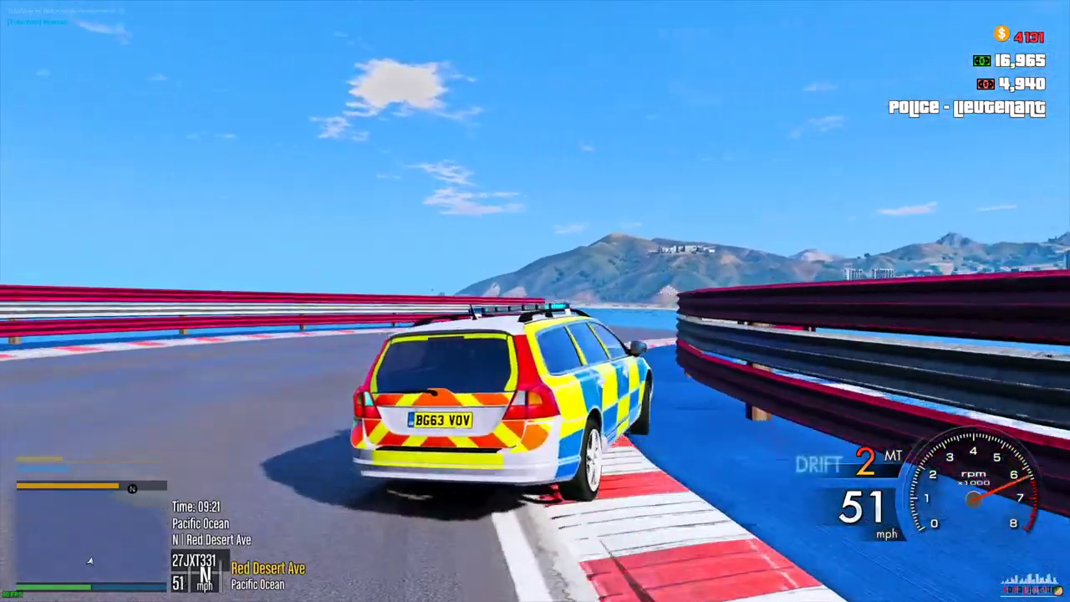
{"action": "key", "text": "w"}
{"action": "key", "text": "d"}
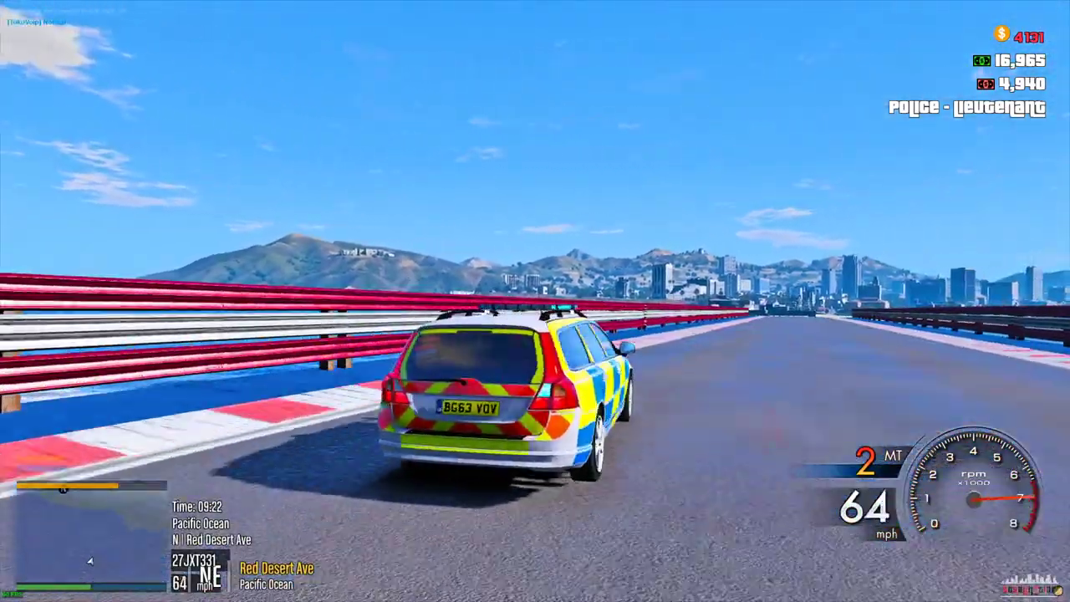
Drive the city-facing straight and the sweeping left-hand bend out to sea to check the track and barriers there.
{"action": "key", "text": "w"}
{"action": "key", "text": "d"}
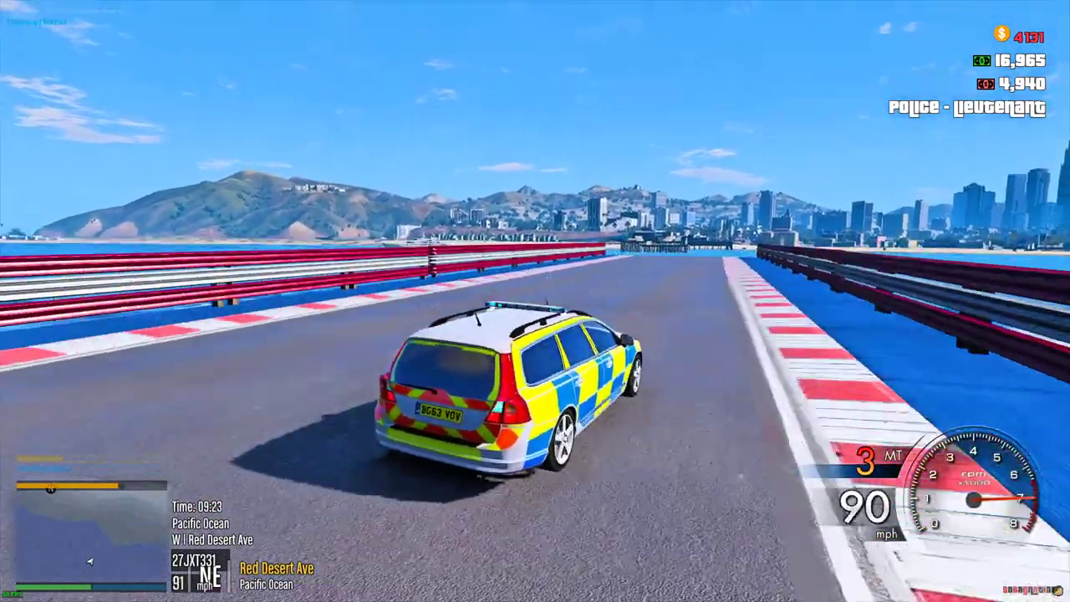
{"action": "key", "text": "a"}
{"action": "key", "text": "s"}
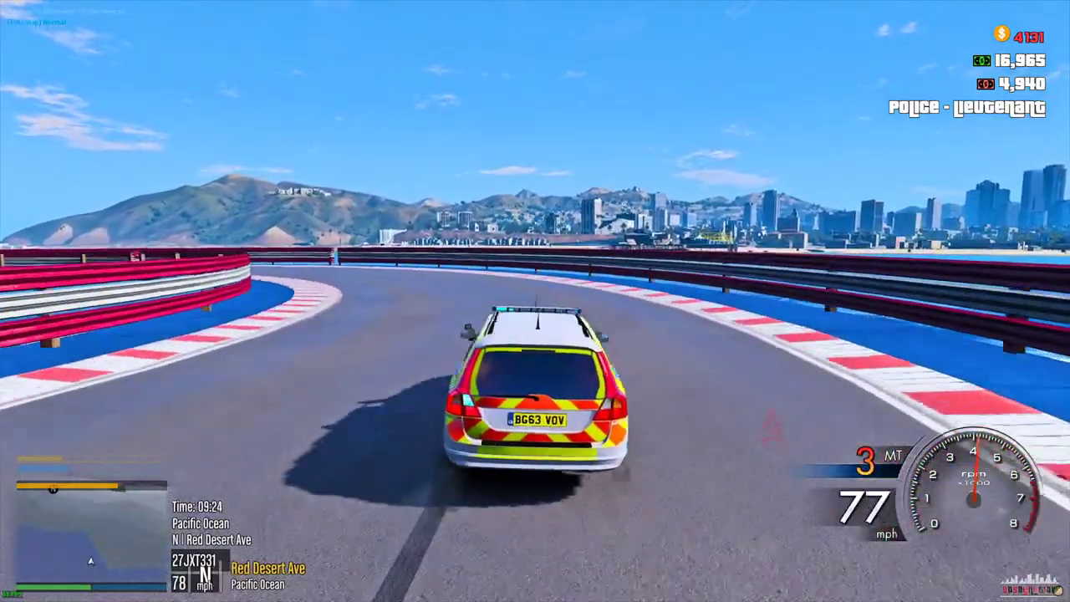
{"action": "key", "text": "a"}
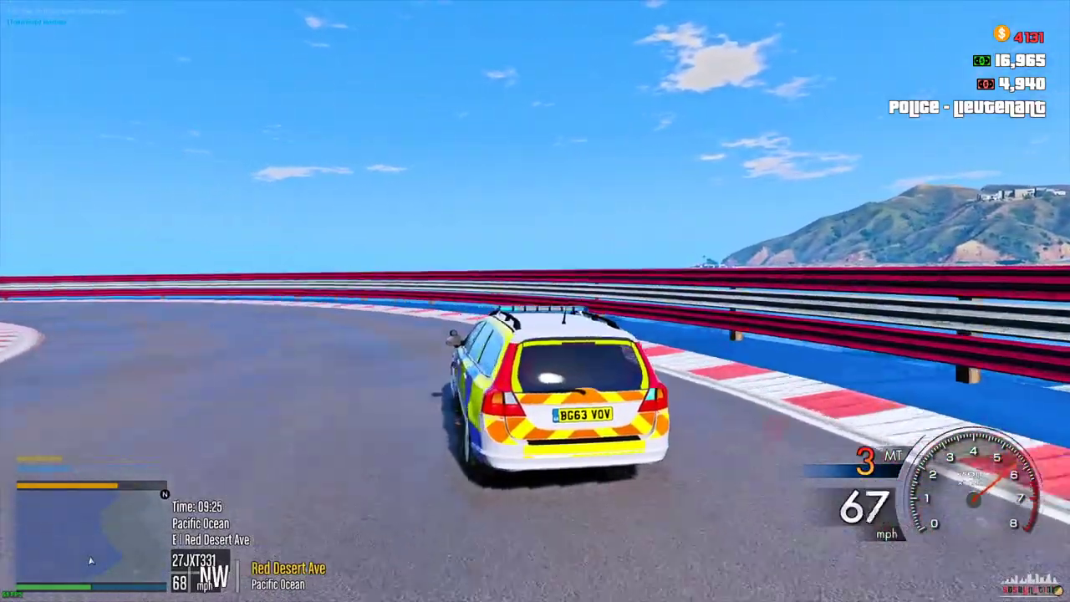
{"action": "key", "text": "a"}
{"action": "key", "text": "w"}
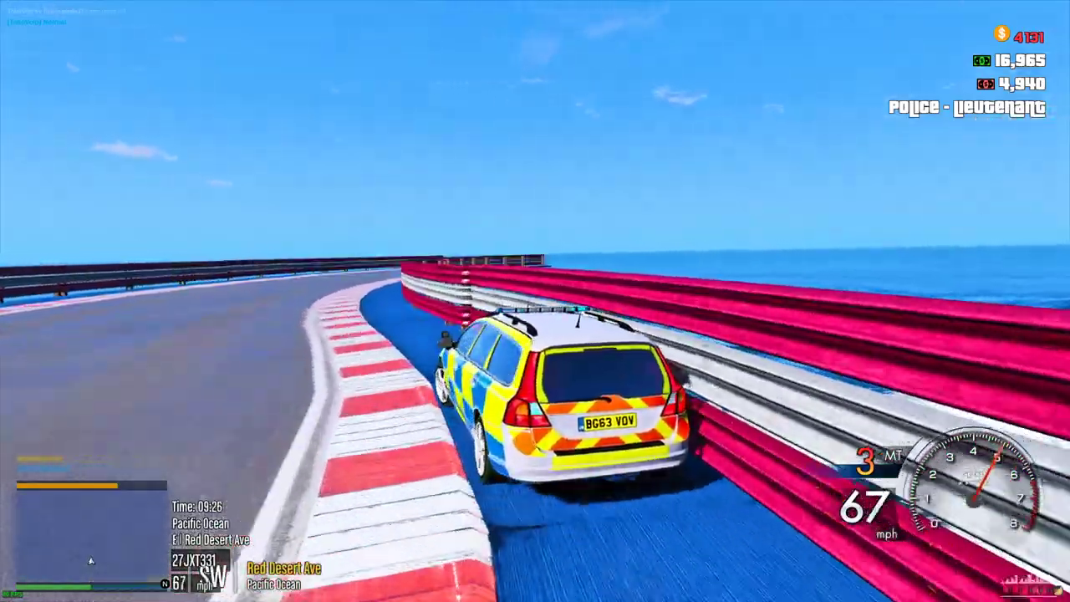
{"action": "key", "text": "w"}
{"action": "key", "text": "a"}
{"action": "key", "text": "w"}
{"action": "key", "text": "d"}
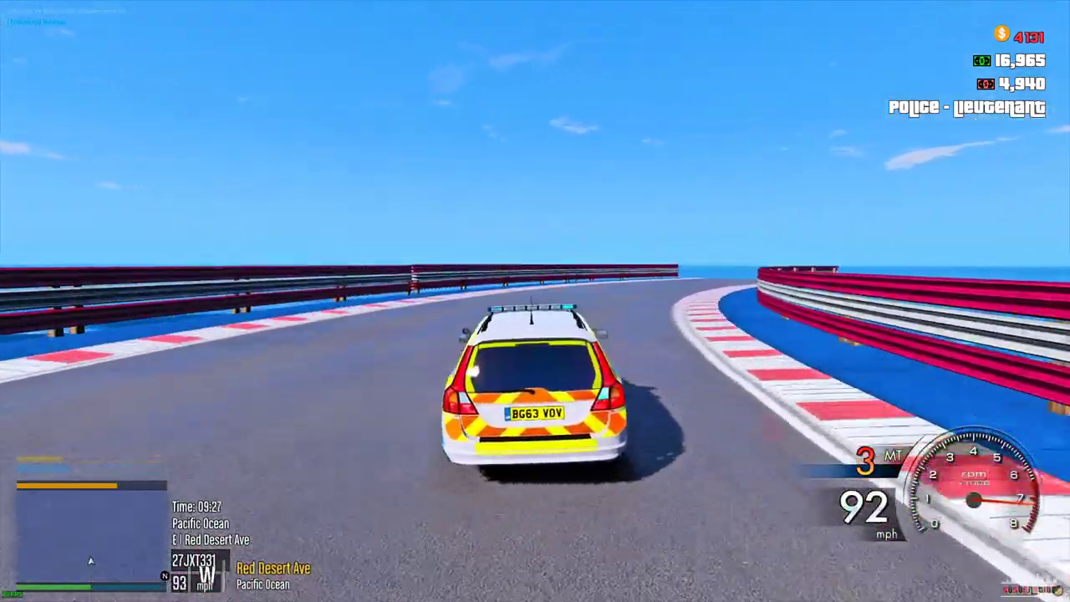
Steer the police car through the long right-hand curve that turns back past the city skyline to check its kerbs and barriers.
{"action": "key", "text": "a"}
{"action": "key", "text": "d"}
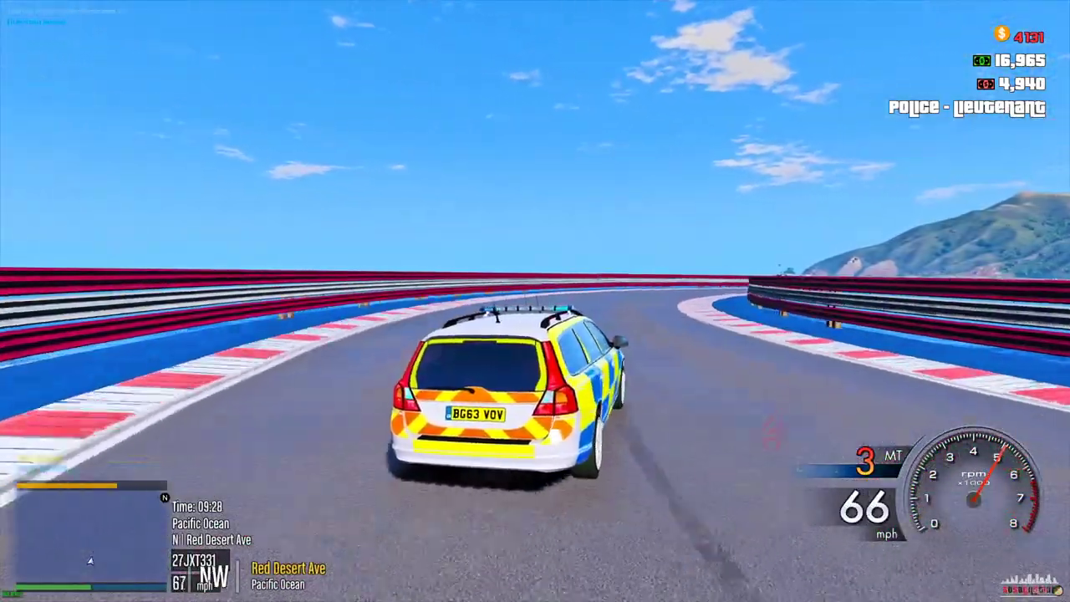
{"action": "key", "text": "w"}
{"action": "key", "text": "d"}
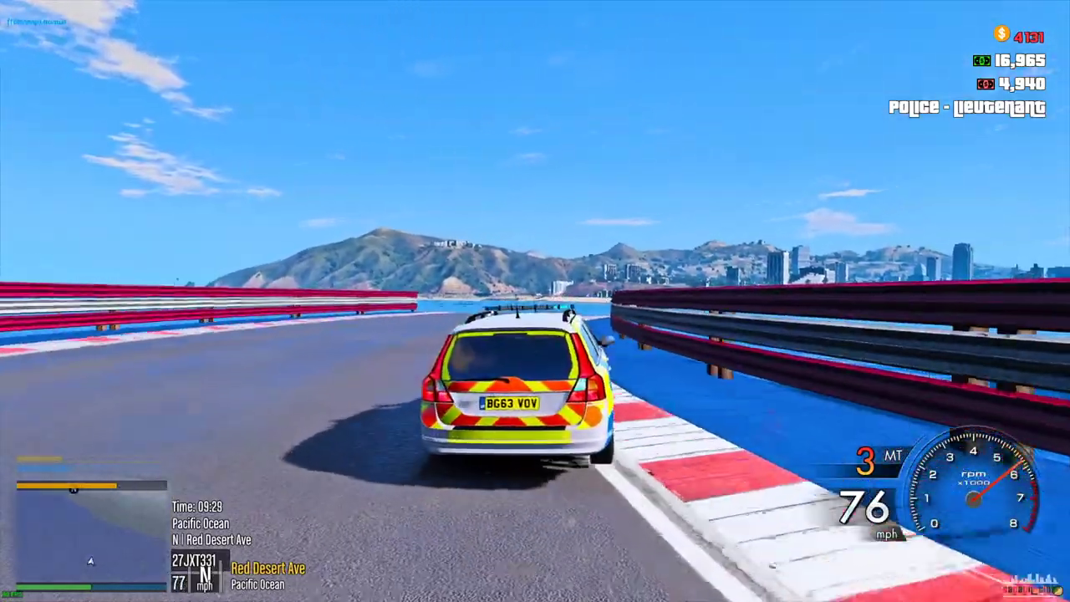
{"action": "key", "text": "w"}
{"action": "key", "text": "d"}
{"action": "key", "text": "d"}
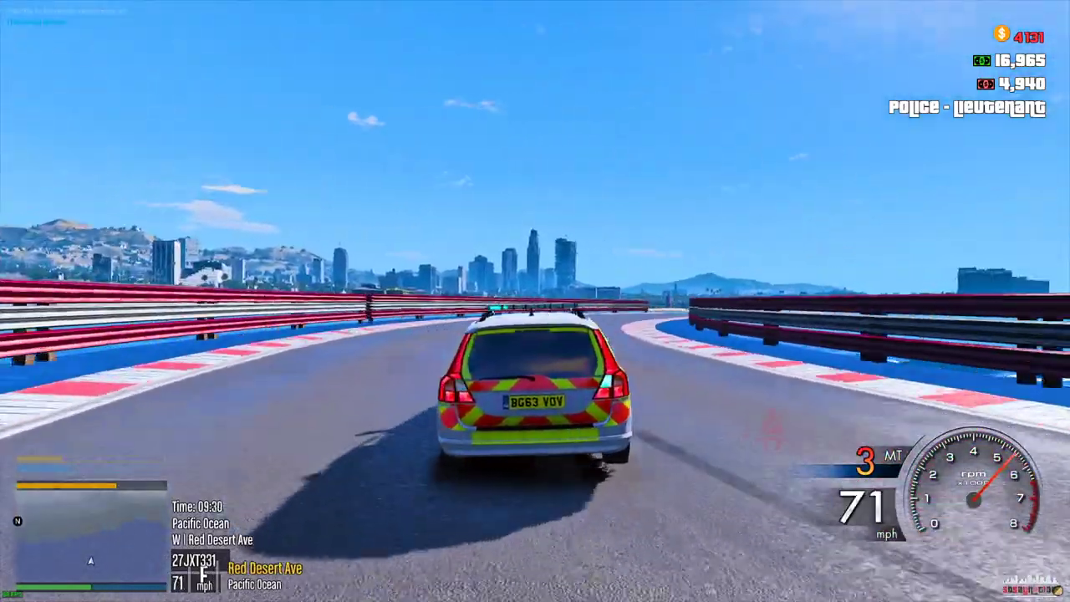
{"action": "key", "text": "w"}
{"action": "key", "text": "d"}
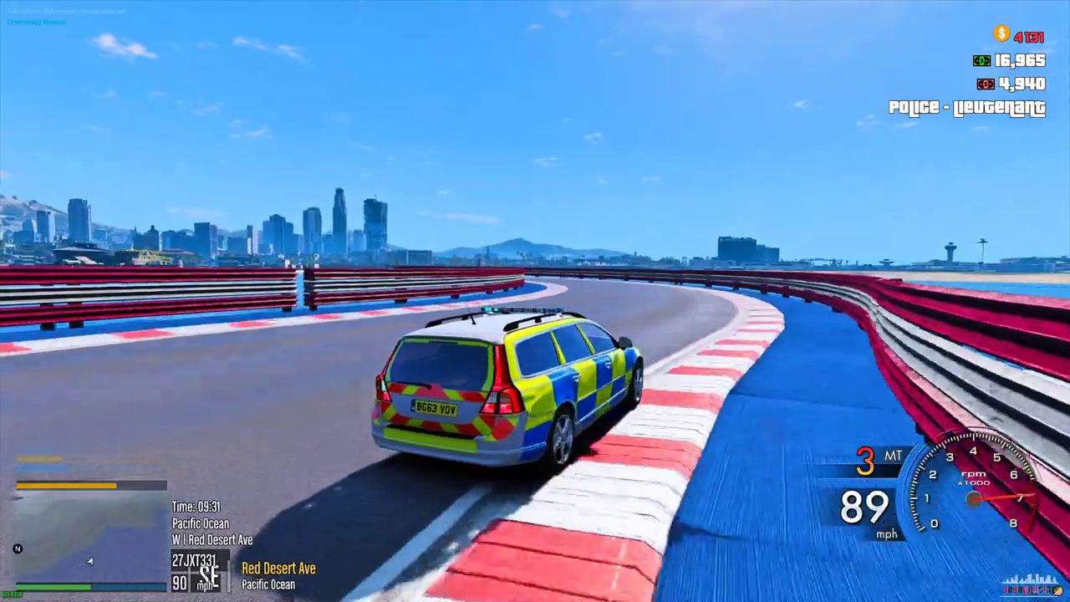
Straighten the police car out of the curve and drive the barrier-lined straight towards the city to check its road surface.
{"action": "key", "text": "a"}
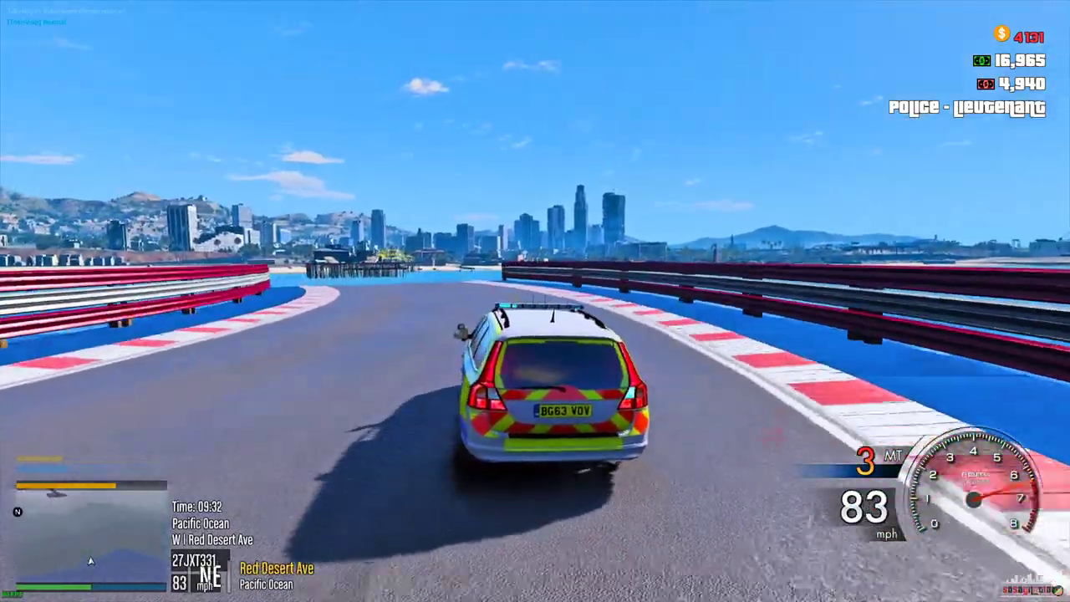
{"action": "key", "text": "w"}
{"action": "key", "text": "a"}
{"action": "key", "text": "w"}
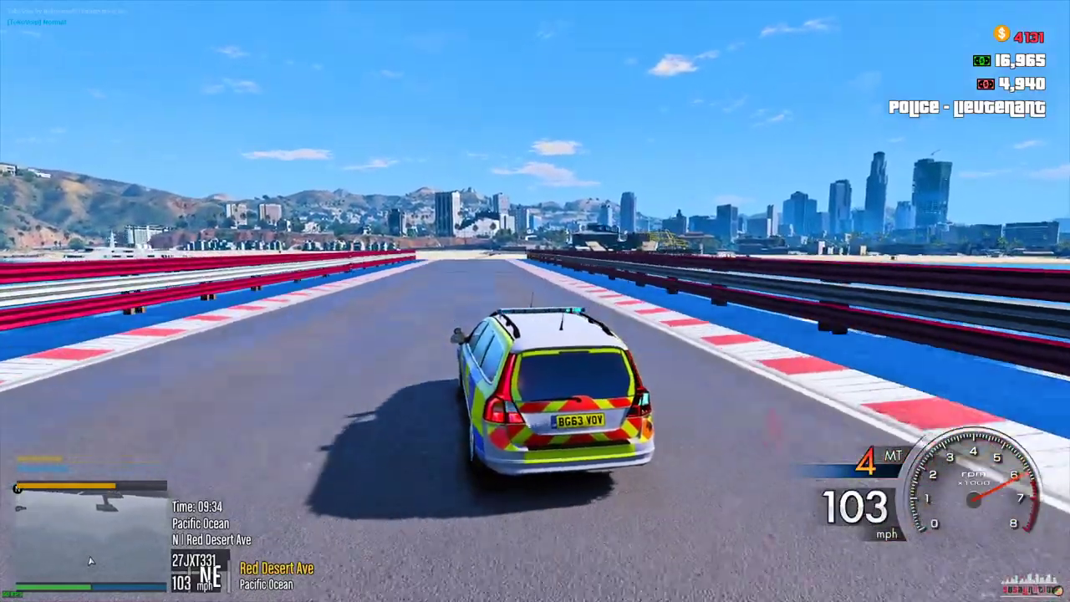
{"action": "key", "text": "a"}
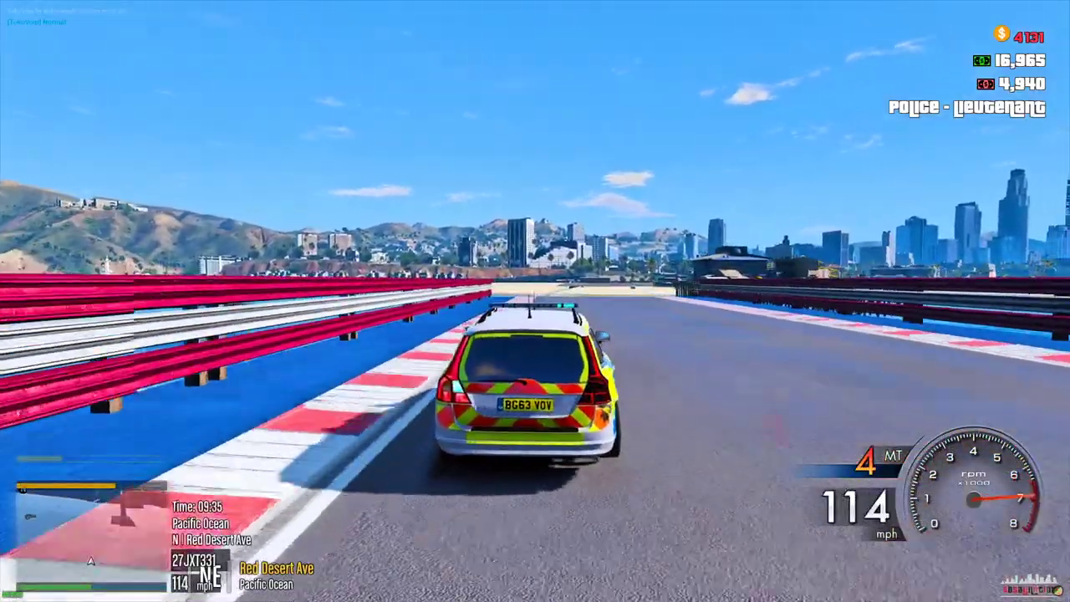
Drift the police car over the kerb through the right-hand bend before the beach to test the kerbs and barriers.
{"action": "key", "text": "d"}
{"action": "key", "text": "a"}
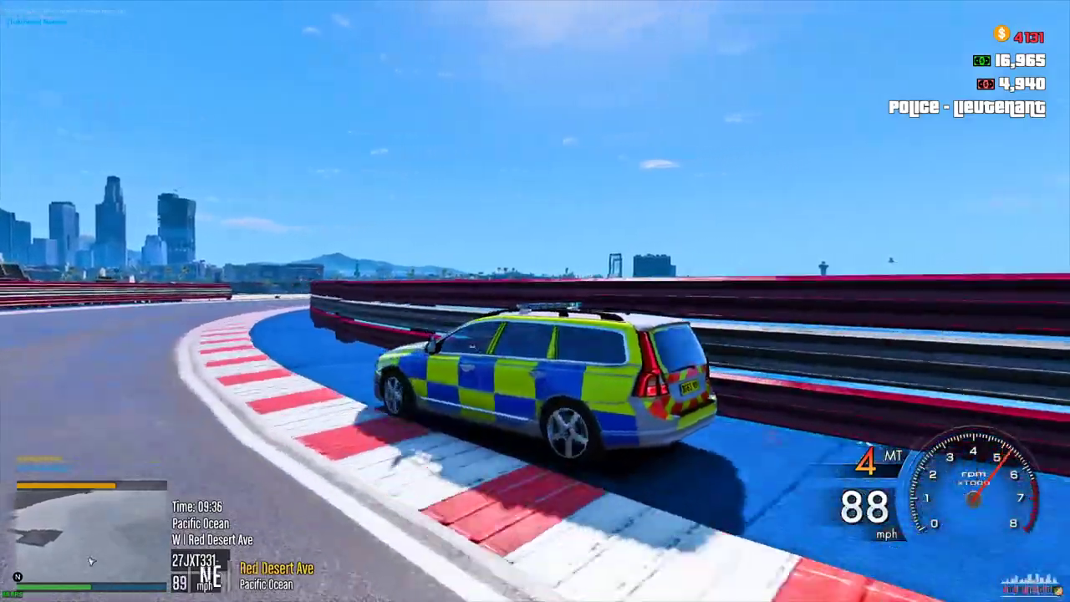
{"action": "key", "text": "d"}
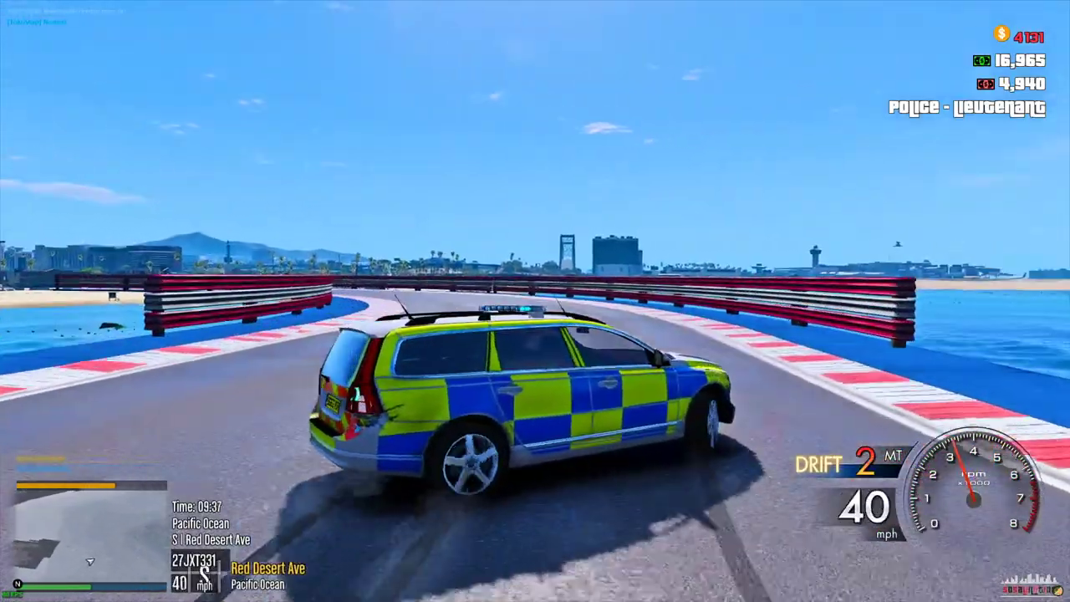
{"action": "key", "text": "a"}
{"action": "key", "text": "a"}
{"action": "key", "text": "w"}
{"action": "key", "text": "d"}
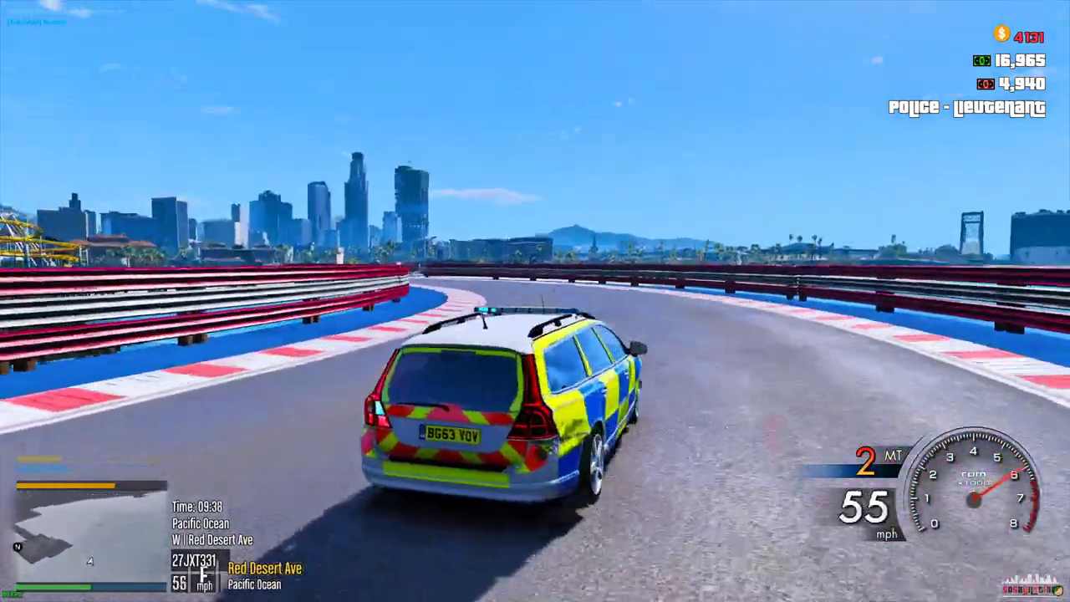
Drive the police car past the pier roller coaster and around the following right-hand bends back out to sea.
{"action": "key", "text": "a"}
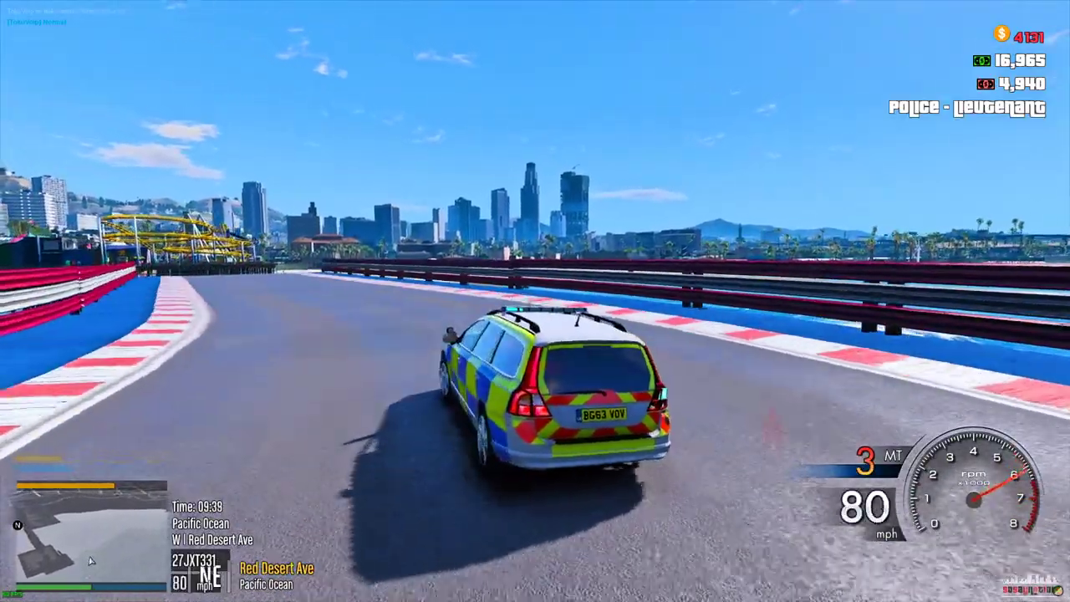
{"action": "key", "text": "d"}
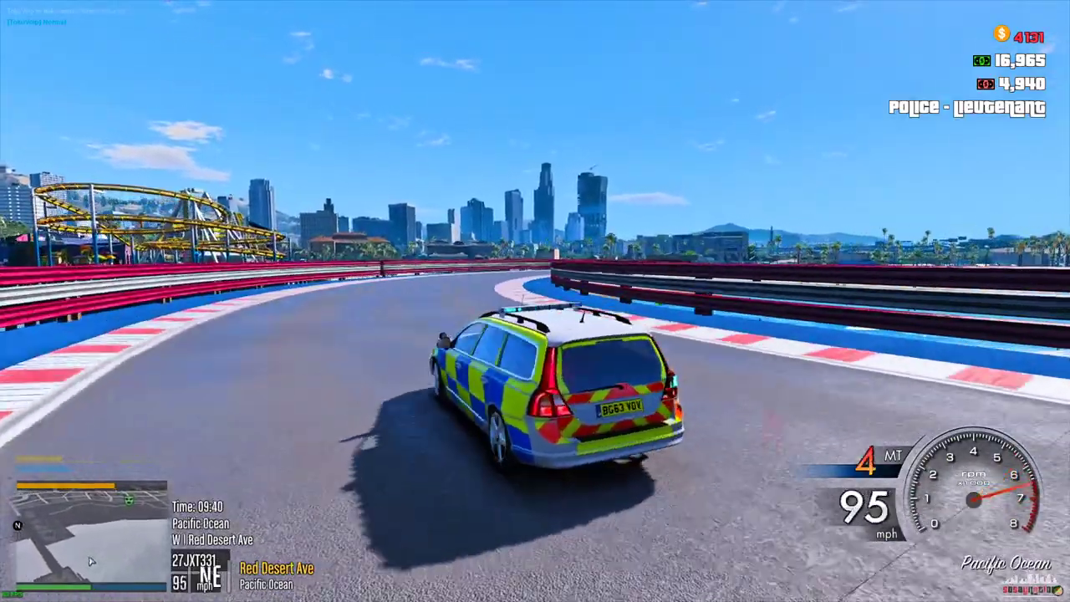
{"action": "key", "text": "d"}
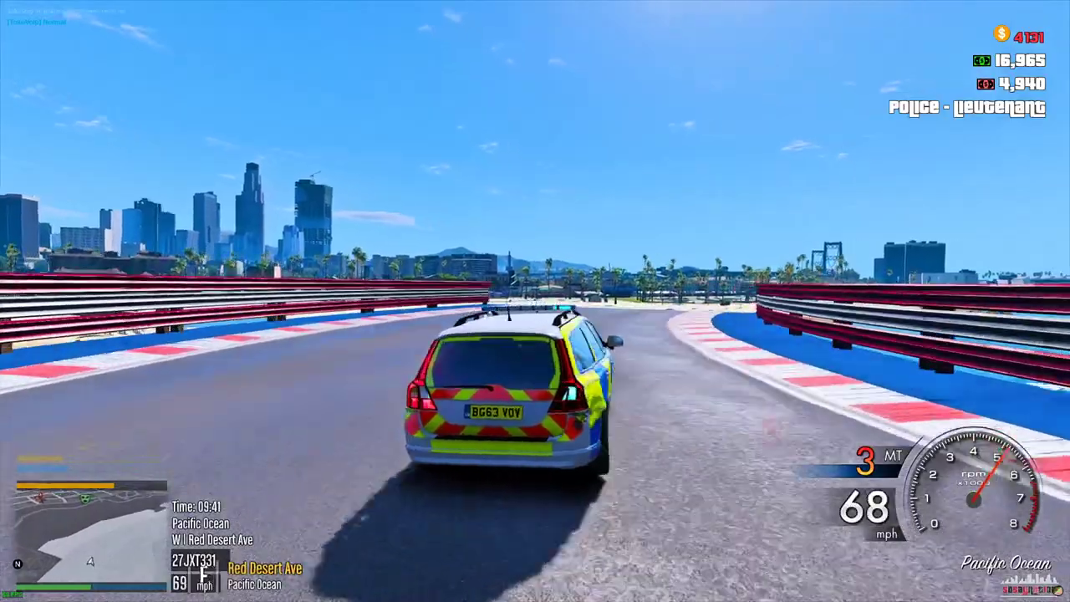
{"action": "key", "text": "w"}
{"action": "key", "text": "d"}
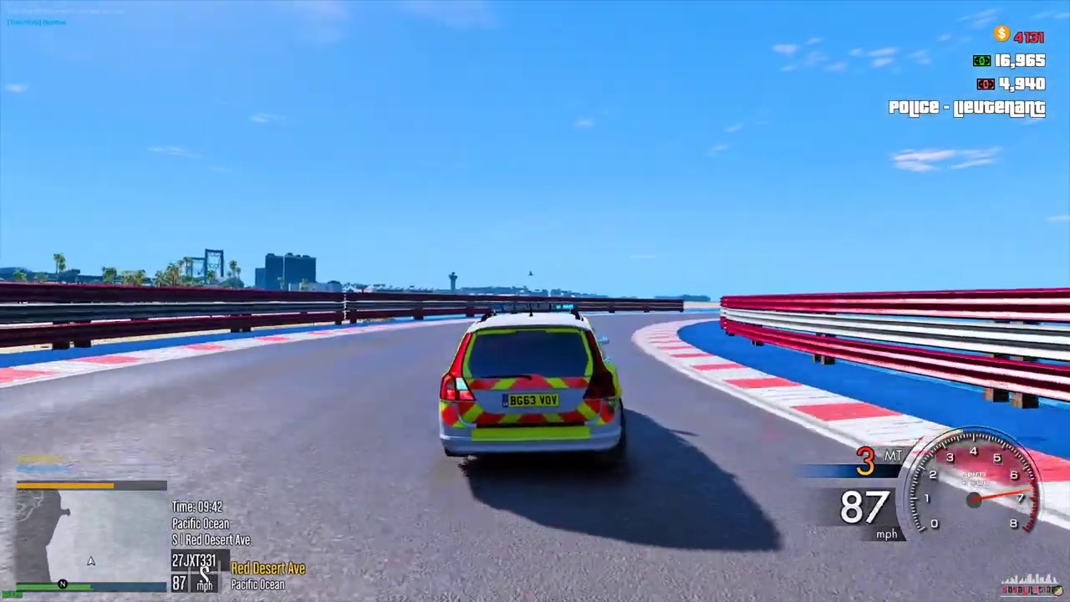
{"action": "key", "text": "d"}
{"action": "key", "text": "d"}
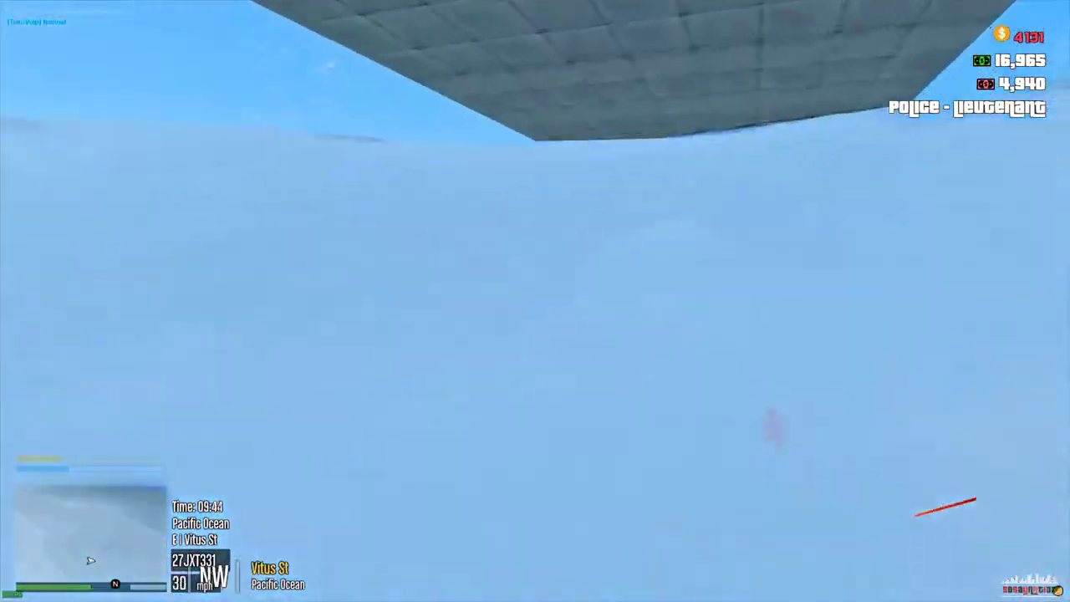
Close the game with the quit console command to return to the desktop.
{"action": "key", "text": "F8"}
{"action": "type", "text": "quit"}
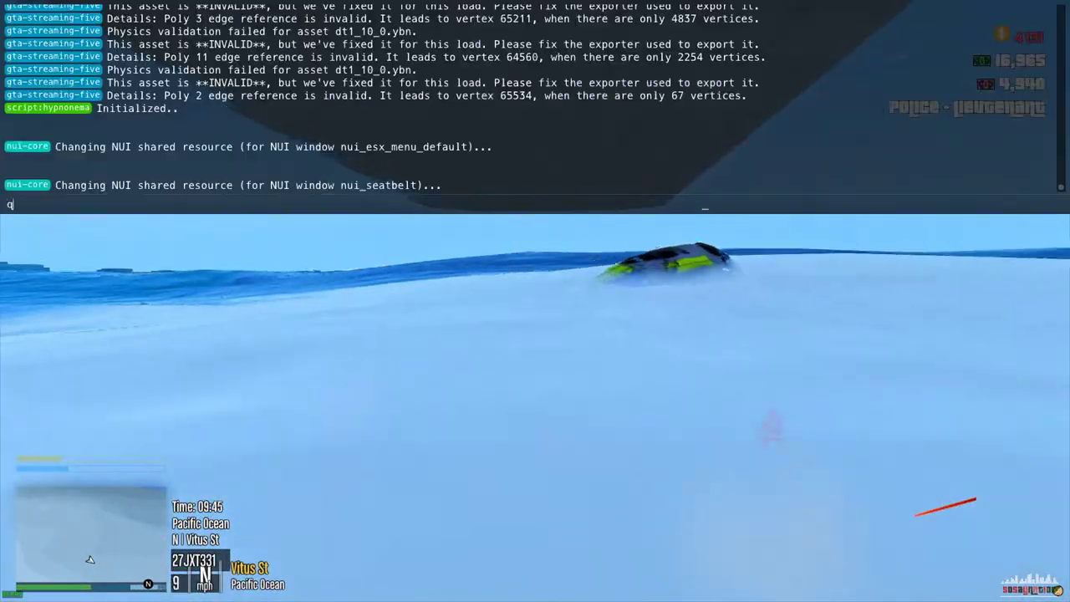
{"action": "key", "text": "Return"}
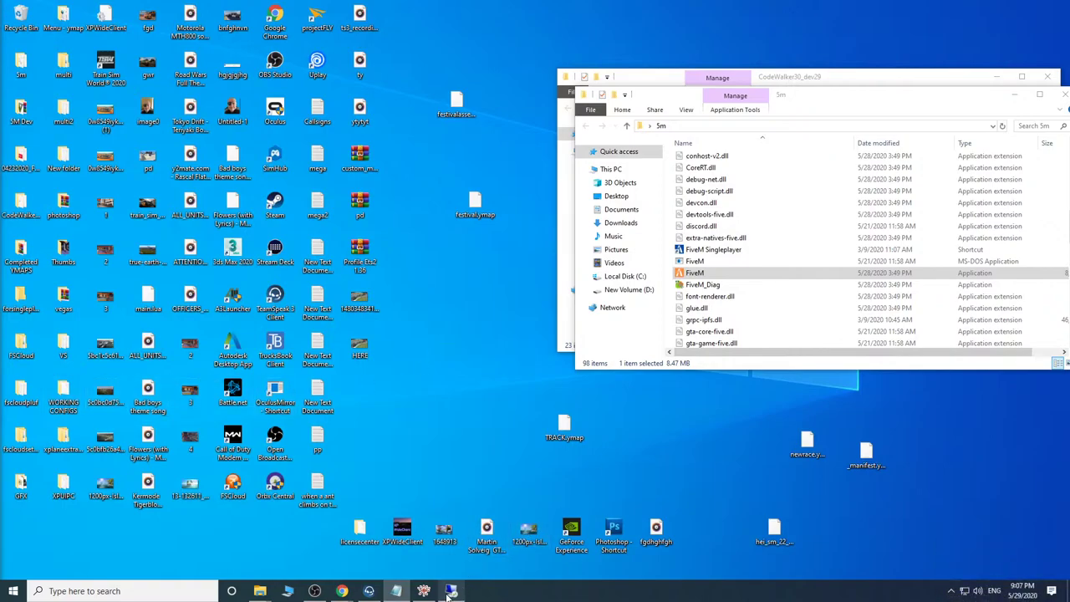
{"action": "mouse_move", "coordinate": [448, 595]}
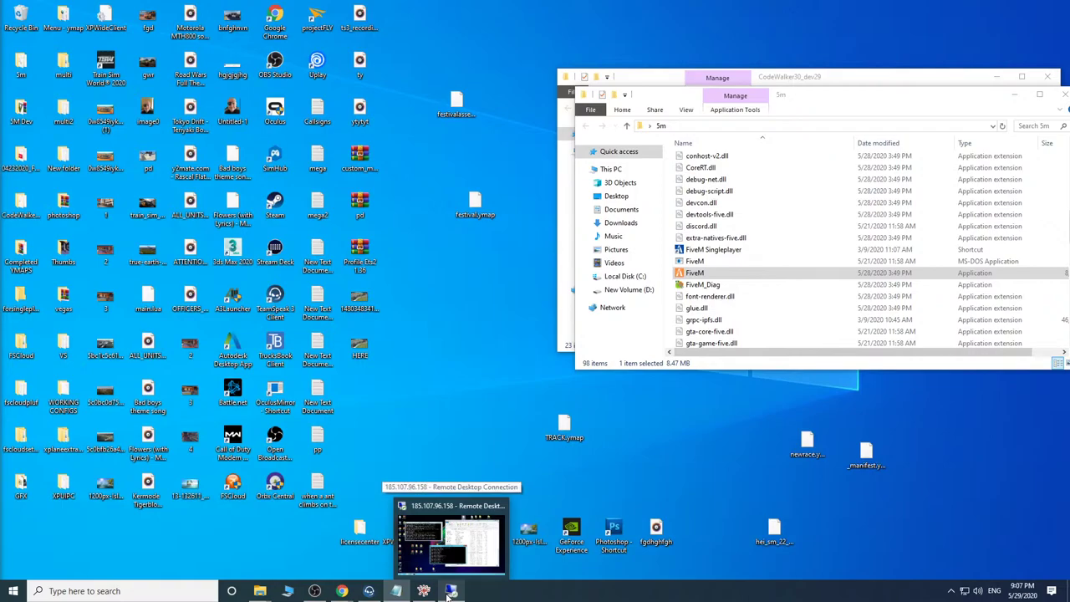